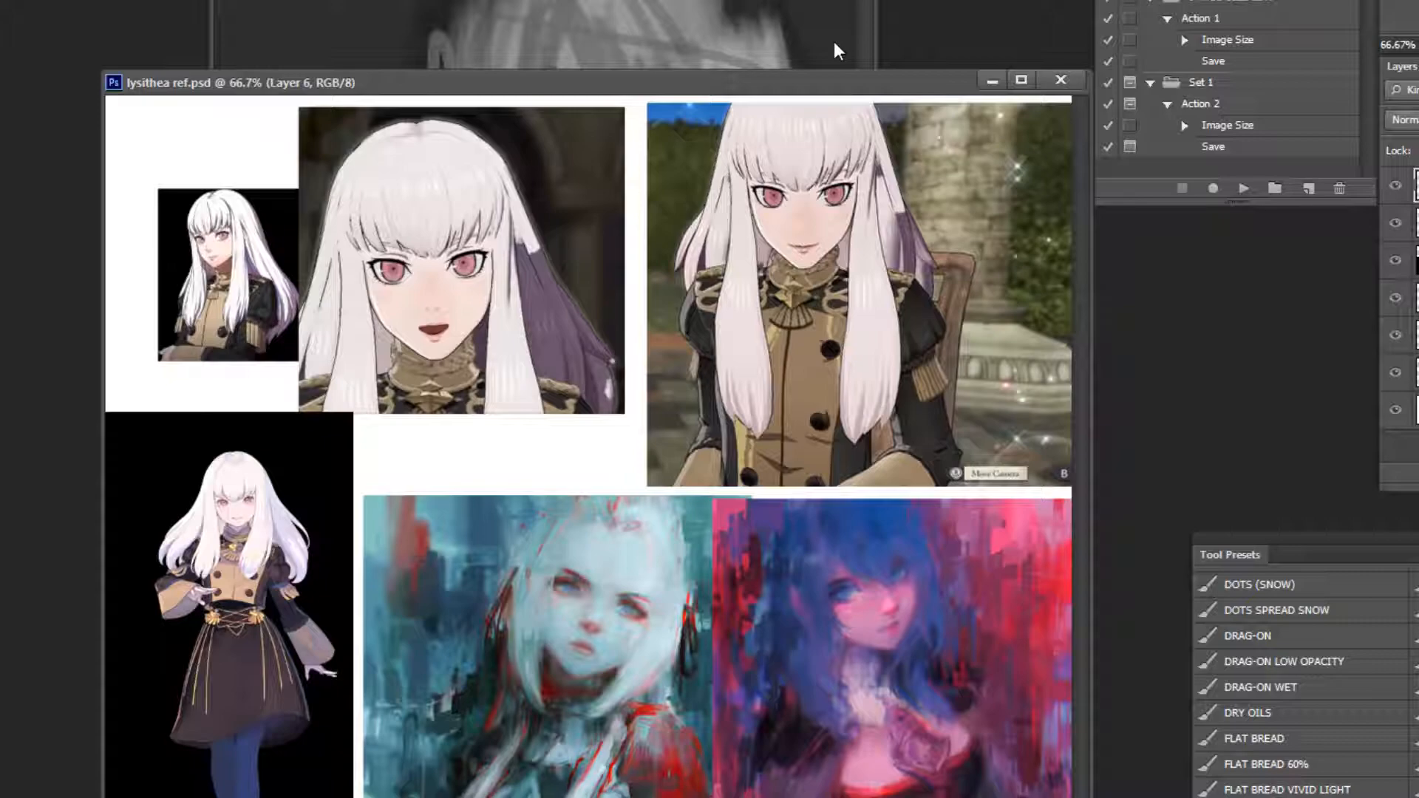
# Move the reference image off the painting and cover the hair edge beside the face with a light stroke, using a smaller brush.
pyautogui.moveTo(755, 83); pyautogui.dragTo(0, 83)
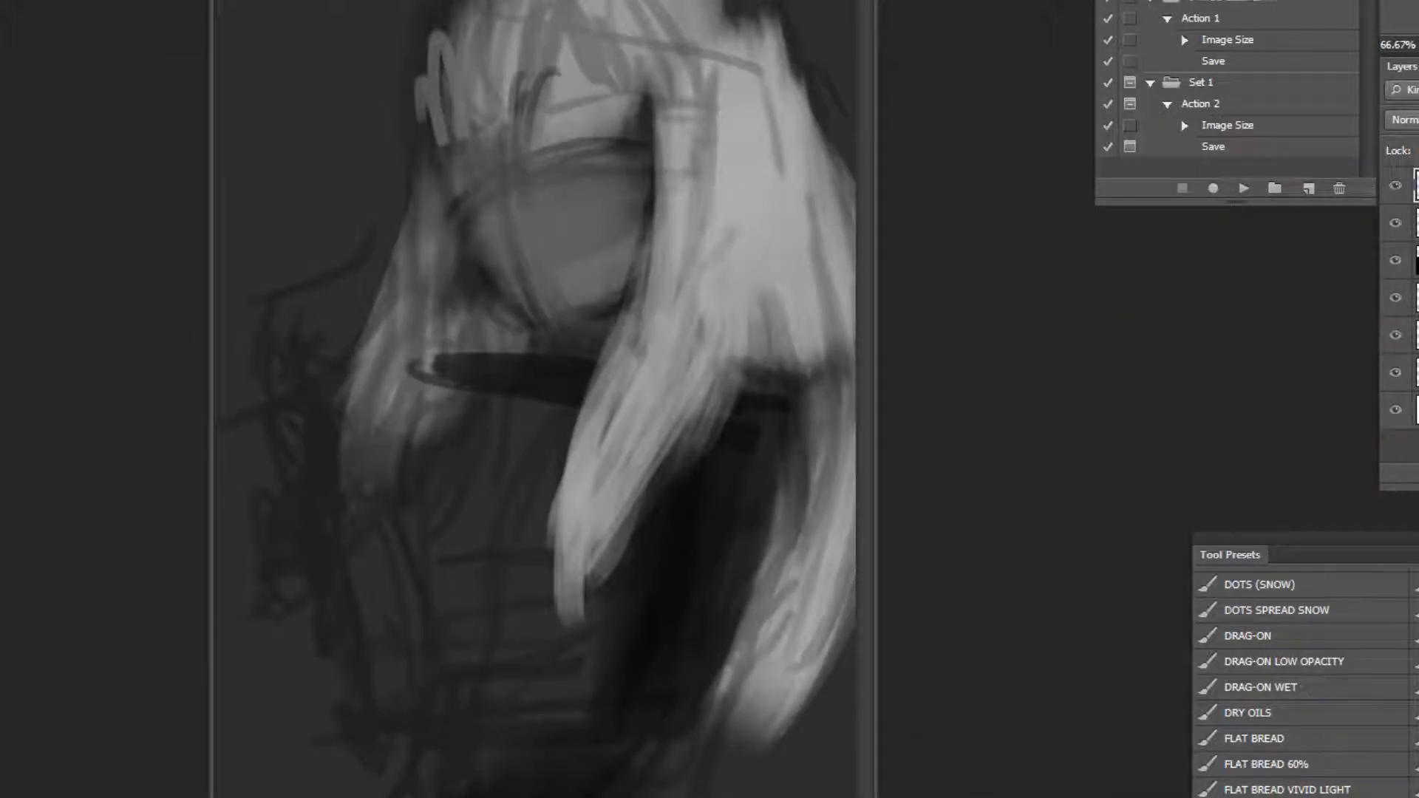
pyautogui.click(734, 181)
pyautogui.moveTo(701, 87); pyautogui.dragTo(671, 236)
pyautogui.hotkey('ctrl', 'z')
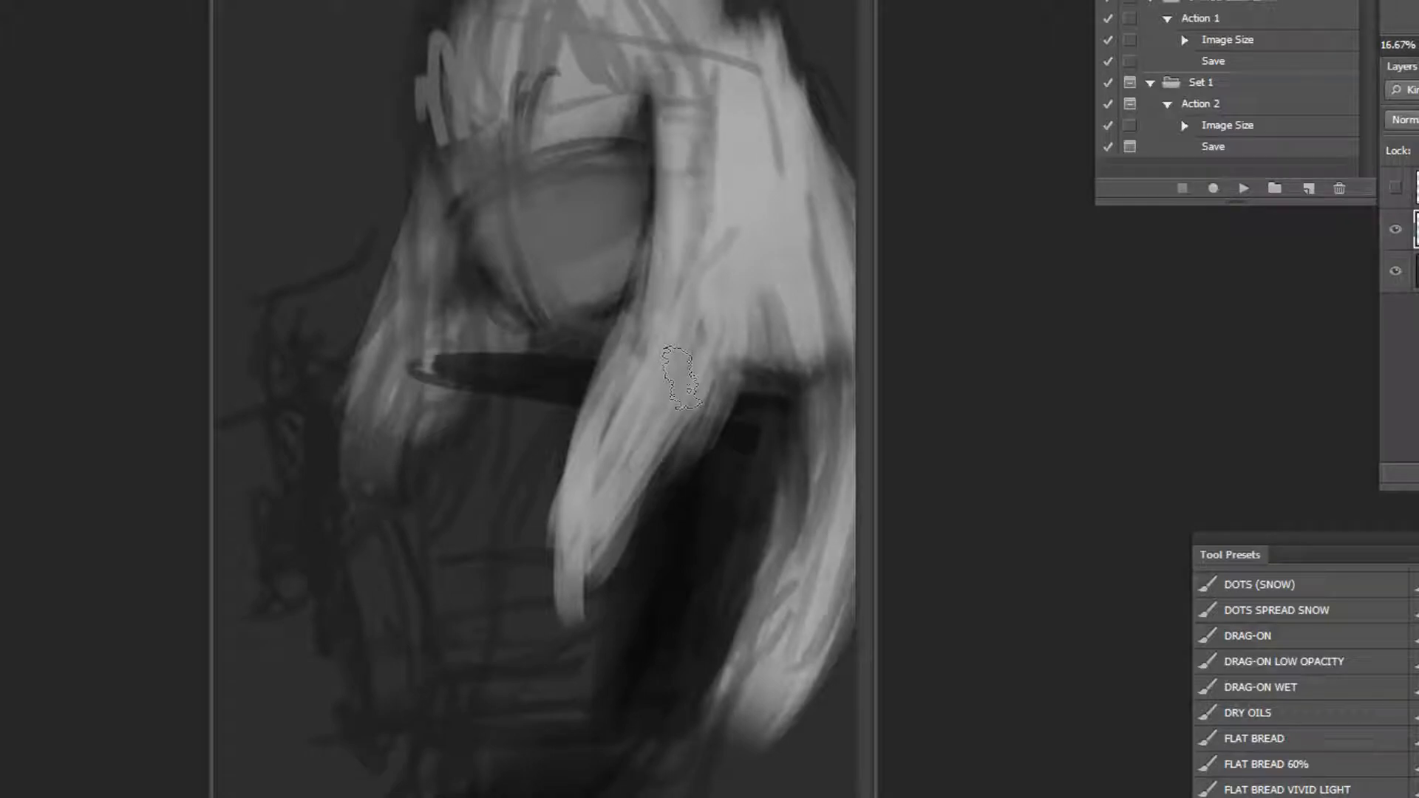
pyautogui.press('[')
pyautogui.press('[')
pyautogui.press('[')
pyautogui.moveTo(651, 89)
pyautogui.mouseDown()
pyautogui.moveTo(636, 347)
pyautogui.moveTo(591, 458)
pyautogui.moveTo(565, 589)
pyautogui.mouseUp()
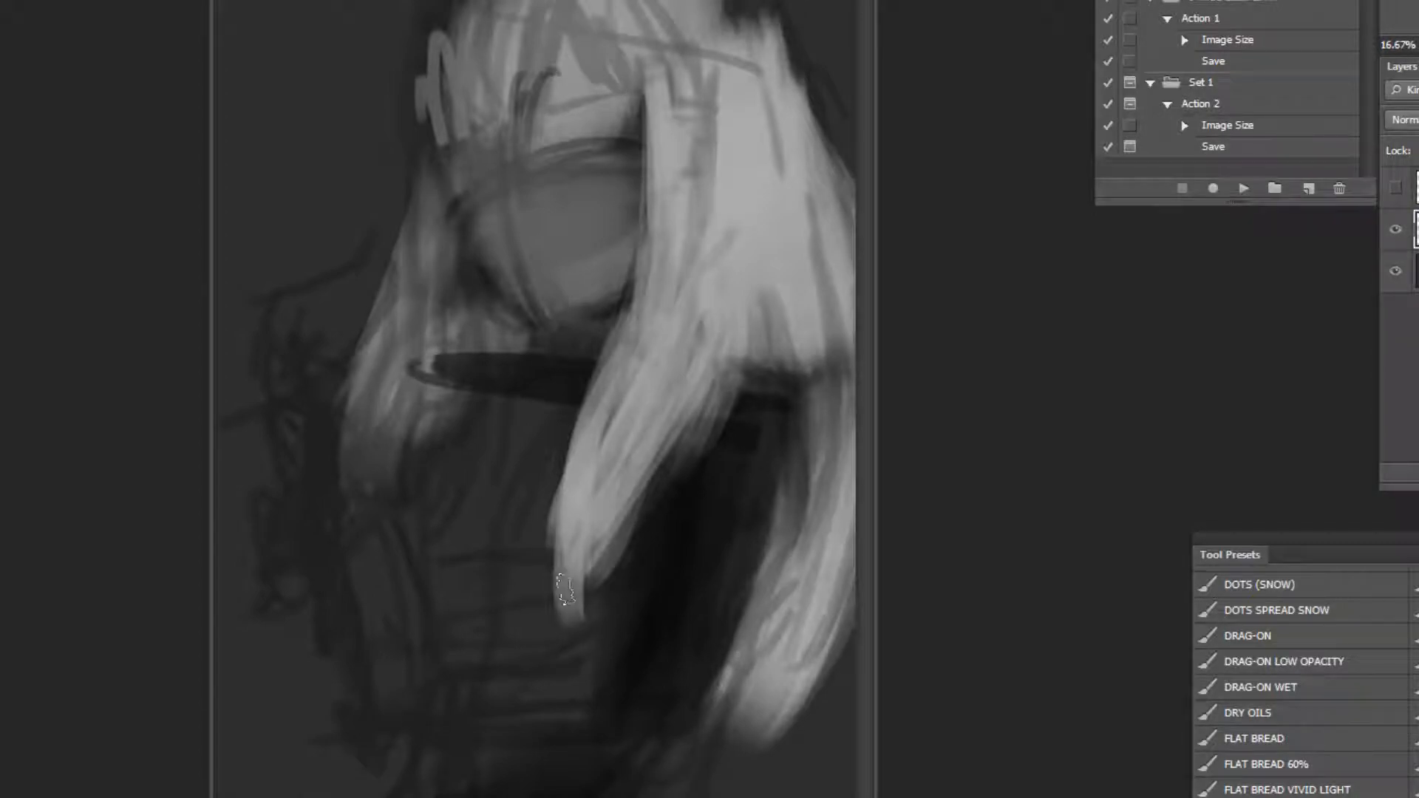
# Block in a mid-grey tone on the upper chest just below the dark collar band.
pyautogui.moveTo(490, 414); pyautogui.dragTo(477, 532)
pyautogui.hotkey('ctrl', 'z')
pyautogui.press(']')
pyautogui.moveTo(484, 396)
pyautogui.mouseDown()
pyautogui.moveTo(549, 445)
pyautogui.moveTo(549, 481)
pyautogui.moveTo(481, 438)
pyautogui.moveTo(522, 406)
pyautogui.moveTo(562, 421)
pyautogui.moveTo(602, 414)
pyautogui.mouseUp()
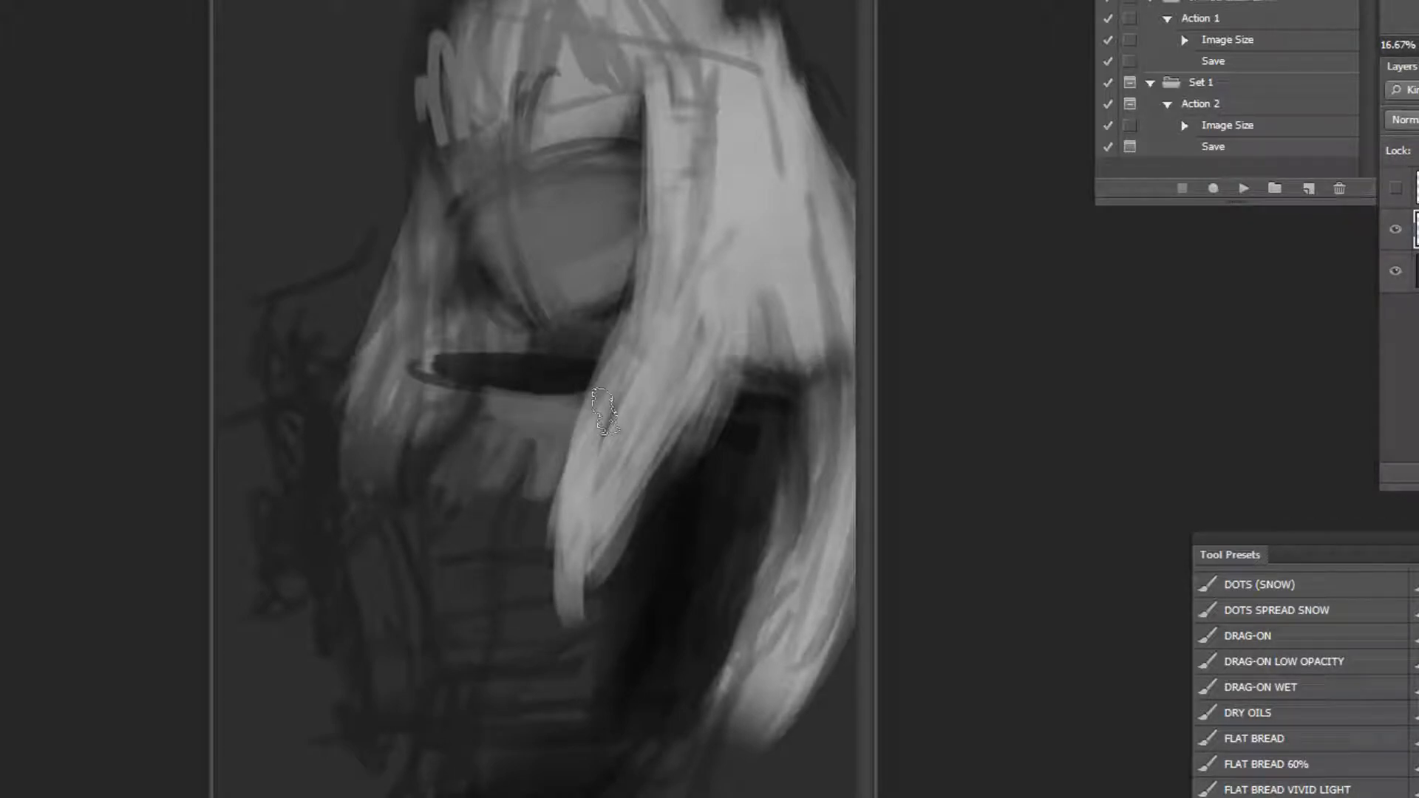
pyautogui.moveTo(540, 368); pyautogui.dragTo(550, 425)
pyautogui.hotkey('ctrl', 'z')
# Paint light strokes over the sketch lines in the hair beside the face with a smaller brush.
pyautogui.press('[')
pyautogui.press('[')
pyautogui.press('[')
pyautogui.moveTo(720, 111); pyautogui.dragTo(706, 194)
pyautogui.moveTo(695, 77); pyautogui.dragTo(684, 178)
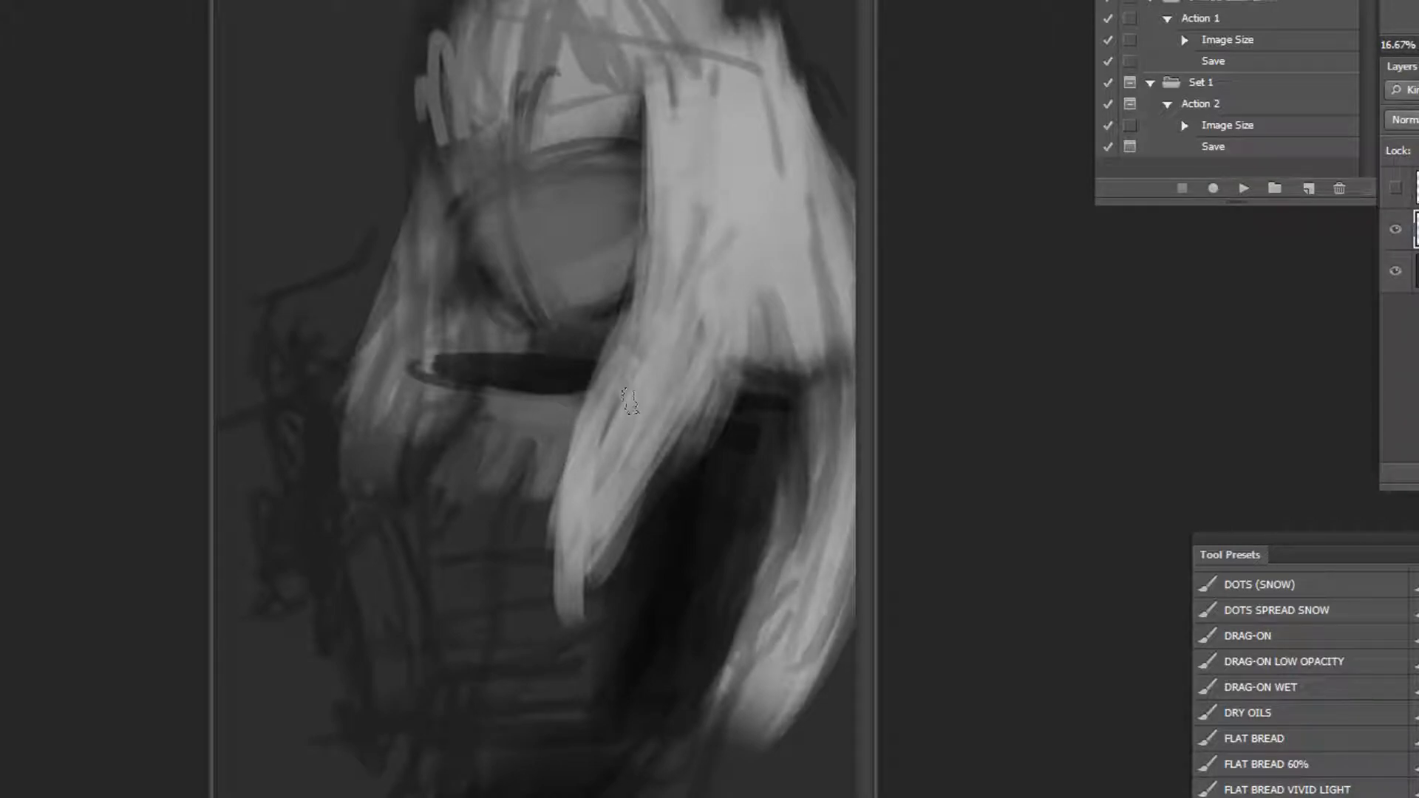
pyautogui.moveTo(703, 86); pyautogui.dragTo(681, 37)
pyautogui.moveTo(694, 14); pyautogui.dragTo(674, 75)
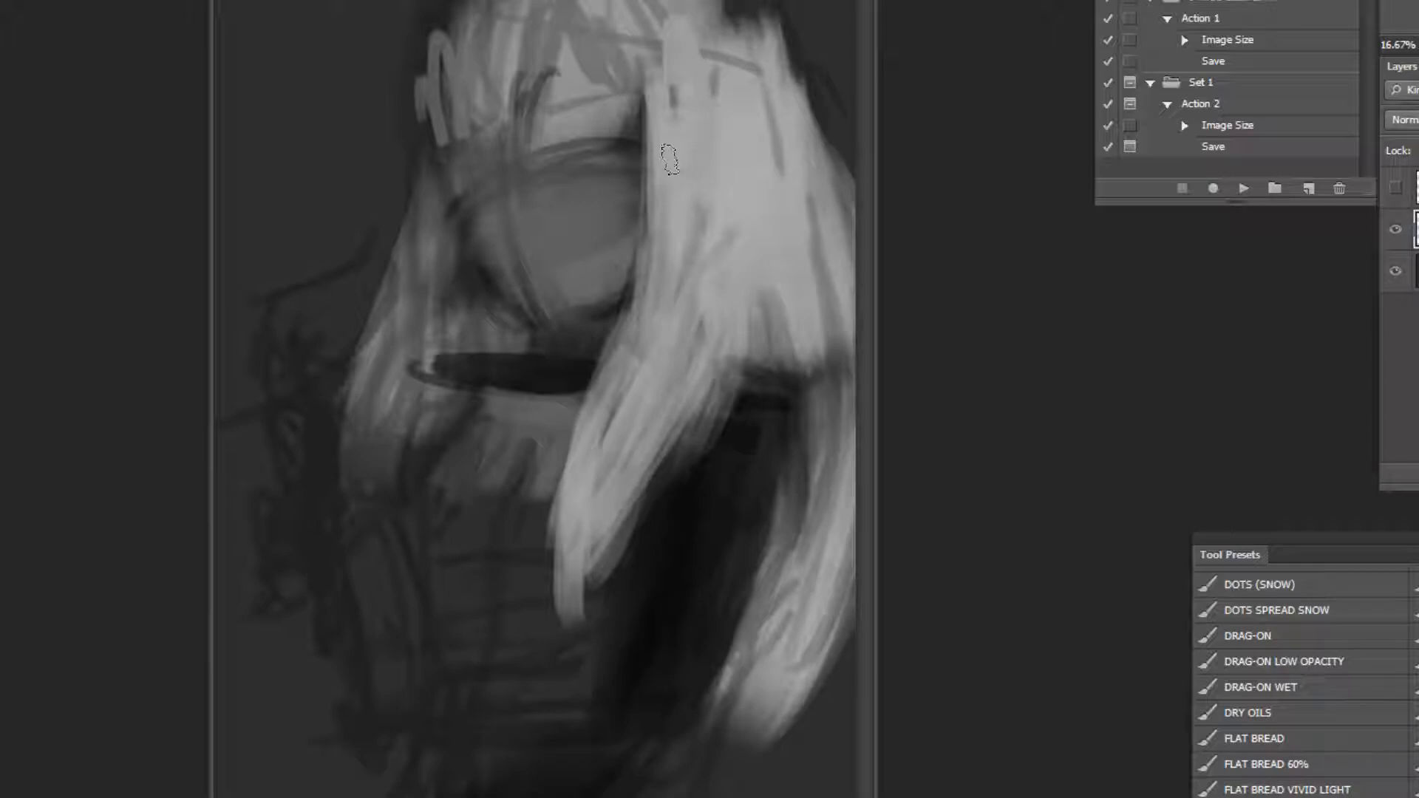
# Enlarge the brush and fill the bangs above the forehead with light hair tone.
pyautogui.moveTo(670, 159)
pyautogui.mouseDown()
pyautogui.moveTo(673, 99)
pyautogui.moveTo(680, 112)
pyautogui.moveTo(600, 12)
pyautogui.moveTo(509, 137)
pyautogui.mouseUp()
pyautogui.press(']')
pyautogui.press(']')
pyautogui.press(']')
pyautogui.moveTo(504, 78)
pyautogui.mouseDown()
pyautogui.moveTo(499, 122)
pyautogui.moveTo(512, 152)
pyautogui.moveTo(539, 96)
pyautogui.mouseUp()
# Darken the inner side of the long hair lock at the image's right edge with sampled greys.
pyautogui.keyDown('alt'); pyautogui.click(762, 313); pyautogui.keyUp('alt')
pyautogui.keyDown('alt'); pyautogui.click(761, 314); pyautogui.keyUp('alt')
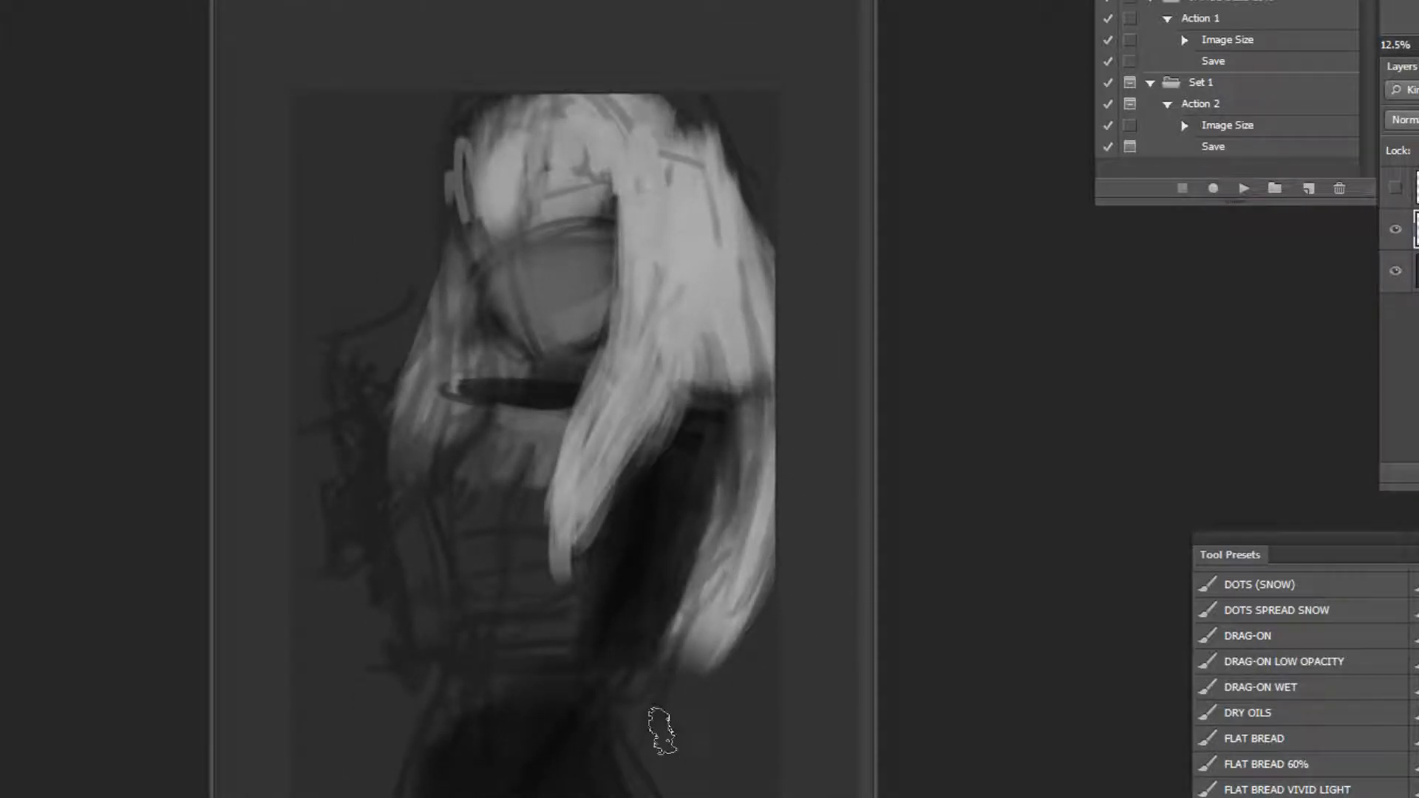
pyautogui.press('[')
pyautogui.moveTo(745, 459); pyautogui.dragTo(704, 626)
pyautogui.moveTo(722, 533); pyautogui.dragTo(685, 629)
pyautogui.hotkey('ctrl', 'z')
pyautogui.press(']')
pyautogui.press(']')
pyautogui.keyDown('alt'); pyautogui.click(754, 517); pyautogui.keyUp('alt')
pyautogui.moveTo(738, 569); pyautogui.dragTo(665, 681)
pyautogui.hotkey('ctrl', 'z')
# Extend the long hair lock's lower end inward toward the waist using tones sampled from the hair.
pyautogui.keyDown('alt'); pyautogui.click(712, 596); pyautogui.keyUp('alt')
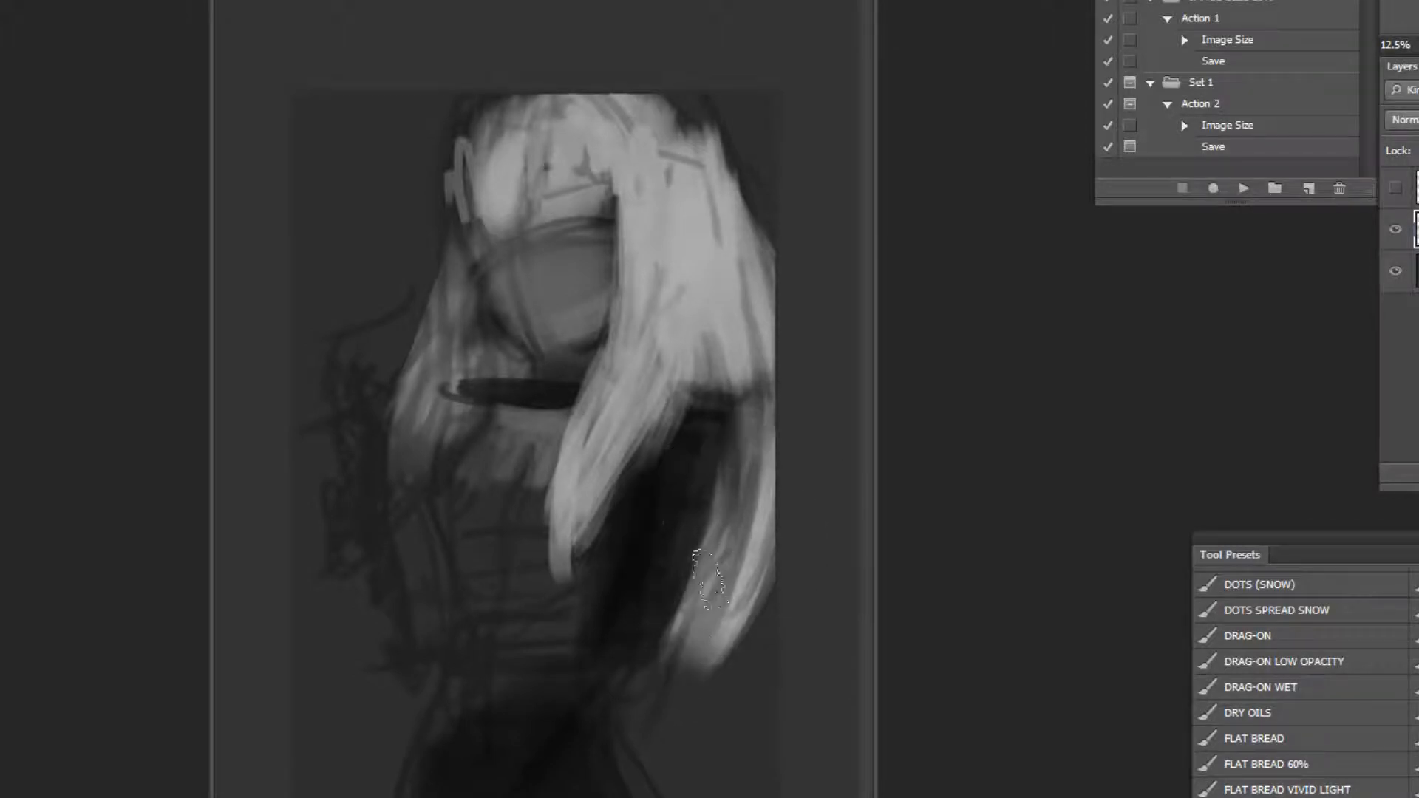
pyautogui.moveTo(699, 603); pyautogui.dragTo(639, 702)
pyautogui.moveTo(697, 577); pyautogui.dragTo(670, 672)
pyautogui.keyDown('alt'); pyautogui.click(737, 532); pyautogui.keyUp('alt')
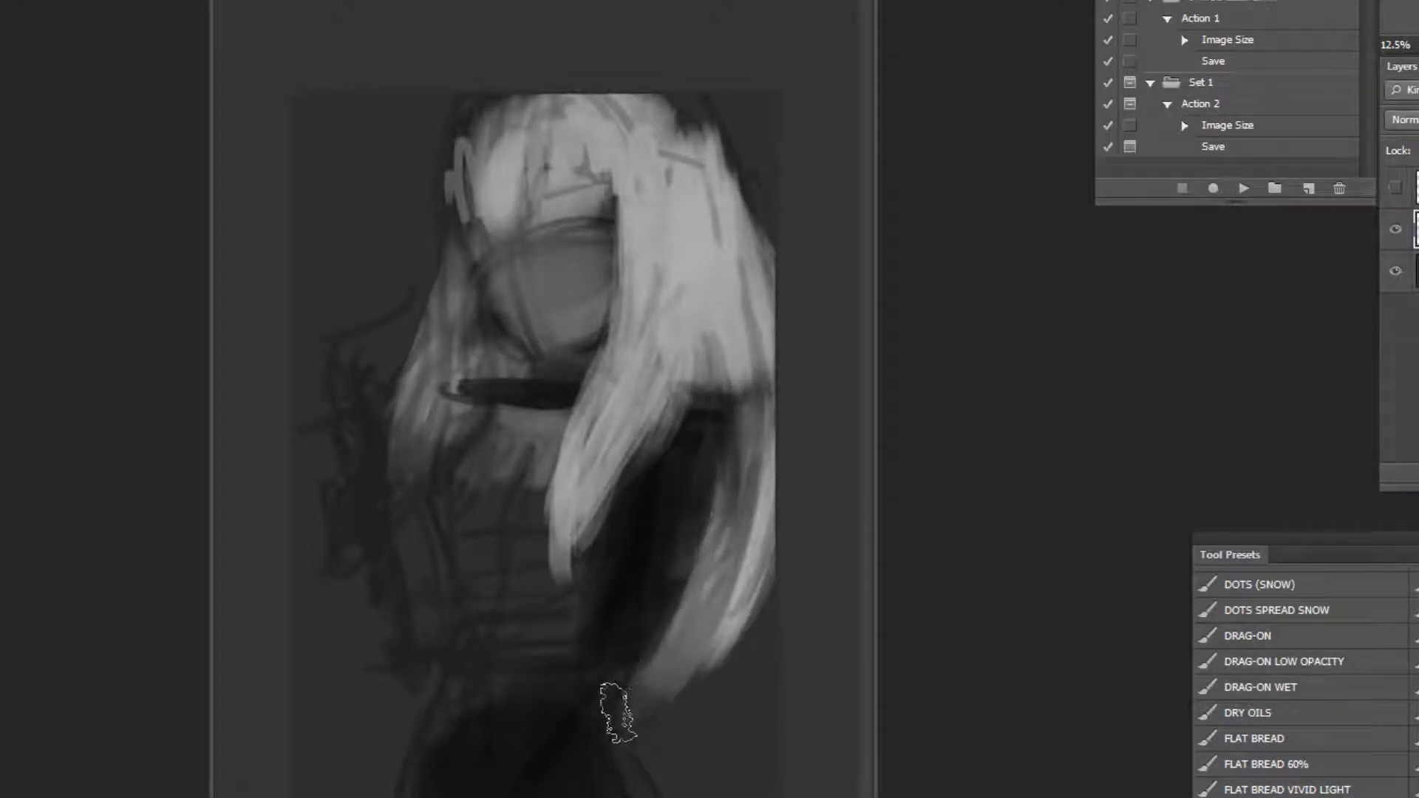
pyautogui.moveTo(676, 595); pyautogui.dragTo(645, 699)
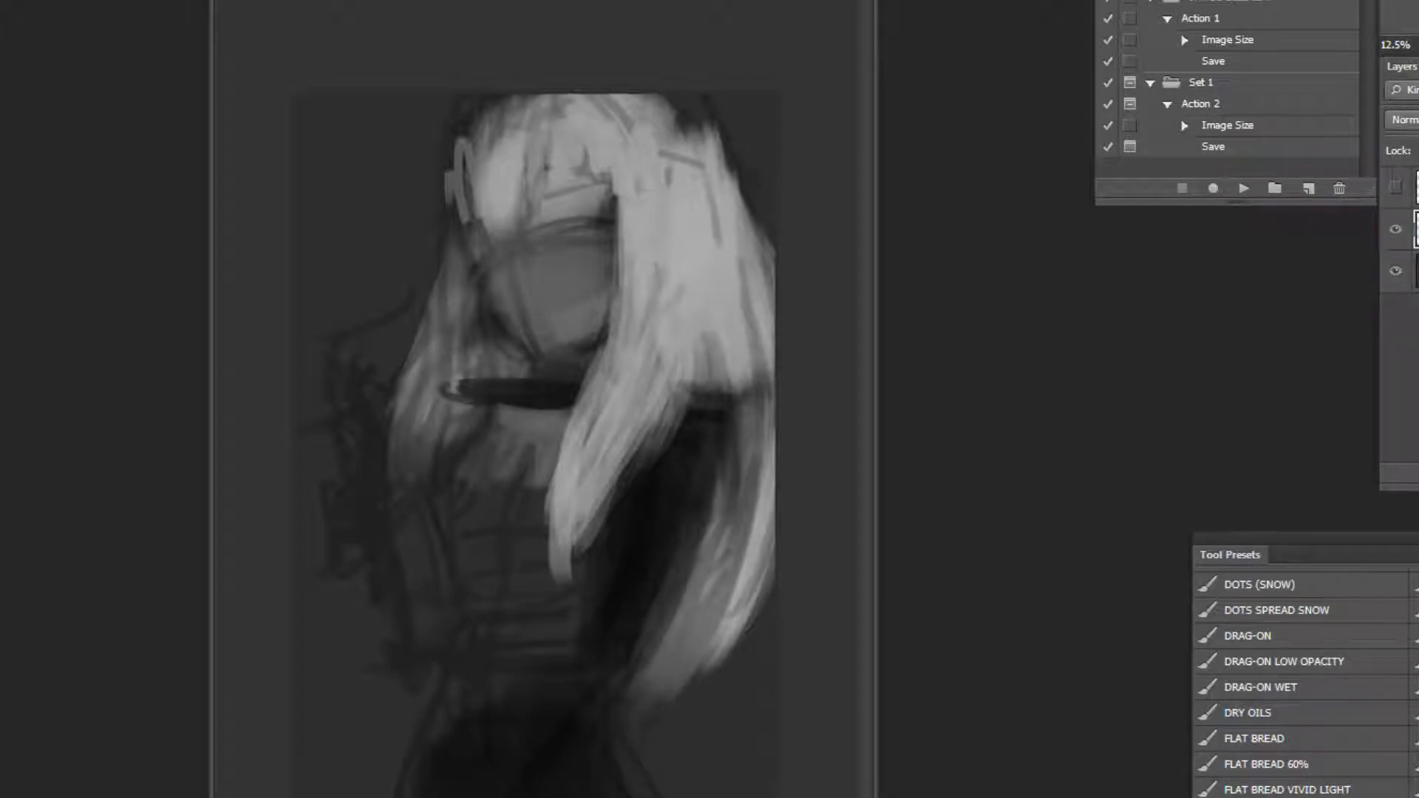
# Block in the waist and the arm on the image's left side with sampled dark greys over the sketch lines.
pyautogui.keyDown('alt'); pyautogui.click(617, 628); pyautogui.keyUp('alt')
pyautogui.moveTo(584, 565)
pyautogui.mouseDown()
pyautogui.moveTo(617, 624)
pyautogui.moveTo(596, 607)
pyautogui.moveTo(601, 653)
pyautogui.moveTo(607, 622)
pyautogui.moveTo(520, 620)
pyautogui.mouseUp()
pyautogui.moveTo(342, 554); pyautogui.dragTo(375, 491)
pyautogui.keyDown('alt'); pyautogui.click(384, 630); pyautogui.keyUp('alt')
pyautogui.moveTo(310, 563); pyautogui.dragTo(356, 584)
pyautogui.keyDown('alt'); pyautogui.click(409, 574); pyautogui.keyUp('alt')
pyautogui.moveTo(365, 500)
pyautogui.mouseDown()
pyautogui.moveTo(404, 529)
pyautogui.moveTo(441, 621)
pyautogui.mouseUp()
pyautogui.keyDown('alt'); pyautogui.click(480, 479); pyautogui.keyUp('alt')
pyautogui.scroll(-3, 569, 564)
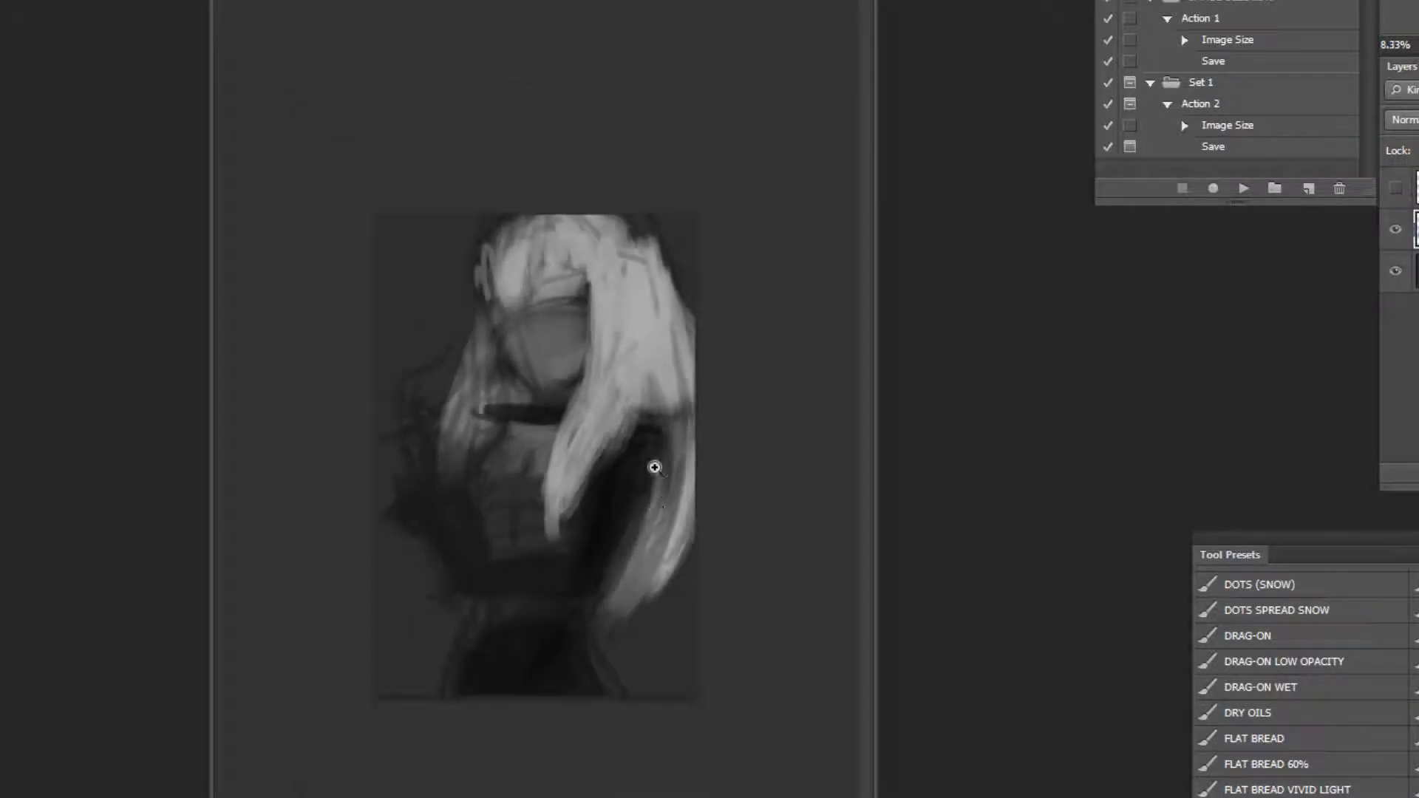
# Paint a sampled grey hair tone over the left end of the dark collar band.
pyautogui.scroll(4, 653, 475)
pyautogui.keyDown('alt'); pyautogui.click(468, 323); pyautogui.keyUp('alt')
pyautogui.moveTo(452, 369); pyautogui.dragTo(441, 399)
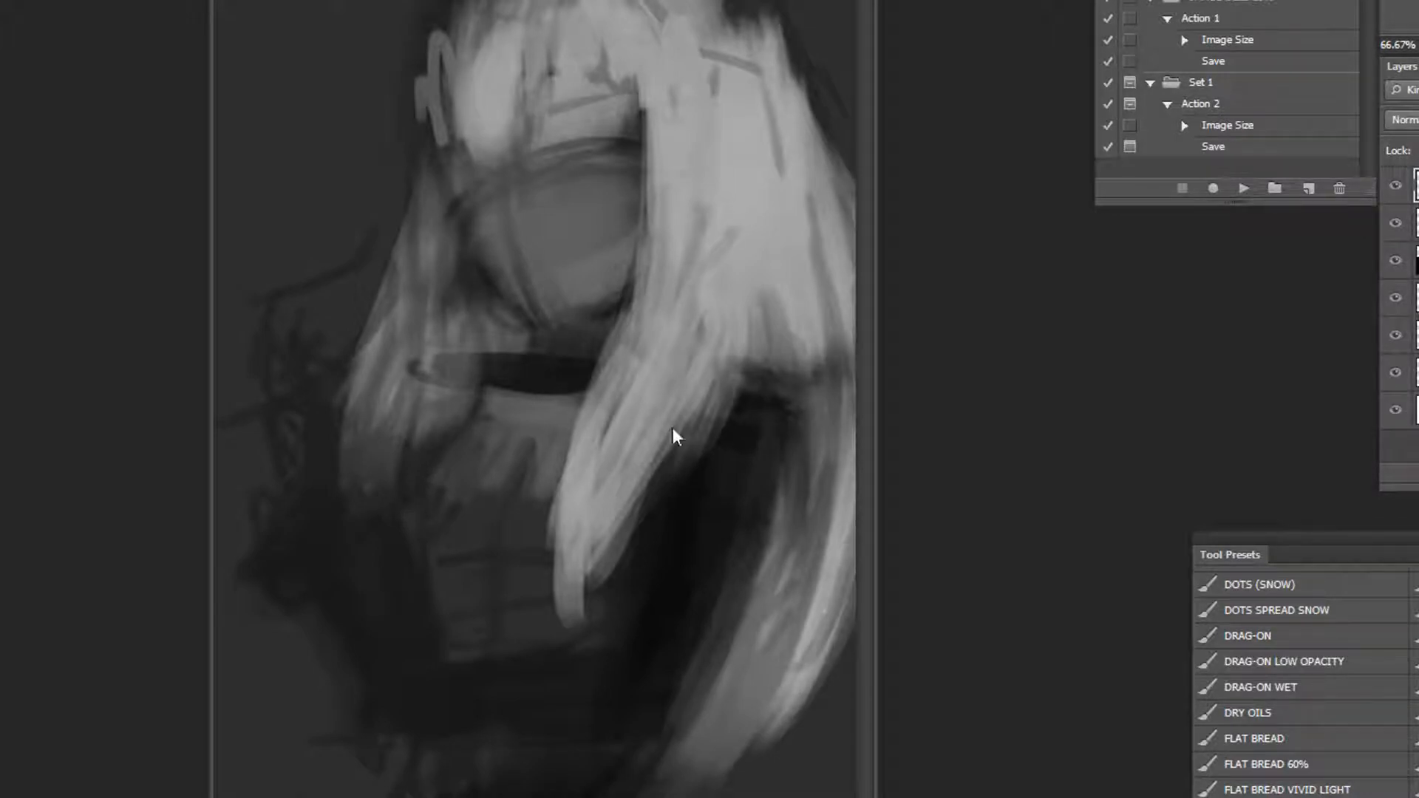
pyautogui.click(674, 219)
pyautogui.keyDown('alt'); pyautogui.click(699, 204); pyautogui.keyUp('alt')
pyautogui.moveTo(658, 195); pyautogui.dragTo(635, 398)
pyautogui.hotkey('ctrl', 'z')
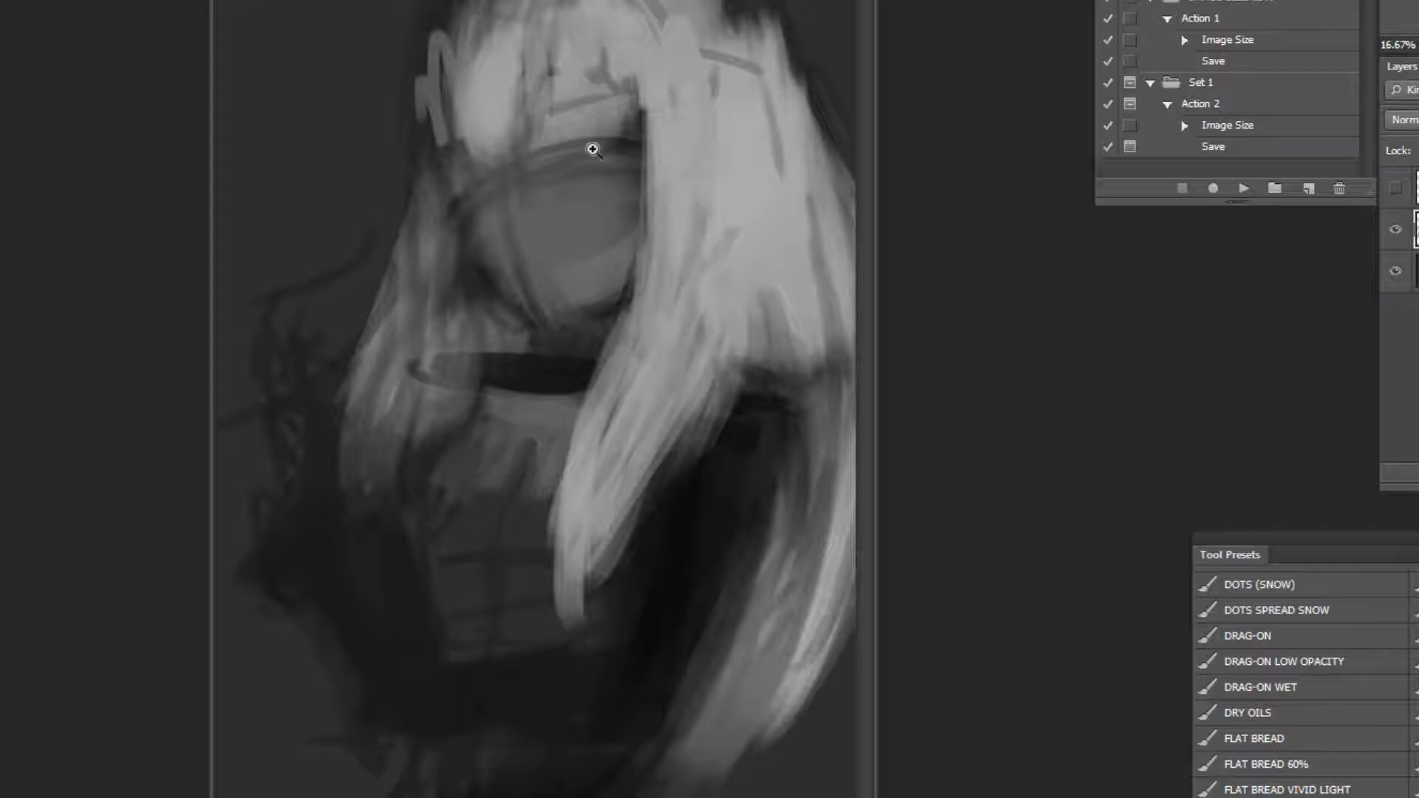
# Define the jawline under the face with a thin dark stroke.
pyautogui.scroll(1, 598, 156)
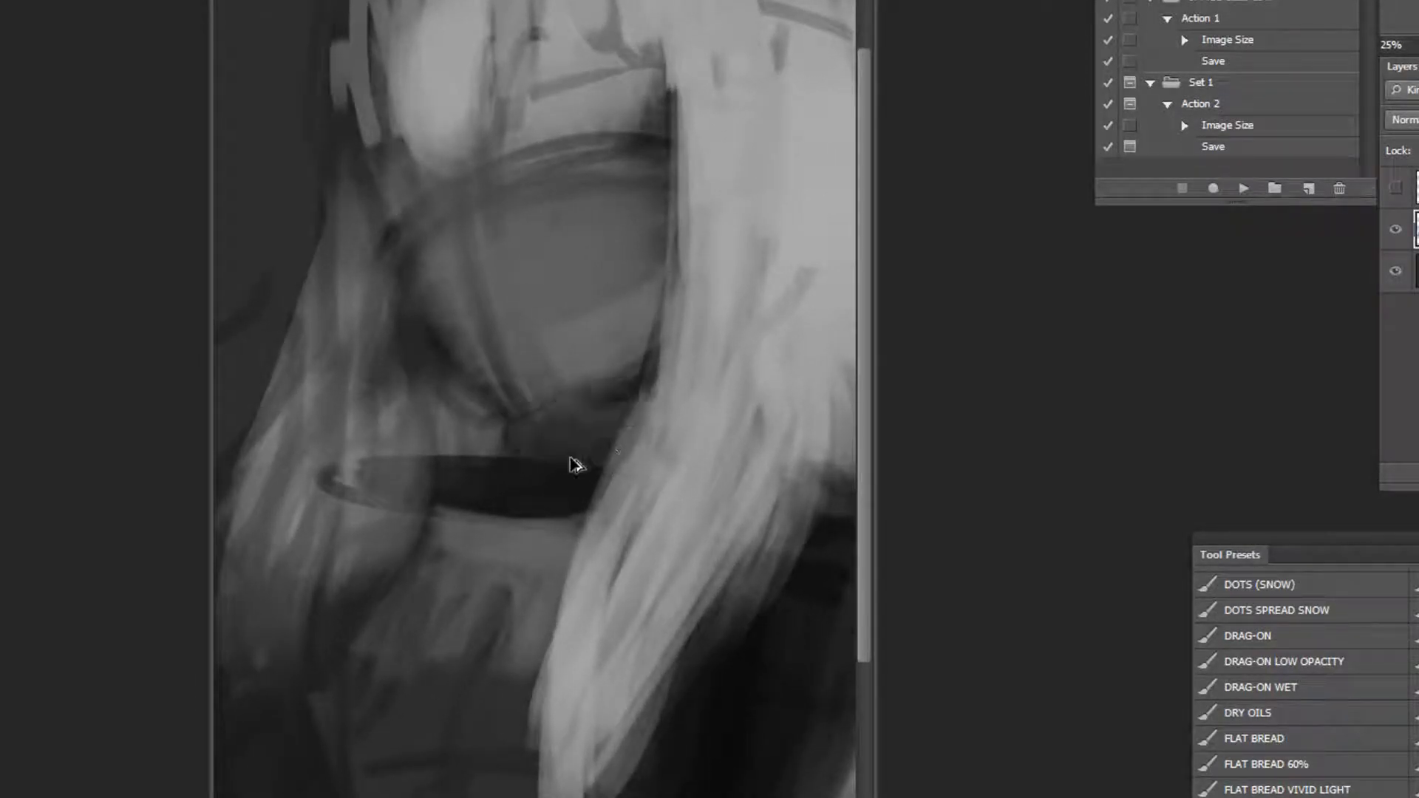
pyautogui.moveTo(512, 436); pyautogui.dragTo(574, 417)
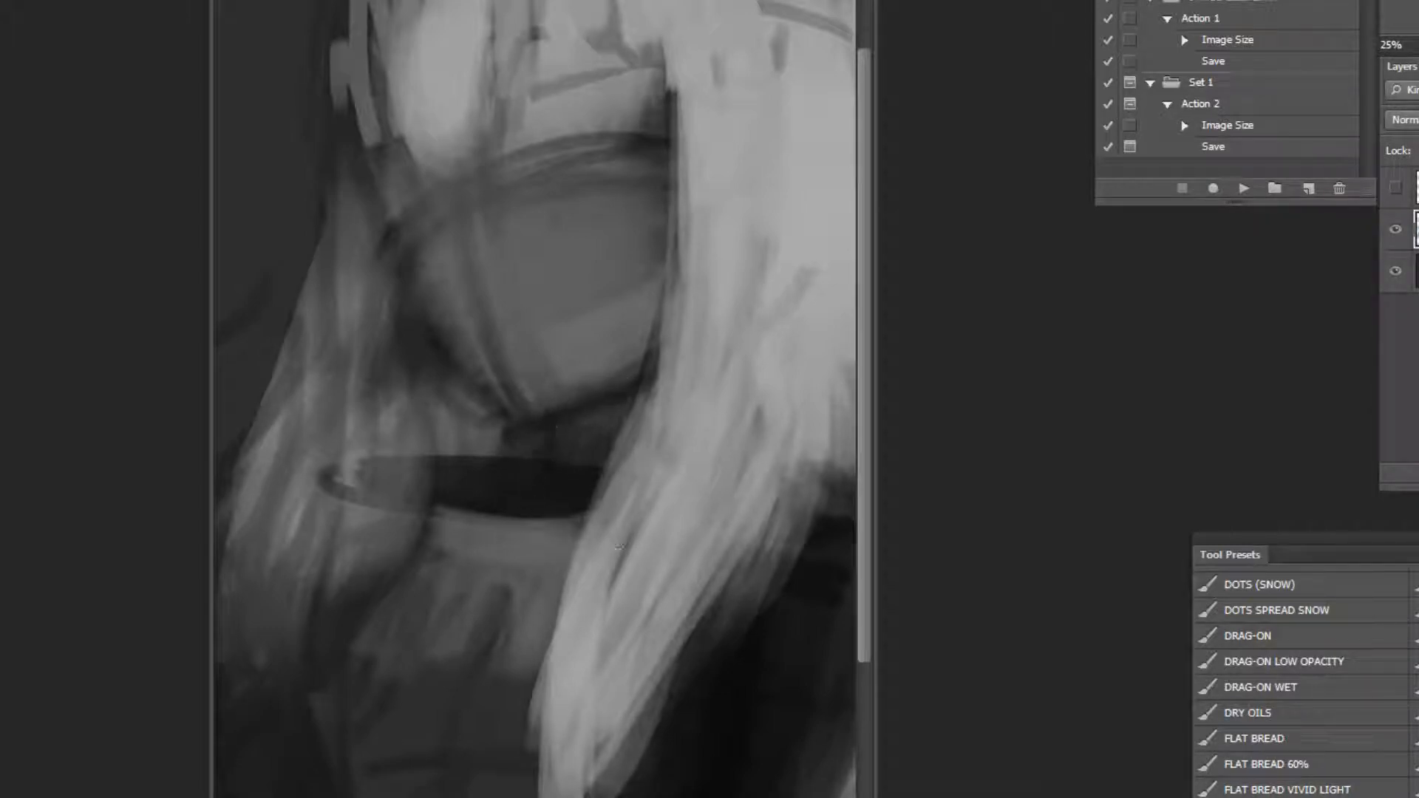
pyautogui.hotkey('ctrl', '-')
pyautogui.hotkey('ctrl', '-')
# Hide the painted figure layer and make the empty top layer visible and active.
pyautogui.click(1397, 189)
pyautogui.click(1396, 189)
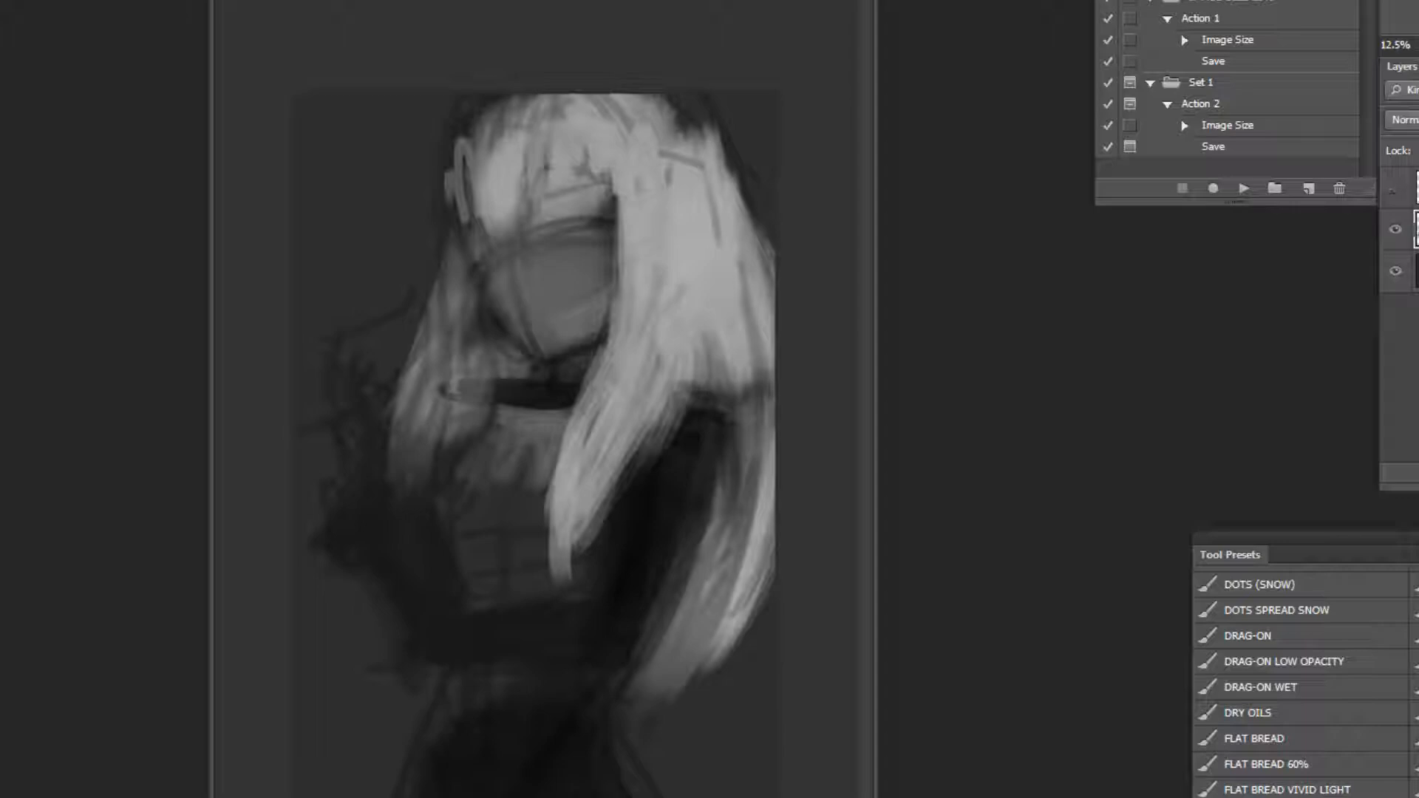
pyautogui.click(1395, 229)
pyautogui.click(1415, 188)
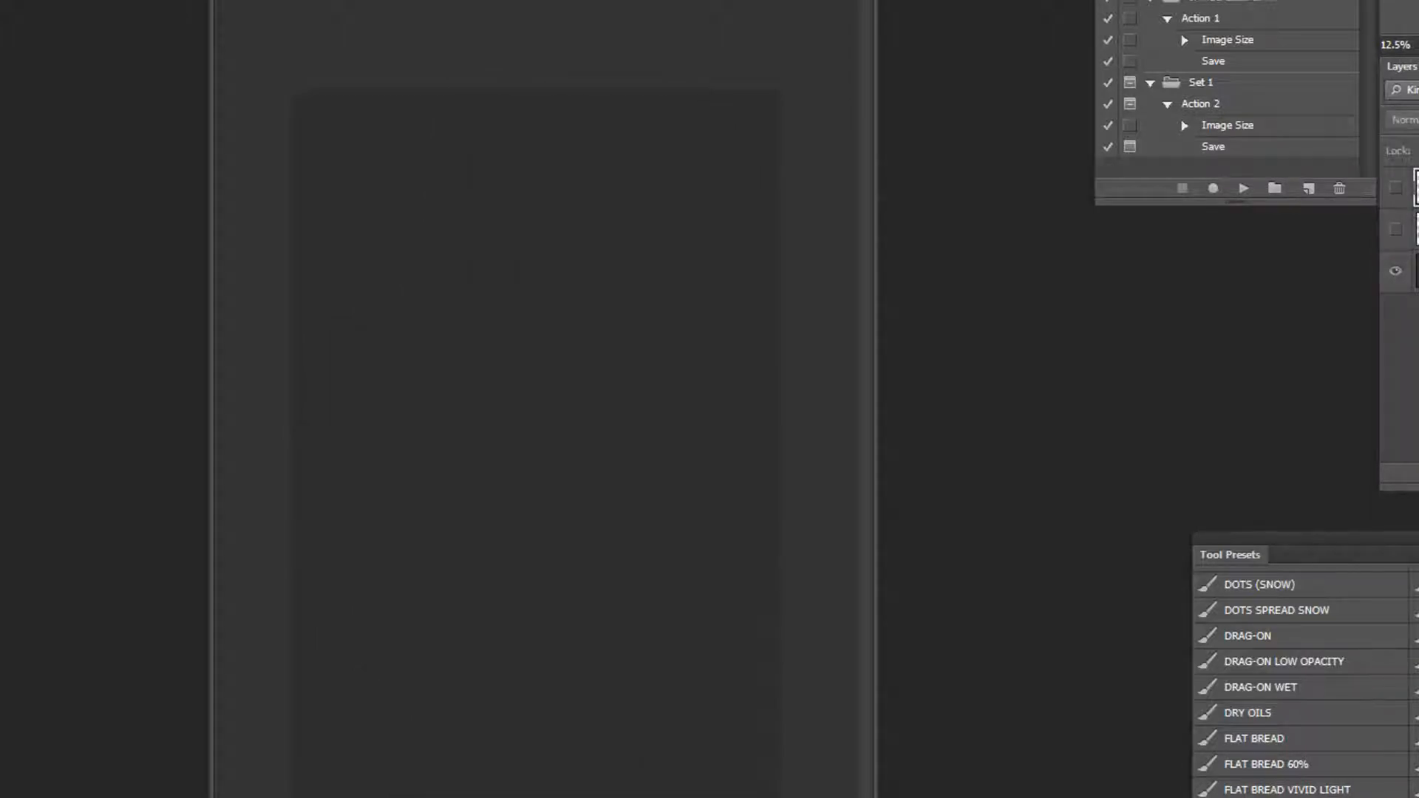
pyautogui.click(1396, 189)
pyautogui.moveTo(599, 272)
pyautogui.mouseDown()
pyautogui.moveTo(450, 358)
pyautogui.moveTo(468, 439)
pyautogui.mouseUp()
pyautogui.moveTo(491, 382); pyautogui.dragTo(452, 517)
pyautogui.moveTo(595, 306); pyautogui.dragTo(561, 518)
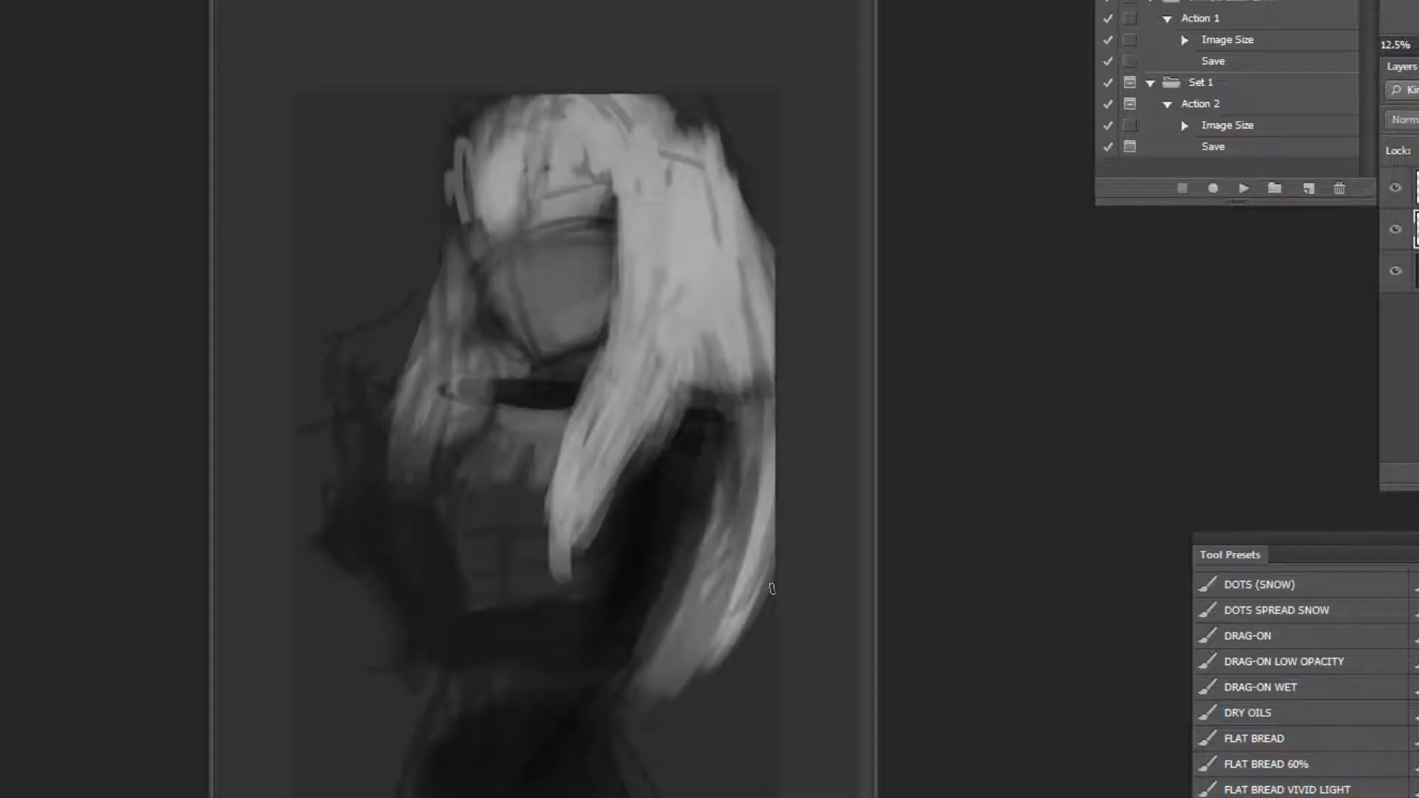
# Leave the painted figure layer hidden, activate the empty top layer and choose red as the brush color.
pyautogui.click(1395, 229)
pyautogui.click(1408, 187)
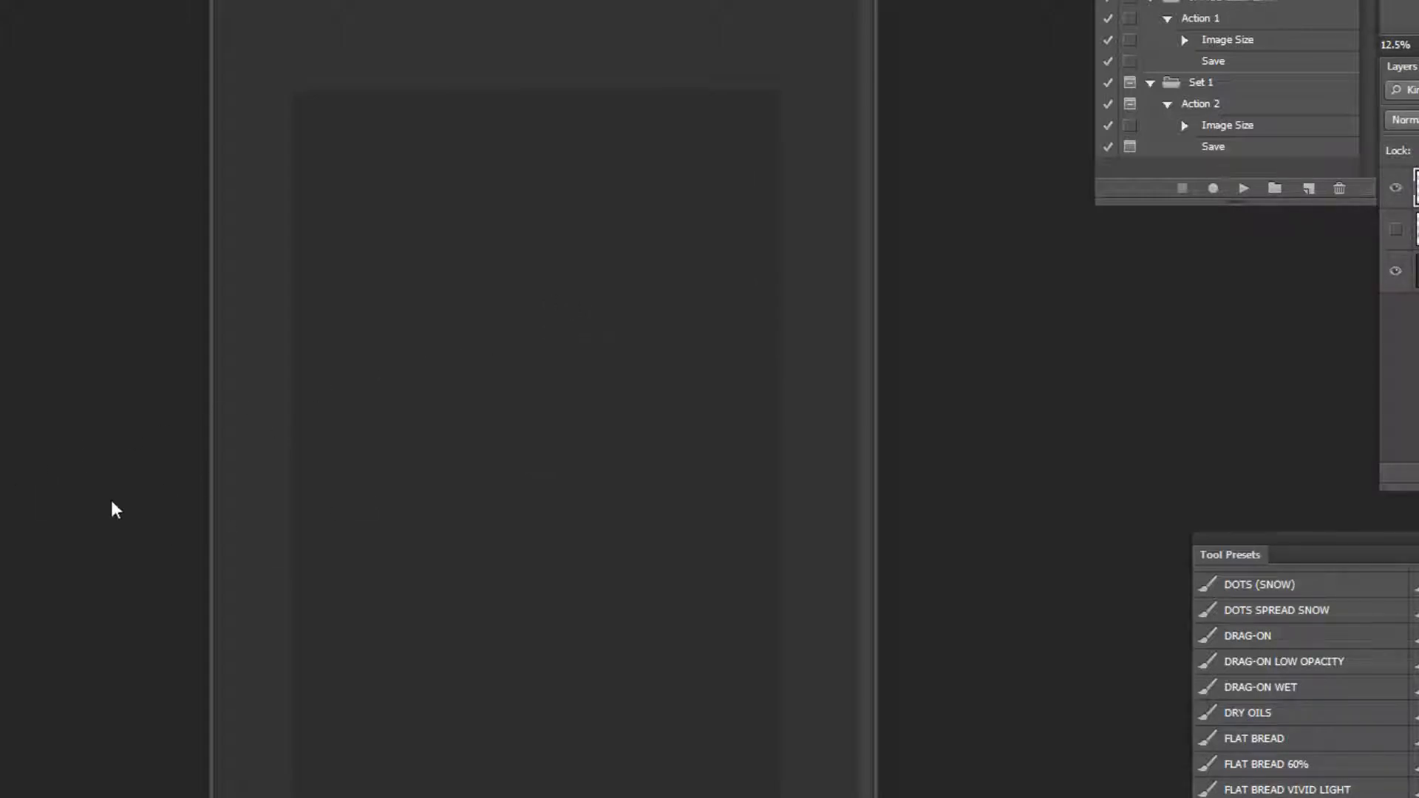
pyautogui.click(1152, 436)
pyautogui.click(1384, 414)
# Sketch the new pose's slanted shoulder line and the long curved sides of the torso in red.
pyautogui.moveTo(502, 362); pyautogui.dragTo(591, 294)
pyautogui.moveTo(456, 375); pyautogui.dragTo(497, 528)
pyautogui.moveTo(553, 316)
pyautogui.mouseDown()
pyautogui.moveTo(583, 554)
pyautogui.moveTo(606, 520)
pyautogui.moveTo(595, 509)
pyautogui.moveTo(568, 577)
pyautogui.mouseUp()
pyautogui.moveTo(452, 351); pyautogui.dragTo(517, 610)
pyautogui.moveTo(432, 414); pyautogui.dragTo(487, 591)
# Sketch the hip swinging out to the right and the rounded thighs below the torso.
pyautogui.moveTo(567, 538); pyautogui.dragTo(675, 618)
pyautogui.moveTo(598, 545); pyautogui.dragTo(757, 756)
pyautogui.moveTo(620, 600); pyautogui.dragTo(730, 797)
pyautogui.moveTo(443, 377); pyautogui.dragTo(518, 626)
pyautogui.moveTo(467, 342)
pyautogui.mouseDown()
pyautogui.moveTo(446, 458)
pyautogui.moveTo(532, 690)
pyautogui.moveTo(488, 796)
pyautogui.mouseUp()
pyautogui.moveTo(658, 668); pyautogui.dragTo(584, 787)
pyautogui.moveTo(630, 678); pyautogui.dragTo(586, 795)
pyautogui.moveTo(575, 725)
pyautogui.mouseDown()
pyautogui.moveTo(707, 754)
pyautogui.moveTo(713, 793)
pyautogui.mouseUp()
pyautogui.moveTo(657, 665)
pyautogui.mouseDown()
pyautogui.moveTo(701, 776)
pyautogui.moveTo(571, 793)
pyautogui.mouseUp()
# Sketch both arms bent at the elbows with the forearms raised on either side of the torso.
pyautogui.moveTo(441, 347); pyautogui.dragTo(376, 519)
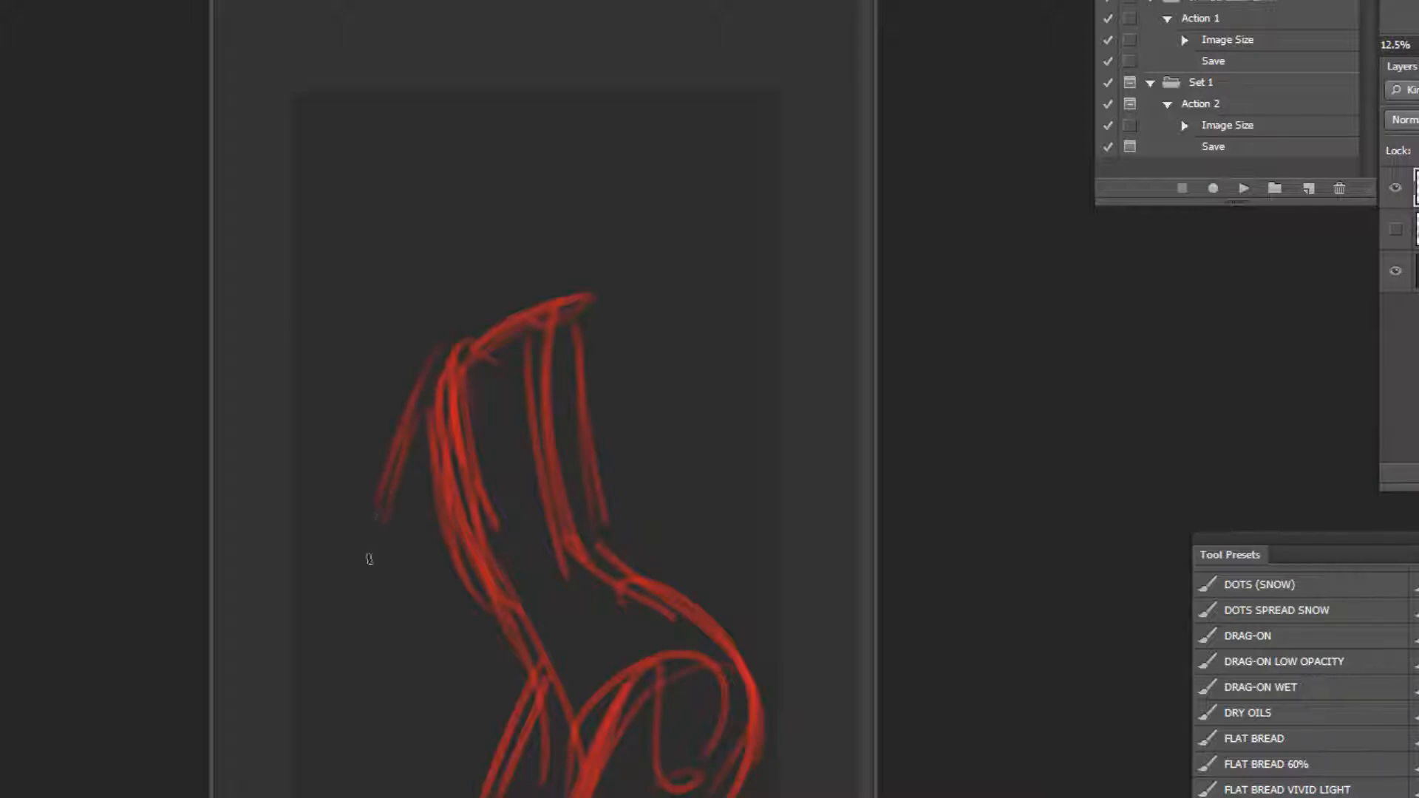
pyautogui.moveTo(316, 424); pyautogui.dragTo(365, 539)
pyautogui.moveTo(591, 316); pyautogui.dragTo(676, 473)
pyautogui.moveTo(557, 342); pyautogui.dragTo(687, 514)
pyautogui.moveTo(707, 370); pyautogui.dragTo(691, 473)
pyautogui.moveTo(696, 409); pyautogui.dragTo(687, 493)
# Draw the oval head above the shoulders, hair lines falling from it, and firmer lines on the left arm.
pyautogui.moveTo(484, 140)
pyautogui.mouseDown()
pyautogui.moveTo(462, 281)
pyautogui.moveTo(450, 244)
pyautogui.mouseUp()
pyautogui.moveTo(428, 193)
pyautogui.mouseDown()
pyautogui.moveTo(480, 281)
pyautogui.moveTo(405, 402)
pyautogui.mouseUp()
pyautogui.moveTo(411, 285); pyautogui.dragTo(399, 402)
pyautogui.moveTo(310, 388)
pyautogui.mouseDown()
pyautogui.moveTo(355, 495)
pyautogui.moveTo(436, 414)
pyautogui.mouseUp()
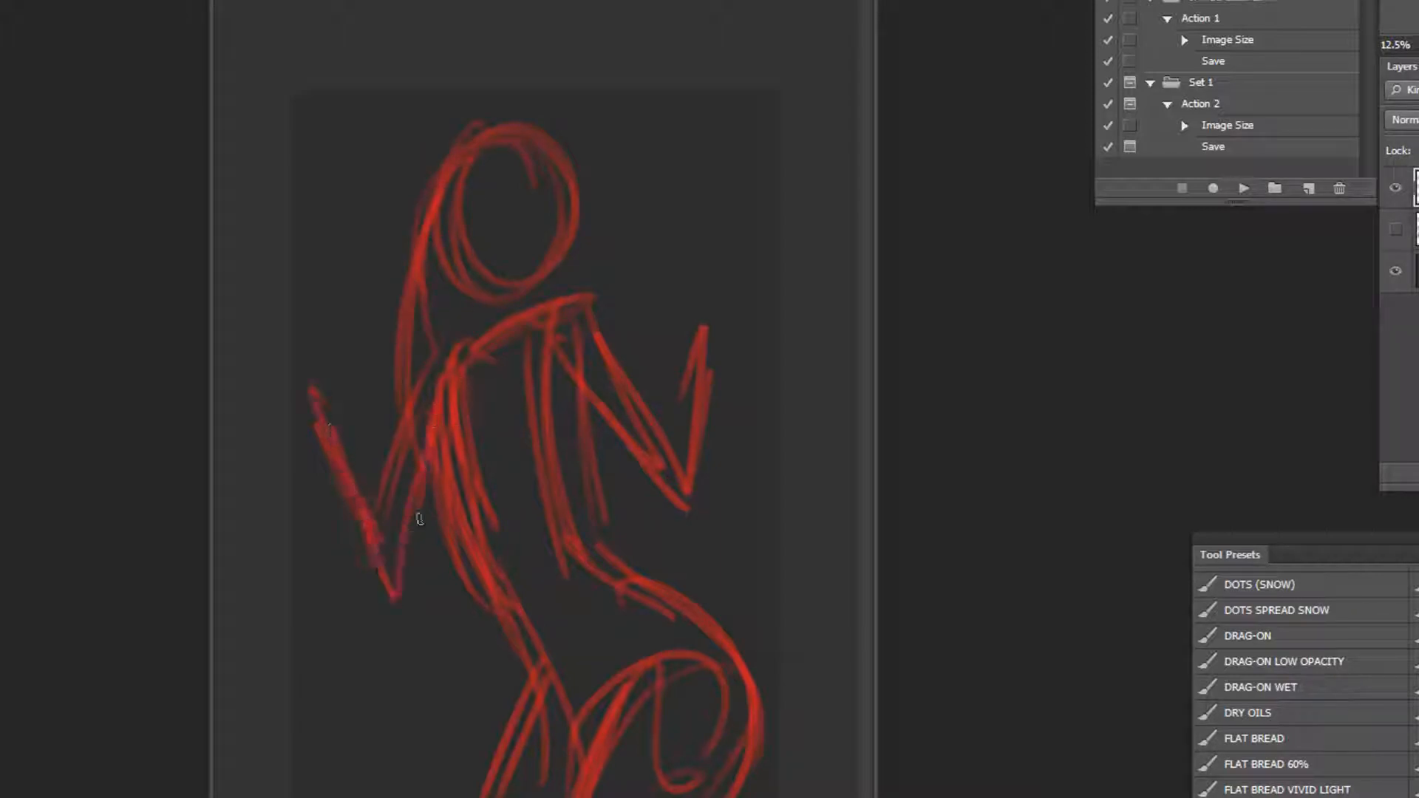
# Add the left leg's contour and a curved waistline, and reinforce the shoulder line.
pyautogui.moveTo(499, 588); pyautogui.dragTo(464, 797)
pyautogui.moveTo(522, 642); pyautogui.dragTo(473, 776)
pyautogui.moveTo(488, 566); pyautogui.dragTo(552, 519)
pyautogui.moveTo(442, 358); pyautogui.dragTo(591, 324)
# Draw the face's vertical center line and sweep long outer hair contours down both sides of the head.
pyautogui.moveTo(521, 151); pyautogui.dragTo(494, 281)
pyautogui.moveTo(568, 173); pyautogui.dragTo(660, 381)
pyautogui.moveTo(470, 145); pyautogui.dragTo(436, 484)
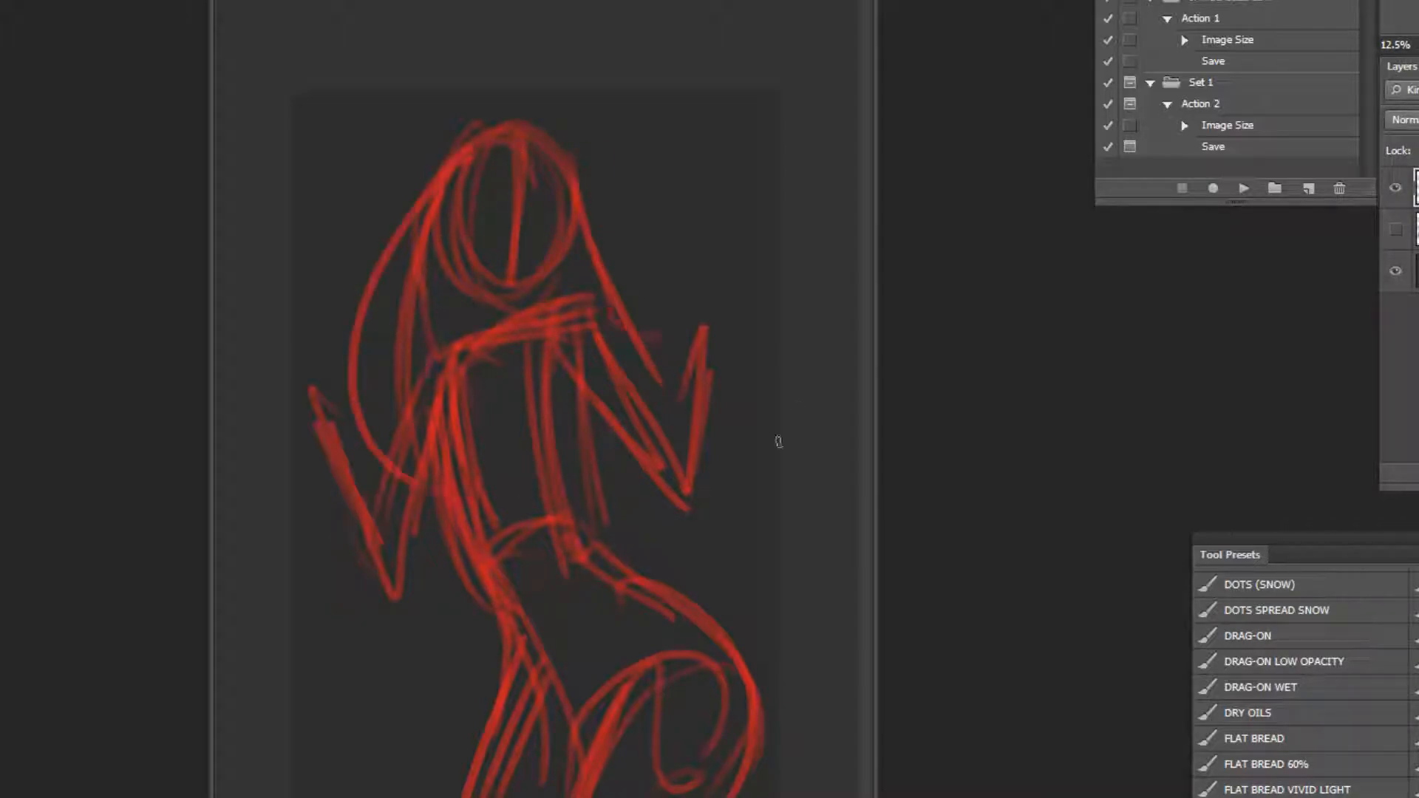
# Sketch raised hands with fingers at the ends of both forearms and a cuff on the left wrist.
pyautogui.moveTo(702, 349)
pyautogui.mouseDown()
pyautogui.moveTo(728, 299)
pyautogui.moveTo(731, 311)
pyautogui.mouseUp()
pyautogui.moveTo(299, 355); pyautogui.dragTo(303, 403)
pyautogui.moveTo(303, 307); pyautogui.dragTo(317, 339)
pyautogui.moveTo(732, 241); pyautogui.dragTo(722, 301)
pyautogui.moveTo(305, 325)
pyautogui.mouseDown()
pyautogui.moveTo(326, 386)
pyautogui.moveTo(294, 480)
pyautogui.moveTo(322, 537)
pyautogui.mouseUp()
# Reinforce the left arm and define both sides of the torso down to the waist.
pyautogui.moveTo(347, 429)
pyautogui.mouseDown()
pyautogui.moveTo(405, 595)
pyautogui.moveTo(386, 521)
pyautogui.moveTo(416, 458)
pyautogui.mouseUp()
pyautogui.moveTo(451, 403); pyautogui.dragTo(447, 526)
pyautogui.moveTo(405, 591); pyautogui.dragTo(458, 506)
pyautogui.moveTo(604, 409); pyautogui.dragTo(600, 532)
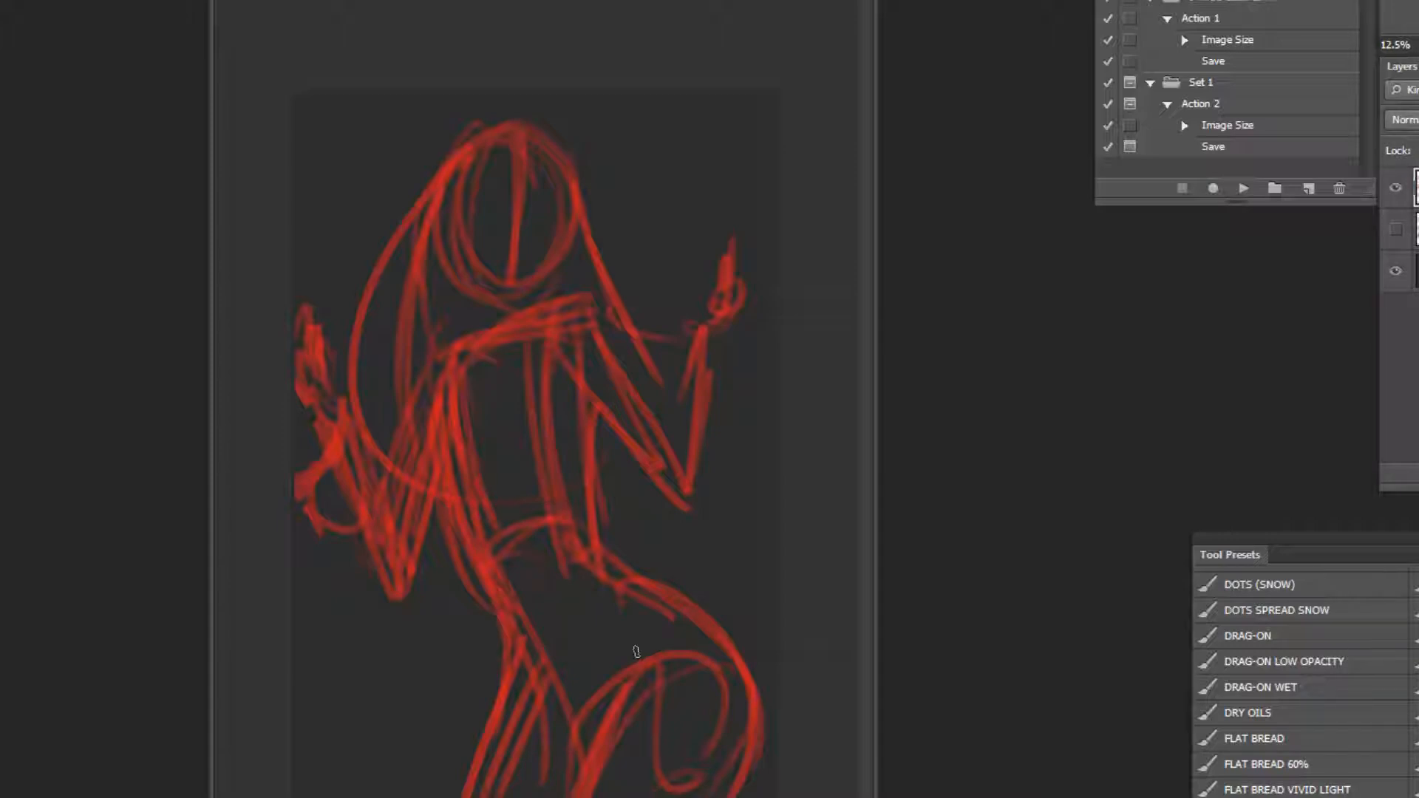
# Strengthen the pelvis and crotch lines and the upper contour of the right hip.
pyautogui.moveTo(501, 602)
pyautogui.mouseDown()
pyautogui.moveTo(506, 650)
pyautogui.moveTo(586, 728)
pyautogui.moveTo(660, 641)
pyautogui.moveTo(730, 702)
pyautogui.mouseUp()
pyautogui.moveTo(604, 570); pyautogui.dragTo(691, 637)
pyautogui.moveTo(598, 414); pyautogui.dragTo(582, 547)
pyautogui.hotkey('ctrl', 'z')
# Extend the right hair contour, add a sleeve curve around the right elbow and fill out the right hand.
pyautogui.moveTo(584, 177)
pyautogui.mouseDown()
pyautogui.moveTo(623, 293)
pyautogui.moveTo(681, 364)
pyautogui.mouseUp()
pyautogui.moveTo(701, 486); pyautogui.dragTo(697, 514)
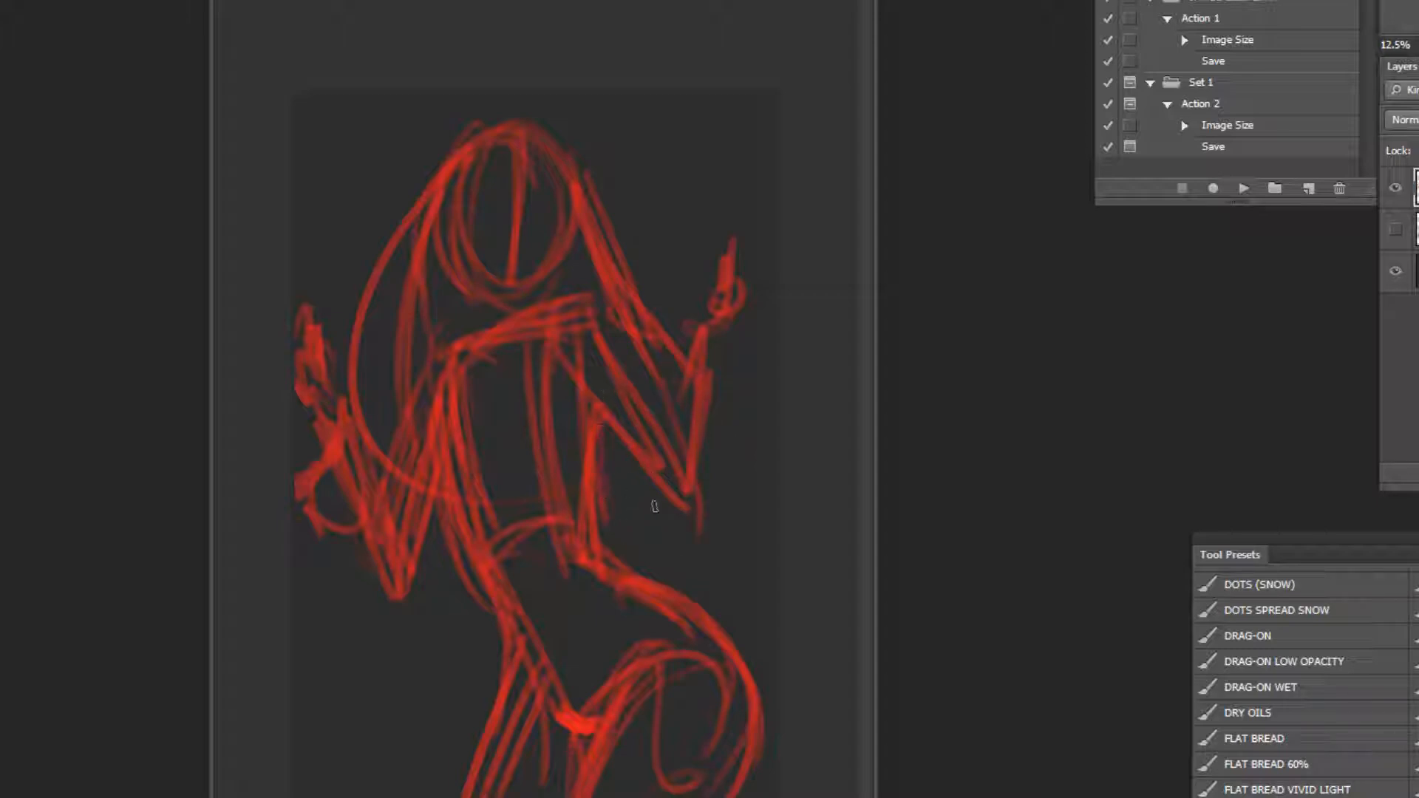
pyautogui.moveTo(608, 510); pyautogui.dragTo(689, 422)
pyautogui.moveTo(714, 338)
pyautogui.mouseDown()
pyautogui.moveTo(732, 296)
pyautogui.moveTo(739, 310)
pyautogui.mouseUp()
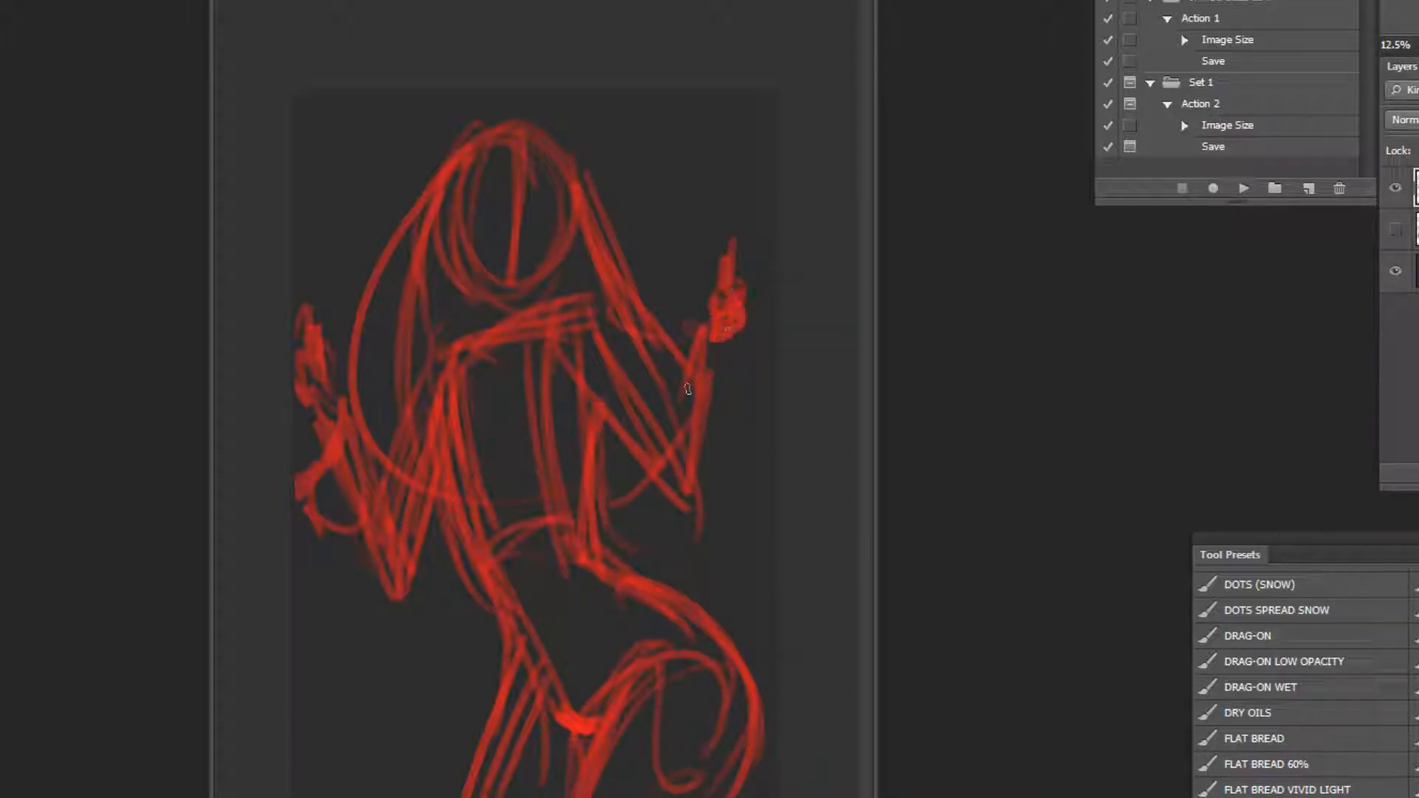
# Reinforce the shoulder, torso side and right forearm, and sketch the chest contour beside the right arm.
pyautogui.moveTo(591, 314)
pyautogui.mouseDown()
pyautogui.moveTo(491, 348)
pyautogui.moveTo(443, 576)
pyautogui.mouseUp()
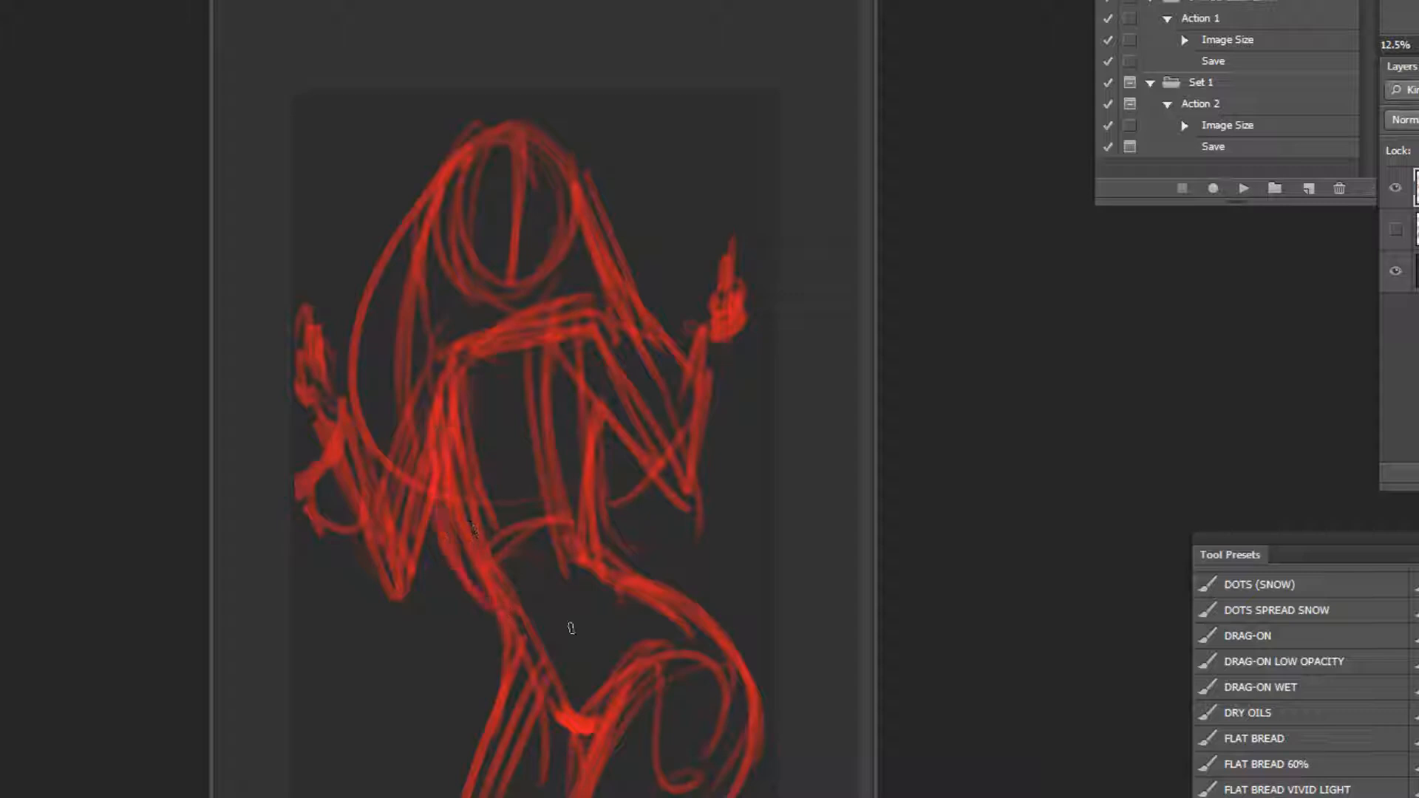
pyautogui.moveTo(714, 334); pyautogui.dragTo(688, 497)
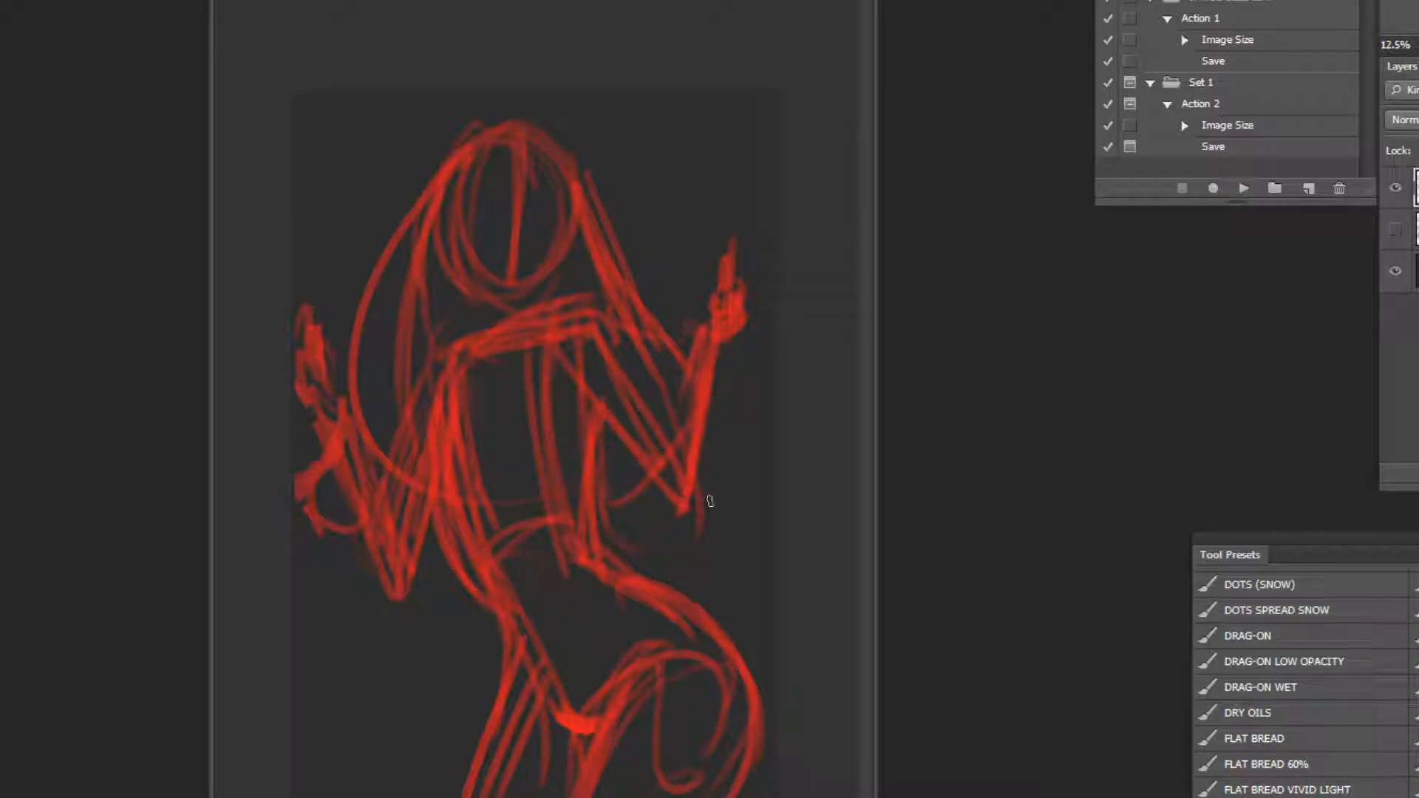
pyautogui.moveTo(574, 337); pyautogui.dragTo(573, 413)
pyautogui.hotkey('ctrl', 'z')
pyautogui.moveTo(563, 360)
pyautogui.mouseDown()
pyautogui.moveTo(566, 408)
pyautogui.moveTo(634, 470)
pyautogui.mouseUp()
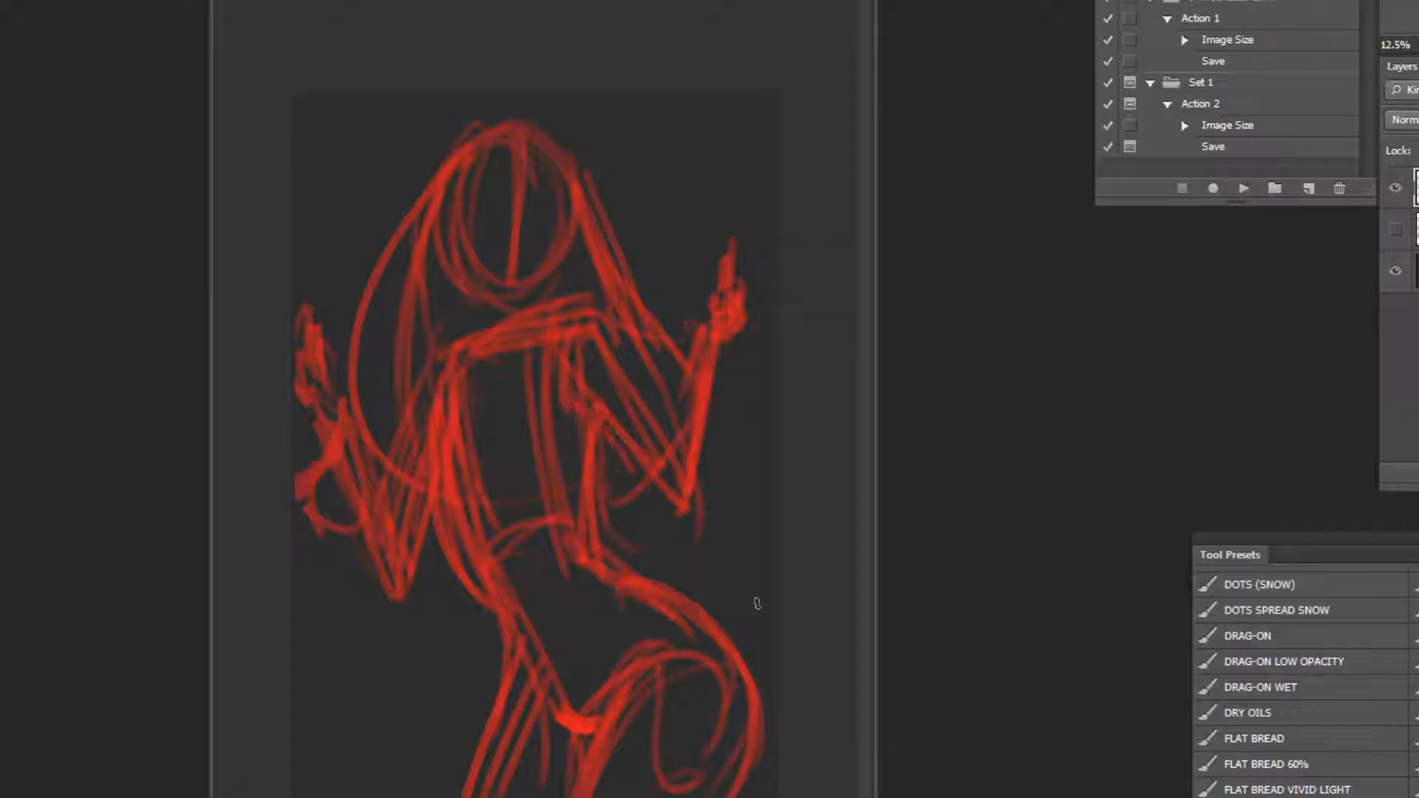
# Add a horizontal eye line across the face and short hair locks framing both sides of the neck.
pyautogui.moveTo(449, 206)
pyautogui.mouseDown()
pyautogui.moveTo(517, 193)
pyautogui.moveTo(567, 206)
pyautogui.mouseUp()
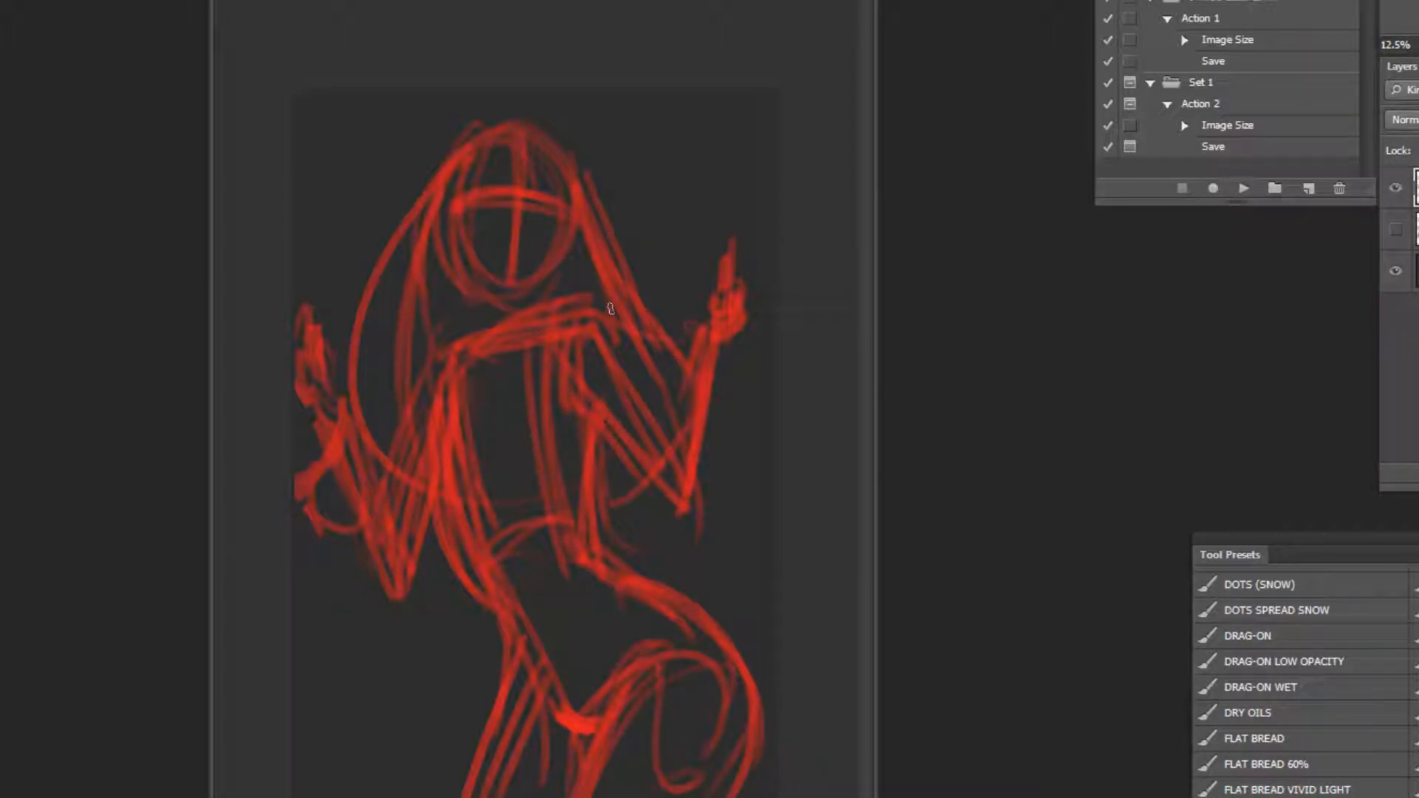
pyautogui.moveTo(434, 252); pyautogui.dragTo(427, 375)
pyautogui.hotkey('ctrl', 'z')
pyautogui.moveTo(441, 264); pyautogui.dragTo(466, 322)
pyautogui.moveTo(437, 238)
pyautogui.mouseDown()
pyautogui.moveTo(443, 347)
pyautogui.moveTo(424, 350)
pyautogui.moveTo(437, 406)
pyautogui.mouseUp()
pyautogui.hotkey('ctrl', 'z')
pyautogui.moveTo(561, 255)
pyautogui.mouseDown()
pyautogui.moveTo(530, 399)
pyautogui.moveTo(585, 308)
pyautogui.mouseUp()
pyautogui.moveTo(566, 261); pyautogui.dragTo(547, 303)
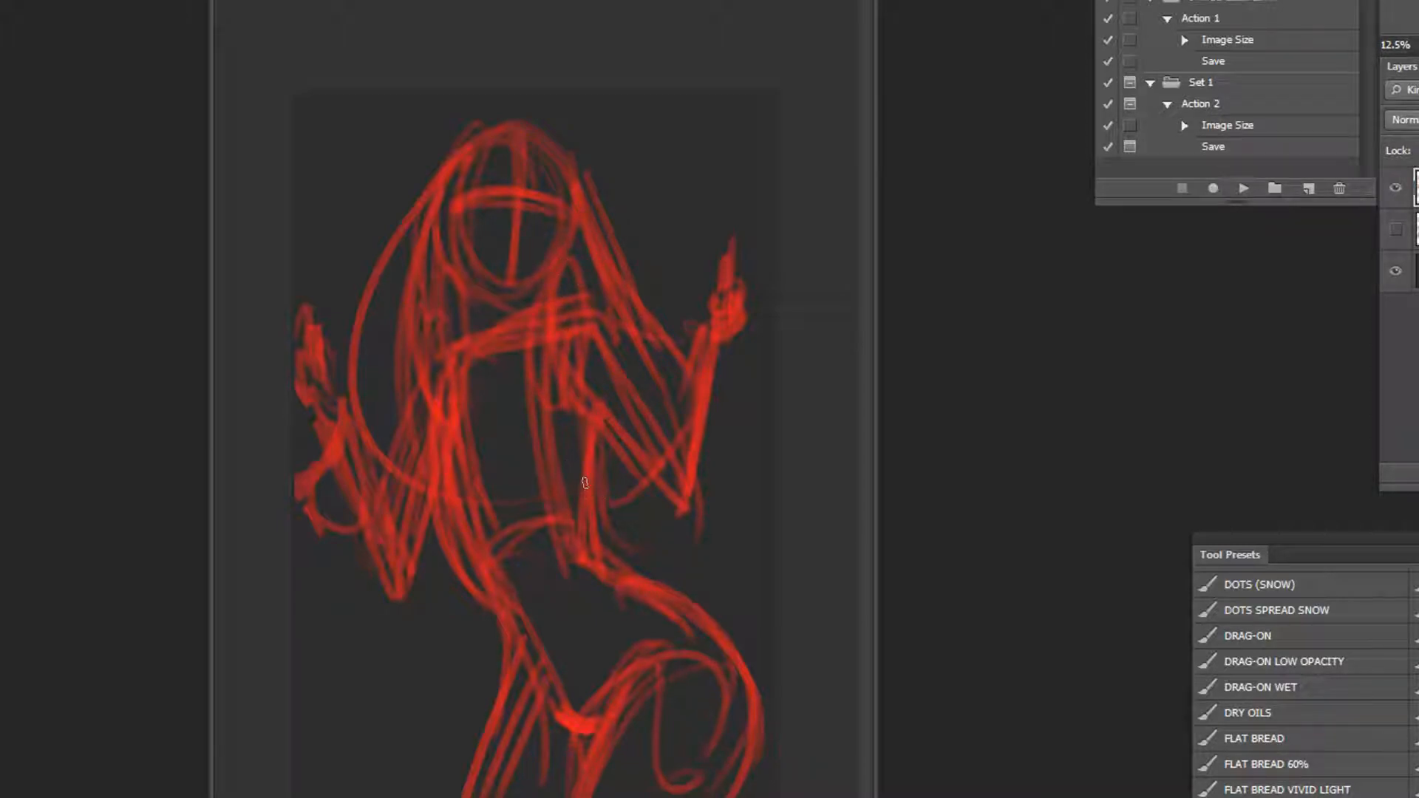
pyautogui.moveTo(297, 307)
pyautogui.mouseDown()
pyautogui.moveTo(339, 481)
pyautogui.moveTo(375, 512)
pyautogui.moveTo(379, 550)
pyautogui.mouseUp()
pyautogui.press('b')
pyautogui.moveTo(392, 484); pyautogui.dragTo(385, 696)
pyautogui.hotkey('ctrl', 'alt', 'z')
pyautogui.hotkey('ctrl', 'alt', 'z')
pyautogui.moveTo(390, 473); pyautogui.dragTo(390, 730)
pyautogui.hotkey('ctrl', 'alt', 'z')
# Erase the raised left forearm and hand, and rough in an arm hanging down instead.
pyautogui.press('e')
pyautogui.moveTo(303, 340); pyautogui.dragTo(370, 583)
pyautogui.moveTo(349, 434)
pyautogui.mouseDown()
pyautogui.moveTo(381, 615)
pyautogui.moveTo(414, 558)
pyautogui.mouseUp()
pyautogui.press('b')
pyautogui.moveTo(422, 442)
pyautogui.mouseDown()
pyautogui.moveTo(414, 671)
pyautogui.moveTo(392, 670)
pyautogui.mouseUp()
pyautogui.hotkey('ctrl', 'alt', 'z')
pyautogui.moveTo(401, 537); pyautogui.dragTo(391, 663)
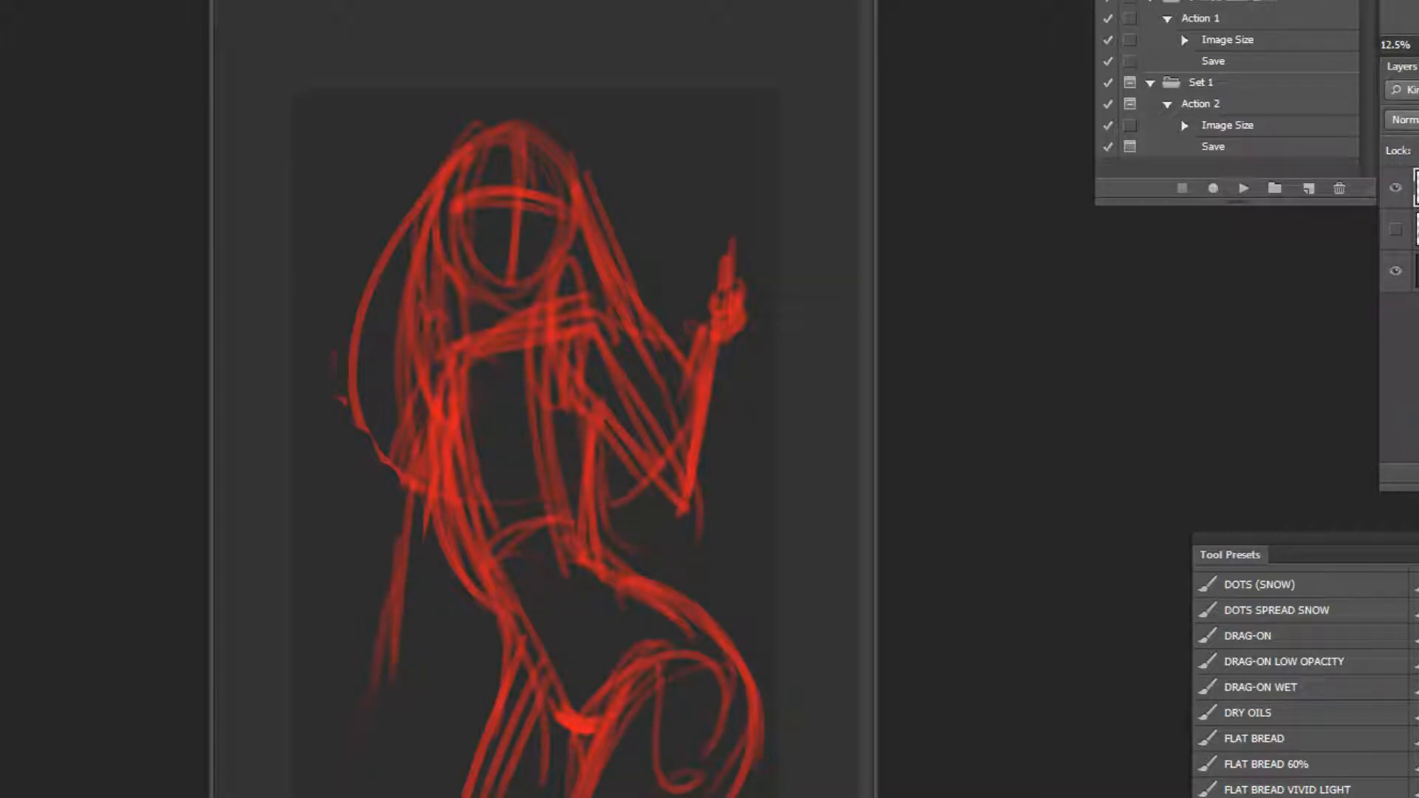
# Build up the lowered left arm with long contour lines, a flared sleeve and a rounded shoulder.
pyautogui.moveTo(421, 545); pyautogui.dragTo(340, 749)
pyautogui.hotkey('ctrl', 'alt', 'z')
pyautogui.moveTo(433, 500); pyautogui.dragTo(359, 724)
pyautogui.moveTo(432, 539); pyautogui.dragTo(393, 657)
pyautogui.moveTo(392, 525); pyautogui.dragTo(328, 681)
pyautogui.moveTo(389, 562); pyautogui.dragTo(342, 656)
pyautogui.moveTo(377, 614); pyautogui.dragTo(360, 660)
pyautogui.moveTo(434, 433)
pyautogui.mouseDown()
pyautogui.moveTo(434, 370)
pyautogui.moveTo(415, 451)
pyautogui.mouseUp()
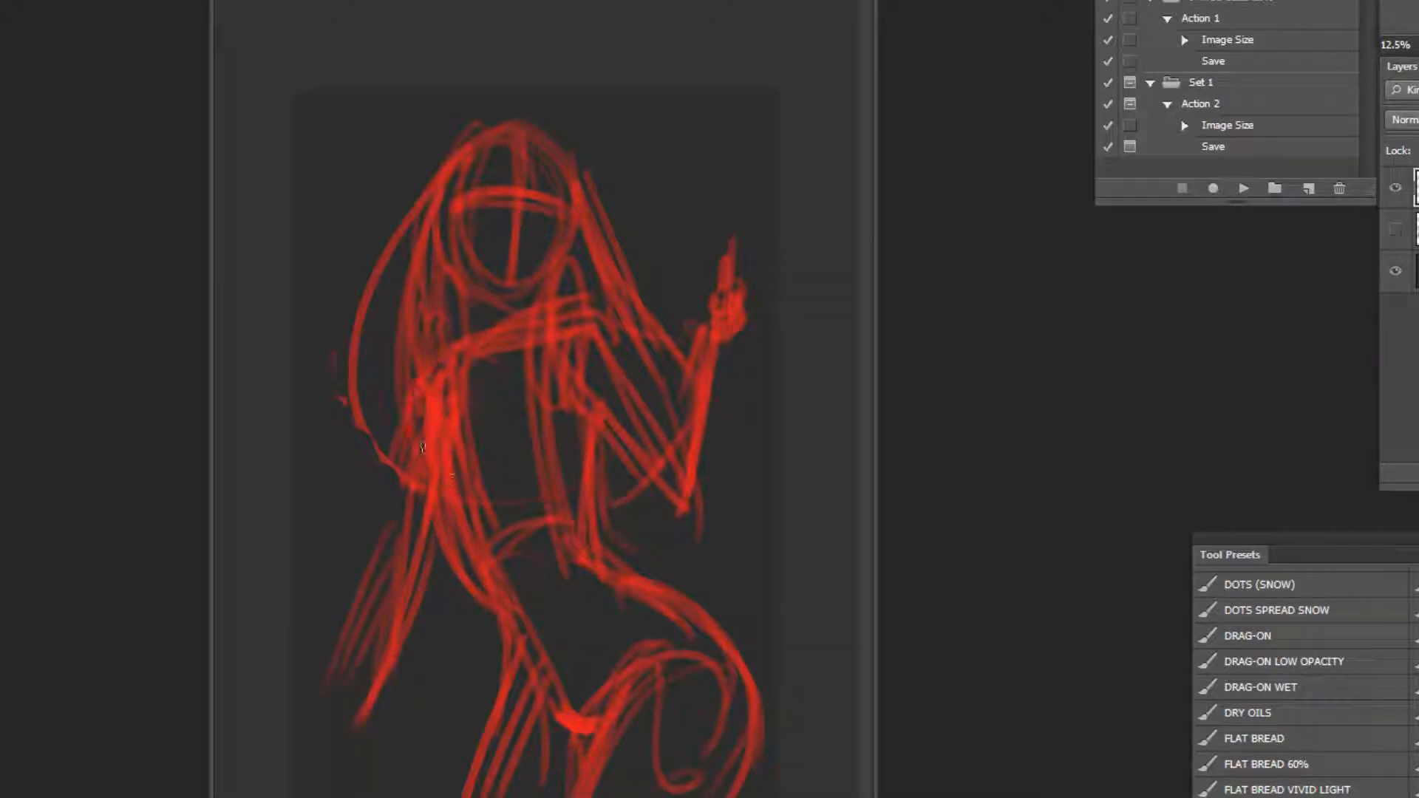
# Redraw the right contour from the upper arm and waist to the hip, and erase the stray inner hip lines.
pyautogui.moveTo(624, 354)
pyautogui.mouseDown()
pyautogui.moveTo(652, 411)
pyautogui.moveTo(645, 563)
pyautogui.moveTo(711, 608)
pyautogui.mouseUp()
pyautogui.moveTo(650, 566); pyautogui.dragTo(742, 671)
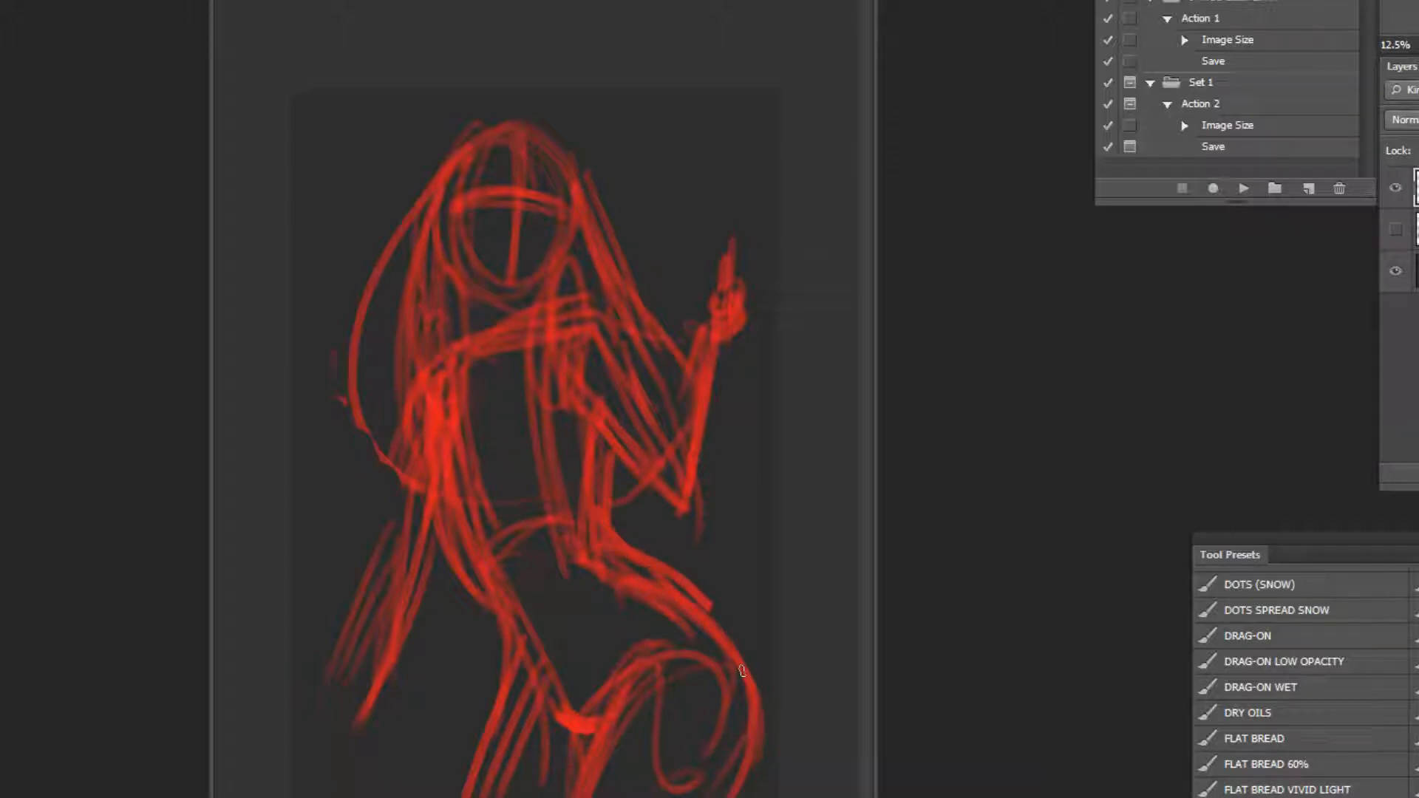
pyautogui.moveTo(619, 563); pyautogui.dragTo(620, 586)
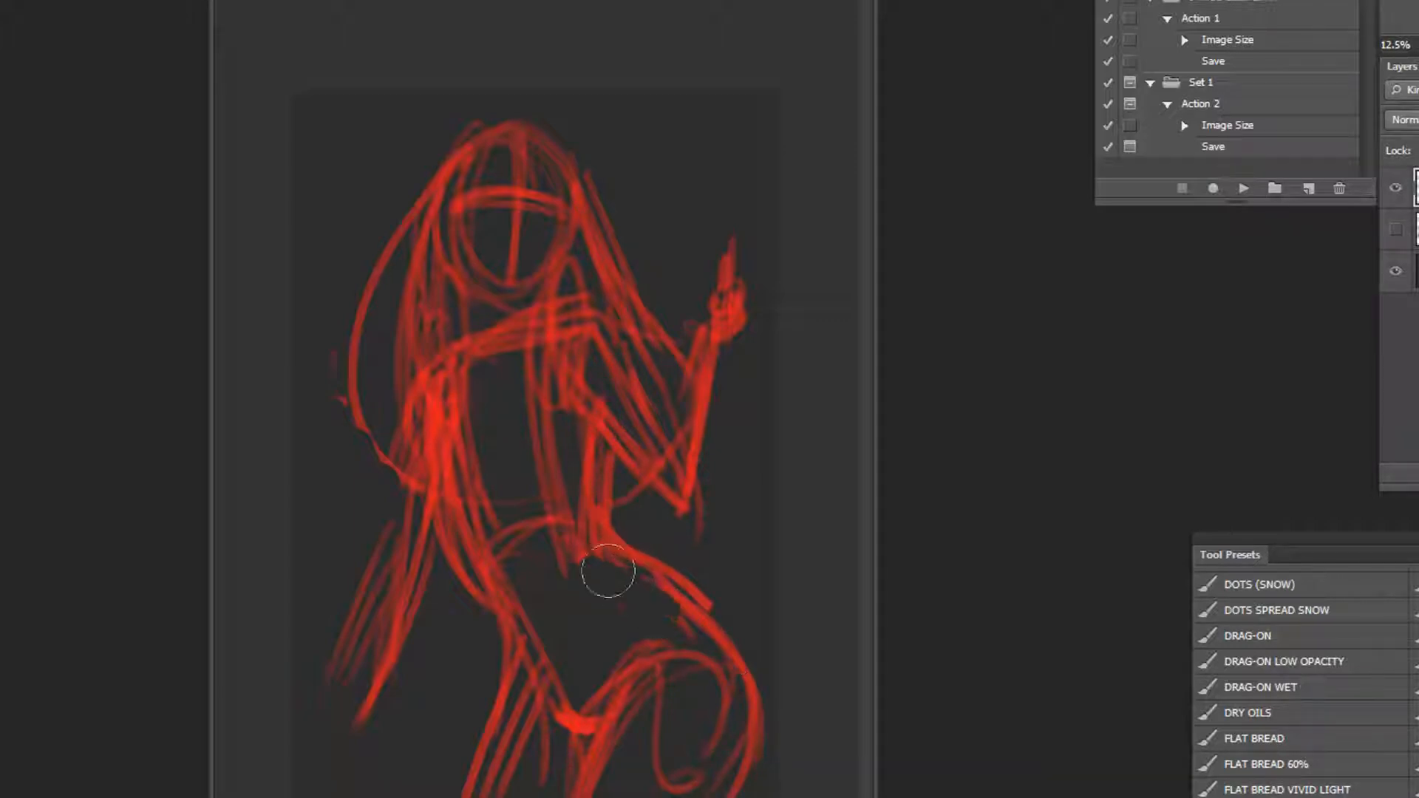
# Add strokes along the inner thigh and across the belly of the red gesture sketch.
pyautogui.moveTo(628, 649); pyautogui.dragTo(564, 787)
pyautogui.moveTo(496, 573); pyautogui.dragTo(540, 647)
pyautogui.moveTo(517, 490); pyautogui.dragTo(532, 592)
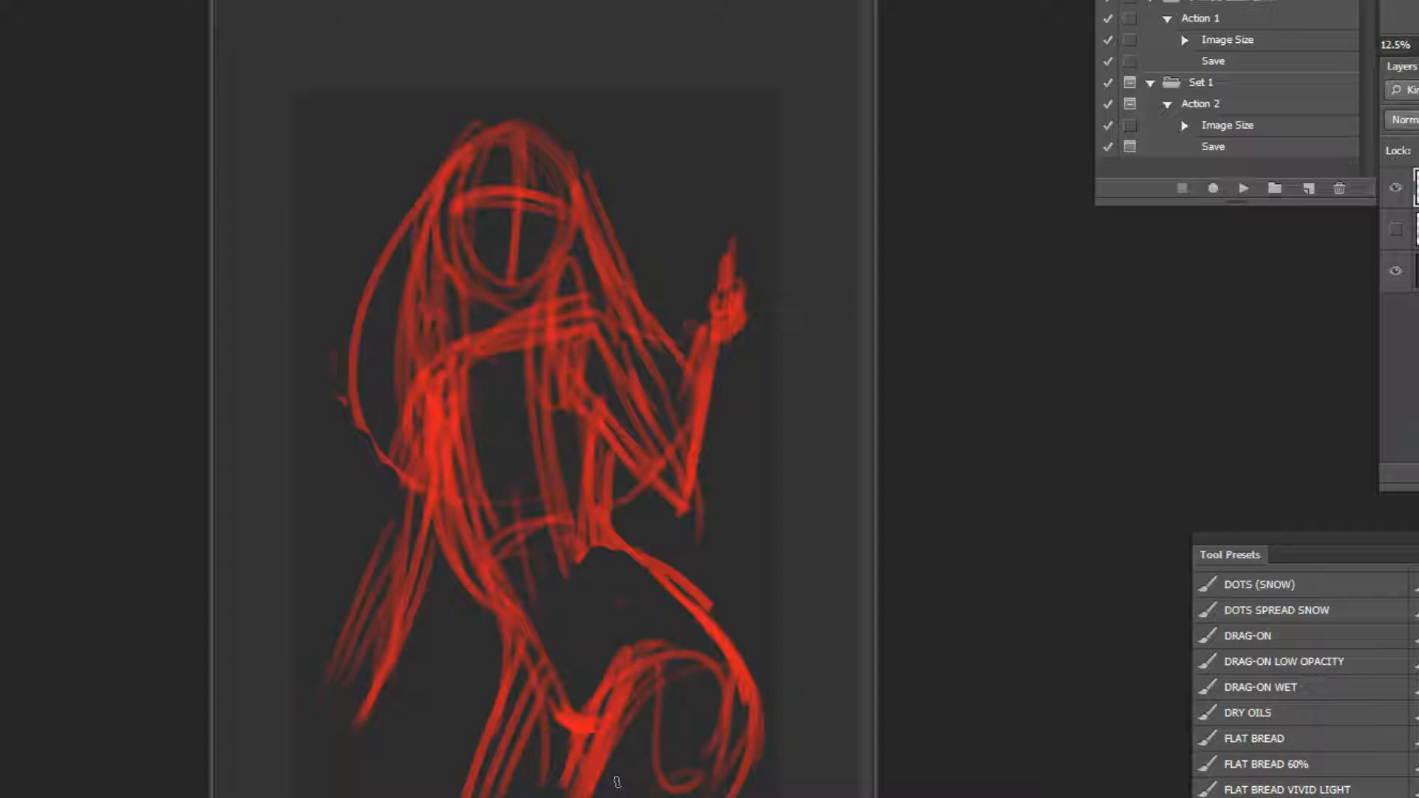
# Delete the red gesture sketch layer and show the grayscale character painting again.
pyautogui.click(1396, 187)
pyautogui.press('Delete')
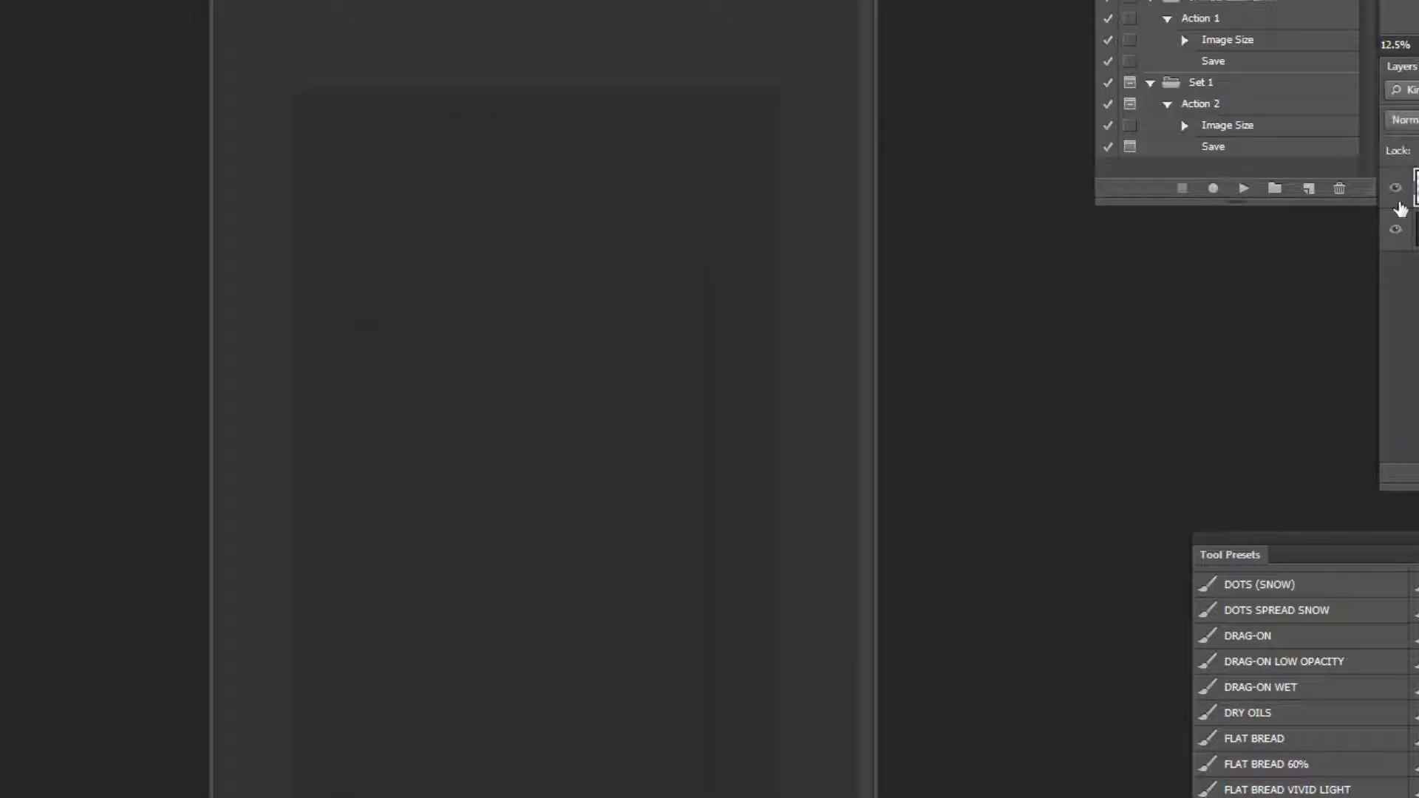
pyautogui.click(1396, 191)
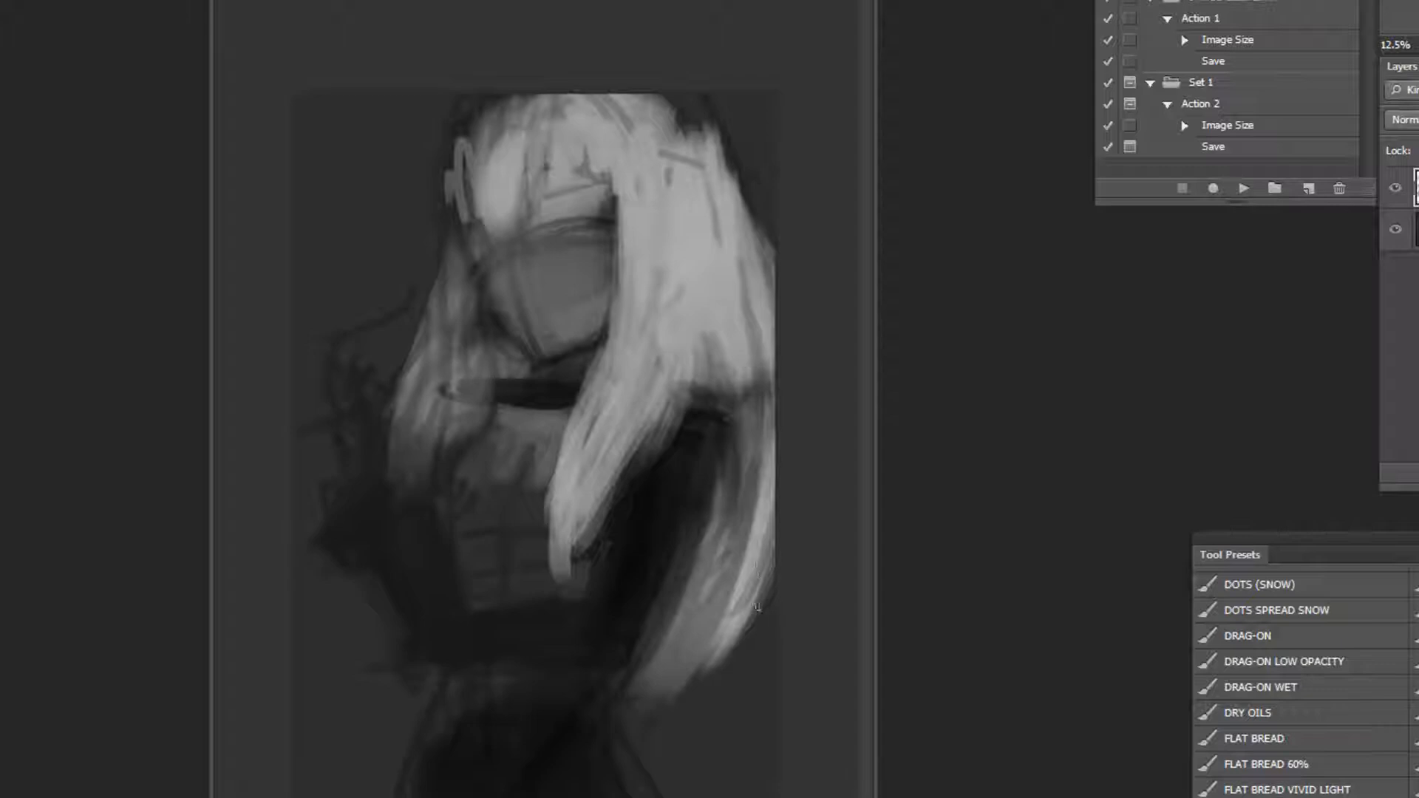
# Block in a light hand at the left hip and extend the dark sleeve over the hair behind the arm.
pyautogui.keyDown('alt'); pyautogui.click(727, 546); pyautogui.keyUp('alt')
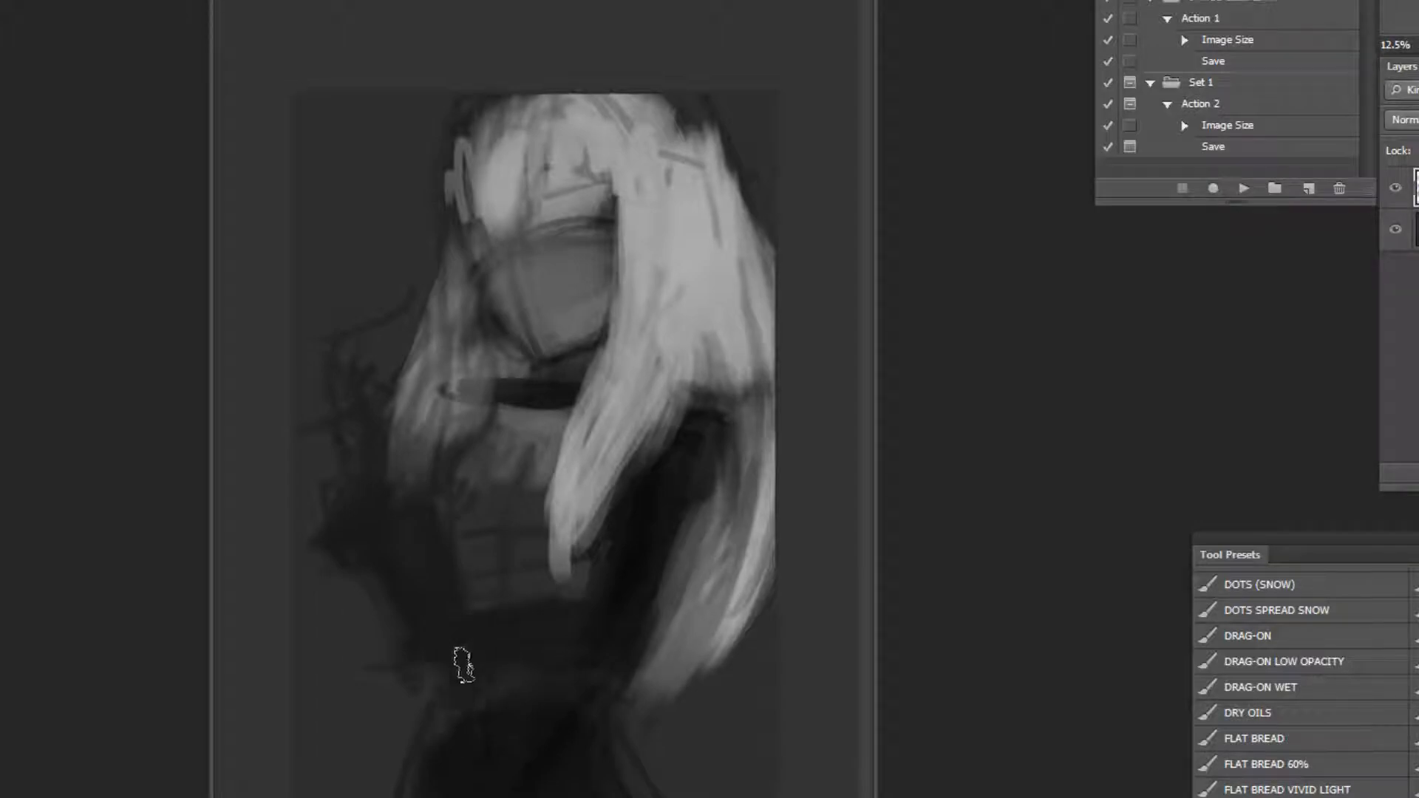
pyautogui.keyDown('alt'); pyautogui.click(569, 478); pyautogui.keyUp('alt')
pyautogui.moveTo(419, 632)
pyautogui.mouseDown()
pyautogui.moveTo(391, 624)
pyautogui.moveTo(437, 659)
pyautogui.moveTo(418, 638)
pyautogui.moveTo(418, 662)
pyautogui.moveTo(414, 618)
pyautogui.moveTo(467, 658)
pyautogui.mouseUp()
pyautogui.hotkey('ctrl', 'z')
pyautogui.keyDown('alt'); pyautogui.click(709, 518); pyautogui.keyUp('alt')
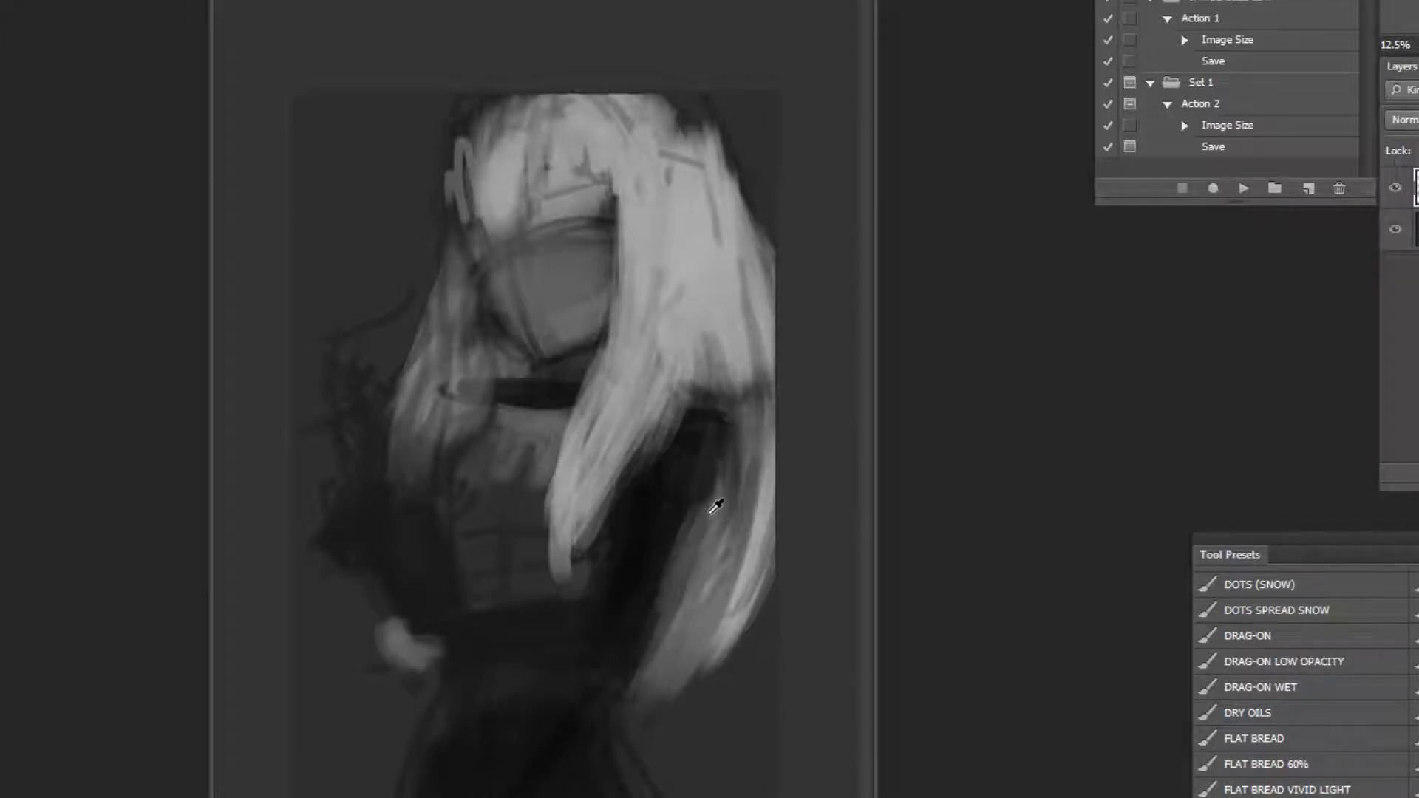
pyautogui.hotkey('ctrl', 'z')
pyautogui.keyDown('alt'); pyautogui.click(690, 452); pyautogui.keyUp('alt')
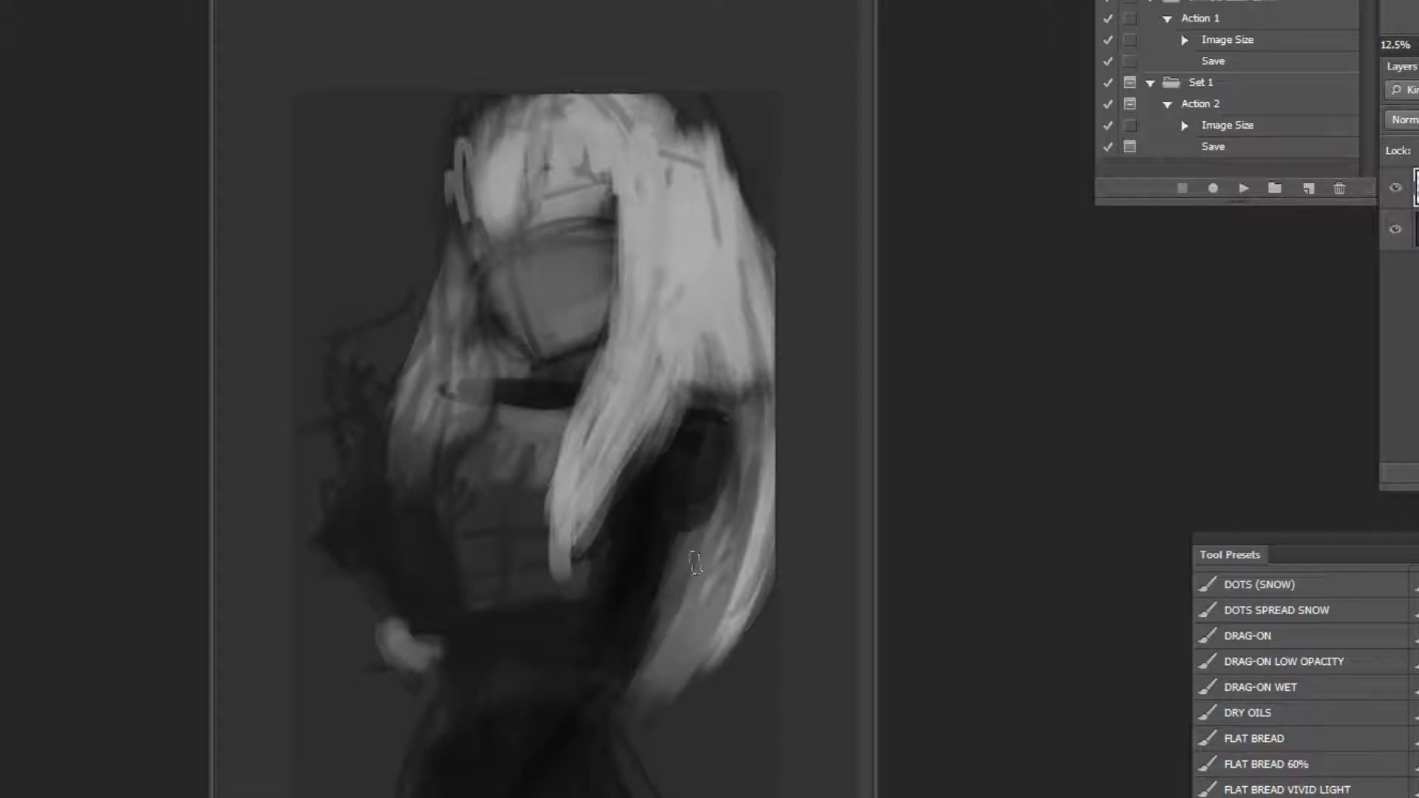
# Rough in the raised hand at the left with short light strokes for the finger and wrist.
pyautogui.keyDown('alt'); pyautogui.click(657, 353); pyautogui.keyUp('alt')
pyautogui.moveTo(350, 374)
pyautogui.mouseDown()
pyautogui.moveTo(361, 464)
pyautogui.moveTo(342, 386)
pyautogui.moveTo(320, 412)
pyautogui.moveTo(320, 356)
pyautogui.mouseUp()
pyautogui.hotkey('ctrl', 'z')
pyautogui.moveTo(331, 405); pyautogui.dragTo(344, 383)
# Extend the large front hair lock over the dark sleeve with sampled light strokes.
pyautogui.hotkey('ctrl', '+')
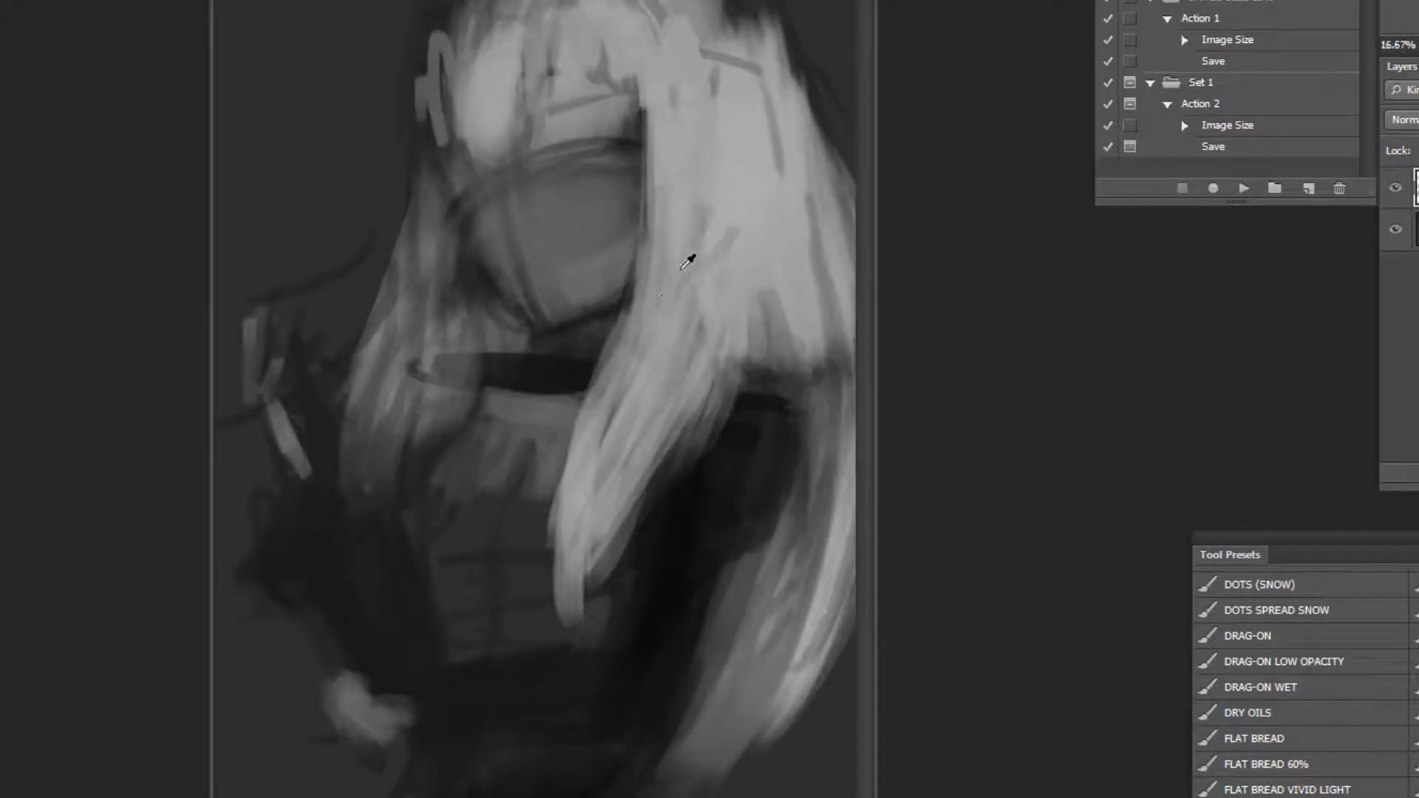
pyautogui.moveTo(698, 392); pyautogui.dragTo(609, 546)
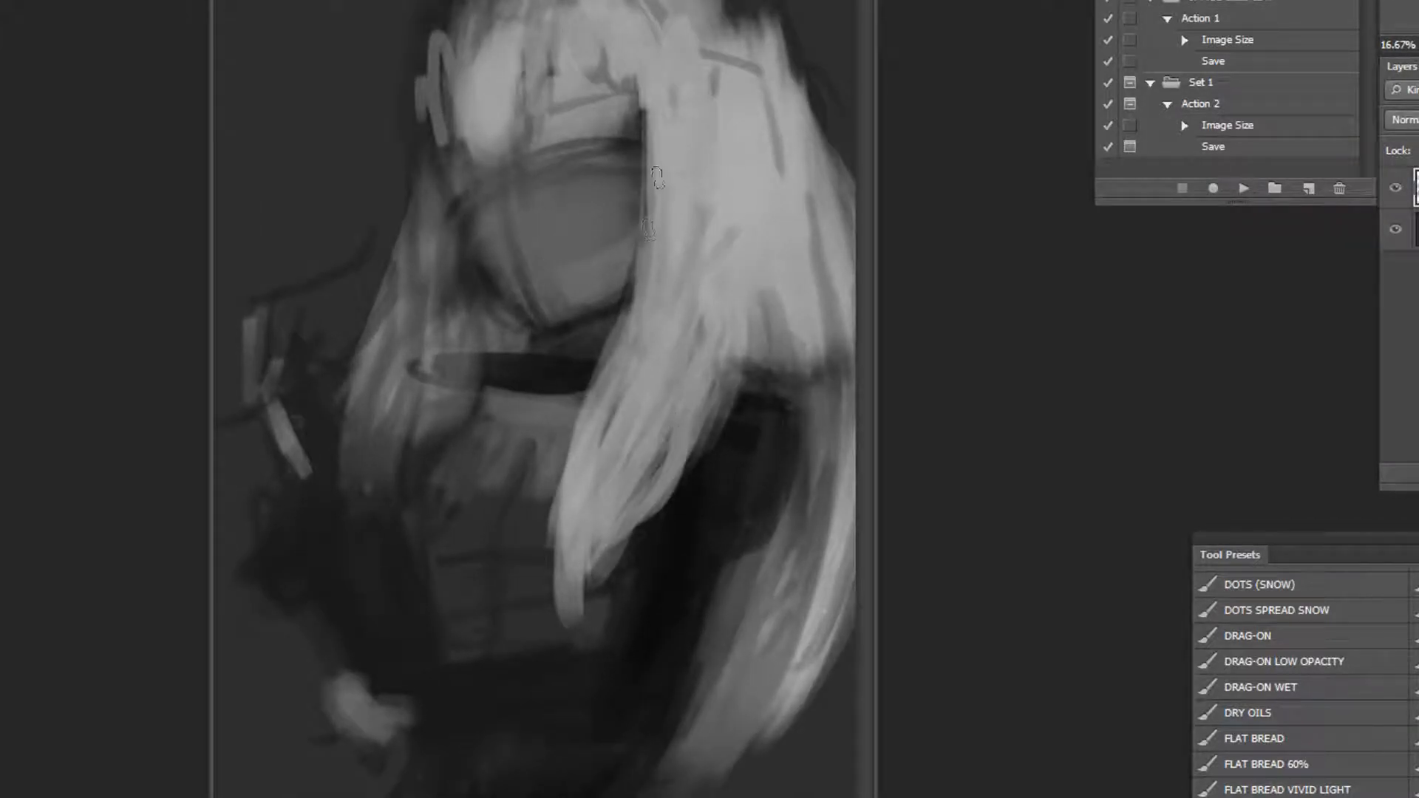
pyautogui.hotkey('ctrl', '+')
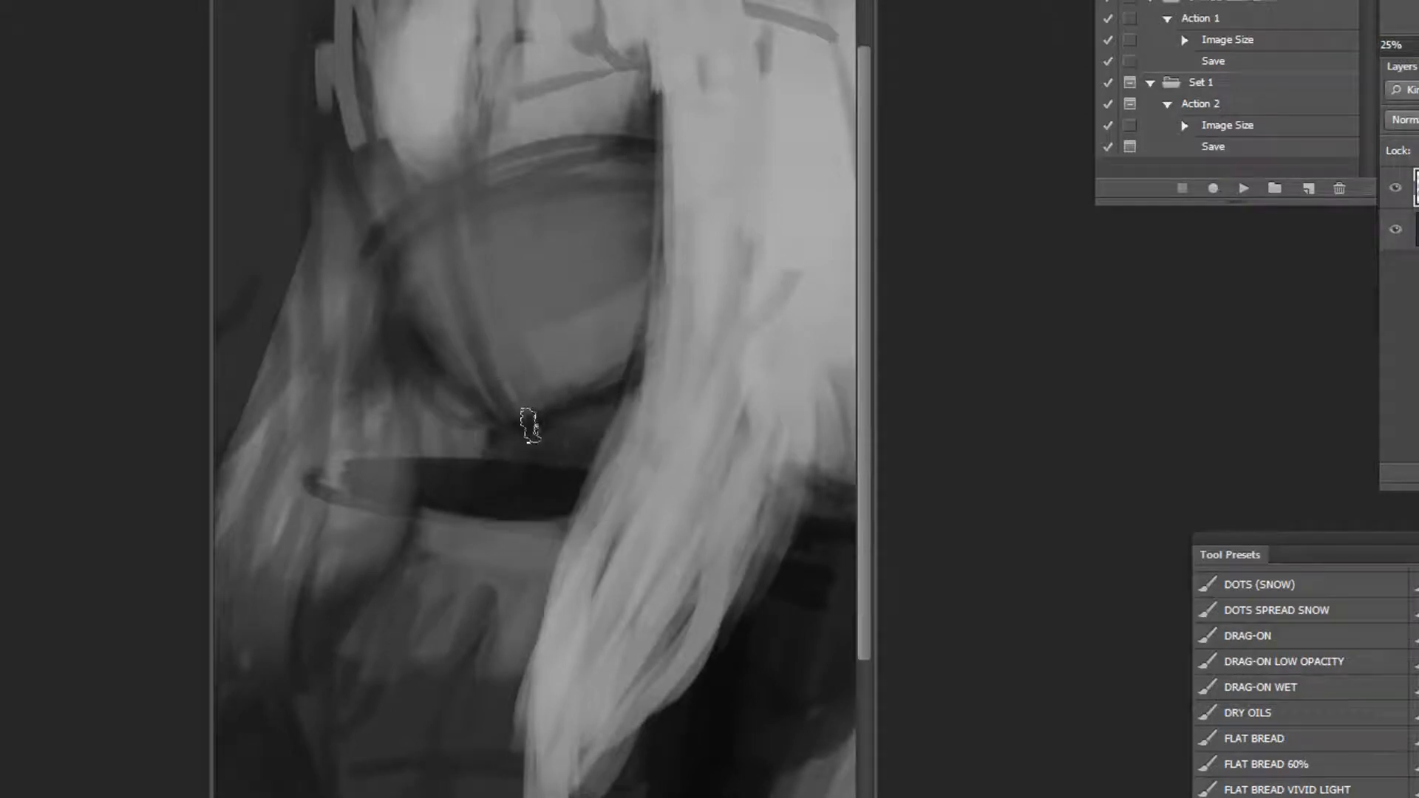
pyautogui.hotkey('ctrl', '-')
pyautogui.hotkey('ctrl', '-')
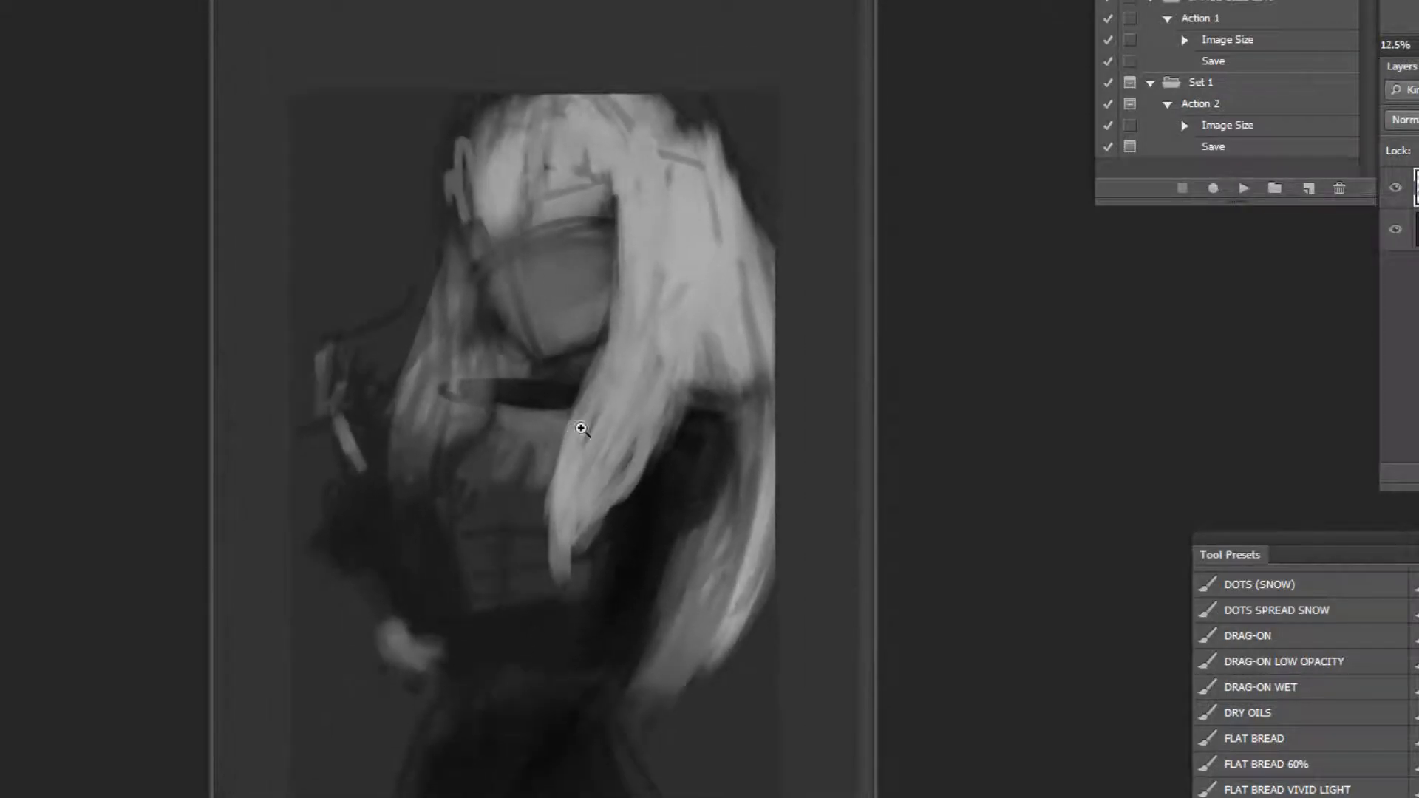
# Repaint the neck beside the choker and thin the left hair lock with darker strokes.
pyautogui.keyDown('alt'); pyautogui.click(505, 368); pyautogui.keyUp('alt')
pyautogui.keyDown('alt'); pyautogui.click(517, 398); pyautogui.keyUp('alt')
pyautogui.moveTo(503, 363)
pyautogui.mouseDown()
pyautogui.moveTo(523, 382)
pyautogui.moveTo(500, 343)
pyautogui.moveTo(486, 397)
pyautogui.mouseUp()
pyautogui.moveTo(445, 251)
pyautogui.mouseDown()
pyautogui.moveTo(443, 322)
pyautogui.moveTo(411, 395)
pyautogui.mouseUp()
pyautogui.keyDown('alt'); pyautogui.click(648, 295); pyautogui.keyUp('alt')
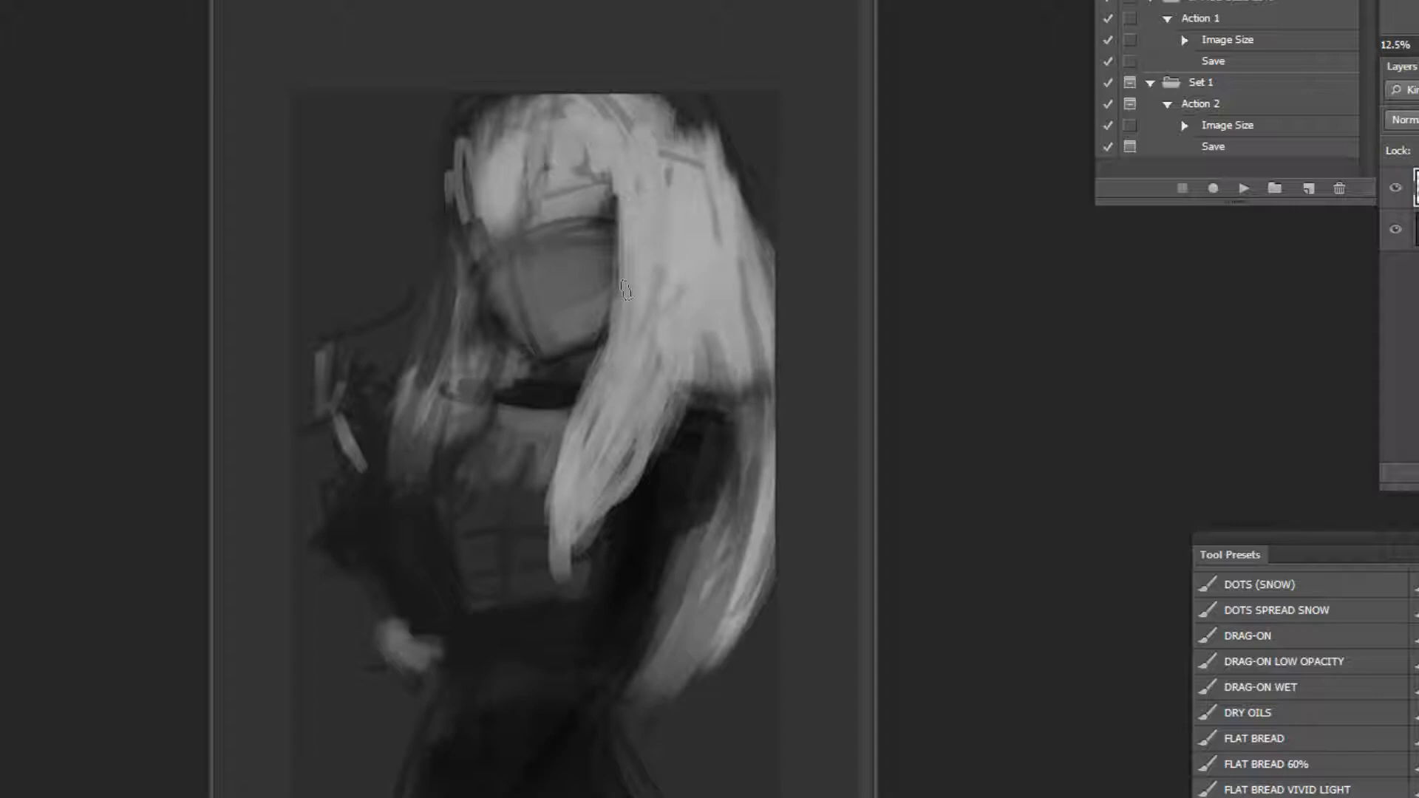
# Shade the gap between fringe and side hair, and broaden the fringe with light strokes.
pyautogui.moveTo(612, 171); pyautogui.dragTo(620, 218)
pyautogui.scroll(2, 589, 81)
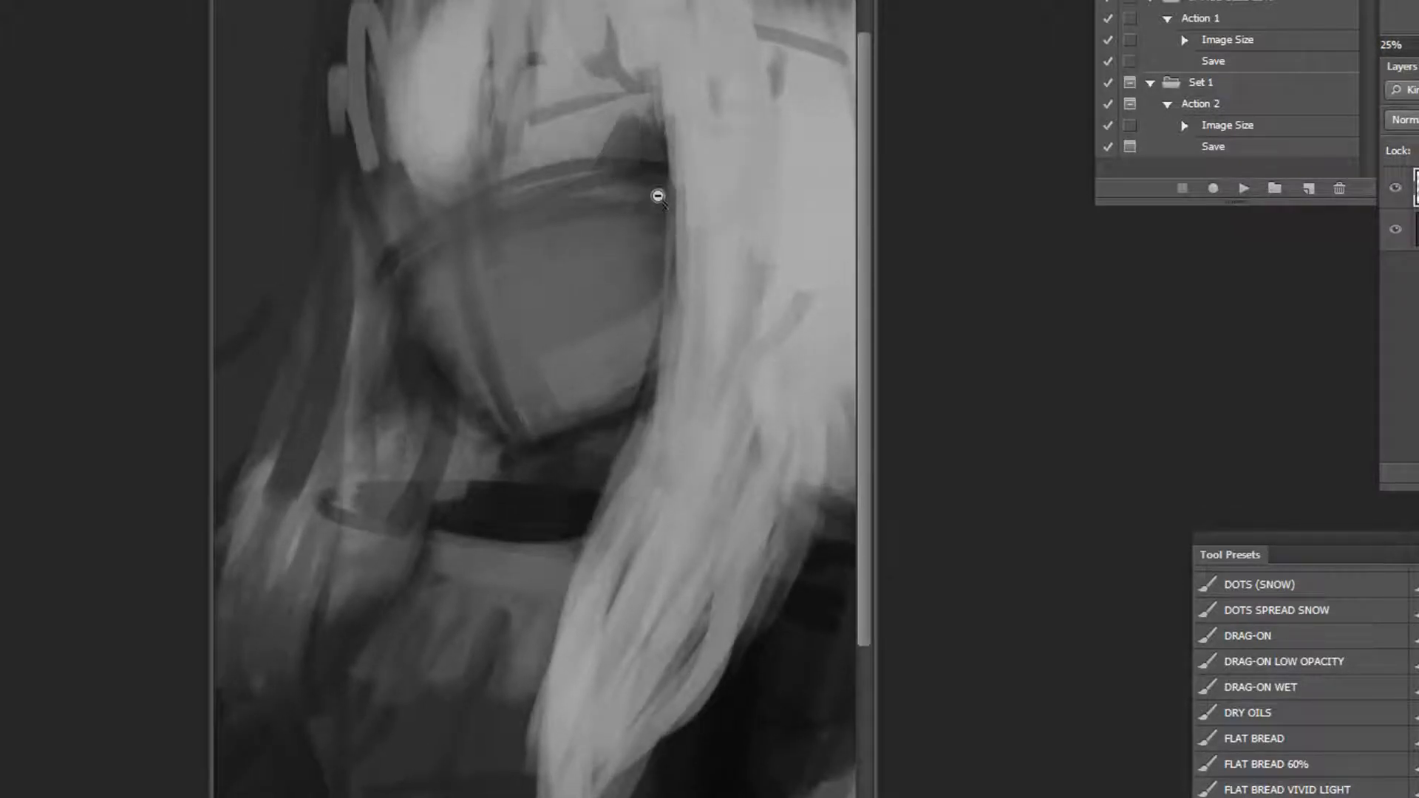
pyautogui.scroll(-2, 655, 199)
pyautogui.scroll(2, 570, 47)
pyautogui.moveTo(456, 109)
pyautogui.mouseDown()
pyautogui.moveTo(555, 59)
pyautogui.moveTo(604, 13)
pyautogui.moveTo(491, 176)
pyautogui.moveTo(441, 154)
pyautogui.moveTo(421, 177)
pyautogui.moveTo(434, 185)
pyautogui.moveTo(392, 60)
pyautogui.mouseUp()
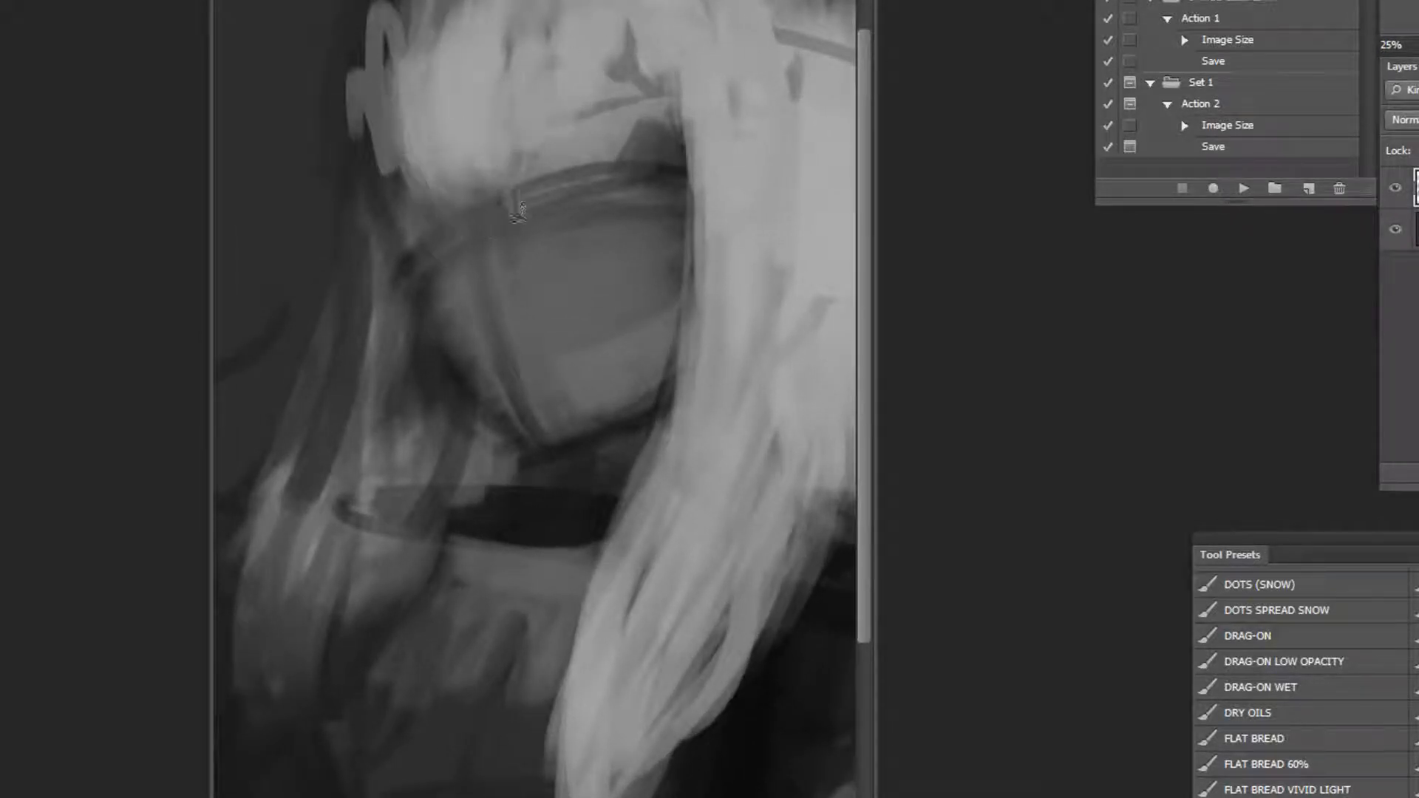
# Paint out the dark blot in the fringe and shade a strand above the right eye.
pyautogui.scroll(-2, 611, 146)
pyautogui.scroll(2, 700, 78)
pyautogui.scroll(1, 700, 77)
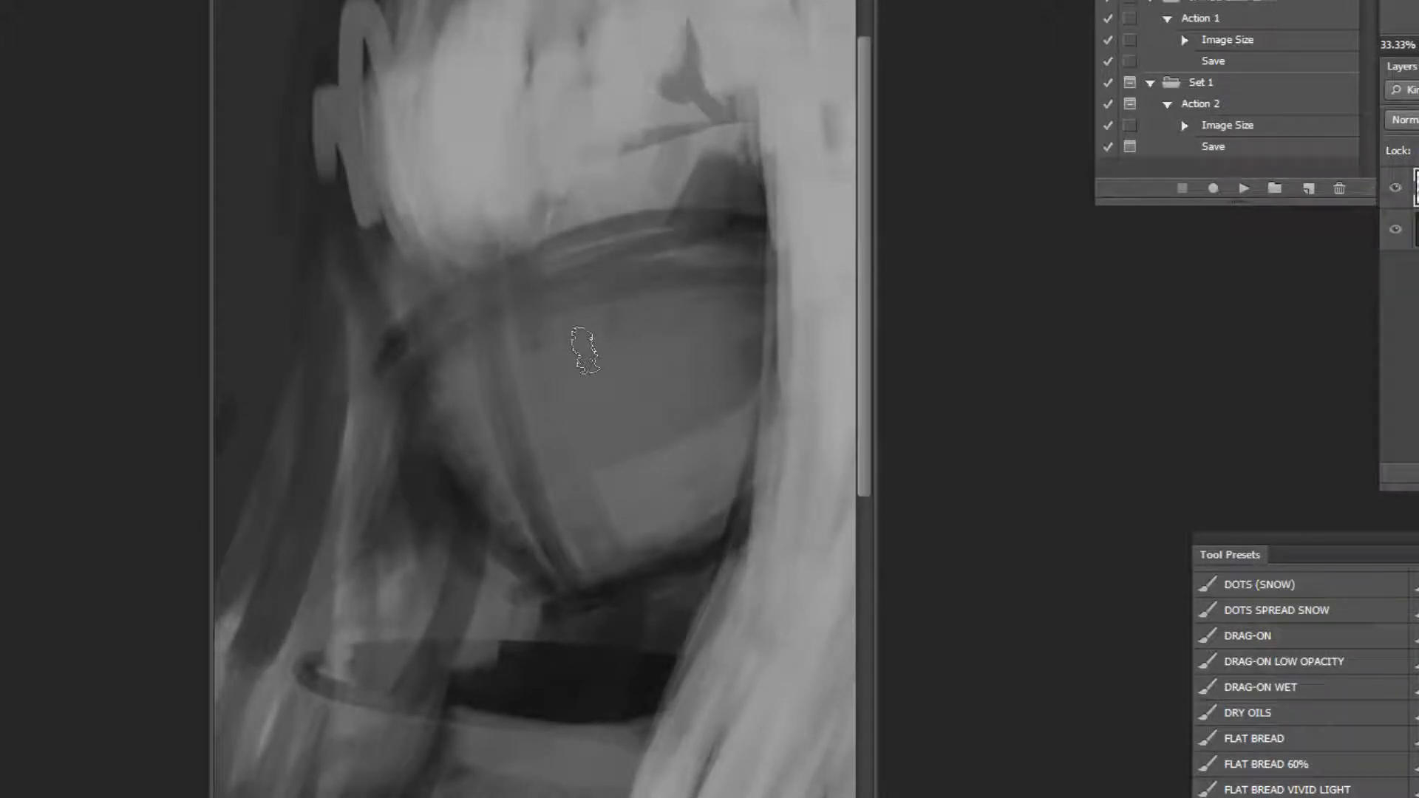
pyautogui.keyDown('alt'); pyautogui.click(657, 69); pyautogui.keyUp('alt')
pyautogui.moveTo(683, 60); pyautogui.dragTo(607, 194)
pyautogui.hotkey('ctrl', 'z')
pyautogui.keyDown('alt'); pyautogui.click(655, 25); pyautogui.keyUp('alt')
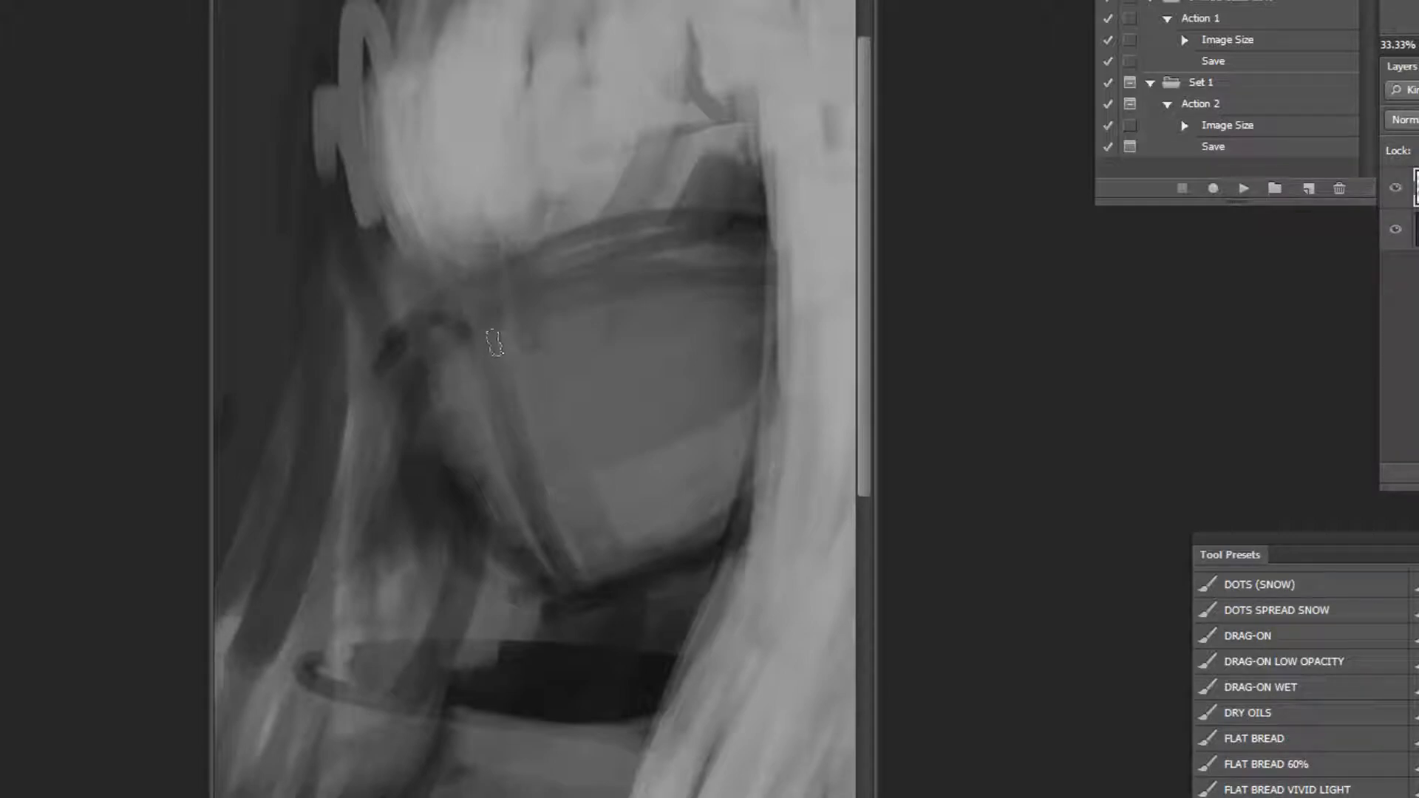
# Mark the nose with a short dark stroke and draw the curved upper lid of the right eye.
pyautogui.moveTo(499, 420); pyautogui.dragTo(560, 427)
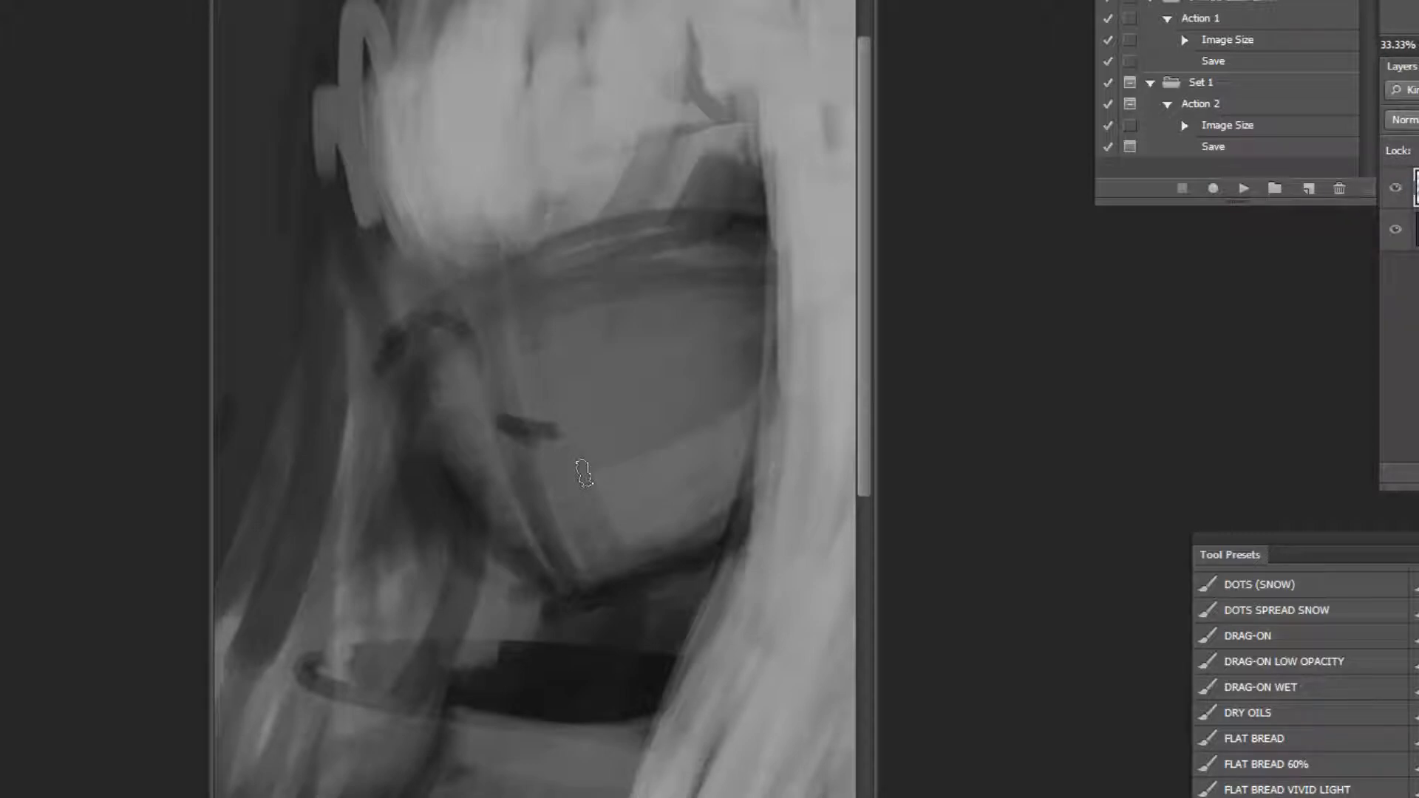
pyautogui.moveTo(578, 324)
pyautogui.mouseDown()
pyautogui.moveTo(633, 260)
pyautogui.moveTo(594, 288)
pyautogui.moveTo(684, 242)
pyautogui.mouseUp()
pyautogui.moveTo(607, 264); pyautogui.dragTo(684, 237)
pyautogui.moveTo(597, 276); pyautogui.dragTo(698, 246)
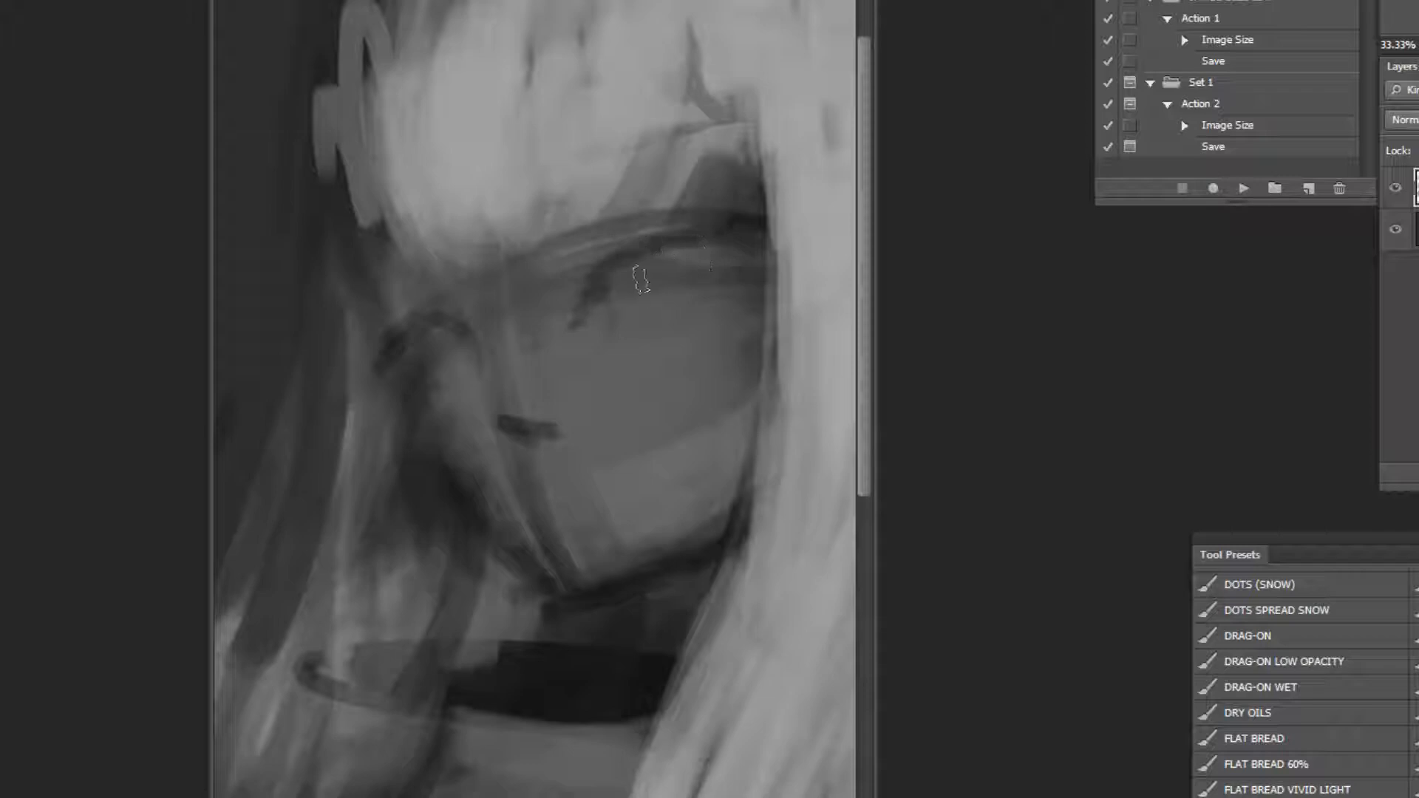
pyautogui.hotkey('ctrl', 'z')
# Refine the left eyelid and the inner lines of the right eye using tones sampled from the painting.
pyautogui.moveTo(422, 328); pyautogui.dragTo(484, 344)
pyautogui.hotkey('ctrl', 'z')
pyautogui.moveTo(579, 322)
pyautogui.mouseDown()
pyautogui.moveTo(719, 247)
pyautogui.moveTo(642, 307)
pyautogui.moveTo(693, 299)
pyautogui.mouseUp()
pyautogui.hotkey('ctrl', 'z')
pyautogui.keyDown('alt'); pyautogui.click(713, 310); pyautogui.keyUp('alt')
pyautogui.keyDown('alt'); pyautogui.click(715, 317); pyautogui.keyUp('alt')
pyautogui.keyDown('alt'); pyautogui.click(721, 339); pyautogui.keyUp('alt')
pyautogui.keyDown('alt'); pyautogui.click(715, 370); pyautogui.keyUp('alt')
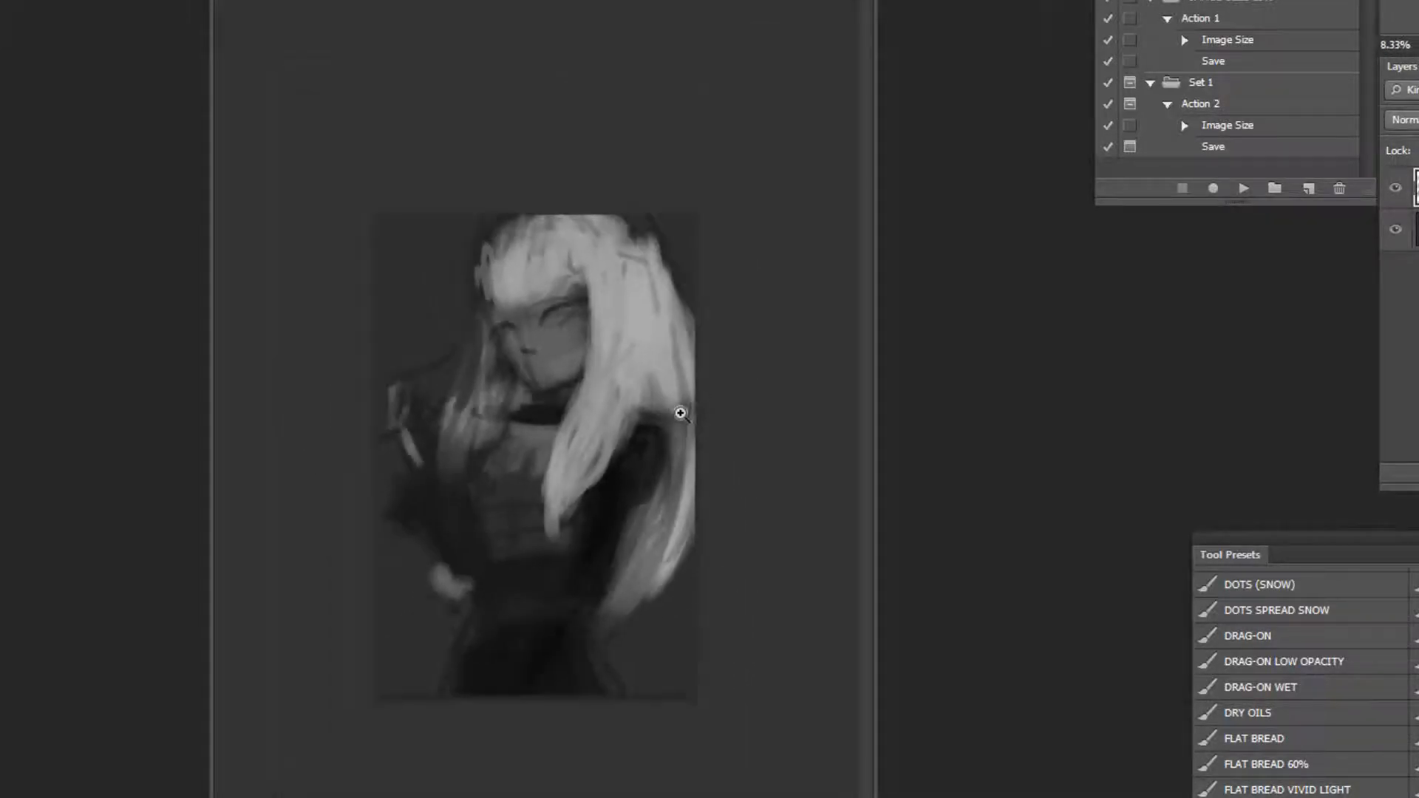
# Extend the light neckline up over the choker and darken the neck under the chin.
pyautogui.keyDown('ctrl'); pyautogui.click(643, 494); pyautogui.keyUp('ctrl')
pyautogui.hotkey('ctrl', 'z')
pyautogui.moveTo(526, 414)
pyautogui.mouseDown()
pyautogui.moveTo(494, 543)
pyautogui.moveTo(506, 541)
pyautogui.mouseUp()
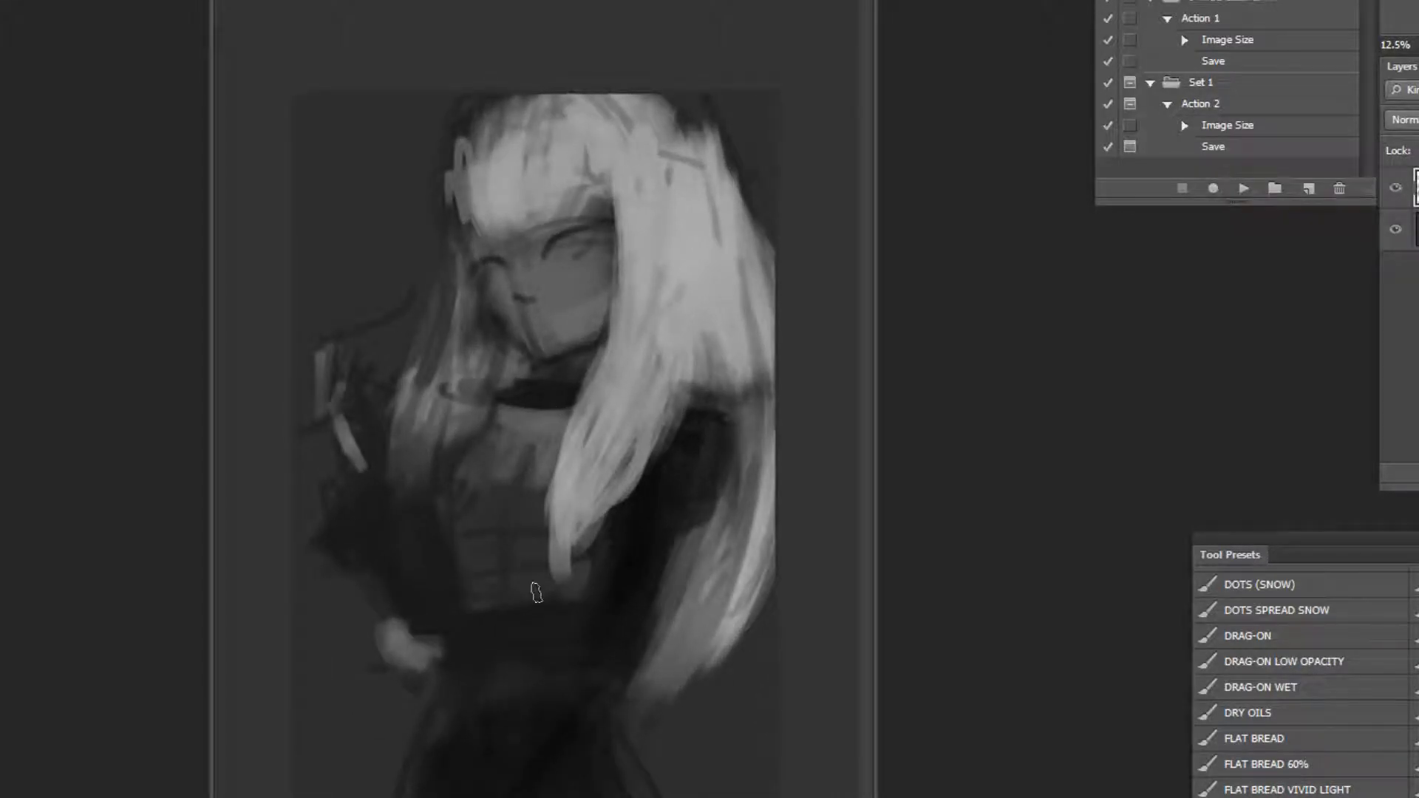
pyautogui.keyDown('alt'); pyautogui.click(546, 426); pyautogui.keyUp('alt')
pyautogui.moveTo(538, 407); pyautogui.dragTo(566, 405)
pyautogui.keyDown('alt'); pyautogui.click(509, 396); pyautogui.keyUp('alt')
pyautogui.moveTo(510, 361); pyautogui.dragTo(519, 389)
# Paint a bright, tapering hair lock beside the neck down to the left side of the chest.
pyautogui.keyDown('alt'); pyautogui.click(434, 414); pyautogui.keyUp('alt')
pyautogui.moveTo(463, 318); pyautogui.dragTo(428, 477)
pyautogui.moveTo(442, 377); pyautogui.dragTo(441, 517)
pyautogui.hotkey('ctrl', 'z')
pyautogui.moveTo(467, 355); pyautogui.dragTo(444, 502)
pyautogui.moveTo(442, 384); pyautogui.dragTo(442, 517)
pyautogui.moveTo(474, 346); pyautogui.dragTo(452, 383)
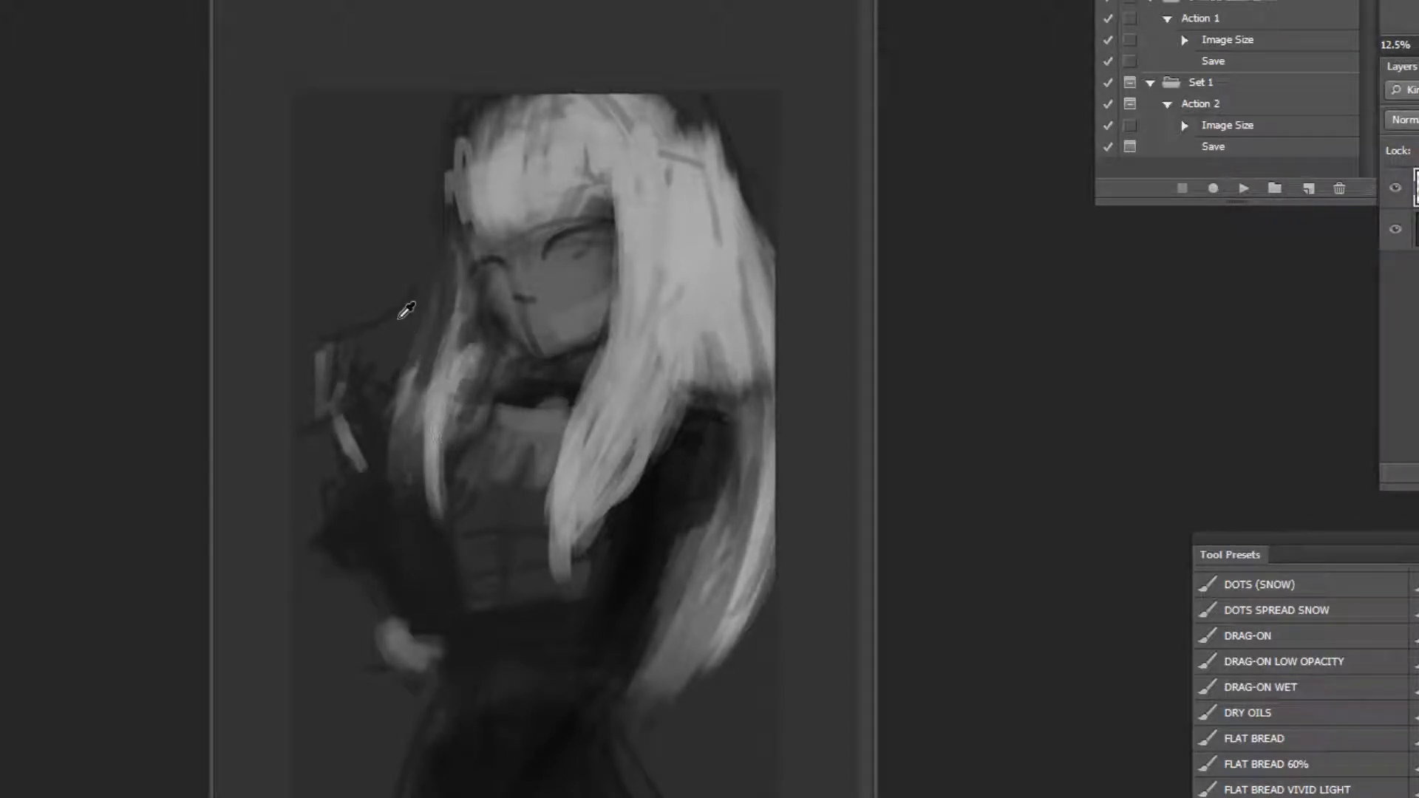
# Fill in the raised hand's palm and fingers, and layer new strands into the long hair on the right.
pyautogui.moveTo(334, 414)
pyautogui.mouseDown()
pyautogui.moveTo(359, 443)
pyautogui.moveTo(371, 474)
pyautogui.moveTo(356, 423)
pyautogui.moveTo(360, 388)
pyautogui.mouseUp()
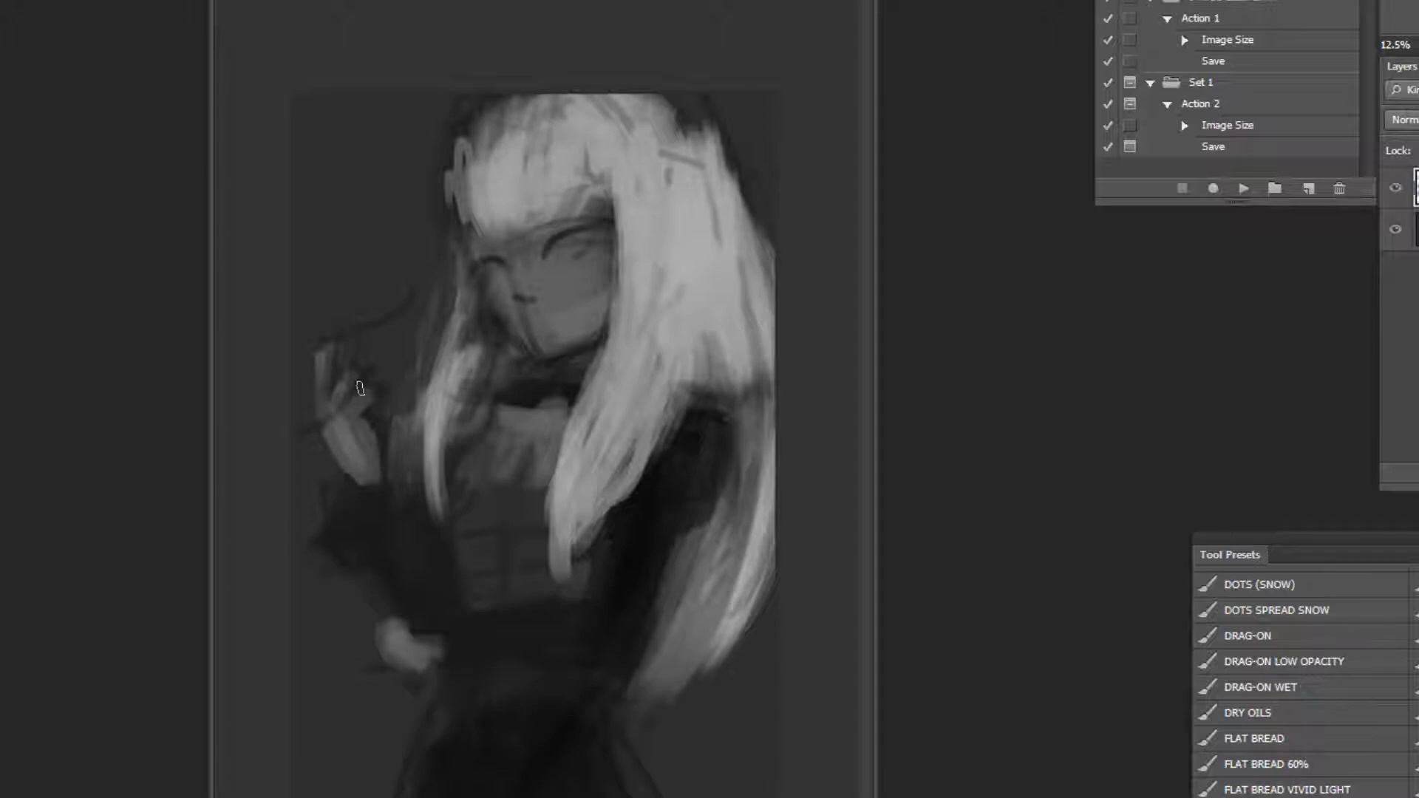
pyautogui.moveTo(711, 398)
pyautogui.mouseDown()
pyautogui.moveTo(706, 347)
pyautogui.moveTo(702, 392)
pyautogui.mouseUp()
pyautogui.moveTo(681, 454)
pyautogui.mouseDown()
pyautogui.moveTo(695, 325)
pyautogui.moveTo(691, 436)
pyautogui.moveTo(688, 325)
pyautogui.moveTo(733, 422)
pyautogui.moveTo(750, 348)
pyautogui.moveTo(762, 591)
pyautogui.moveTo(760, 443)
pyautogui.moveTo(767, 530)
pyautogui.moveTo(725, 725)
pyautogui.moveTo(769, 655)
pyautogui.moveTo(741, 731)
pyautogui.mouseUp()
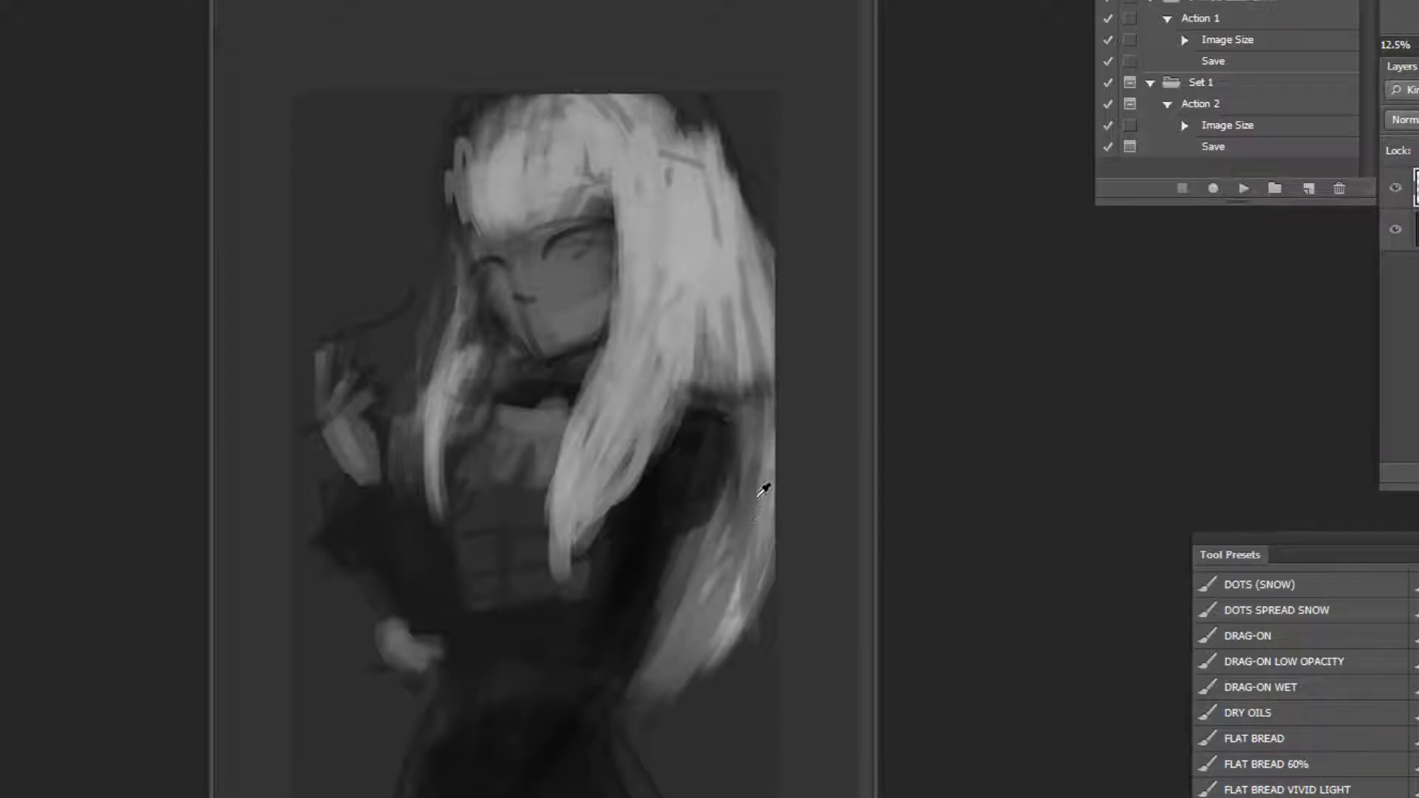
pyautogui.keyDown('alt'); pyautogui.click(695, 259); pyautogui.keyUp('alt')
pyautogui.moveTo(731, 351)
pyautogui.mouseDown()
pyautogui.moveTo(715, 265)
pyautogui.moveTo(655, 283)
pyautogui.moveTo(646, 333)
pyautogui.mouseUp()
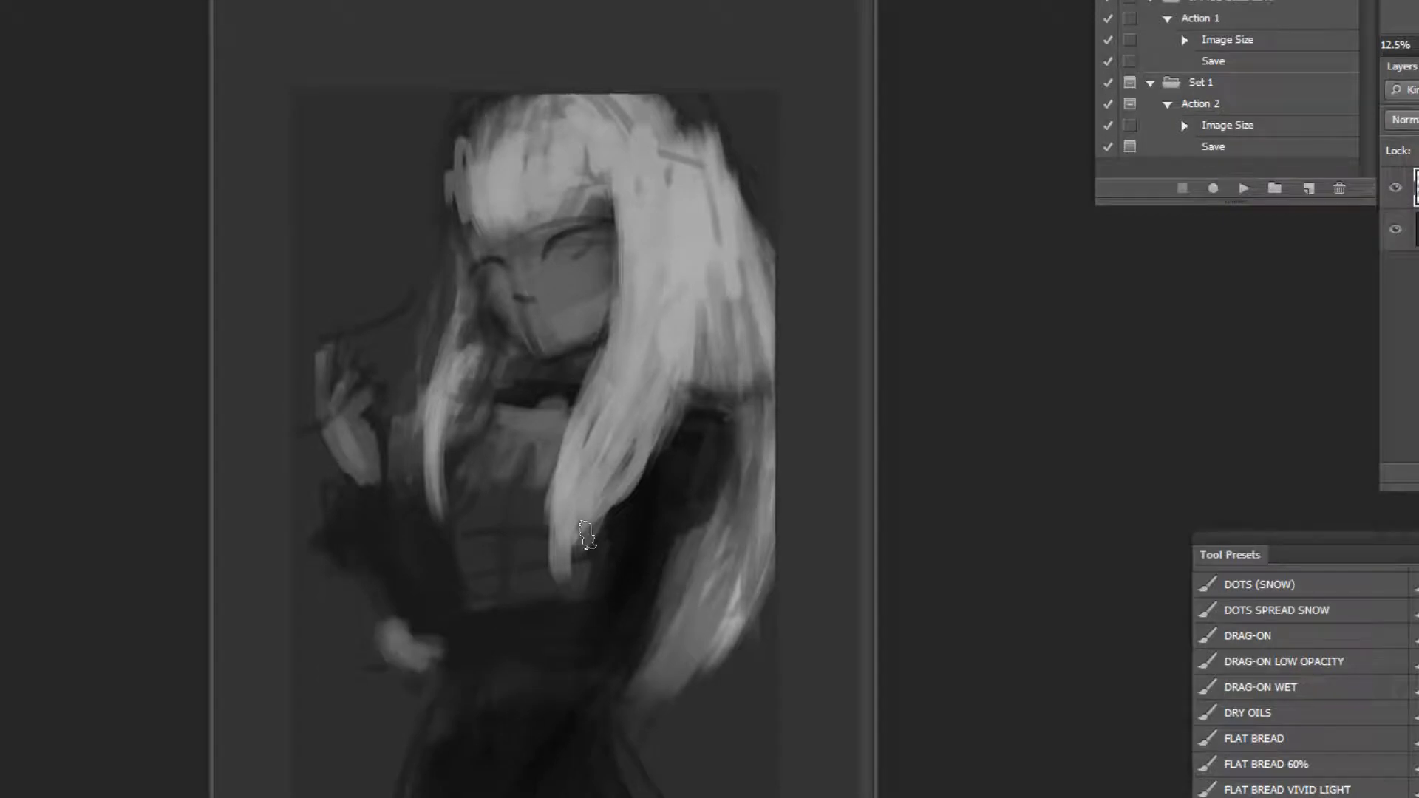
# Flip the canvas horizontally with the recorded action and rework the hair contour around the crown.
pyautogui.click(1243, 188)
pyautogui.keyDown('alt'); pyautogui.click(323, 152); pyautogui.keyUp('alt')
pyautogui.moveTo(363, 112); pyautogui.dragTo(329, 193)
pyautogui.keyDown('alt'); pyautogui.click(356, 229); pyautogui.keyUp('alt')
pyautogui.moveTo(405, 122); pyautogui.dragTo(360, 175)
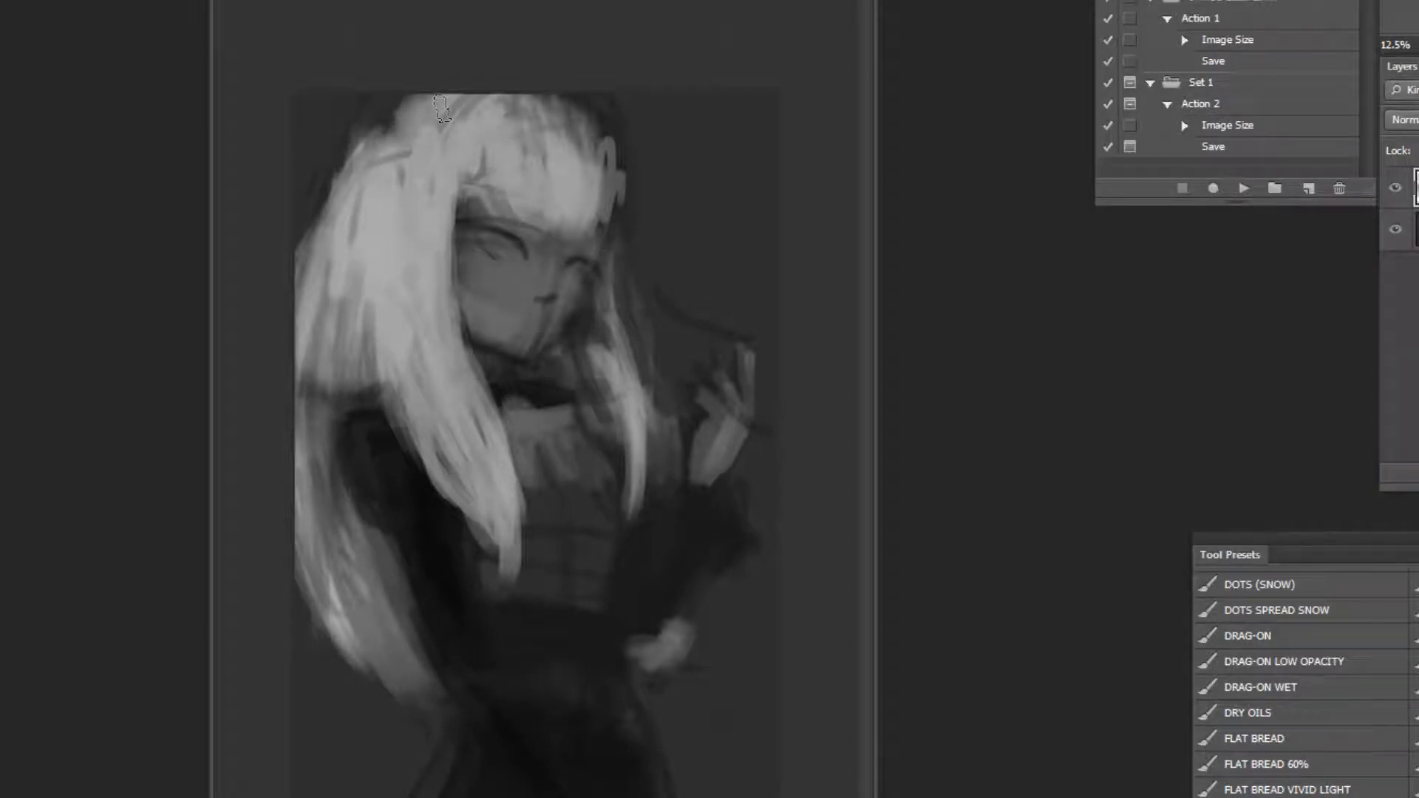
pyautogui.keyDown('alt'); pyautogui.click(332, 134); pyautogui.keyUp('alt')
pyautogui.moveTo(359, 141)
pyautogui.mouseDown()
pyautogui.moveTo(395, 113)
pyautogui.moveTo(366, 137)
pyautogui.mouseUp()
# Enlarge the brush and soften the outer edge of the long hair with broad vertical strokes.
pyautogui.press(']')
pyautogui.press(']')
pyautogui.press(']')
pyautogui.moveTo(316, 286); pyautogui.dragTo(307, 473)
pyautogui.hotkey('ctrl', 'z')
pyautogui.moveTo(303, 355); pyautogui.dragTo(303, 603)
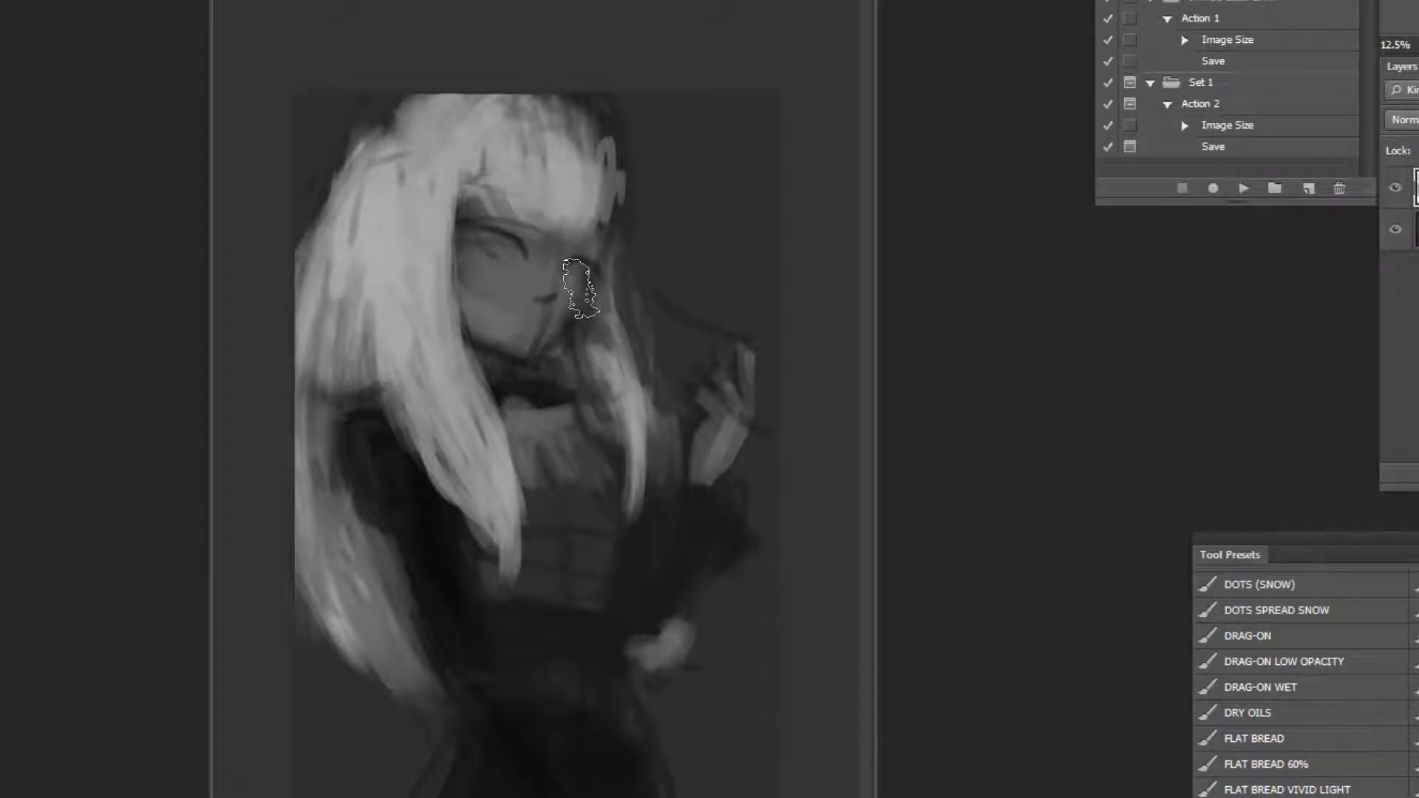
# Try a light patch on the shoulder below the hair.
pyautogui.keyDown('alt'); pyautogui.click(414, 461); pyautogui.keyUp('alt')
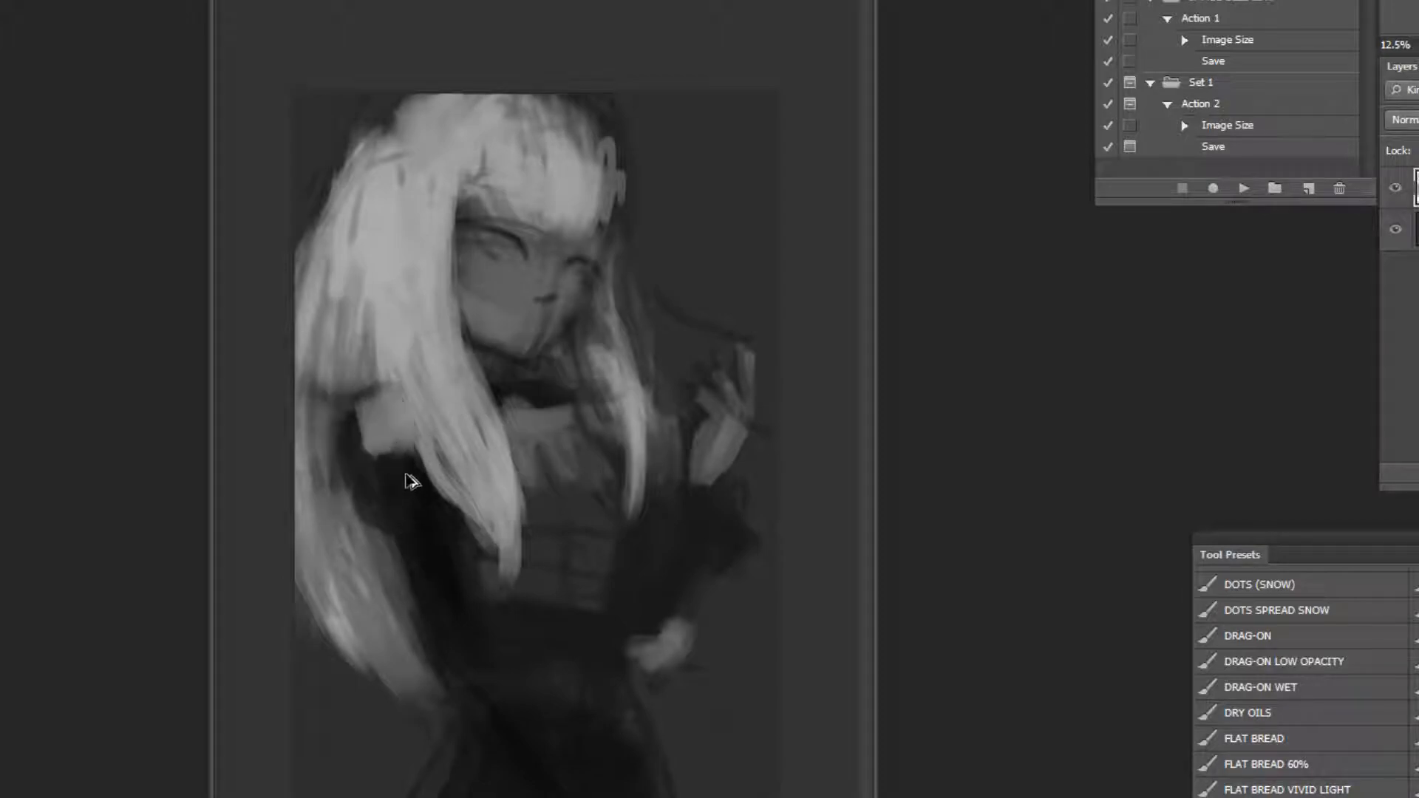
pyautogui.hotkey('ctrl', '+')
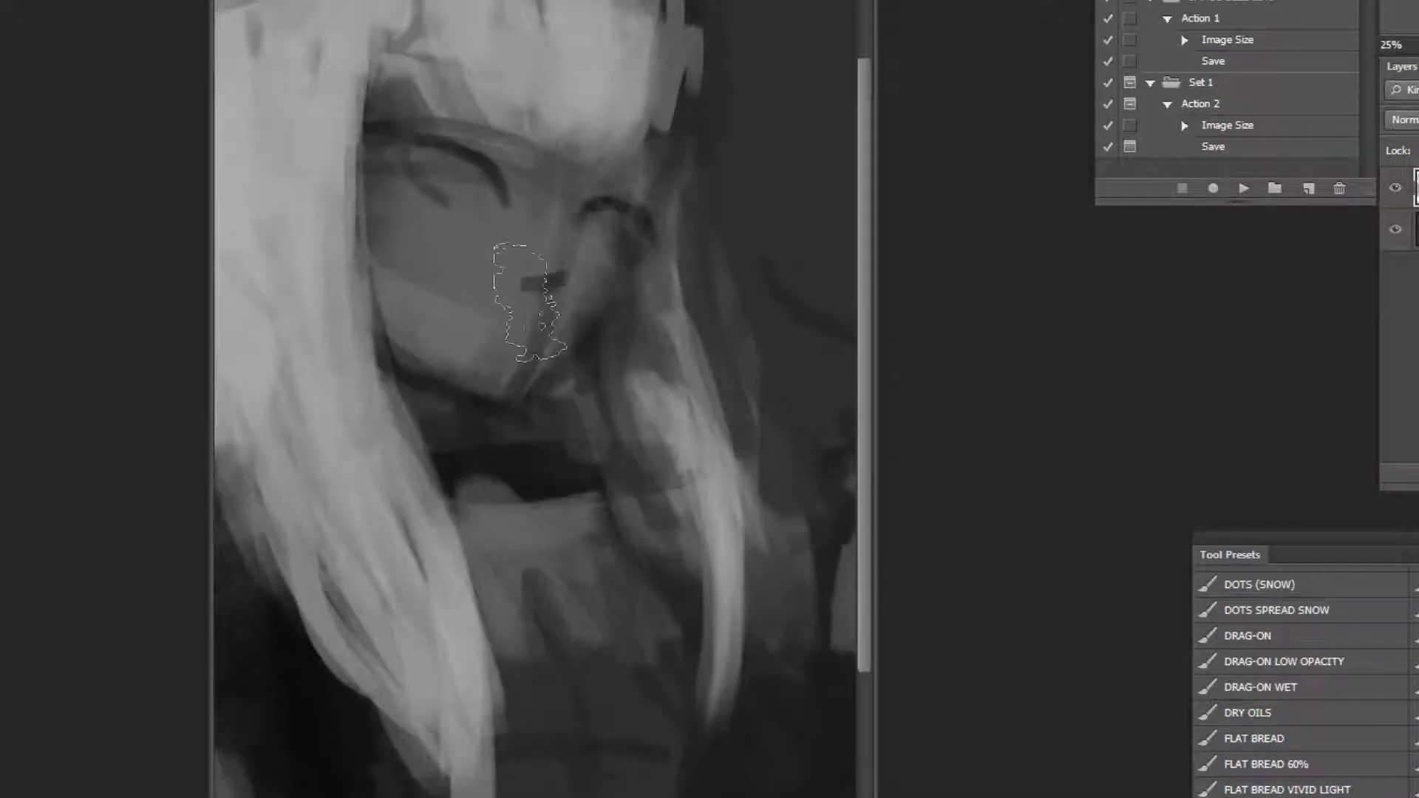
pyautogui.click(436, 225)
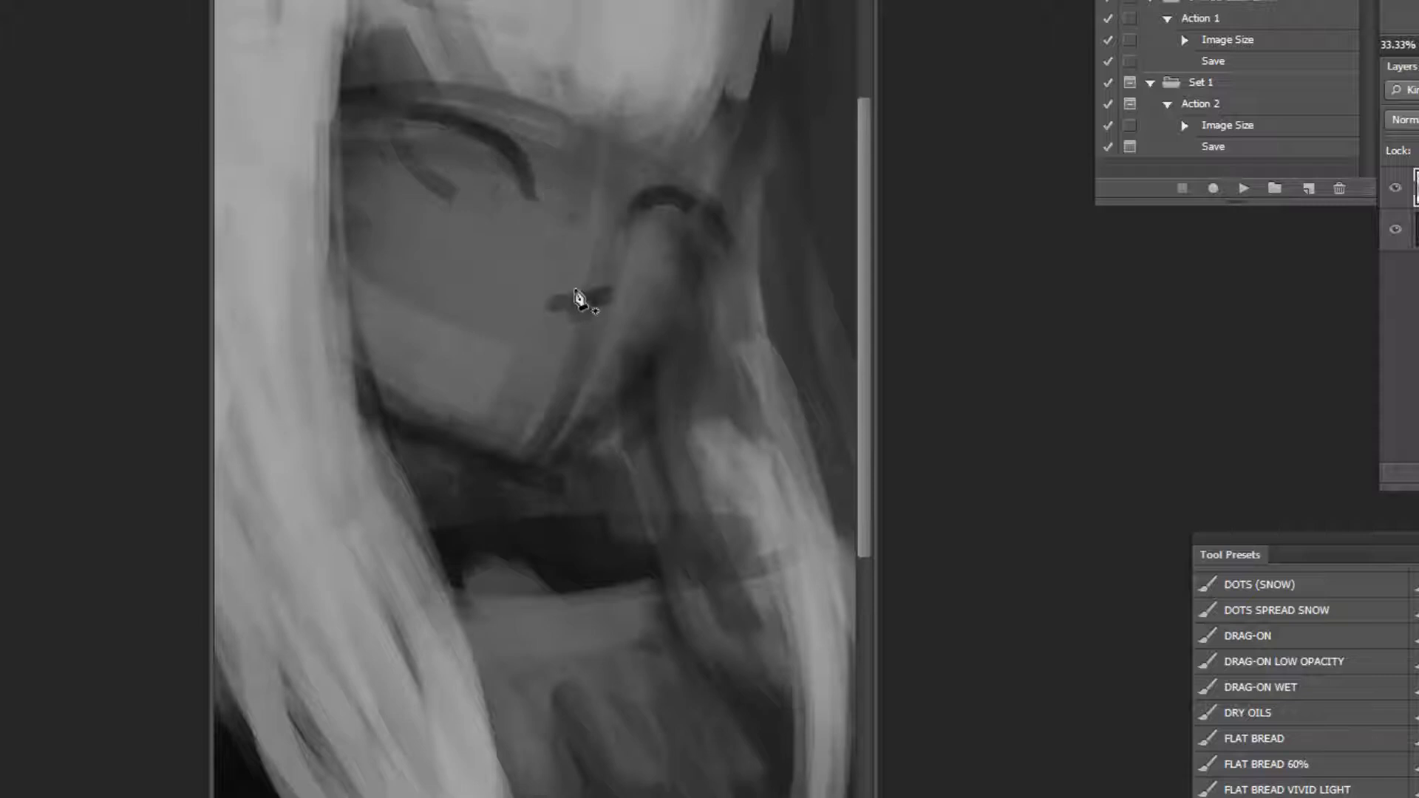
pyautogui.scroll(-4, 618, 327)
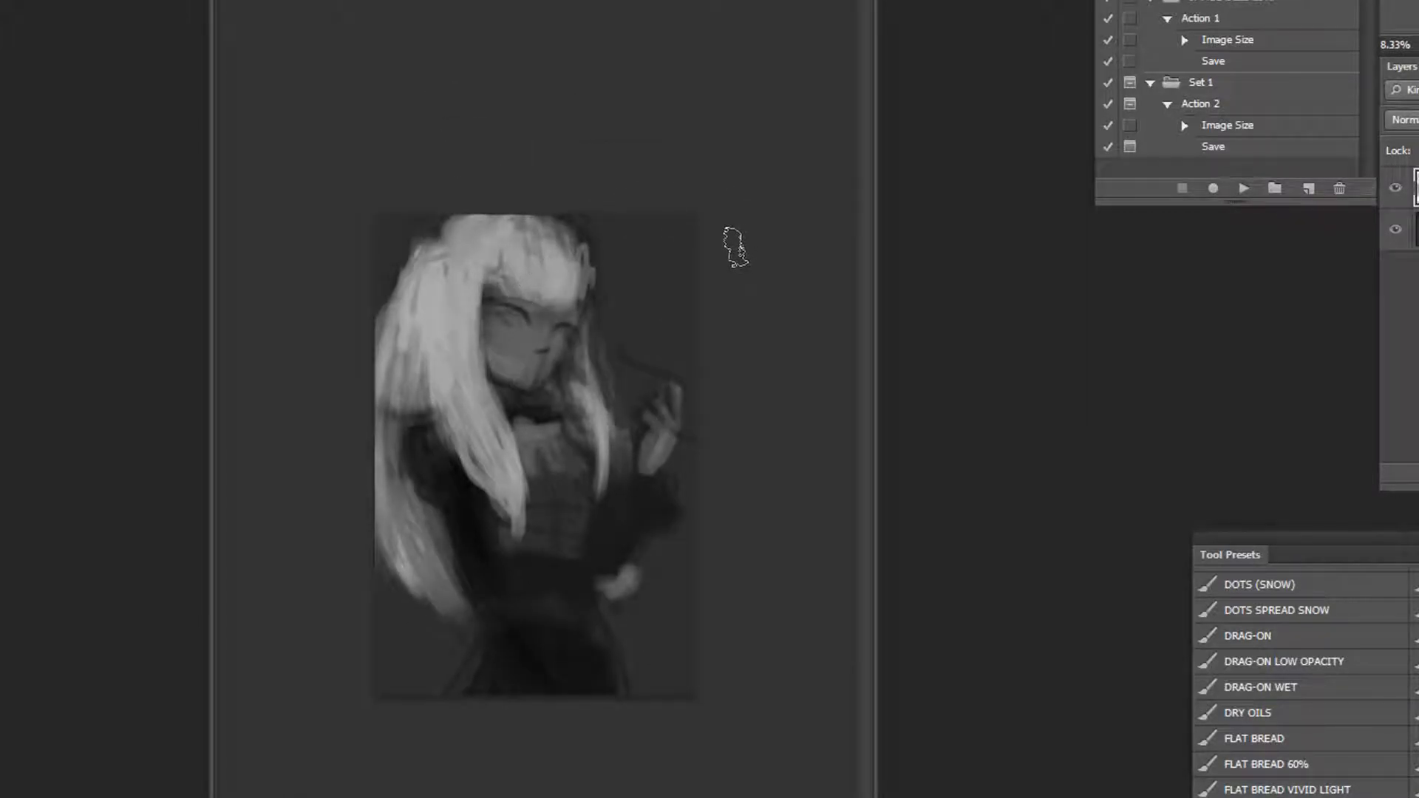
# Brush lighter gray tones into the background above the raised hand.
pyautogui.hotkey('ctrl', '+')
pyautogui.press('b')
pyautogui.moveTo(741, 104); pyautogui.dragTo(725, 209)
pyautogui.moveTo(693, 125)
pyautogui.mouseDown()
pyautogui.moveTo(685, 196)
pyautogui.moveTo(742, 175)
pyautogui.mouseUp()
pyautogui.keyDown('alt'); pyautogui.click(711, 249); pyautogui.keyUp('alt')
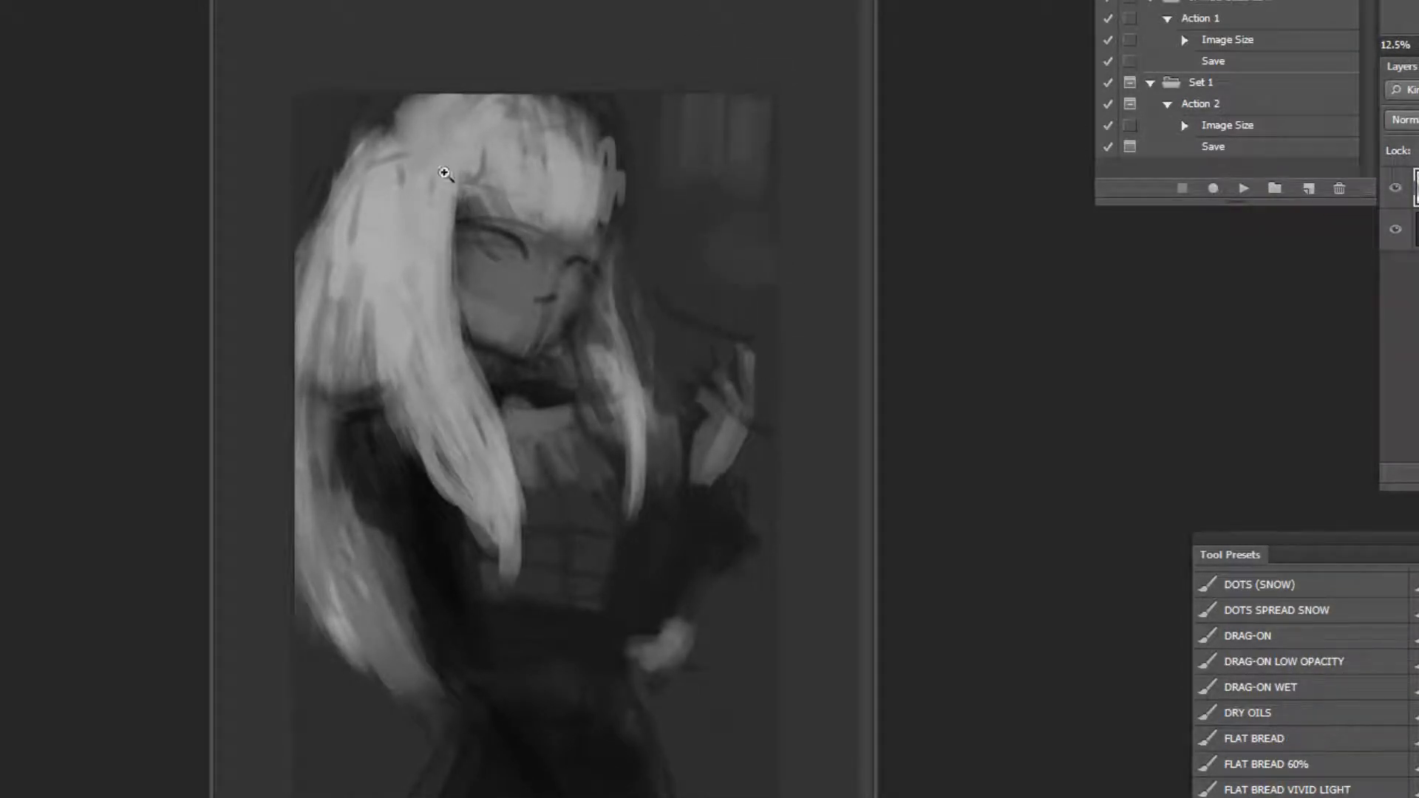
pyautogui.hotkey('ctrl', '+')
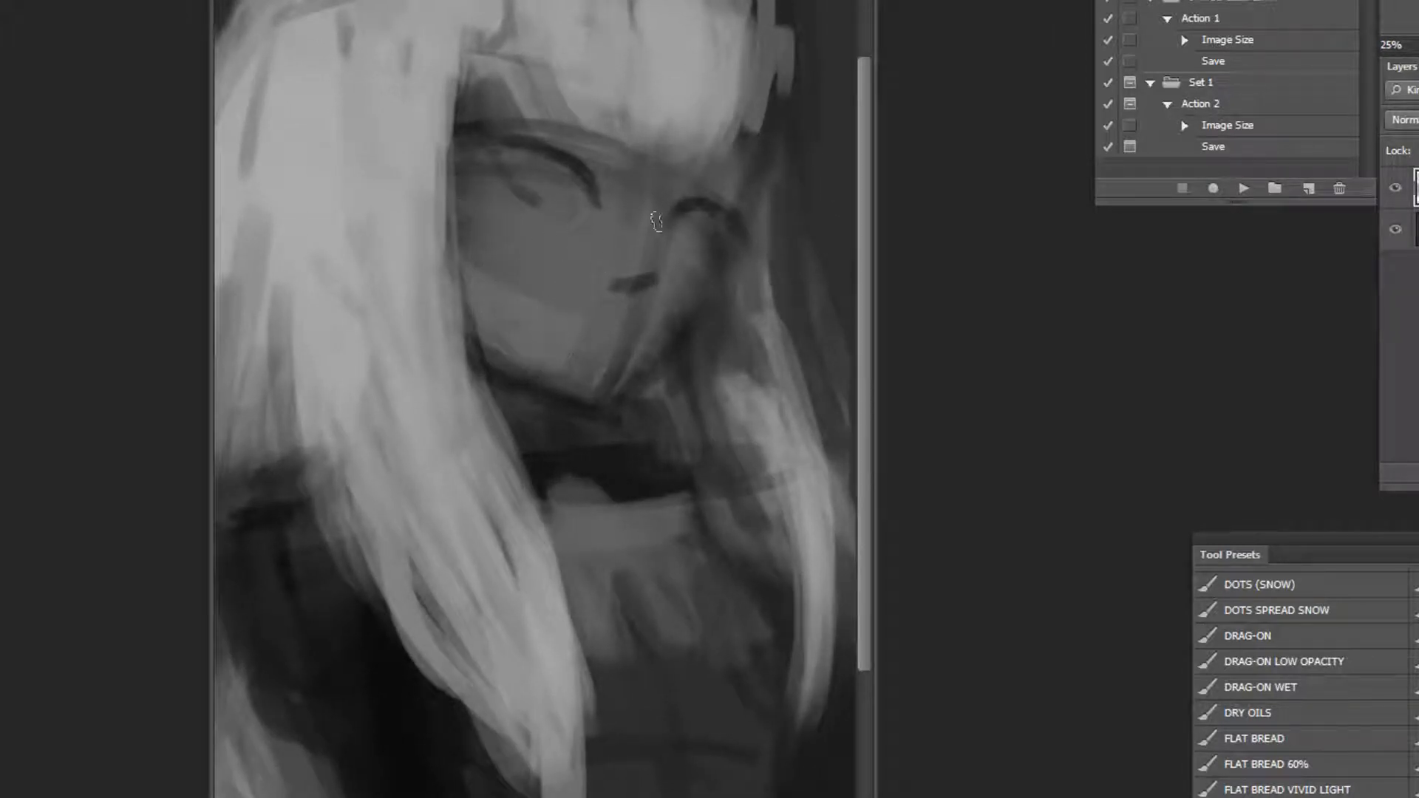
pyautogui.moveTo(471, 53); pyautogui.dragTo(452, 161)
pyautogui.moveTo(483, 75); pyautogui.dragTo(461, 173)
pyautogui.moveTo(461, 123); pyautogui.dragTo(454, 229)
pyautogui.hotkey('ctrl', 'alt', 'z')
pyautogui.hotkey('ctrl', 'alt', 'z')
pyautogui.hotkey('ctrl', 'alt', 'z')
# Redraw the hair edge beside the face and try a shading stroke along the fringe.
pyautogui.moveTo(472, 76); pyautogui.dragTo(457, 185)
pyautogui.keyDown('alt'); pyautogui.click(507, 123); pyautogui.keyUp('alt')
pyautogui.moveTo(526, 78)
pyautogui.mouseDown()
pyautogui.moveTo(545, 150)
pyautogui.moveTo(610, 153)
pyautogui.moveTo(601, 112)
pyautogui.moveTo(690, 168)
pyautogui.mouseUp()
pyautogui.keyDown('alt'); pyautogui.click(600, 68); pyautogui.keyUp('alt')
pyautogui.hotkey('ctrl', 'alt', 'z')
pyautogui.hotkey('ctrl', '-')
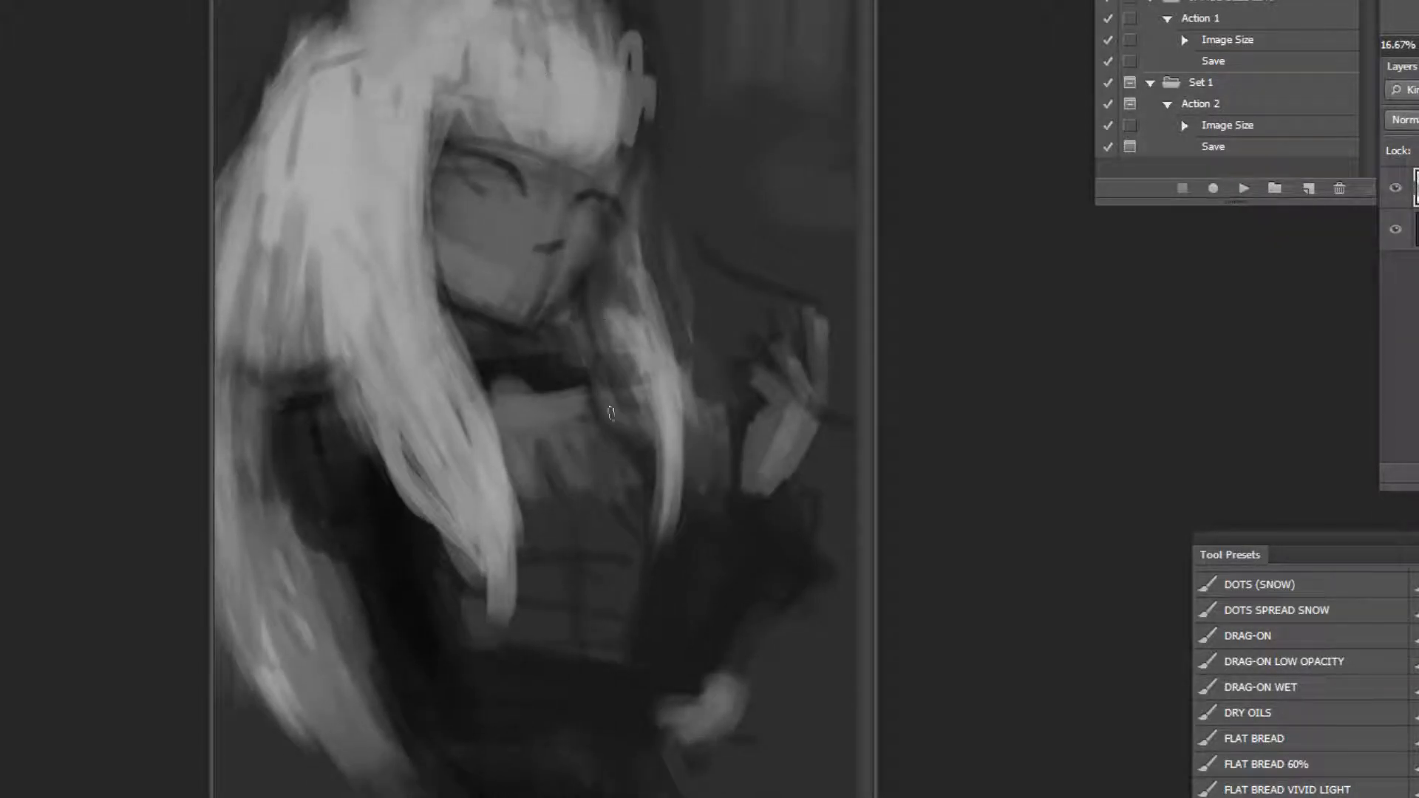
# Widen the light collar shape over the choker next to the front hair lock.
pyautogui.click(509, 348)
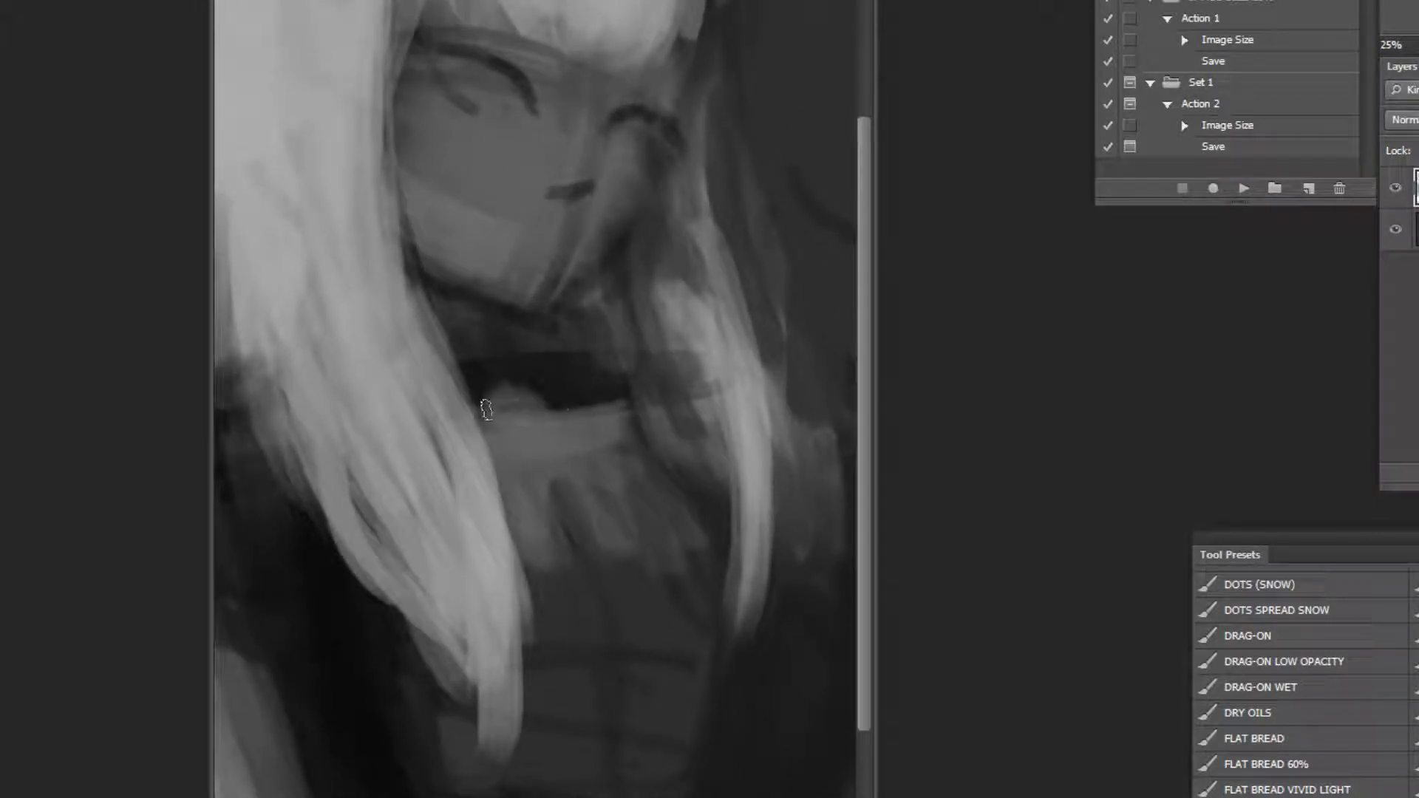
pyautogui.moveTo(489, 411)
pyautogui.mouseDown()
pyautogui.moveTo(507, 384)
pyautogui.moveTo(552, 412)
pyautogui.moveTo(538, 442)
pyautogui.moveTo(524, 391)
pyautogui.moveTo(561, 427)
pyautogui.mouseUp()
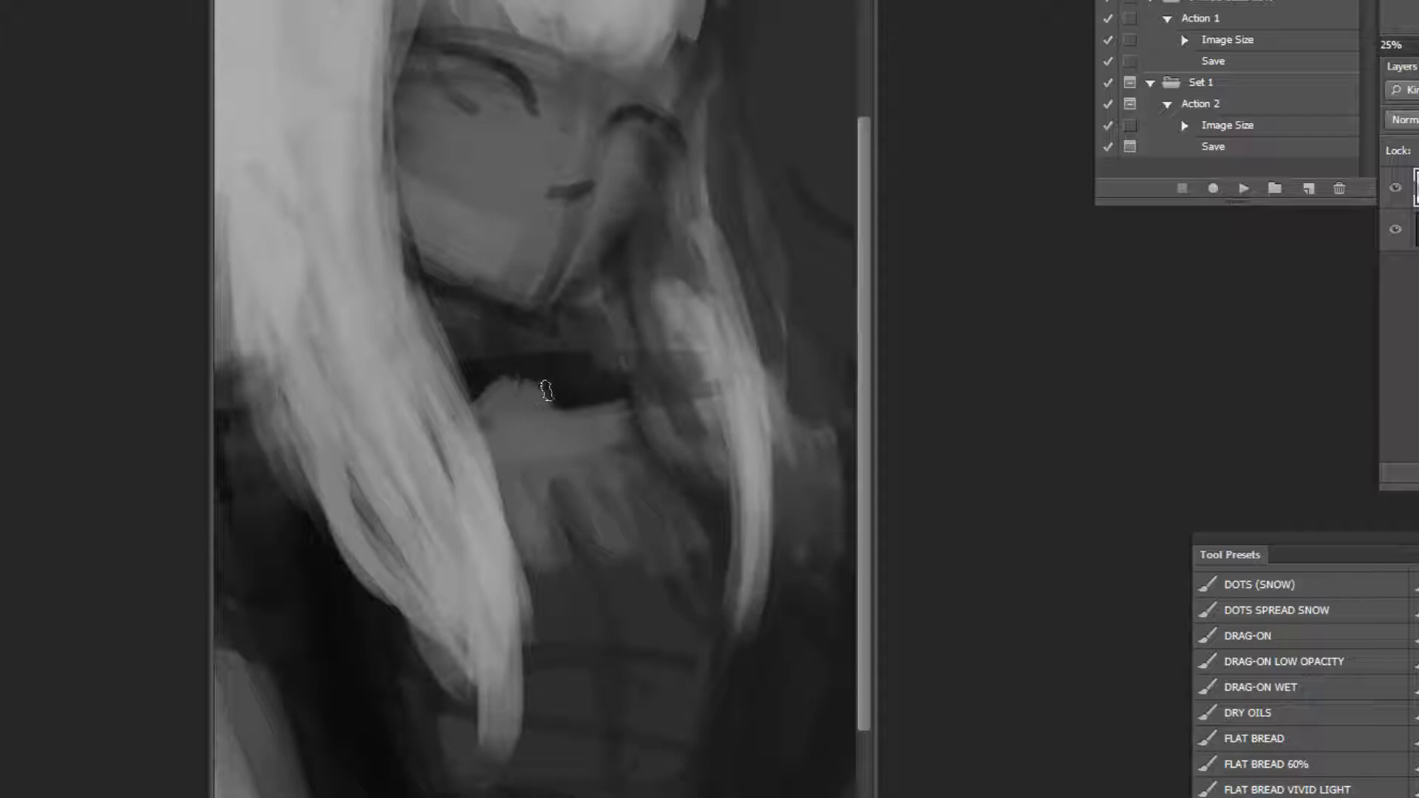
pyautogui.hotkey('ctrl', '-')
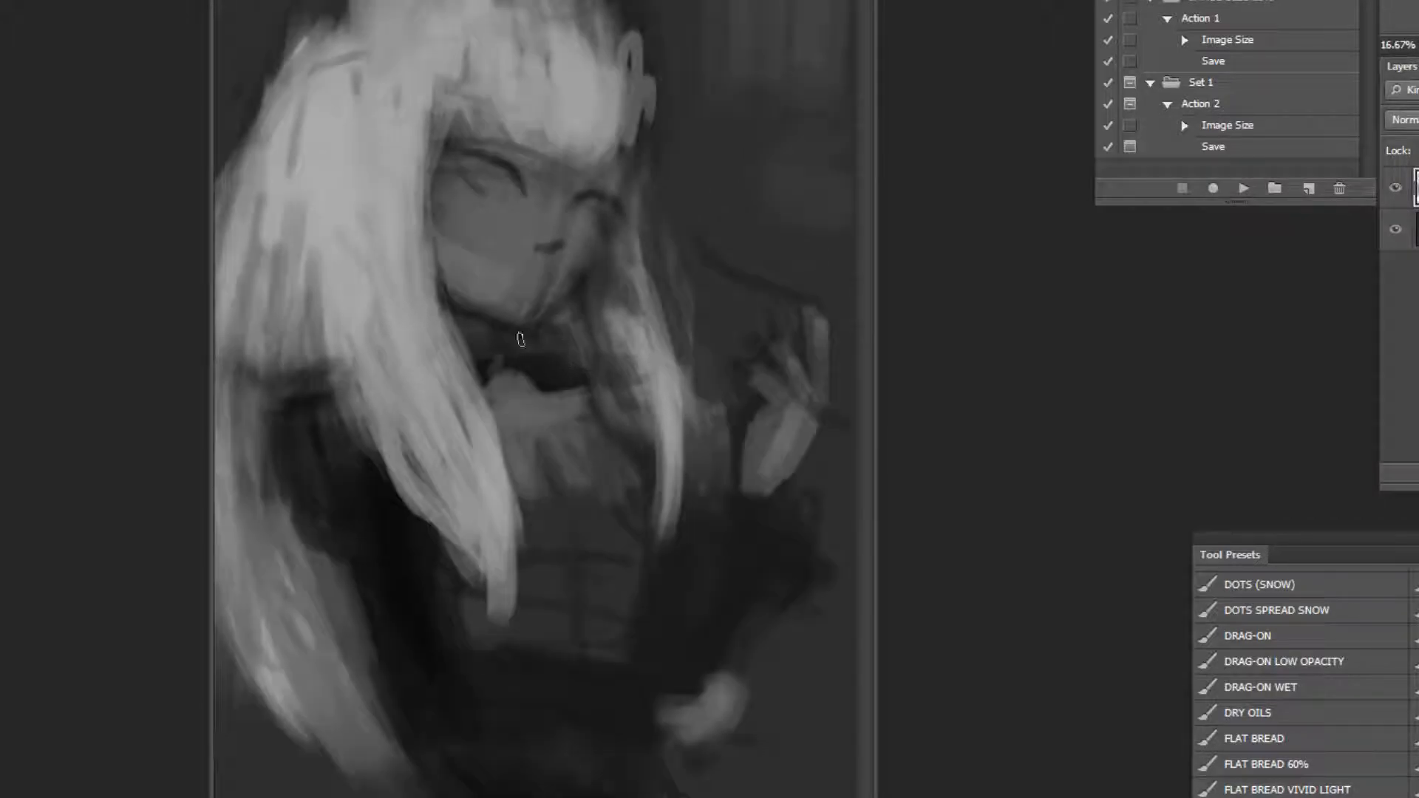
# Paint short light gray frill strokes across the lowered arm's sleeve near the elbow.
pyautogui.keyDown('alt'); pyautogui.click(345, 512); pyautogui.keyUp('alt')
pyautogui.moveTo(341, 556)
pyautogui.mouseDown()
pyautogui.moveTo(342, 624)
pyautogui.moveTo(367, 608)
pyautogui.mouseUp()
pyautogui.moveTo(375, 559); pyautogui.dragTo(403, 594)
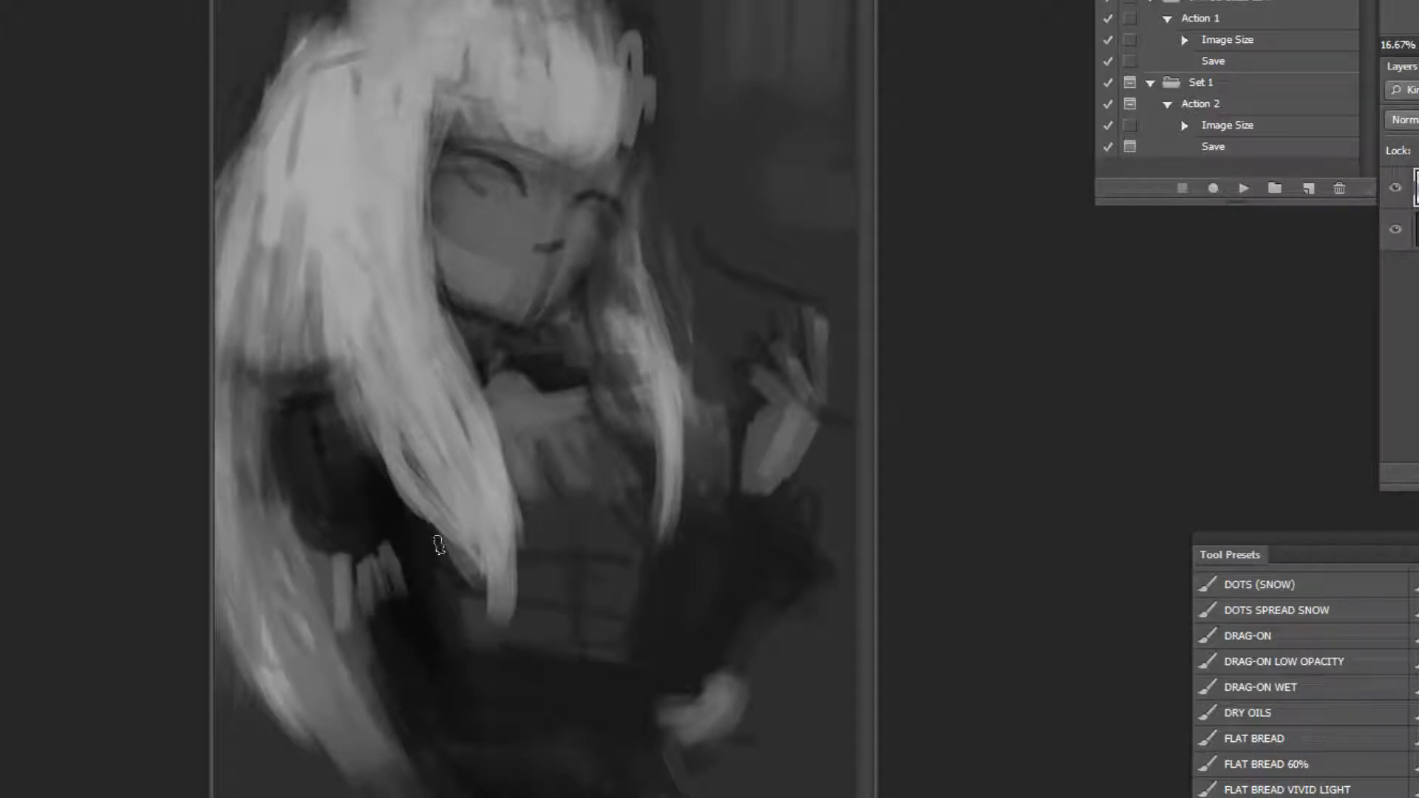
pyautogui.hotkey('ctrl', '-')
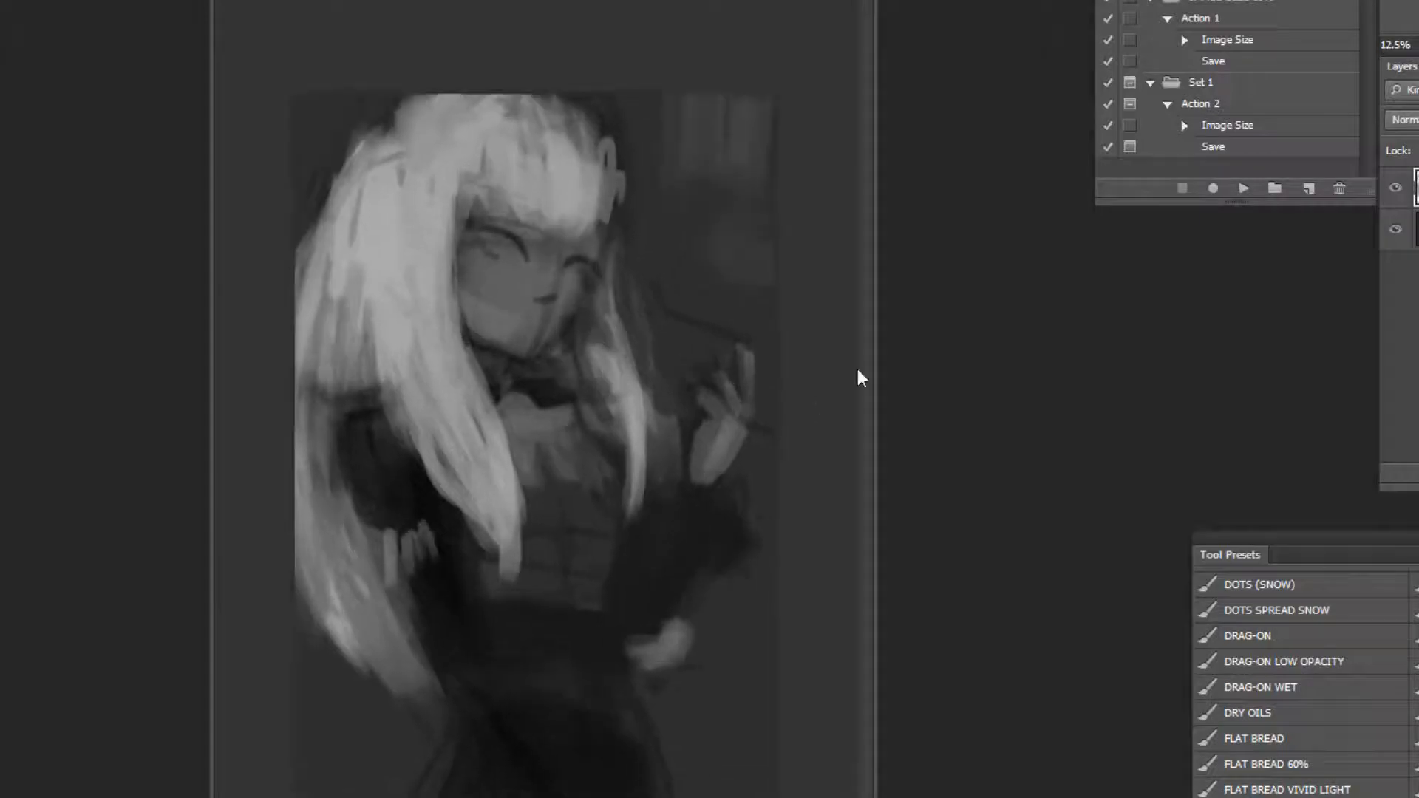
# Flip the canvas horizontally and brush along the long hair's edge beside the face.
pyautogui.click(1244, 188)
pyautogui.keyDown('alt'); pyautogui.click(682, 346); pyautogui.keyUp('alt')
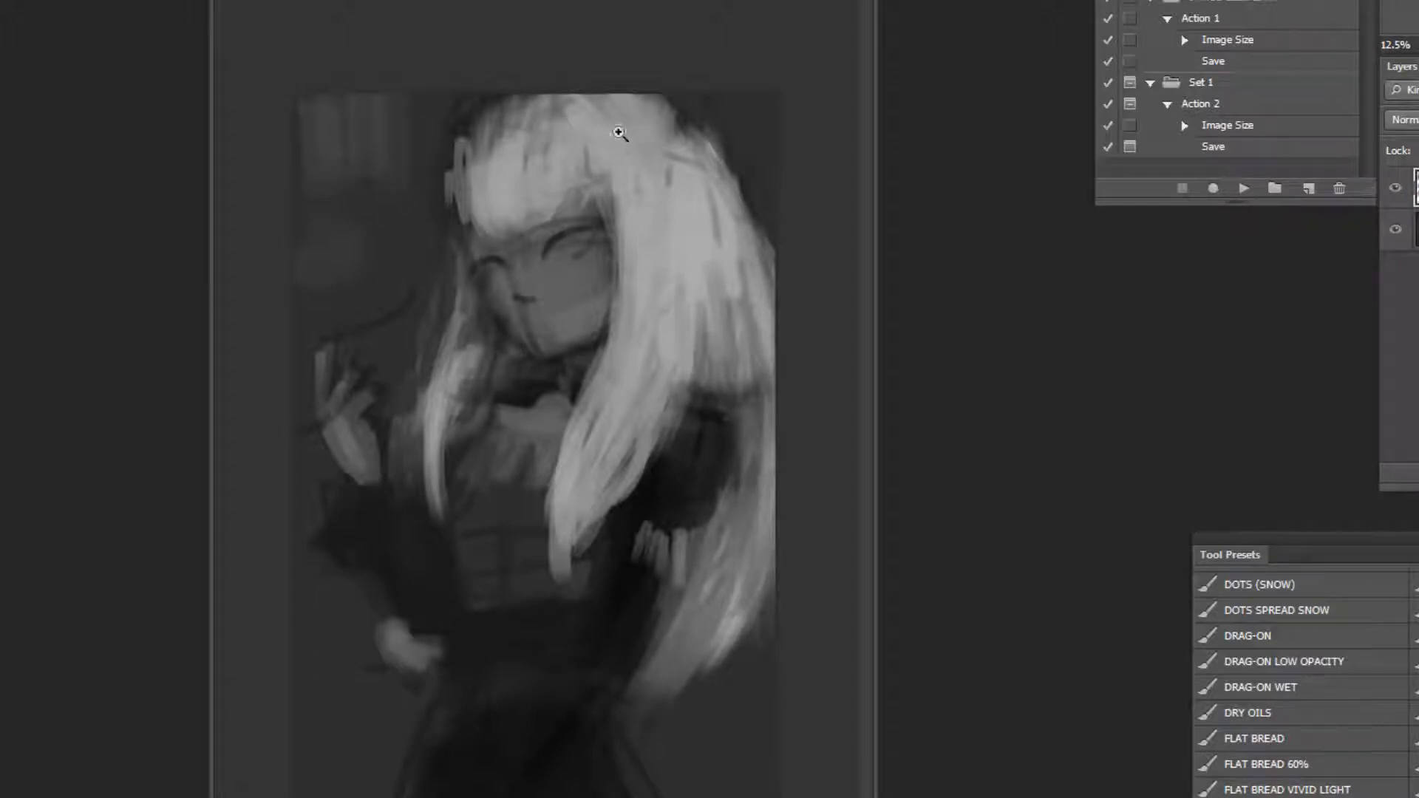
pyautogui.hotkey('ctrl', '+')
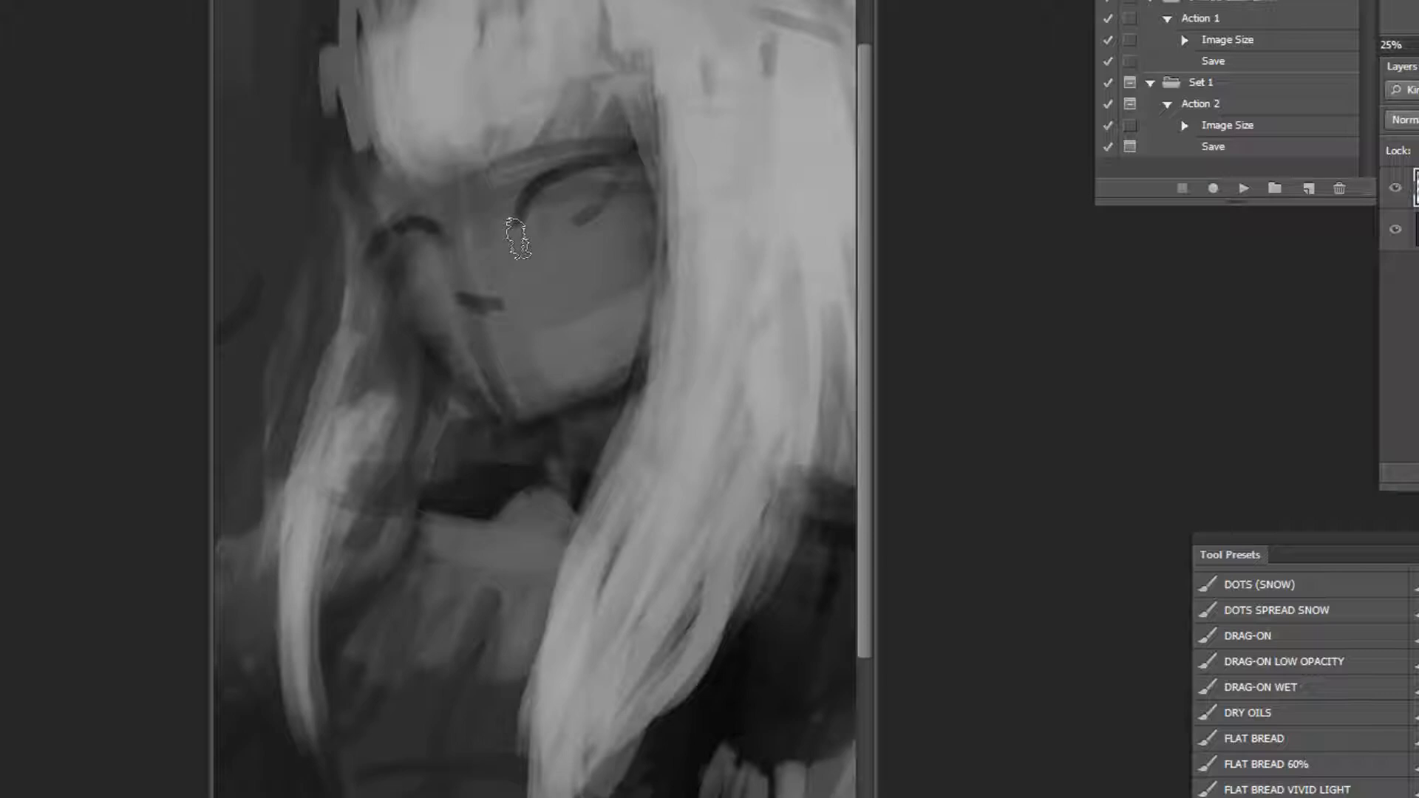
pyautogui.hotkey('ctrl', '-')
pyautogui.keyDown('alt'); pyautogui.click(672, 193); pyautogui.keyUp('alt')
pyautogui.moveTo(650, 204)
pyautogui.mouseDown()
pyautogui.moveTo(646, 154)
pyautogui.moveTo(625, 311)
pyautogui.mouseUp()
pyautogui.moveTo(646, 248); pyautogui.dragTo(607, 375)
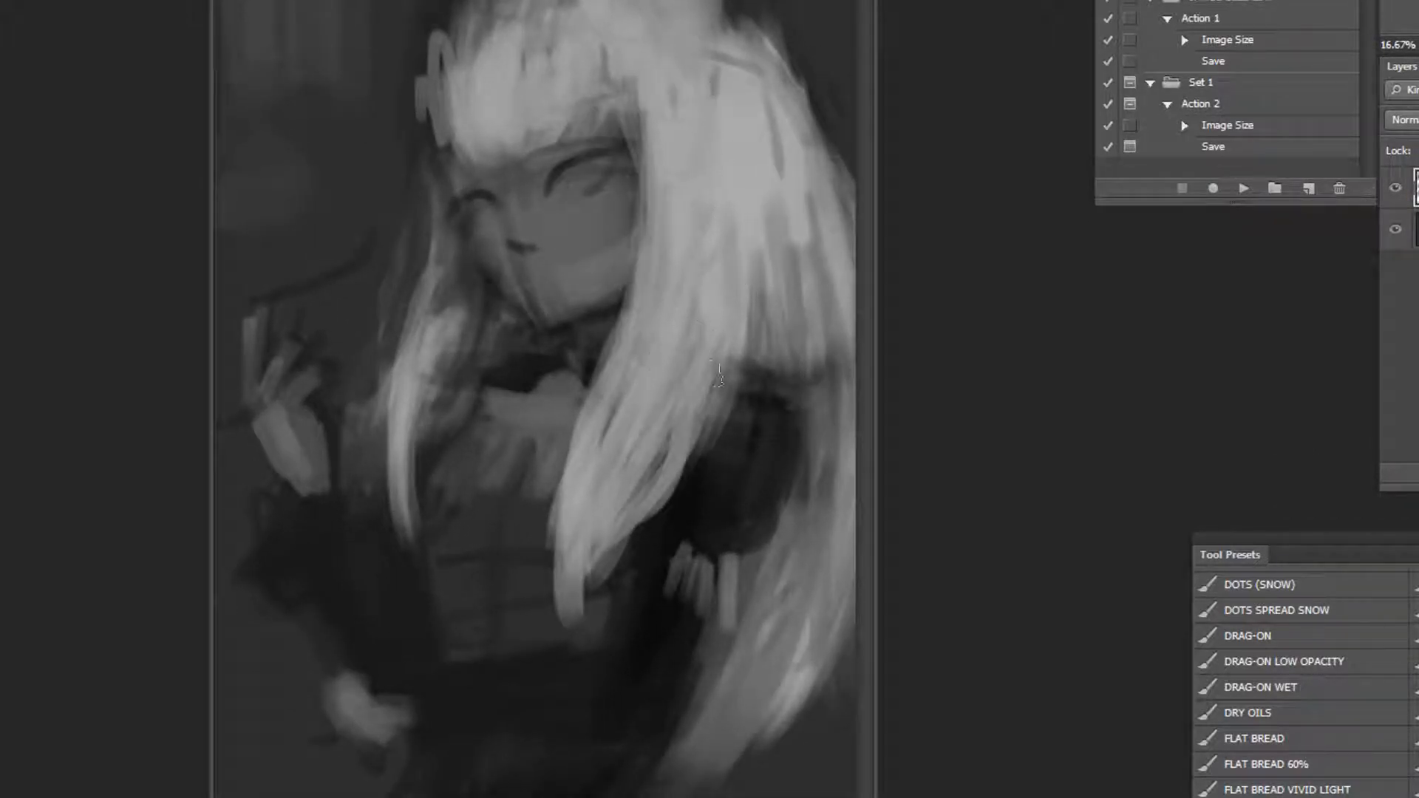
# Extend the lower tip of the long back hair with a sampled gray stroke.
pyautogui.hotkey('ctrl', '-')
pyautogui.keyDown('alt'); pyautogui.click(728, 517); pyautogui.keyUp('alt')
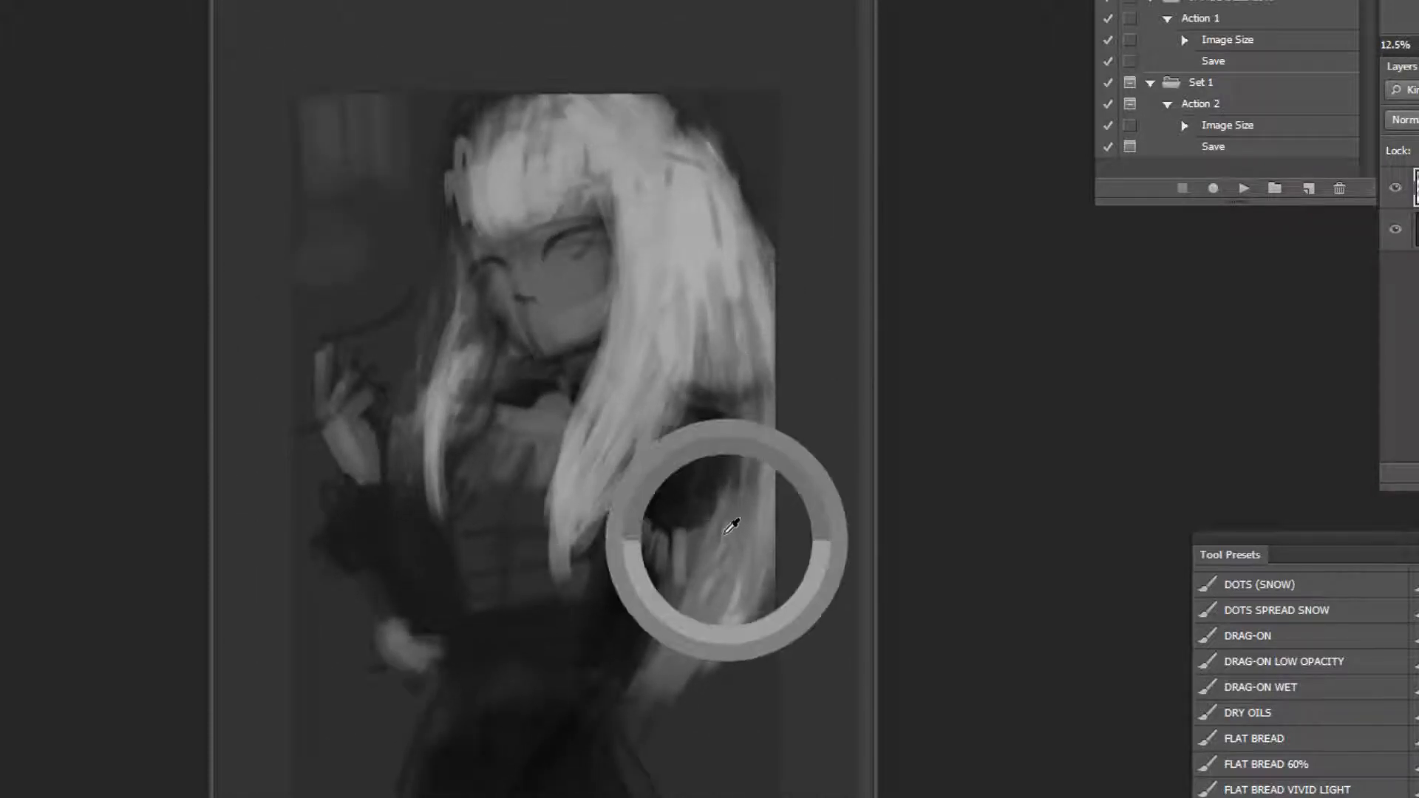
pyautogui.keyDown('alt'); pyautogui.click(677, 634); pyautogui.keyUp('alt')
pyautogui.moveTo(490, 570)
pyautogui.mouseDown()
pyautogui.moveTo(477, 544)
pyautogui.moveTo(522, 580)
pyautogui.moveTo(485, 590)
pyautogui.mouseUp()
pyautogui.keyDown('alt'); pyautogui.click(602, 519); pyautogui.keyUp('alt')
# Sketch the mouth below the nose with a smaller brush and sampled gray tones.
pyautogui.keyDown('ctrl'); pyautogui.click(583, 295); pyautogui.keyUp('ctrl')
pyautogui.keyDown('ctrl'); pyautogui.click(583, 292); pyautogui.keyUp('ctrl')
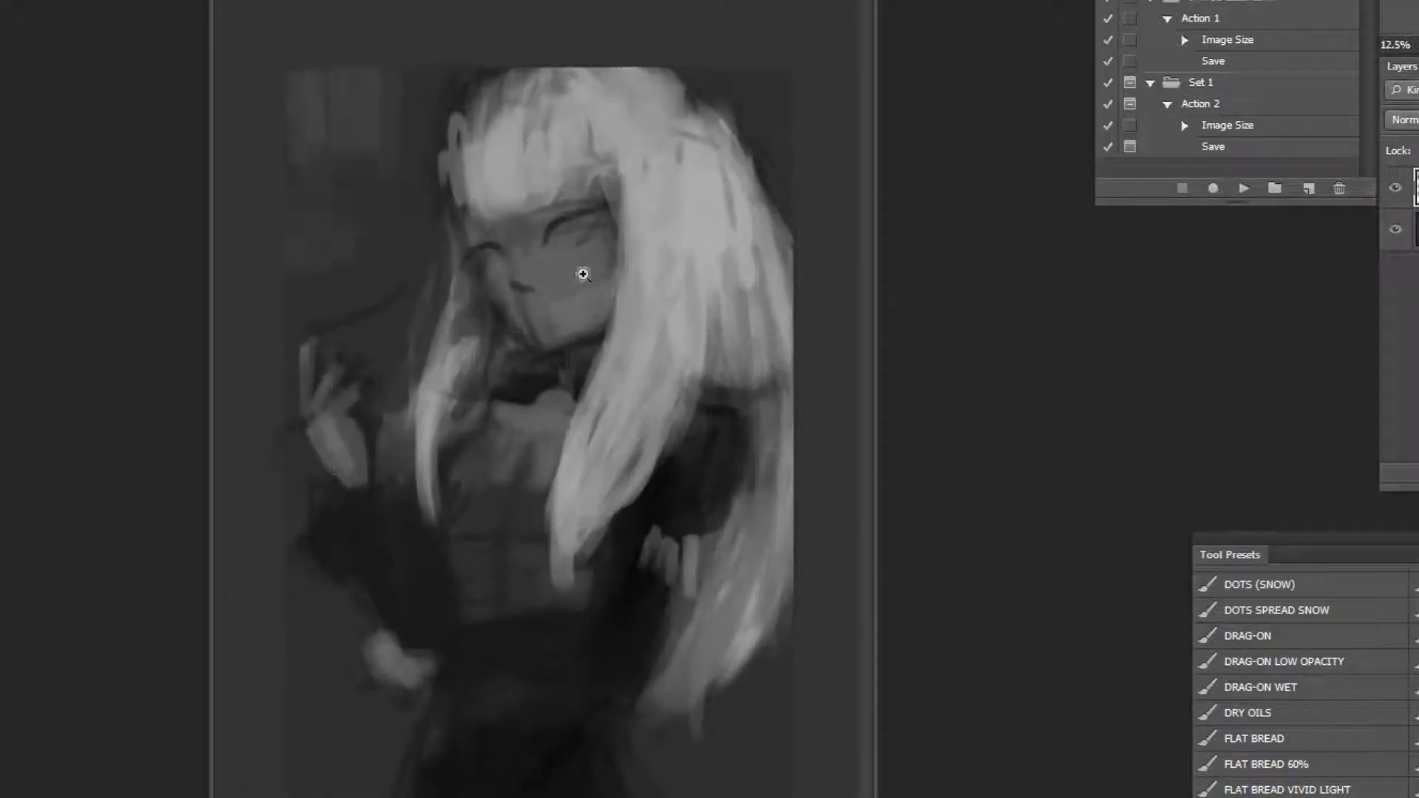
pyautogui.keyDown('ctrl'); pyautogui.click(573, 285); pyautogui.keyUp('ctrl')
pyautogui.keyDown('ctrl'); pyautogui.click(547, 178); pyautogui.keyUp('ctrl')
pyautogui.keyDown('ctrl'); pyautogui.click(529, 78); pyautogui.keyUp('ctrl')
pyautogui.keyDown('alt'); pyautogui.click(536, 423); pyautogui.keyUp('alt')
pyautogui.press('[')
pyautogui.press('[')
pyautogui.press('[')
pyautogui.moveTo(412, 409)
pyautogui.mouseDown()
pyautogui.moveTo(446, 406)
pyautogui.moveTo(495, 500)
pyautogui.moveTo(523, 481)
pyautogui.moveTo(567, 489)
pyautogui.moveTo(444, 397)
pyautogui.moveTo(464, 443)
pyautogui.moveTo(714, 621)
pyautogui.moveTo(615, 530)
pyautogui.moveTo(537, 523)
pyautogui.mouseUp()
pyautogui.press('[')
pyautogui.press('[')
pyautogui.press('[')
pyautogui.keyDown('alt'); pyautogui.click(565, 579); pyautogui.keyUp('alt')
pyautogui.moveTo(466, 434)
pyautogui.mouseDown()
pyautogui.moveTo(494, 442)
pyautogui.moveTo(481, 427)
pyautogui.moveTo(450, 440)
pyautogui.moveTo(549, 425)
pyautogui.moveTo(571, 444)
pyautogui.moveTo(488, 466)
pyautogui.mouseUp()
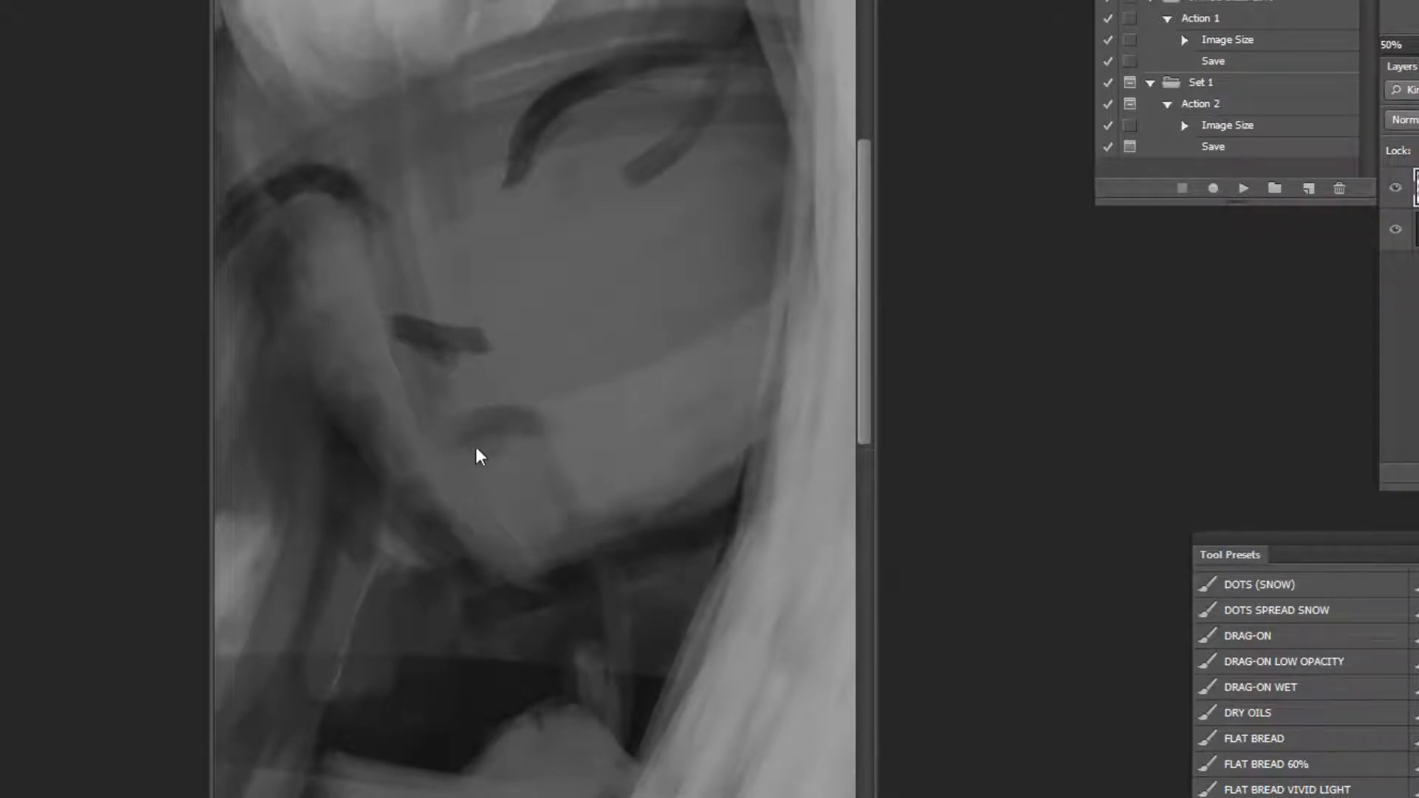
# Refine both upper eyelids and add a lighter patch beneath the far eye.
pyautogui.keyDown('alt'); pyautogui.click(482, 290); pyautogui.keyUp('alt')
pyautogui.click(602, 180)
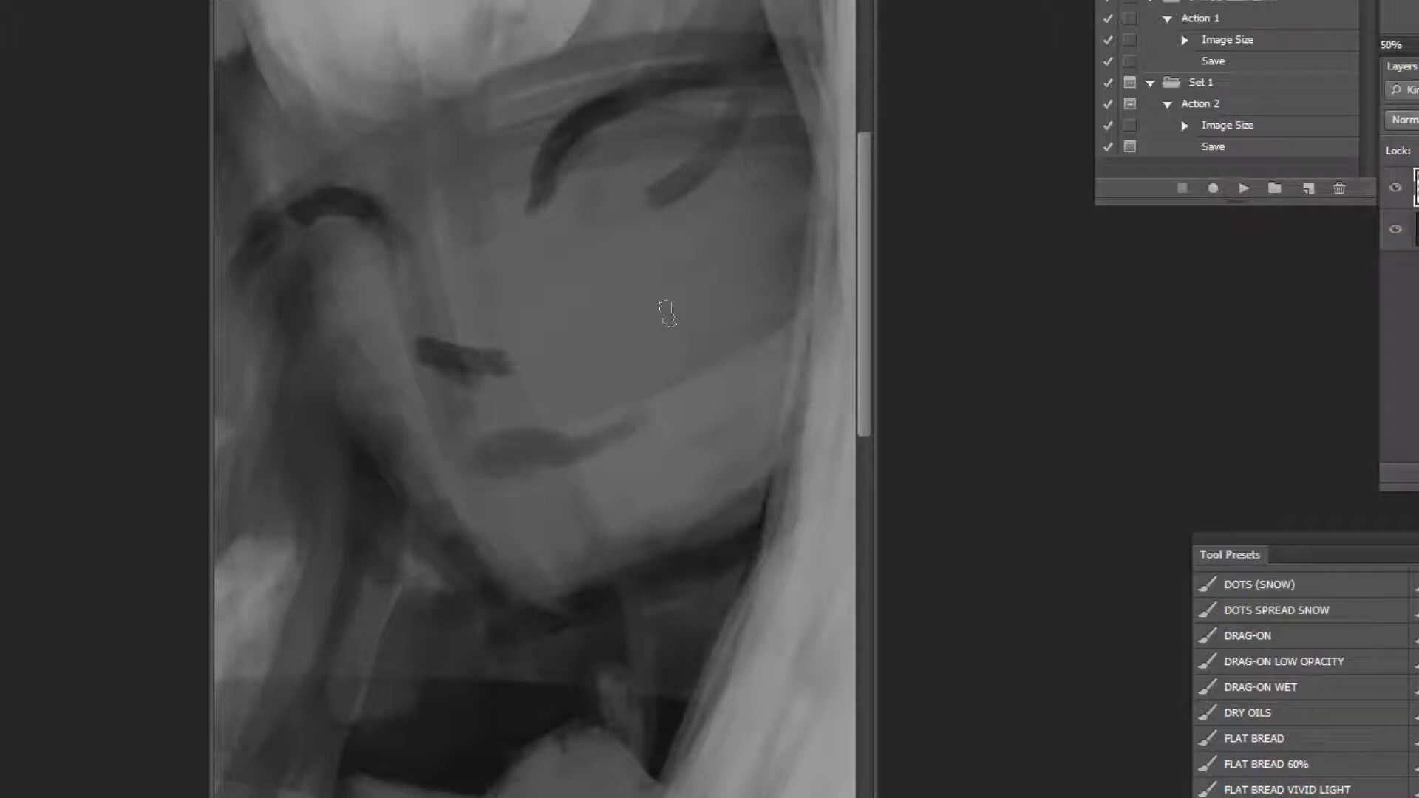
pyautogui.moveTo(687, 91); pyautogui.dragTo(576, 148)
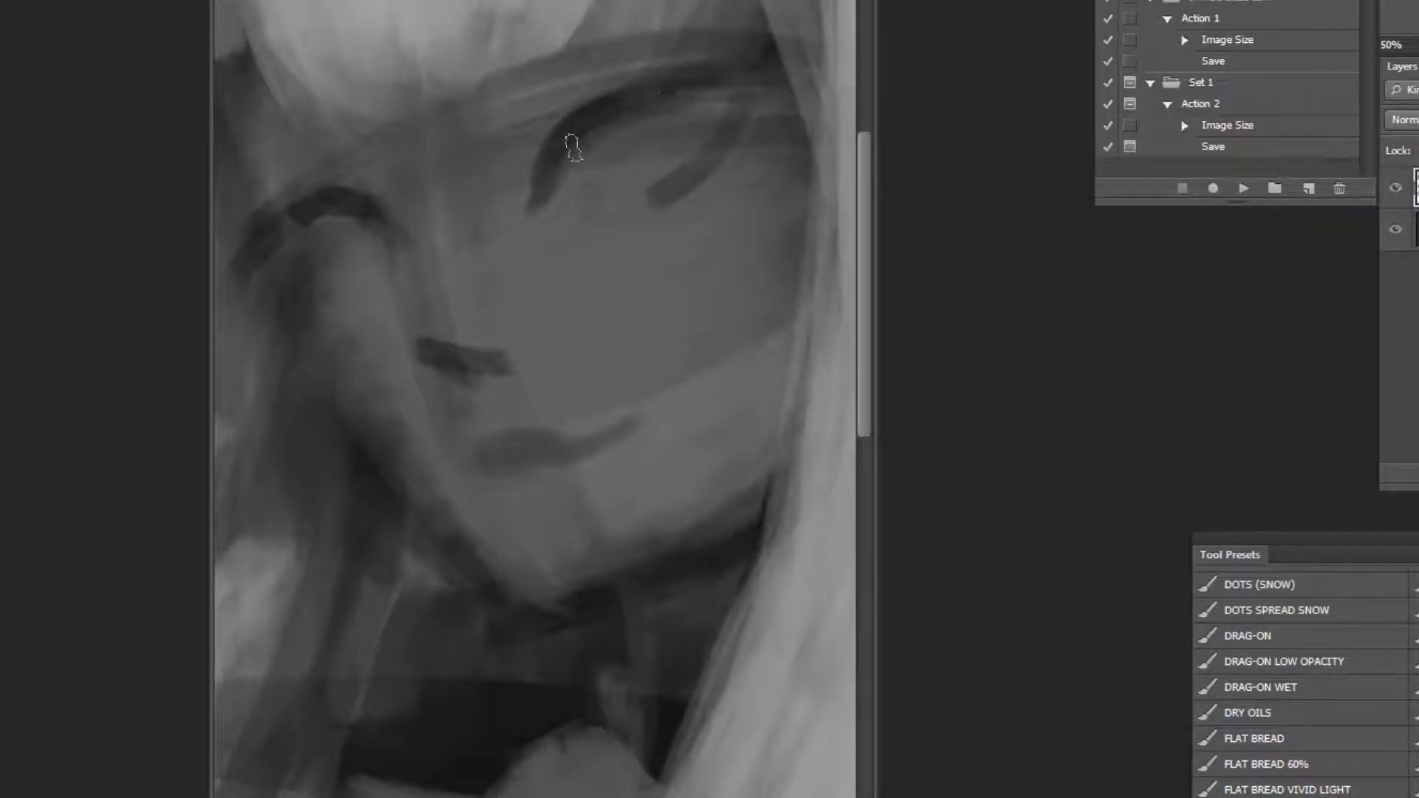
pyautogui.moveTo(328, 260); pyautogui.dragTo(289, 254)
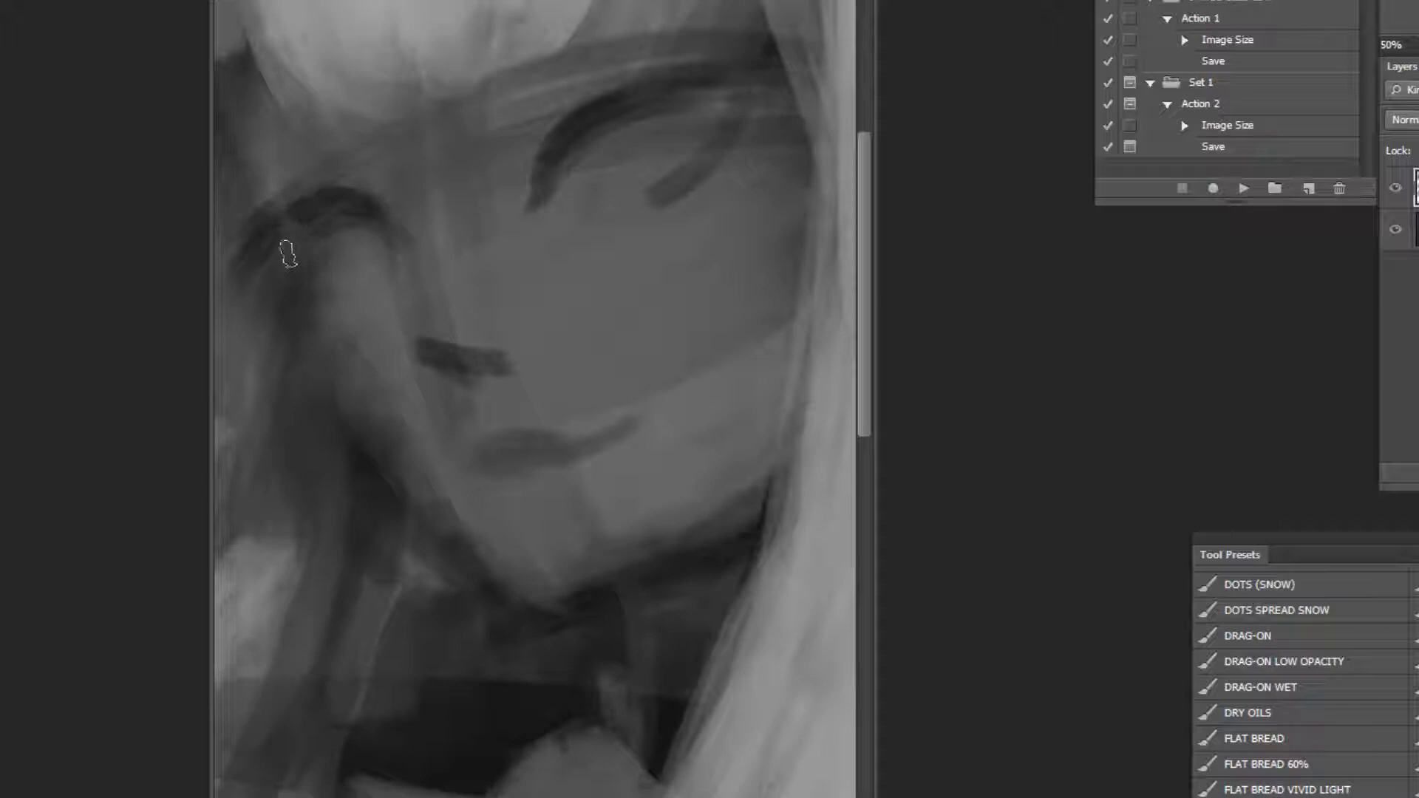
pyautogui.keyDown('alt'); pyautogui.click(587, 415); pyautogui.keyUp('alt')
pyautogui.click(427, 108)
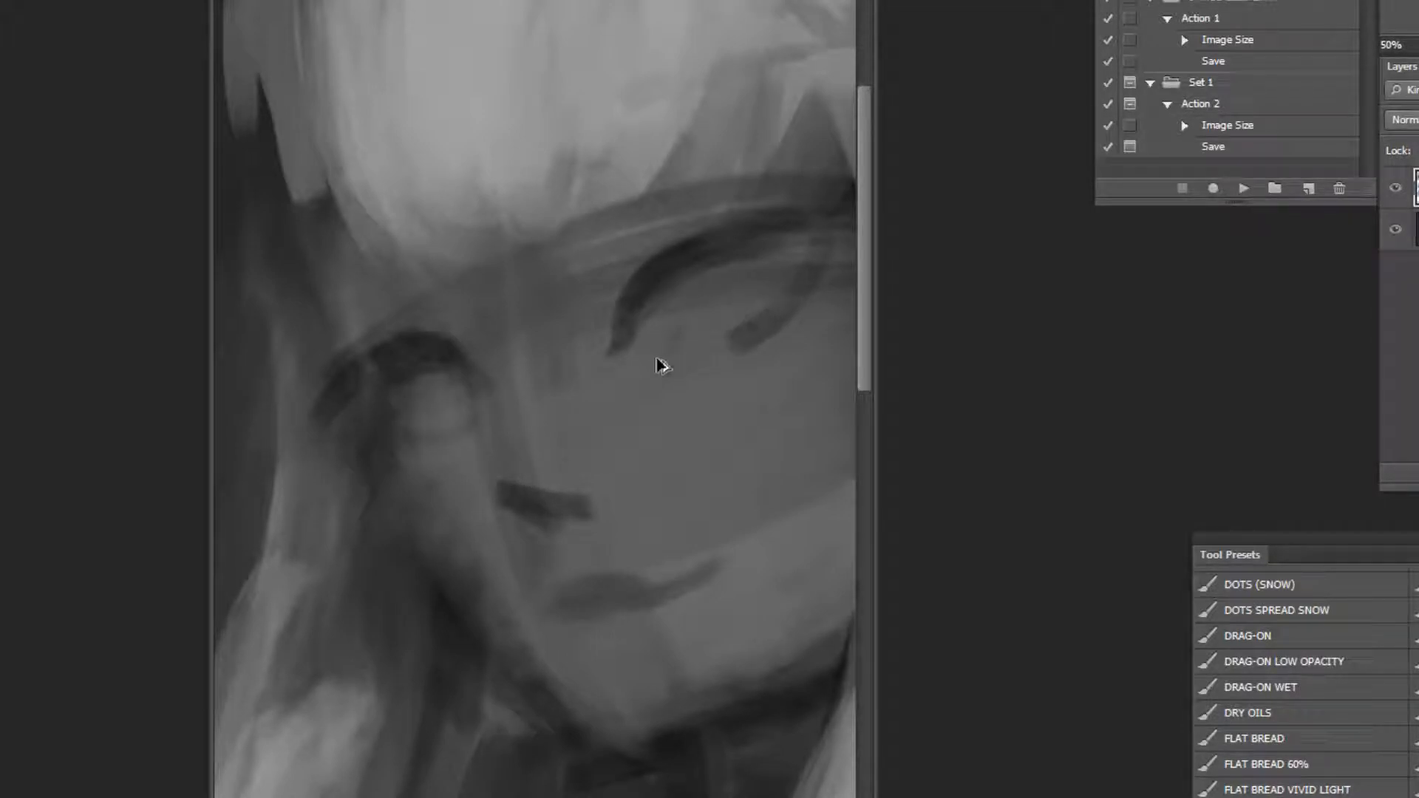
pyautogui.keyDown('alt'); pyautogui.click(775, 312); pyautogui.keyUp('alt')
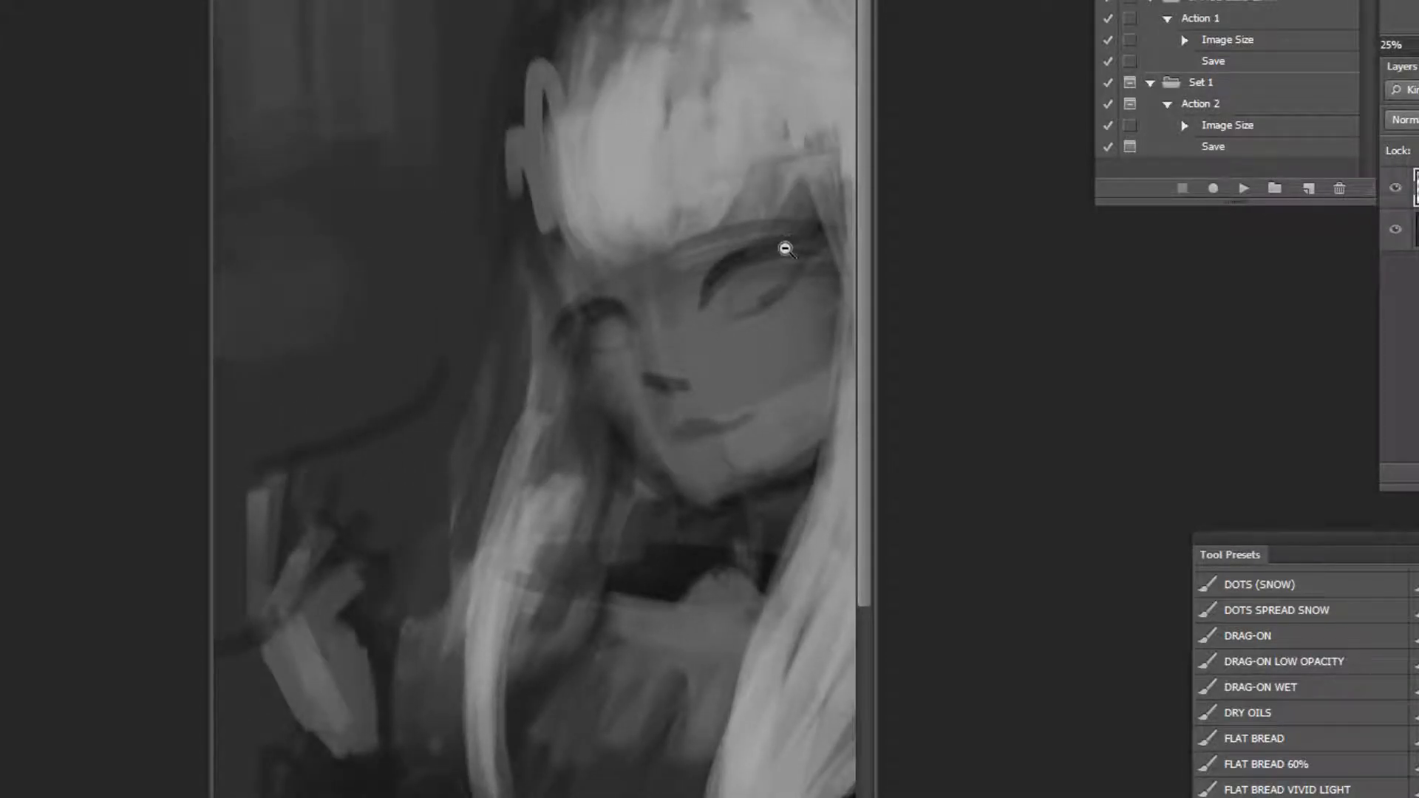
pyautogui.keyDown('alt'); pyautogui.click(787, 251); pyautogui.keyUp('alt')
# Brush sampled dark gray tones over the waist and lower bodice.
pyautogui.moveTo(650, 105); pyautogui.dragTo(640, 122)
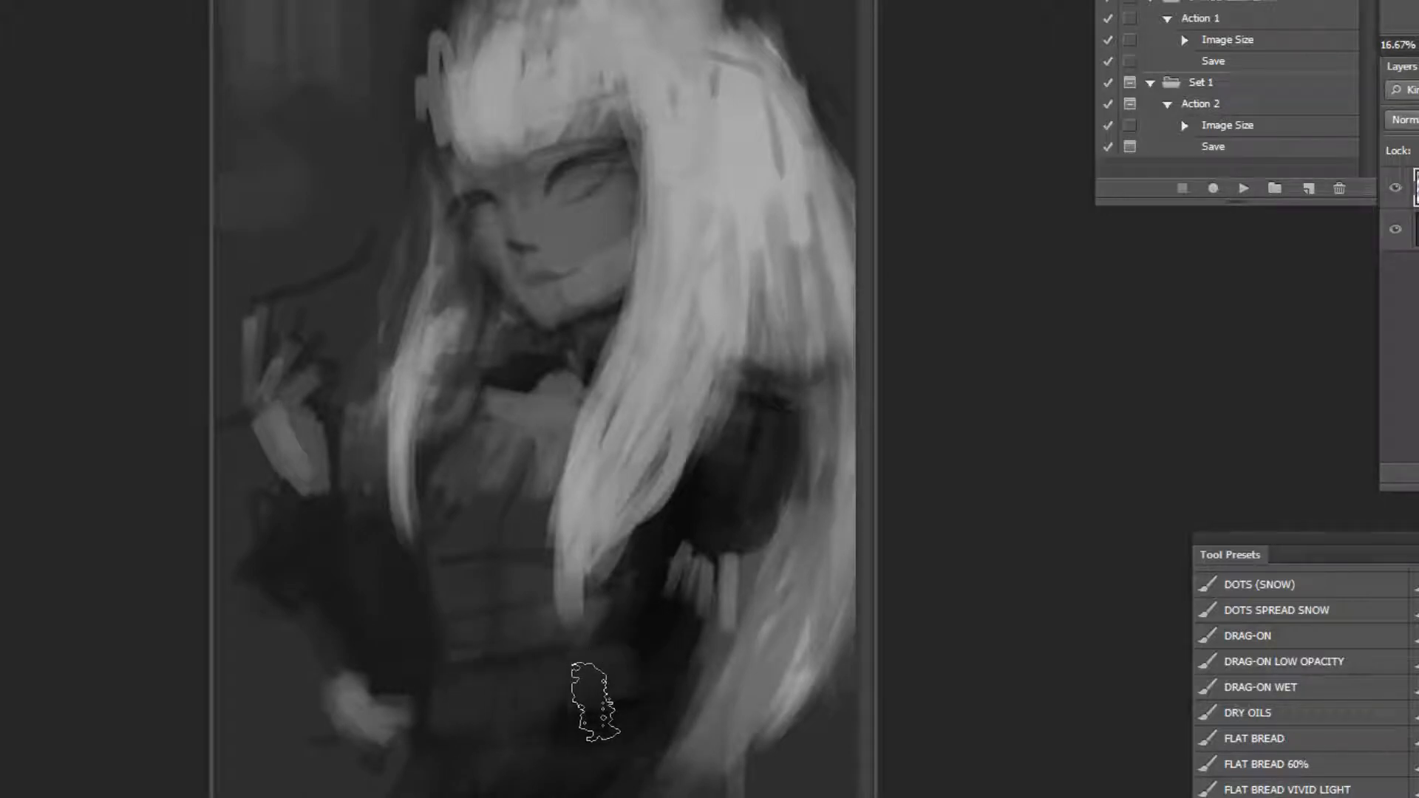
pyautogui.keyDown('alt'); pyautogui.click(662, 697); pyautogui.keyUp('alt')
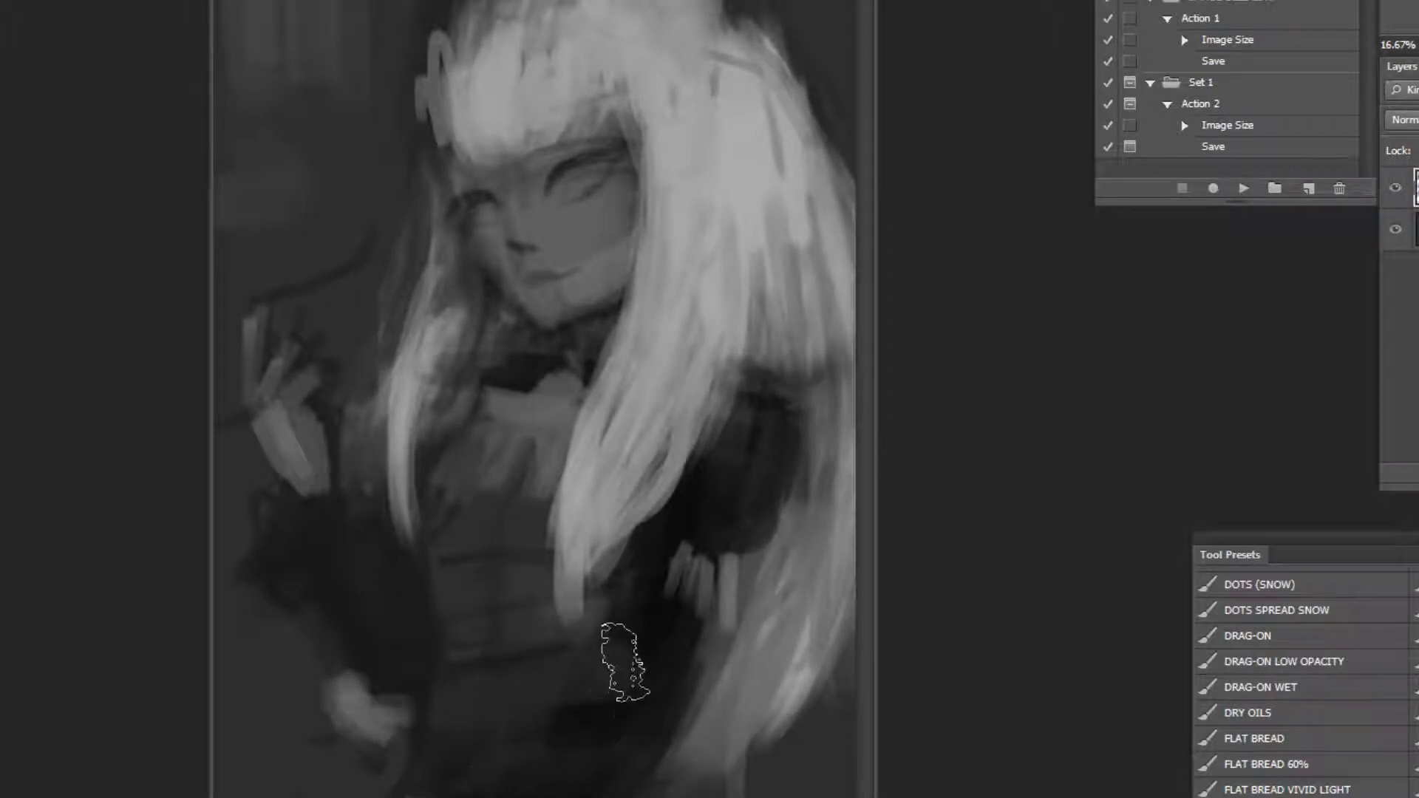
pyautogui.hotkey('ctrl', '-')
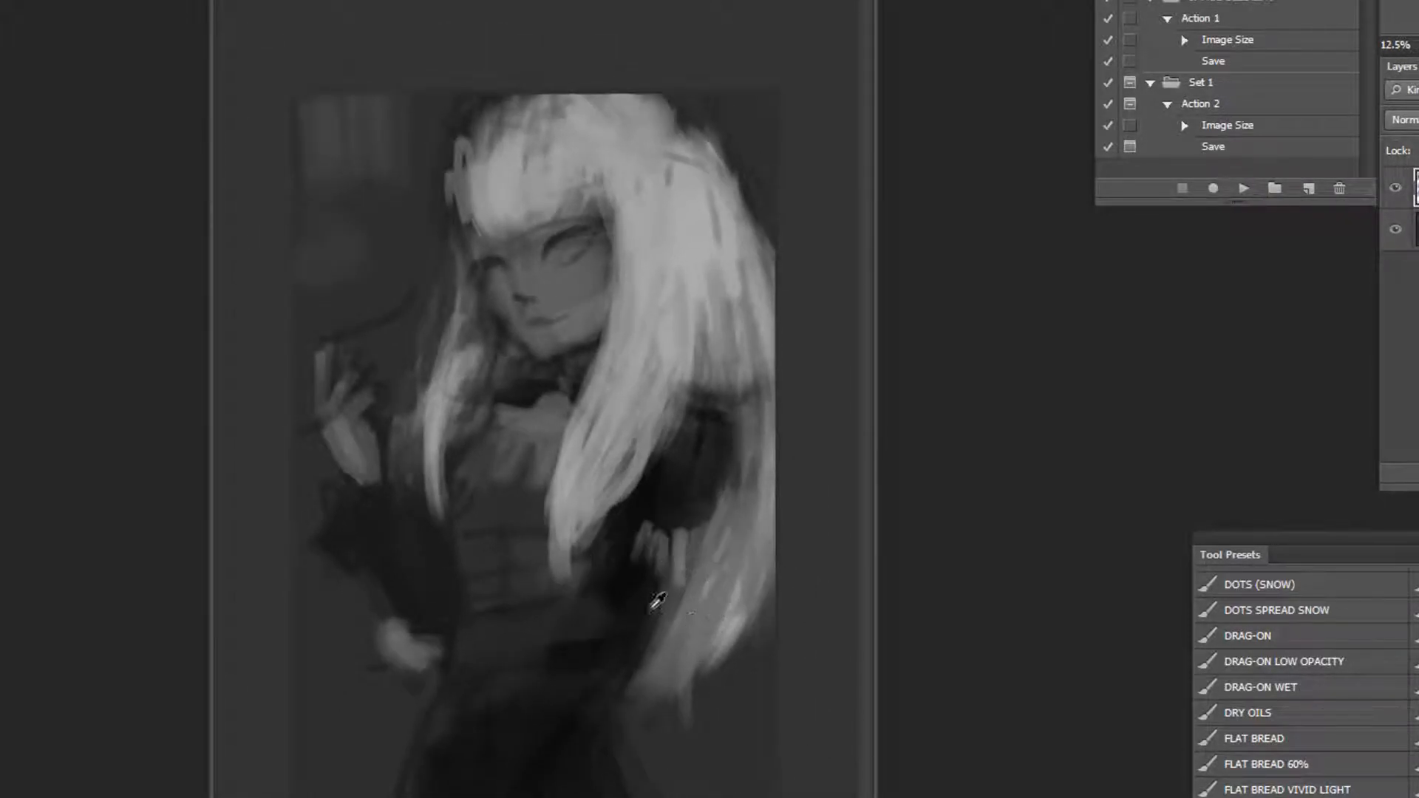
pyautogui.moveTo(619, 589); pyautogui.dragTo(588, 617)
pyautogui.keyDown('alt'); pyautogui.click(583, 626); pyautogui.keyUp('alt')
# Shorten the mouth line by painting sampled skin tone over its corner with a smaller brush.
pyautogui.keyDown('ctrl'); pyautogui.click(556, 223); pyautogui.keyUp('ctrl')
pyautogui.keyDown('ctrl'); pyautogui.click(576, 325); pyautogui.keyUp('ctrl')
pyautogui.keyDown('ctrl'); pyautogui.click(583, 334); pyautogui.keyUp('ctrl')
pyautogui.keyDown('alt'); pyautogui.click(593, 350); pyautogui.keyUp('alt')
pyautogui.press('[')
pyautogui.press('[')
pyautogui.press('[')
pyautogui.press('[')
pyautogui.press('[')
pyautogui.press('[')
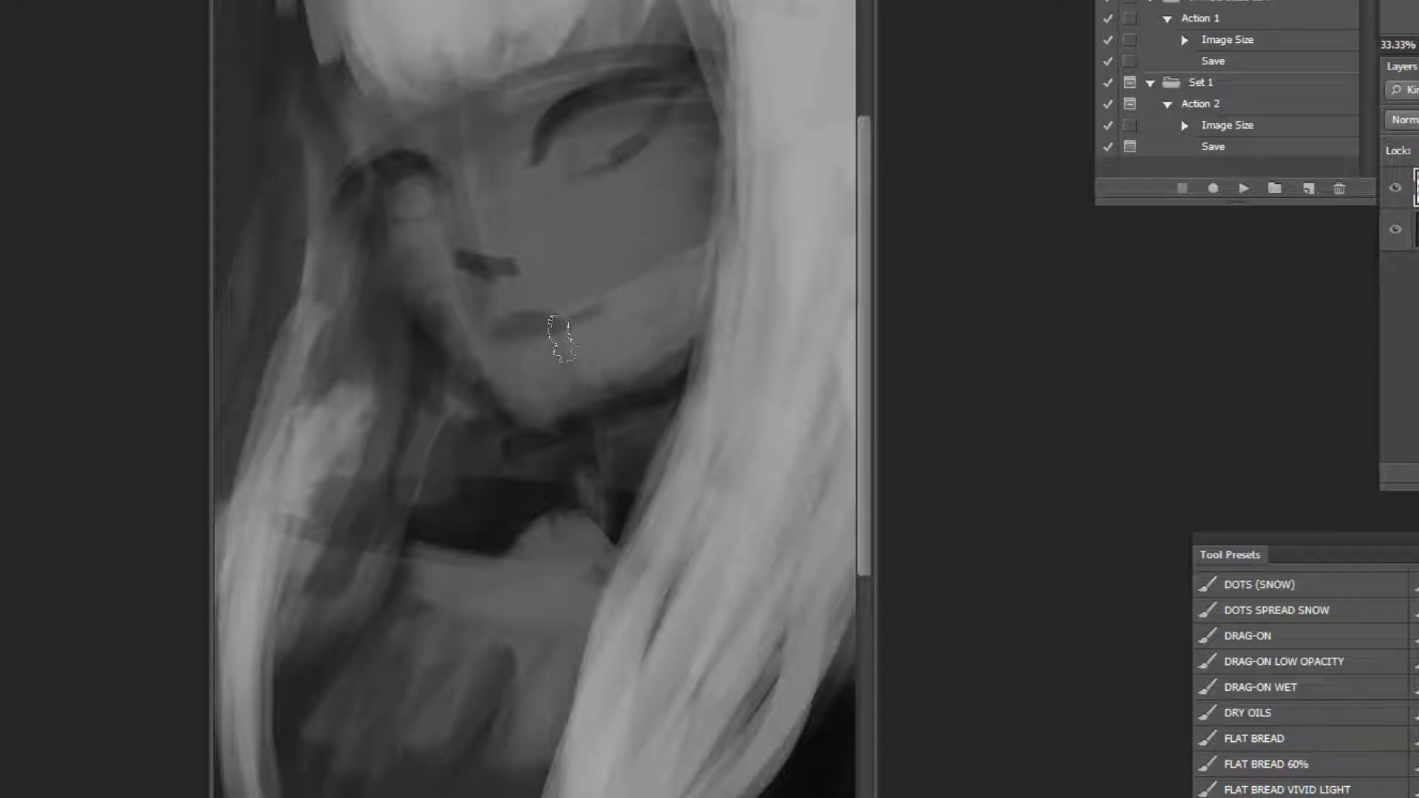
pyautogui.keyDown('alt'); pyautogui.click(702, 319); pyautogui.keyUp('alt')
pyautogui.keyDown('alt'); pyautogui.click(709, 316); pyautogui.keyUp('alt')
pyautogui.keyDown('alt'); pyautogui.click(712, 302); pyautogui.keyUp('alt')
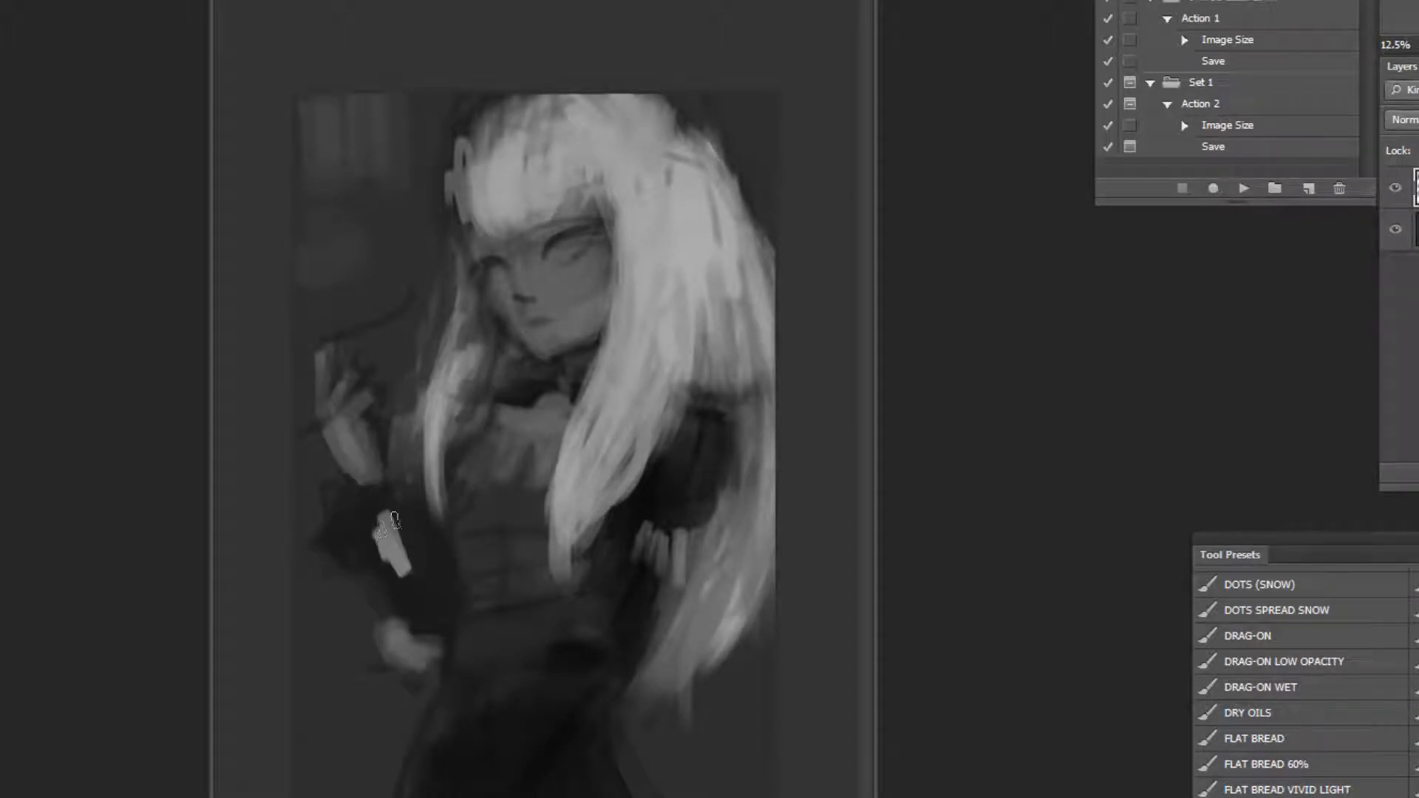
# Paint a light frilled cuff on the raised arm's sleeve and a light gray panel across the waist.
pyautogui.moveTo(338, 543)
pyautogui.mouseDown()
pyautogui.moveTo(380, 575)
pyautogui.moveTo(393, 510)
pyautogui.moveTo(405, 543)
pyautogui.moveTo(427, 517)
pyautogui.mouseUp()
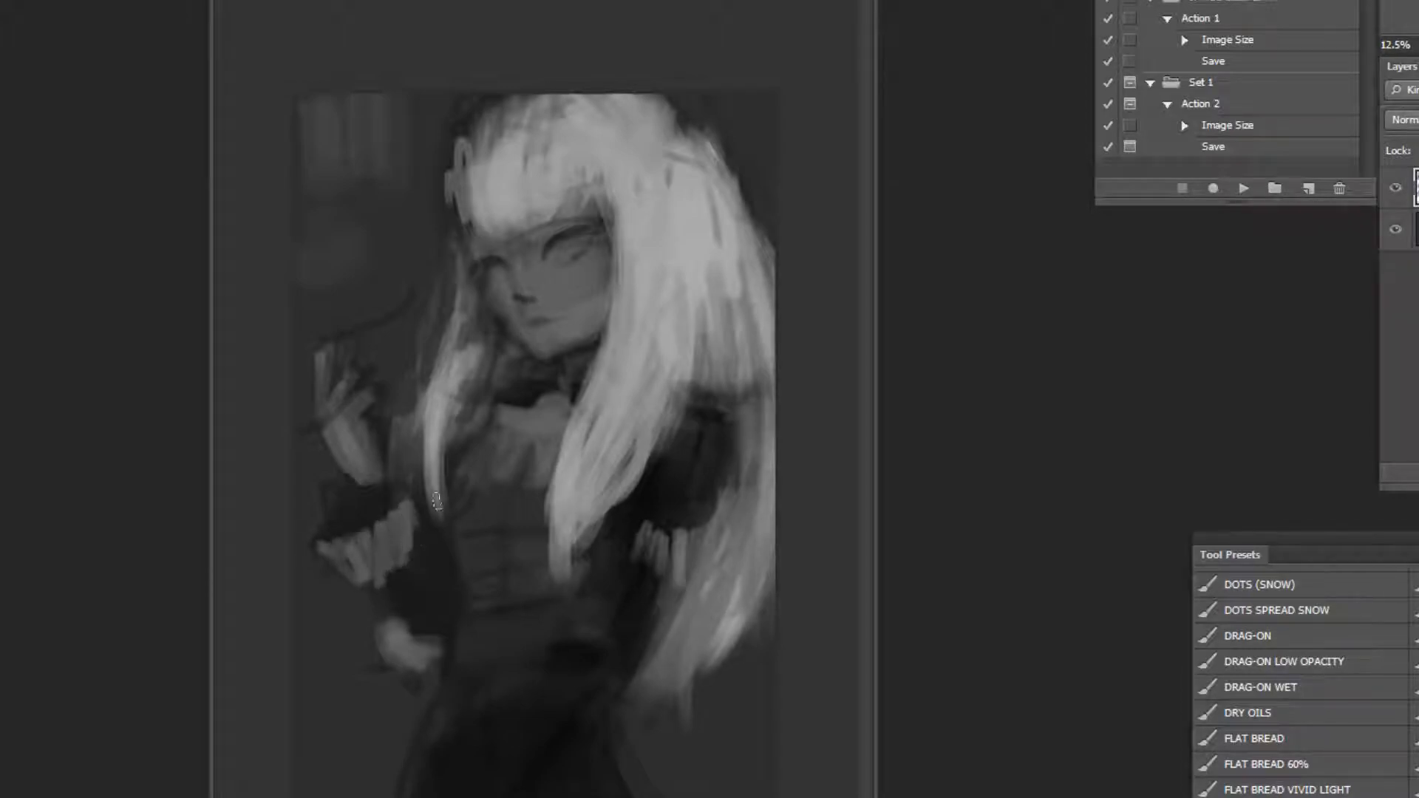
pyautogui.moveTo(441, 624)
pyautogui.mouseDown()
pyautogui.moveTo(477, 724)
pyautogui.moveTo(467, 738)
pyautogui.moveTo(453, 732)
pyautogui.moveTo(472, 721)
pyautogui.moveTo(459, 719)
pyautogui.moveTo(448, 737)
pyautogui.moveTo(526, 666)
pyautogui.moveTo(452, 669)
pyautogui.moveTo(479, 679)
pyautogui.moveTo(475, 661)
pyautogui.moveTo(471, 691)
pyautogui.moveTo(499, 696)
pyautogui.moveTo(523, 673)
pyautogui.moveTo(489, 711)
pyautogui.moveTo(553, 625)
pyautogui.moveTo(526, 718)
pyautogui.moveTo(525, 649)
pyautogui.moveTo(559, 640)
pyautogui.moveTo(580, 671)
pyautogui.moveTo(570, 628)
pyautogui.moveTo(553, 661)
pyautogui.moveTo(614, 642)
pyautogui.moveTo(579, 627)
pyautogui.moveTo(574, 708)
pyautogui.moveTo(618, 637)
pyautogui.moveTo(558, 702)
pyautogui.moveTo(552, 654)
pyautogui.moveTo(521, 691)
pyautogui.moveTo(534, 695)
pyautogui.moveTo(553, 655)
pyautogui.moveTo(569, 685)
pyautogui.mouseUp()
pyautogui.moveTo(359, 555)
pyautogui.mouseDown()
pyautogui.moveTo(389, 588)
pyautogui.moveTo(422, 578)
pyautogui.moveTo(383, 524)
pyautogui.moveTo(396, 584)
pyautogui.moveTo(435, 597)
pyautogui.mouseUp()
# Rework the bodice edge beside the raised arm's sleeve with sampled tones and a larger brush.
pyautogui.keyDown('alt'); pyautogui.click(445, 552); pyautogui.keyUp('alt')
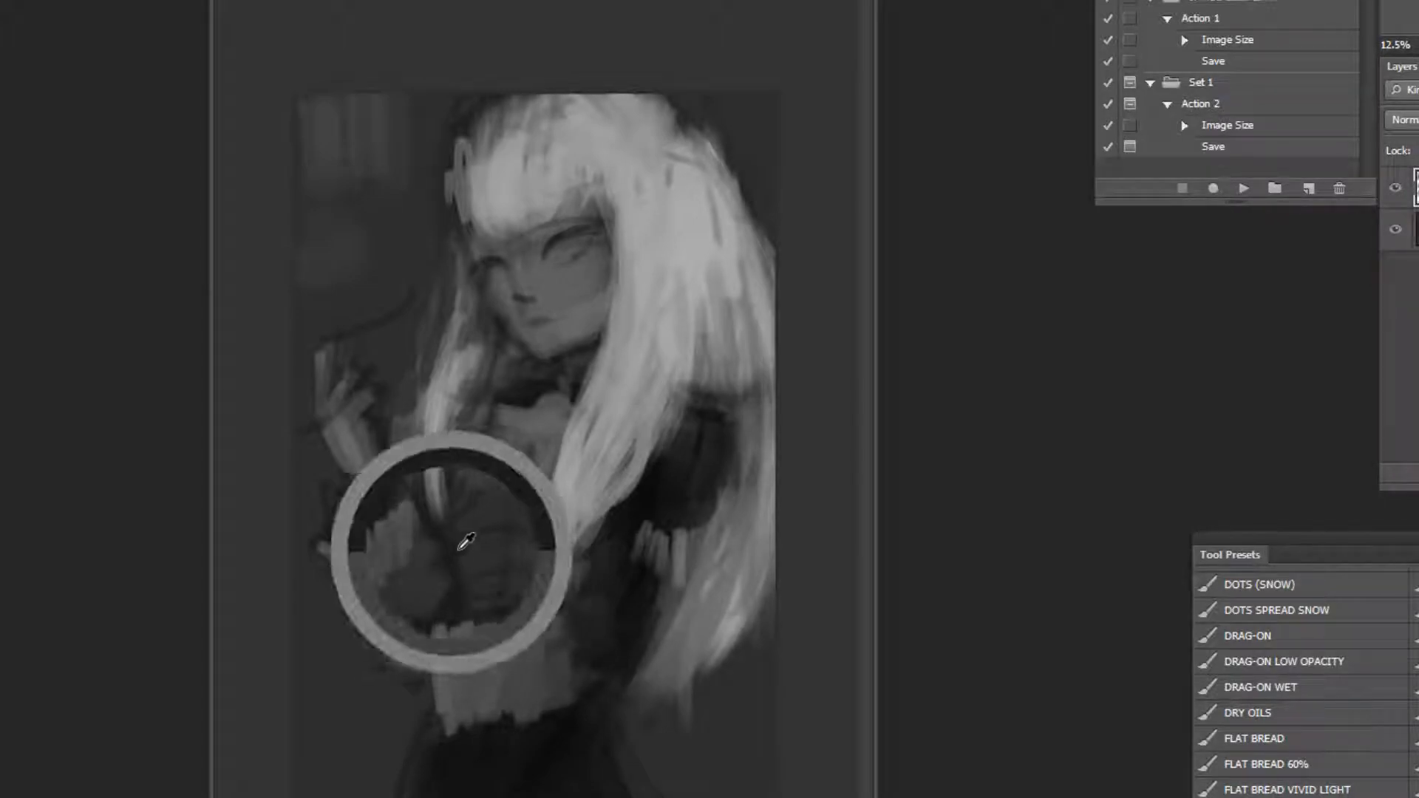
pyautogui.moveTo(445, 528)
pyautogui.mouseDown()
pyautogui.moveTo(470, 593)
pyautogui.moveTo(458, 531)
pyautogui.moveTo(484, 617)
pyautogui.mouseUp()
pyautogui.hotkey('ctrl', 'z')
pyautogui.hotkey('ctrl', 'z')
pyautogui.press(']')
pyautogui.moveTo(647, 543); pyautogui.dragTo(643, 562)
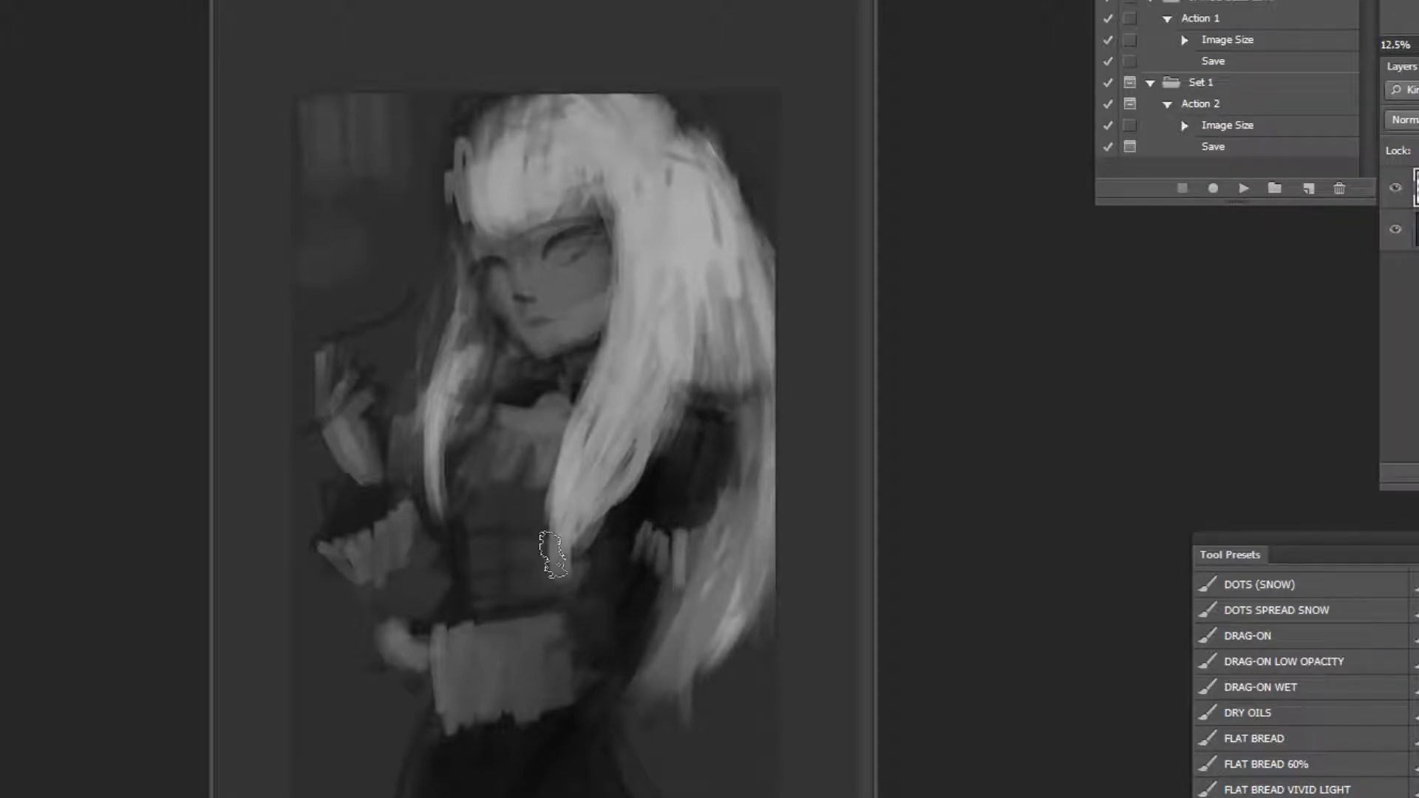
pyautogui.moveTo(485, 525); pyautogui.dragTo(473, 521)
# Try several strokes over the waist panel and lower bodice, undoing each one.
pyautogui.moveTo(552, 651)
pyautogui.mouseDown()
pyautogui.moveTo(515, 783)
pyautogui.moveTo(414, 761)
pyautogui.moveTo(555, 787)
pyautogui.moveTo(443, 739)
pyautogui.mouseUp()
pyautogui.hotkey('ctrl', 'z')
pyautogui.moveTo(433, 650)
pyautogui.mouseDown()
pyautogui.moveTo(445, 687)
pyautogui.moveTo(494, 691)
pyautogui.moveTo(536, 635)
pyautogui.mouseUp()
pyautogui.hotkey('ctrl', 'z')
pyautogui.moveTo(524, 731)
pyautogui.mouseDown()
pyautogui.moveTo(508, 569)
pyautogui.moveTo(513, 706)
pyautogui.mouseUp()
pyautogui.hotkey('ctrl', 'z')
pyautogui.moveTo(547, 594)
pyautogui.mouseDown()
pyautogui.moveTo(513, 654)
pyautogui.moveTo(527, 645)
pyautogui.mouseUp()
pyautogui.hotkey('ctrl', 'z')
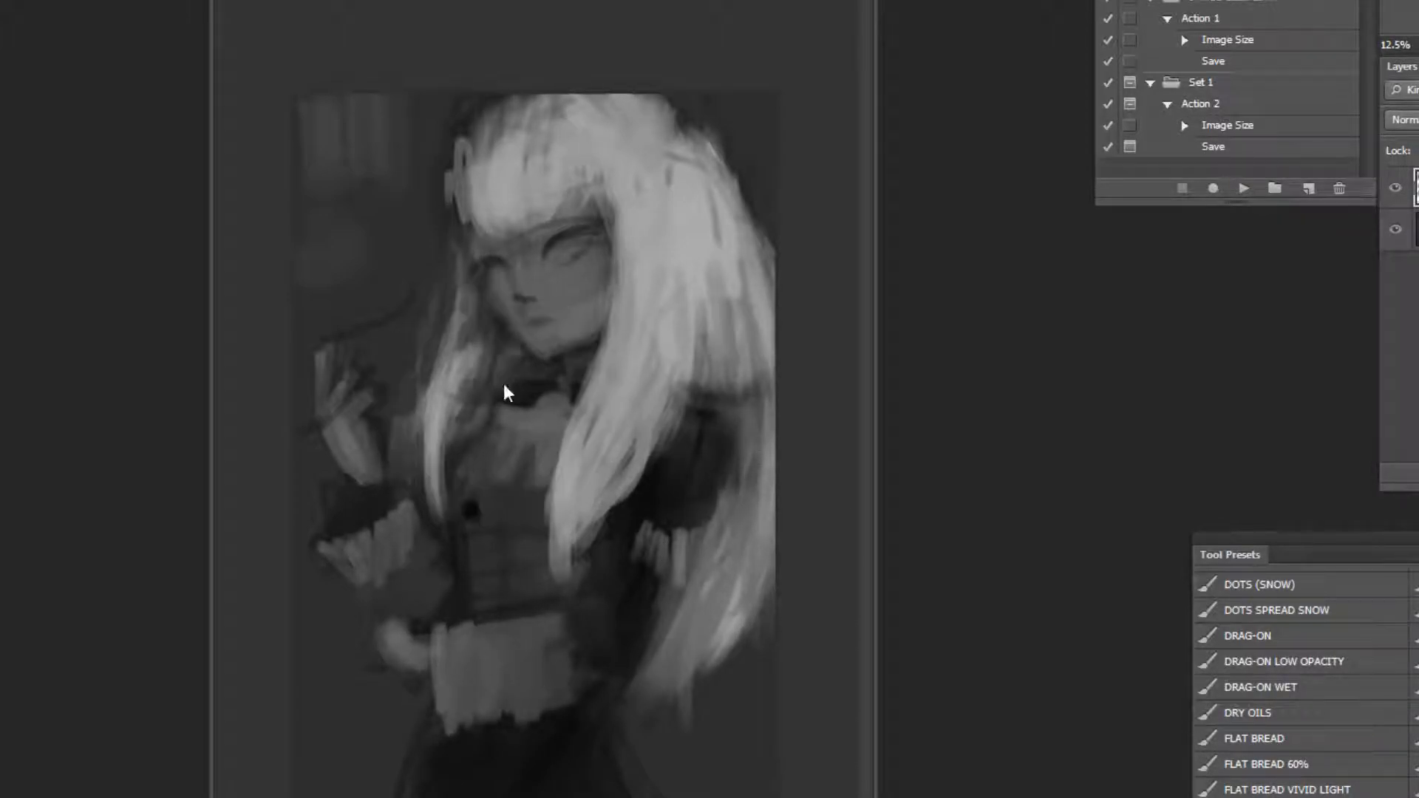
# Soften the thin front hair lock with a sampled gray and flip the canvas horizontally.
pyautogui.keyDown('alt'); pyautogui.click(460, 374); pyautogui.keyUp('alt')
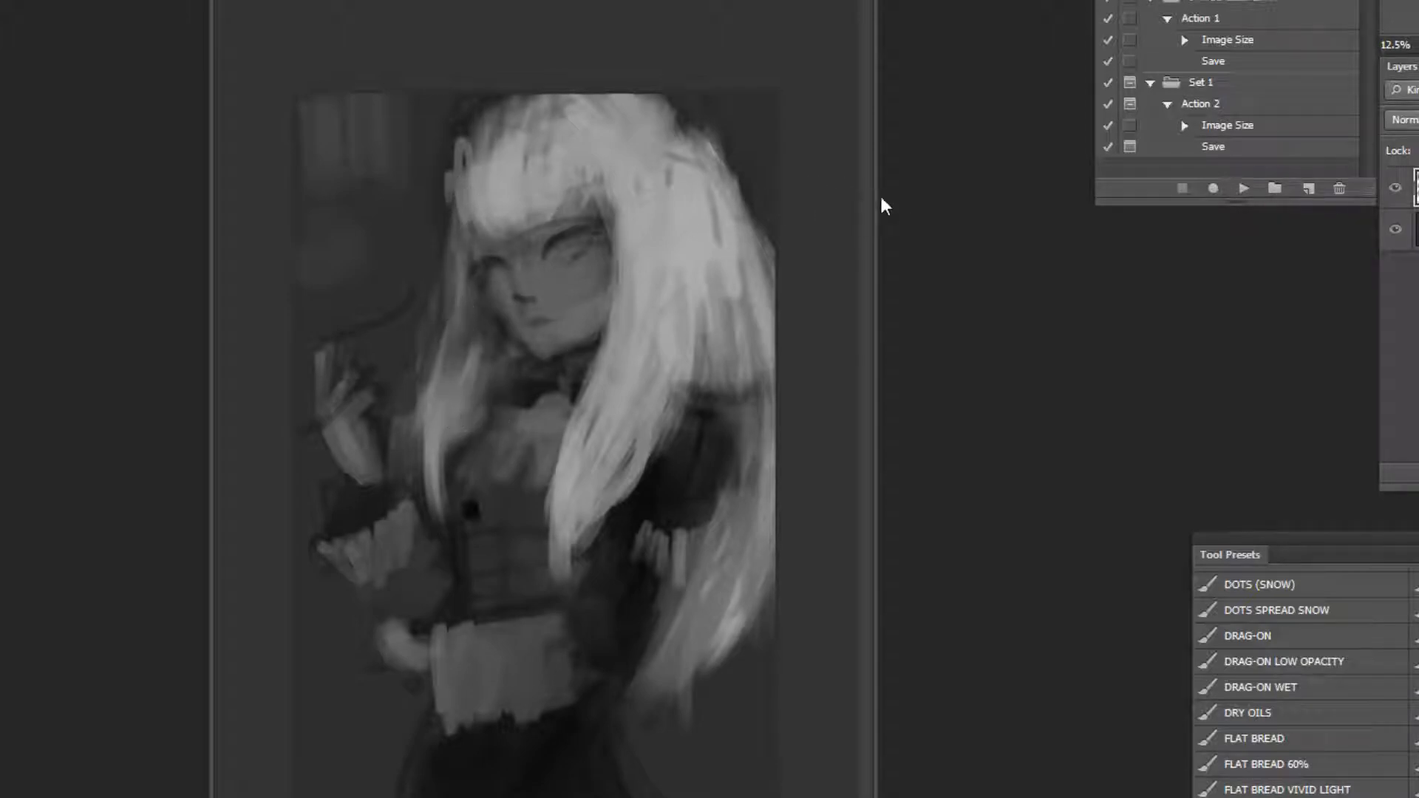
pyautogui.click(1240, 188)
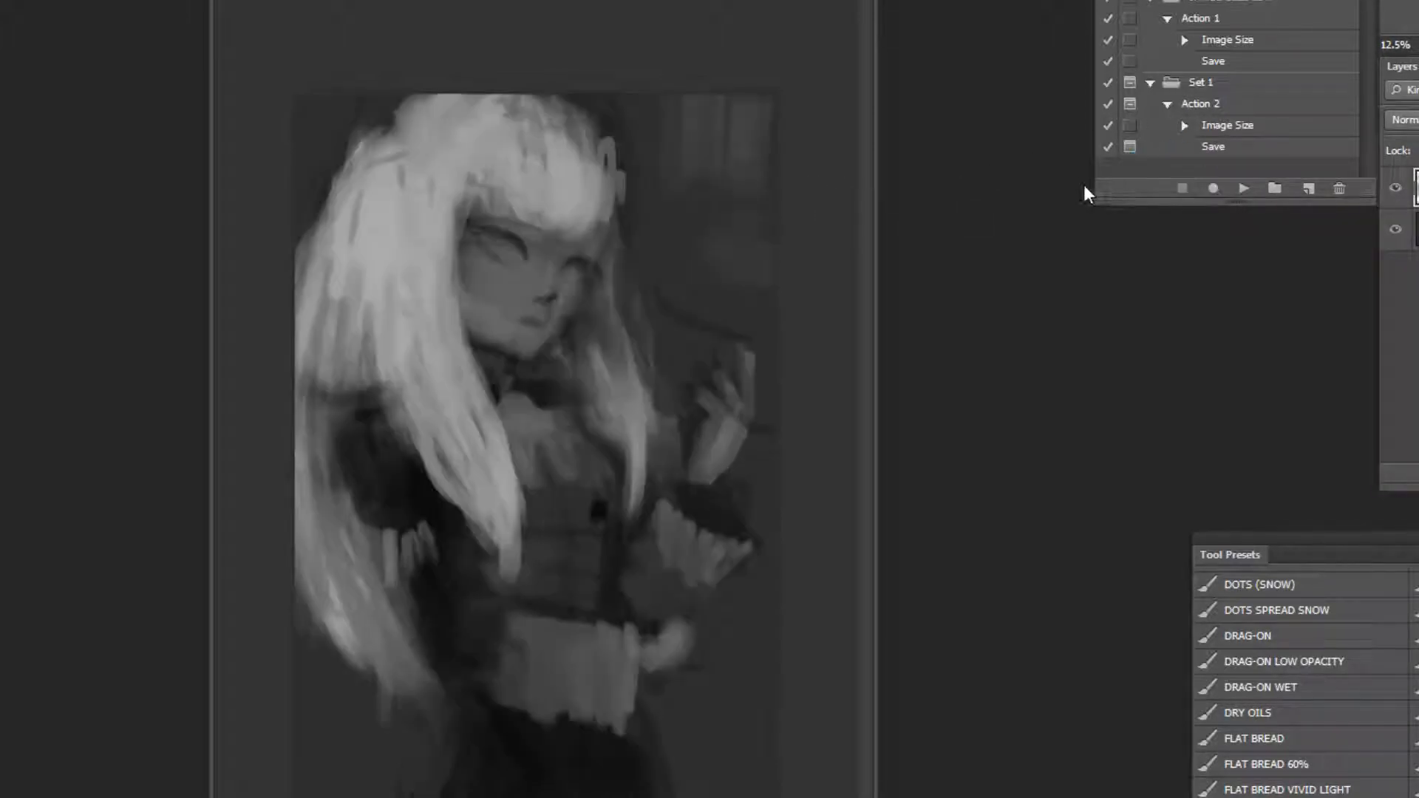
# Add small dark strokes on the neck beneath the chin.
pyautogui.click(483, 222)
pyautogui.click(487, 195)
pyautogui.click(537, 264)
pyautogui.press('p')
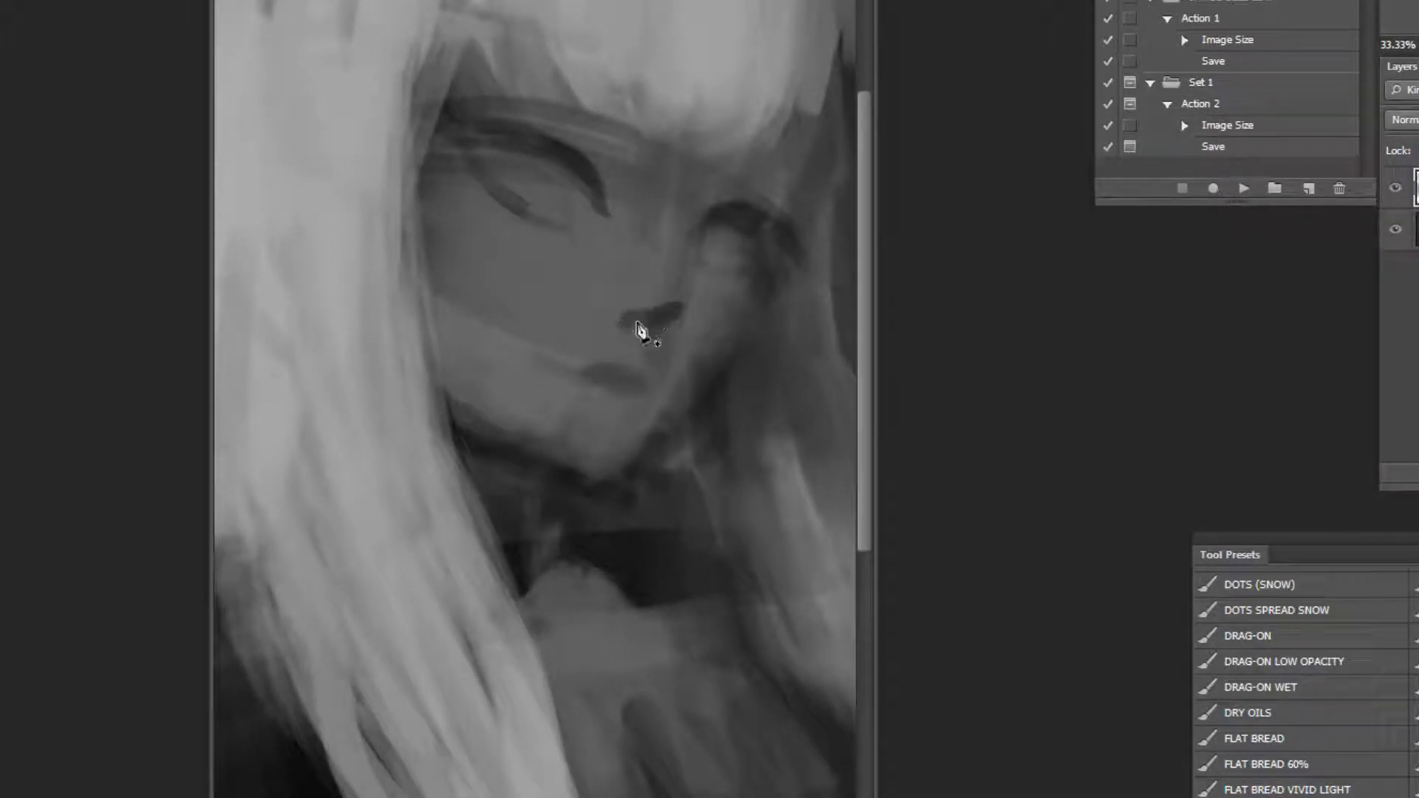
pyautogui.press('b')
pyautogui.keyDown('alt'); pyautogui.click(627, 477); pyautogui.keyUp('alt')
pyautogui.keyDown('alt'); pyautogui.click(665, 450); pyautogui.keyUp('alt')
pyautogui.keyDown('alt'); pyautogui.click(709, 421); pyautogui.keyUp('alt')
pyautogui.keyDown('alt'); pyautogui.click(728, 412); pyautogui.keyUp('alt')
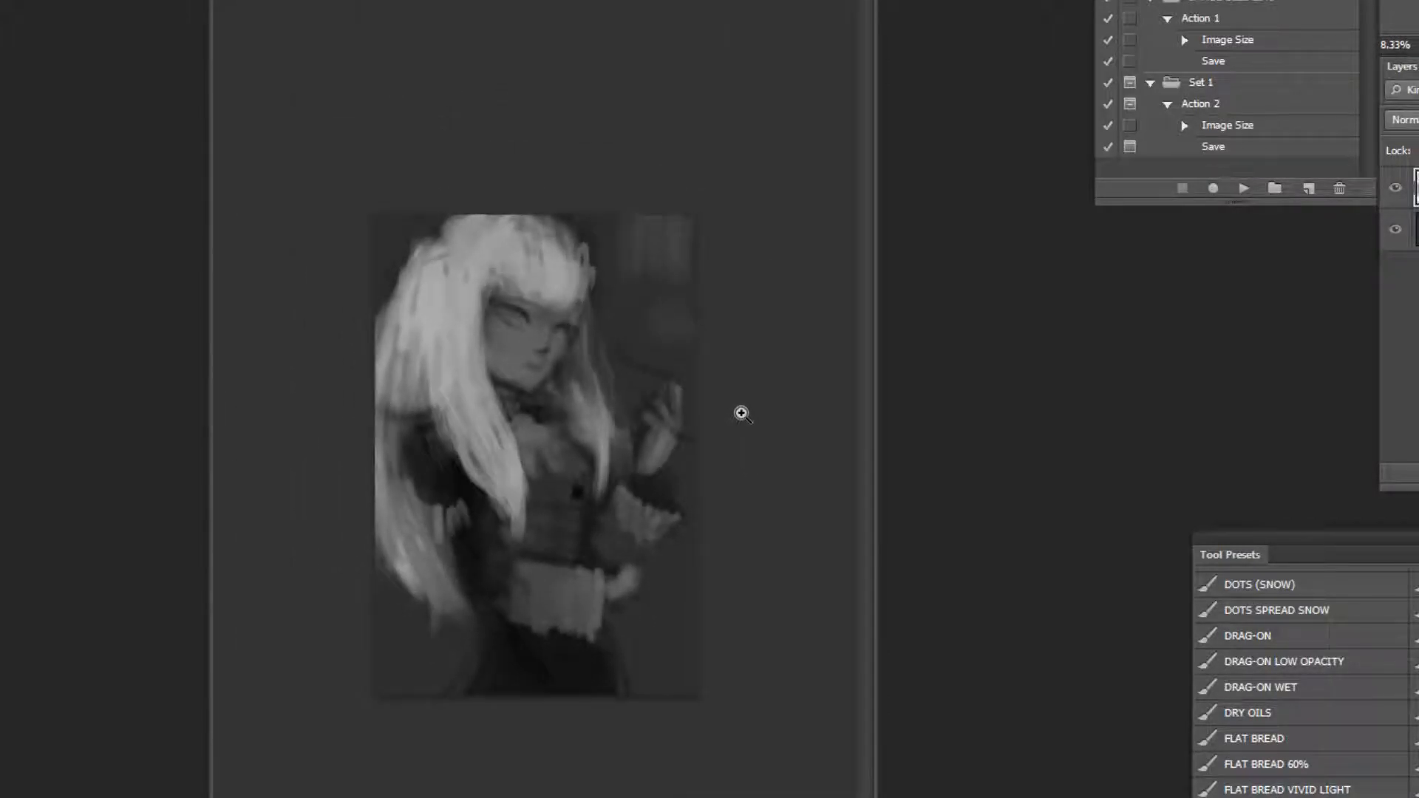
# Extend the mouth corner with a thin light gray line toward the cheek.
pyautogui.click(562, 250)
pyautogui.click(562, 249)
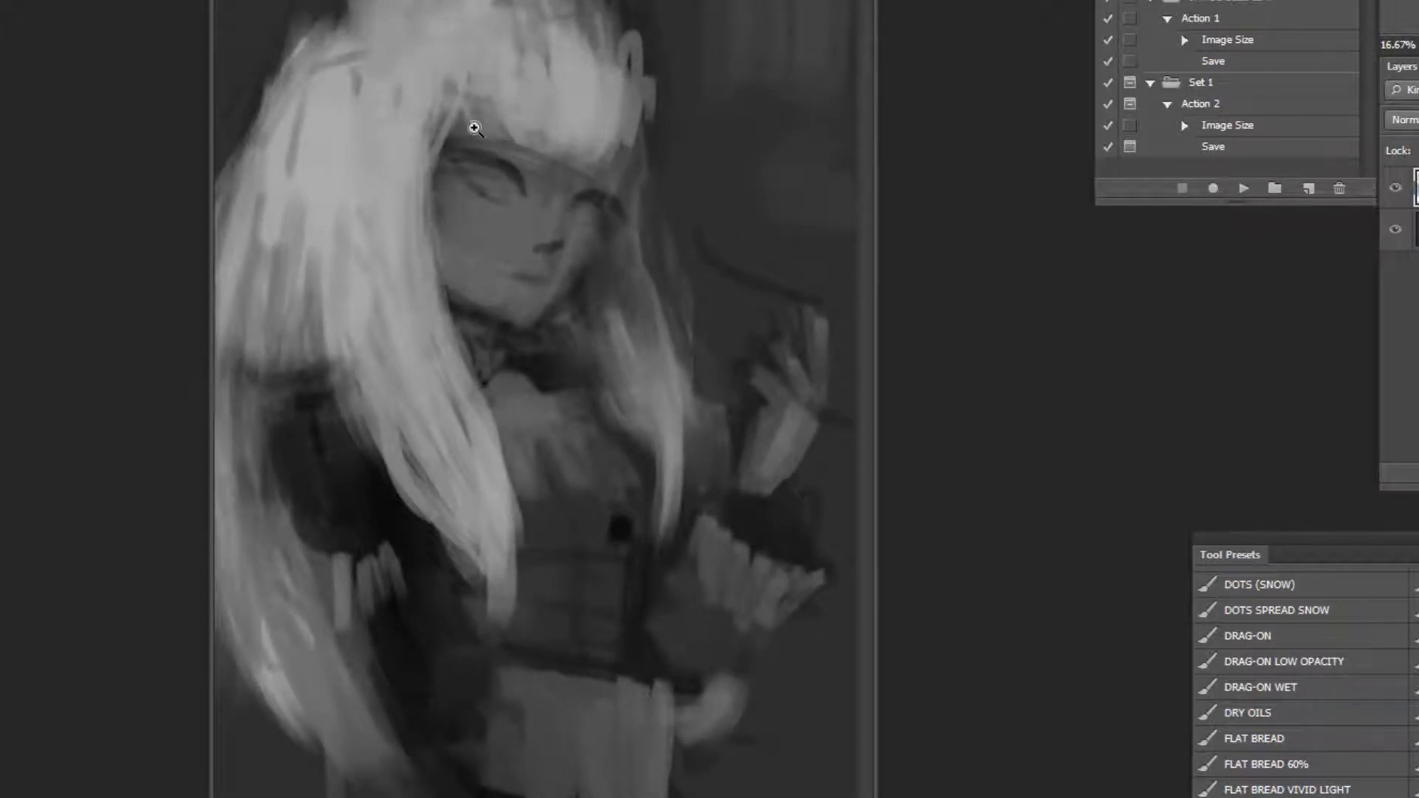
pyautogui.click(475, 130)
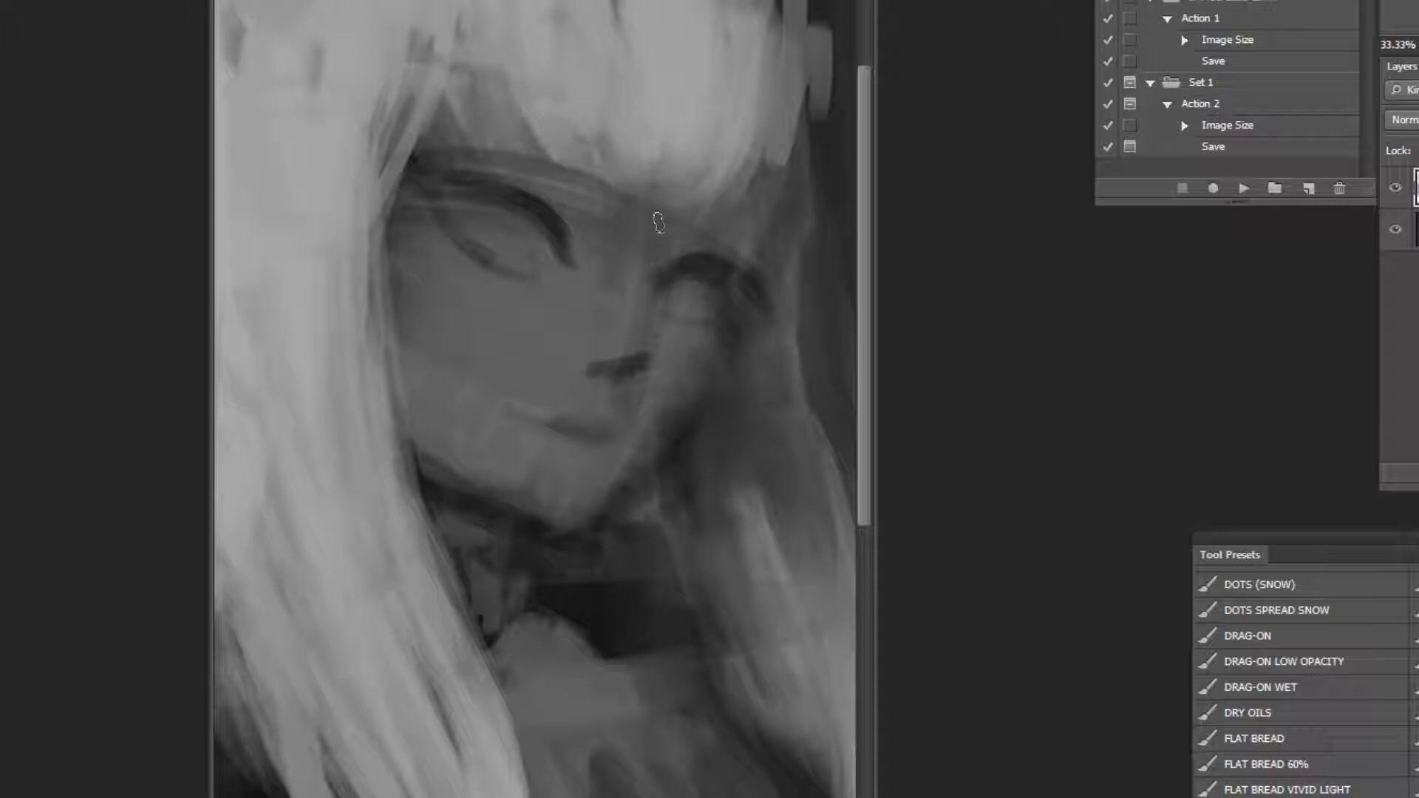
pyautogui.keyDown('alt'); pyautogui.click(724, 294); pyautogui.keyUp('alt')
pyautogui.keyDown('alt'); pyautogui.click(769, 331); pyautogui.keyUp('alt')
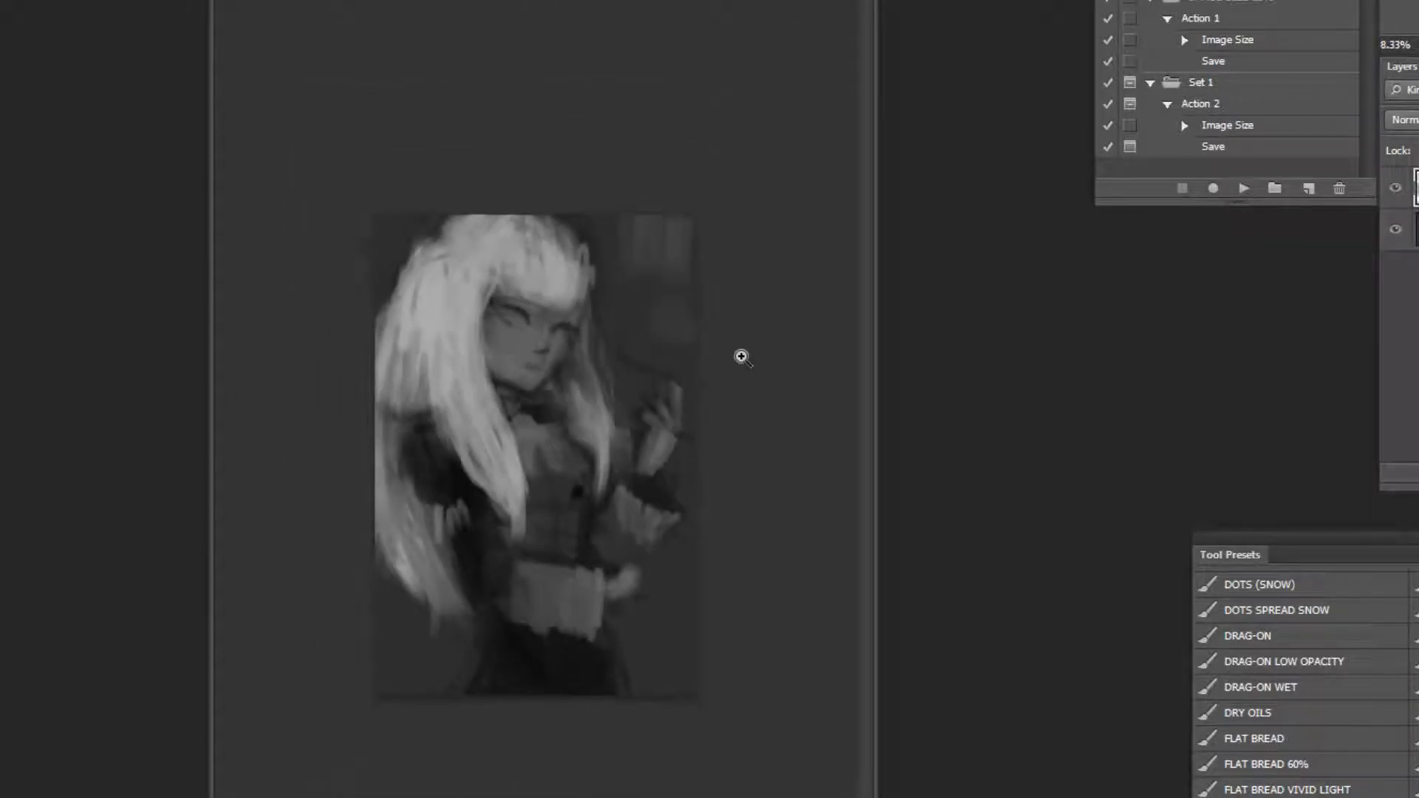
# Try a short dark accent at the corner of the mouth.
pyautogui.click(409, 295)
pyautogui.click(408, 292)
pyautogui.click(409, 251)
pyautogui.click(409, 215)
pyautogui.click(408, 215)
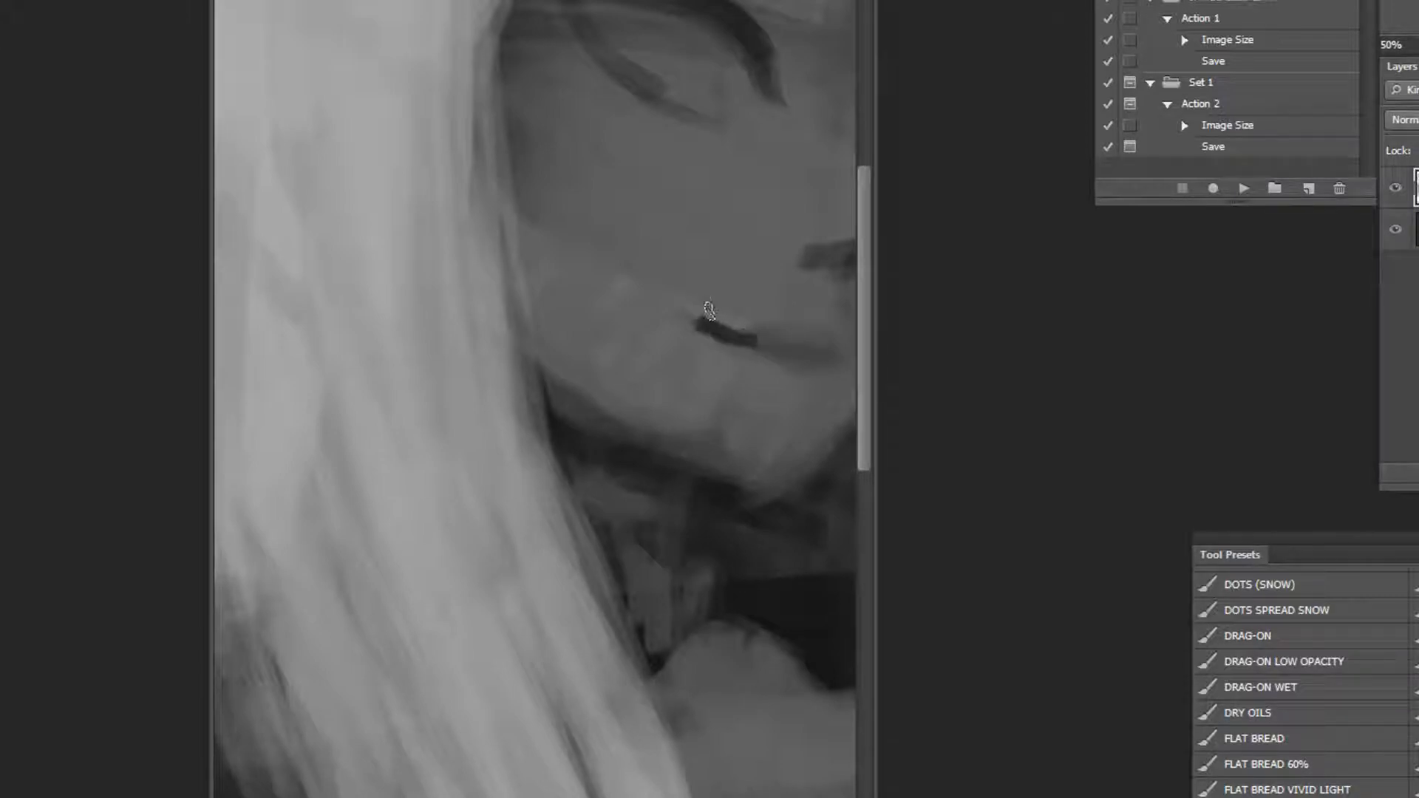
pyautogui.moveTo(770, 292)
pyautogui.mouseDown()
pyautogui.moveTo(779, 162)
pyautogui.moveTo(668, 82)
pyautogui.moveTo(607, 247)
pyautogui.moveTo(659, 306)
pyautogui.mouseUp()
# Shade the near eye's upper lid and outer corner beside the hair.
pyautogui.moveTo(545, 241); pyautogui.dragTo(639, 293)
pyautogui.moveTo(530, 242); pyautogui.dragTo(656, 287)
pyautogui.moveTo(636, 234)
pyautogui.mouseDown()
pyautogui.moveTo(602, 266)
pyautogui.moveTo(633, 296)
pyautogui.moveTo(645, 255)
pyautogui.moveTo(506, 226)
pyautogui.moveTo(480, 236)
pyautogui.moveTo(501, 266)
pyautogui.mouseUp()
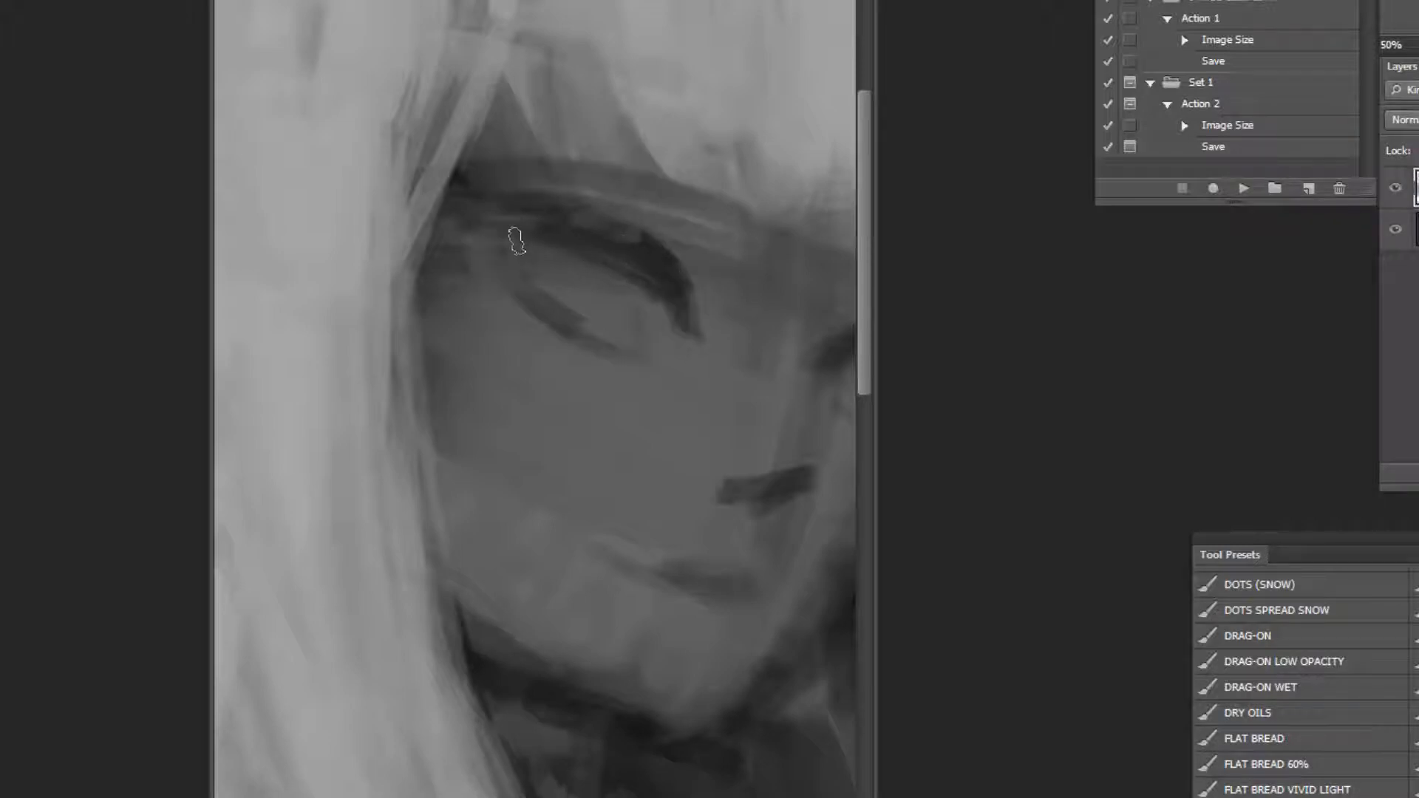
pyautogui.moveTo(517, 259); pyautogui.dragTo(543, 311)
# Touch up the area just below the mouth with a sampled tone and flip the canvas horizontally.
pyautogui.keyDown('alt'); pyautogui.click(678, 612); pyautogui.keyUp('alt')
pyautogui.moveTo(659, 588); pyautogui.dragTo(714, 600)
pyautogui.keyDown('alt'); pyautogui.click(766, 358); pyautogui.keyUp('alt')
pyautogui.keyDown('alt'); pyautogui.click(766, 359); pyautogui.keyUp('alt')
pyautogui.keyDown('alt'); pyautogui.click(766, 359); pyautogui.keyUp('alt')
pyautogui.keyDown('alt'); pyautogui.click(766, 359); pyautogui.keyUp('alt')
pyautogui.click(1242, 189)
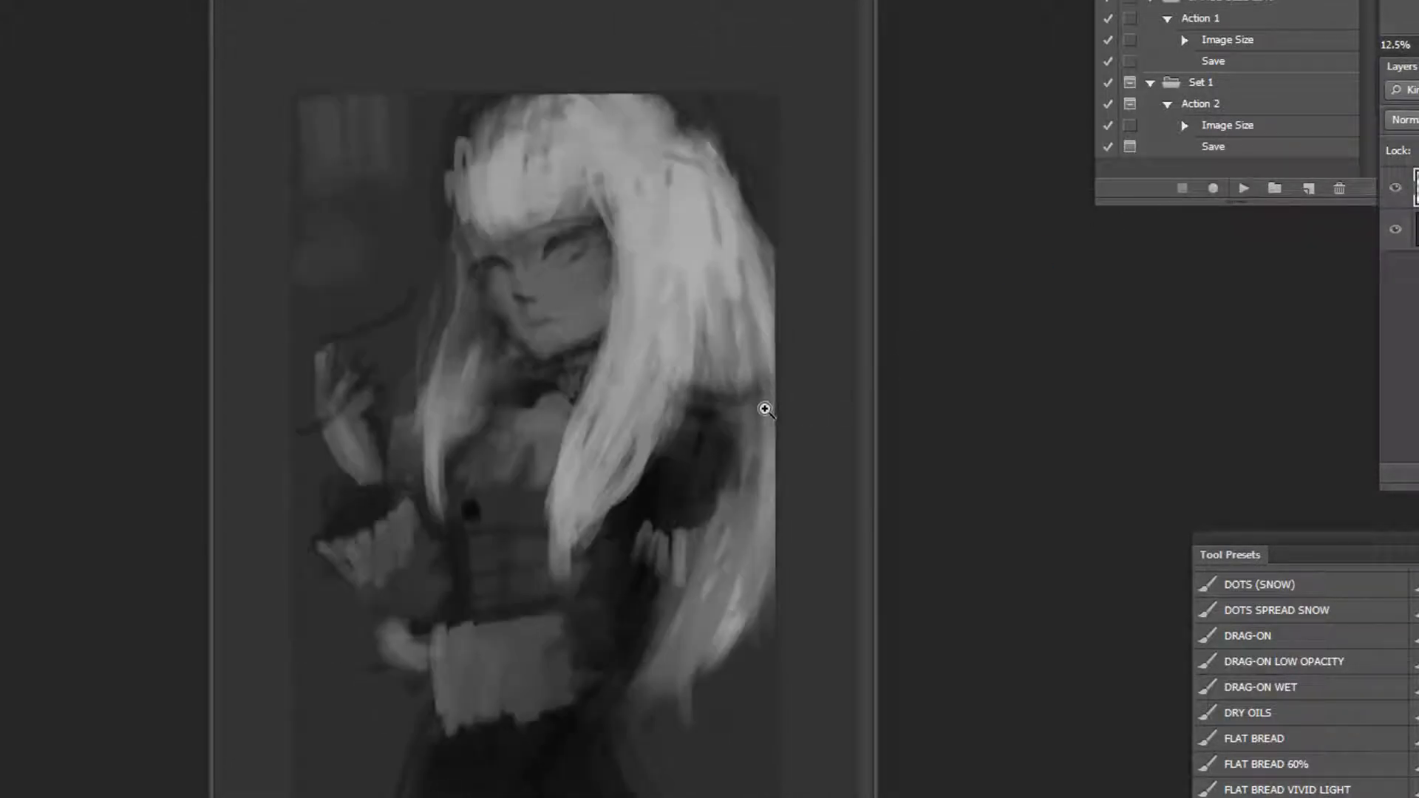
pyautogui.keyDown('alt'); pyautogui.click(731, 419); pyautogui.keyUp('alt')
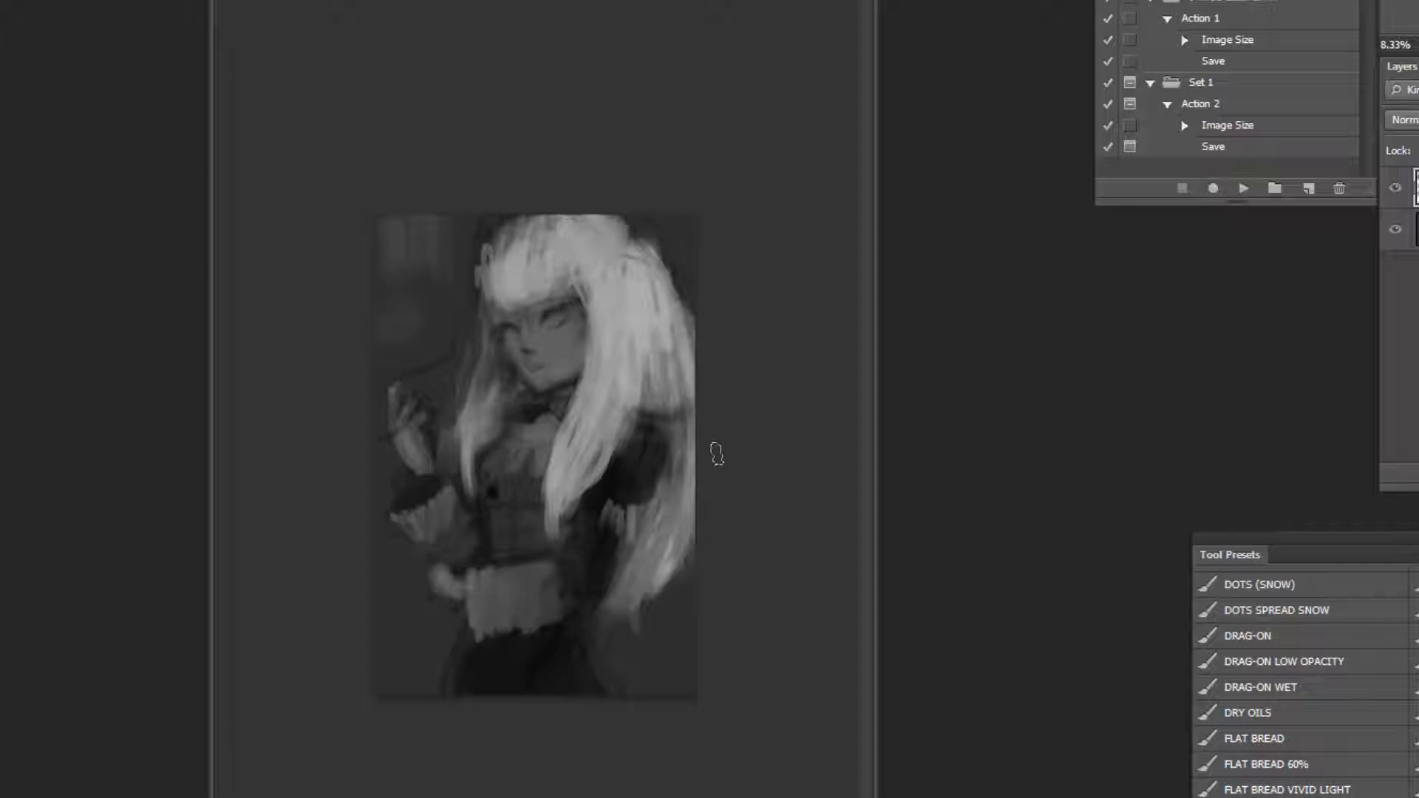
# Enlarge the brush and blend broad strokes over the upper part of the long hair.
pyautogui.press(']')
pyautogui.press(']')
pyautogui.press(']')
pyautogui.press(']')
pyautogui.press(']')
pyautogui.press(']')
pyautogui.press(']')
pyautogui.press(']')
pyautogui.moveTo(651, 277); pyautogui.dragTo(639, 303)
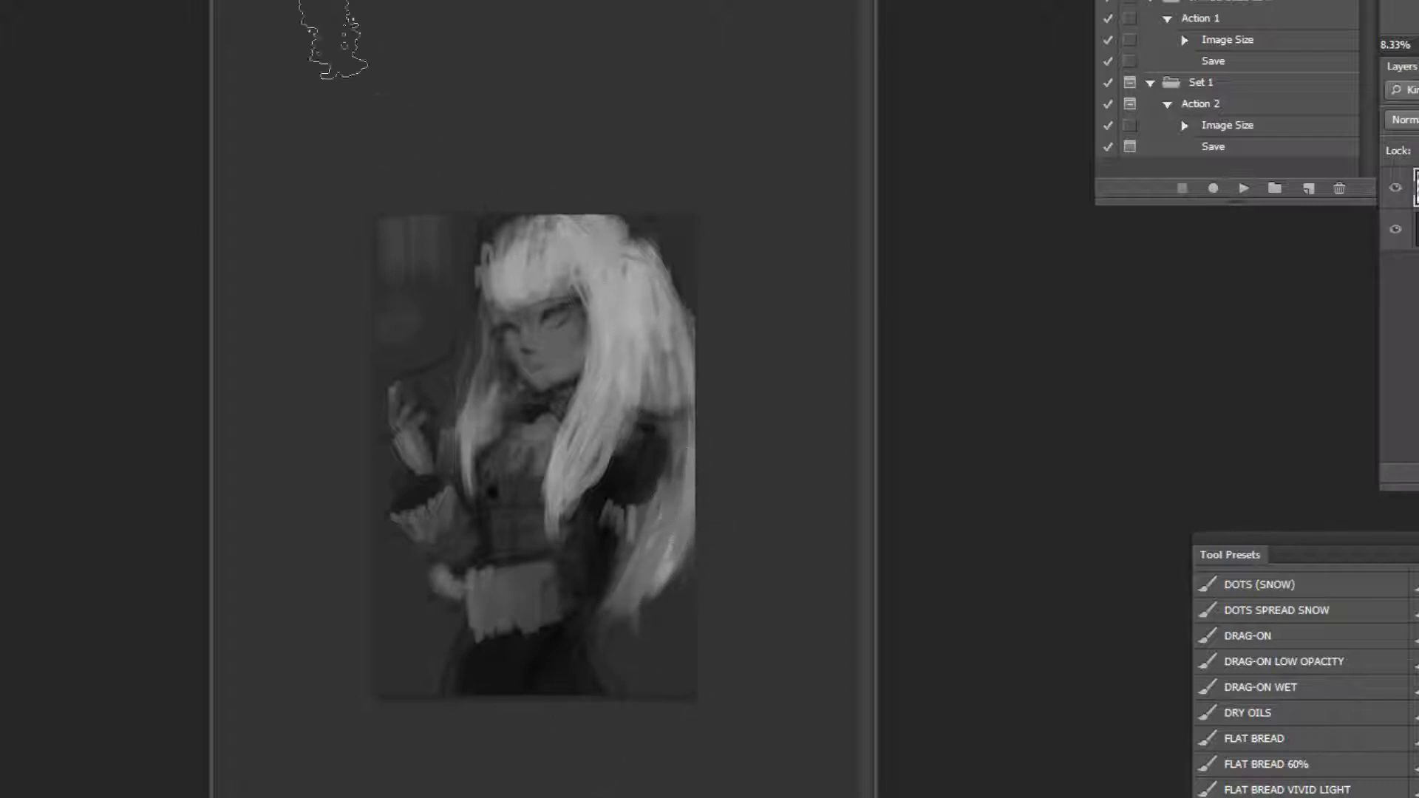
pyautogui.click(203, 235)
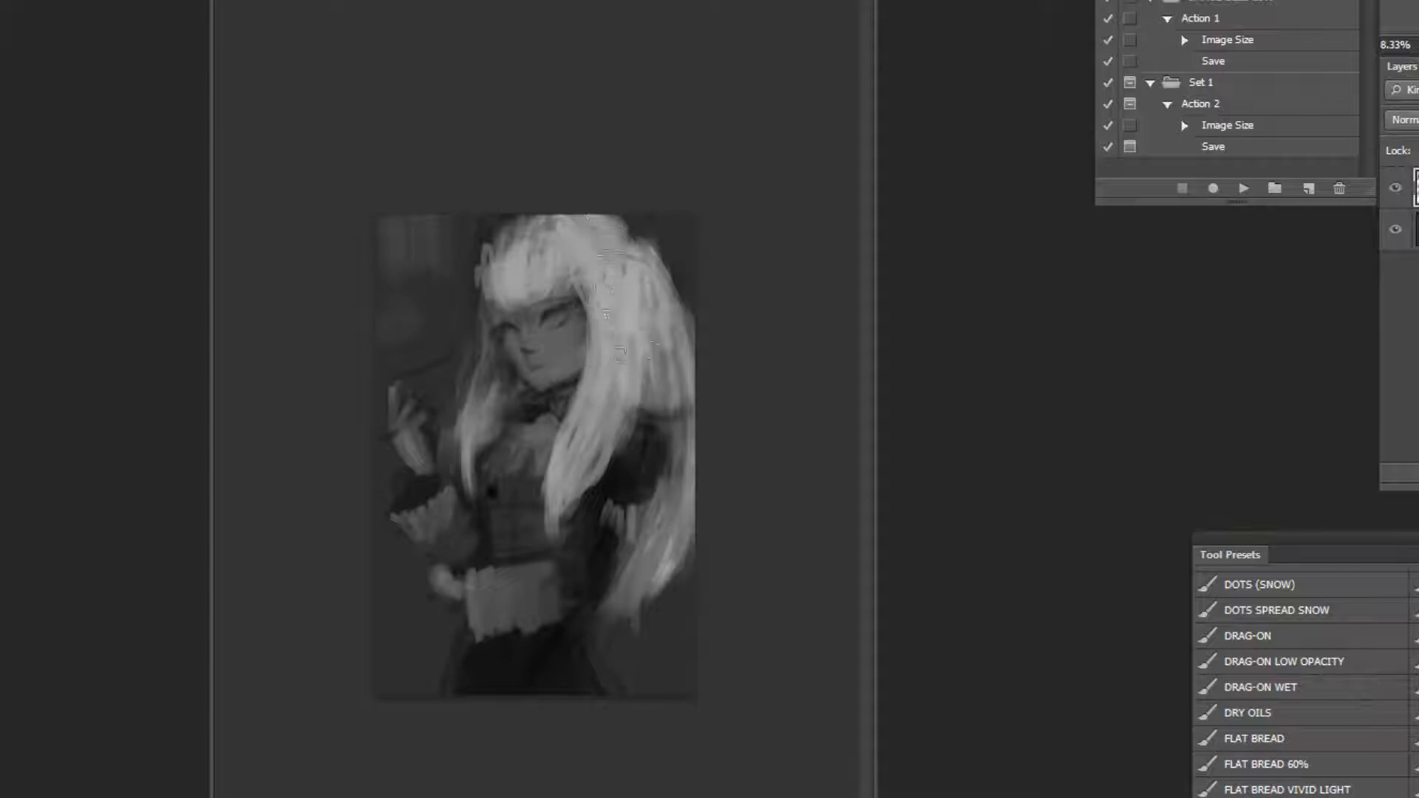
# Brighten the upper long hair with broad light strokes and undo the trial stroke near the lower hand.
pyautogui.moveTo(631, 263); pyautogui.dragTo(652, 292)
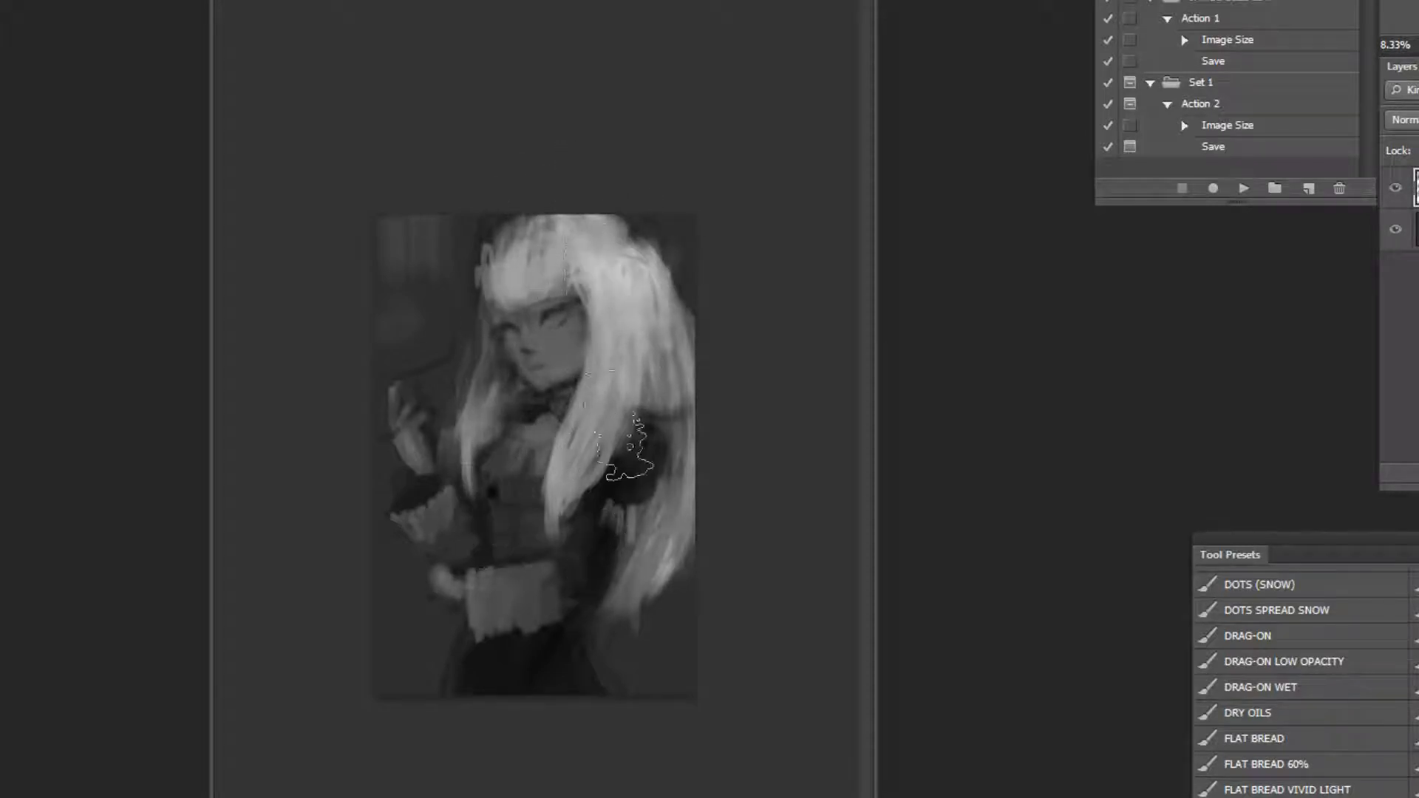
pyautogui.moveTo(619, 259); pyautogui.dragTo(630, 381)
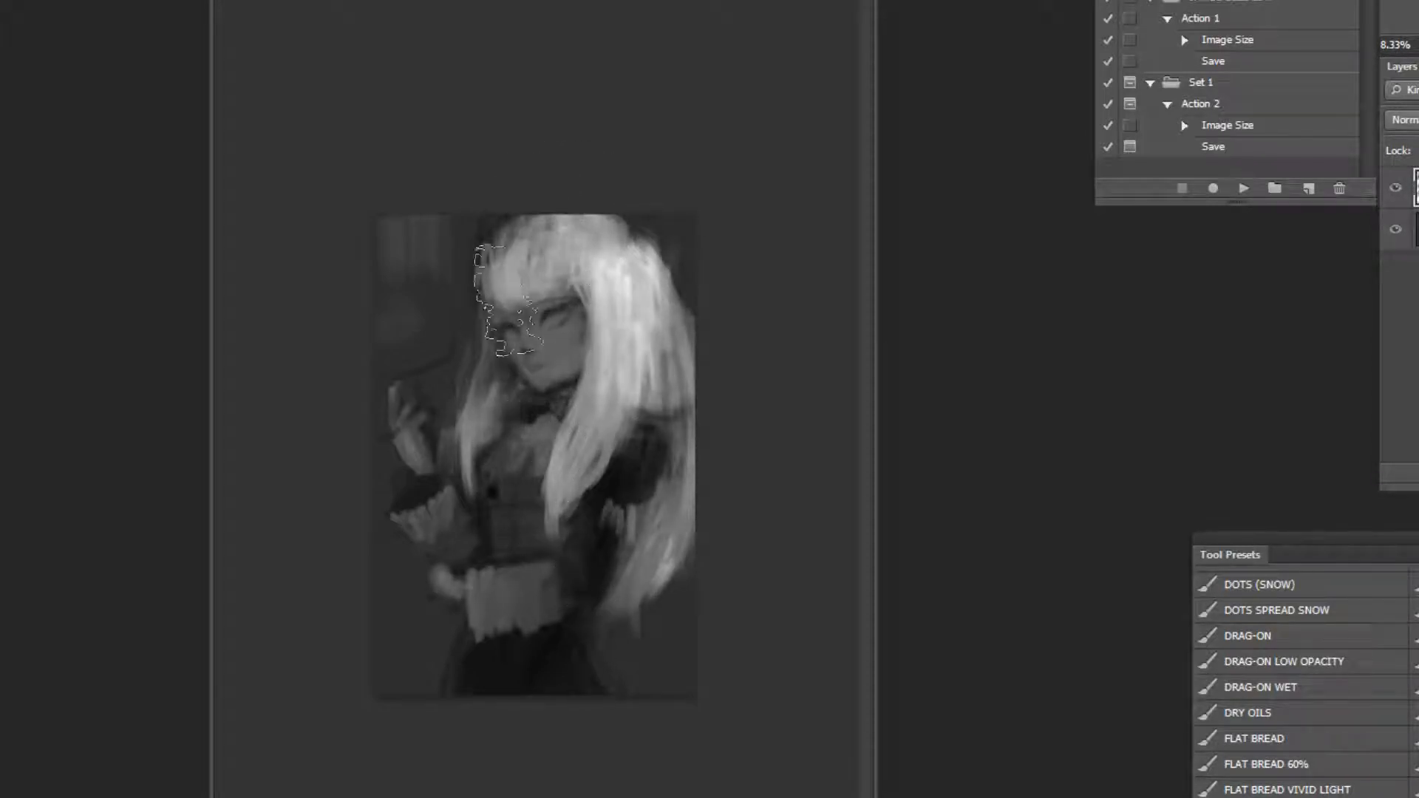
pyautogui.moveTo(447, 598); pyautogui.dragTo(436, 619)
pyautogui.hotkey('ctrl', 'z')
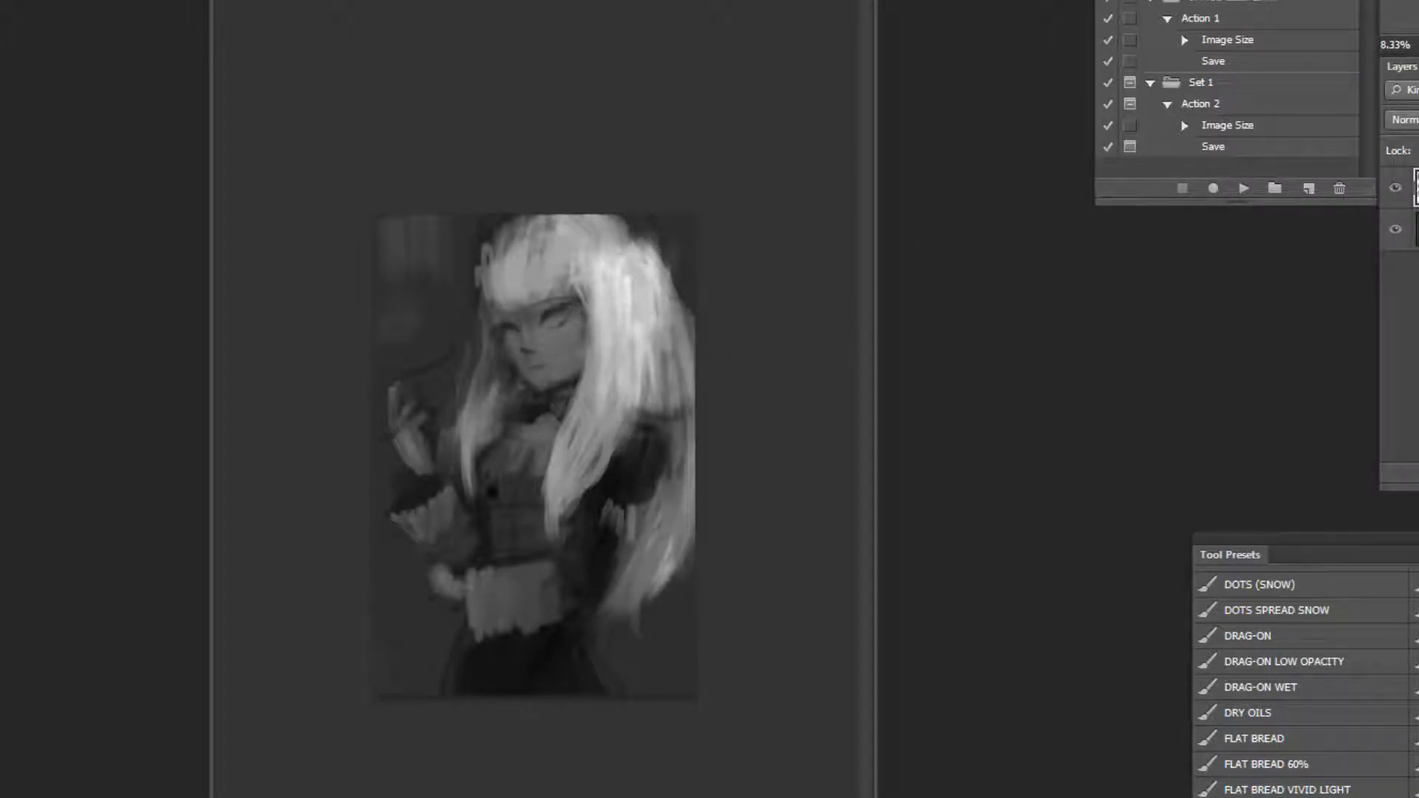
# Try a large bright circular stroke around the face and undo it.
pyautogui.moveTo(549, 314); pyautogui.dragTo(690, 322)
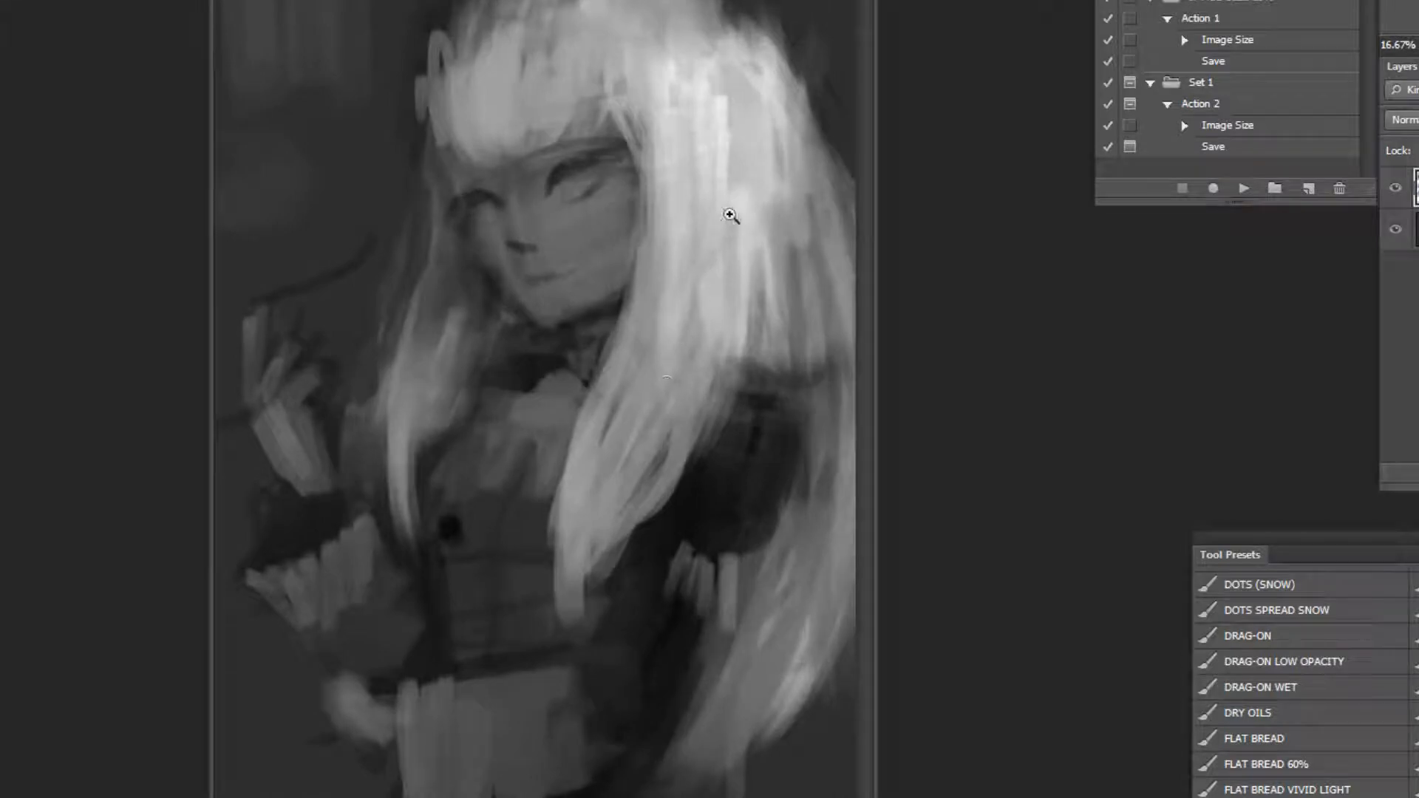
pyautogui.moveTo(628, 63)
pyautogui.mouseDown()
pyautogui.moveTo(358, 351)
pyautogui.moveTo(735, 284)
pyautogui.moveTo(381, 48)
pyautogui.mouseUp()
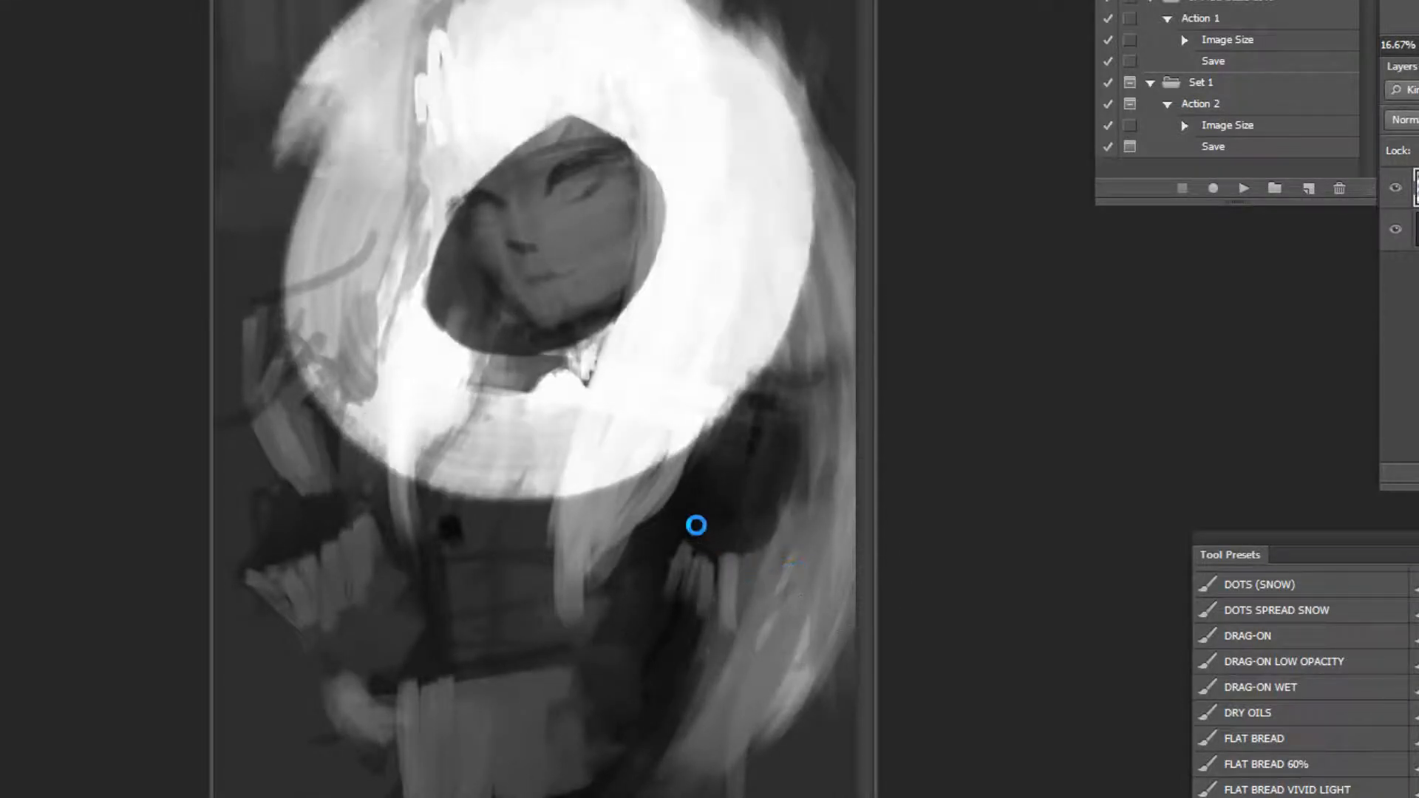
pyautogui.hotkey('ctrl', 'z')
pyautogui.keyDown('alt'); pyautogui.click(615, 476); pyautogui.keyUp('alt')
pyautogui.keyDown('alt'); pyautogui.click(621, 510); pyautogui.keyUp('alt')
pyautogui.keyDown('alt'); pyautogui.click(627, 555); pyautogui.keyUp('alt')
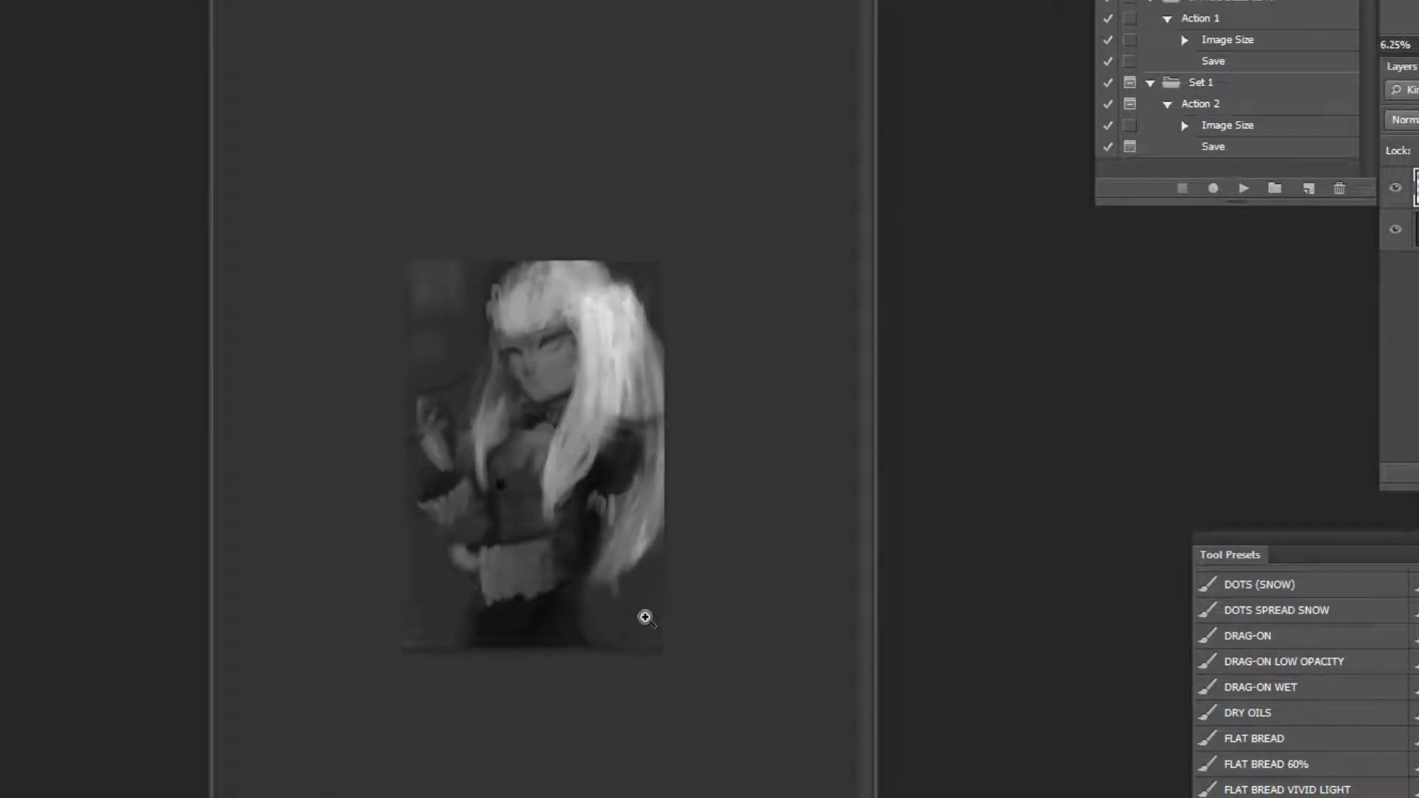
pyautogui.click(642, 614)
pyautogui.click(668, 516)
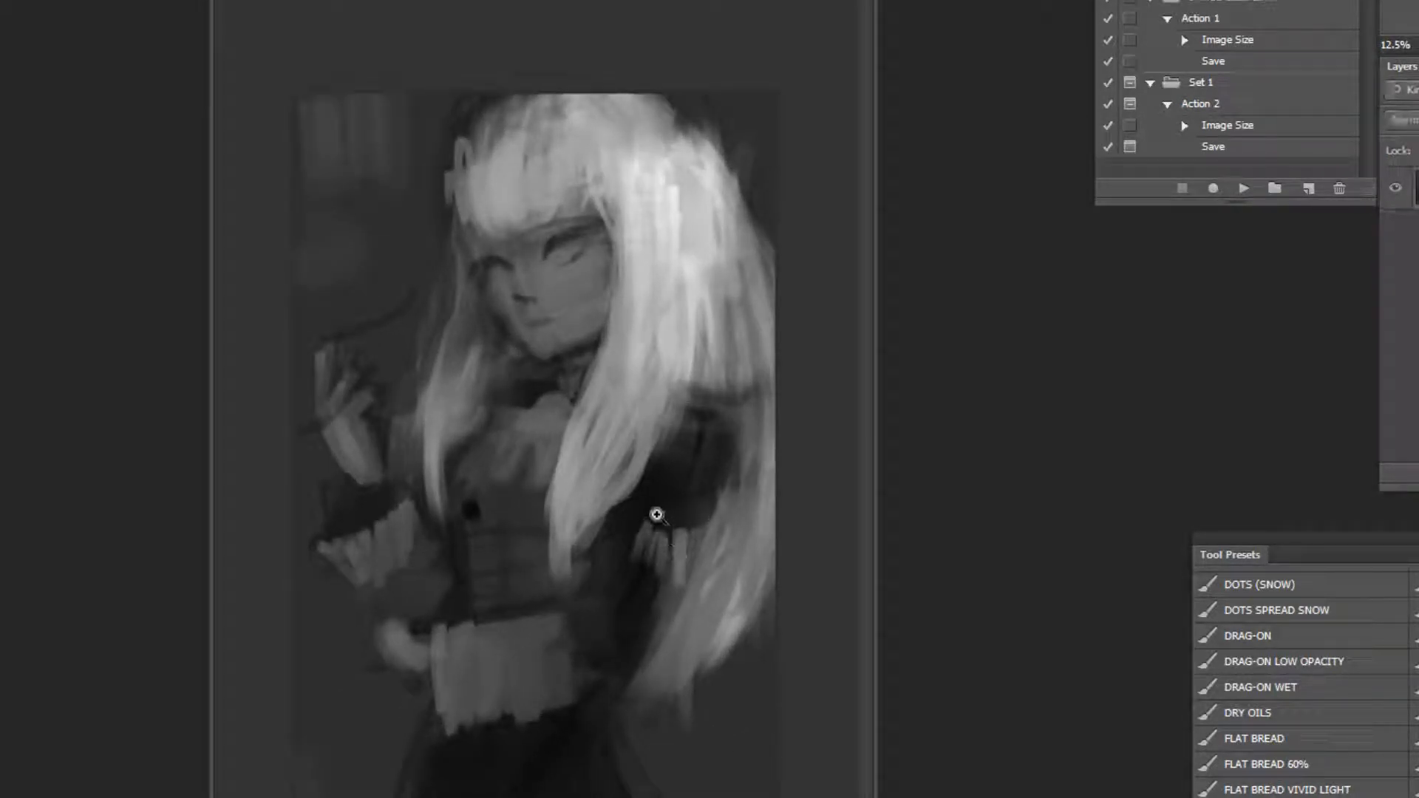
pyautogui.hotkey('ctrl', 'm')
pyautogui.click(1221, 510)
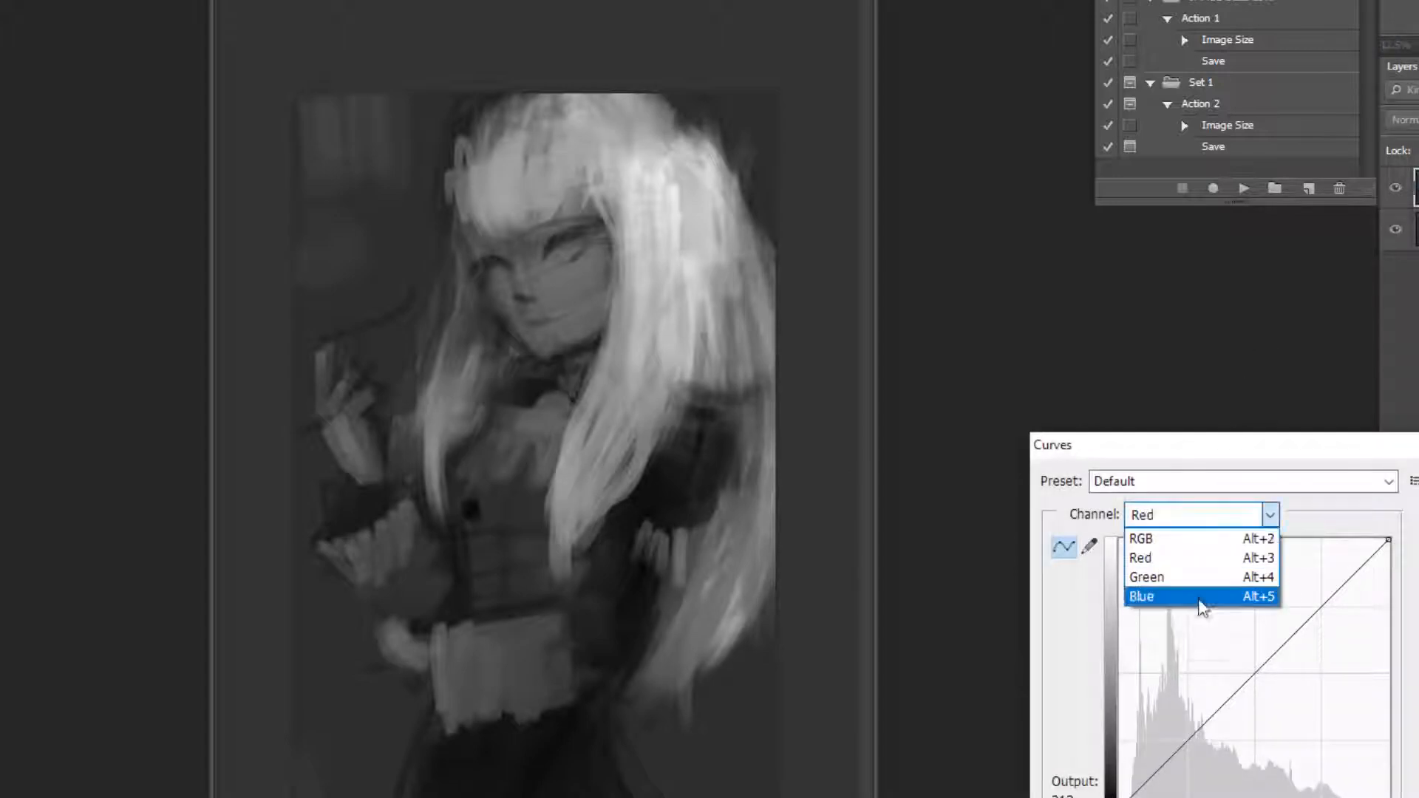
pyautogui.click(1154, 597)
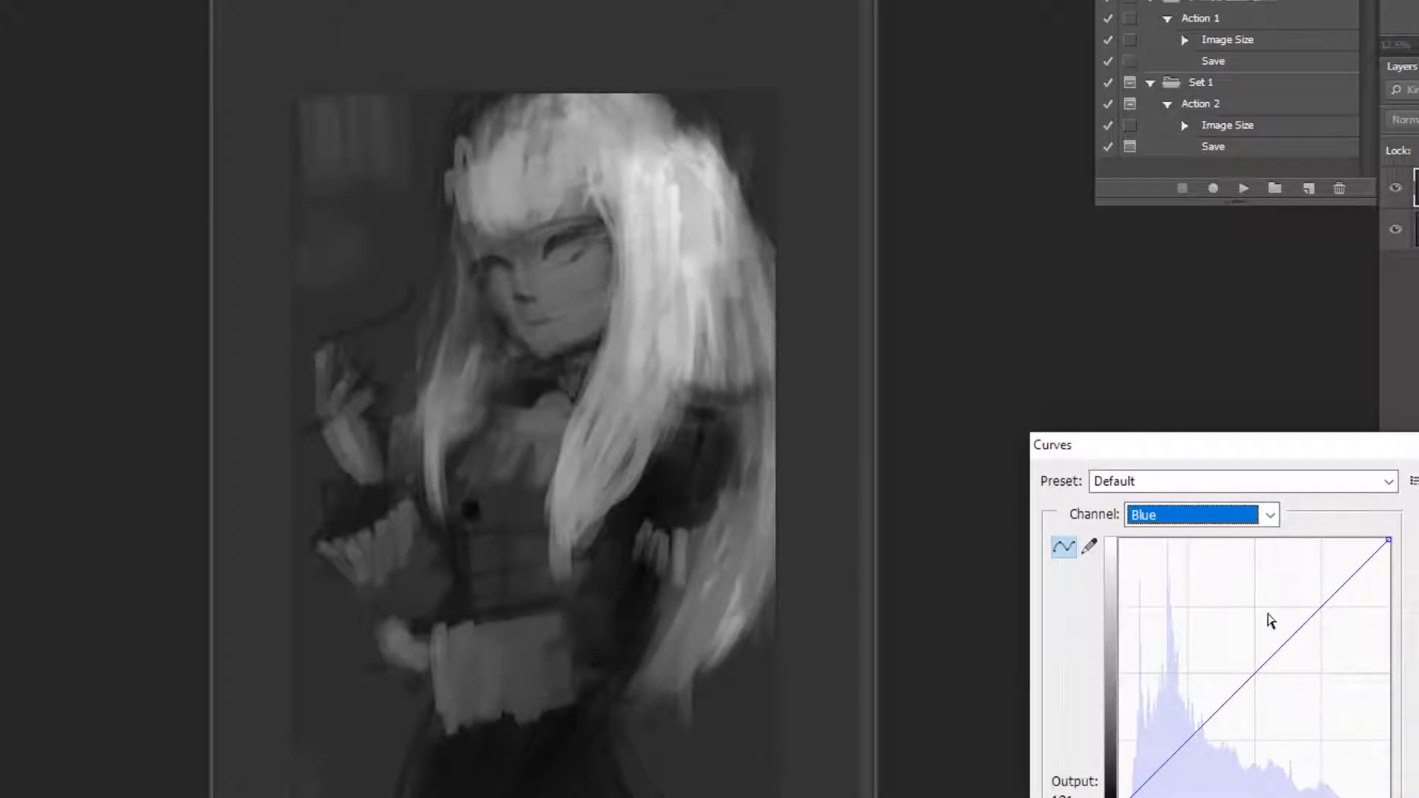
pyautogui.press('Escape')
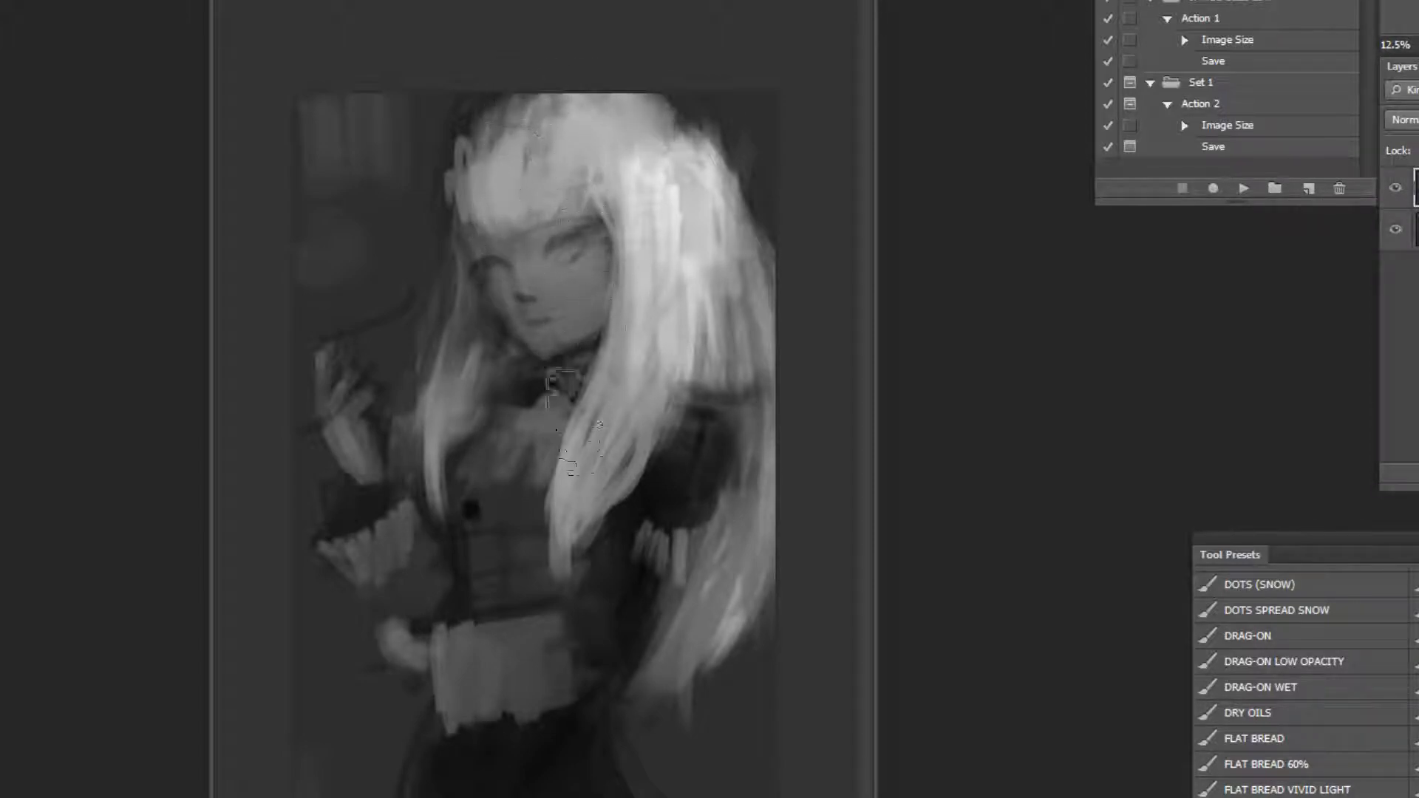
# Reduce the brush size and touch up the neck and upper chest with a sampled tone.
pyautogui.keyDown('ctrl'); pyautogui.click(502, 406); pyautogui.keyUp('ctrl')
pyautogui.keyDown('ctrl'); pyautogui.click(501, 407); pyautogui.keyUp('ctrl')
pyautogui.press('[')
pyautogui.press('[')
pyautogui.press('[')
pyautogui.press('[')
pyautogui.press('[')
pyautogui.press('[')
pyautogui.press('[')
pyautogui.press('[')
pyautogui.press('[')
pyautogui.press('[')
pyautogui.press('[')
pyautogui.press('[')
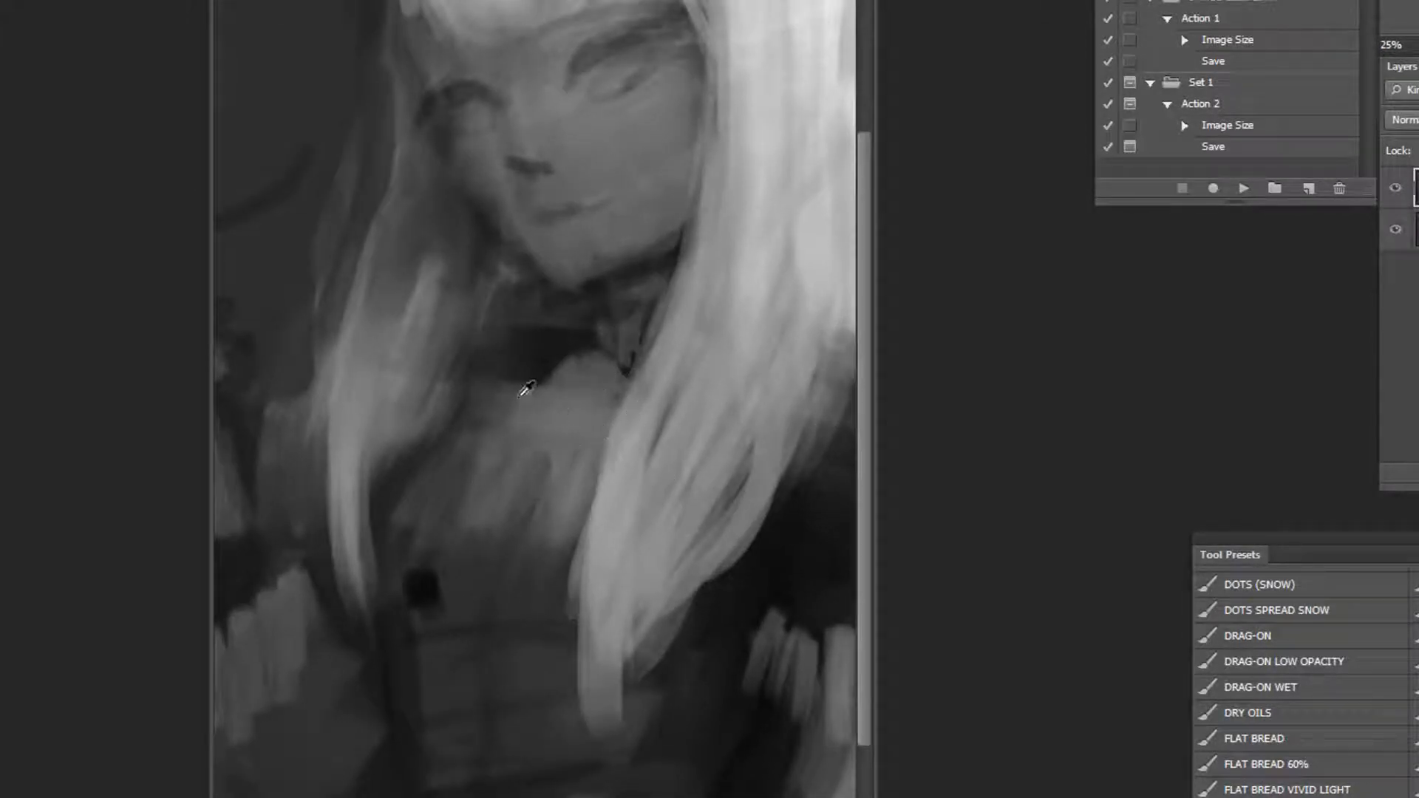
pyautogui.hotkey('ctrl', '-')
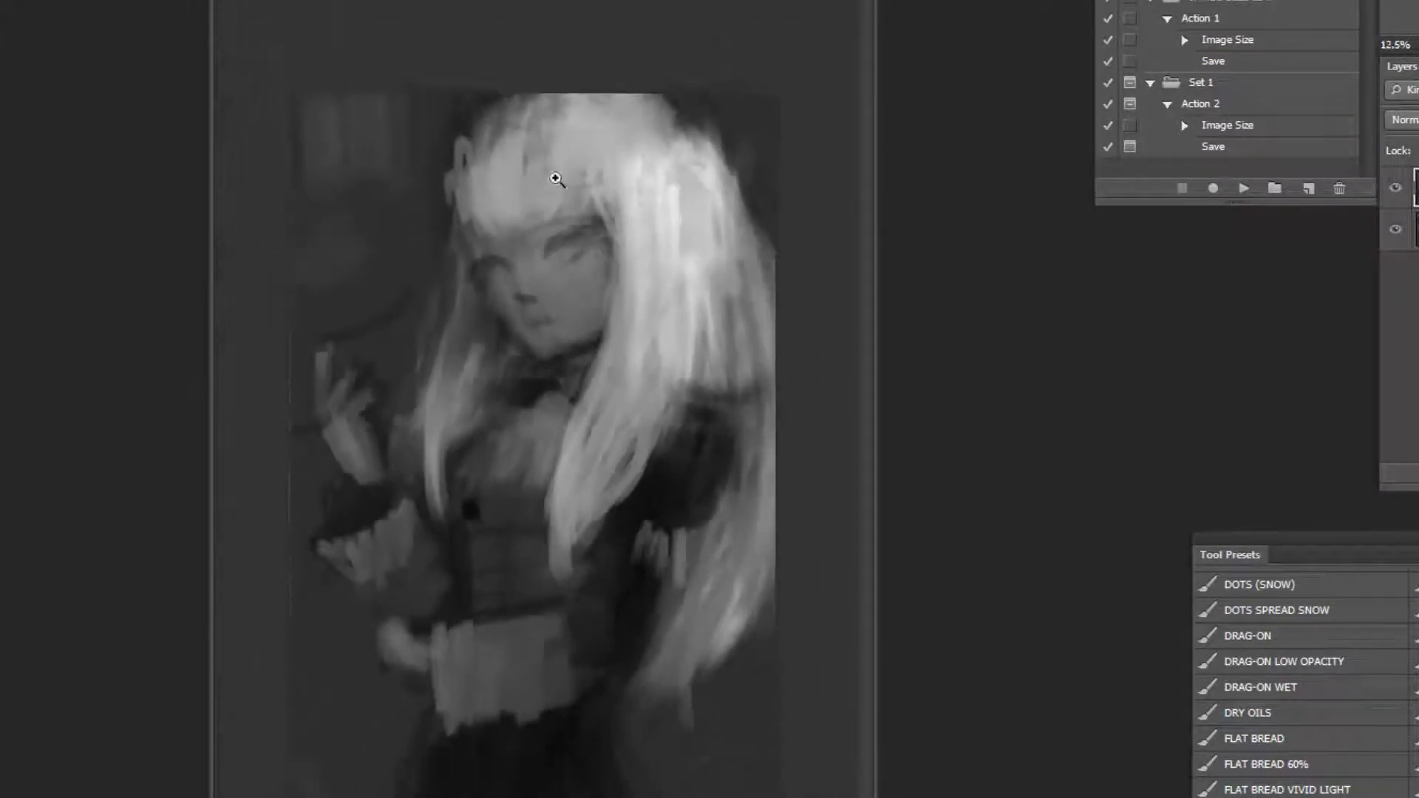
# Paint the irises of both eyes and refine the shaded edge of the cheek and jaw.
pyautogui.keyDown('ctrl'); pyautogui.click(561, 184); pyautogui.keyUp('ctrl')
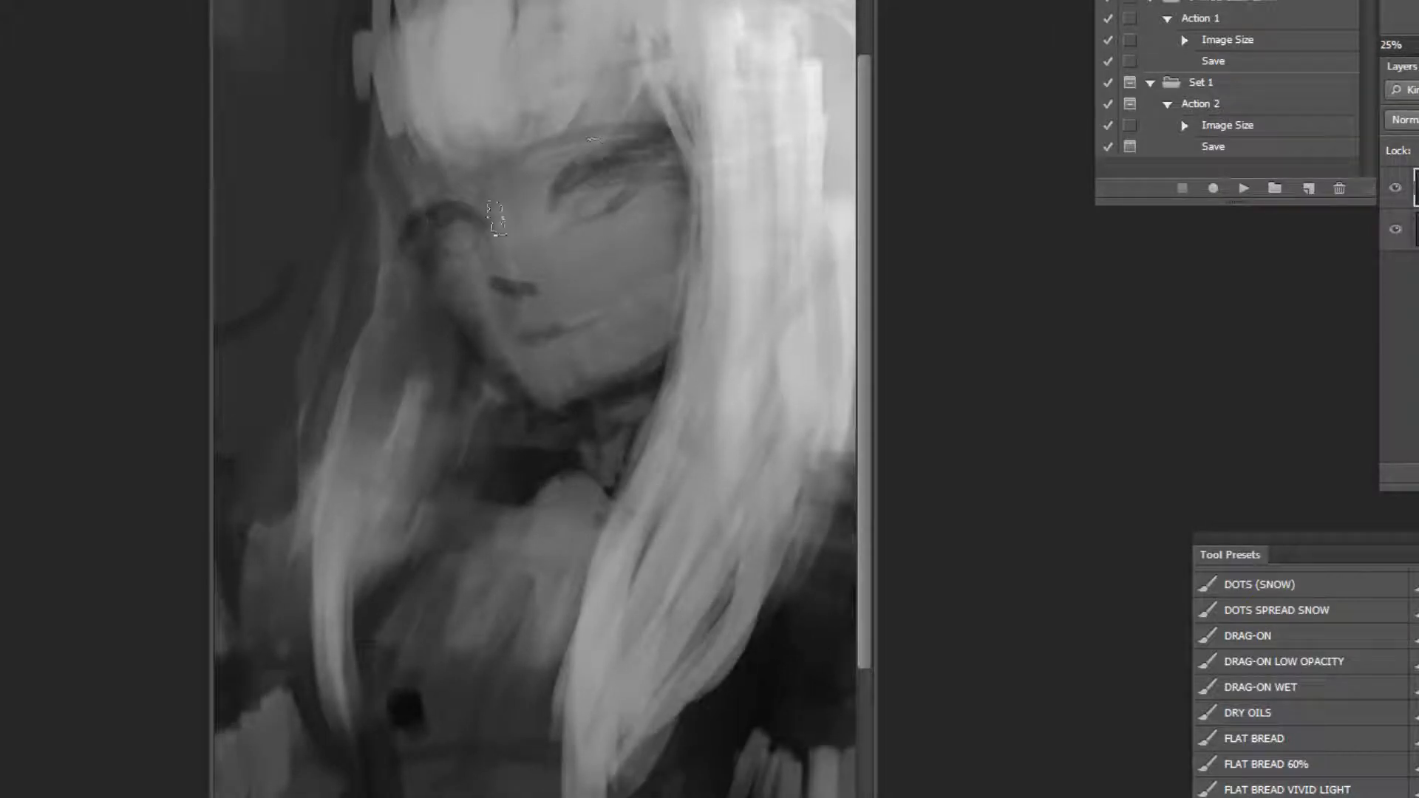
pyautogui.moveTo(466, 236)
pyautogui.mouseDown()
pyautogui.moveTo(479, 250)
pyautogui.moveTo(450, 238)
pyautogui.mouseUp()
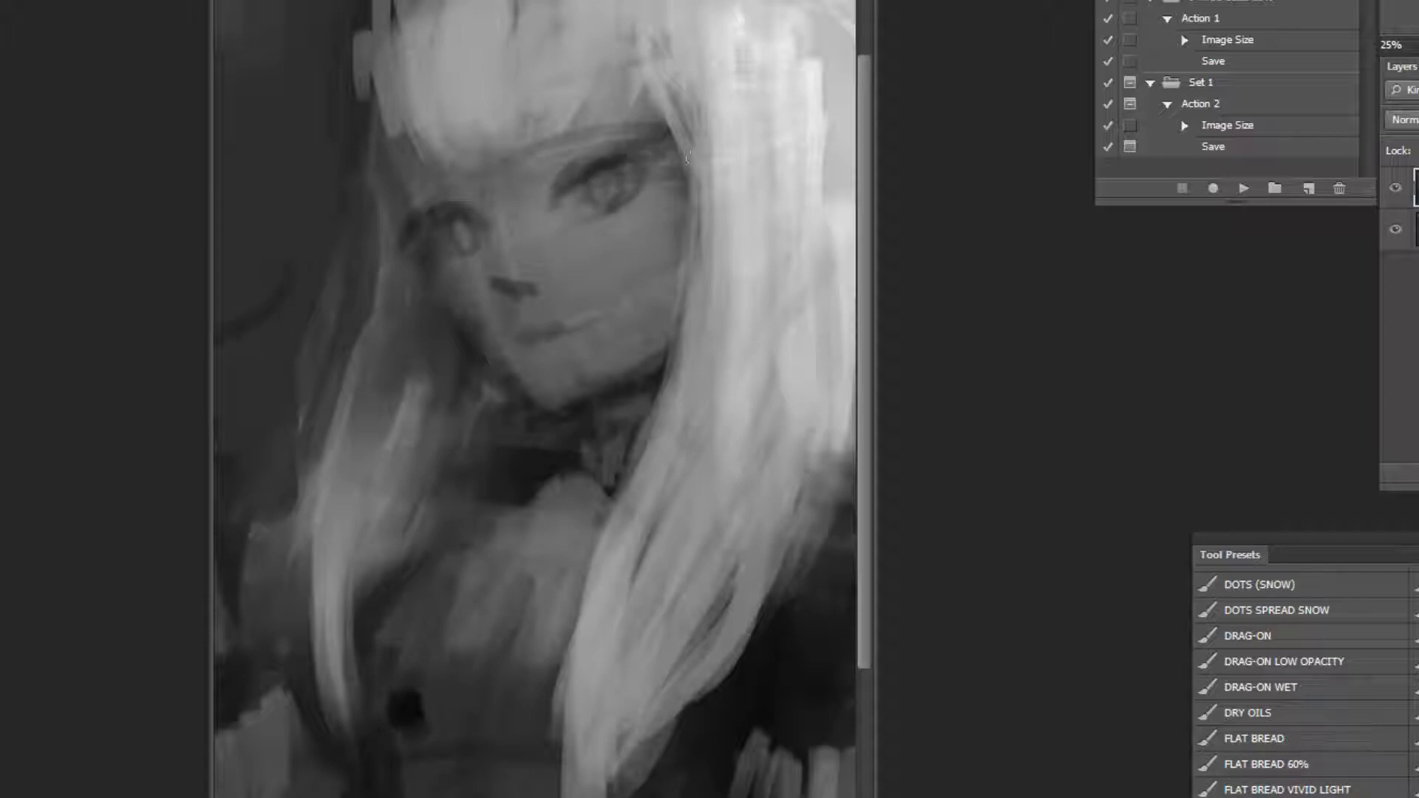
pyautogui.hotkey('ctrl', '-')
pyautogui.hotkey('ctrl', '-')
pyautogui.hotkey('ctrl', '-')
pyautogui.hotkey('ctrl', '-')
pyautogui.hotkey('ctrl', '+')
pyautogui.hotkey('ctrl', '+')
pyautogui.hotkey('ctrl', '+')
pyautogui.hotkey('ctrl', '+')
pyautogui.hotkey('ctrl', '+')
pyautogui.moveTo(434, 324)
pyautogui.mouseDown()
pyautogui.moveTo(477, 472)
pyautogui.moveTo(435, 438)
pyautogui.moveTo(548, 474)
pyautogui.moveTo(434, 439)
pyautogui.mouseUp()
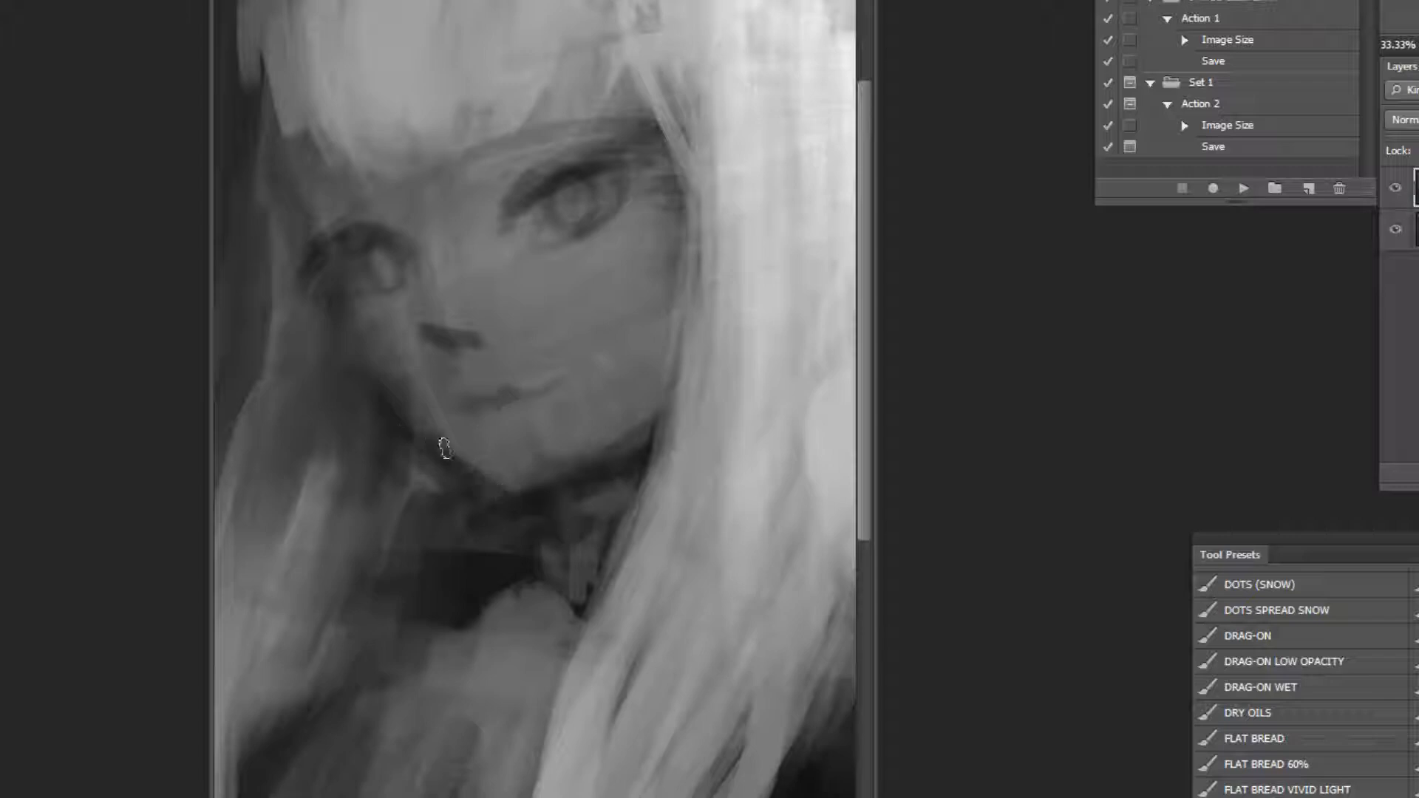
# Darken the near eye's upper lid and refine the far iris in mirrored view, flipping the canvas back at the end.
pyautogui.hotkey('ctrl', '-')
pyautogui.hotkey('ctrl', '-')
pyautogui.hotkey('ctrl', '-')
pyautogui.hotkey('ctrl', '-')
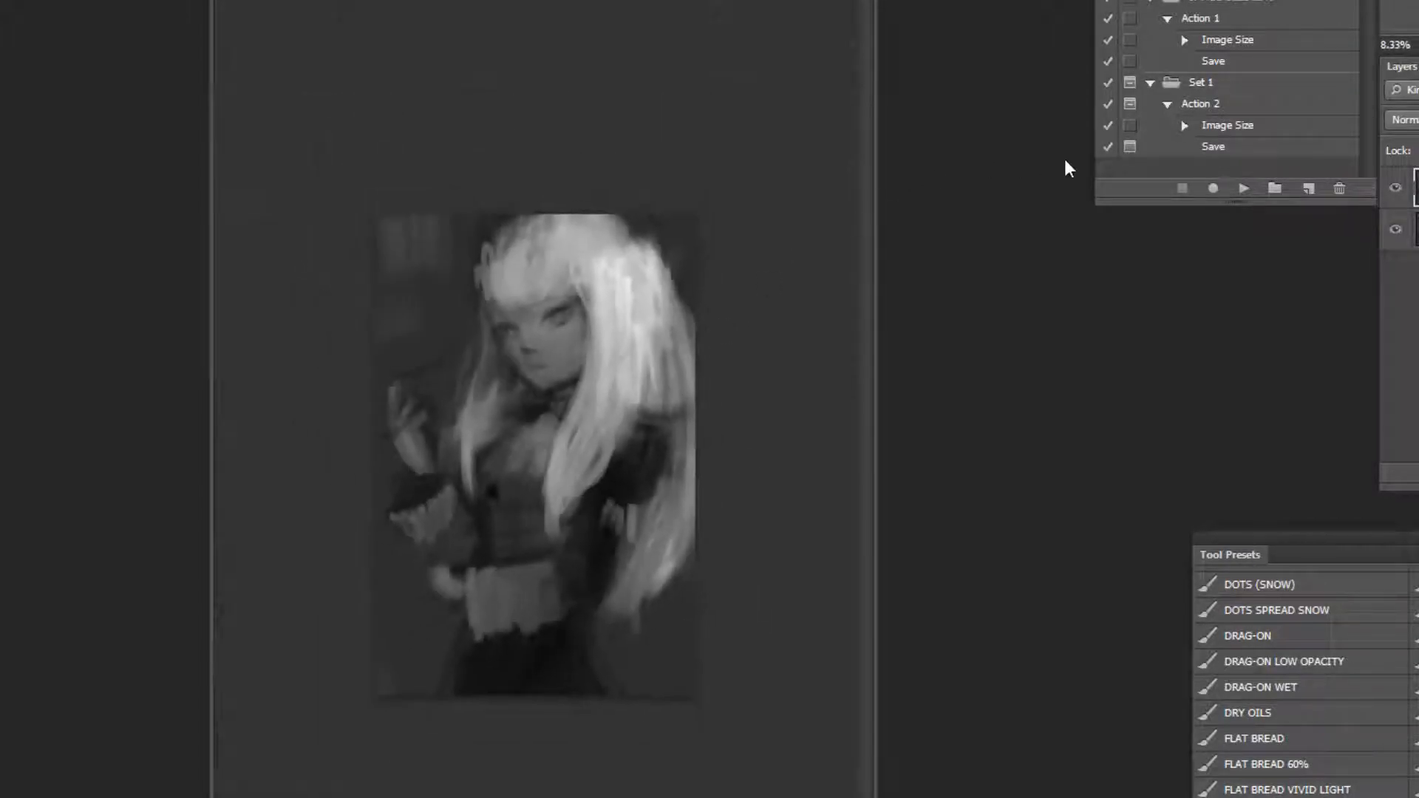
pyautogui.click(1244, 189)
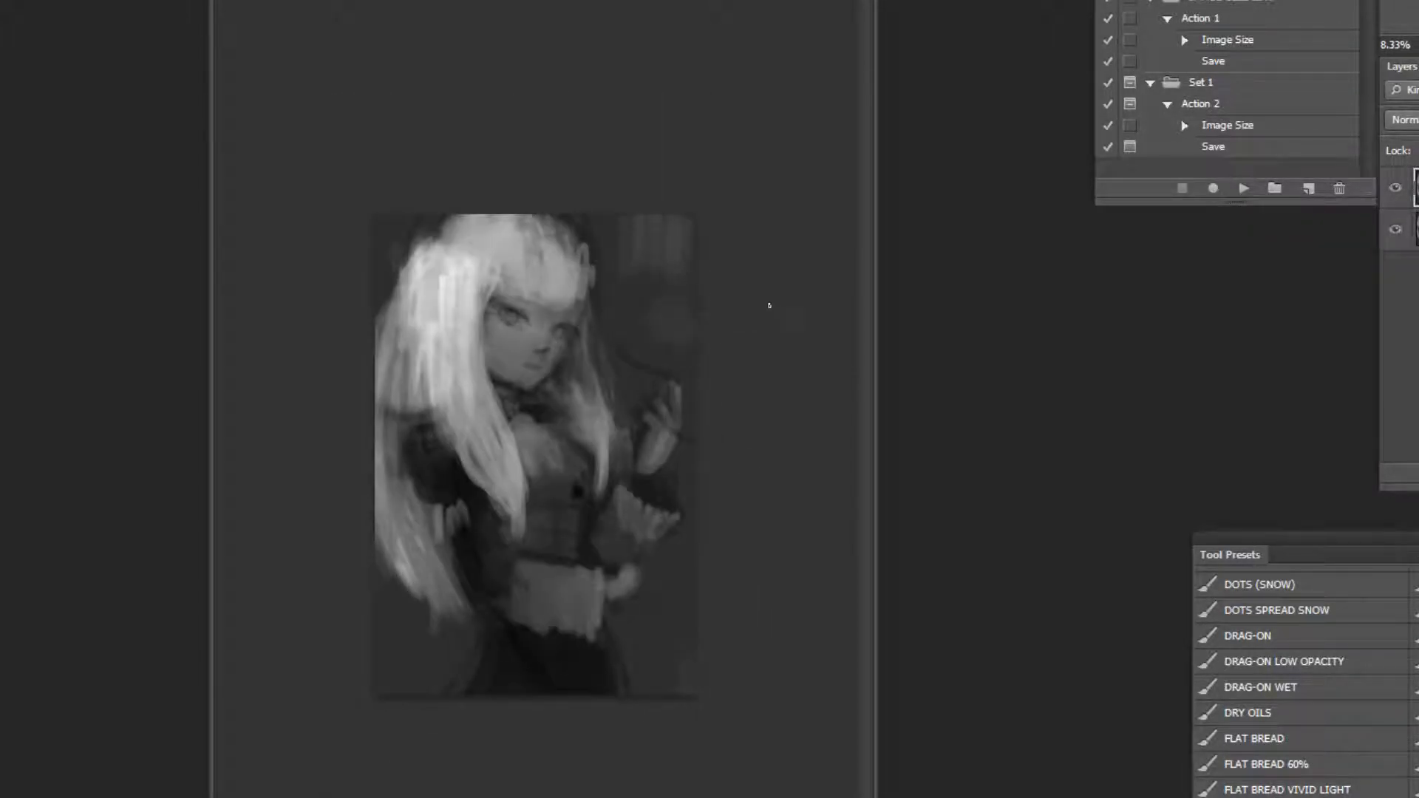
pyautogui.click(551, 228)
pyautogui.click(517, 148)
pyautogui.click(490, 79)
pyautogui.click(491, 83)
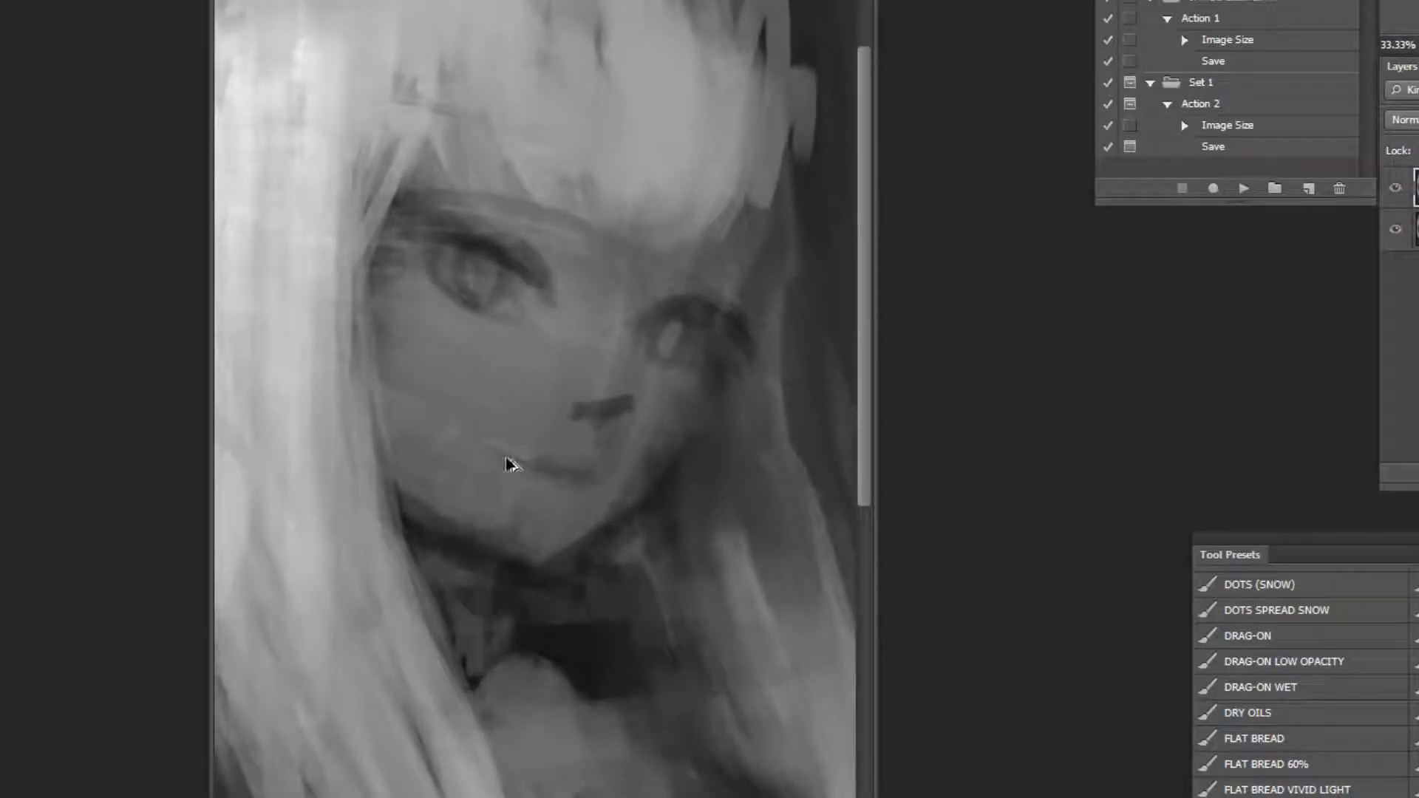
pyautogui.moveTo(464, 224); pyautogui.dragTo(530, 248)
pyautogui.moveTo(467, 221); pyautogui.dragTo(542, 251)
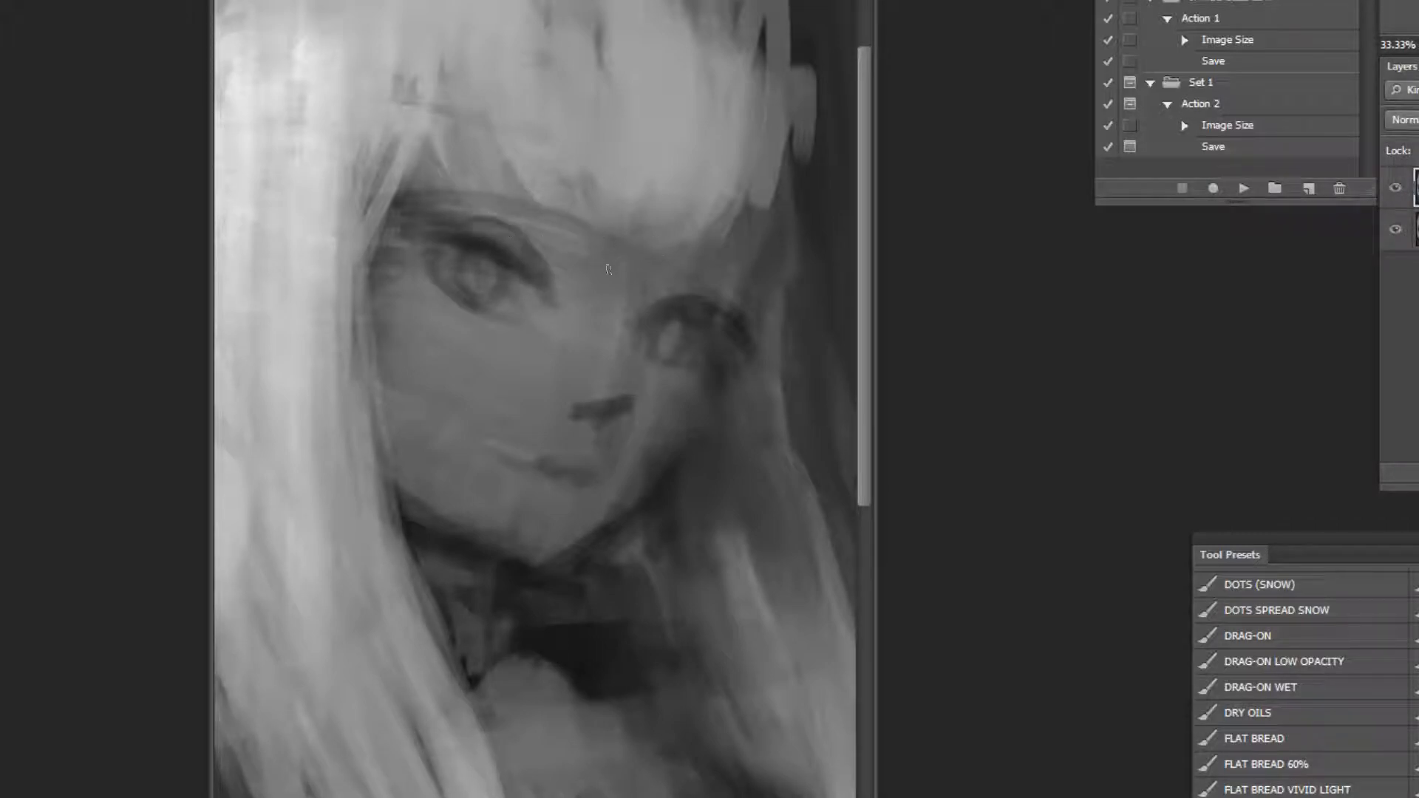
pyautogui.keyDown('alt'); pyautogui.click(685, 327); pyautogui.keyUp('alt')
pyautogui.keyDown('alt'); pyautogui.click(685, 327); pyautogui.keyUp('alt')
pyautogui.keyDown('alt'); pyautogui.click(687, 323); pyautogui.keyUp('alt')
pyautogui.keyDown('alt'); pyautogui.click(689, 321); pyautogui.keyUp('alt')
pyautogui.click(1244, 186)
# Try a Curves adjustment that raises the blue and red channels to tint the whole painting purple.
pyautogui.hotkey('ctrl', 'm')
pyautogui.click(1219, 525)
pyautogui.click(1215, 595)
pyautogui.moveTo(1274, 655)
pyautogui.mouseDown()
pyautogui.moveTo(1273, 628)
pyautogui.moveTo(1274, 647)
pyautogui.mouseUp()
pyautogui.moveTo(1214, 704); pyautogui.dragTo(1213, 709)
pyautogui.moveTo(1279, 648); pyautogui.dragTo(1280, 642)
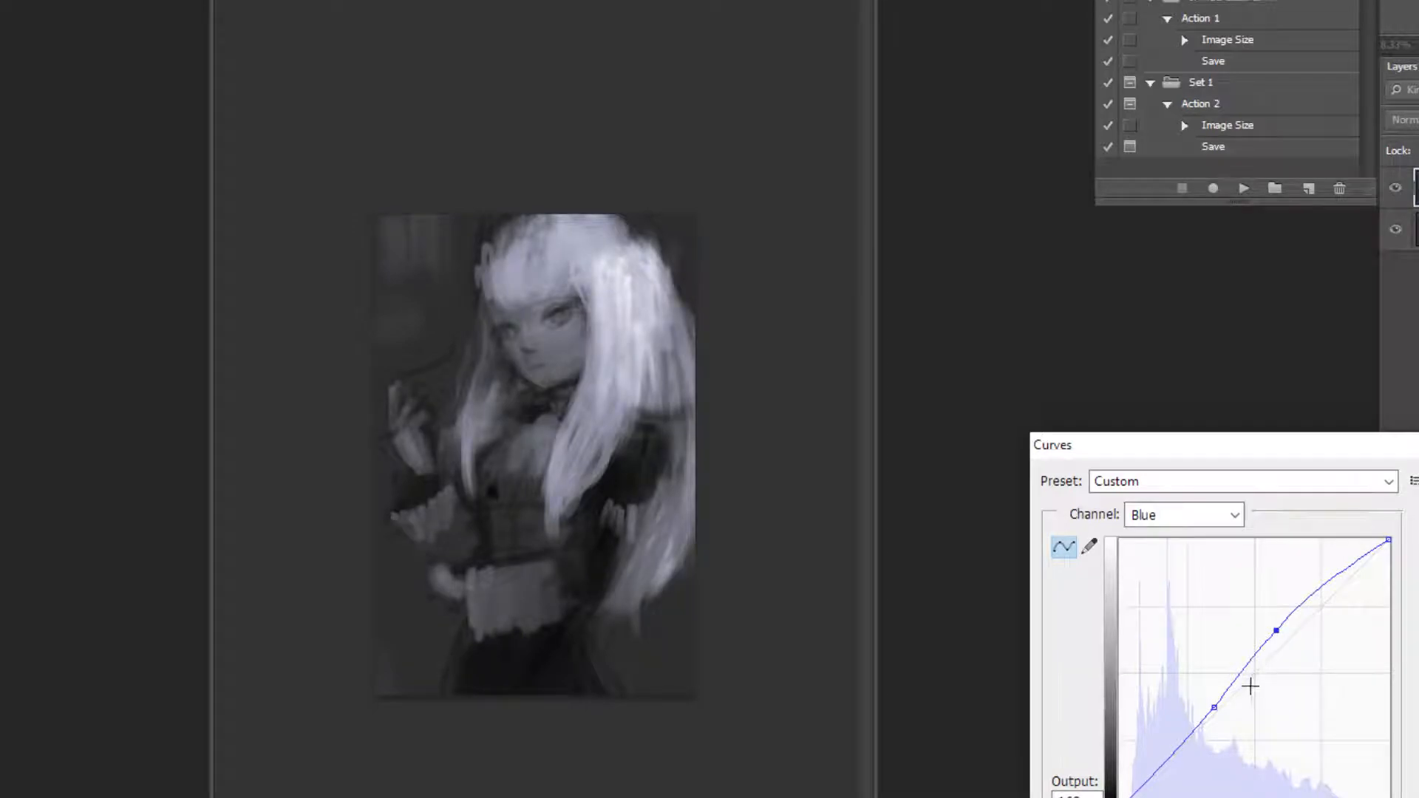
pyautogui.moveTo(1214, 709); pyautogui.dragTo(1212, 699)
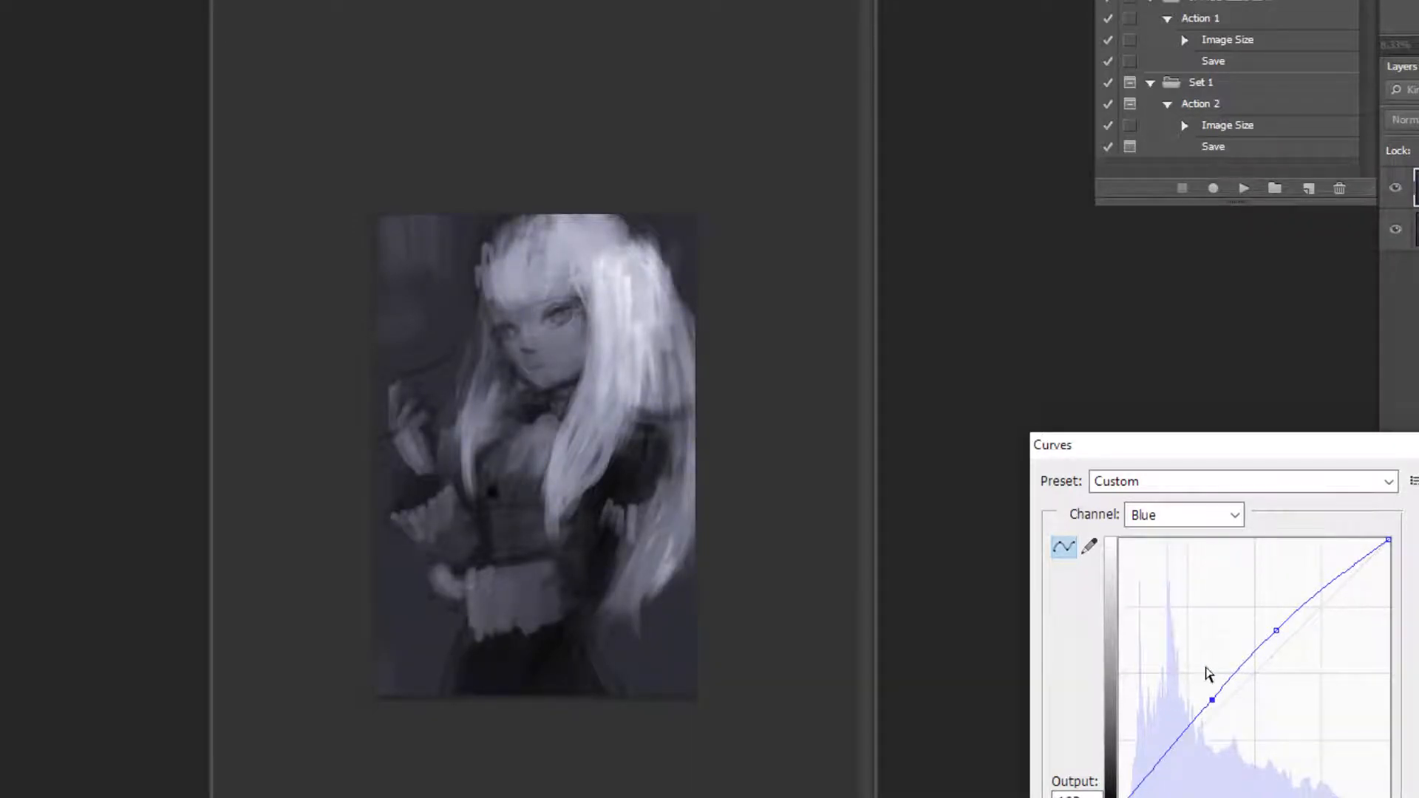
pyautogui.click(1212, 523)
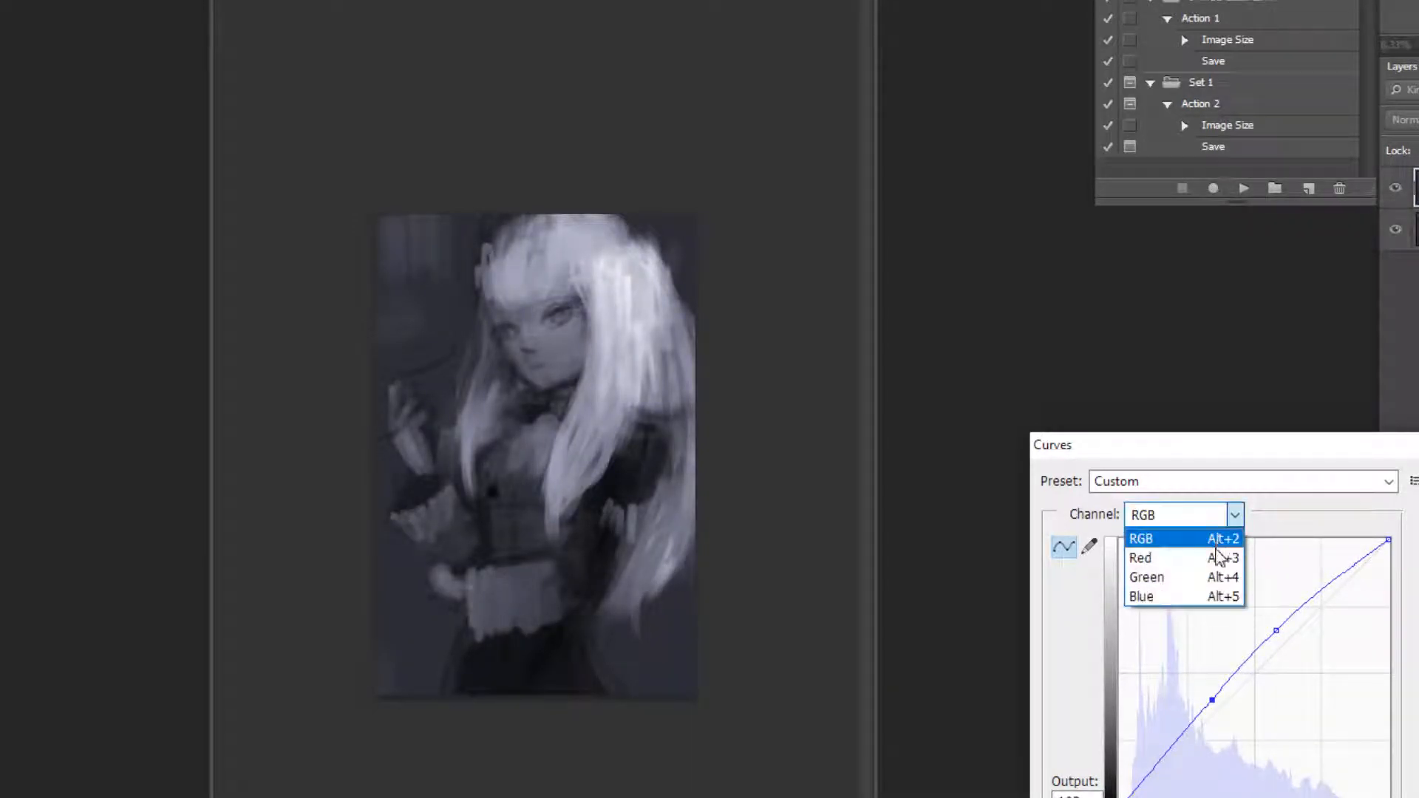
pyautogui.click(1182, 555)
pyautogui.moveTo(1292, 607); pyautogui.dragTo(1291, 626)
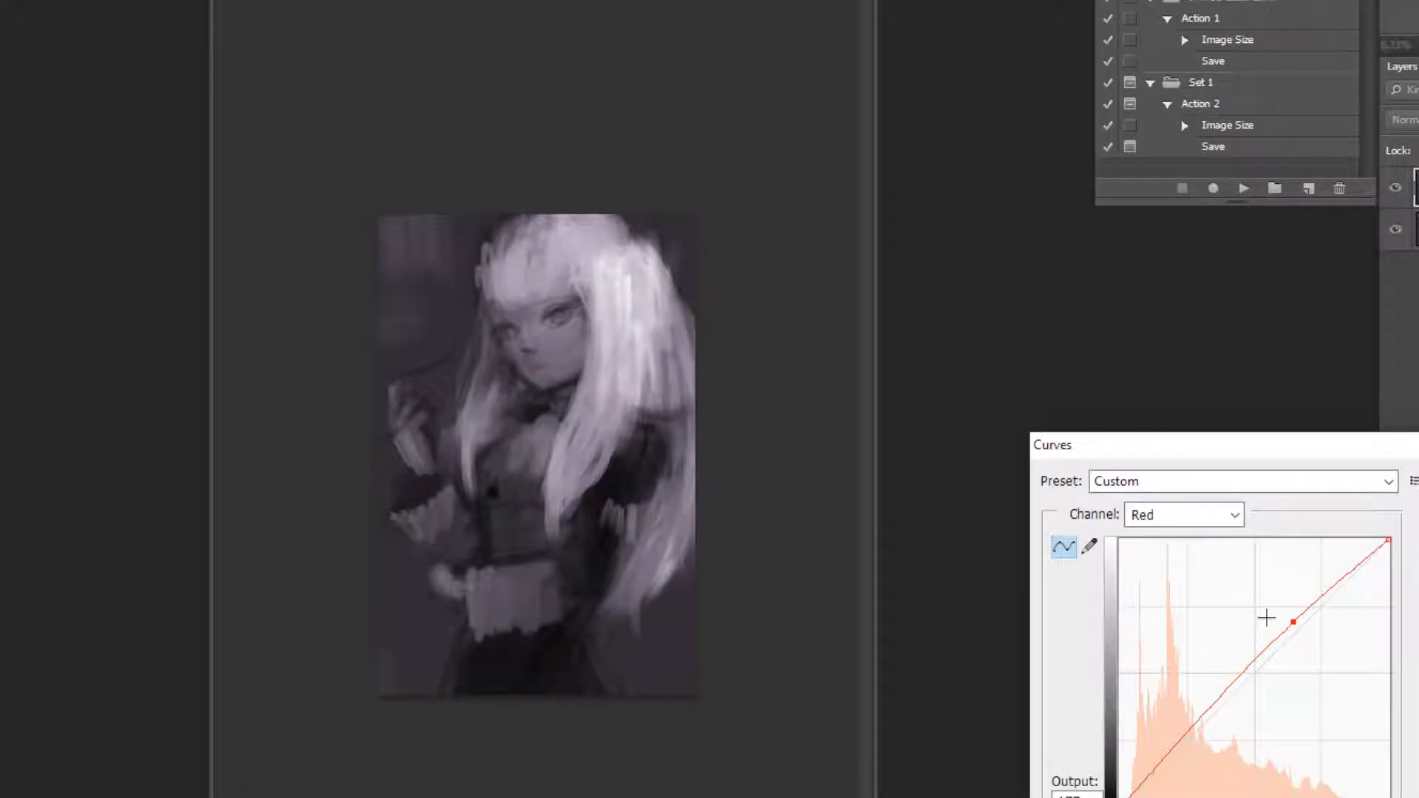
pyautogui.press('Escape')
pyautogui.hotkey('ctrl', '+')
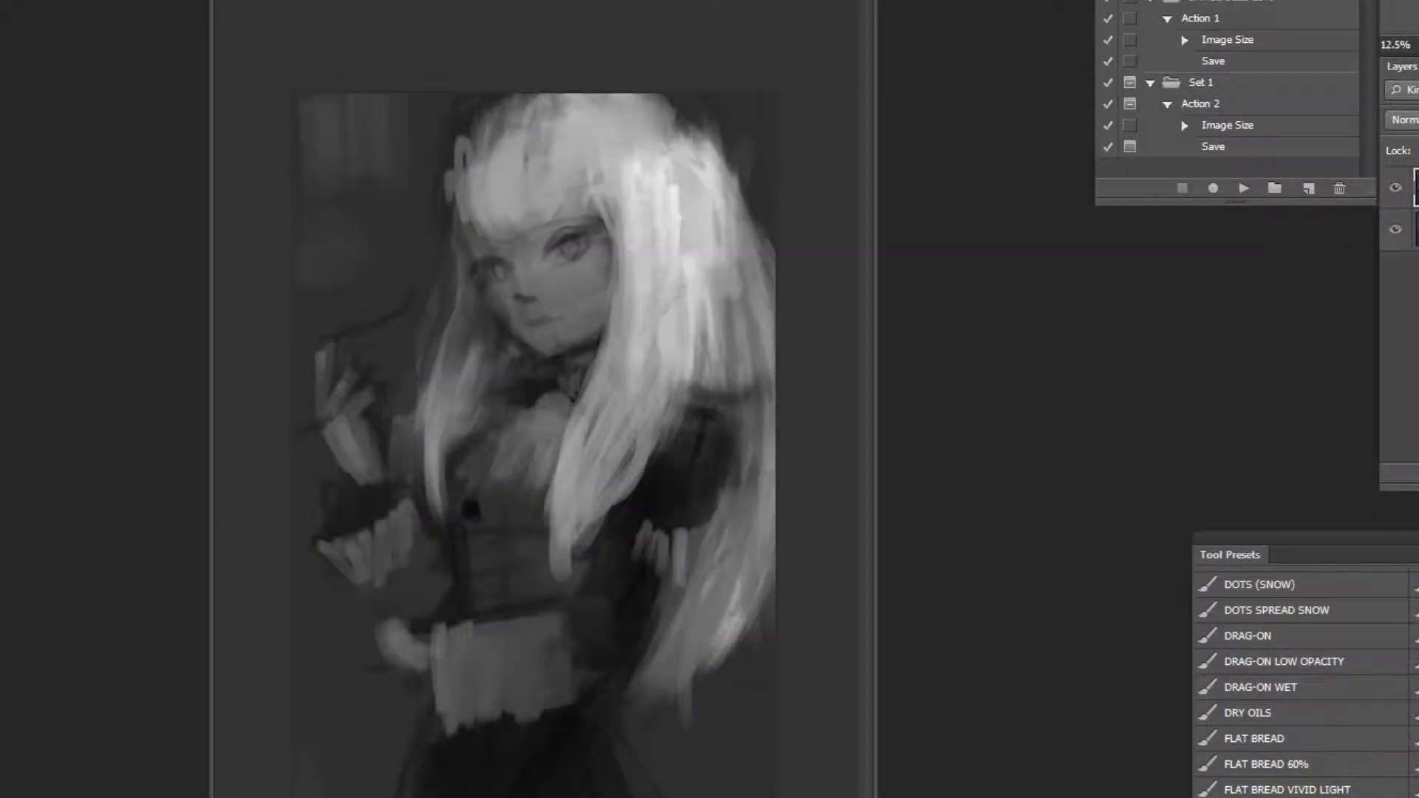
# Try a stroke on the bodice with a brown foreground color and undo it.
pyautogui.click(2, 473)
pyautogui.moveTo(1028, 572); pyautogui.dragTo(1037, 501)
pyautogui.click(1215, 674)
pyautogui.moveTo(1215, 674); pyautogui.dragTo(1215, 671)
pyautogui.moveTo(1089, 580)
pyautogui.mouseDown()
pyautogui.moveTo(1023, 512)
pyautogui.moveTo(1025, 529)
pyautogui.moveTo(1032, 517)
pyautogui.mouseUp()
pyautogui.click(1382, 407)
pyautogui.click(219, 2)
pyautogui.click(216, 477)
pyautogui.moveTo(530, 474)
pyautogui.mouseDown()
pyautogui.moveTo(524, 436)
pyautogui.moveTo(489, 541)
pyautogui.moveTo(507, 450)
pyautogui.moveTo(540, 411)
pyautogui.moveTo(528, 407)
pyautogui.moveTo(512, 618)
pyautogui.moveTo(564, 422)
pyautogui.moveTo(519, 632)
pyautogui.moveTo(542, 489)
pyautogui.moveTo(546, 639)
pyautogui.moveTo(561, 437)
pyautogui.moveTo(469, 593)
pyautogui.moveTo(521, 441)
pyautogui.mouseUp()
pyautogui.hotkey('ctrl', 'z')
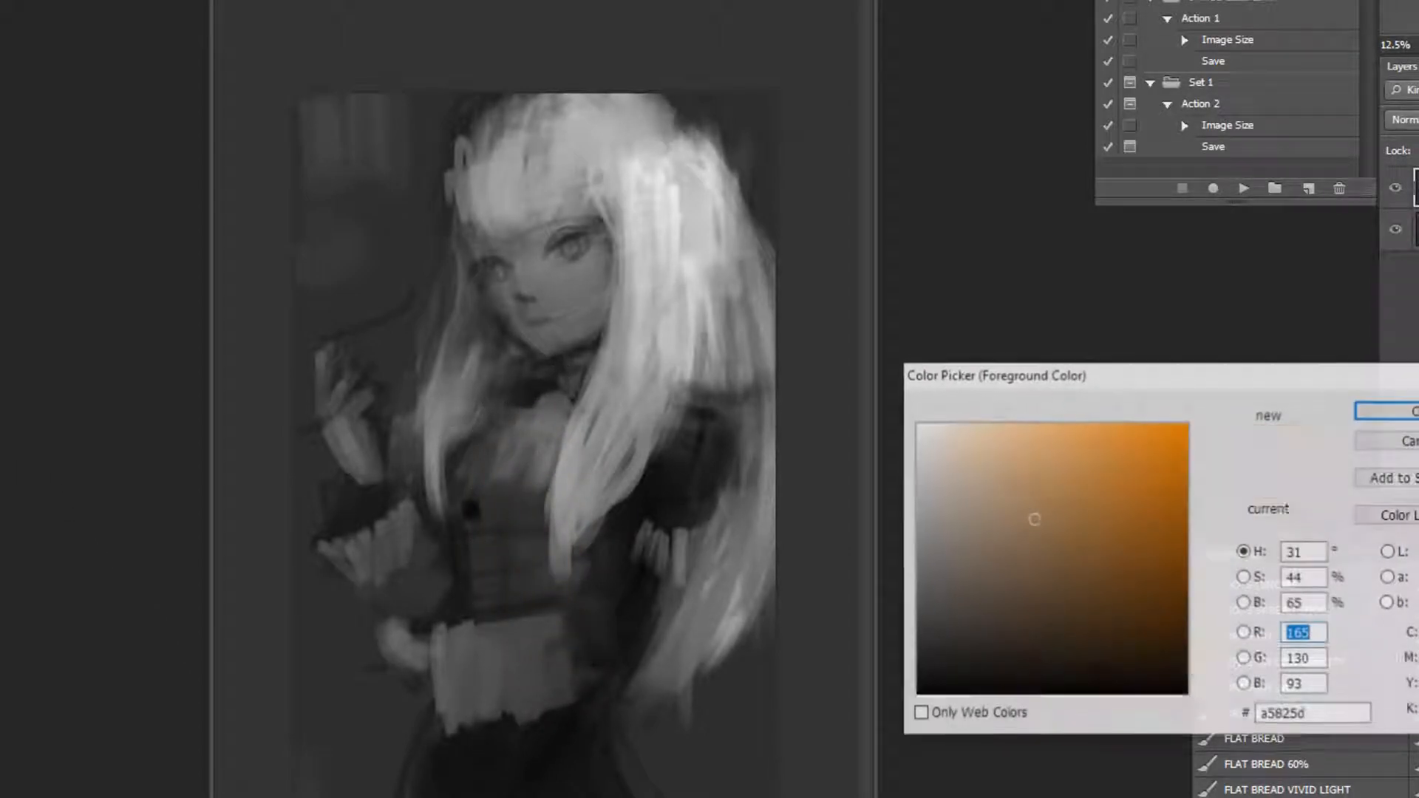
# Set the foreground color to golden tan b59763 and tint the bodice, sleeve frills and waist panel with it.
pyautogui.moveTo(1223, 672); pyautogui.dragTo(1219, 668)
pyautogui.moveTo(1033, 515); pyautogui.dragTo(1035, 500)
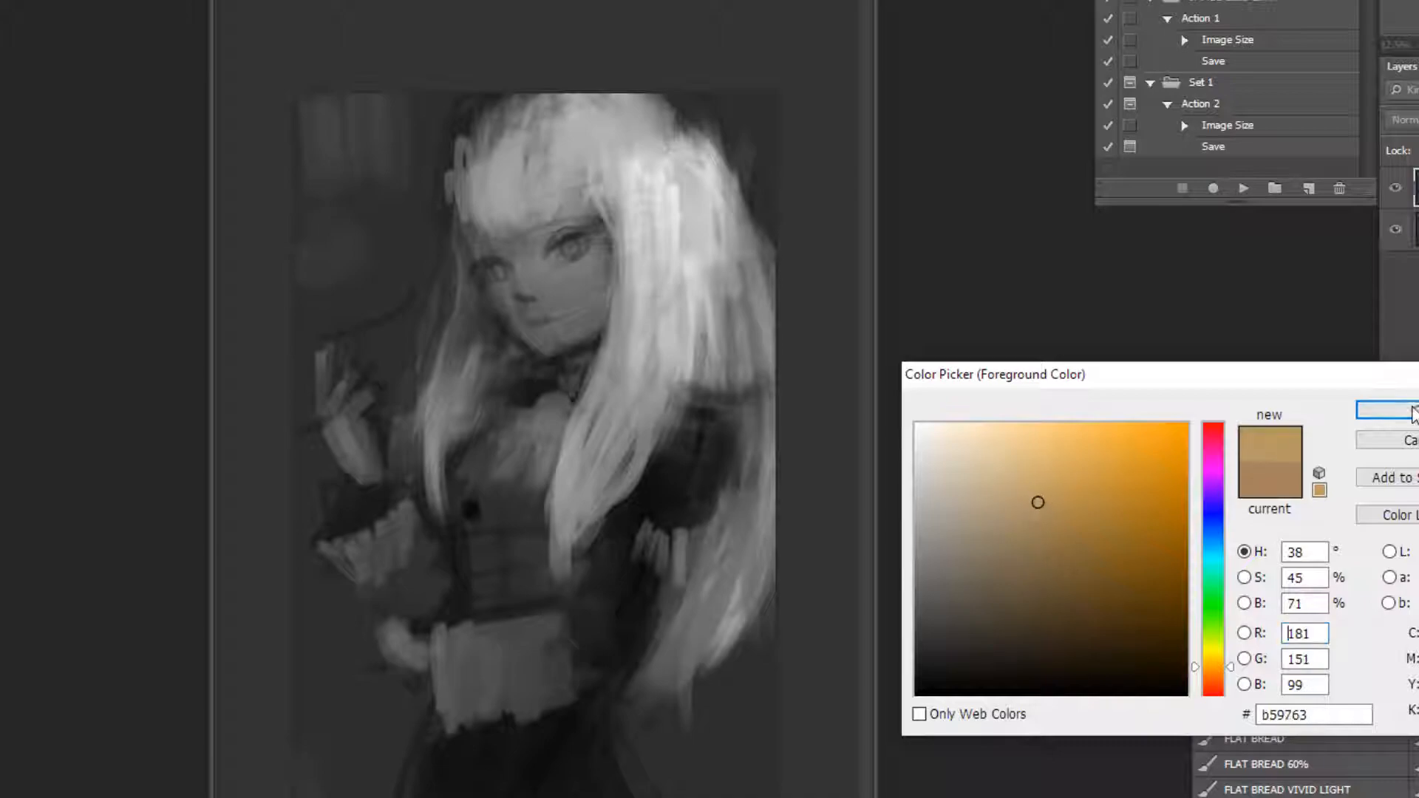
pyautogui.click(1386, 410)
pyautogui.moveTo(484, 525)
pyautogui.mouseDown()
pyautogui.moveTo(503, 487)
pyautogui.moveTo(526, 580)
pyautogui.moveTo(531, 490)
pyautogui.moveTo(505, 663)
pyautogui.moveTo(470, 580)
pyautogui.moveTo(509, 562)
pyautogui.moveTo(582, 712)
pyautogui.moveTo(492, 492)
pyautogui.moveTo(518, 684)
pyautogui.moveTo(568, 619)
pyautogui.mouseUp()
pyautogui.press('[')
pyautogui.press('[')
pyautogui.press('[')
pyautogui.moveTo(668, 543)
pyautogui.mouseDown()
pyautogui.moveTo(646, 565)
pyautogui.moveTo(650, 507)
pyautogui.moveTo(672, 586)
pyautogui.moveTo(446, 611)
pyautogui.moveTo(545, 670)
pyautogui.moveTo(562, 711)
pyautogui.mouseUp()
pyautogui.moveTo(412, 557)
pyautogui.mouseDown()
pyautogui.moveTo(351, 549)
pyautogui.moveTo(367, 574)
pyautogui.moveTo(421, 570)
pyautogui.moveTo(449, 622)
pyautogui.moveTo(413, 525)
pyautogui.moveTo(446, 632)
pyautogui.moveTo(470, 656)
pyautogui.mouseUp()
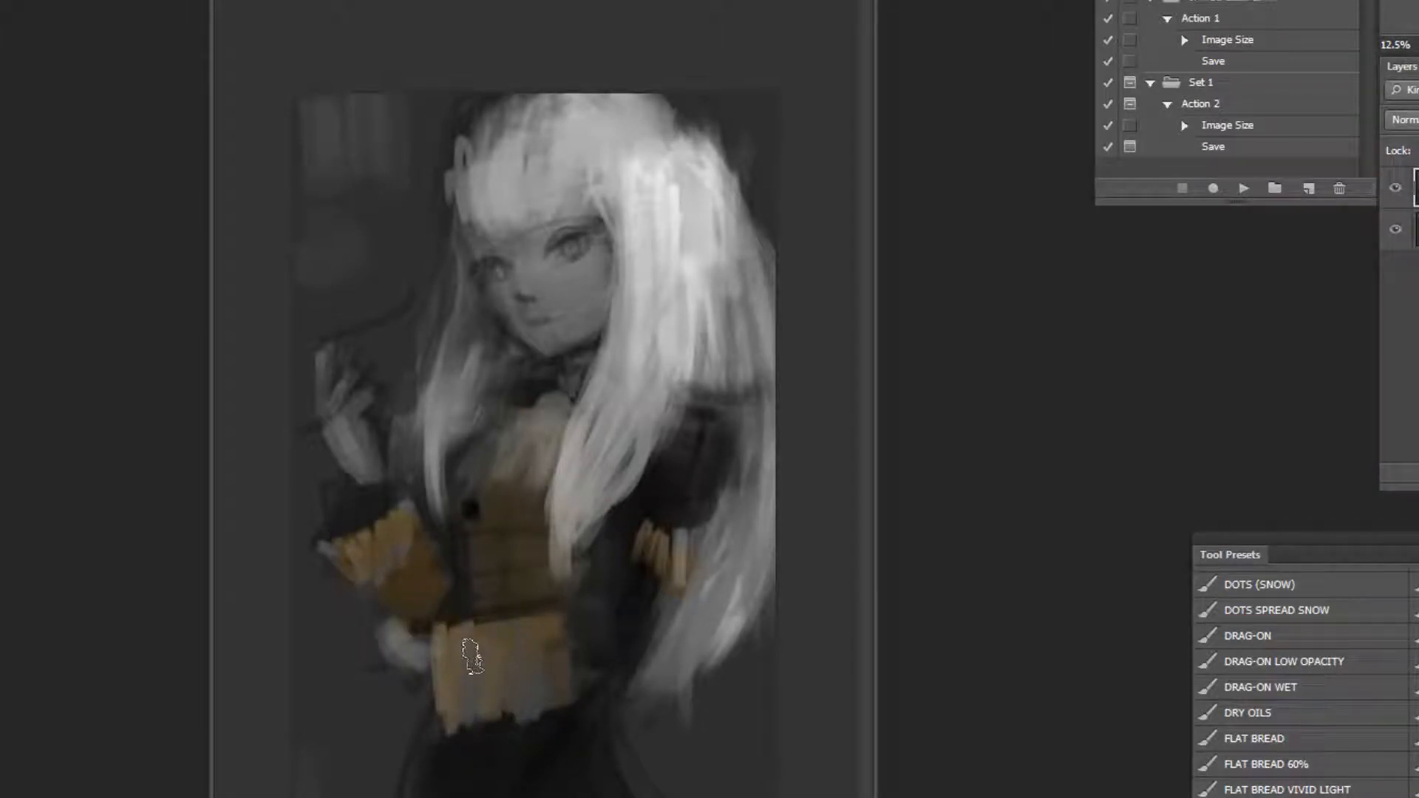
# Flip the canvas horizontally and examine the face and the gold clothing areas in mirrored view.
pyautogui.click(1245, 188)
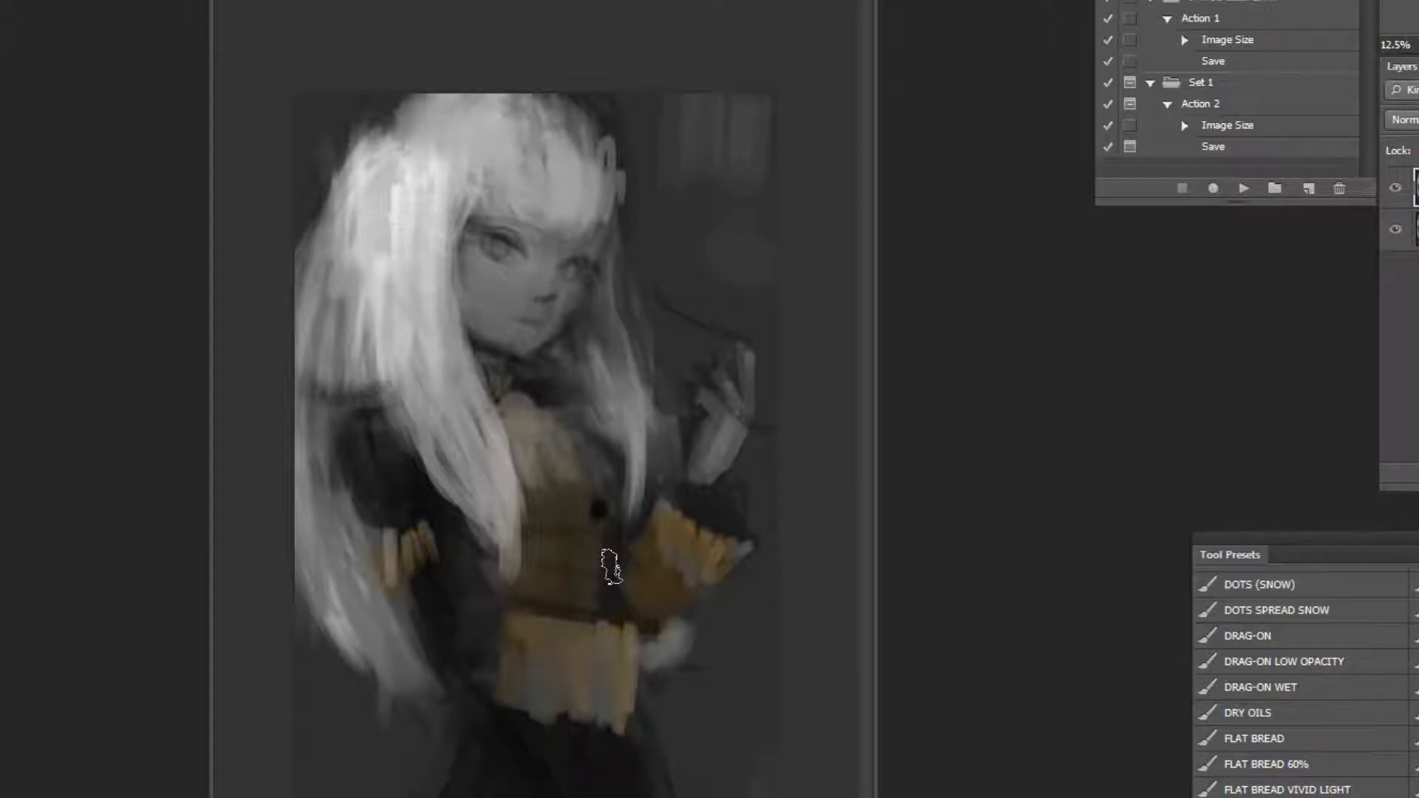
pyautogui.click(436, 179)
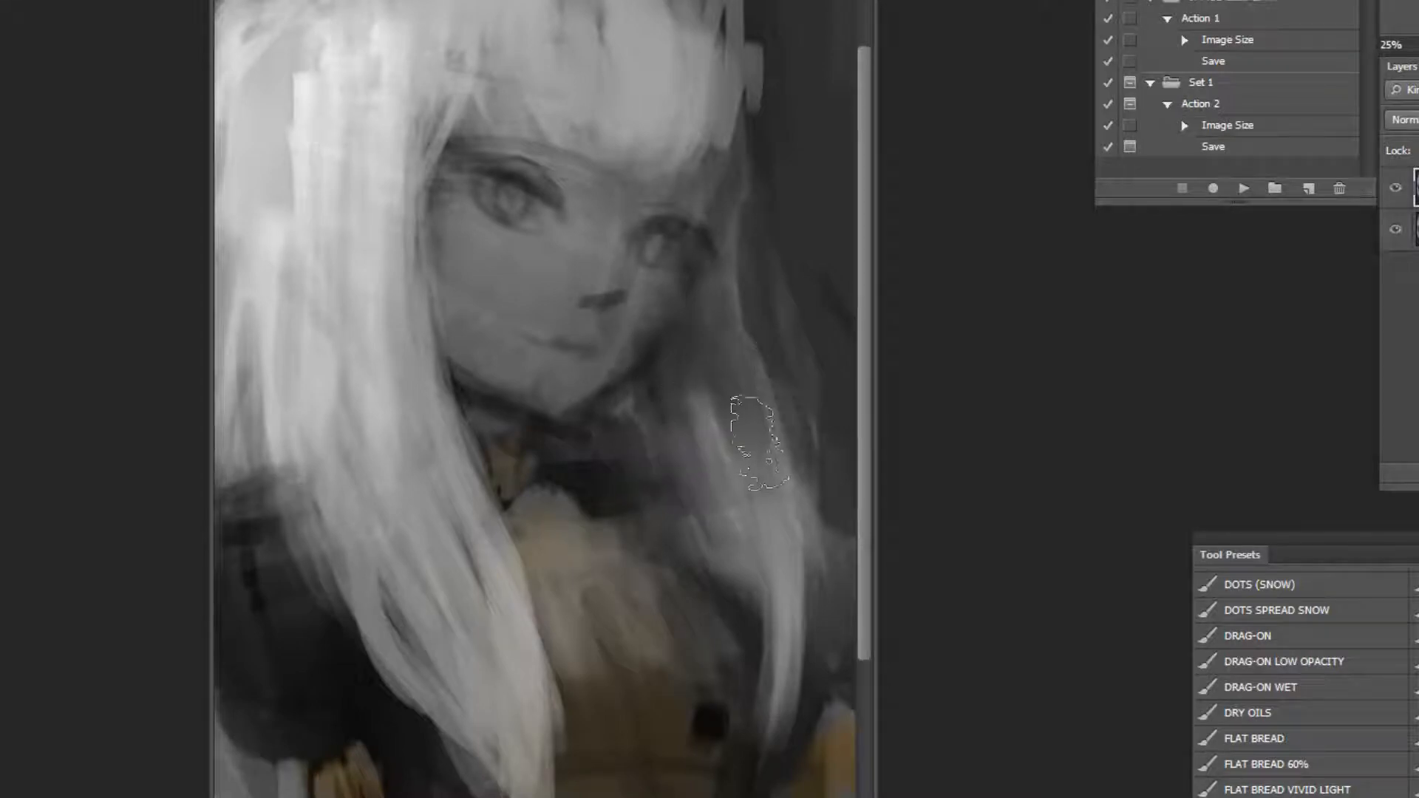
pyautogui.hotkey('ctrl', '-')
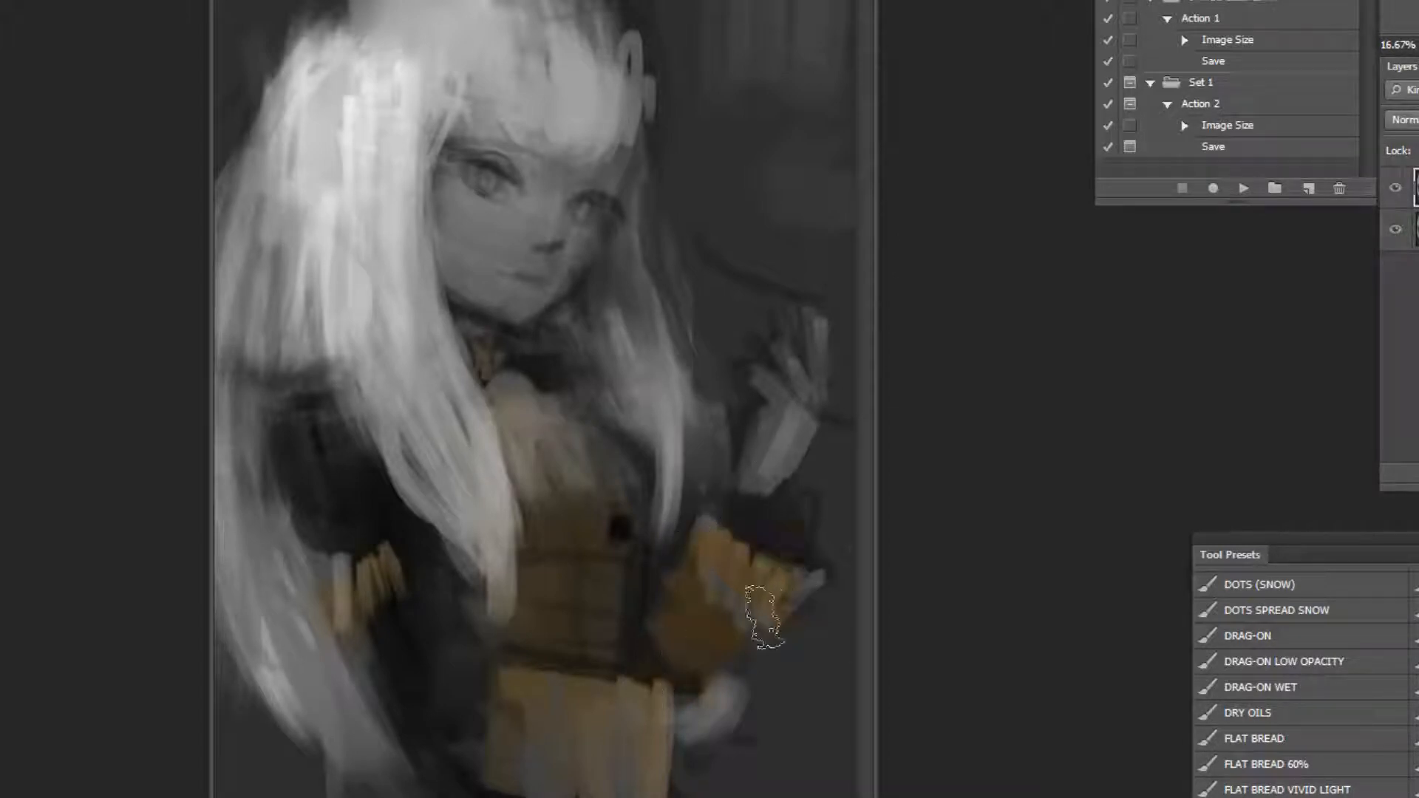
pyautogui.keyDown('alt'); pyautogui.click(798, 536); pyautogui.keyUp('alt')
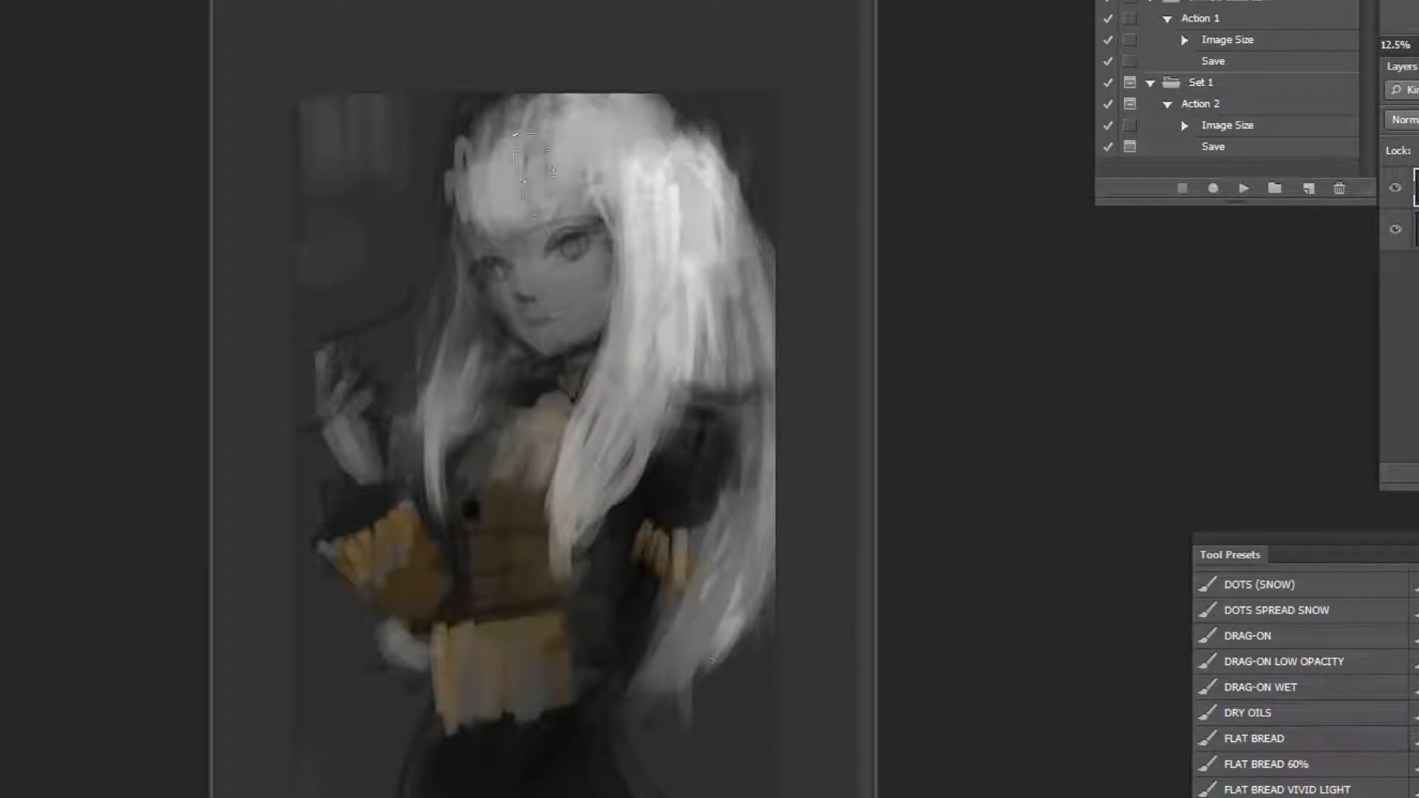
# Choose a reddish foreground color, enlarge the brush and tint the nose, lips and near cheek.
pyautogui.scroll(3, 540, 259)
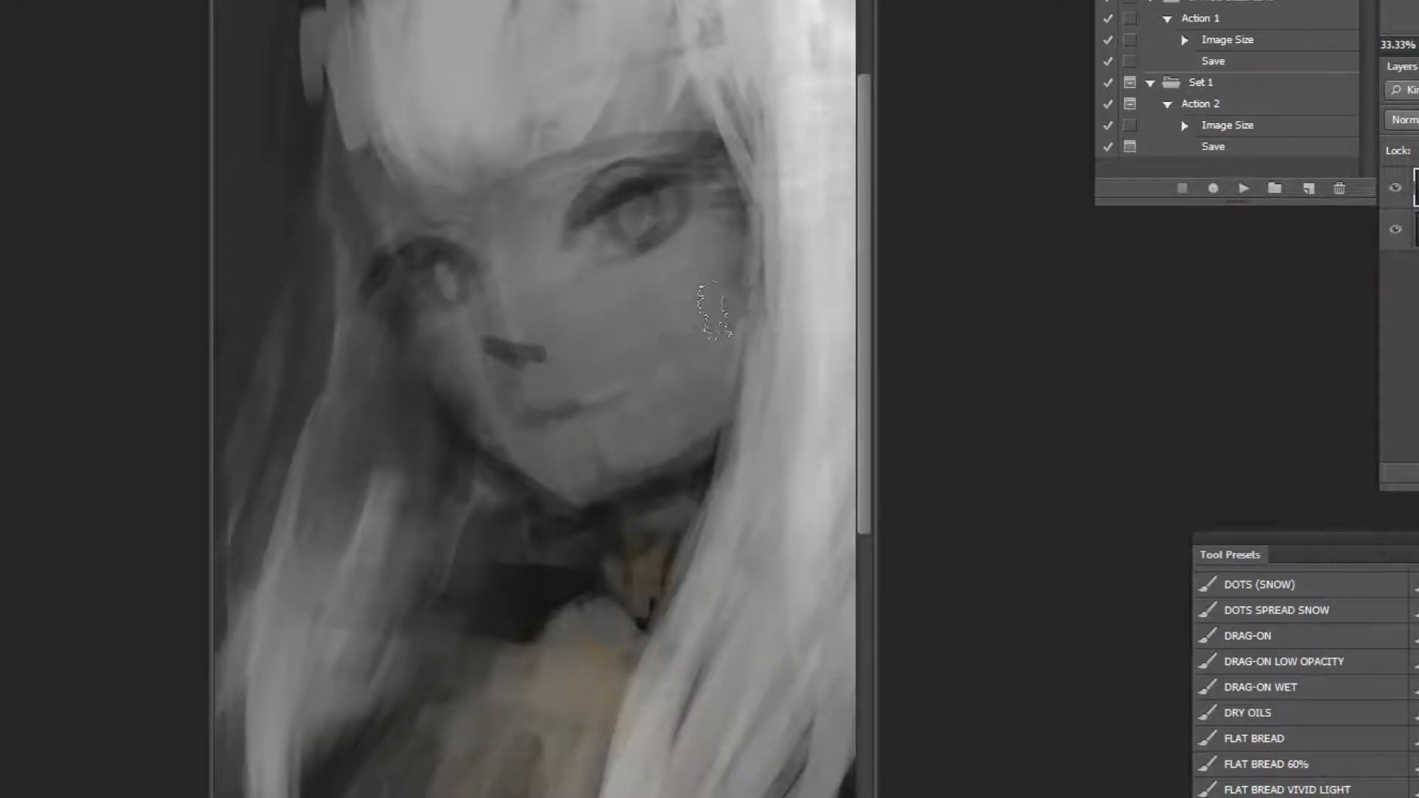
pyautogui.click(1212, 441)
pyautogui.moveTo(1053, 458); pyautogui.dragTo(1039, 426)
pyautogui.click(1382, 418)
pyautogui.press(']')
pyautogui.moveTo(488, 333); pyautogui.dragTo(516, 333)
pyautogui.moveTo(521, 416); pyautogui.dragTo(602, 425)
pyautogui.moveTo(710, 255); pyautogui.dragTo(701, 275)
pyautogui.keyDown('alt'); pyautogui.click(787, 326); pyautogui.keyUp('alt')
pyautogui.keyDown('alt'); pyautogui.click(746, 402); pyautogui.keyUp('alt')
pyautogui.keyDown('alt'); pyautogui.click(745, 402); pyautogui.keyUp('alt')
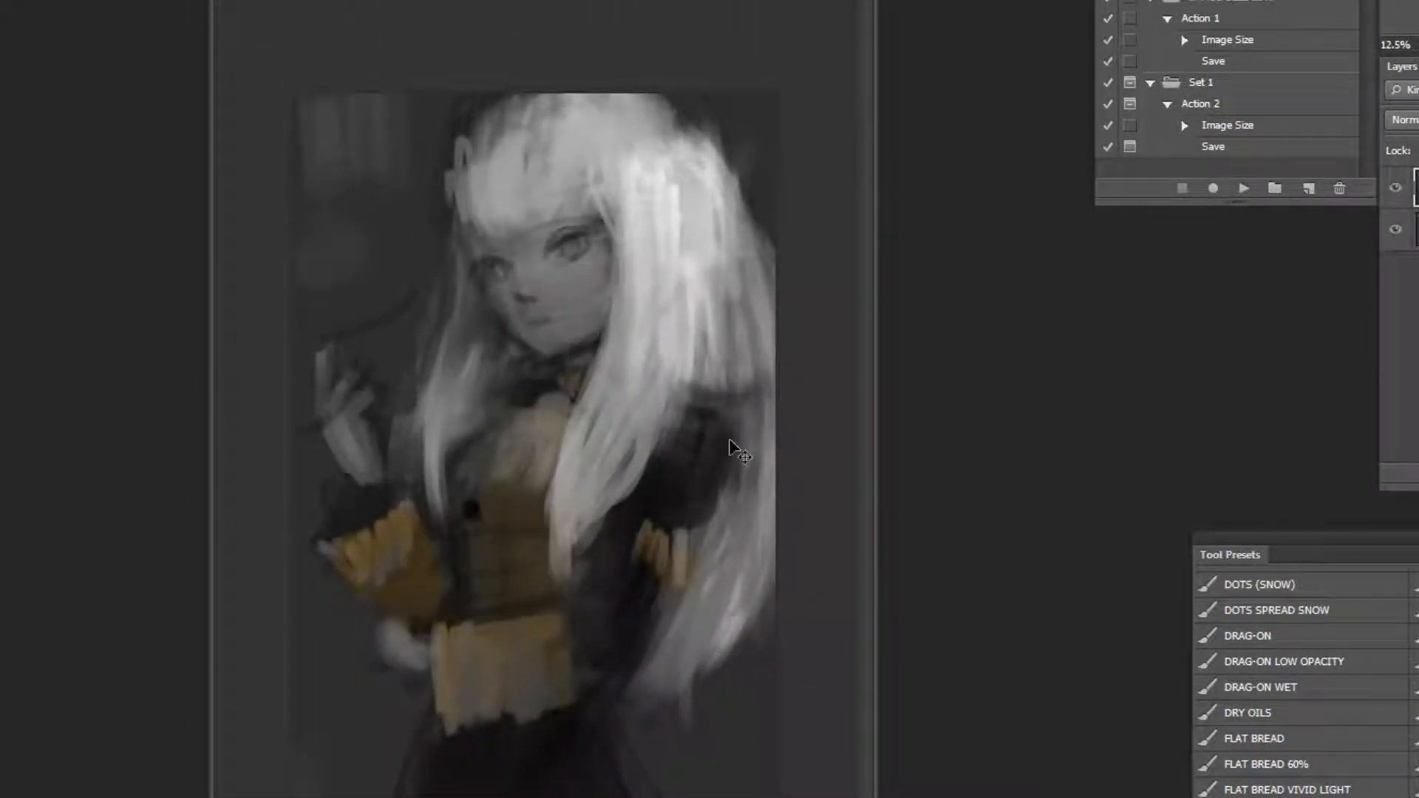
# Use Curves to lower the blue channel's midtones slightly, giving the whole painting a yellowish cast.
pyautogui.hotkey('ctrl', 'm')
pyautogui.click(1141, 515)
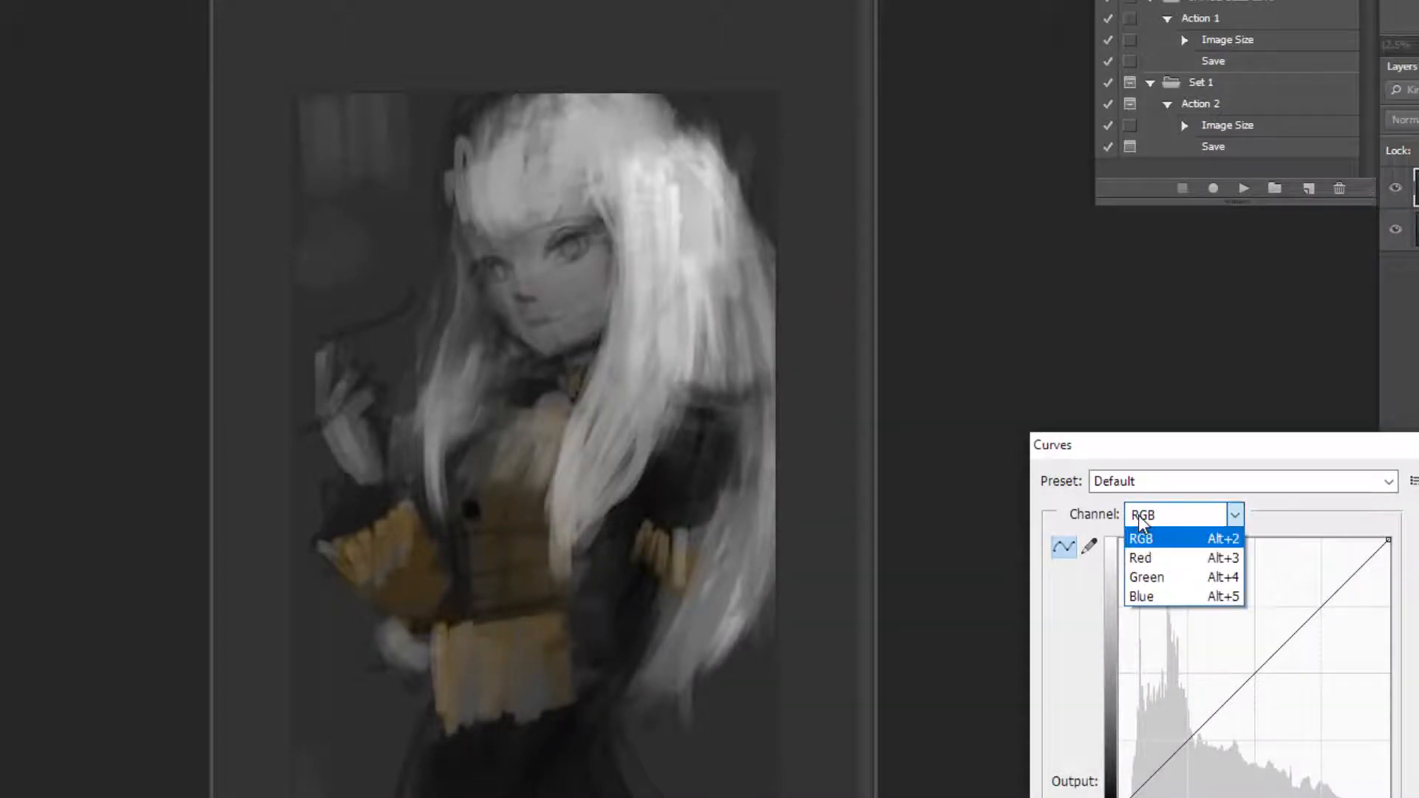
pyautogui.click(1180, 597)
pyautogui.moveTo(1254, 651)
pyautogui.mouseDown()
pyautogui.moveTo(1260, 636)
pyautogui.moveTo(1266, 667)
pyautogui.mouseUp()
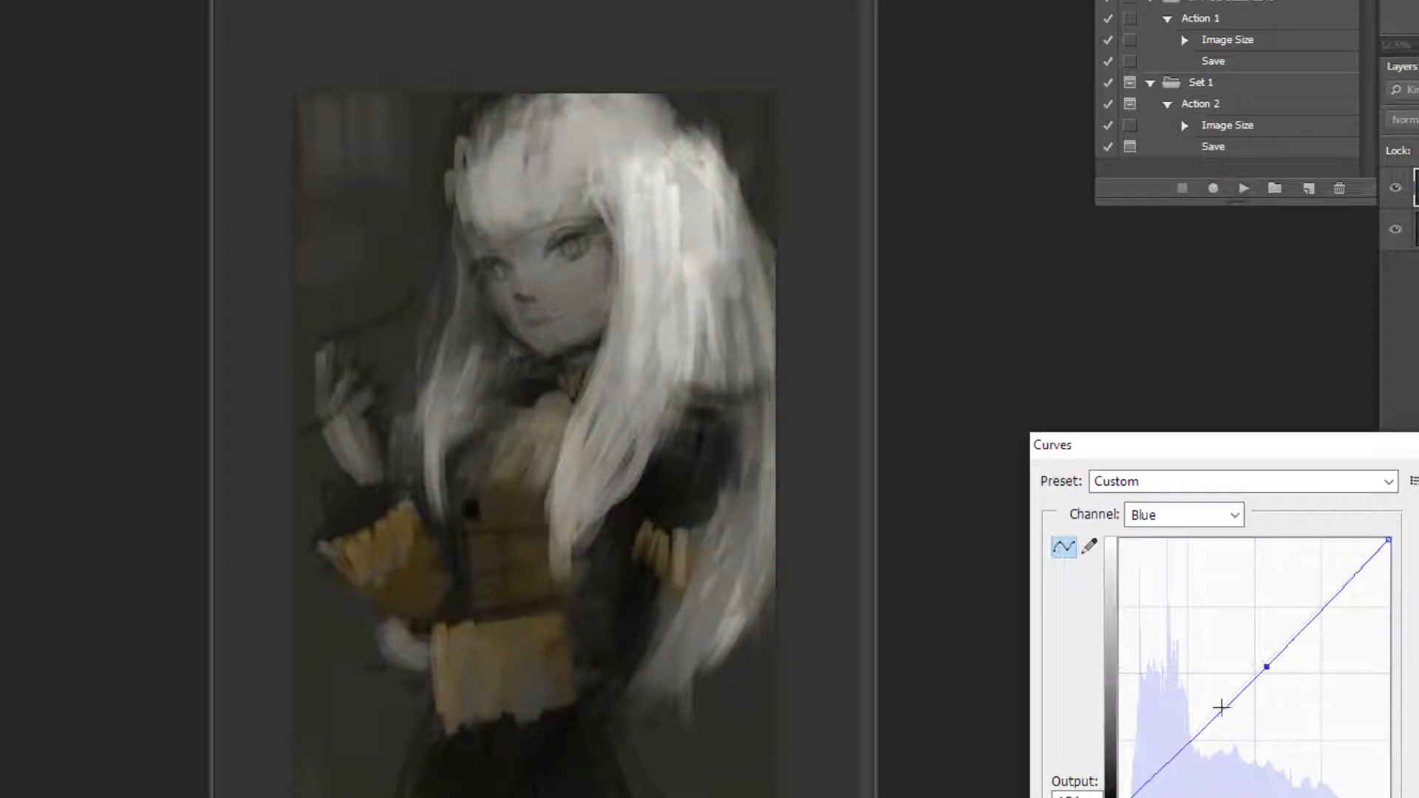
# Raise the red channel curve through the midtones and lift the blue channel's highlights.
pyautogui.click(1192, 517)
pyautogui.click(1188, 566)
pyautogui.moveTo(1279, 633); pyautogui.dragTo(1287, 622)
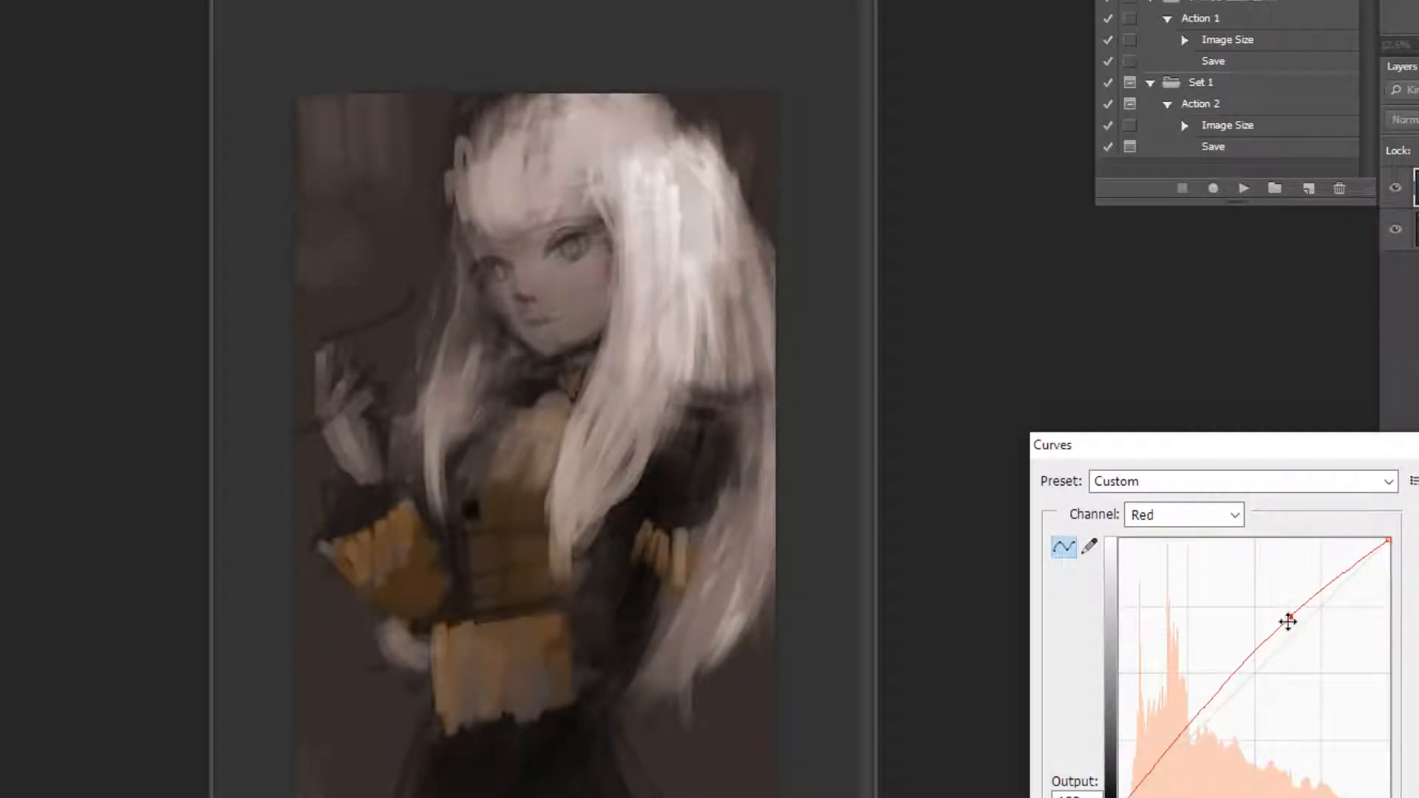
pyautogui.moveTo(1212, 707); pyautogui.dragTo(1208, 706)
pyautogui.click(1234, 515)
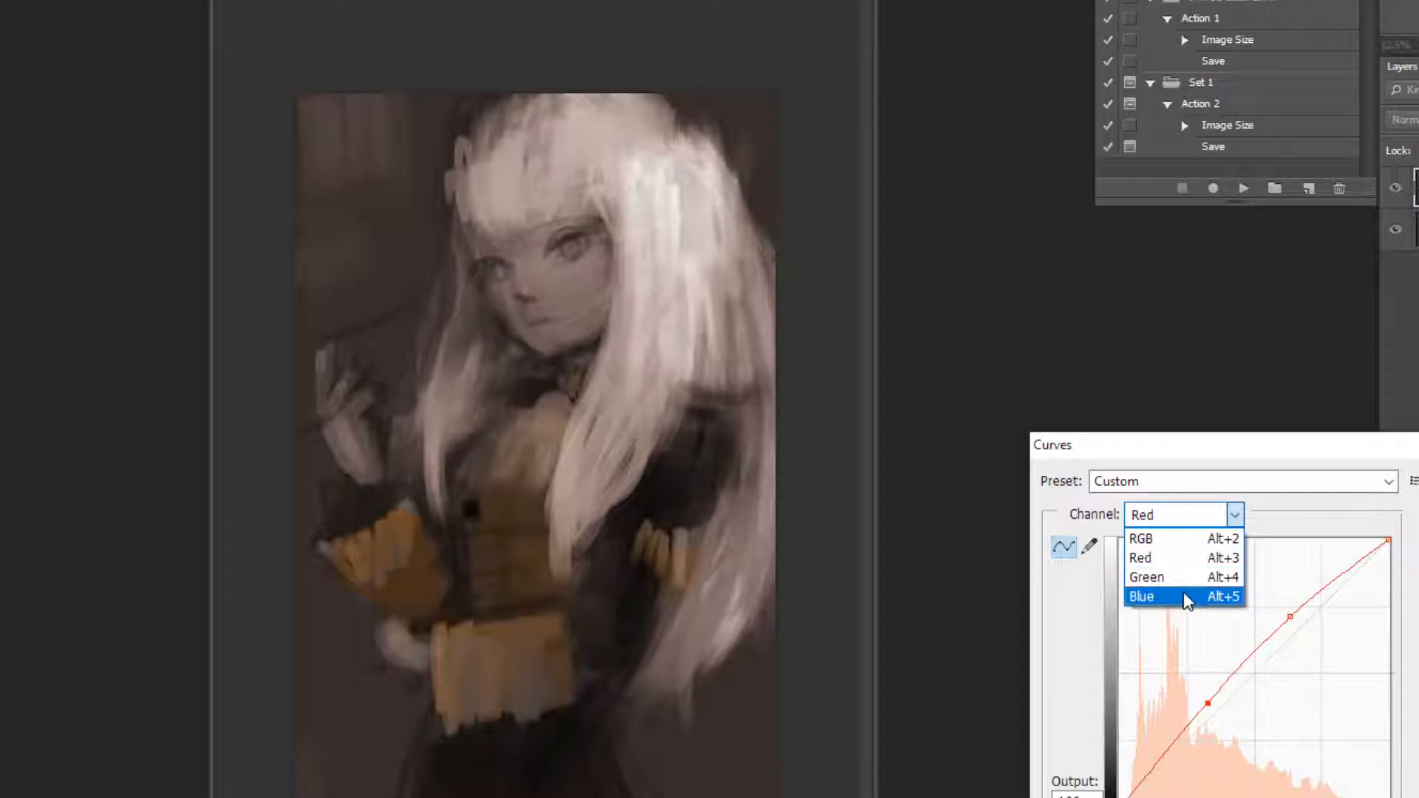
pyautogui.click(1190, 585)
pyautogui.moveTo(1304, 630); pyautogui.dragTo(1321, 591)
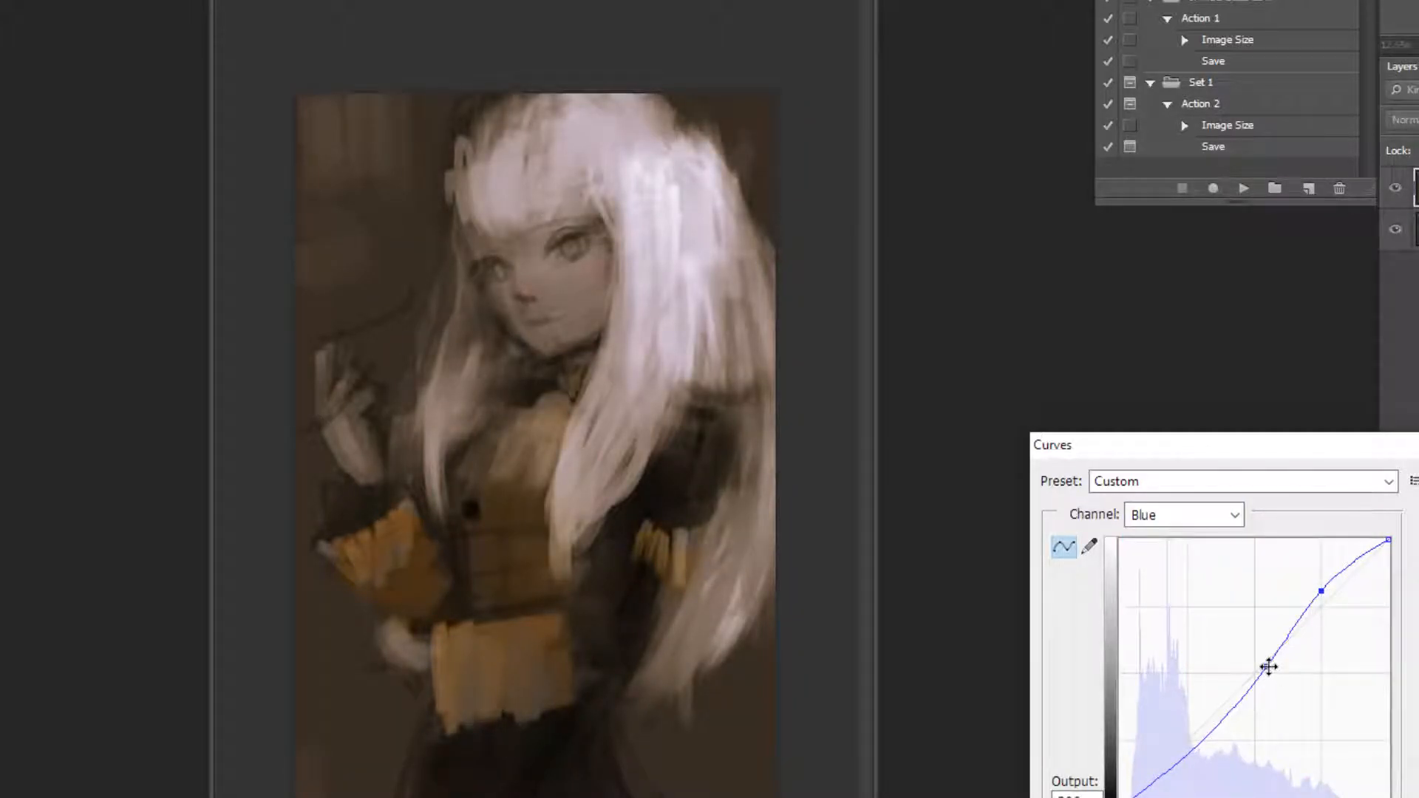
# Lift the composite RGB curve in the highlights and shadows to brighten the painting, and apply the Curves adjustment.
pyautogui.click(1234, 515)
pyautogui.click(1230, 535)
pyautogui.moveTo(1303, 619); pyautogui.dragTo(1303, 617)
pyautogui.moveTo(1218, 723); pyautogui.dragTo(1207, 717)
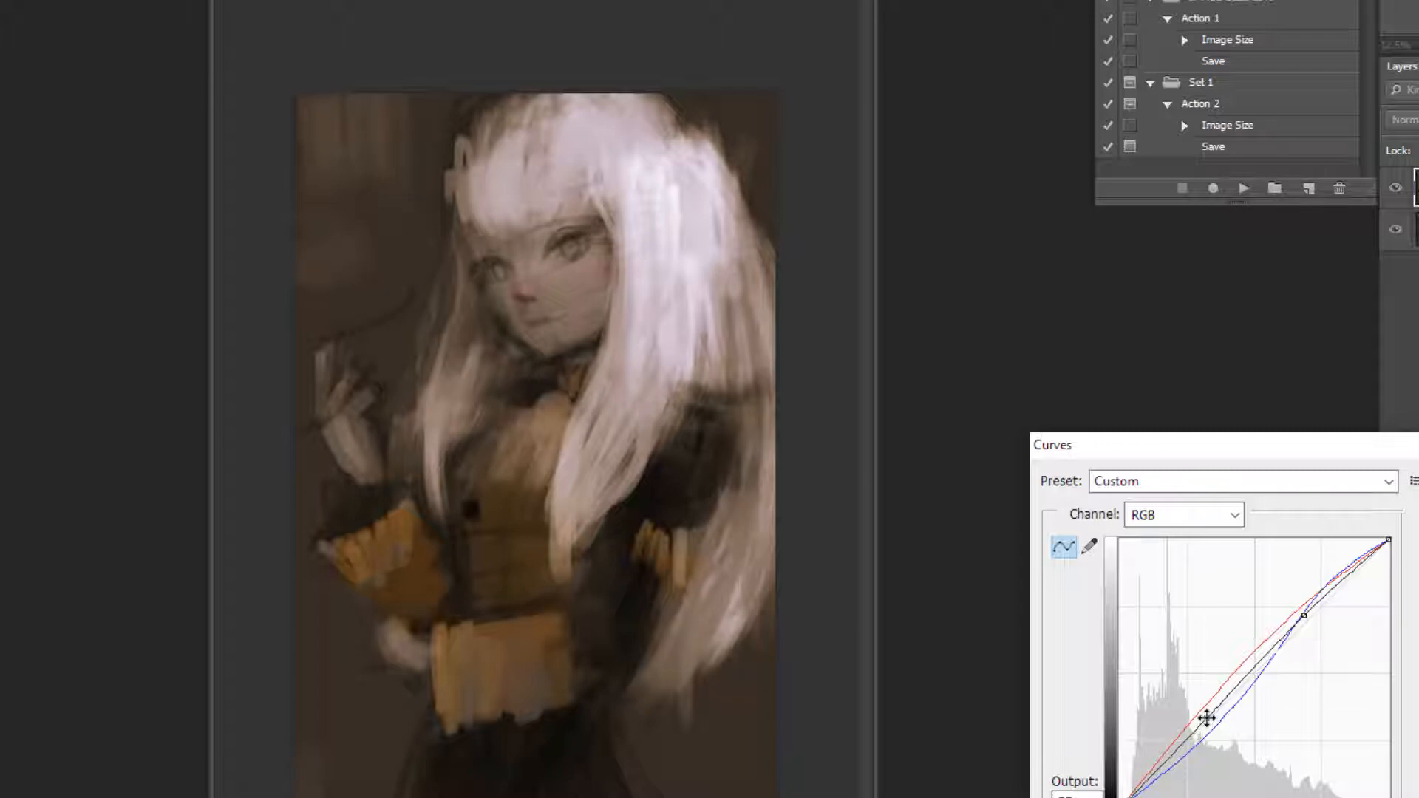
pyautogui.moveTo(1304, 620); pyautogui.dragTo(1304, 603)
pyautogui.moveTo(1205, 716); pyautogui.dragTo(1203, 709)
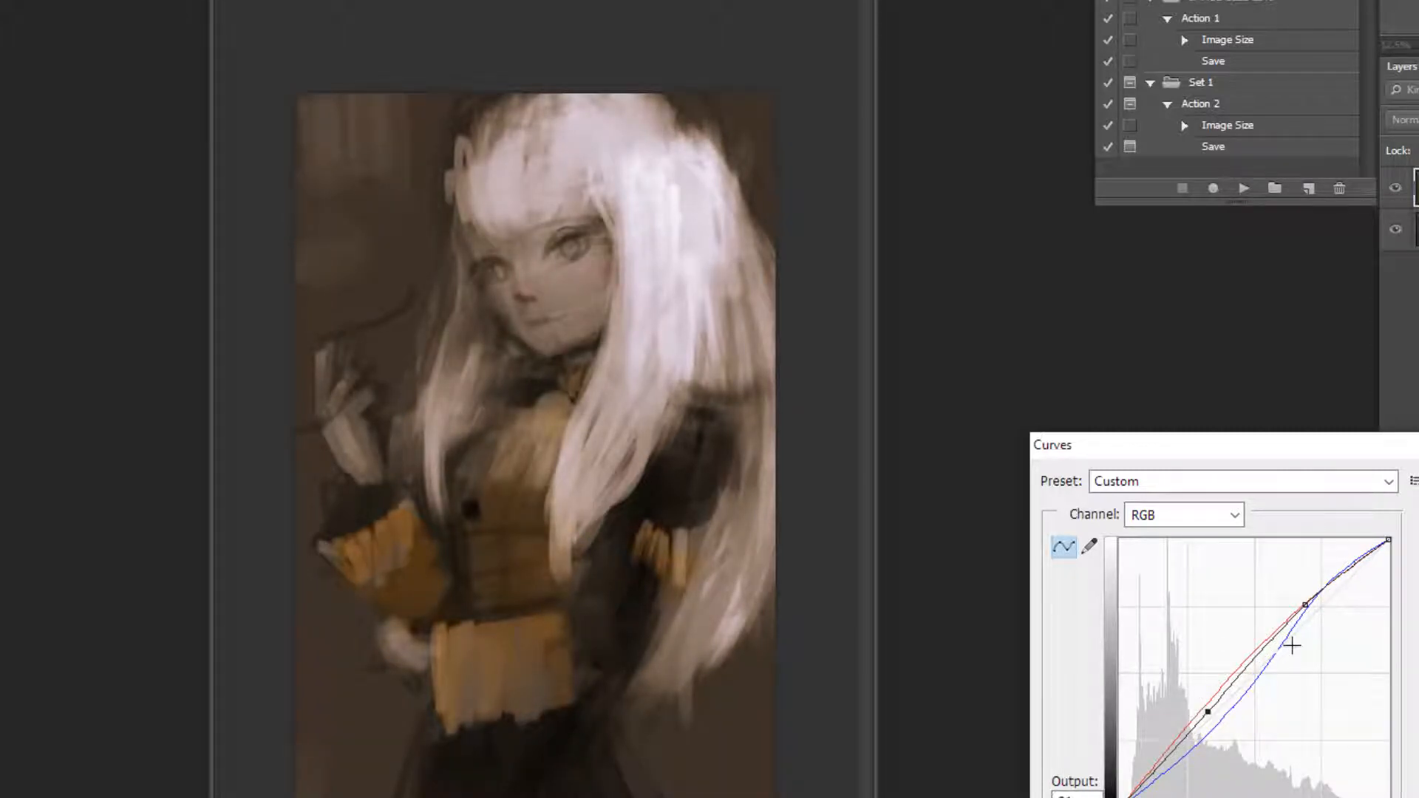
pyautogui.press('Return')
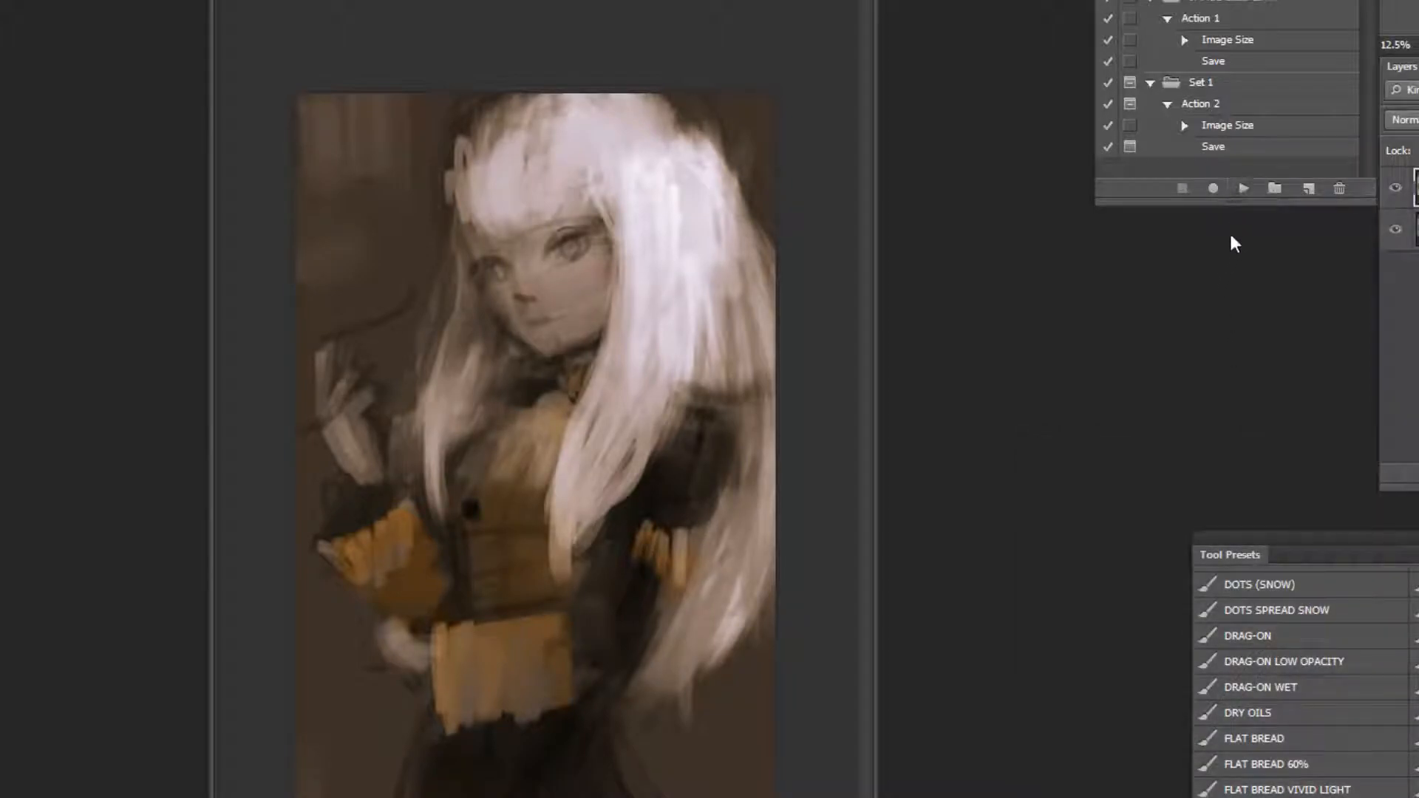
# Flip the canvas horizontally and raise the overall saturation to +23 with Hue/Saturation.
pyautogui.hotkey('ctrl', 'shift', 'h')
pyautogui.hotkey('ctrl', 'u')
pyautogui.moveTo(1300, 797); pyautogui.dragTo(1325, 797)
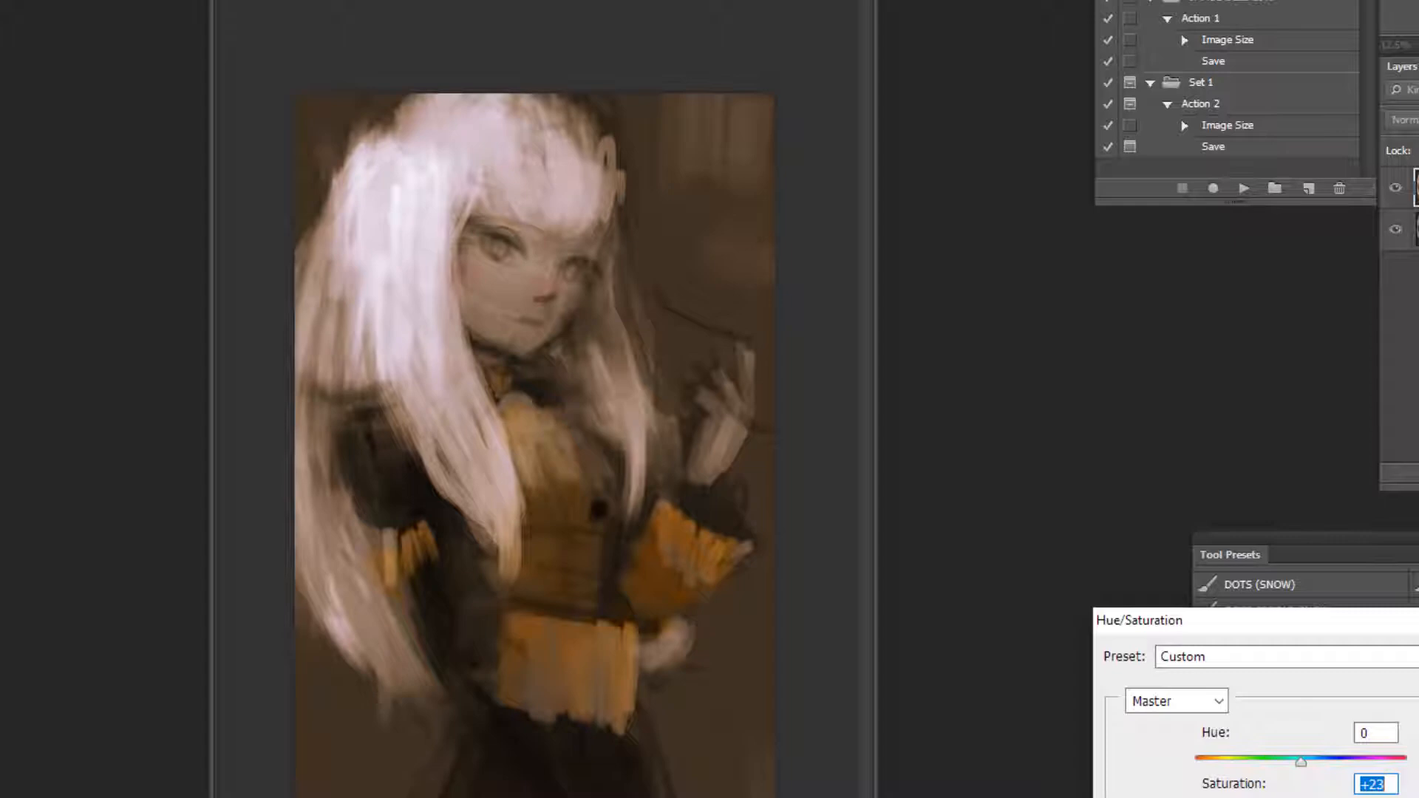
pyautogui.press('Return')
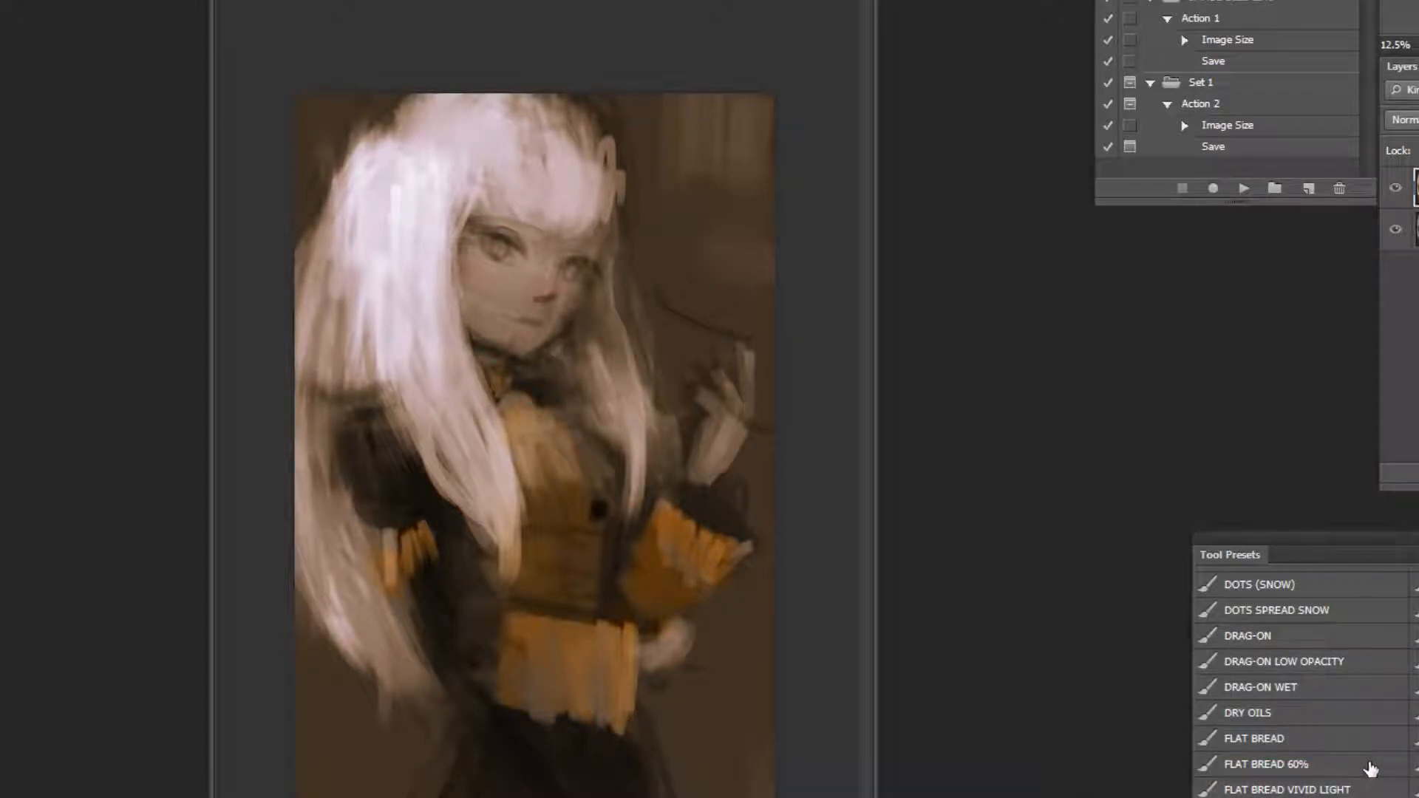
# Choose the FLAT BREAD brush and paint over the near eye, nose, mouth and chin with sampled pale skin tones.
pyautogui.hotkey('ctrl', '+')
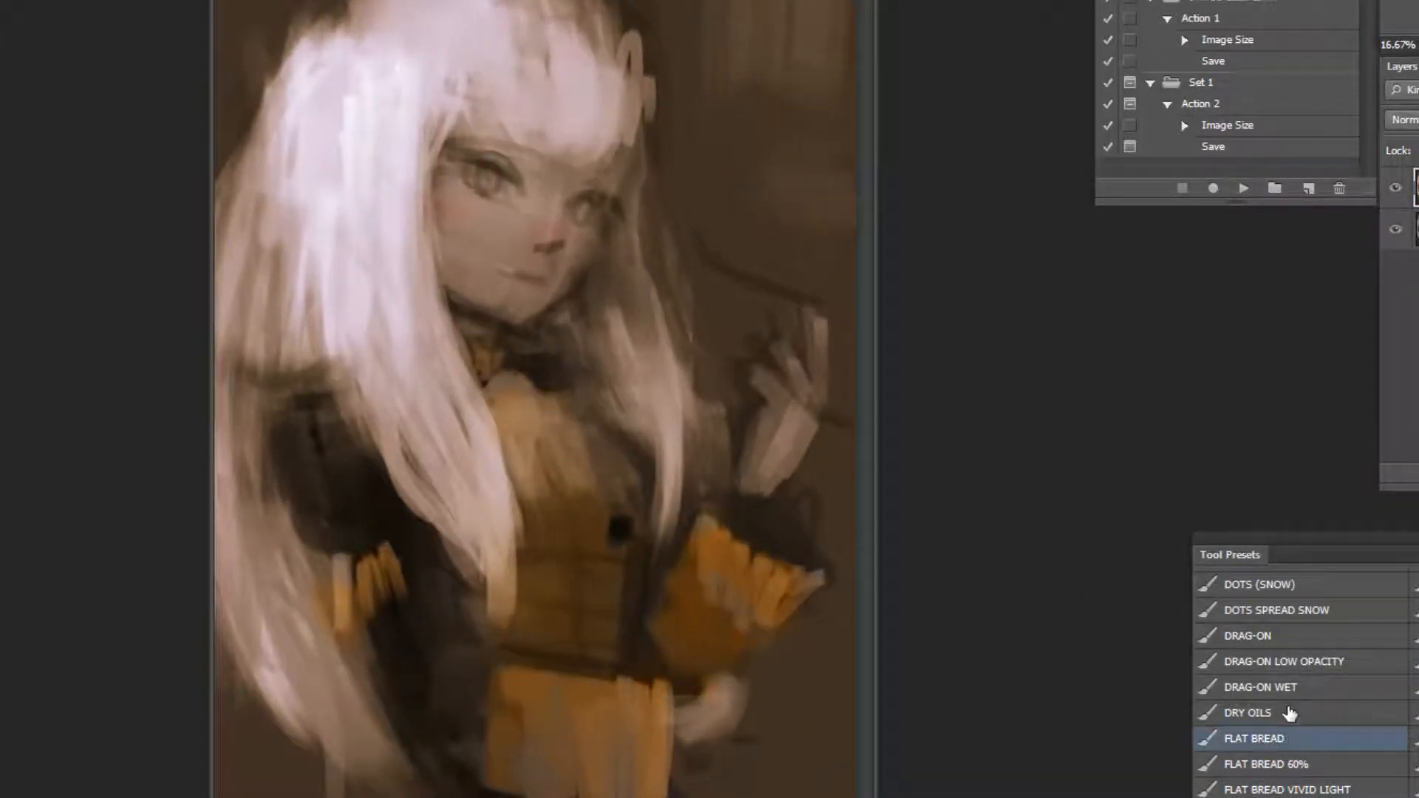
pyautogui.moveTo(495, 133); pyautogui.dragTo(763, 133)
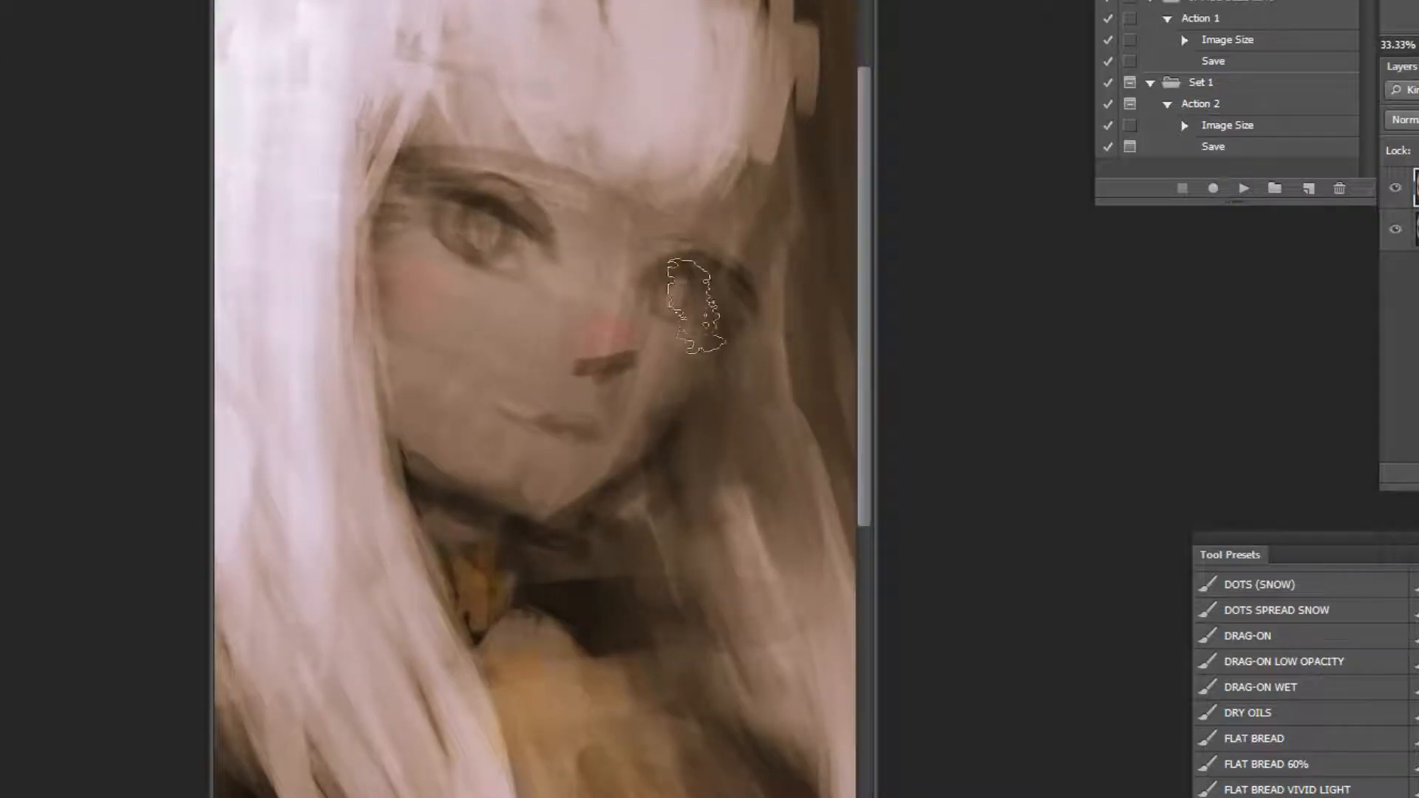
pyautogui.hotkey('ctrl', '-')
pyautogui.keyDown('alt'); pyautogui.click(548, 44); pyautogui.keyUp('alt')
pyautogui.keyDown('alt'); pyautogui.click(540, 90); pyautogui.keyUp('alt')
pyautogui.moveTo(469, 177)
pyautogui.mouseDown()
pyautogui.moveTo(459, 244)
pyautogui.moveTo(584, 295)
pyautogui.mouseUp()
pyautogui.keyDown('alt'); pyautogui.click(529, 254); pyautogui.keyUp('alt')
pyautogui.moveTo(470, 168); pyautogui.dragTo(523, 181)
pyautogui.moveTo(509, 405); pyautogui.dragTo(545, 408)
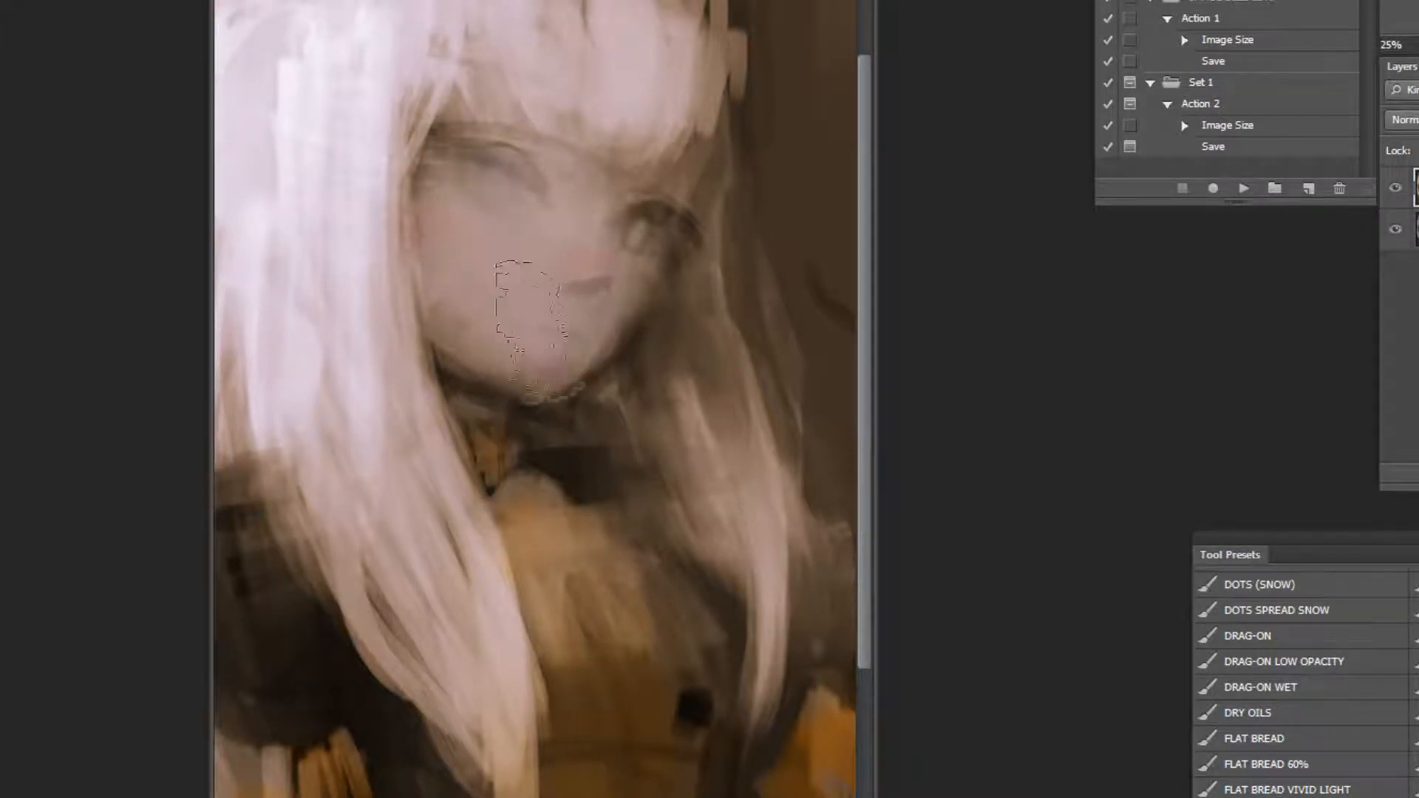
pyautogui.keyDown('alt'); pyautogui.click(752, 266); pyautogui.keyUp('alt')
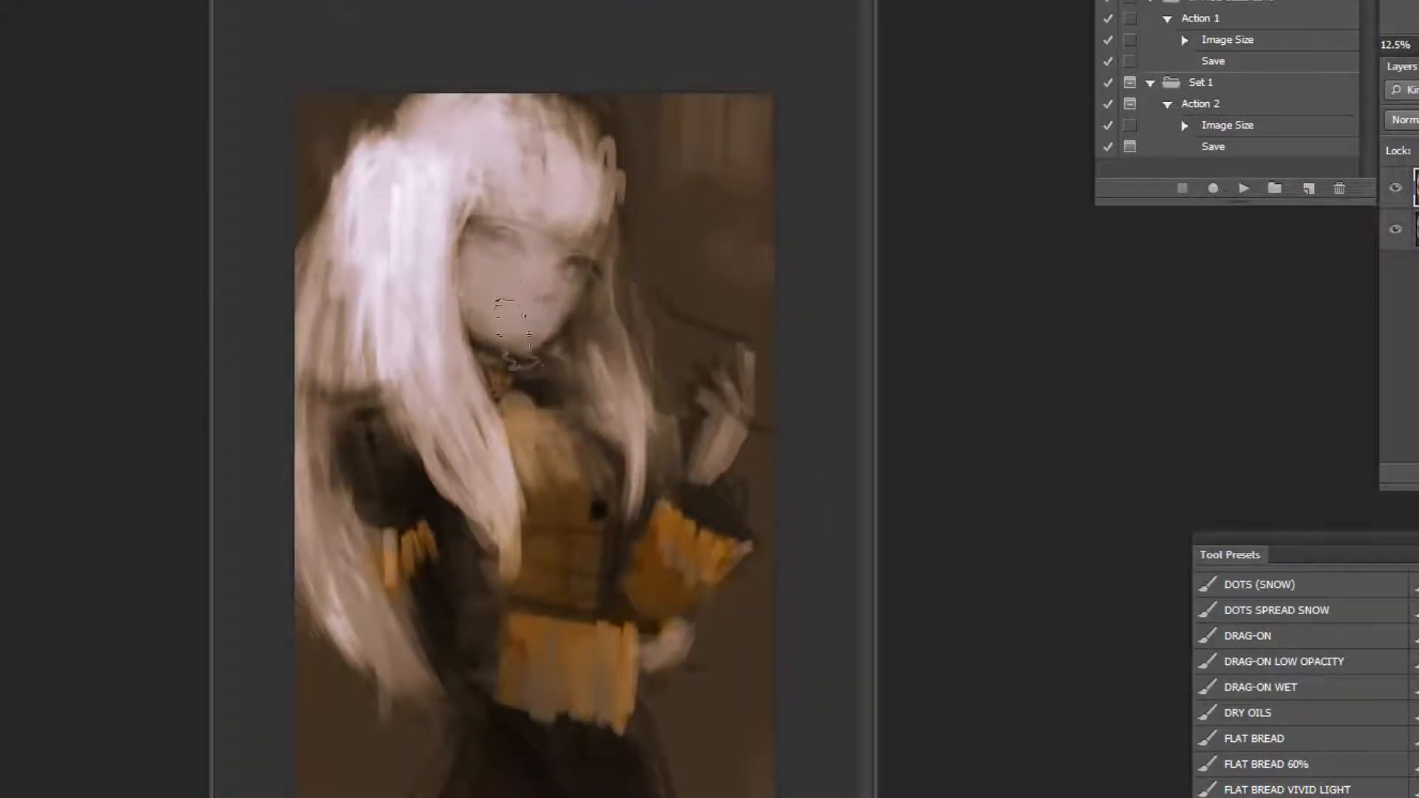
pyautogui.keyDown('alt'); pyautogui.click(695, 326); pyautogui.keyUp('alt')
pyautogui.keyDown('alt'); pyautogui.click(513, 665); pyautogui.keyUp('alt')
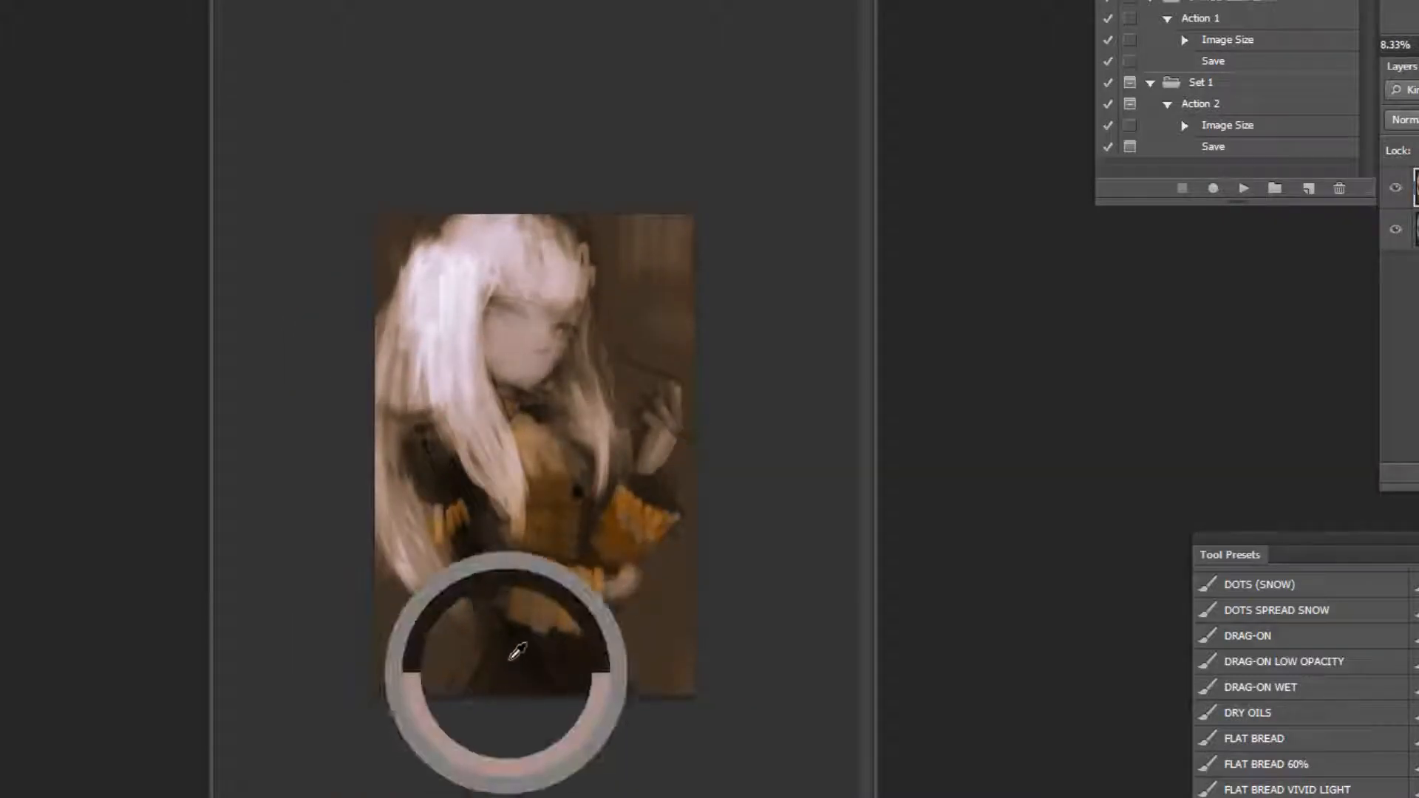
# Duplicate the layer, offset the copy slightly and limit its blending to the red channel for a red fringe.
pyautogui.hotkey('ctrl', 'j')
pyautogui.hotkey('ctrl', 't')
pyautogui.click(1289, 640)
pyautogui.click(1323, 640)
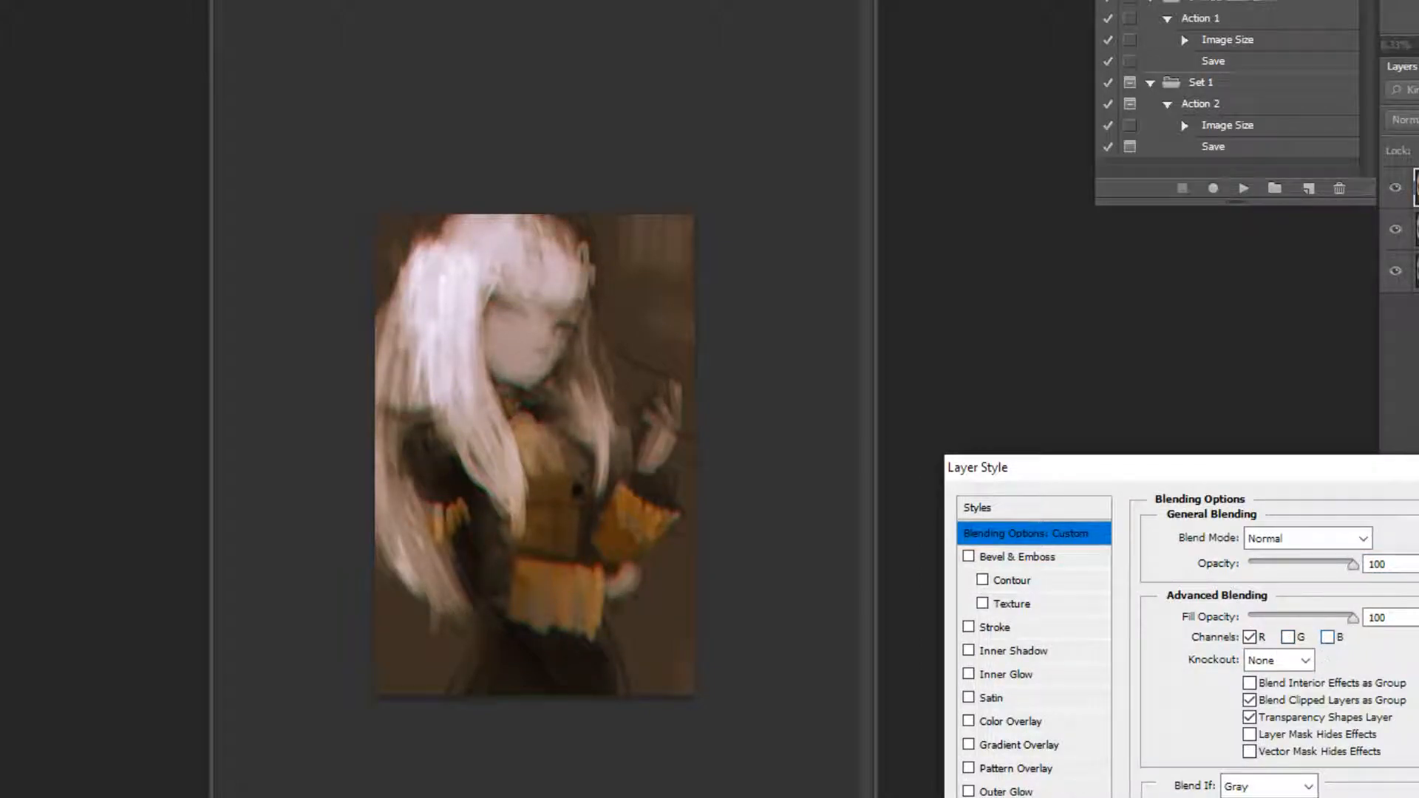
pyautogui.press('Return')
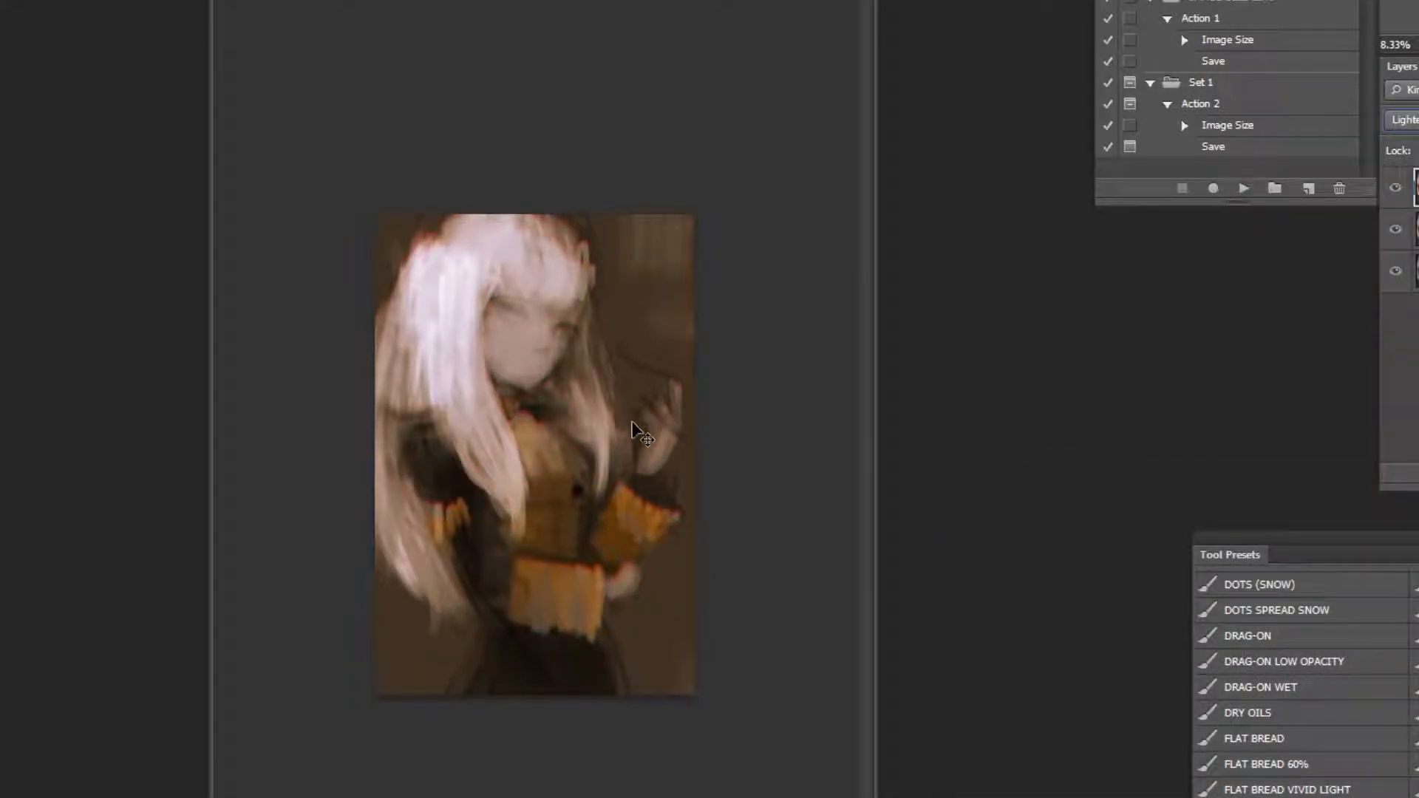
# Flip the canvas horizontally and soften the red fringe along the hair's outer edge with a sampled orange-red.
pyautogui.click(1243, 188)
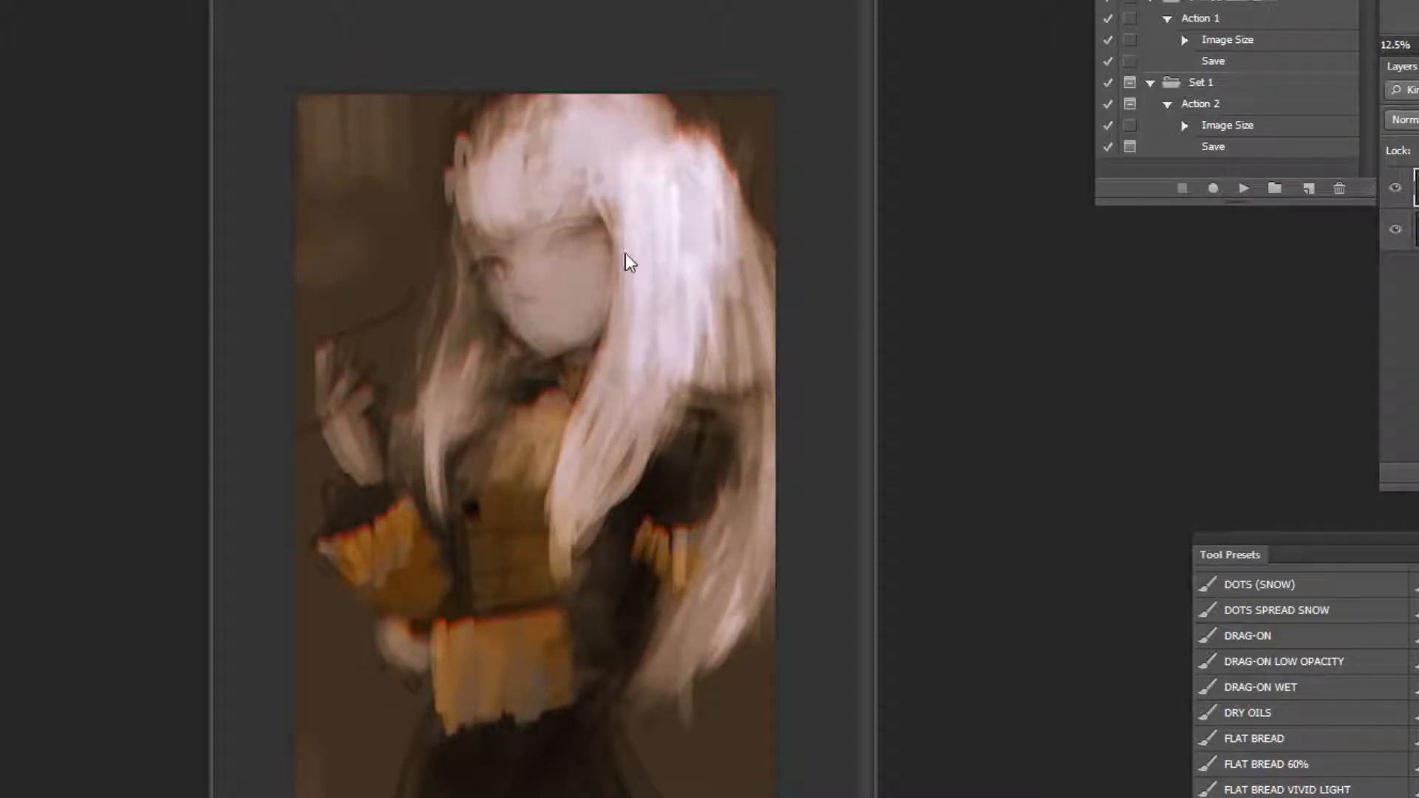
pyautogui.keyDown('alt'); pyautogui.click(698, 118); pyautogui.keyUp('alt')
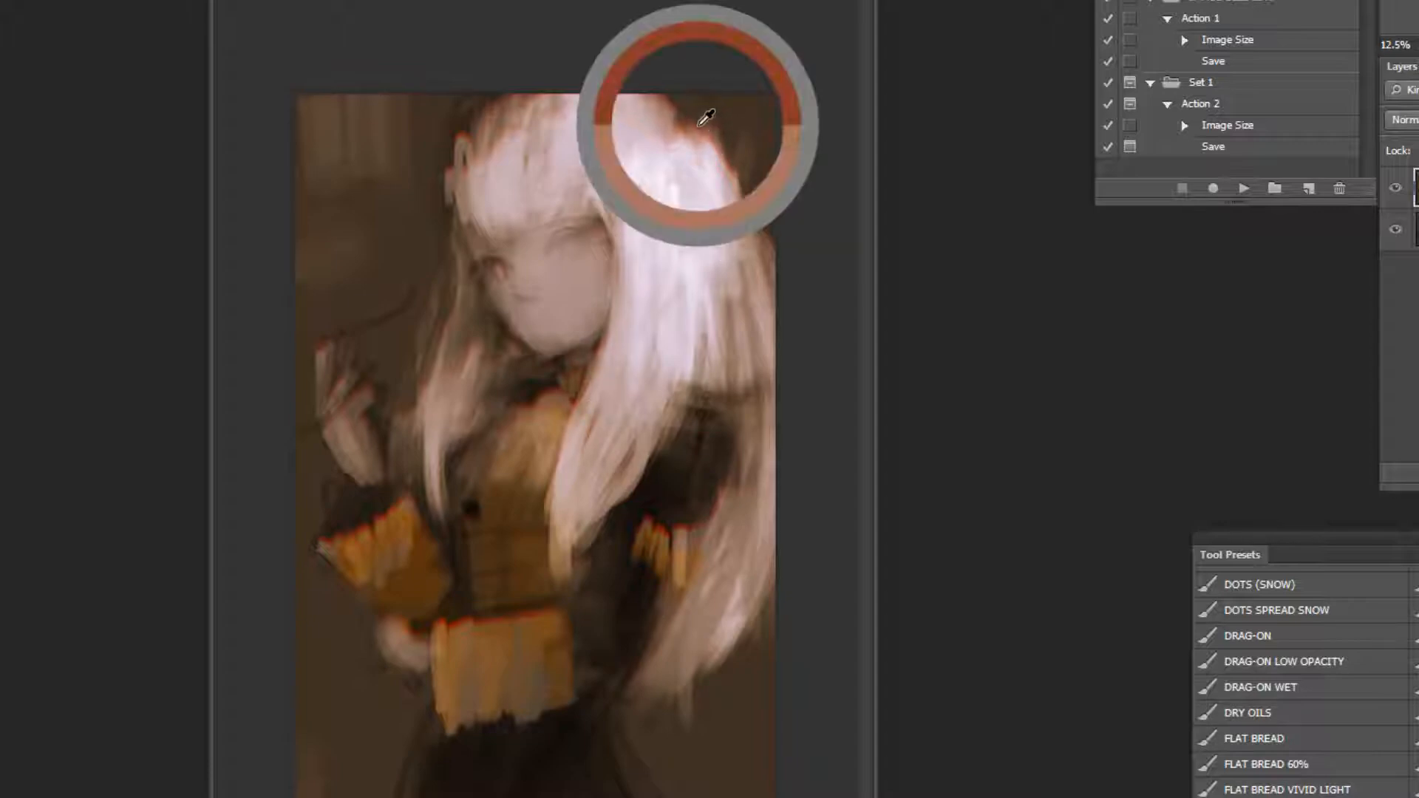
pyautogui.moveTo(693, 124); pyautogui.dragTo(705, 239)
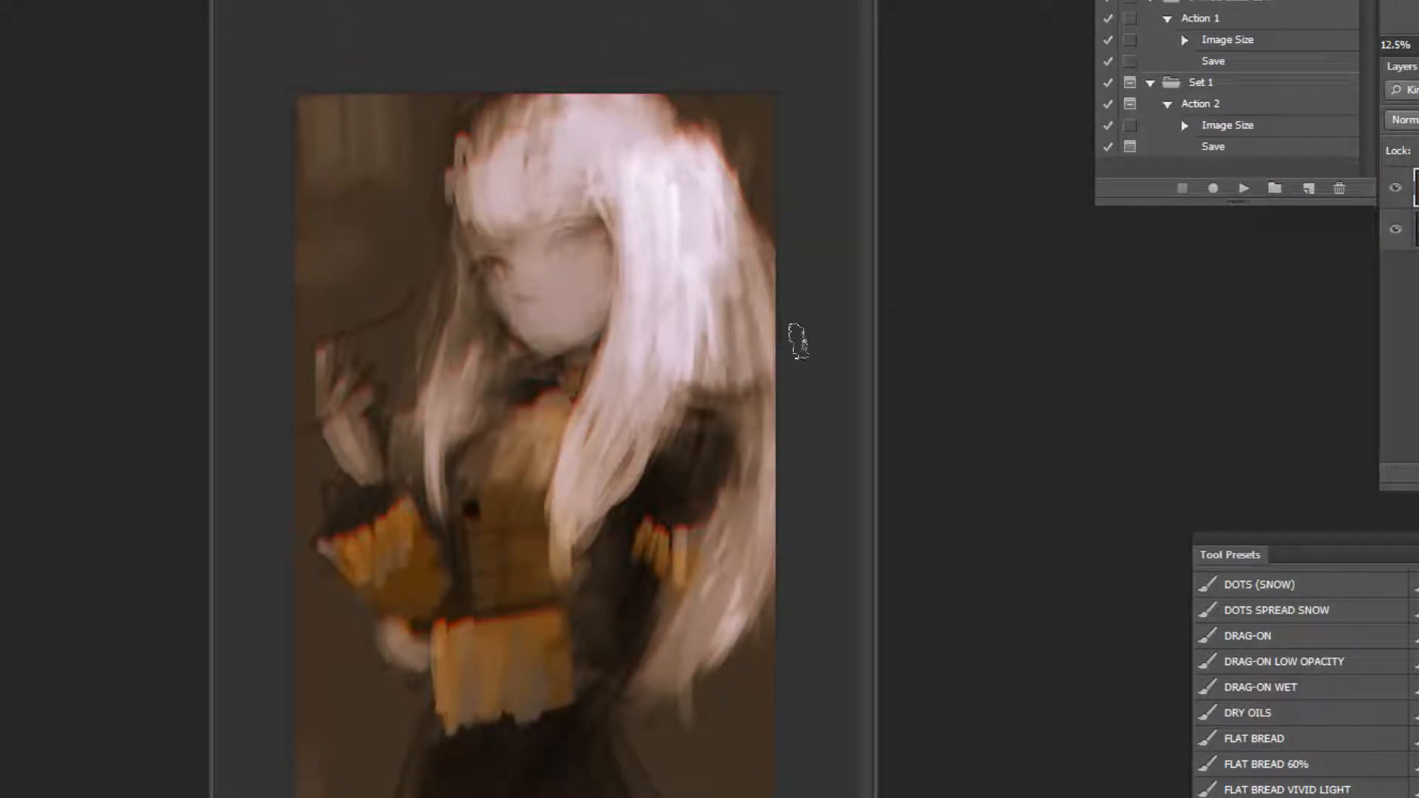
pyautogui.keyDown('ctrl'); pyautogui.click(698, 207); pyautogui.keyUp('ctrl')
pyautogui.keyDown('ctrl'); pyautogui.click(708, 215); pyautogui.keyUp('ctrl')
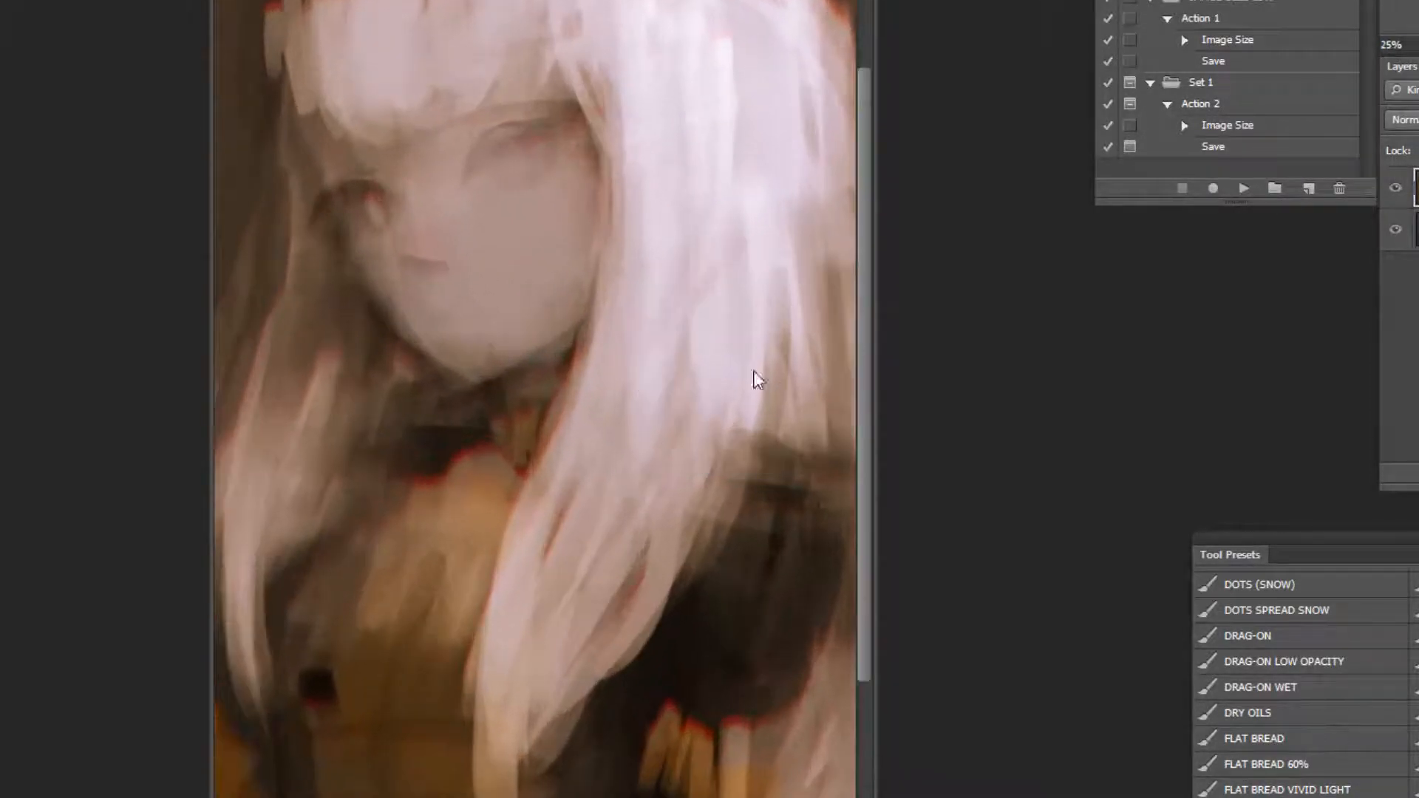
pyautogui.keyDown('ctrl'); pyautogui.keyDown('alt'); pyautogui.click(737, 457); pyautogui.keyUp('alt'); pyautogui.keyUp('ctrl')
pyautogui.keyDown('ctrl'); pyautogui.keyDown('alt'); pyautogui.click(737, 458); pyautogui.keyUp('alt'); pyautogui.keyUp('ctrl')
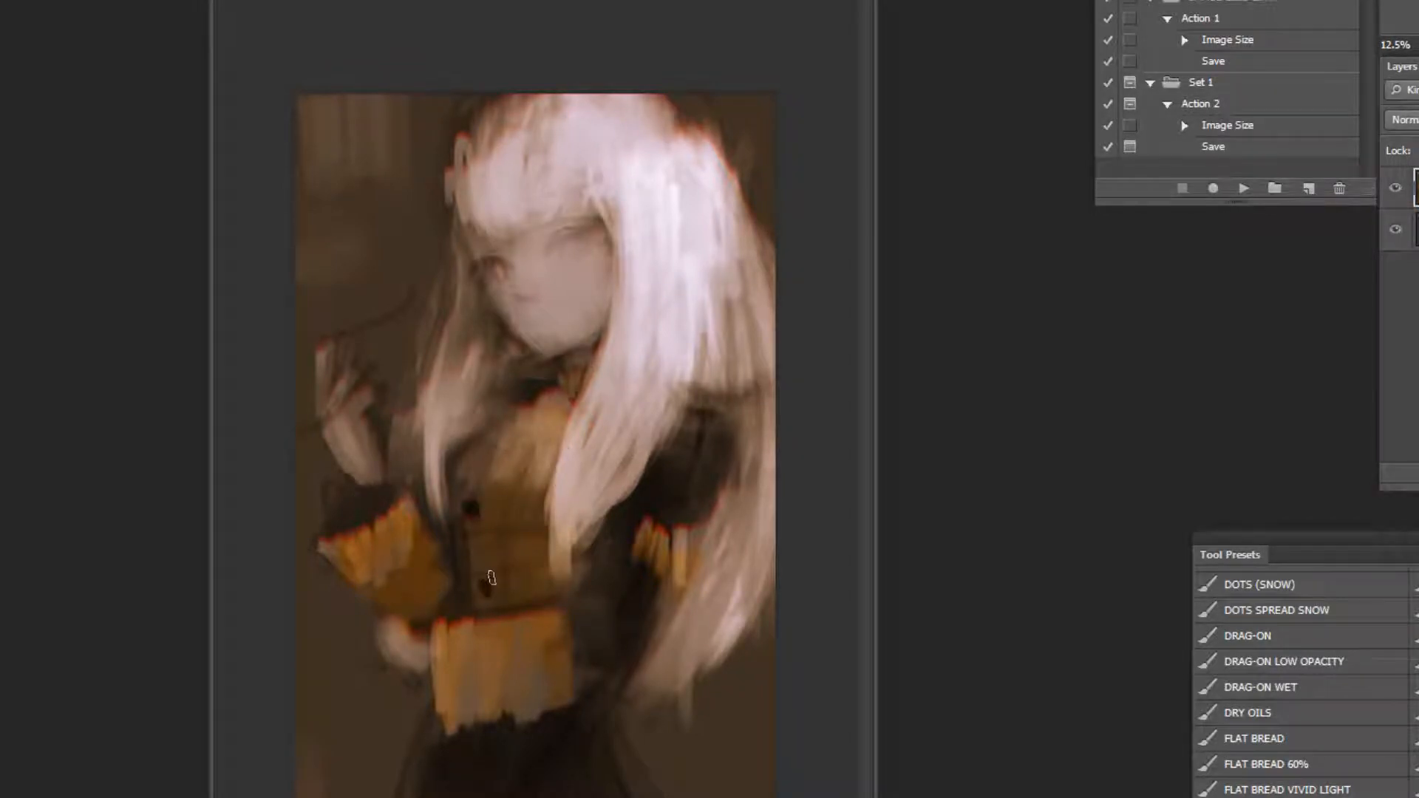
# Paint a second dark button and darker seam lines on the gold bodice.
pyautogui.keyDown('ctrl'); pyautogui.click(468, 529); pyautogui.keyUp('ctrl')
pyautogui.click(440, 668)
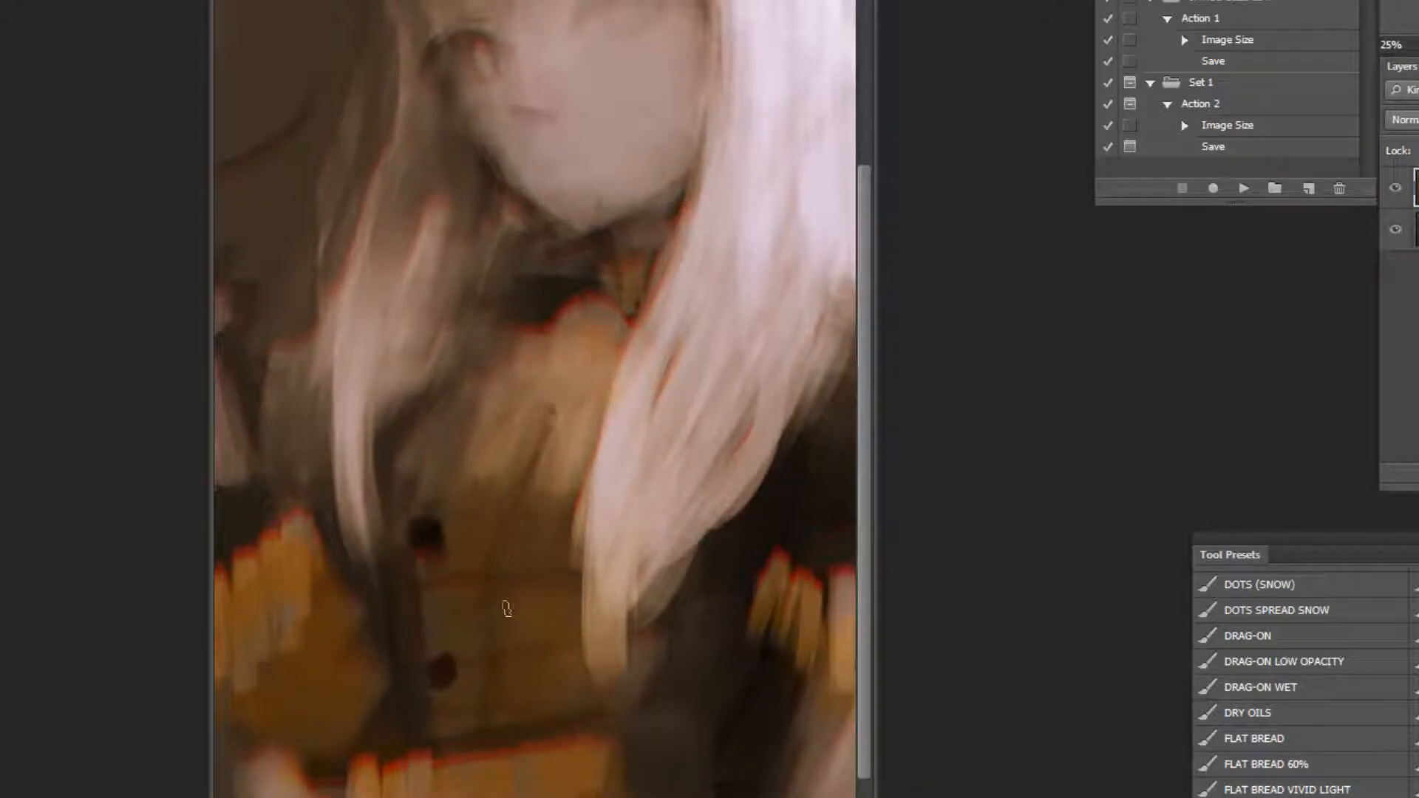
pyautogui.keyDown('alt'); pyautogui.click(601, 529); pyautogui.keyUp('alt')
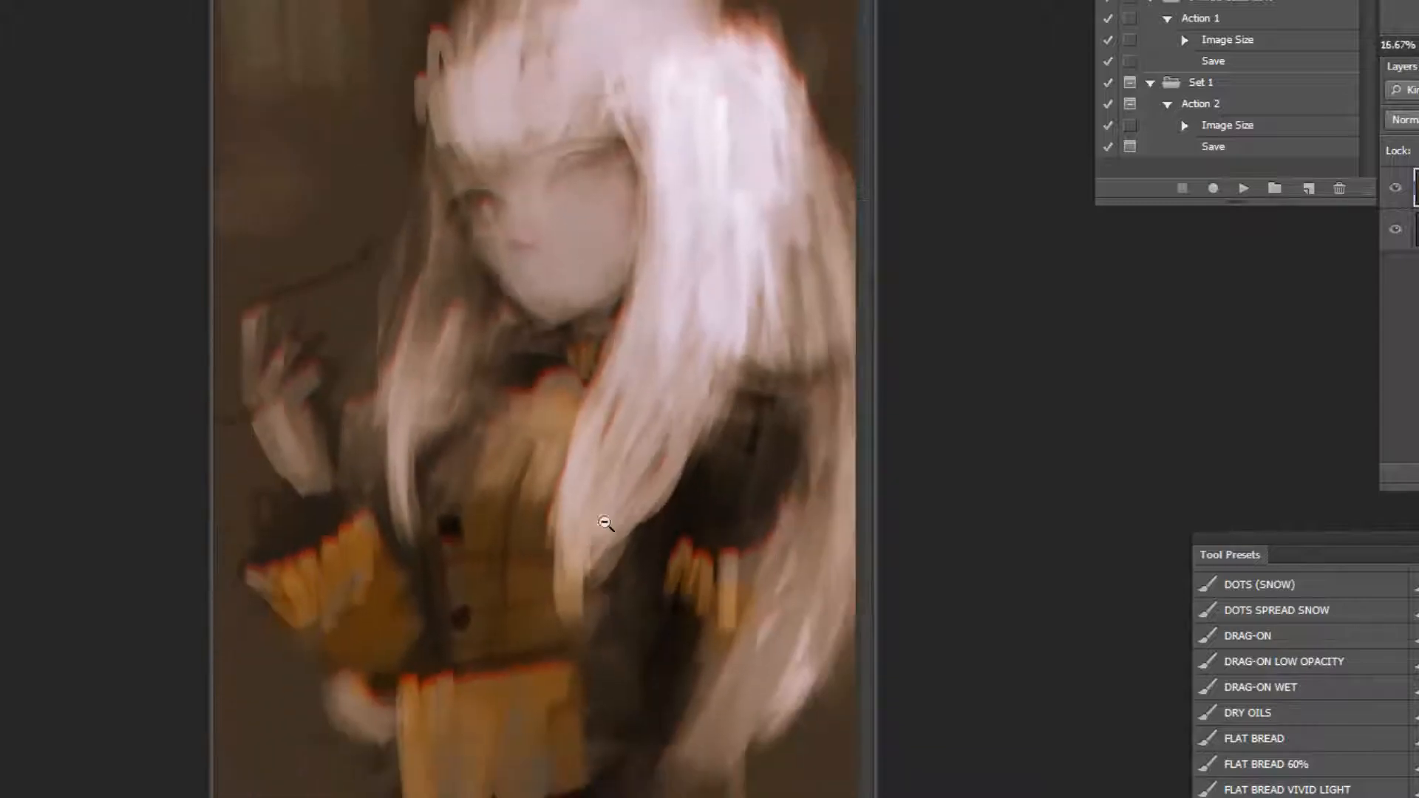
pyautogui.keyDown('alt'); pyautogui.click(655, 516); pyautogui.keyUp('alt')
pyautogui.click(570, 389)
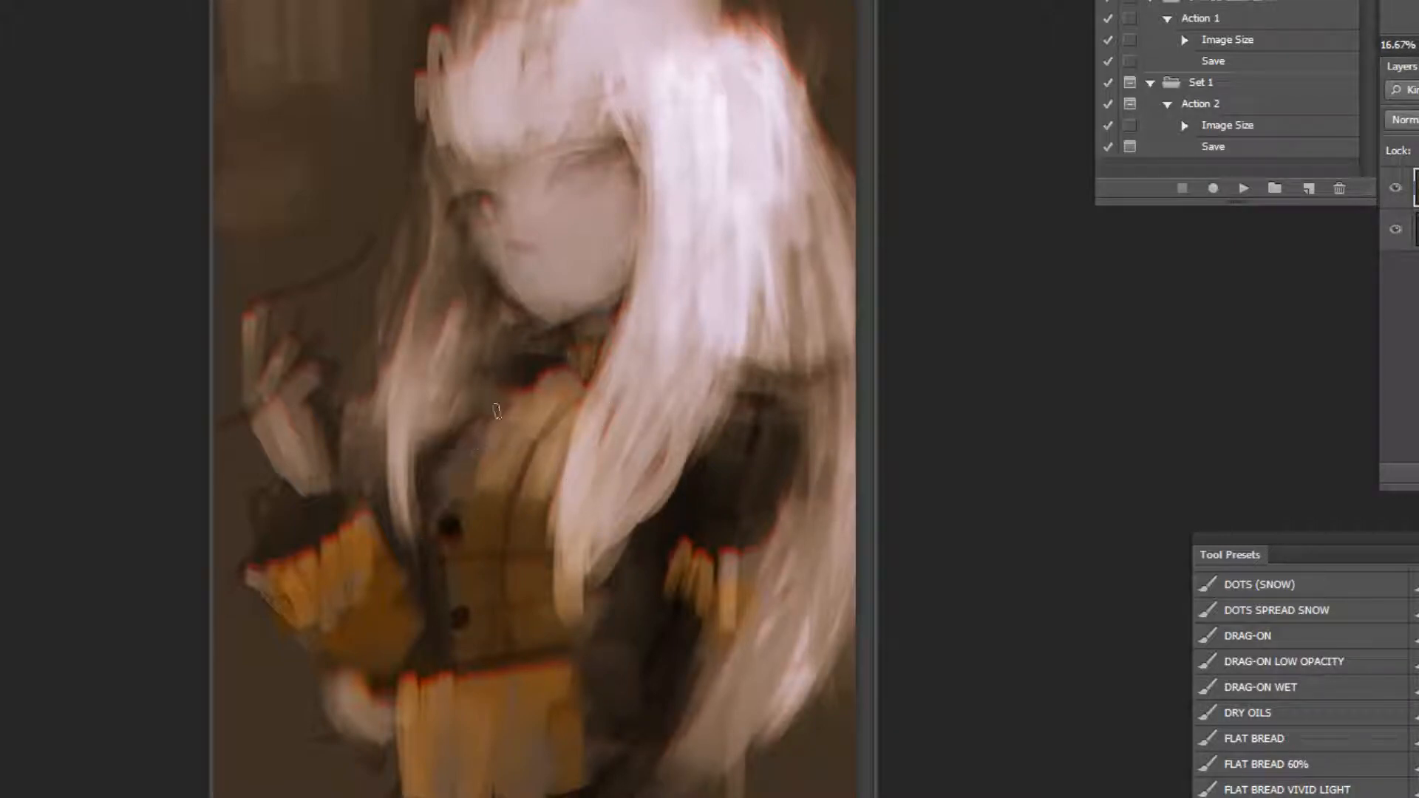
# Paint sampled tones around the lower hair strands beside the waist and undo the last stroke.
pyautogui.keyDown('alt'); pyautogui.click(447, 510); pyautogui.keyUp('alt')
pyautogui.keyDown('alt'); pyautogui.click(687, 677); pyautogui.keyUp('alt')
pyautogui.moveTo(669, 714); pyautogui.dragTo(696, 660)
pyautogui.moveTo(710, 643)
pyautogui.mouseDown()
pyautogui.moveTo(684, 704)
pyautogui.moveTo(694, 644)
pyautogui.moveTo(677, 735)
pyautogui.moveTo(717, 680)
pyautogui.moveTo(706, 651)
pyautogui.mouseUp()
pyautogui.hotkey('ctrl', 'z')
pyautogui.hotkey('ctrl', '-')
pyautogui.hotkey('ctrl', '-')
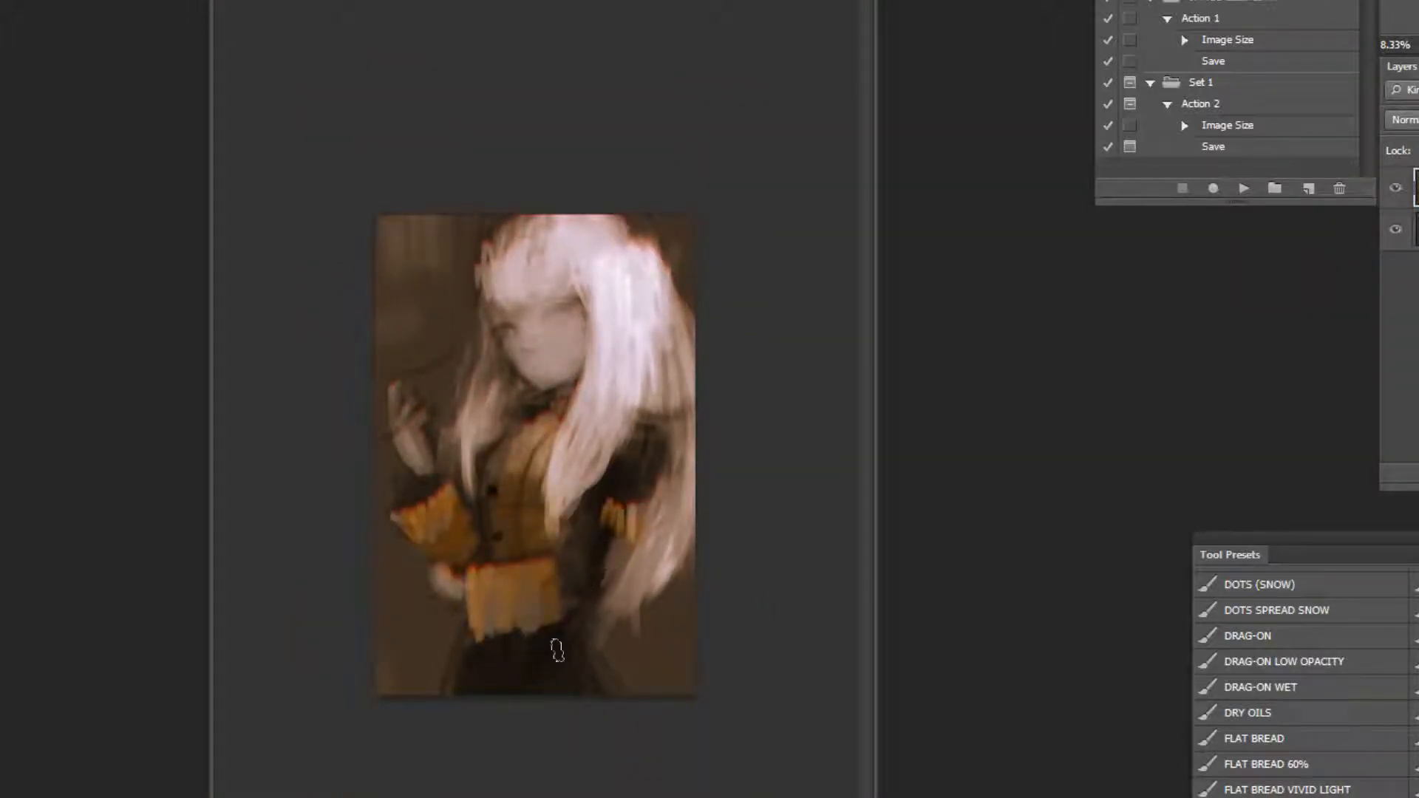
# Sample the brown background color and trim the outer edge of the dark skirt with it.
pyautogui.keyDown('alt'); pyautogui.click(425, 669); pyautogui.keyUp('alt')
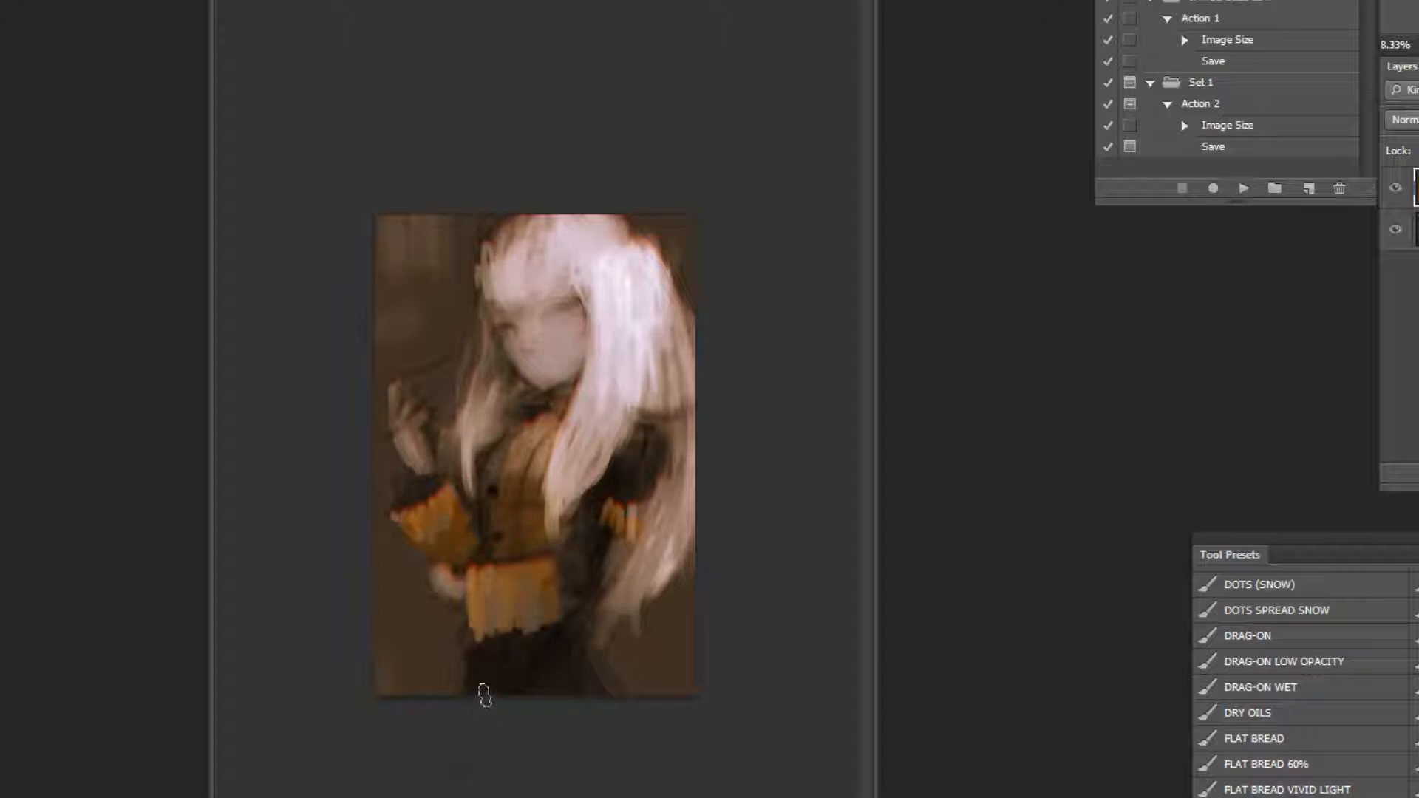
pyautogui.click(561, 274)
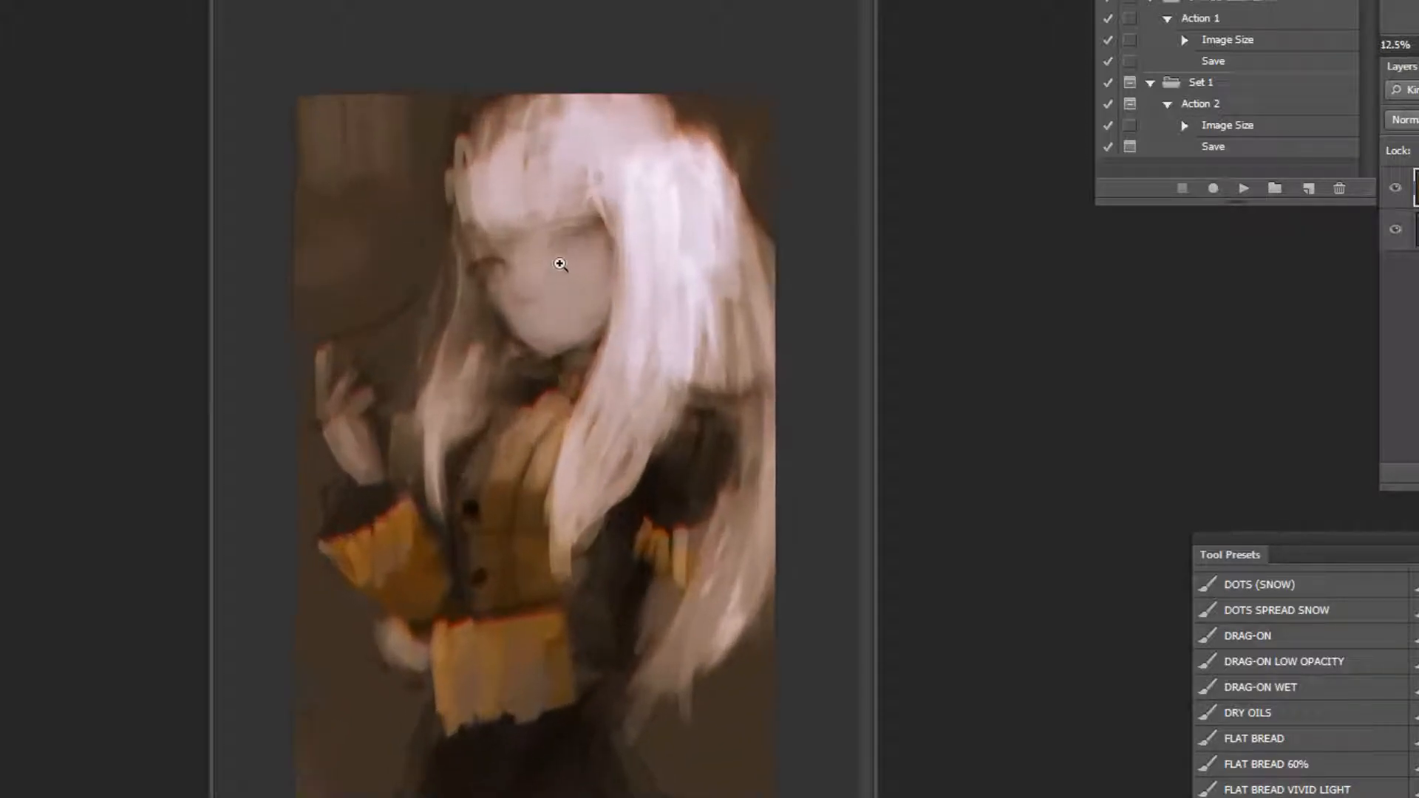
pyautogui.click(561, 251)
pyautogui.click(561, 167)
pyautogui.click(560, 165)
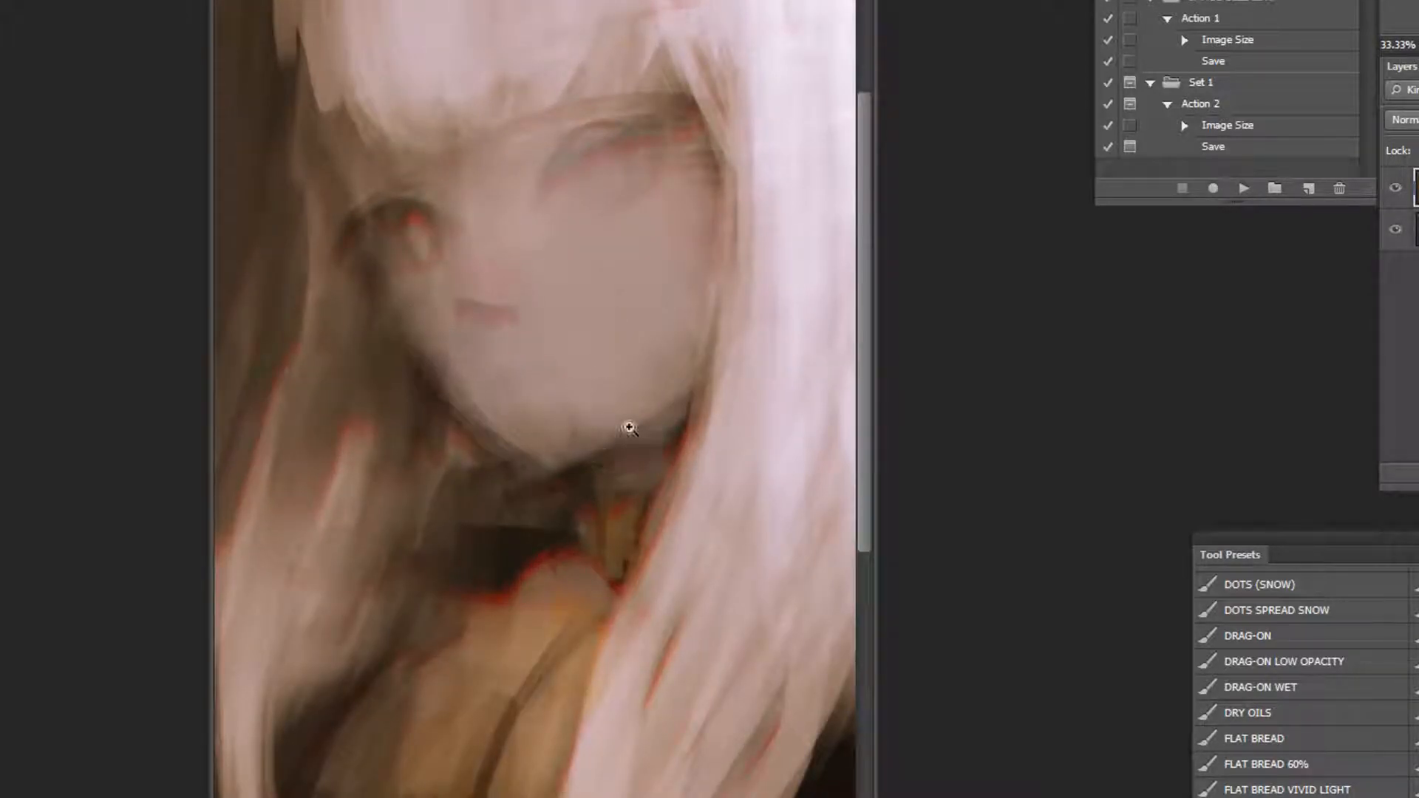
pyautogui.keyDown('alt'); pyautogui.click(570, 335); pyautogui.keyUp('alt')
pyautogui.keyDown('alt'); pyautogui.click(520, 303); pyautogui.keyUp('alt')
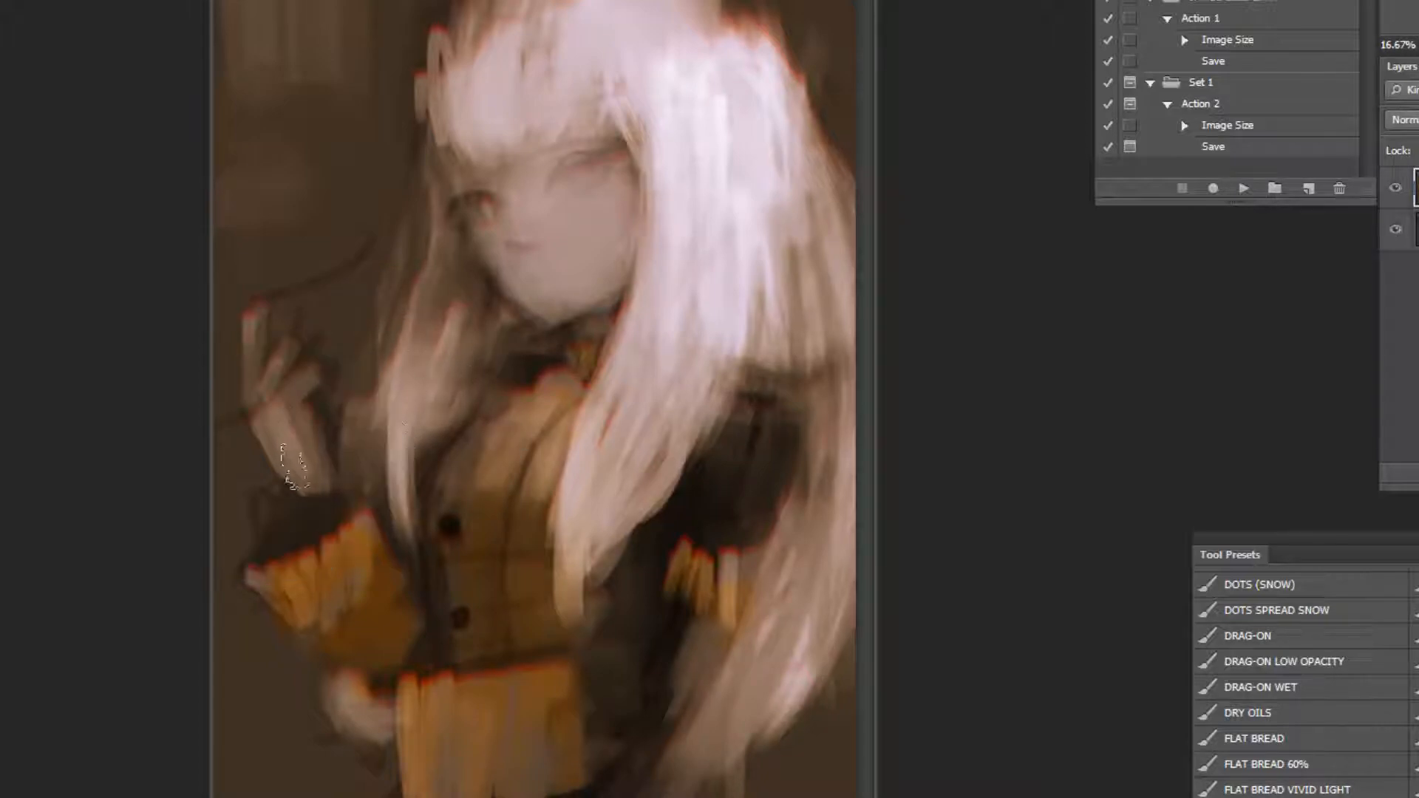
pyautogui.keyDown('alt'); pyautogui.click(594, 298); pyautogui.keyUp('alt')
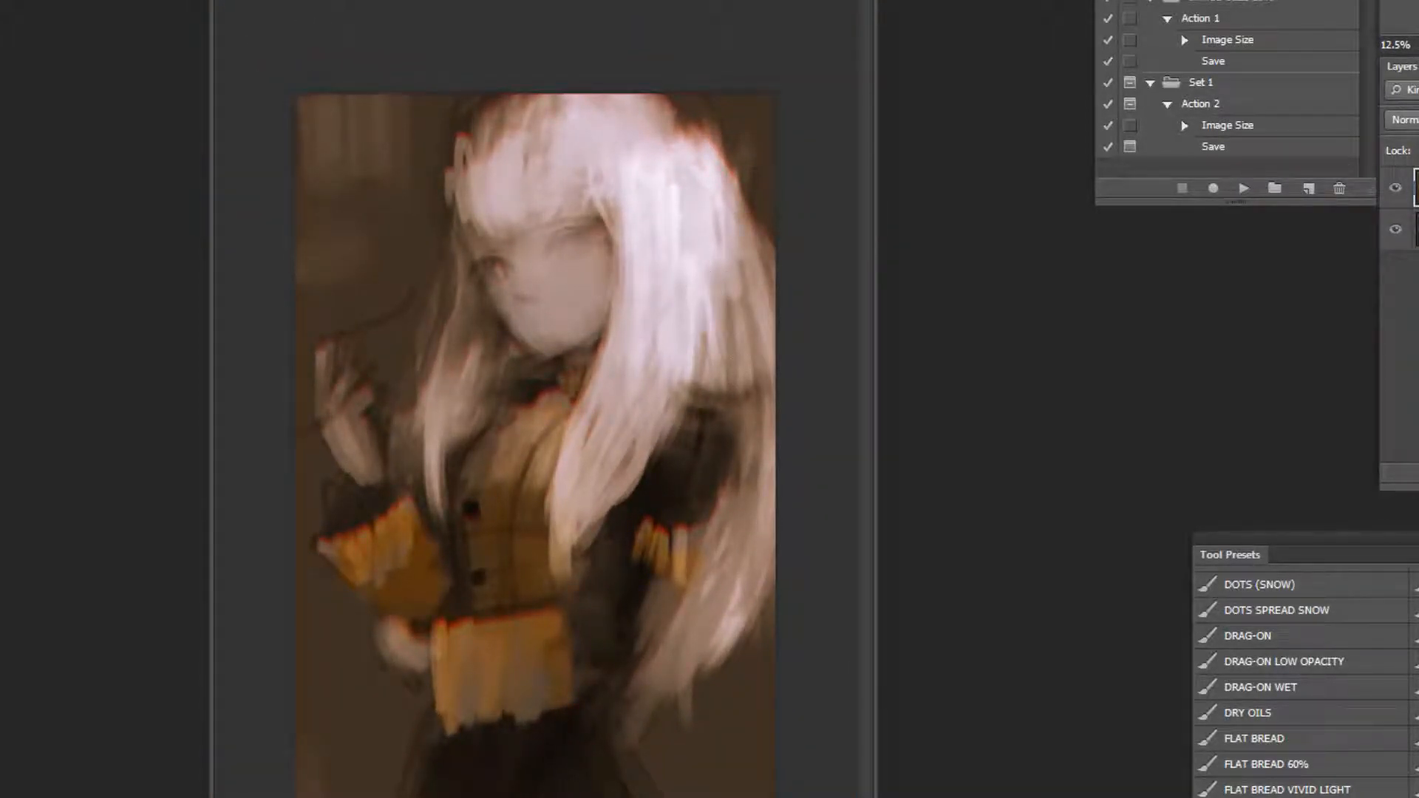
# Sample the skin tone and shift the foreground color to light pink ffb1d0.
pyautogui.click(244, 1)
pyautogui.click(222, 475)
pyautogui.keyDown('alt'); pyautogui.click(554, 314); pyautogui.keyUp('alt')
pyautogui.click(7, 517)
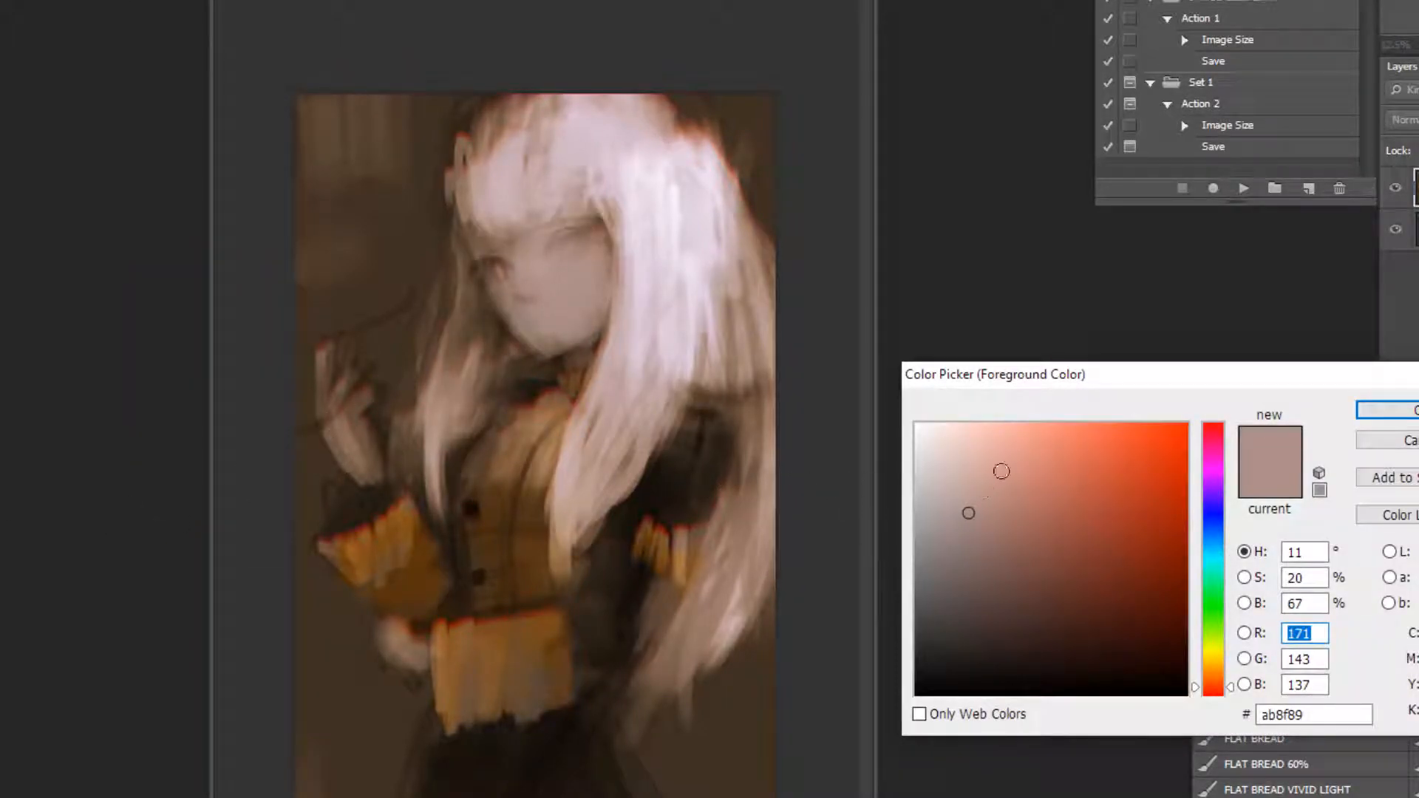
pyautogui.moveTo(995, 479); pyautogui.dragTo(997, 424)
pyautogui.click(1215, 444)
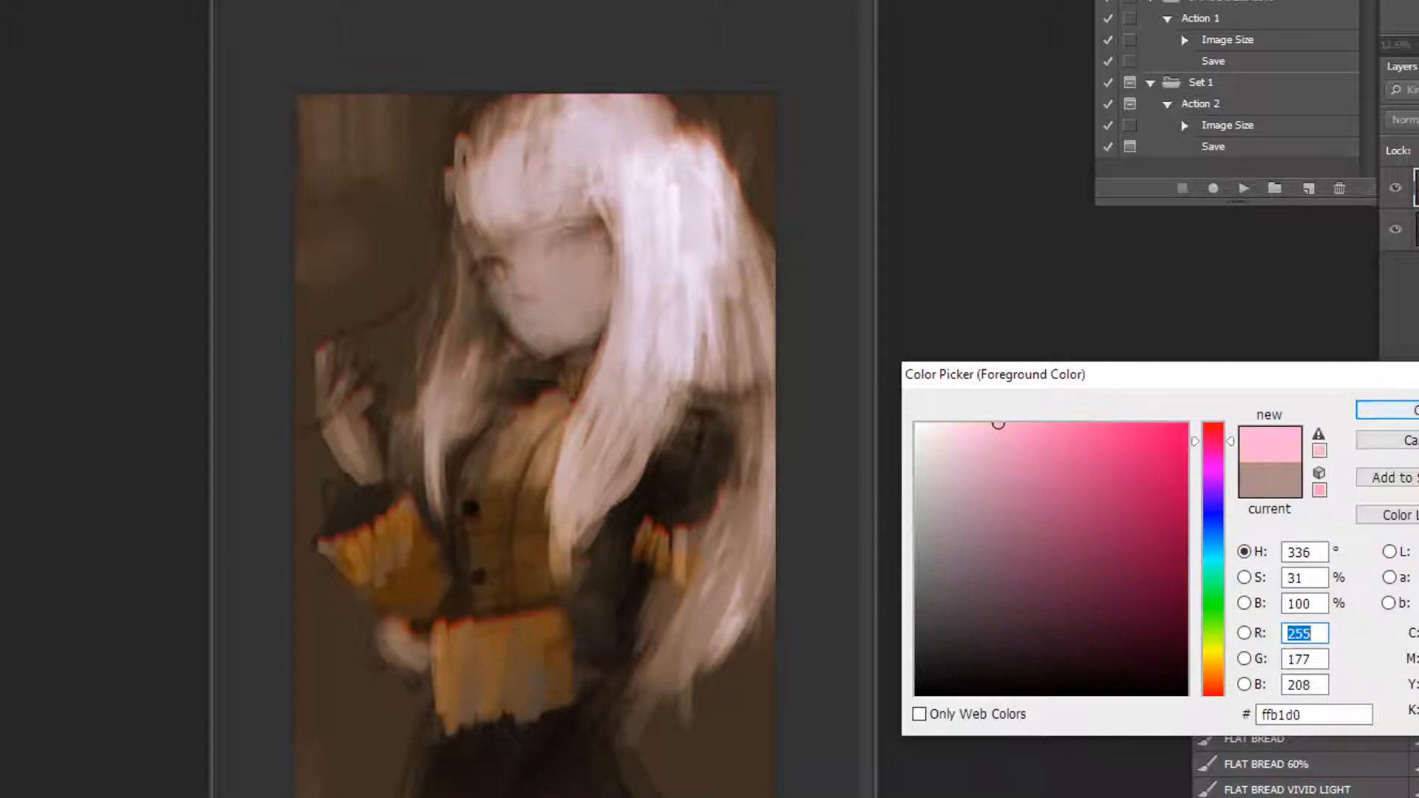
pyautogui.click(1387, 410)
# Change the brush blending mode, tint the face with the pink and flip the canvas horizontally.
pyautogui.click(244, 2)
pyautogui.click(188, 190)
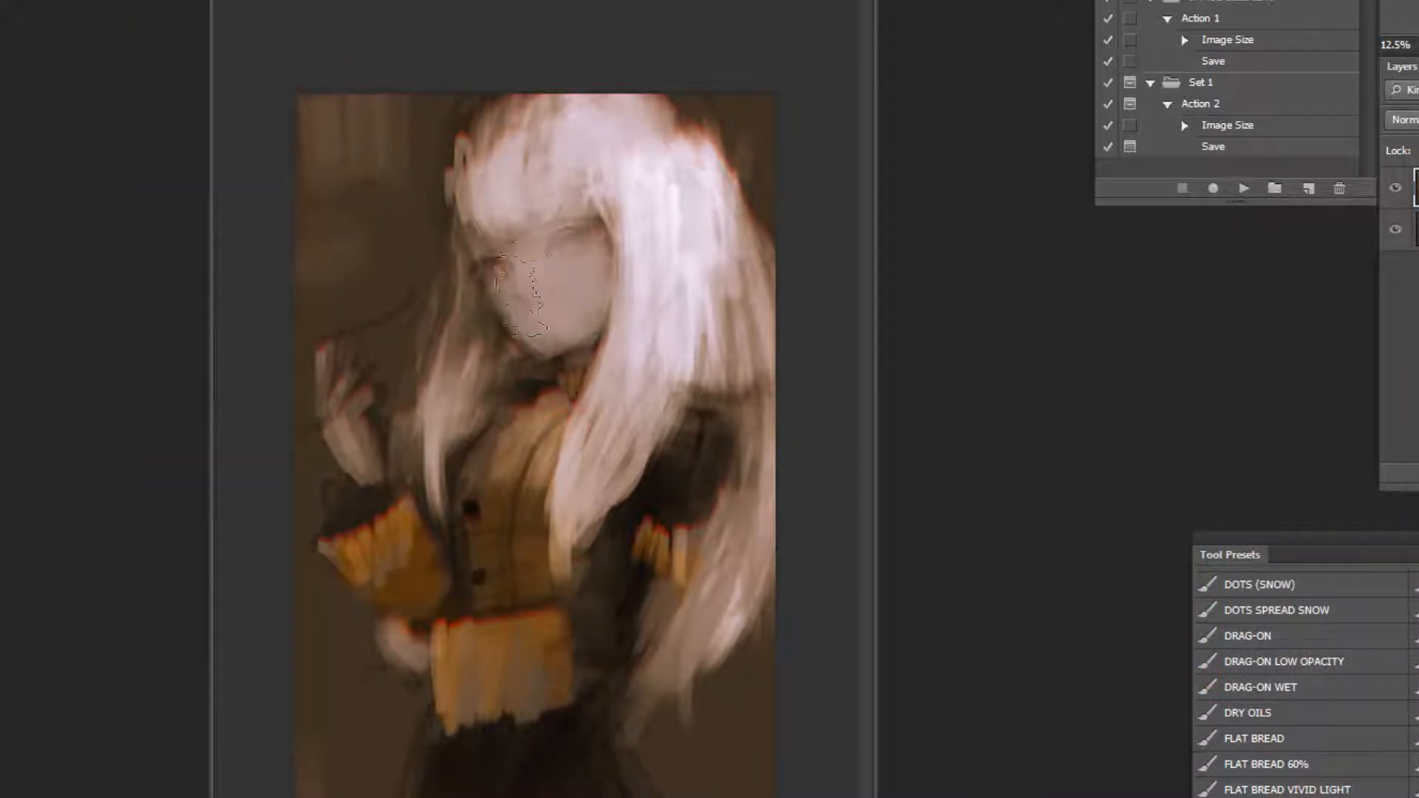
pyautogui.moveTo(554, 255)
pyautogui.mouseDown()
pyautogui.moveTo(561, 354)
pyautogui.moveTo(517, 377)
pyautogui.moveTo(532, 369)
pyautogui.mouseUp()
pyautogui.click(1253, 188)
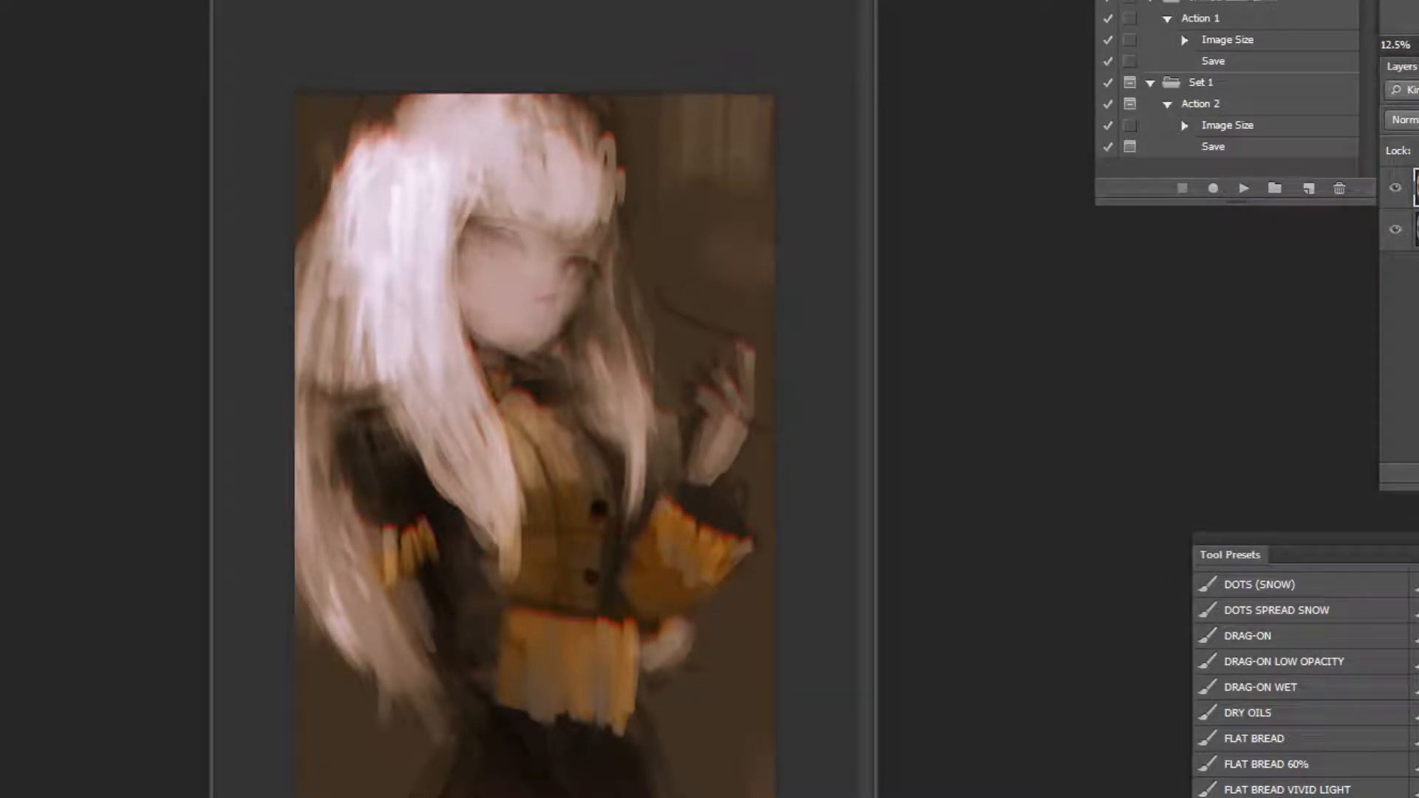
# Paint thin loose hair strands from the side of the head toward the raised hand, undoing unwanted strokes.
pyautogui.scroll(3, 1300, 679)
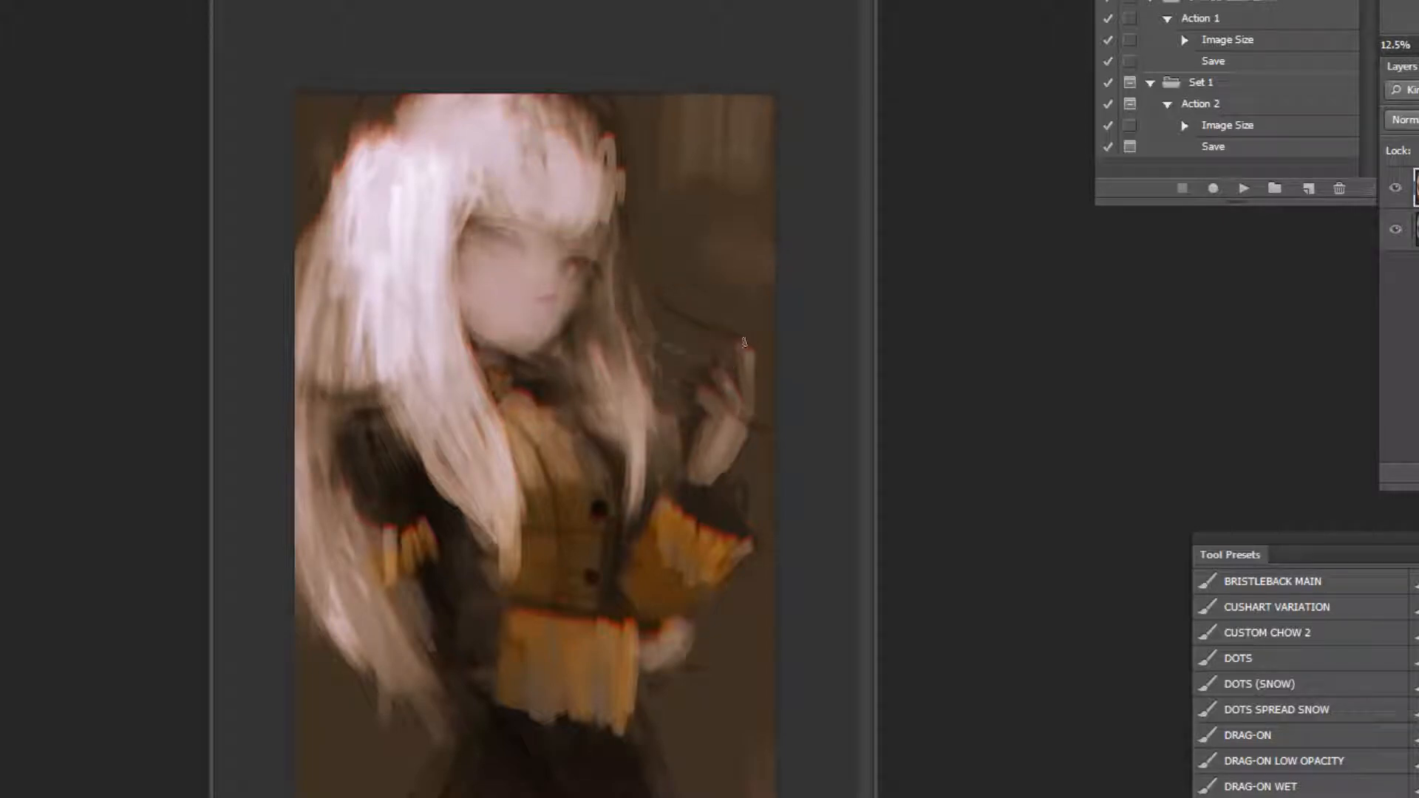
pyautogui.moveTo(750, 427); pyautogui.dragTo(752, 470)
pyautogui.moveTo(633, 287); pyautogui.dragTo(703, 365)
pyautogui.hotkey('ctrl', 'z')
pyautogui.moveTo(628, 301); pyautogui.dragTo(698, 368)
pyautogui.keyDown('alt'); pyautogui.click(693, 290); pyautogui.keyUp('alt')
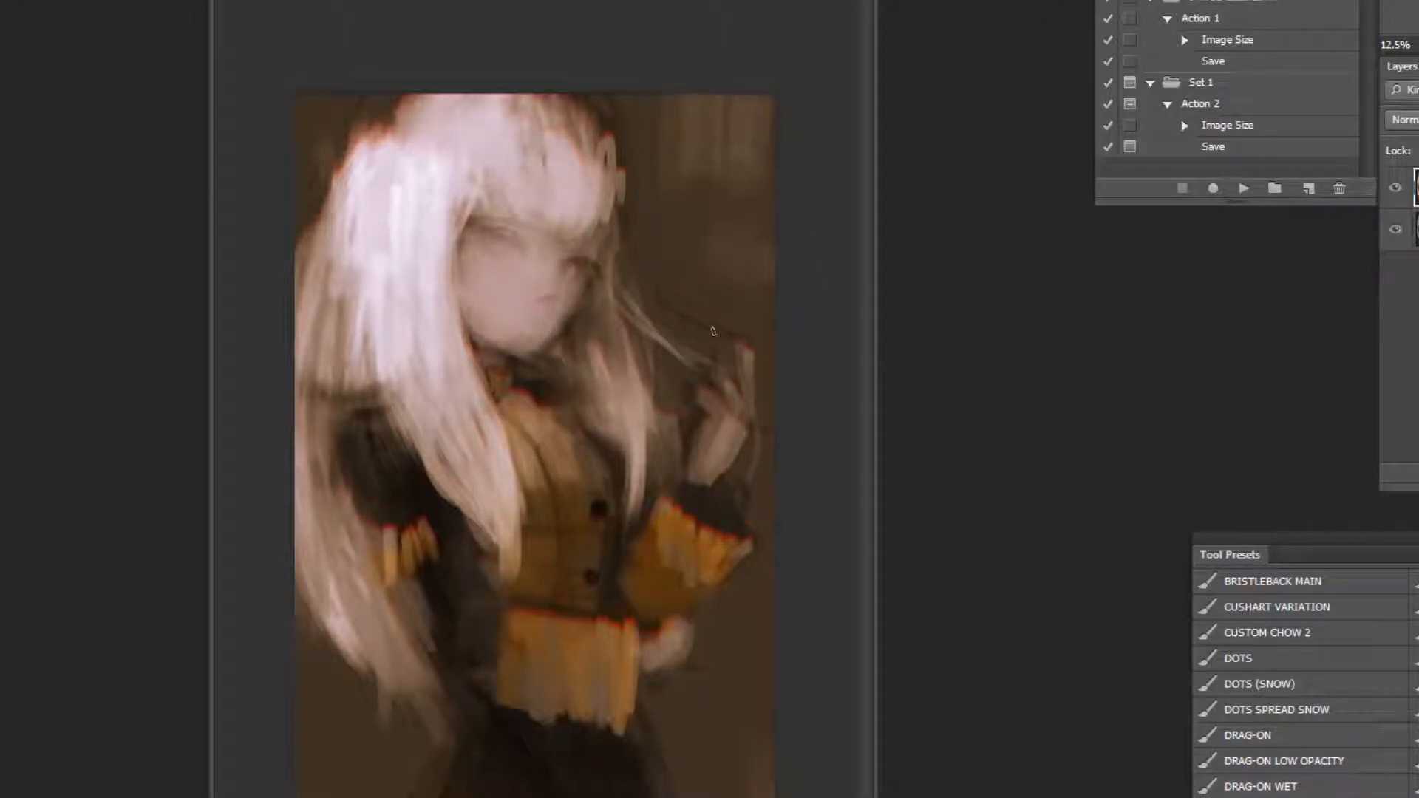
pyautogui.moveTo(637, 290); pyautogui.dragTo(712, 389)
pyautogui.hotkey('ctrl', 'z')
# Refine the hair over the shoulder and its outer edge near the crown with sampled hair and background tones.
pyautogui.keyDown('alt'); pyautogui.click(451, 398); pyautogui.keyUp('alt')
pyautogui.moveTo(388, 403); pyautogui.dragTo(428, 473)
pyautogui.keyDown('alt'); pyautogui.click(346, 359); pyautogui.keyUp('alt')
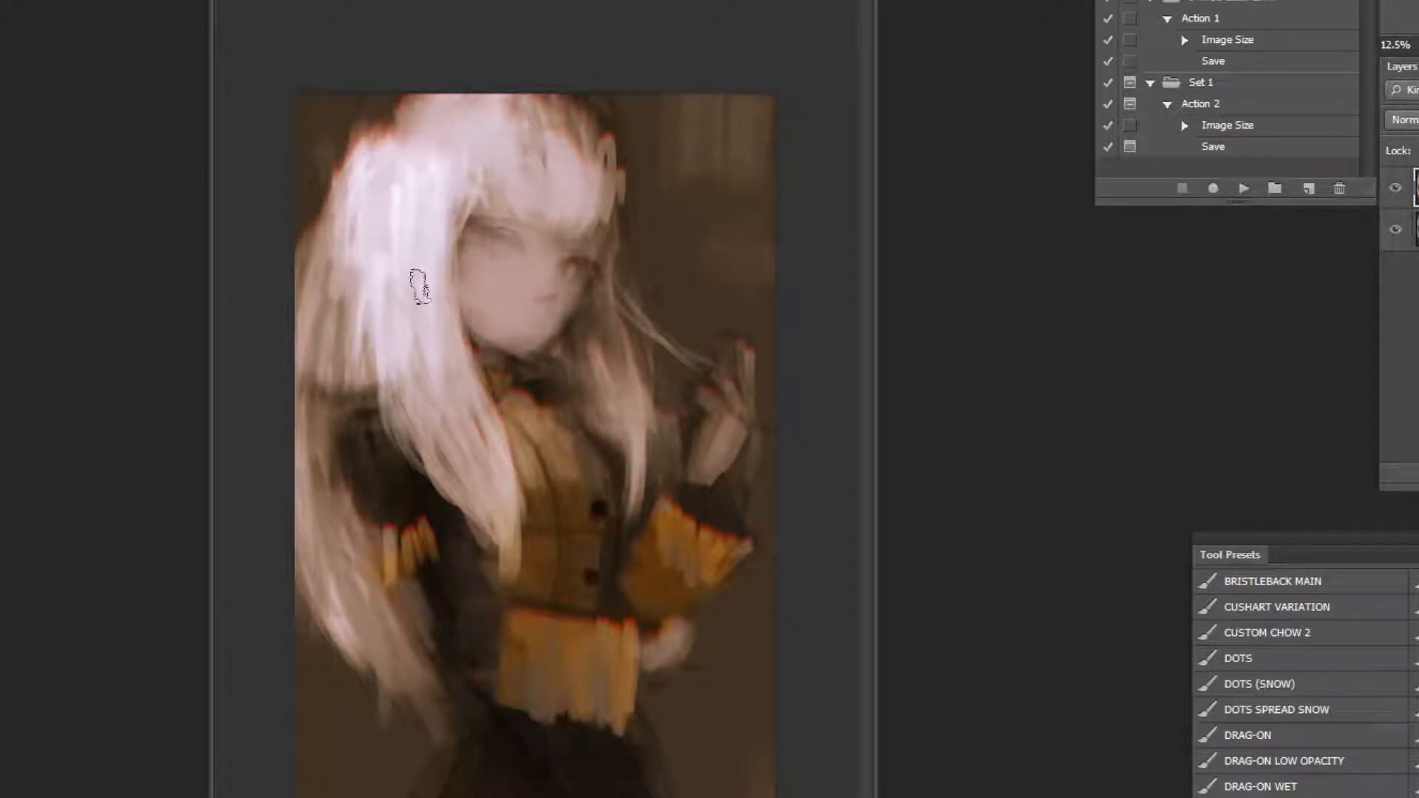
pyautogui.keyDown('alt'); pyautogui.click(325, 265); pyautogui.keyUp('alt')
pyautogui.moveTo(349, 194); pyautogui.dragTo(316, 260)
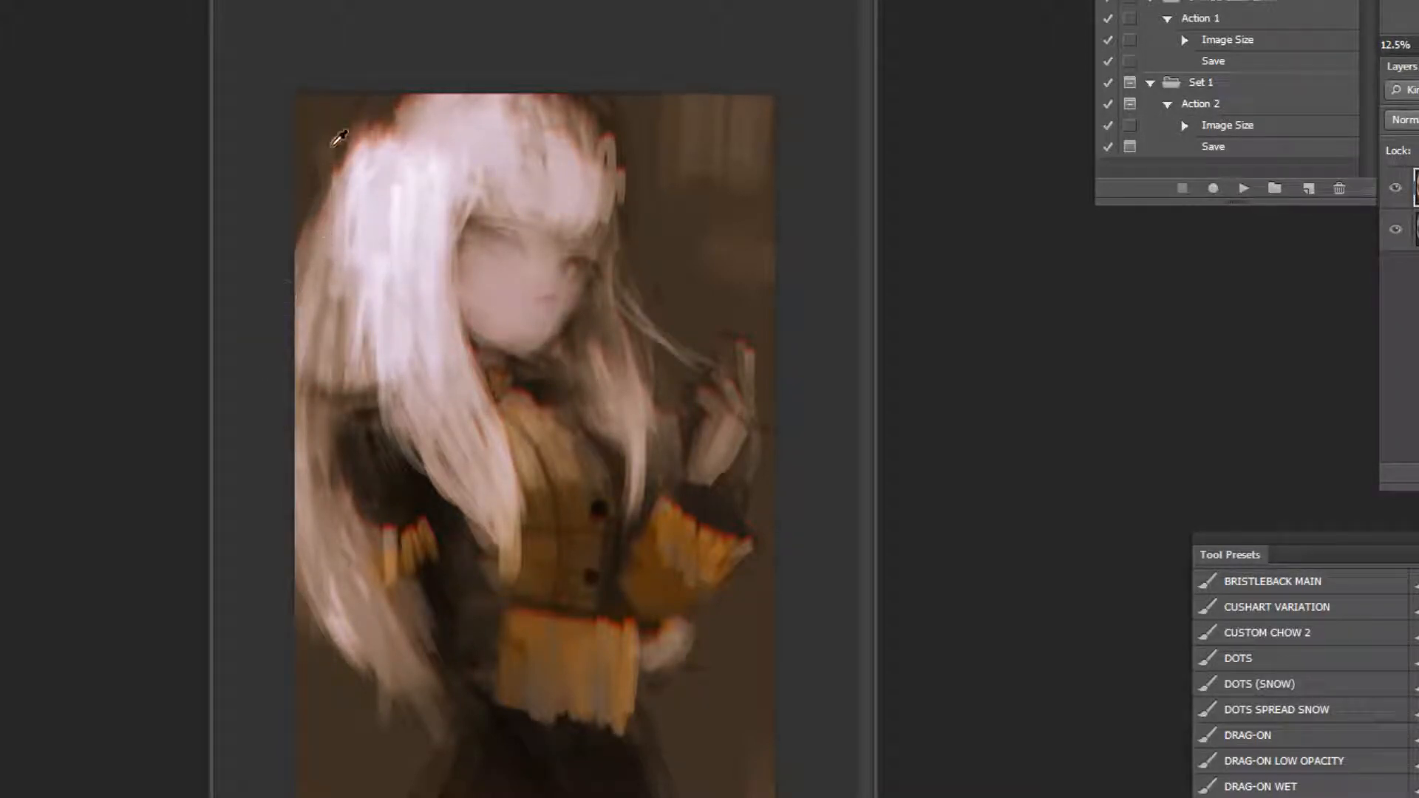
pyautogui.keyDown('alt'); pyautogui.click(342, 99); pyautogui.keyUp('alt')
pyautogui.moveTo(375, 128); pyautogui.dragTo(317, 184)
pyautogui.keyDown('alt'); pyautogui.click(321, 260); pyautogui.keyUp('alt')
# Set the foreground color to a saturated crimson with a hue of 342.
pyautogui.keyDown('ctrl'); pyautogui.click(528, 251); pyautogui.keyUp('ctrl')
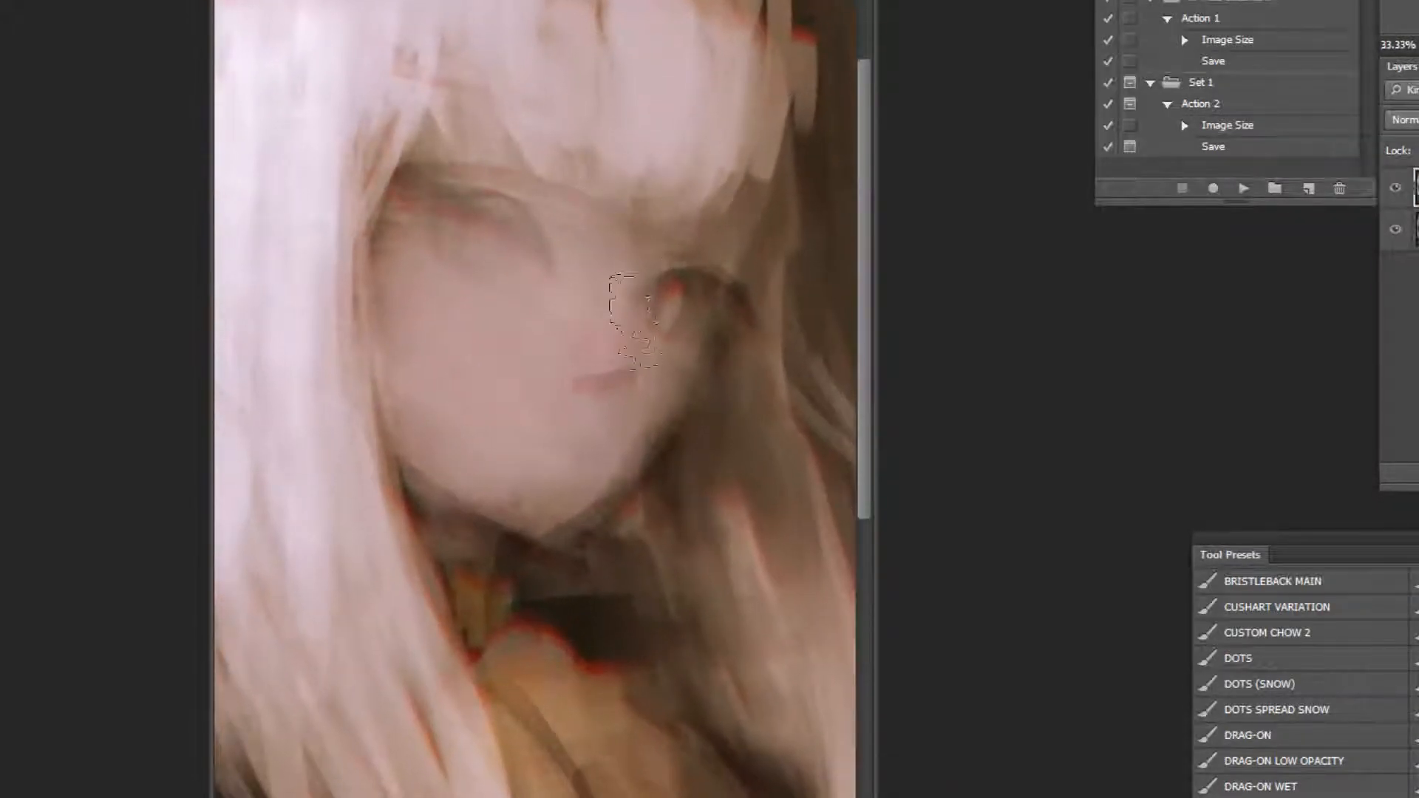
pyautogui.keyDown('alt'); pyautogui.click(626, 312); pyautogui.keyUp('alt')
pyautogui.keyDown('alt'); pyautogui.click(627, 312); pyautogui.keyUp('alt')
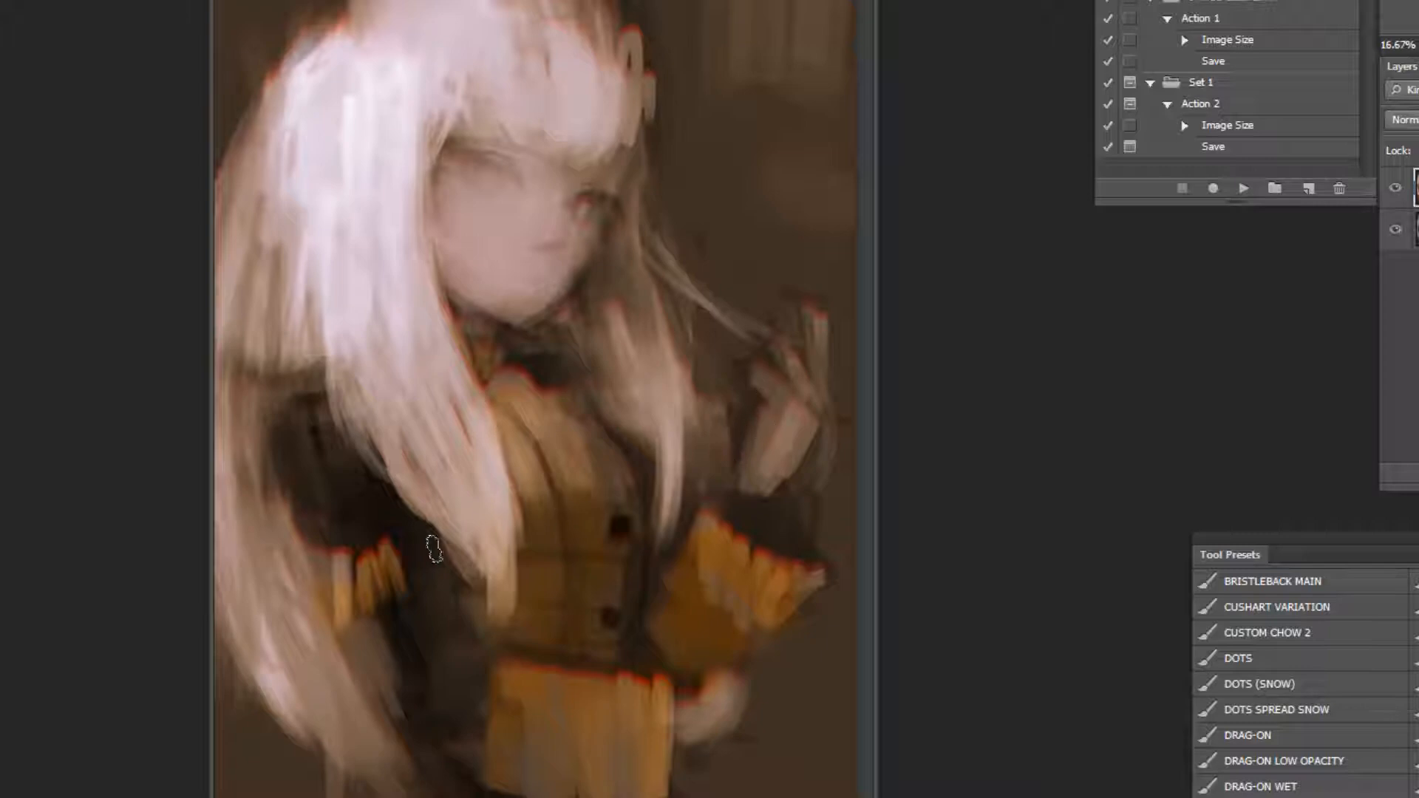
pyautogui.keyDown('alt'); pyautogui.click(337, 552); pyautogui.keyUp('alt')
pyautogui.click(540, 64)
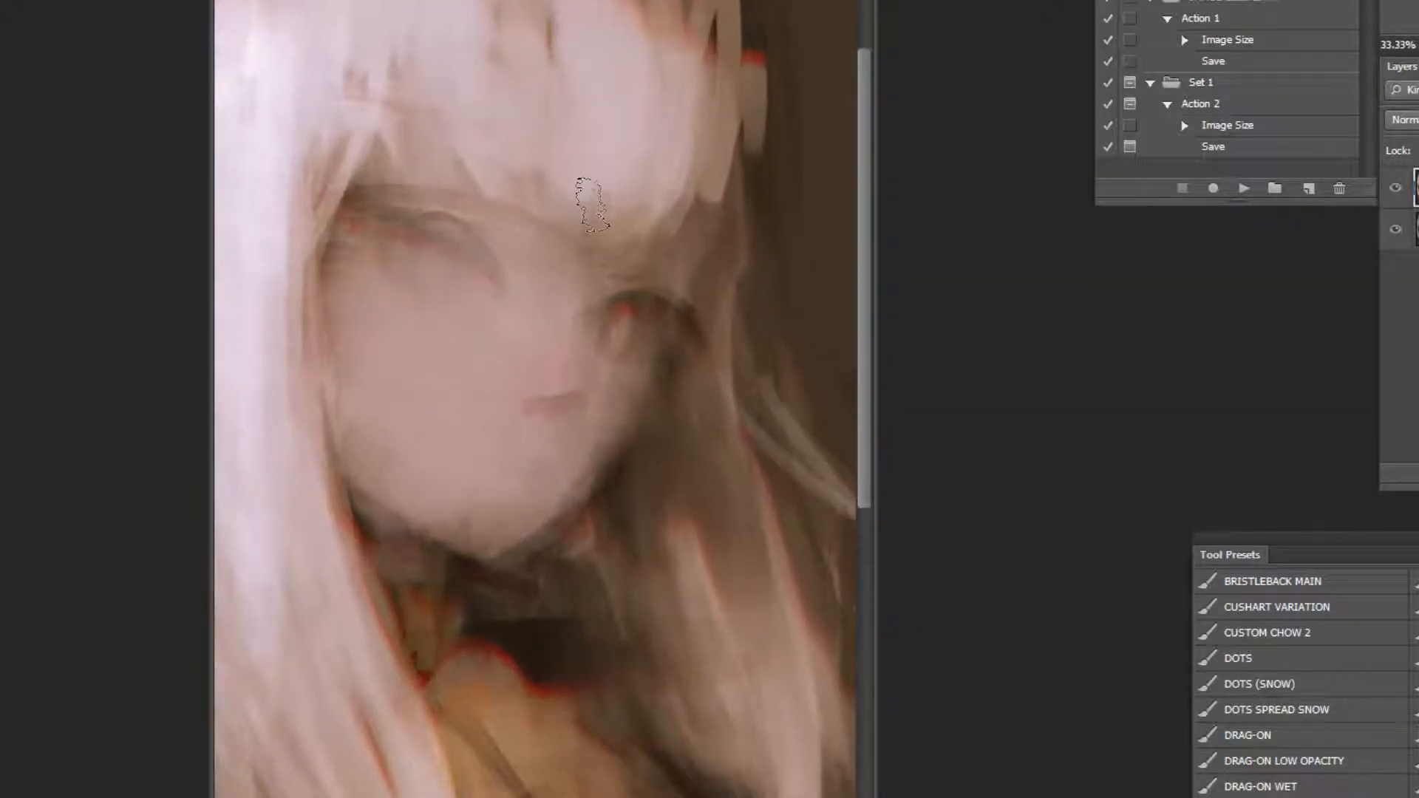
pyautogui.click(33, 474)
pyautogui.click(1131, 494)
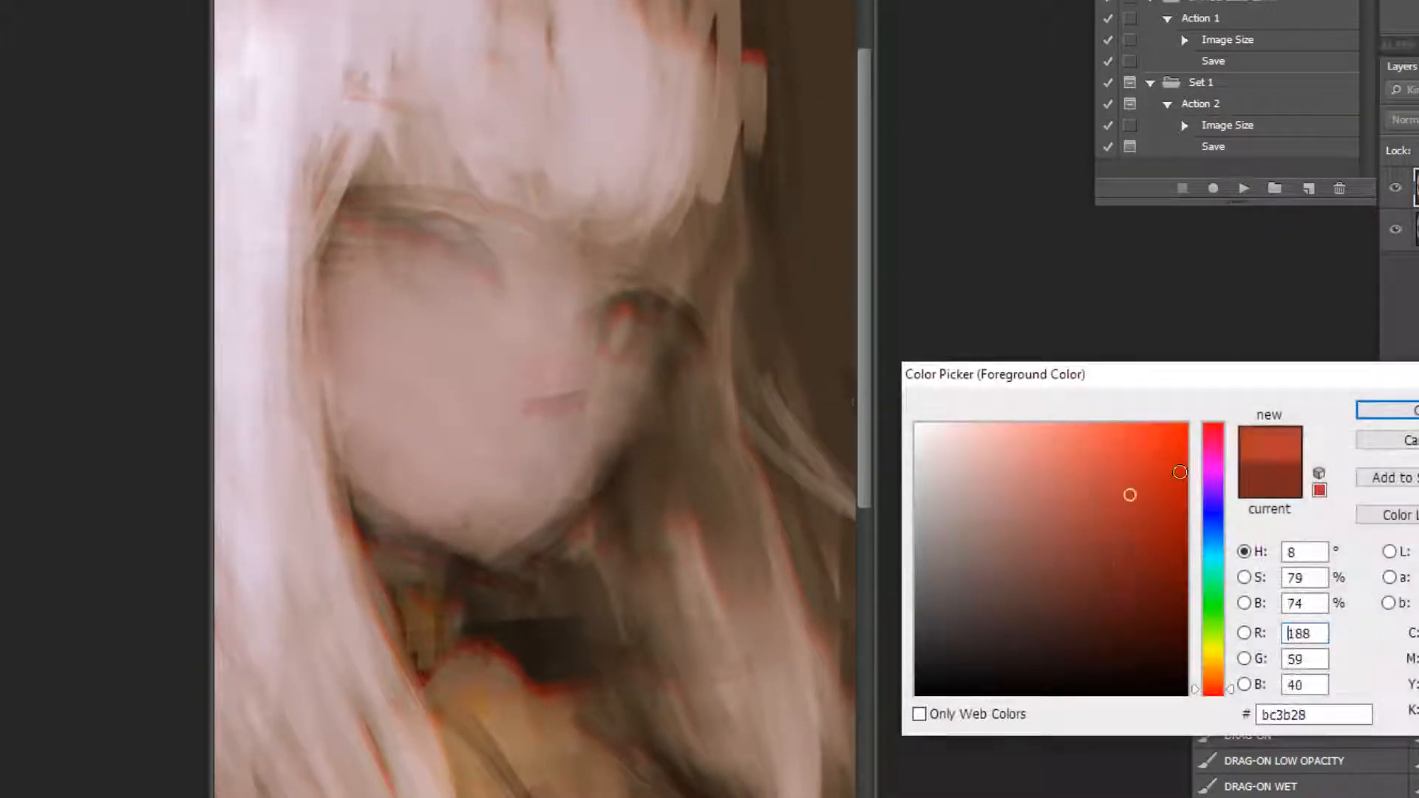
pyautogui.click(1213, 436)
pyautogui.click(1152, 506)
pyautogui.click(1363, 408)
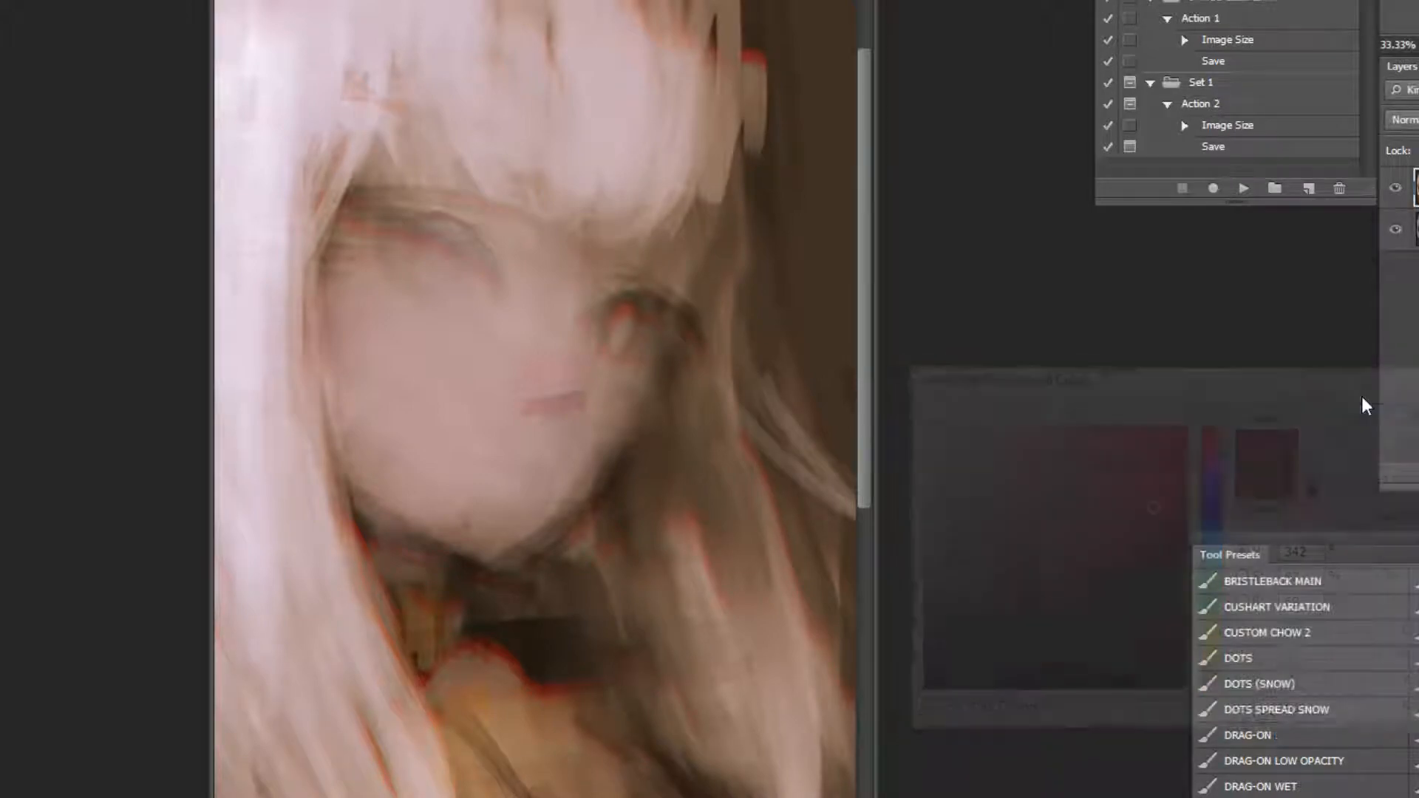
# Paint soft crimson irises in both eyes, undoing the first trial strokes.
pyautogui.click(410, 251)
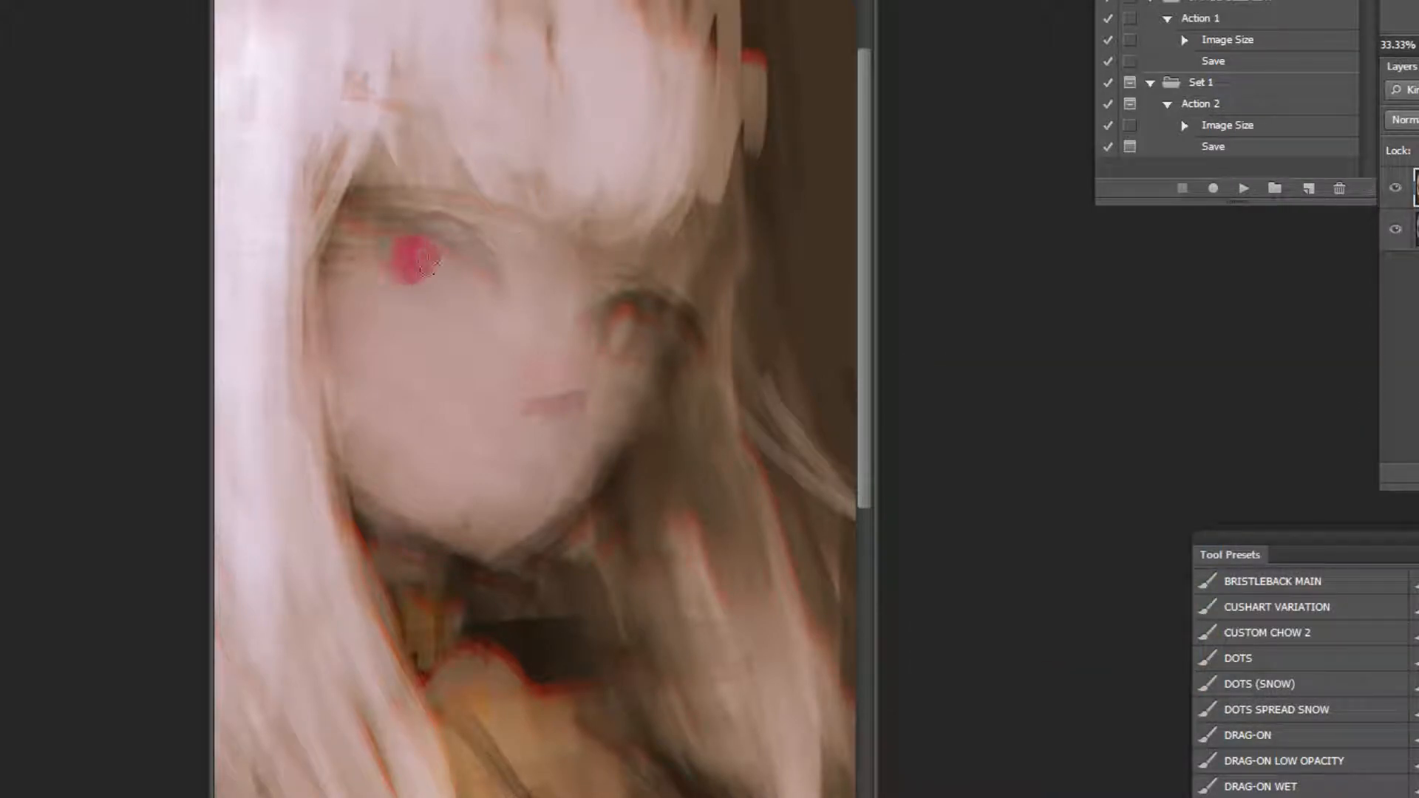
pyautogui.hotkey('ctrl', 'z')
pyautogui.scroll(1, 428, 174)
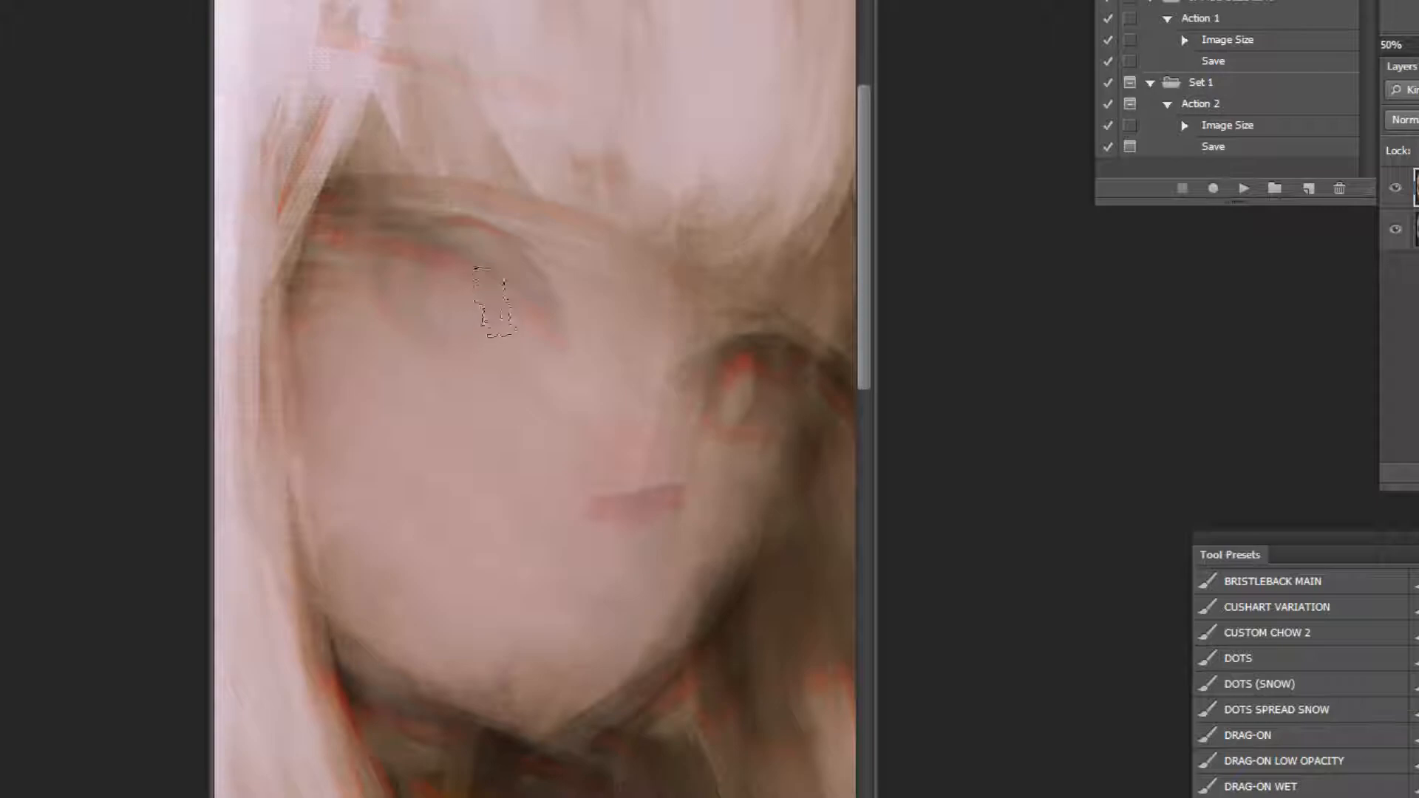
pyautogui.moveTo(475, 317)
pyautogui.mouseDown()
pyautogui.moveTo(442, 311)
pyautogui.moveTo(446, 297)
pyautogui.moveTo(466, 315)
pyautogui.mouseUp()
pyautogui.hotkey('ctrl', 'z')
pyautogui.hotkey('ctrl', 'z')
pyautogui.moveTo(408, 275); pyautogui.dragTo(445, 337)
pyautogui.moveTo(749, 347)
pyautogui.mouseDown()
pyautogui.moveTo(668, 469)
pyautogui.moveTo(646, 422)
pyautogui.mouseUp()
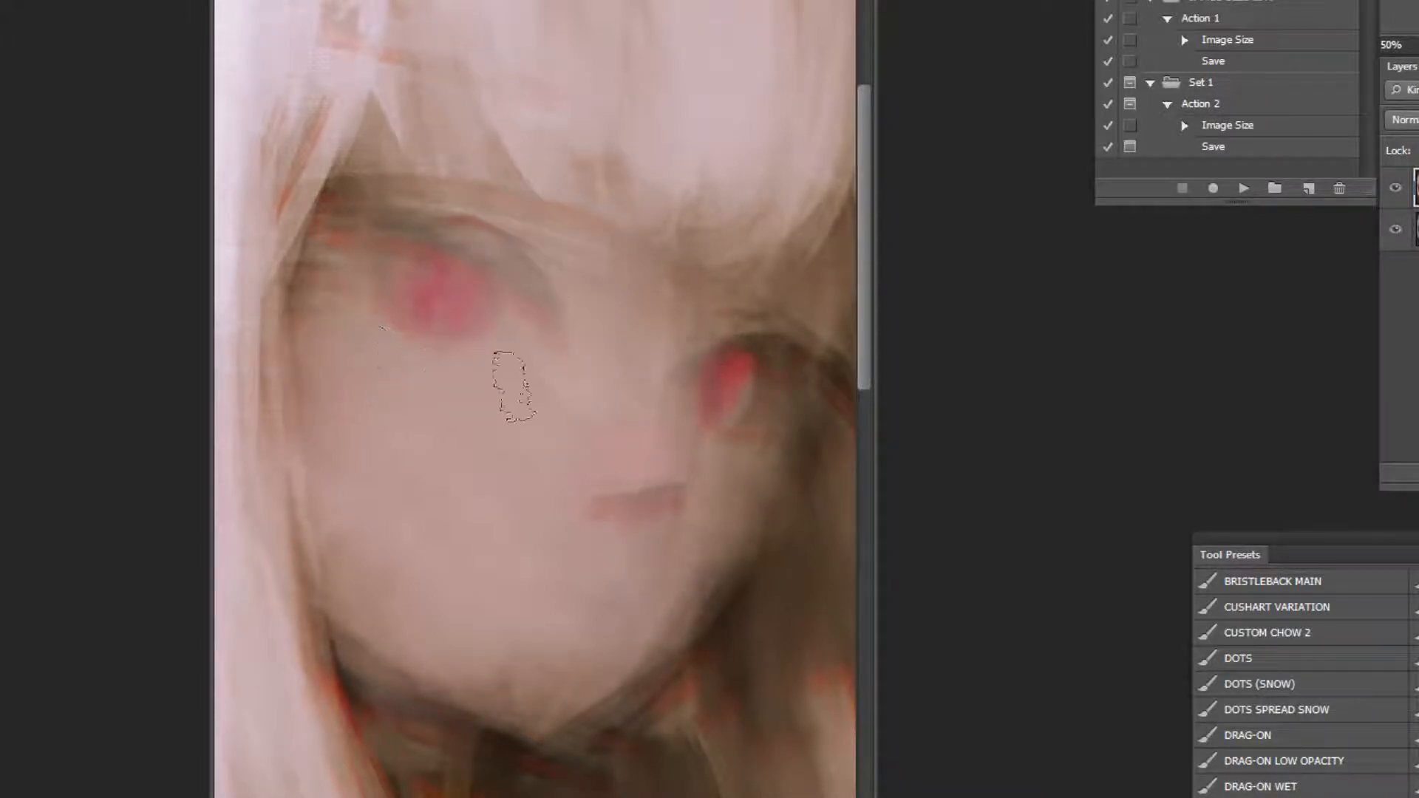
pyautogui.moveTo(392, 344); pyautogui.dragTo(456, 349)
# Rework the hair strands beside the face and over the bangs, undoing unwanted strokes.
pyautogui.scroll(-1, 457, 288)
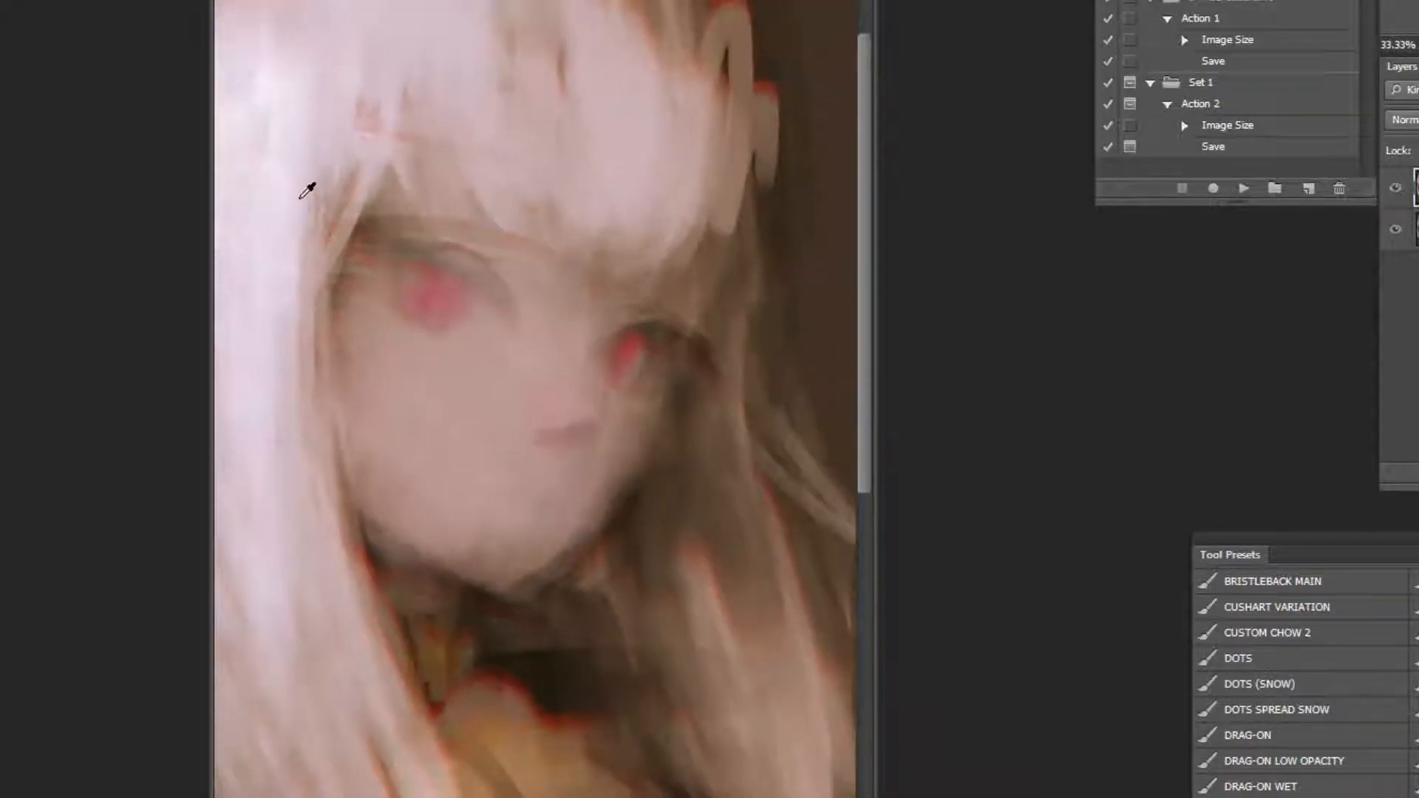
pyautogui.moveTo(388, 180)
pyautogui.mouseDown()
pyautogui.moveTo(312, 354)
pyautogui.moveTo(332, 323)
pyautogui.mouseUp()
pyautogui.hotkey('ctrl', 'z')
pyautogui.moveTo(586, 166); pyautogui.dragTo(564, 265)
pyautogui.hotkey('ctrl', 'z')
pyautogui.click(367, 497)
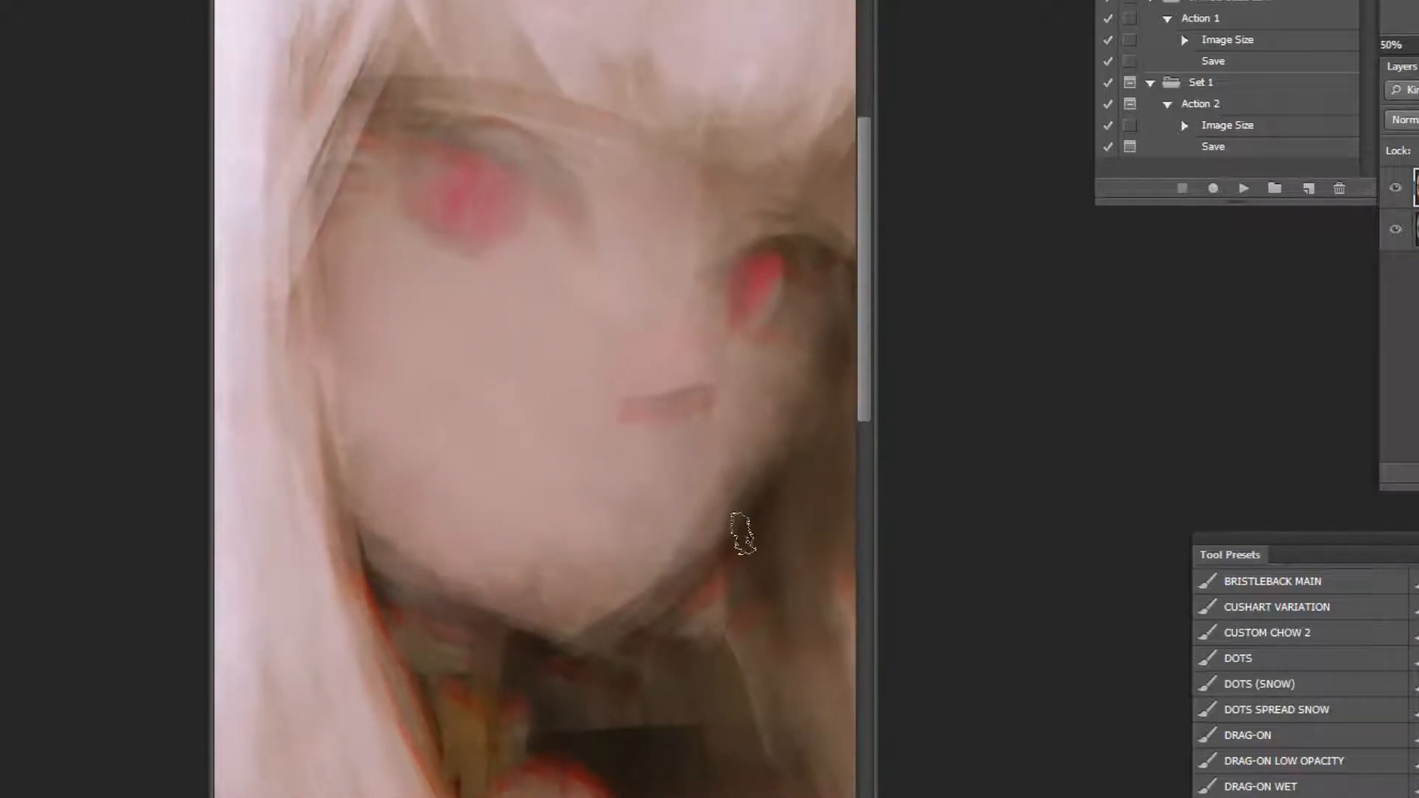
# Sample the reddish tone of the small mark under the nose and paint a thin mouth line, undoing failed attempts.
pyautogui.keyDown('alt'); pyautogui.click(681, 402); pyautogui.keyUp('alt')
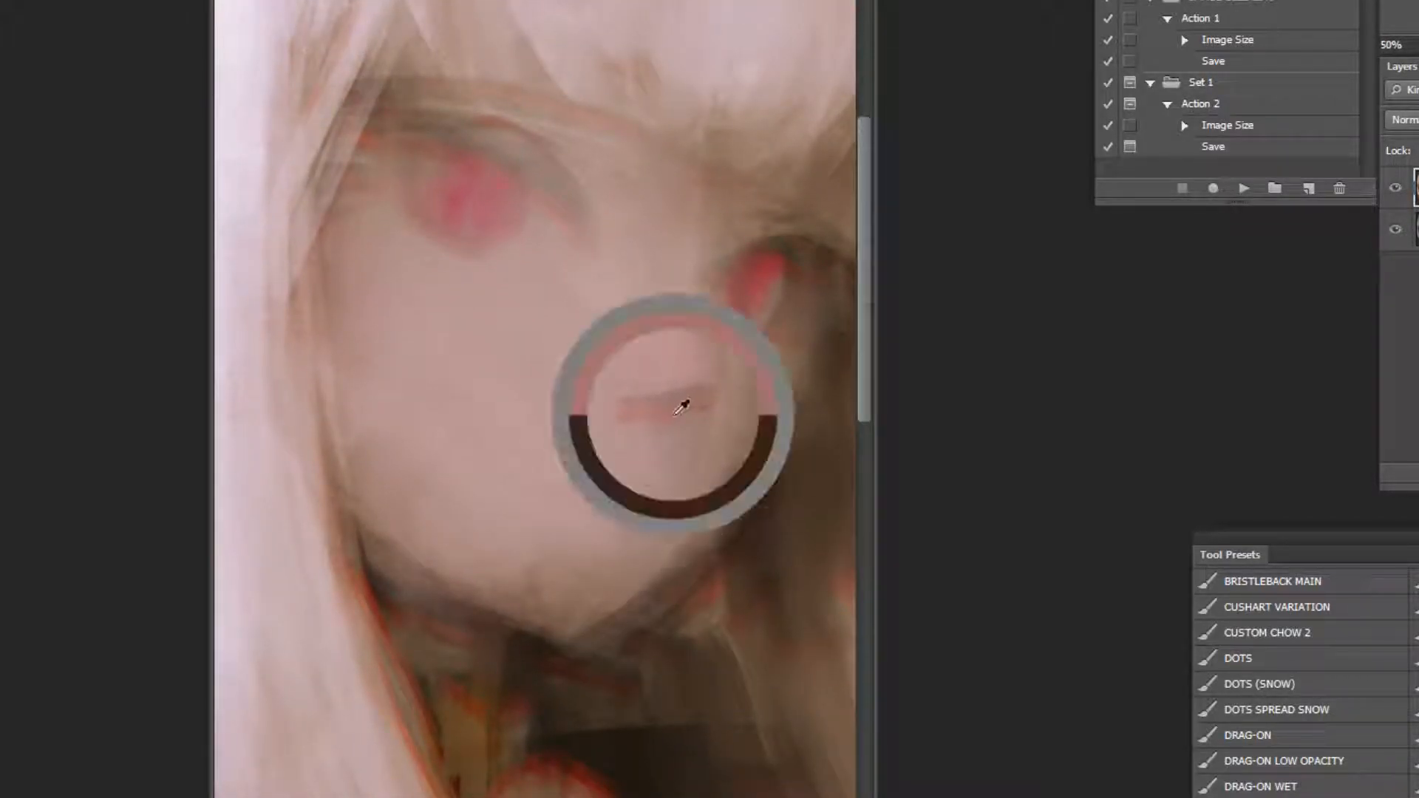
pyautogui.moveTo(612, 500); pyautogui.dragTo(564, 502)
pyautogui.hotkey('ctrl', 'z')
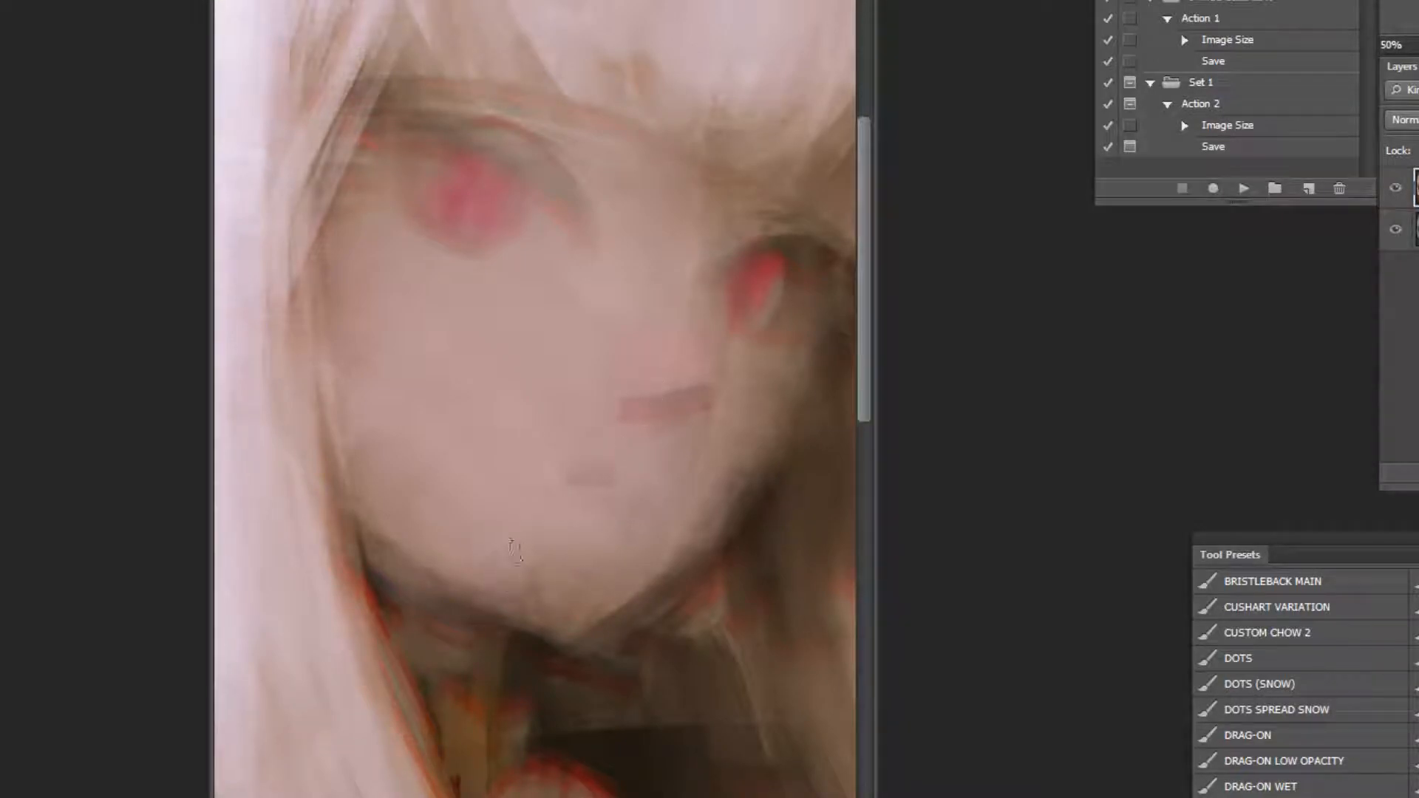
pyautogui.moveTo(559, 470)
pyautogui.mouseDown()
pyautogui.moveTo(508, 316)
pyautogui.moveTo(546, 487)
pyautogui.moveTo(507, 445)
pyautogui.mouseUp()
pyautogui.hotkey('ctrl', 'alt', 'z')
pyautogui.hotkey('ctrl', 'alt', 'z')
pyautogui.hotkey('ctrl', 'alt', 'z')
pyautogui.moveTo(564, 474); pyautogui.dragTo(519, 470)
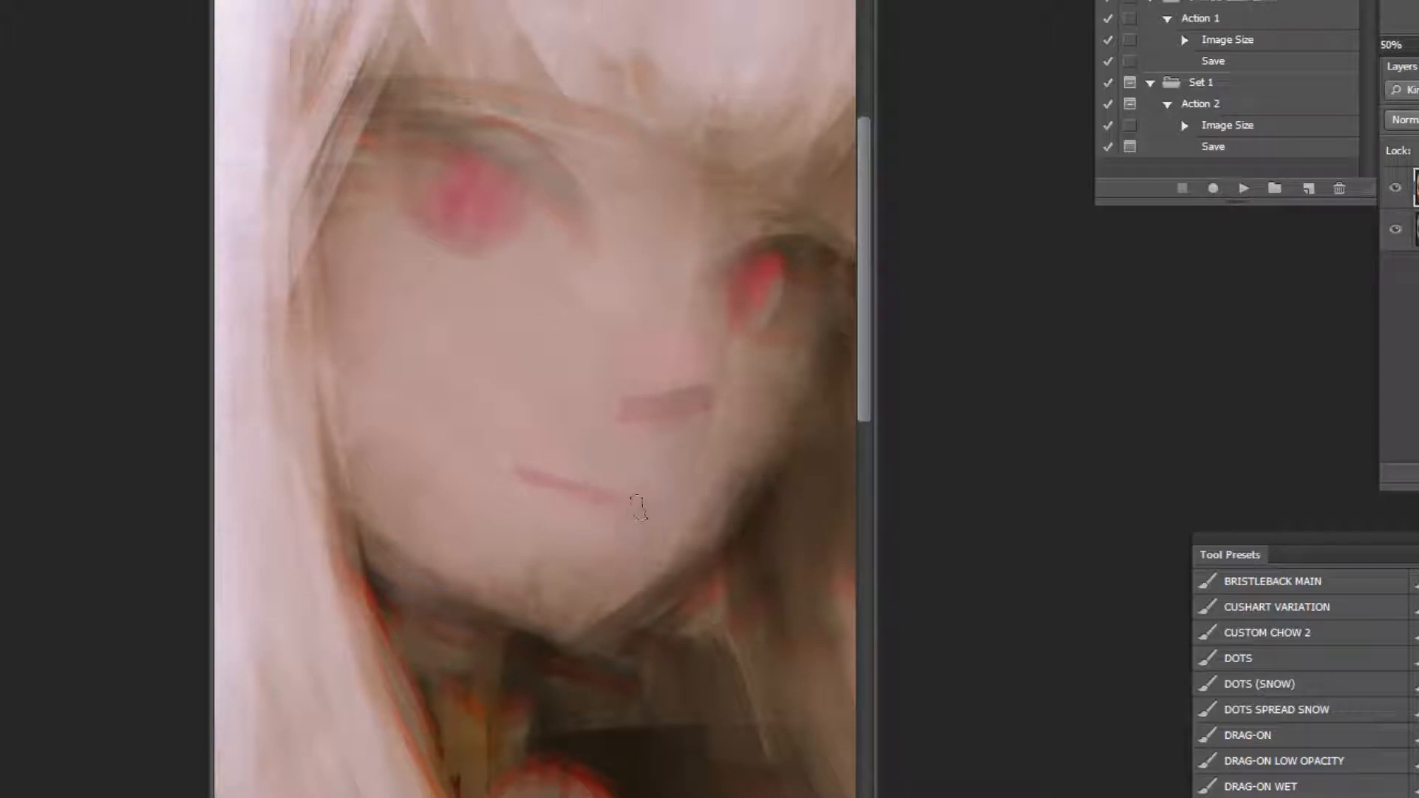
# Flip the canvas horizontally and check the face and the whole figure at different magnifications.
pyautogui.click(1244, 189)
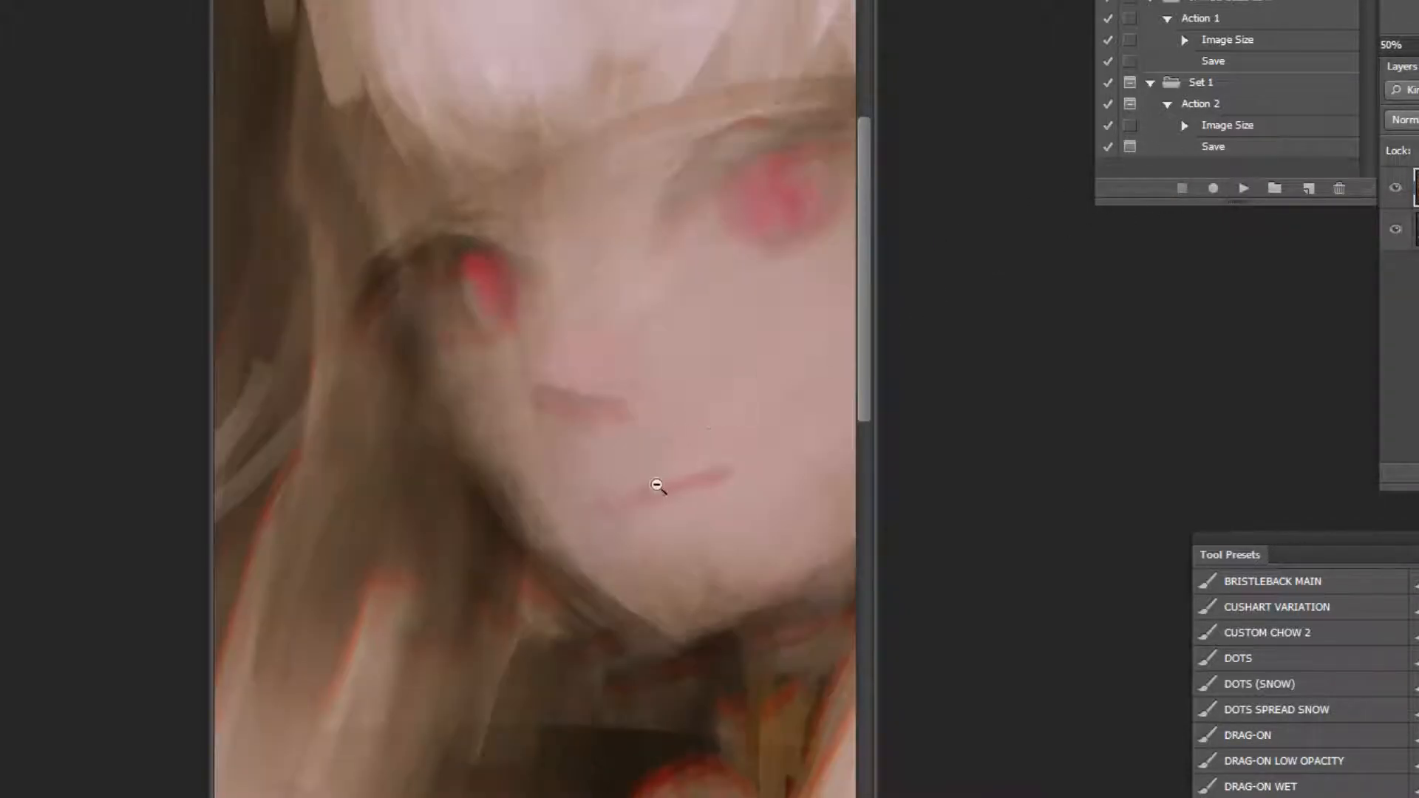
pyautogui.keyDown('alt'); pyautogui.click(658, 436); pyautogui.keyUp('alt')
pyautogui.keyDown('alt'); pyautogui.click(658, 424); pyautogui.keyUp('alt')
pyautogui.keyDown('alt'); pyautogui.click(657, 424); pyautogui.keyUp('alt')
pyautogui.click(692, 205)
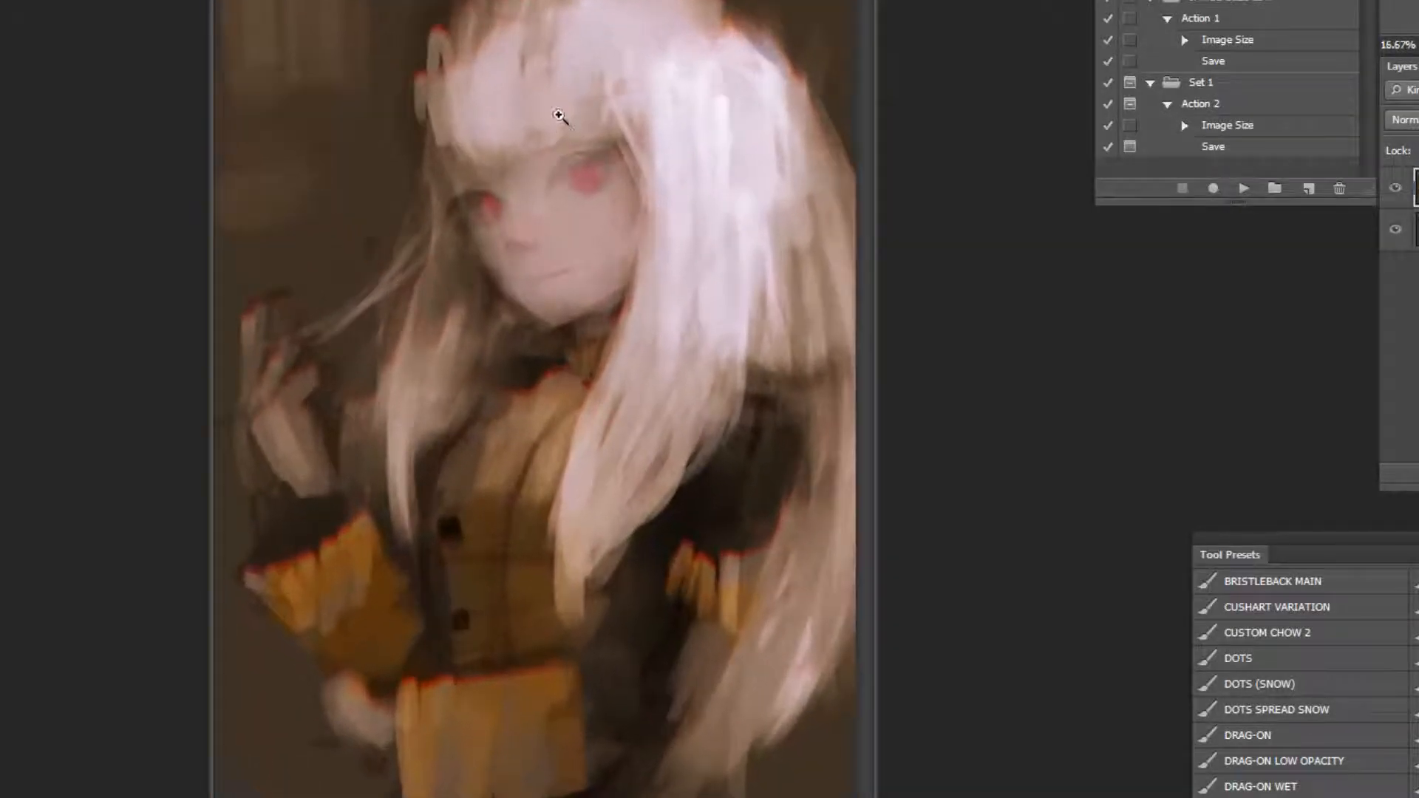
pyautogui.click(576, 118)
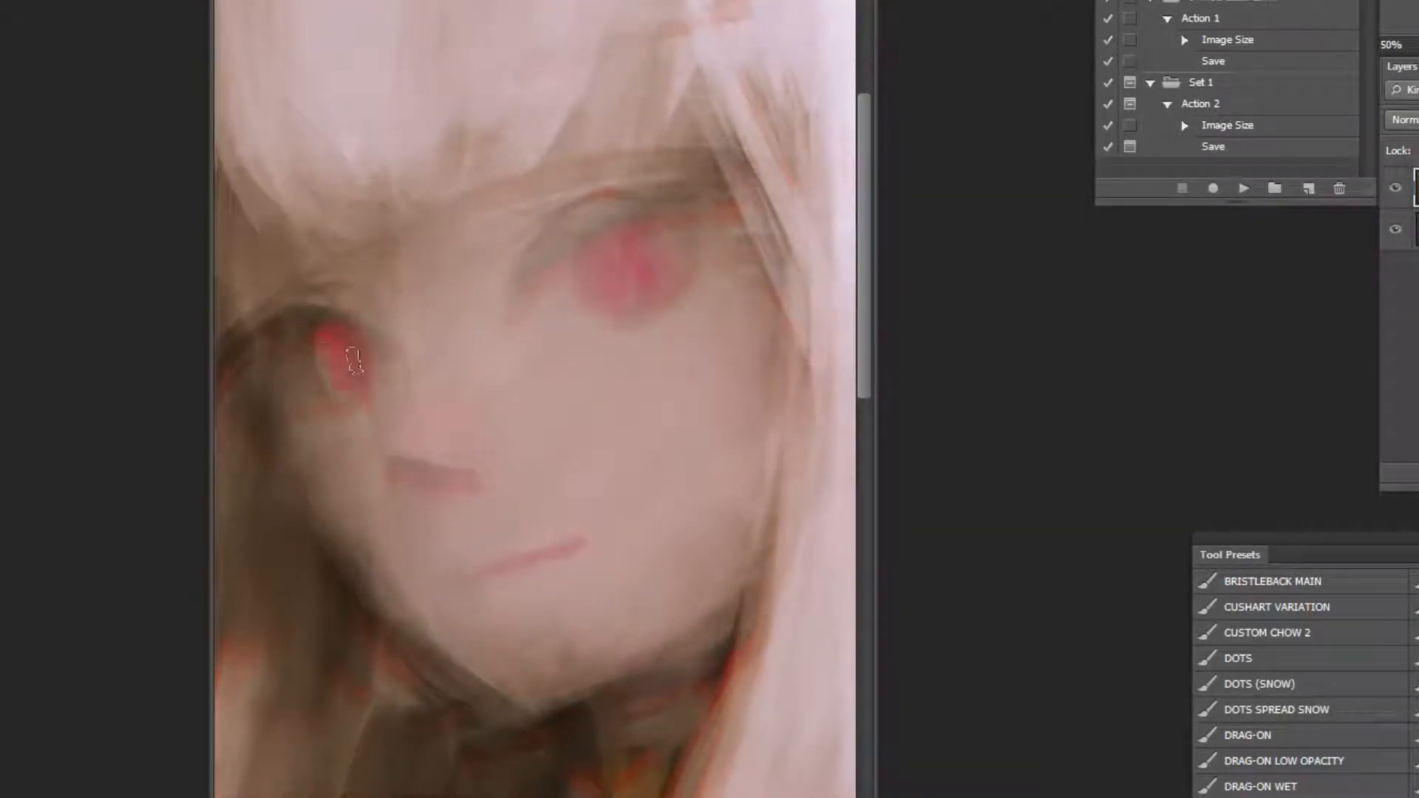
pyautogui.press('l')
pyautogui.keyDown('alt'); pyautogui.click(732, 290); pyautogui.keyUp('alt')
pyautogui.keyDown('alt'); pyautogui.click(738, 294); pyautogui.keyUp('alt')
pyautogui.keyDown('alt'); pyautogui.click(744, 295); pyautogui.keyUp('alt')
pyautogui.keyDown('alt'); pyautogui.click(746, 294); pyautogui.keyUp('alt')
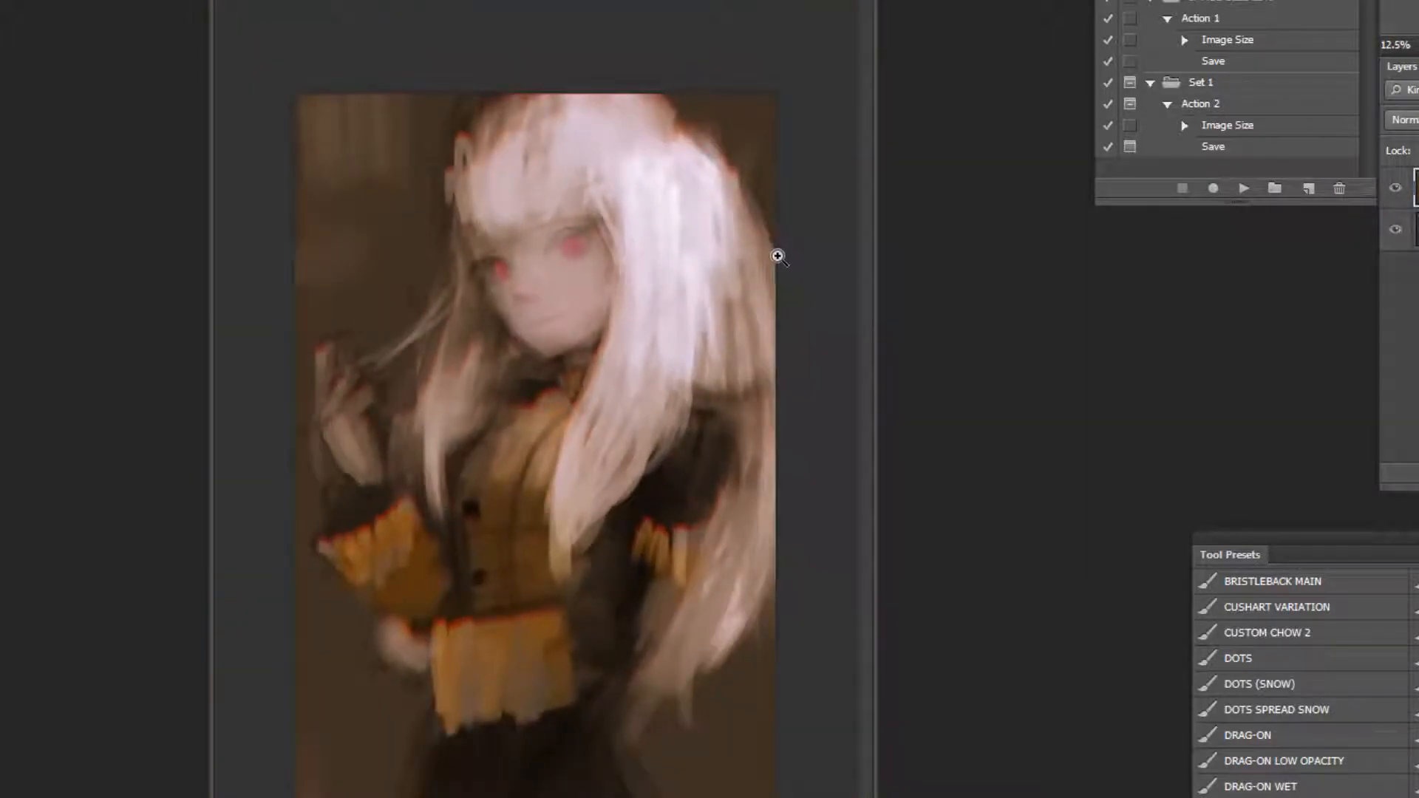
# Paint fine curved hair strands around the outer side of the bangs and up to the crown to round the silhouette.
pyautogui.press('i')
pyautogui.moveTo(464, 168); pyautogui.dragTo(461, 225)
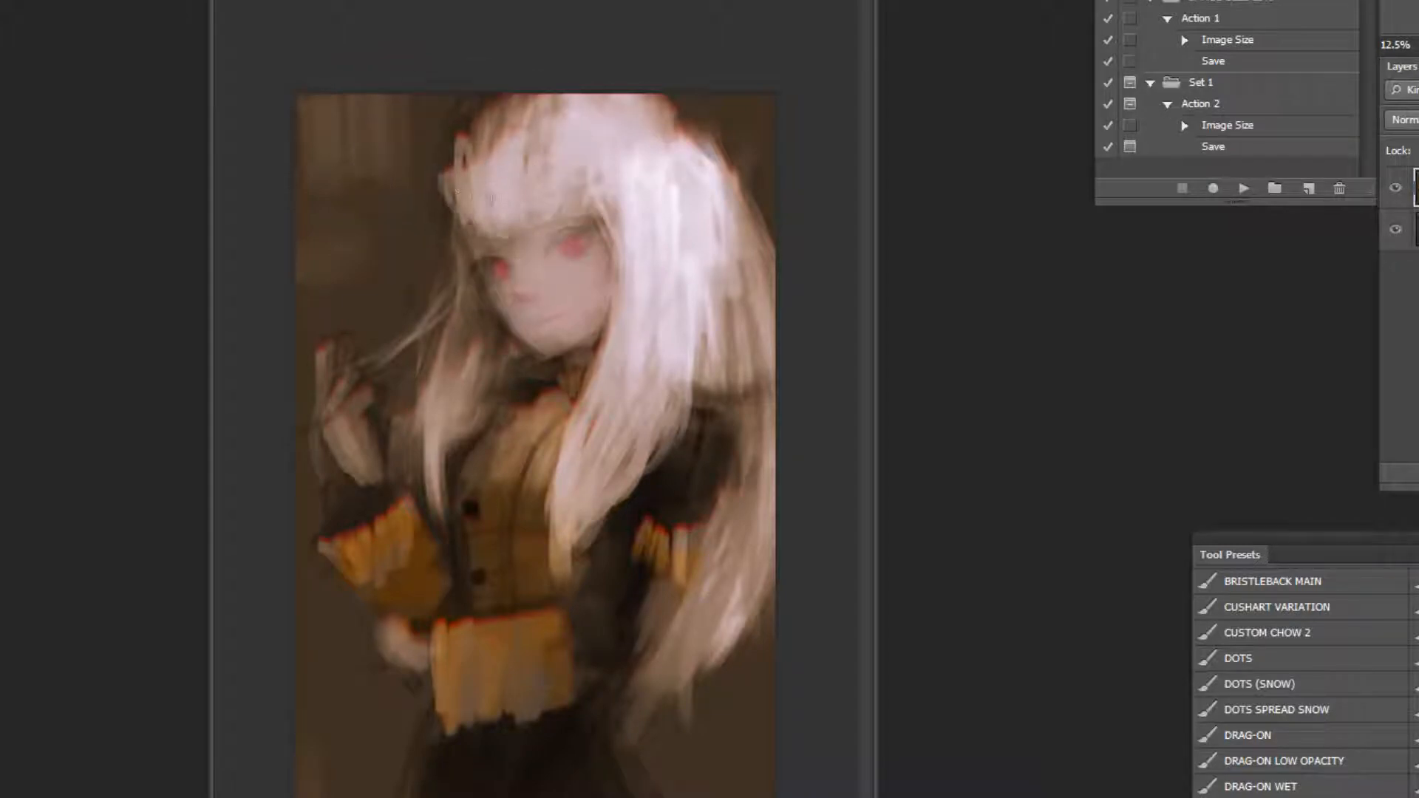
pyautogui.moveTo(445, 169); pyautogui.dragTo(464, 230)
pyautogui.moveTo(448, 155); pyautogui.dragTo(454, 229)
pyautogui.moveTo(447, 151); pyautogui.dragTo(459, 235)
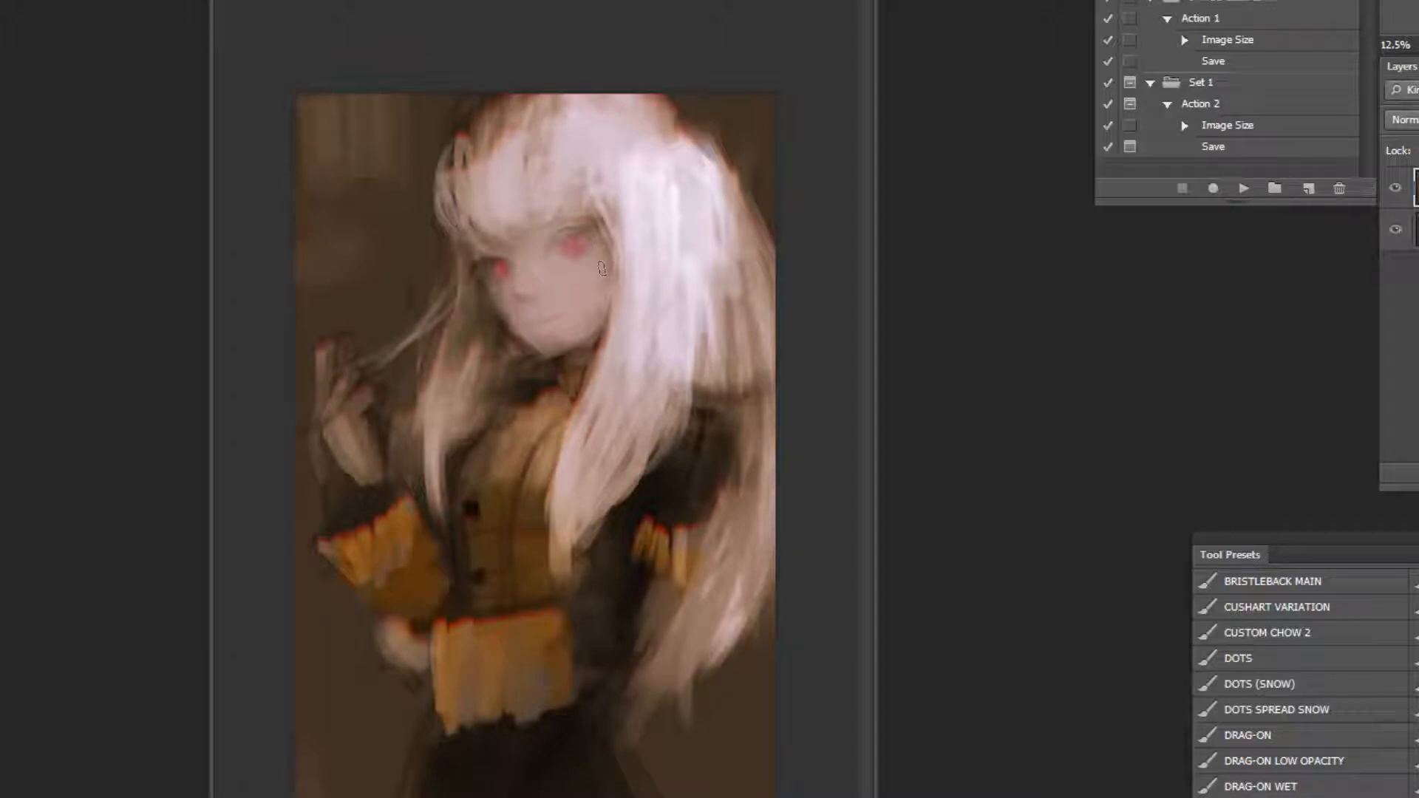
pyautogui.moveTo(481, 138); pyautogui.dragTo(458, 195)
pyautogui.moveTo(506, 105)
pyautogui.mouseDown()
pyautogui.moveTo(476, 158)
pyautogui.moveTo(494, 152)
pyautogui.mouseUp()
# Try sampled background and hair tones on the outer edge of the hair and undo the strokes.
pyautogui.keyDown('alt'); pyautogui.click(353, 119); pyautogui.keyUp('alt')
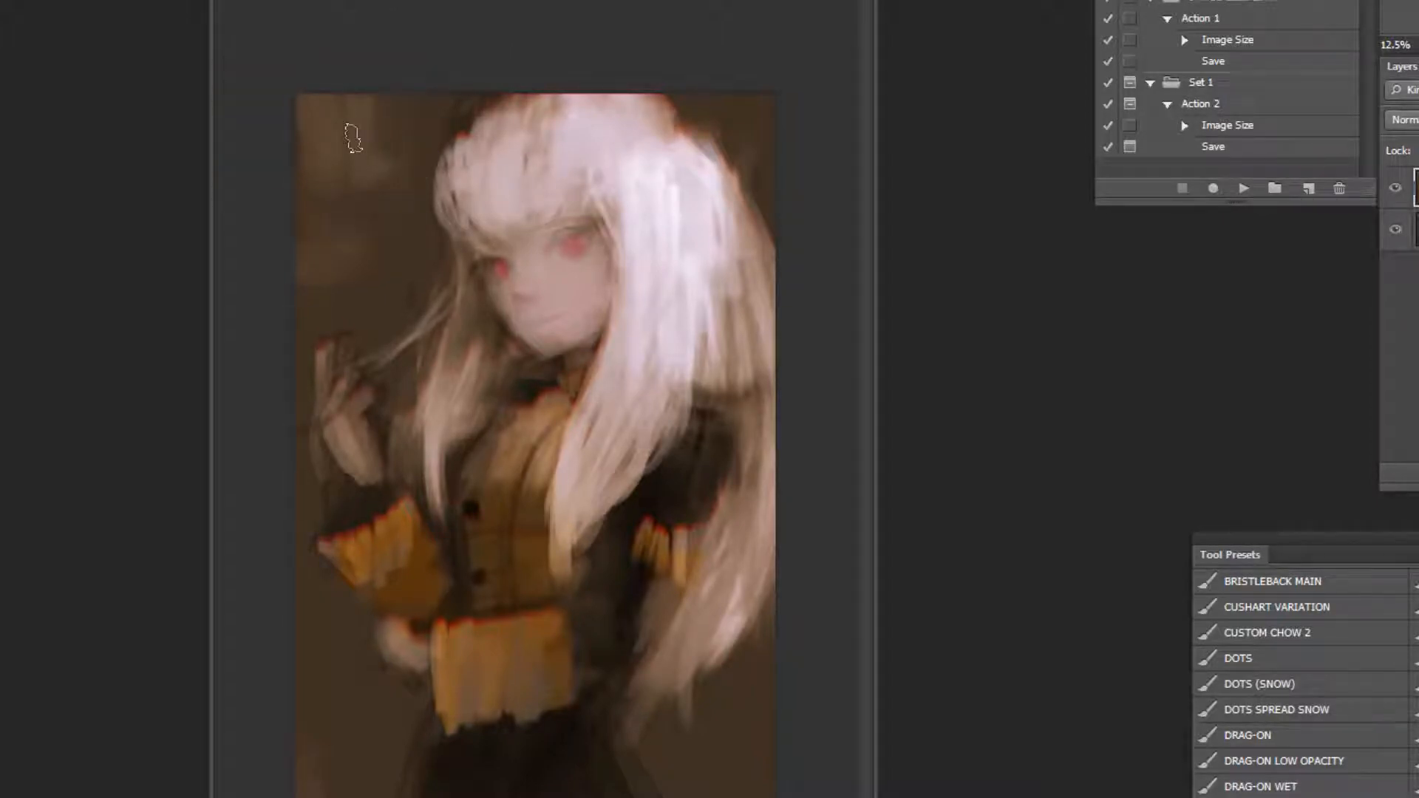
pyautogui.keyDown('alt'); pyautogui.click(699, 187); pyautogui.keyUp('alt')
pyautogui.moveTo(452, 144)
pyautogui.mouseDown()
pyautogui.moveTo(524, 89)
pyautogui.moveTo(436, 145)
pyautogui.moveTo(423, 135)
pyautogui.moveTo(574, 68)
pyautogui.moveTo(447, 157)
pyautogui.mouseUp()
pyautogui.hotkey('ctrl', 'alt', 'z')
pyautogui.hotkey('ctrl', 'alt', 'z')
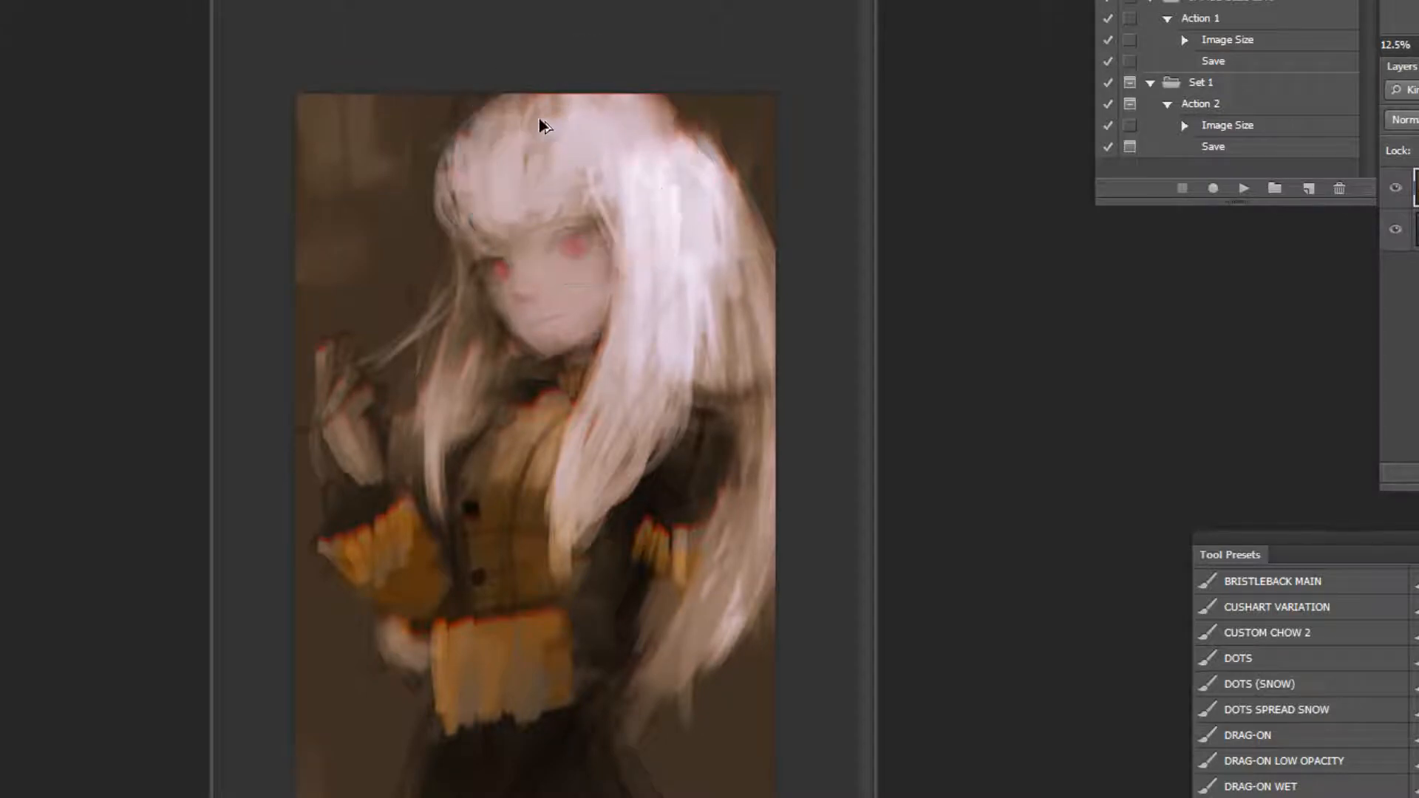
# Change the brush blending mode and paint a bright highlight from the top of the hair down over the long side locks.
pyautogui.keyDown('ctrl'); pyautogui.click(474, 76); pyautogui.keyUp('ctrl')
pyautogui.keyDown('ctrl'); pyautogui.click(474, 76); pyautogui.keyUp('ctrl')
pyautogui.keyDown('ctrl'); pyautogui.click(473, 76); pyautogui.keyUp('ctrl')
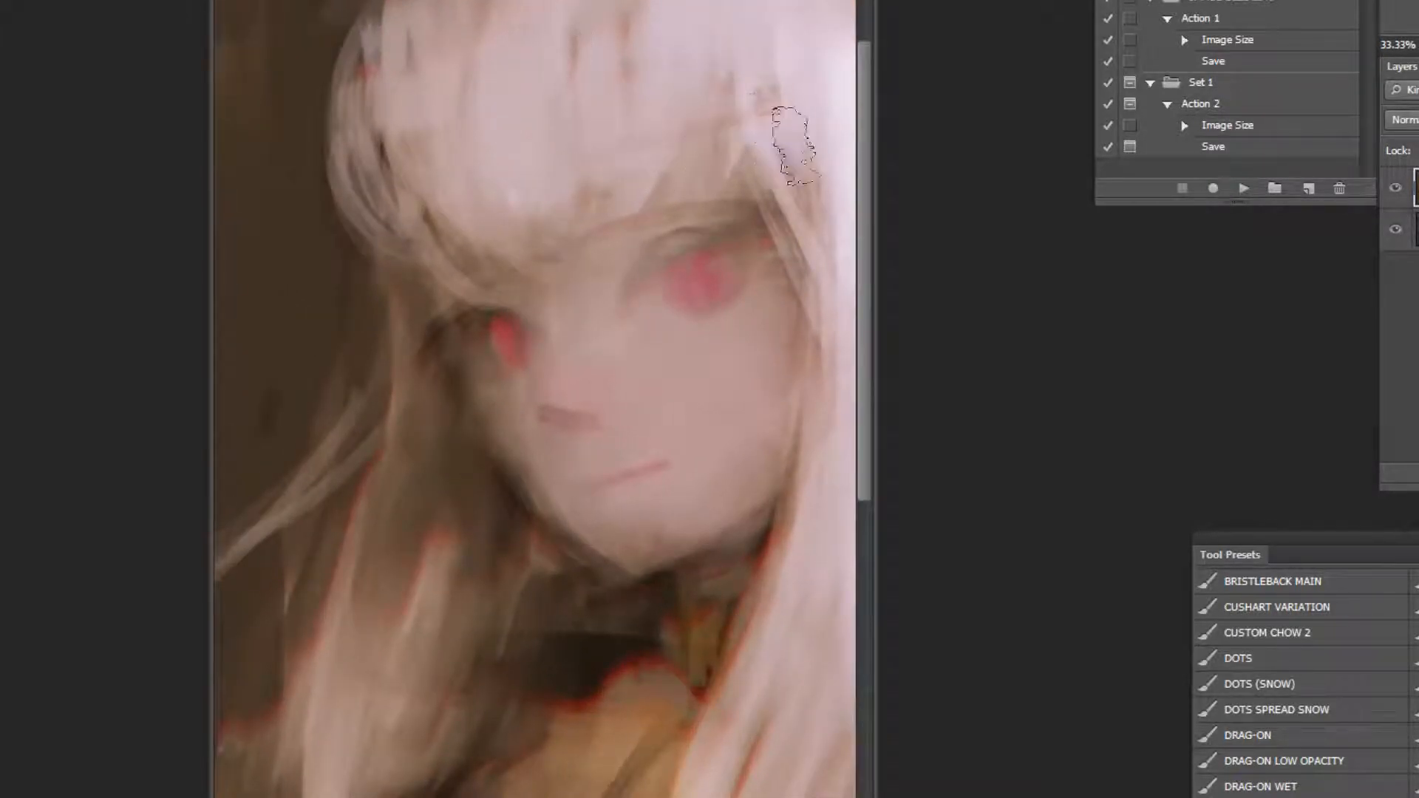
pyautogui.keyDown('alt'); pyautogui.click(773, 507); pyautogui.keyUp('alt')
pyautogui.keyDown('alt'); pyautogui.click(772, 507); pyautogui.keyUp('alt')
pyautogui.keyDown('alt'); pyautogui.click(773, 507); pyautogui.keyUp('alt')
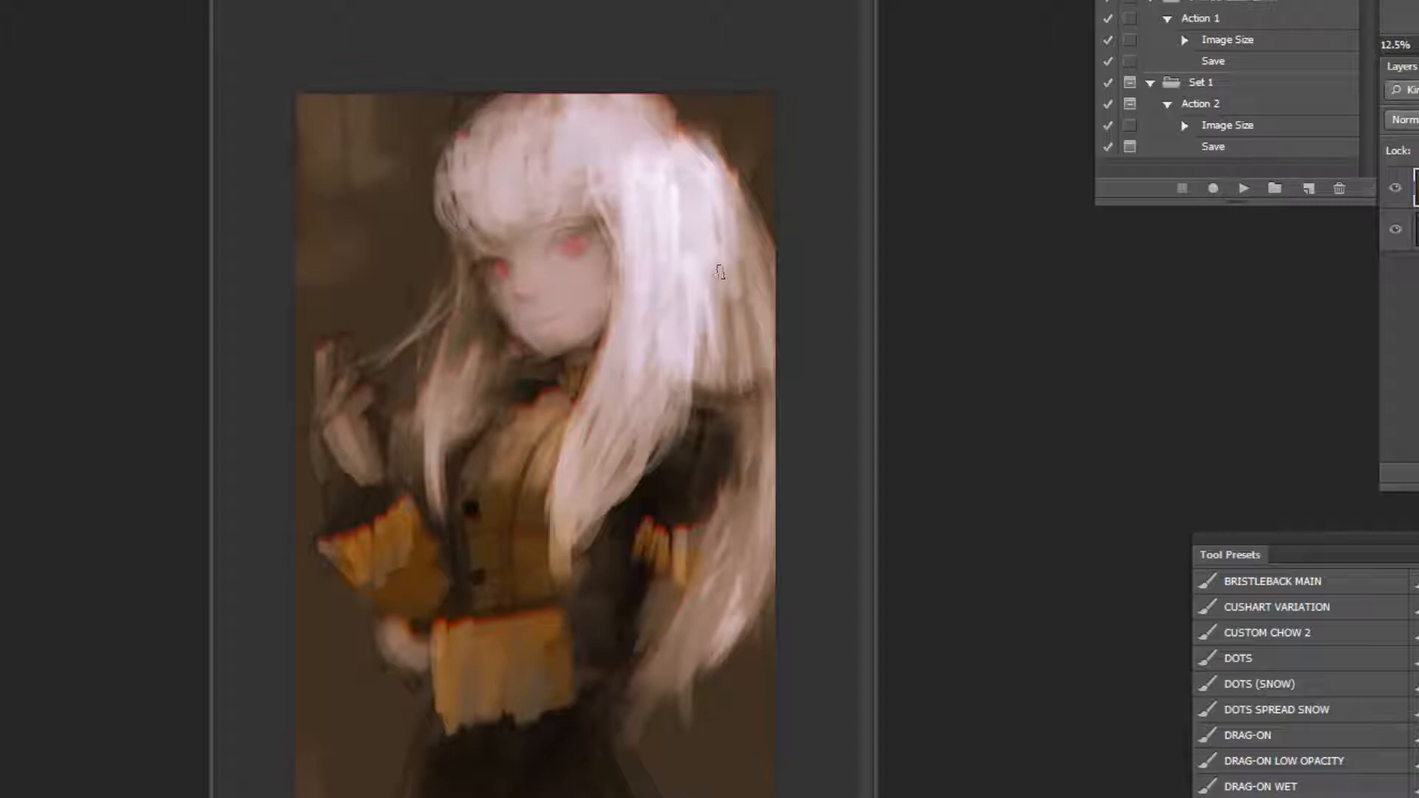
pyautogui.click(207, 0)
pyautogui.click(187, 231)
pyautogui.moveTo(569, 111)
pyautogui.mouseDown()
pyautogui.moveTo(573, 158)
pyautogui.moveTo(615, 112)
pyautogui.moveTo(612, 96)
pyautogui.moveTo(576, 151)
pyautogui.mouseUp()
pyautogui.hotkey('ctrl', 'z')
pyautogui.moveTo(606, 93)
pyautogui.mouseDown()
pyautogui.moveTo(680, 211)
pyautogui.moveTo(698, 284)
pyautogui.mouseUp()
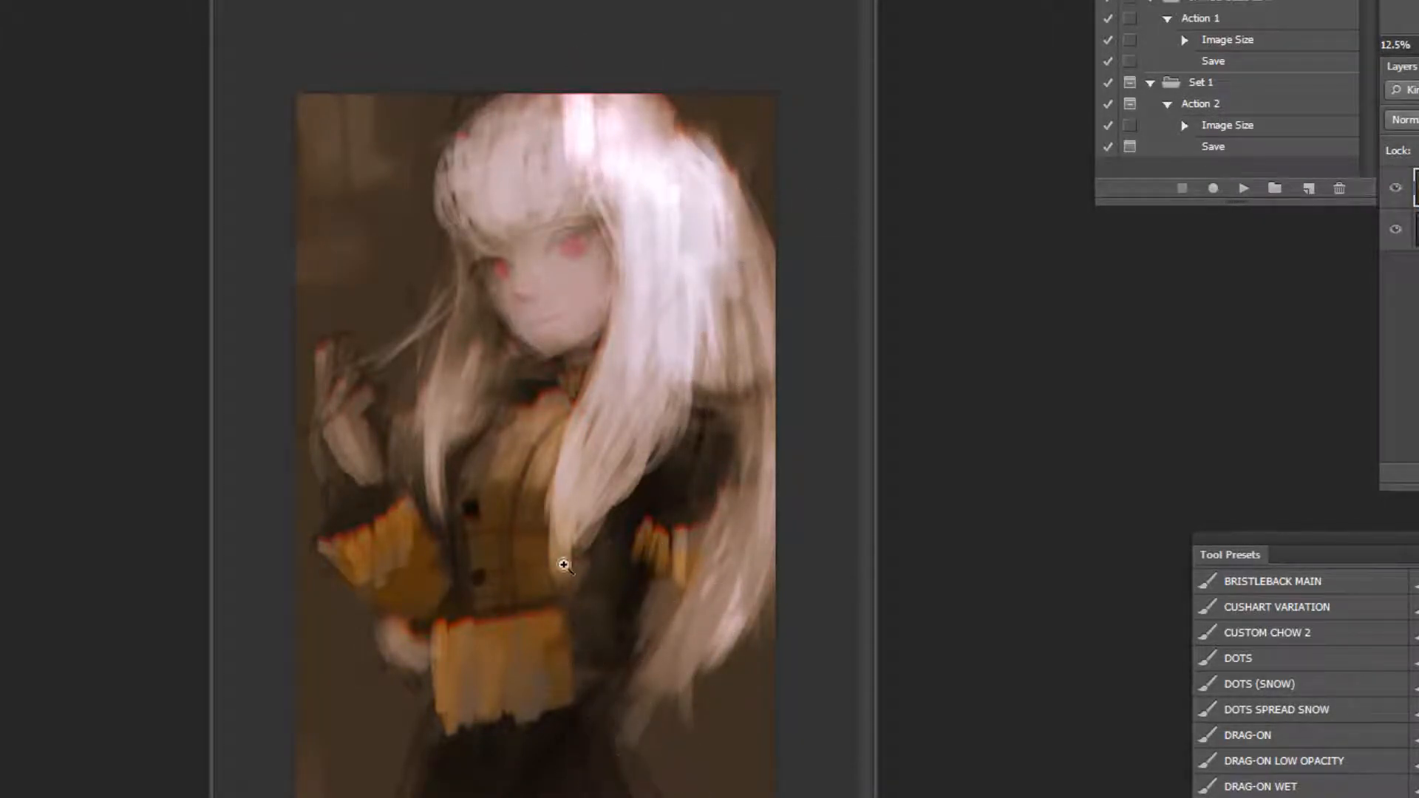
# Shrink the brush and paint thin brown eyebrow lines above both eyes.
pyautogui.hotkey('ctrl', '+')
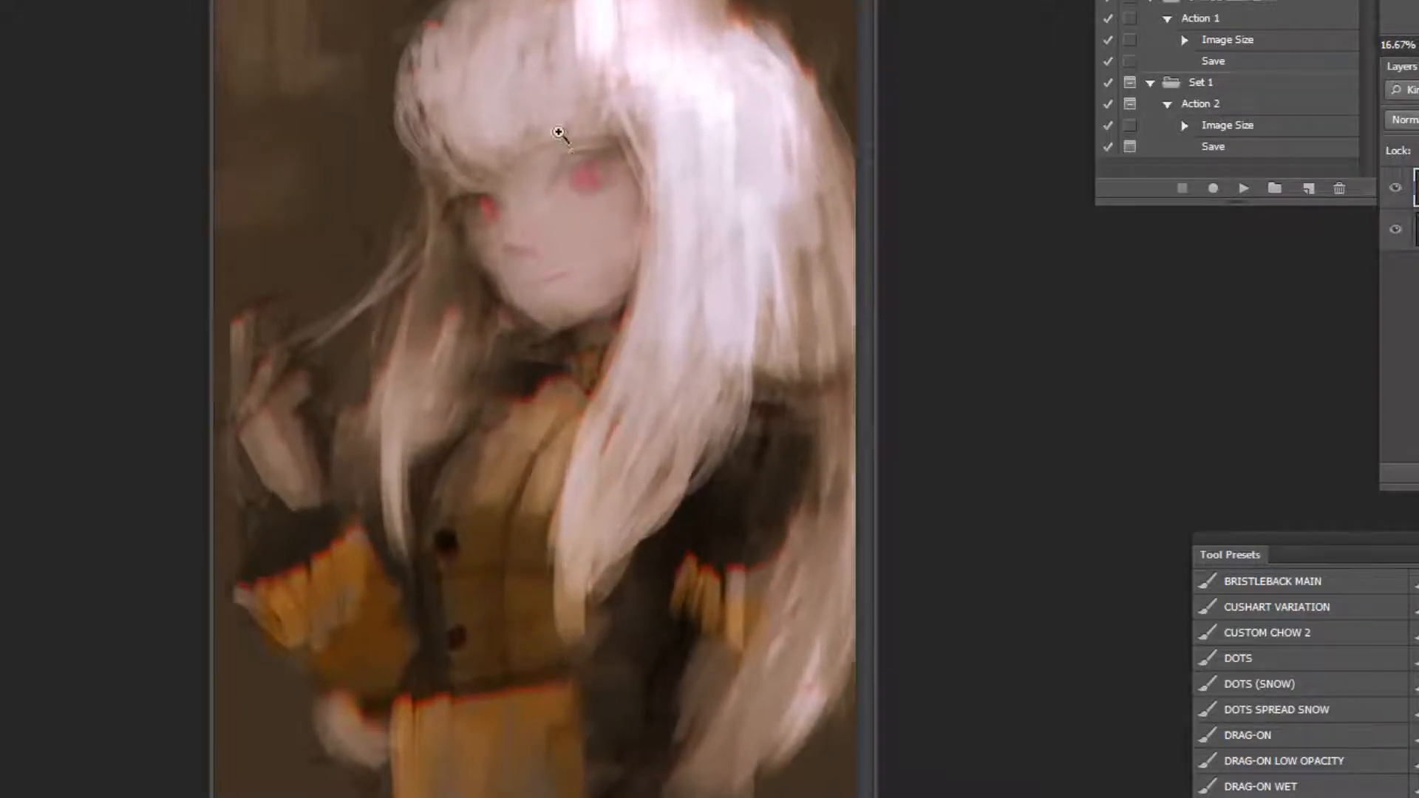
pyautogui.scroll(2, 560, 141)
pyautogui.press('[')
pyautogui.press('[')
pyautogui.press('[')
pyautogui.press('[')
pyautogui.press('[')
pyautogui.press('[')
pyautogui.press('[')
pyautogui.press('[')
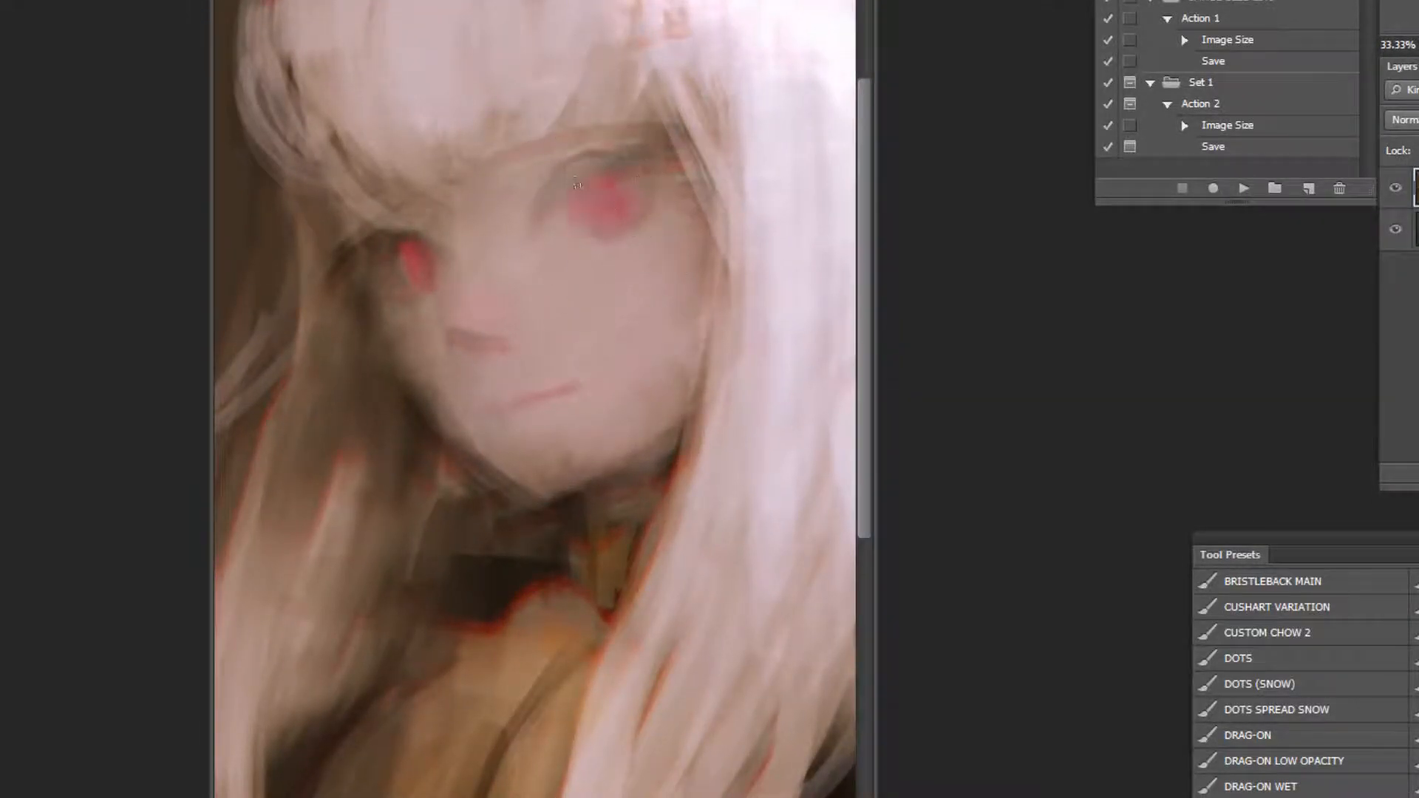
pyautogui.moveTo(553, 152)
pyautogui.mouseDown()
pyautogui.moveTo(511, 190)
pyautogui.moveTo(574, 136)
pyautogui.moveTo(505, 179)
pyautogui.moveTo(561, 139)
pyautogui.mouseUp()
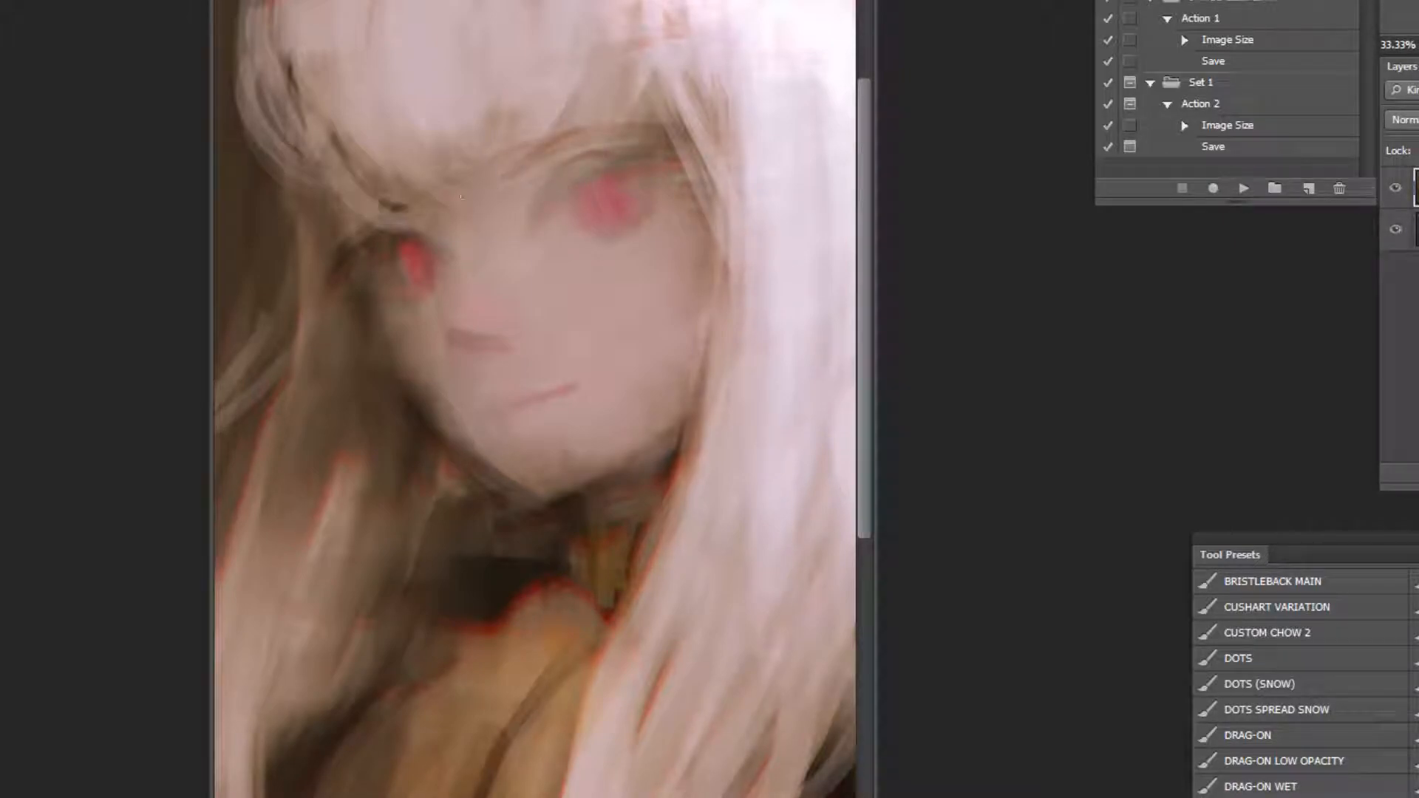
# Define the inner corner and upper lash line of the larger eye with thin dark strokes.
pyautogui.scroll(-3, 720, 185)
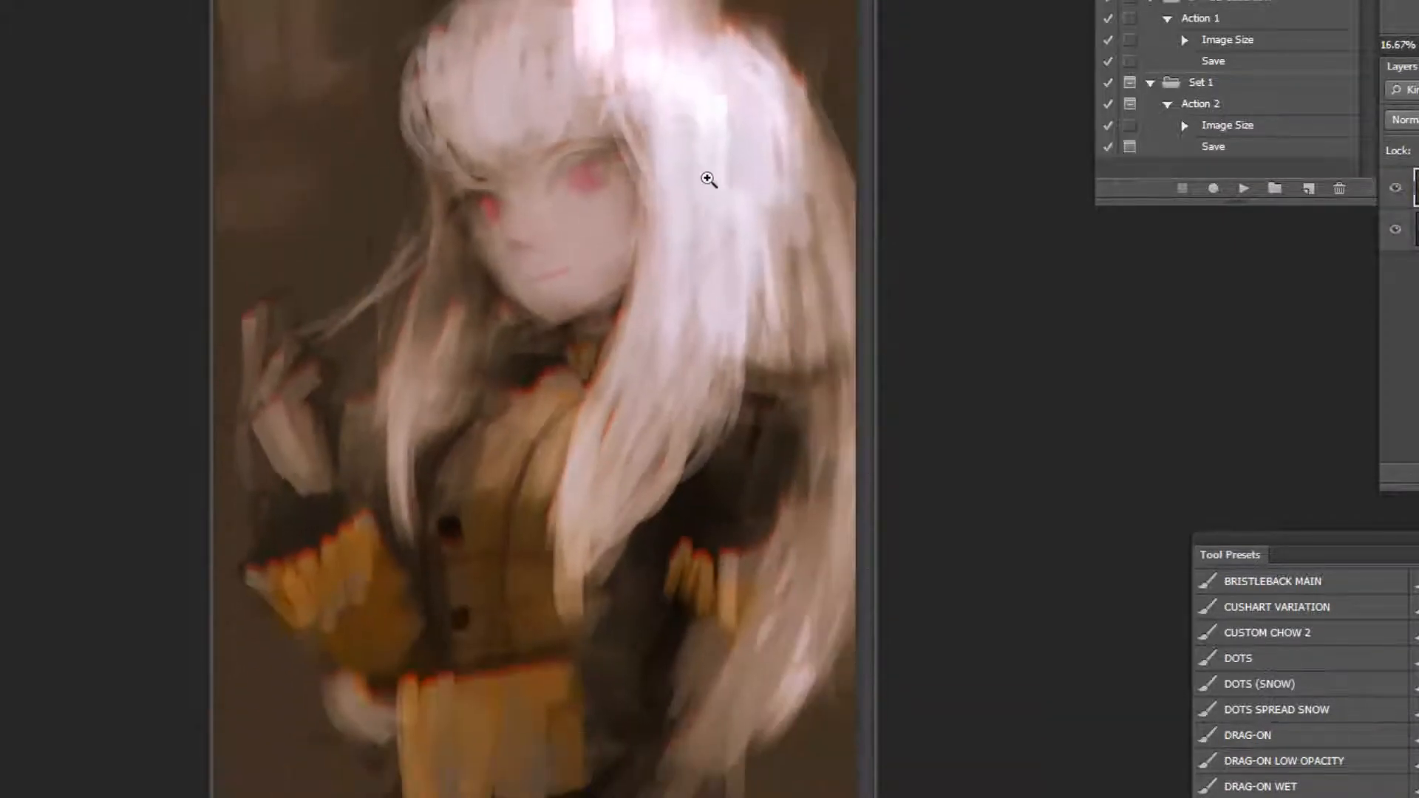
pyautogui.scroll(5, 595, 101)
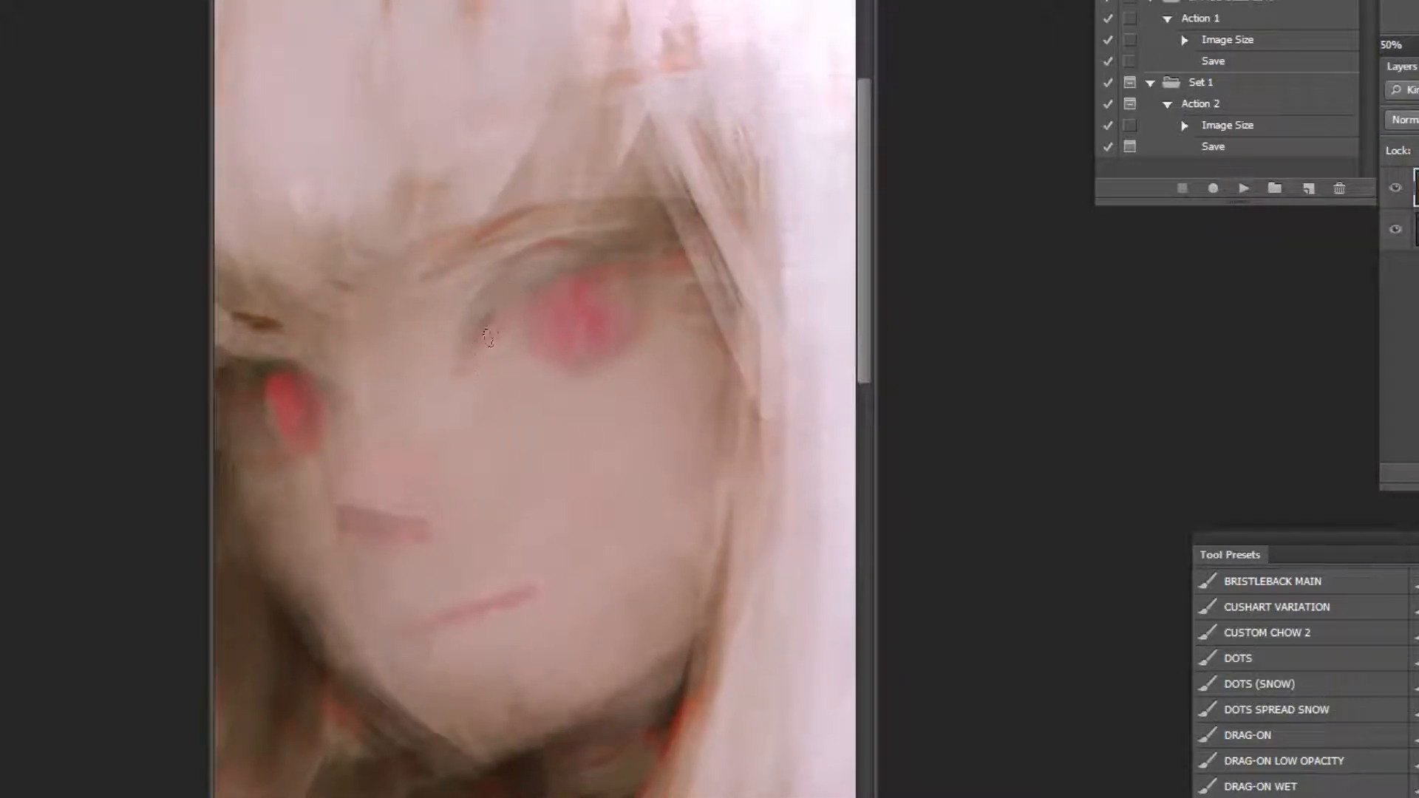
pyautogui.moveTo(475, 346); pyautogui.dragTo(493, 318)
pyautogui.moveTo(556, 272); pyautogui.dragTo(650, 263)
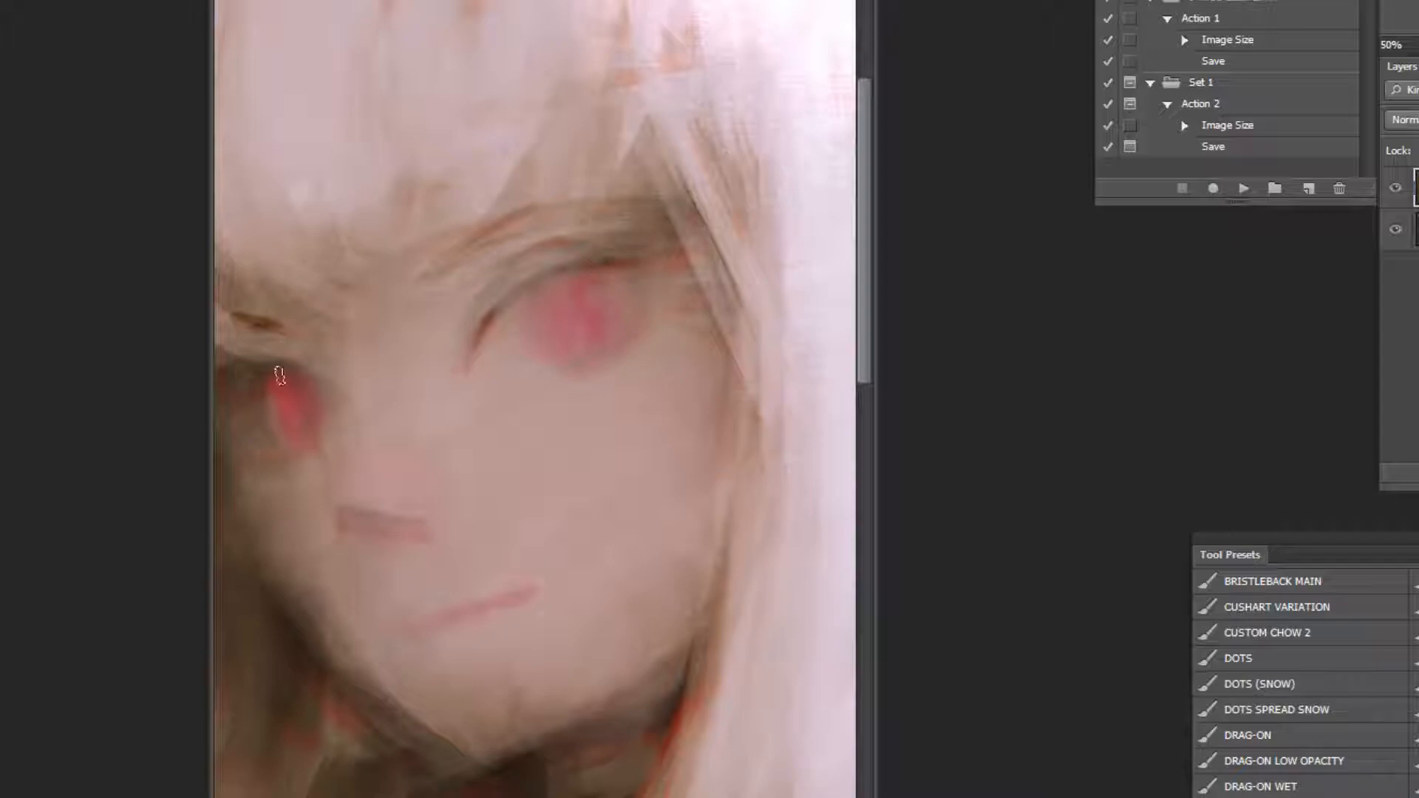
pyautogui.keyDown('ctrl'); pyautogui.keyDown('alt'); pyautogui.click(554, 409); pyautogui.keyUp('alt'); pyautogui.keyUp('ctrl')
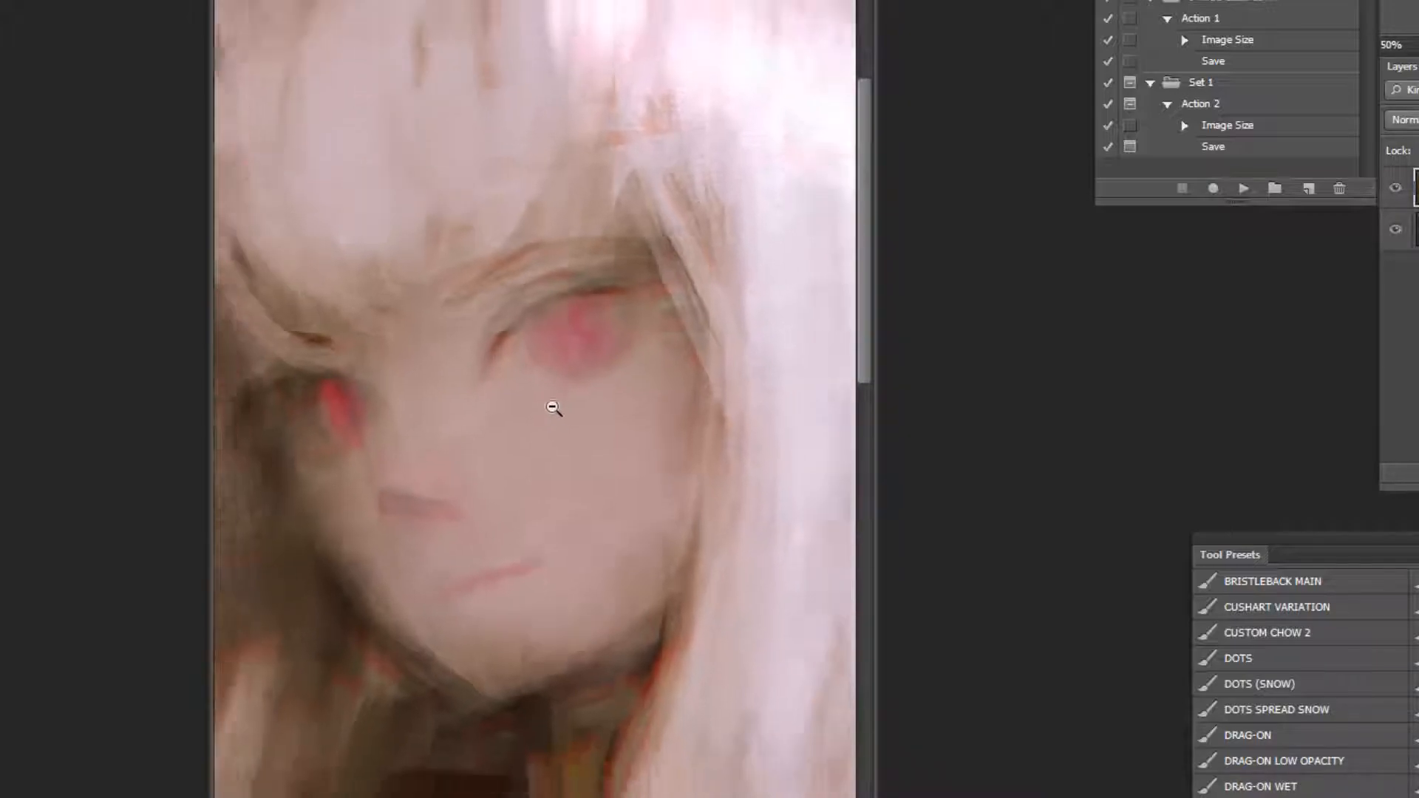
# Paint sampled background and hair tones along the outer edge of the long hair beside the shoulder.
pyautogui.keyDown('ctrl'); pyautogui.keyDown('alt'); pyautogui.click(551, 427); pyautogui.keyUp('alt'); pyautogui.keyUp('ctrl')
pyautogui.keyDown('ctrl'); pyautogui.keyDown('alt'); pyautogui.click(552, 428); pyautogui.keyUp('alt'); pyautogui.keyUp('ctrl')
pyautogui.keyDown('ctrl'); pyautogui.keyDown('alt'); pyautogui.click(692, 362); pyautogui.keyUp('alt'); pyautogui.keyUp('ctrl')
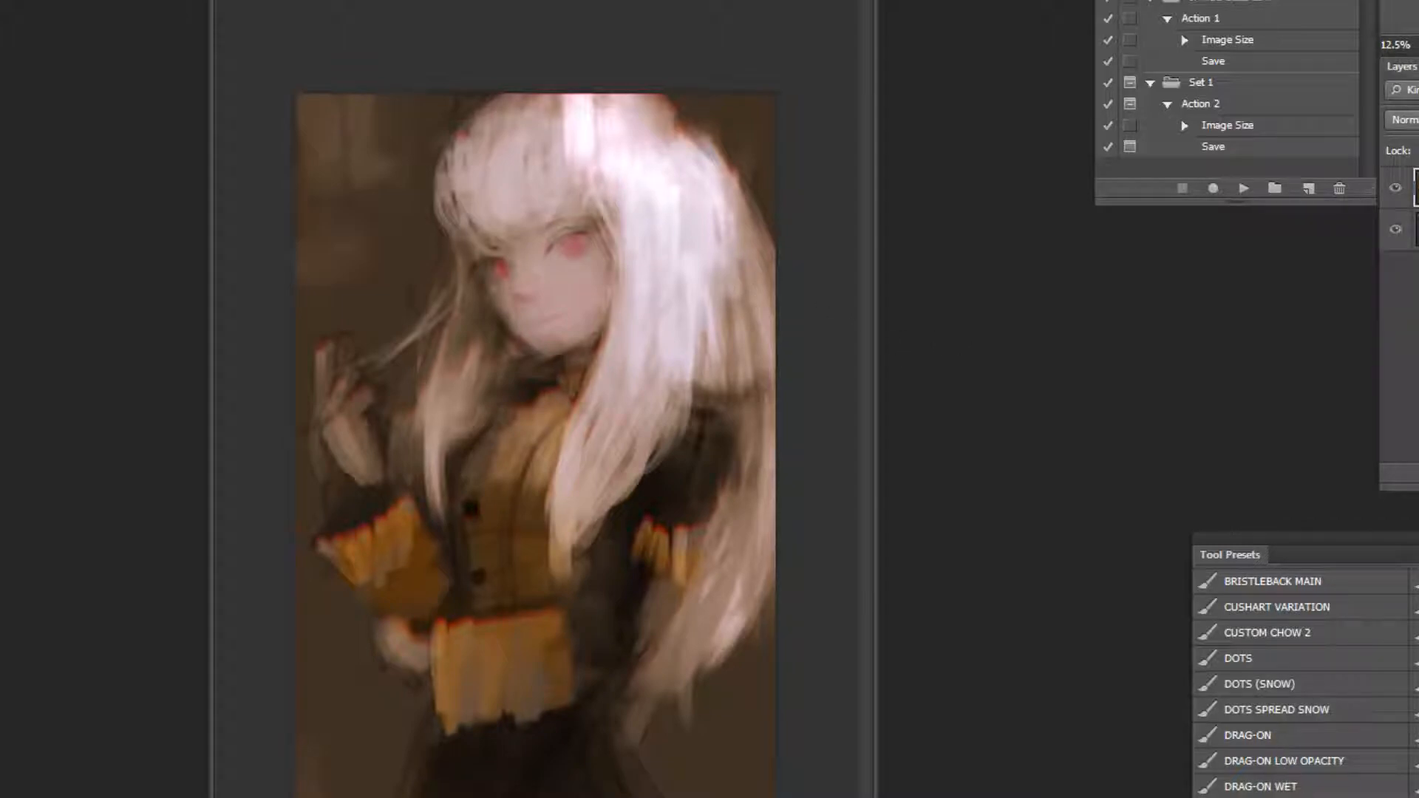
pyautogui.keyDown('alt'); pyautogui.click(714, 430); pyautogui.keyUp('alt')
pyautogui.moveTo(723, 414)
pyautogui.mouseDown()
pyautogui.moveTo(710, 440)
pyautogui.moveTo(752, 393)
pyautogui.moveTo(703, 406)
pyautogui.moveTo(743, 398)
pyautogui.mouseUp()
pyautogui.keyDown('alt'); pyautogui.click(746, 377); pyautogui.keyUp('alt')
pyautogui.keyDown('alt'); pyautogui.click(729, 462); pyautogui.keyUp('alt')
pyautogui.moveTo(729, 452); pyautogui.dragTo(739, 459)
pyautogui.moveTo(762, 381); pyautogui.dragTo(767, 476)
pyautogui.moveTo(756, 414); pyautogui.dragTo(745, 528)
# Try sampled background strokes over the lower tips of the long hair and undo them.
pyautogui.keyDown('alt'); pyautogui.click(668, 741); pyautogui.keyUp('alt')
pyautogui.moveTo(686, 642)
pyautogui.mouseDown()
pyautogui.moveTo(637, 722)
pyautogui.moveTo(687, 650)
pyautogui.moveTo(727, 625)
pyautogui.mouseUp()
pyautogui.hotkey('ctrl', 'z')
pyautogui.moveTo(707, 678); pyautogui.dragTo(759, 590)
pyautogui.hotkey('ctrl', 'alt', 'z')
pyautogui.hotkey('ctrl', 'alt', 'z')
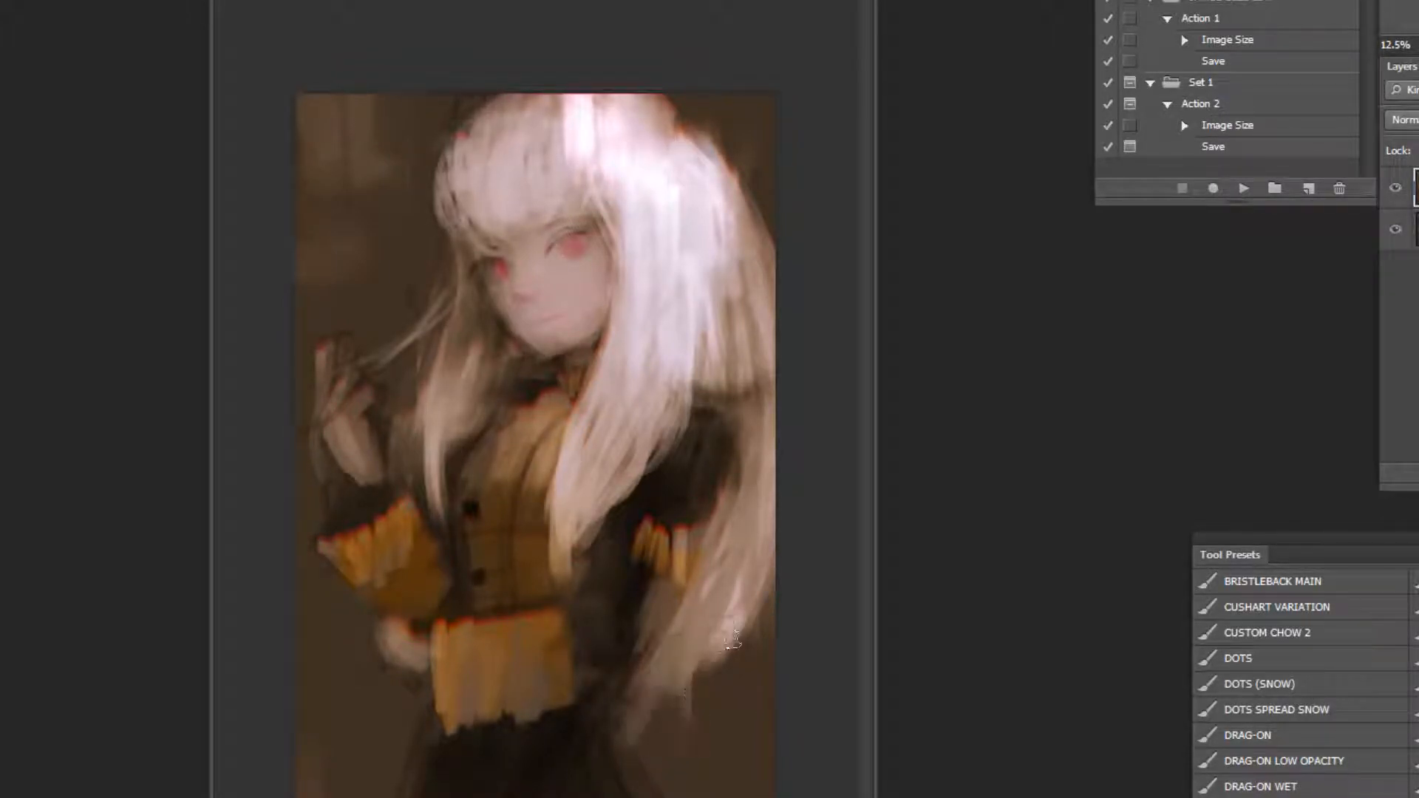
# Mirror the canvas horizontally with the recorded action.
pyautogui.click(1244, 189)
pyautogui.hotkey('ctrl', 'm')
pyautogui.click(1216, 516)
pyautogui.click(1212, 595)
pyautogui.moveTo(1253, 671); pyautogui.dragTo(1267, 720)
pyautogui.press('Escape')
# Apply a Curves adjustment that slightly raises the red midtones and slightly lowers the upper part of the green curve.
pyautogui.hotkey('ctrl', 'm')
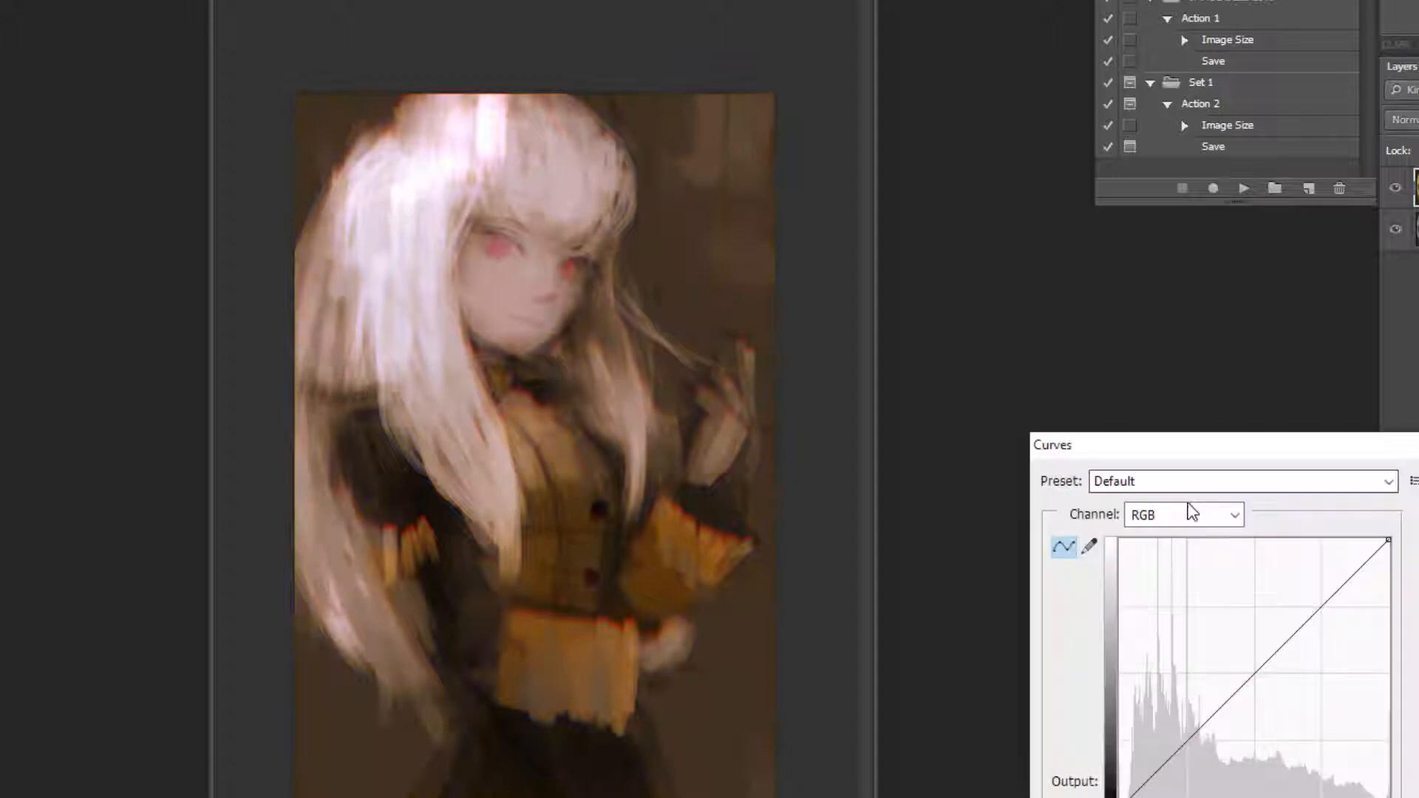
pyautogui.click(1186, 515)
pyautogui.click(1186, 558)
pyautogui.moveTo(1256, 670)
pyautogui.mouseDown()
pyautogui.moveTo(1254, 646)
pyautogui.moveTo(1260, 680)
pyautogui.moveTo(1257, 663)
pyautogui.mouseUp()
pyautogui.click(1208, 515)
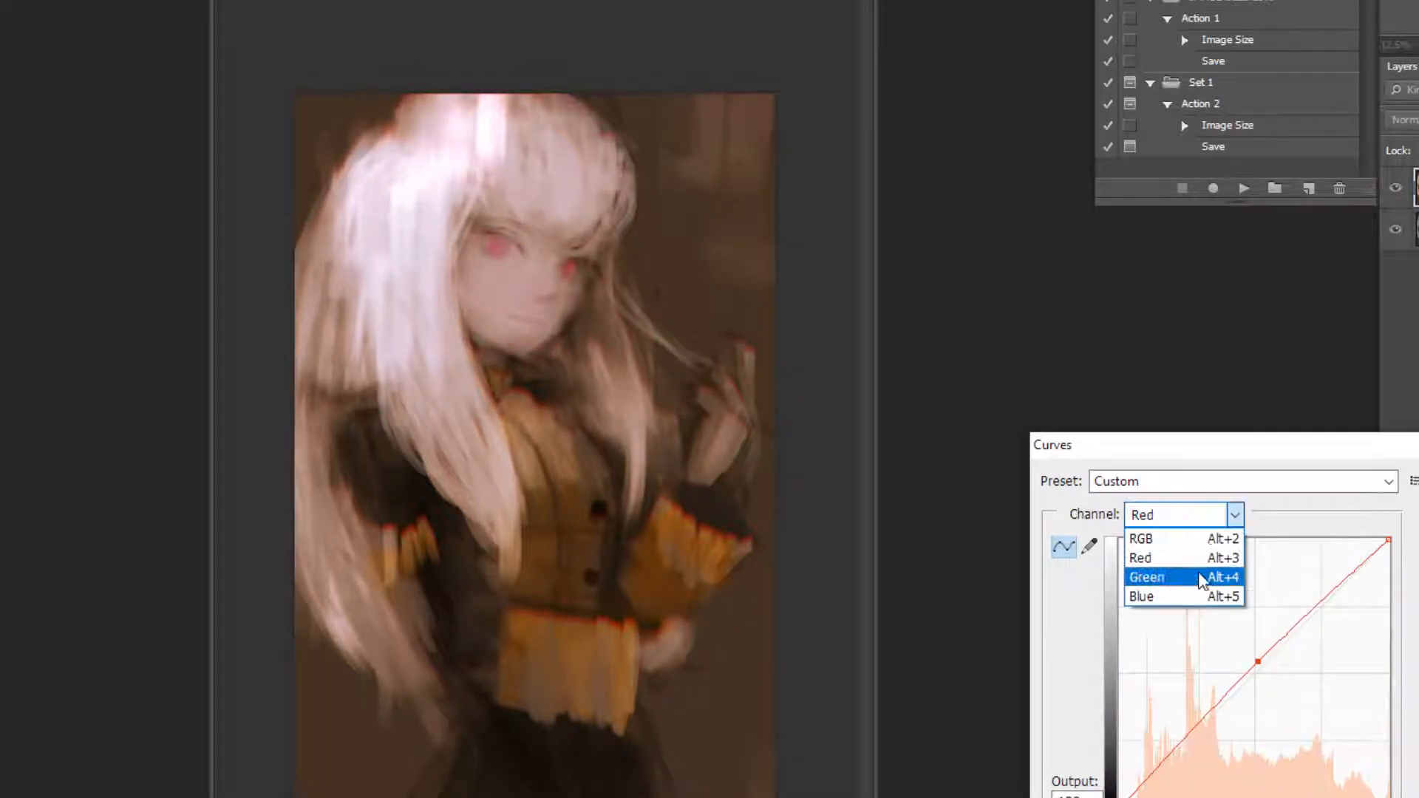
pyautogui.click(1198, 570)
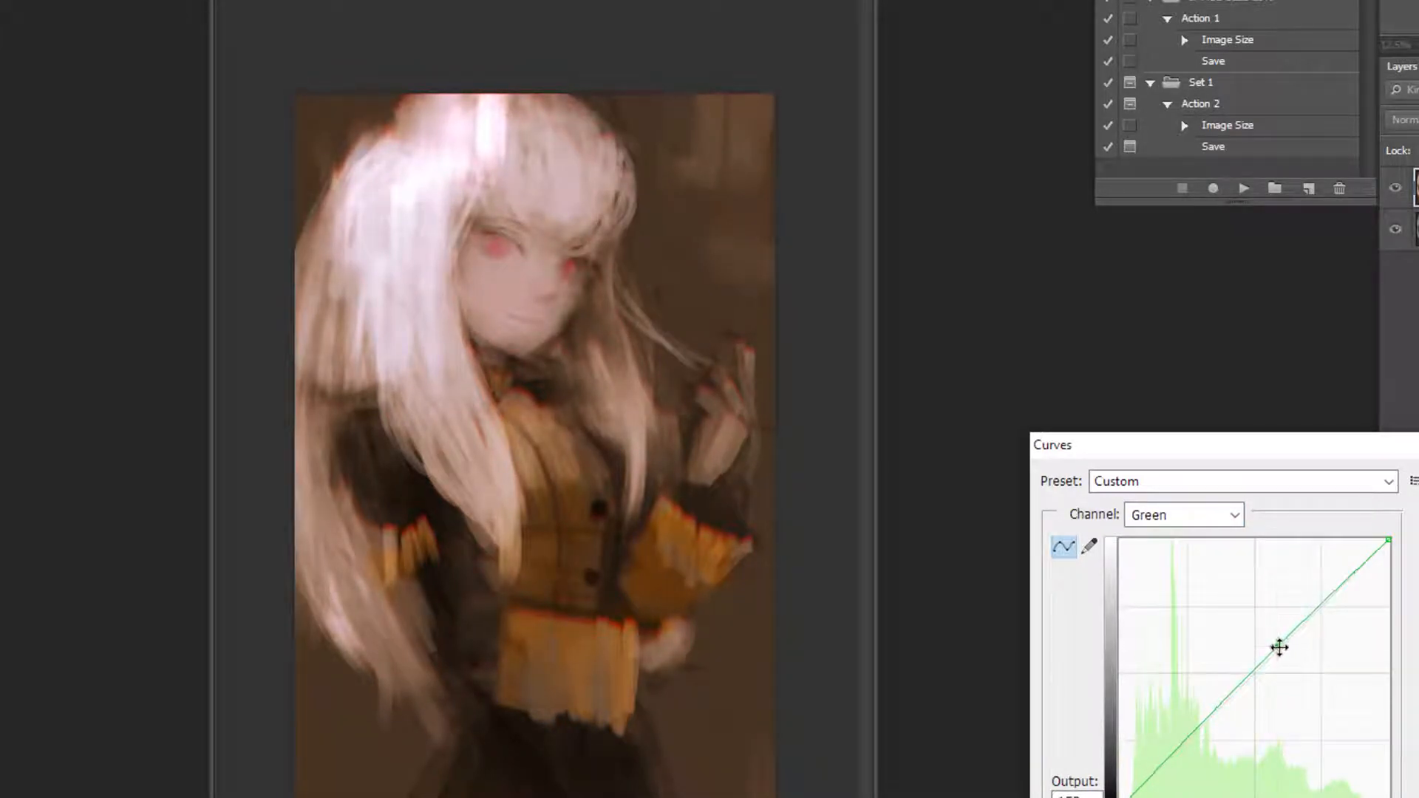
pyautogui.moveTo(1279, 648); pyautogui.dragTo(1279, 654)
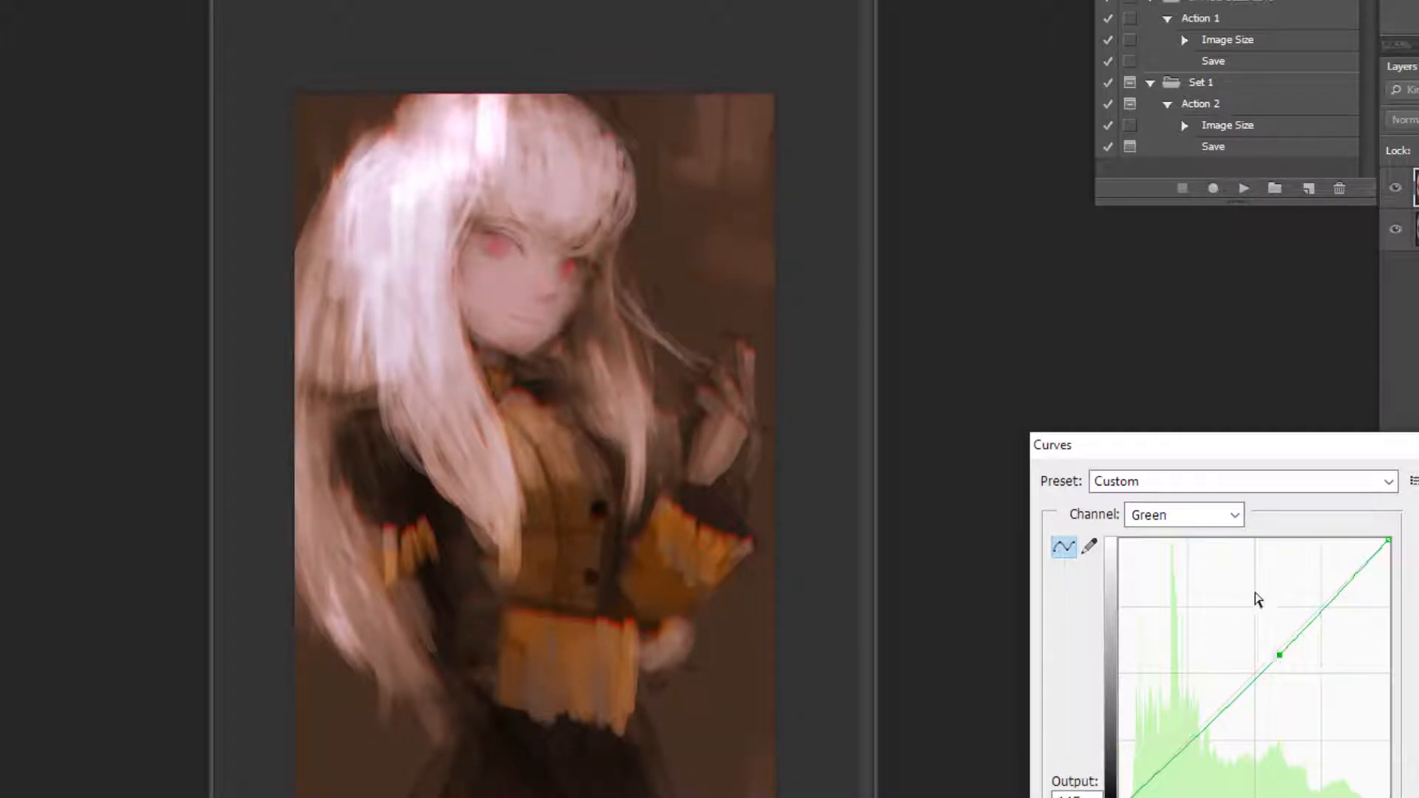
pyautogui.moveTo(1214, 726); pyautogui.dragTo(1214, 721)
pyautogui.moveTo(1341, 589); pyautogui.dragTo(1343, 593)
pyautogui.press('Return')
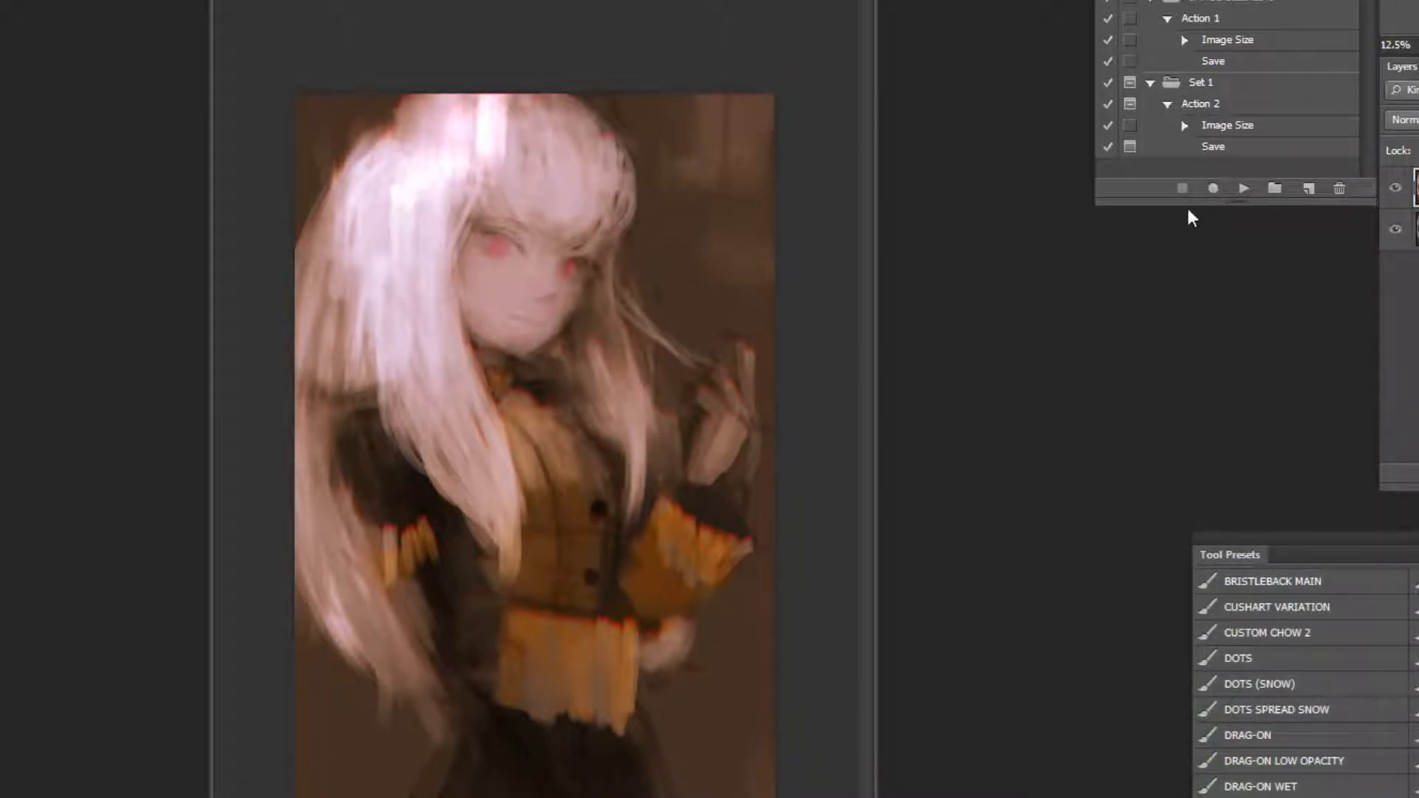
# Mirror the canvas back, shrink the brush, and darken the upper lash line and iris top of the larger eye.
pyautogui.click(1242, 191)
pyautogui.click(657, 193)
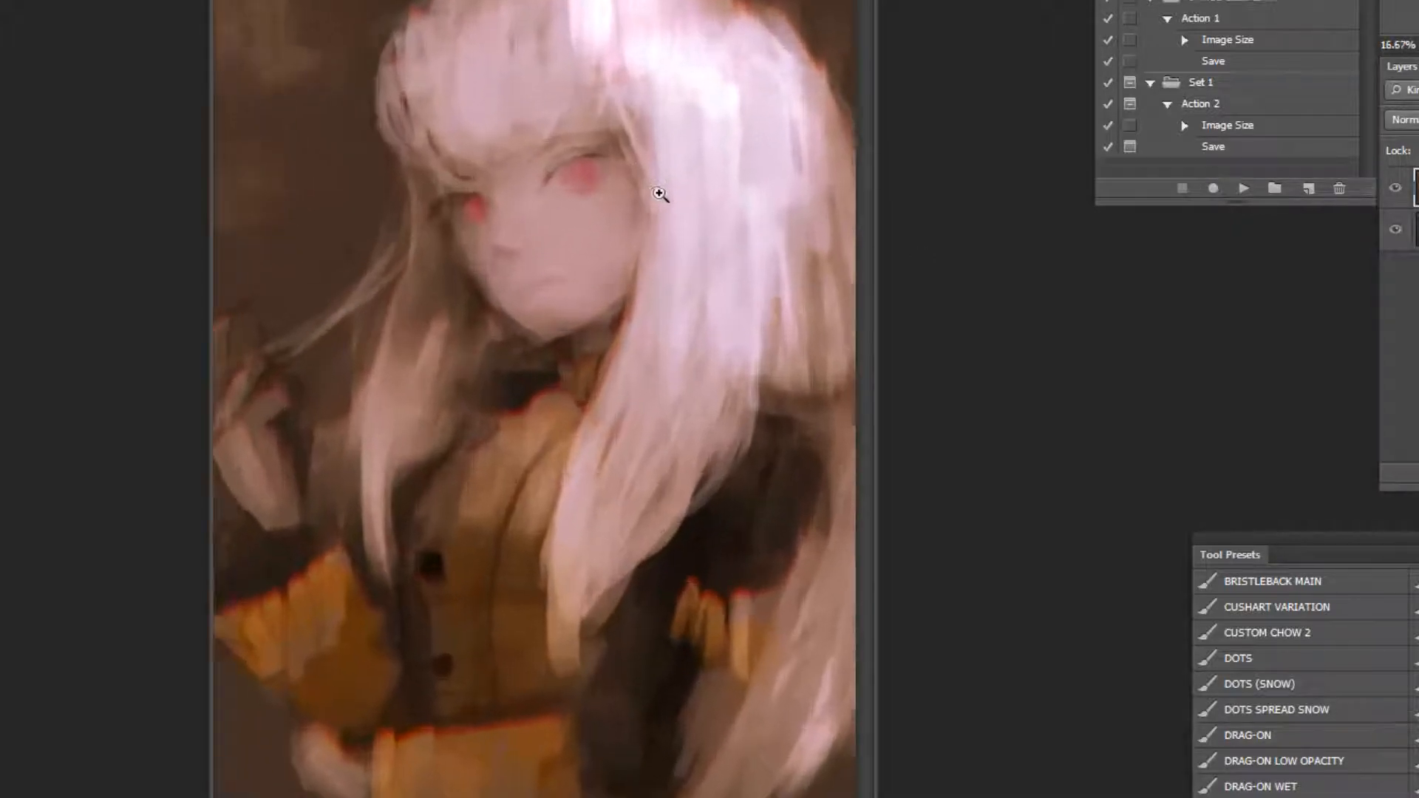
pyautogui.click(655, 193)
pyautogui.click(655, 193)
pyautogui.keyDown('alt'); pyautogui.click(519, 146); pyautogui.keyUp('alt')
pyautogui.click(390, 195)
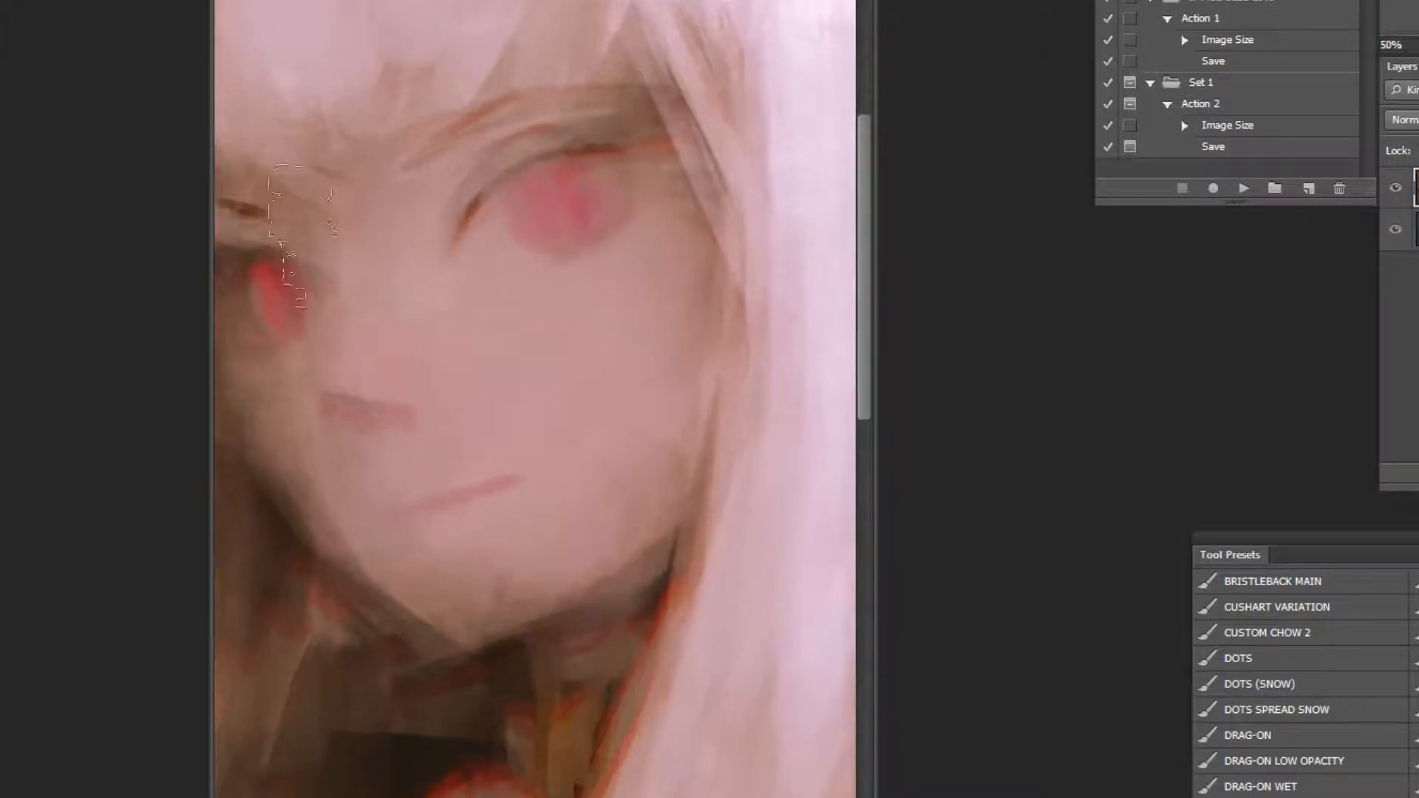
pyautogui.press('[')
pyautogui.press('[')
pyautogui.press('[')
pyautogui.press('[')
pyautogui.press('[')
pyautogui.moveTo(597, 140); pyautogui.dragTo(596, 149)
pyautogui.moveTo(565, 161); pyautogui.dragTo(547, 161)
# Paint the larger eye's pupil, undoing the long dark slit in favor of a small dark mark.
pyautogui.moveTo(568, 177); pyautogui.dragTo(564, 212)
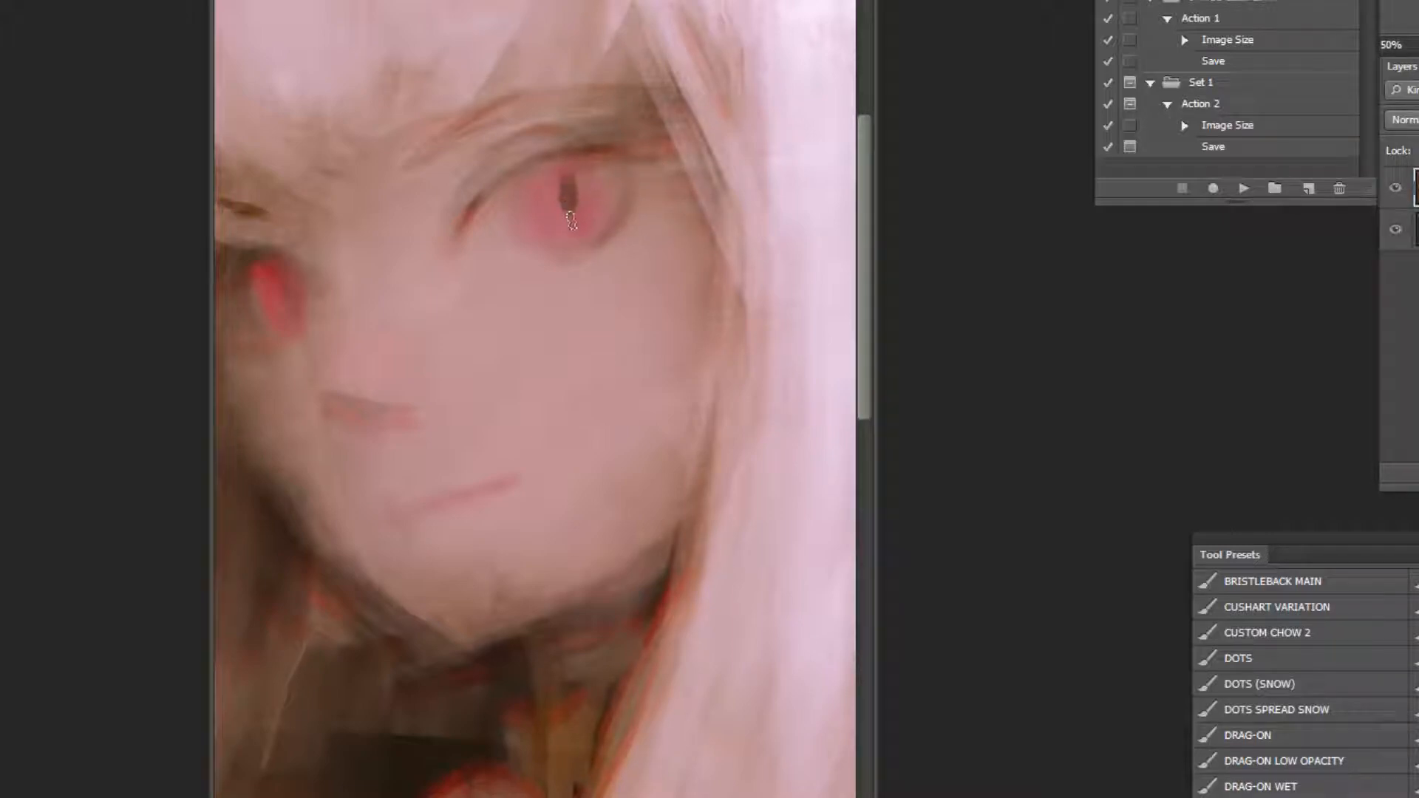
pyautogui.hotkey('ctrl', 'z')
pyautogui.keyDown('alt'); pyautogui.click(662, 181); pyautogui.keyUp('alt')
pyautogui.keyDown('alt'); pyautogui.click(666, 177); pyautogui.keyUp('alt')
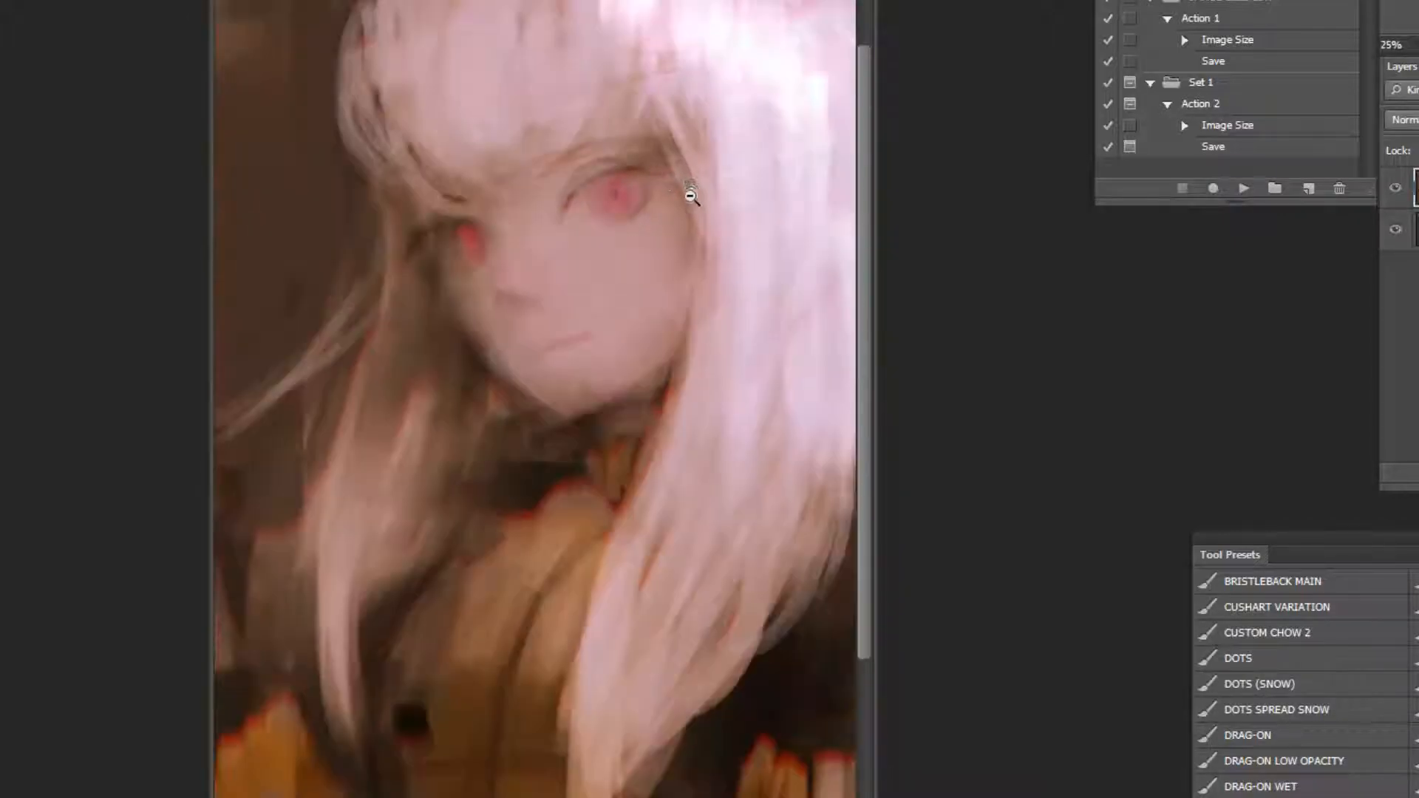
pyautogui.keyDown('alt'); pyautogui.click(692, 194); pyautogui.keyUp('alt')
pyautogui.keyDown('alt'); pyautogui.click(698, 205); pyautogui.keyUp('alt')
pyautogui.keyDown('alt'); pyautogui.click(699, 193); pyautogui.keyUp('alt')
# Clean up the lower edge of the chin with a sampled skin tone.
pyautogui.keyDown('ctrl'); pyautogui.click(611, 225); pyautogui.keyUp('ctrl')
pyautogui.keyDown('ctrl'); pyautogui.click(612, 220); pyautogui.keyUp('ctrl')
pyautogui.keyDown('ctrl'); pyautogui.click(611, 216); pyautogui.keyUp('ctrl')
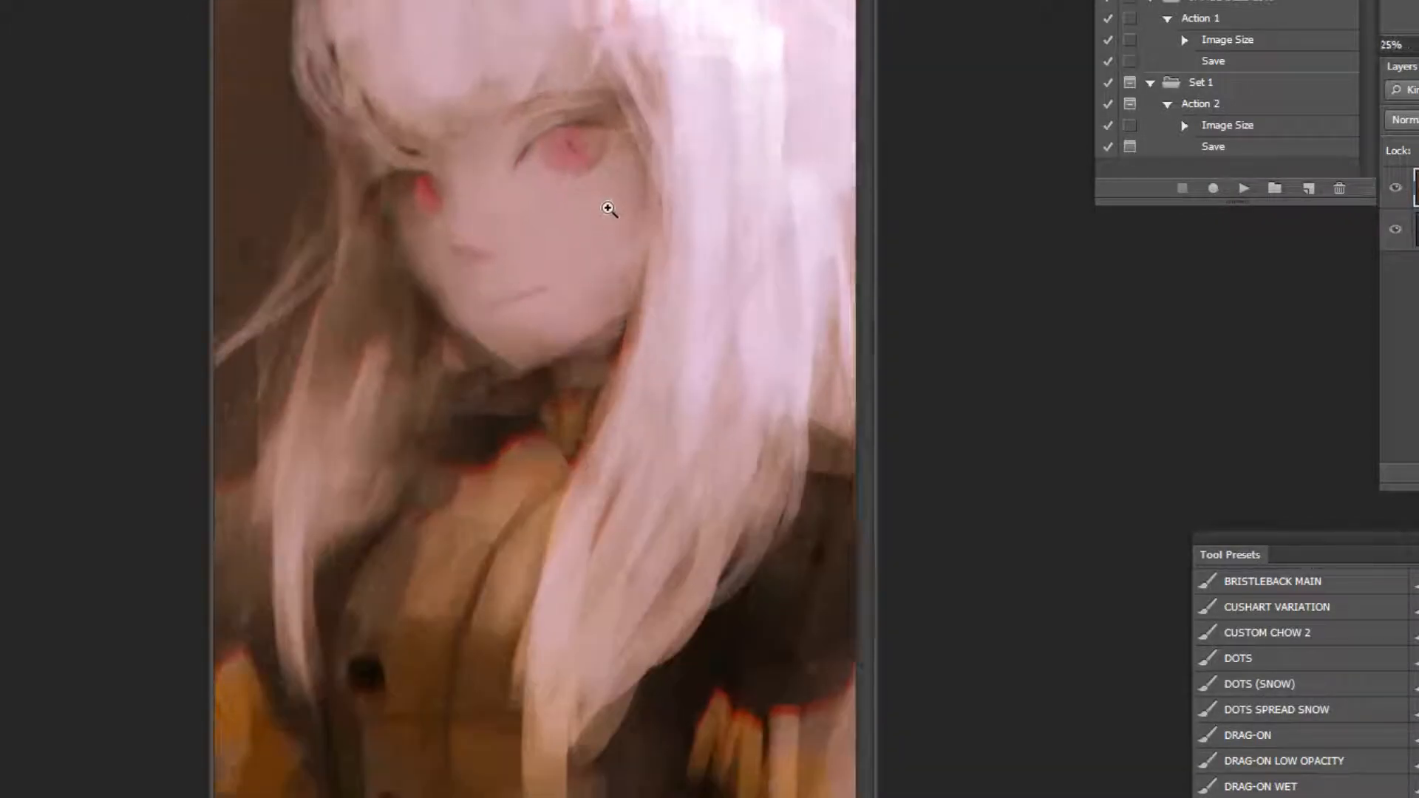
pyautogui.keyDown('ctrl'); pyautogui.click(610, 215); pyautogui.keyUp('ctrl')
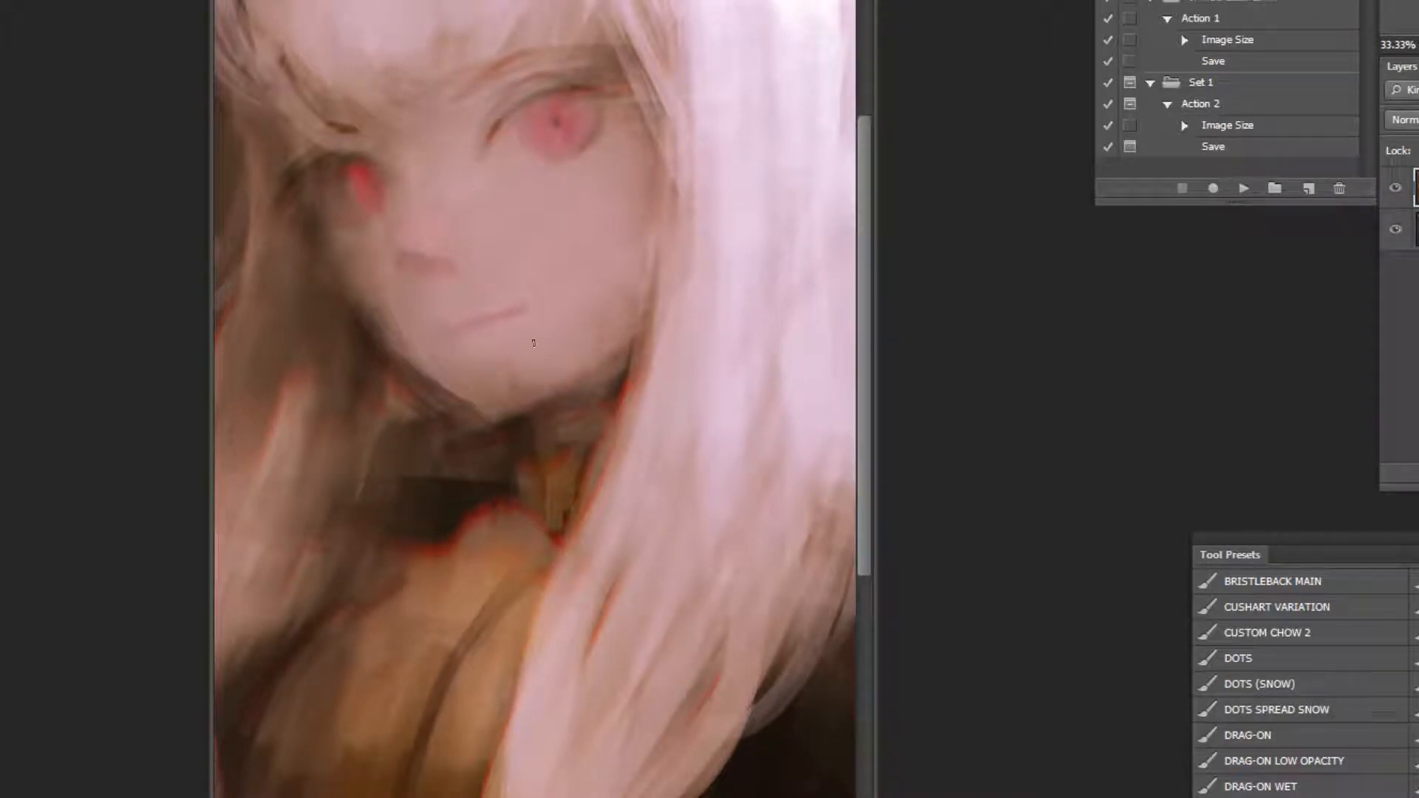
pyautogui.keyDown('alt'); pyautogui.click(493, 388); pyautogui.keyUp('alt')
pyautogui.moveTo(496, 421); pyautogui.dragTo(542, 405)
pyautogui.keyDown('alt'); pyautogui.click(560, 401); pyautogui.keyUp('alt')
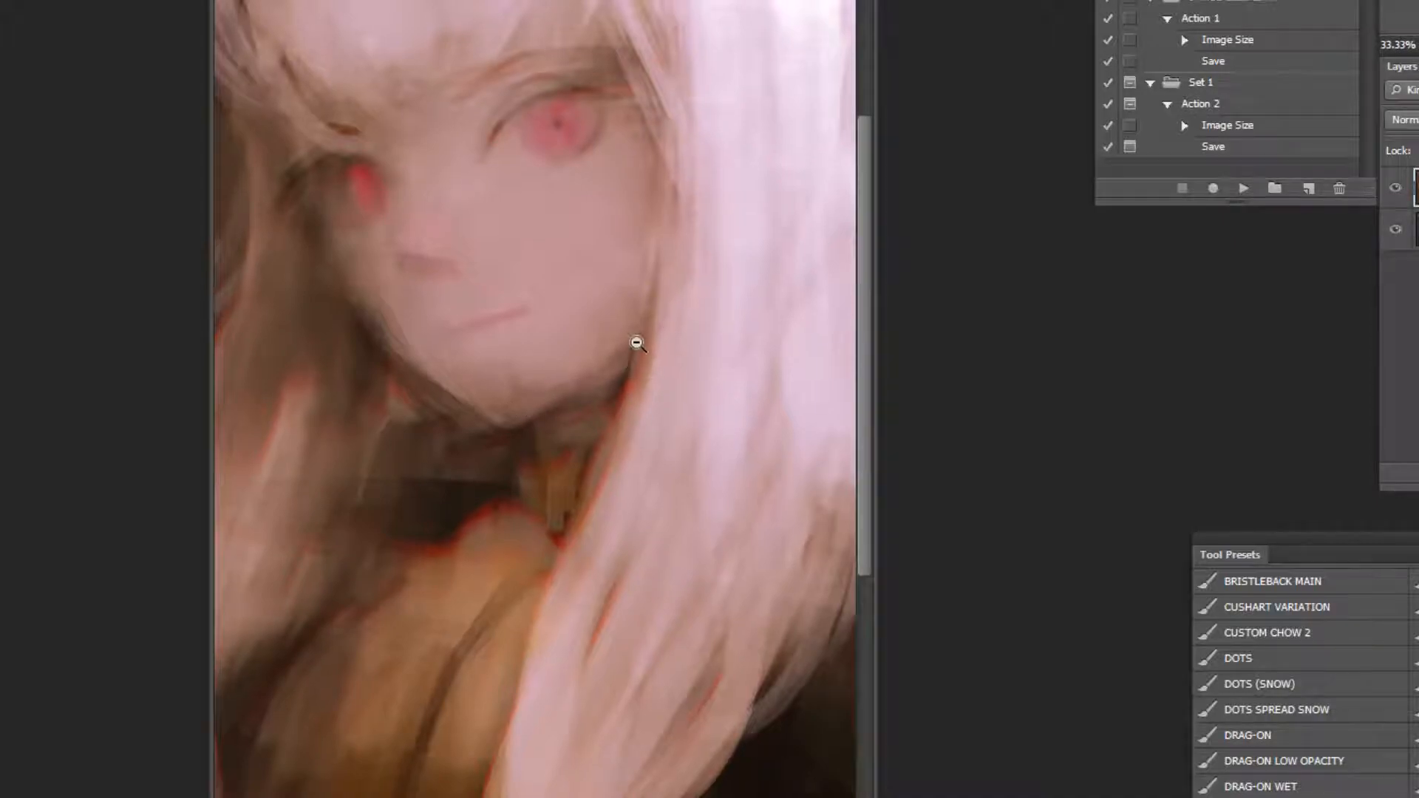
# Examine the eyes, mouth and chin against the surrounding hair and clothing.
pyautogui.keyDown('alt'); pyautogui.click(637, 345); pyautogui.keyUp('alt')
pyautogui.keyDown('alt'); pyautogui.click(654, 342); pyautogui.keyUp('alt')
pyautogui.keyDown('alt'); pyautogui.click(672, 339); pyautogui.keyUp('alt')
pyautogui.keyDown('alt'); pyautogui.click(687, 333); pyautogui.keyUp('alt')
pyautogui.keyDown('ctrl'); pyautogui.click(628, 252); pyautogui.keyUp('ctrl')
pyautogui.keyDown('ctrl'); pyautogui.click(634, 249); pyautogui.keyUp('ctrl')
pyautogui.keyDown('ctrl'); pyautogui.click(647, 243); pyautogui.keyUp('ctrl')
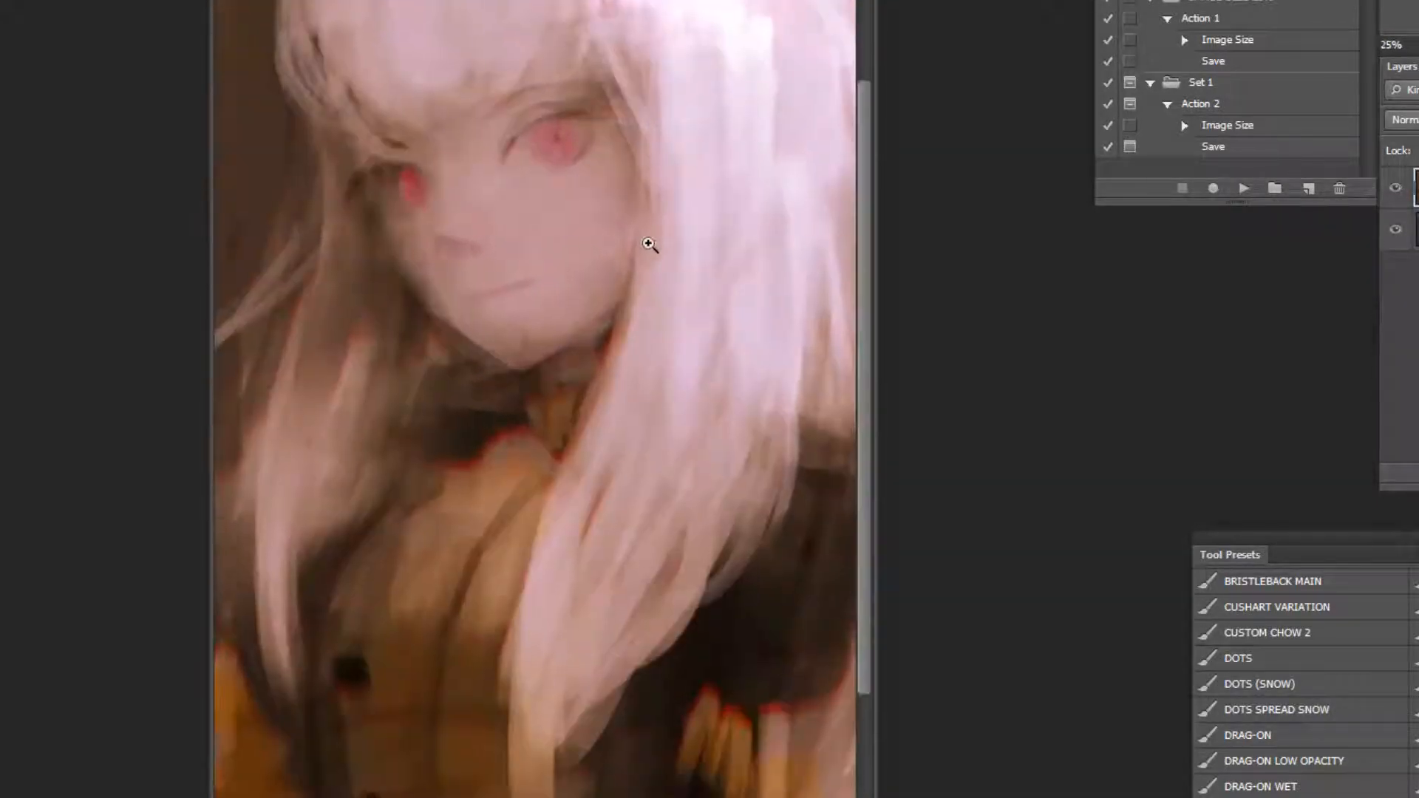
pyautogui.keyDown('ctrl'); pyautogui.click(653, 241); pyautogui.keyUp('ctrl')
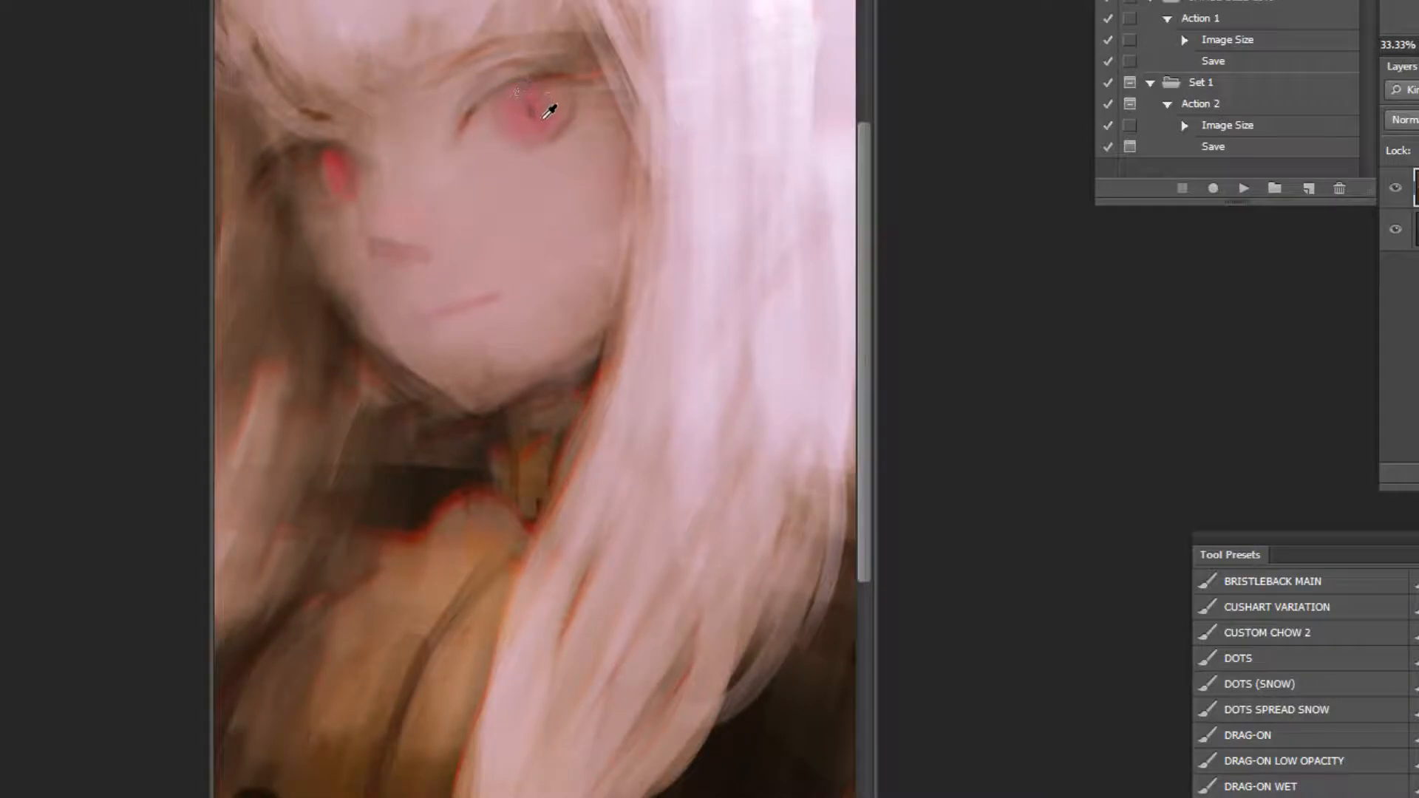
pyautogui.keyDown('alt'); pyautogui.click(551, 73); pyautogui.keyUp('alt')
# Mirror the canvas and smooth the upper background beside the hair with a sampled brown.
pyautogui.keyDown('ctrl'); pyautogui.keyDown('alt'); pyautogui.click(730, 386); pyautogui.keyUp('alt'); pyautogui.keyUp('ctrl')
pyautogui.keyDown('ctrl'); pyautogui.keyDown('alt'); pyautogui.click(739, 364); pyautogui.keyUp('alt'); pyautogui.keyUp('ctrl')
pyautogui.keyDown('ctrl'); pyautogui.keyDown('alt'); pyautogui.click(742, 359); pyautogui.keyUp('alt'); pyautogui.keyUp('ctrl')
pyautogui.keyDown('ctrl'); pyautogui.keyDown('alt'); pyautogui.click(739, 362); pyautogui.keyUp('alt'); pyautogui.keyUp('ctrl')
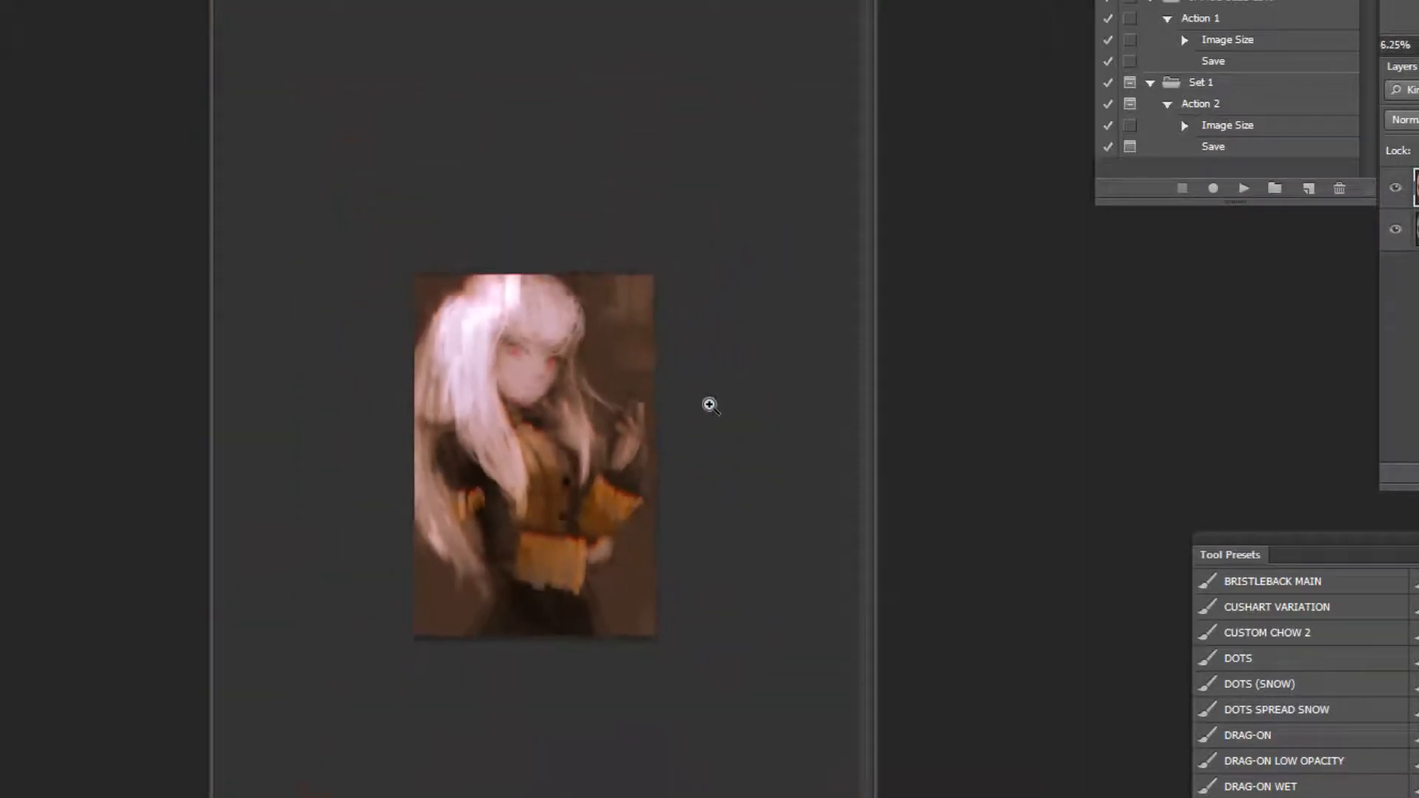
pyautogui.keyDown('ctrl'); pyautogui.click(714, 395); pyautogui.keyUp('ctrl')
pyautogui.keyDown('ctrl'); pyautogui.click(686, 389); pyautogui.keyUp('ctrl')
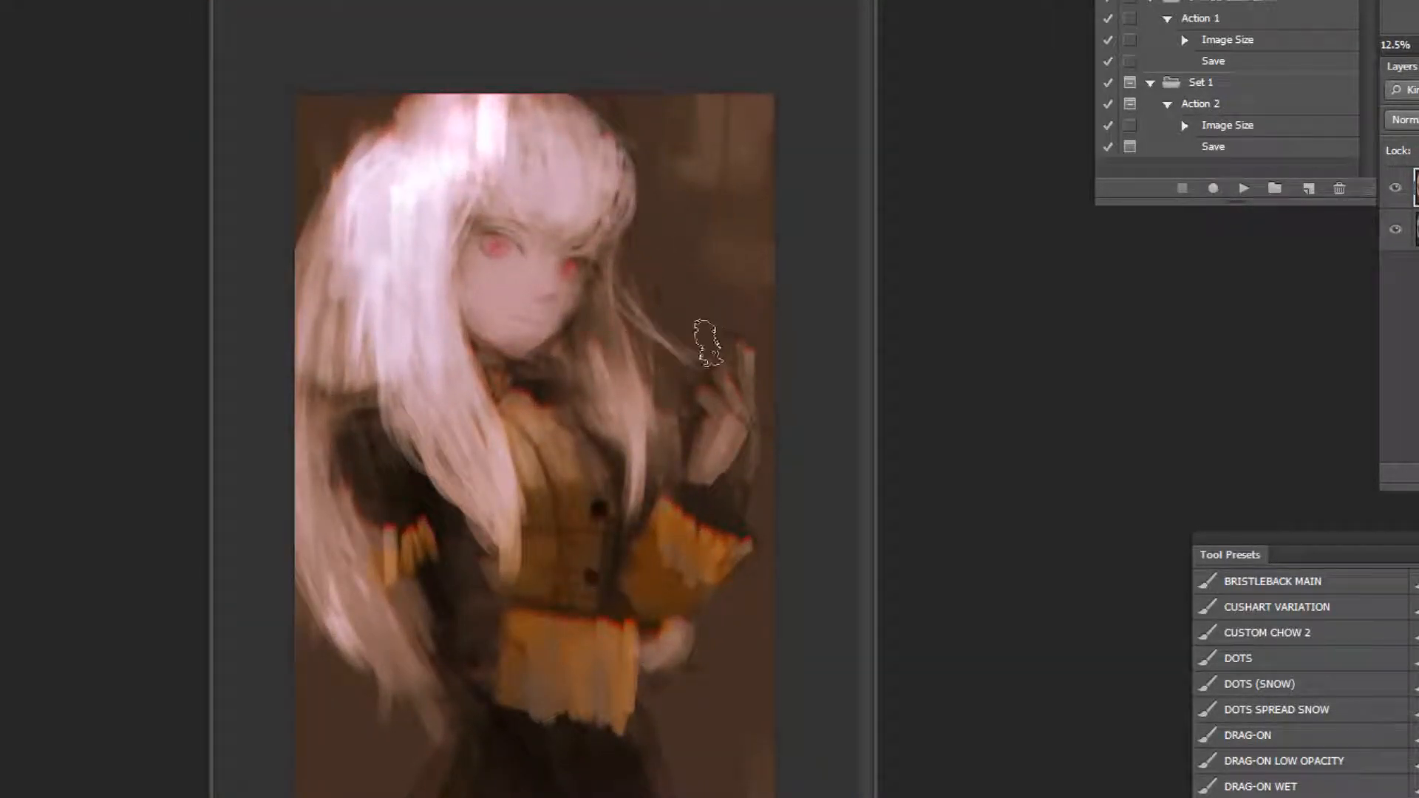
pyautogui.keyDown('alt'); pyautogui.click(719, 168); pyautogui.keyUp('alt')
pyautogui.moveTo(706, 119)
pyautogui.mouseDown()
pyautogui.moveTo(699, 208)
pyautogui.moveTo(661, 179)
pyautogui.moveTo(716, 181)
pyautogui.mouseUp()
pyautogui.keyDown('alt'); pyautogui.click(679, 198); pyautogui.keyUp('alt')
# Extend the far cheek with a sampled skin tone and strengthen the smaller eye's upper lid.
pyautogui.scroll(4, 559, 207)
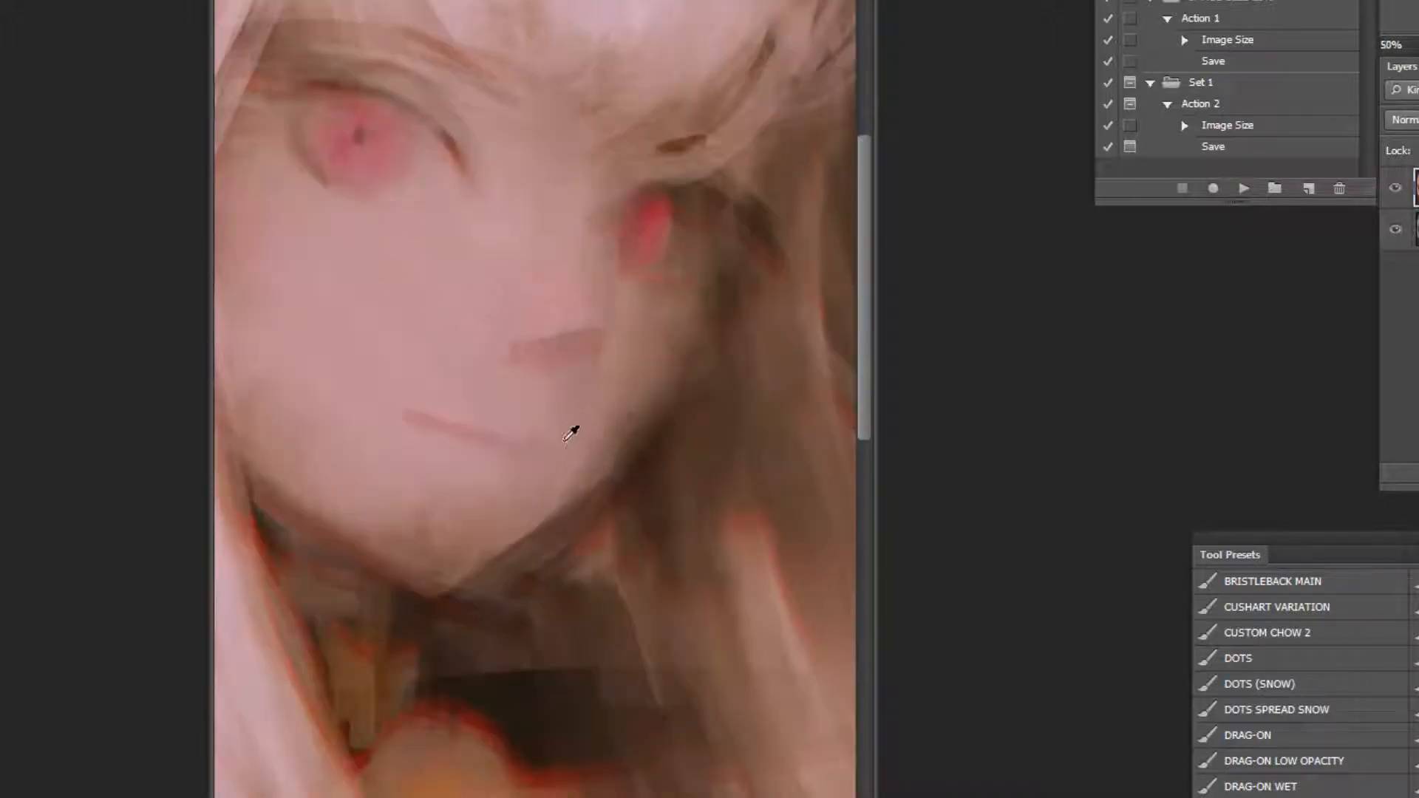
pyautogui.keyDown('alt'); pyautogui.click(565, 443); pyautogui.keyUp('alt')
pyautogui.moveTo(710, 214)
pyautogui.mouseDown()
pyautogui.moveTo(728, 255)
pyautogui.moveTo(696, 317)
pyautogui.mouseUp()
pyautogui.moveTo(658, 414)
pyautogui.mouseDown()
pyautogui.moveTo(621, 455)
pyautogui.moveTo(705, 291)
pyautogui.mouseUp()
pyautogui.keyDown('alt'); pyautogui.click(585, 210); pyautogui.keyUp('alt')
pyautogui.moveTo(600, 212)
pyautogui.mouseDown()
pyautogui.moveTo(639, 185)
pyautogui.moveTo(661, 191)
pyautogui.mouseUp()
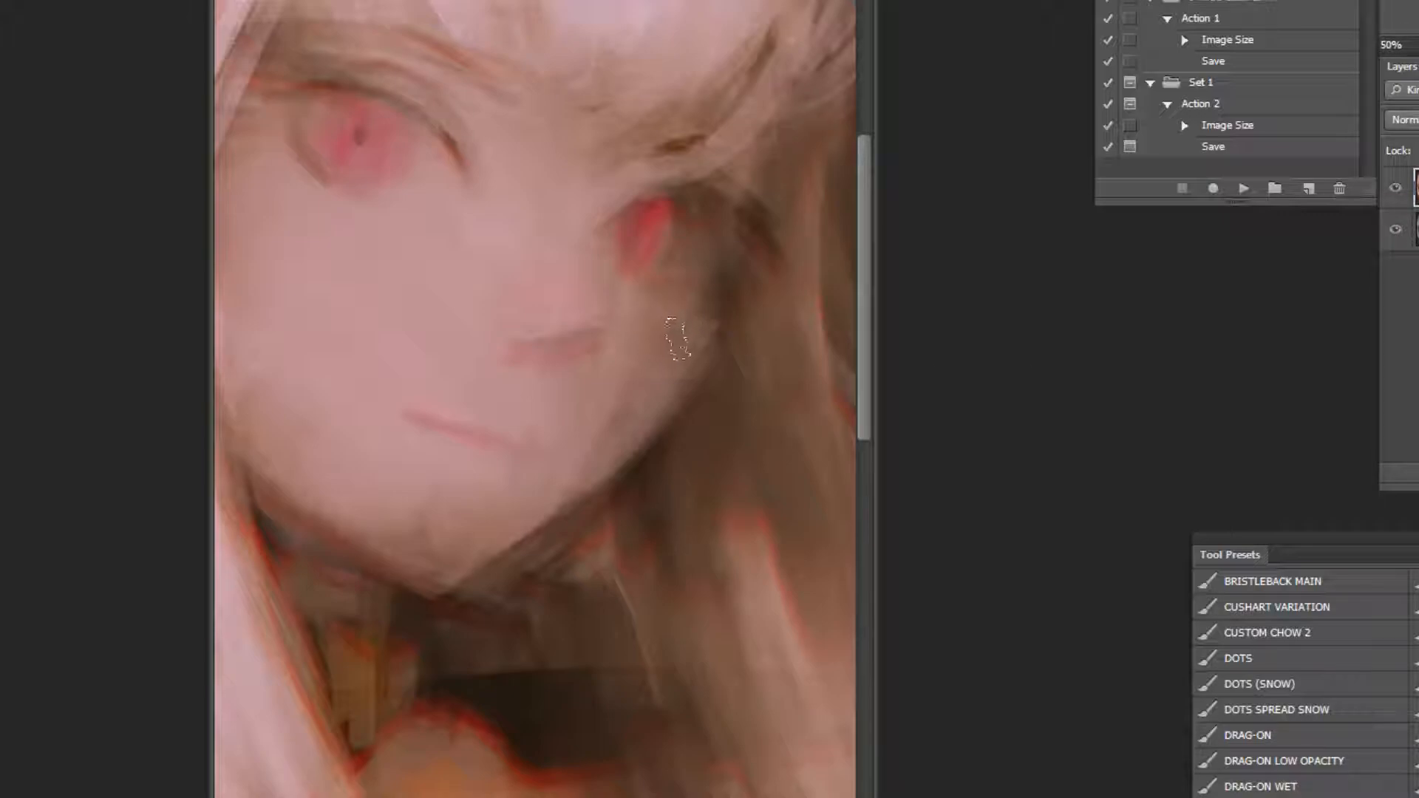
pyautogui.keyDown('alt'); pyautogui.click(677, 330); pyautogui.keyUp('alt')
pyautogui.keyDown('alt'); pyautogui.click(680, 341); pyautogui.keyUp('alt')
pyautogui.keyDown('alt'); pyautogui.click(702, 333); pyautogui.keyUp('alt')
pyautogui.keyDown('alt'); pyautogui.click(756, 317); pyautogui.keyUp('alt')
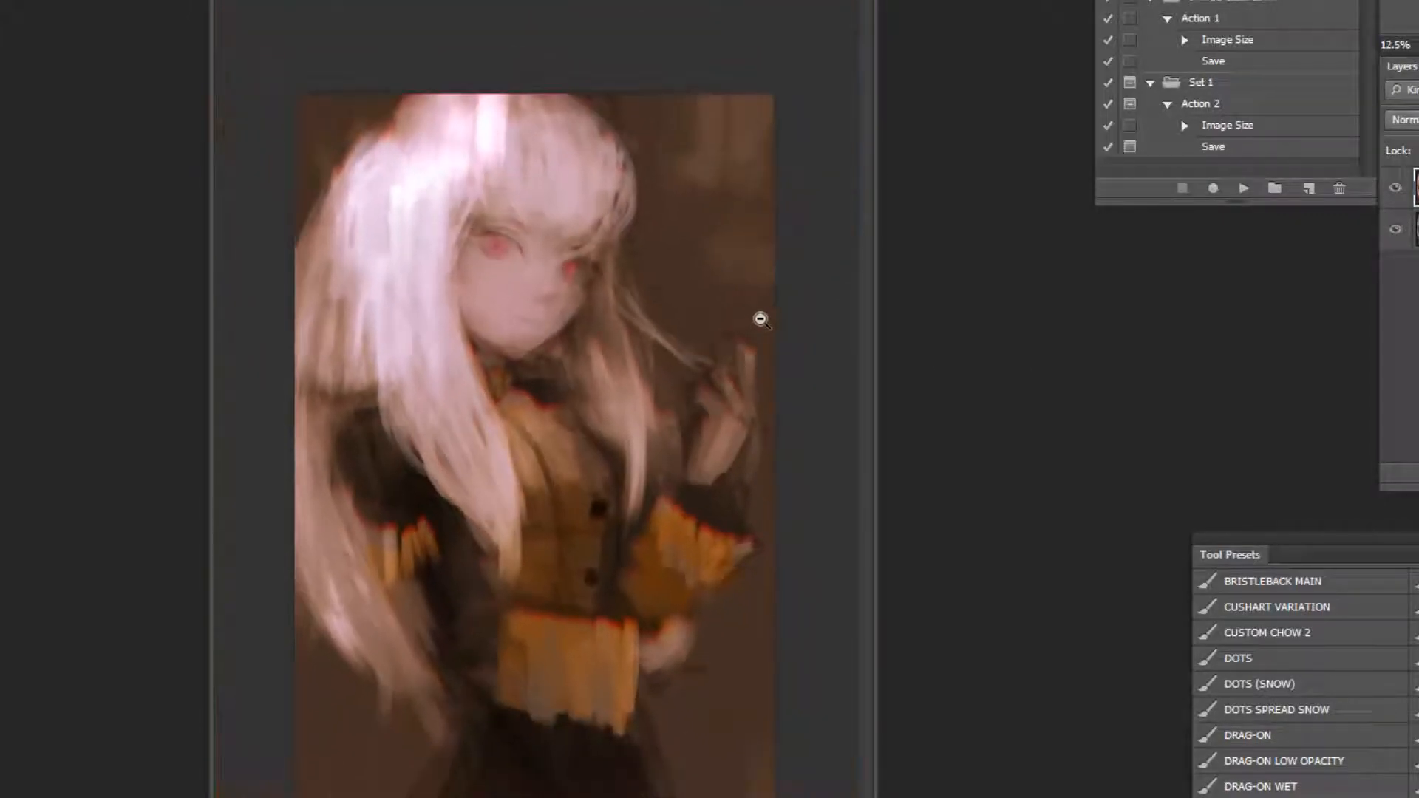
# Refine the area around the smaller eye with sampled tones and undo the last stroke.
pyautogui.keyDown('ctrl'); pyautogui.click(518, 144); pyautogui.keyUp('ctrl')
pyautogui.keyDown('ctrl'); pyautogui.click(519, 144); pyautogui.keyUp('ctrl')
pyautogui.keyDown('ctrl'); pyautogui.click(521, 145); pyautogui.keyUp('ctrl')
pyautogui.keyDown('ctrl'); pyautogui.click(522, 147); pyautogui.keyUp('ctrl')
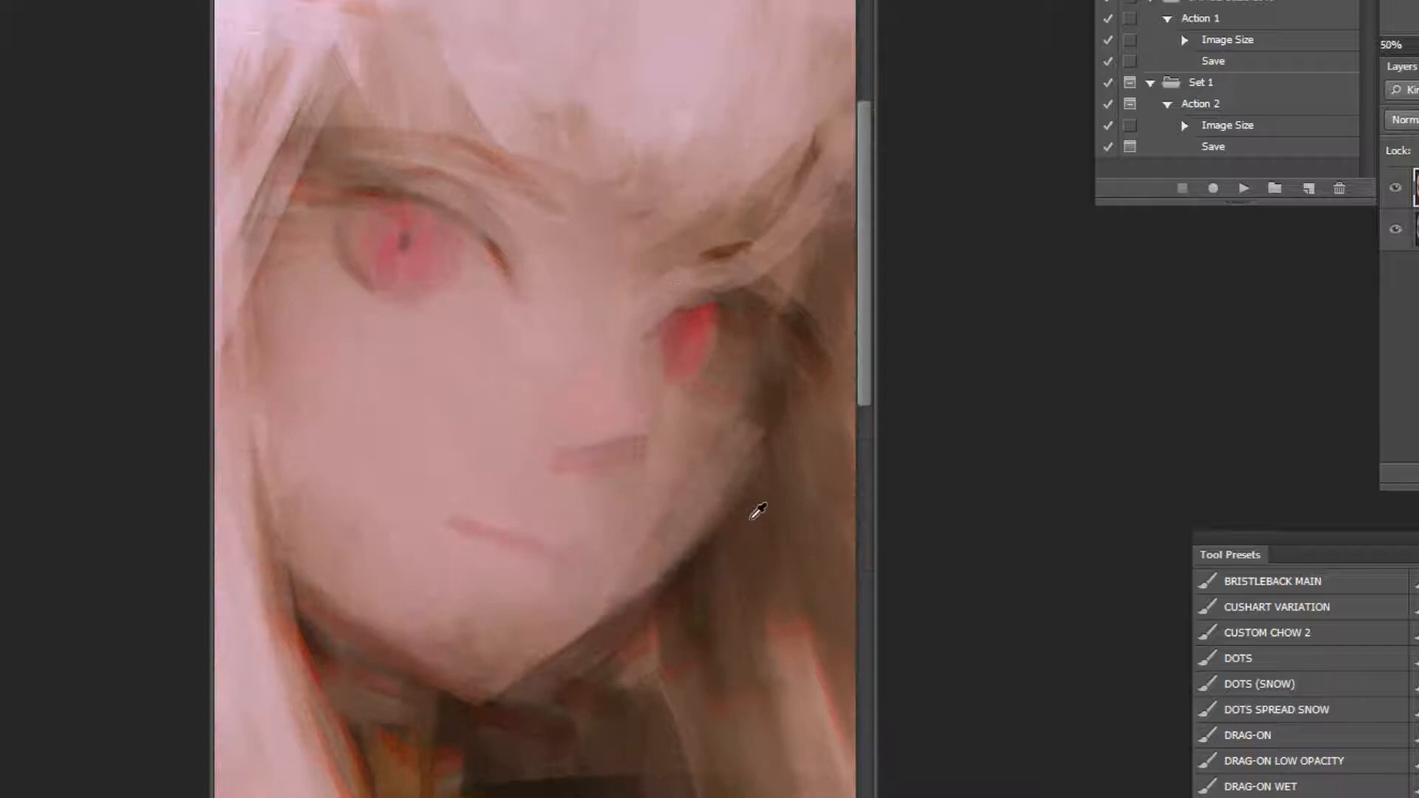
pyautogui.keyDown('alt'); pyautogui.click(720, 306); pyautogui.keyUp('alt')
pyautogui.keyDown('alt'); pyautogui.click(703, 396); pyautogui.keyUp('alt')
pyautogui.moveTo(694, 395)
pyautogui.mouseDown()
pyautogui.moveTo(728, 399)
pyautogui.moveTo(753, 370)
pyautogui.moveTo(741, 353)
pyautogui.moveTo(758, 374)
pyautogui.mouseUp()
pyautogui.keyDown('alt'); pyautogui.click(712, 148); pyautogui.keyUp('alt')
pyautogui.hotkey('ctrl', 'z')
pyautogui.keyDown('alt'); pyautogui.click(747, 327); pyautogui.keyUp('alt')
pyautogui.keyDown('alt'); pyautogui.click(744, 326); pyautogui.keyUp('alt')
pyautogui.scroll(-4, 758, 373)
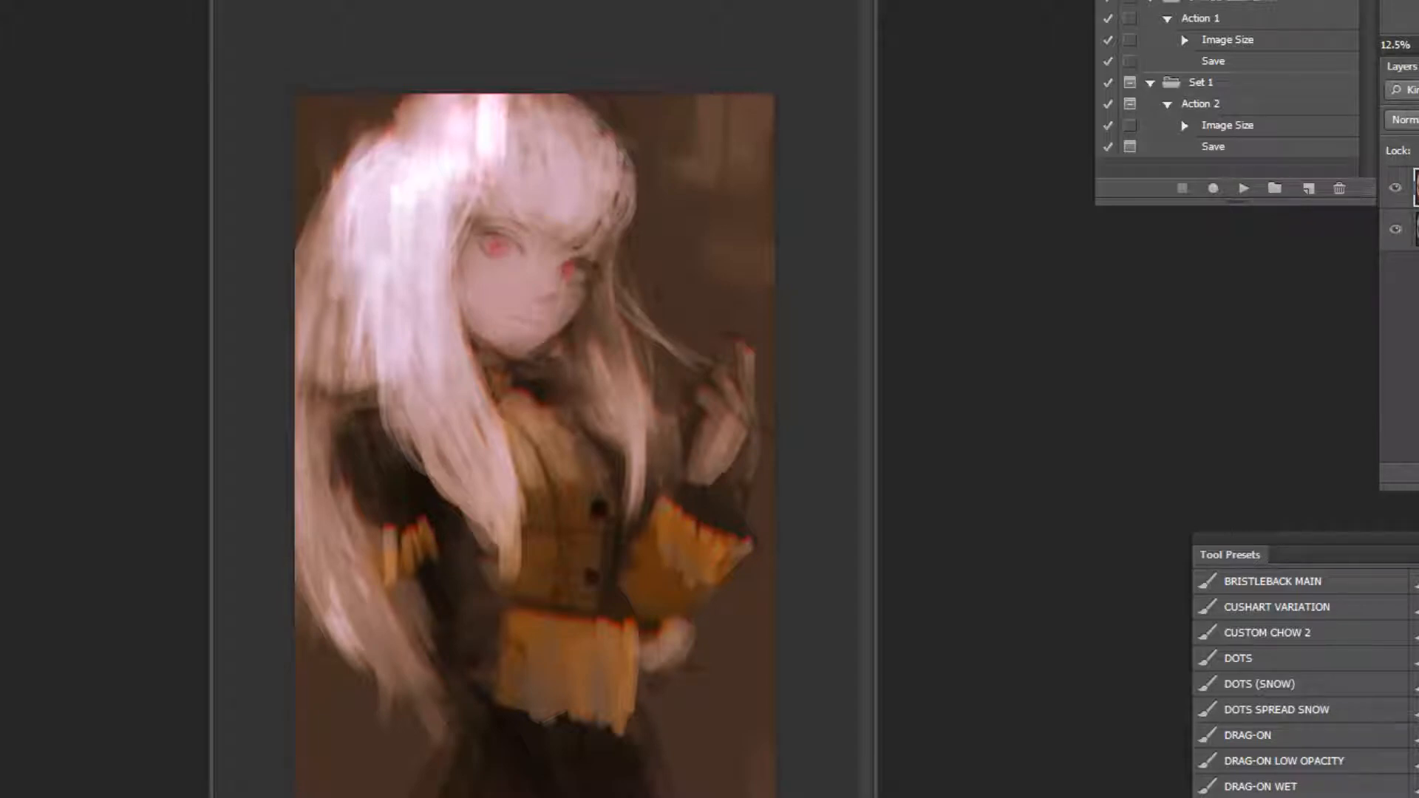
# Try duplicating the painting layer and undo each copy.
pyautogui.keyDown('alt'); pyautogui.click(466, 353); pyautogui.keyUp('alt')
pyautogui.hotkey('ctrl', 'j')
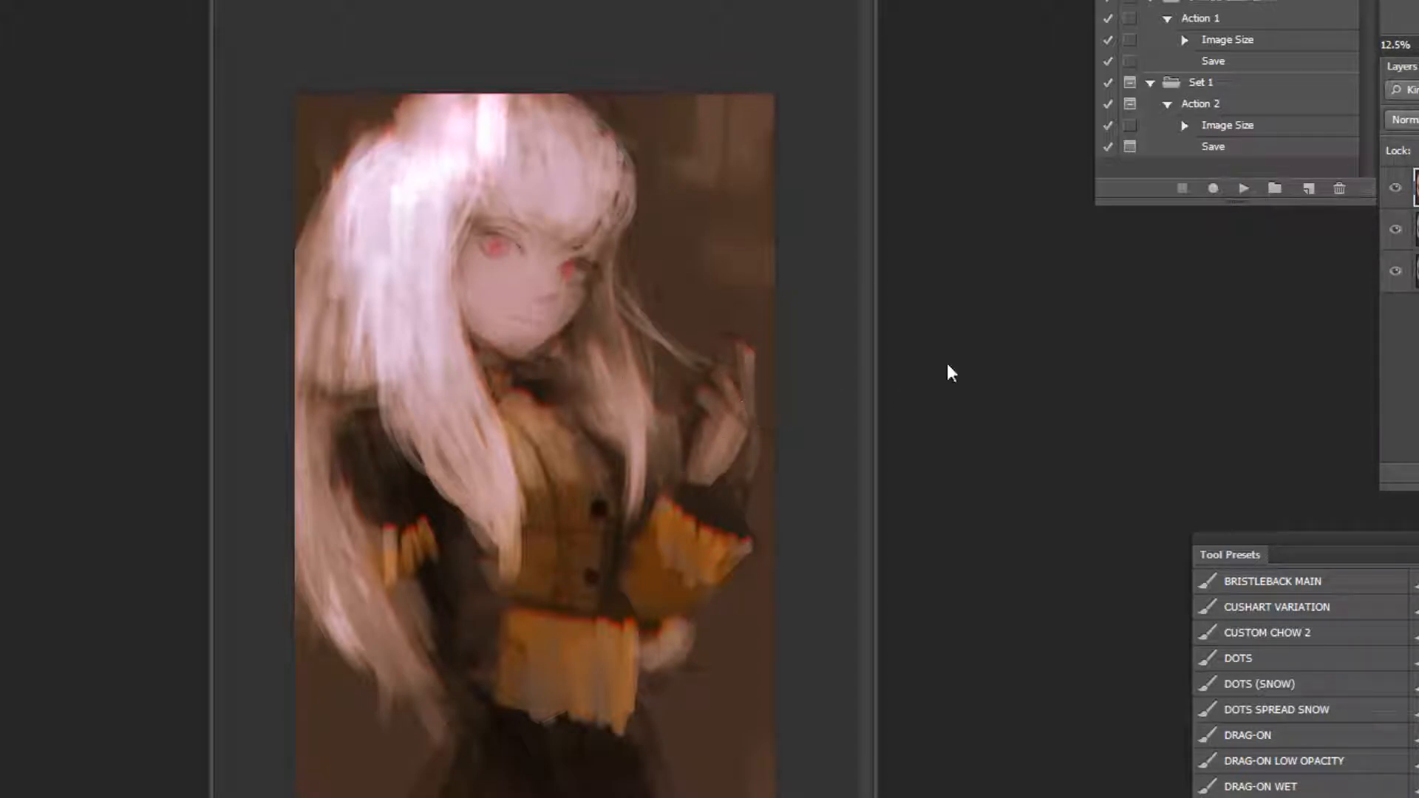
pyautogui.hotkey('ctrl', 'z')
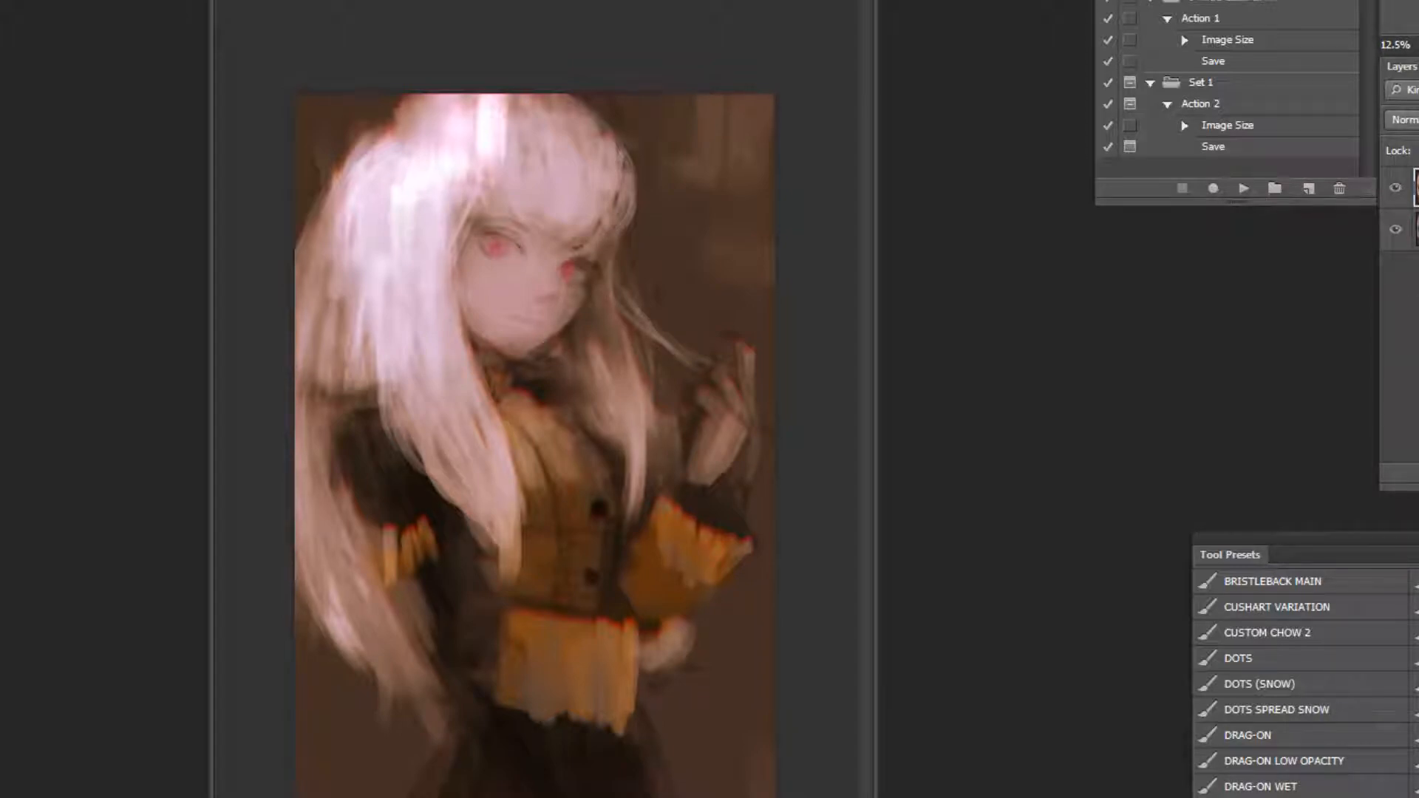
pyautogui.hotkey('ctrl', 'j')
pyautogui.hotkey('ctrl', 'z')
# Duplicate the painting layer and try excluding the green channel from the copy's blending.
pyautogui.rightClick(1415, 190)
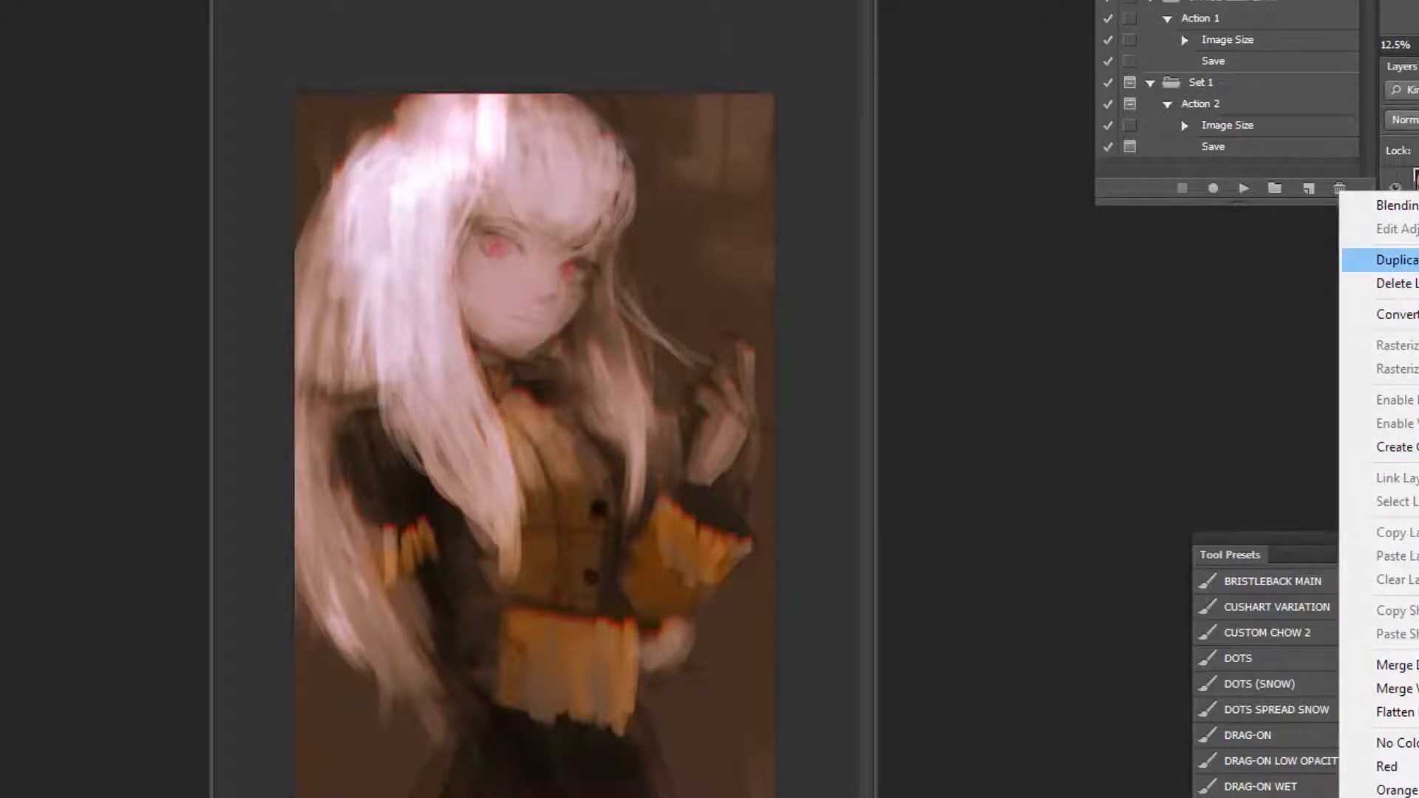
pyautogui.click(1396, 260)
pyautogui.click(1003, 190)
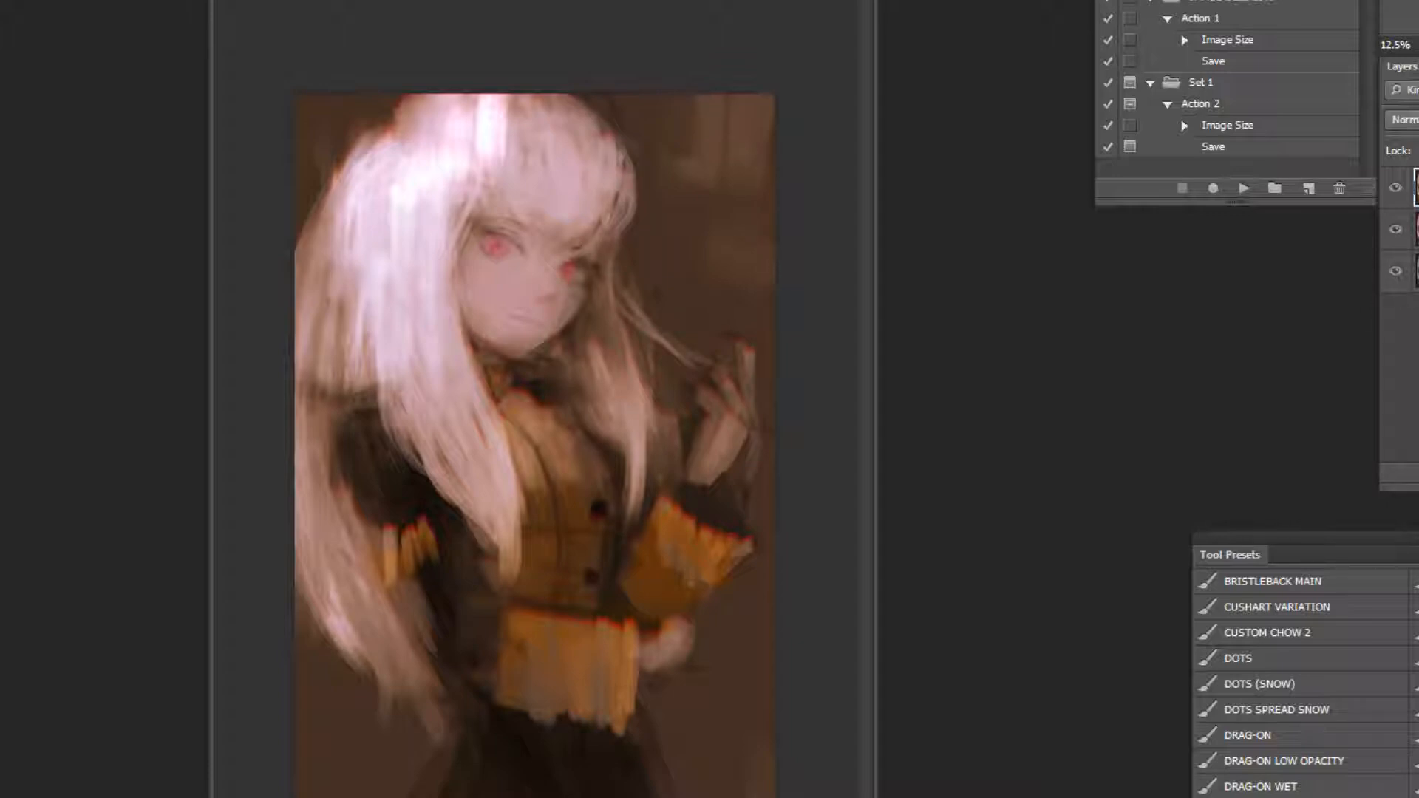
pyautogui.click(1287, 637)
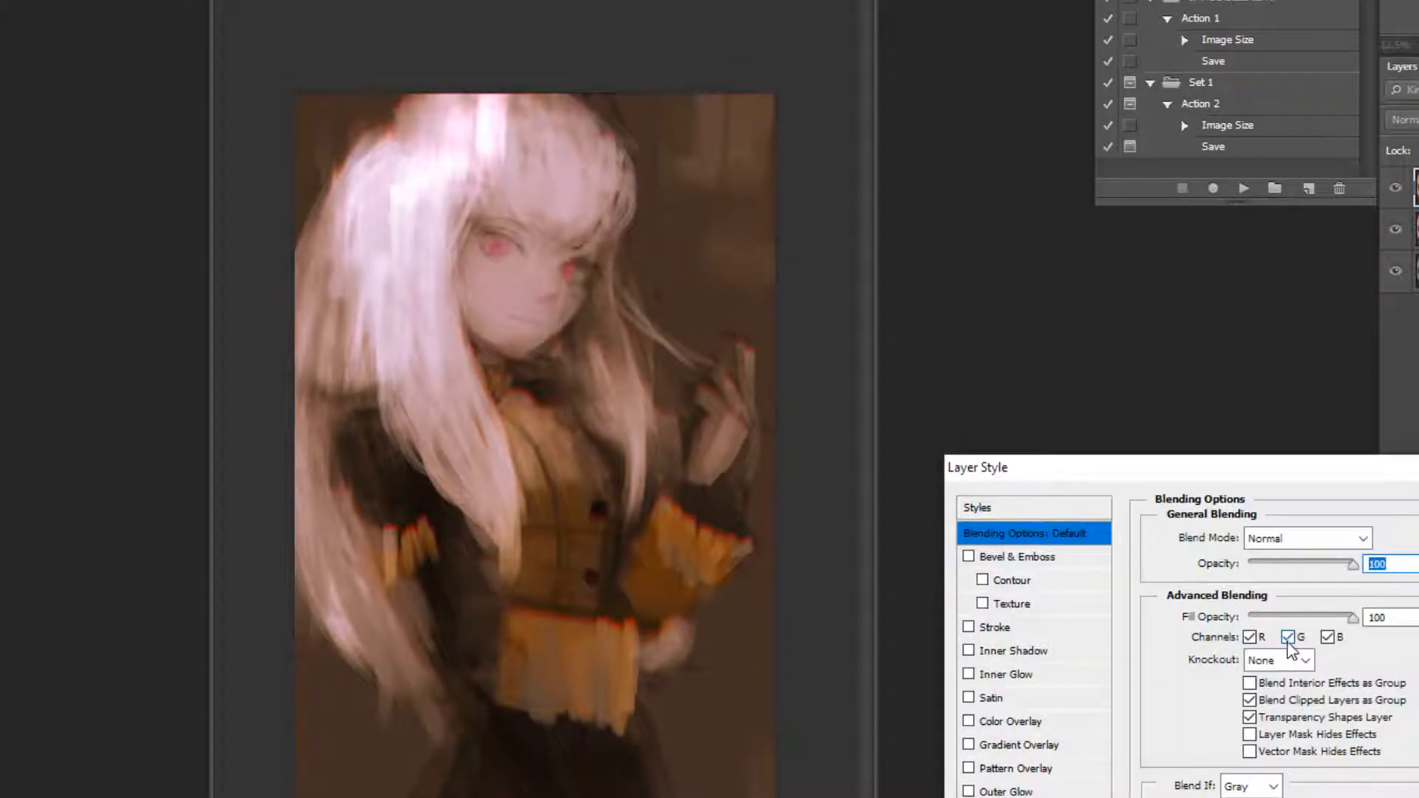
pyautogui.press('Return')
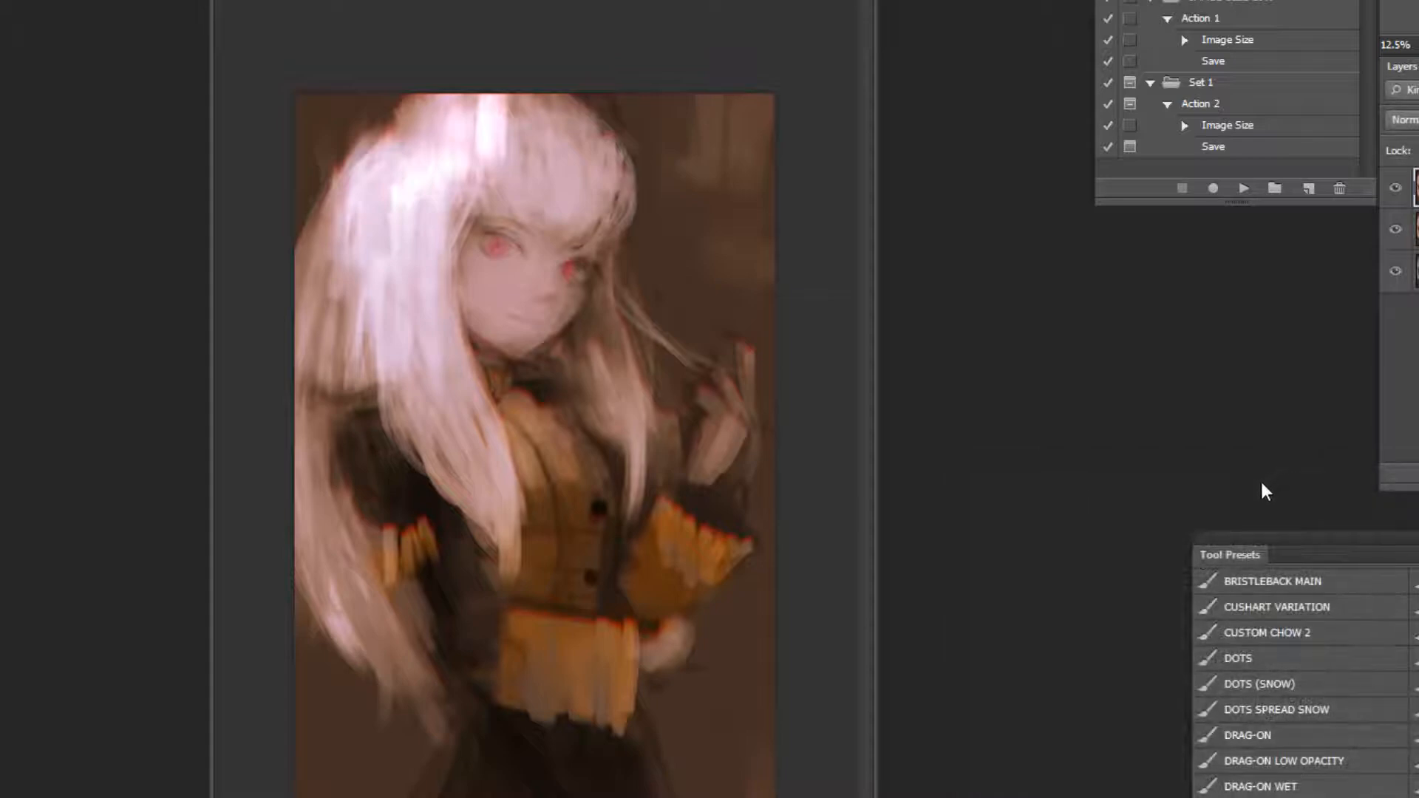
# Nudge the duplicated layer upward over the original painting.
pyautogui.hotkey('shift', 'Up')
pyautogui.hotkey('shift', 'Up')
pyautogui.hotkey('shift', 'Up')
pyautogui.hotkey('shift', 'Up')
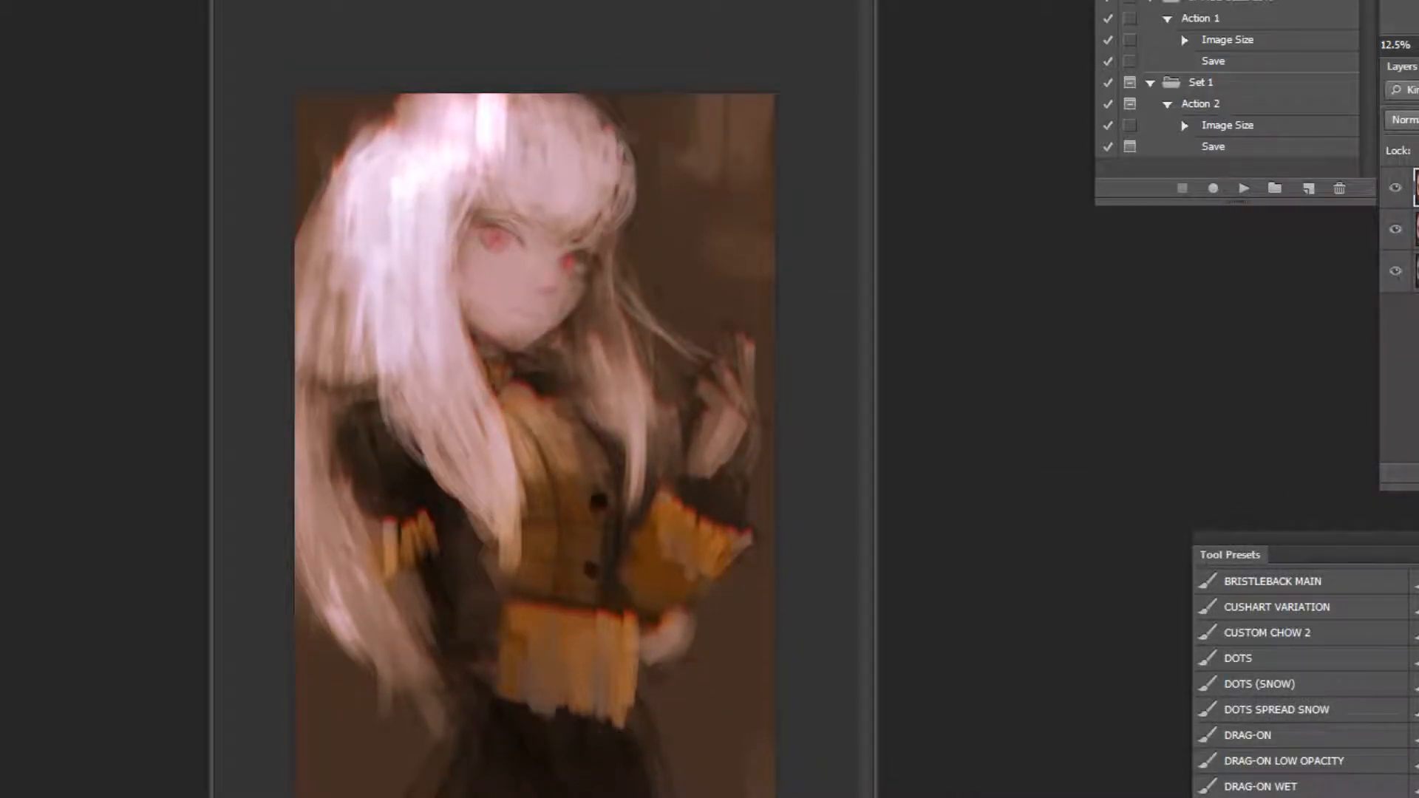
# Turn off the red, green and blue channels in the shifted copy's blending options and merge the copy down.
pyautogui.doubleClick(1415, 187)
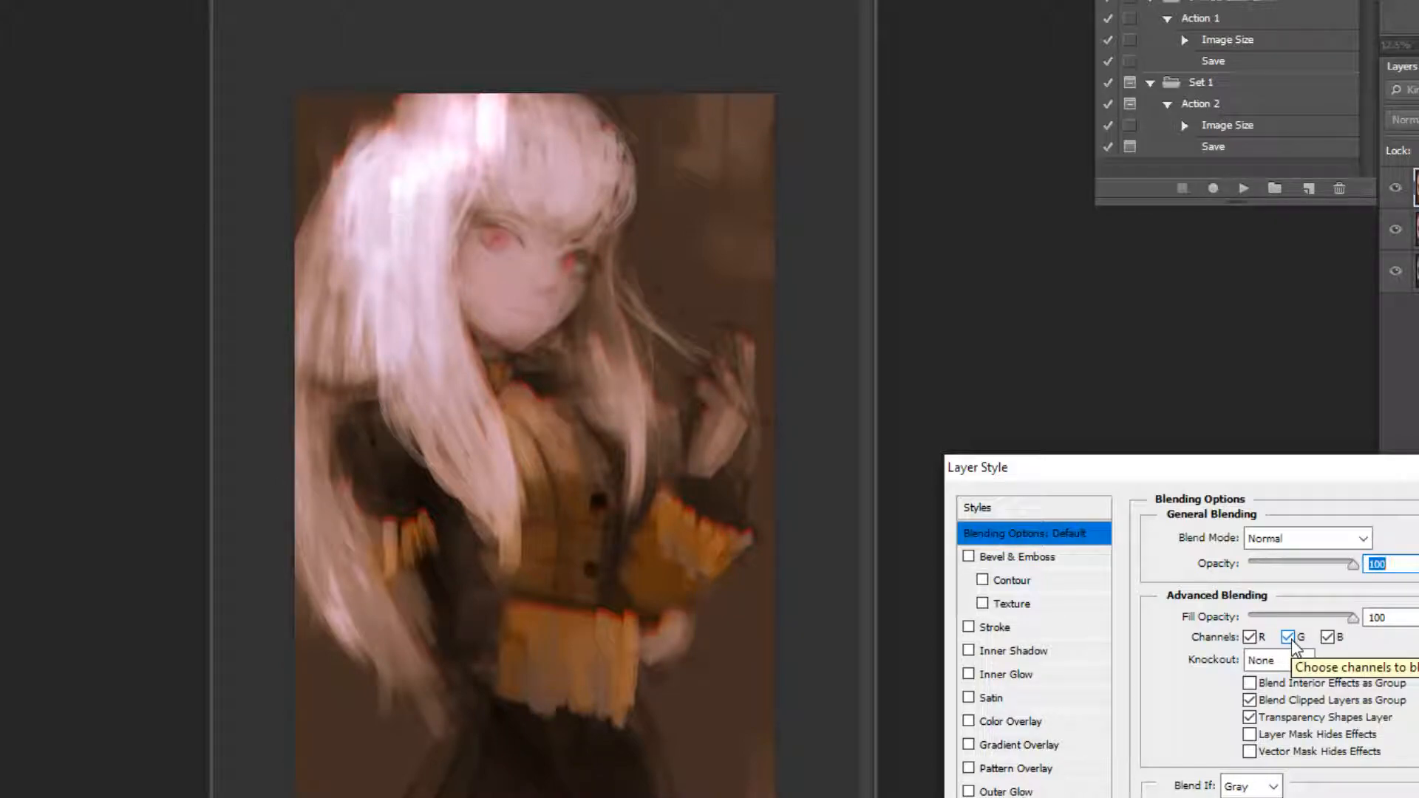
pyautogui.click(1289, 638)
pyautogui.click(1328, 638)
pyautogui.click(1259, 640)
pyautogui.click(1259, 640)
pyautogui.click(1289, 638)
pyautogui.click(1327, 638)
pyautogui.click(1290, 639)
pyautogui.click(1250, 638)
pyautogui.click(1328, 638)
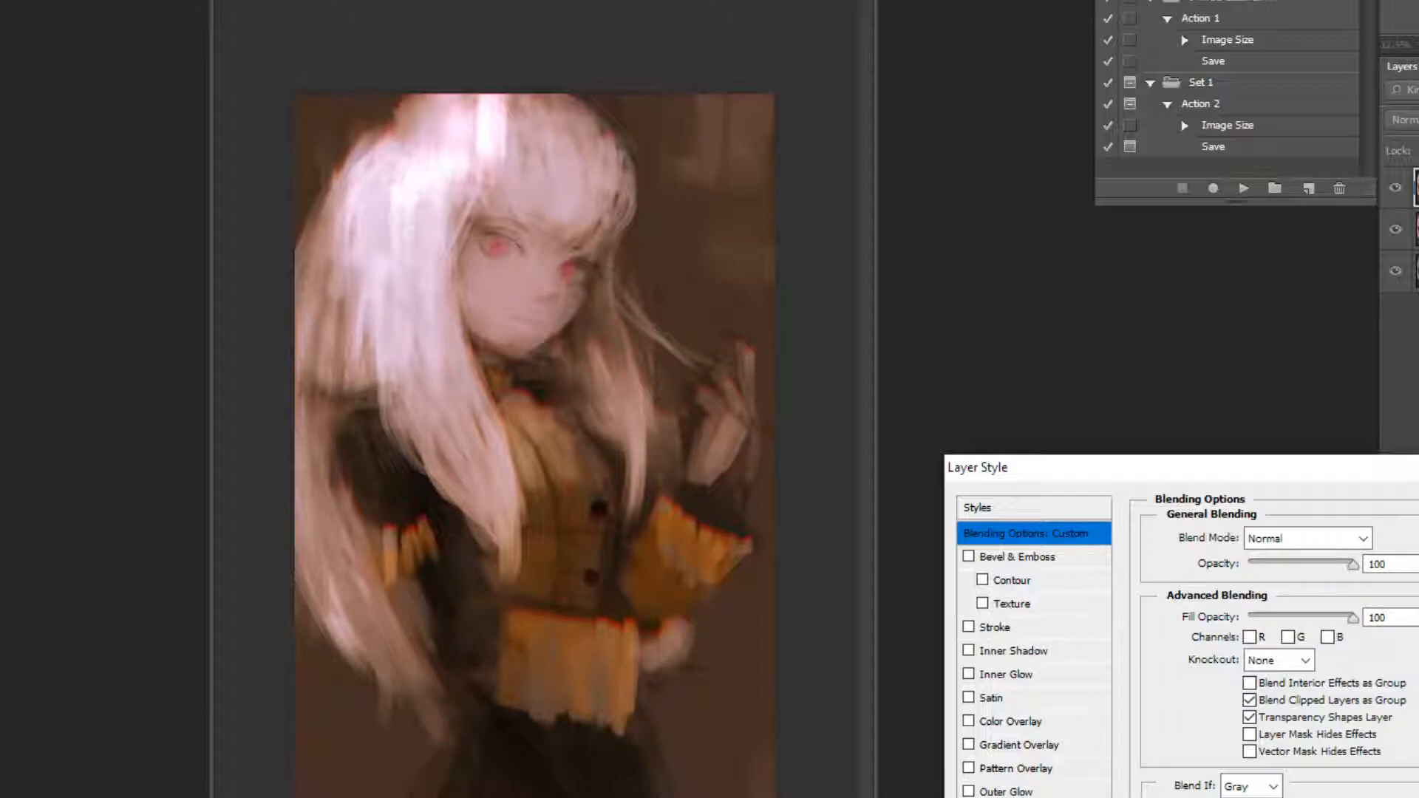
pyautogui.press('Return')
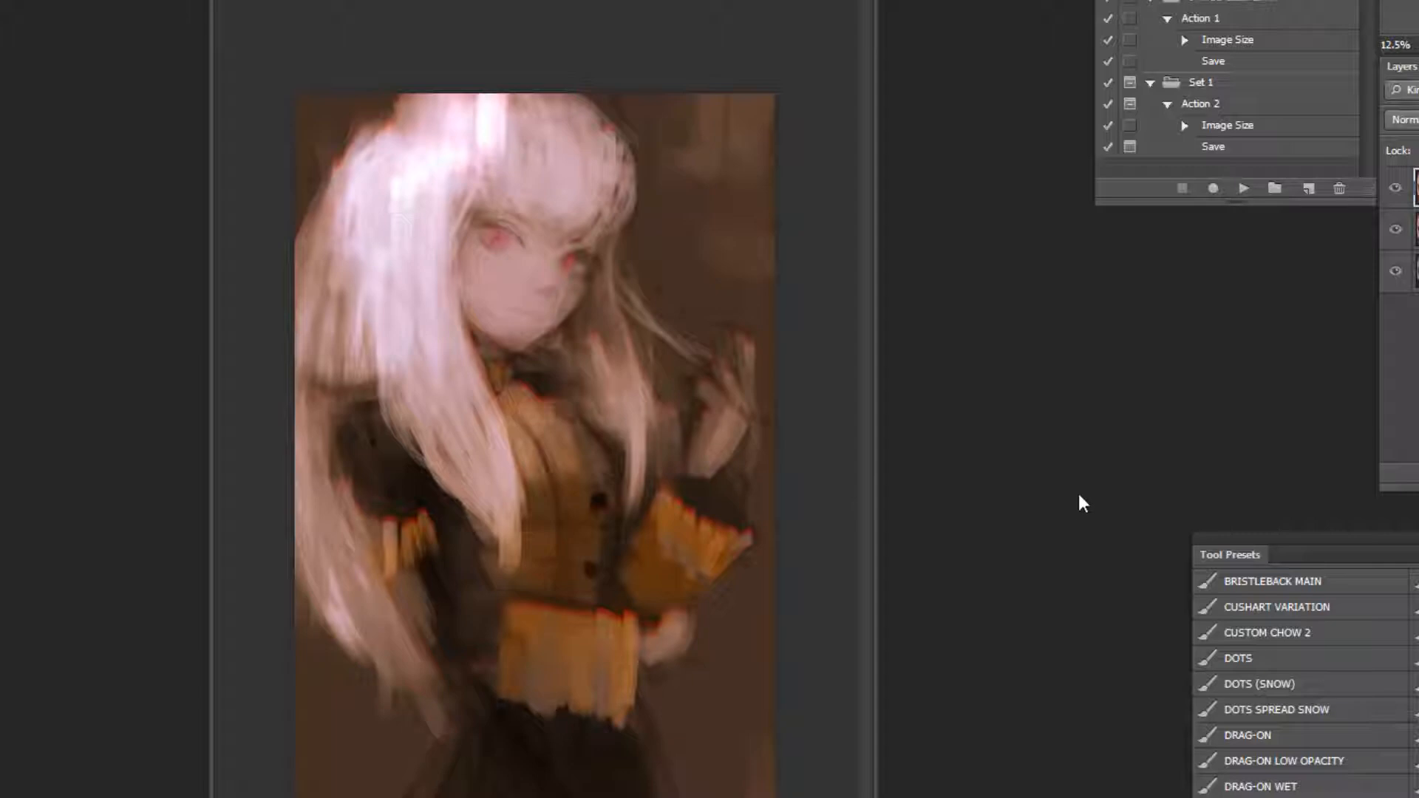
pyautogui.hotkey('ctrl', 'e')
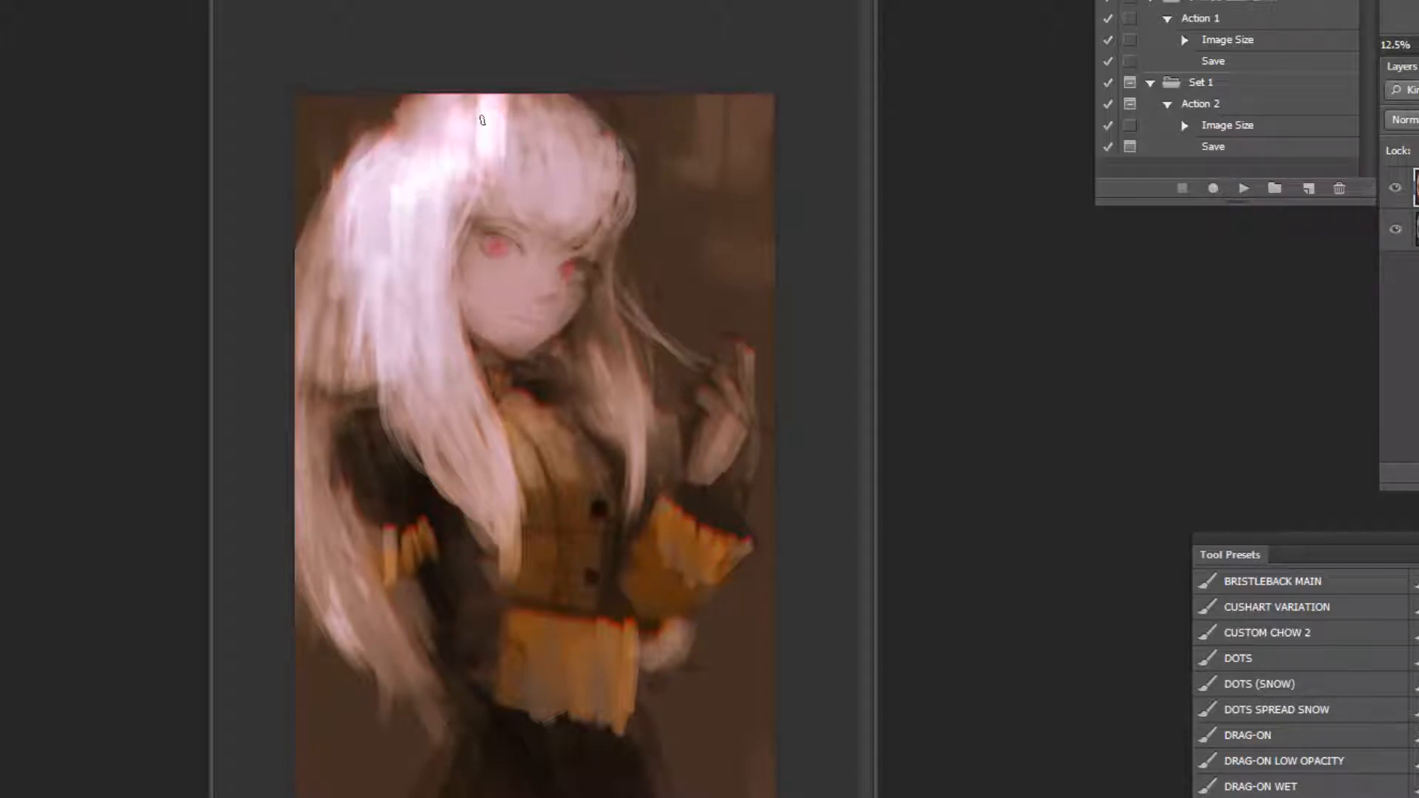
# Try lowering the painting's saturation to -72 and to -32 with Hue/Saturation.
pyautogui.moveTo(481, 120); pyautogui.dragTo(458, 80)
pyautogui.hotkey('ctrl', 'u')
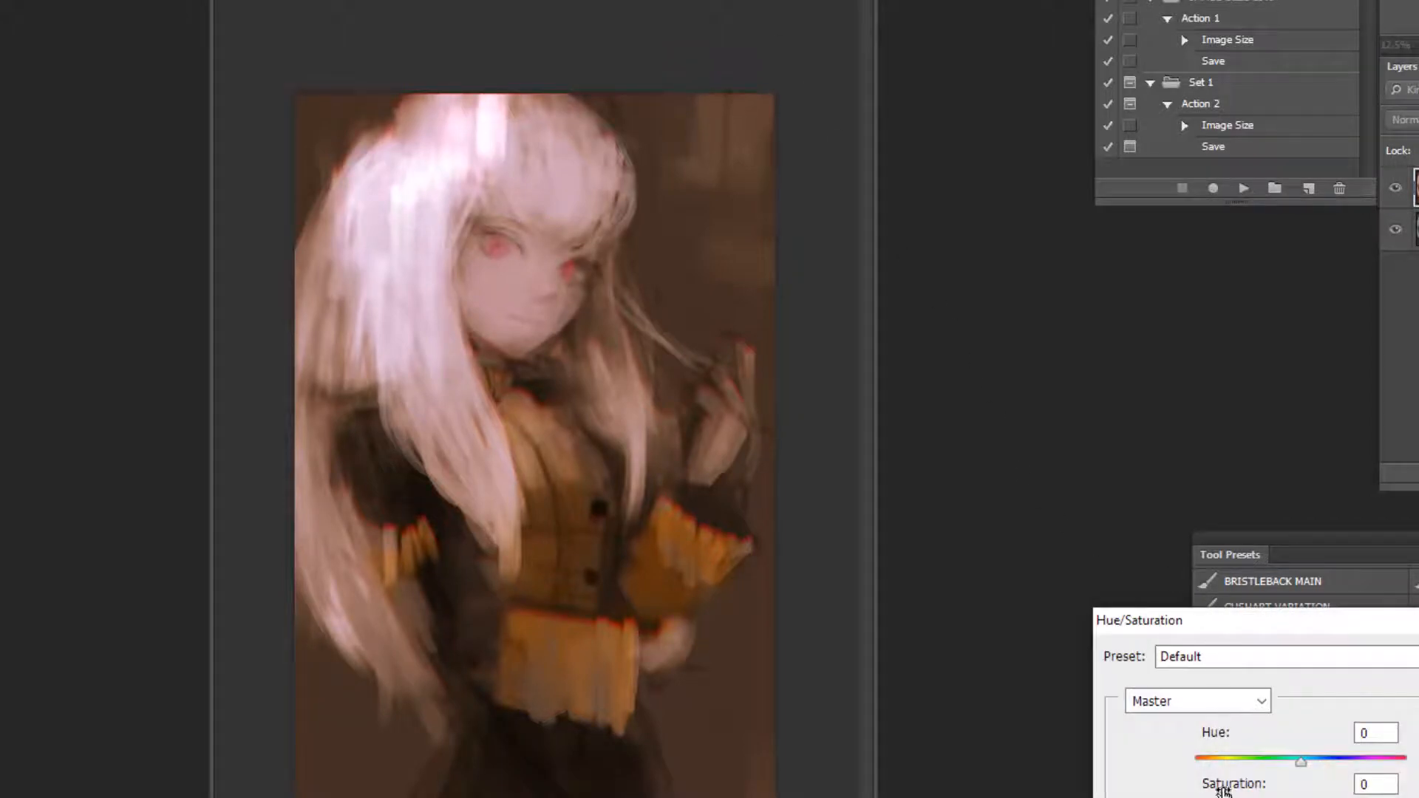
pyautogui.moveTo(1231, 797); pyautogui.dragTo(1225, 797)
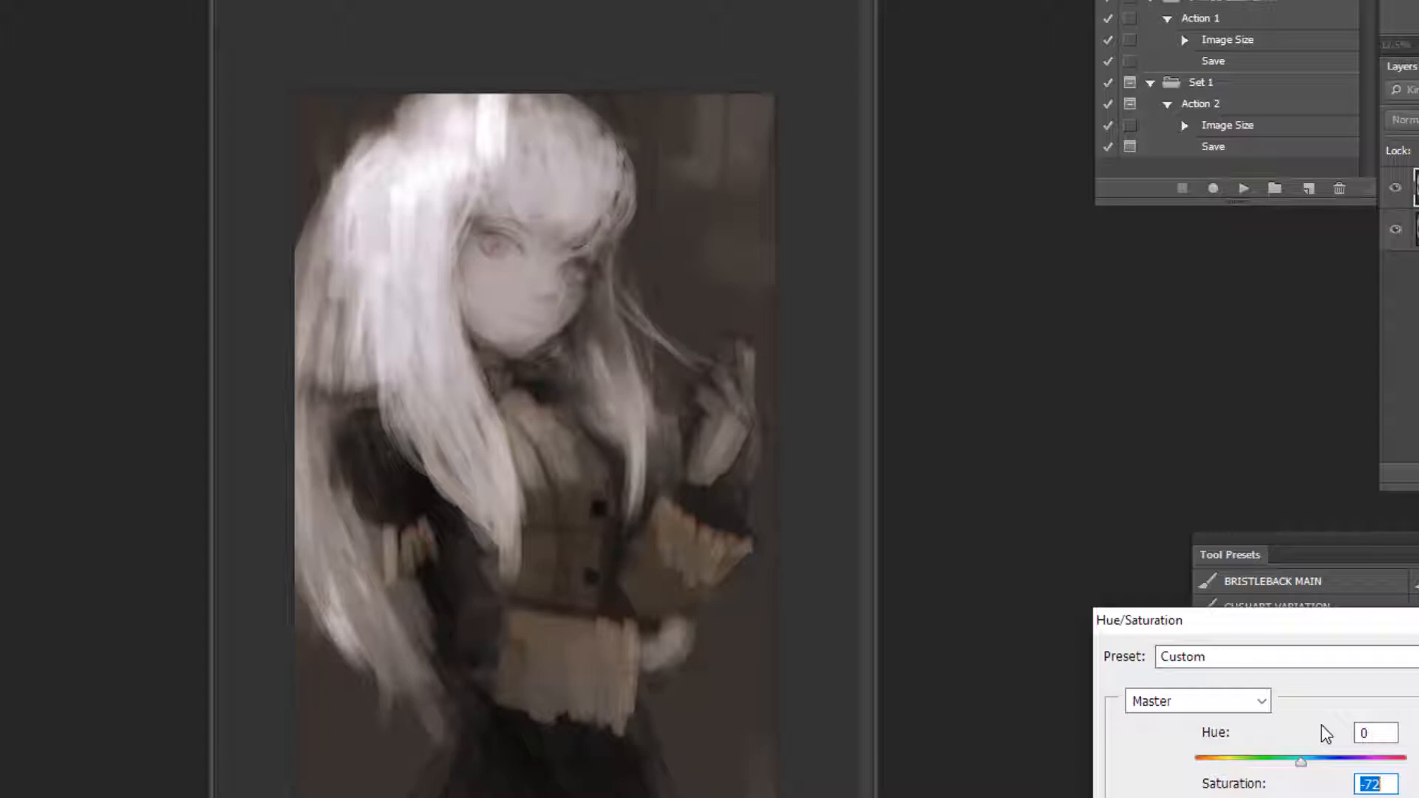
pyautogui.moveTo(1225, 797); pyautogui.dragTo(1256, 797)
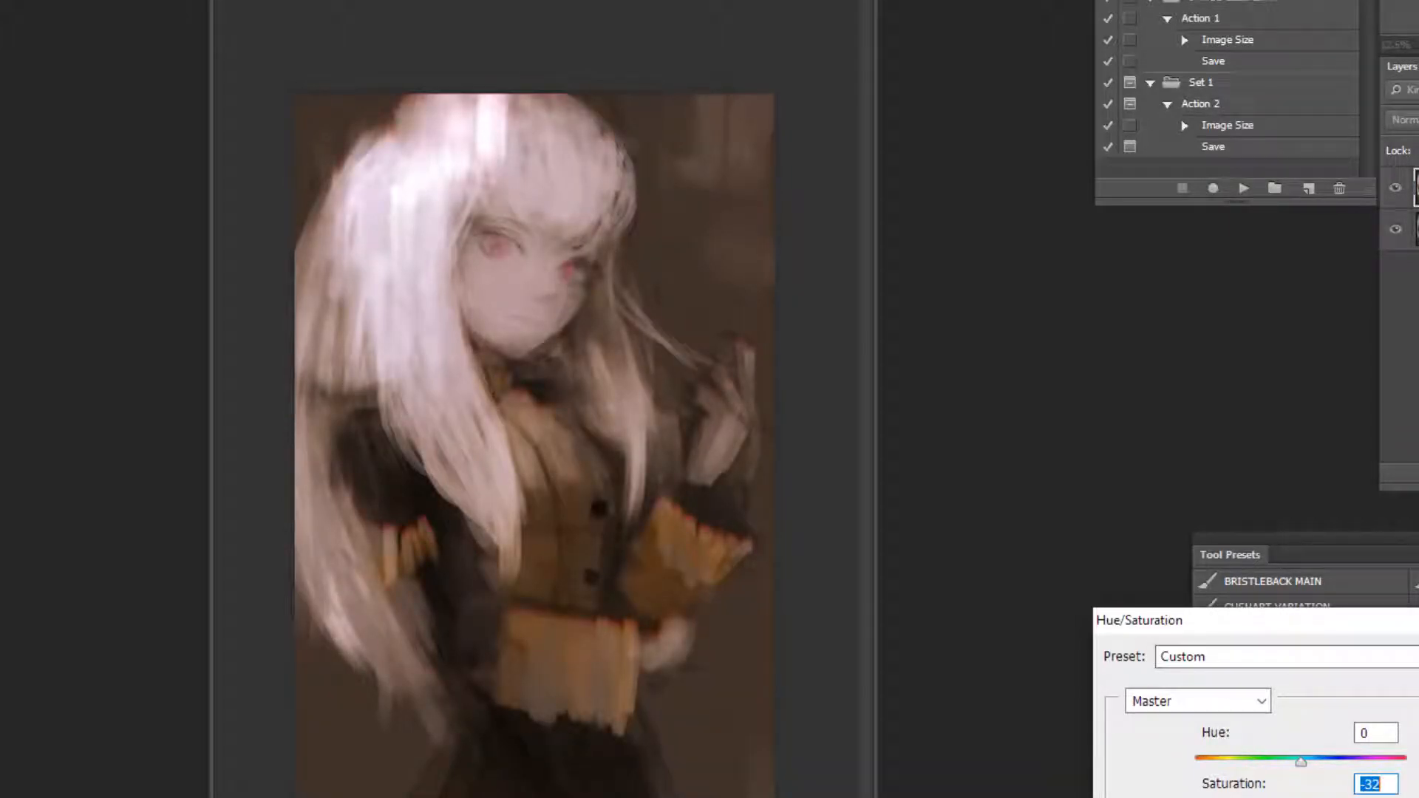
pyautogui.press('Return')
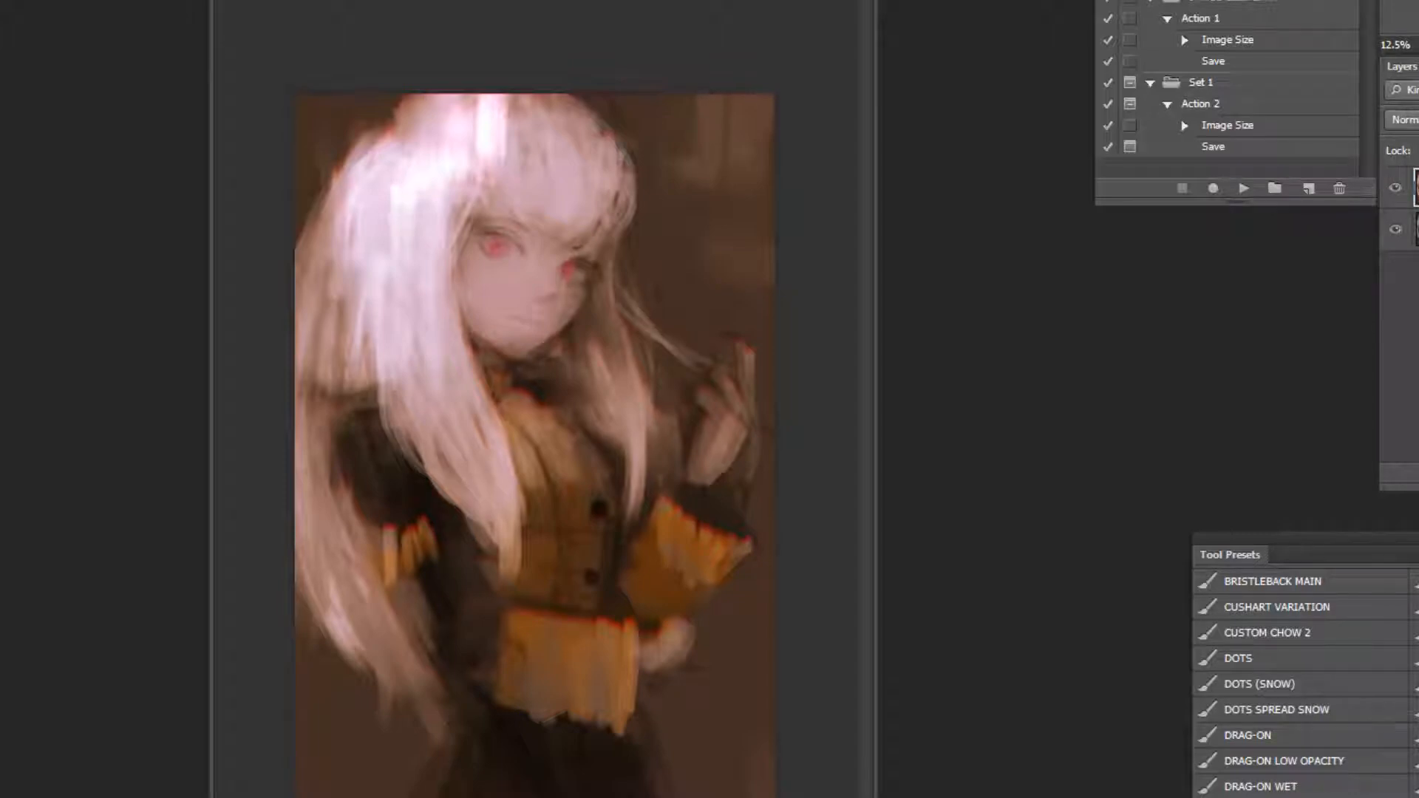
# Touch up the brown background in the upper corner with a sampled tone and flip the canvas horizontally.
pyautogui.keyDown('alt'); pyautogui.click(697, 126); pyautogui.keyUp('alt')
pyautogui.moveTo(718, 149)
pyautogui.mouseDown()
pyautogui.moveTo(723, 174)
pyautogui.moveTo(714, 142)
pyautogui.mouseUp()
pyautogui.click(1232, 187)
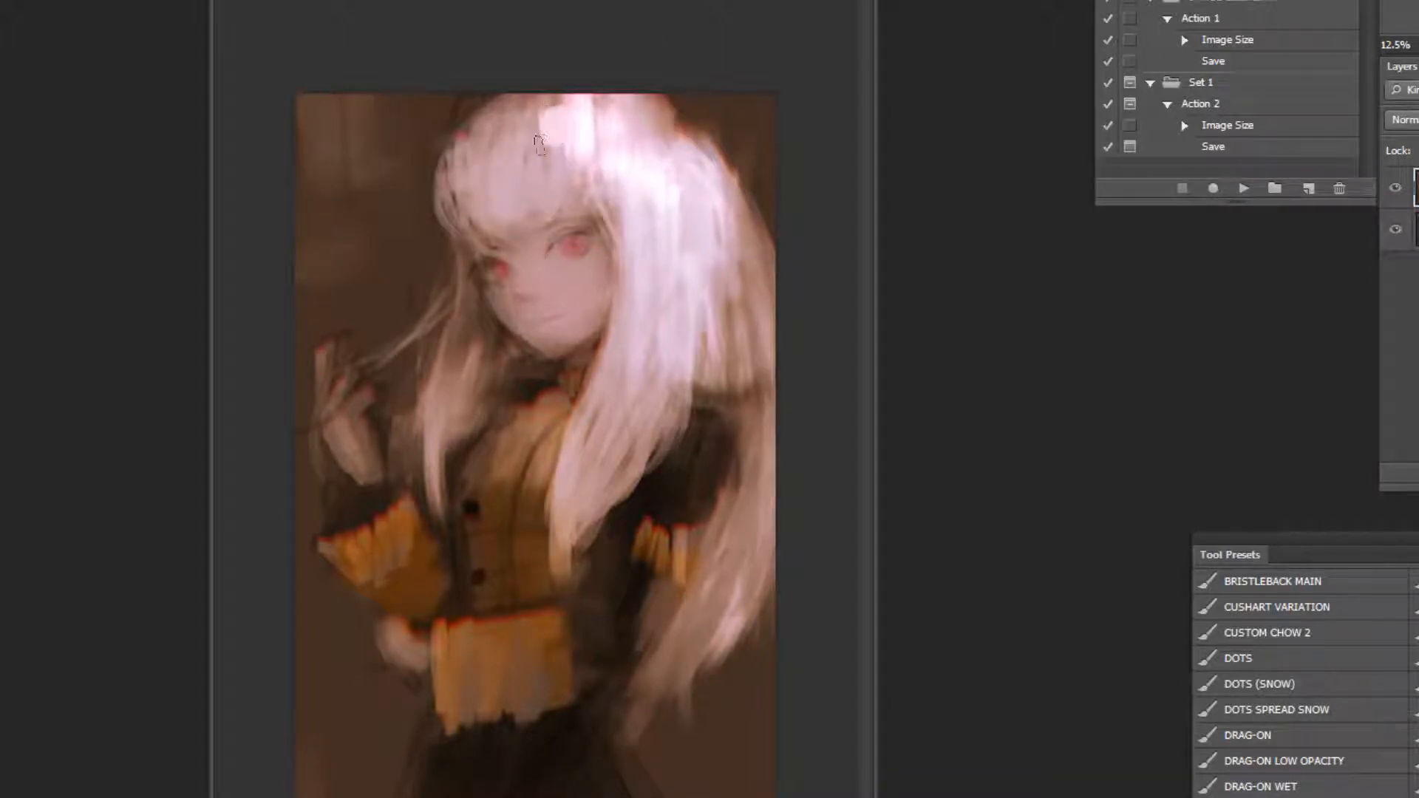
# Paint soft pale strokes into the fringe above the character's eyes.
pyautogui.hotkey('ctrl', '+')
pyautogui.click(560, 14)
pyautogui.click(560, 14)
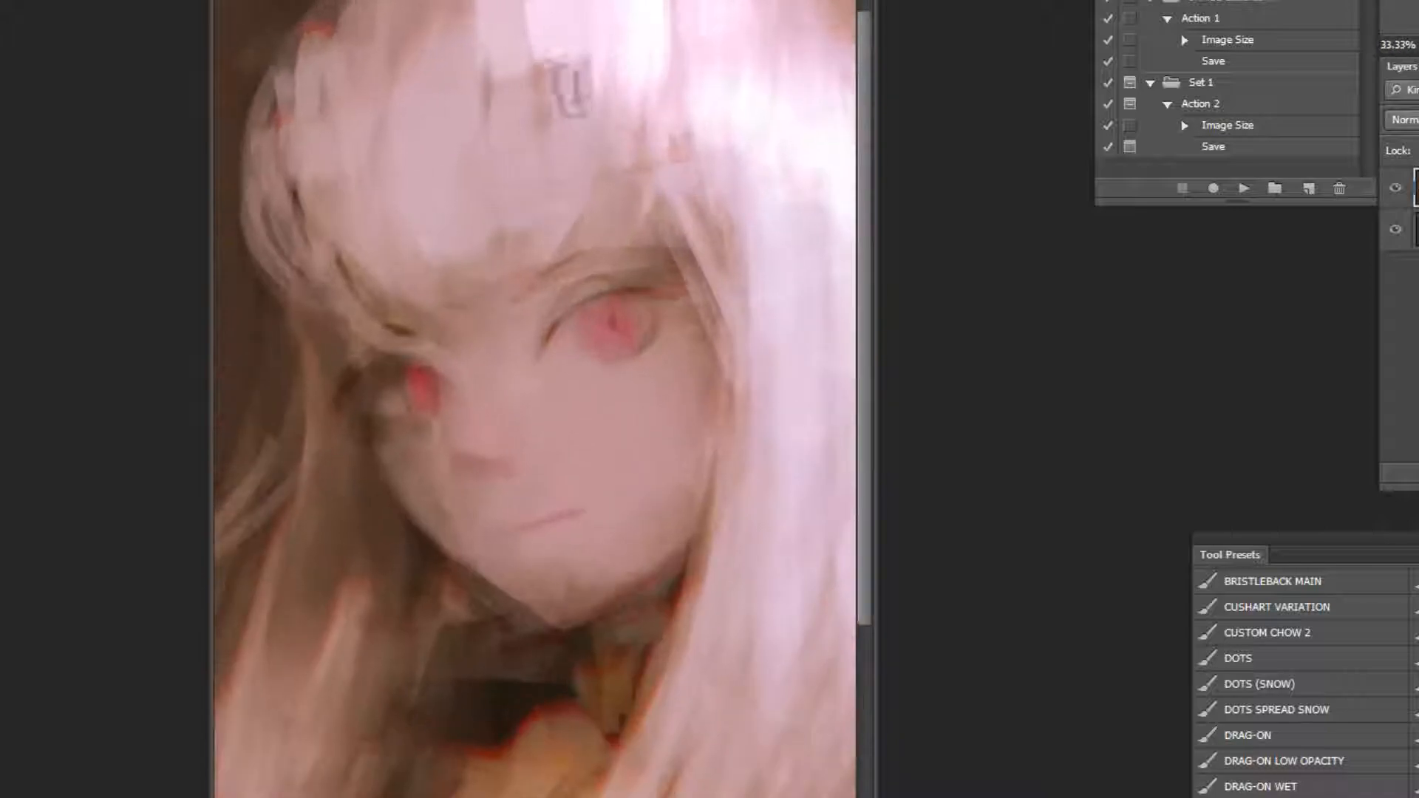
pyautogui.moveTo(463, 26); pyautogui.dragTo(490, 160)
pyautogui.keyDown('alt'); pyautogui.click(742, 402); pyautogui.keyUp('alt')
pyautogui.keyDown('alt'); pyautogui.click(753, 386); pyautogui.keyUp('alt')
pyautogui.keyDown('alt'); pyautogui.click(743, 378); pyautogui.keyUp('alt')
# Paint lighter ochre strokes as fabric folds on the chest of the yellow jacket front, using sampled colors.
pyautogui.click(535, 431)
pyautogui.keyDown('alt'); pyautogui.click(459, 437); pyautogui.keyUp('alt')
pyautogui.moveTo(532, 461); pyautogui.dragTo(537, 507)
pyautogui.keyDown('alt'); pyautogui.click(482, 495); pyautogui.keyUp('alt')
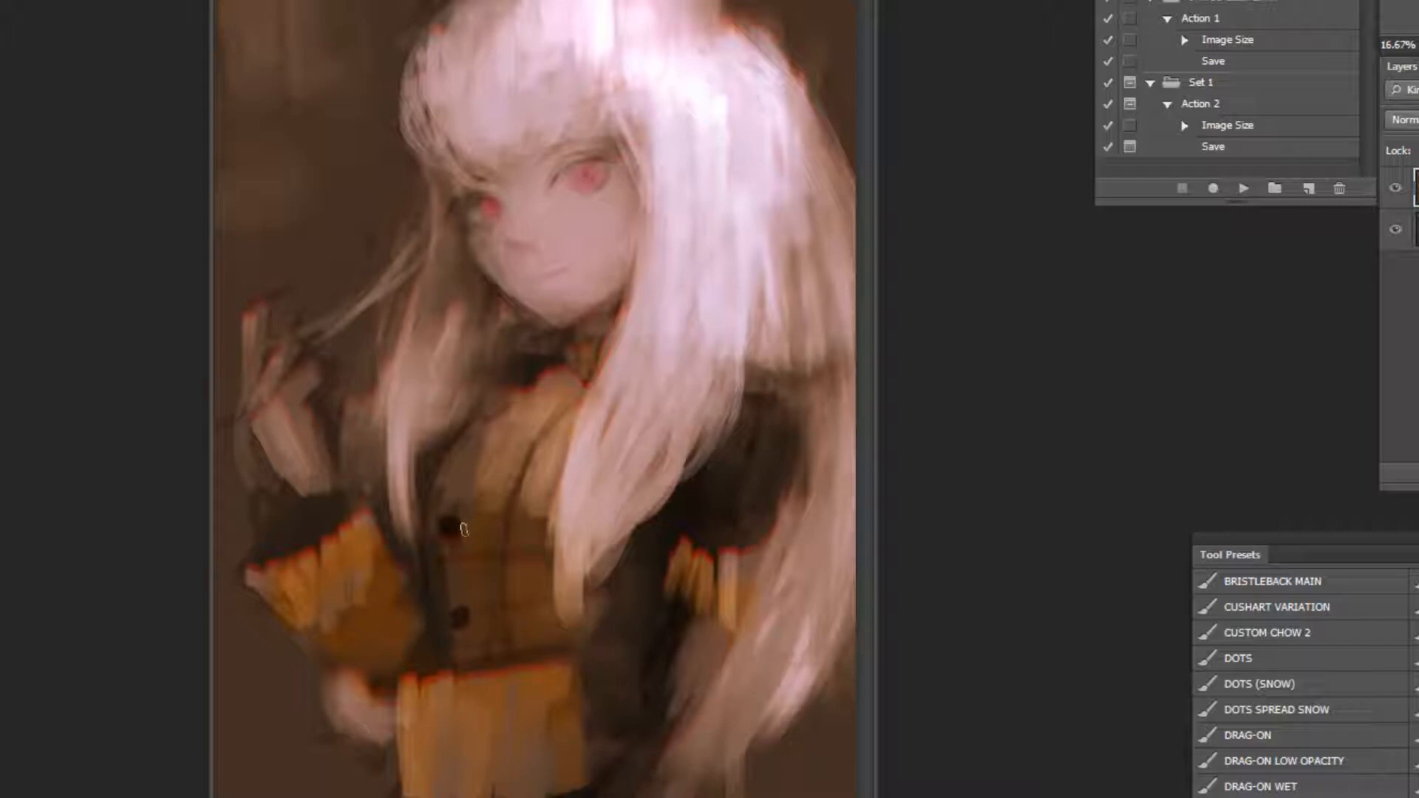
pyautogui.moveTo(523, 393)
pyautogui.mouseDown()
pyautogui.moveTo(480, 451)
pyautogui.moveTo(537, 411)
pyautogui.moveTo(523, 456)
pyautogui.moveTo(557, 471)
pyautogui.mouseUp()
pyautogui.hotkey('ctrl', 'z')
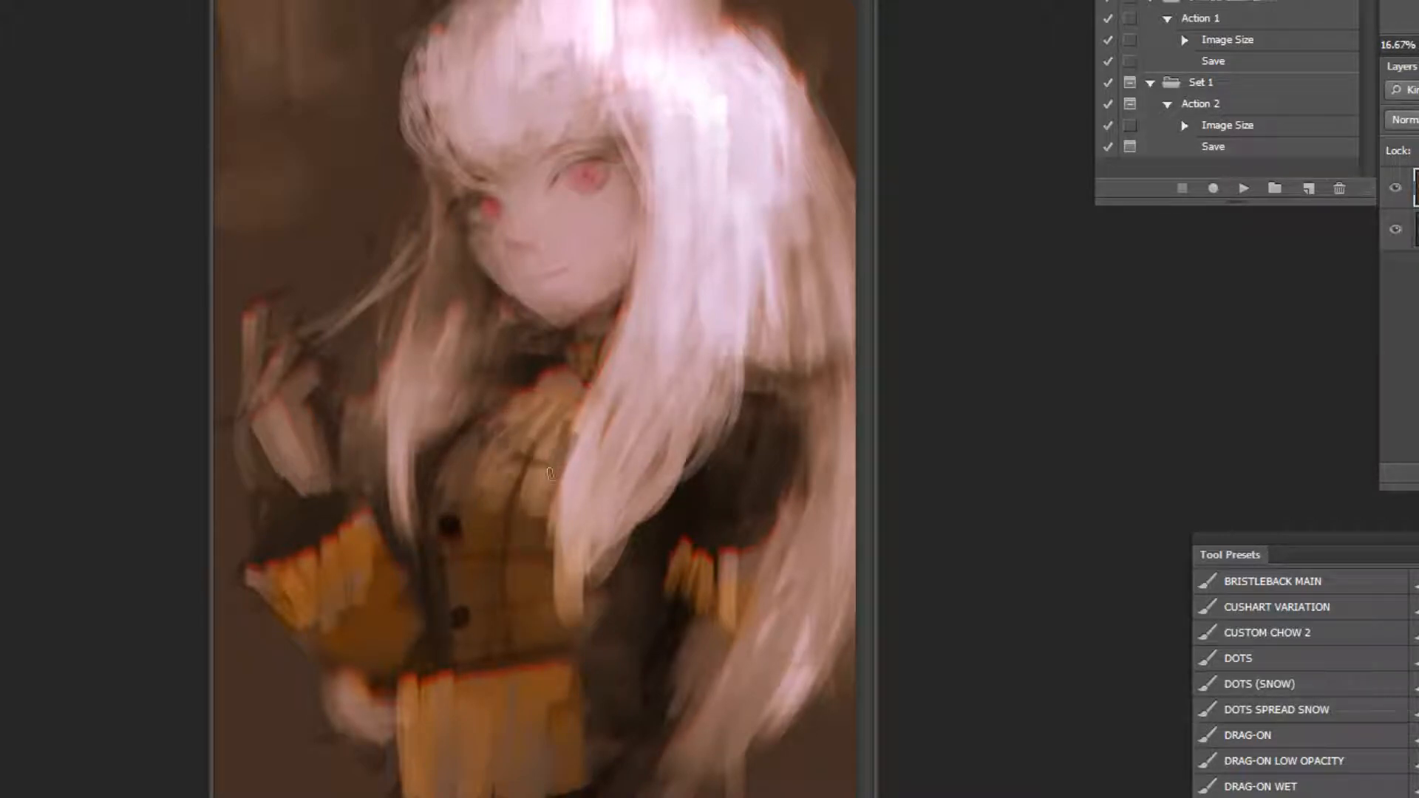
pyautogui.scroll(1, 639, 342)
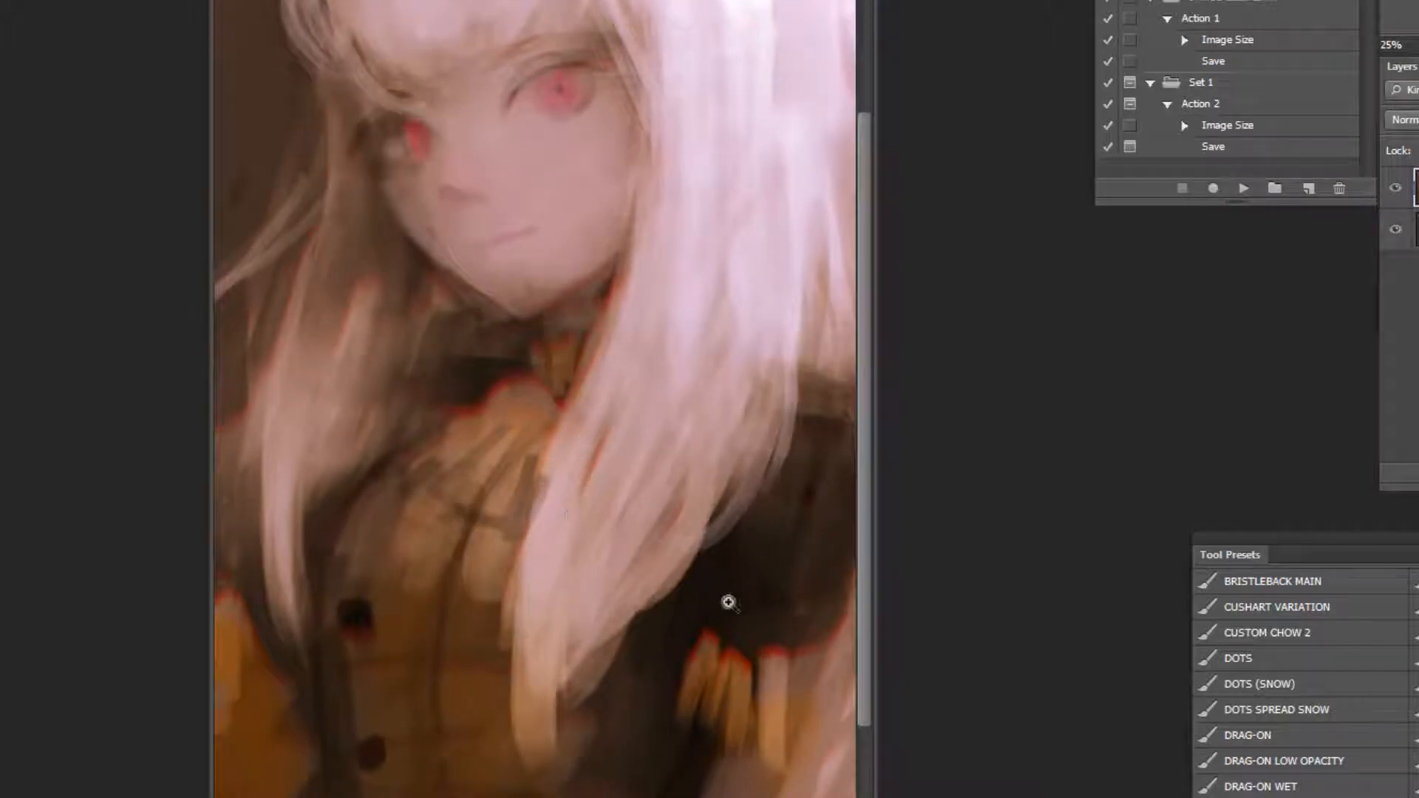
pyautogui.scroll(-2, 732, 592)
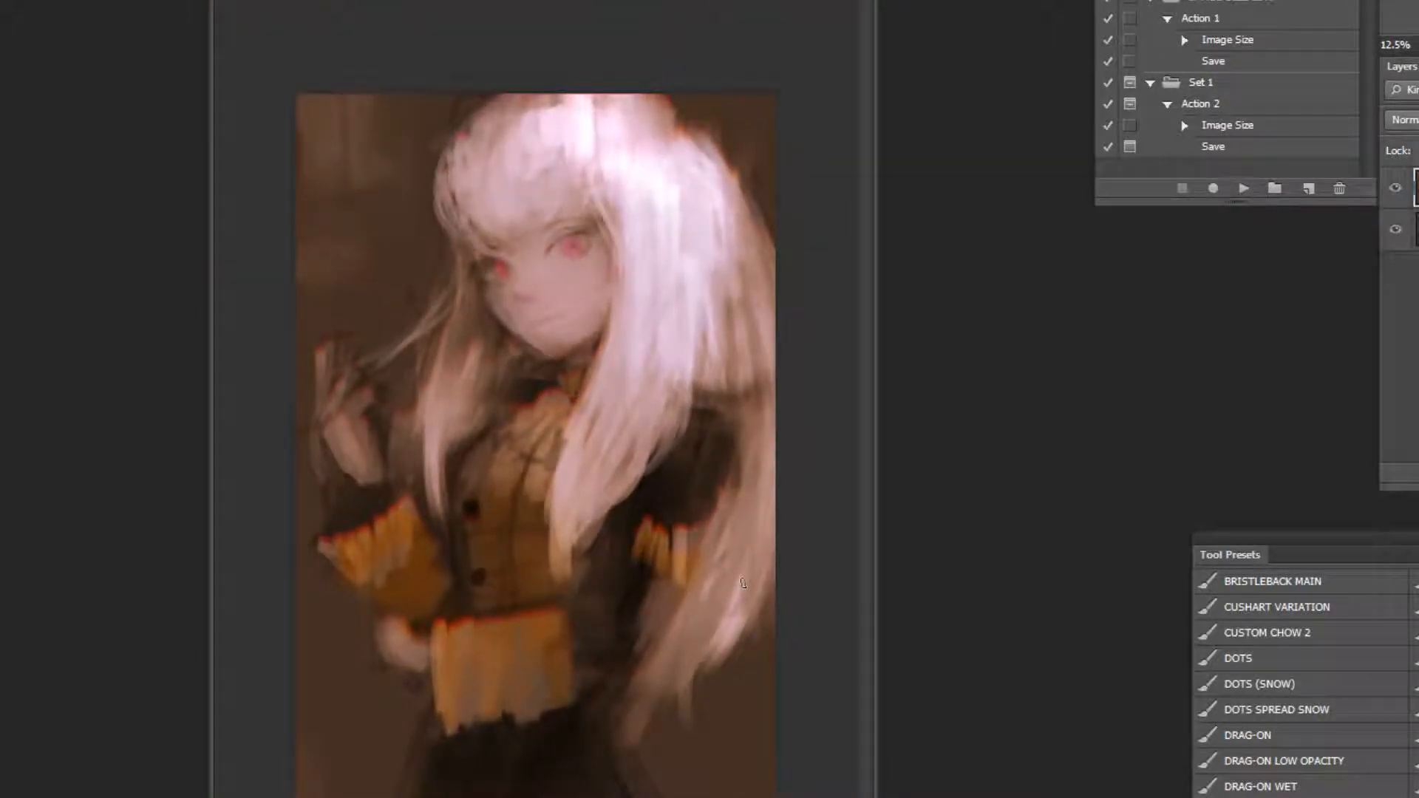
# Widen the yellow band on the lowered arm's dark sleeve with short strokes from a smaller brush.
pyautogui.keyDown('alt'); pyautogui.click(676, 454); pyautogui.keyUp('alt')
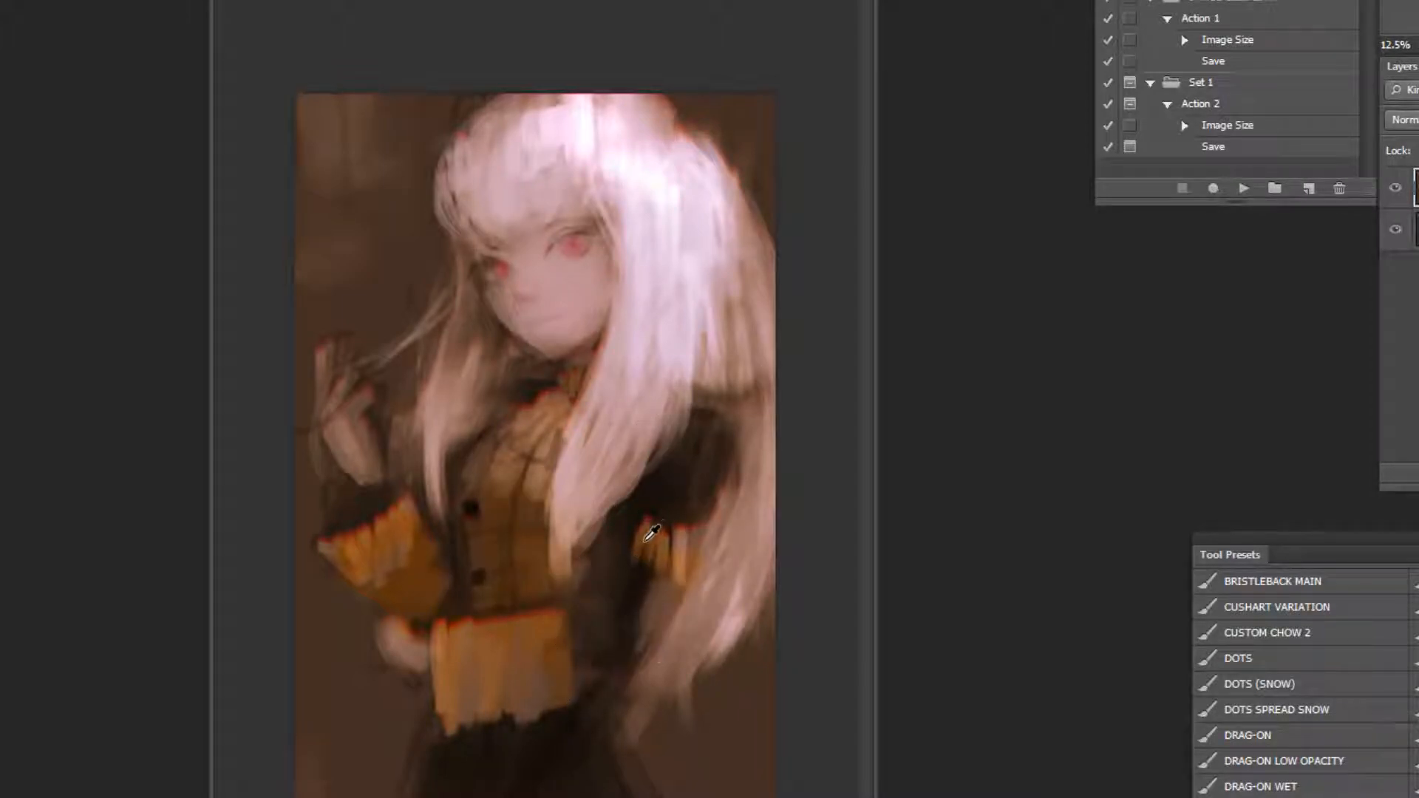
pyautogui.press('[')
pyautogui.press('[')
pyautogui.press('[')
pyautogui.press('[')
pyautogui.press('[')
pyautogui.keyDown('alt'); pyautogui.click(645, 521); pyautogui.keyUp('alt')
pyautogui.moveTo(631, 519); pyautogui.dragTo(620, 559)
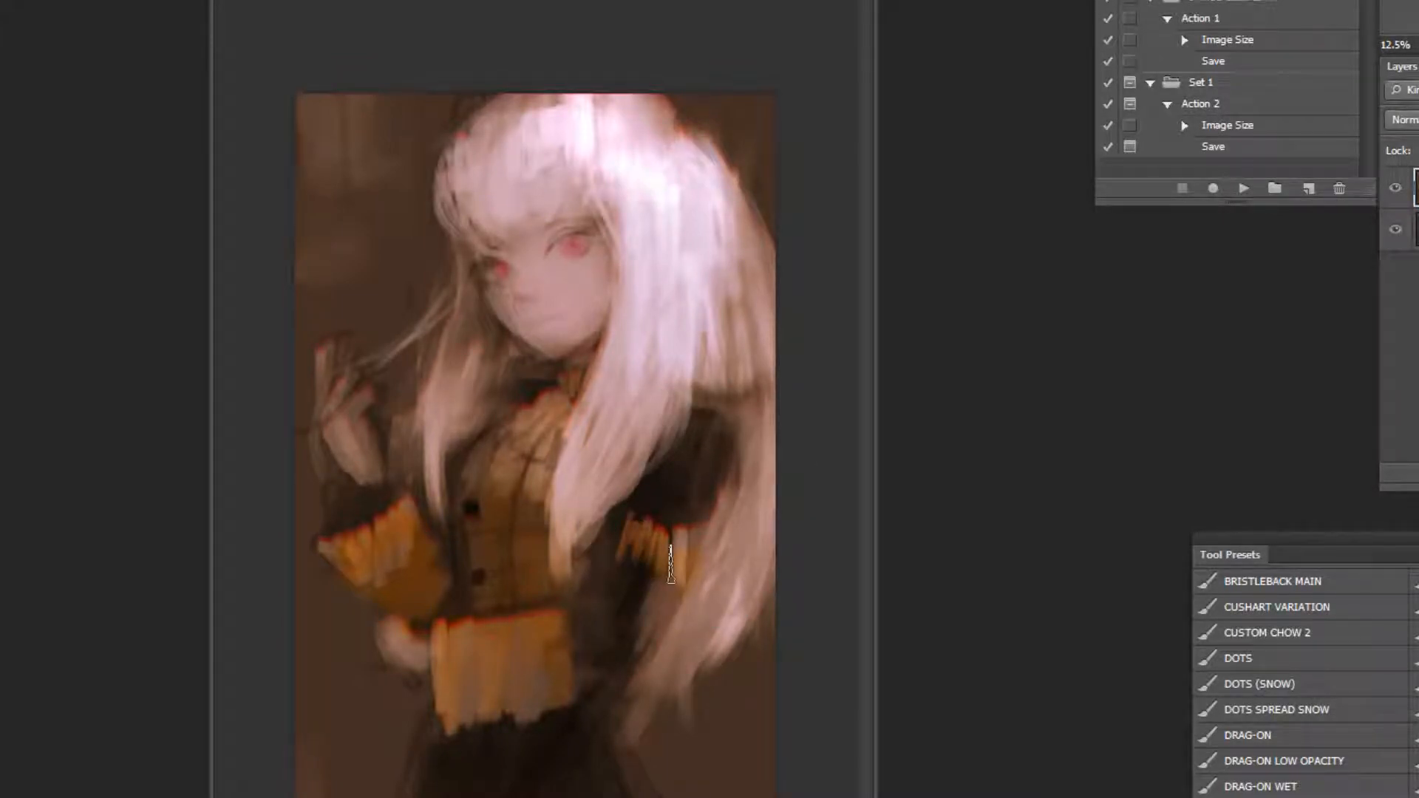
# Paint a dull brownish-pink patch between the dark upper sleeve and the long hair.
pyautogui.keyDown('alt'); pyautogui.click(744, 471); pyautogui.keyUp('alt')
pyautogui.moveTo(728, 478)
pyautogui.mouseDown()
pyautogui.moveTo(654, 526)
pyautogui.moveTo(687, 544)
pyautogui.moveTo(665, 510)
pyautogui.moveTo(710, 436)
pyautogui.moveTo(667, 466)
pyautogui.moveTo(717, 428)
pyautogui.moveTo(732, 554)
pyautogui.mouseUp()
pyautogui.keyDown('alt'); pyautogui.click(749, 448); pyautogui.keyUp('alt')
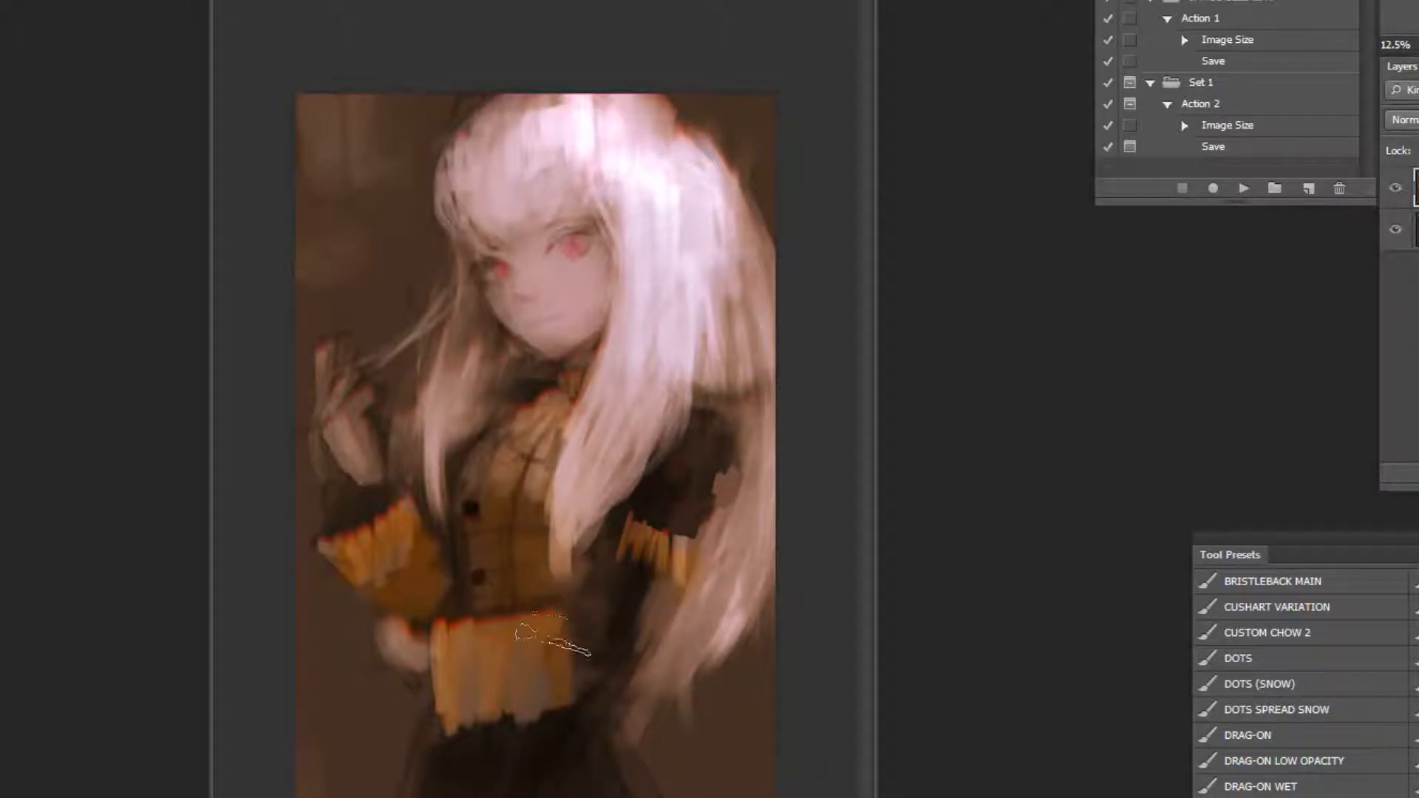
# Rework the yellow sleeve of the raised arm with ochre strokes and redefine its lower edge.
pyautogui.keyDown('alt'); pyautogui.click(411, 522); pyautogui.keyUp('alt')
pyautogui.keyDown('alt'); pyautogui.click(374, 580); pyautogui.keyUp('alt')
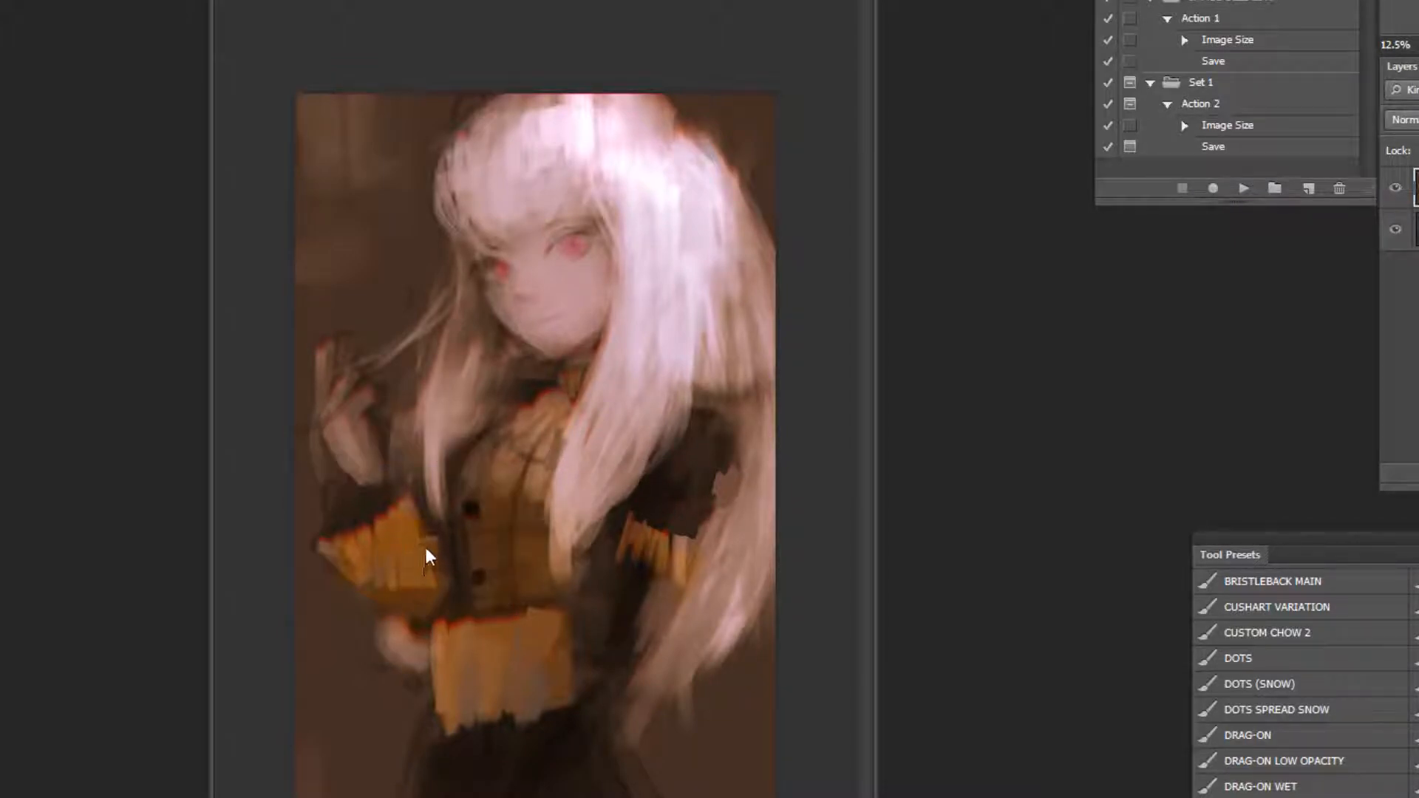
pyautogui.moveTo(388, 600); pyautogui.dragTo(388, 551)
pyautogui.keyDown('alt'); pyautogui.click(426, 615); pyautogui.keyUp('alt')
pyautogui.moveTo(396, 620); pyautogui.dragTo(424, 627)
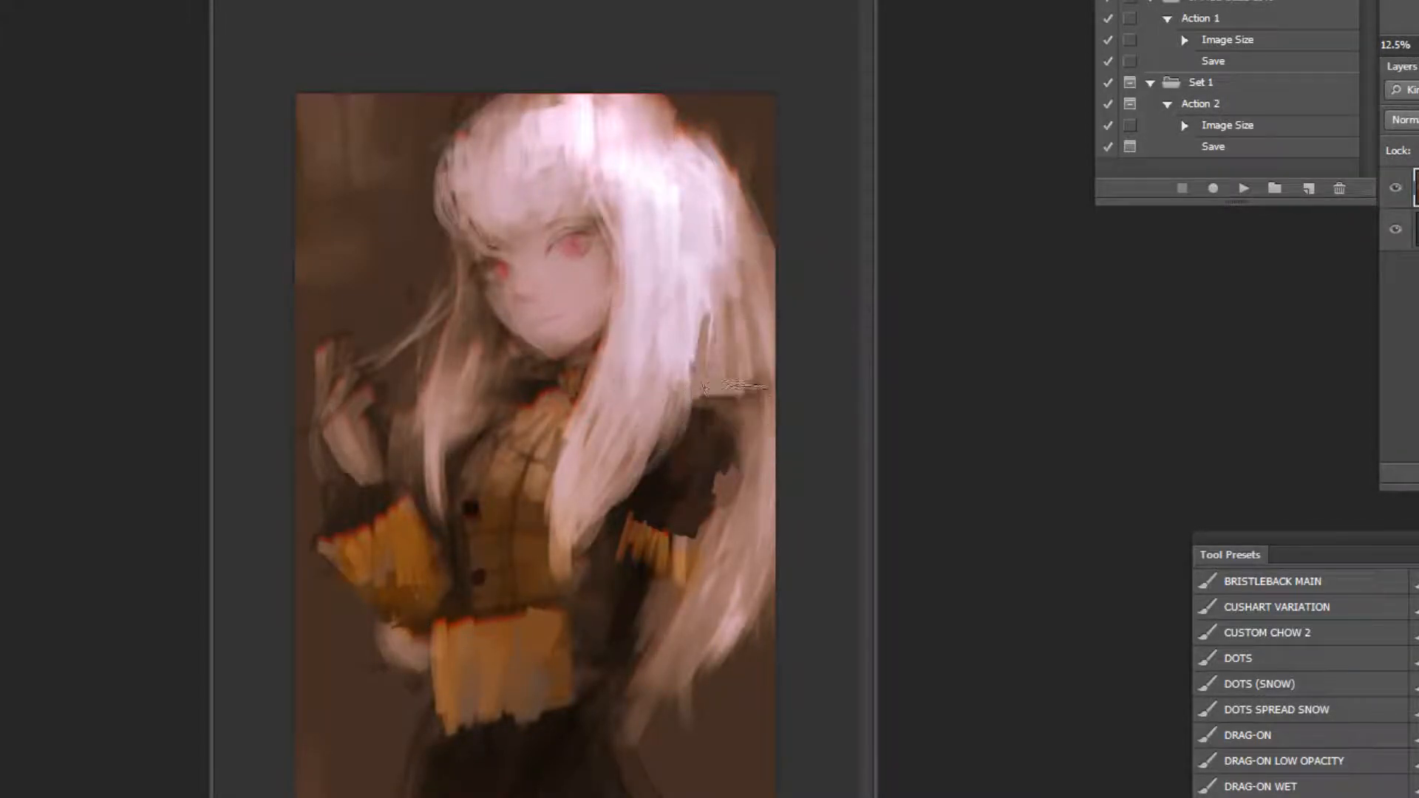
# Lighten a block of the background's upper corner and flip the canvas horizontally.
pyautogui.keyDown('alt'); pyautogui.click(340, 121); pyautogui.keyUp('alt')
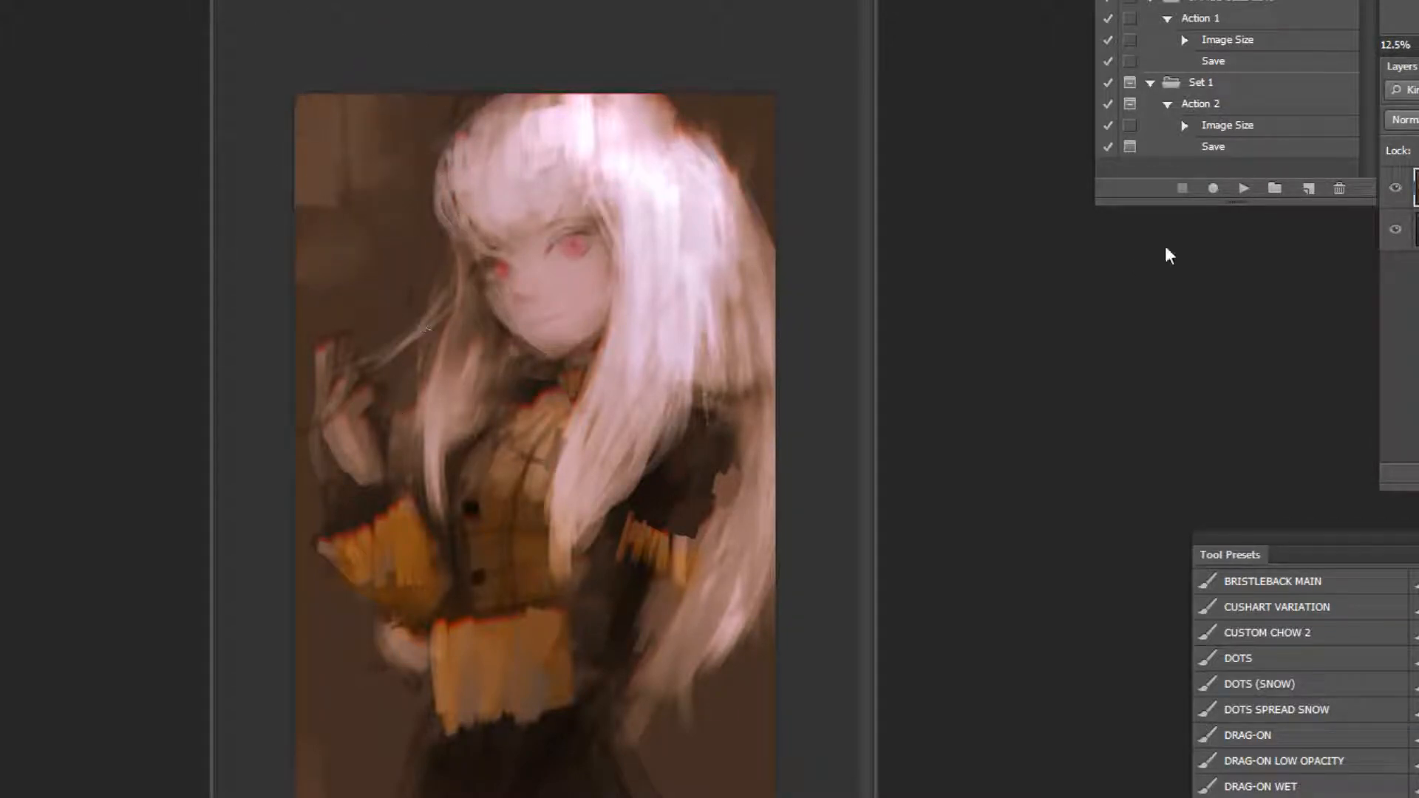
pyautogui.click(1243, 189)
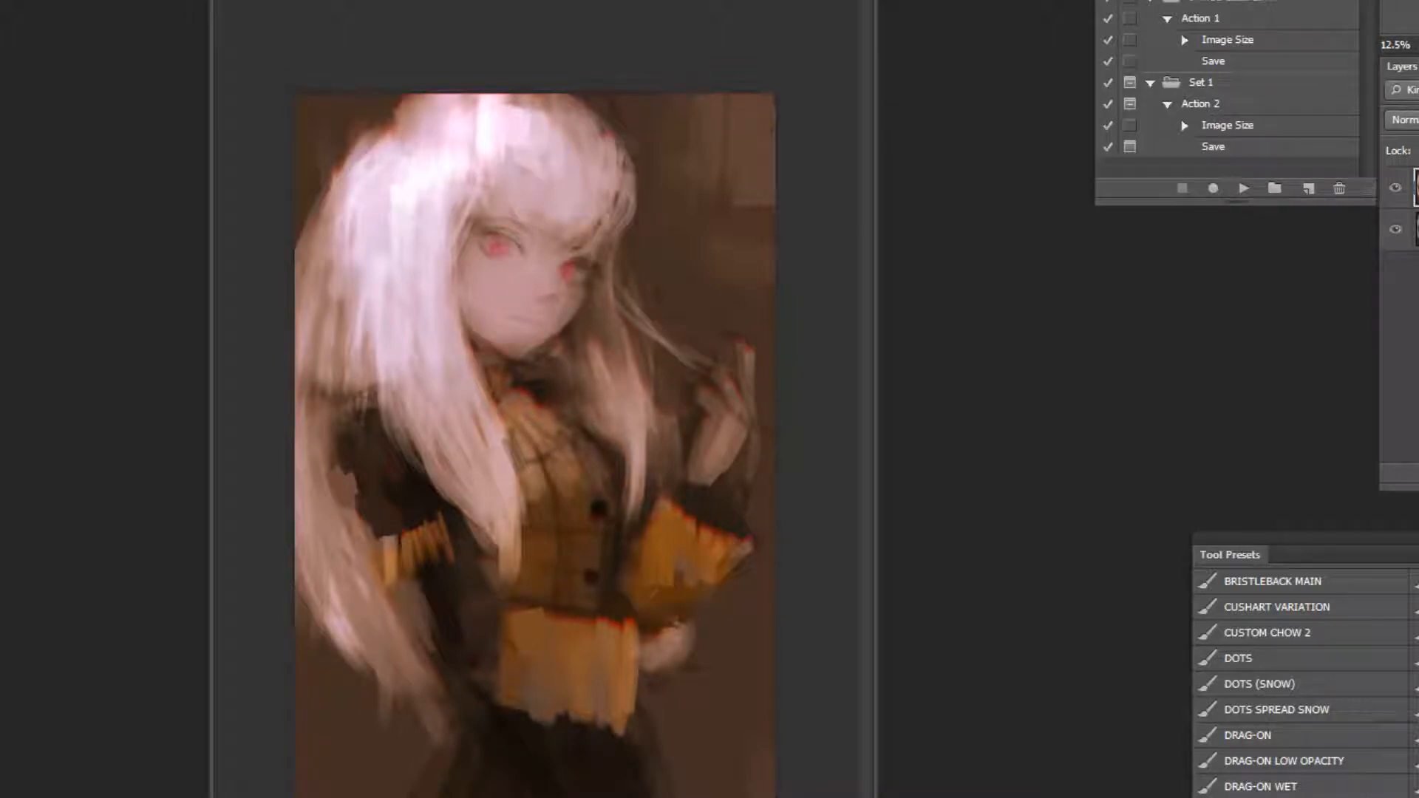
# Refine the shadow around the far eye's outer corner with a smaller brush and a sampled dark tone.
pyautogui.keyDown('alt'); pyautogui.click(500, 252); pyautogui.keyUp('alt')
pyautogui.click(517, 85)
pyautogui.click(522, 82)
pyautogui.click(522, 83)
pyautogui.press('[')
pyautogui.press('[')
pyautogui.press('[')
pyautogui.press('[')
pyautogui.press('[')
pyautogui.press('[')
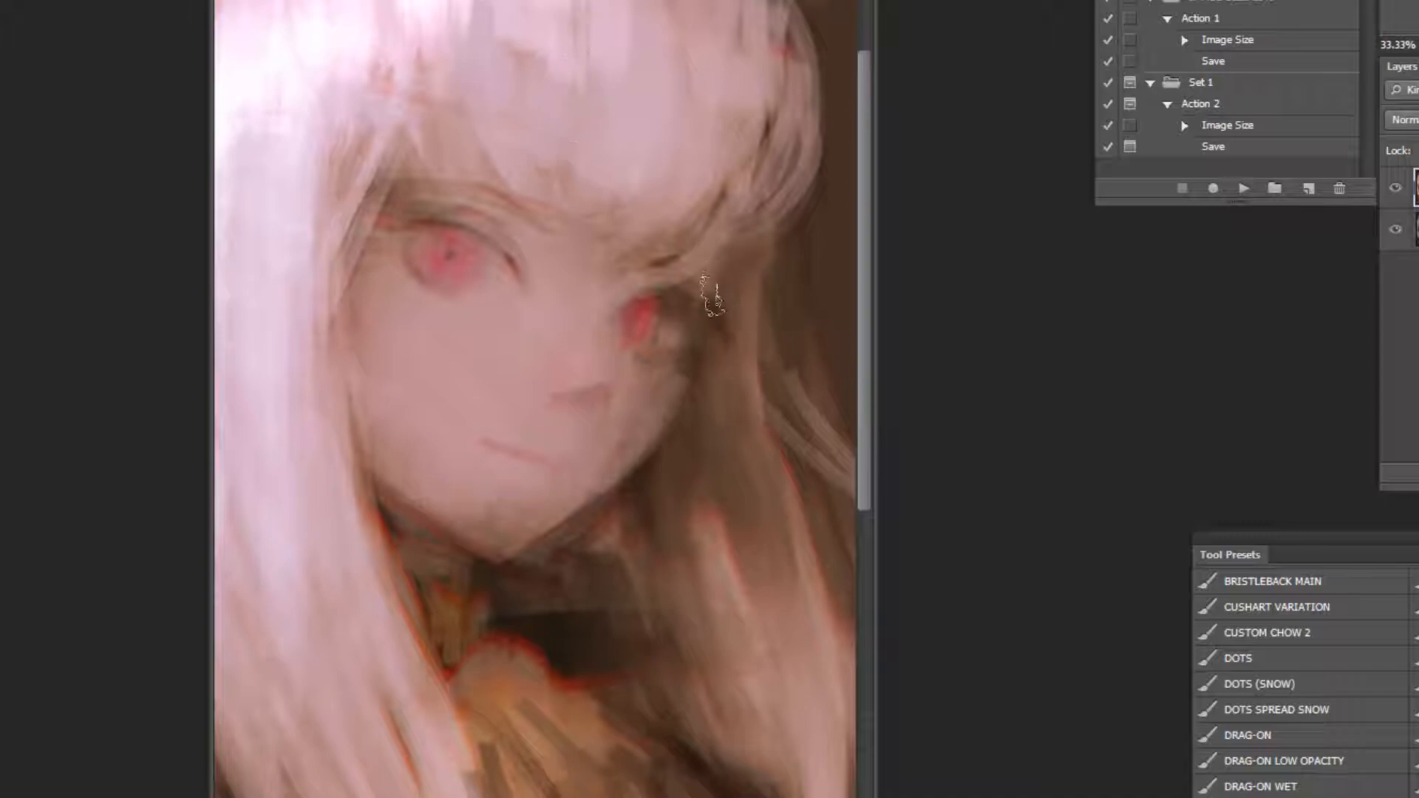
pyautogui.moveTo(632, 289)
pyautogui.mouseDown()
pyautogui.moveTo(687, 295)
pyautogui.moveTo(668, 310)
pyautogui.mouseUp()
pyautogui.keyDown('alt'); pyautogui.click(667, 307); pyautogui.keyUp('alt')
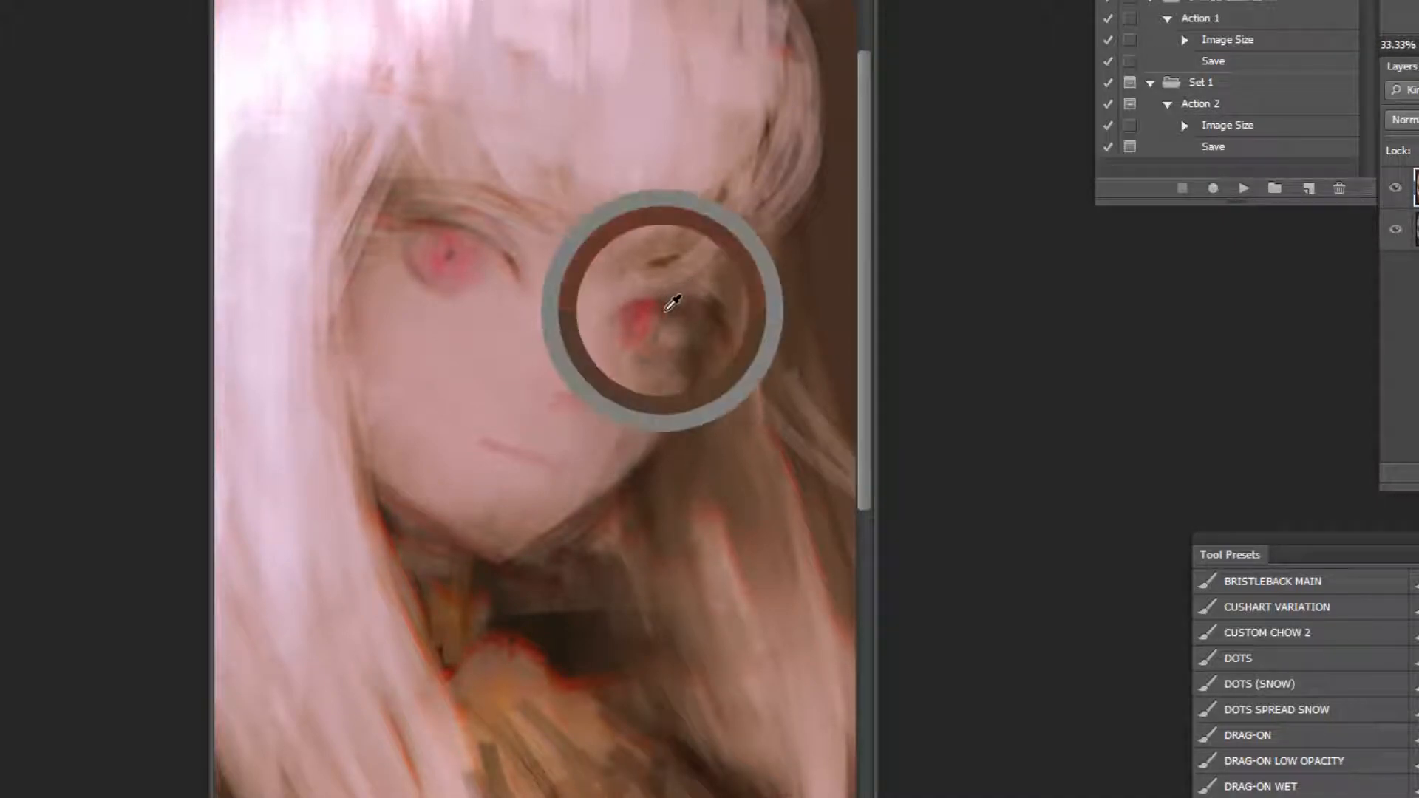
pyautogui.click(435, 215)
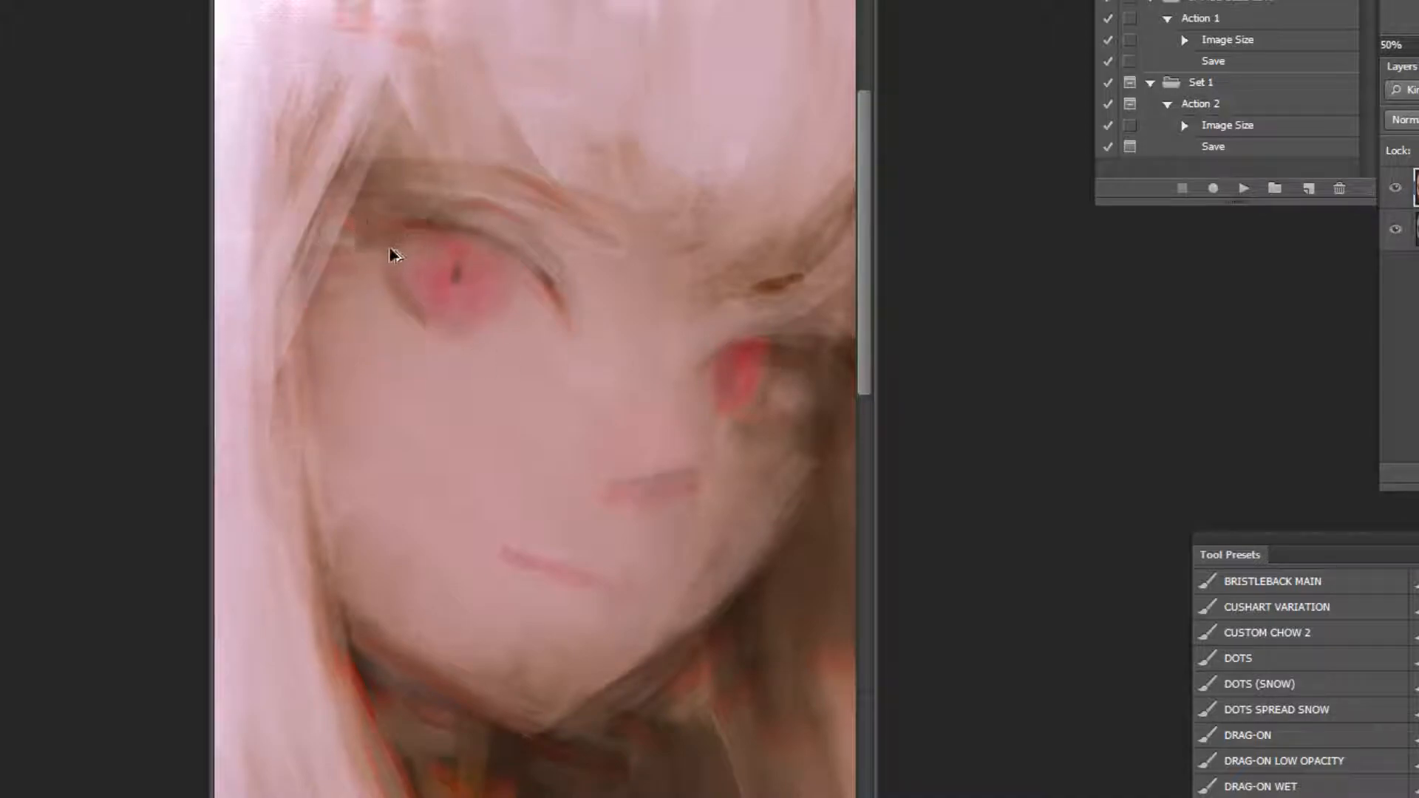
# Change the brush mode and paint a muted red wash over the brown background beside the head.
pyautogui.keyDown('alt'); pyautogui.click(671, 433); pyautogui.keyUp('alt')
pyautogui.keyDown('alt'); pyautogui.click(671, 434); pyautogui.keyUp('alt')
pyautogui.keyDown('alt'); pyautogui.click(671, 433); pyautogui.keyUp('alt')
pyautogui.keyDown('alt'); pyautogui.click(671, 434); pyautogui.keyUp('alt')
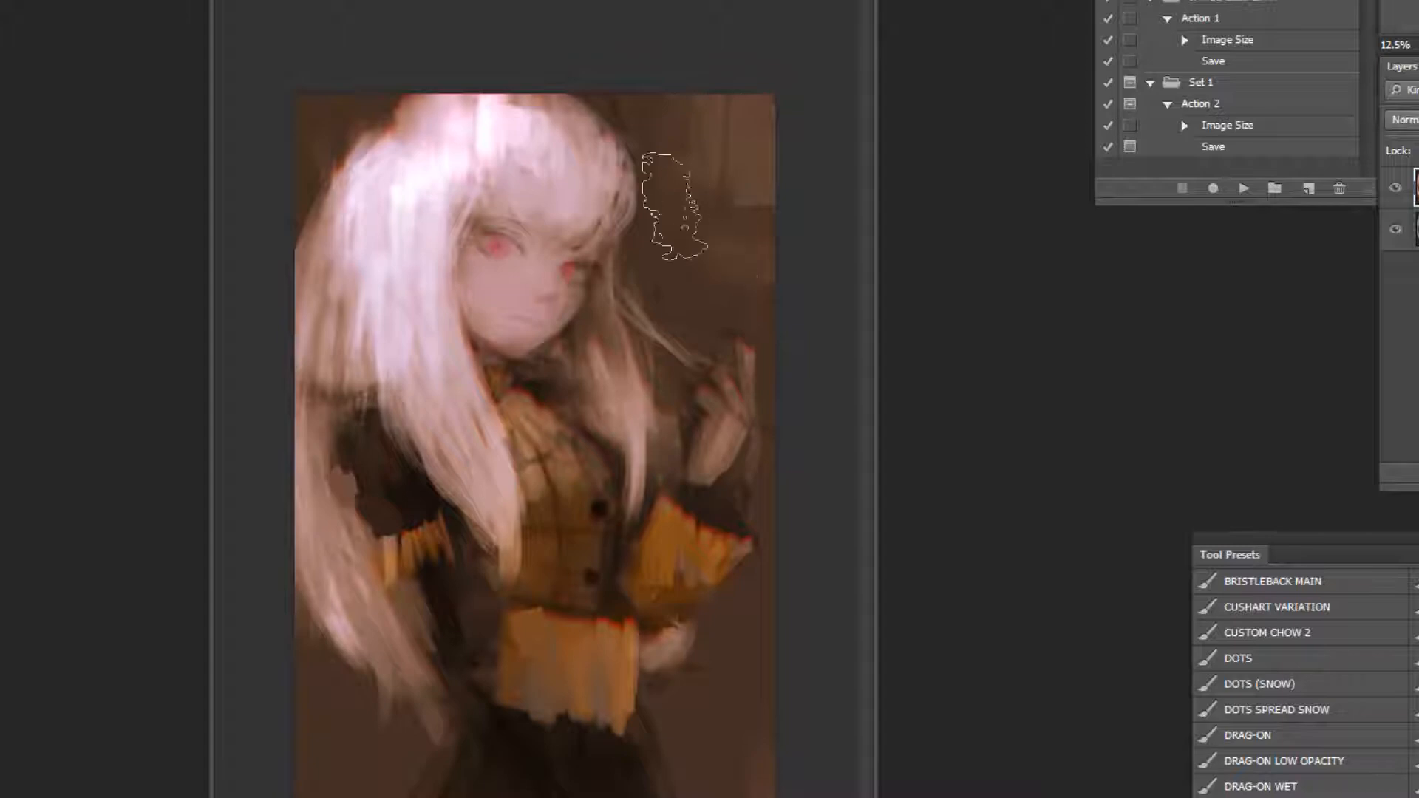
pyautogui.click(211, 0)
pyautogui.click(220, 476)
pyautogui.moveTo(741, 246)
pyautogui.mouseDown()
pyautogui.moveTo(761, 377)
pyautogui.moveTo(687, 373)
pyautogui.moveTo(716, 192)
pyautogui.mouseUp()
pyautogui.hotkey('ctrl', 'z')
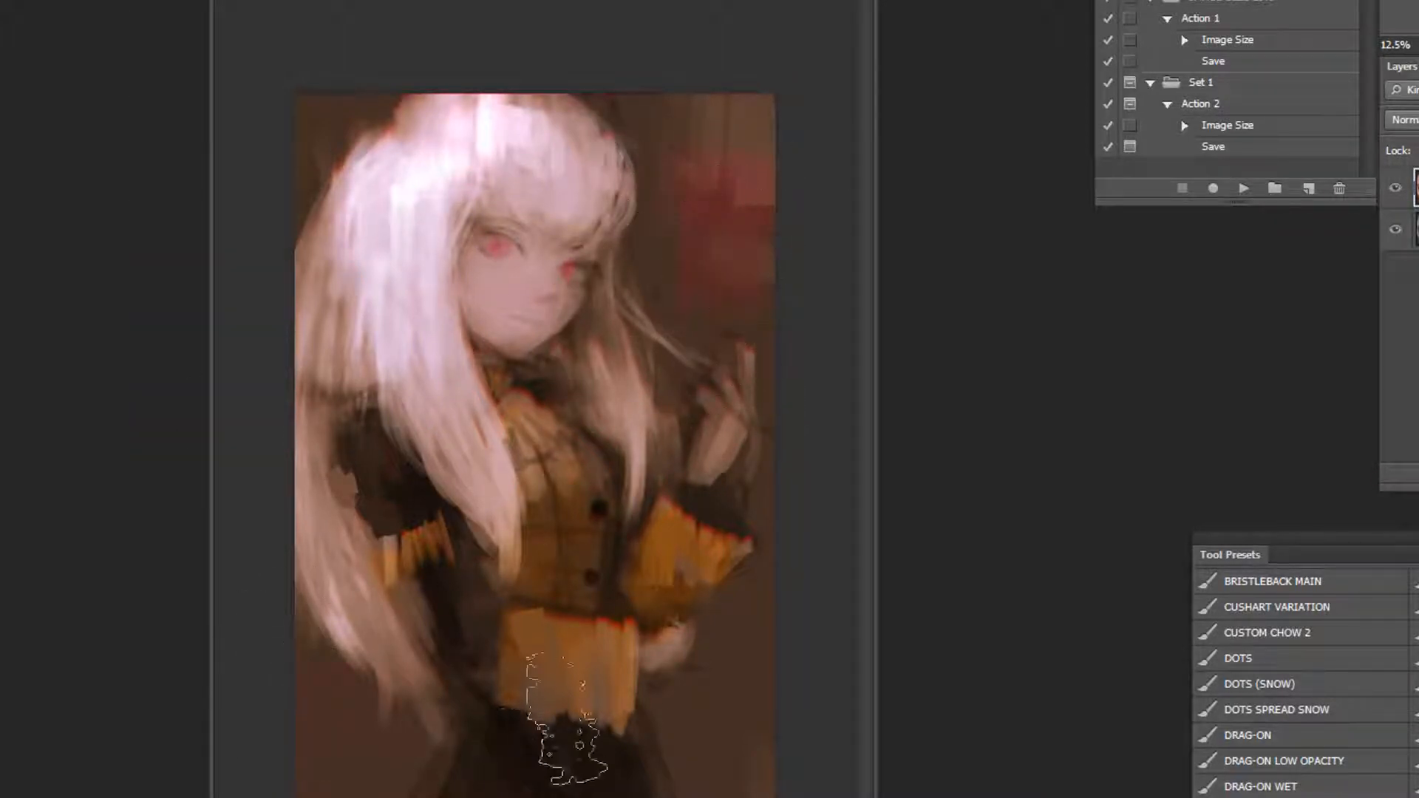
# Spread dark red washes over the lower background on both sides of the figure.
pyautogui.moveTo(722, 680); pyautogui.dragTo(735, 643)
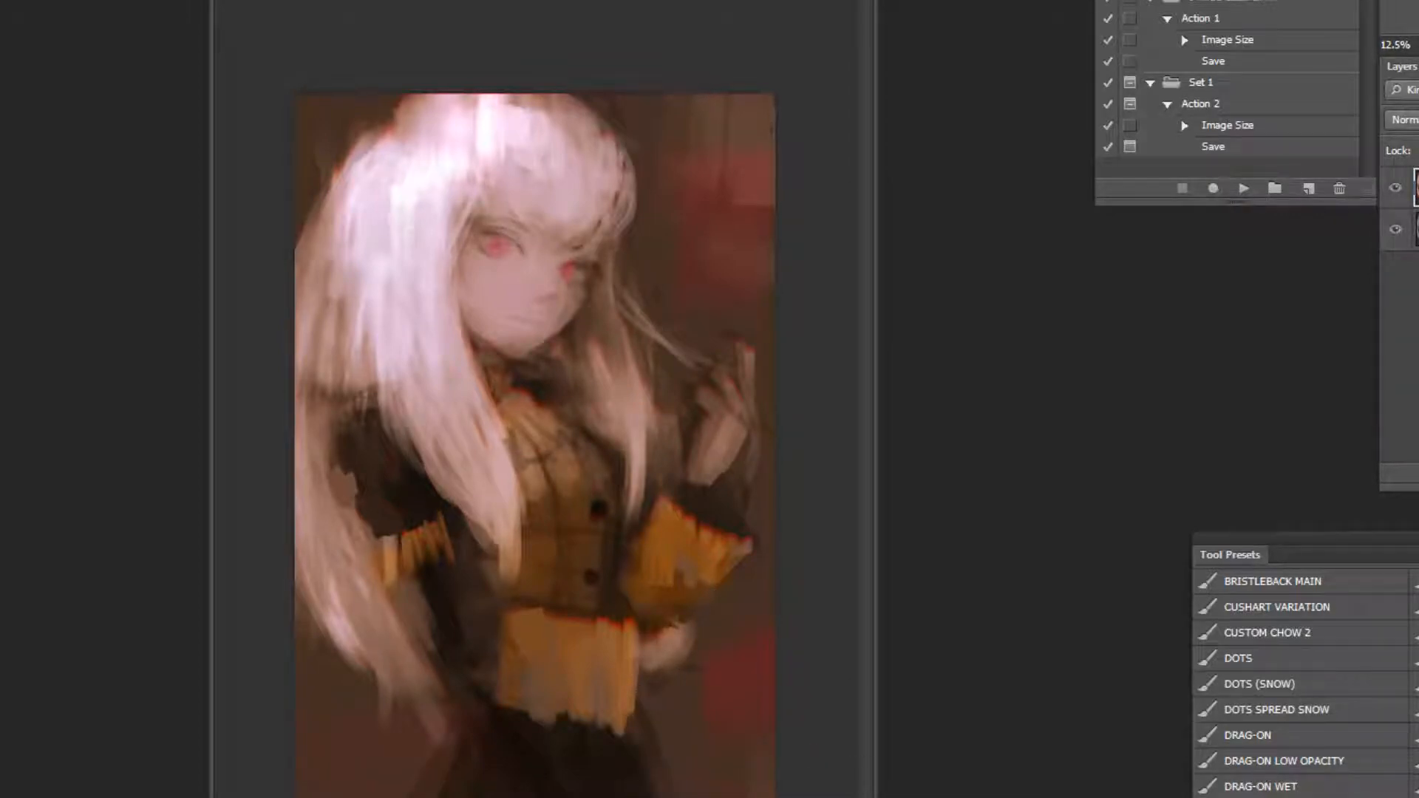
pyautogui.moveTo(760, 693); pyautogui.dragTo(756, 732)
pyautogui.keyDown('alt'); pyautogui.click(723, 755); pyautogui.keyUp('alt')
pyautogui.moveTo(333, 131); pyautogui.dragTo(323, 236)
pyautogui.hotkey('ctrl', 'z')
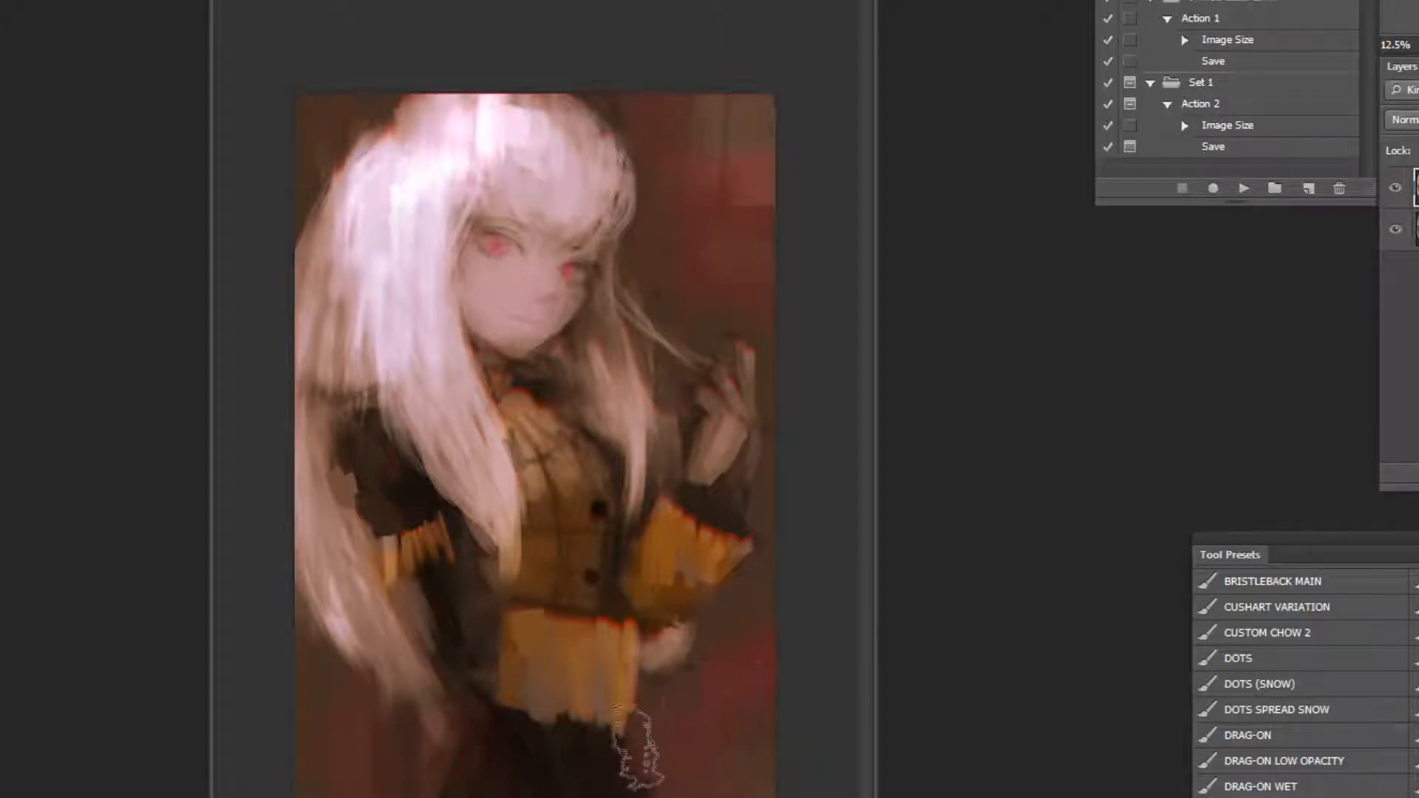
# Pick a new red, change the brush mode and intensify the background beside the raised hand and in the lower corners.
pyautogui.click(222, 0)
pyautogui.click(223, 189)
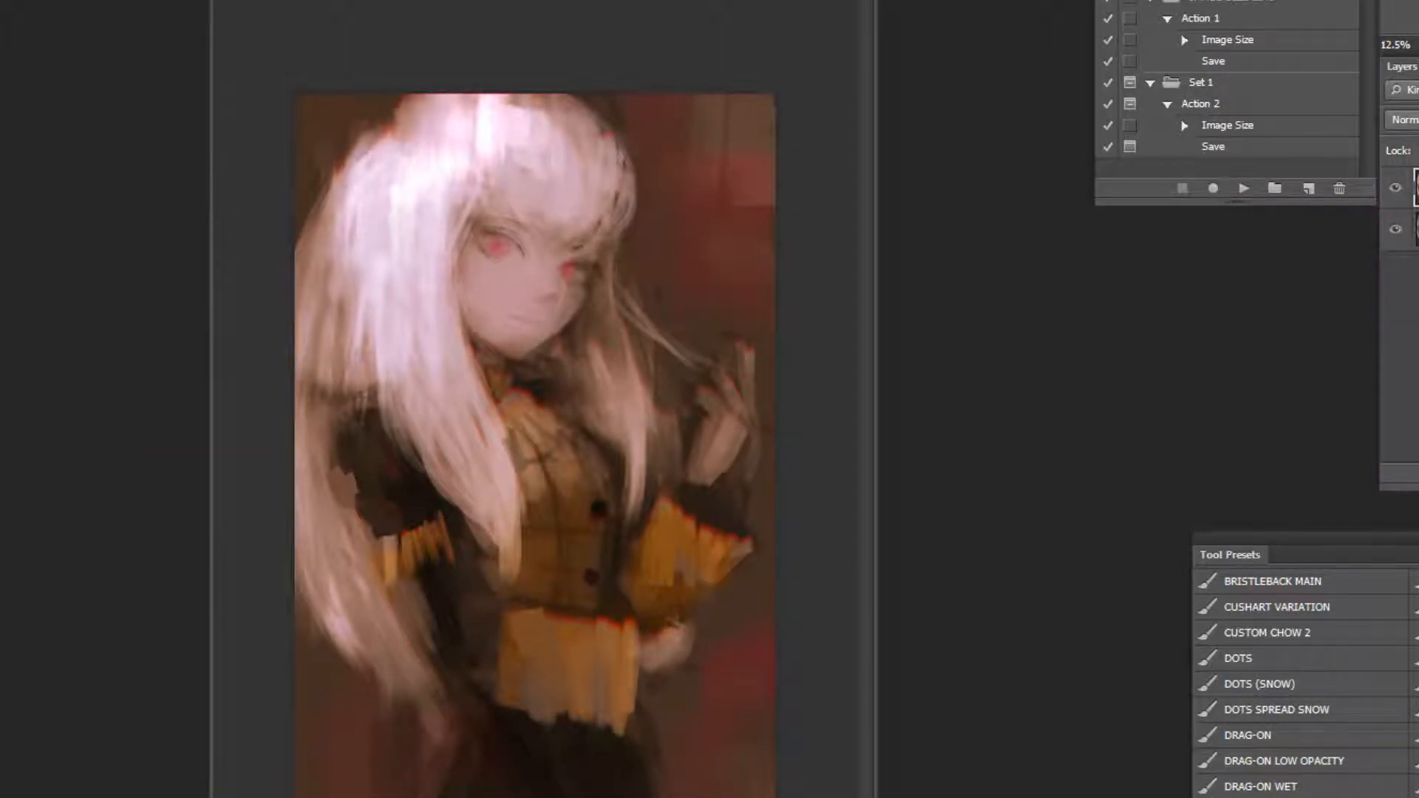
pyautogui.press('n')
pyautogui.moveTo(1181, 477)
pyautogui.mouseDown()
pyautogui.moveTo(1173, 462)
pyautogui.moveTo(1231, 428)
pyautogui.mouseUp()
pyautogui.click(1227, 451)
pyautogui.press('Return')
pyautogui.moveTo(755, 291); pyautogui.dragTo(740, 275)
pyautogui.moveTo(385, 677); pyautogui.dragTo(310, 754)
pyautogui.keyDown('alt'); pyautogui.click(321, 699); pyautogui.keyUp('alt')
pyautogui.moveTo(690, 720); pyautogui.dragTo(732, 665)
pyautogui.keyDown('alt'); pyautogui.click(758, 707); pyautogui.keyUp('alt')
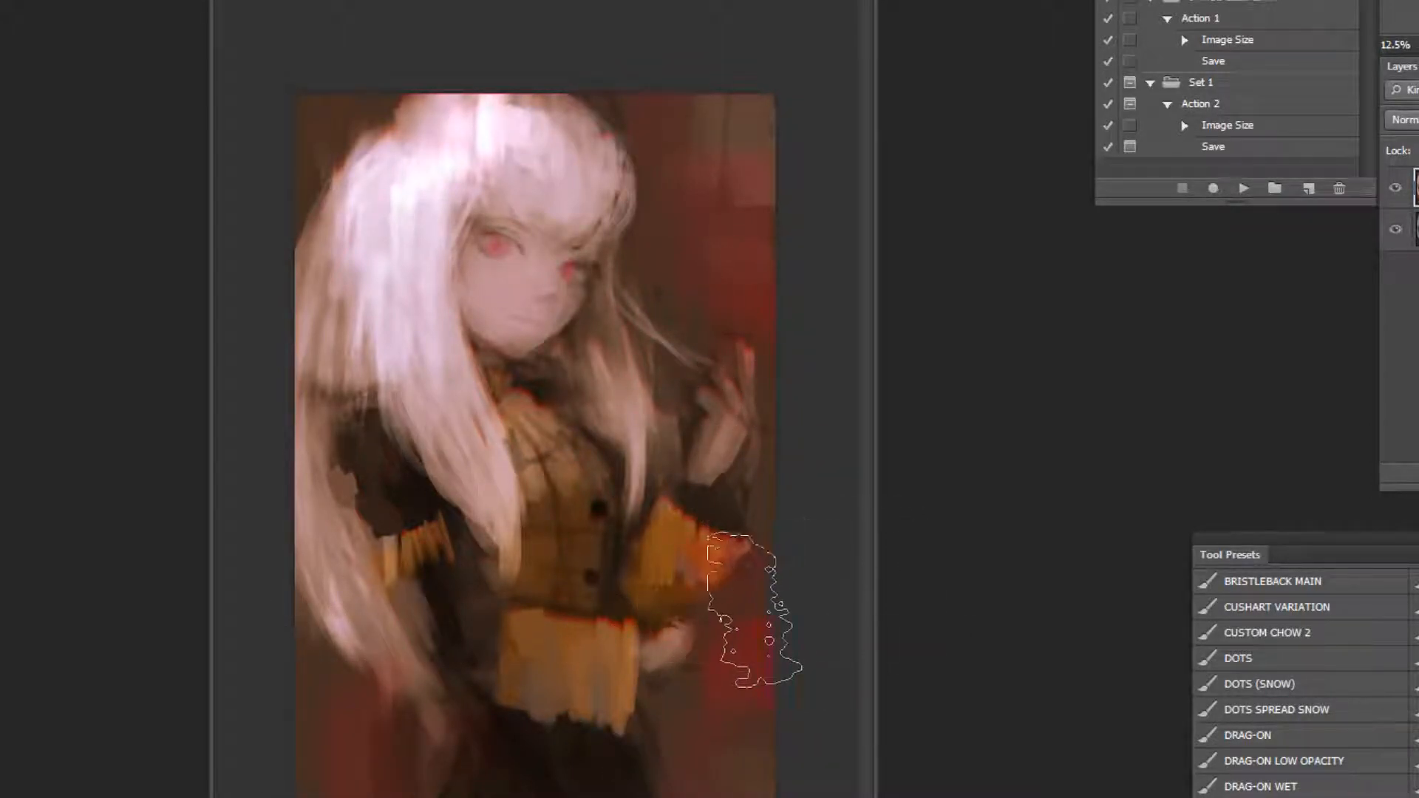
# Paint stronger red into the background around the head and flip the canvas horizontally.
pyautogui.click(571, 102)
pyautogui.keyDown('alt'); pyautogui.click(624, 227); pyautogui.keyUp('alt')
pyautogui.click(1237, 189)
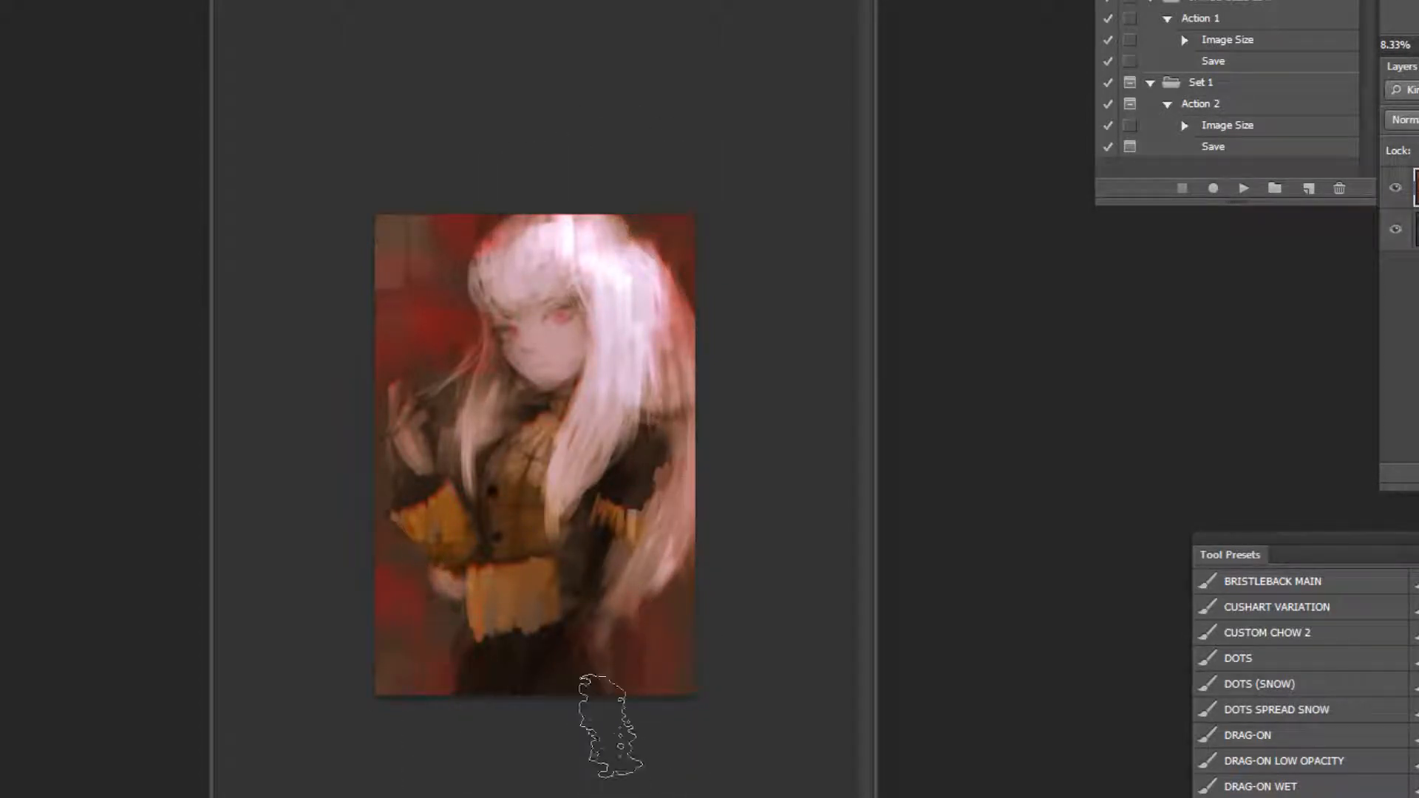
pyautogui.hotkey('ctrl', '+')
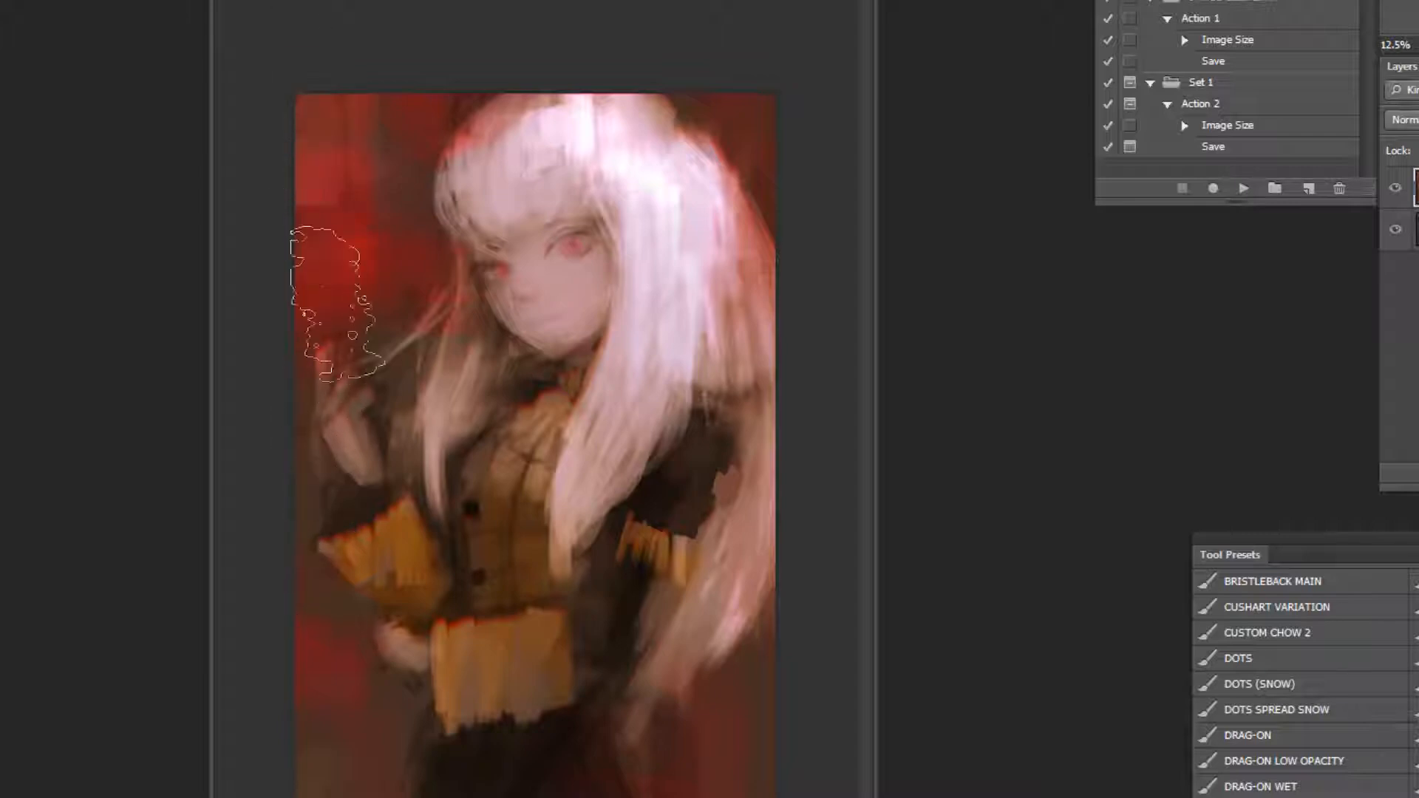
pyautogui.press('z')
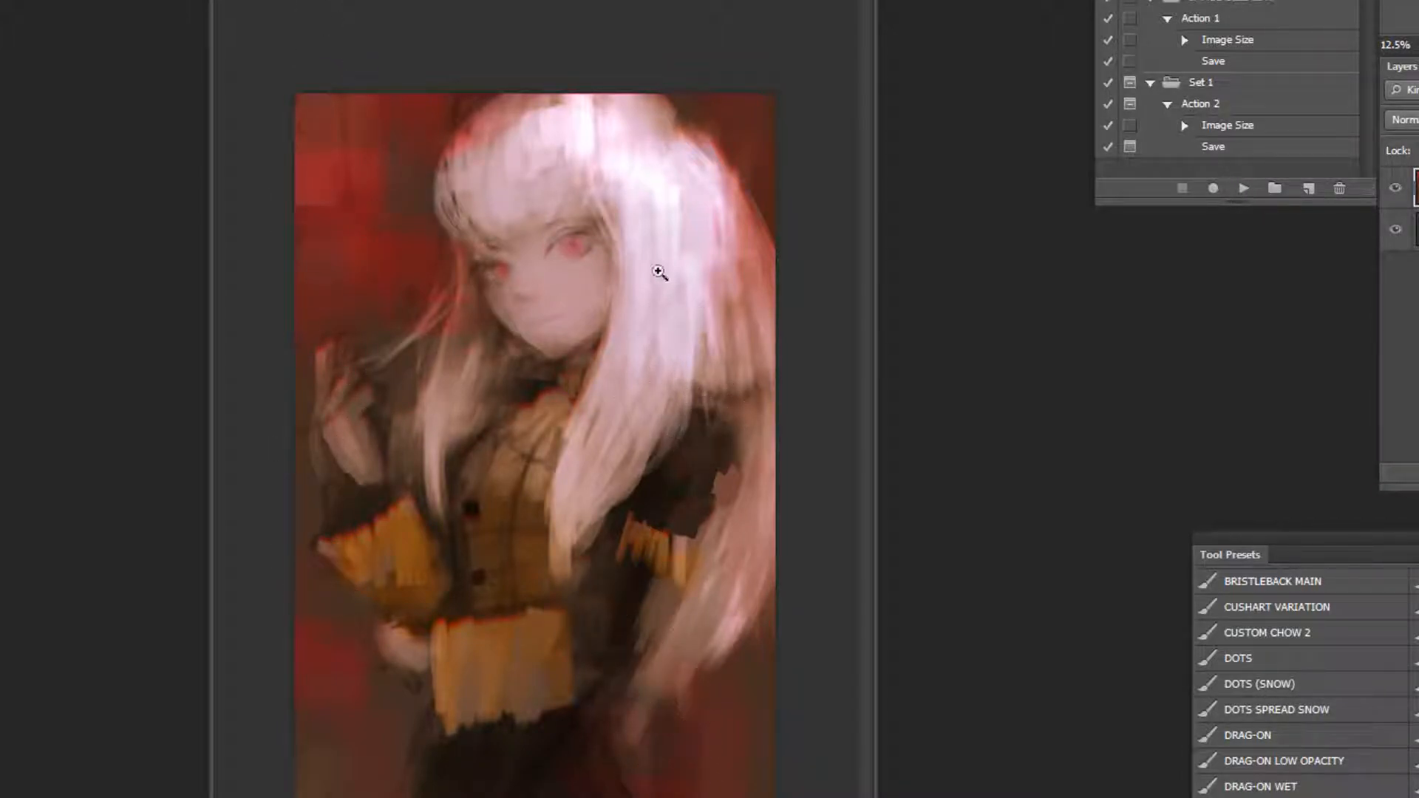
# Try a dark stroke along the near eye's upper lash line and undo it.
pyautogui.press('b')
pyautogui.hotkey('ctrl', '+')
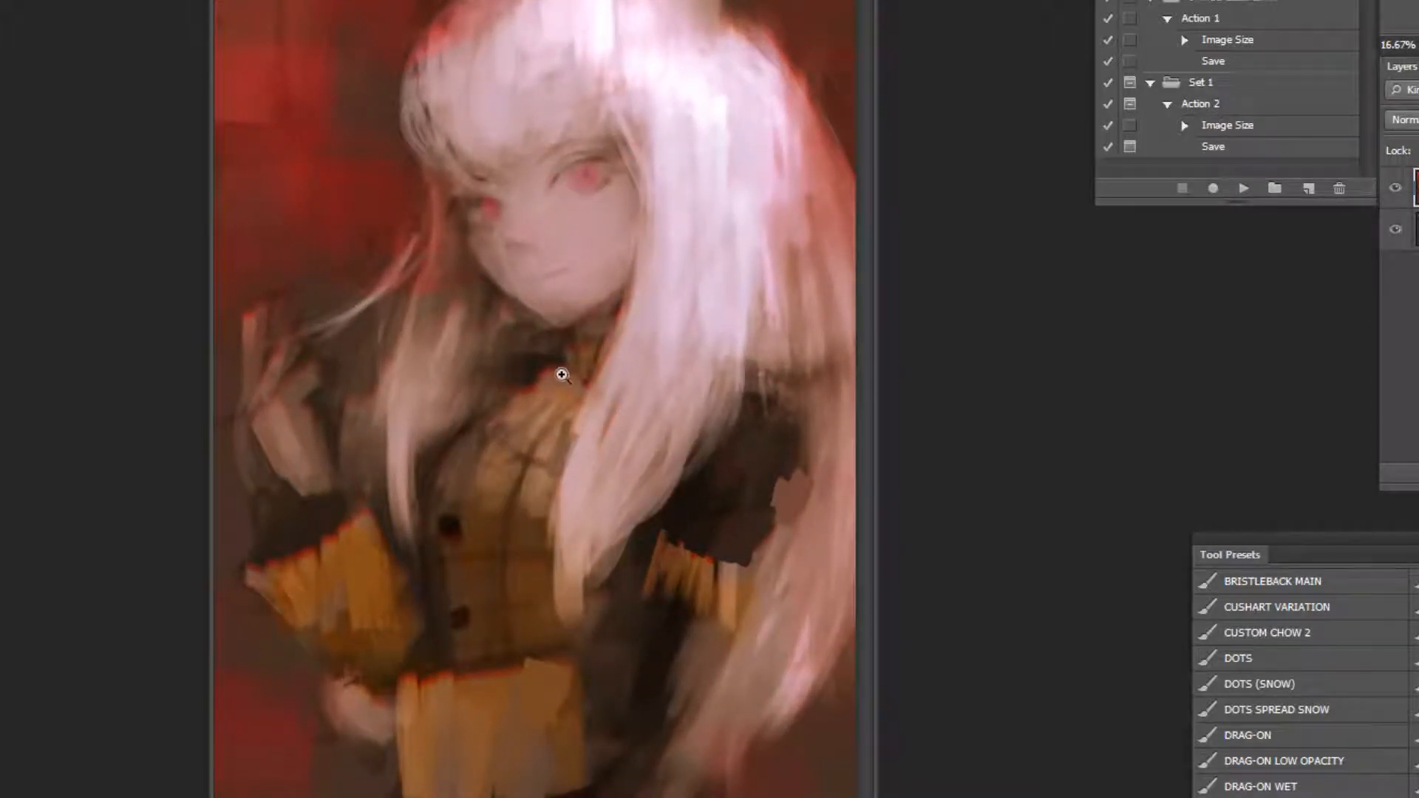
pyautogui.click(562, 376)
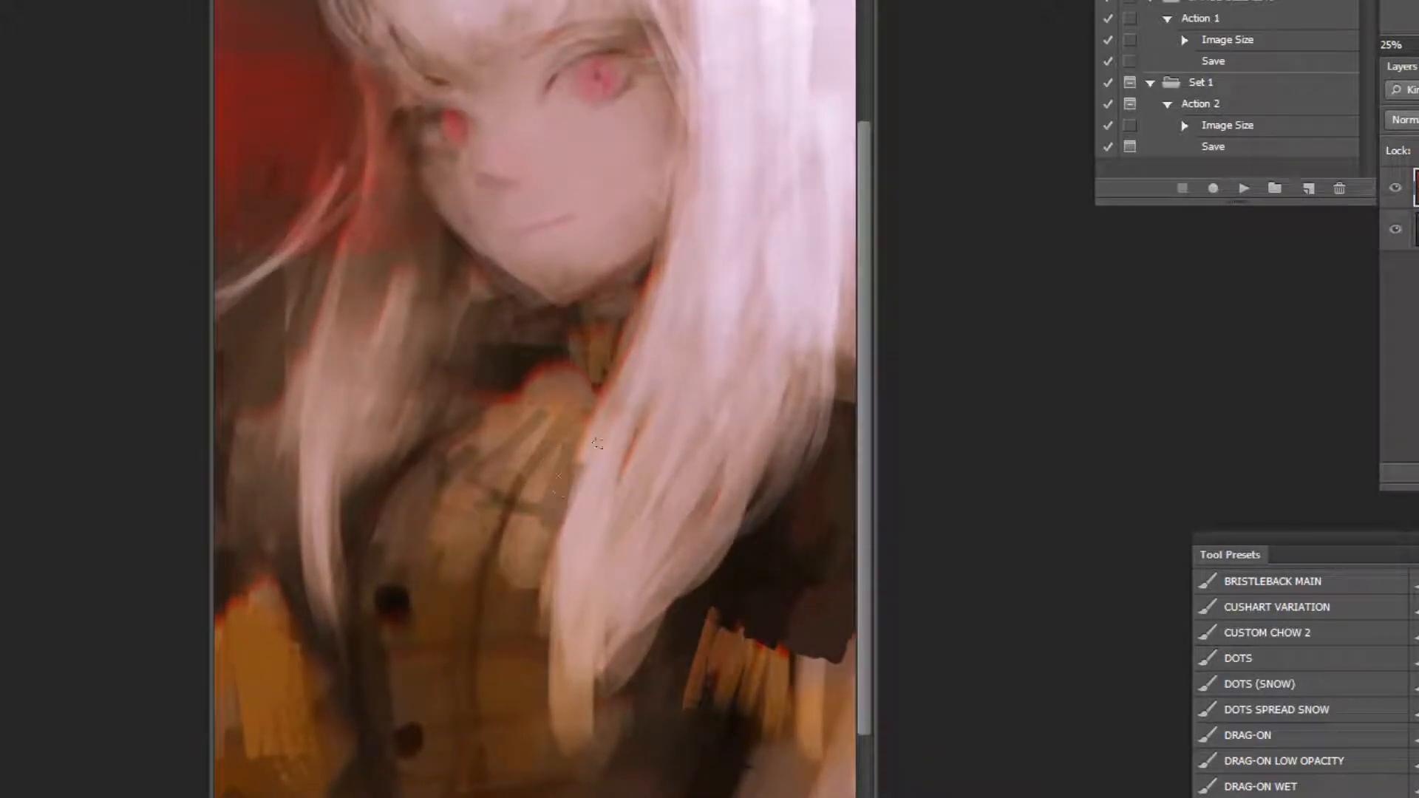
pyautogui.keyDown('alt'); pyautogui.click(665, 449); pyautogui.keyUp('alt')
pyautogui.keyDown('alt'); pyautogui.click(665, 450); pyautogui.keyUp('alt')
pyautogui.click(574, 136)
pyautogui.keyDown('alt'); pyautogui.click(706, 507); pyautogui.keyUp('alt')
pyautogui.click(548, 82)
pyautogui.click(547, 82)
pyautogui.click(548, 82)
pyautogui.moveTo(576, 368)
pyautogui.mouseDown()
pyautogui.moveTo(741, 298)
pyautogui.moveTo(709, 305)
pyautogui.moveTo(715, 287)
pyautogui.mouseUp()
pyautogui.hotkey('ctrl', 'z')
# Change the brush mode, extend the near eye's dark upper lash line and define its outer corner and lower lid.
pyautogui.click(214, 1)
pyautogui.click(220, 188)
pyautogui.moveTo(631, 313); pyautogui.dragTo(768, 305)
pyautogui.hotkey('ctrl', 'z')
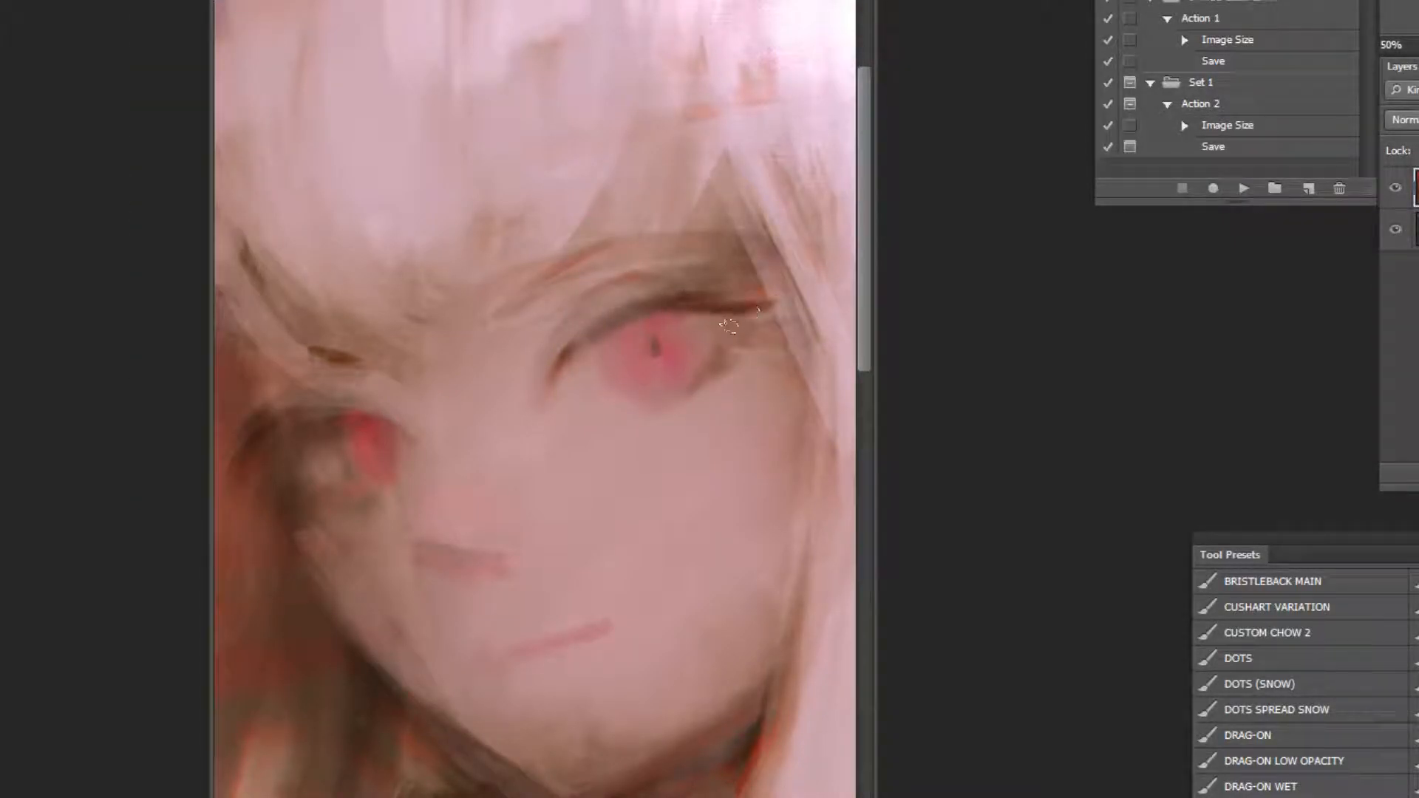
pyautogui.moveTo(711, 386); pyautogui.dragTo(611, 418)
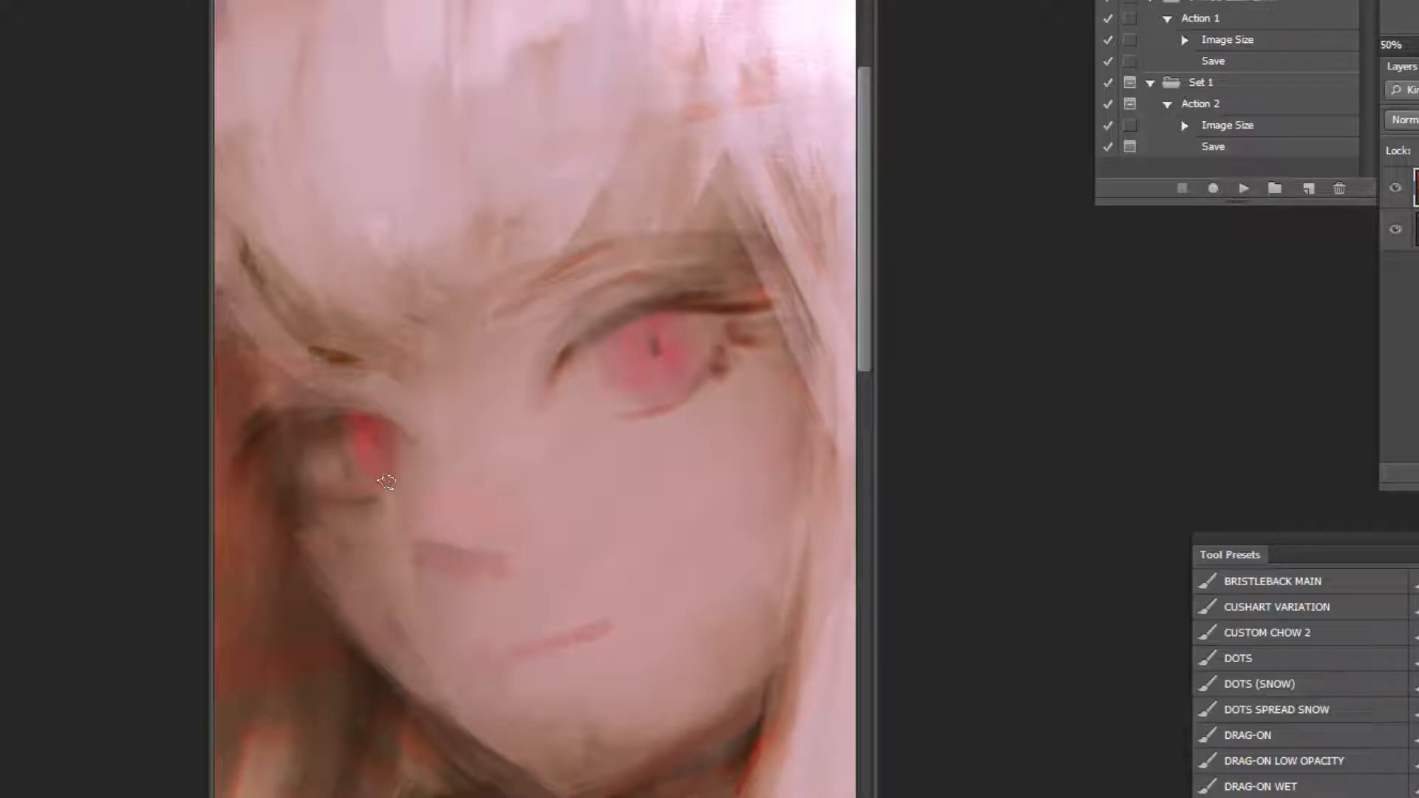
# Paint a dark pupil and lower-lid accent on the far eye, and define the nose's underside and bridge.
pyautogui.moveTo(372, 448)
pyautogui.mouseDown()
pyautogui.moveTo(374, 436)
pyautogui.moveTo(378, 455)
pyautogui.mouseUp()
pyautogui.keyDown('alt'); pyautogui.click(681, 494); pyautogui.keyUp('alt')
pyautogui.click(475, 470)
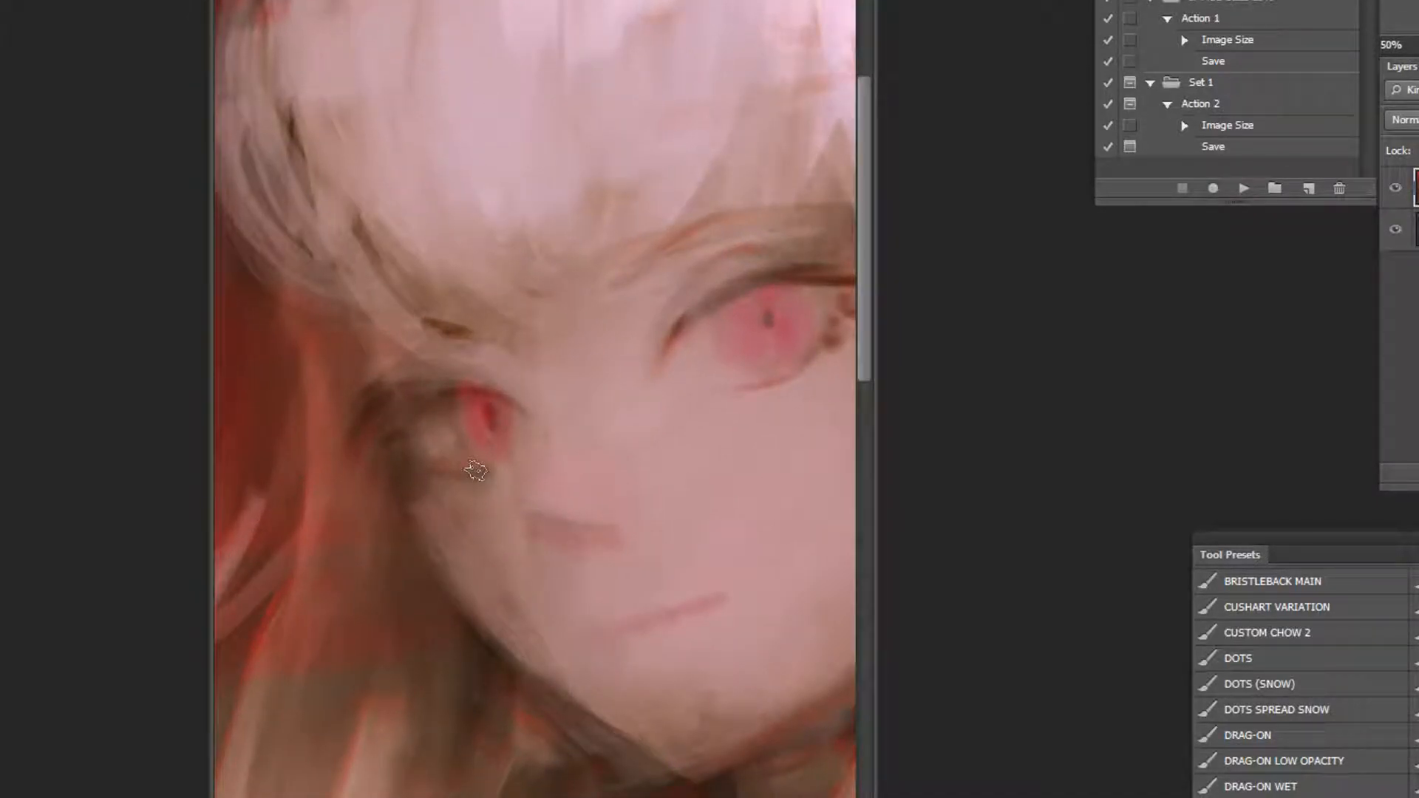
pyautogui.moveTo(561, 542); pyautogui.dragTo(612, 550)
pyautogui.moveTo(526, 491); pyautogui.dragTo(565, 540)
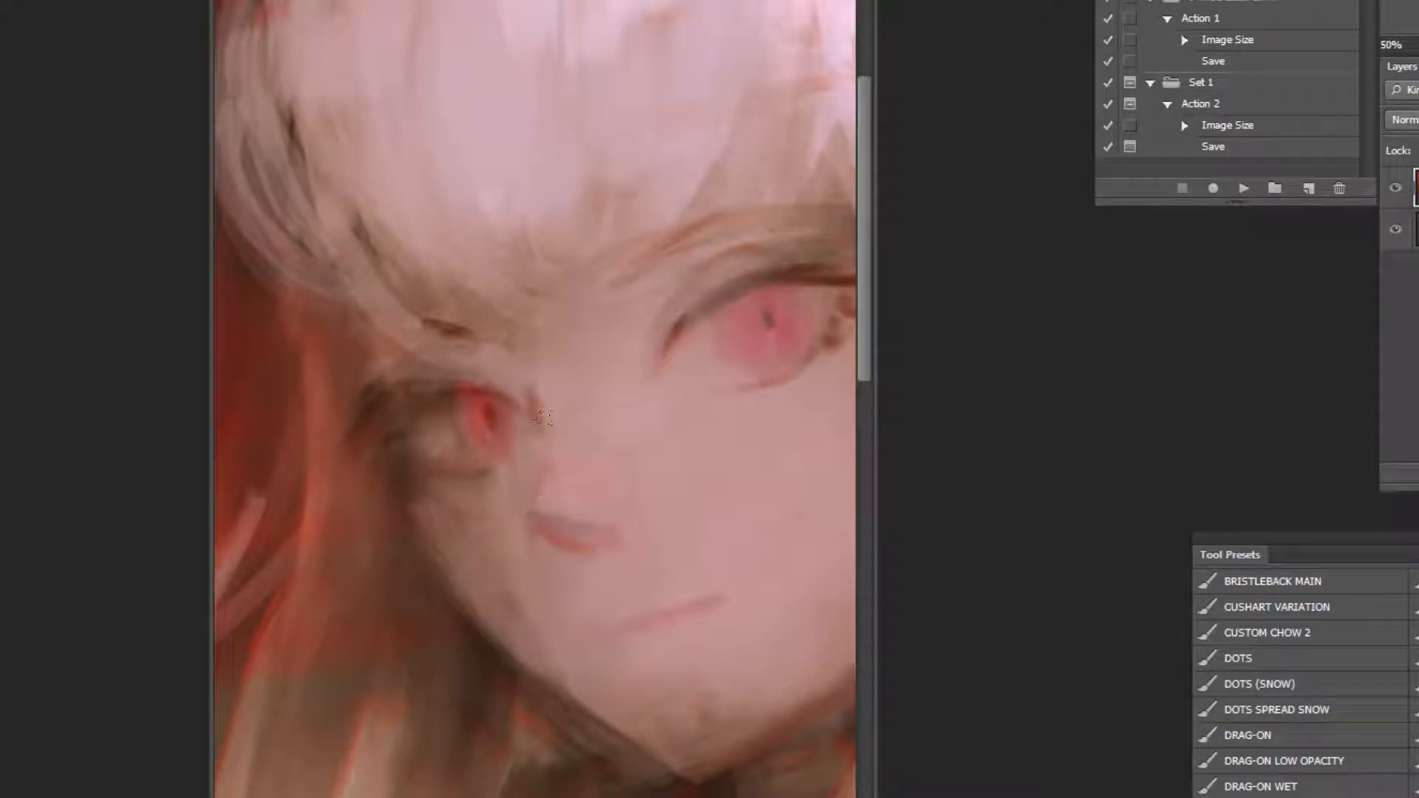
# Try a short stroke at the near eye's inner corner and undo it.
pyautogui.keyDown('alt'); pyautogui.click(774, 441); pyautogui.keyUp('alt')
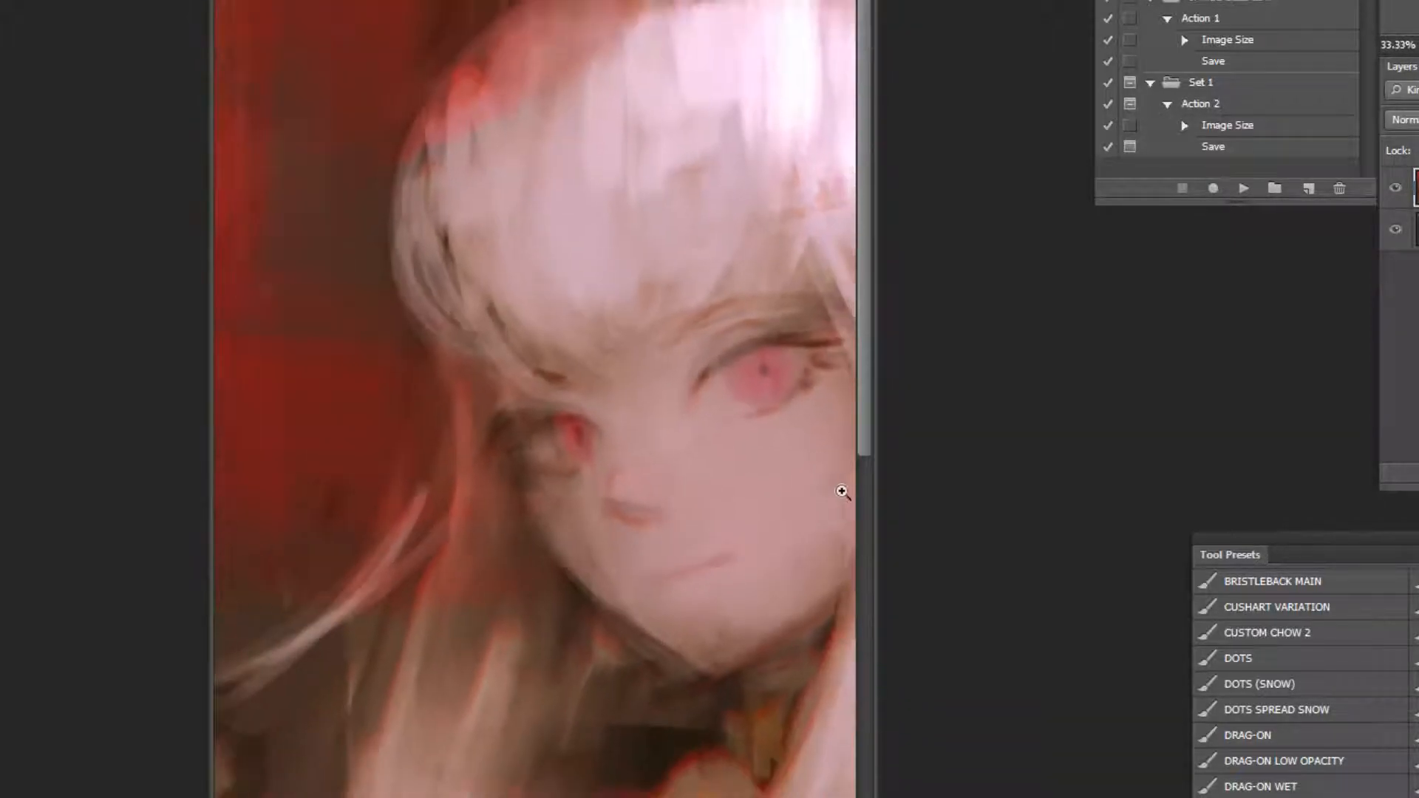
pyautogui.click(788, 279)
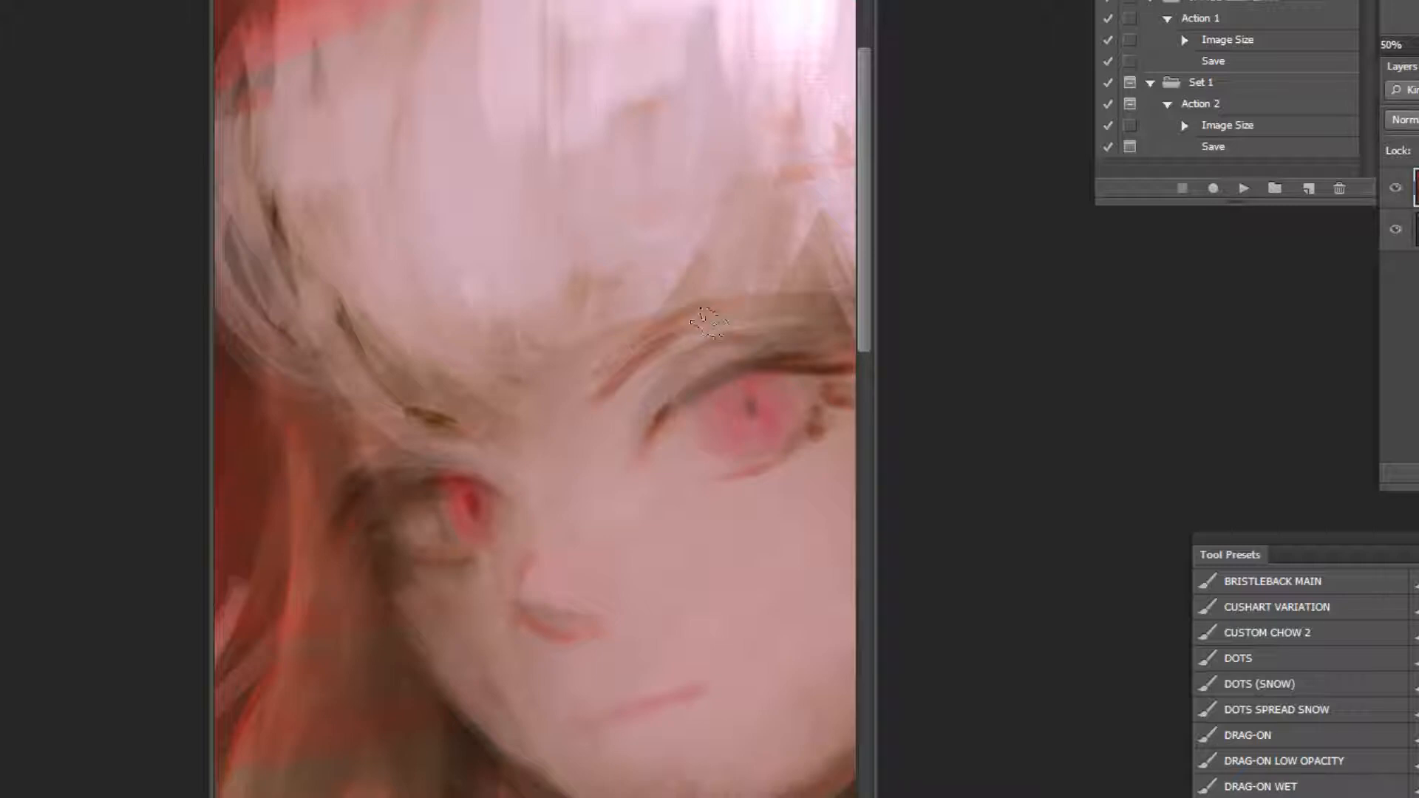
pyautogui.moveTo(641, 416)
pyautogui.mouseDown()
pyautogui.moveTo(697, 353)
pyautogui.moveTo(660, 415)
pyautogui.mouseUp()
pyautogui.hotkey('ctrl', 'z')
pyautogui.hotkey('ctrl', 'z')
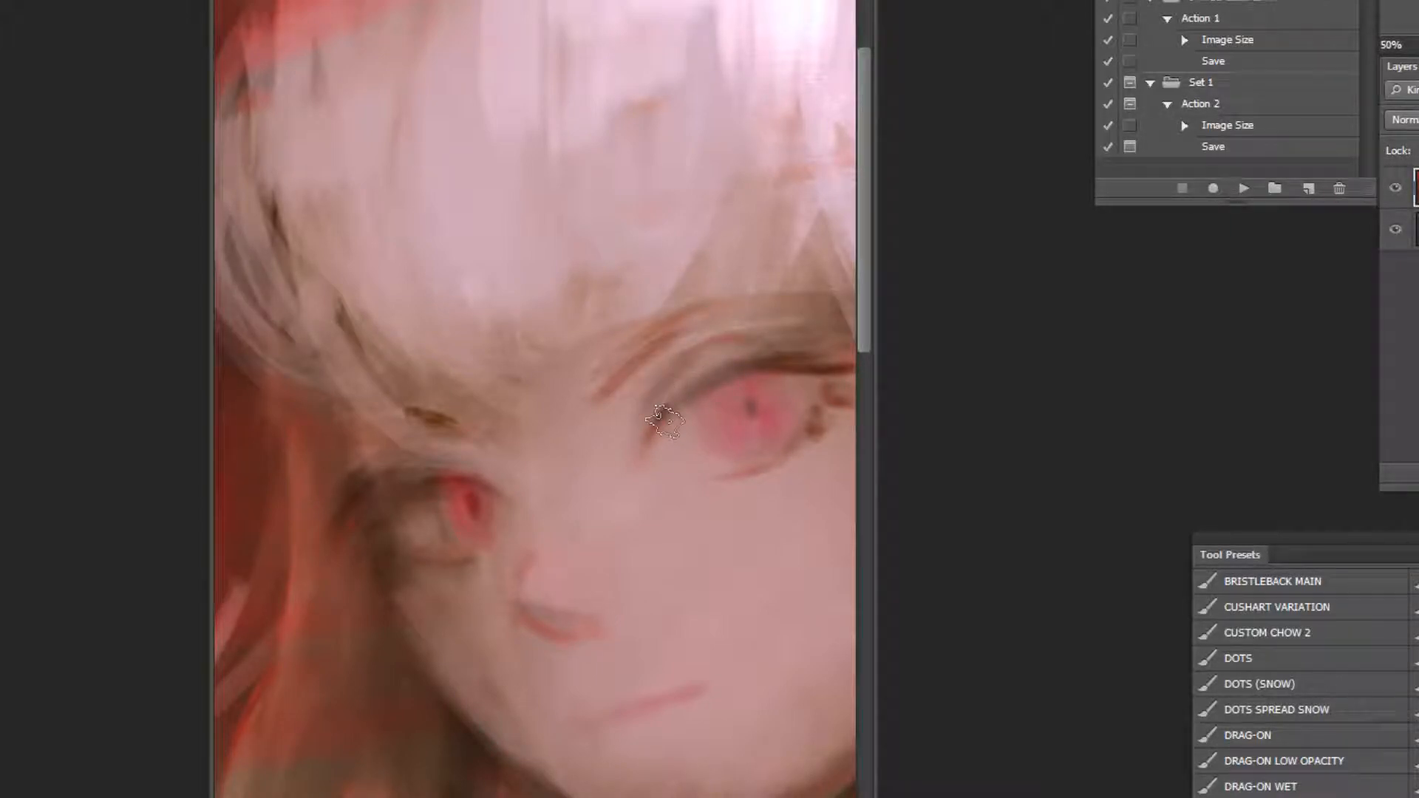
pyautogui.hotkey('ctrl', 'z')
# Darken the area between the near eye's brow and upper lid, and soften the far eye's upper lid.
pyautogui.moveTo(637, 407)
pyautogui.mouseDown()
pyautogui.moveTo(695, 346)
pyautogui.moveTo(739, 341)
pyautogui.moveTo(679, 369)
pyautogui.mouseUp()
pyautogui.moveTo(452, 463)
pyautogui.mouseDown()
pyautogui.moveTo(516, 481)
pyautogui.moveTo(391, 475)
pyautogui.mouseUp()
pyautogui.moveTo(637, 404); pyautogui.dragTo(702, 349)
pyautogui.hotkey('ctrl', 'z')
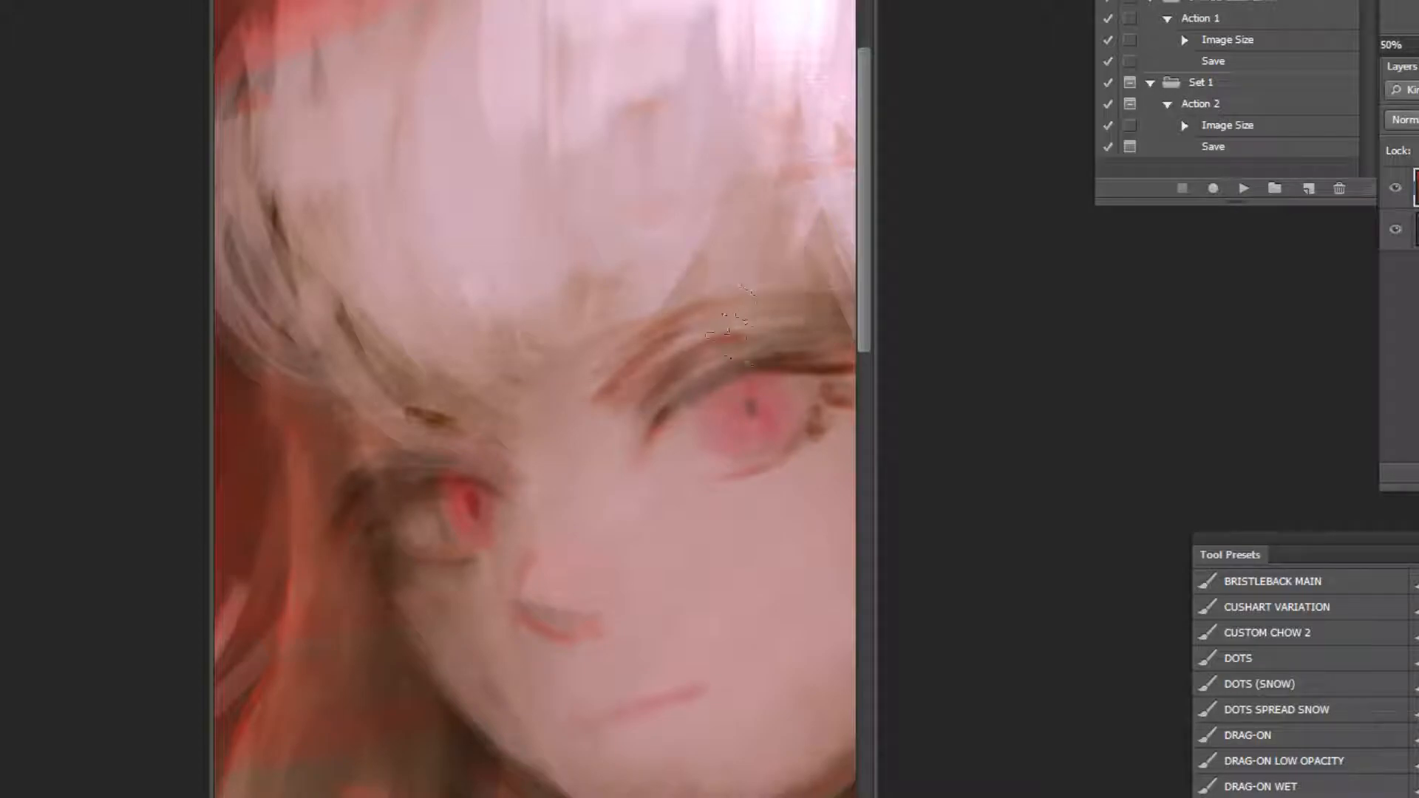
# Examine the face up close and the whole figure from a distance.
pyautogui.keyDown('ctrl'); pyautogui.keyDown('alt'); pyautogui.click(722, 362); pyautogui.keyUp('alt'); pyautogui.keyUp('ctrl')
pyautogui.keyDown('ctrl'); pyautogui.keyDown('alt'); pyautogui.click(722, 370); pyautogui.keyUp('alt'); pyautogui.keyUp('ctrl')
pyautogui.keyDown('ctrl'); pyautogui.keyDown('alt'); pyautogui.click(709, 347); pyautogui.keyUp('alt'); pyautogui.keyUp('ctrl')
pyautogui.keyDown('ctrl'); pyautogui.keyDown('alt'); pyautogui.click(650, 272); pyautogui.keyUp('alt'); pyautogui.keyUp('ctrl')
pyautogui.keyDown('ctrl'); pyautogui.click(565, 127); pyautogui.keyUp('ctrl')
pyautogui.keyDown('ctrl'); pyautogui.click(548, 93); pyautogui.keyUp('ctrl')
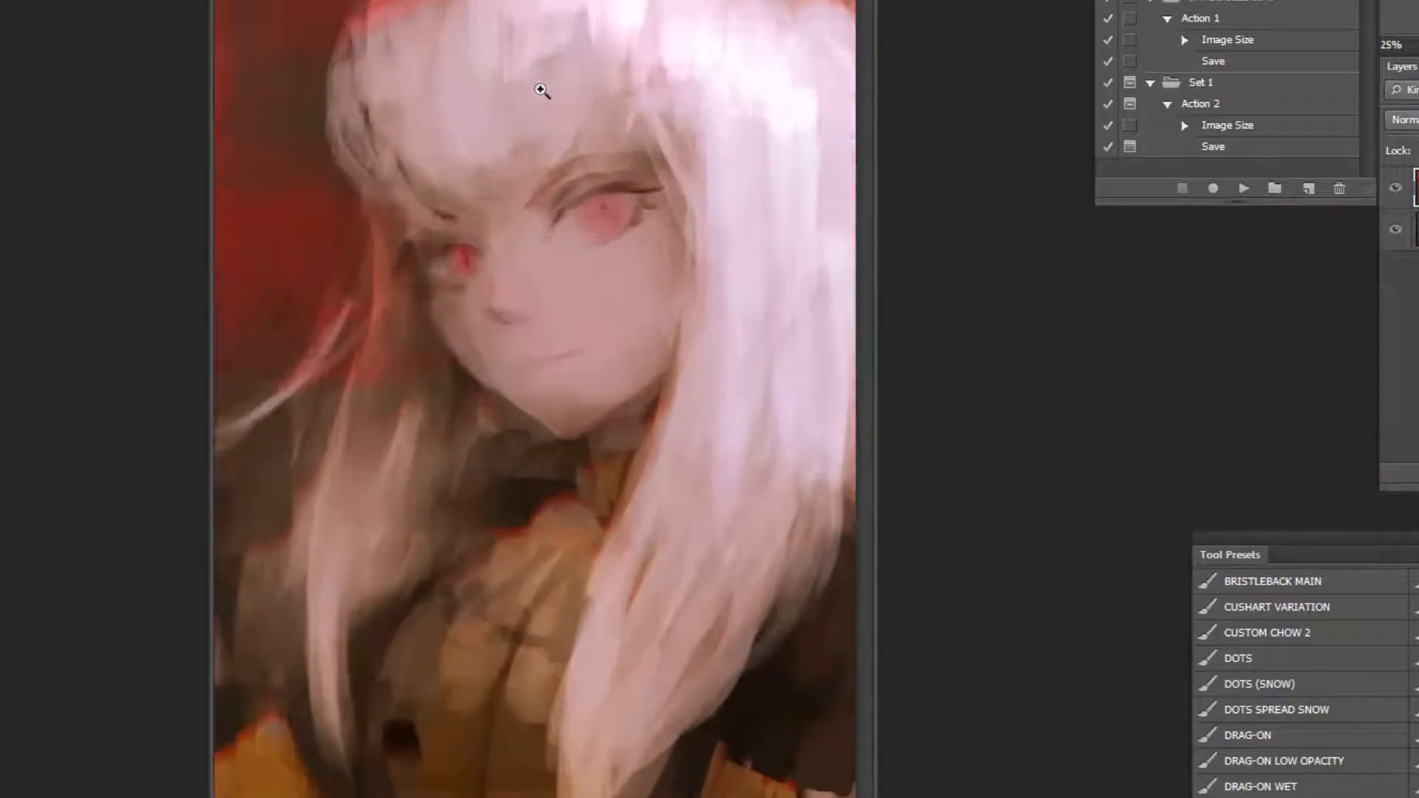
pyautogui.keyDown('ctrl'); pyautogui.click(551, 88); pyautogui.keyUp('ctrl')
pyautogui.keyDown('ctrl'); pyautogui.click(569, 86); pyautogui.keyUp('ctrl')
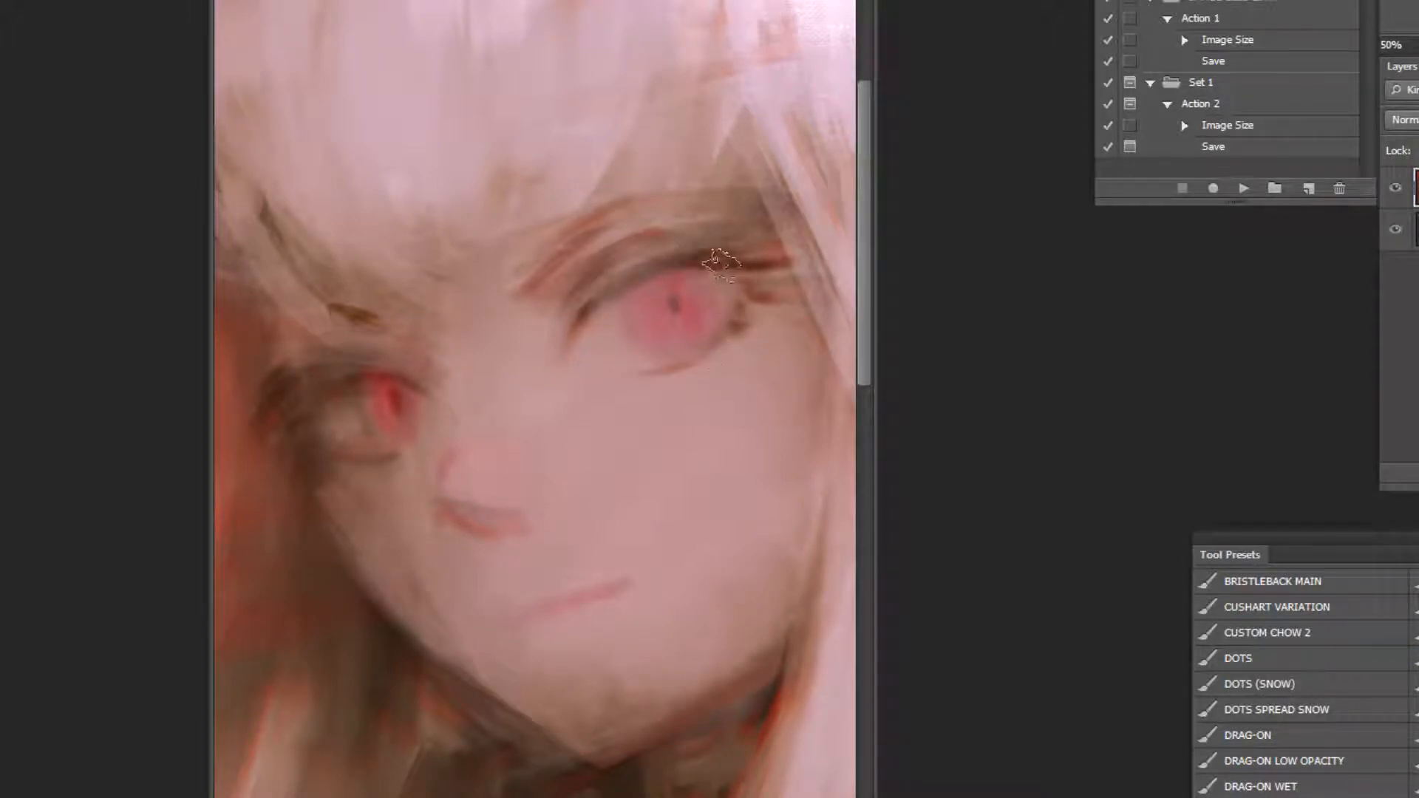
pyautogui.keyDown('ctrl'); pyautogui.keyDown('alt'); pyautogui.click(764, 356); pyautogui.keyUp('alt'); pyautogui.keyUp('ctrl')
pyautogui.keyDown('ctrl'); pyautogui.keyDown('alt'); pyautogui.click(761, 373); pyautogui.keyUp('alt'); pyautogui.keyUp('ctrl')
pyautogui.keyDown('ctrl'); pyautogui.keyDown('alt'); pyautogui.click(767, 435); pyautogui.keyUp('alt'); pyautogui.keyUp('ctrl')
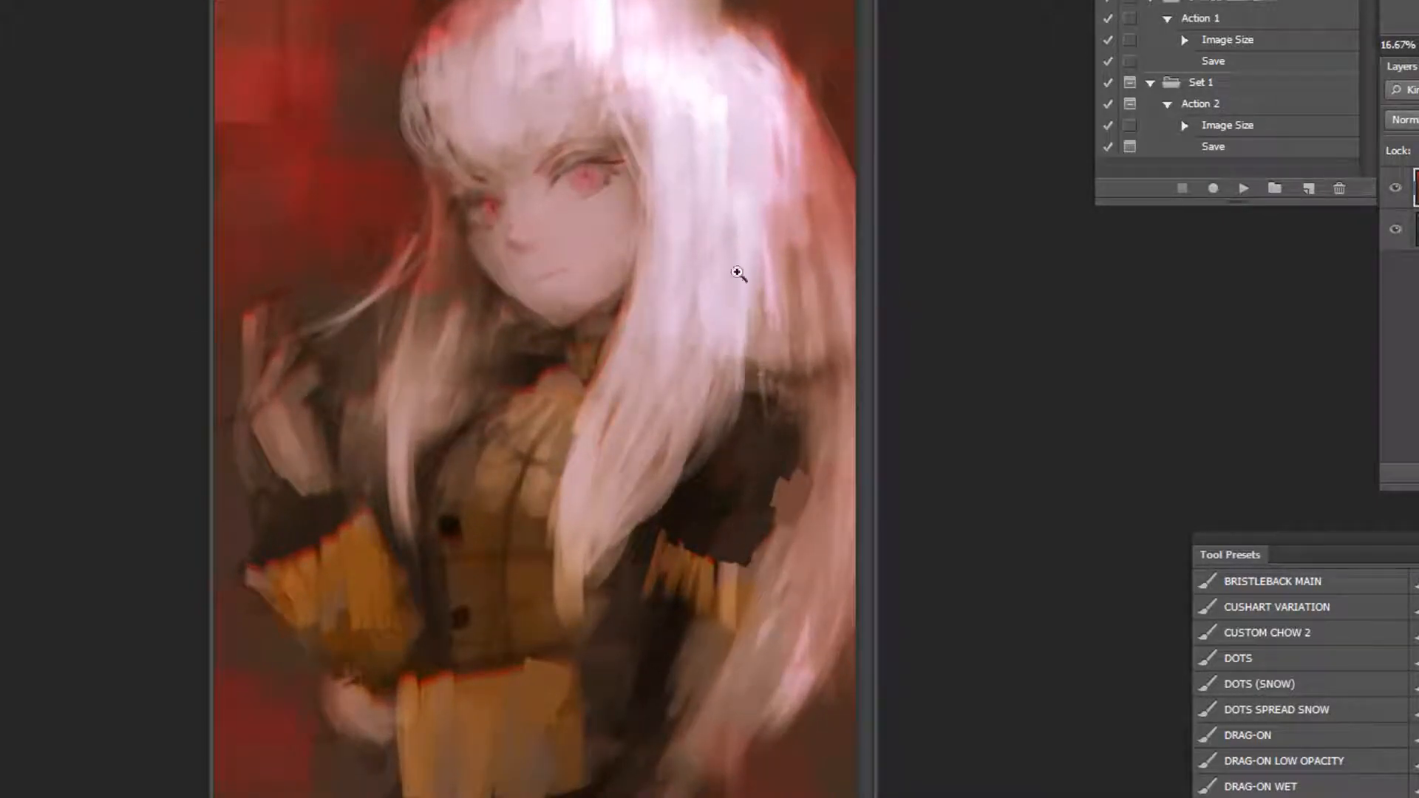
# Blend a sampled tone over the far eye and its inner corner.
pyautogui.keyDown('ctrl'); pyautogui.click(506, 152); pyautogui.keyUp('ctrl')
pyautogui.keyDown('ctrl'); pyautogui.click(495, 144); pyautogui.keyUp('ctrl')
pyautogui.keyDown('ctrl'); pyautogui.click(491, 140); pyautogui.keyUp('ctrl')
pyautogui.keyDown('alt'); pyautogui.click(473, 311); pyautogui.keyUp('alt')
pyautogui.moveTo(478, 306); pyautogui.dragTo(488, 344)
pyautogui.moveTo(437, 296)
pyautogui.mouseDown()
pyautogui.moveTo(453, 336)
pyautogui.moveTo(494, 322)
pyautogui.mouseUp()
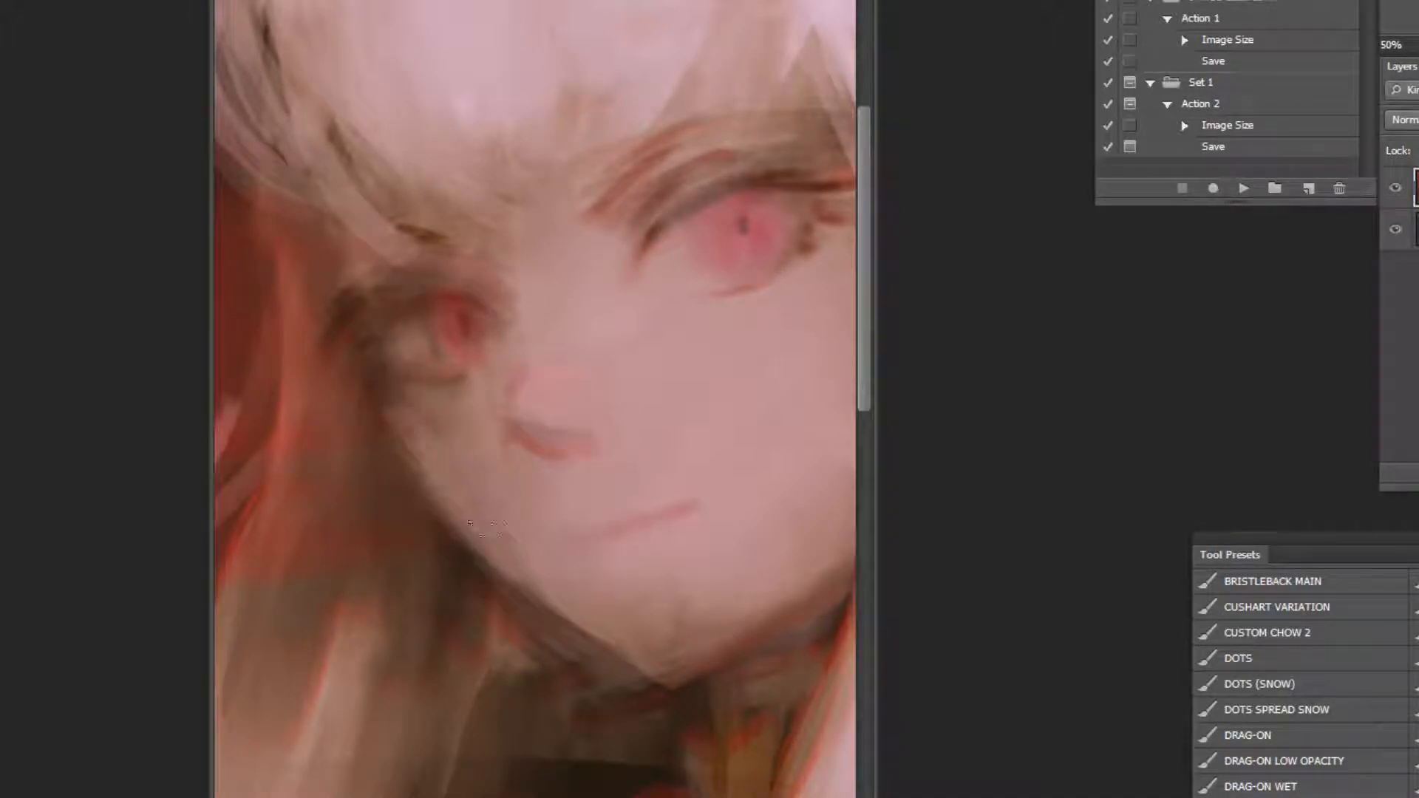
# Flip the canvas horizontally and duplicate the painting layer.
pyautogui.scroll(-5, 589, 634)
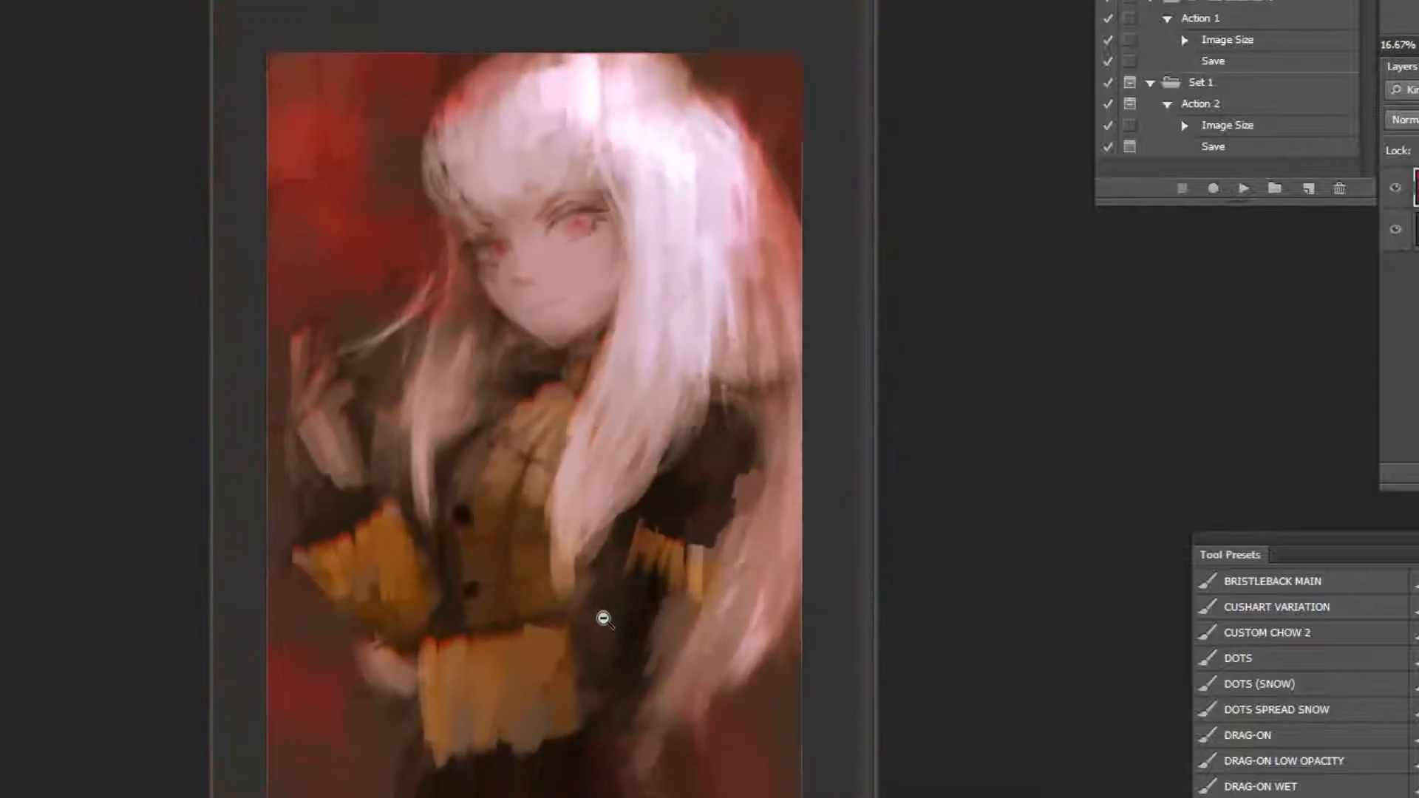
pyautogui.click(1244, 188)
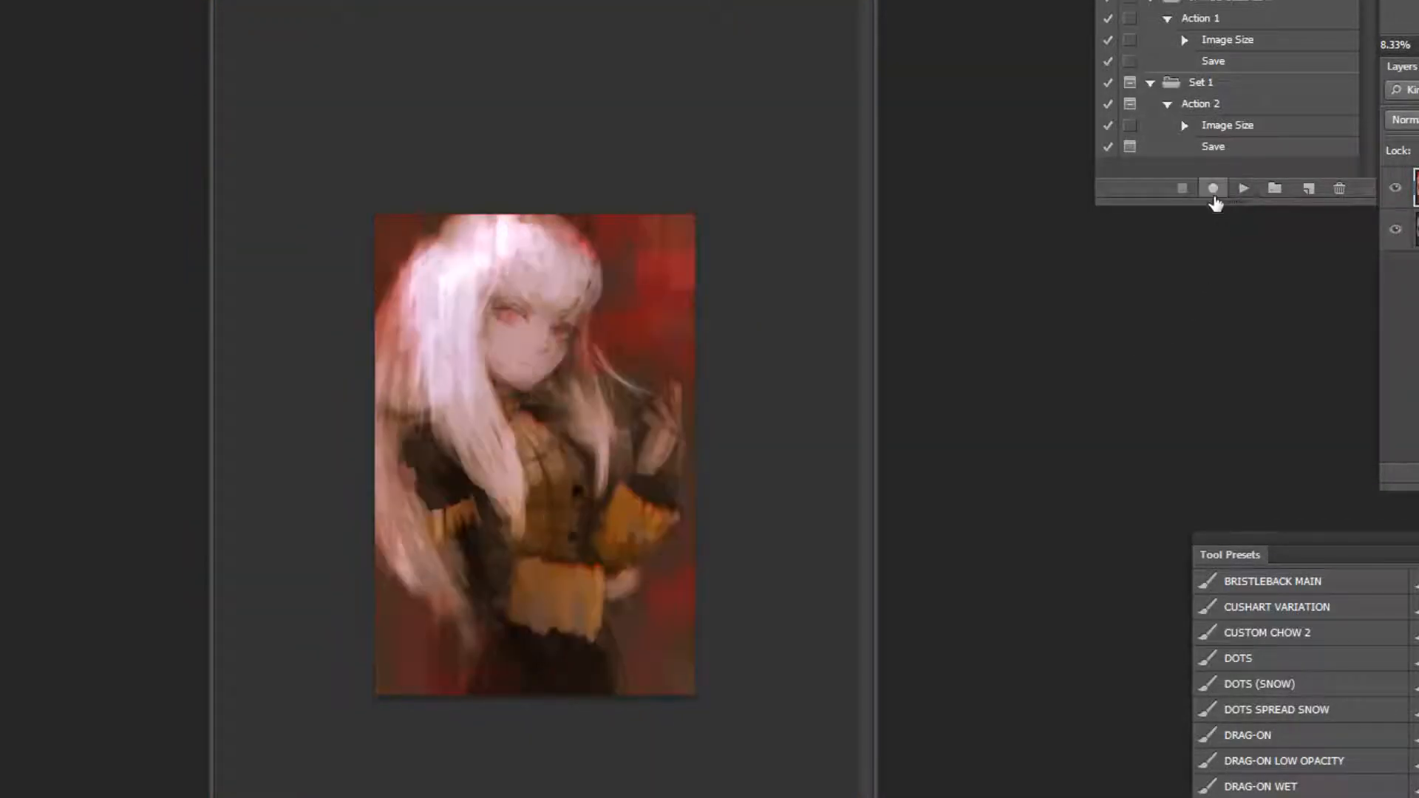
pyautogui.hotkey('ctrl', 'j')
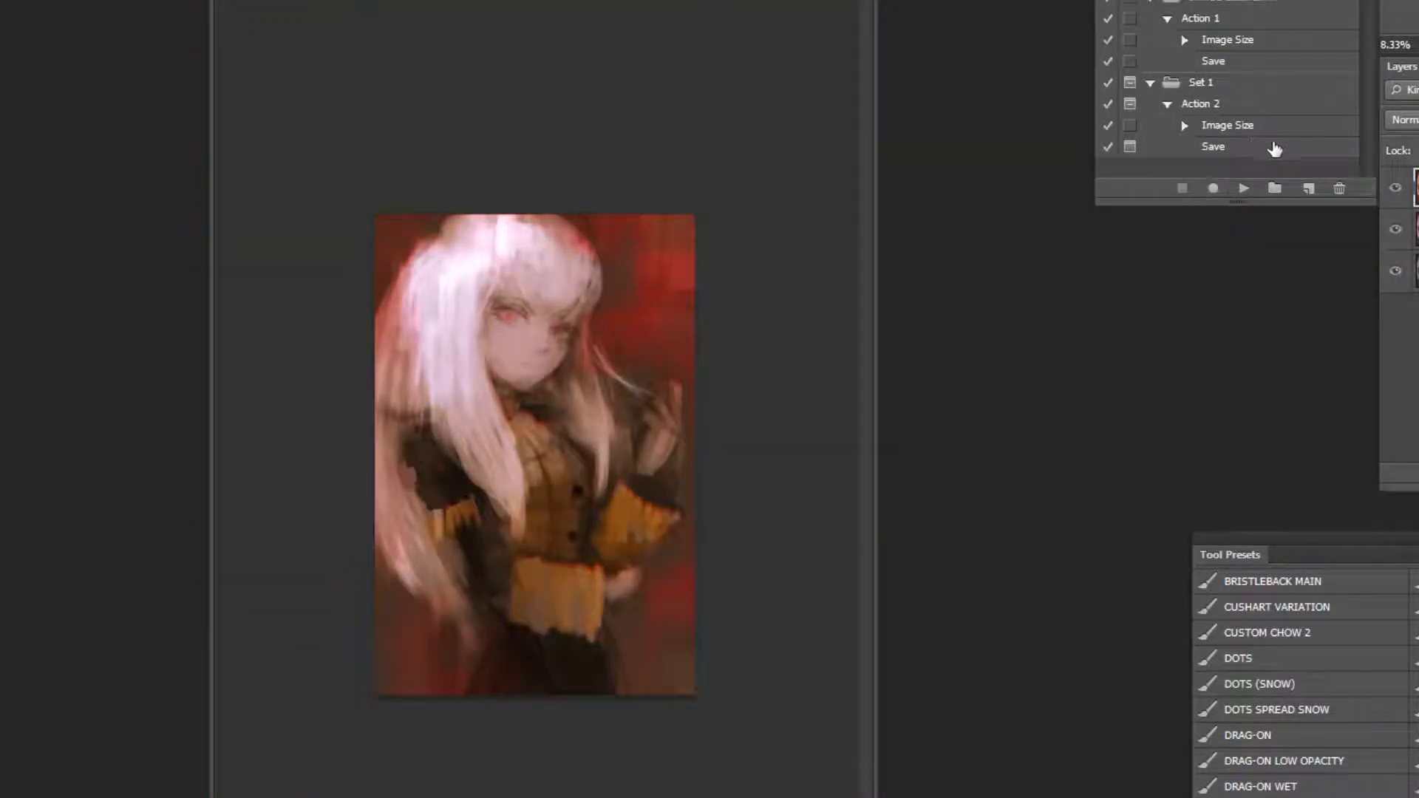
# Apply a Gaussian Blur with a 30.5-pixel radius to the duplicated layer.
pyautogui.click(288, 0)
pyautogui.moveTo(357, 29)
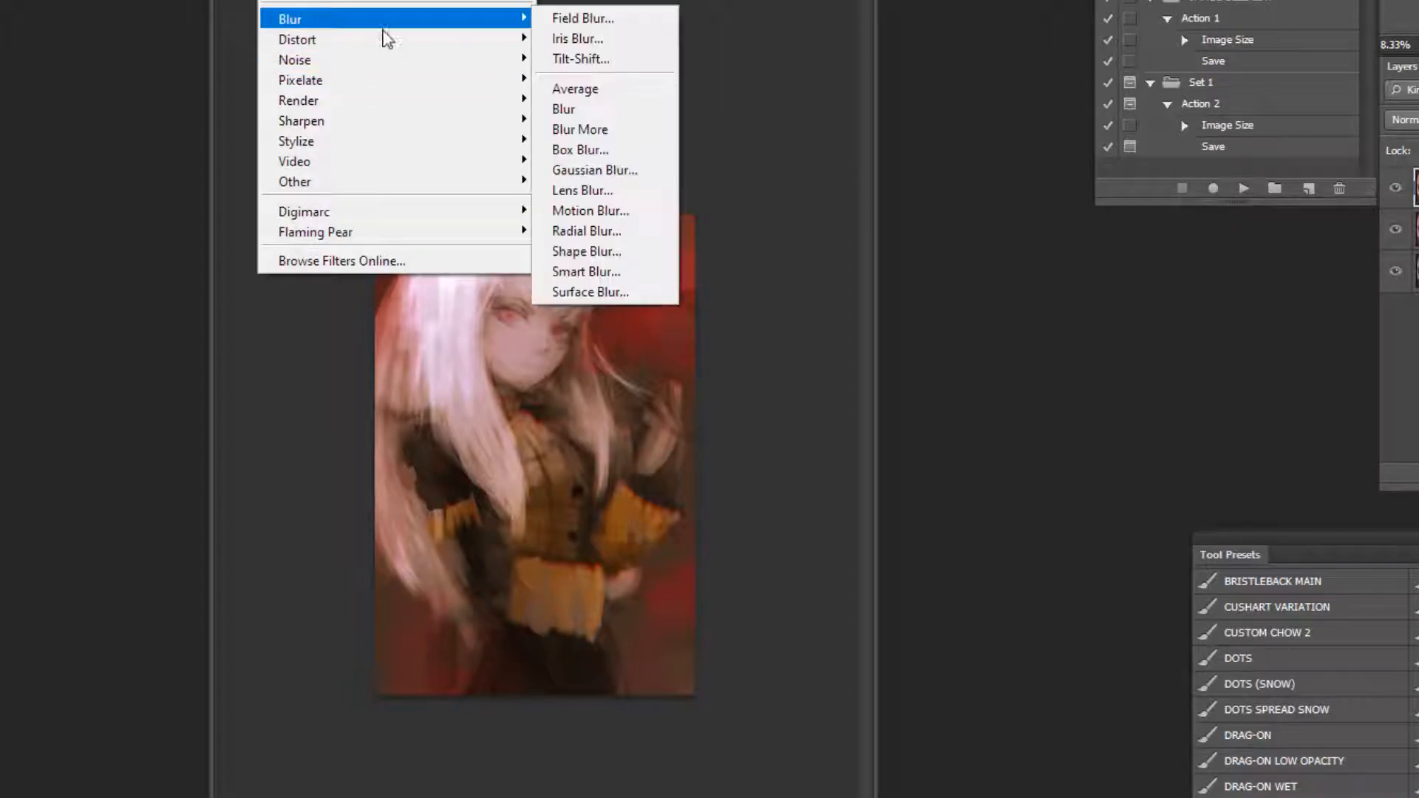
pyautogui.click(658, 173)
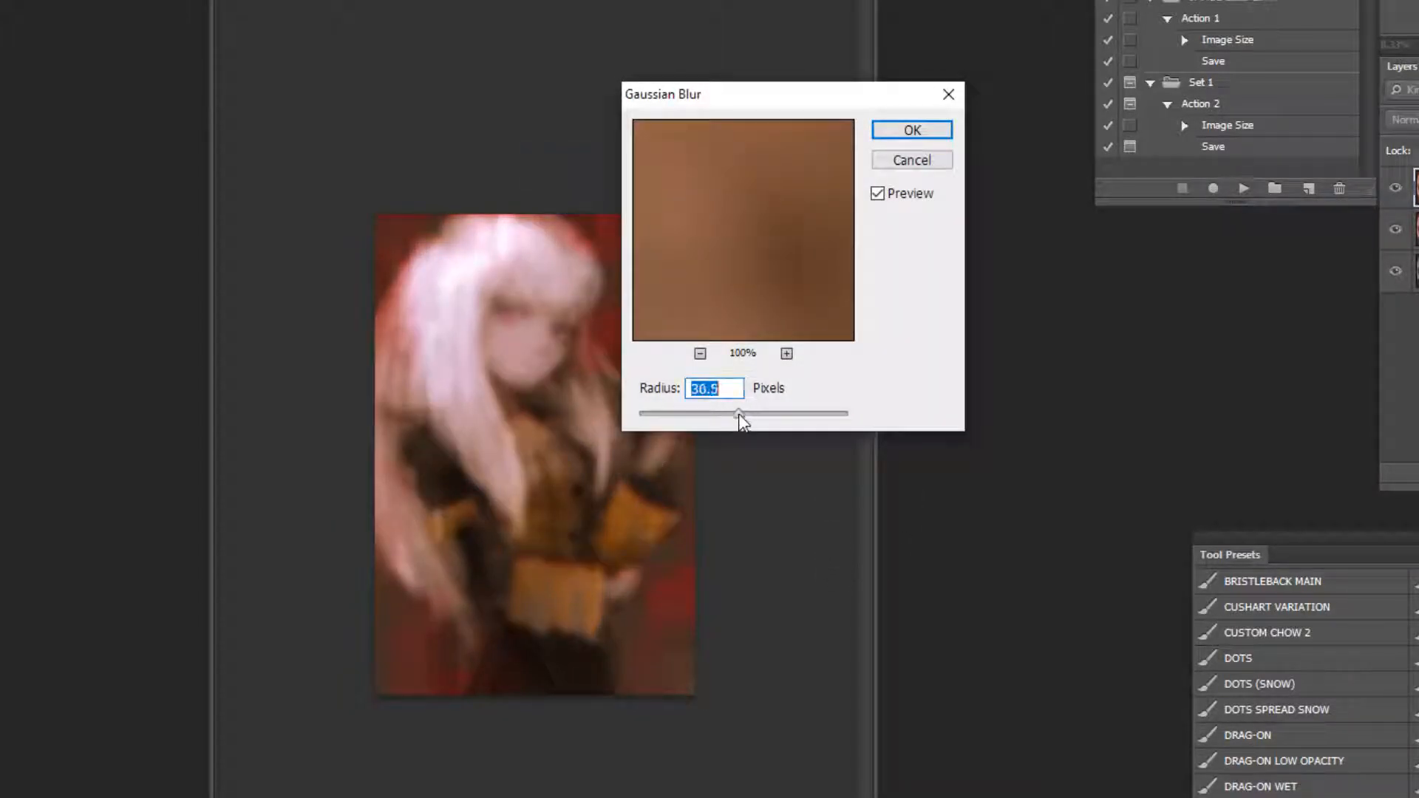
pyautogui.press('Return')
# Clear the blur from the face, front hair and chest, and flip the canvas horizontally.
pyautogui.hotkey('ctrl', '+')
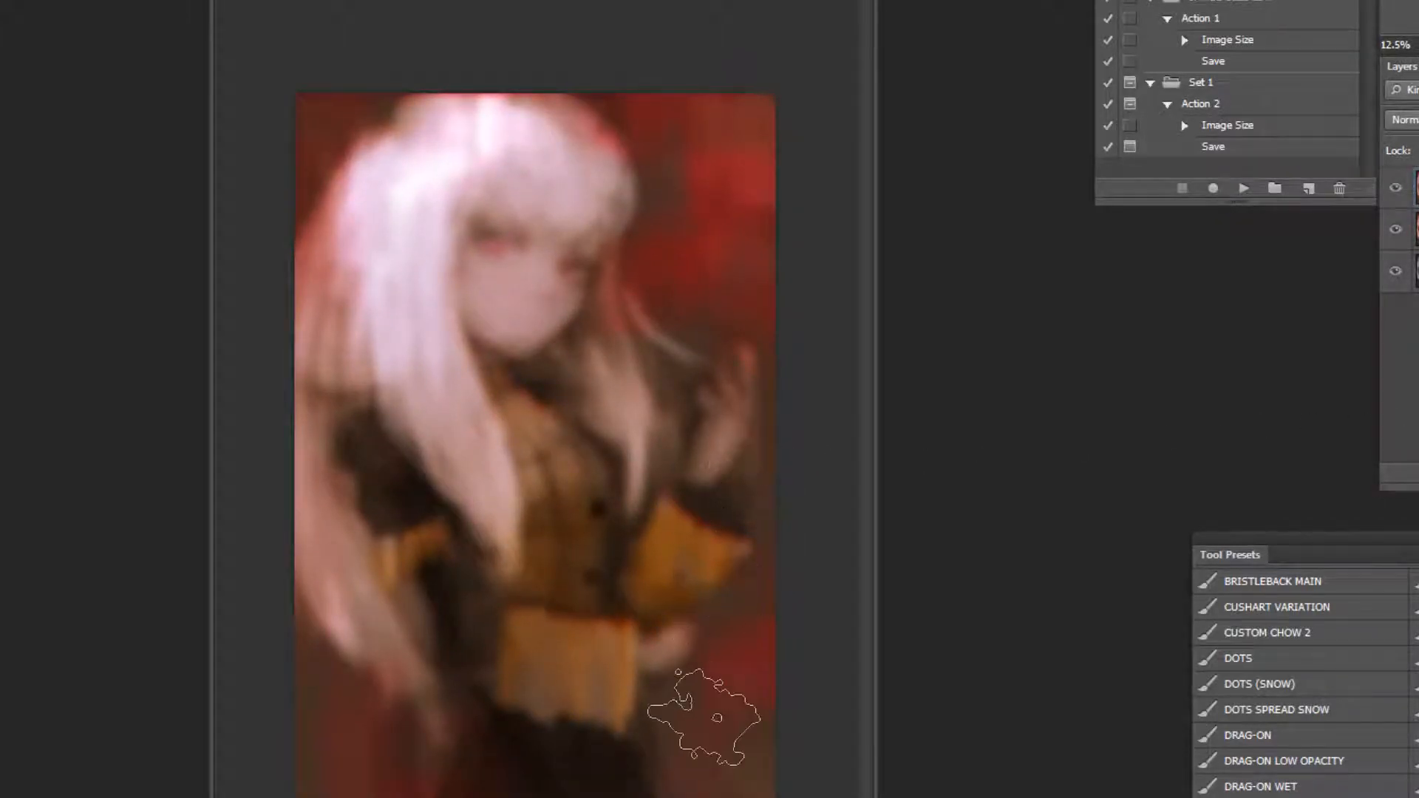
pyautogui.click(1277, 642)
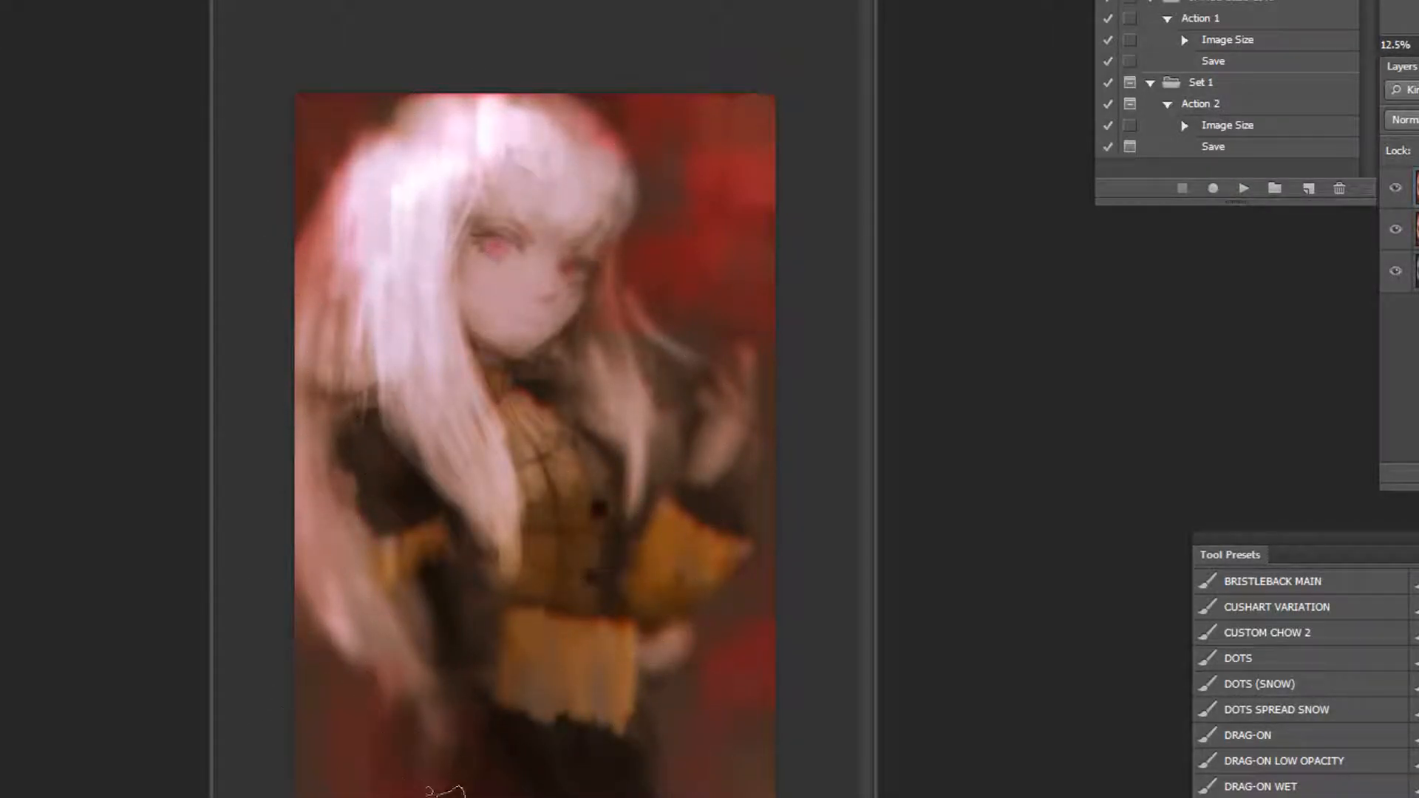
pyautogui.click(1236, 190)
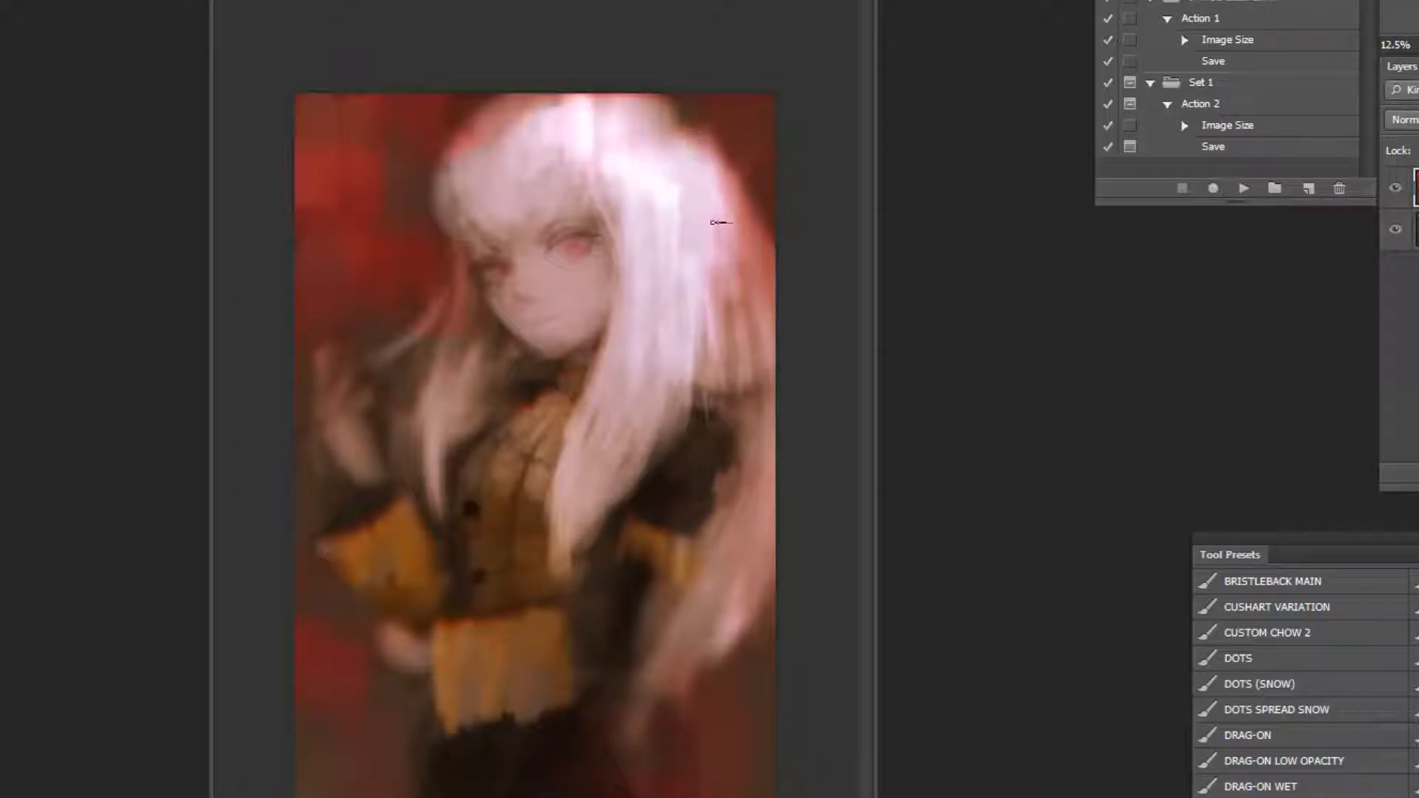
# Blend sampled skin and shadow tones around the far side of the face and beside the nose.
pyautogui.moveTo(538, 160); pyautogui.dragTo(574, 156)
pyautogui.keyDown('alt'); pyautogui.click(415, 408); pyautogui.keyUp('alt')
pyautogui.moveTo(363, 348); pyautogui.dragTo(373, 388)
pyautogui.keyDown('alt'); pyautogui.click(441, 393); pyautogui.keyUp('alt')
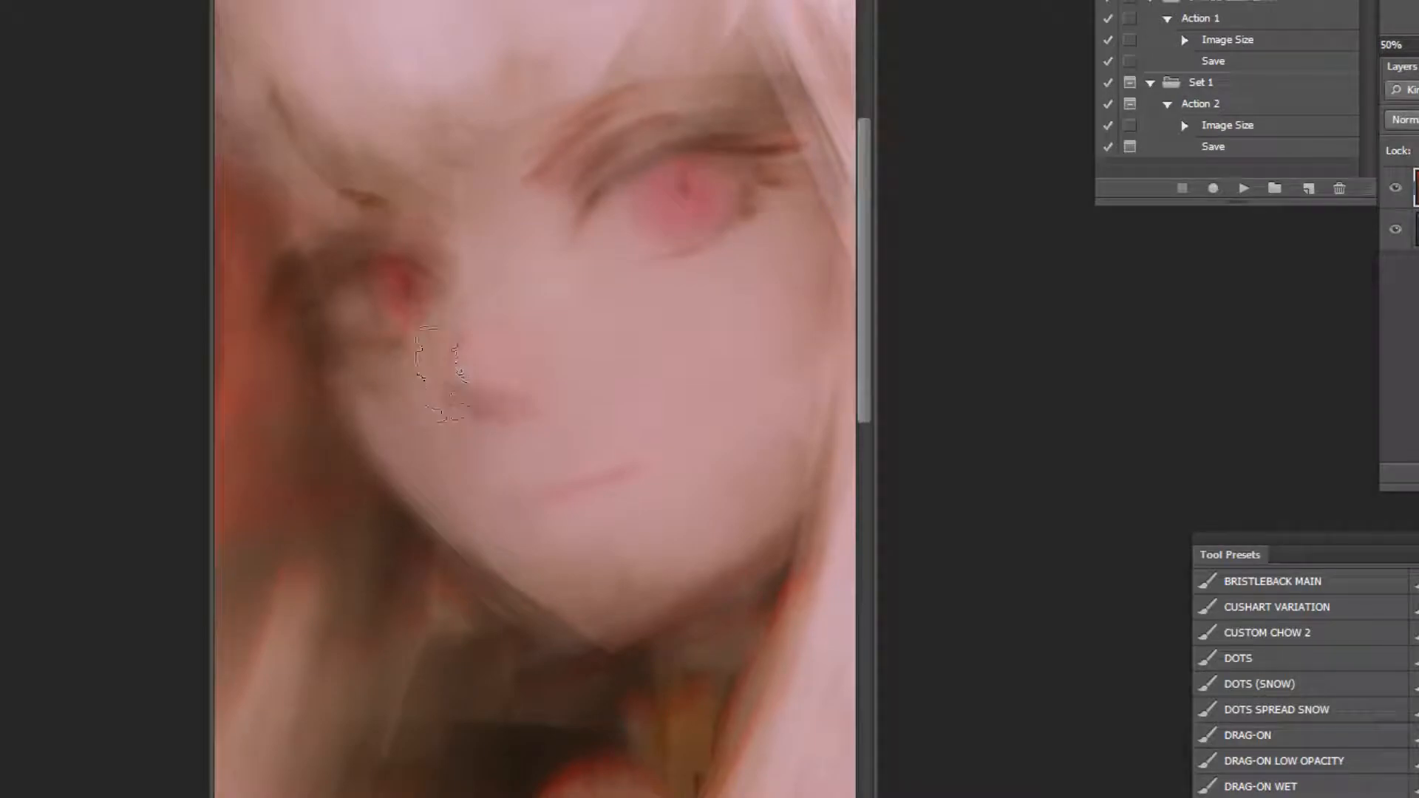
pyautogui.keyDown('alt'); pyautogui.click(319, 349); pyautogui.keyUp('alt')
pyautogui.keyDown('alt'); pyautogui.click(507, 649); pyautogui.keyUp('alt')
pyautogui.keyDown('ctrl'); pyautogui.keyDown('alt'); pyautogui.click(693, 713); pyautogui.keyUp('alt'); pyautogui.keyUp('ctrl')
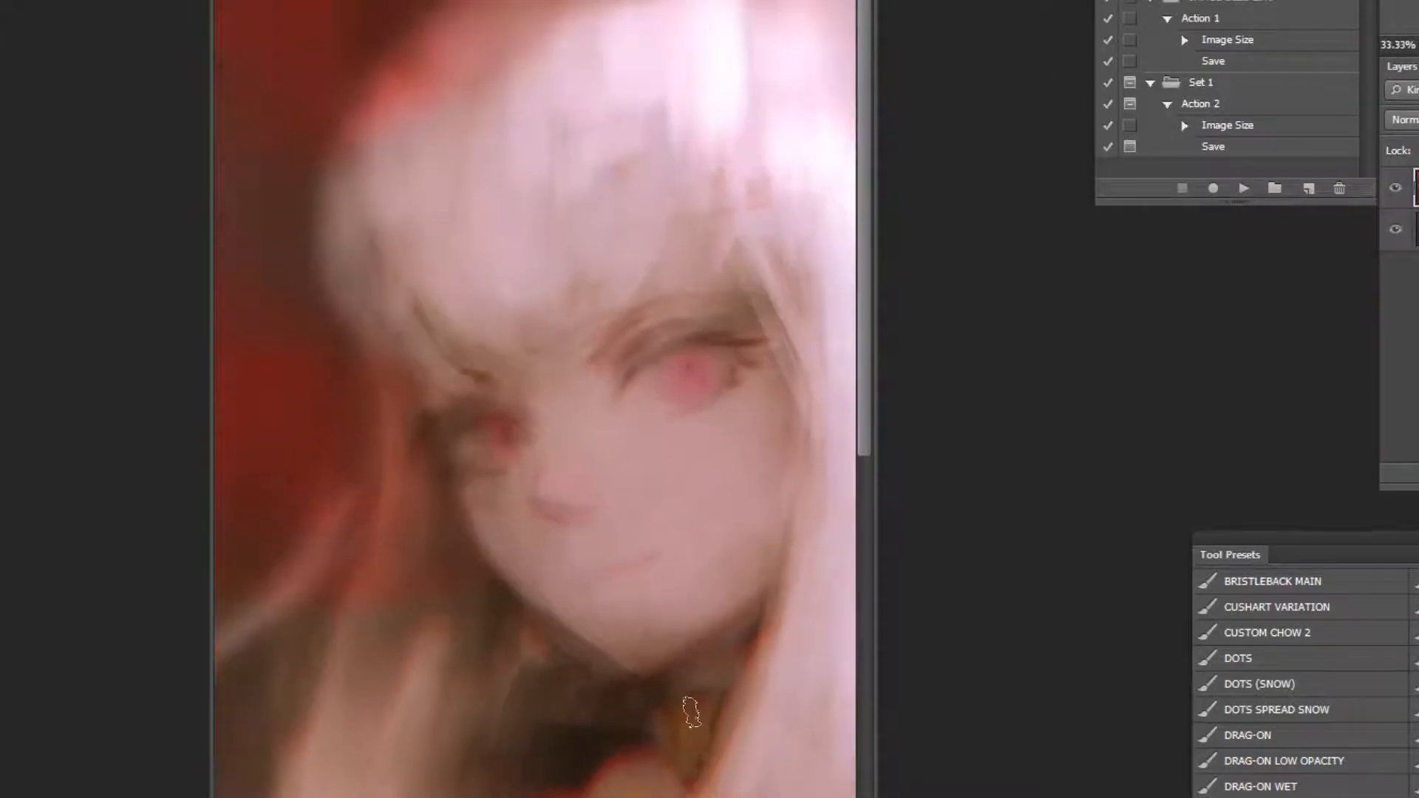
# Undo the last strokes and paint muted brown tones on the collar and neck beneath the chin.
pyautogui.hotkey('ctrl', 'alt', 'z')
pyautogui.hotkey('ctrl', 'alt', 'z')
pyautogui.hotkey('ctrl', 'alt', 'z')
pyautogui.moveTo(531, 684)
pyautogui.mouseDown()
pyautogui.moveTo(535, 709)
pyautogui.moveTo(592, 680)
pyautogui.moveTo(600, 770)
pyautogui.mouseUp()
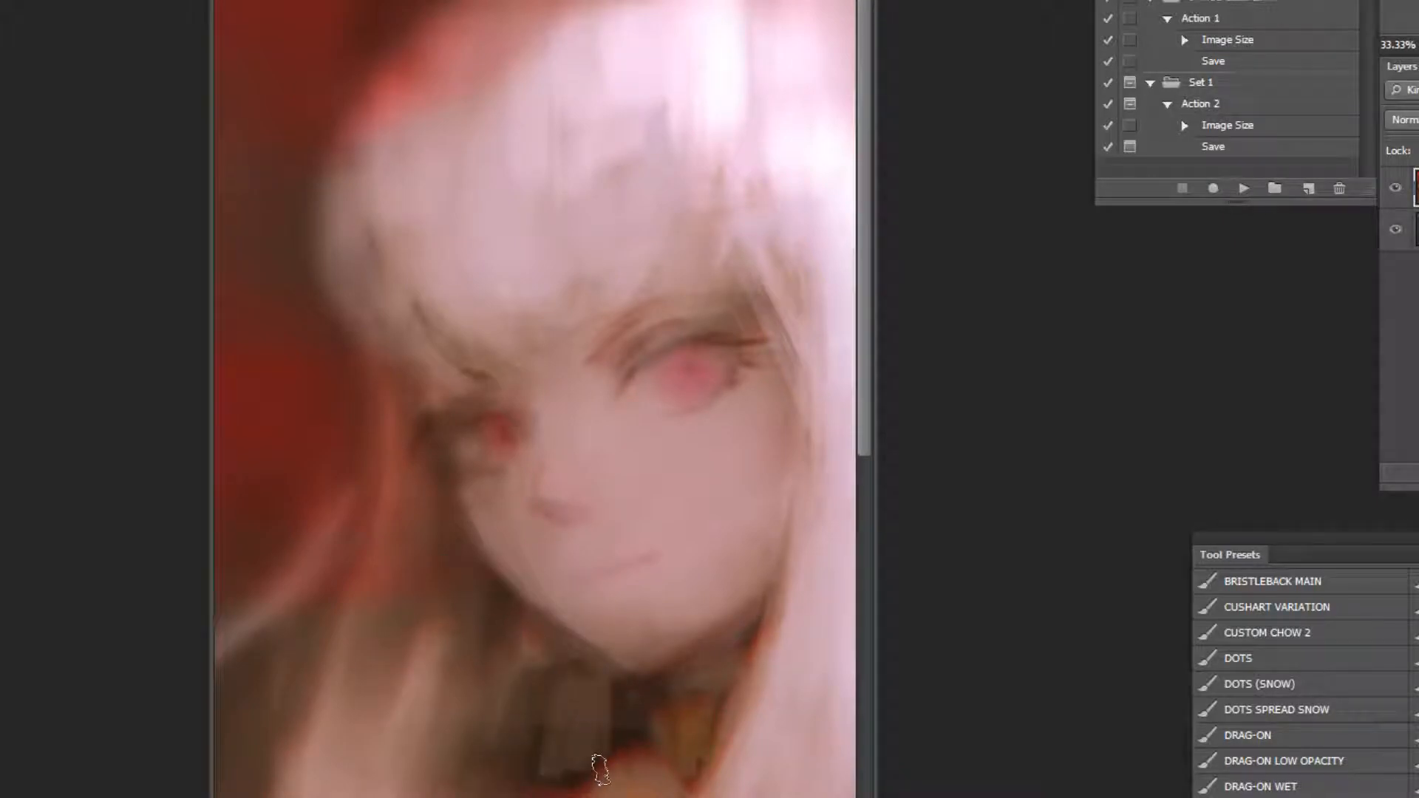
pyautogui.moveTo(660, 697); pyautogui.dragTo(749, 655)
pyautogui.hotkey('ctrl', 'alt', 'z')
pyautogui.moveTo(668, 697); pyautogui.dragTo(752, 657)
pyautogui.keyDown('alt'); pyautogui.click(589, 730); pyautogui.keyUp('alt')
pyautogui.moveTo(596, 735)
pyautogui.mouseDown()
pyautogui.moveTo(606, 697)
pyautogui.moveTo(610, 748)
pyautogui.mouseUp()
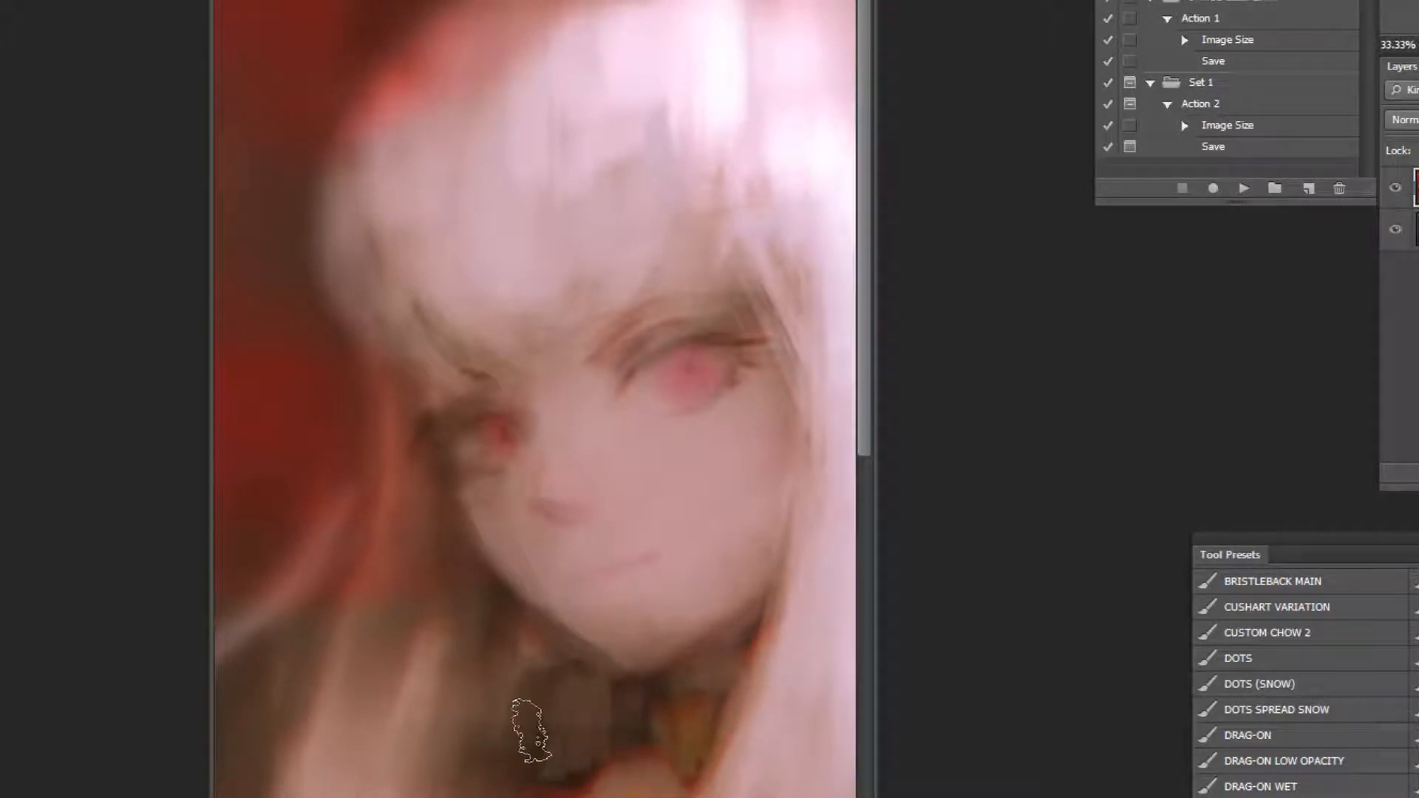
# Blend sampled outfit colors across the collar and upper chest.
pyautogui.keyDown('alt'); pyautogui.click(665, 633); pyautogui.keyUp('alt')
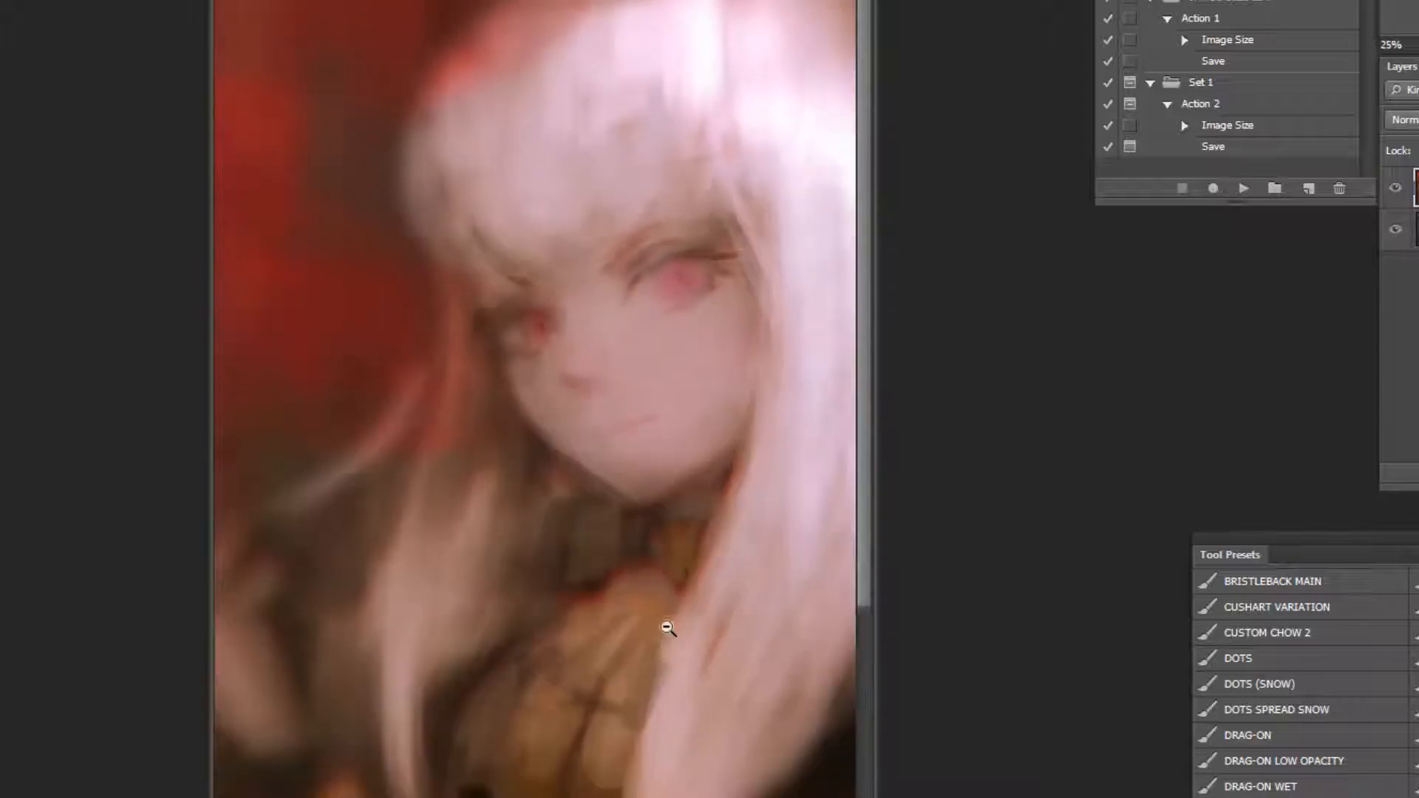
pyautogui.keyDown('alt'); pyautogui.click(665, 633); pyautogui.keyUp('alt')
pyautogui.keyDown('alt'); pyautogui.click(621, 406); pyautogui.keyUp('alt')
pyautogui.keyDown('alt'); pyautogui.click(535, 494); pyautogui.keyUp('alt')
pyautogui.moveTo(531, 451)
pyautogui.mouseDown()
pyautogui.moveTo(512, 535)
pyautogui.moveTo(455, 561)
pyautogui.mouseUp()
pyautogui.keyDown('alt'); pyautogui.click(530, 491); pyautogui.keyUp('alt')
pyautogui.keyDown('alt'); pyautogui.click(534, 542); pyautogui.keyUp('alt')
pyautogui.keyDown('alt'); pyautogui.click(449, 526); pyautogui.keyUp('alt')
# Sample colors from both irises and reduce the brush size.
pyautogui.keyDown('ctrl'); pyautogui.click(559, 166); pyautogui.keyUp('ctrl')
pyautogui.keyDown('ctrl'); pyautogui.click(560, 166); pyautogui.keyUp('ctrl')
pyautogui.keyDown('ctrl'); pyautogui.click(559, 167); pyautogui.keyUp('ctrl')
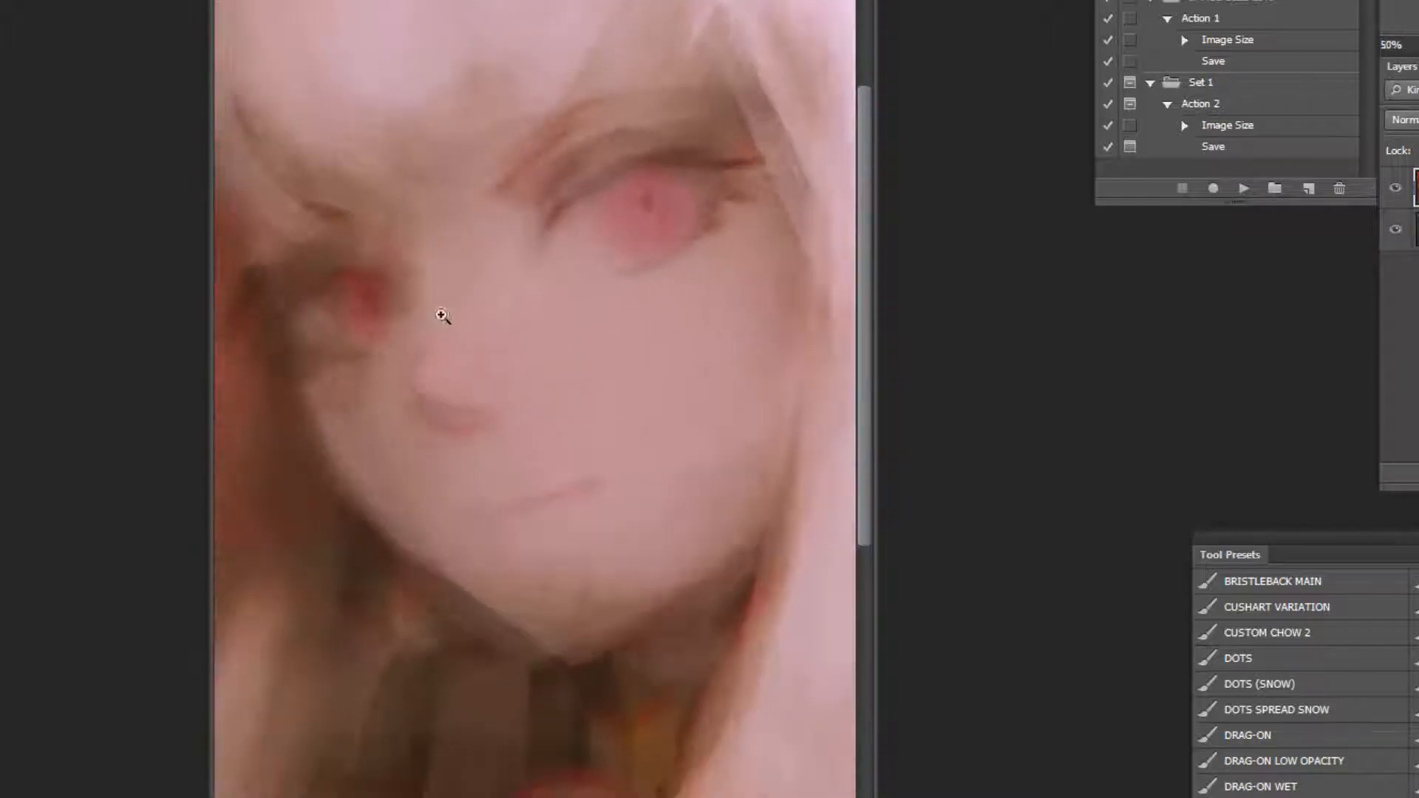
pyautogui.keyDown('alt'); pyautogui.click(362, 316); pyautogui.keyUp('alt')
pyautogui.keyDown('alt'); pyautogui.click(648, 224); pyautogui.keyUp('alt')
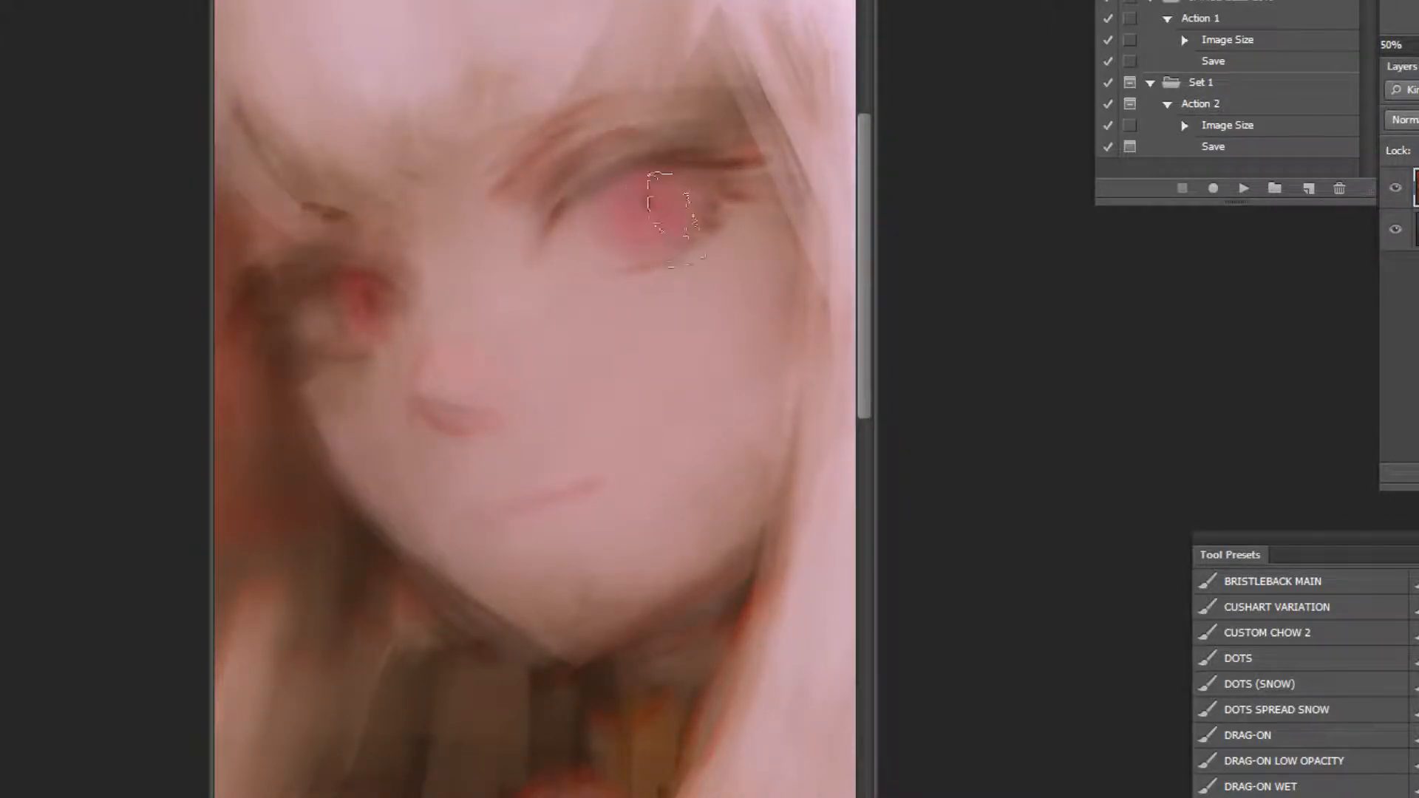
pyautogui.press('[')
pyautogui.press('[')
pyautogui.press('[')
# Change the brush mode, try a stroke on the nose and undo it.
pyautogui.click(207, 2)
pyautogui.click(201, 476)
pyautogui.moveTo(470, 374); pyautogui.dragTo(458, 399)
pyautogui.hotkey('ctrl', 'z')
# Choose a new brush color and intensify the red glow in the irises of both eyes.
pyautogui.click(1, 484)
pyautogui.click(1108, 484)
pyautogui.click(1373, 415)
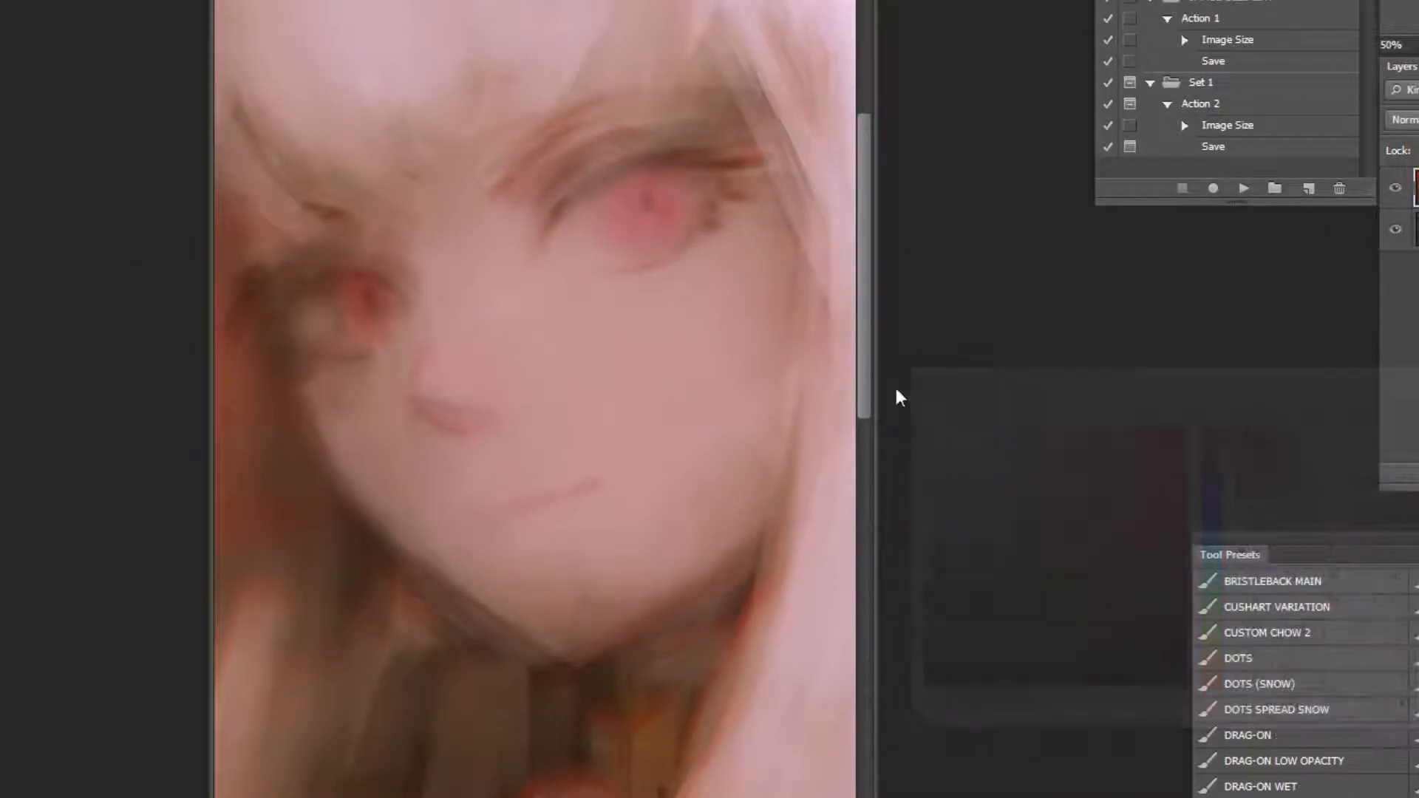
pyautogui.moveTo(649, 219); pyautogui.dragTo(673, 220)
pyautogui.hotkey('ctrl', 'z')
pyautogui.moveTo(362, 302); pyautogui.dragTo(377, 307)
pyautogui.hotkey('ctrl', '-')
pyautogui.hotkey('ctrl', '-')
pyautogui.hotkey('ctrl', '-')
pyautogui.hotkey('ctrl', '-')
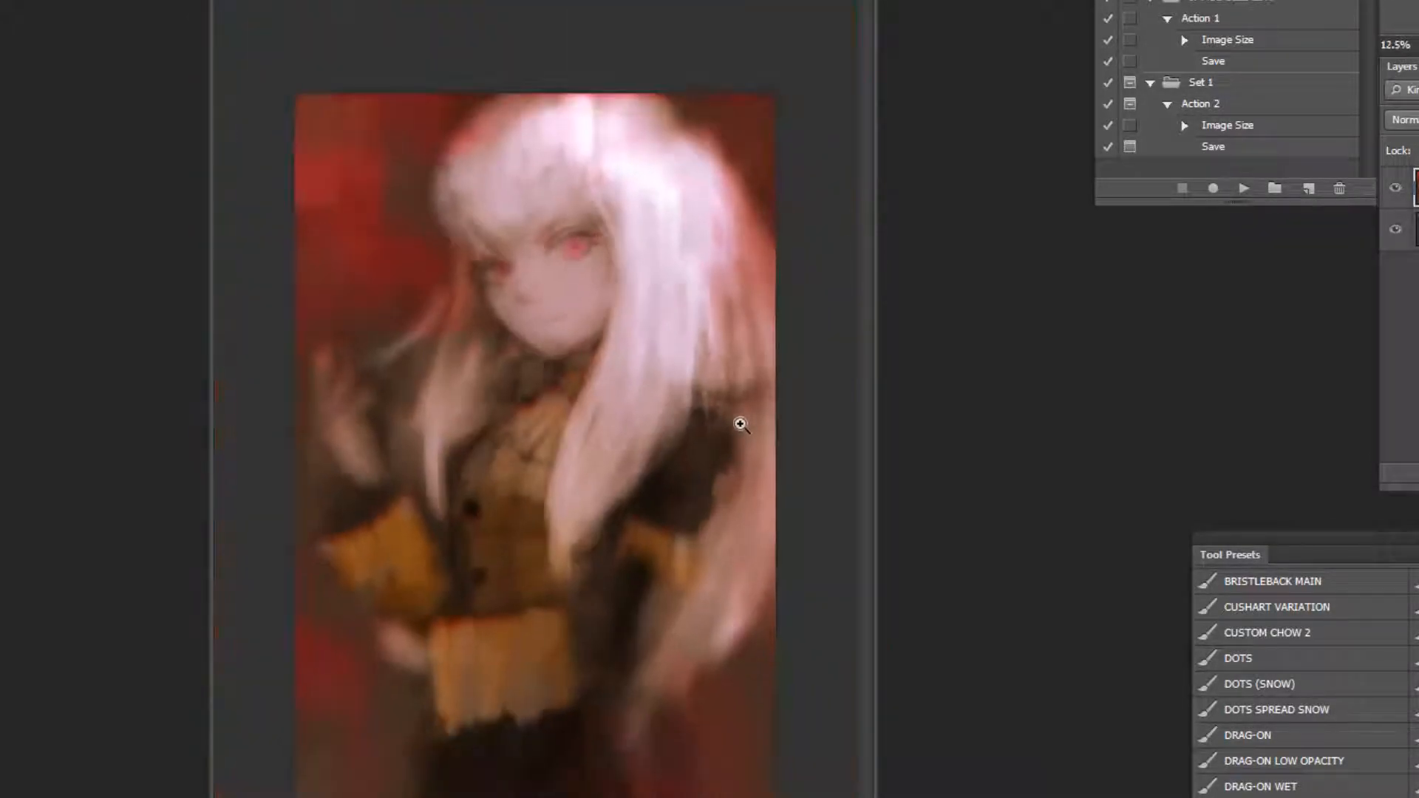
# Paint a saturated pink glow over the tip of the nose.
pyautogui.click(554, 158)
pyautogui.click(517, 135)
pyautogui.click(487, 124)
pyautogui.click(488, 124)
pyautogui.click(488, 123)
pyautogui.moveTo(567, 591); pyautogui.dragTo(602, 612)
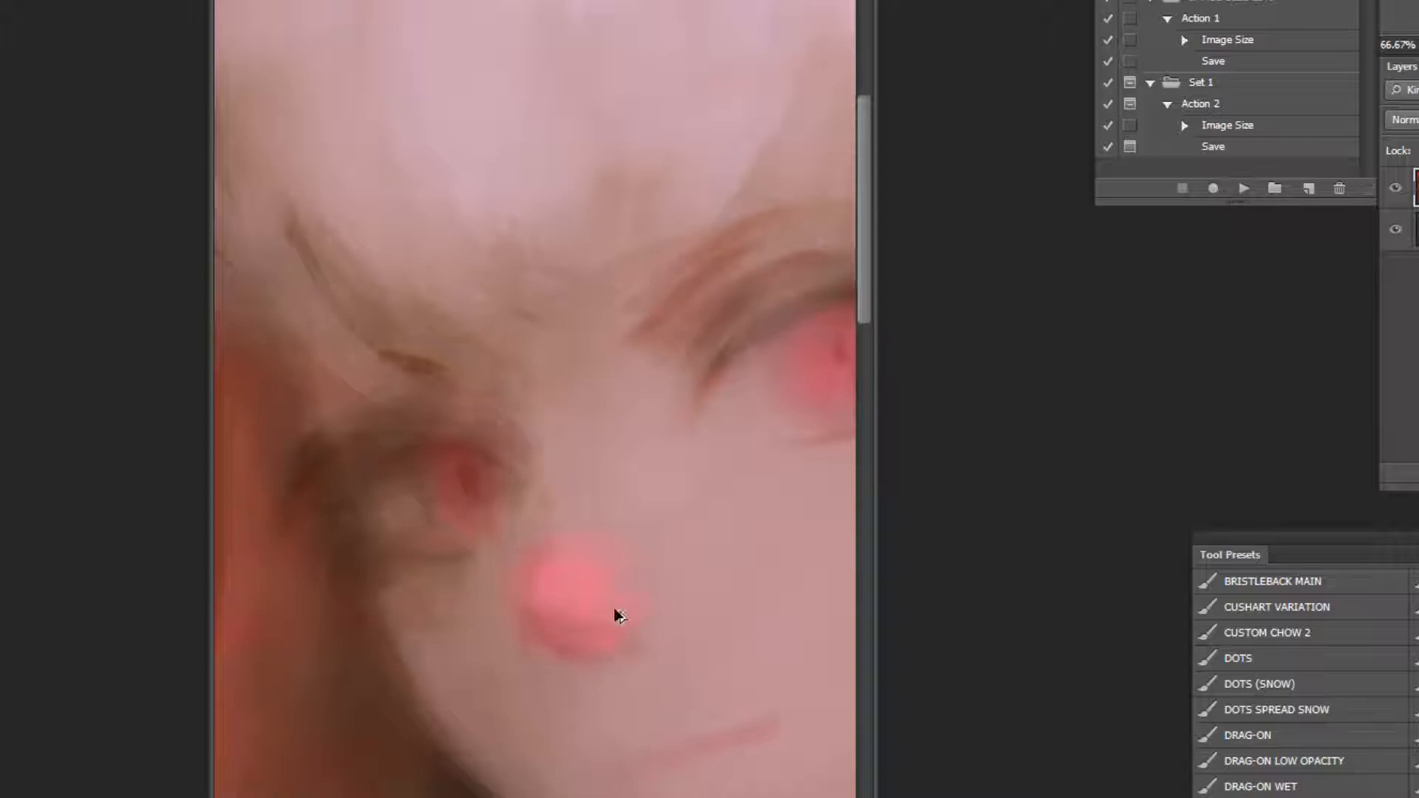
pyautogui.hotkey('ctrl', '-')
pyautogui.hotkey('ctrl', '-')
pyautogui.hotkey('ctrl', '-')
pyautogui.hotkey('ctrl', '-')
pyautogui.hotkey('ctrl', '-')
pyautogui.hotkey('ctrl', '-')
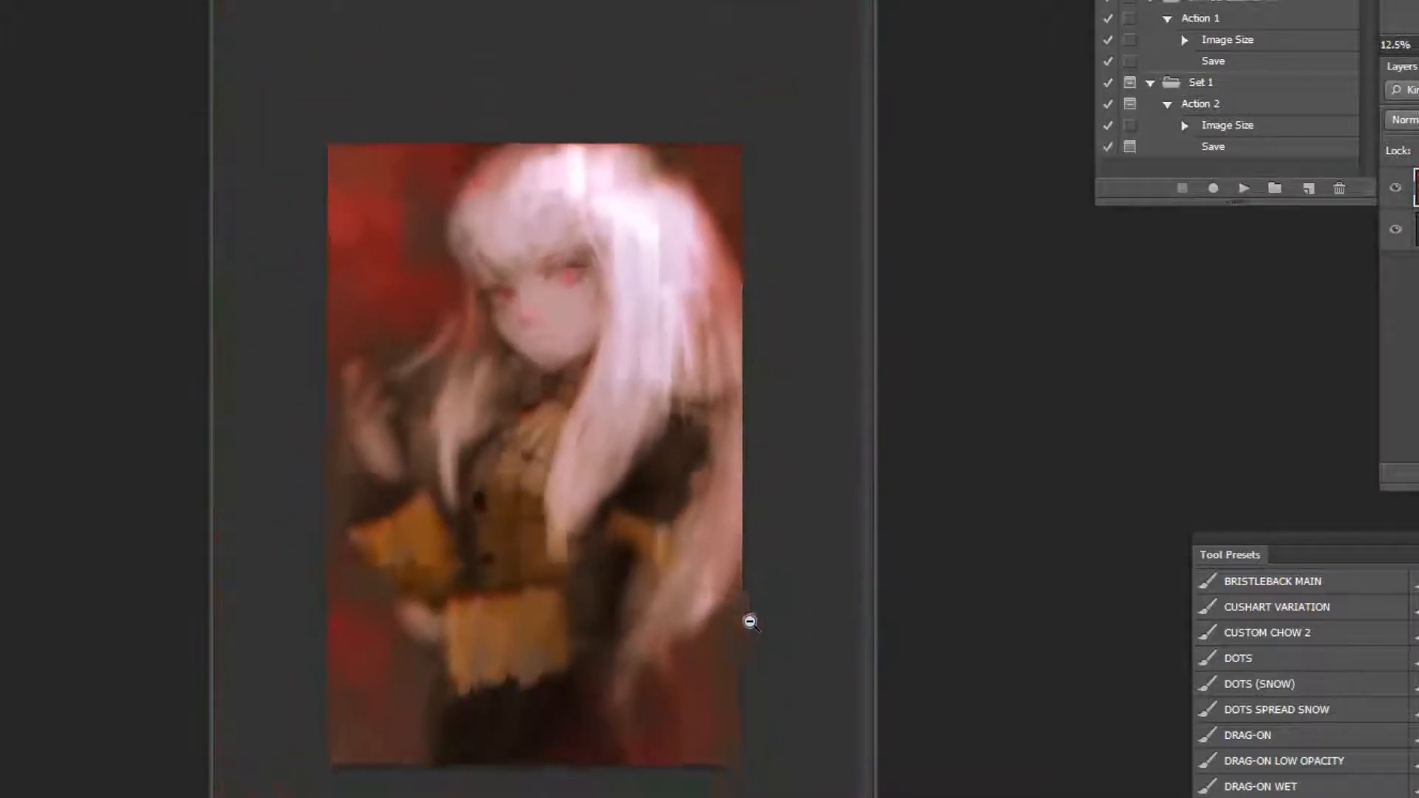
# Enlarge the brush over the near cheek and flip the canvas horizontally.
pyautogui.click(563, 197)
pyautogui.click(579, 111)
pyautogui.click(579, 111)
pyautogui.click(580, 111)
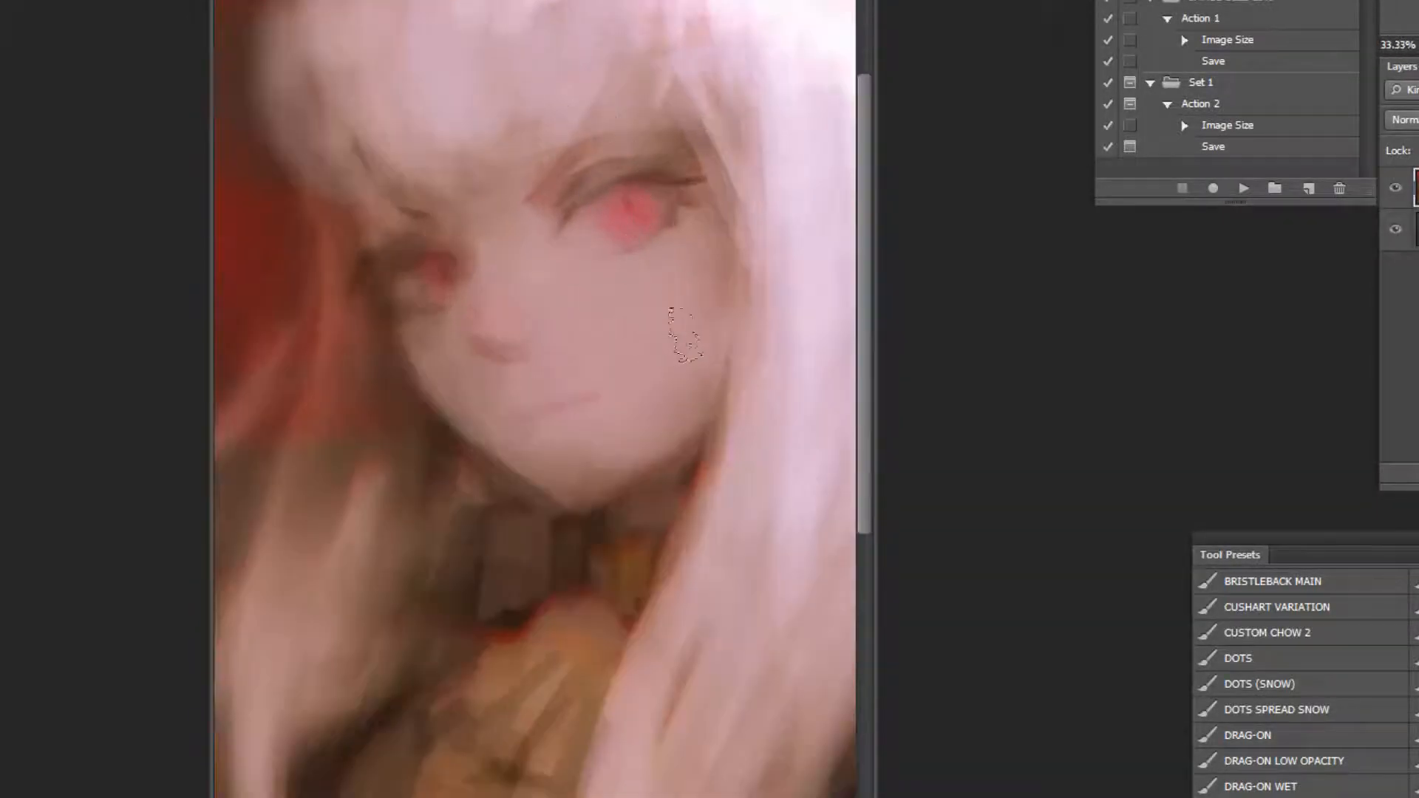
pyautogui.press(']')
pyautogui.press(']')
pyautogui.press(']')
pyautogui.press(']')
pyautogui.press(']')
pyautogui.press(']')
pyautogui.press(']')
pyautogui.press(']')
pyautogui.keyDown('alt'); pyautogui.click(738, 552); pyautogui.keyUp('alt')
pyautogui.keyDown('alt'); pyautogui.click(738, 552); pyautogui.keyUp('alt')
pyautogui.keyDown('alt'); pyautogui.click(738, 552); pyautogui.keyUp('alt')
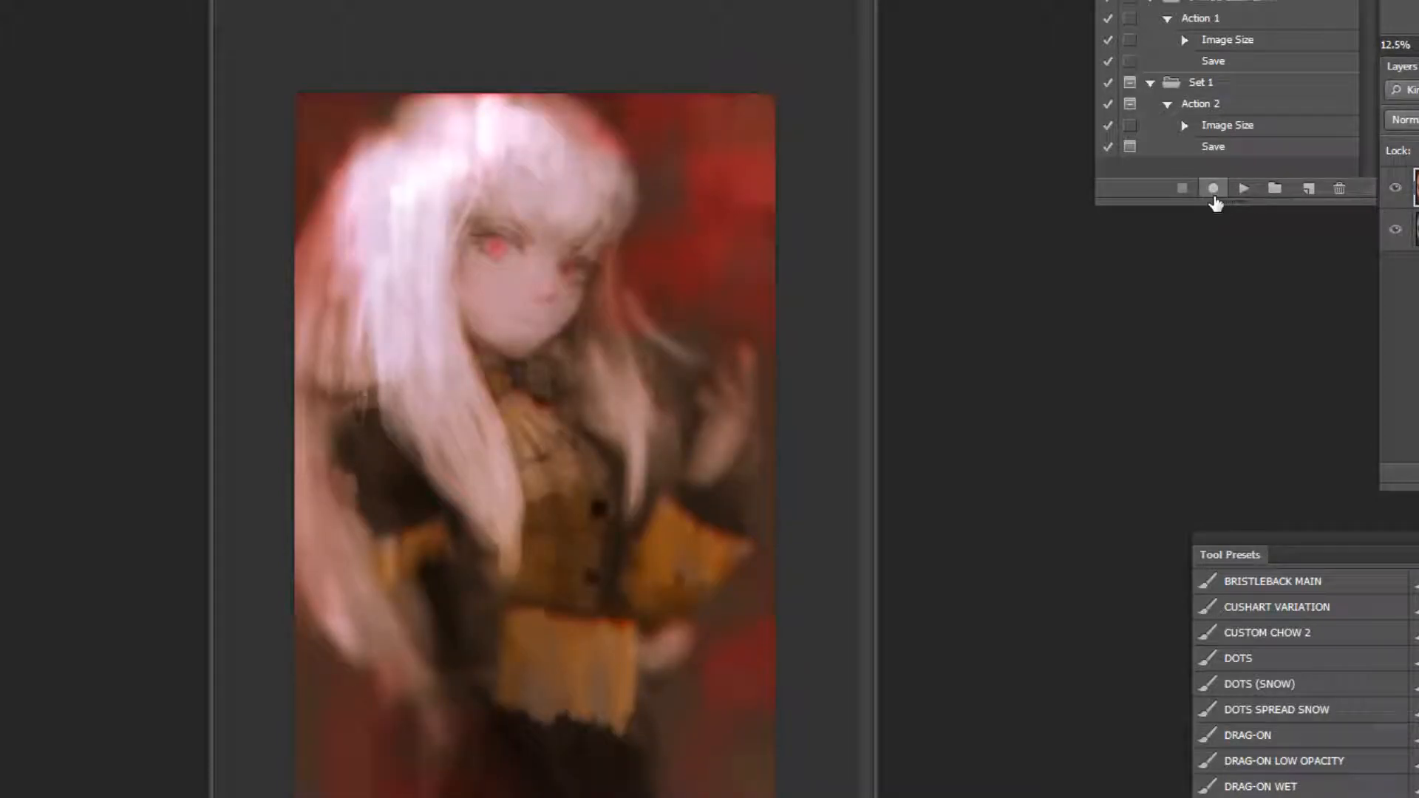
# Retouch the dark lashes at the near eye's outer corner.
pyautogui.keyDown('ctrl'); pyautogui.click(425, 135); pyautogui.keyUp('ctrl')
pyautogui.keyDown('ctrl'); pyautogui.click(421, 104); pyautogui.keyUp('ctrl')
pyautogui.keyDown('ctrl'); pyautogui.click(414, 68); pyautogui.keyUp('ctrl')
pyautogui.keyDown('ctrl'); pyautogui.click(413, 68); pyautogui.keyUp('ctrl')
pyautogui.moveTo(560, 309); pyautogui.dragTo(507, 322)
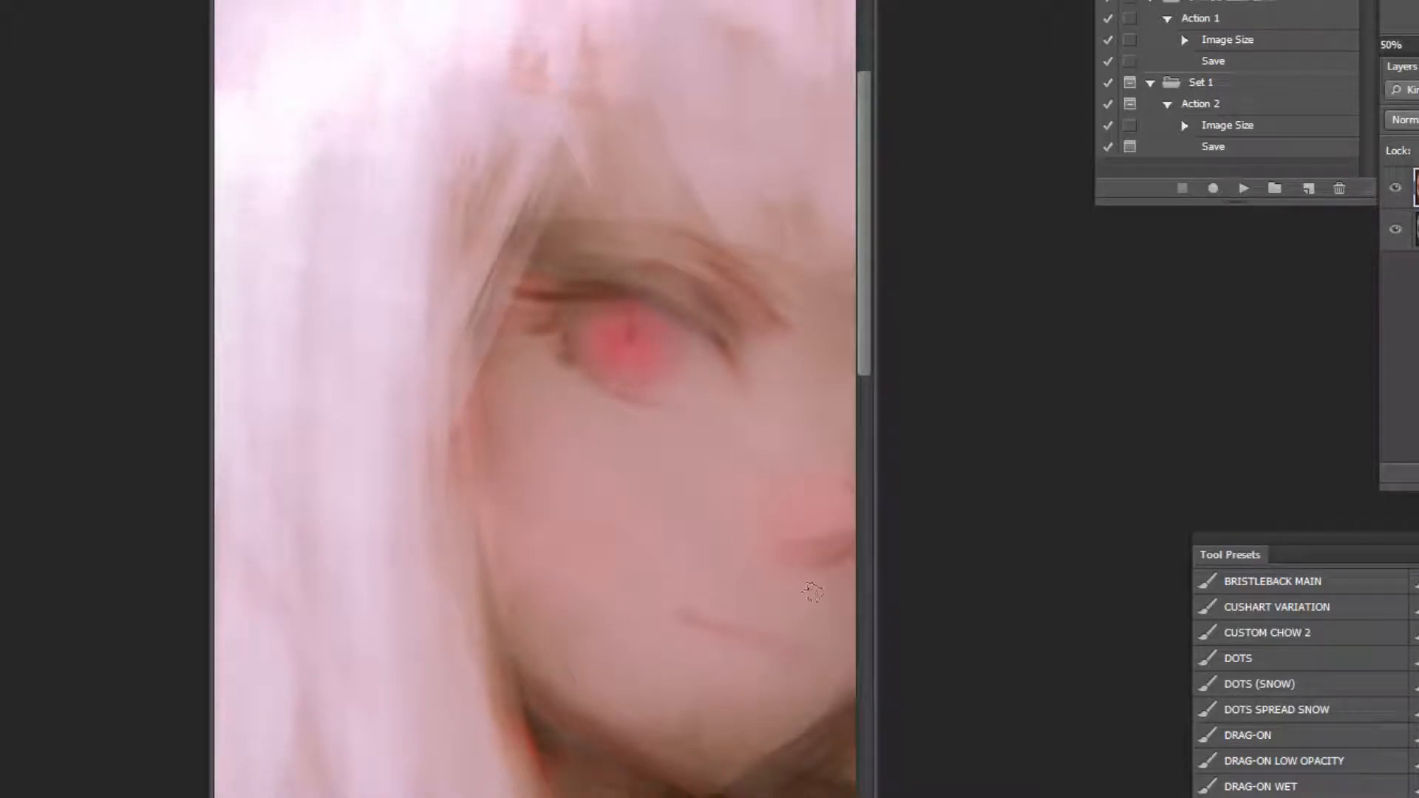
# Try a dark stroke across the lower face and undo it.
pyautogui.scroll(-4, 630, 339)
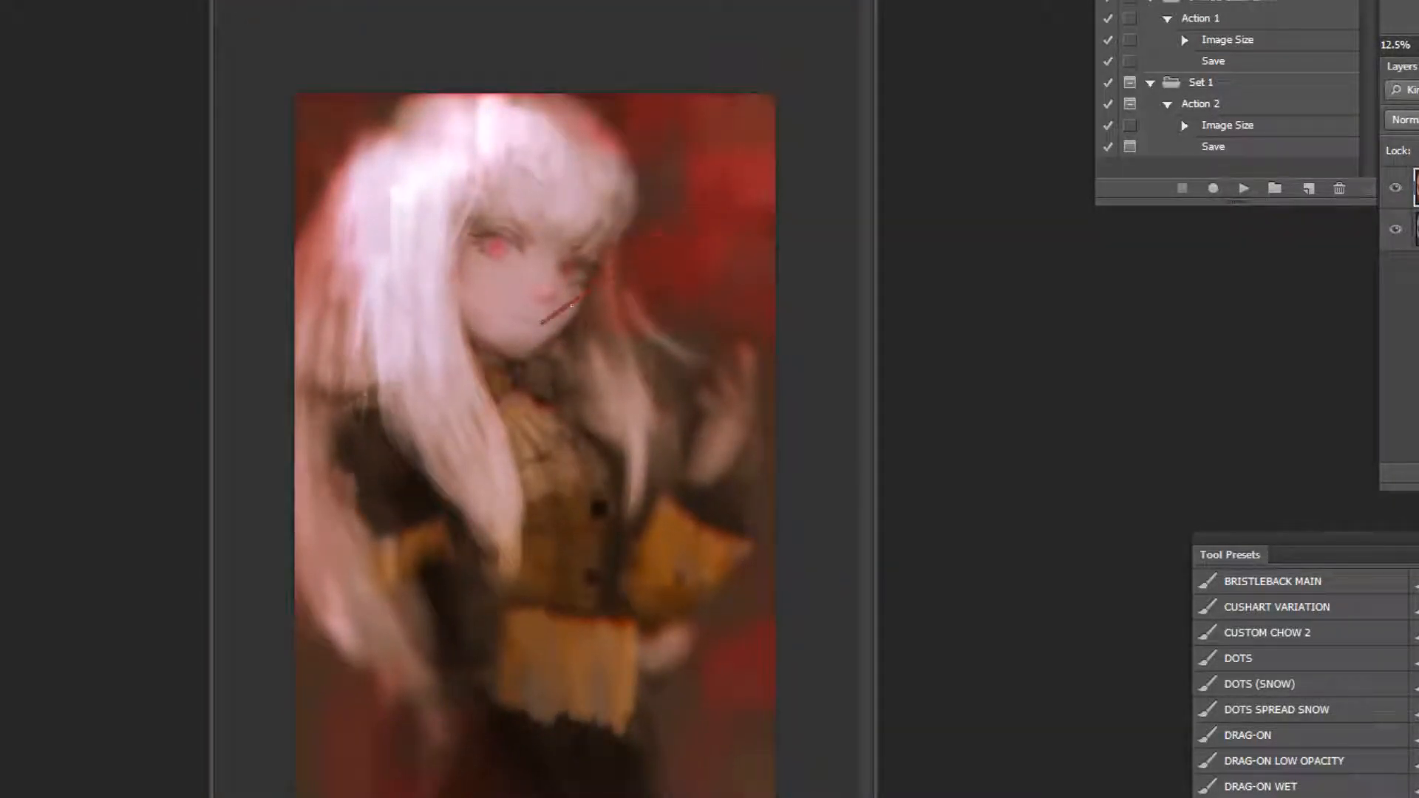
pyautogui.hotkey('ctrl', 'z')
pyautogui.hotkey('ctrl', 'z')
# Raise the saturation of the Reds to +29 with a Hue/Saturation adjustment.
pyautogui.click(724, 147)
pyautogui.hotkey('ctrl', 'u')
pyautogui.click(1237, 706)
pyautogui.click(1265, 743)
pyautogui.moveTo(1301, 797); pyautogui.dragTo(1335, 797)
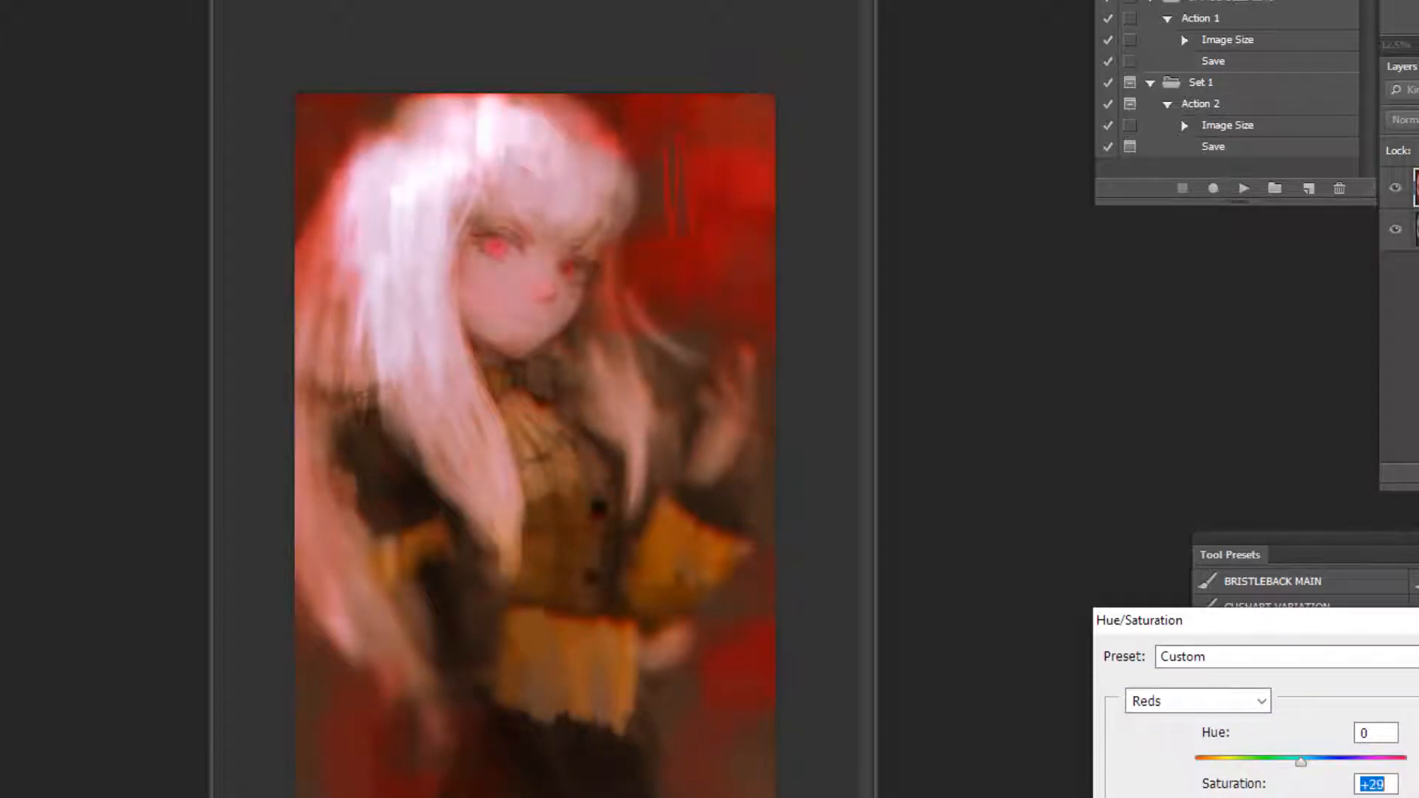
pyautogui.press('Return')
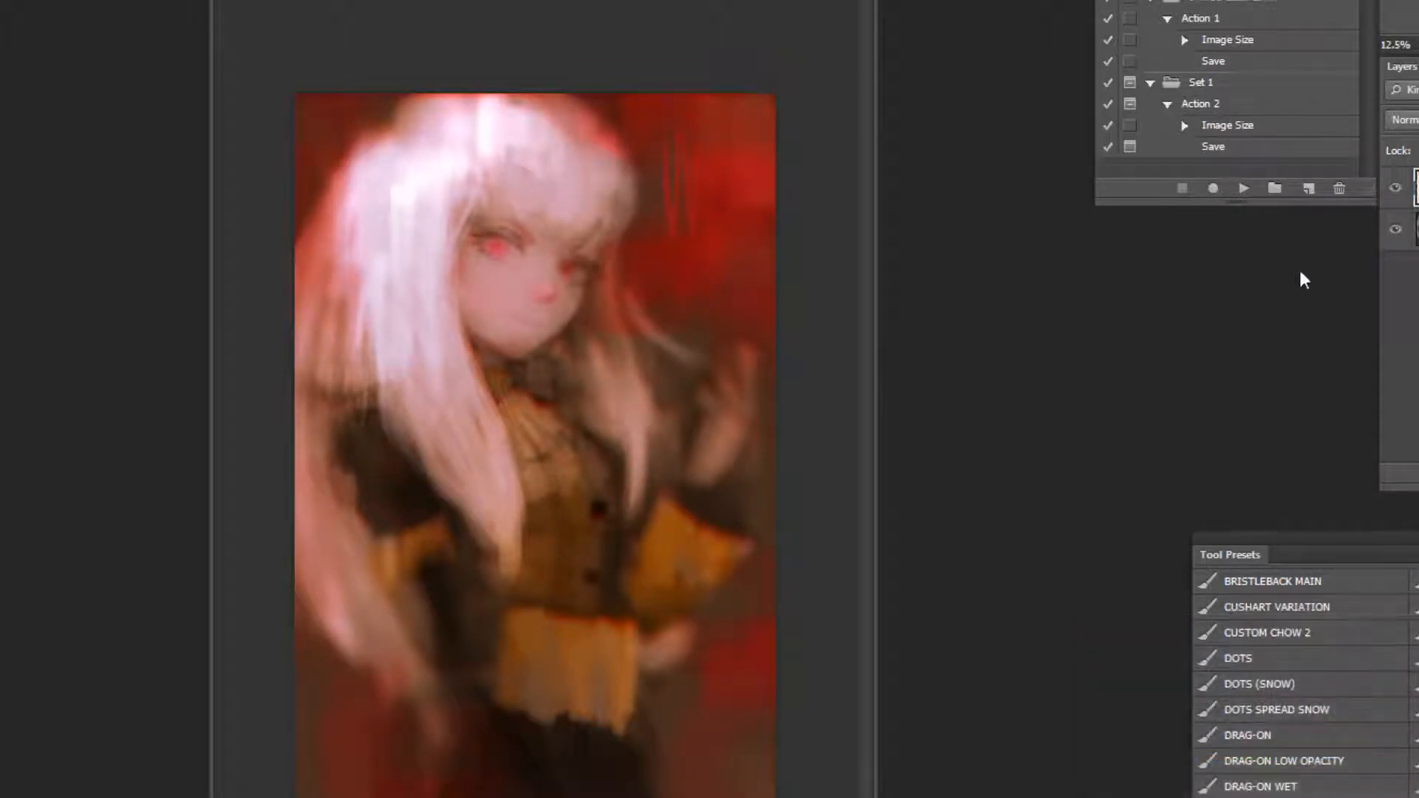
# Flip the canvas horizontally and paint a sampled light tone along the inner edge of the near hair lock.
pyautogui.hotkey('ctrl', 'shift', 'h')
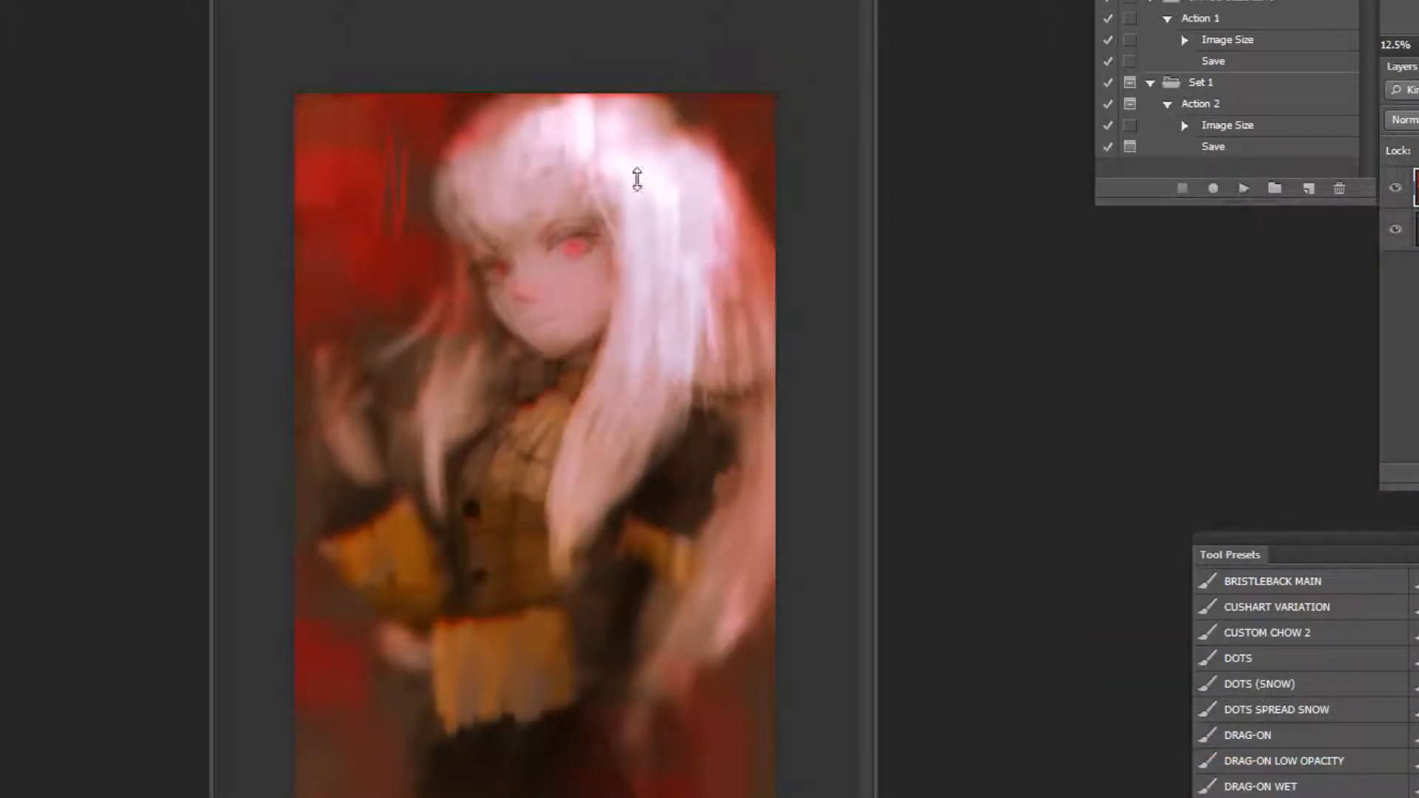
pyautogui.scroll(2, 591, 314)
pyautogui.keyDown('alt'); pyautogui.click(640, 383); pyautogui.keyUp('alt')
pyautogui.moveTo(579, 503); pyautogui.dragTo(623, 349)
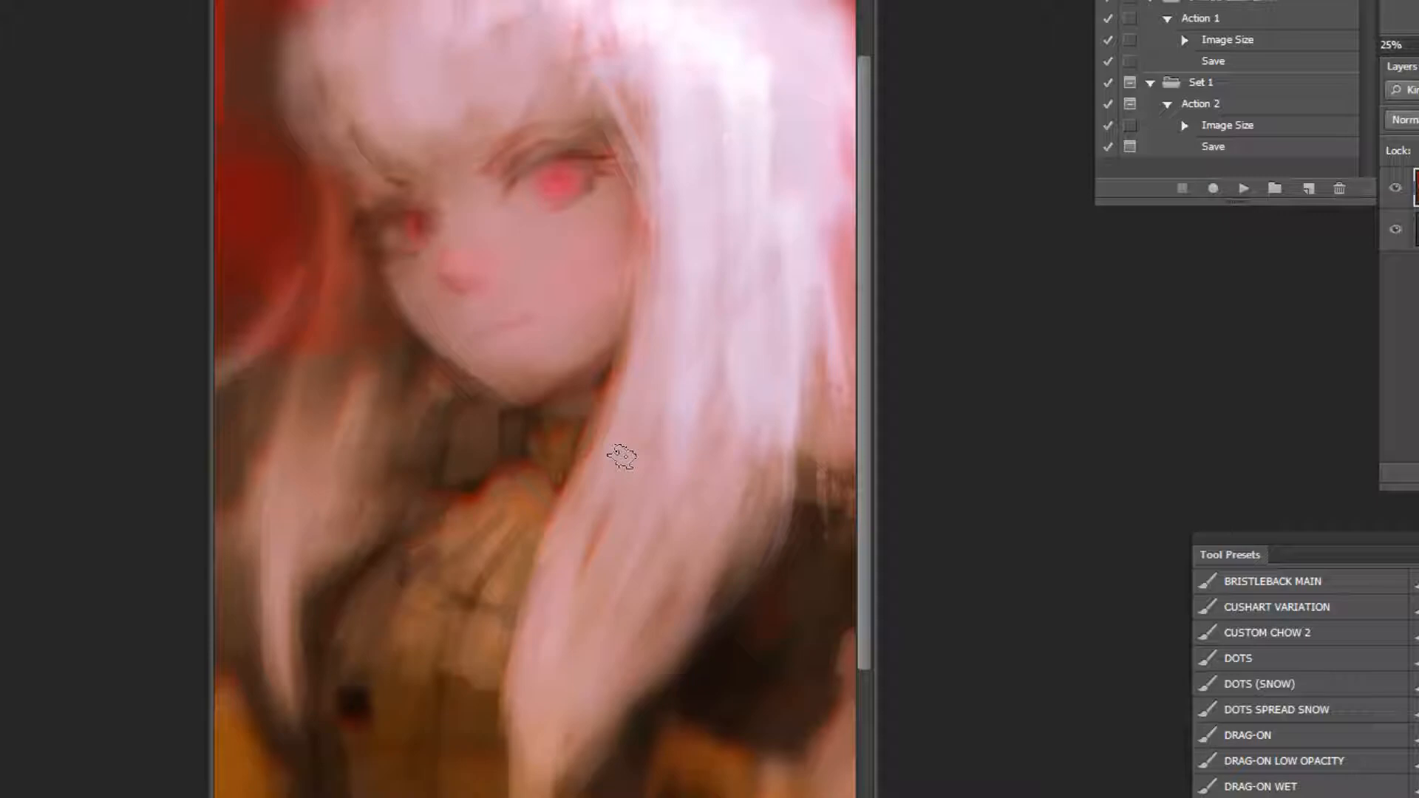
# Darken the lower lash line of the near eye with a smaller brush and a sampled reddish tone.
pyautogui.scroll(2, 425, 177)
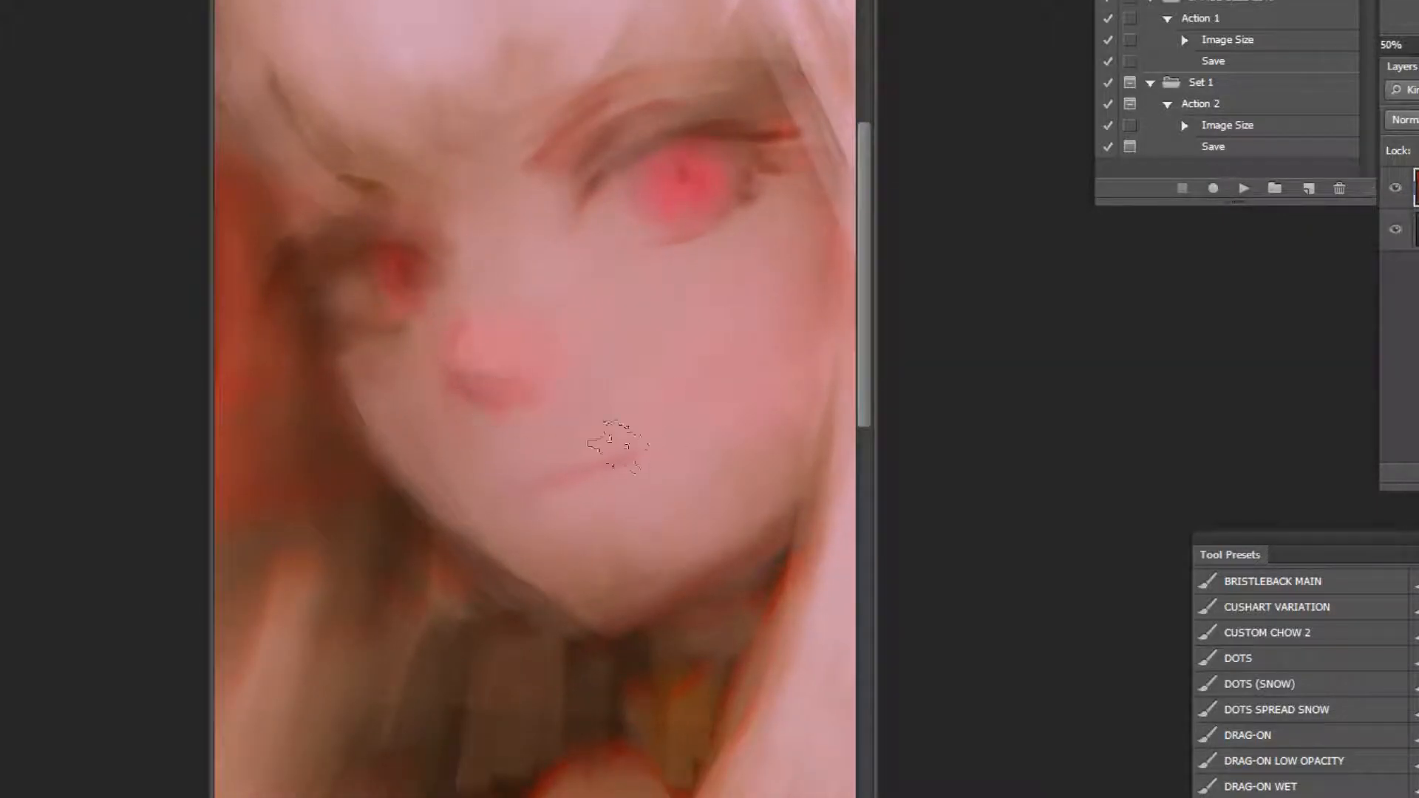
pyautogui.press('[')
pyautogui.press('[')
pyautogui.press('[')
pyautogui.press('[')
pyautogui.press('[')
pyautogui.keyDown('alt'); pyautogui.click(708, 133); pyautogui.keyUp('alt')
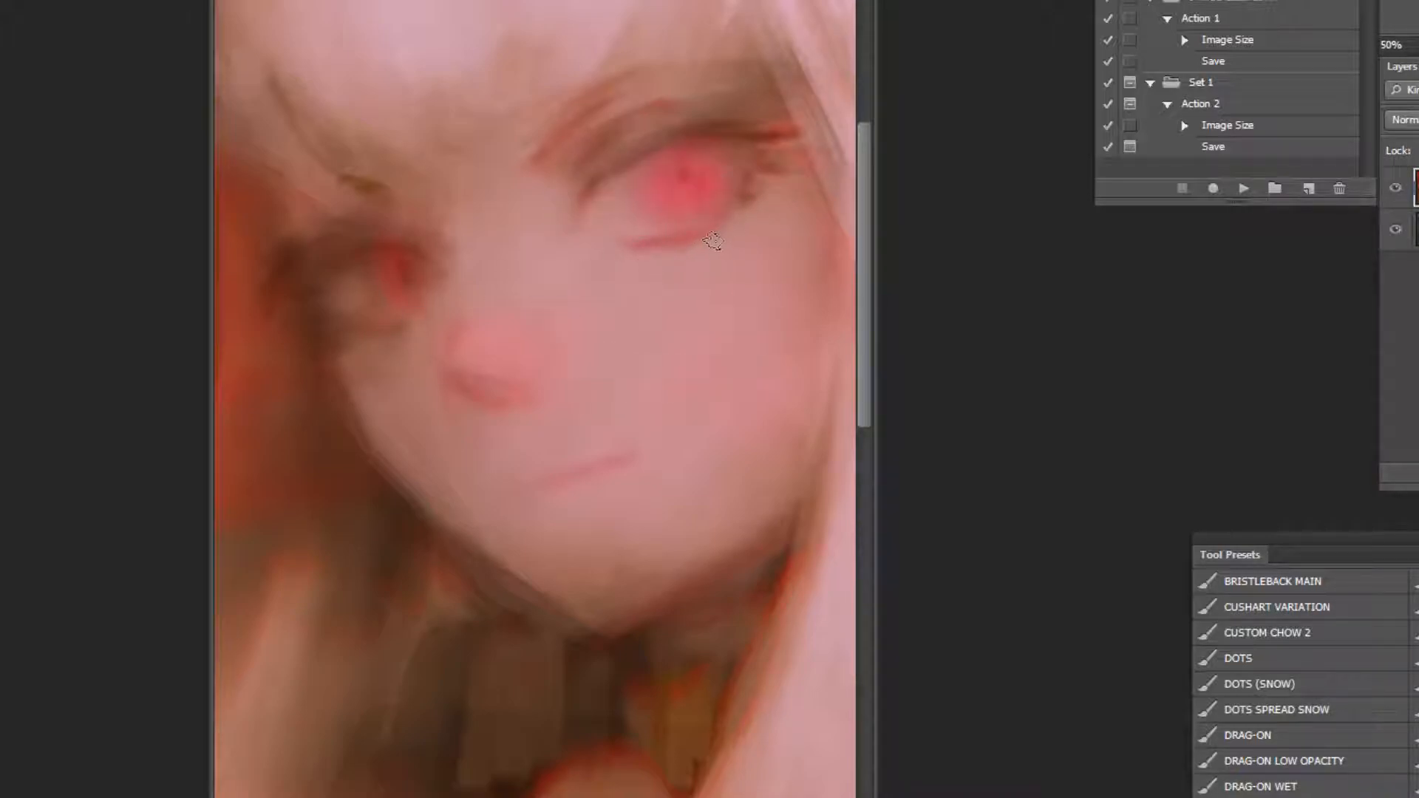
pyautogui.moveTo(647, 246); pyautogui.dragTo(606, 251)
pyautogui.keyDown('alt'); pyautogui.click(686, 272); pyautogui.keyUp('alt')
pyautogui.keyDown('alt'); pyautogui.click(687, 272); pyautogui.keyUp('alt')
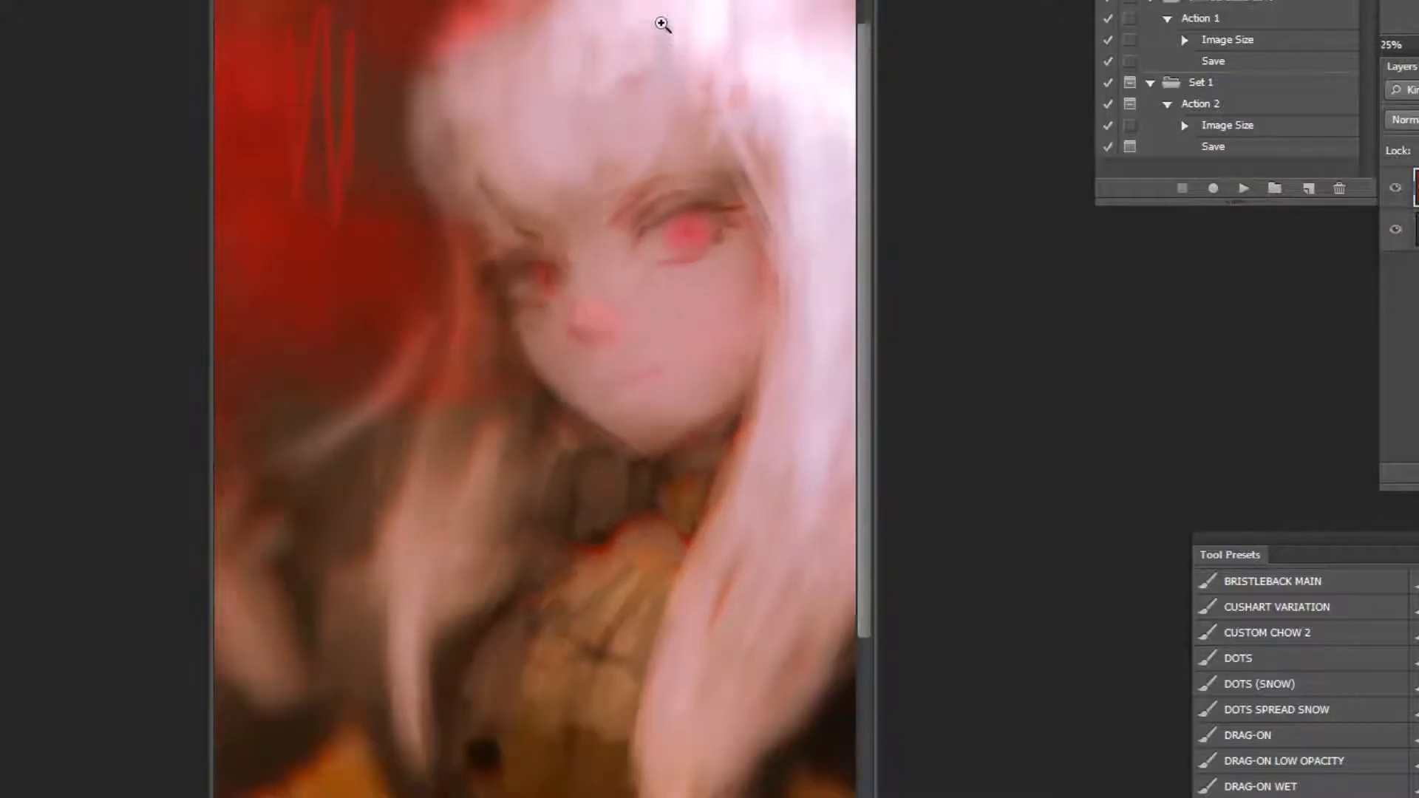
# Paint soft fringe strands over the forehead toward the nose bridge with sampled hair tones.
pyautogui.keyDown('ctrl'); pyautogui.click(664, 67); pyautogui.keyUp('ctrl')
pyautogui.moveTo(475, 226); pyautogui.dragTo(541, 285)
pyautogui.hotkey('ctrl', 'z')
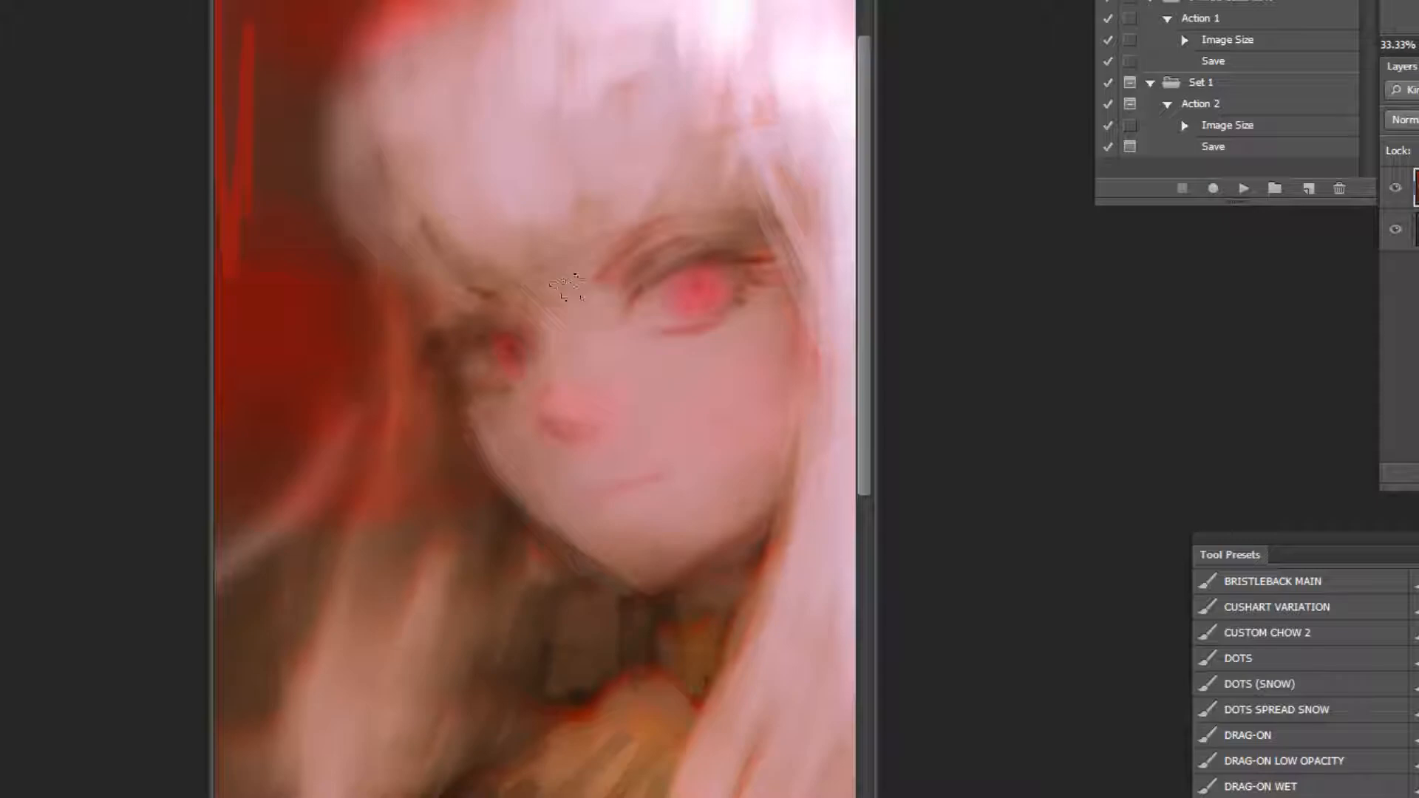
pyautogui.keyDown('alt'); pyautogui.click(513, 201); pyautogui.keyUp('alt')
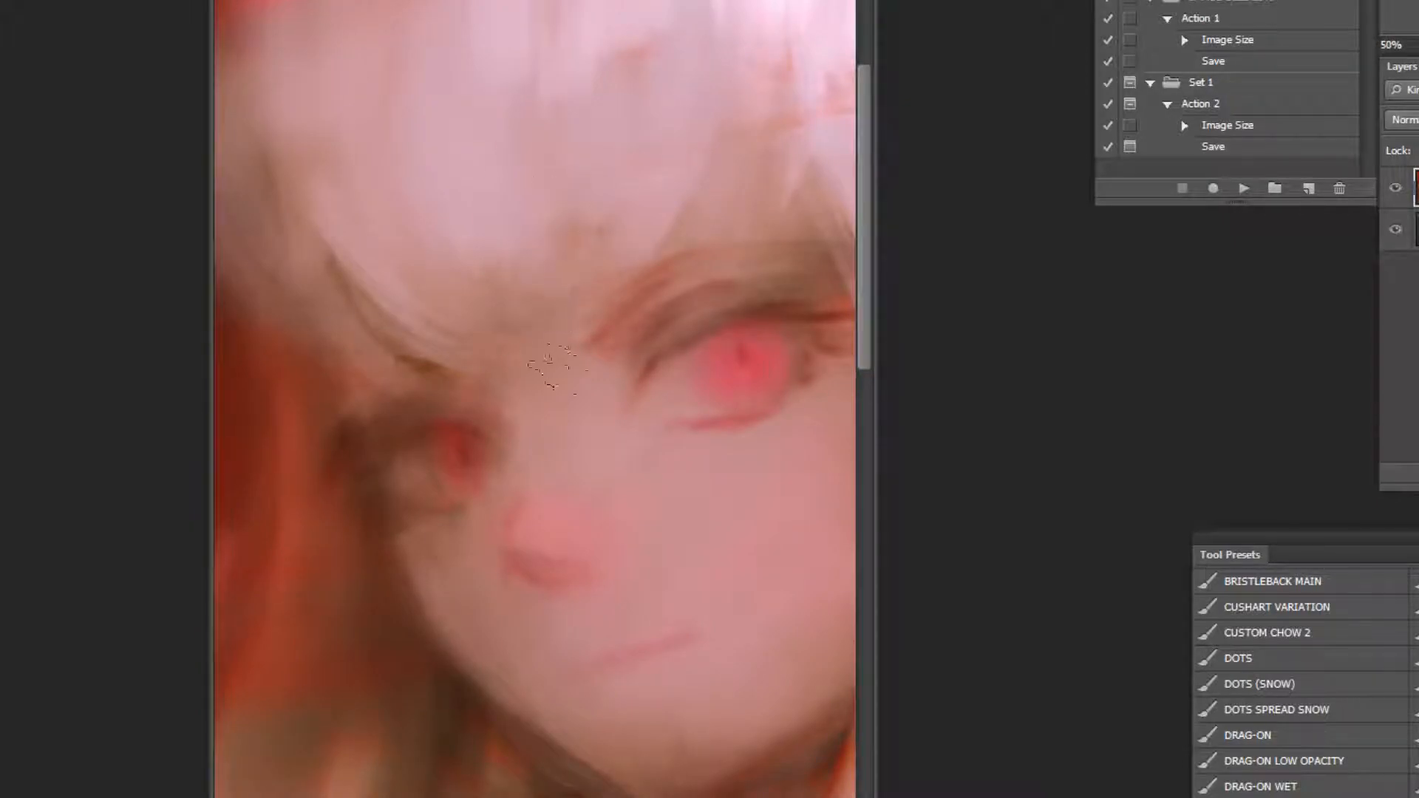
pyautogui.click(693, 363)
pyautogui.keyDown('alt'); pyautogui.click(692, 364); pyautogui.keyUp('alt')
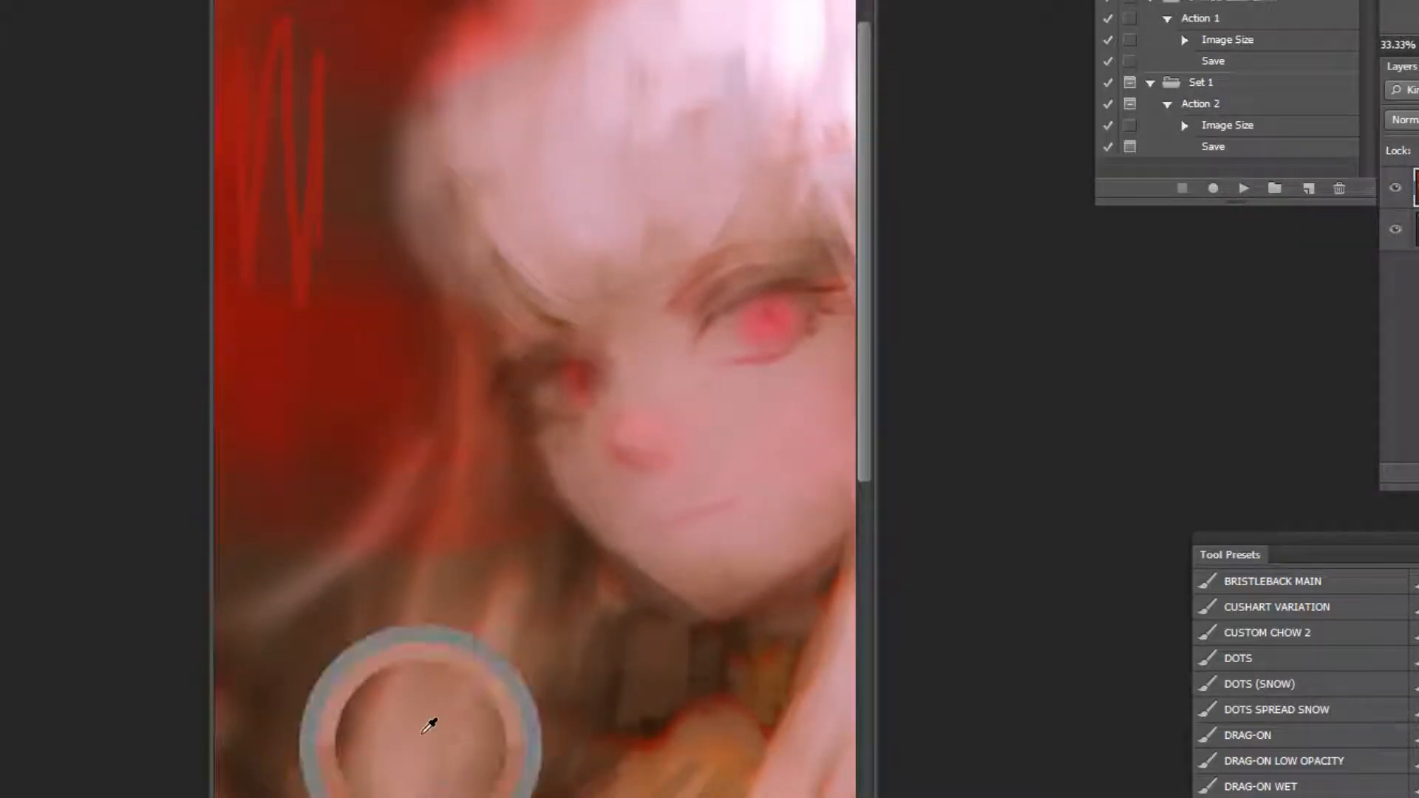
pyautogui.keyDown('alt'); pyautogui.click(680, 687); pyautogui.keyUp('alt')
pyautogui.click(714, 210)
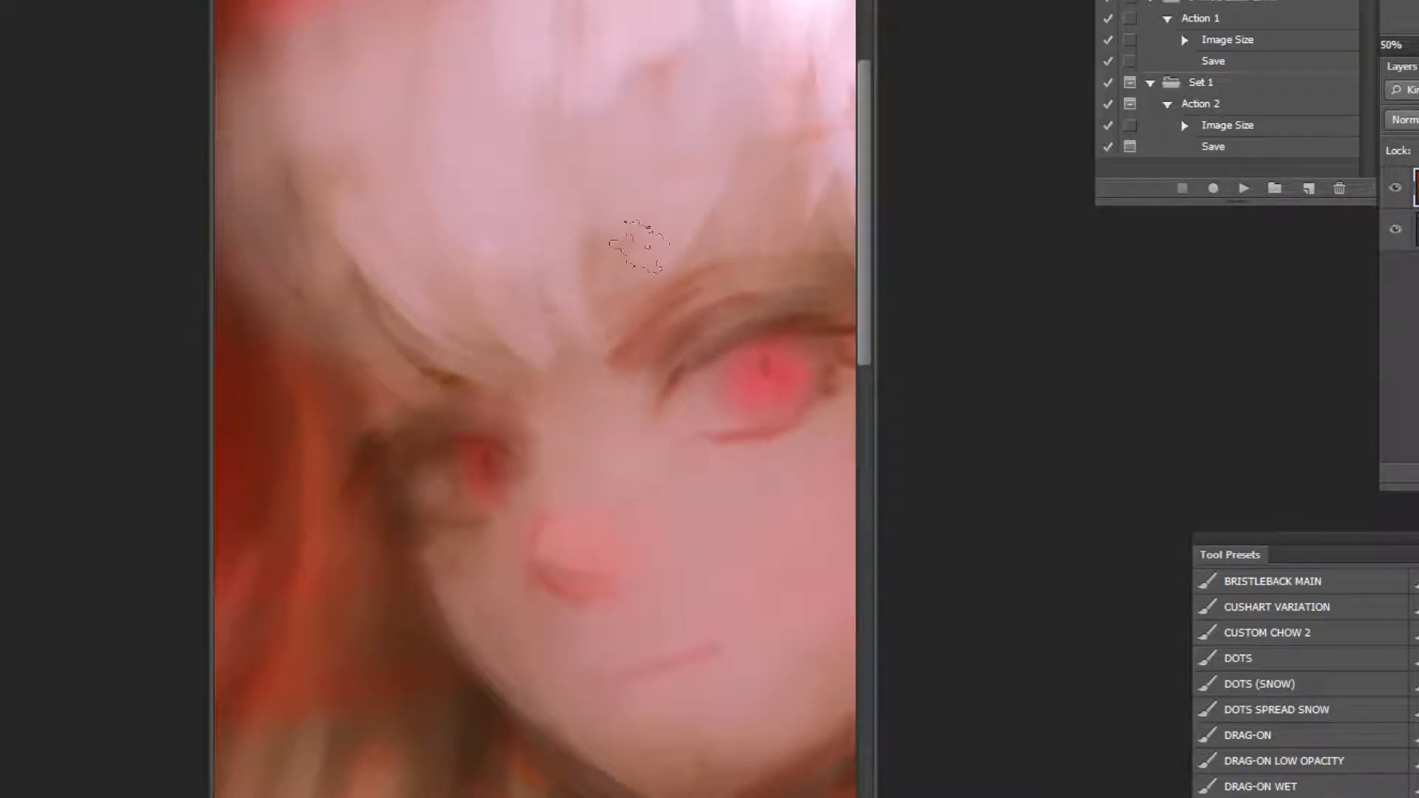
# Sharpen the far-side edge of the fringe with the Kyle's Real Oils - Bristly Bob brush, undoing the last stroke at the crown.
pyautogui.scroll(-3, 658, 358)
pyautogui.scroll(-3, 1300, 680)
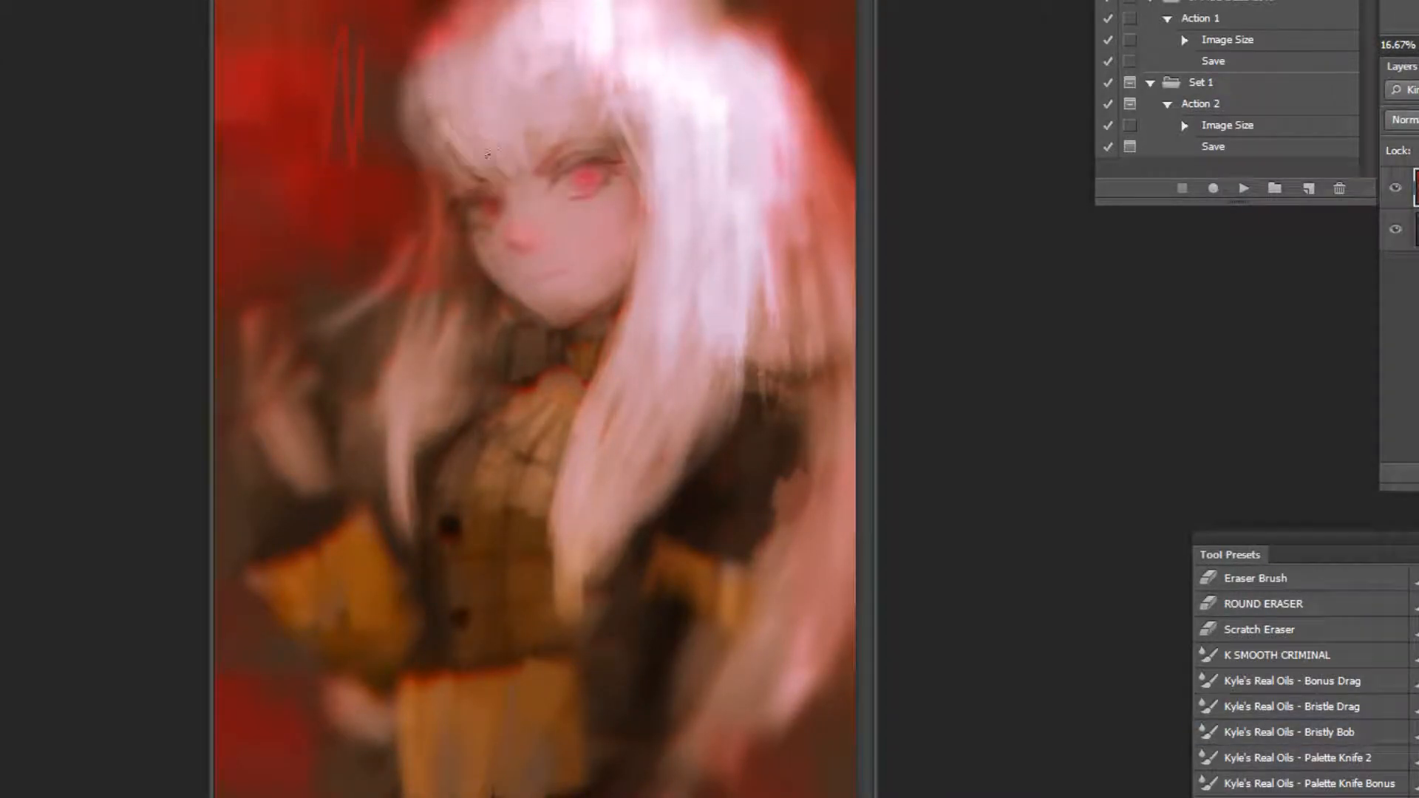
pyautogui.click(1369, 726)
pyautogui.keyDown('alt'); pyautogui.click(453, 154); pyautogui.keyUp('alt')
pyautogui.moveTo(411, 133); pyautogui.dragTo(450, 159)
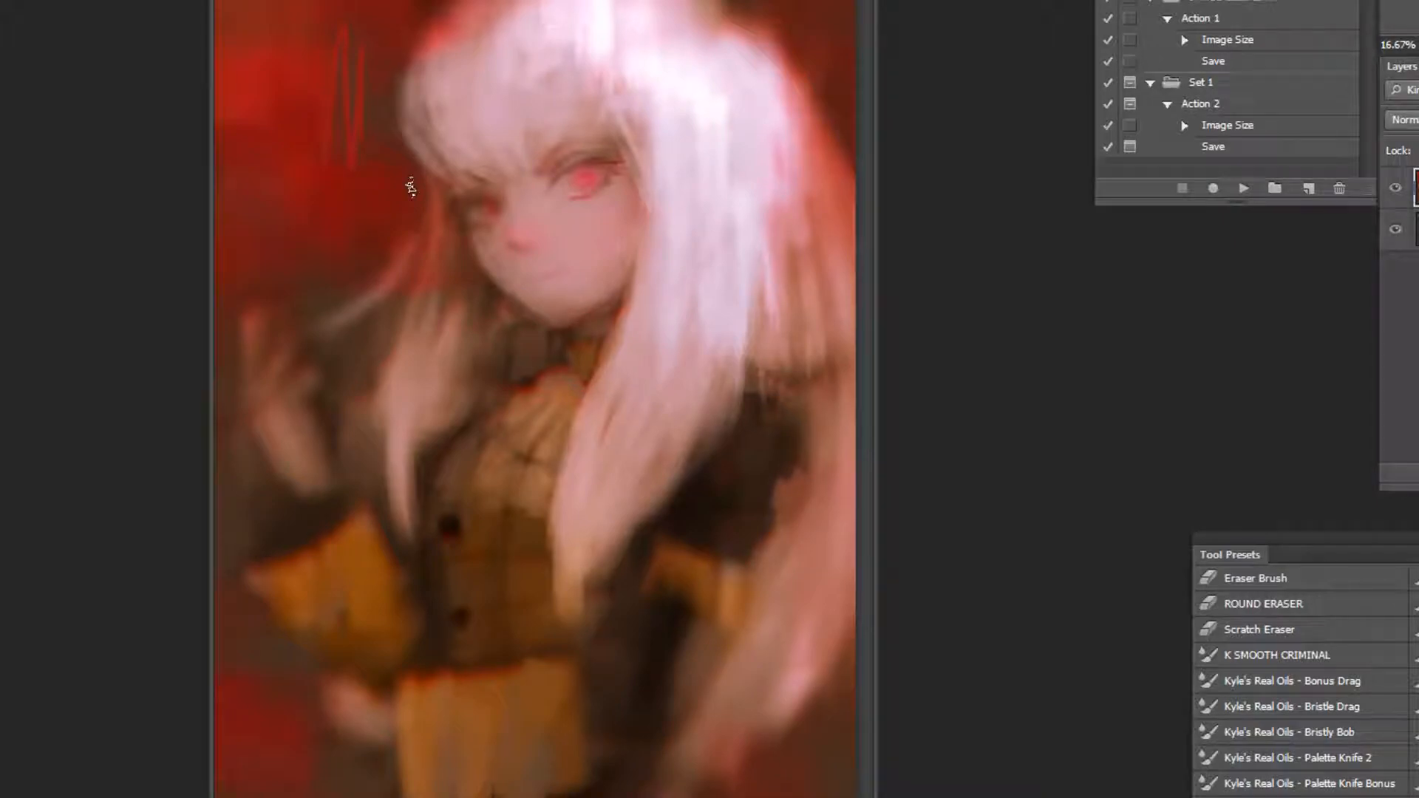
pyautogui.moveTo(386, 51)
pyautogui.mouseDown()
pyautogui.moveTo(348, 101)
pyautogui.moveTo(362, 125)
pyautogui.moveTo(404, 120)
pyautogui.moveTo(458, 62)
pyautogui.mouseUp()
pyautogui.hotkey('ctrl', 'z')
# Review the portrait's face, hair and overall composition both close up and as a whole.
pyautogui.keyDown('ctrl'); pyautogui.click(621, 213); pyautogui.keyUp('ctrl')
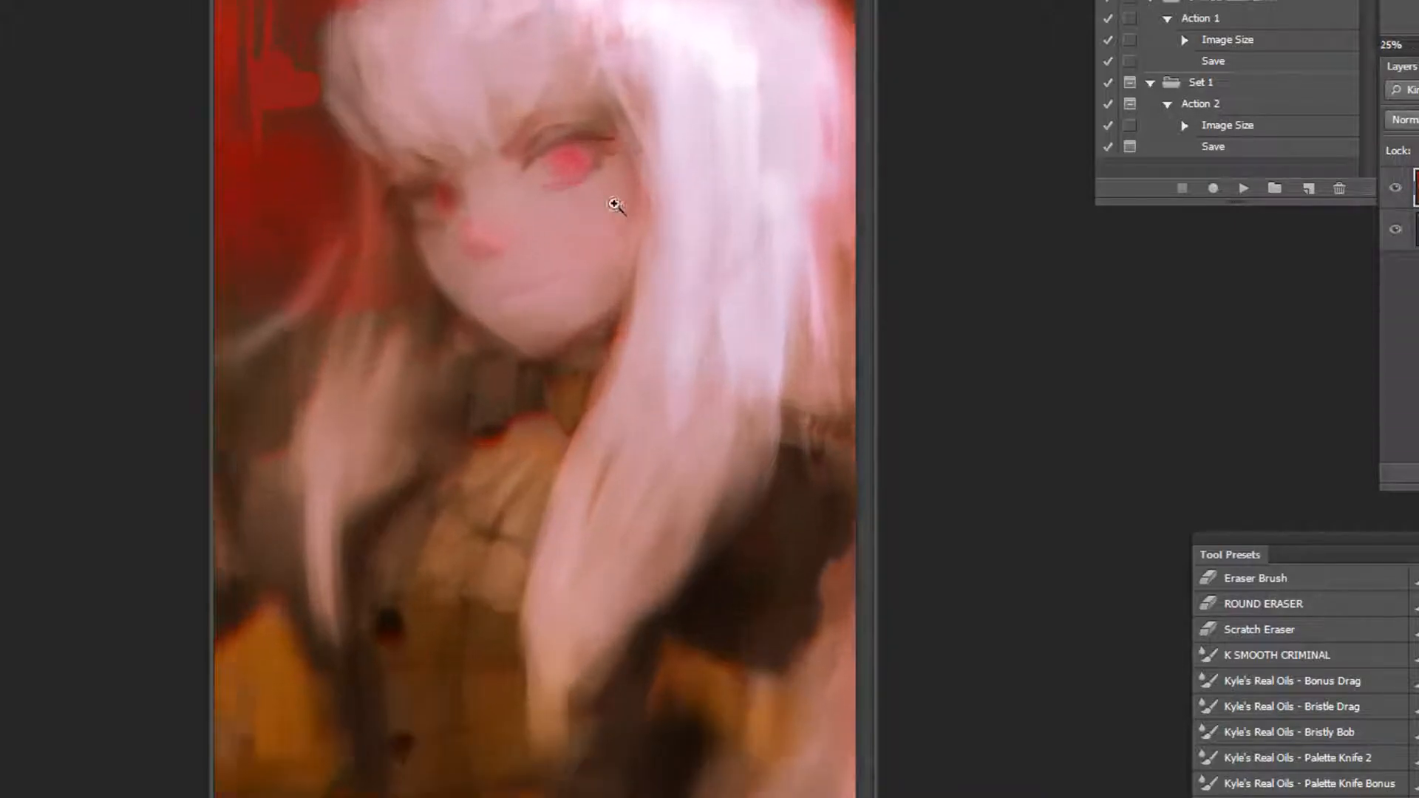
pyautogui.keyDown('ctrl'); pyautogui.click(619, 212); pyautogui.keyUp('ctrl')
pyautogui.keyDown('alt'); pyautogui.click(729, 472); pyautogui.keyUp('alt')
pyautogui.keyDown('alt'); pyautogui.click(728, 543); pyautogui.keyUp('alt')
pyautogui.keyDown('alt'); pyautogui.click(727, 542); pyautogui.keyUp('alt')
pyautogui.keyDown('alt'); pyautogui.click(615, 469); pyautogui.keyUp('alt')
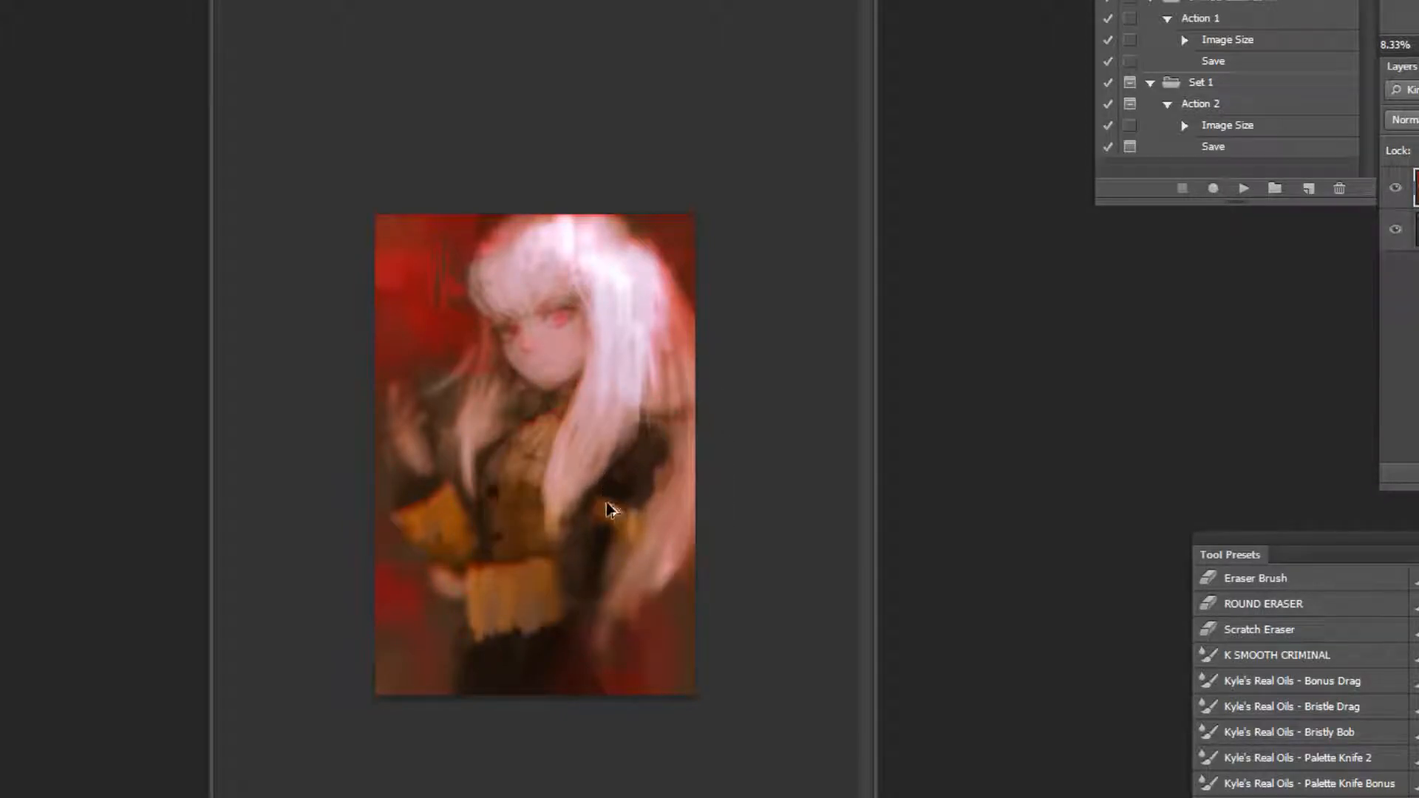
pyautogui.keyDown('ctrl'); pyautogui.click(553, 224); pyautogui.keyUp('ctrl')
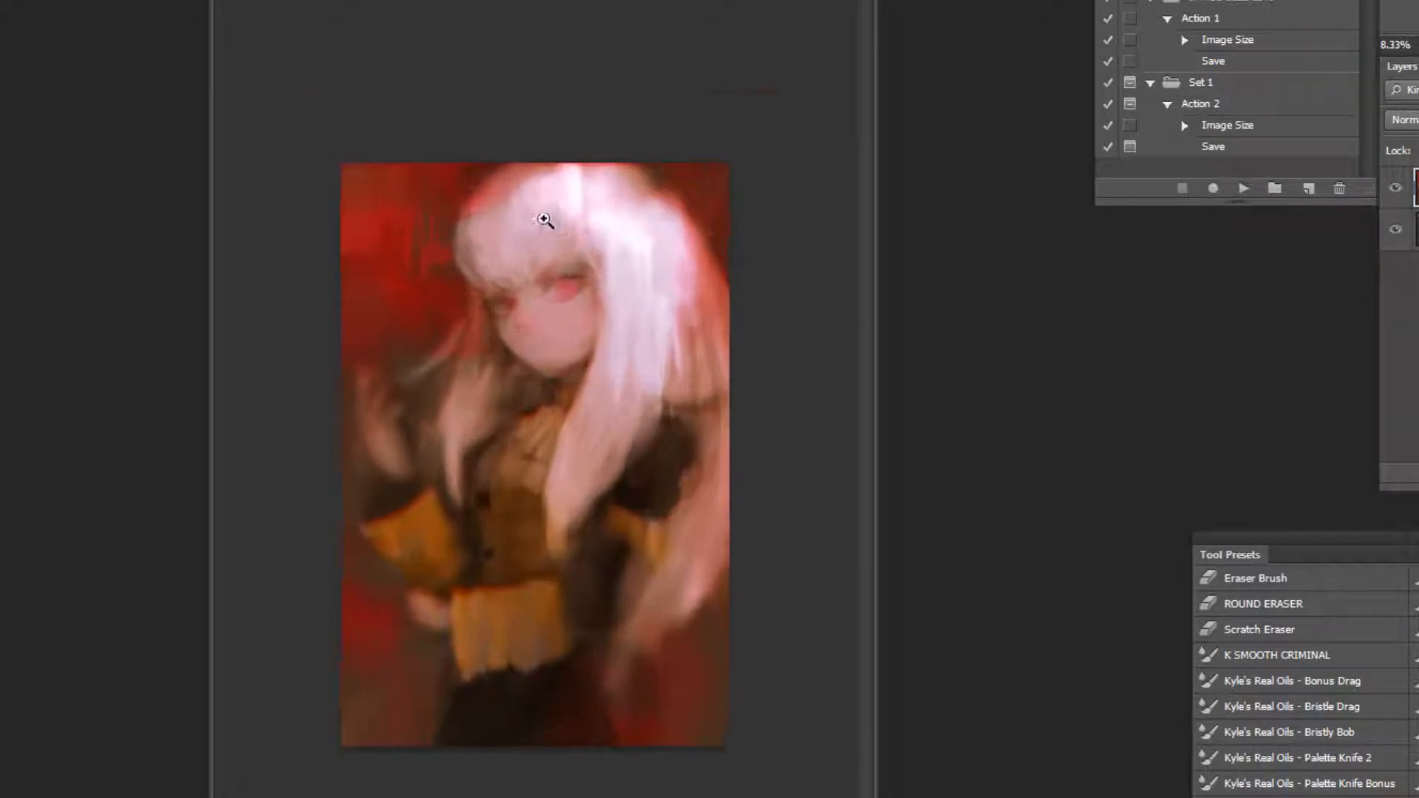
pyautogui.keyDown('ctrl'); pyautogui.click(549, 224); pyautogui.keyUp('ctrl')
pyautogui.keyDown('ctrl'); pyautogui.click(533, 226); pyautogui.keyUp('ctrl')
# Paint bristly strands into the far-side hair beside the face with the Kyle's Real Oils - Bristly Bob brush and a sampled tone.
pyautogui.keyDown('alt'); pyautogui.click(428, 453); pyautogui.keyUp('alt')
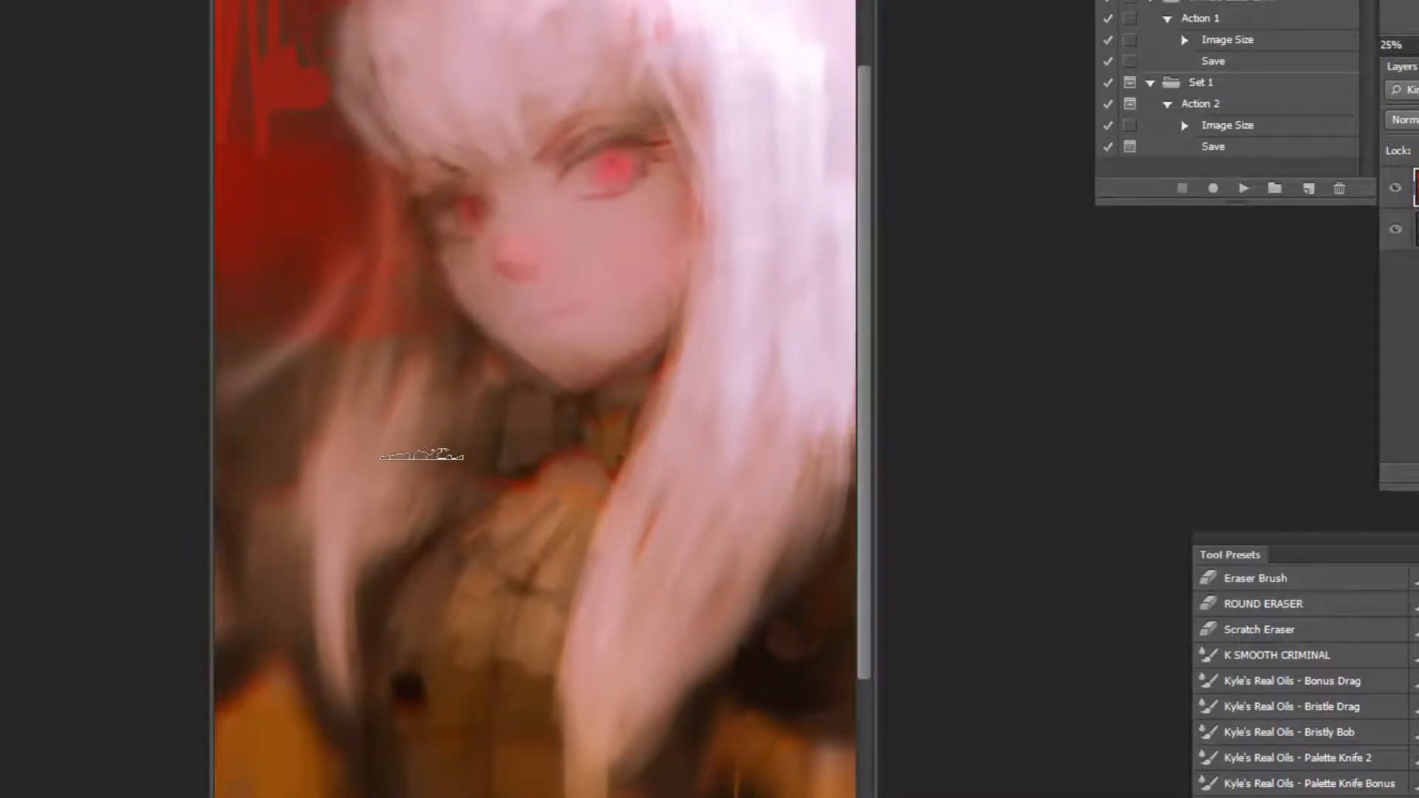
pyautogui.click(1342, 733)
pyautogui.keyDown('alt'); pyautogui.click(383, 433); pyautogui.keyUp('alt')
pyautogui.moveTo(411, 326); pyautogui.dragTo(390, 366)
pyautogui.moveTo(417, 291)
pyautogui.mouseDown()
pyautogui.moveTo(415, 395)
pyautogui.moveTo(421, 284)
pyautogui.moveTo(384, 395)
pyautogui.moveTo(353, 419)
pyautogui.mouseUp()
pyautogui.moveTo(384, 198); pyautogui.dragTo(396, 266)
# Flip the canvas horizontally and paint thin light strands on the near hair lock beside the eye.
pyautogui.hotkey('ctrl', '-')
pyautogui.click(1243, 187)
pyautogui.keyDown('ctrl'); pyautogui.click(440, 133); pyautogui.keyUp('ctrl')
pyautogui.keyDown('ctrl'); pyautogui.click(434, 126); pyautogui.keyUp('ctrl')
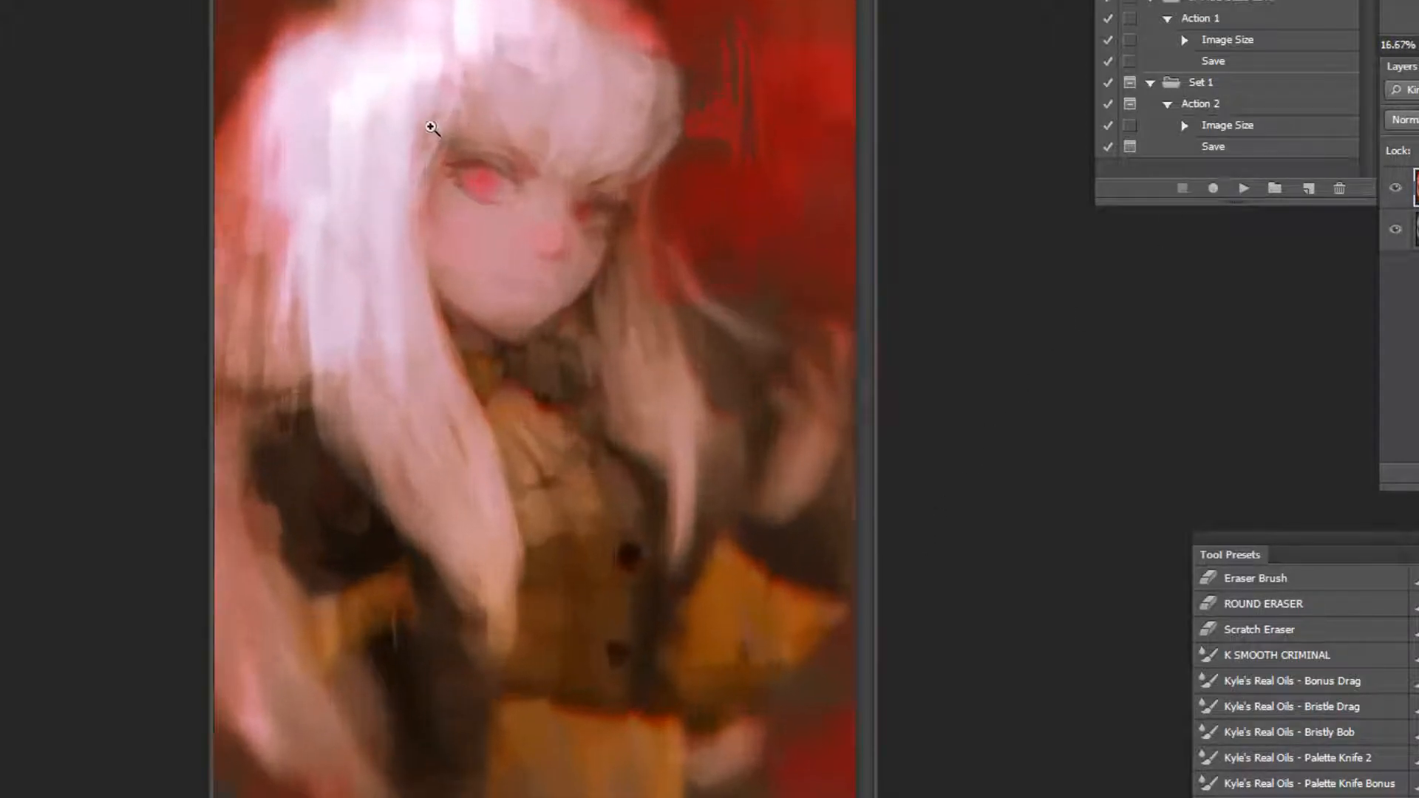
pyautogui.keyDown('ctrl'); pyautogui.click(431, 93); pyautogui.keyUp('ctrl')
pyautogui.keyDown('ctrl'); pyautogui.click(431, 82); pyautogui.keyUp('ctrl')
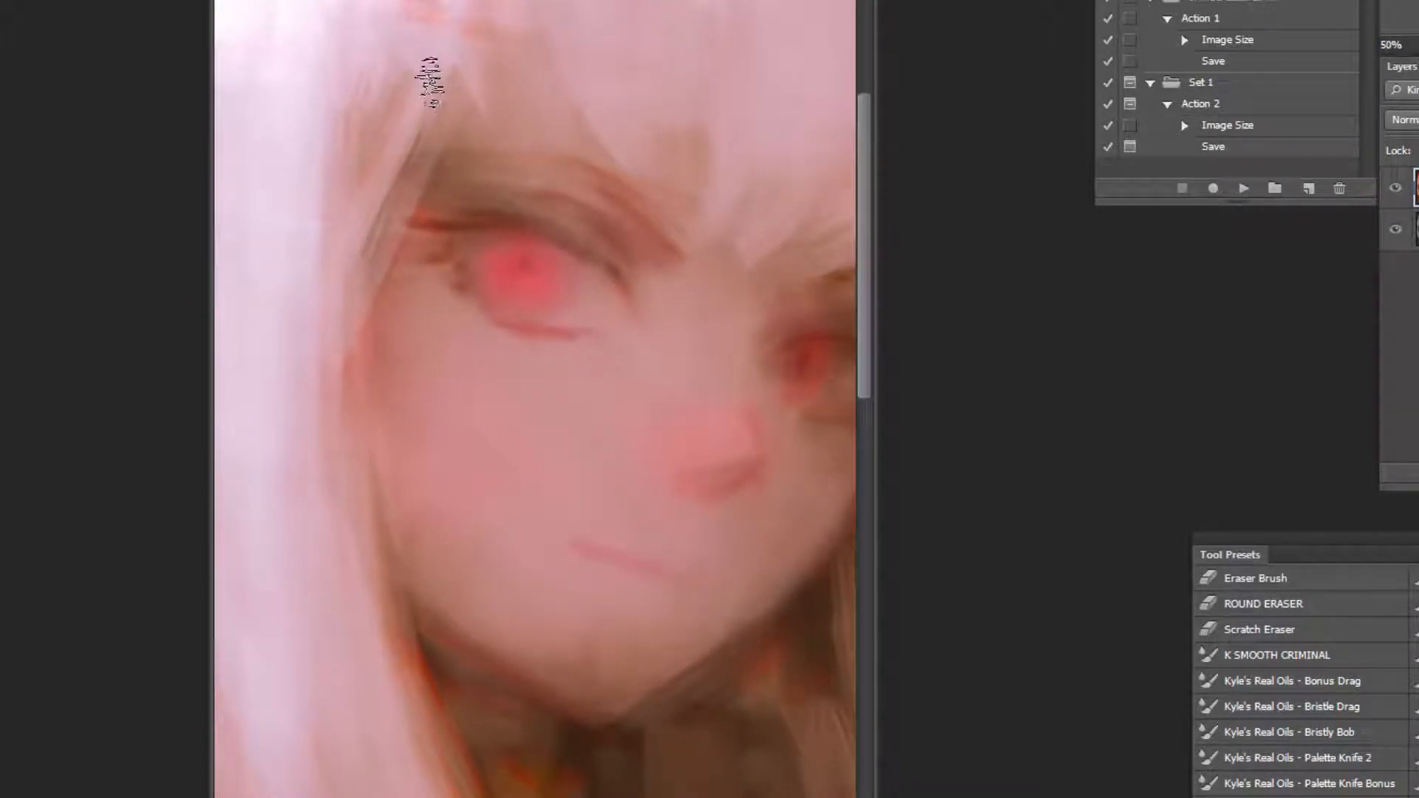
pyautogui.keyDown('alt'); pyautogui.click(473, 226); pyautogui.keyUp('alt')
pyautogui.moveTo(387, 121); pyautogui.dragTo(371, 197)
pyautogui.keyDown('alt'); pyautogui.click(437, 322); pyautogui.keyUp('alt')
pyautogui.keyDown('alt'); pyautogui.click(437, 322); pyautogui.keyUp('alt')
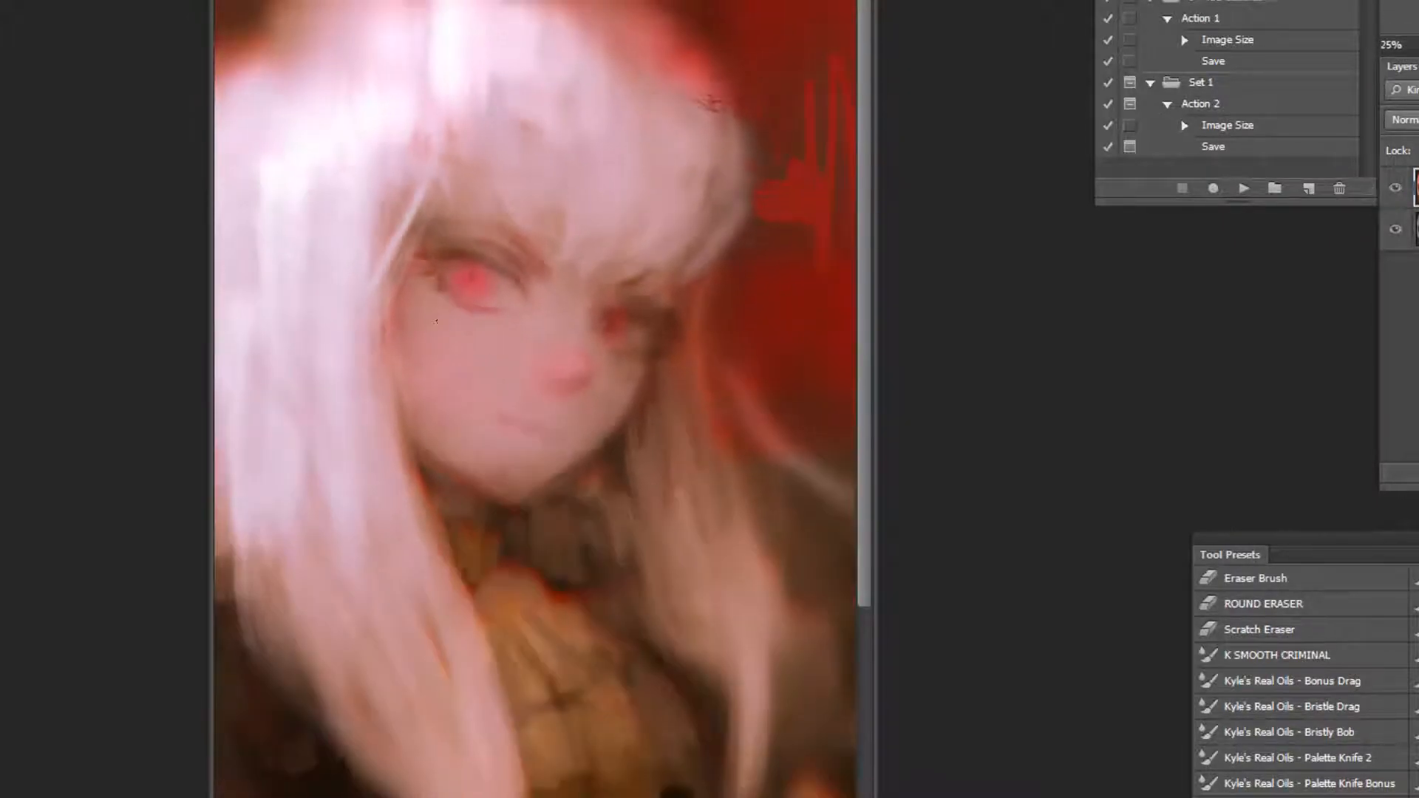
# Refine the inner edge of the near hair lock with long thin strands from the temple down past the chin to the chest.
pyautogui.moveTo(379, 148)
pyautogui.mouseDown()
pyautogui.moveTo(364, 353)
pyautogui.moveTo(405, 460)
pyautogui.mouseUp()
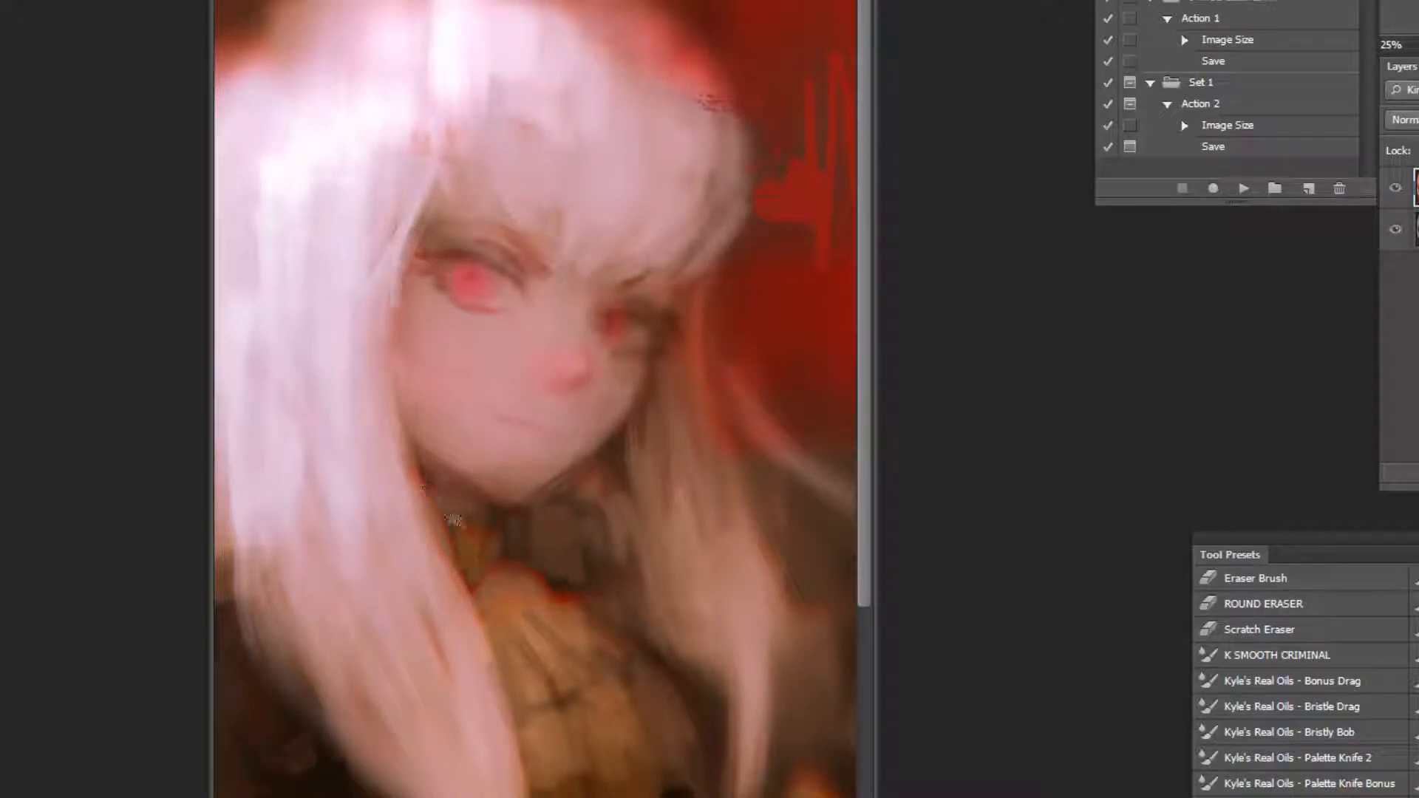
pyautogui.moveTo(403, 426); pyautogui.dragTo(502, 686)
pyautogui.hotkey('ctrl', 'z')
pyautogui.moveTo(418, 510); pyautogui.dragTo(490, 677)
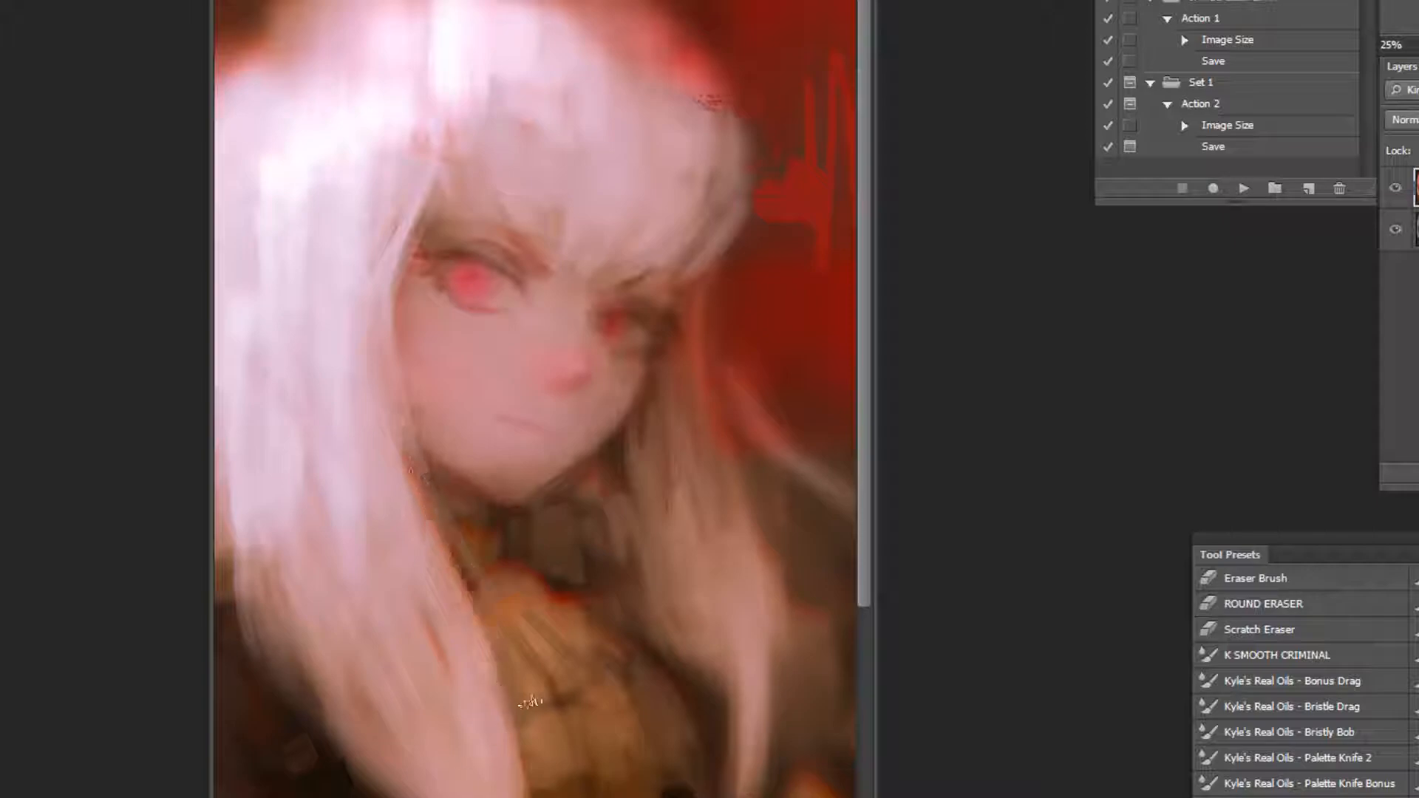
pyautogui.keyDown('alt'); pyautogui.click(634, 635); pyautogui.keyUp('alt')
pyautogui.keyDown('alt'); pyautogui.click(636, 632); pyautogui.keyUp('alt')
pyautogui.keyDown('alt'); pyautogui.click(641, 626); pyautogui.keyUp('alt')
# Define the near eye's upper lid and lower lash line with darker reddish-brown strokes.
pyautogui.click(586, 333)
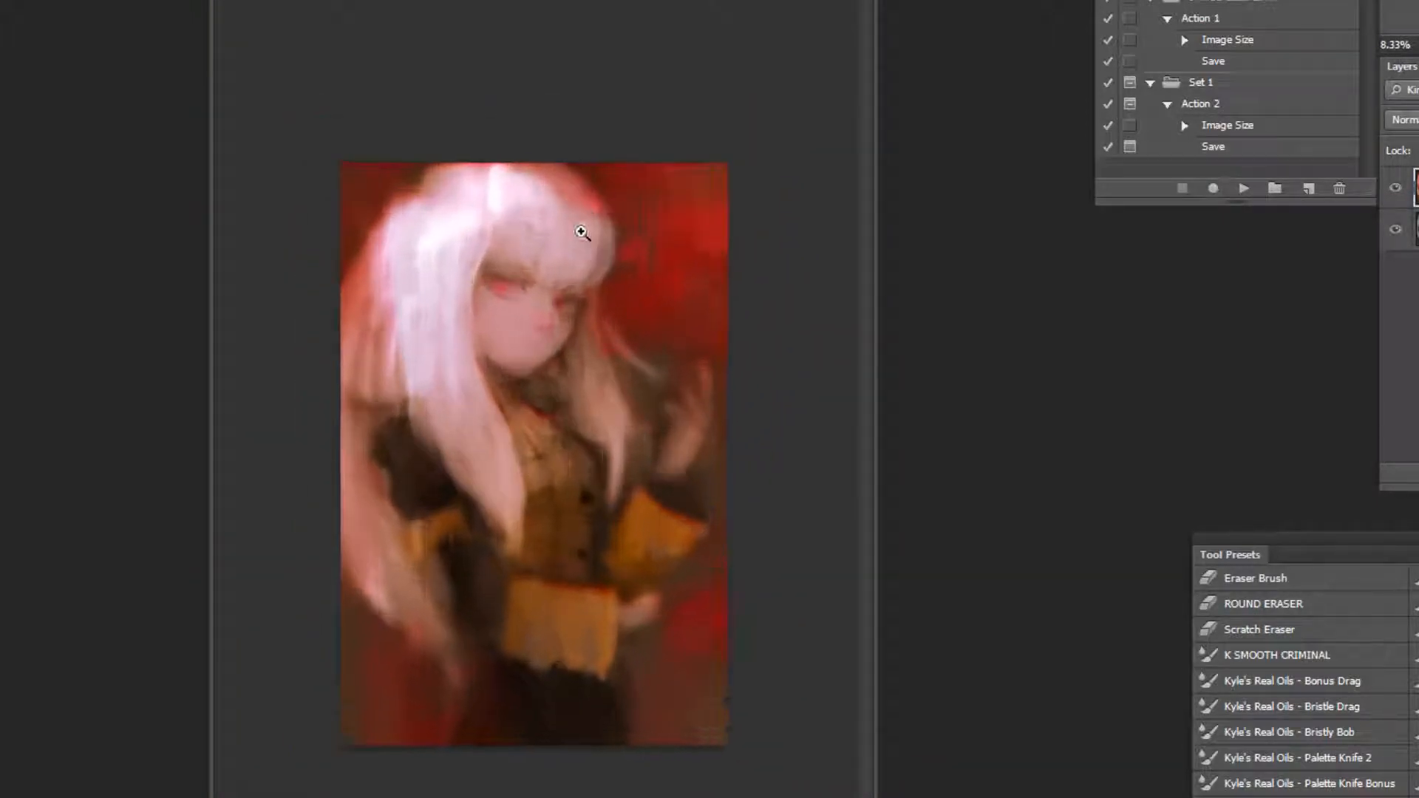
pyautogui.click(532, 115)
pyautogui.click(480, 87)
pyautogui.click(464, 83)
pyautogui.click(542, 111)
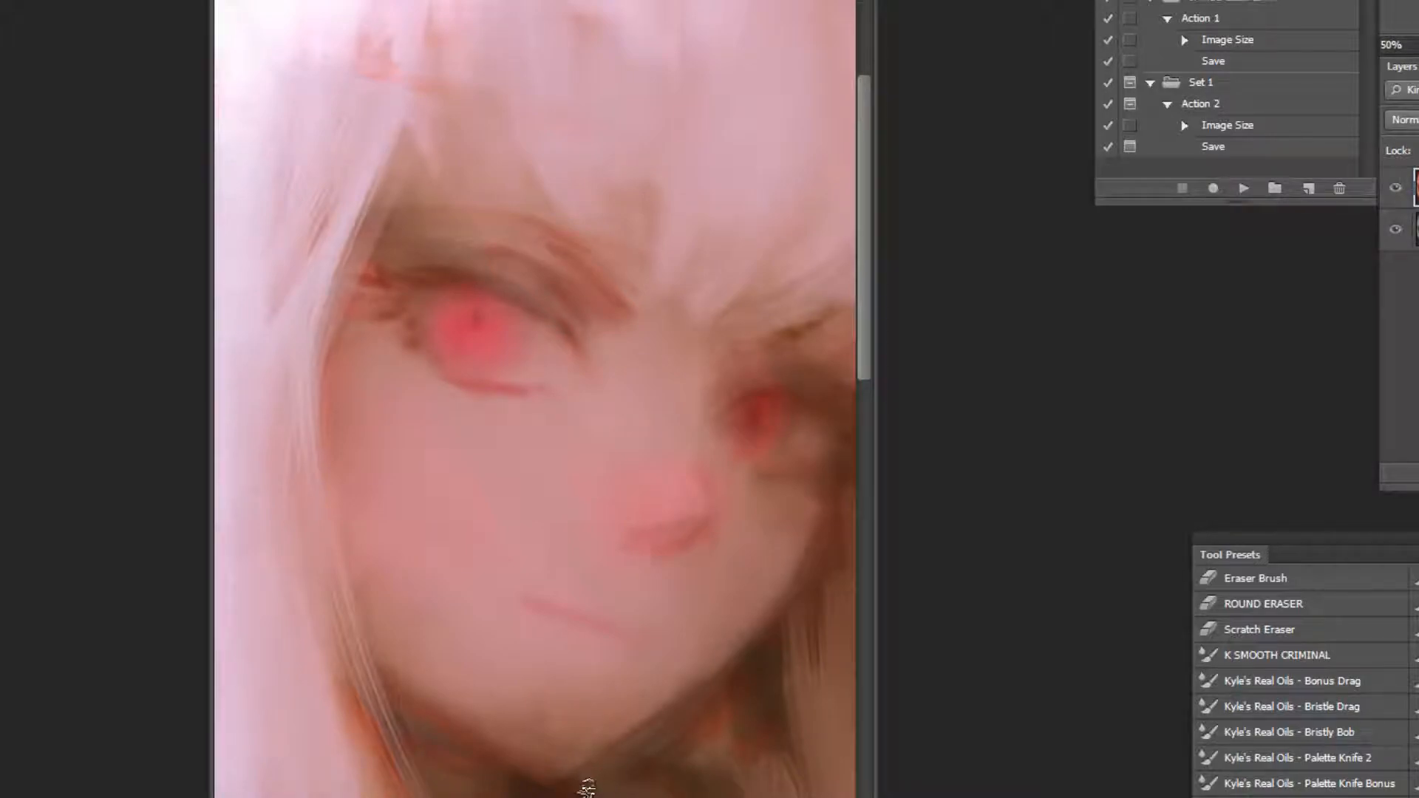
pyautogui.moveTo(399, 293)
pyautogui.mouseDown()
pyautogui.moveTo(515, 321)
pyautogui.moveTo(580, 360)
pyautogui.mouseUp()
pyautogui.moveTo(466, 298); pyautogui.dragTo(545, 332)
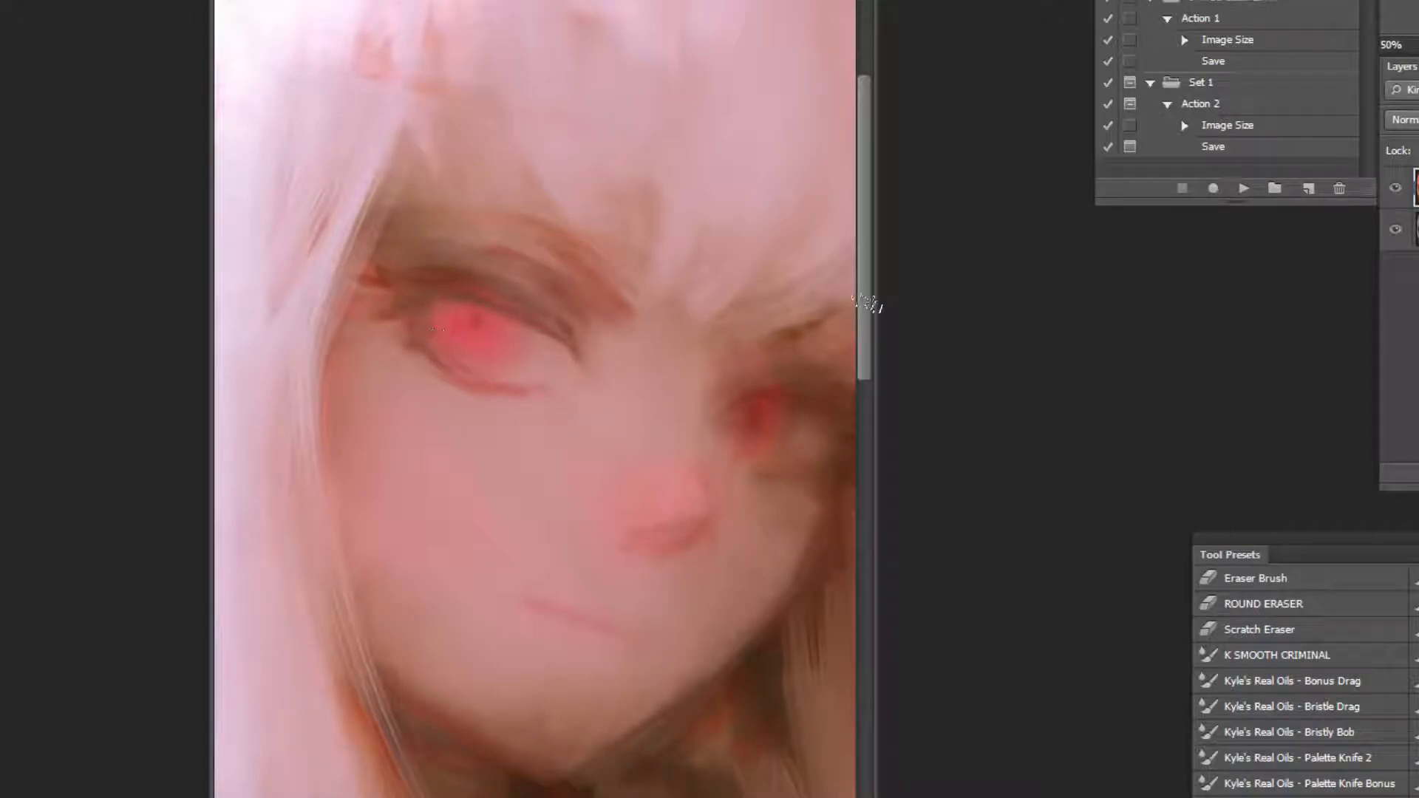
pyautogui.moveTo(556, 352); pyautogui.dragTo(552, 344)
# Paint a dark upturned corner on the mouth line and flip the canvas horizontally.
pyautogui.moveTo(511, 593); pyautogui.dragTo(551, 613)
pyautogui.hotkey('ctrl', 'alt', 'z')
pyautogui.hotkey('ctrl', 'alt', 'z')
pyautogui.hotkey('ctrl', 'z')
pyautogui.click(1242, 190)
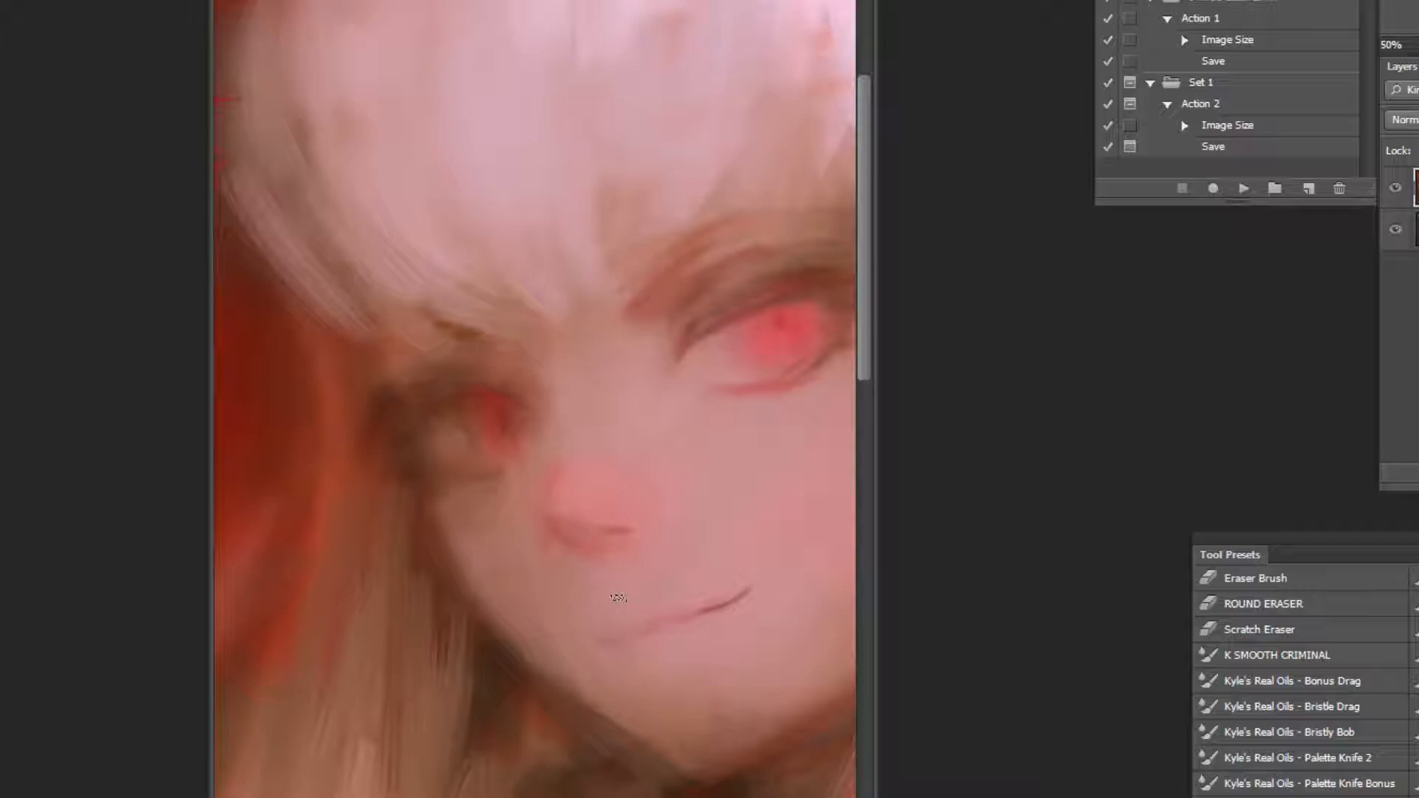
# Choose another brush preset and paint a soft pink lower lip beneath the mouth line.
pyautogui.scroll(-3, 1300, 679)
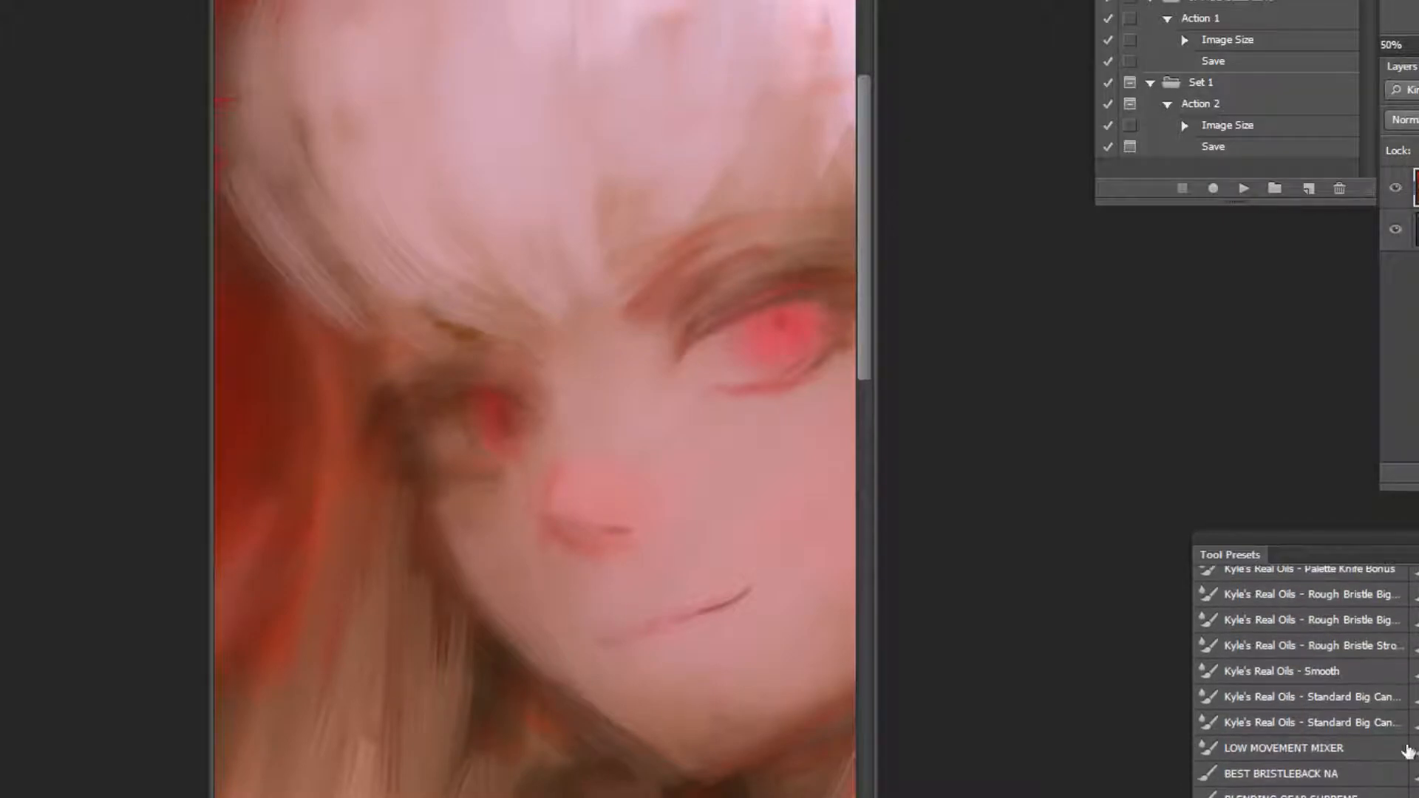
pyautogui.scroll(-3, 1300, 680)
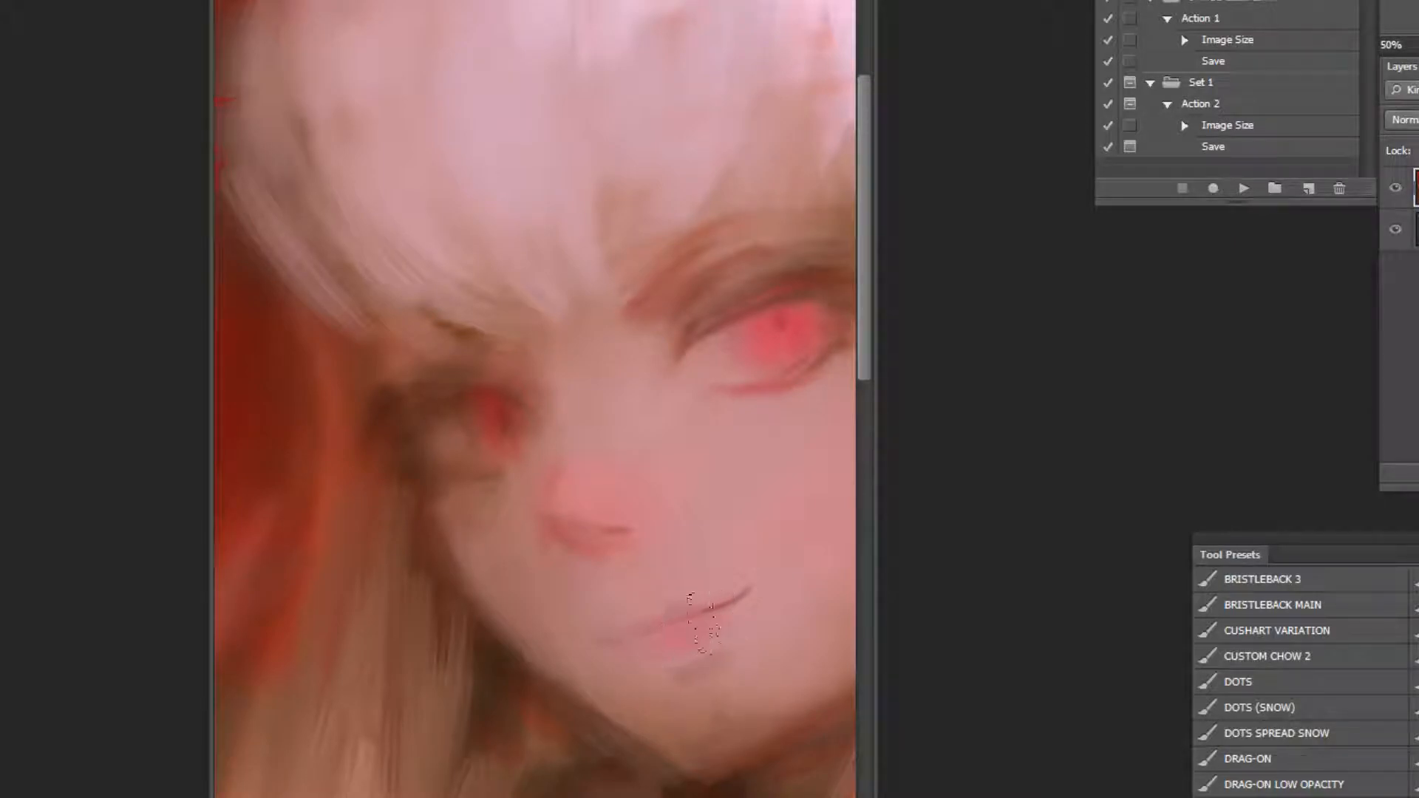
pyautogui.scroll(-2, 767, 619)
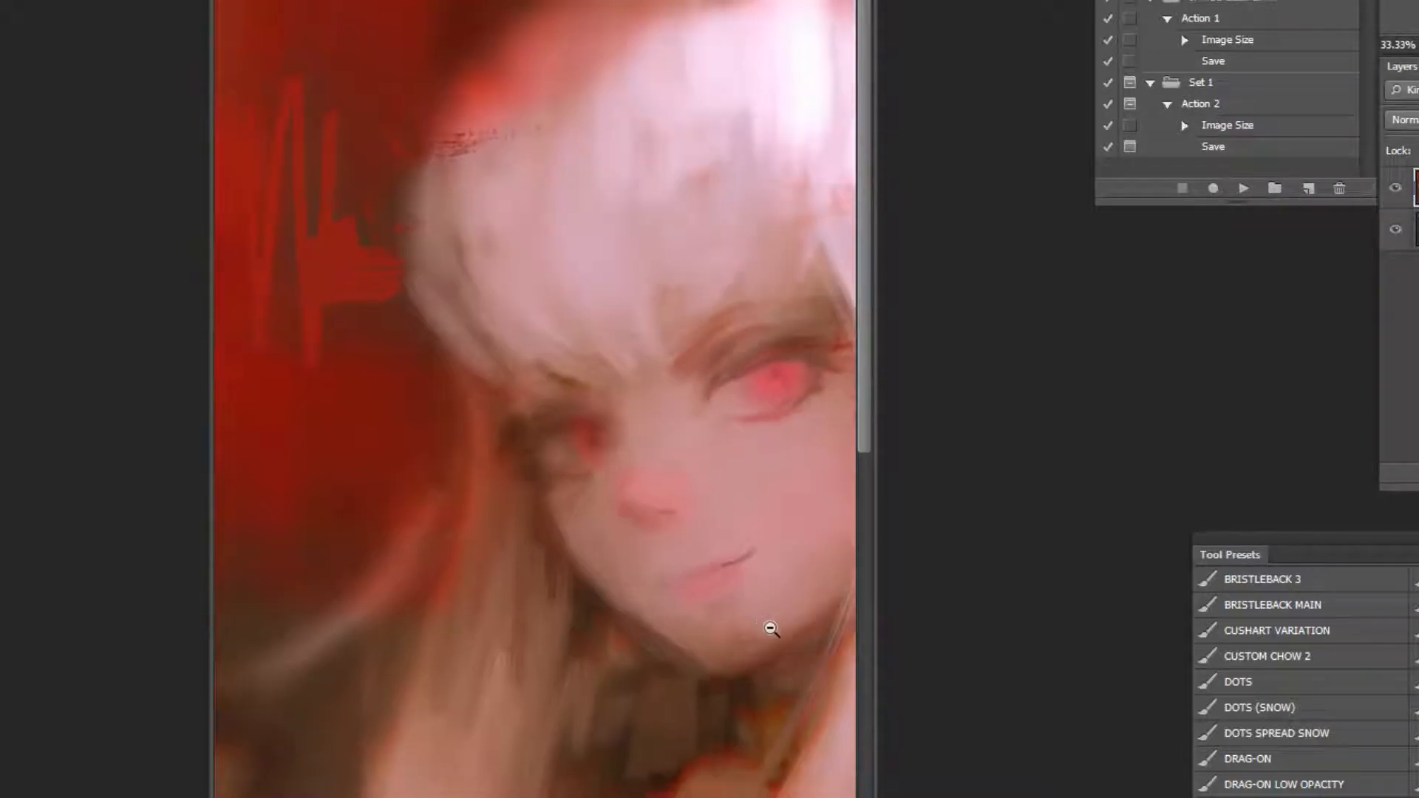
# Clean up the chin and jawline with sampled skin and shadow tones.
pyautogui.scroll(2, 823, 374)
pyautogui.keyDown('alt'); pyautogui.click(698, 591); pyautogui.keyUp('alt')
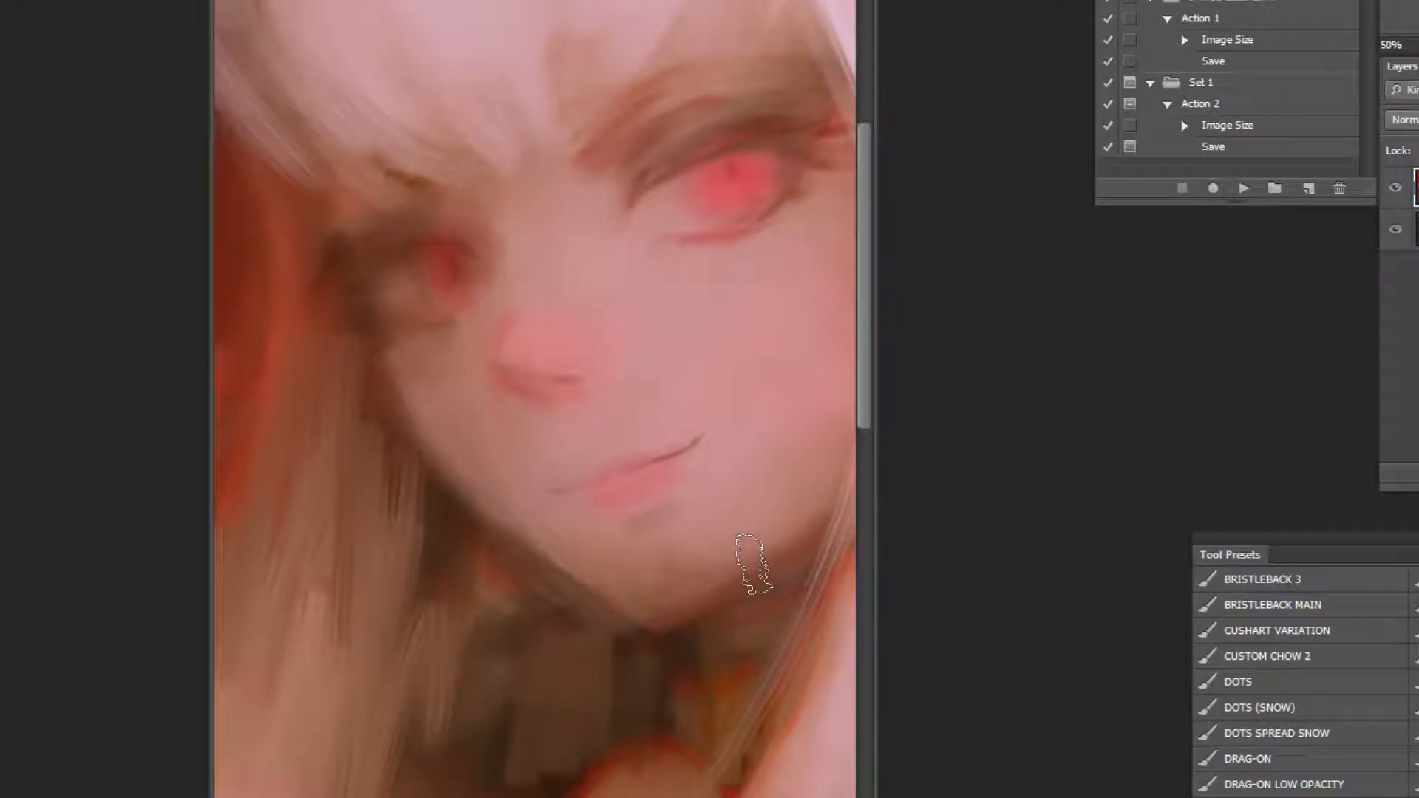
pyautogui.keyDown('alt'); pyautogui.click(703, 529); pyautogui.keyUp('alt')
pyautogui.moveTo(666, 568)
pyautogui.mouseDown()
pyautogui.moveTo(738, 574)
pyautogui.moveTo(670, 569)
pyautogui.mouseUp()
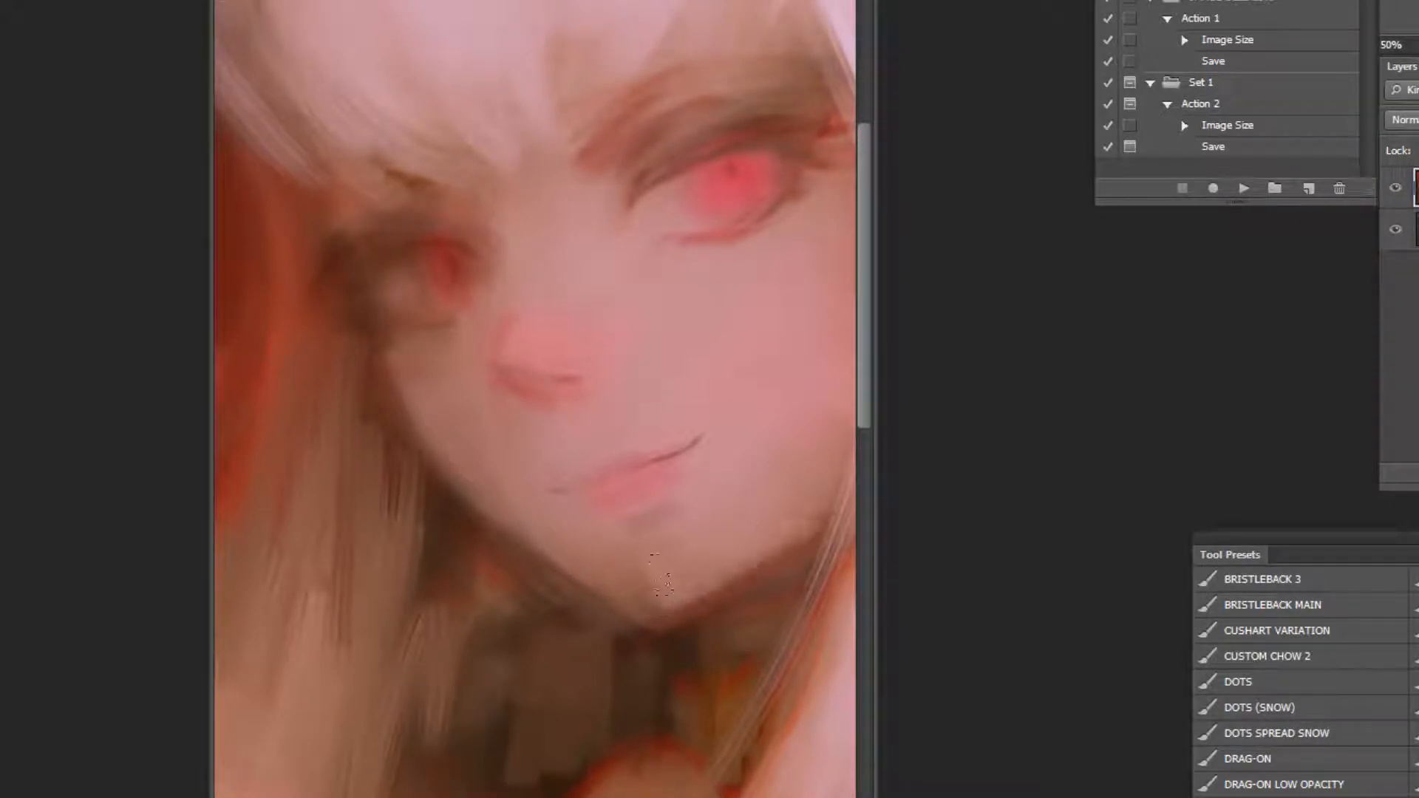
pyautogui.scroll(-3, 627, 625)
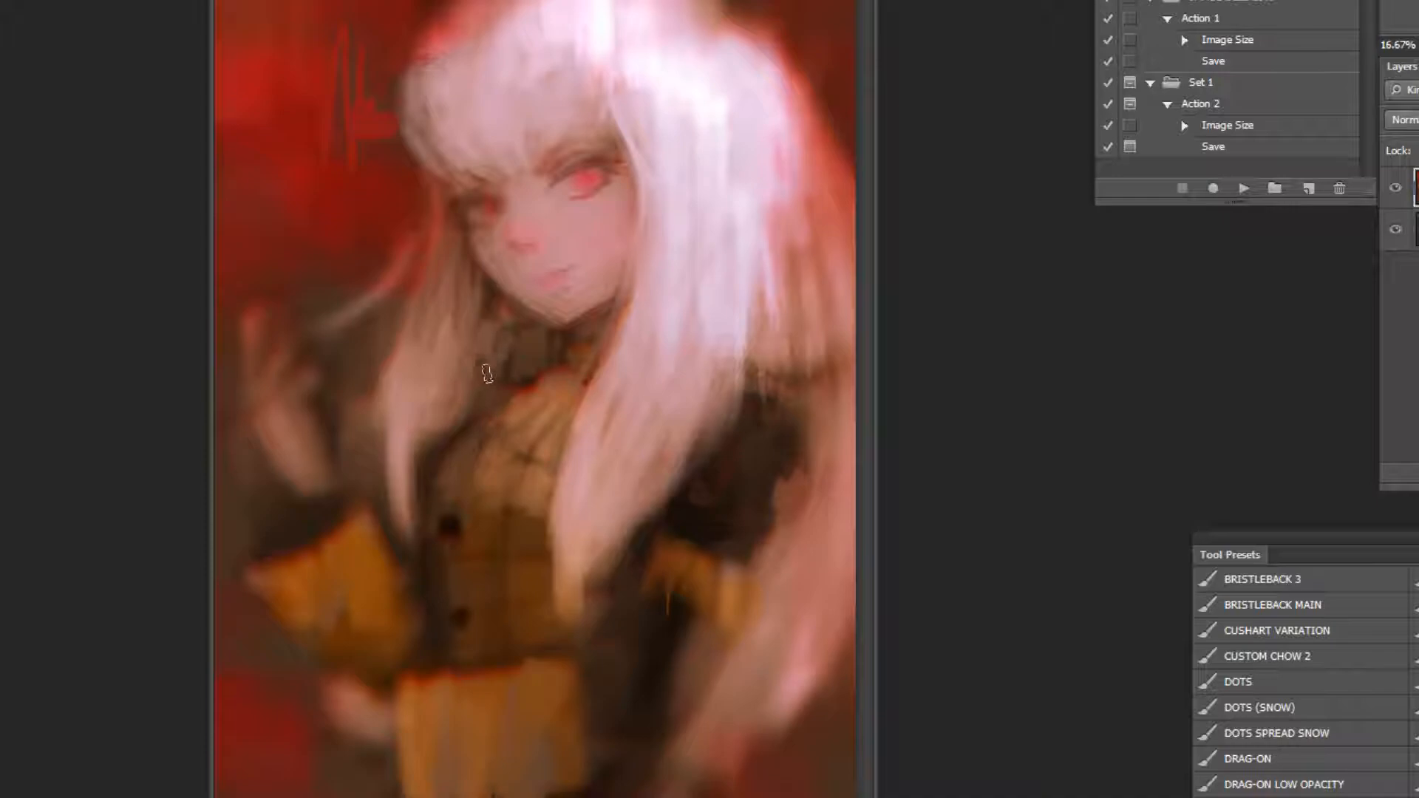
pyautogui.moveTo(418, 249); pyautogui.dragTo(304, 359)
pyautogui.hotkey('ctrl', 'z')
pyautogui.moveTo(376, 288); pyautogui.dragTo(237, 381)
pyautogui.hotkey('ctrl', 'z')
pyautogui.keyDown('ctrl'); pyautogui.click(584, 129); pyautogui.keyUp('ctrl')
pyautogui.keyDown('ctrl'); pyautogui.click(583, 134); pyautogui.keyUp('ctrl')
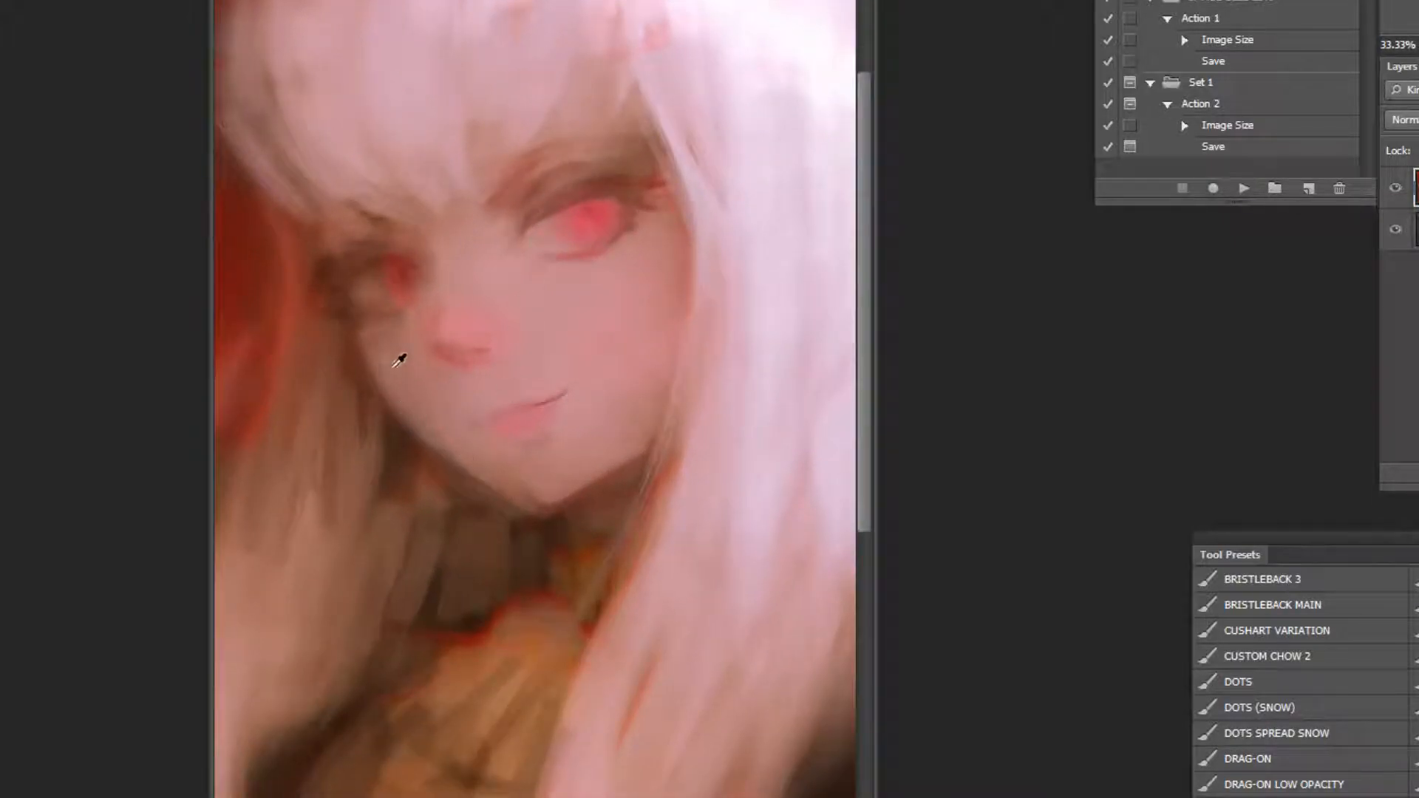
pyautogui.keyDown('ctrl'); pyautogui.keyDown('alt'); pyautogui.click(687, 635); pyautogui.keyUp('alt'); pyautogui.keyUp('ctrl')
pyautogui.keyDown('ctrl'); pyautogui.keyDown('alt'); pyautogui.click(699, 632); pyautogui.keyUp('alt'); pyautogui.keyUp('ctrl')
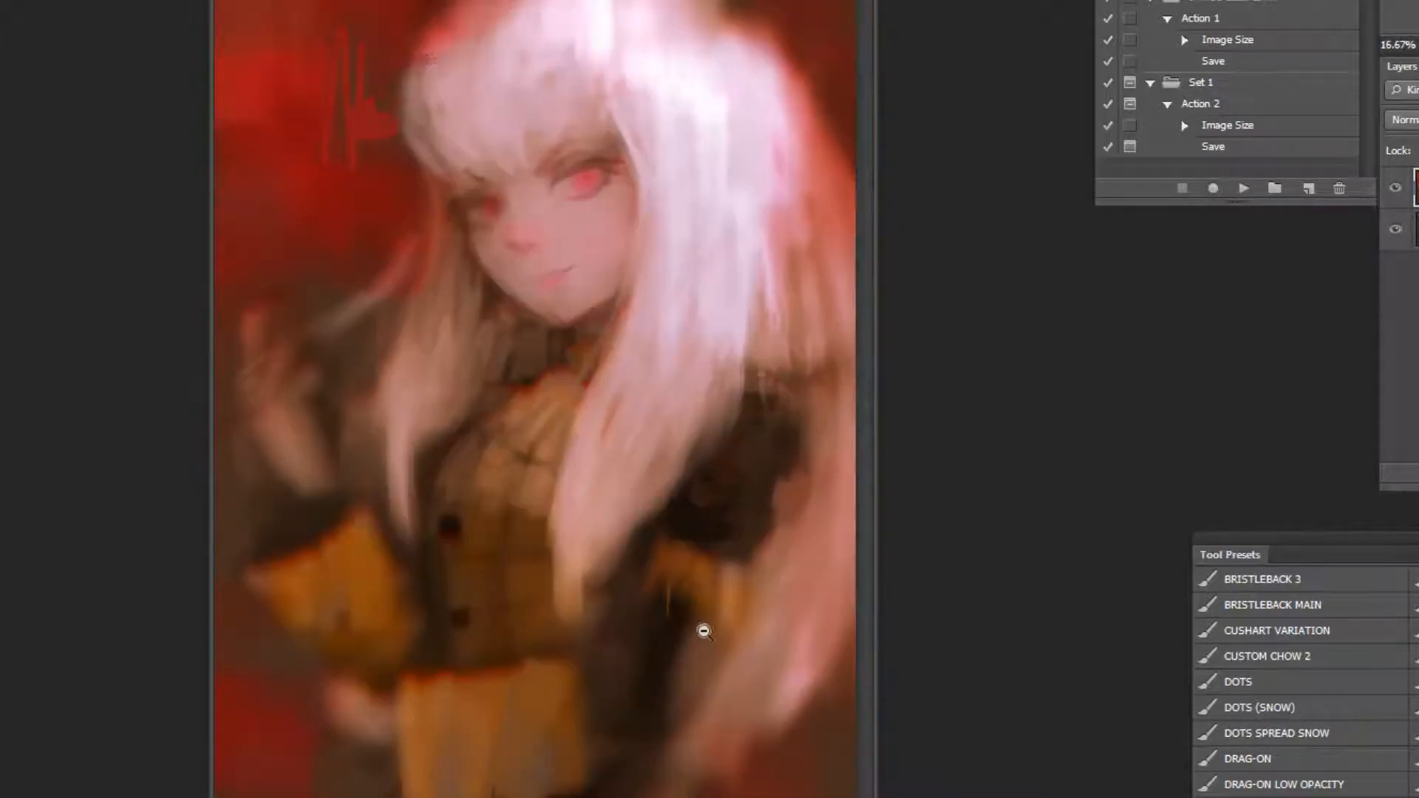
pyautogui.keyDown('ctrl'); pyautogui.keyDown('alt'); pyautogui.click(713, 663); pyautogui.keyUp('alt'); pyautogui.keyUp('ctrl')
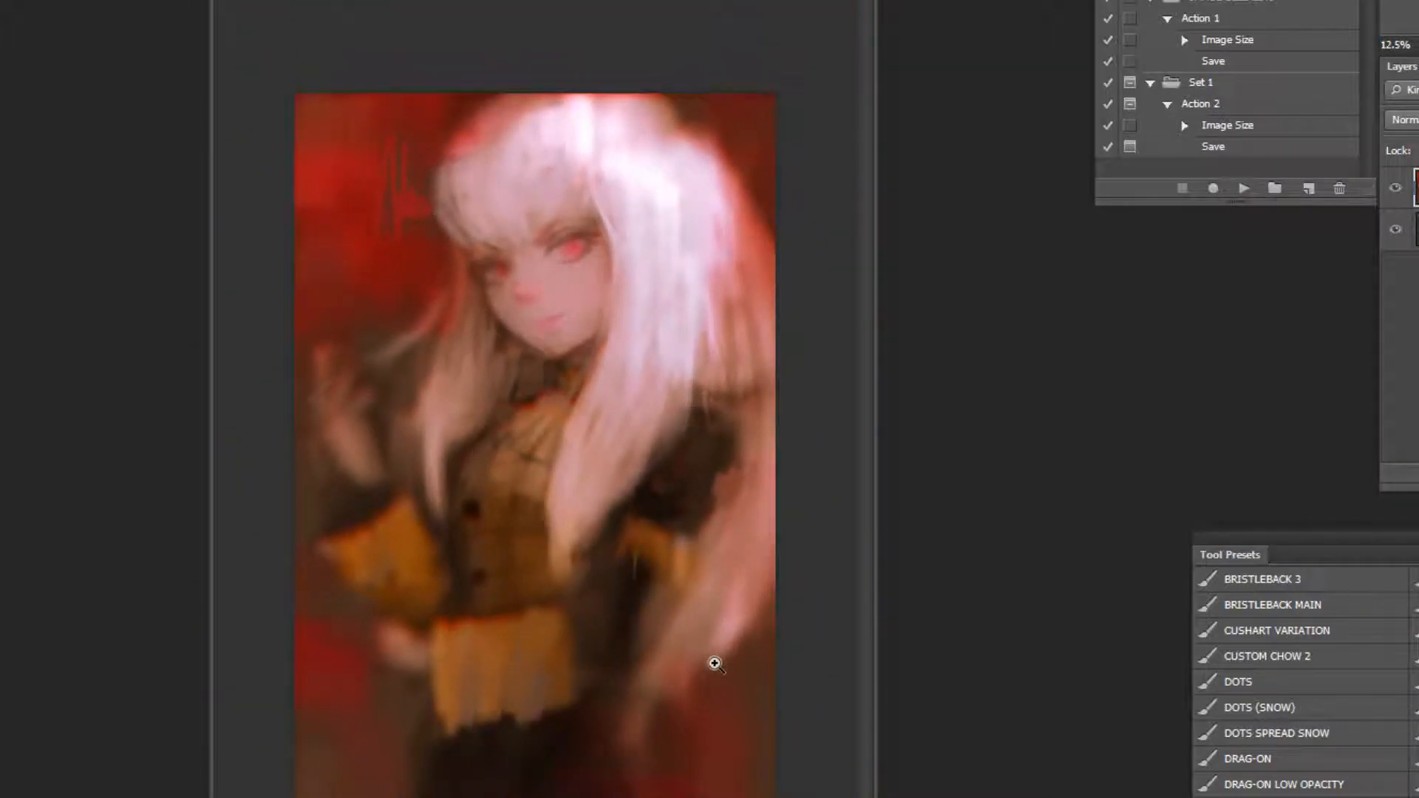
# Sample the pale hair colours and paint thin light strands along the outer edge of the long hair near the canvas border.
pyautogui.scroll(-3, 1301, 680)
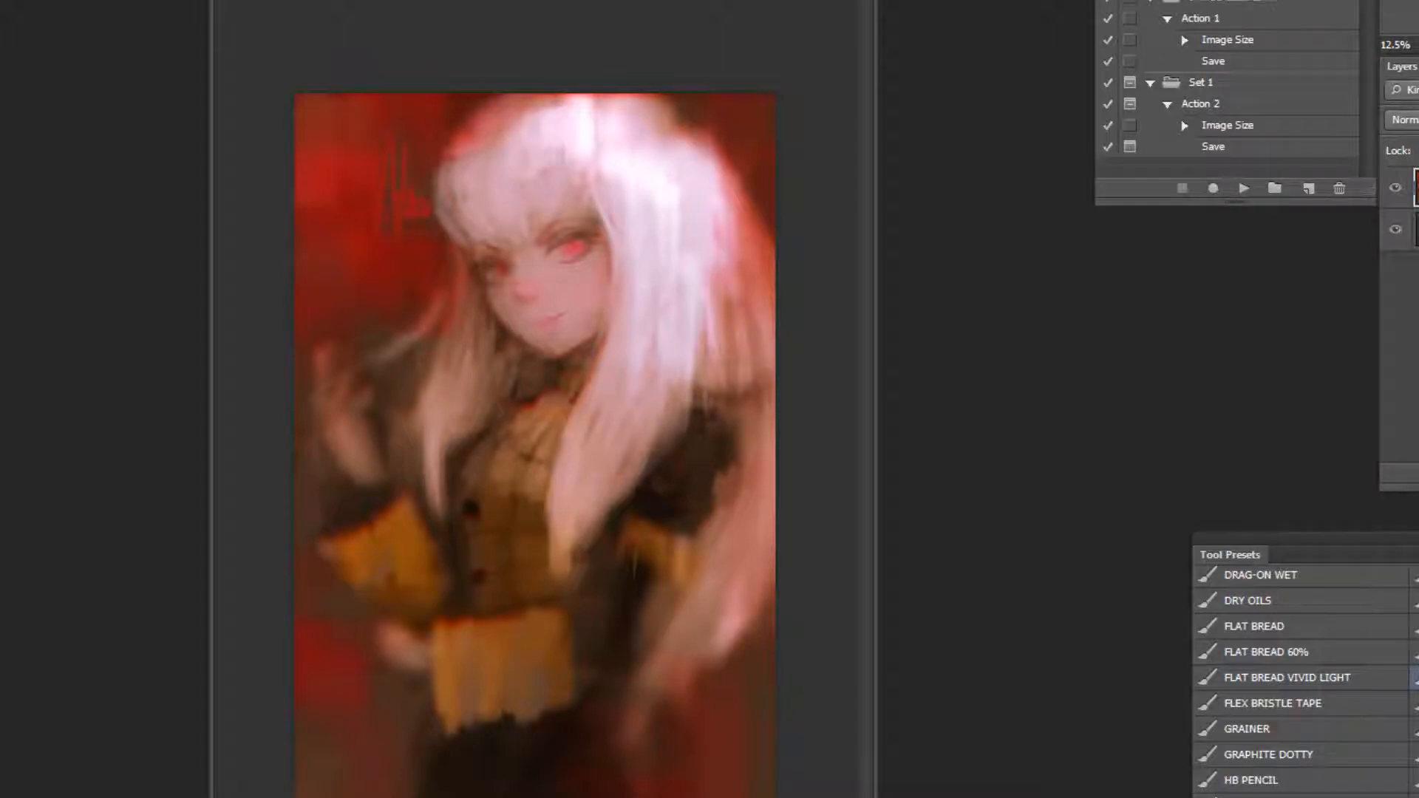
pyautogui.keyDown('alt'); pyautogui.click(733, 210); pyautogui.keyUp('alt')
pyautogui.keyDown('alt'); pyautogui.click(696, 181); pyautogui.keyUp('alt')
pyautogui.moveTo(721, 222)
pyautogui.mouseDown()
pyautogui.moveTo(788, 317)
pyautogui.moveTo(813, 317)
pyautogui.mouseUp()
pyautogui.hotkey('ctrl', 'z')
pyautogui.hotkey('ctrl', 'z')
pyautogui.moveTo(741, 249); pyautogui.dragTo(813, 375)
pyautogui.moveTo(722, 226)
pyautogui.mouseDown()
pyautogui.moveTo(770, 376)
pyautogui.moveTo(716, 362)
pyautogui.mouseUp()
pyautogui.hotkey('ctrl', 'z')
pyautogui.keyDown('alt'); pyautogui.click(711, 287); pyautogui.keyUp('alt')
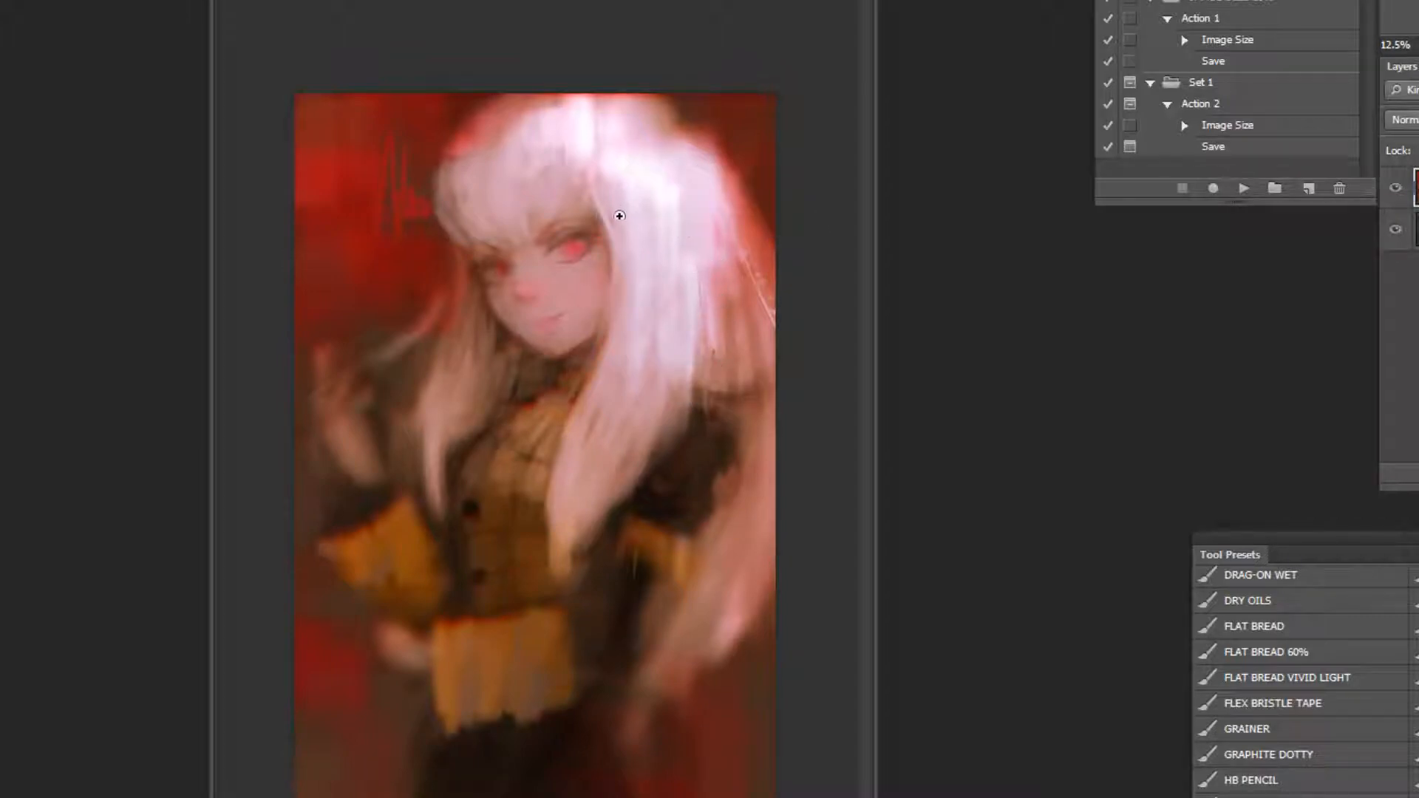
# Sample the light hair colour and paint a thin strand flicking outward from the side hair toward the raised hand.
pyautogui.hotkey('ctrl', '+')
pyautogui.keyDown('alt'); pyautogui.click(449, 132); pyautogui.keyUp('alt')
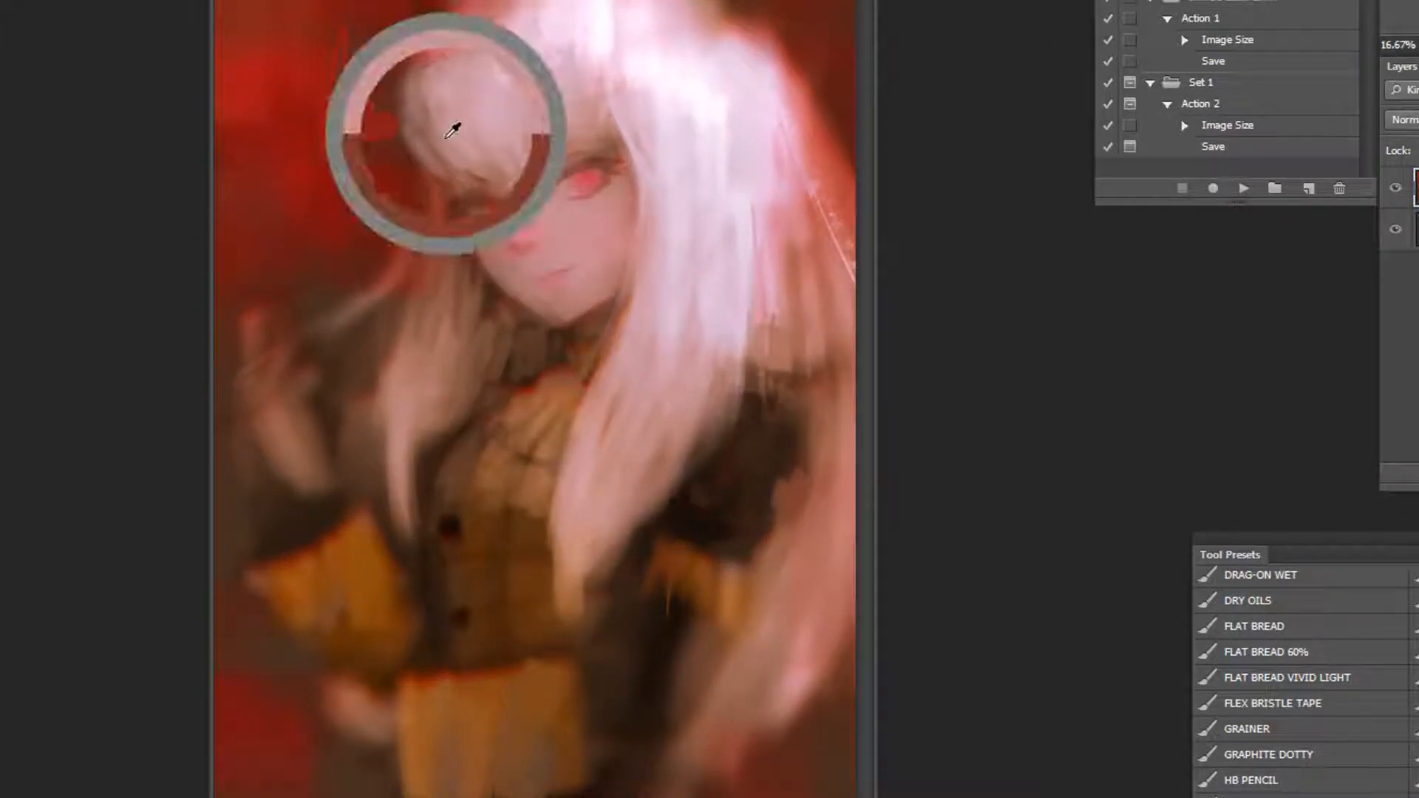
pyautogui.moveTo(444, 201)
pyautogui.mouseDown()
pyautogui.moveTo(399, 283)
pyautogui.moveTo(360, 306)
pyautogui.mouseUp()
pyautogui.hotkey('ctrl', 'z')
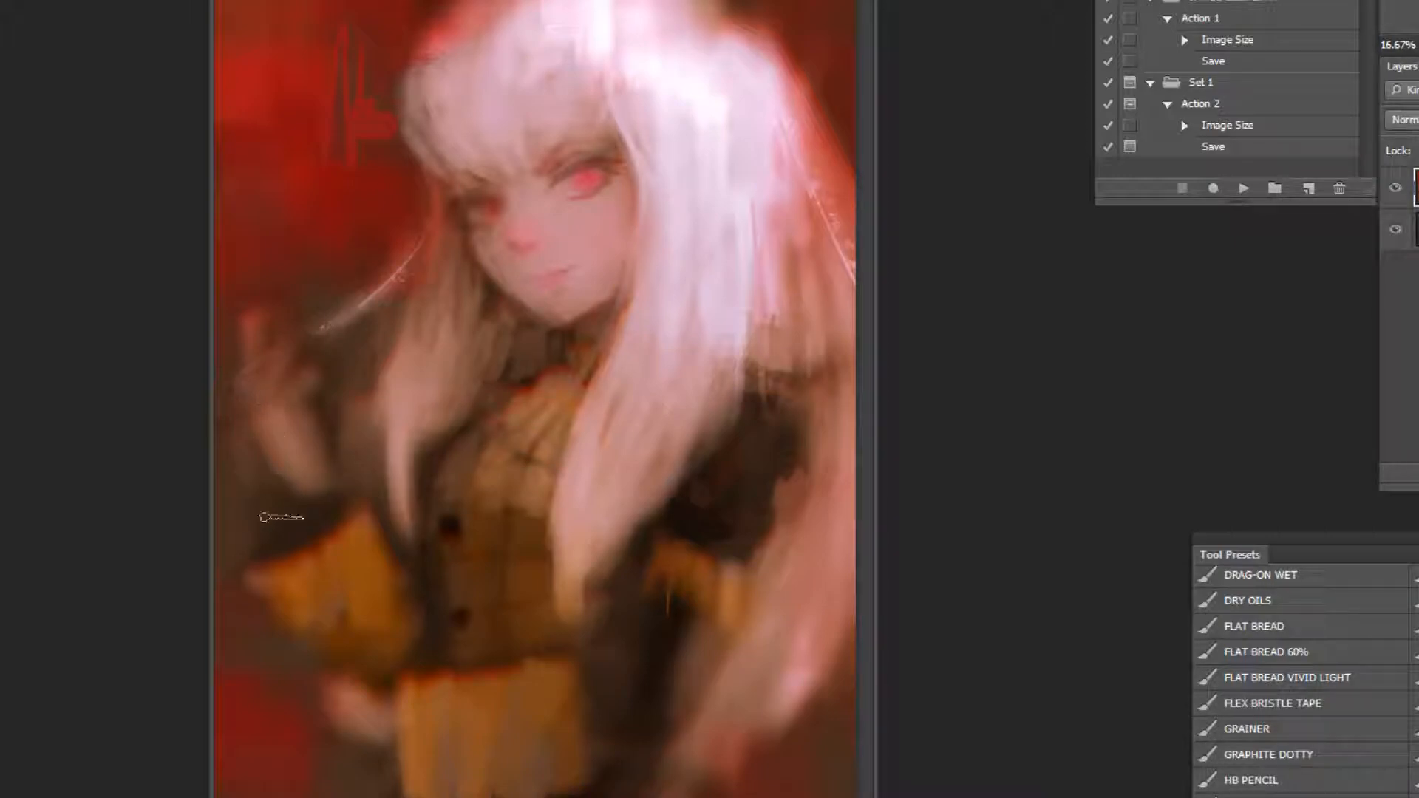
# Sample the background red and paint a red patch in the gap between the raised arm and the side hair.
pyautogui.moveTo(403, 325)
pyautogui.mouseDown()
pyautogui.moveTo(405, 388)
pyautogui.moveTo(363, 449)
pyautogui.mouseUp()
pyautogui.hotkey('ctrl', 'z')
pyautogui.keyDown('alt'); pyautogui.click(368, 273); pyautogui.keyUp('alt')
pyautogui.moveTo(354, 373)
pyautogui.mouseDown()
pyautogui.moveTo(356, 454)
pyautogui.moveTo(388, 399)
pyautogui.mouseUp()
pyautogui.hotkey('ctrl', 'z')
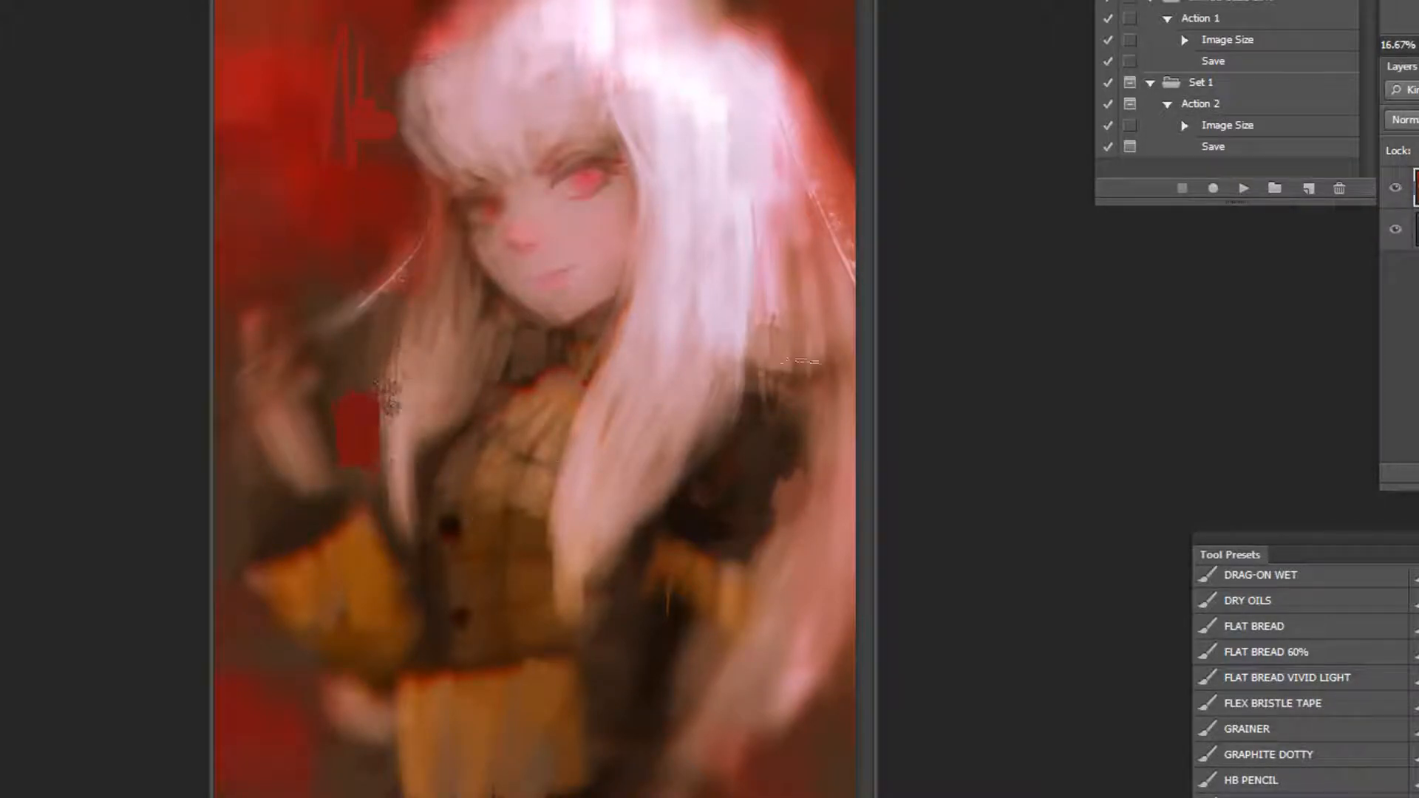
pyautogui.keyDown('alt'); pyautogui.click(821, 471); pyautogui.keyUp('alt')
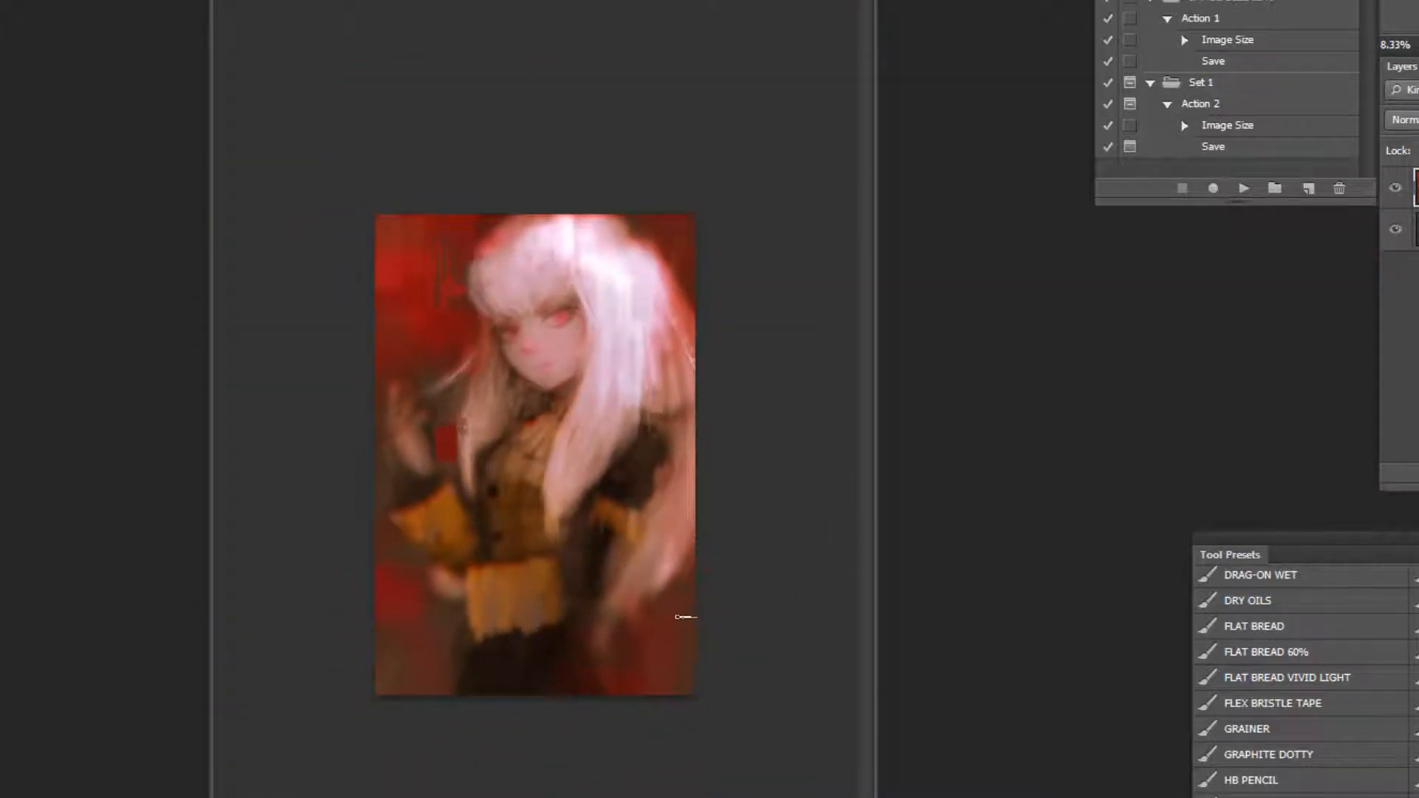
pyautogui.keyDown('alt'); pyautogui.click(684, 654); pyautogui.keyUp('alt')
pyautogui.keyDown('alt'); pyautogui.click(414, 284); pyautogui.keyUp('alt')
pyautogui.moveTo(656, 616); pyautogui.dragTo(648, 655)
pyautogui.hotkey('ctrl', 'z')
# Flip the canvas horizontally and switch to the FLAT BREAD brush preset, adjusting the brush size.
pyautogui.press(']')
pyautogui.press(']')
pyautogui.press(']')
pyautogui.keyDown('alt'); pyautogui.click(522, 586); pyautogui.keyUp('alt')
pyautogui.click(1244, 189)
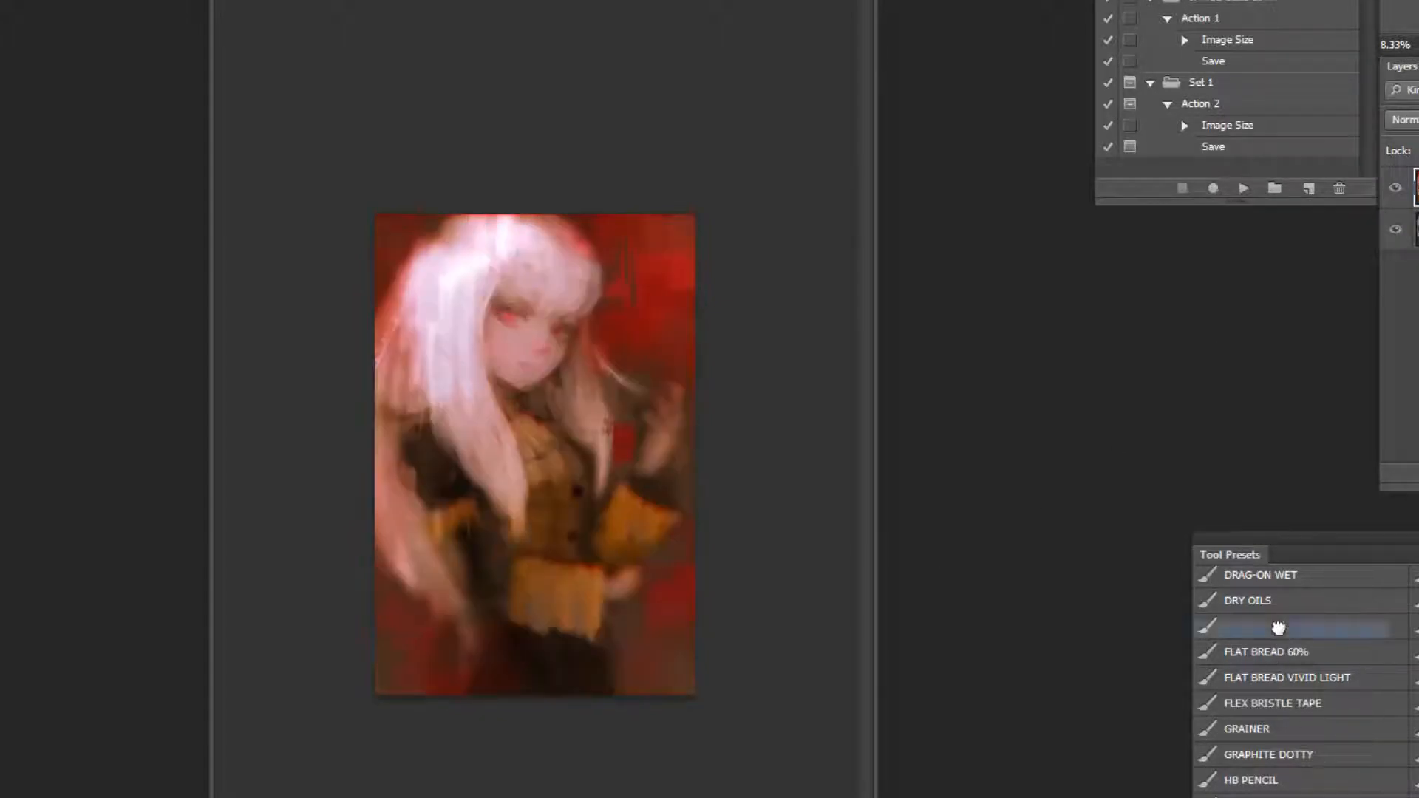
pyautogui.hotkey('ctrl', '+')
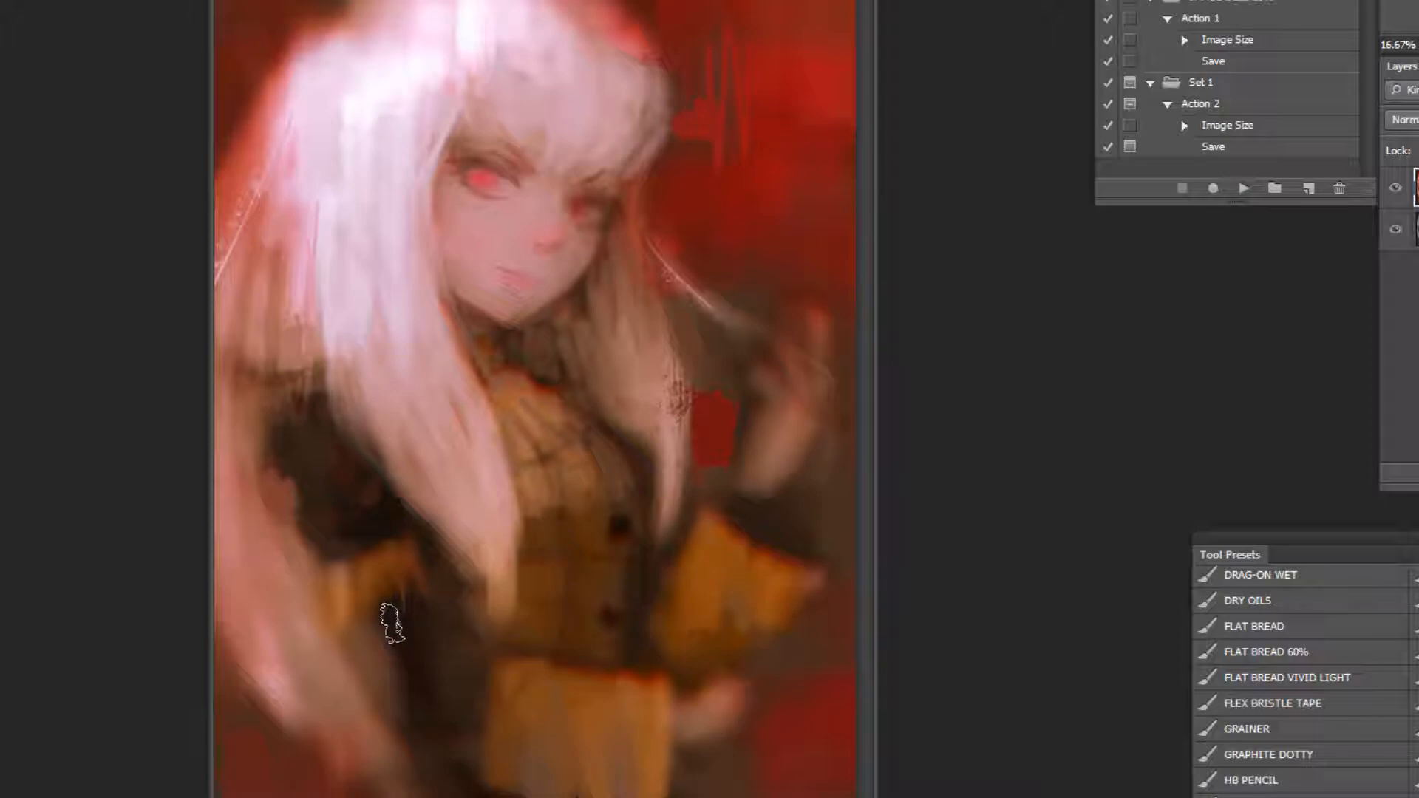
pyautogui.press('[')
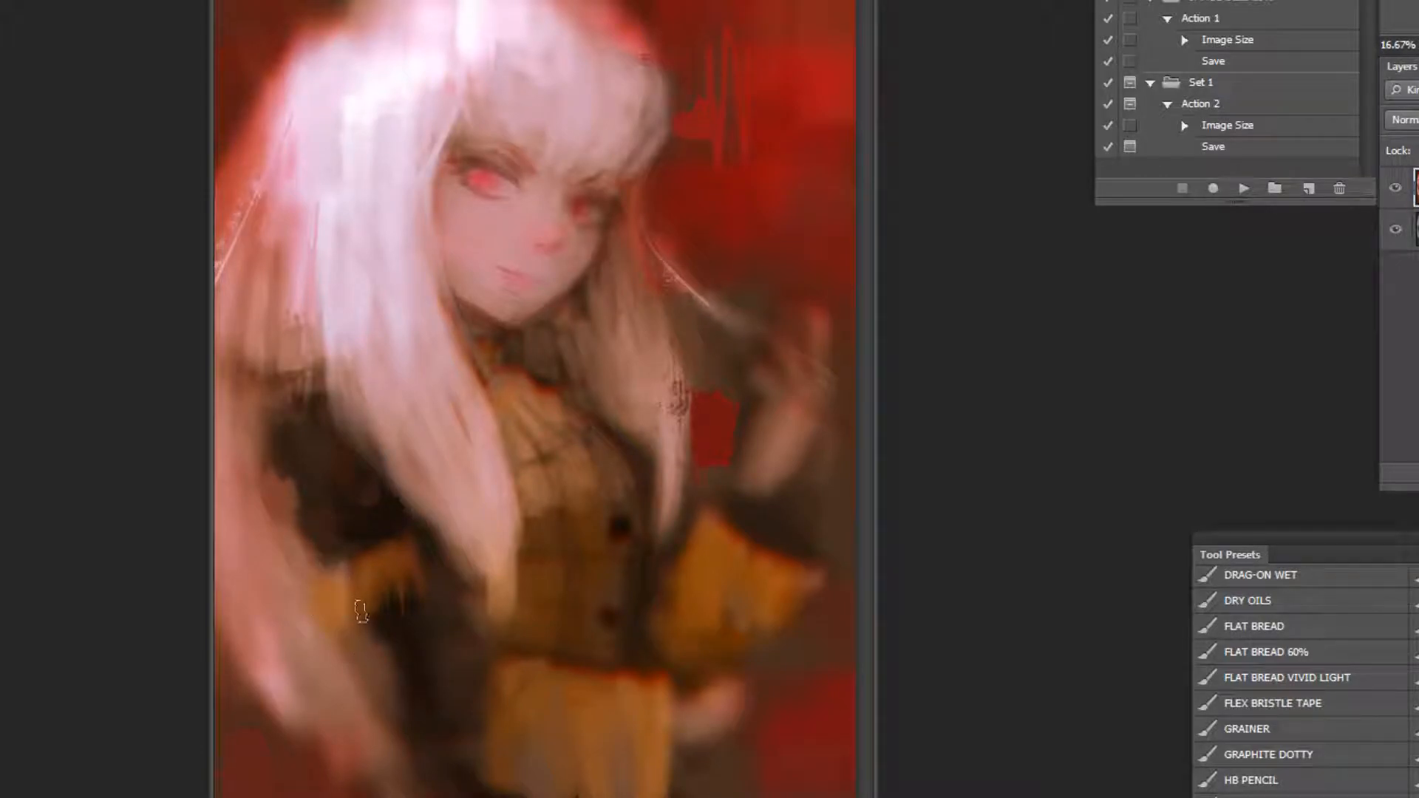
# Sample the skin tones of the face and touch up the shading around the nostril.
pyautogui.press('z')
pyautogui.click(535, 201)
pyautogui.click(504, 133)
pyautogui.click(498, 118)
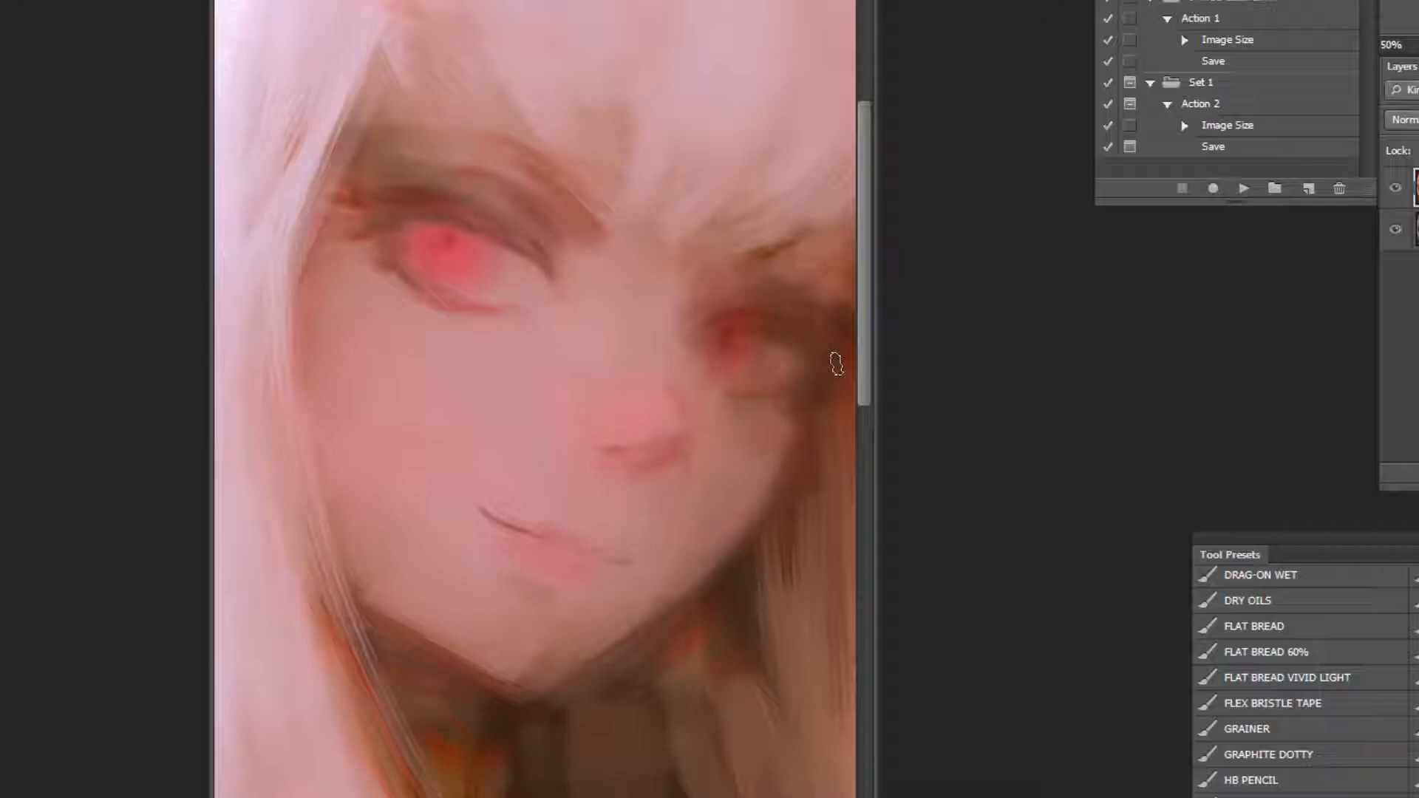
pyautogui.keyDown('alt'); pyautogui.click(675, 292); pyautogui.keyUp('alt')
pyautogui.moveTo(600, 448); pyautogui.dragTo(612, 440)
pyautogui.keyDown('alt'); pyautogui.click(678, 470); pyautogui.keyUp('alt')
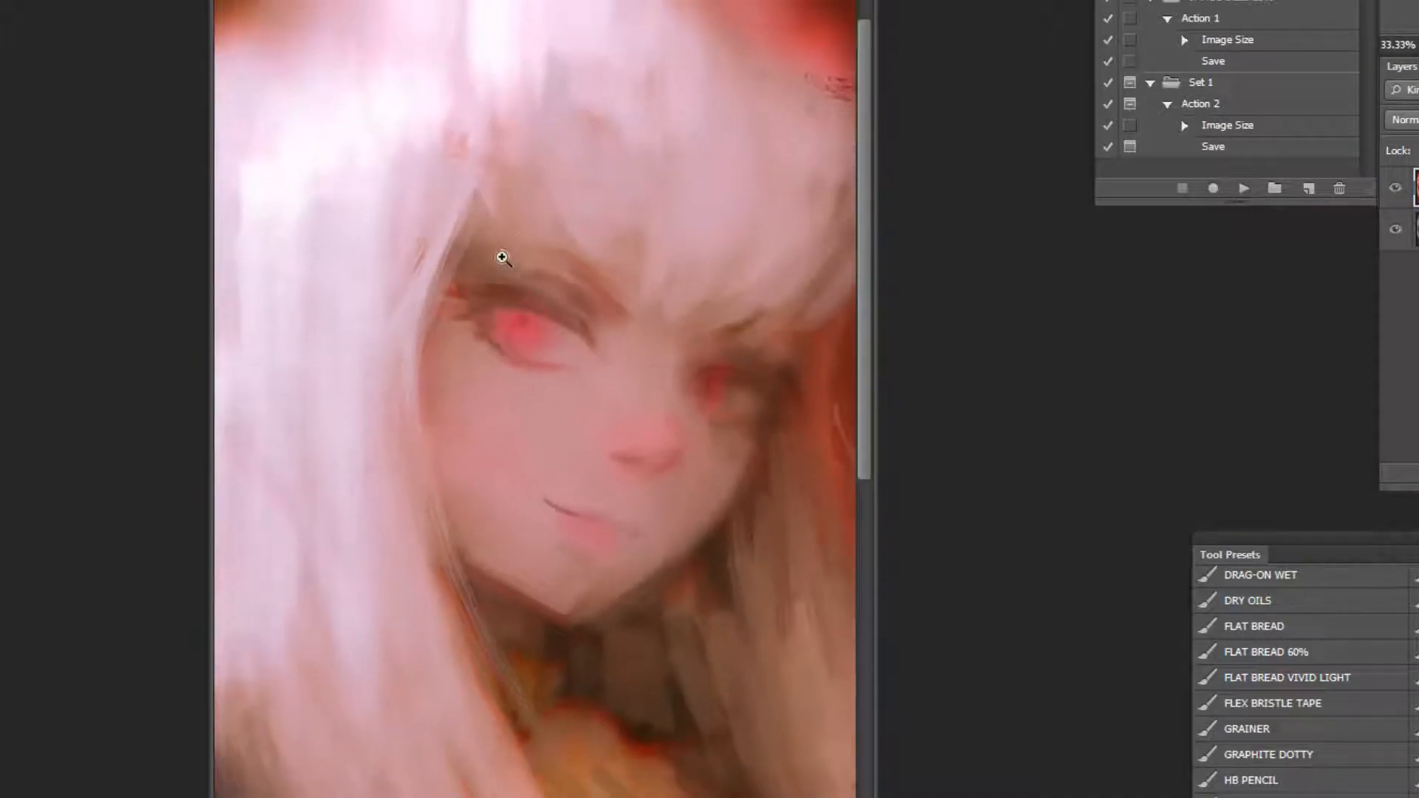
# Paint pale fringe strands downward over the forehead above the larger eye.
pyautogui.keyDown('ctrl'); pyautogui.click(508, 263); pyautogui.keyUp('ctrl')
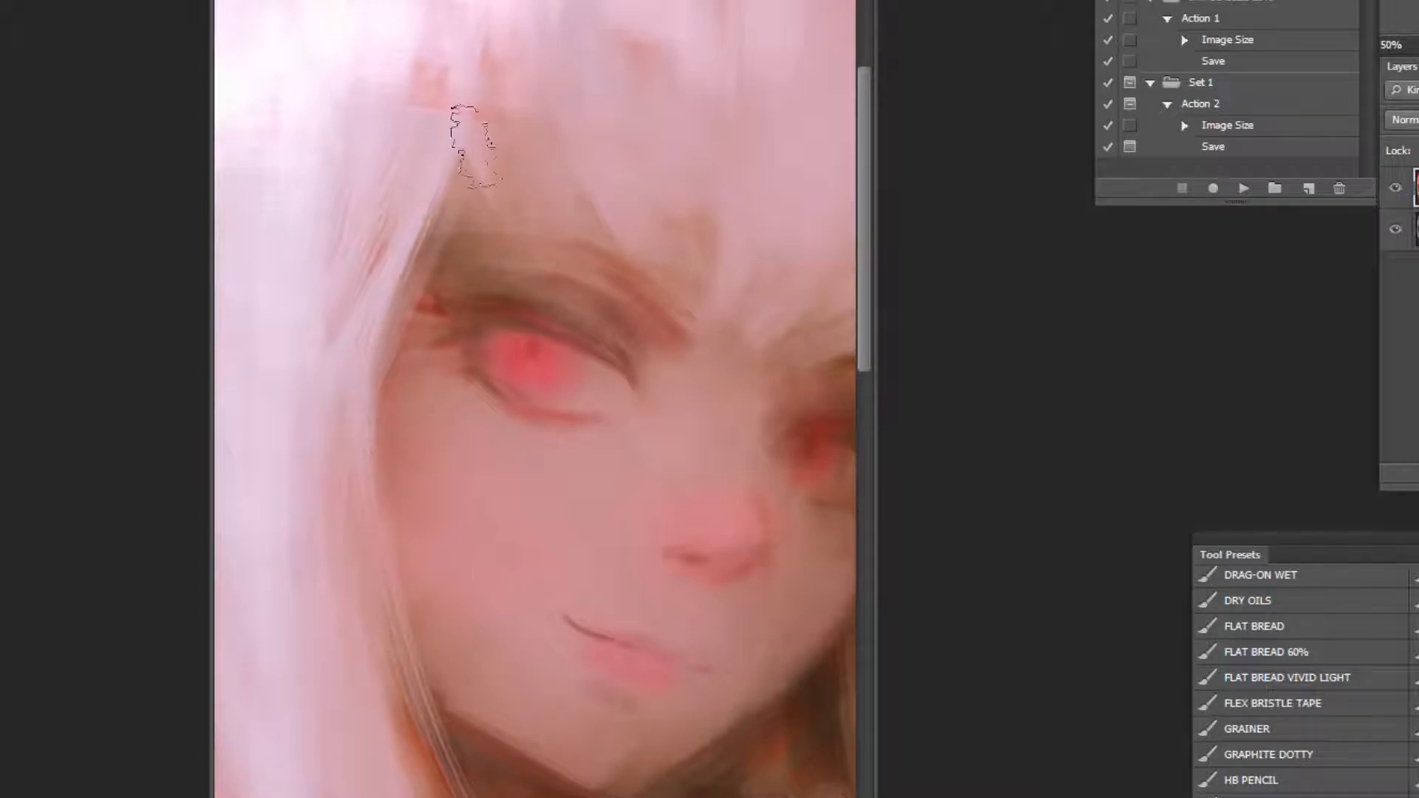
pyautogui.moveTo(584, 176); pyautogui.dragTo(621, 273)
pyautogui.moveTo(560, 124); pyautogui.dragTo(630, 253)
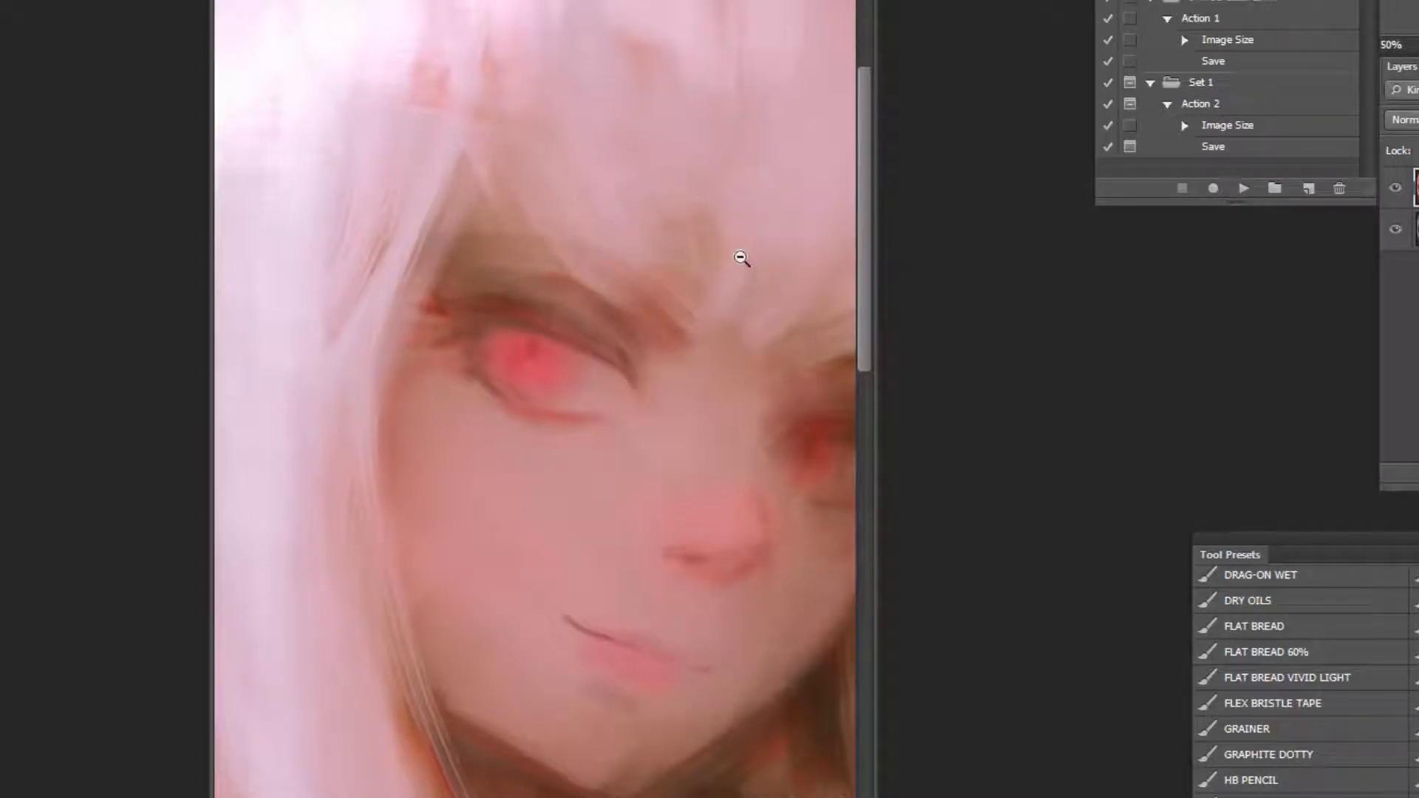
# Brush over the skin of the lower face beside the nose and mouth.
pyautogui.keyDown('alt'); pyautogui.click(741, 288); pyautogui.keyUp('alt')
pyautogui.keyDown('alt'); pyautogui.click(741, 303); pyautogui.keyUp('alt')
pyautogui.keyDown('alt'); pyautogui.click(741, 303); pyautogui.keyUp('alt')
pyautogui.keyDown('alt'); pyautogui.click(741, 303); pyautogui.keyUp('alt')
pyautogui.keyDown('ctrl'); pyautogui.click(503, 219); pyautogui.keyUp('ctrl')
pyautogui.keyDown('ctrl'); pyautogui.click(503, 218); pyautogui.keyUp('ctrl')
pyautogui.keyDown('ctrl'); pyautogui.click(473, 204); pyautogui.keyUp('ctrl')
pyautogui.keyDown('ctrl'); pyautogui.click(450, 193); pyautogui.keyUp('ctrl')
pyautogui.moveTo(649, 540)
pyautogui.mouseDown()
pyautogui.moveTo(579, 498)
pyautogui.moveTo(589, 539)
pyautogui.moveTo(680, 613)
pyautogui.mouseUp()
pyautogui.keyDown('alt'); pyautogui.click(732, 606); pyautogui.keyUp('alt')
pyautogui.keyDown('alt'); pyautogui.click(737, 598); pyautogui.keyUp('alt')
pyautogui.keyDown('alt'); pyautogui.click(783, 624); pyautogui.keyUp('alt')
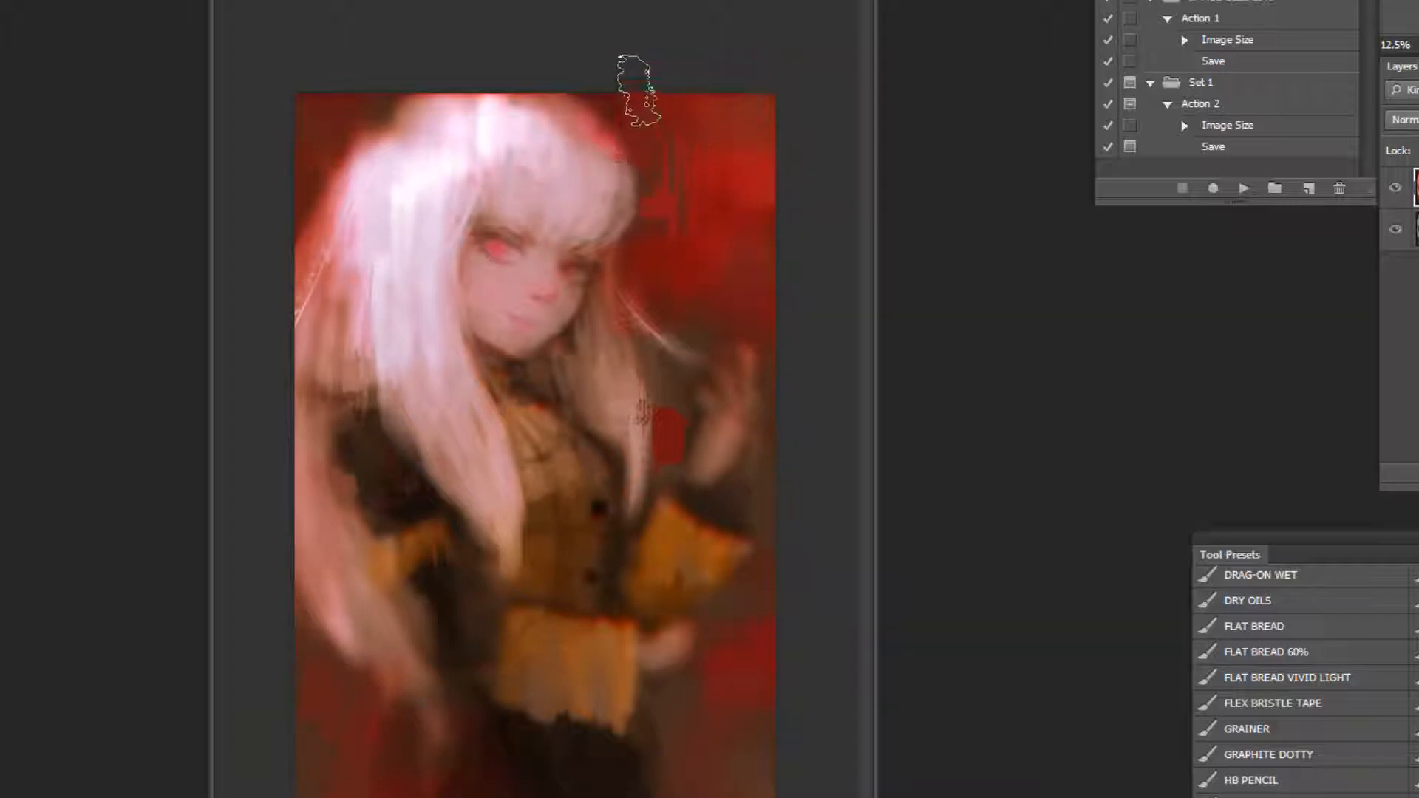
# Sample the hair colour and round out the outer edge of the fringe against the red background.
pyautogui.keyDown('alt'); pyautogui.click(569, 129); pyautogui.keyUp('alt')
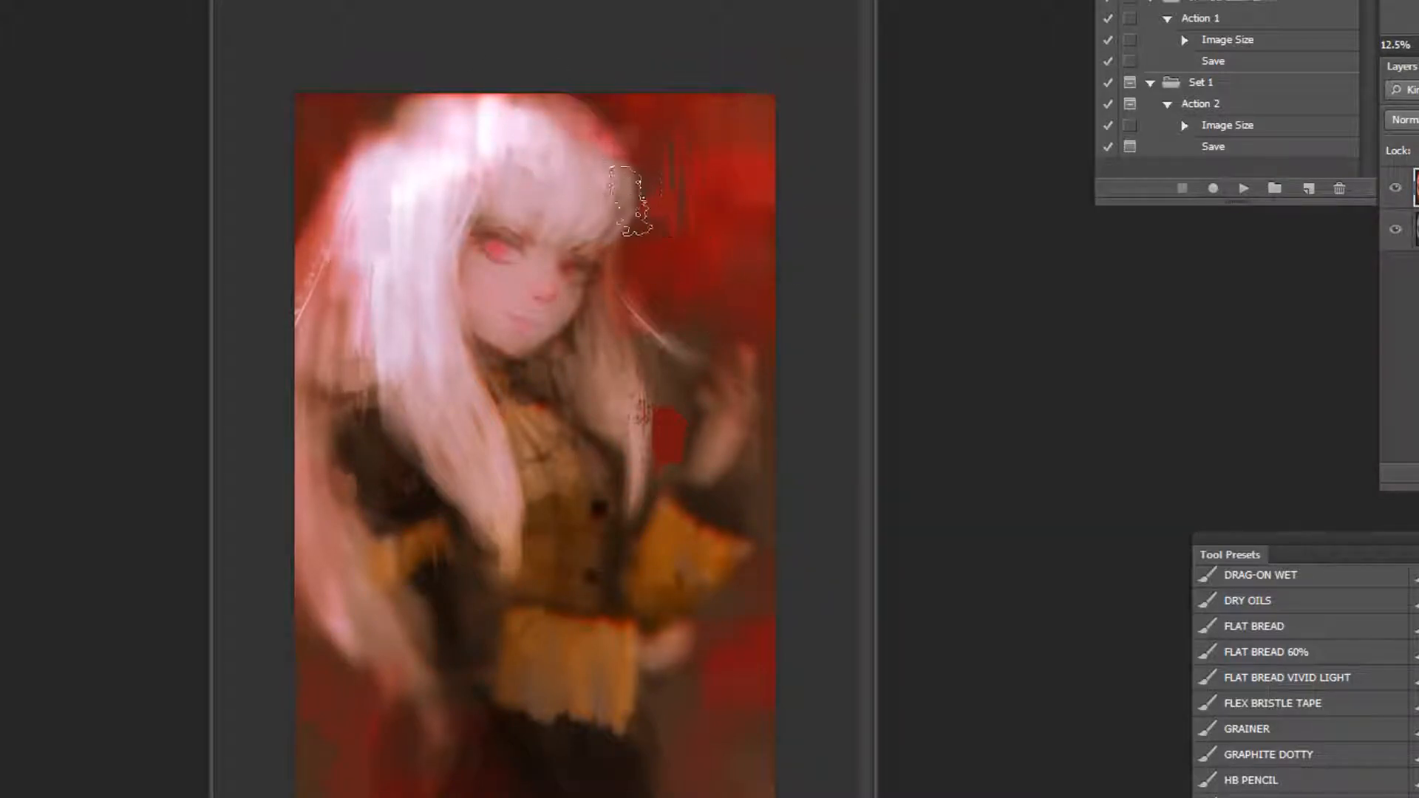
pyautogui.moveTo(598, 169)
pyautogui.mouseDown()
pyautogui.moveTo(558, 134)
pyautogui.moveTo(541, 139)
pyautogui.mouseUp()
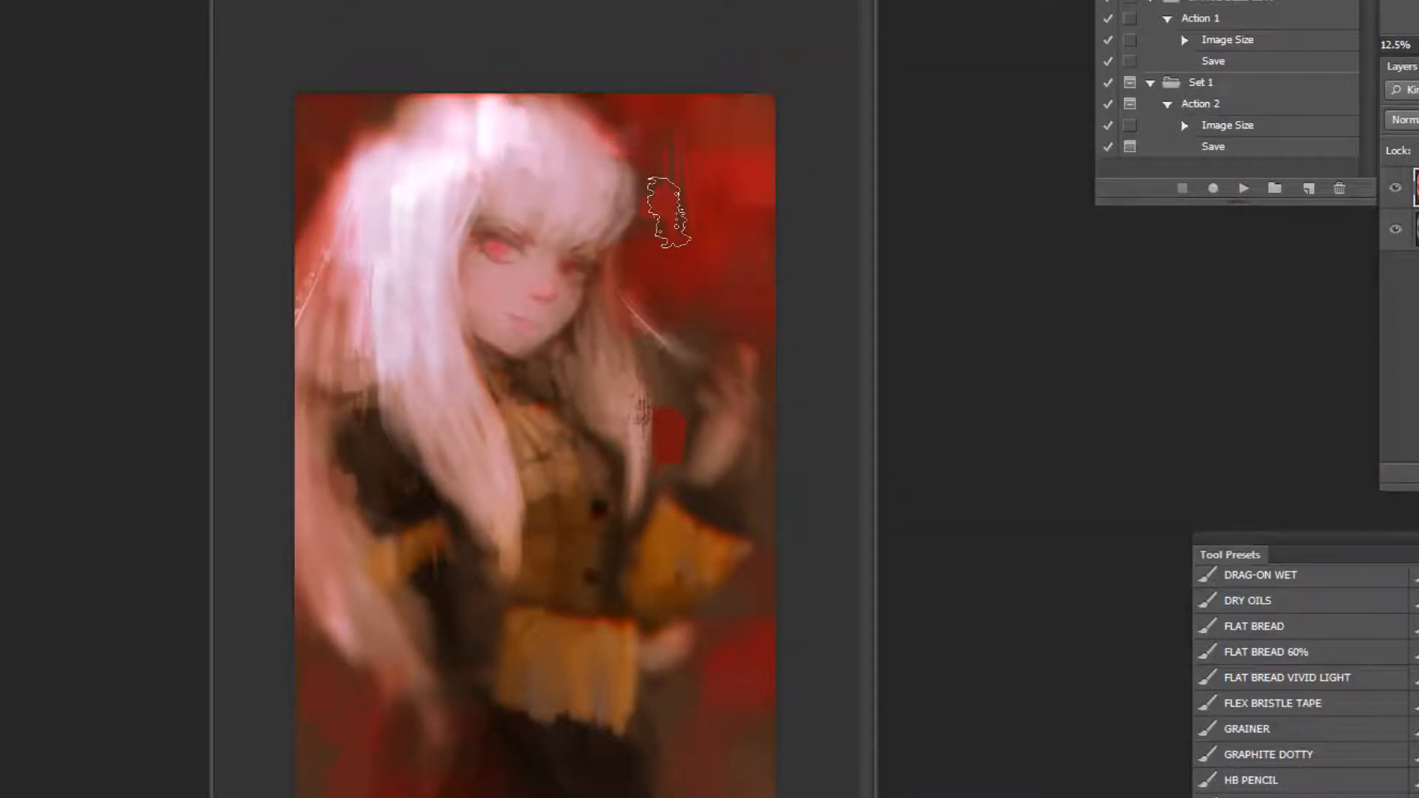
pyautogui.hotkey('ctrl', '+')
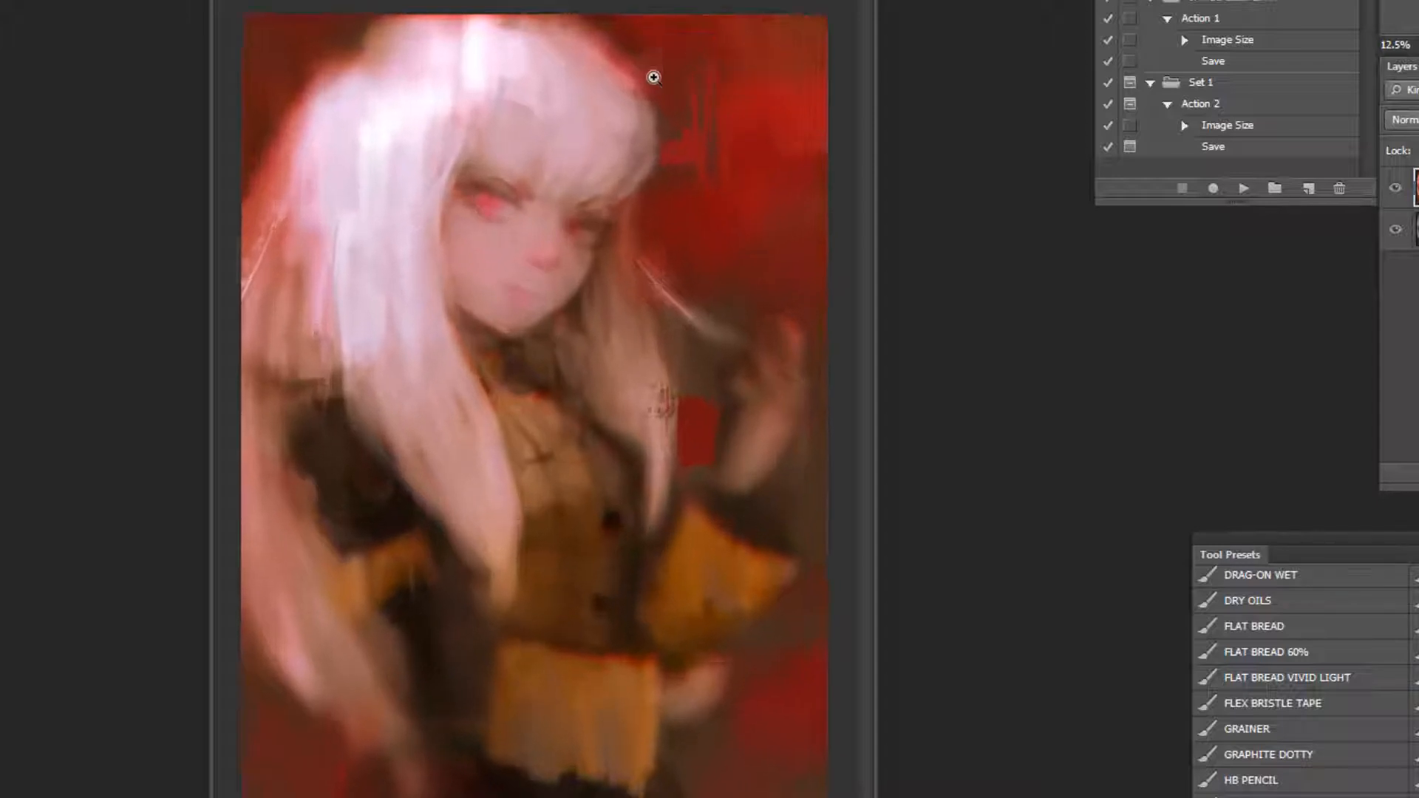
pyautogui.hotkey('ctrl', '+')
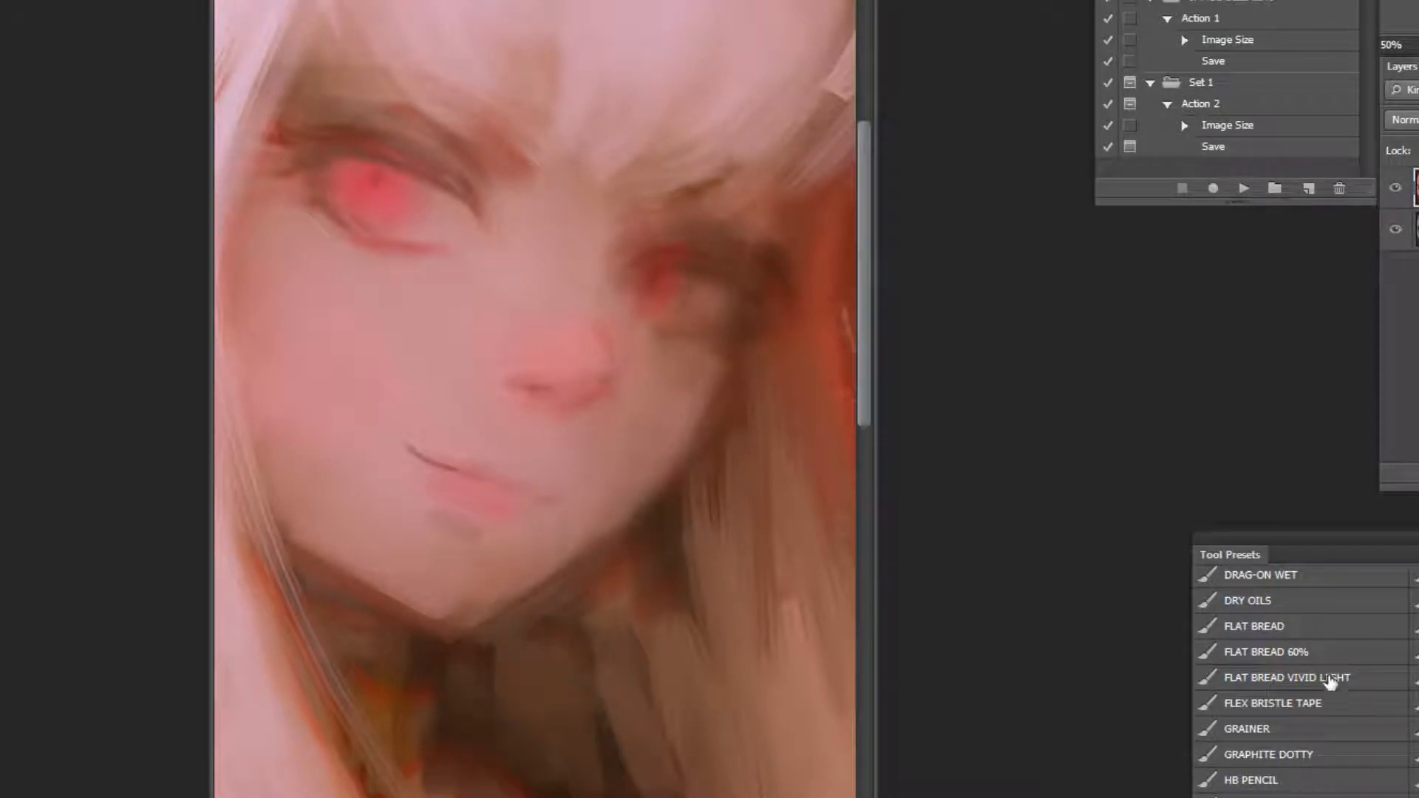
# Select the FLAT BREAD brush preset again and flip the canvas back horizontally to touch up the shadow around the neck.
pyautogui.click(1323, 621)
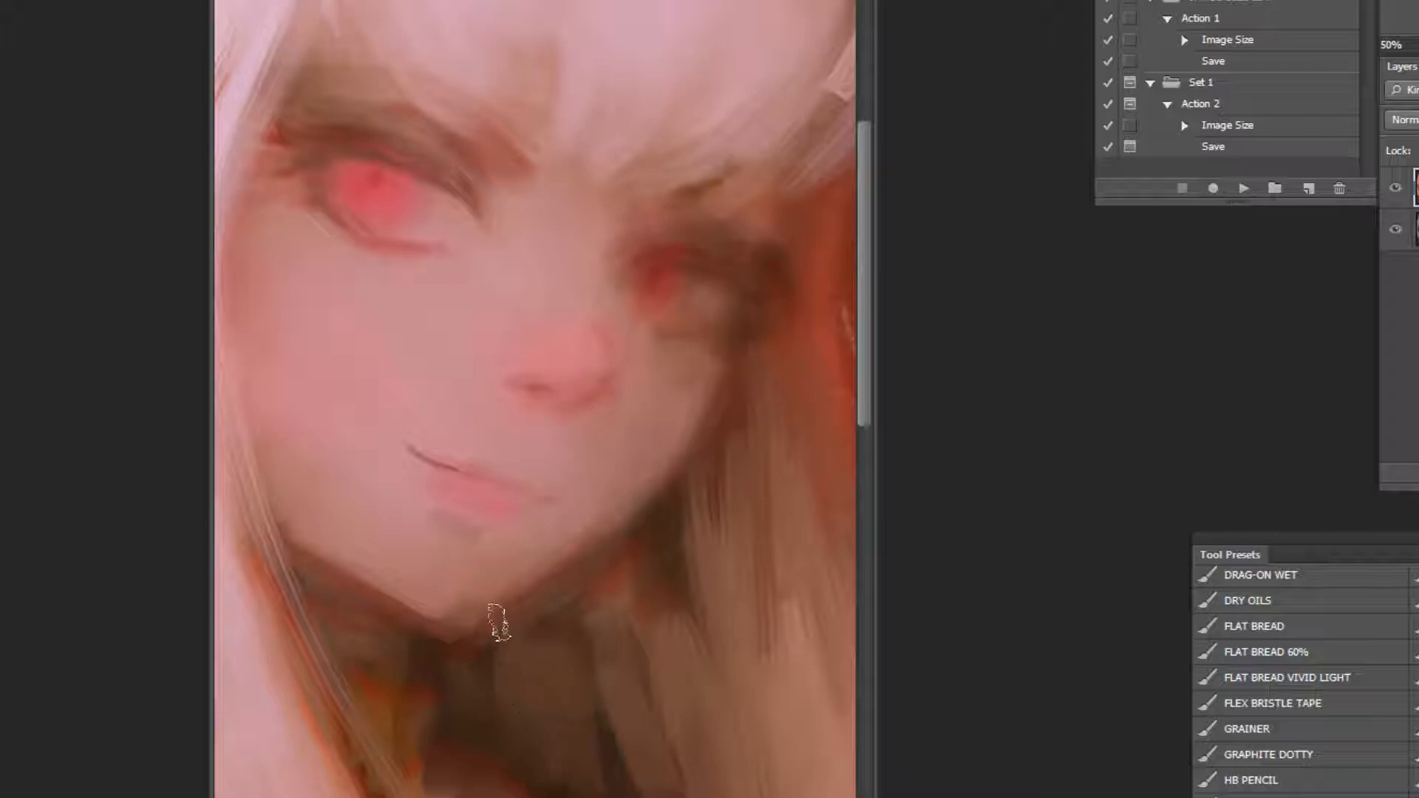
pyautogui.click(1243, 191)
pyautogui.keyDown('ctrl'); pyautogui.keyDown('alt'); pyautogui.click(739, 727); pyautogui.keyUp('alt'); pyautogui.keyUp('ctrl')
pyautogui.keyDown('ctrl'); pyautogui.keyDown('alt'); pyautogui.click(728, 706); pyautogui.keyUp('alt'); pyautogui.keyUp('ctrl')
pyautogui.click(631, 528)
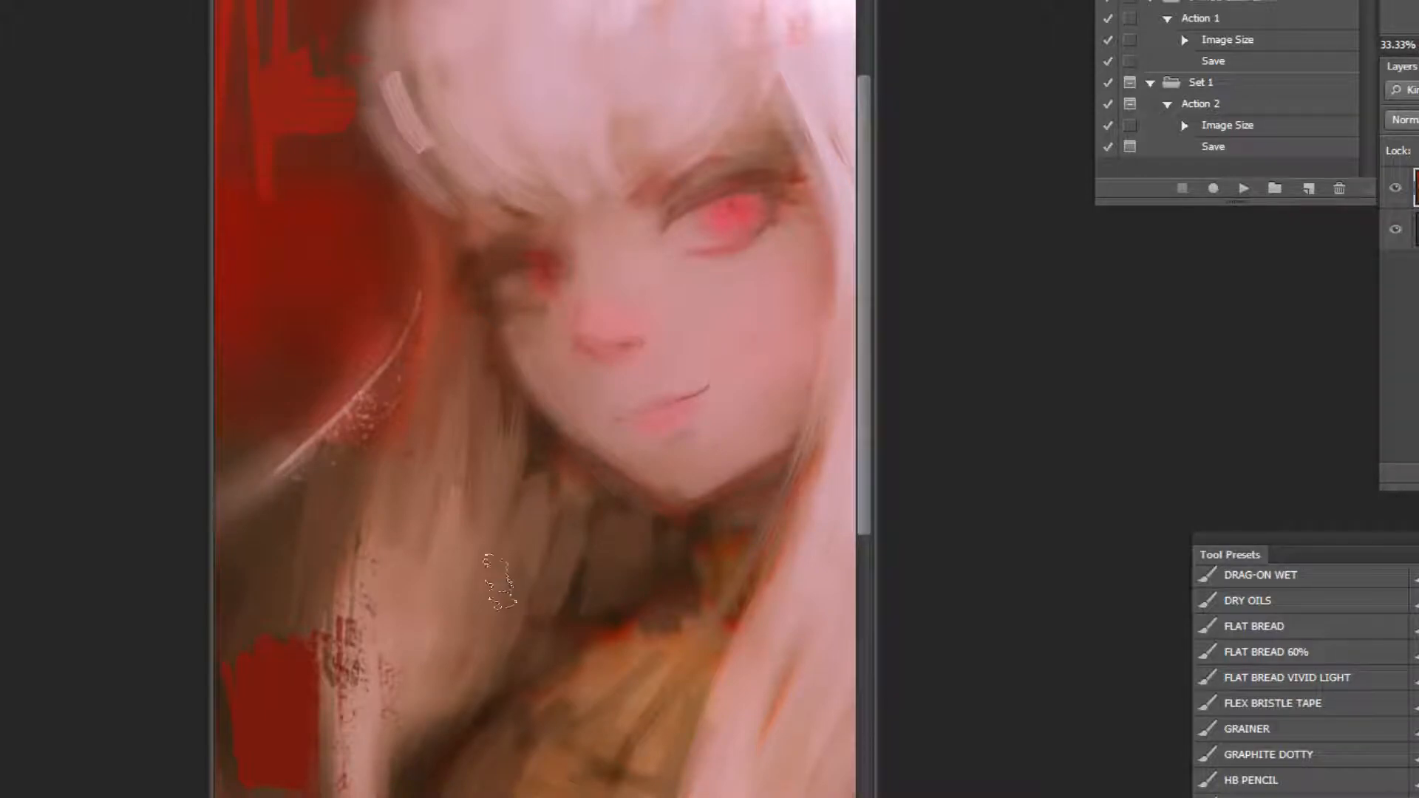
# Sample the hair colours and block in a warm shadow patch in the long front lock beside the neck.
pyautogui.keyDown('alt'); pyautogui.click(723, 654); pyautogui.keyUp('alt')
pyautogui.keyDown('alt'); pyautogui.click(788, 551); pyautogui.keyUp('alt')
pyautogui.keyDown('alt'); pyautogui.click(676, 405); pyautogui.keyUp('alt')
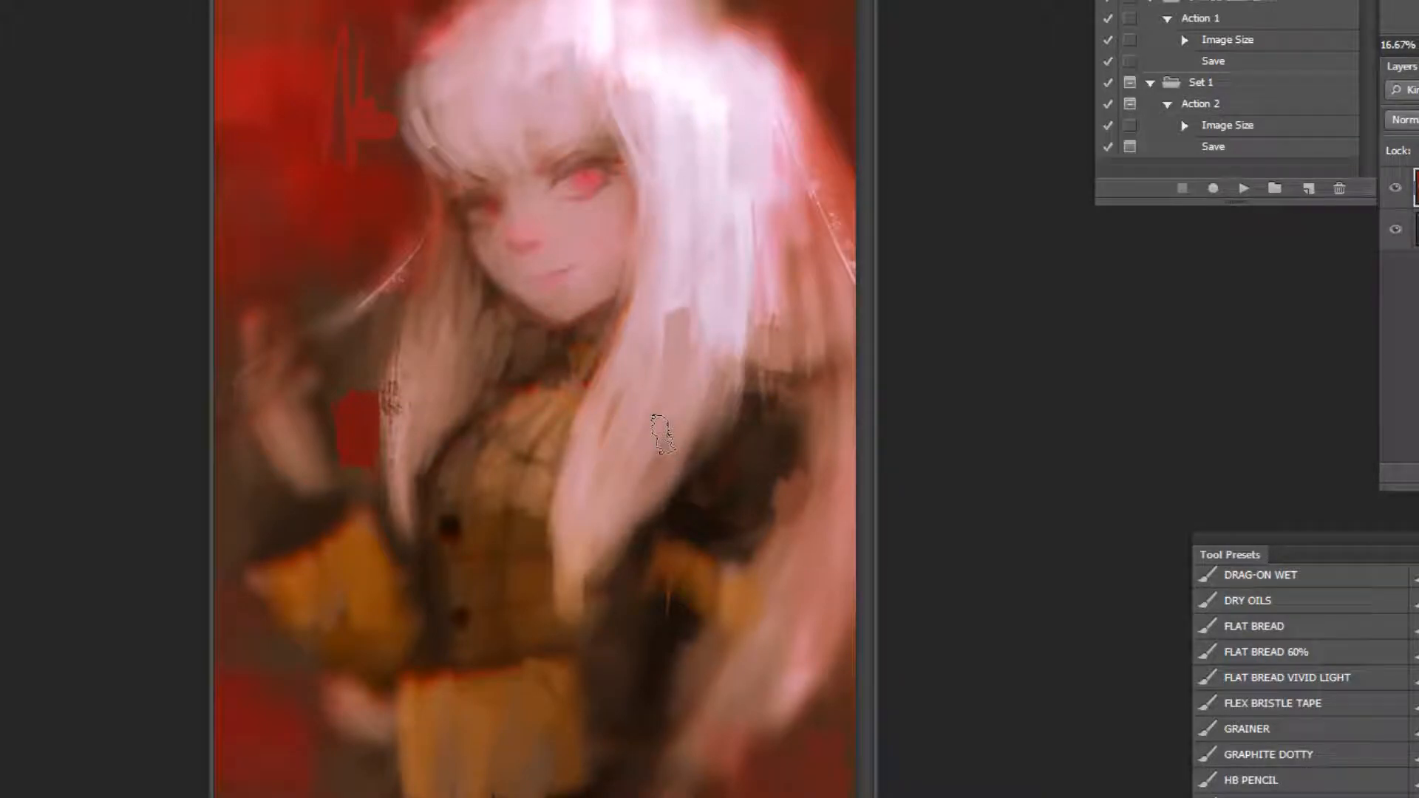
pyautogui.keyDown('alt'); pyautogui.click(722, 337); pyautogui.keyUp('alt')
# Reduce the brush size and darken the upper lash line and inner corner of the larger eye.
pyautogui.keyDown('ctrl'); pyautogui.click(538, 128); pyautogui.keyUp('ctrl')
pyautogui.moveTo(537, 128); pyautogui.dragTo(703, 190)
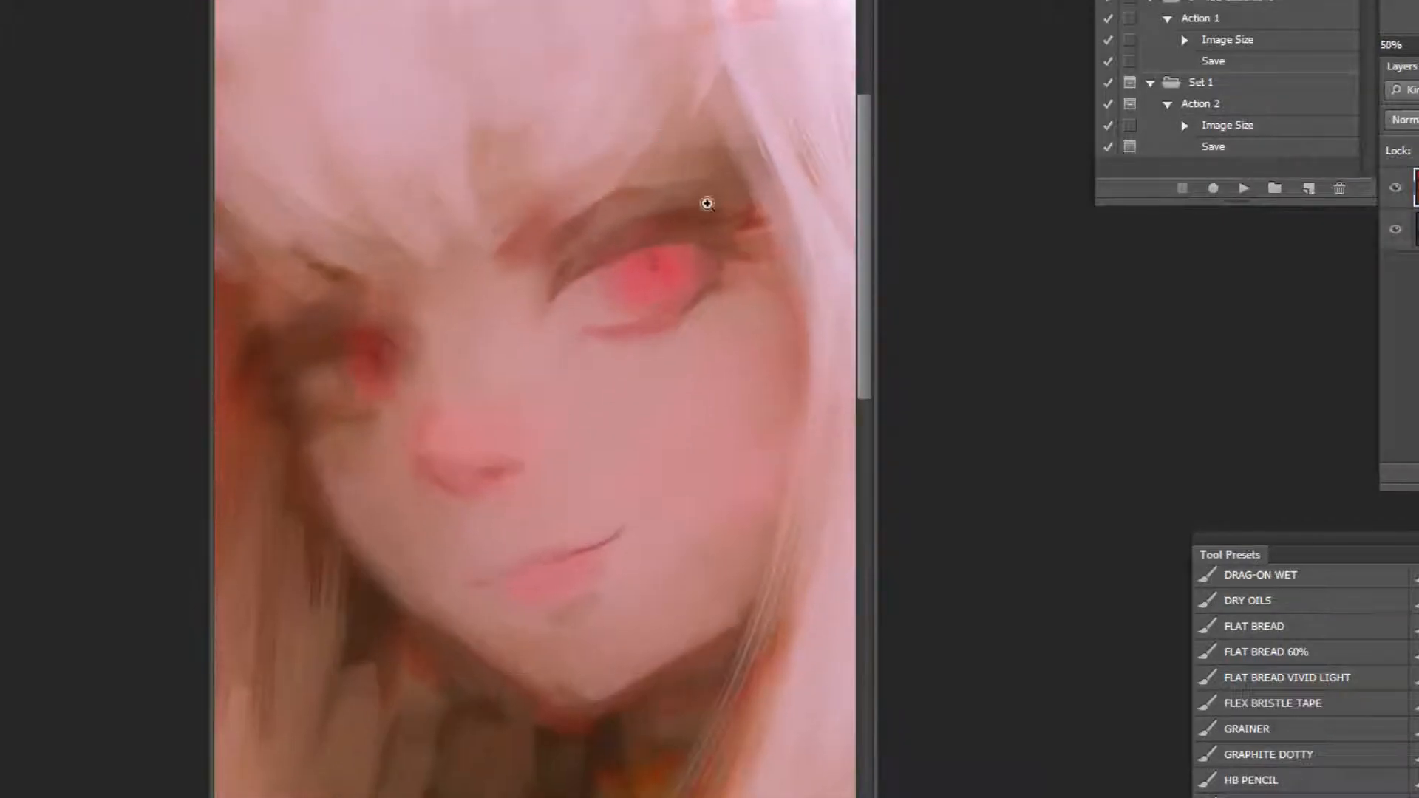
pyautogui.press('[')
pyautogui.press('[')
pyautogui.press('[')
pyautogui.press('[')
pyautogui.press('[')
pyautogui.press('[')
pyautogui.click(209, 1)
pyautogui.click(223, 205)
pyautogui.moveTo(702, 226); pyautogui.dragTo(638, 238)
pyautogui.hotkey('ctrl', 'z')
pyautogui.moveTo(583, 280)
pyautogui.mouseDown()
pyautogui.moveTo(624, 258)
pyautogui.moveTo(560, 295)
pyautogui.mouseUp()
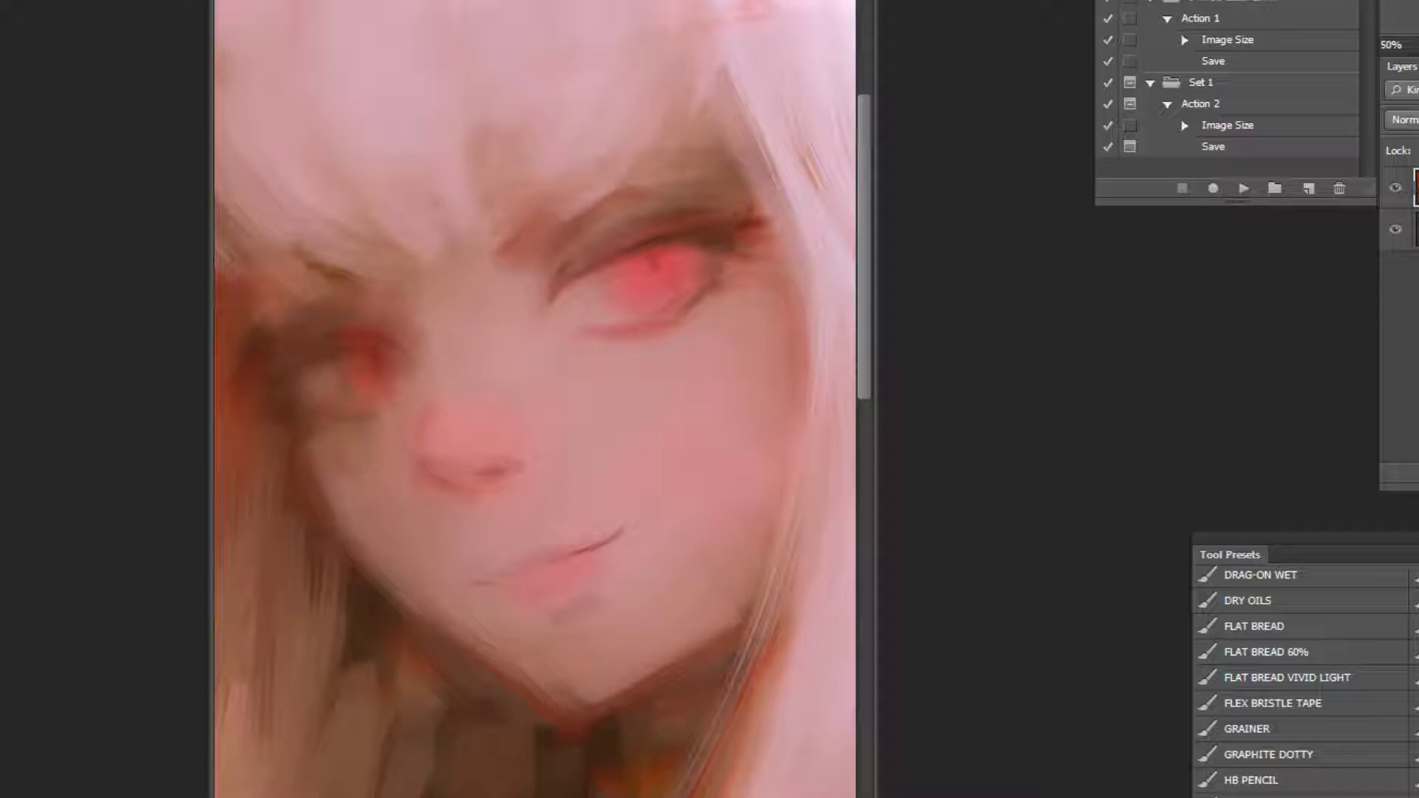
# Define the lower lid of the smaller, shaded eye with a short stroke.
pyautogui.moveTo(301, 380)
pyautogui.mouseDown()
pyautogui.moveTo(349, 371)
pyautogui.moveTo(378, 419)
pyautogui.mouseUp()
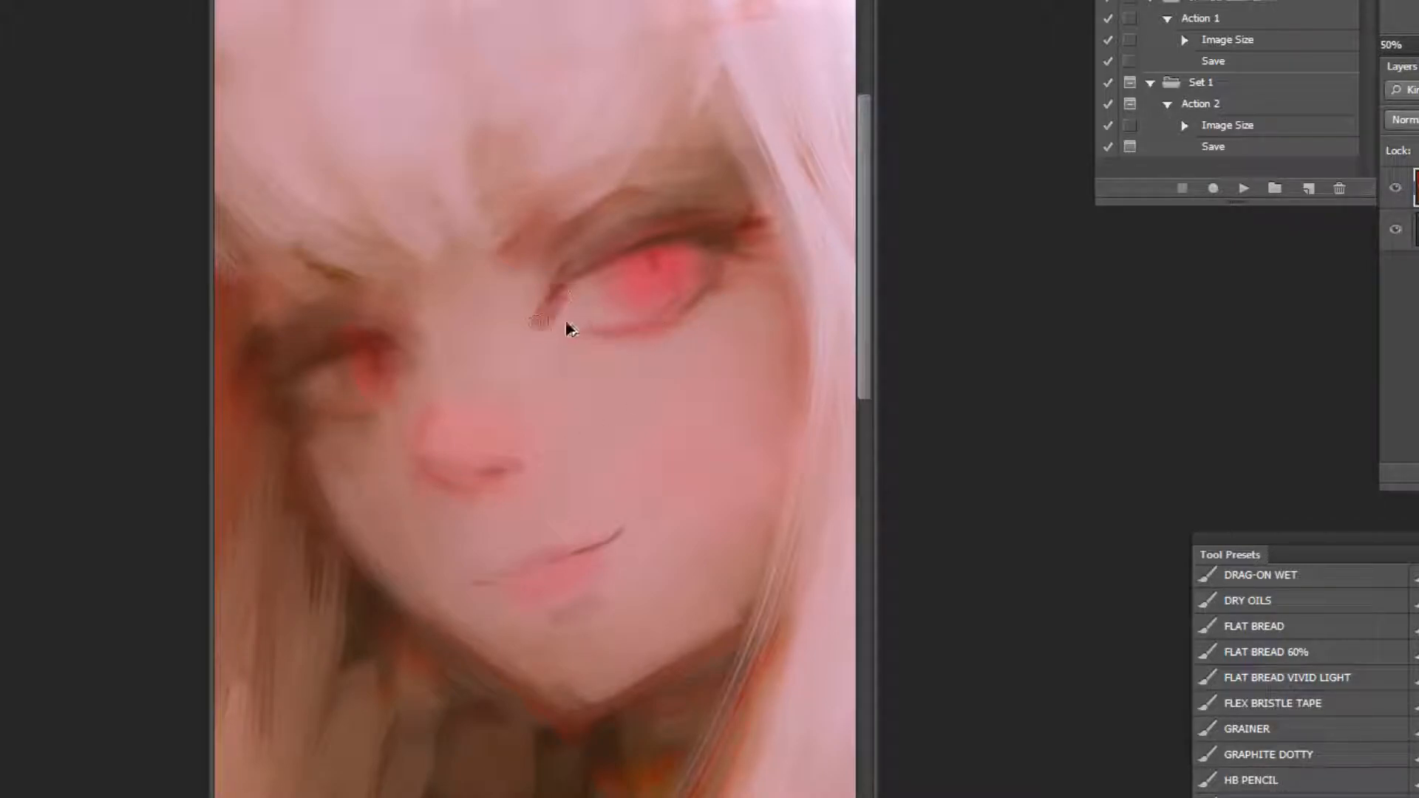
pyautogui.scroll(-2, 678, 314)
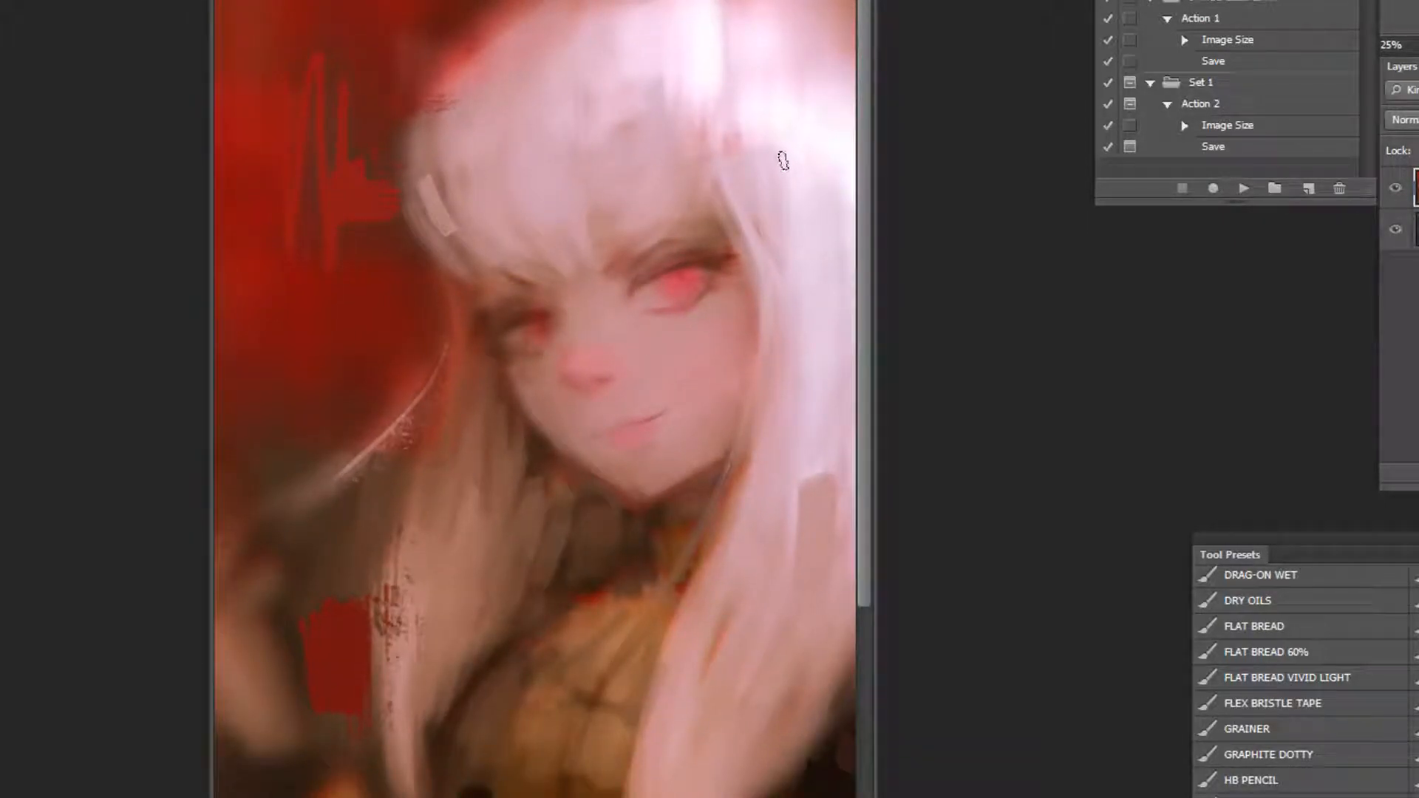
pyautogui.scroll(3, 650, 237)
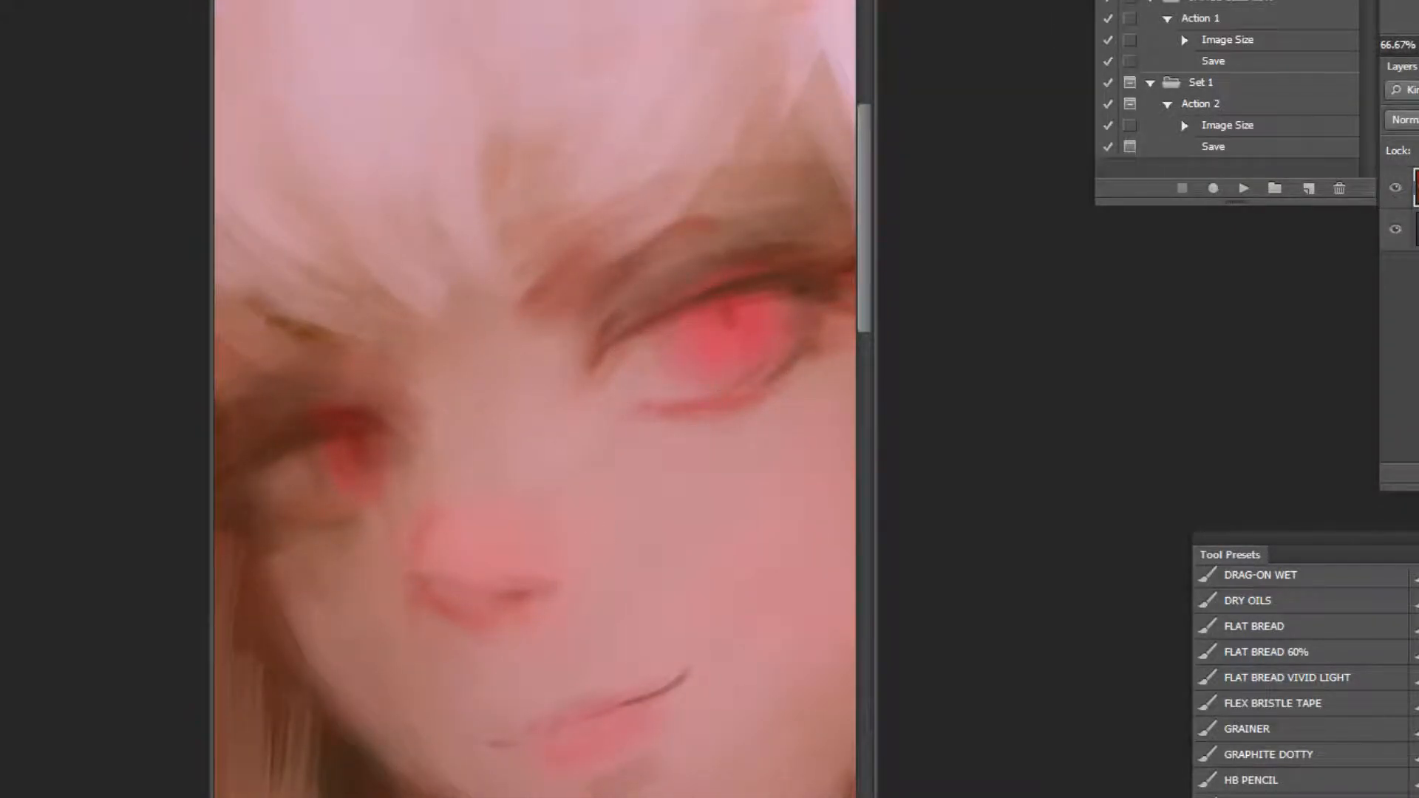
# Pick a paler, less saturated foreground colour and try lightening the white of the larger eye.
pyautogui.moveTo(636, 375); pyautogui.dragTo(672, 364)
pyautogui.hotkey('ctrl', 'z')
pyautogui.click(4, 476)
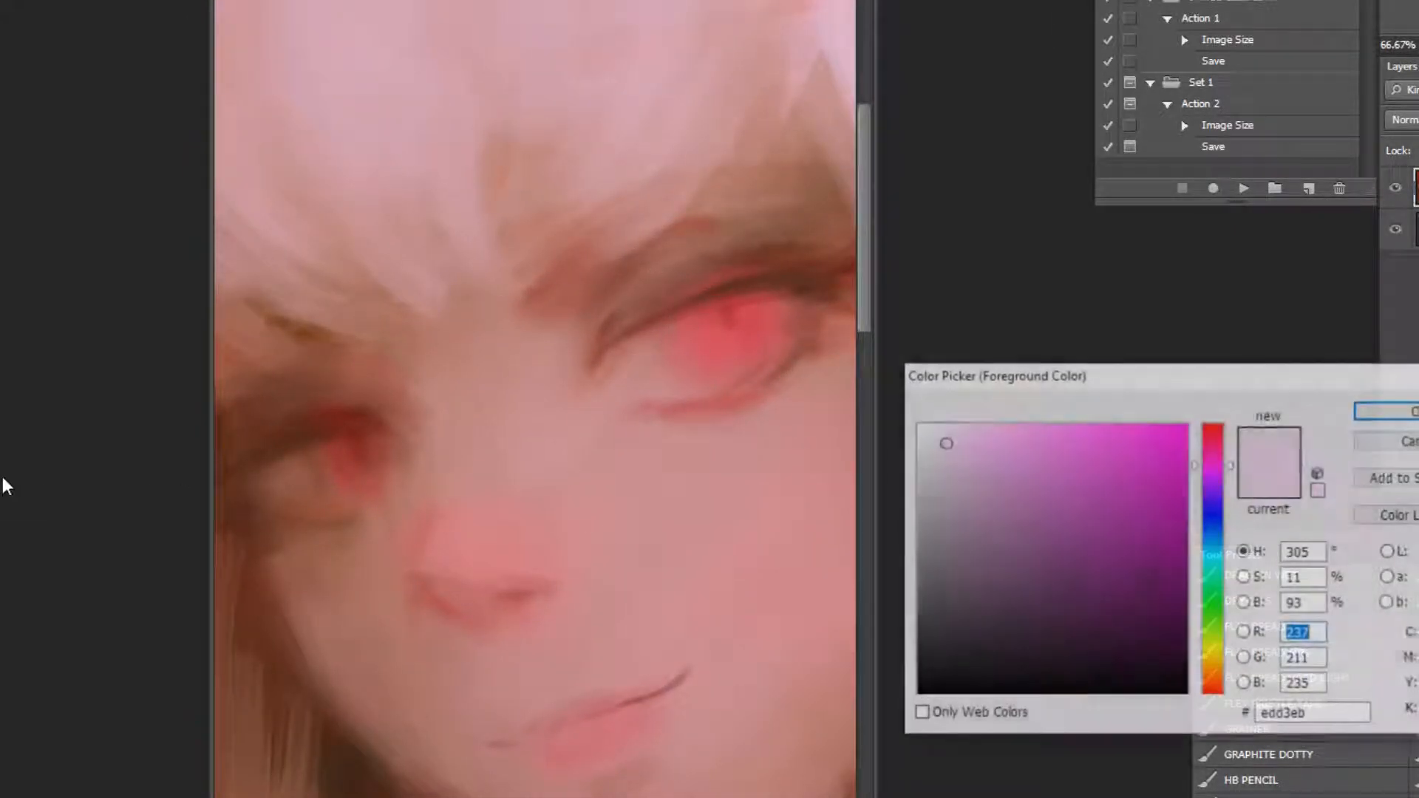
pyautogui.moveTo(929, 452); pyautogui.dragTo(930, 457)
pyautogui.click(1386, 411)
pyautogui.hotkey('ctrl', 'z')
pyautogui.moveTo(662, 368)
pyautogui.mouseDown()
pyautogui.moveTo(626, 372)
pyautogui.moveTo(692, 381)
pyautogui.moveTo(659, 373)
pyautogui.mouseUp()
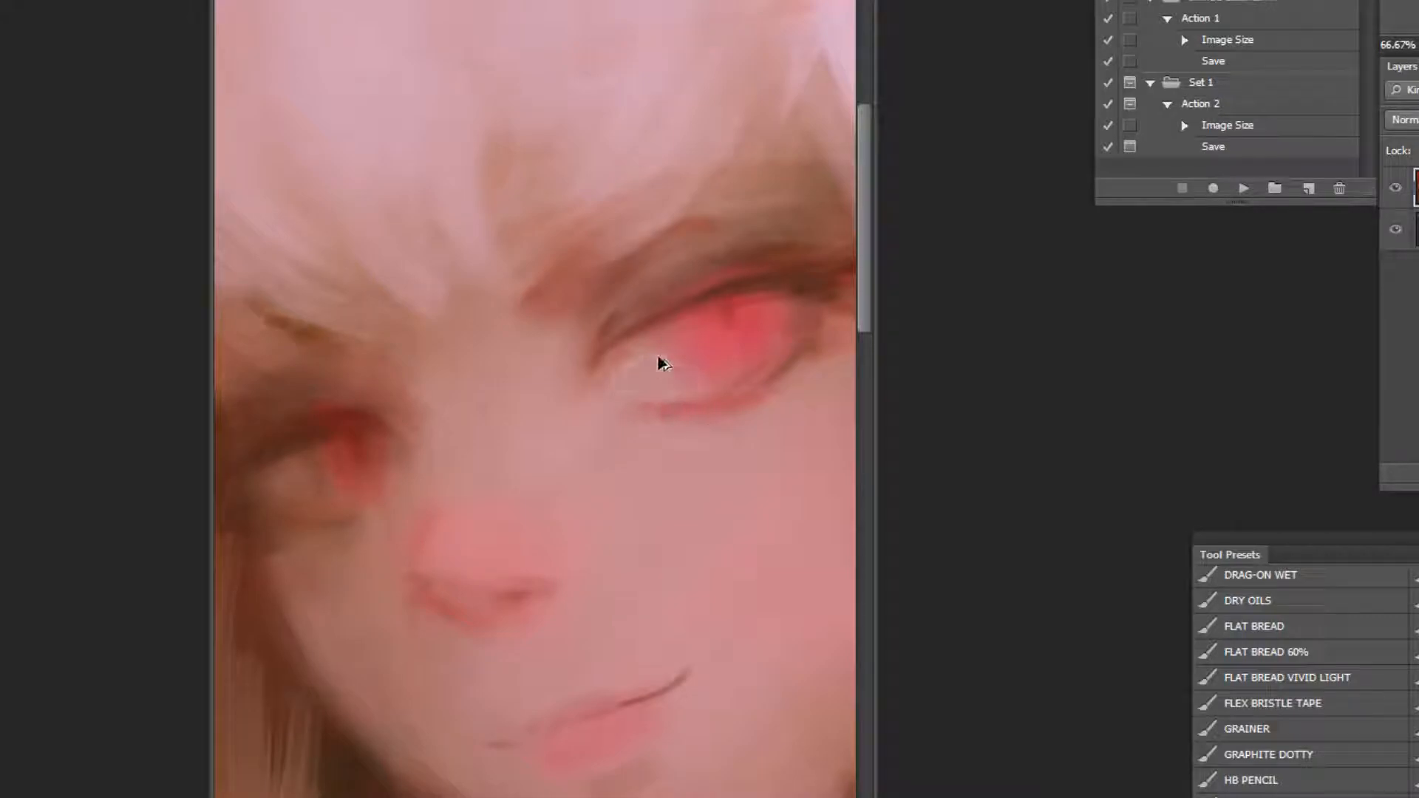
pyautogui.hotkey('ctrl', 'z')
# Lasso the mouth, copy it to a new layer, and shift the copy slightly.
pyautogui.moveTo(474, 744); pyautogui.dragTo(720, 602)
pyautogui.hotkey('ctrl', 'j')
pyautogui.moveTo(694, 756); pyautogui.dragTo(682, 744)
# Flip the canvas horizontally to fine-tune the copied mouth's position, and merge its layer into the one below.
pyautogui.hotkey('ctrl', 'shift', 'h')
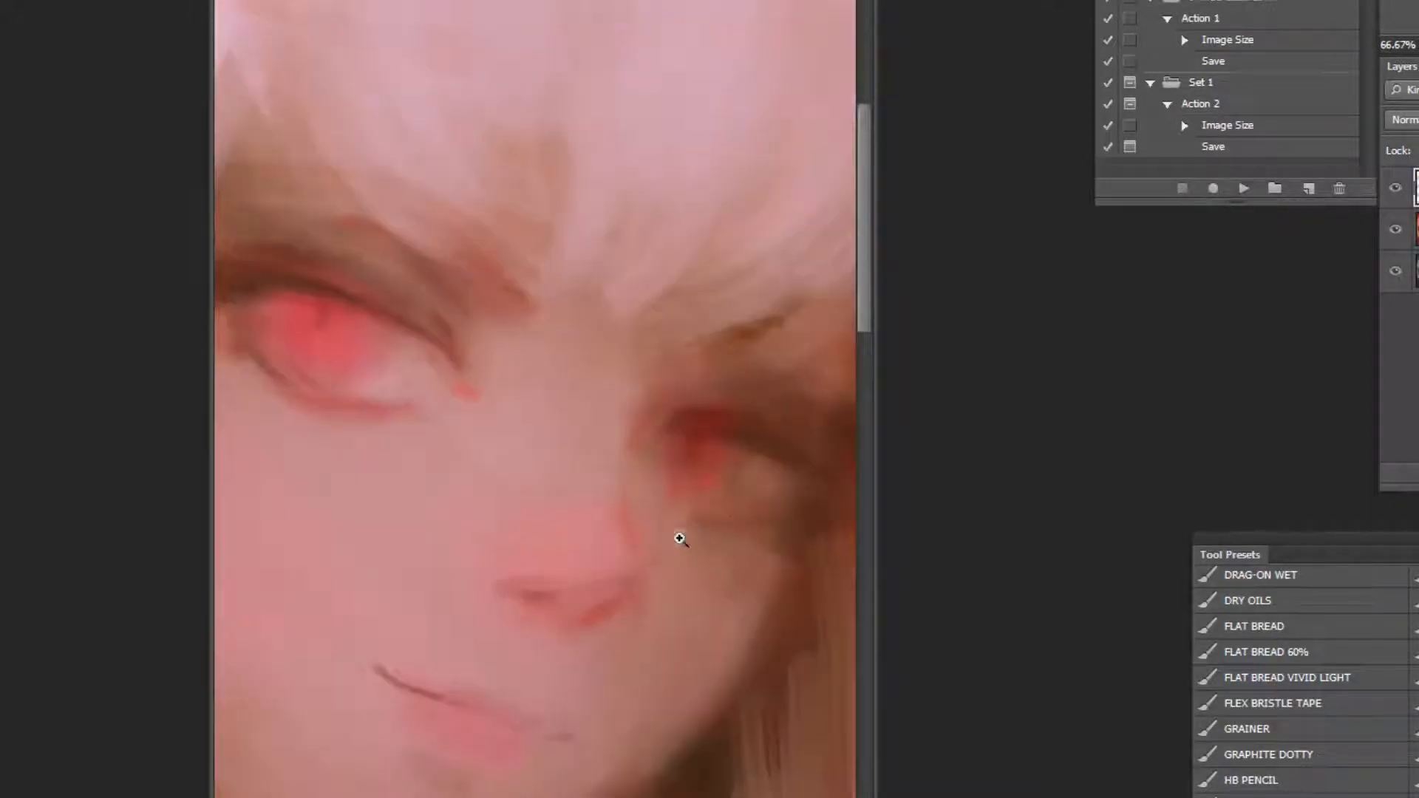
pyautogui.keyDown('alt'); pyautogui.click(684, 534); pyautogui.keyUp('alt')
pyautogui.keyDown('alt'); pyautogui.click(674, 539); pyautogui.keyUp('alt')
pyautogui.keyDown('alt'); pyautogui.click(673, 543); pyautogui.keyUp('alt')
pyautogui.keyDown('alt'); pyautogui.click(724, 559); pyautogui.keyUp('alt')
pyautogui.keyDown('ctrl'); pyautogui.click(447, 82); pyautogui.keyUp('ctrl')
pyautogui.keyDown('ctrl'); pyautogui.click(449, 87); pyautogui.keyUp('ctrl')
pyautogui.keyDown('ctrl'); pyautogui.click(509, 159); pyautogui.keyUp('ctrl')
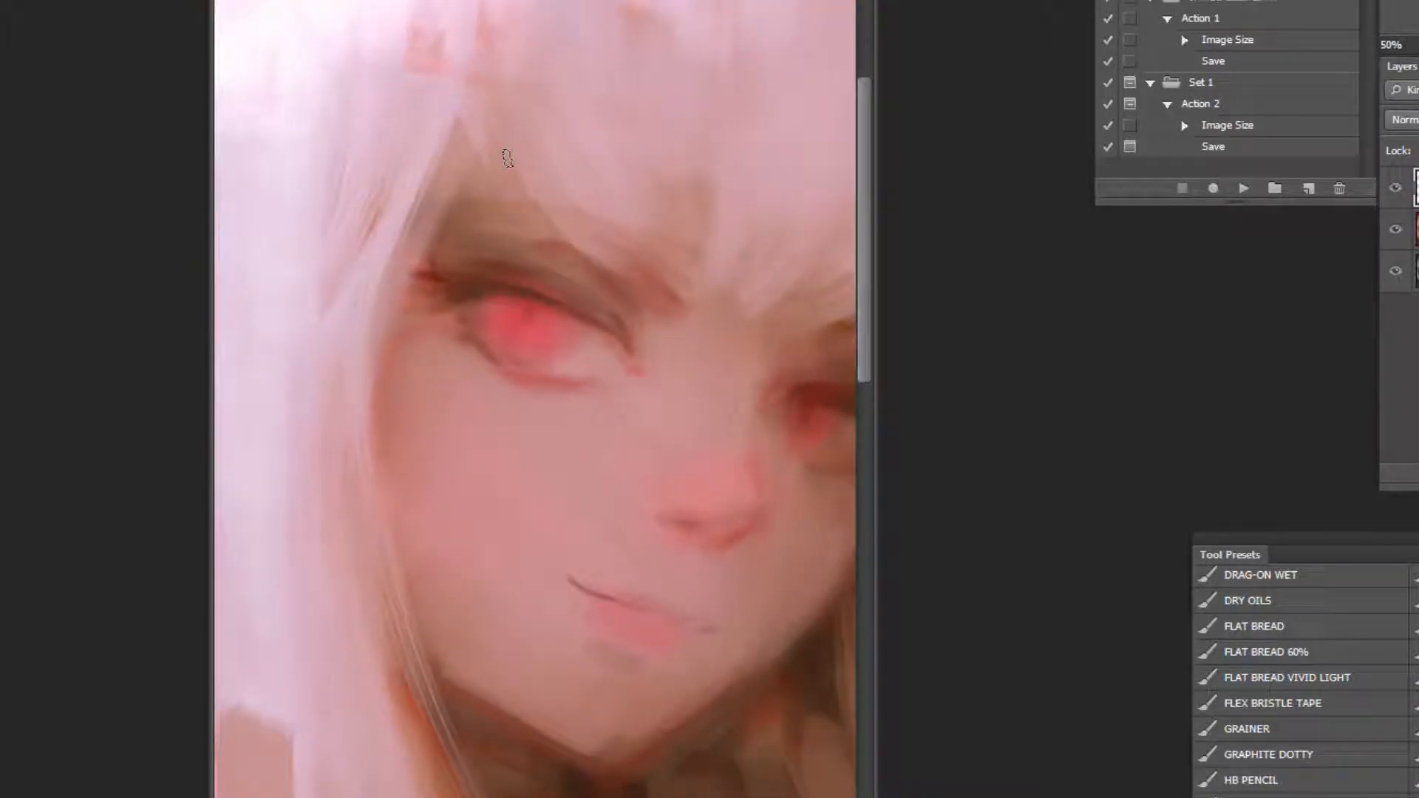
pyautogui.moveTo(699, 656); pyautogui.dragTo(694, 659)
pyautogui.hotkey('ctrl', 'e')
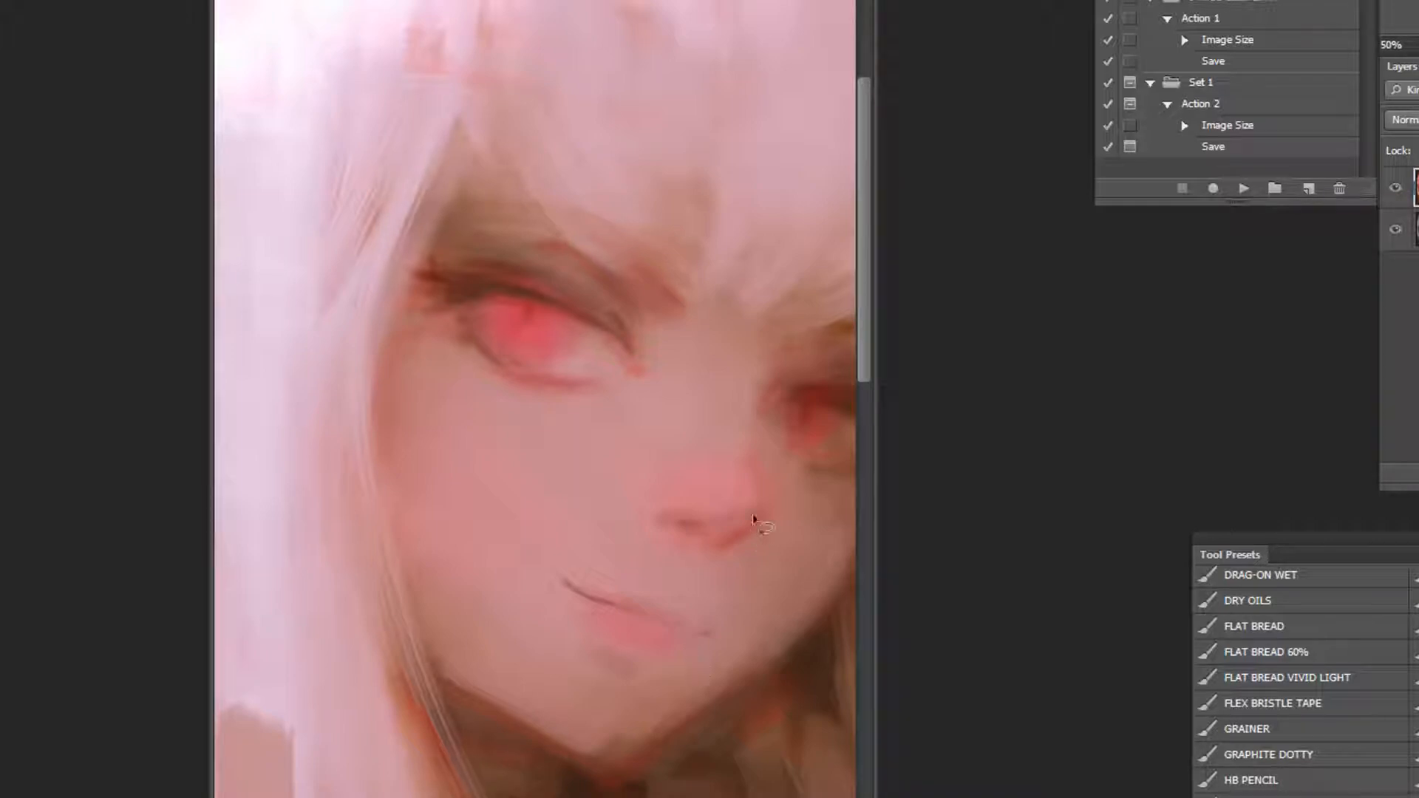
# Lasso the nose area, copy it to a new layer, and flip the canvas horizontally.
pyautogui.moveTo(791, 533)
pyautogui.mouseDown()
pyautogui.moveTo(787, 596)
pyautogui.moveTo(727, 584)
pyautogui.mouseUp()
pyautogui.hotkey('ctrl', 'j')
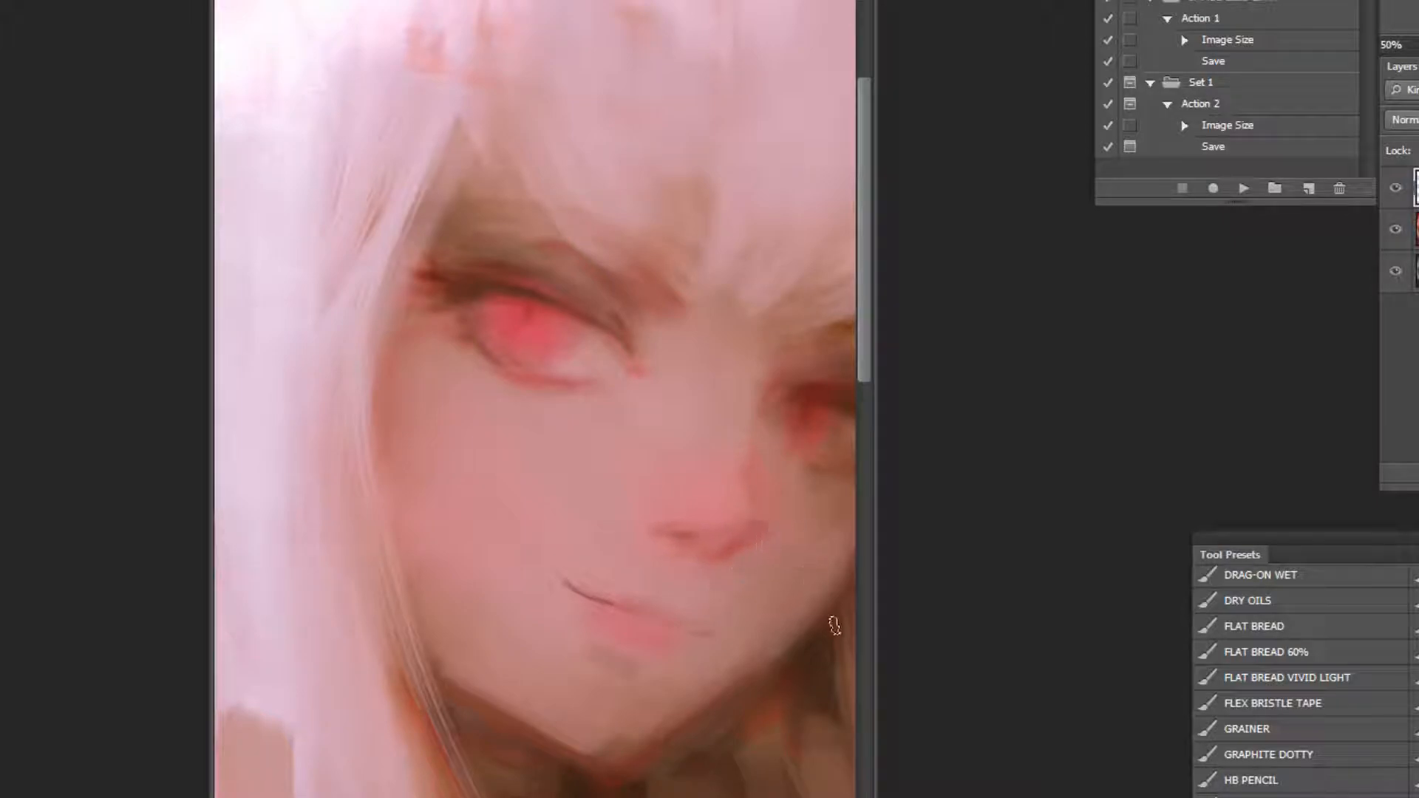
pyautogui.moveTo(771, 408); pyautogui.dragTo(775, 418)
pyautogui.click(1244, 188)
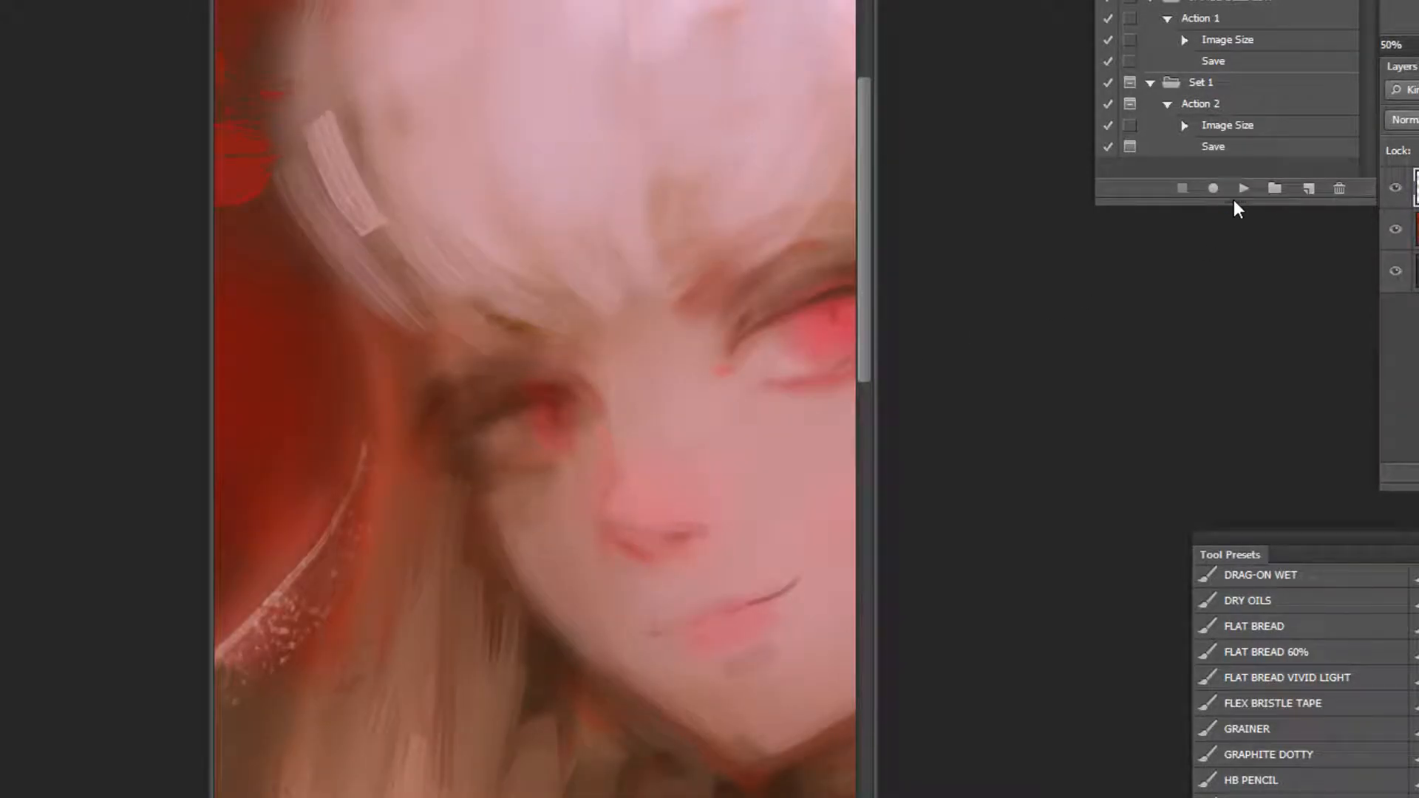
# Darken the upper lash lines of the larger eye and the smaller, shaded eye with sampled brown tones.
pyautogui.keyDown('alt'); pyautogui.click(595, 393); pyautogui.keyUp('alt')
pyautogui.keyDown('alt'); pyautogui.click(603, 388); pyautogui.keyUp('alt')
pyautogui.click(721, 200)
pyautogui.click(766, 317)
pyautogui.click(711, 253)
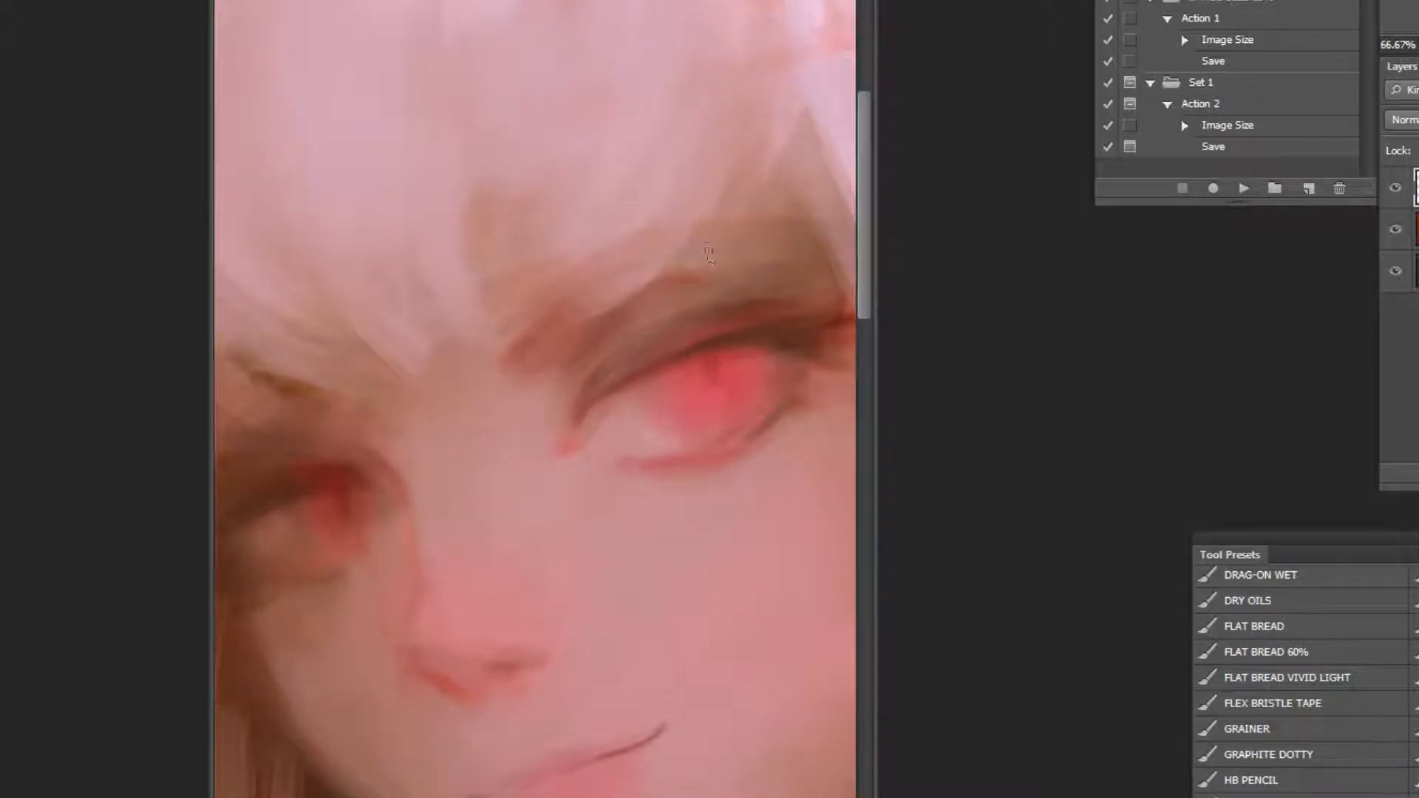
pyautogui.moveTo(625, 380)
pyautogui.mouseDown()
pyautogui.moveTo(750, 324)
pyautogui.moveTo(607, 385)
pyautogui.mouseUp()
pyautogui.moveTo(666, 346); pyautogui.dragTo(787, 326)
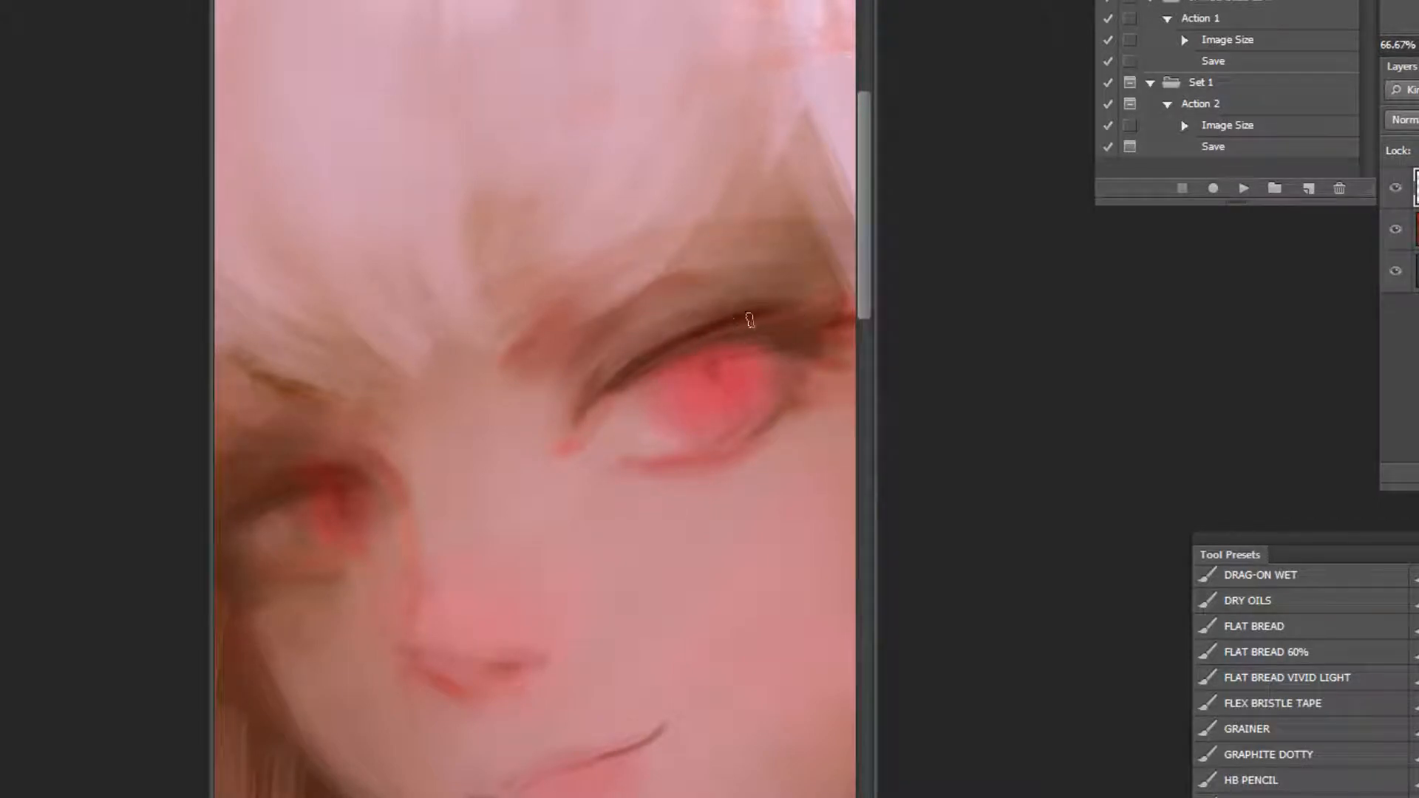
pyautogui.keyDown('alt'); pyautogui.click(735, 317); pyautogui.keyUp('alt')
pyautogui.moveTo(247, 504); pyautogui.dragTo(372, 488)
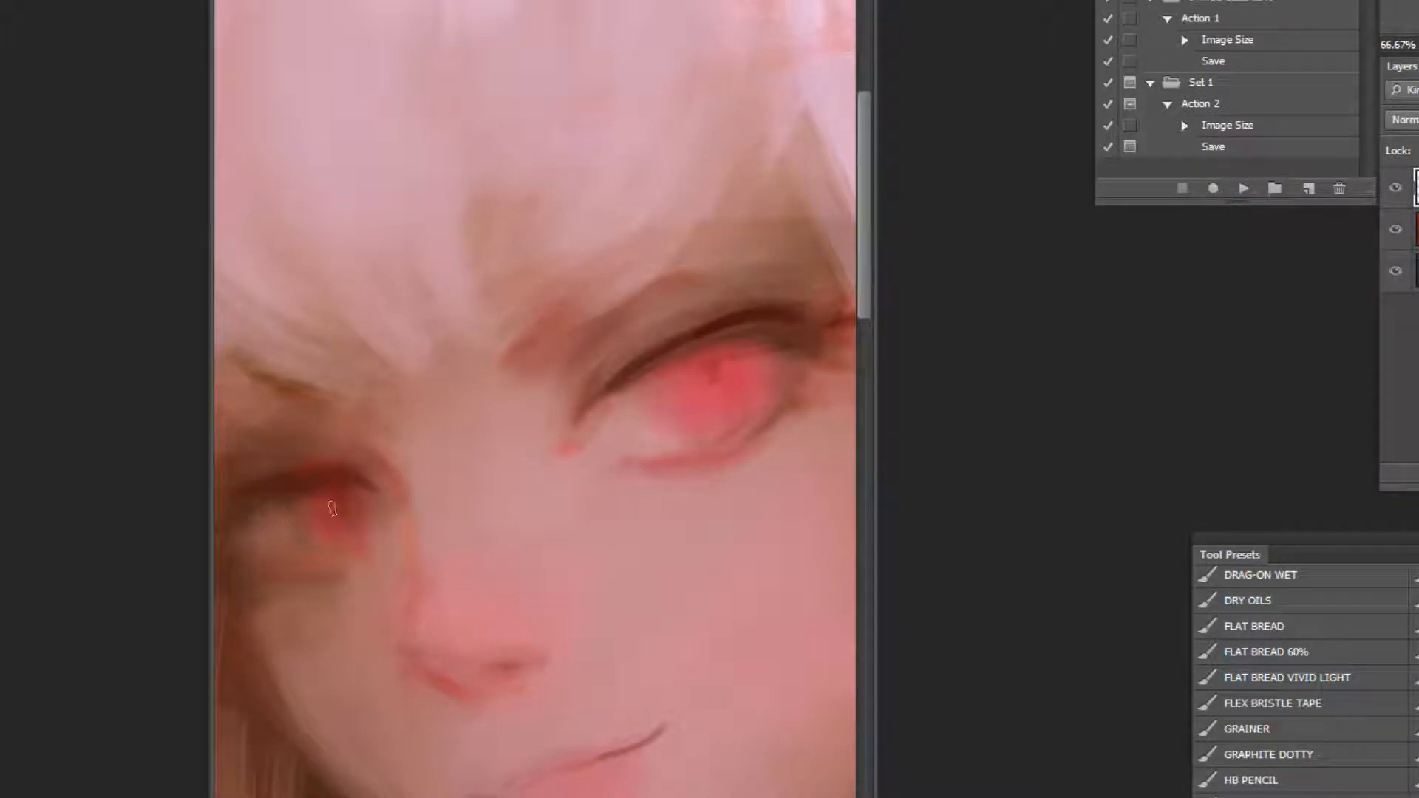
pyautogui.keyDown('alt'); pyautogui.click(652, 380); pyautogui.keyUp('alt')
pyautogui.keyDown('alt'); pyautogui.click(750, 318); pyautogui.keyUp('alt')
pyautogui.moveTo(599, 388)
pyautogui.mouseDown()
pyautogui.moveTo(783, 343)
pyautogui.moveTo(776, 334)
pyautogui.moveTo(547, 425)
pyautogui.mouseUp()
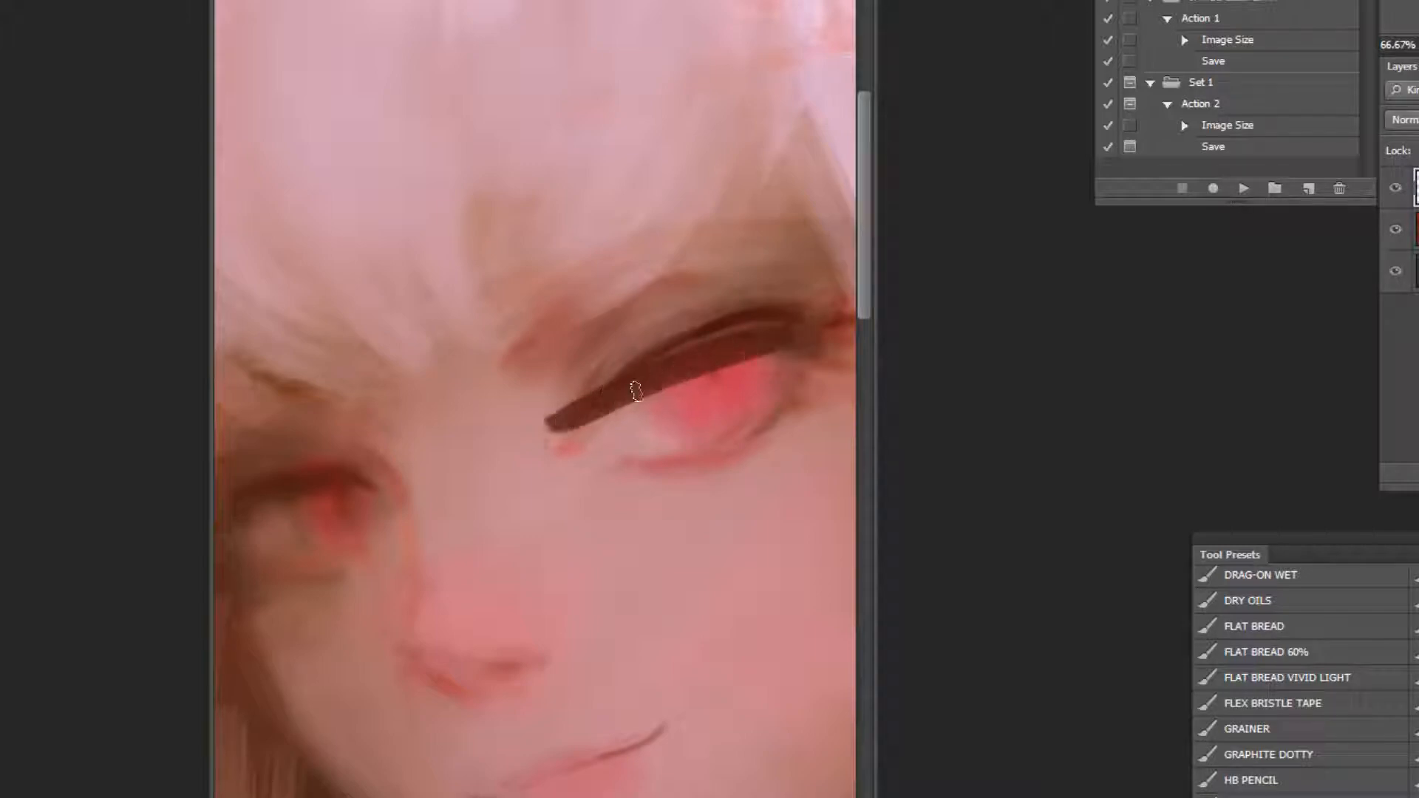
pyautogui.hotkey('ctrl', 'z')
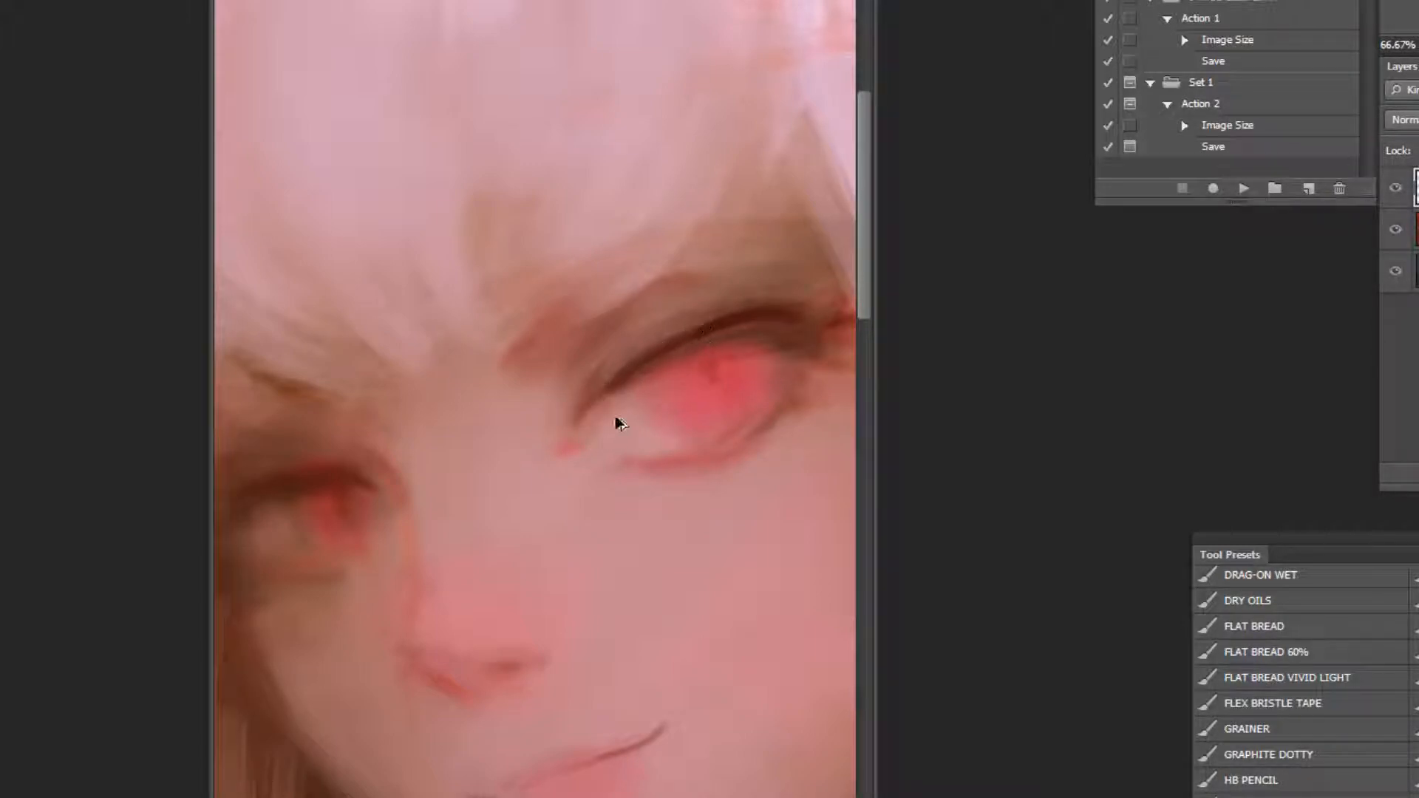
pyautogui.keyDown('alt'); pyautogui.click(553, 423); pyautogui.keyUp('alt')
pyautogui.keyDown('alt'); pyautogui.click(735, 317); pyautogui.keyUp('alt')
pyautogui.hotkey('ctrl', 'z')
# Paint a dark crease along the upper eyelid of the larger eye.
pyautogui.moveTo(637, 328); pyautogui.dragTo(770, 278)
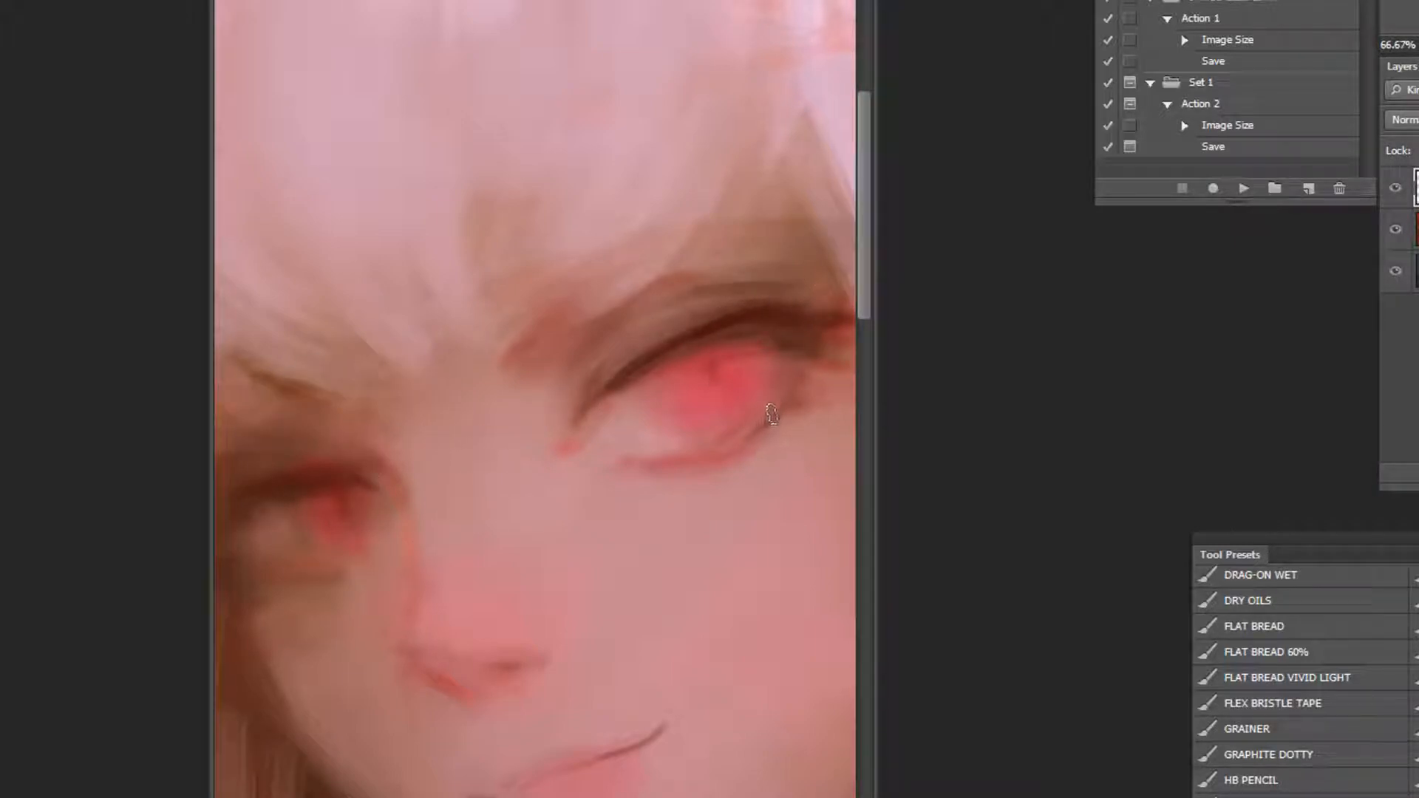
pyautogui.keyDown('alt'); pyautogui.click(711, 373); pyautogui.keyUp('alt')
pyautogui.moveTo(765, 316); pyautogui.dragTo(659, 358)
pyautogui.hotkey('ctrl', 'z')
# Refine the upper lash line and outer corner of the larger eye with short strokes in sampled colours.
pyautogui.keyDown('alt'); pyautogui.click(550, 230); pyautogui.keyUp('alt')
pyautogui.keyDown('alt'); pyautogui.click(703, 330); pyautogui.keyUp('alt')
pyautogui.moveTo(724, 349); pyautogui.dragTo(703, 362)
pyautogui.keyDown('alt'); pyautogui.click(734, 393); pyautogui.keyUp('alt')
pyautogui.keyDown('alt'); pyautogui.click(649, 360); pyautogui.keyUp('alt')
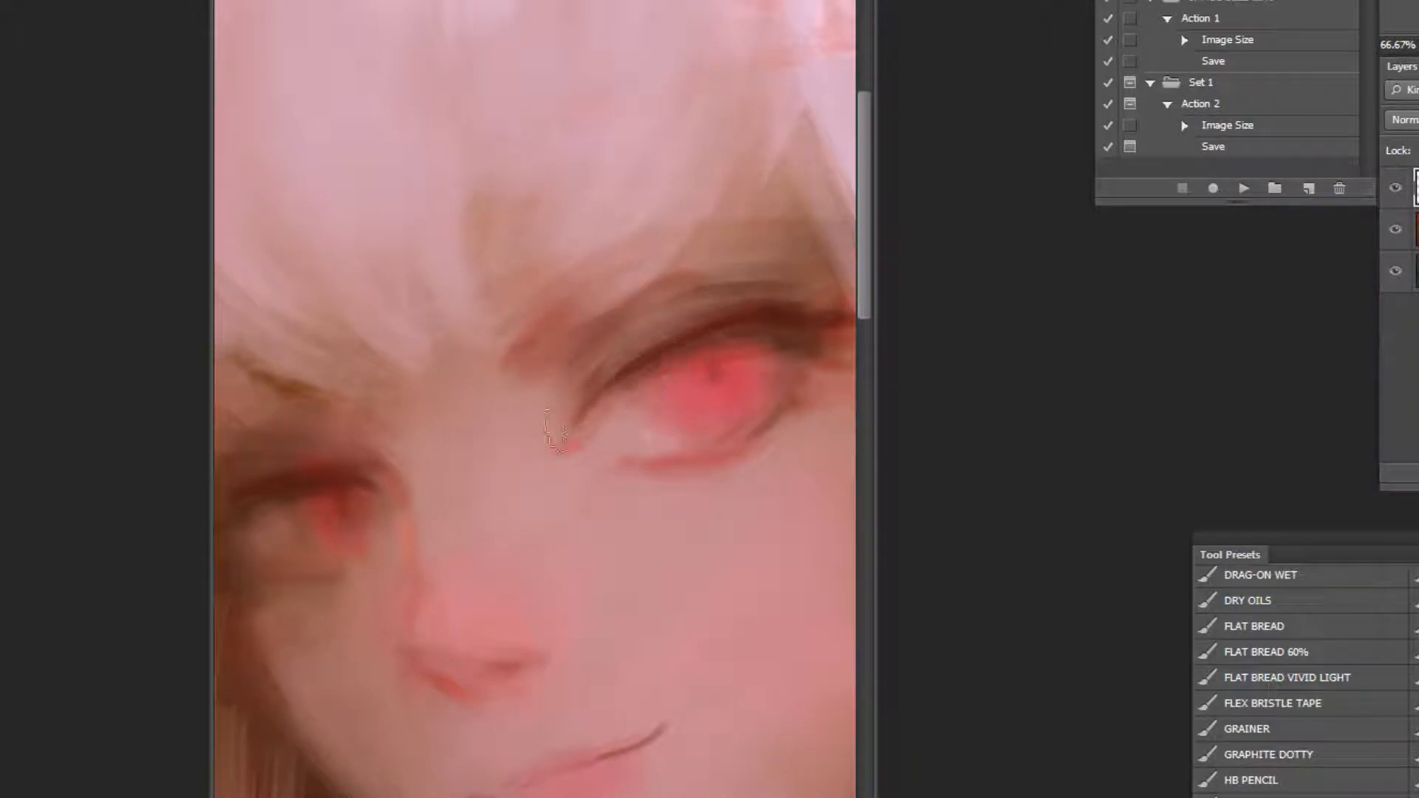
pyautogui.keyDown('alt'); pyautogui.click(691, 331); pyautogui.keyUp('alt')
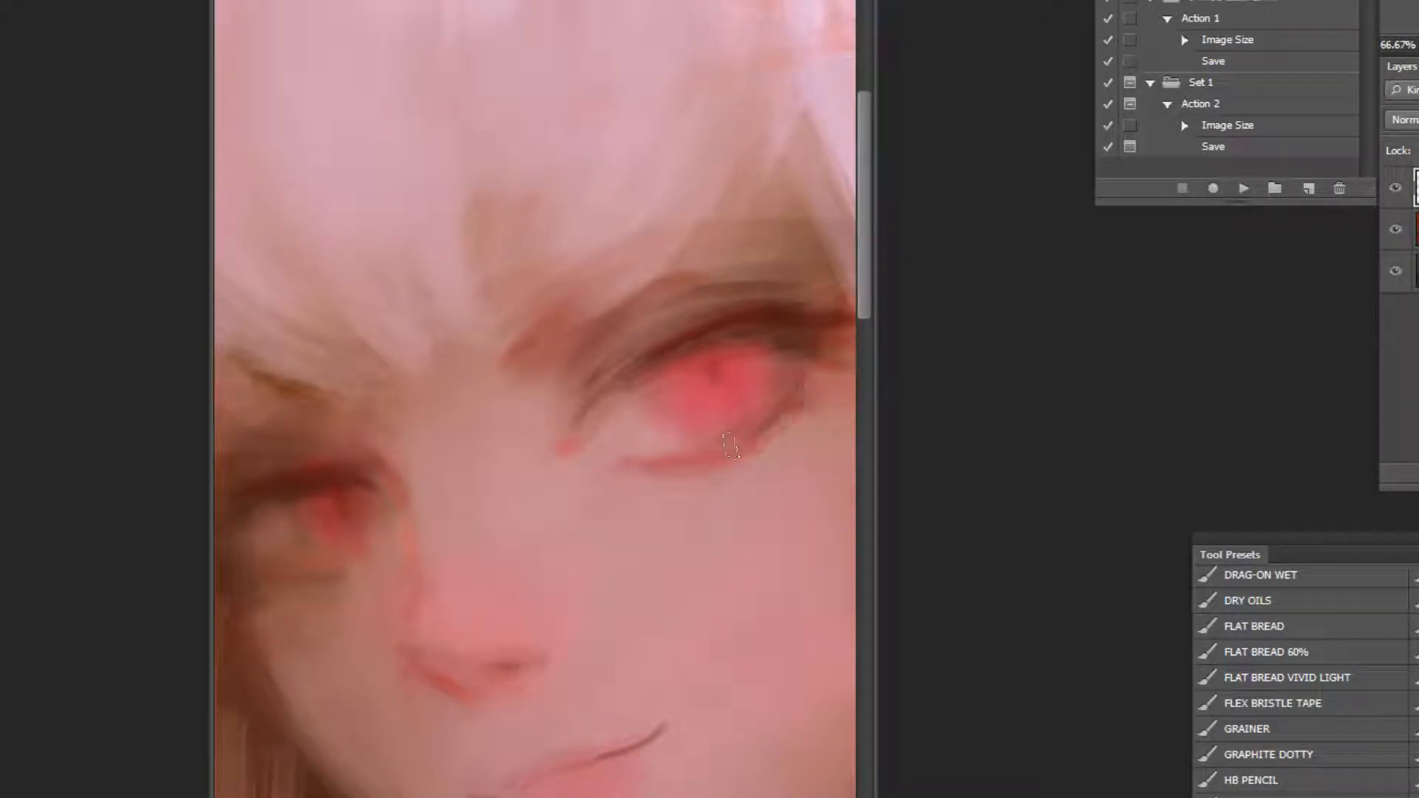
pyautogui.keyDown('alt'); pyautogui.click(801, 337); pyautogui.keyUp('alt')
pyautogui.moveTo(789, 380); pyautogui.dragTo(814, 371)
# Sample a light hair colour and paint a thin strand of the fringe falling between the eyes.
pyautogui.keyDown('alt'); pyautogui.click(724, 630); pyautogui.keyUp('alt')
pyautogui.keyDown('alt'); pyautogui.click(724, 630); pyautogui.keyUp('alt')
pyautogui.keyDown('ctrl'); pyautogui.click(751, 288); pyautogui.keyUp('ctrl')
pyautogui.keyDown('alt'); pyautogui.click(723, 235); pyautogui.keyUp('alt')
pyautogui.moveTo(626, 379); pyautogui.dragTo(611, 408)
pyautogui.moveTo(596, 386); pyautogui.dragTo(537, 471)
pyautogui.hotkey('ctrl', 'alt', 'z')
pyautogui.hotkey('ctrl', 'alt', 'z')
# Extend the lower edge of the fringe above the smaller eye with a larger brush.
pyautogui.press(']')
pyautogui.press(']')
pyautogui.press(']')
pyautogui.moveTo(411, 425)
pyautogui.mouseDown()
pyautogui.moveTo(446, 466)
pyautogui.moveTo(344, 480)
pyautogui.mouseUp()
pyautogui.keyDown('alt'); pyautogui.click(373, 399); pyautogui.keyUp('alt')
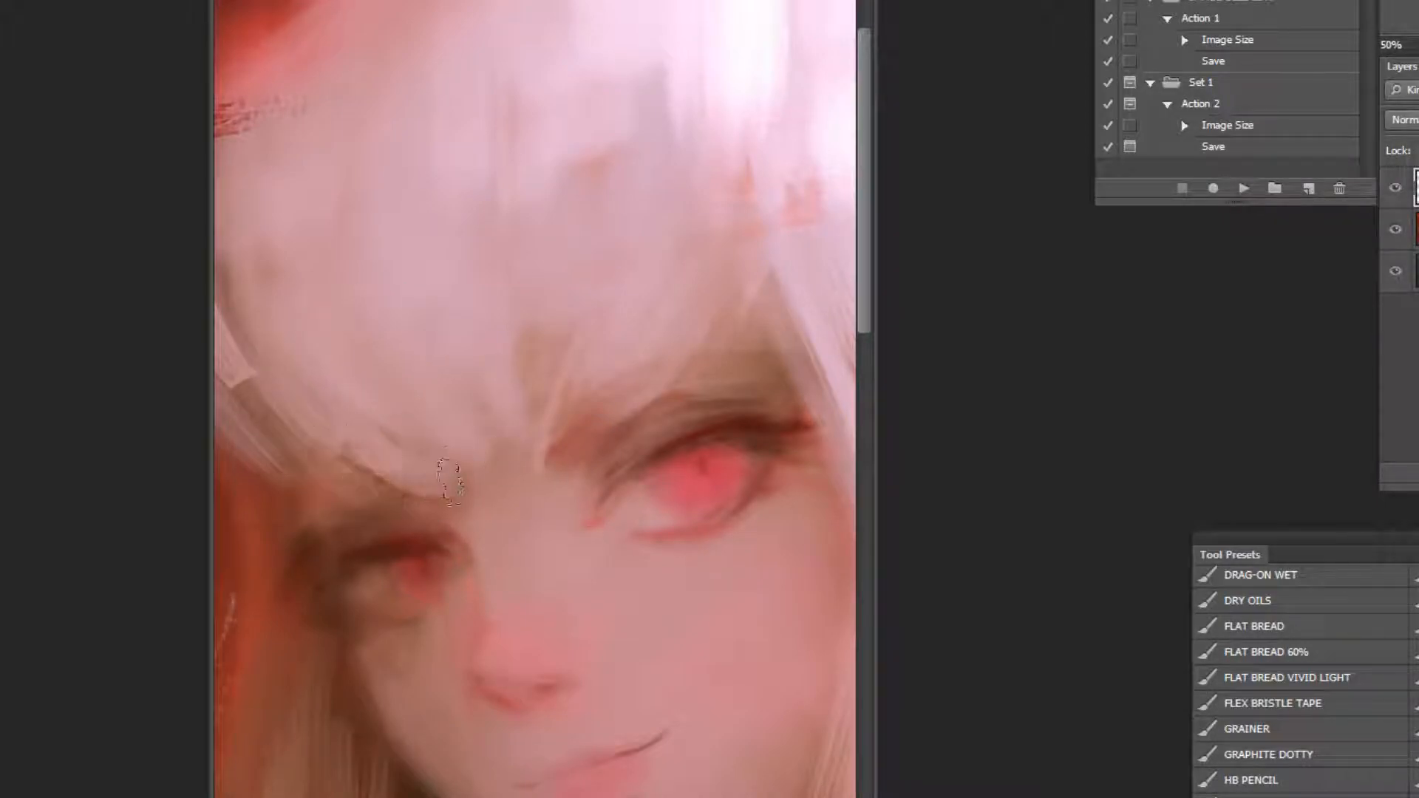
pyautogui.click(491, 470)
pyautogui.press('[')
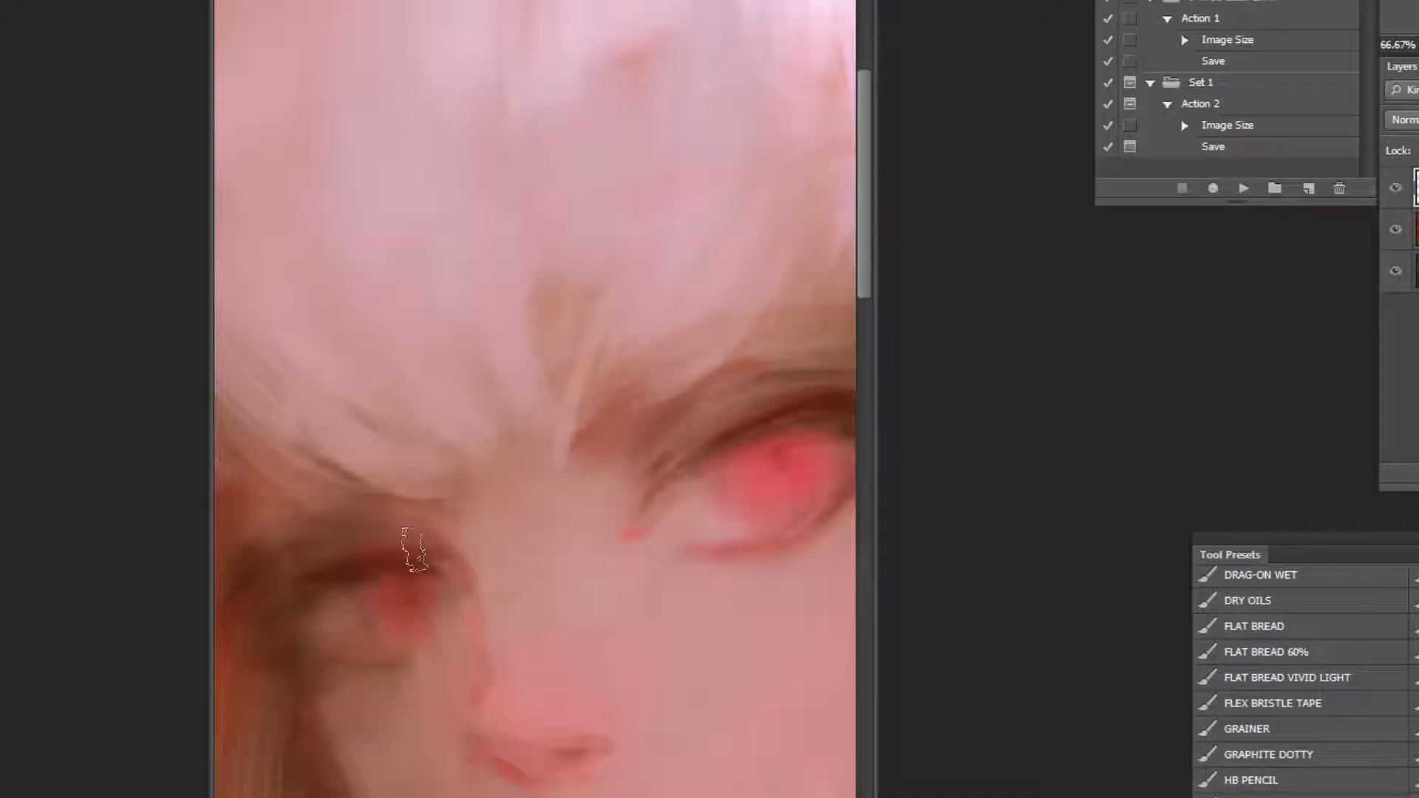
# Paint curved strands along the side of the fringe over the smaller eye in a sampled hair colour.
pyautogui.keyDown('alt'); pyautogui.click(495, 411); pyautogui.keyUp('alt')
pyautogui.keyDown('alt'); pyautogui.click(496, 411); pyautogui.keyUp('alt')
pyautogui.keyDown('alt'); pyautogui.click(359, 350); pyautogui.keyUp('alt')
pyautogui.moveTo(324, 312); pyautogui.dragTo(360, 386)
pyautogui.moveTo(280, 314); pyautogui.dragTo(342, 401)
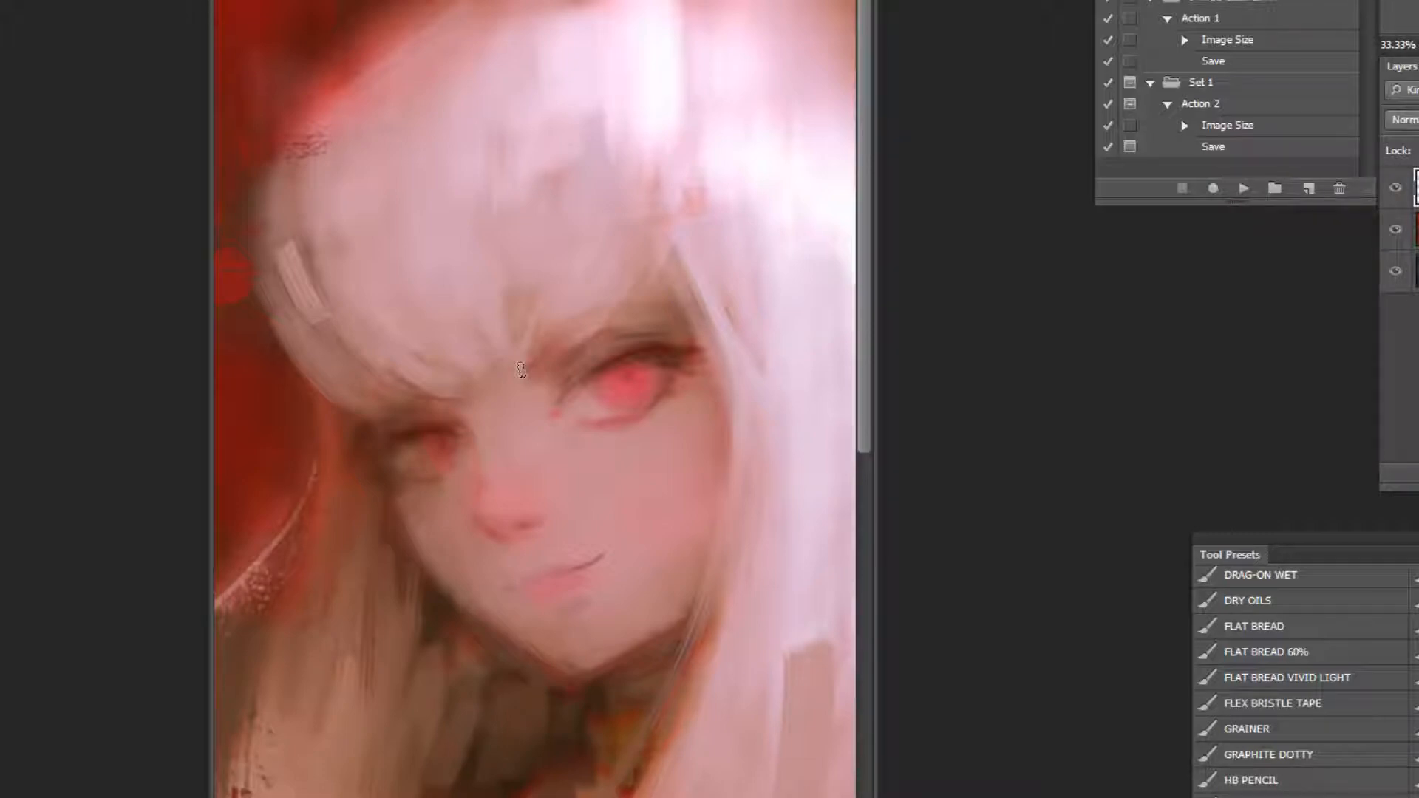
# Draw two curved, darker strands in the fringe above the larger eye.
pyautogui.keyDown('alt'); pyautogui.click(505, 308); pyautogui.keyUp('alt')
pyautogui.moveTo(641, 222); pyautogui.dragTo(591, 321)
pyautogui.moveTo(624, 214); pyautogui.dragTo(558, 329)
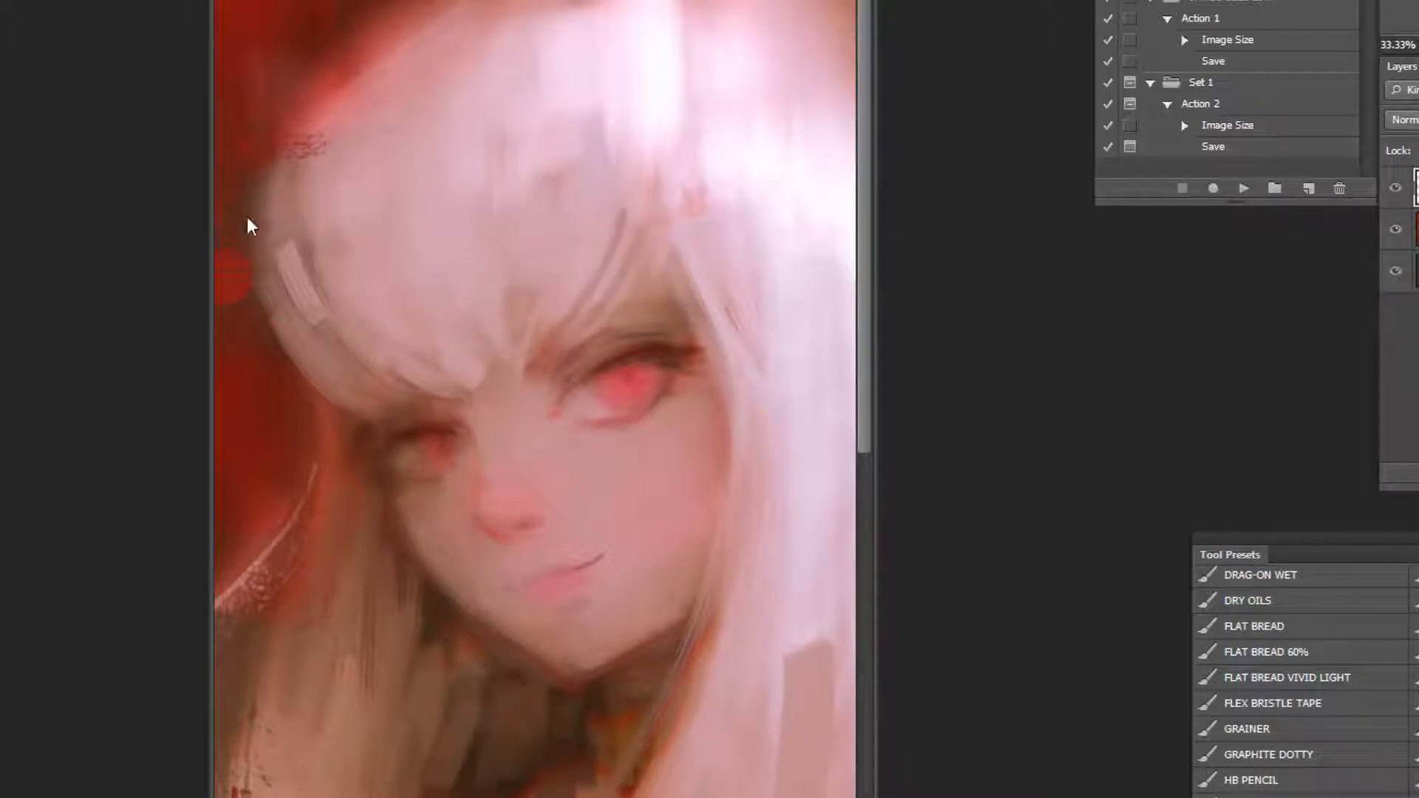
pyautogui.keyDown('alt'); pyautogui.click(410, 294); pyautogui.keyUp('alt')
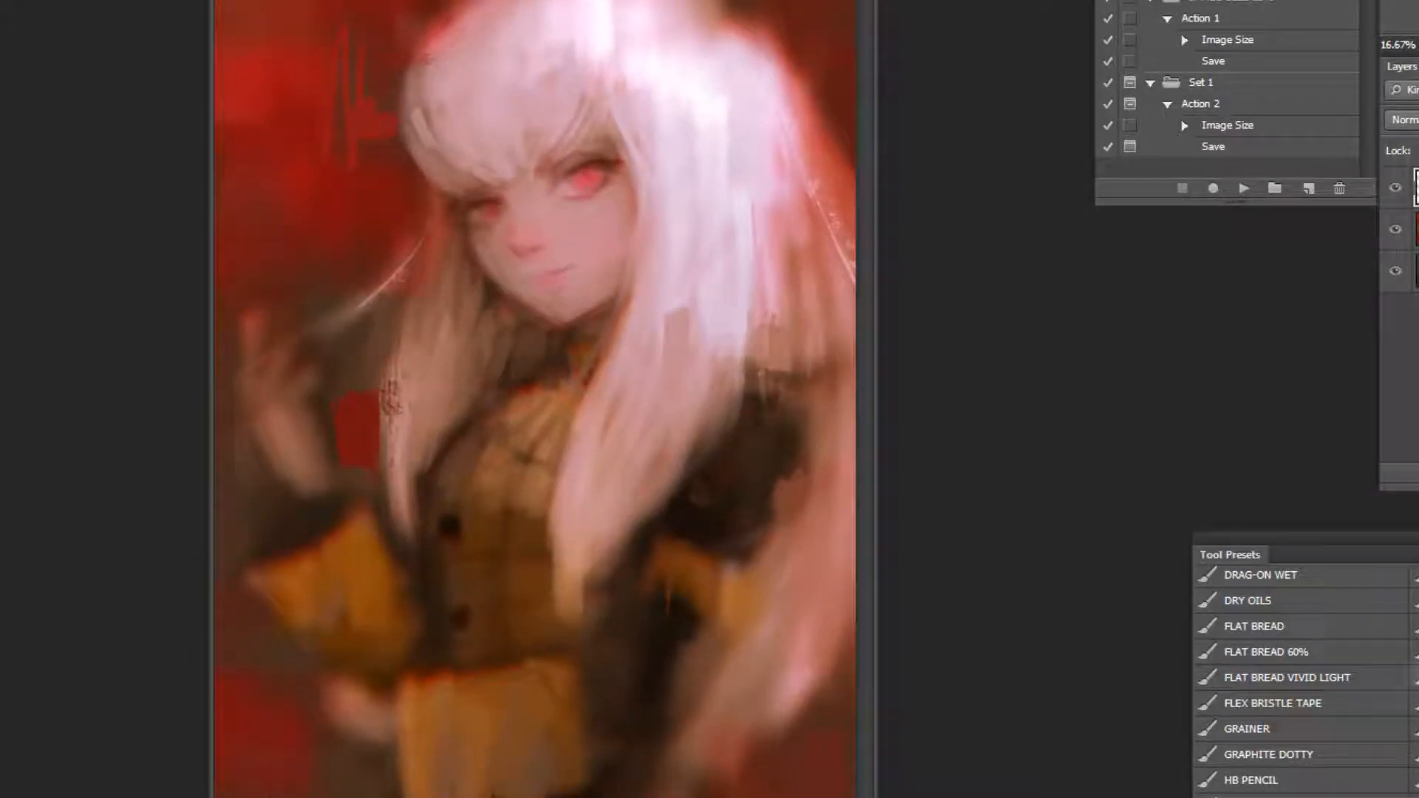
# Darken the lip line and shade below the lower lip with the FLAT BREAD brush, and flip the canvas horizontally.
pyautogui.keyDown('ctrl'); pyautogui.click(444, 46); pyautogui.keyUp('ctrl')
pyautogui.keyDown('ctrl'); pyautogui.click(776, 379); pyautogui.keyUp('ctrl')
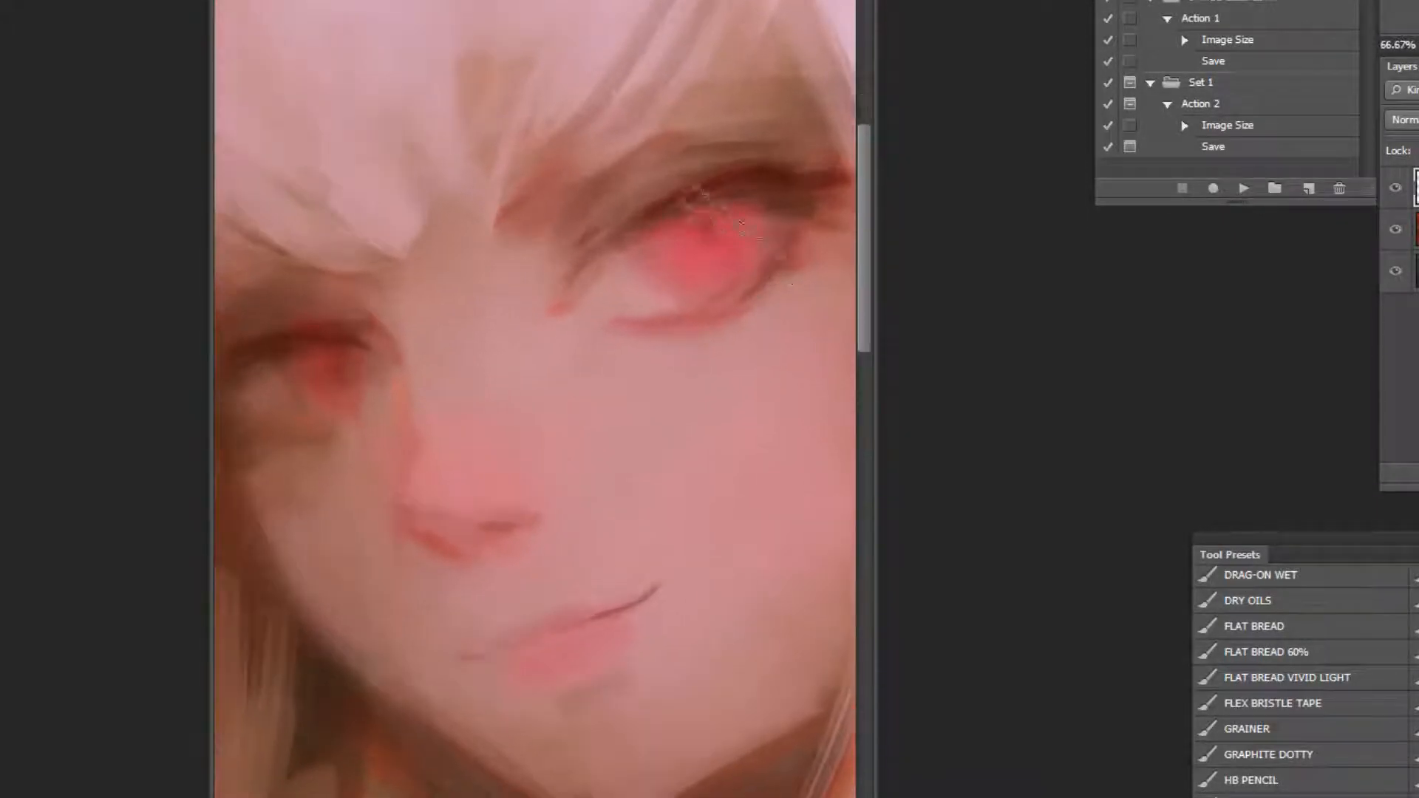
pyautogui.scroll(3, 1256, 665)
pyautogui.scroll(-3, 1256, 665)
pyautogui.click(1257, 627)
pyautogui.moveTo(517, 647)
pyautogui.mouseDown()
pyautogui.moveTo(570, 633)
pyautogui.moveTo(507, 649)
pyautogui.moveTo(598, 613)
pyautogui.moveTo(494, 650)
pyautogui.moveTo(555, 633)
pyautogui.mouseUp()
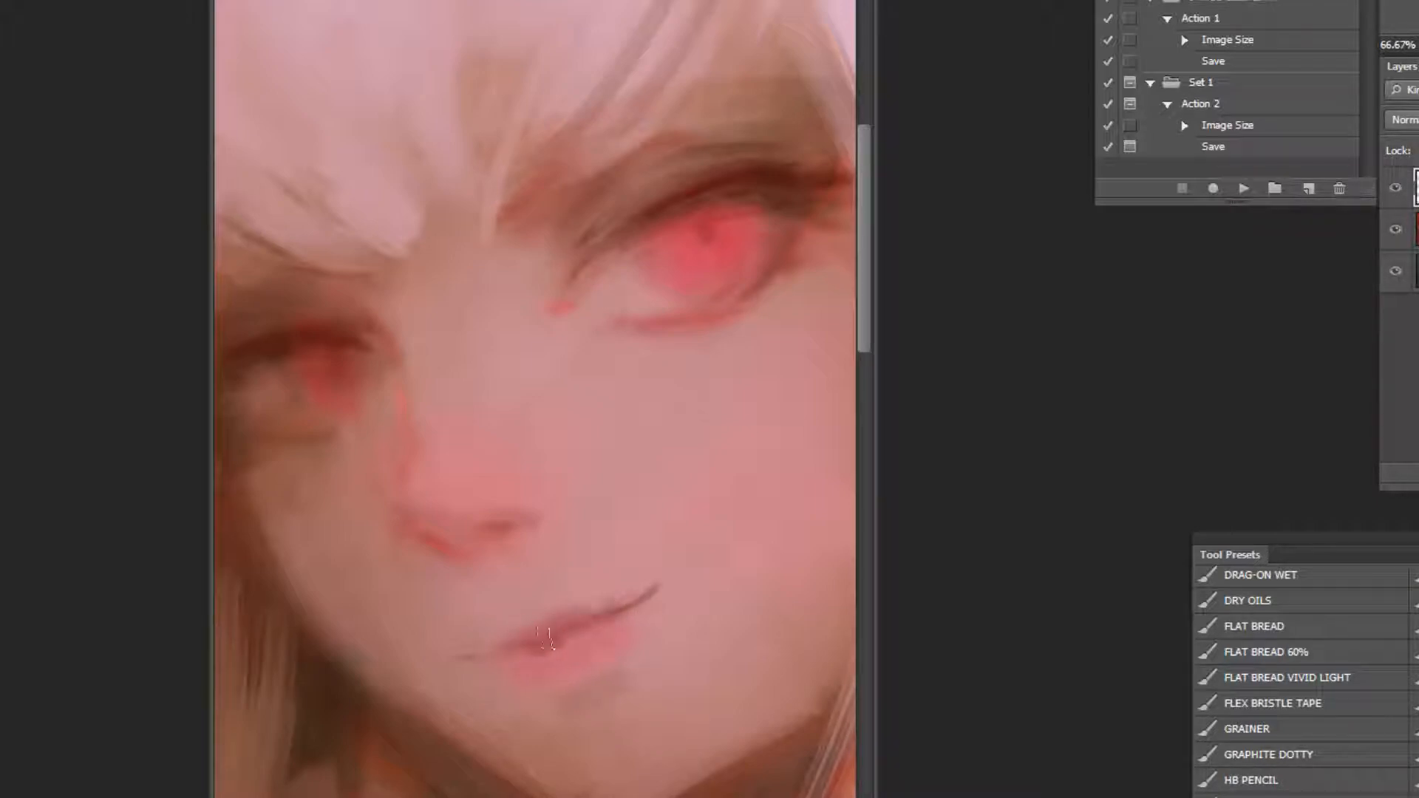
pyautogui.moveTo(560, 702); pyautogui.dragTo(619, 682)
pyautogui.hotkey('ctrl', 'z')
pyautogui.click(1245, 190)
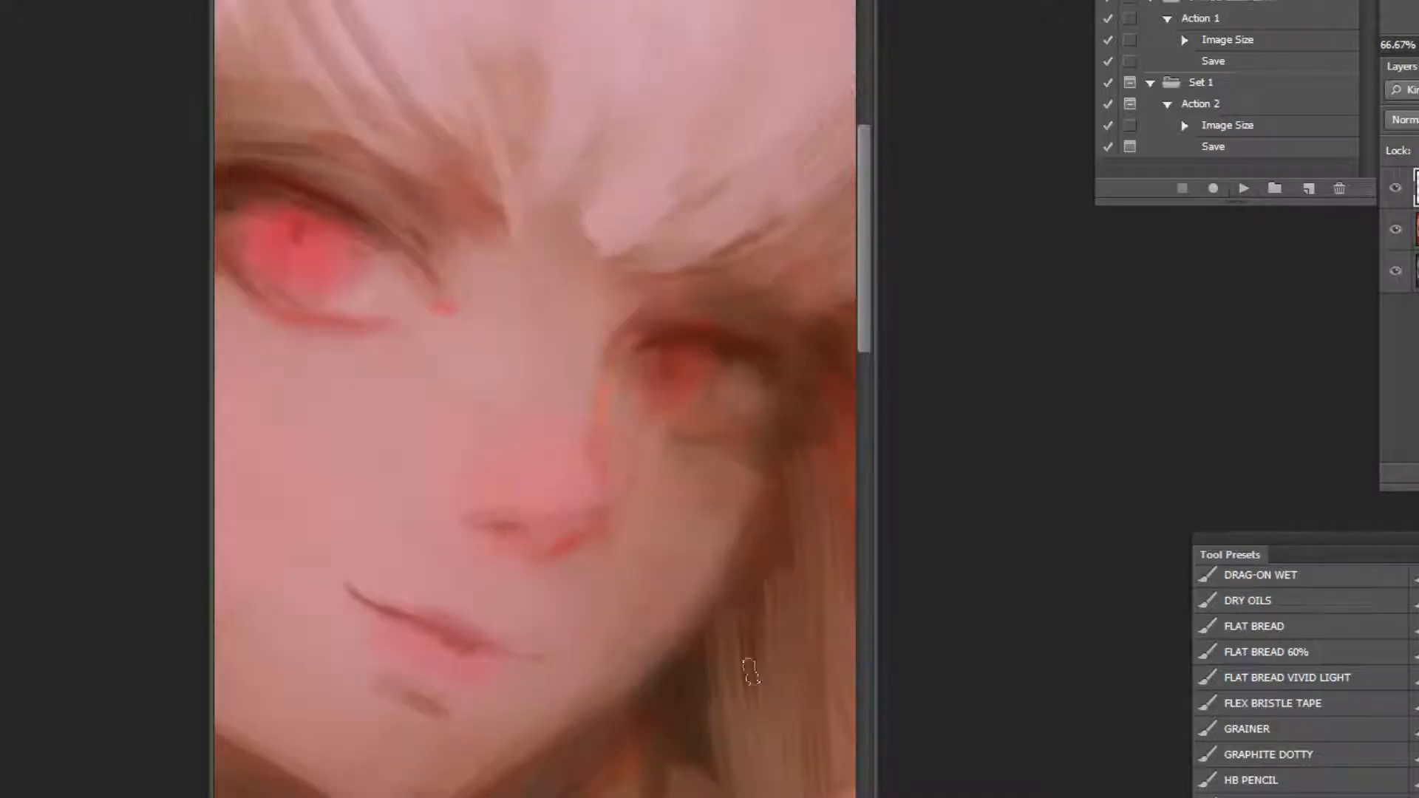
pyautogui.keyDown('alt'); pyautogui.click(760, 643); pyautogui.keyUp('alt')
pyautogui.keyDown('alt'); pyautogui.click(759, 643); pyautogui.keyUp('alt')
pyautogui.keyDown('ctrl'); pyautogui.click(687, 507); pyautogui.keyUp('ctrl')
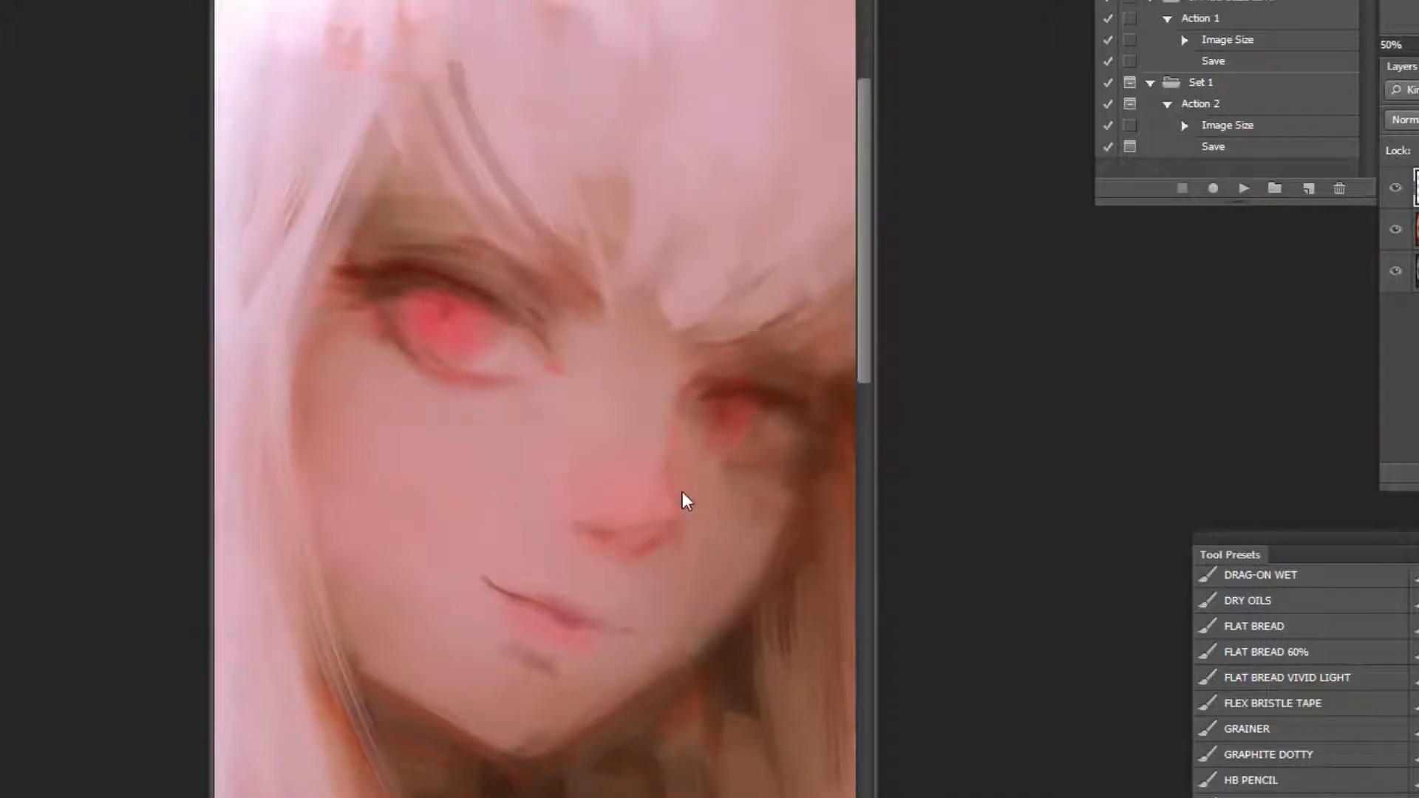
pyautogui.moveTo(709, 385); pyautogui.dragTo(673, 425)
pyautogui.hotkey('ctrl', 'z')
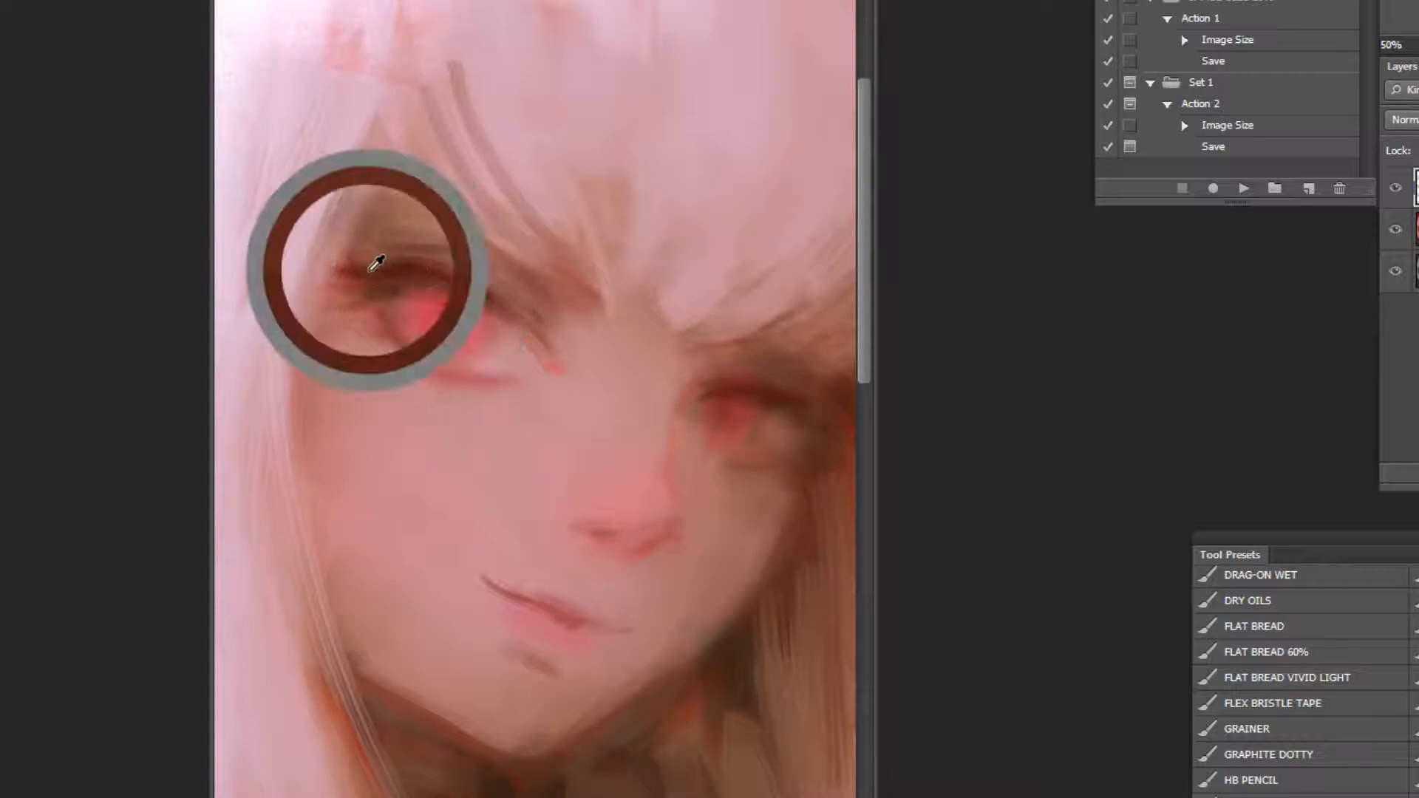
# Touch up the lash line of the larger eye and the hair above it with colours sampled from the painting.
pyautogui.keyDown('alt'); pyautogui.click(412, 278); pyautogui.keyUp('alt')
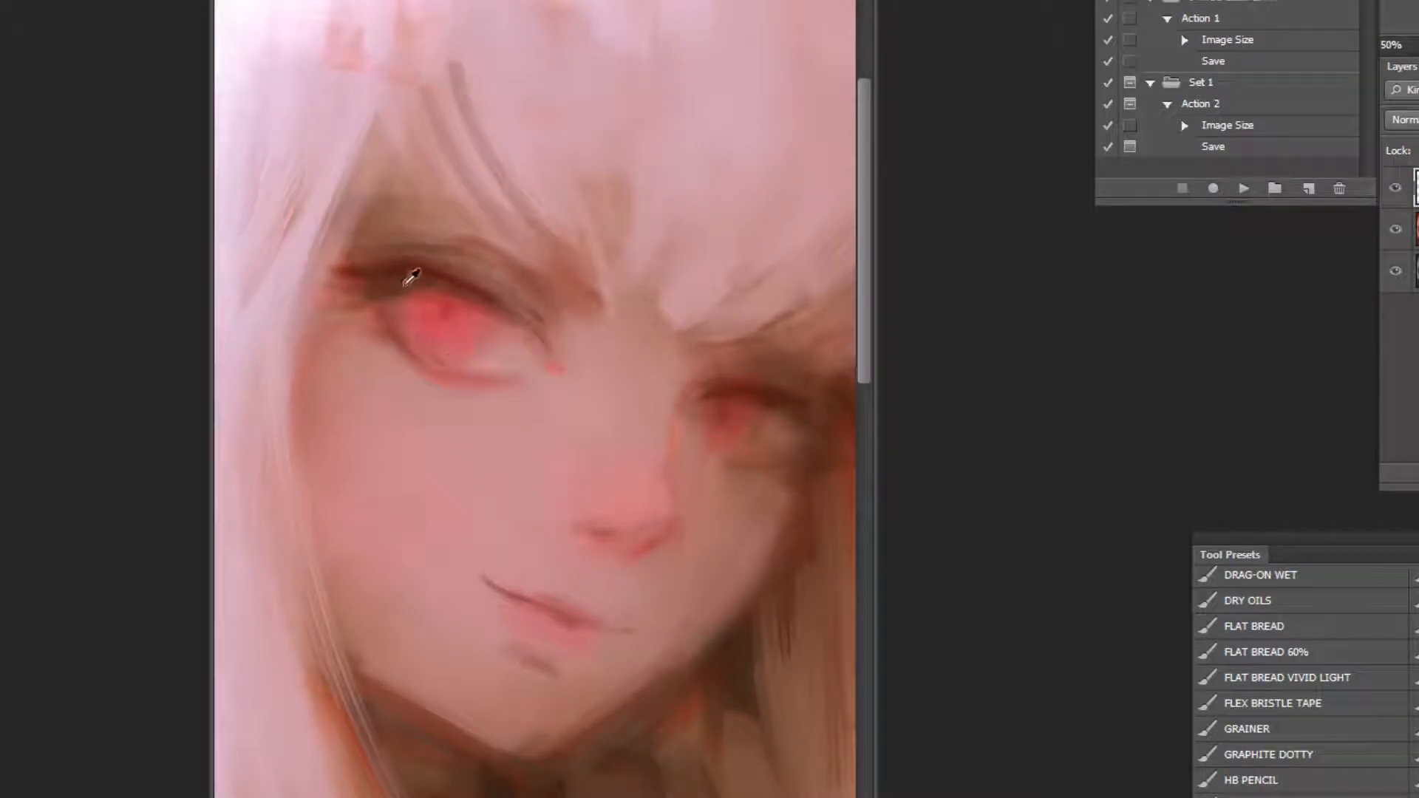
pyautogui.scroll(1, 396, 237)
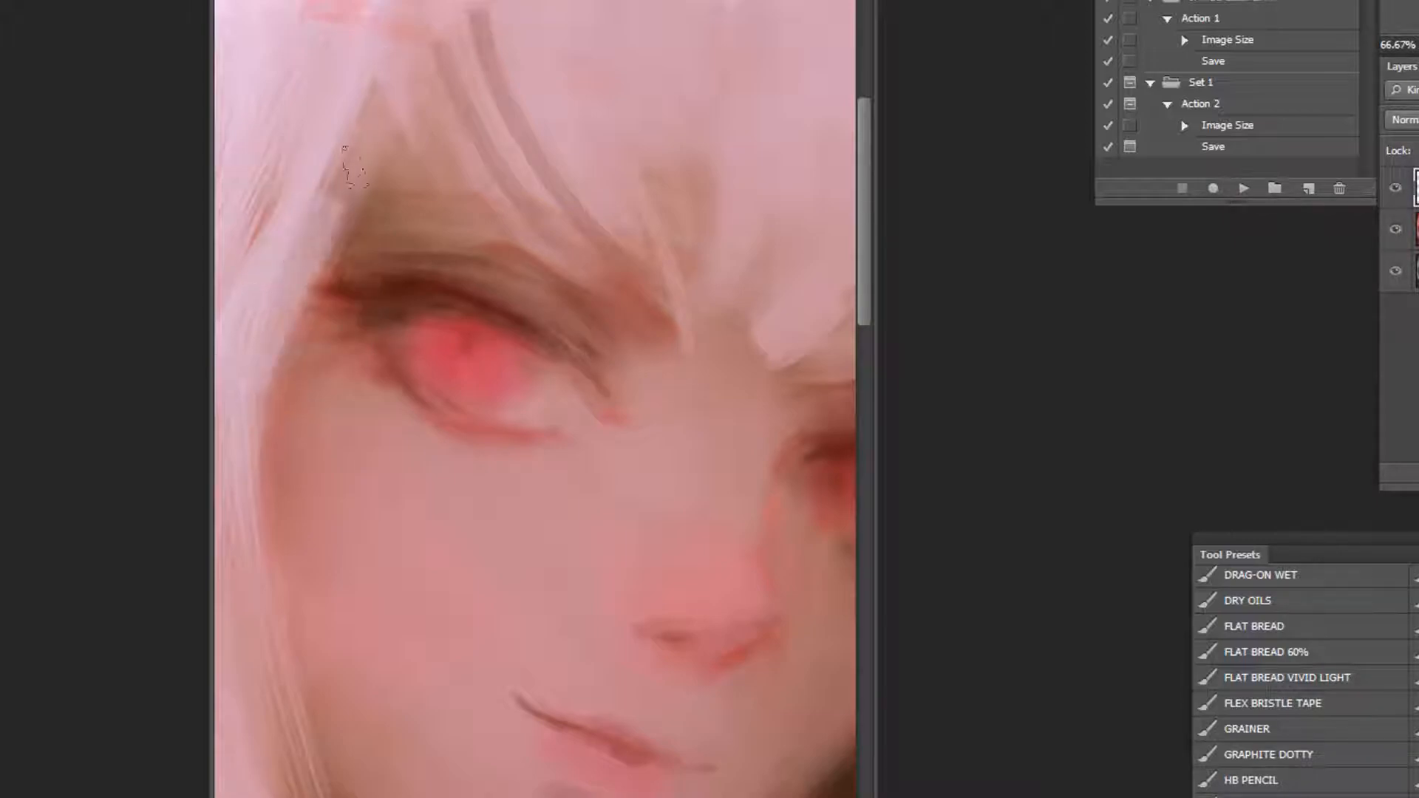
pyautogui.keyDown('ctrl'); pyautogui.keyDown('alt'); pyautogui.click(456, 332); pyautogui.keyUp('alt'); pyautogui.keyUp('ctrl')
pyautogui.scroll(-3, 455, 332)
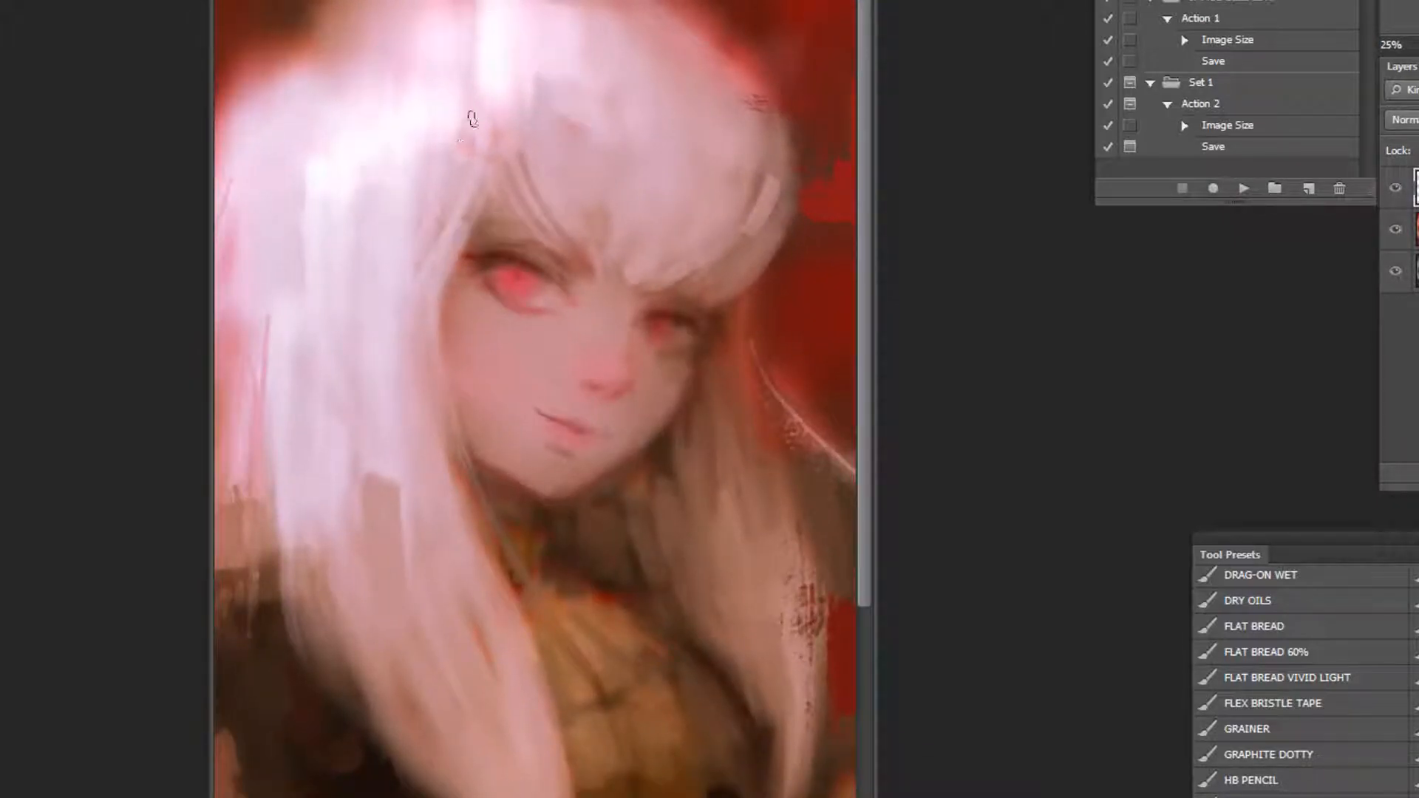
pyautogui.keyDown('alt'); pyautogui.click(490, 118); pyautogui.keyUp('alt')
pyautogui.keyDown('alt'); pyautogui.click(344, 203); pyautogui.keyUp('alt')
pyautogui.scroll(-2, 809, 377)
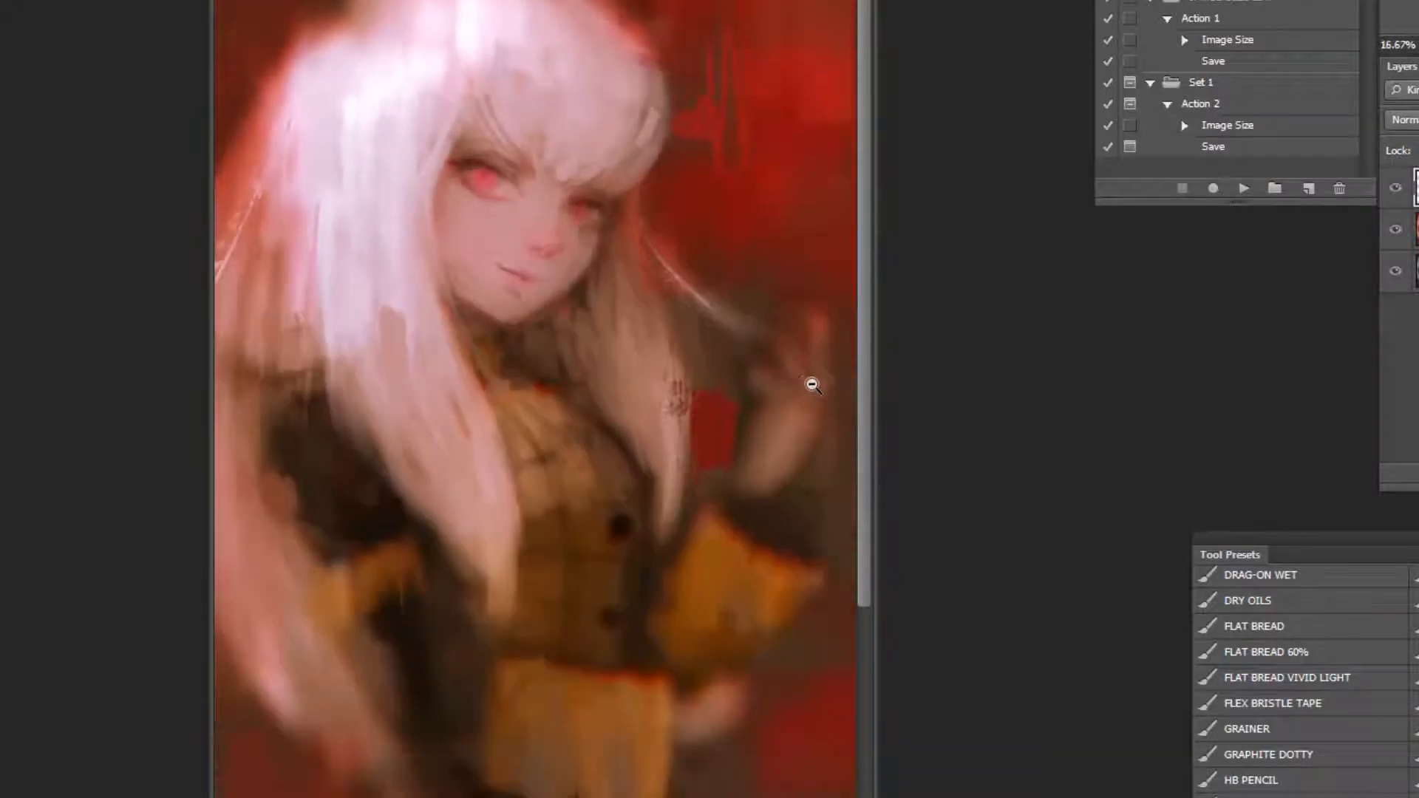
# Break up the red background beside the lower hand with streaky strokes in sampled colours.
pyautogui.keyDown('alt'); pyautogui.click(392, 637); pyautogui.keyUp('alt')
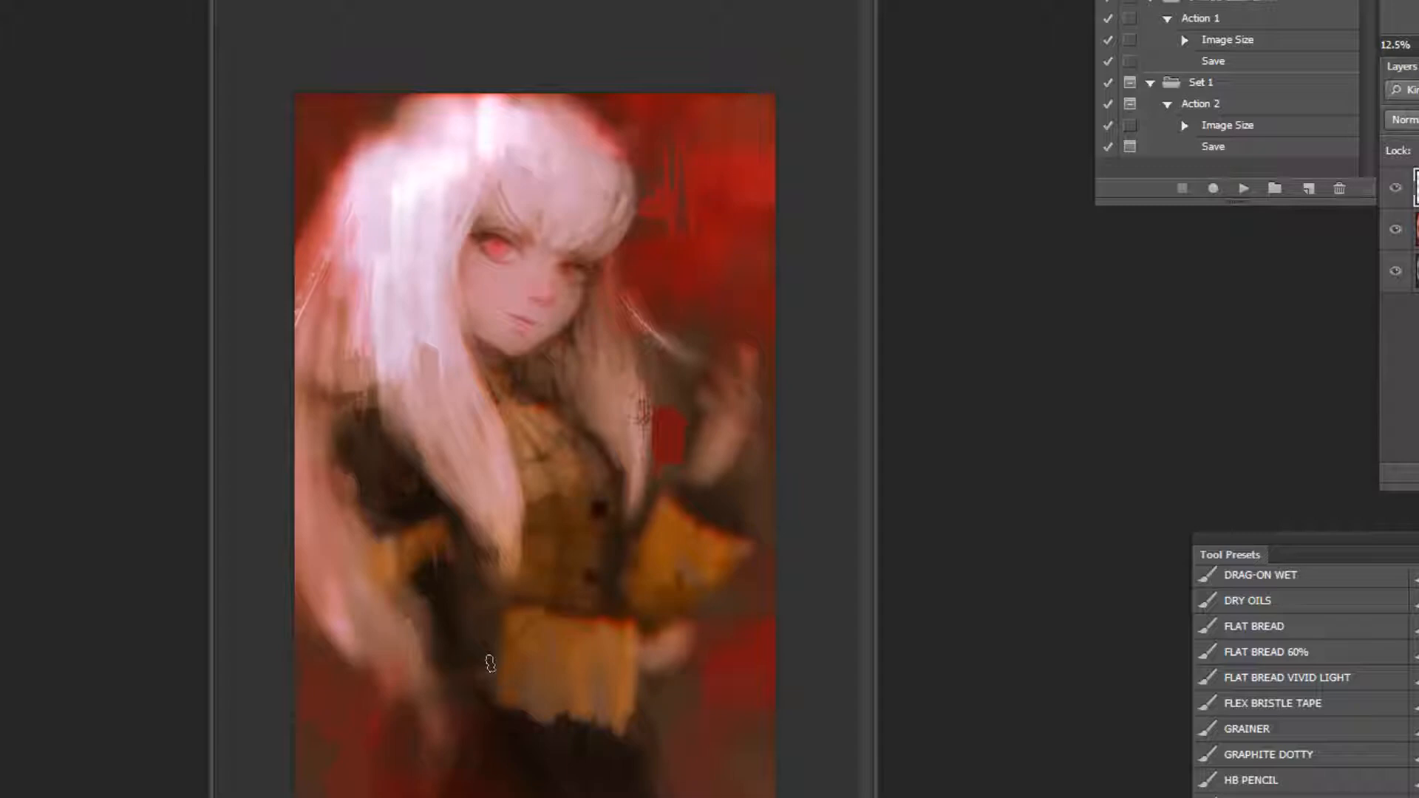
pyautogui.keyDown('alt'); pyautogui.click(736, 669); pyautogui.keyUp('alt')
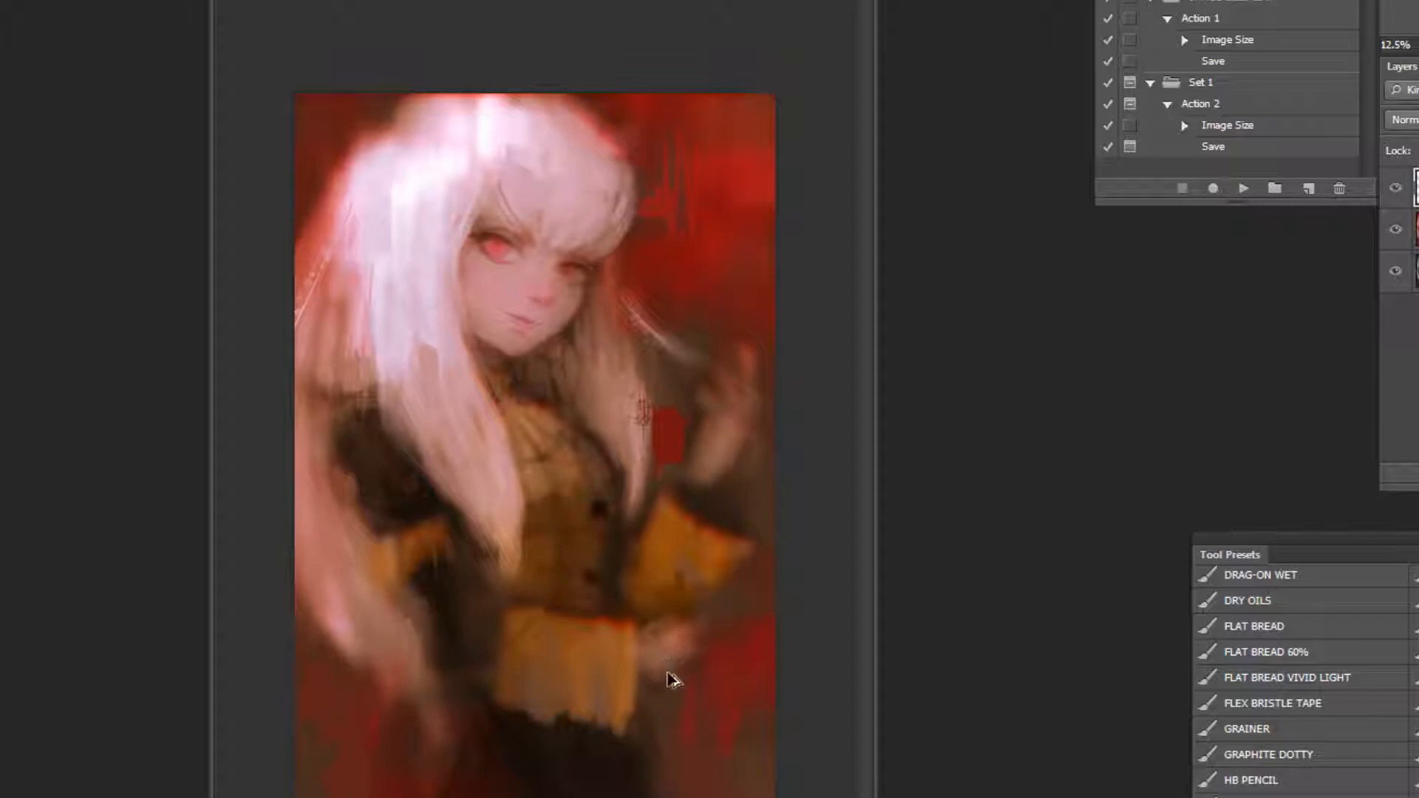
pyautogui.keyDown('alt'); pyautogui.click(630, 670); pyautogui.keyUp('alt')
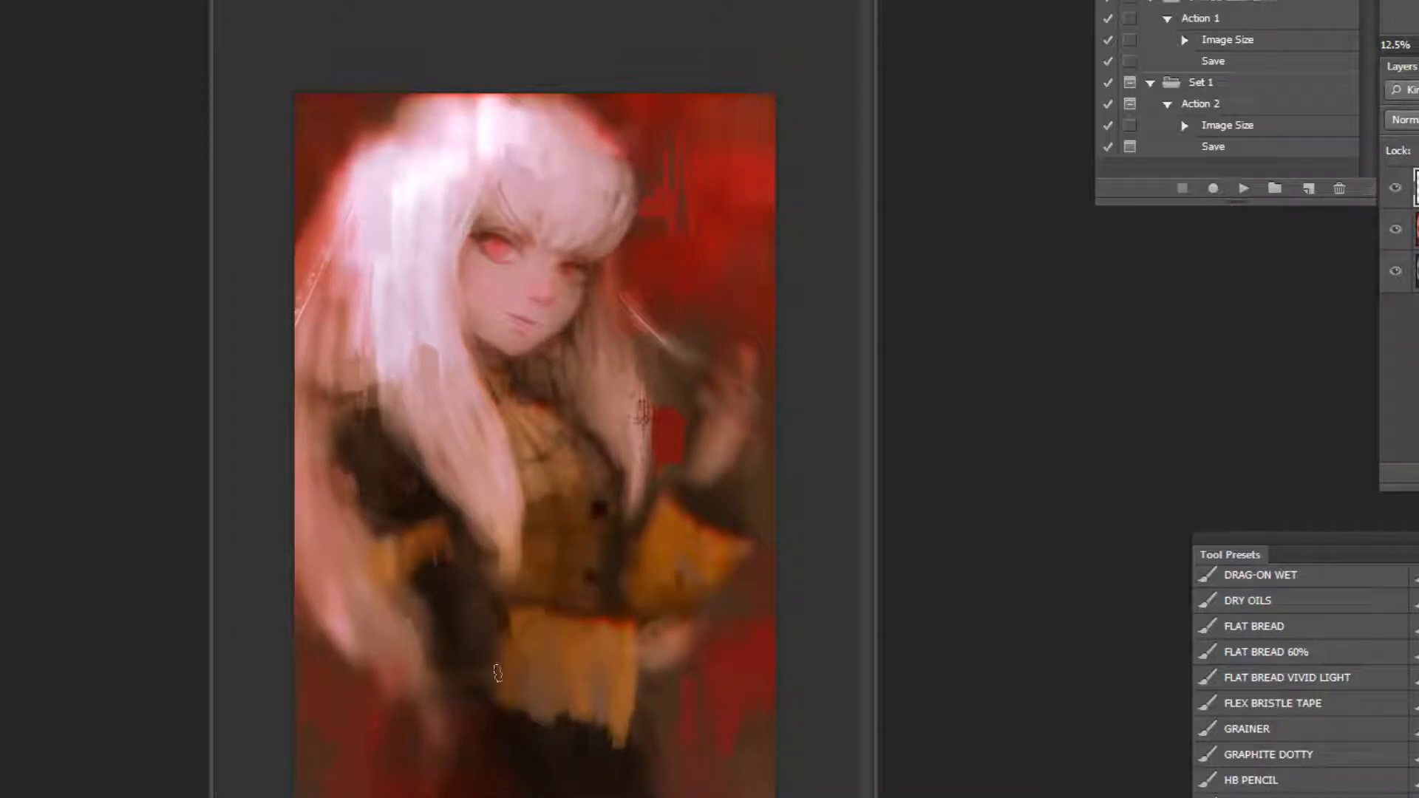
# Reshape the side edges of the yellow garment panel below the waist with sampled dark and yellow tones.
pyautogui.moveTo(504, 632); pyautogui.dragTo(509, 698)
pyautogui.moveTo(521, 628); pyautogui.dragTo(518, 680)
pyautogui.keyDown('alt'); pyautogui.click(551, 669); pyautogui.keyUp('alt')
pyautogui.keyDown('alt'); pyautogui.click(658, 686); pyautogui.keyUp('alt')
pyautogui.moveTo(640, 625); pyautogui.dragTo(638, 706)
pyautogui.keyDown('alt'); pyautogui.click(630, 681); pyautogui.keyUp('alt')
pyautogui.keyDown('alt'); pyautogui.click(632, 649); pyautogui.keyUp('alt')
pyautogui.moveTo(494, 649); pyautogui.dragTo(700, 664)
pyautogui.hotkey('ctrl', 'z')
pyautogui.moveTo(468, 660)
pyautogui.mouseDown()
pyautogui.moveTo(622, 671)
pyautogui.moveTo(664, 644)
pyautogui.moveTo(695, 670)
pyautogui.mouseUp()
pyautogui.moveTo(663, 667); pyautogui.dragTo(653, 644)
pyautogui.hotkey('ctrl', 'z')
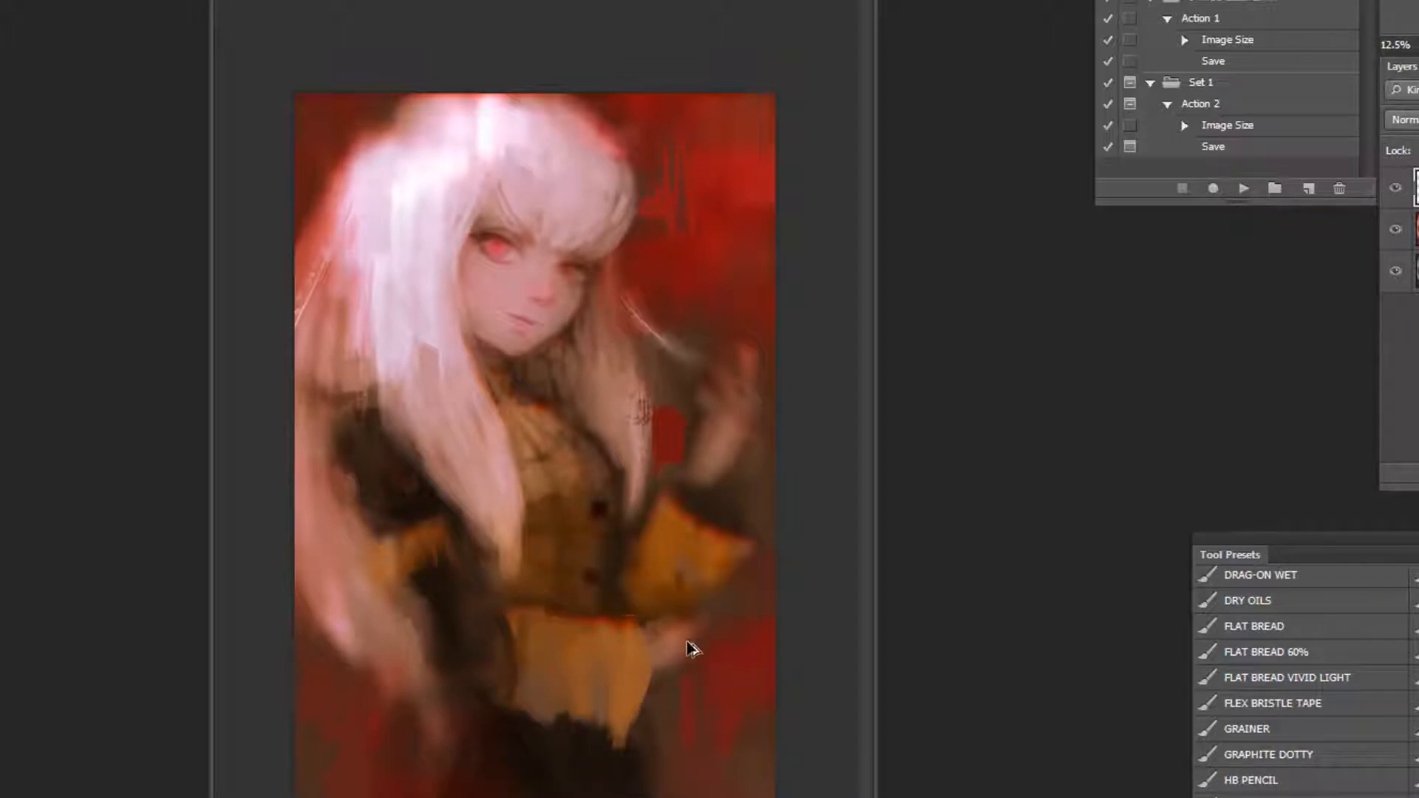
# Clean up the lower hem and outer edge of the yellow garment panel with sampled colours.
pyautogui.moveTo(631, 742); pyautogui.dragTo(624, 717)
pyautogui.keyDown('alt'); pyautogui.click(498, 722); pyautogui.keyUp('alt')
pyautogui.moveTo(543, 718)
pyautogui.mouseDown()
pyautogui.moveTo(511, 707)
pyautogui.moveTo(611, 727)
pyautogui.moveTo(575, 713)
pyautogui.mouseUp()
pyautogui.keyDown('alt'); pyautogui.click(625, 703); pyautogui.keyUp('alt')
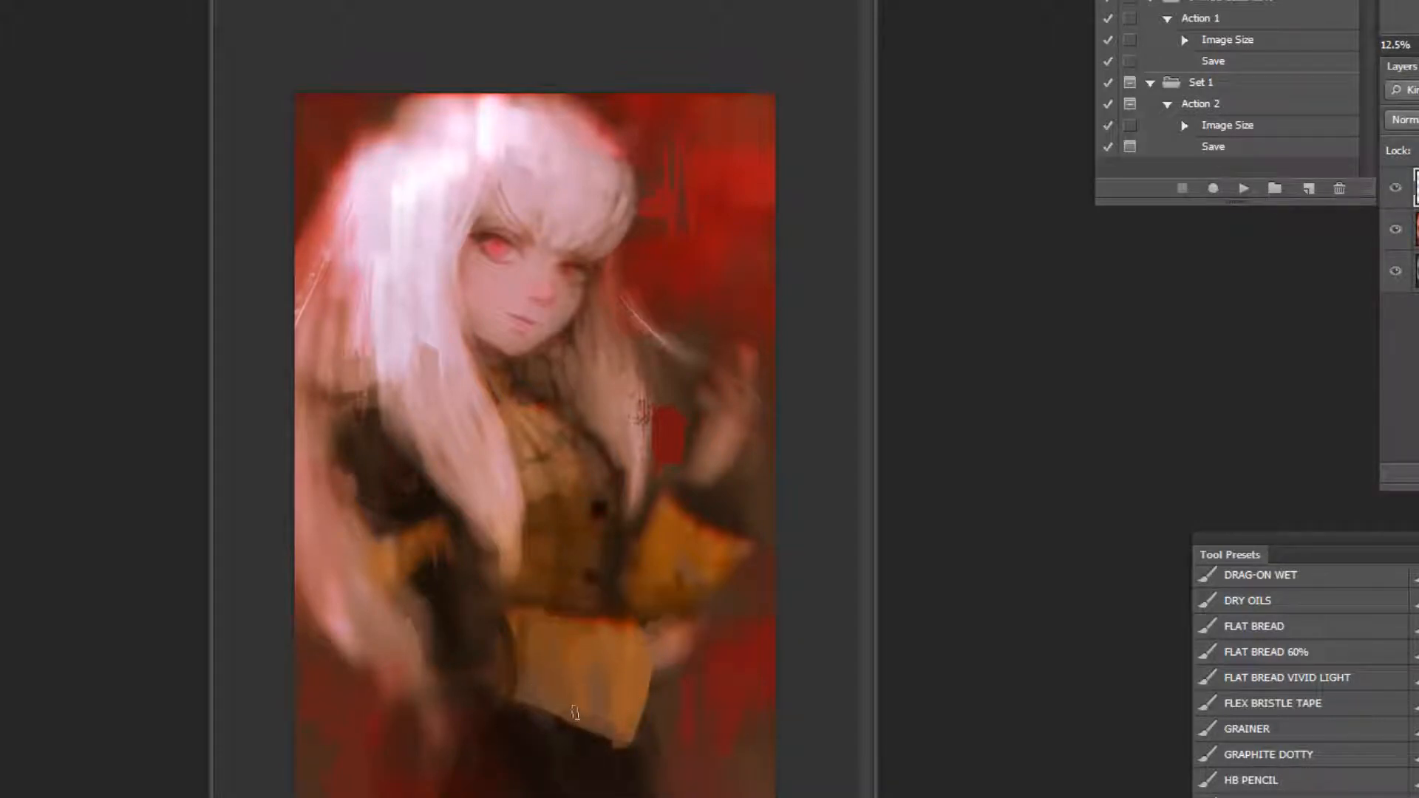
pyautogui.keyDown('alt'); pyautogui.click(642, 735); pyautogui.keyUp('alt')
pyautogui.moveTo(644, 674)
pyautogui.mouseDown()
pyautogui.moveTo(644, 719)
pyautogui.moveTo(631, 663)
pyautogui.mouseUp()
# Refine the underside of the nose with a much smaller brush.
pyautogui.scroll(1, 554, 380)
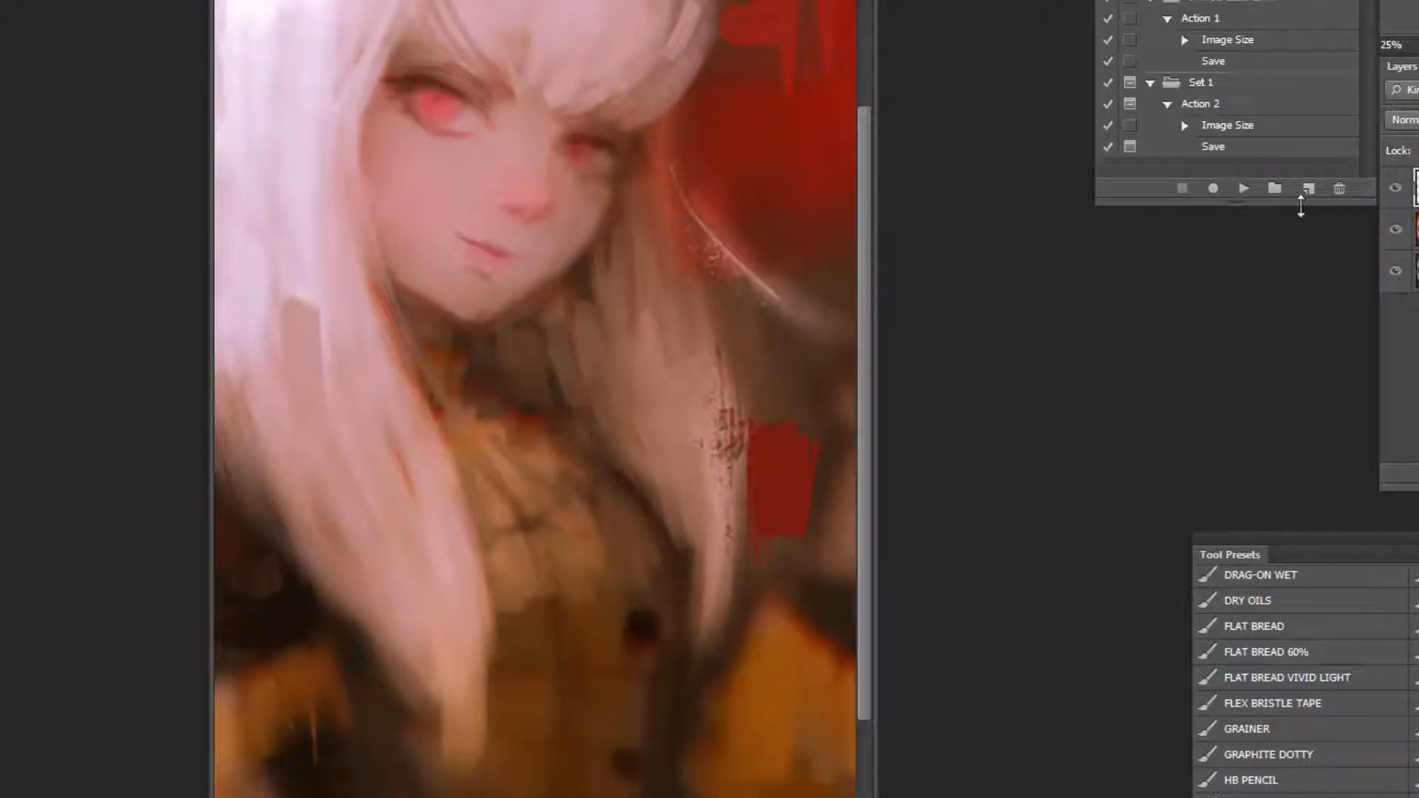
pyautogui.scroll(2, 498, 135)
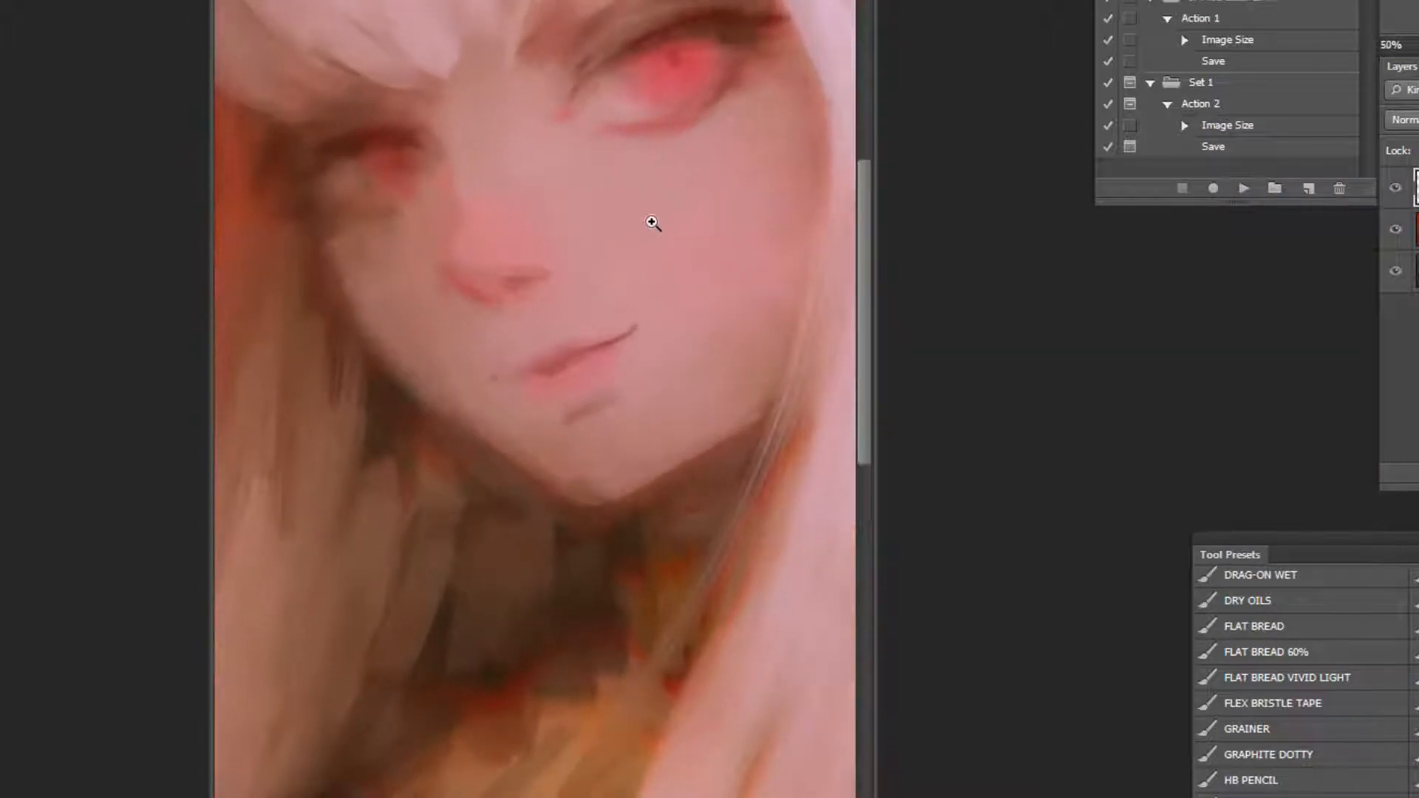
pyautogui.press('[')
pyautogui.press('[')
pyautogui.press('[')
pyautogui.press('[')
pyautogui.press('[')
pyautogui.press('[')
pyautogui.moveTo(509, 292); pyautogui.dragTo(461, 287)
pyautogui.hotkey('ctrl', '-')
pyautogui.hotkey('ctrl', '-')
pyautogui.hotkey('ctrl', '-')
pyautogui.hotkey('ctrl', '-')
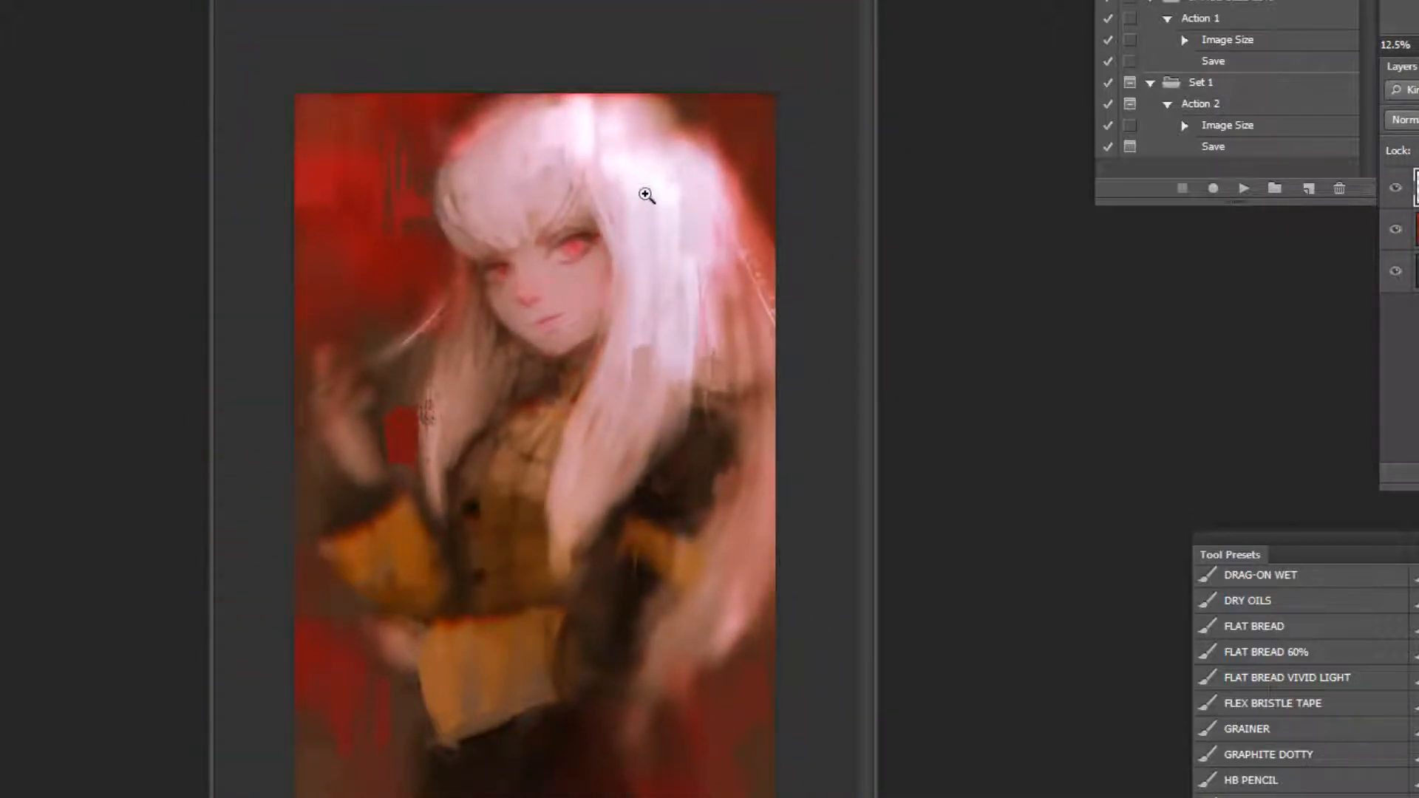
# Examine the facial features up close and against the whole figure.
pyautogui.keyDown('alt'); pyautogui.click(595, 301); pyautogui.keyUp('alt')
pyautogui.click(547, 196)
pyautogui.click(543, 192)
pyautogui.click(488, 227)
pyautogui.click(382, 296)
pyautogui.click(384, 285)
pyautogui.keyDown('alt'); pyautogui.click(326, 317); pyautogui.keyUp('alt')
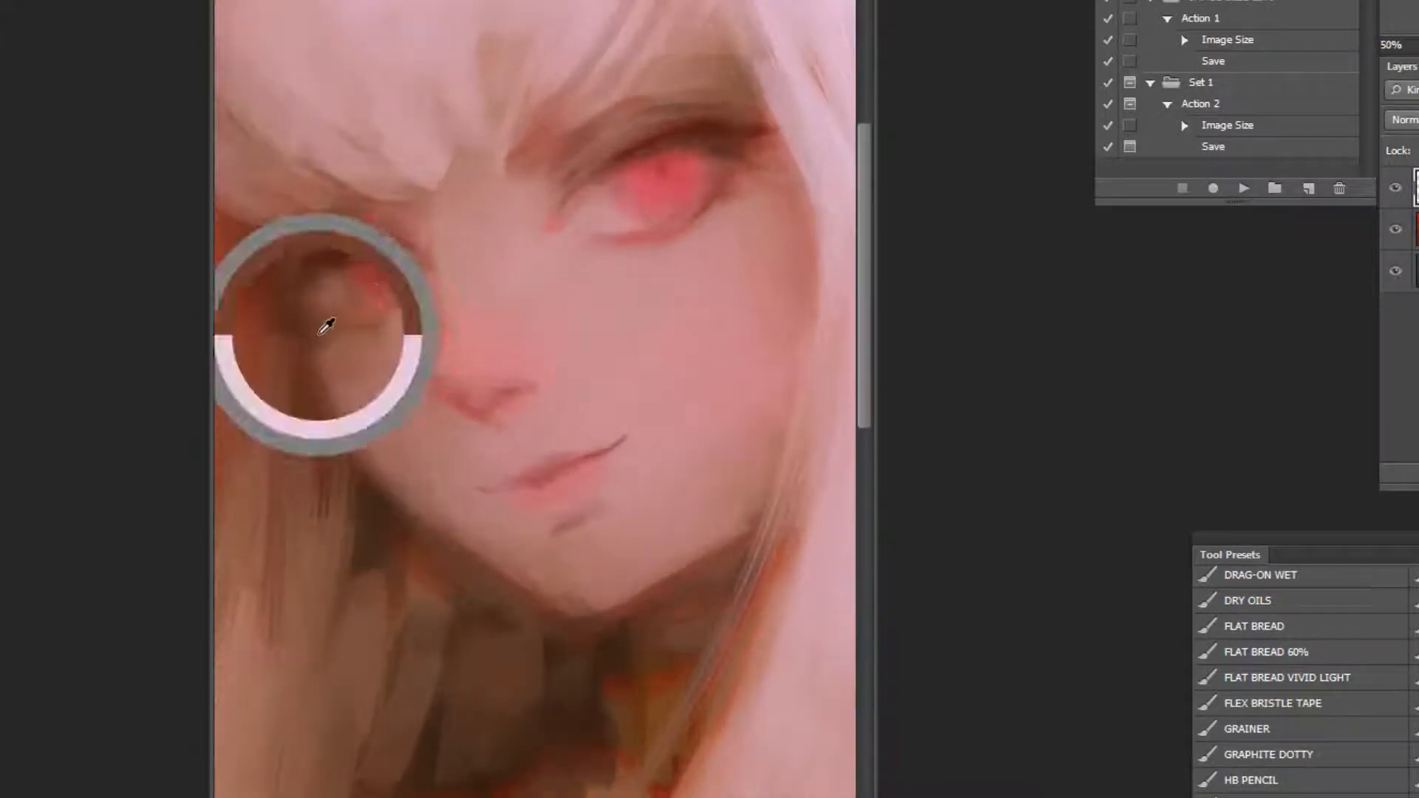
pyautogui.keyDown('alt'); pyautogui.click(770, 580); pyautogui.keyUp('alt')
pyautogui.keyDown('alt'); pyautogui.click(777, 564); pyautogui.keyUp('alt')
pyautogui.keyDown('alt'); pyautogui.click(783, 584); pyautogui.keyUp('alt')
pyautogui.keyDown('alt'); pyautogui.click(788, 603); pyautogui.keyUp('alt')
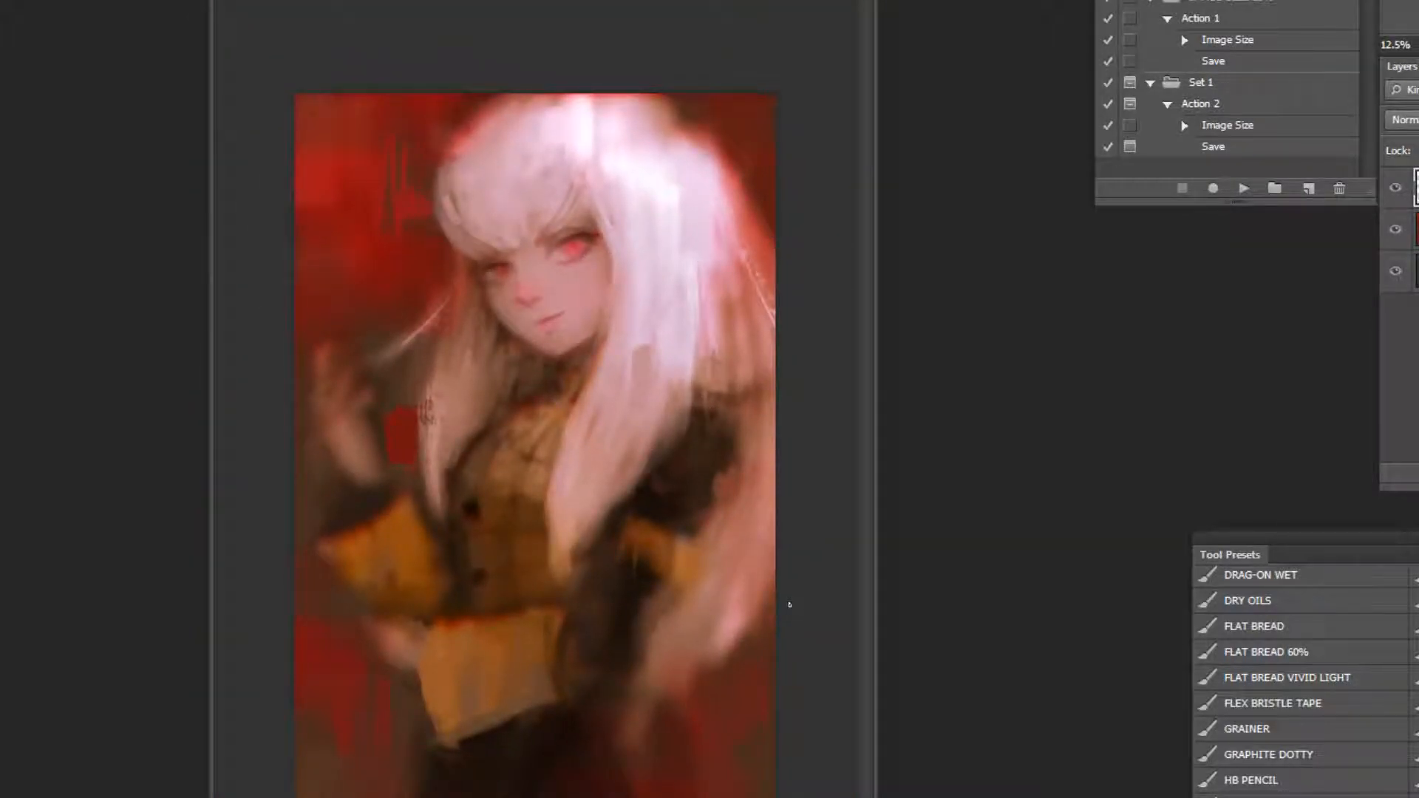
# Merge the top layer into the painting below and scale the result up slightly past the canvas edges.
pyautogui.hotkey('ctrl', 'e')
pyautogui.hotkey('ctrl', 't')
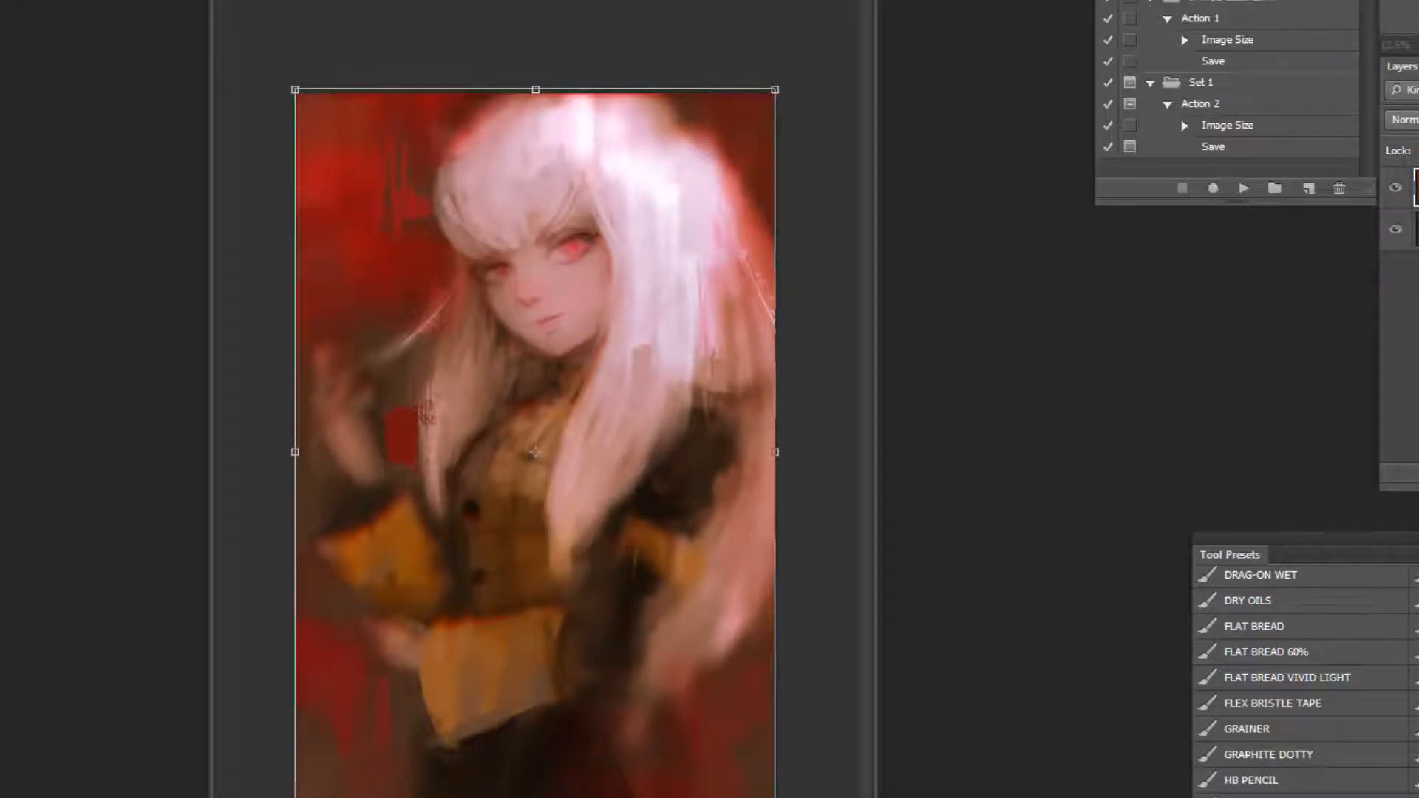
pyautogui.moveTo(752, 795); pyautogui.dragTo(716, 766)
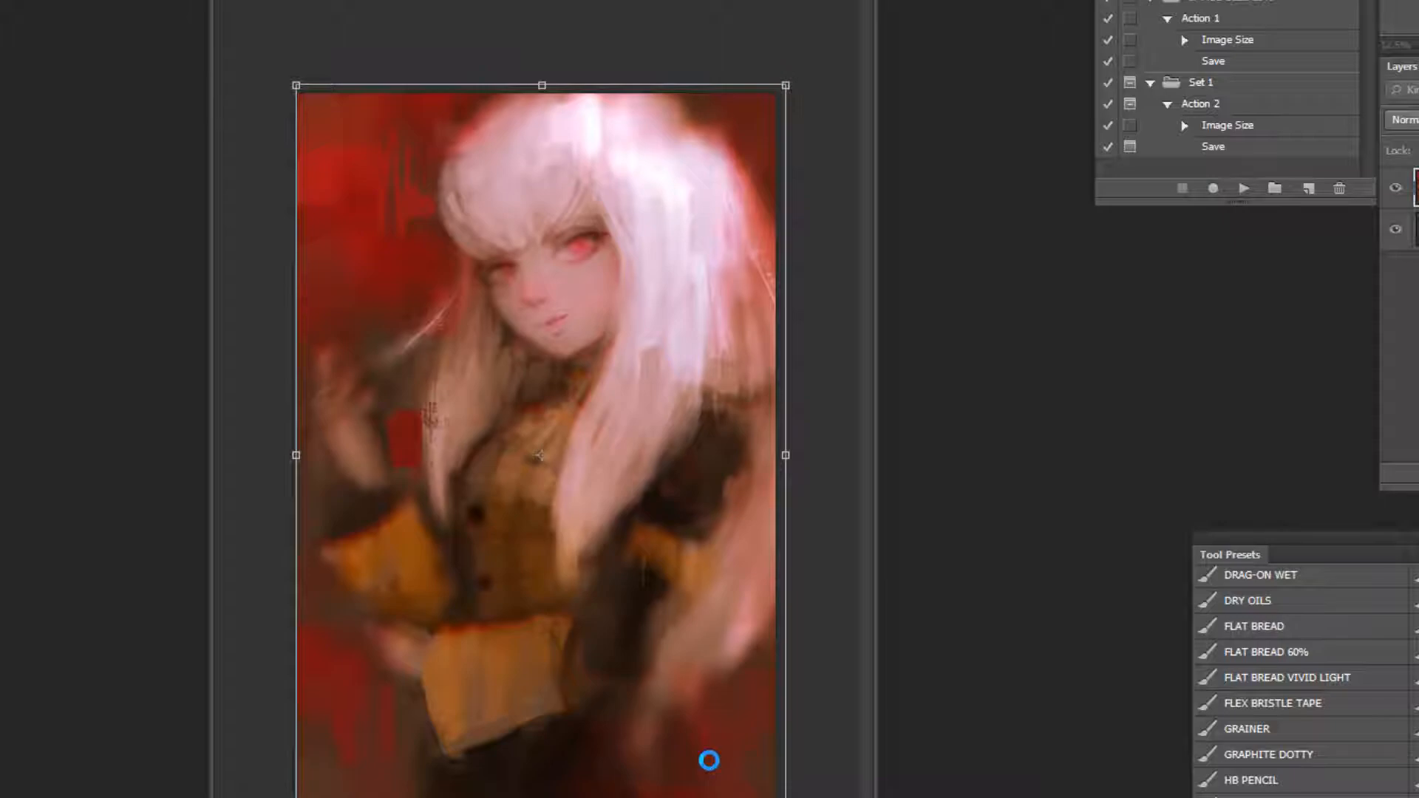
pyautogui.press('Return')
# Enlarge the painting slightly again while it is mirrored, and nudge it into place once flipped back.
pyautogui.click(1246, 185)
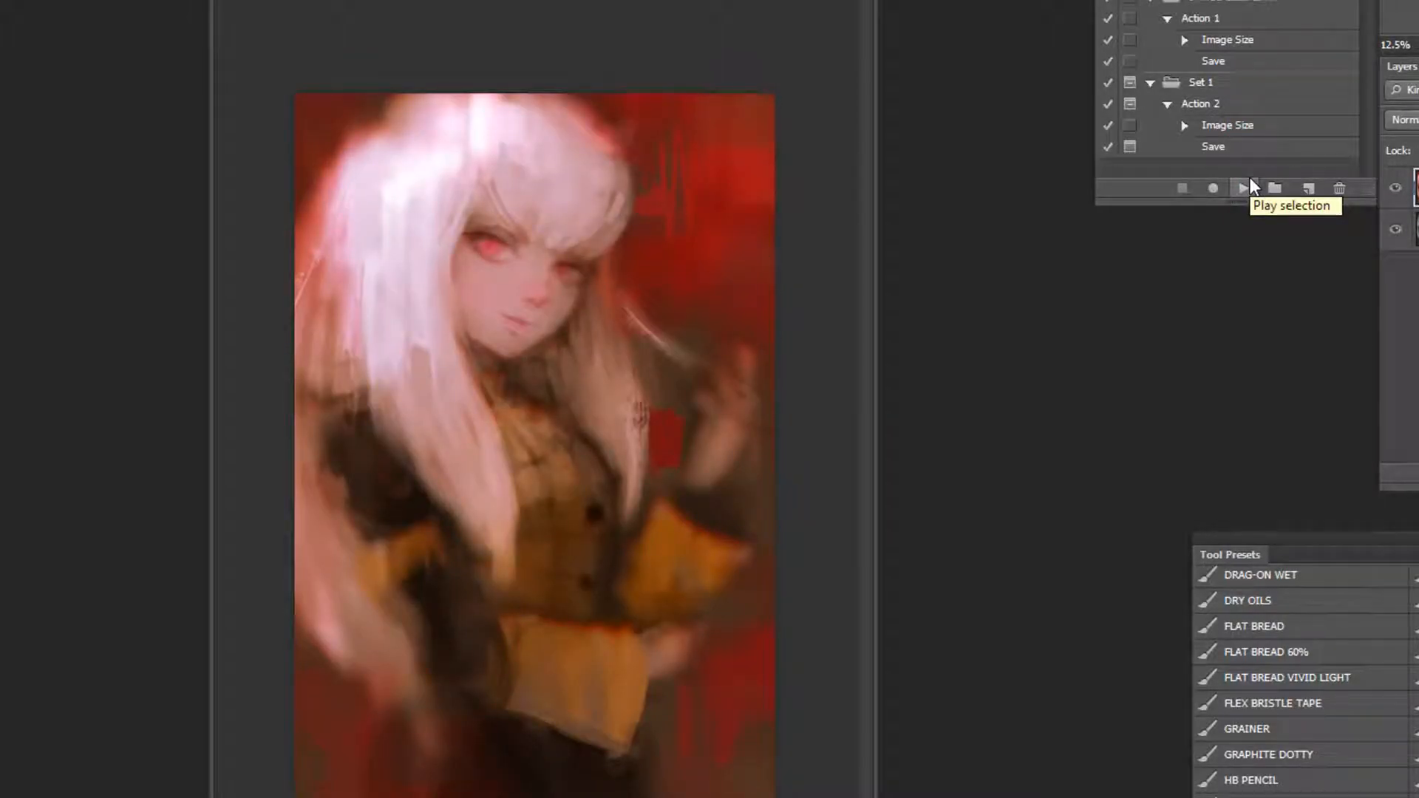
pyautogui.hotkey('ctrl', 't')
pyautogui.moveTo(773, 797); pyautogui.dragTo(783, 797)
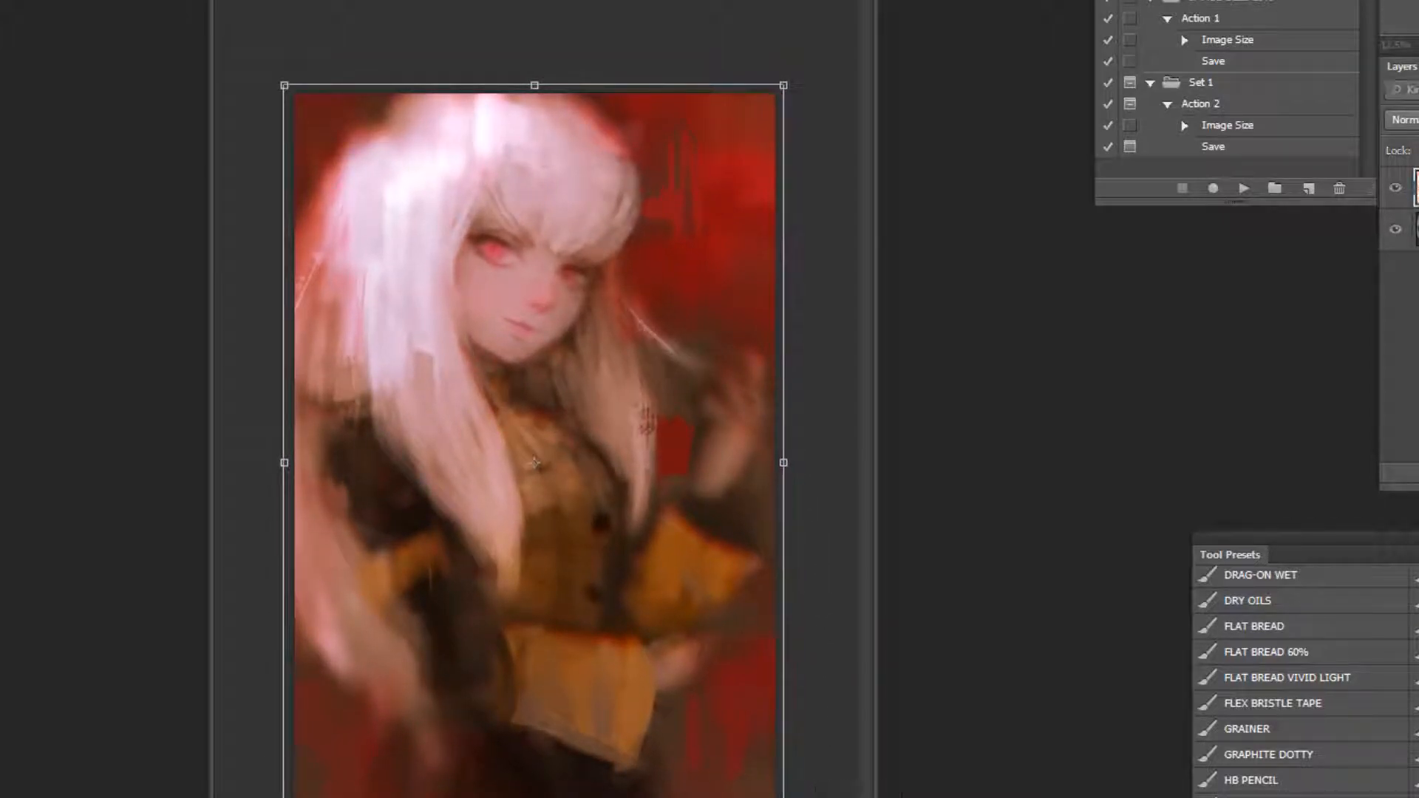
pyautogui.press('Return')
pyautogui.click(1243, 189)
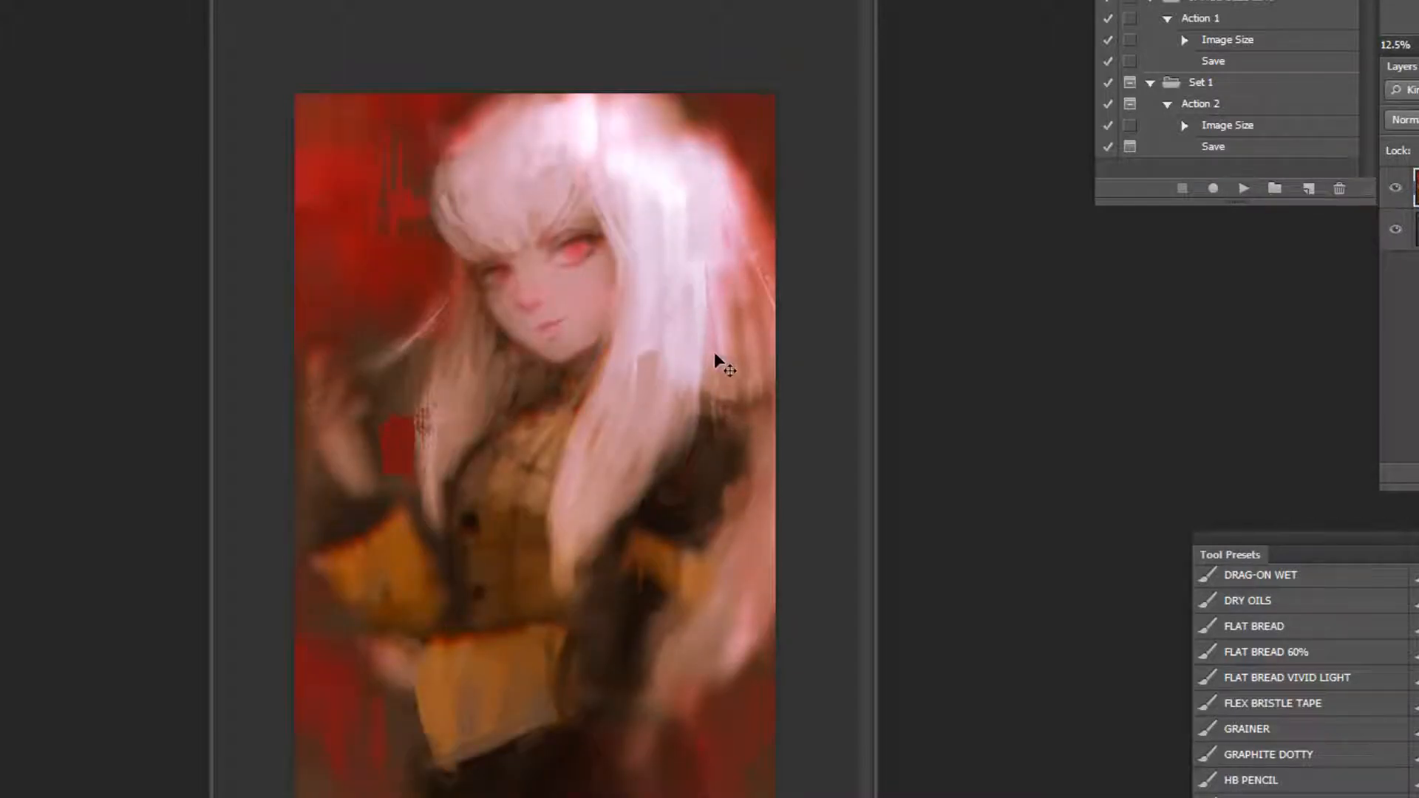
pyautogui.moveTo(718, 362); pyautogui.dragTo(720, 370)
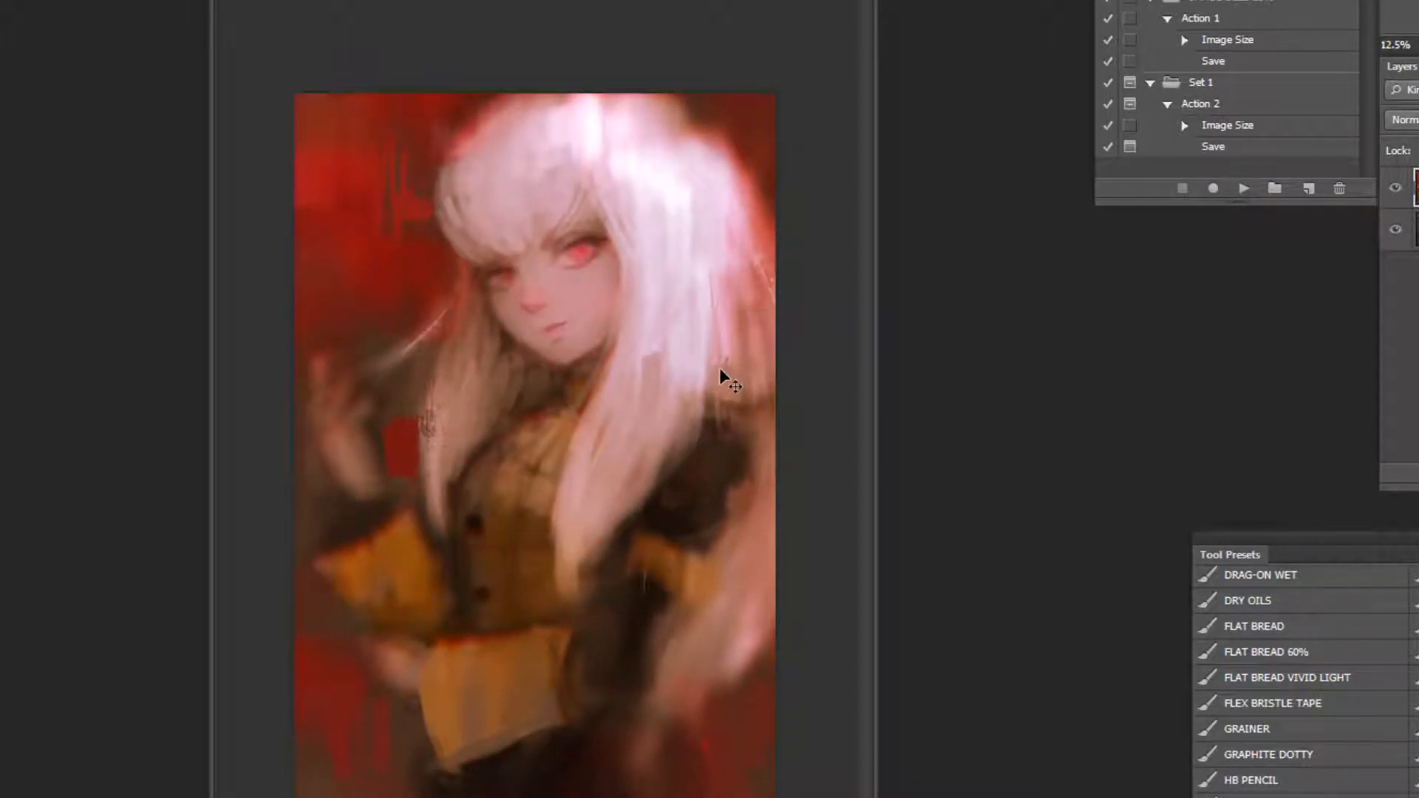
# Retouch the facial features with sampled iris and skin tones, using an enlarged FLAT BREAD brush.
pyautogui.keyDown('ctrl'); pyautogui.click(569, 152); pyautogui.keyUp('ctrl')
pyautogui.keyDown('ctrl'); pyautogui.click(572, 133); pyautogui.keyUp('ctrl')
pyautogui.keyDown('ctrl'); pyautogui.click(578, 100); pyautogui.keyUp('ctrl')
pyautogui.keyDown('ctrl'); pyautogui.click(580, 96); pyautogui.keyUp('ctrl')
pyautogui.keyDown('ctrl'); pyautogui.click(581, 94); pyautogui.keyUp('ctrl')
pyautogui.keyDown('alt'); pyautogui.click(640, 444); pyautogui.keyUp('alt')
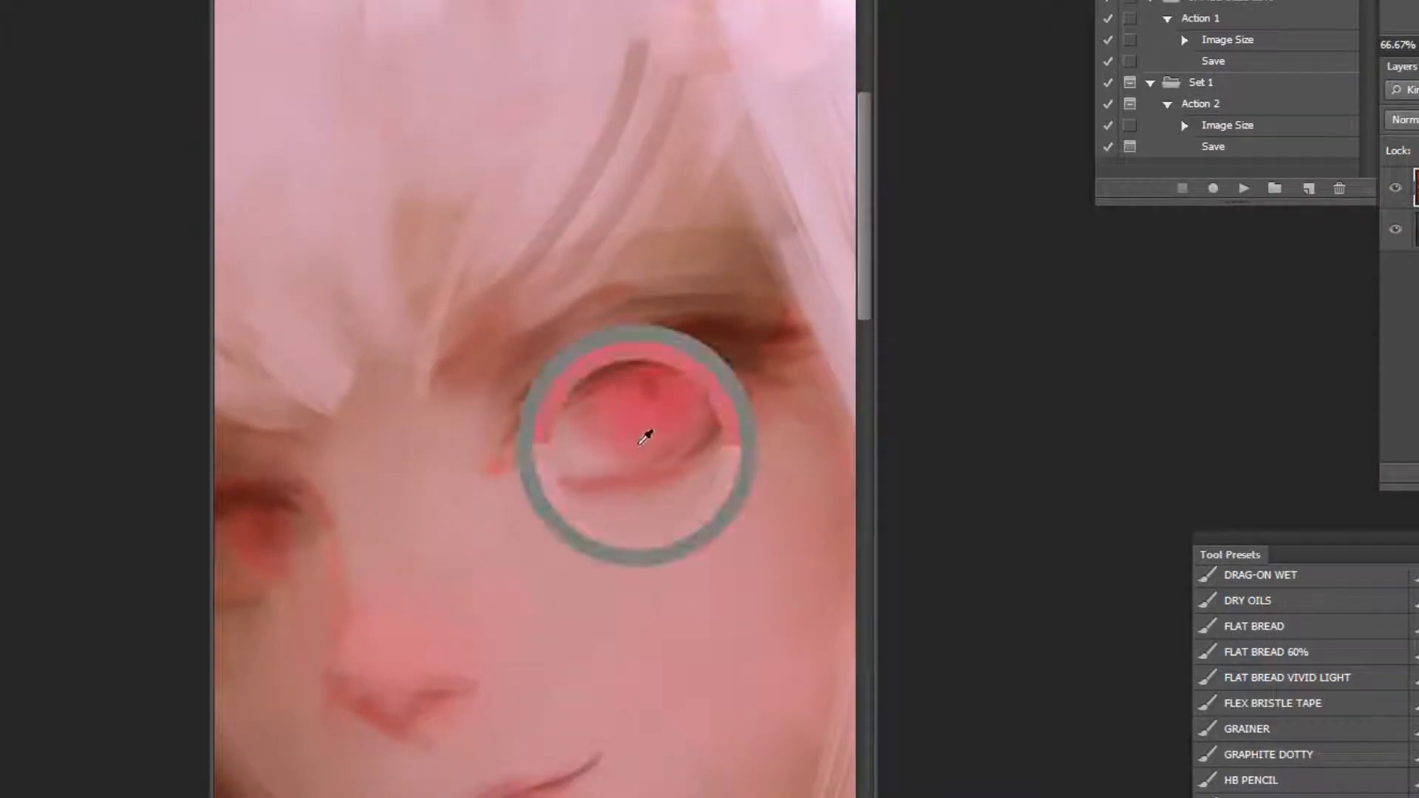
pyautogui.keyDown('ctrl'); pyautogui.click(545, 281); pyautogui.keyUp('ctrl')
pyautogui.keyDown('alt'); pyautogui.click(694, 325); pyautogui.keyUp('alt')
pyautogui.keyDown('alt'); pyautogui.click(702, 319); pyautogui.keyUp('alt')
pyautogui.keyDown('alt'); pyautogui.click(732, 310); pyautogui.keyUp('alt')
pyautogui.keyDown('alt'); pyautogui.click(764, 301); pyautogui.keyUp('alt')
pyautogui.keyDown('alt'); pyautogui.click(764, 300); pyautogui.keyUp('alt')
pyautogui.click(1256, 627)
pyautogui.press(']')
pyautogui.press(']')
pyautogui.press(']')
pyautogui.press(']')
pyautogui.press(']')
pyautogui.press(']')
pyautogui.press(']')
pyautogui.press(']')
pyautogui.moveTo(444, 318)
pyautogui.mouseDown()
pyautogui.moveTo(459, 410)
pyautogui.moveTo(517, 369)
pyautogui.mouseUp()
pyautogui.moveTo(538, 510); pyautogui.dragTo(602, 471)
pyautogui.keyDown('alt'); pyautogui.click(515, 371); pyautogui.keyUp('alt')
pyautogui.moveTo(528, 370); pyautogui.dragTo(557, 384)
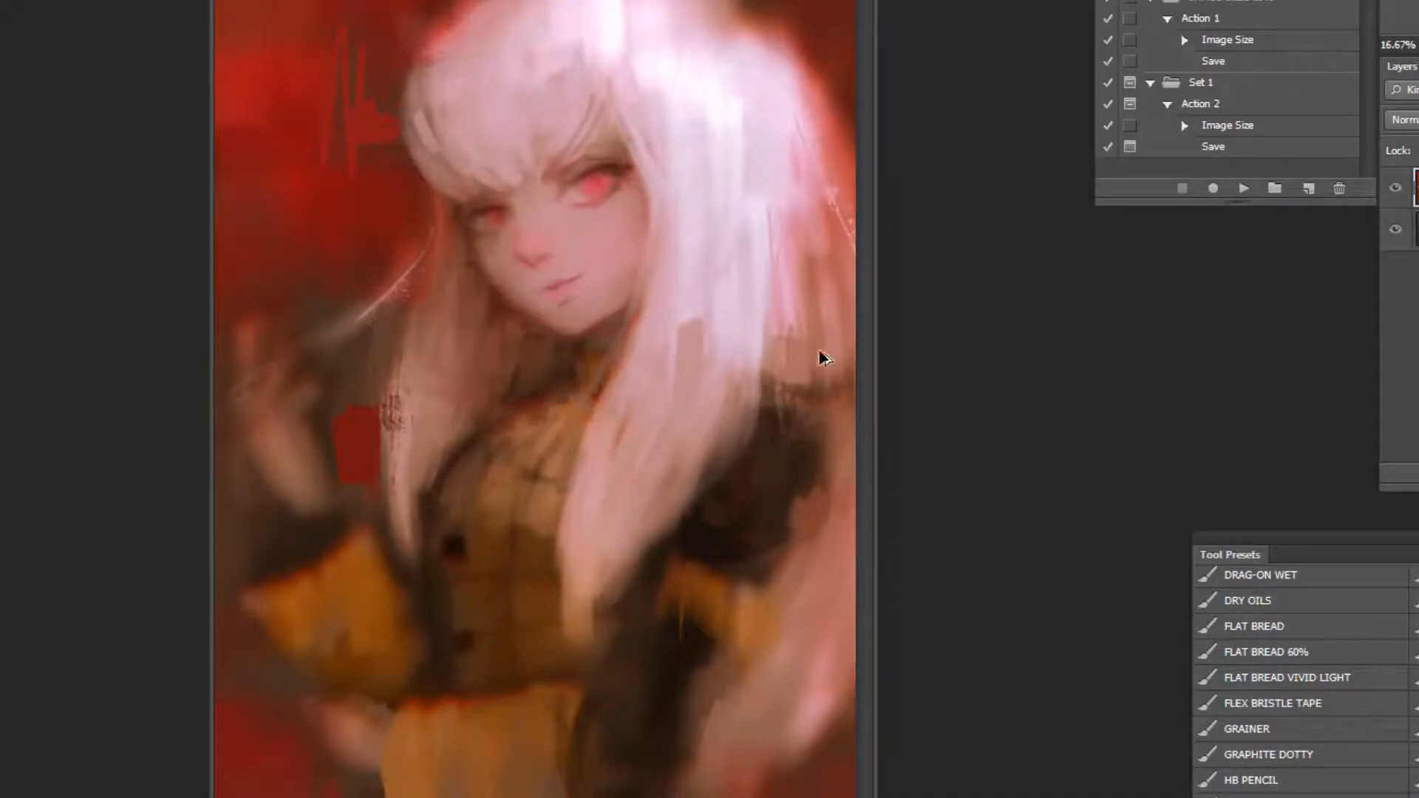
# Refine the face up close and clean the outer contour of the nose with a sampled skin tone.
pyautogui.keyDown('ctrl'); pyautogui.keyDown('alt'); pyautogui.click(678, 406); pyautogui.keyUp('alt'); pyautogui.keyUp('ctrl')
pyautogui.keyDown('ctrl'); pyautogui.keyDown('alt'); pyautogui.click(714, 366); pyautogui.keyUp('alt'); pyautogui.keyUp('ctrl')
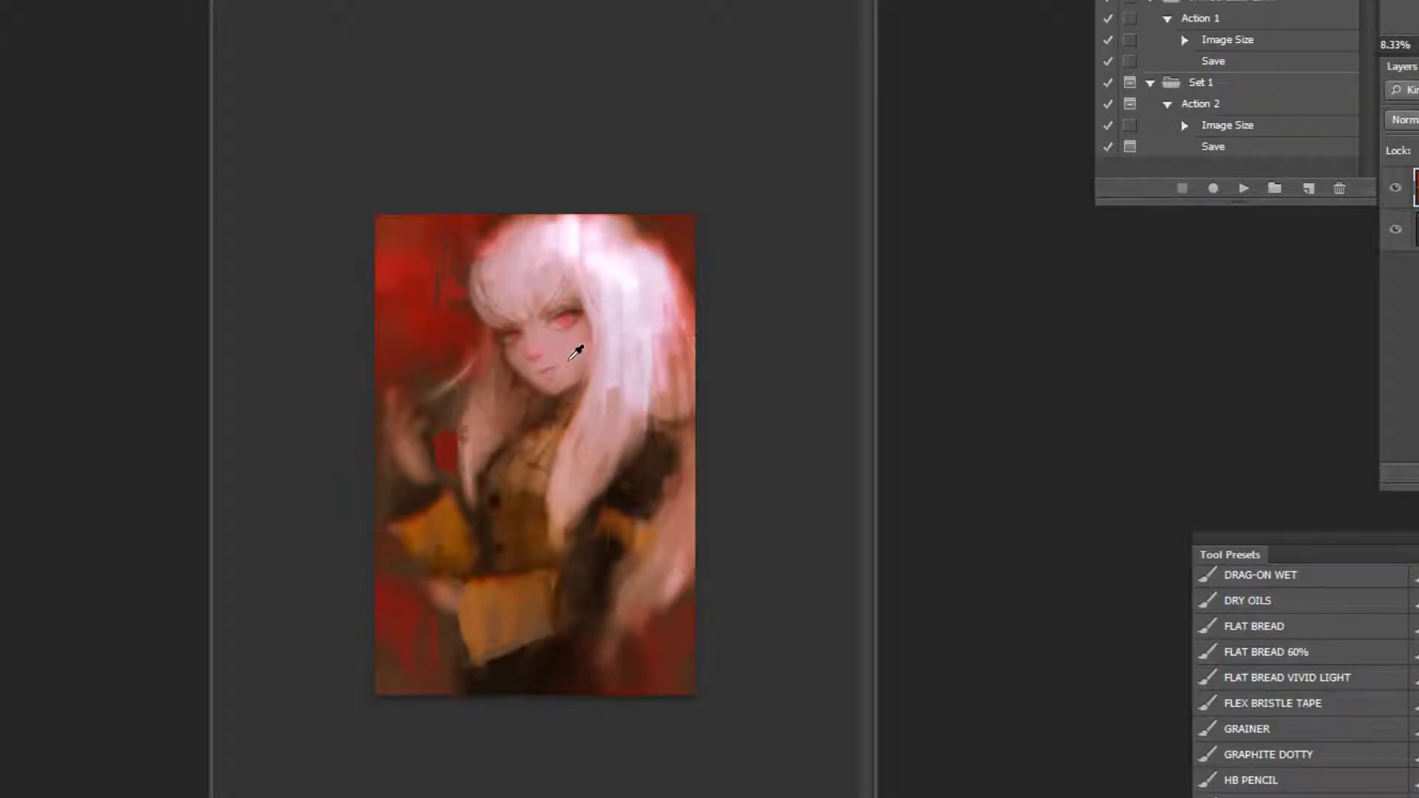
pyautogui.keyDown('ctrl'); pyautogui.click(548, 225); pyautogui.keyUp('ctrl')
pyautogui.keyDown('ctrl'); pyautogui.click(547, 222); pyautogui.keyUp('ctrl')
pyautogui.keyDown('ctrl'); pyautogui.click(561, 218); pyautogui.keyUp('ctrl')
pyautogui.keyDown('ctrl'); pyautogui.click(651, 190); pyautogui.keyUp('ctrl')
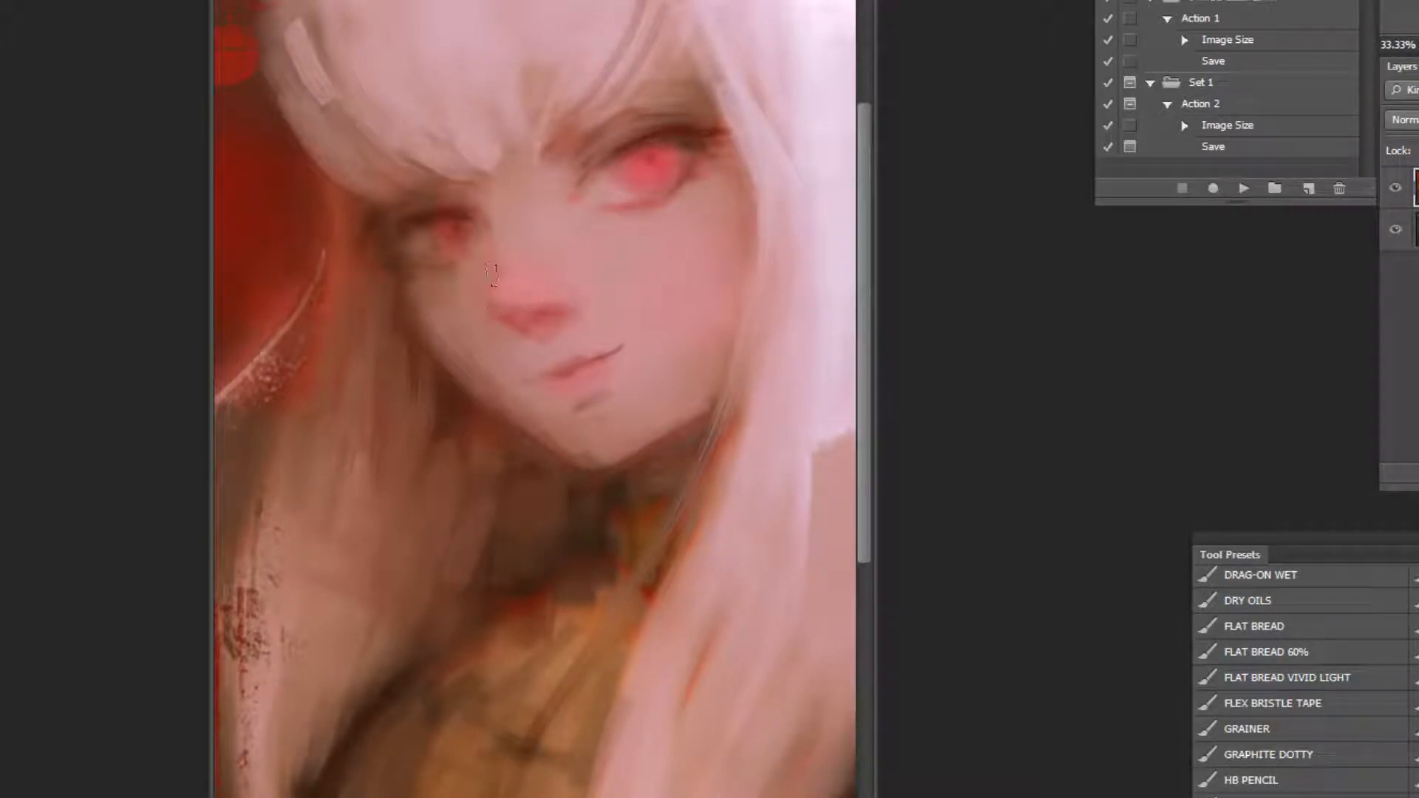
pyautogui.scroll(1, 539, 70)
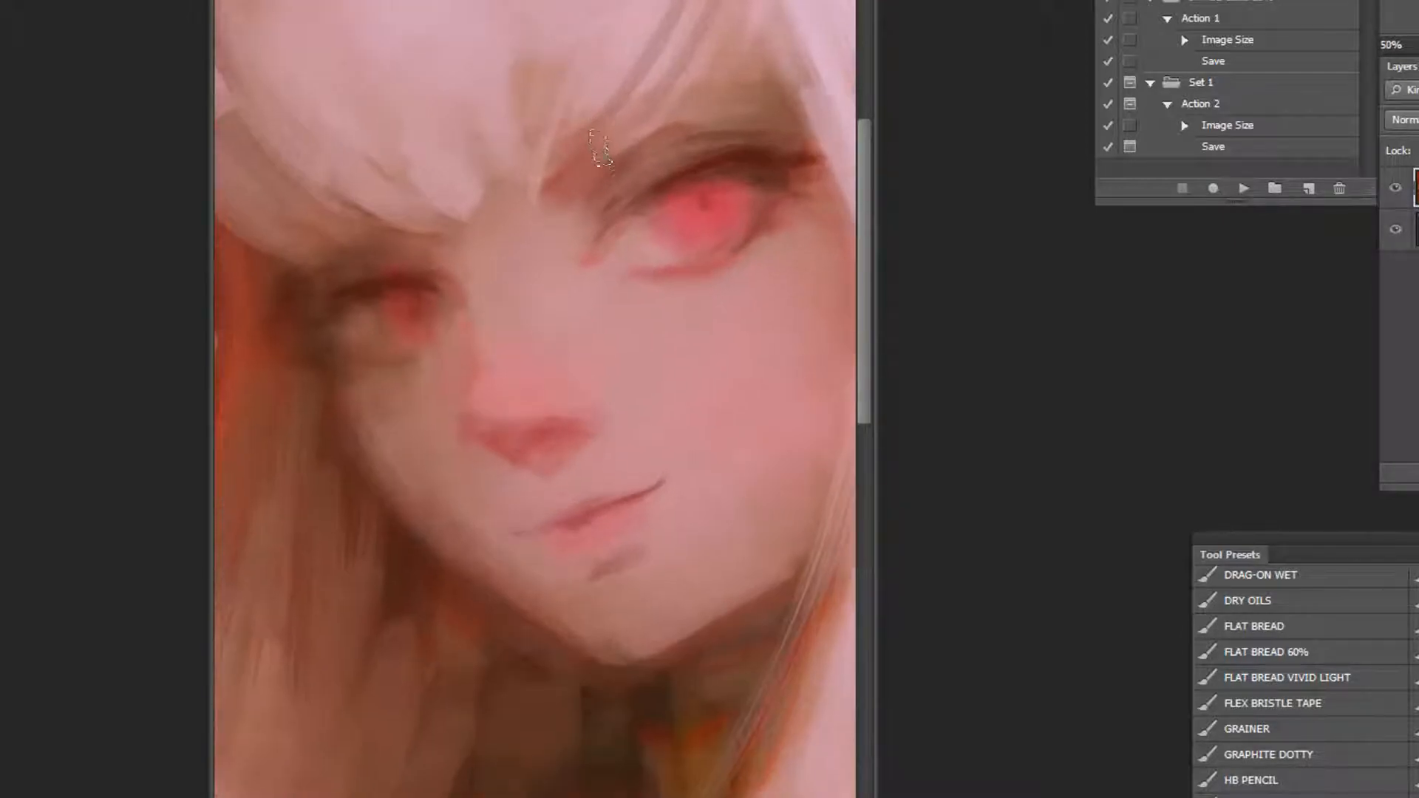
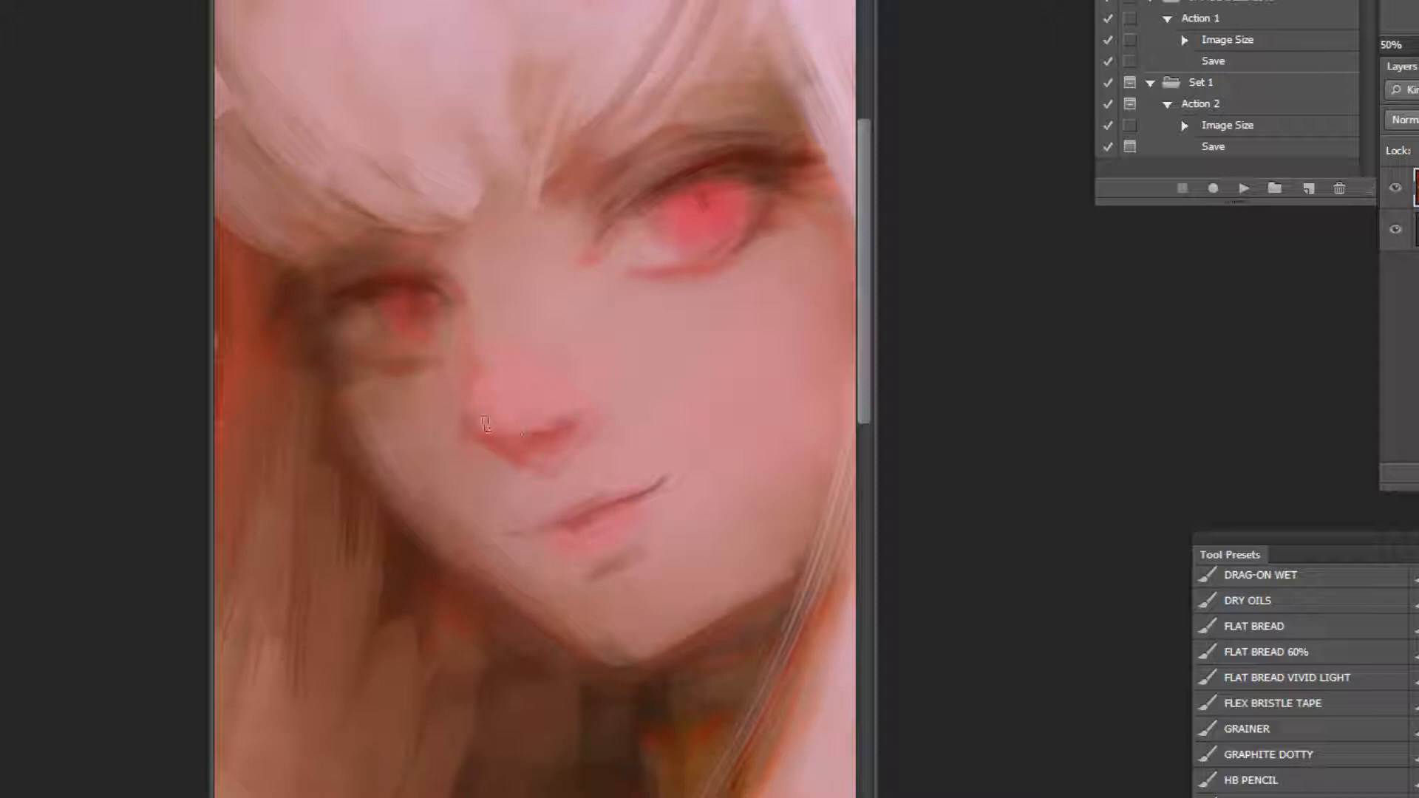
pyautogui.keyDown('alt'); pyautogui.click(454, 395); pyautogui.keyUp('alt')
pyautogui.moveTo(476, 374); pyautogui.dragTo(473, 430)
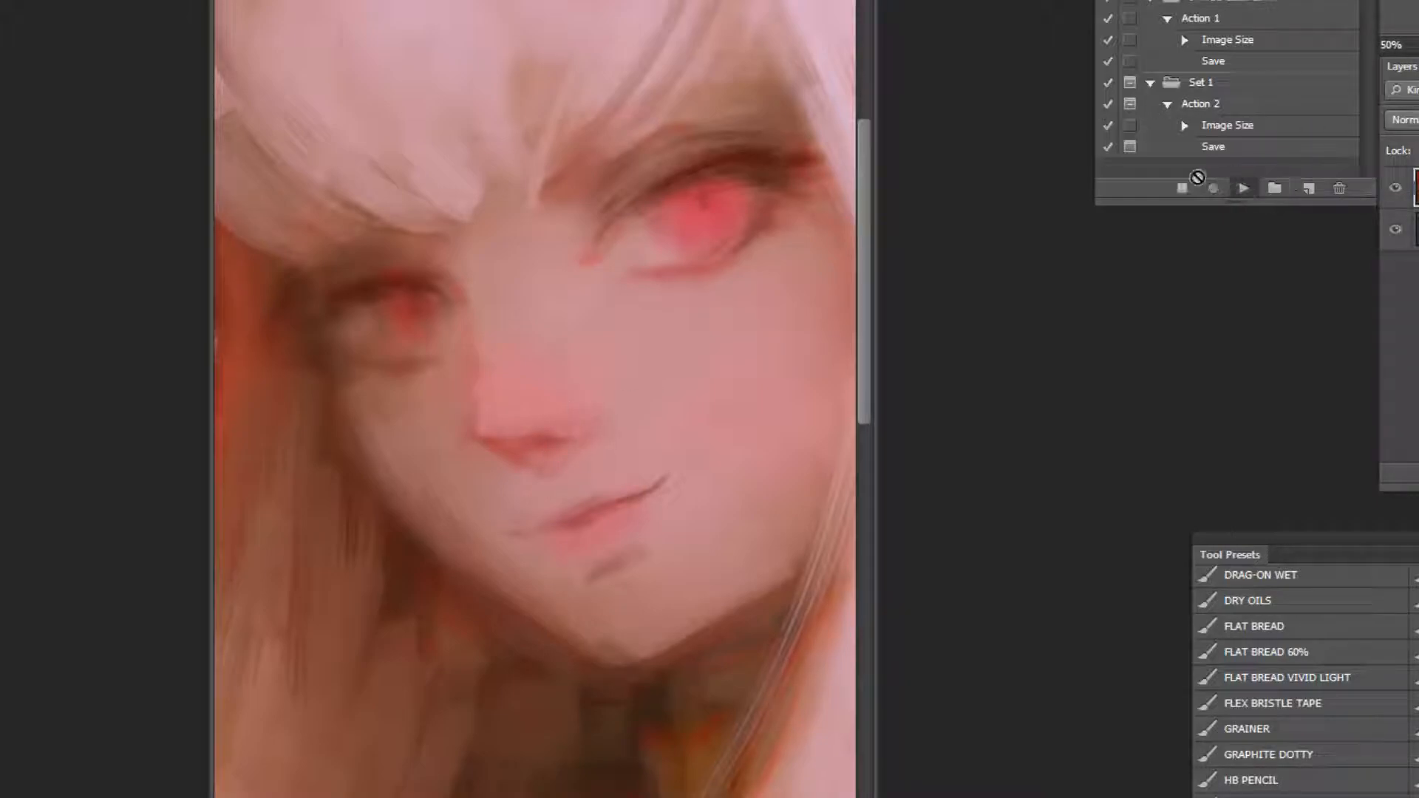
# Check the face mirrored, and shift a copy of the nose and mouth area slightly downward on its own layer.
pyautogui.hotkey('ctrl', 'shift', 'h')
pyautogui.keyDown('alt'); pyautogui.click(625, 410); pyautogui.keyUp('alt')
pyautogui.keyDown('alt'); pyautogui.click(633, 380); pyautogui.keyUp('alt')
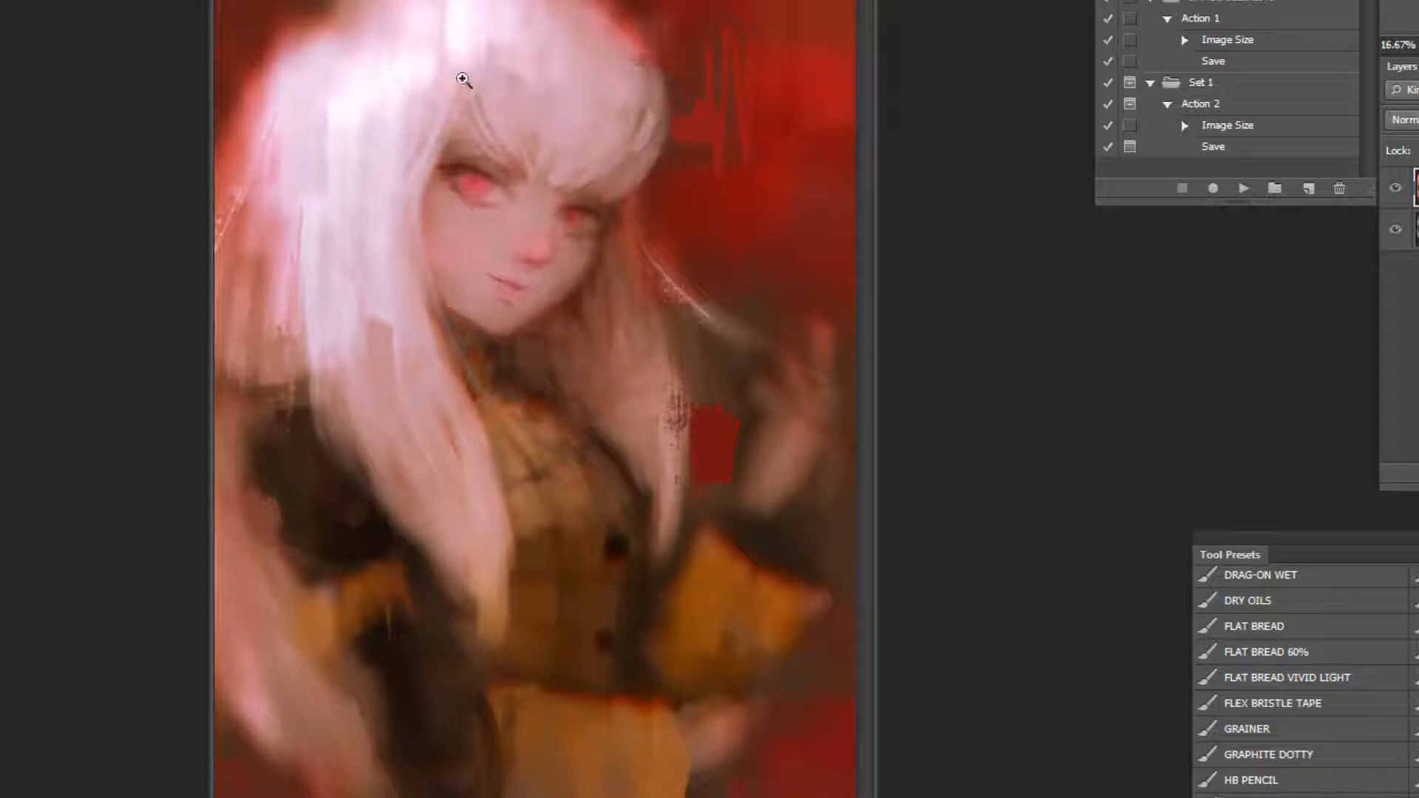
pyautogui.click(569, 267)
pyautogui.click(664, 334)
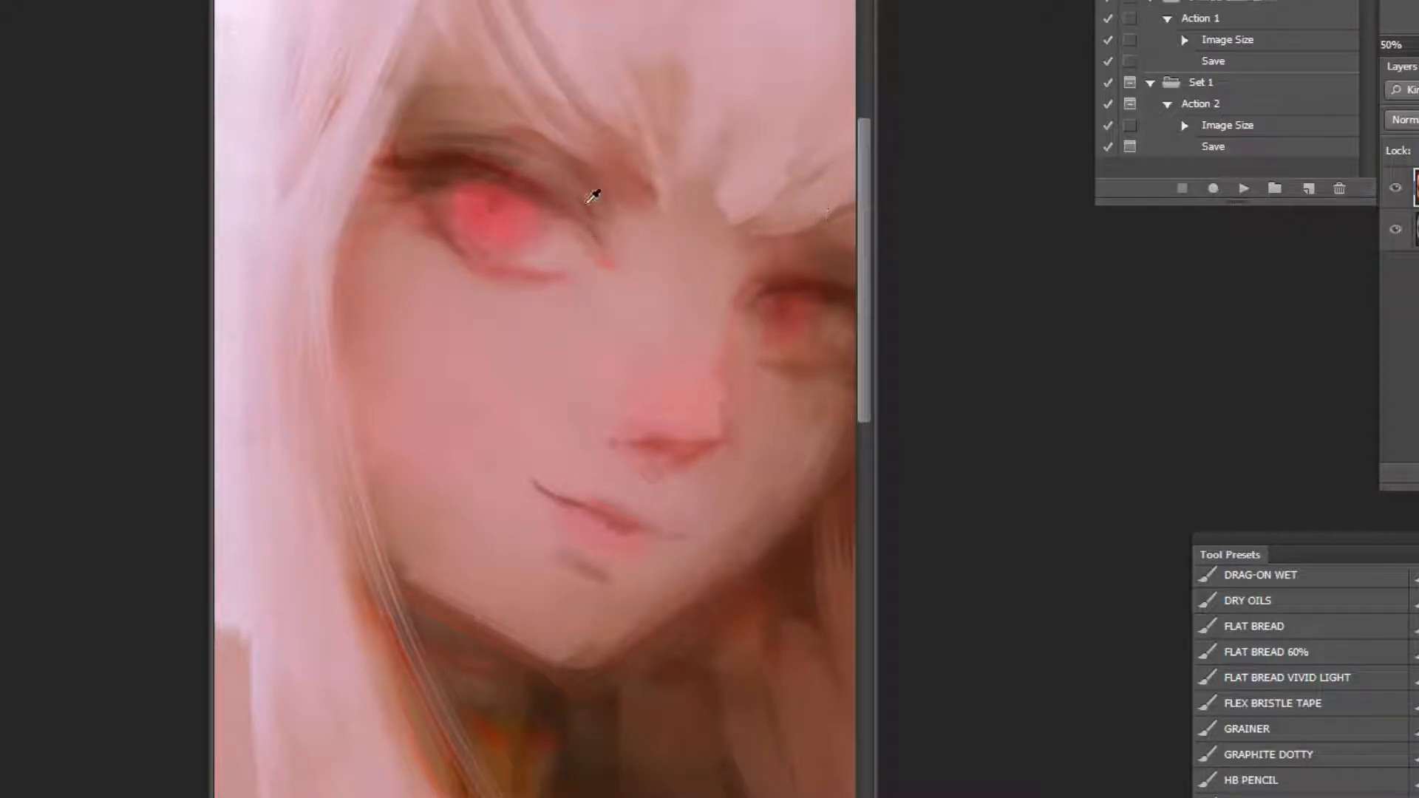
pyautogui.moveTo(521, 454)
pyautogui.mouseDown()
pyautogui.moveTo(680, 606)
pyautogui.moveTo(703, 479)
pyautogui.mouseUp()
pyautogui.hotkey('ctrl', 'j')
pyautogui.moveTo(689, 573); pyautogui.dragTo(687, 591)
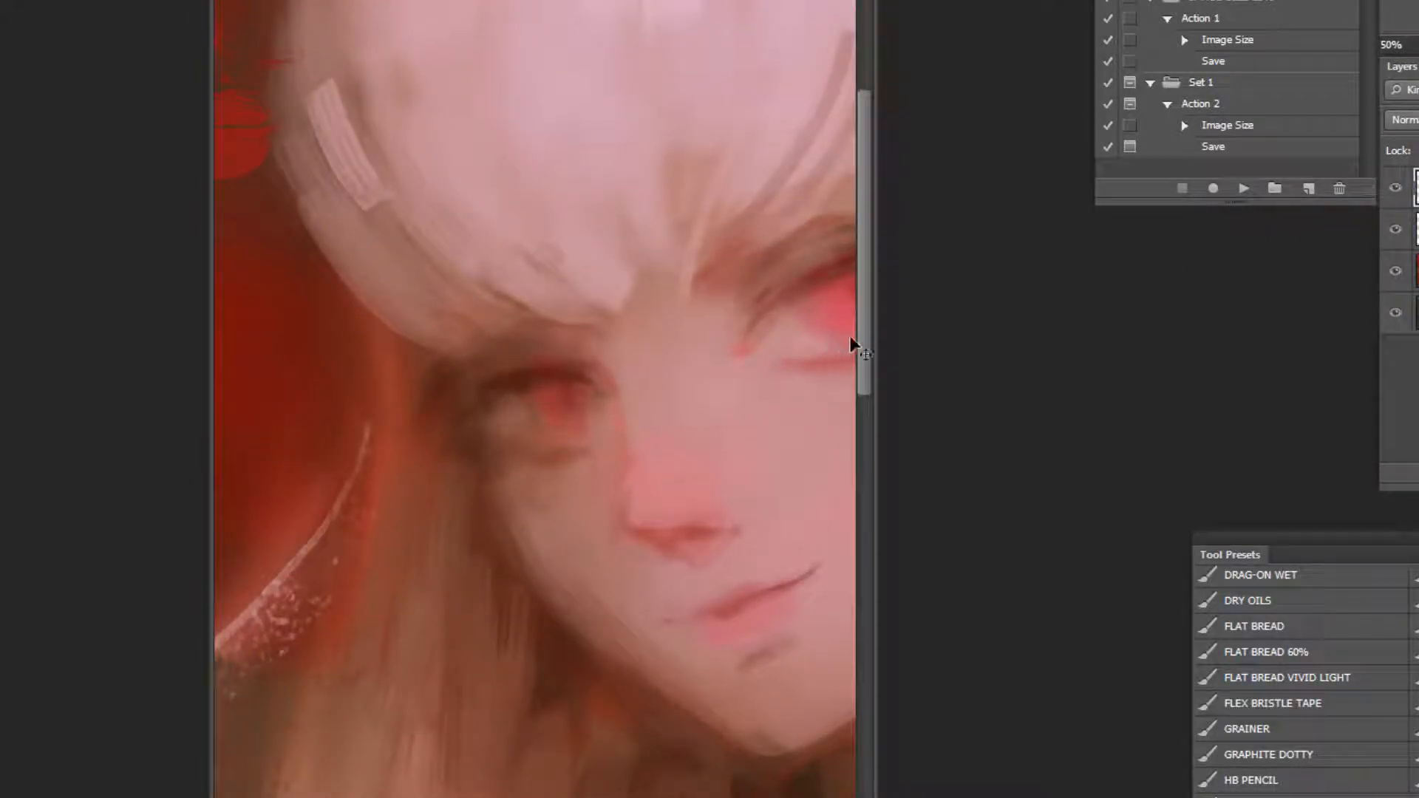
pyautogui.press('Delete')
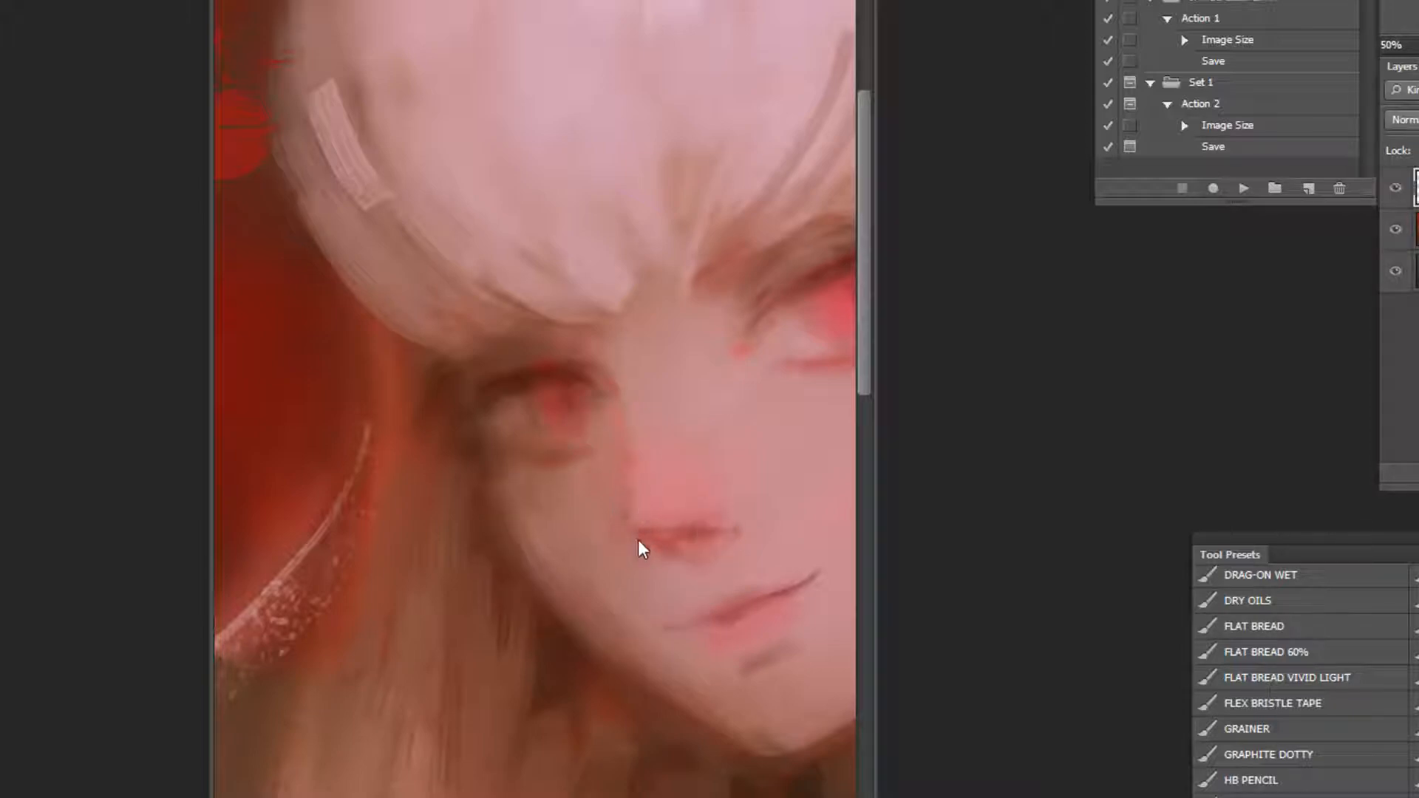
pyautogui.moveTo(632, 484); pyautogui.dragTo(629, 515)
pyautogui.hotkey('ctrl', 'z')
# Repaint the pale hair strand along the edge of the cheek.
pyautogui.keyDown('alt'); pyautogui.click(753, 465); pyautogui.keyUp('alt')
pyautogui.keyDown('alt'); pyautogui.click(760, 439); pyautogui.keyUp('alt')
pyautogui.keyDown('alt'); pyautogui.click(765, 403); pyautogui.keyUp('alt')
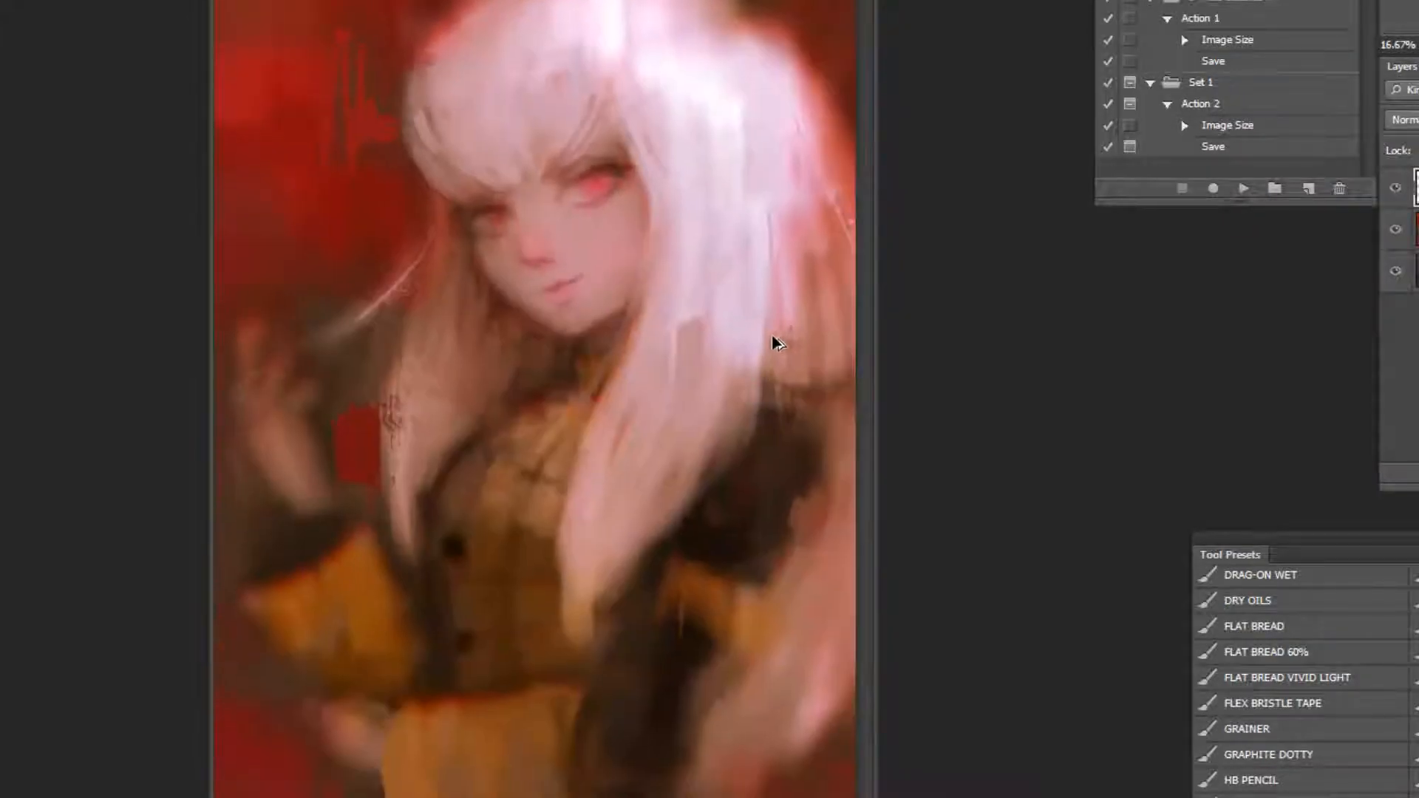
pyautogui.click(722, 173)
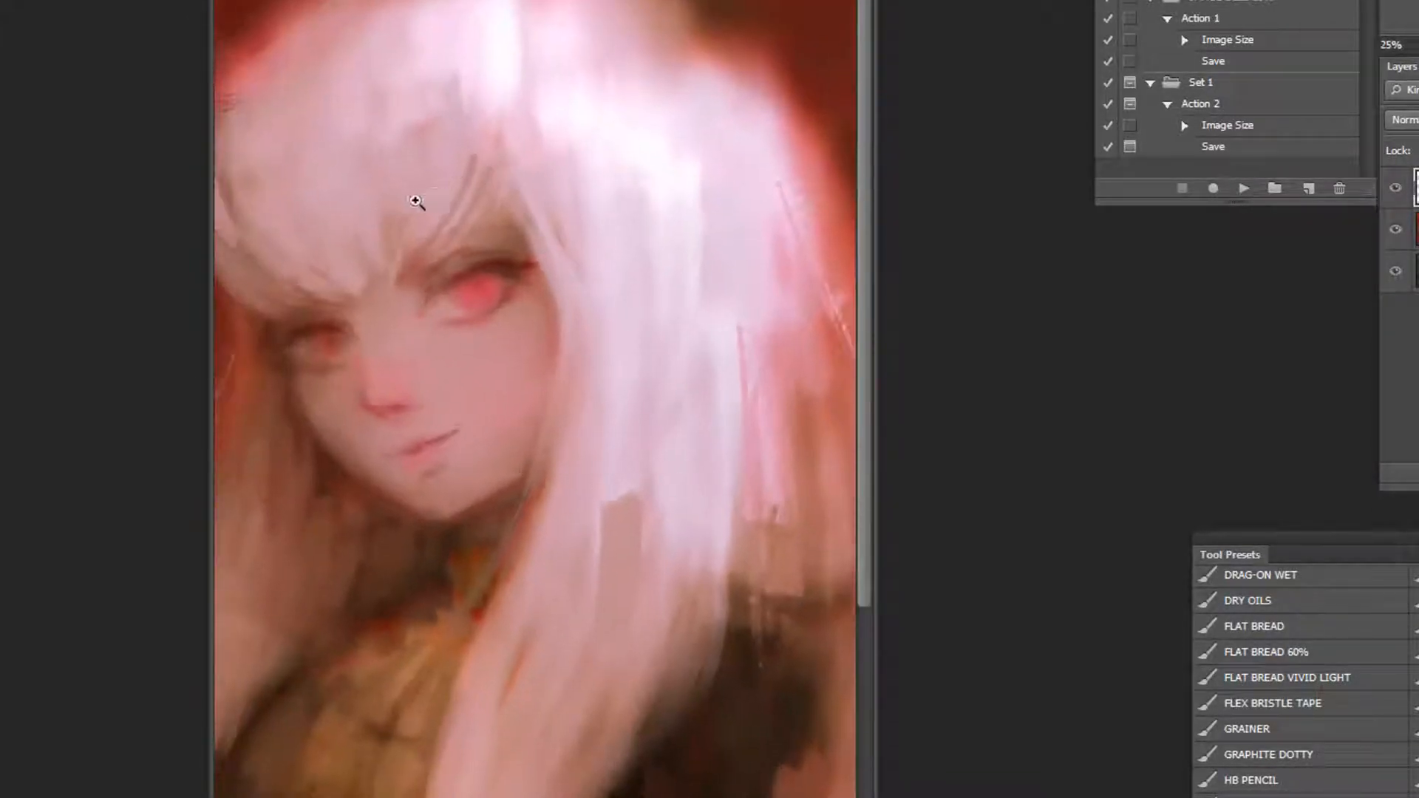
pyautogui.click(441, 210)
pyautogui.moveTo(603, 406); pyautogui.dragTo(602, 448)
pyautogui.moveTo(597, 318)
pyautogui.mouseDown()
pyautogui.moveTo(581, 517)
pyautogui.moveTo(589, 402)
pyautogui.mouseUp()
pyautogui.hotkey('ctrl', 'z')
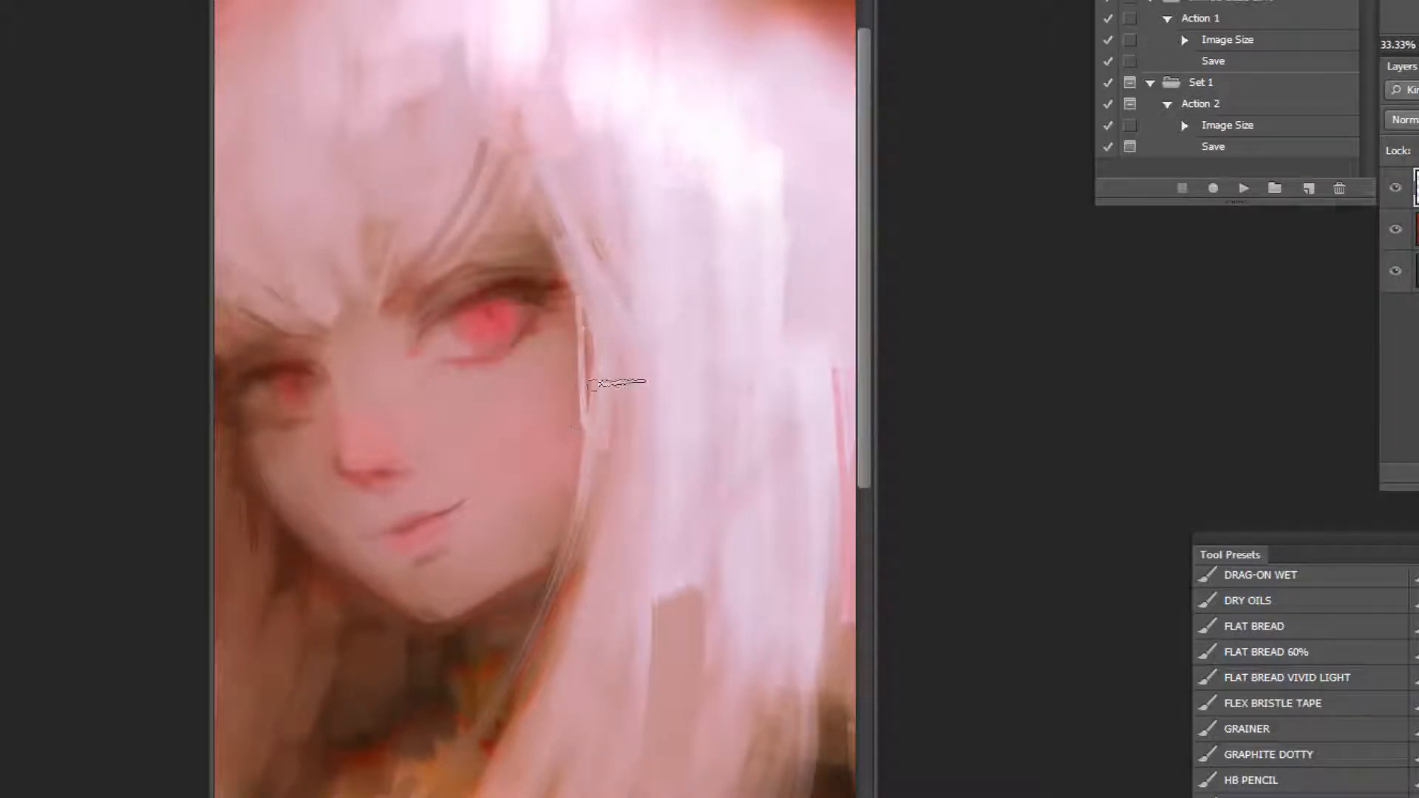
pyautogui.moveTo(587, 429); pyautogui.dragTo(591, 633)
pyautogui.hotkey('ctrl', 'alt', 'z')
pyautogui.hotkey('ctrl', 'alt', 'z')
pyautogui.hotkey('ctrl', 'alt', 'z')
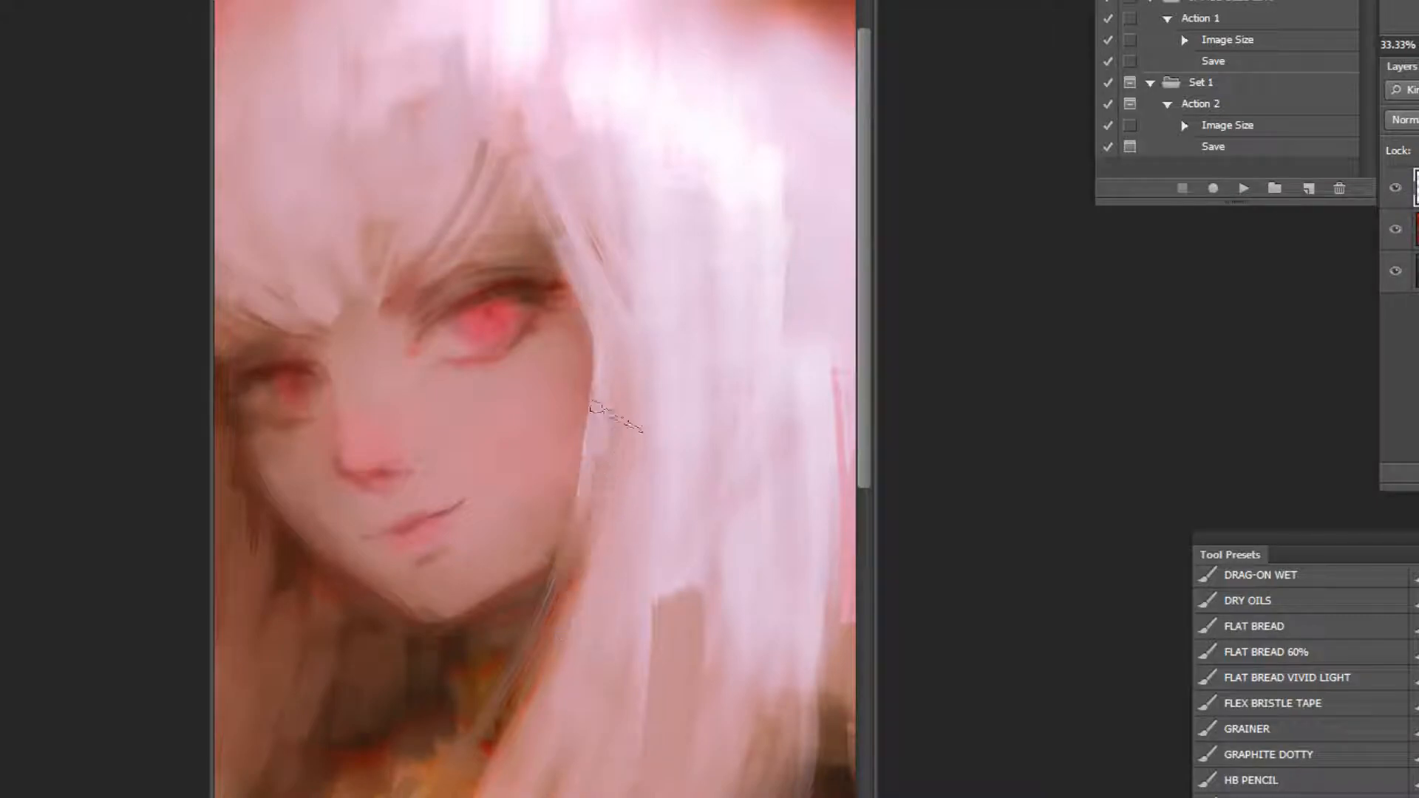
pyautogui.keyDown('alt'); pyautogui.click(710, 454); pyautogui.keyUp('alt')
pyautogui.keyDown('alt'); pyautogui.click(713, 452); pyautogui.keyUp('alt')
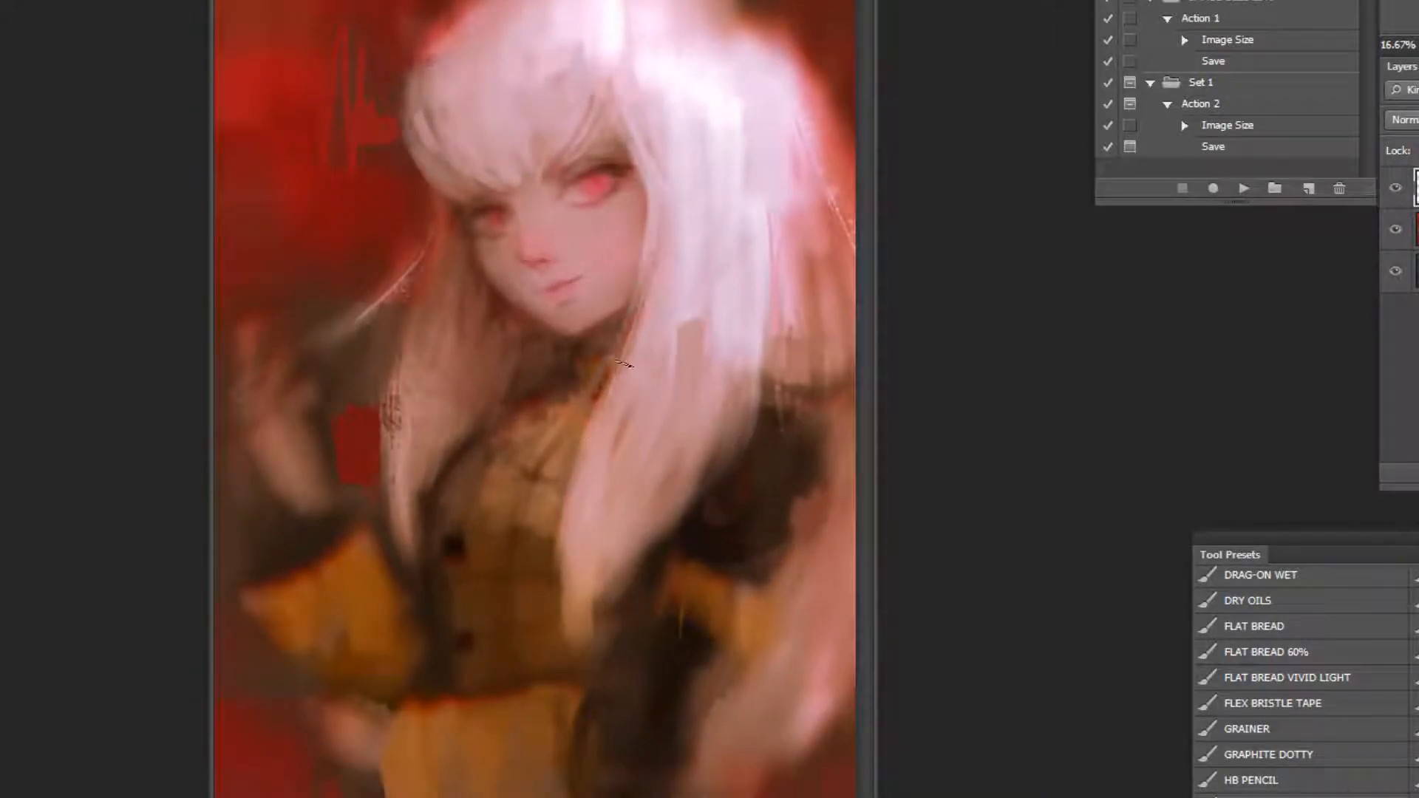
# Choose the FLAT BREAD brush preset and merge the retouching layer down into the painting.
pyautogui.click(569, 153)
pyautogui.press('b')
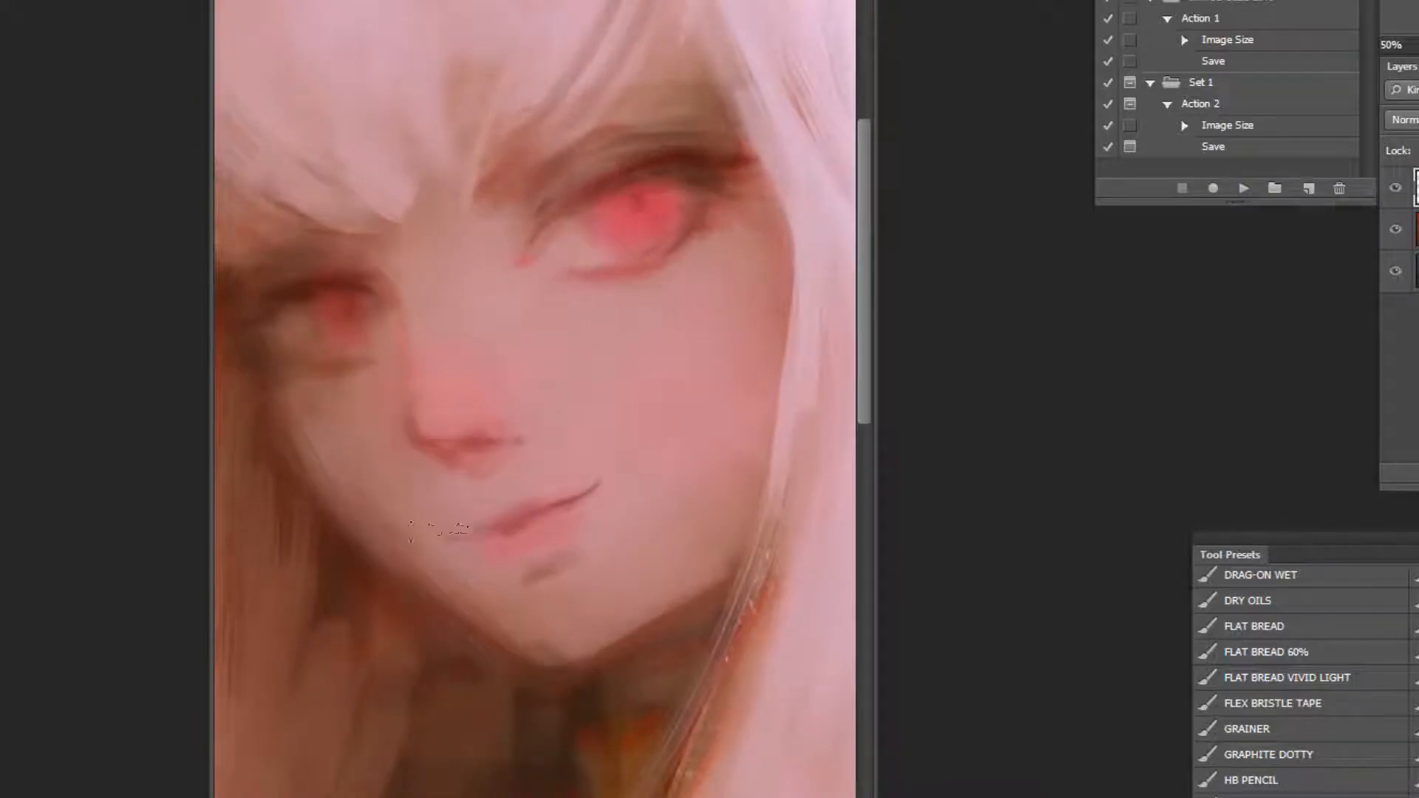
pyautogui.moveTo(1286, 627); pyautogui.dragTo(1256, 627)
pyautogui.press('z')
pyautogui.keyDown('alt'); pyautogui.click(695, 515); pyautogui.keyUp('alt')
pyautogui.keyDown('ctrl'); pyautogui.click(695, 495); pyautogui.keyUp('ctrl')
pyautogui.hotkey('ctrl', 'e')
# Touch up the vertical drip marks in the red background beside the head with a sampled colour.
pyautogui.keyDown('alt'); pyautogui.click(631, 240); pyautogui.keyUp('alt')
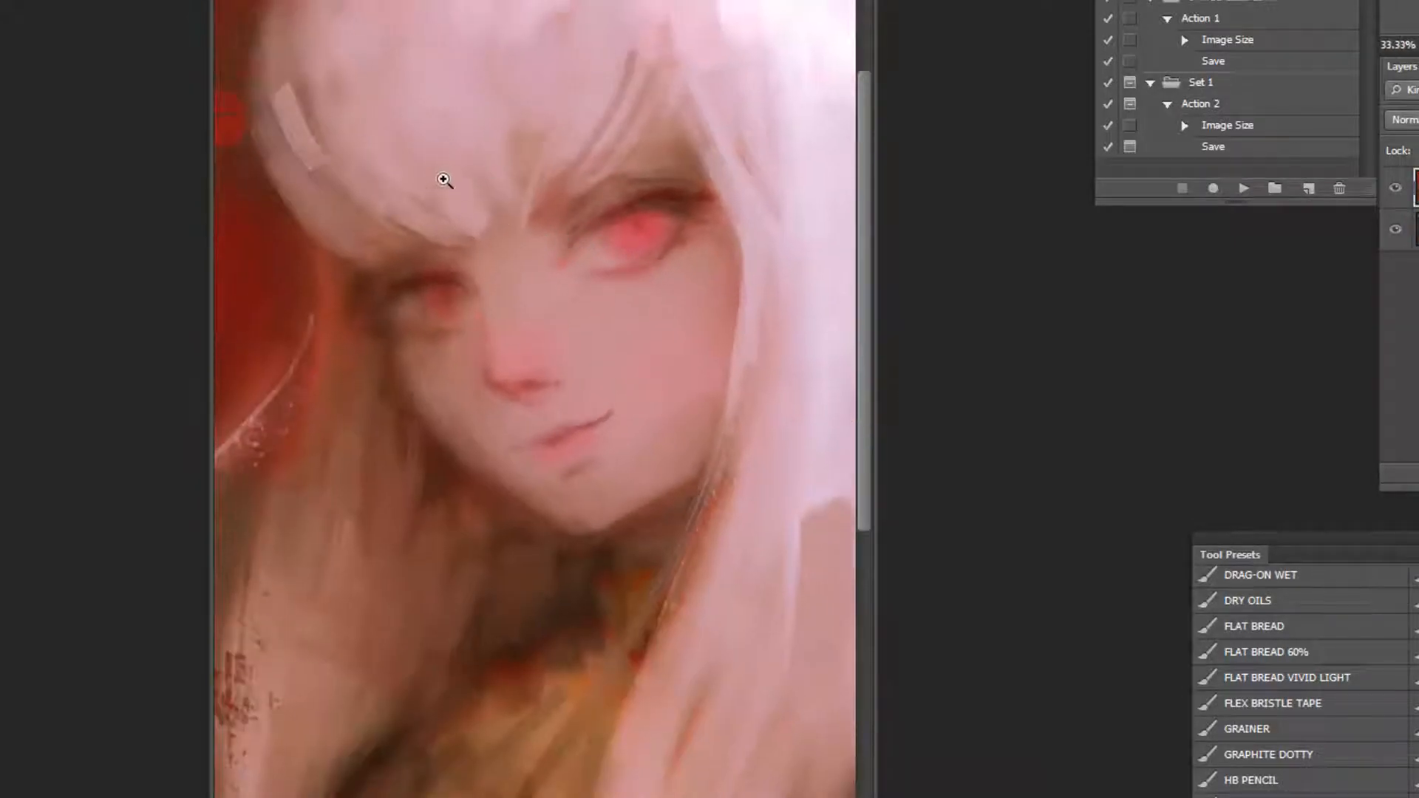
pyautogui.keyDown('ctrl'); pyautogui.click(448, 190); pyautogui.keyUp('ctrl')
pyautogui.keyDown('alt'); pyautogui.click(730, 220); pyautogui.keyUp('alt')
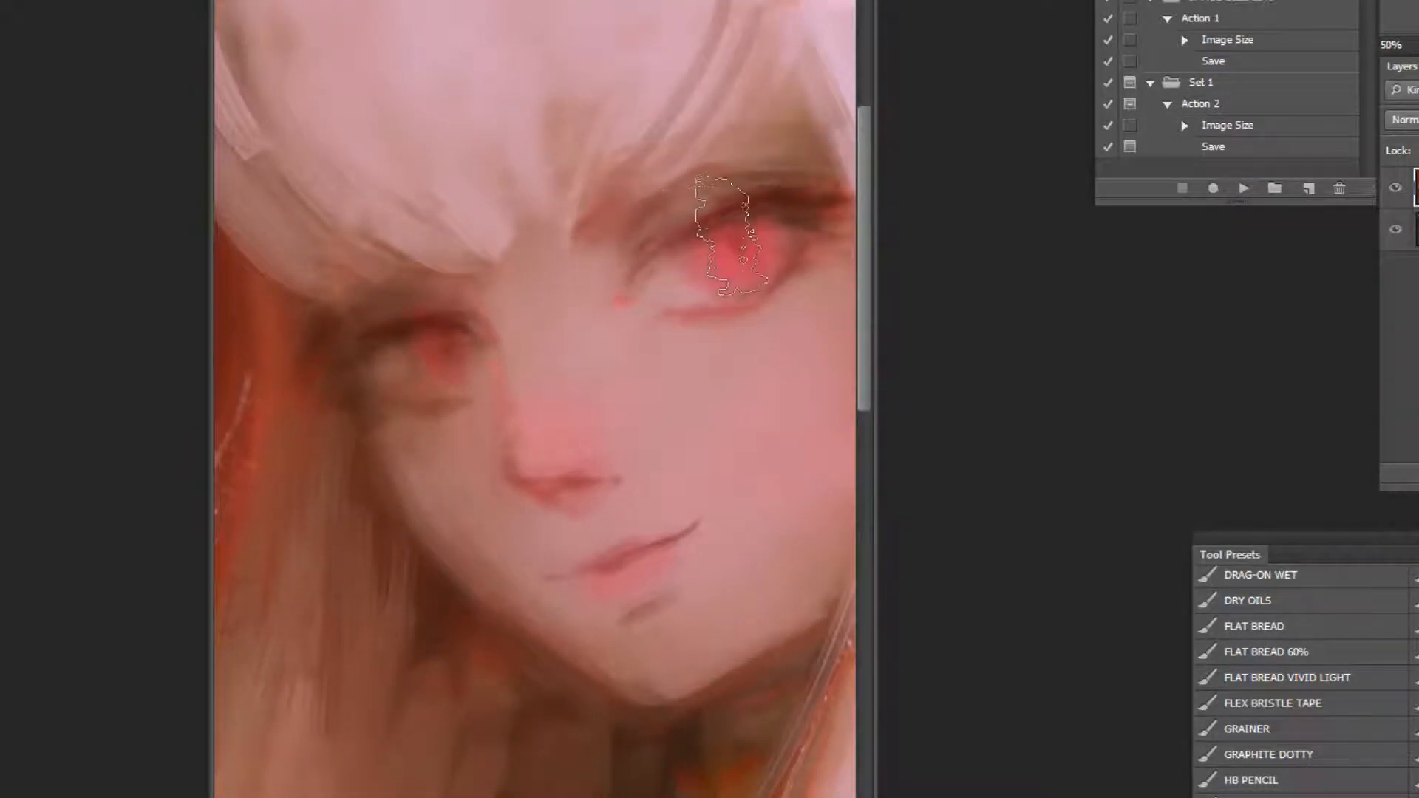
pyautogui.keyDown('alt'); pyautogui.click(640, 293); pyautogui.keyUp('alt')
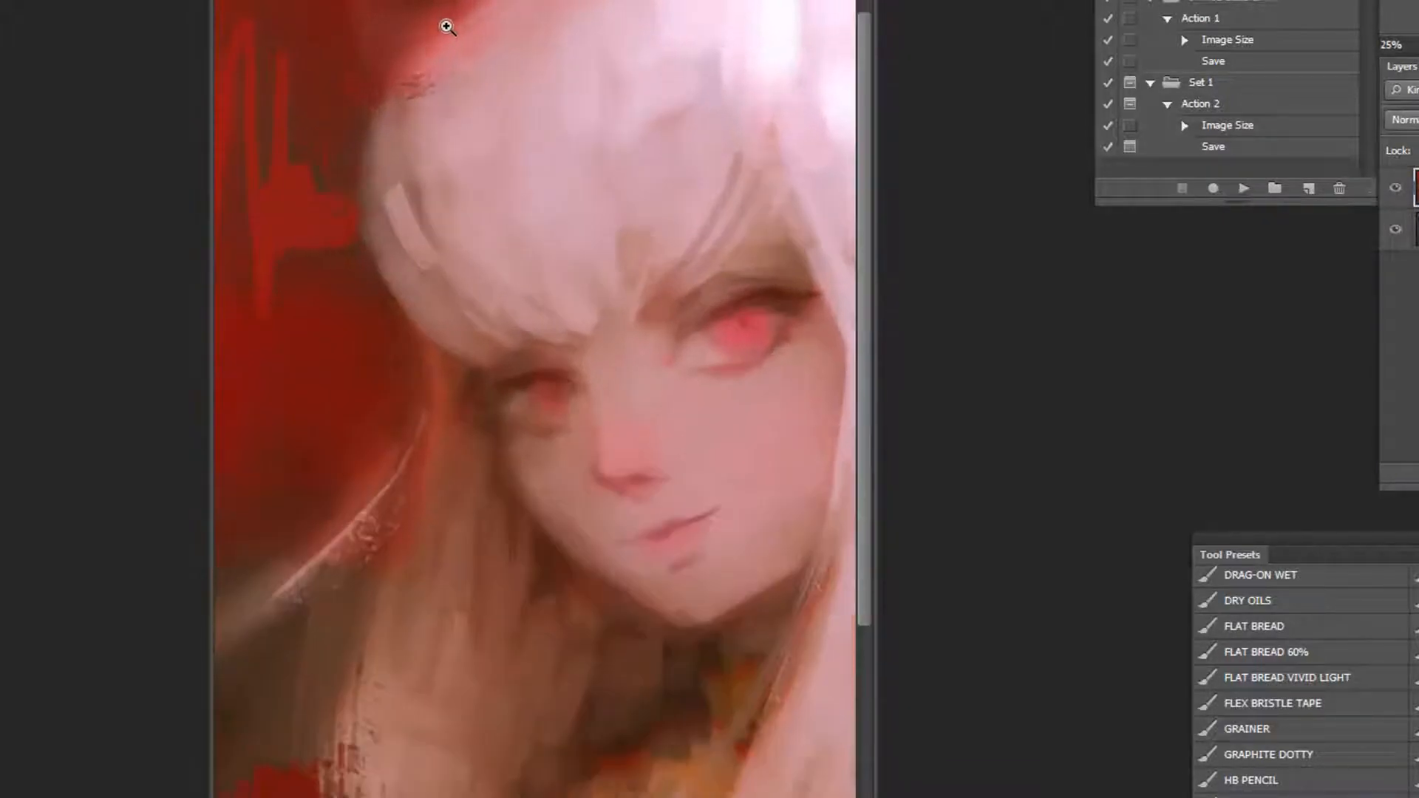
pyautogui.keyDown('alt'); pyautogui.click(611, 422); pyautogui.keyUp('alt')
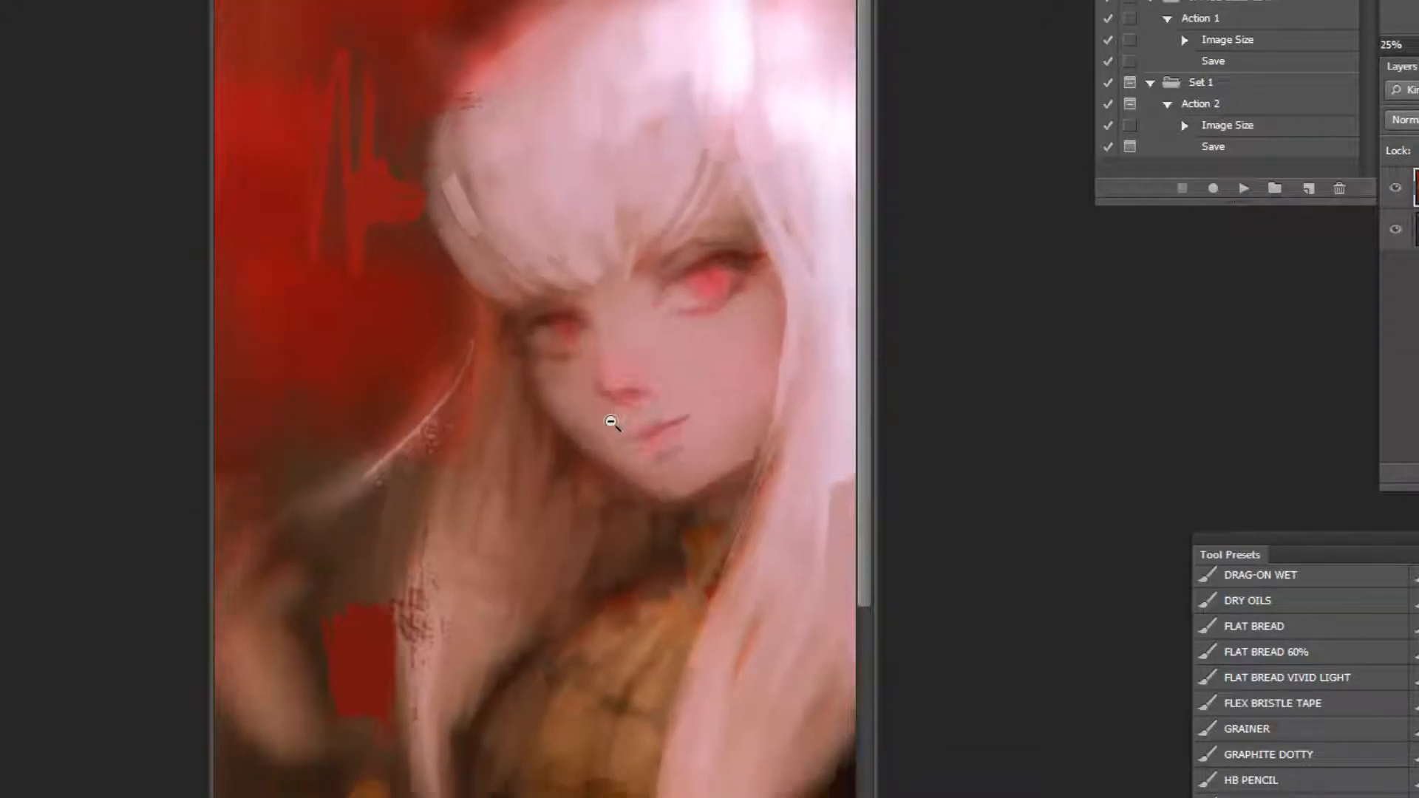
pyautogui.keyDown('alt'); pyautogui.click(611, 423); pyautogui.keyUp('alt')
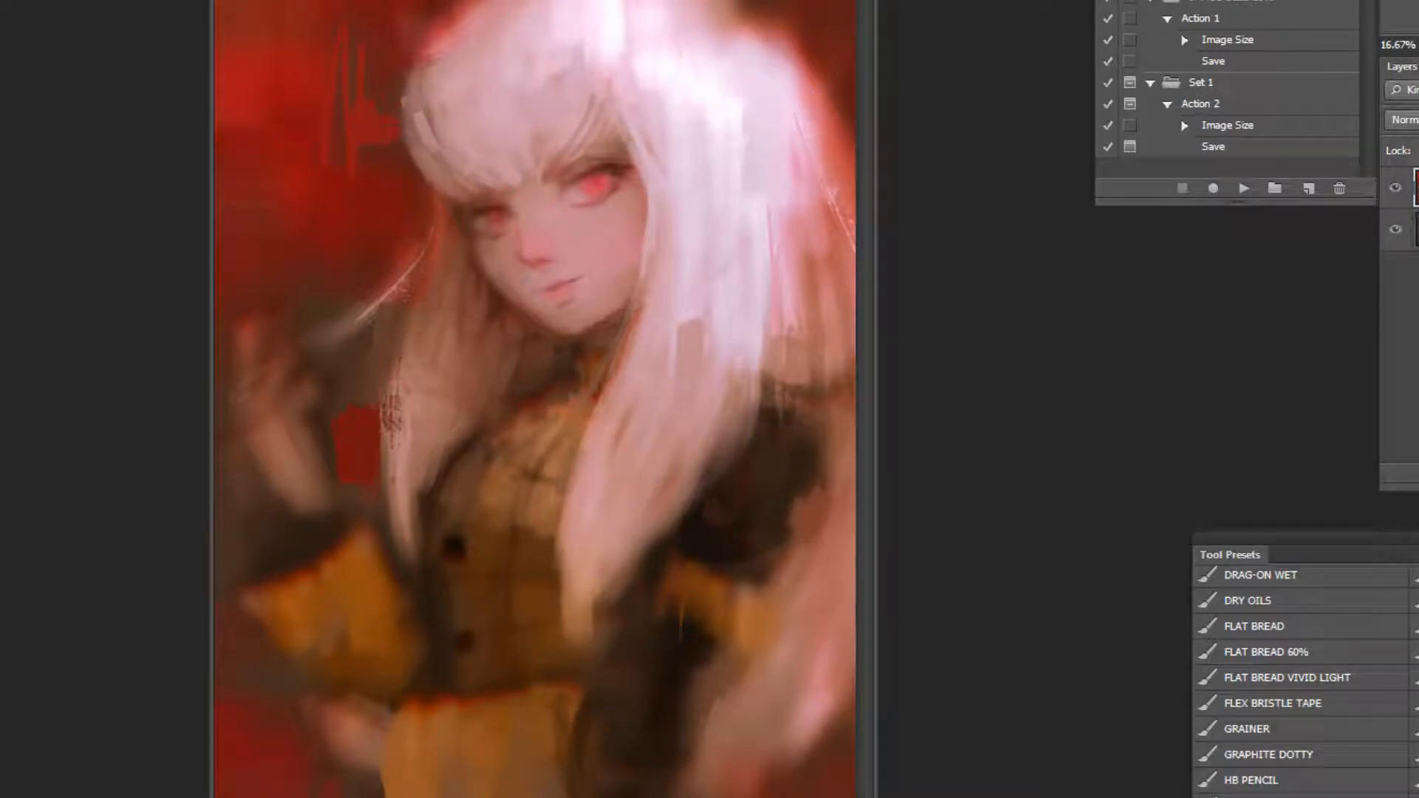
pyautogui.keyDown('alt'); pyautogui.click(366, 125); pyautogui.keyUp('alt')
pyautogui.moveTo(353, 68); pyautogui.dragTo(354, 104)
pyautogui.moveTo(374, 90); pyautogui.dragTo(385, 109)
pyautogui.keyDown('alt'); pyautogui.click(798, 164); pyautogui.keyUp('alt')
pyautogui.moveTo(813, 194); pyautogui.dragTo(814, 224)
pyautogui.hotkey('ctrl', 'z')
pyautogui.moveTo(805, 118); pyautogui.dragTo(803, 140)
pyautogui.hotkey('ctrl', 'z')
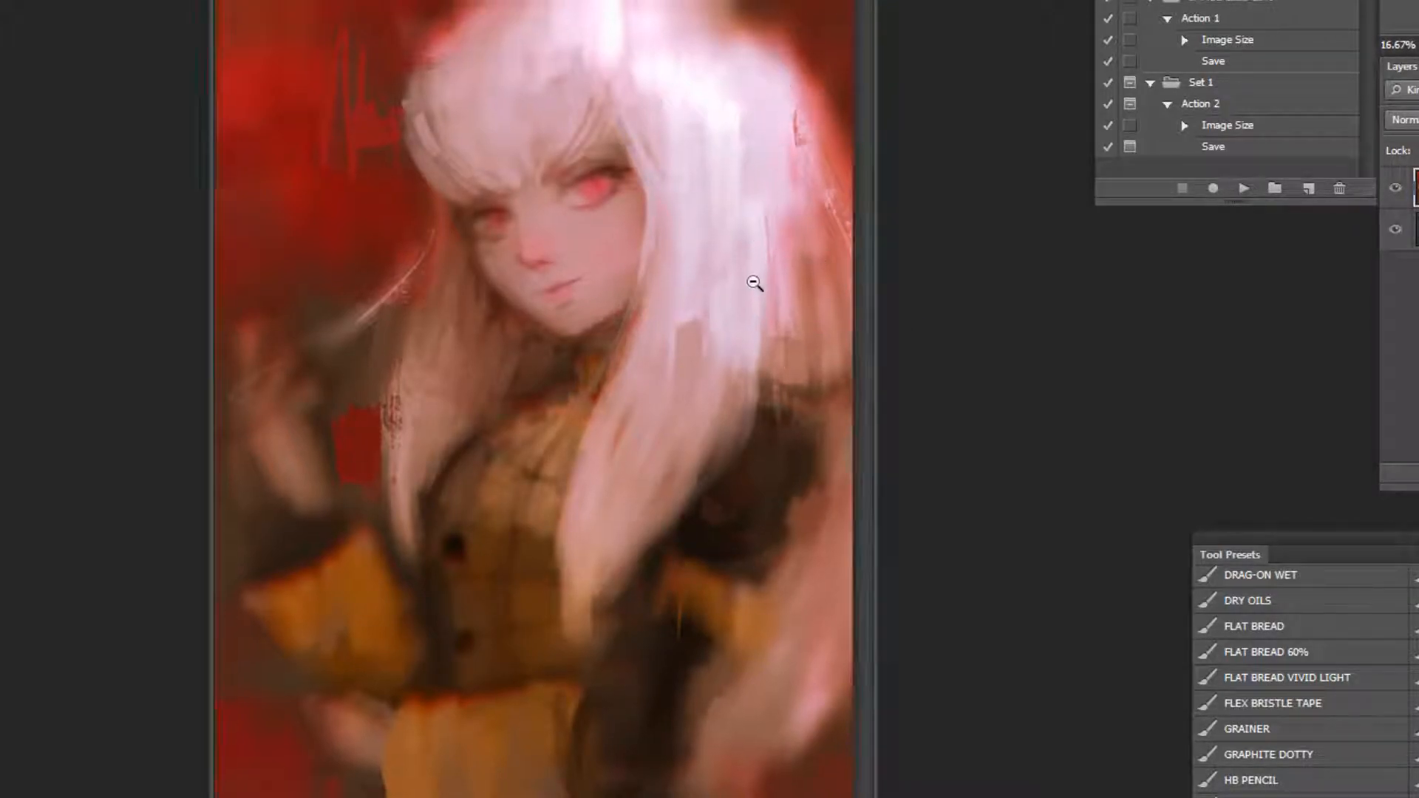
# Paint pale and dark textured accent marks along the outer upper edge of the white hair with sampled colours.
pyautogui.keyDown('alt'); pyautogui.click(755, 274); pyautogui.keyUp('alt')
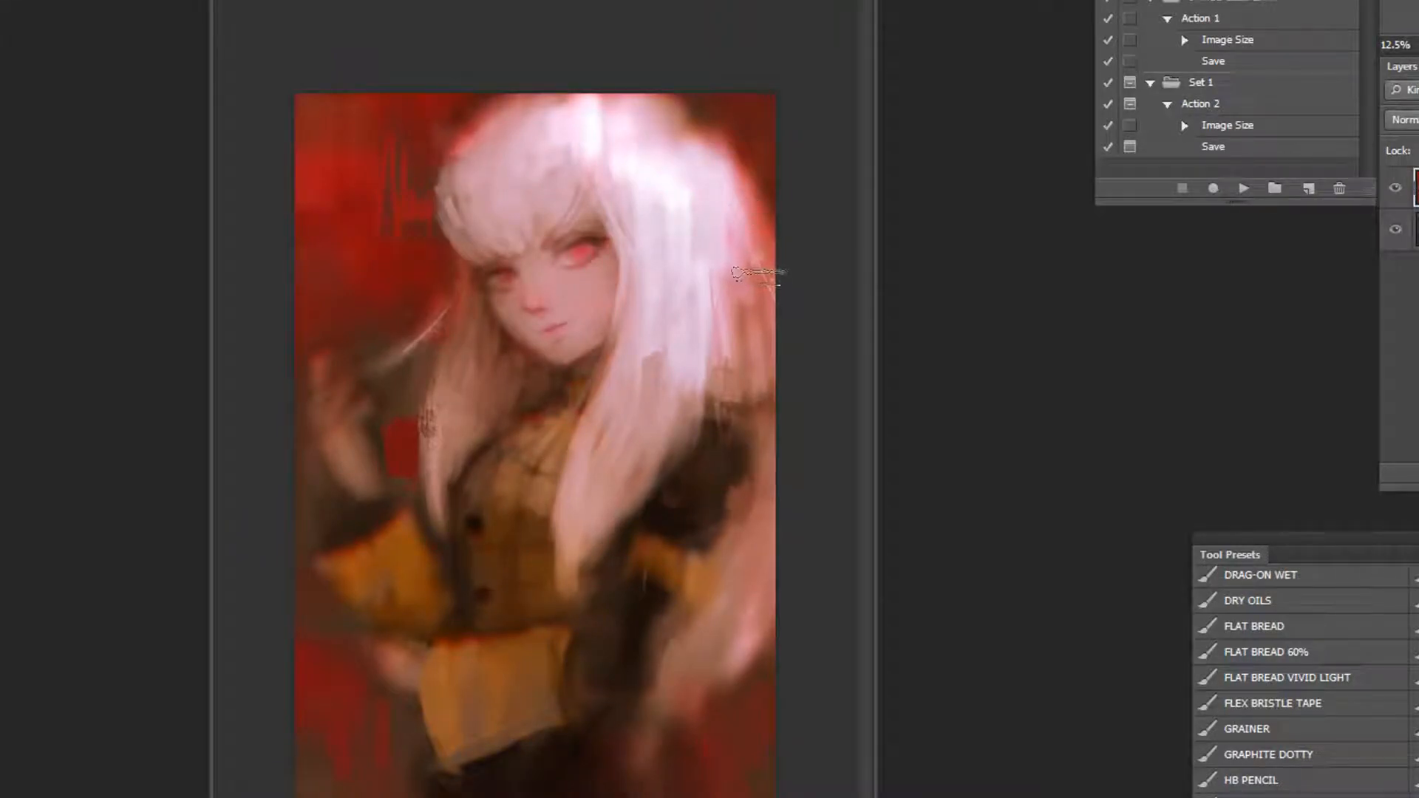
pyautogui.keyDown('alt'); pyautogui.click(687, 142); pyautogui.keyUp('alt')
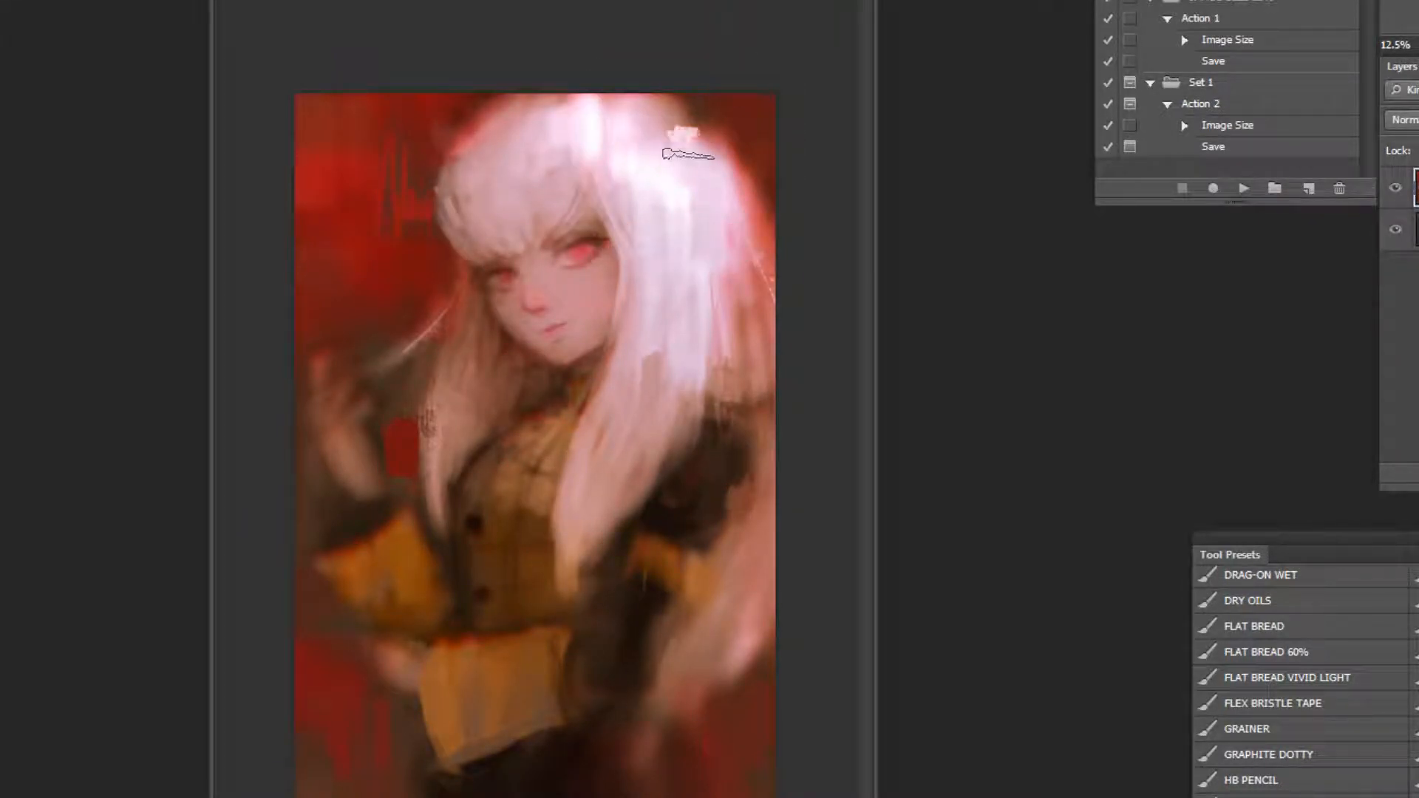
pyautogui.keyDown('alt'); pyautogui.click(683, 156); pyautogui.keyUp('alt')
pyautogui.click(676, 104)
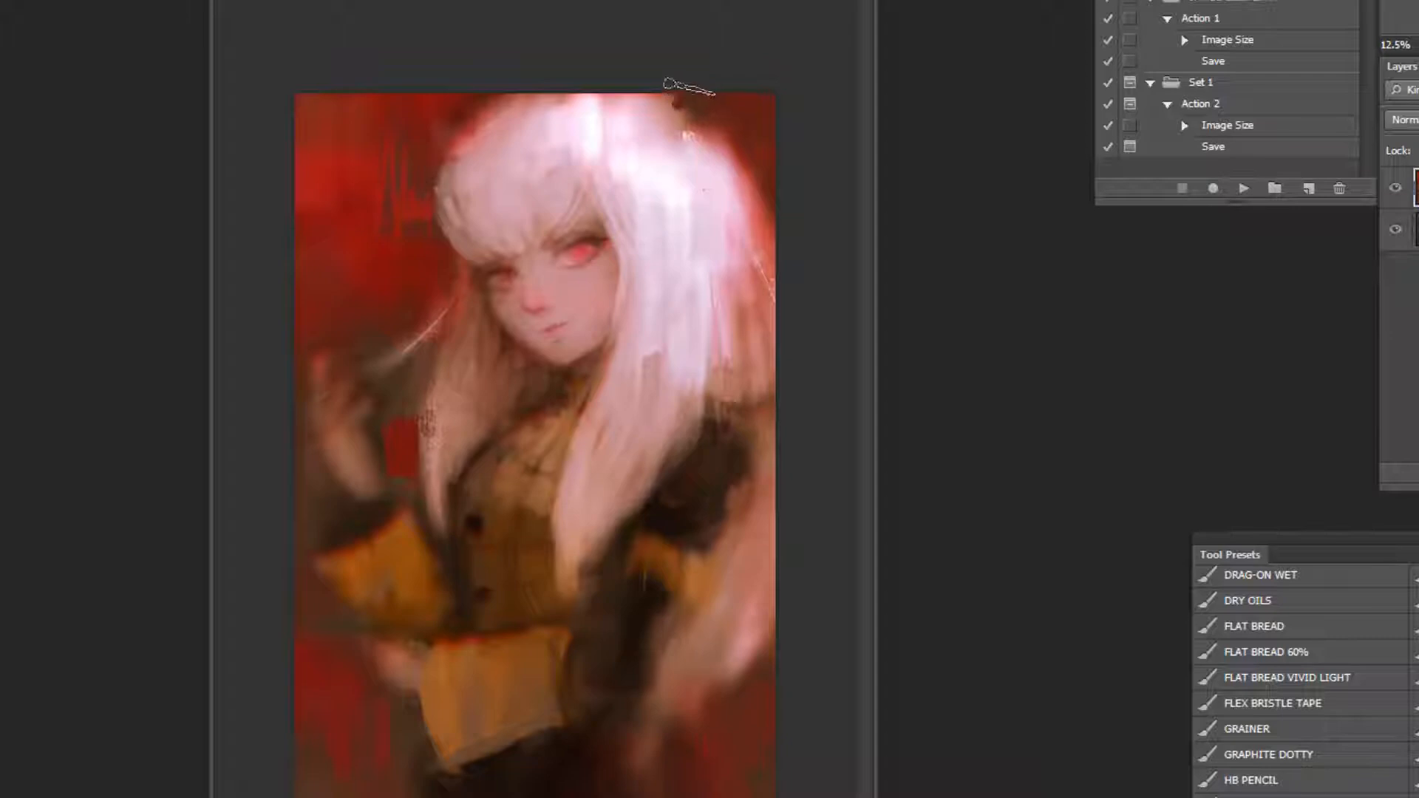
pyautogui.keyDown('alt'); pyautogui.click(674, 116); pyautogui.keyUp('alt')
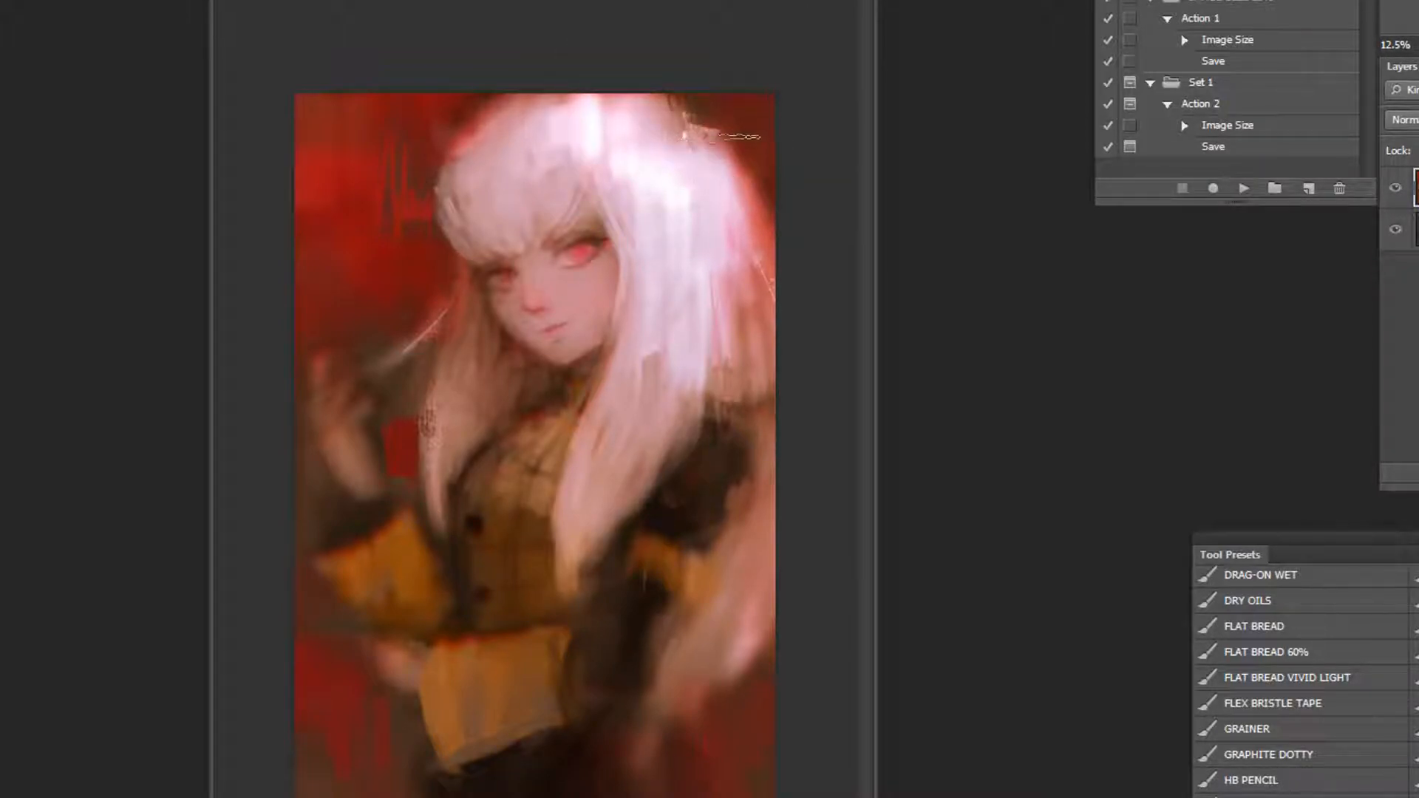
pyautogui.moveTo(725, 144)
pyautogui.mouseDown()
pyautogui.moveTo(759, 297)
pyautogui.moveTo(731, 222)
pyautogui.moveTo(476, 231)
pyautogui.moveTo(728, 120)
pyautogui.moveTo(732, 138)
pyautogui.moveTo(729, 92)
pyautogui.moveTo(700, 118)
pyautogui.moveTo(691, 87)
pyautogui.mouseUp()
pyautogui.keyDown('alt'); pyautogui.click(376, 262); pyautogui.keyUp('alt')
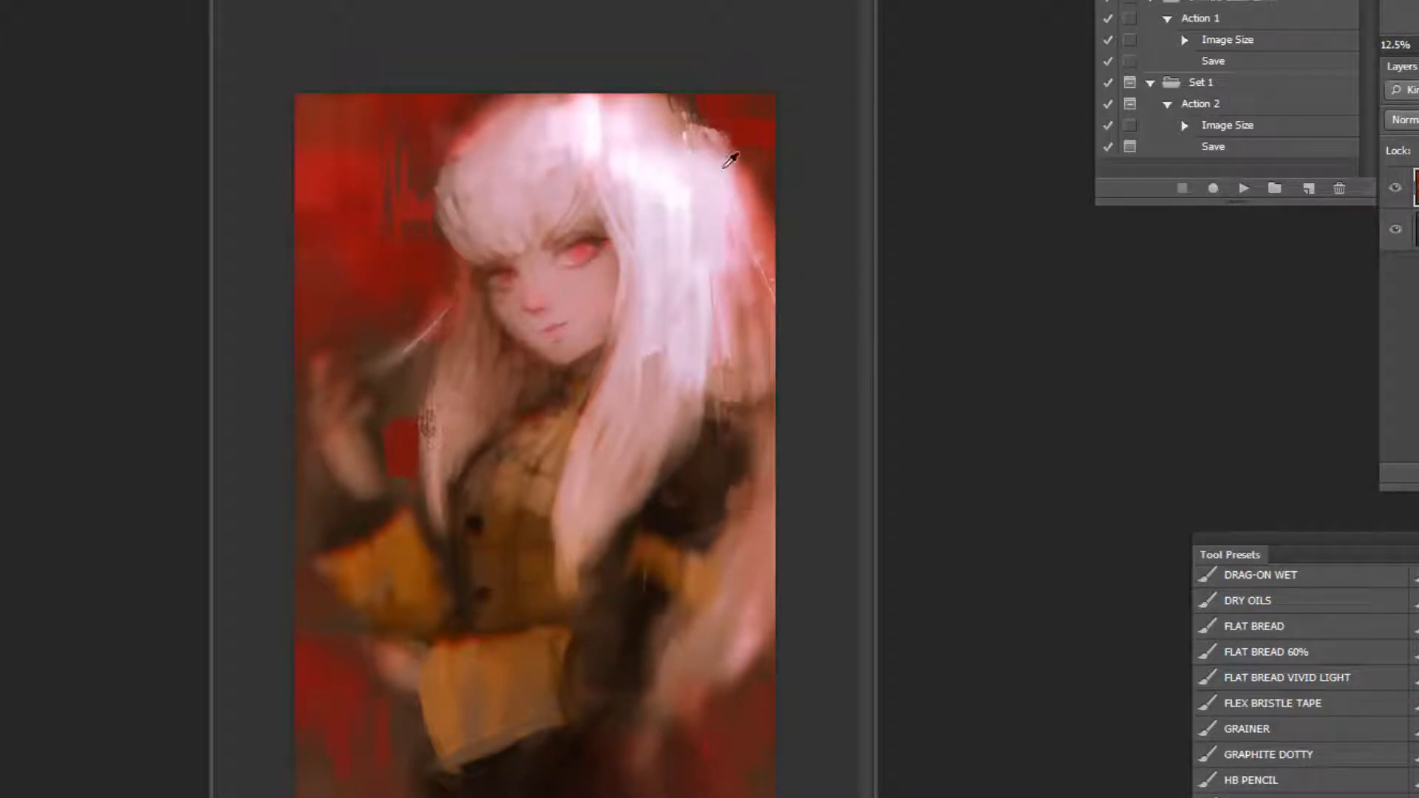
pyautogui.moveTo(706, 163); pyautogui.dragTo(716, 124)
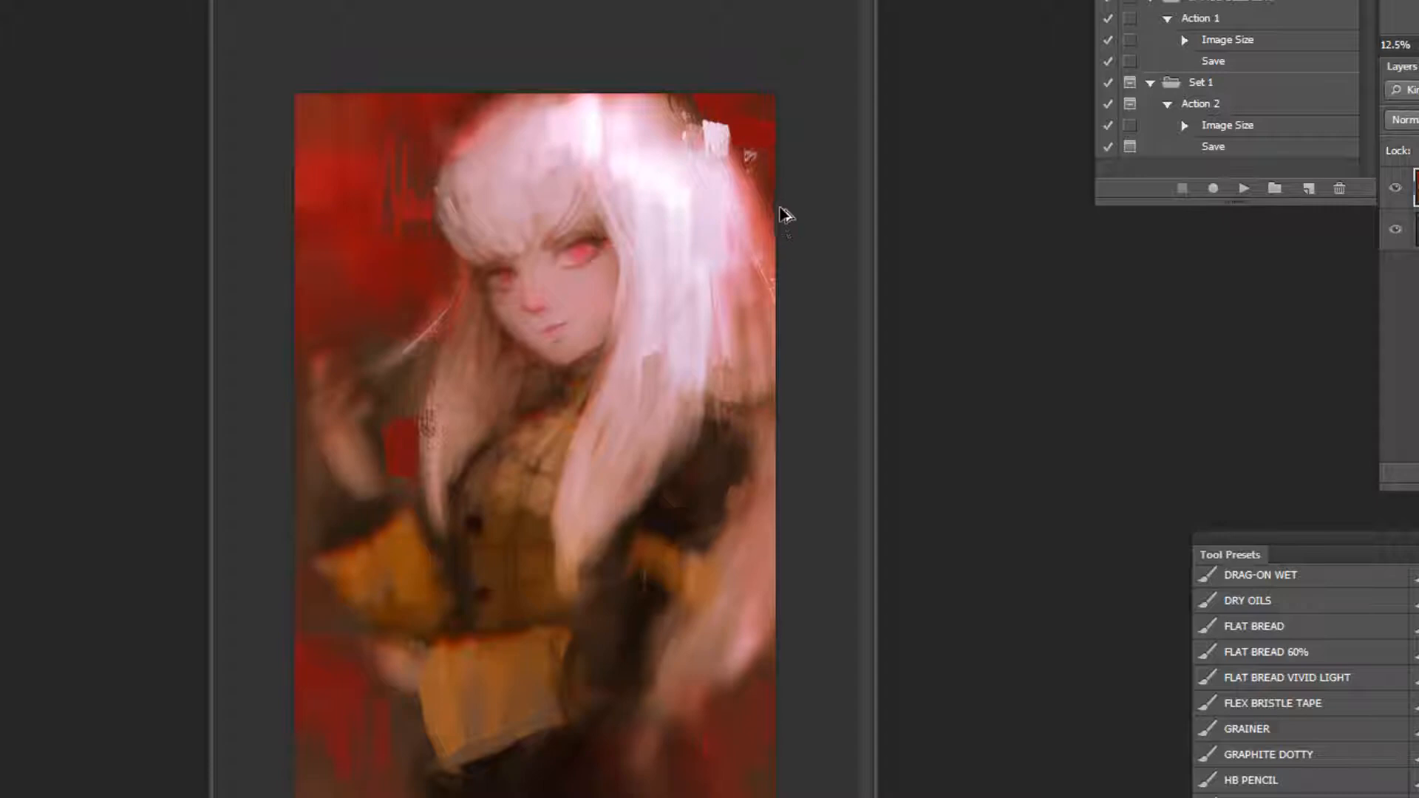
pyautogui.moveTo(714, 133); pyautogui.dragTo(748, 153)
# Add red drip marks beside the lower hair ends, mirror the canvas and sharpen the hair edge near the crown.
pyautogui.moveTo(732, 652); pyautogui.dragTo(739, 790)
pyautogui.click(1243, 189)
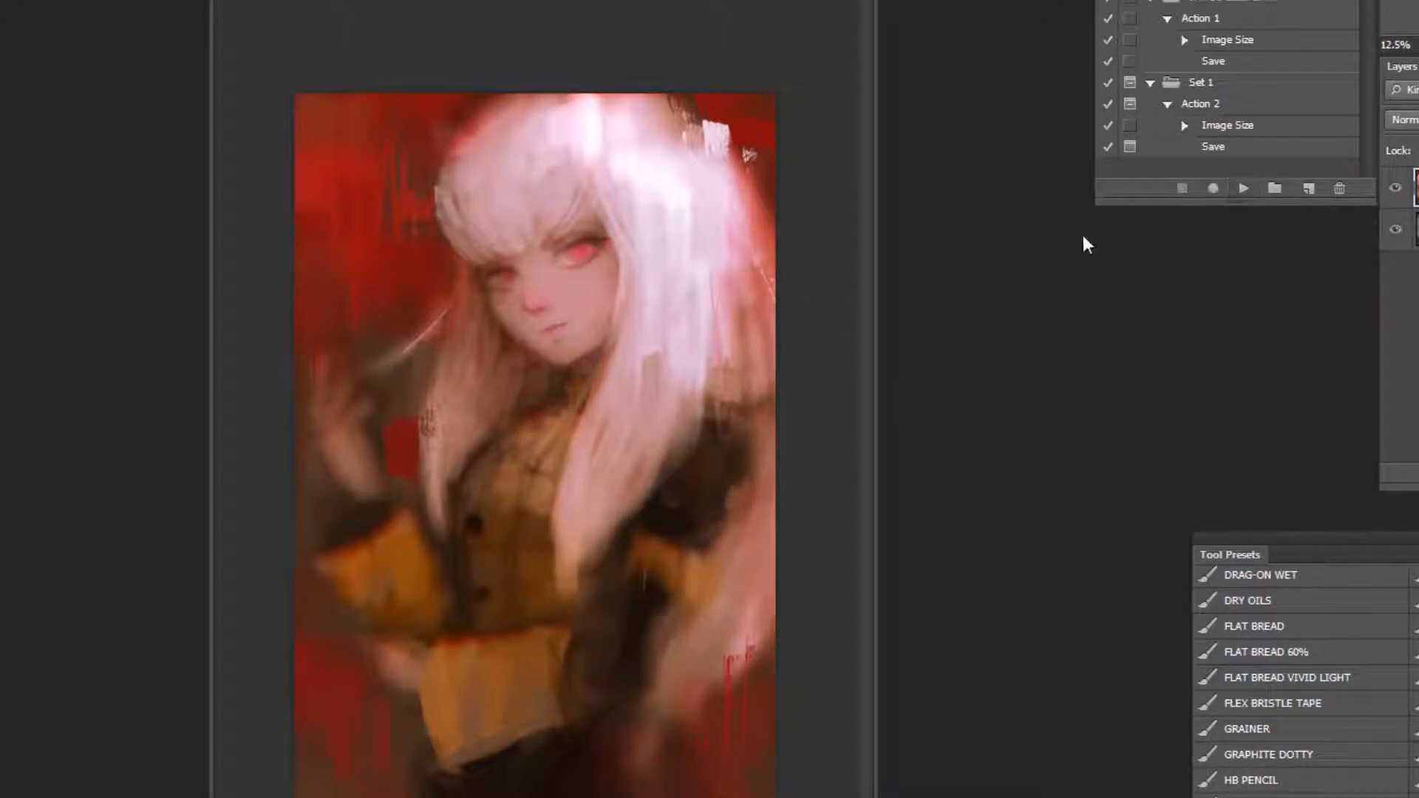
pyautogui.moveTo(358, 164); pyautogui.dragTo(346, 122)
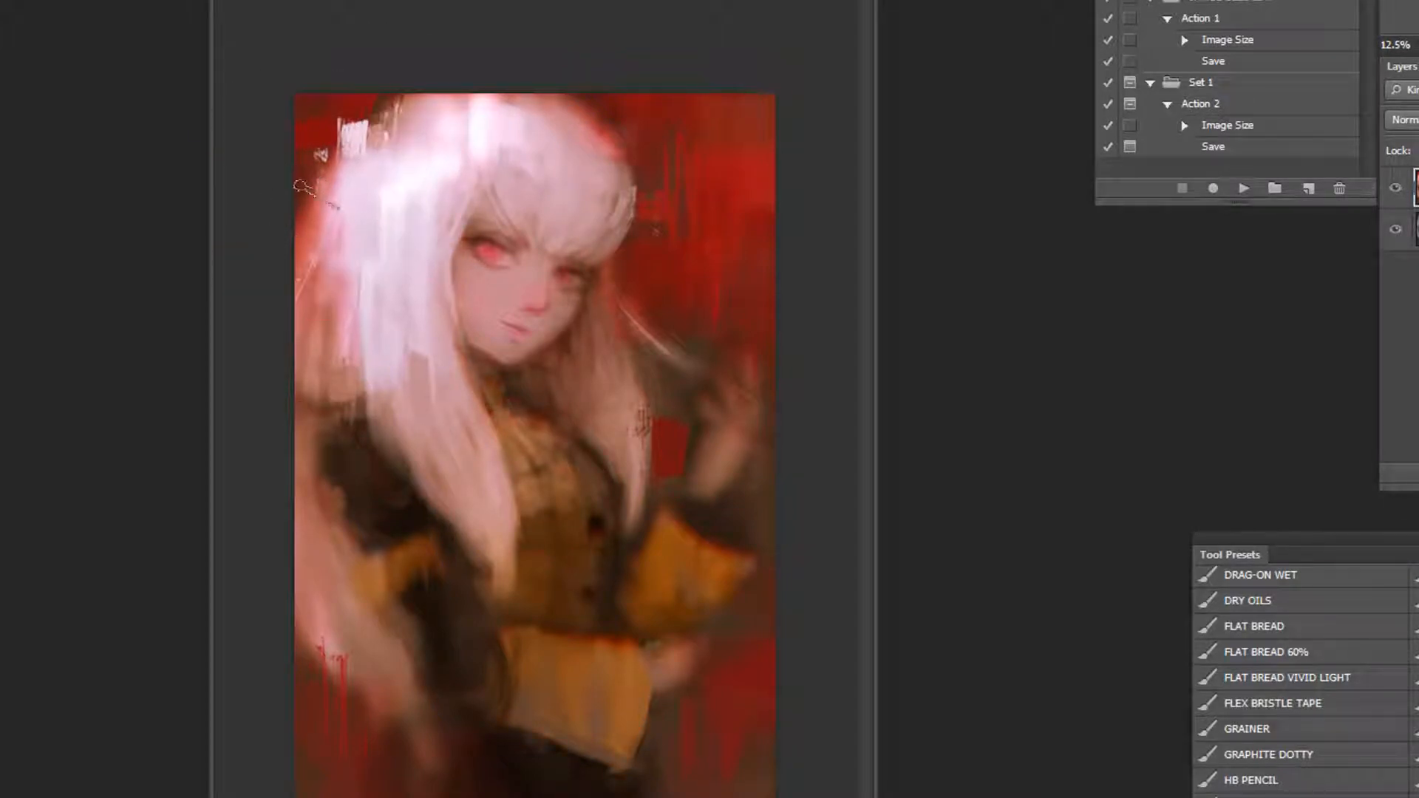
pyautogui.moveTo(326, 183); pyautogui.dragTo(224, 452)
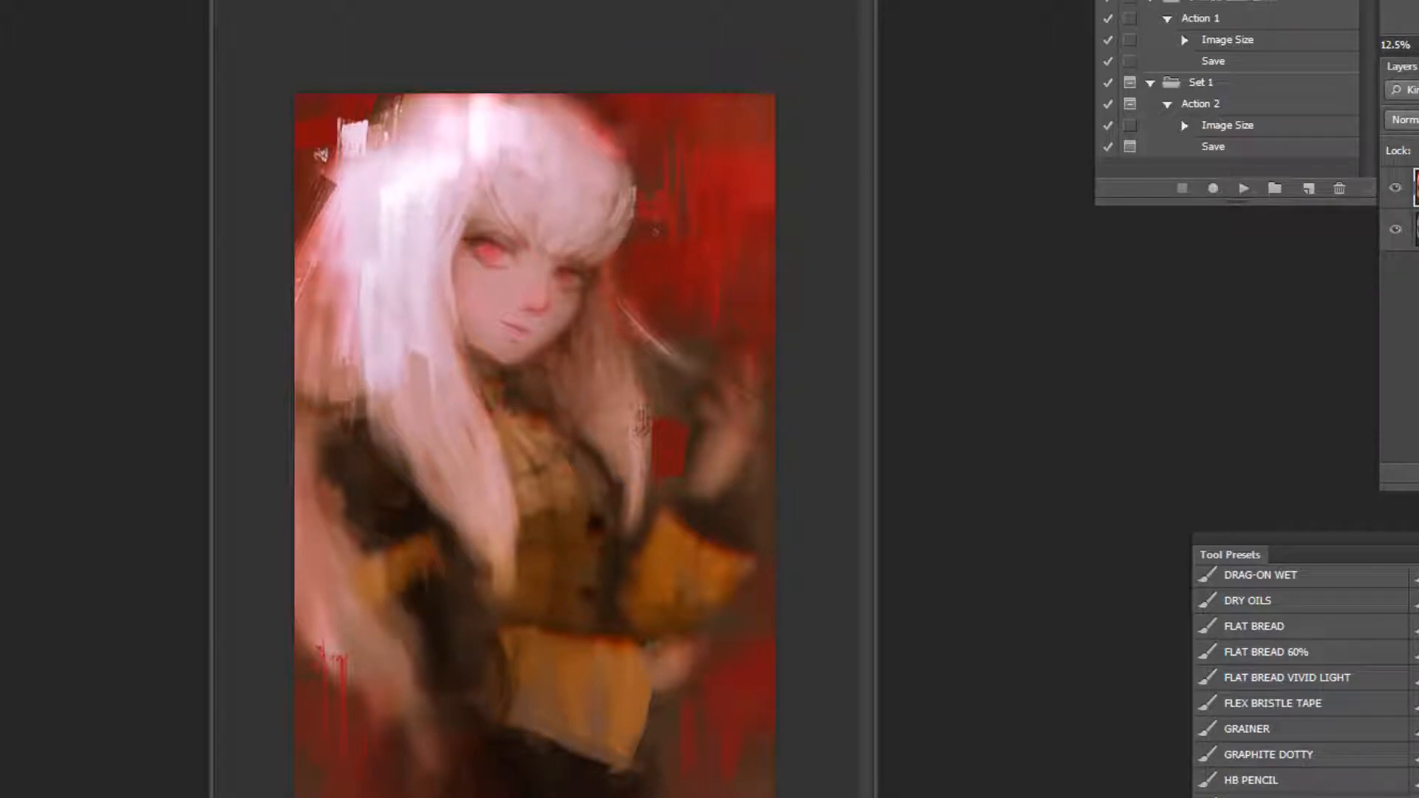
# Touch up the orange armband and the surrounding dark jacket sleeve with colours sampled from the clothing.
pyautogui.moveTo(771, 596)
pyautogui.mouseDown()
pyautogui.moveTo(749, 560)
pyautogui.moveTo(699, 592)
pyautogui.moveTo(691, 614)
pyautogui.moveTo(704, 573)
pyautogui.moveTo(690, 610)
pyautogui.moveTo(726, 560)
pyautogui.moveTo(684, 619)
pyautogui.moveTo(719, 578)
pyautogui.moveTo(691, 566)
pyautogui.moveTo(665, 612)
pyautogui.moveTo(700, 574)
pyautogui.mouseUp()
pyautogui.keyDown('alt'); pyautogui.click(699, 572); pyautogui.keyUp('alt')
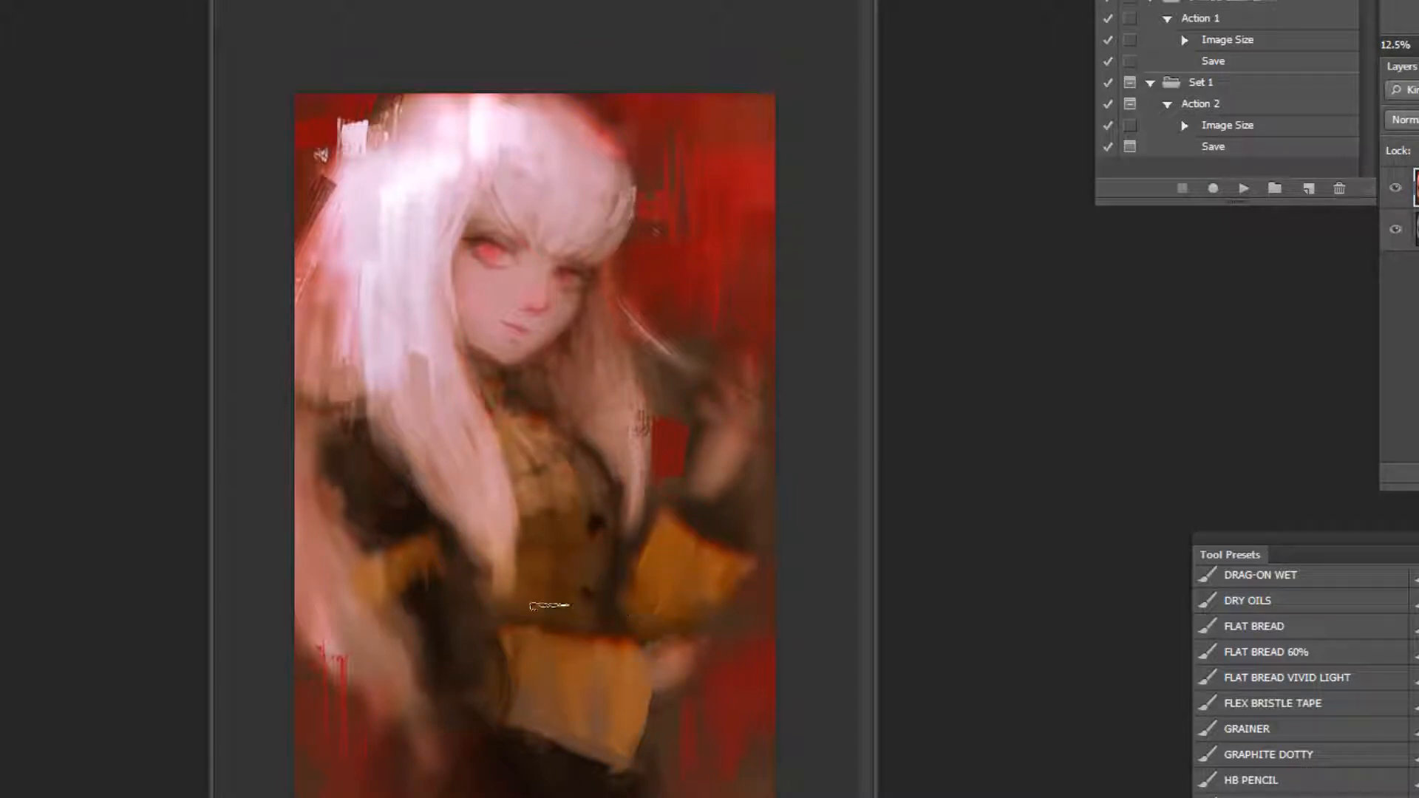
pyautogui.keyDown('alt'); pyautogui.click(465, 565); pyautogui.keyUp('alt')
pyautogui.keyDown('alt'); pyautogui.click(418, 565); pyautogui.keyUp('alt')
pyautogui.keyDown('alt'); pyautogui.click(368, 515); pyautogui.keyUp('alt')
pyautogui.keyDown('alt'); pyautogui.click(589, 597); pyautogui.keyUp('alt')
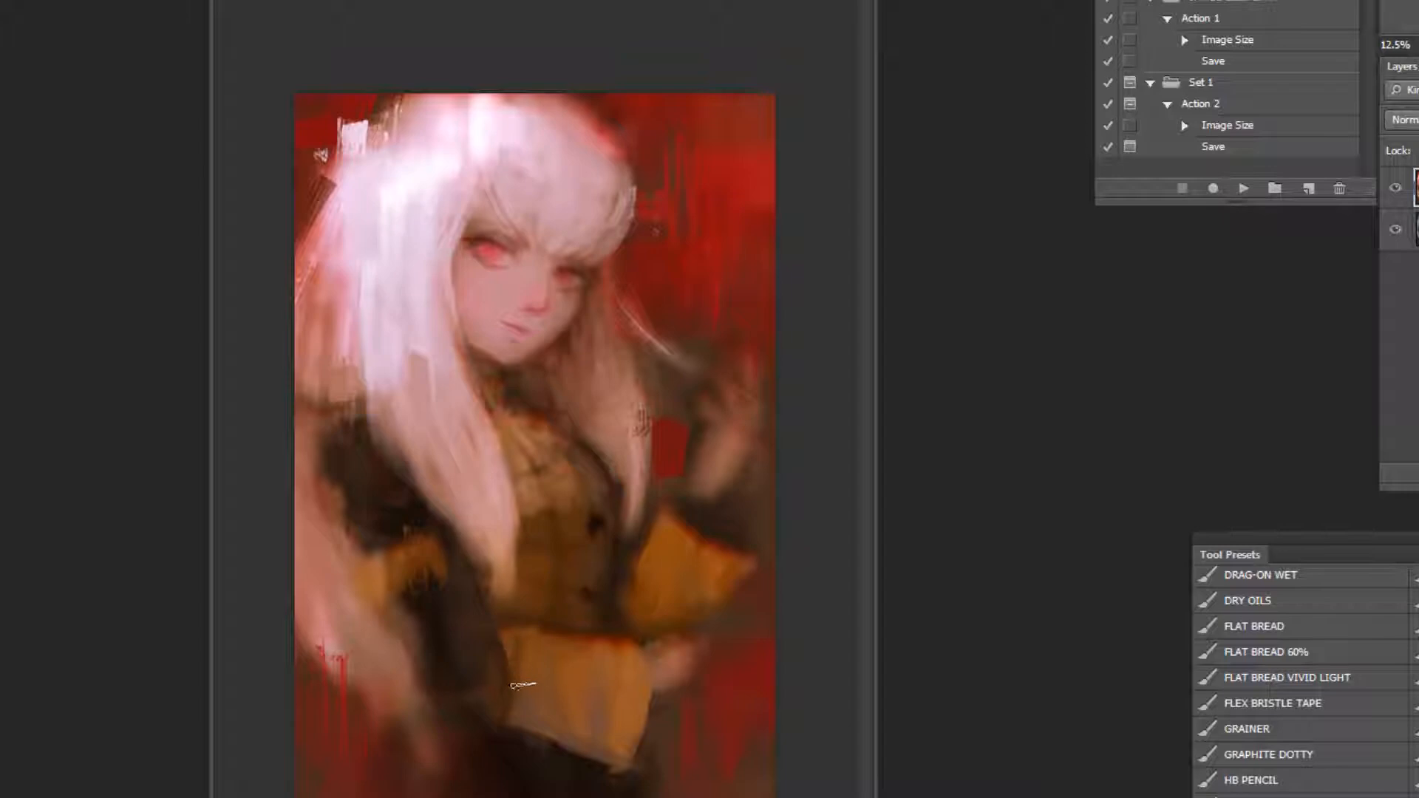
pyautogui.keyDown('alt'); pyautogui.click(474, 611); pyautogui.keyUp('alt')
pyautogui.keyDown('alt'); pyautogui.click(423, 668); pyautogui.keyUp('alt')
pyautogui.moveTo(405, 665); pyautogui.dragTo(415, 697)
pyautogui.keyDown('alt'); pyautogui.click(405, 681); pyautogui.keyUp('alt')
# Repaint the red background around the raised arm and beneath the orange cuff with sampled reds.
pyautogui.moveTo(730, 238); pyautogui.dragTo(757, 363)
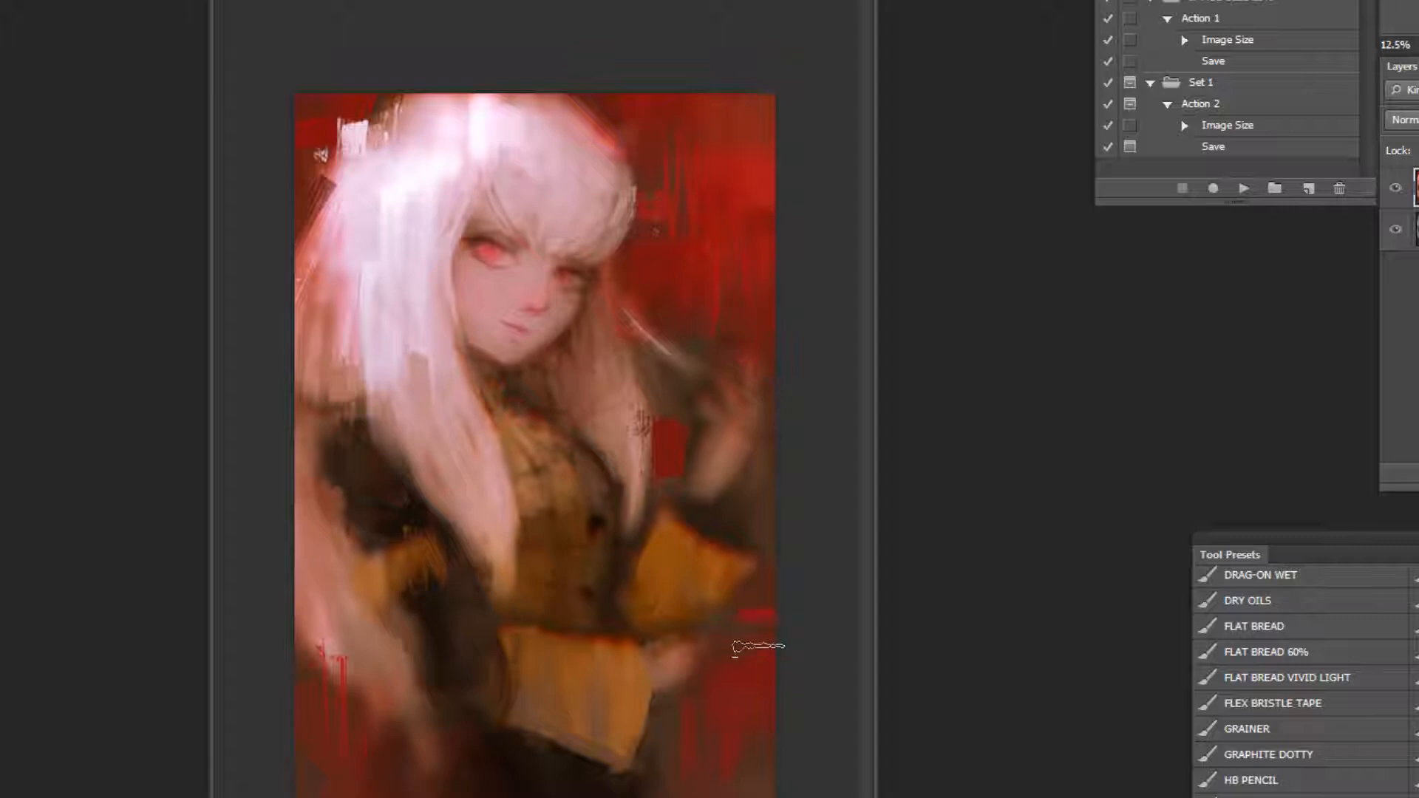
pyautogui.keyDown('alt'); pyautogui.click(755, 639); pyautogui.keyUp('alt')
pyautogui.moveTo(736, 617)
pyautogui.mouseDown()
pyautogui.moveTo(784, 639)
pyautogui.moveTo(756, 623)
pyautogui.moveTo(762, 664)
pyautogui.moveTo(756, 651)
pyautogui.moveTo(742, 672)
pyautogui.moveTo(740, 620)
pyautogui.moveTo(732, 638)
pyautogui.moveTo(740, 664)
pyautogui.moveTo(773, 570)
pyautogui.moveTo(755, 617)
pyautogui.moveTo(709, 612)
pyautogui.mouseUp()
pyautogui.keyDown('alt'); pyautogui.click(746, 643); pyautogui.keyUp('alt')
pyautogui.keyDown('alt'); pyautogui.click(769, 576); pyautogui.keyUp('alt')
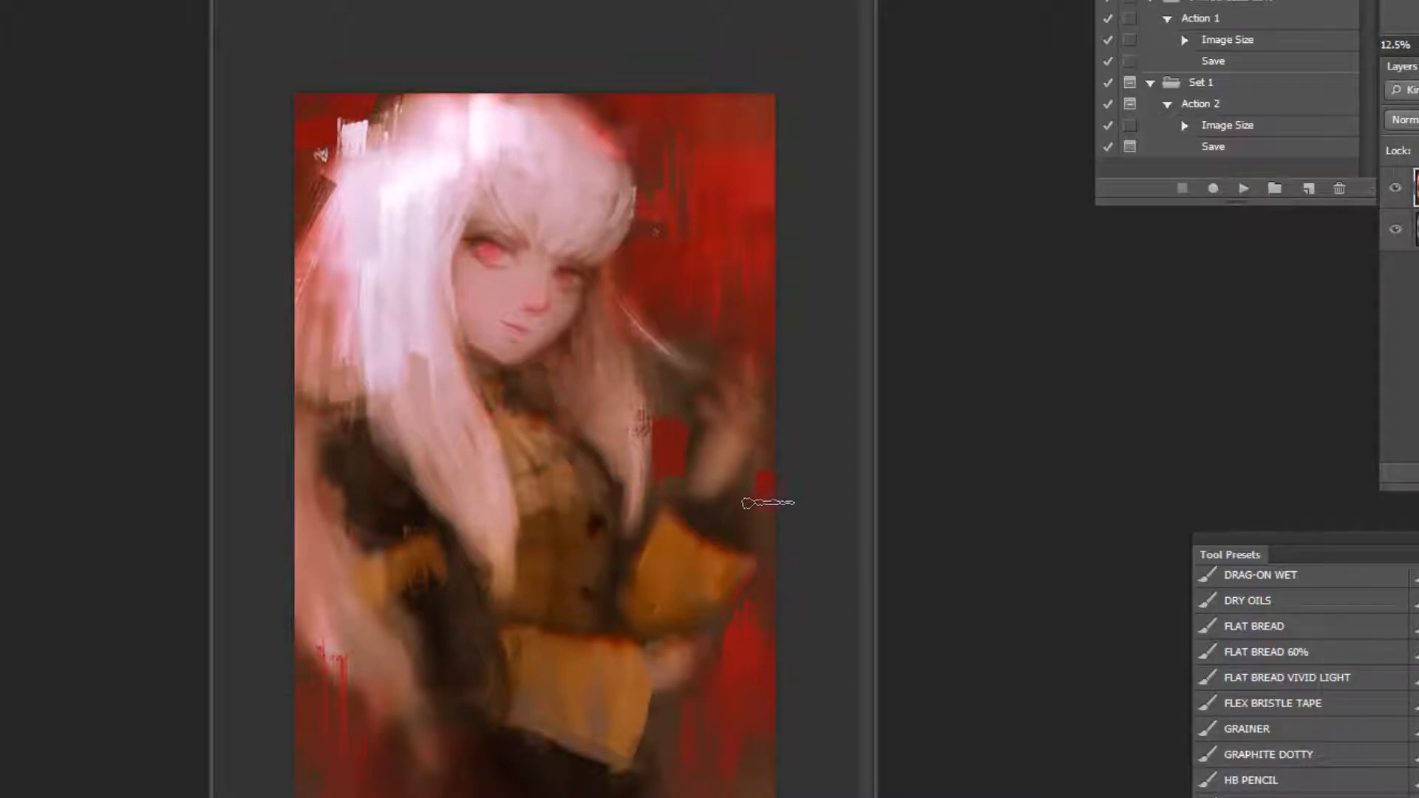
# Refine the outline of the raised forearm and dark cuff against the red background.
pyautogui.keyDown('alt'); pyautogui.click(716, 479); pyautogui.keyUp('alt')
pyautogui.moveTo(715, 468); pyautogui.dragTo(703, 553)
pyautogui.hotkey('ctrl', 'z')
pyautogui.moveTo(762, 498); pyautogui.dragTo(771, 526)
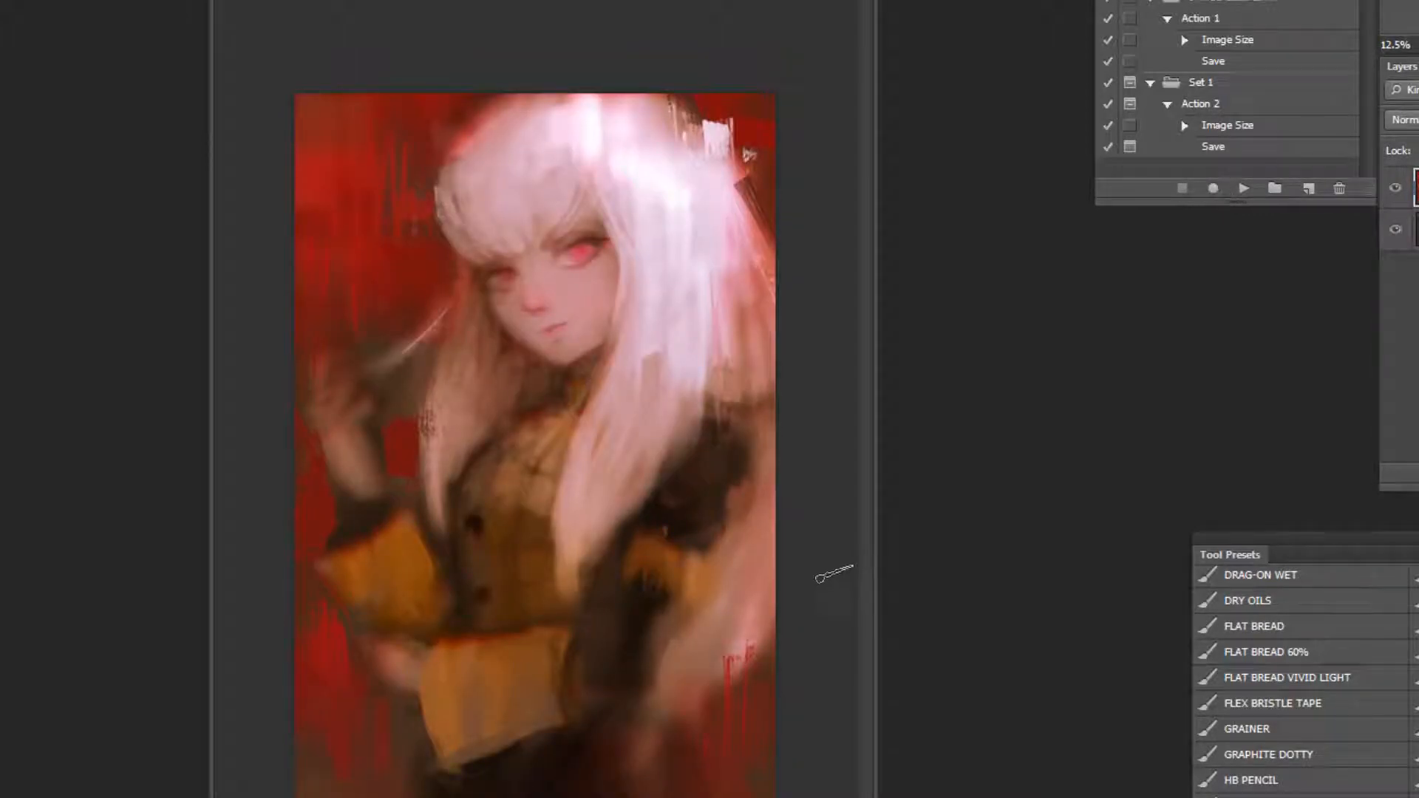
# Add dry, textured strokes to the lower hair ends and along the long lock's edge over the dark jacket.
pyautogui.scroll(3, 1300, 673)
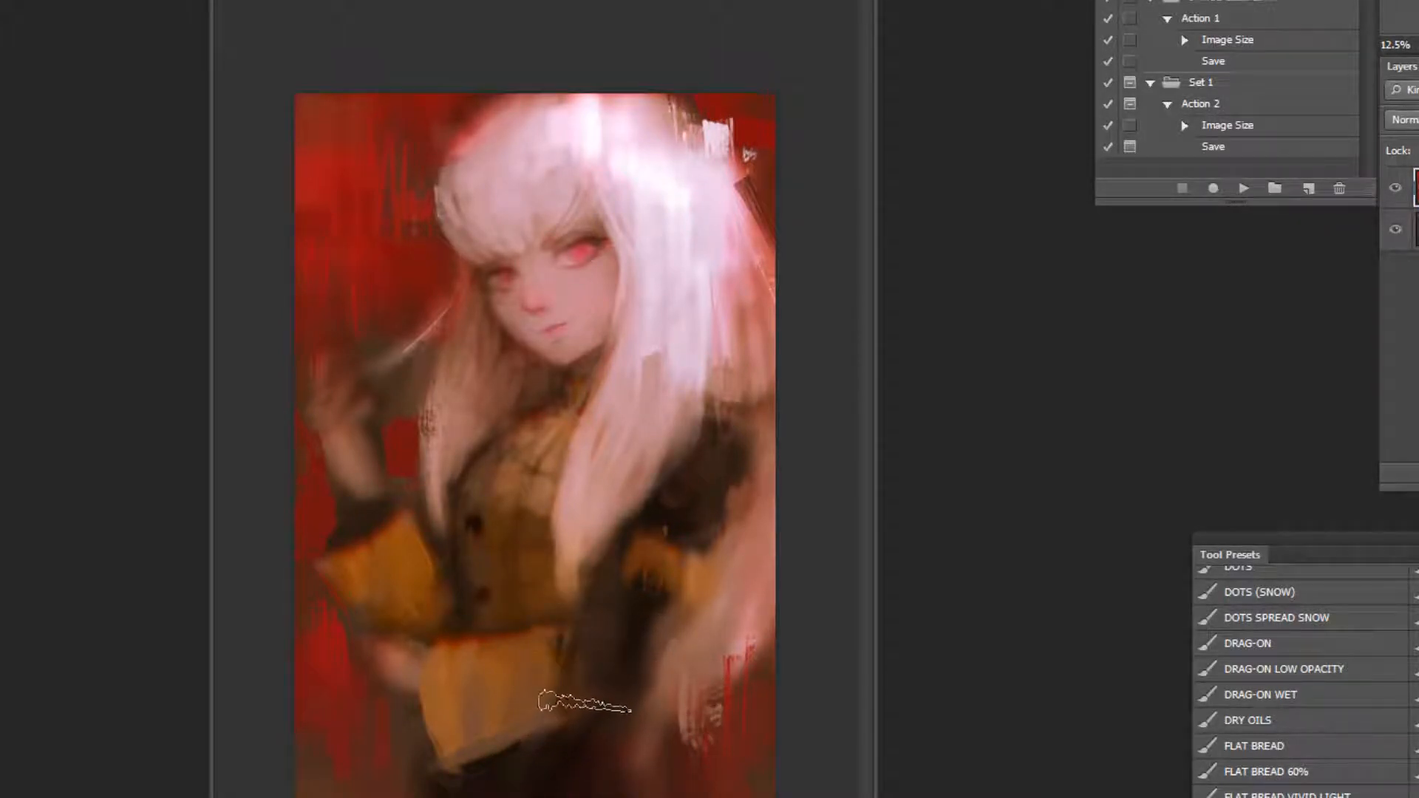
pyautogui.press('[')
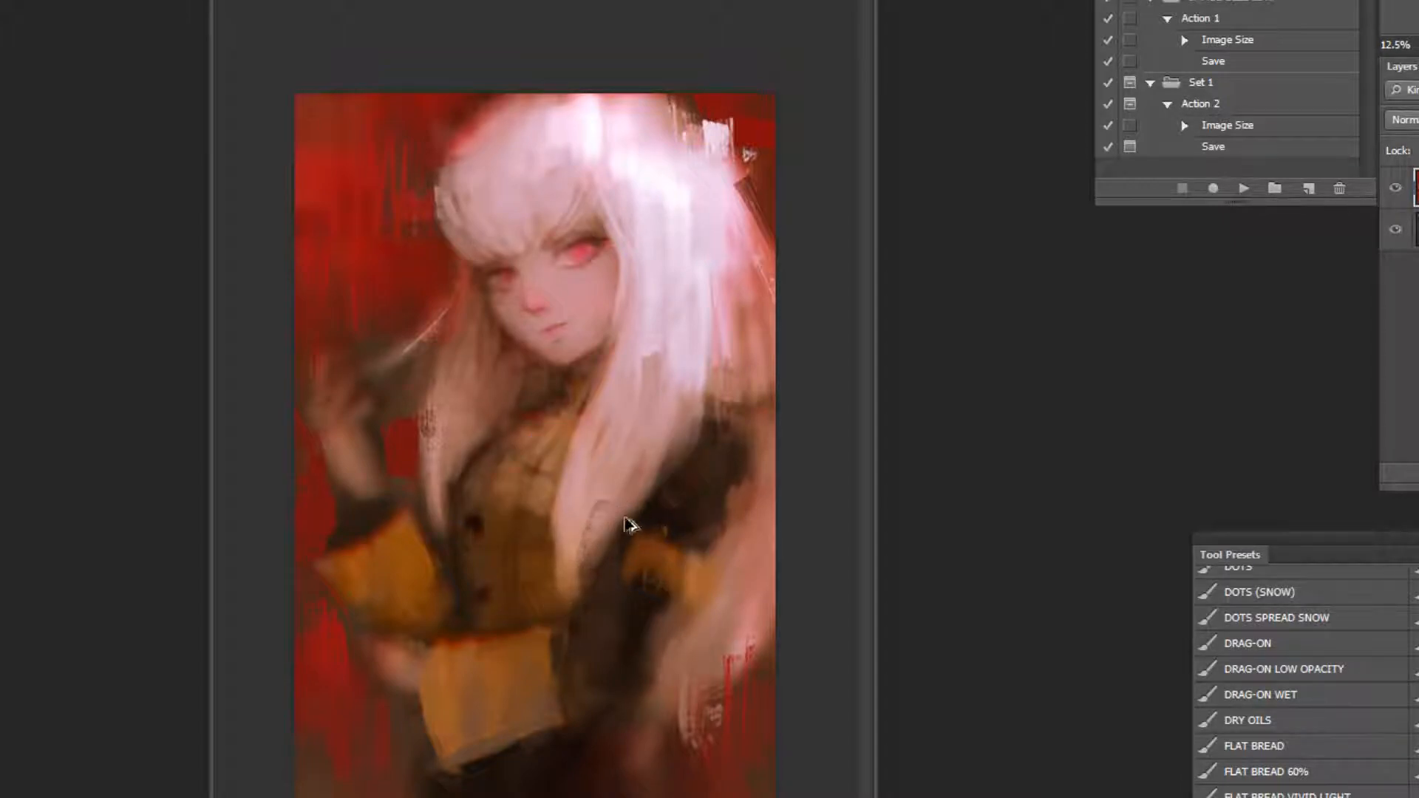
pyautogui.moveTo(594, 555)
pyautogui.mouseDown()
pyautogui.moveTo(600, 510)
pyautogui.moveTo(677, 491)
pyautogui.moveTo(642, 473)
pyautogui.moveTo(683, 454)
pyautogui.moveTo(596, 531)
pyautogui.moveTo(651, 470)
pyautogui.mouseUp()
pyautogui.hotkey('ctrl', 'z')
pyautogui.hotkey('ctrl', 'z')
pyautogui.keyDown('alt'); pyautogui.click(681, 360); pyautogui.keyUp('alt')
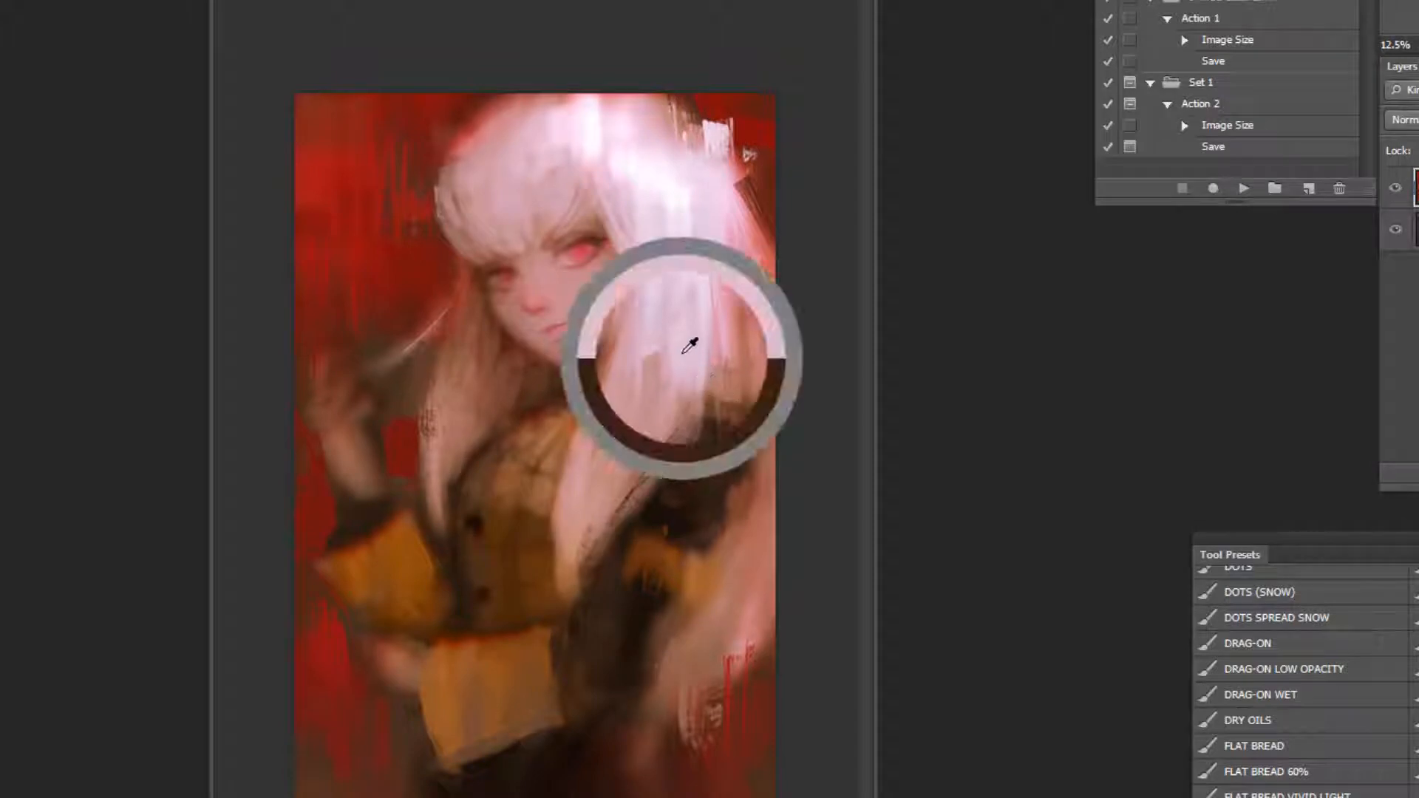
pyautogui.moveTo(667, 436); pyautogui.dragTo(645, 476)
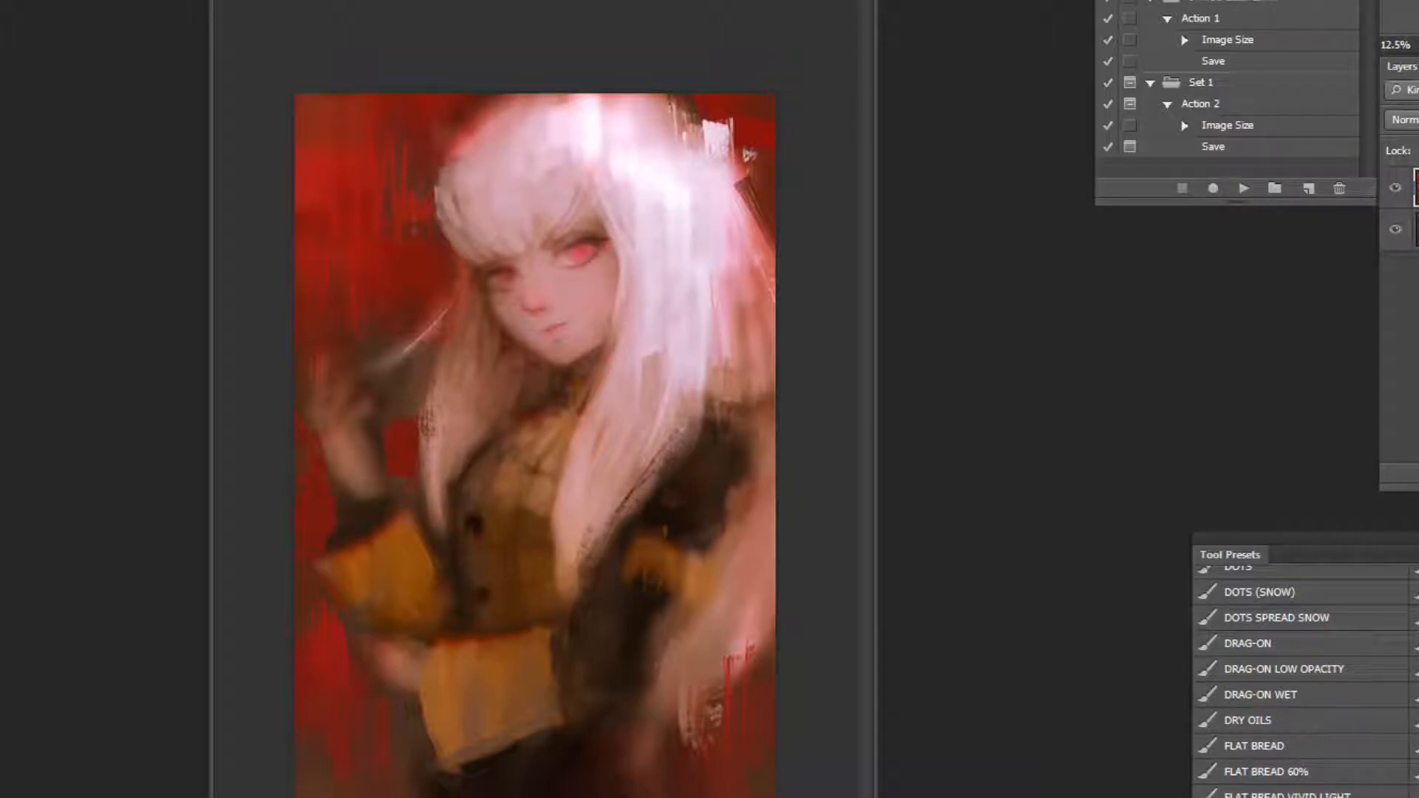
# Try textured strokes in sampled pinks and reds on the outer hair above the shoulder.
pyautogui.keyDown('alt'); pyautogui.click(722, 374); pyautogui.keyUp('alt')
pyautogui.moveTo(709, 279); pyautogui.dragTo(722, 302)
pyautogui.hotkey('ctrl', 'z')
pyautogui.keyDown('alt'); pyautogui.click(737, 287); pyautogui.keyUp('alt')
pyautogui.keyDown('alt'); pyautogui.click(728, 394); pyautogui.keyUp('alt')
pyautogui.moveTo(712, 399); pyautogui.dragTo(707, 446)
pyautogui.hotkey('ctrl', 'z')
# Choose the Kyle's Real Oils - Bristly Bob preset and blend the long pale hair locks over the shoulder.
pyautogui.scroll(-10, 1377, 712)
pyautogui.click(1371, 727)
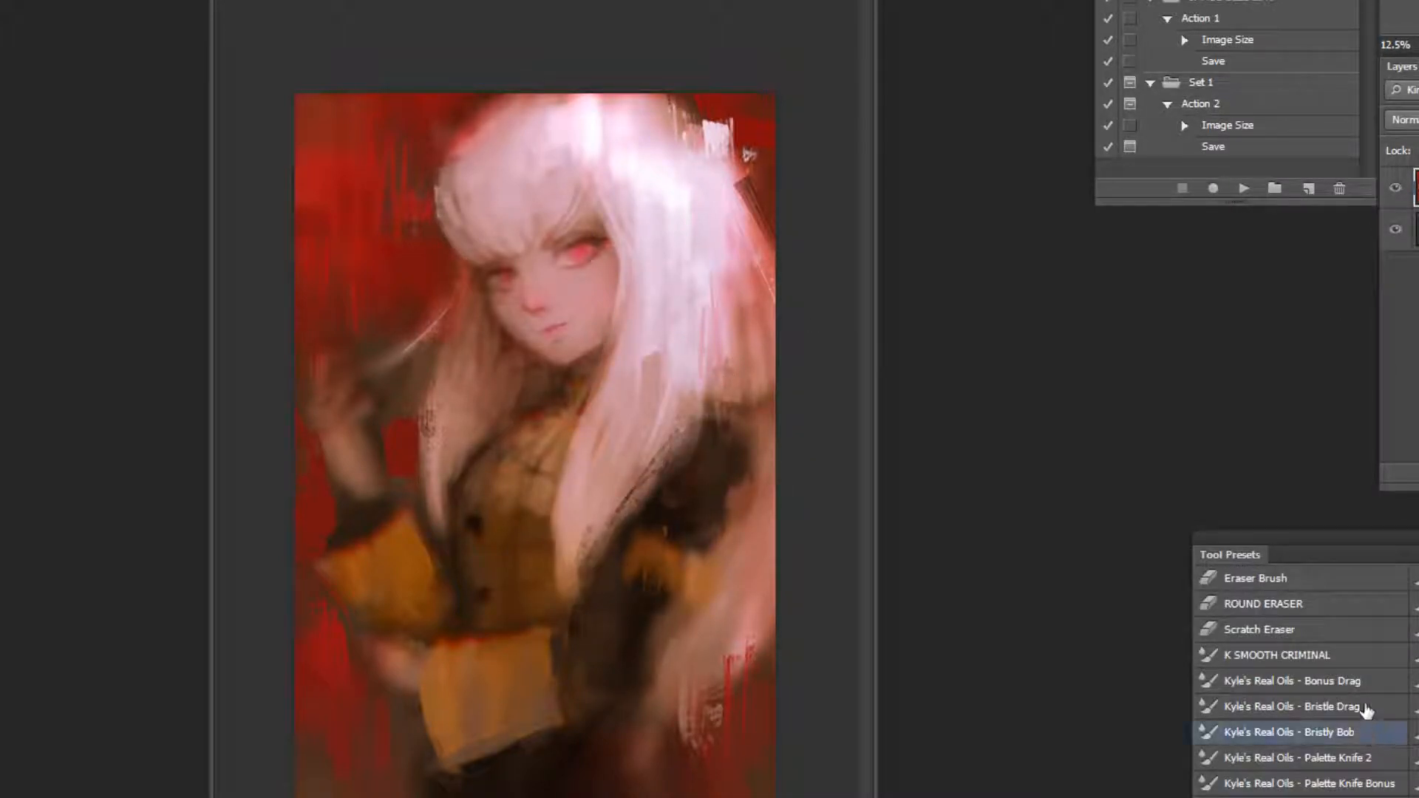
pyautogui.keyDown('alt'); pyautogui.click(705, 354); pyautogui.keyUp('alt')
pyautogui.moveTo(695, 379); pyautogui.dragTo(660, 458)
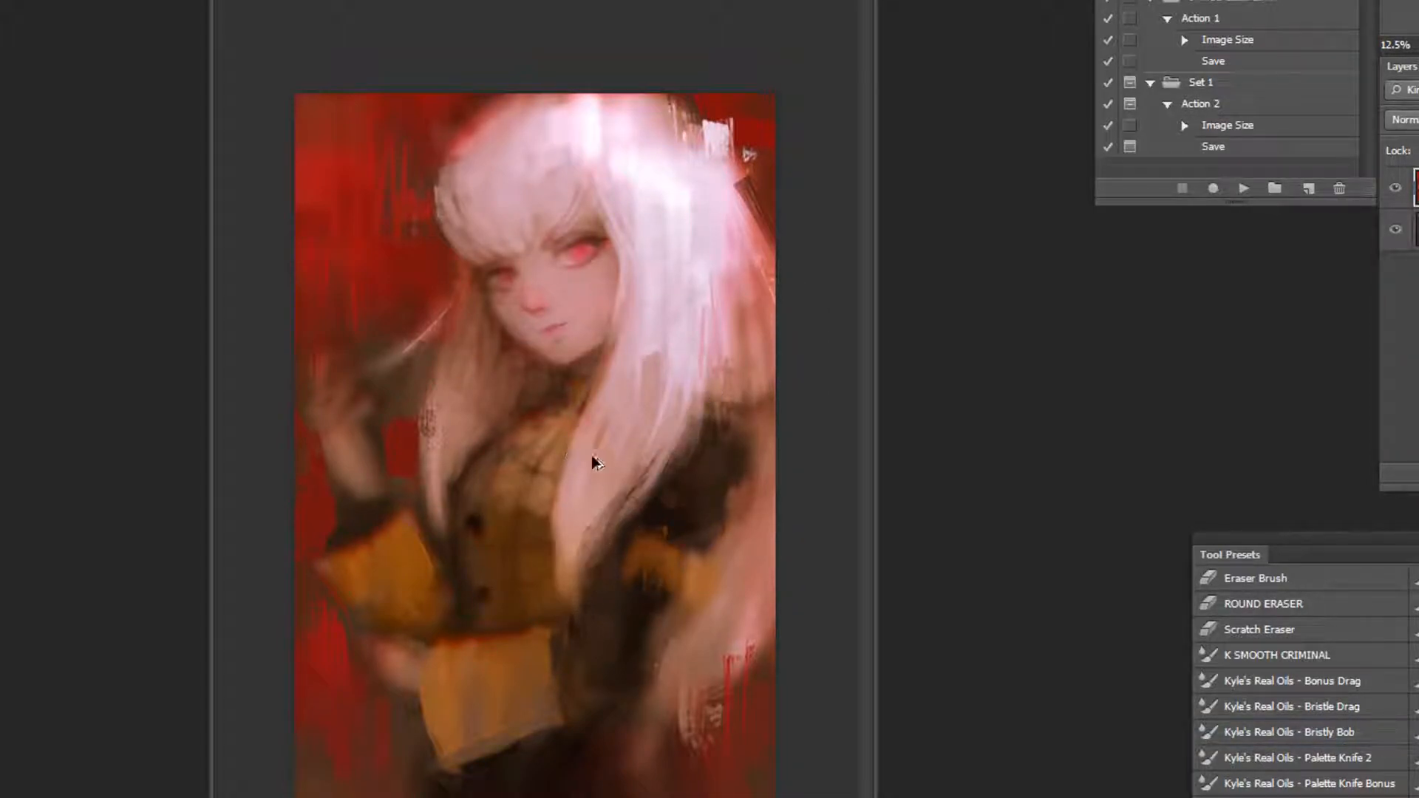
pyautogui.moveTo(725, 355)
pyautogui.mouseDown()
pyautogui.moveTo(715, 405)
pyautogui.moveTo(704, 400)
pyautogui.moveTo(693, 438)
pyautogui.moveTo(715, 297)
pyautogui.moveTo(685, 409)
pyautogui.moveTo(705, 343)
pyautogui.mouseUp()
pyautogui.keyDown('alt'); pyautogui.click(681, 416); pyautogui.keyUp('alt')
pyautogui.keyDown('alt'); pyautogui.click(729, 251); pyautogui.keyUp('alt')
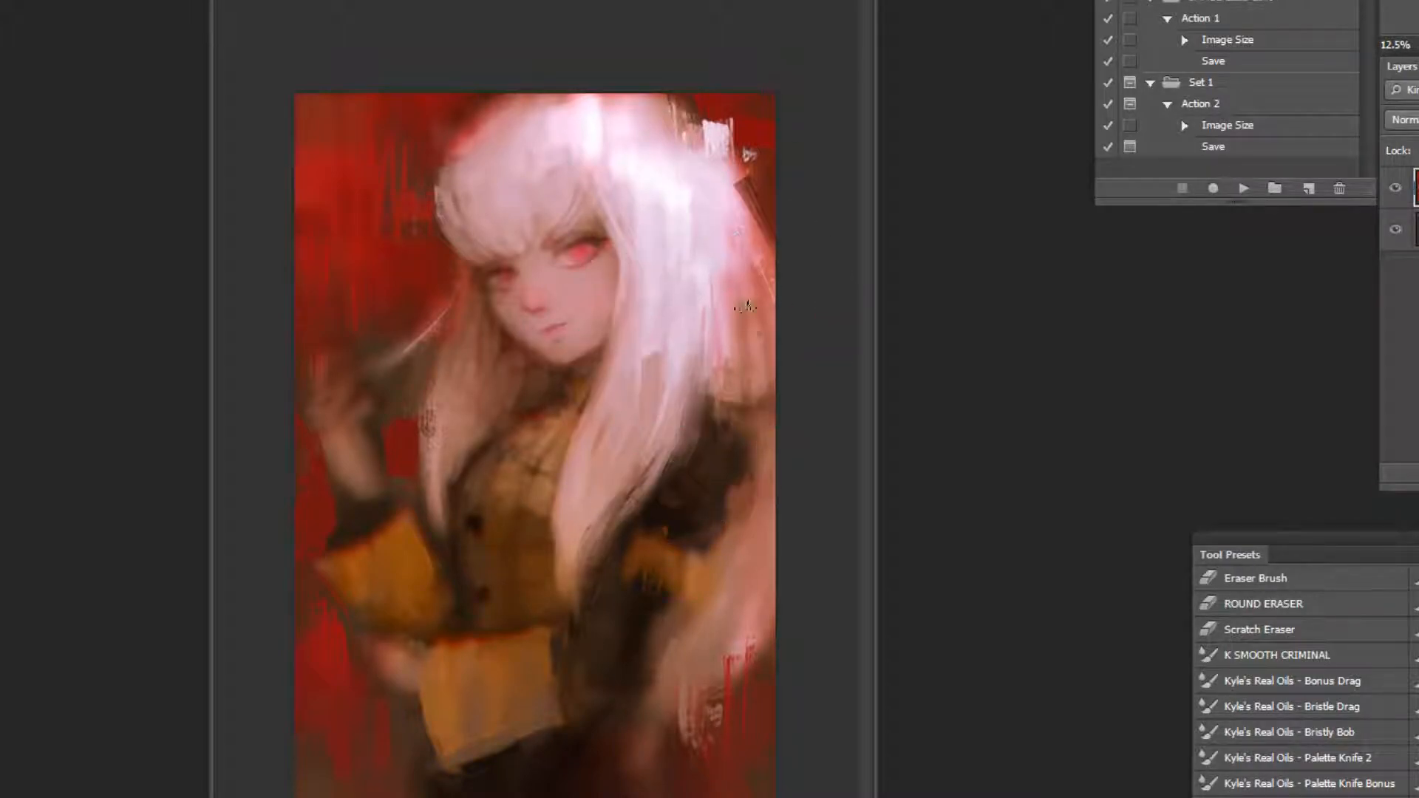
pyautogui.moveTo(705, 278); pyautogui.dragTo(669, 408)
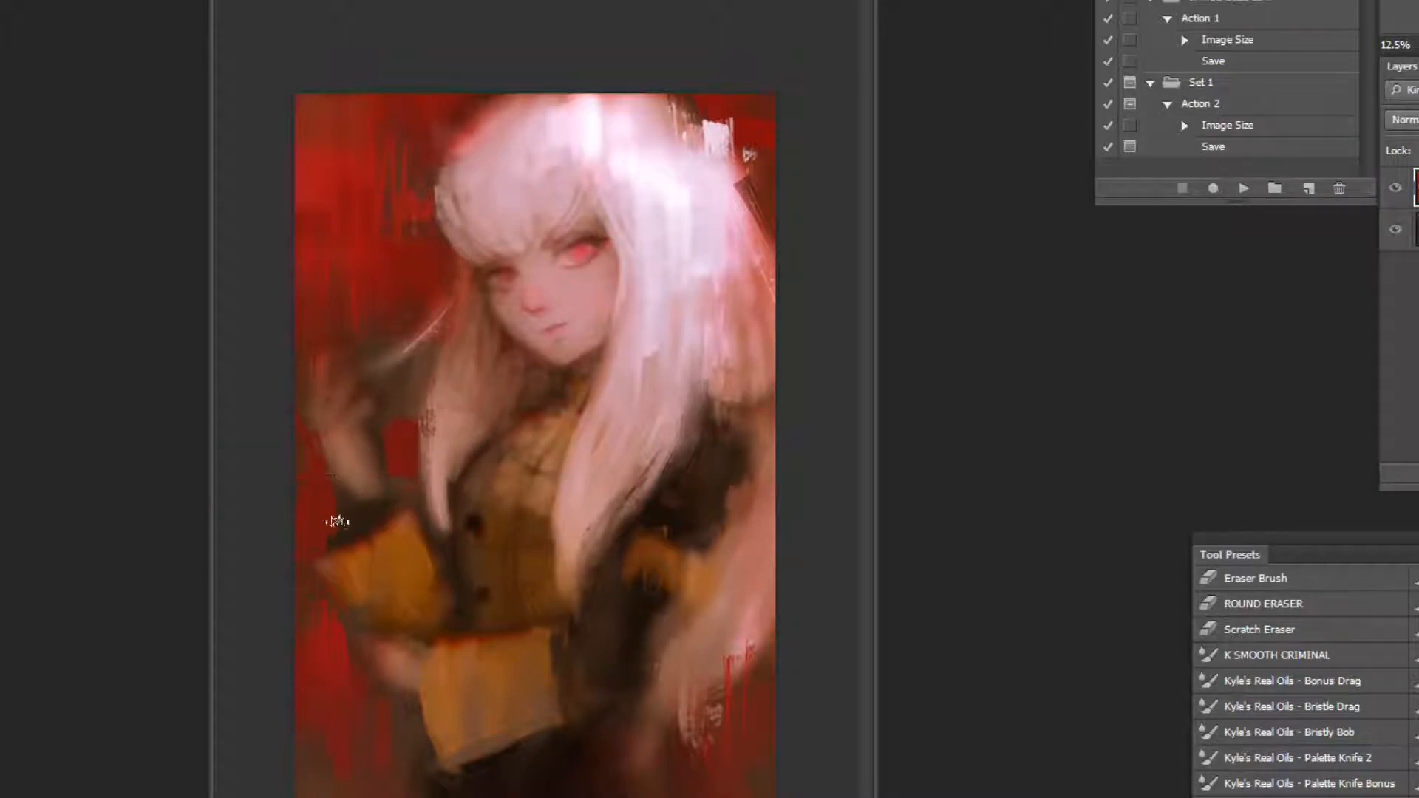
# Set the brush blending mode to Overlay and intensify the red of the lips and eyes.
pyautogui.scroll(2, 577, 242)
pyautogui.scroll(-2, 573, 192)
pyautogui.scroll(2, 571, 186)
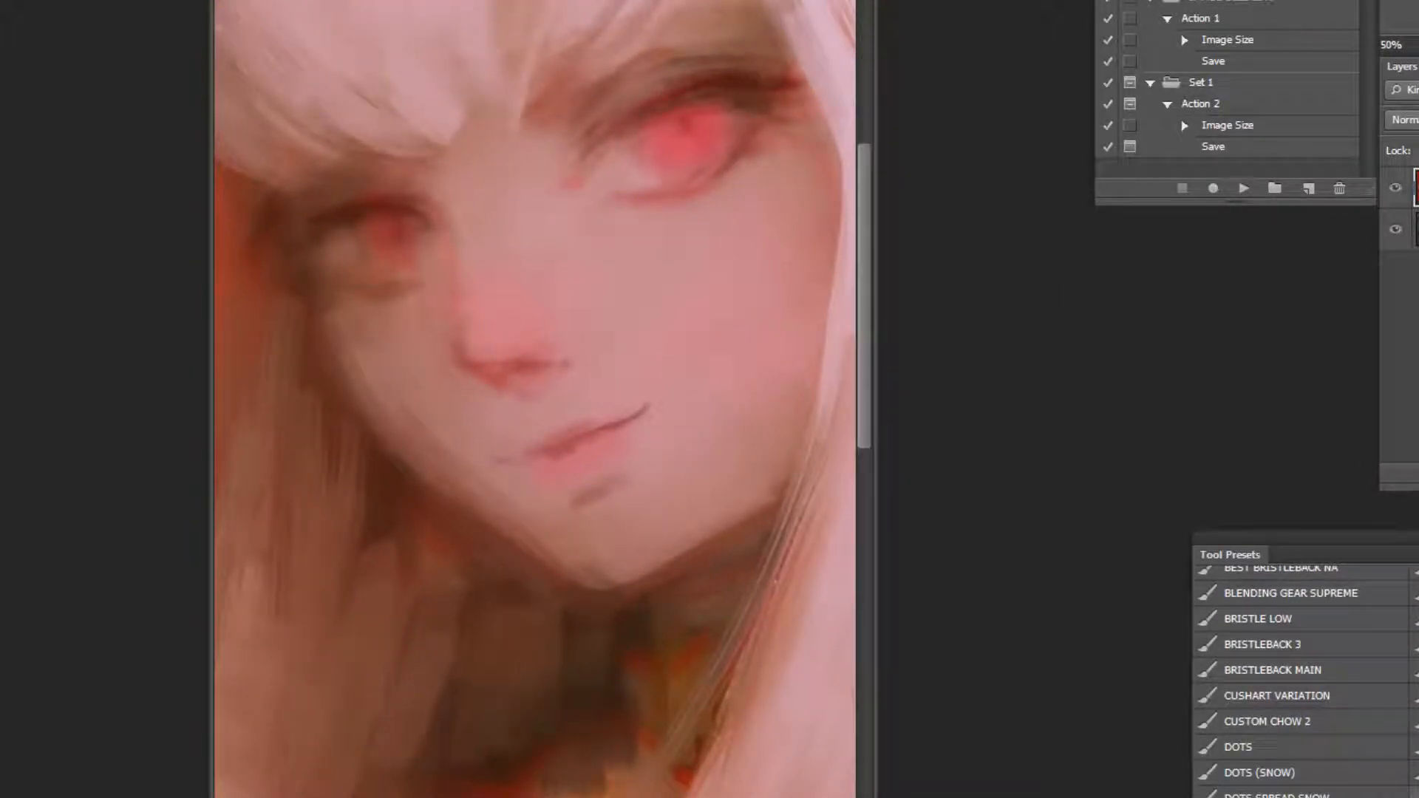
pyautogui.keyDown('alt'); pyautogui.click(669, 99); pyautogui.keyUp('alt')
pyautogui.click(206, 2)
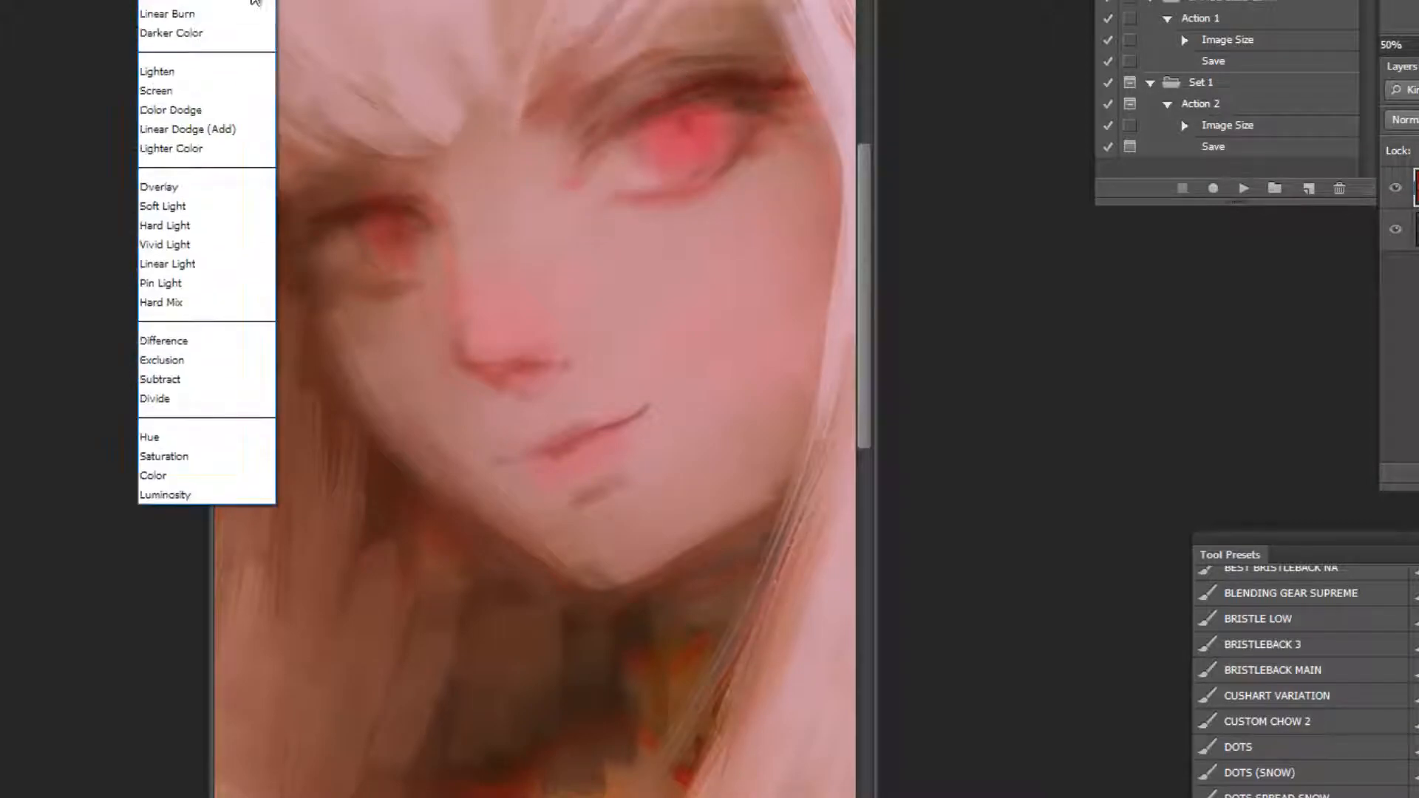
pyautogui.click(196, 195)
pyautogui.moveTo(586, 477)
pyautogui.mouseDown()
pyautogui.moveTo(556, 459)
pyautogui.moveTo(595, 450)
pyautogui.mouseUp()
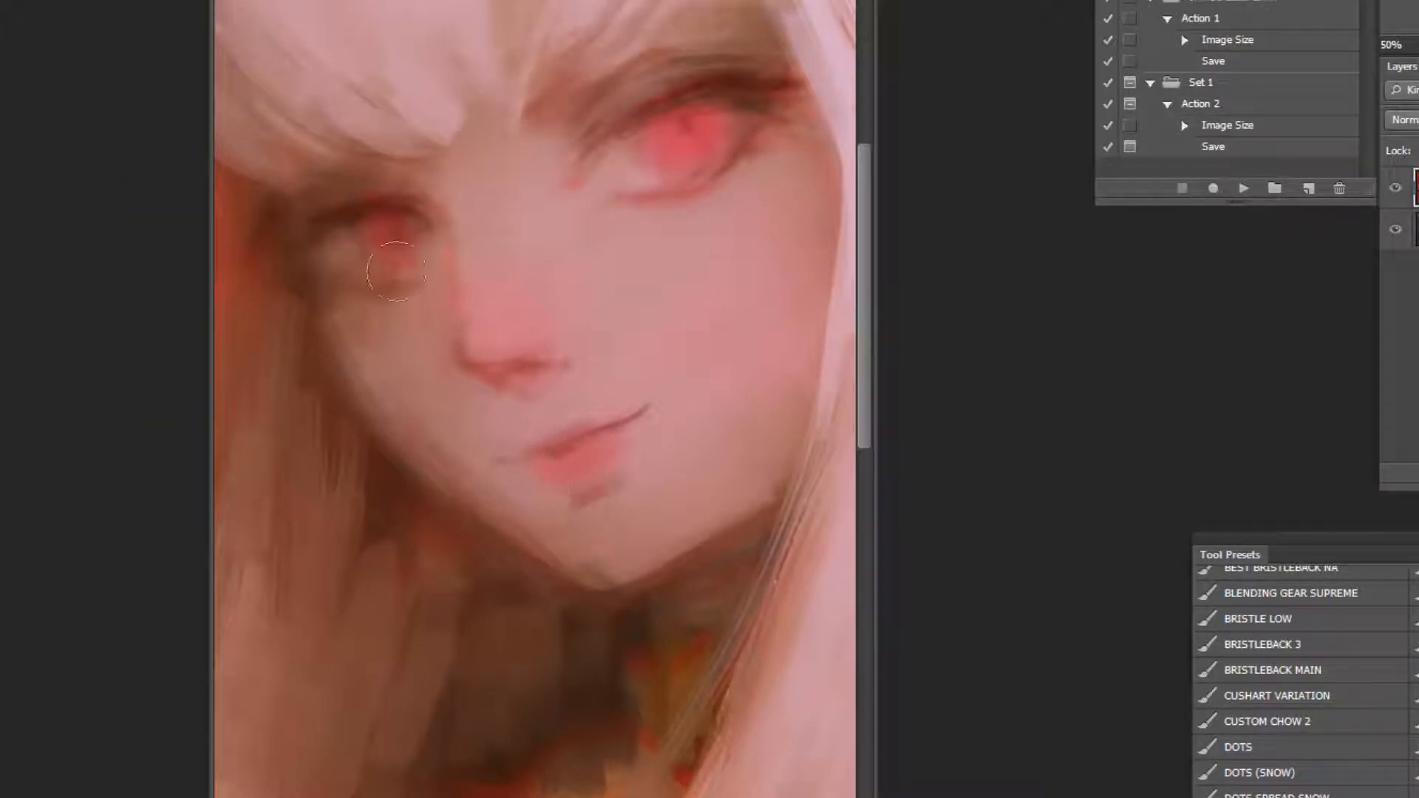
pyautogui.hotkey('ctrl', 'z')
pyautogui.hotkey('ctrl', 'z')
pyautogui.keyDown('alt'); pyautogui.click(714, 184); pyautogui.keyUp('alt')
pyautogui.keyDown('alt'); pyautogui.click(709, 181); pyautogui.keyUp('alt')
# Check the whole painting, rework the hair edge beside the forehead with blocky pale strokes, and mirror the canvas.
pyautogui.keyDown('alt'); pyautogui.click(696, 384); pyautogui.keyUp('alt')
pyautogui.keyDown('alt'); pyautogui.click(700, 378); pyautogui.keyUp('alt')
pyautogui.keyDown('alt'); pyautogui.click(709, 368); pyautogui.keyUp('alt')
pyautogui.keyDown('alt'); pyautogui.click(702, 403); pyautogui.keyUp('alt')
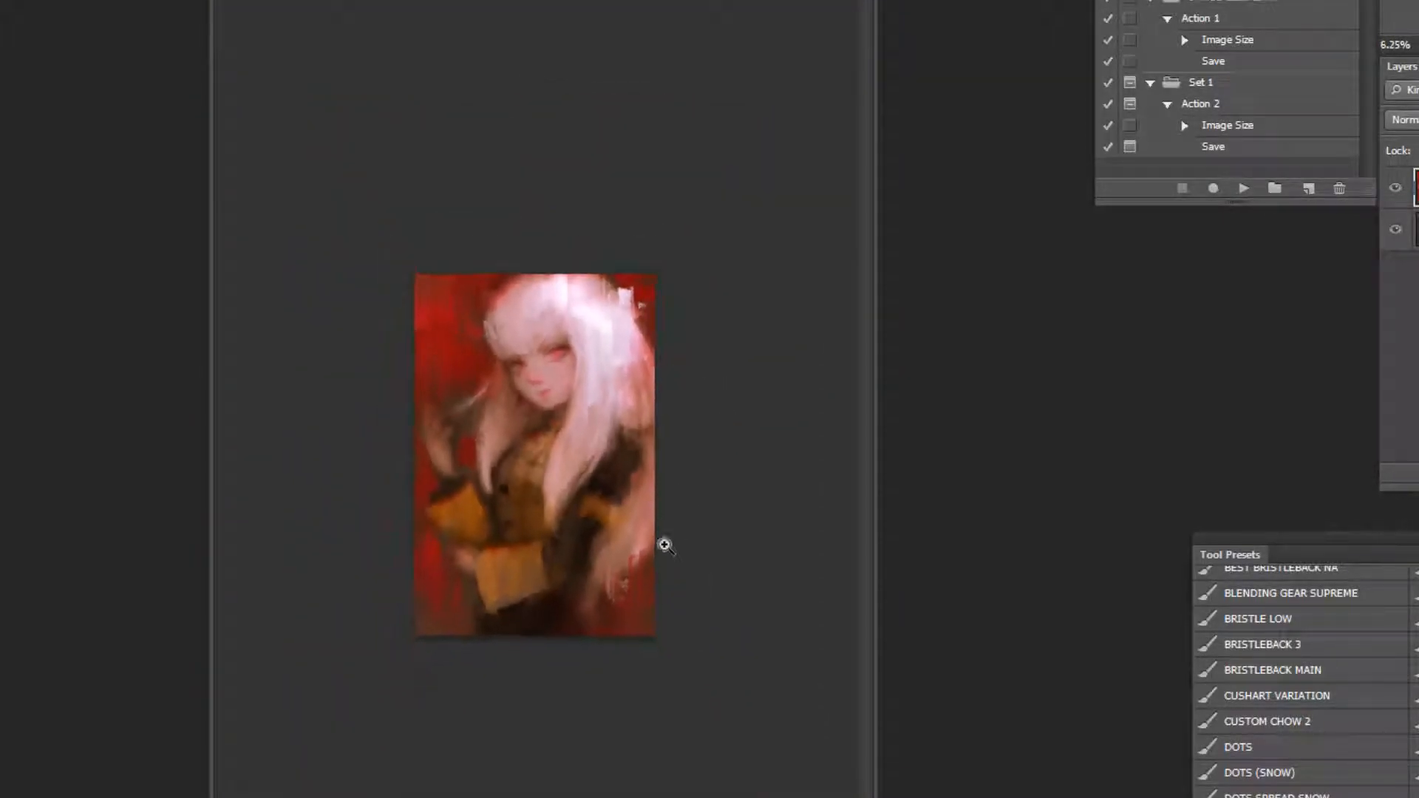
pyautogui.click(668, 510)
pyautogui.click(652, 432)
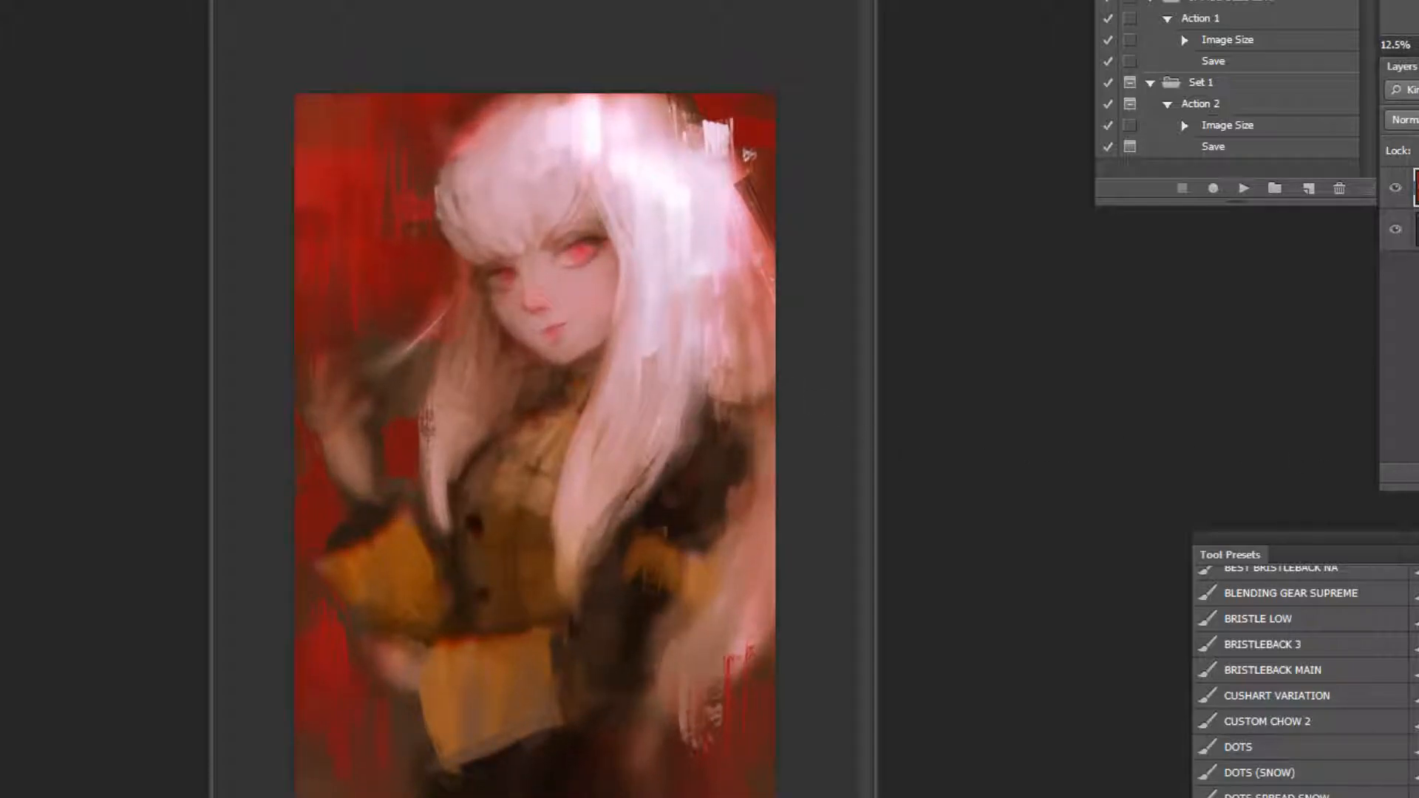
pyautogui.scroll(-5, 1300, 680)
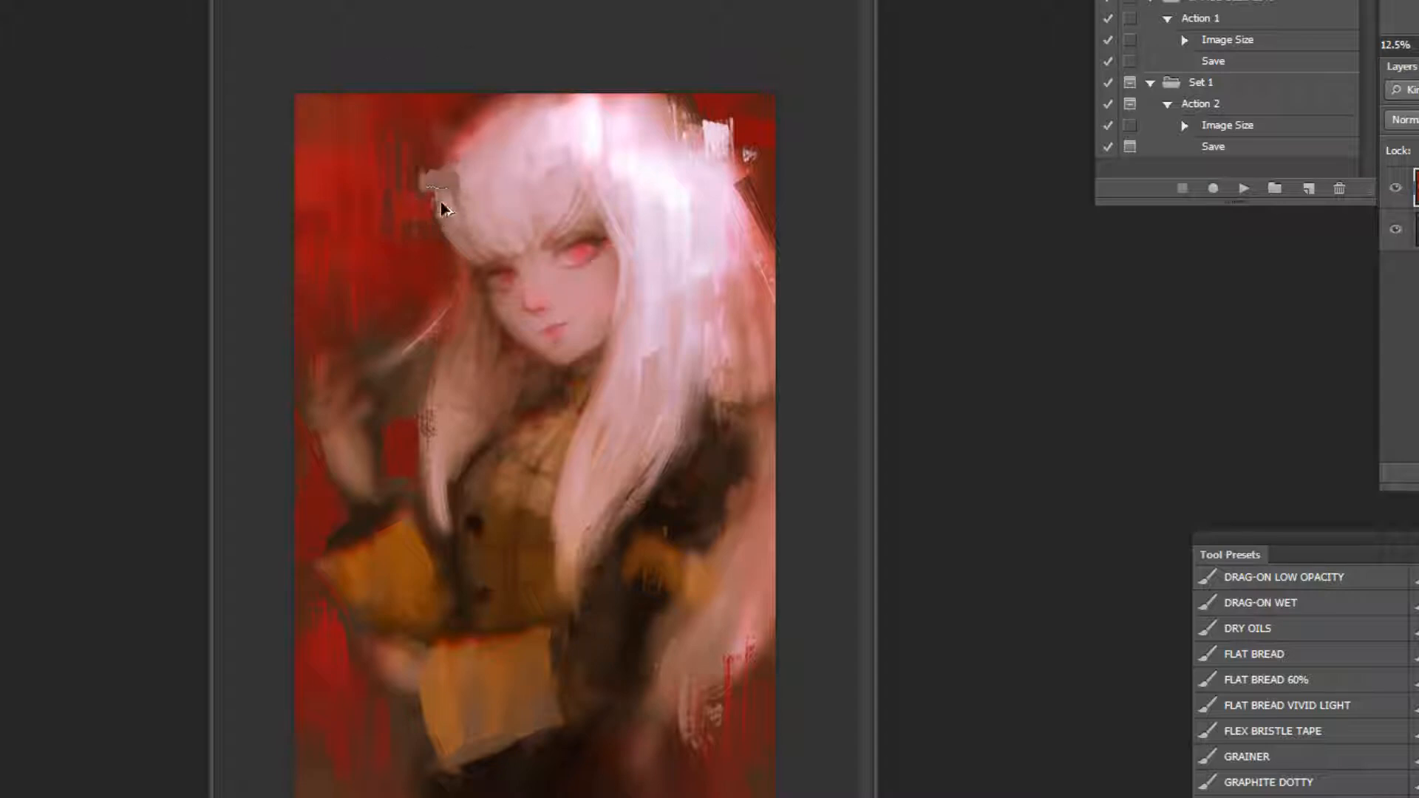
pyautogui.keyDown('alt'); pyautogui.click(443, 150); pyautogui.keyUp('alt')
pyautogui.hotkey('ctrl', 'z')
pyautogui.moveTo(463, 144); pyautogui.dragTo(428, 235)
pyautogui.hotkey('ctrl', 'z')
pyautogui.click(1245, 190)
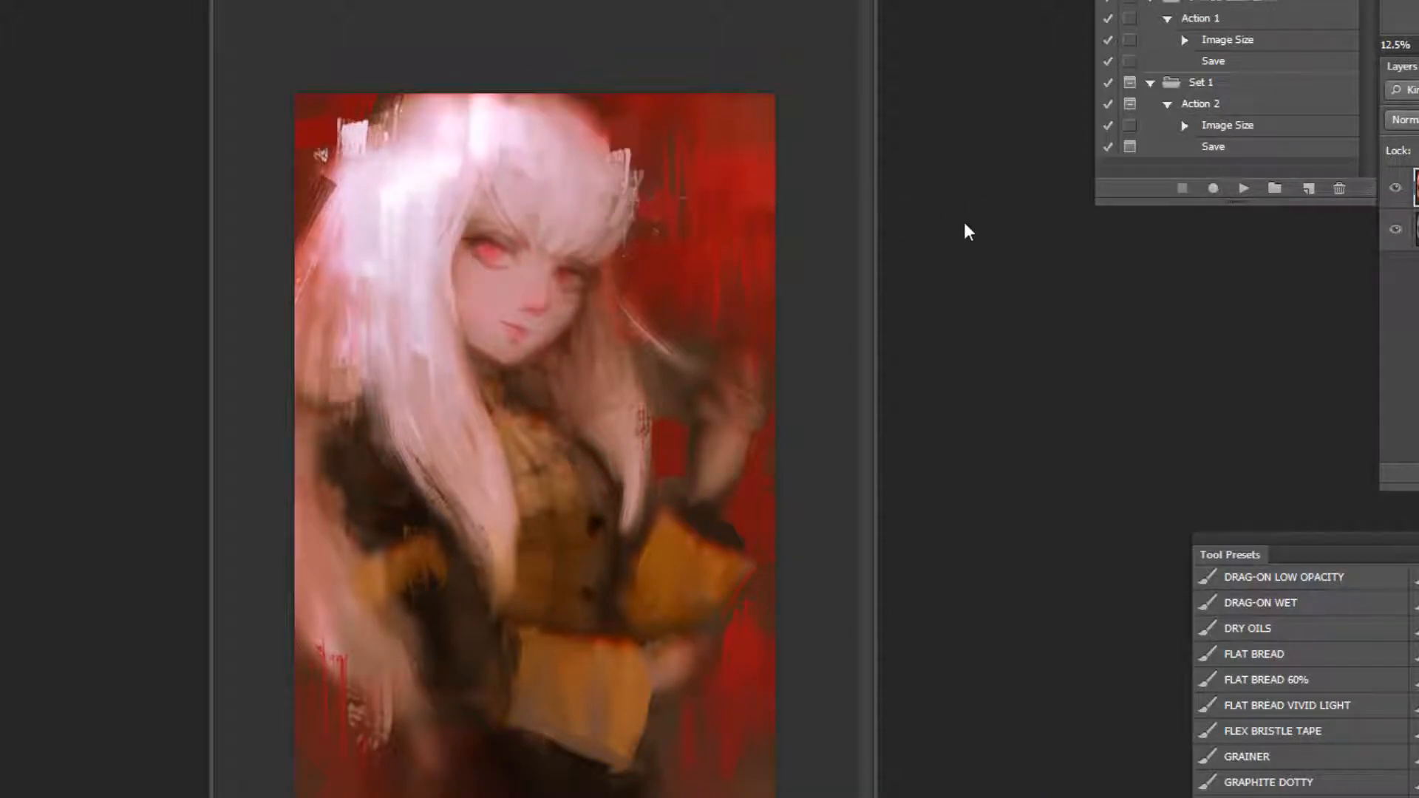
# Try large pale loop strokes and smaller marks across the red background beside the face, and undo them.
pyautogui.moveTo(654, 98); pyautogui.dragTo(774, 548)
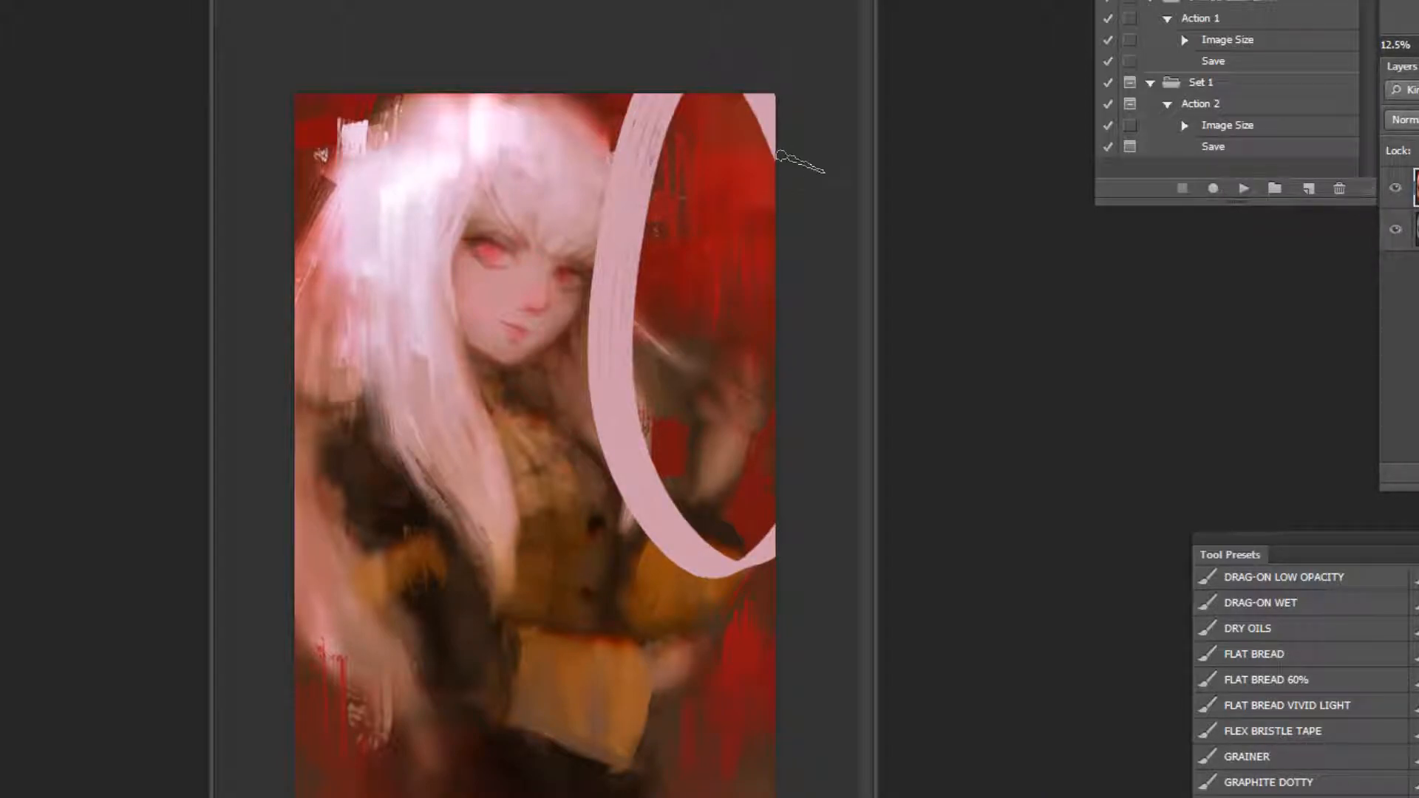
pyautogui.hotkey('ctrl', 'z')
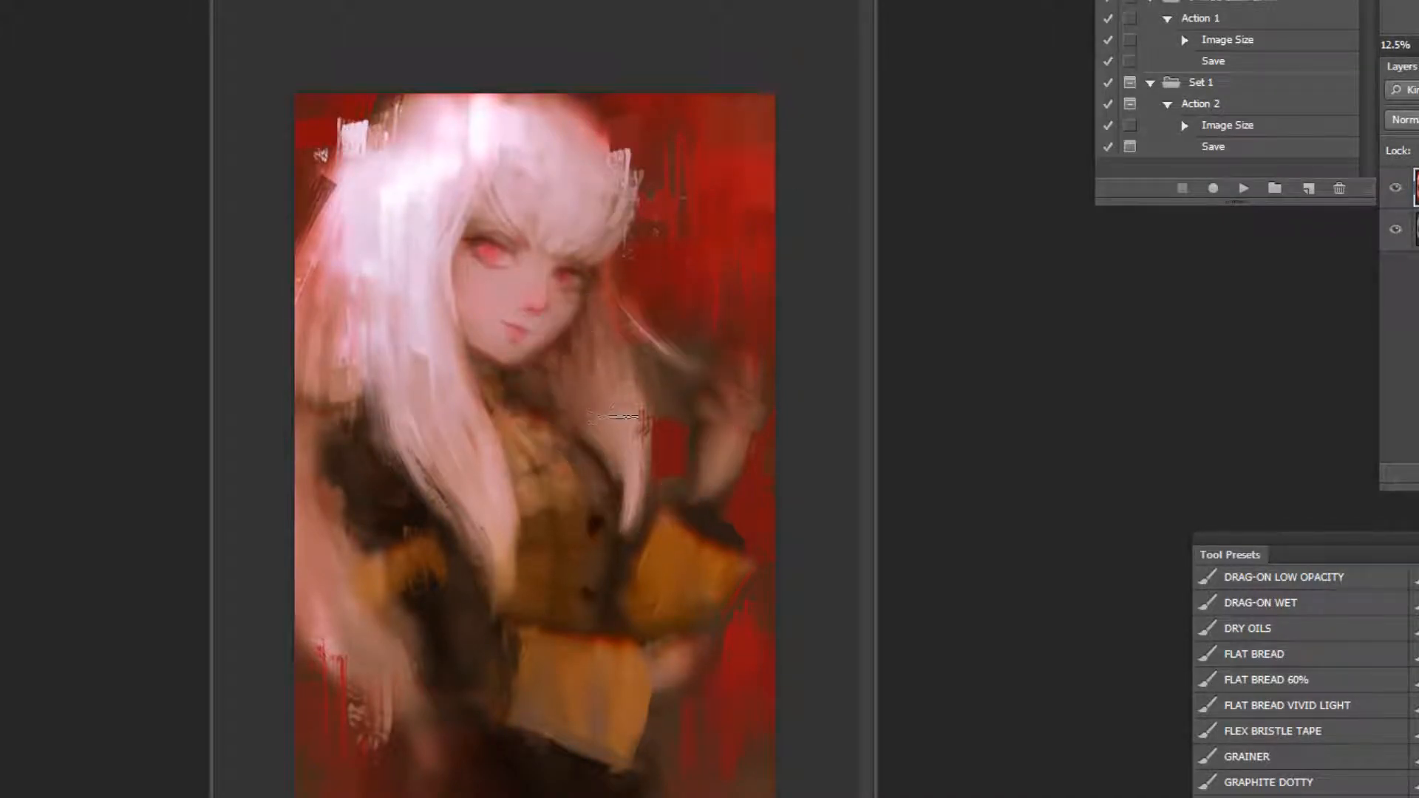
pyautogui.moveTo(728, 118); pyautogui.dragTo(661, 188)
pyautogui.moveTo(685, 286)
pyautogui.mouseDown()
pyautogui.moveTo(746, 159)
pyautogui.moveTo(687, 236)
pyautogui.mouseUp()
pyautogui.hotkey('ctrl', 'z')
# Paint pale, dry vertical drip streaks in the upper corner of the red background with a sampled hair colour.
pyautogui.keyDown('alt'); pyautogui.click(526, 95); pyautogui.keyUp('alt')
pyautogui.moveTo(745, 97); pyautogui.dragTo(742, 155)
pyautogui.keyDown('alt'); pyautogui.click(759, 129); pyautogui.keyUp('alt')
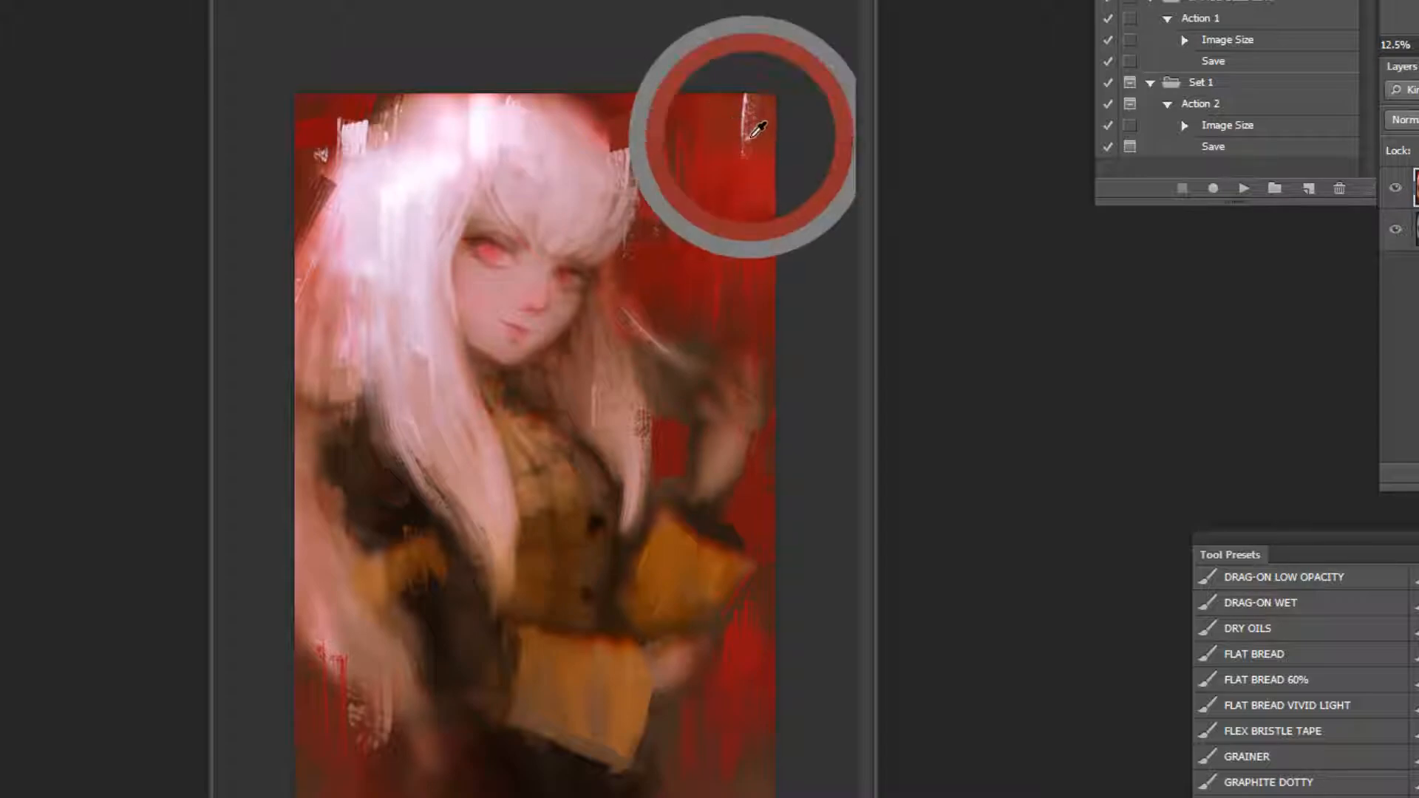
pyautogui.moveTo(749, 102)
pyautogui.mouseDown()
pyautogui.moveTo(748, 148)
pyautogui.moveTo(745, 137)
pyautogui.moveTo(720, 207)
pyautogui.mouseUp()
pyautogui.hotkey('ctrl', 'z')
pyautogui.keyDown('alt'); pyautogui.click(746, 106); pyautogui.keyUp('alt')
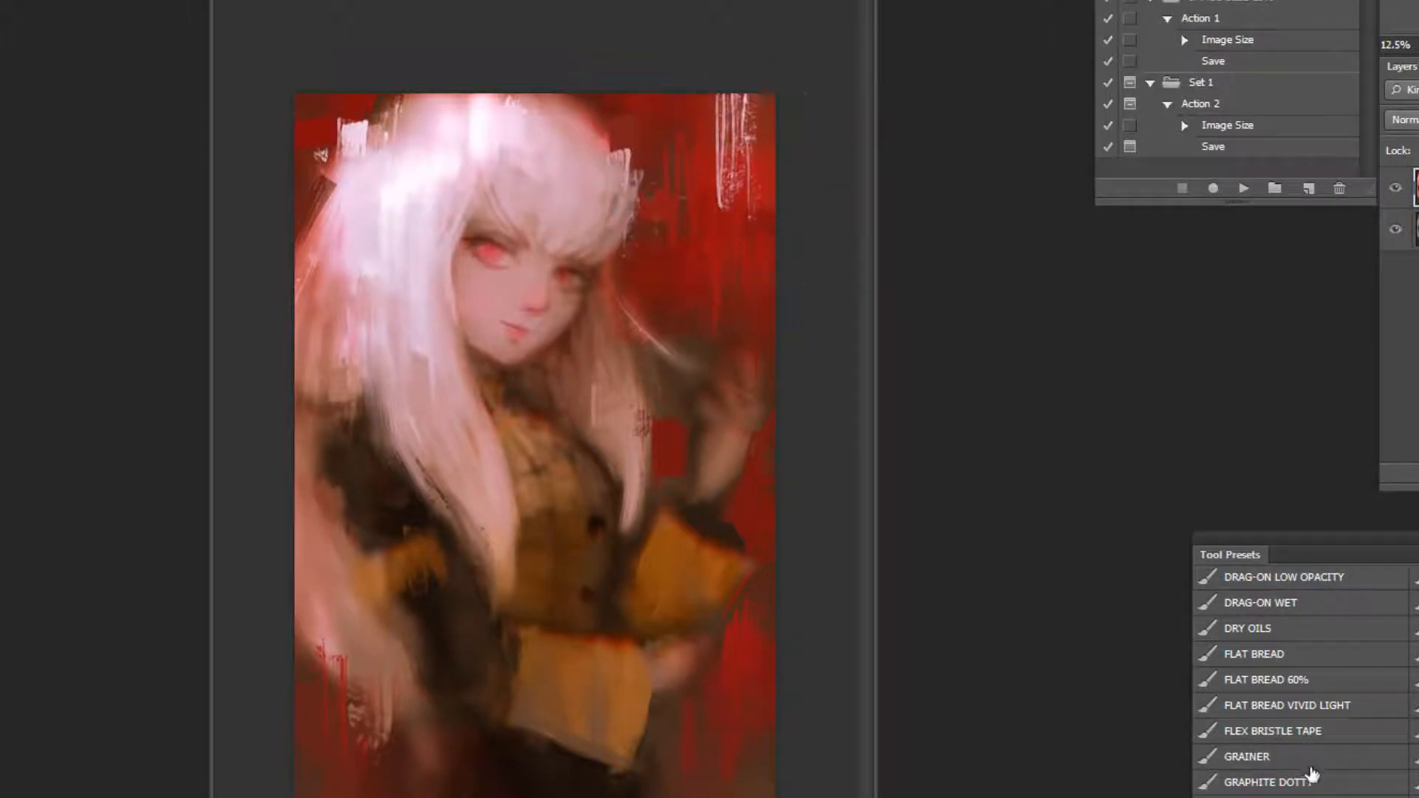
# Choose the FLAT BREAD preset, enlarge the brush and lay a soft pale pink patch below the background streaks.
pyautogui.click(1268, 654)
pyautogui.keyDown('alt'); pyautogui.click(680, 433); pyautogui.keyUp('alt')
pyautogui.press(']')
pyautogui.press(']')
pyautogui.press(']')
pyautogui.press(']')
pyautogui.press(']')
pyautogui.moveTo(737, 204)
pyautogui.mouseDown()
pyautogui.moveTo(806, 204)
pyautogui.moveTo(773, 212)
pyautogui.moveTo(802, 226)
pyautogui.mouseUp()
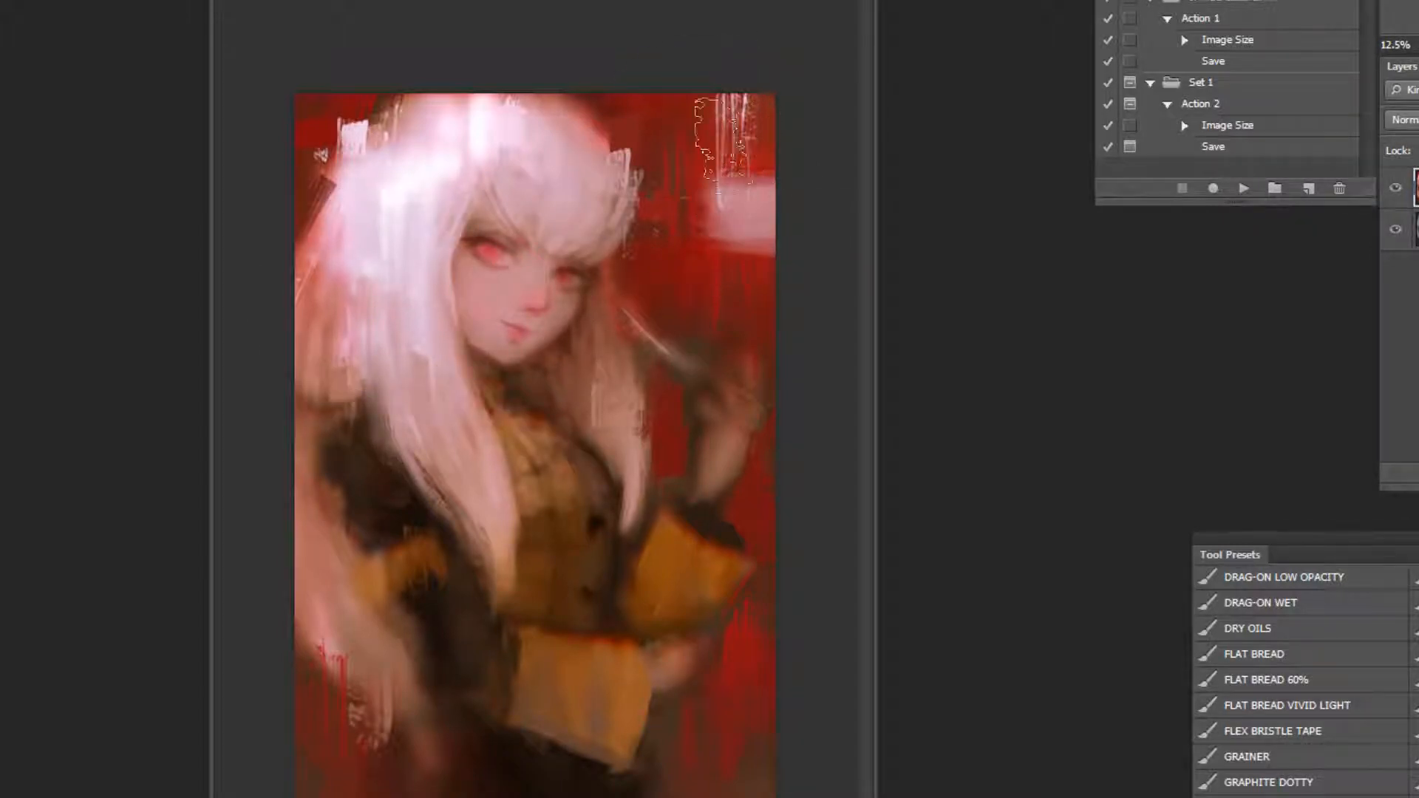
pyautogui.keyDown('alt'); pyautogui.click(700, 130); pyautogui.keyUp('alt')
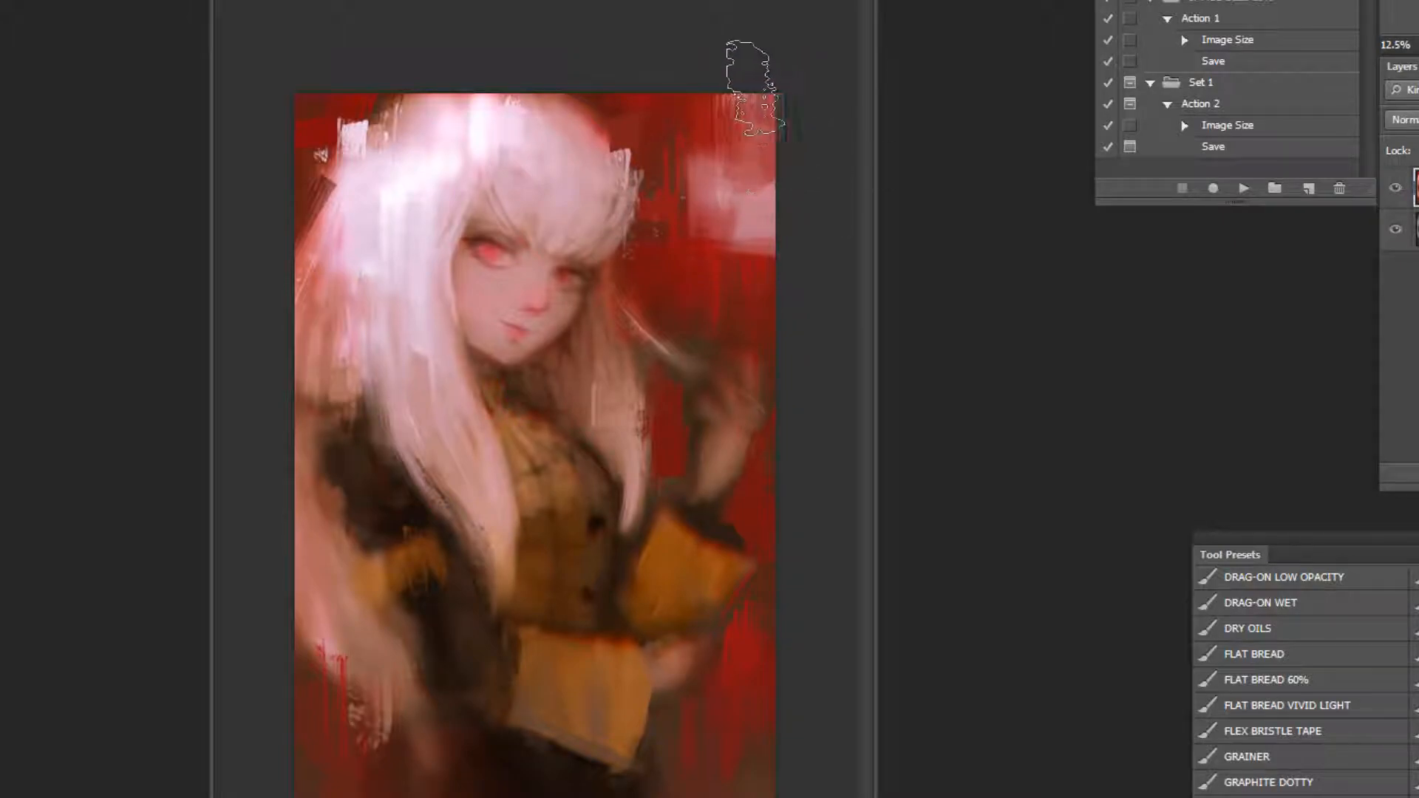
# Extend the soft pink patch in the upper red background and paint a blended pale pink patch in the lower corner beside the skirt.
pyautogui.moveTo(720, 257); pyautogui.dragTo(787, 274)
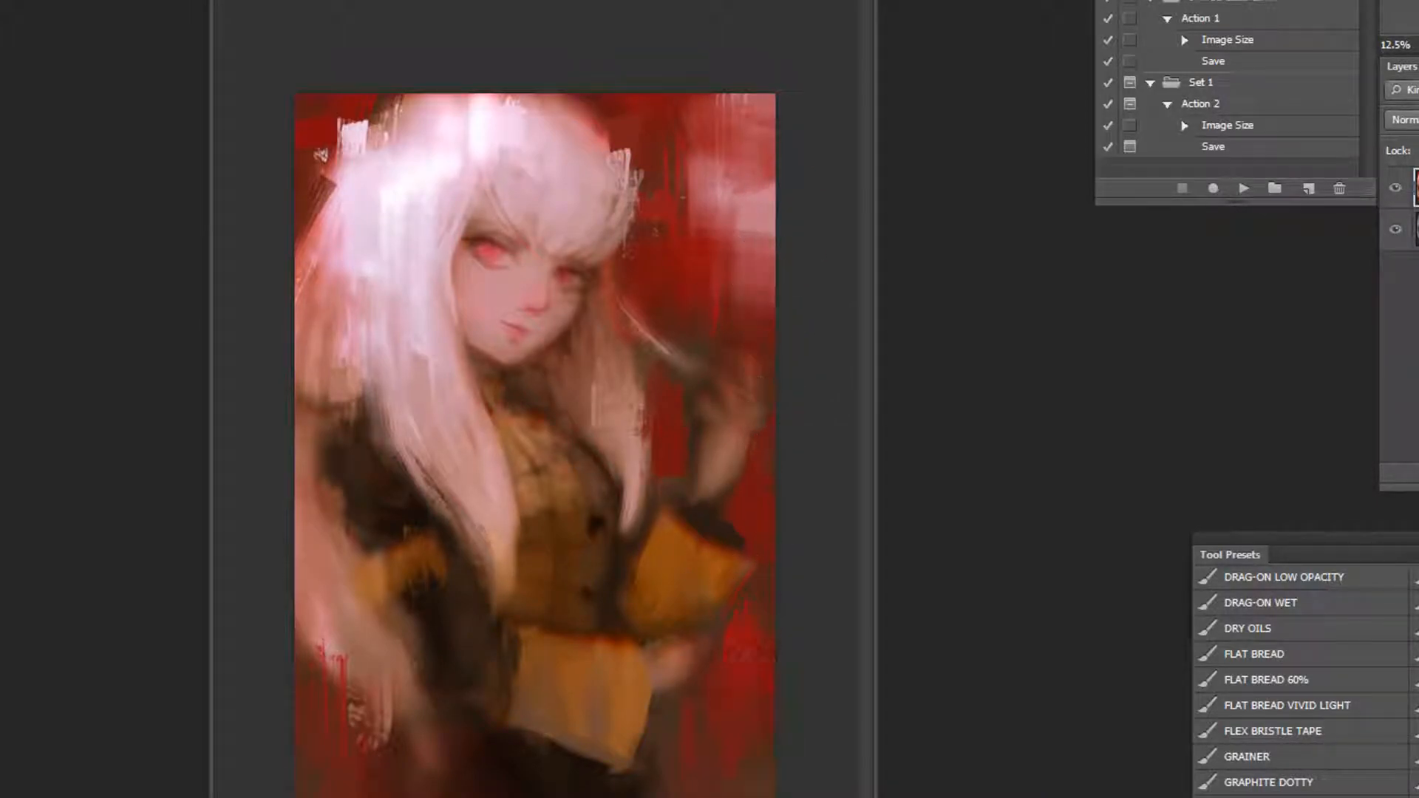
pyautogui.hotkey('ctrl', '-')
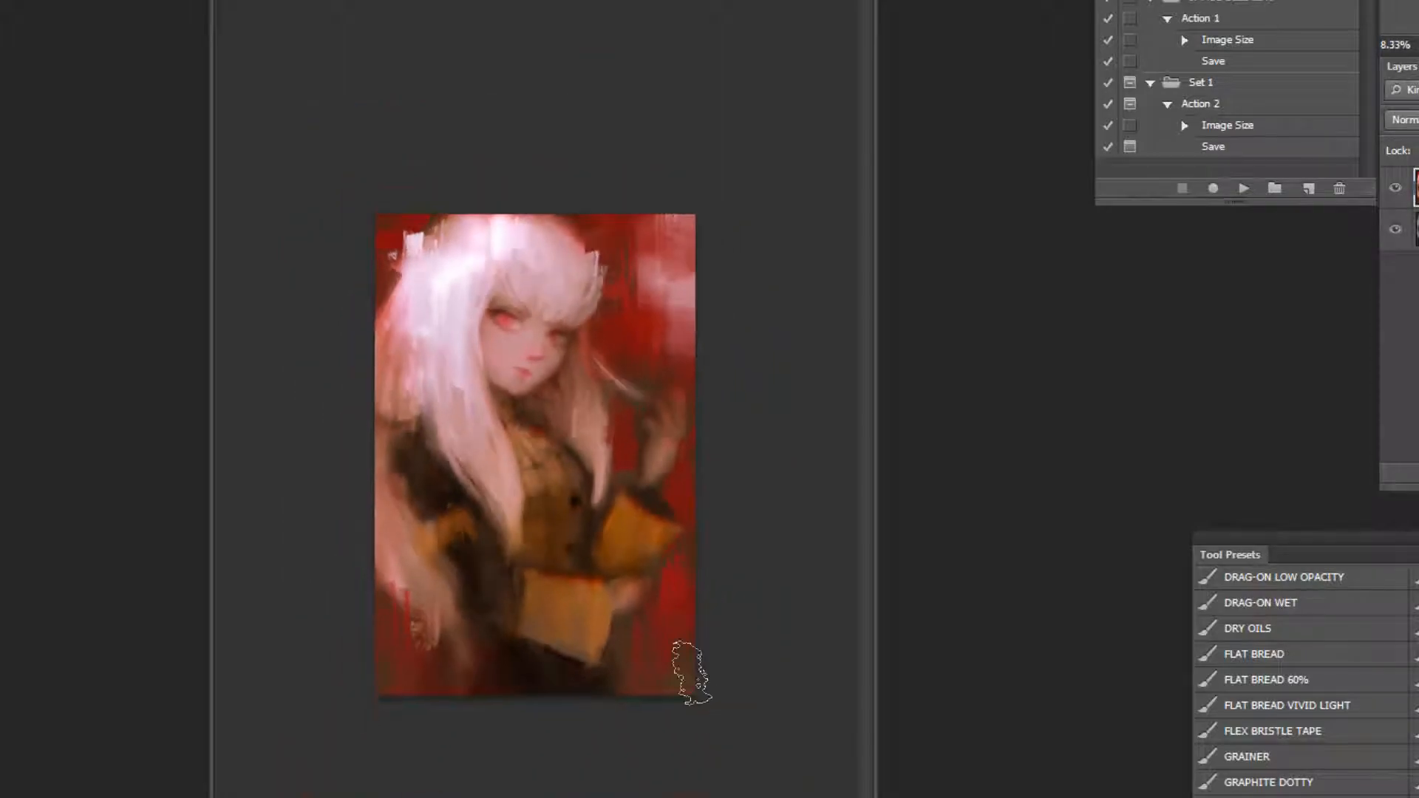
pyautogui.keyDown('alt'); pyautogui.click(675, 284); pyautogui.keyUp('alt')
pyautogui.moveTo(656, 691); pyautogui.dragTo(663, 760)
pyautogui.hotkey('ctrl', 'z')
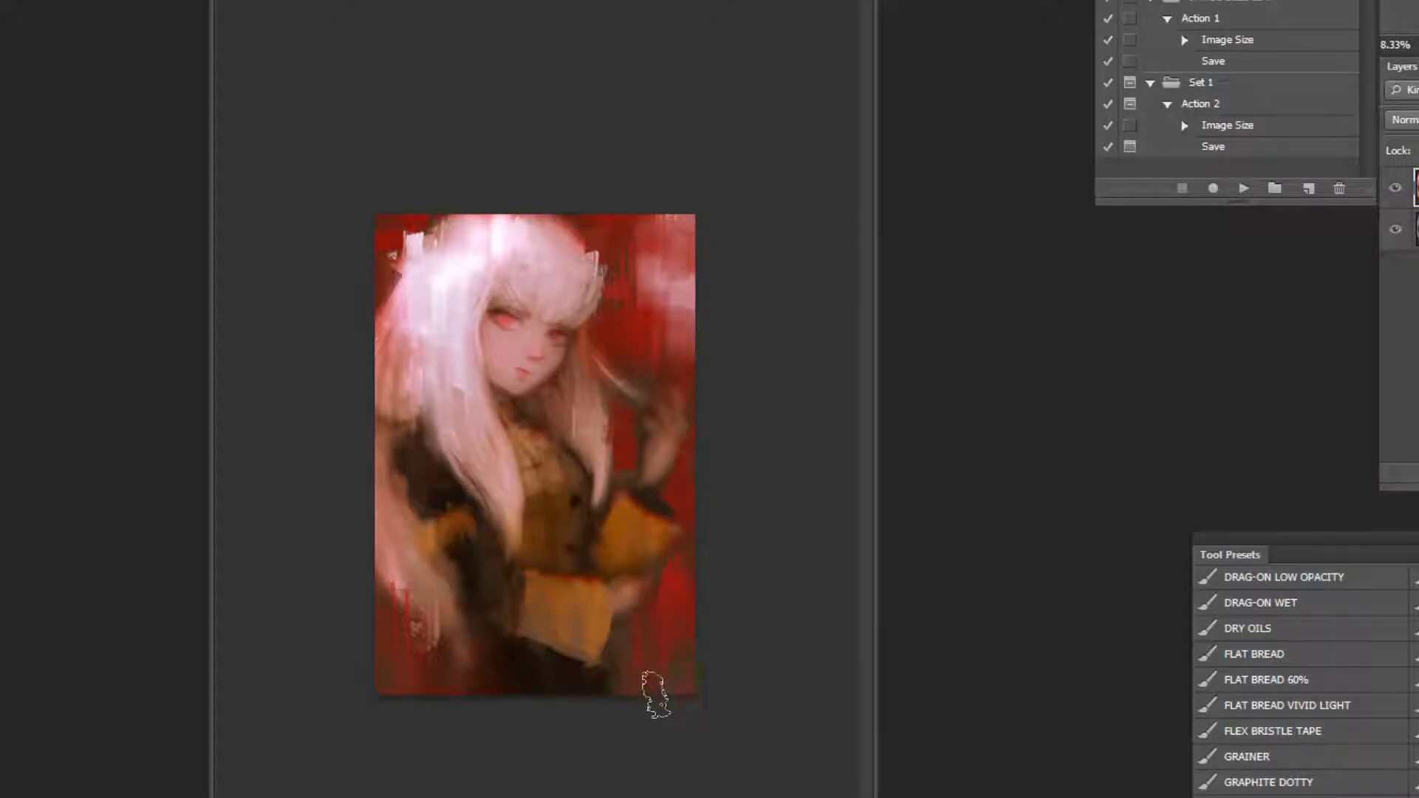
pyautogui.keyDown('alt'); pyautogui.click(646, 671); pyautogui.keyUp('alt')
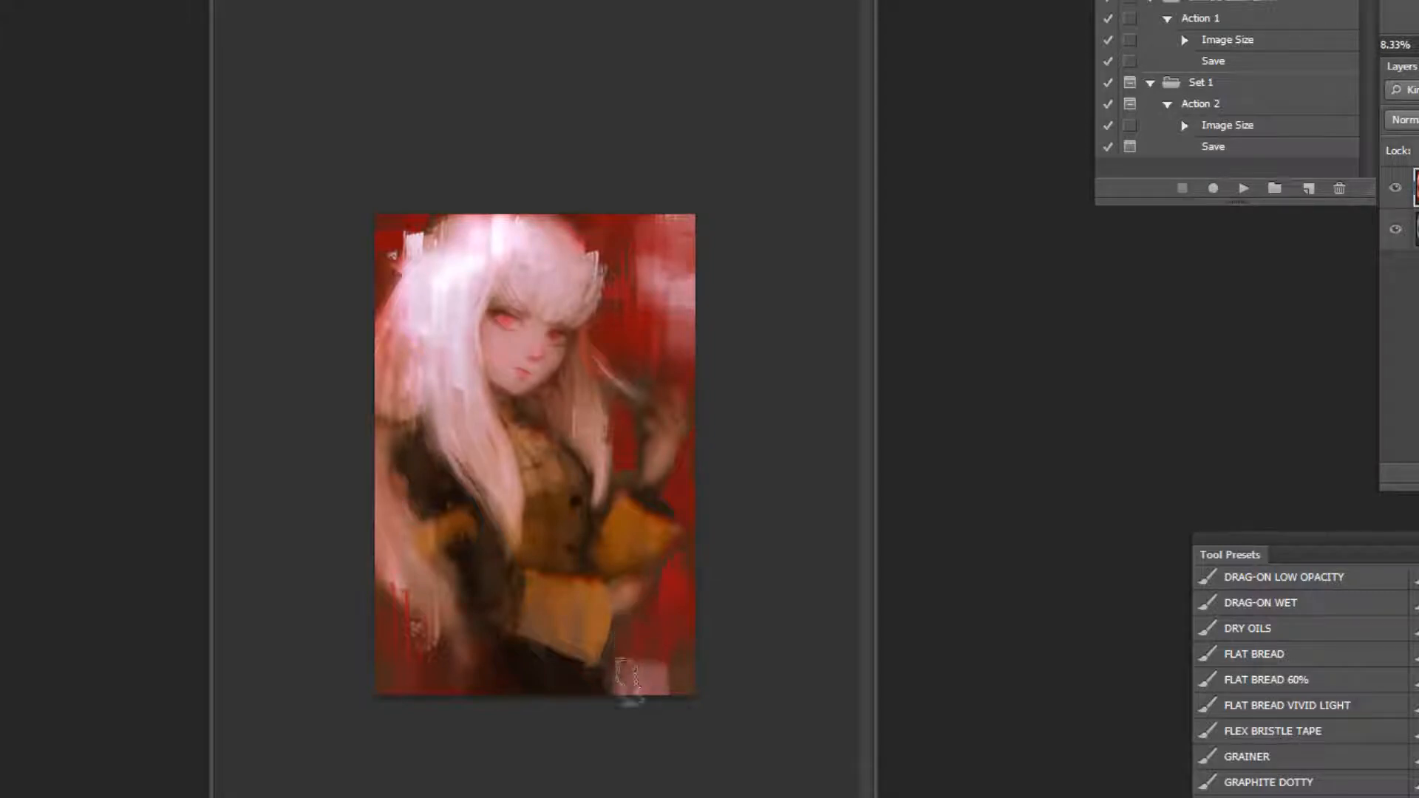
pyautogui.keyDown('alt'); pyautogui.click(673, 591); pyautogui.keyUp('alt')
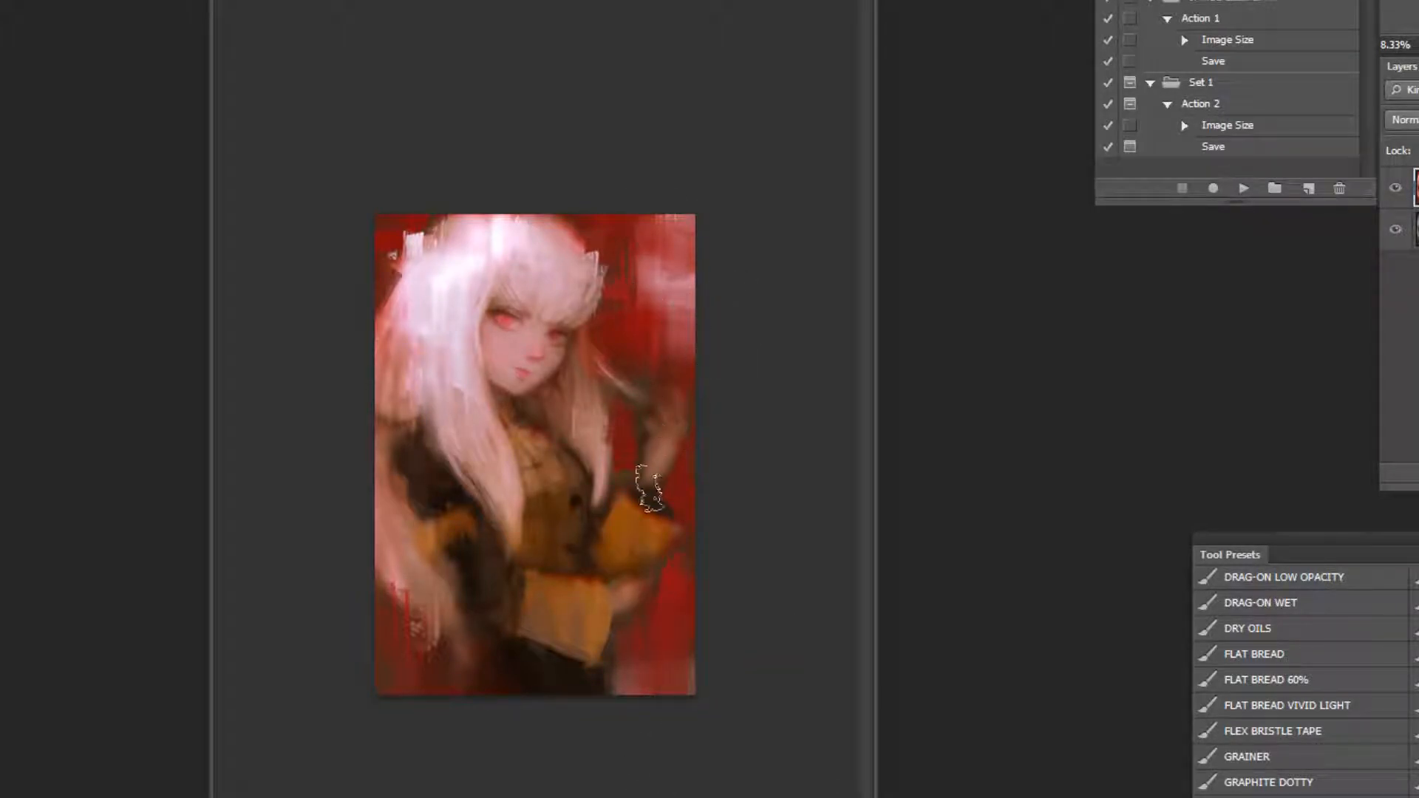
# Rework the red background beside the raised forearm and sharpen the tip of the orange cuff with sampled colours.
pyautogui.keyDown('alt'); pyautogui.click(674, 597); pyautogui.keyUp('alt')
pyautogui.hotkey('ctrl', '+')
pyautogui.hotkey('ctrl', '+')
pyautogui.moveTo(739, 517); pyautogui.dragTo(761, 496)
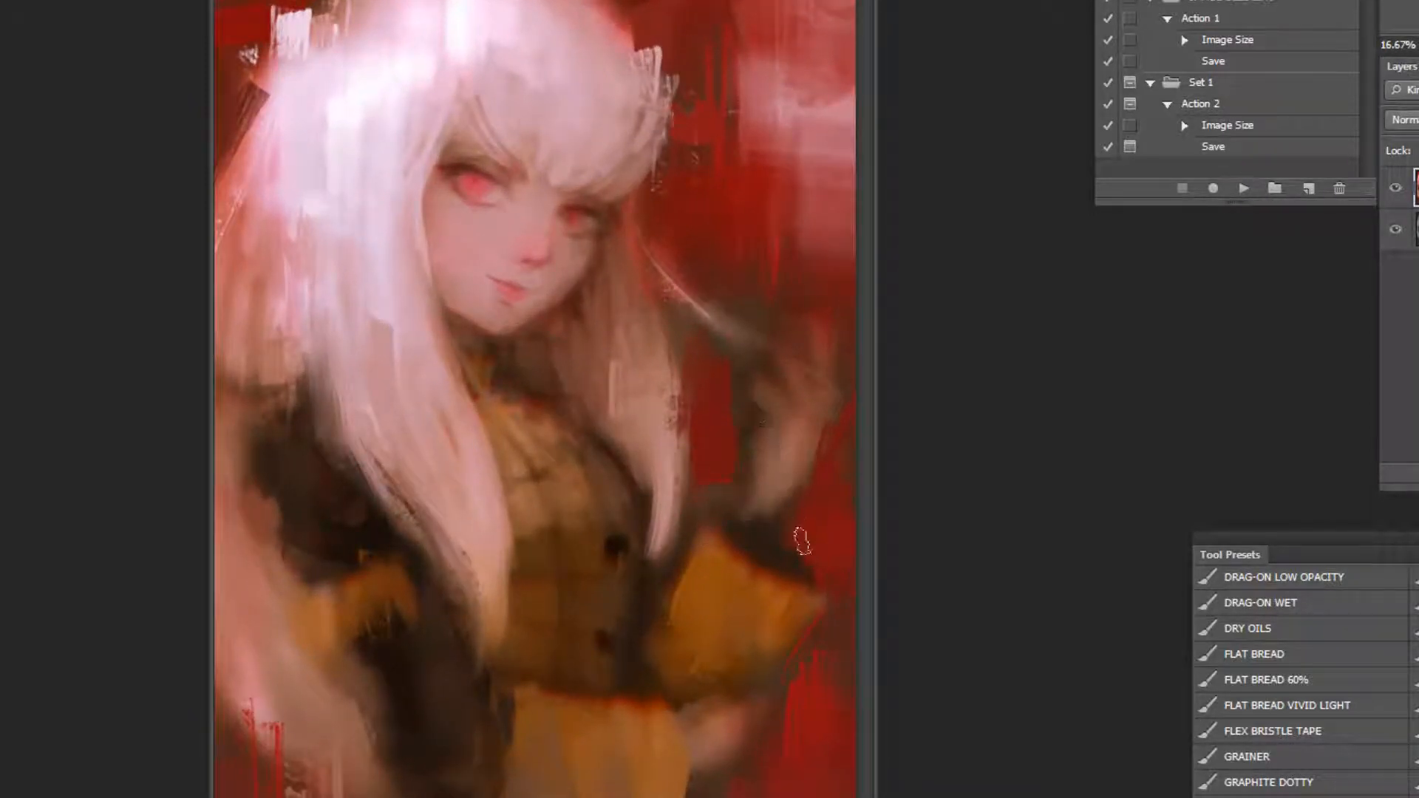
pyautogui.keyDown('alt'); pyautogui.click(796, 603); pyautogui.keyUp('alt')
pyautogui.moveTo(742, 593)
pyautogui.mouseDown()
pyautogui.moveTo(808, 602)
pyautogui.moveTo(807, 586)
pyautogui.mouseUp()
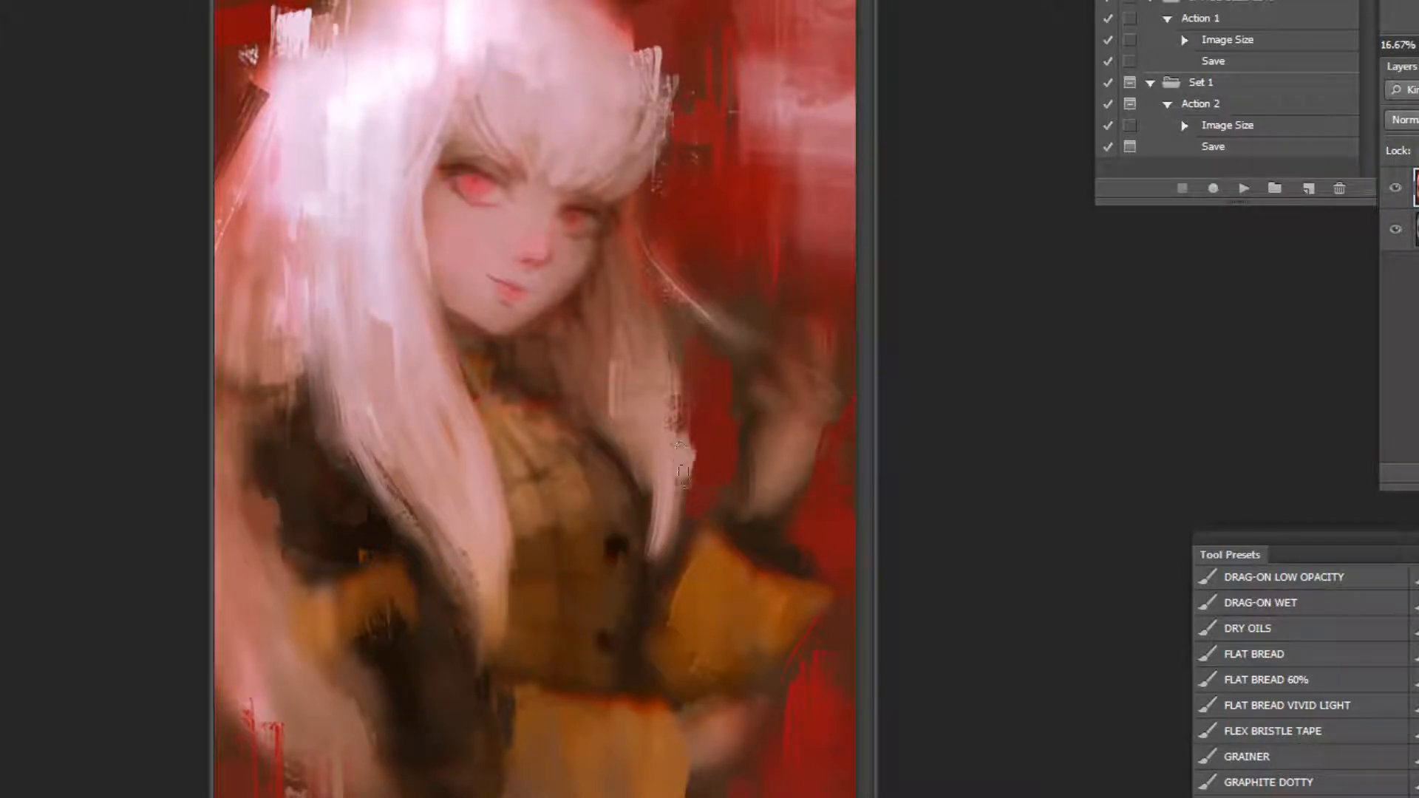
# Touch up the skirt's lower edge with sampled colours while viewing the whole painting, and mirror the canvas.
pyautogui.hotkey('ctrl', '-')
pyautogui.keyDown('alt'); pyautogui.click(510, 501); pyautogui.keyUp('alt')
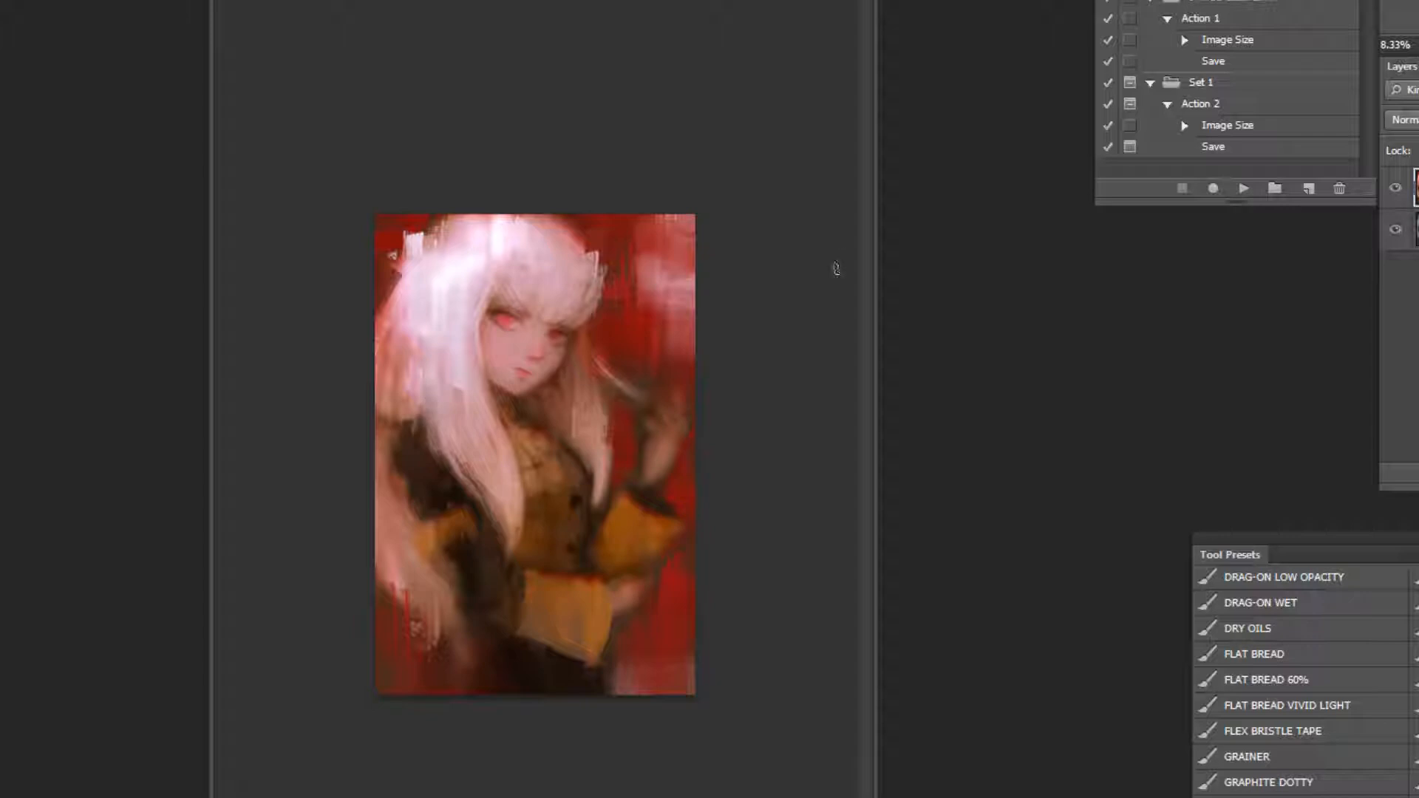
pyautogui.keyDown('alt'); pyautogui.click(399, 552); pyautogui.keyUp('alt')
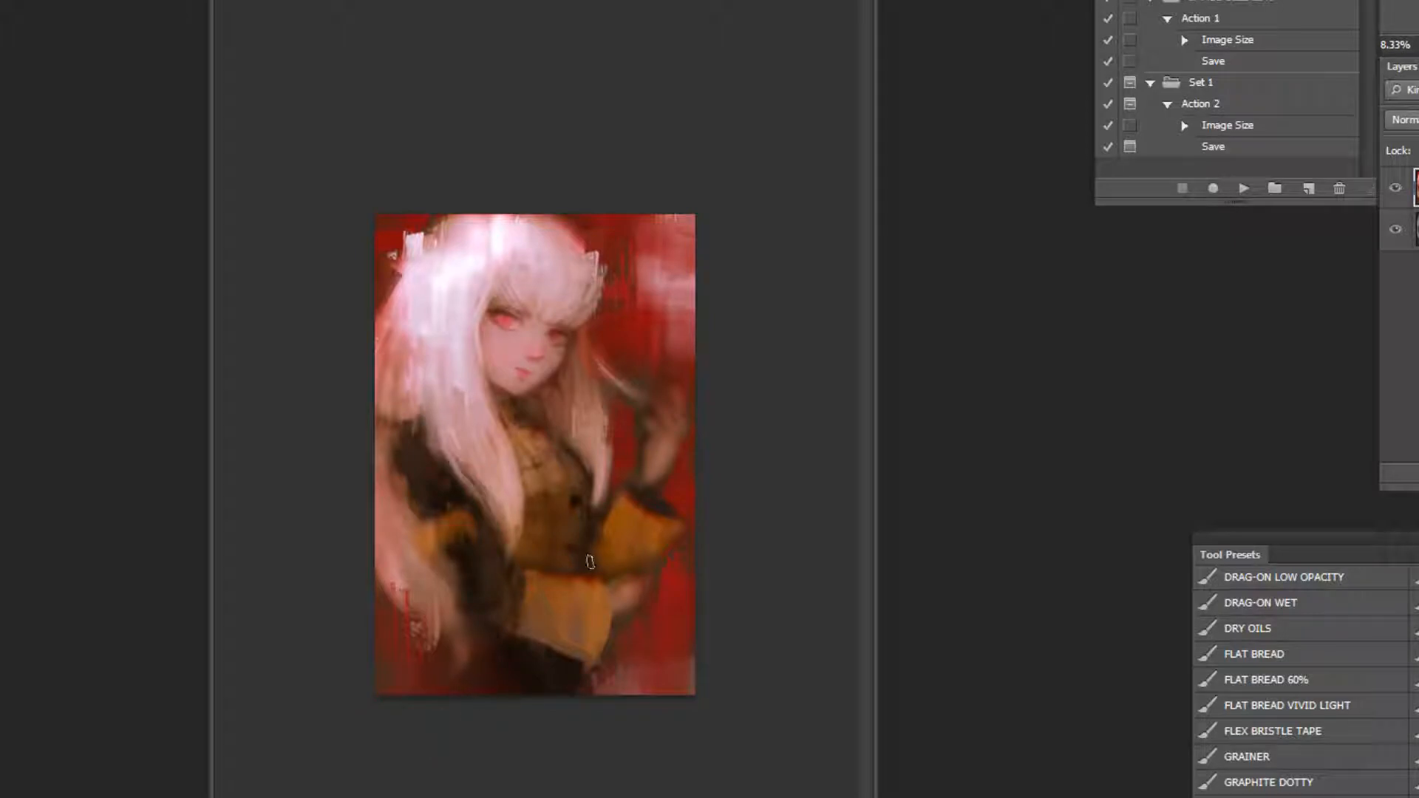
pyautogui.hotkey('ctrl', 'shift', 'h')
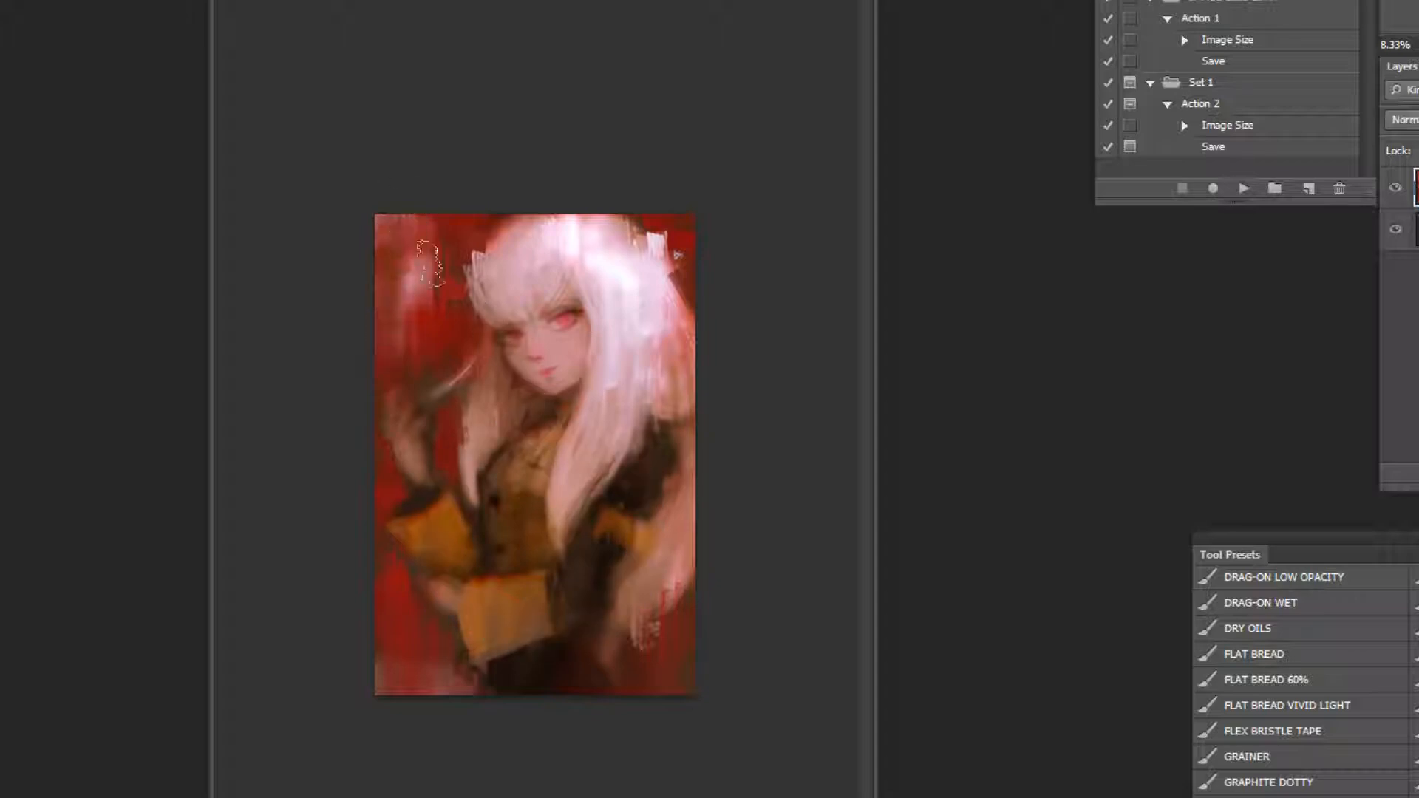
# Paint bright, glowing vertical streaks in the upper corner of the red background using the orange sampled from the sleeve.
pyautogui.keyDown('alt'); pyautogui.click(452, 537); pyautogui.keyUp('alt')
pyautogui.moveTo(405, 256); pyautogui.dragTo(414, 284)
pyautogui.hotkey('ctrl', 'z')
pyautogui.click(215, 2)
pyautogui.click(191, 245)
pyautogui.moveTo(406, 226)
pyautogui.mouseDown()
pyautogui.moveTo(399, 284)
pyautogui.moveTo(411, 257)
pyautogui.mouseUp()
pyautogui.hotkey('ctrl', 'z')
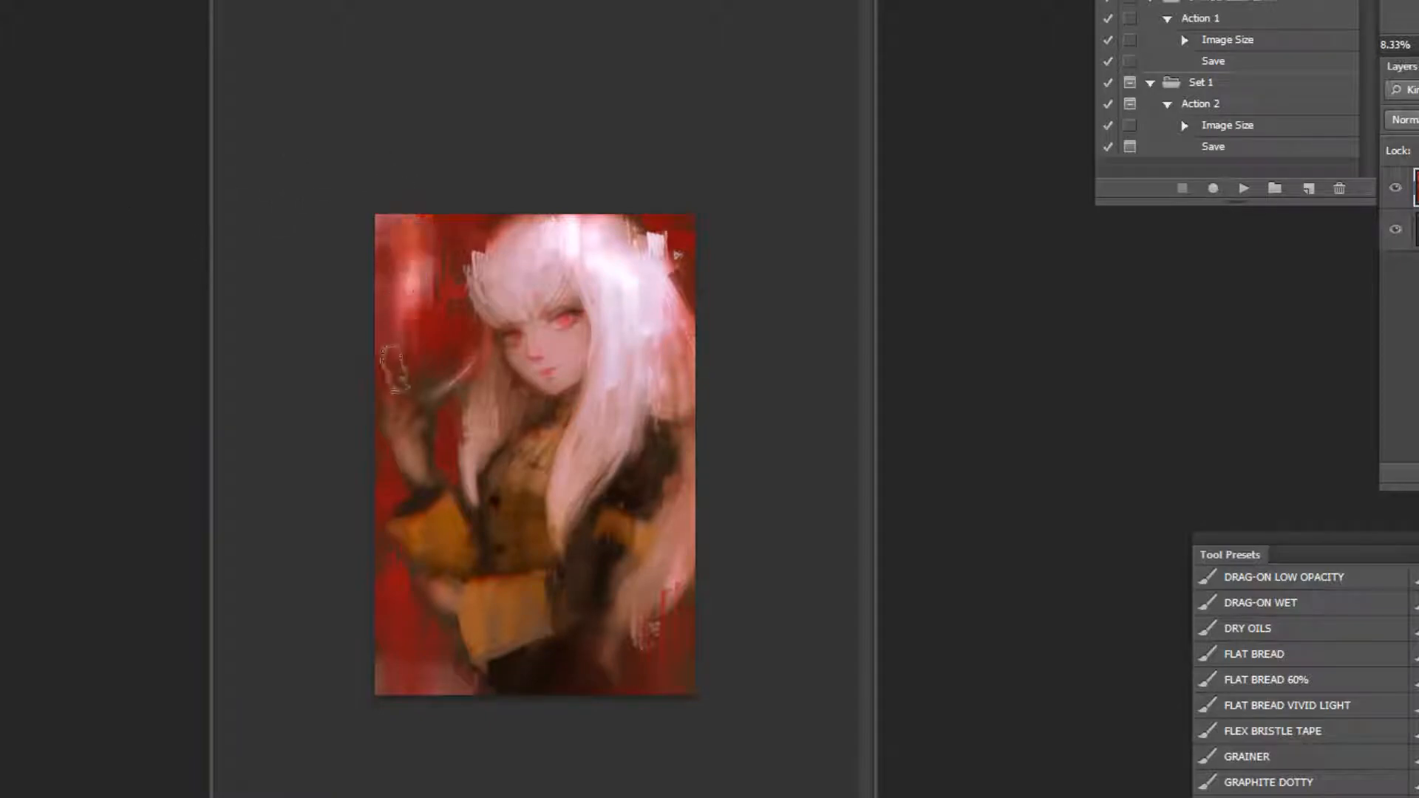
pyautogui.moveTo(380, 182); pyautogui.dragTo(386, 348)
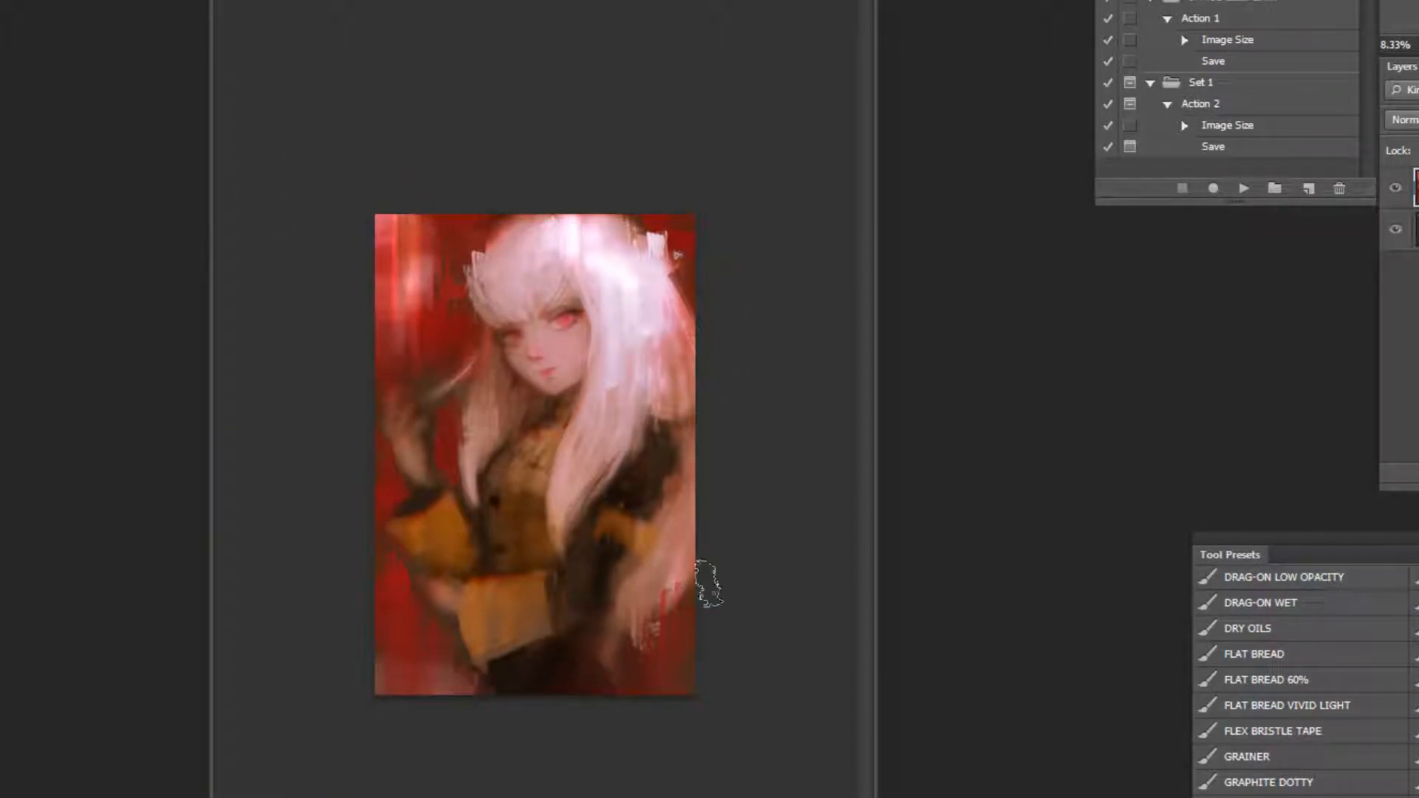
# Start a Curves adjustment on the painting and raise the midtones of the Blue channel.
pyautogui.hotkey('ctrl', 'm')
pyautogui.click(1182, 515)
pyautogui.click(1156, 596)
pyautogui.moveTo(1244, 681); pyautogui.dragTo(1248, 647)
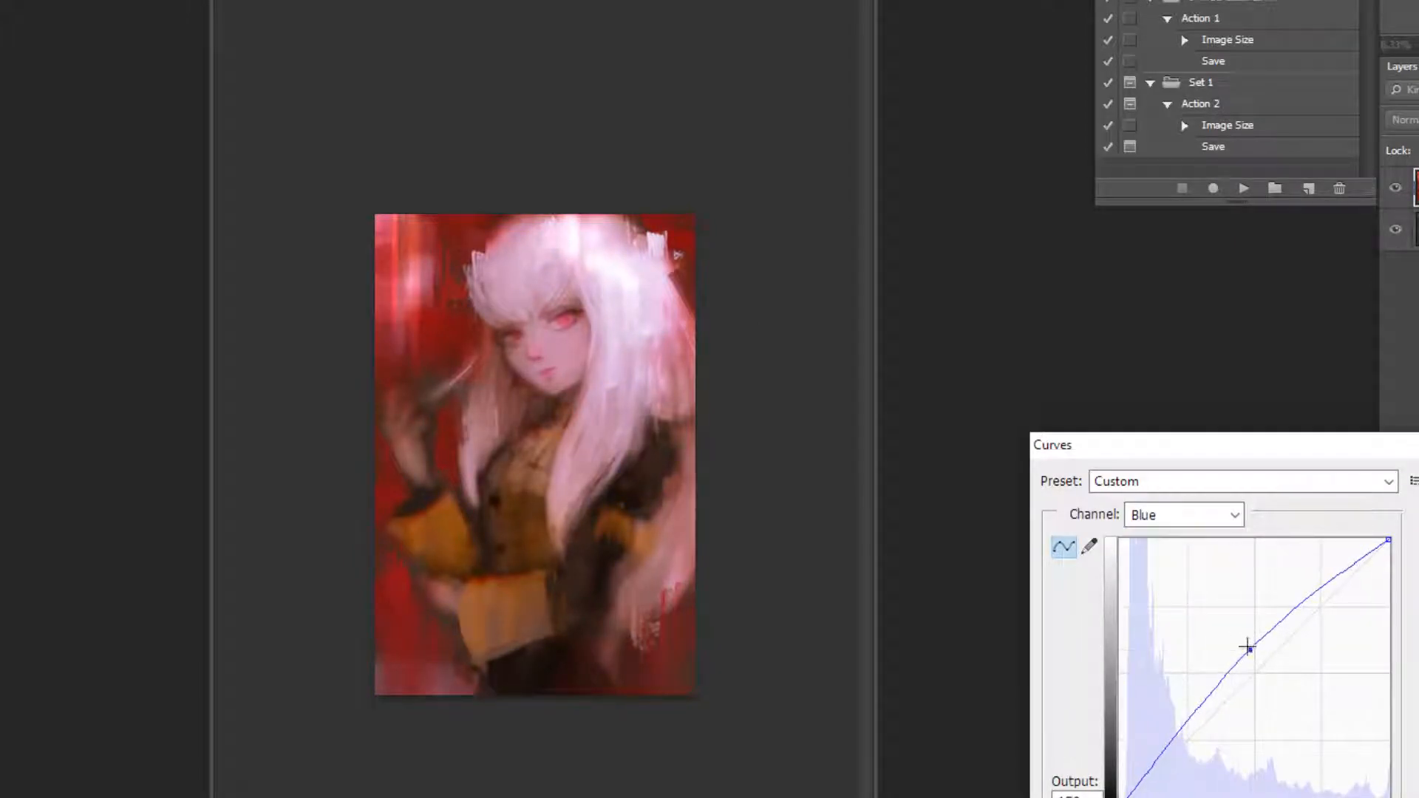
pyautogui.moveTo(1197, 690)
pyautogui.mouseDown()
pyautogui.moveTo(1197, 672)
pyautogui.moveTo(1207, 703)
pyautogui.mouseUp()
pyautogui.moveTo(1248, 650); pyautogui.dragTo(1284, 650)
# Lower the Green channel curve slightly in the shadows and midtones and anchor its highlights.
pyautogui.click(1182, 515)
pyautogui.click(1156, 577)
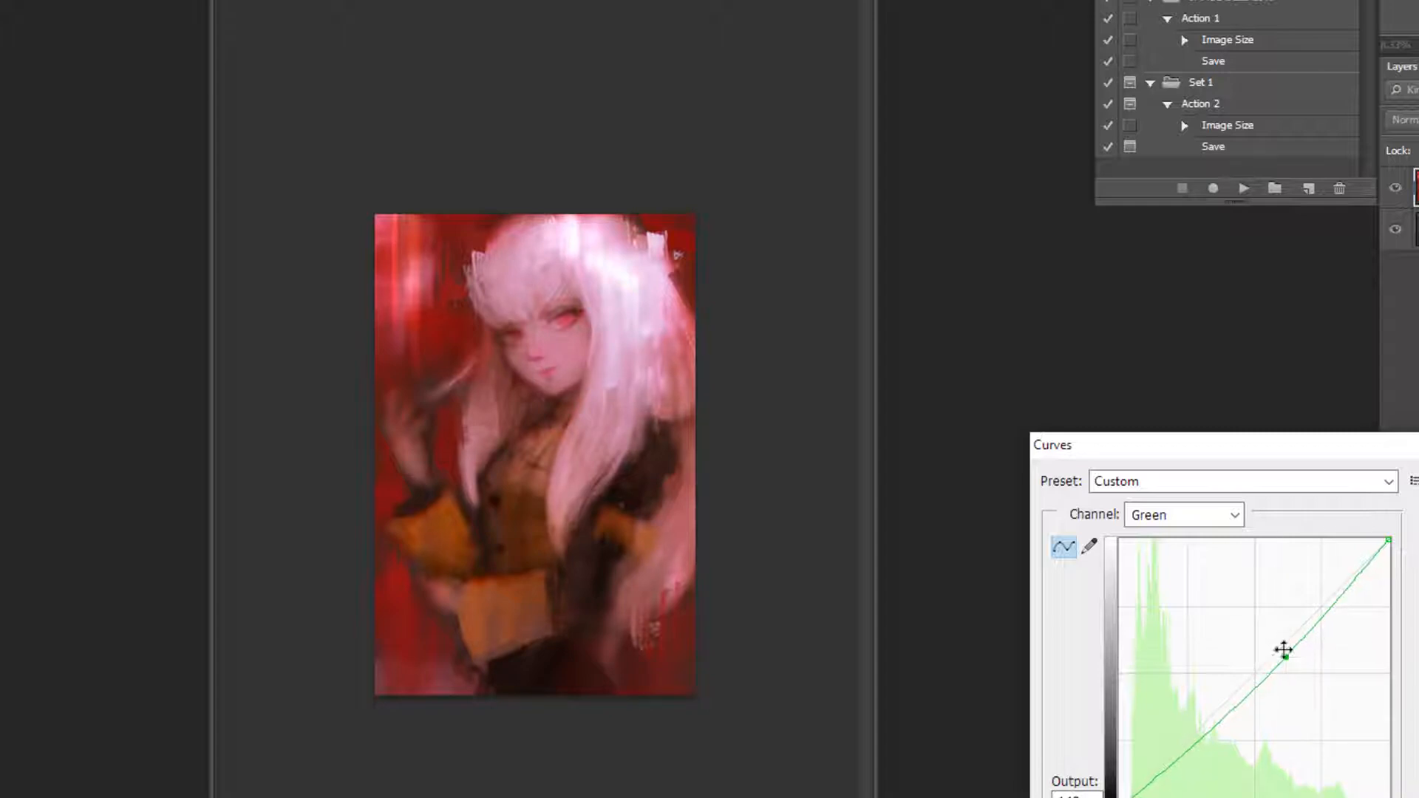
pyautogui.moveTo(1215, 707); pyautogui.dragTo(1216, 716)
pyautogui.click(1345, 583)
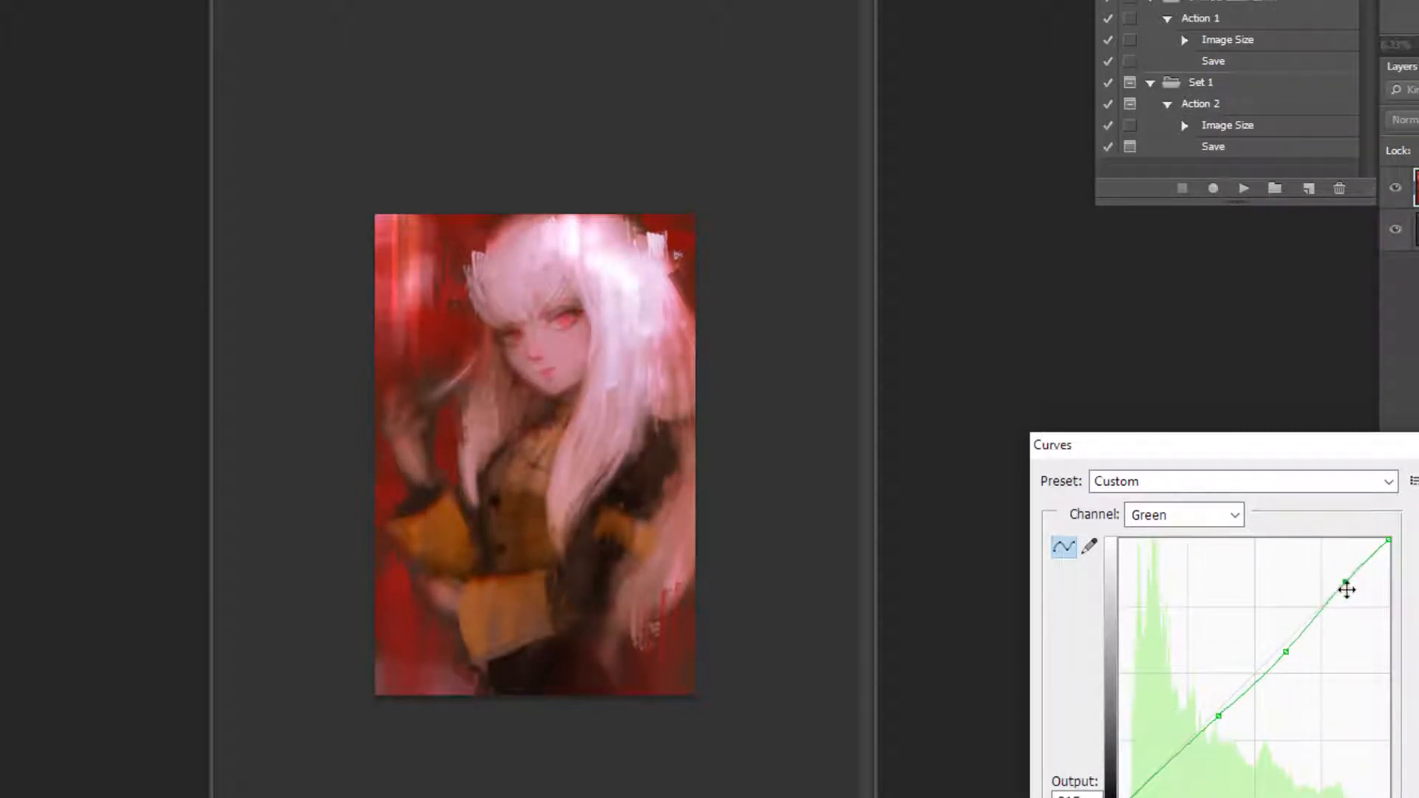
# Raise the upper part of the Red channel curve slightly, anchor its shadows, and apply the Curves adjustment.
pyautogui.click(1182, 515)
pyautogui.click(1168, 545)
pyautogui.moveTo(1298, 639); pyautogui.dragTo(1296, 623)
pyautogui.click(1201, 721)
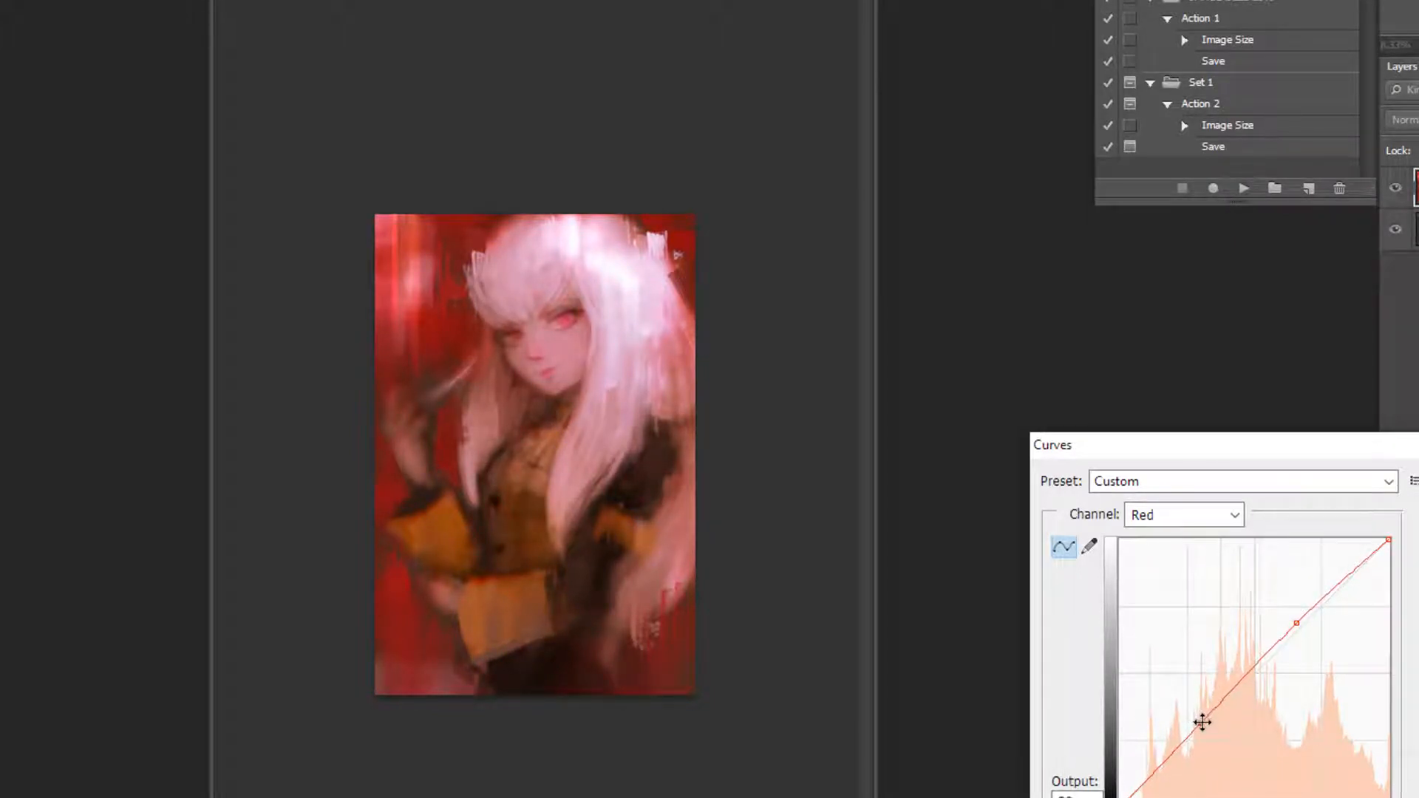
pyautogui.moveTo(1203, 723); pyautogui.dragTo(1200, 724)
pyautogui.press('Return')
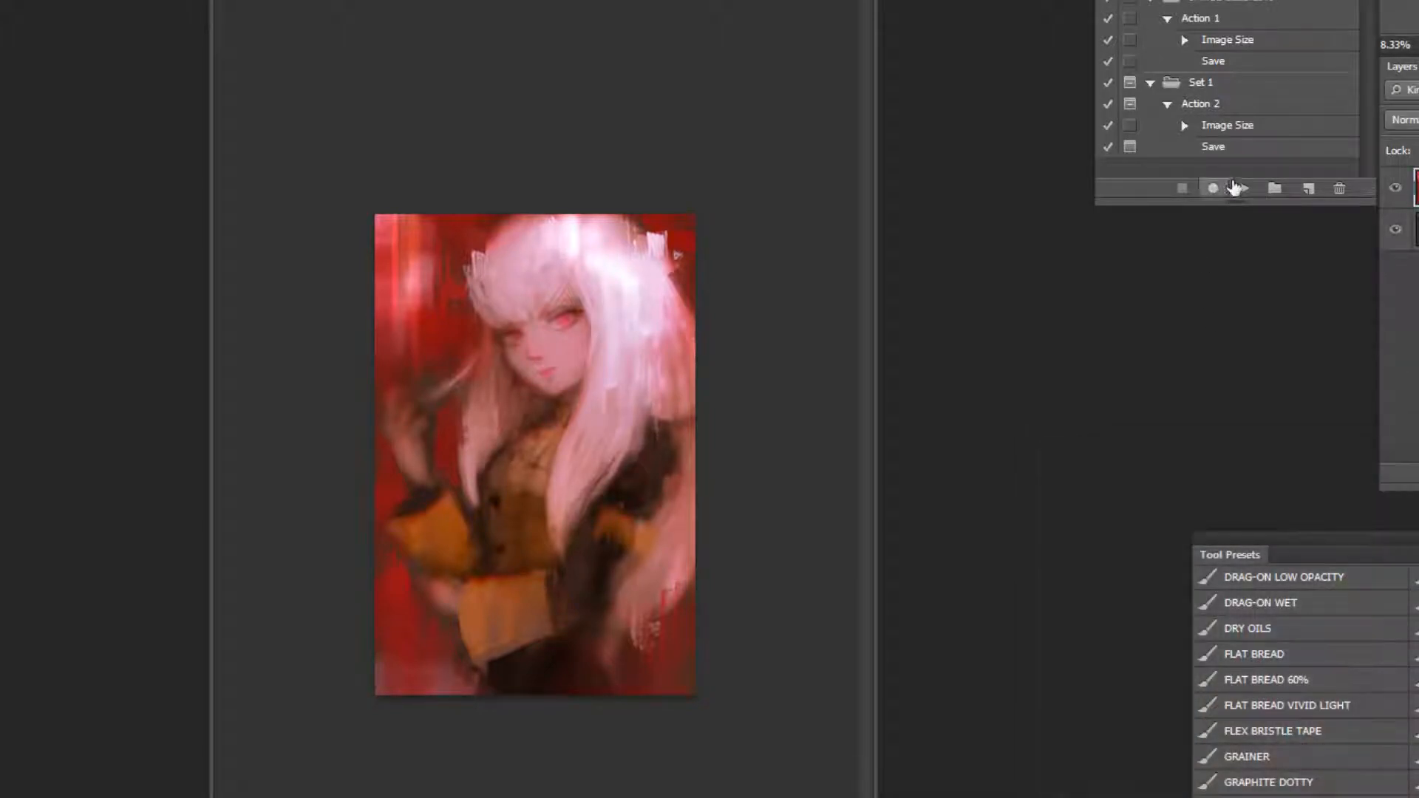
# Mirror the canvas and refine the corner of the mouth, the nose shadow and the far eye with a much smaller brush.
pyautogui.hotkey('ctrl', 'shift', 'h')
pyautogui.keyDown('ctrl'); pyautogui.click(612, 278); pyautogui.keyUp('ctrl')
pyautogui.keyDown('ctrl'); pyautogui.click(612, 279); pyautogui.keyUp('ctrl')
pyautogui.keyDown('ctrl'); pyautogui.click(461, 193); pyautogui.keyUp('ctrl')
pyautogui.keyDown('ctrl'); pyautogui.click(473, 196); pyautogui.keyUp('ctrl')
pyautogui.keyDown('ctrl'); pyautogui.click(488, 203); pyautogui.keyUp('ctrl')
pyautogui.press('[')
pyautogui.press('[')
pyautogui.press('[')
pyautogui.press('[')
pyautogui.press('[')
pyautogui.press('[')
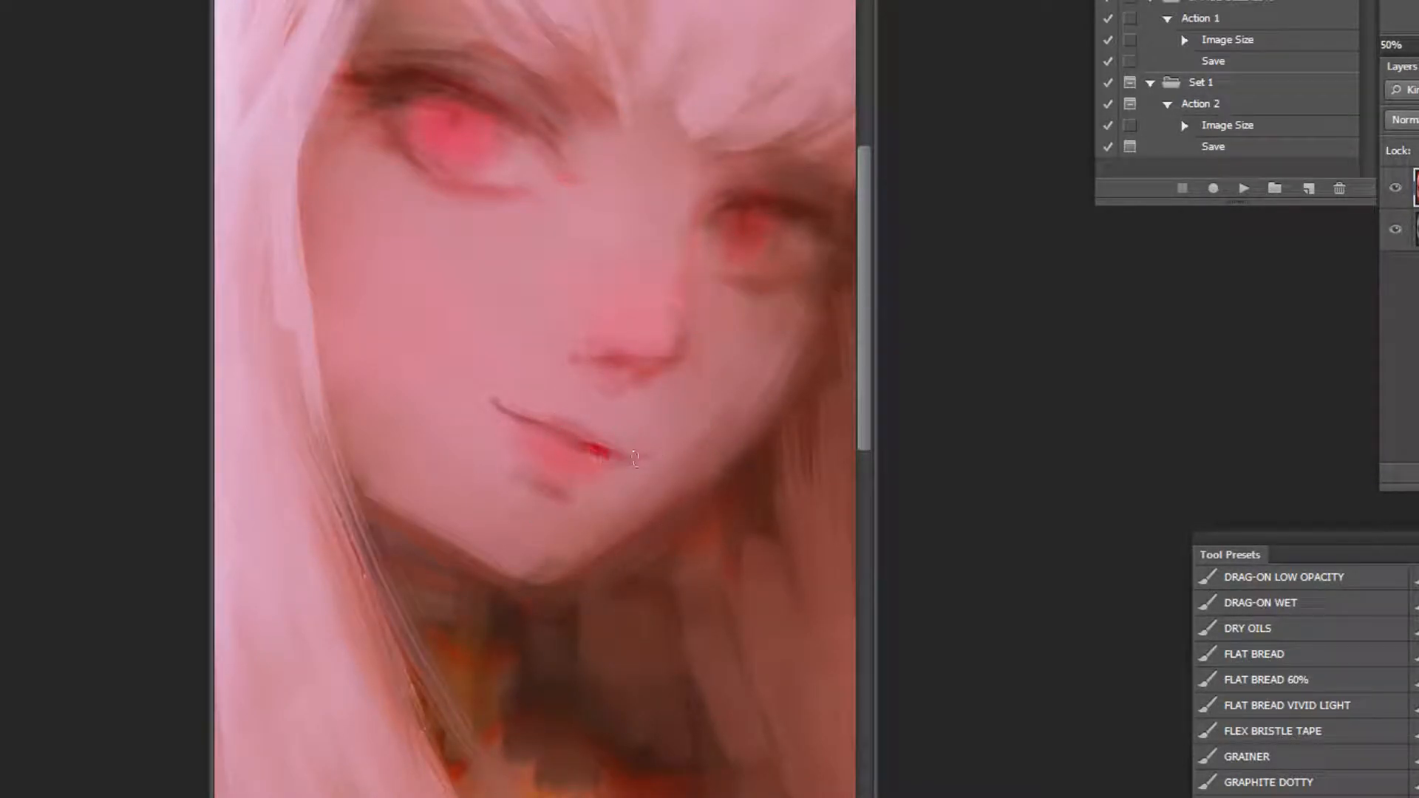
pyautogui.moveTo(609, 465); pyautogui.dragTo(606, 454)
pyautogui.scroll(5, 1301, 672)
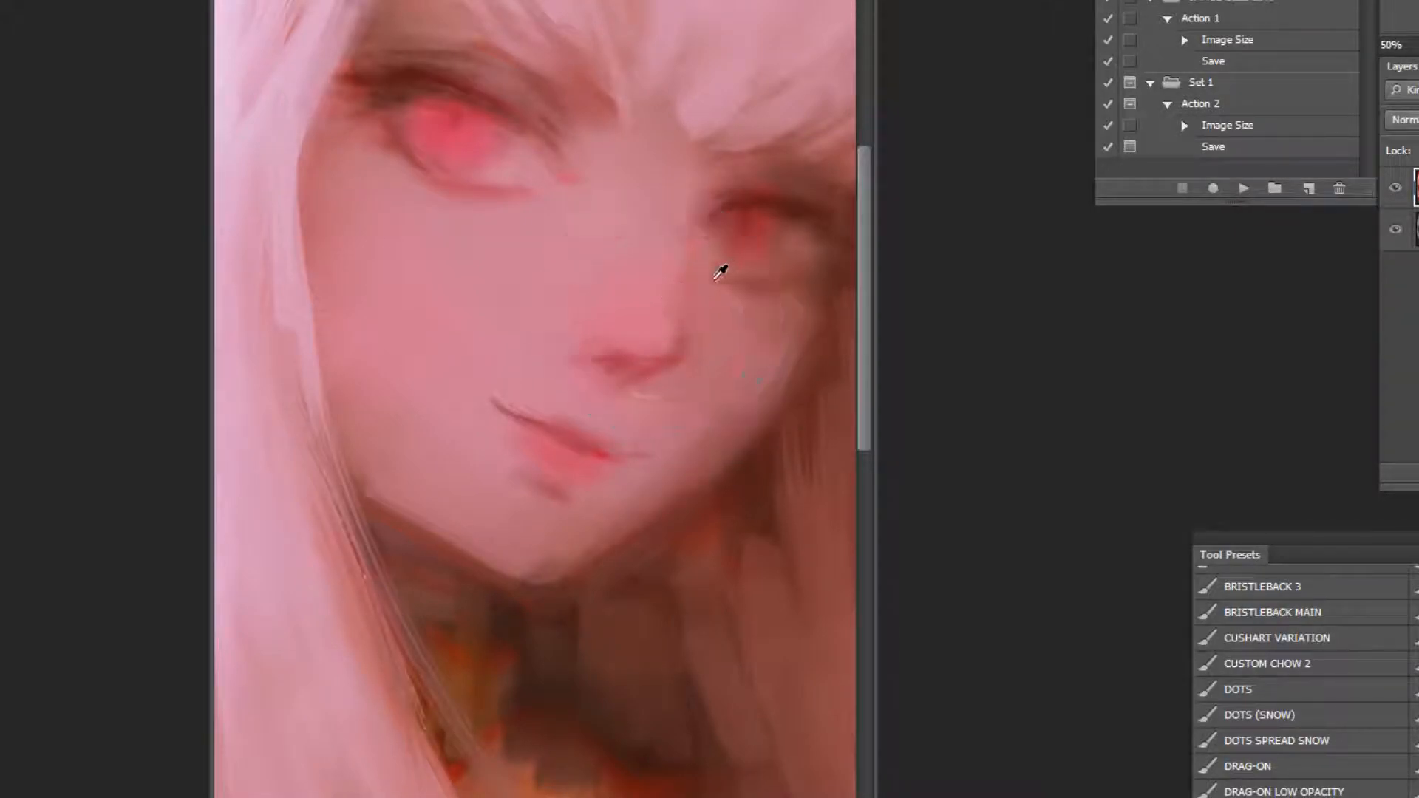
# Mirror the canvas and refine the lids and irises of both red eyes with small strokes.
pyautogui.click(1244, 188)
pyautogui.keyDown('alt'); pyautogui.click(623, 407); pyautogui.keyUp('alt')
pyautogui.keyDown('alt'); pyautogui.click(623, 406); pyautogui.keyUp('alt')
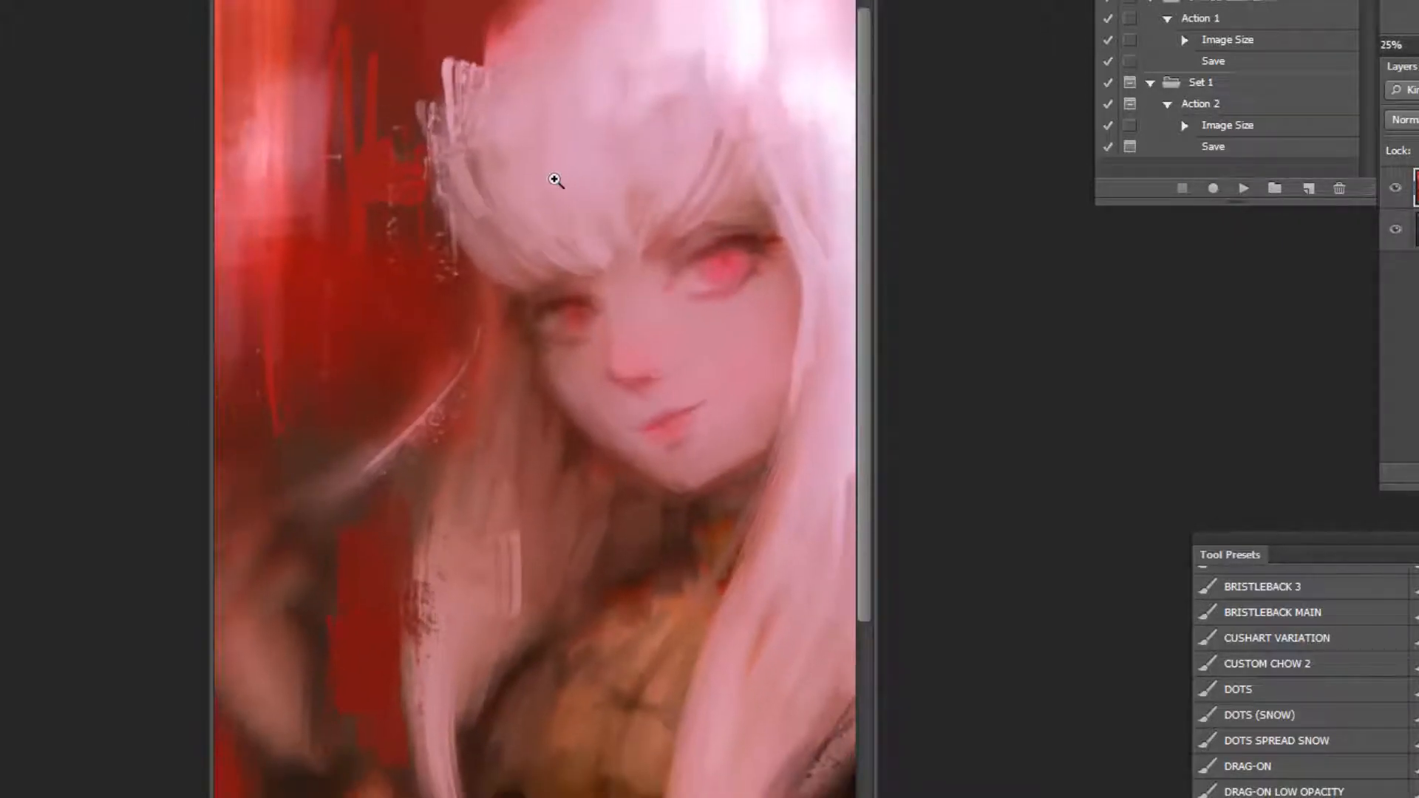
pyautogui.keyDown('ctrl'); pyautogui.click(614, 120); pyautogui.keyUp('ctrl')
pyautogui.keyDown('ctrl'); pyautogui.click(650, 300); pyautogui.keyUp('ctrl')
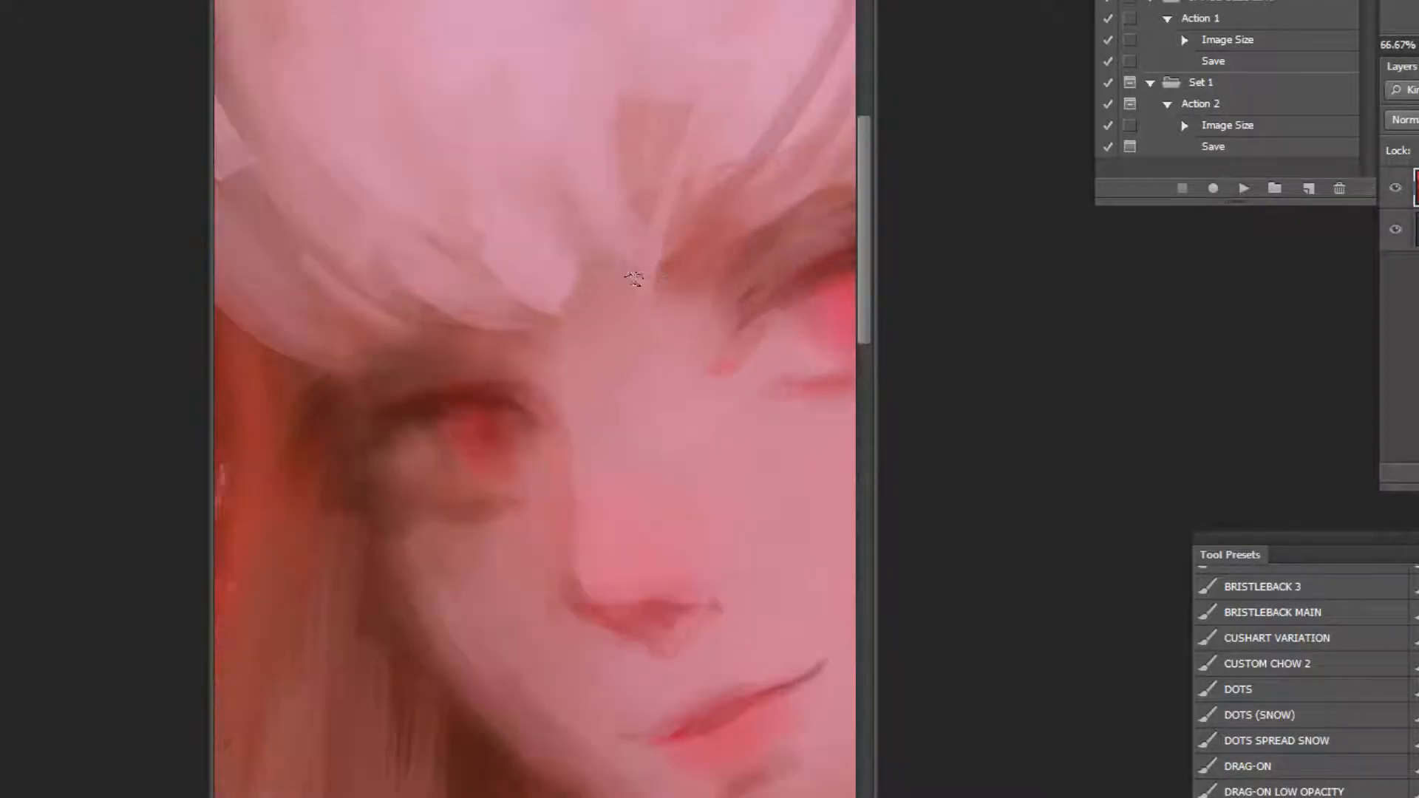
pyautogui.moveTo(438, 439)
pyautogui.mouseDown()
pyautogui.moveTo(416, 408)
pyautogui.moveTo(541, 402)
pyautogui.moveTo(453, 405)
pyautogui.moveTo(484, 392)
pyautogui.mouseUp()
pyautogui.moveTo(812, 275)
pyautogui.mouseDown()
pyautogui.moveTo(748, 336)
pyautogui.moveTo(685, 360)
pyautogui.mouseUp()
pyautogui.keyDown('alt'); pyautogui.click(809, 319); pyautogui.keyUp('alt')
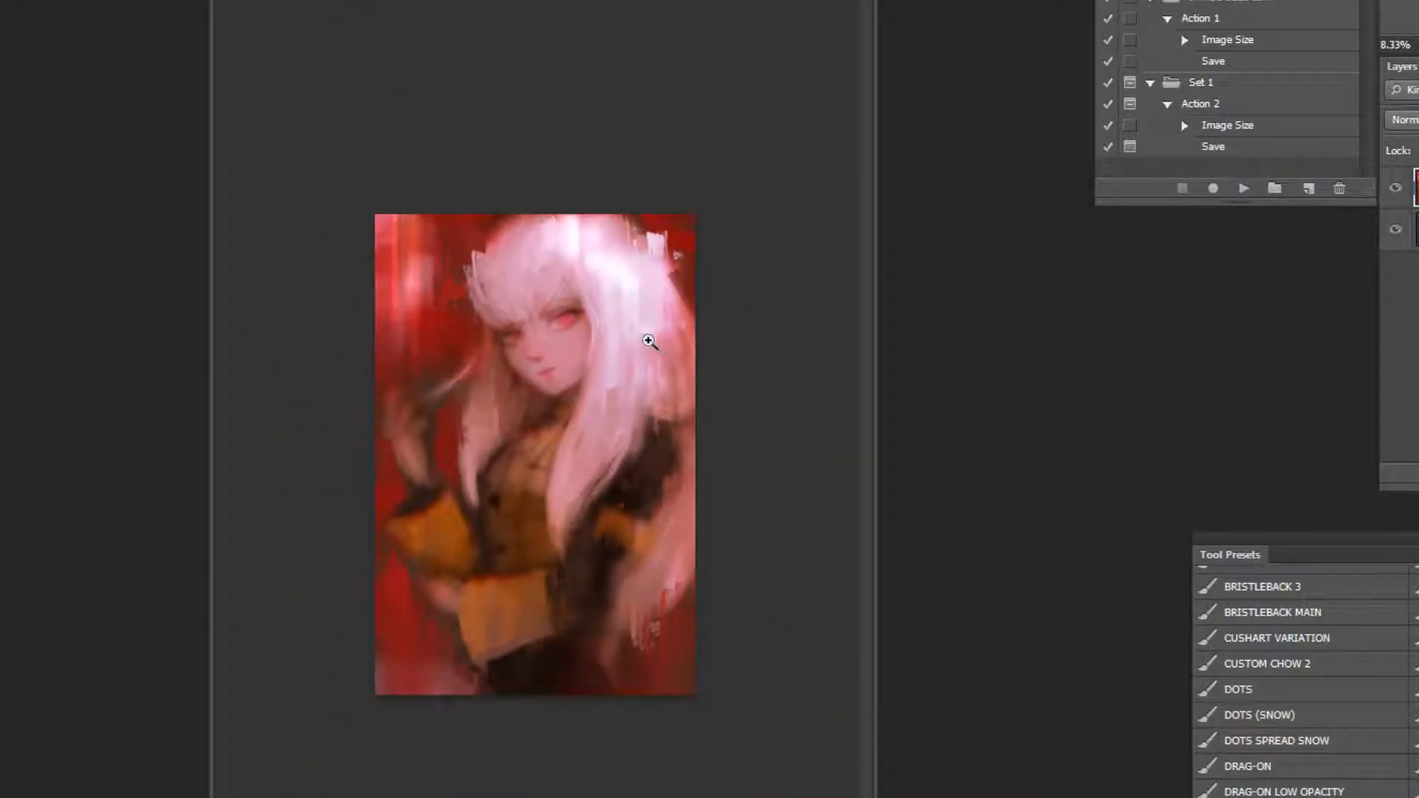
# Shade and soften the far eye and the shadowed side of the face with a greatly enlarged soft brush, undoing the excess stroke.
pyautogui.click(555, 227)
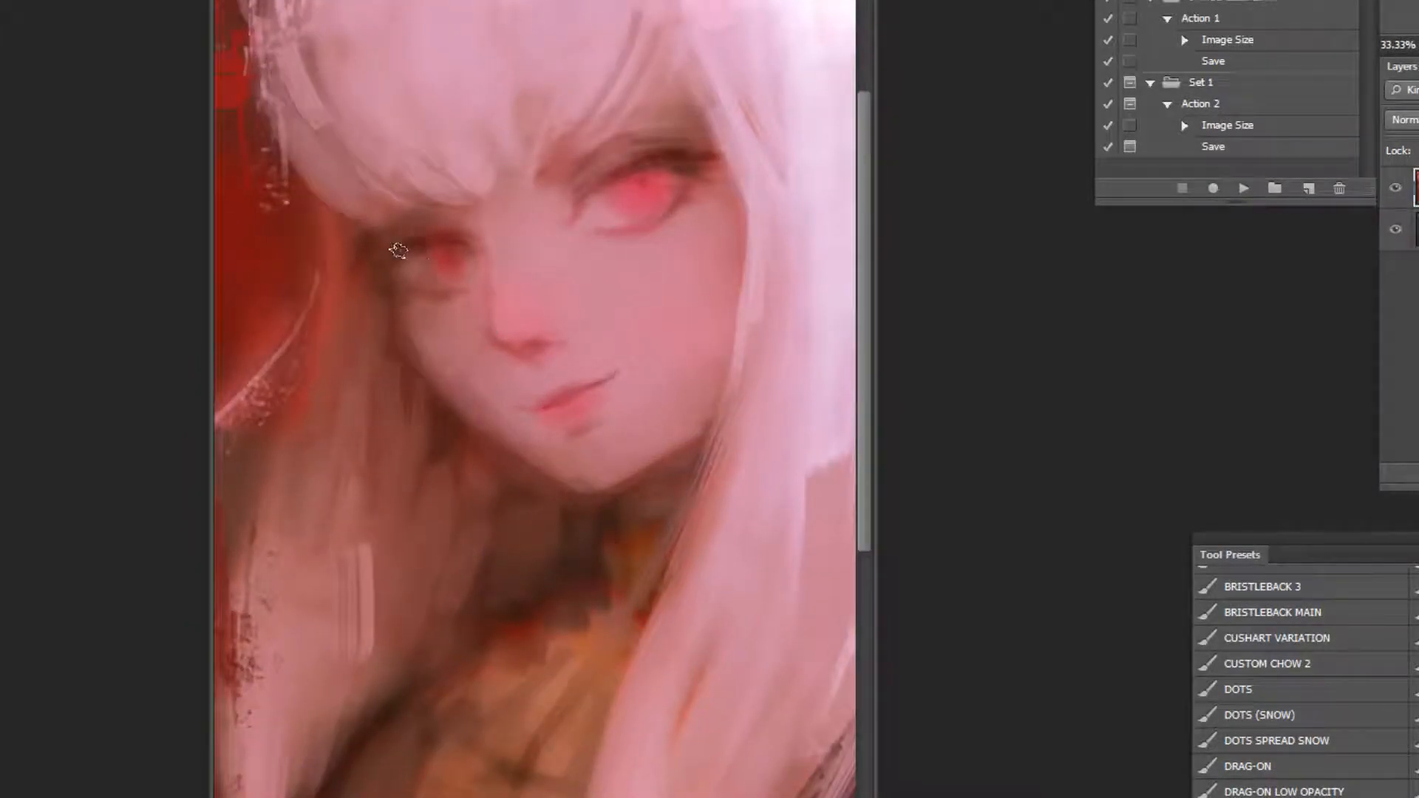
pyautogui.press(']')
pyautogui.press(']')
pyautogui.press(']')
pyautogui.press(']')
pyautogui.press(']')
pyautogui.press(']')
pyautogui.moveTo(427, 243)
pyautogui.mouseDown()
pyautogui.moveTo(379, 320)
pyautogui.moveTo(339, 608)
pyautogui.mouseUp()
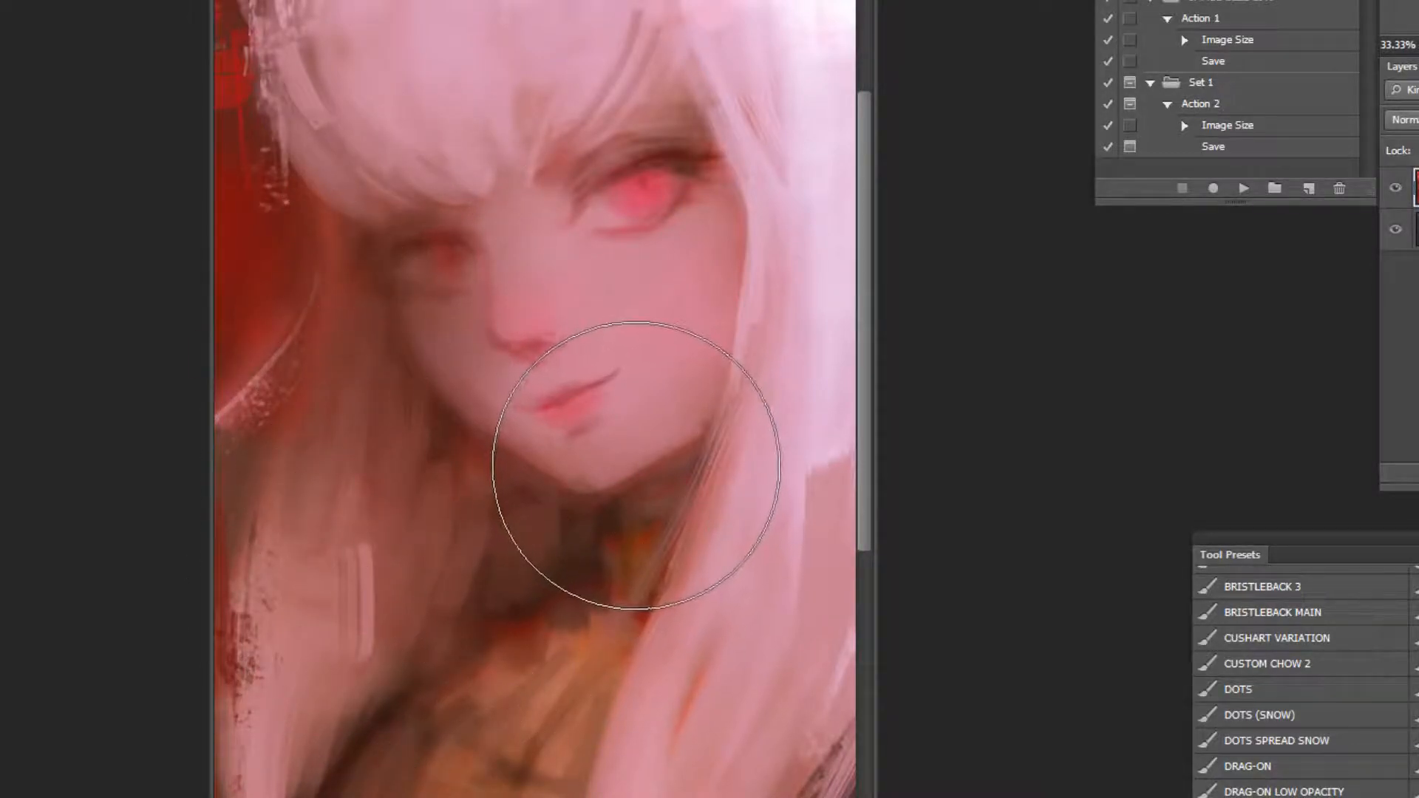
pyautogui.hotkey('ctrl', 'z')
# Add a small pale highlight on the cheek below the near eye, and mirror the canvas.
pyautogui.keyDown('alt'); pyautogui.click(269, 254); pyautogui.keyUp('alt')
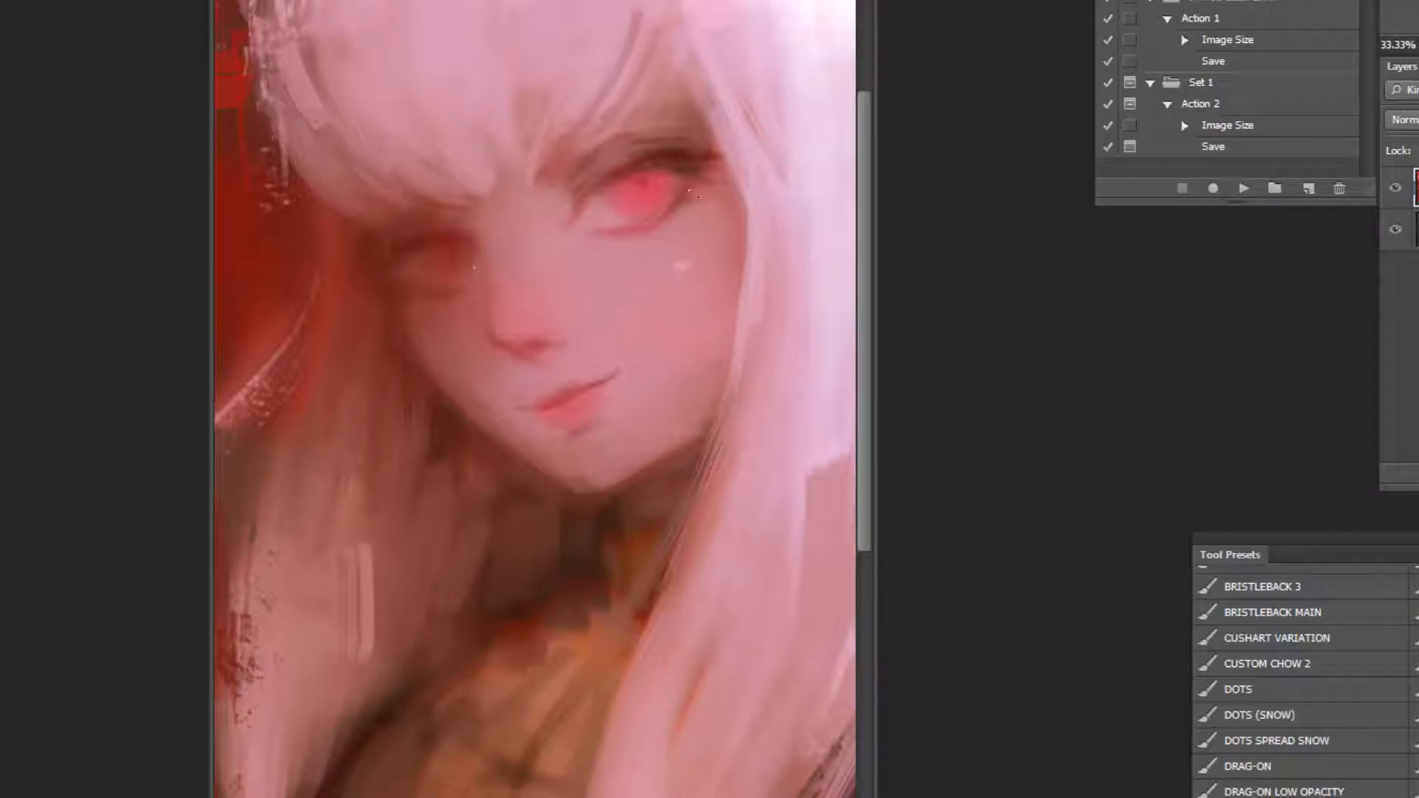
pyautogui.keyDown('alt'); pyautogui.click(684, 255); pyautogui.keyUp('alt')
pyautogui.keyDown('alt'); pyautogui.click(744, 313); pyautogui.keyUp('alt')
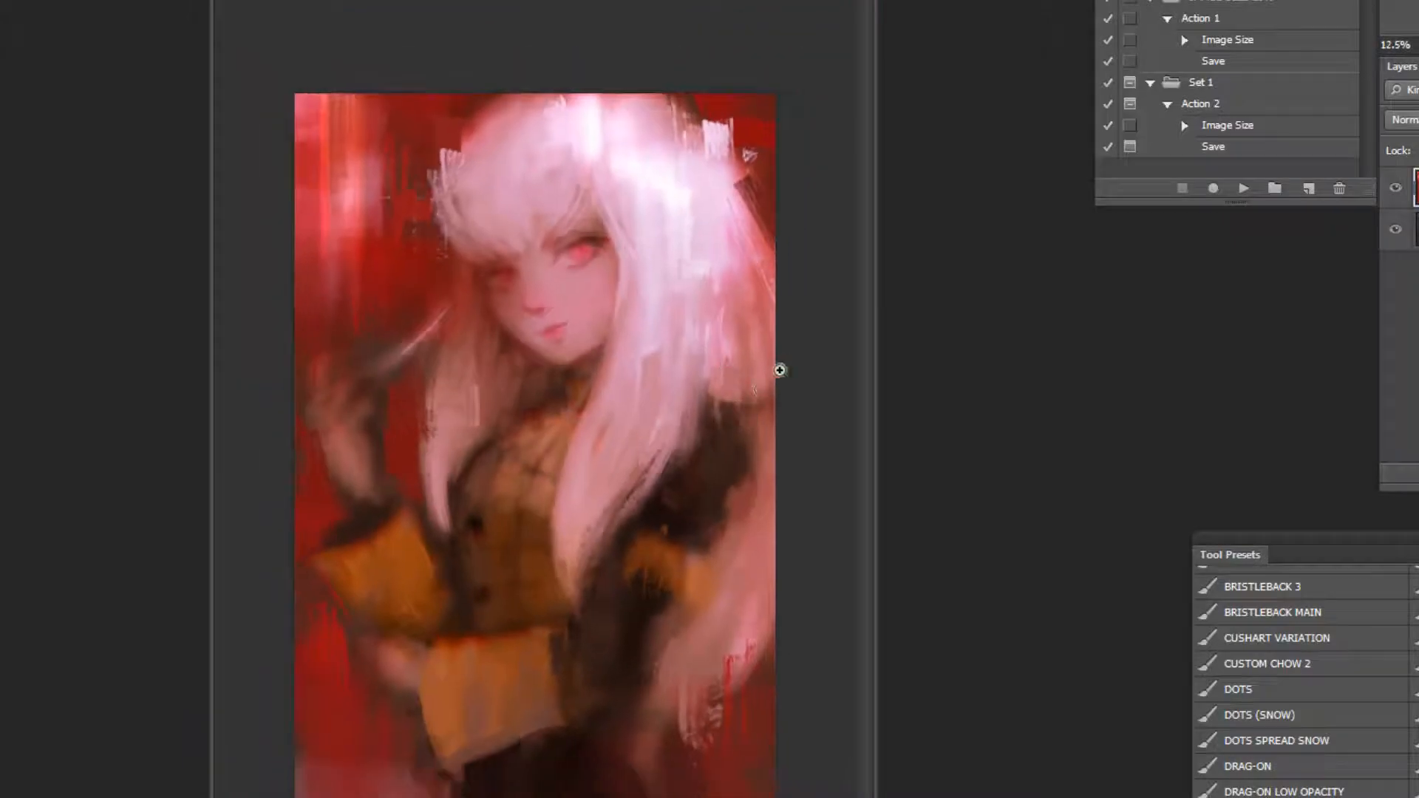
pyautogui.click(1243, 188)
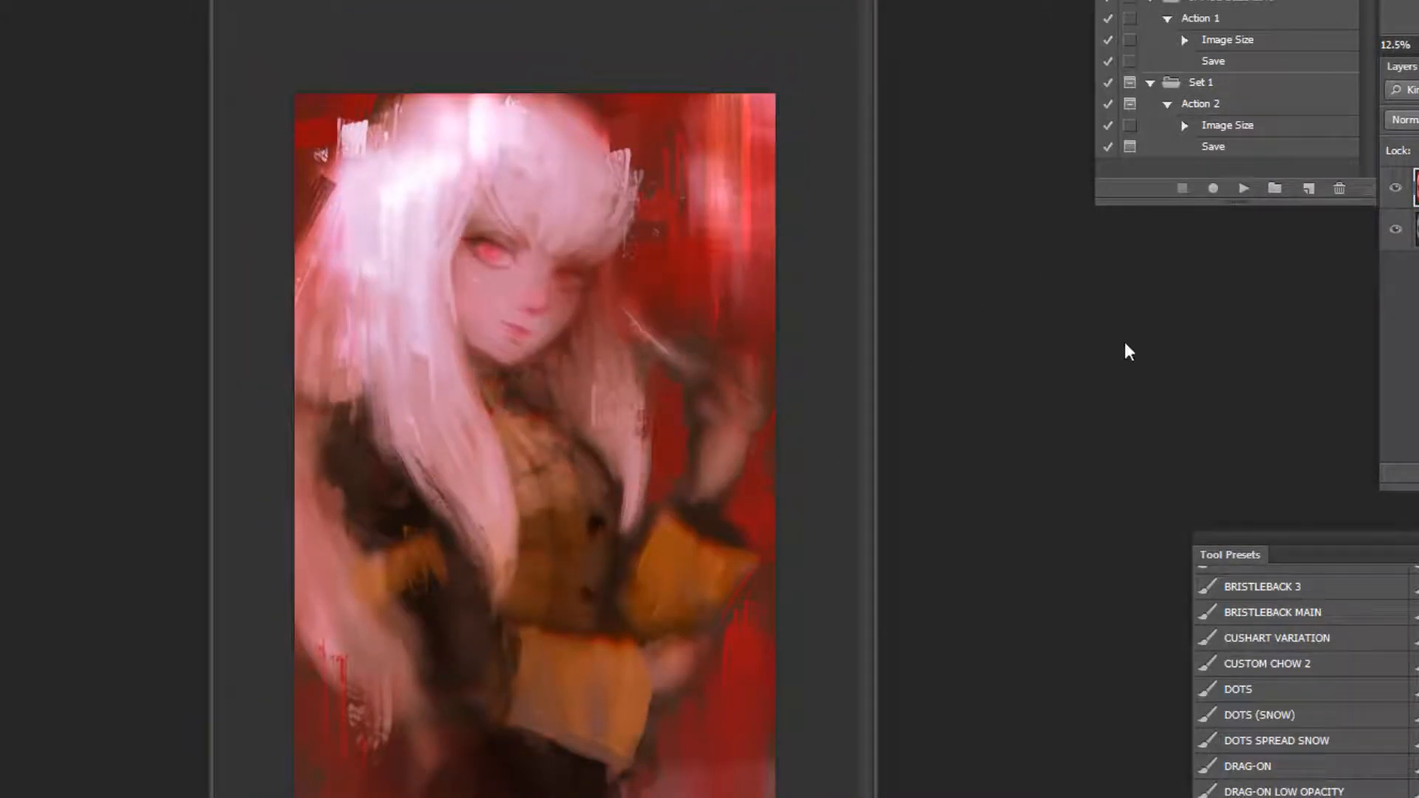
# Apply a Curves adjustment that raises the highlights and midtones of the Blue channel.
pyautogui.hotkey('ctrl', 'm')
pyautogui.click(1233, 515)
pyautogui.click(1157, 611)
pyautogui.moveTo(1345, 554); pyautogui.dragTo(1336, 563)
pyautogui.moveTo(1252, 673); pyautogui.dragTo(1248, 653)
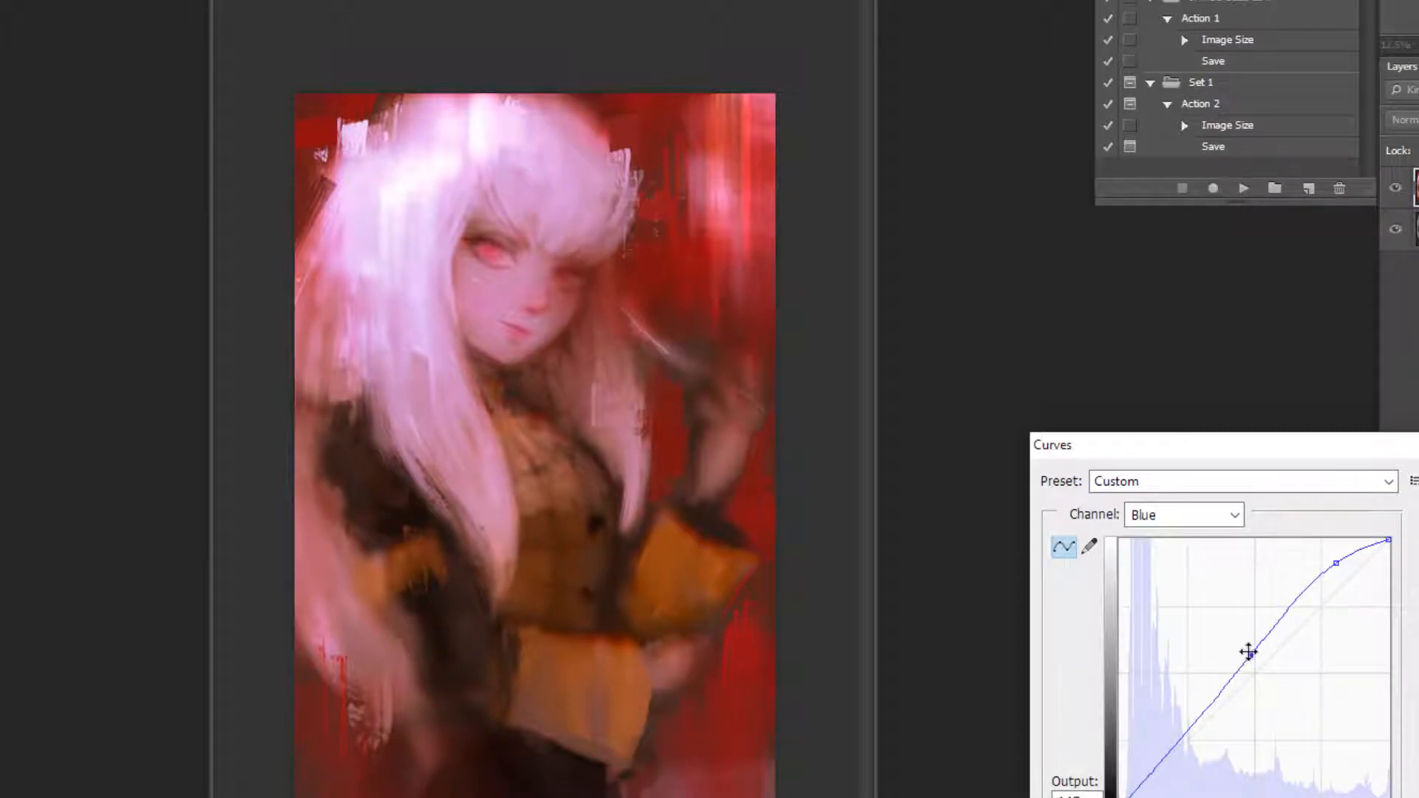
pyautogui.press('Return')
# Copy the face area onto its own layer, adjust its placement slightly, and merge it back into the painting.
pyautogui.click(491, 170)
pyautogui.click(493, 159)
pyautogui.click(496, 105)
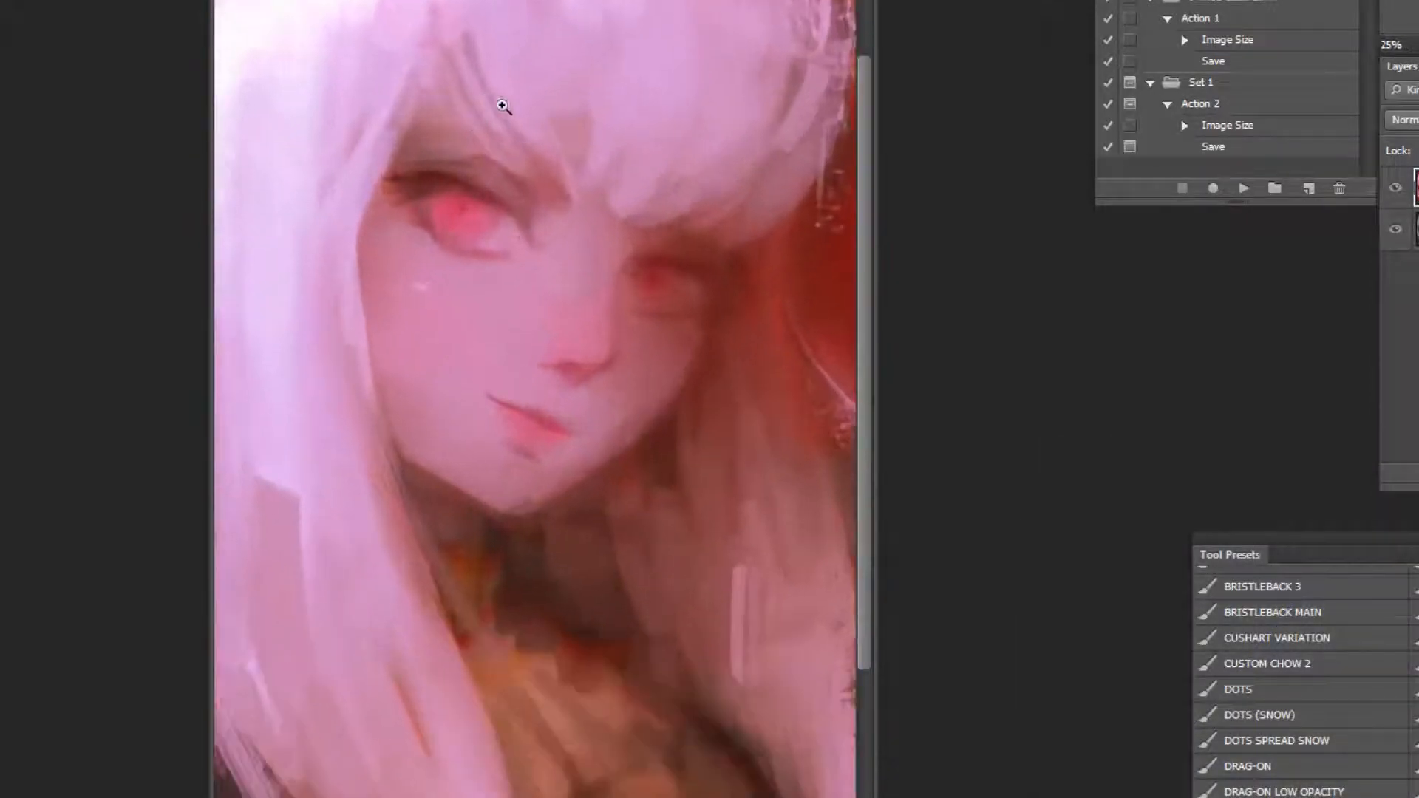
pyautogui.click(550, 164)
pyautogui.moveTo(412, 77)
pyautogui.mouseDown()
pyautogui.moveTo(288, 361)
pyautogui.moveTo(599, 607)
pyautogui.moveTo(796, 239)
pyautogui.moveTo(786, 410)
pyautogui.mouseUp()
pyautogui.hotkey('ctrl', 'j')
pyautogui.moveTo(707, 532)
pyautogui.mouseDown()
pyautogui.moveTo(694, 520)
pyautogui.moveTo(702, 529)
pyautogui.mouseUp()
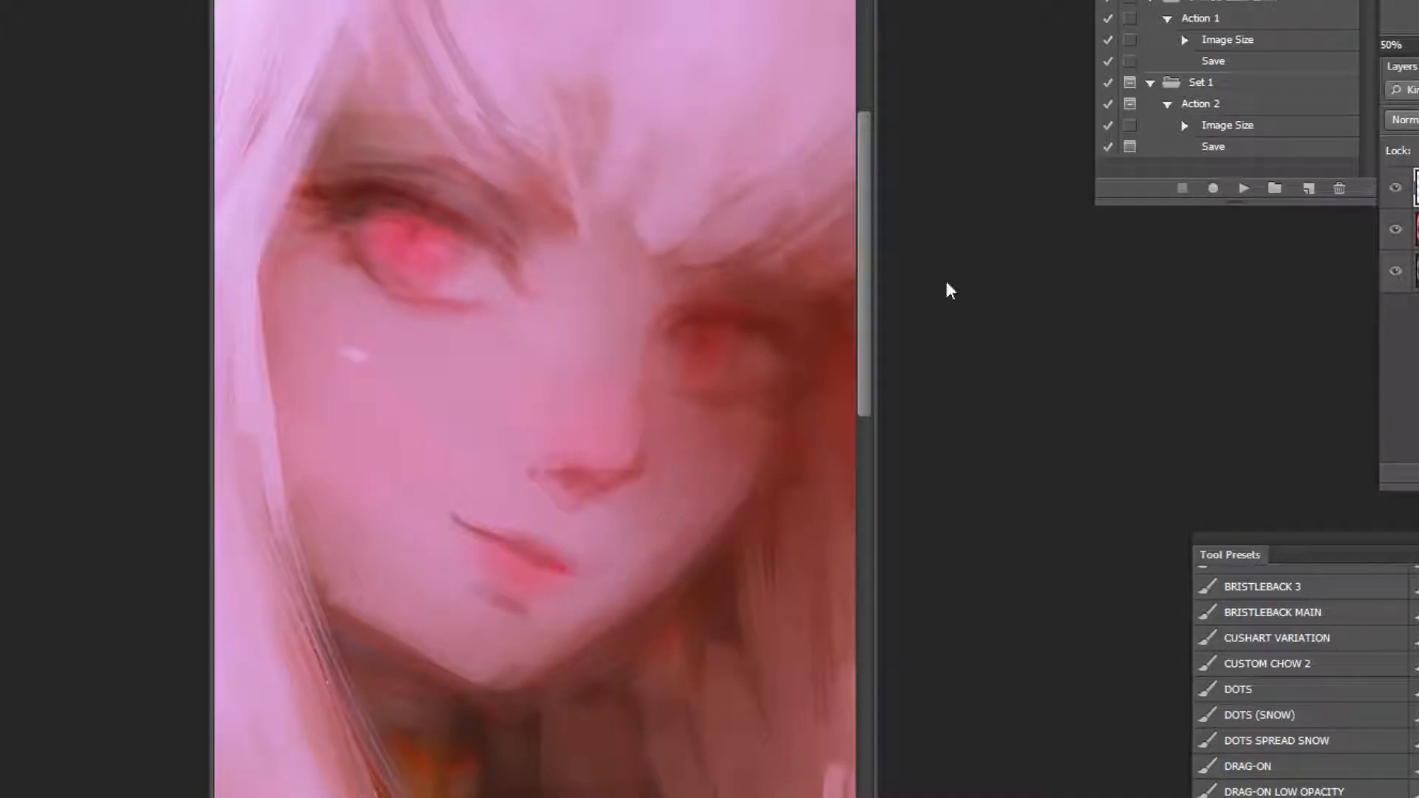
pyautogui.scroll(-3, 572, 165)
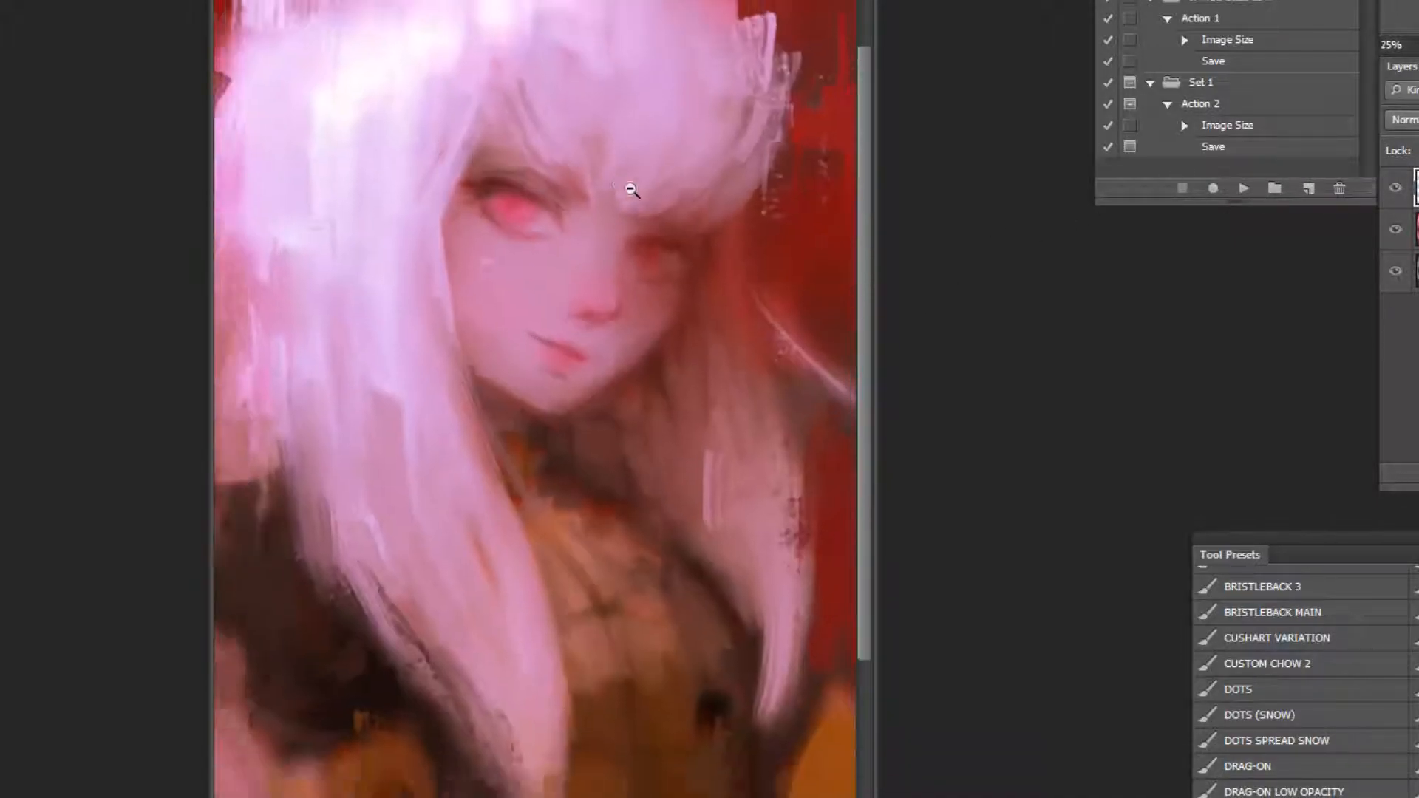
pyautogui.scroll(-5, 1350, 651)
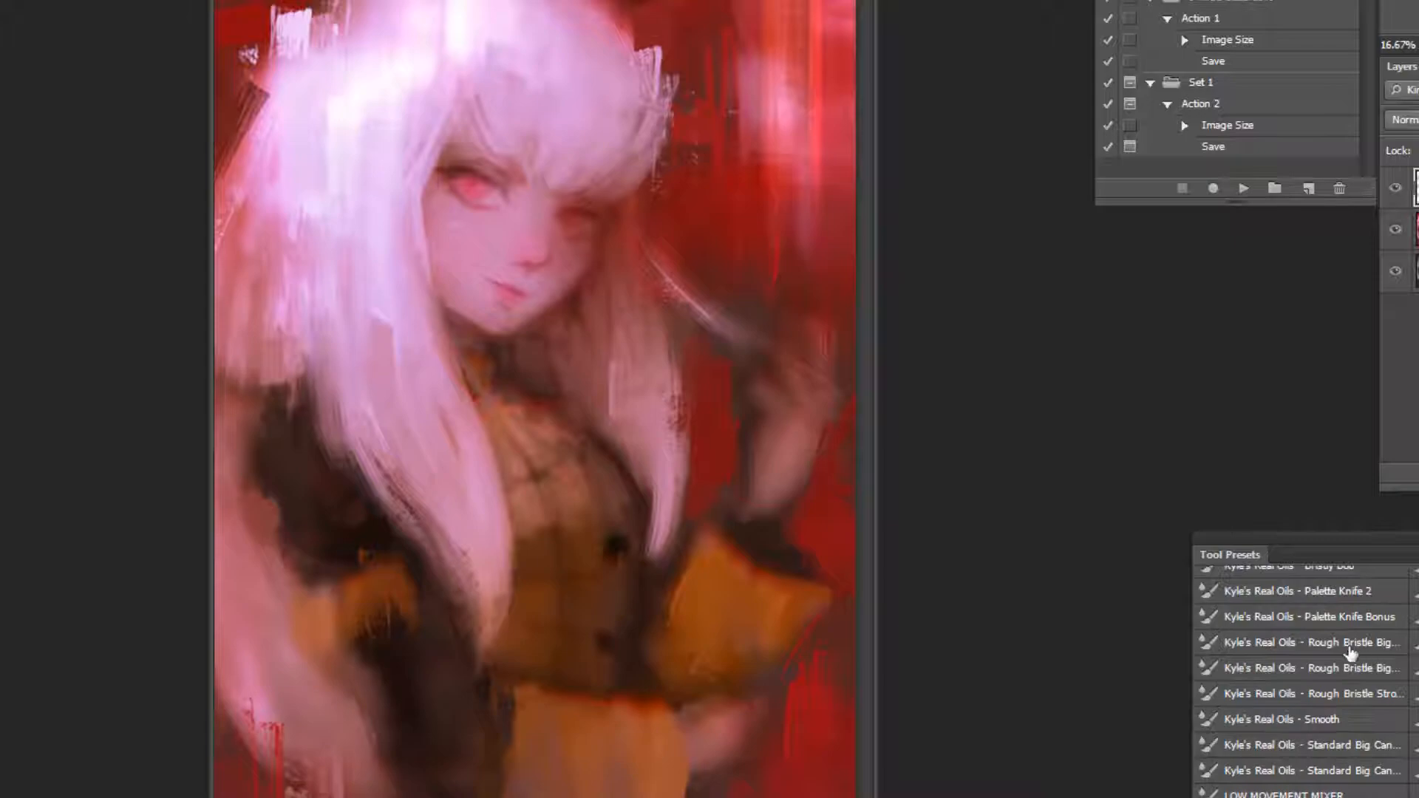
pyautogui.hotkey('ctrl', 'e')
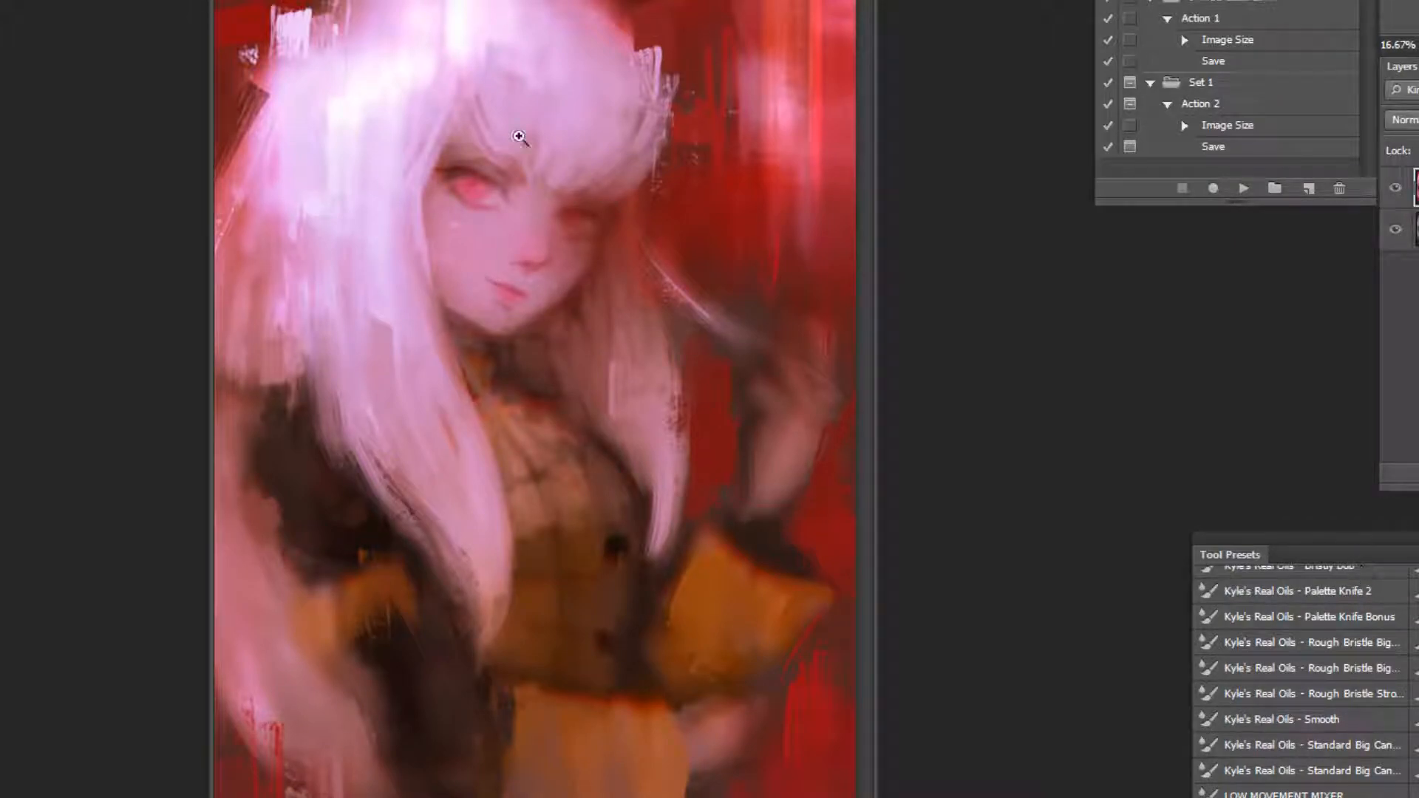
# Deepen the edge of the jaw and chin with sampled red, blend it into the shadowed cheek, and mirror the canvas.
pyautogui.keyDown('ctrl'); pyautogui.keyDown('alt'); pyautogui.click(543, 150); pyautogui.keyUp('alt'); pyautogui.keyUp('ctrl')
pyautogui.moveTo(519, 205); pyautogui.dragTo(532, 242)
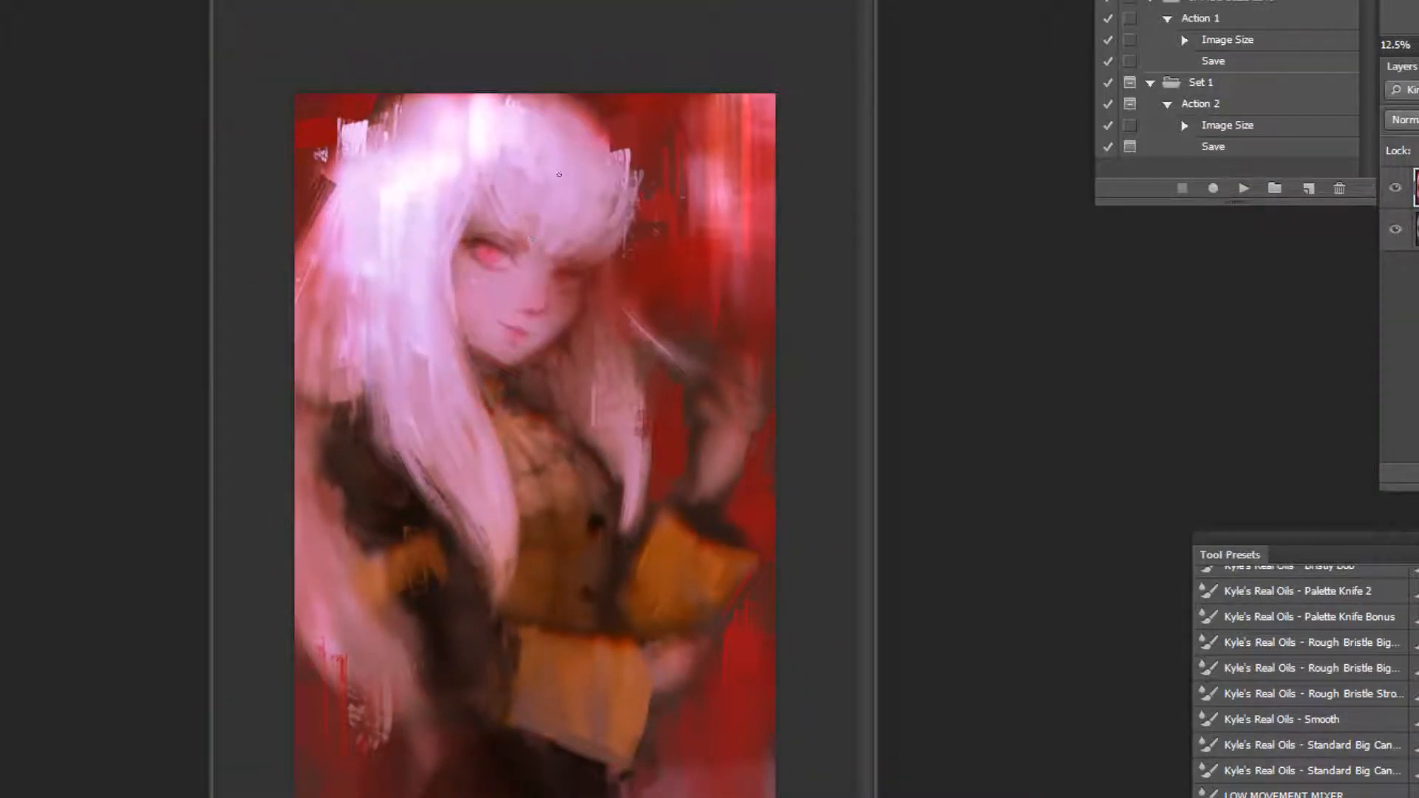
pyautogui.keyDown('ctrl'); pyautogui.click(539, 197); pyautogui.keyUp('ctrl')
pyautogui.keyDown('ctrl'); pyautogui.click(533, 203); pyautogui.keyUp('ctrl')
pyautogui.keyDown('ctrl'); pyautogui.click(518, 216); pyautogui.keyUp('ctrl')
pyautogui.keyDown('ctrl'); pyautogui.click(643, 287); pyautogui.keyUp('ctrl')
pyautogui.moveTo(543, 606); pyautogui.dragTo(546, 589)
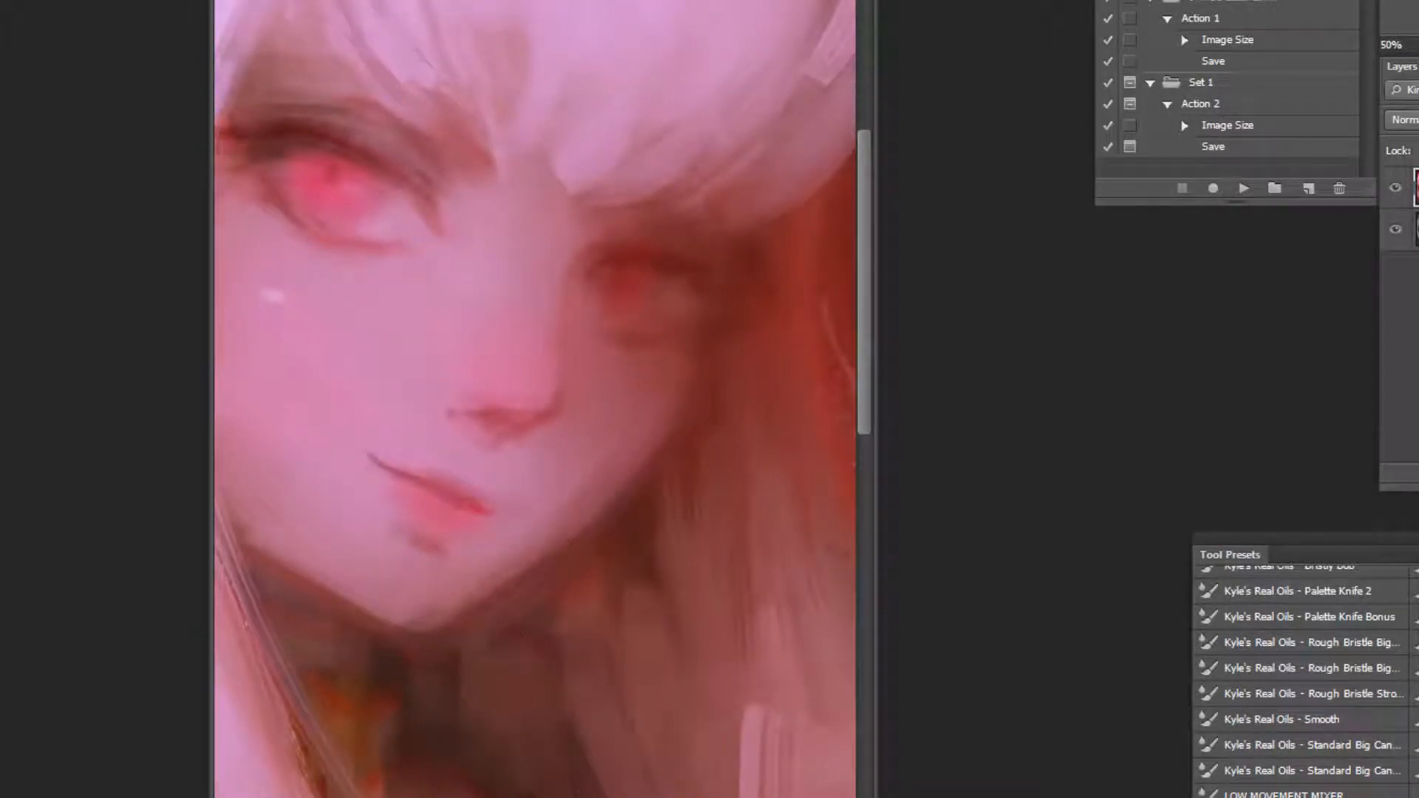
pyautogui.keyDown('alt'); pyautogui.click(633, 278); pyautogui.keyUp('alt')
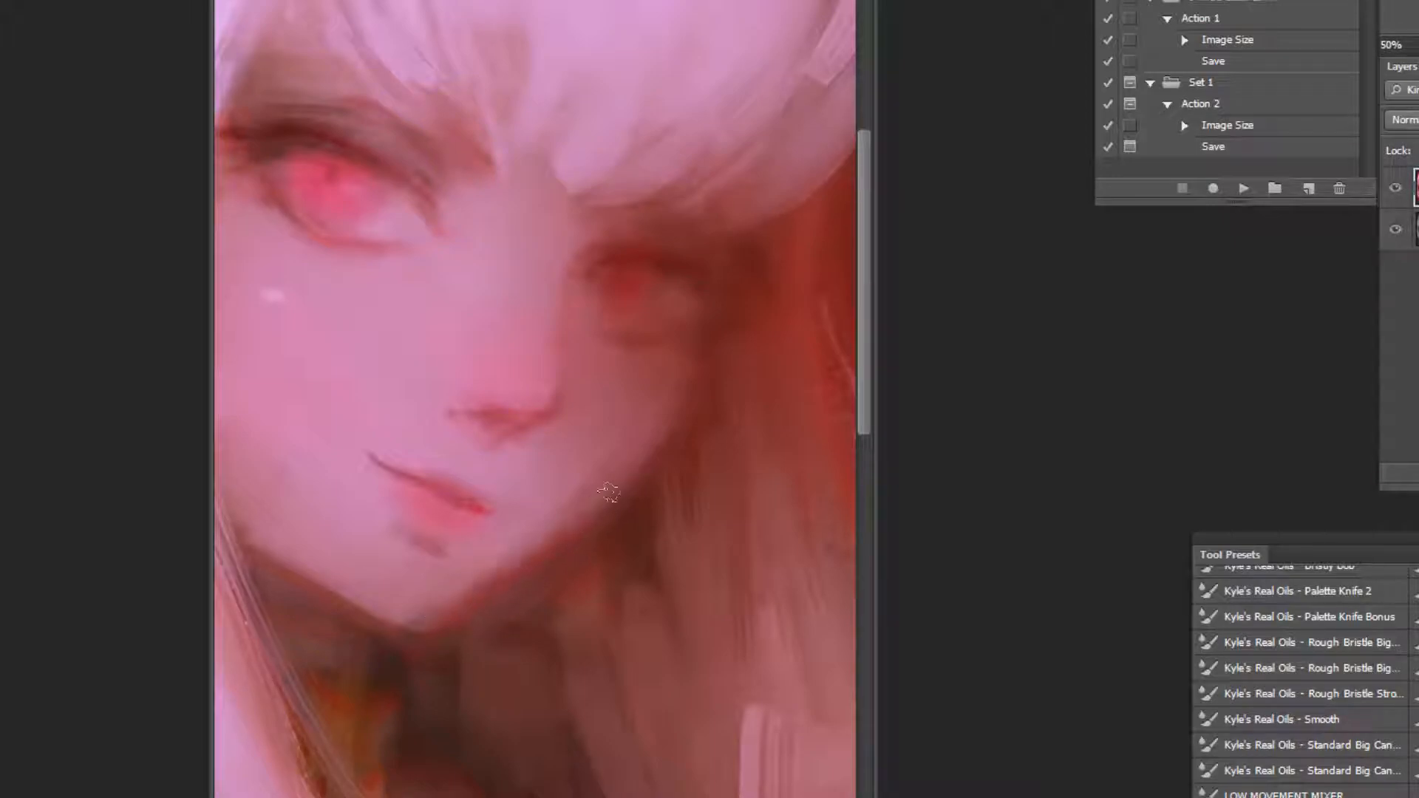
pyautogui.keyDown('alt'); pyautogui.click(493, 545); pyautogui.keyUp('alt')
pyautogui.keyDown('alt'); pyautogui.click(611, 465); pyautogui.keyUp('alt')
pyautogui.keyDown('alt'); pyautogui.click(610, 477); pyautogui.keyUp('alt')
pyautogui.keyDown('alt'); pyautogui.click(613, 480); pyautogui.keyUp('alt')
pyautogui.keyDown('alt'); pyautogui.click(620, 479); pyautogui.keyUp('alt')
pyautogui.keyDown('alt'); pyautogui.click(636, 476); pyautogui.keyUp('alt')
pyautogui.click(1243, 188)
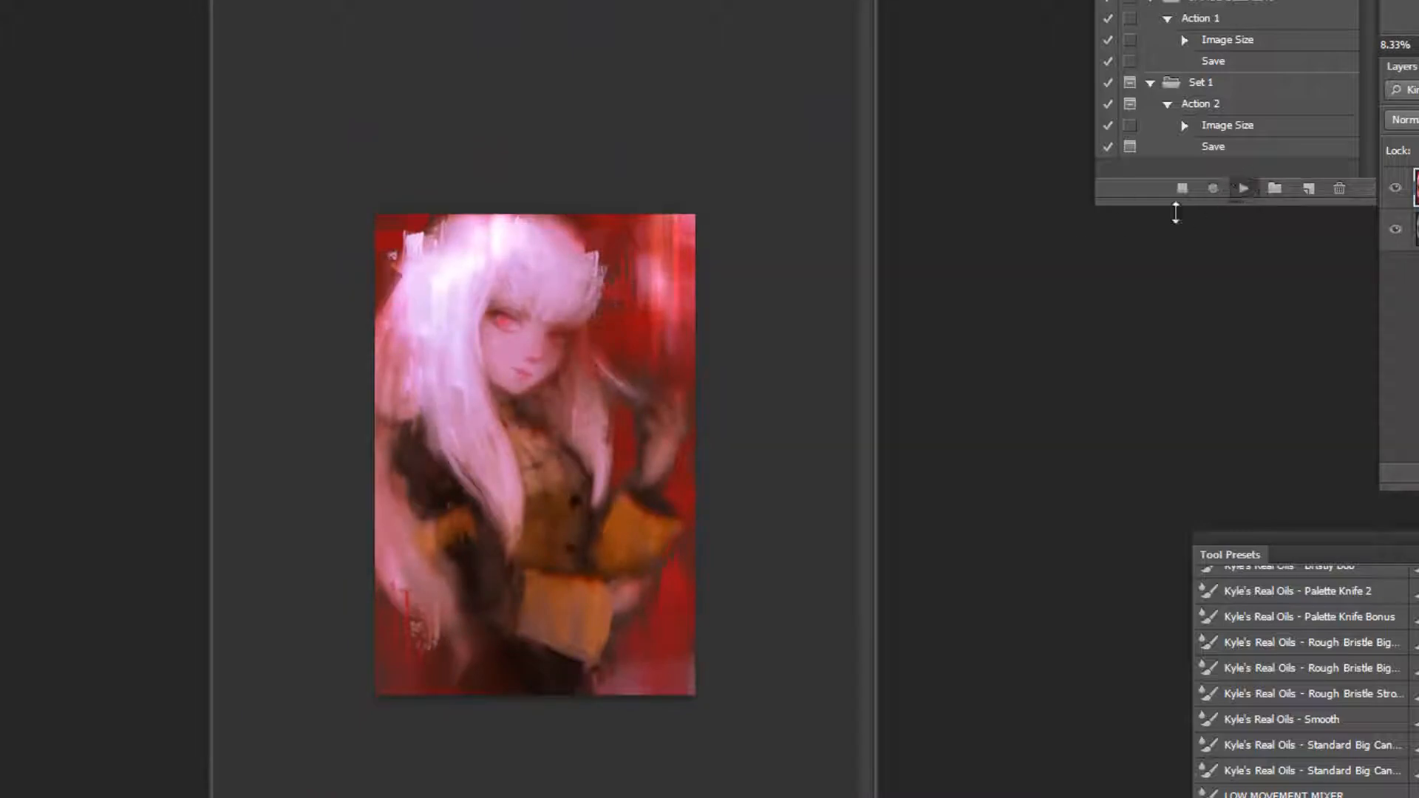
# Try a red gesture line from the forehead through the chin and down the torso, and undo it.
pyautogui.click(591, 237)
pyautogui.click(587, 235)
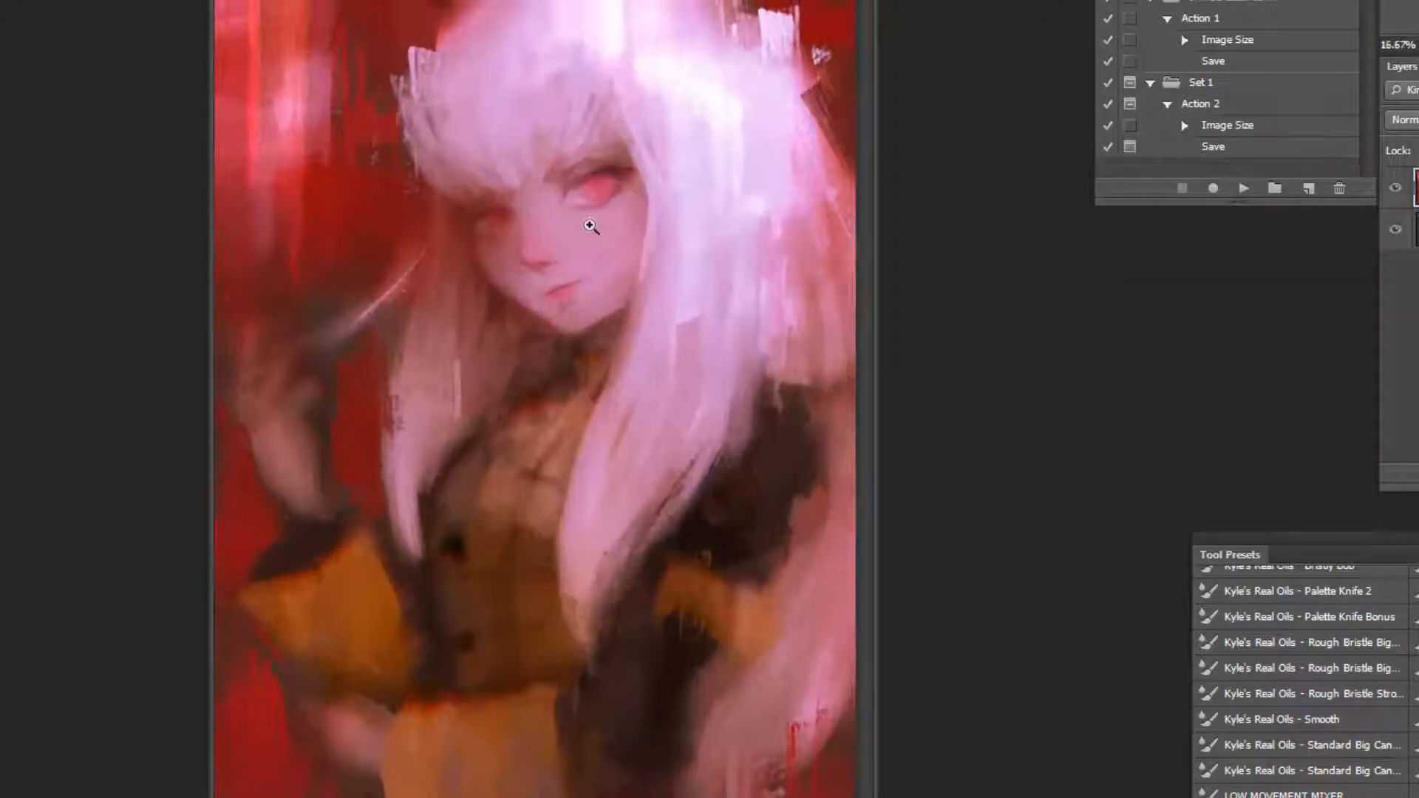
pyautogui.click(599, 248)
pyautogui.moveTo(481, 41); pyautogui.dragTo(589, 378)
pyautogui.hotkey('ctrl', 'z')
pyautogui.hotkey('ctrl', '-')
pyautogui.hotkey('ctrl', '-')
pyautogui.hotkey('ctrl', '-')
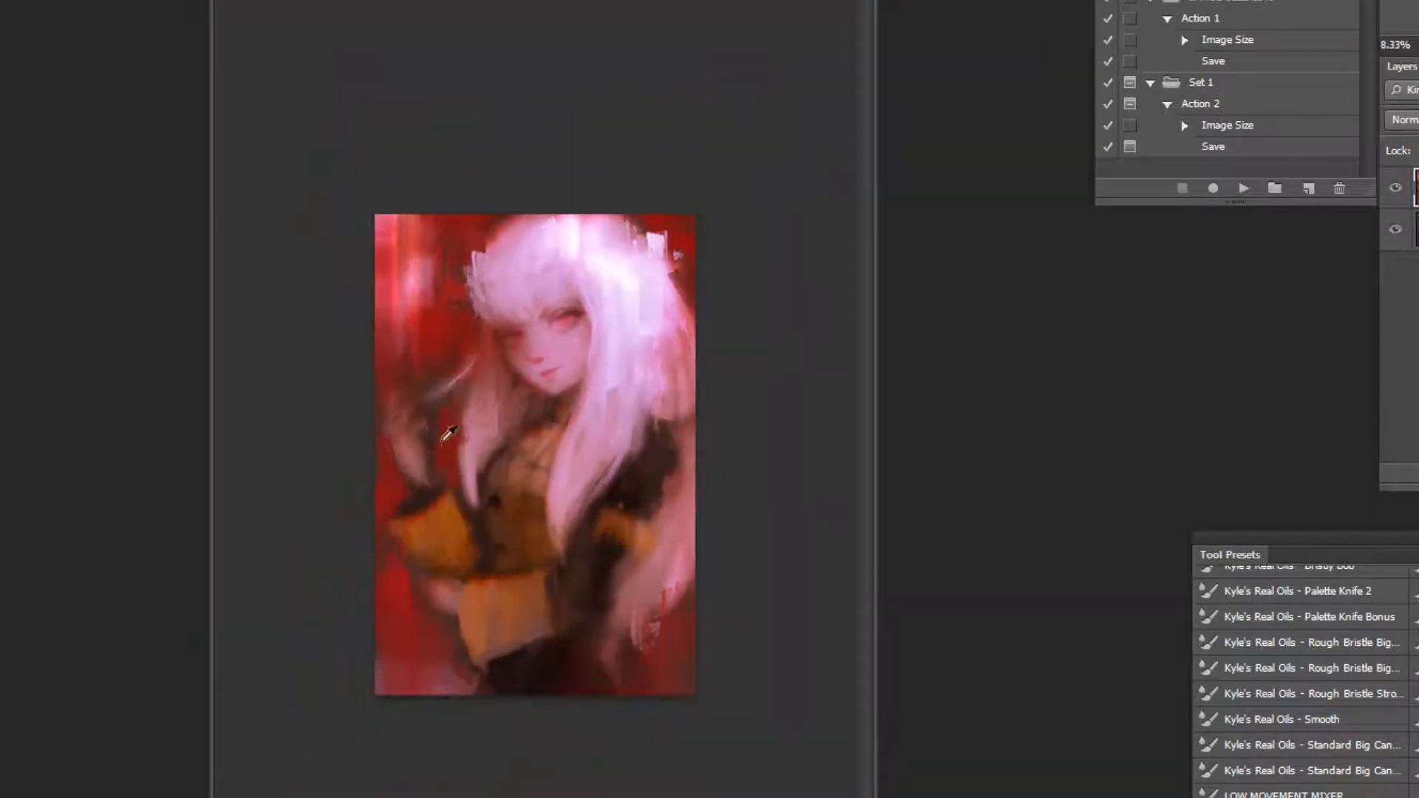
pyautogui.moveTo(502, 277)
pyautogui.mouseDown()
pyautogui.moveTo(553, 386)
pyautogui.moveTo(515, 495)
pyautogui.mouseUp()
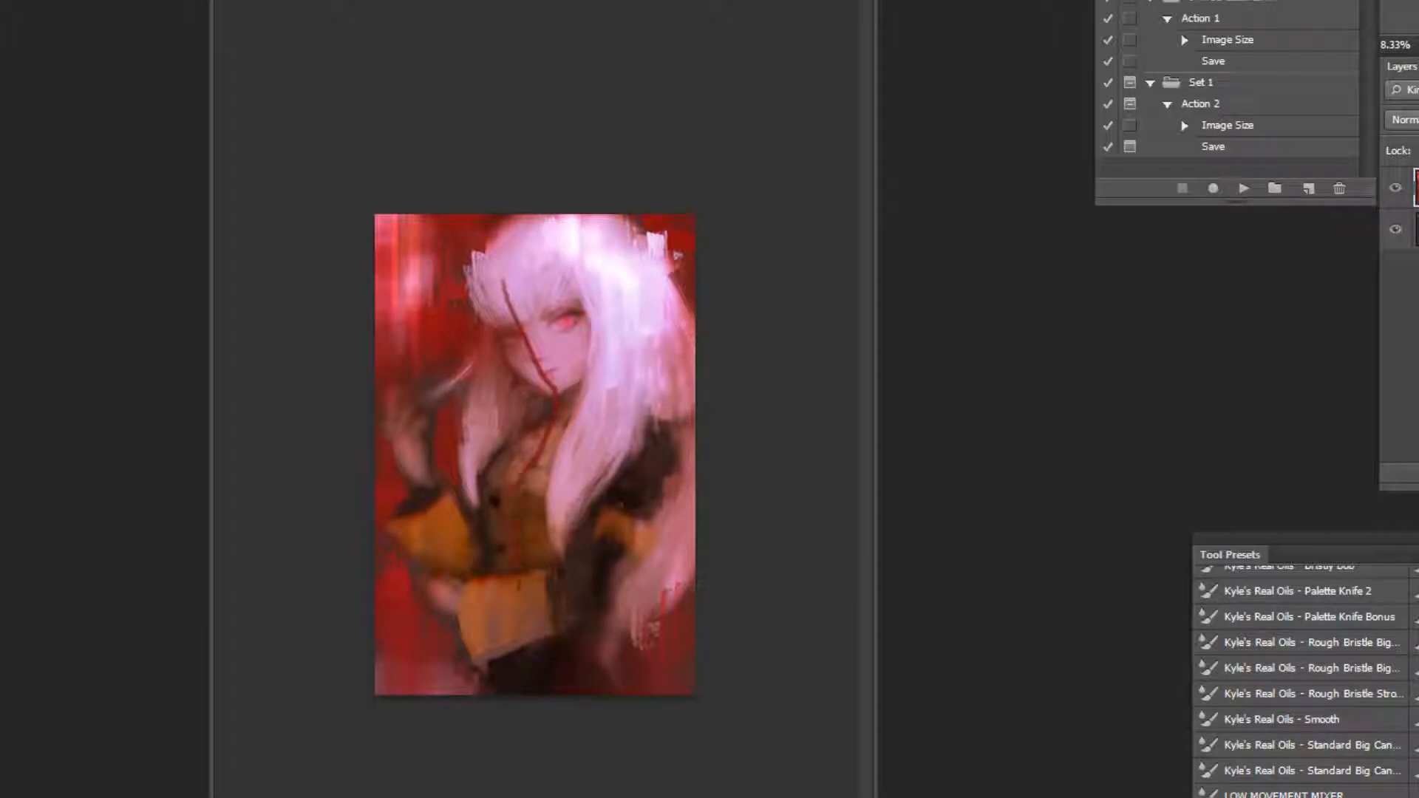
pyautogui.moveTo(510, 612); pyautogui.dragTo(523, 694)
pyautogui.hotkey('ctrl', 'z')
# Enlarge the painting layer slightly beyond the canvas edges with Free Transform.
pyautogui.click(596, 188)
pyautogui.click(628, 59)
pyautogui.keyDown('alt'); pyautogui.click(727, 106); pyautogui.keyUp('alt')
pyautogui.keyDown('alt'); pyautogui.click(739, 133); pyautogui.keyUp('alt')
pyautogui.hotkey('ctrl', 't')
pyautogui.moveTo(711, 204)
pyautogui.mouseDown()
pyautogui.moveTo(721, 196)
pyautogui.moveTo(709, 202)
pyautogui.mouseUp()
pyautogui.press('Return')
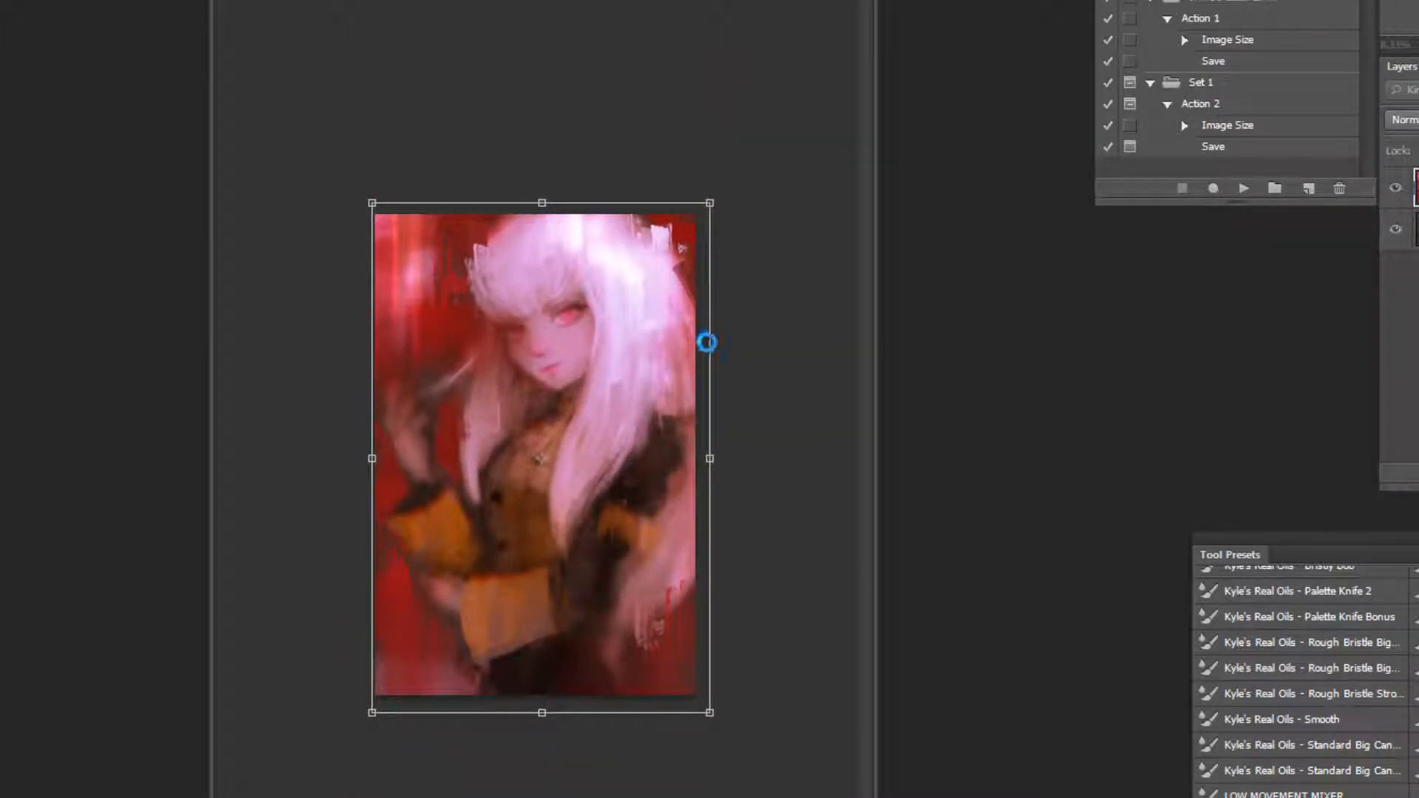
# Examine the enlarged face up close, particularly the eyes, nose and mouth.
pyautogui.hotkey('ctrl', '+')
pyautogui.click(636, 206)
pyautogui.click(520, 126)
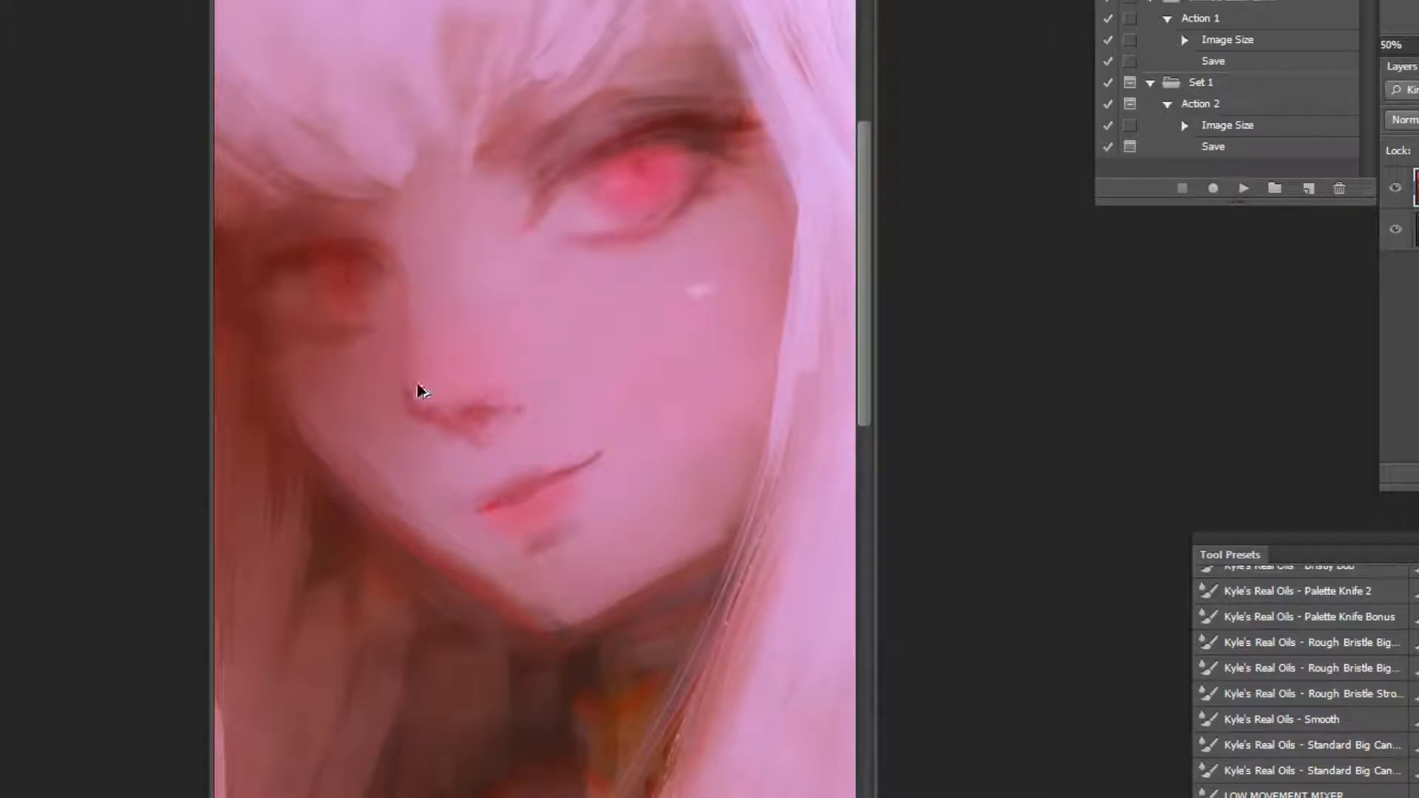
pyautogui.keyDown('alt'); pyautogui.click(513, 497); pyautogui.keyUp('alt')
pyautogui.keyDown('alt'); pyautogui.click(734, 326); pyautogui.keyUp('alt')
pyautogui.keyDown('alt'); pyautogui.click(700, 212); pyautogui.keyUp('alt')
pyautogui.keyDown('alt'); pyautogui.click(697, 237); pyautogui.keyUp('alt')
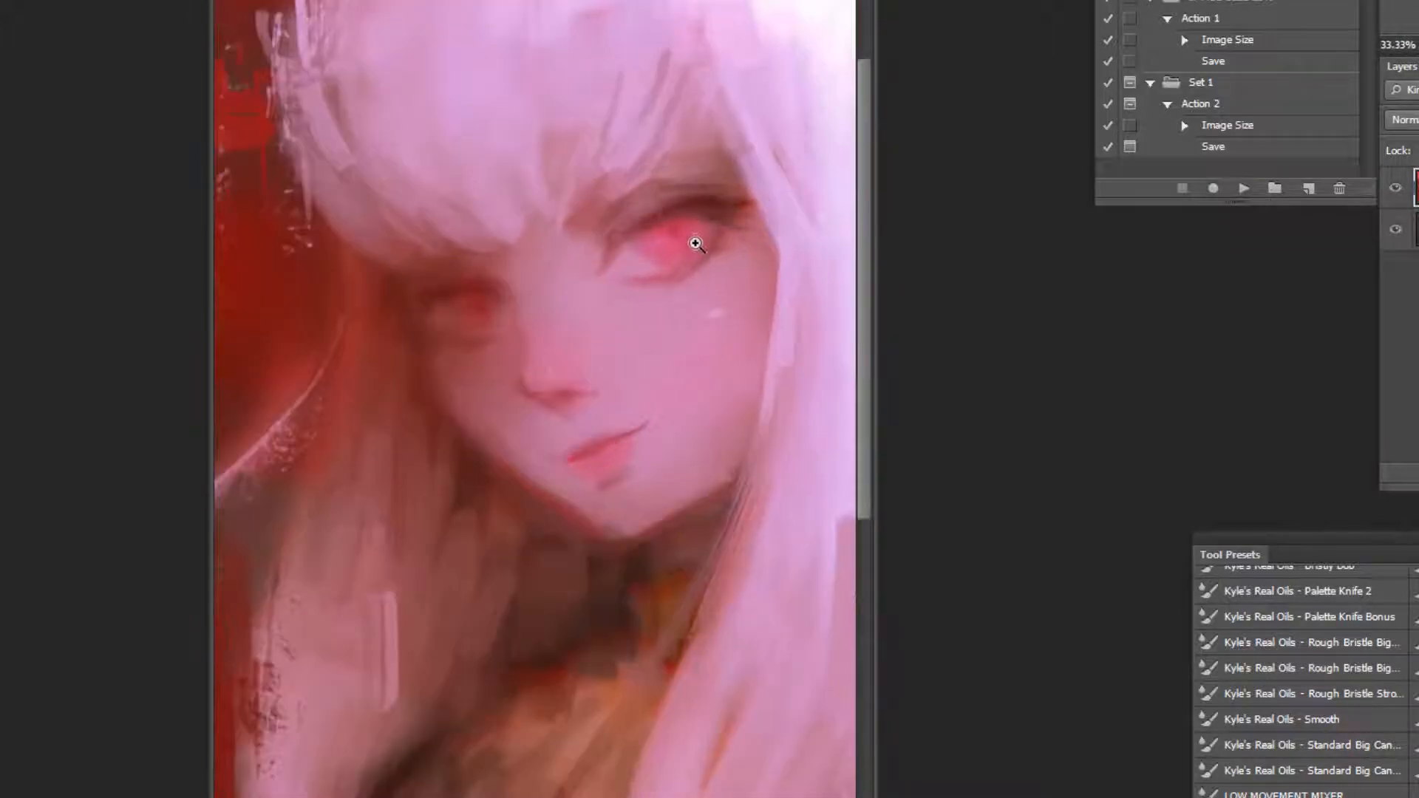
pyautogui.keyDown('alt'); pyautogui.click(698, 266); pyautogui.keyUp('alt')
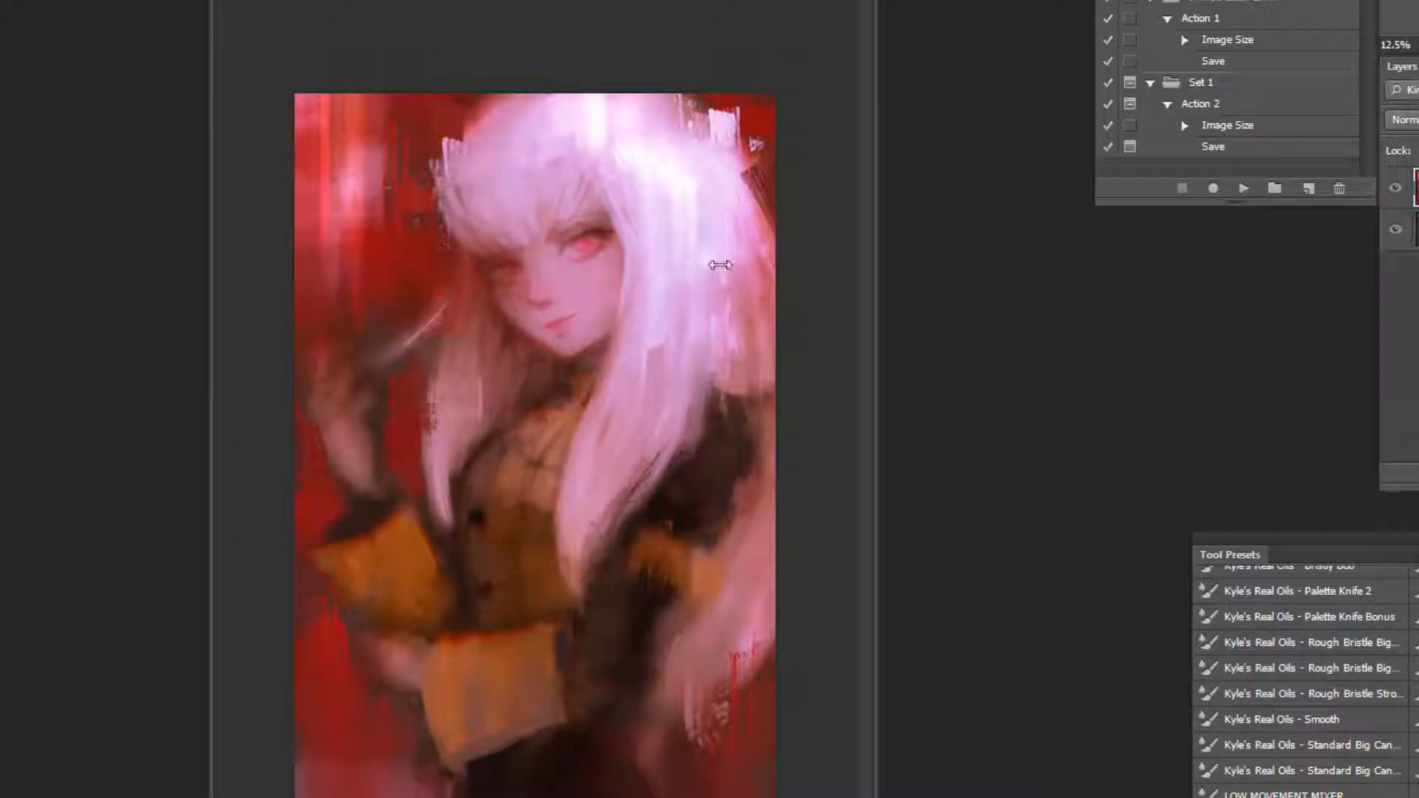
# Retouch the outer edge of the brightly lit hair with sampled colours, and mirror the canvas.
pyautogui.keyDown('alt'); pyautogui.click(697, 299); pyautogui.keyUp('alt')
pyautogui.keyDown('alt'); pyautogui.click(770, 212); pyautogui.keyUp('alt')
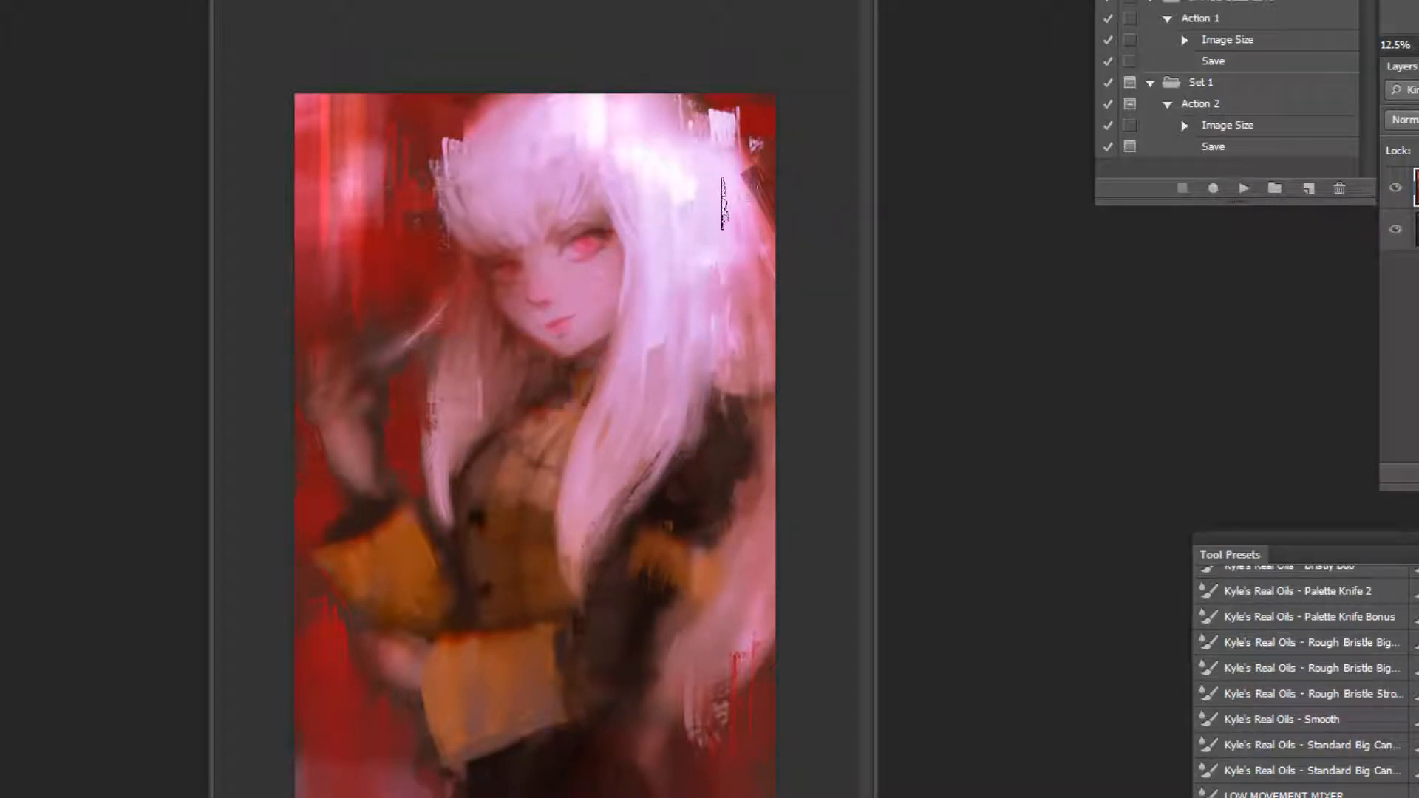
pyautogui.moveTo(747, 193); pyautogui.dragTo(754, 219)
pyautogui.click(1243, 190)
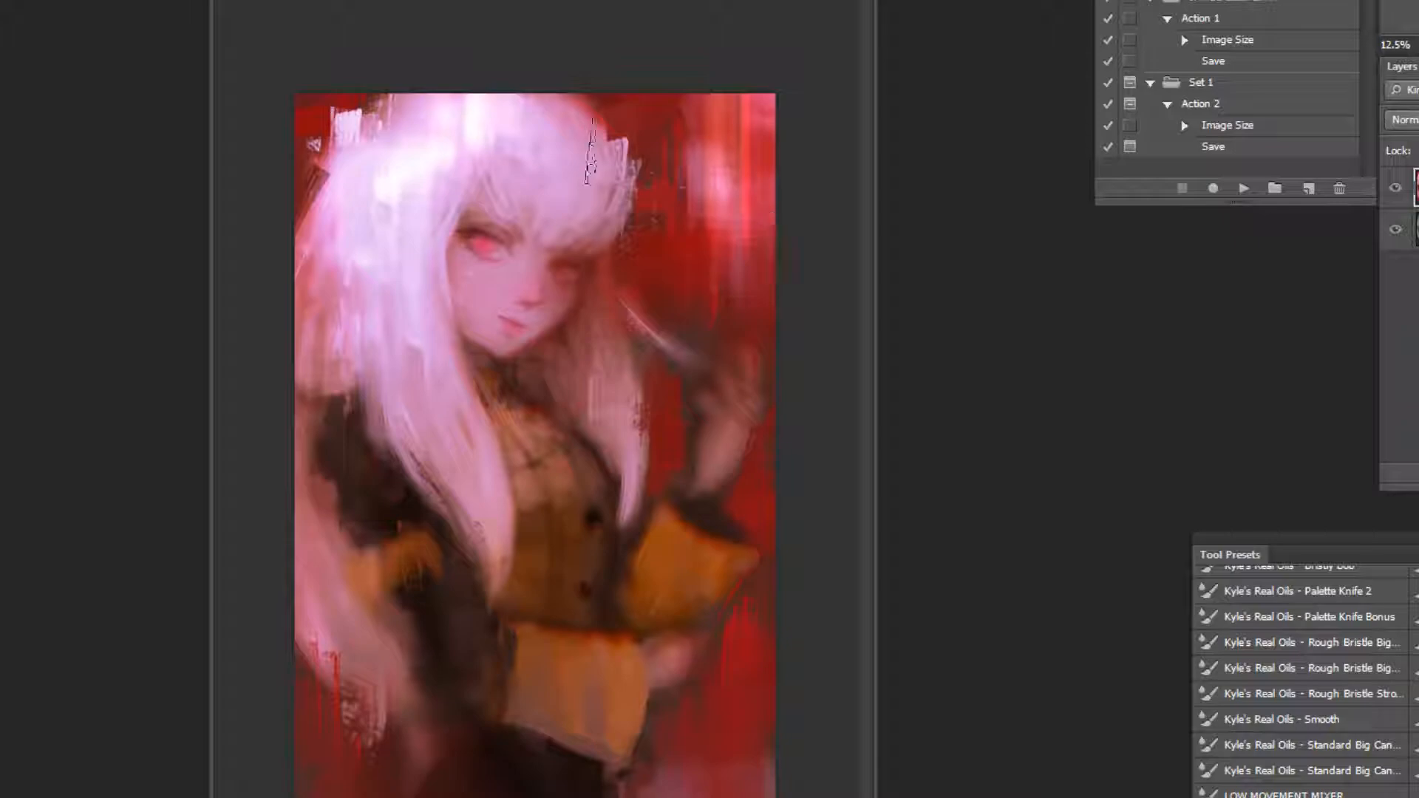
# Work the crown and outer side of the hair with the Kyle's Real Oils - Palette Knife 2 preset.
pyautogui.keyDown('alt'); pyautogui.click(507, 120); pyautogui.keyUp('alt')
pyautogui.click(1369, 596)
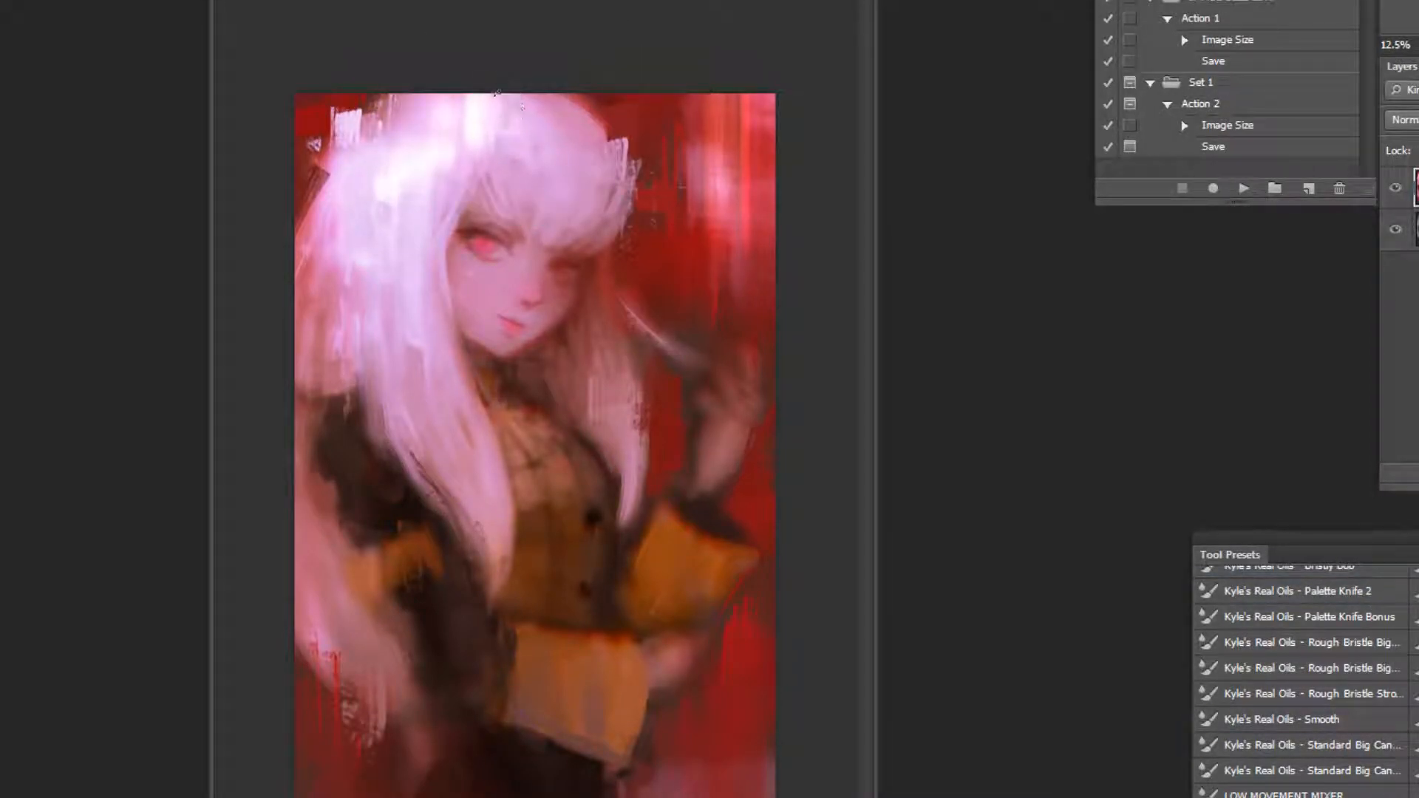
pyautogui.moveTo(472, 93); pyautogui.dragTo(470, 129)
pyautogui.moveTo(332, 193); pyautogui.dragTo(309, 289)
pyautogui.keyDown('alt'); pyautogui.click(309, 194); pyautogui.keyUp('alt')
pyautogui.moveTo(325, 185); pyautogui.dragTo(303, 255)
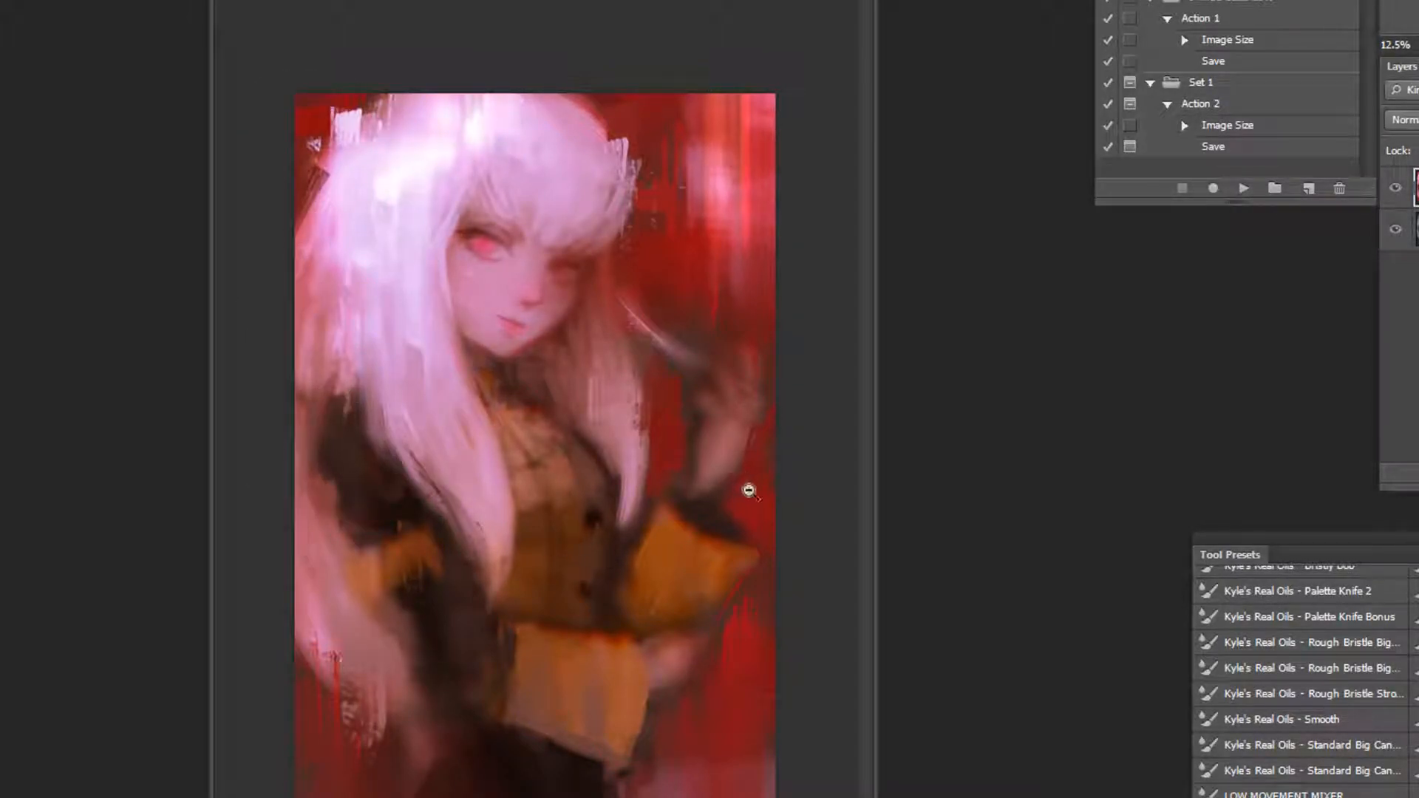
# Paint a pale curved highlight on the thumb side of the raised hand.
pyautogui.hotkey('ctrl', '-')
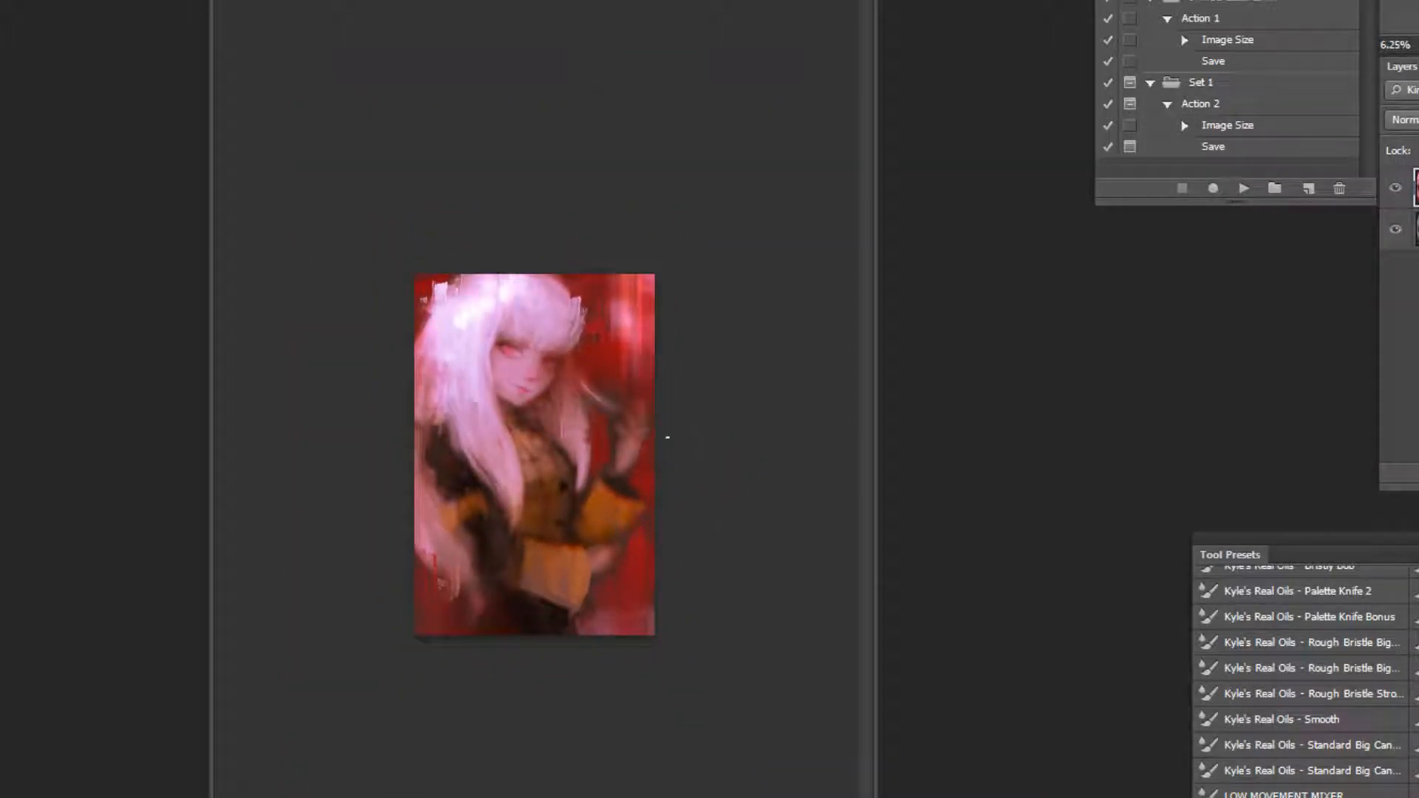
pyautogui.hotkey('ctrl', '+')
pyautogui.hotkey('ctrl', '+')
pyautogui.hotkey('ctrl', '+')
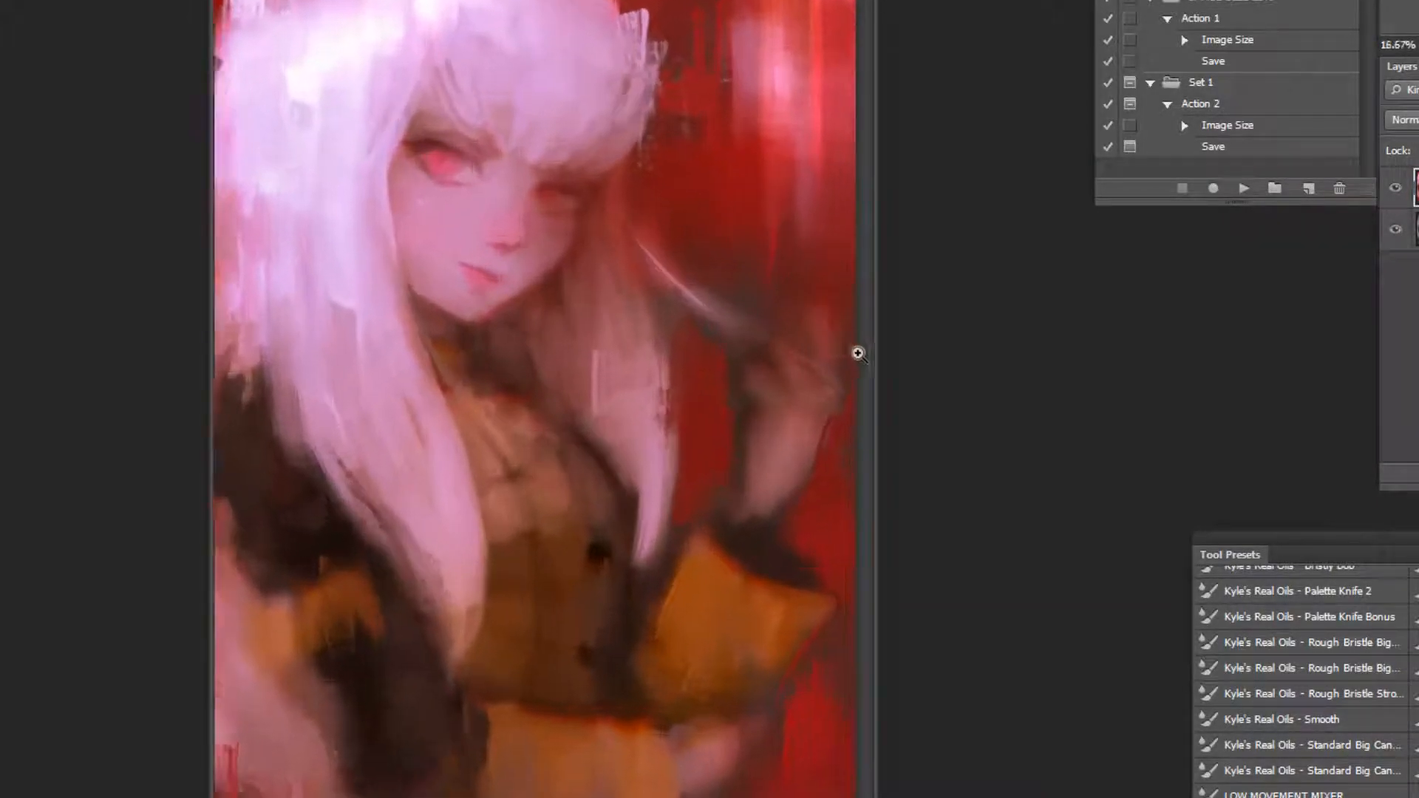
pyautogui.click(856, 347)
pyautogui.moveTo(761, 416)
pyautogui.mouseDown()
pyautogui.moveTo(711, 467)
pyautogui.moveTo(716, 485)
pyautogui.mouseUp()
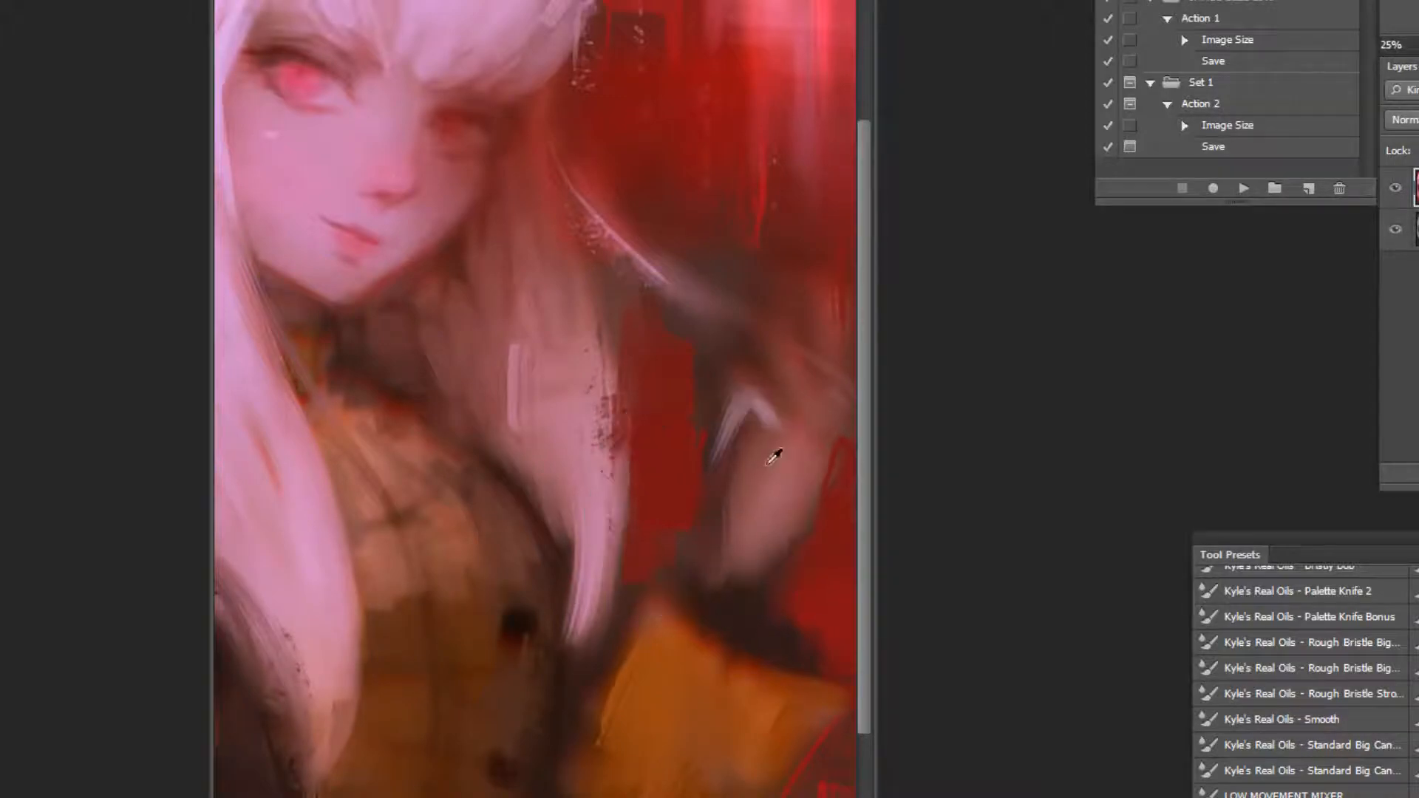
pyautogui.moveTo(746, 411); pyautogui.dragTo(714, 484)
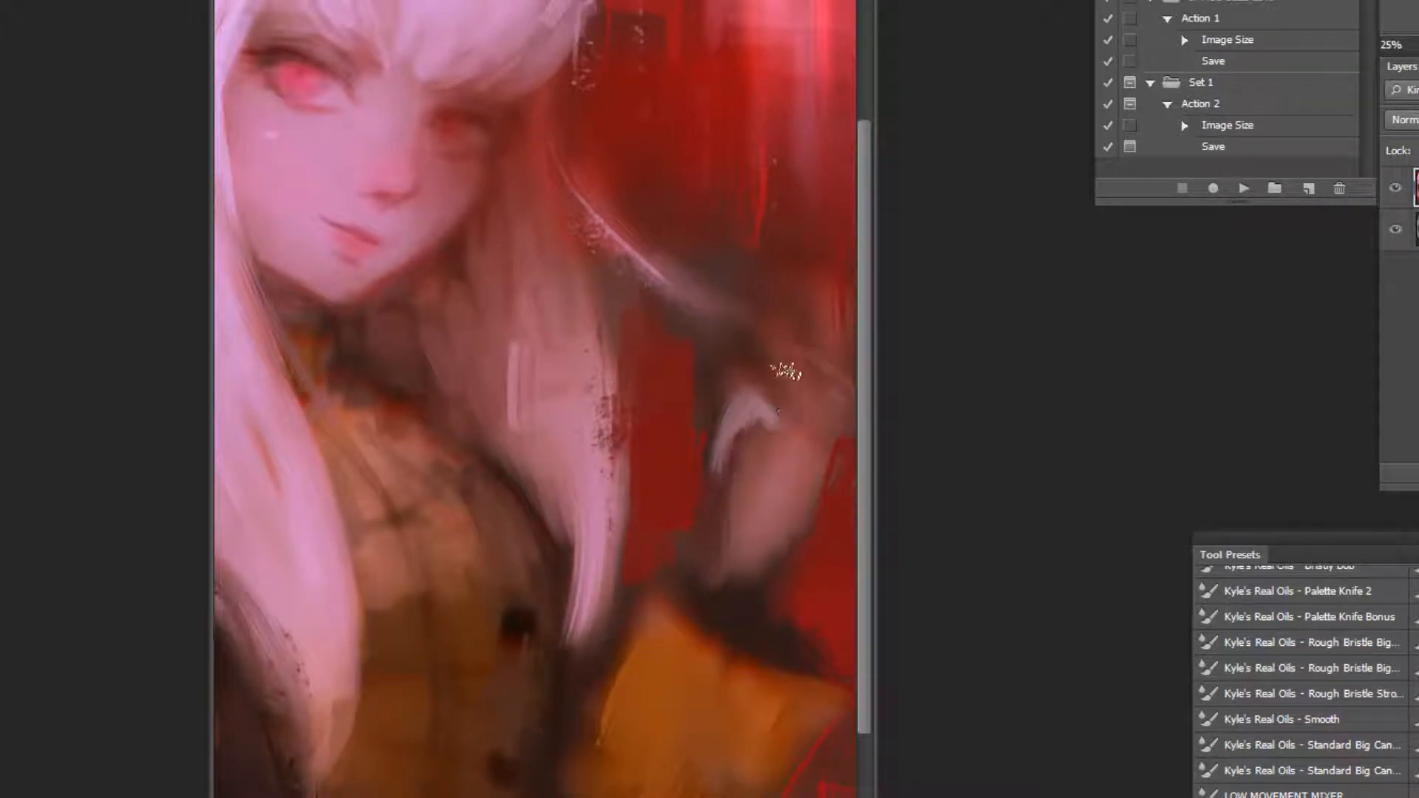
# Block in the raised forearm down to the cuff with sampled skin tone, and add pale raised fingers to the hand.
pyautogui.keyDown('alt'); pyautogui.click(742, 480); pyautogui.keyUp('alt')
pyautogui.moveTo(733, 502)
pyautogui.mouseDown()
pyautogui.moveTo(752, 549)
pyautogui.moveTo(713, 600)
pyautogui.mouseUp()
pyautogui.moveTo(753, 551); pyautogui.dragTo(730, 600)
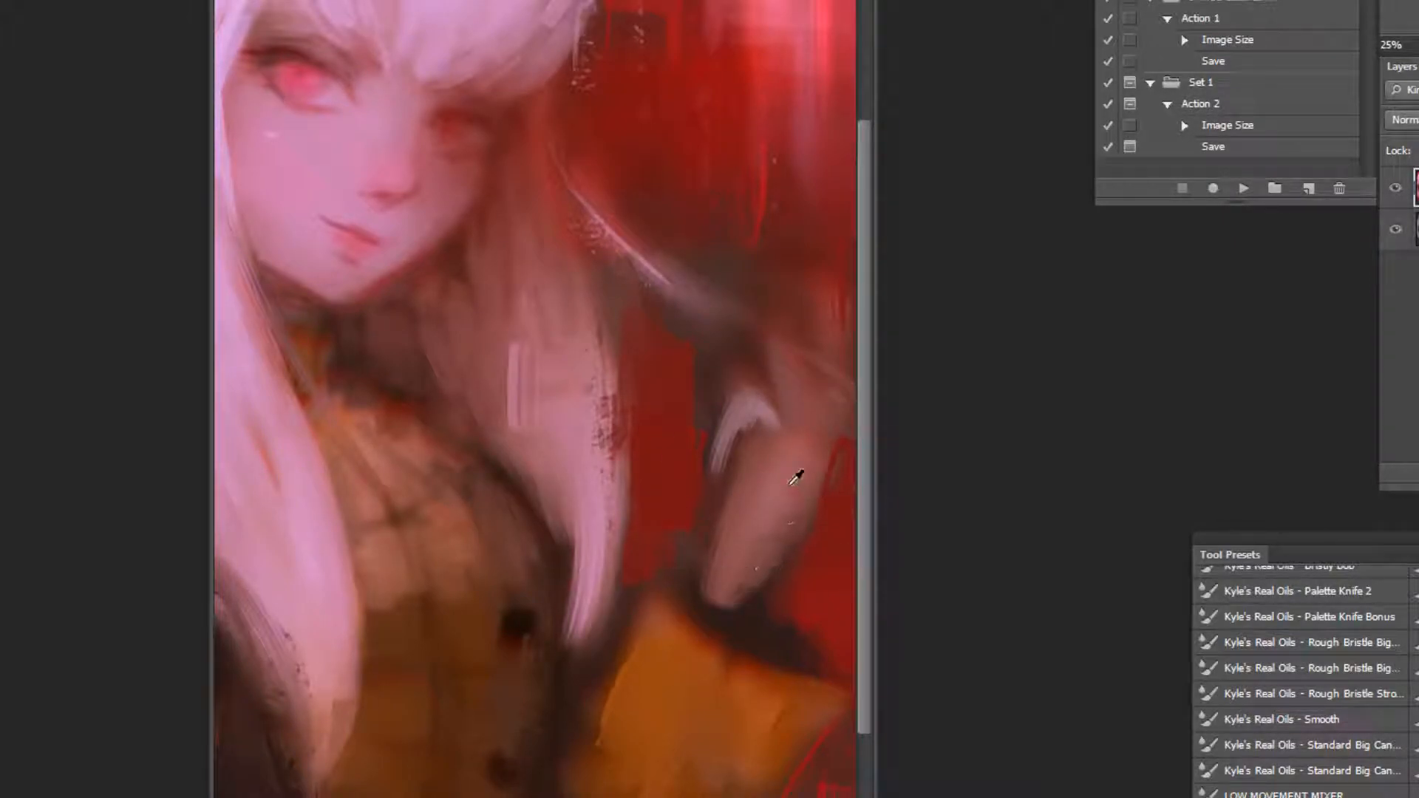
pyautogui.scroll(-1, 800, 473)
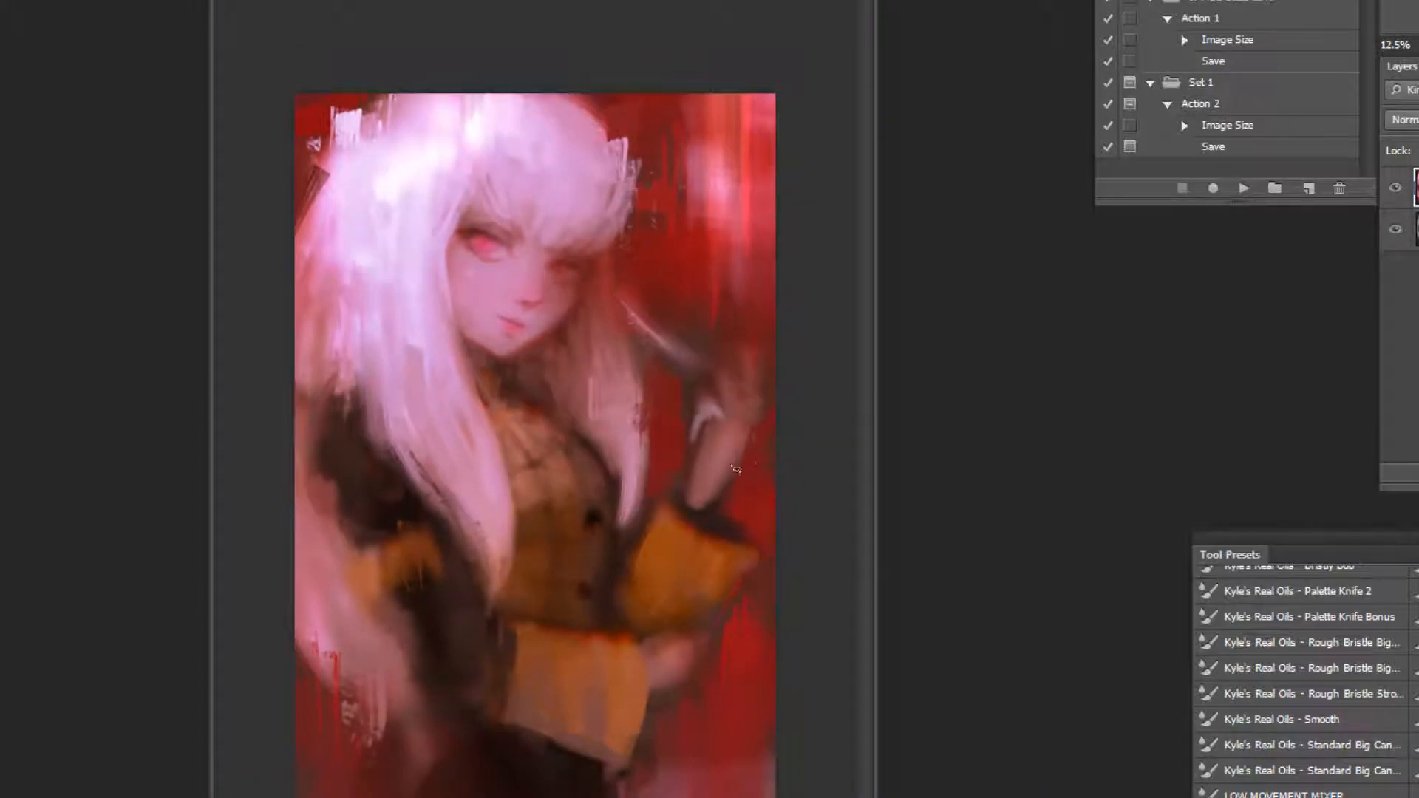
pyautogui.scroll(-5, 1301, 680)
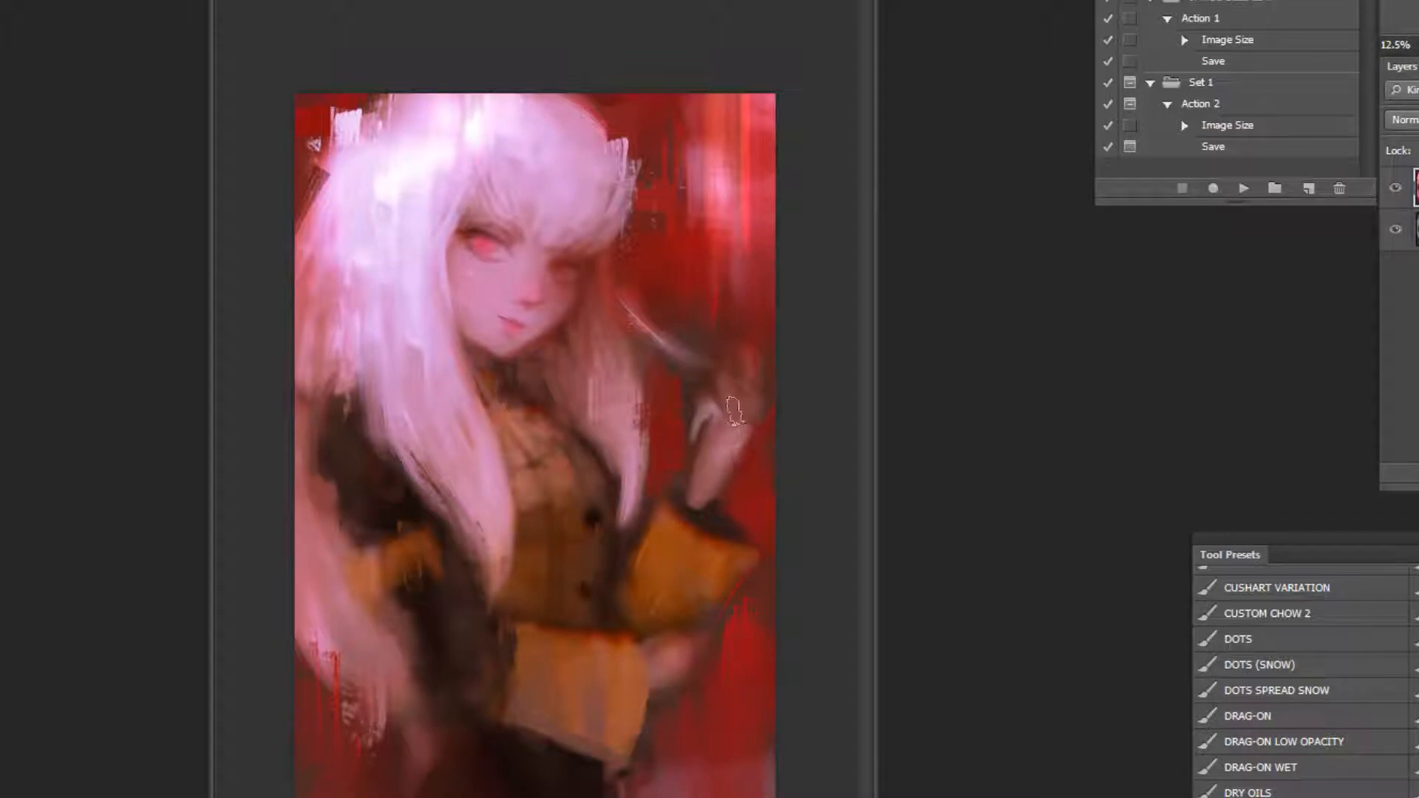
pyautogui.moveTo(719, 385)
pyautogui.mouseDown()
pyautogui.moveTo(742, 360)
pyautogui.moveTo(749, 445)
pyautogui.moveTo(747, 377)
pyautogui.moveTo(744, 413)
pyautogui.moveTo(789, 313)
pyautogui.moveTo(754, 347)
pyautogui.moveTo(747, 337)
pyautogui.moveTo(750, 402)
pyautogui.mouseUp()
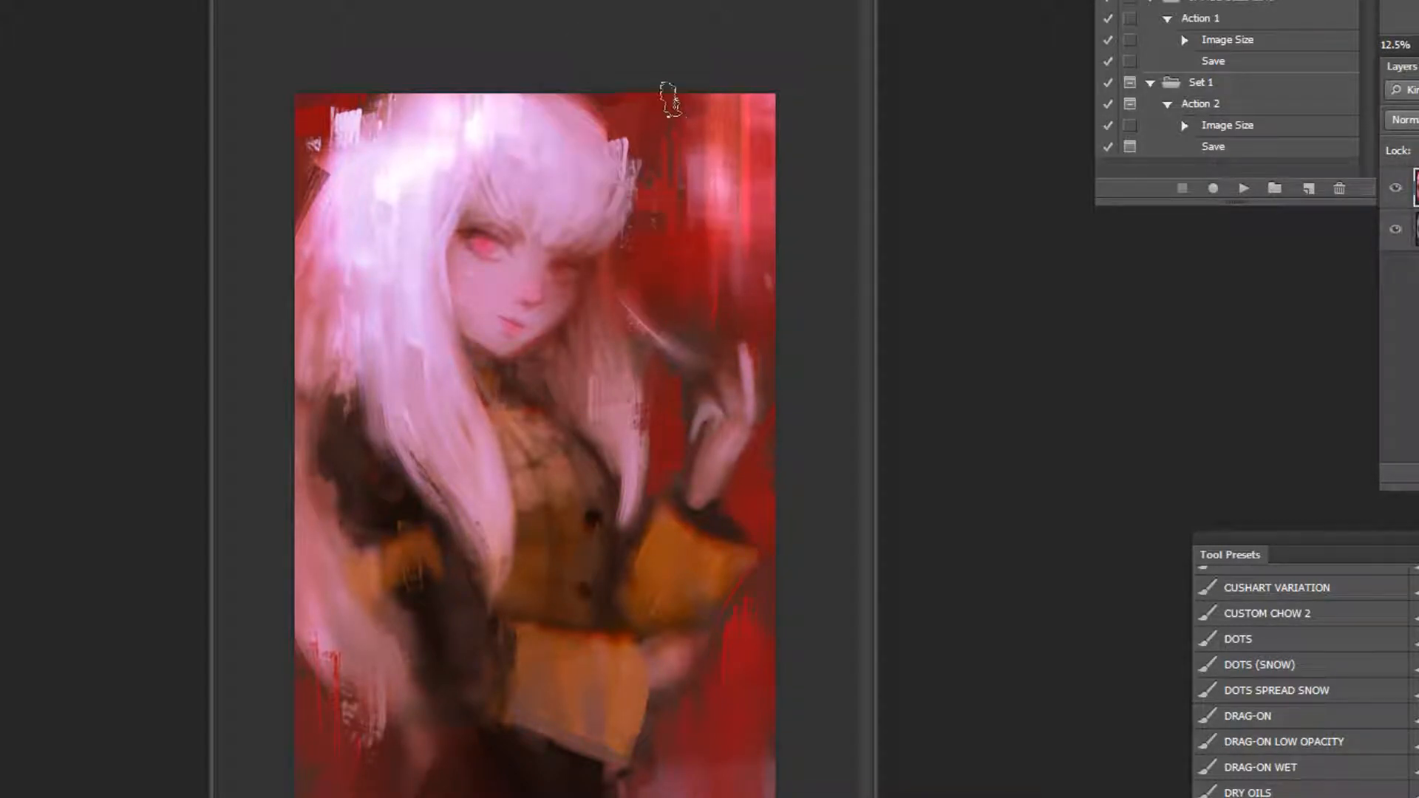
# Clean up the hair's edge at the crown and soften the far side lock where it meets the chest.
pyautogui.keyDown('alt'); pyautogui.click(594, 140); pyautogui.keyUp('alt')
pyautogui.keyDown('alt'); pyautogui.click(614, 111); pyautogui.keyUp('alt')
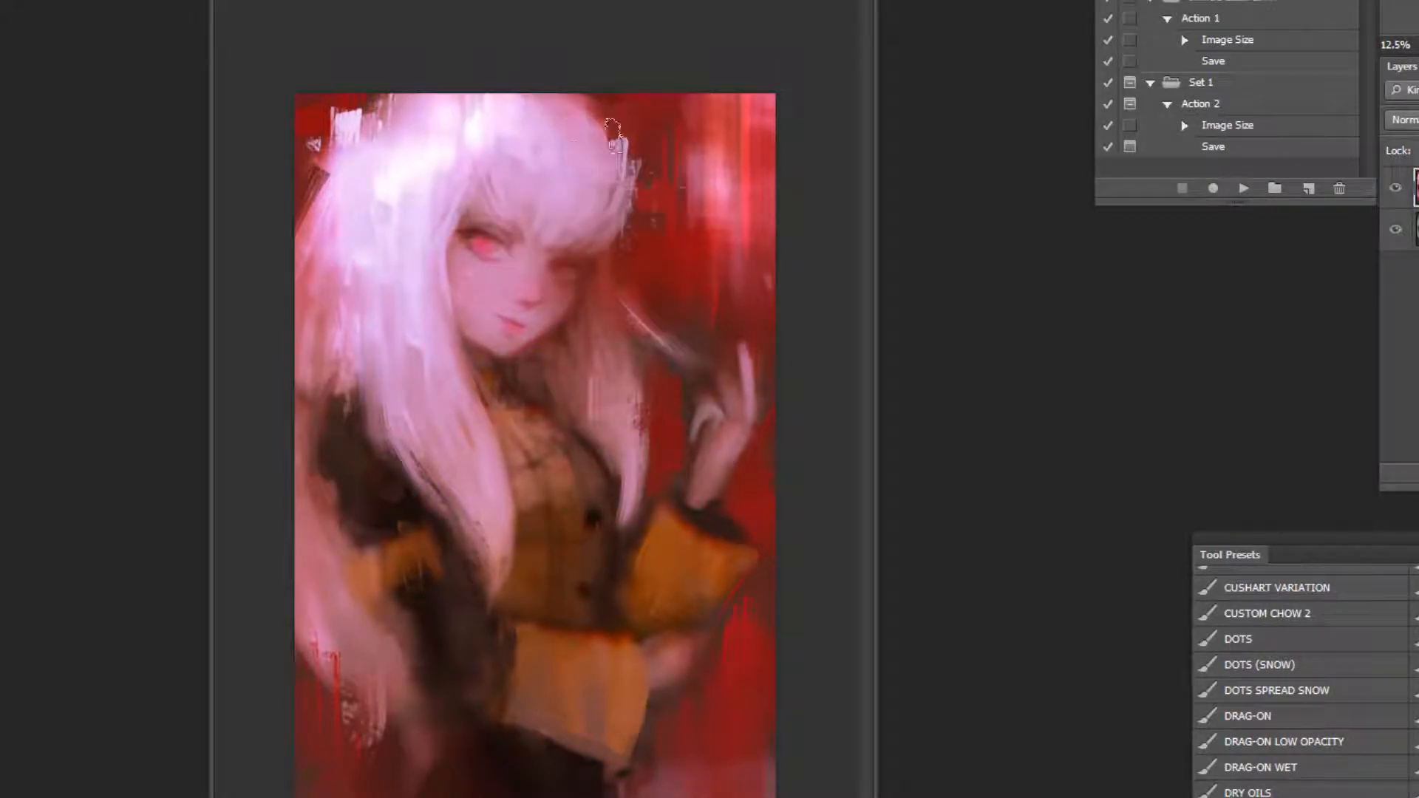
pyautogui.keyDown('alt'); pyautogui.click(667, 272); pyautogui.keyUp('alt')
pyautogui.click(667, 272)
pyautogui.keyDown('alt'); pyautogui.click(650, 481); pyautogui.keyUp('alt')
pyautogui.moveTo(558, 443); pyautogui.dragTo(617, 577)
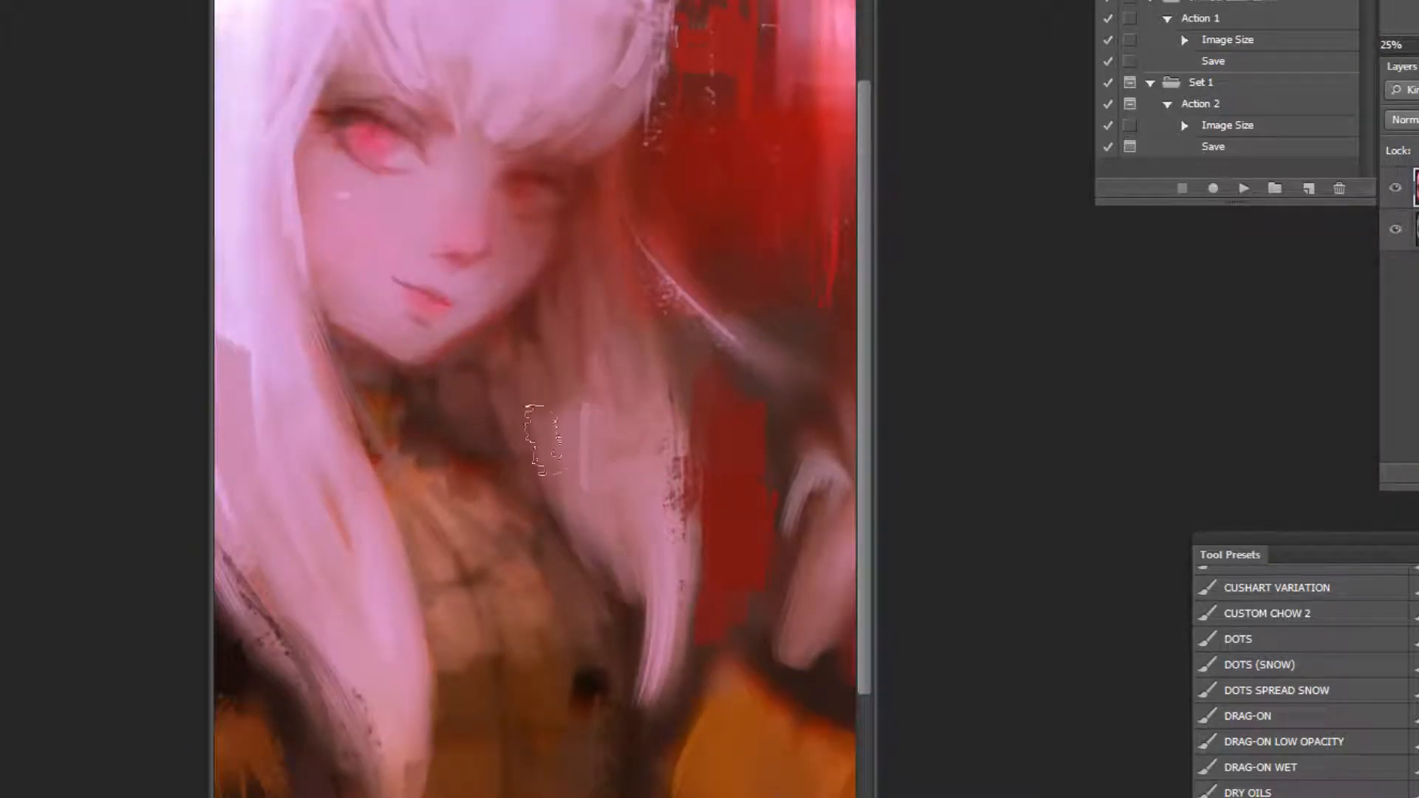
pyautogui.moveTo(534, 414); pyautogui.dragTo(573, 532)
pyautogui.moveTo(506, 443); pyautogui.dragTo(543, 517)
# Try several strokes down the outer edge of the far side lock of hair, undoing them.
pyautogui.keyDown('alt'); pyautogui.click(703, 620); pyautogui.keyUp('alt')
pyautogui.moveTo(686, 480); pyautogui.dragTo(670, 580)
pyautogui.hotkey('ctrl', 'alt', 'z')
pyautogui.hotkey('ctrl', 'alt', 'z')
pyautogui.moveTo(678, 526); pyautogui.dragTo(681, 597)
pyautogui.hotkey('ctrl', 'z')
pyautogui.moveTo(697, 477)
pyautogui.mouseDown()
pyautogui.moveTo(702, 589)
pyautogui.moveTo(681, 637)
pyautogui.mouseUp()
pyautogui.hotkey('ctrl', 'z')
# Shape the tip of the far side lock, undo the extra stroke beside it, and mirror the canvas.
pyautogui.moveTo(690, 545); pyautogui.dragTo(661, 695)
pyautogui.keyDown('alt'); pyautogui.click(637, 559); pyautogui.keyUp('alt')
pyautogui.moveTo(619, 575); pyautogui.dragTo(637, 666)
pyautogui.hotkey('ctrl', 'z')
pyautogui.keyDown('alt'); pyautogui.click(710, 570); pyautogui.keyUp('alt')
pyautogui.keyDown('alt'); pyautogui.click(737, 548); pyautogui.keyUp('alt')
pyautogui.keyDown('alt'); pyautogui.click(738, 547); pyautogui.keyUp('alt')
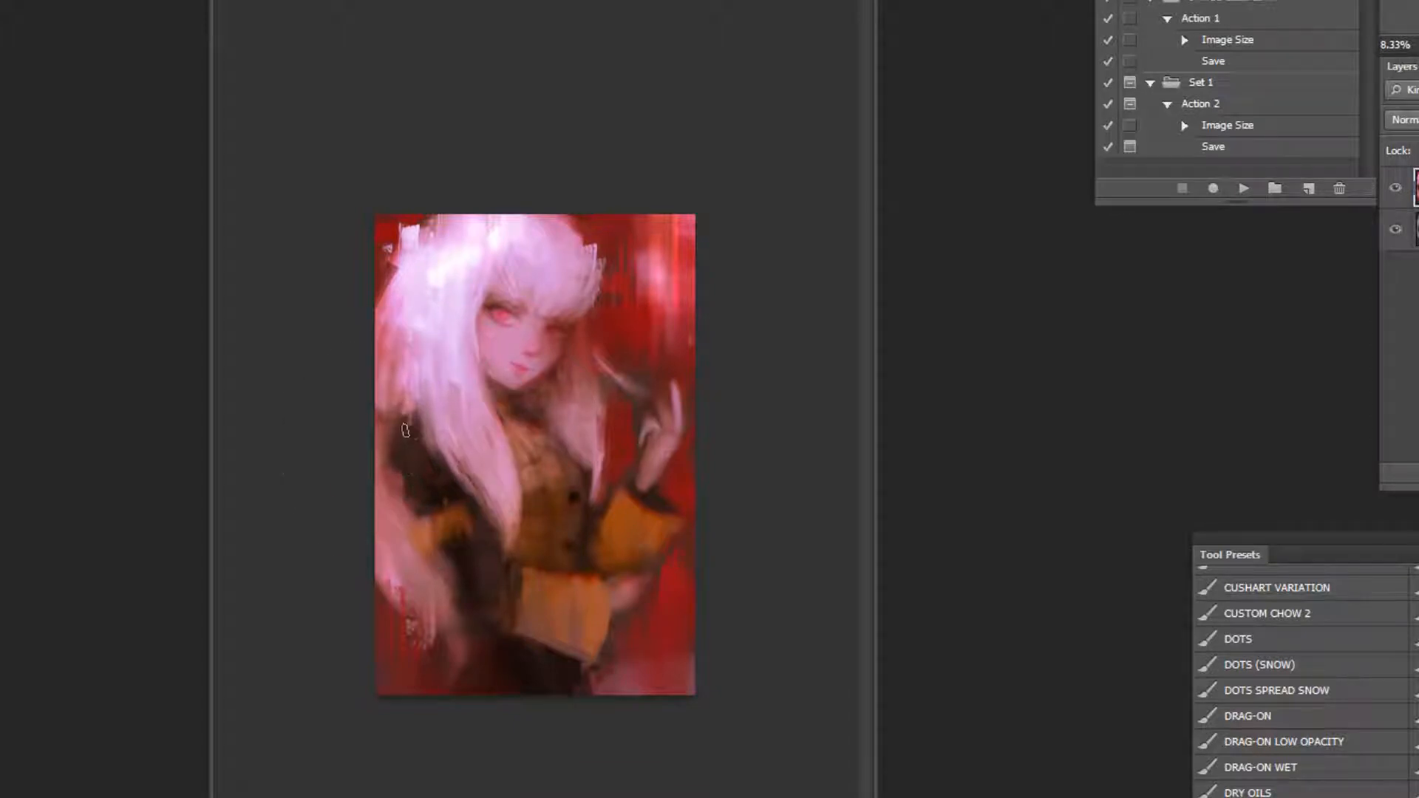
pyautogui.click(1243, 189)
# Blend the far side lock of hair into the collar and chest with sampled colours.
pyautogui.click(547, 193)
pyautogui.click(547, 193)
pyautogui.click(545, 188)
pyautogui.click(529, 105)
pyautogui.click(529, 106)
pyautogui.keyDown('alt'); pyautogui.click(455, 514); pyautogui.keyUp('alt')
pyautogui.hotkey('ctrl', '-')
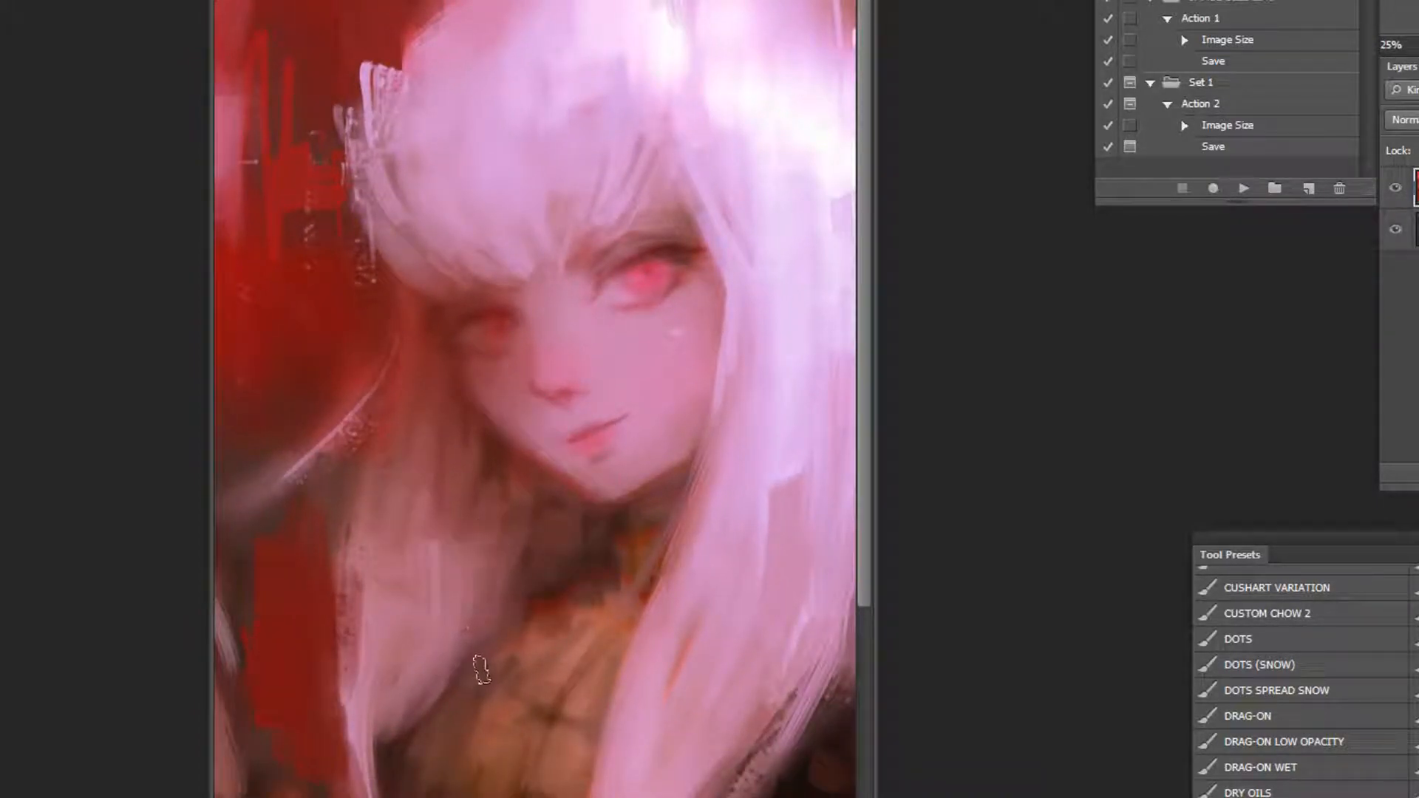
pyautogui.keyDown('alt'); pyautogui.click(597, 572); pyautogui.keyUp('alt')
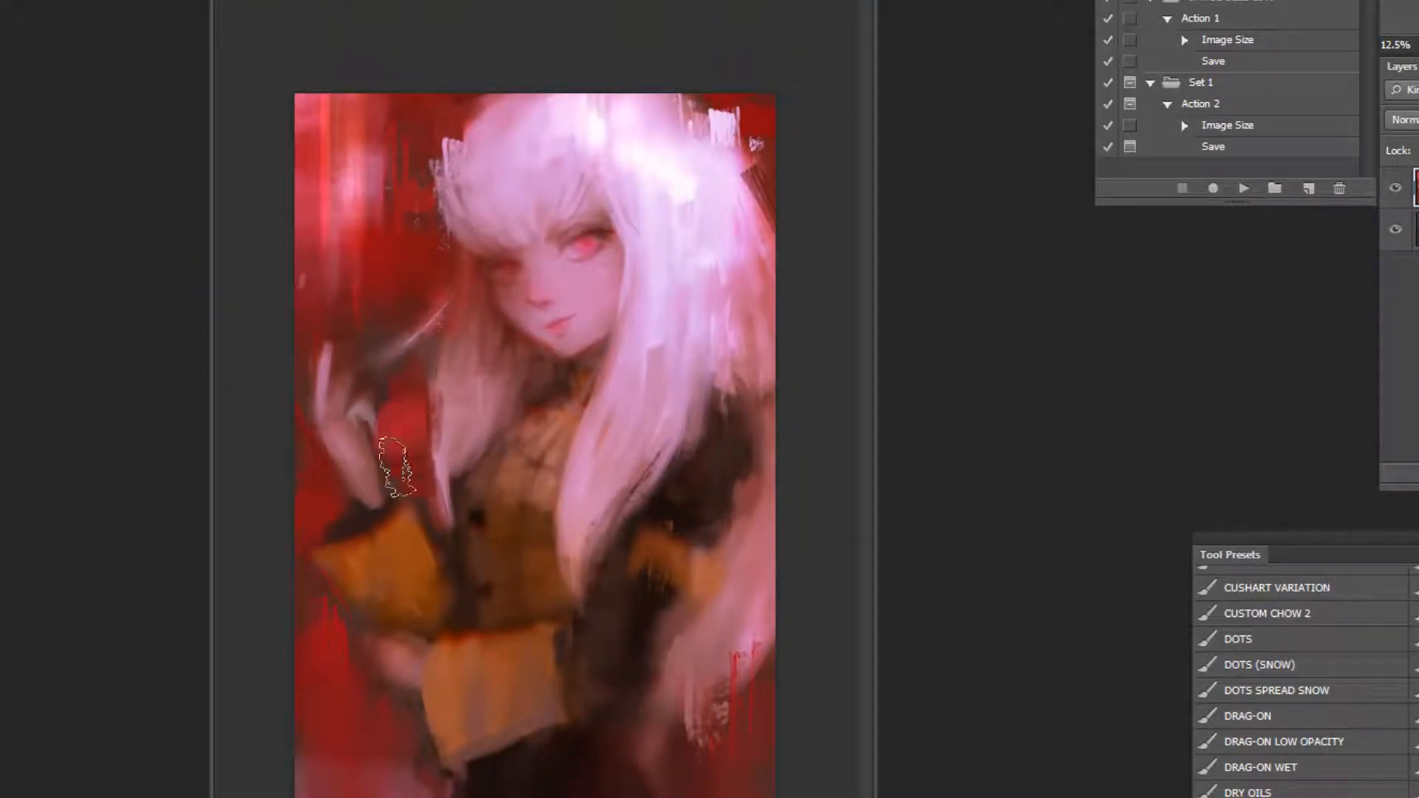
# Define the fingers and palm of the raised hand with sampled skin tones, undoing the last excess stroke.
pyautogui.keyDown('alt'); pyautogui.click(370, 466); pyautogui.keyUp('alt')
pyautogui.press('p')
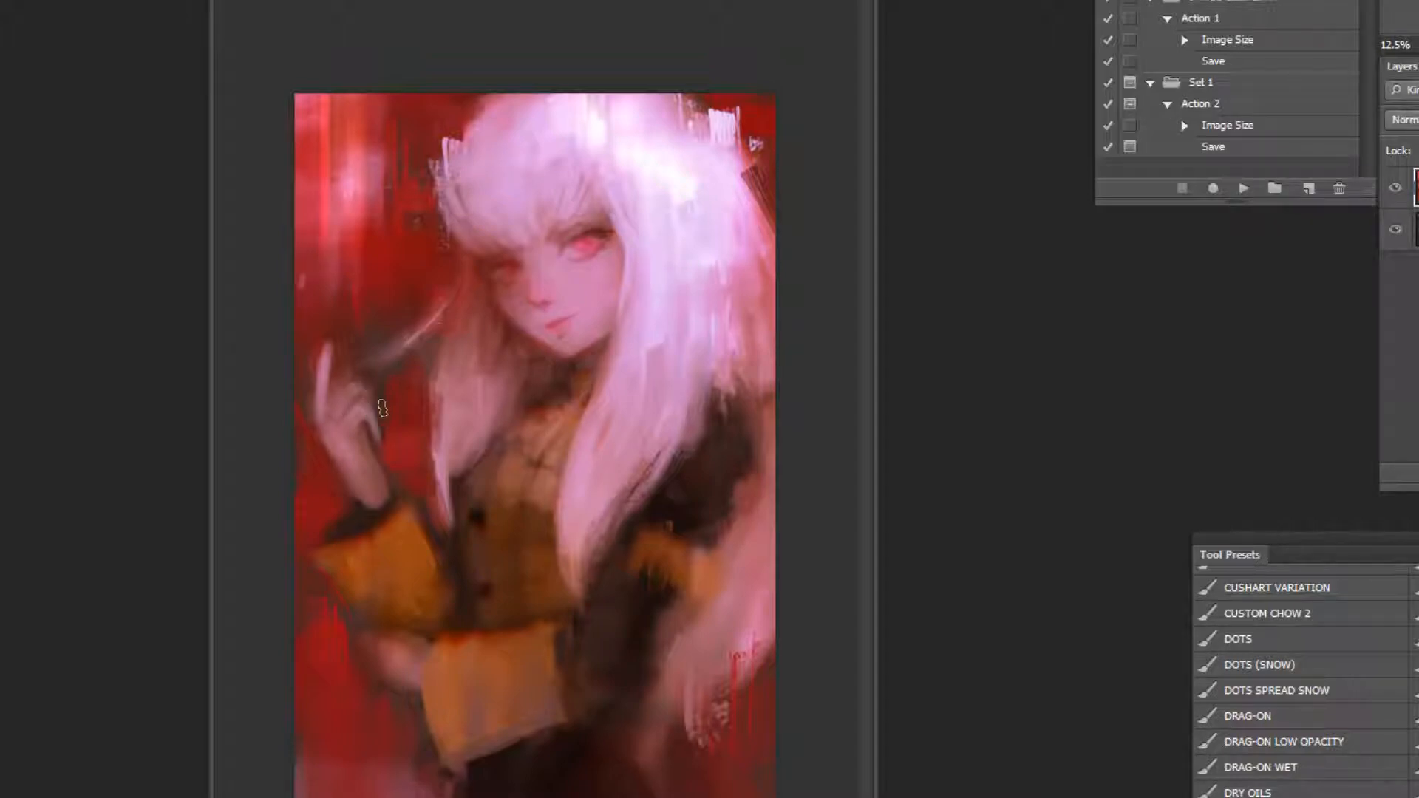
pyautogui.keyDown('ctrl'); pyautogui.click(265, 392); pyautogui.keyUp('ctrl')
pyautogui.keyDown('ctrl'); pyautogui.click(265, 392); pyautogui.keyUp('ctrl')
pyautogui.moveTo(322, 362)
pyautogui.mouseDown()
pyautogui.moveTo(365, 436)
pyautogui.moveTo(353, 463)
pyautogui.mouseUp()
pyautogui.moveTo(332, 405); pyautogui.dragTo(356, 457)
pyautogui.keyDown('alt'); pyautogui.click(267, 422); pyautogui.keyUp('alt')
pyautogui.moveTo(285, 253)
pyautogui.mouseDown()
pyautogui.moveTo(267, 362)
pyautogui.moveTo(266, 345)
pyautogui.mouseUp()
pyautogui.hotkey('ctrl', 'z')
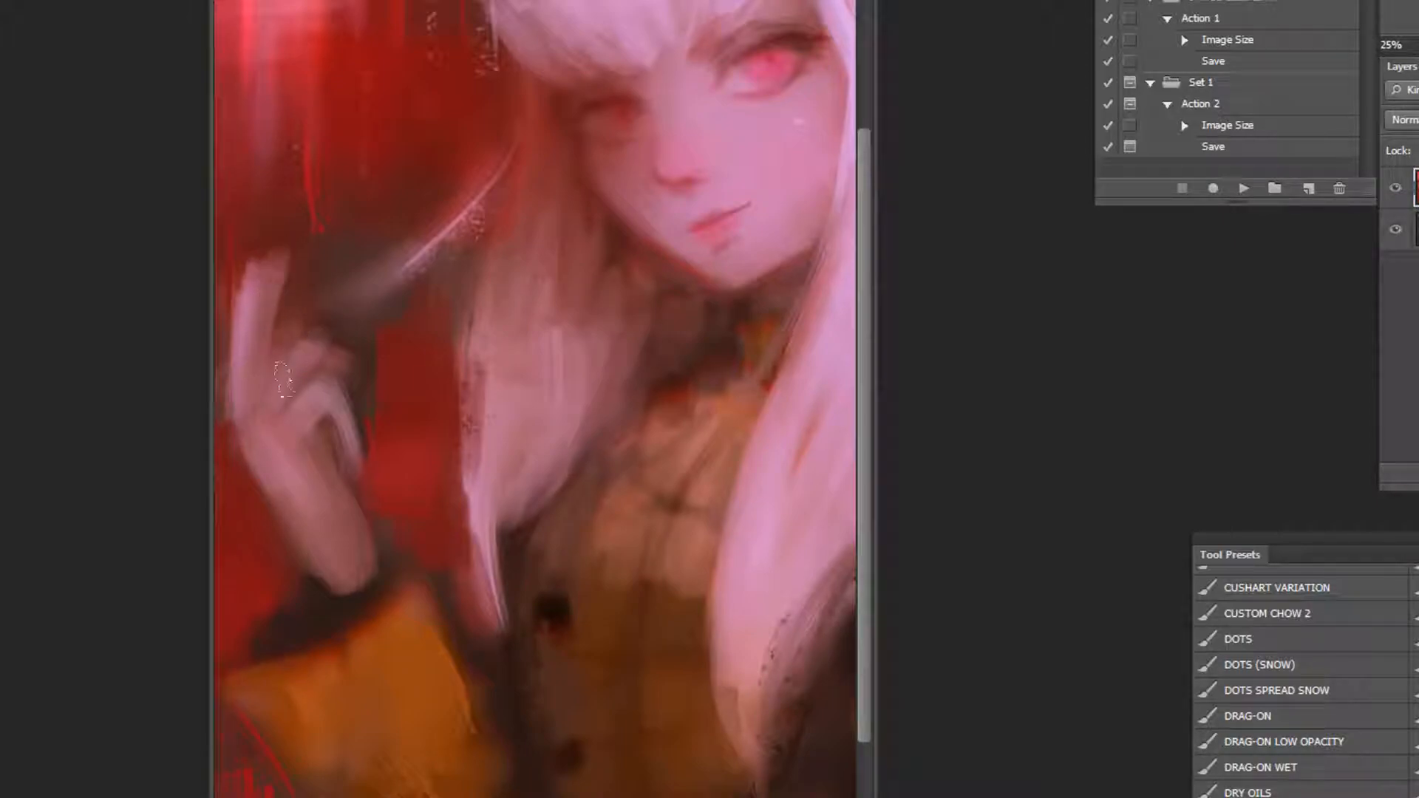
# Refine the fringe above the nose with a short stroke, undoing the unwanted strokes first.
pyautogui.keyDown('ctrl'); pyautogui.keyDown('alt'); pyautogui.click(292, 373); pyautogui.keyUp('alt'); pyautogui.keyUp('ctrl')
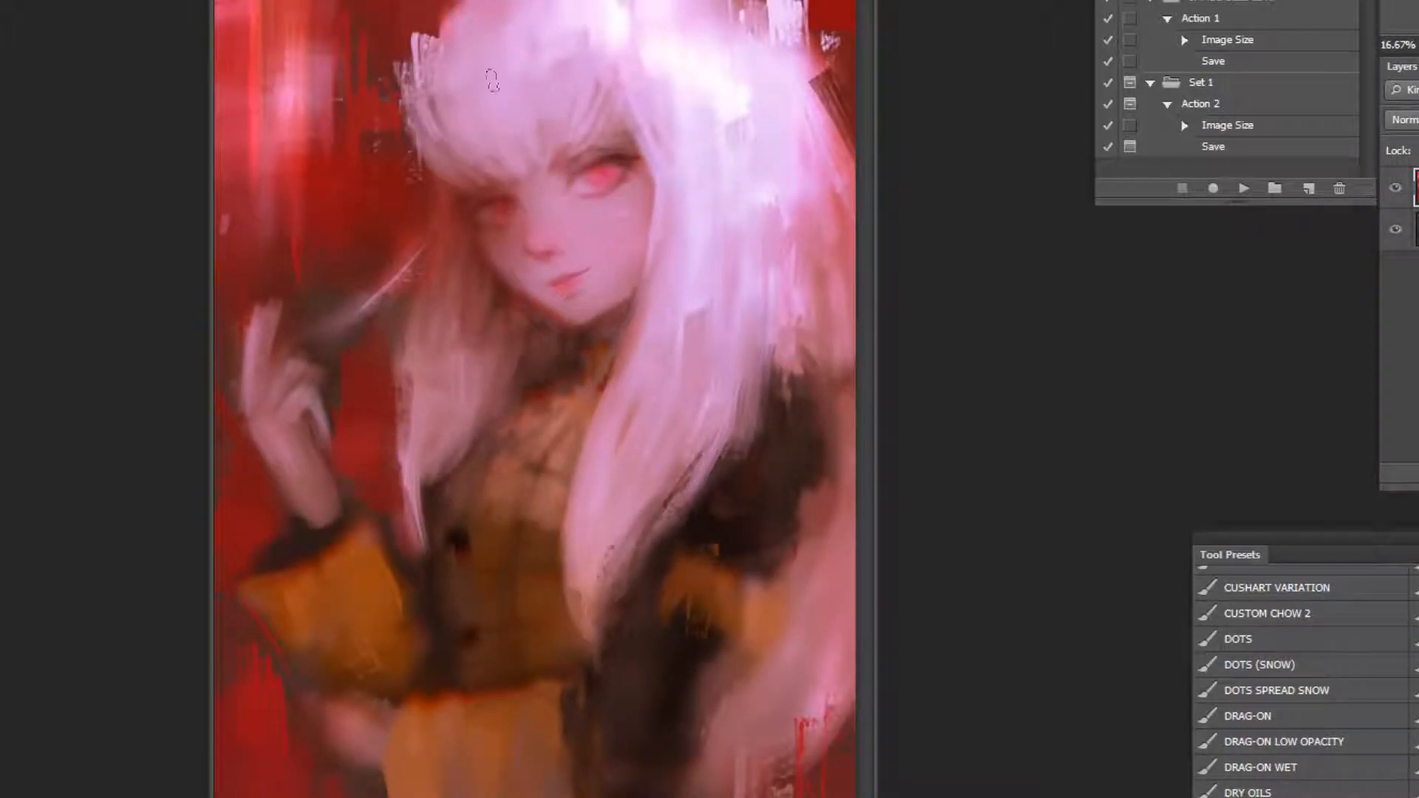
pyautogui.scroll(2, 458, 74)
pyautogui.keyDown('alt'); pyautogui.click(515, 238); pyautogui.keyUp('alt')
pyautogui.moveTo(533, 203)
pyautogui.mouseDown()
pyautogui.moveTo(533, 226)
pyautogui.moveTo(607, 279)
pyautogui.moveTo(592, 282)
pyautogui.mouseUp()
pyautogui.hotkey('ctrl', 'z')
pyautogui.hotkey('ctrl', 'z')
pyautogui.moveTo(606, 231); pyautogui.dragTo(611, 276)
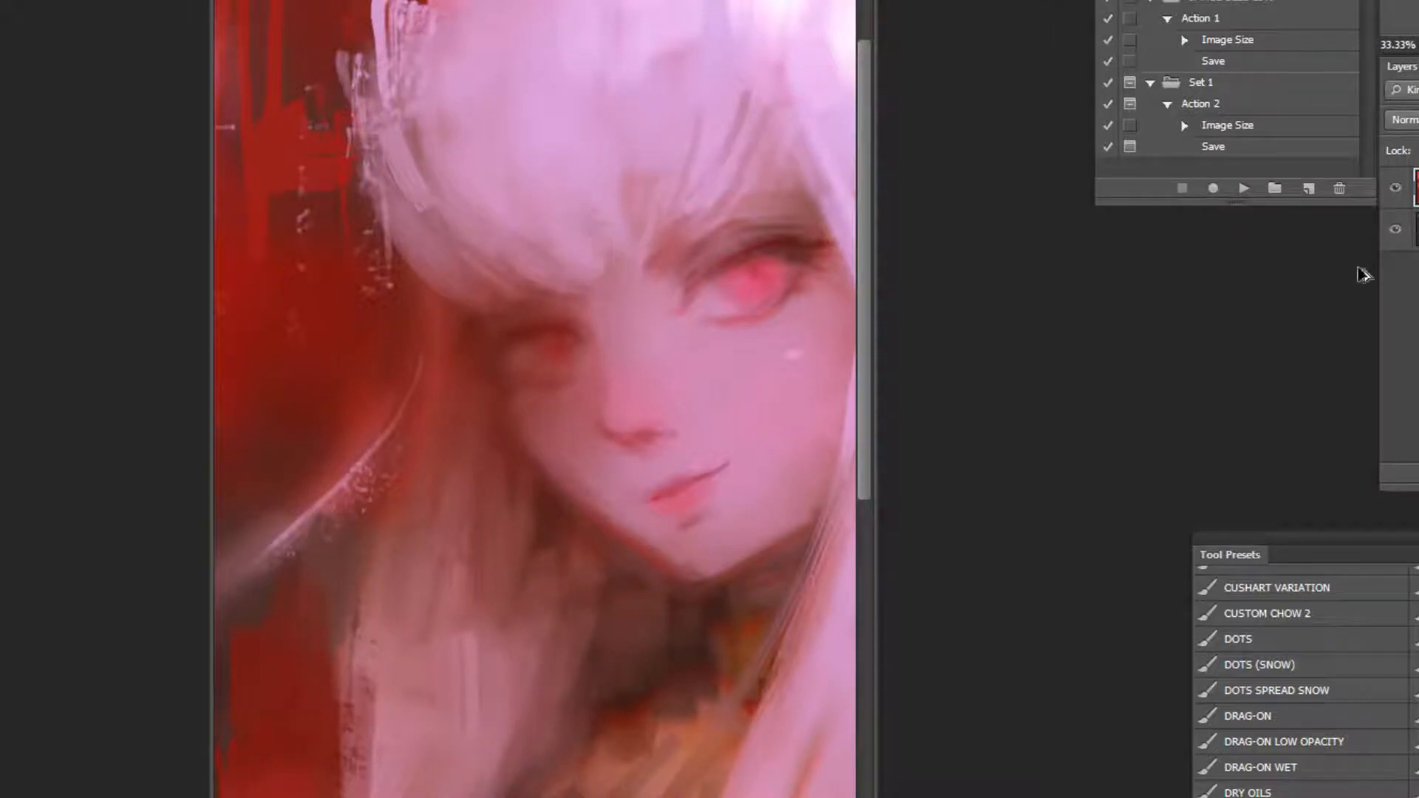
# Carve strands into the fringe above the eyes with the Kyle's Real Oils - Palette Knife Bonus preset, undoing the last two strokes.
pyautogui.scroll(-3, 1301, 680)
pyautogui.click(1380, 782)
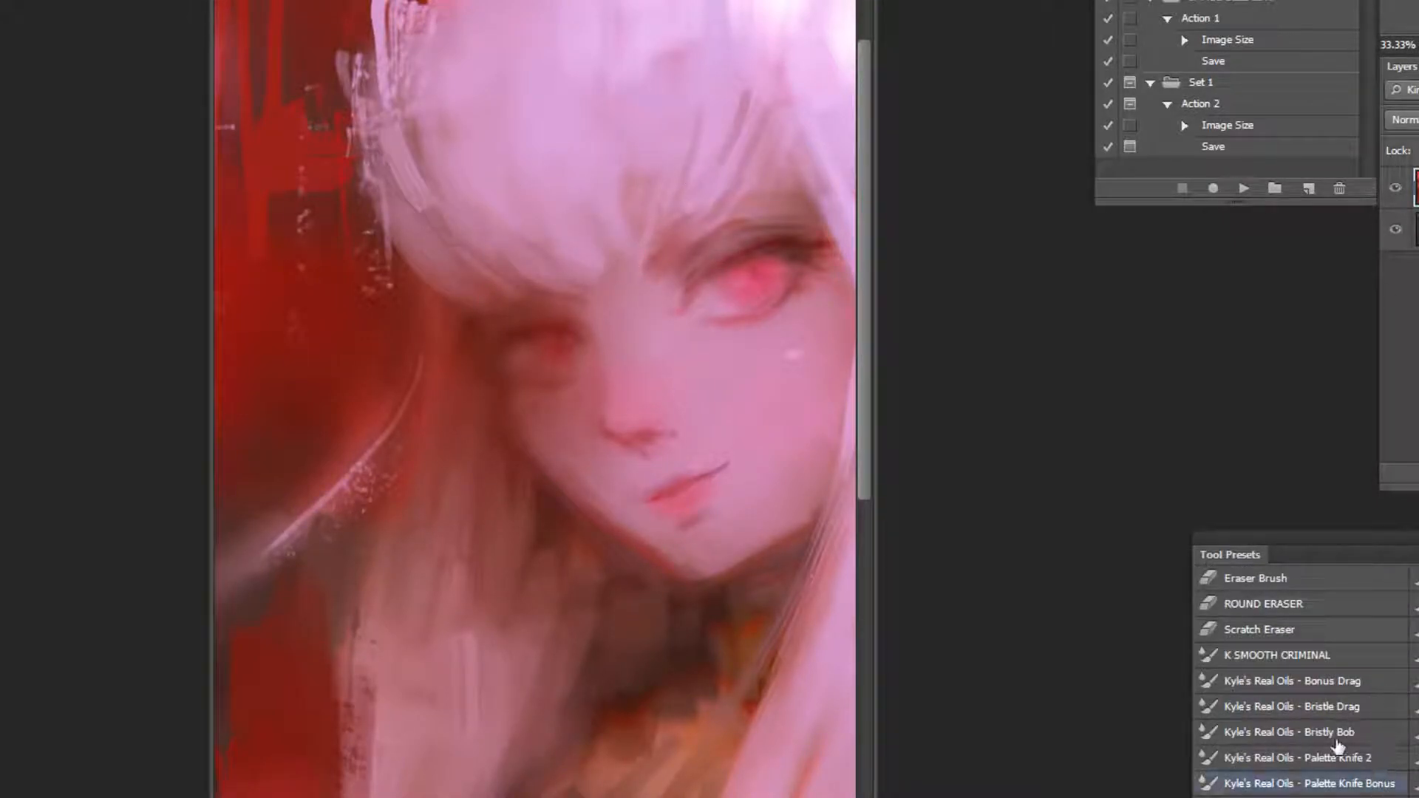
pyautogui.moveTo(619, 283); pyautogui.dragTo(585, 276)
pyautogui.moveTo(654, 150); pyautogui.dragTo(635, 256)
pyautogui.moveTo(588, 144); pyautogui.dragTo(589, 258)
pyautogui.moveTo(512, 165); pyautogui.dragTo(564, 270)
pyautogui.hotkey('ctrl', 'alt', 'z')
pyautogui.hotkey('ctrl', 'alt', 'z')
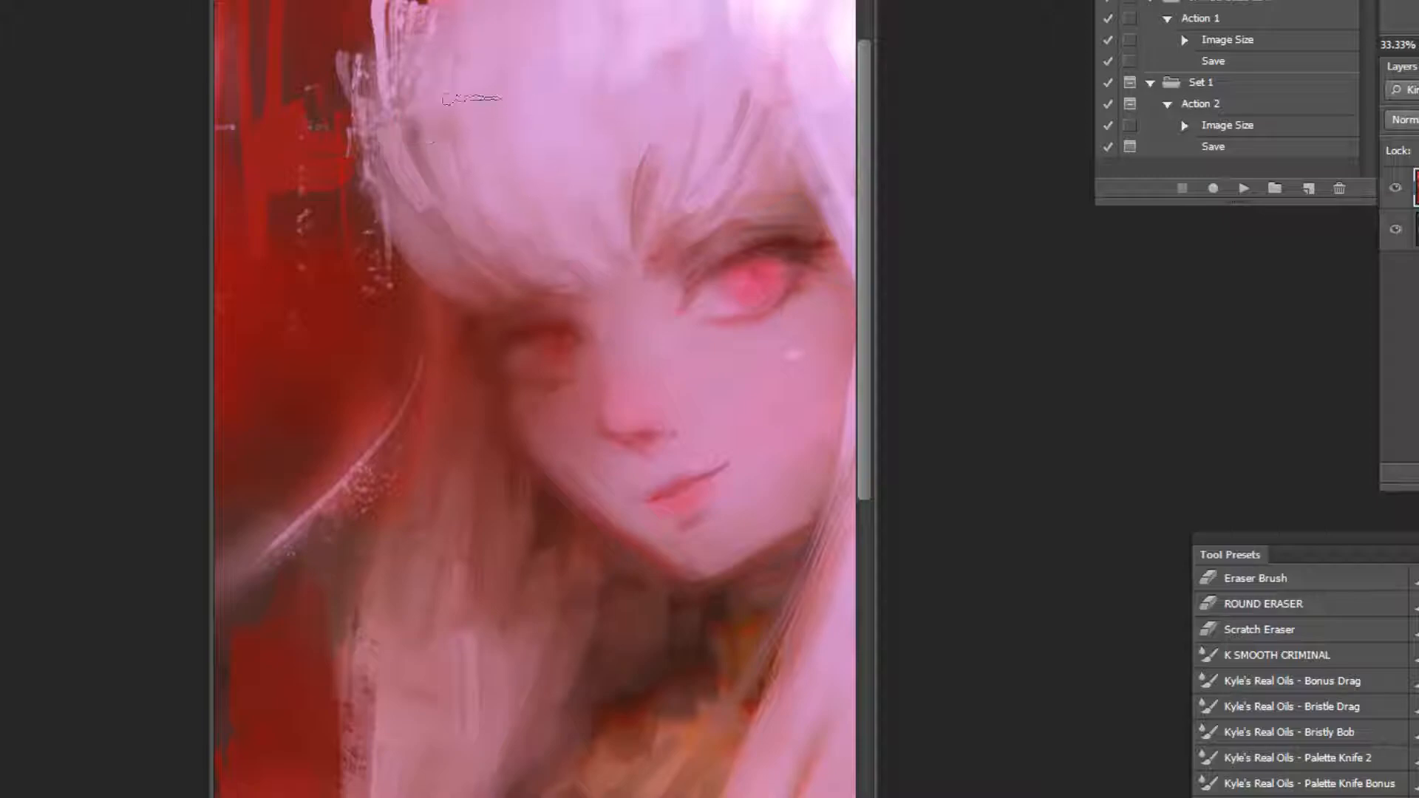
pyautogui.keyDown('alt'); pyautogui.click(697, 184); pyautogui.keyUp('alt')
pyautogui.keyDown('alt'); pyautogui.click(697, 184); pyautogui.keyUp('alt')
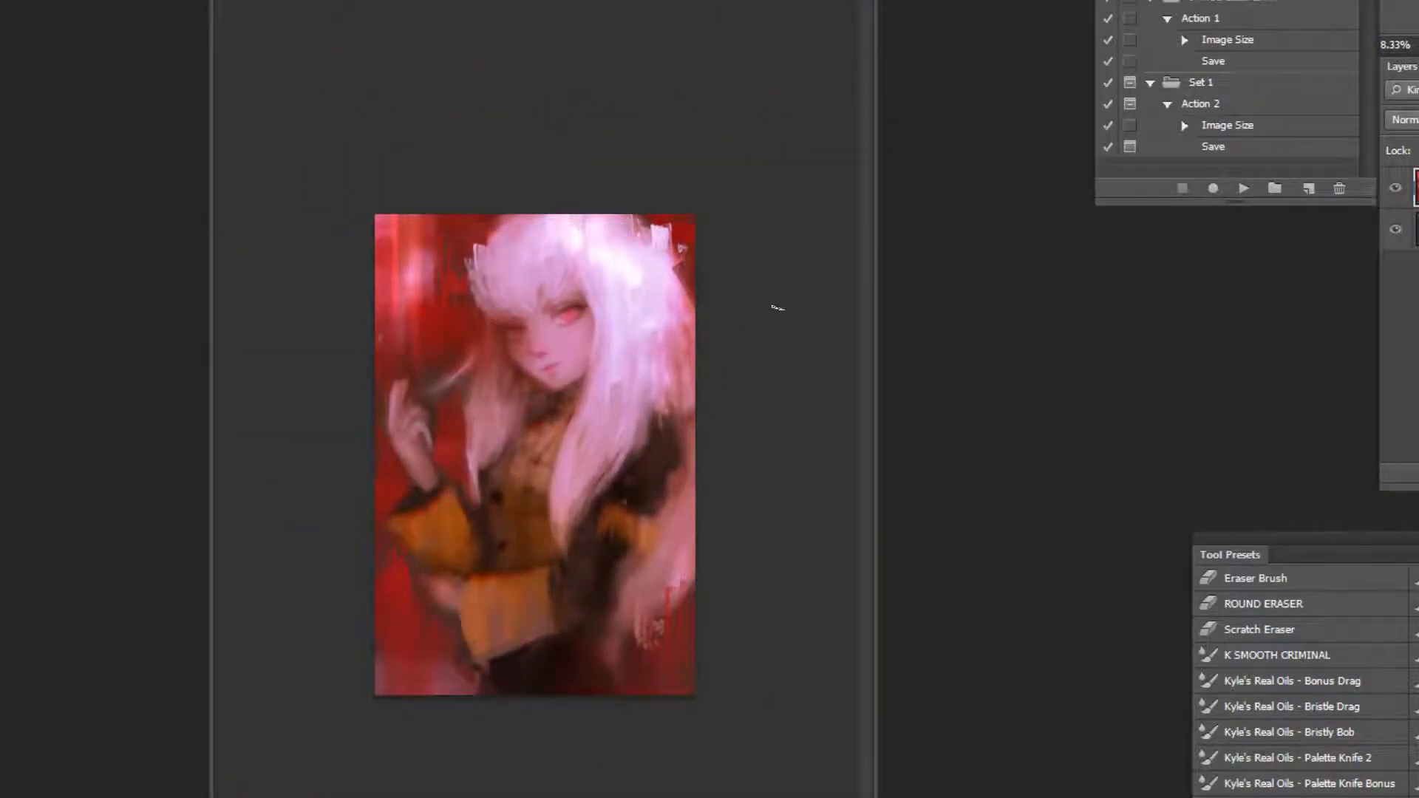
# Extend the near corner of the mouth with a short dark upward stroke and soften it into the cheek.
pyautogui.keyDown('ctrl'); pyautogui.click(630, 300); pyautogui.keyUp('ctrl')
pyautogui.keyDown('ctrl'); pyautogui.click(631, 300); pyautogui.keyUp('ctrl')
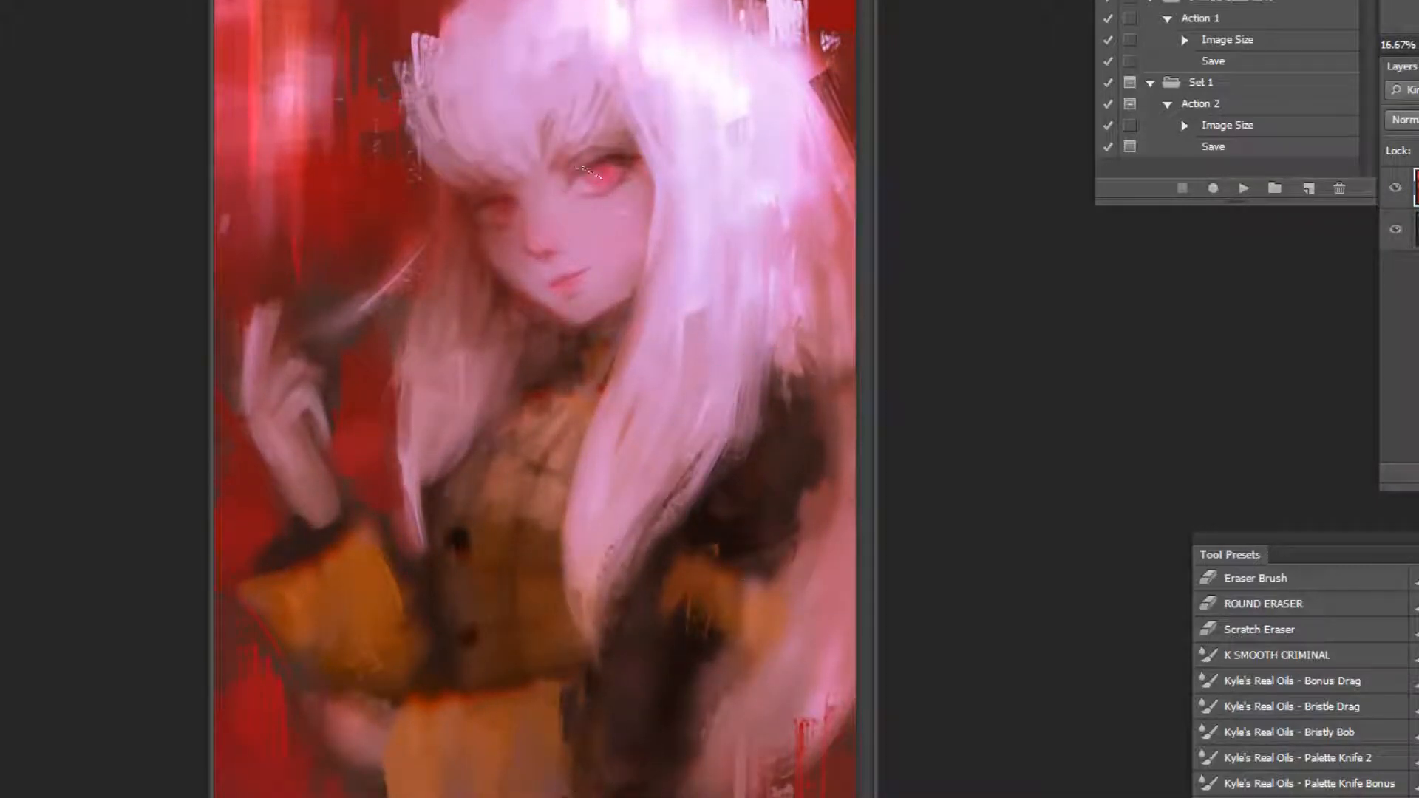
pyautogui.keyDown('ctrl'); pyautogui.click(591, 108); pyautogui.keyUp('ctrl')
pyautogui.keyDown('ctrl'); pyautogui.click(590, 112); pyautogui.keyUp('ctrl')
pyautogui.keyDown('ctrl'); pyautogui.click(573, 173); pyautogui.keyUp('ctrl')
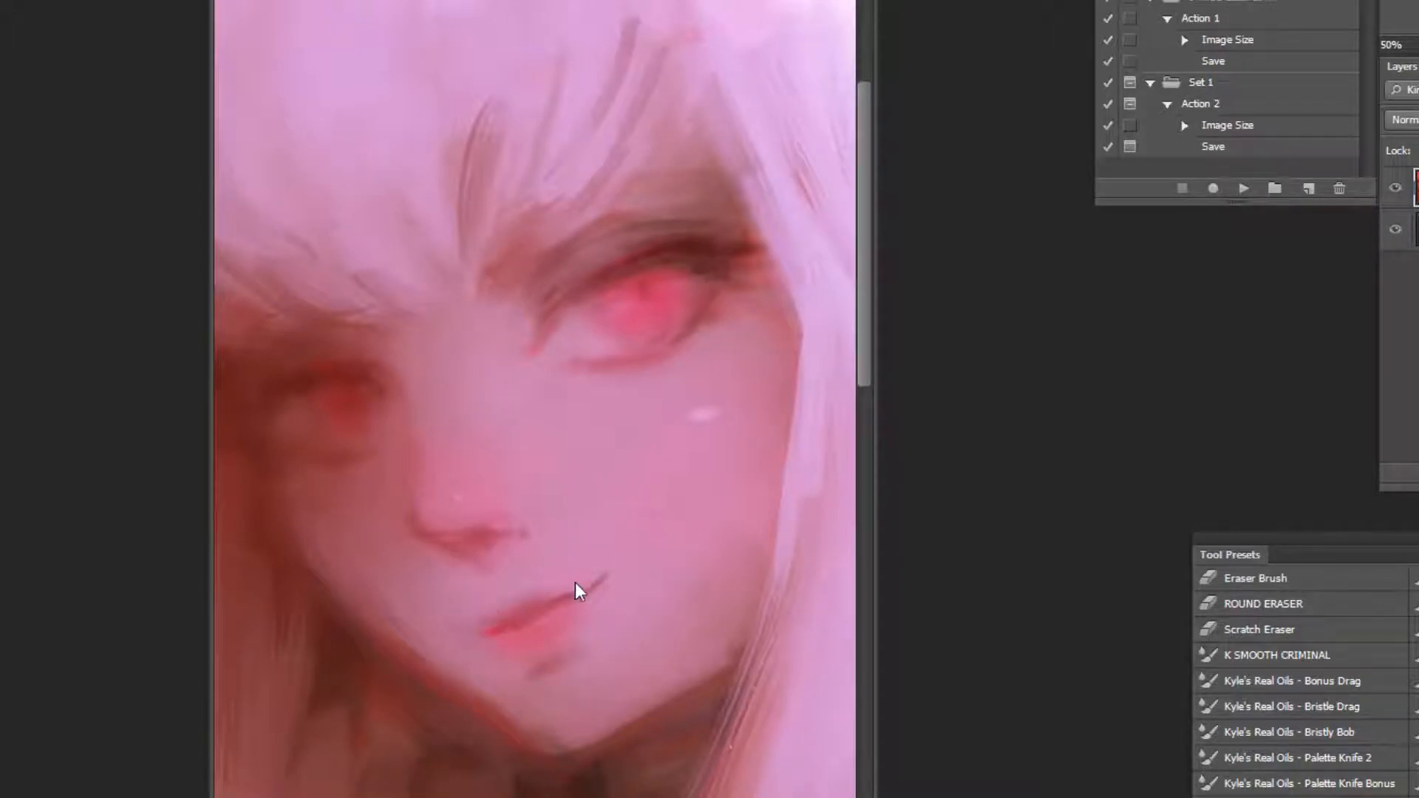
pyautogui.moveTo(580, 576); pyautogui.dragTo(617, 571)
pyautogui.scroll(-5, 1300, 680)
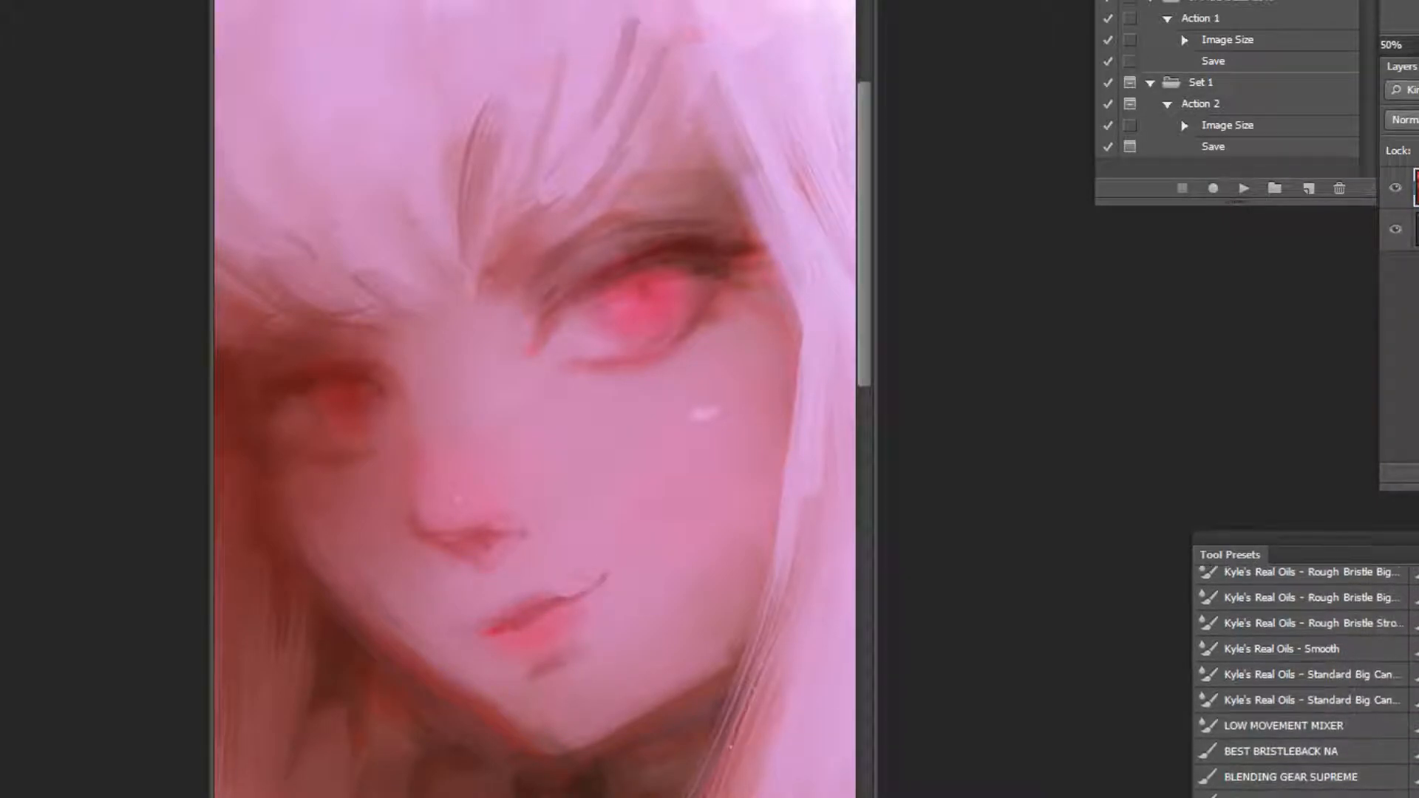
pyautogui.scroll(-4, 1300, 679)
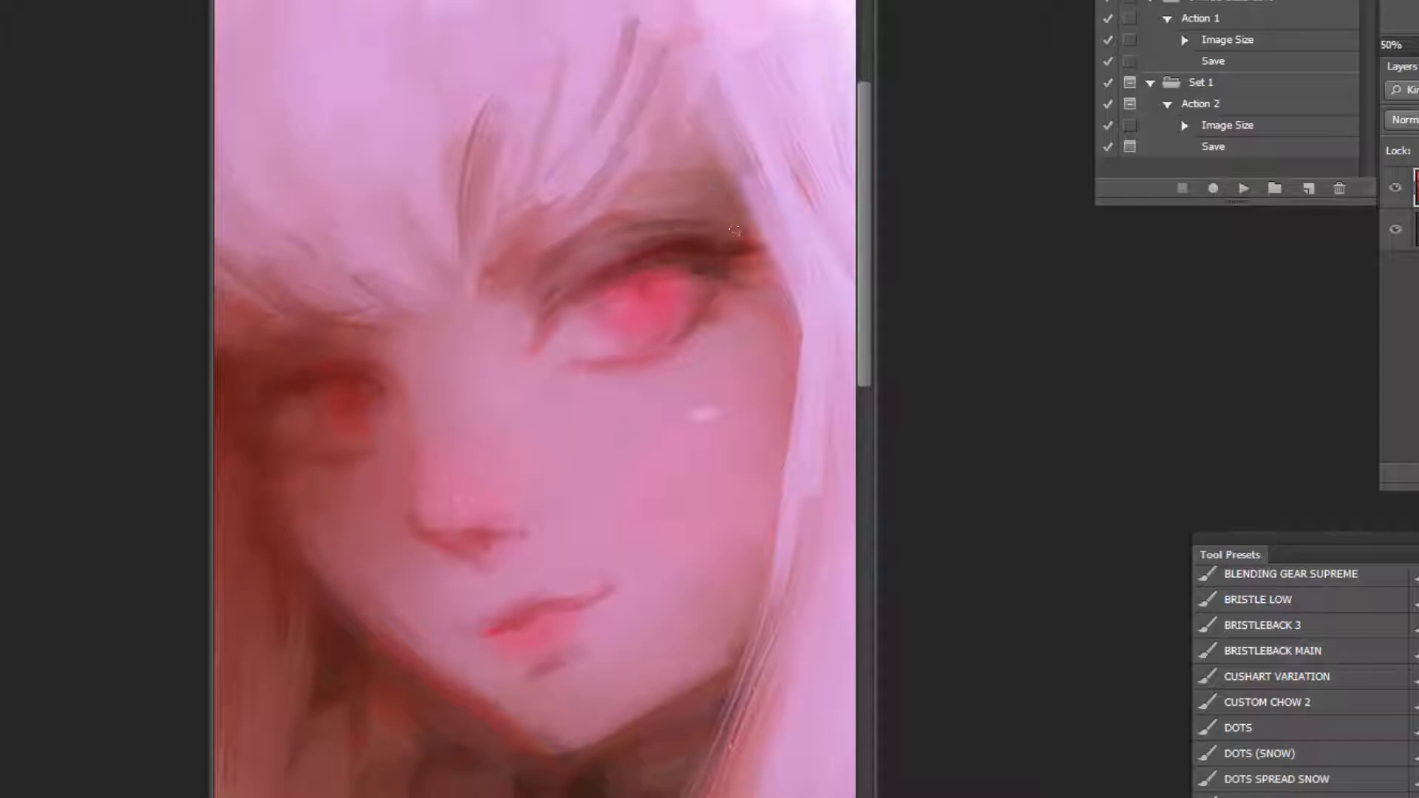
# Sample the dark lash colour, mirror the canvas and touch up the outer corner of the near eye.
pyautogui.keyDown('alt'); pyautogui.click(737, 255); pyautogui.keyUp('alt')
pyautogui.click(1245, 190)
pyautogui.keyDown('alt'); pyautogui.click(613, 430); pyautogui.keyUp('alt')
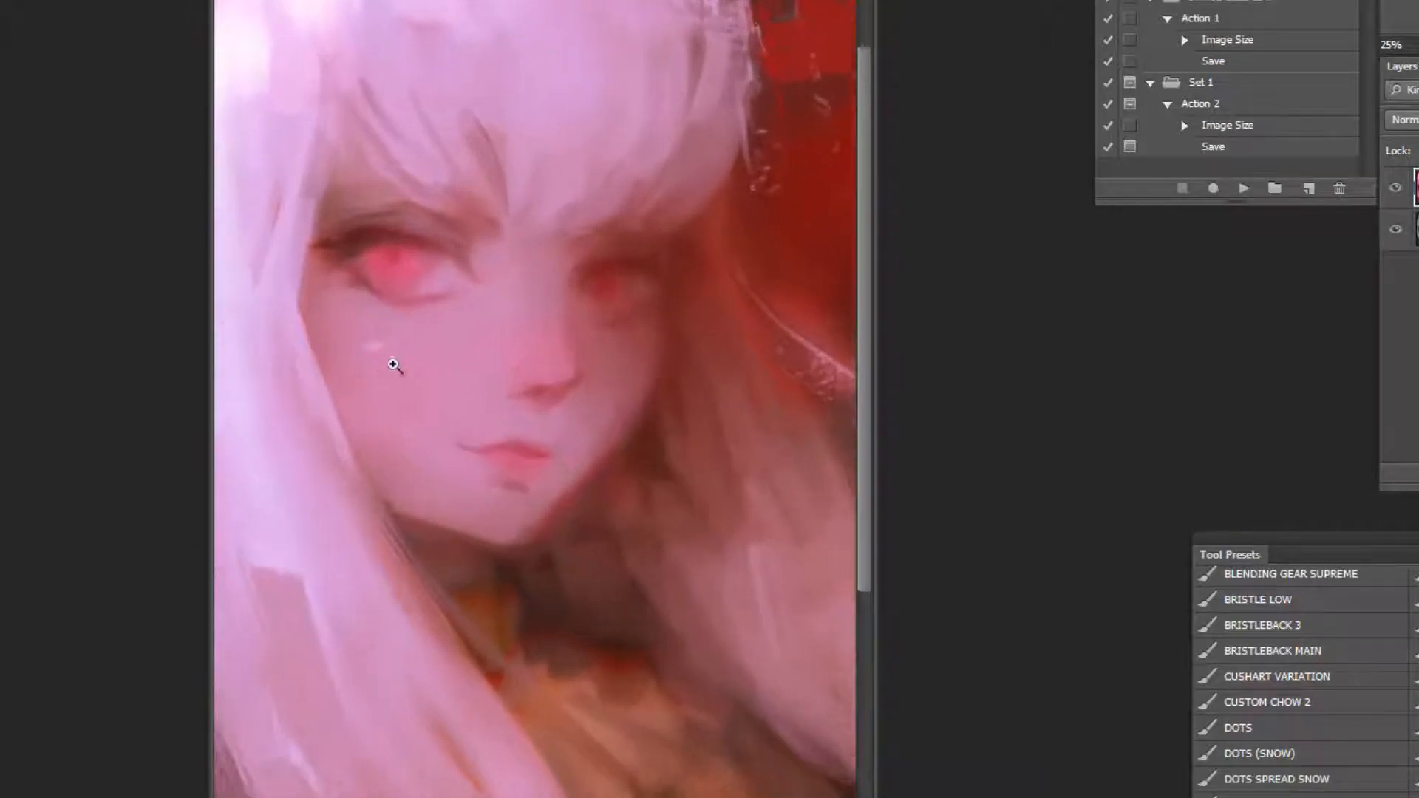
pyautogui.click(393, 364)
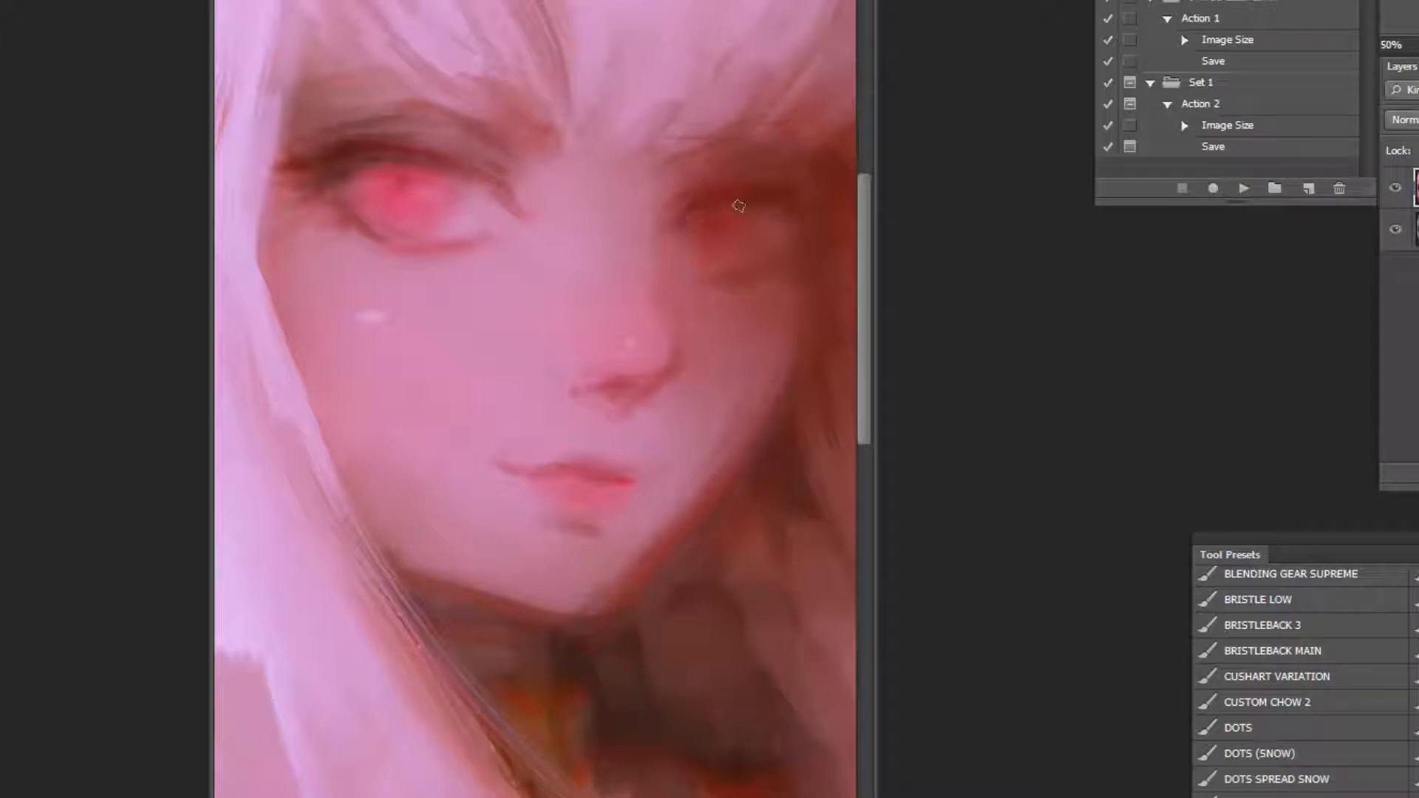
pyautogui.click(434, 408)
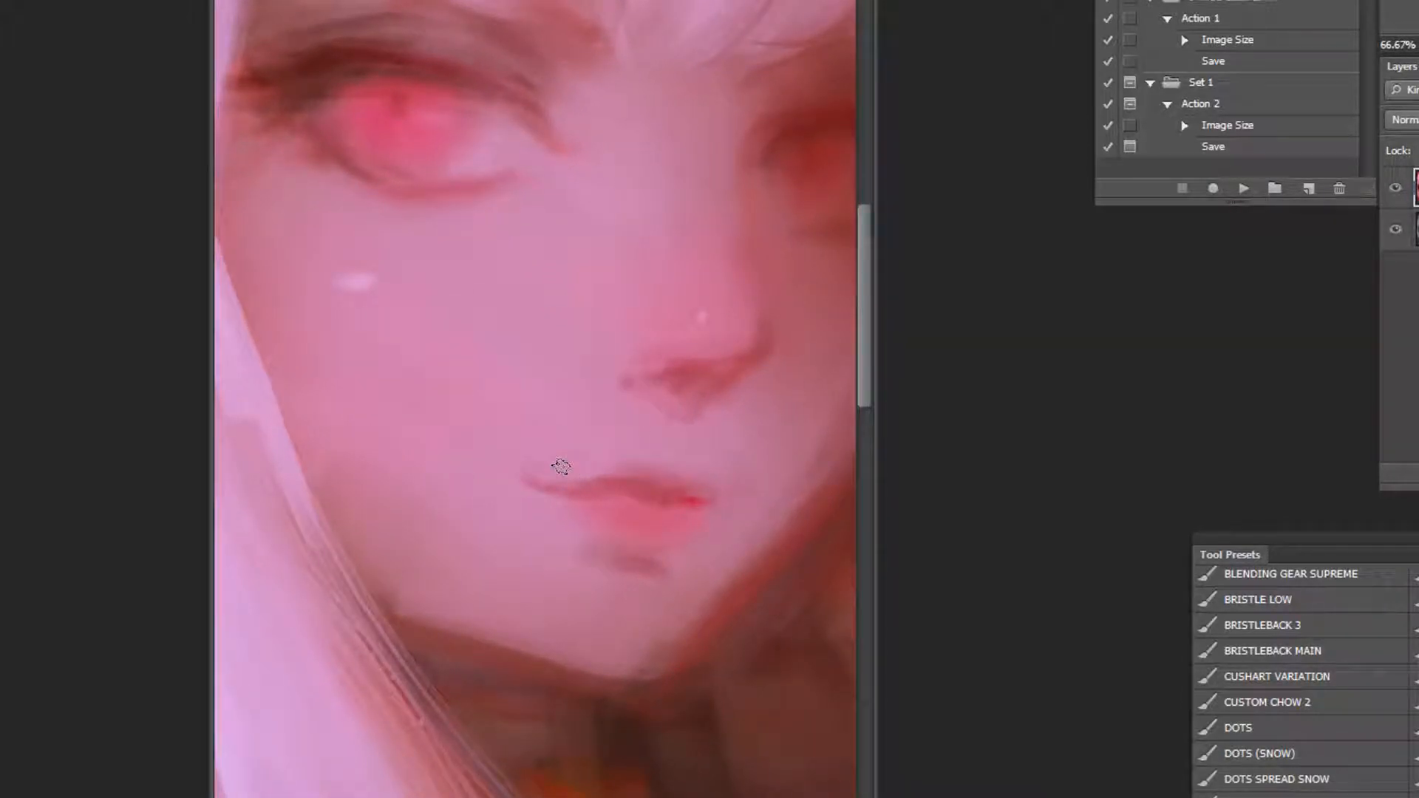
pyautogui.keyDown('alt'); pyautogui.click(699, 504); pyautogui.keyUp('alt')
pyautogui.keyDown('alt'); pyautogui.click(699, 504); pyautogui.keyUp('alt')
pyautogui.click(521, 256)
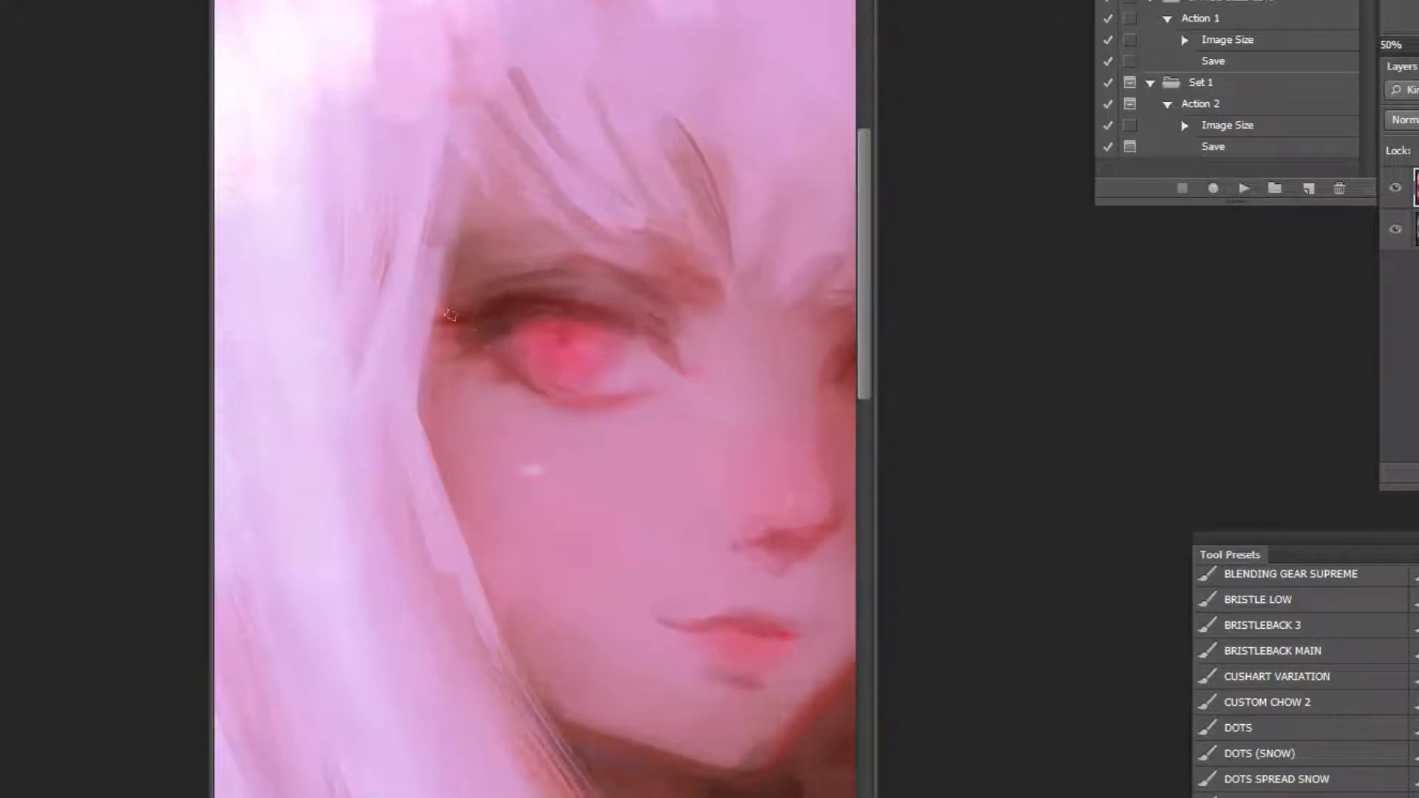
# Refine the nose tip, lips and chin of the mirrored face with small blended strokes.
pyautogui.keyDown('alt'); pyautogui.click(807, 700); pyautogui.keyUp('alt')
pyautogui.keyDown('alt'); pyautogui.click(804, 645); pyautogui.keyUp('alt')
pyautogui.click(782, 511)
pyautogui.click(784, 510)
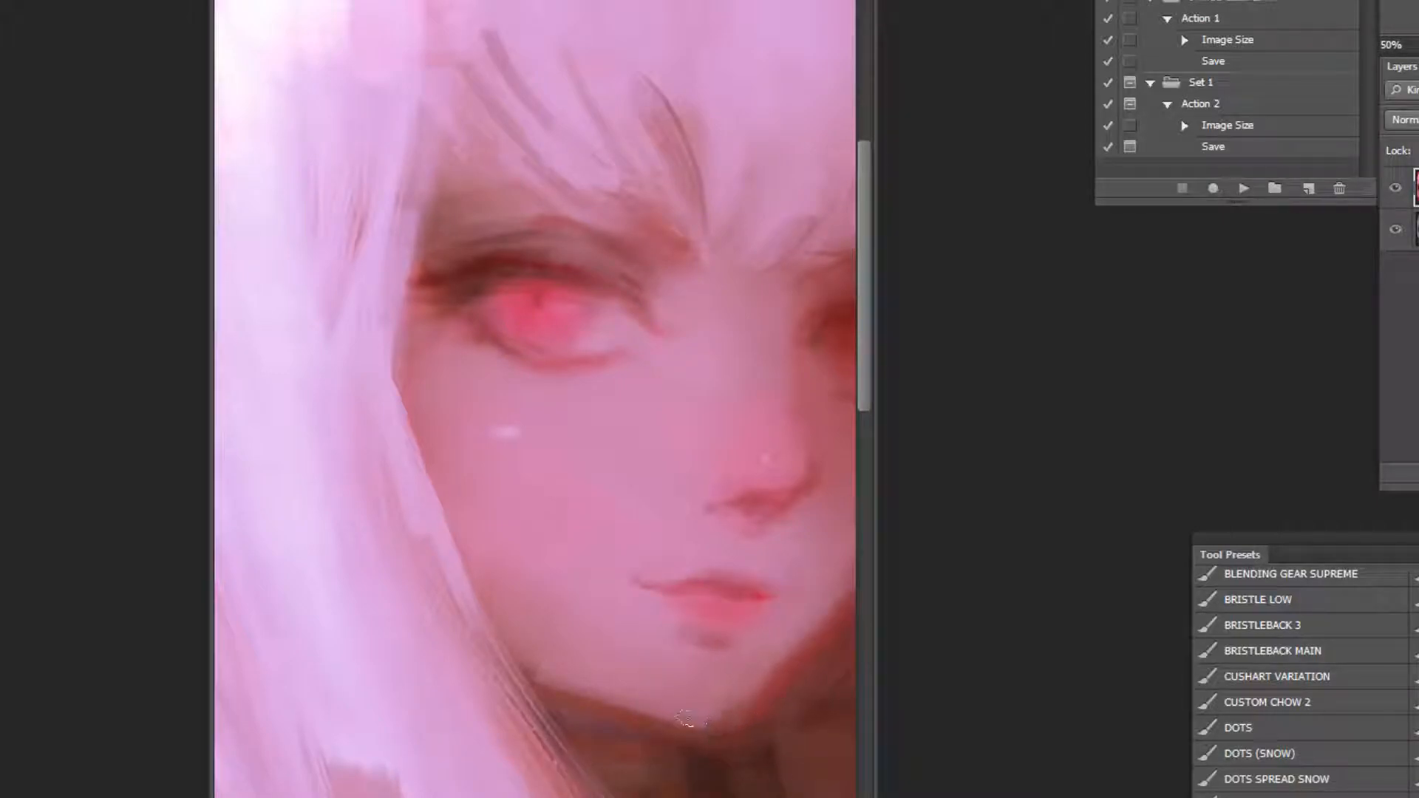
pyautogui.keyDown('alt'); pyautogui.click(738, 695); pyautogui.keyUp('alt')
pyautogui.keyDown('alt'); pyautogui.click(665, 577); pyautogui.keyUp('alt')
pyautogui.click(653, 343)
pyautogui.click(671, 339)
pyautogui.keyDown('alt'); pyautogui.click(797, 706); pyautogui.keyUp('alt')
pyautogui.keyDown('alt'); pyautogui.click(776, 664); pyautogui.keyUp('alt')
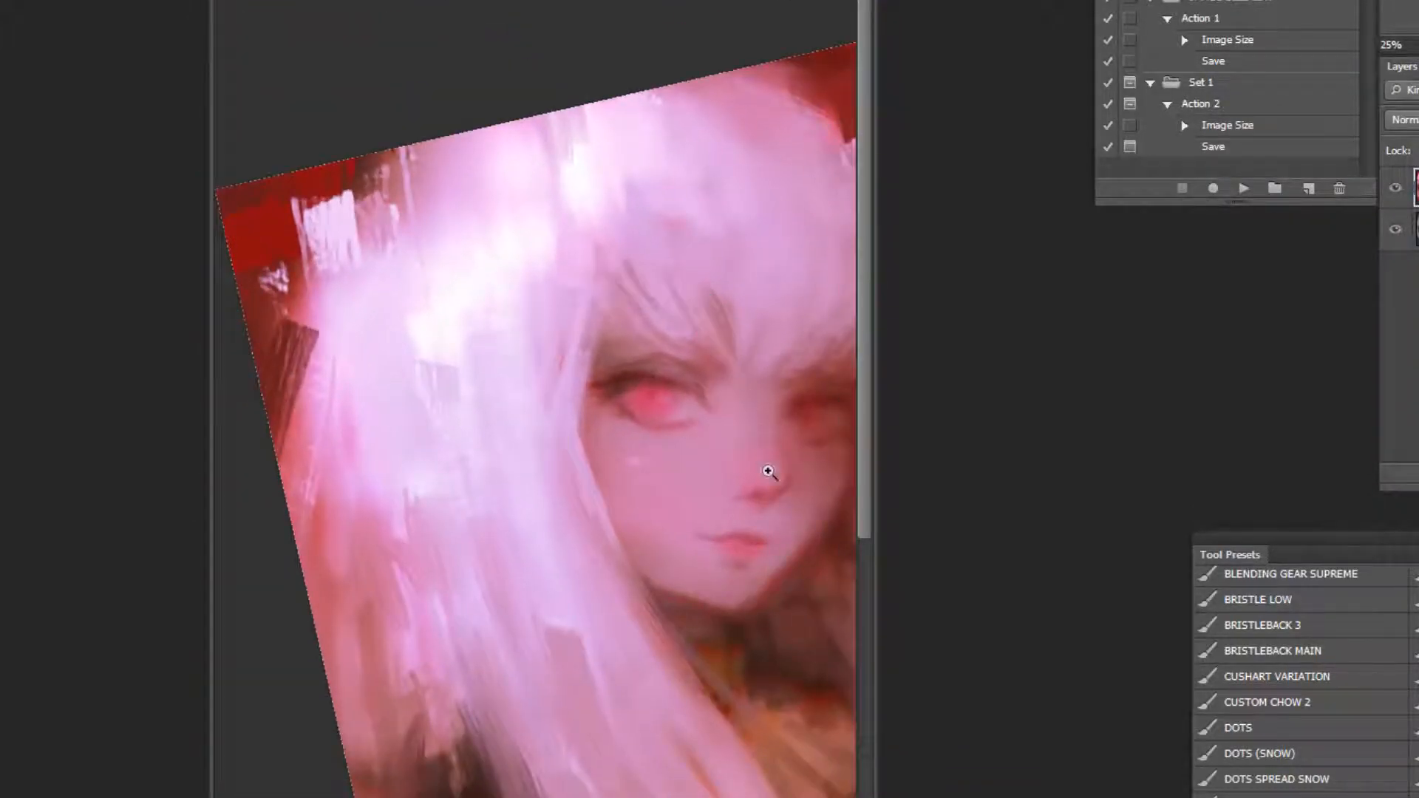
pyautogui.click(768, 558)
pyautogui.click(767, 563)
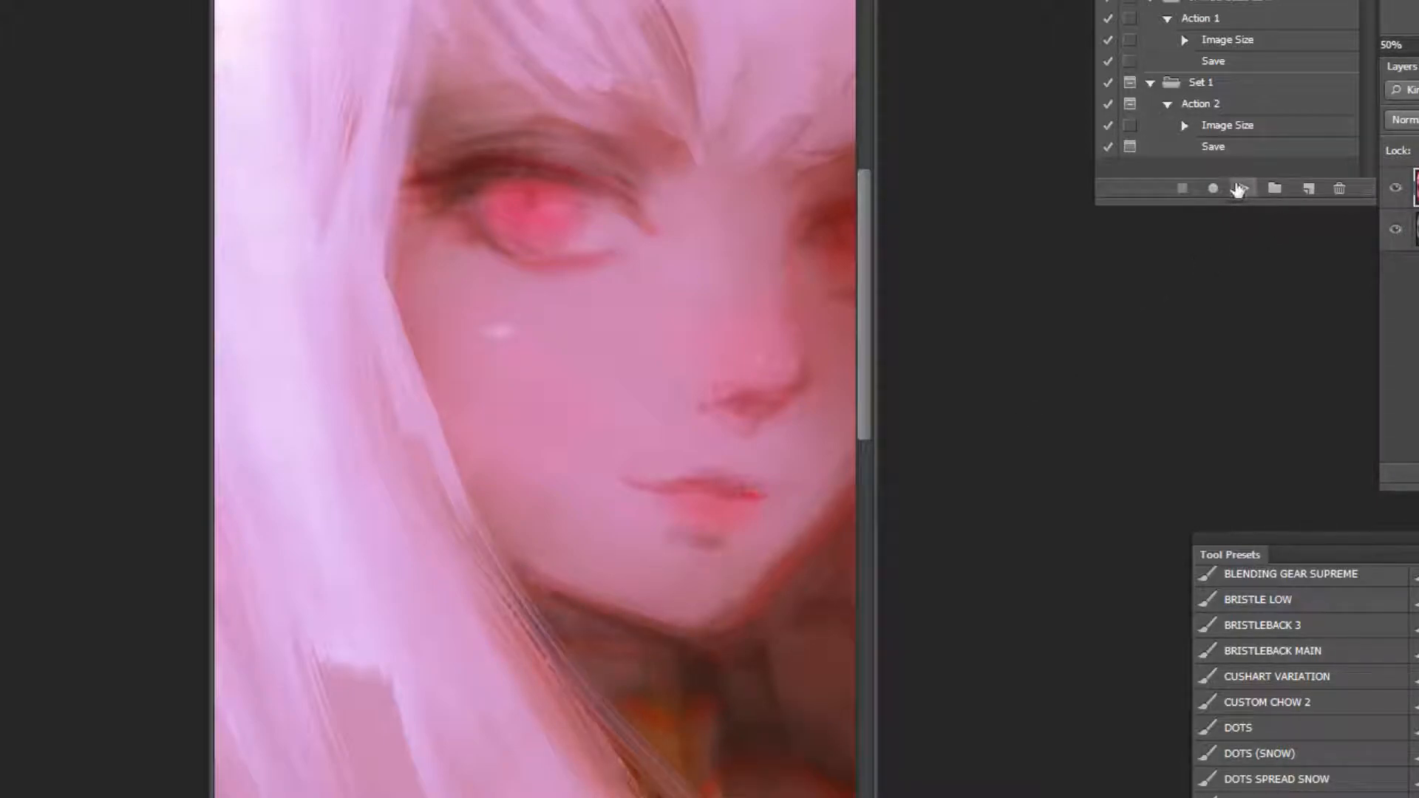
# Mirror the canvas back to its original orientation, straighten the rotated view and check the whole figure.
pyautogui.click(1238, 189)
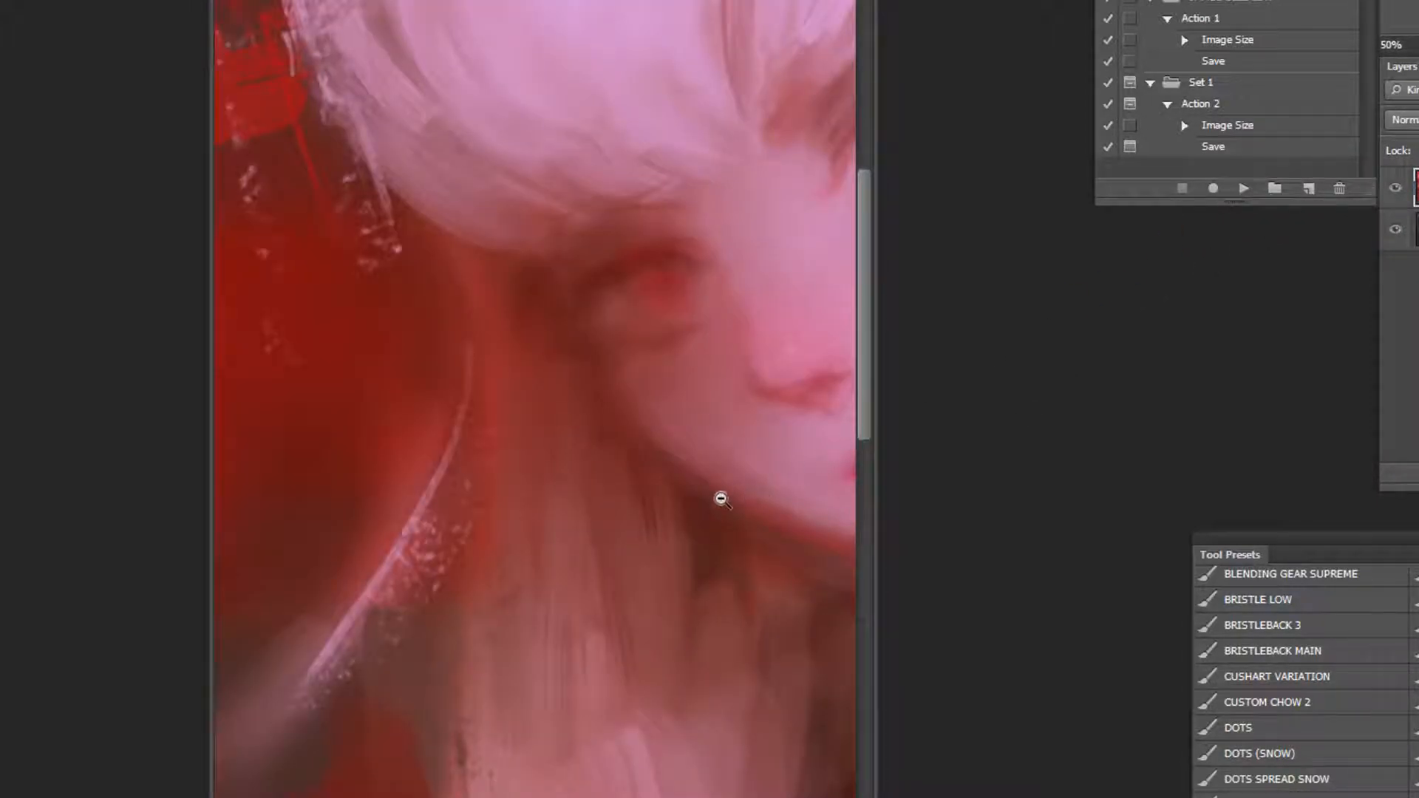
pyautogui.keyDown('alt'); pyautogui.click(720, 499); pyautogui.keyUp('alt')
pyautogui.keyDown('alt'); pyautogui.click(707, 526); pyautogui.keyUp('alt')
pyautogui.keyDown('alt'); pyautogui.click(707, 530); pyautogui.keyUp('alt')
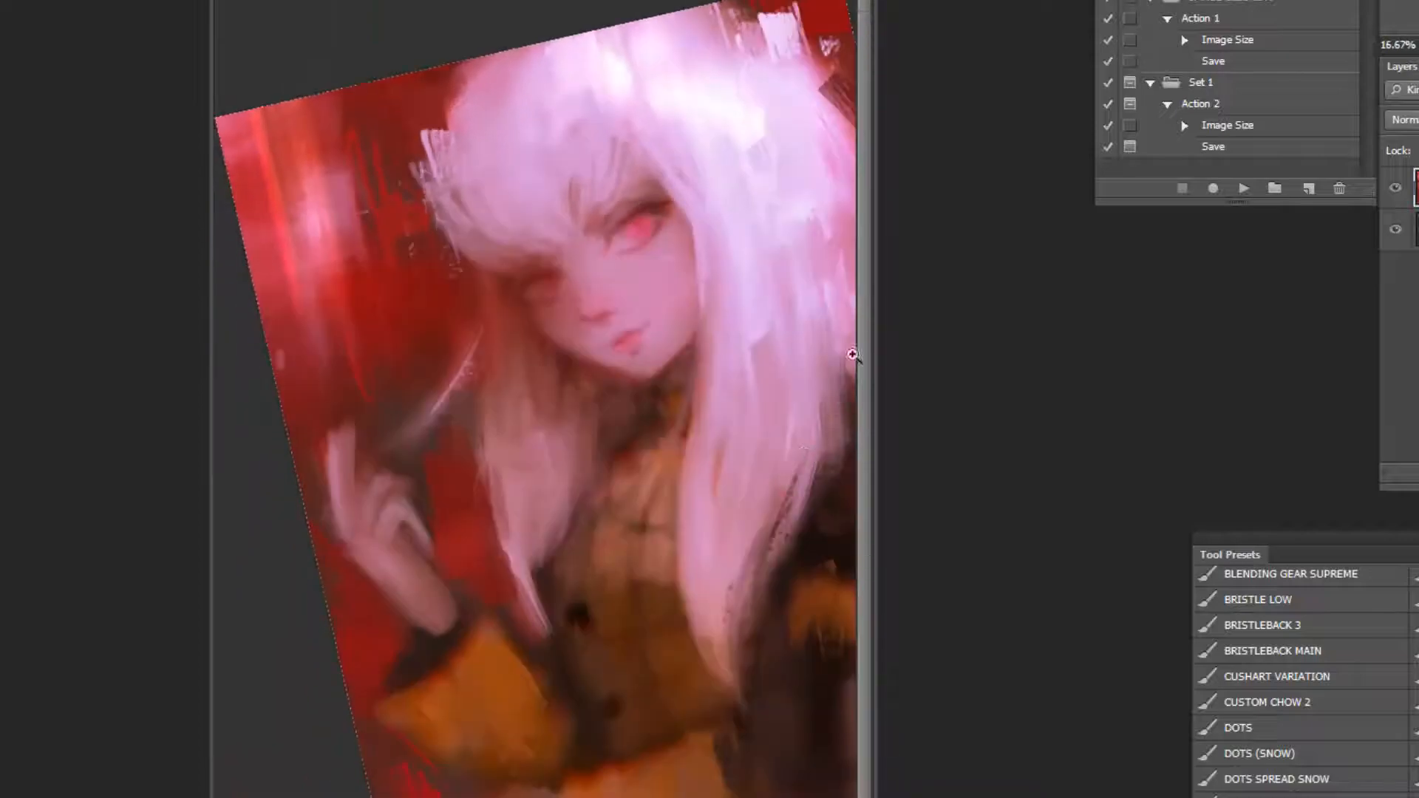
pyautogui.press('Escape')
pyautogui.click(628, 96)
pyautogui.click(668, 95)
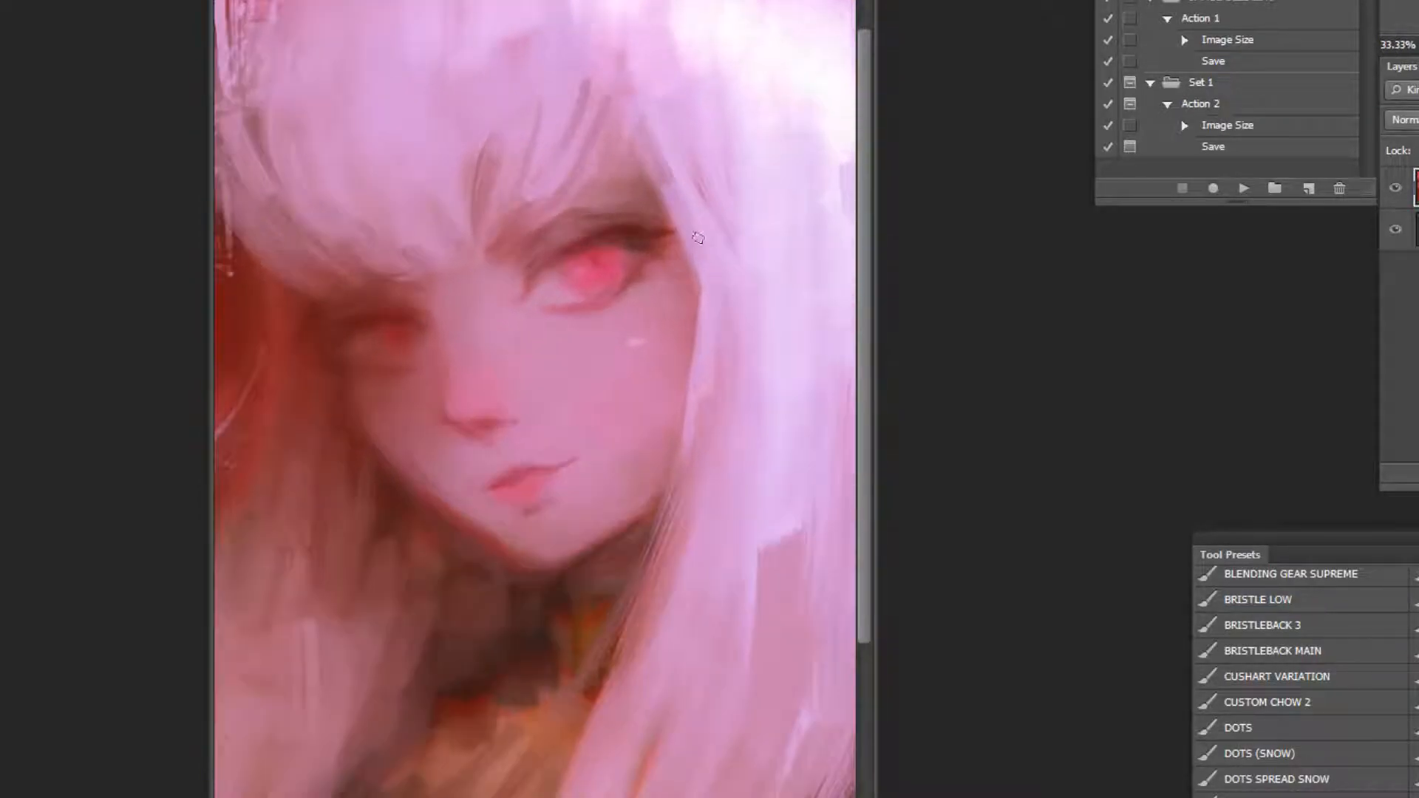
pyautogui.keyDown('alt'); pyautogui.click(746, 334); pyautogui.keyUp('alt')
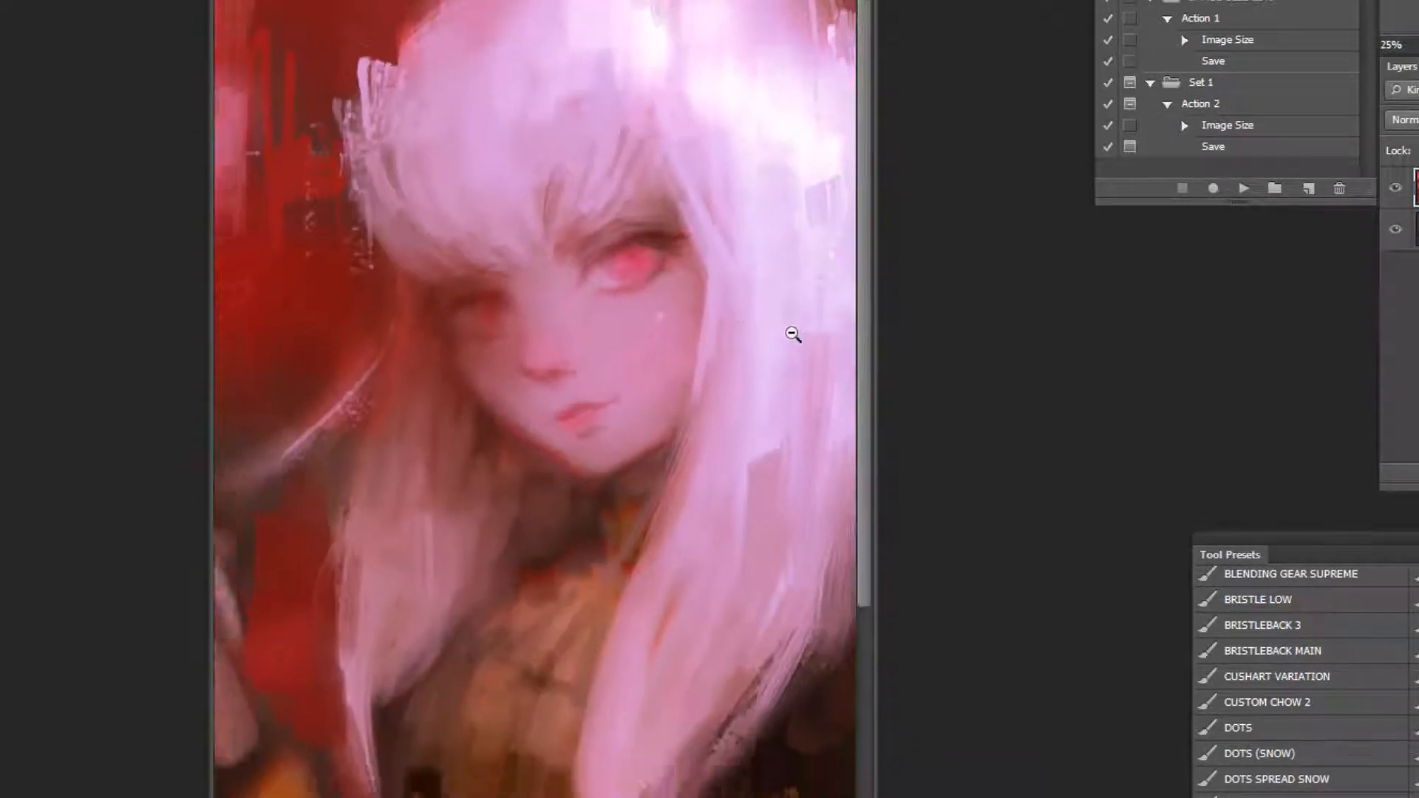
pyautogui.keyDown('alt'); pyautogui.click(795, 334); pyautogui.keyUp('alt')
pyautogui.keyDown('alt'); pyautogui.click(797, 334); pyautogui.keyUp('alt')
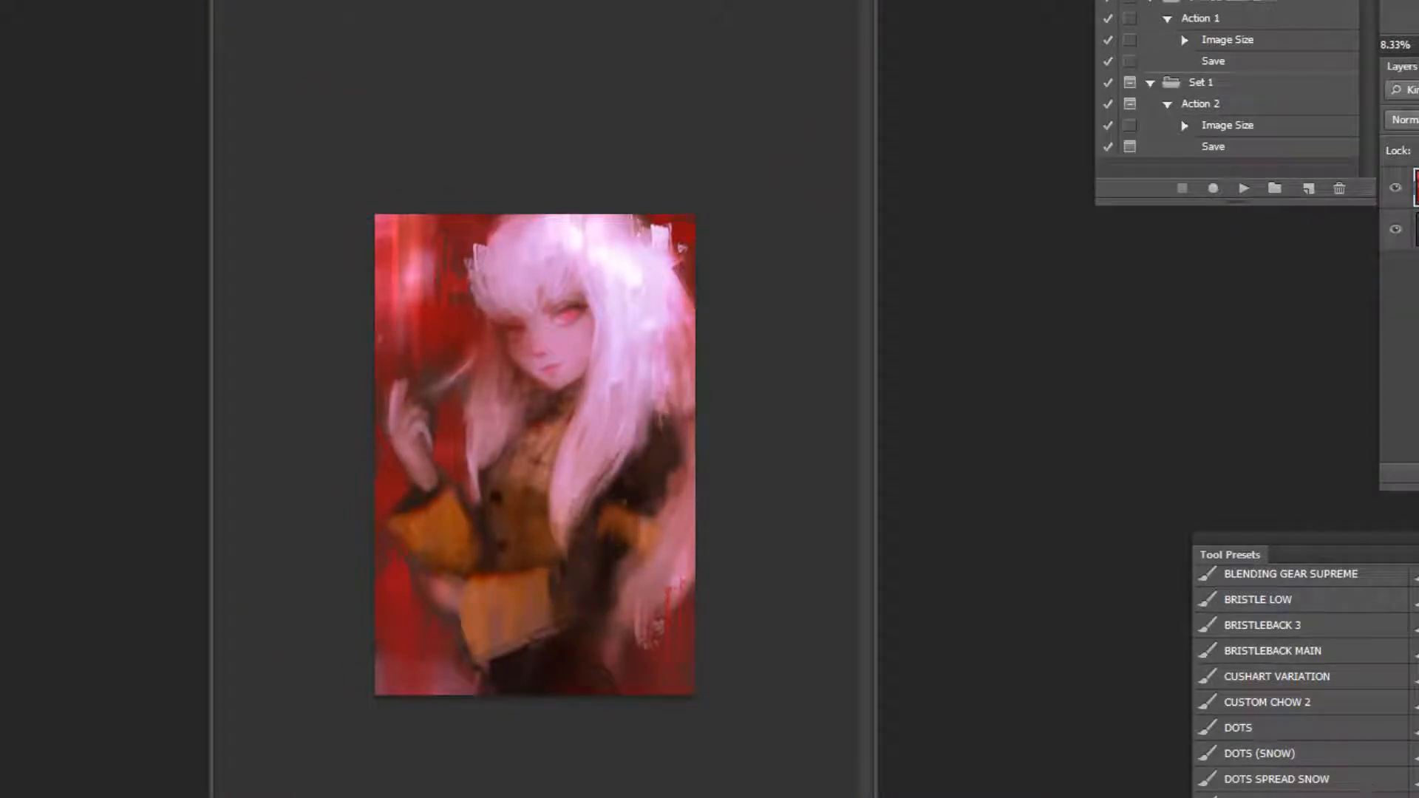
# Brush over the raised hand and the red background beside the hair, cancelling the colour choice and undoing the first background stroke.
pyautogui.scroll(-3, 1304, 731)
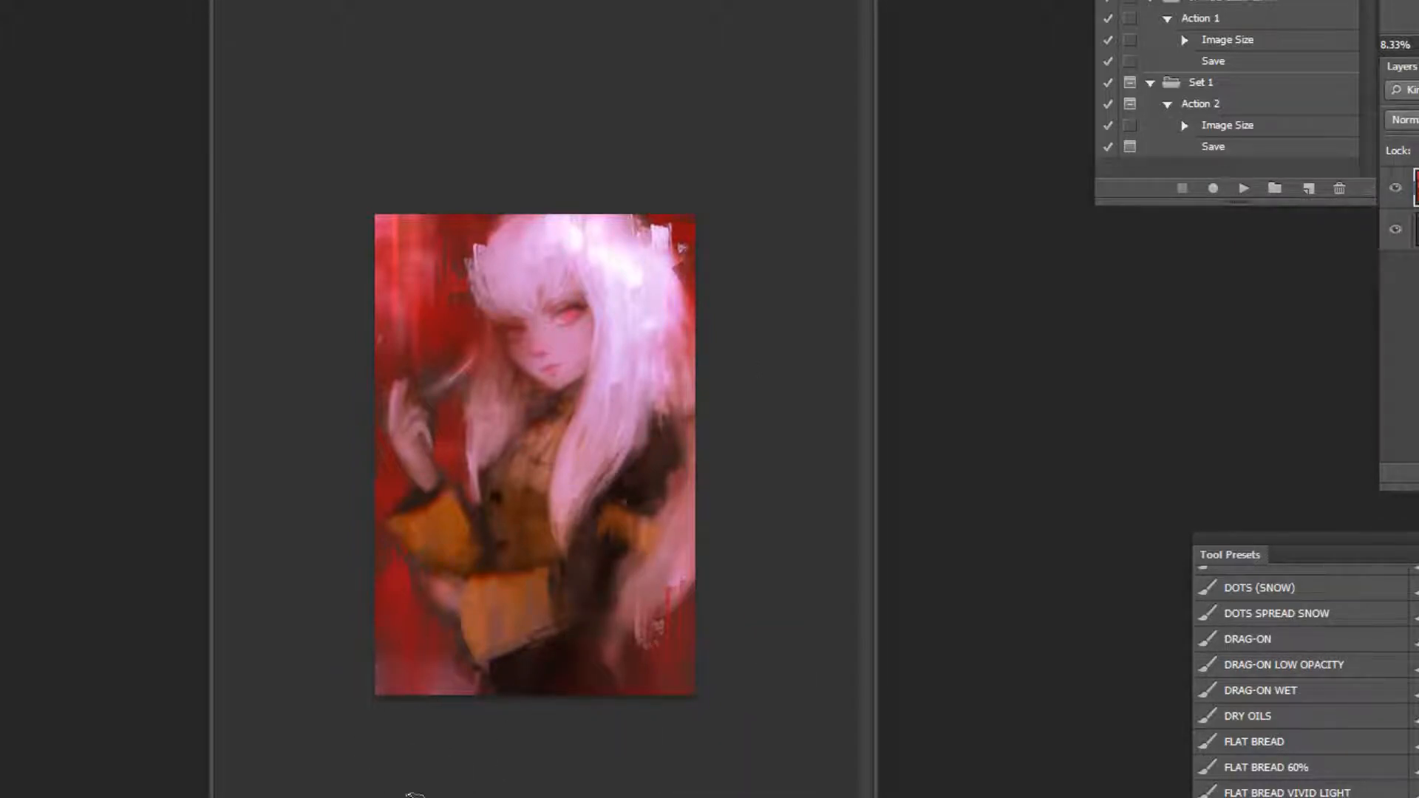
pyautogui.moveTo(412, 412); pyautogui.dragTo(405, 443)
pyautogui.click(1013, 600)
pyautogui.click(1218, 684)
pyautogui.moveTo(1220, 692); pyautogui.dragTo(1220, 686)
pyautogui.click(1402, 440)
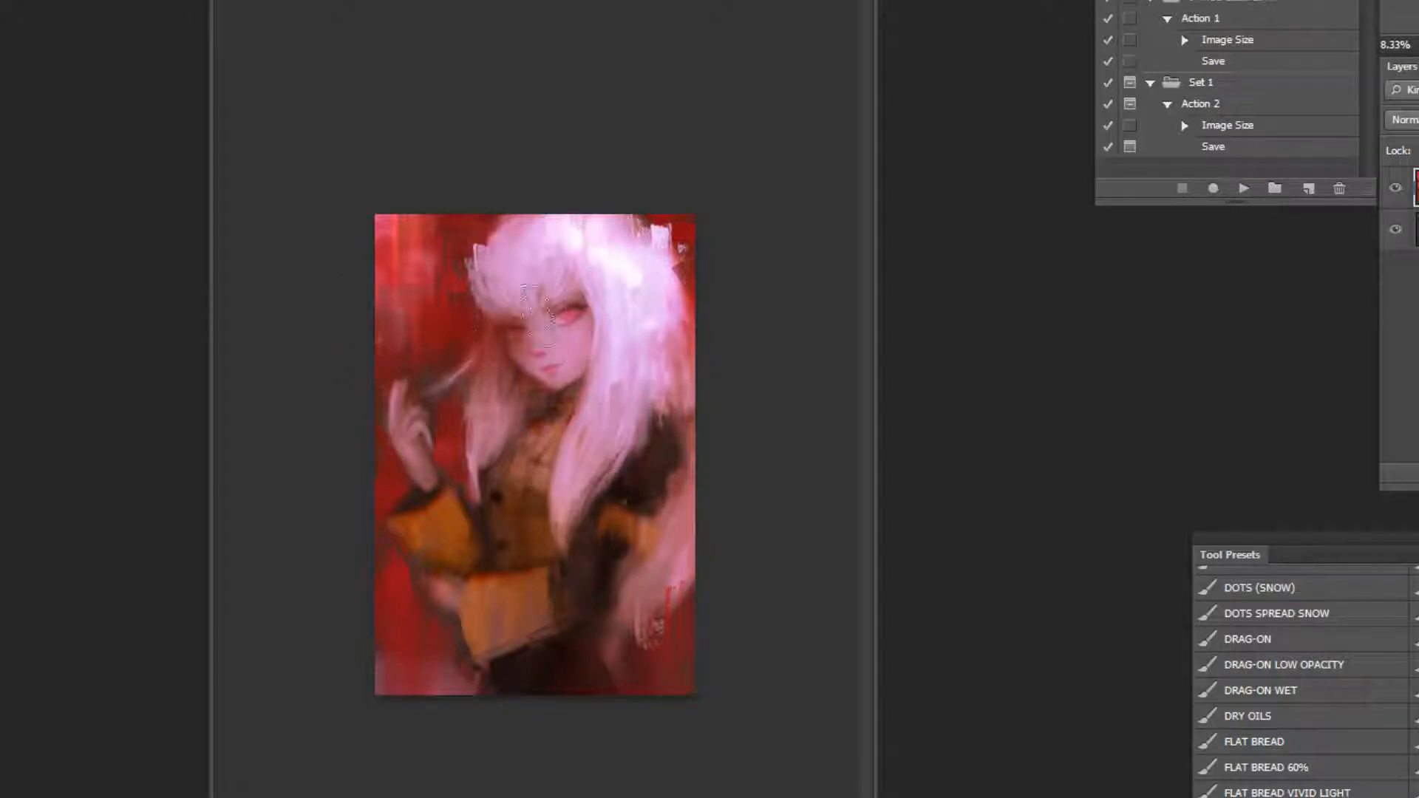
pyautogui.click(209, 1)
pyautogui.click(187, 475)
pyautogui.moveTo(379, 320); pyautogui.dragTo(450, 315)
pyautogui.hotkey('ctrl', 'z')
pyautogui.moveTo(384, 257); pyautogui.dragTo(442, 252)
# Set the foreground colour to muted blue #406875 and try a stroke across the red background above the raised hand.
pyautogui.press('n')
pyautogui.moveTo(1218, 559); pyautogui.dragTo(1218, 548)
pyautogui.moveTo(1041, 591); pyautogui.dragTo(1039, 571)
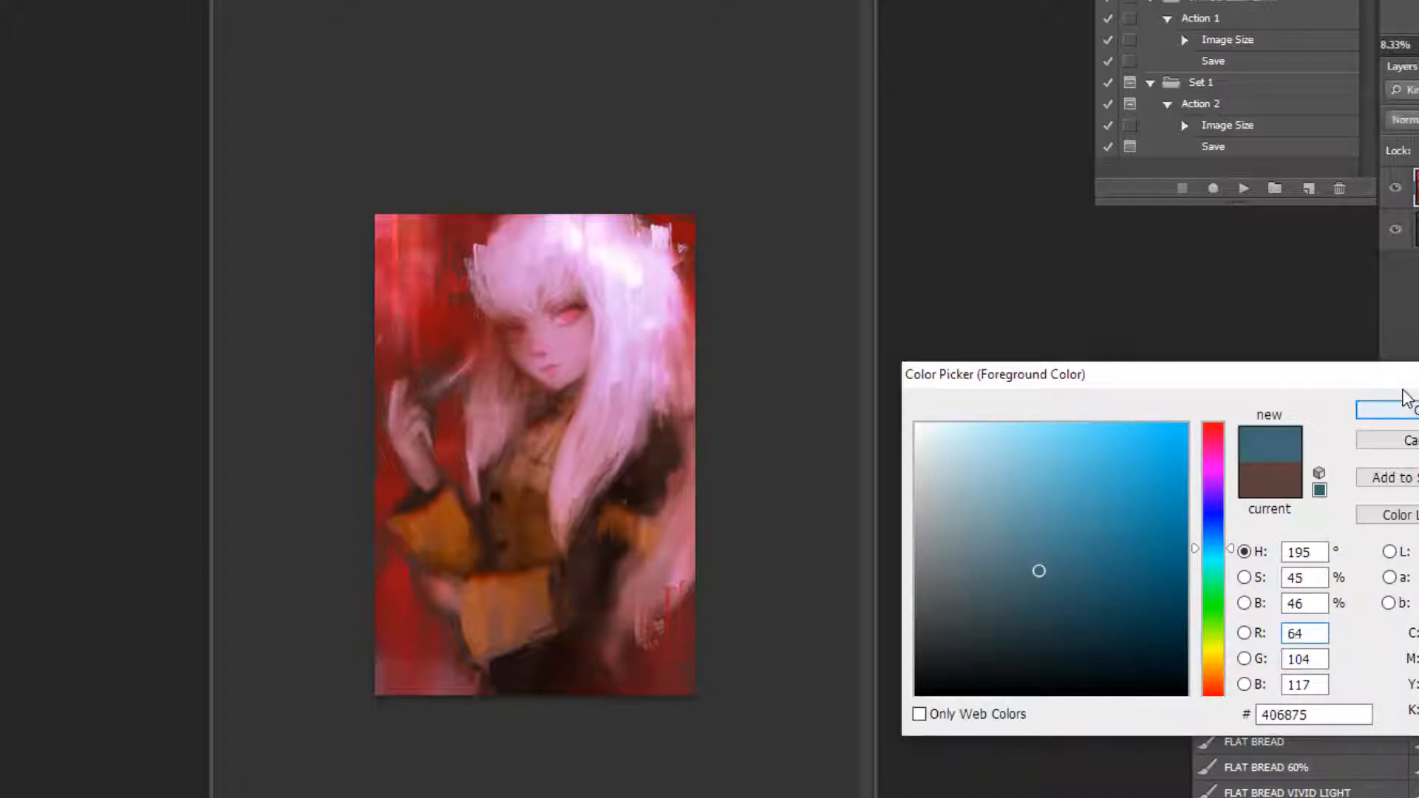
pyautogui.click(1403, 408)
pyautogui.moveTo(393, 334); pyautogui.dragTo(439, 328)
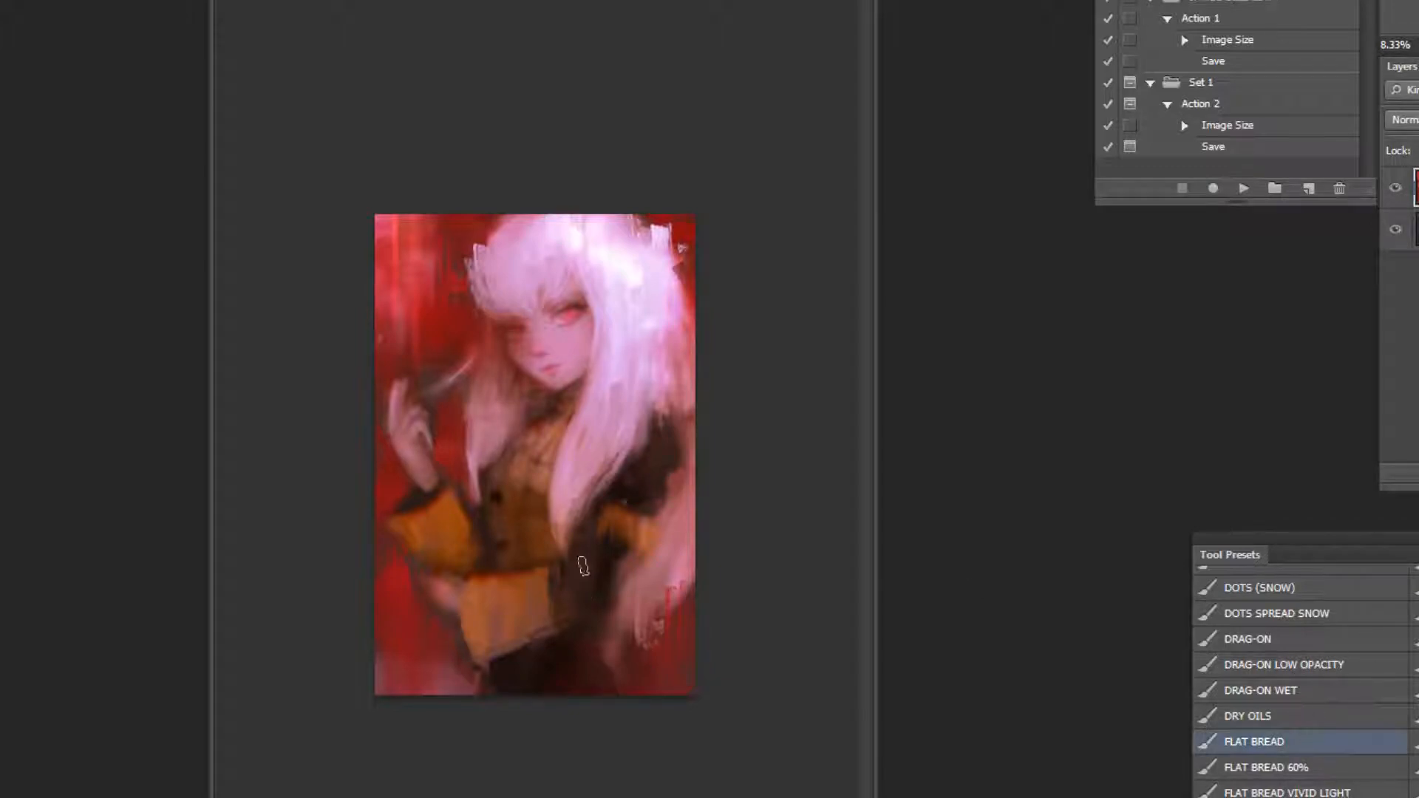
# Paint crossed ochre straps at the waist with the FLAT BREAD preset and sampled sleeve colour, undoing the oversized arc.
pyautogui.keyDown('alt'); pyautogui.click(517, 588); pyautogui.keyUp('alt')
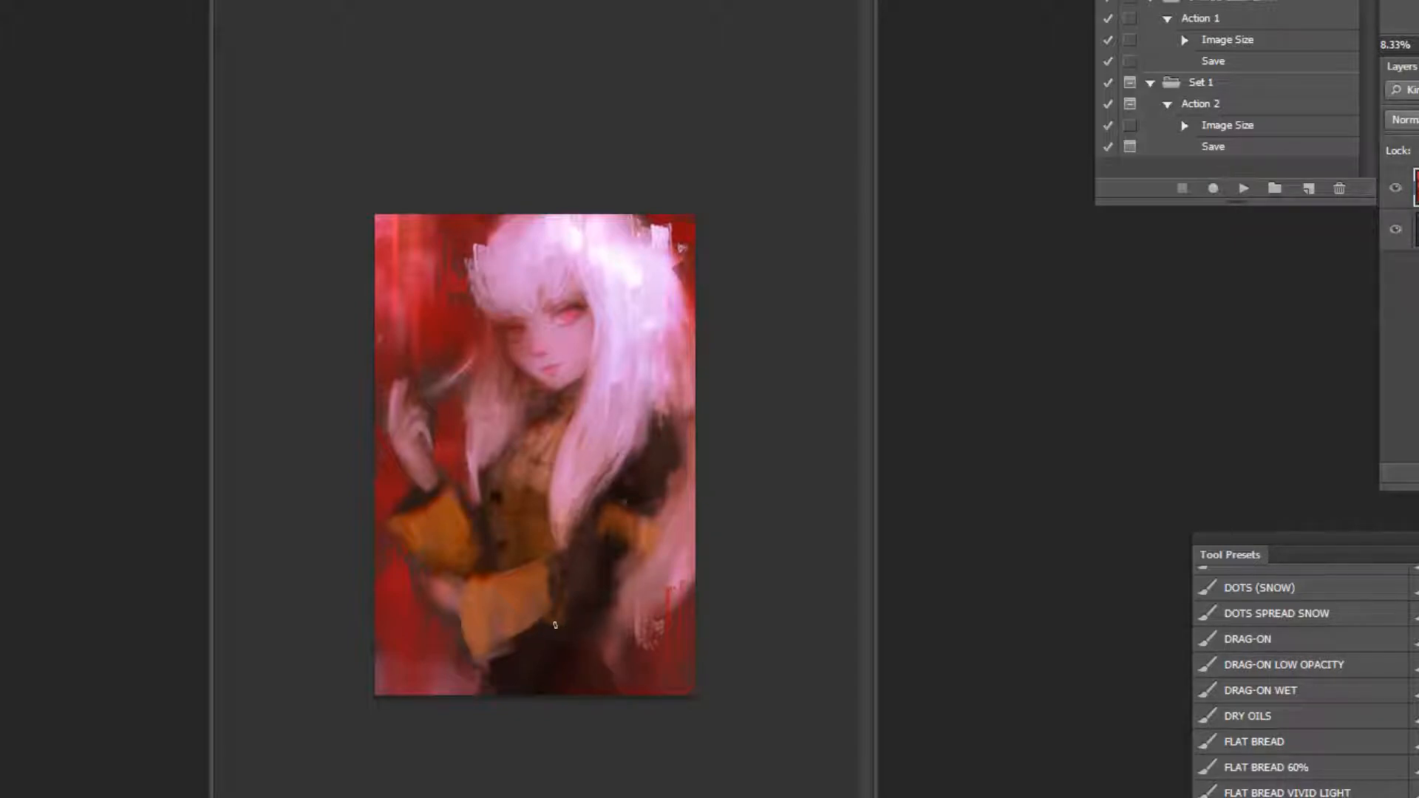
pyautogui.moveTo(580, 631); pyautogui.dragTo(517, 657)
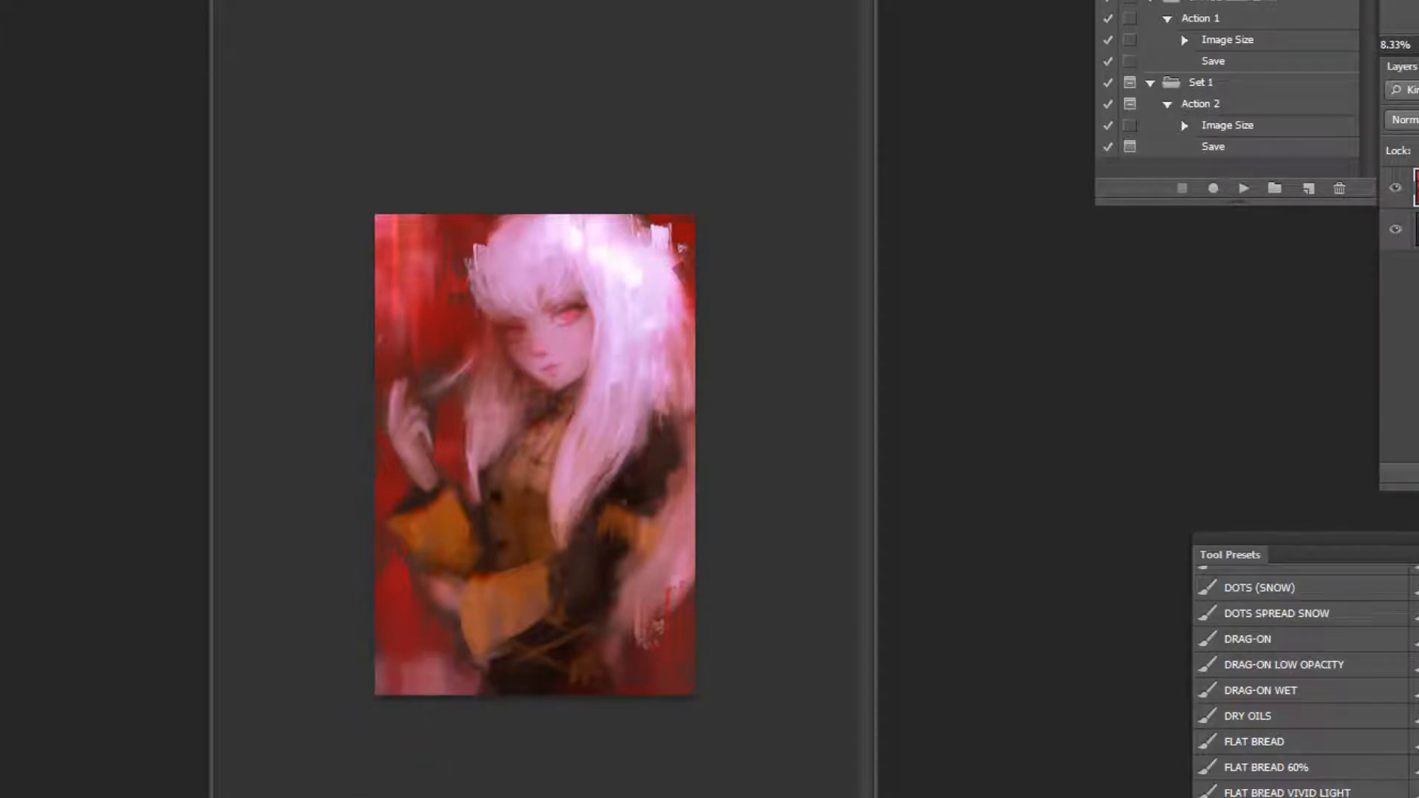
pyautogui.moveTo(652, 545)
pyautogui.mouseDown()
pyautogui.moveTo(423, 654)
pyautogui.moveTo(656, 669)
pyautogui.moveTo(411, 683)
pyautogui.mouseUp()
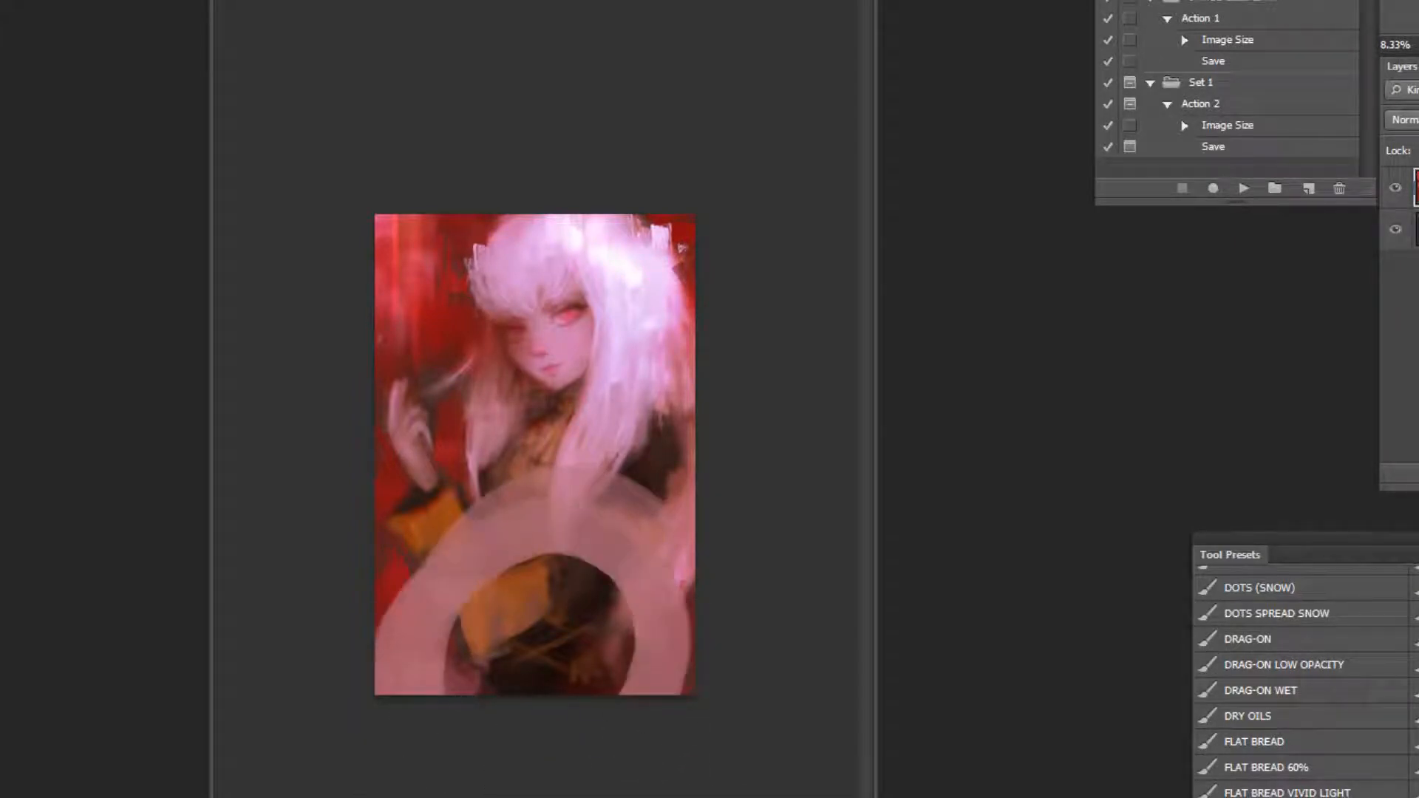
pyautogui.hotkey('ctrl', 'z')
# Add small dark buttons to the upper chest below the collar with a reduced brush and the sampled button colour.
pyautogui.hotkey('ctrl', '+')
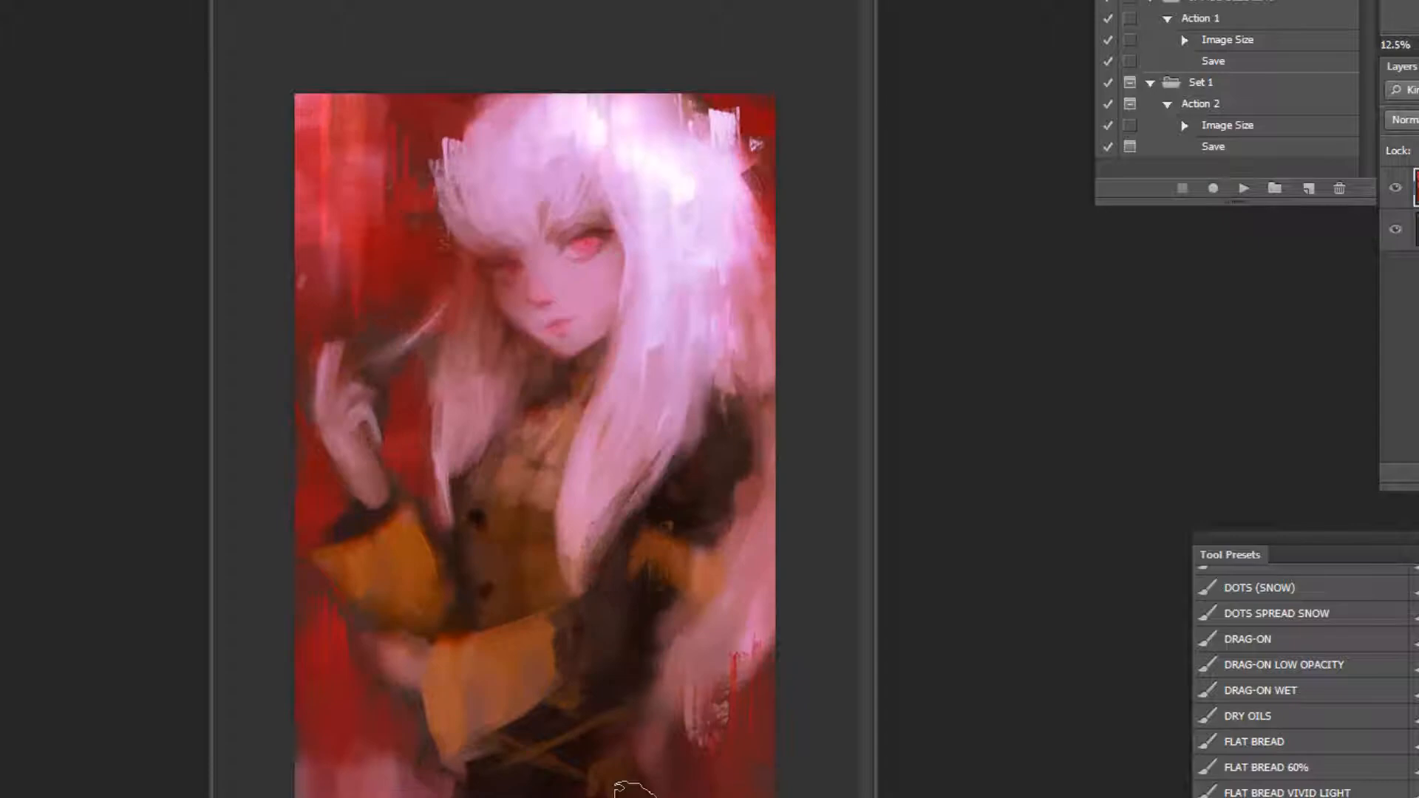
pyautogui.hotkey('ctrl', '+')
pyautogui.hotkey('ctrl', '+')
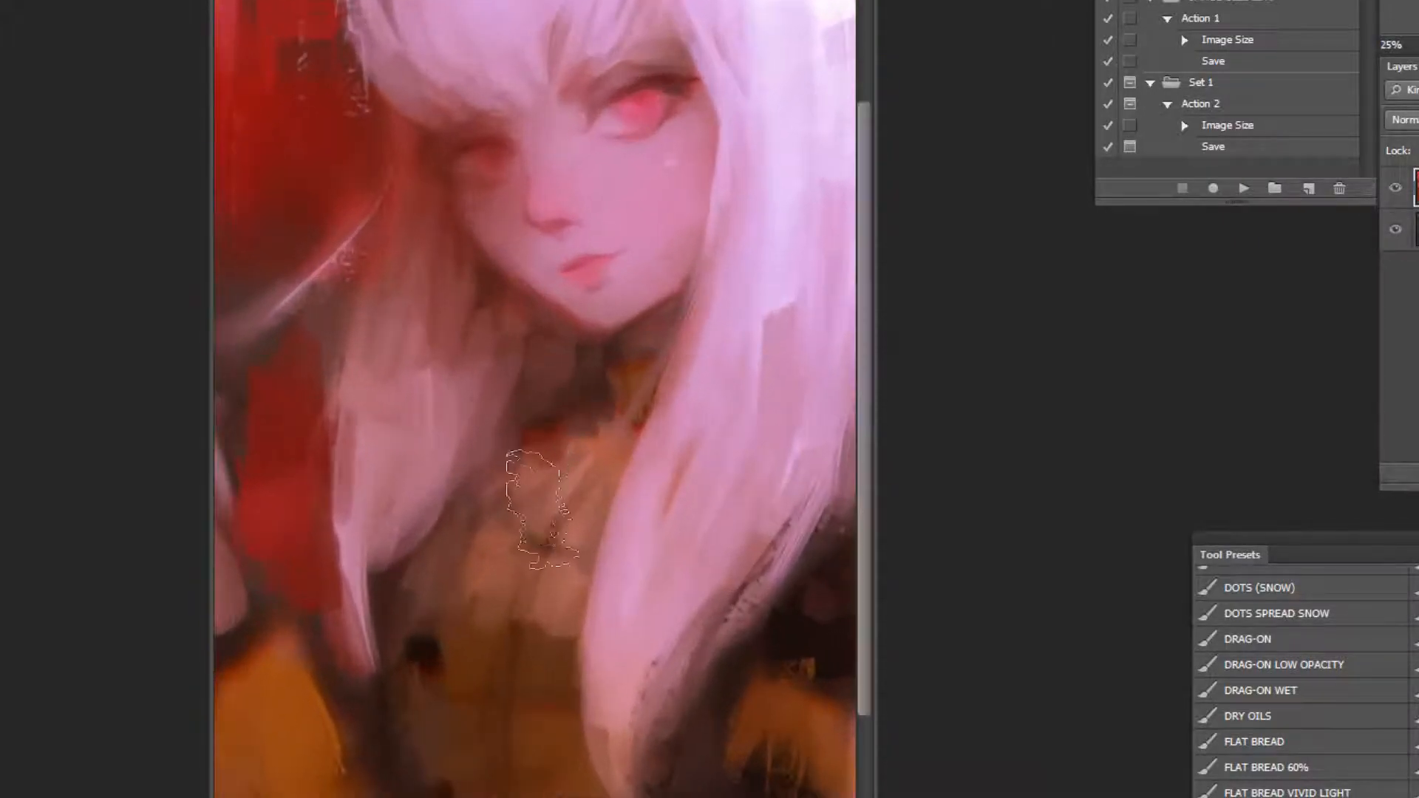
pyautogui.rightClick(526, 473)
pyautogui.press('Escape')
pyautogui.keyDown('alt'); pyautogui.click(757, 652); pyautogui.keyUp('alt')
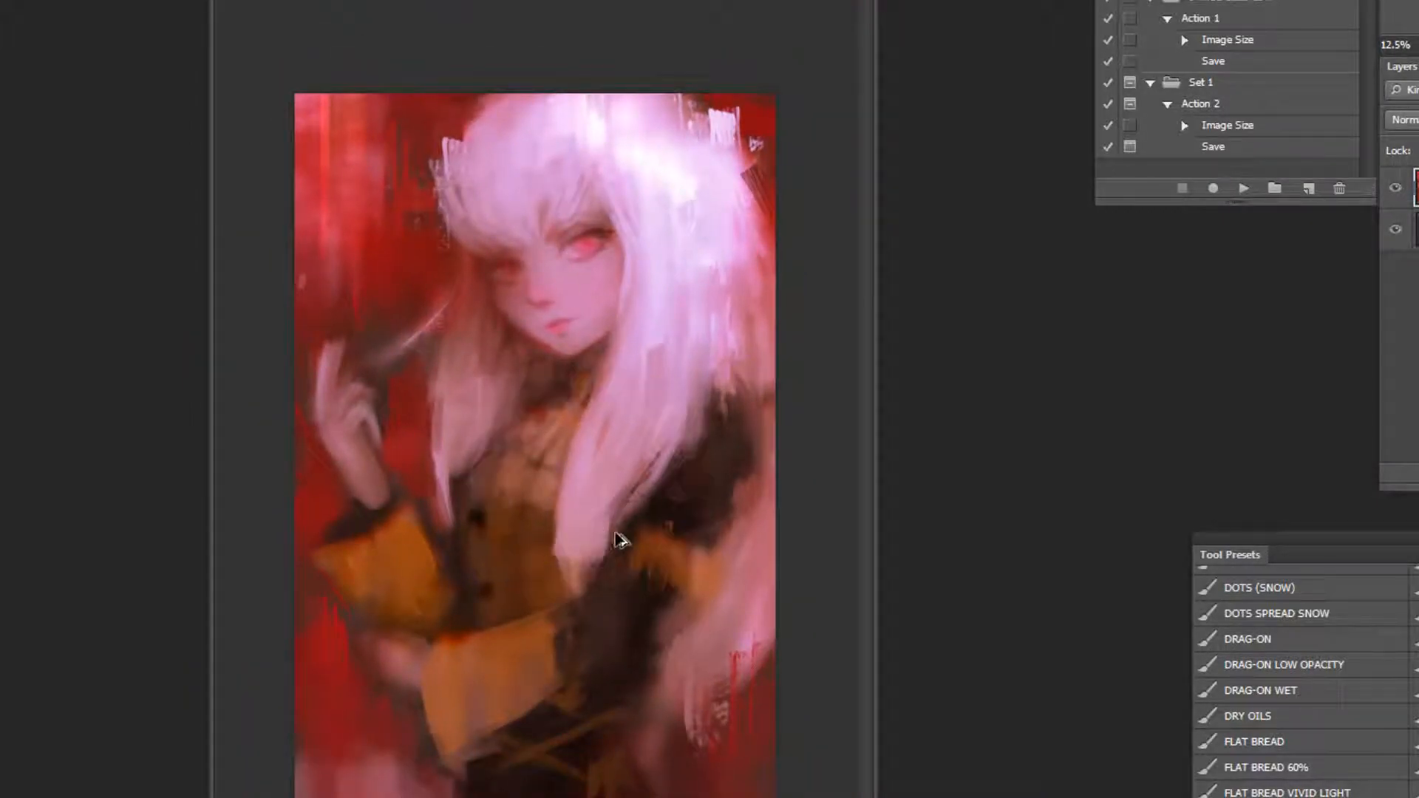
pyautogui.click(556, 323)
pyautogui.keyDown('alt'); pyautogui.click(391, 710); pyautogui.keyUp('alt')
pyautogui.press('[')
pyautogui.press('[')
pyautogui.press('[')
pyautogui.press('[')
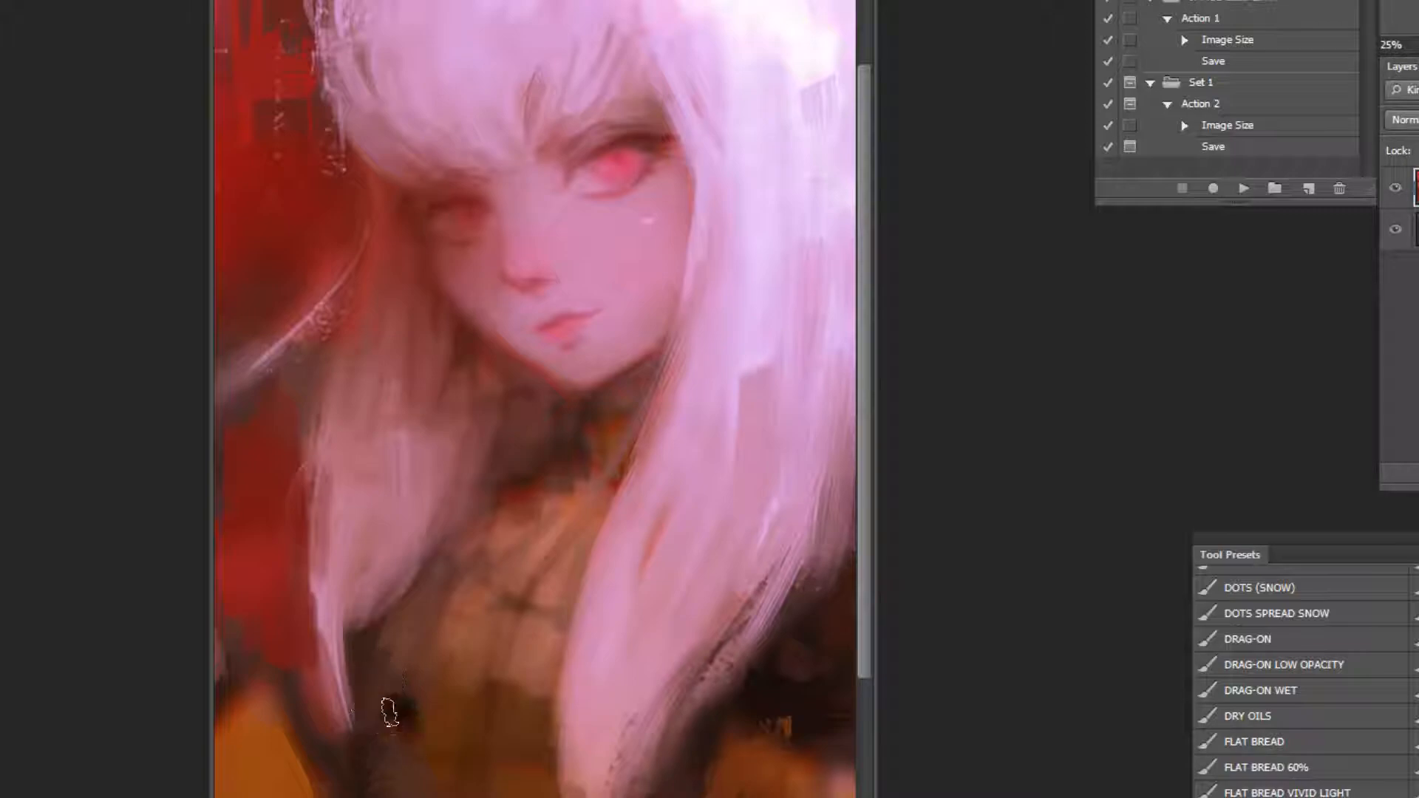
pyautogui.click(448, 581)
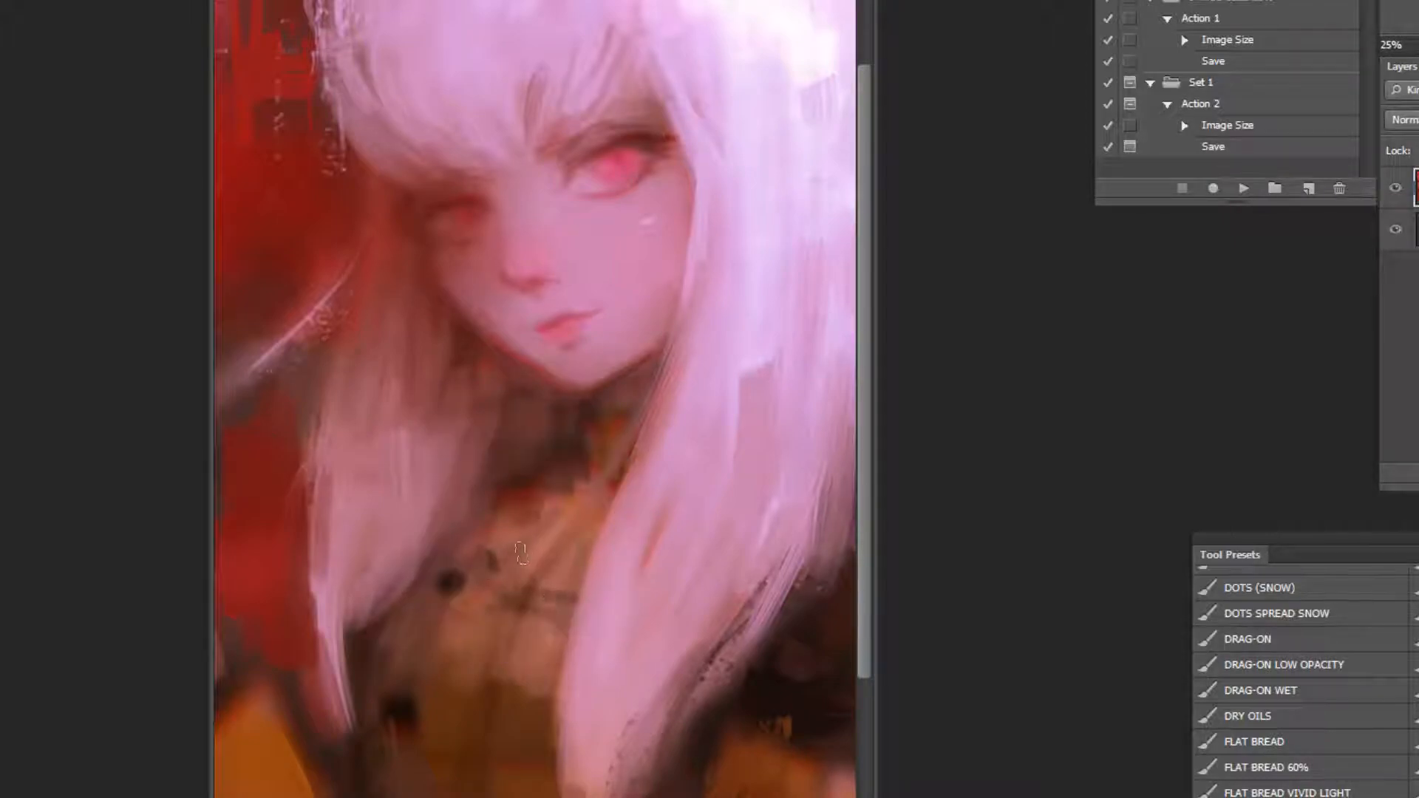
pyautogui.moveTo(507, 477)
pyautogui.mouseDown()
pyautogui.moveTo(508, 511)
pyautogui.moveTo(526, 510)
pyautogui.mouseUp()
# Paint red into the gap between the raised hand and the hair lock, and mirror the canvas.
pyautogui.hotkey('ctrl', '-')
pyautogui.hotkey('ctrl', '-')
pyautogui.hotkey('ctrl', '-')
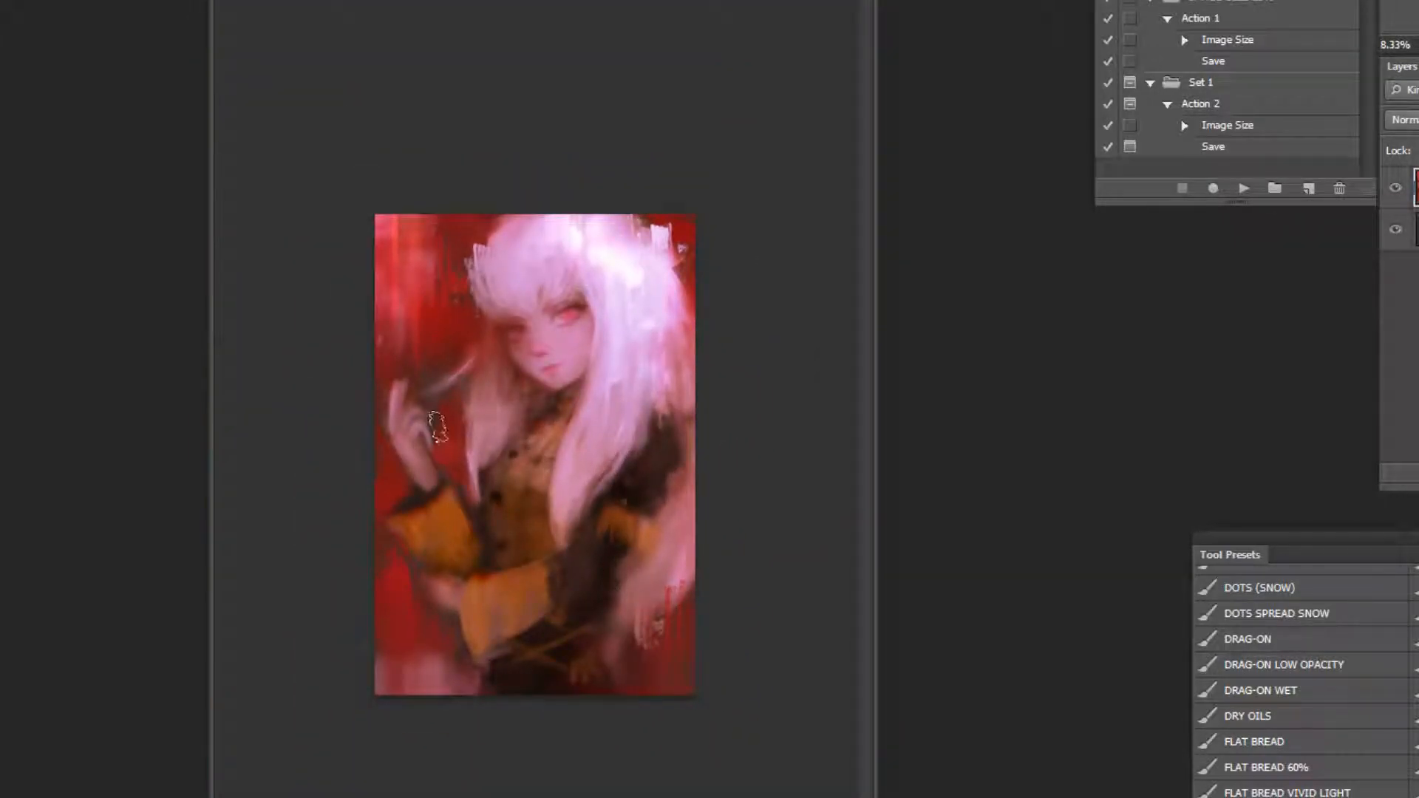
pyautogui.moveTo(442, 402); pyautogui.dragTo(468, 380)
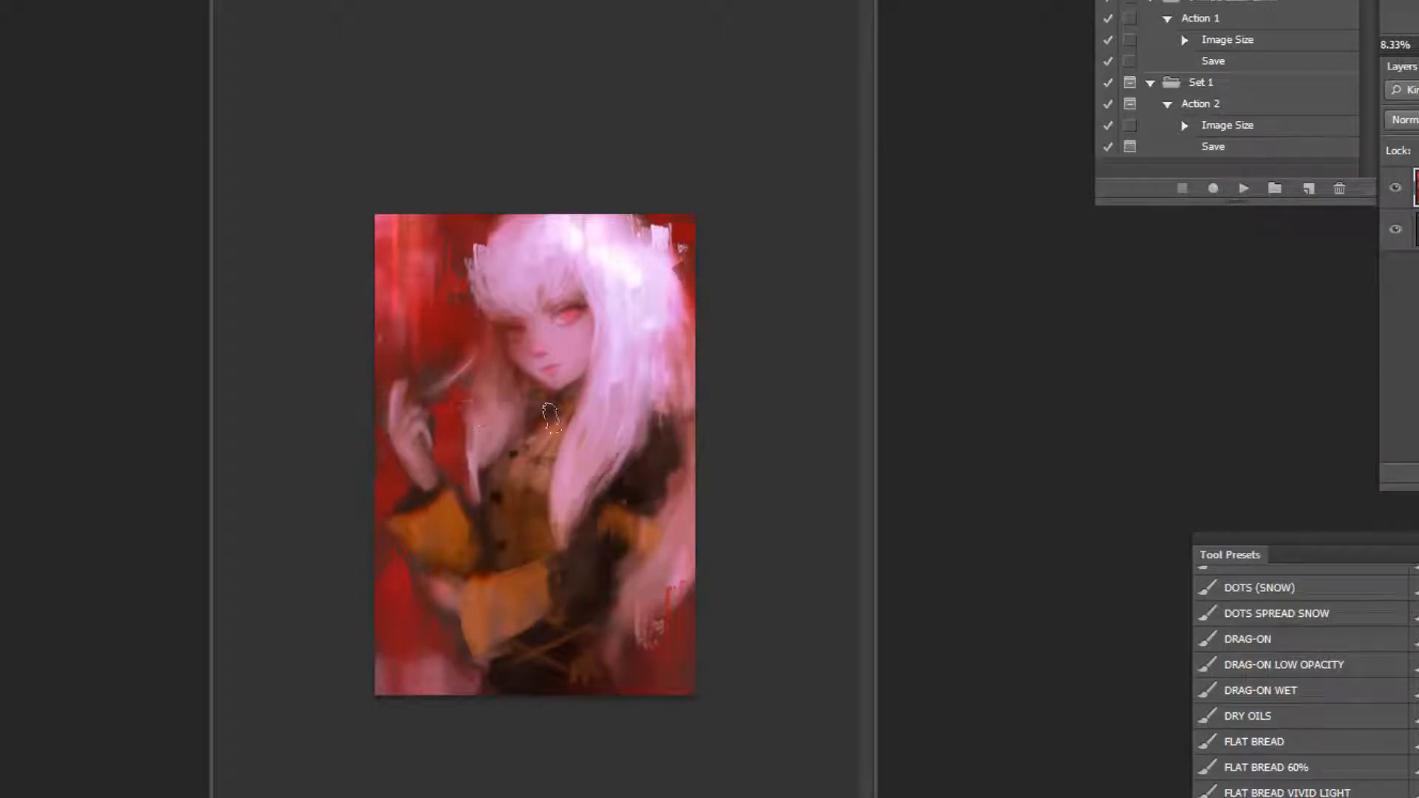
pyautogui.click(1243, 188)
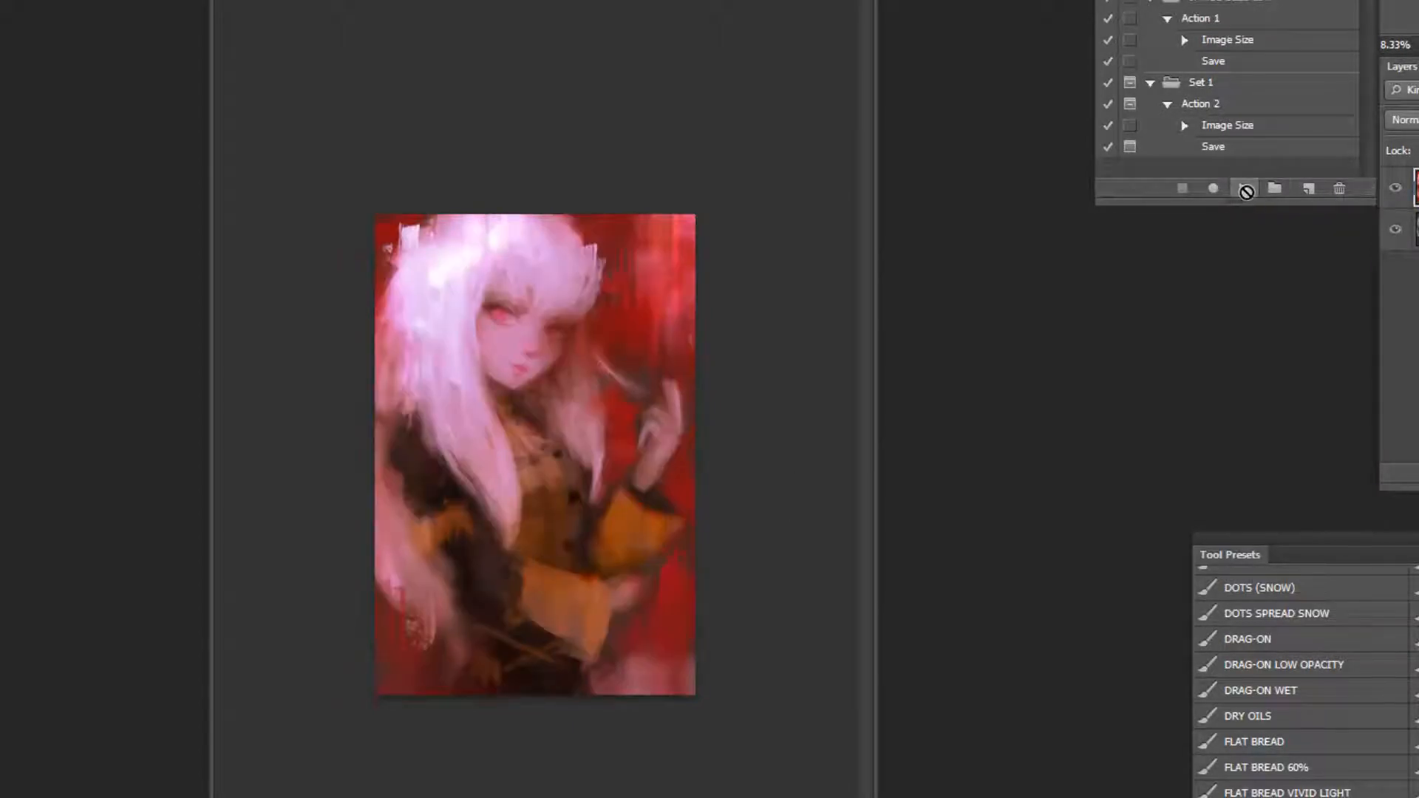
# Brighten the green channel with Curves by raising an upper point and adding a second point in the lower midtones.
pyautogui.hotkey('ctrl', 'm')
pyautogui.click(1212, 515)
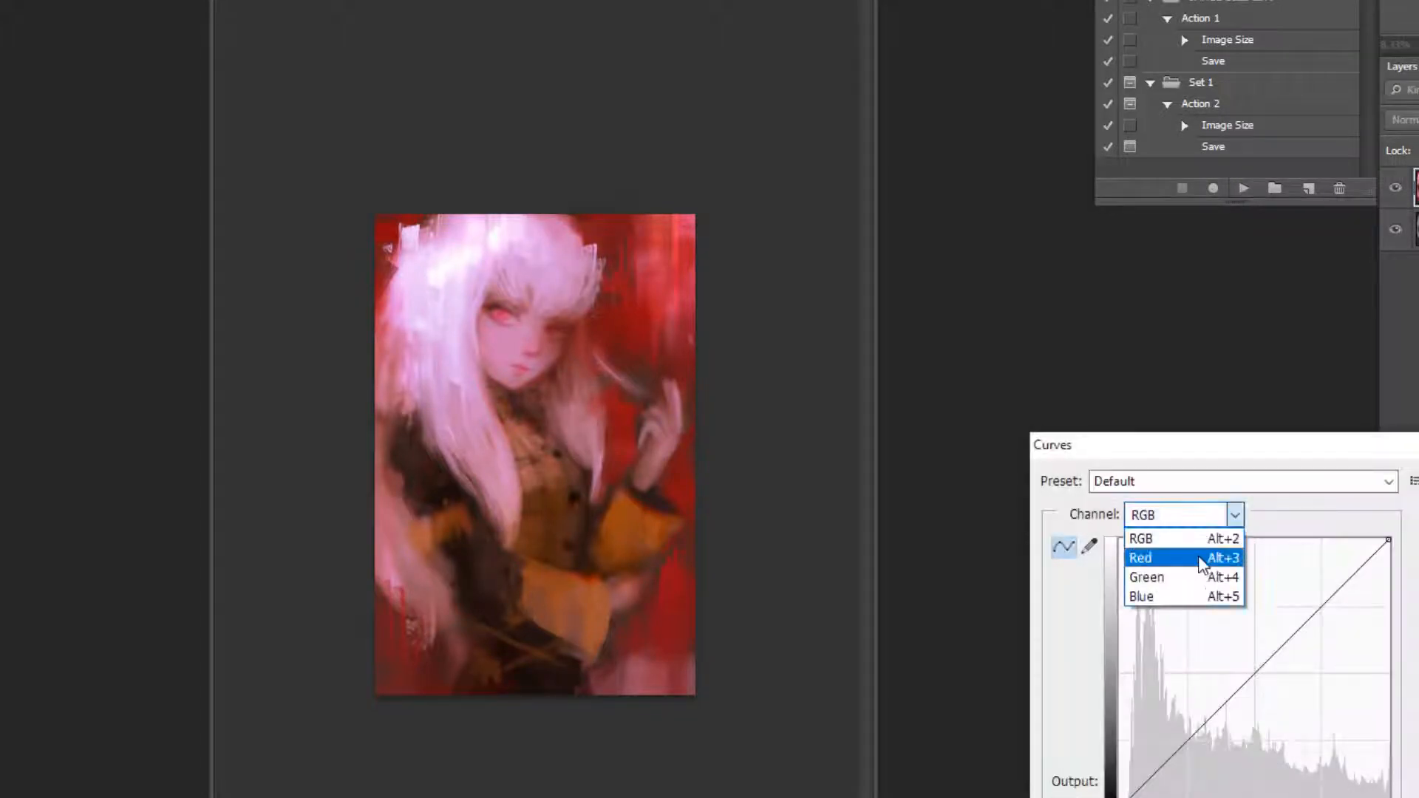
pyautogui.click(1204, 560)
pyautogui.click(1211, 515)
pyautogui.click(1153, 574)
pyautogui.moveTo(1321, 612); pyautogui.dragTo(1320, 591)
pyautogui.click(1212, 691)
pyautogui.moveTo(1211, 695); pyautogui.dragTo(1211, 699)
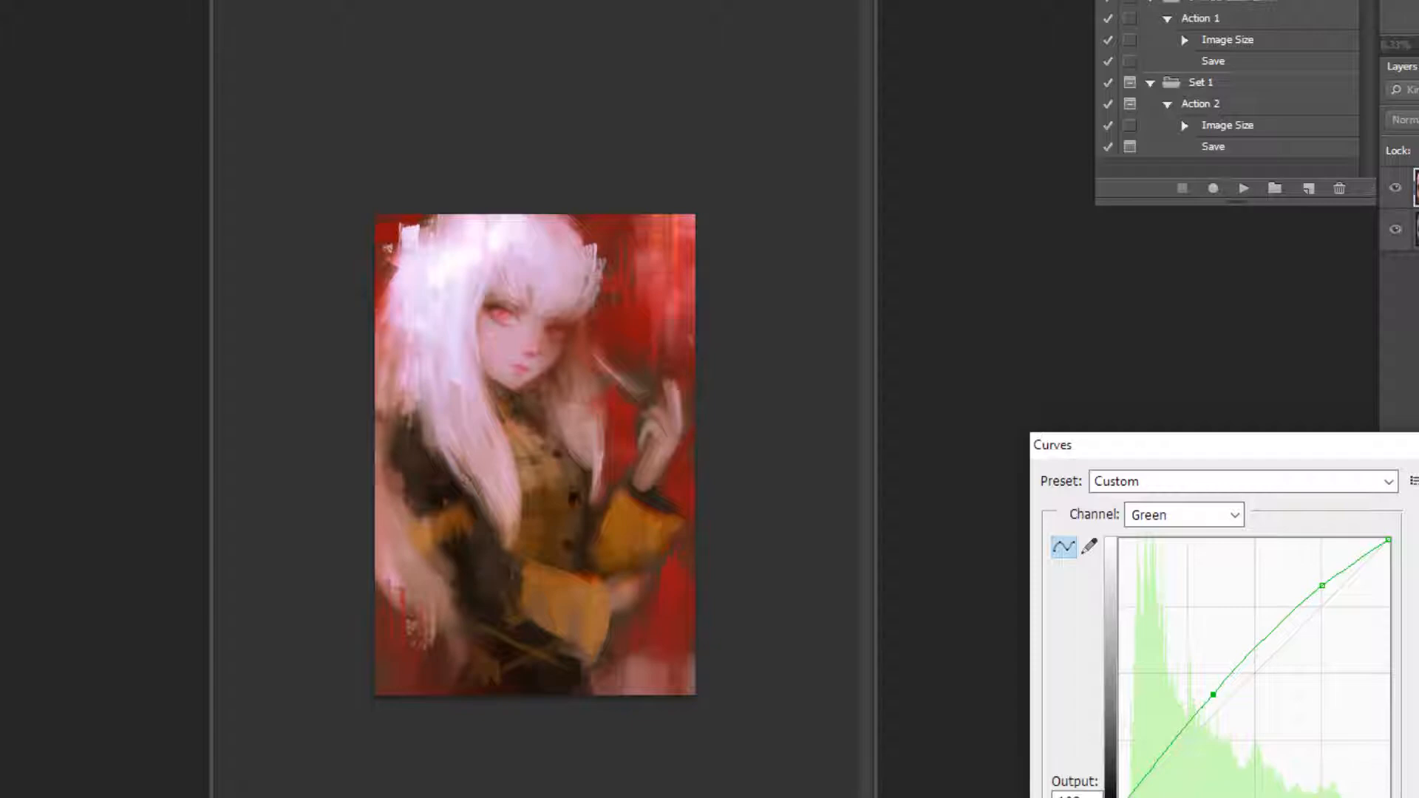
pyautogui.press('Return')
# Mirror the canvas back to its original orientation and bring the face into close view.
pyautogui.hotkey('ctrl', 'shift', 'h')
pyautogui.moveTo(518, 147); pyautogui.dragTo(615, 126)
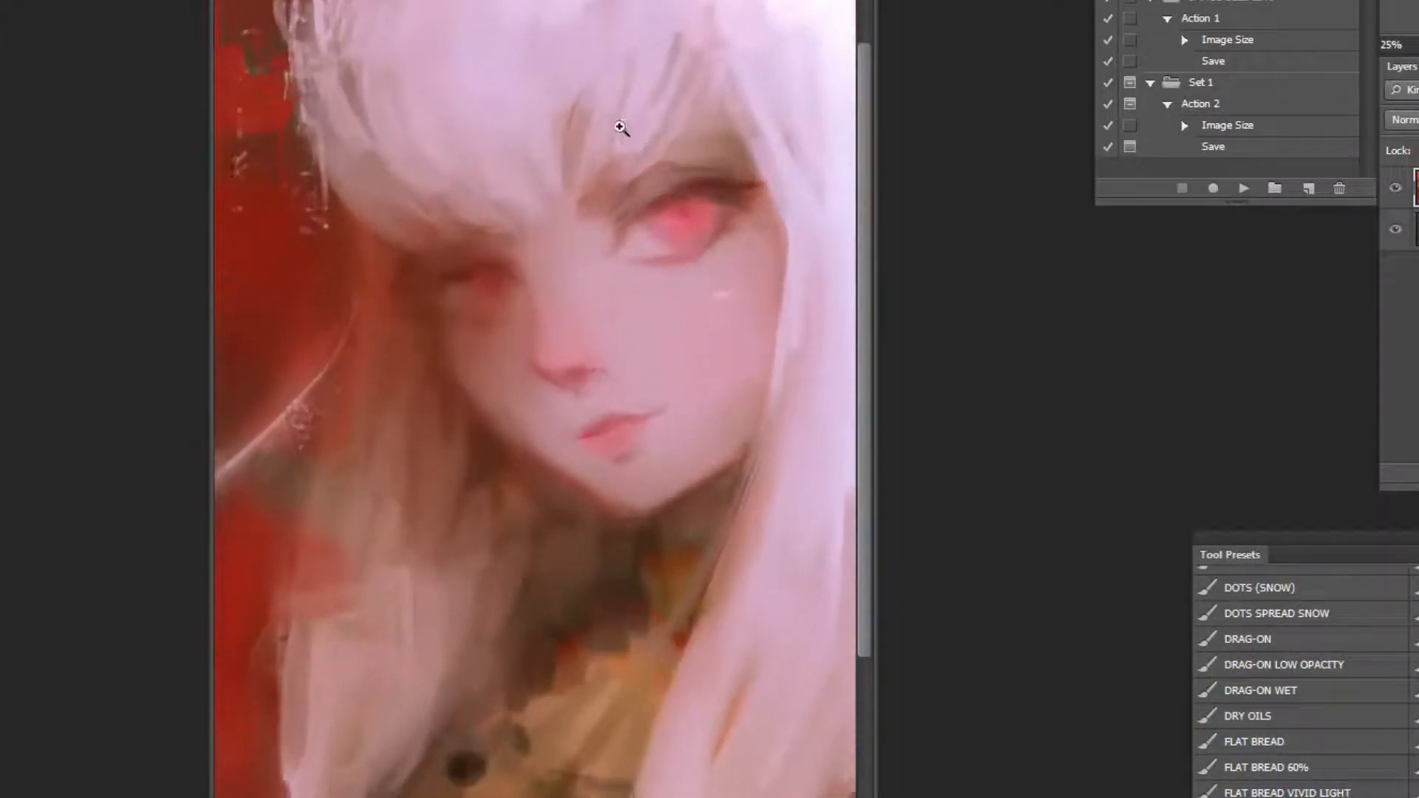
pyautogui.keyDown('alt'); pyautogui.click(667, 278); pyautogui.keyUp('alt')
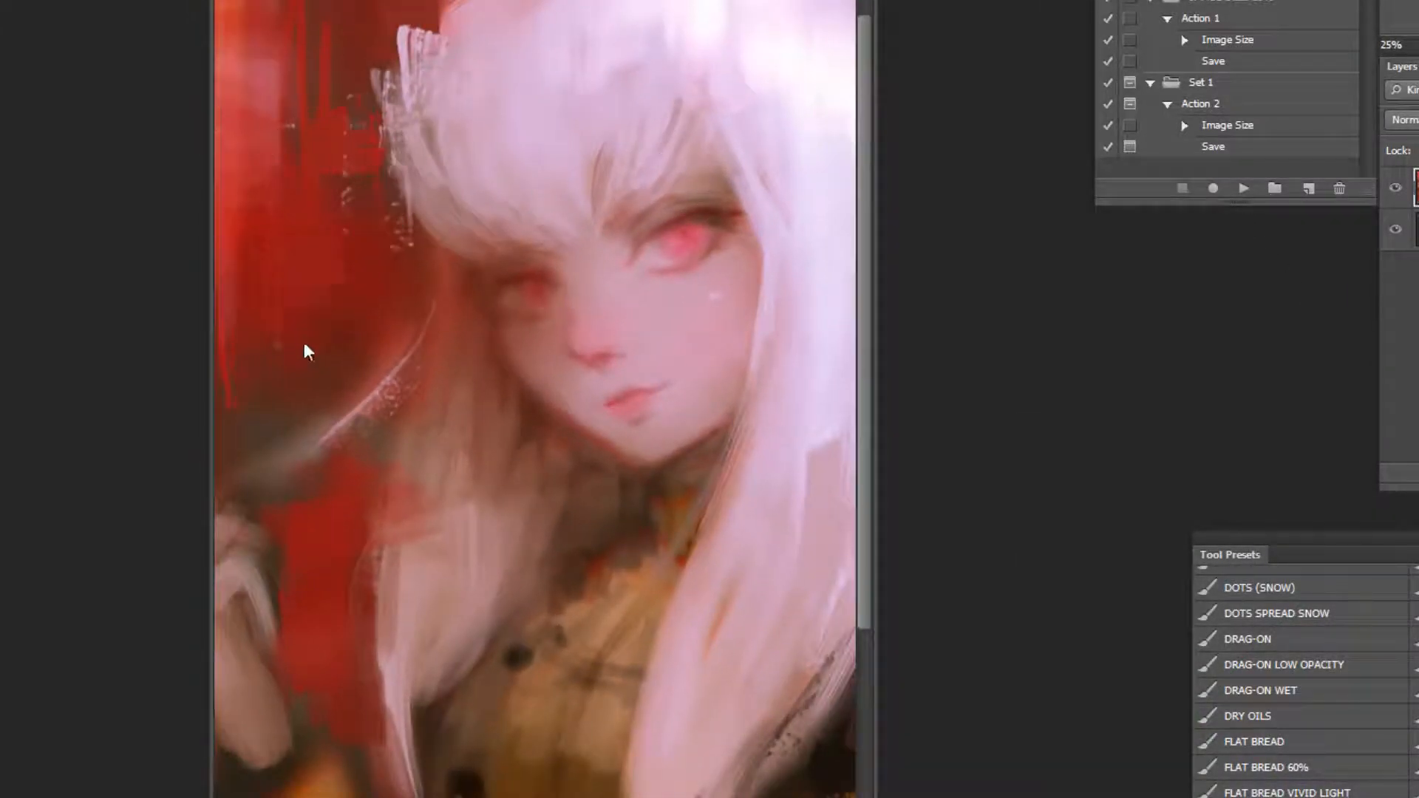
# Paint a short stroke in the sampled skin tone into the fringe above the lit eye's brow.
pyautogui.keyDown('ctrl'); pyautogui.click(673, 176); pyautogui.keyUp('ctrl')
pyautogui.keyDown('ctrl'); pyautogui.click(673, 176); pyautogui.keyUp('ctrl')
pyautogui.keyDown('alt'); pyautogui.click(581, 311); pyautogui.keyUp('alt')
pyautogui.moveTo(580, 178); pyautogui.dragTo(572, 208)
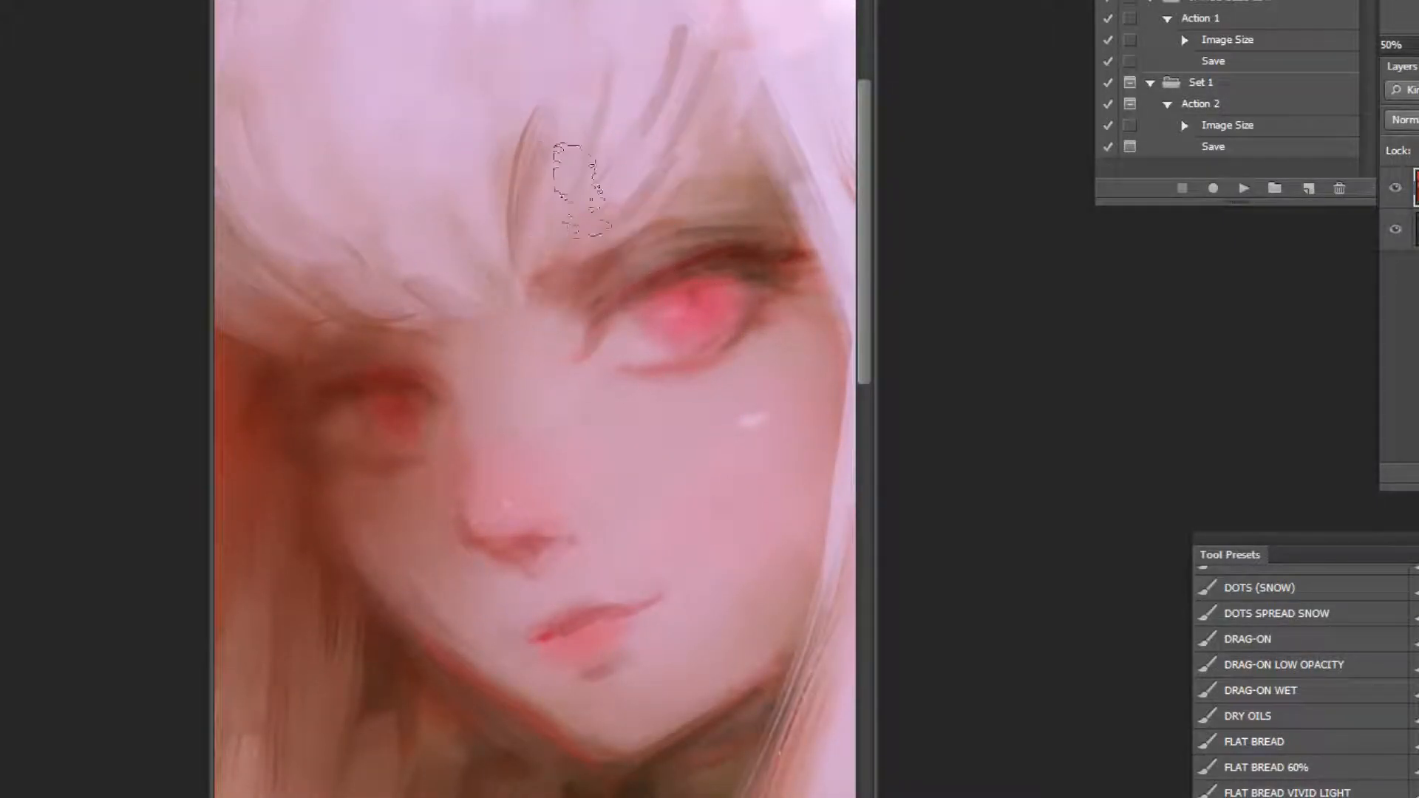
# Try a short stroke in a sampled tone on the fringe above the shaded eye.
pyautogui.keyDown('alt'); pyautogui.click(399, 318); pyautogui.keyUp('alt')
pyautogui.moveTo(413, 214); pyautogui.dragTo(393, 259)
pyautogui.hotkey('ctrl', 'z')
# Examine the face up close and compare it with the whole composition.
pyautogui.keyDown('ctrl'); pyautogui.keyDown('alt'); pyautogui.click(584, 243); pyautogui.keyUp('alt'); pyautogui.keyUp('ctrl')
pyautogui.keyDown('ctrl'); pyautogui.keyDown('alt'); pyautogui.click(640, 269); pyautogui.keyUp('alt'); pyautogui.keyUp('ctrl')
pyautogui.keyDown('ctrl'); pyautogui.keyDown('alt'); pyautogui.click(690, 275); pyautogui.keyUp('alt'); pyautogui.keyUp('ctrl')
pyautogui.keyDown('ctrl'); pyautogui.keyDown('alt'); pyautogui.click(691, 275); pyautogui.keyUp('alt'); pyautogui.keyUp('ctrl')
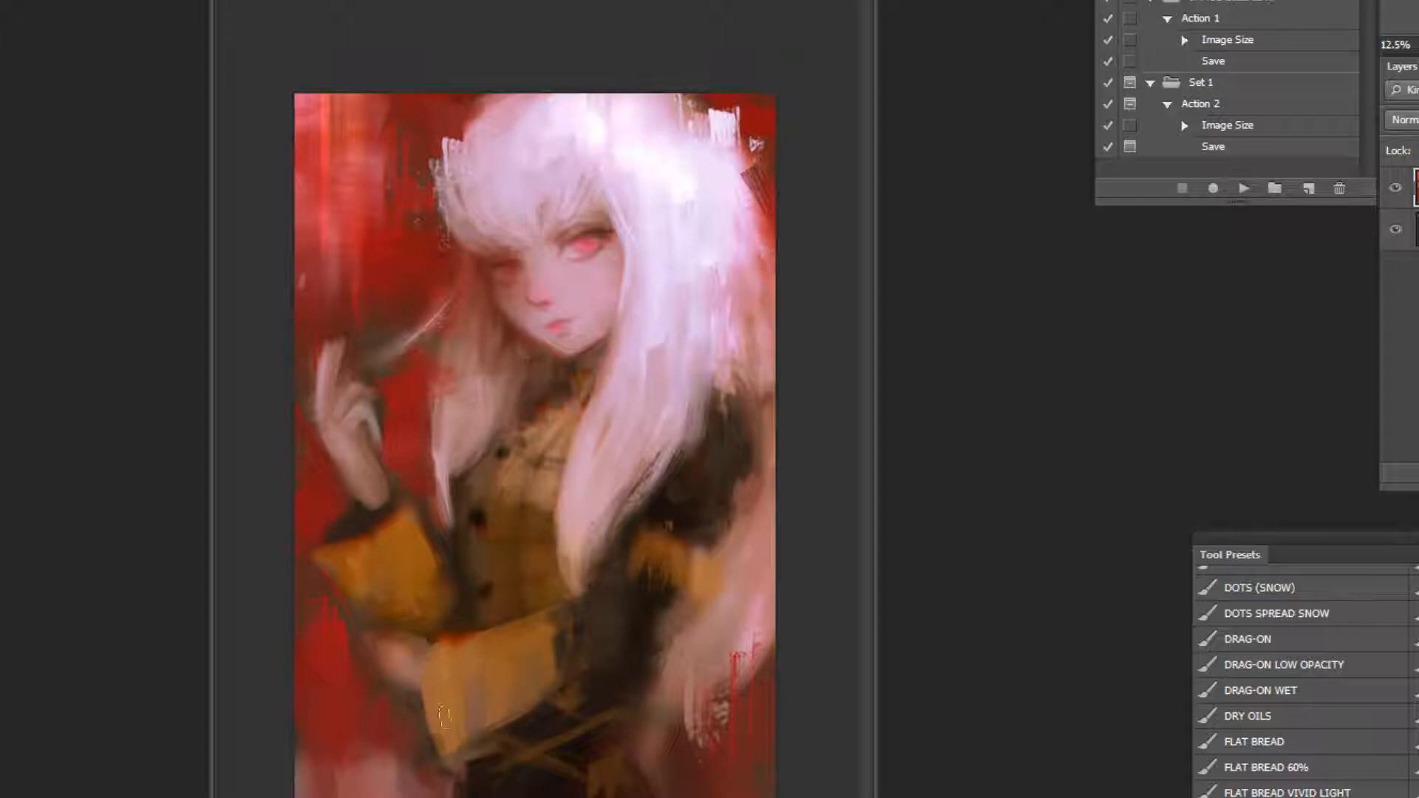
pyautogui.scroll(4, 547, 194)
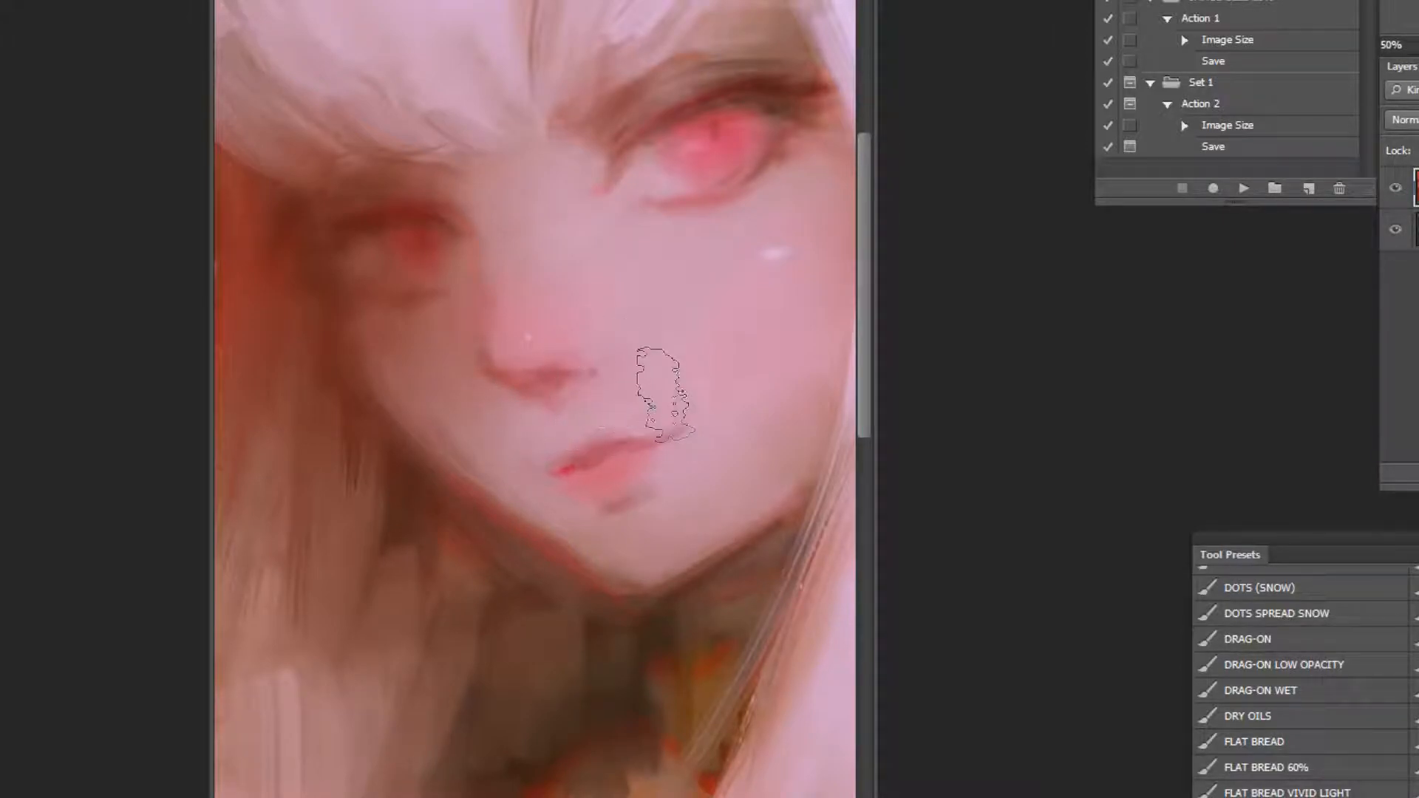
pyautogui.keyDown('alt'); pyautogui.click(682, 640); pyautogui.keyUp('alt')
pyautogui.keyDown('alt'); pyautogui.click(726, 617); pyautogui.keyUp('alt')
pyautogui.keyDown('alt'); pyautogui.click(728, 615); pyautogui.keyUp('alt')
pyautogui.keyDown('alt'); pyautogui.click(728, 615); pyautogui.keyUp('alt')
pyautogui.keyDown('alt'); pyautogui.click(728, 615); pyautogui.keyUp('alt')
# Switch the brush to Overlay mode, choose red #d1302d as foreground, and brush it over the outer side of the lit eye.
pyautogui.click(590, 119)
pyautogui.click(589, 118)
pyautogui.click(588, 118)
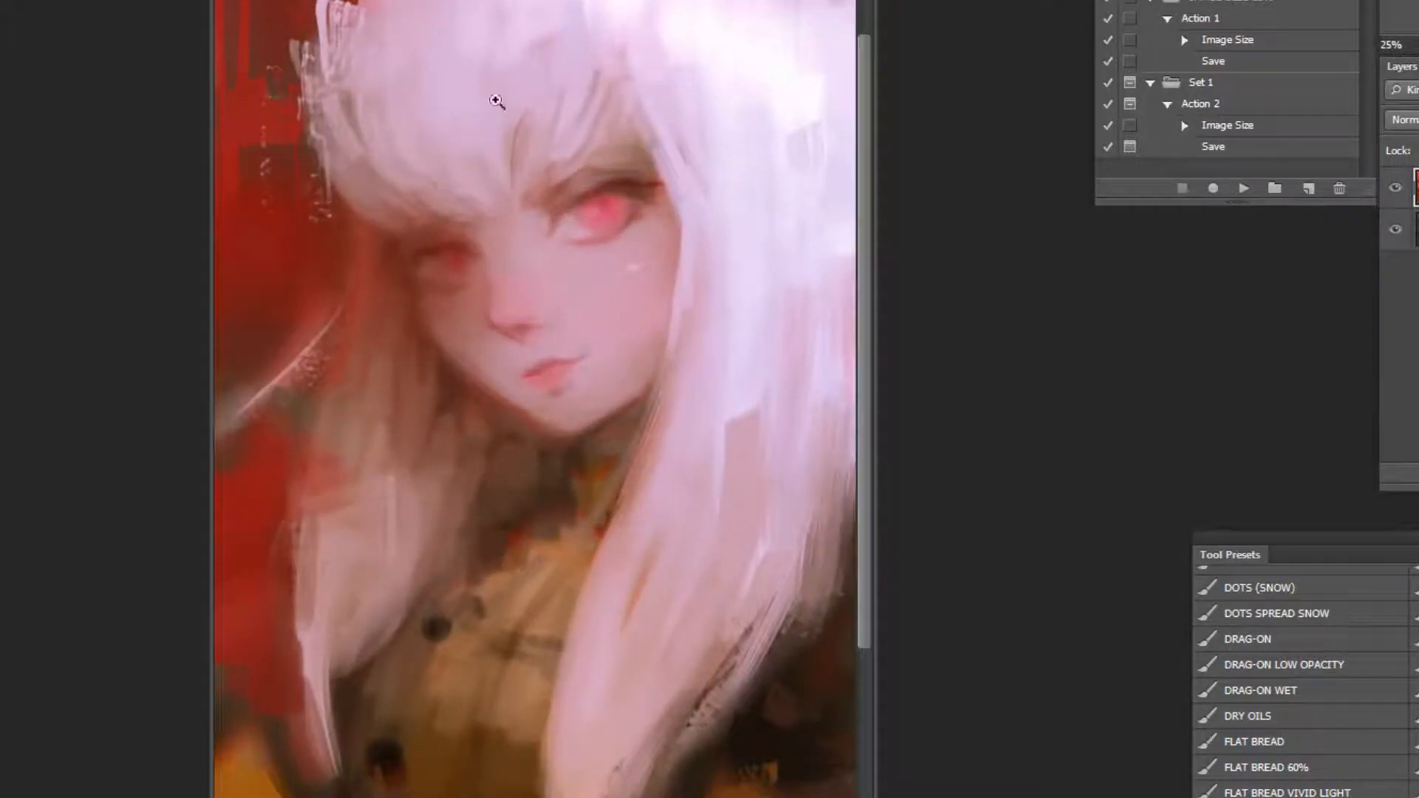
pyautogui.click(468, 106)
pyautogui.click(694, 112)
pyautogui.click(207, 1)
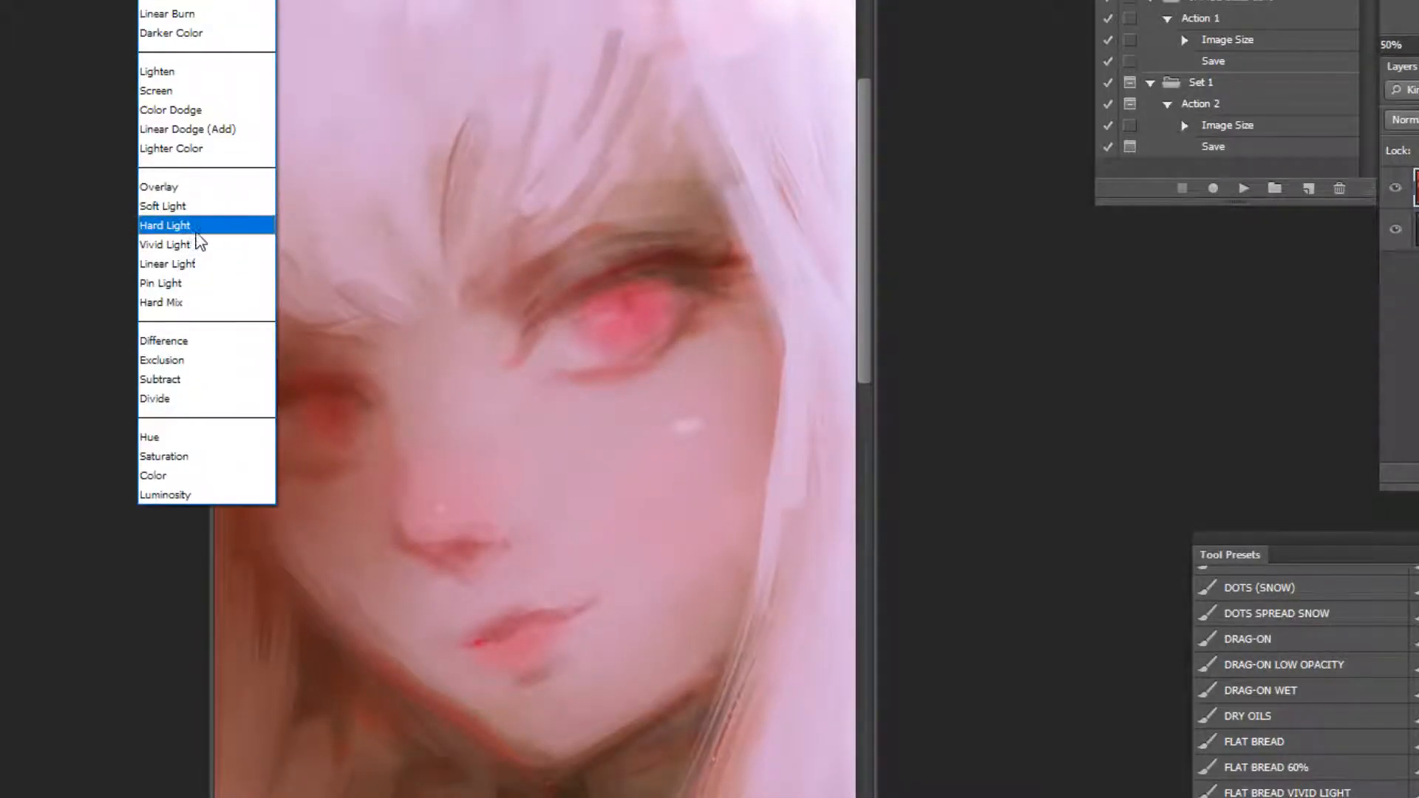
pyautogui.click(181, 187)
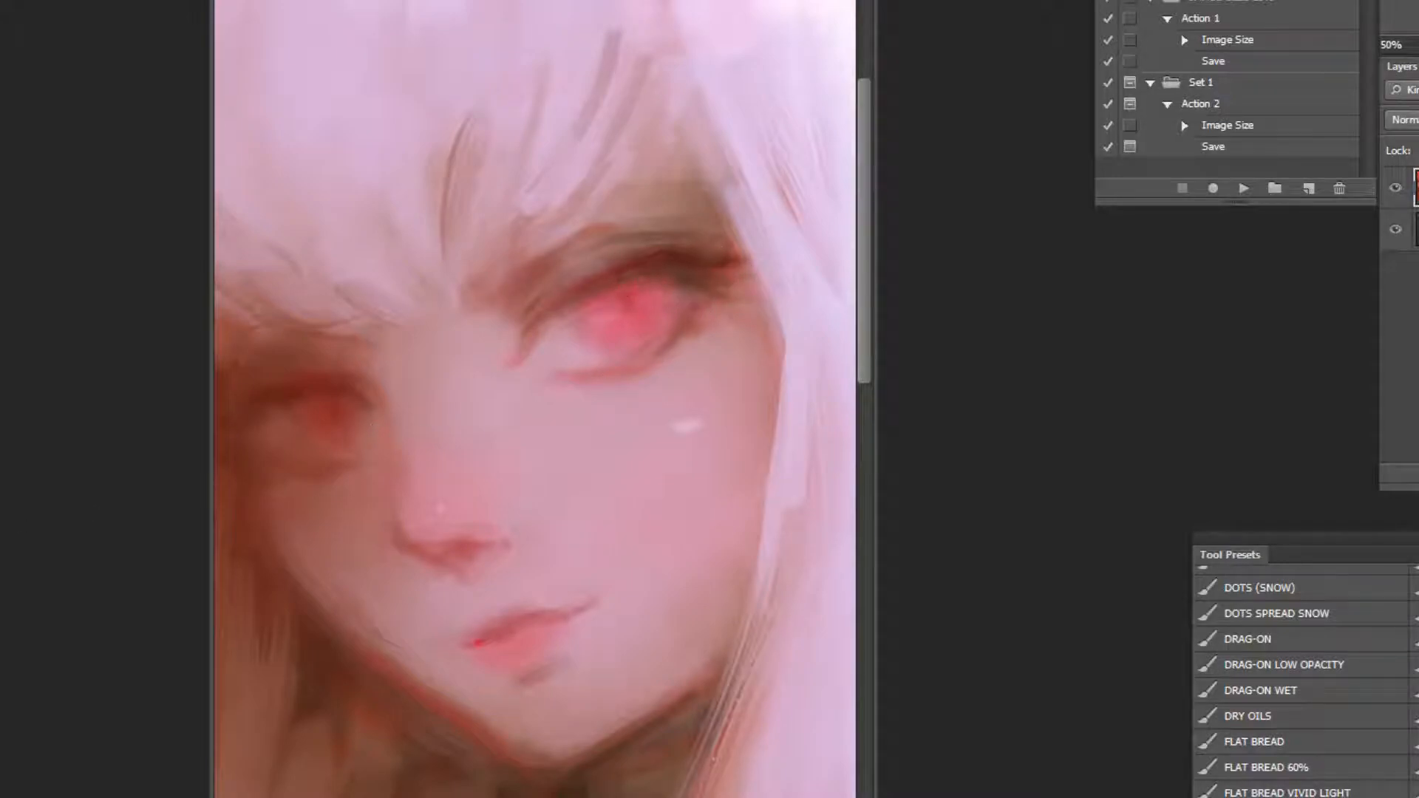
pyautogui.click(1, 523)
pyautogui.moveTo(1139, 500); pyautogui.dragTo(1127, 472)
pyautogui.click(1400, 406)
pyautogui.moveTo(667, 296)
pyautogui.mouseDown()
pyautogui.moveTo(694, 274)
pyautogui.moveTo(744, 270)
pyautogui.moveTo(616, 274)
pyautogui.moveTo(720, 266)
pyautogui.mouseUp()
# Review the whole painting and mirror the canvas with the recorded action.
pyautogui.keyDown('alt'); pyautogui.click(753, 331); pyautogui.keyUp('alt')
pyautogui.keyDown('alt'); pyautogui.click(756, 348); pyautogui.keyUp('alt')
pyautogui.keyDown('alt'); pyautogui.click(763, 377); pyautogui.keyUp('alt')
pyautogui.keyDown('alt'); pyautogui.click(768, 414); pyautogui.keyUp('alt')
pyautogui.keyDown('alt'); pyautogui.click(770, 451); pyautogui.keyUp('alt')
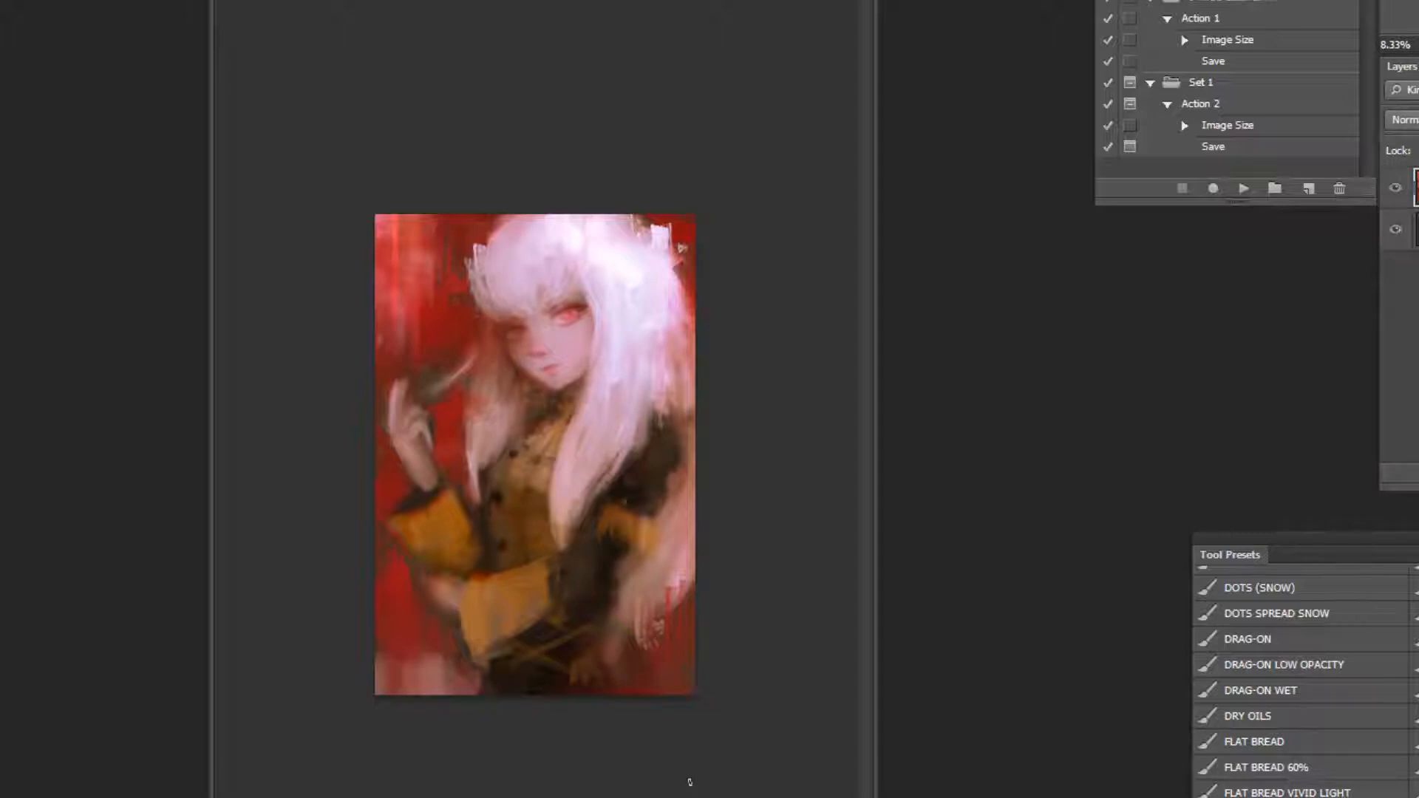
pyautogui.hotkey('ctrl', '+')
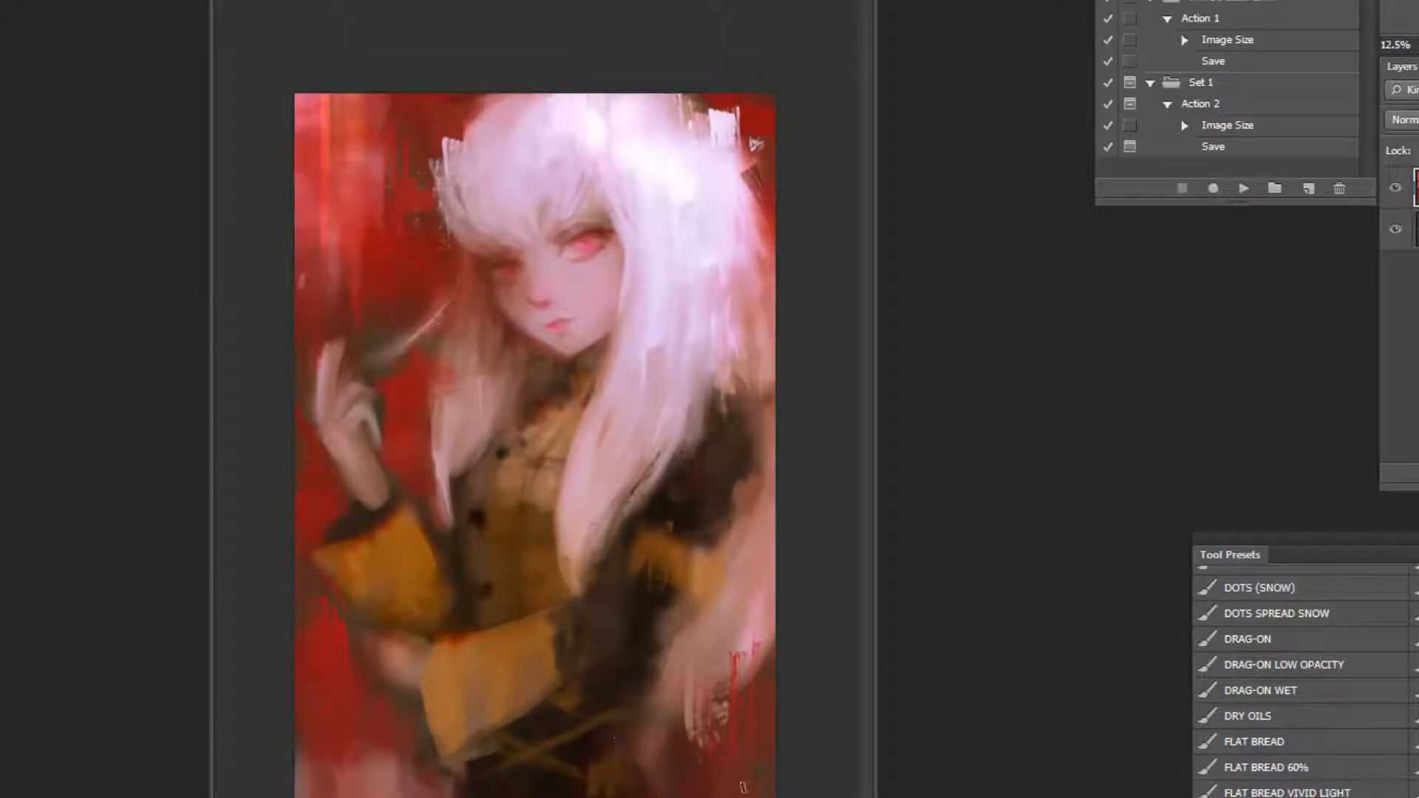
pyautogui.click(1243, 189)
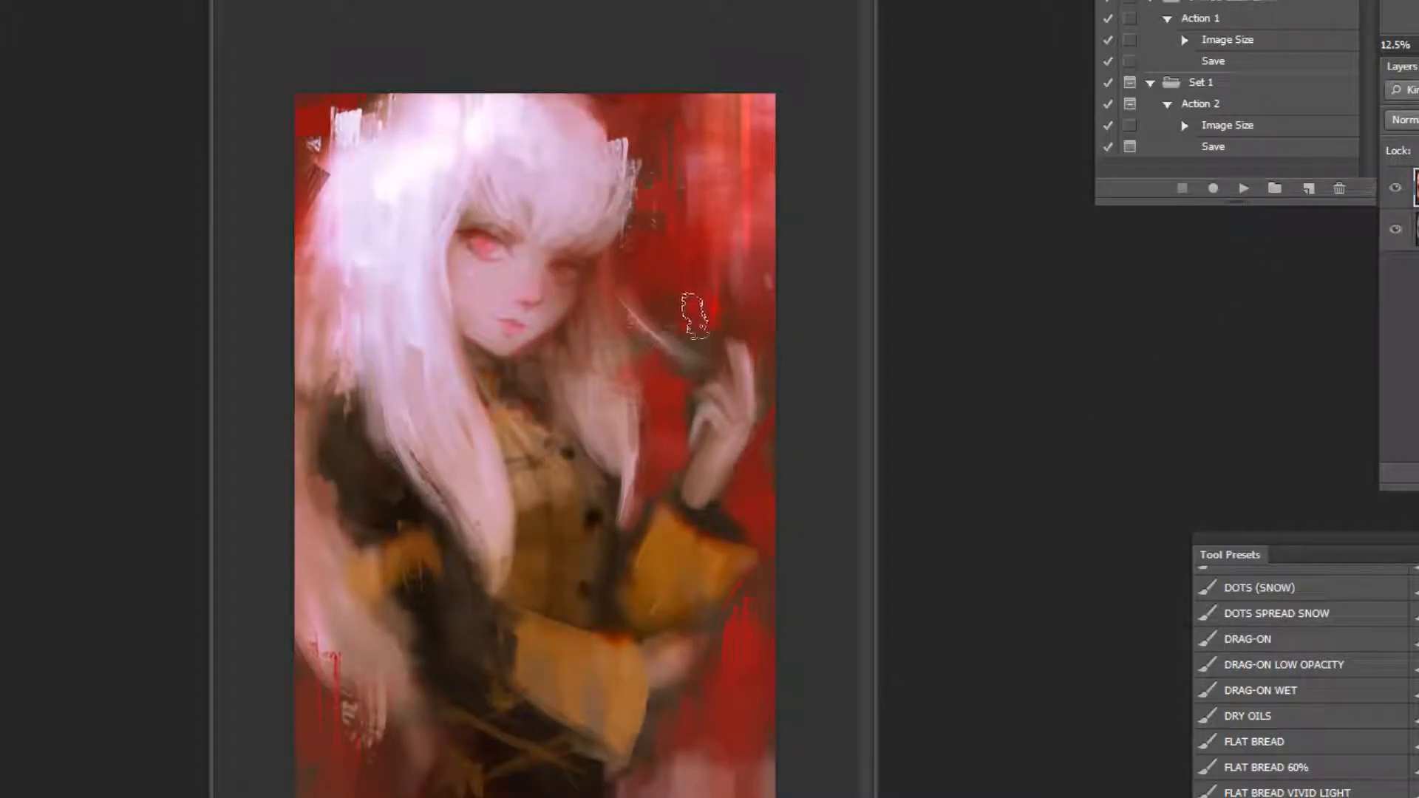
# Add a short stroke to the long hair beside the face, and choose a bright cyan foreground colour.
pyautogui.moveTo(375, 322)
pyautogui.mouseDown()
pyautogui.moveTo(364, 335)
pyautogui.moveTo(402, 335)
pyautogui.mouseUp()
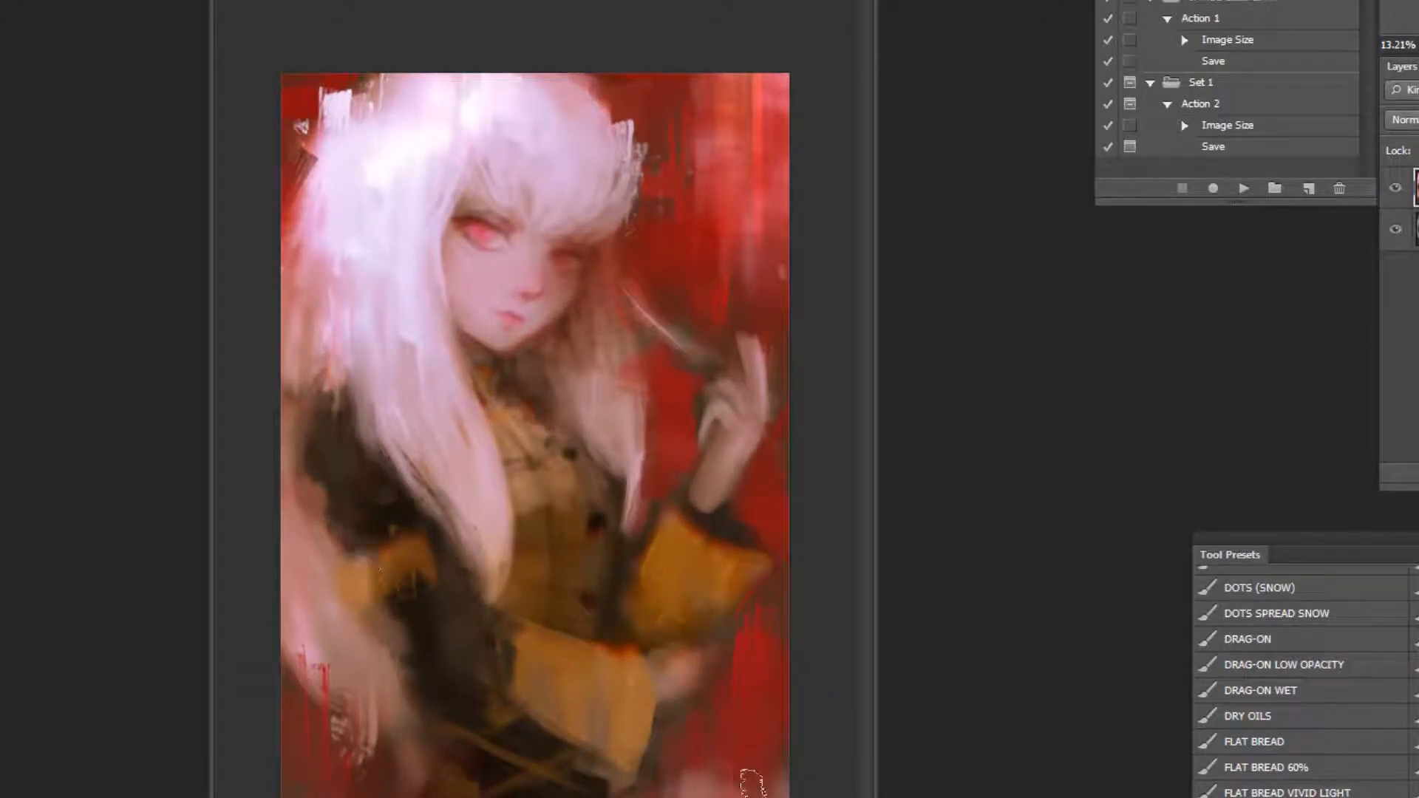
pyautogui.keyDown('alt'); pyautogui.click(691, 780); pyautogui.keyUp('alt')
pyautogui.press('n')
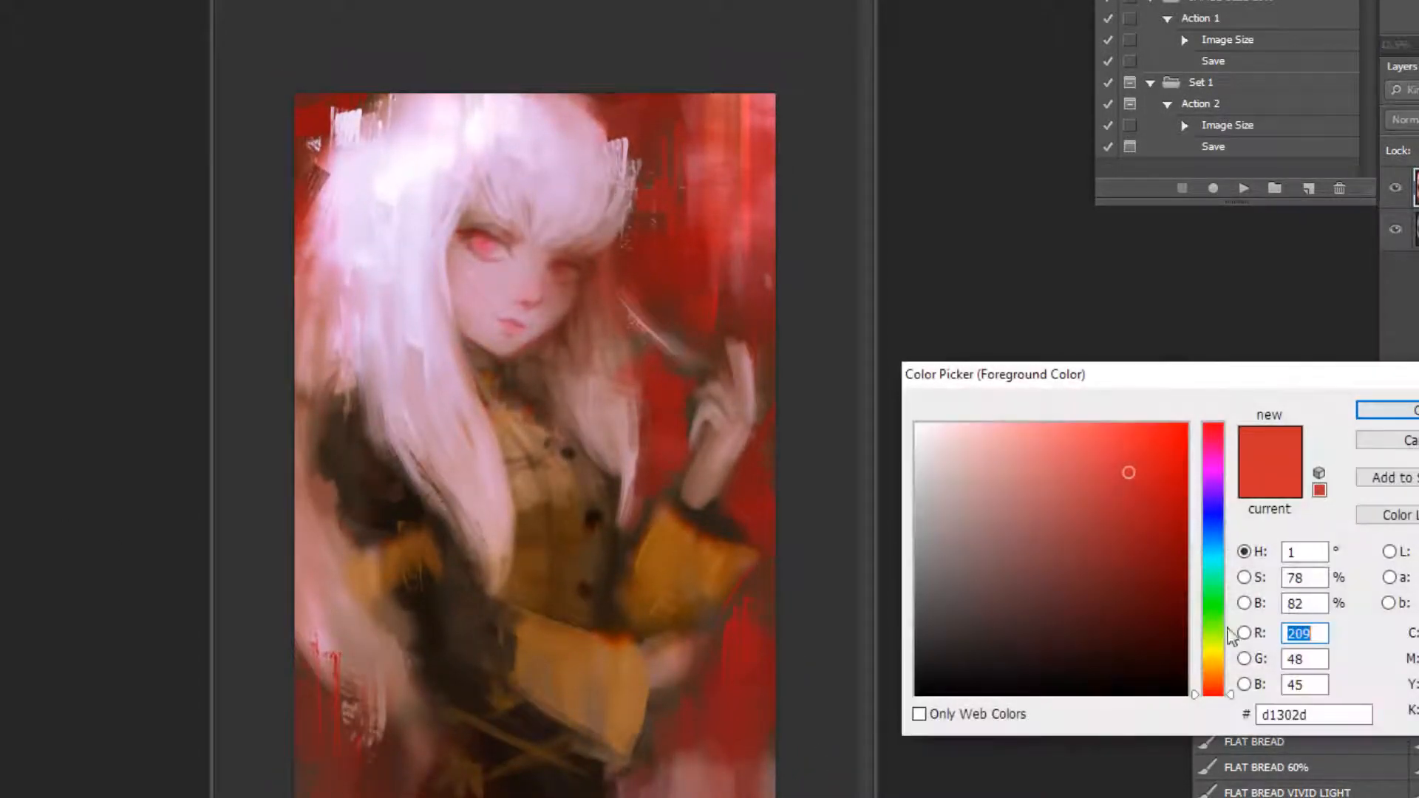
pyautogui.click(1213, 560)
pyautogui.click(1084, 470)
pyautogui.click(1365, 412)
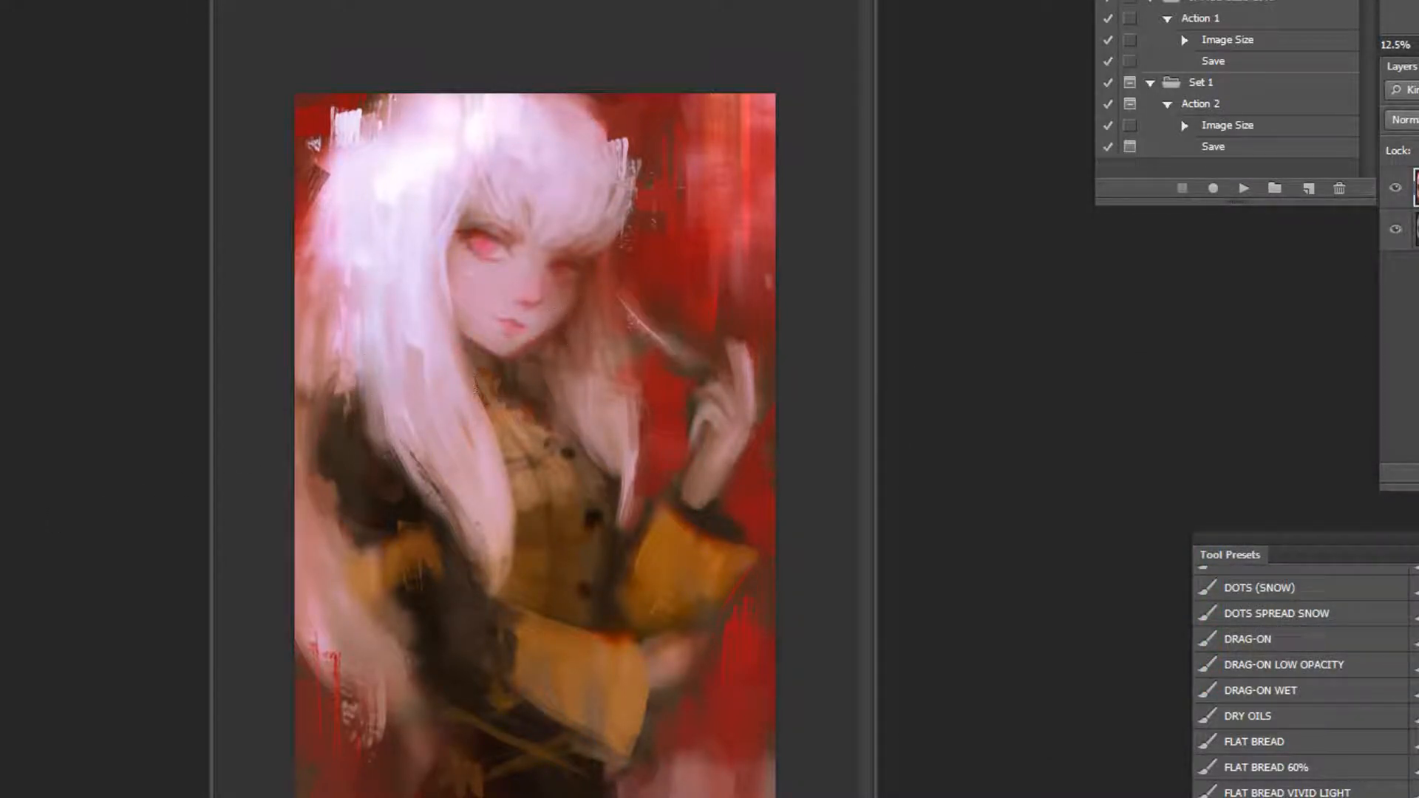
# Readjust the foreground shade, and undo the last change after checking the face up close.
pyautogui.click(1, 527)
pyautogui.moveTo(1090, 505); pyautogui.dragTo(1099, 489)
pyautogui.click(1373, 411)
pyautogui.scroll(3, 547, 164)
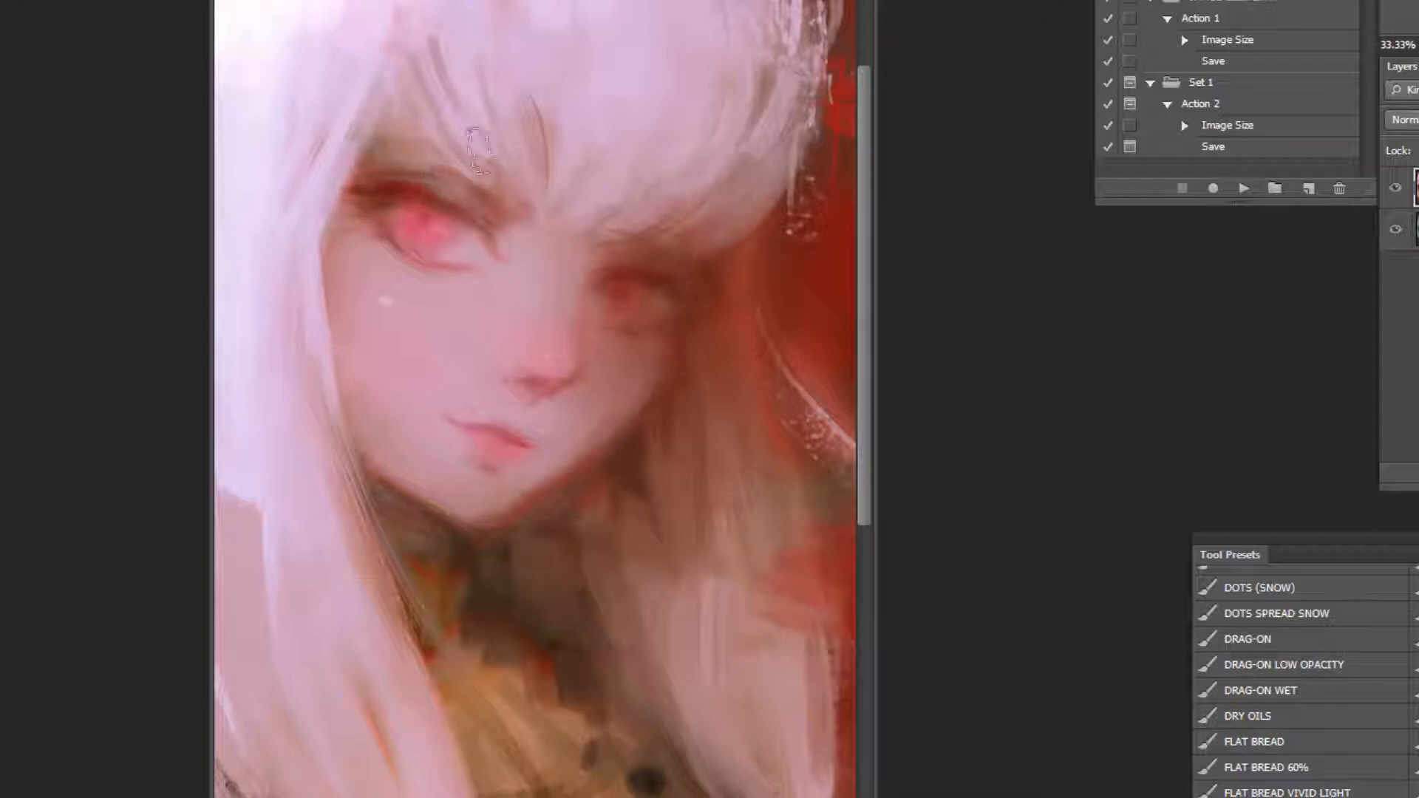
pyautogui.keyDown('ctrl'); pyautogui.keyDown('alt'); pyautogui.click(734, 387); pyautogui.keyUp('alt'); pyautogui.keyUp('ctrl')
pyautogui.scroll(-4, 734, 386)
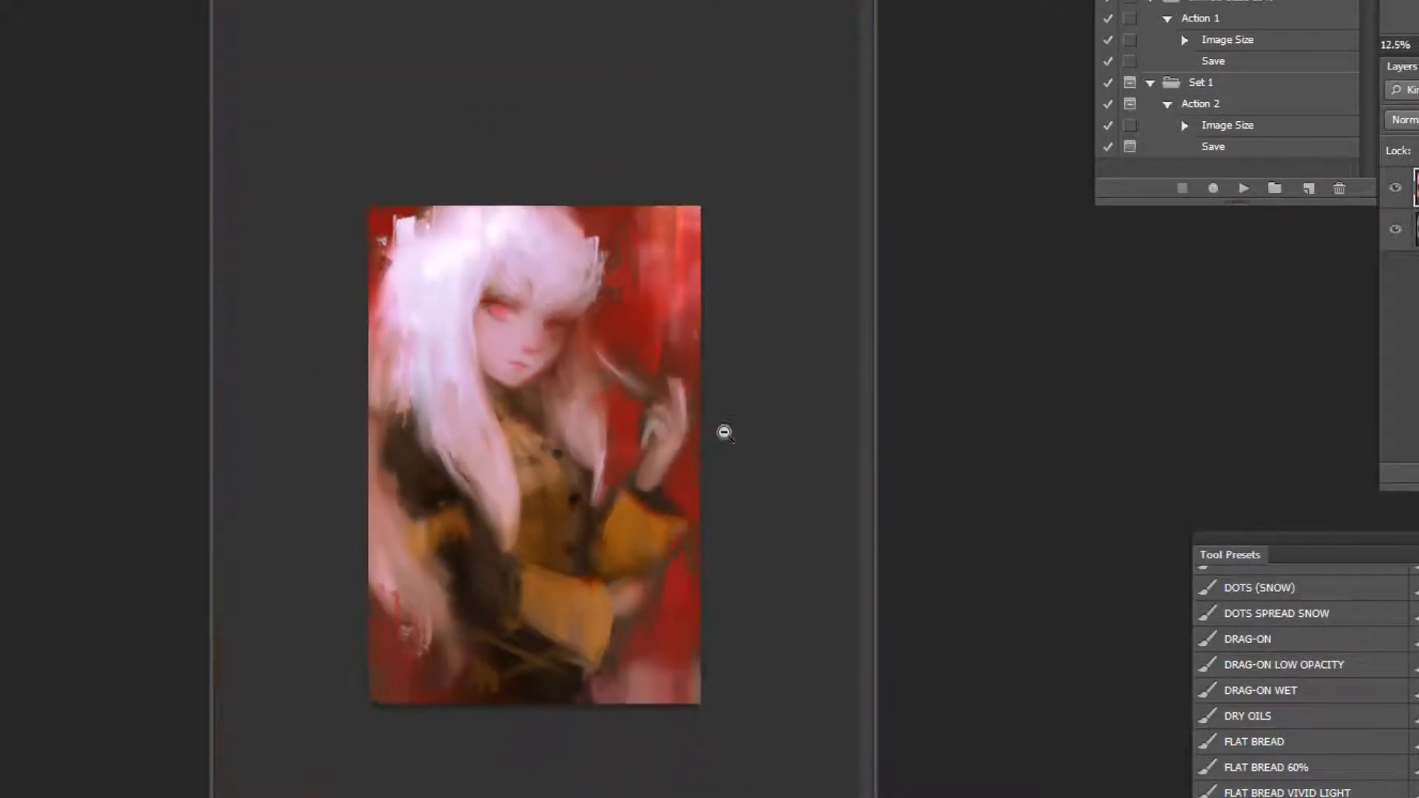
pyautogui.scroll(1, 453, 510)
pyautogui.hotkey('ctrl', 'z')
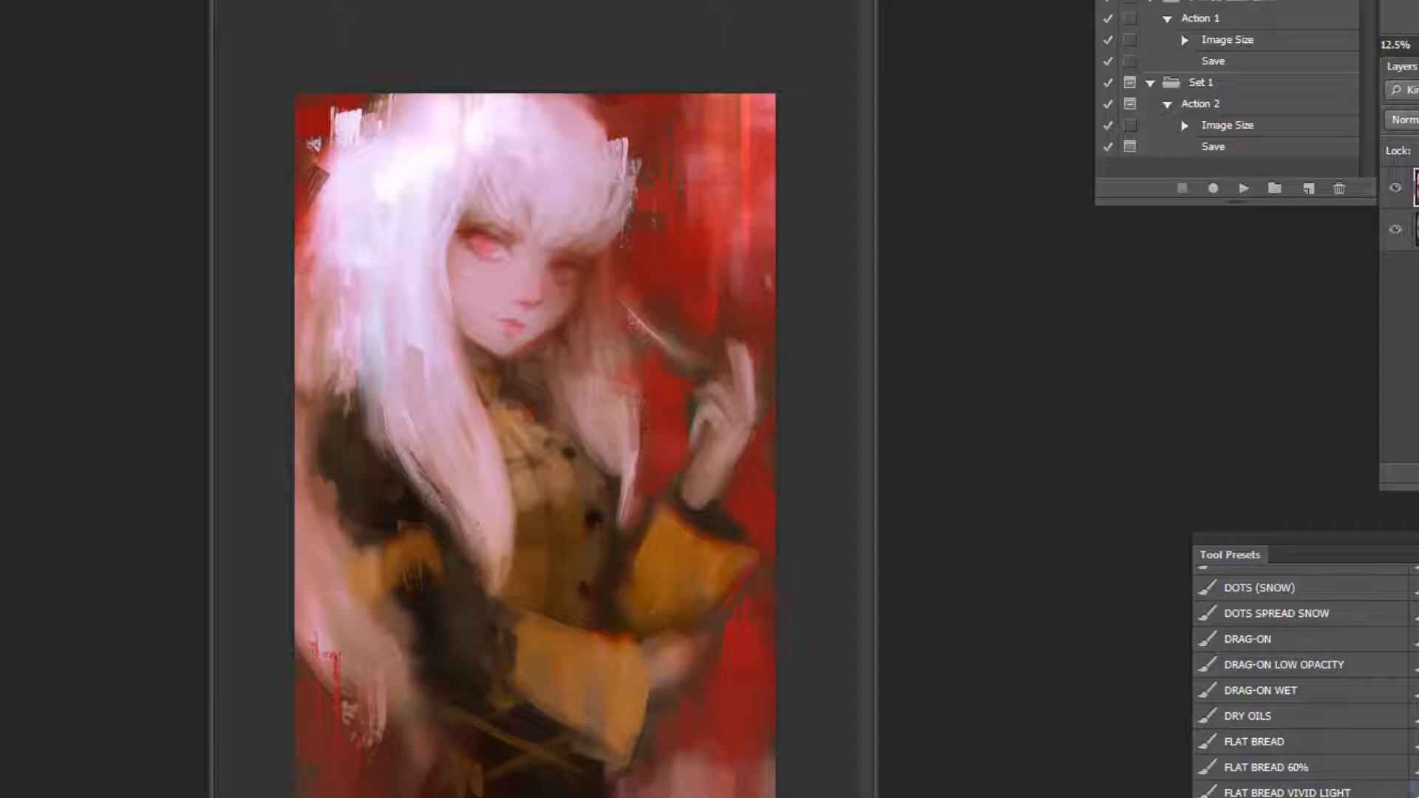
# Paint sampled reds into the background beside the raised arm's cuff and dark red patches above the raised hand.
pyautogui.keyDown('alt'); pyautogui.click(739, 645); pyautogui.keyUp('alt')
pyautogui.moveTo(748, 619)
pyautogui.mouseDown()
pyautogui.moveTo(772, 601)
pyautogui.moveTo(766, 585)
pyautogui.moveTo(756, 592)
pyautogui.moveTo(782, 611)
pyautogui.mouseUp()
pyautogui.keyDown('alt'); pyautogui.click(718, 218); pyautogui.keyUp('alt')
pyautogui.moveTo(718, 216); pyautogui.dragTo(720, 255)
pyautogui.keyDown('alt'); pyautogui.click(696, 132); pyautogui.keyUp('alt')
pyautogui.keyDown('alt'); pyautogui.click(667, 115); pyautogui.keyUp('alt')
pyautogui.moveTo(681, 122); pyautogui.dragTo(686, 160)
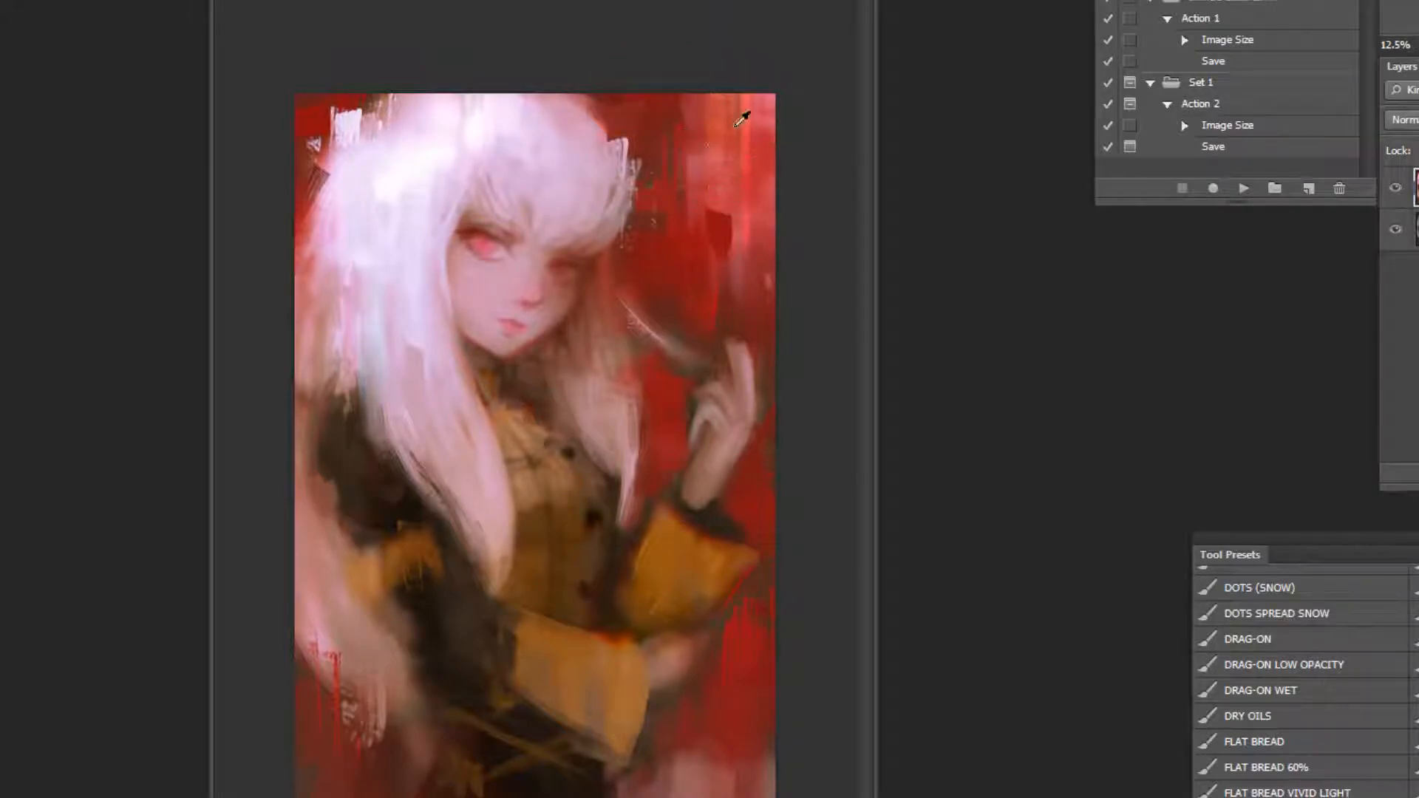
# Choose the FLAT BREAD brush preset and sample background tones for reworking the area below the raised arm's cuff.
pyautogui.keyDown('alt'); pyautogui.click(734, 624); pyautogui.keyUp('alt')
pyautogui.click(1303, 741)
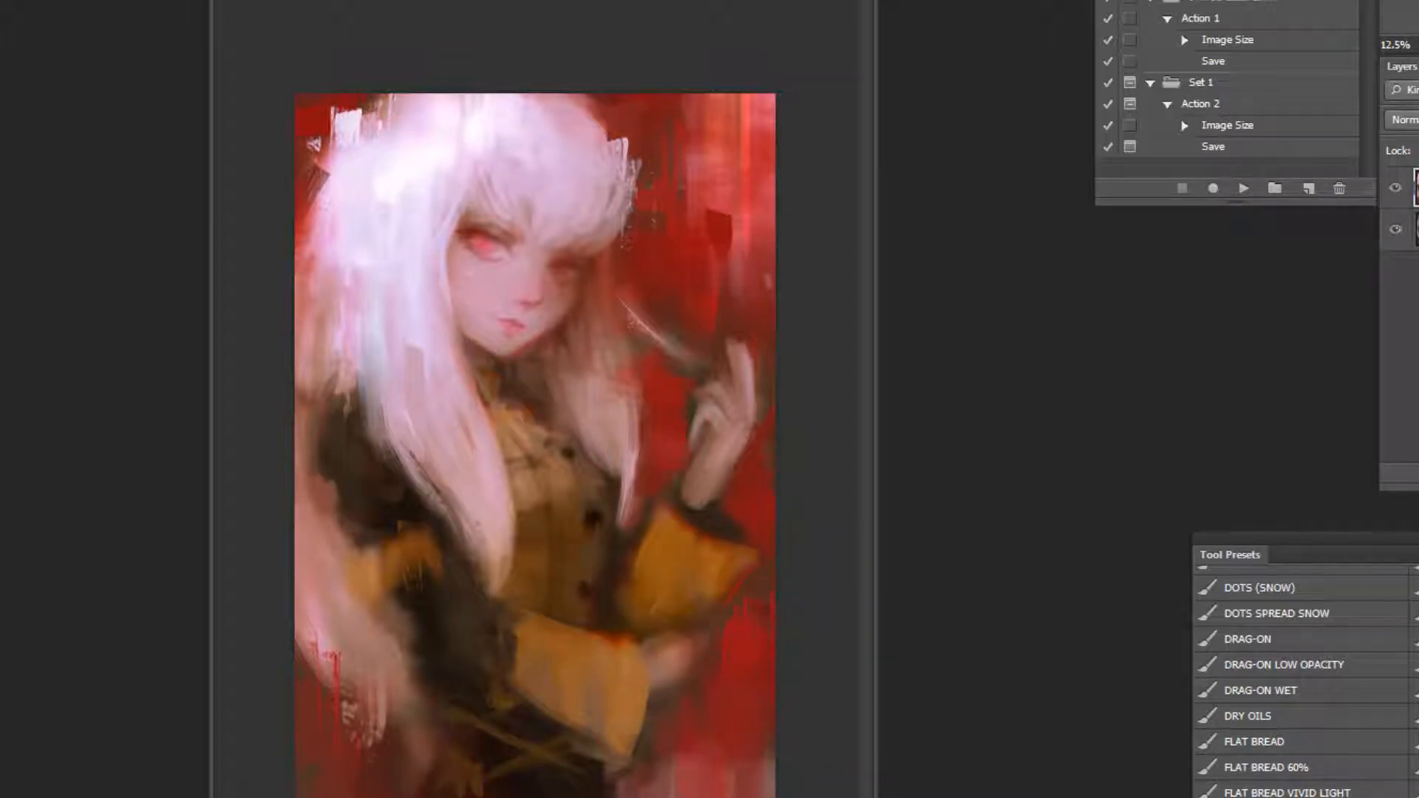
pyautogui.keyDown('alt'); pyautogui.click(721, 773); pyautogui.keyUp('alt')
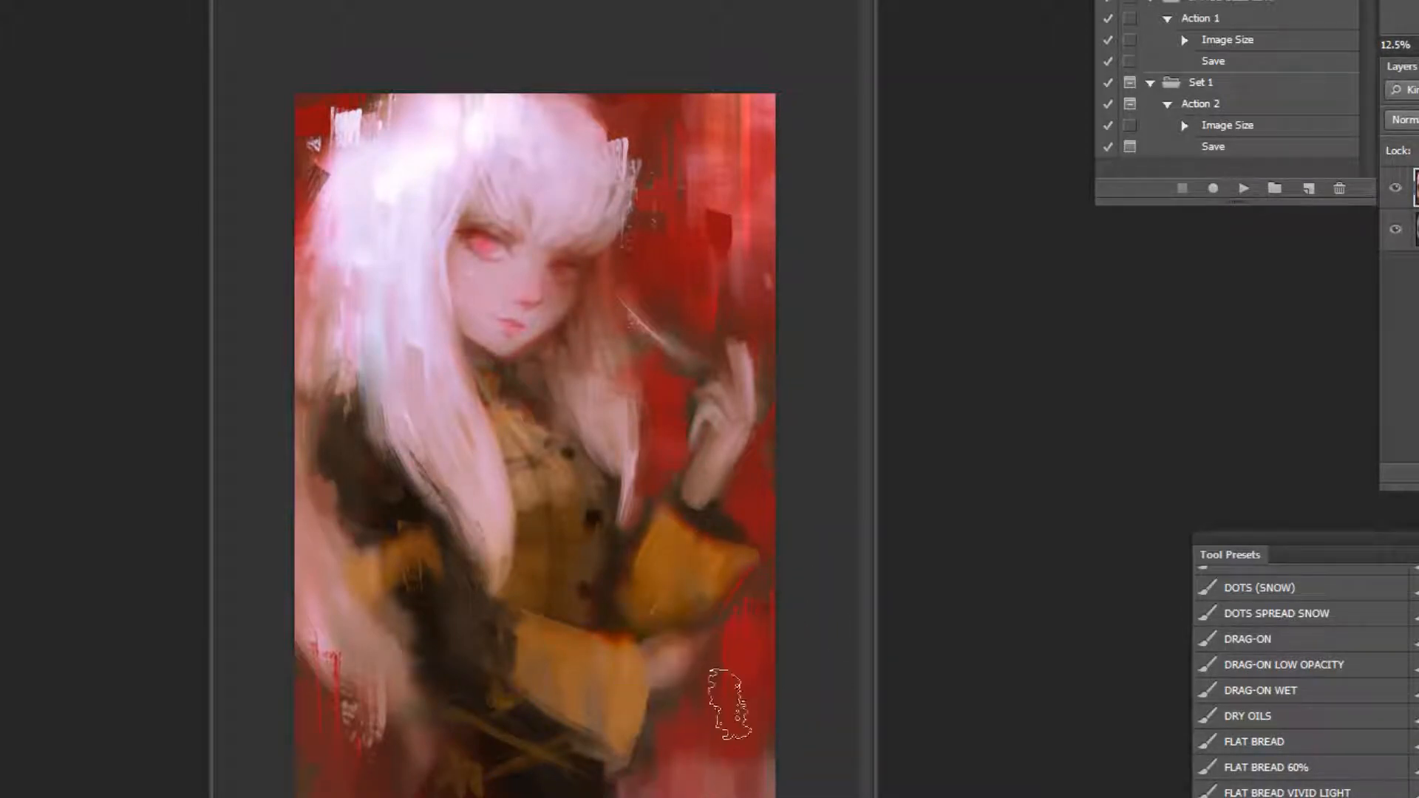
# Reduce the brush size by five steps and examine the face up close and in the full view.
pyautogui.keyDown('ctrl'); pyautogui.click(537, 108); pyautogui.keyUp('ctrl')
pyautogui.keyDown('ctrl'); pyautogui.click(538, 108); pyautogui.keyUp('ctrl')
pyautogui.keyDown('ctrl'); pyautogui.click(537, 108); pyautogui.keyUp('ctrl')
pyautogui.press('[')
pyautogui.press('[')
pyautogui.press('[')
pyautogui.press('[')
pyautogui.press('[')
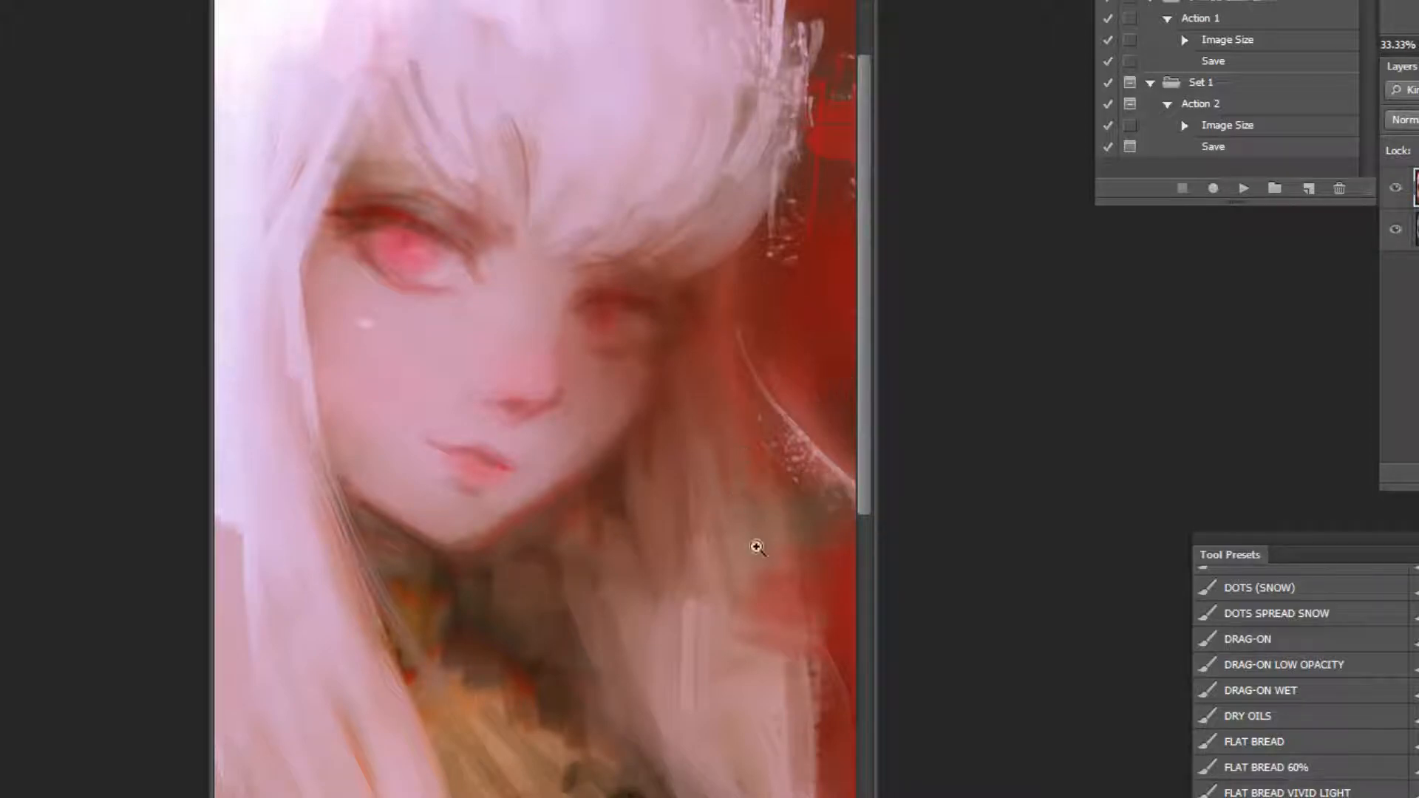
pyautogui.keyDown('alt'); pyautogui.click(749, 513); pyautogui.keyUp('alt')
pyautogui.keyDown('alt'); pyautogui.click(749, 513); pyautogui.keyUp('alt')
pyautogui.keyDown('alt'); pyautogui.click(749, 513); pyautogui.keyUp('alt')
# Sample the pale hair colour and paint long strands along the outer edge of the front lock over the dark sleeve.
pyautogui.keyDown('alt'); pyautogui.click(390, 309); pyautogui.keyUp('alt')
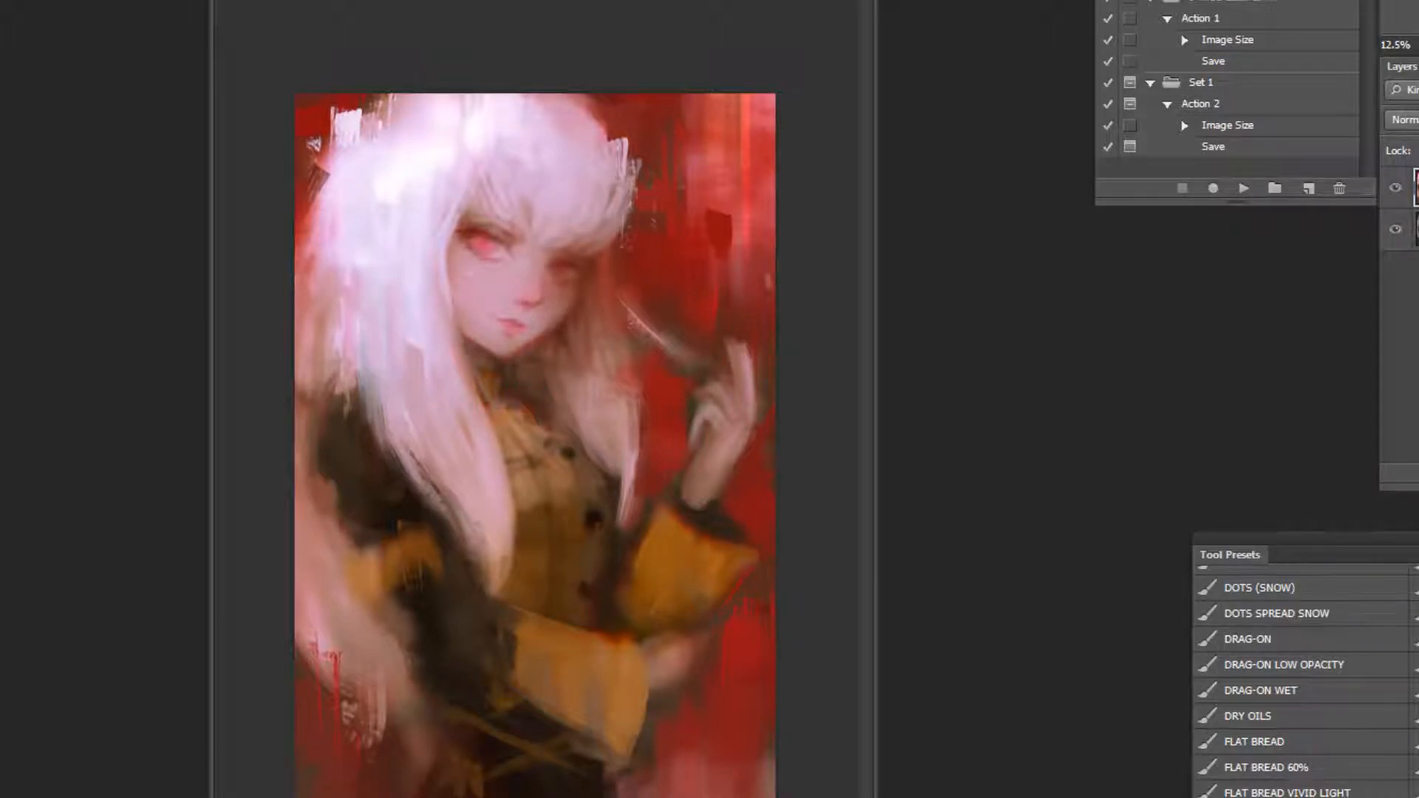
pyautogui.scroll(3, 1301, 680)
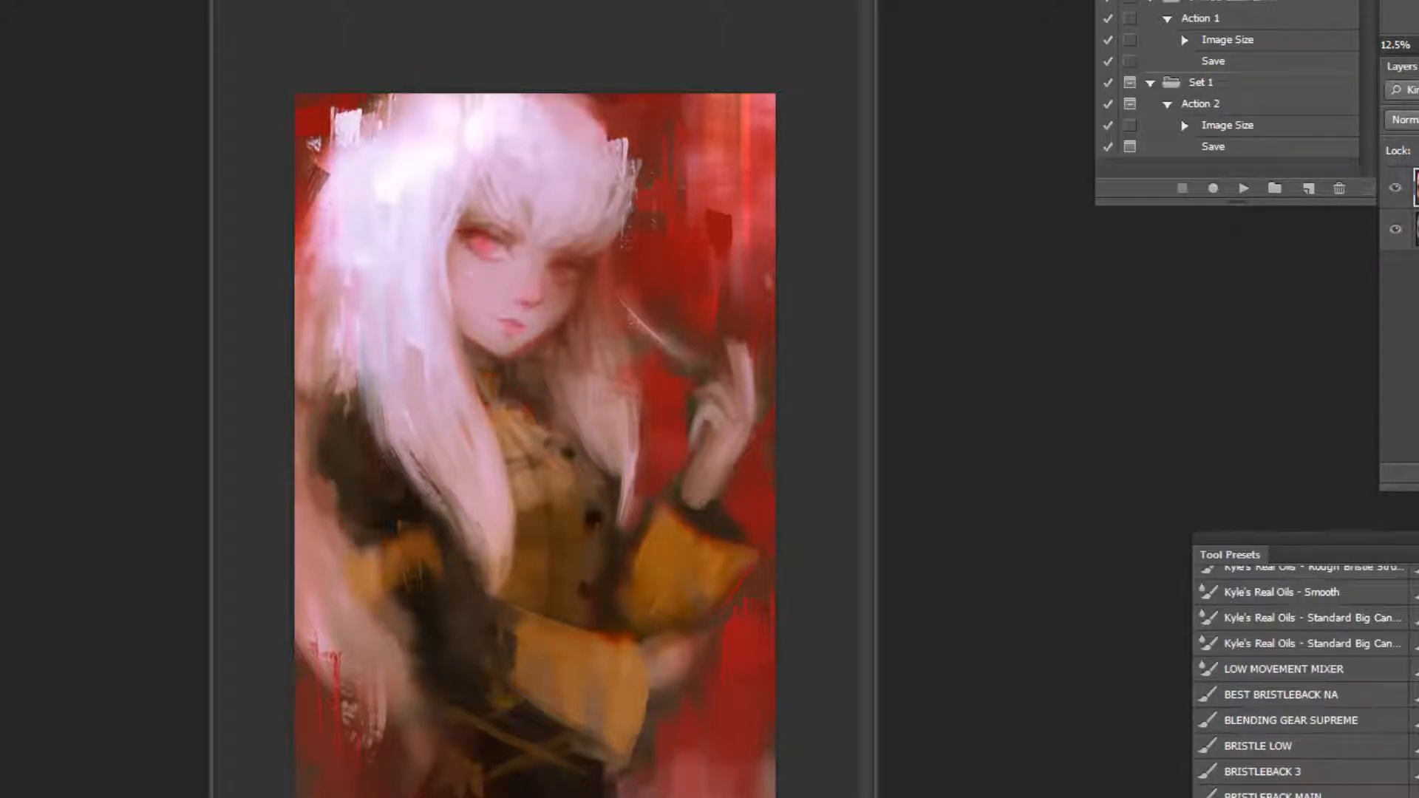
pyautogui.scroll(3, 1301, 680)
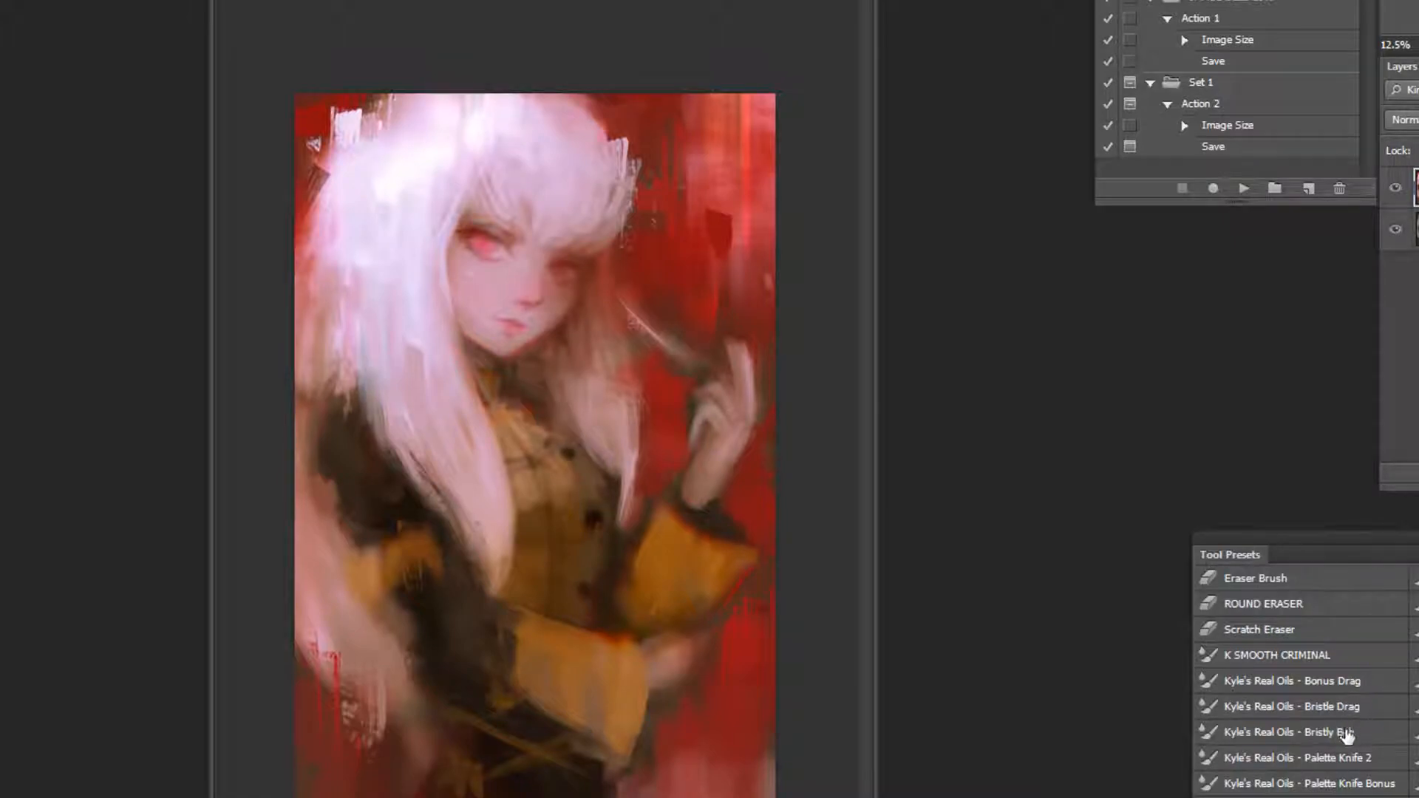
pyautogui.hotkey('ctrl', '+')
pyautogui.moveTo(324, 391)
pyautogui.mouseDown()
pyautogui.moveTo(377, 501)
pyautogui.moveTo(437, 497)
pyautogui.mouseUp()
pyautogui.moveTo(319, 423)
pyautogui.mouseDown()
pyautogui.moveTo(481, 573)
pyautogui.moveTo(453, 559)
pyautogui.mouseUp()
pyautogui.moveTo(305, 338); pyautogui.dragTo(318, 401)
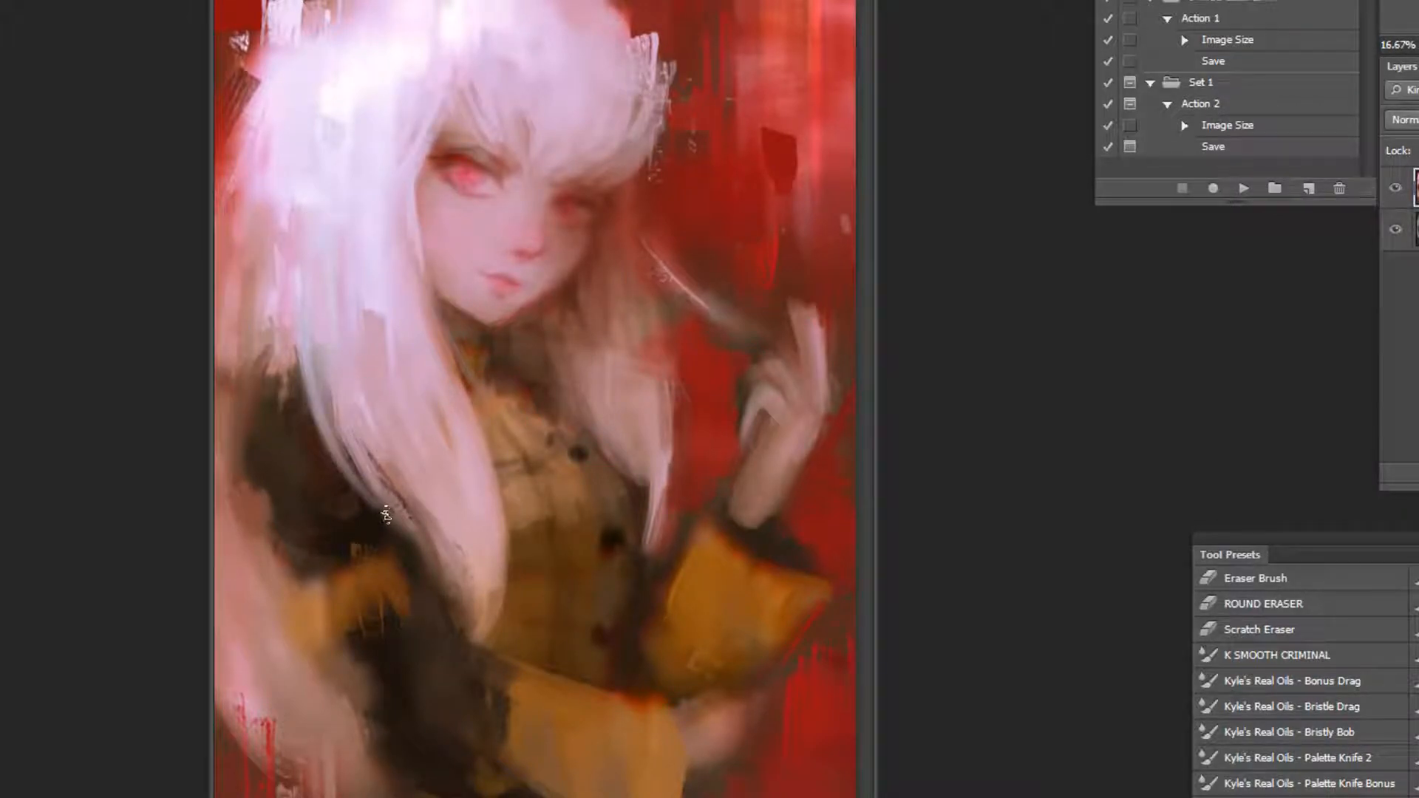
# Brush a vertical stroke in the hair tone down the outer side of the hair mass.
pyautogui.scroll(1, 522, 25)
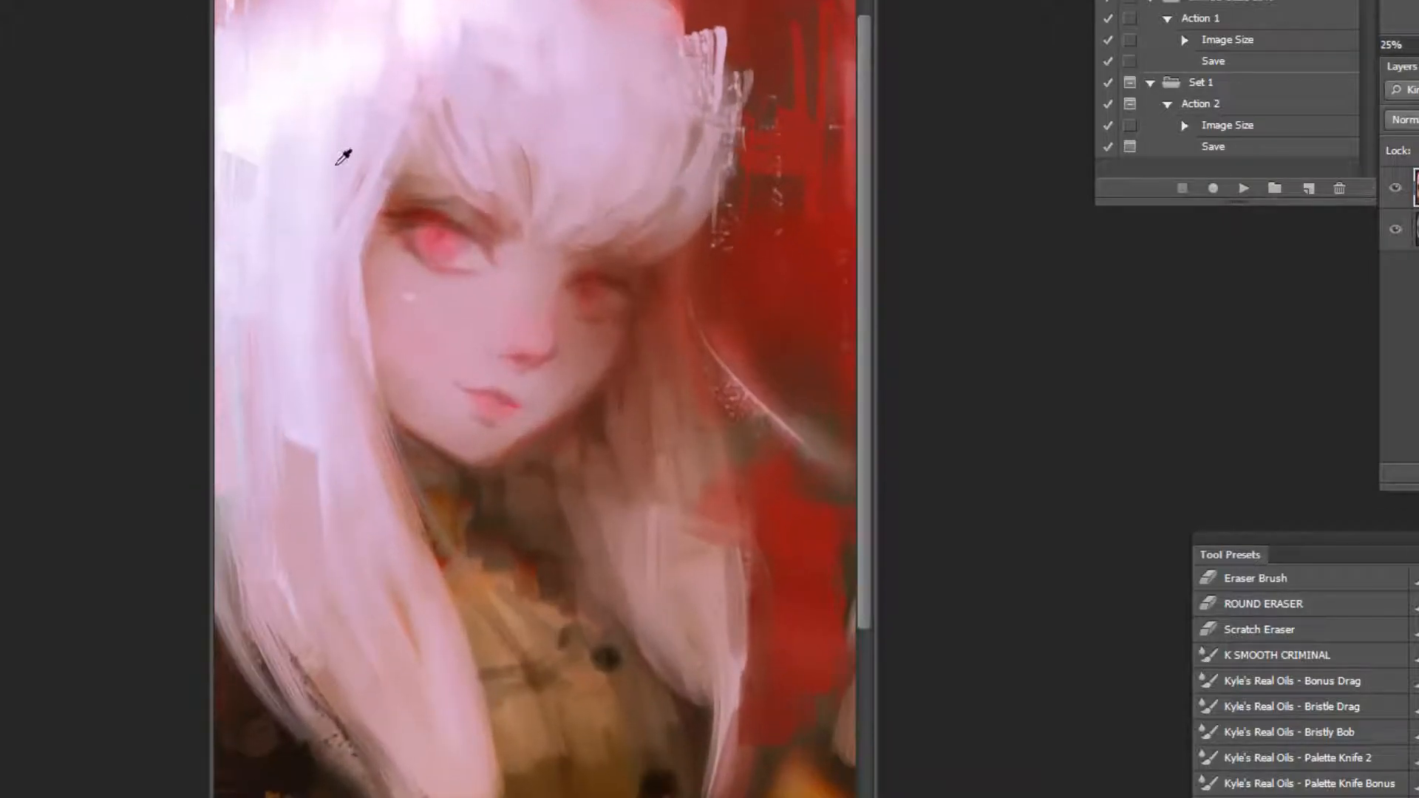
pyautogui.scroll(-2, 518, 281)
pyautogui.moveTo(335, 199); pyautogui.dragTo(329, 262)
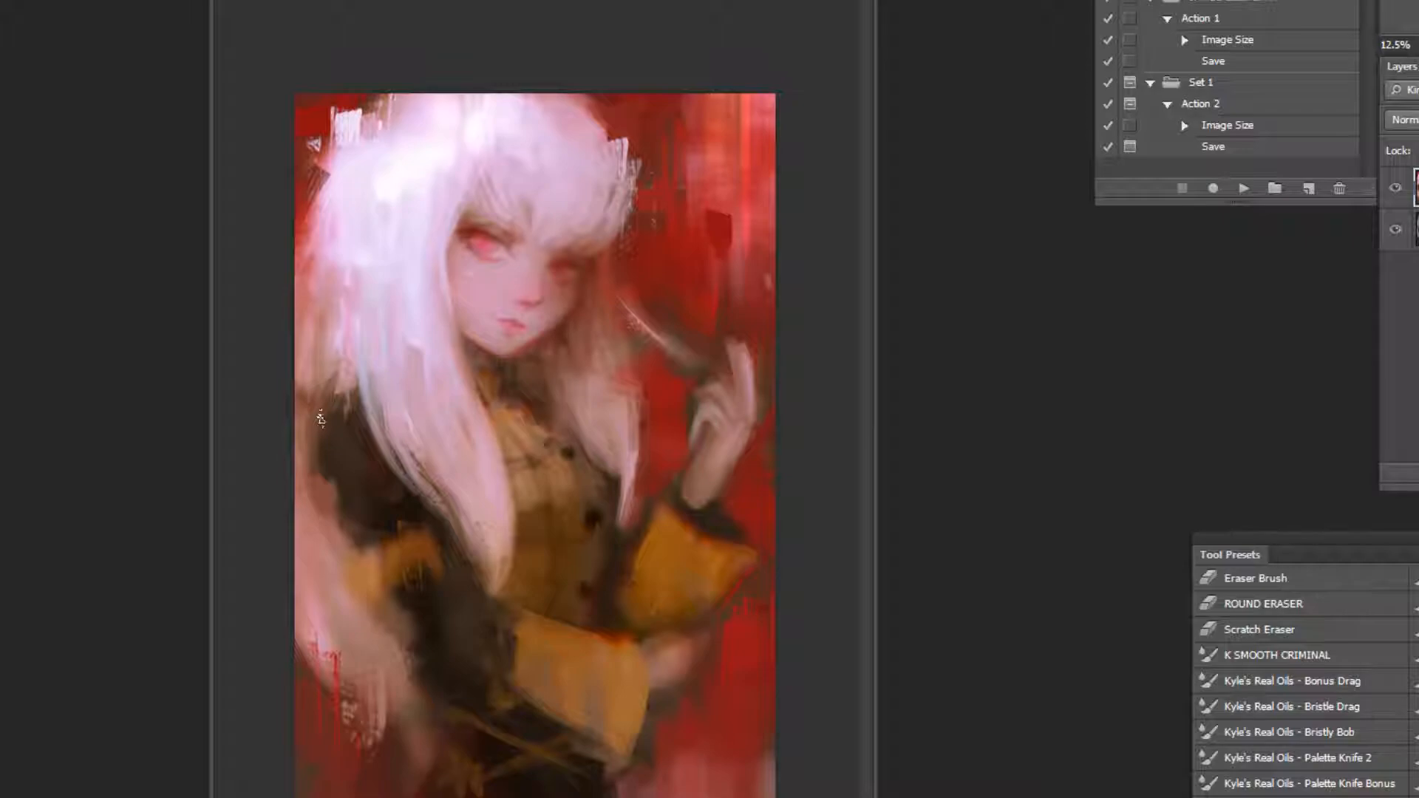
# Paint sampled red background strokes over the hair behind the dark upper sleeve, down toward the orange trim.
pyautogui.keyDown('alt'); pyautogui.click(663, 421); pyautogui.keyUp('alt')
pyautogui.moveTo(300, 469)
pyautogui.mouseDown()
pyautogui.moveTo(306, 521)
pyautogui.moveTo(319, 493)
pyautogui.moveTo(337, 543)
pyautogui.mouseUp()
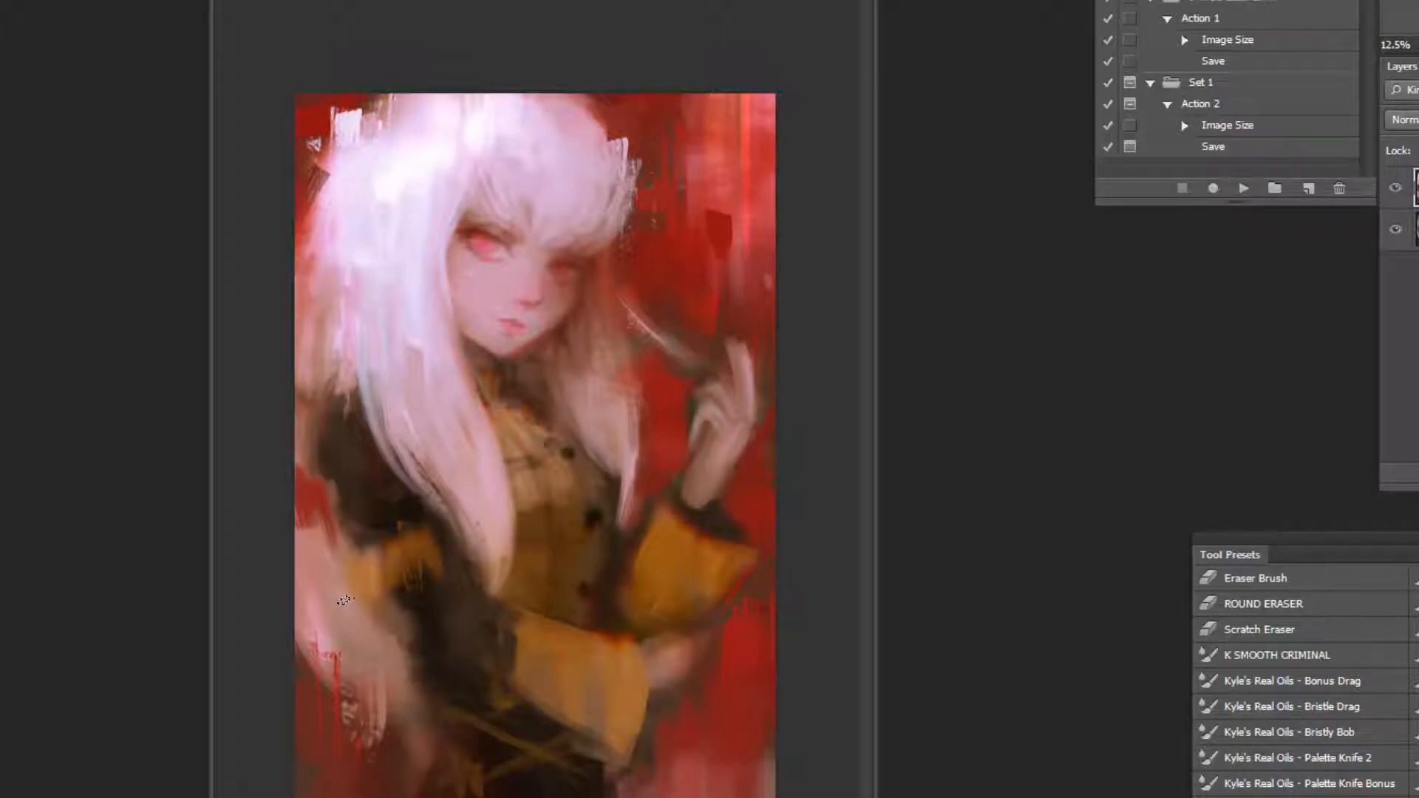
pyautogui.moveTo(300, 467)
pyautogui.mouseDown()
pyautogui.moveTo(291, 503)
pyautogui.moveTo(304, 443)
pyautogui.mouseUp()
pyautogui.moveTo(305, 504)
pyautogui.mouseDown()
pyautogui.moveTo(310, 586)
pyautogui.moveTo(336, 548)
pyautogui.mouseUp()
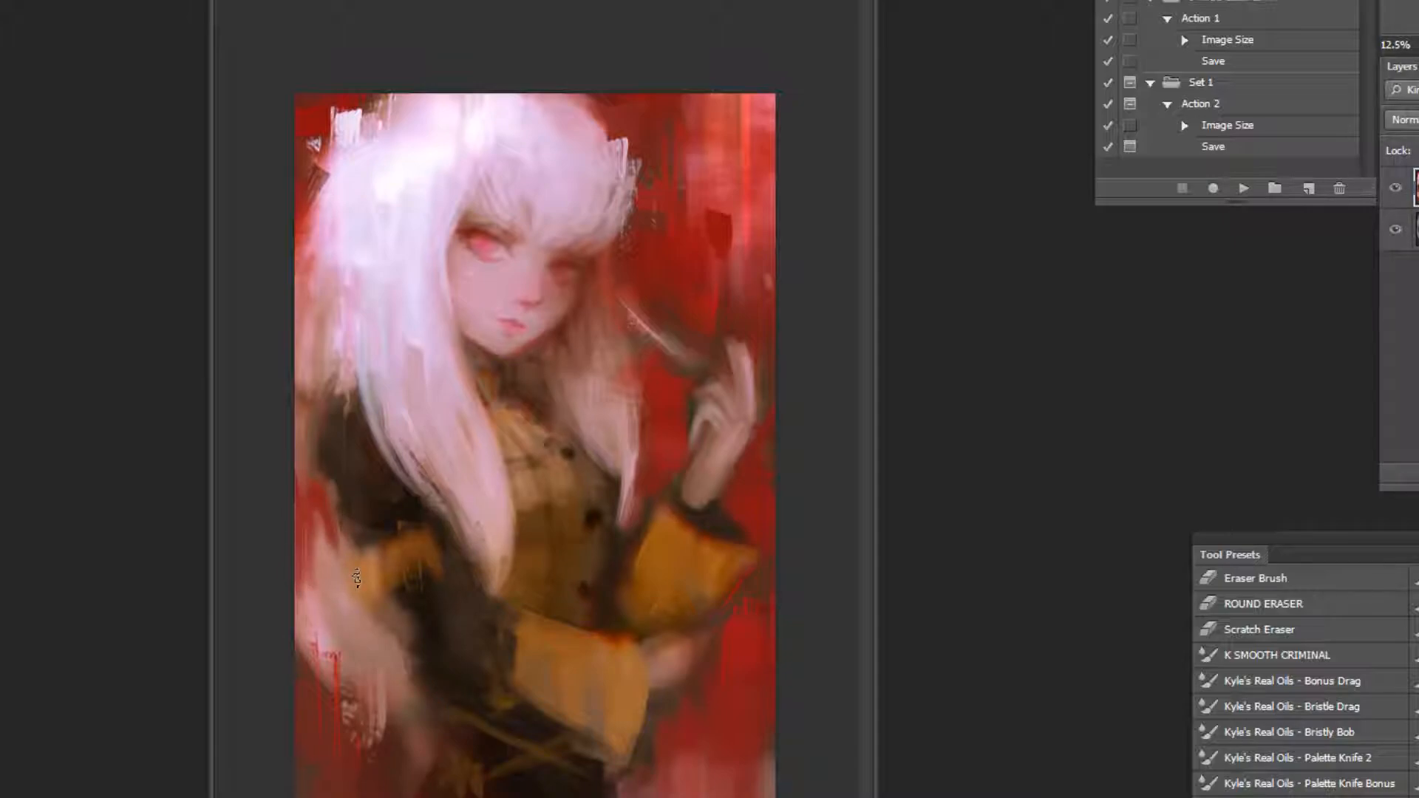
pyautogui.keyDown('alt'); pyautogui.click(325, 519); pyautogui.keyUp('alt')
pyautogui.moveTo(330, 523); pyautogui.dragTo(328, 541)
# Break up the dark patch in the background above the raised hand with strokes of sampled red.
pyautogui.moveTo(727, 208); pyautogui.dragTo(726, 240)
pyautogui.keyDown('alt'); pyautogui.click(711, 234); pyautogui.keyUp('alt')
pyautogui.moveTo(707, 185); pyautogui.dragTo(707, 217)
pyautogui.moveTo(705, 154)
pyautogui.mouseDown()
pyautogui.moveTo(763, 298)
pyautogui.moveTo(706, 142)
pyautogui.moveTo(715, 111)
pyautogui.moveTo(727, 155)
pyautogui.mouseUp()
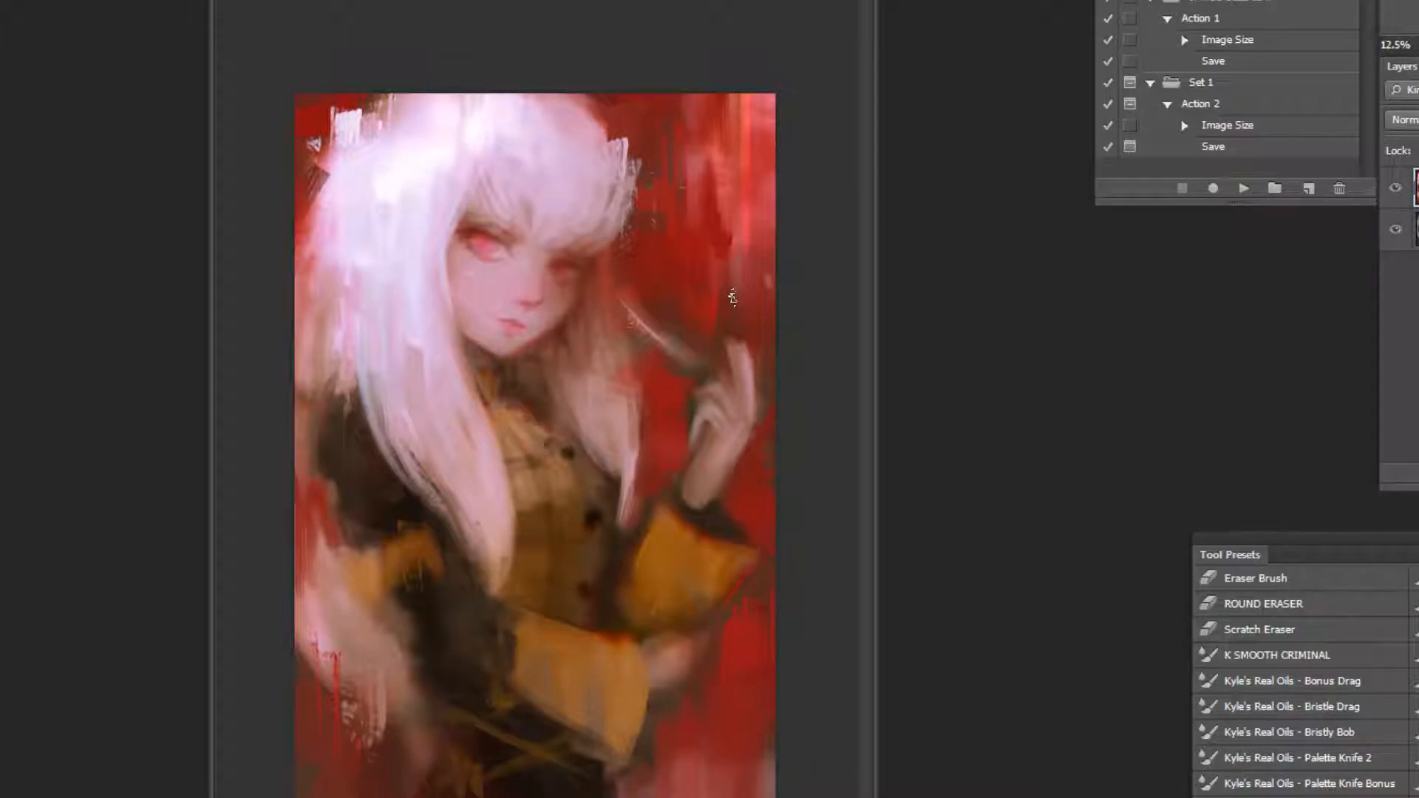
# Trim the outer edge of the raised arm's cuff with sampled dark red, and add dark red strokes above the hair.
pyautogui.keyDown('alt'); pyautogui.click(676, 101); pyautogui.keyUp('alt')
pyautogui.moveTo(746, 541); pyautogui.dragTo(729, 520)
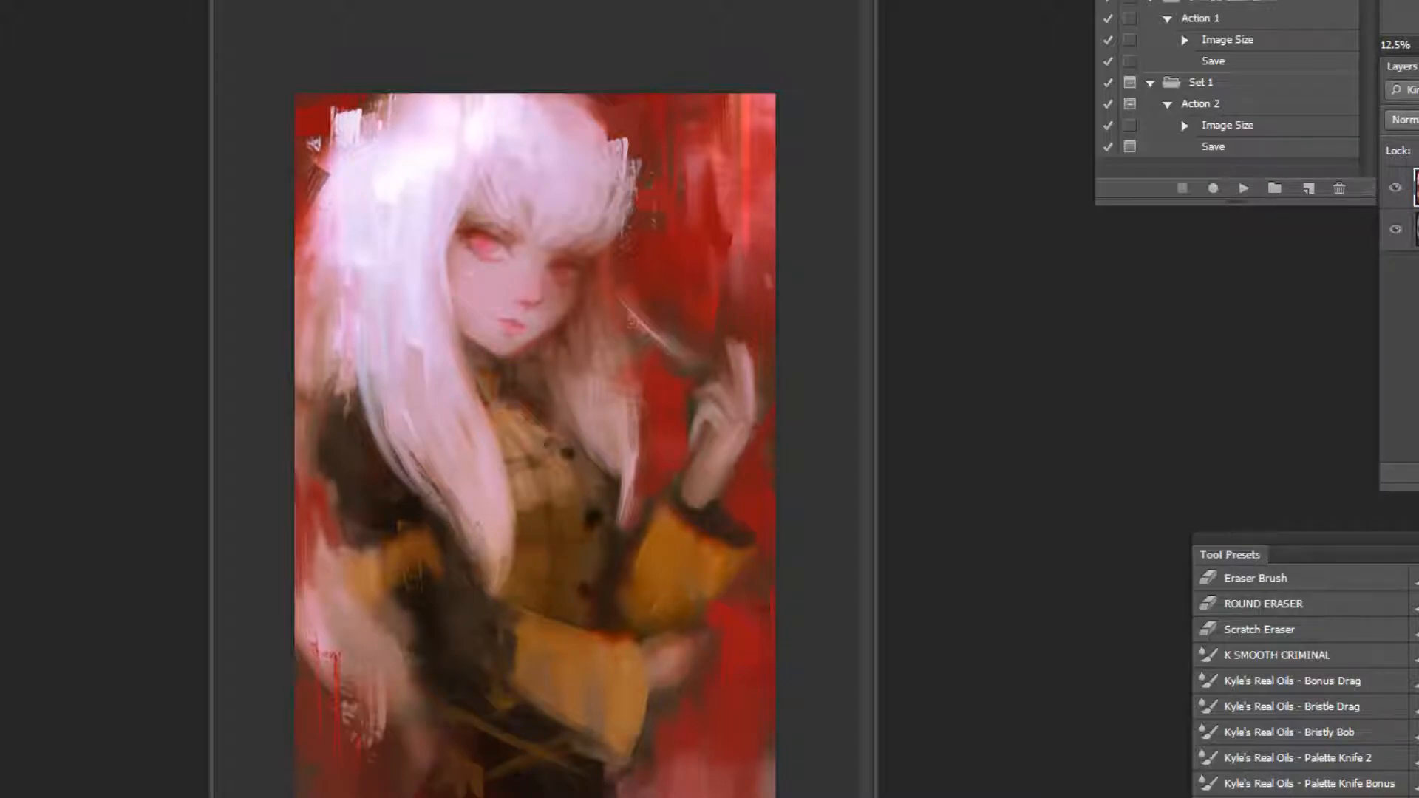
pyautogui.keyDown('alt'); pyautogui.click(348, 101); pyautogui.keyUp('alt')
pyautogui.moveTo(349, 99); pyautogui.dragTo(397, 107)
# Mirror the canvas and blend the shaded hair strands beside the jaw and below it with soft strokes.
pyautogui.click(1231, 188)
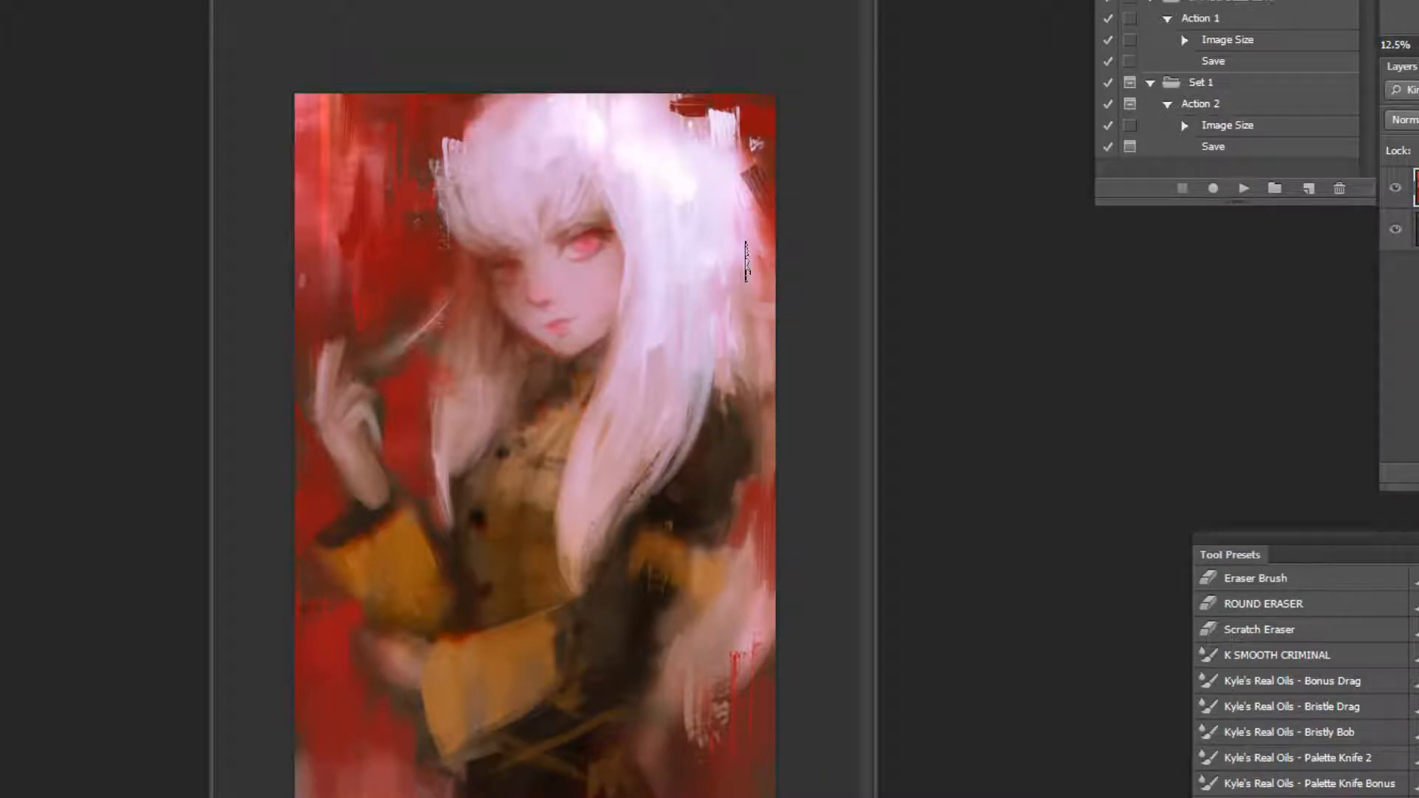
pyautogui.keyDown('ctrl'); pyautogui.click(505, 227); pyautogui.keyUp('ctrl')
pyautogui.keyDown('ctrl'); pyautogui.click(505, 231); pyautogui.keyUp('ctrl')
pyautogui.keyDown('ctrl'); pyautogui.click(504, 232); pyautogui.keyUp('ctrl')
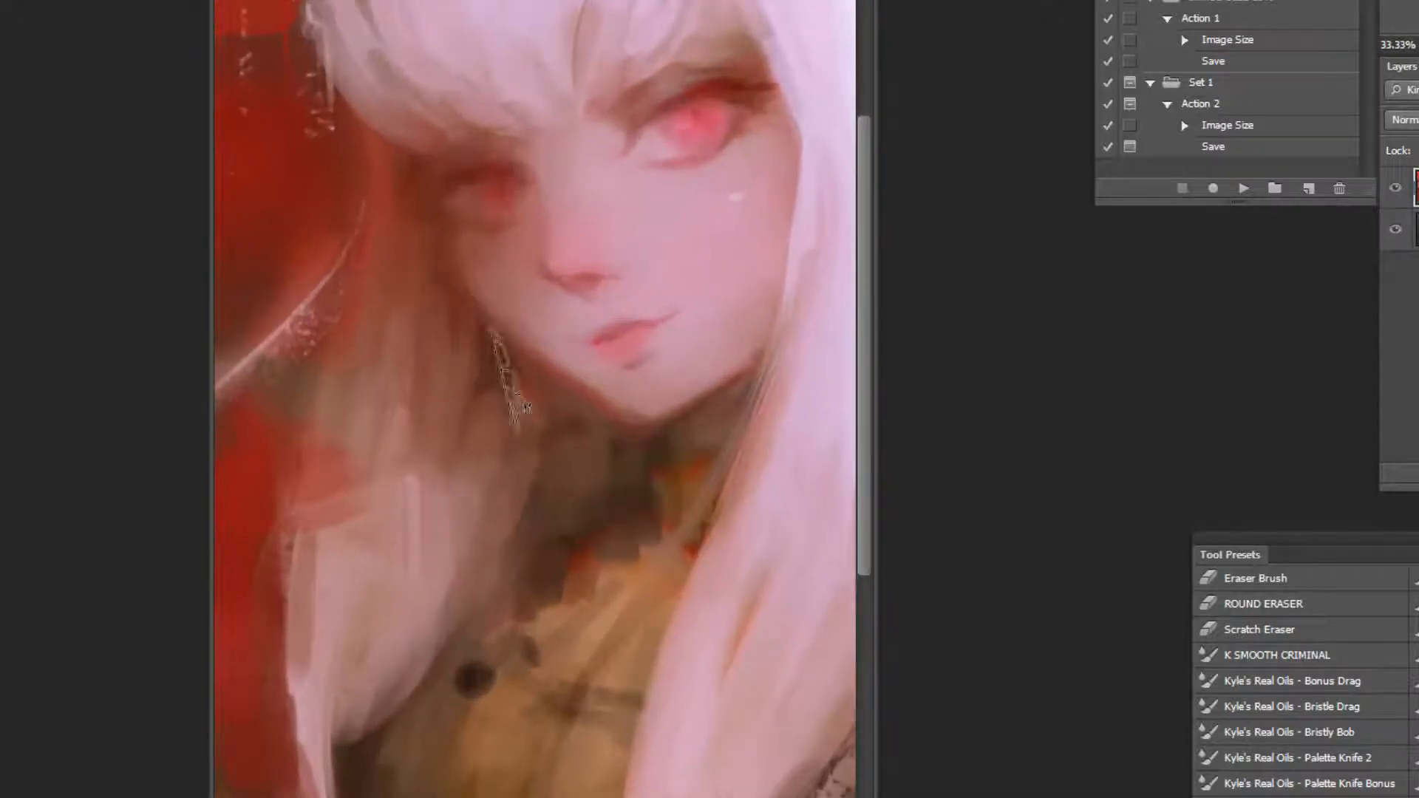
pyautogui.moveTo(576, 403); pyautogui.dragTo(489, 309)
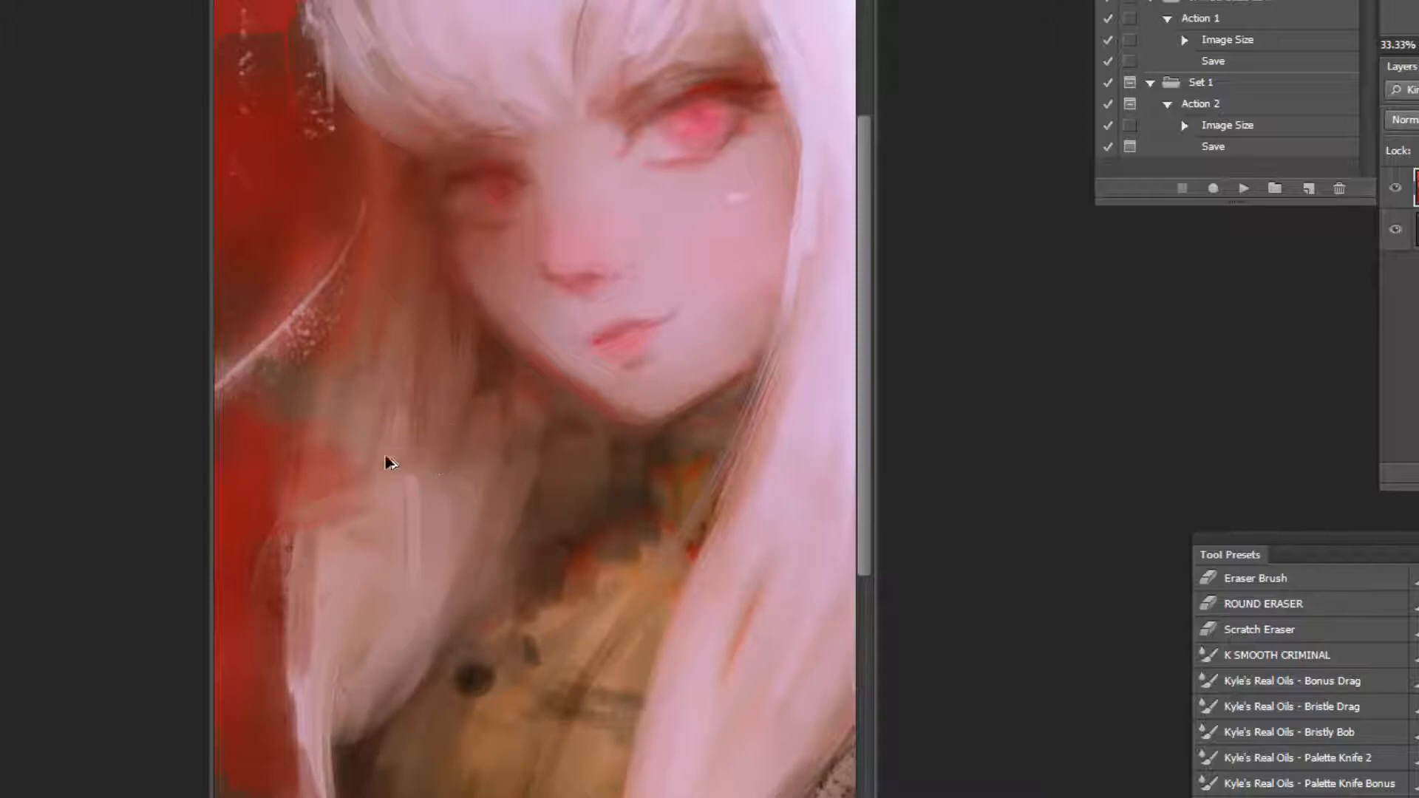
pyautogui.moveTo(405, 466); pyautogui.dragTo(456, 502)
# Sample the dark red background colour and paint a red patch across the lower hair beside the elbow.
pyautogui.keyDown('alt'); pyautogui.click(608, 494); pyautogui.keyUp('alt')
pyautogui.keyDown('alt'); pyautogui.click(608, 495); pyautogui.keyUp('alt')
pyautogui.keyDown('alt'); pyautogui.click(827, 564); pyautogui.keyUp('alt')
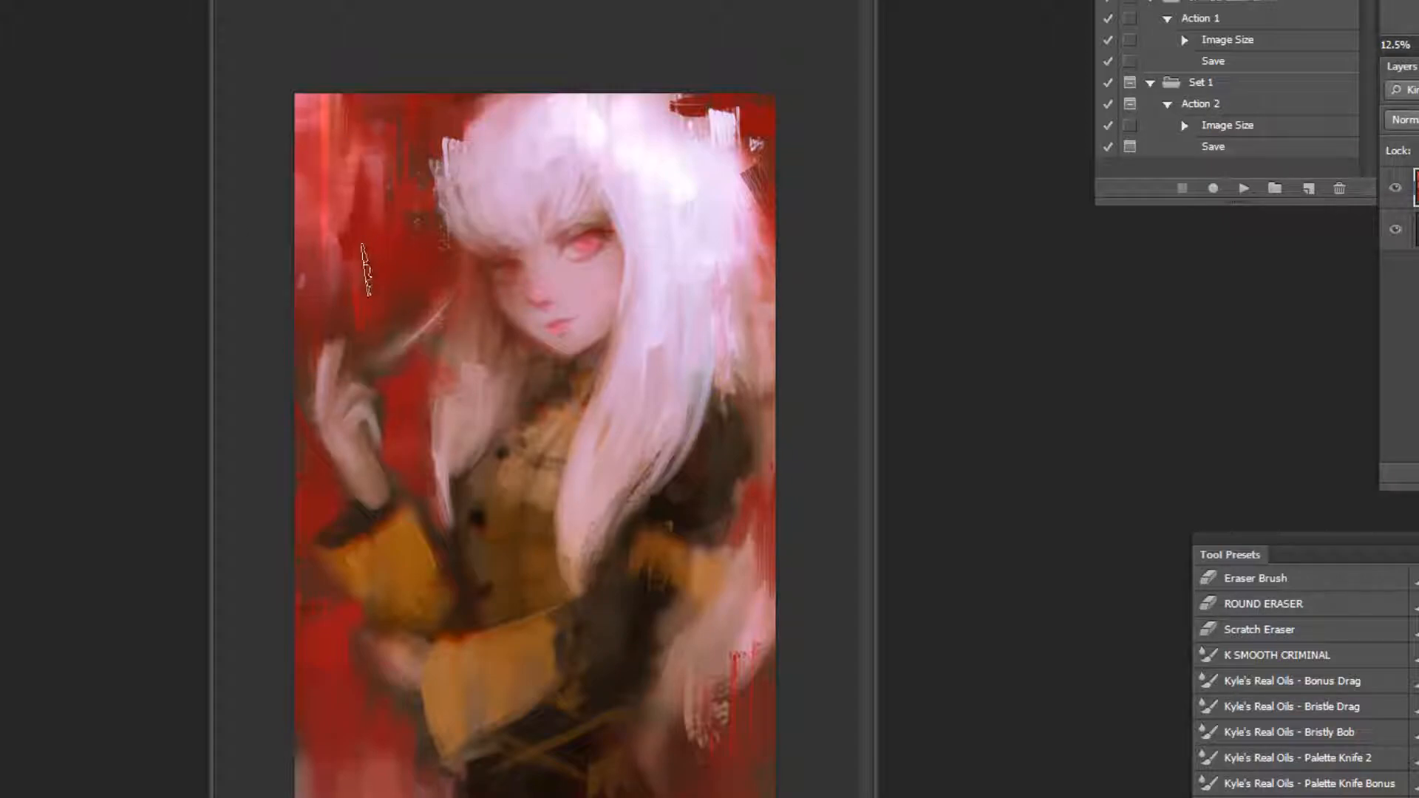
pyautogui.keyDown('alt'); pyautogui.click(358, 266); pyautogui.keyUp('alt')
pyautogui.moveTo(776, 589); pyautogui.dragTo(722, 567)
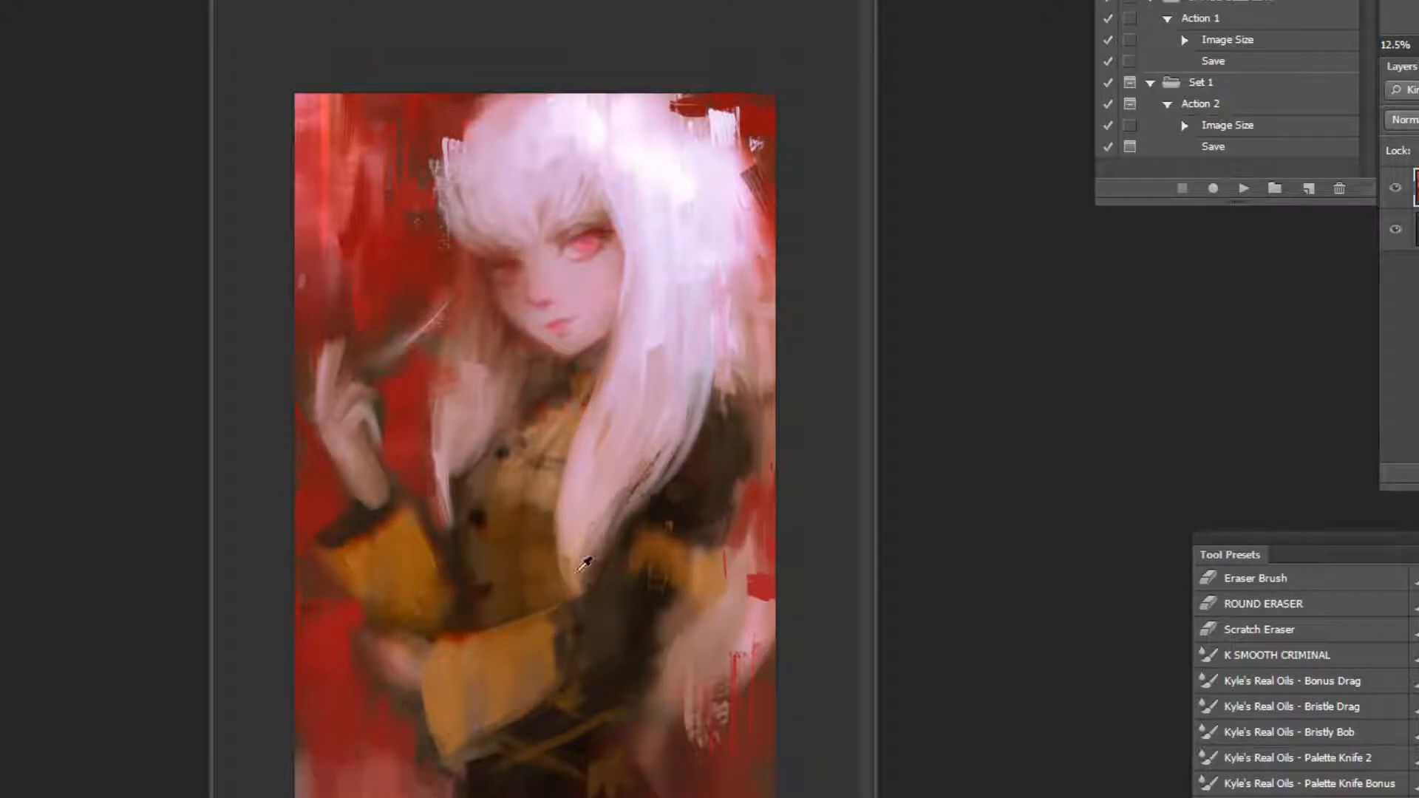
# Touch up the elbow's orange sleeve trim with the colour sampled from the lower cuff.
pyautogui.keyDown('alt'); pyautogui.click(490, 670); pyautogui.keyUp('alt')
pyautogui.moveTo(722, 587)
pyautogui.mouseDown()
pyautogui.moveTo(691, 575)
pyautogui.moveTo(718, 595)
pyautogui.mouseUp()
pyautogui.keyDown('alt'); pyautogui.click(769, 404); pyautogui.keyUp('alt')
pyautogui.keyDown('alt'); pyautogui.click(768, 404); pyautogui.keyUp('alt')
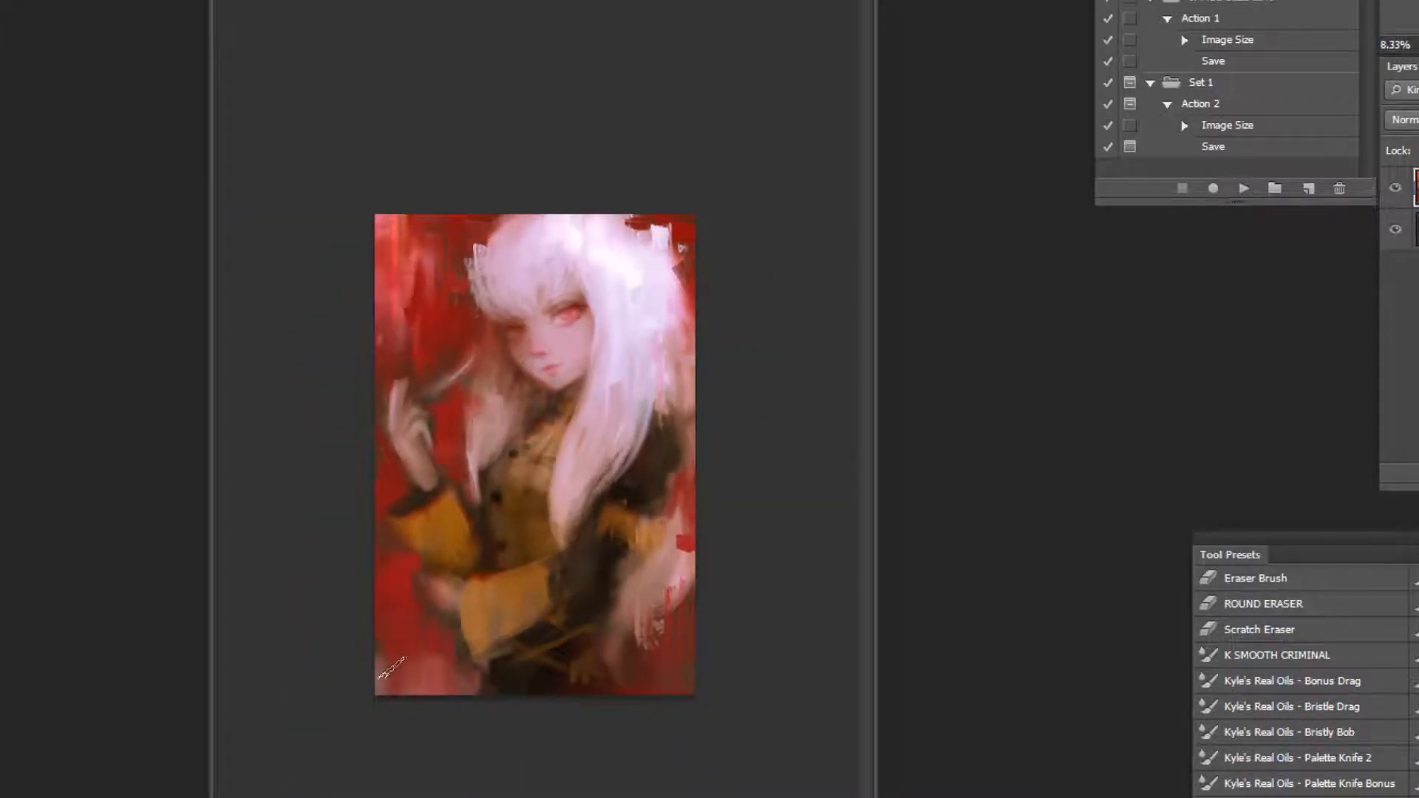
pyautogui.hotkey('ctrl', 'z')
pyautogui.hotkey('ctrl', 'm')
pyautogui.click(1184, 515)
pyautogui.click(1153, 577)
pyautogui.moveTo(1277, 662); pyautogui.dragTo(1269, 623)
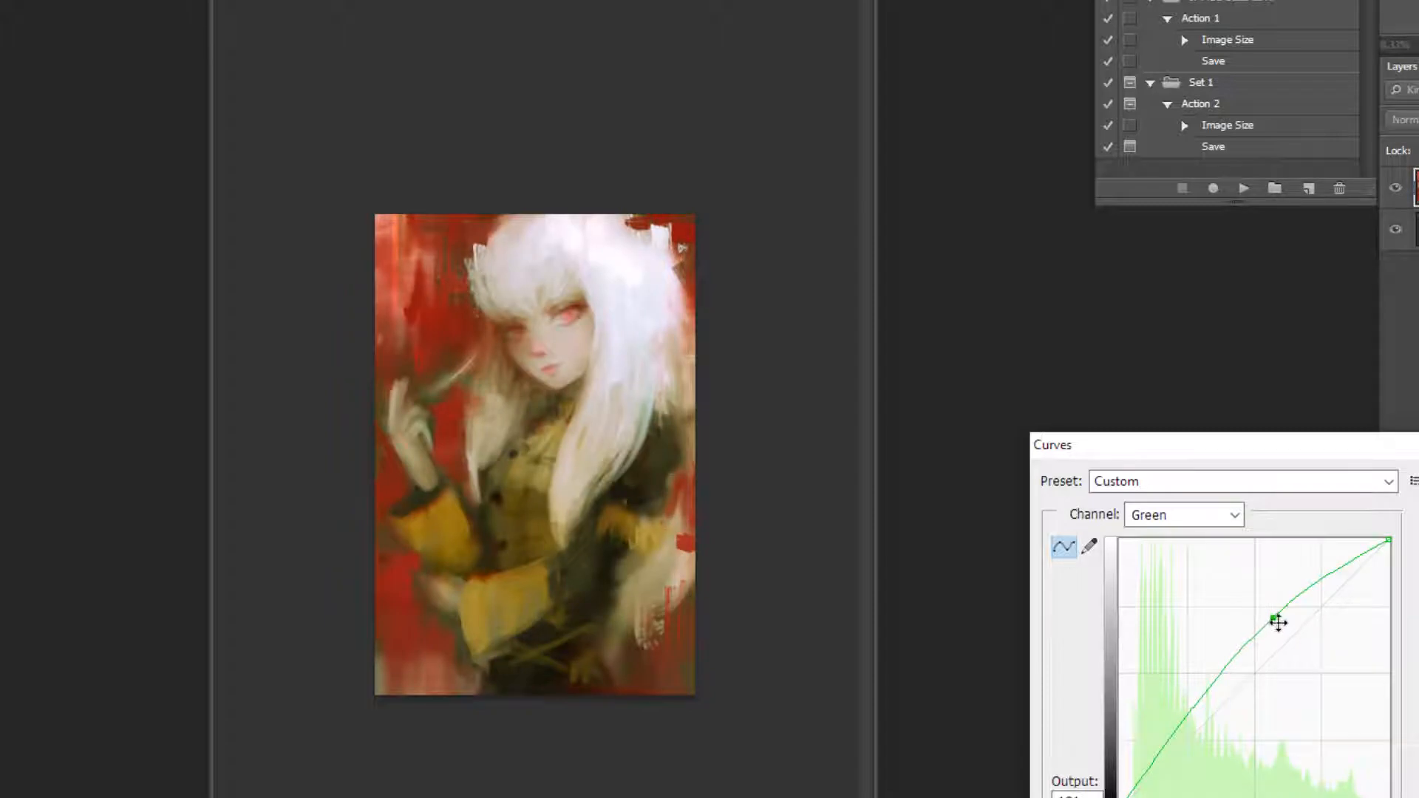
pyautogui.press('Escape')
# In a Curves adjustment, raise the Green channel's midtones and highlights while anchoring its shadows, and anchor the Blue channel's highlights.
pyautogui.hotkey('ctrl', 'm')
pyautogui.click(1219, 515)
pyautogui.click(1213, 580)
pyautogui.moveTo(1312, 617); pyautogui.dragTo(1311, 598)
pyautogui.moveTo(1226, 678); pyautogui.dragTo(1229, 663)
pyautogui.moveTo(1178, 731); pyautogui.dragTo(1181, 736)
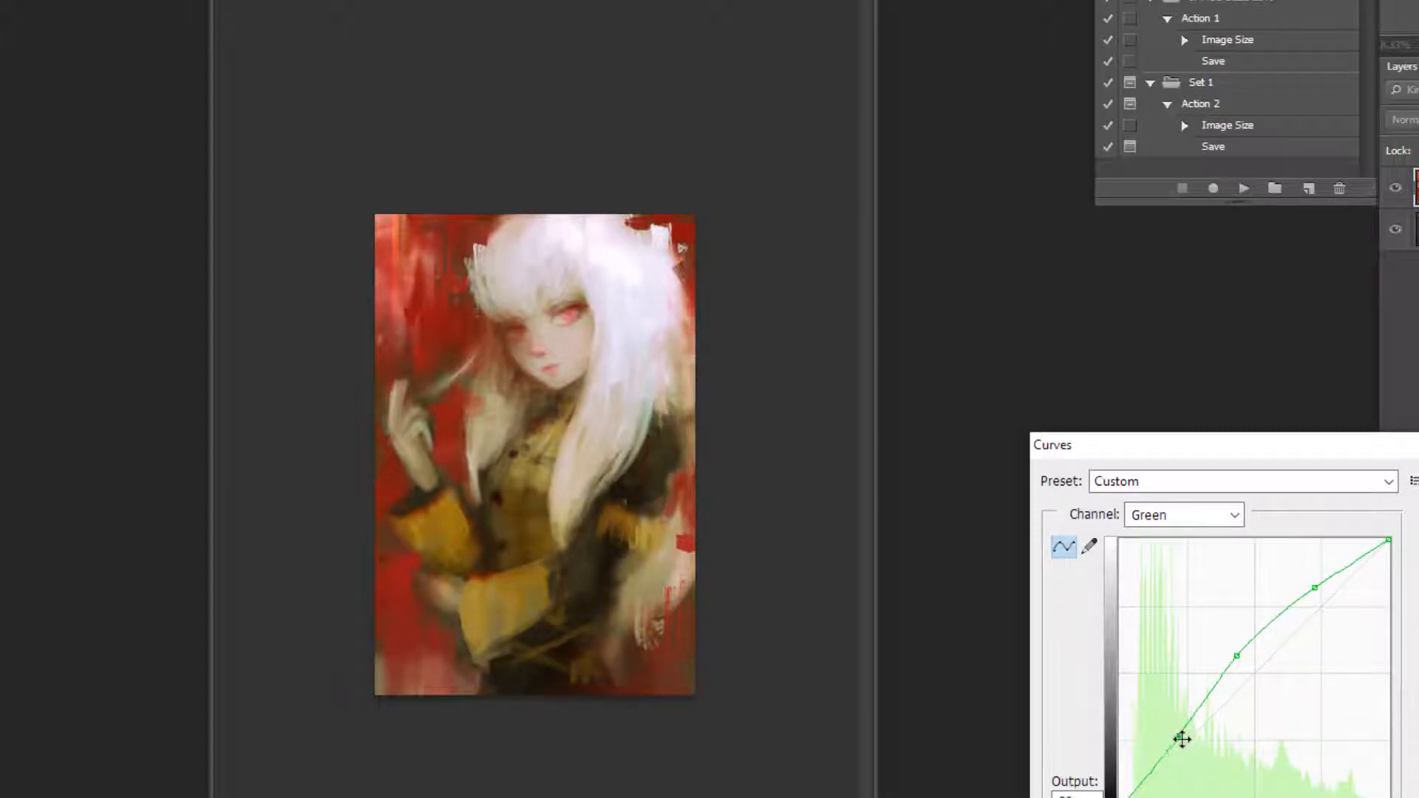
pyautogui.click(1212, 596)
pyautogui.moveTo(1309, 619)
pyautogui.mouseDown()
pyautogui.moveTo(1310, 604)
pyautogui.moveTo(1315, 623)
pyautogui.mouseUp()
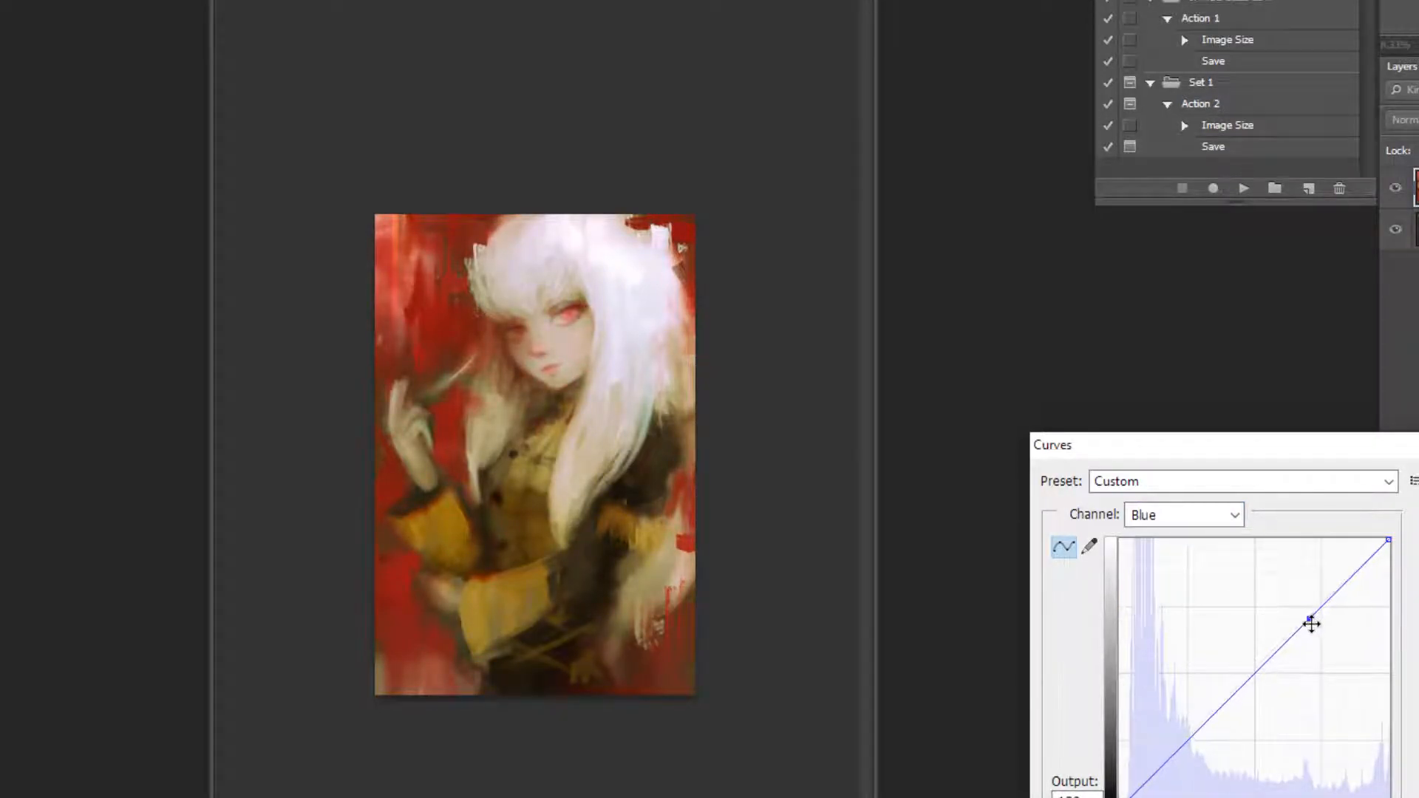
# Lower the Red channel's highlights and slightly raise its shadows, apply the curves, and mirror the canvas.
pyautogui.click(1215, 515)
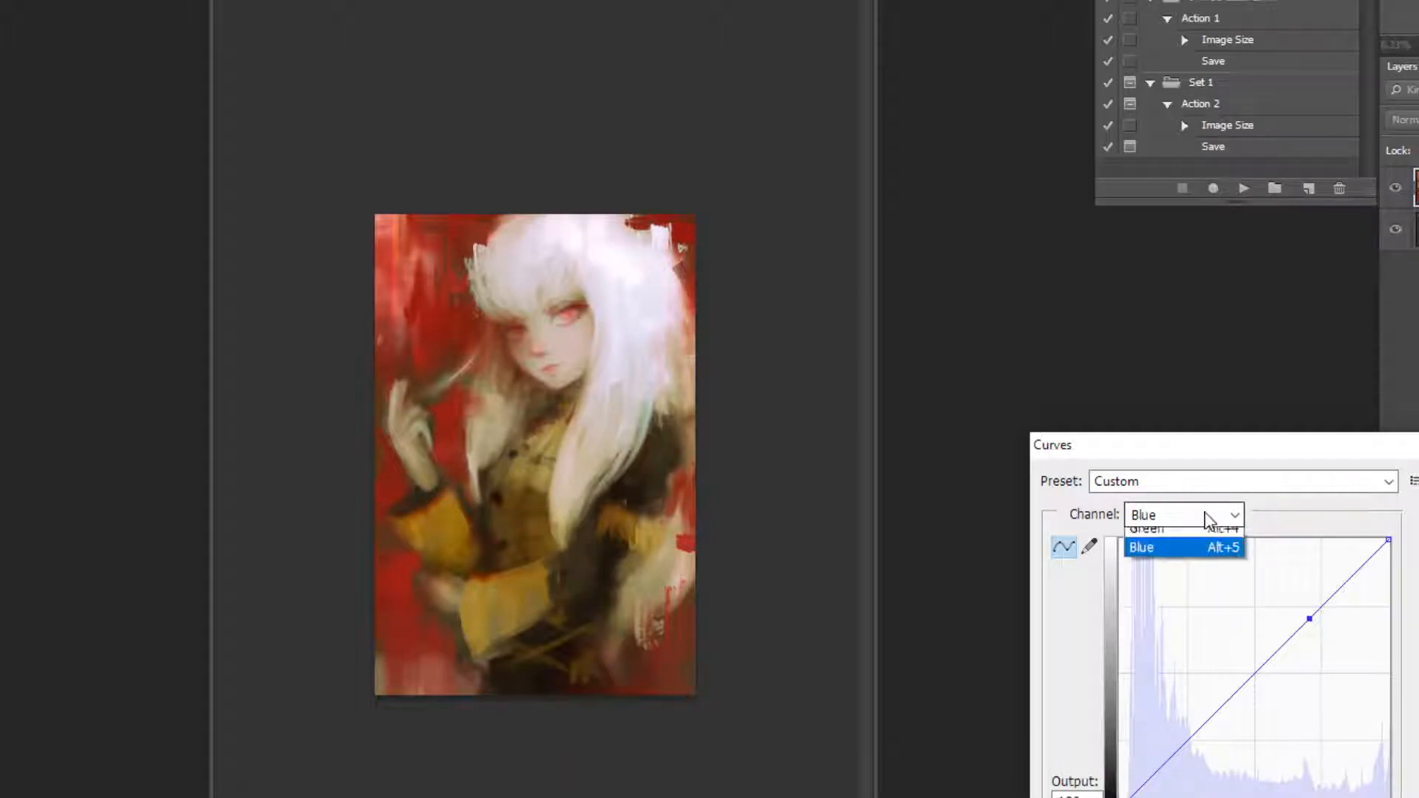
pyautogui.click(1191, 560)
pyautogui.click(1318, 611)
pyautogui.moveTo(1318, 603); pyautogui.dragTo(1316, 626)
pyautogui.moveTo(1389, 543); pyautogui.dragTo(1377, 596)
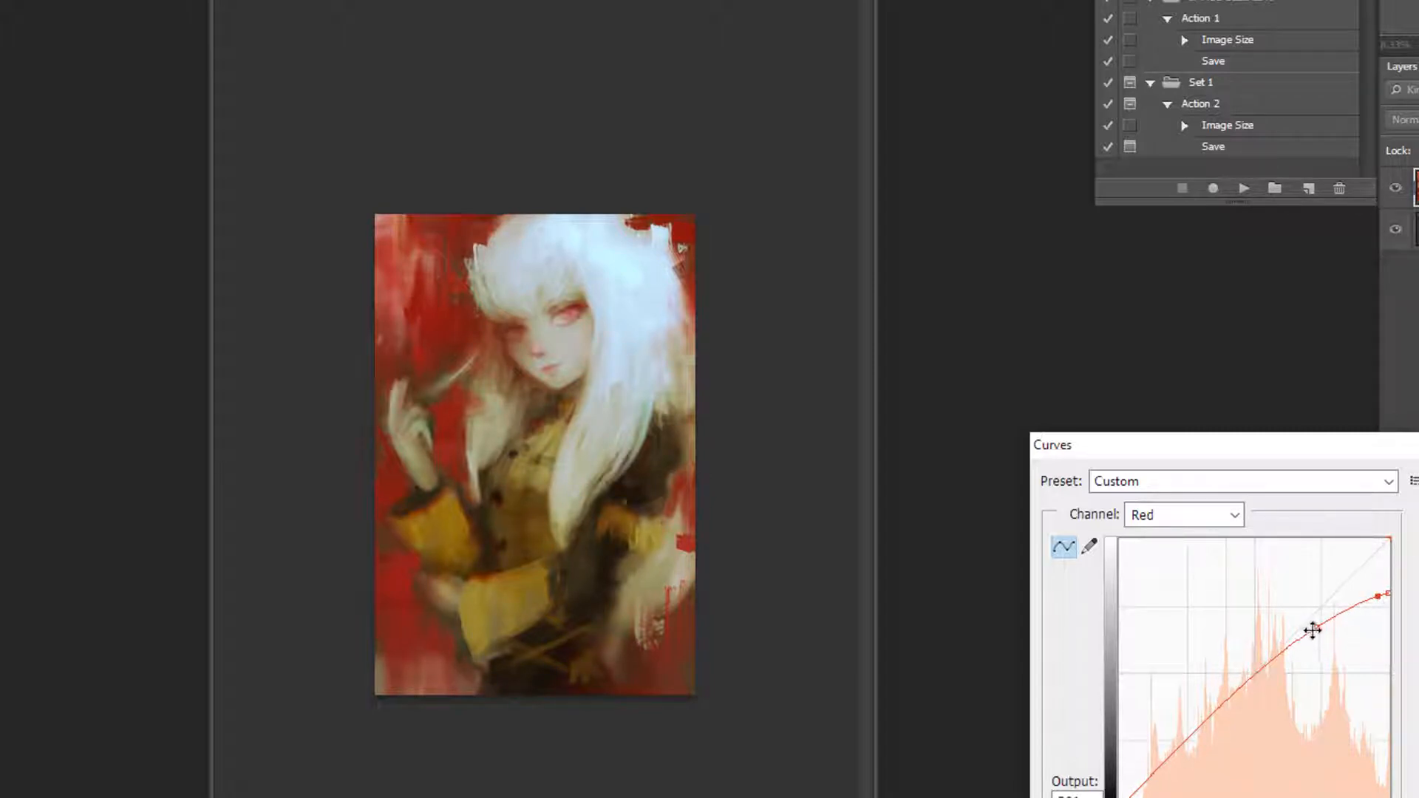
pyautogui.moveTo(1213, 718)
pyautogui.mouseDown()
pyautogui.moveTo(1213, 698)
pyautogui.moveTo(1214, 713)
pyautogui.mouseUp()
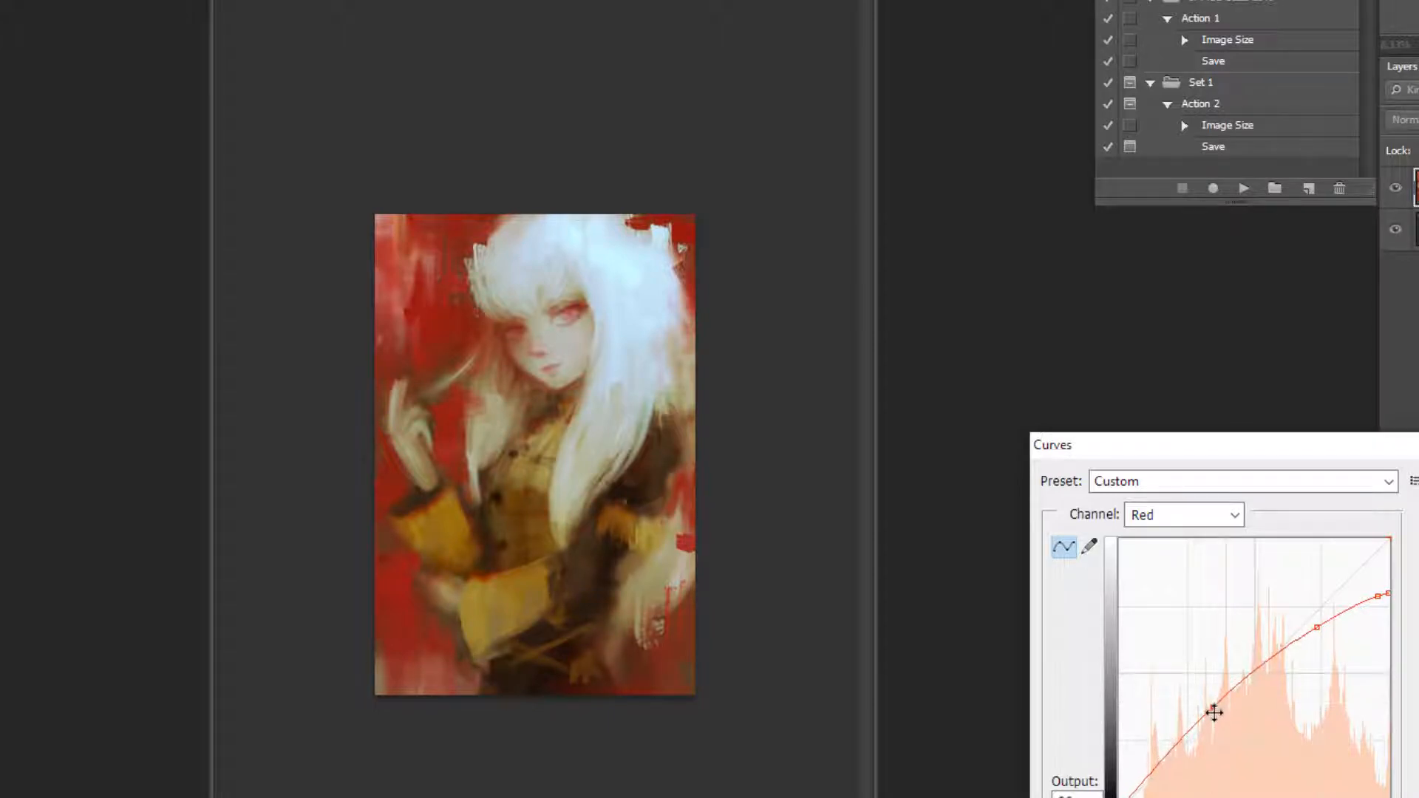
pyautogui.press('Return')
pyautogui.click(1244, 190)
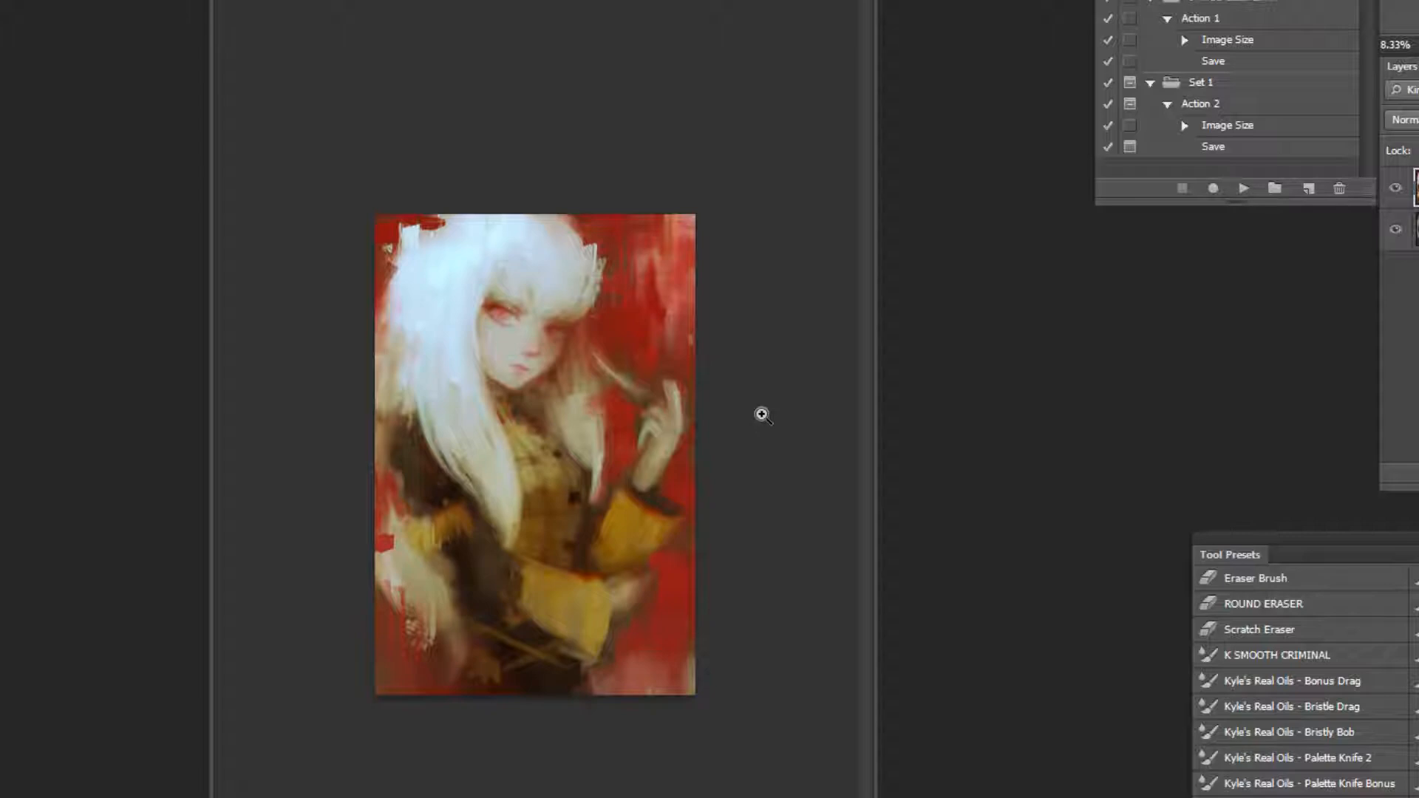
# Increase the saturation of only the Reds to +12 with a Hue/Saturation adjustment.
pyautogui.click(761, 415)
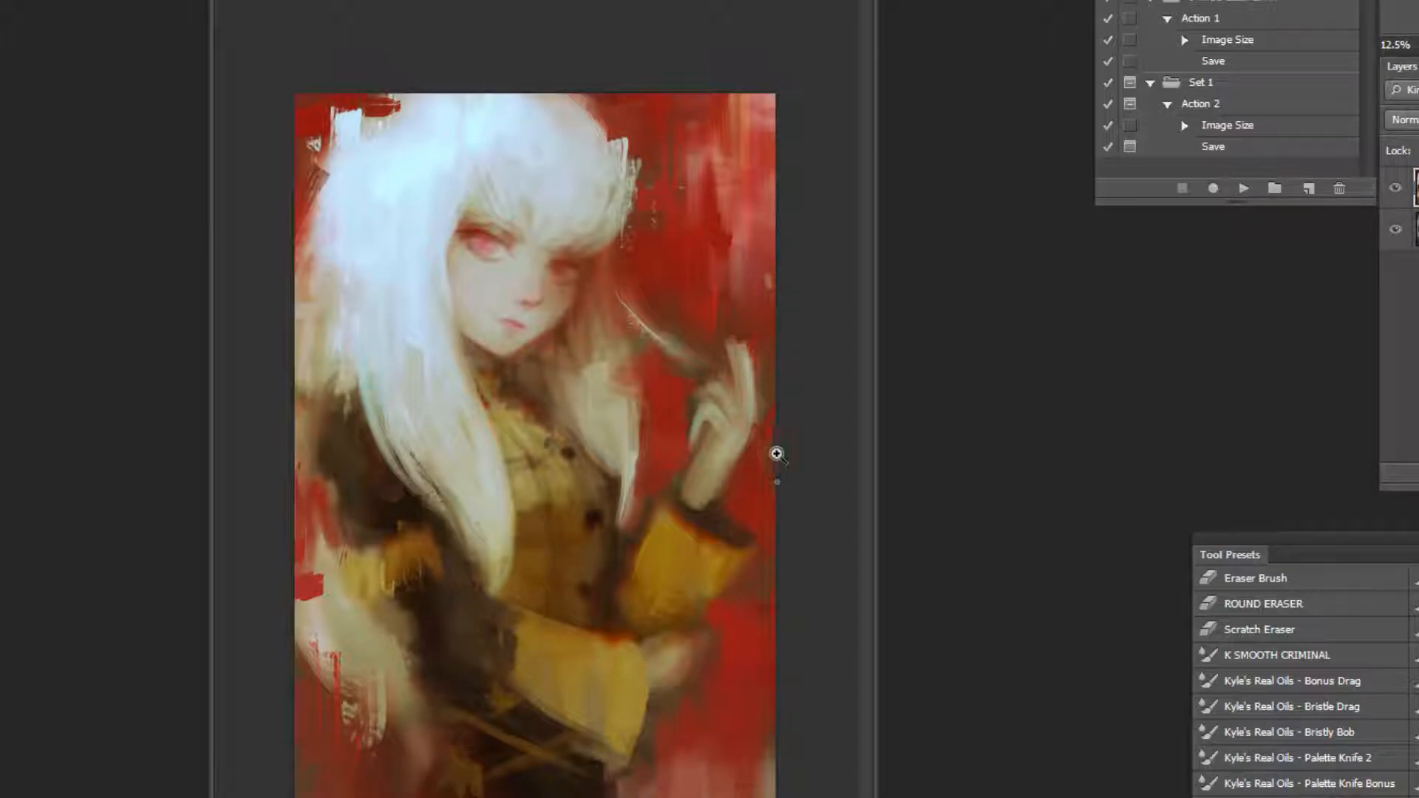
pyautogui.click(755, 322)
pyautogui.keyDown('alt'); pyautogui.click(773, 334); pyautogui.keyUp('alt')
pyautogui.hotkey('ctrl', 'u')
pyautogui.click(1189, 700)
pyautogui.click(1157, 734)
pyautogui.moveTo(1300, 797); pyautogui.dragTo(1323, 797)
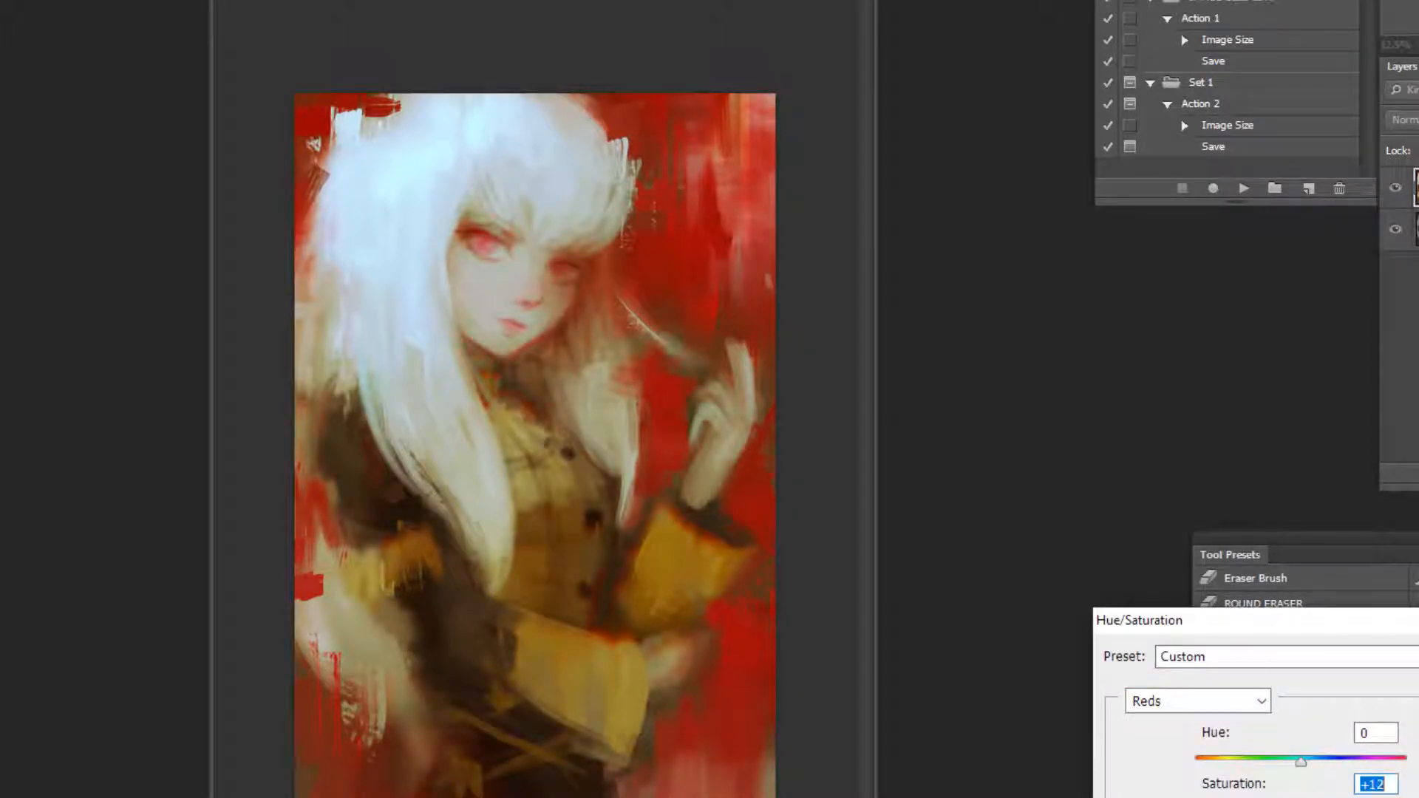
pyautogui.press('Return')
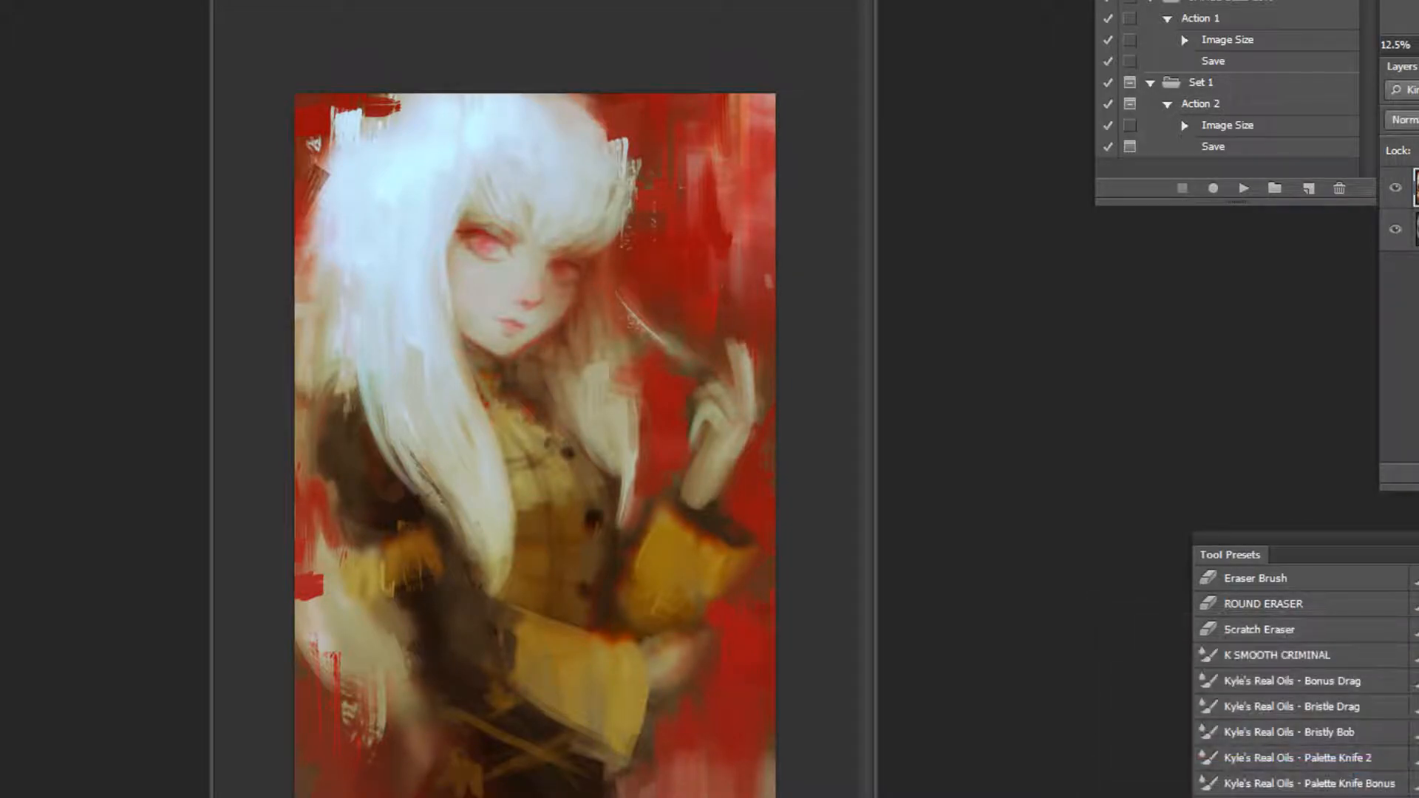
# Adjust the Blue channel in Curves with one highlight point and one shadow point to cool the face's tones.
pyautogui.hotkey('ctrl', 'm')
pyautogui.click(1178, 515)
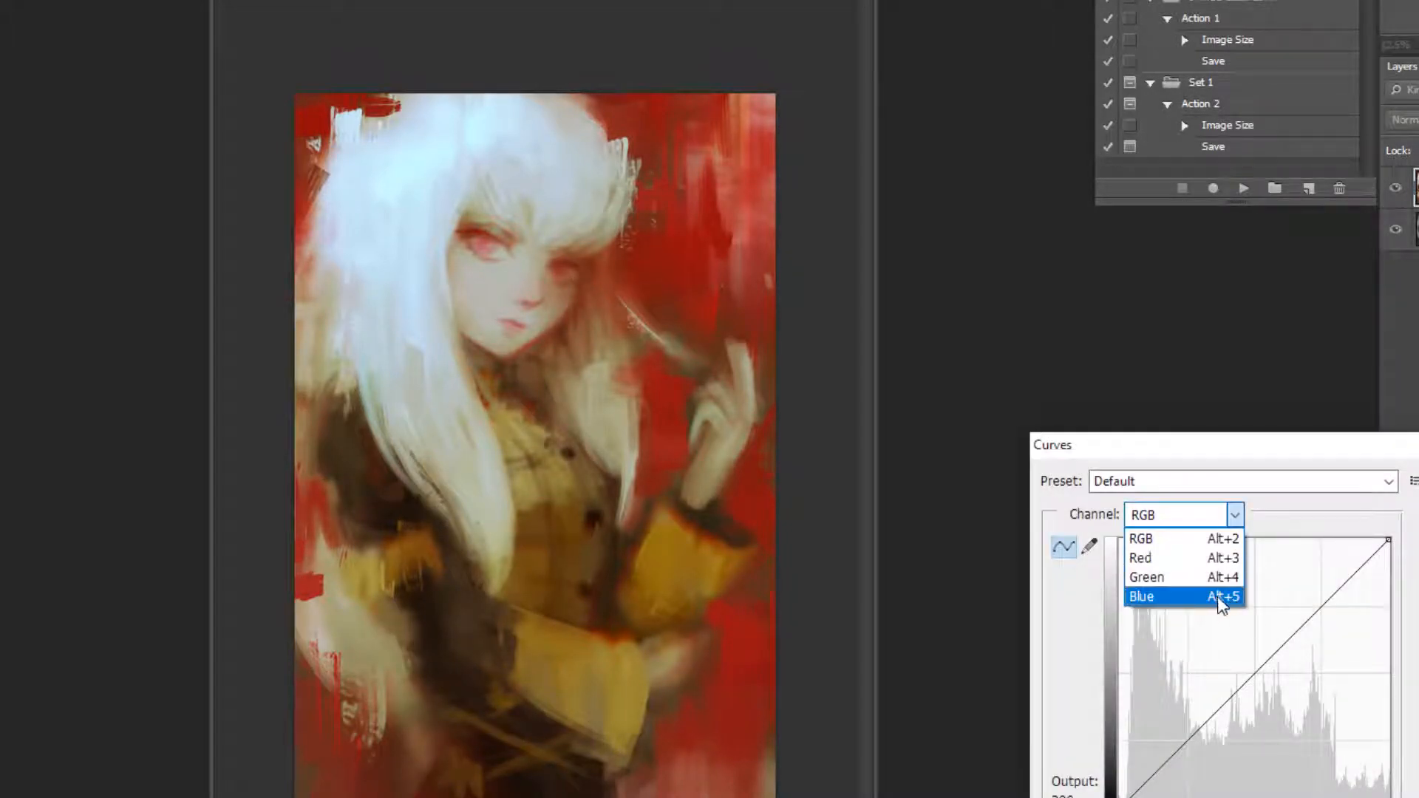
pyautogui.click(1156, 592)
pyautogui.moveTo(1284, 634)
pyautogui.mouseDown()
pyautogui.moveTo(1283, 619)
pyautogui.moveTo(1283, 634)
pyautogui.mouseUp()
pyautogui.click(1201, 717)
pyautogui.moveTo(1201, 717); pyautogui.dragTo(1200, 715)
pyautogui.press('Return')
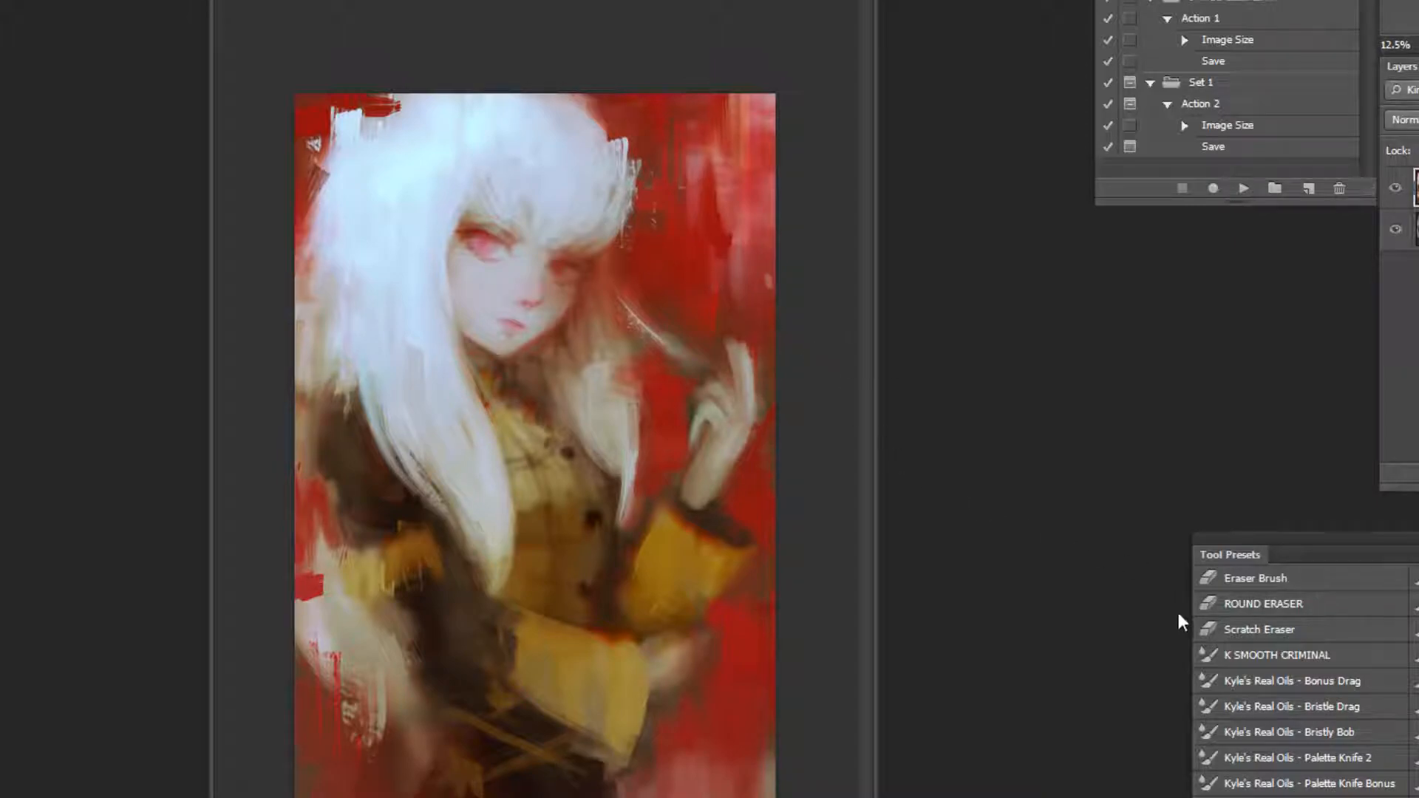
# Lift the painting's shadows slightly with the RGB curve.
pyautogui.hotkey('ctrl', 'm')
pyautogui.moveTo(1186, 740); pyautogui.dragTo(1189, 728)
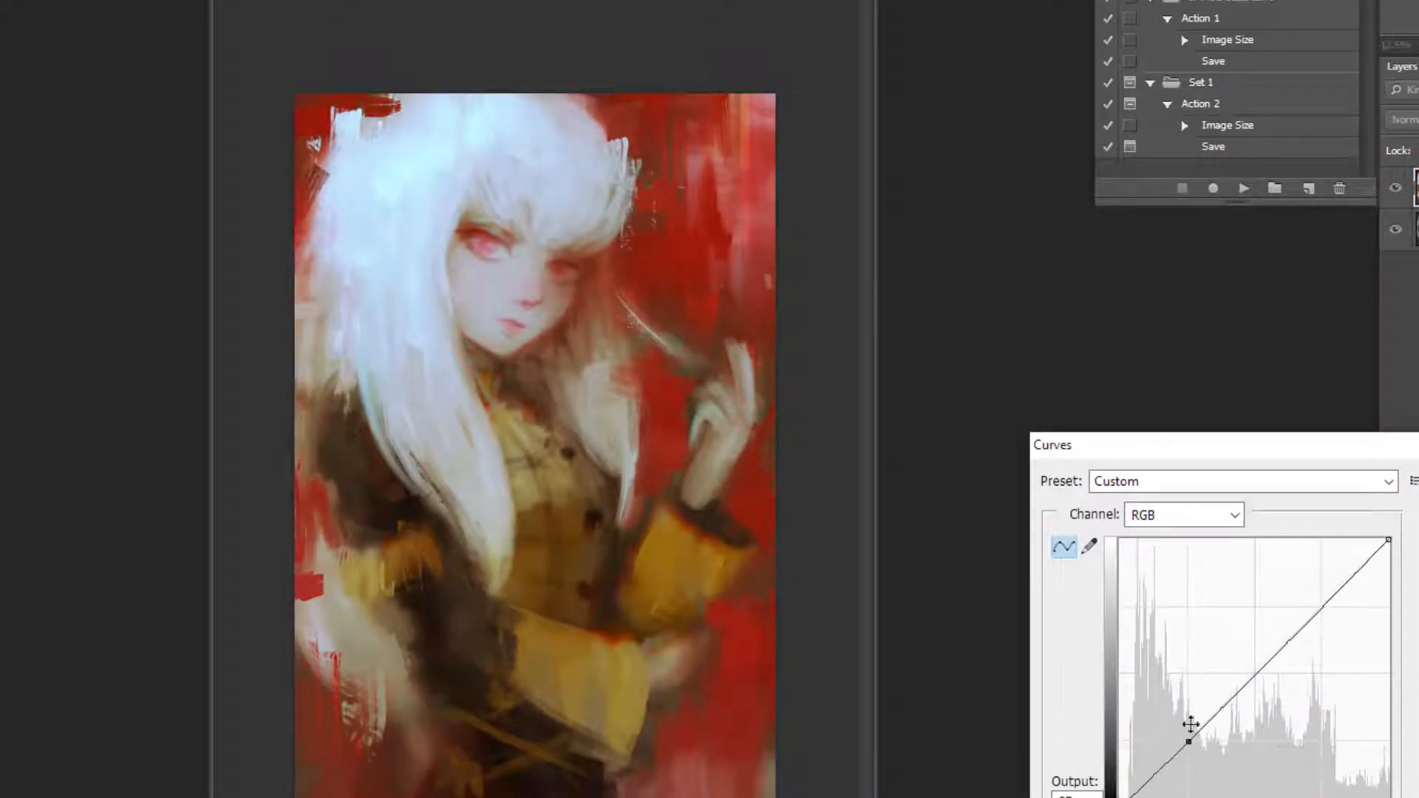
pyautogui.press('Return')
# Raise the painting's Master saturation to +13 with Hue/Saturation, and mirror the canvas.
pyautogui.hotkey('ctrl', 'u')
pyautogui.press('Tab')
pyautogui.write('34')
pyautogui.press('Down')
pyautogui.press('Down')
pyautogui.press('Down')
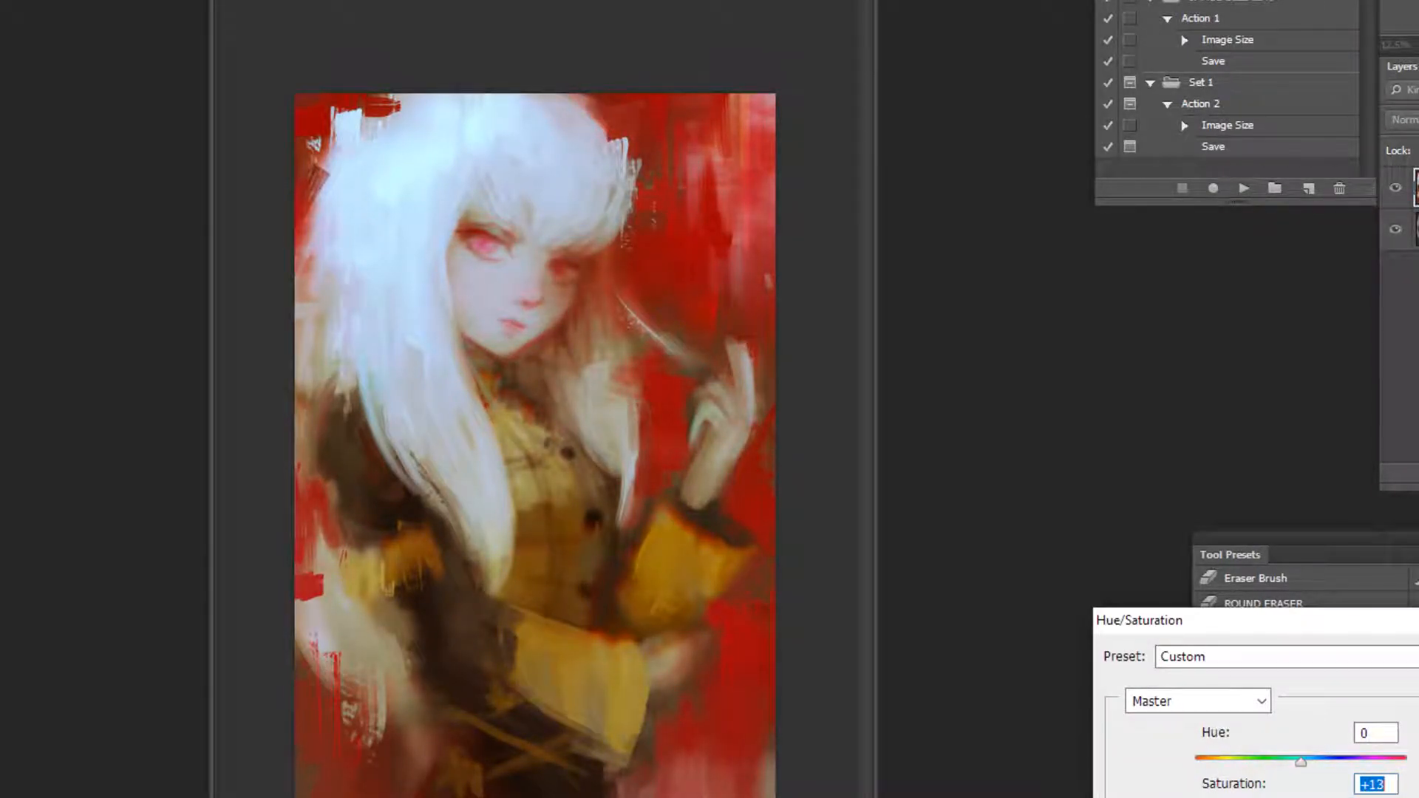
pyautogui.press('Return')
pyautogui.press('F2')
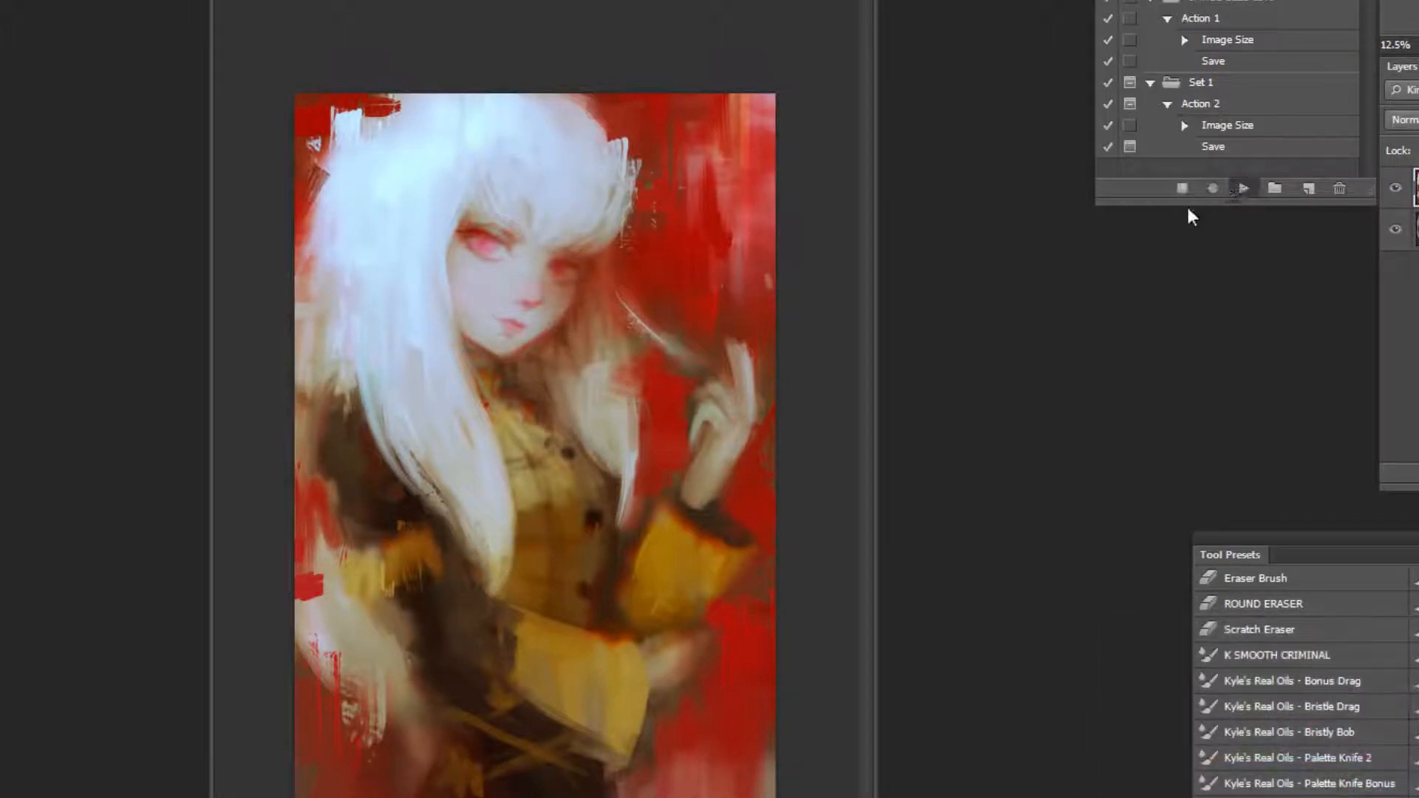
# Retouch the pink iris of the brighter eye, and undo a trial stroke over the shaded eye.
pyautogui.click(626, 139)
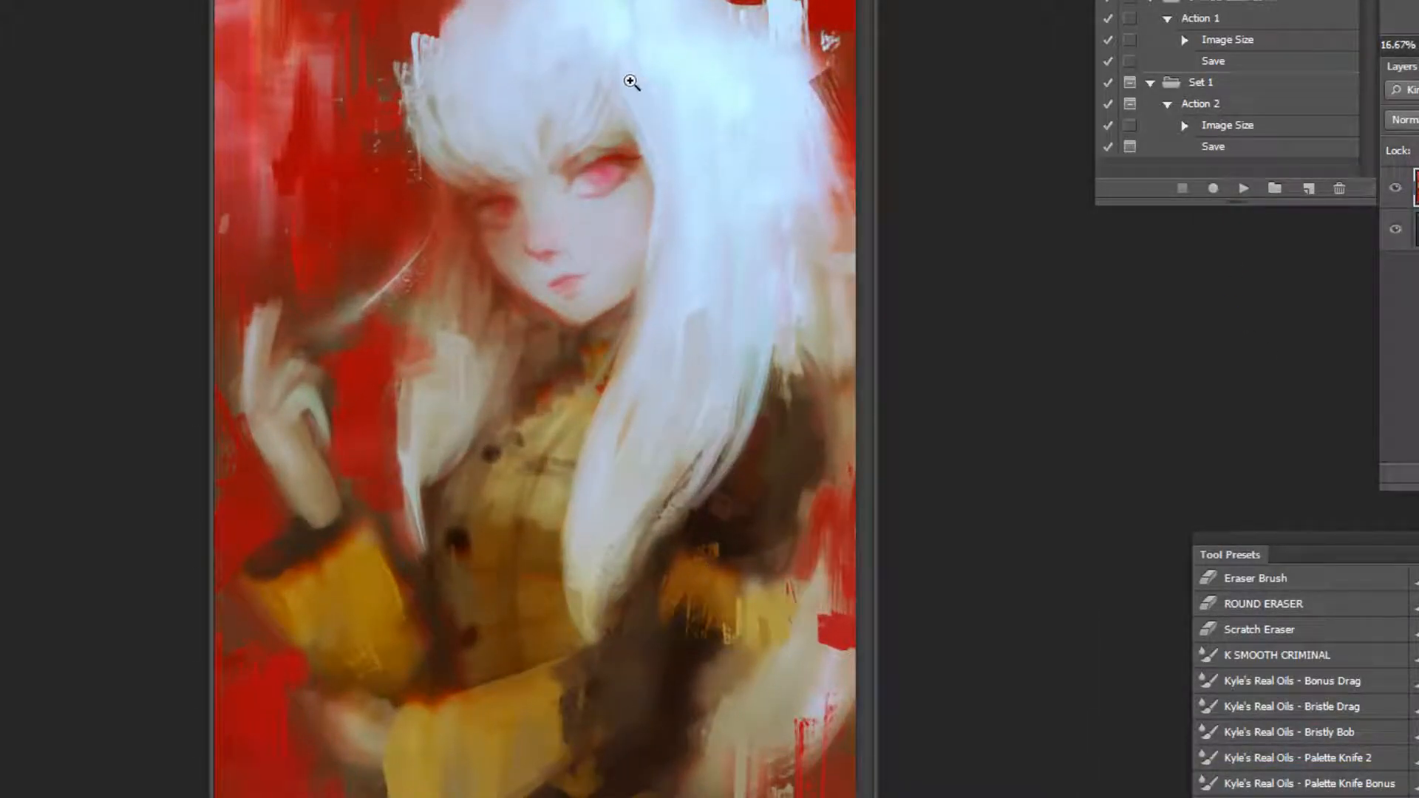
pyautogui.click(632, 84)
pyautogui.click(632, 84)
pyautogui.scroll(-10, 1271, 665)
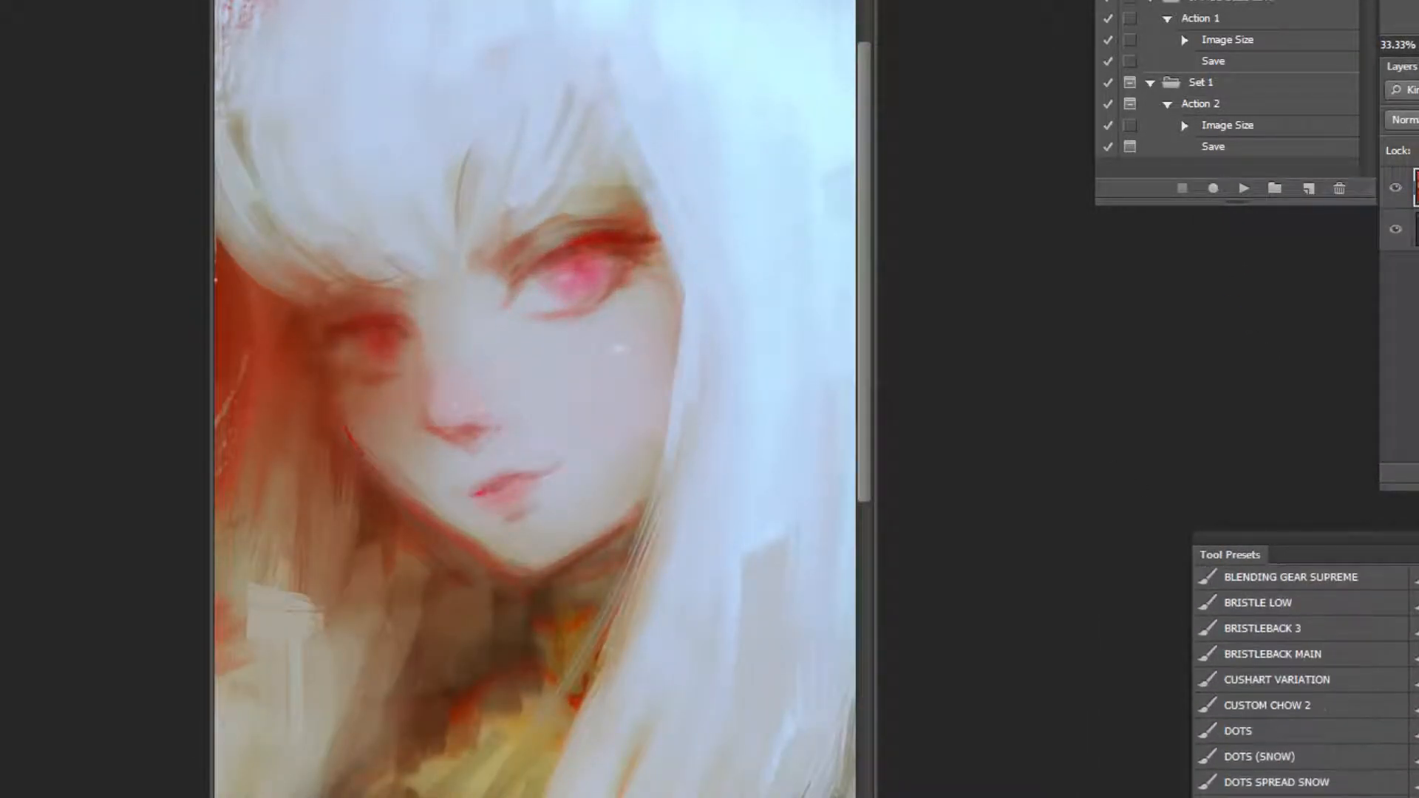
pyautogui.click(521, 171)
pyautogui.click(210, 0)
pyautogui.click(226, 187)
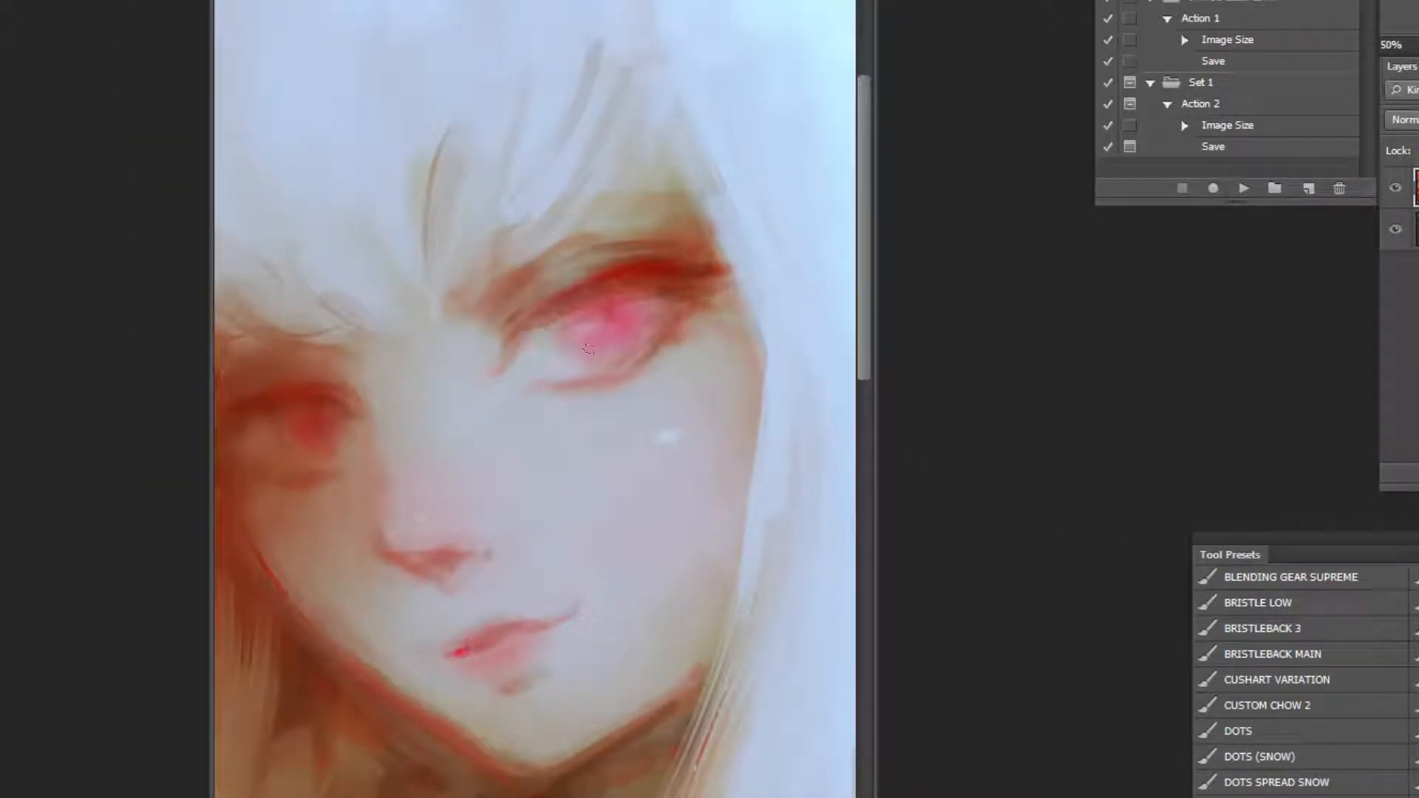
pyautogui.moveTo(589, 350)
pyautogui.mouseDown()
pyautogui.moveTo(572, 301)
pyautogui.moveTo(530, 338)
pyautogui.moveTo(681, 280)
pyautogui.moveTo(664, 269)
pyautogui.moveTo(567, 308)
pyautogui.moveTo(692, 289)
pyautogui.mouseUp()
pyautogui.moveTo(248, 364); pyautogui.dragTo(330, 362)
pyautogui.hotkey('ctrl', 'z')
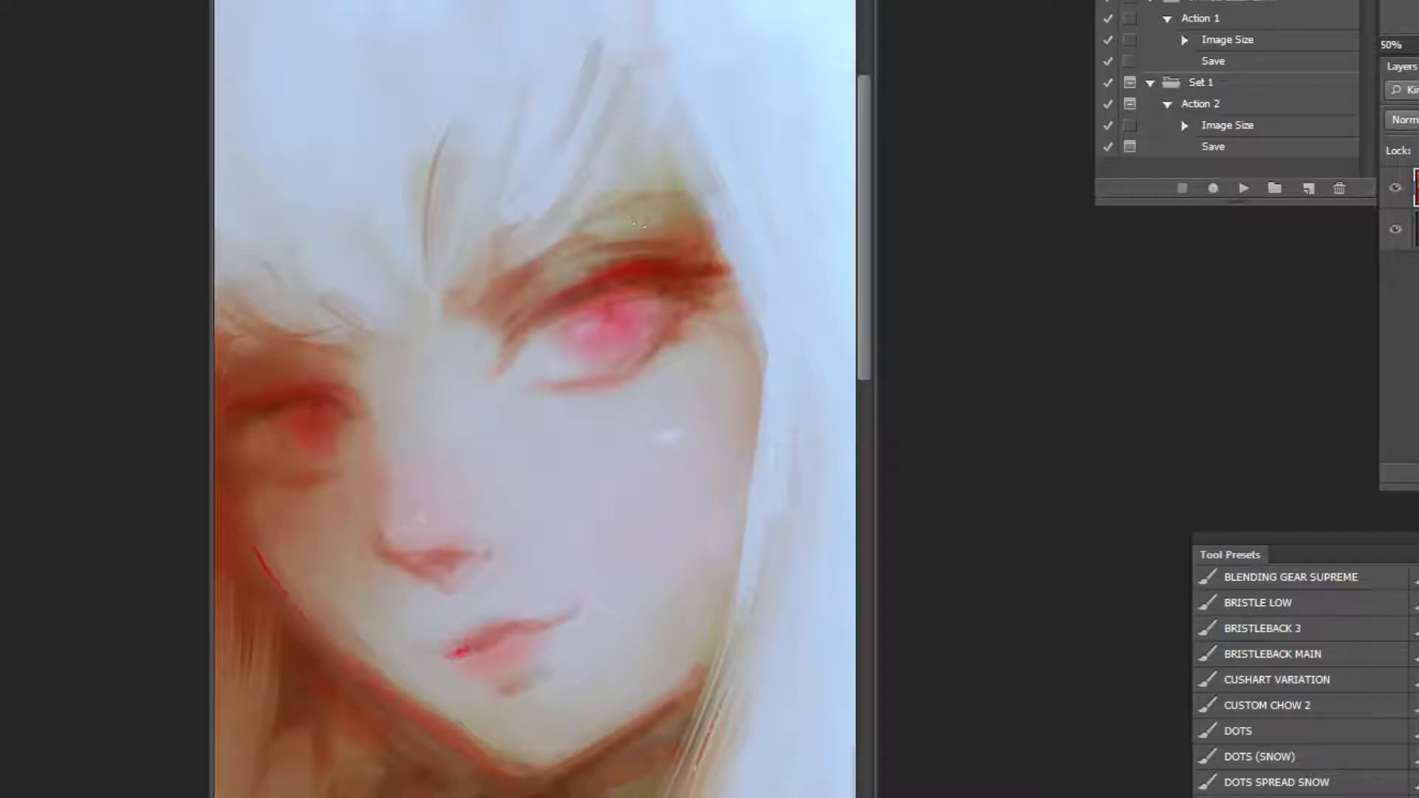
# Paint a thin red eyebrow stroke above the brighter eye, and undo the extra stroke at the inner brow.
pyautogui.moveTo(587, 222); pyautogui.dragTo(678, 185)
pyautogui.moveTo(519, 272)
pyautogui.mouseDown()
pyautogui.moveTo(445, 334)
pyautogui.moveTo(467, 327)
pyautogui.mouseUp()
pyautogui.hotkey('ctrl', 'z')
pyautogui.press('z')
pyautogui.keyDown('alt'); pyautogui.click(698, 385); pyautogui.keyUp('alt')
pyautogui.keyDown('alt'); pyautogui.click(707, 382); pyautogui.keyUp('alt')
pyautogui.keyDown('alt'); pyautogui.click(715, 380); pyautogui.keyUp('alt')
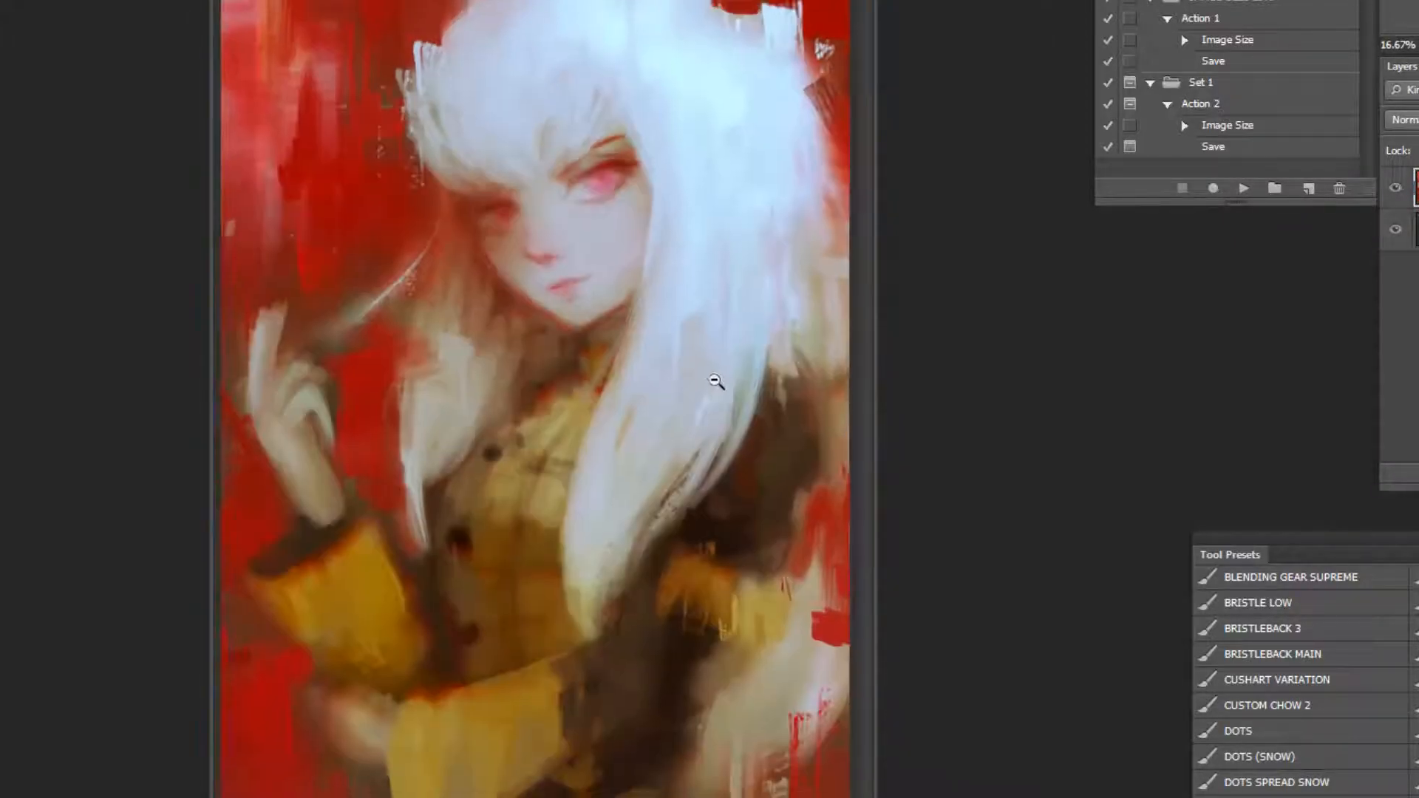
pyautogui.keyDown('alt'); pyautogui.click(715, 380); pyautogui.keyUp('alt')
pyautogui.keyDown('alt'); pyautogui.click(716, 385); pyautogui.keyUp('alt')
pyautogui.click(665, 703)
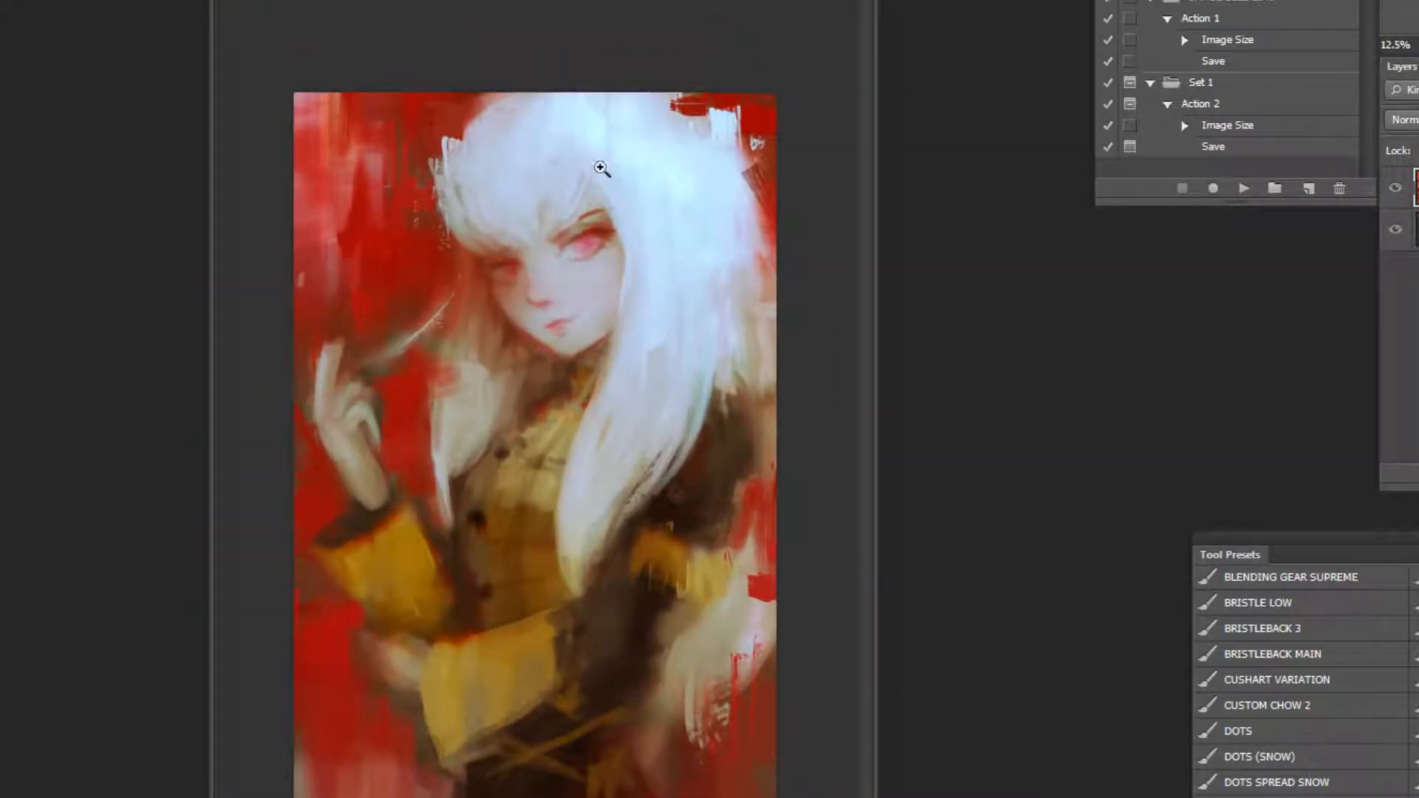
# Paint a soft pink blush on the cheek below the brighter eye with a much larger textured brush, undoing excess strokes.
pyautogui.click(602, 176)
pyautogui.click(591, 187)
pyautogui.click(586, 193)
pyautogui.keyDown('alt'); pyautogui.click(669, 510); pyautogui.keyUp('alt')
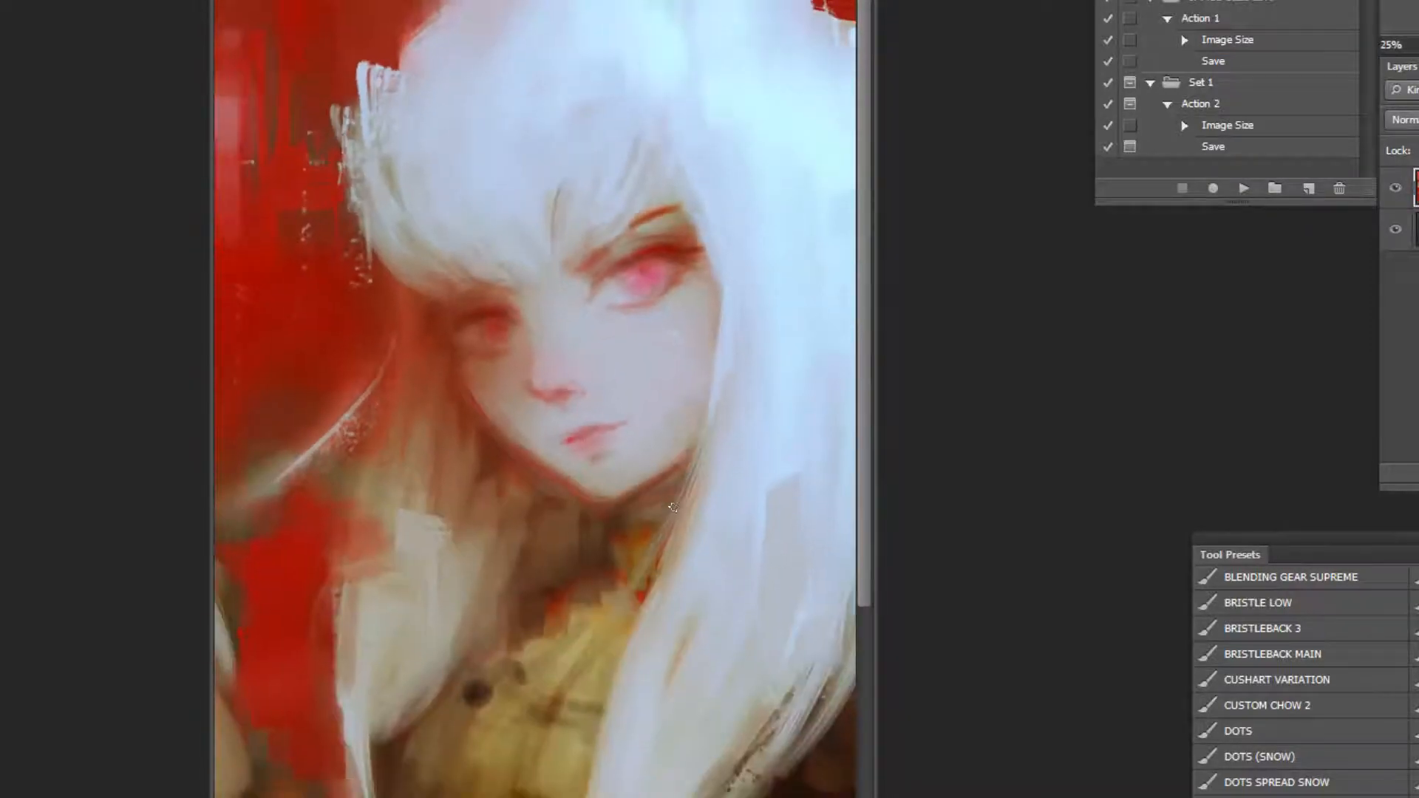
pyautogui.click(731, 266)
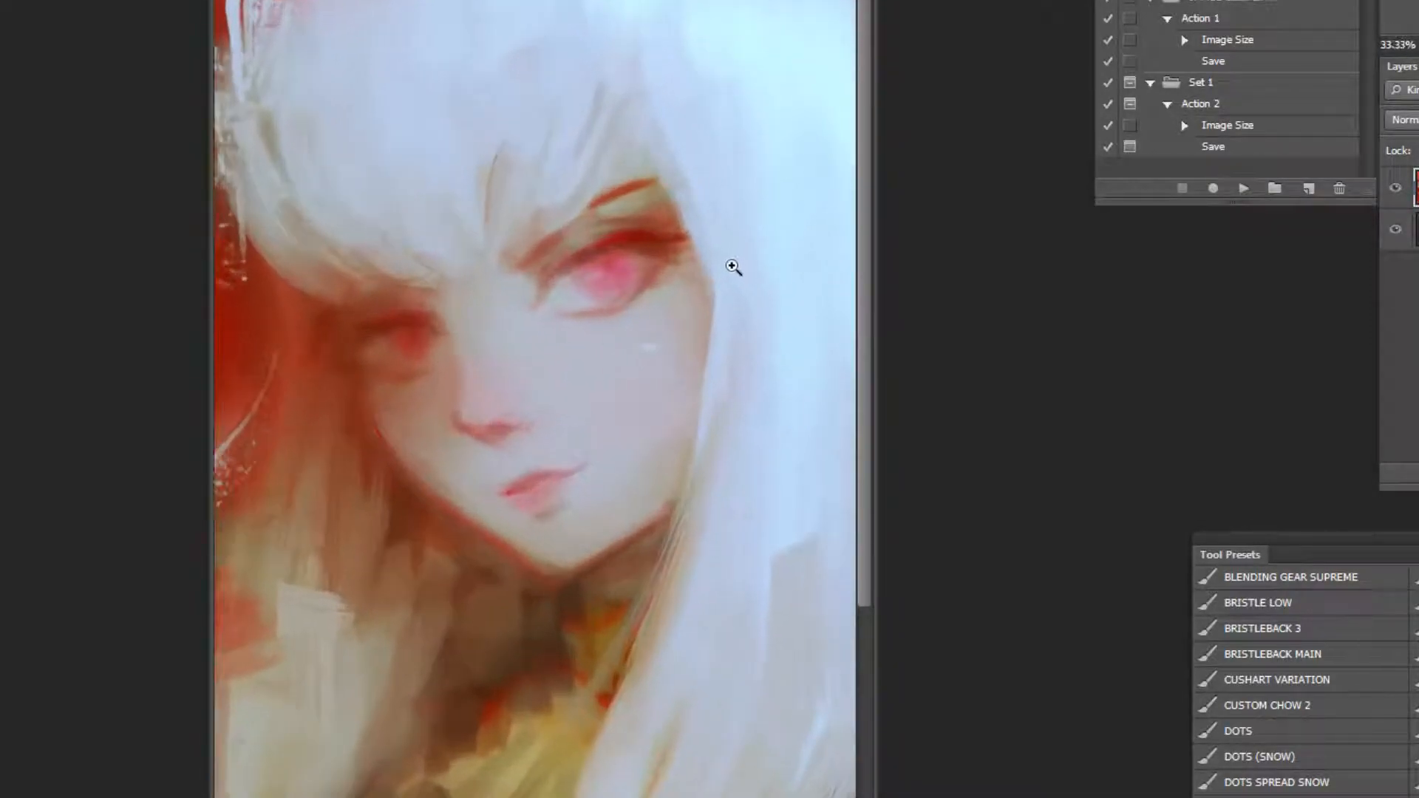
pyautogui.press(']')
pyautogui.press(']')
pyautogui.press(']')
pyautogui.press(']')
pyautogui.press(']')
pyautogui.press(']')
pyautogui.press(']')
pyautogui.press(']')
pyautogui.press(']')
pyautogui.moveTo(673, 378)
pyautogui.mouseDown()
pyautogui.moveTo(672, 334)
pyautogui.moveTo(649, 378)
pyautogui.mouseUp()
pyautogui.hotkey('ctrl', 'alt', 'z')
pyautogui.hotkey('ctrl', 'alt', 'z')
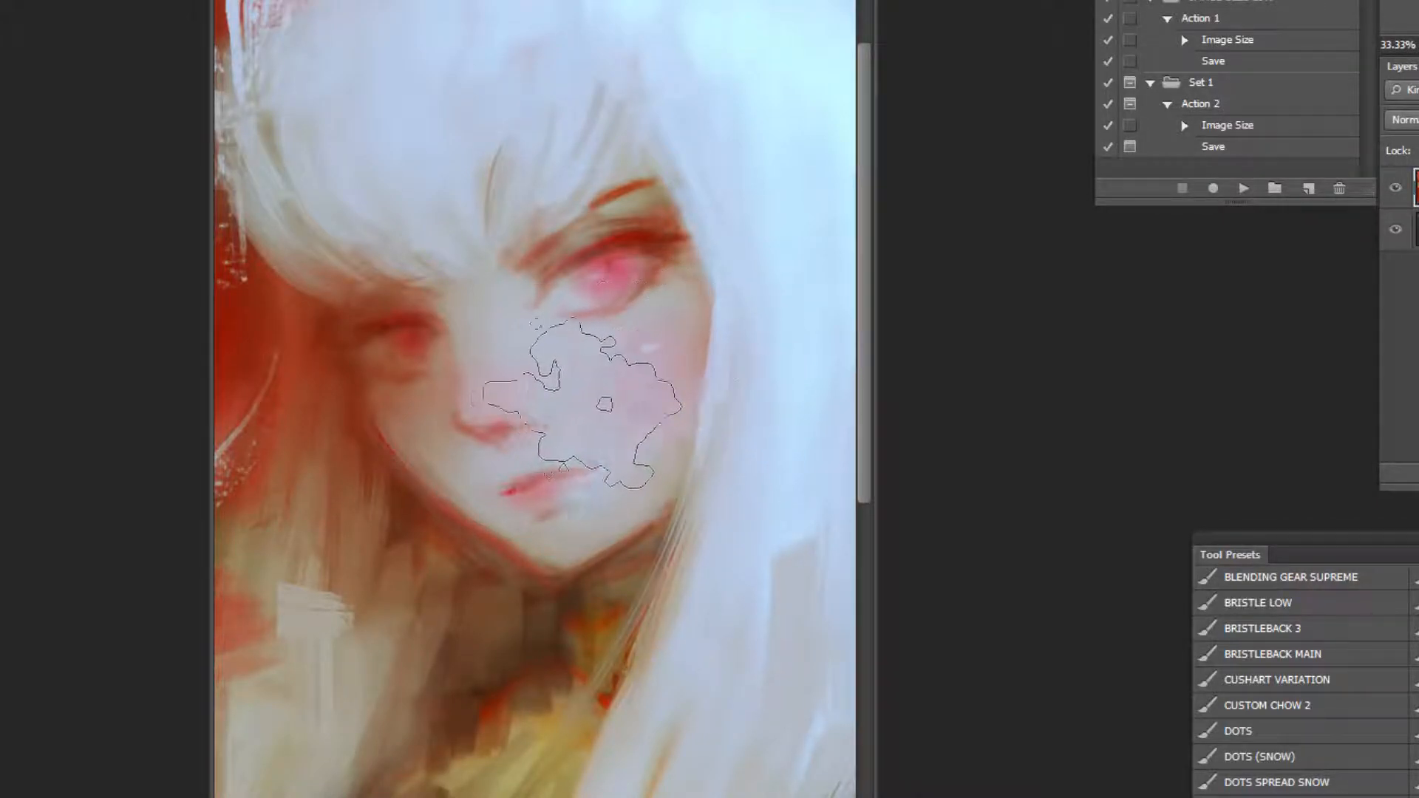
pyautogui.hotkey('ctrl', 'alt', 'z')
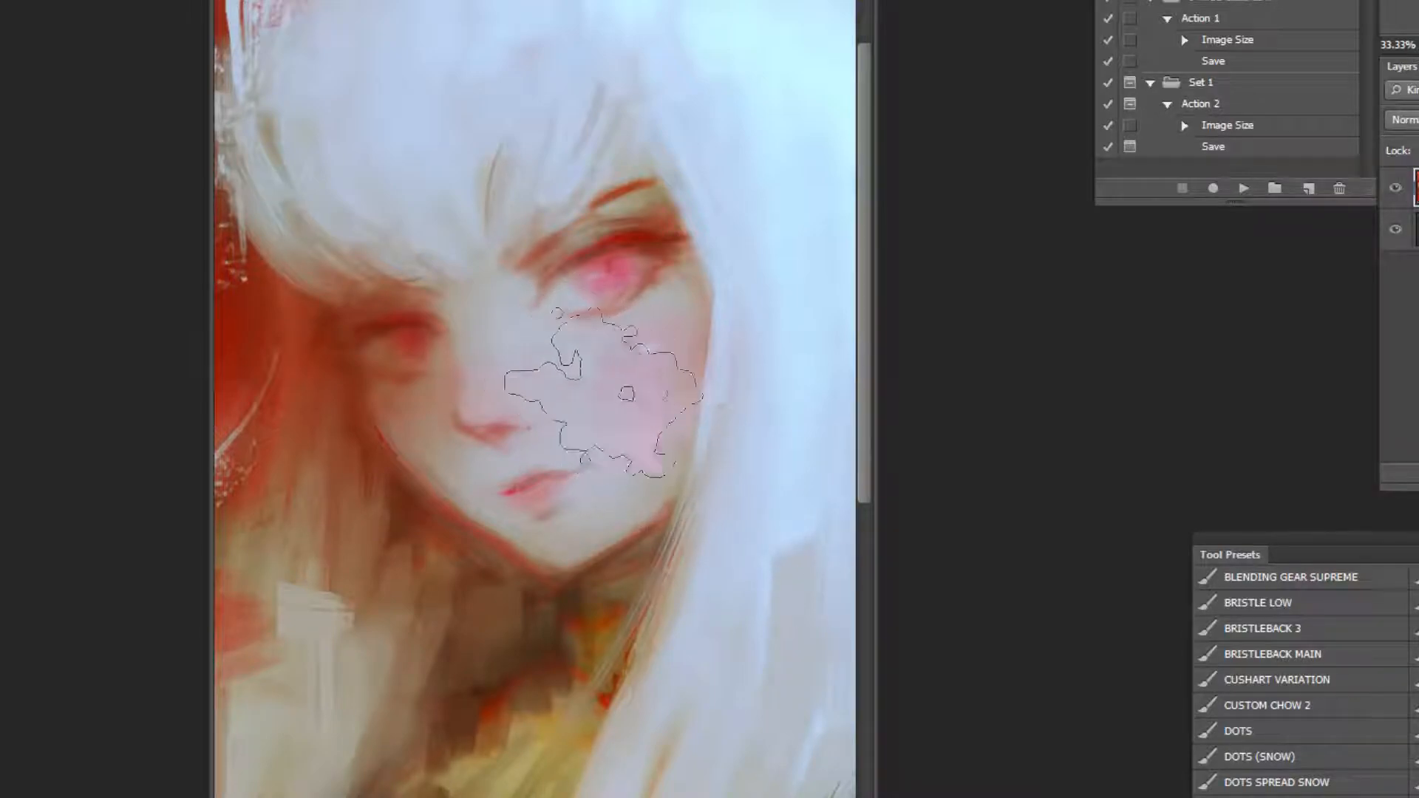
# Switch to the DRAG-ON brush and rework the edge between the lower hair and the dark waist with sampled colours.
pyautogui.hotkey('ctrl', '-')
pyautogui.hotkey('ctrl', '-')
pyautogui.hotkey('ctrl', '-')
pyautogui.hotkey('ctrl', '-')
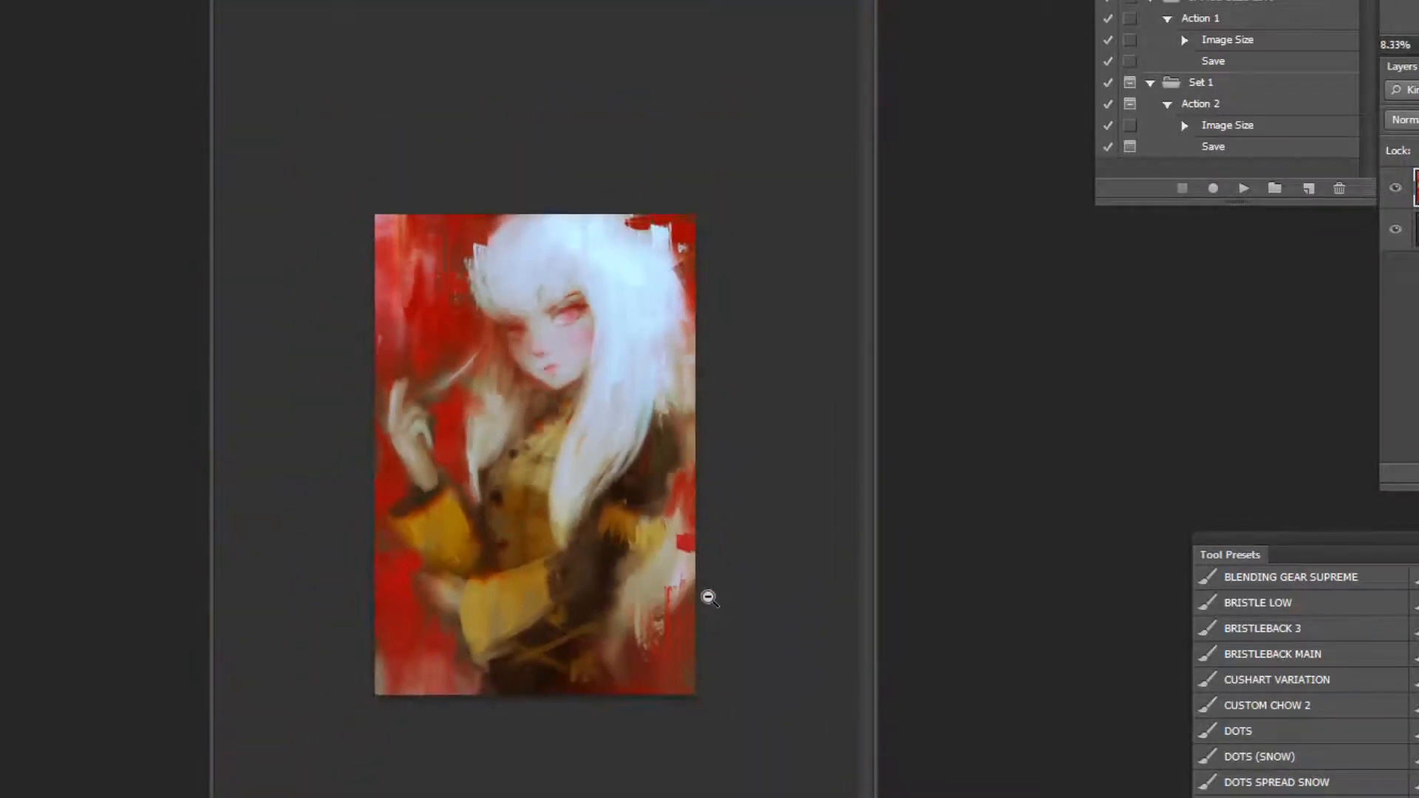
pyautogui.scroll(-4, 1298, 735)
pyautogui.click(1282, 655)
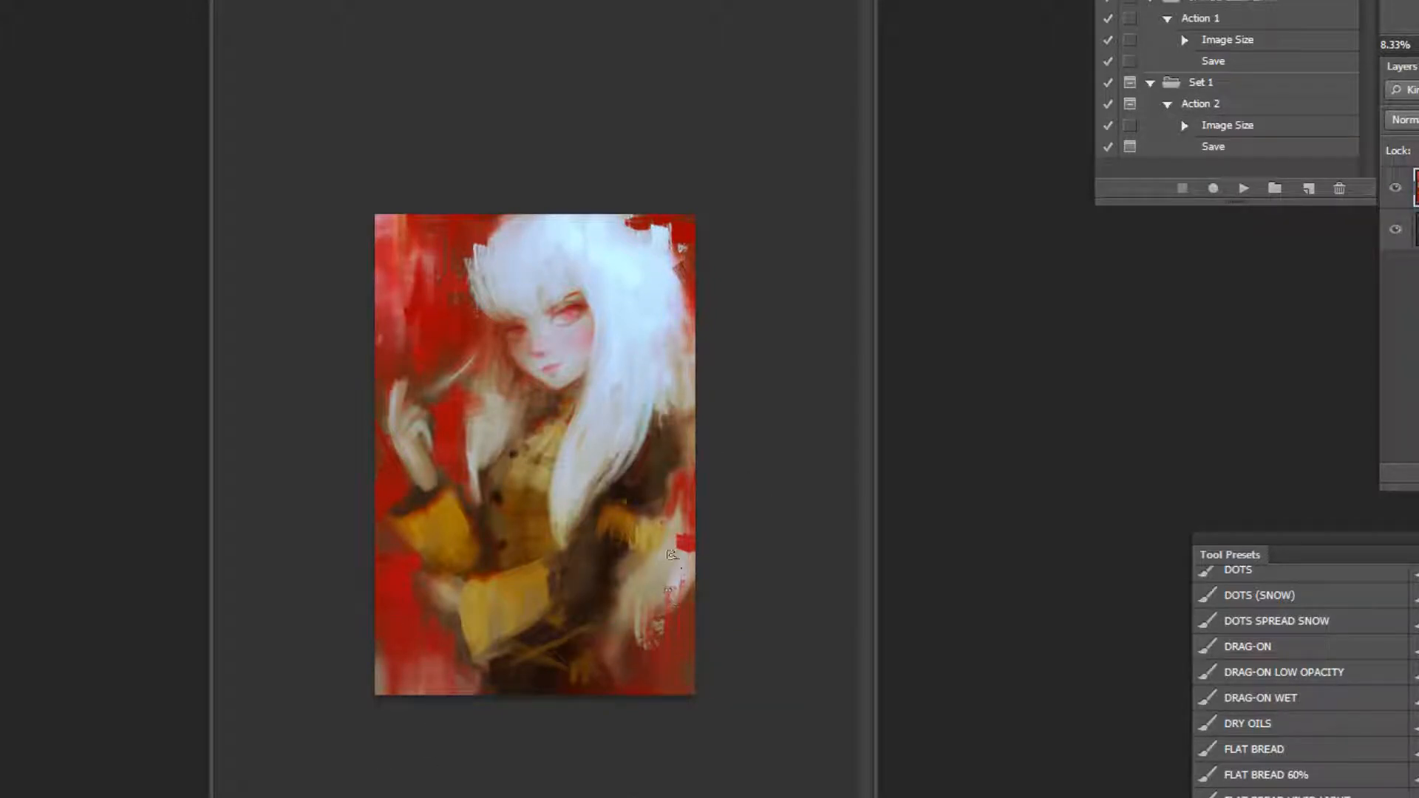
pyautogui.keyDown('alt'); pyautogui.click(604, 591); pyautogui.keyUp('alt')
pyautogui.keyDown('alt'); pyautogui.click(635, 599); pyautogui.keyUp('alt')
pyautogui.moveTo(595, 619); pyautogui.dragTo(608, 660)
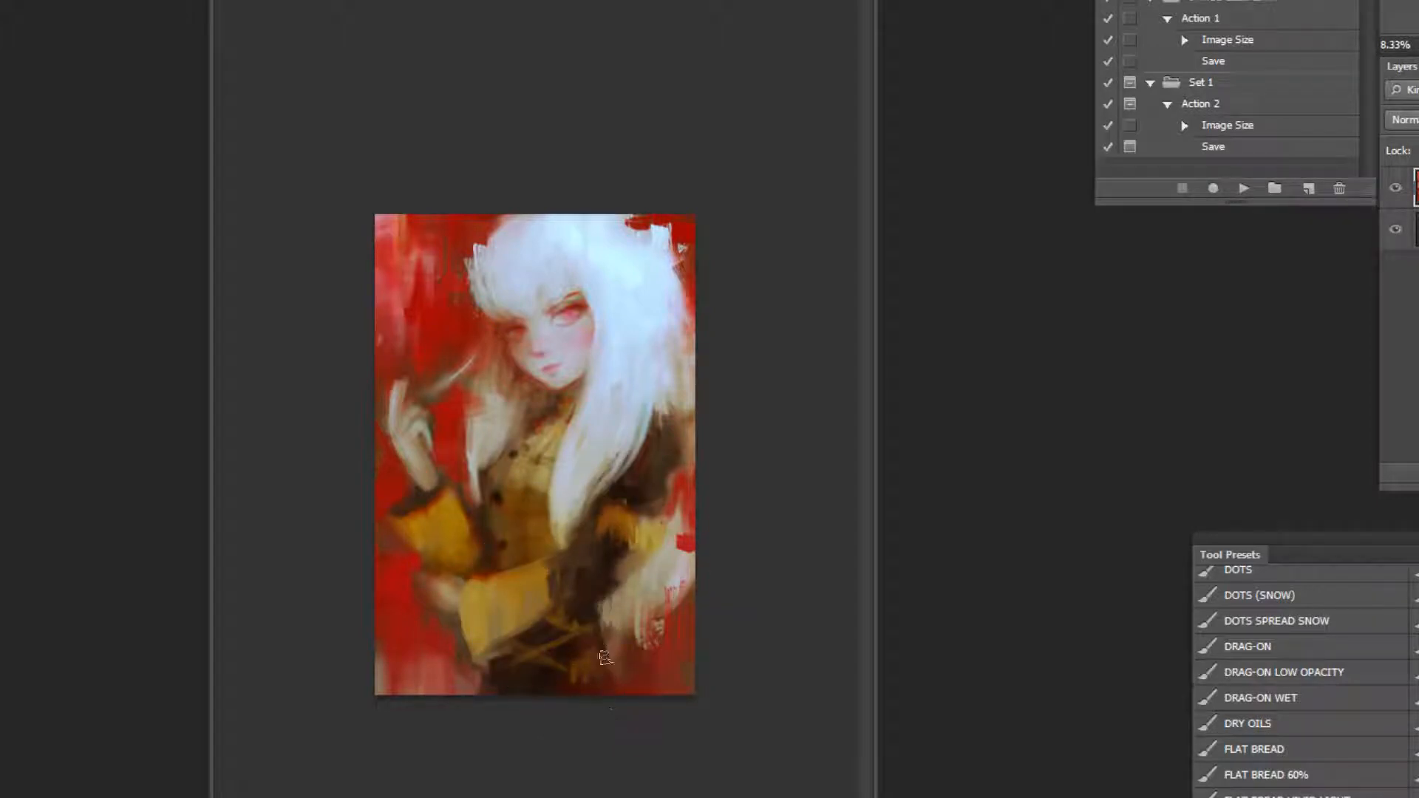
# Refine the waist outline and add a muted red patch below the lower cuff with colours sampled nearby.
pyautogui.keyDown('alt'); pyautogui.click(508, 655); pyautogui.keyUp('alt')
pyautogui.keyDown('alt'); pyautogui.click(460, 658); pyautogui.keyUp('alt')
pyautogui.keyDown('ctrl'); pyautogui.click(675, 679); pyautogui.keyUp('ctrl')
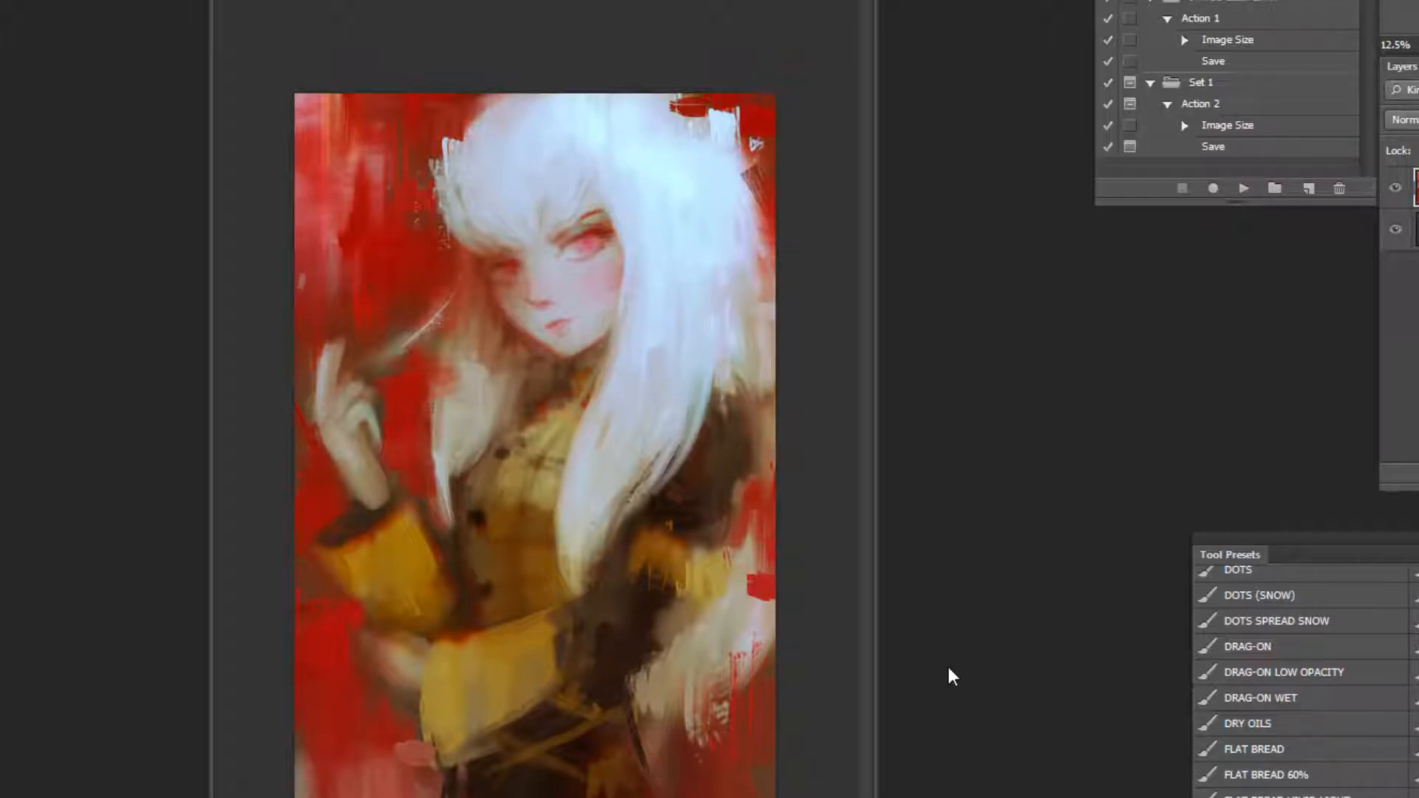
pyautogui.click(768, 118)
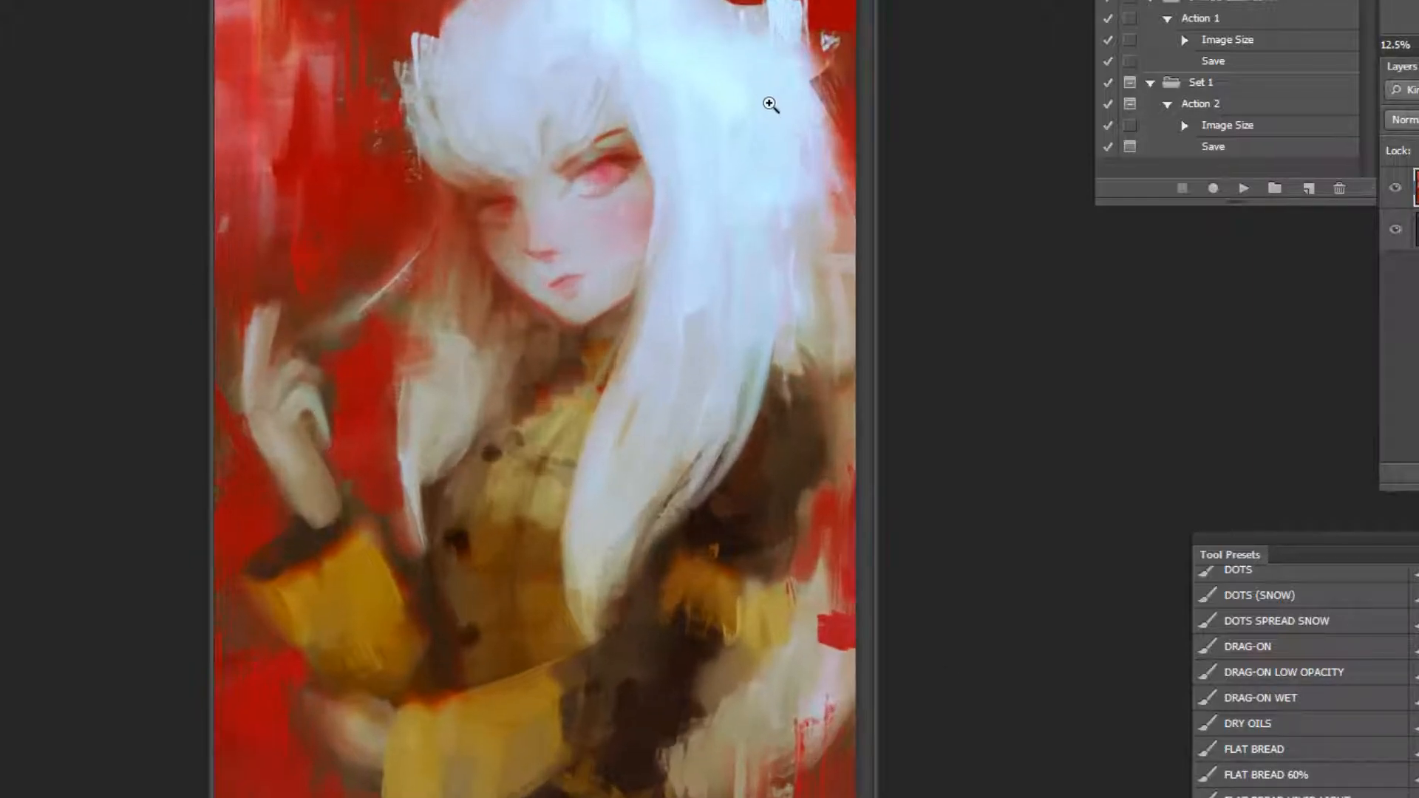
pyautogui.keyDown('alt'); pyautogui.click(746, 125); pyautogui.keyUp('alt')
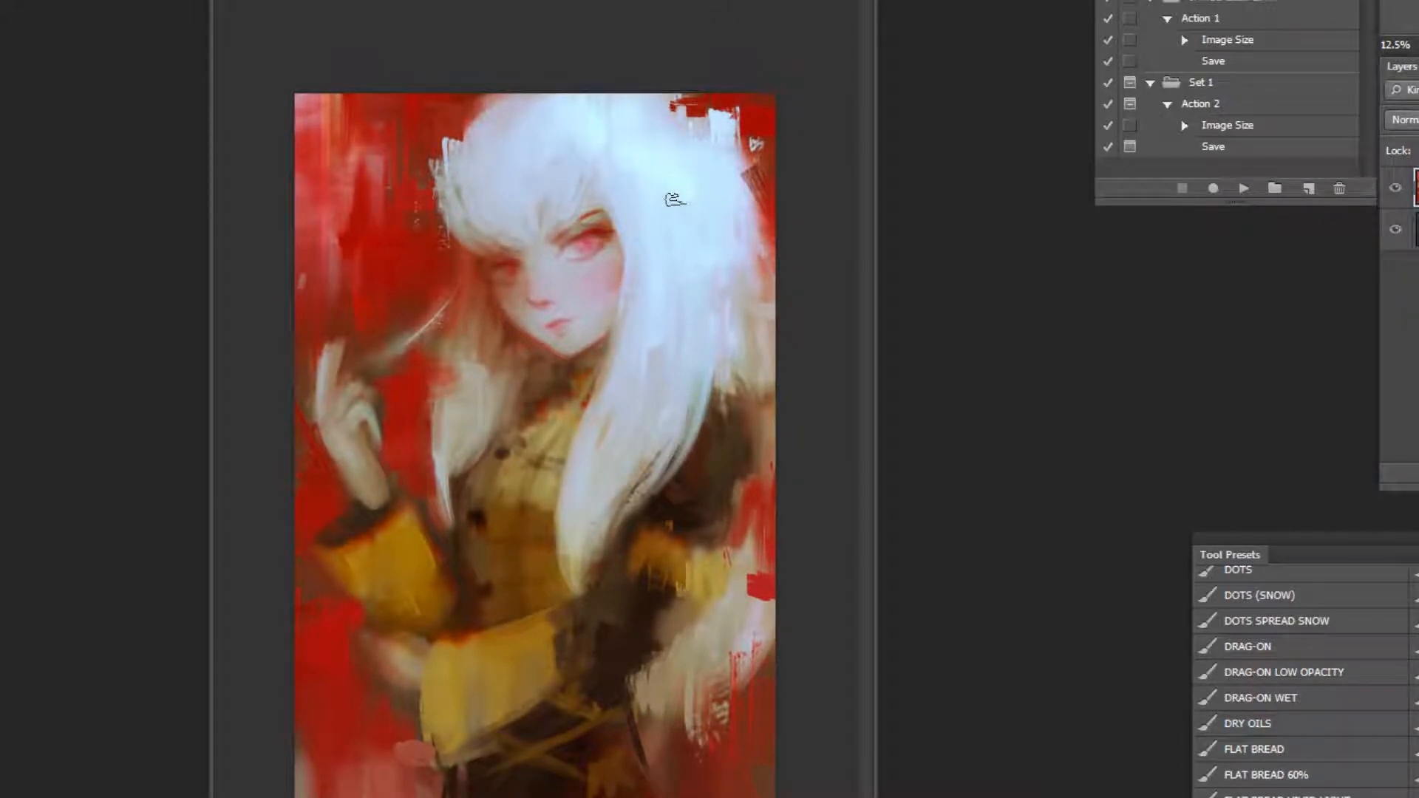
# Sample the red background and paint small strokes along the hair's outer edge and the canvas edge above the elbow.
pyautogui.keyDown('alt'); pyautogui.click(404, 189); pyautogui.keyUp('alt')
pyautogui.moveTo(441, 216)
pyautogui.mouseDown()
pyautogui.moveTo(446, 155)
pyautogui.moveTo(447, 188)
pyautogui.mouseUp()
pyautogui.moveTo(449, 194); pyautogui.dragTo(440, 233)
pyautogui.moveTo(769, 491)
pyautogui.mouseDown()
pyautogui.moveTo(762, 462)
pyautogui.moveTo(761, 494)
pyautogui.mouseUp()
# Touch up the raised hand's palm and wrist with sampled skin tones, and mirror the canvas.
pyautogui.keyDown('alt'); pyautogui.click(331, 403); pyautogui.keyUp('alt')
pyautogui.moveTo(337, 446)
pyautogui.mouseDown()
pyautogui.moveTo(375, 508)
pyautogui.moveTo(353, 439)
pyautogui.mouseUp()
pyautogui.keyDown('alt'); pyautogui.click(356, 470); pyautogui.keyUp('alt')
pyautogui.keyDown('alt'); pyautogui.click(578, 338); pyautogui.keyUp('alt')
pyautogui.moveTo(359, 428); pyautogui.dragTo(369, 445)
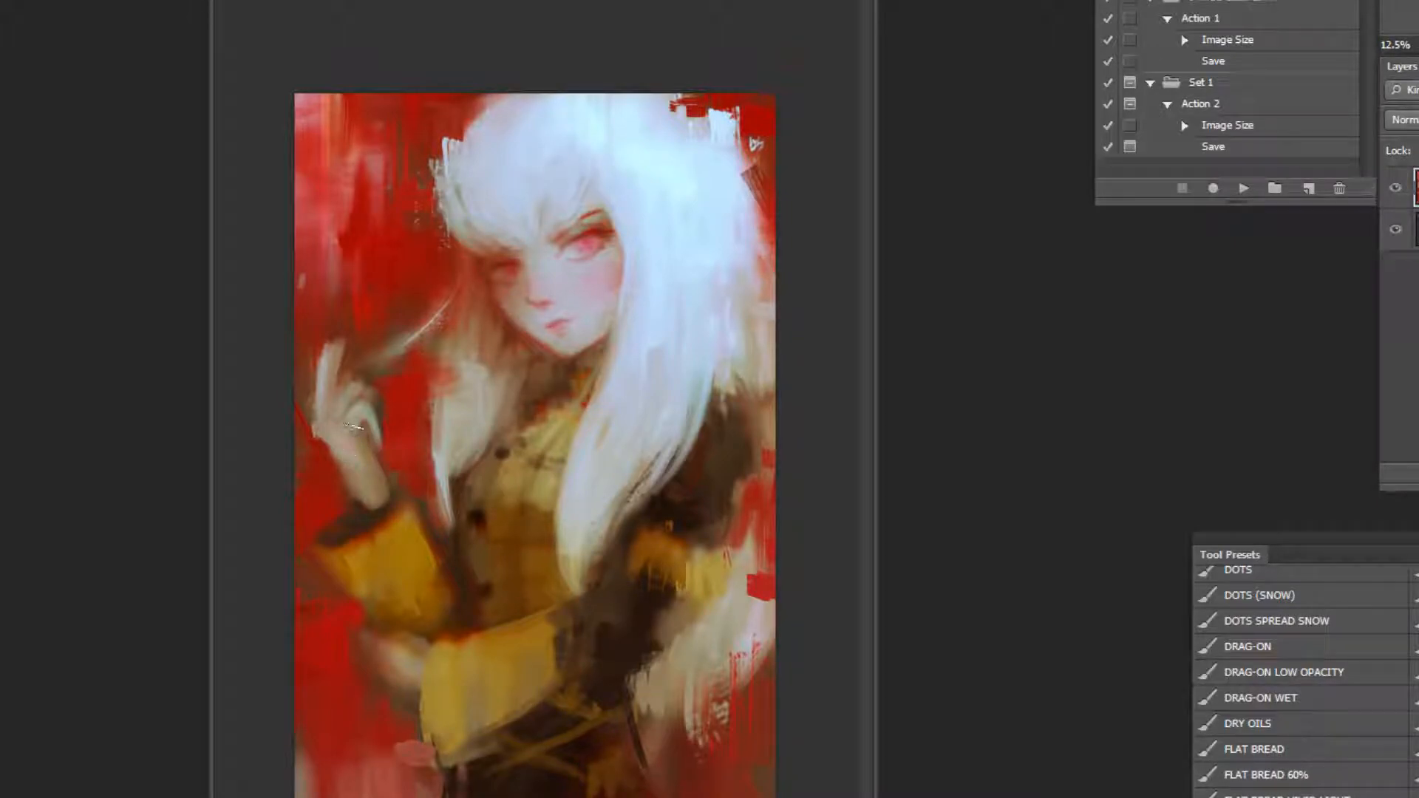
pyautogui.click(1243, 189)
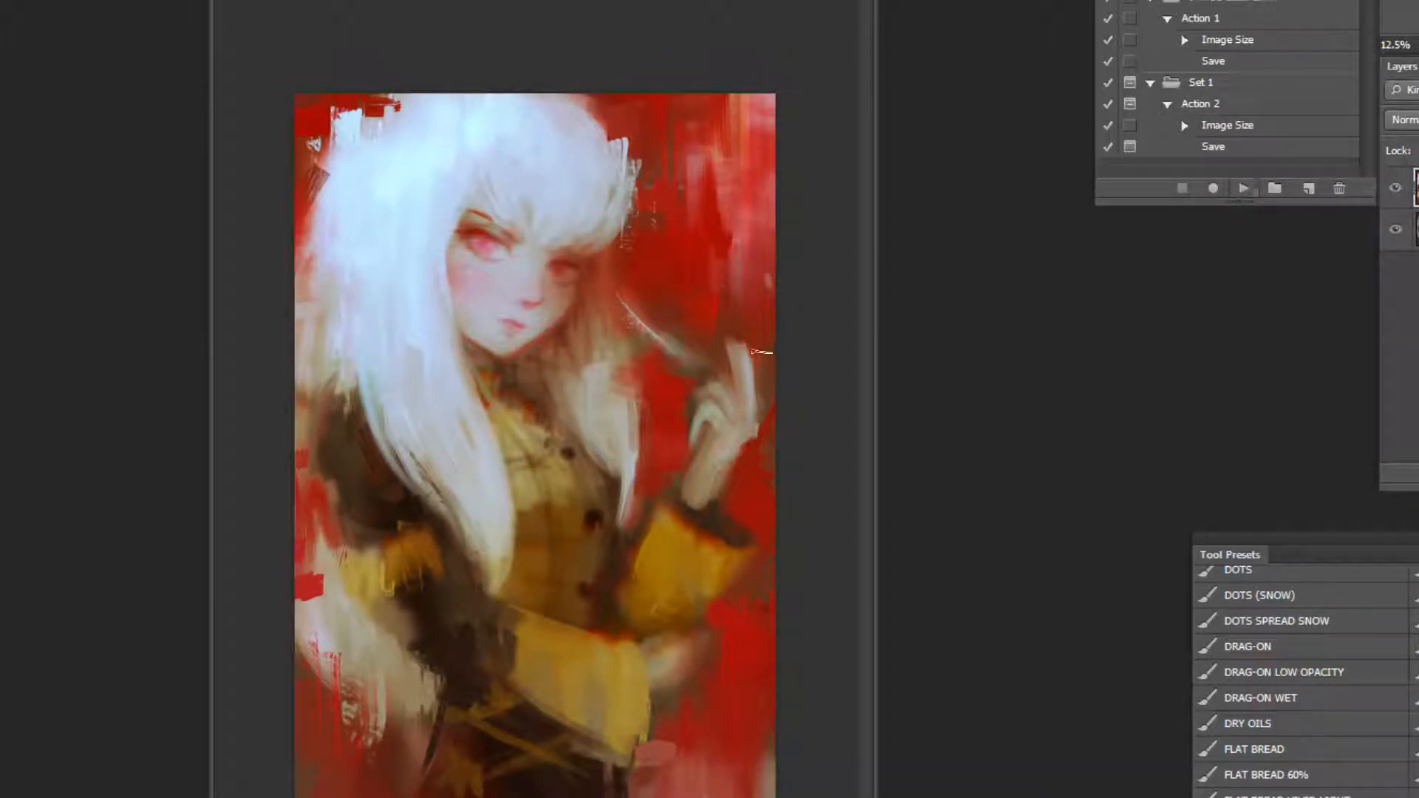
pyautogui.moveTo(756, 350); pyautogui.dragTo(757, 372)
pyautogui.hotkey('ctrl', 'z')
pyautogui.keyDown('alt'); pyautogui.click(735, 399); pyautogui.keyUp('alt')
# Enlarge the brush, choose a more saturated pinkish red, and brighten the iris and lower rim of the near eye.
pyautogui.scroll(3, 534, 259)
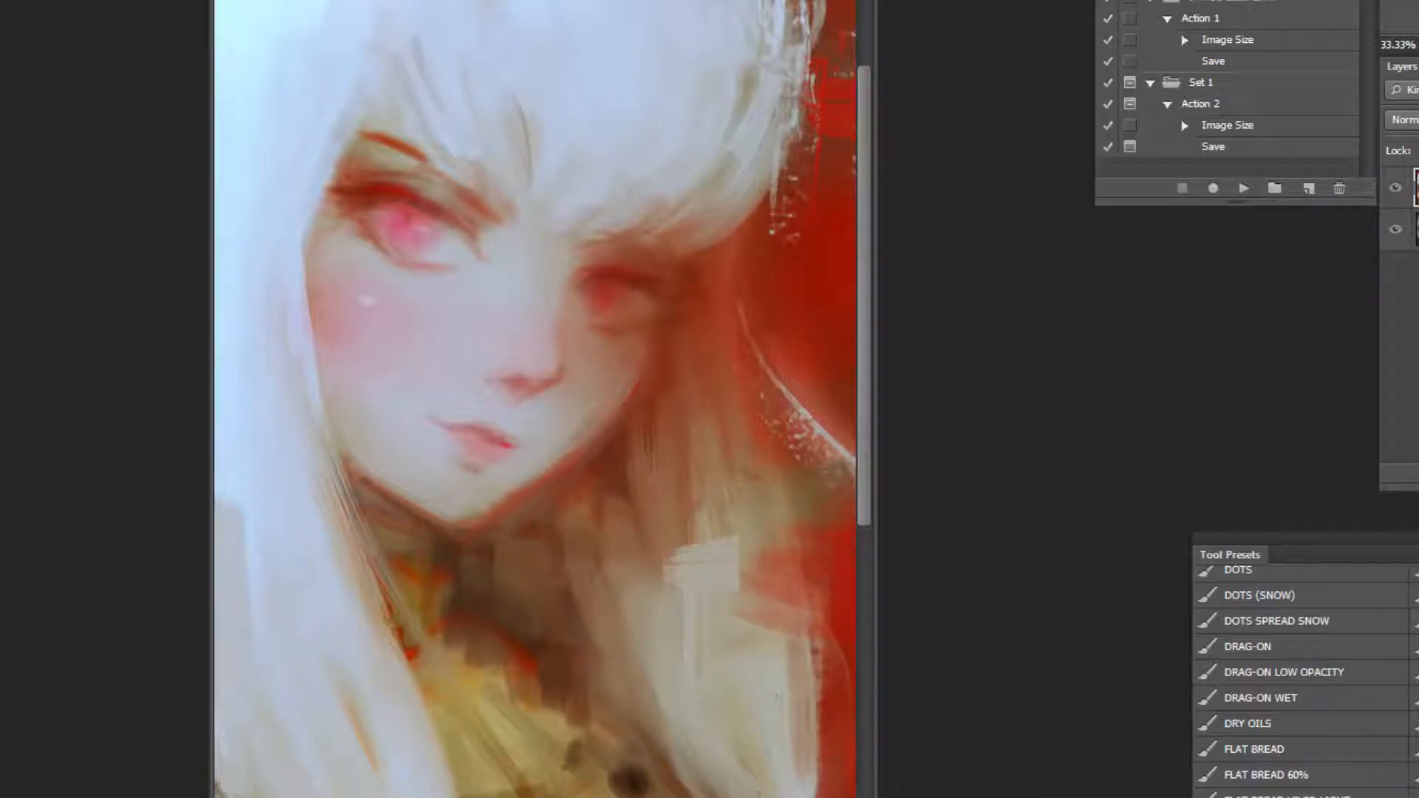
pyautogui.scroll(2, 371, 131)
pyautogui.click(236, 0)
pyautogui.click(241, 224)
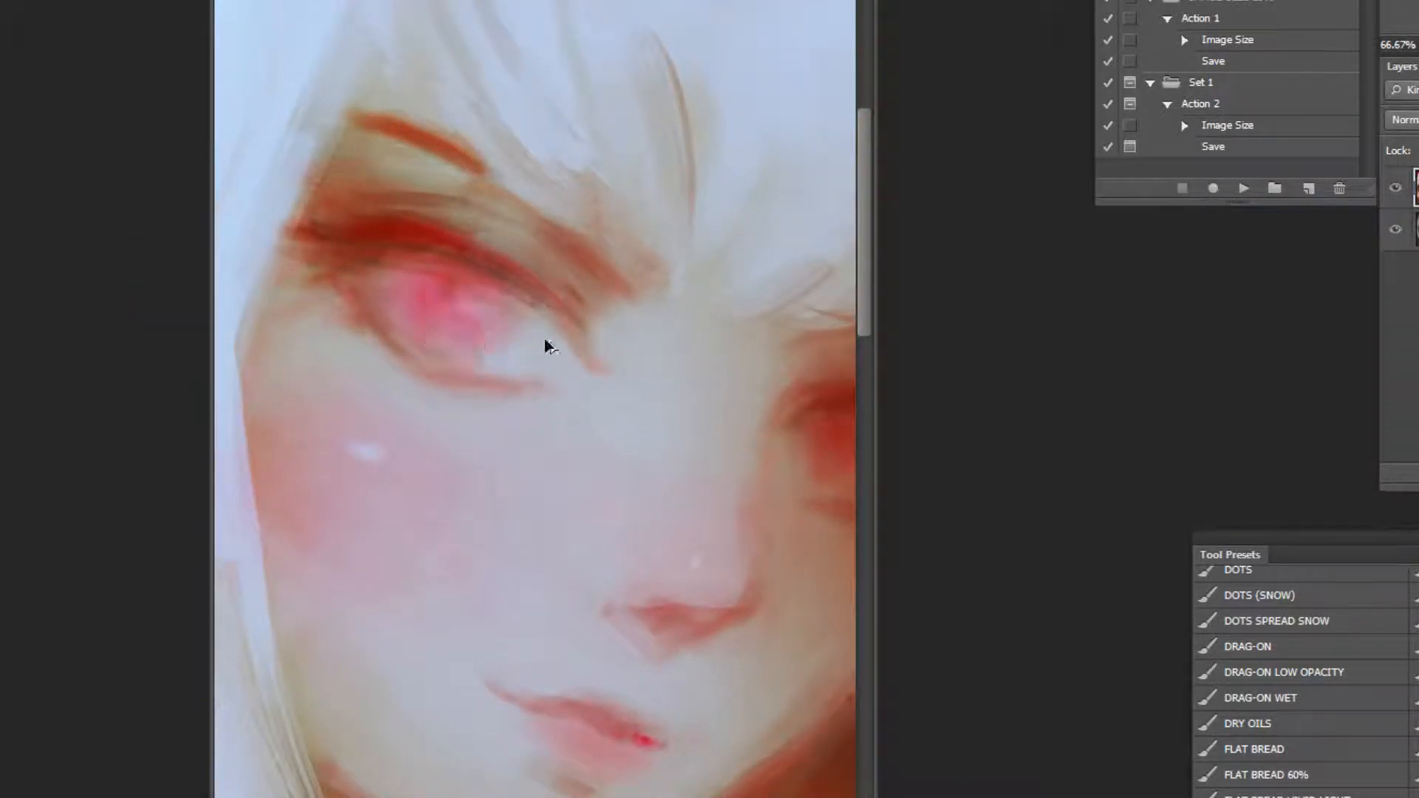
pyautogui.press(']')
pyautogui.press(']')
pyautogui.press(']')
pyautogui.moveTo(434, 356); pyautogui.dragTo(468, 341)
pyautogui.click(1131, 436)
pyautogui.click(1150, 440)
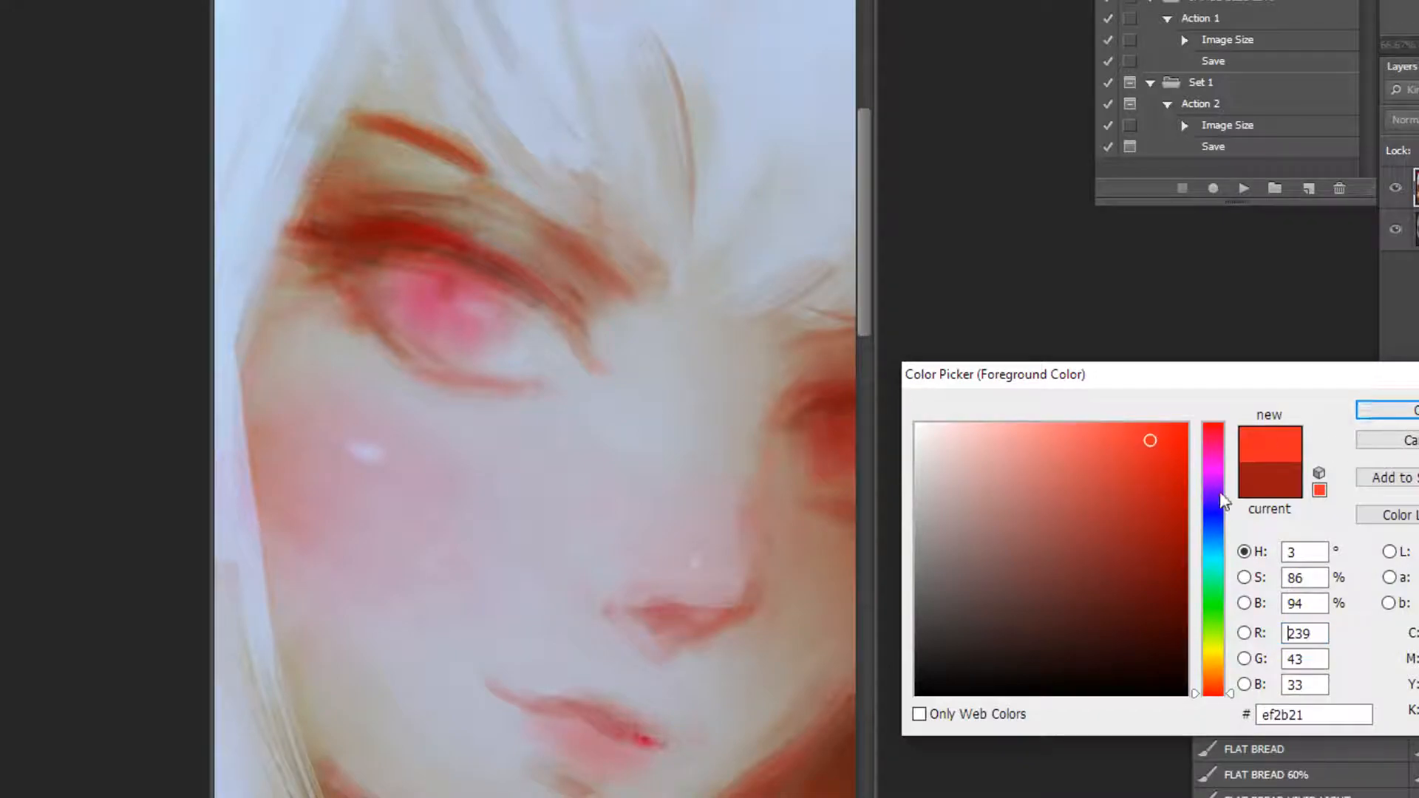
pyautogui.click(1215, 433)
pyautogui.click(1387, 410)
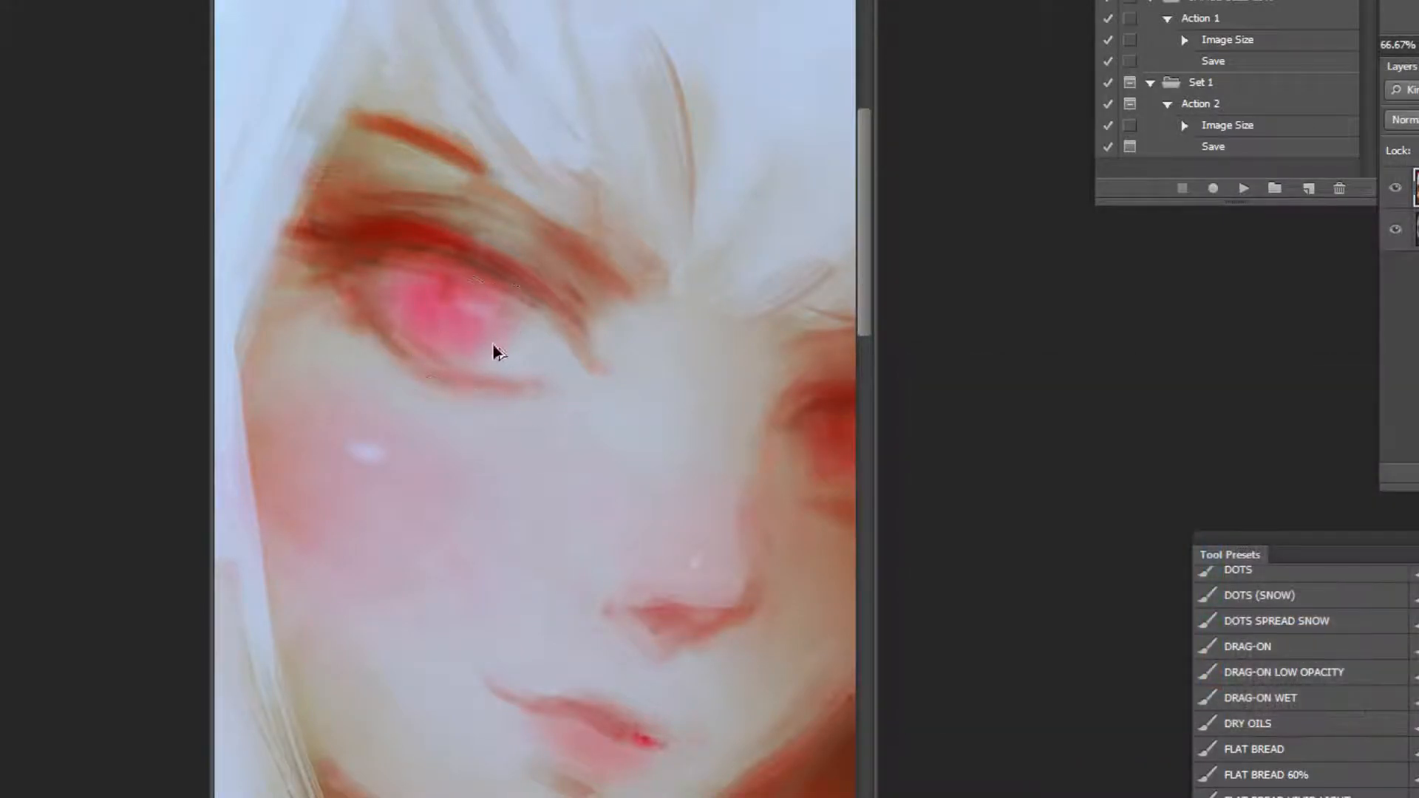
# Paint a thin red accent along the far jaw edge and a soft pink blush over the nose with a larger brush.
pyautogui.keyDown('alt'); pyautogui.click(798, 517); pyautogui.keyUp('alt')
pyautogui.keyDown('alt'); pyautogui.click(788, 533); pyautogui.keyUp('alt')
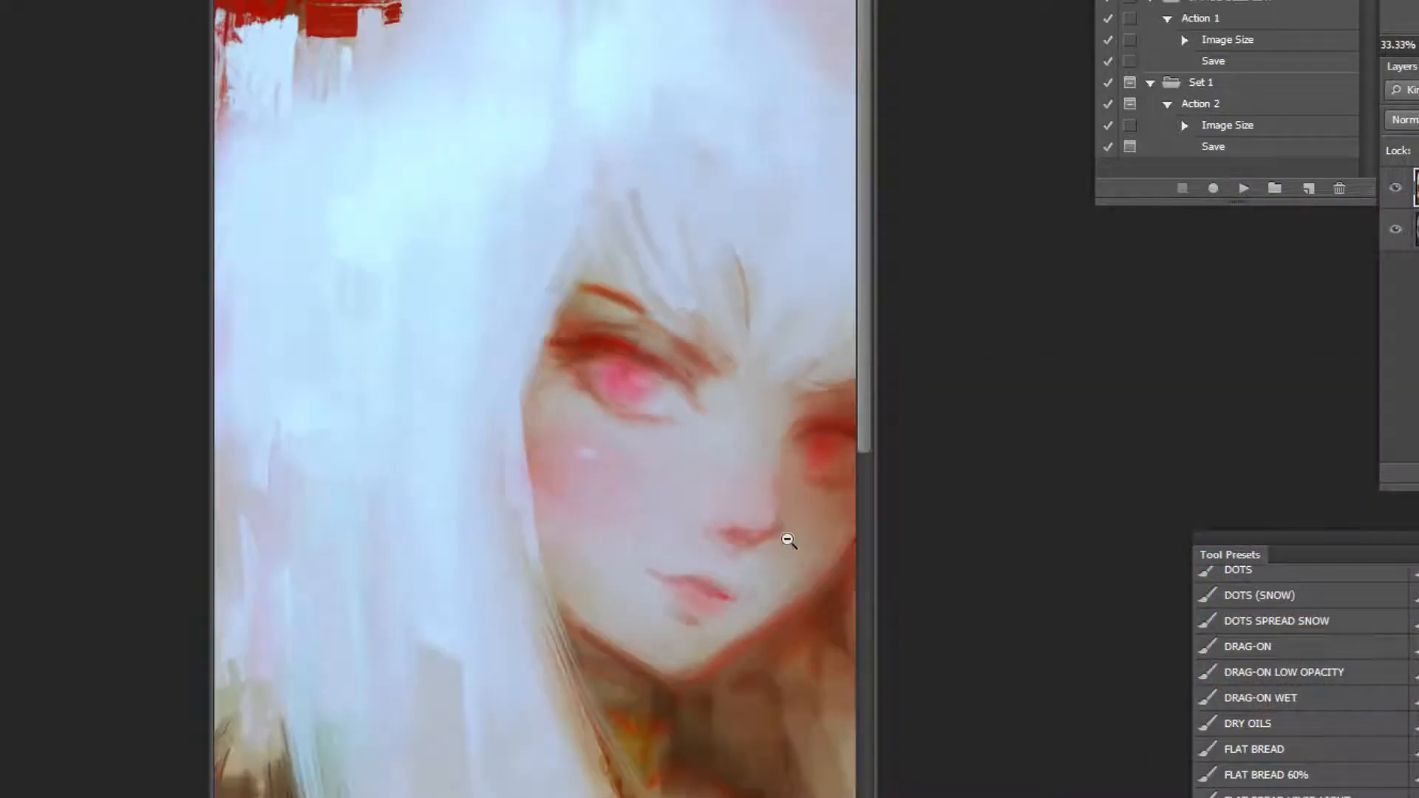
pyautogui.keyDown('alt'); pyautogui.click(786, 535); pyautogui.keyUp('alt')
pyautogui.keyDown('alt'); pyautogui.click(745, 573); pyautogui.keyUp('alt')
pyautogui.keyDown('alt'); pyautogui.click(743, 572); pyautogui.keyUp('alt')
pyautogui.keyDown('ctrl'); pyautogui.click(460, 95); pyautogui.keyUp('ctrl')
pyautogui.keyDown('ctrl'); pyautogui.click(467, 67); pyautogui.keyUp('ctrl')
pyautogui.keyDown('ctrl'); pyautogui.click(469, 59); pyautogui.keyUp('ctrl')
pyautogui.keyDown('ctrl'); pyautogui.click(471, 66); pyautogui.keyUp('ctrl')
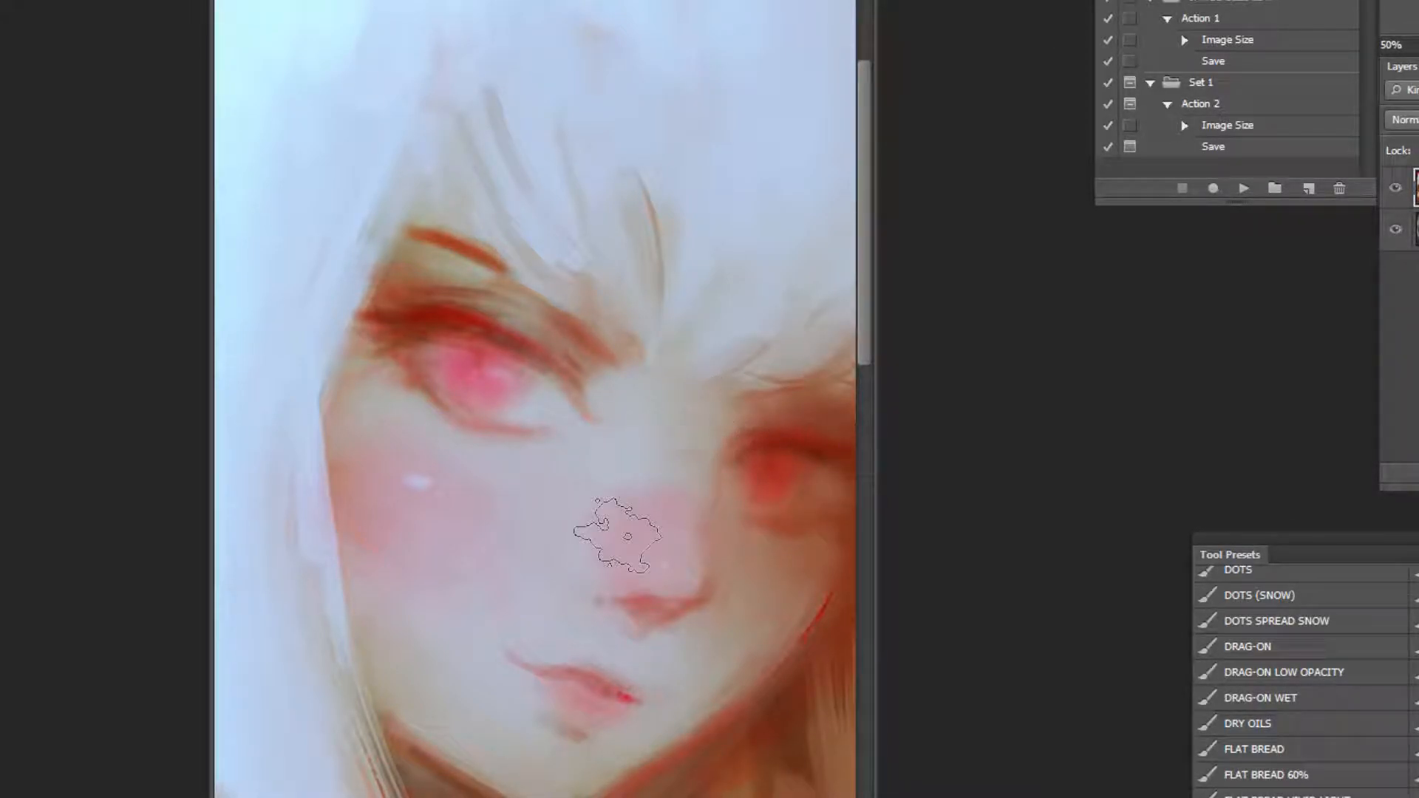
pyautogui.press(']')
# Blend soft shading between the brows with sampled skin colour and darken the far eye's upper lash line.
pyautogui.keyDown('alt'); pyautogui.click(597, 341); pyautogui.keyUp('alt')
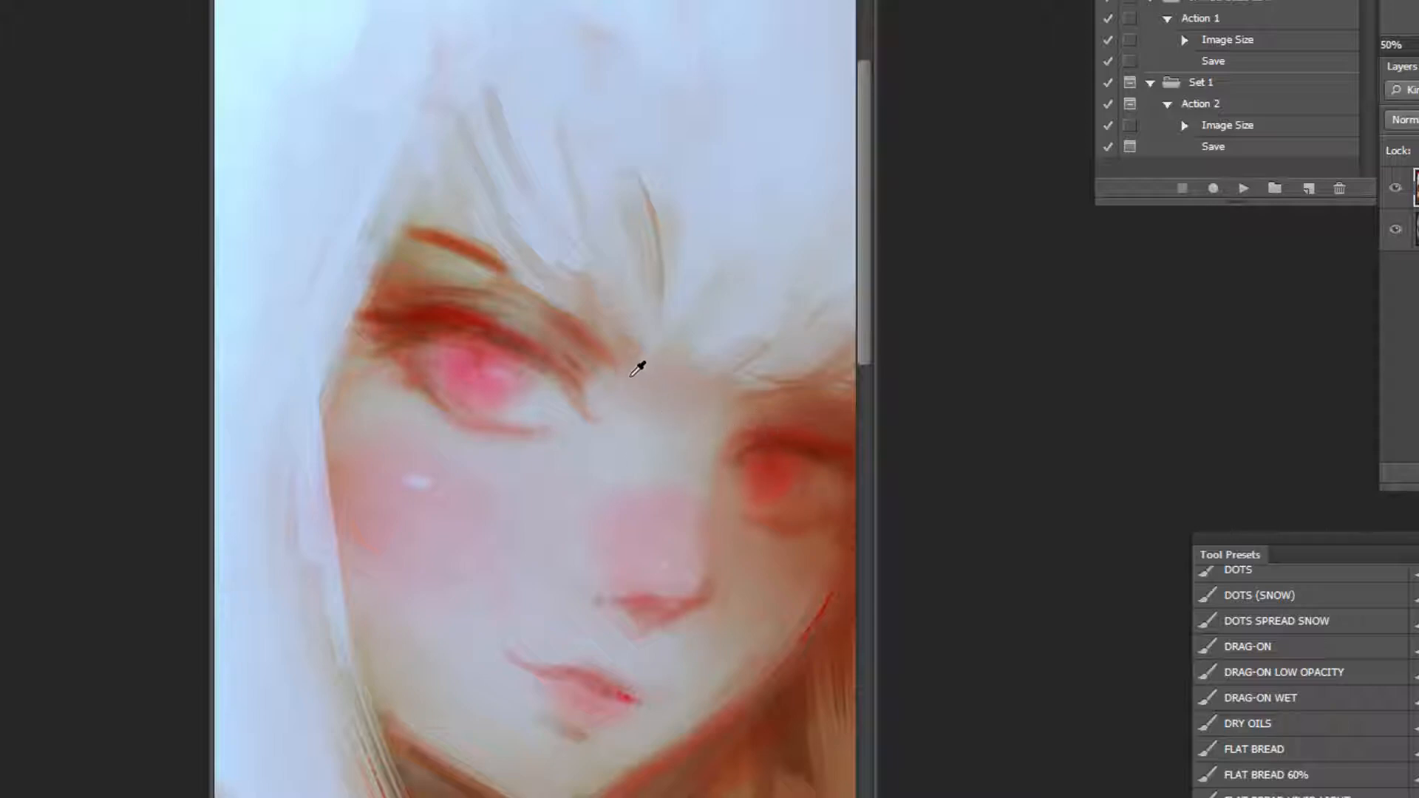
pyautogui.keyDown('alt'); pyautogui.click(600, 345); pyautogui.keyUp('alt')
pyautogui.moveTo(605, 367); pyautogui.dragTo(614, 393)
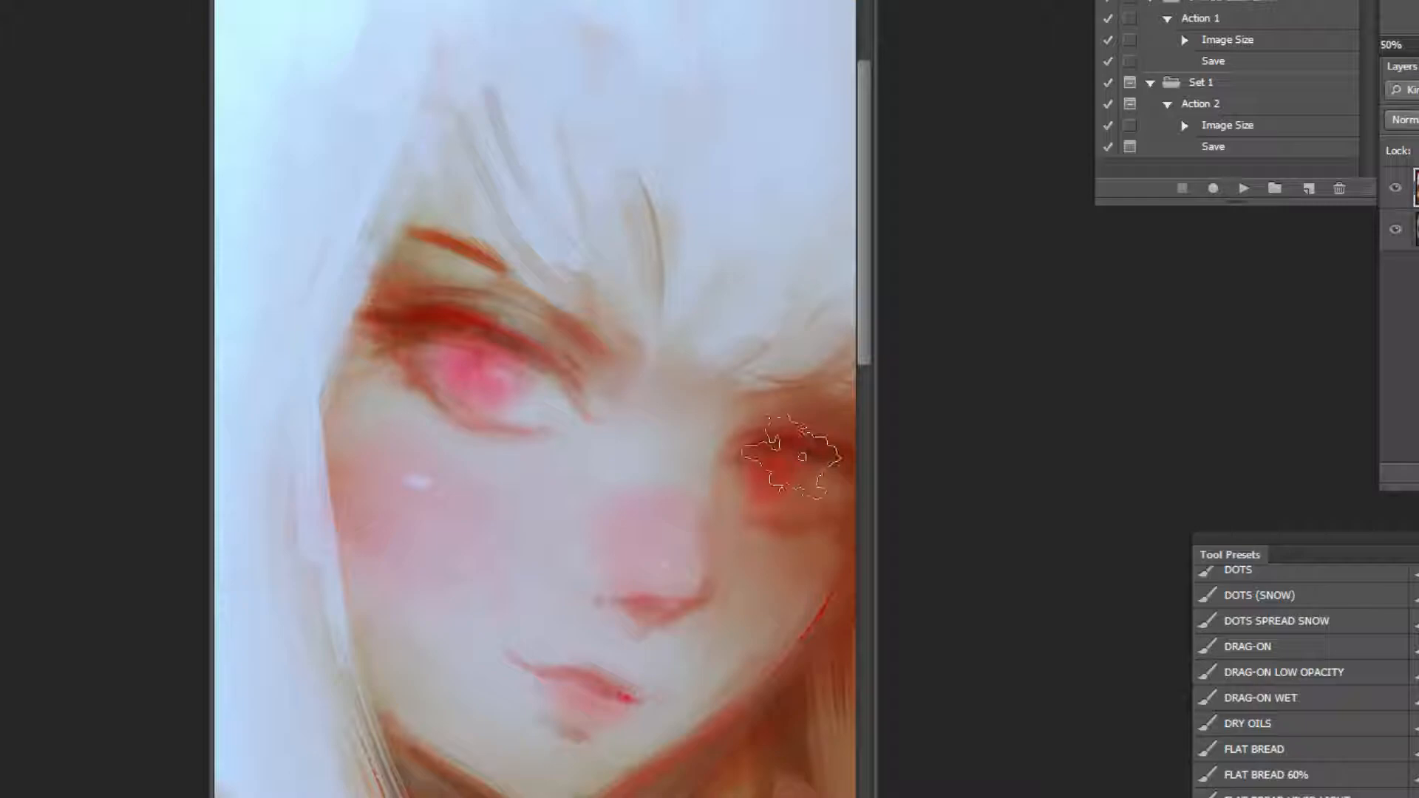
pyautogui.moveTo(743, 453); pyautogui.dragTo(835, 441)
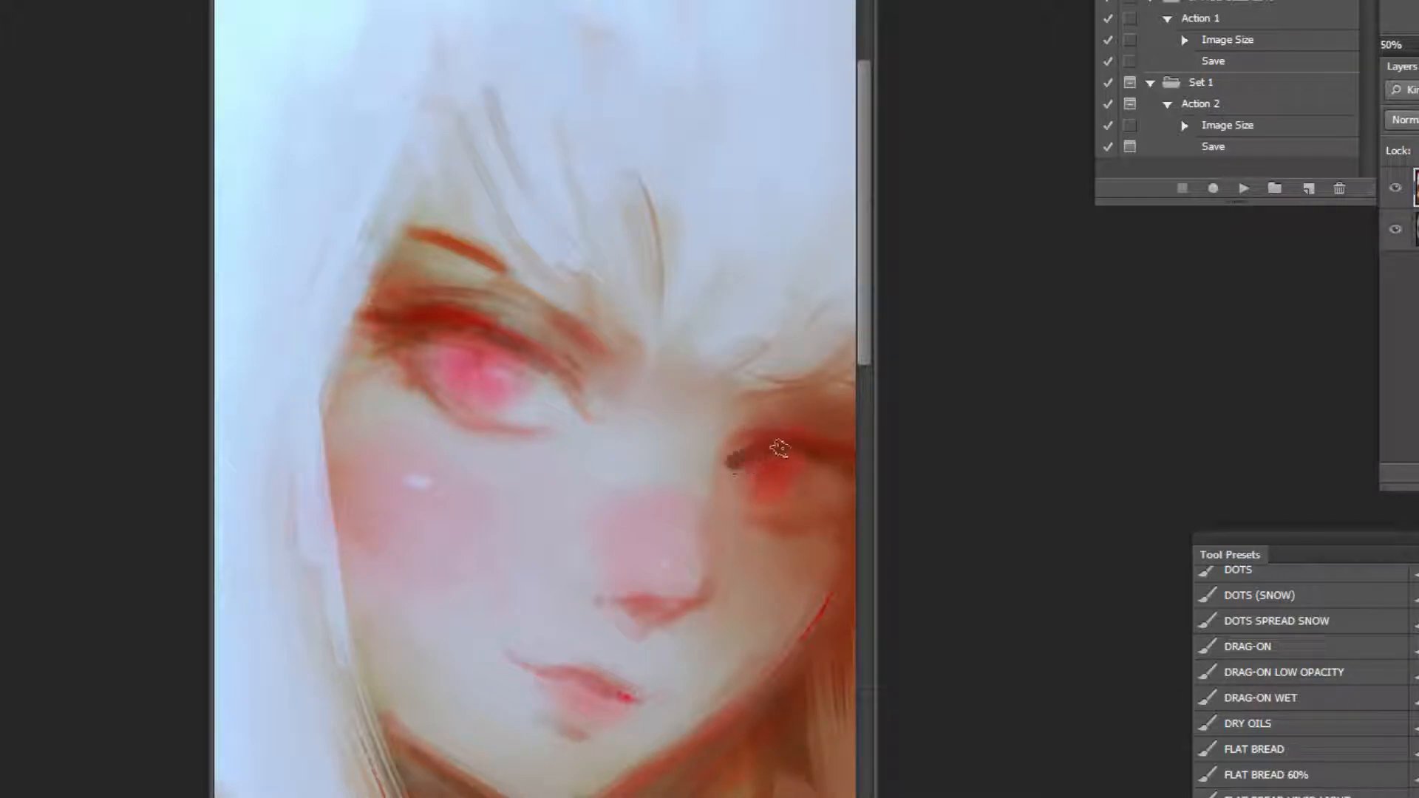
pyautogui.press('z')
pyautogui.keyDown('alt'); pyautogui.click(716, 554); pyautogui.keyUp('alt')
pyautogui.keyDown('alt'); pyautogui.click(716, 553); pyautogui.keyUp('alt')
# Switch to the Kyle's Real Oils - Bristly Bob brush and refine the fringe strands with sampled hair colour.
pyautogui.scroll(-10, 1352, 709)
pyautogui.scroll(3, 1352, 709)
pyautogui.click(1352, 732)
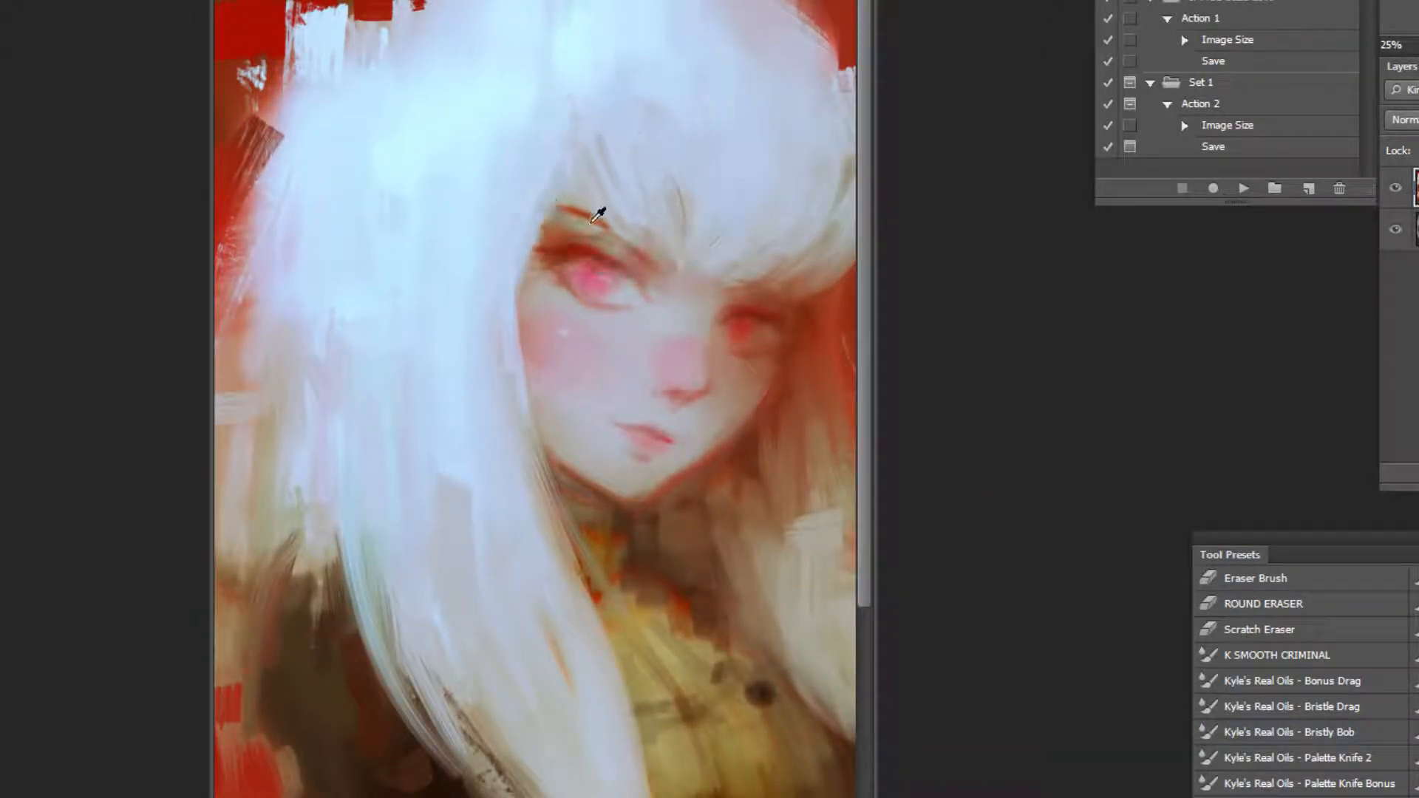
pyautogui.moveTo(595, 157); pyautogui.dragTo(606, 214)
pyautogui.hotkey('ctrl', 'z')
pyautogui.click(1348, 731)
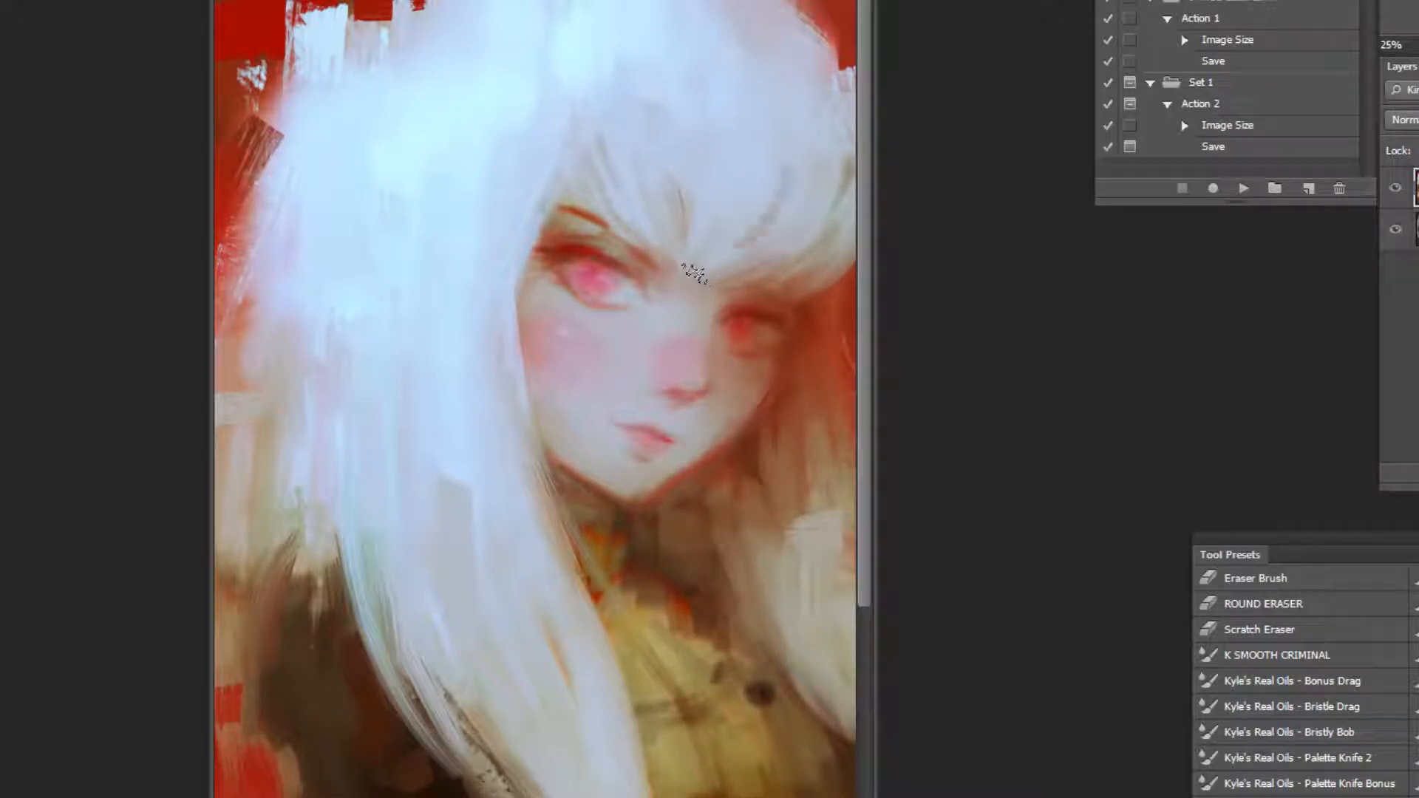
pyautogui.keyDown('alt'); pyautogui.click(562, 107); pyautogui.keyUp('alt')
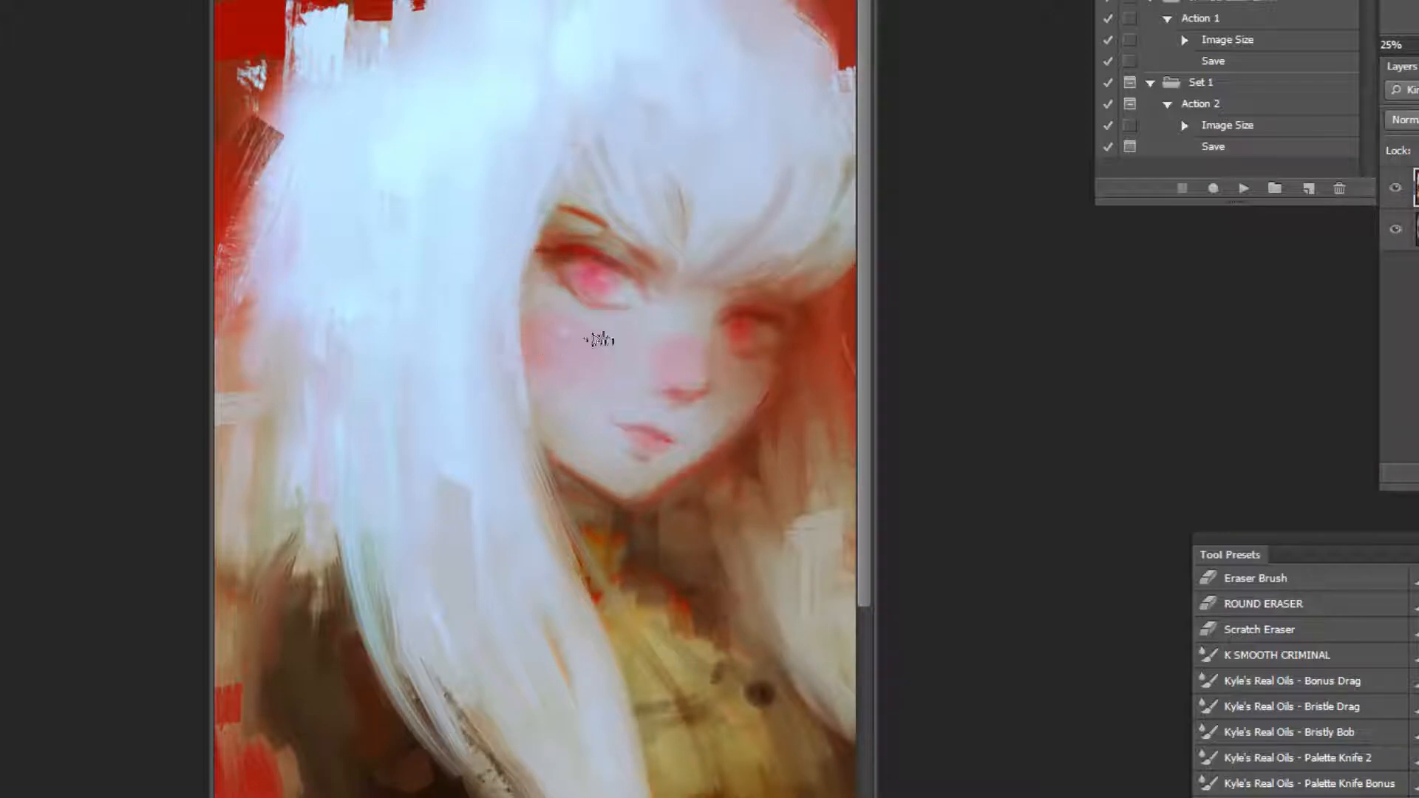
pyautogui.keyDown('alt'); pyautogui.click(617, 291); pyautogui.keyUp('alt')
pyautogui.keyDown('alt'); pyautogui.click(617, 290); pyautogui.keyUp('alt')
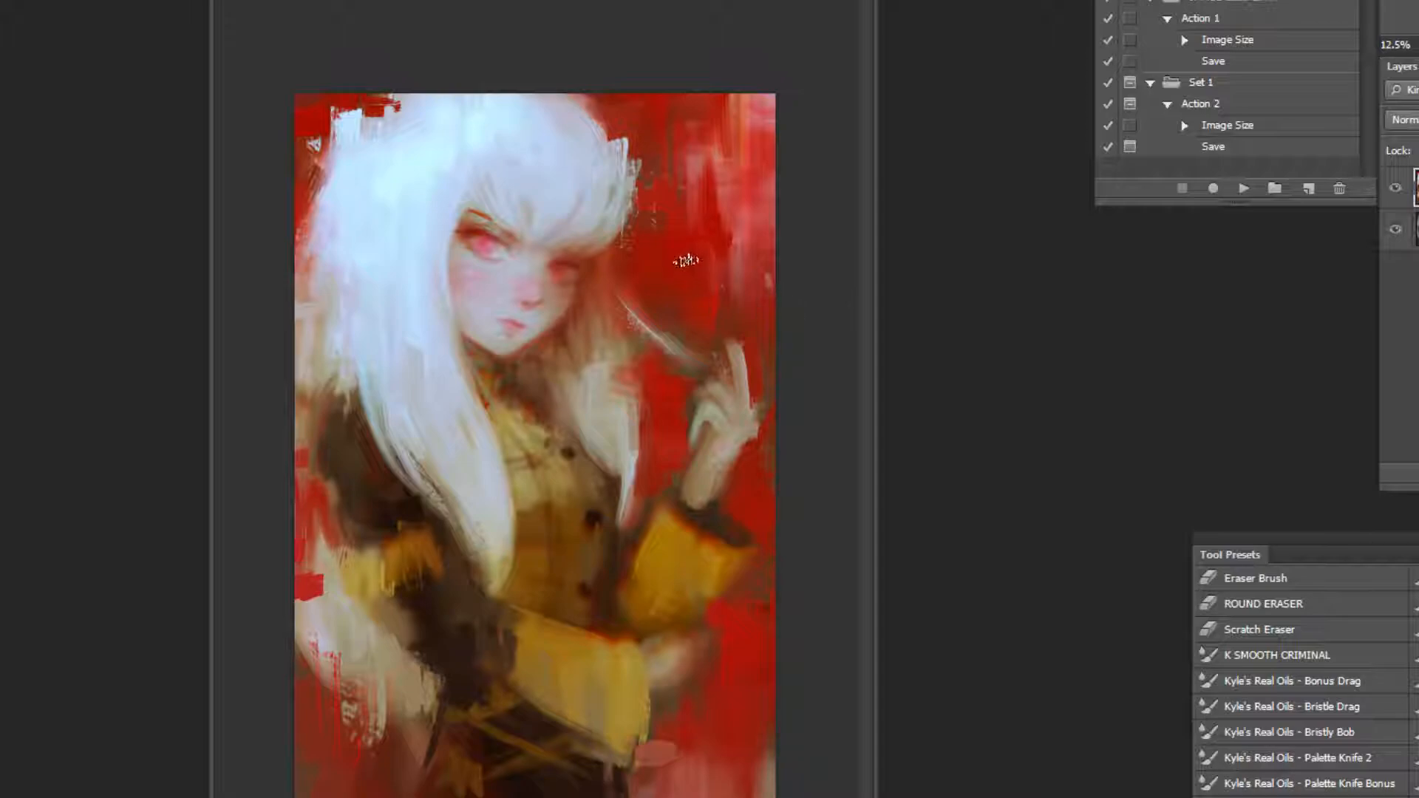
# Add vertical white bristle strokes along the hair's upper outer edge and mirror the canvas.
pyautogui.moveTo(320, 155); pyautogui.dragTo(326, 198)
pyautogui.moveTo(364, 115); pyautogui.dragTo(342, 198)
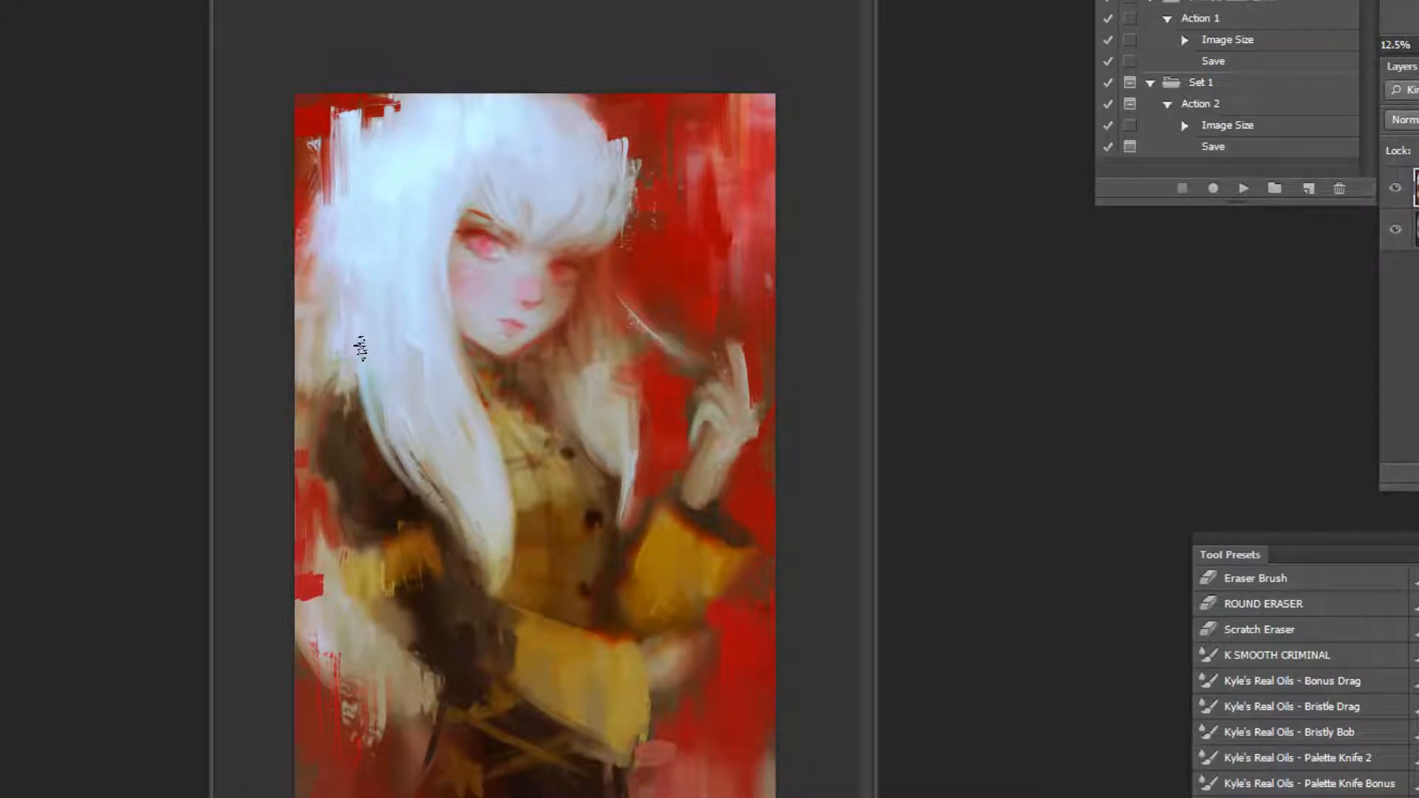
pyautogui.click(1243, 189)
pyautogui.keyDown('alt'); pyautogui.click(712, 107); pyautogui.keyUp('alt')
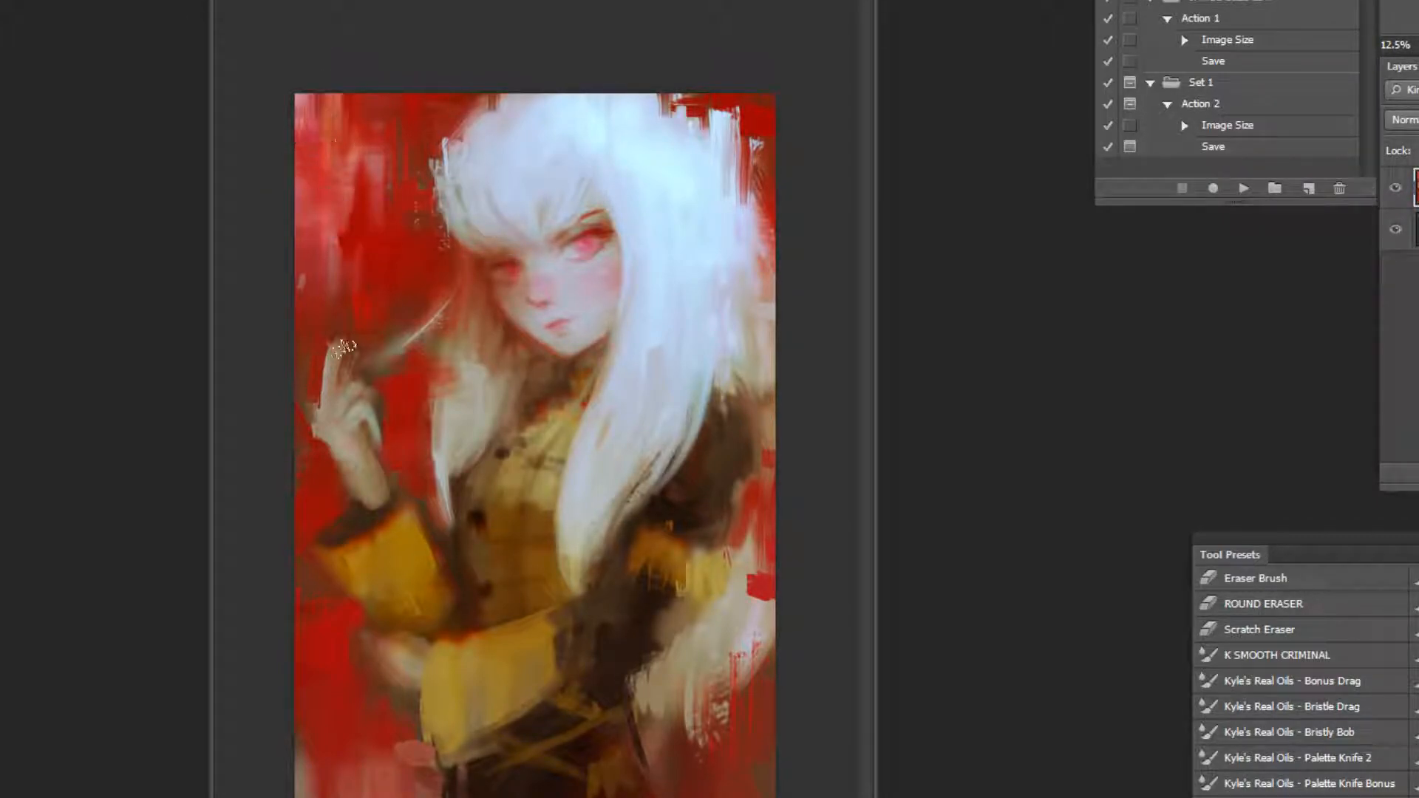
# Touch up the lower canvas corner beside the waist and define the neck ruffle with dark outline and fold strokes.
pyautogui.hotkey('ctrl', '-')
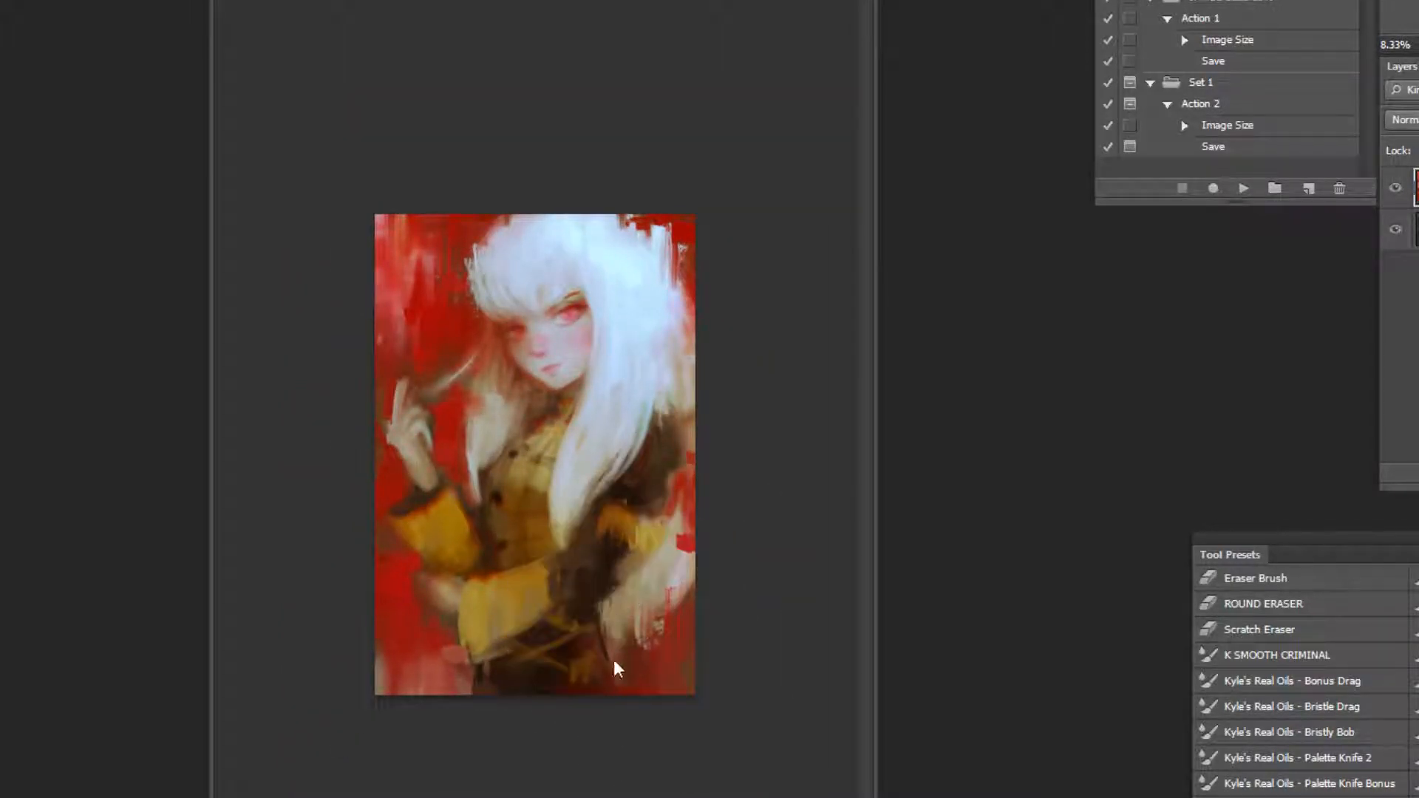
pyautogui.moveTo(646, 678); pyautogui.dragTo(675, 675)
pyautogui.scroll(3, 579, 453)
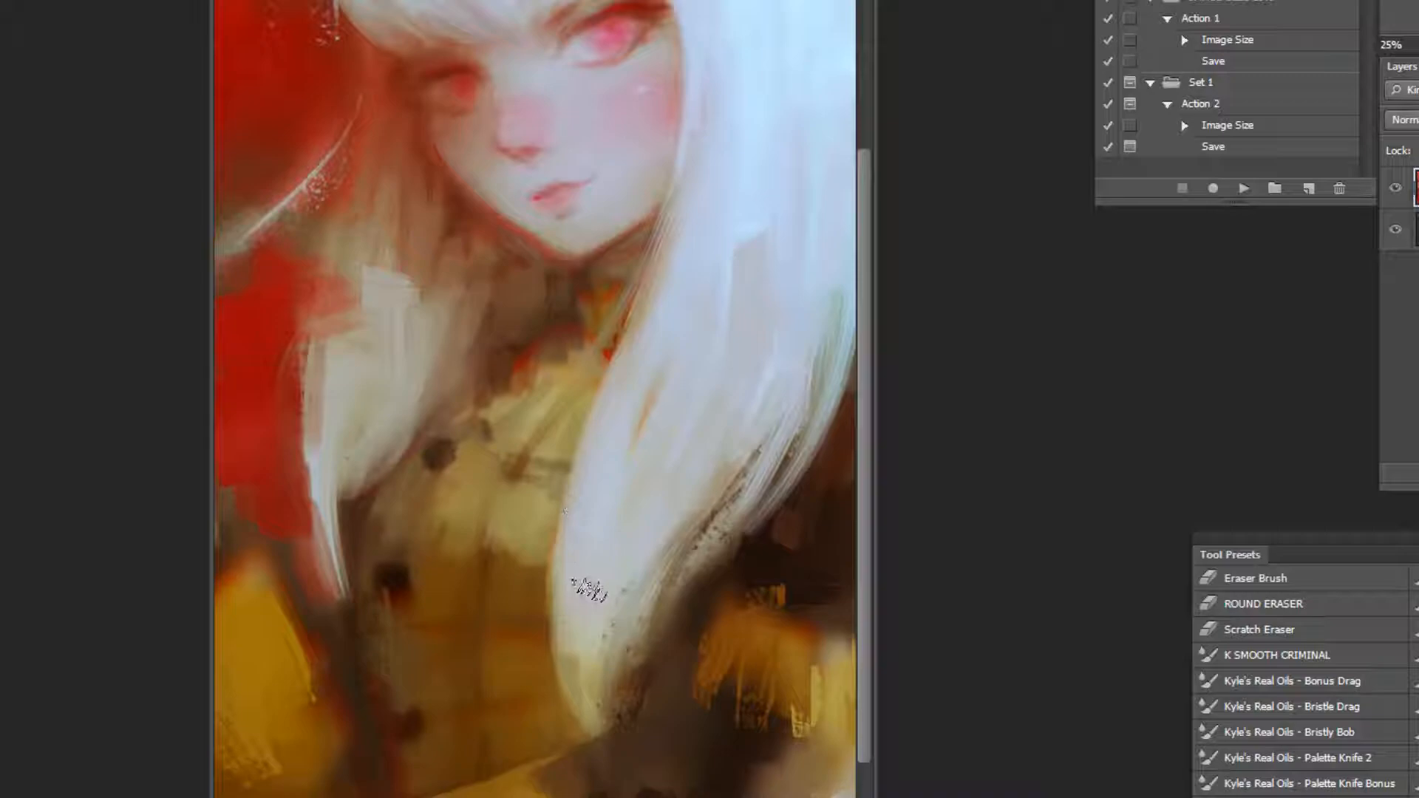
pyautogui.moveTo(488, 425)
pyautogui.mouseDown()
pyautogui.moveTo(529, 461)
pyautogui.moveTo(576, 464)
pyautogui.mouseUp()
pyautogui.moveTo(507, 425); pyautogui.dragTo(549, 390)
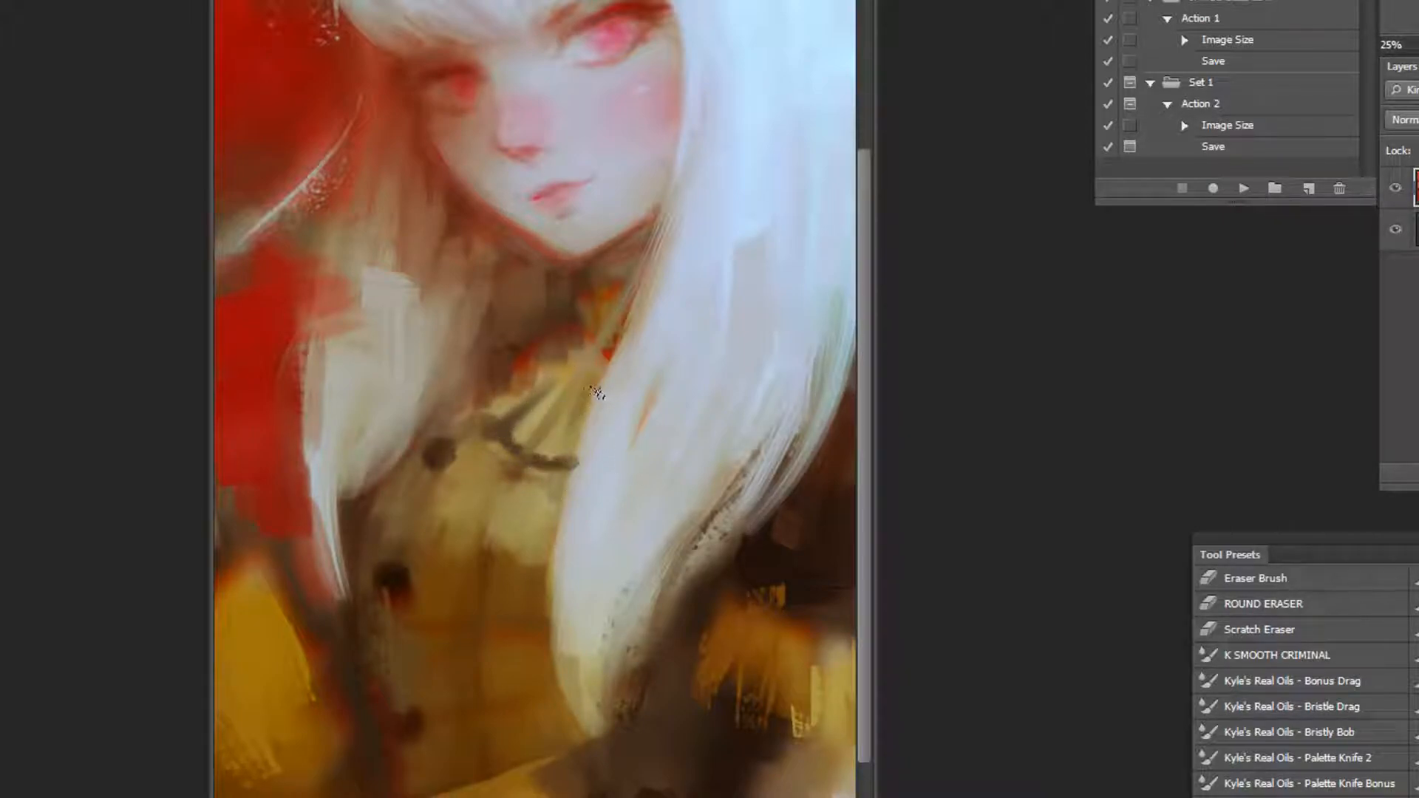
pyautogui.moveTo(572, 463); pyautogui.dragTo(568, 436)
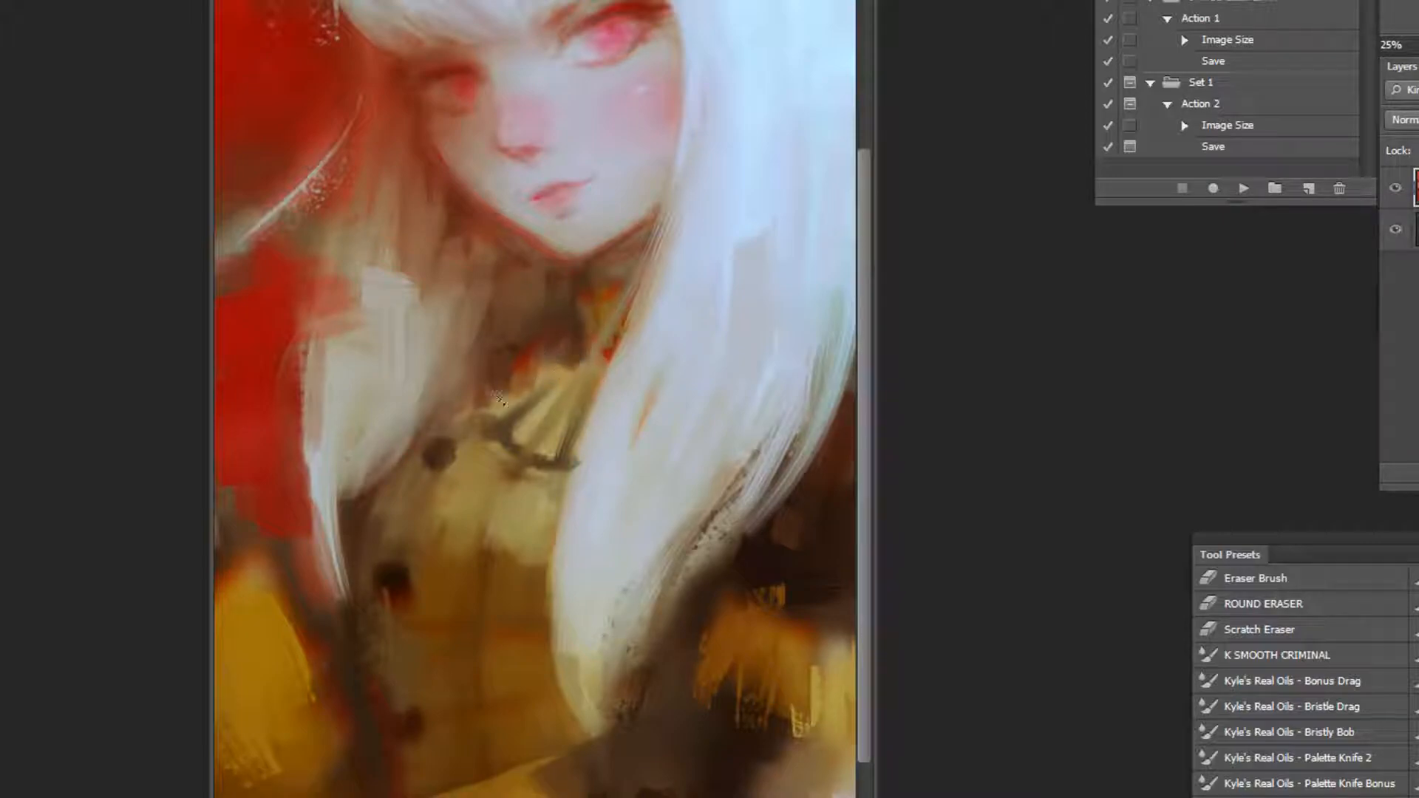
# Refine the far hair lock with thin sampled pale strands tapering down the chest and toward the raised hand.
pyautogui.moveTo(397, 446)
pyautogui.mouseDown()
pyautogui.moveTo(355, 525)
pyautogui.moveTo(397, 444)
pyautogui.moveTo(355, 620)
pyautogui.mouseUp()
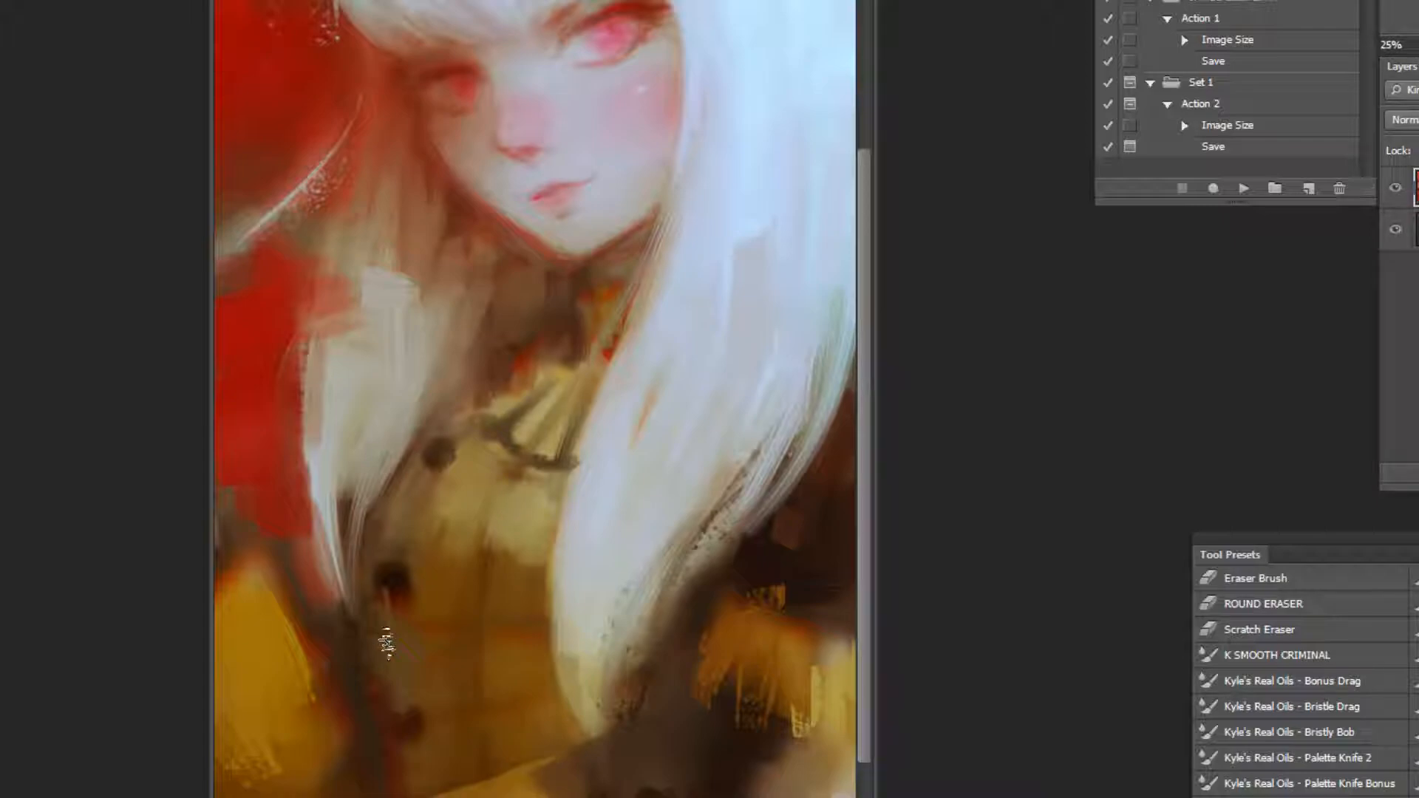
pyautogui.keyDown('alt'); pyautogui.click(353, 420); pyautogui.keyUp('alt')
pyautogui.moveTo(304, 408); pyautogui.dragTo(320, 568)
pyautogui.hotkey('ctrl', 'z')
pyautogui.moveTo(312, 454); pyautogui.dragTo(377, 592)
pyautogui.moveTo(317, 511); pyautogui.dragTo(337, 590)
pyautogui.moveTo(360, 473); pyautogui.dragTo(344, 543)
pyautogui.moveTo(296, 366)
pyautogui.mouseDown()
pyautogui.moveTo(301, 490)
pyautogui.moveTo(348, 214)
pyautogui.mouseUp()
pyautogui.hotkey('ctrl', 'z')
pyautogui.hotkey('ctrl', '-')
pyautogui.hotkey('ctrl', '-')
pyautogui.hotkey('ctrl', '-')
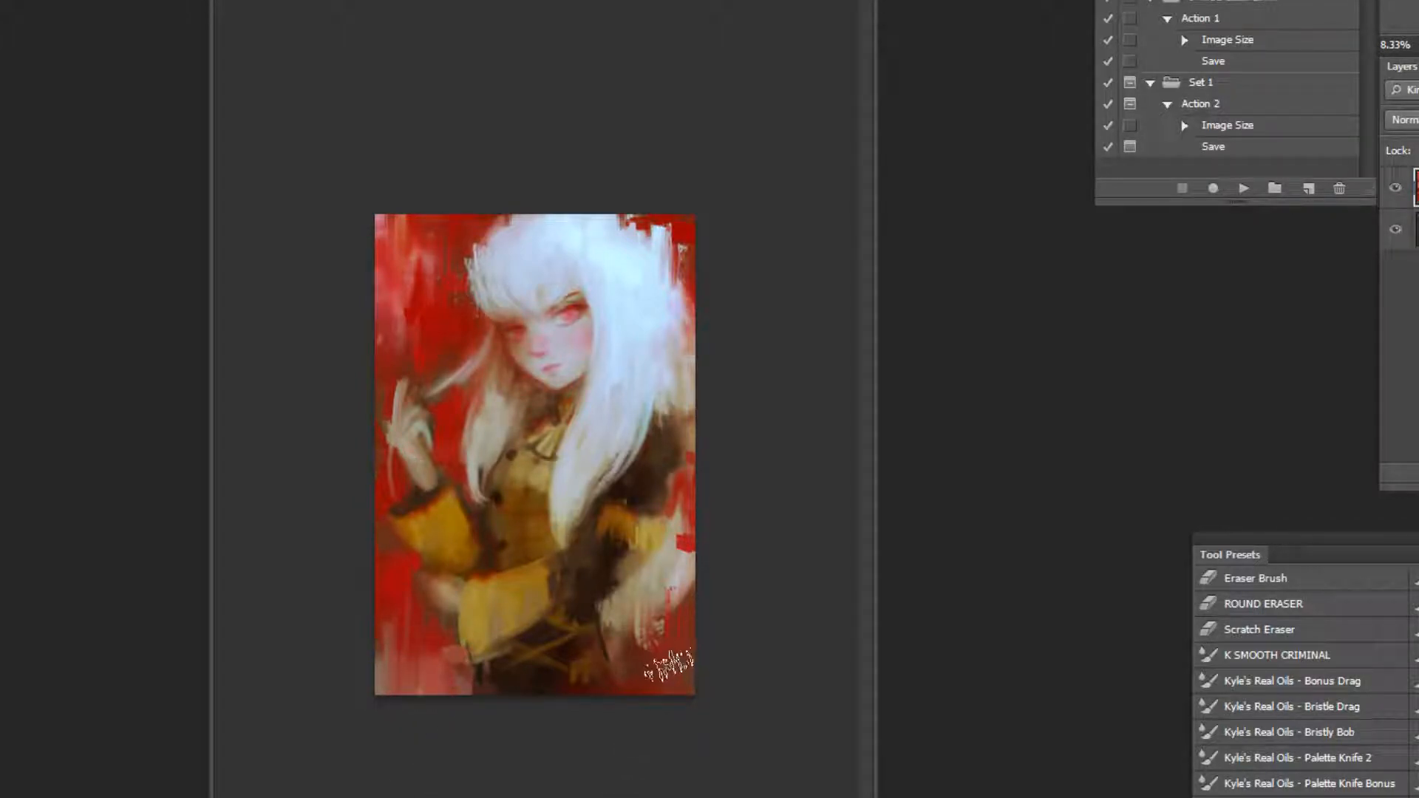
# Sample the background's upper corner, paint vertical strokes into the red background beside the lower sleeve, and mirror the canvas.
pyautogui.scroll(-5, 1300, 679)
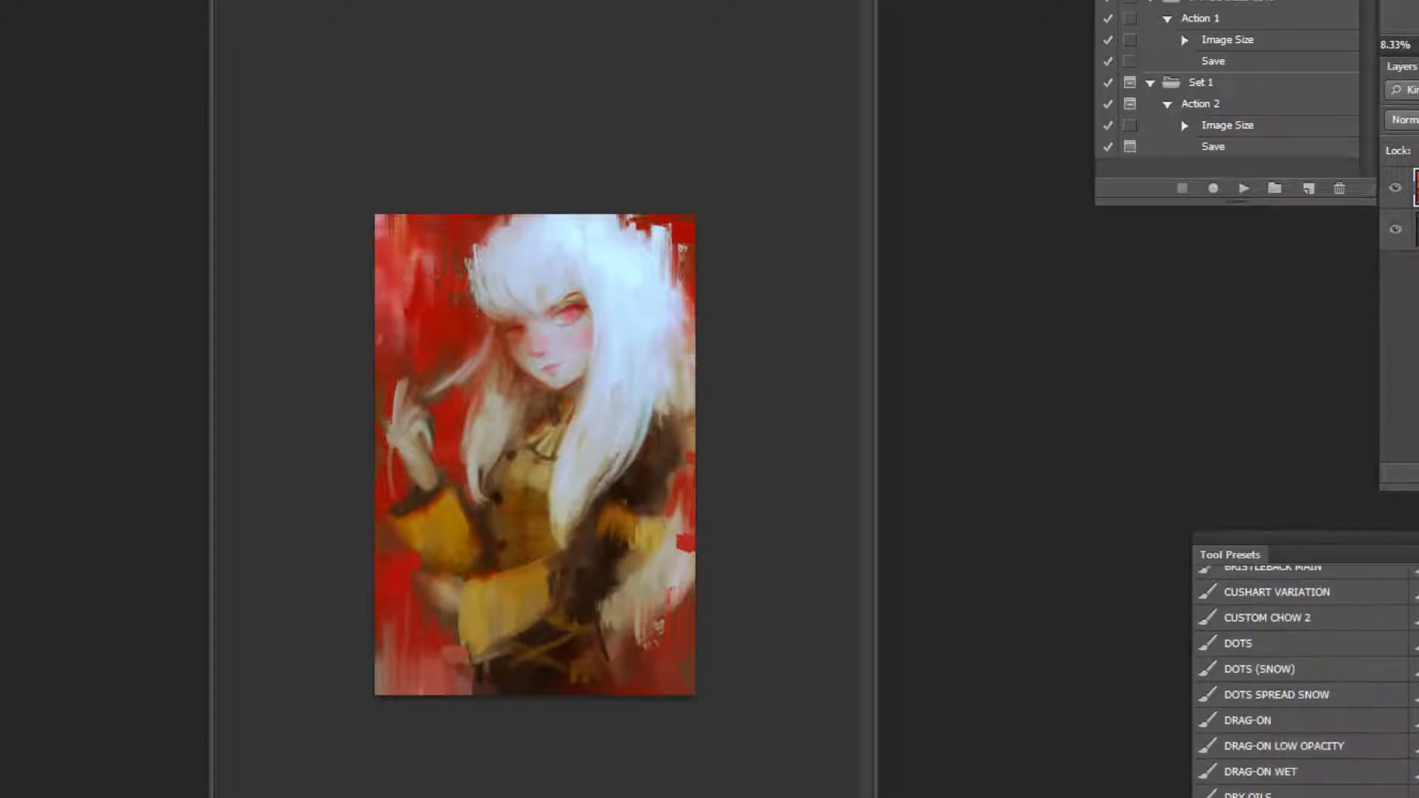
pyautogui.keyDown('alt'); pyautogui.click(386, 211); pyautogui.keyUp('alt')
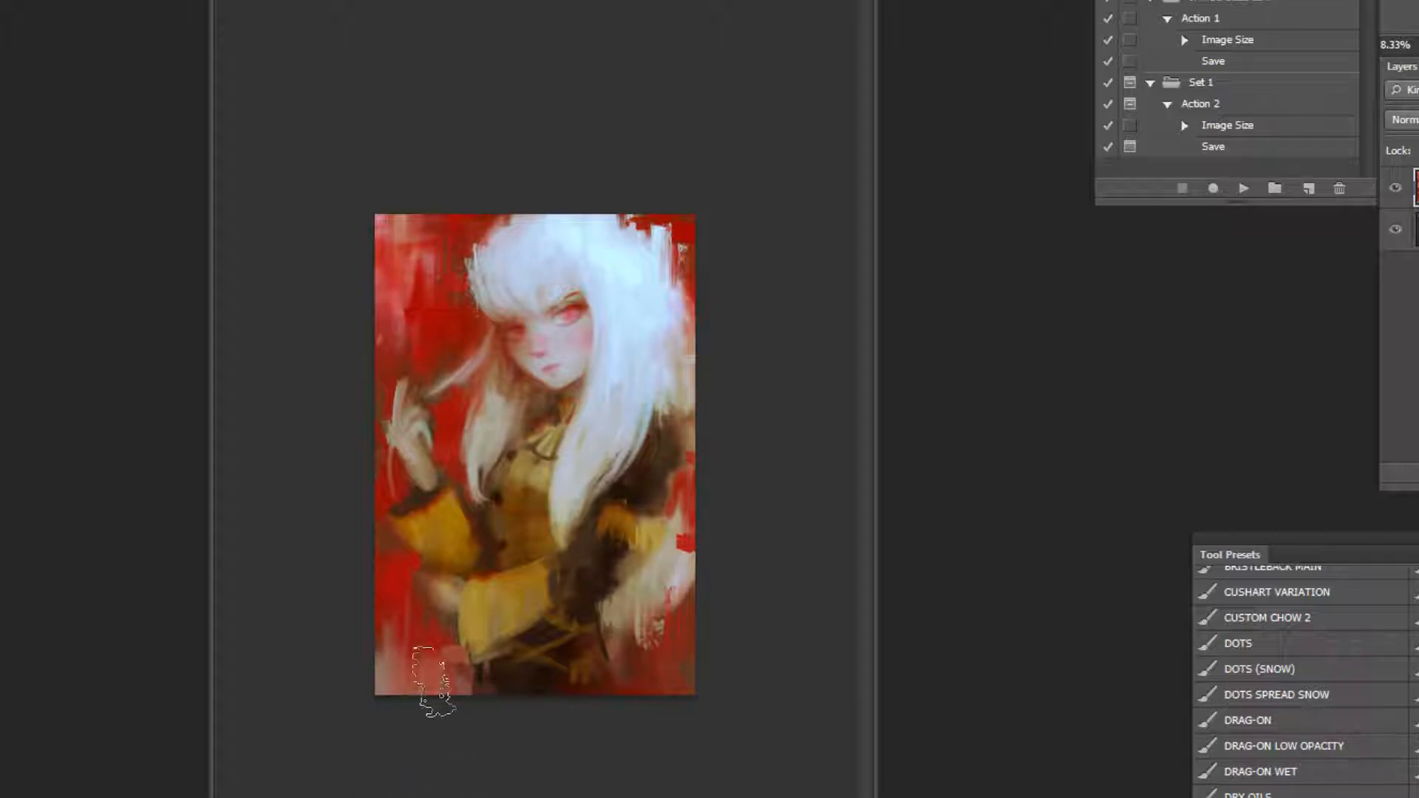
pyautogui.click(1244, 189)
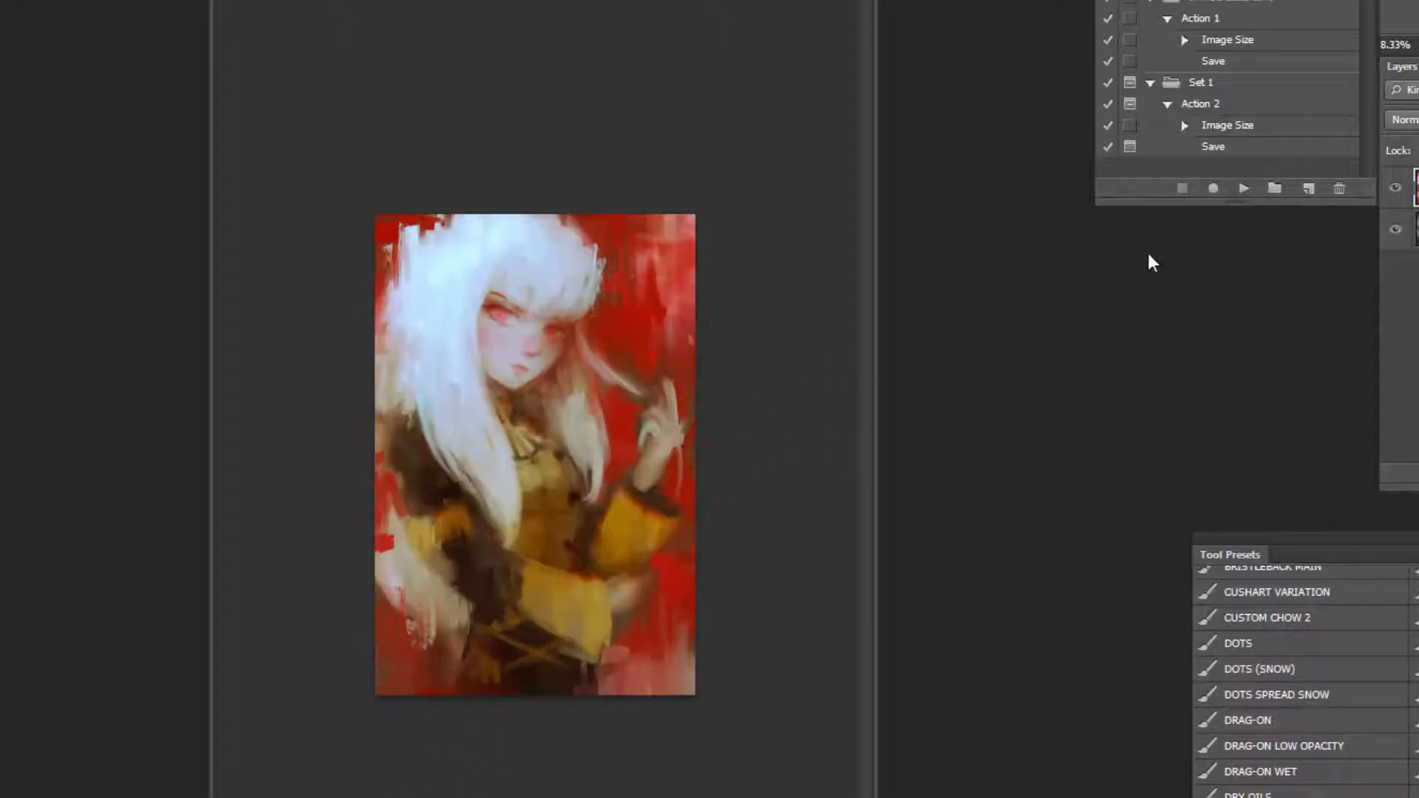
pyautogui.keyDown('alt'); pyautogui.click(575, 477); pyautogui.keyUp('alt')
pyautogui.keyDown('ctrl'); pyautogui.click(774, 279); pyautogui.keyUp('ctrl')
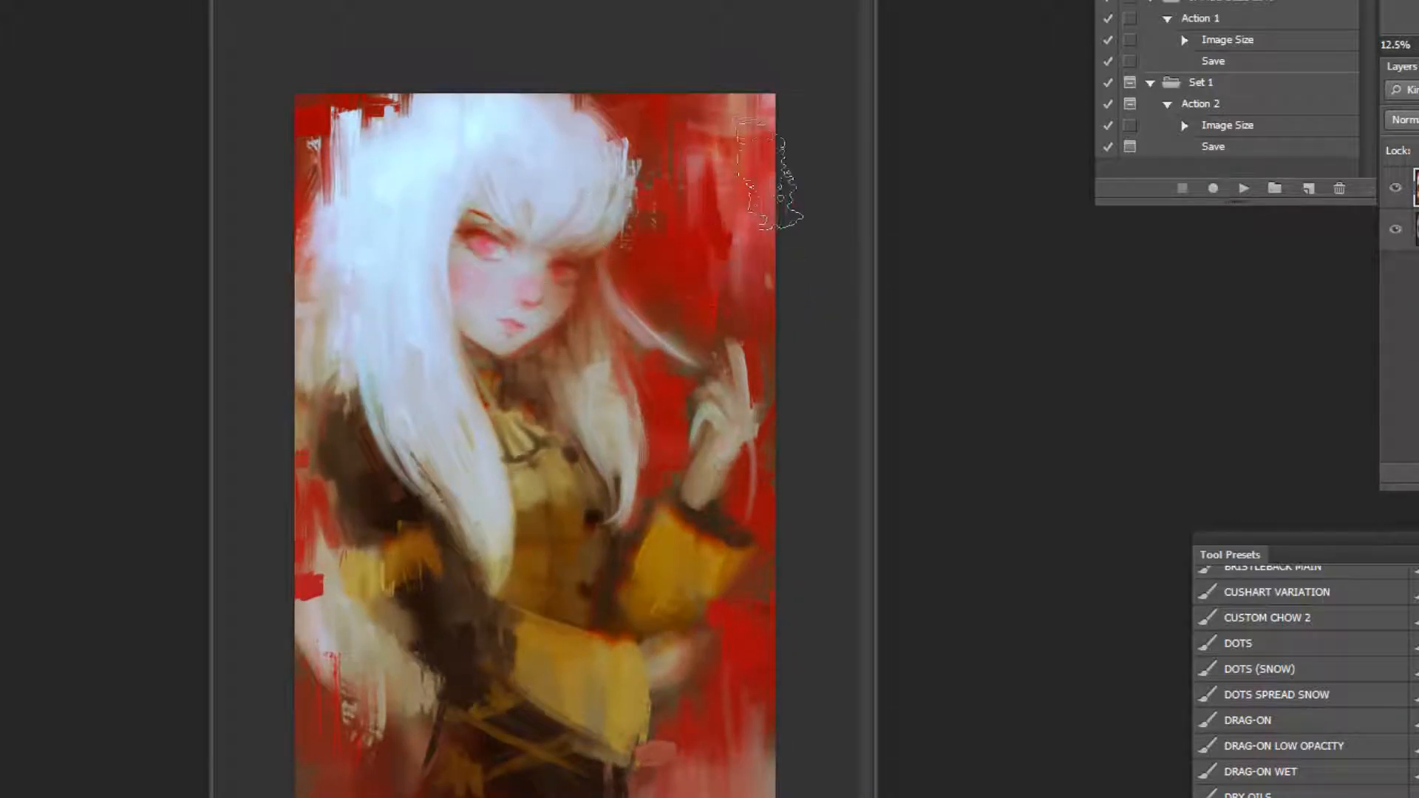
pyautogui.moveTo(713, 99)
pyautogui.mouseDown()
pyautogui.moveTo(746, 133)
pyautogui.moveTo(691, 193)
pyautogui.moveTo(707, 208)
pyautogui.mouseUp()
pyautogui.hotkey('ctrl', 'z')
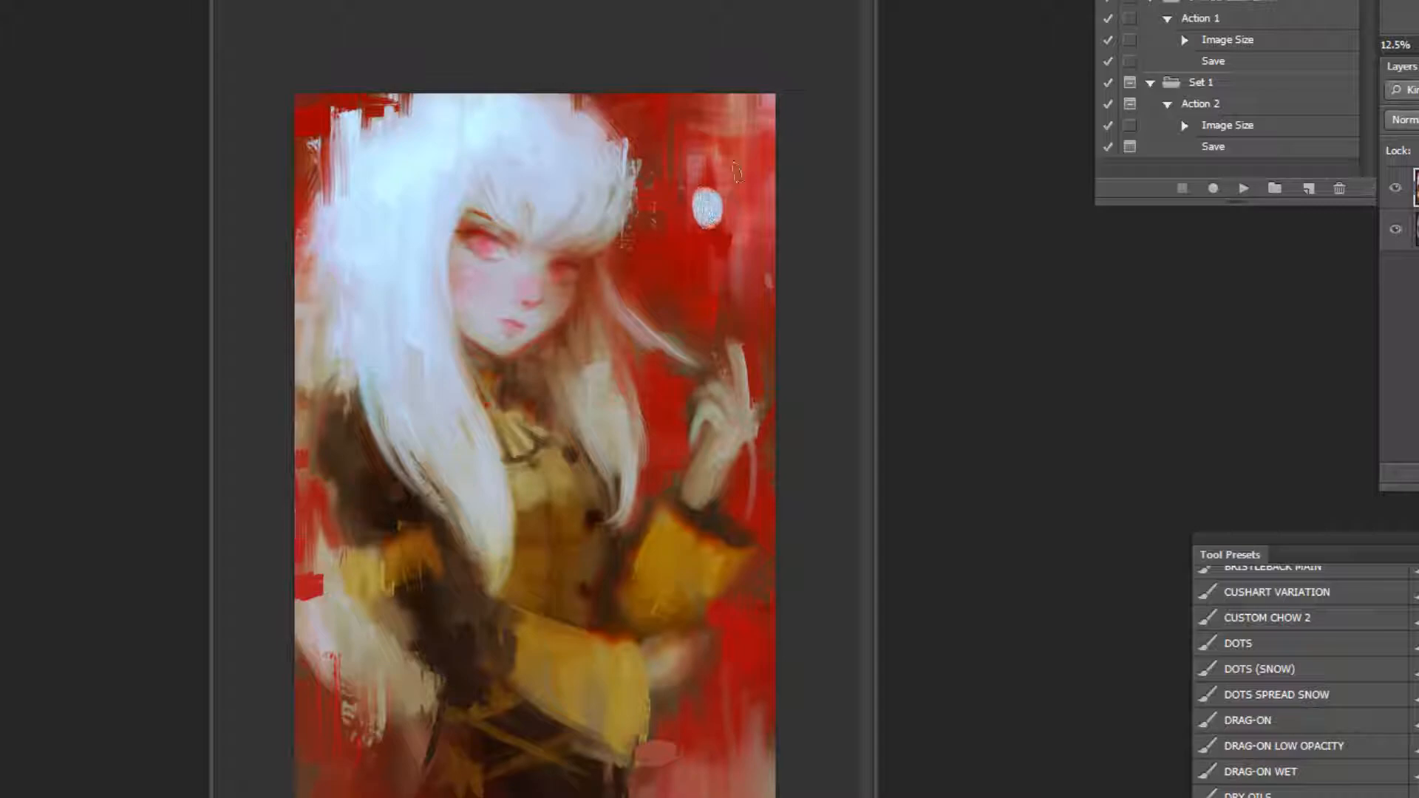
pyautogui.hotkey('ctrl', 'z')
pyautogui.hotkey('ctrl', 'z')
pyautogui.moveTo(765, 148)
pyautogui.mouseDown()
pyautogui.moveTo(801, 136)
pyautogui.moveTo(637, 111)
pyautogui.moveTo(660, 68)
pyautogui.mouseUp()
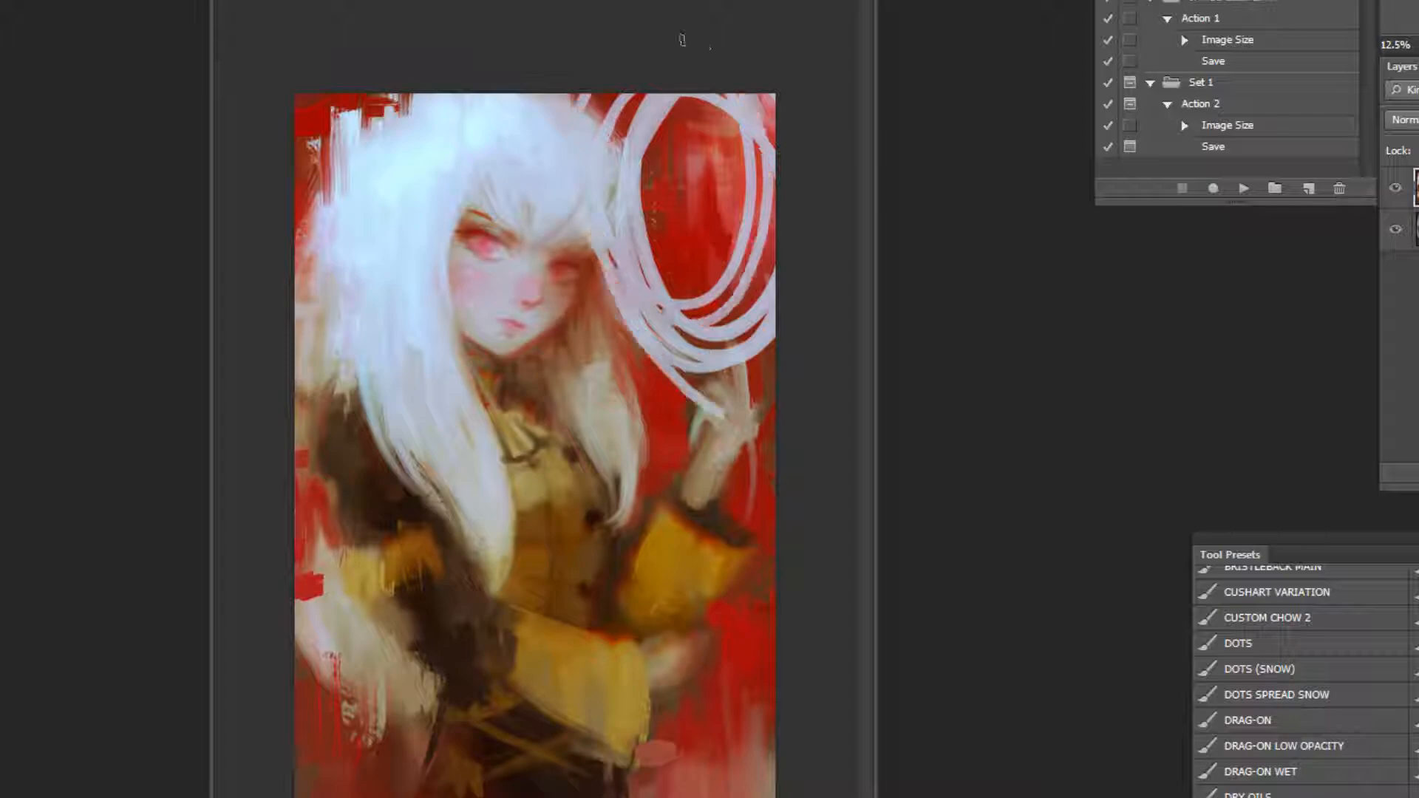
pyautogui.hotkey('ctrl', 'z')
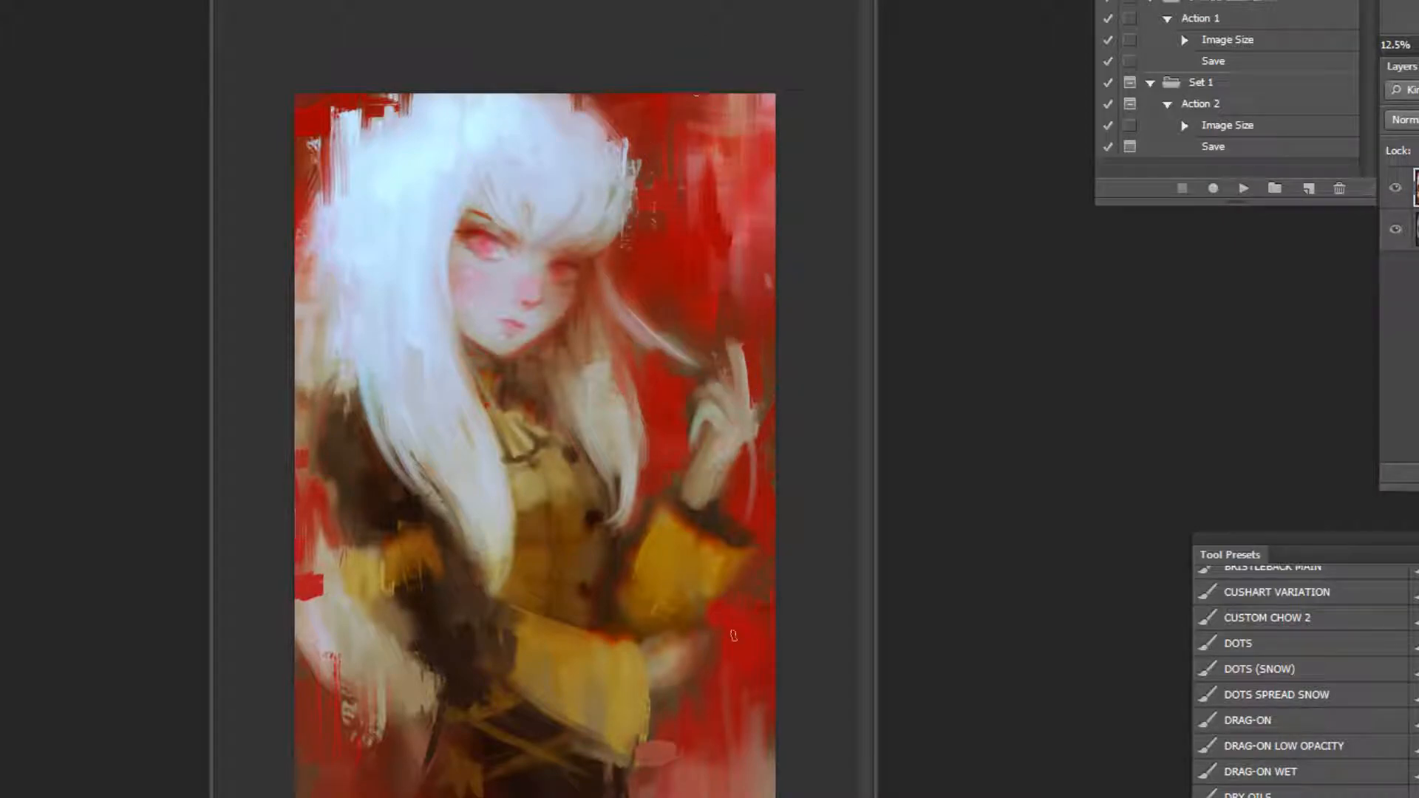
# Enlarge the brush and rework the red background beneath the yellow cuffs near the canvas edge.
pyautogui.press(']')
pyautogui.press(']')
pyautogui.press(']')
pyautogui.press(']')
pyautogui.press(']')
pyautogui.press(']')
pyautogui.moveTo(753, 724)
pyautogui.mouseDown()
pyautogui.moveTo(792, 732)
pyautogui.moveTo(730, 783)
pyautogui.mouseUp()
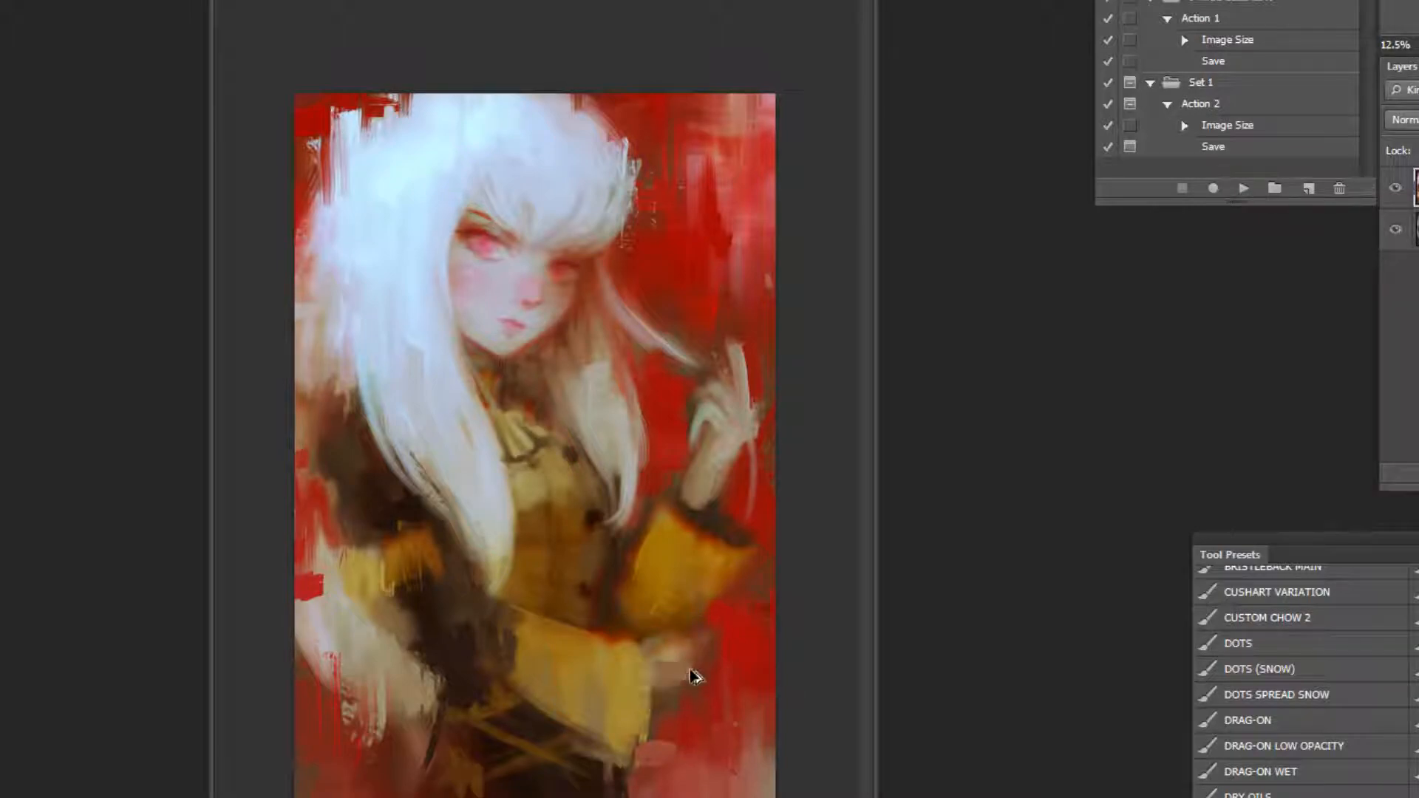
# Paint pinkish skin strokes on the raised hand's wrist and refine the thumb's edge with sampled colours.
pyautogui.keyDown('ctrl'); pyautogui.click(769, 449); pyautogui.keyUp('ctrl')
pyautogui.keyDown('ctrl'); pyautogui.click(771, 449); pyautogui.keyUp('ctrl')
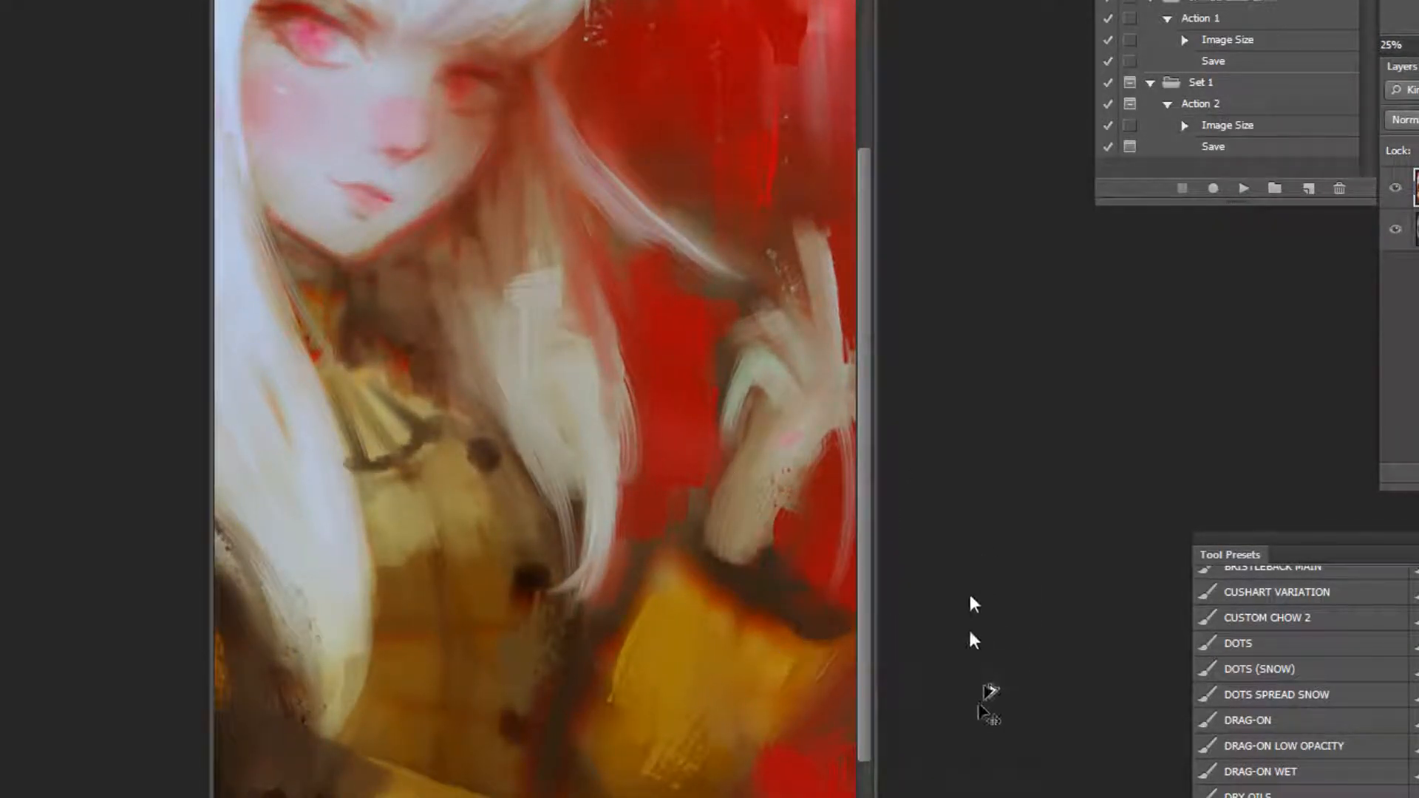
pyautogui.moveTo(820, 455); pyautogui.dragTo(761, 508)
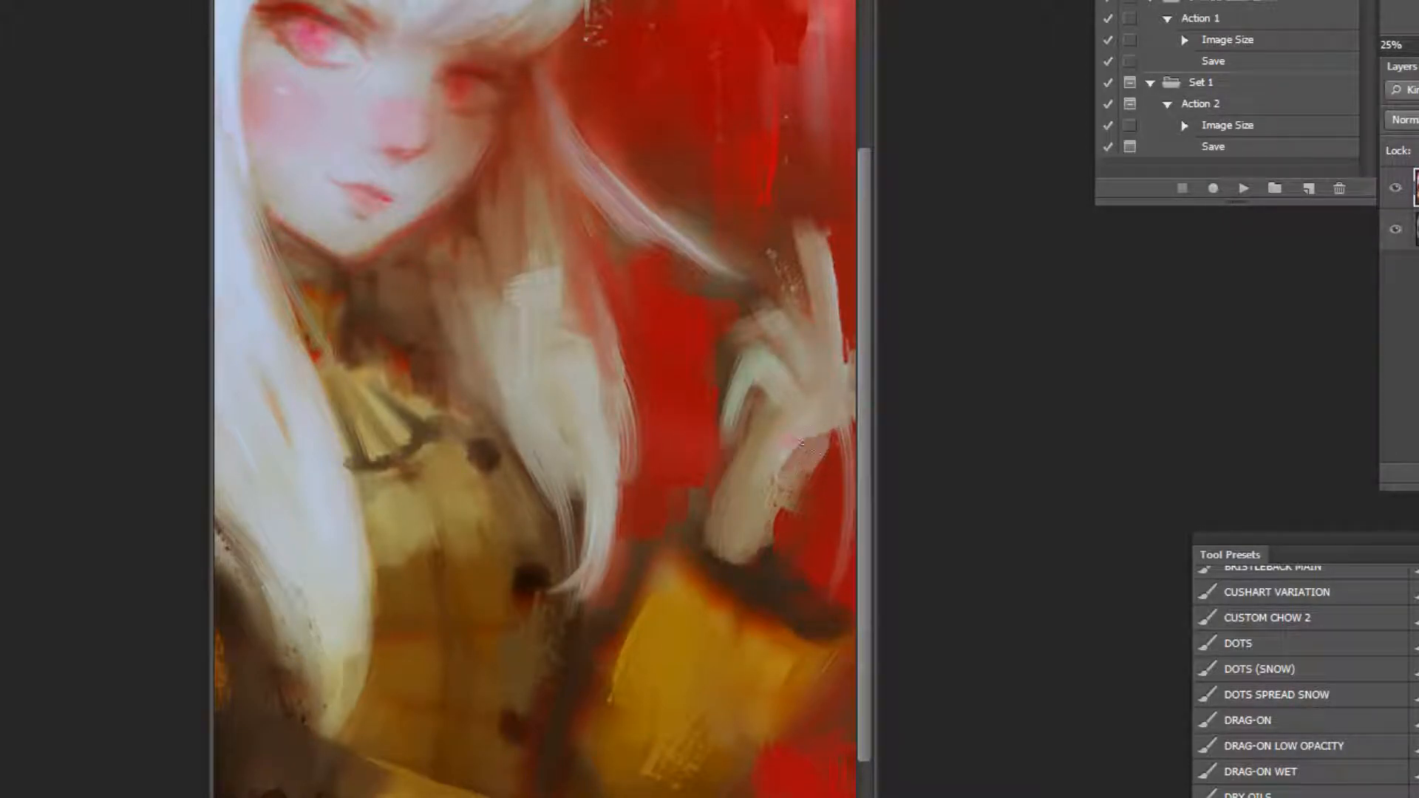
pyautogui.moveTo(728, 460)
pyautogui.mouseDown()
pyautogui.moveTo(755, 402)
pyautogui.moveTo(718, 418)
pyautogui.mouseUp()
pyautogui.keyDown('alt'); pyautogui.click(707, 402); pyautogui.keyUp('alt')
pyautogui.keyDown('alt'); pyautogui.click(647, 423); pyautogui.keyUp('alt')
pyautogui.keyDown('alt'); pyautogui.click(709, 402); pyautogui.keyUp('alt')
# Reshape the wrist's edges with sampled nearby colours and extend the yellow cuff's inner corner upward.
pyautogui.moveTo(768, 486)
pyautogui.mouseDown()
pyautogui.moveTo(706, 485)
pyautogui.moveTo(710, 530)
pyautogui.moveTo(695, 523)
pyautogui.moveTo(708, 543)
pyautogui.moveTo(717, 510)
pyautogui.moveTo(718, 551)
pyautogui.mouseUp()
pyautogui.keyDown('alt'); pyautogui.click(739, 511); pyautogui.keyUp('alt')
pyautogui.keyDown('alt'); pyautogui.click(688, 478); pyautogui.keyUp('alt')
pyautogui.moveTo(690, 490)
pyautogui.mouseDown()
pyautogui.moveTo(670, 544)
pyautogui.moveTo(679, 477)
pyautogui.moveTo(711, 530)
pyautogui.mouseUp()
pyautogui.keyDown('alt'); pyautogui.click(689, 514); pyautogui.keyUp('alt')
pyautogui.keyDown('alt'); pyautogui.click(681, 598); pyautogui.keyUp('alt')
pyautogui.moveTo(685, 589)
pyautogui.mouseDown()
pyautogui.moveTo(677, 561)
pyautogui.moveTo(691, 584)
pyautogui.mouseUp()
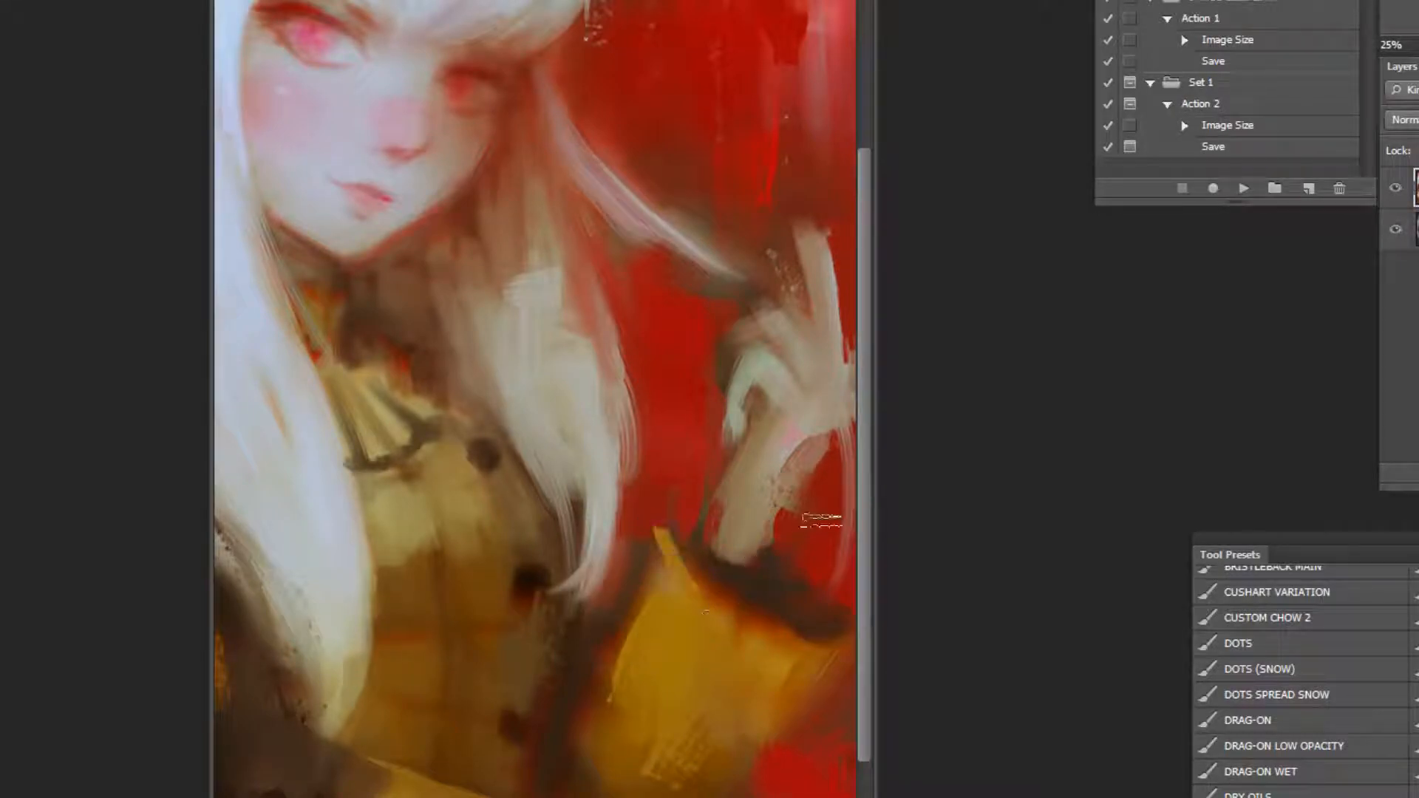
pyautogui.keyDown('alt'); pyautogui.click(770, 648); pyautogui.keyUp('alt')
pyautogui.keyDown('alt'); pyautogui.click(773, 643); pyautogui.keyUp('alt')
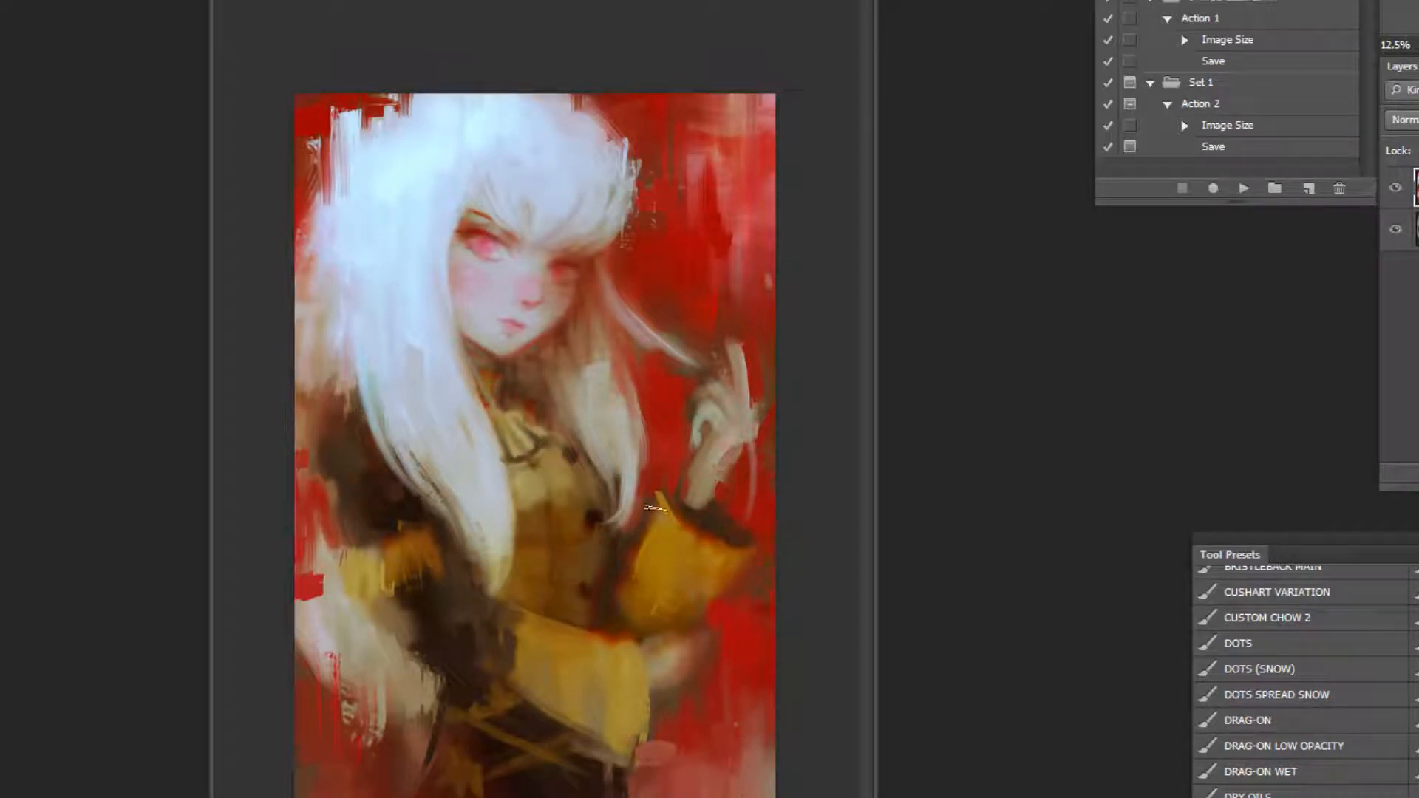
pyautogui.keyDown('alt'); pyautogui.click(619, 463); pyautogui.keyUp('alt')
pyautogui.moveTo(621, 459); pyautogui.dragTo(617, 479)
pyautogui.hotkey('ctrl', 'alt', 'z')
pyautogui.keyDown('alt'); pyautogui.click(338, 397); pyautogui.keyUp('alt')
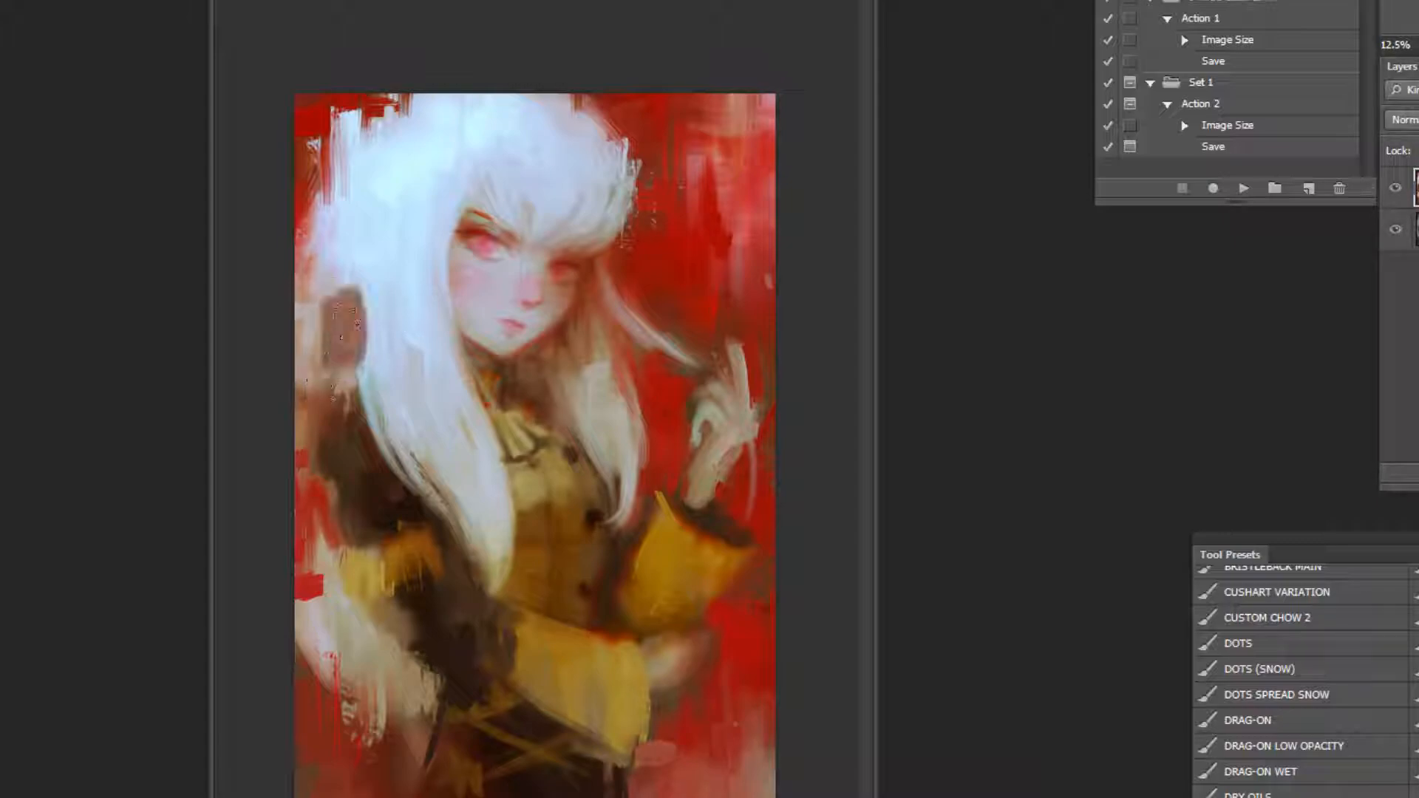
pyautogui.keyDown('alt'); pyautogui.click(740, 292); pyautogui.keyUp('alt')
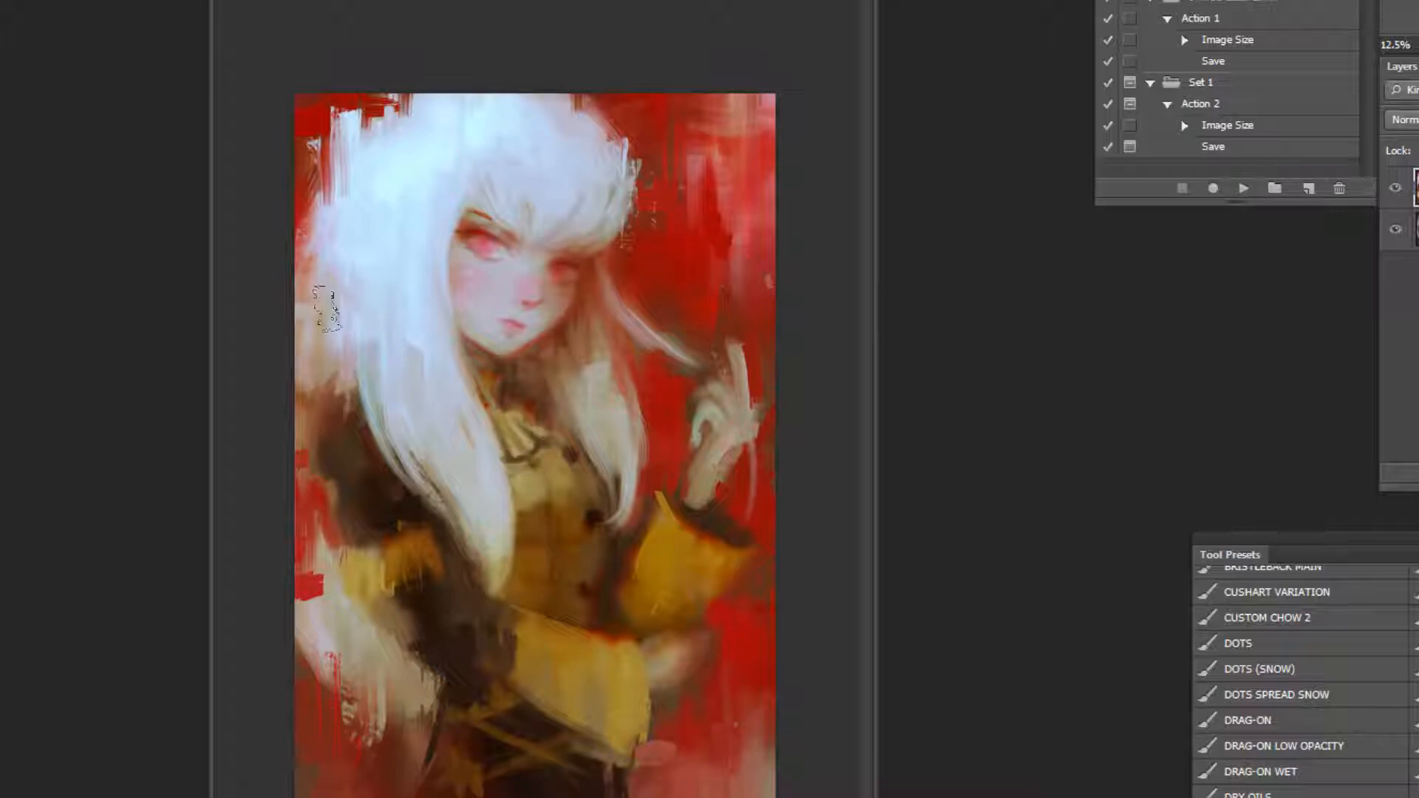
# Undo the last small strokes, enlarge the brush and paint a broader soft stroke along the outer edge of the white hair.
pyautogui.moveTo(344, 376); pyautogui.dragTo(315, 403)
pyautogui.hotkey('ctrl', 'z')
pyautogui.hotkey('ctrl', 'z')
pyautogui.press(']')
pyautogui.press(']')
pyautogui.press(']')
pyautogui.moveTo(341, 353)
pyautogui.mouseDown()
pyautogui.moveTo(337, 383)
pyautogui.moveTo(284, 325)
pyautogui.mouseUp()
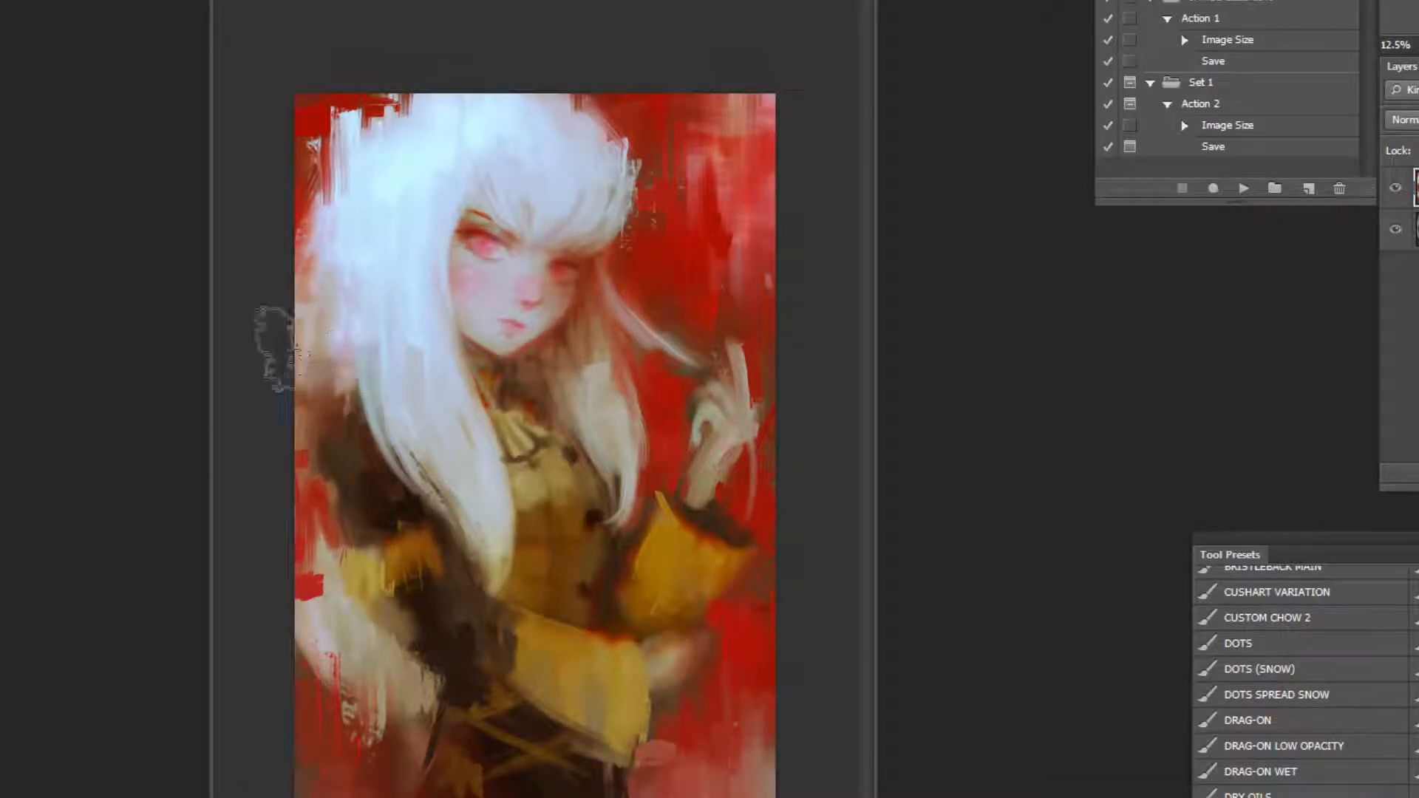
# Blend the outer white hair near the canvas edge with sampled pale colours and flip the canvas horizontally.
pyautogui.keyDown('alt'); pyautogui.click(312, 213); pyautogui.keyUp('alt')
pyautogui.moveTo(345, 217)
pyautogui.mouseDown()
pyautogui.moveTo(390, 225)
pyautogui.moveTo(358, 232)
pyautogui.mouseUp()
pyautogui.keyDown('alt'); pyautogui.click(343, 252); pyautogui.keyUp('alt')
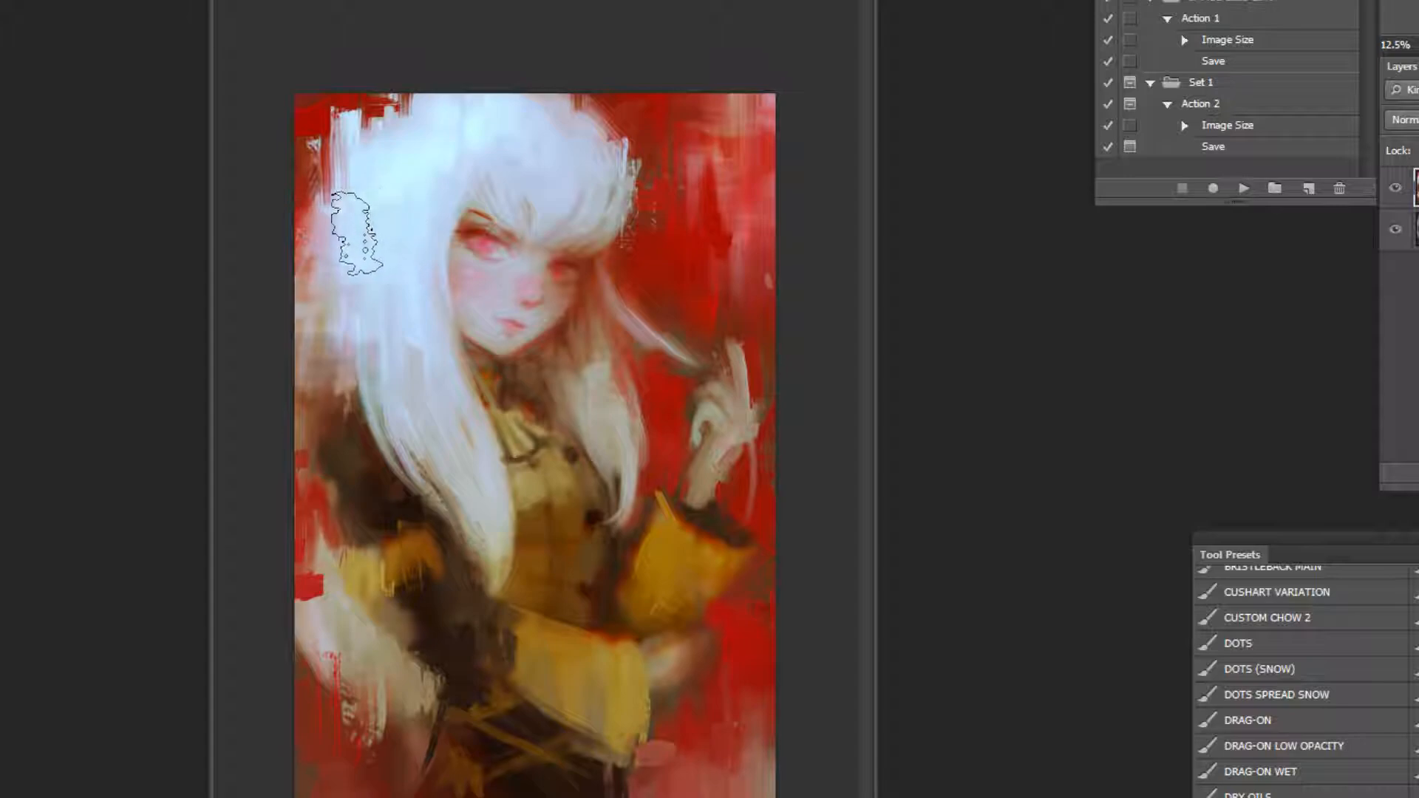
pyautogui.click(1248, 189)
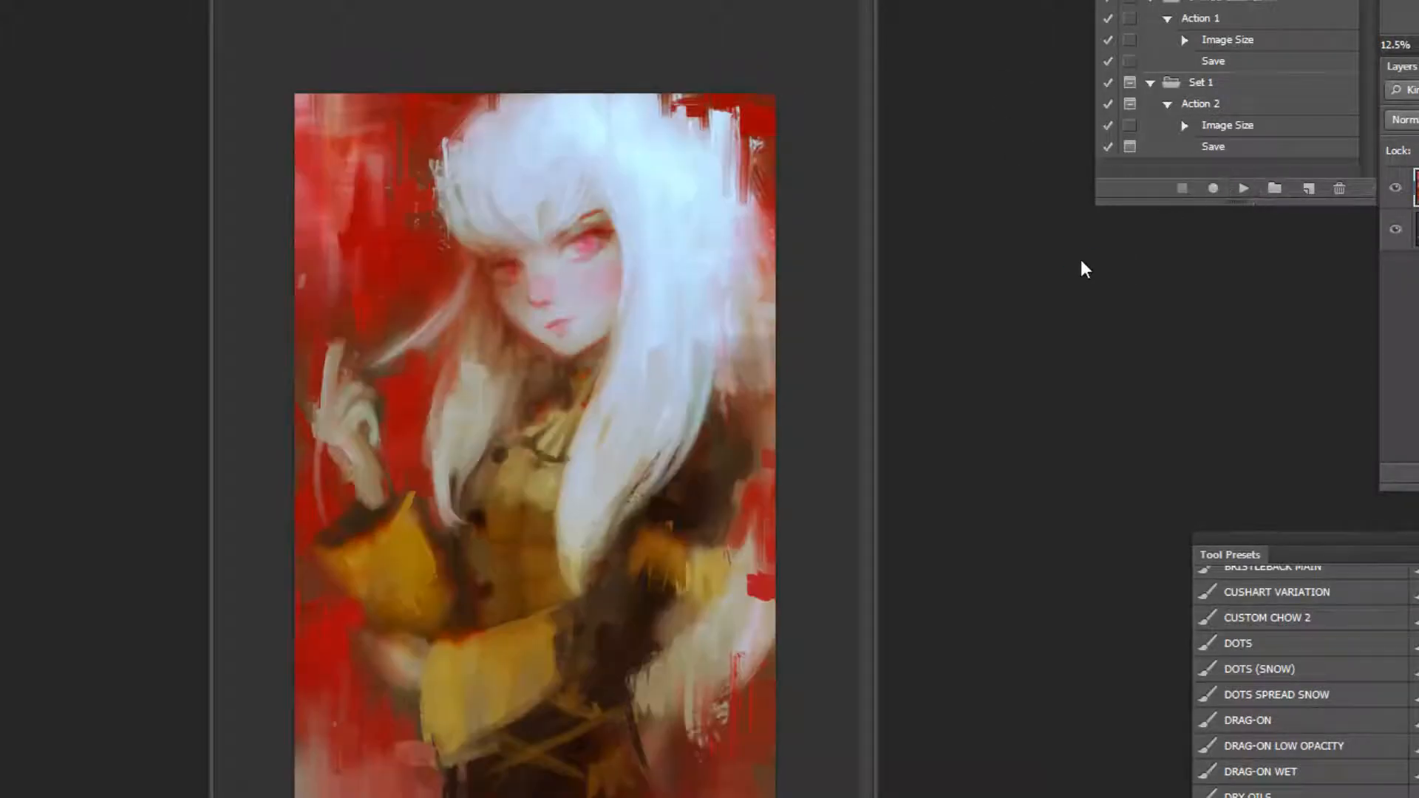
# Paint sampled dark red over the background beside the hair and touch up the background below the yellow cuff.
pyautogui.keyDown('alt'); pyautogui.click(424, 264); pyautogui.keyUp('alt')
pyautogui.moveTo(420, 273)
pyautogui.mouseDown()
pyautogui.moveTo(379, 220)
pyautogui.moveTo(329, 218)
pyautogui.mouseUp()
pyautogui.hotkey('ctrl', 'z')
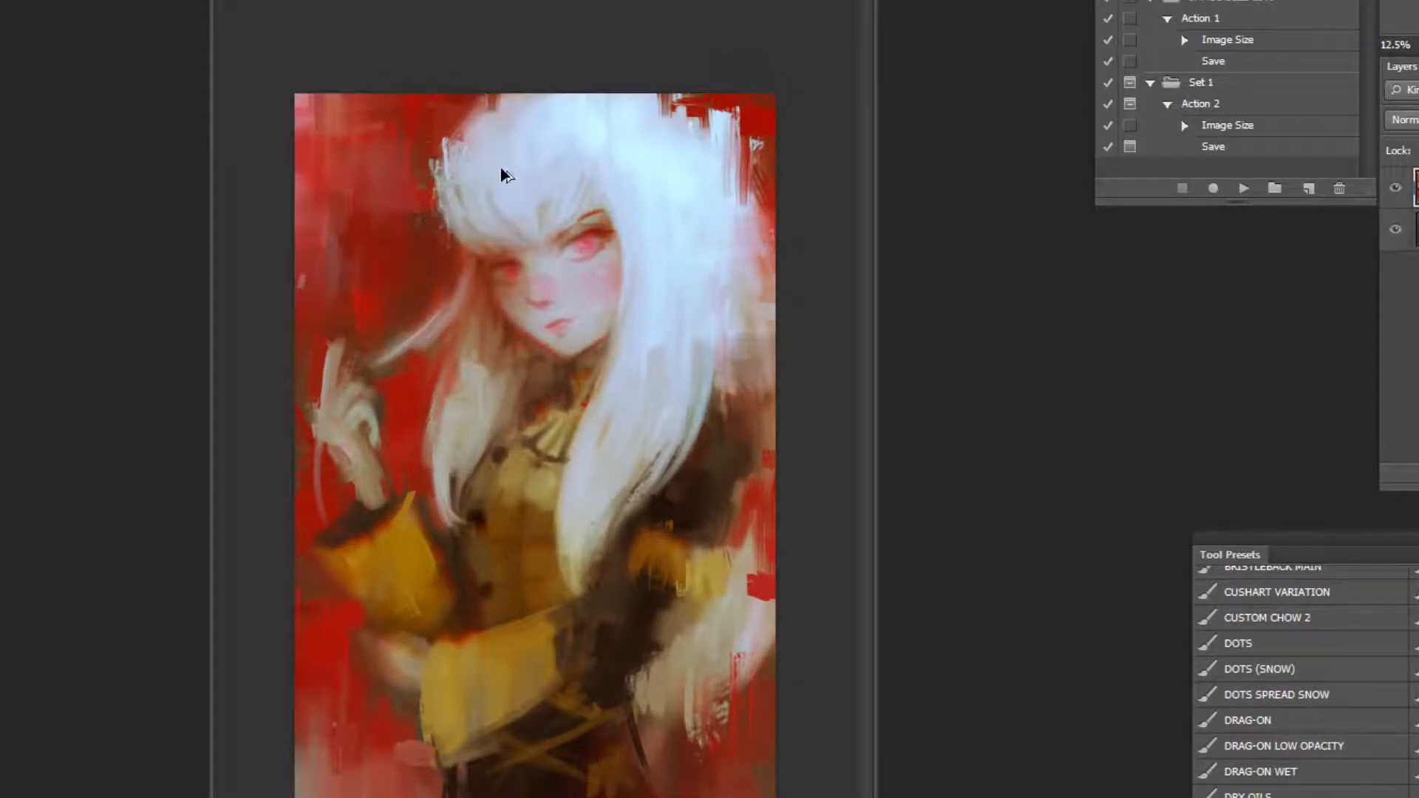
pyautogui.hotkey('ctrl', '-')
pyautogui.hotkey('ctrl', '-')
pyautogui.moveTo(436, 608)
pyautogui.mouseDown()
pyautogui.moveTo(425, 580)
pyautogui.moveTo(418, 617)
pyautogui.moveTo(432, 612)
pyautogui.moveTo(424, 602)
pyautogui.mouseUp()
pyautogui.hotkey('ctrl', '+')
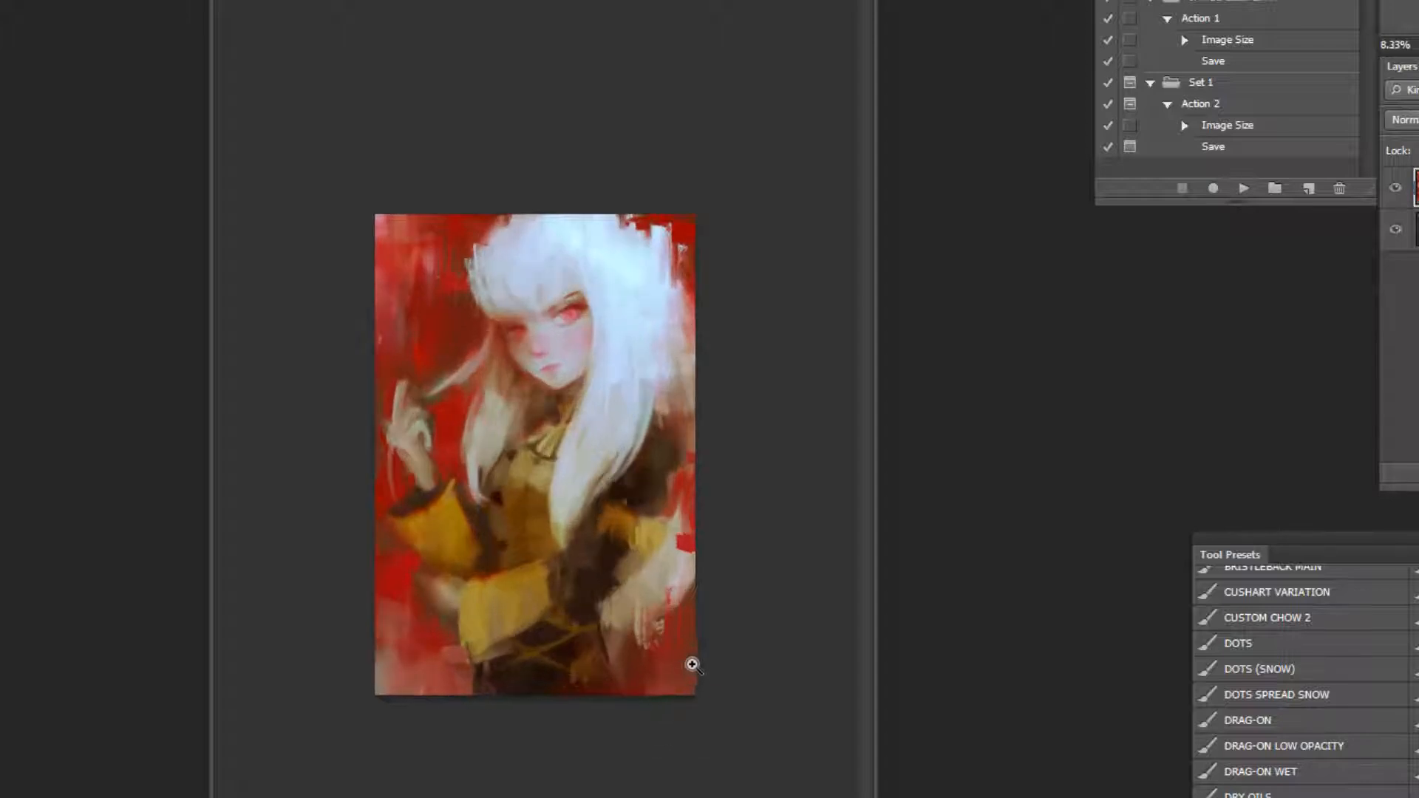
# Try to paint over the bright red patch and the streaky pale strands behind the dark sleeve with sampled colours.
pyautogui.moveTo(678, 674)
pyautogui.mouseDown()
pyautogui.moveTo(643, 720)
pyautogui.moveTo(620, 643)
pyautogui.moveTo(702, 668)
pyautogui.moveTo(669, 643)
pyautogui.moveTo(681, 599)
pyautogui.moveTo(600, 583)
pyautogui.moveTo(619, 576)
pyautogui.moveTo(642, 595)
pyautogui.mouseUp()
pyautogui.keyDown('alt'); pyautogui.click(633, 576); pyautogui.keyUp('alt')
pyautogui.keyDown('alt'); pyautogui.click(622, 572); pyautogui.keyUp('alt')
pyautogui.hotkey('ctrl', 'alt', 'z')
pyautogui.hotkey('ctrl', 'alt', 'z')
pyautogui.keyDown('alt'); pyautogui.click(684, 490); pyautogui.keyUp('alt')
pyautogui.moveTo(682, 513); pyautogui.dragTo(671, 568)
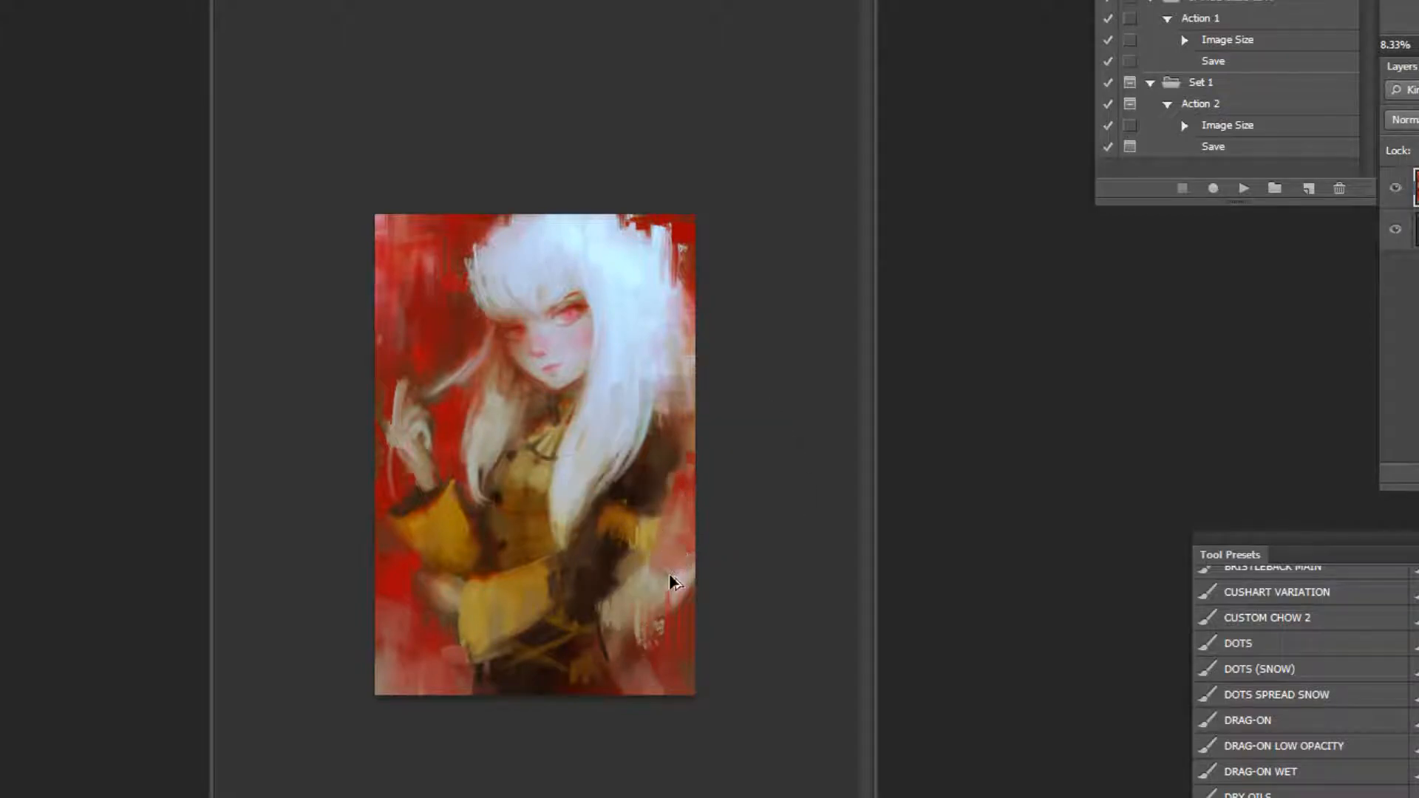
# Rework the lower part of the dark sleeve and the adjoining pale hair with a smaller brush and a sampled background colour.
pyautogui.hotkey('ctrl', '+')
pyautogui.moveTo(678, 631)
pyautogui.mouseDown()
pyautogui.moveTo(682, 701)
pyautogui.moveTo(666, 667)
pyautogui.moveTo(641, 690)
pyautogui.mouseUp()
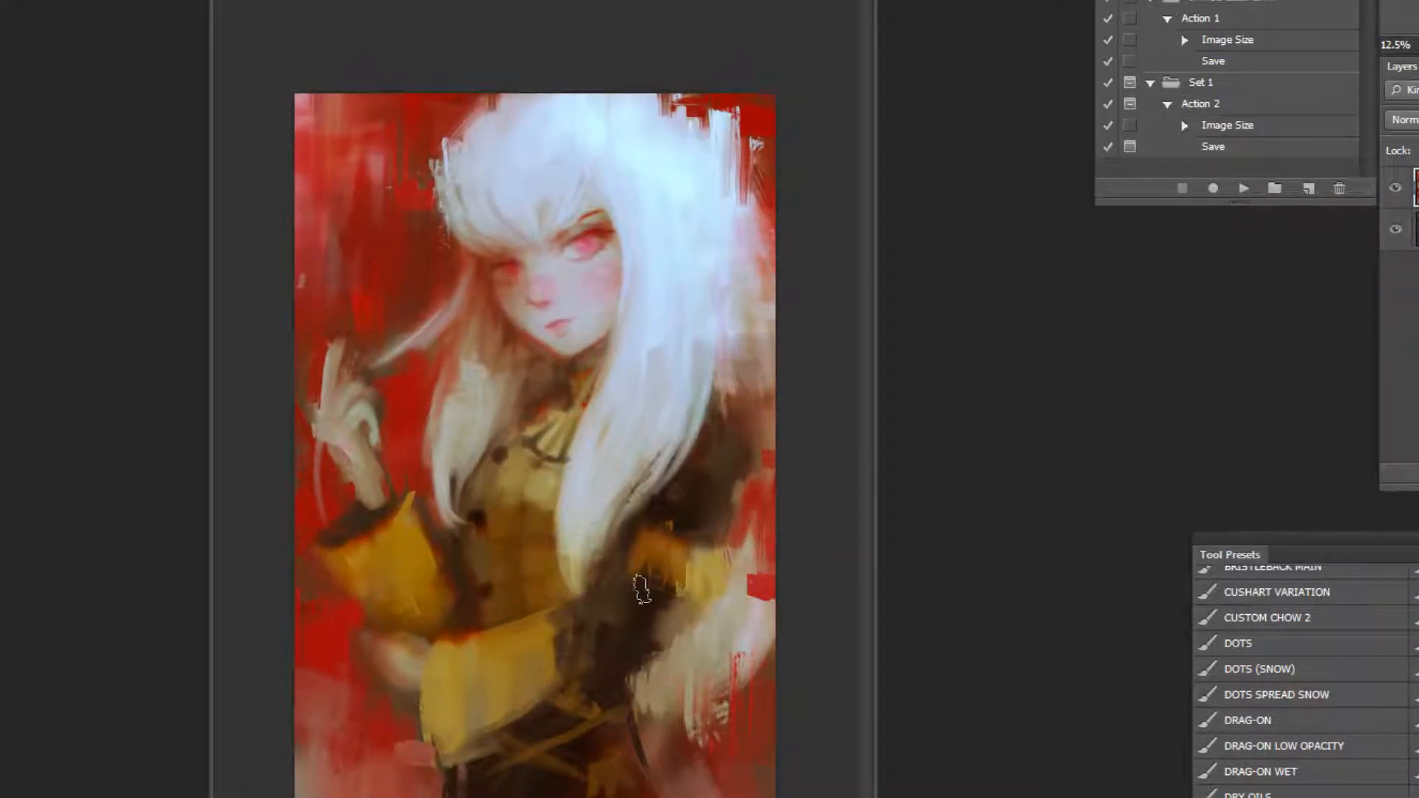
pyautogui.keyDown('alt'); pyautogui.click(383, 755); pyautogui.keyUp('alt')
pyautogui.moveTo(664, 677)
pyautogui.mouseDown()
pyautogui.moveTo(617, 668)
pyautogui.moveTo(654, 653)
pyautogui.moveTo(608, 659)
pyautogui.moveTo(650, 638)
pyautogui.moveTo(614, 672)
pyautogui.moveTo(661, 614)
pyautogui.mouseUp()
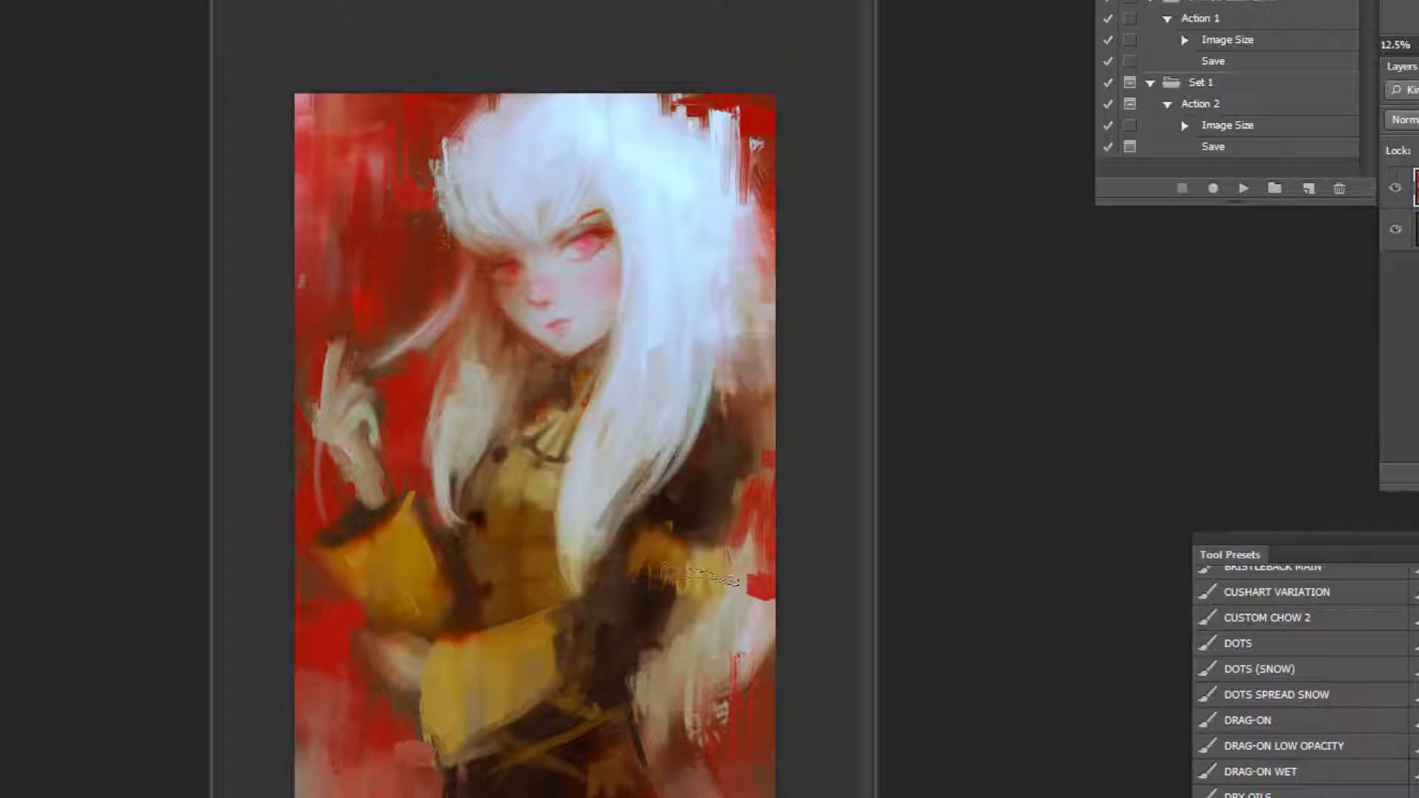
# Retouch the yellow armband and the pink patch beside the forearm cuff with sampled colours, and flip the canvas horizontally.
pyautogui.moveTo(693, 570); pyautogui.dragTo(677, 559)
pyautogui.keyDown('alt'); pyautogui.click(443, 699); pyautogui.keyUp('alt')
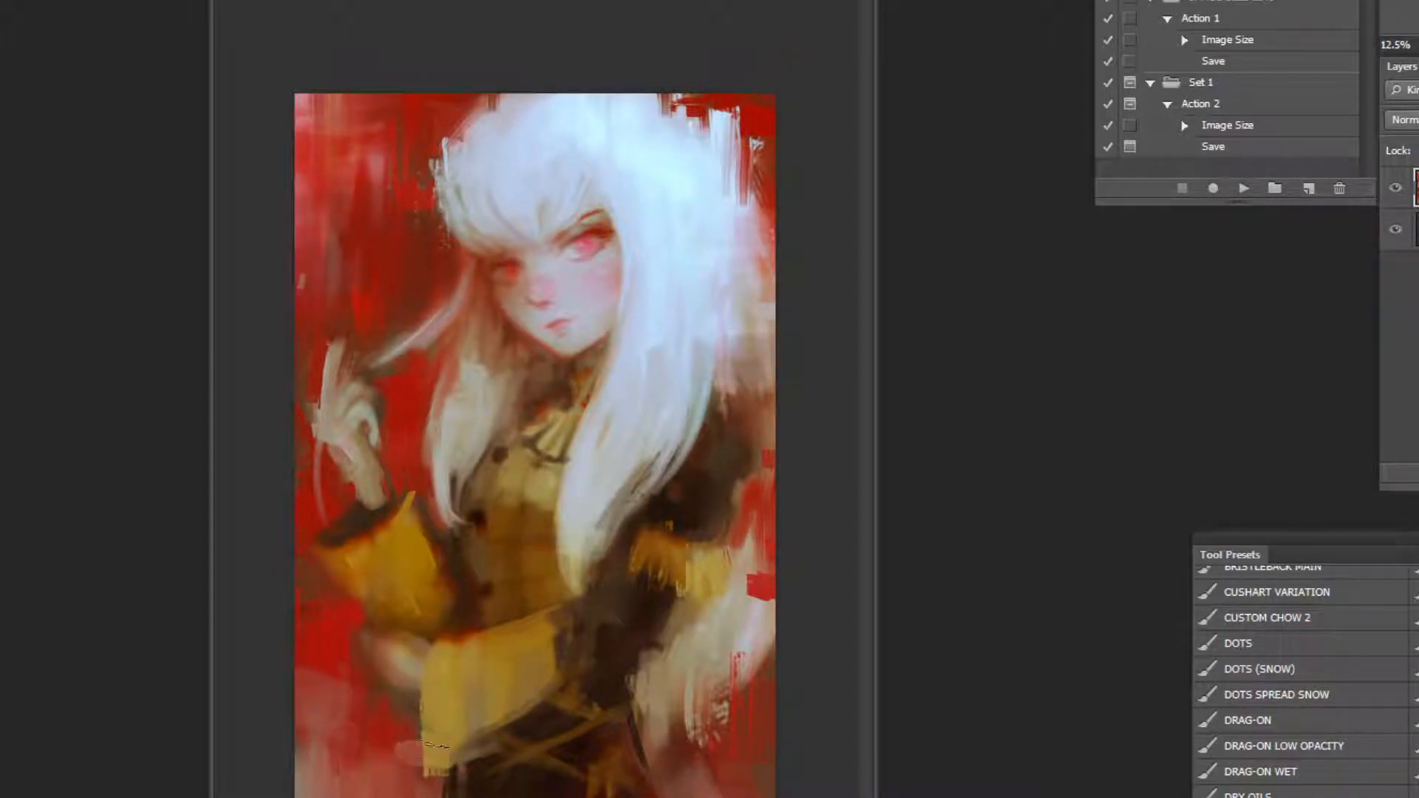
pyautogui.keyDown('alt'); pyautogui.click(406, 712); pyautogui.keyUp('alt')
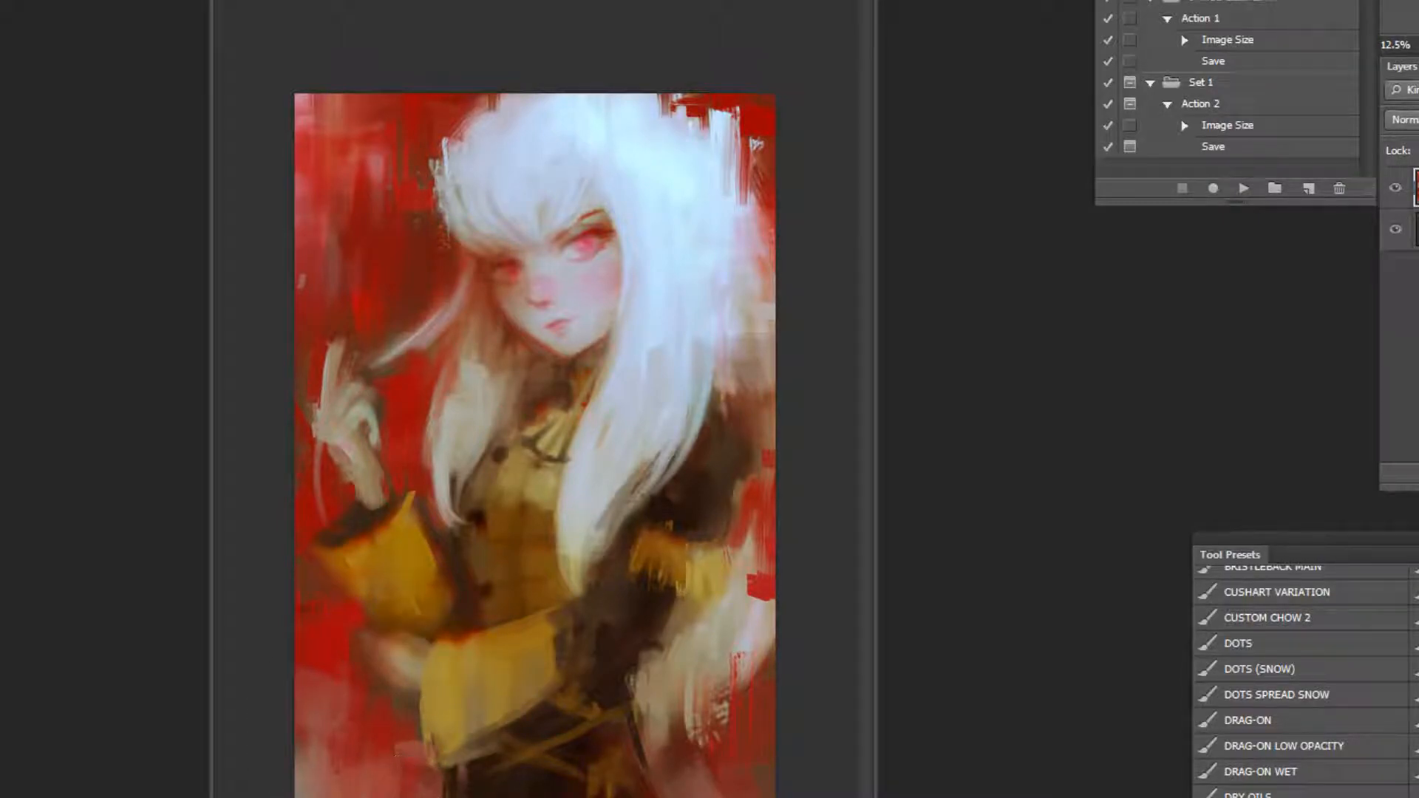
pyautogui.click(1244, 188)
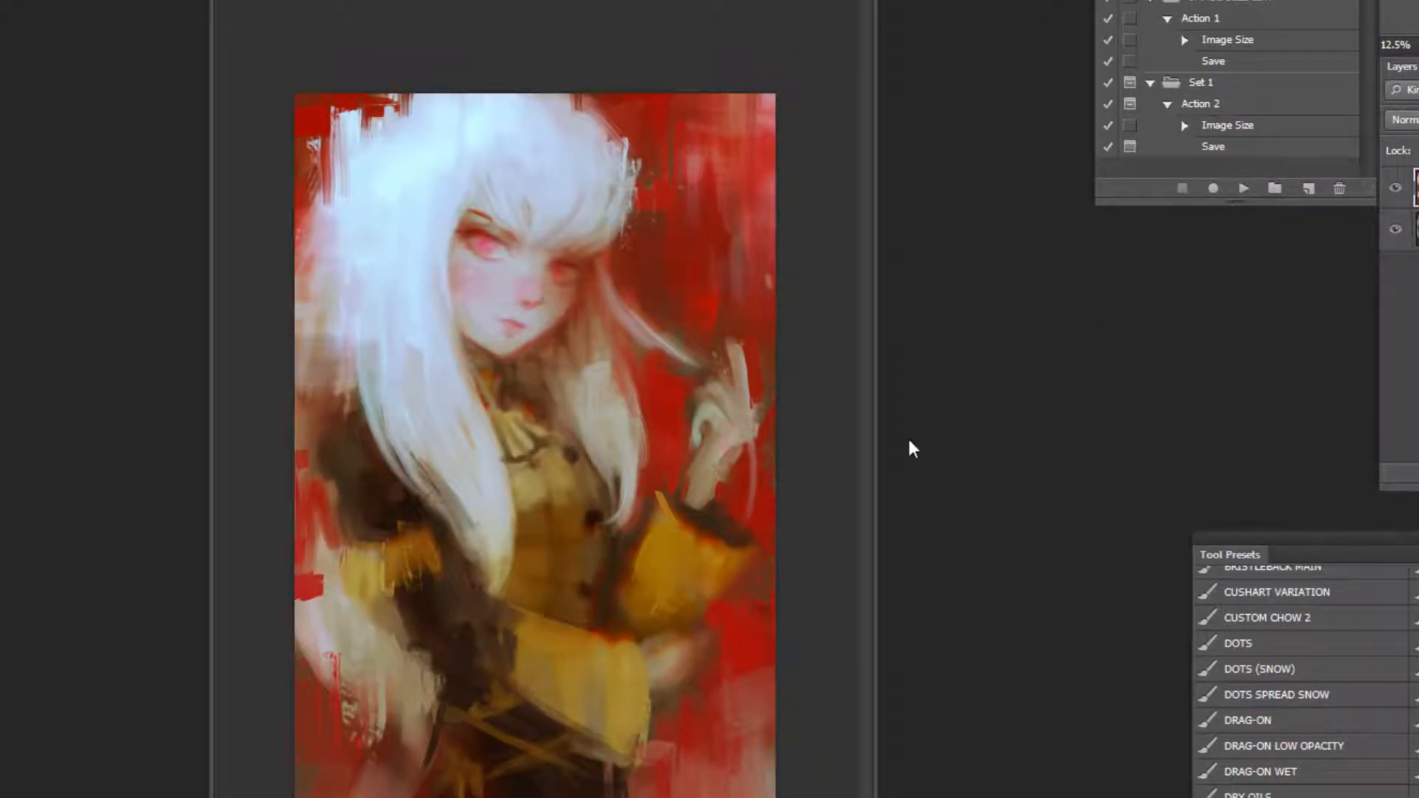
# Open a Curves adjustment and raise the midtones of the Blue channel slightly.
pyautogui.hotkey('ctrl', 'm')
pyautogui.click(1182, 515)
pyautogui.click(1145, 580)
pyautogui.moveTo(1289, 640)
pyautogui.mouseDown()
pyautogui.moveTo(1283, 619)
pyautogui.moveTo(1286, 664)
pyautogui.moveTo(1283, 608)
pyautogui.moveTo(1285, 637)
pyautogui.mouseUp()
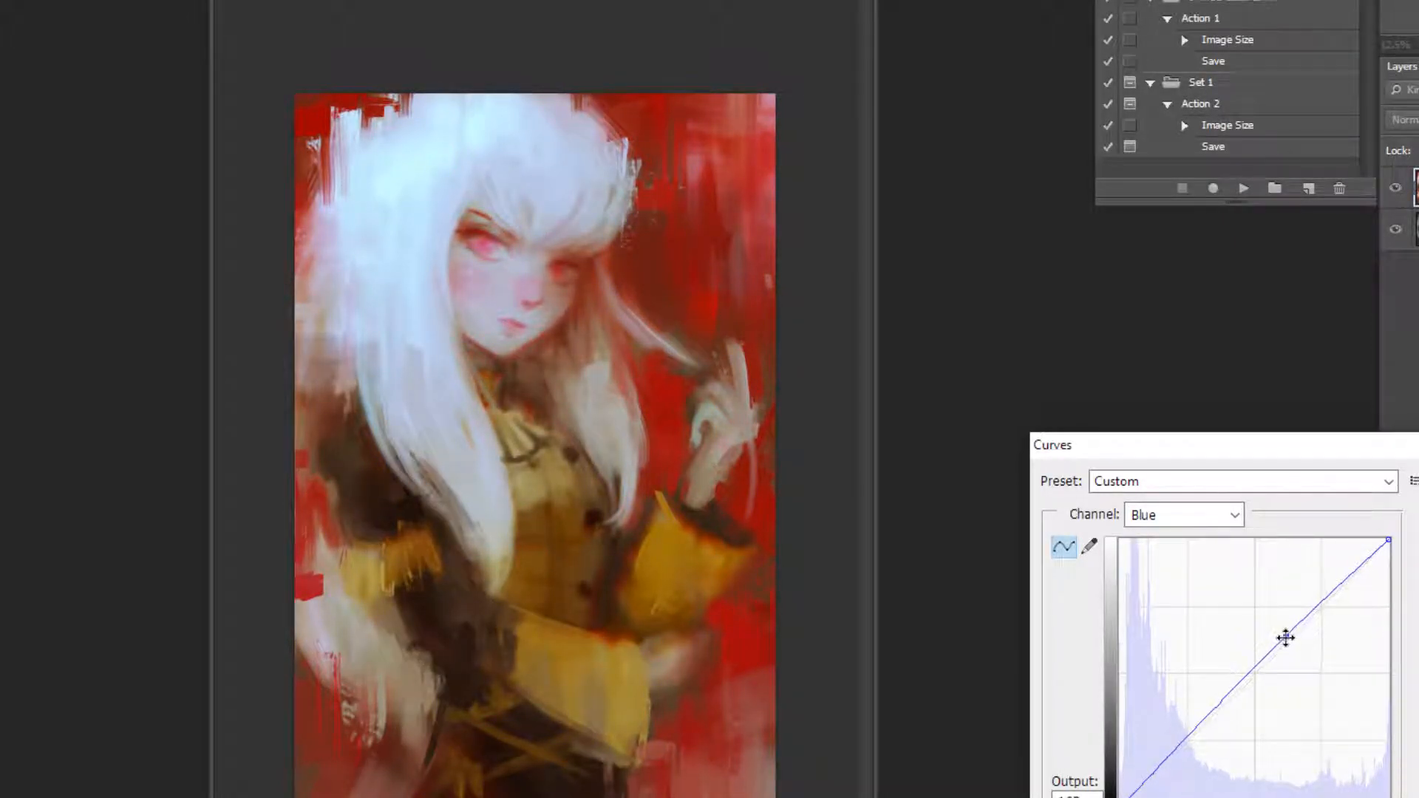
# Lower the upper midtones of the RGB curve slightly, adjust its shadows, apply the curves and flip the canvas horizontally.
pyautogui.click(1182, 515)
pyautogui.click(1182, 540)
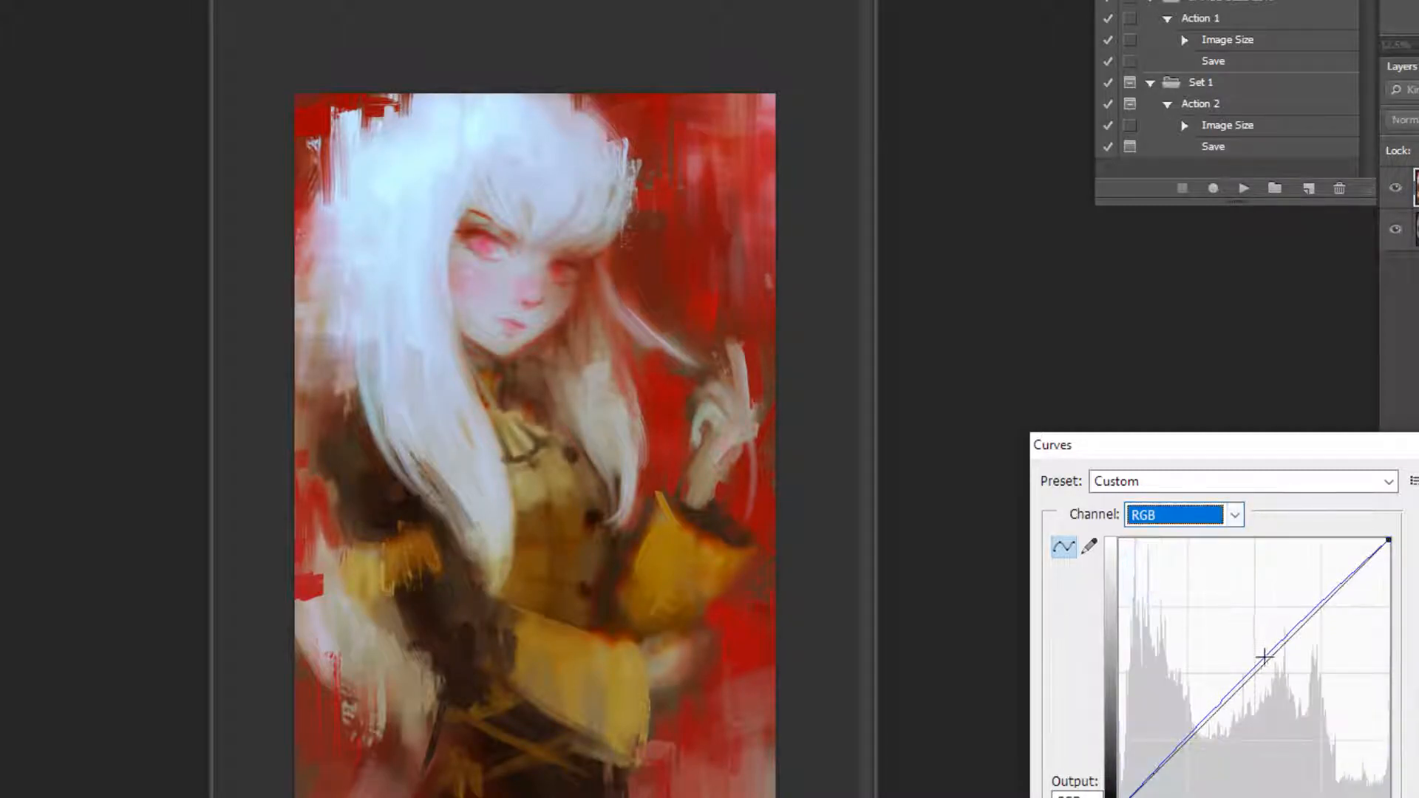
pyautogui.moveTo(1285, 645); pyautogui.dragTo(1290, 649)
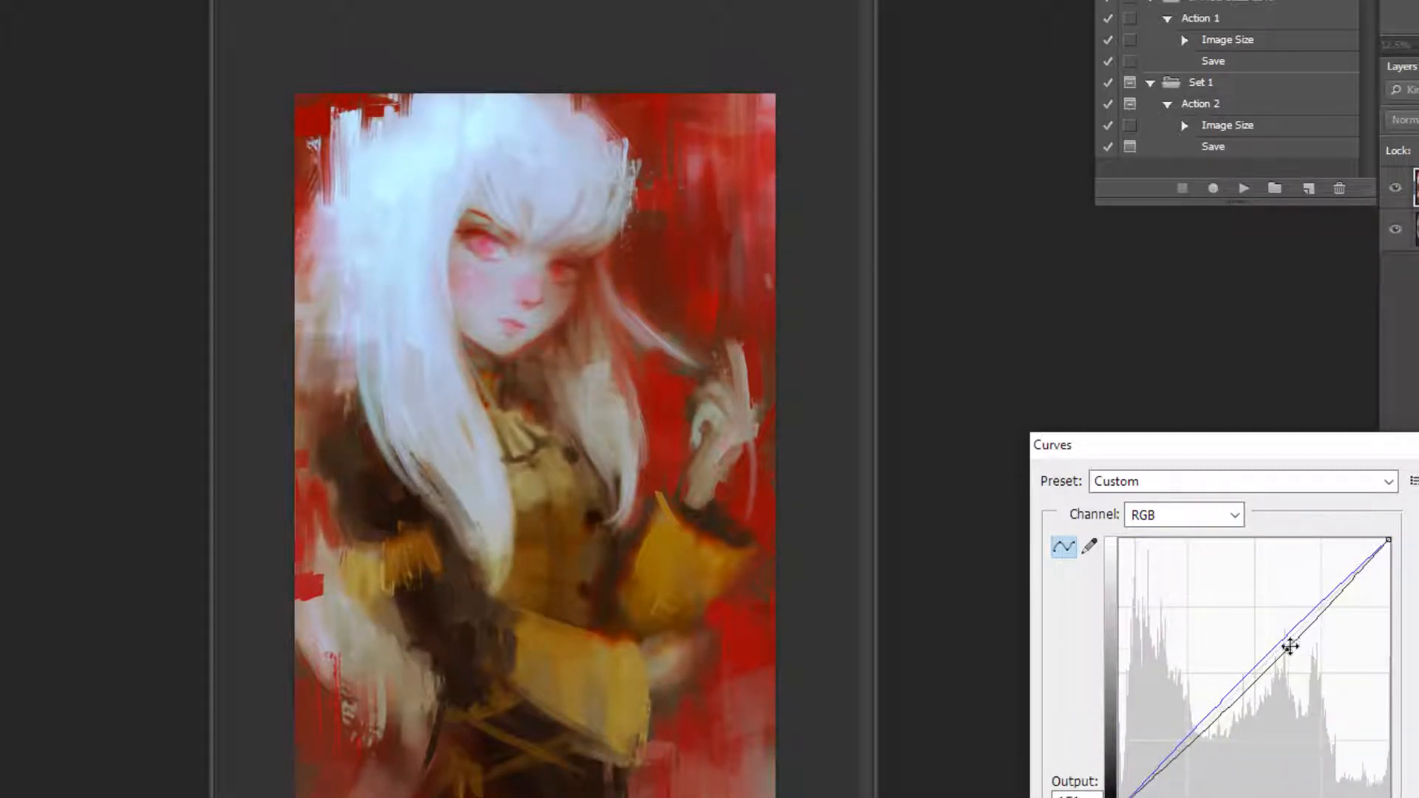
pyautogui.moveTo(1212, 734); pyautogui.dragTo(1209, 729)
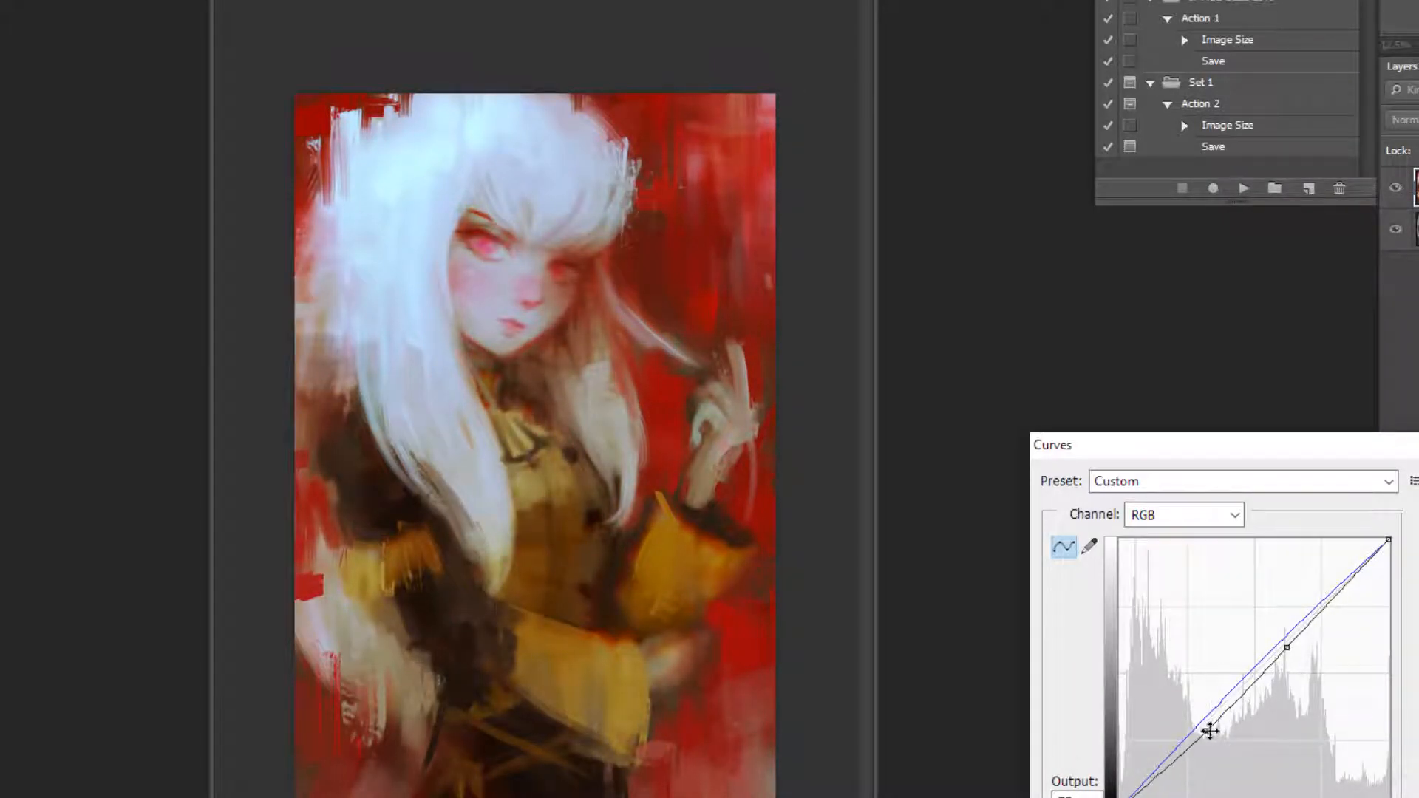
pyautogui.click(1175, 759)
pyautogui.press('Return')
pyautogui.hotkey('ctrl', 'shift', 'h')
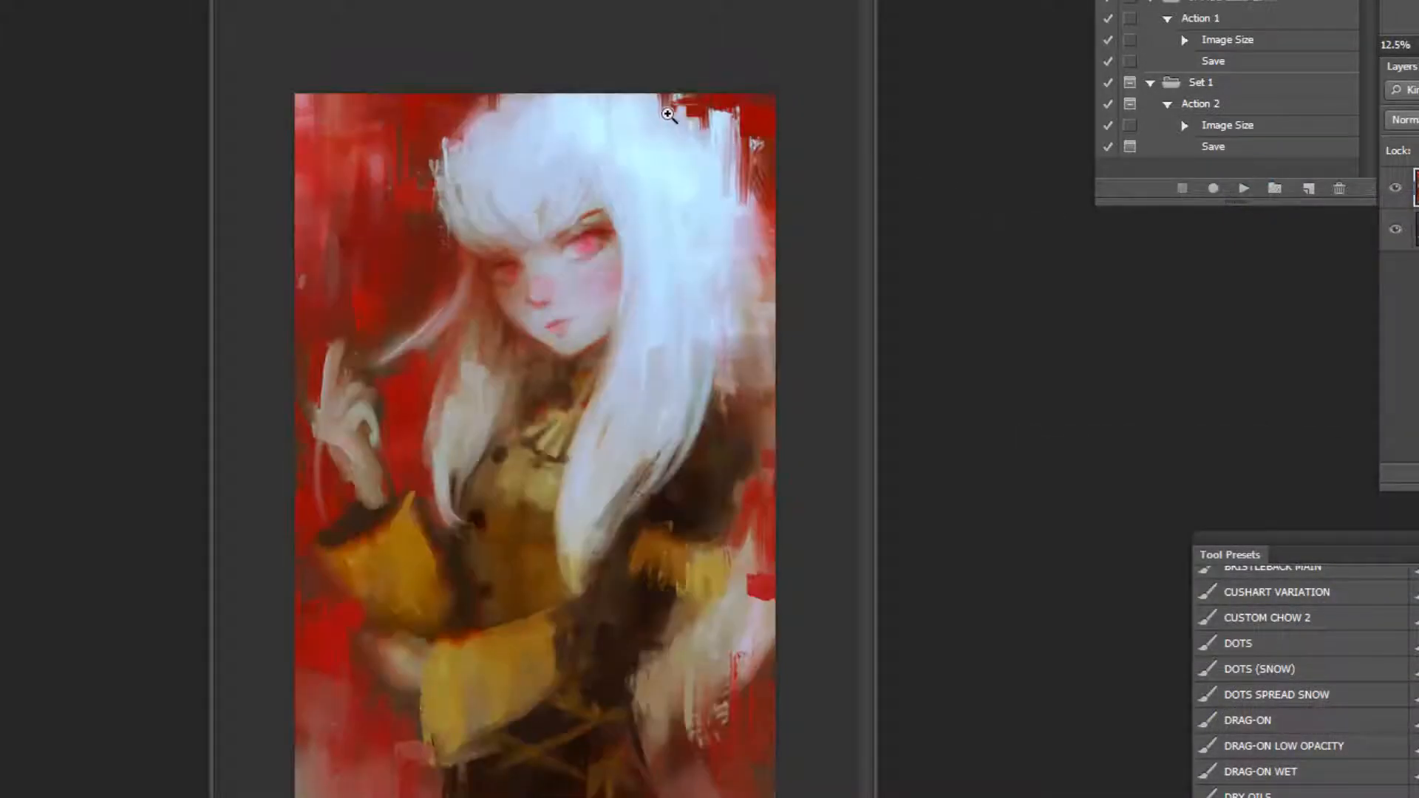
# Examine the top of the white hair up close and return to the view of the whole figure.
pyautogui.click(643, 138)
pyautogui.click(618, 129)
pyautogui.click(561, 138)
pyautogui.click(540, 145)
pyautogui.keyDown('alt'); pyautogui.click(687, 705); pyautogui.keyUp('alt')
pyautogui.keyDown('alt'); pyautogui.click(699, 695); pyautogui.keyUp('alt')
pyautogui.keyDown('alt'); pyautogui.click(709, 680); pyautogui.keyUp('alt')
pyautogui.keyDown('alt'); pyautogui.click(714, 674); pyautogui.keyUp('alt')
pyautogui.keyDown('alt'); pyautogui.click(714, 674); pyautogui.keyUp('alt')
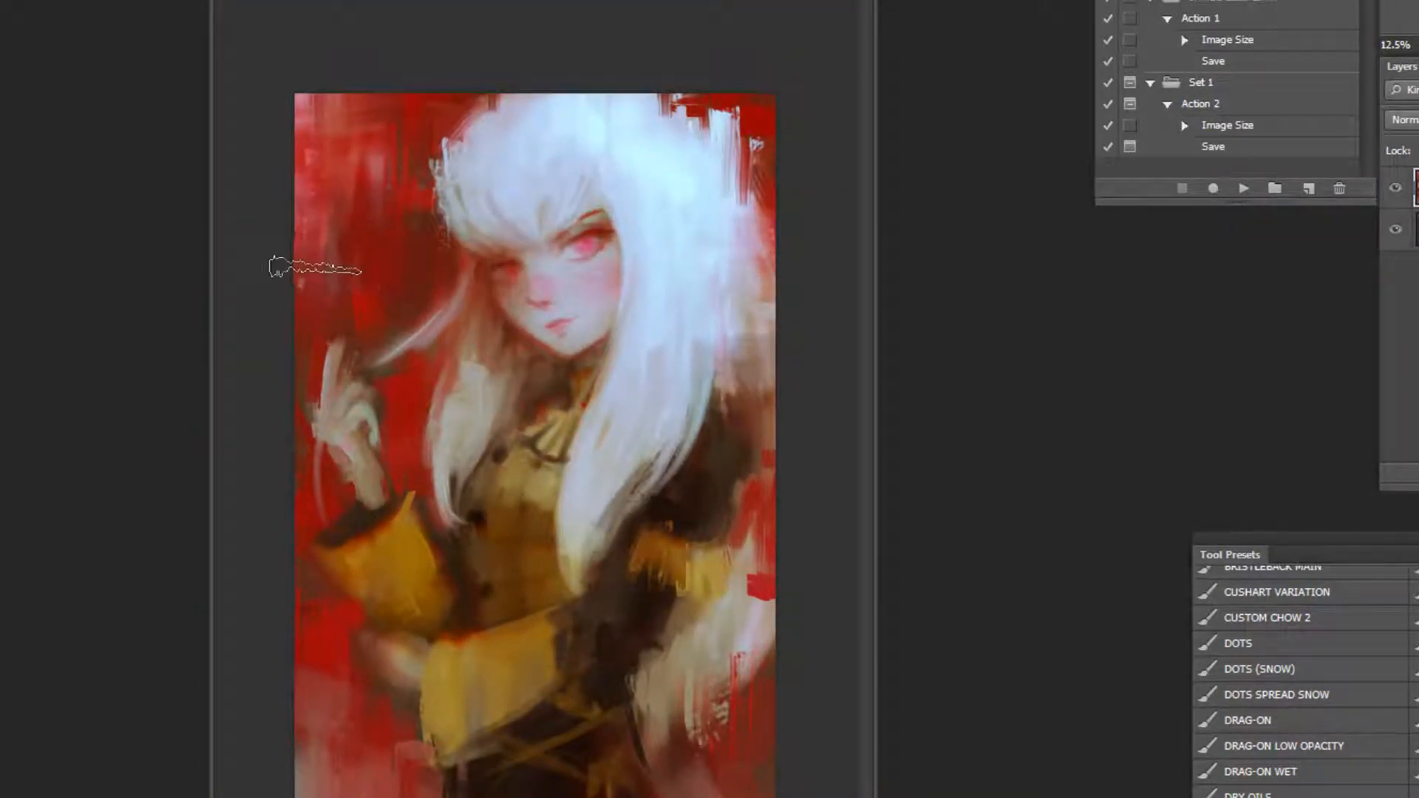
# Break up the outer top edge of the white hair with scratchy strokes of sampled background red.
pyautogui.press('p')
pyautogui.press('b')
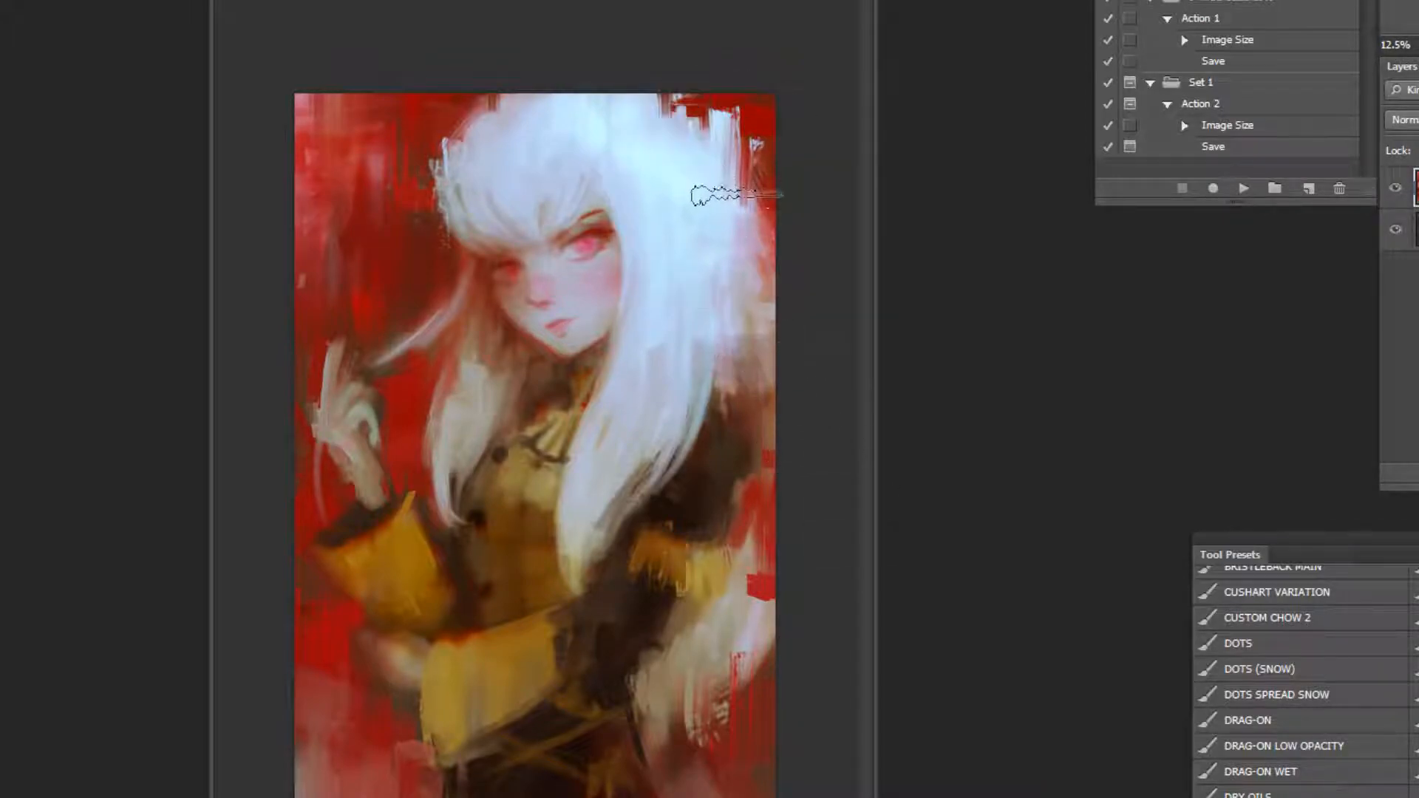
pyautogui.moveTo(755, 182); pyautogui.dragTo(752, 207)
pyautogui.hotkey('ctrl', 'z')
pyautogui.keyDown('alt'); pyautogui.click(739, 122); pyautogui.keyUp('alt')
pyautogui.moveTo(735, 124)
pyautogui.mouseDown()
pyautogui.moveTo(728, 156)
pyautogui.moveTo(696, 164)
pyautogui.mouseUp()
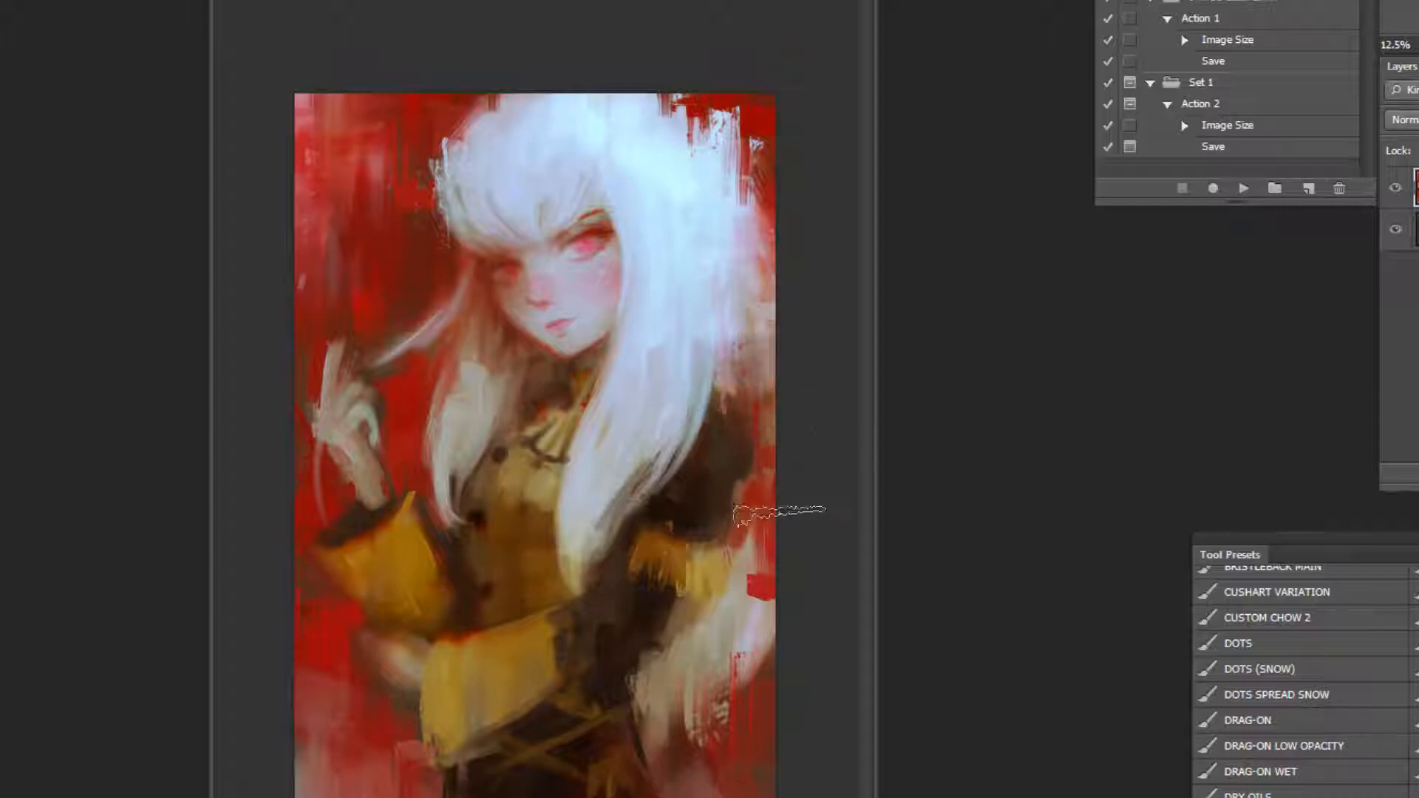
# Paint textured strokes with sampled colours where the outer hair meets the shoulder and the red background.
pyautogui.moveTo(794, 373); pyautogui.dragTo(784, 410)
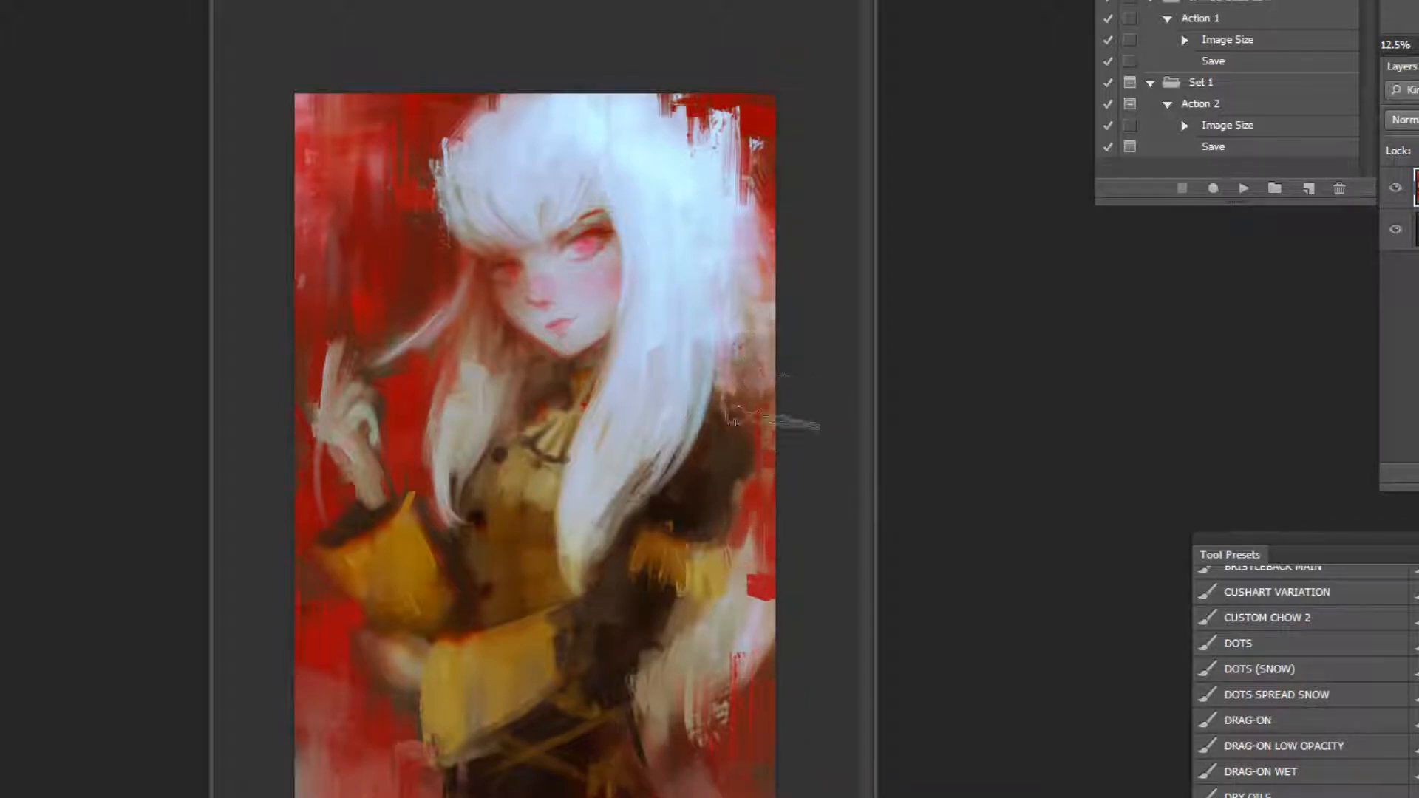
pyautogui.moveTo(727, 325); pyautogui.dragTo(745, 414)
pyautogui.keyDown('alt'); pyautogui.click(722, 375); pyautogui.keyUp('alt')
pyautogui.moveTo(727, 356); pyautogui.dragTo(711, 473)
pyautogui.keyDown('alt'); pyautogui.click(737, 405); pyautogui.keyUp('alt')
pyautogui.keyDown('alt'); pyautogui.click(718, 444); pyautogui.keyUp('alt')
pyautogui.keyDown('alt'); pyautogui.click(675, 393); pyautogui.keyUp('alt')
pyautogui.hotkey('ctrl', 'z')
pyautogui.keyDown('alt'); pyautogui.click(675, 387); pyautogui.keyUp('alt')
pyautogui.moveTo(732, 325)
pyautogui.mouseDown()
pyautogui.moveTo(737, 279)
pyautogui.moveTo(742, 314)
pyautogui.moveTo(768, 251)
pyautogui.moveTo(747, 216)
pyautogui.moveTo(751, 286)
pyautogui.moveTo(699, 146)
pyautogui.moveTo(768, 270)
pyautogui.moveTo(773, 322)
pyautogui.moveTo(761, 186)
pyautogui.moveTo(774, 276)
pyautogui.mouseUp()
# Sweep thin white strands outward from the upper hair and cut back its outer edge with sampled background red.
pyautogui.keyDown('alt'); pyautogui.click(750, 198); pyautogui.keyUp('alt')
pyautogui.moveTo(706, 122); pyautogui.dragTo(768, 277)
pyautogui.hotkey('ctrl', 'z')
pyautogui.moveTo(738, 110)
pyautogui.mouseDown()
pyautogui.moveTo(730, 183)
pyautogui.moveTo(749, 169)
pyautogui.moveTo(727, 255)
pyautogui.moveTo(721, 181)
pyautogui.moveTo(693, 138)
pyautogui.moveTo(773, 266)
pyautogui.mouseUp()
pyautogui.keyDown('alt'); pyautogui.click(743, 121); pyautogui.keyUp('alt')
pyautogui.moveTo(720, 171)
pyautogui.mouseDown()
pyautogui.moveTo(823, 282)
pyautogui.moveTo(728, 187)
pyautogui.moveTo(732, 219)
pyautogui.moveTo(782, 238)
pyautogui.moveTo(774, 258)
pyautogui.moveTo(734, 172)
pyautogui.moveTo(782, 221)
pyautogui.moveTo(734, 177)
pyautogui.moveTo(805, 293)
pyautogui.moveTo(728, 204)
pyautogui.moveTo(772, 247)
pyautogui.mouseUp()
pyautogui.moveTo(729, 196)
pyautogui.mouseDown()
pyautogui.moveTo(774, 246)
pyautogui.moveTo(753, 259)
pyautogui.mouseUp()
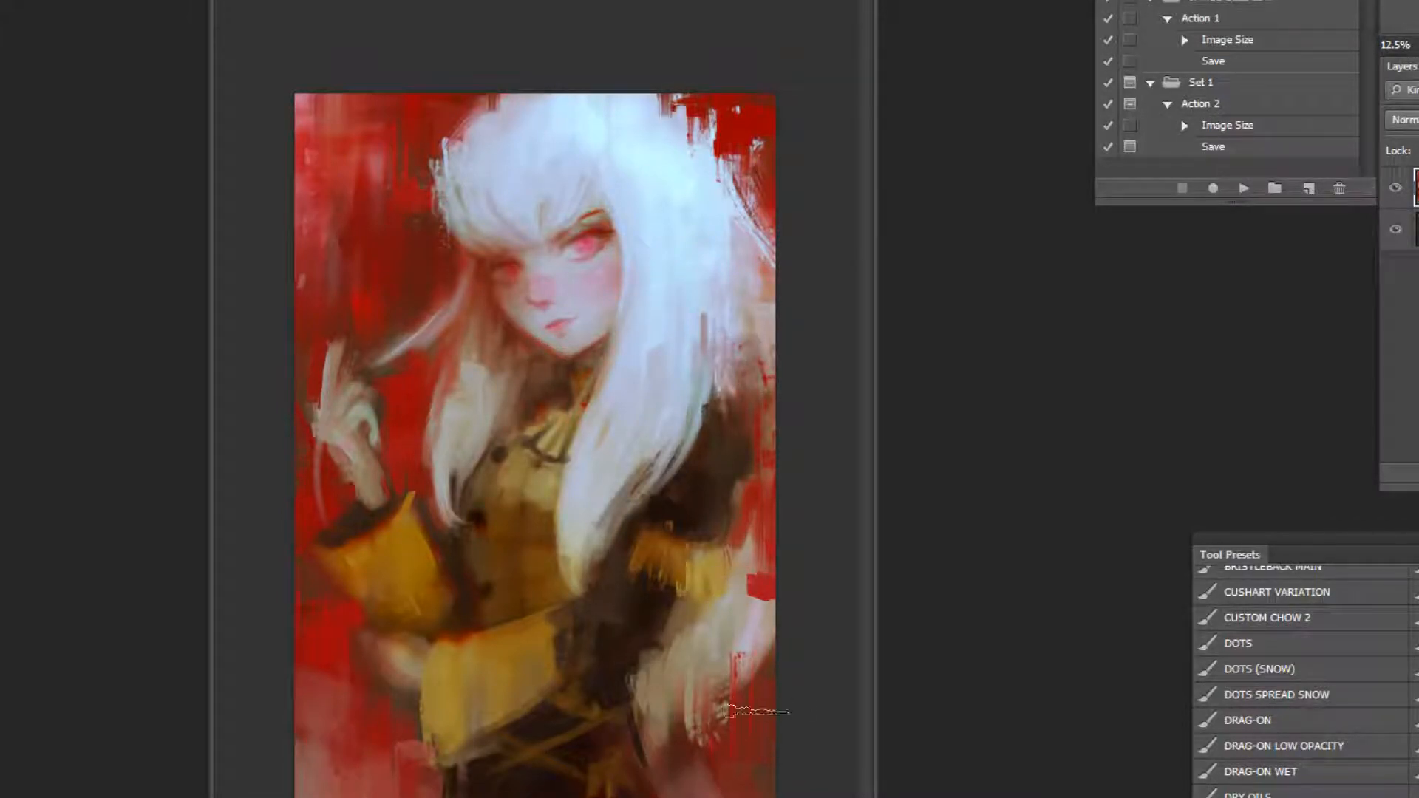
# Paint thin light strands and sampled tones over the pale hair behind the dark sleeve.
pyautogui.keyDown('alt'); pyautogui.click(717, 648); pyautogui.keyUp('alt')
pyautogui.moveTo(739, 646); pyautogui.dragTo(696, 728)
pyautogui.moveTo(733, 617); pyautogui.dragTo(694, 719)
pyautogui.keyDown('alt'); pyautogui.click(751, 609); pyautogui.keyUp('alt')
pyautogui.moveTo(754, 527)
pyautogui.mouseDown()
pyautogui.moveTo(750, 567)
pyautogui.moveTo(736, 560)
pyautogui.mouseUp()
pyautogui.keyDown('alt'); pyautogui.click(742, 555); pyautogui.keyUp('alt')
pyautogui.keyDown('alt'); pyautogui.click(728, 626); pyautogui.keyUp('alt')
pyautogui.moveTo(718, 615); pyautogui.dragTo(708, 637)
pyautogui.keyDown('alt'); pyautogui.click(687, 617); pyautogui.keyUp('alt')
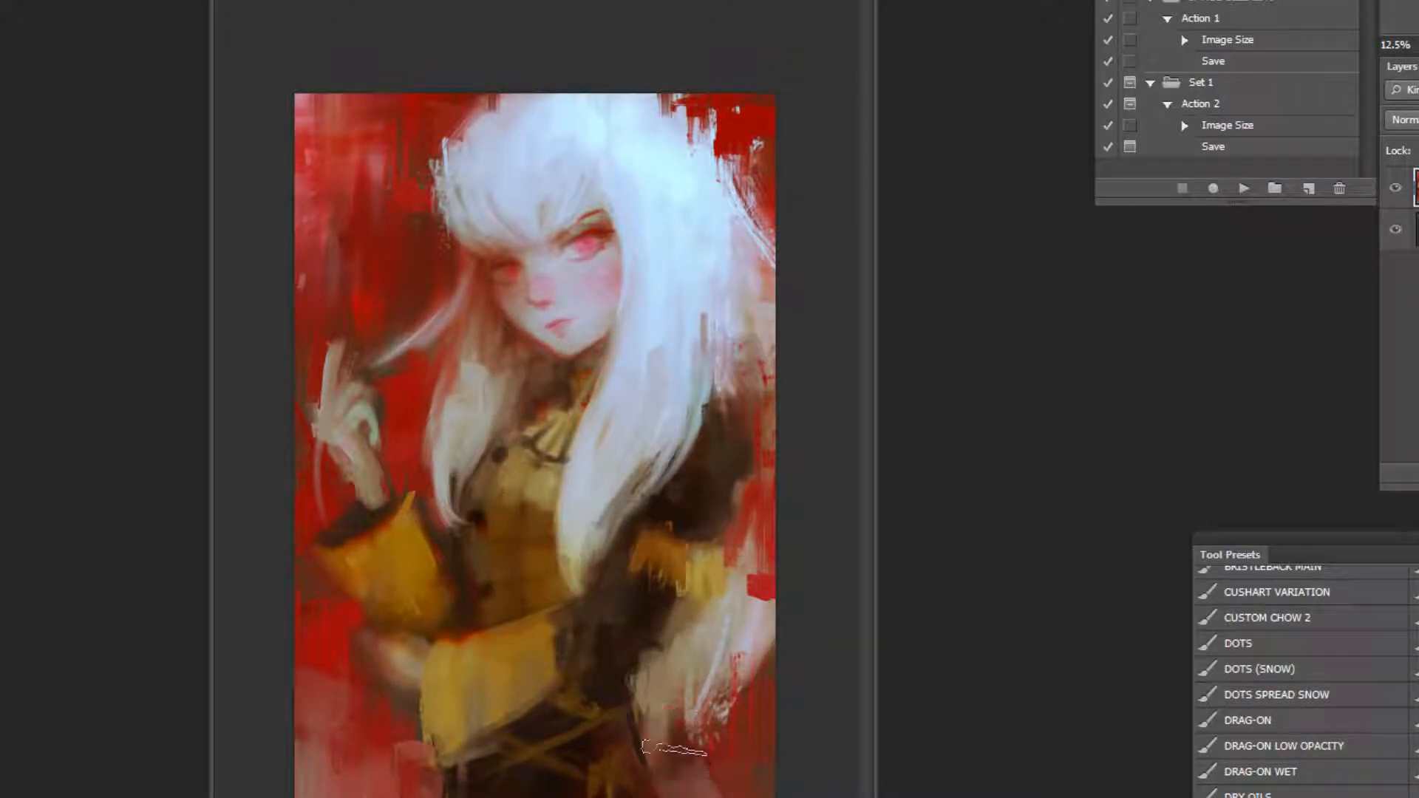
# Roughen the edge where the pale lower hair meets the dark coat, undoing the strokes that spill over the coat.
pyautogui.keyDown('alt'); pyautogui.click(648, 650); pyautogui.keyUp('alt')
pyautogui.keyDown('alt'); pyautogui.click(646, 693); pyautogui.keyUp('alt')
pyautogui.moveTo(655, 665)
pyautogui.mouseDown()
pyautogui.moveTo(630, 690)
pyautogui.moveTo(641, 743)
pyautogui.moveTo(621, 740)
pyautogui.mouseUp()
pyautogui.hotkey('ctrl', 'alt', 'z')
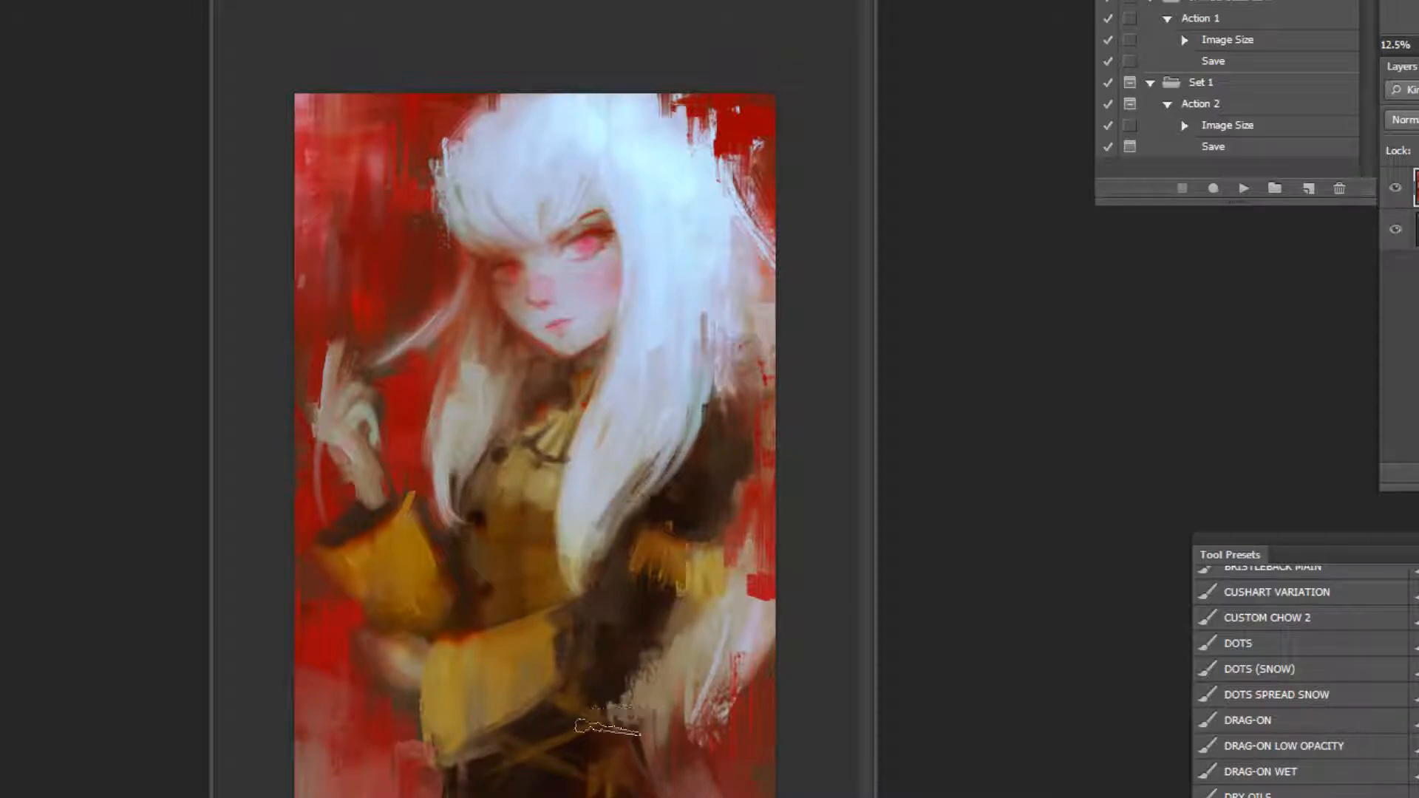
pyautogui.hotkey('ctrl', 'alt', 'z')
pyautogui.keyDown('alt'); pyautogui.click(645, 716); pyautogui.keyUp('alt')
pyautogui.keyDown('alt'); pyautogui.click(636, 657); pyautogui.keyUp('alt')
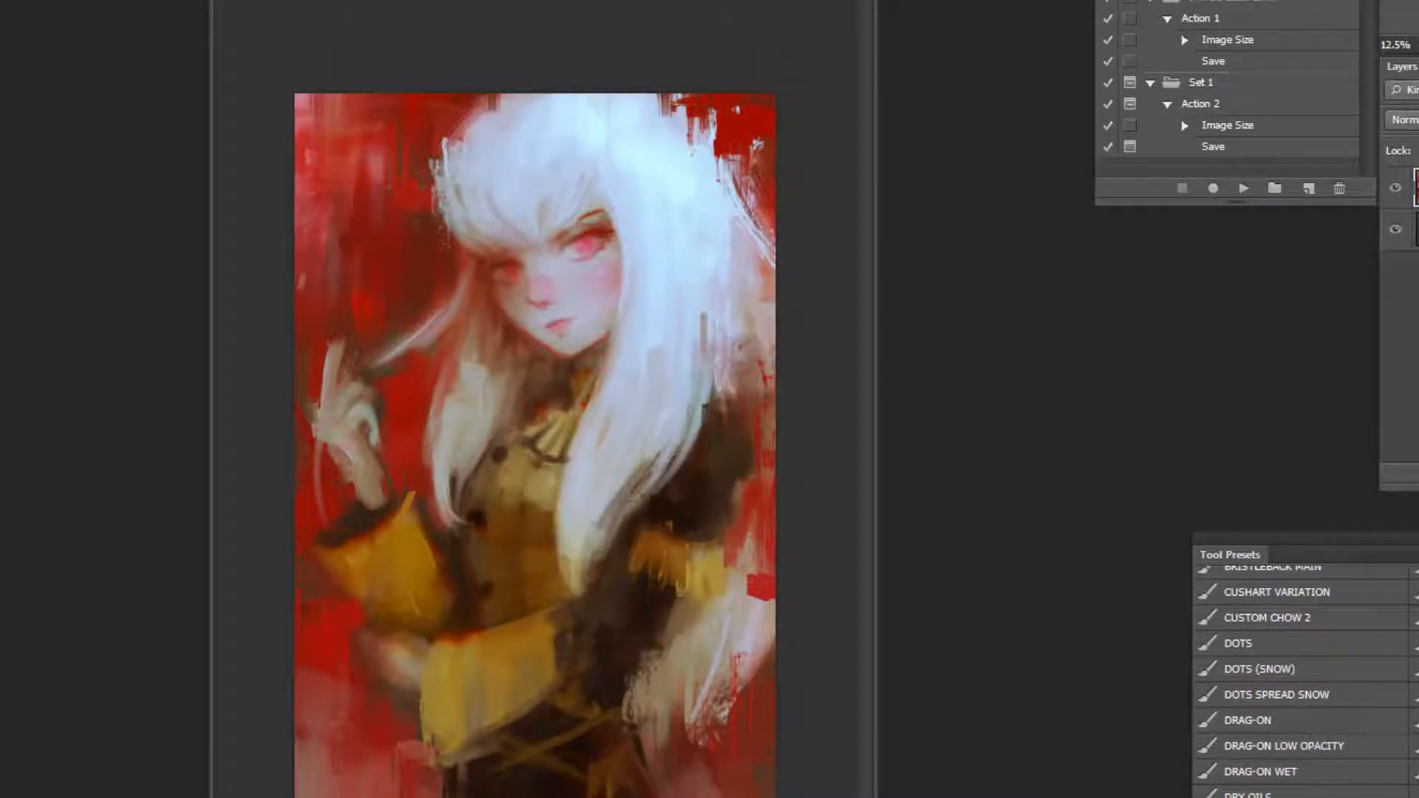
# Blend the area below the pale lower hair with sampled colours and retouch the yellow armband.
pyautogui.moveTo(712, 737)
pyautogui.mouseDown()
pyautogui.moveTo(624, 701)
pyautogui.moveTo(657, 753)
pyautogui.moveTo(656, 735)
pyautogui.mouseUp()
pyautogui.keyDown('alt'); pyautogui.click(730, 751); pyautogui.keyUp('alt')
pyautogui.keyDown('alt'); pyautogui.click(670, 795); pyautogui.keyUp('alt')
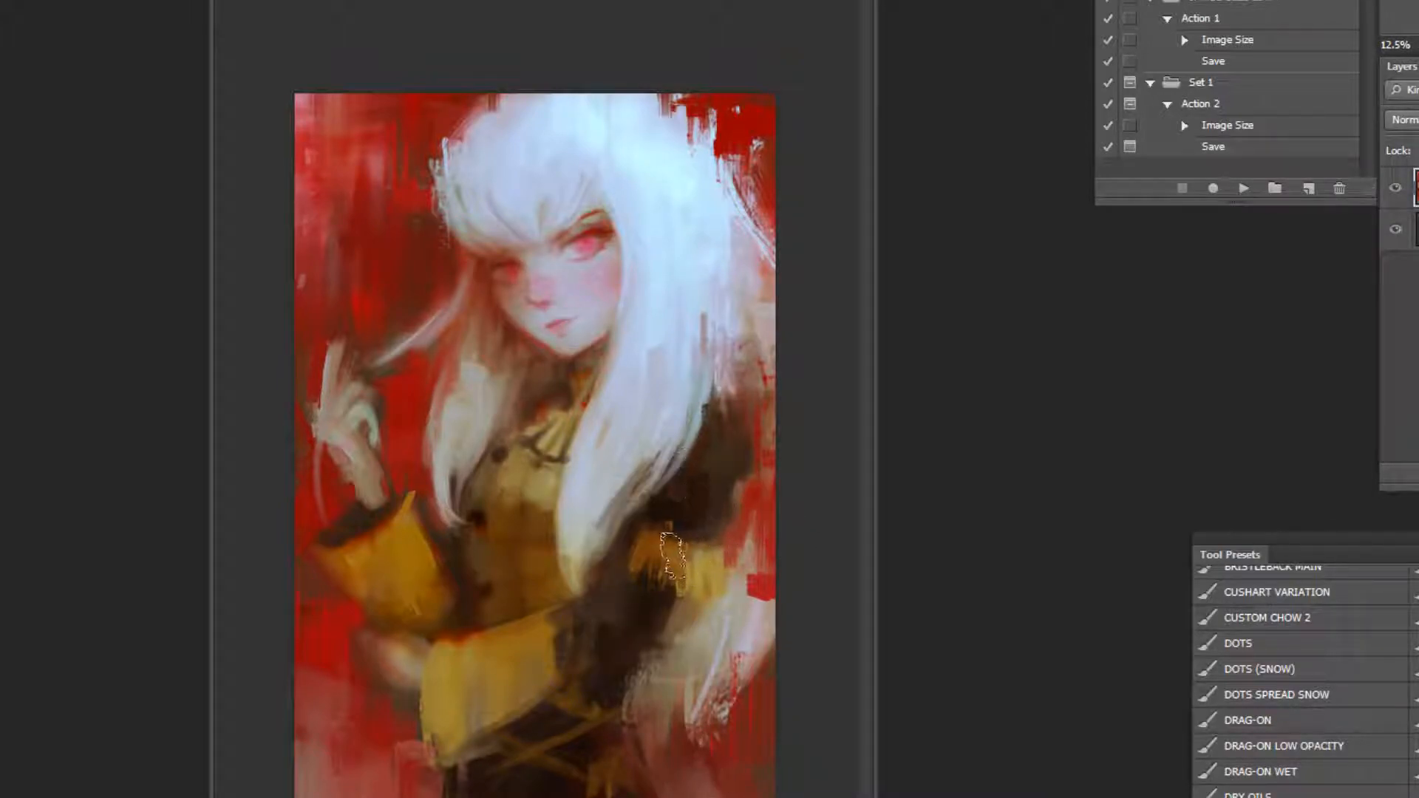
pyautogui.moveTo(657, 547); pyautogui.dragTo(674, 568)
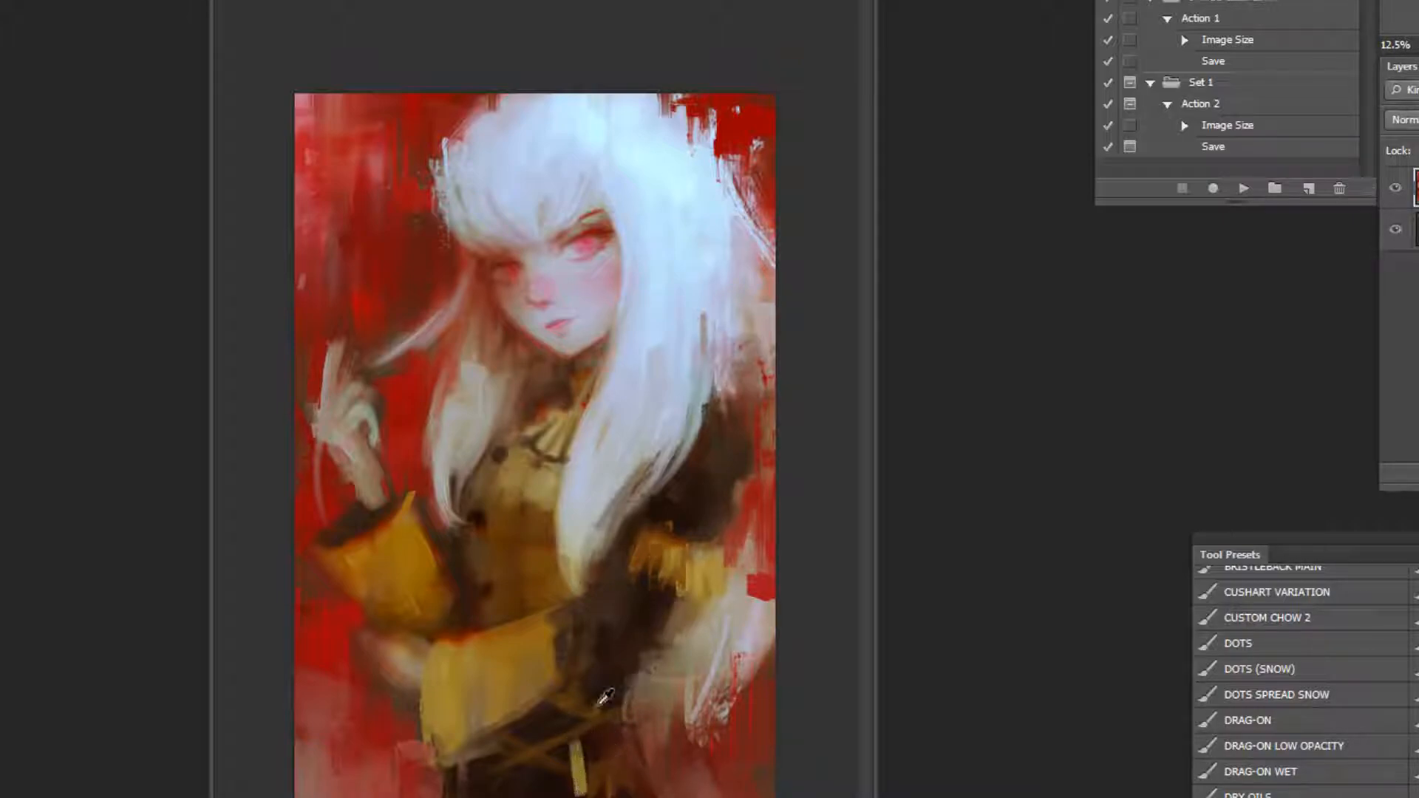
# Flip the canvas horizontally and brush sampled dark red over the background between the hair and the raised hand.
pyautogui.scroll(4, 507, 288)
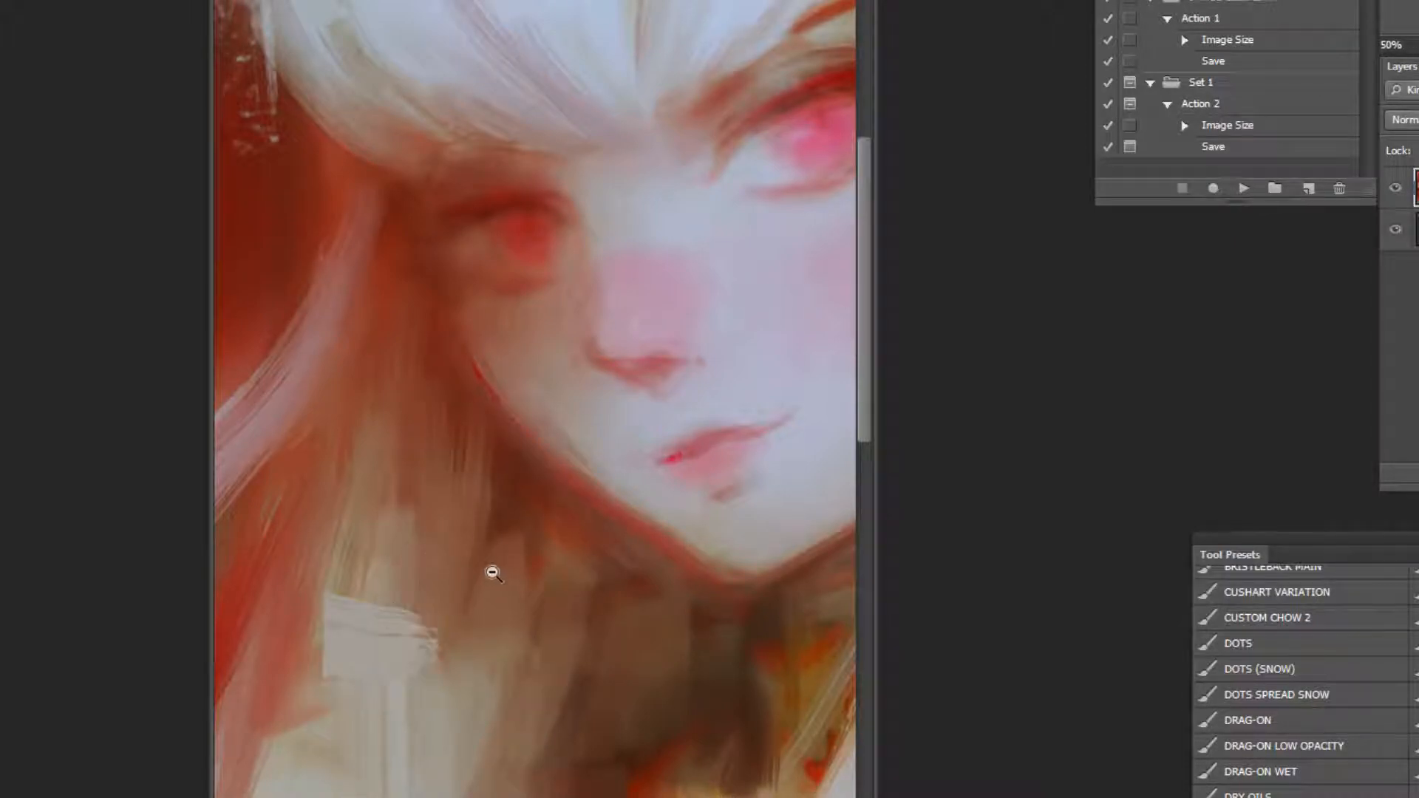
pyautogui.scroll(-3, 490, 577)
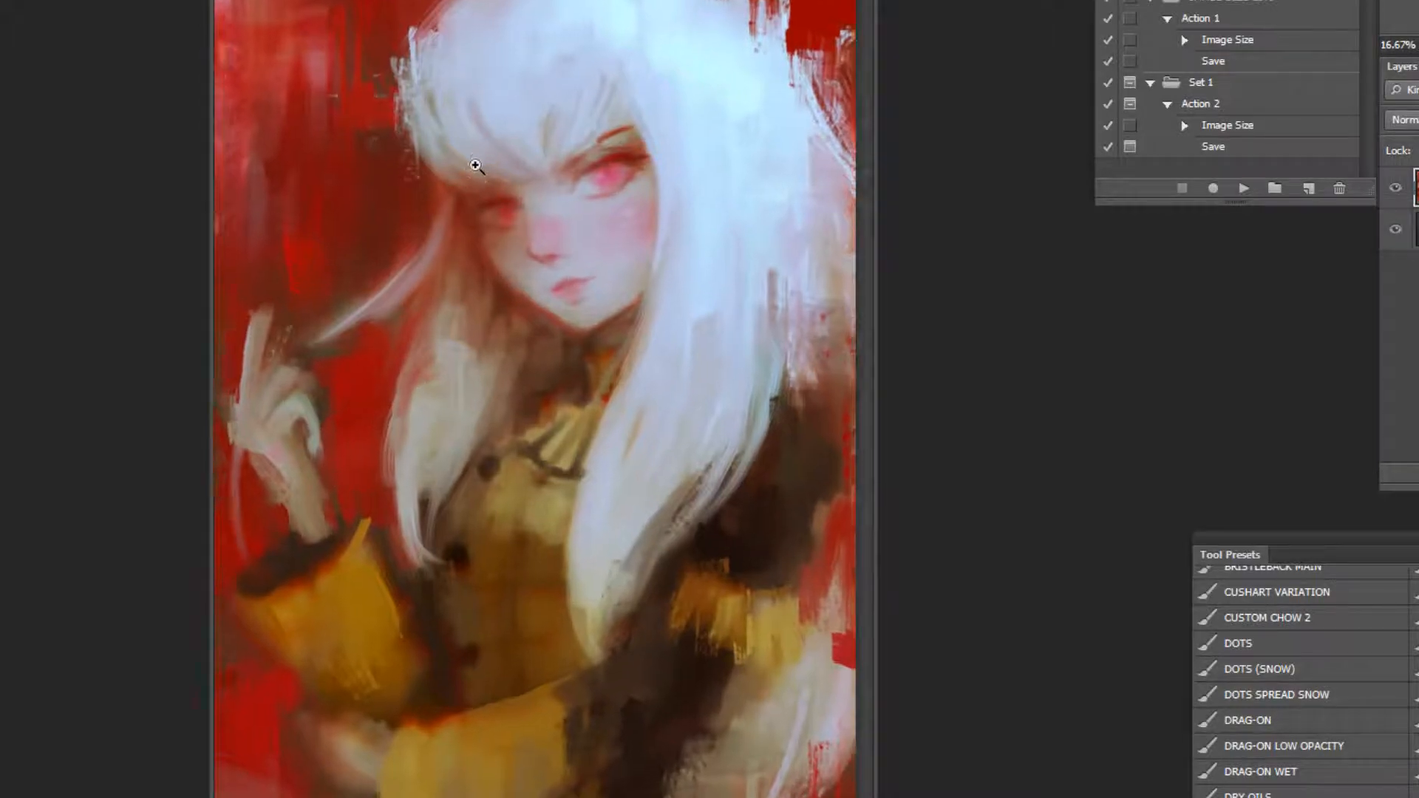
pyautogui.click(475, 165)
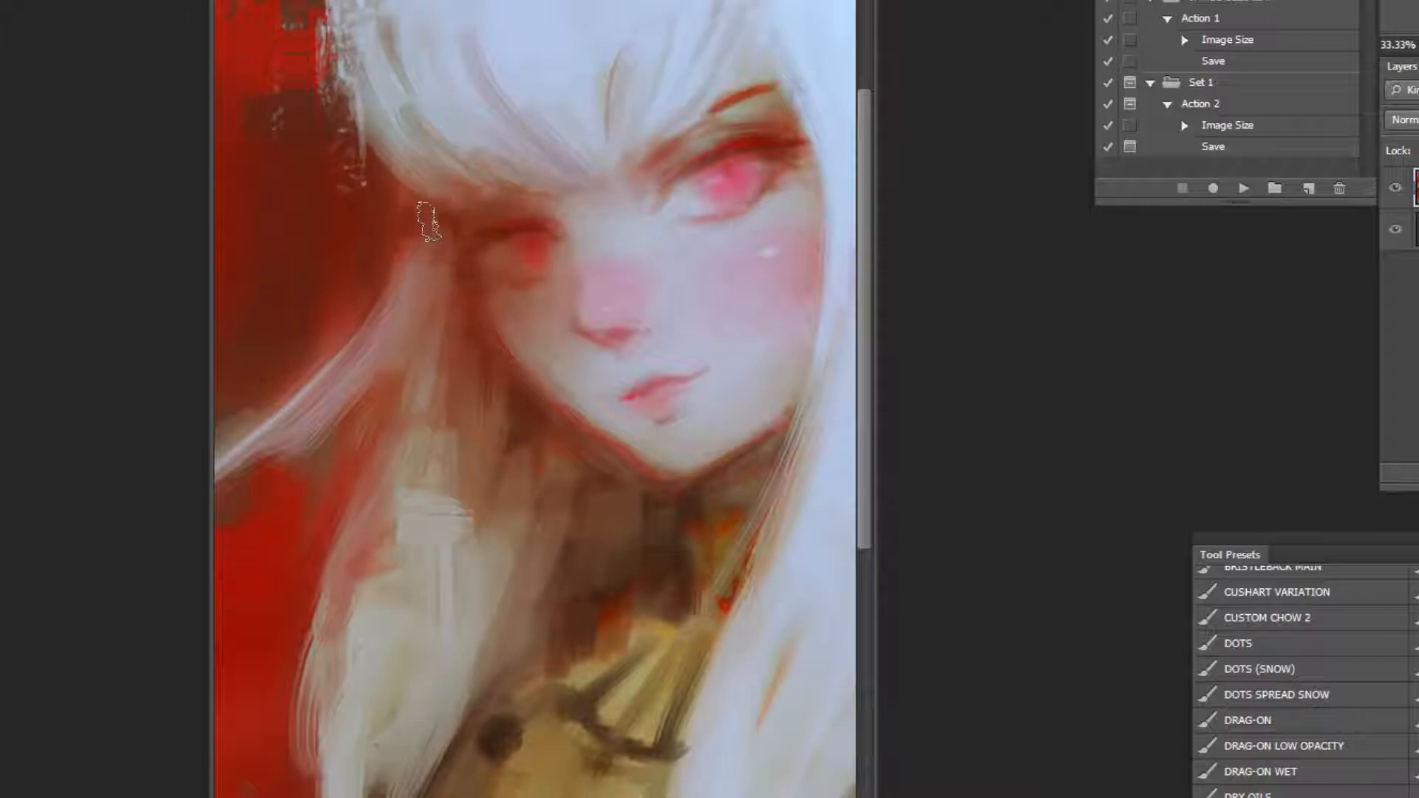
pyautogui.keyDown('alt'); pyautogui.click(625, 302); pyautogui.keyUp('alt')
pyautogui.keyDown('alt'); pyautogui.click(625, 301); pyautogui.keyUp('alt')
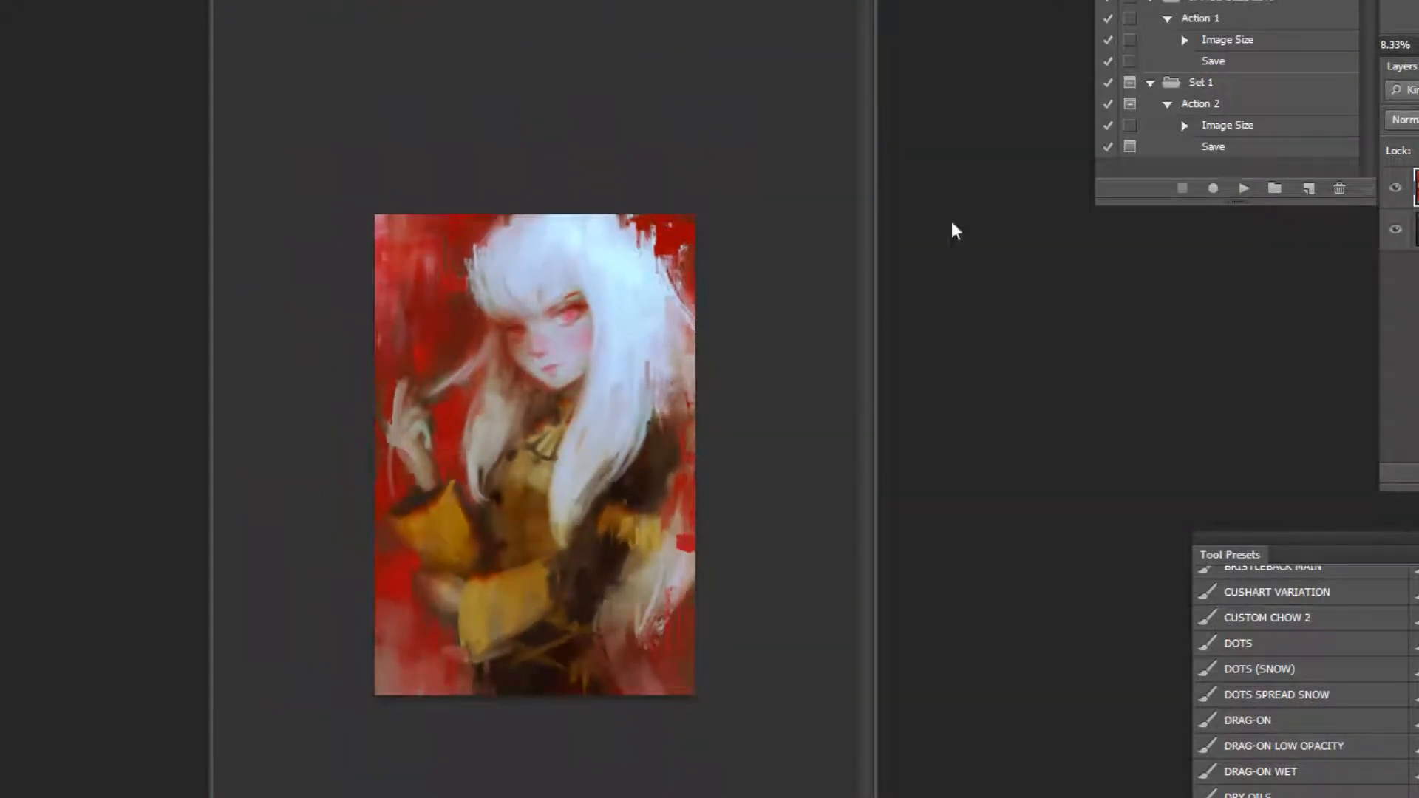
pyautogui.click(1251, 189)
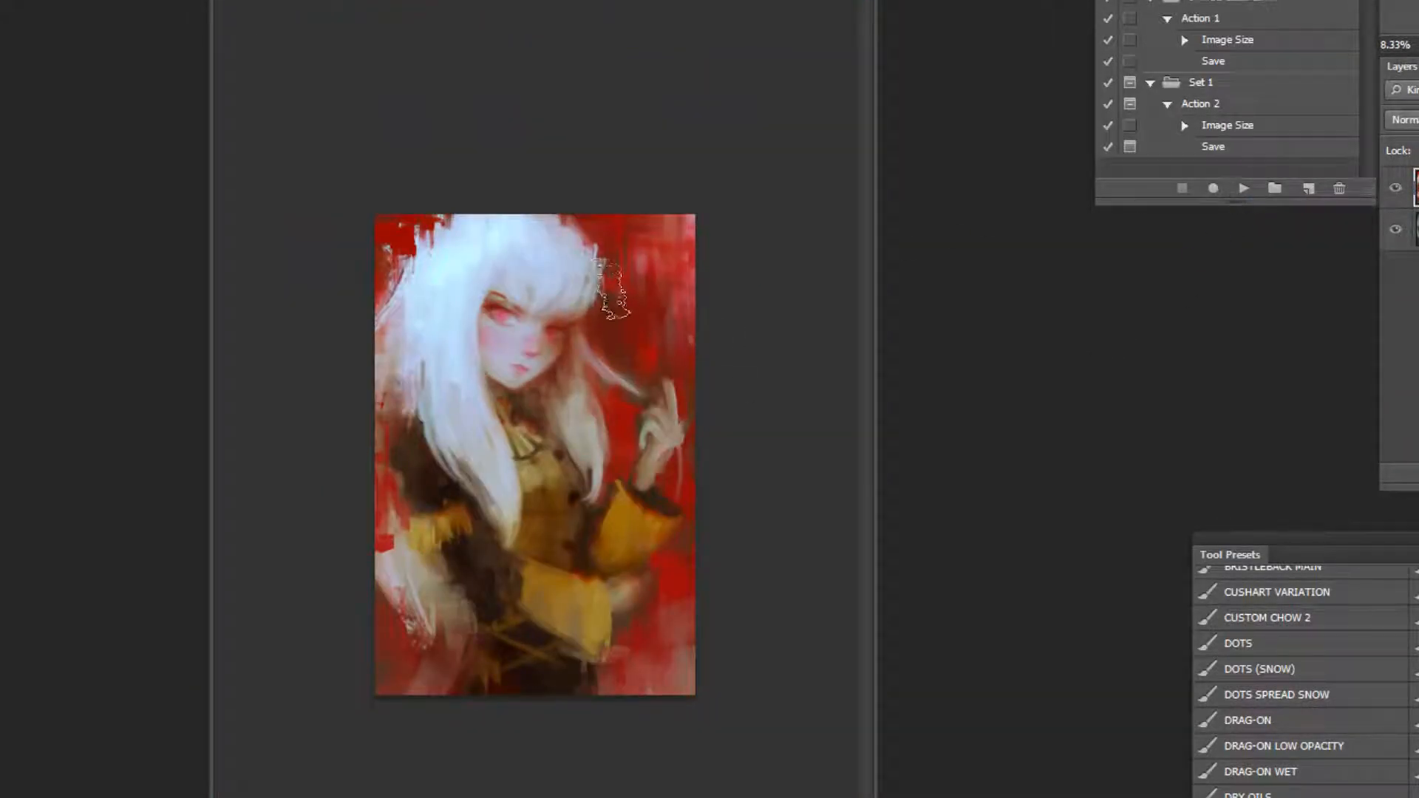
pyautogui.keyDown('alt'); pyautogui.click(599, 295); pyautogui.keyUp('alt')
pyautogui.moveTo(577, 292); pyautogui.dragTo(640, 293)
pyautogui.hotkey('ctrl', 'z')
pyautogui.moveTo(634, 300); pyautogui.dragTo(698, 294)
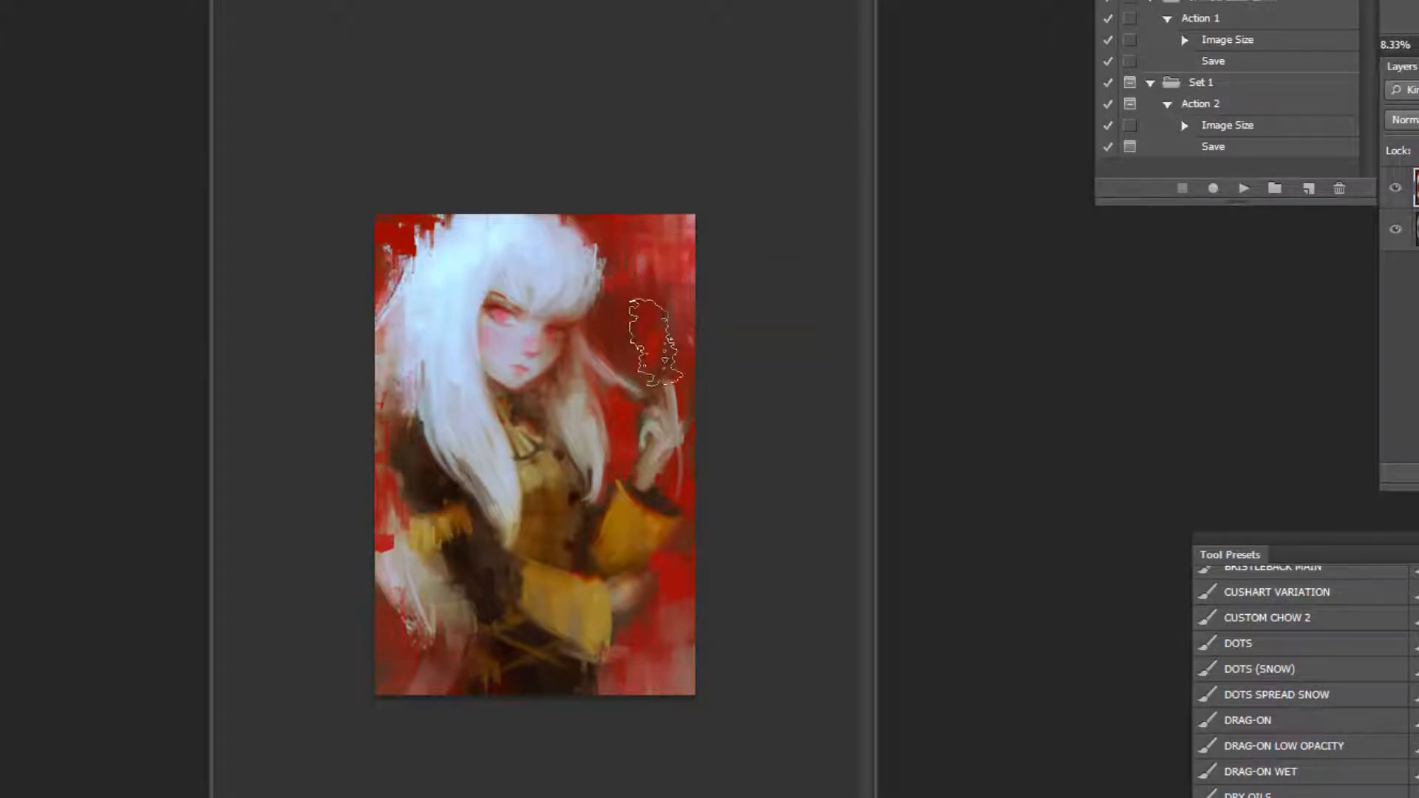
# Paint over the collar and upper vest using the vest's sampled ochre colour.
pyautogui.keyDown('ctrl'); pyautogui.click(737, 553); pyautogui.keyUp('ctrl')
pyautogui.hotkey('ctrl', '+')
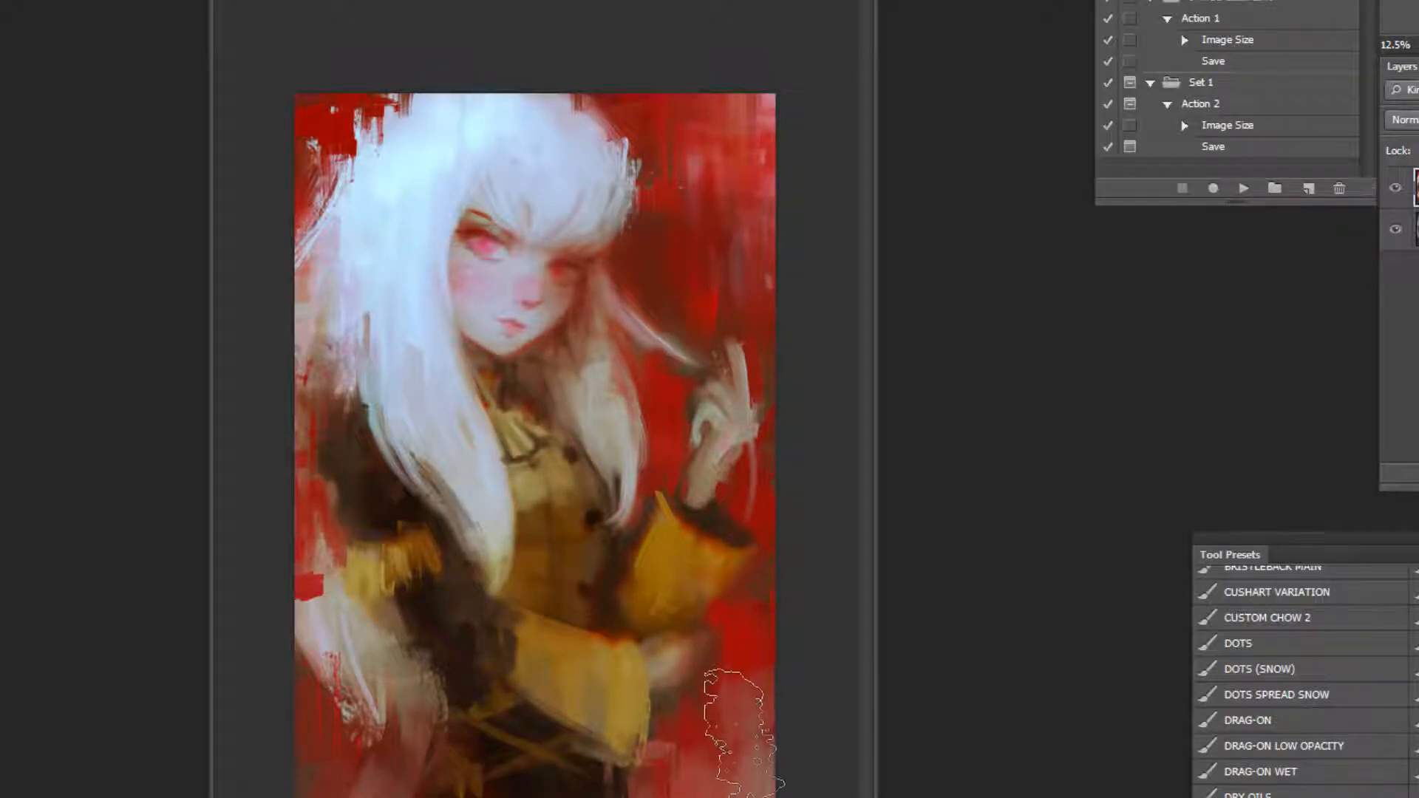
pyautogui.keyDown('alt'); pyautogui.click(555, 488); pyautogui.keyUp('alt')
pyautogui.moveTo(518, 355)
pyautogui.mouseDown()
pyautogui.moveTo(551, 417)
pyautogui.moveTo(624, 459)
pyautogui.mouseUp()
# Choose the "Kyle's Real Oils - Bonus Drag" tool preset and smear the paint across the front of the vest.
pyautogui.scroll(-10, 1305, 680)
pyautogui.click(1330, 678)
pyautogui.scroll(2, 570, 393)
pyautogui.moveTo(636, 626); pyautogui.dragTo(631, 641)
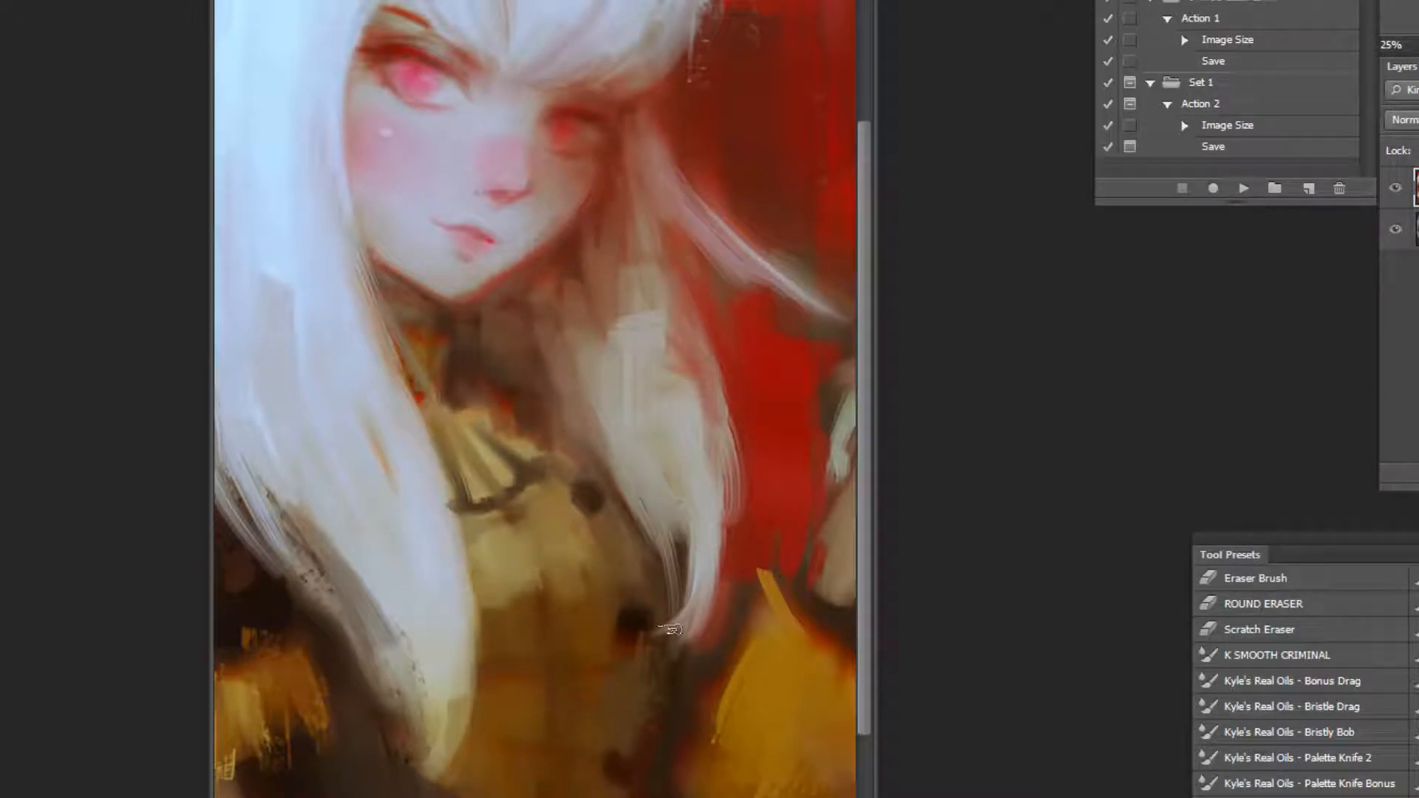
pyautogui.moveTo(519, 528); pyautogui.dragTo(546, 610)
pyautogui.keyDown('alt'); pyautogui.click(752, 594); pyautogui.keyUp('alt')
pyautogui.keyDown('alt'); pyautogui.click(752, 594); pyautogui.keyUp('alt')
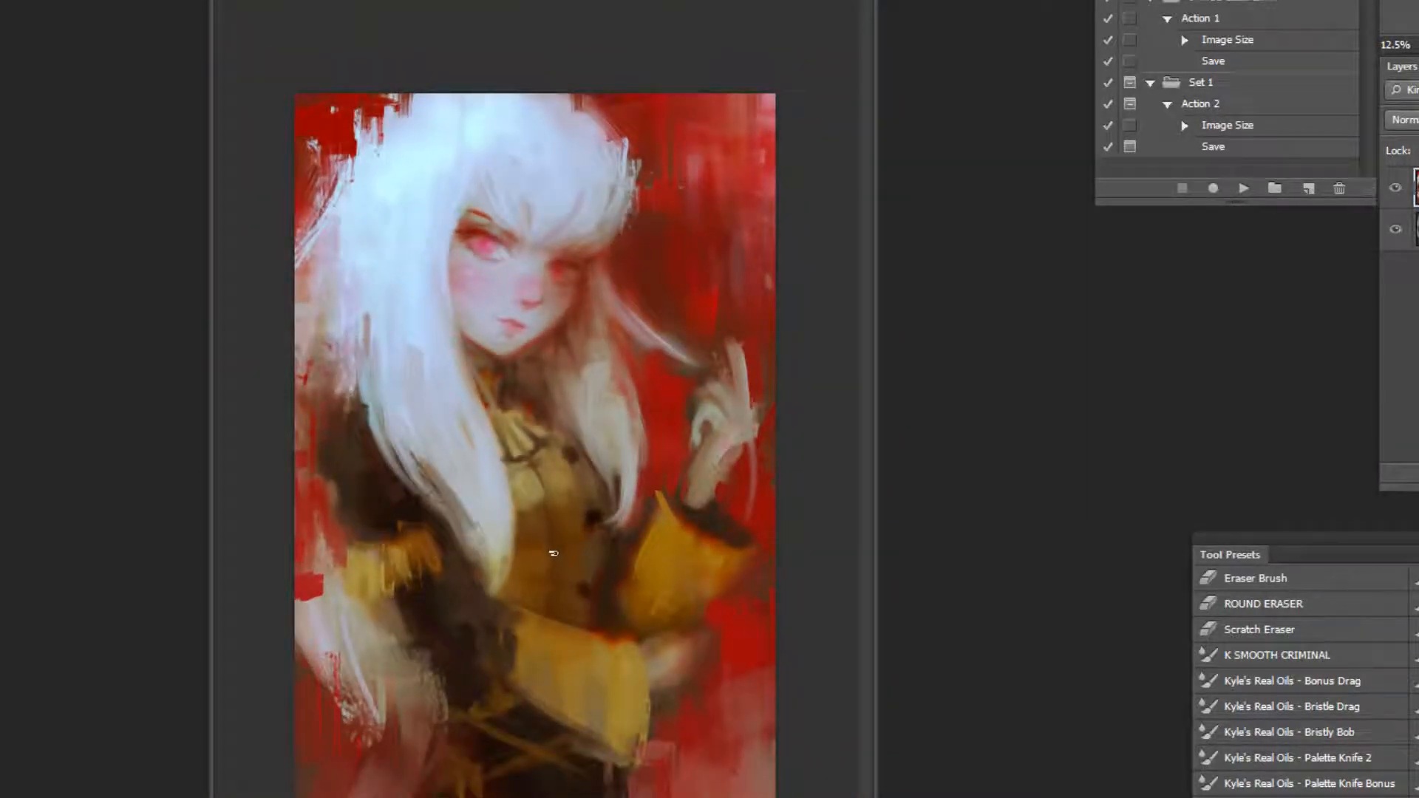
pyautogui.keyDown('ctrl'); pyautogui.click(528, 547); pyautogui.keyUp('ctrl')
pyautogui.keyDown('ctrl'); pyautogui.click(528, 546); pyautogui.keyUp('ctrl')
pyautogui.keyDown('ctrl'); pyautogui.click(528, 547); pyautogui.keyUp('ctrl')
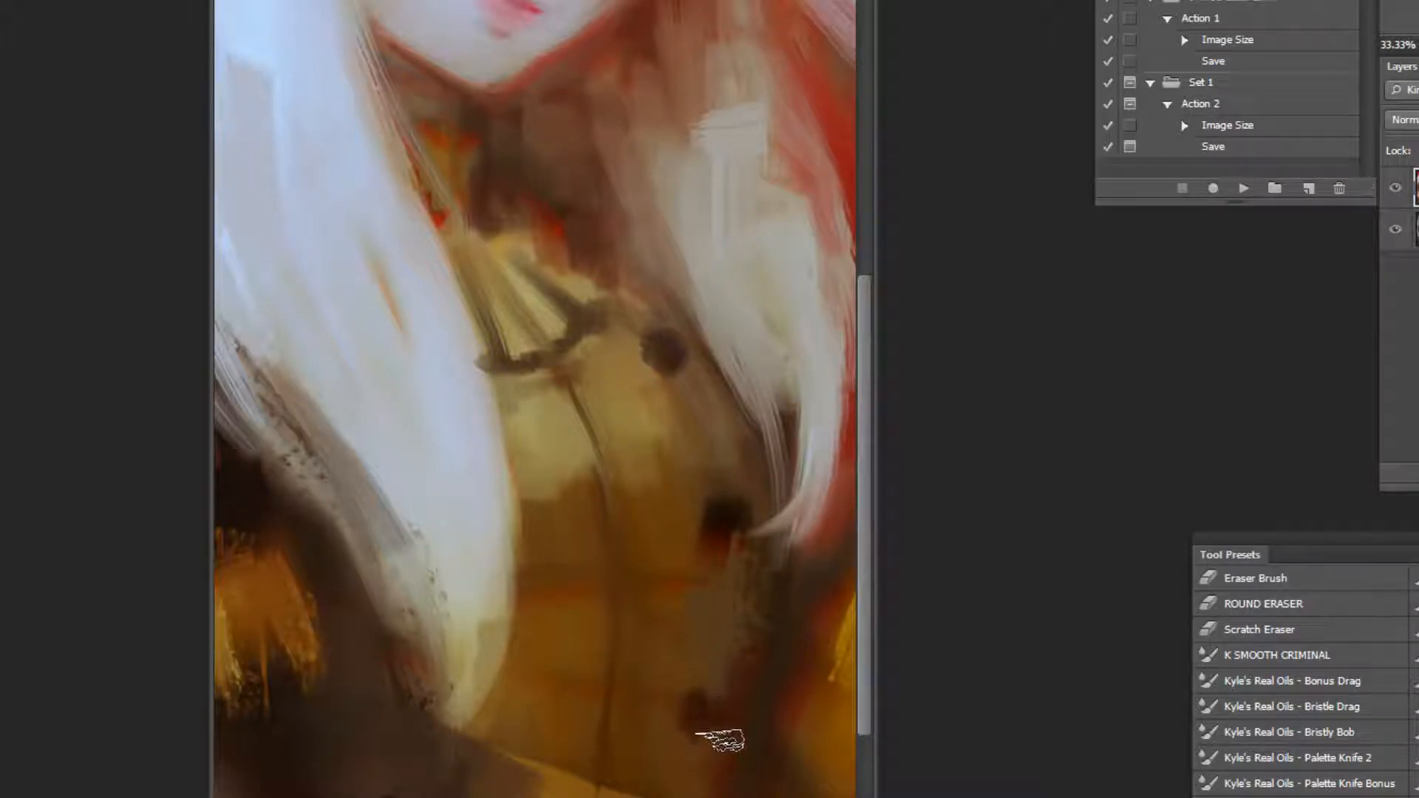
pyautogui.hotkey('ctrl', '-')
pyautogui.hotkey('ctrl', '-')
pyautogui.hotkey('ctrl', '-')
# Choose the "Kyle's Real Oils - Bristly Bob" tool preset and repaint the lower tip of the long white hair with sampled colours.
pyautogui.keyDown('alt'); pyautogui.click(507, 563); pyautogui.keyUp('alt')
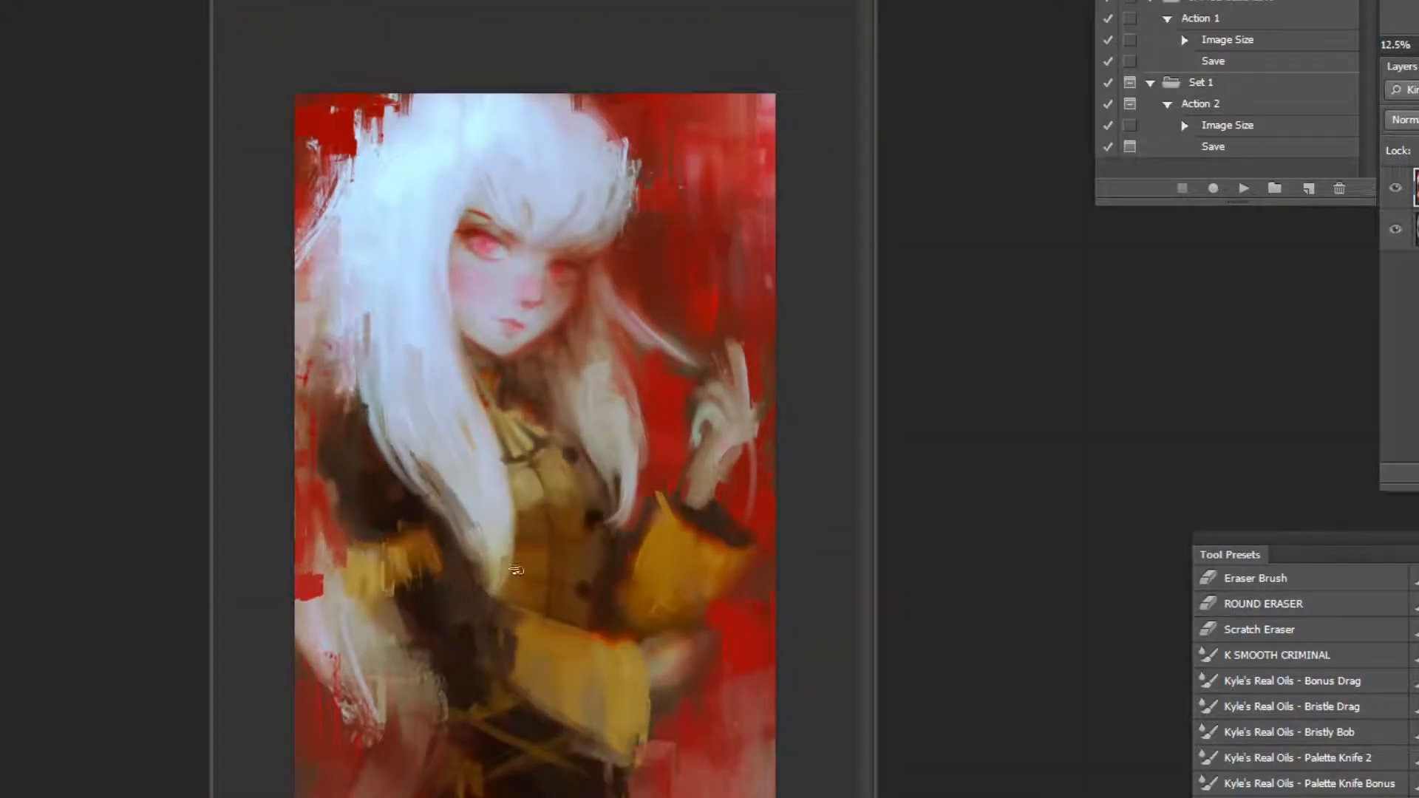
pyautogui.click(1366, 735)
pyautogui.moveTo(511, 537)
pyautogui.mouseDown()
pyautogui.moveTo(499, 601)
pyautogui.moveTo(462, 519)
pyautogui.moveTo(455, 640)
pyautogui.mouseUp()
pyautogui.hotkey('ctrl', 'z')
pyautogui.moveTo(505, 517); pyautogui.dragTo(488, 589)
pyautogui.hotkey('ctrl', 'z')
pyautogui.keyDown('alt'); pyautogui.click(508, 586); pyautogui.keyUp('alt')
pyautogui.moveTo(508, 556); pyautogui.dragTo(501, 579)
pyautogui.moveTo(495, 518)
pyautogui.mouseDown()
pyautogui.moveTo(499, 572)
pyautogui.moveTo(489, 520)
pyautogui.moveTo(476, 576)
pyautogui.moveTo(491, 590)
pyautogui.moveTo(492, 523)
pyautogui.moveTo(453, 602)
pyautogui.moveTo(475, 534)
pyautogui.mouseUp()
pyautogui.keyDown('alt'); pyautogui.click(490, 584); pyautogui.keyUp('alt')
pyautogui.hotkey('ctrl', 'z')
pyautogui.keyDown('alt'); pyautogui.click(476, 572); pyautogui.keyUp('alt')
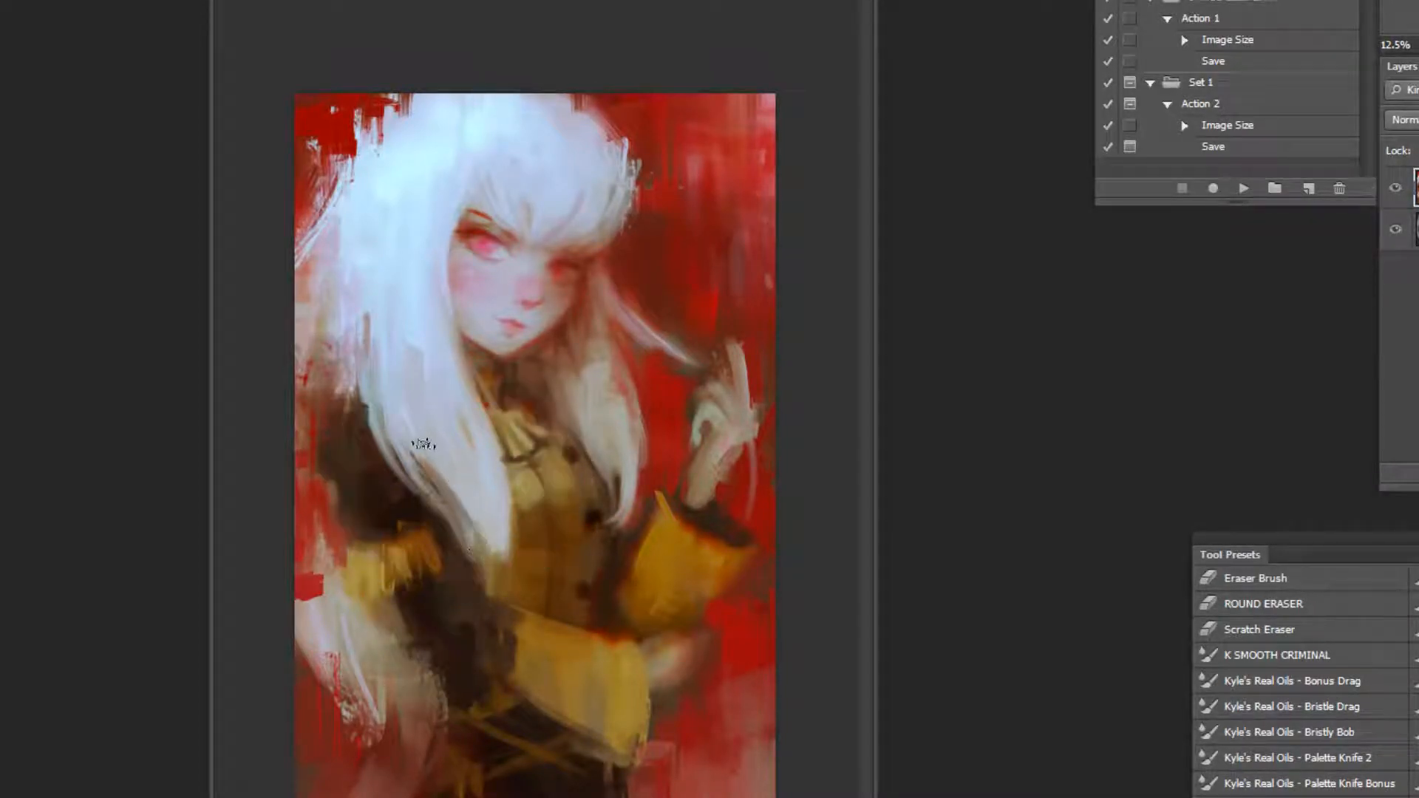
# Blend the hair edge over the dark upper sleeve and add soft bristle streaks to the vest below the collar.
pyautogui.keyDown('alt'); pyautogui.click(423, 505); pyautogui.keyUp('alt')
pyautogui.keyDown('alt'); pyautogui.click(423, 552); pyautogui.keyUp('alt')
pyautogui.moveTo(435, 523); pyautogui.dragTo(441, 550)
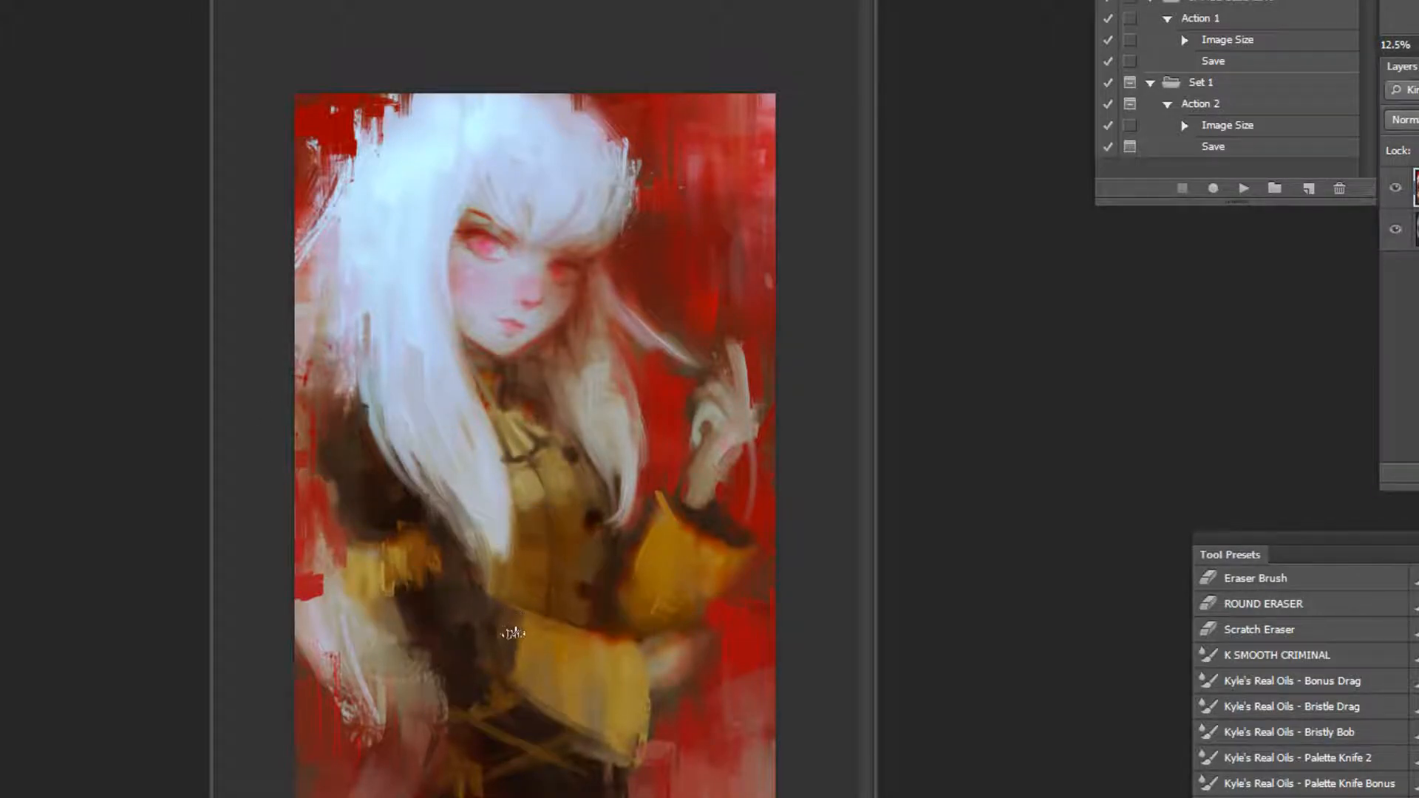
pyautogui.moveTo(537, 475); pyautogui.dragTo(539, 516)
pyautogui.keyDown('alt'); pyautogui.click(765, 96); pyautogui.keyUp('alt')
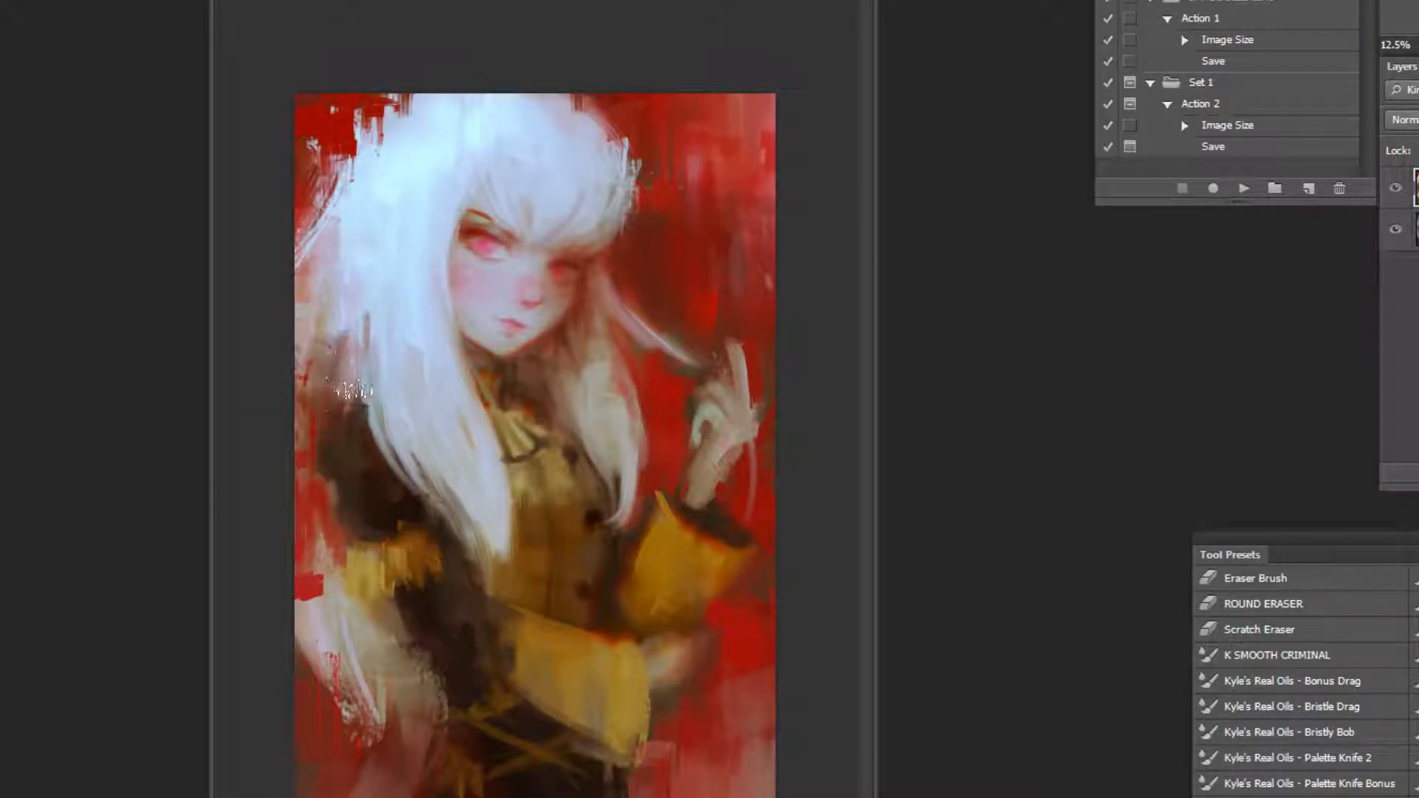
pyautogui.keyDown('ctrl'); pyautogui.click(491, 89); pyautogui.keyUp('ctrl')
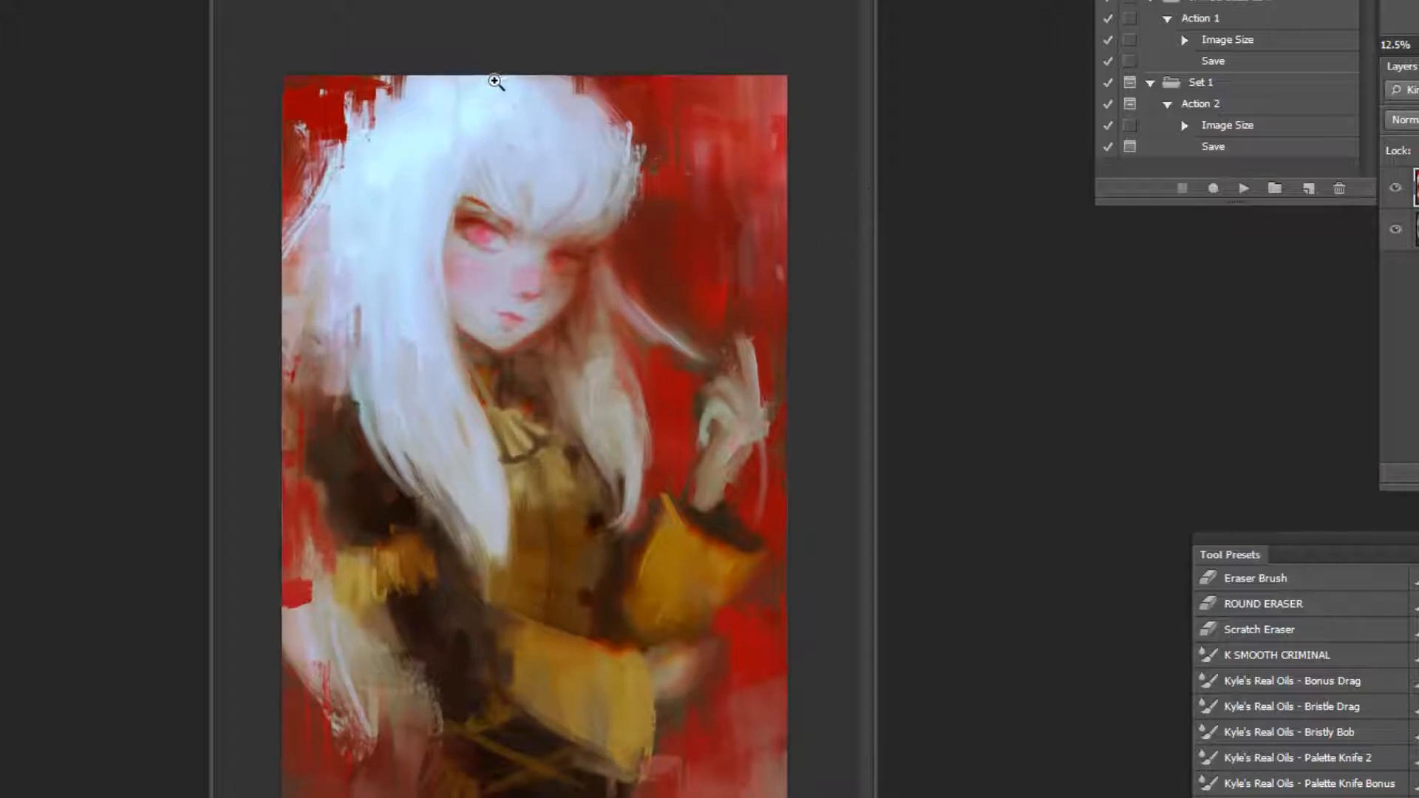
pyautogui.keyDown('ctrl'); pyautogui.click(490, 85); pyautogui.keyUp('ctrl')
pyautogui.keyDown('ctrl'); pyautogui.click(490, 72); pyautogui.keyUp('ctrl')
pyautogui.keyDown('alt'); pyautogui.click(546, 699); pyautogui.keyUp('alt')
pyautogui.keyDown('alt'); pyautogui.click(550, 676); pyautogui.keyUp('alt')
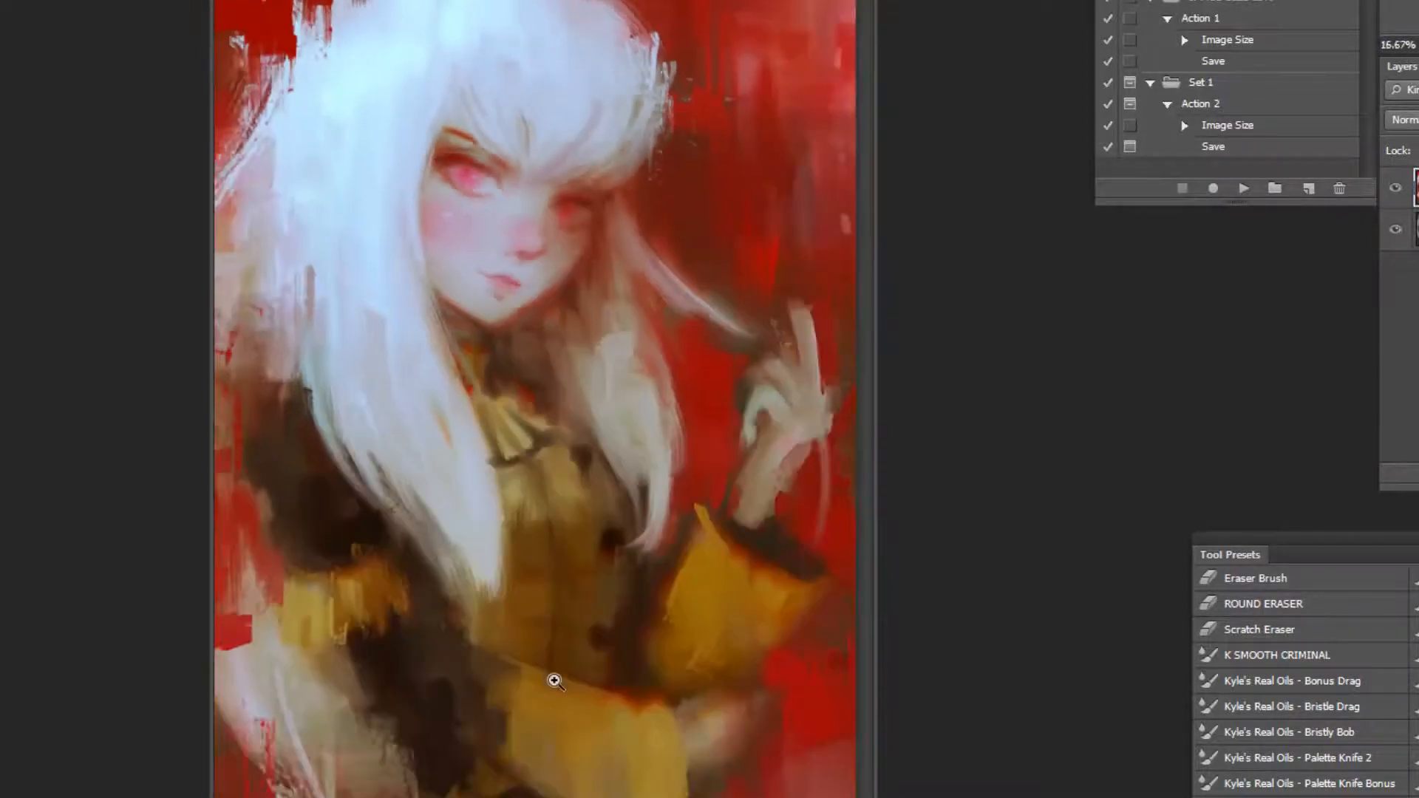
pyautogui.scroll(-5, 1300, 680)
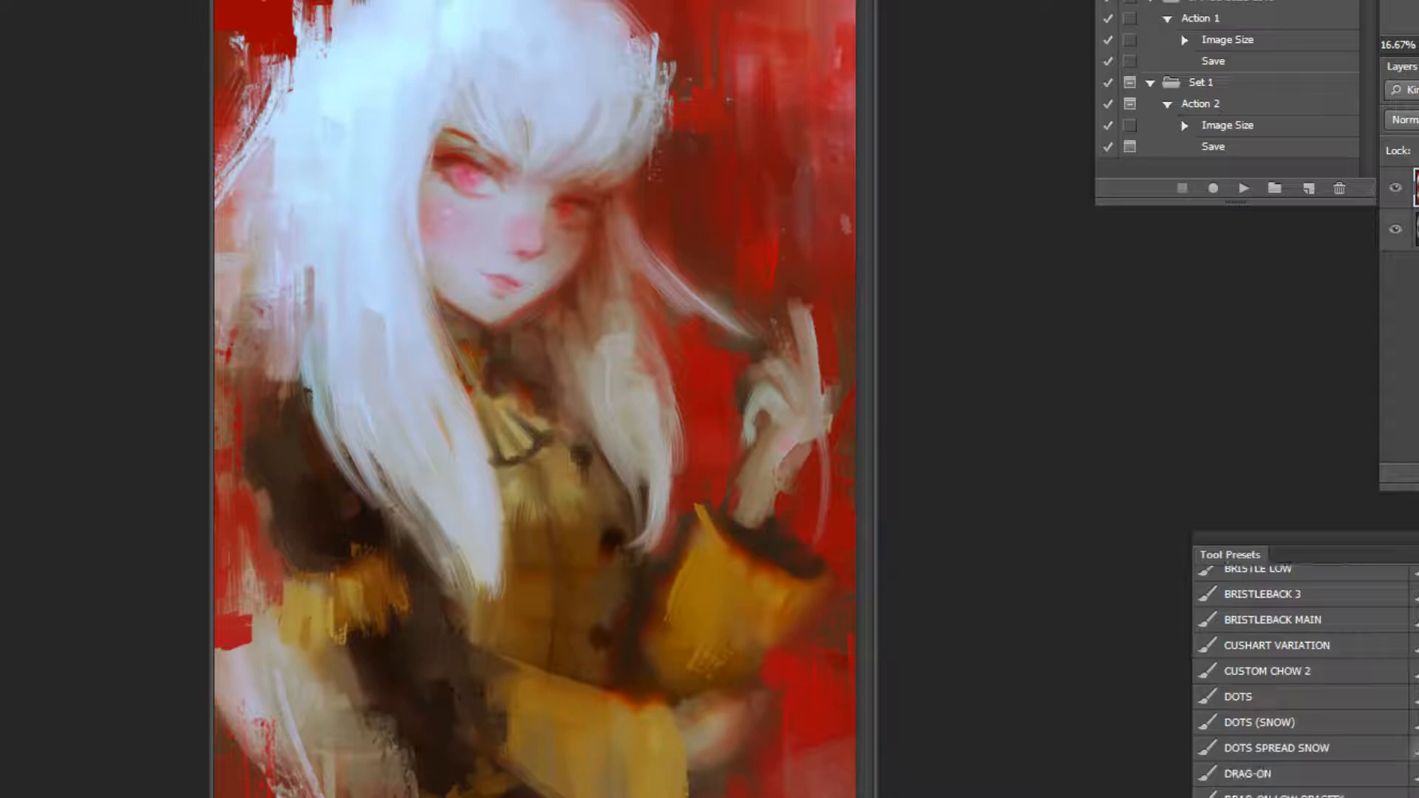
pyautogui.keyDown('alt'); pyautogui.click(427, 685); pyautogui.keyUp('alt')
# Darken the outer corner of the upper lash line on the more visible eye.
pyautogui.keyDown('ctrl'); pyautogui.click(459, 65); pyautogui.keyUp('ctrl')
pyautogui.keyDown('ctrl'); pyautogui.click(460, 68); pyautogui.keyUp('ctrl')
pyautogui.keyDown('ctrl'); pyautogui.click(461, 73); pyautogui.keyUp('ctrl')
pyautogui.click(208, 0)
pyautogui.click(208, 187)
pyautogui.moveTo(418, 325); pyautogui.dragTo(492, 339)
pyautogui.hotkey('ctrl', 'z')
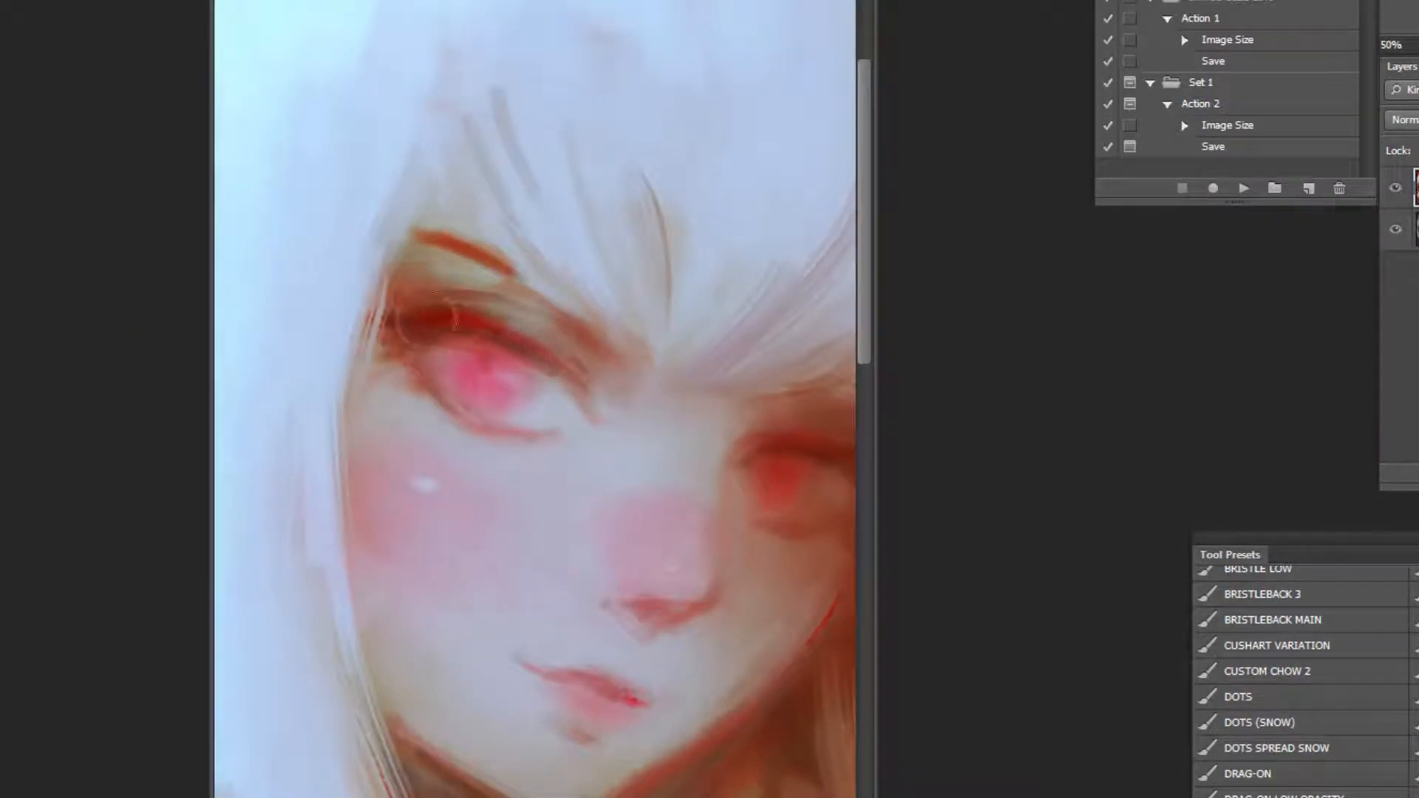
pyautogui.moveTo(402, 329); pyautogui.dragTo(414, 372)
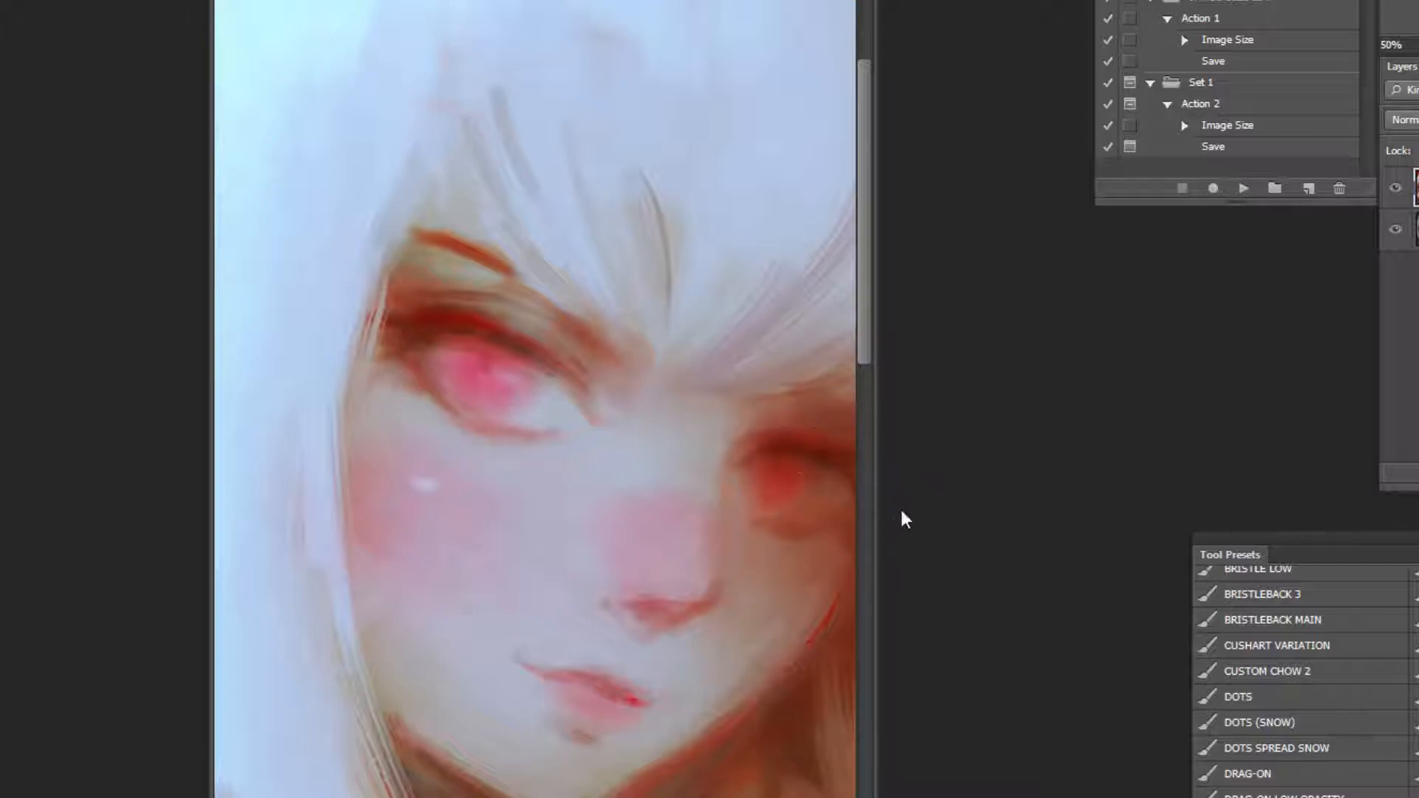
pyautogui.keyDown('alt'); pyautogui.click(784, 563); pyautogui.keyUp('alt')
pyautogui.keyDown('alt'); pyautogui.click(779, 569); pyautogui.keyUp('alt')
pyautogui.keyDown('alt'); pyautogui.click(770, 584); pyautogui.keyUp('alt')
pyautogui.keyDown('alt'); pyautogui.click(755, 607); pyautogui.keyUp('alt')
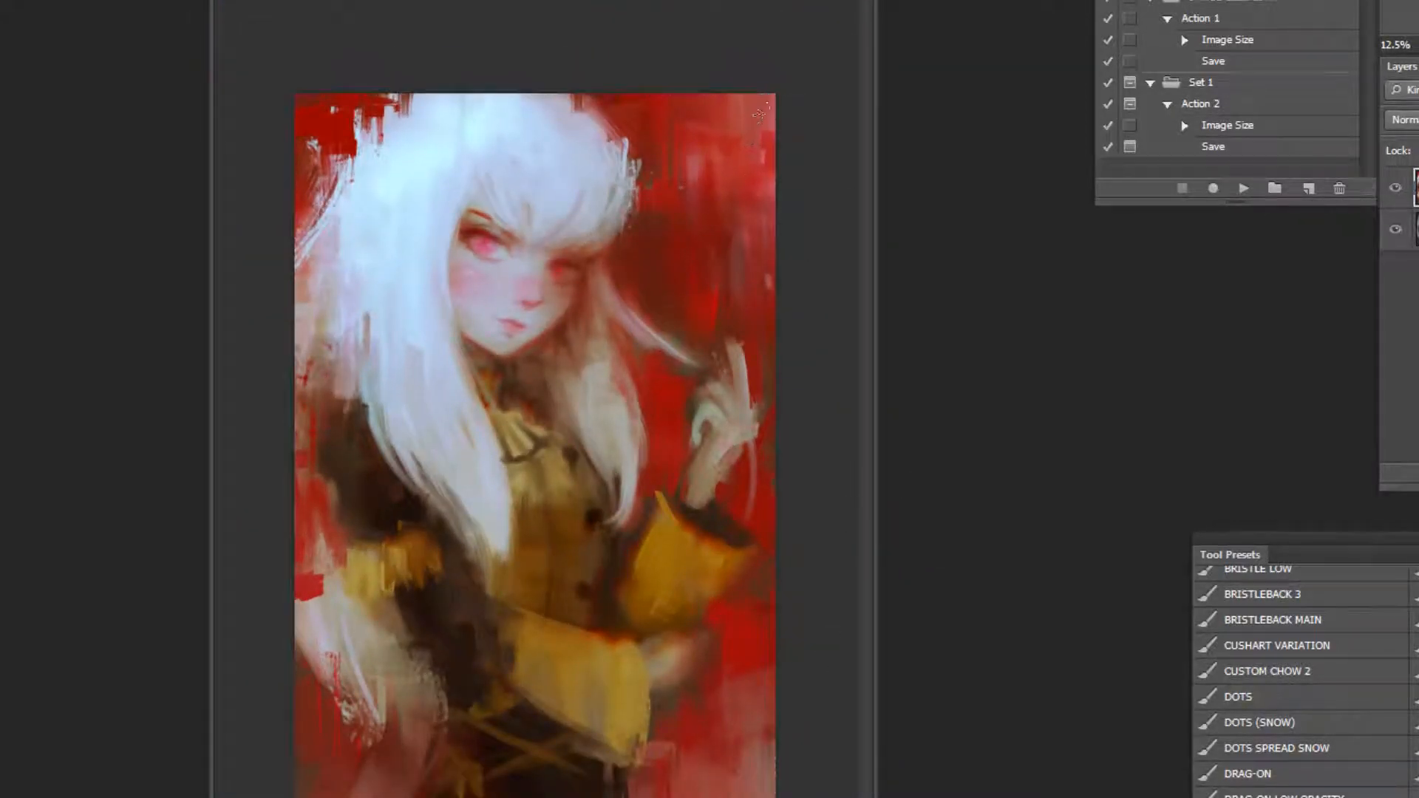
# Run the recorded Image Size and Save action and flip the canvas horizontally.
pyautogui.click(1238, 194)
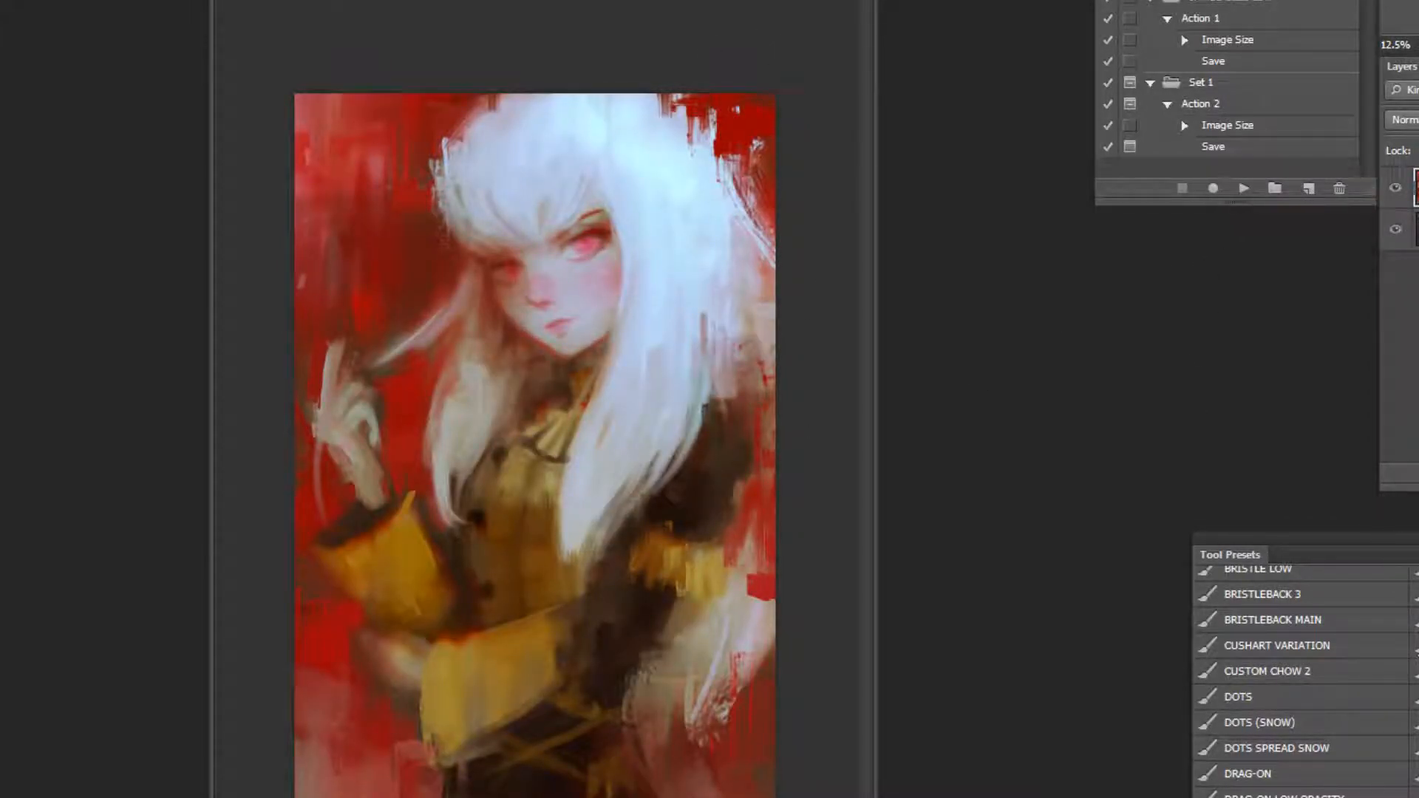
pyautogui.scroll(-3, 1301, 680)
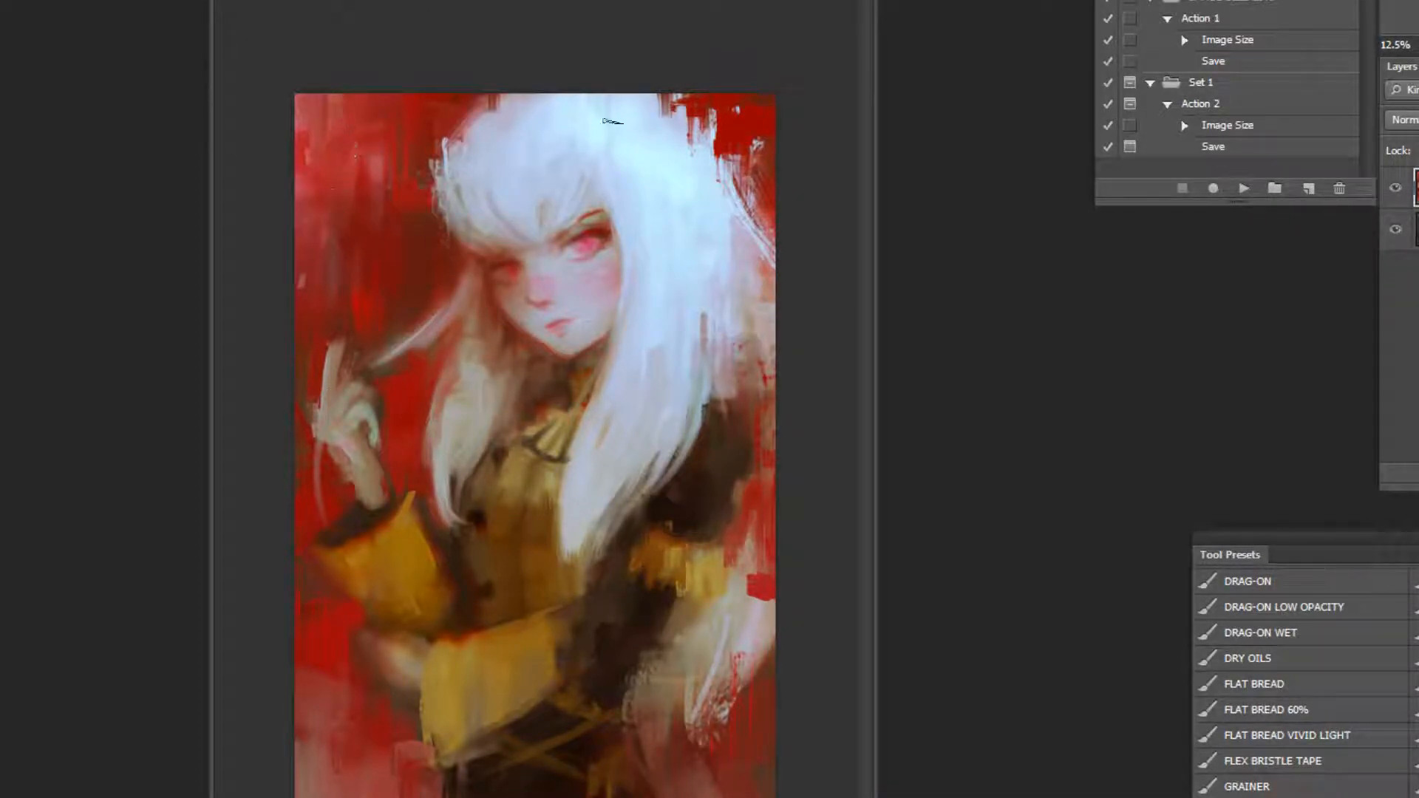
pyautogui.hotkey('ctrl', '-')
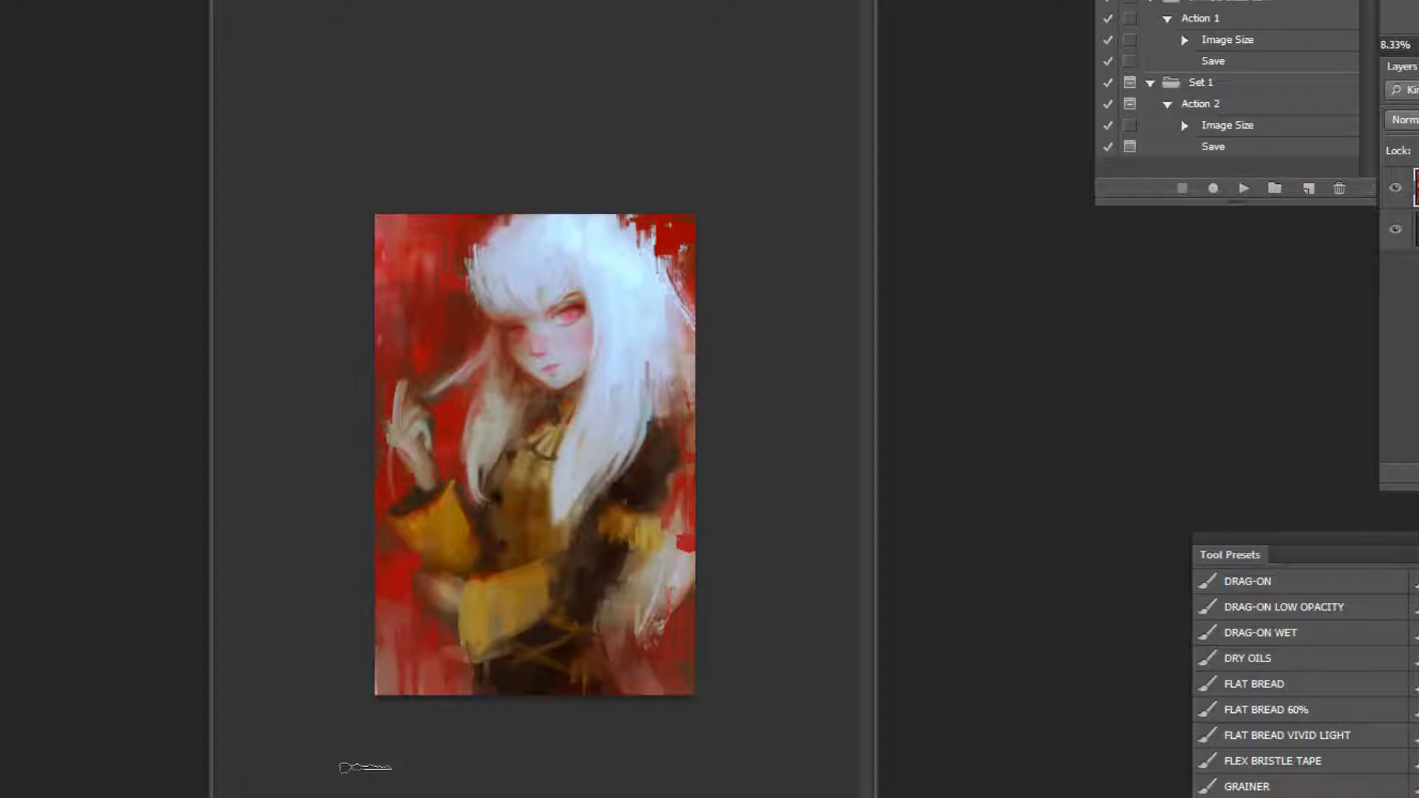
# Choose the "FLAT BREAD" tool preset and brush pale pink streaks over the red background below the folded arm.
pyautogui.moveTo(389, 641); pyautogui.dragTo(388, 762)
pyautogui.hotkey('ctrl', 'z')
pyautogui.click(1310, 686)
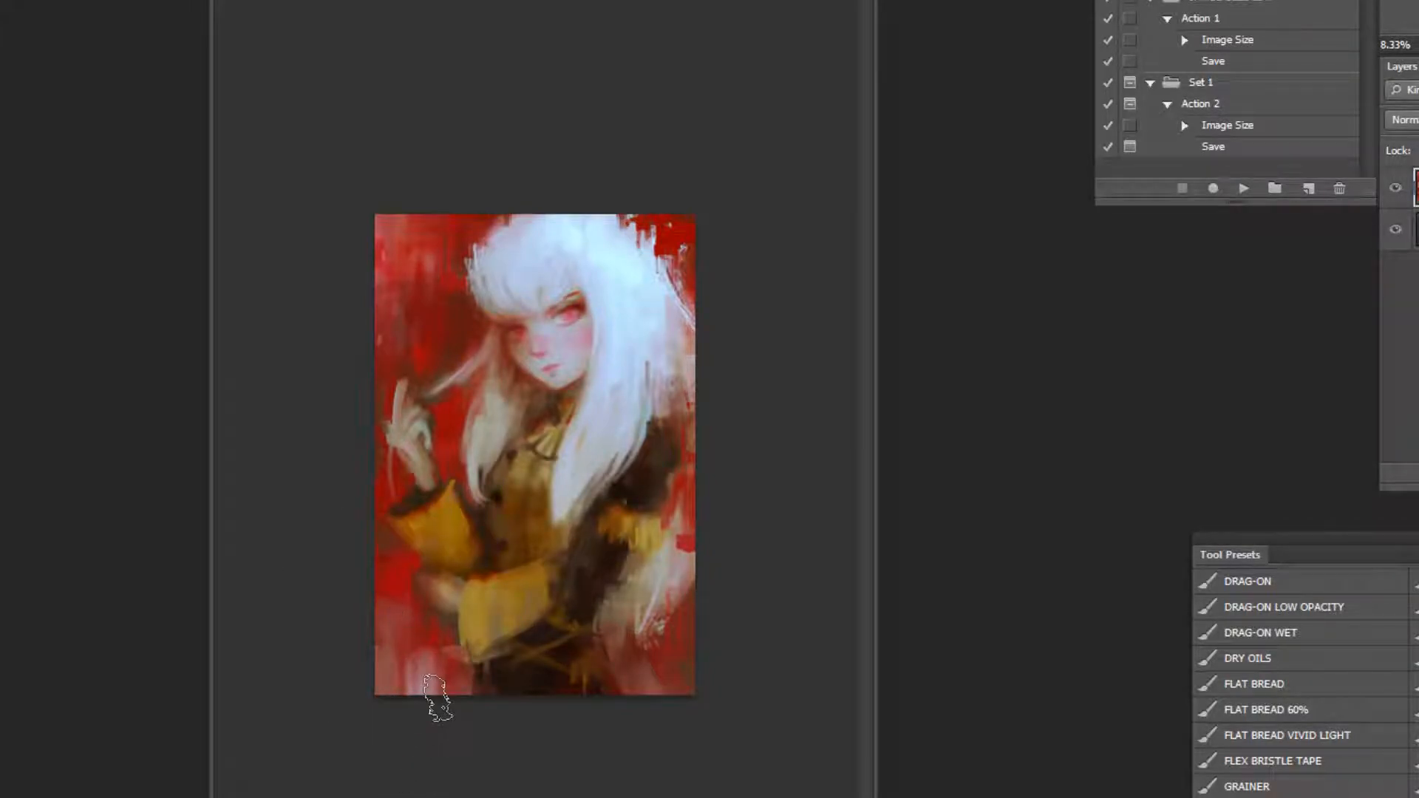
pyautogui.moveTo(1249, 797)
pyautogui.mouseDown()
pyautogui.moveTo(517, 1)
pyautogui.moveTo(573, 3)
pyautogui.mouseUp()
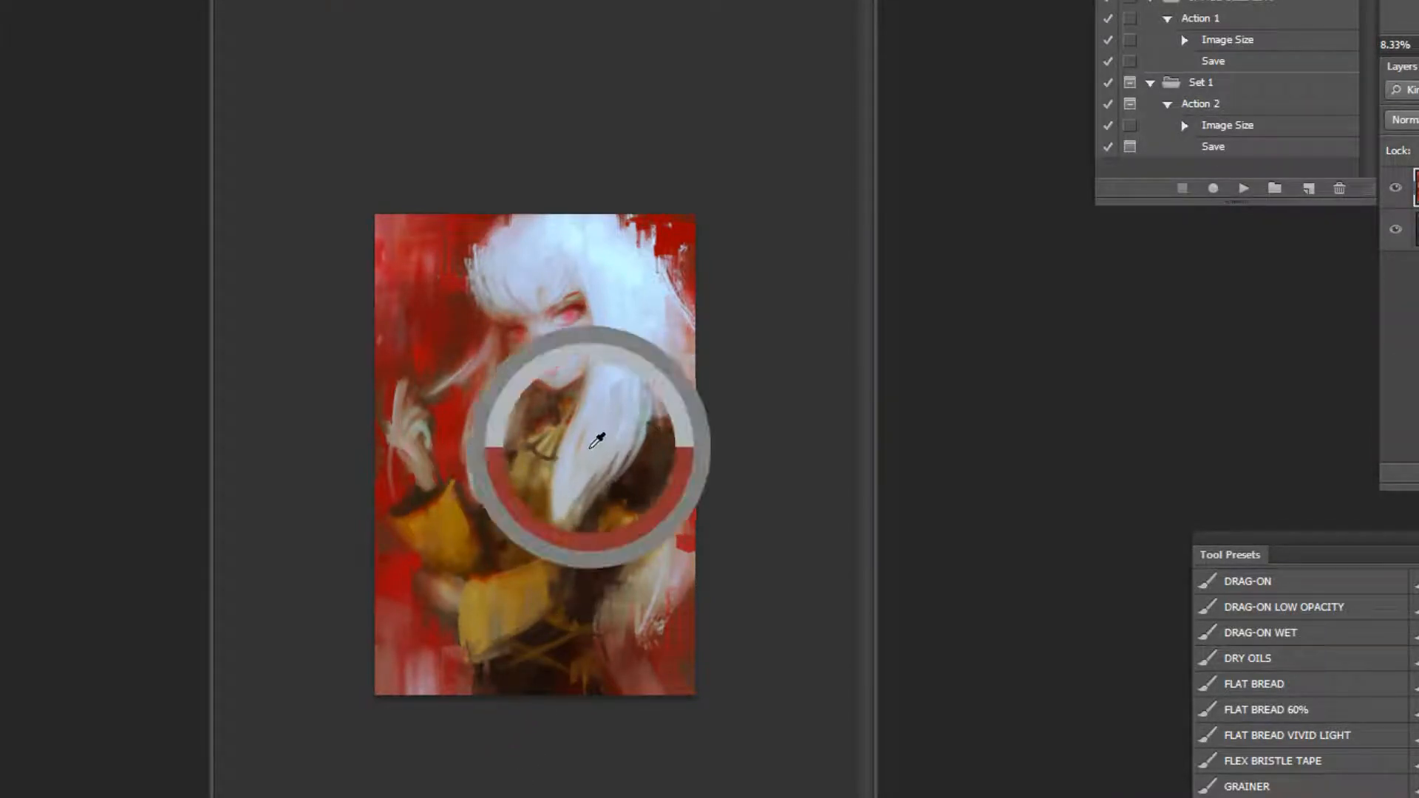
# Reduce the brush size and reshape the index finger of the raised hand with long strokes in sampled colours.
pyautogui.click(399, 386)
pyautogui.click(223, 305)
pyautogui.click(223, 304)
pyautogui.click(256, 324)
pyautogui.press('[')
pyautogui.press('[')
pyautogui.press('[')
pyautogui.press('[')
pyautogui.keyDown('alt'); pyautogui.click(275, 315); pyautogui.keyUp('alt')
pyautogui.moveTo(282, 322)
pyautogui.mouseDown()
pyautogui.moveTo(266, 417)
pyautogui.moveTo(269, 388)
pyautogui.moveTo(274, 405)
pyautogui.moveTo(341, 318)
pyautogui.moveTo(303, 322)
pyautogui.moveTo(273, 405)
pyautogui.moveTo(292, 396)
pyautogui.moveTo(294, 324)
pyautogui.moveTo(284, 400)
pyautogui.moveTo(260, 448)
pyautogui.mouseUp()
pyautogui.keyDown('alt'); pyautogui.click(305, 326); pyautogui.keyUp('alt')
pyautogui.keyDown('alt'); pyautogui.click(334, 267); pyautogui.keyUp('alt')
pyautogui.moveTo(324, 285); pyautogui.dragTo(307, 337)
pyautogui.hotkey('ctrl', 'z')
pyautogui.moveTo(323, 283); pyautogui.dragTo(314, 396)
pyautogui.moveTo(320, 265)
pyautogui.mouseDown()
pyautogui.moveTo(325, 392)
pyautogui.moveTo(288, 436)
pyautogui.mouseUp()
# Extend the pulled strand of hair to the raised fingers using a sampled pale beige.
pyautogui.keyDown('alt'); pyautogui.click(320, 510); pyautogui.keyUp('alt')
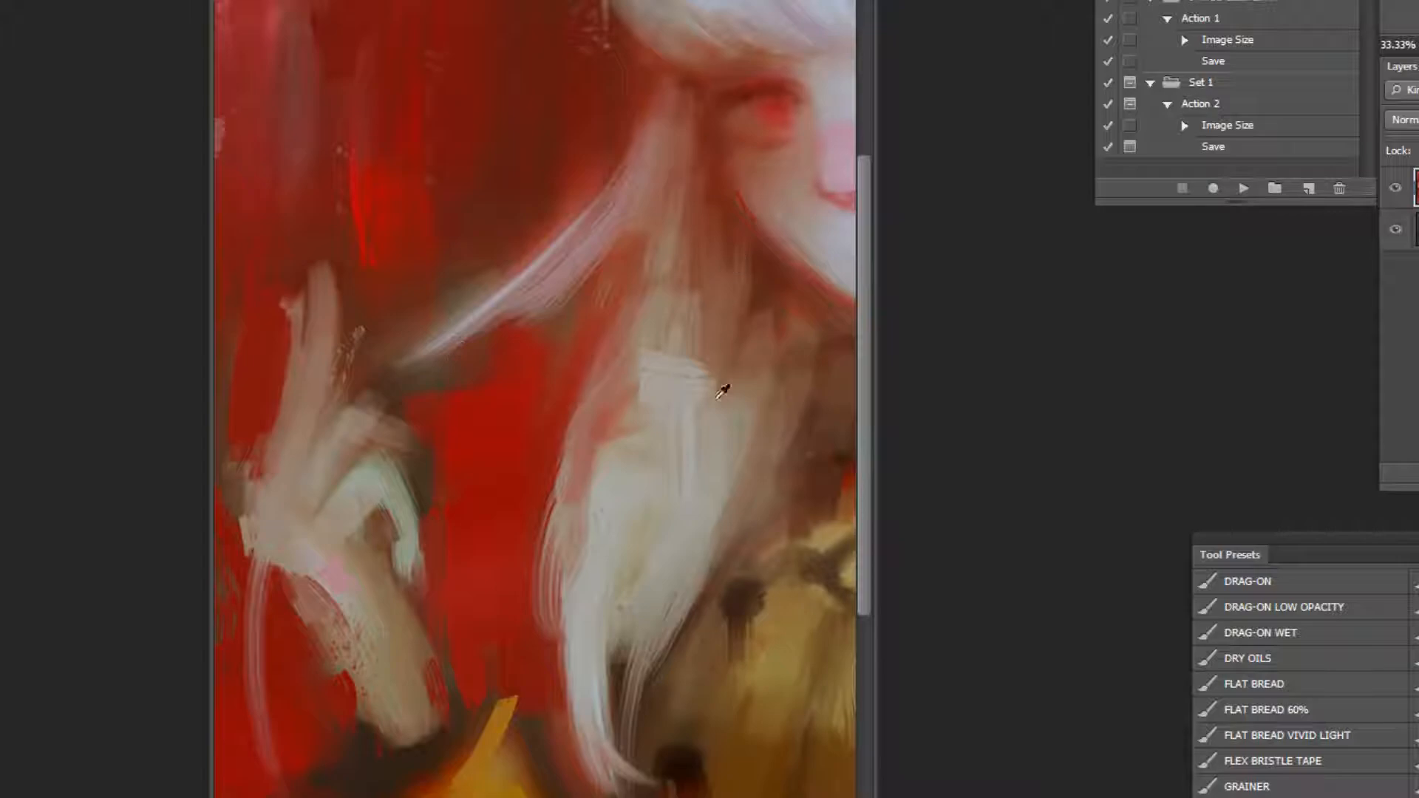
pyautogui.keyDown('alt'); pyautogui.click(325, 490); pyautogui.keyUp('alt')
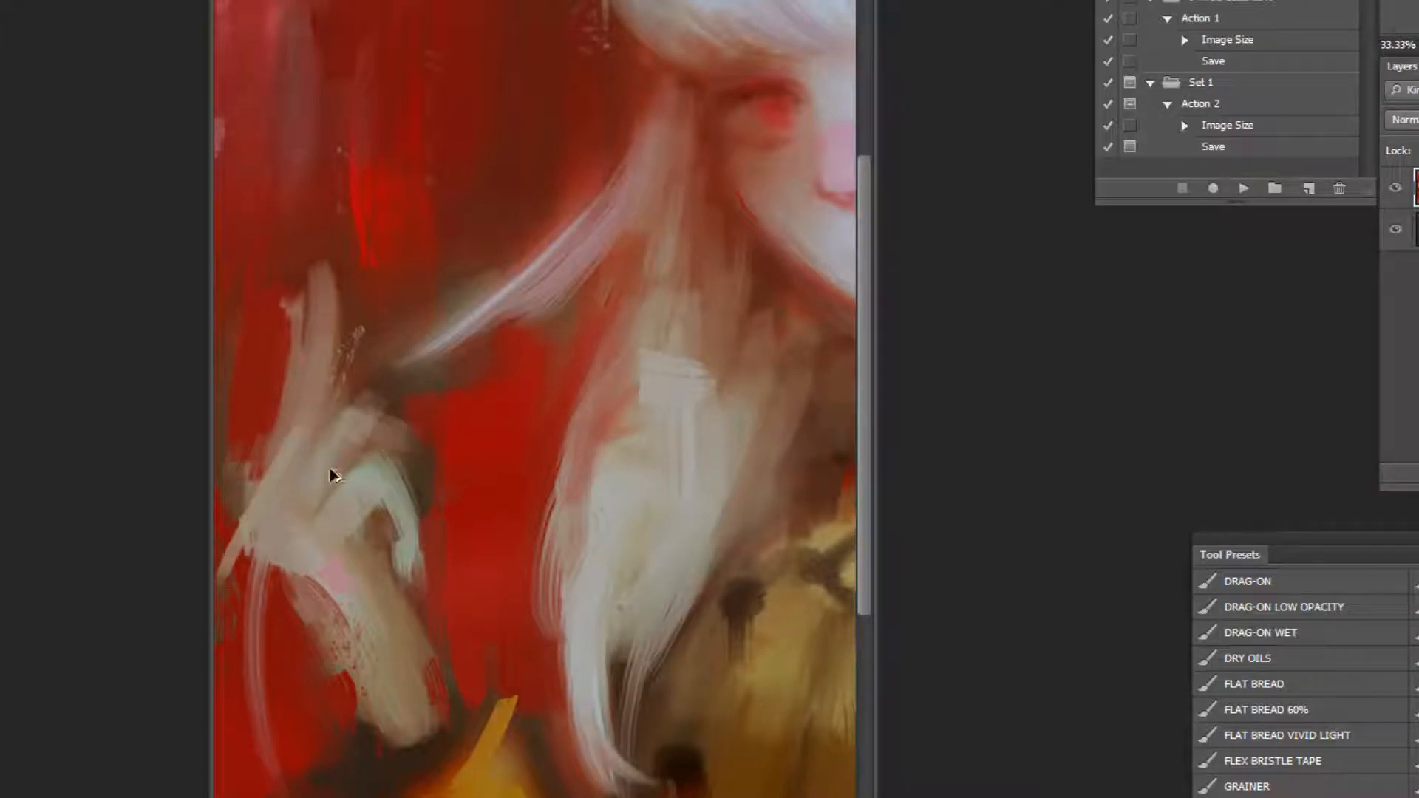
pyautogui.moveTo(444, 329); pyautogui.dragTo(332, 392)
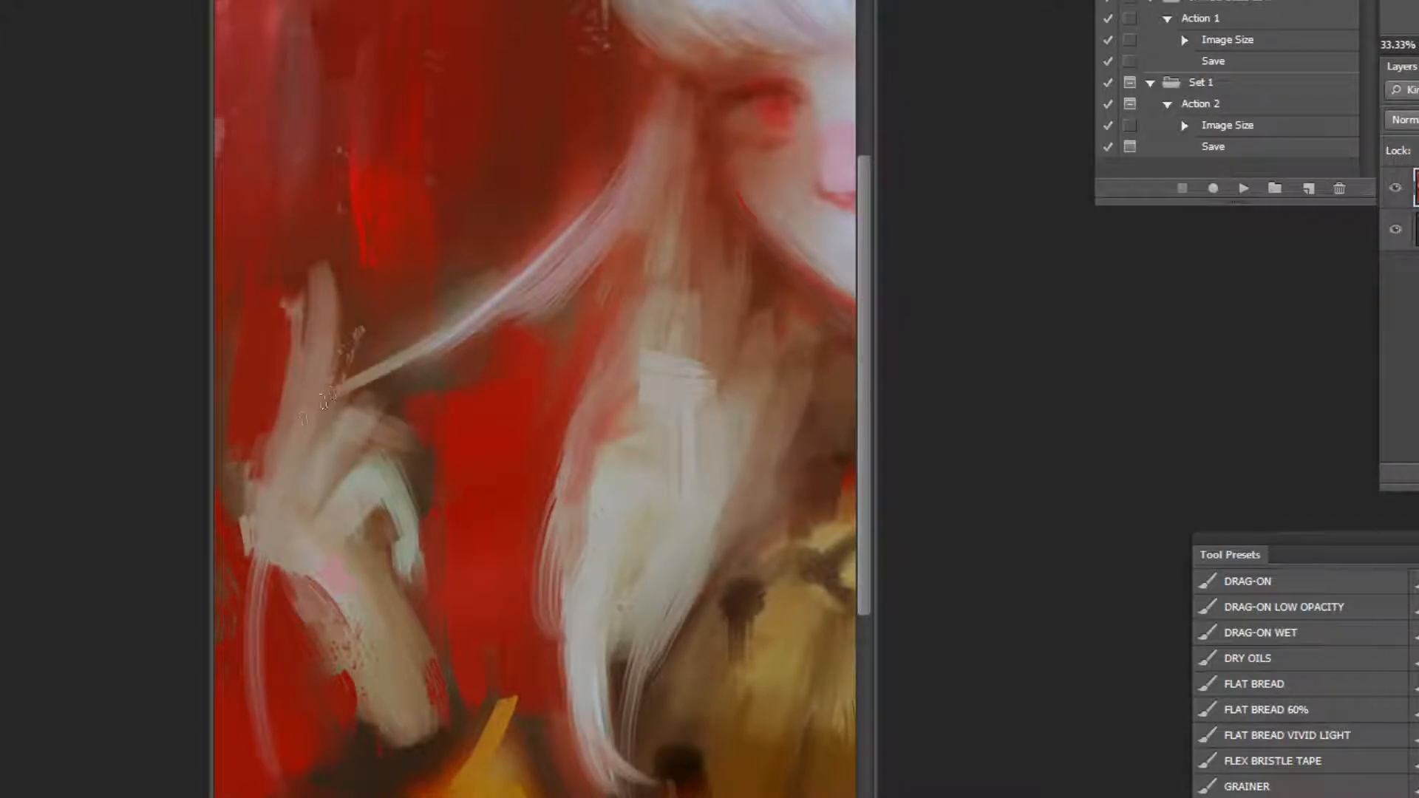
pyautogui.keyDown('ctrl'); pyautogui.keyDown('alt'); pyautogui.click(463, 285); pyautogui.keyUp('alt'); pyautogui.keyUp('ctrl')
pyautogui.keyDown('ctrl'); pyautogui.keyDown('alt'); pyautogui.click(562, 275); pyautogui.keyUp('alt'); pyautogui.keyUp('ctrl')
pyautogui.keyDown('ctrl'); pyautogui.keyDown('alt'); pyautogui.click(669, 261); pyautogui.keyUp('alt'); pyautogui.keyUp('ctrl')
# Define the inner edge of the raised hand's thumb and wrist with a sampled skin colour.
pyautogui.keyDown('ctrl'); pyautogui.click(387, 410); pyautogui.keyUp('ctrl')
pyautogui.keyDown('ctrl'); pyautogui.click(377, 410); pyautogui.keyUp('ctrl')
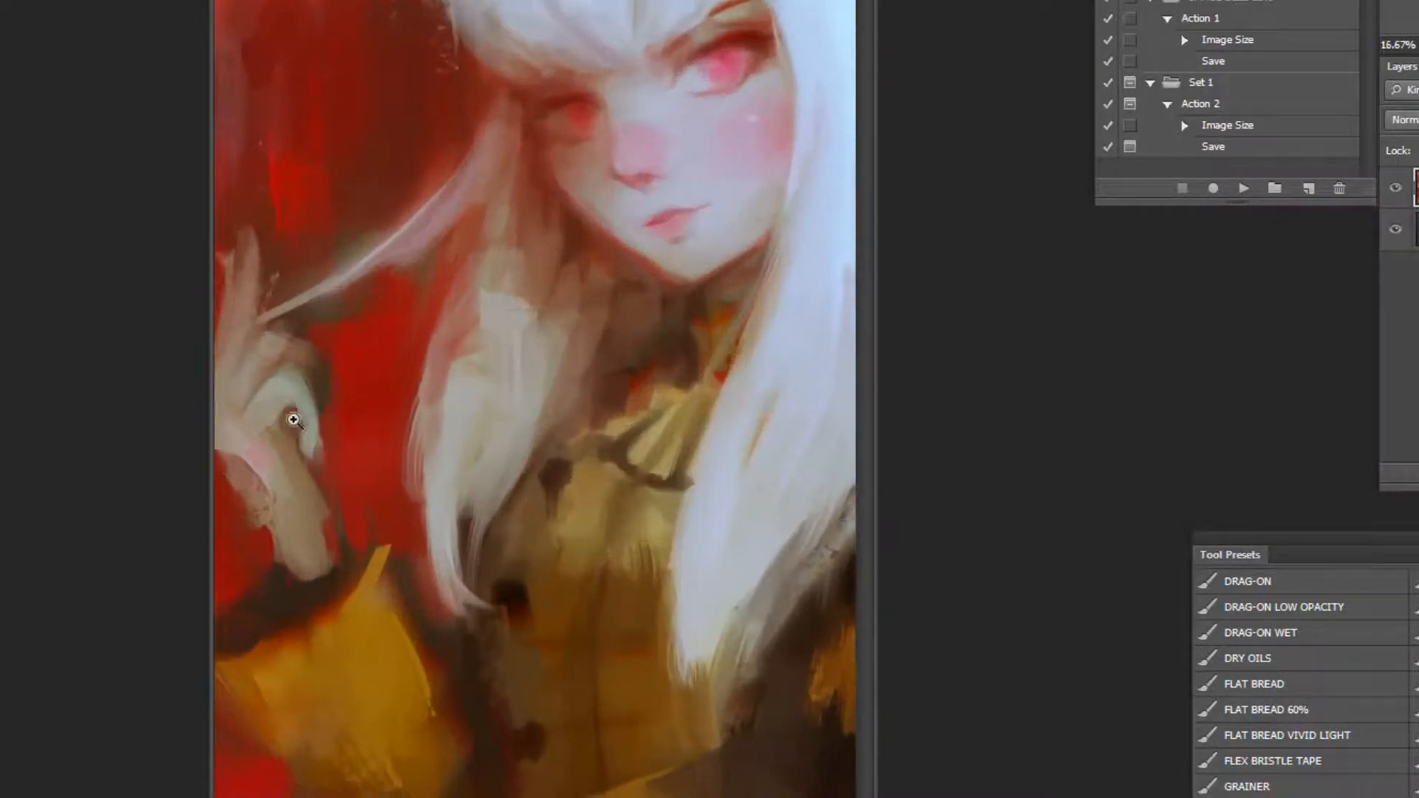
pyautogui.keyDown('ctrl'); pyautogui.click(294, 418); pyautogui.keyUp('ctrl')
pyautogui.keyDown('ctrl'); pyautogui.keyDown('alt'); pyautogui.click(280, 403); pyautogui.keyUp('alt'); pyautogui.keyUp('ctrl')
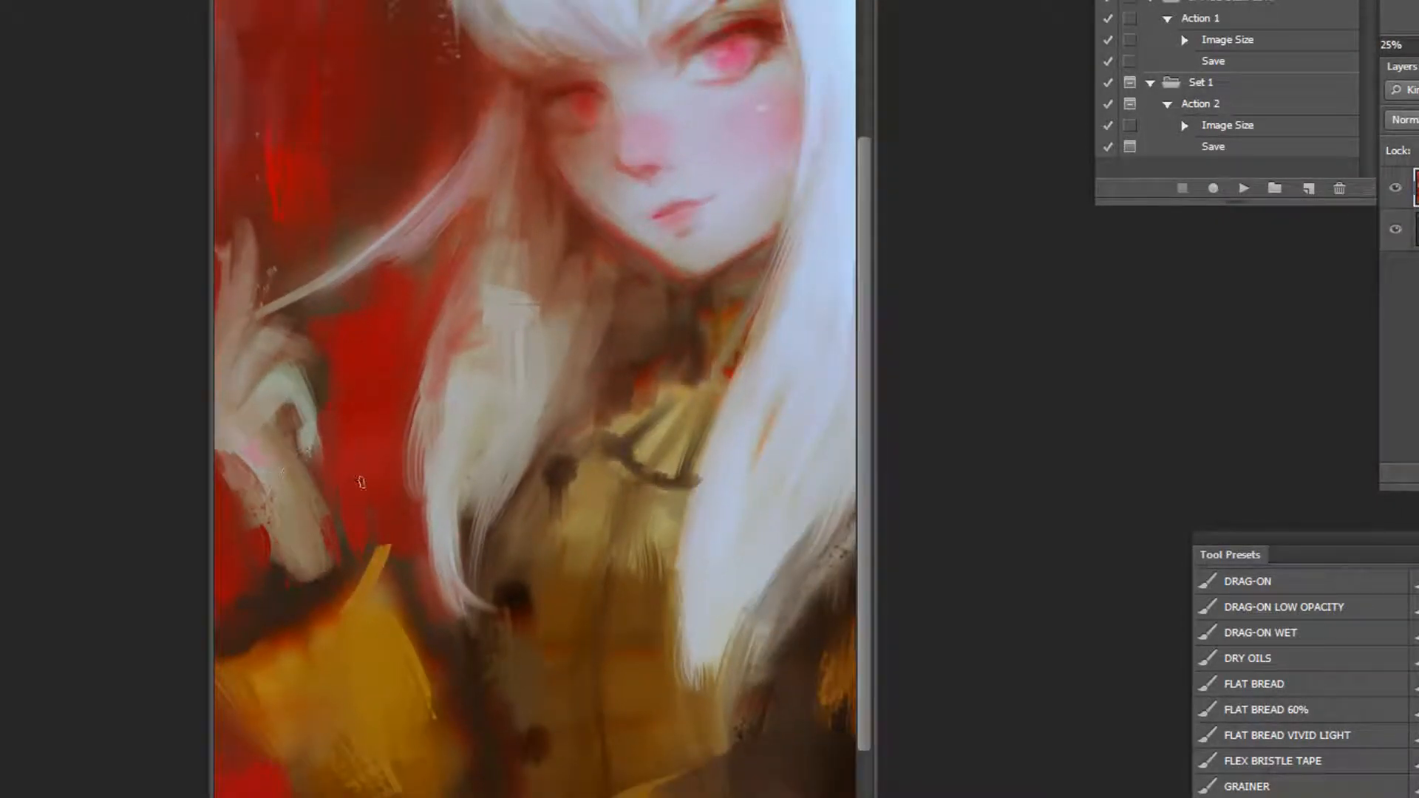
pyautogui.keyDown('alt'); pyautogui.click(310, 490); pyautogui.keyUp('alt')
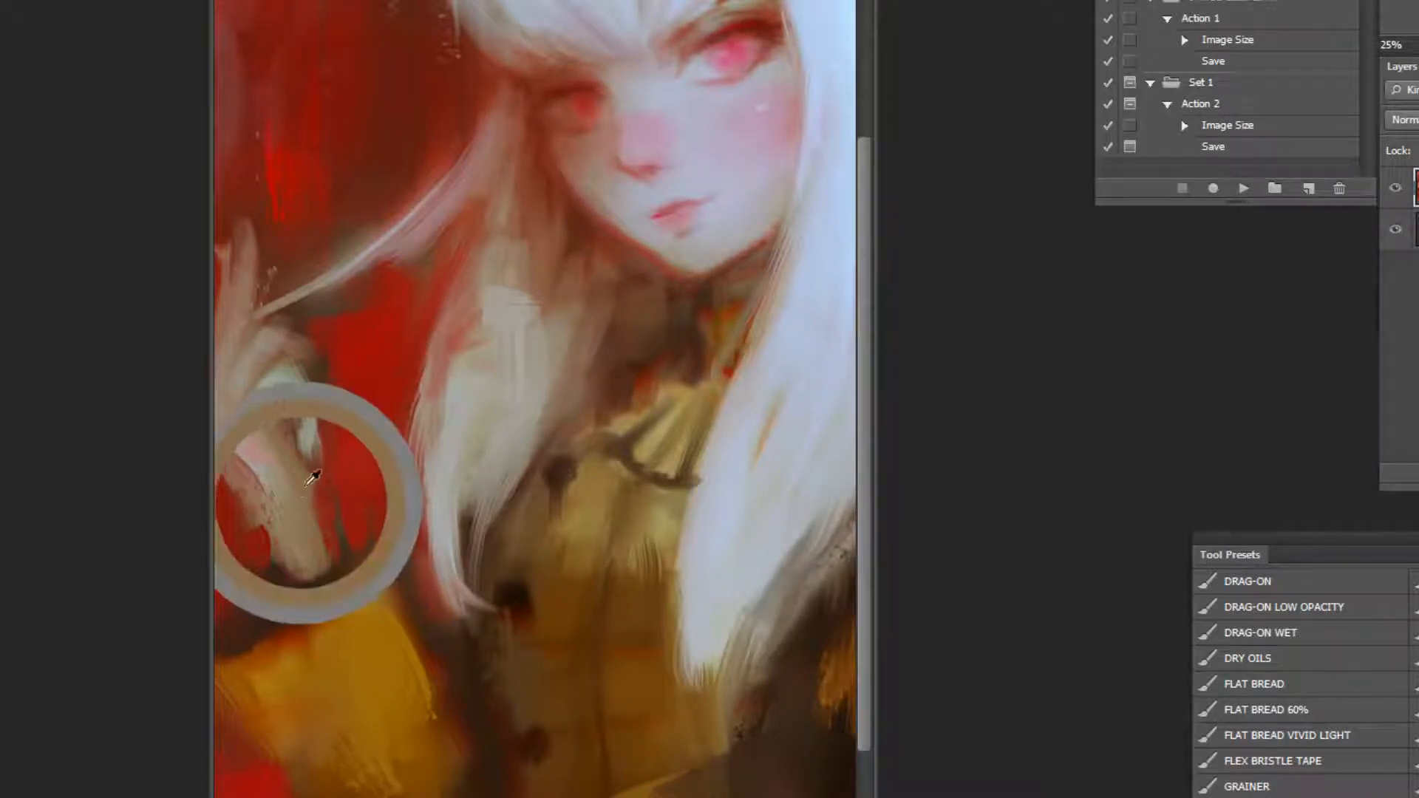
pyautogui.moveTo(322, 433); pyautogui.dragTo(325, 521)
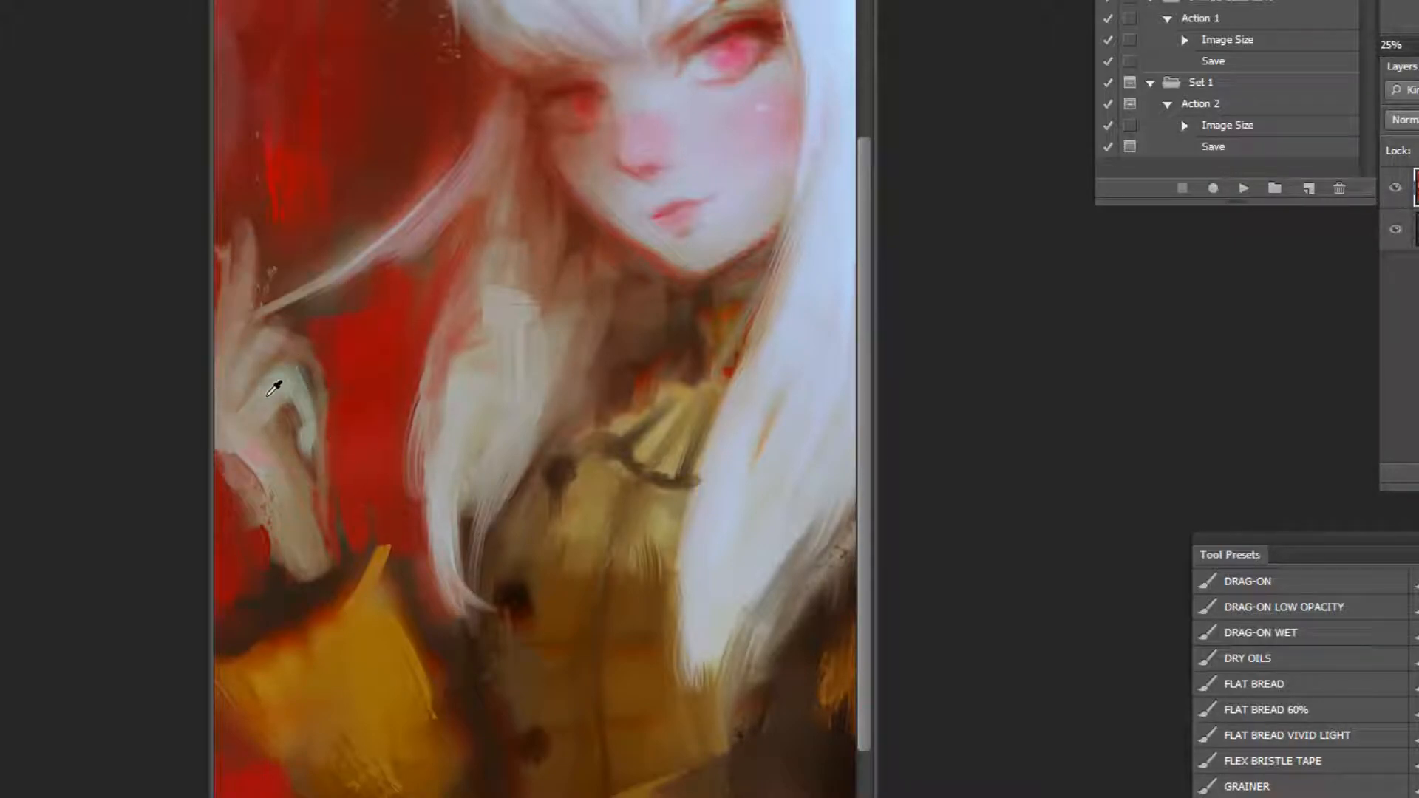
pyautogui.hotkey('ctrl', '-')
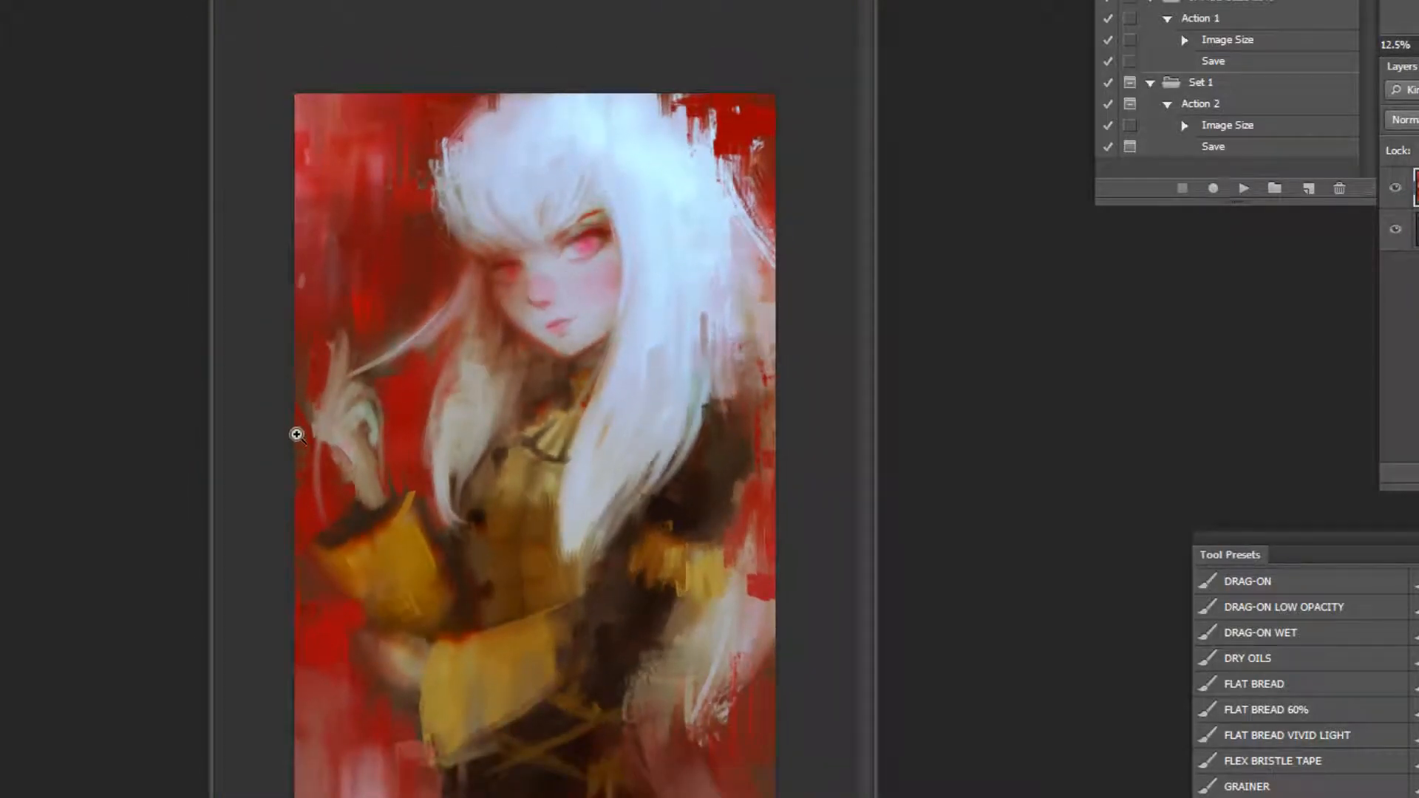
# Save a resized copy with the recorded action and flip the canvas back horizontally.
pyautogui.moveTo(297, 443); pyautogui.dragTo(317, 402)
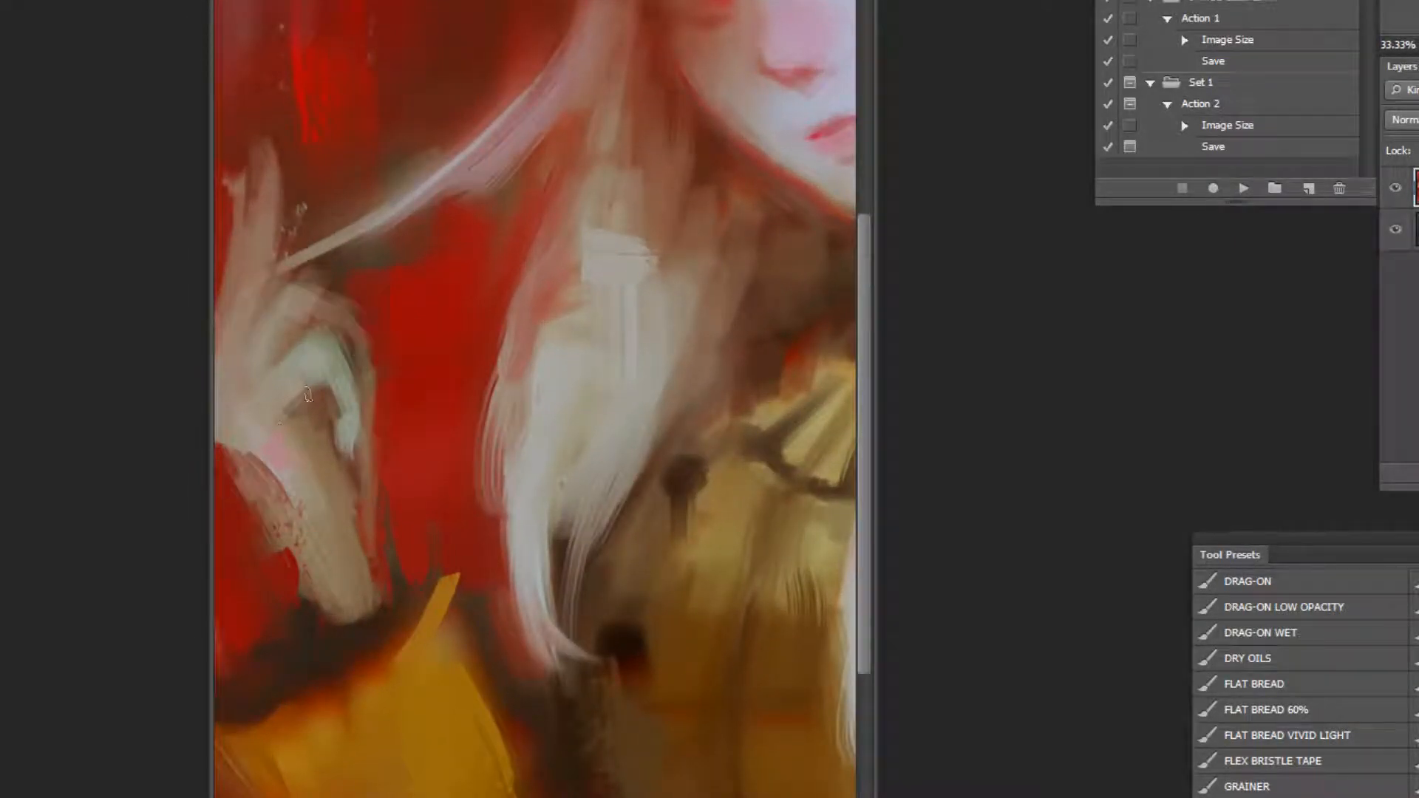
pyautogui.scroll(-3, 495, 337)
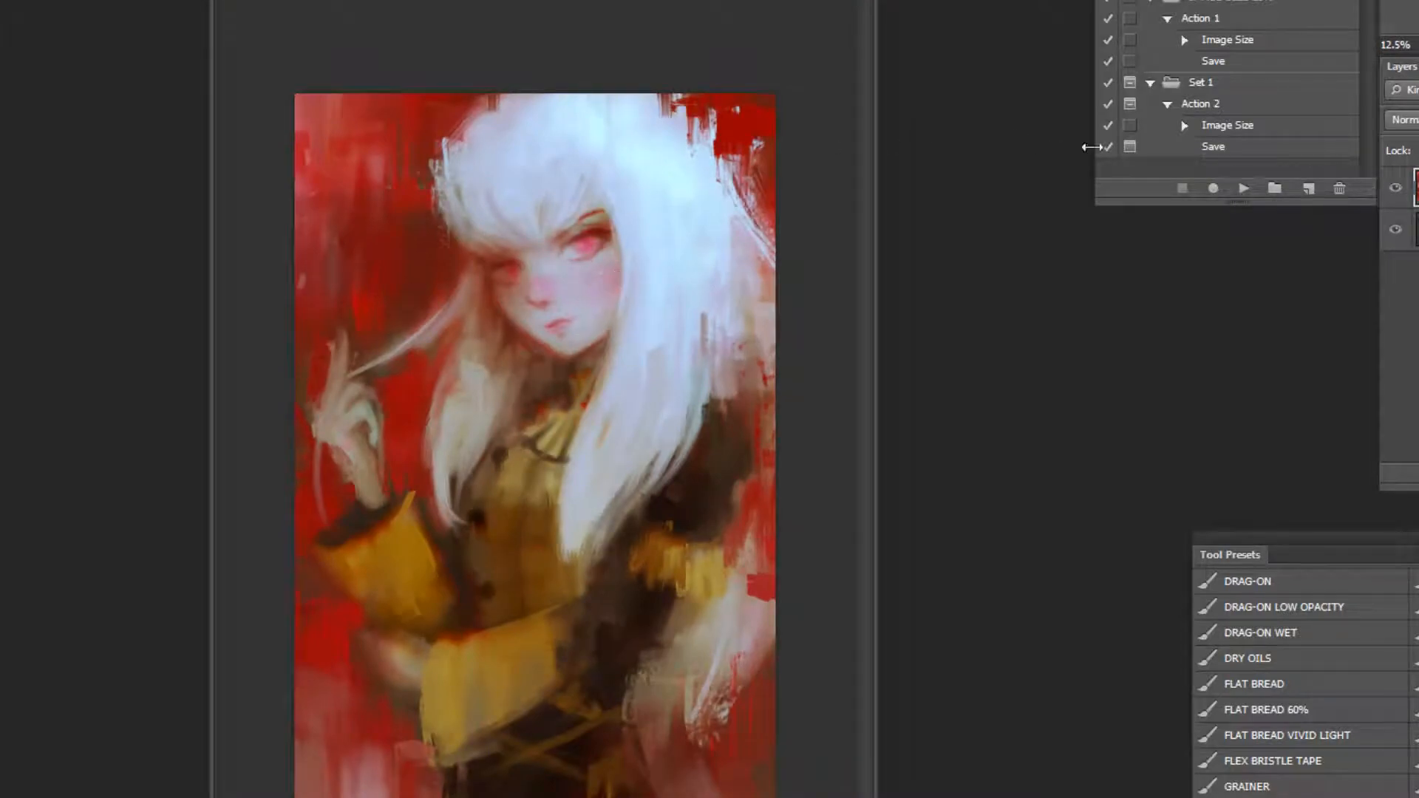
pyautogui.click(1244, 188)
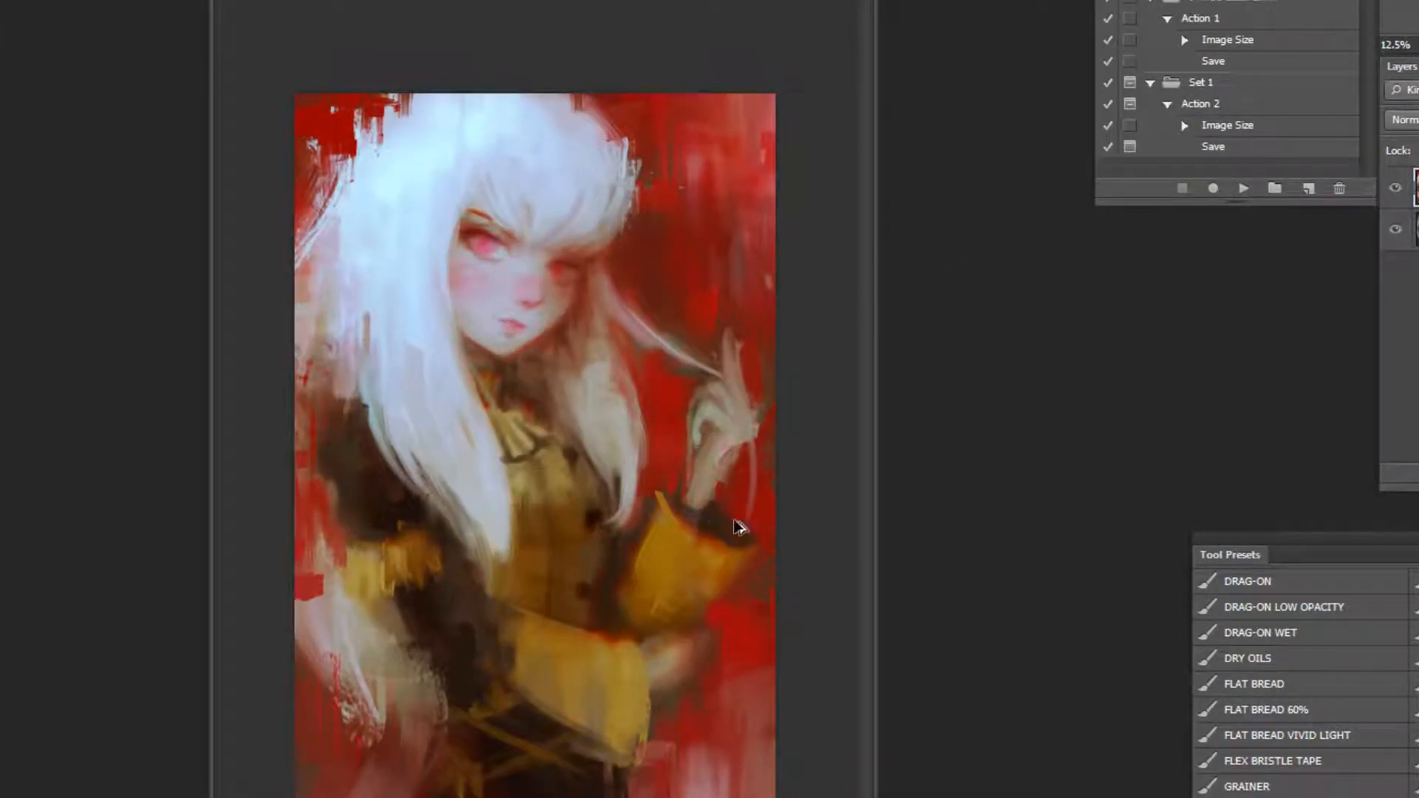
# Reduce the brush size and paint a yellow rim around both sides of the raised sleeve's cuff opening.
pyautogui.keyDown('alt'); pyautogui.click(711, 493); pyautogui.keyUp('alt')
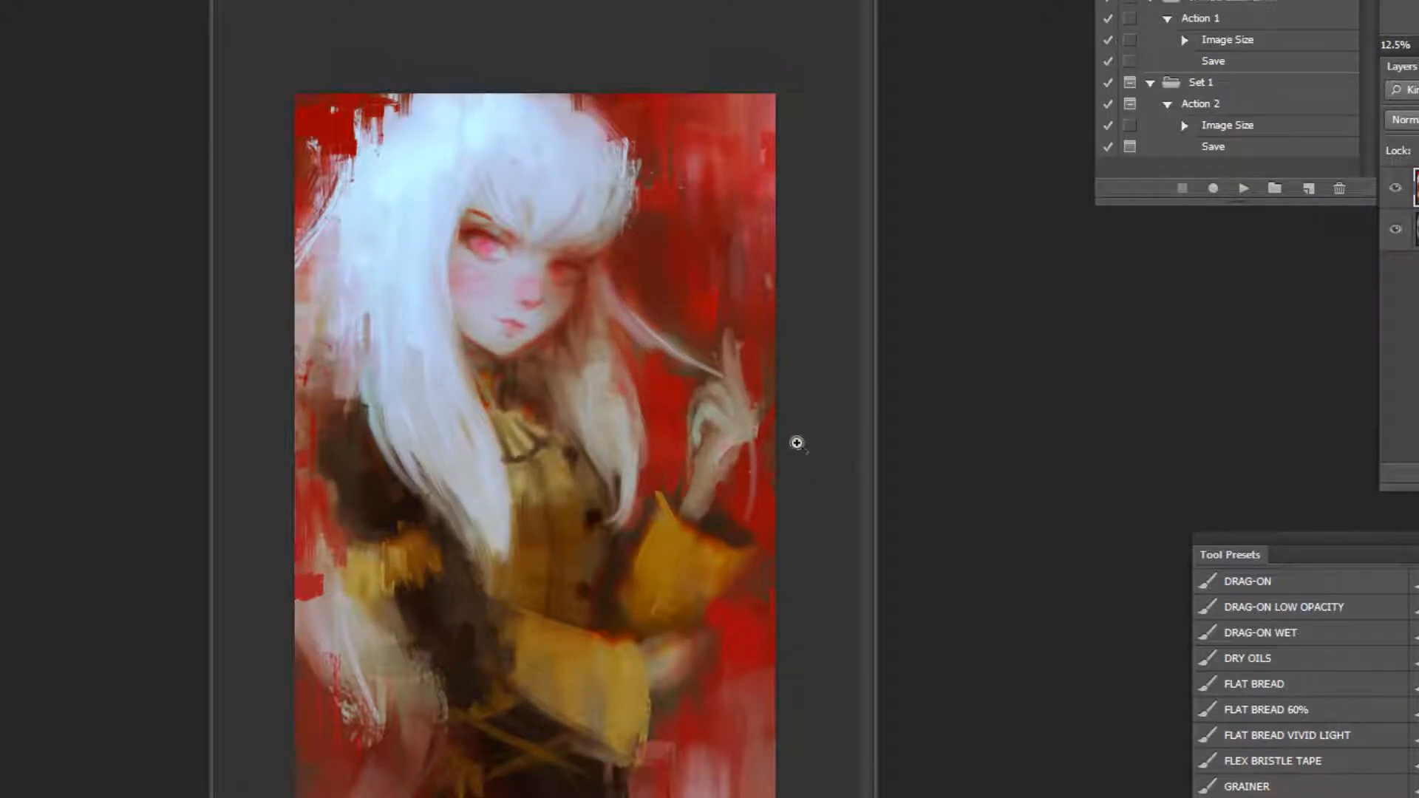
pyautogui.scroll(2, 798, 447)
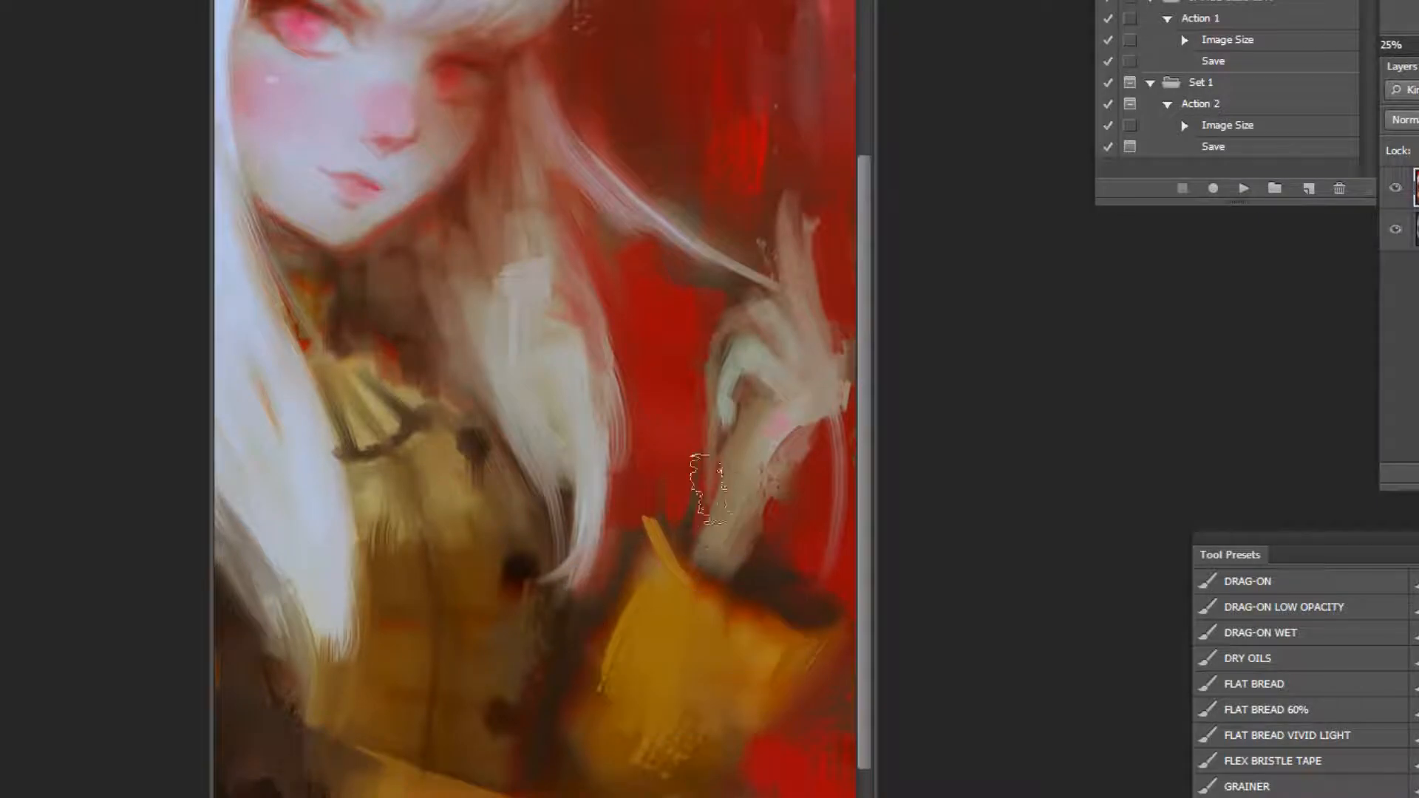
pyautogui.press('[')
pyautogui.press('[')
pyautogui.press('[')
pyautogui.moveTo(699, 481)
pyautogui.mouseDown()
pyautogui.moveTo(692, 511)
pyautogui.moveTo(650, 527)
pyautogui.moveTo(681, 546)
pyautogui.moveTo(659, 522)
pyautogui.mouseUp()
pyautogui.moveTo(643, 524)
pyautogui.mouseDown()
pyautogui.moveTo(603, 642)
pyautogui.moveTo(626, 595)
pyautogui.mouseUp()
pyautogui.moveTo(812, 591); pyautogui.dragTo(836, 616)
pyautogui.hotkey('ctrl', 'z')
pyautogui.hotkey('ctrl', 'z')
pyautogui.moveTo(793, 559); pyautogui.dragTo(838, 597)
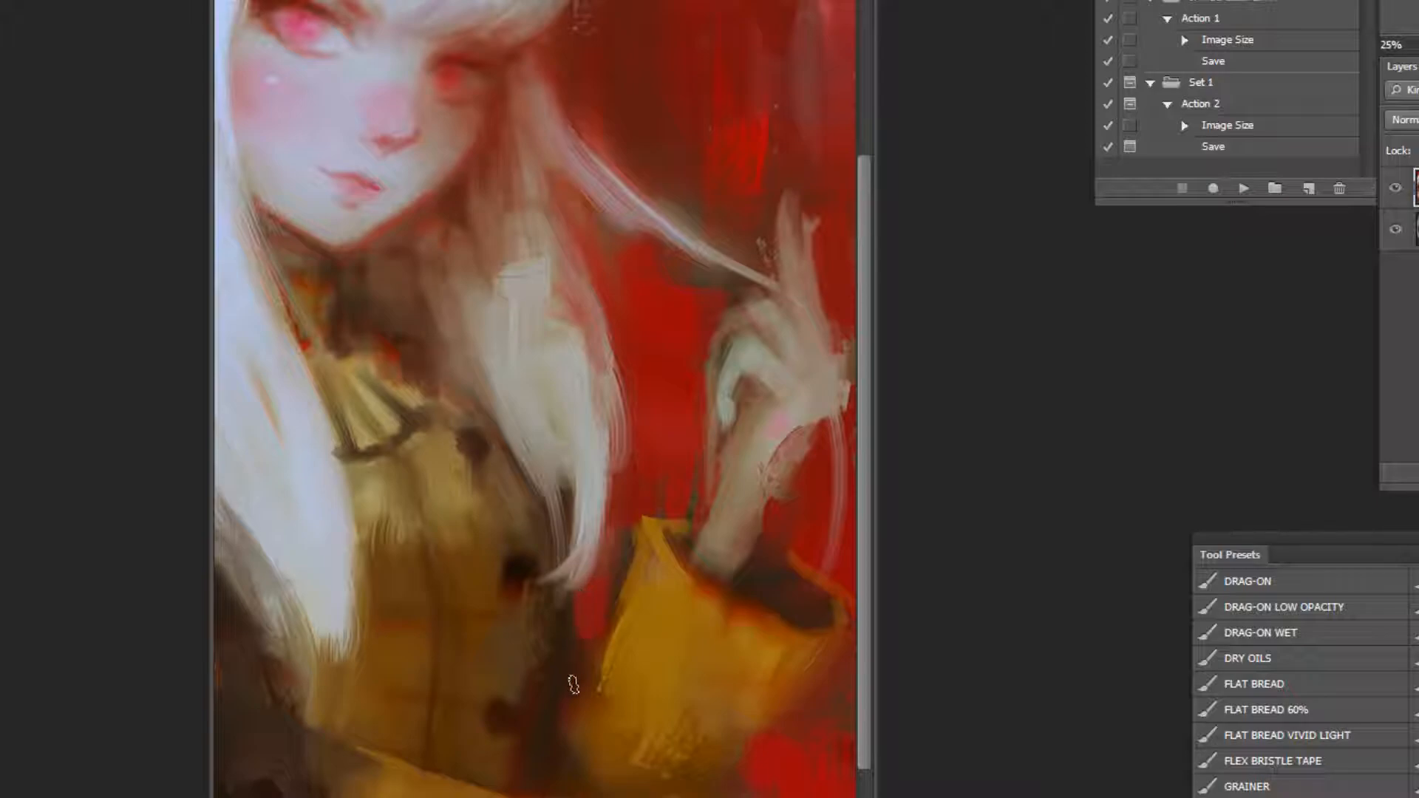
pyautogui.keyDown('alt'); pyautogui.click(689, 518); pyautogui.keyUp('alt')
pyautogui.keyDown('alt'); pyautogui.click(693, 515); pyautogui.keyUp('alt')
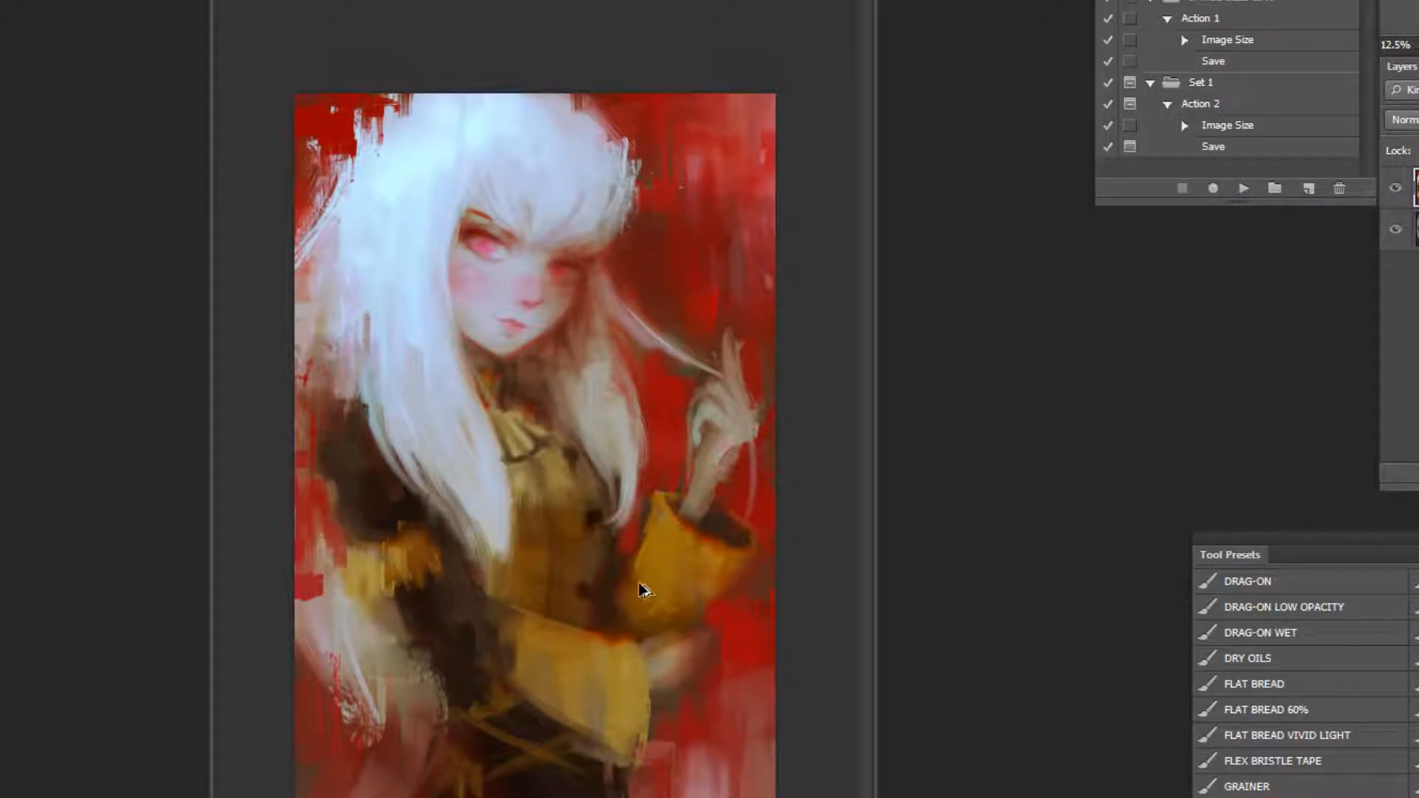
# Sample the brown between the vest and the yellow cuff and blend the vest's edge there.
pyautogui.keyDown('alt'); pyautogui.click(592, 588); pyautogui.keyUp('alt')
pyautogui.moveTo(591, 583); pyautogui.dragTo(597, 606)
pyautogui.scroll(1, 734, 459)
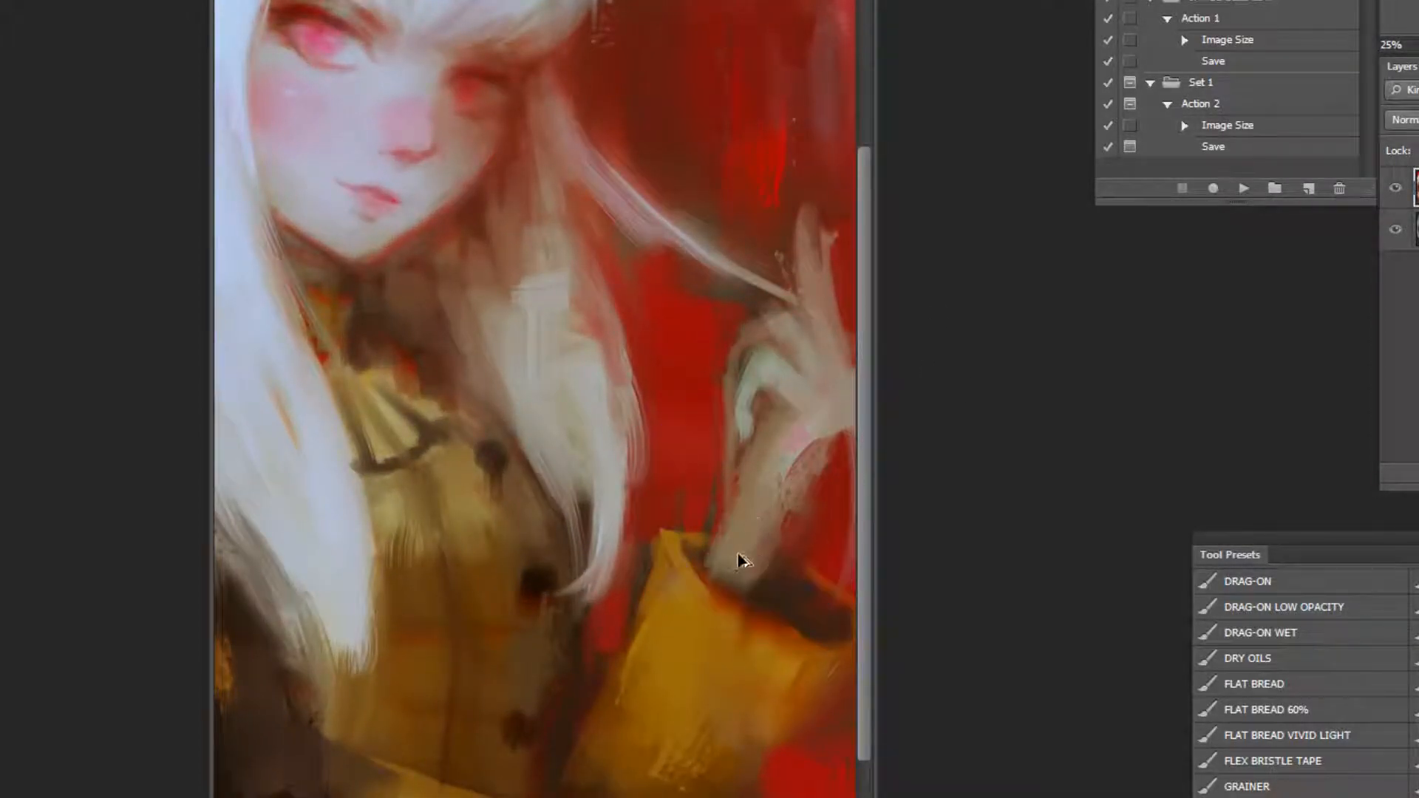
pyautogui.scroll(-1, 744, 554)
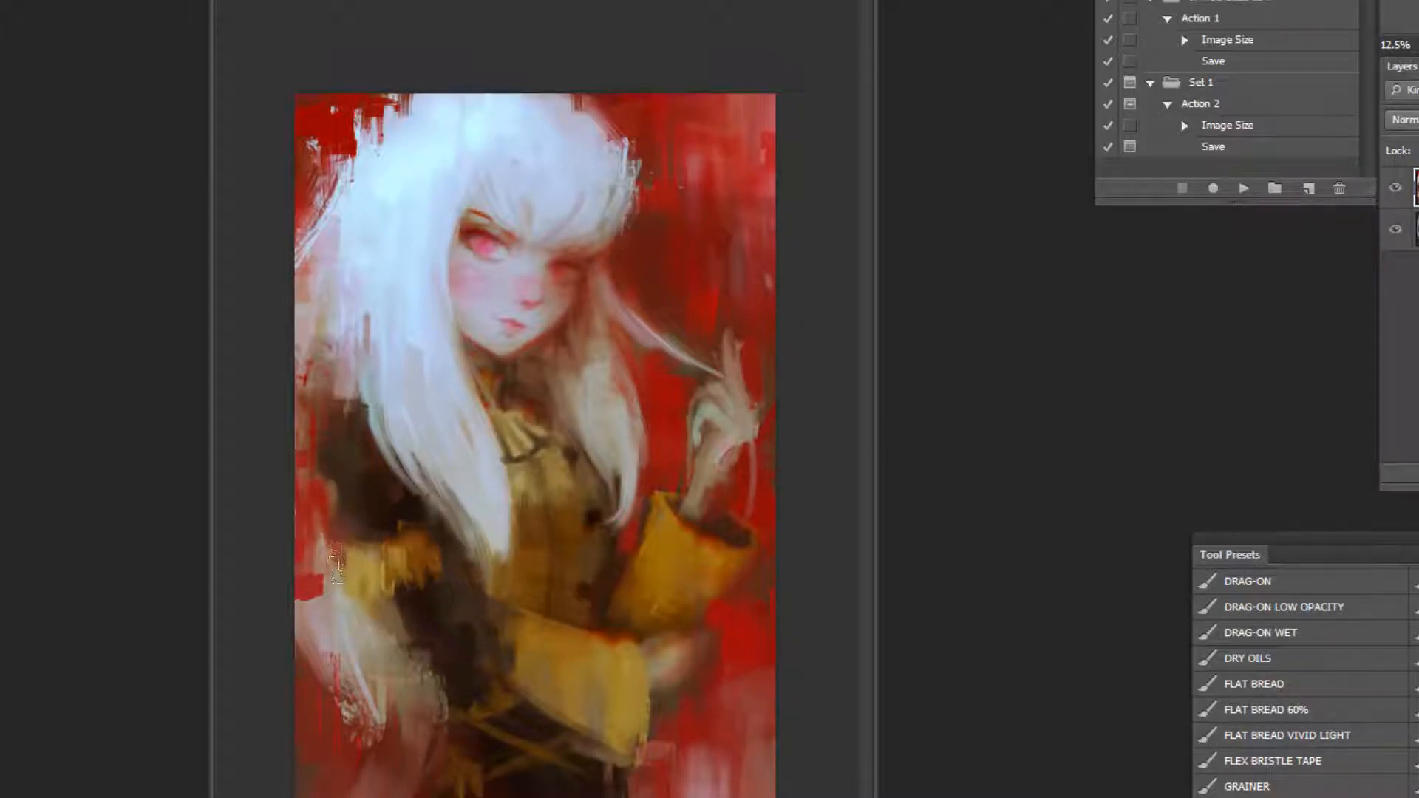
# Run the recorded resize-and-save action again and mirror the canvas horizontally to check the painting.
pyautogui.click(1247, 190)
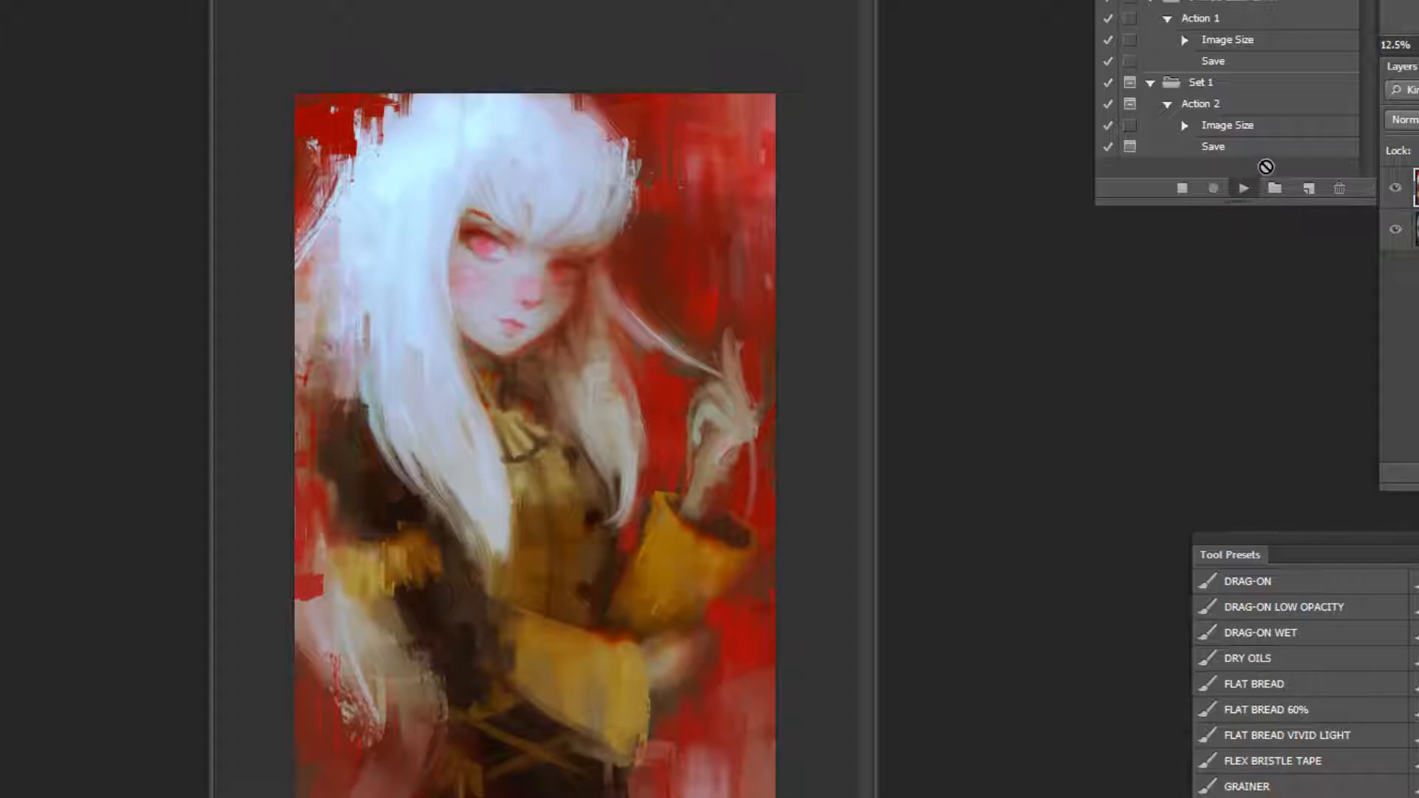
pyautogui.hotkey('ctrl', '+')
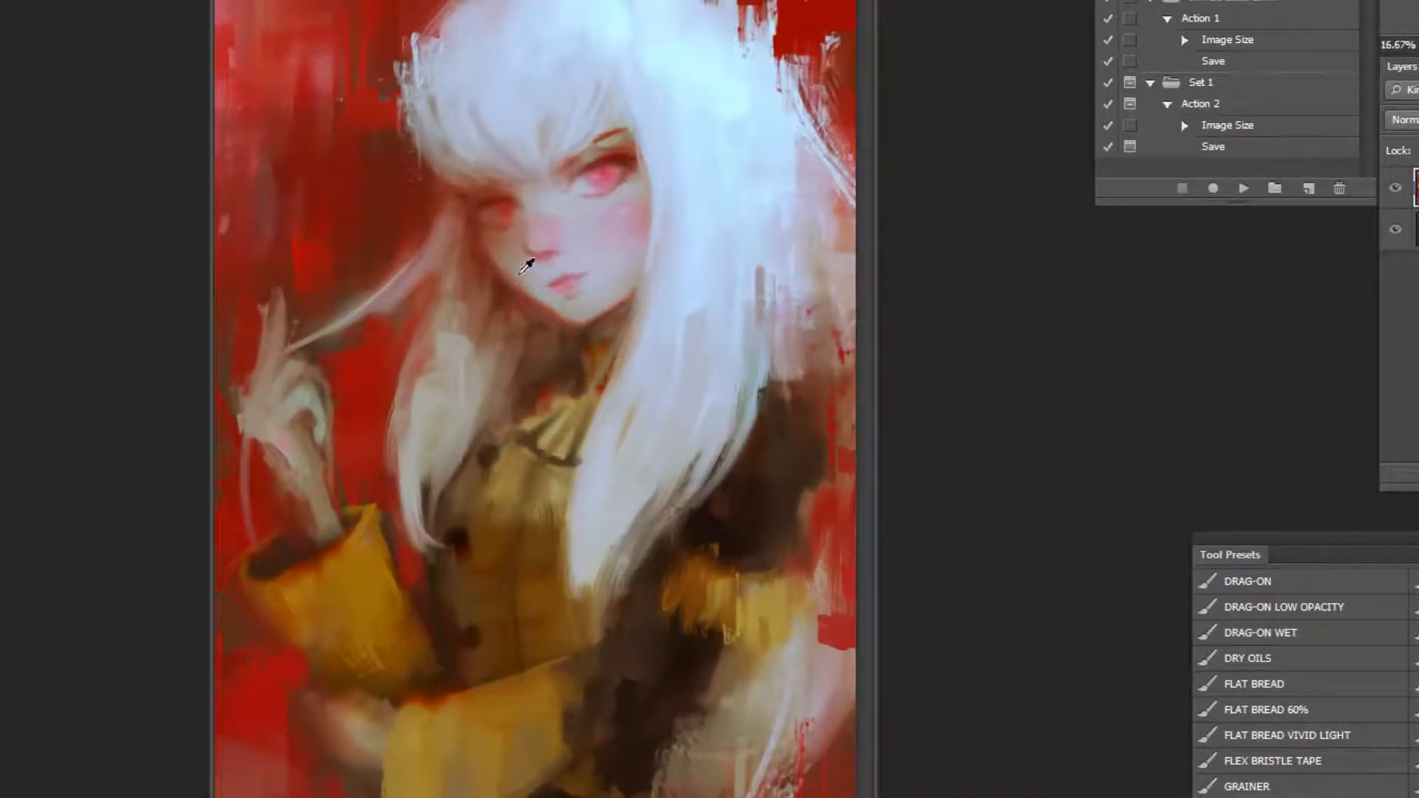
# Sample background and skin tones and retouch the thumb side of the raised hand against the red background.
pyautogui.scroll(3, 308, 422)
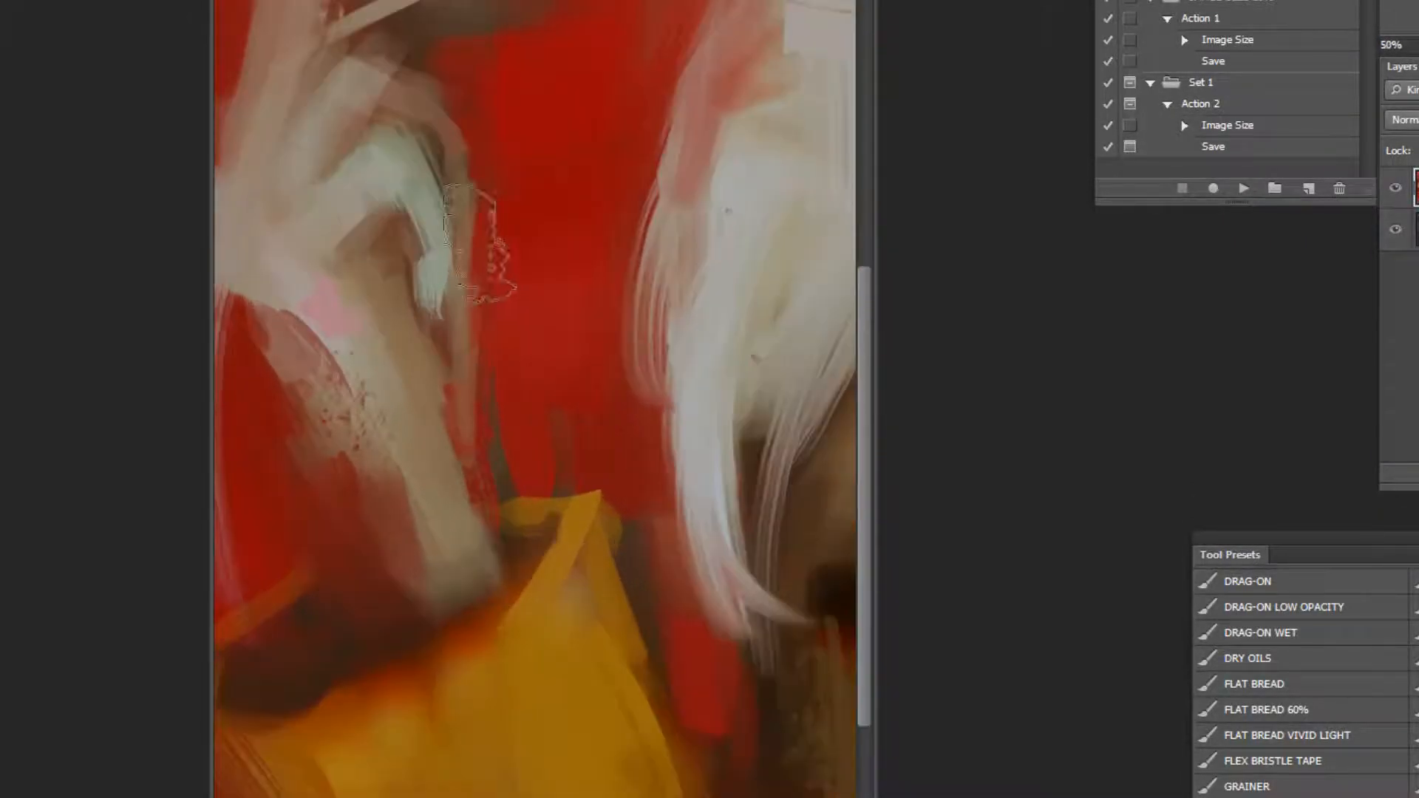
pyautogui.keyDown('alt'); pyautogui.click(523, 315); pyautogui.keyUp('alt')
pyautogui.moveTo(448, 255)
pyautogui.mouseDown()
pyautogui.moveTo(435, 201)
pyautogui.moveTo(419, 196)
pyautogui.mouseUp()
pyautogui.hotkey('ctrl', 'z')
pyautogui.press('z')
pyautogui.keyDown('alt'); pyautogui.click(380, 111); pyautogui.keyUp('alt')
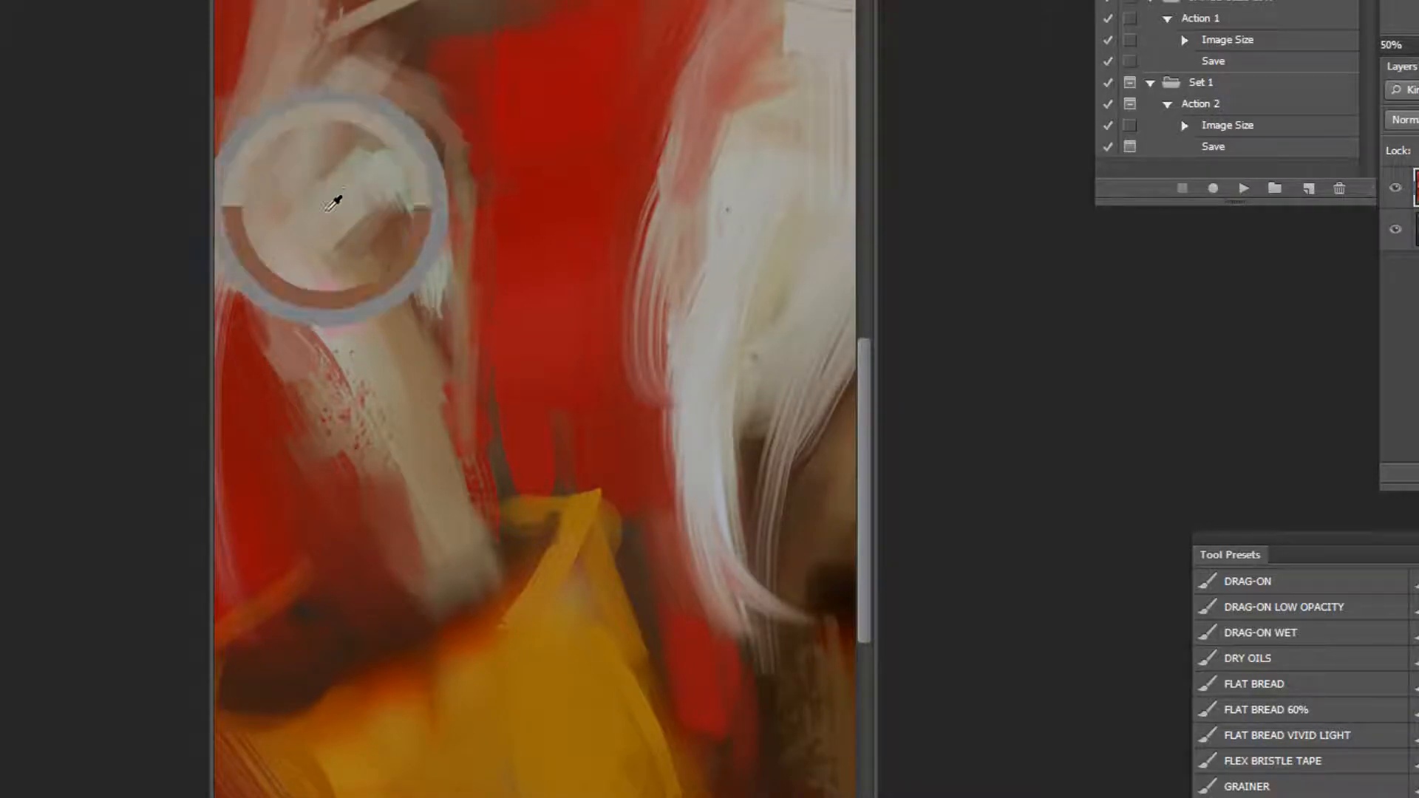
pyautogui.keyDown('alt'); pyautogui.click(475, 215); pyautogui.keyUp('alt')
pyautogui.keyDown('alt'); pyautogui.click(591, 198); pyautogui.keyUp('alt')
pyautogui.keyDown('alt'); pyautogui.click(779, 215); pyautogui.keyUp('alt')
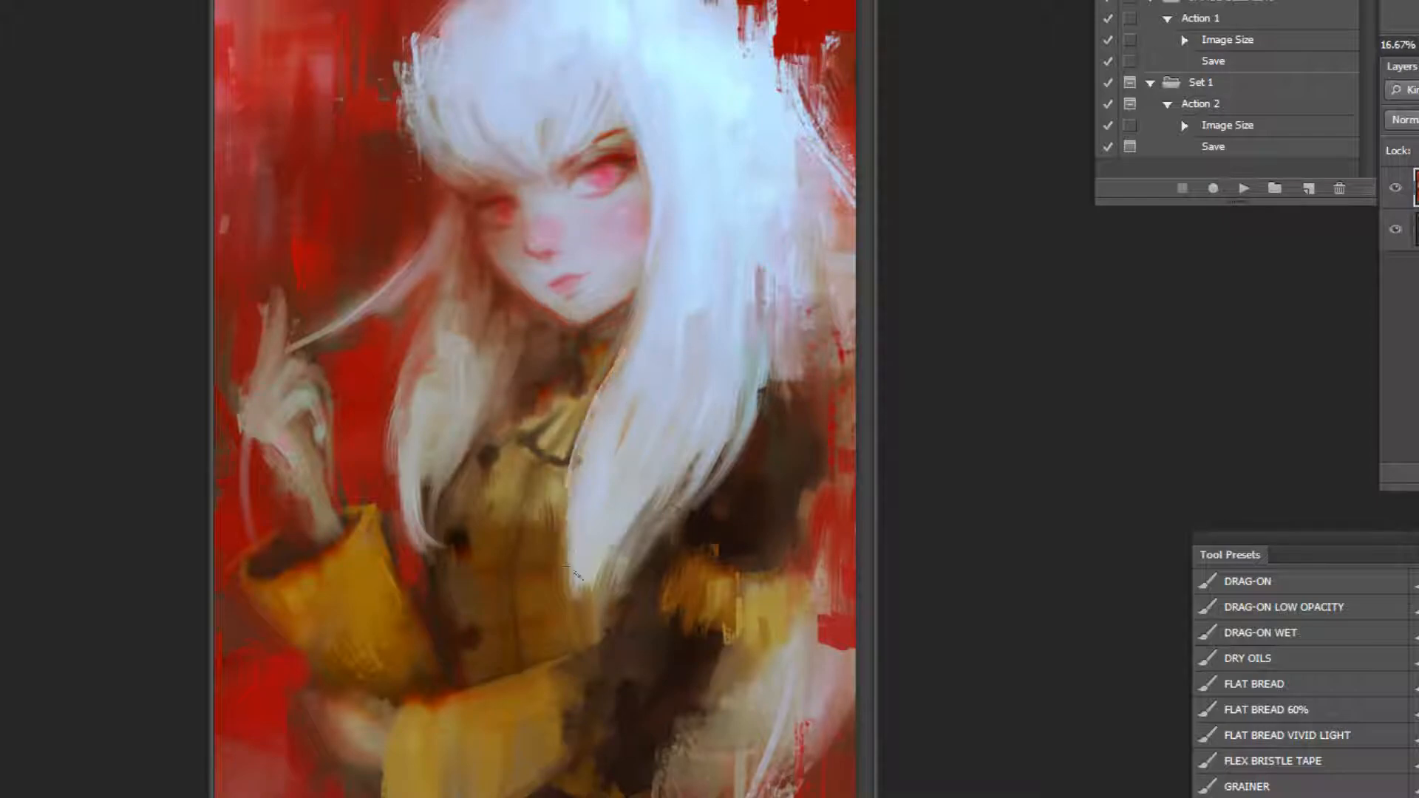
# Sample the skin tone and define the fingers of the lower hand beside the folded arm's yellow cuff.
pyautogui.keyDown('alt'); pyautogui.click(669, 364); pyautogui.keyUp('alt')
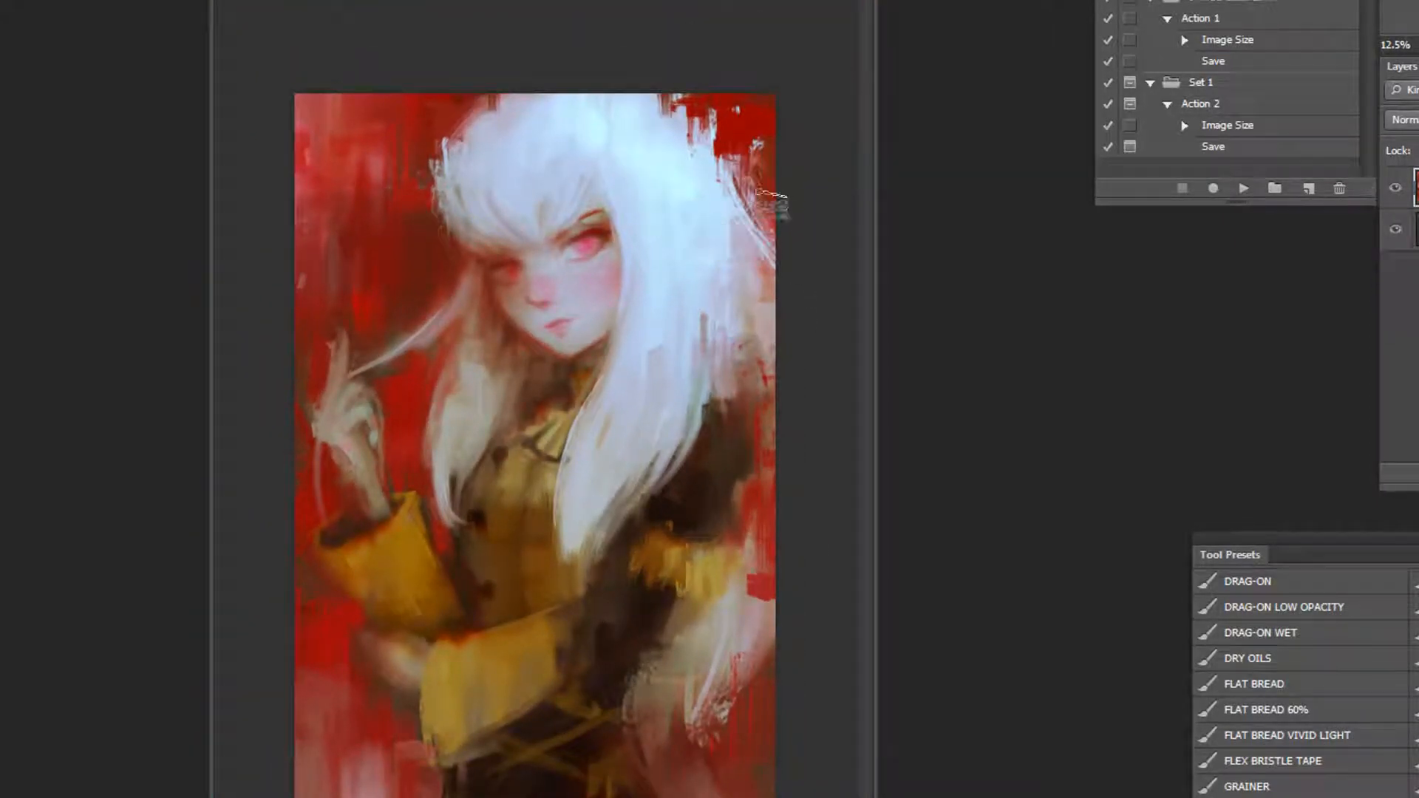
pyautogui.keyDown('alt'); pyautogui.click(776, 339); pyautogui.keyUp('alt')
pyautogui.keyDown('alt'); pyautogui.click(420, 668); pyautogui.keyUp('alt')
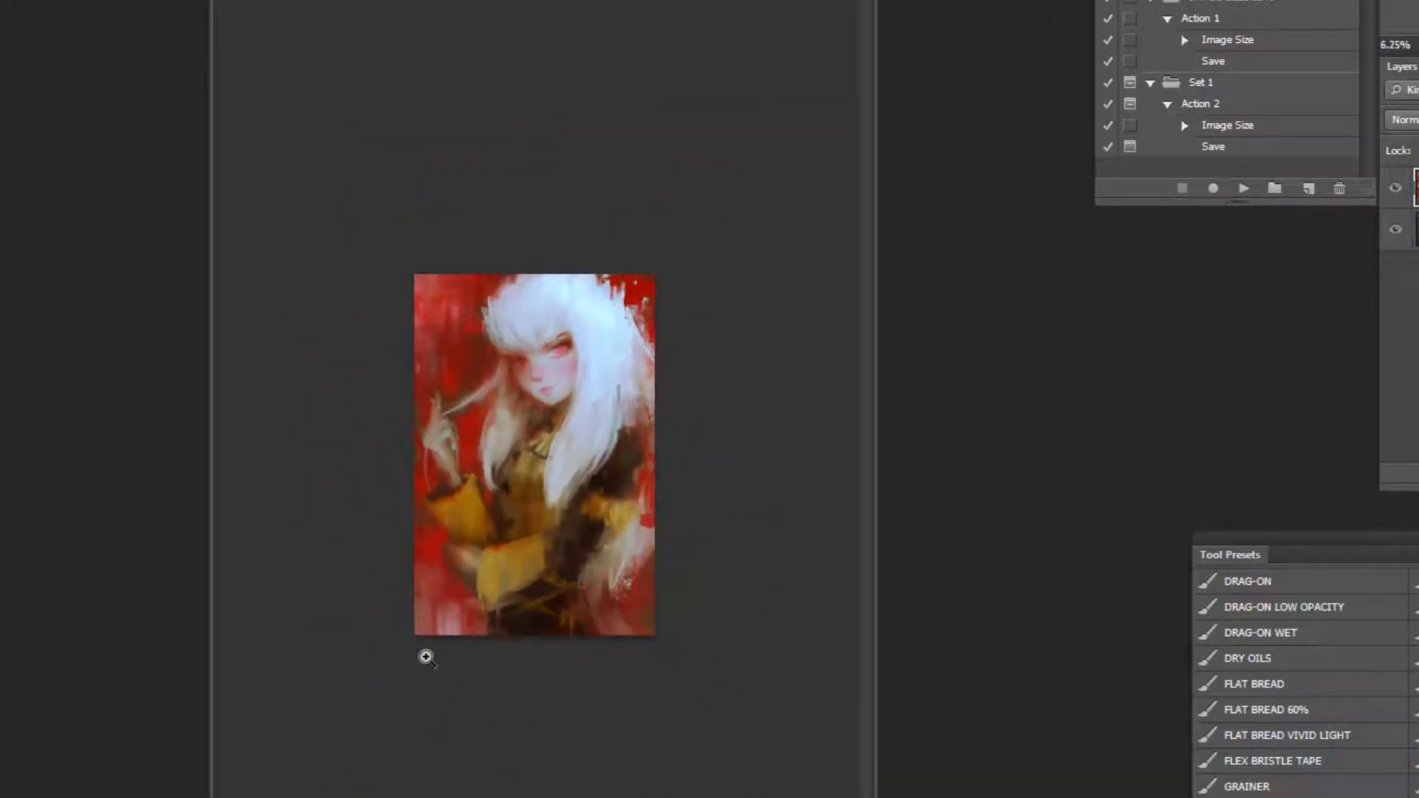
pyautogui.click(456, 684)
pyautogui.click(456, 688)
pyautogui.click(455, 688)
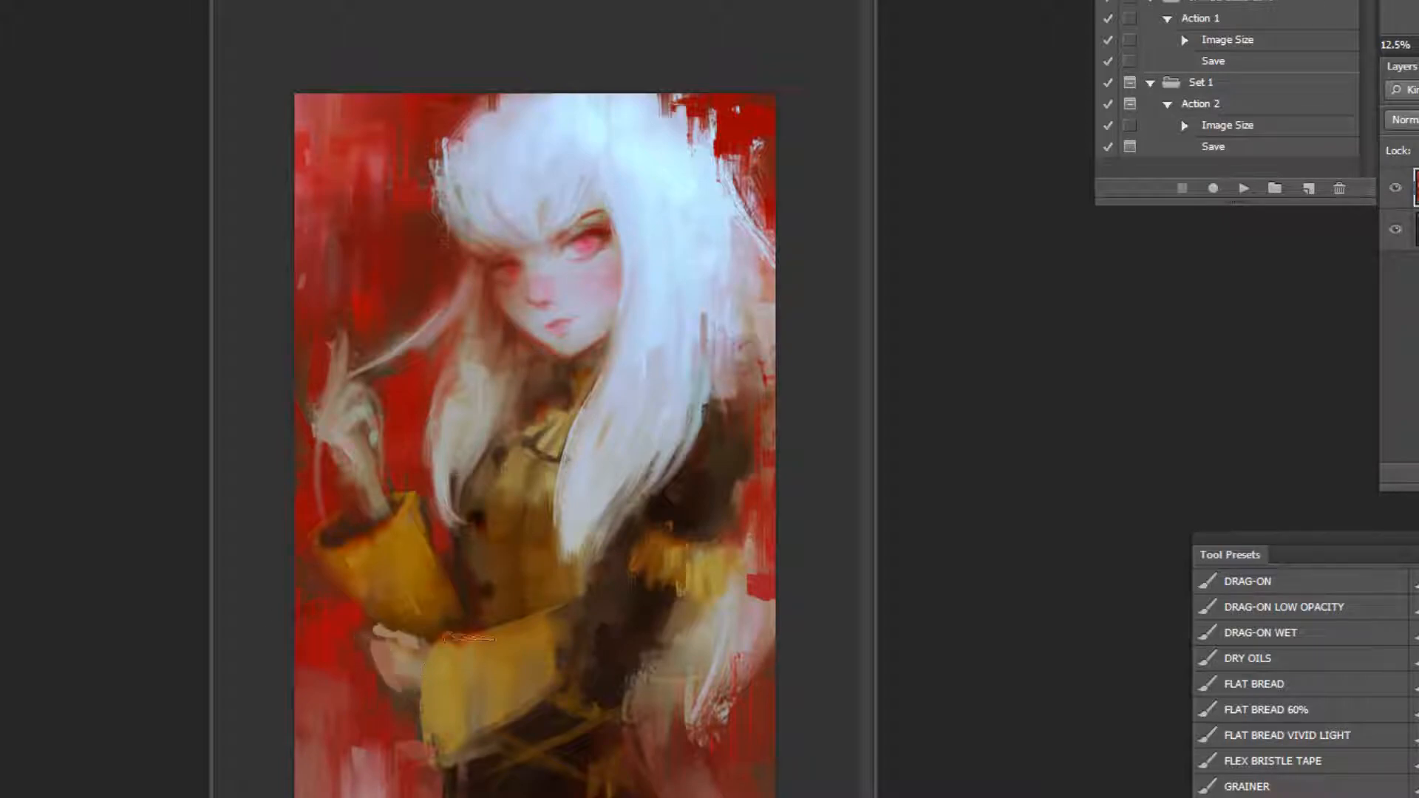
pyautogui.keyDown('alt'); pyautogui.click(396, 657); pyautogui.keyUp('alt')
pyautogui.moveTo(393, 654); pyautogui.dragTo(392, 677)
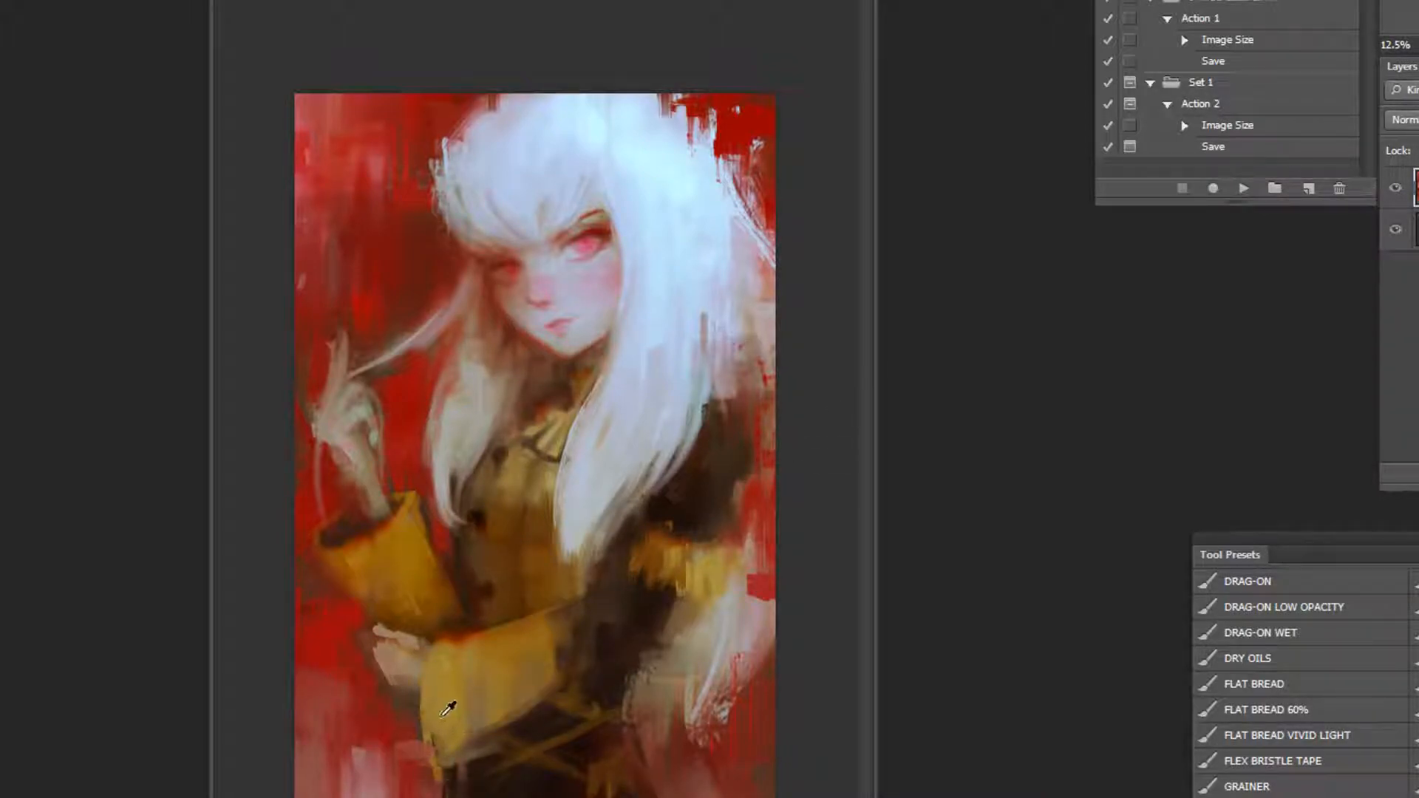
# Save a resized copy with the recorded action and mirror the canvas horizontally.
pyautogui.click(1242, 190)
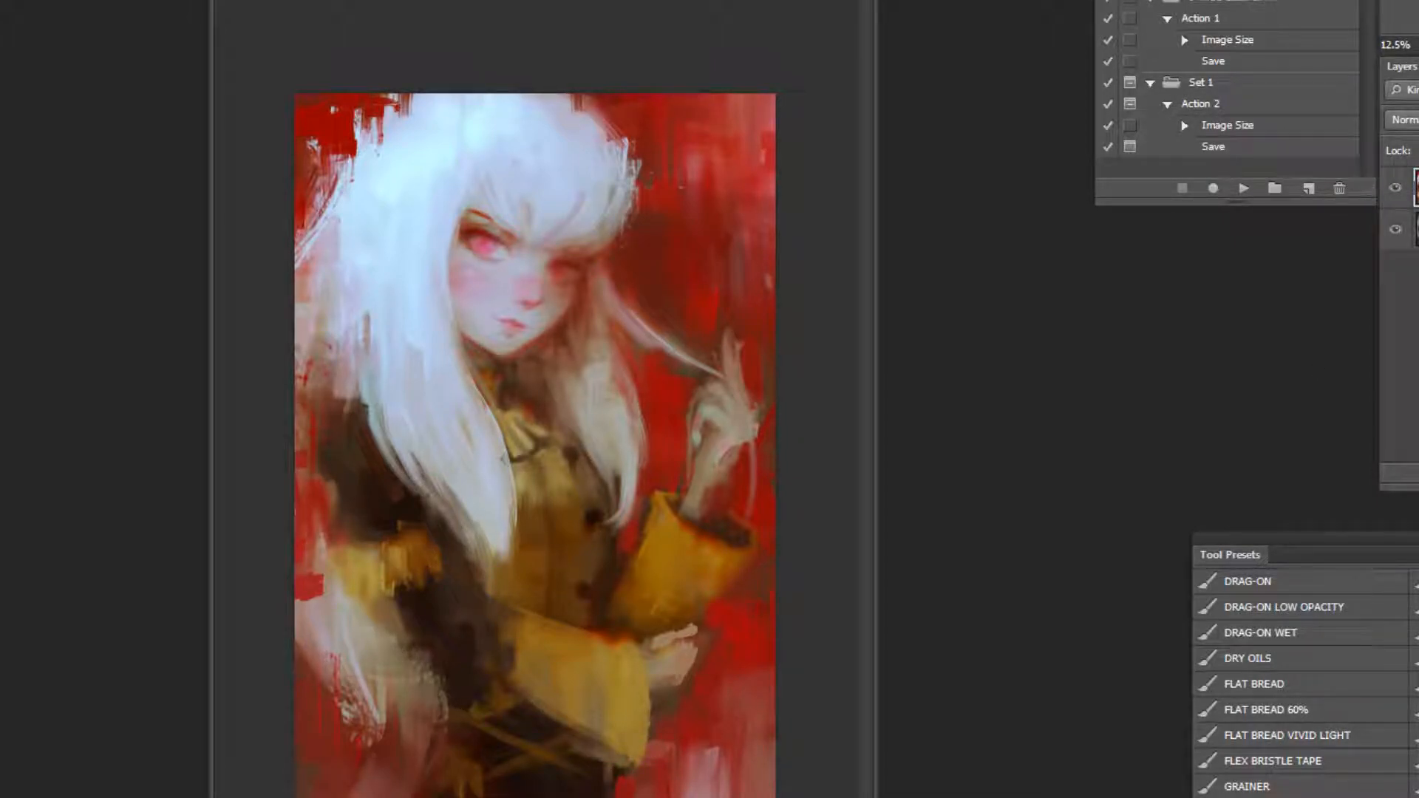
pyautogui.scroll(-2, 1300, 680)
pyautogui.scroll(3, 1301, 680)
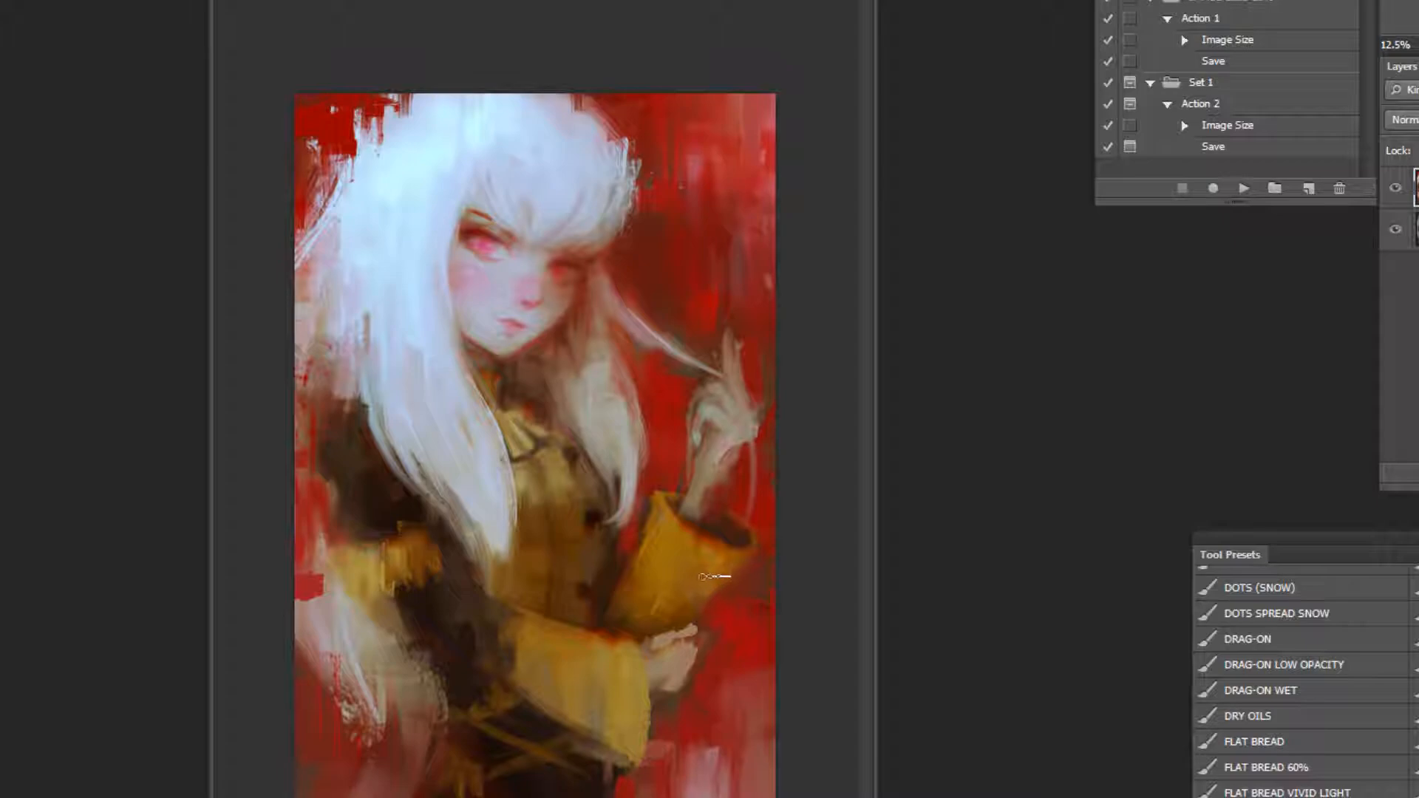
# Cover the raised cuff's inner rim with background red and redraw its outer corner with a sharp yellow edge.
pyautogui.moveTo(669, 494); pyautogui.dragTo(634, 542)
pyautogui.moveTo(643, 559); pyautogui.dragTo(665, 509)
pyautogui.keyDown('alt'); pyautogui.click(722, 538); pyautogui.keyUp('alt')
pyautogui.moveTo(706, 602)
pyautogui.mouseDown()
pyautogui.moveTo(753, 561)
pyautogui.moveTo(735, 577)
pyautogui.mouseUp()
pyautogui.keyDown('alt'); pyautogui.click(738, 554); pyautogui.keyUp('alt')
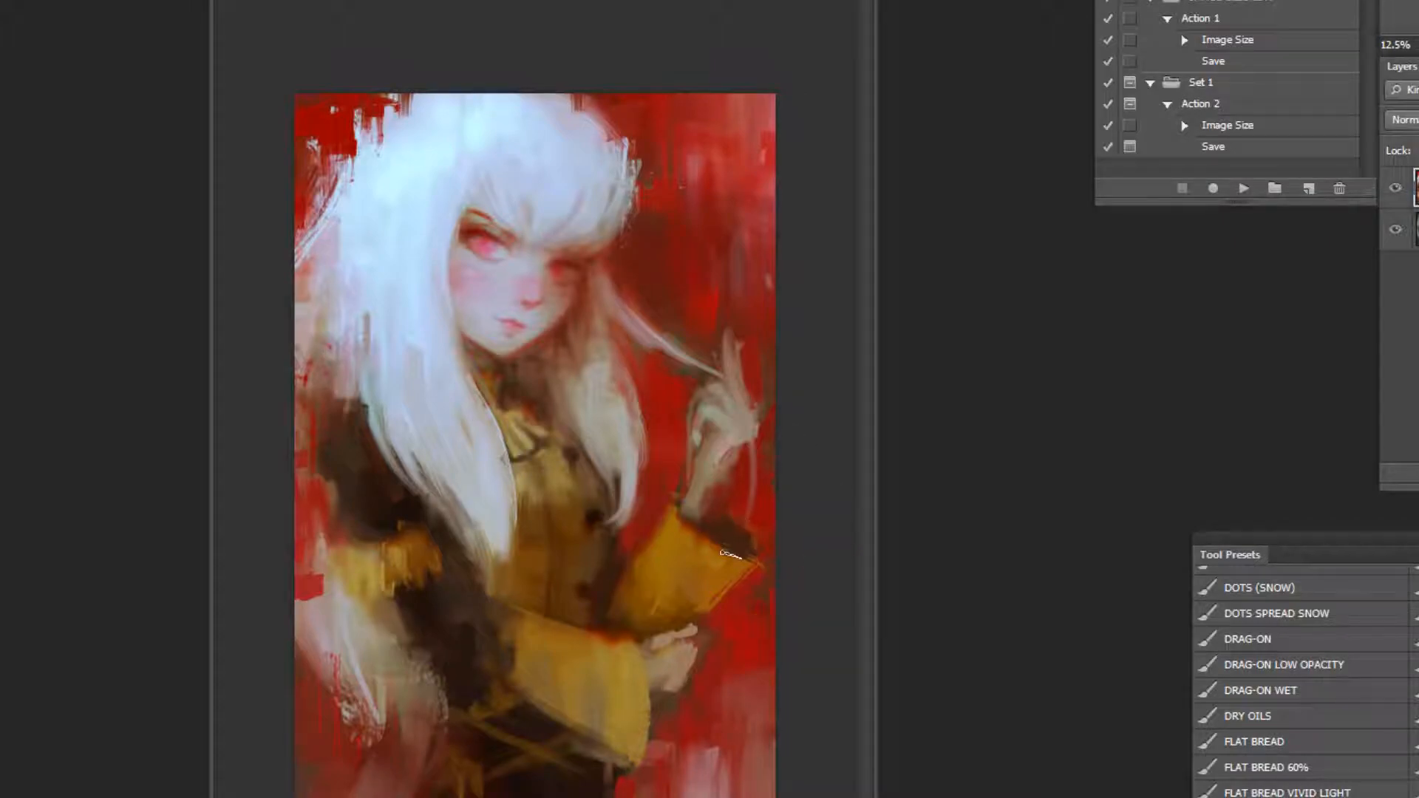
pyautogui.press('r')
pyautogui.moveTo(787, 519); pyautogui.dragTo(725, 656)
pyautogui.press('Escape')
# Paint a dark stroke across the raised sleeve's cuff opening from the wrist outward, undoing the unwanted attempts.
pyautogui.scroll(-3, 1300, 680)
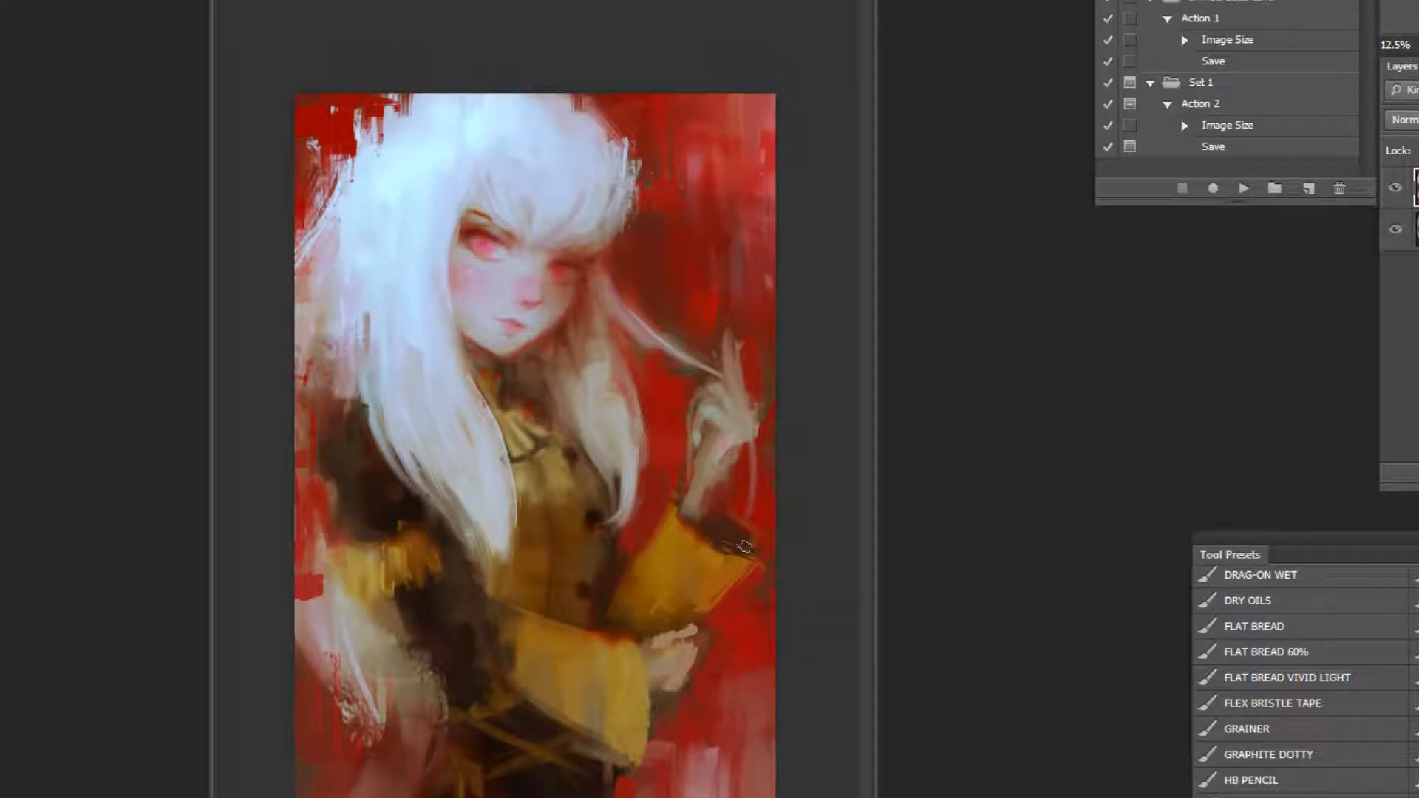
pyautogui.moveTo(704, 499)
pyautogui.mouseDown()
pyautogui.moveTo(743, 573)
pyautogui.moveTo(679, 518)
pyautogui.moveTo(712, 487)
pyautogui.moveTo(770, 489)
pyautogui.moveTo(735, 544)
pyautogui.mouseUp()
pyautogui.hotkey('ctrl', 'z')
pyautogui.moveTo(698, 496); pyautogui.dragTo(755, 559)
pyautogui.moveTo(678, 526); pyautogui.dragTo(733, 570)
pyautogui.hotkey('ctrl', 'z')
# Sample colours around the cuff and narrow its dark opening with strokes along the upper edge and outer corner.
pyautogui.keyDown('alt'); pyautogui.click(721, 540); pyautogui.keyUp('alt')
pyautogui.keyDown('alt'); pyautogui.click(696, 549); pyautogui.keyUp('alt')
pyautogui.moveTo(688, 519)
pyautogui.mouseDown()
pyautogui.moveTo(748, 529)
pyautogui.moveTo(734, 567)
pyautogui.mouseUp()
pyautogui.moveTo(673, 518)
pyautogui.mouseDown()
pyautogui.moveTo(728, 580)
pyautogui.moveTo(727, 559)
pyautogui.mouseUp()
pyautogui.keyDown('alt'); pyautogui.click(736, 515); pyautogui.keyUp('alt')
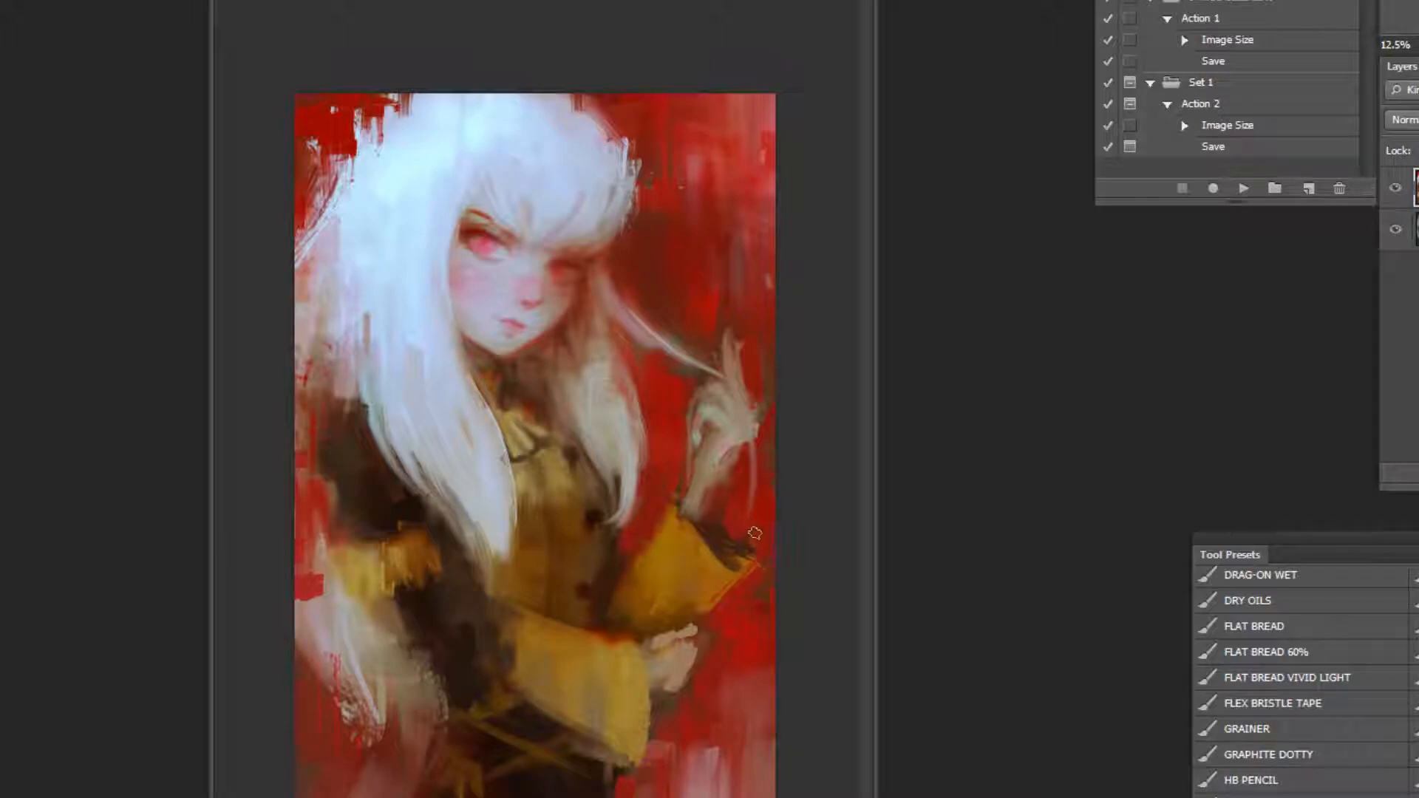
pyautogui.keyDown('alt'); pyautogui.click(715, 549); pyautogui.keyUp('alt')
pyautogui.moveTo(731, 556)
pyautogui.mouseDown()
pyautogui.moveTo(753, 567)
pyautogui.moveTo(740, 569)
pyautogui.mouseUp()
pyautogui.keyDown('alt'); pyautogui.click(618, 668); pyautogui.keyUp('alt')
# Mirror the canvas back horizontally and check the whole painting from a distance.
pyautogui.press('h')
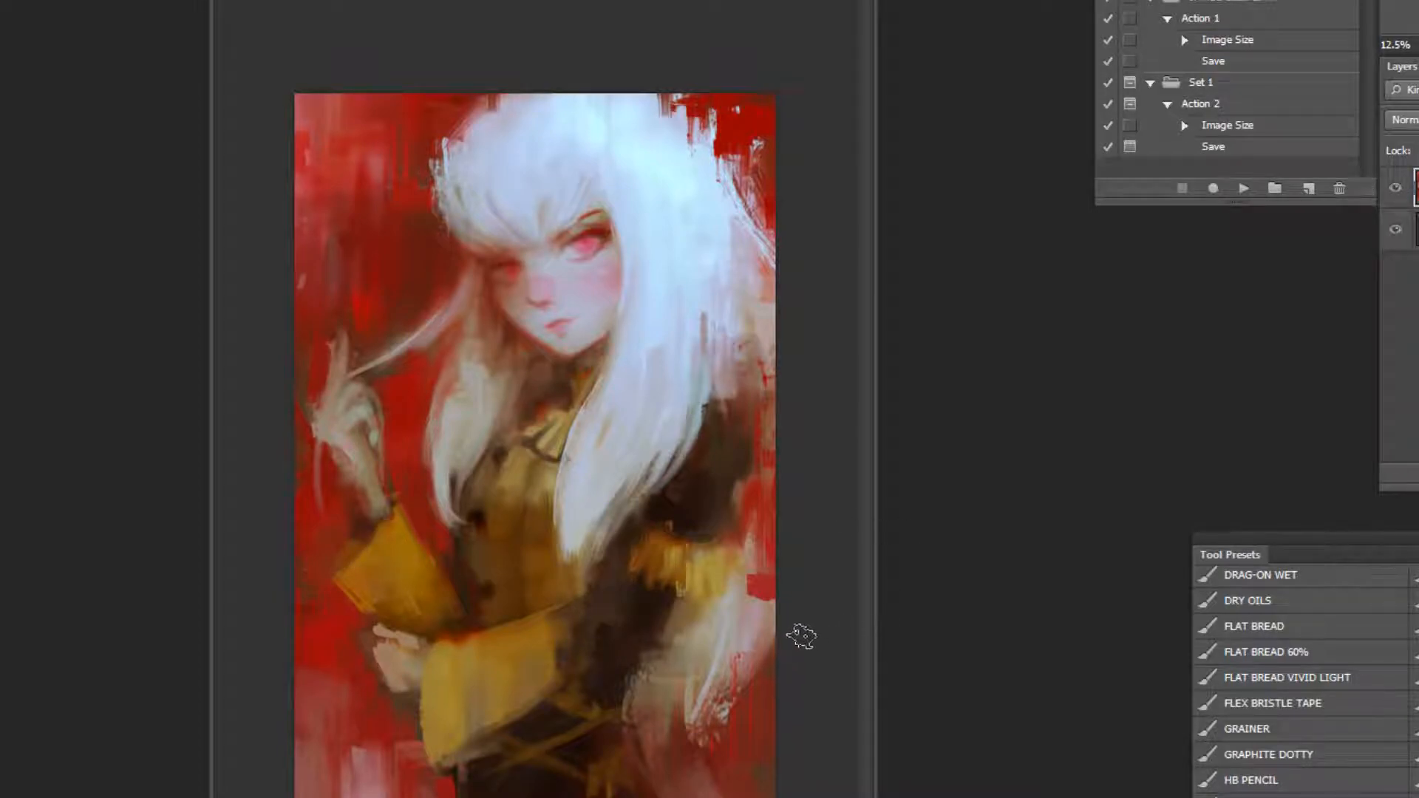
pyautogui.keyDown('alt'); pyautogui.click(489, 629); pyautogui.keyUp('alt')
pyautogui.keyDown('alt'); pyautogui.click(489, 630); pyautogui.keyUp('alt')
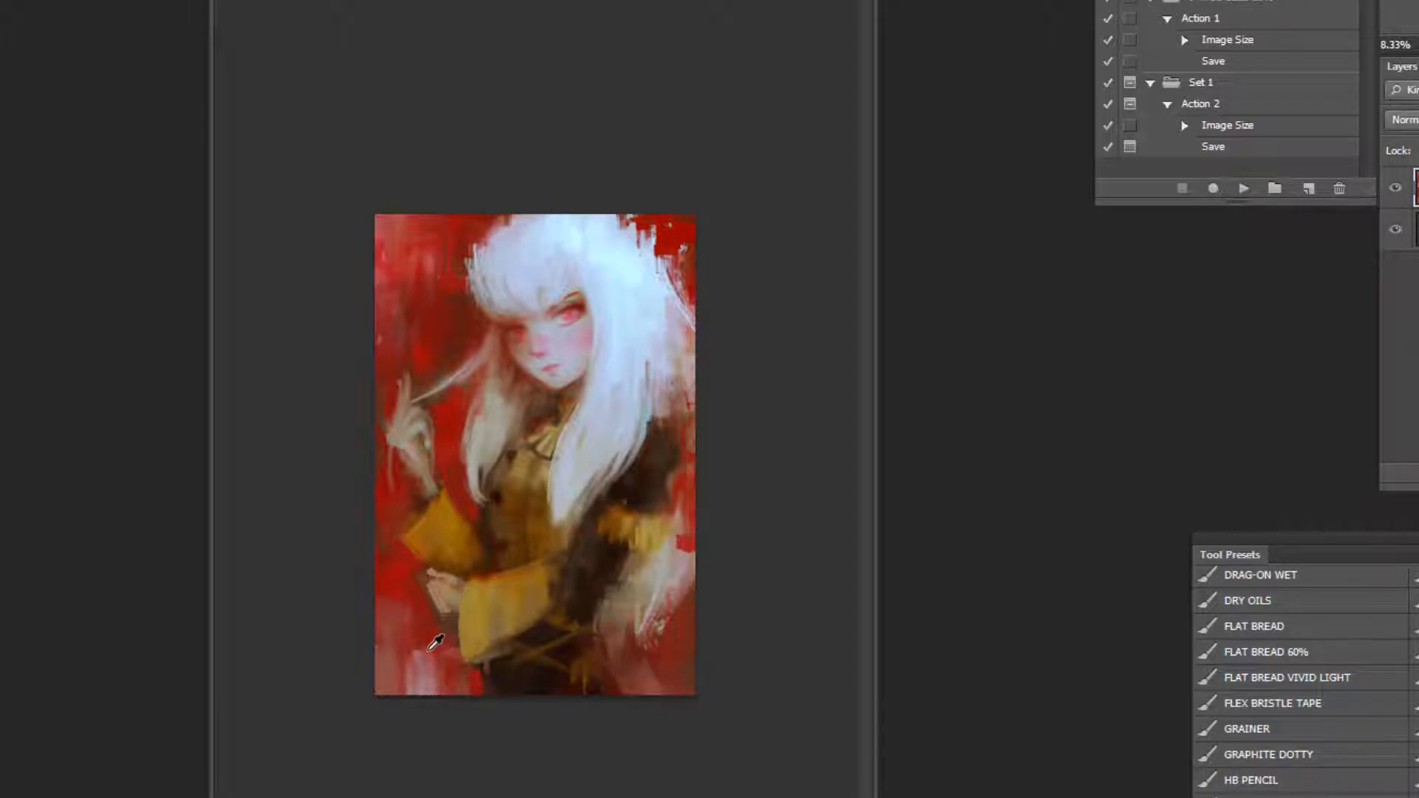
pyautogui.click(687, 700)
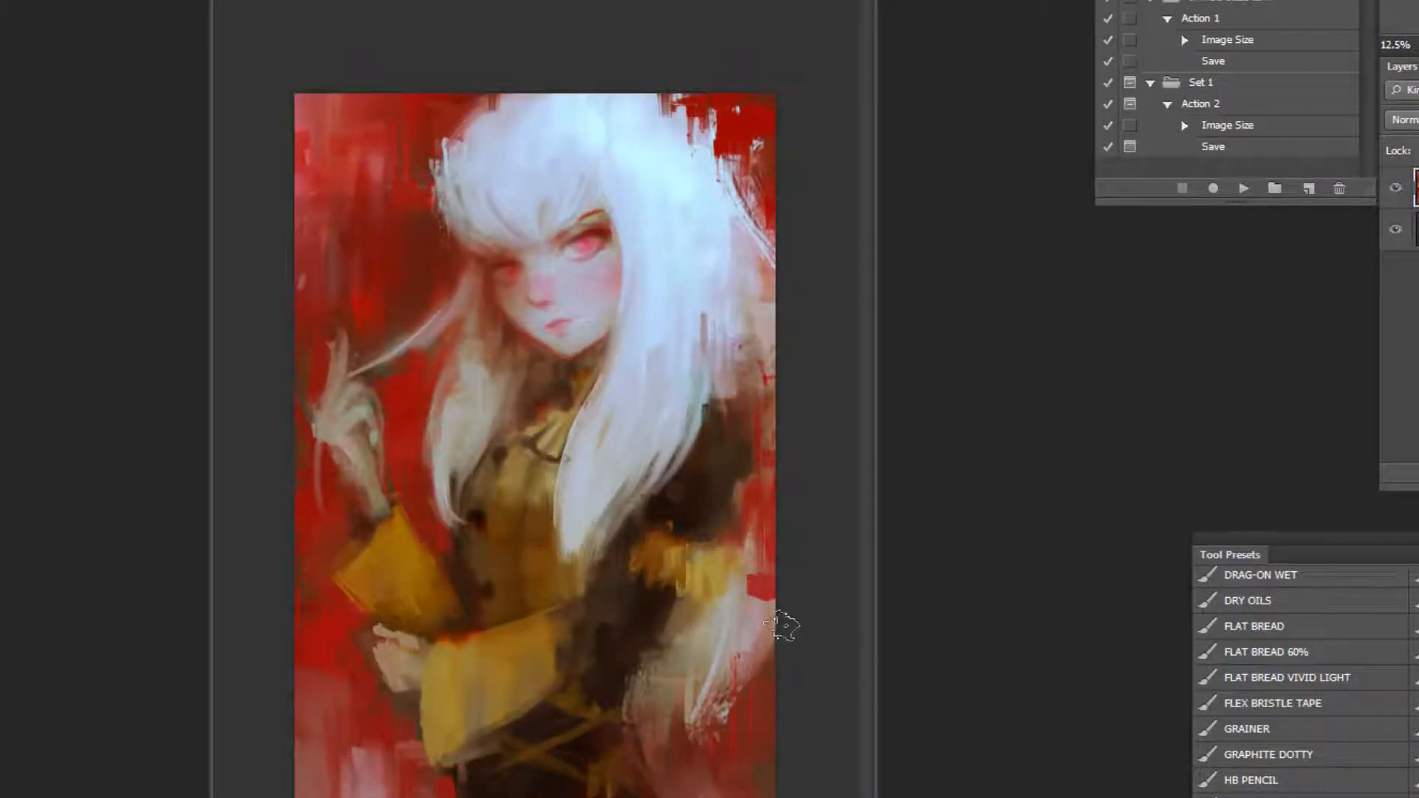
# Sample background tones and paint over the area beside the lower hair ends and below the lower hand.
pyautogui.keyDown('alt'); pyautogui.click(764, 597); pyautogui.keyUp('alt')
pyautogui.moveTo(772, 676)
pyautogui.mouseDown()
pyautogui.moveTo(755, 718)
pyautogui.moveTo(750, 671)
pyautogui.mouseUp()
pyautogui.keyDown('alt'); pyautogui.click(380, 743); pyautogui.keyUp('alt')
pyautogui.moveTo(371, 739); pyautogui.dragTo(371, 795)
pyautogui.keyDown('alt'); pyautogui.click(675, 669); pyautogui.keyUp('alt')
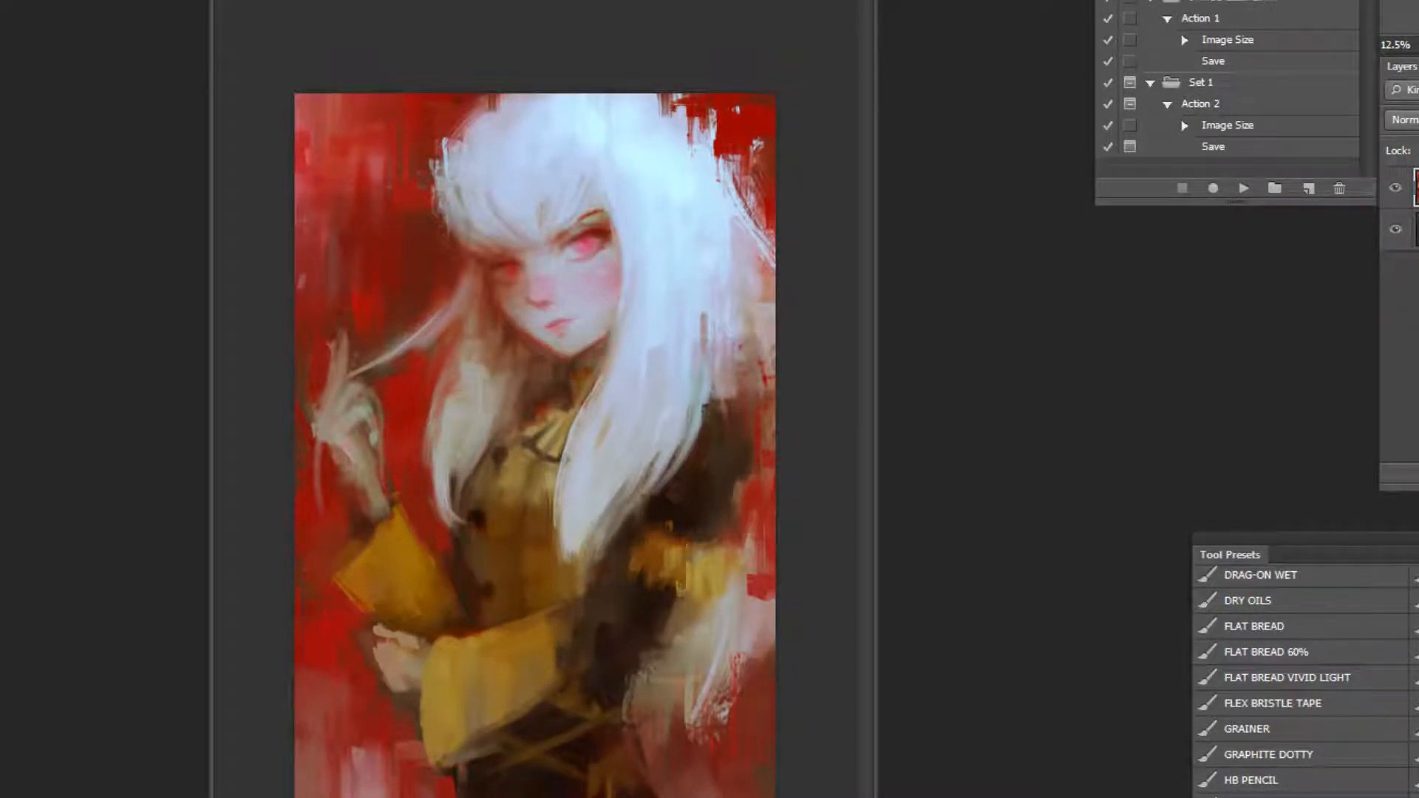
# Paint a thin pale strand of hair hanging below the raised hand, undoing strokes until it fits.
pyautogui.scroll(3, 1300, 680)
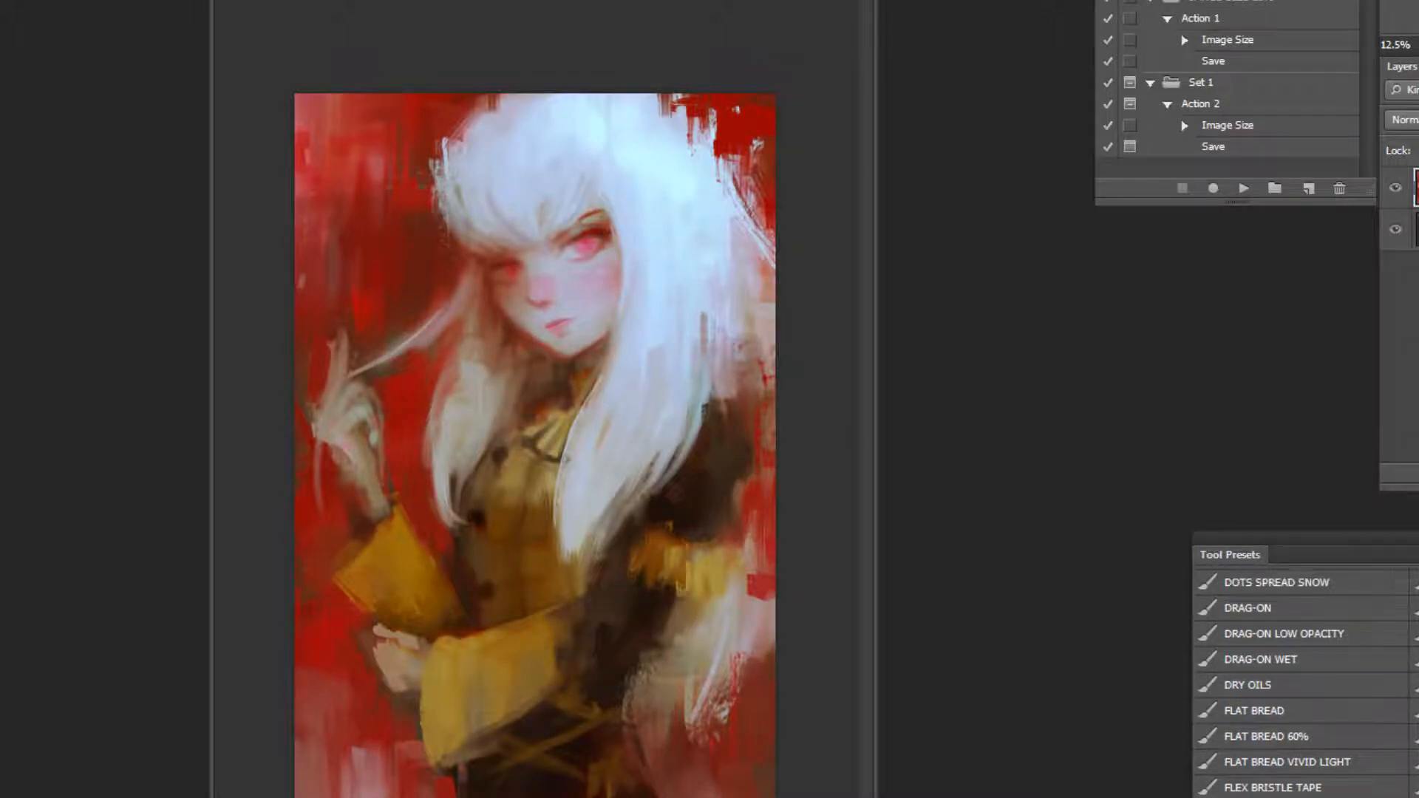
pyautogui.scroll(-3, 1300, 680)
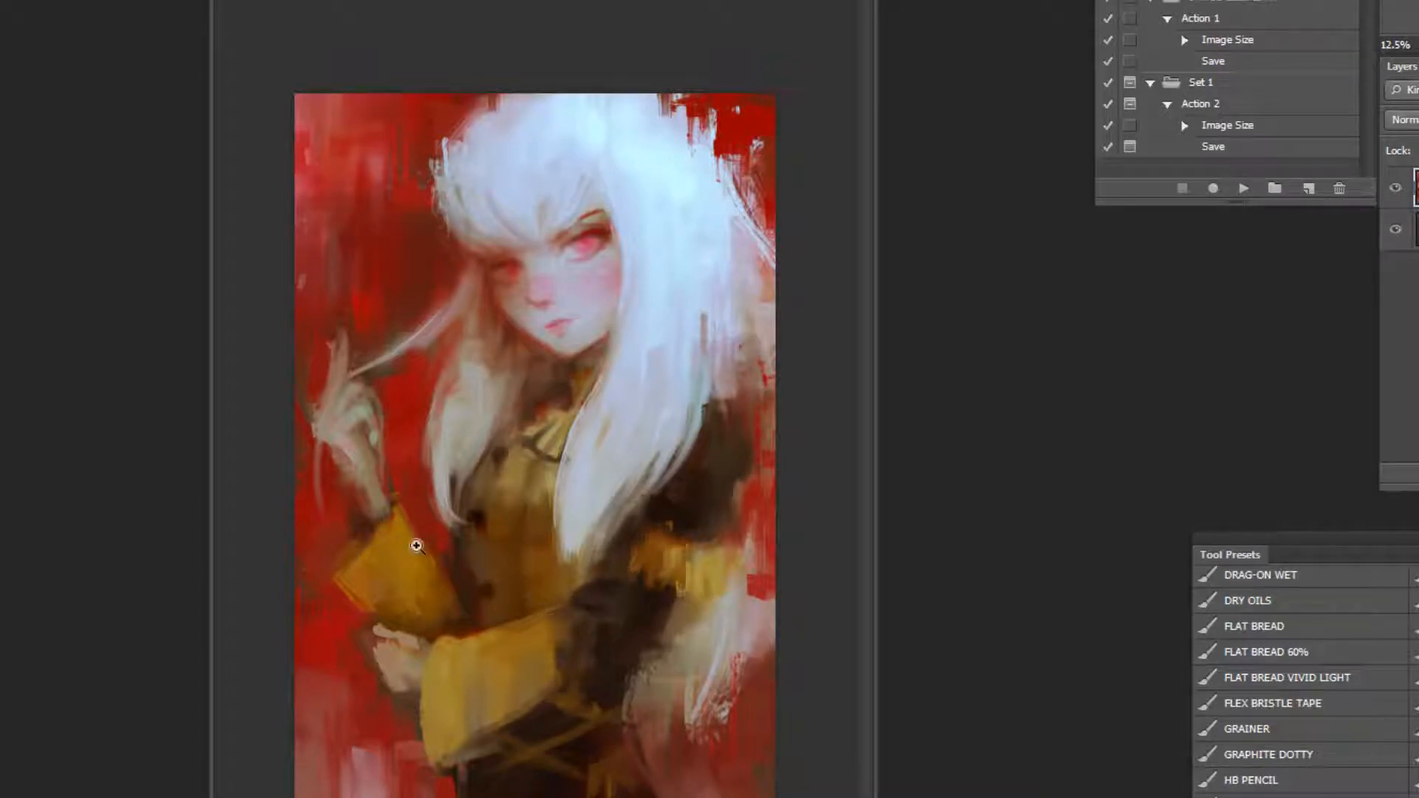
pyautogui.moveTo(318, 430); pyautogui.dragTo(329, 554)
pyautogui.hotkey('ctrl', 'z')
pyautogui.hotkey('ctrl', 'z')
pyautogui.moveTo(317, 427); pyautogui.dragTo(314, 543)
pyautogui.hotkey('ctrl', 'z')
pyautogui.moveTo(317, 433); pyautogui.dragTo(324, 531)
# Choose the DRAG-ON brush preset and paint a background-red notch into the outer hair just above the shoulder.
pyautogui.scroll(1, 1315, 614)
pyautogui.scroll(4, 1298, 709)
pyautogui.click(1292, 673)
pyautogui.moveTo(729, 332); pyautogui.dragTo(720, 383)
pyautogui.hotkey('ctrl', 'z')
pyautogui.moveTo(721, 300)
pyautogui.mouseDown()
pyautogui.moveTo(716, 453)
pyautogui.moveTo(700, 366)
pyautogui.moveTo(694, 409)
pyautogui.moveTo(689, 390)
pyautogui.moveTo(730, 330)
pyautogui.moveTo(721, 395)
pyautogui.mouseUp()
pyautogui.hotkey('ctrl', 'z')
pyautogui.keyDown('alt'); pyautogui.click(725, 338); pyautogui.keyUp('alt')
pyautogui.keyDown('alt'); pyautogui.click(713, 370); pyautogui.keyUp('alt')
pyautogui.moveTo(722, 345); pyautogui.dragTo(724, 379)
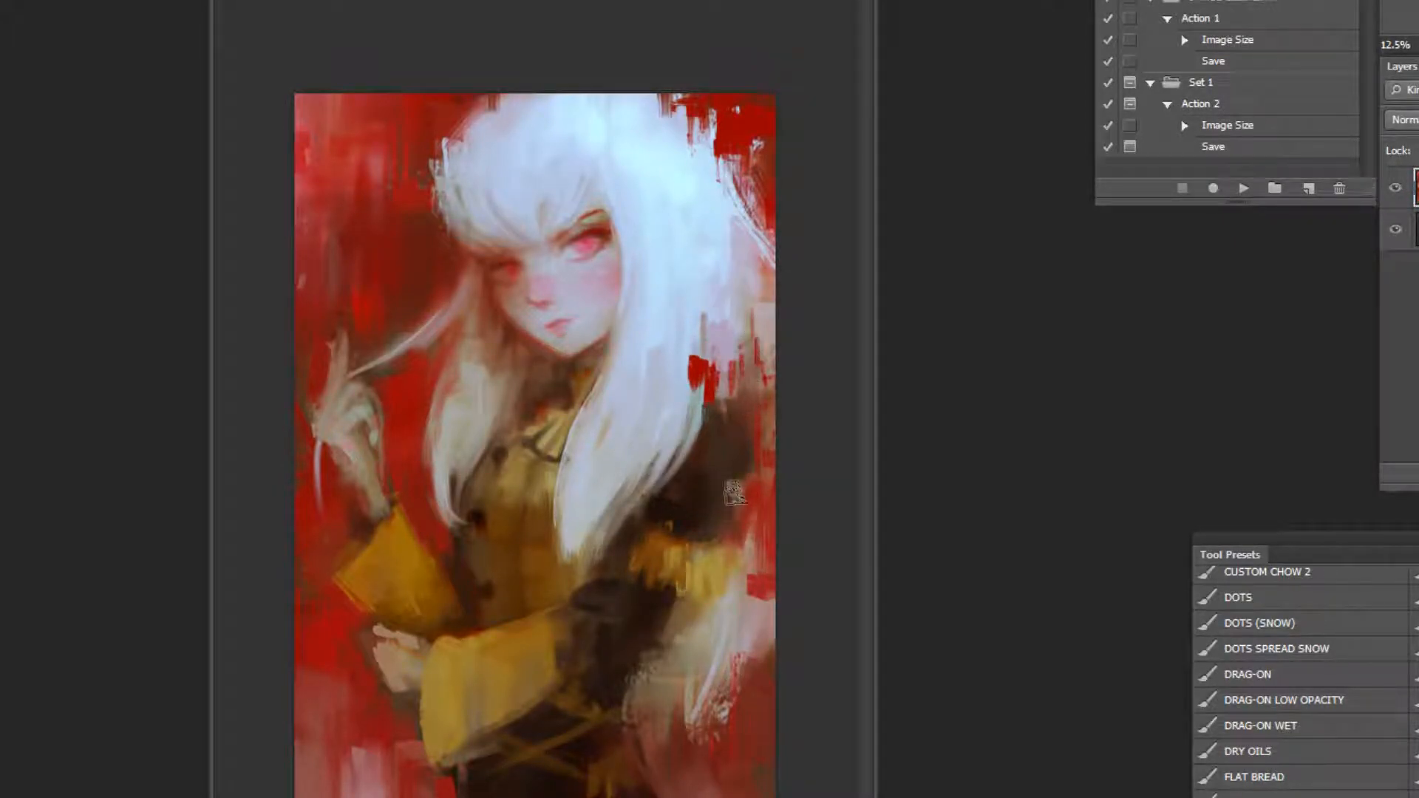
# Break up the outer edge of the hair beside the head with a thin red stroke and check the whole painting.
pyautogui.hotkey('ctrl', '+')
pyautogui.hotkey('ctrl', '+')
pyautogui.hotkey('ctrl', '+')
pyautogui.hotkey('ctrl', '-')
pyautogui.hotkey('ctrl', '-')
pyautogui.hotkey('ctrl', '-')
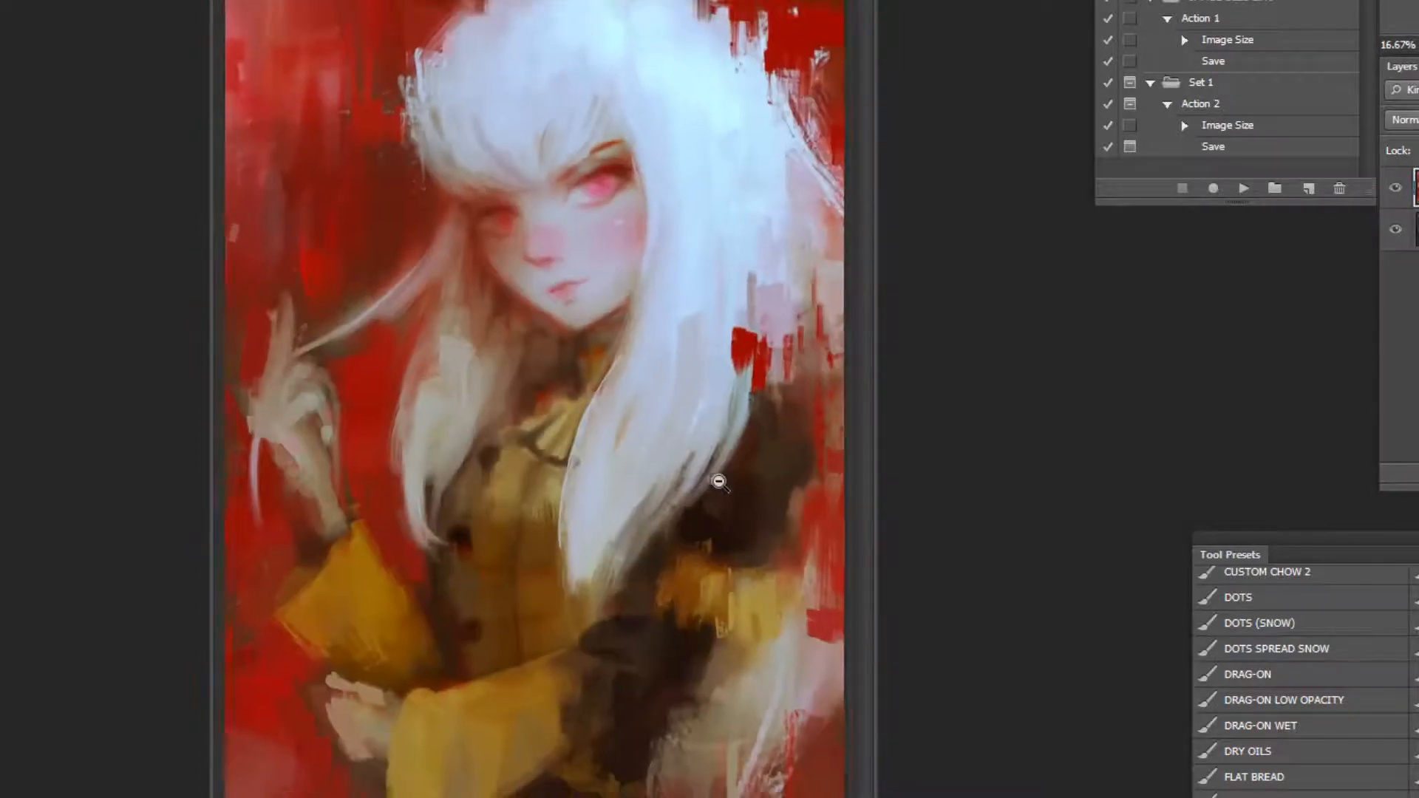
pyautogui.moveTo(719, 334); pyautogui.dragTo(737, 276)
pyautogui.hotkey('ctrl', 'z')
pyautogui.moveTo(739, 209)
pyautogui.mouseDown()
pyautogui.moveTo(741, 399)
pyautogui.moveTo(744, 231)
pyautogui.moveTo(751, 343)
pyautogui.moveTo(760, 268)
pyautogui.mouseUp()
pyautogui.keyDown('alt'); pyautogui.click(763, 440); pyautogui.keyUp('alt')
pyautogui.keyDown('alt'); pyautogui.click(763, 440); pyautogui.keyUp('alt')
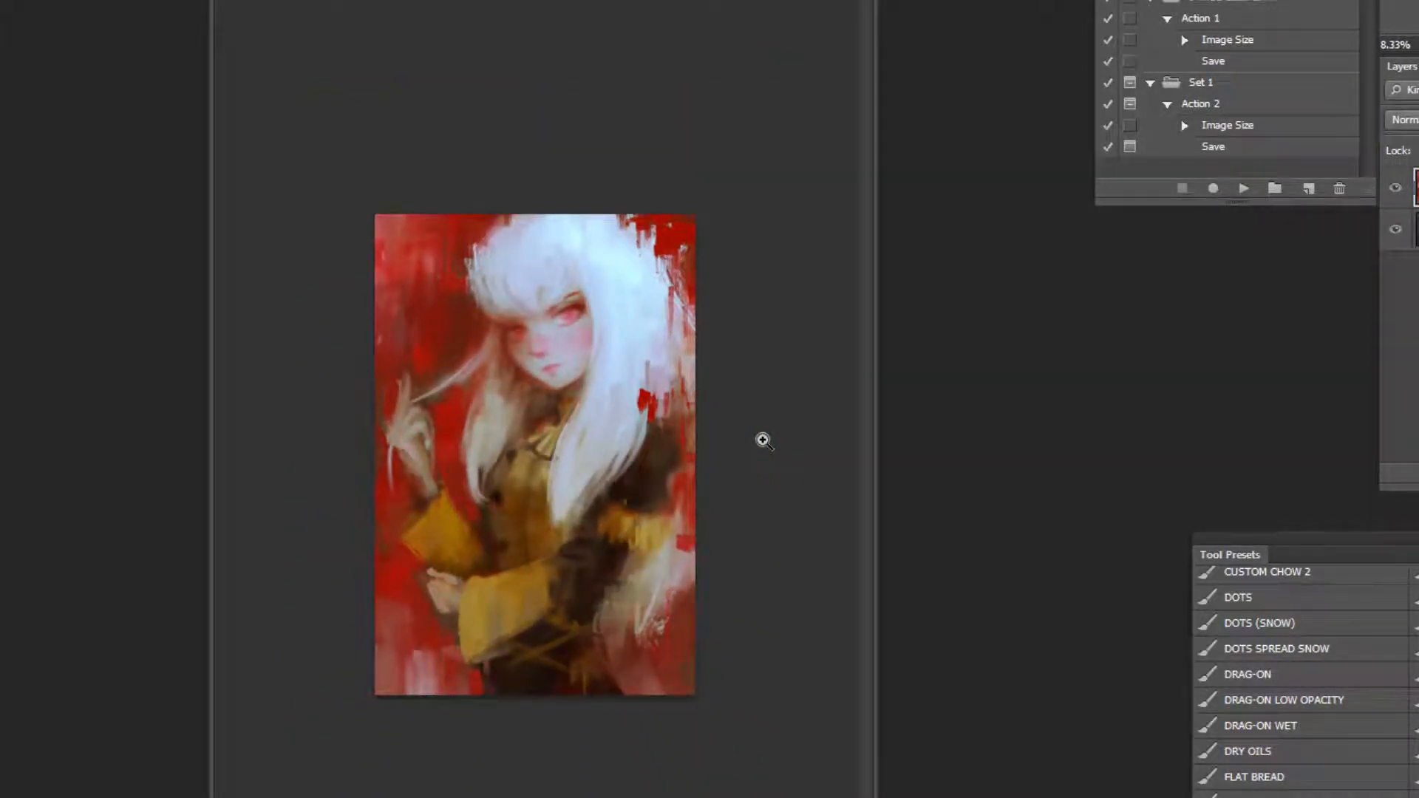
# Try large pale lilac and tan strokes with the FLAT BREAD brush over the background beside the girl's head.
pyautogui.click(1284, 778)
pyautogui.keyDown('alt'); pyautogui.click(624, 346); pyautogui.keyUp('alt')
pyautogui.moveTo(434, 181)
pyautogui.mouseDown()
pyautogui.moveTo(437, 237)
pyautogui.moveTo(462, 250)
pyautogui.moveTo(392, 237)
pyautogui.moveTo(480, 270)
pyautogui.mouseUp()
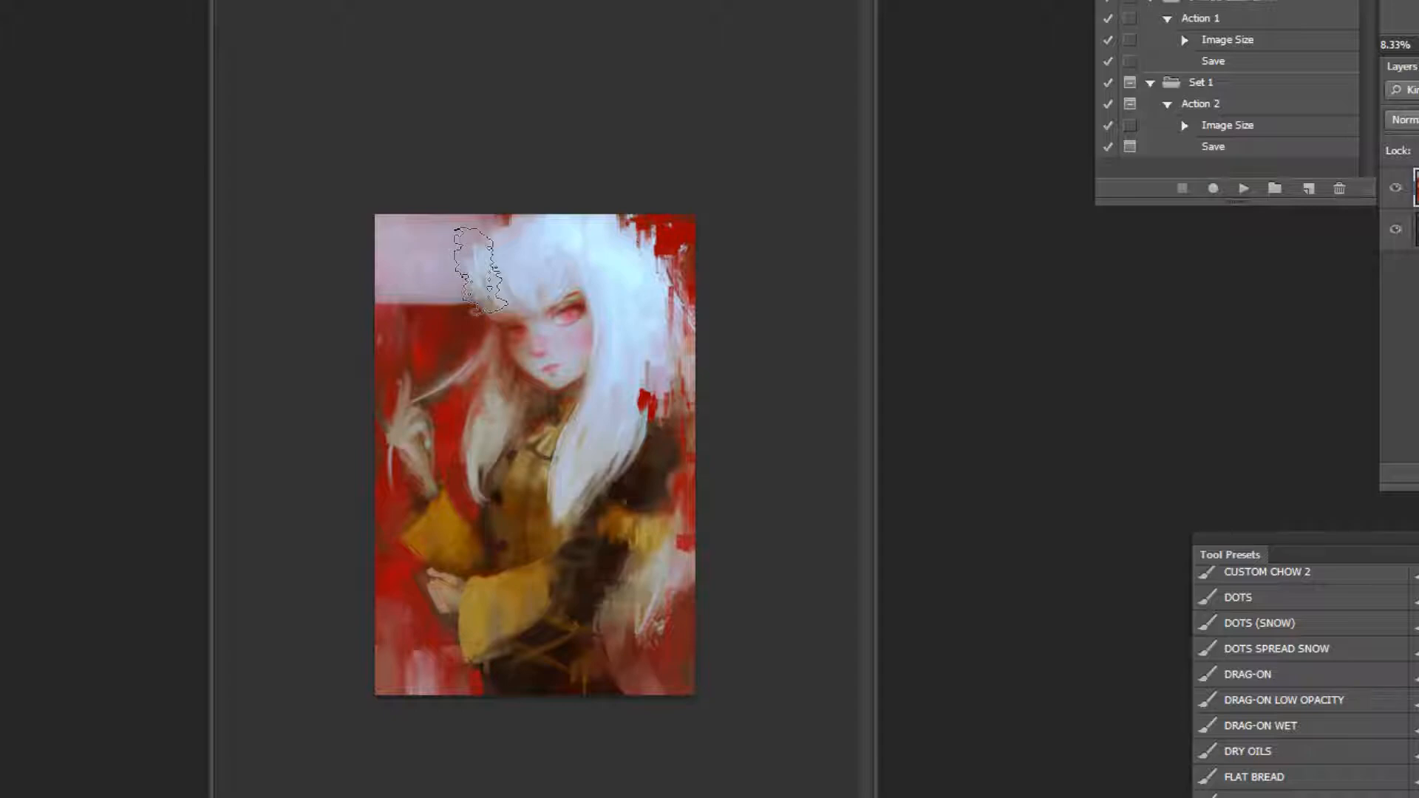
pyautogui.hotkey('ctrl', 'z')
pyautogui.moveTo(315, 308)
pyautogui.mouseDown()
pyautogui.moveTo(445, 322)
pyautogui.moveTo(482, 307)
pyautogui.mouseUp()
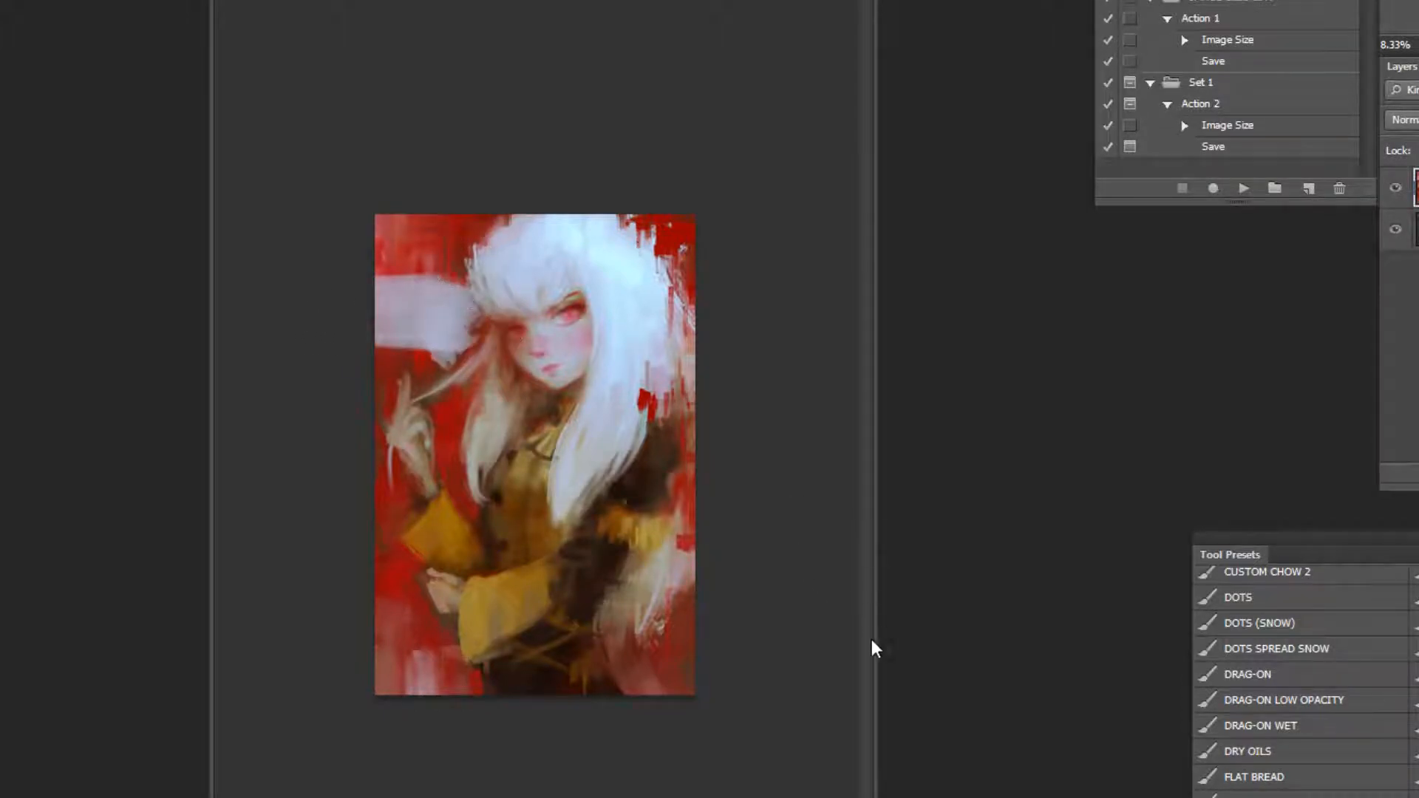
pyautogui.hotkey('ctrl', 'z')
pyautogui.moveTo(371, 292)
pyautogui.mouseDown()
pyautogui.moveTo(446, 277)
pyautogui.moveTo(432, 221)
pyautogui.mouseUp()
pyautogui.hotkey('ctrl', 'z')
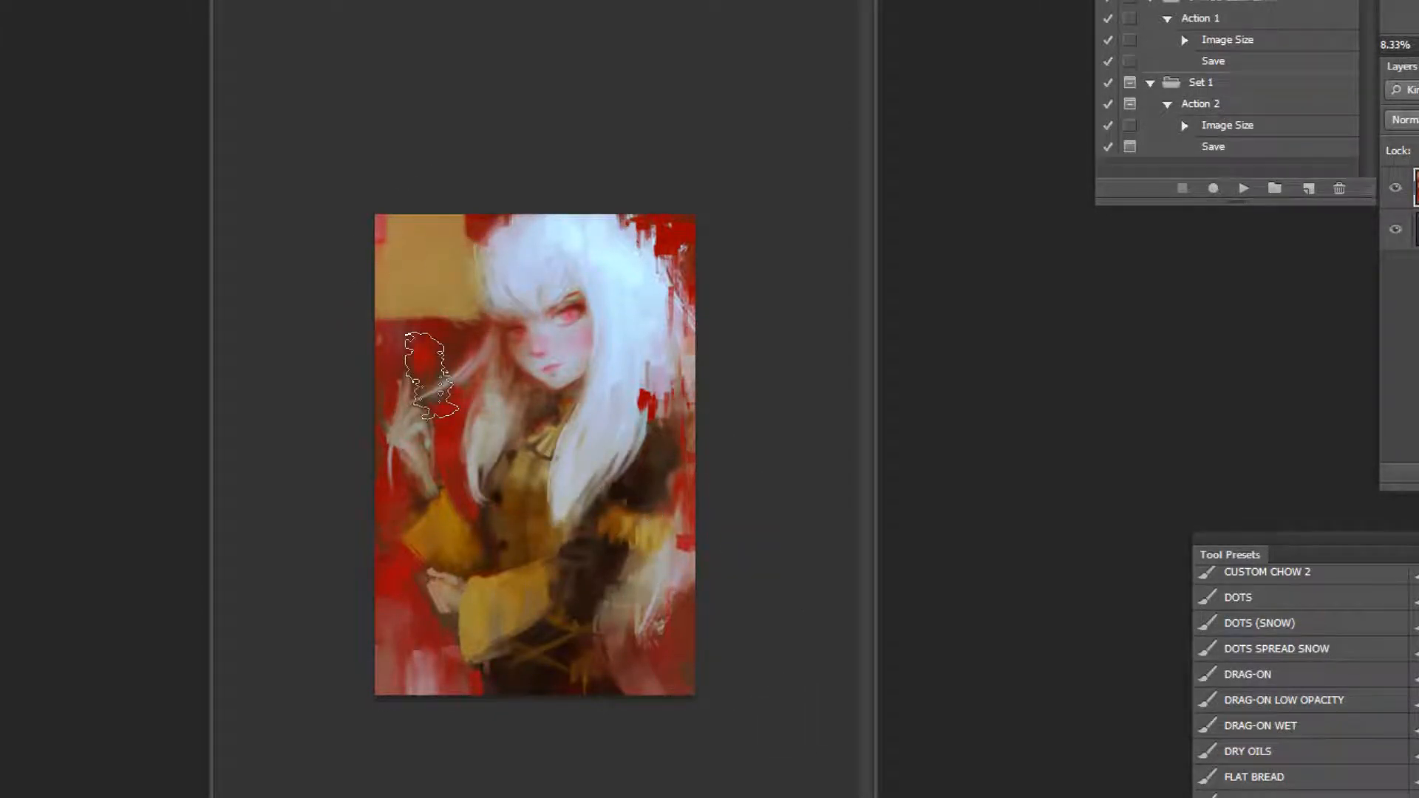
pyautogui.hotkey('ctrl', 'z')
# Run the recorded resize-and-save action once more and flip the painting horizontally.
pyautogui.click(1244, 189)
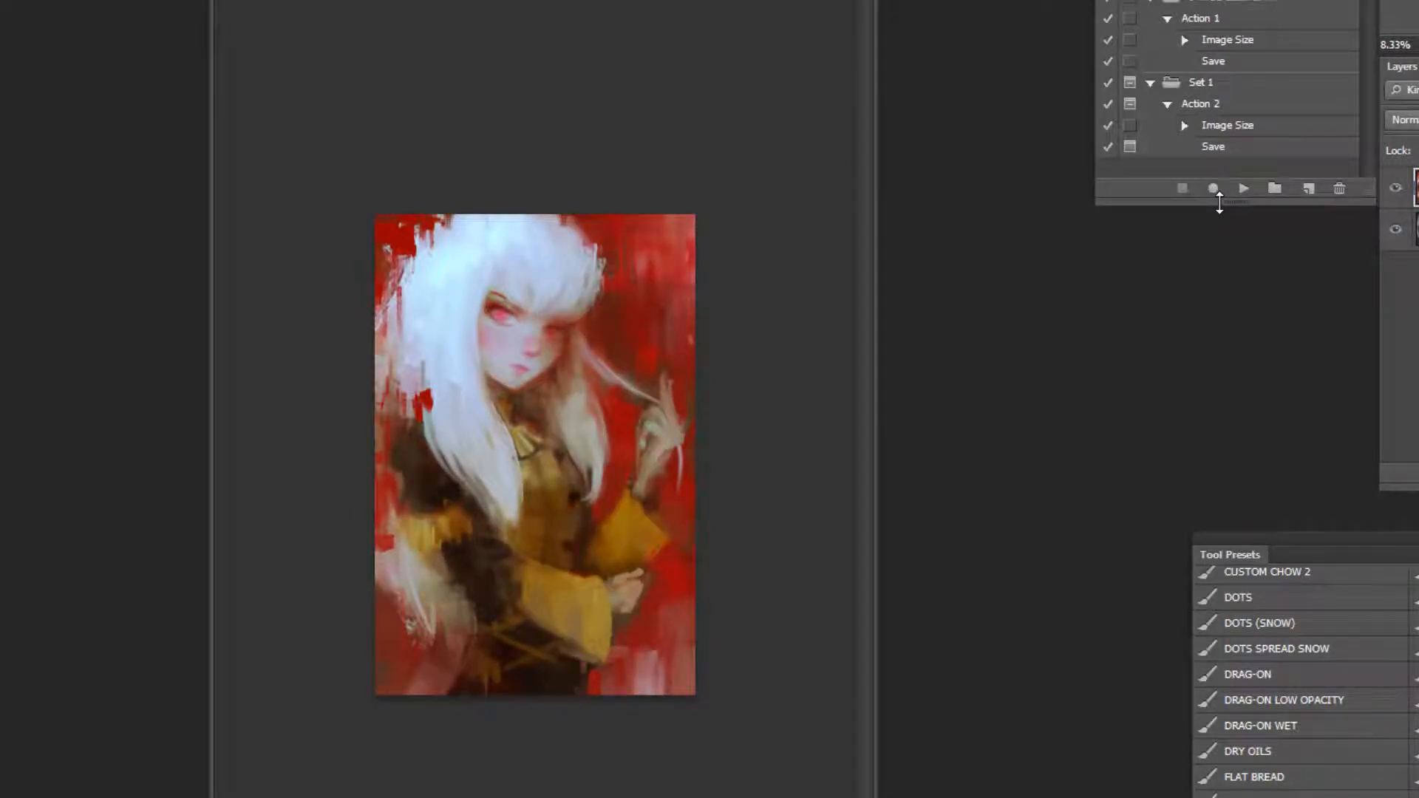
pyautogui.hotkey('ctrl', 'm')
pyautogui.click(1231, 516)
pyautogui.click(1222, 557)
pyautogui.moveTo(1269, 677); pyautogui.dragTo(1266, 640)
pyautogui.press('Escape')
# Start a Curves adjustment and raise the Green channel in both the lighter tones and the shadows.
pyautogui.hotkey('ctrl', 'm')
pyautogui.click(1221, 522)
pyautogui.click(1212, 584)
pyautogui.moveTo(1301, 636); pyautogui.dragTo(1298, 630)
pyautogui.moveTo(1193, 719); pyautogui.dragTo(1186, 712)
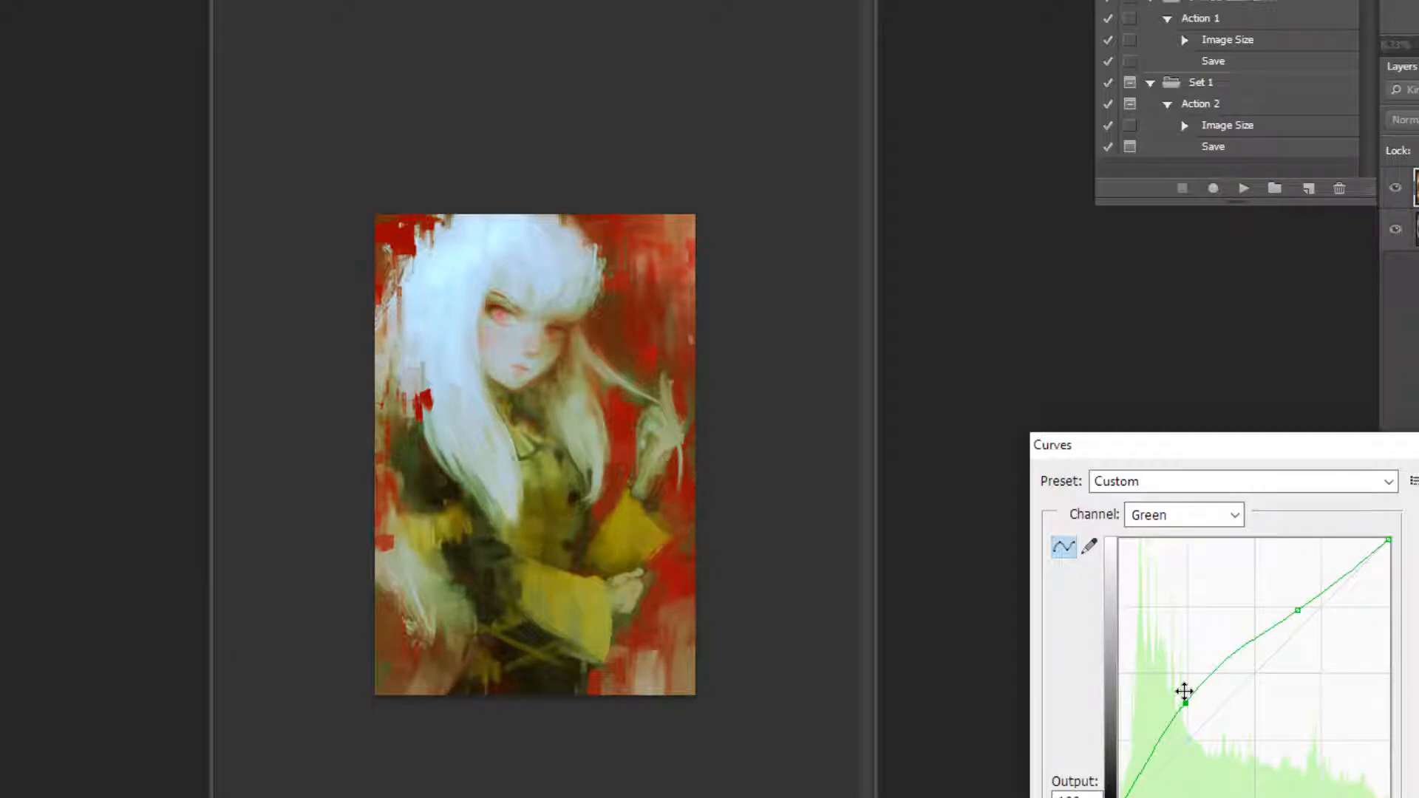
# Add two points close to the diagonal on the composite RGB curve and apply the Curves adjustment.
pyautogui.click(1213, 522)
pyautogui.click(1212, 537)
pyautogui.moveTo(1277, 650); pyautogui.dragTo(1273, 656)
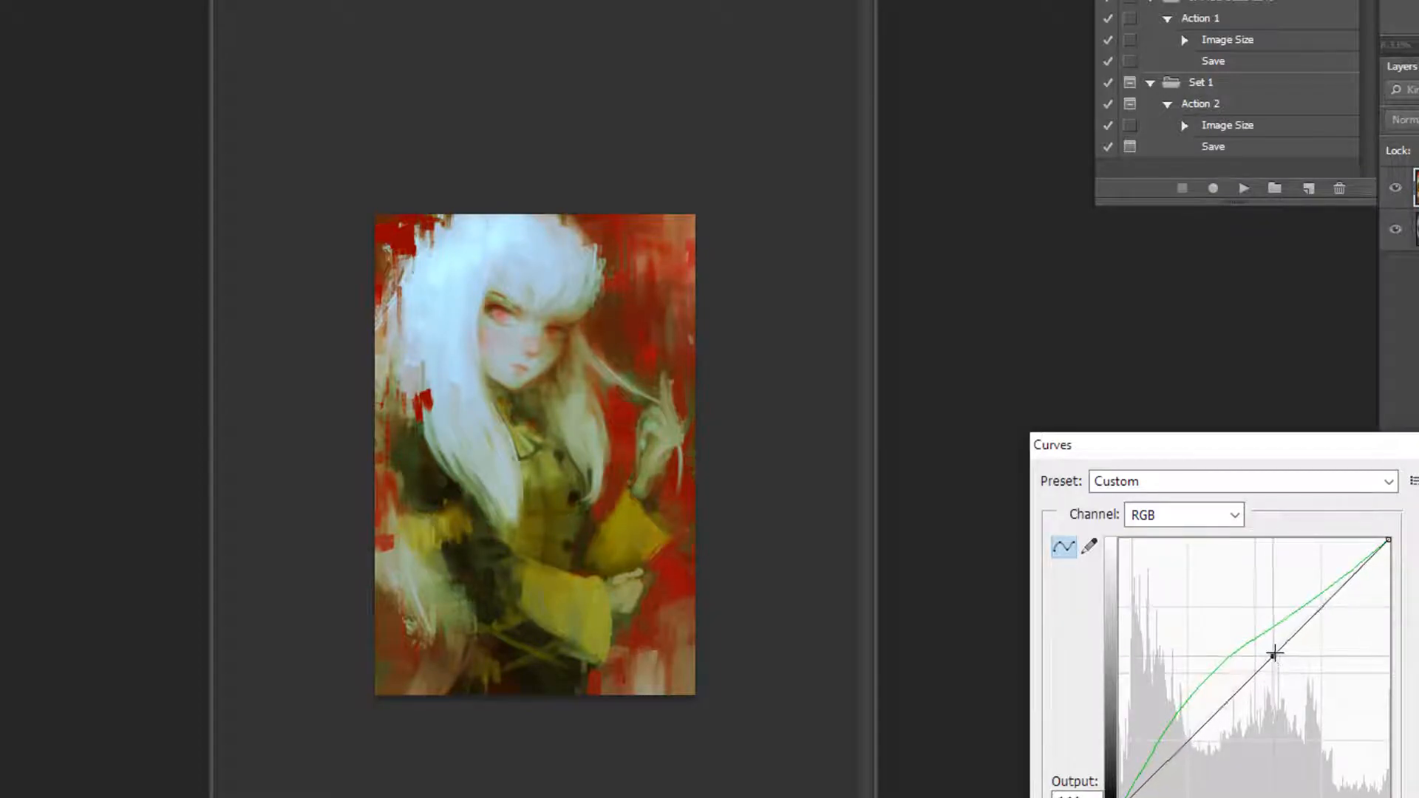
pyautogui.click(1313, 614)
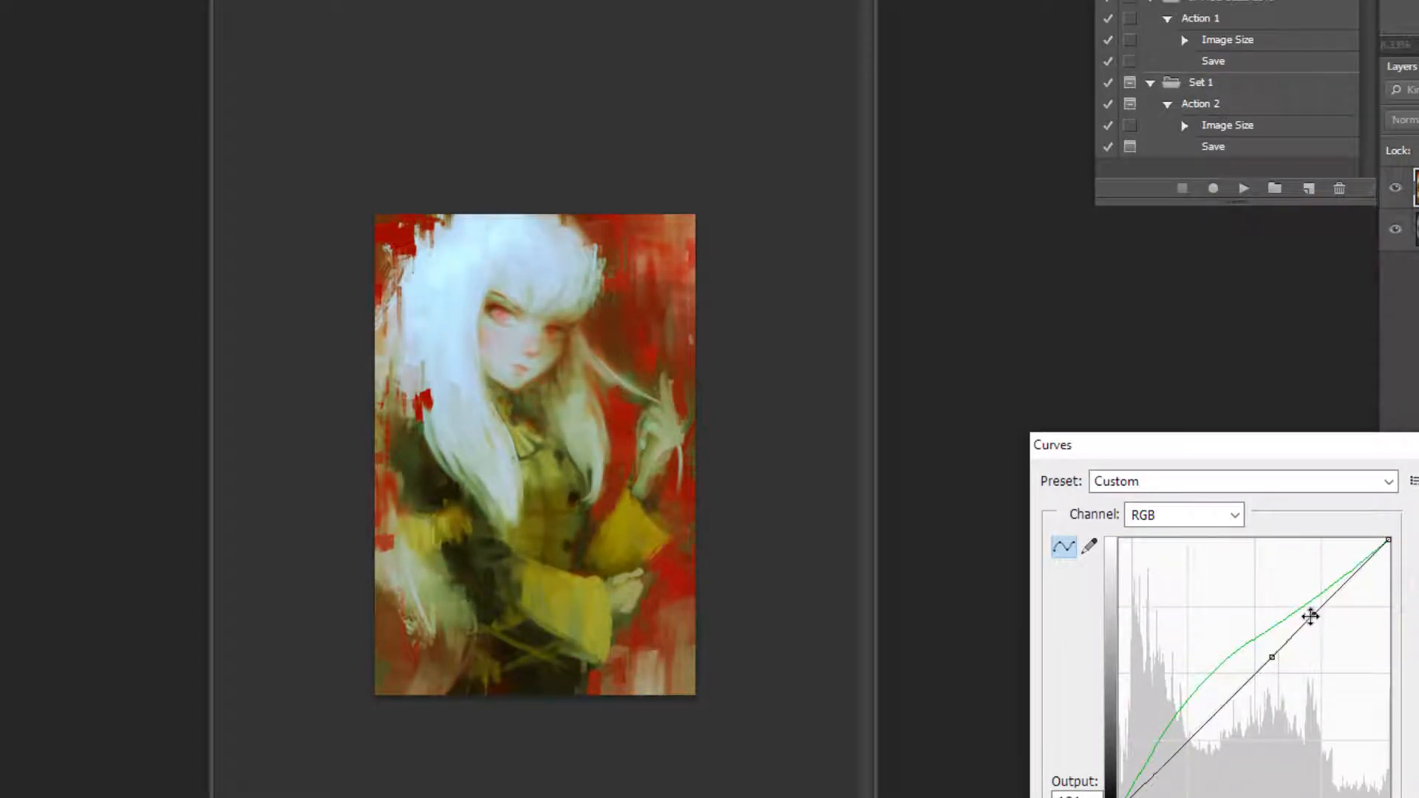
pyautogui.click(1270, 658)
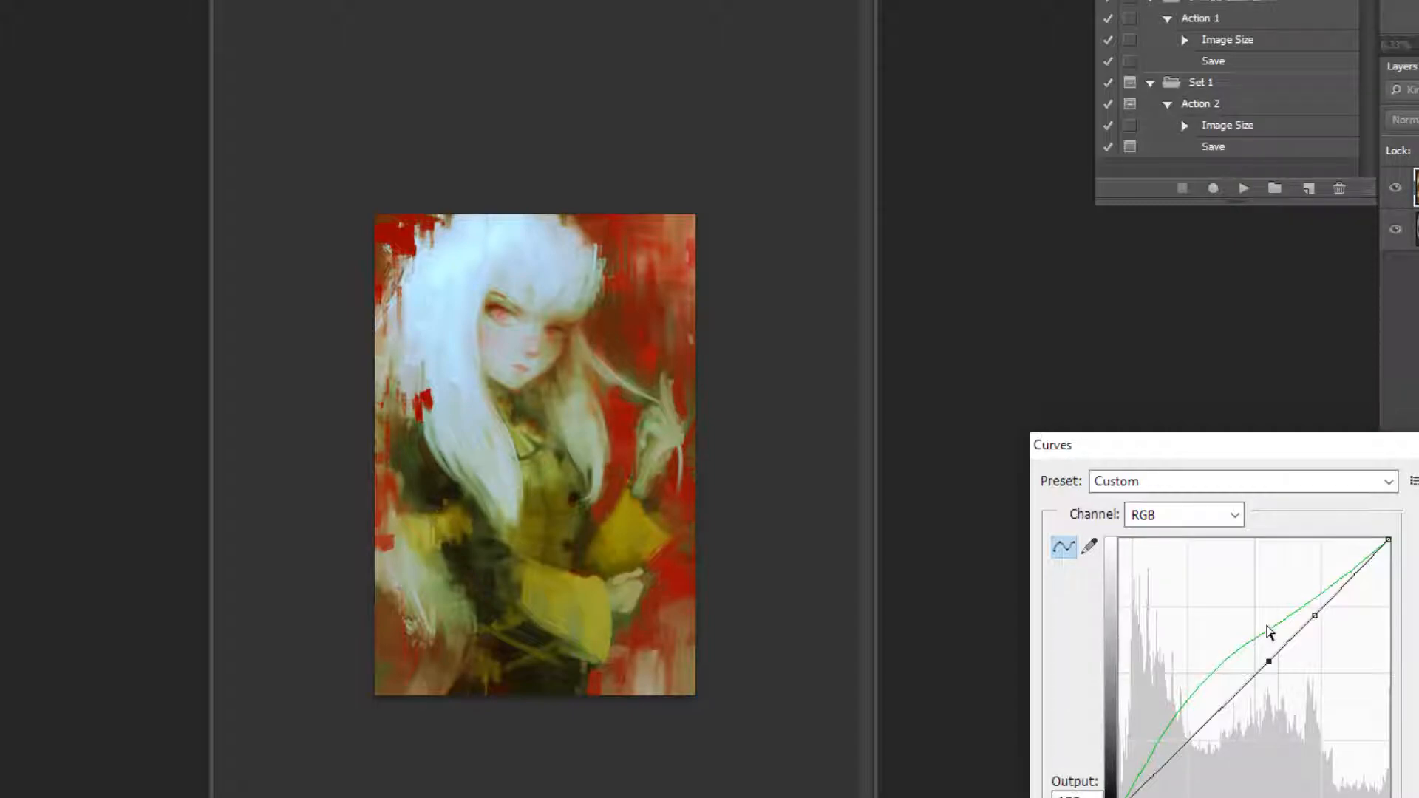
pyautogui.press('Return')
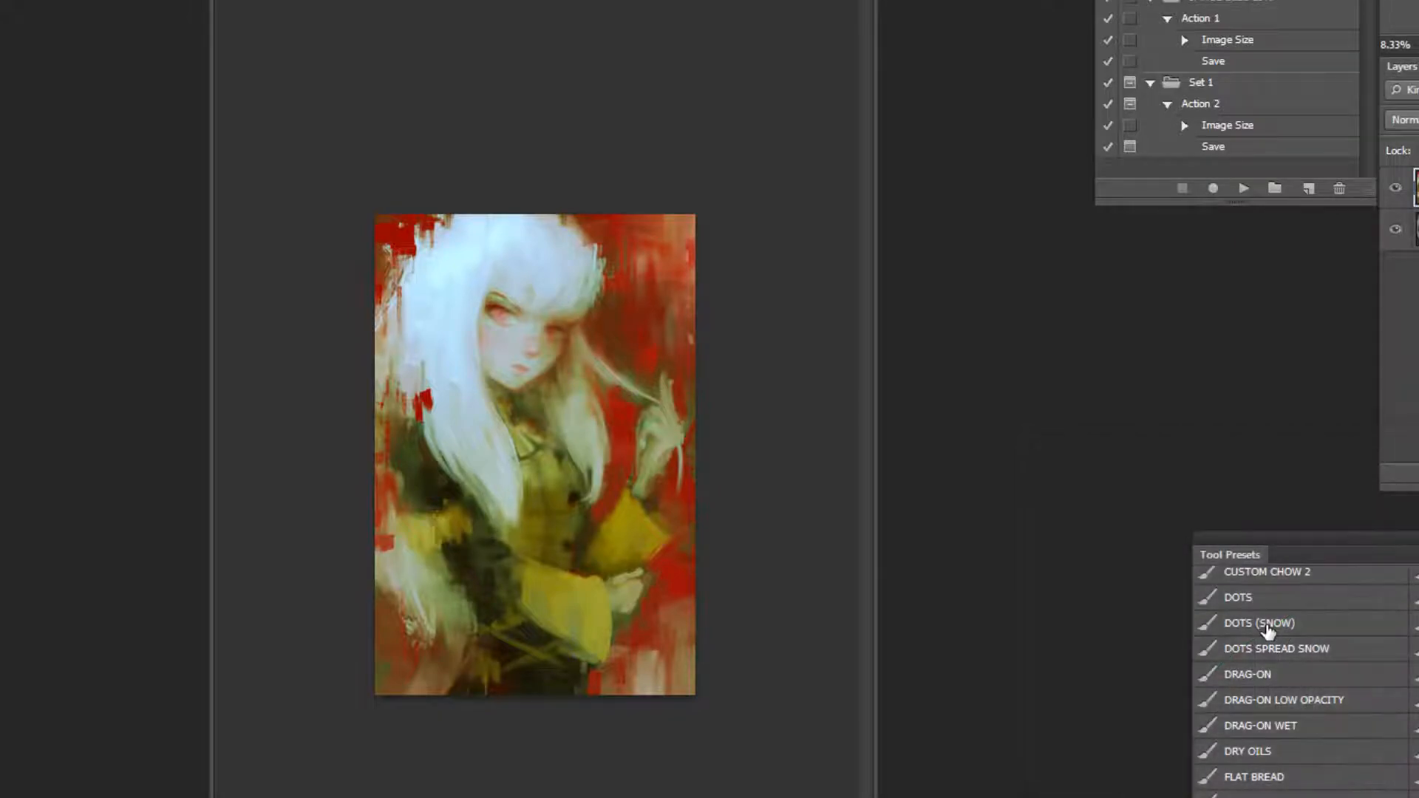
# Reduce the brush size considerably and paint along the jaw where the cheek meets the long front hair.
pyautogui.hotkey('ctrl', '+')
pyautogui.keyDown('alt'); pyautogui.click(712, 190); pyautogui.keyUp('alt')
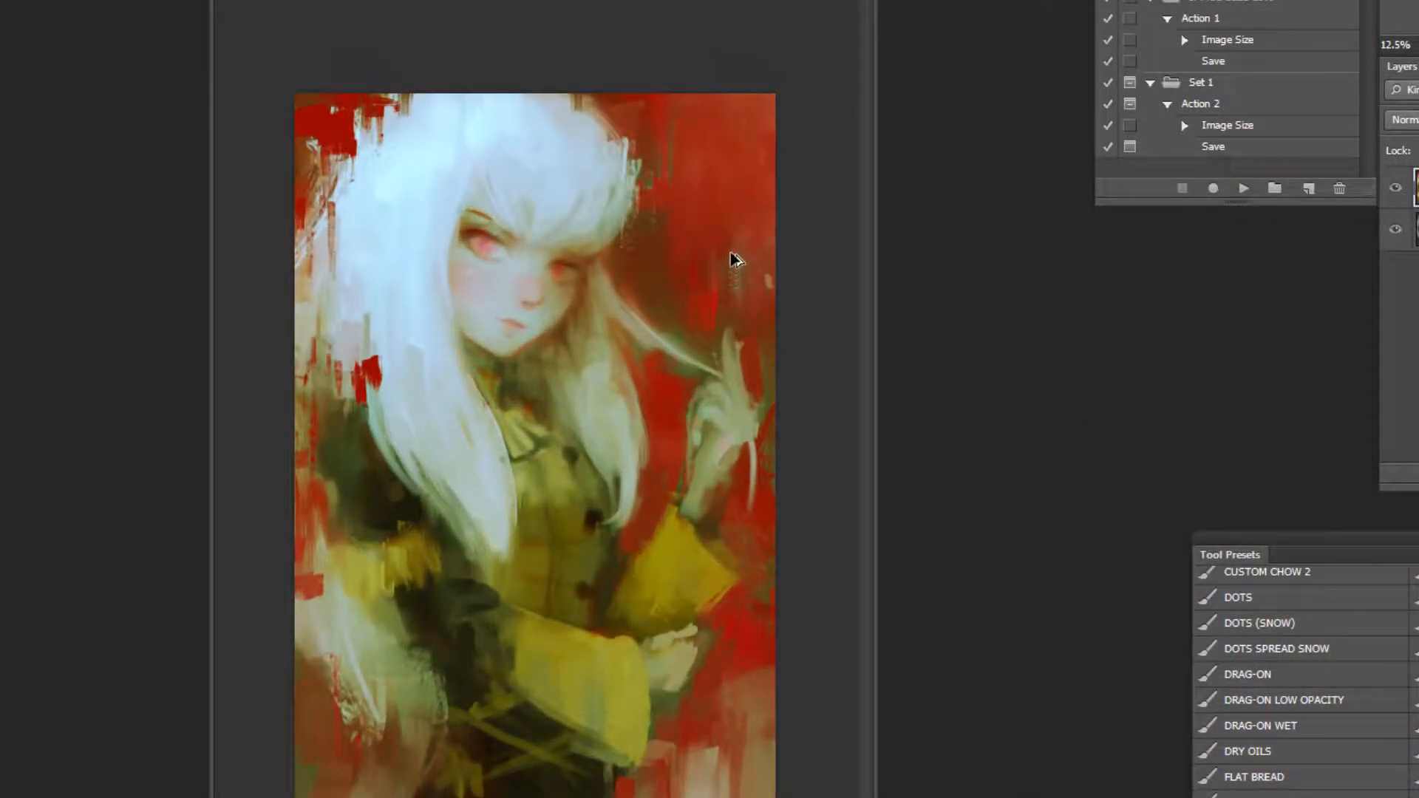
pyautogui.click(578, 170)
pyautogui.click(462, 127)
pyautogui.click(476, 170)
pyautogui.press('[')
pyautogui.press('[')
pyautogui.press('[')
pyautogui.press('[')
pyautogui.press('[')
pyautogui.press('[')
pyautogui.press('[')
pyautogui.press('[')
pyautogui.press('[')
pyautogui.press('[')
pyautogui.press('[')
pyautogui.hotkey('ctrl', 'z')
pyautogui.moveTo(390, 425); pyautogui.dragTo(473, 494)
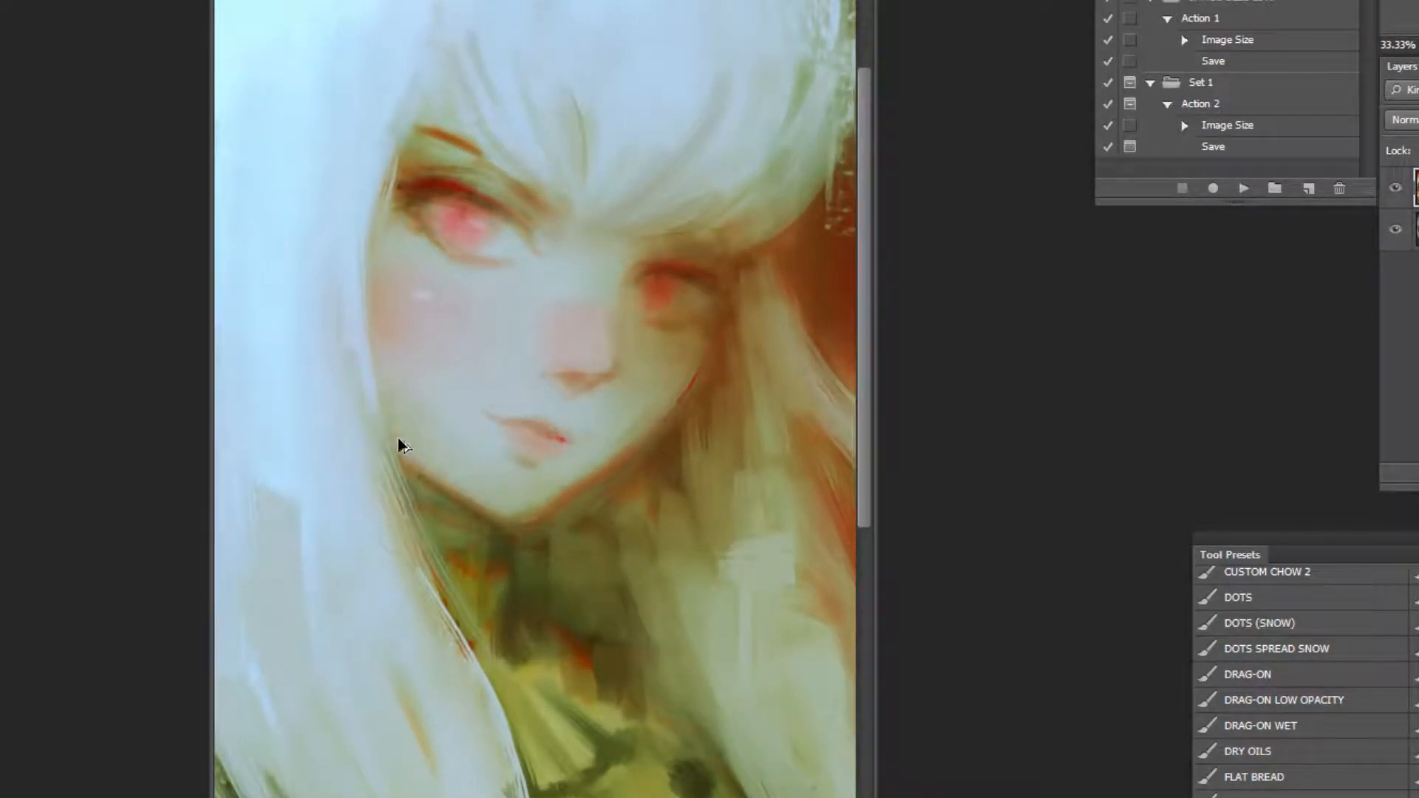
# Enlarge the brush, set its blending mode to Color and tint the middle of the face warmer.
pyautogui.hotkey('ctrl', '-')
pyautogui.hotkey('ctrl', '-')
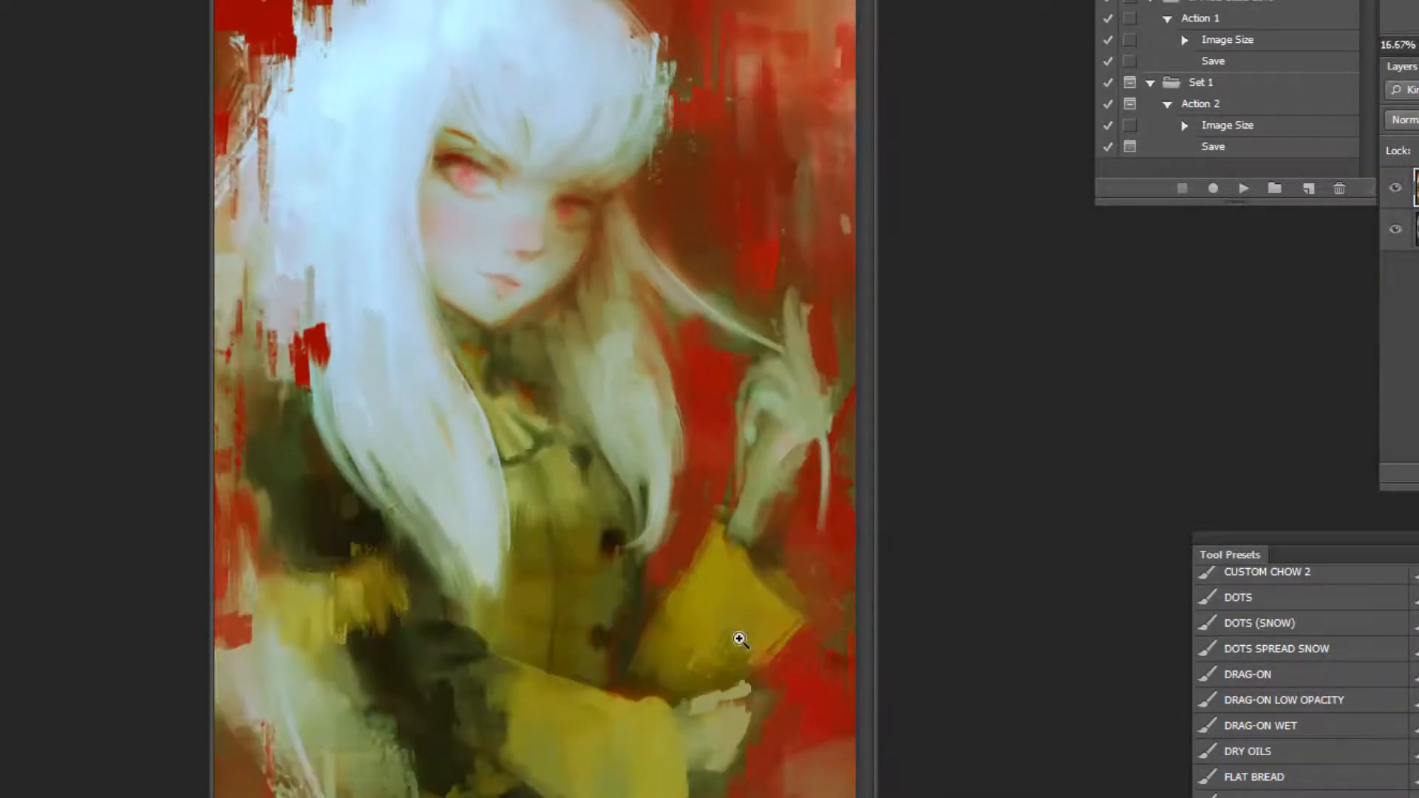
pyautogui.press(']')
pyautogui.press(']')
pyautogui.press(']')
pyautogui.keyDown('ctrl'); pyautogui.click(447, 81); pyautogui.keyUp('ctrl')
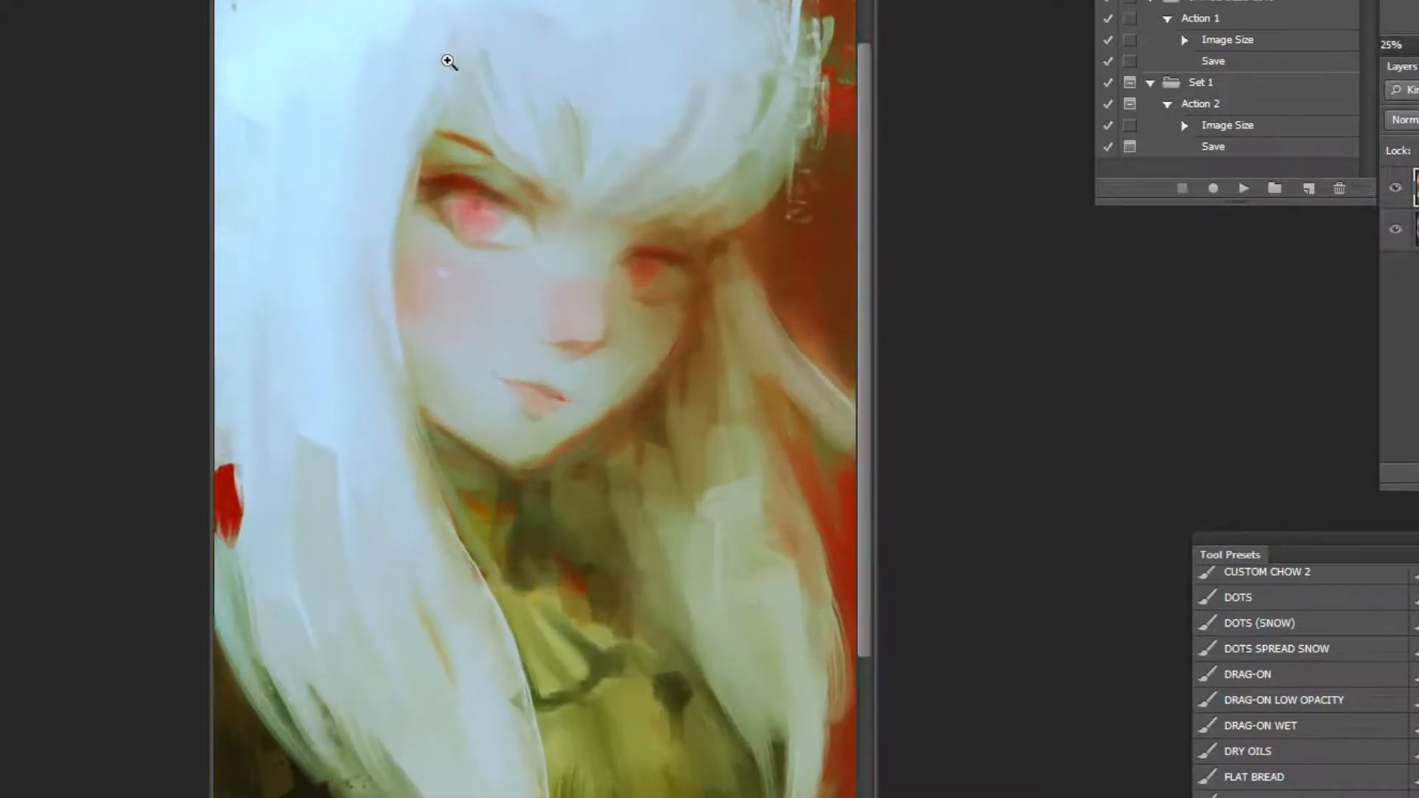
pyautogui.keyDown('ctrl'); pyautogui.click(453, 62); pyautogui.keyUp('ctrl')
pyautogui.click(210, 0)
pyautogui.click(221, 476)
pyautogui.keyDown('alt'); pyautogui.click(644, 503); pyautogui.keyUp('alt')
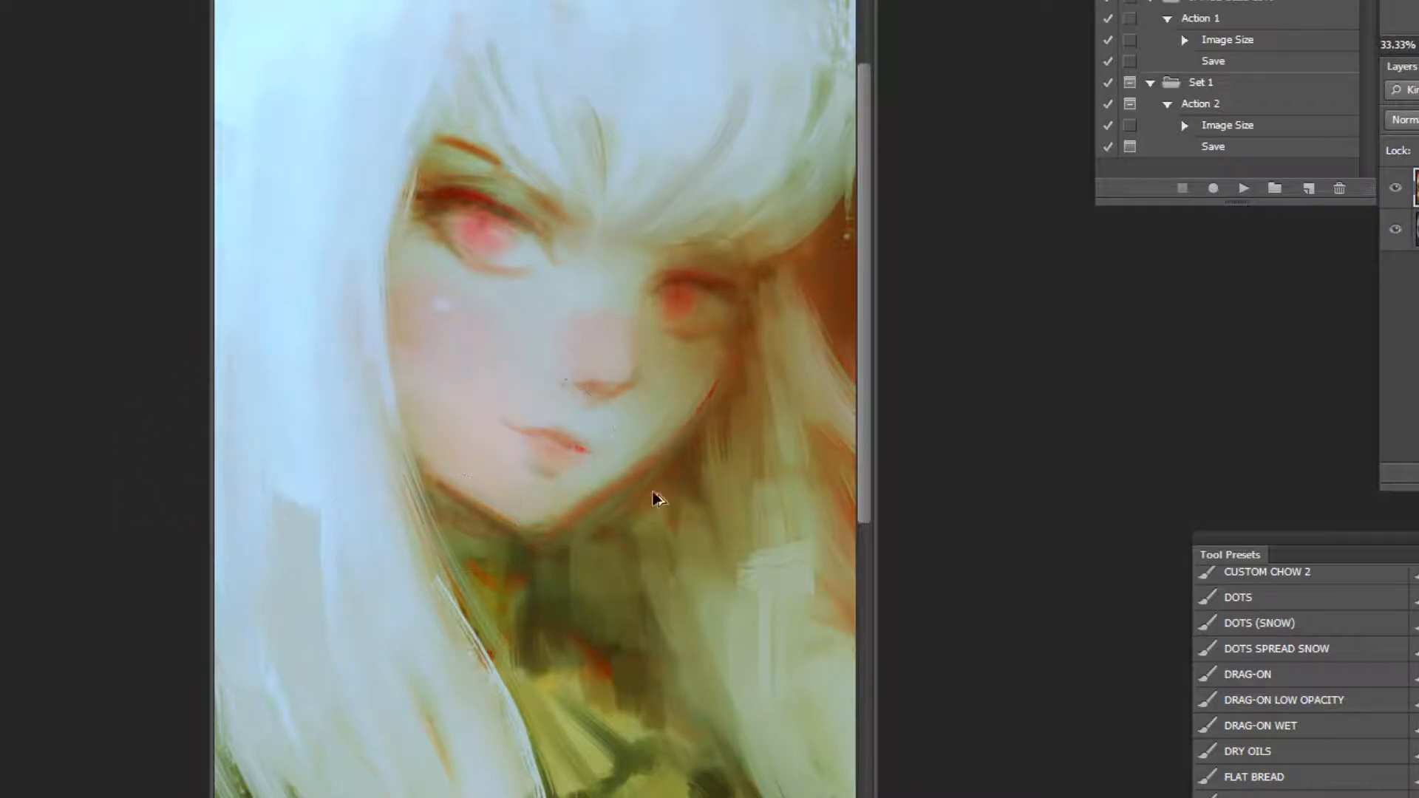
pyautogui.press(']')
pyautogui.press(']')
pyautogui.press(']')
pyautogui.press(']')
pyautogui.moveTo(501, 389); pyautogui.dragTo(650, 390)
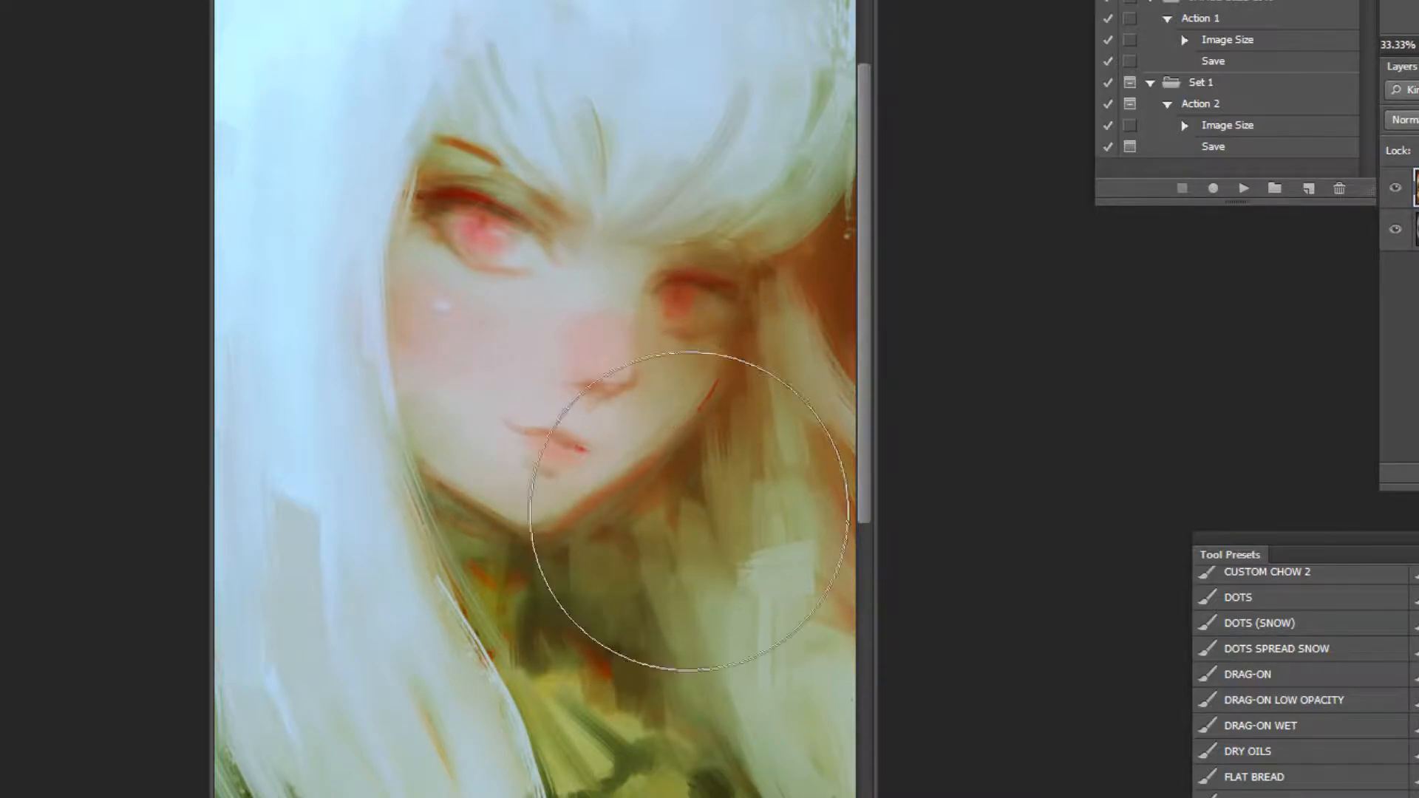
pyautogui.keyDown('ctrl'); pyautogui.keyDown('alt'); pyautogui.click(738, 532); pyautogui.keyUp('alt'); pyautogui.keyUp('ctrl')
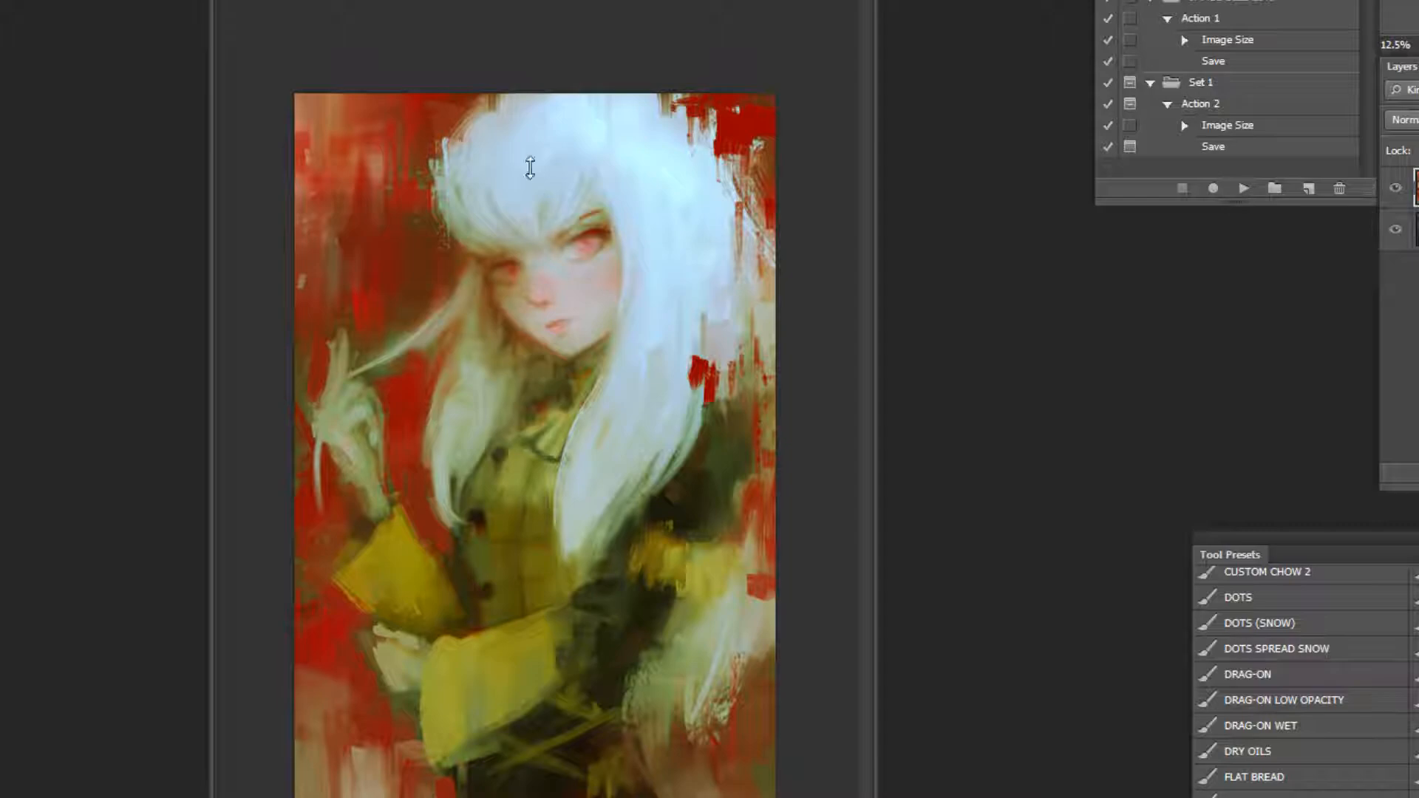
# Try strokes with a larger brush at the far eye's outer corner and down the hair beside the jaw.
pyautogui.keyDown('ctrl'); pyautogui.click(538, 185); pyautogui.keyUp('ctrl')
pyautogui.keyDown('ctrl'); pyautogui.click(527, 109); pyautogui.keyUp('ctrl')
pyautogui.keyDown('ctrl'); pyautogui.click(437, 175); pyautogui.keyUp('ctrl')
pyautogui.keyDown('ctrl'); pyautogui.click(472, 134); pyautogui.keyUp('ctrl')
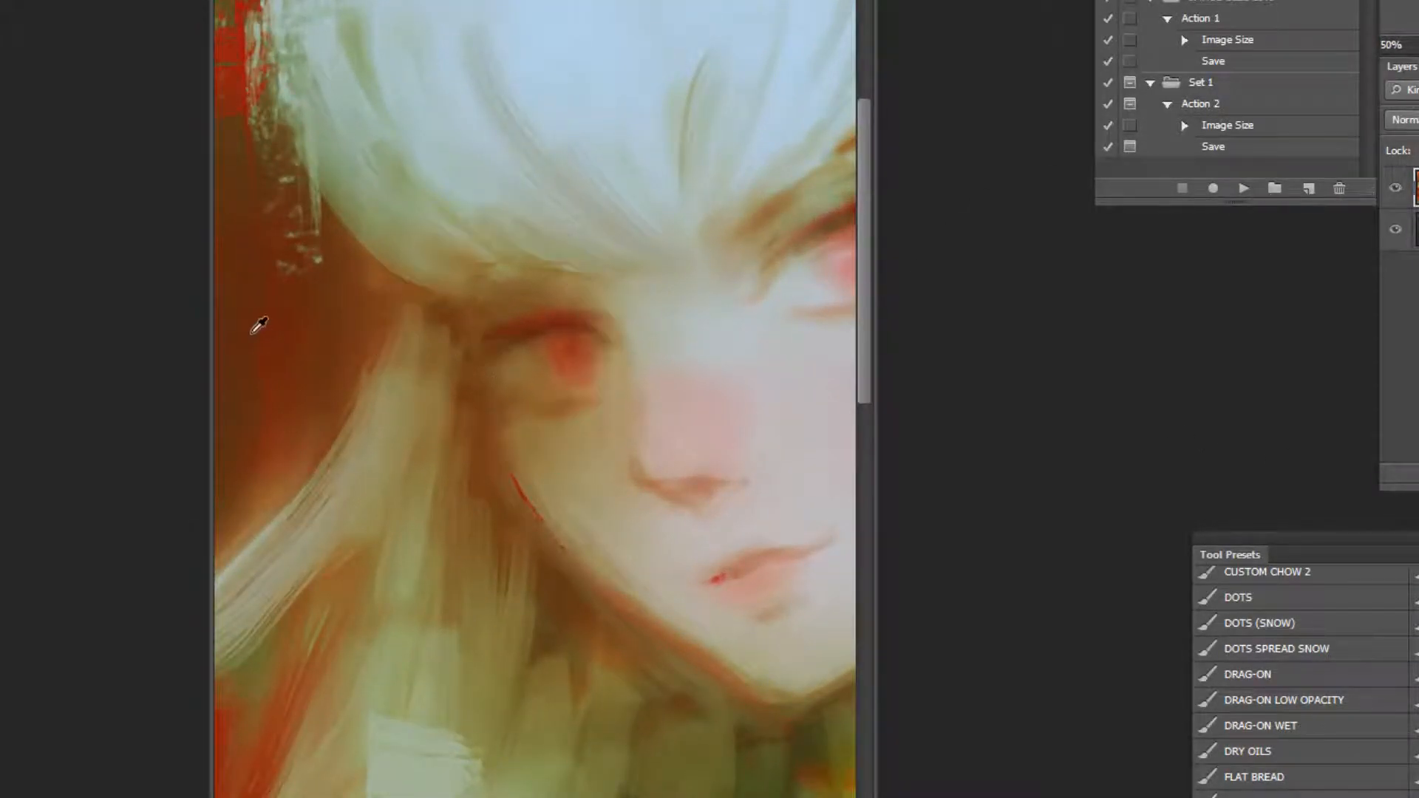
pyautogui.press(']')
pyautogui.press(']')
pyautogui.moveTo(500, 361)
pyautogui.mouseDown()
pyautogui.moveTo(543, 398)
pyautogui.moveTo(501, 373)
pyautogui.mouseUp()
pyautogui.hotkey('ctrl', 'z')
pyautogui.moveTo(515, 501); pyautogui.dragTo(500, 585)
pyautogui.hotkey('ctrl', 'z')
# Try a broad stroke with an enlarged brush across the shaded far eye.
pyautogui.keyDown('alt'); pyautogui.click(602, 577); pyautogui.keyUp('alt')
pyautogui.keyDown('alt'); pyautogui.click(676, 424); pyautogui.keyUp('alt')
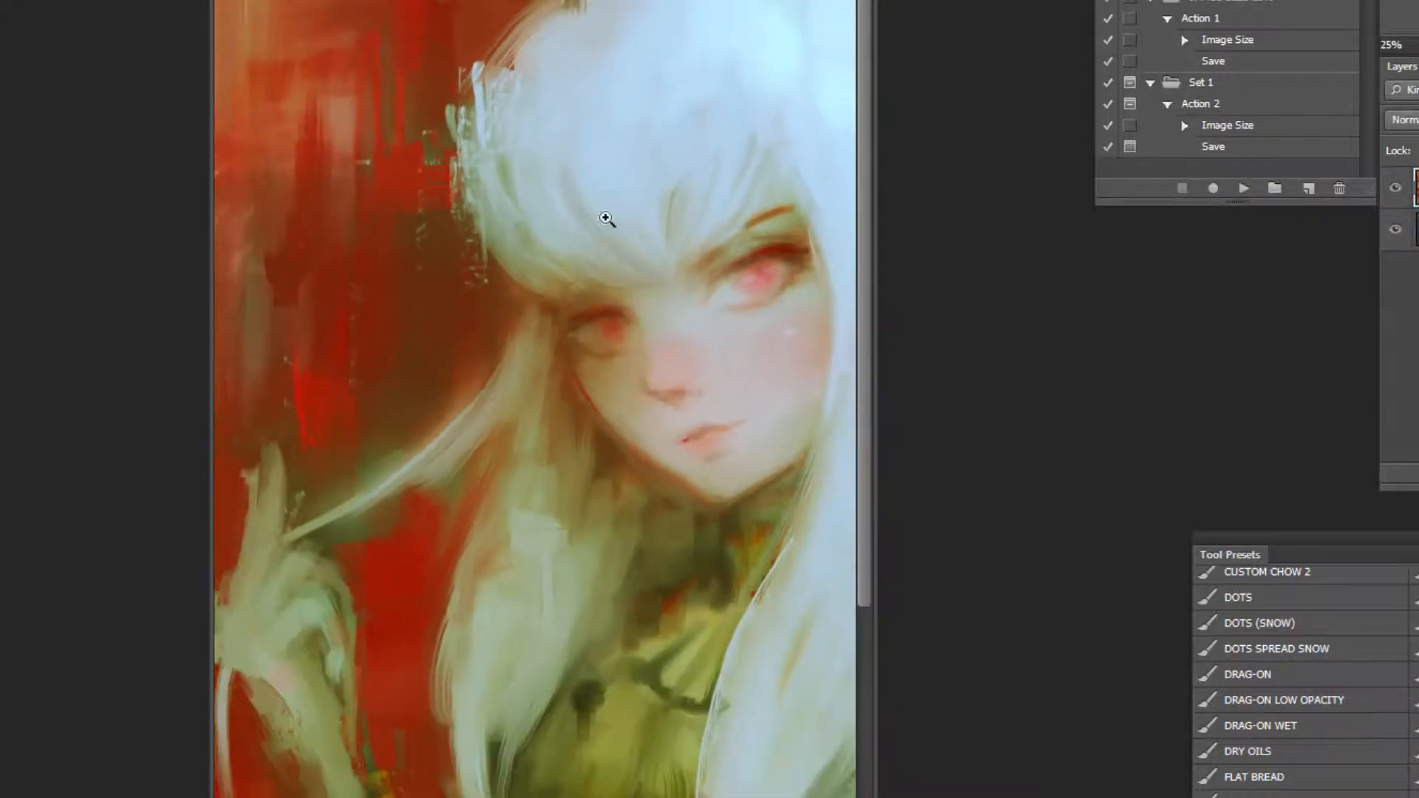
pyautogui.click(603, 226)
pyautogui.click(604, 227)
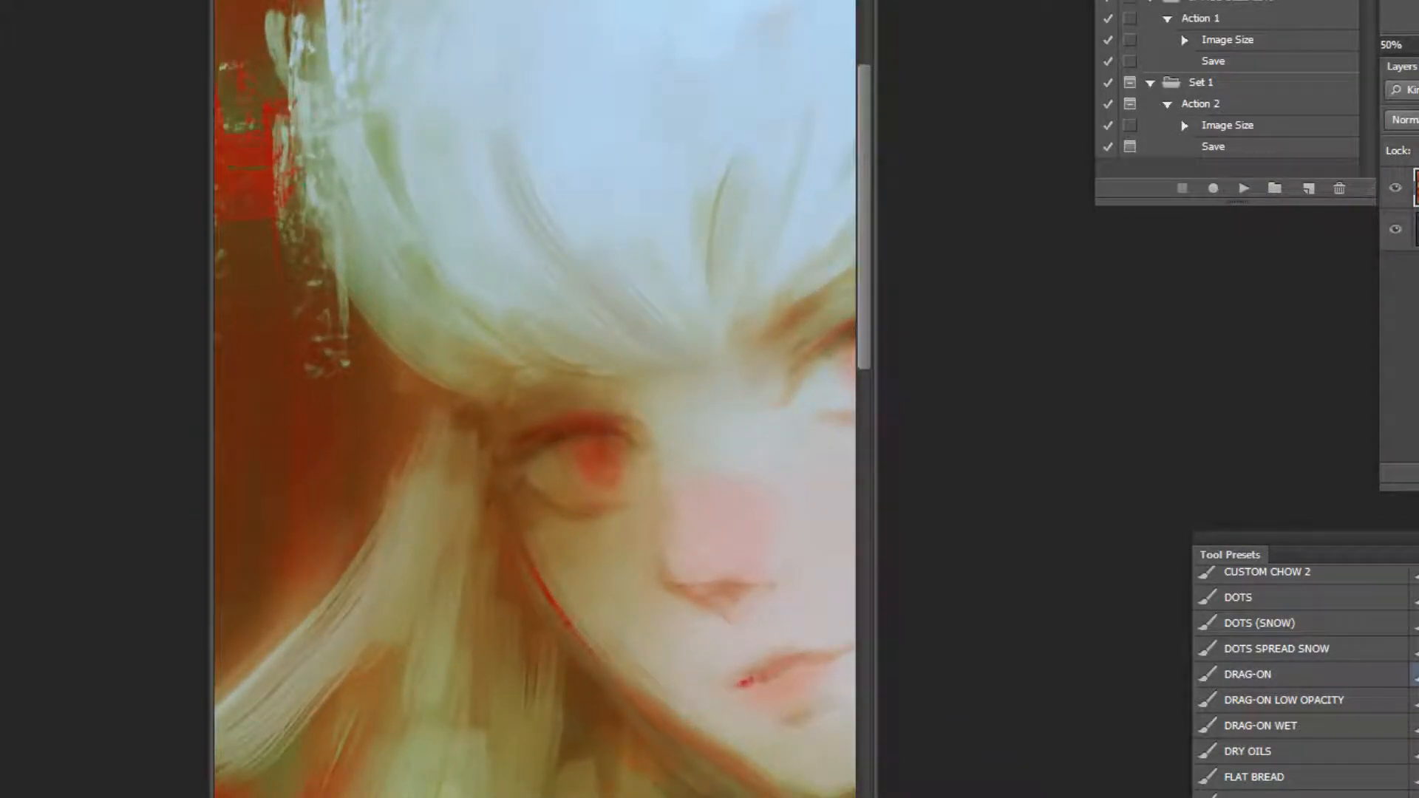
pyautogui.press(']')
pyautogui.press(']')
pyautogui.press(']')
pyautogui.press(']')
pyautogui.moveTo(558, 473); pyautogui.dragTo(590, 467)
pyautogui.hotkey('ctrl', 'alt', 'z')
pyautogui.hotkey('ctrl', 'alt', 'z')
# Enlarge the brush further and set the foreground colour to the red bf1207.
pyautogui.press(']')
pyautogui.press(']')
pyautogui.press(']')
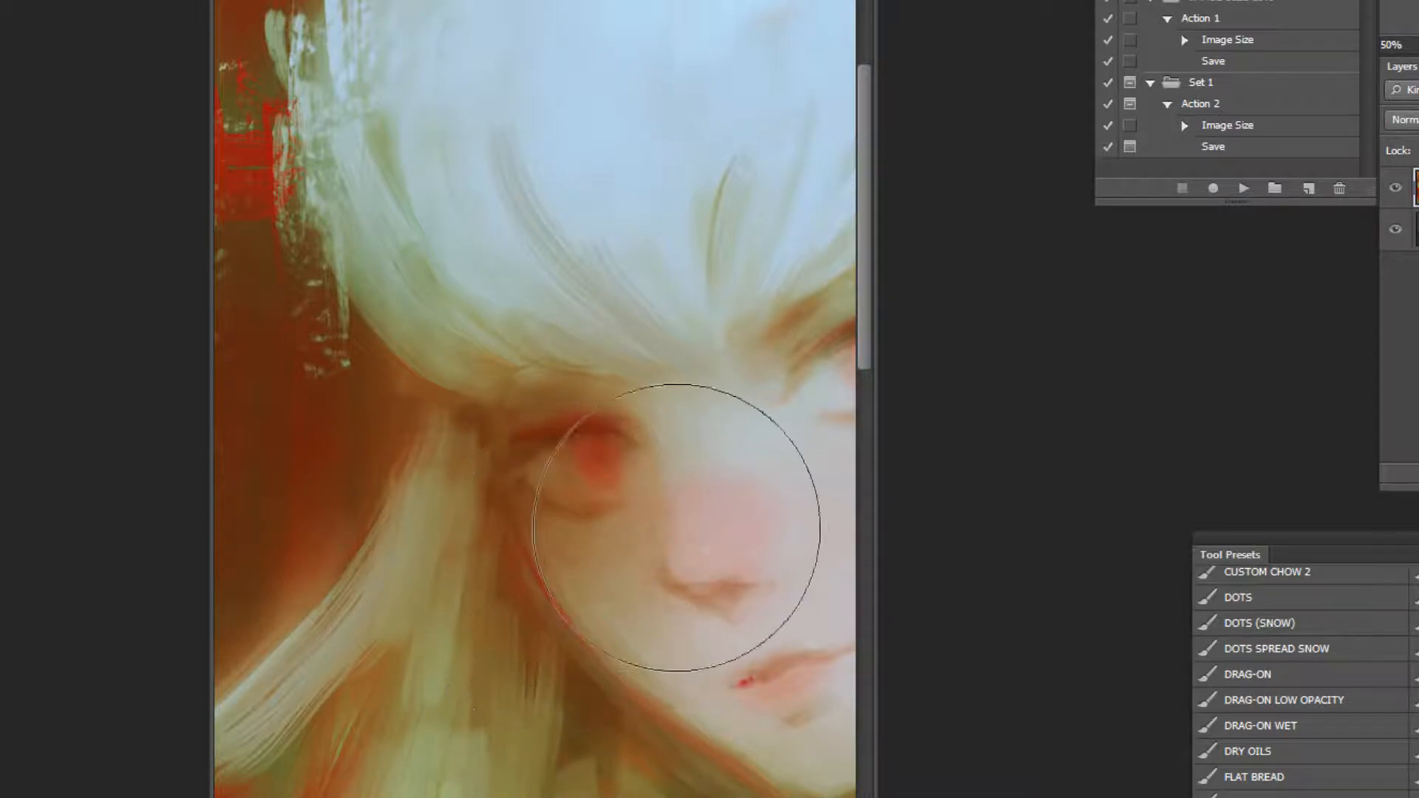
pyautogui.click(1, 582)
pyautogui.click(1178, 491)
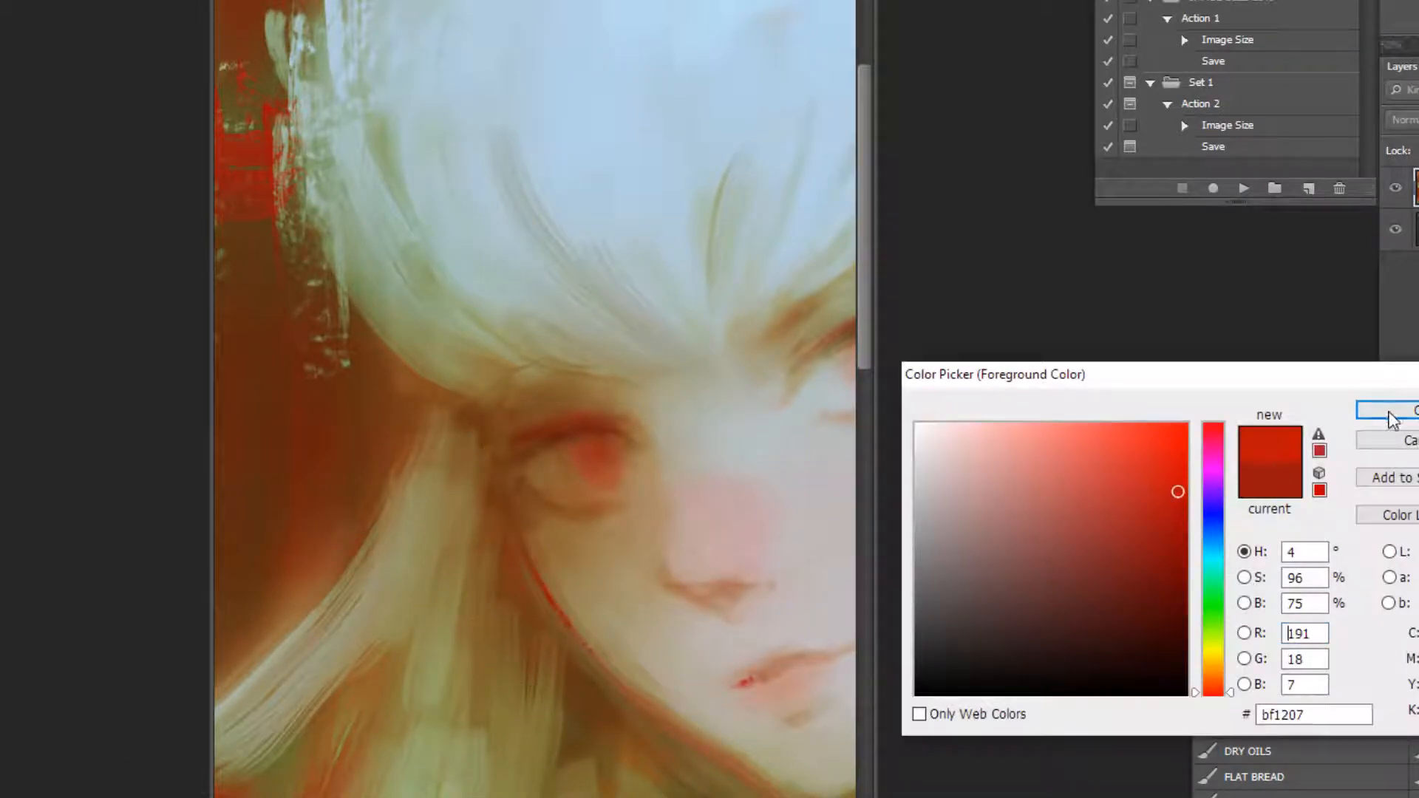
pyautogui.click(1389, 413)
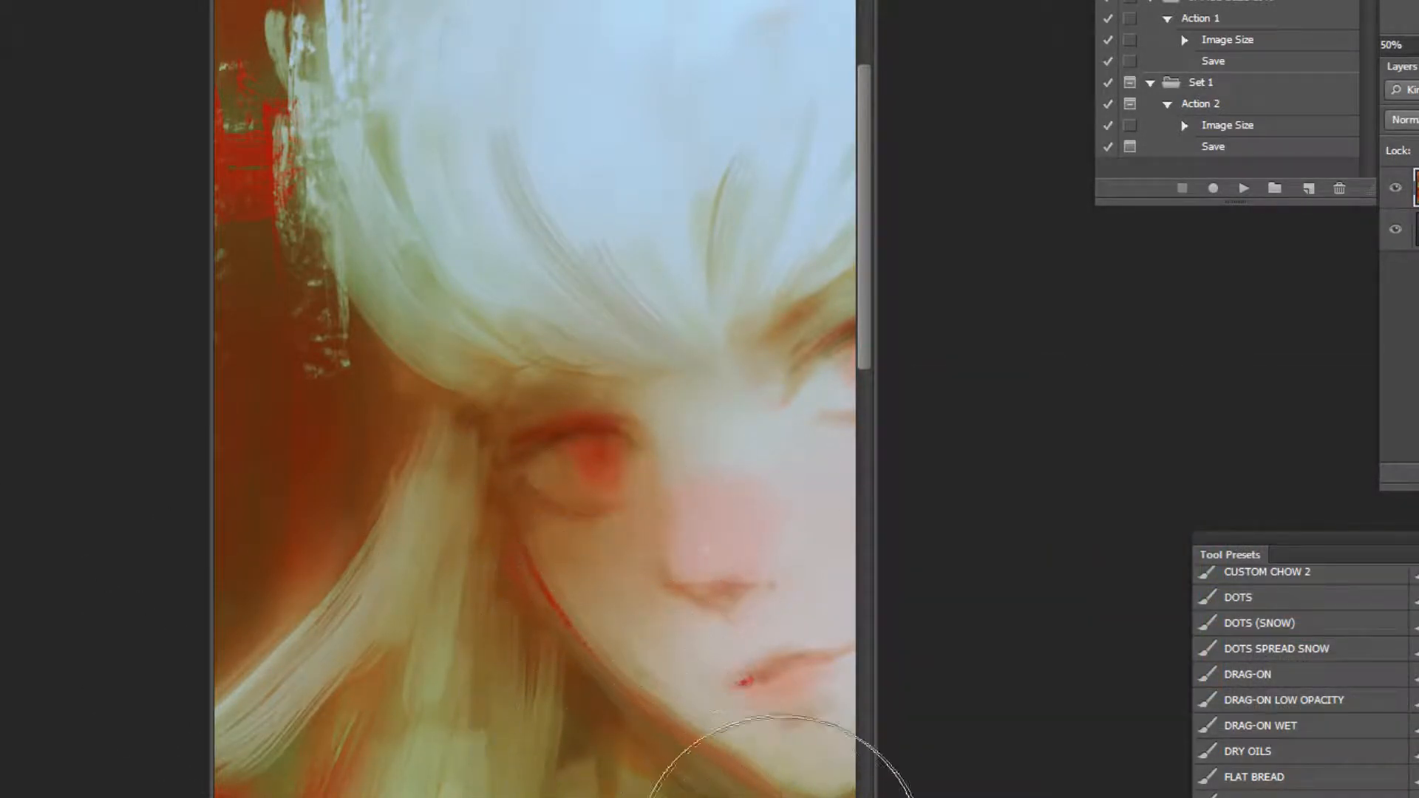
# Flip the painting horizontally and brush a red blush over the nose and near cheek in Overlay mode.
pyautogui.hotkey('ctrl', 'shift', 'h')
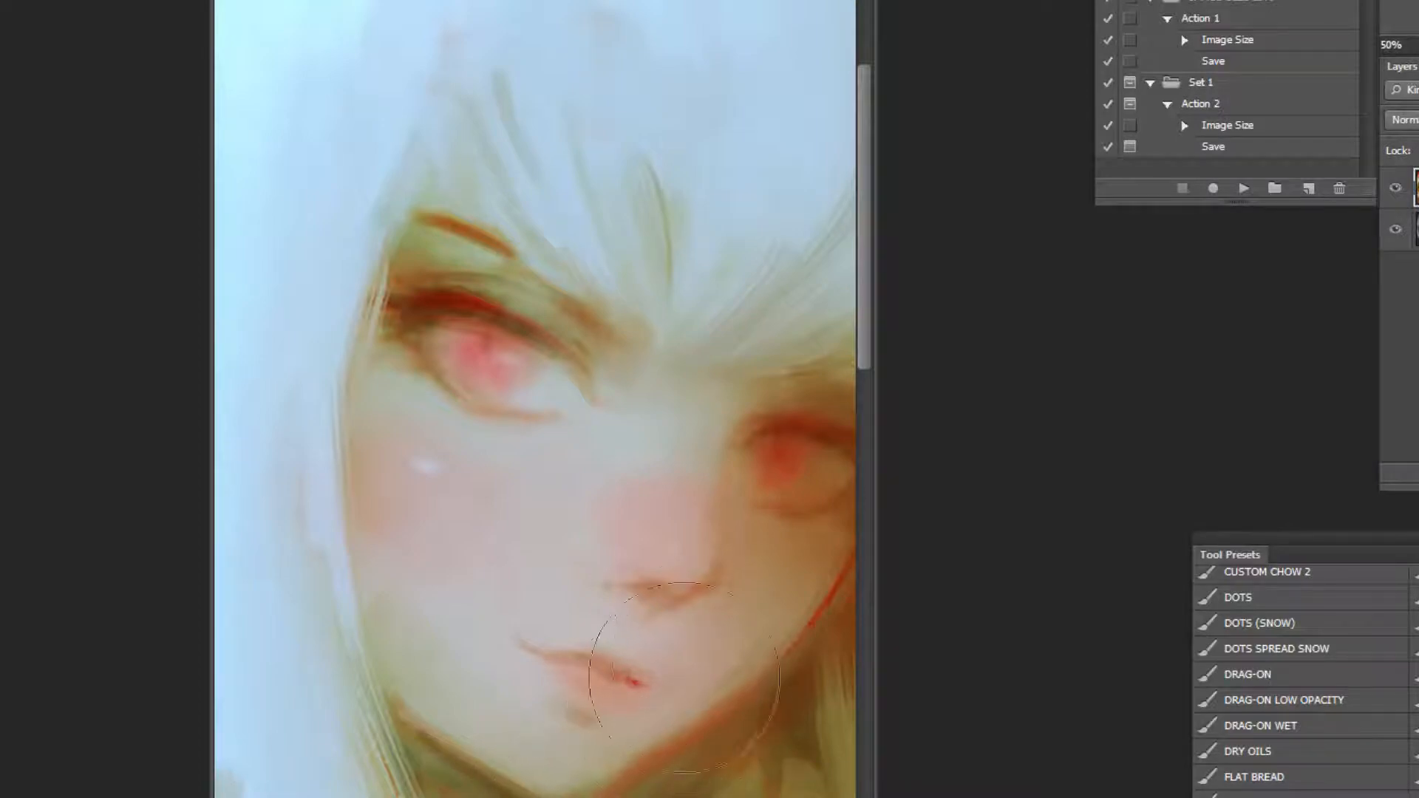
pyautogui.click(209, 1)
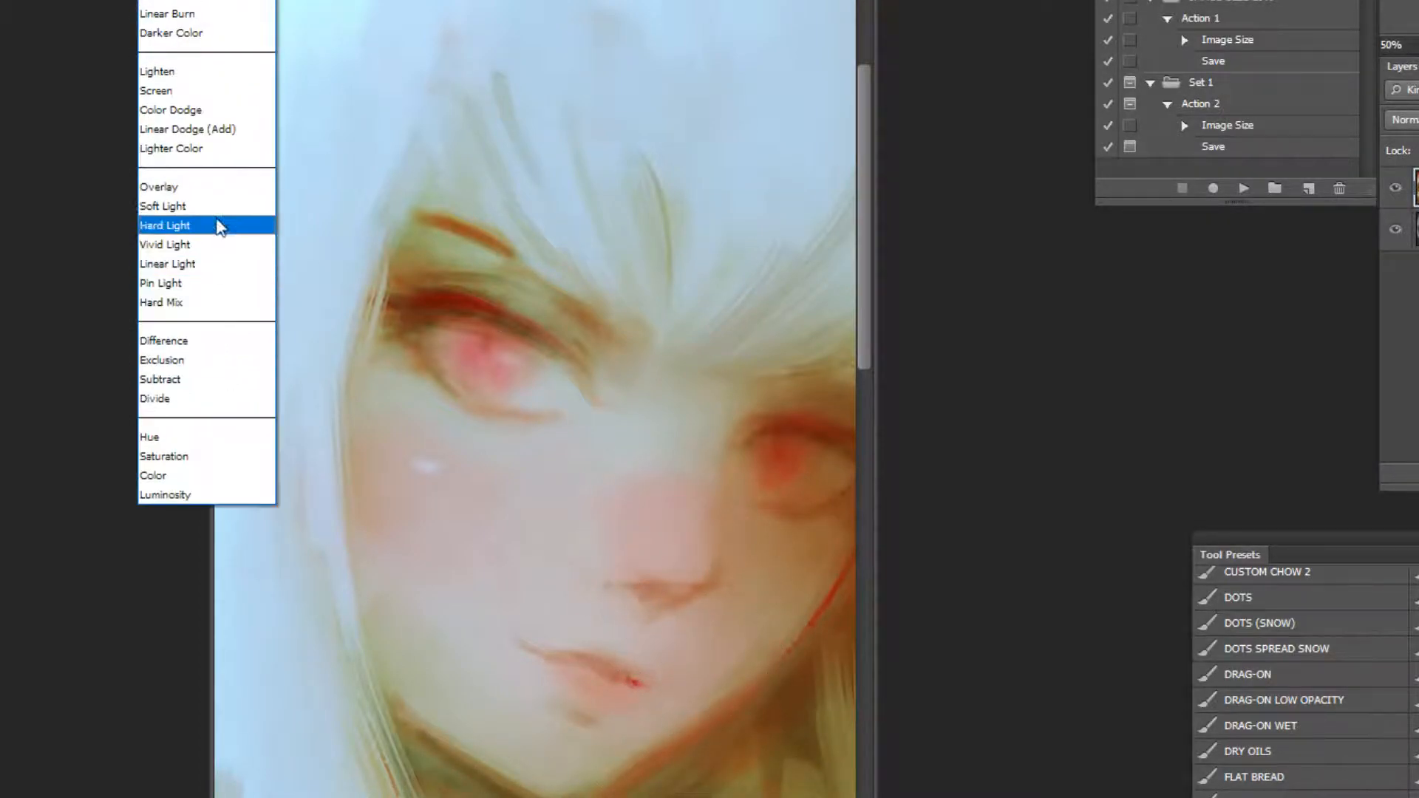
pyautogui.click(214, 190)
pyautogui.moveTo(687, 592); pyautogui.dragTo(674, 567)
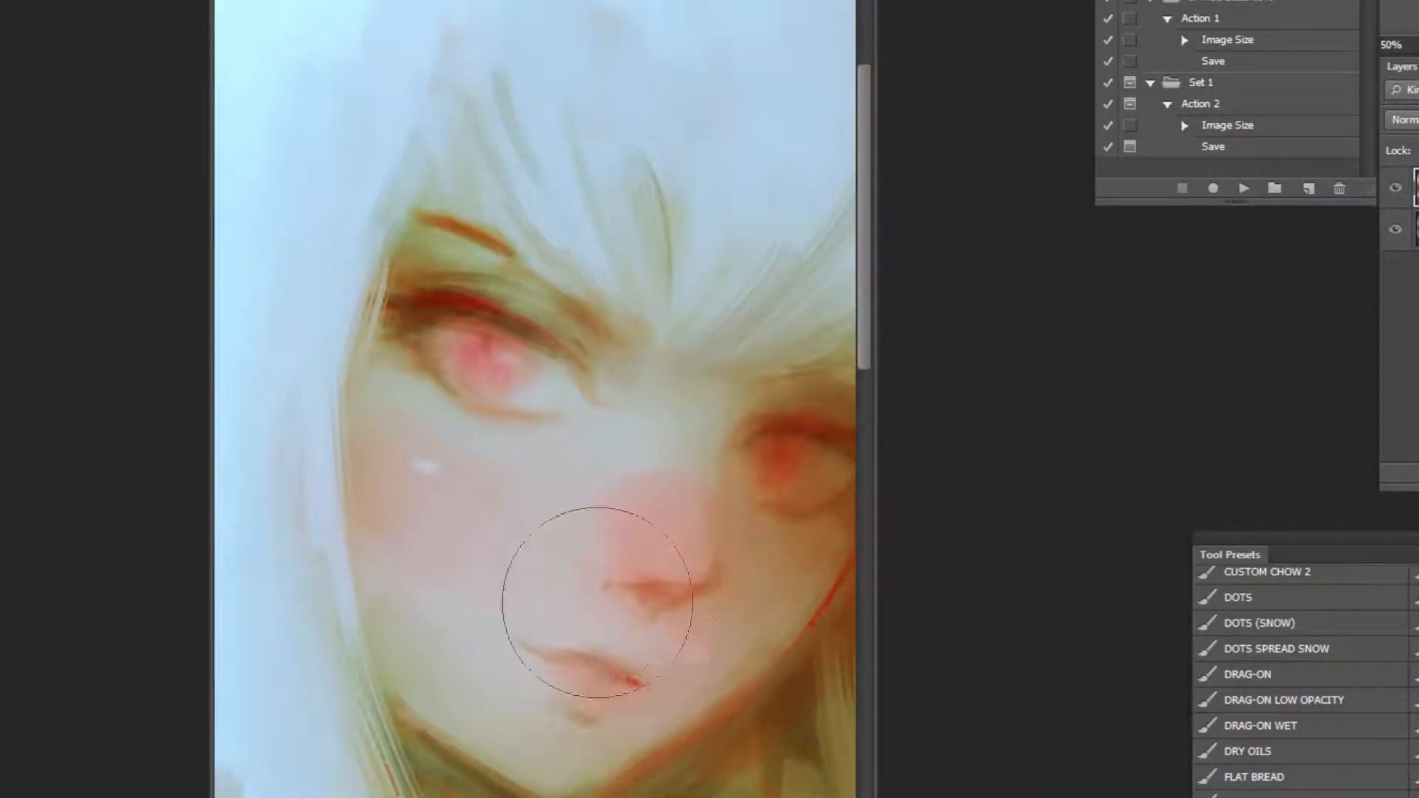
pyautogui.moveTo(448, 595); pyautogui.dragTo(364, 507)
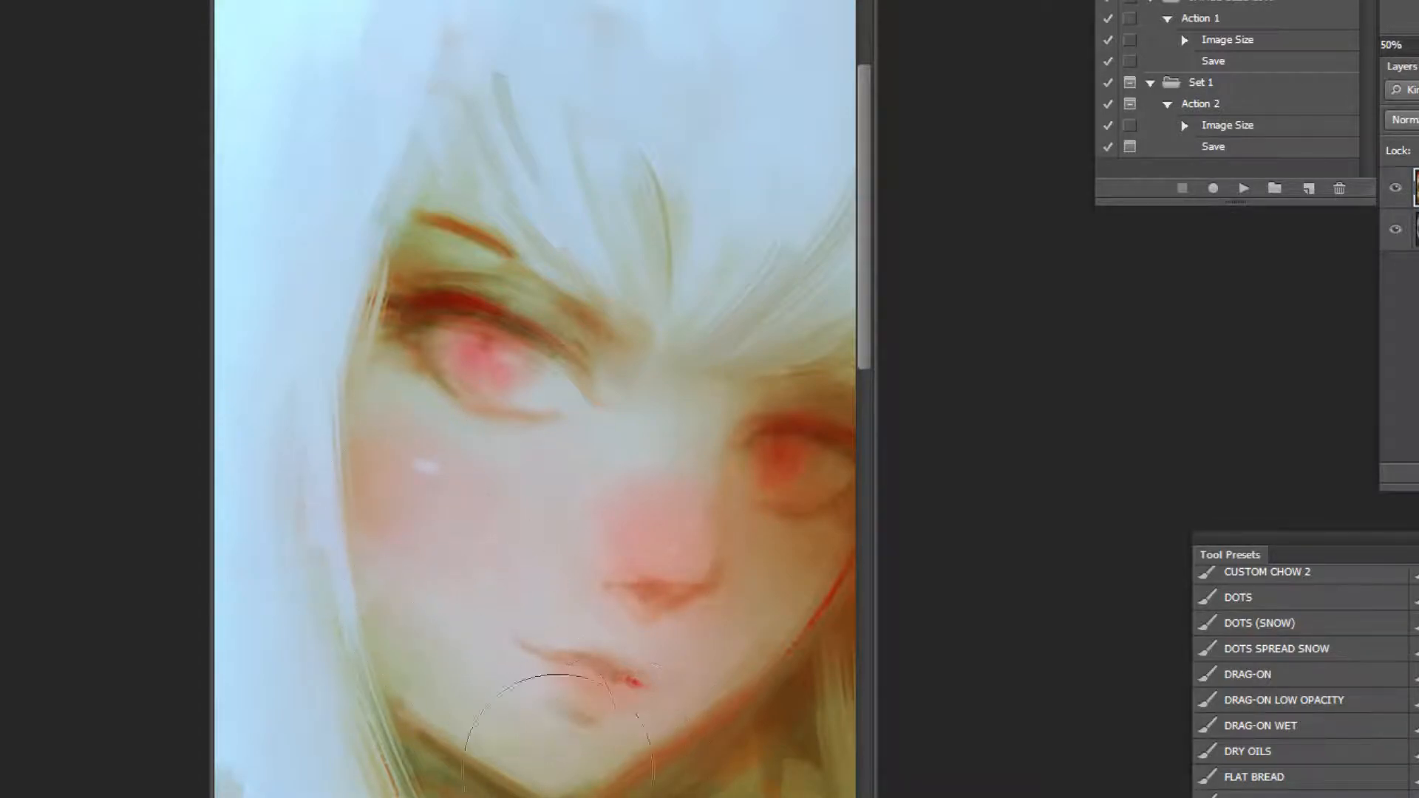
# Shrink the brush, sample a colour from the lips and refine the mouth.
pyautogui.press('[')
pyautogui.press('[')
pyautogui.press('[')
pyautogui.press('[')
pyautogui.keyDown('alt'); pyautogui.click(594, 679); pyautogui.keyUp('alt')
pyautogui.moveTo(604, 690)
pyautogui.mouseDown()
pyautogui.moveTo(592, 702)
pyautogui.moveTo(633, 675)
pyautogui.moveTo(665, 709)
pyautogui.moveTo(641, 706)
pyautogui.moveTo(747, 776)
pyautogui.mouseUp()
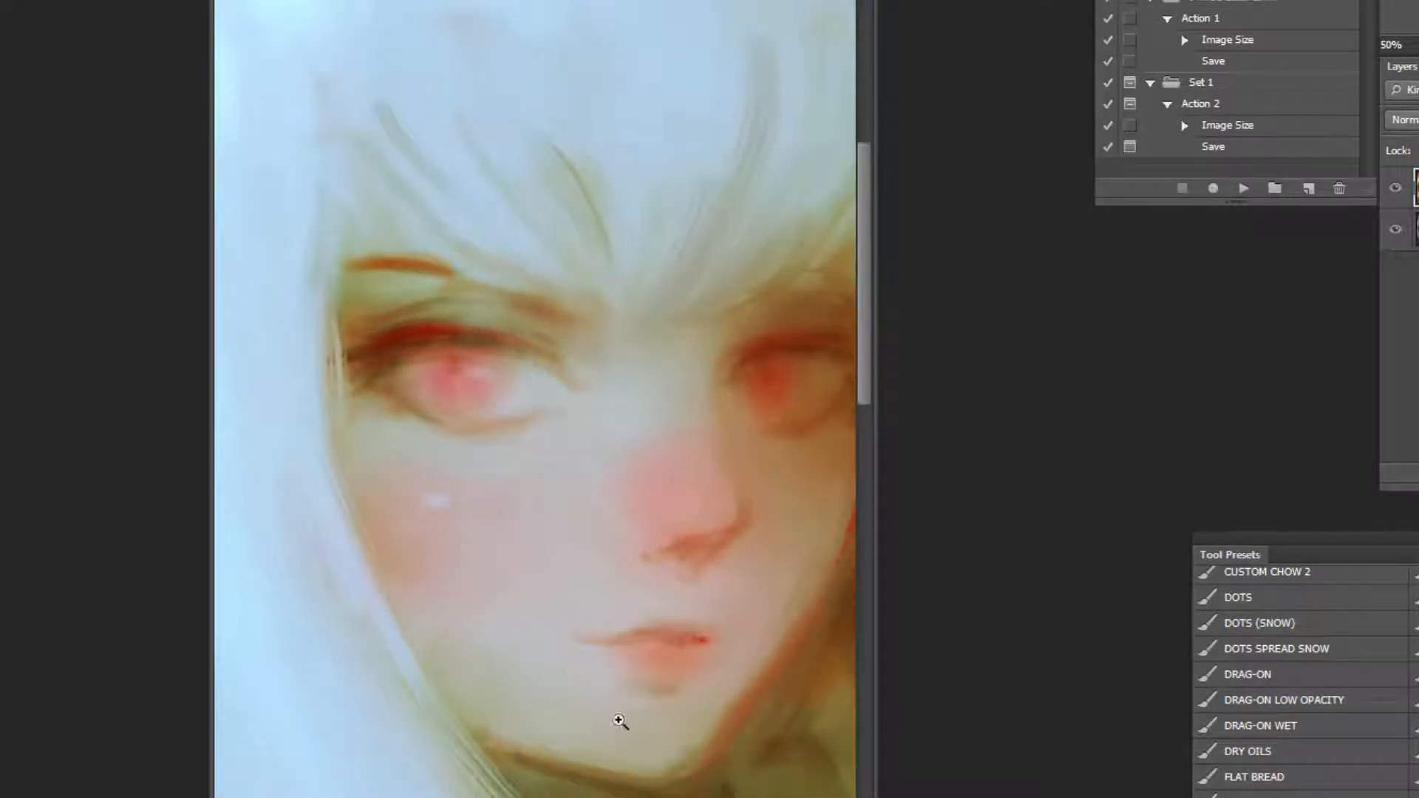
# Sample a light tone and dab small highlights on the lower lip and the tip of the nose.
pyautogui.click(656, 658)
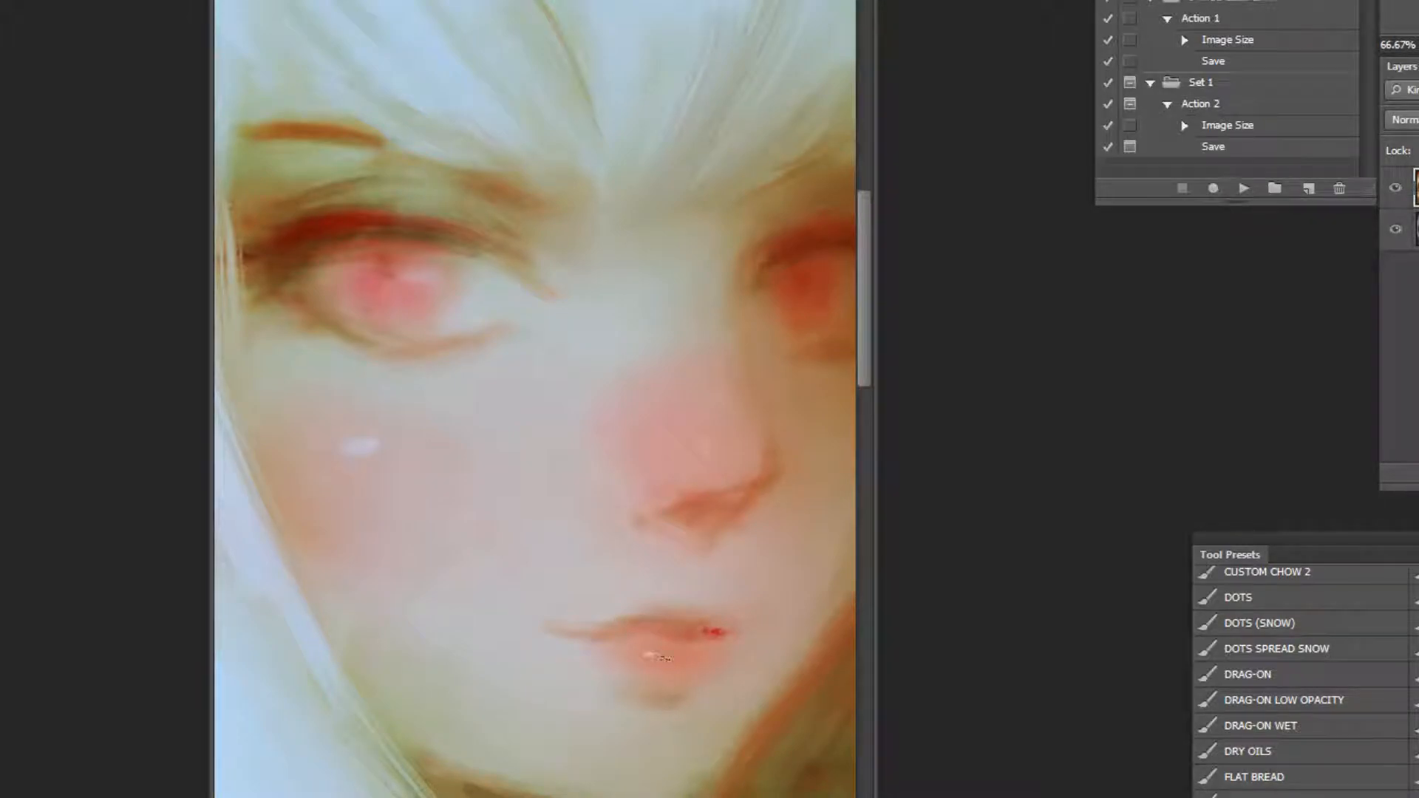
pyautogui.keyDown('alt'); pyautogui.click(621, 652); pyautogui.keyUp('alt')
pyautogui.click(640, 678)
pyautogui.click(650, 677)
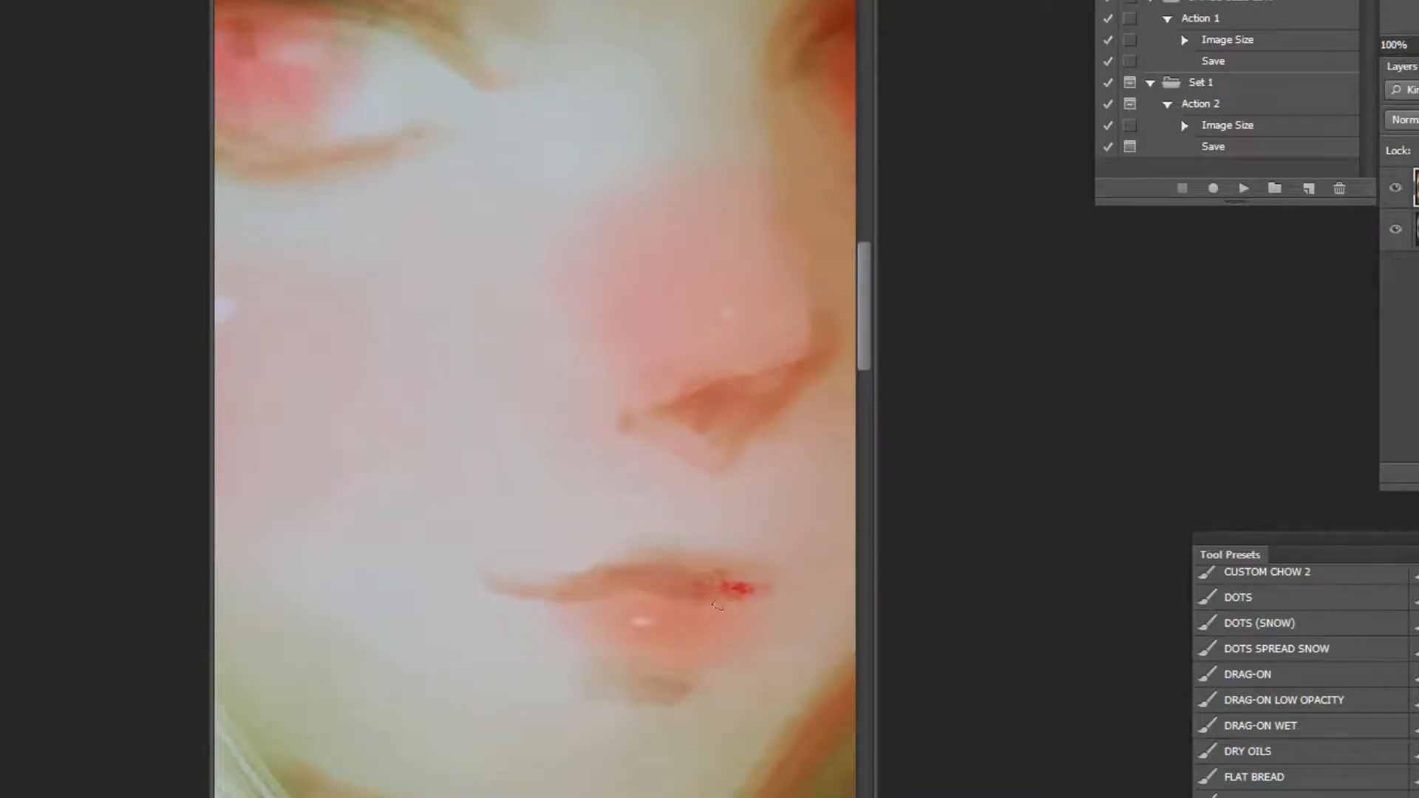
# Set the brush to Soft Light, choose a dark red foreground colour and deepen the line between the lips.
pyautogui.click(214, 11)
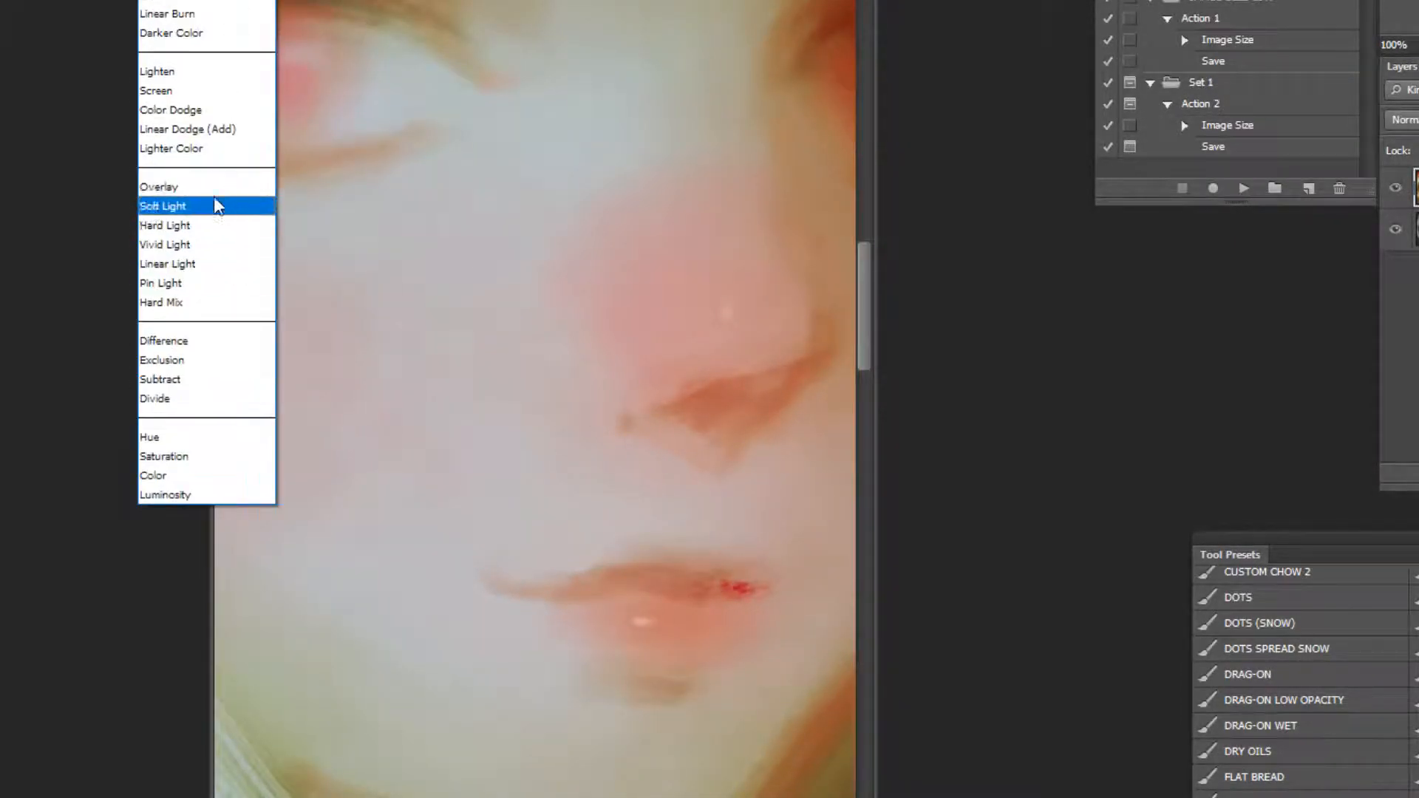
pyautogui.click(222, 207)
pyautogui.click(1149, 624)
pyautogui.click(1408, 406)
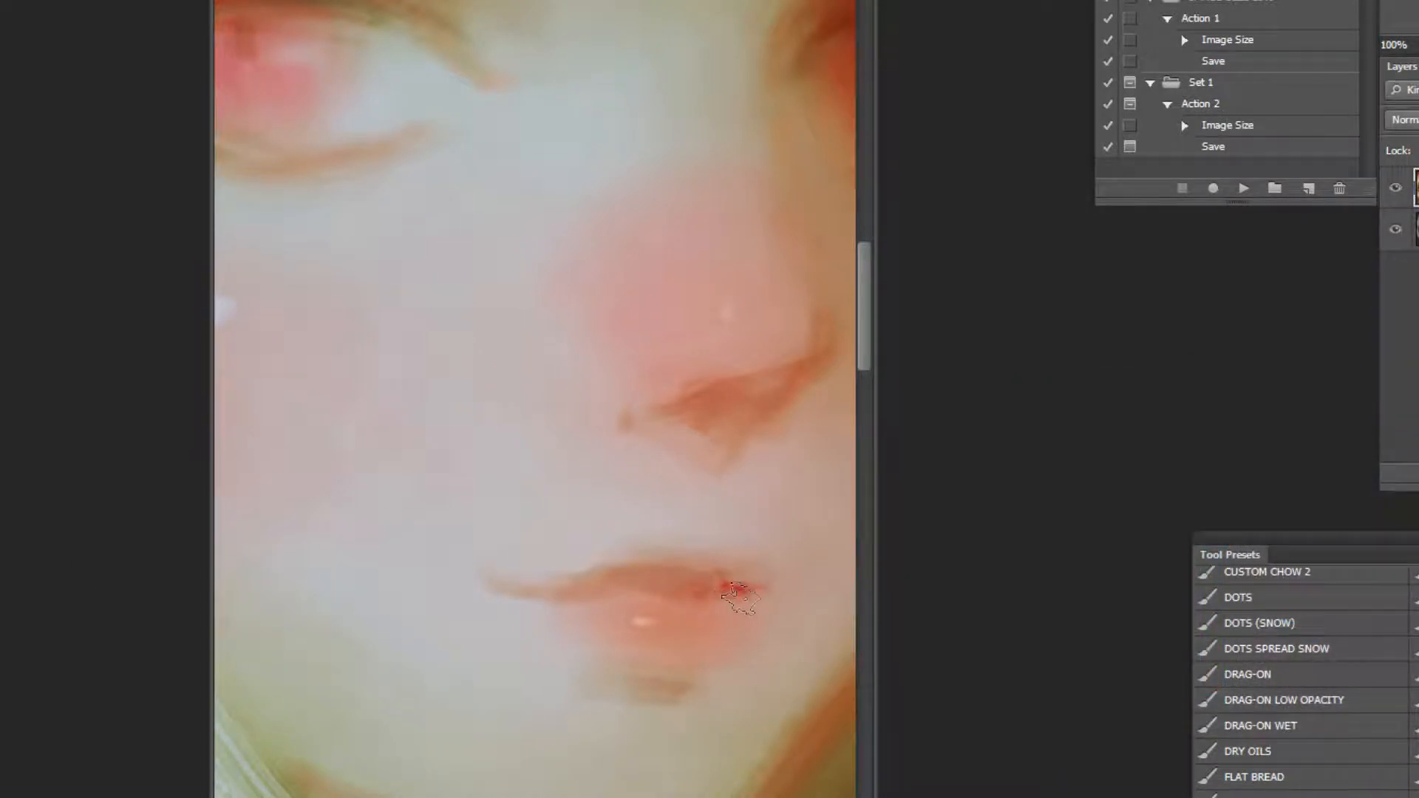
pyautogui.moveTo(725, 594)
pyautogui.mouseDown()
pyautogui.moveTo(517, 590)
pyautogui.moveTo(555, 588)
pyautogui.moveTo(562, 616)
pyautogui.moveTo(583, 611)
pyautogui.moveTo(485, 584)
pyautogui.moveTo(535, 601)
pyautogui.moveTo(505, 593)
pyautogui.mouseUp()
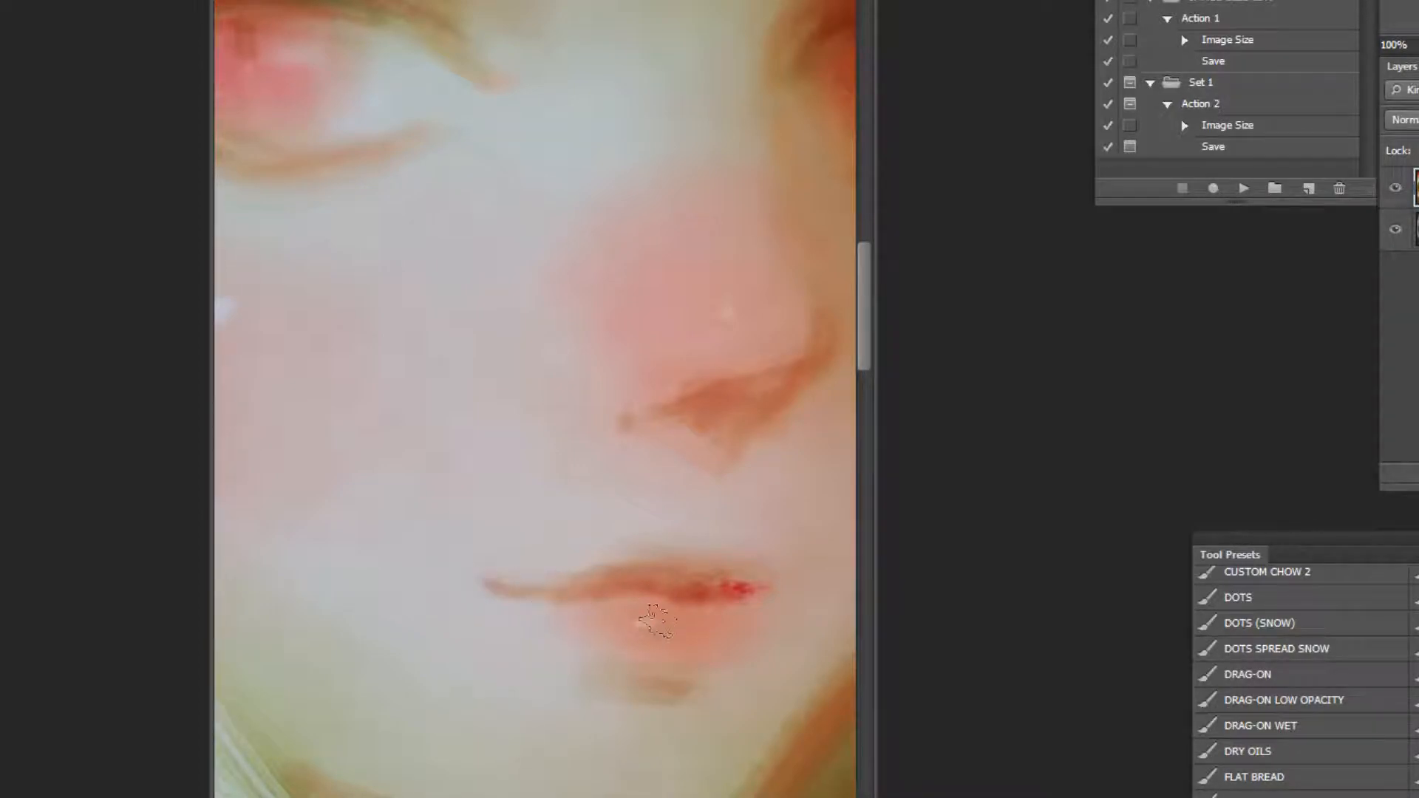
pyautogui.keyDown('alt'); pyautogui.click(661, 624); pyautogui.keyUp('alt')
pyautogui.keyDown('alt'); pyautogui.click(717, 554); pyautogui.keyUp('alt')
# Darken the nostril and the underside of the nose with small red strokes.
pyautogui.keyDown('ctrl'); pyautogui.click(559, 369); pyautogui.keyUp('ctrl')
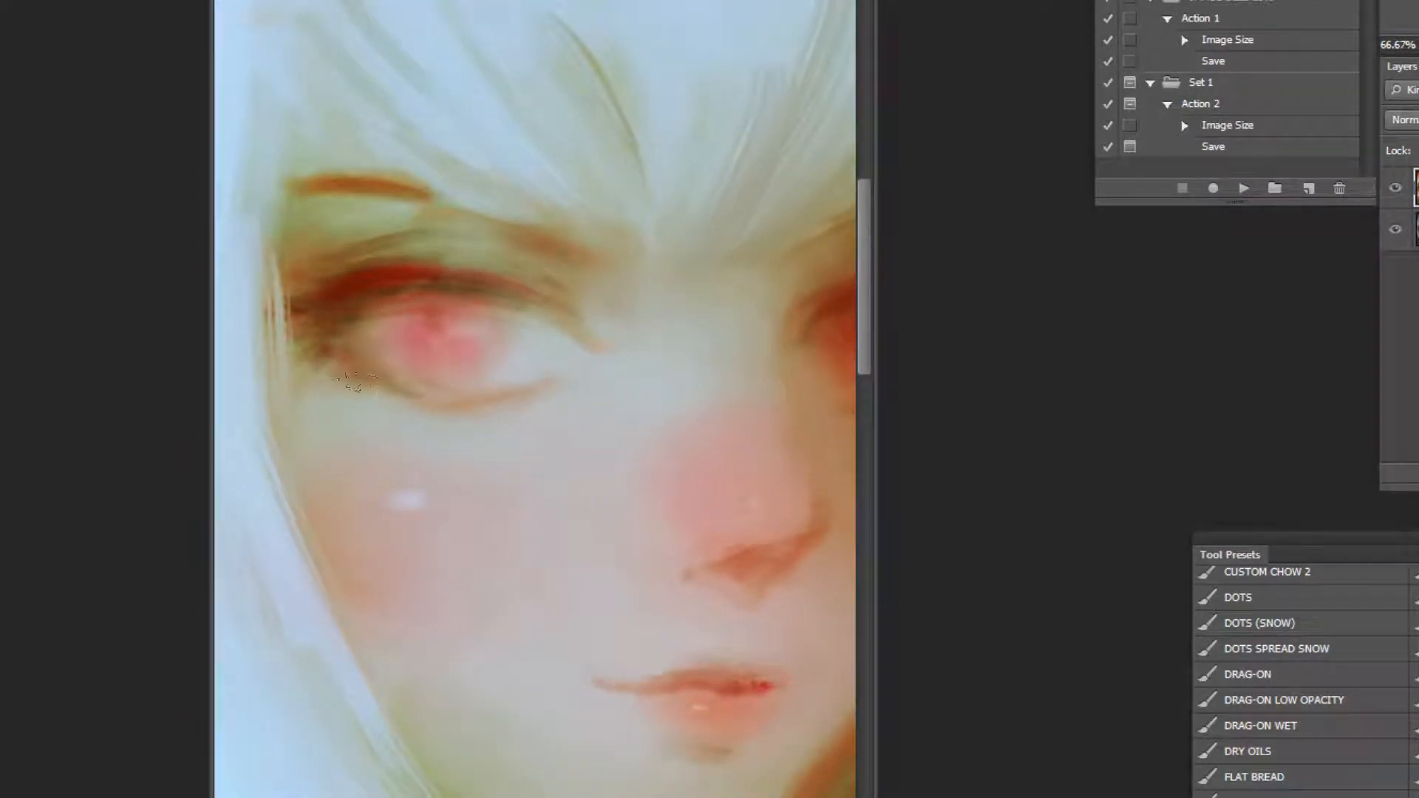
pyautogui.keyDown('alt'); pyautogui.click(797, 569); pyautogui.keyUp('alt')
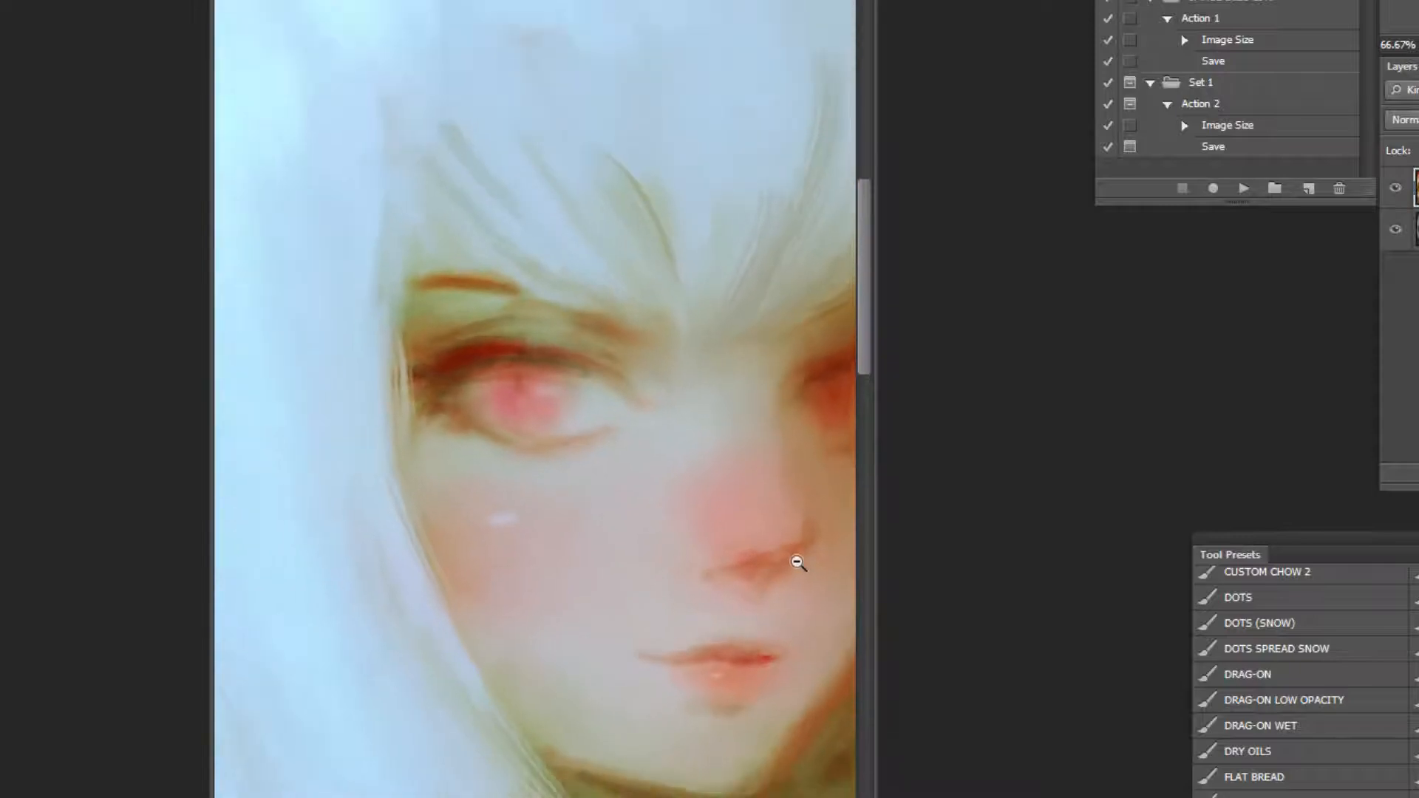
pyautogui.keyDown('alt'); pyautogui.click(798, 569); pyautogui.keyUp('alt')
pyautogui.keyDown('ctrl'); pyautogui.click(778, 540); pyautogui.keyUp('ctrl')
pyautogui.keyDown('ctrl'); pyautogui.click(776, 540); pyautogui.keyUp('ctrl')
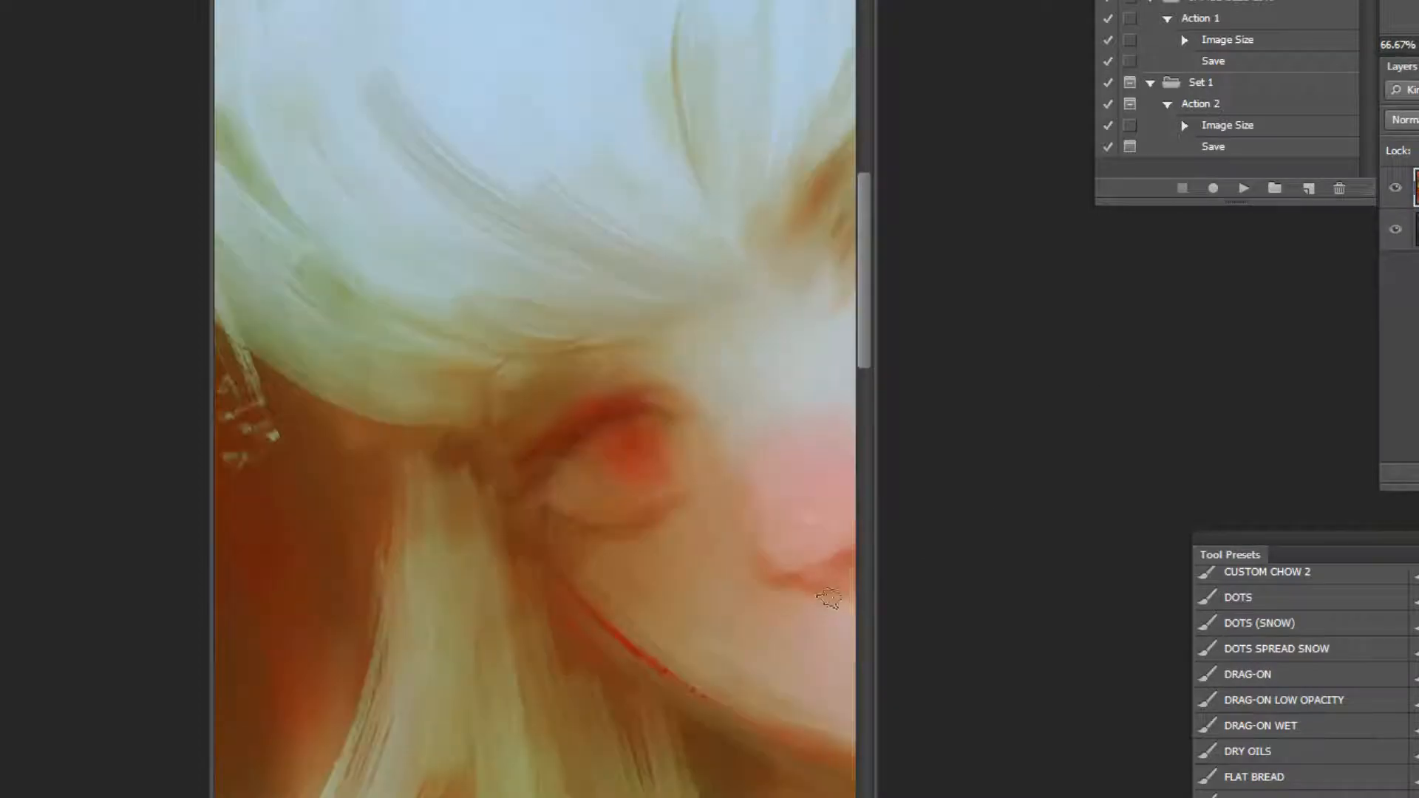
pyautogui.keyDown('alt'); pyautogui.click(773, 629); pyautogui.keyUp('alt')
pyautogui.keyDown('alt'); pyautogui.click(774, 628); pyautogui.keyUp('alt')
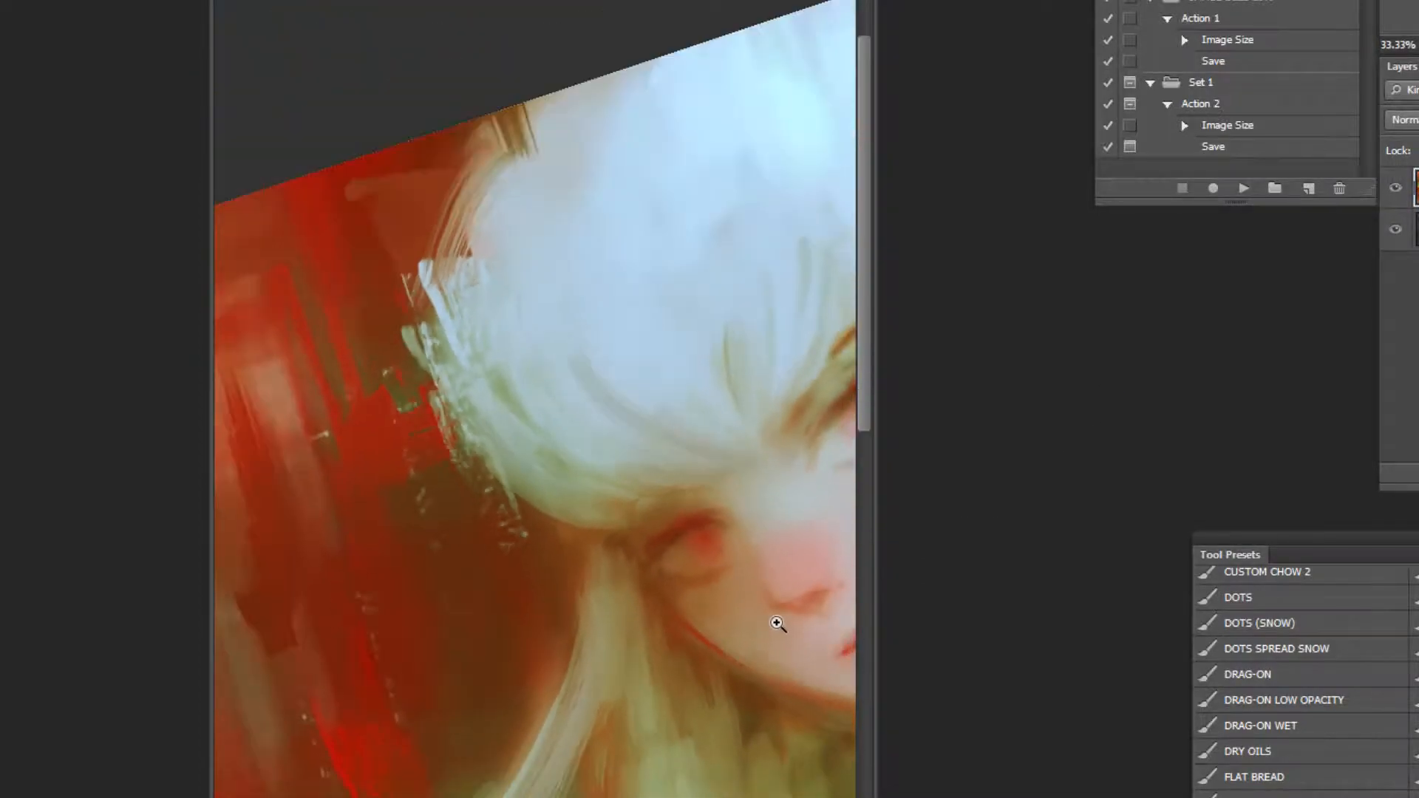
pyautogui.click(811, 545)
pyautogui.click(811, 517)
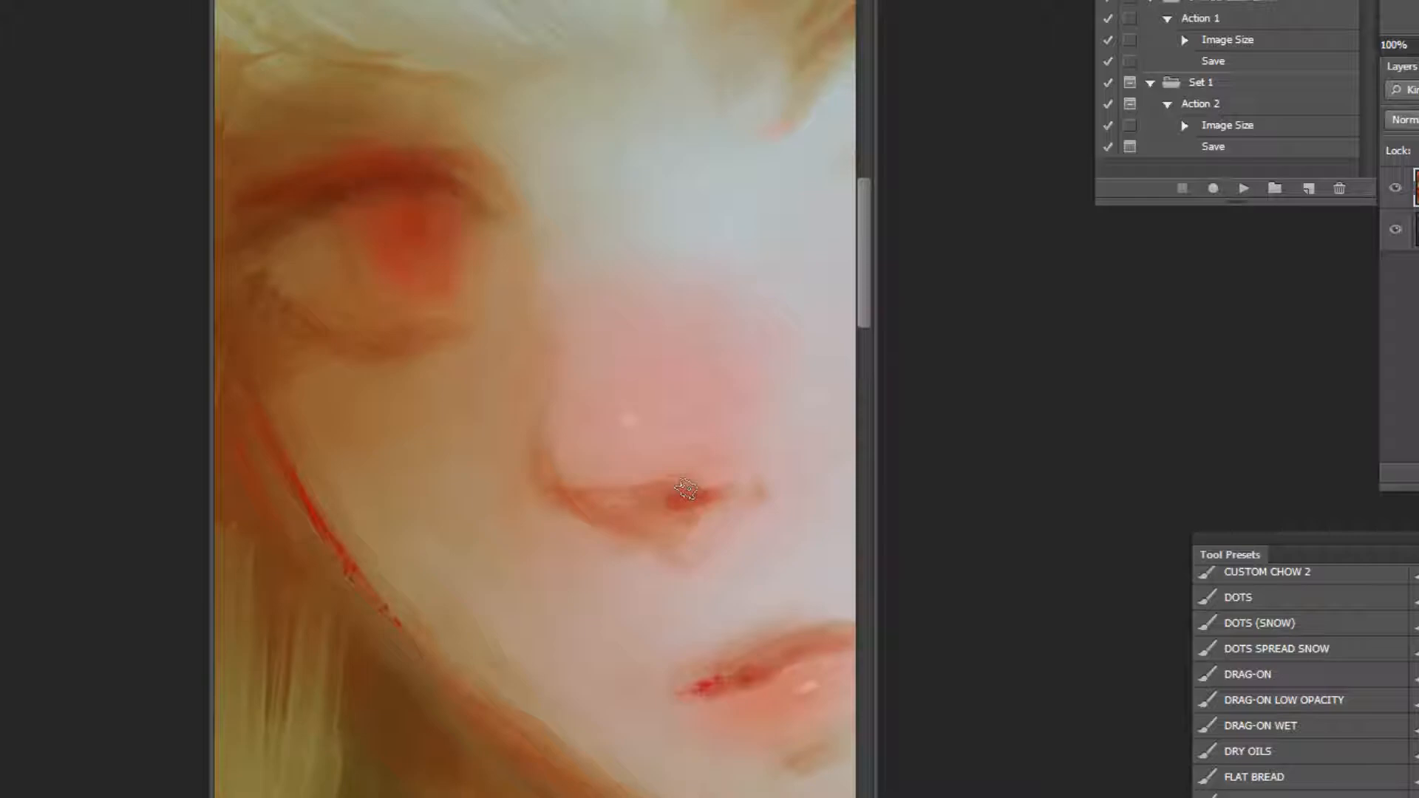
pyautogui.moveTo(686, 489); pyautogui.dragTo(676, 572)
# Enlarge the brush and blend over the highlight on the nose tip.
pyautogui.press(']')
pyautogui.press(']')
pyautogui.press(']')
pyautogui.press(']')
pyautogui.press(']')
pyautogui.press(']')
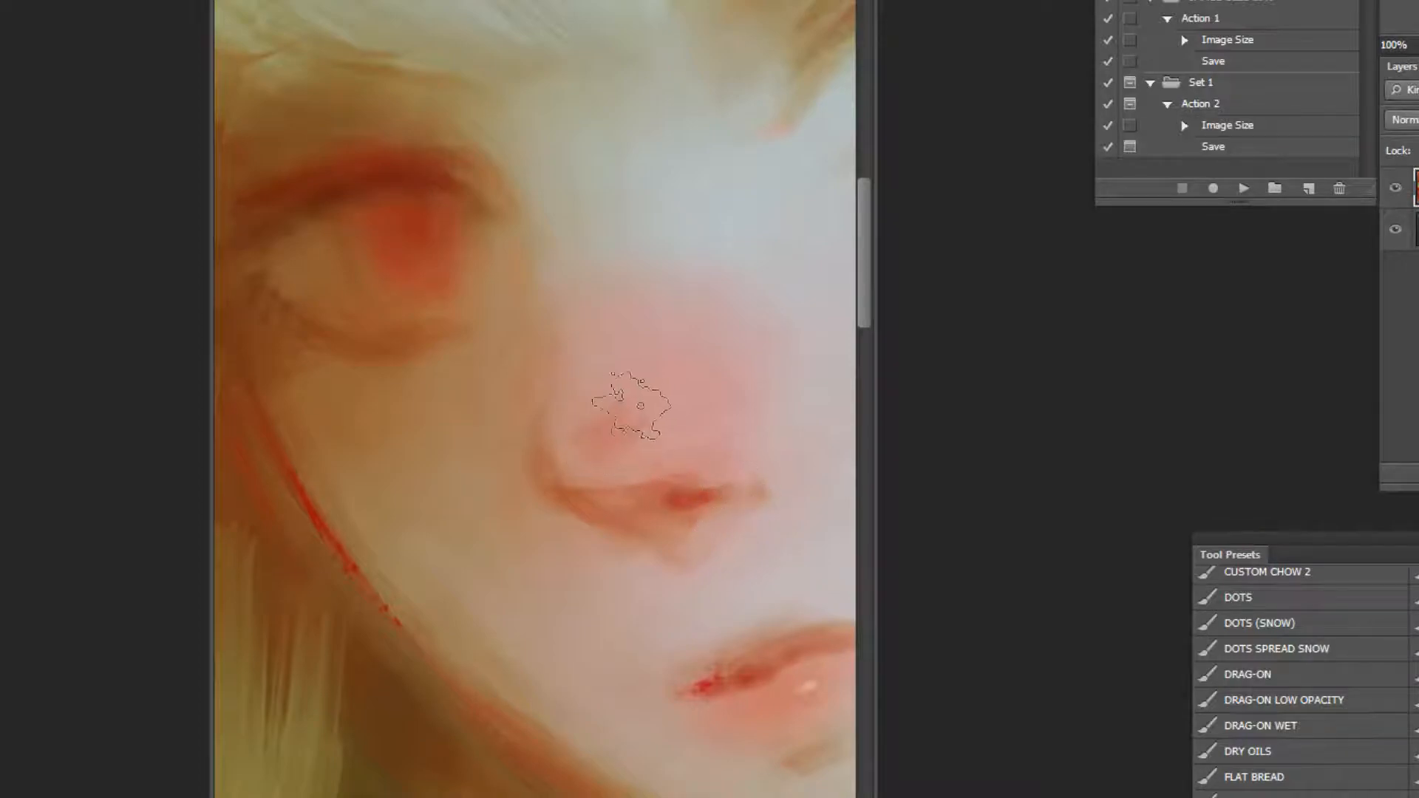
pyautogui.keyDown('ctrl'); pyautogui.keyDown('alt'); pyautogui.click(755, 638); pyautogui.keyUp('alt'); pyautogui.keyUp('ctrl')
pyautogui.keyDown('ctrl'); pyautogui.keyDown('alt'); pyautogui.click(755, 628); pyautogui.keyUp('alt'); pyautogui.keyUp('ctrl')
pyautogui.keyDown('ctrl'); pyautogui.keyDown('alt'); pyautogui.click(755, 617); pyautogui.keyUp('alt'); pyautogui.keyUp('ctrl')
pyautogui.keyDown('ctrl'); pyautogui.keyDown('alt'); pyautogui.click(755, 604); pyautogui.keyUp('alt'); pyautogui.keyUp('ctrl')
pyautogui.keyDown('ctrl'); pyautogui.keyDown('alt'); pyautogui.click(754, 593); pyautogui.keyUp('alt'); pyautogui.keyUp('ctrl')
pyautogui.keyDown('ctrl'); pyautogui.keyDown('alt'); pyautogui.click(744, 590); pyautogui.keyUp('alt'); pyautogui.keyUp('ctrl')
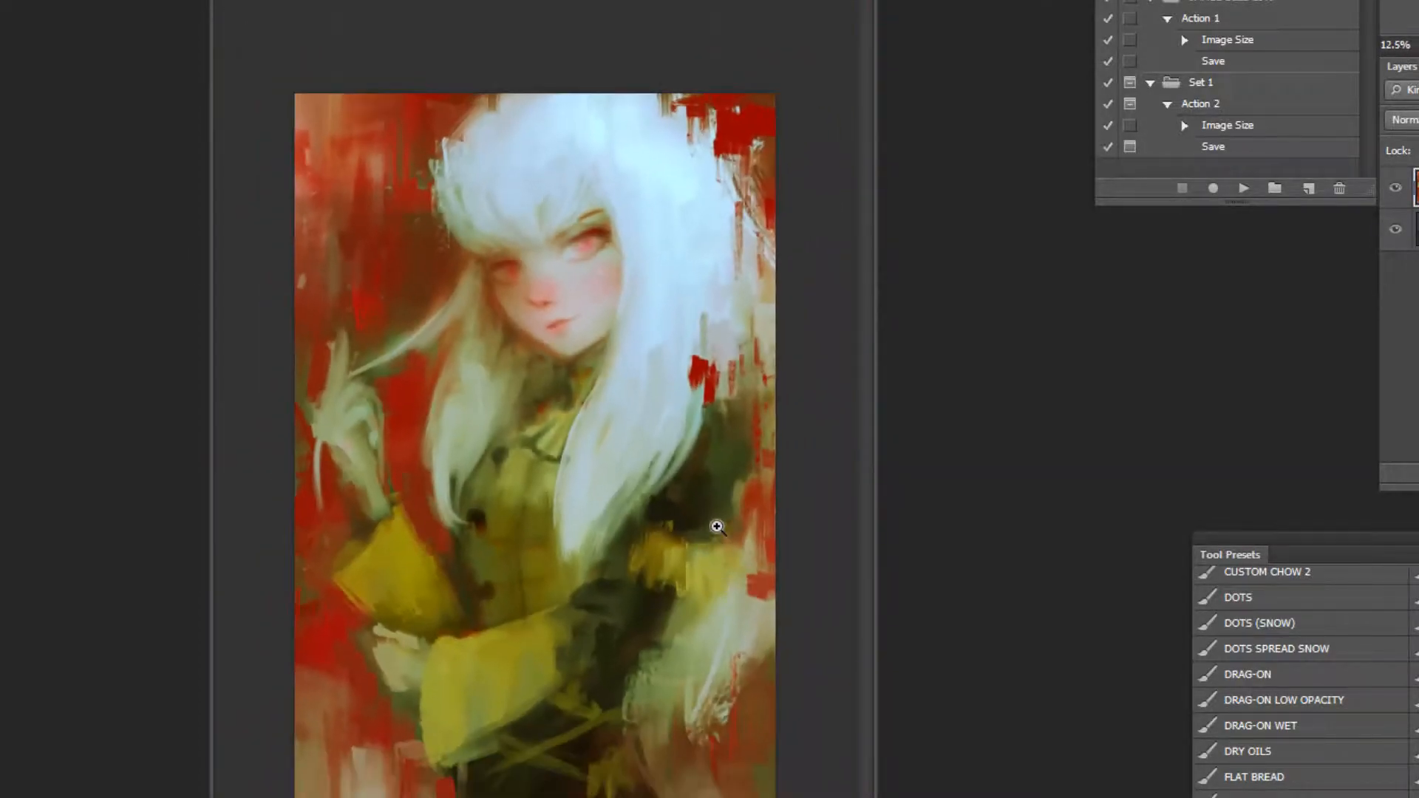
# Reduce the brush size and dab a small bright highlight on the tip of the nose.
pyautogui.keyDown('ctrl'); pyautogui.click(595, 165); pyautogui.keyUp('ctrl')
pyautogui.keyDown('ctrl'); pyautogui.click(591, 166); pyautogui.keyUp('ctrl')
pyautogui.keyDown('ctrl'); pyautogui.click(587, 170); pyautogui.keyUp('ctrl')
pyautogui.keyDown('ctrl'); pyautogui.click(568, 193); pyautogui.keyUp('ctrl')
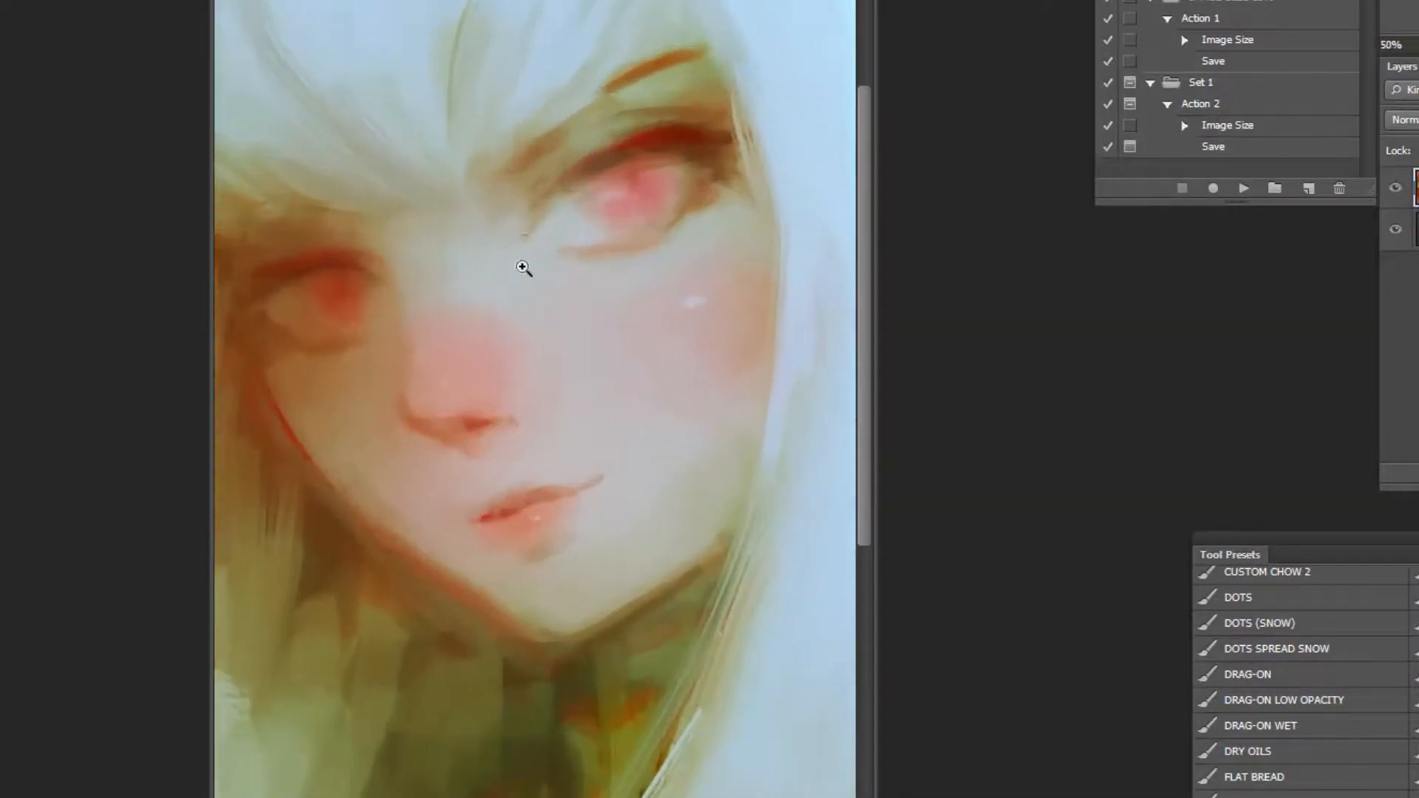
pyautogui.keyDown('ctrl'); pyautogui.click(526, 263); pyautogui.keyUp('ctrl')
pyautogui.press('[')
pyautogui.press('[')
pyautogui.press('[')
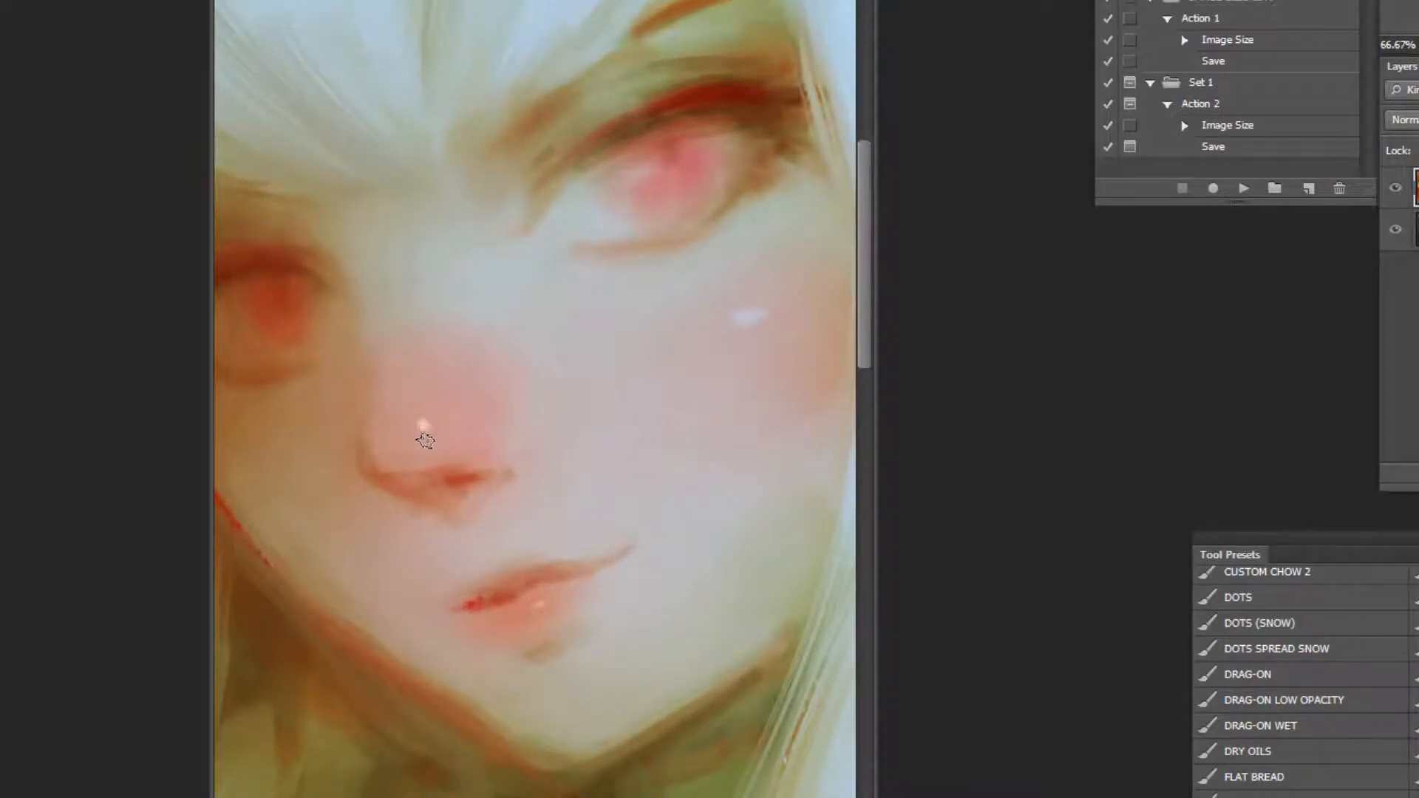
pyautogui.keyDown('ctrl'); pyautogui.keyDown('alt'); pyautogui.click(690, 493); pyautogui.keyUp('alt'); pyautogui.keyUp('ctrl')
pyautogui.keyDown('ctrl'); pyautogui.keyDown('alt'); pyautogui.click(709, 525); pyautogui.keyUp('alt'); pyautogui.keyUp('ctrl')
pyautogui.keyDown('ctrl'); pyautogui.keyDown('alt'); pyautogui.click(734, 557); pyautogui.keyUp('alt'); pyautogui.keyUp('ctrl')
pyautogui.keyDown('ctrl'); pyautogui.keyDown('alt'); pyautogui.click(736, 606); pyautogui.keyUp('alt'); pyautogui.keyUp('ctrl')
pyautogui.keyDown('ctrl'); pyautogui.keyDown('alt'); pyautogui.click(738, 654); pyautogui.keyUp('alt'); pyautogui.keyUp('ctrl')
pyautogui.keyDown('ctrl'); pyautogui.keyDown('alt'); pyautogui.click(723, 710); pyautogui.keyUp('alt'); pyautogui.keyUp('ctrl')
pyautogui.keyDown('ctrl'); pyautogui.click(717, 784); pyautogui.keyUp('ctrl')
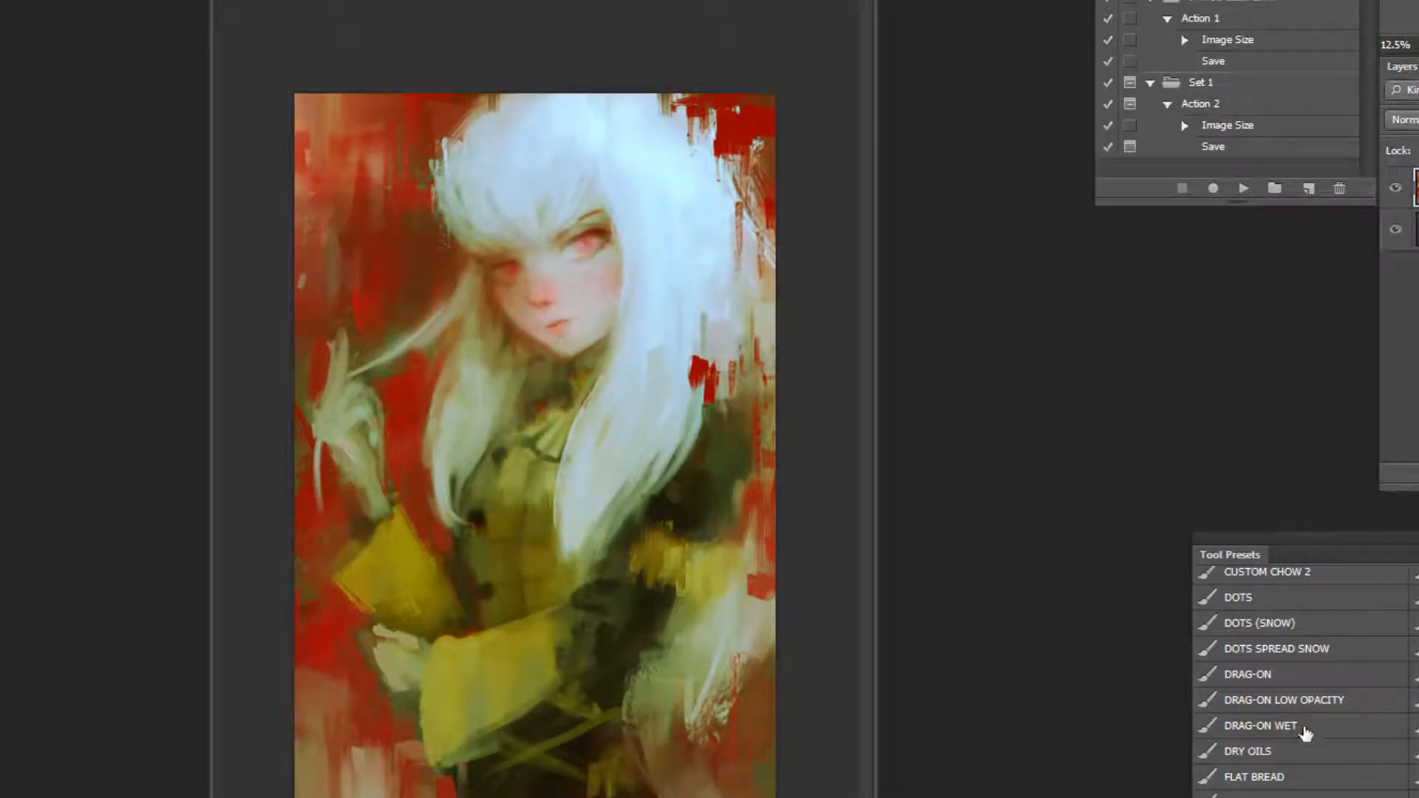
# Select the FLAT BREAD brush preset, sample a colour above the near eye and paint the hair edge beside its outer corner.
pyautogui.click(1289, 775)
pyautogui.keyDown('ctrl'); pyautogui.click(662, 146); pyautogui.keyUp('ctrl')
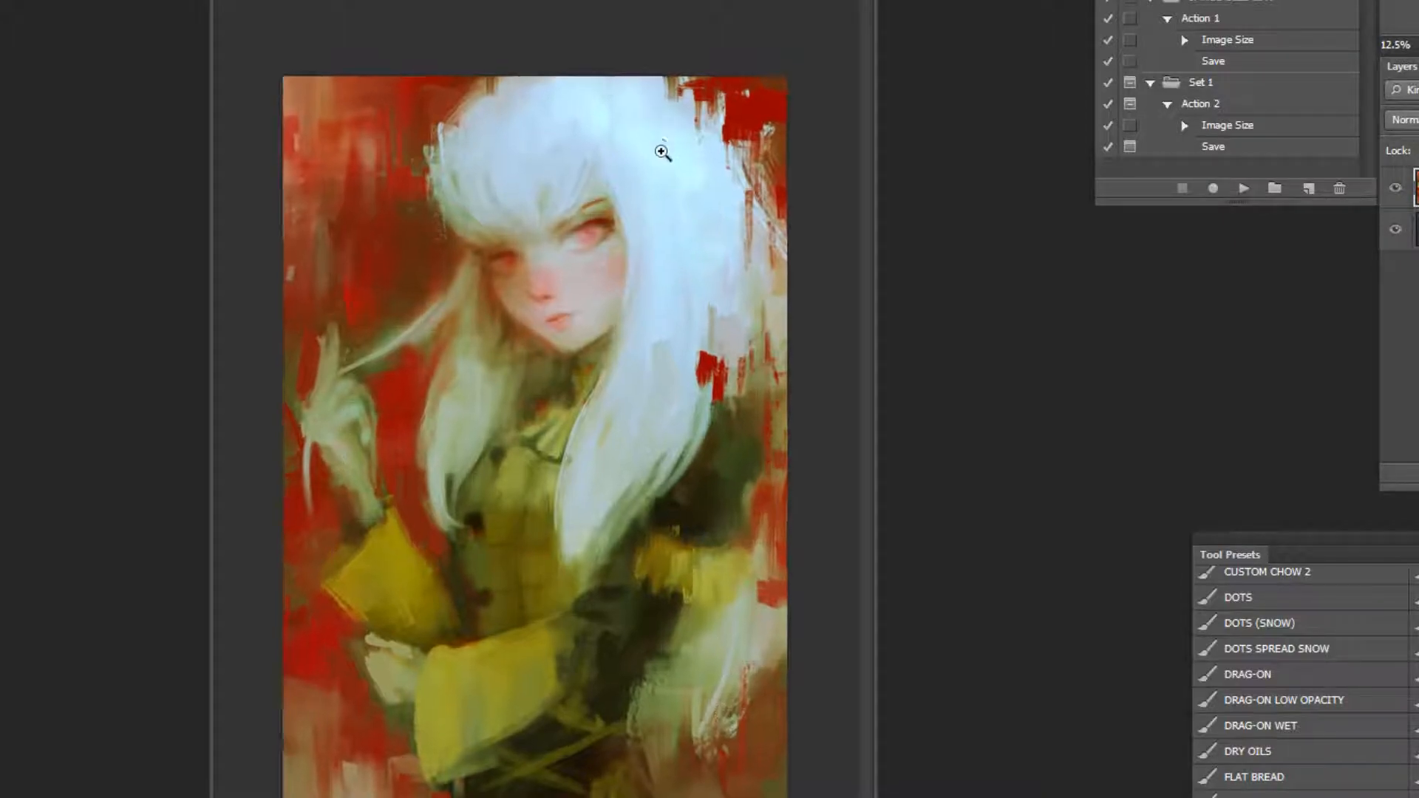
pyautogui.keyDown('ctrl'); pyautogui.click(659, 151); pyautogui.keyUp('ctrl')
pyautogui.keyDown('ctrl'); pyautogui.click(654, 166); pyautogui.keyUp('ctrl')
pyautogui.keyDown('ctrl'); pyautogui.click(647, 181); pyautogui.keyUp('ctrl')
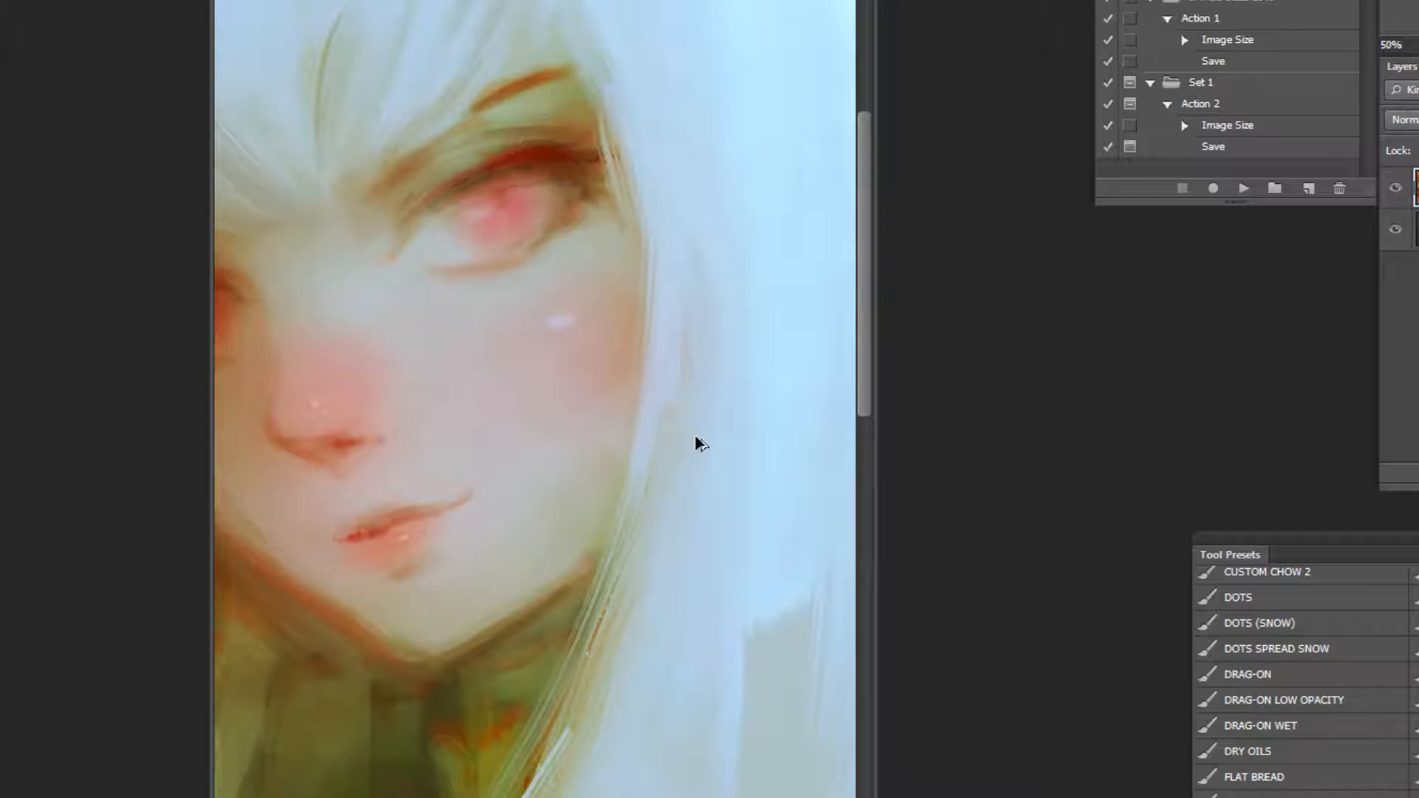
pyautogui.keyDown('ctrl'); pyautogui.click(506, 127); pyautogui.keyUp('ctrl')
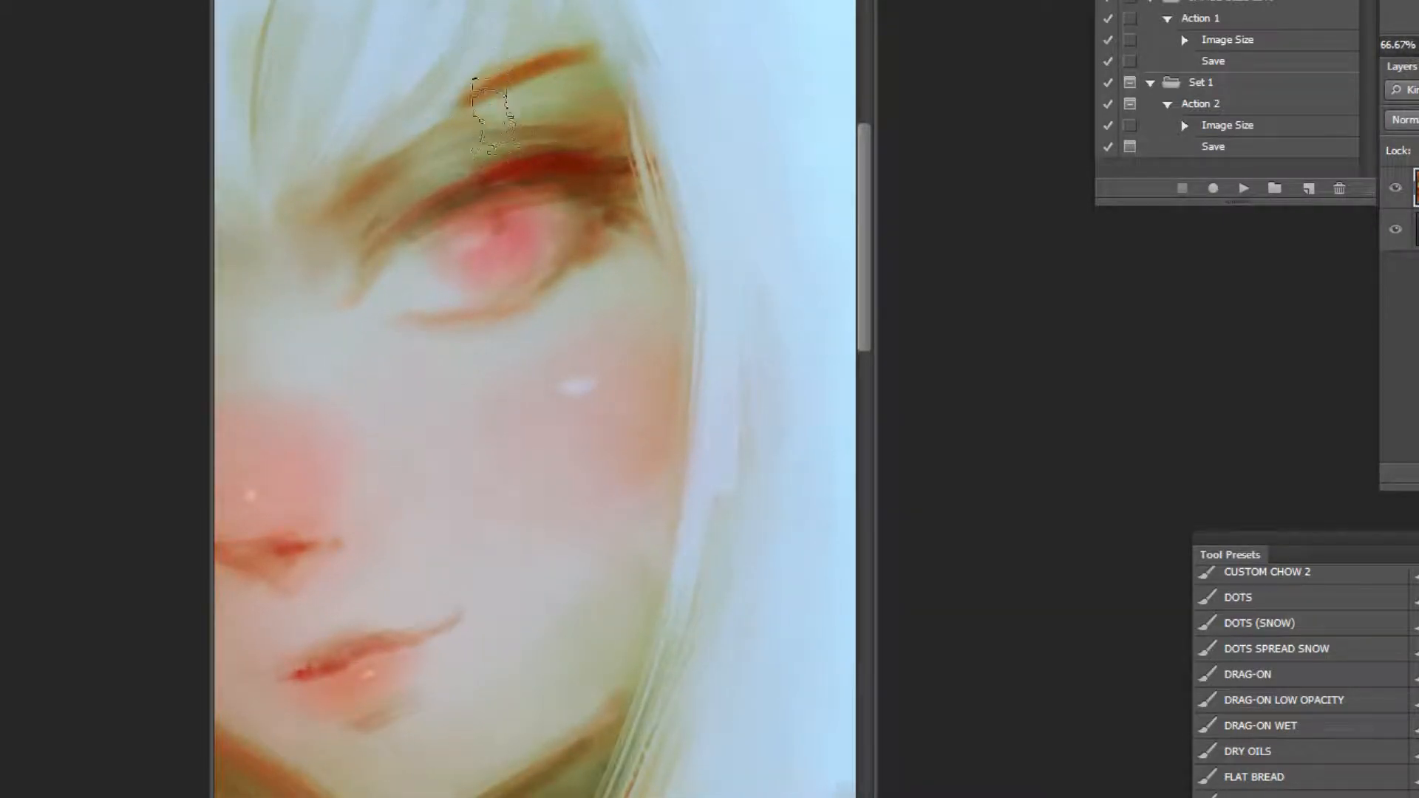
pyautogui.keyDown('alt'); pyautogui.click(517, 144); pyautogui.keyUp('alt')
pyautogui.moveTo(581, 31)
pyautogui.mouseDown()
pyautogui.moveTo(643, 131)
pyautogui.moveTo(654, 215)
pyautogui.mouseUp()
pyautogui.scroll(-4, 656, 229)
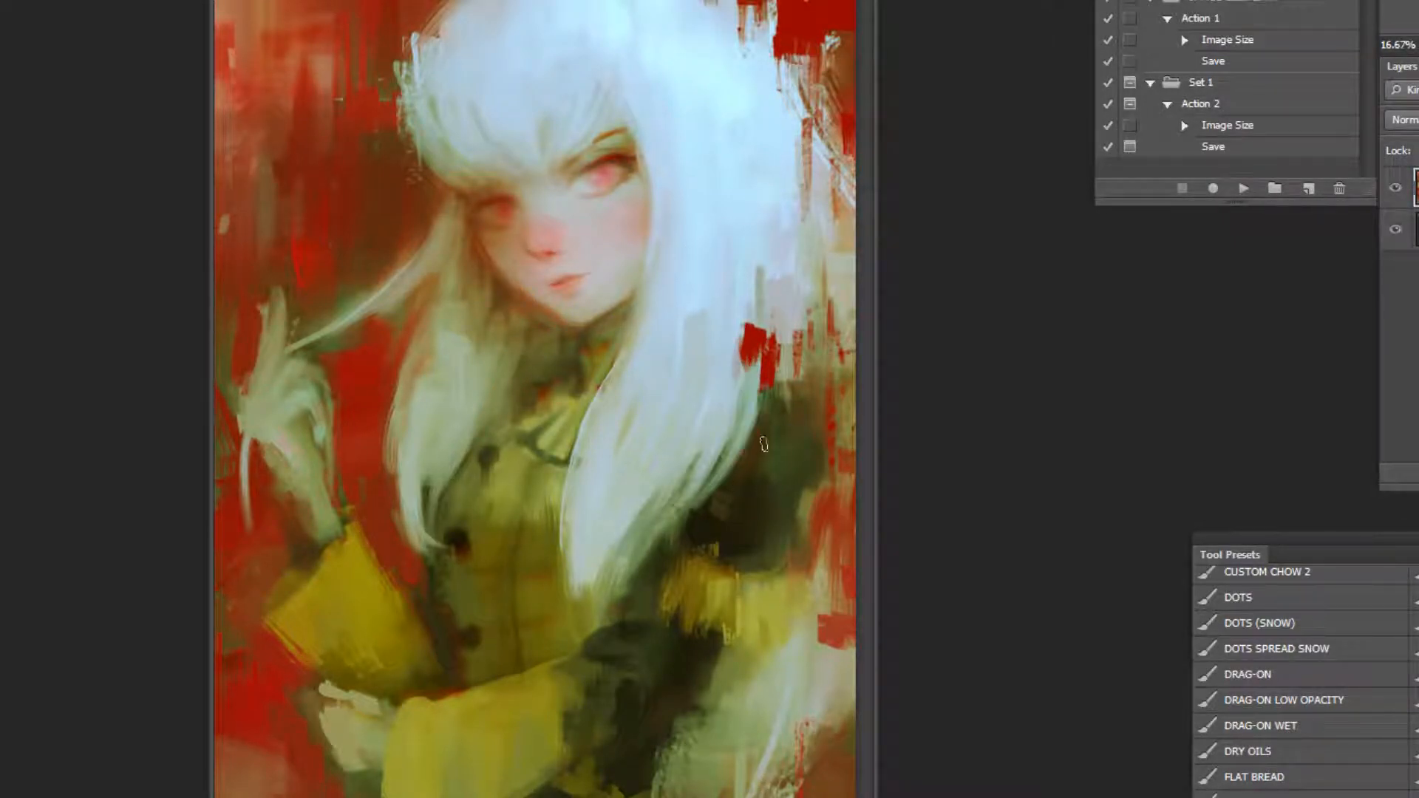
# Paint a thin red edge along the outer side of the long hair lock beside the shoulder.
pyautogui.moveTo(760, 405); pyautogui.dragTo(730, 470)
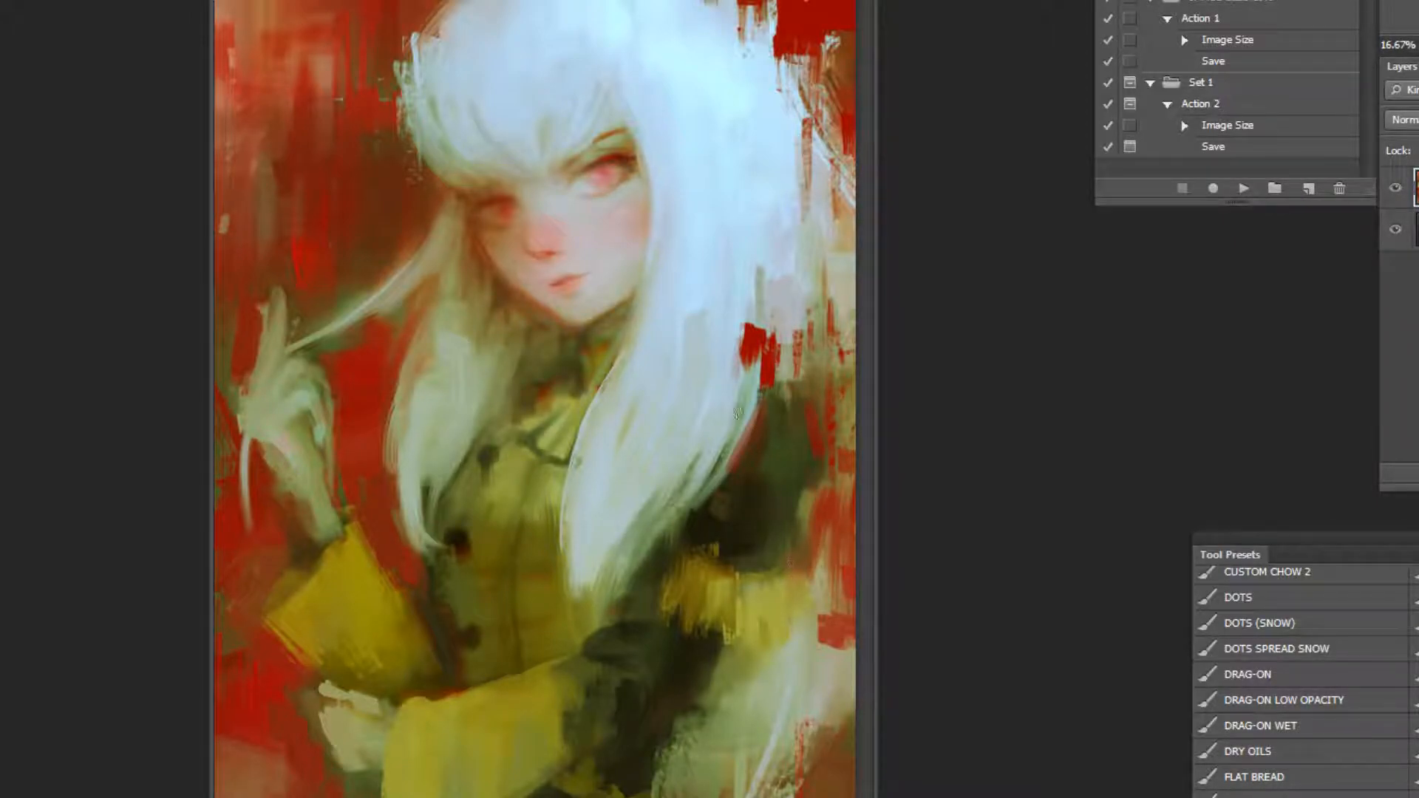
pyautogui.click(566, 181)
pyautogui.click(566, 185)
pyautogui.moveTo(554, 320); pyautogui.dragTo(554, 375)
pyautogui.click(554, 375)
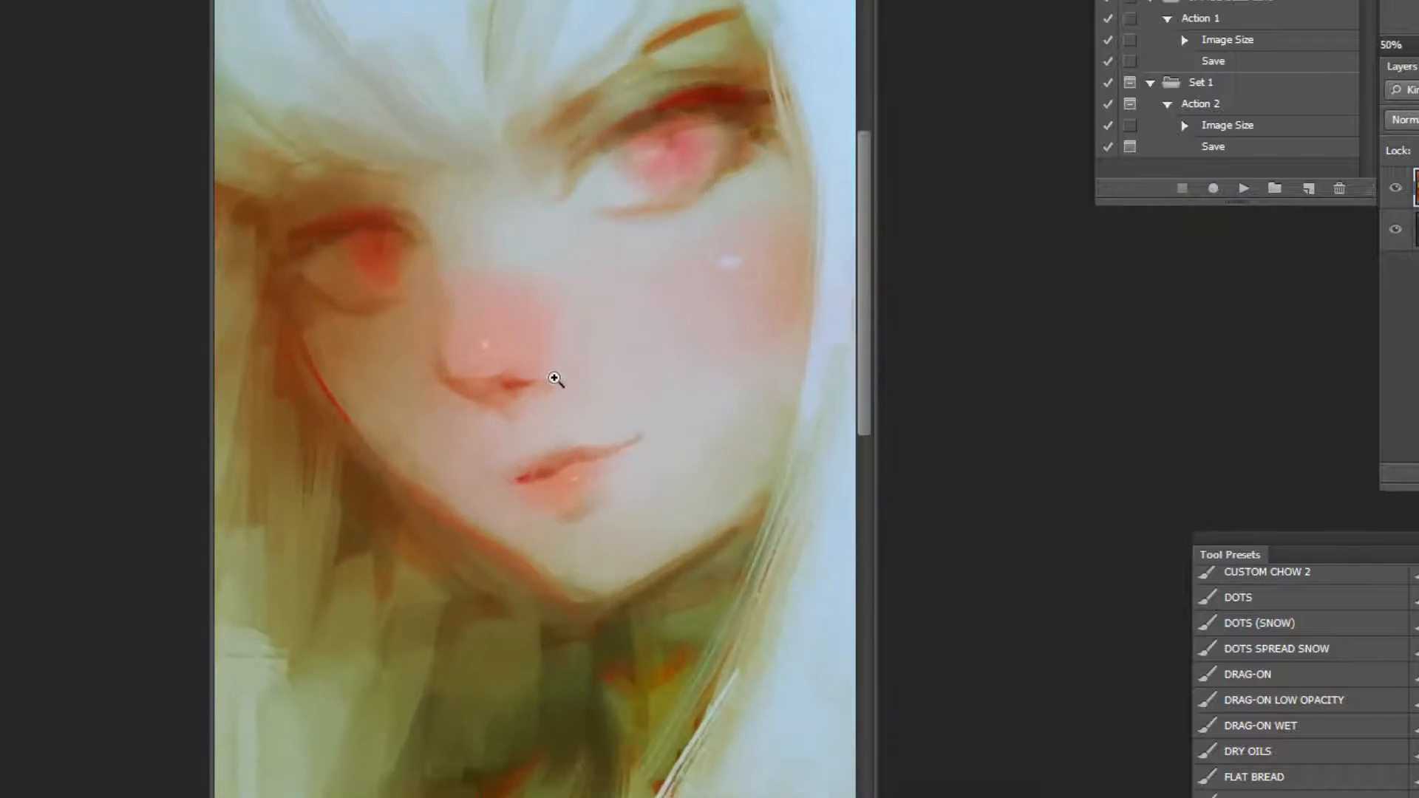
pyautogui.click(554, 376)
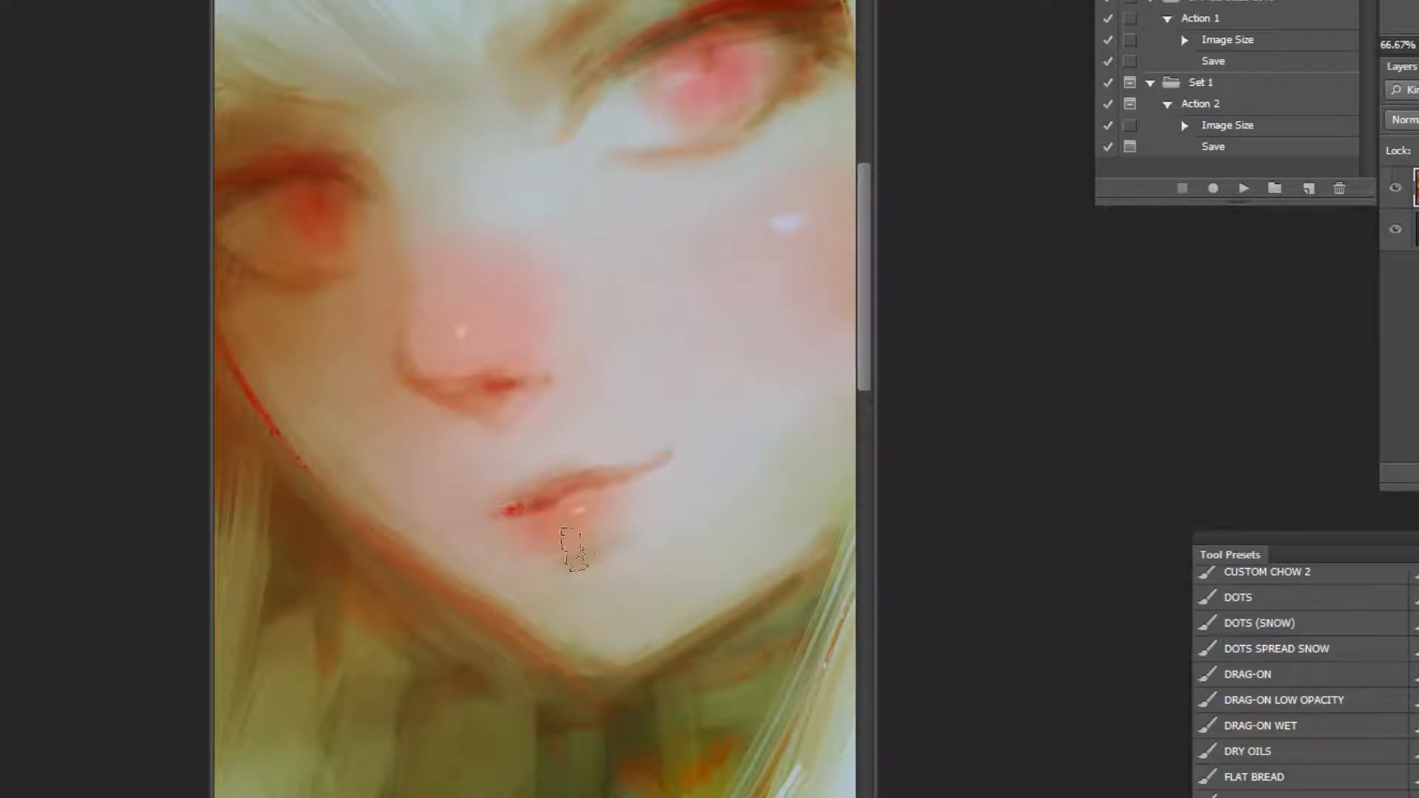
pyautogui.keyDown('alt'); pyautogui.click(686, 617); pyautogui.keyUp('alt')
pyautogui.keyDown('alt'); pyautogui.click(721, 630); pyautogui.keyUp('alt')
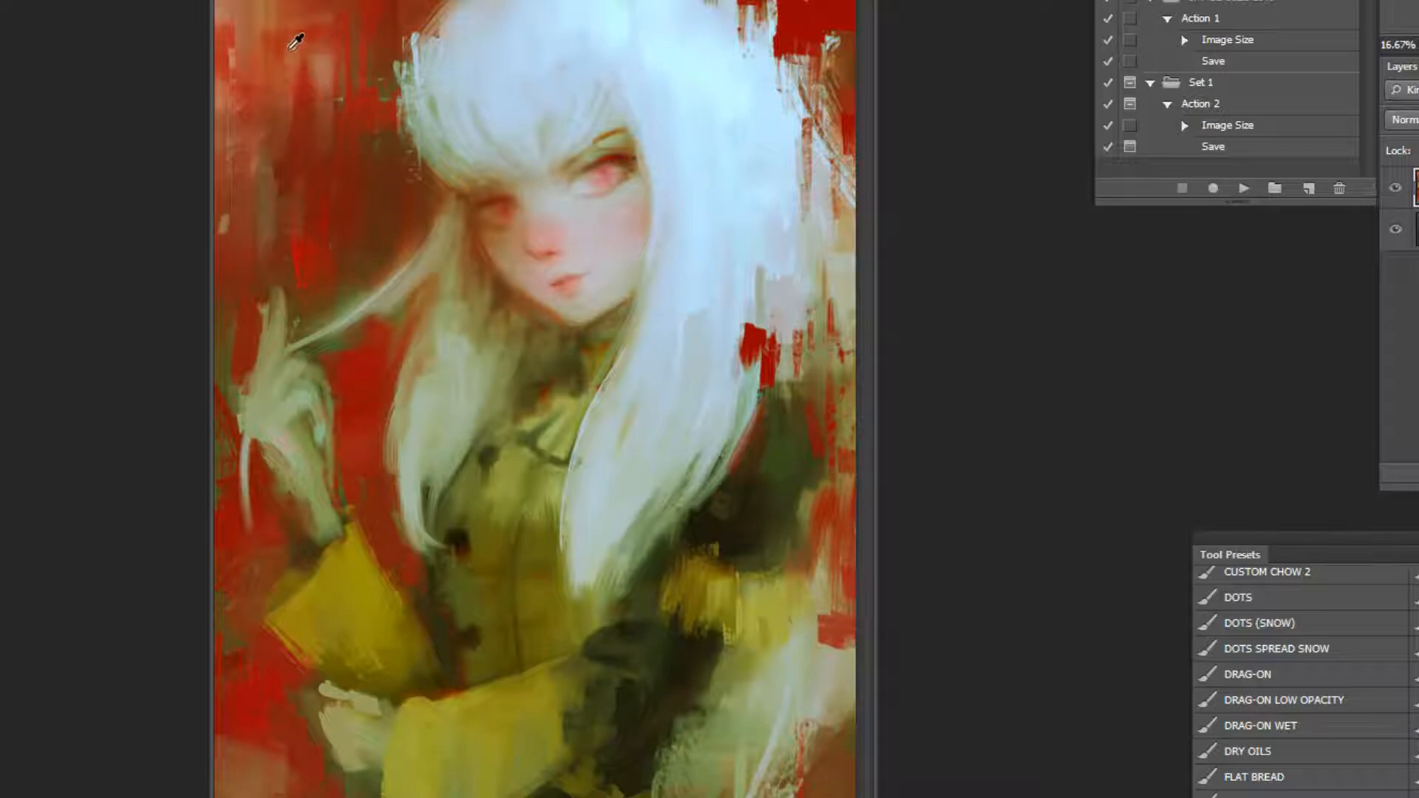
# Sample the bright red in the background and dab more of it above the raised hand.
pyautogui.keyDown('alt'); pyautogui.click(580, 115); pyautogui.keyUp('alt')
pyautogui.keyDown('alt'); pyautogui.click(306, 266); pyautogui.keyUp('alt')
pyautogui.moveTo(303, 277); pyautogui.dragTo(304, 288)
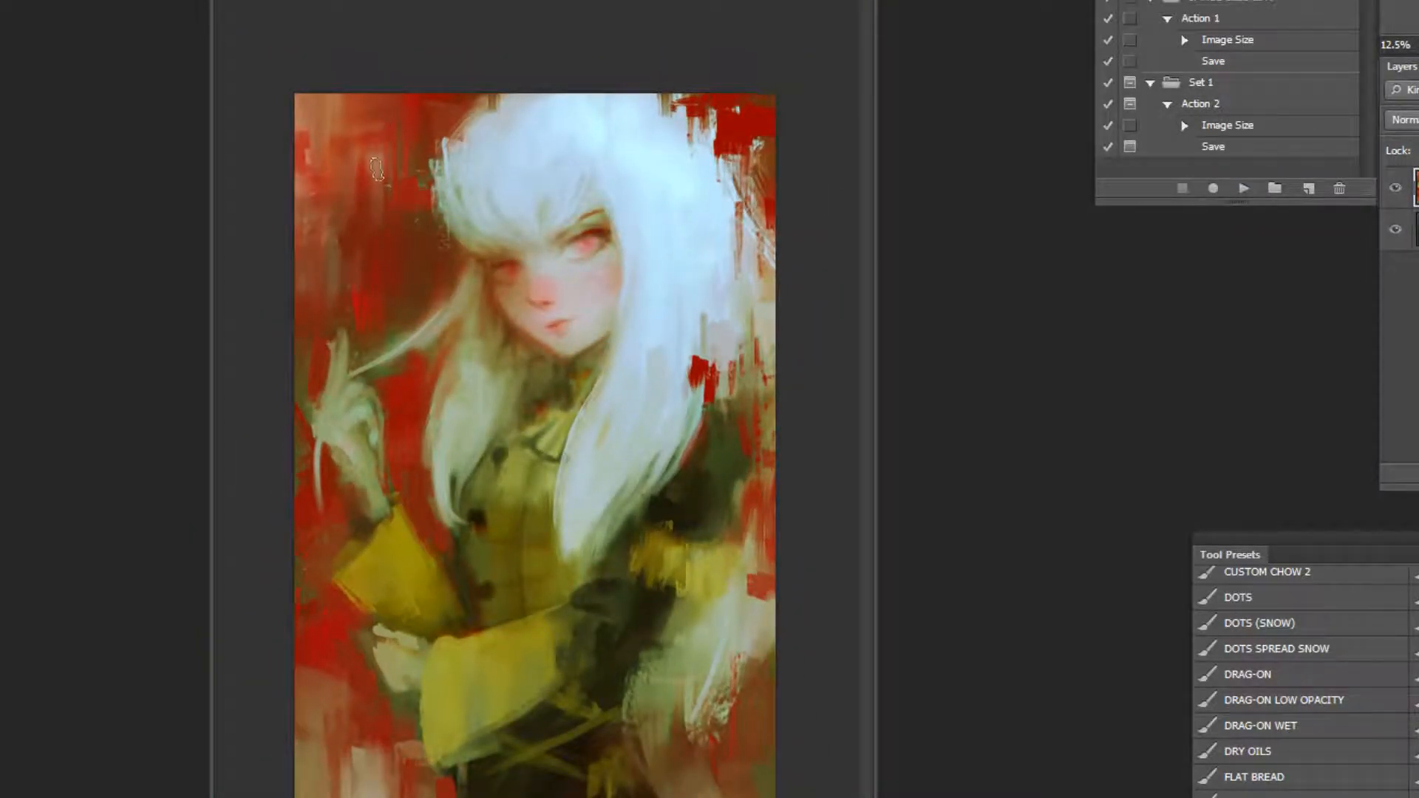
pyautogui.click(577, 131)
pyautogui.click(576, 131)
pyautogui.click(576, 132)
pyautogui.keyDown('alt'); pyautogui.click(707, 549); pyautogui.keyUp('alt')
pyautogui.keyDown('alt'); pyautogui.click(706, 549); pyautogui.keyUp('alt')
pyautogui.keyDown('alt'); pyautogui.click(706, 549); pyautogui.keyUp('alt')
# Set the brush's blending mode to Overlay and choose a saturated red as the foreground colour.
pyautogui.click(222, 1)
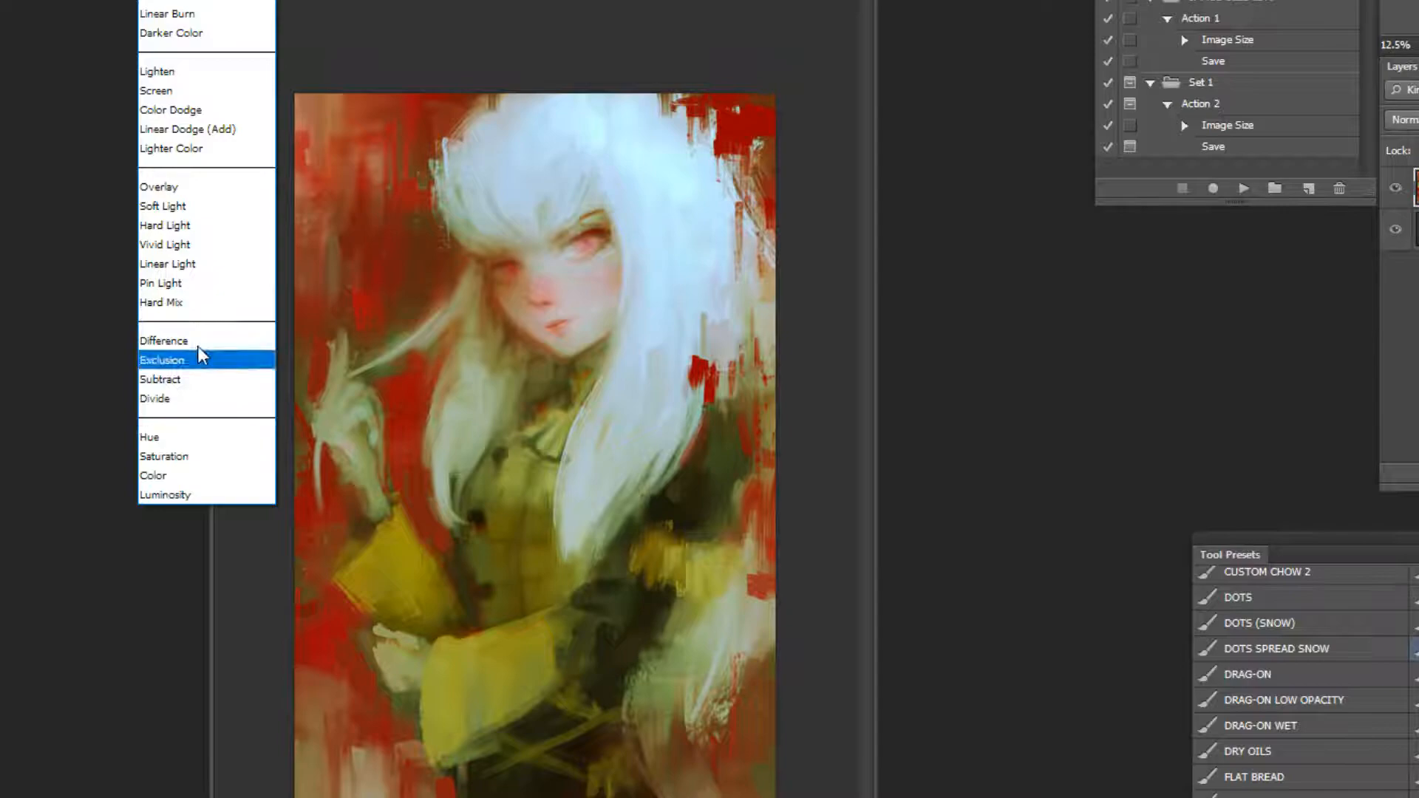
pyautogui.click(211, 192)
pyautogui.click(3, 506)
pyautogui.click(1171, 477)
pyautogui.click(1222, 439)
pyautogui.moveTo(1222, 439); pyautogui.dragTo(1222, 436)
pyautogui.click(1179, 467)
pyautogui.press('Return')
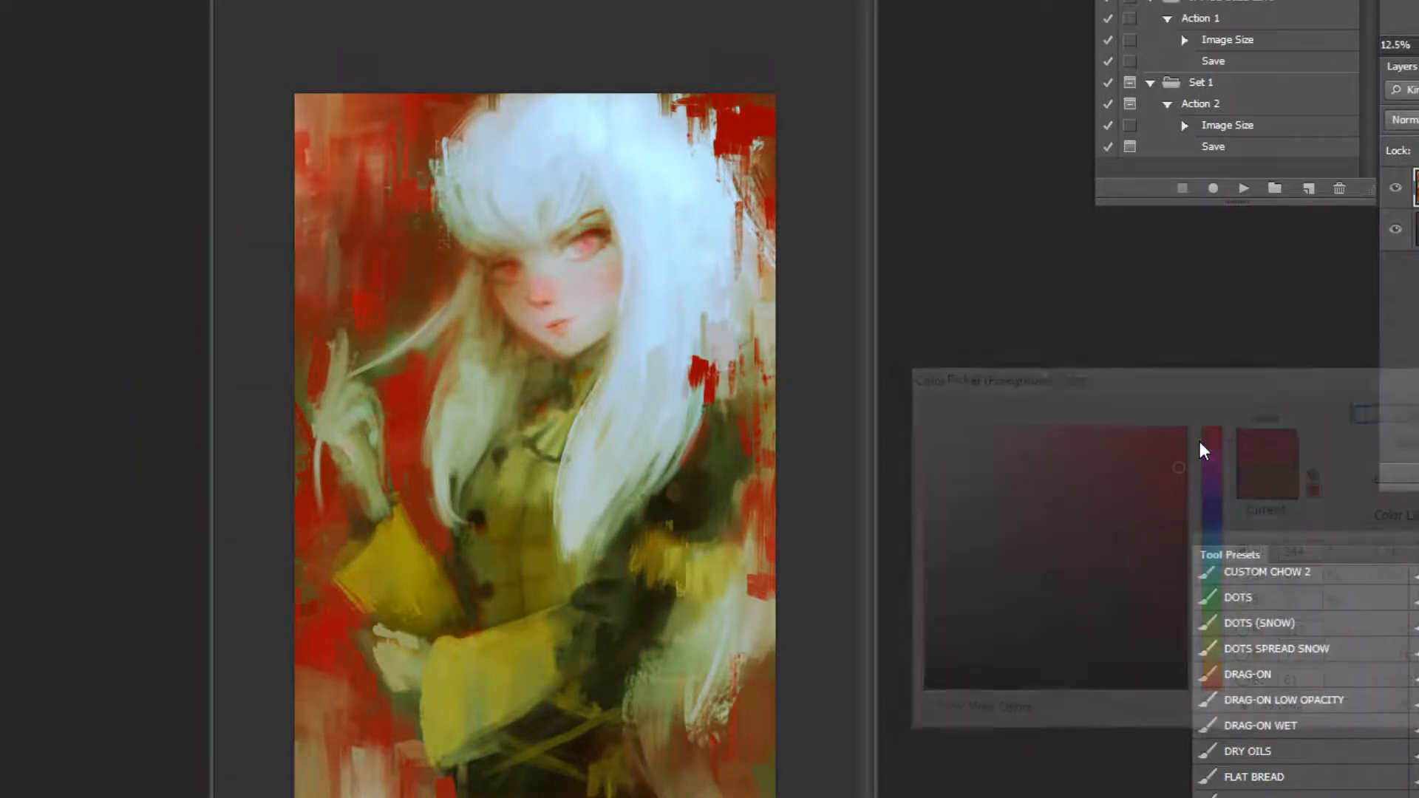
# Undo a trial stroke on the near eye, adjust the foreground red and brush a stronger pink glow over the iris.
pyautogui.scroll(5, 592, 146)
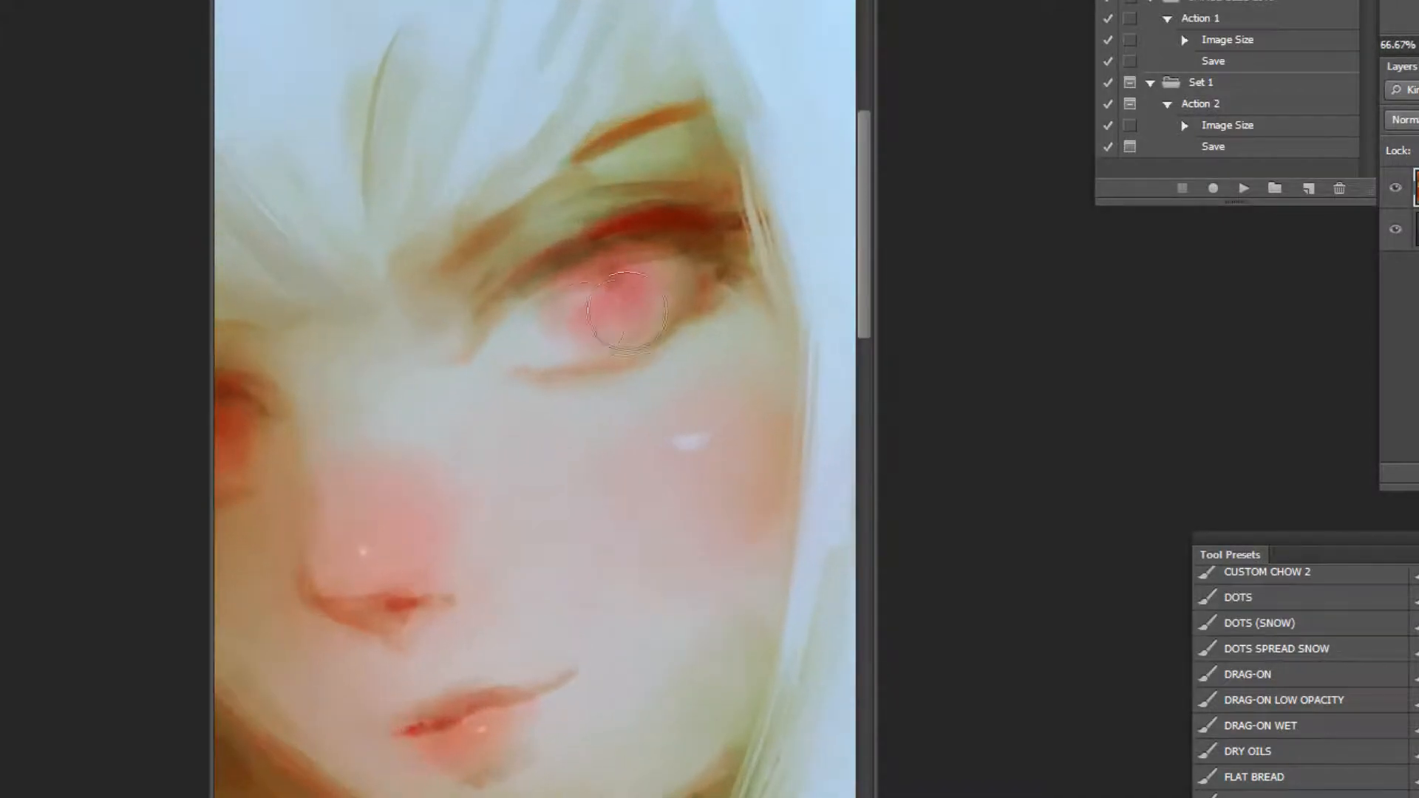
pyautogui.moveTo(625, 284); pyautogui.dragTo(595, 325)
pyautogui.hotkey('ctrl', 'z')
pyautogui.press('n')
pyautogui.click(1214, 457)
pyautogui.click(1166, 463)
pyautogui.click(1381, 415)
pyautogui.keyDown('alt'); pyautogui.click(636, 378); pyautogui.keyUp('alt')
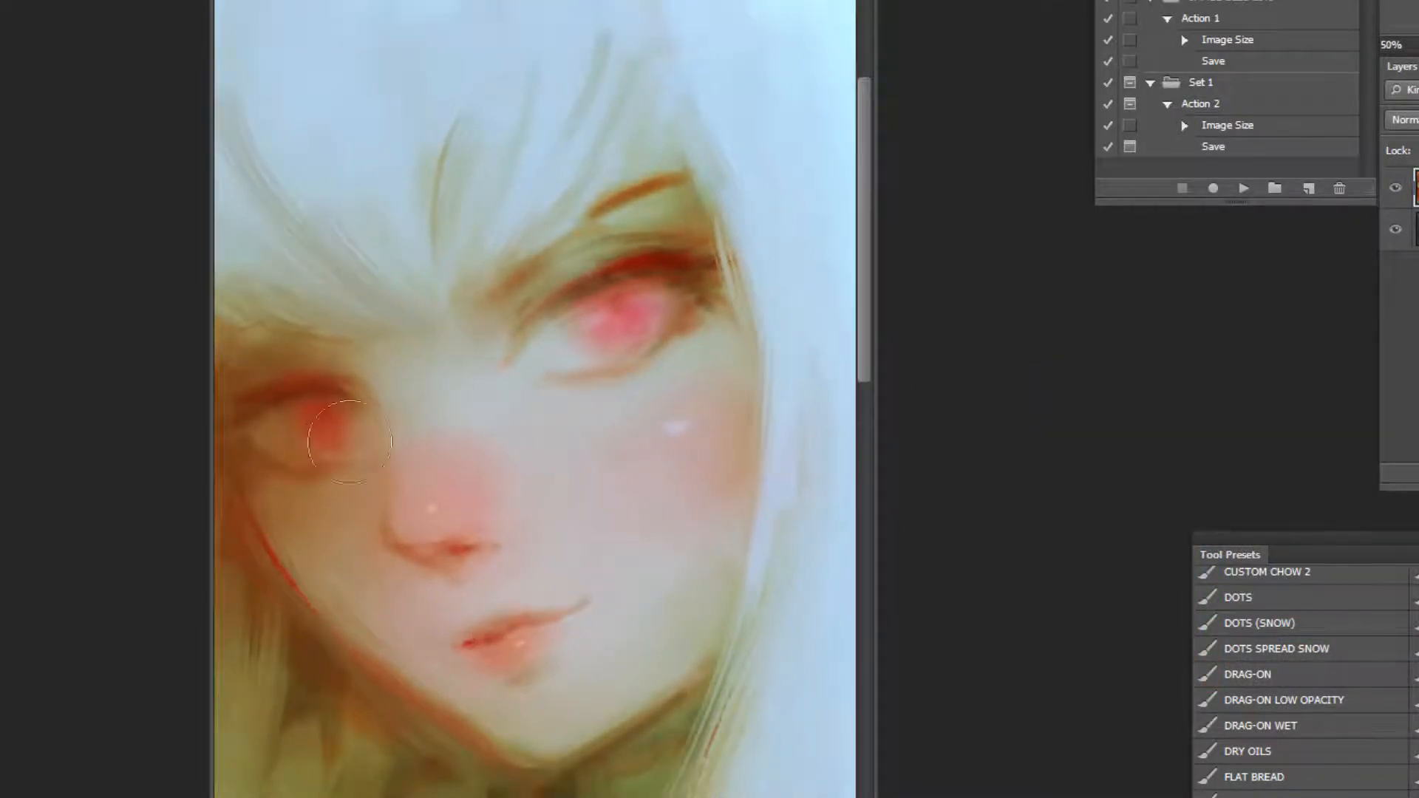
pyautogui.keyDown('alt'); pyautogui.click(602, 384); pyautogui.keyUp('alt')
pyautogui.keyDown('alt'); pyautogui.click(717, 345); pyautogui.keyUp('alt')
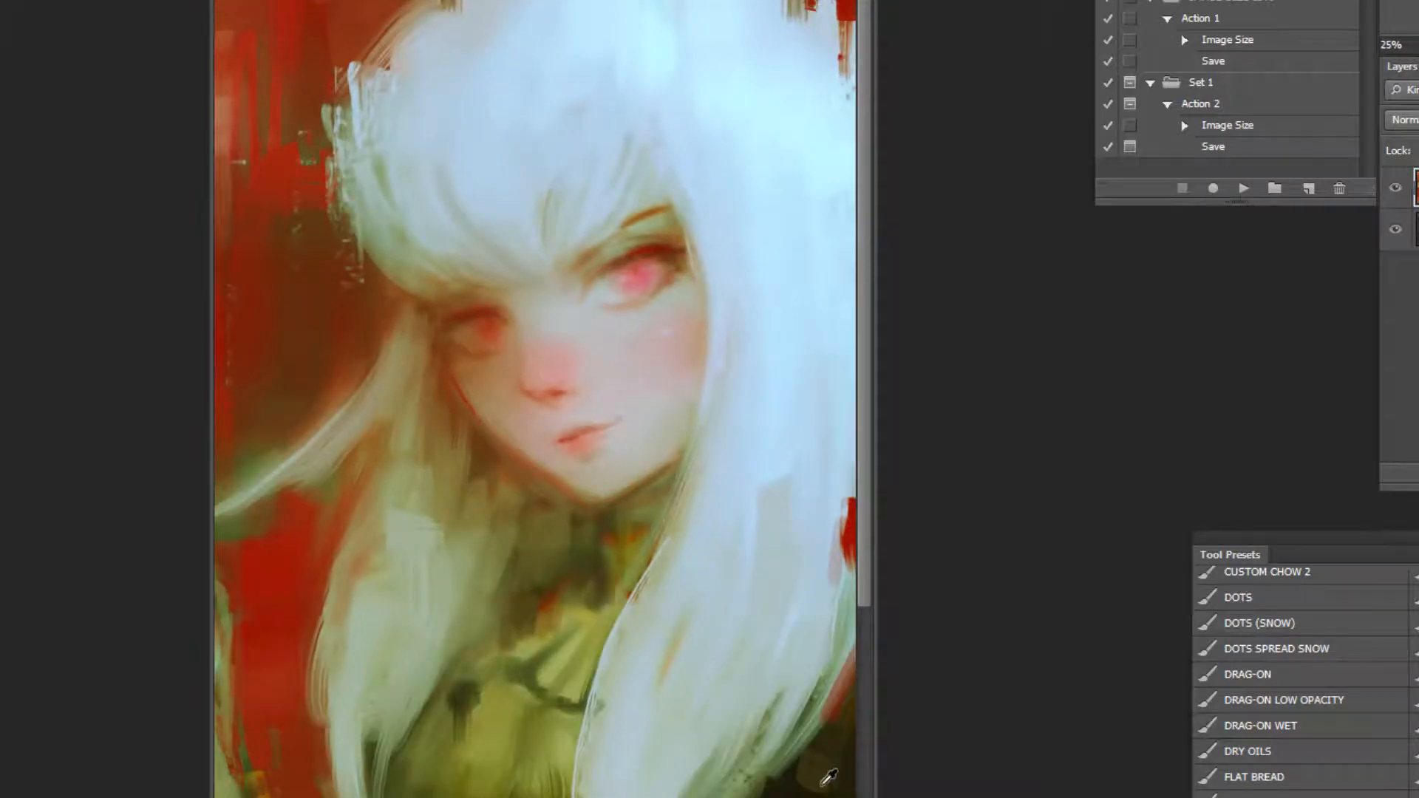
# Paint a small dark red pupil in the near eye and touch up the lower edge of its iris.
pyautogui.keyDown('ctrl'); pyautogui.click(673, 286); pyautogui.keyUp('ctrl')
pyautogui.moveTo(649, 258)
pyautogui.mouseDown()
pyautogui.moveTo(569, 273)
pyautogui.moveTo(643, 252)
pyautogui.mouseUp()
pyautogui.keyDown('alt'); pyautogui.click(666, 279); pyautogui.keyUp('alt')
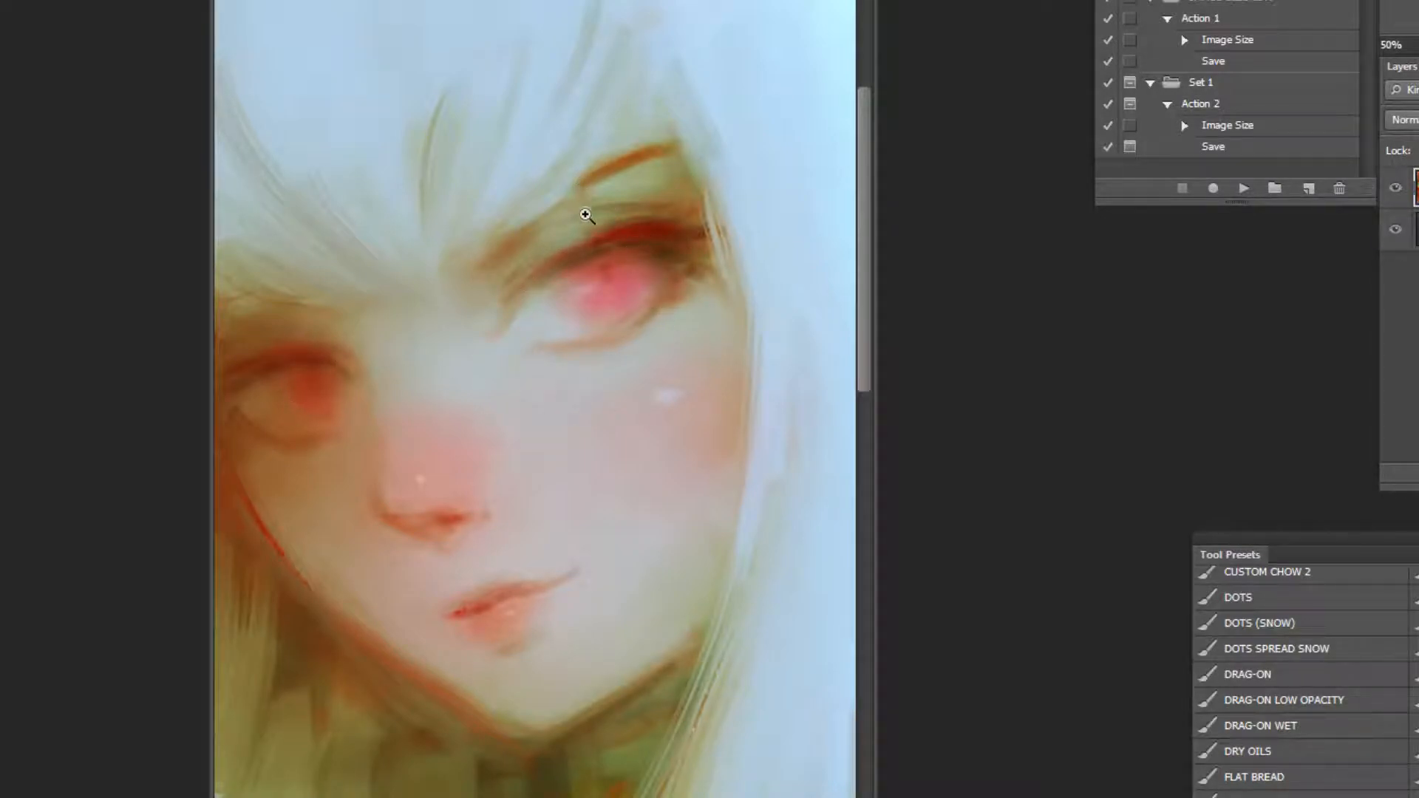
pyautogui.keyDown('ctrl'); pyautogui.click(586, 214); pyautogui.keyUp('ctrl')
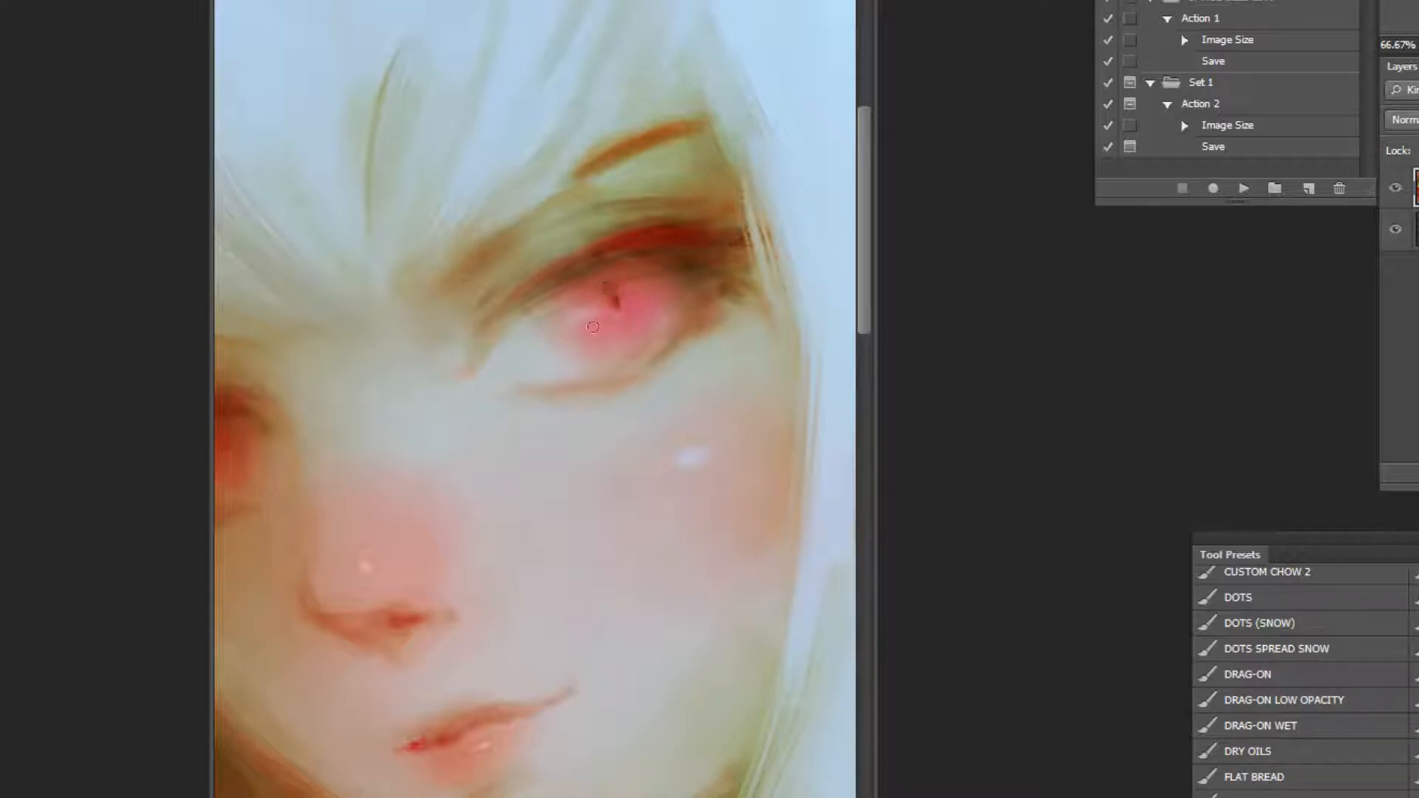
pyautogui.keyDown('alt'); pyautogui.click(808, 293); pyautogui.keyUp('alt')
pyautogui.moveTo(612, 365); pyautogui.dragTo(641, 356)
pyautogui.keyDown('alt'); pyautogui.click(783, 336); pyautogui.keyUp('alt')
pyautogui.keyDown('alt'); pyautogui.click(781, 341); pyautogui.keyUp('alt')
pyautogui.keyDown('alt'); pyautogui.click(773, 362); pyautogui.keyUp('alt')
pyautogui.keyDown('alt'); pyautogui.click(762, 384); pyautogui.keyUp('alt')
pyautogui.keyDown('alt'); pyautogui.click(761, 396); pyautogui.keyUp('alt')
pyautogui.keyDown('alt'); pyautogui.click(767, 410); pyautogui.keyUp('alt')
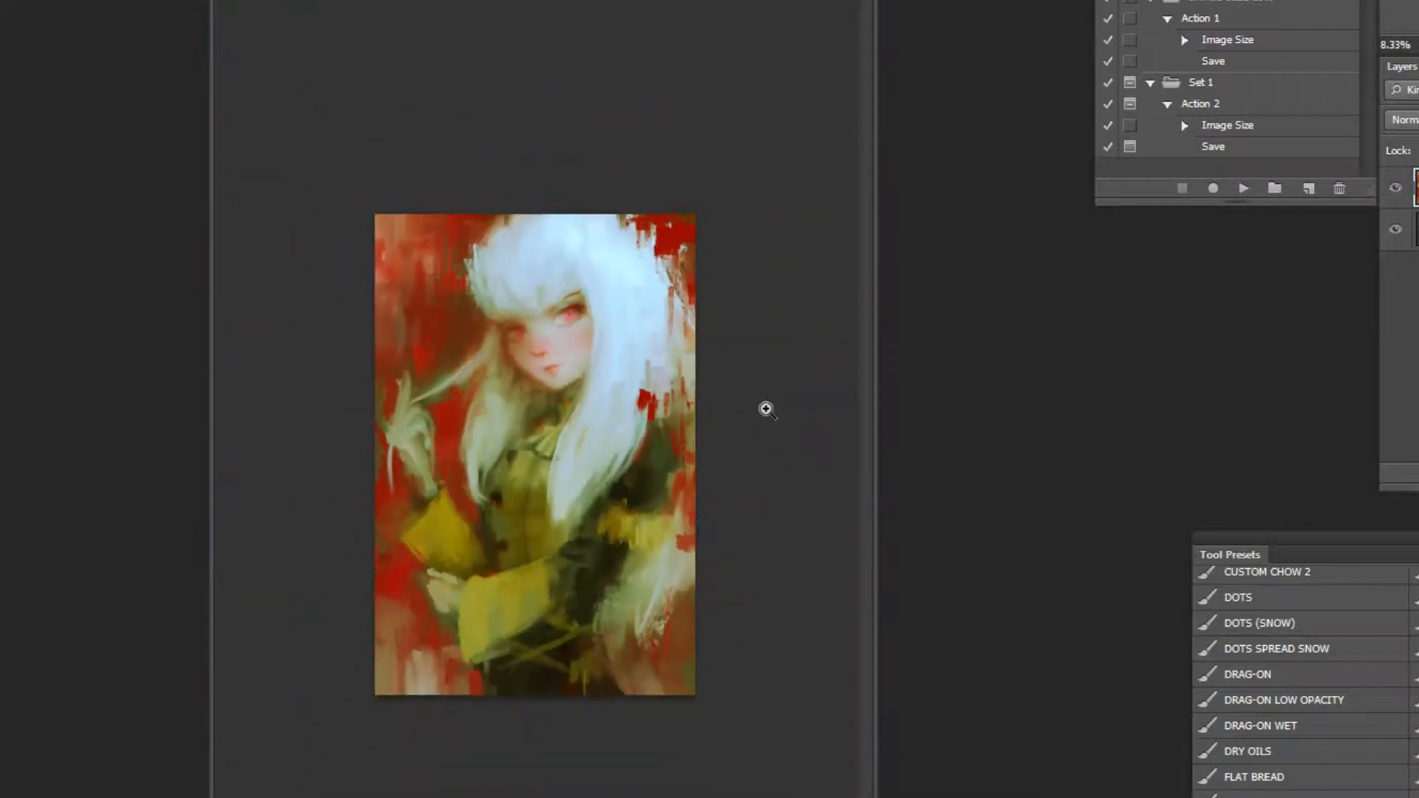
# Enlarge the brush tip.
pyautogui.click(686, 703)
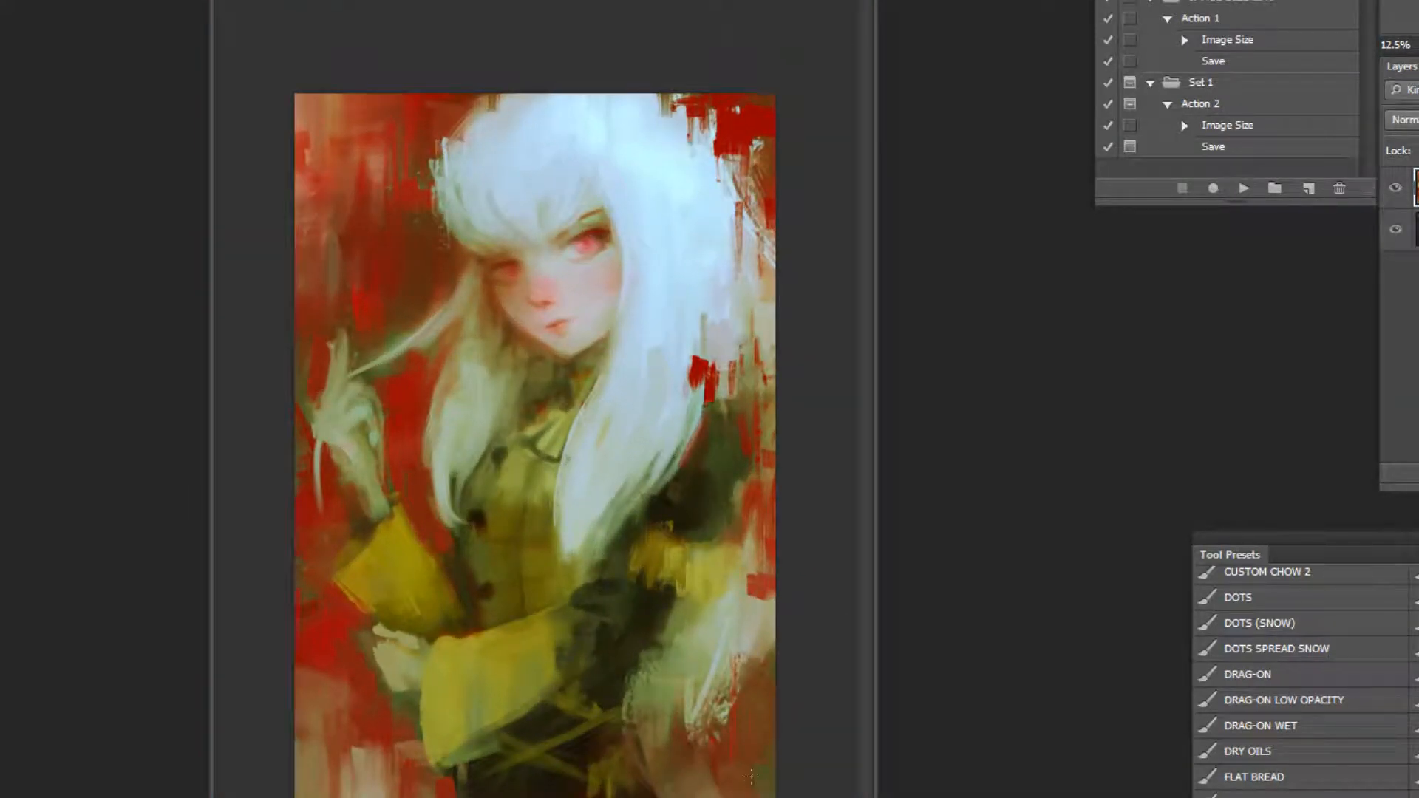
pyautogui.press(']')
pyautogui.press(']')
pyautogui.press(']')
pyautogui.press(']')
pyautogui.press(']')
pyautogui.press(']')
pyautogui.press(']')
pyautogui.press(']')
pyautogui.press(']')
pyautogui.press(']')
# Select the FLAT BREAD brush preset and play the recorded action that mirrors the canvas horizontally.
pyautogui.click(1256, 776)
pyautogui.click(1243, 188)
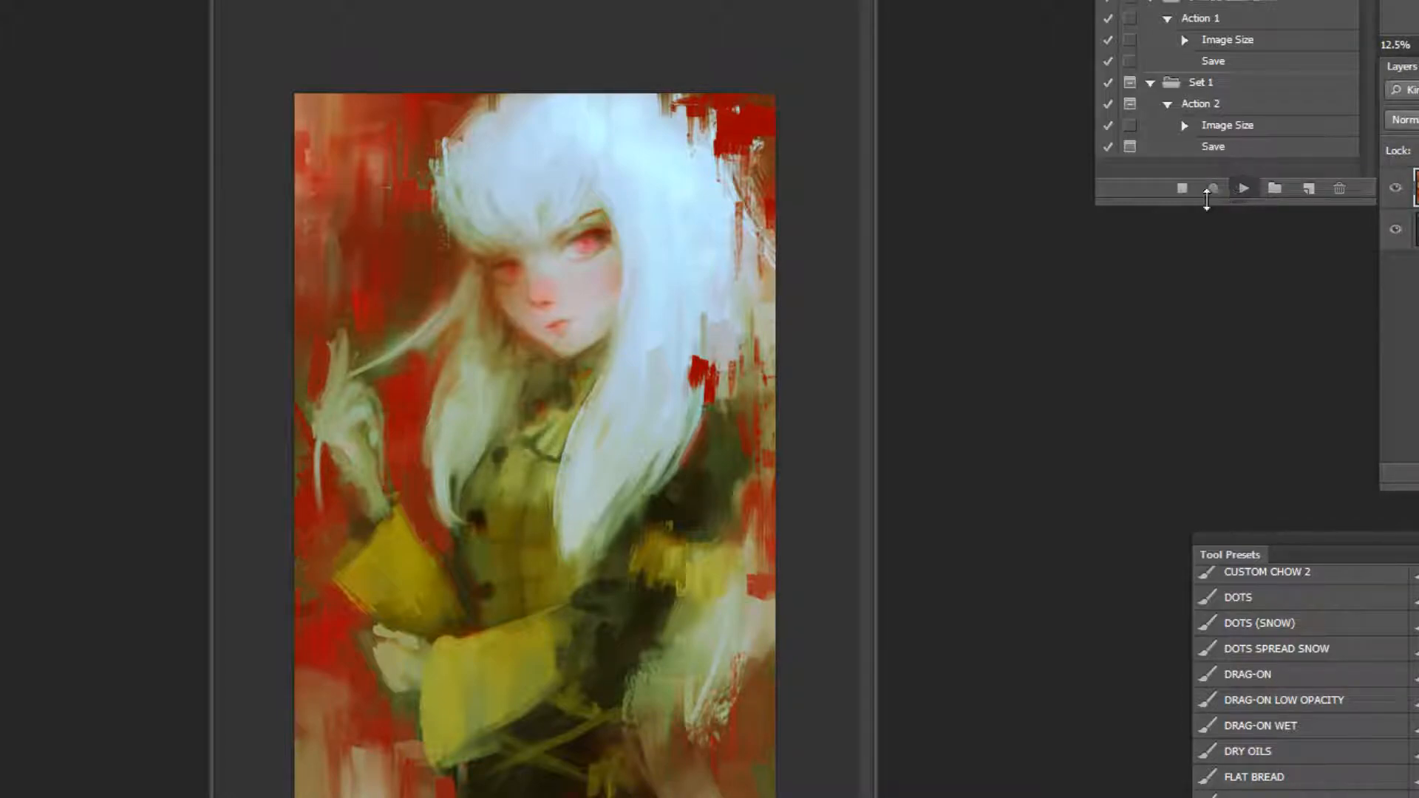
pyautogui.click(542, 204)
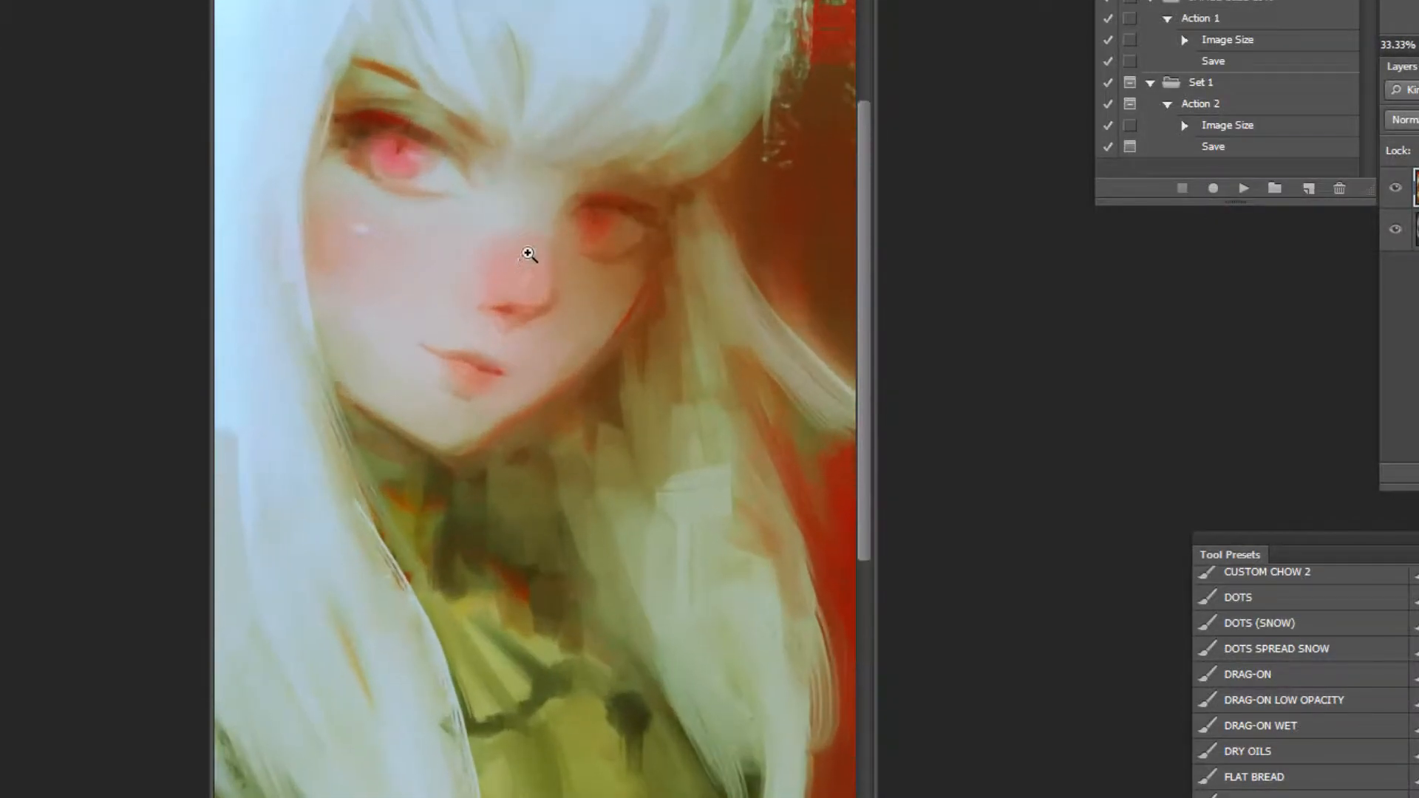
pyautogui.keyDown('alt'); pyautogui.click(692, 560); pyautogui.keyUp('alt')
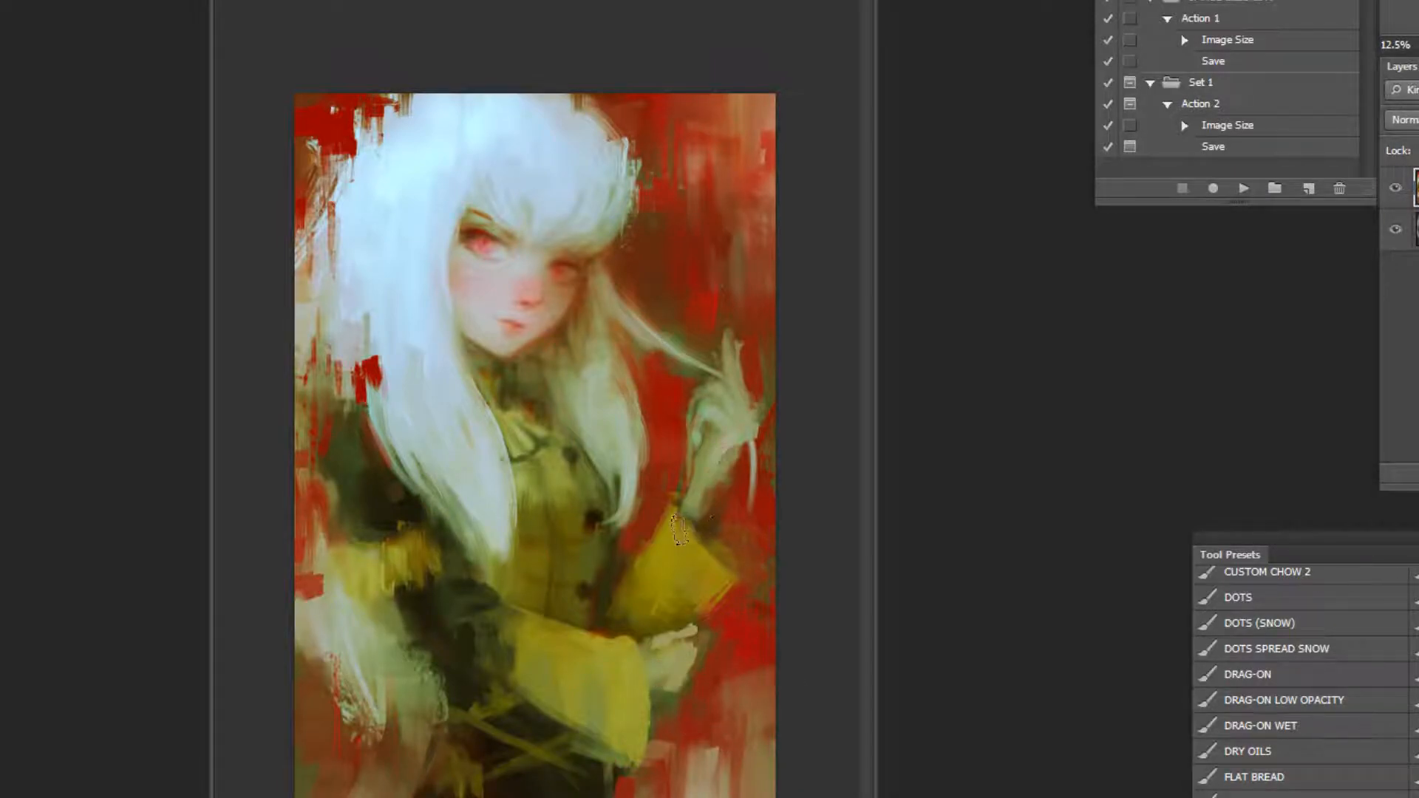
# Paint pink skin tones into the raised hand's wrist and clean up its edge down to the yellow cuff.
pyautogui.keyDown('alt'); pyautogui.click(530, 291); pyautogui.keyUp('alt')
pyautogui.keyDown('ctrl'); pyautogui.click(744, 342); pyautogui.keyUp('ctrl')
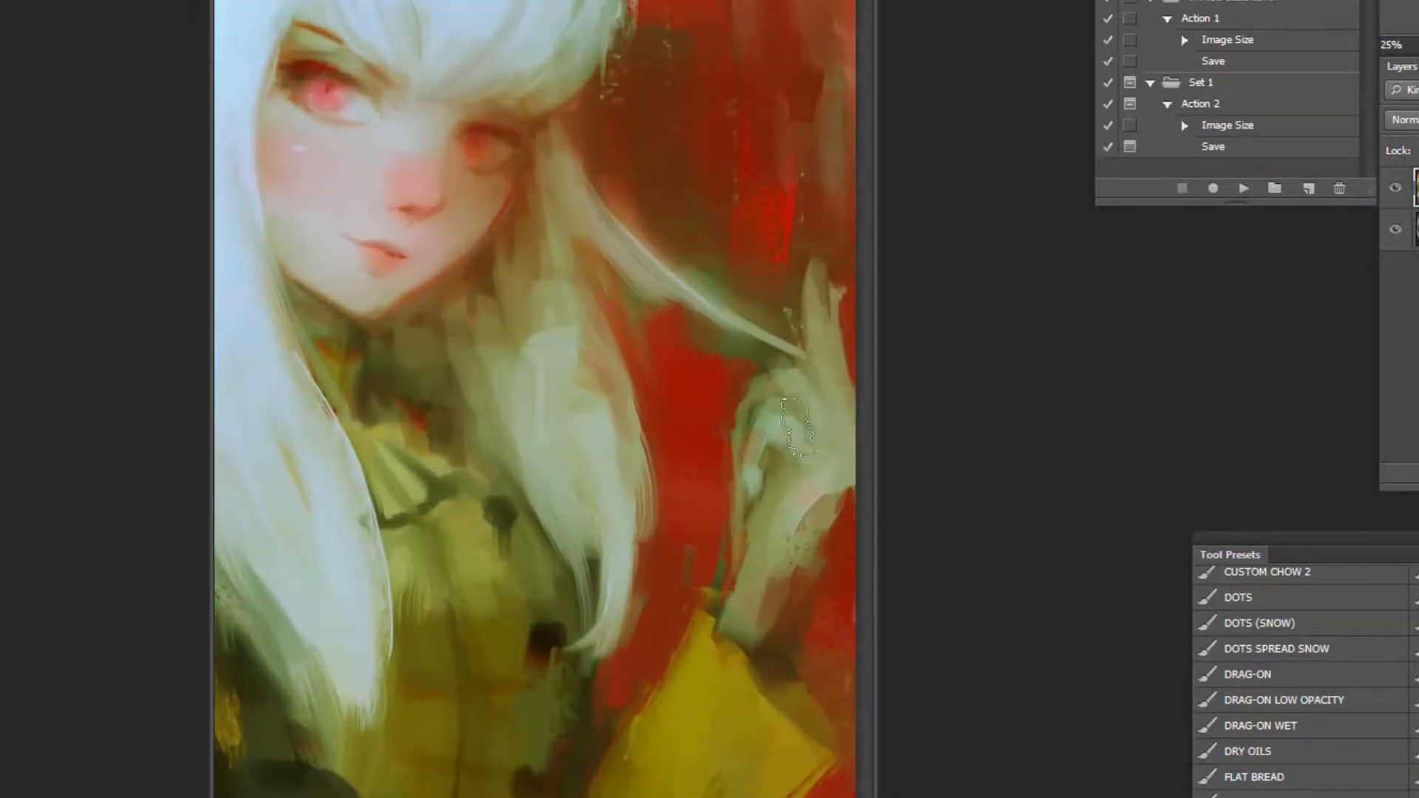
pyautogui.moveTo(817, 491)
pyautogui.mouseDown()
pyautogui.moveTo(791, 538)
pyautogui.moveTo(811, 482)
pyautogui.mouseUp()
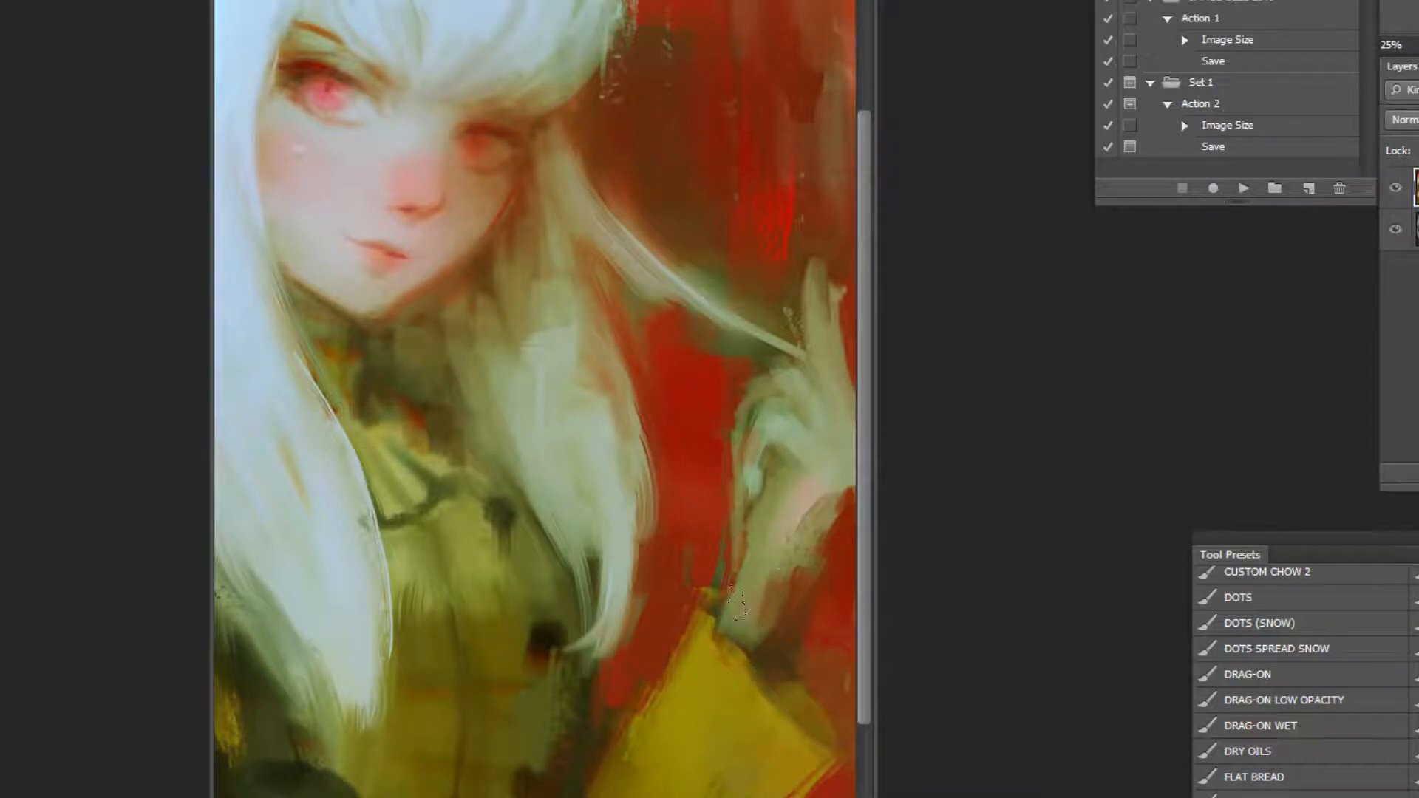
pyautogui.keyDown('alt'); pyautogui.click(737, 548); pyautogui.keyUp('alt')
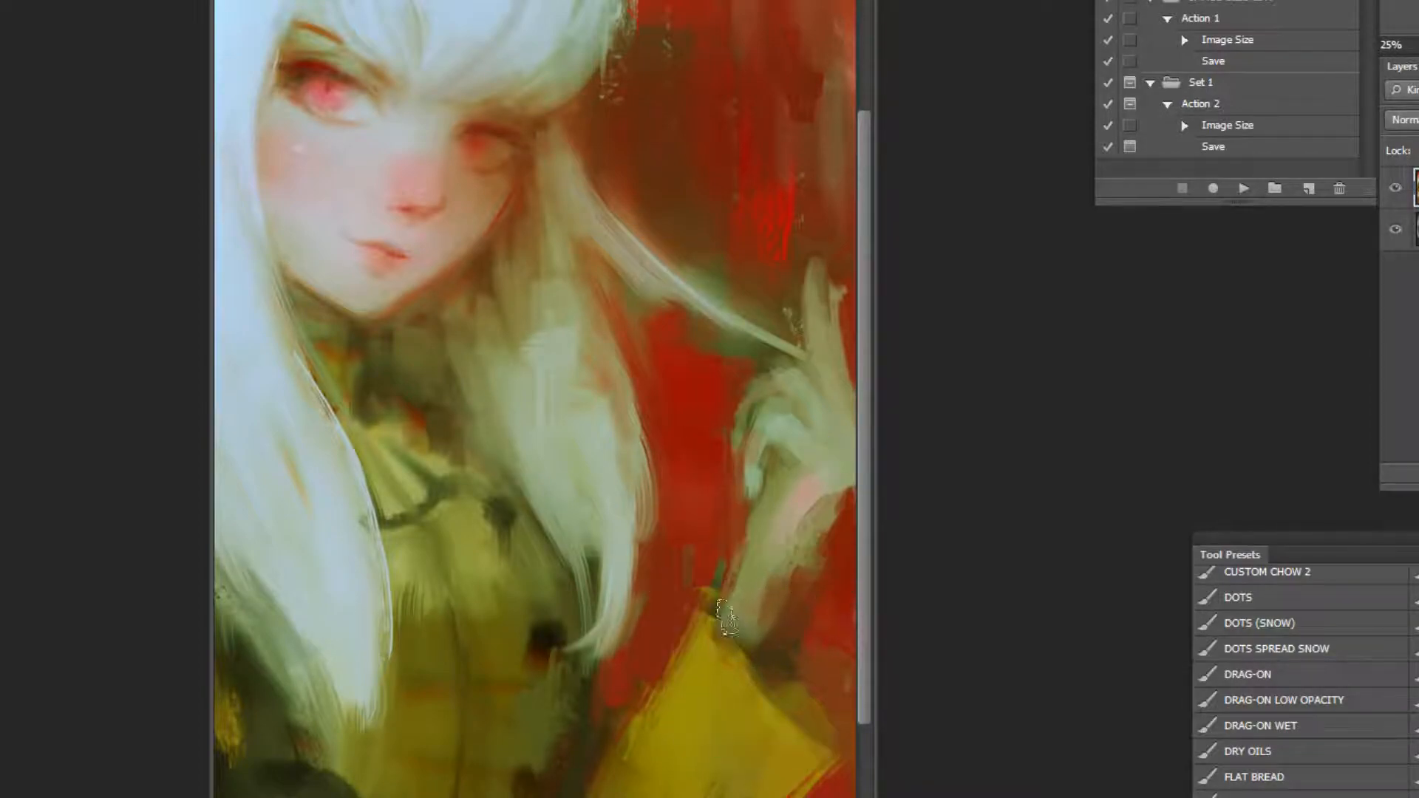
pyautogui.keyDown('alt'); pyautogui.click(782, 643); pyautogui.keyUp('alt')
pyautogui.keyDown('alt'); pyautogui.click(780, 642); pyautogui.keyUp('alt')
pyautogui.keyDown('alt'); pyautogui.click(774, 641); pyautogui.keyUp('alt')
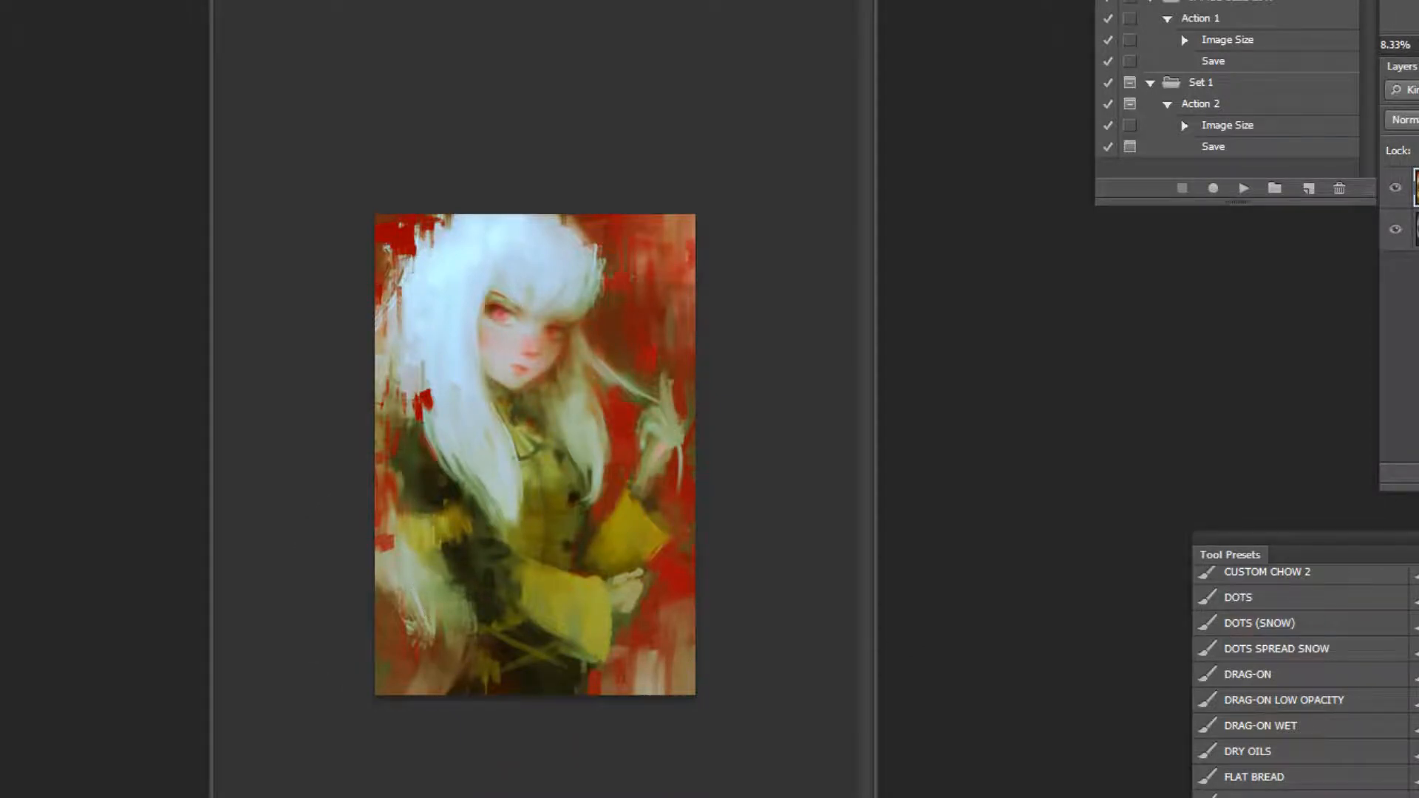
# Select a Kyle's Real Oils mixer brush preset and drag the hair's outer edge into the background in streaks.
pyautogui.scroll(-10, 1305, 680)
pyautogui.scroll(-5, 1340, 657)
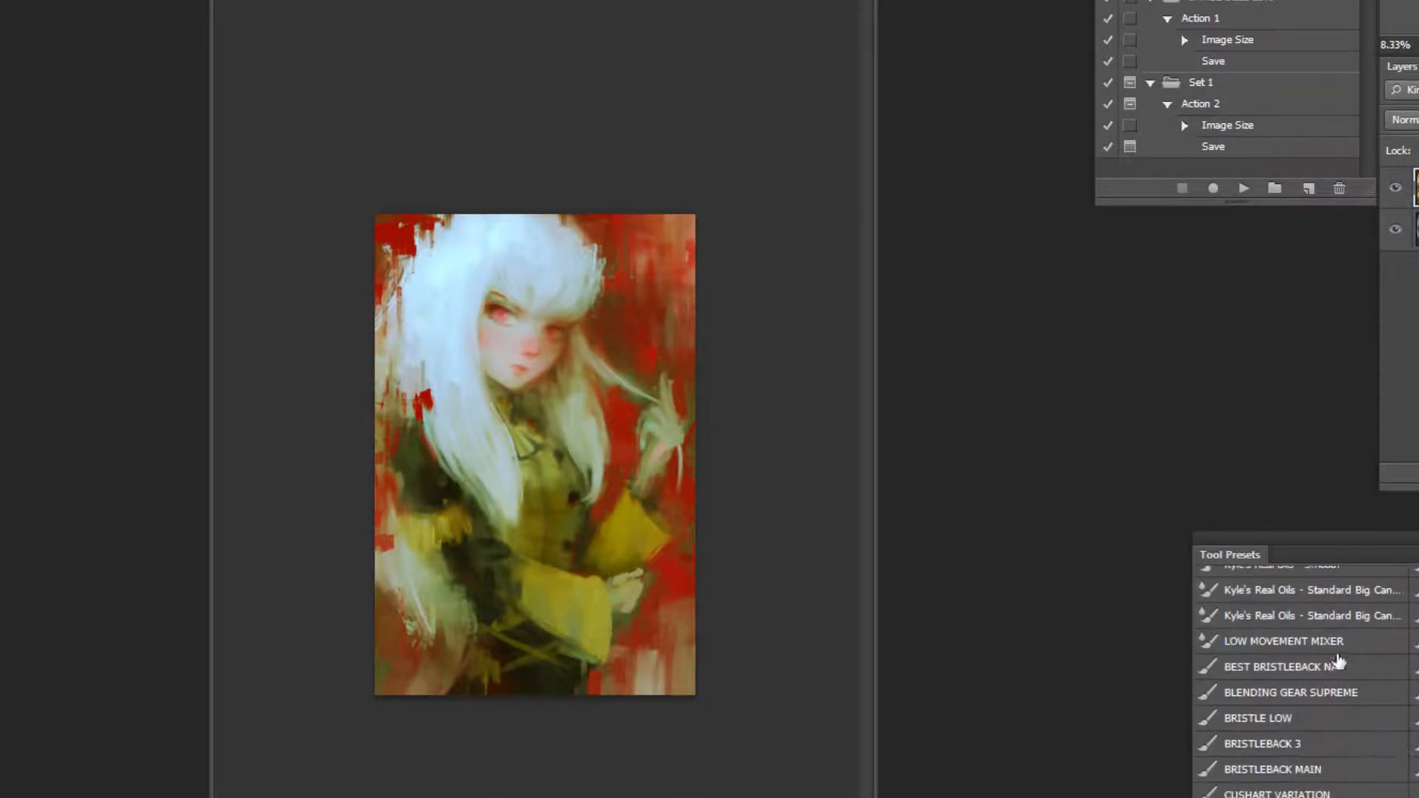
pyautogui.click(1338, 574)
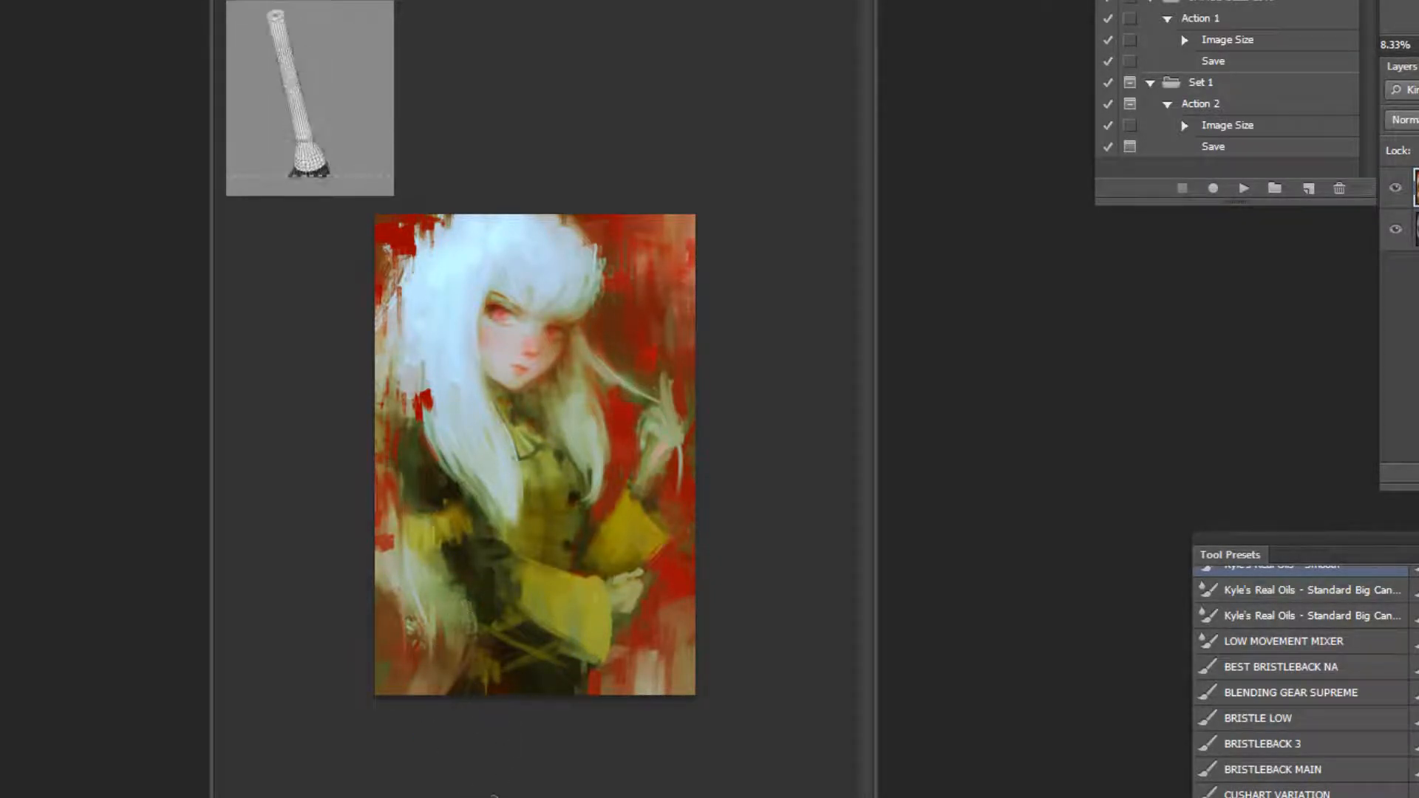
pyautogui.hotkey('ctrl', '+')
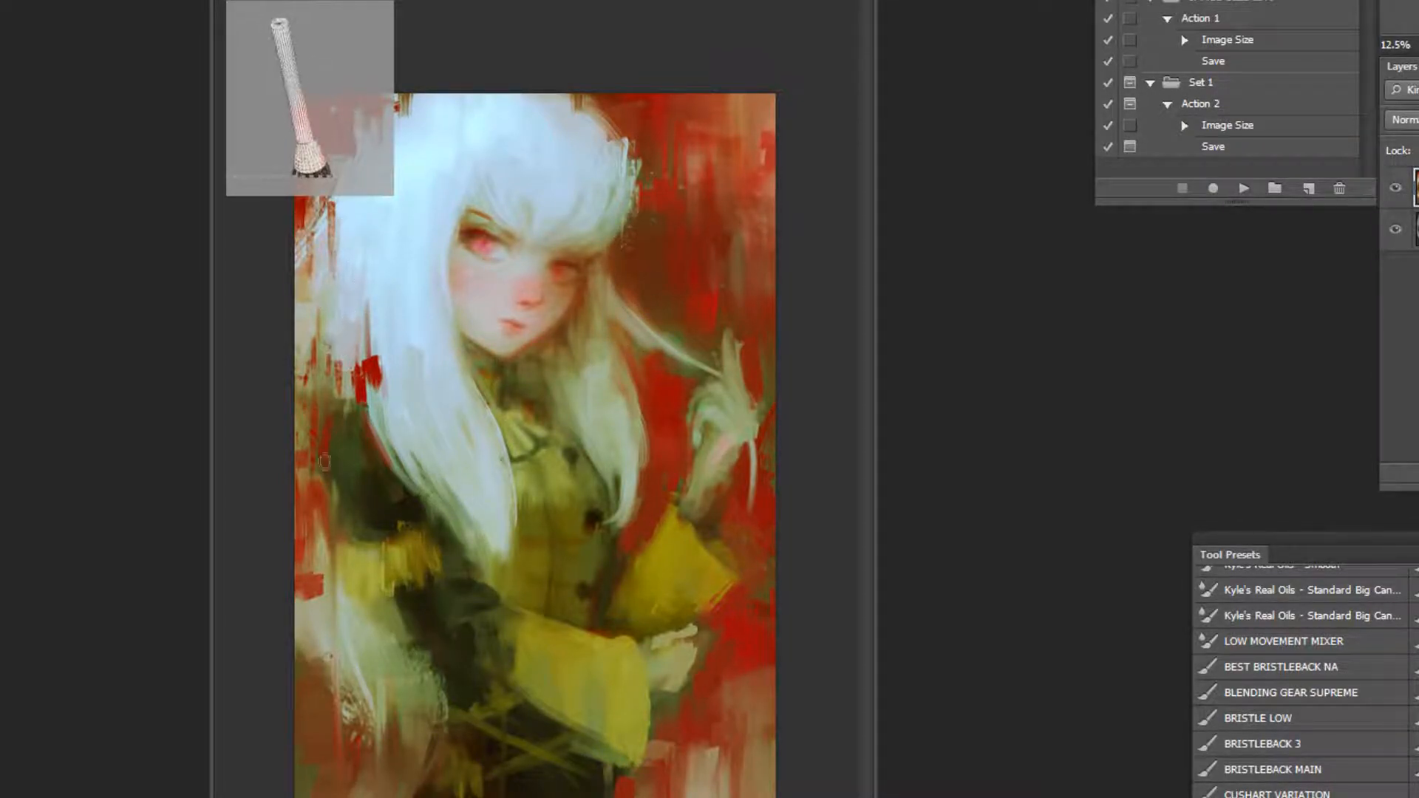
pyautogui.hotkey('ctrl', '-')
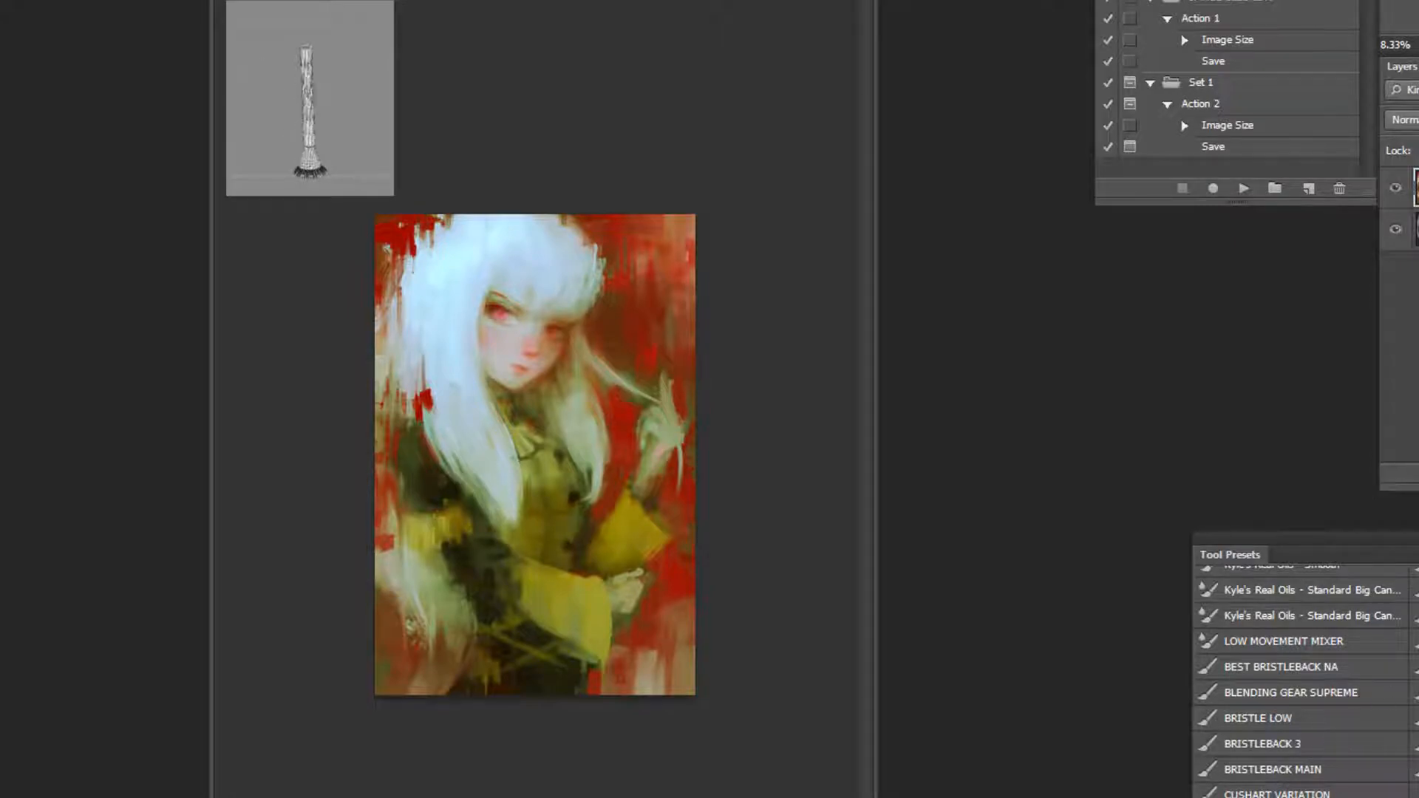
# Select the FLAT BREAD brush preset, sample a colour and paint strokes at the upper outer edge of the hair.
pyautogui.scroll(-3, 1300, 680)
pyautogui.click(1256, 788)
pyautogui.keyDown('alt'); pyautogui.click(674, 624); pyautogui.keyUp('alt')
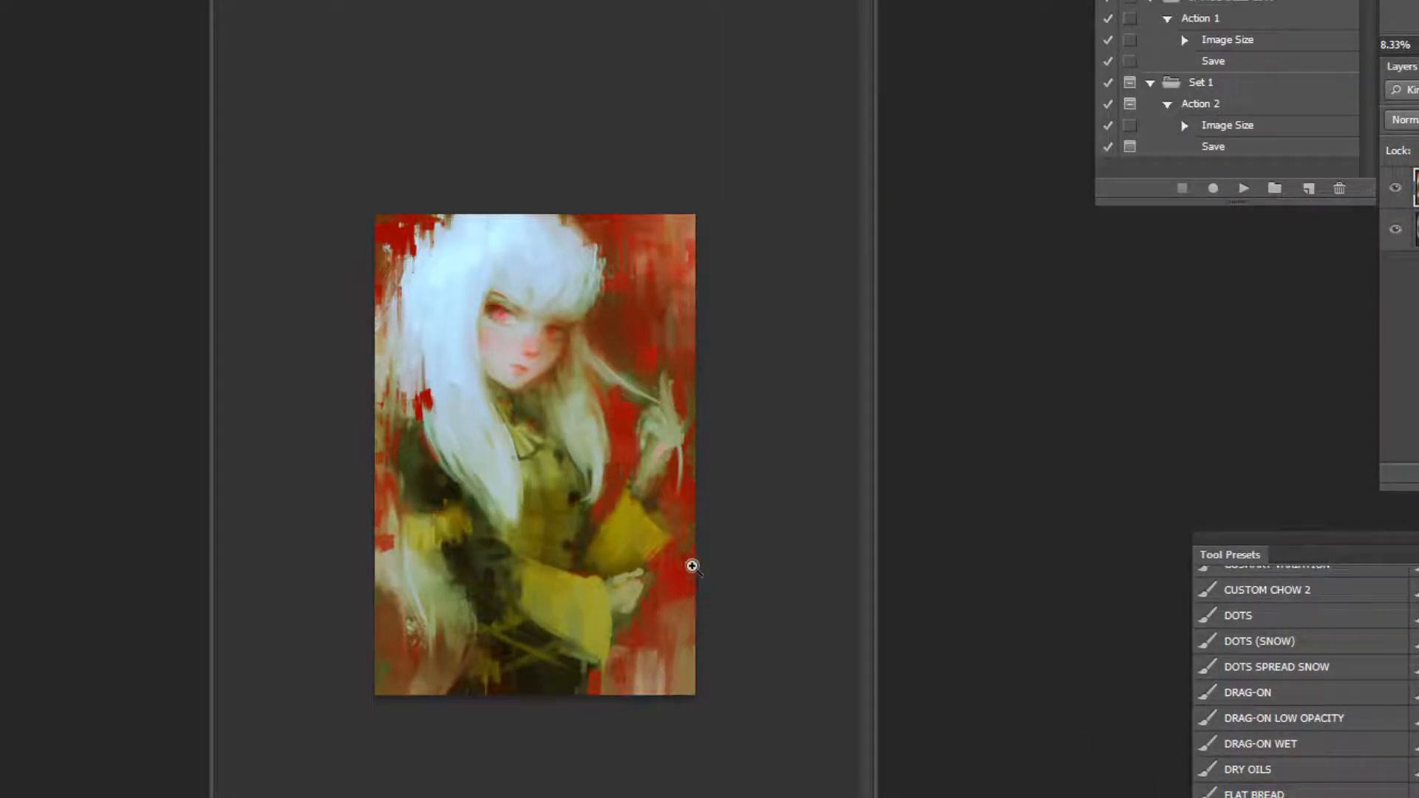
pyautogui.hotkey('ctrl', '+')
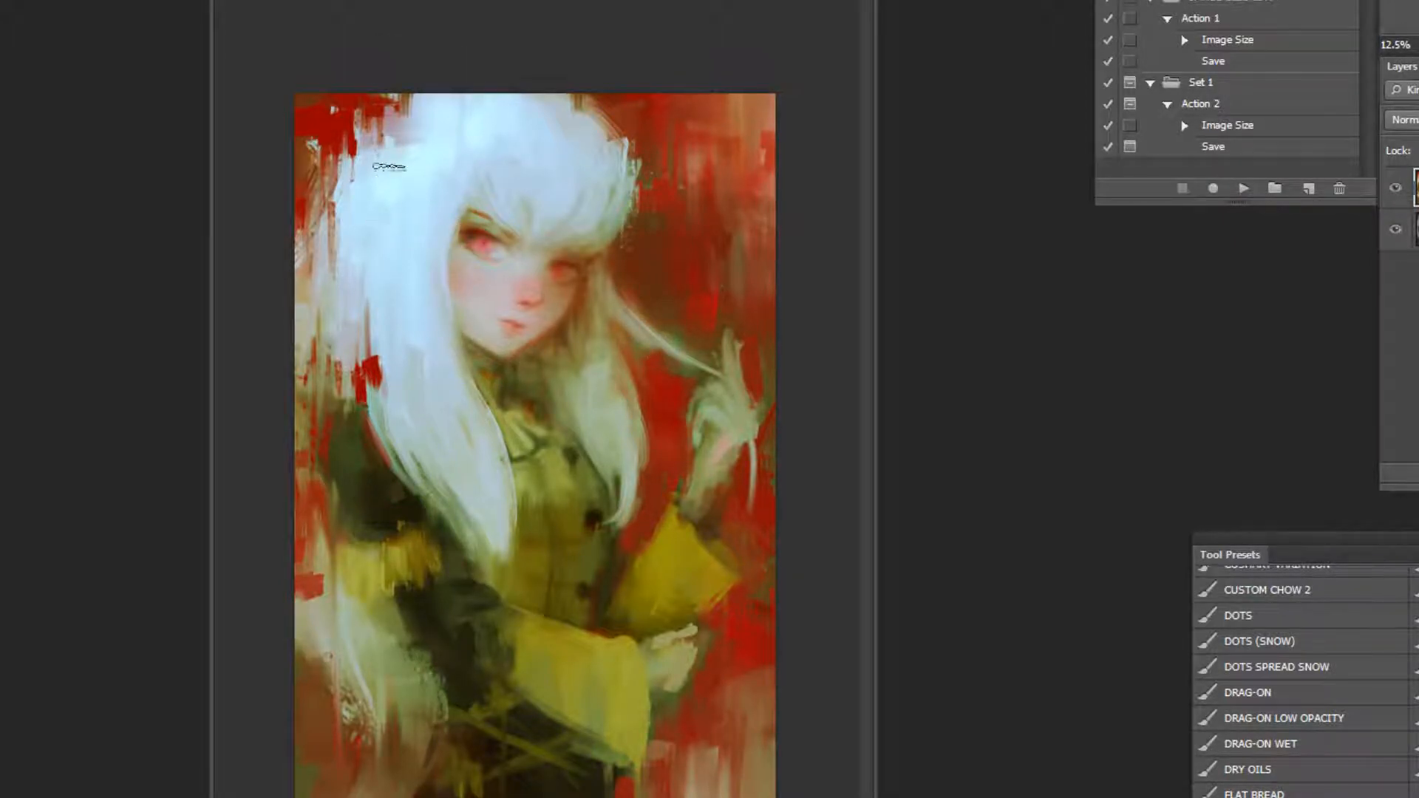
pyautogui.moveTo(351, 139)
pyautogui.mouseDown()
pyautogui.moveTo(352, 173)
pyautogui.moveTo(343, 159)
pyautogui.mouseUp()
# Mirror the canvas back with the recorded action and paint sampled pale strokes into the red corner beside the hair.
pyautogui.click(1244, 187)
pyautogui.moveTo(713, 122); pyautogui.dragTo(743, 118)
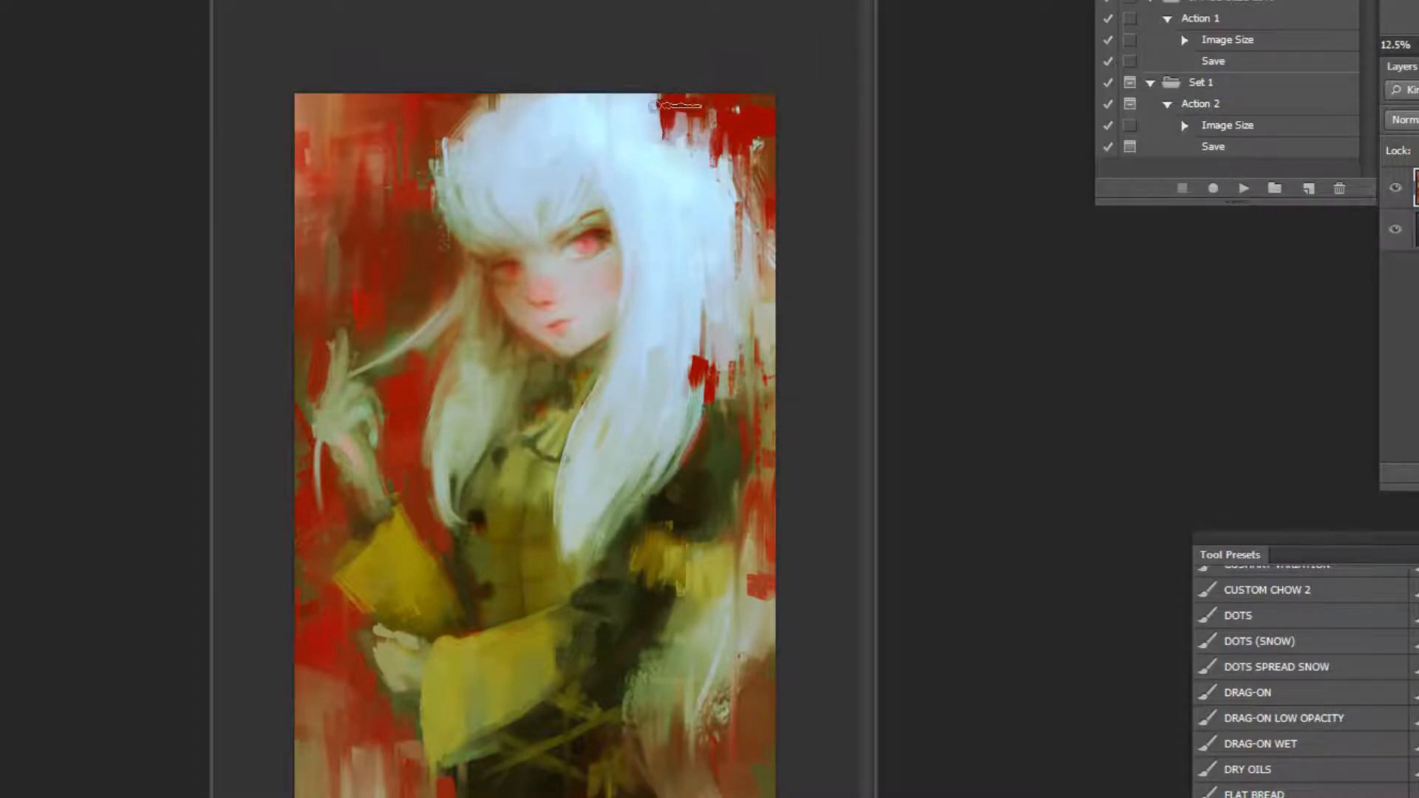
pyautogui.keyDown('alt'); pyautogui.click(674, 139); pyautogui.keyUp('alt')
pyautogui.moveTo(684, 103); pyautogui.dragTo(674, 130)
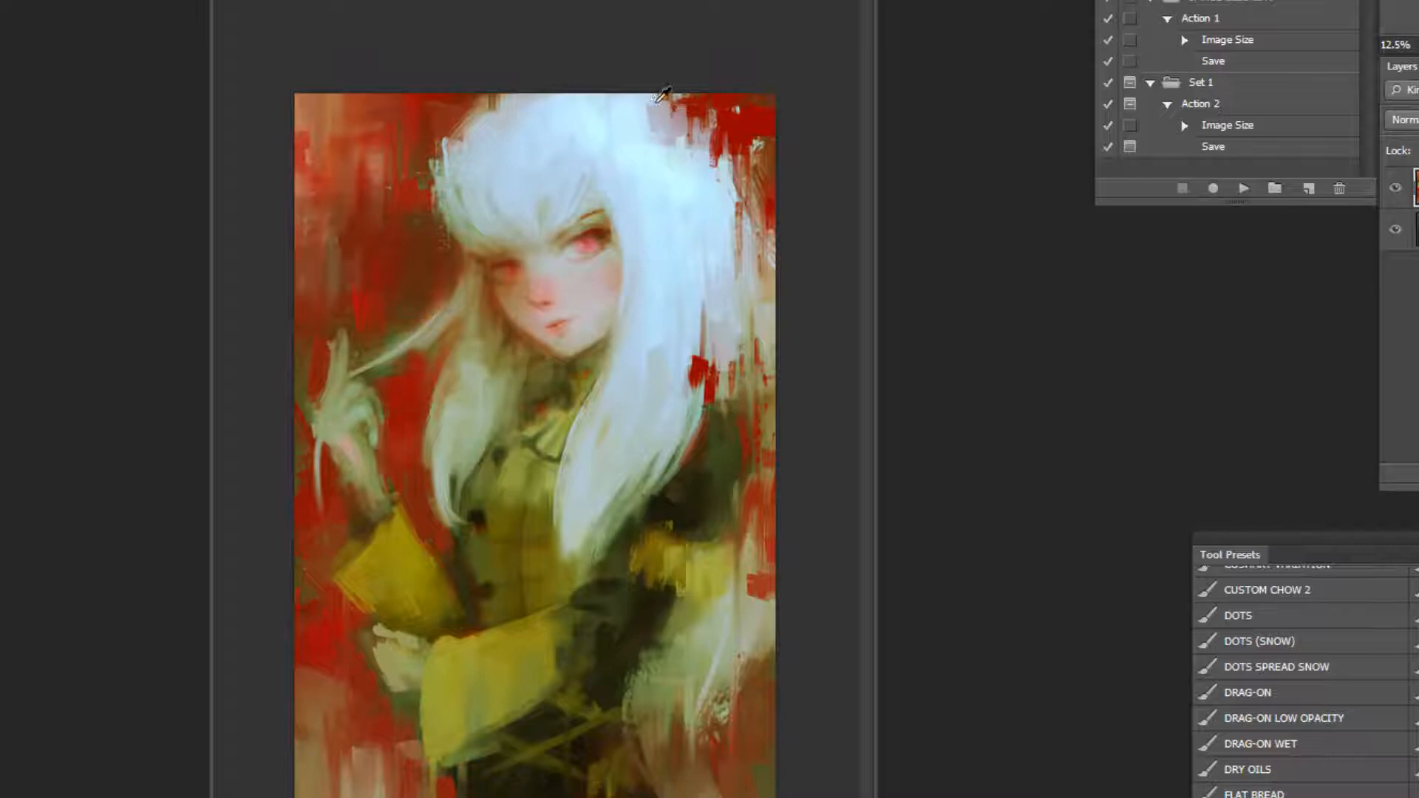
pyautogui.moveTo(693, 113); pyautogui.dragTo(689, 151)
pyautogui.click(401, 121)
pyautogui.moveTo(616, 94)
pyautogui.mouseDown()
pyautogui.moveTo(607, 155)
pyautogui.moveTo(739, 270)
pyautogui.moveTo(775, 253)
pyautogui.mouseUp()
pyautogui.hotkey('ctrl', 'z')
# Select the Kyle's Real Oils - Bristly Bob preset and soften the fringe's outer edge with sampled hair colours.
pyautogui.scroll(-5, 1301, 680)
pyautogui.click(1360, 732)
pyautogui.keyDown('alt'); pyautogui.click(462, 193); pyautogui.keyUp('alt')
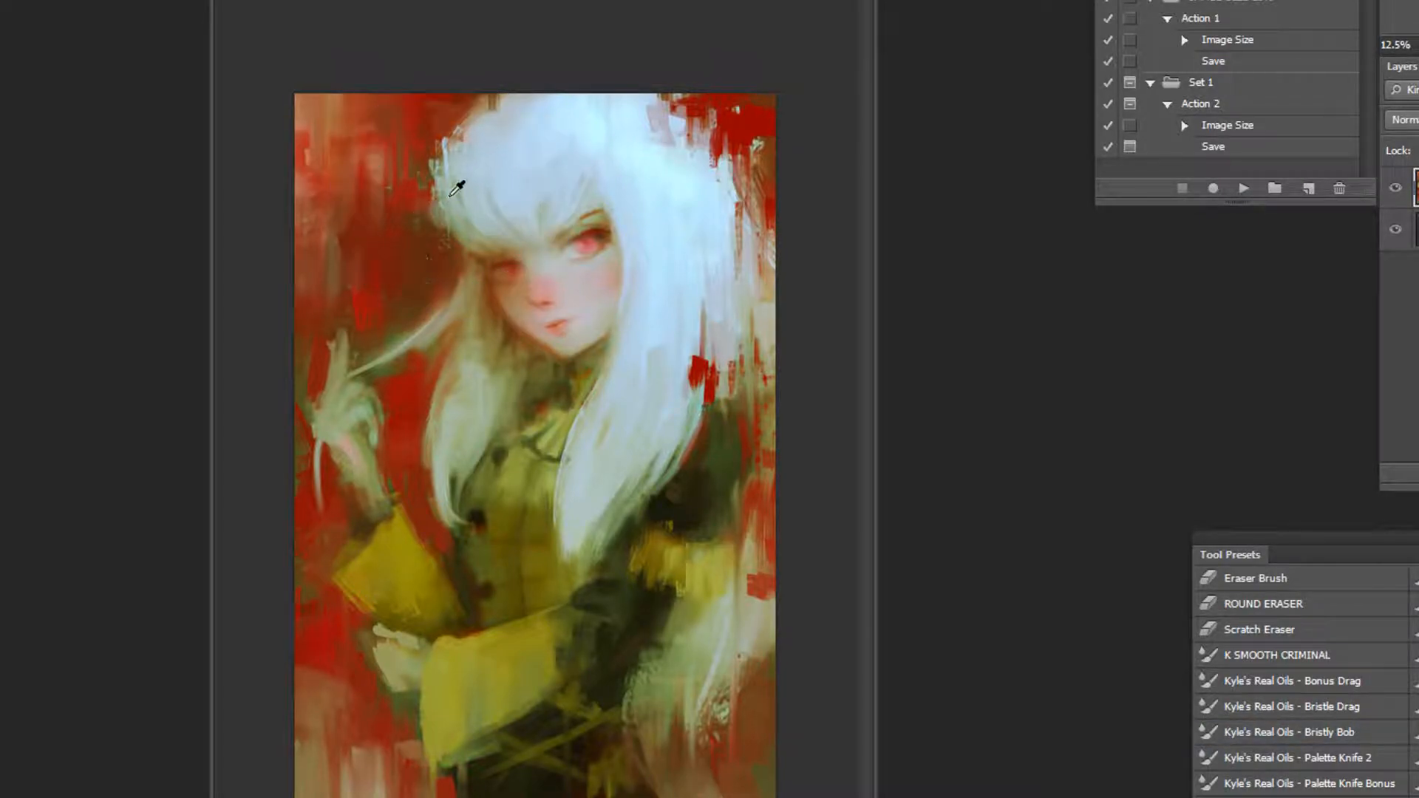
pyautogui.keyDown('alt'); pyautogui.click(678, 254); pyautogui.keyUp('alt')
# Paint pink across the raised hand's palm and reshape the wrist and finger edges with sampled skin and background tones.
pyautogui.keyDown('ctrl'); pyautogui.click(611, 368); pyautogui.keyUp('ctrl')
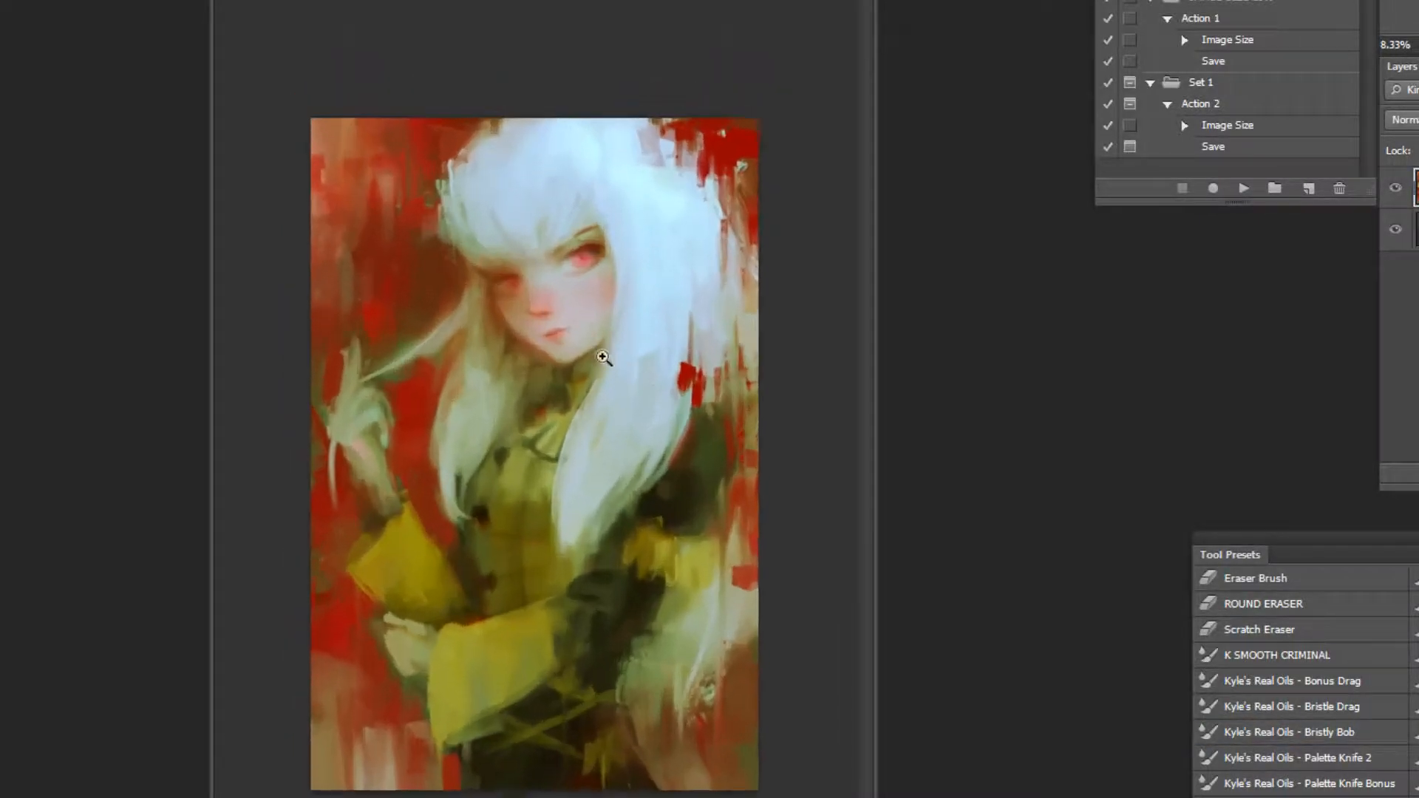
pyautogui.keyDown('ctrl'); pyautogui.click(367, 377); pyautogui.keyUp('ctrl')
pyautogui.keyDown('ctrl'); pyautogui.click(314, 399); pyautogui.keyUp('ctrl')
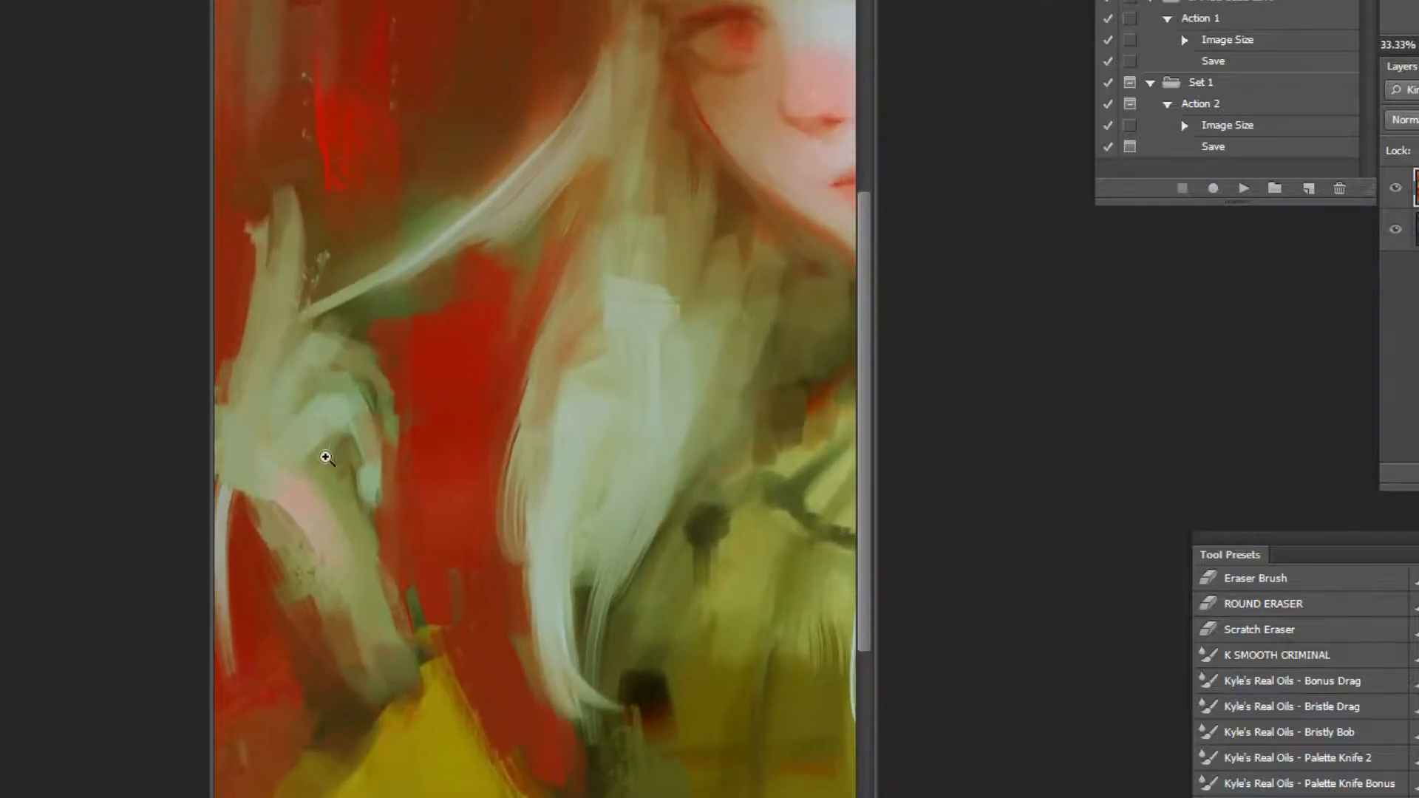
pyautogui.moveTo(291, 452)
pyautogui.mouseDown()
pyautogui.moveTo(322, 421)
pyautogui.moveTo(350, 448)
pyautogui.moveTo(333, 414)
pyautogui.moveTo(389, 490)
pyautogui.moveTo(336, 515)
pyautogui.moveTo(404, 584)
pyautogui.mouseUp()
pyautogui.keyDown('alt'); pyautogui.click(410, 556); pyautogui.keyUp('alt')
pyautogui.keyDown('alt'); pyautogui.click(371, 545); pyautogui.keyUp('alt')
pyautogui.moveTo(372, 539); pyautogui.dragTo(409, 618)
pyautogui.moveTo(377, 476)
pyautogui.mouseDown()
pyautogui.moveTo(388, 552)
pyautogui.moveTo(400, 464)
pyautogui.mouseUp()
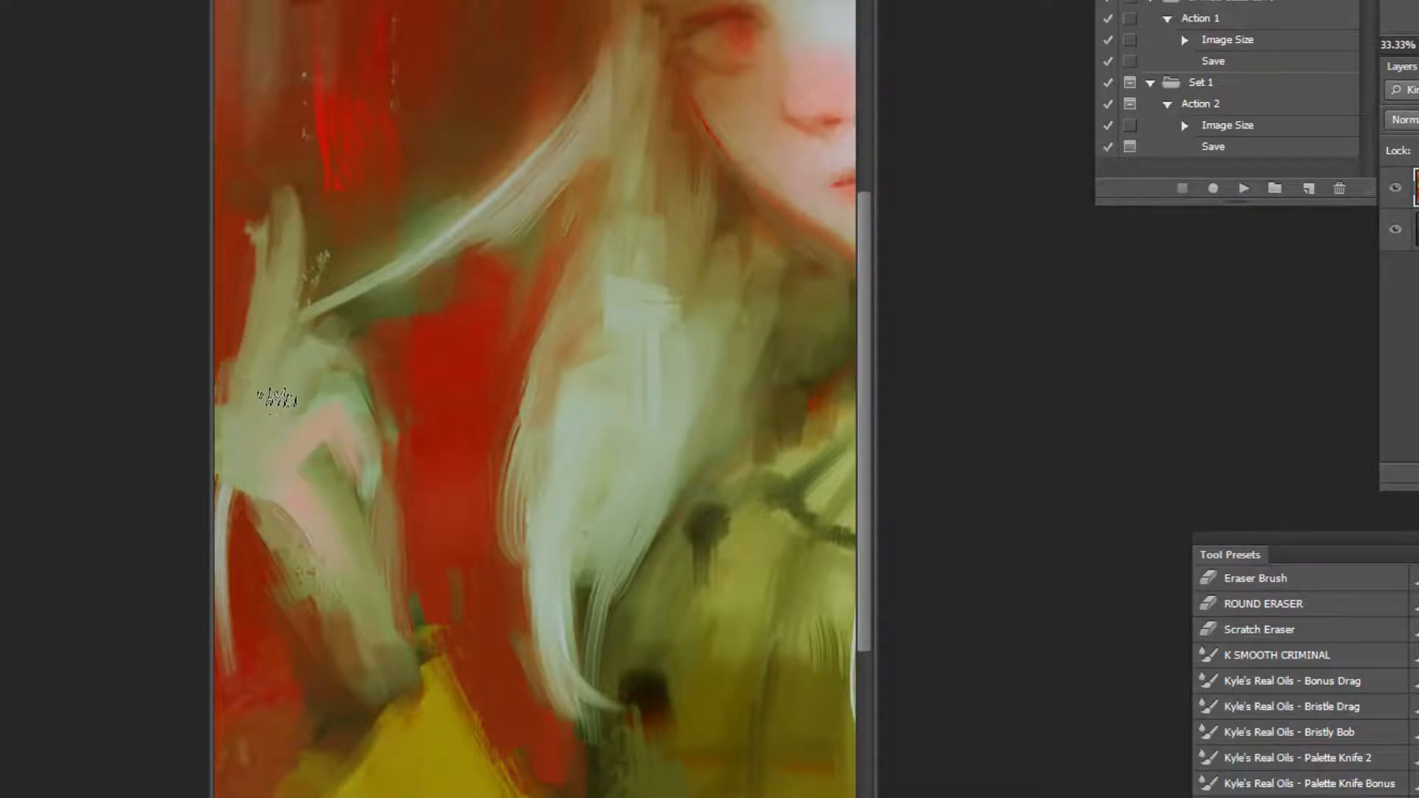
pyautogui.keyDown('alt'); pyautogui.click(455, 445); pyautogui.keyUp('alt')
pyautogui.keyDown('alt'); pyautogui.click(517, 372); pyautogui.keyUp('alt')
pyautogui.keyDown('alt'); pyautogui.click(545, 436); pyautogui.keyUp('alt')
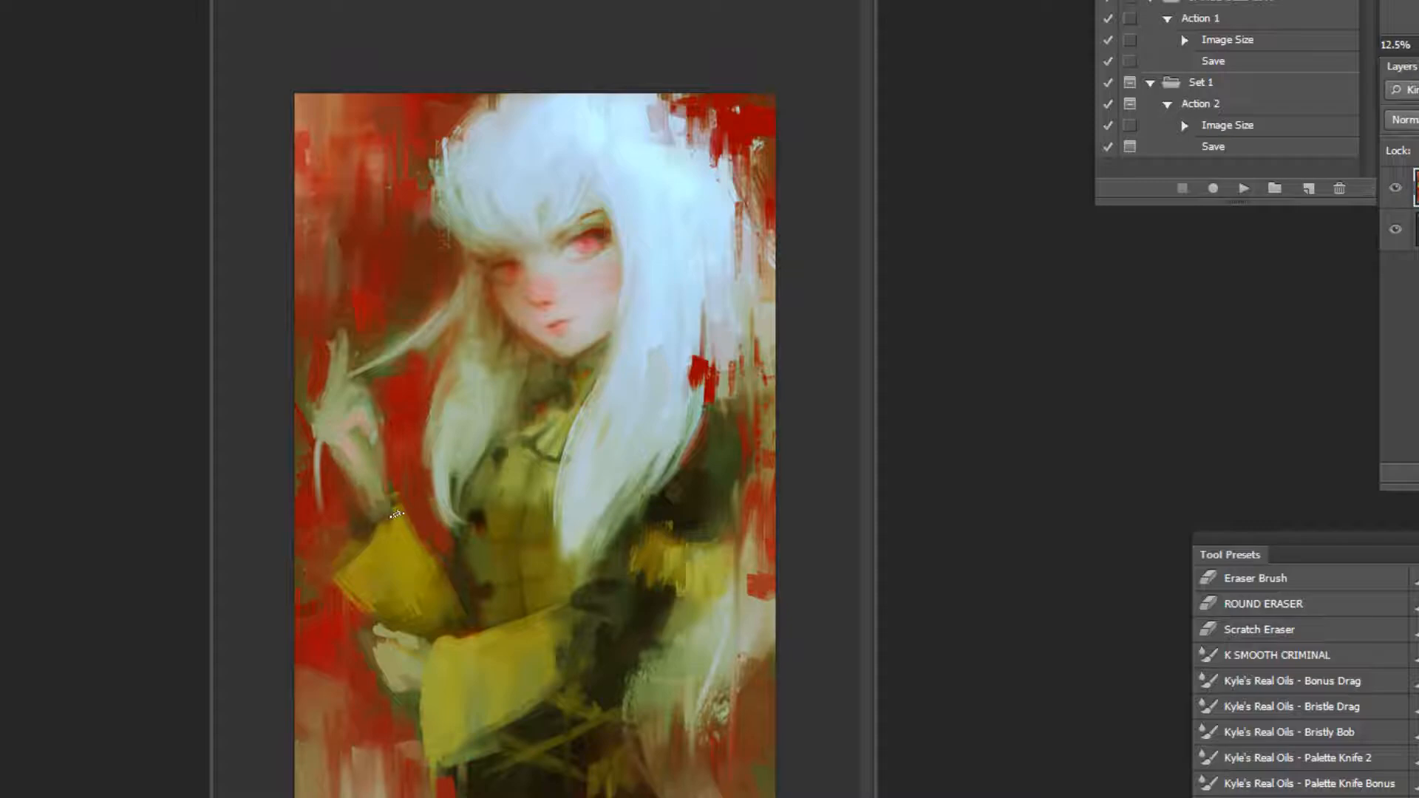
# Switch to a round brush and examine the eyes, nose, mouth and chin up close and at full view.
pyautogui.click(570, 250)
pyautogui.click(561, 231)
pyautogui.click(540, 203)
pyautogui.click(530, 201)
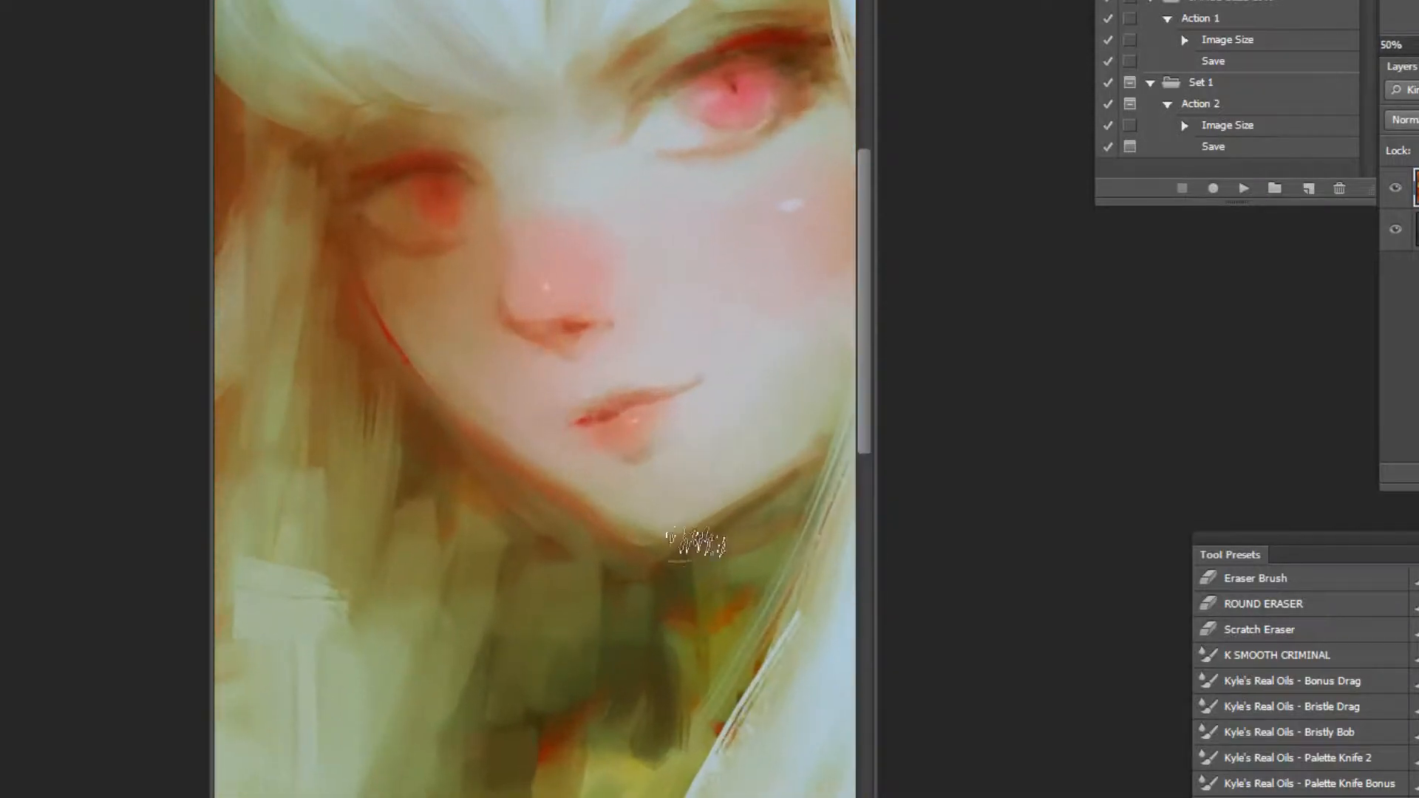
pyautogui.keyDown('alt'); pyautogui.click(662, 653); pyautogui.keyUp('alt')
pyautogui.keyDown('alt'); pyautogui.click(693, 612); pyautogui.keyUp('alt')
pyautogui.scroll(-8, 1305, 683)
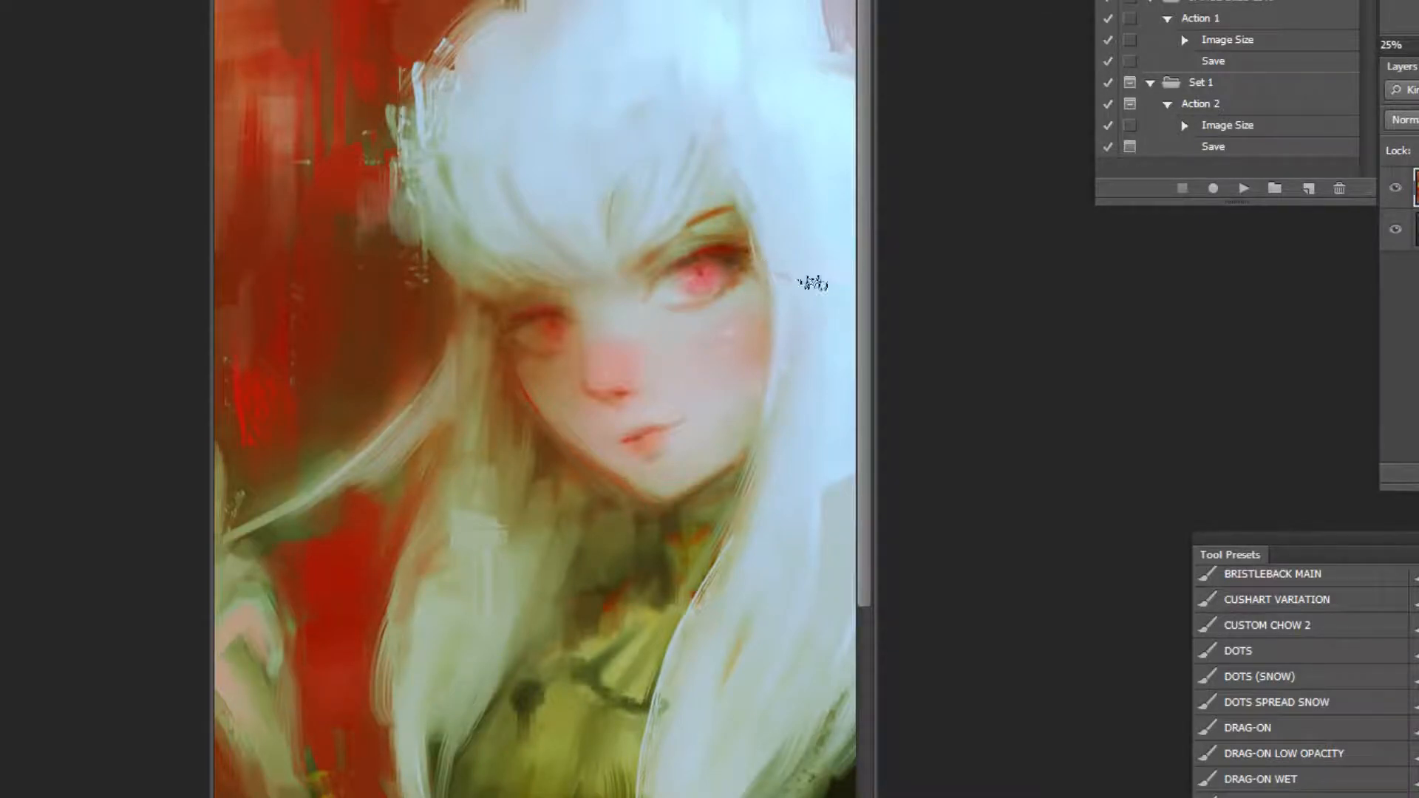
pyautogui.click(569, 289)
pyautogui.click(628, 355)
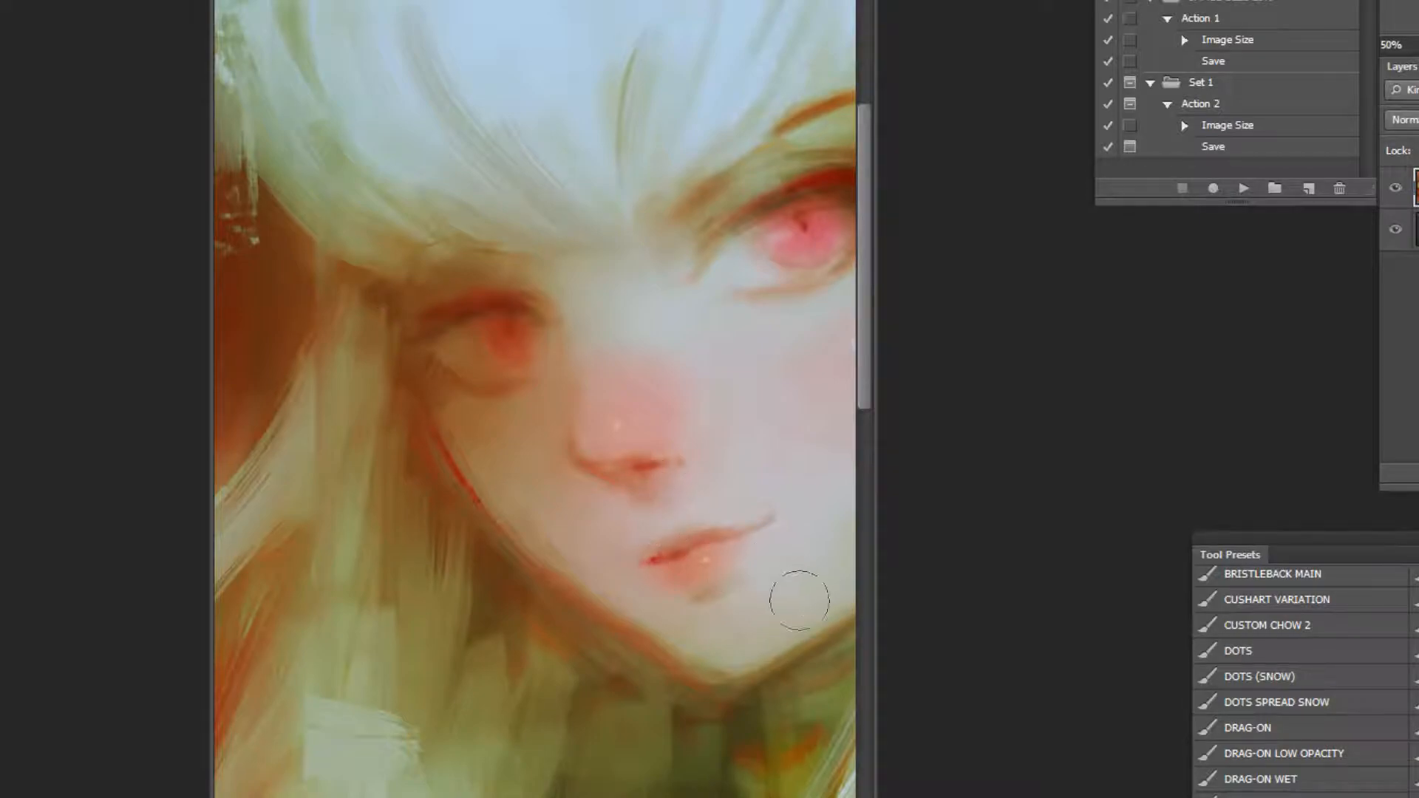
pyautogui.keyDown('alt'); pyautogui.click(759, 575); pyautogui.keyUp('alt')
pyautogui.keyDown('alt'); pyautogui.click(759, 575); pyautogui.keyUp('alt')
pyautogui.keyDown('alt'); pyautogui.click(759, 576); pyautogui.keyUp('alt')
pyautogui.click(730, 772)
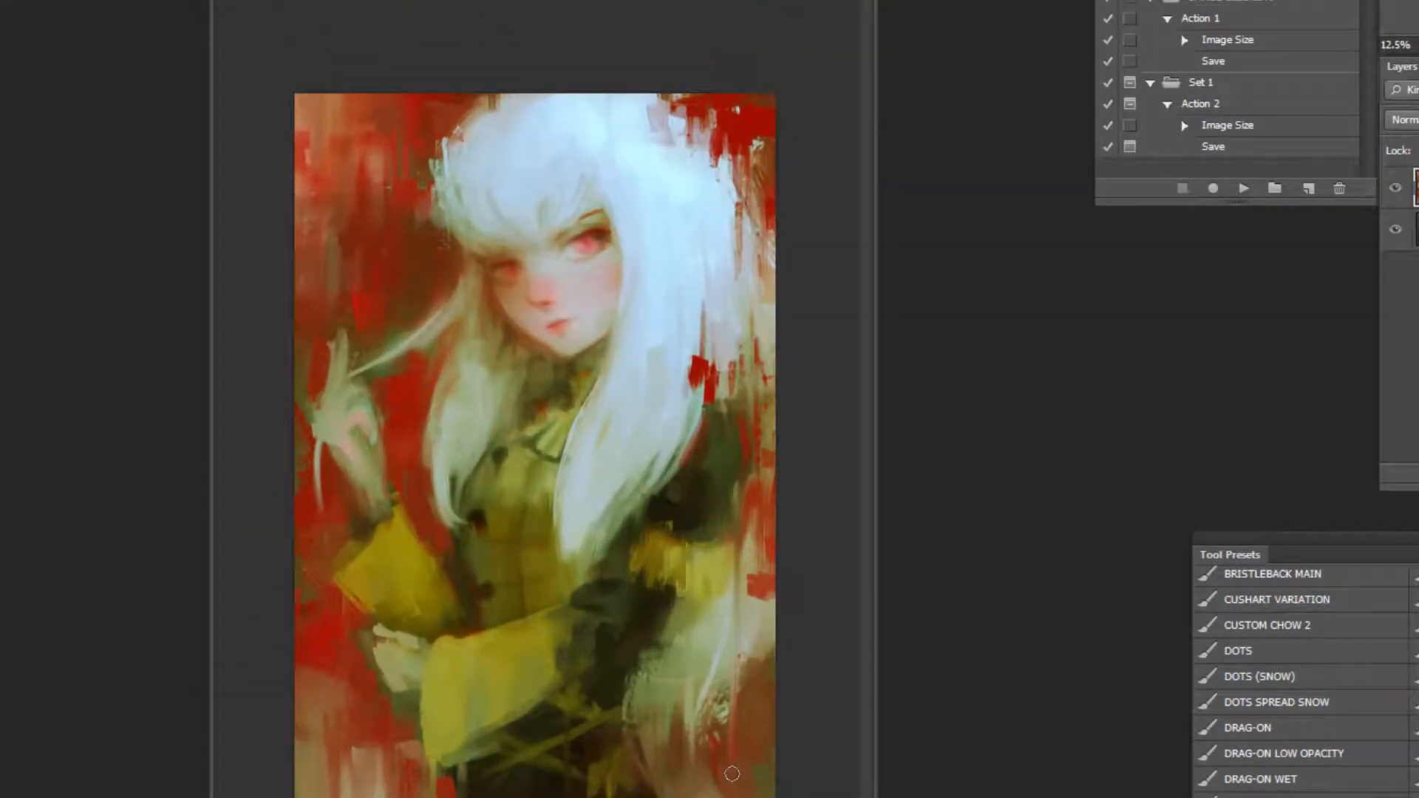
# Mirror the canvas with the recorded action and check the eyes and fringe of the flipped face up close.
pyautogui.click(1245, 189)
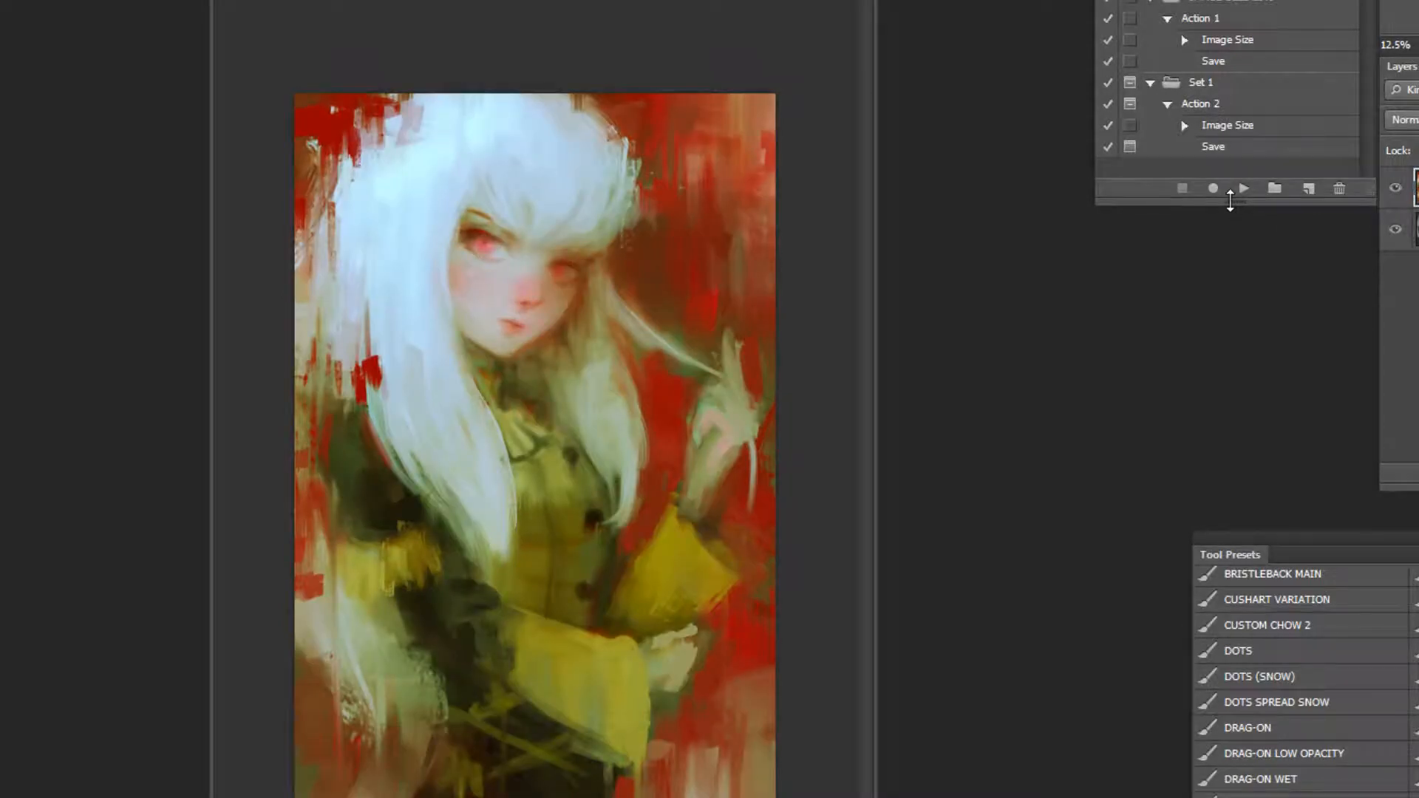
pyautogui.keyDown('ctrl'); pyautogui.click(455, 75); pyautogui.keyUp('ctrl')
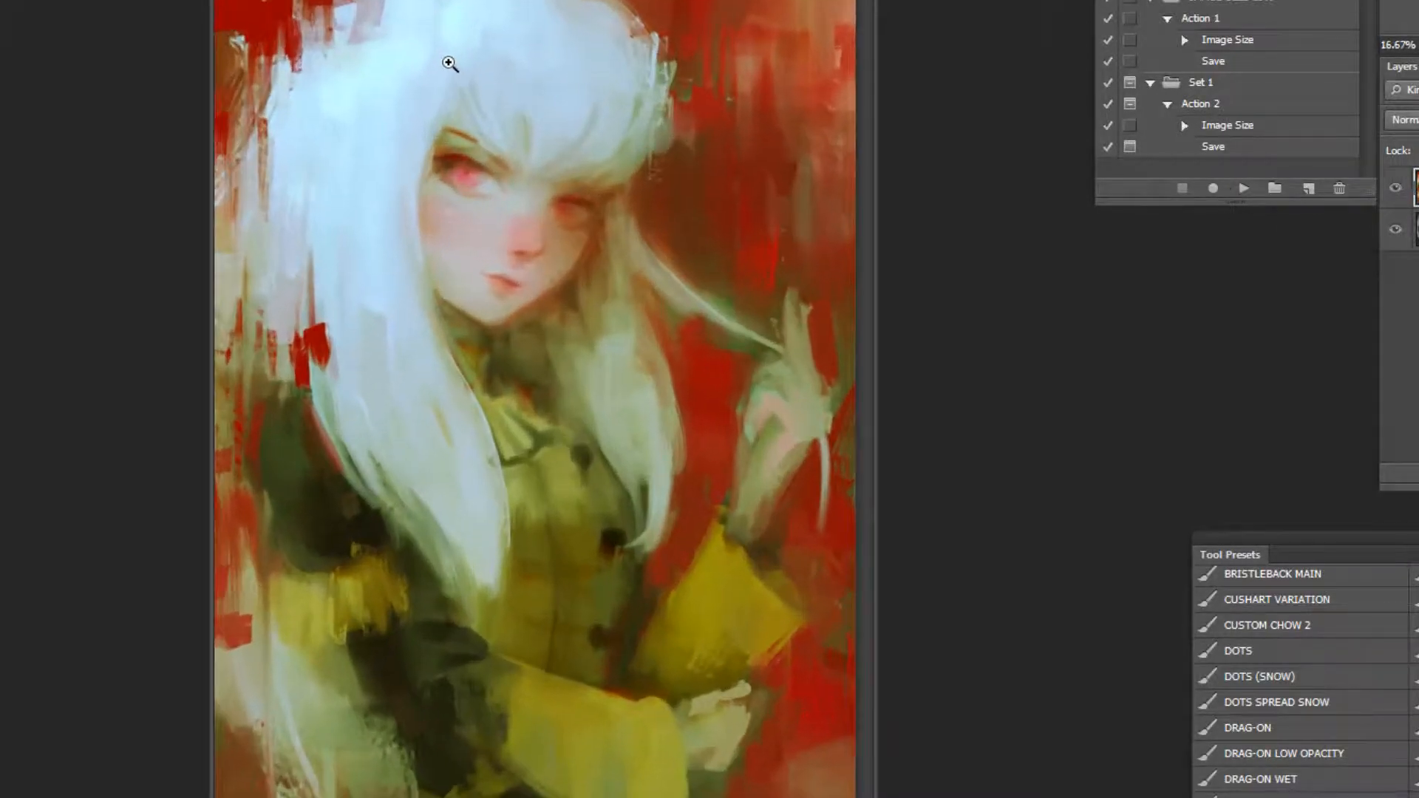
pyautogui.keyDown('ctrl'); pyautogui.click(462, 55); pyautogui.keyUp('ctrl')
pyautogui.keyDown('ctrl'); pyautogui.click(460, 57); pyautogui.keyUp('ctrl')
pyautogui.keyDown('ctrl'); pyautogui.click(459, 59); pyautogui.keyUp('ctrl')
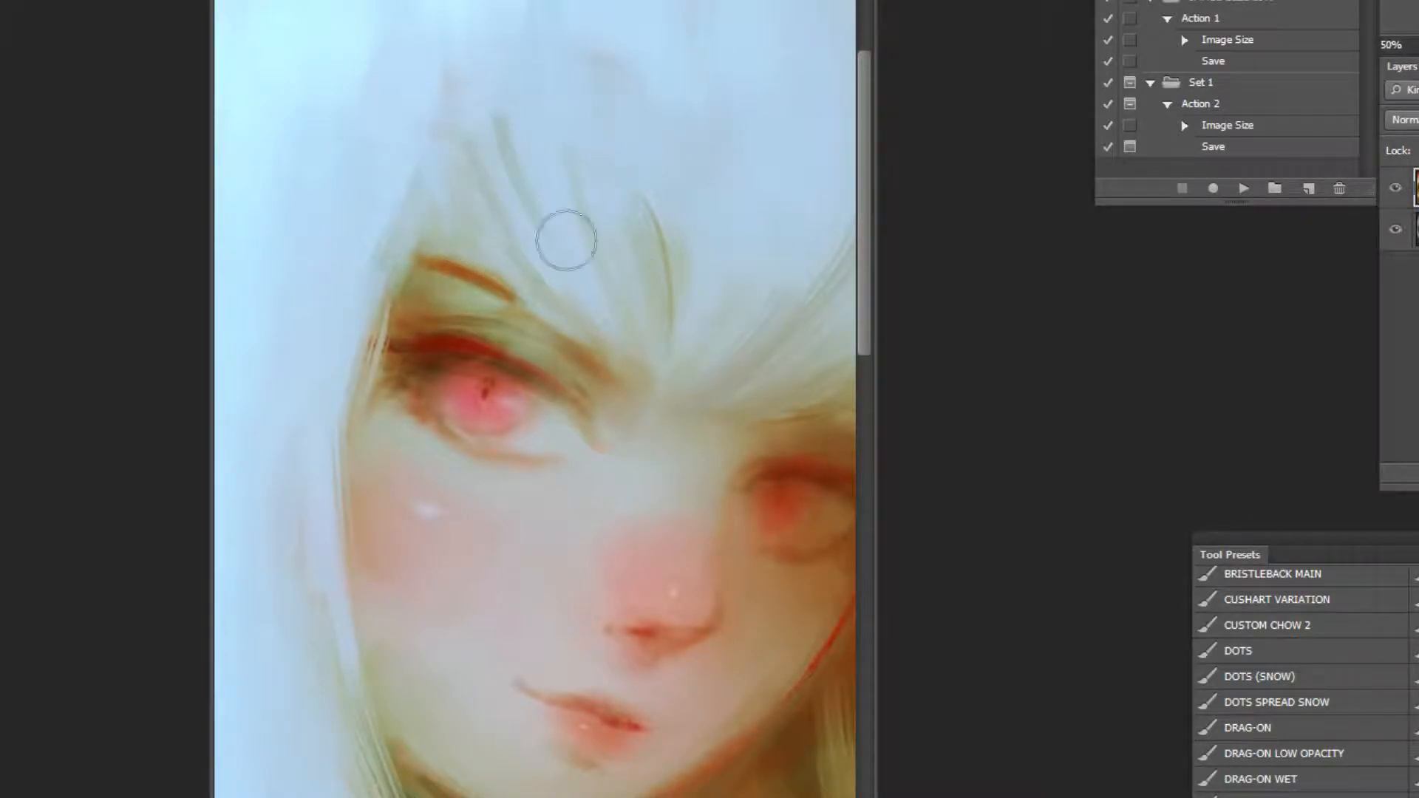
pyautogui.keyDown('ctrl'); pyautogui.keyDown('alt'); pyautogui.click(683, 442); pyautogui.keyUp('alt'); pyautogui.keyUp('ctrl')
pyautogui.keyDown('ctrl'); pyautogui.keyDown('alt'); pyautogui.click(728, 399); pyautogui.keyUp('alt'); pyautogui.keyUp('ctrl')
pyautogui.keyDown('ctrl'); pyautogui.keyDown('alt'); pyautogui.click(755, 366); pyautogui.keyUp('alt'); pyautogui.keyUp('ctrl')
pyautogui.keyDown('ctrl'); pyautogui.keyDown('alt'); pyautogui.click(761, 369); pyautogui.keyUp('alt'); pyautogui.keyUp('ctrl')
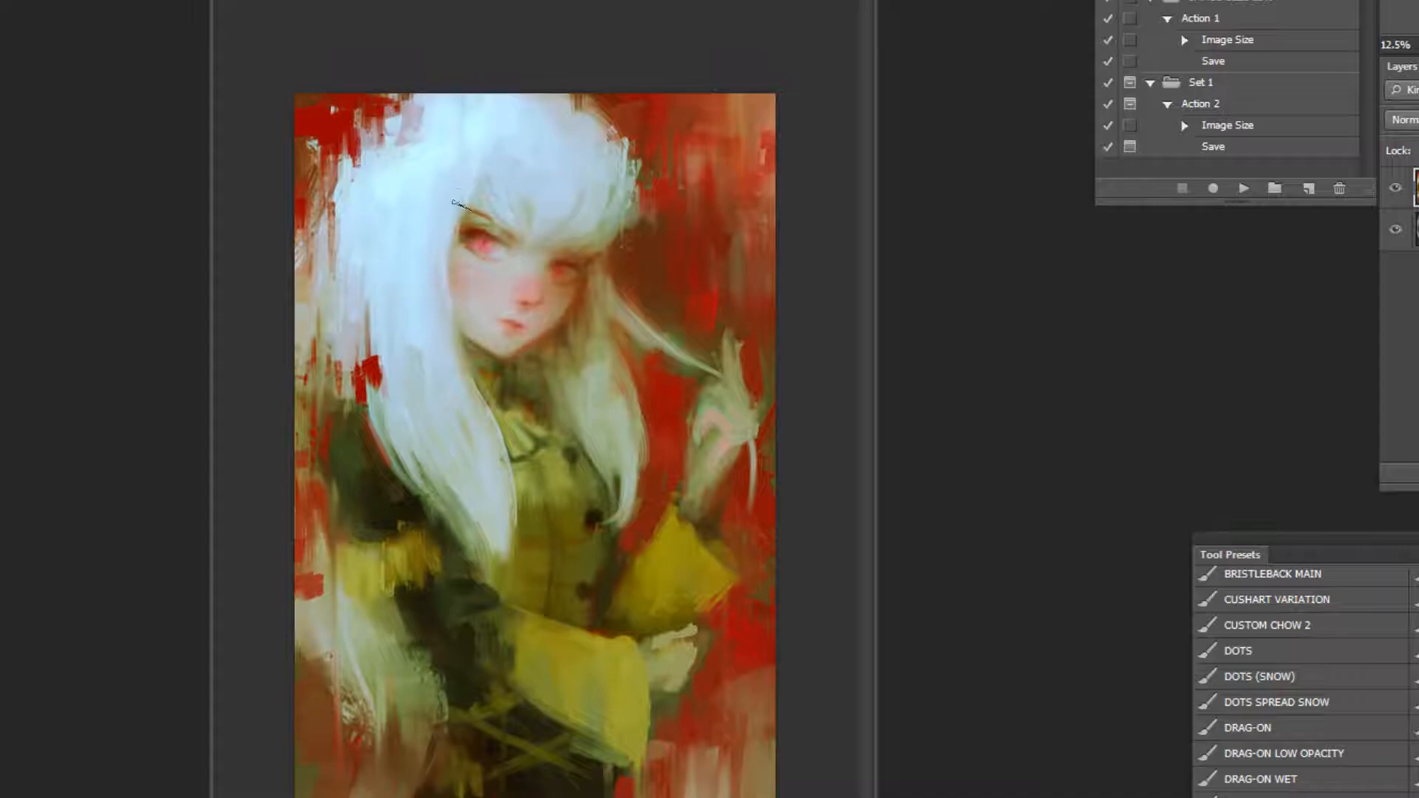
# Sample pale hair colour and repaint the fringe strands above the brighter eye, undoing unwanted strokes.
pyautogui.keyDown('ctrl'); pyautogui.click(421, 104); pyautogui.keyUp('ctrl')
pyautogui.keyDown('ctrl'); pyautogui.click(406, 92); pyautogui.keyUp('ctrl')
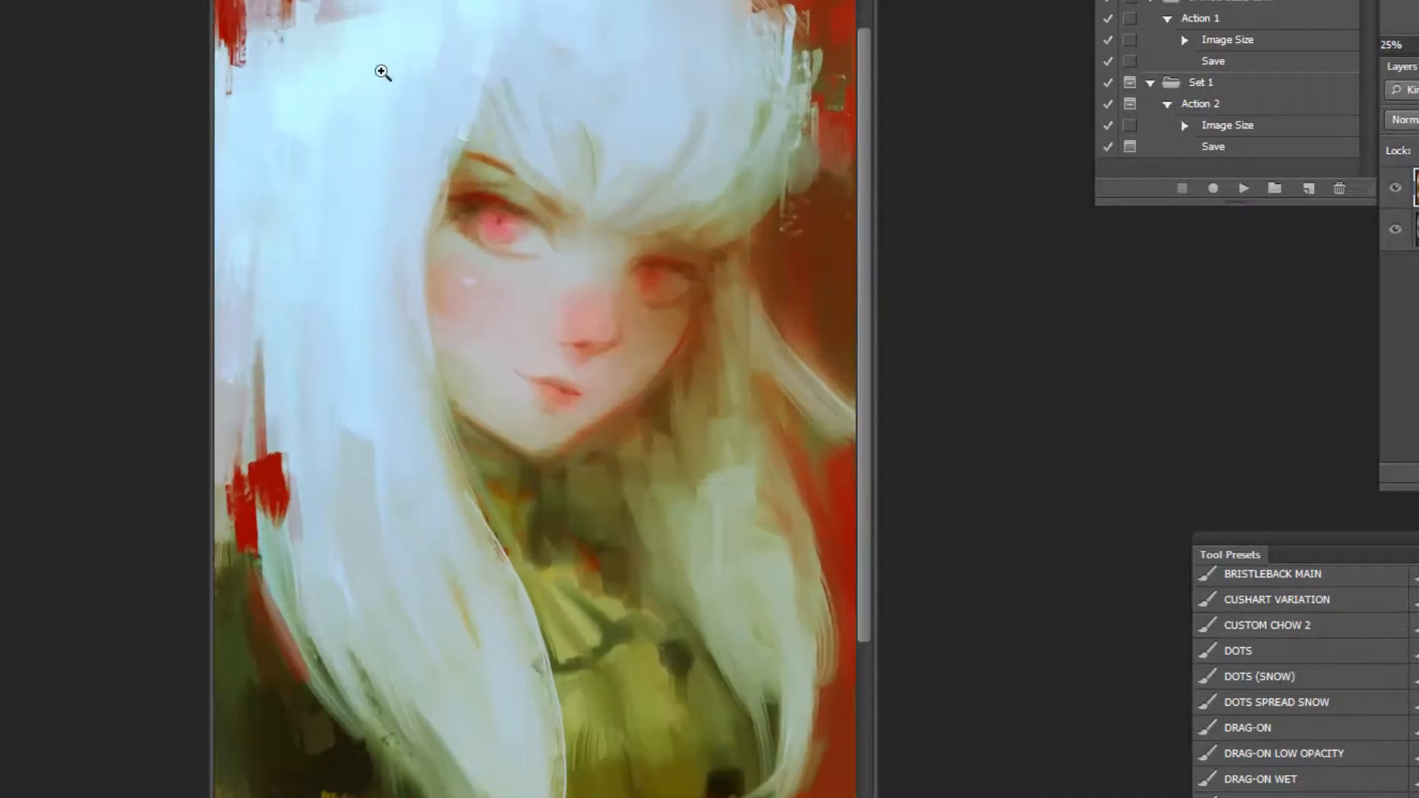
pyautogui.keyDown('ctrl'); pyautogui.click(385, 79); pyautogui.keyUp('ctrl')
pyautogui.keyDown('ctrl'); pyautogui.click(389, 78); pyautogui.keyUp('ctrl')
pyautogui.keyDown('alt'); pyautogui.click(615, 105); pyautogui.keyUp('alt')
pyautogui.moveTo(601, 42); pyautogui.dragTo(585, 118)
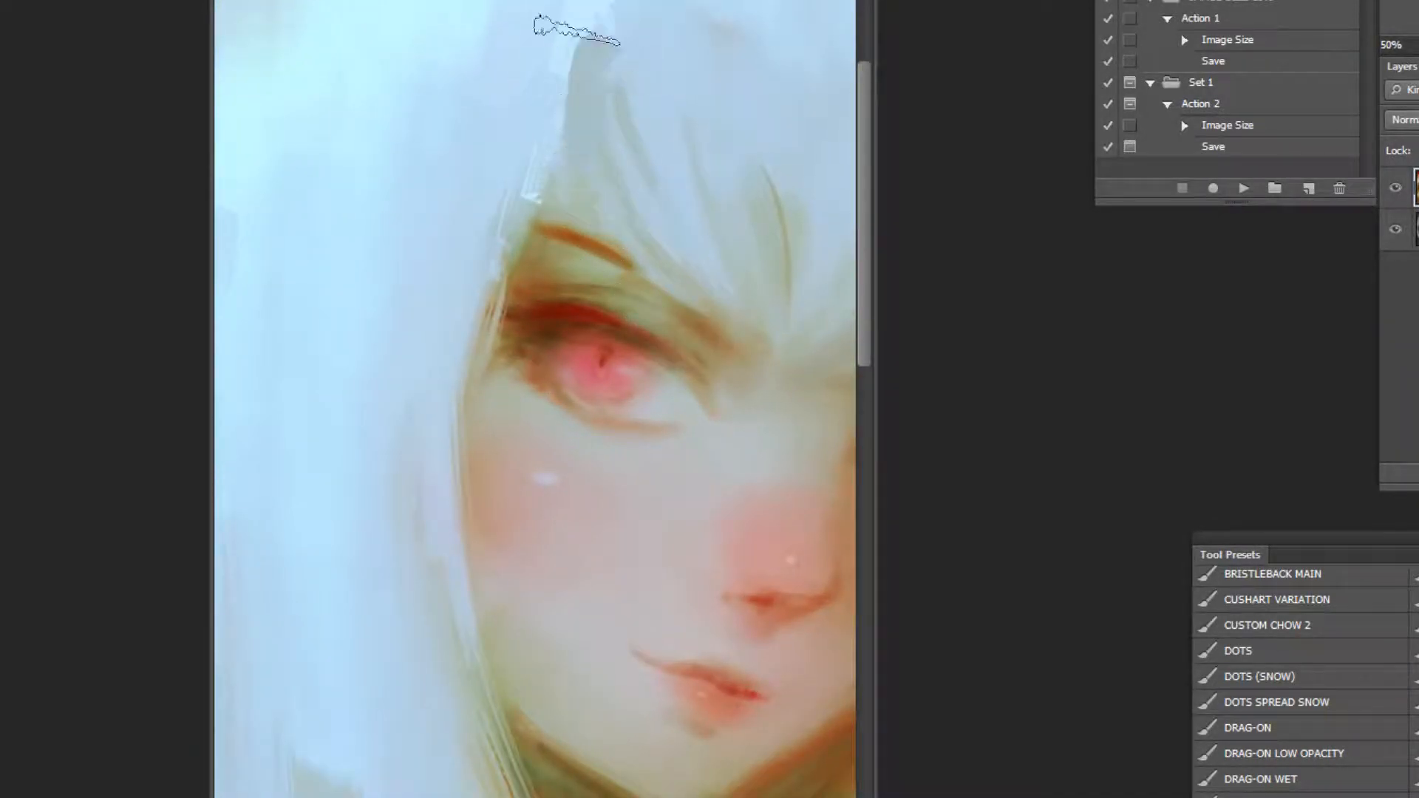
pyautogui.hotkey('ctrl', 'z')
pyautogui.moveTo(573, 30); pyautogui.dragTo(586, 216)
pyautogui.hotkey('ctrl', 'z')
pyautogui.moveTo(563, 94); pyautogui.dragTo(610, 230)
pyautogui.hotkey('ctrl', 'z')
pyautogui.keyDown('alt'); pyautogui.click(697, 240); pyautogui.keyUp('alt')
pyautogui.keyDown('alt'); pyautogui.click(698, 224); pyautogui.keyUp('alt')
pyautogui.keyDown('alt'); pyautogui.click(708, 211); pyautogui.keyUp('alt')
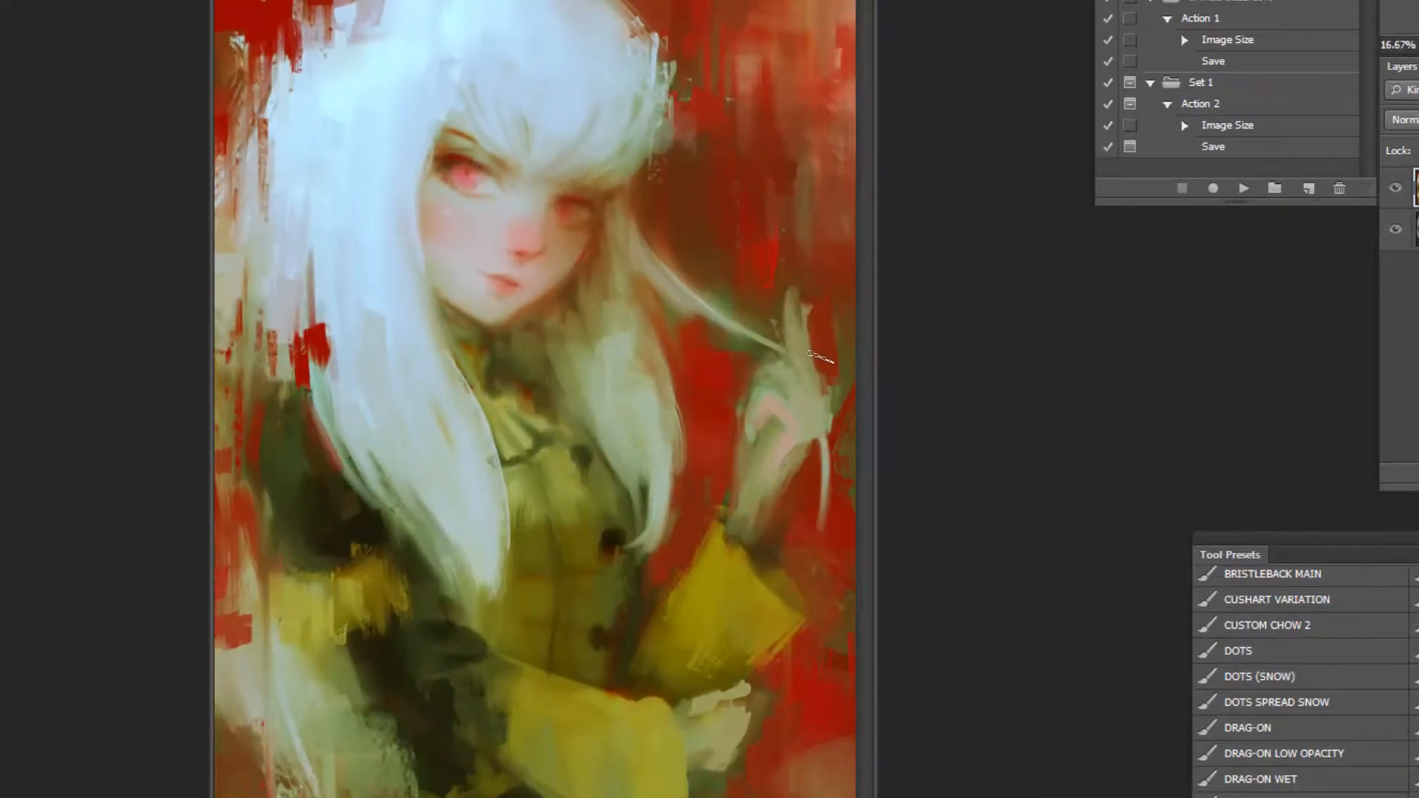
pyautogui.keyDown('alt'); pyautogui.click(706, 313); pyautogui.keyUp('alt')
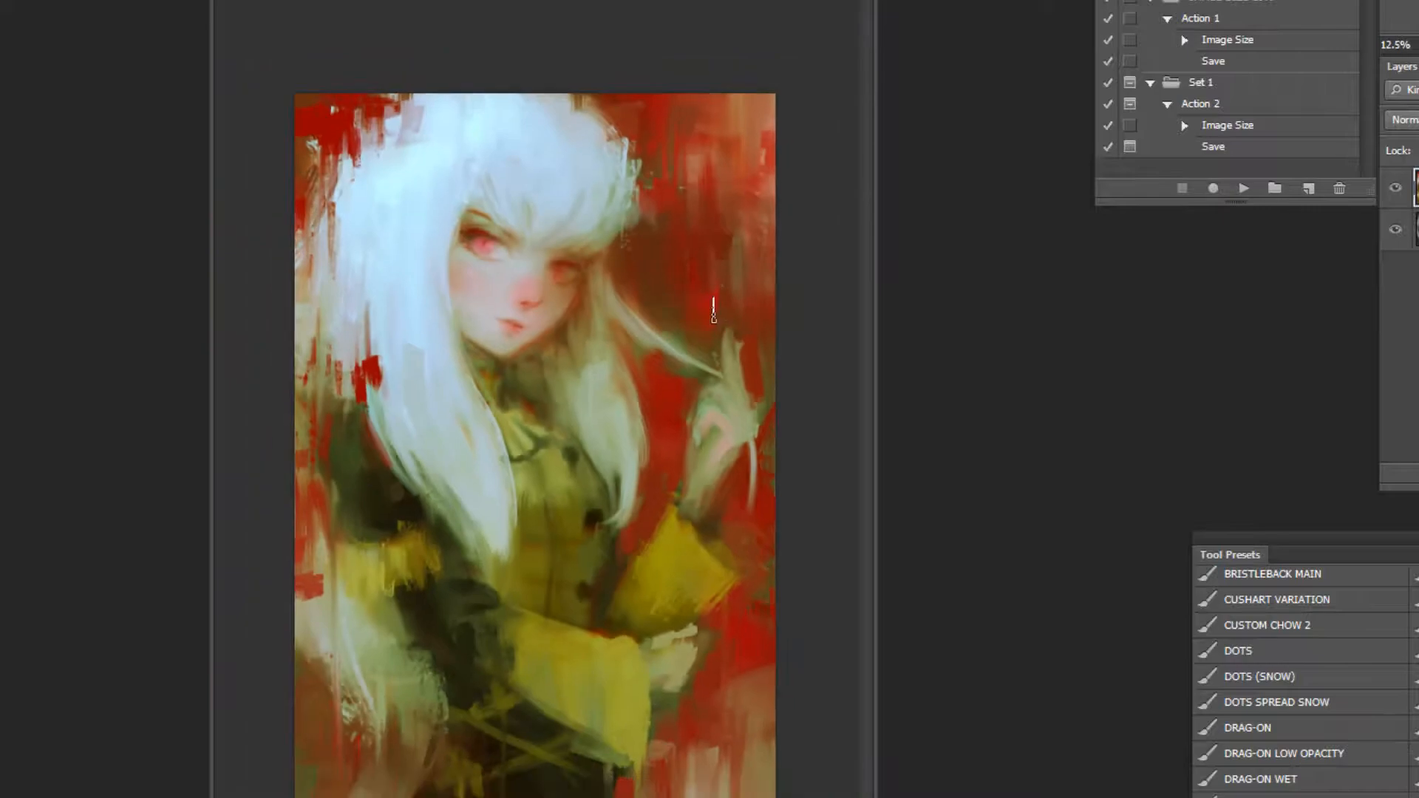
# Look through the brush presets and paint sampled dark red background against the fringe's outer edge.
pyautogui.scroll(-5, 1300, 679)
pyautogui.scroll(6, 1300, 680)
pyautogui.scroll(-2, 1300, 680)
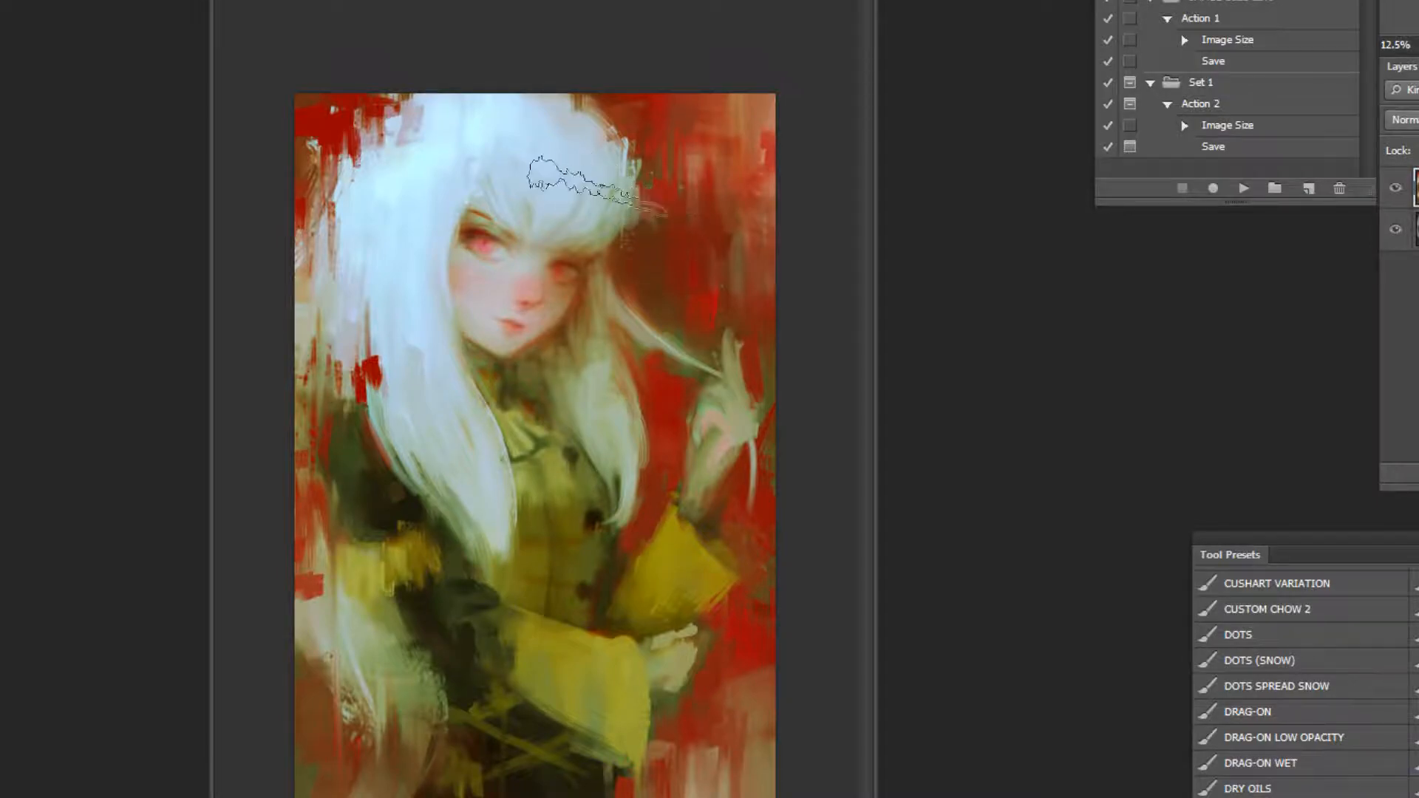
pyautogui.keyDown('alt'); pyautogui.click(649, 237); pyautogui.keyUp('alt')
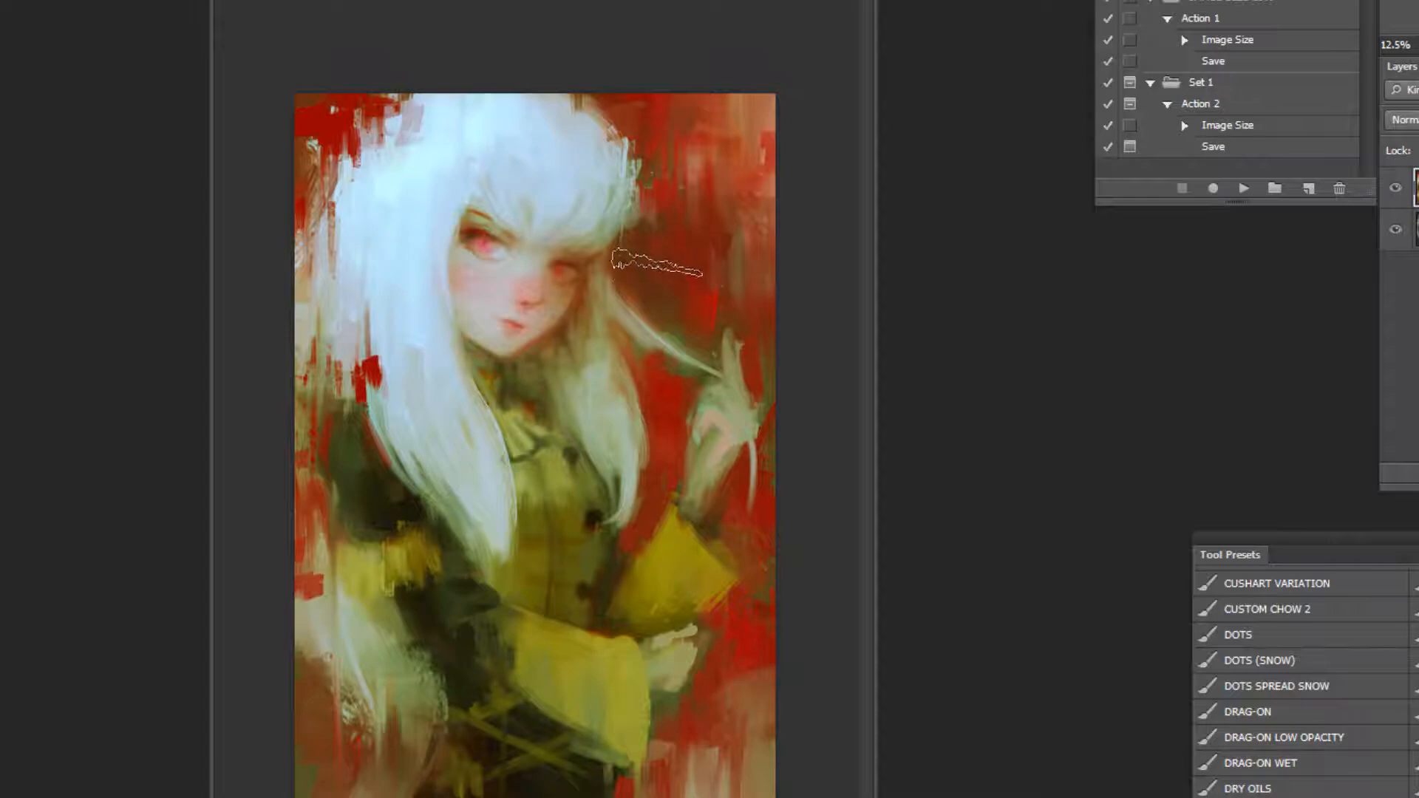
# Sample pale fringe colour and paint a wide strand across the eyebrow of the brighter eye, undoing stray strokes.
pyautogui.keyDown('alt'); pyautogui.click(490, 172); pyautogui.keyUp('alt')
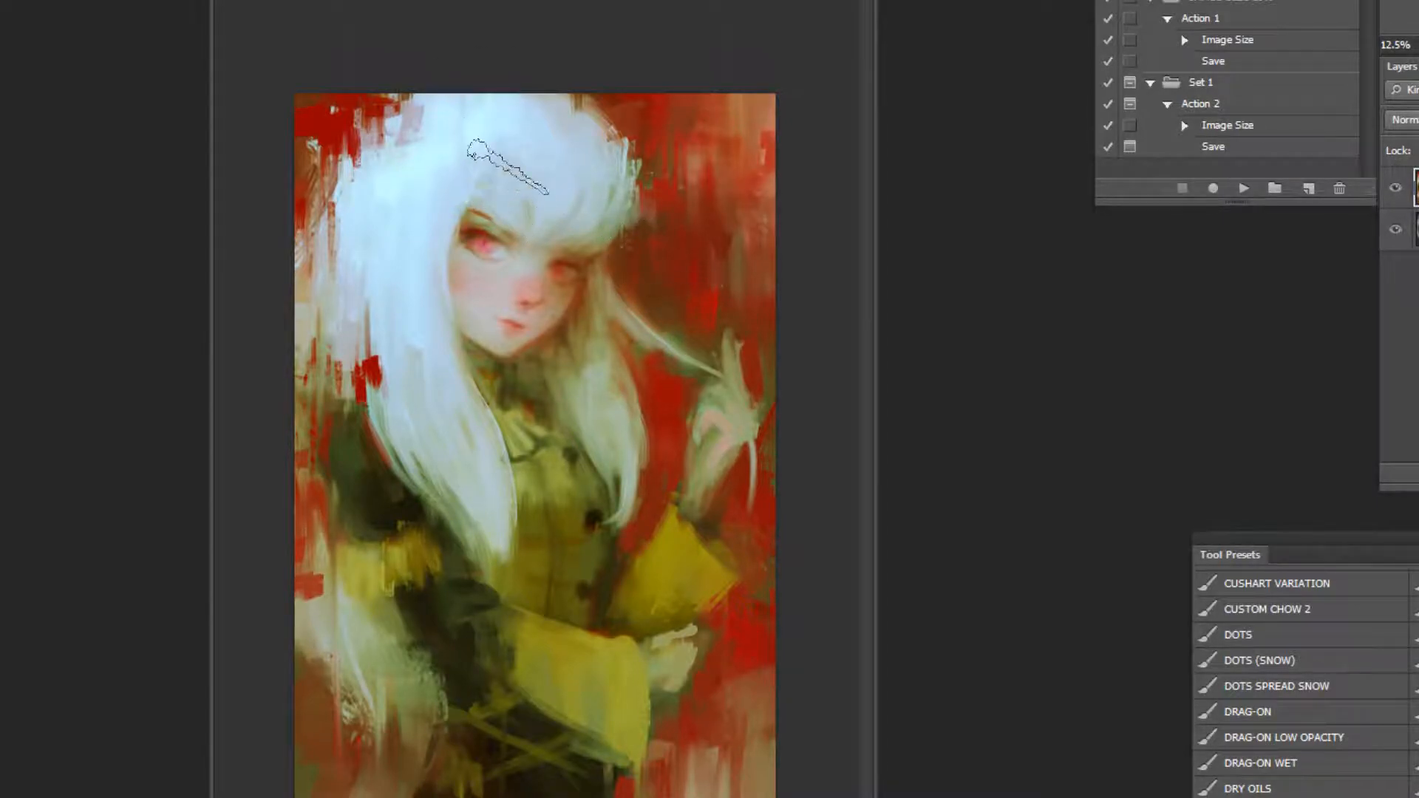
pyautogui.keyDown('ctrl'); pyautogui.click(460, 157); pyautogui.keyUp('ctrl')
pyautogui.keyDown('ctrl'); pyautogui.click(379, 61); pyautogui.keyUp('ctrl')
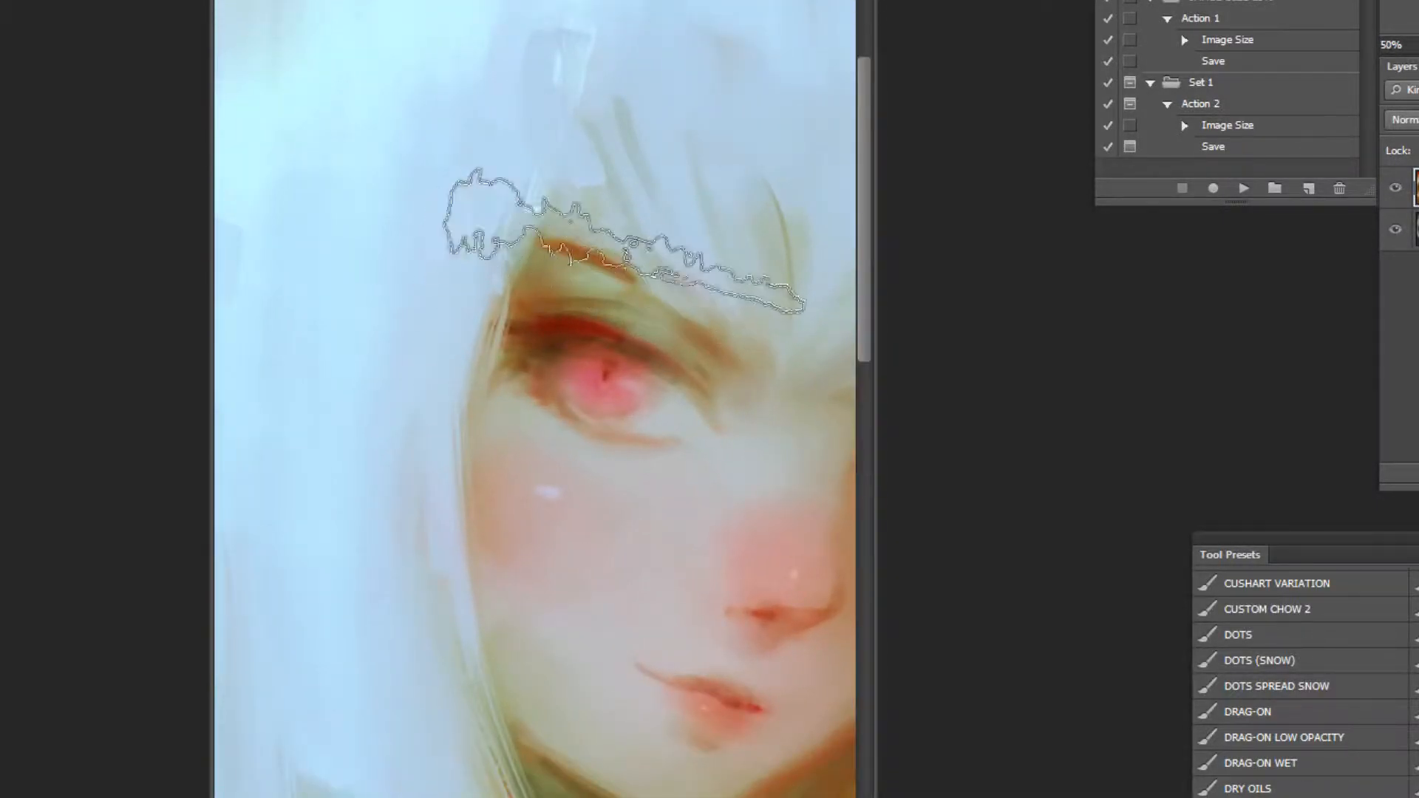
pyautogui.moveTo(517, 166)
pyautogui.mouseDown()
pyautogui.moveTo(649, 168)
pyautogui.moveTo(560, 139)
pyautogui.moveTo(532, 214)
pyautogui.mouseUp()
pyautogui.hotkey('ctrl', 'z')
pyautogui.hotkey('ctrl', 'z')
# Select the Kyle's Real Oils - Bristly Bob preset and blend the strand over the eyebrow with sampled colour.
pyautogui.scroll(-3, 1301, 680)
pyautogui.click(1355, 729)
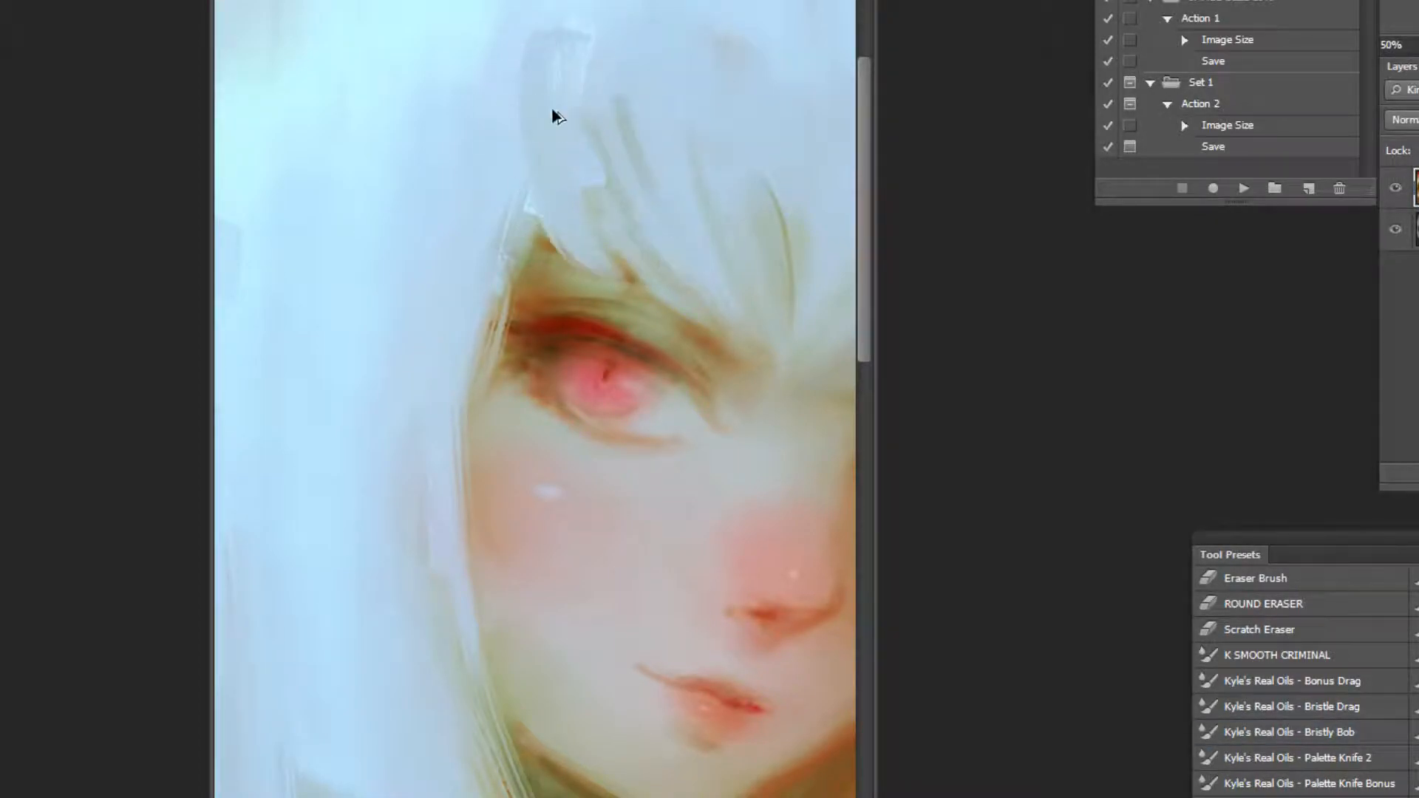
pyautogui.keyDown('alt'); pyautogui.click(583, 241); pyautogui.keyUp('alt')
pyautogui.moveTo(563, 215); pyautogui.dragTo(589, 281)
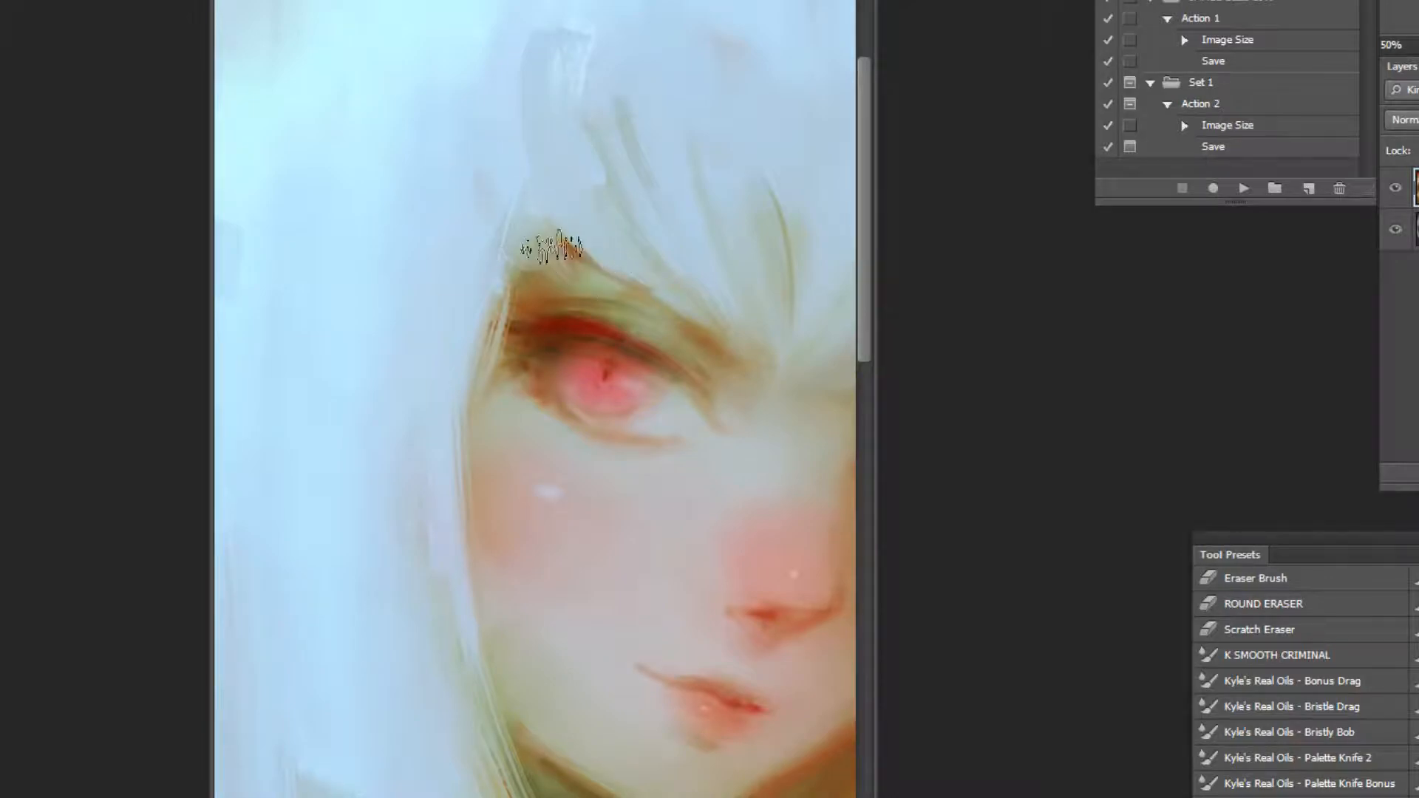
pyautogui.hotkey('ctrl', '-')
pyautogui.hotkey('ctrl', '-')
pyautogui.hotkey('ctrl', '-')
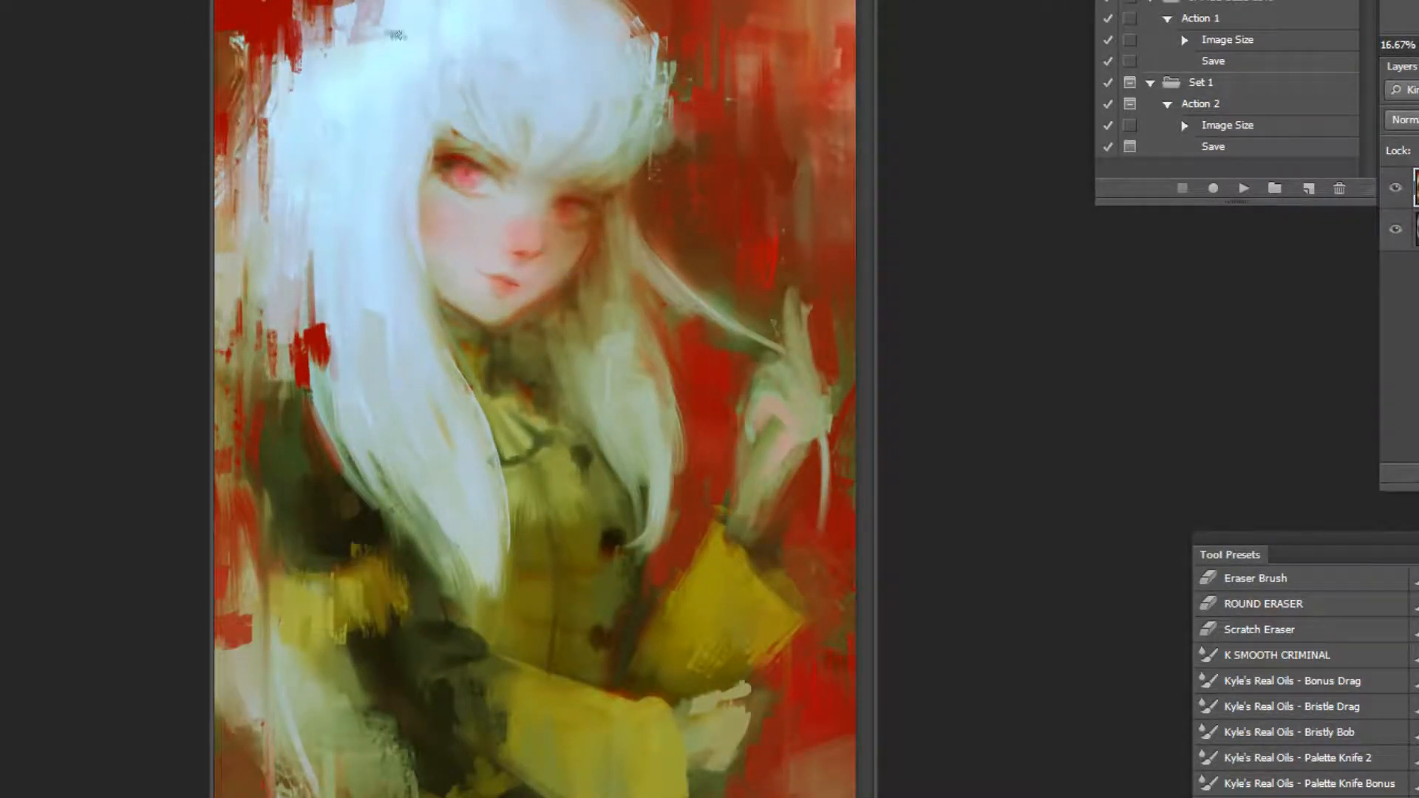
# Paint and blend soft strands where the fringe meets the long side hair, using hair tones sampled nearby.
pyautogui.moveTo(428, 117)
pyautogui.mouseDown()
pyautogui.moveTo(424, 65)
pyautogui.moveTo(428, 110)
pyautogui.mouseUp()
pyautogui.keyDown('alt'); pyautogui.click(436, 110); pyautogui.keyUp('alt')
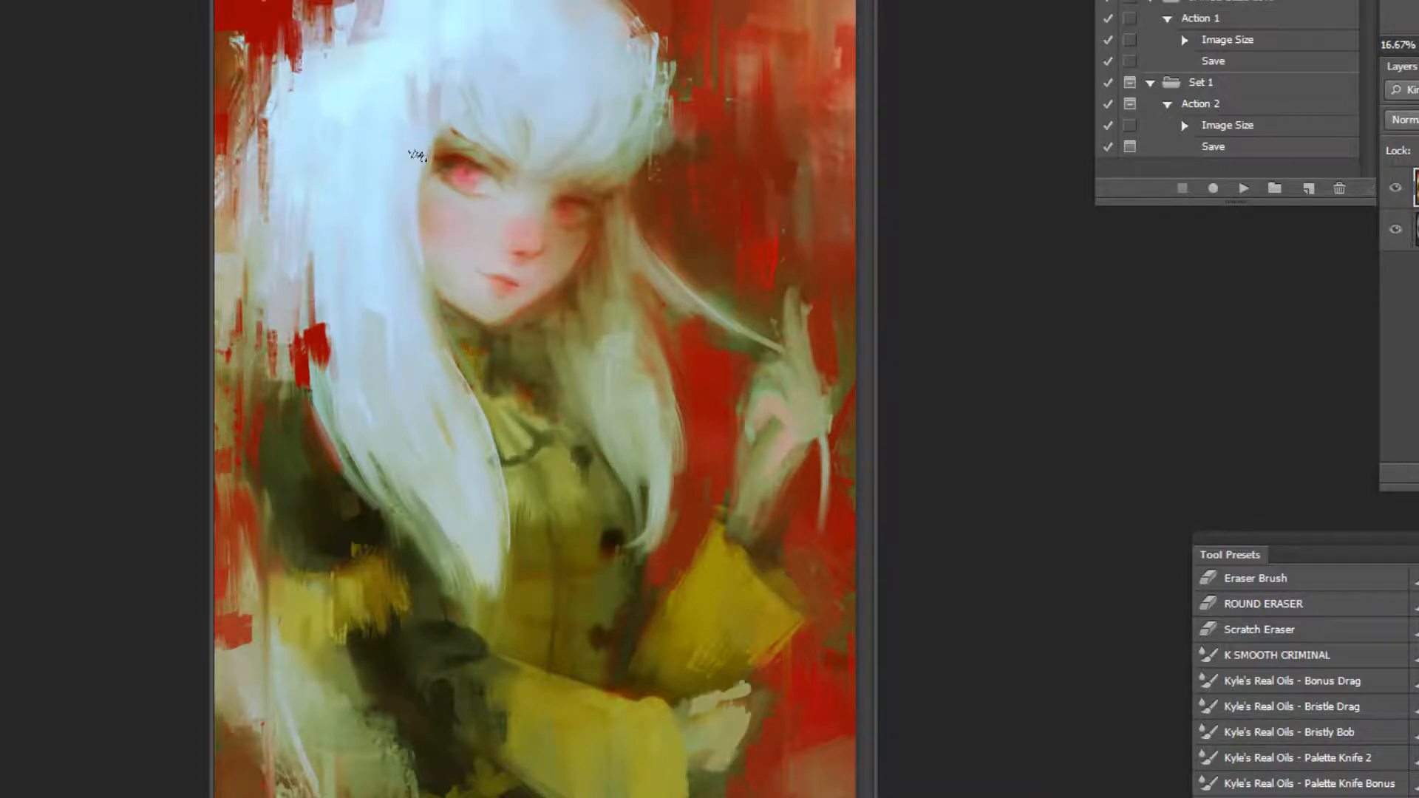
pyautogui.moveTo(441, 126); pyautogui.dragTo(423, 157)
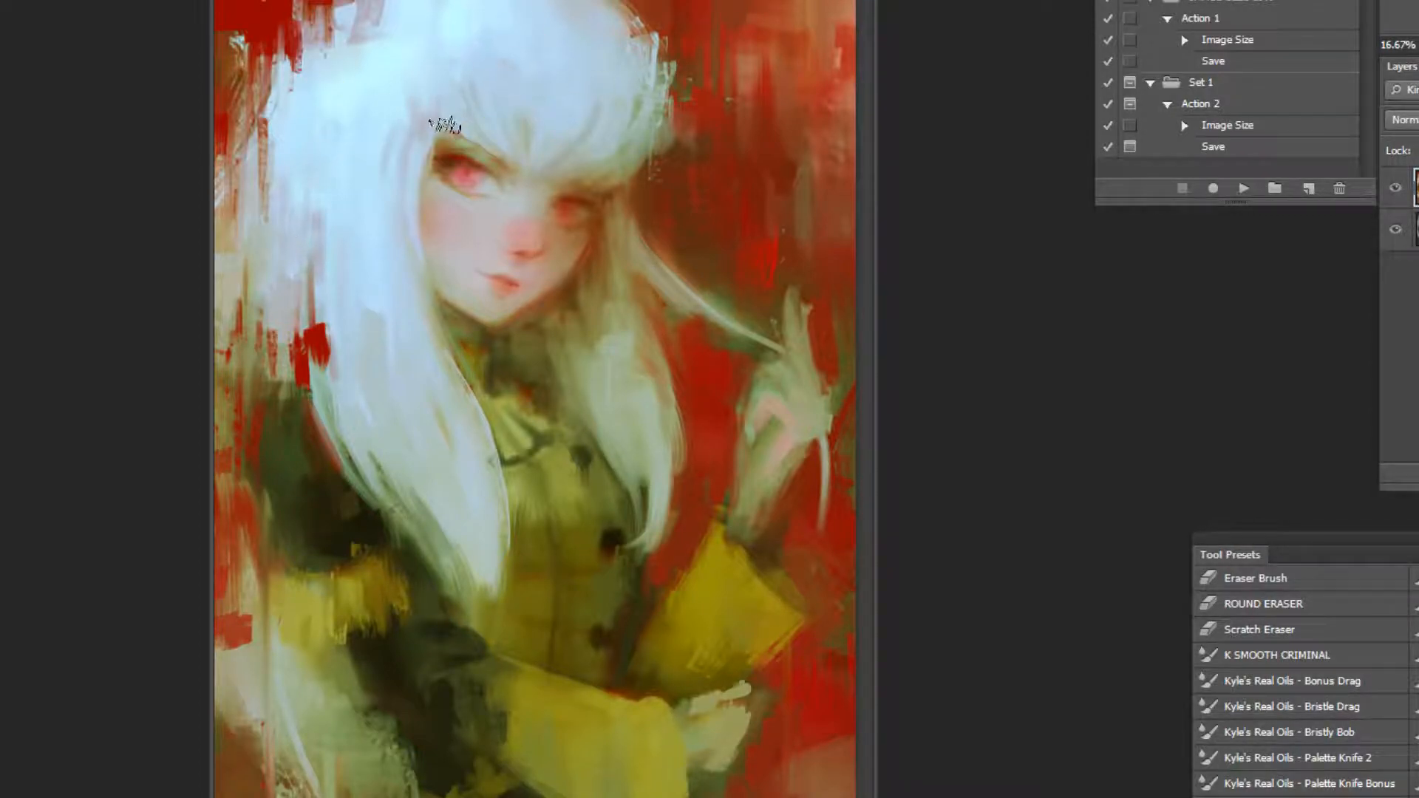
pyautogui.keyDown('alt'); pyautogui.click(319, 299); pyautogui.keyUp('alt')
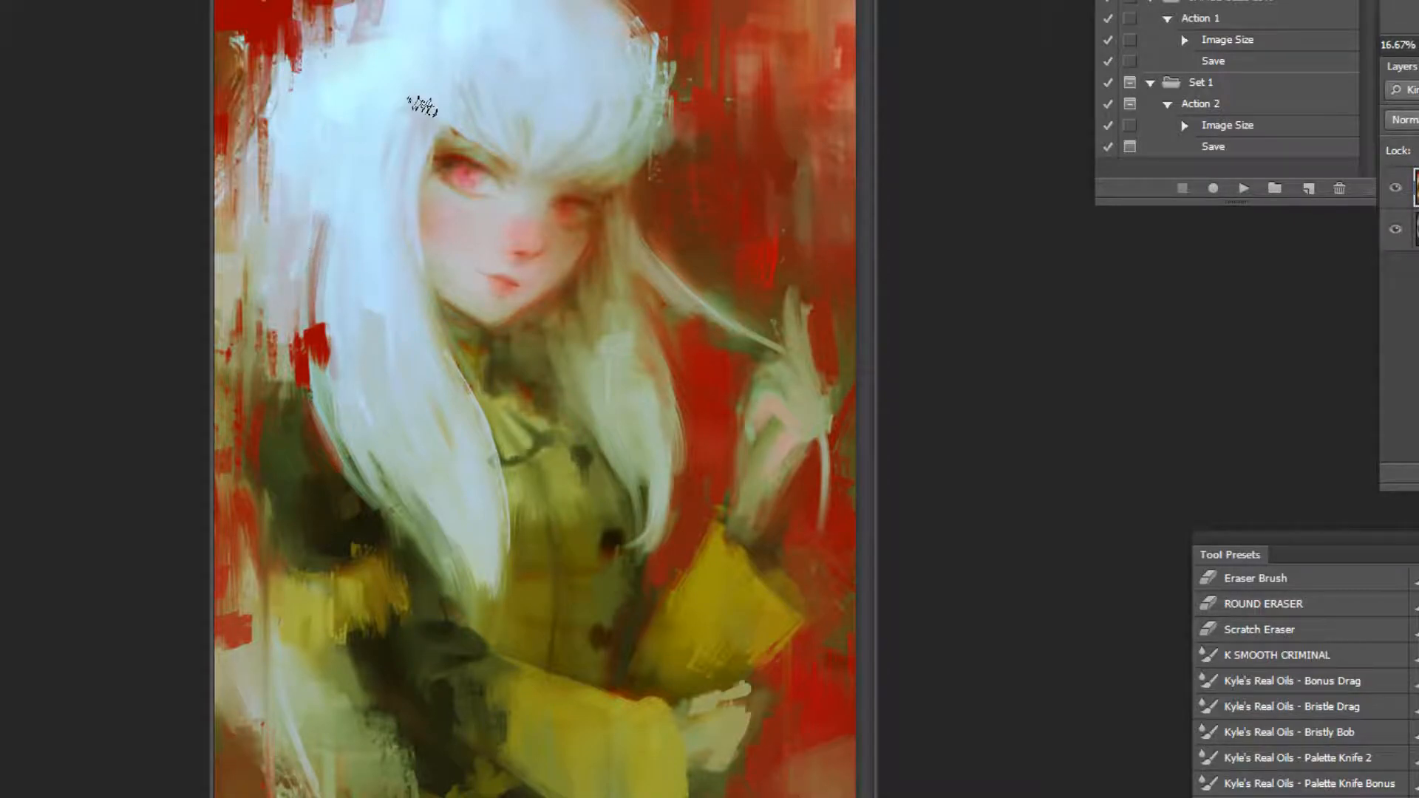
# Select the Kyle's Real Oils - Palette Knife Bonus preset, undo a dark strand stroke and refine the fringe tip between the brows.
pyautogui.click(1374, 786)
pyautogui.click(511, 40)
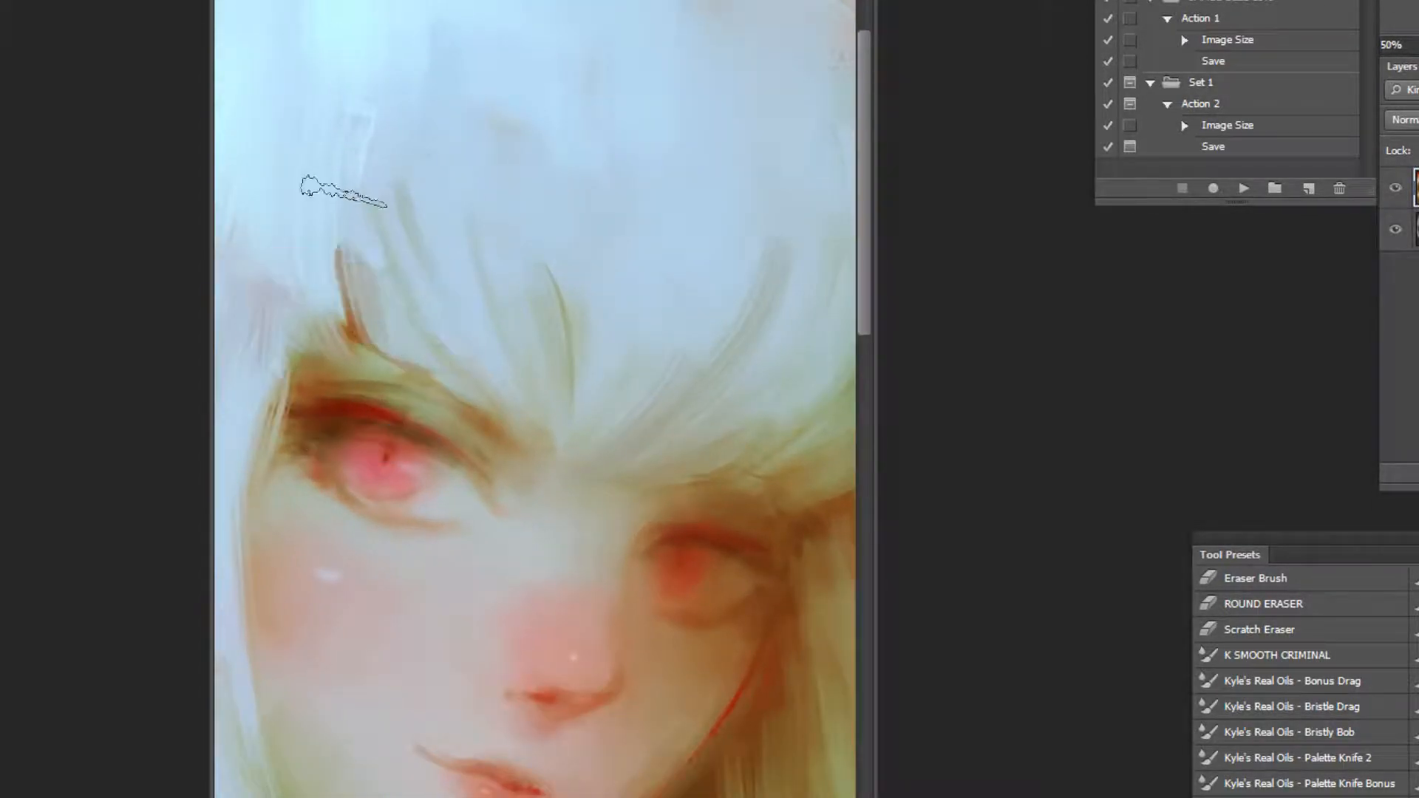
pyautogui.hotkey('ctrl', 'z')
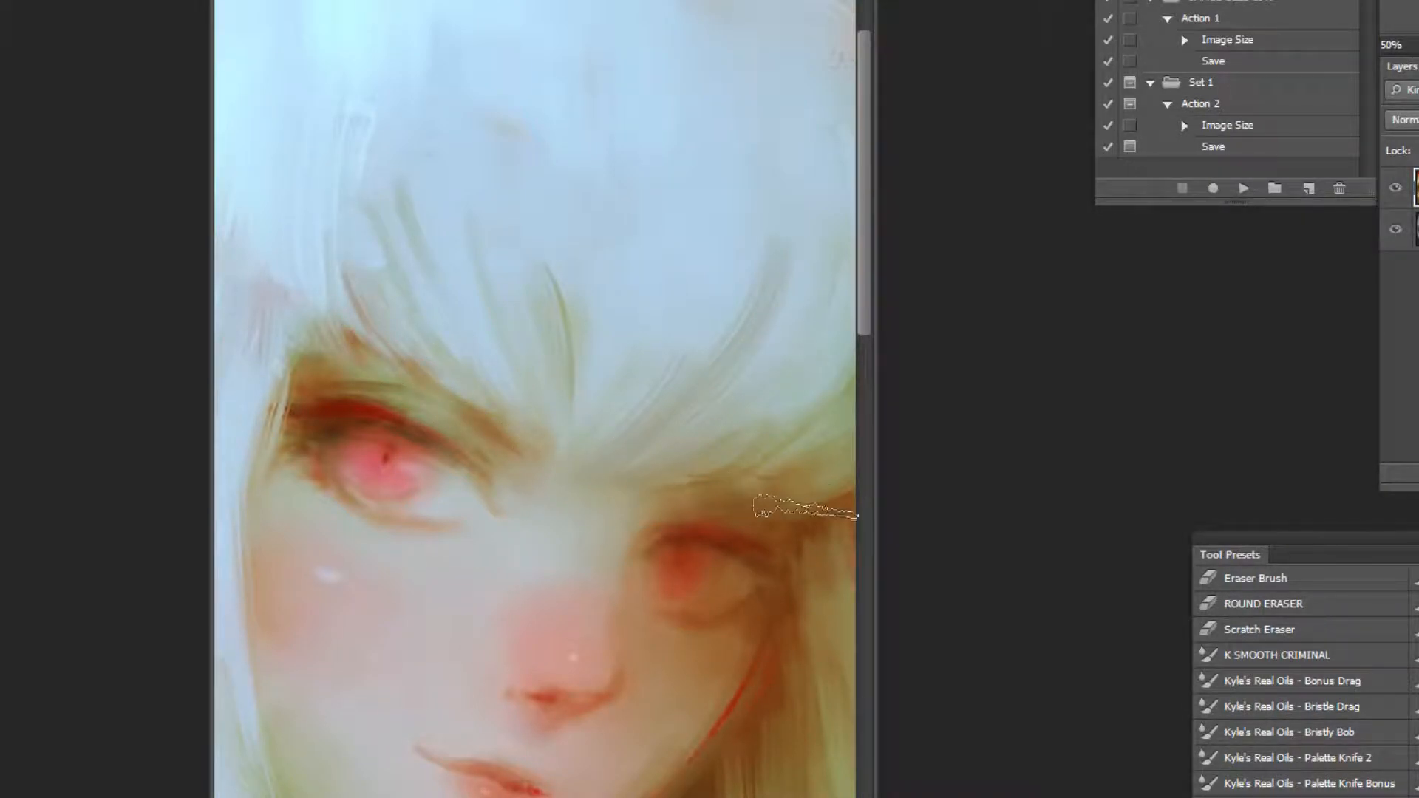
pyautogui.moveTo(526, 459); pyautogui.dragTo(540, 473)
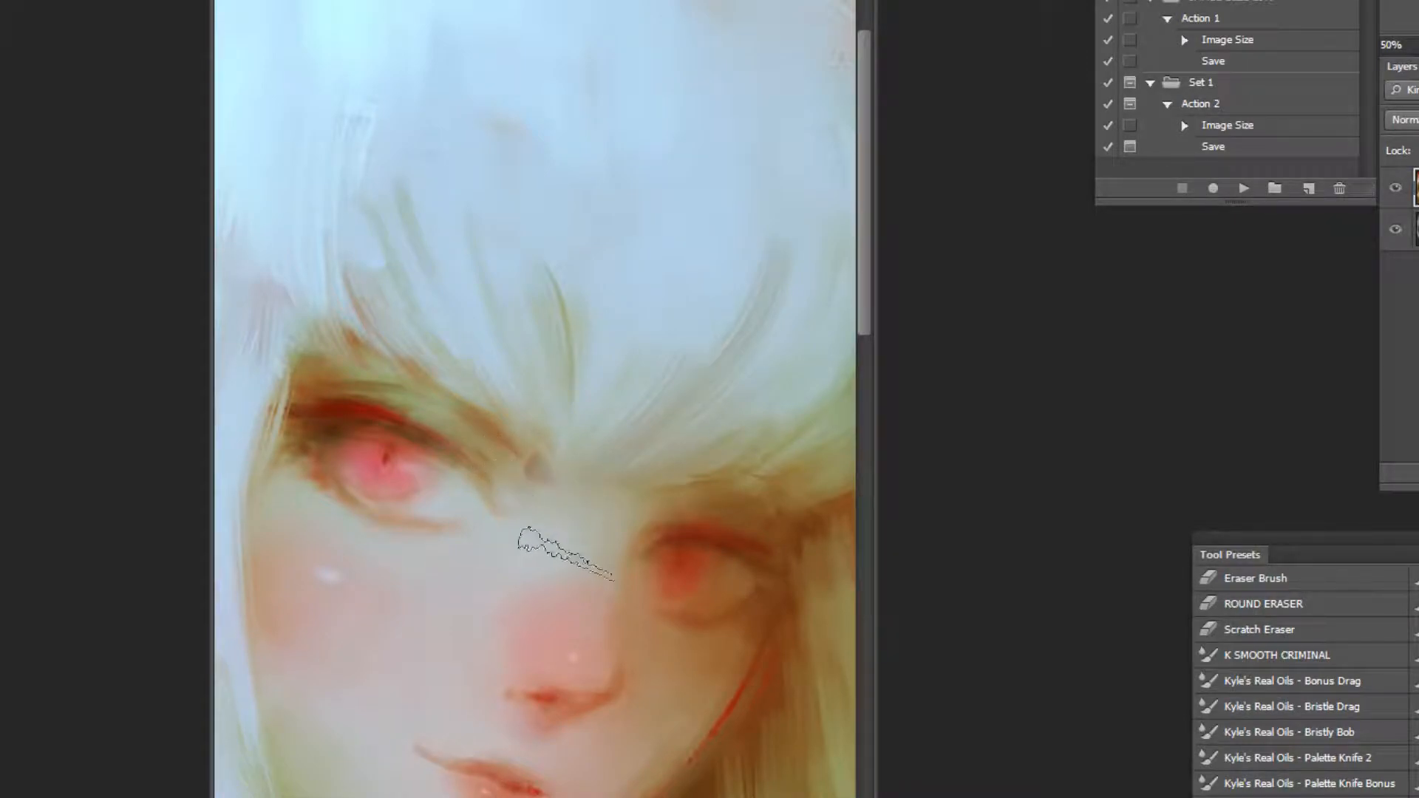
pyautogui.moveTo(543, 463)
pyautogui.mouseDown()
pyautogui.moveTo(619, 440)
pyautogui.moveTo(591, 385)
pyautogui.mouseUp()
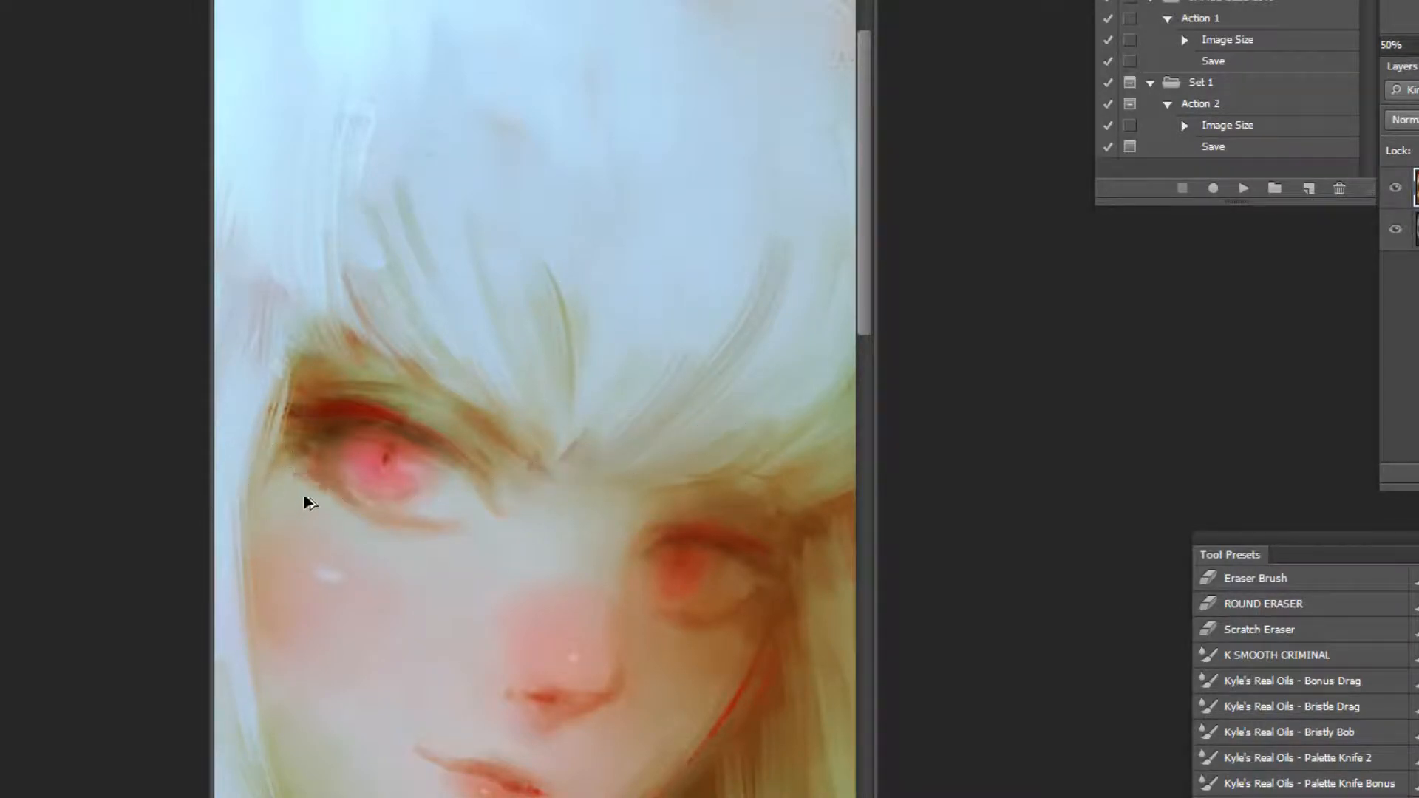
# Add fine pale strands to the fringe above the brighter eye using sampled hair colours.
pyautogui.keyDown('alt'); pyautogui.click(466, 409); pyautogui.keyUp('alt')
pyautogui.keyDown('alt'); pyautogui.click(466, 410); pyautogui.keyUp('alt')
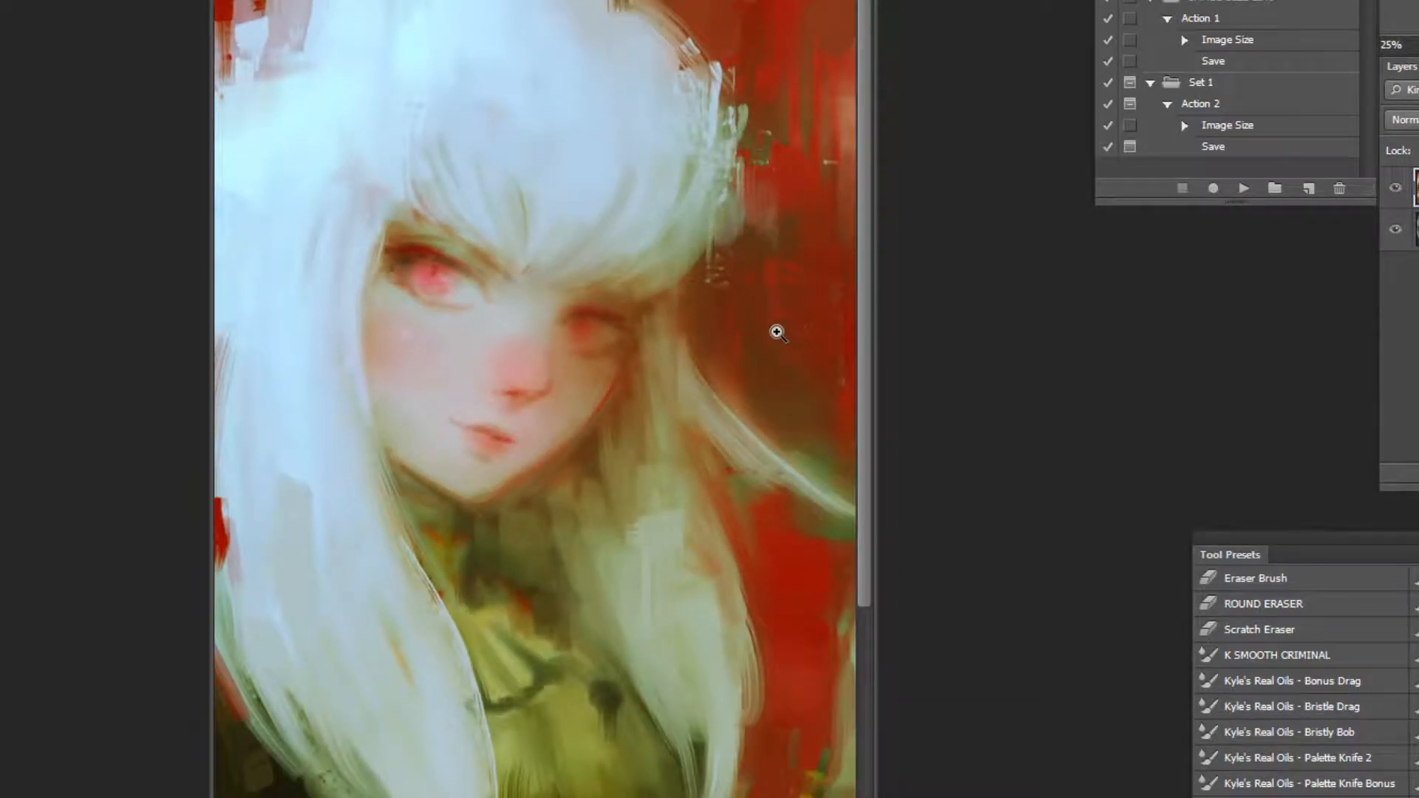
pyautogui.keyDown('alt'); pyautogui.click(472, 242); pyautogui.keyUp('alt')
pyautogui.keyDown('alt'); pyautogui.click(447, 225); pyautogui.keyUp('alt')
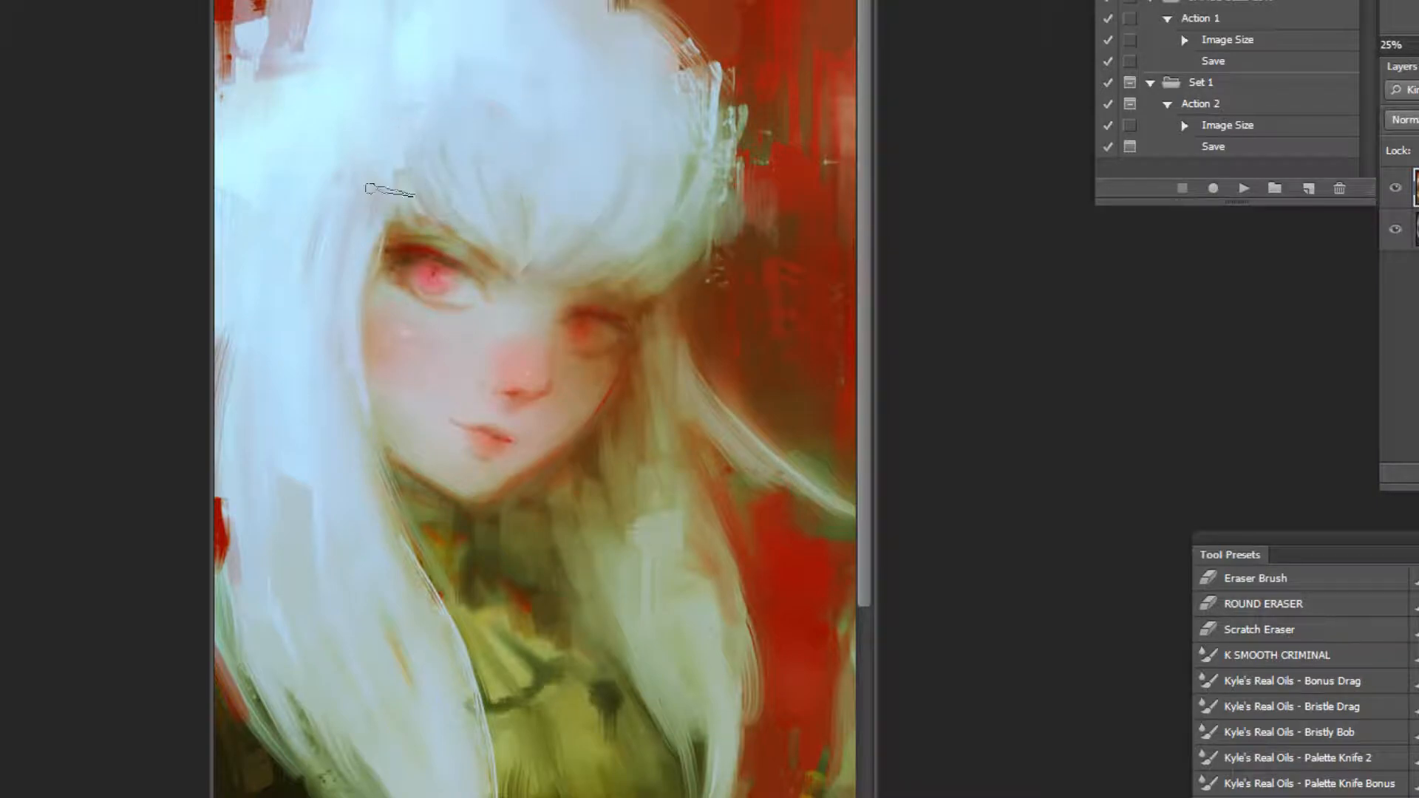
# Mirror the canvas back with the recorded action and paint a short stroke on the coat below the long lock's tip.
pyautogui.click(1244, 189)
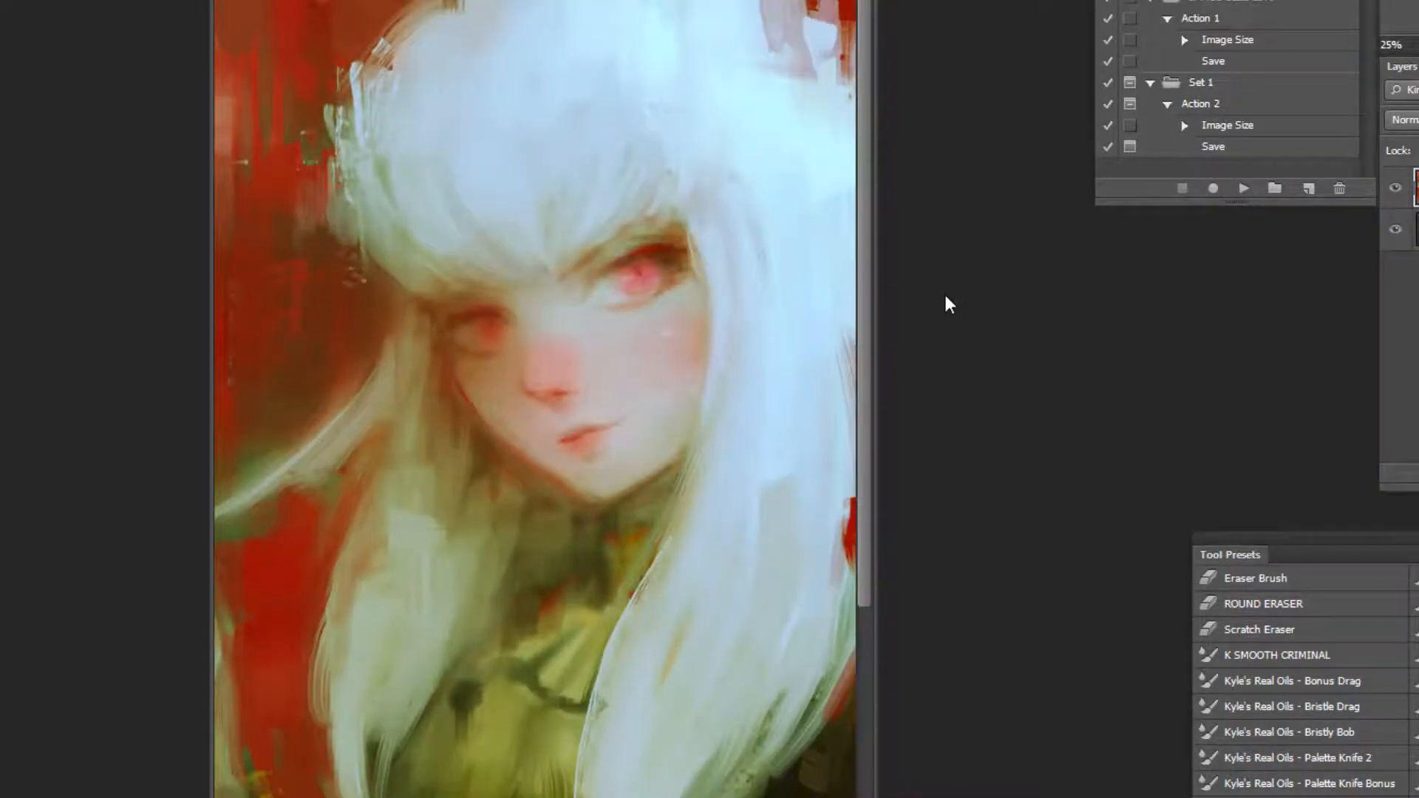
pyautogui.hotkey('ctrl', '-')
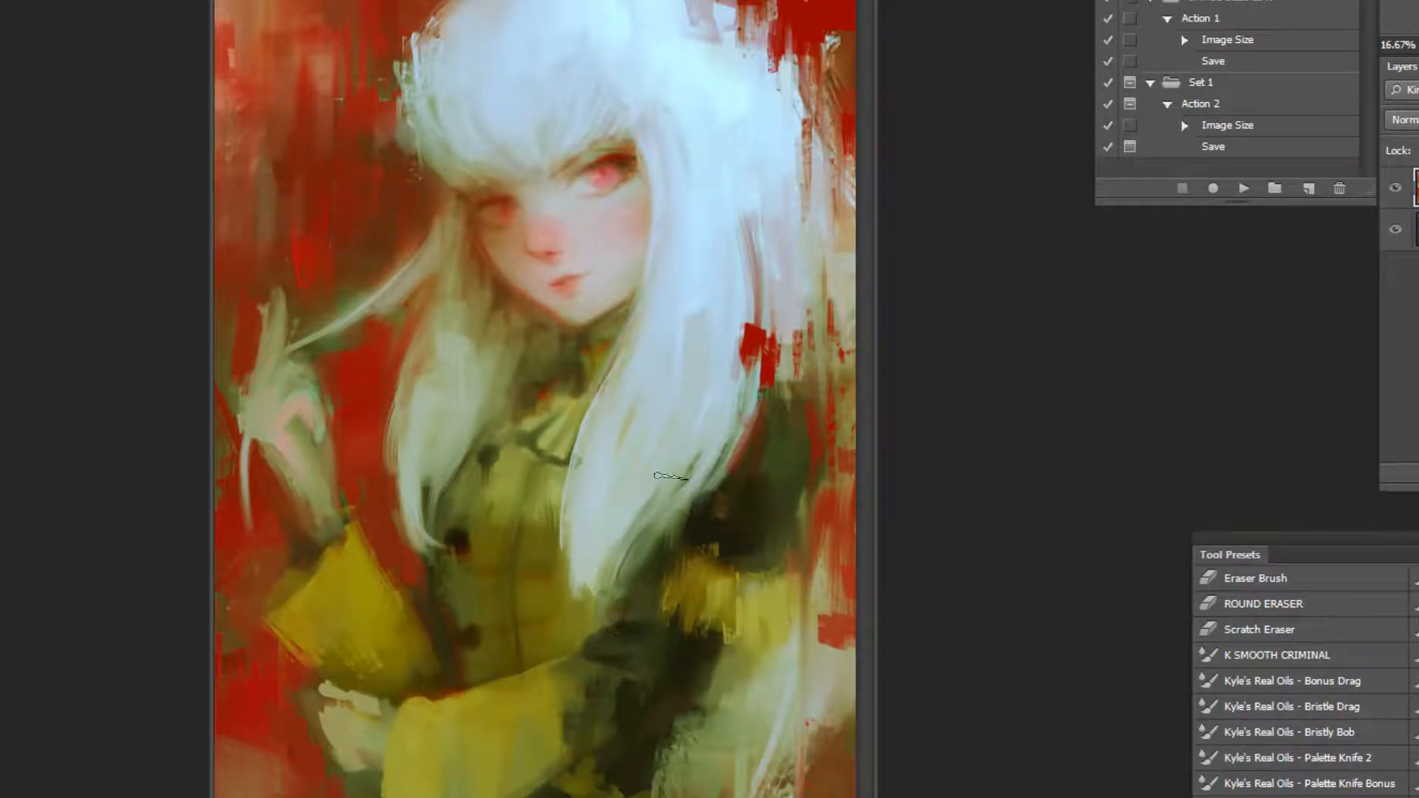
pyautogui.moveTo(605, 612); pyautogui.dragTo(599, 642)
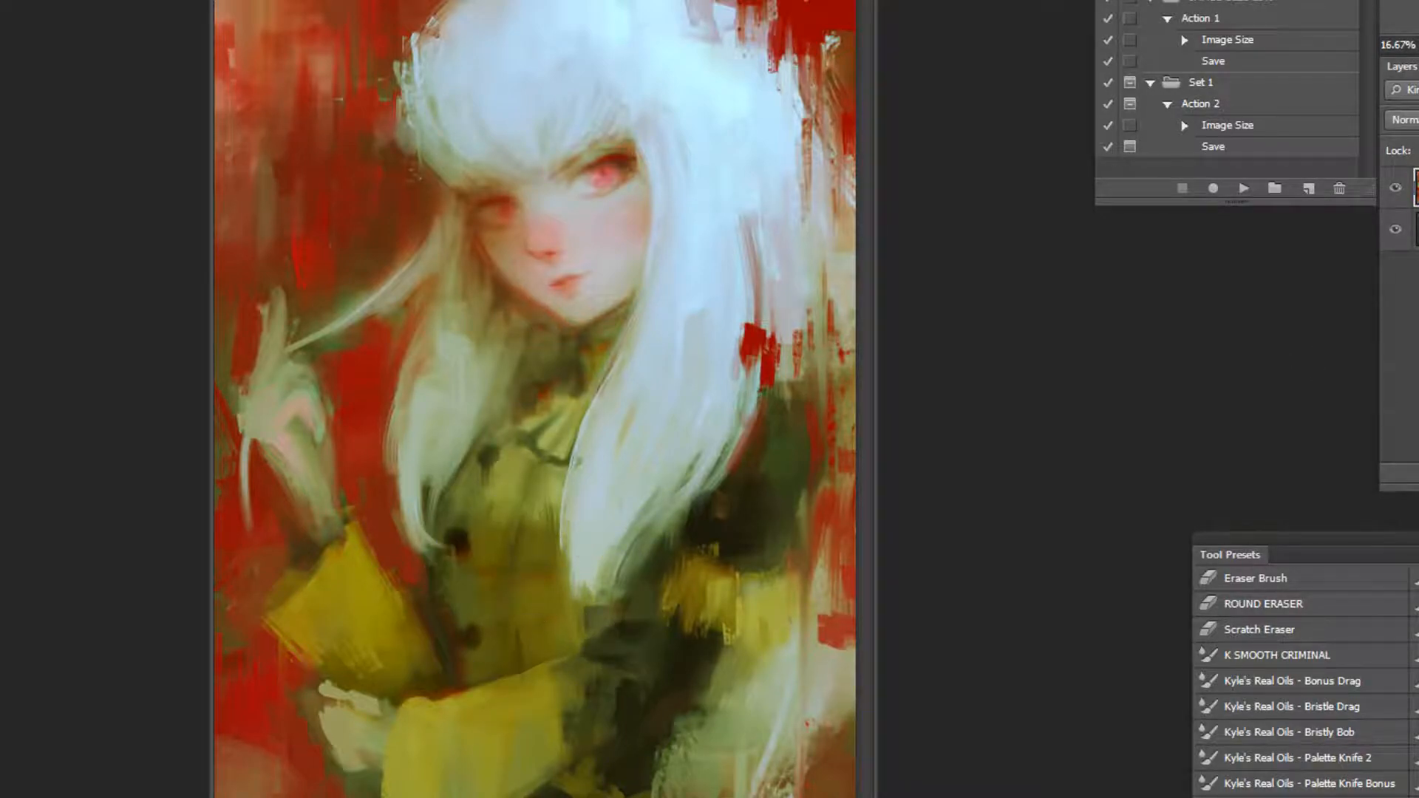
# Browse the brush presets, widen the preset list and select the Kyle's Real Oils - Bristly Bob preset.
pyautogui.scroll(-3, 1300, 680)
pyautogui.scroll(-5, 1300, 680)
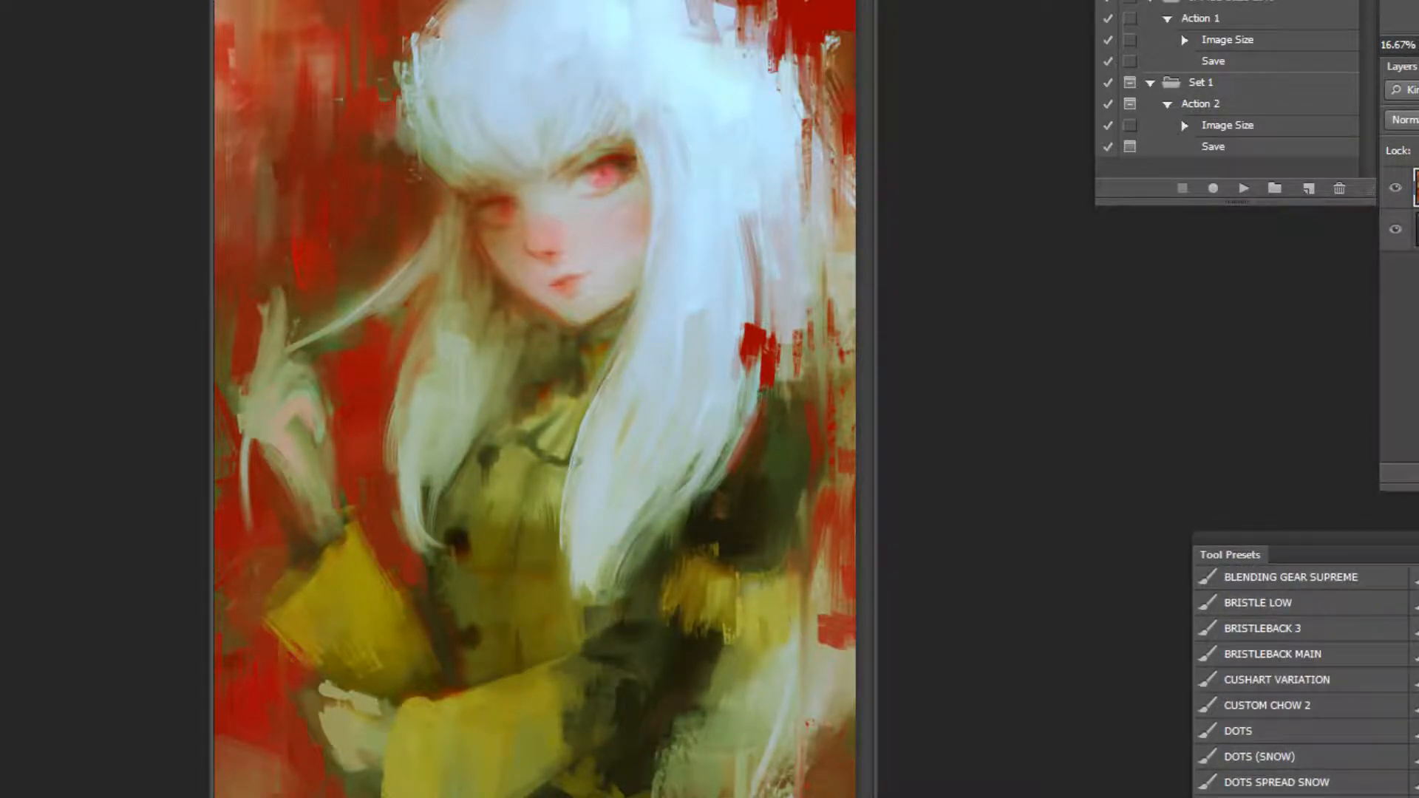
pyautogui.scroll(5, 1301, 679)
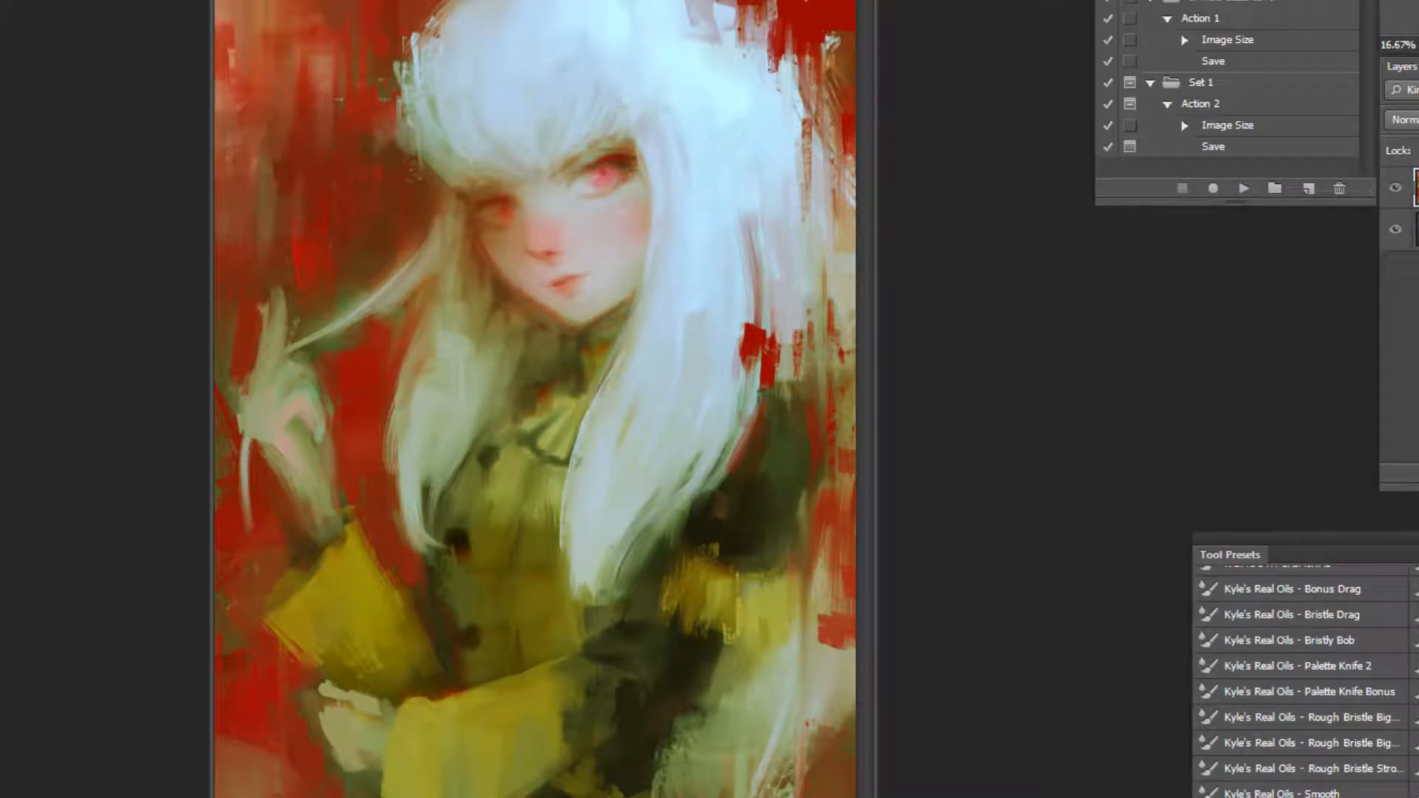
pyautogui.scroll(3, 1256, 665)
pyautogui.click(1197, 678)
pyautogui.moveTo(1189, 679); pyautogui.dragTo(1164, 676)
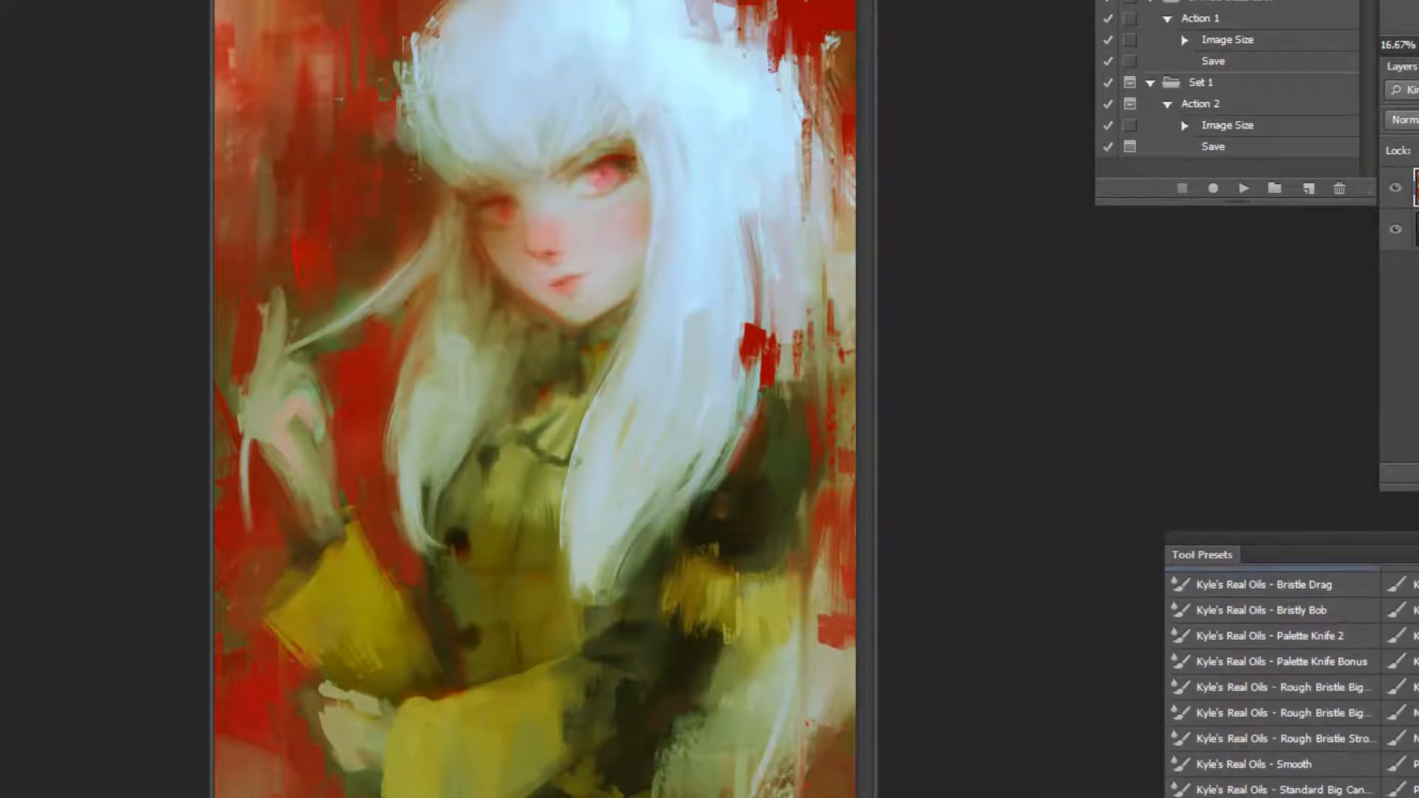
pyautogui.click(1328, 613)
pyautogui.scroll(-3, 1328, 613)
pyautogui.scroll(5, 1328, 613)
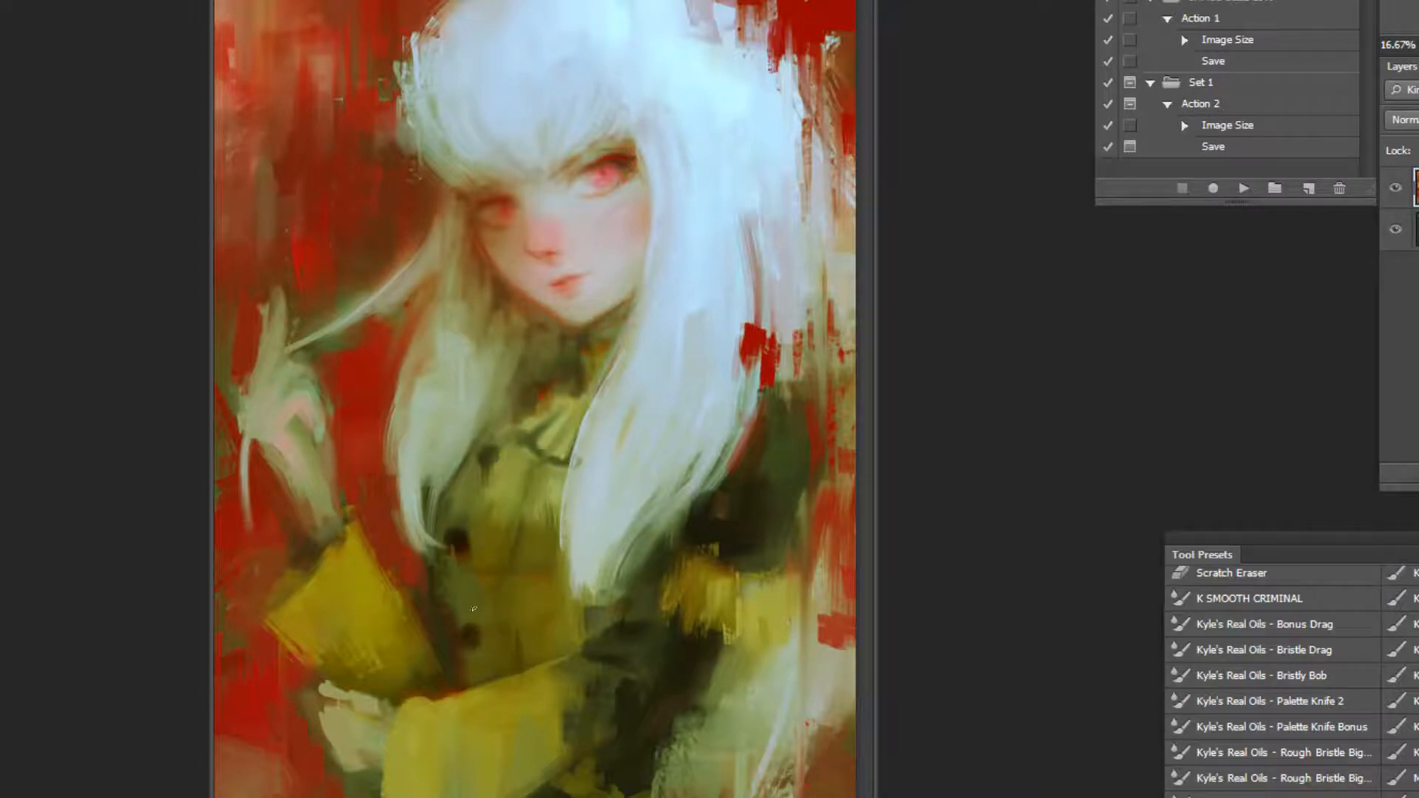
# Try a stroke down the buttoned coat front, undo it and paint a shorter dark seam along the chest.
pyautogui.moveTo(514, 507)
pyautogui.mouseDown()
pyautogui.moveTo(486, 607)
pyautogui.moveTo(512, 628)
pyautogui.mouseUp()
pyautogui.hotkey('ctrl', 'z')
pyautogui.hotkey('ctrl', 'z')
pyautogui.moveTo(521, 556); pyautogui.dragTo(516, 632)
# Paint short strokes with sampled colours along the tip of the long lock and the dark coat beside it.
pyautogui.keyDown('alt'); pyautogui.click(548, 494); pyautogui.keyUp('alt')
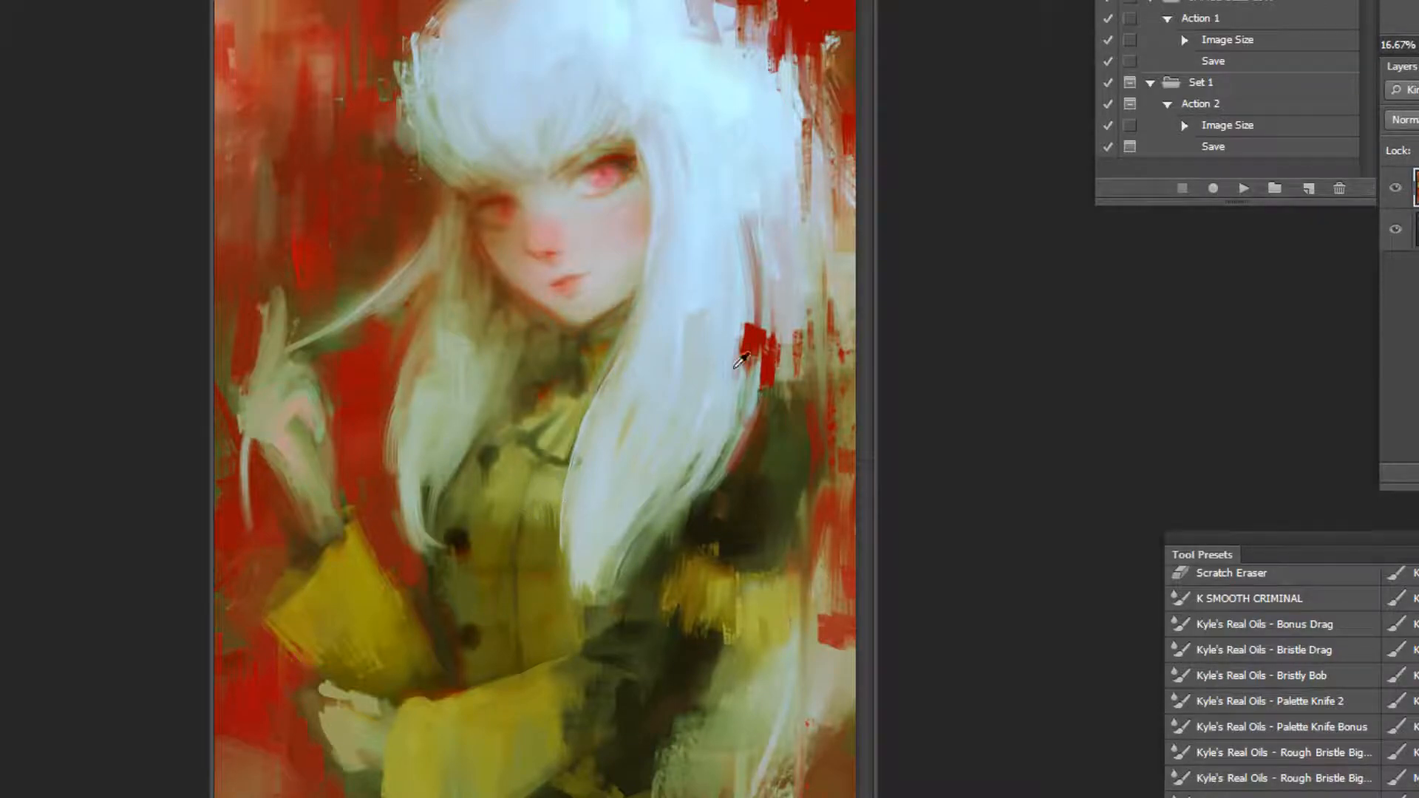
pyautogui.moveTo(572, 508)
pyautogui.mouseDown()
pyautogui.moveTo(581, 589)
pyautogui.moveTo(583, 486)
pyautogui.mouseUp()
pyautogui.keyDown('alt'); pyautogui.click(655, 546); pyautogui.keyUp('alt')
pyautogui.moveTo(618, 565)
pyautogui.mouseDown()
pyautogui.moveTo(672, 489)
pyautogui.moveTo(708, 470)
pyautogui.mouseUp()
pyautogui.moveTo(622, 545)
pyautogui.mouseDown()
pyautogui.moveTo(597, 627)
pyautogui.moveTo(628, 548)
pyautogui.mouseUp()
pyautogui.moveTo(619, 499)
pyautogui.mouseDown()
pyautogui.moveTo(591, 613)
pyautogui.moveTo(628, 495)
pyautogui.mouseUp()
pyautogui.keyDown('alt'); pyautogui.click(755, 414); pyautogui.keyUp('alt')
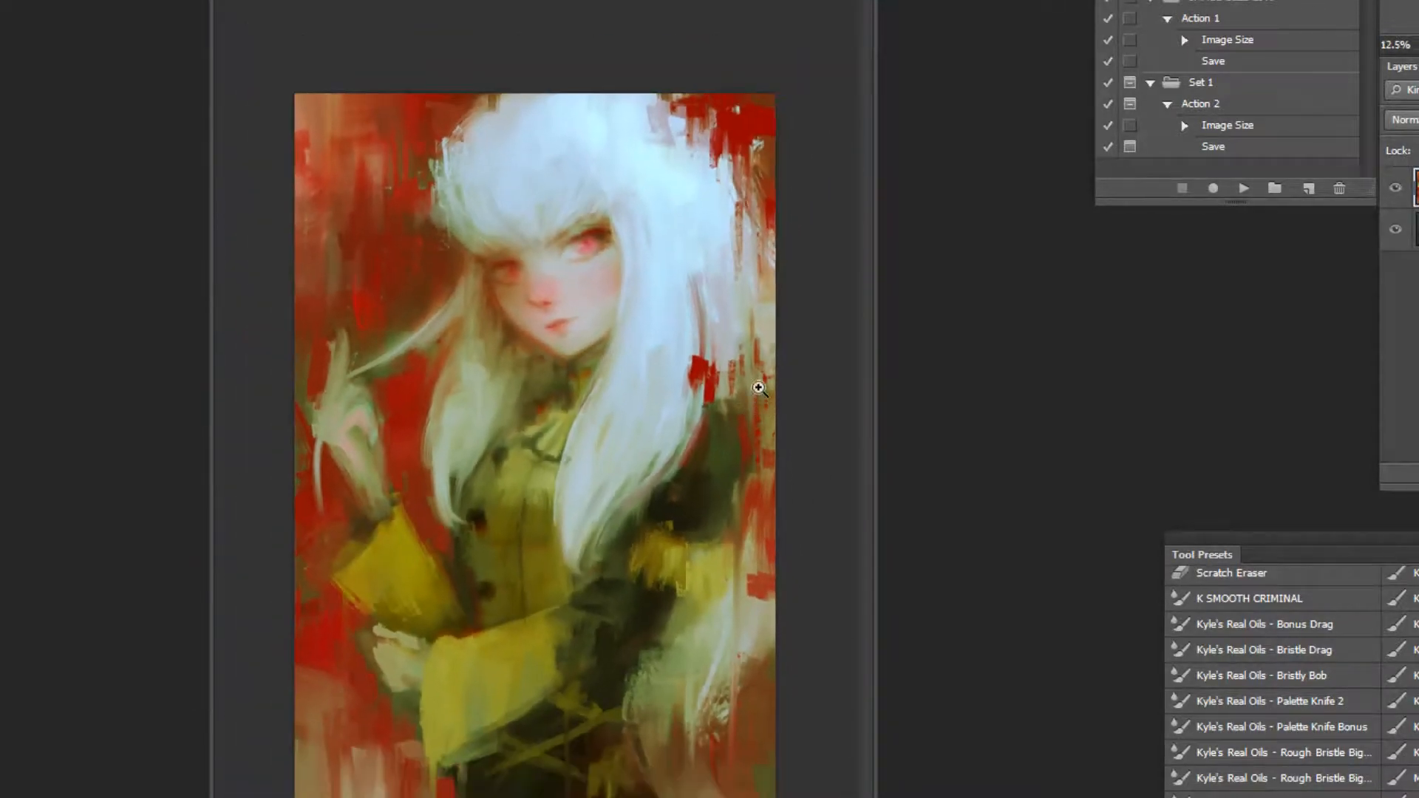
# Extend the outer edge of the hair over the red streaks with pale vertical strokes in sampled hair colours.
pyautogui.keyDown('alt'); pyautogui.click(701, 248); pyautogui.keyUp('alt')
pyautogui.moveTo(693, 269); pyautogui.dragTo(704, 325)
pyautogui.moveTo(704, 234); pyautogui.dragTo(707, 333)
pyautogui.keyDown('alt'); pyautogui.click(707, 299); pyautogui.keyUp('alt')
pyautogui.moveTo(722, 359)
pyautogui.mouseDown()
pyautogui.moveTo(736, 345)
pyautogui.moveTo(736, 385)
pyautogui.mouseUp()
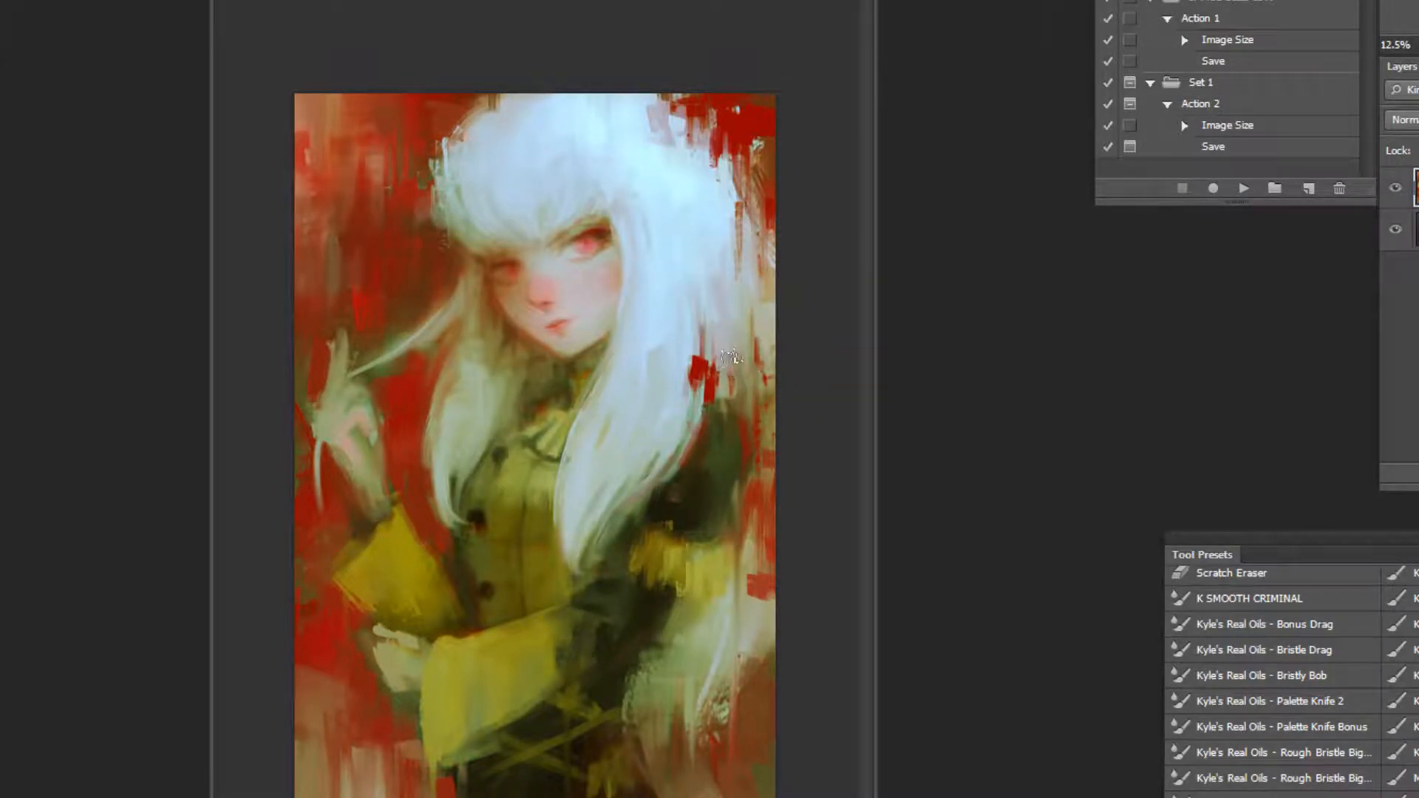
pyautogui.keyDown('alt'); pyautogui.click(724, 198); pyautogui.keyUp('alt')
pyautogui.keyDown('alt'); pyautogui.click(362, 159); pyautogui.keyUp('alt')
# Mirror the canvas with the recorded action and touch up the hands, wrist and nearby red background using sampled colours.
pyautogui.click(1244, 190)
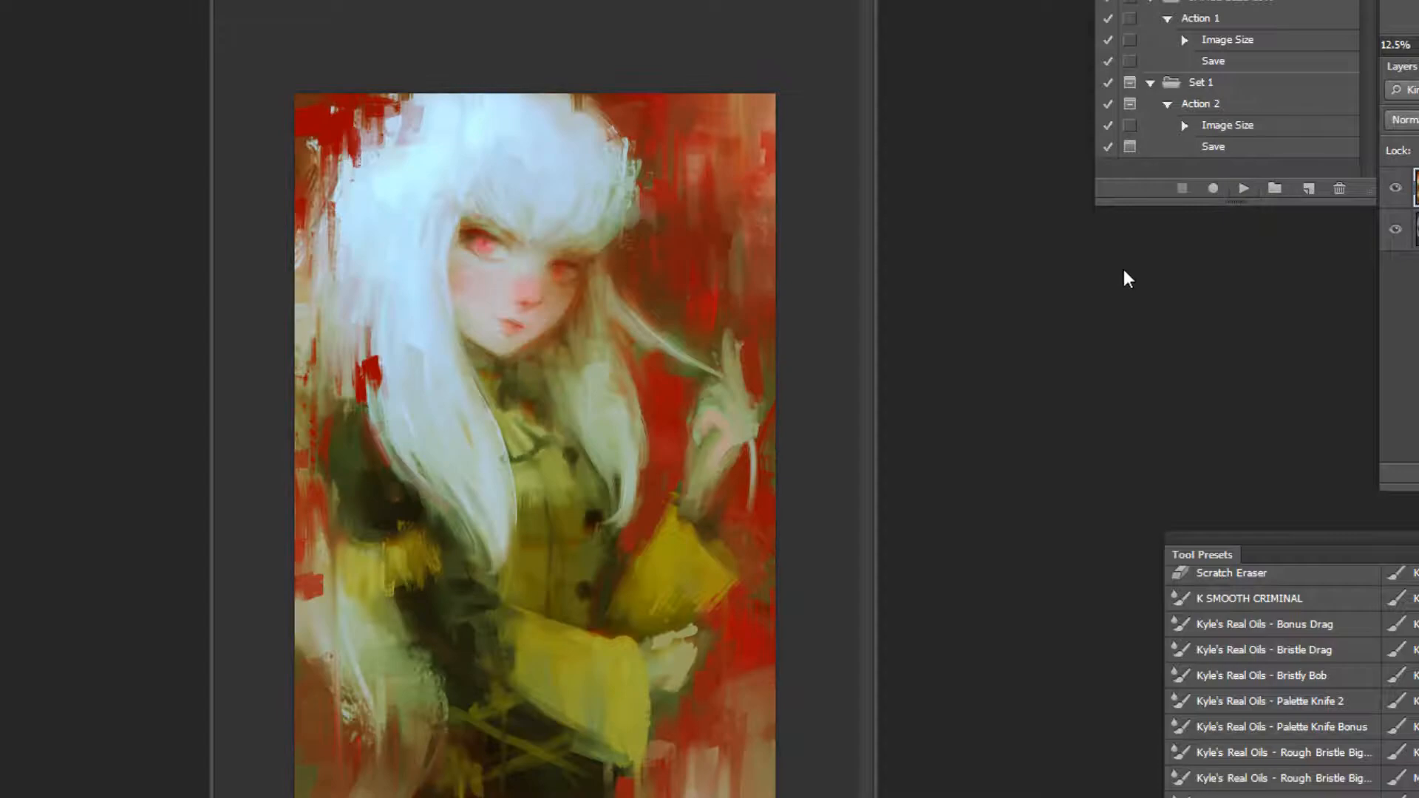
pyautogui.hotkey('ctrl', '+')
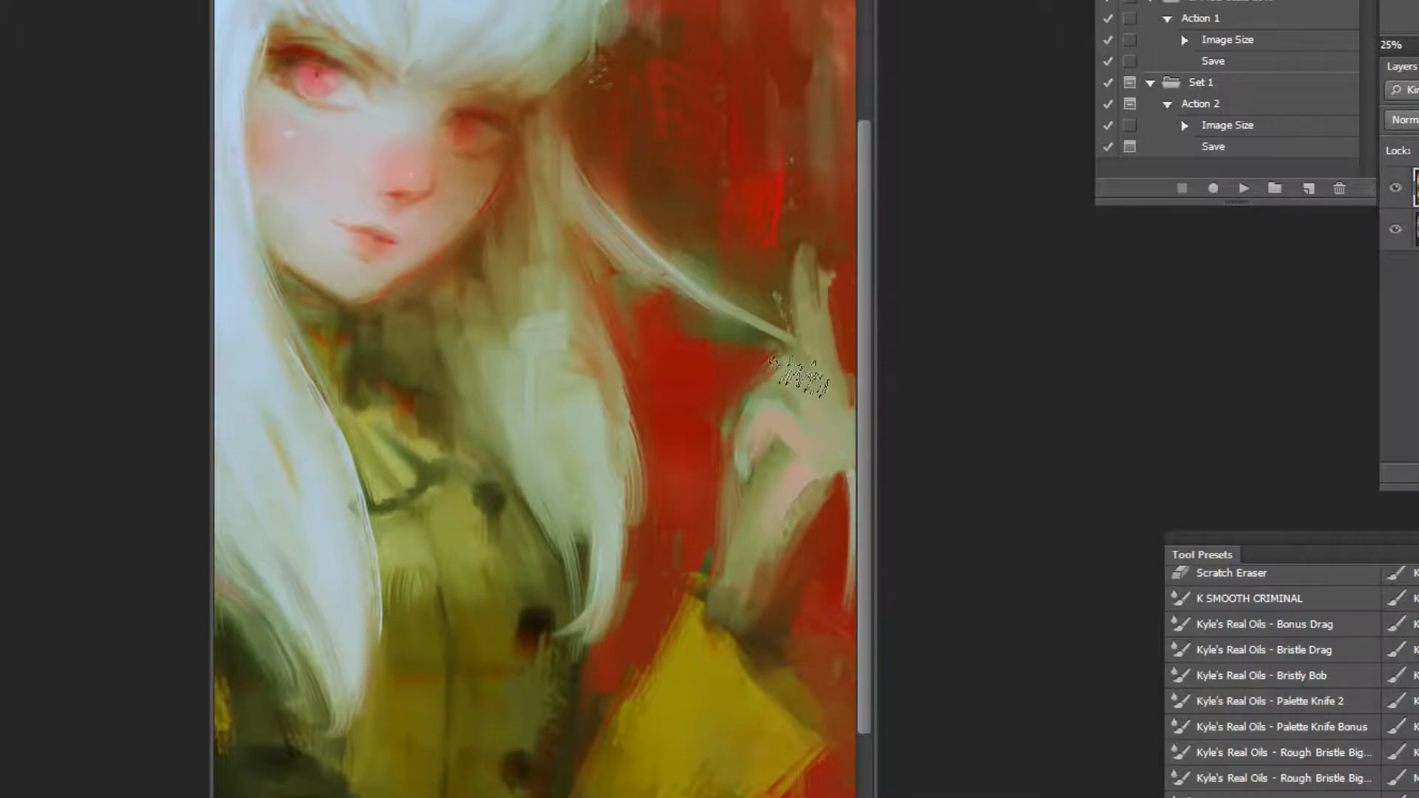
pyautogui.keyDown('alt'); pyautogui.click(761, 414); pyautogui.keyUp('alt')
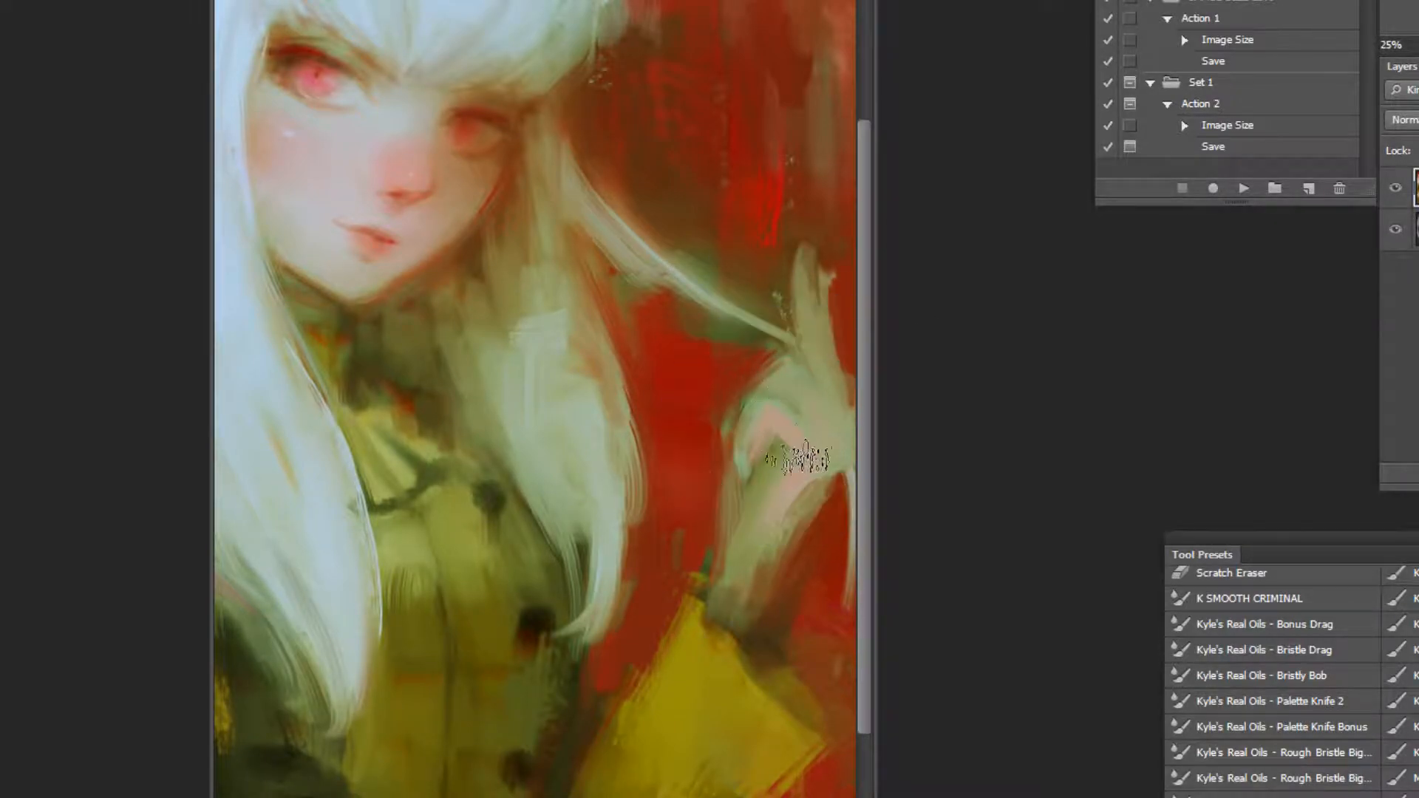
pyautogui.keyDown('alt'); pyautogui.click(695, 550); pyautogui.keyUp('alt')
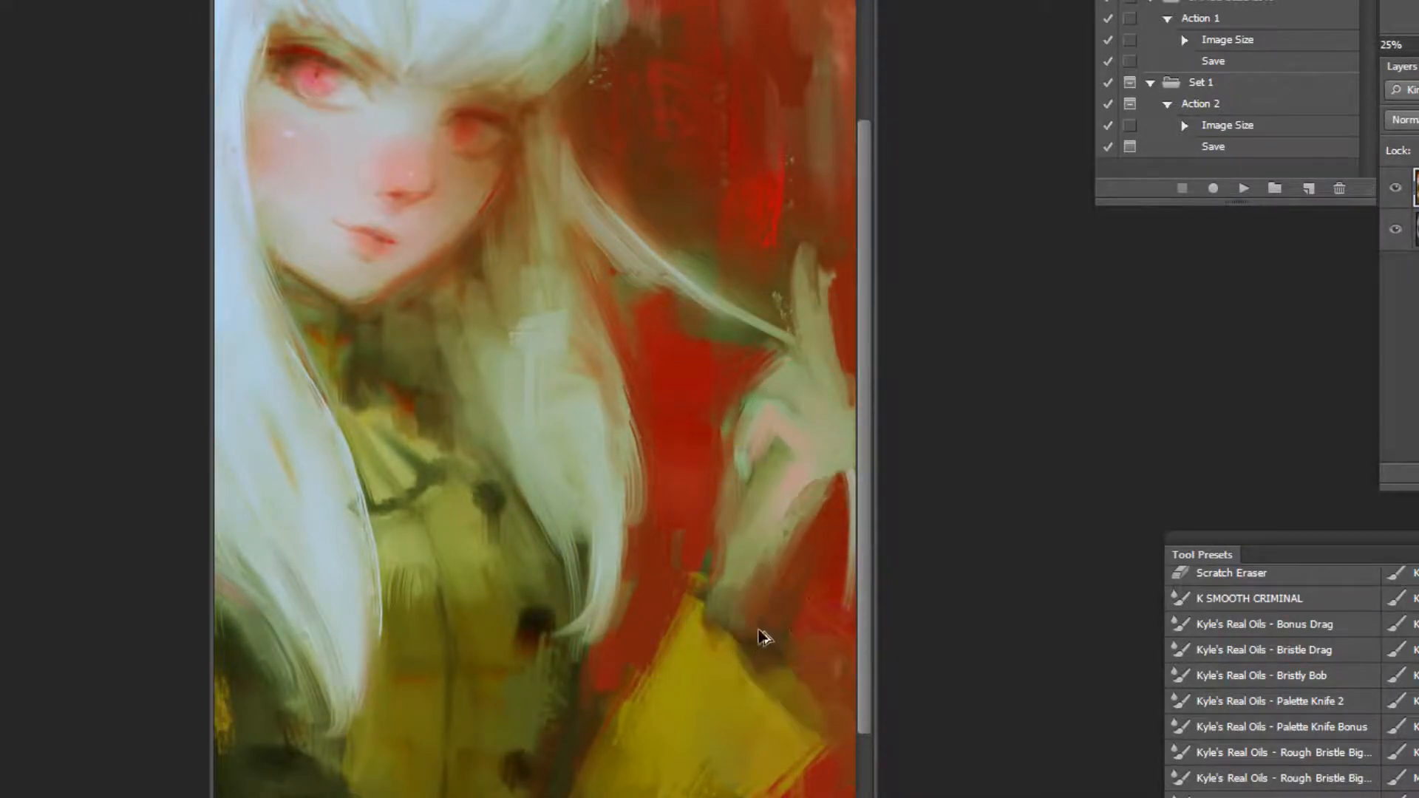
pyautogui.keyDown('alt'); pyautogui.click(833, 568); pyautogui.keyUp('alt')
pyautogui.keyDown('alt'); pyautogui.click(833, 568); pyautogui.keyUp('alt')
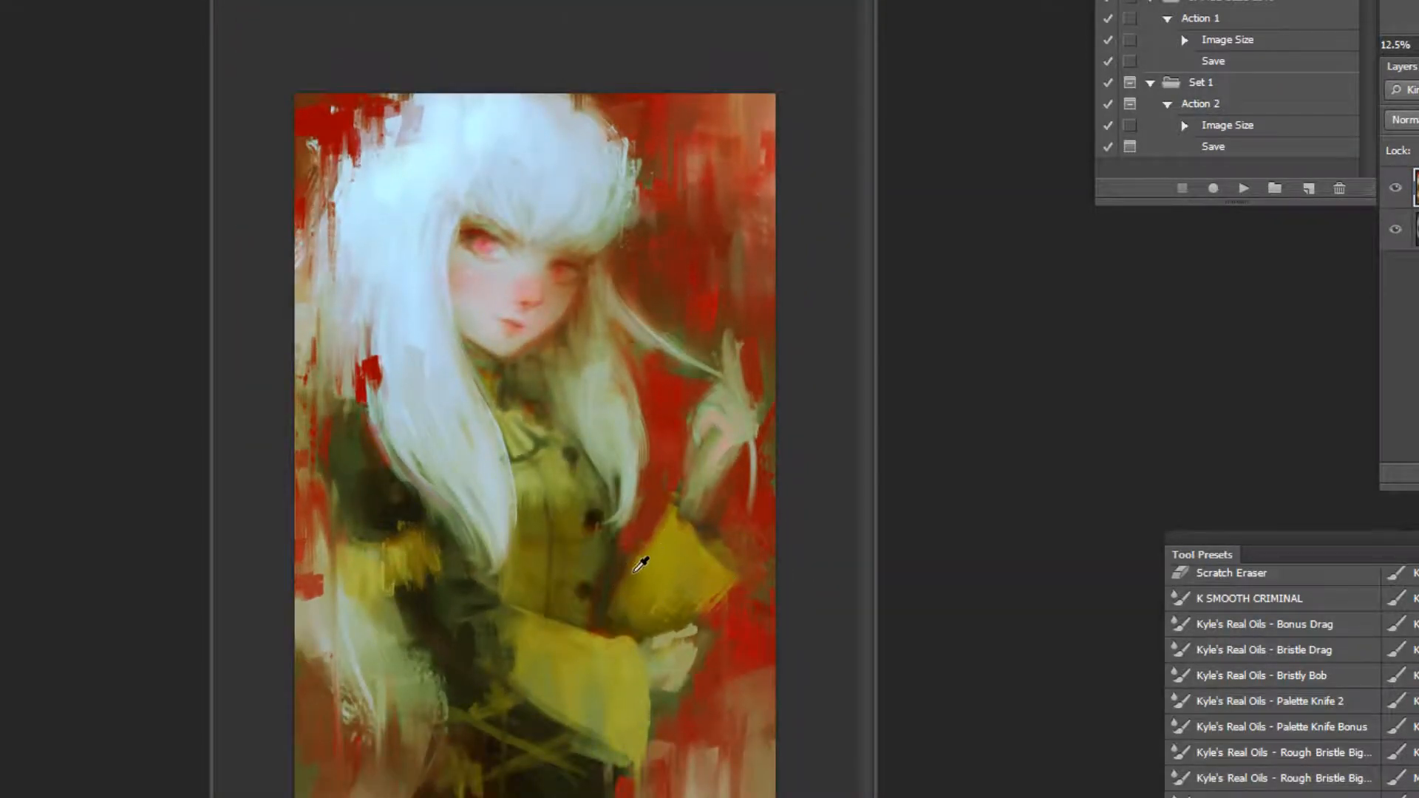
pyautogui.keyDown('alt'); pyautogui.click(732, 552); pyautogui.keyUp('alt')
pyautogui.click(647, 701)
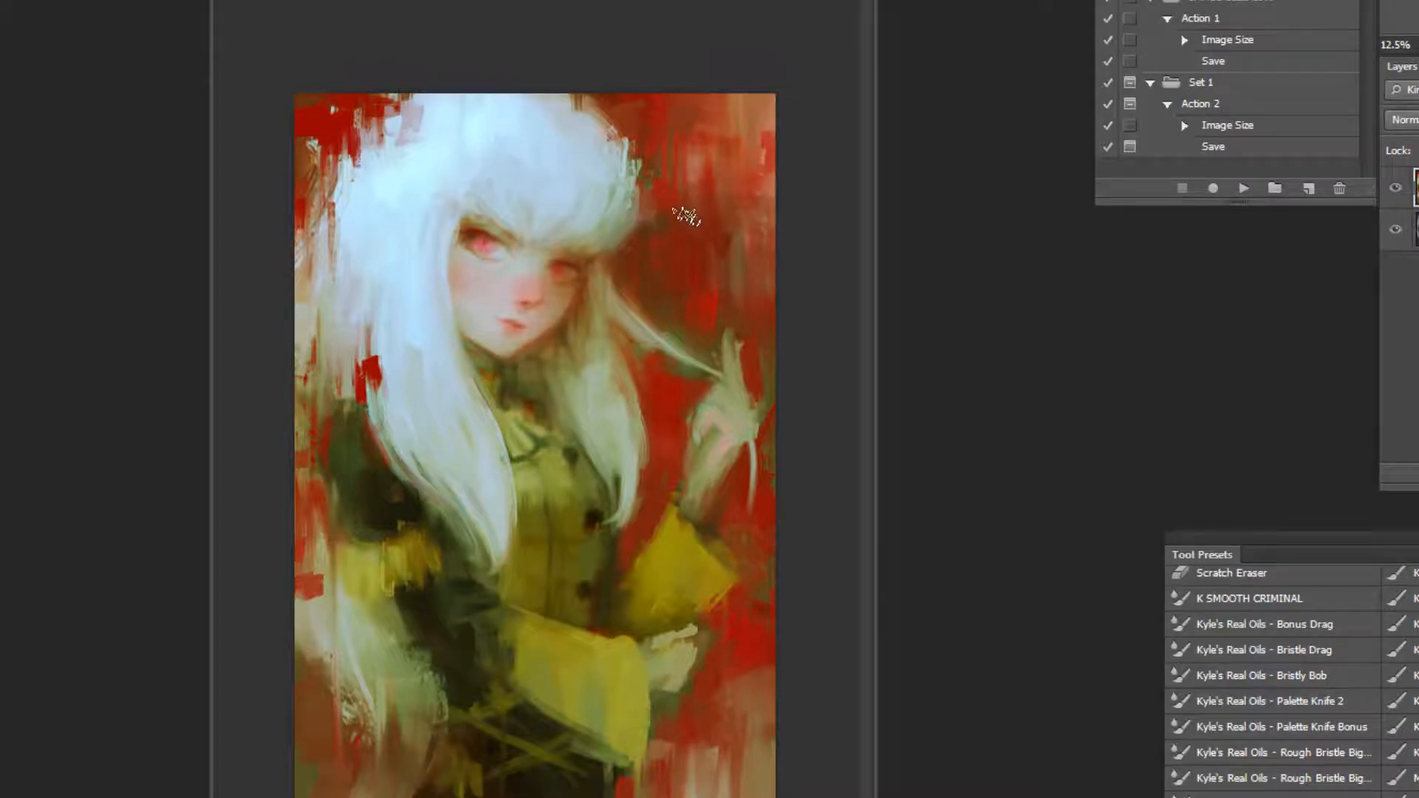
# Paint pale wispy strands in the hair hanging behind the sleeve, undoing the stray strokes.
pyautogui.keyDown('alt'); pyautogui.click(441, 181); pyautogui.keyUp('alt')
pyautogui.keyDown('alt'); pyautogui.click(336, 598); pyautogui.keyUp('alt')
pyautogui.moveTo(325, 626); pyautogui.dragTo(349, 703)
pyautogui.moveTo(313, 656); pyautogui.dragTo(329, 713)
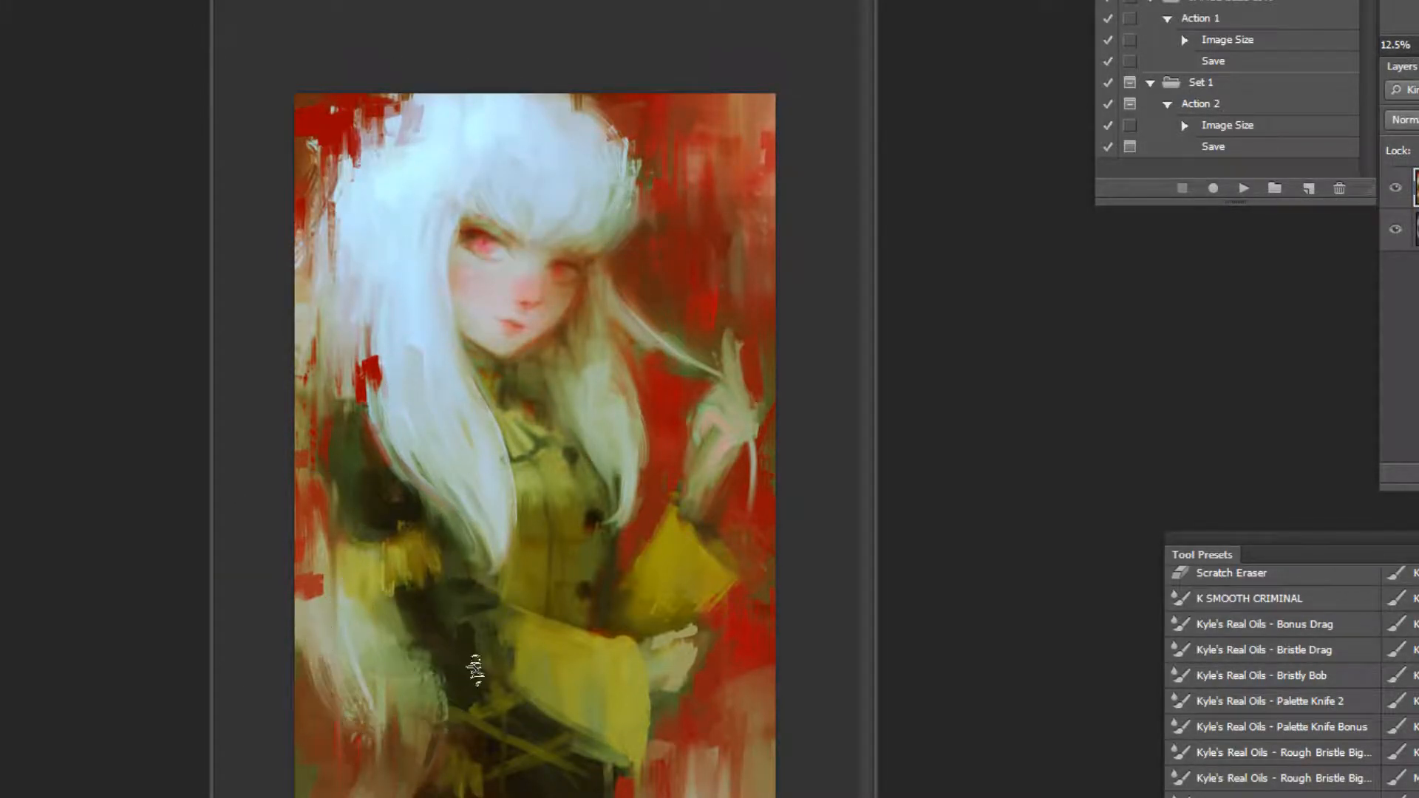
pyautogui.hotkey('ctrl', 'alt', 'z')
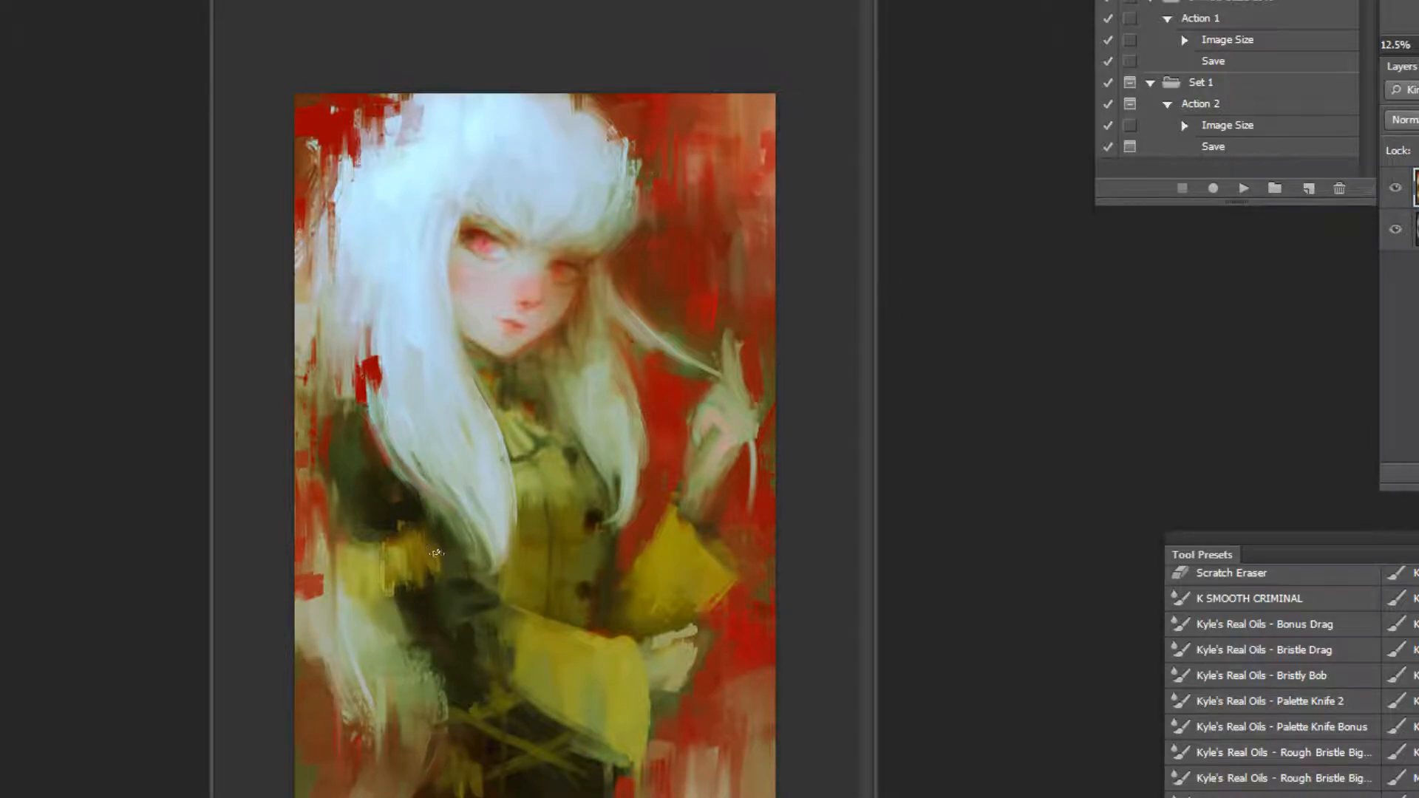
pyautogui.moveTo(310, 610)
pyautogui.mouseDown()
pyautogui.moveTo(309, 654)
pyautogui.moveTo(290, 609)
pyautogui.moveTo(347, 716)
pyautogui.moveTo(578, 514)
pyautogui.moveTo(573, 630)
pyautogui.moveTo(399, 795)
pyautogui.mouseUp()
pyautogui.hotkey('ctrl', 'alt', 'z')
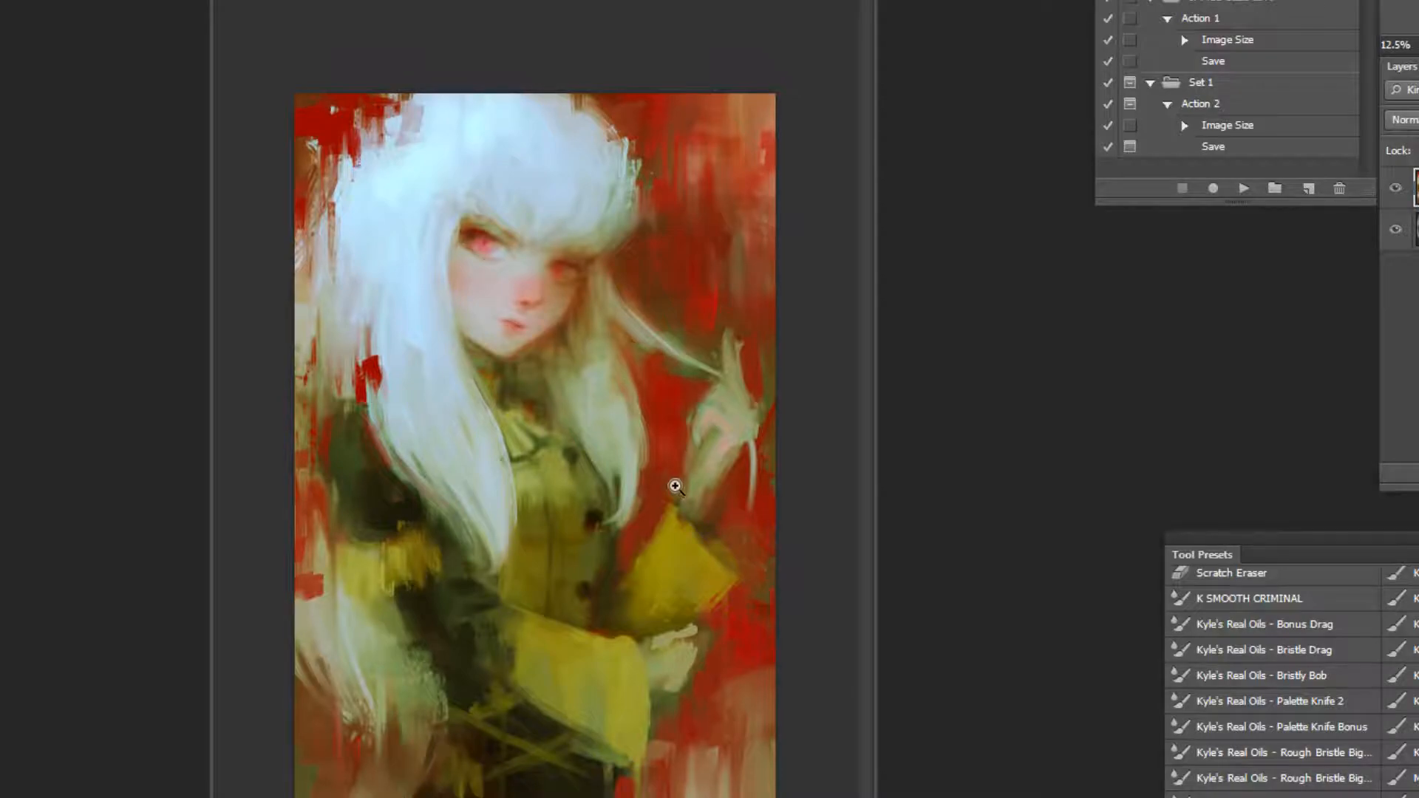
# Refine the fringe strands above the eyes with sampled colours and browse to the bristle brush presets.
pyautogui.keyDown('ctrl'); pyautogui.click(676, 481); pyautogui.keyUp('ctrl')
pyautogui.keyDown('ctrl'); pyautogui.click(500, 96); pyautogui.keyUp('ctrl')
pyautogui.moveTo(483, 82); pyautogui.dragTo(586, 174)
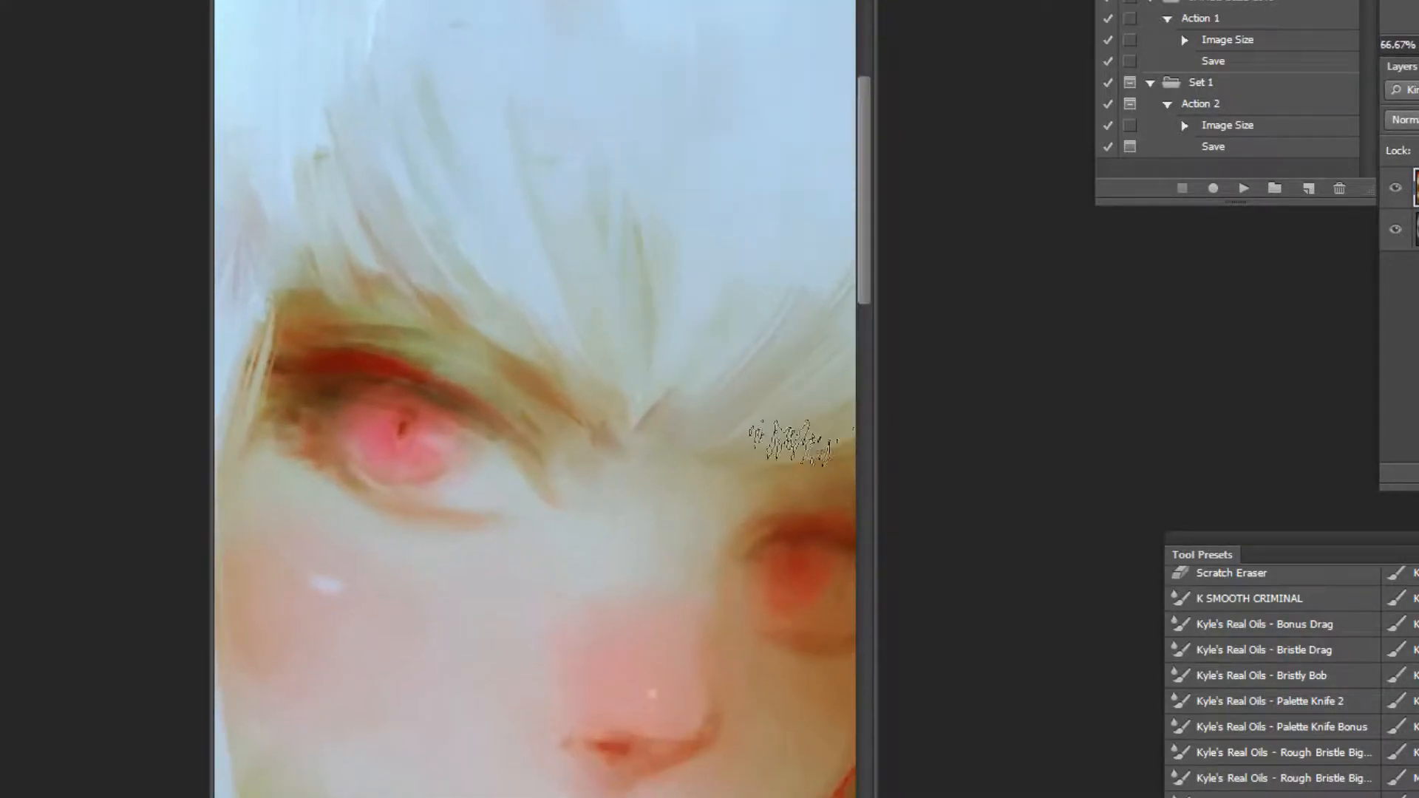
pyautogui.keyDown('alt'); pyautogui.click(332, 388); pyautogui.keyUp('alt')
pyautogui.scroll(-5, 1397, 708)
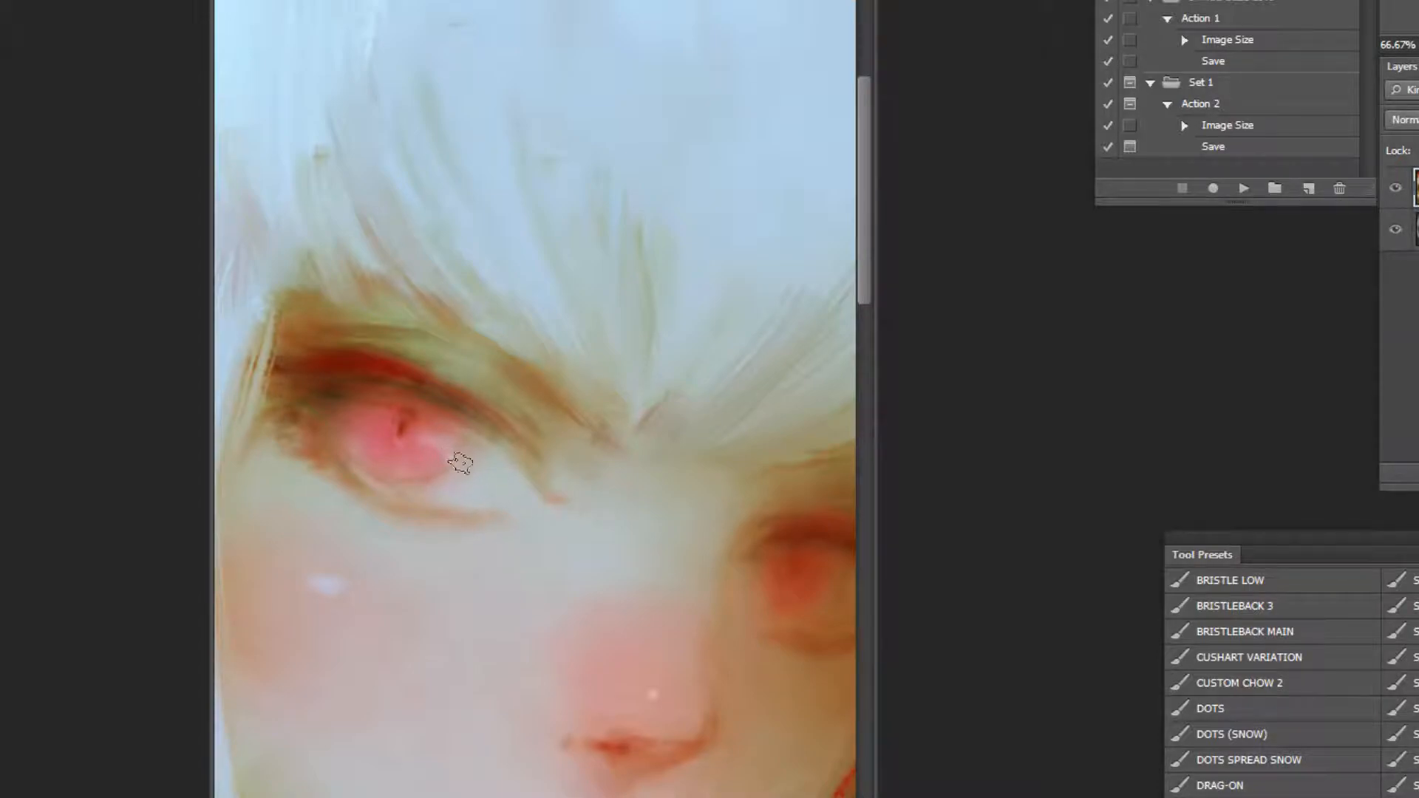
# Paint the small red gap between the fingers of the raised hand, undoing the first stroke.
pyautogui.keyDown('ctrl'); pyautogui.keyDown('alt'); pyautogui.click(561, 448); pyautogui.keyUp('alt'); pyautogui.keyUp('ctrl')
pyautogui.keyDown('ctrl'); pyautogui.keyDown('alt'); pyautogui.click(561, 436); pyautogui.keyUp('alt'); pyautogui.keyUp('ctrl')
pyautogui.keyDown('ctrl'); pyautogui.keyDown('alt'); pyautogui.click(661, 403); pyautogui.keyUp('alt'); pyautogui.keyUp('ctrl')
pyautogui.keyDown('ctrl'); pyautogui.keyDown('alt'); pyautogui.click(690, 393); pyautogui.keyUp('alt'); pyautogui.keyUp('ctrl')
pyautogui.keyDown('ctrl'); pyautogui.keyDown('alt'); pyautogui.click(690, 393); pyautogui.keyUp('alt'); pyautogui.keyUp('ctrl')
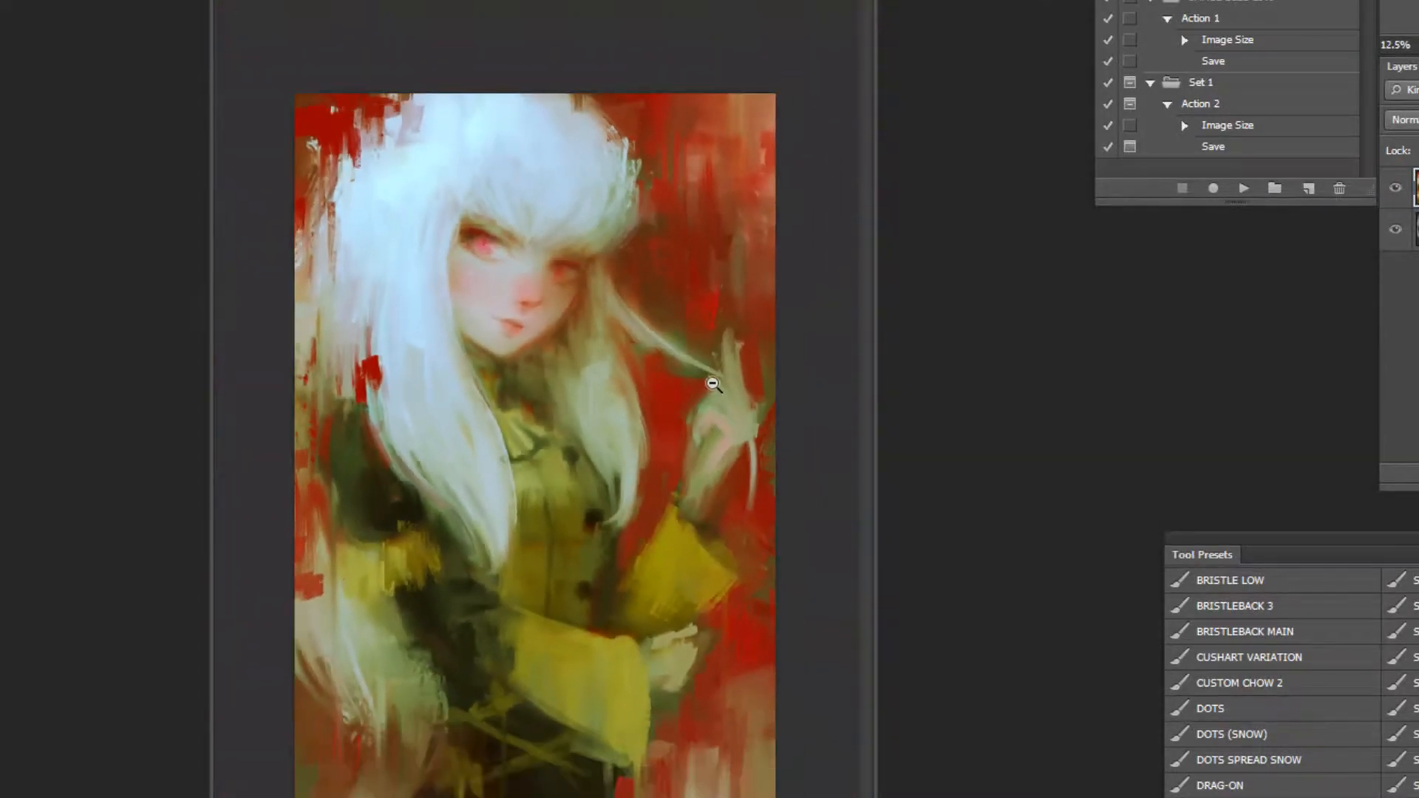
pyautogui.keyDown('ctrl'); pyautogui.click(794, 425); pyautogui.keyUp('ctrl')
pyautogui.keyDown('ctrl'); pyautogui.click(793, 410); pyautogui.keyUp('ctrl')
pyautogui.keyDown('ctrl'); pyautogui.click(792, 390); pyautogui.keyUp('ctrl')
pyautogui.moveTo(708, 384); pyautogui.dragTo(696, 422)
pyautogui.hotkey('ctrl', 'z')
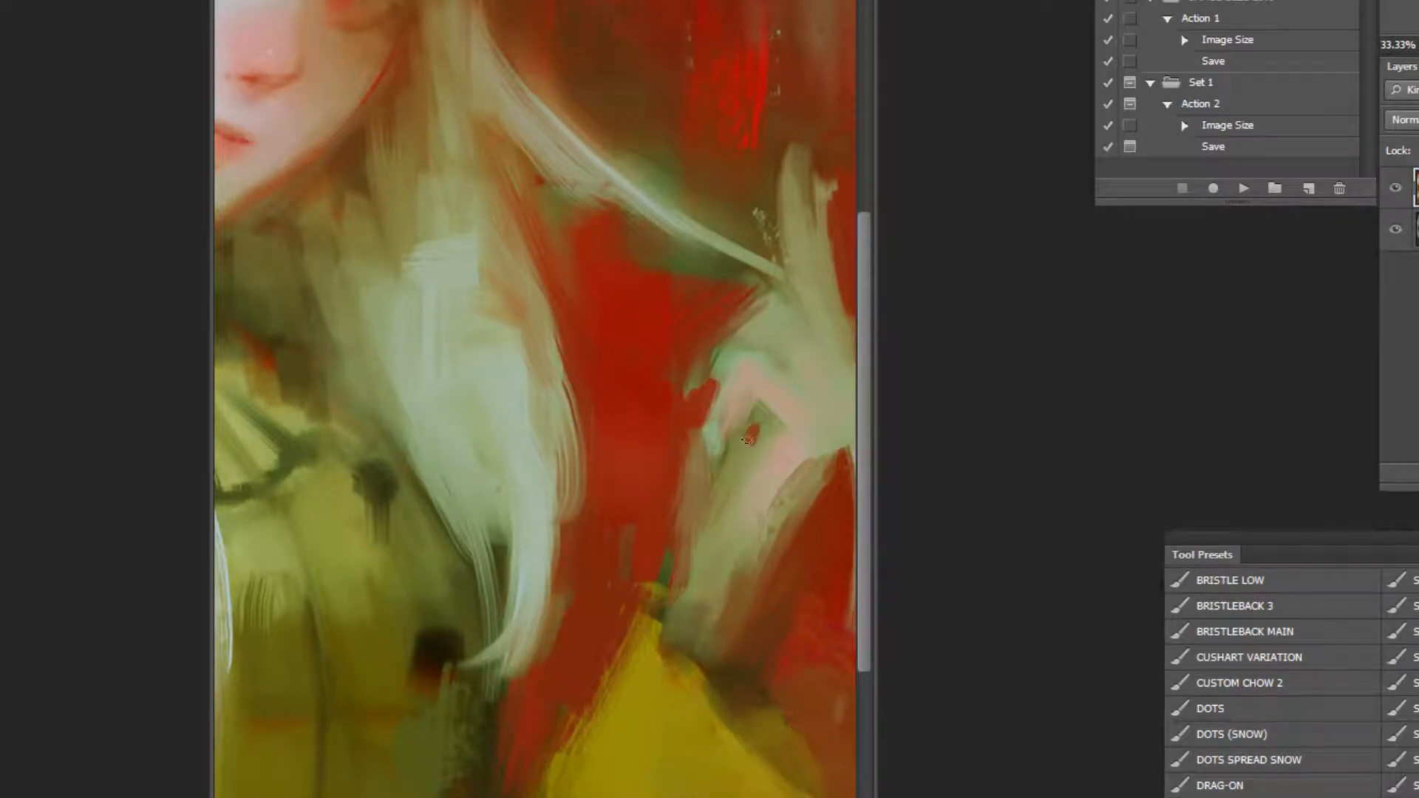
pyautogui.moveTo(743, 434); pyautogui.dragTo(713, 478)
pyautogui.keyDown('alt'); pyautogui.click(688, 565); pyautogui.keyUp('alt')
pyautogui.keyDown('alt'); pyautogui.click(684, 557); pyautogui.keyUp('alt')
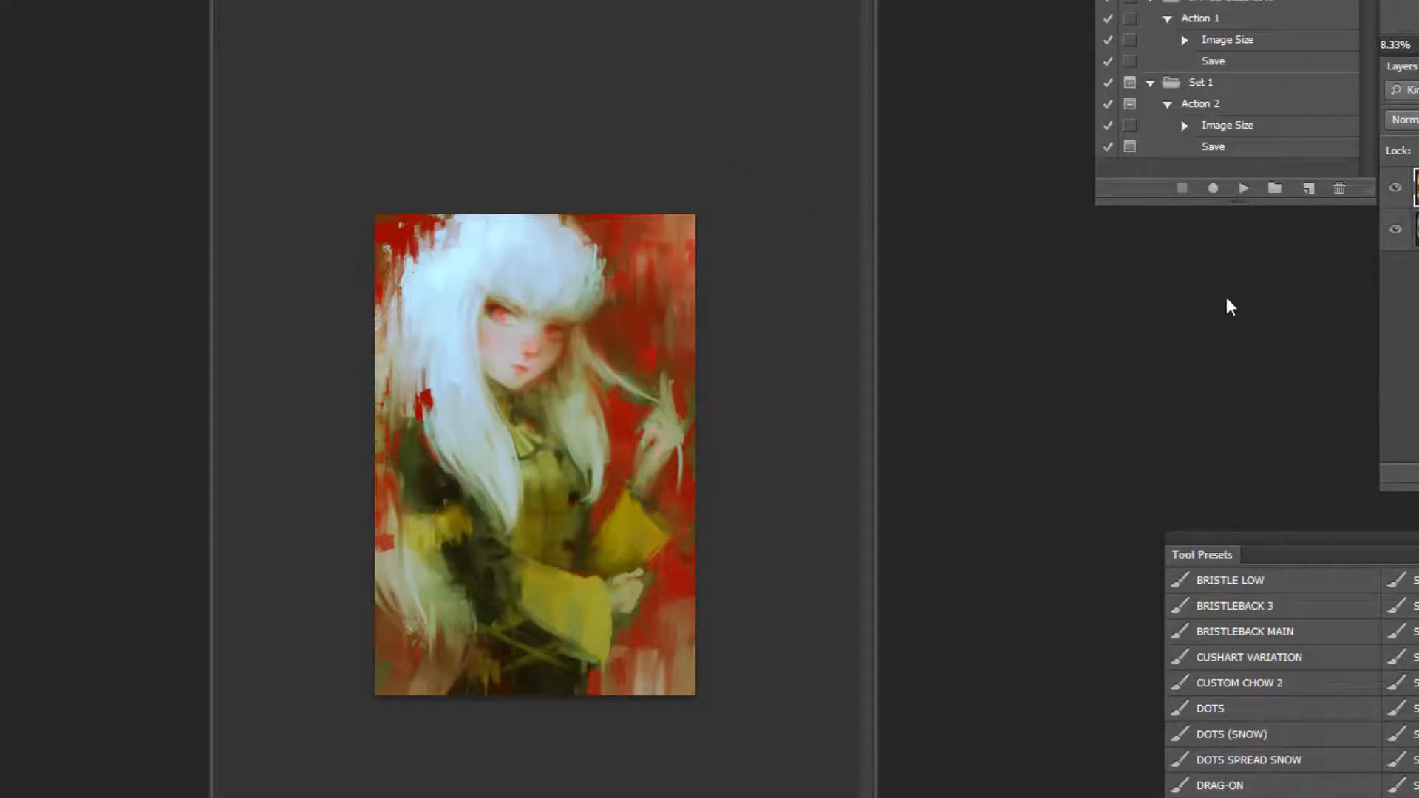
# Mirror the canvas and repaint the ends of the hair behind the sleeve with a short stroke in a sampled colour.
pyautogui.hotkey('ctrl', 'shift', 'h')
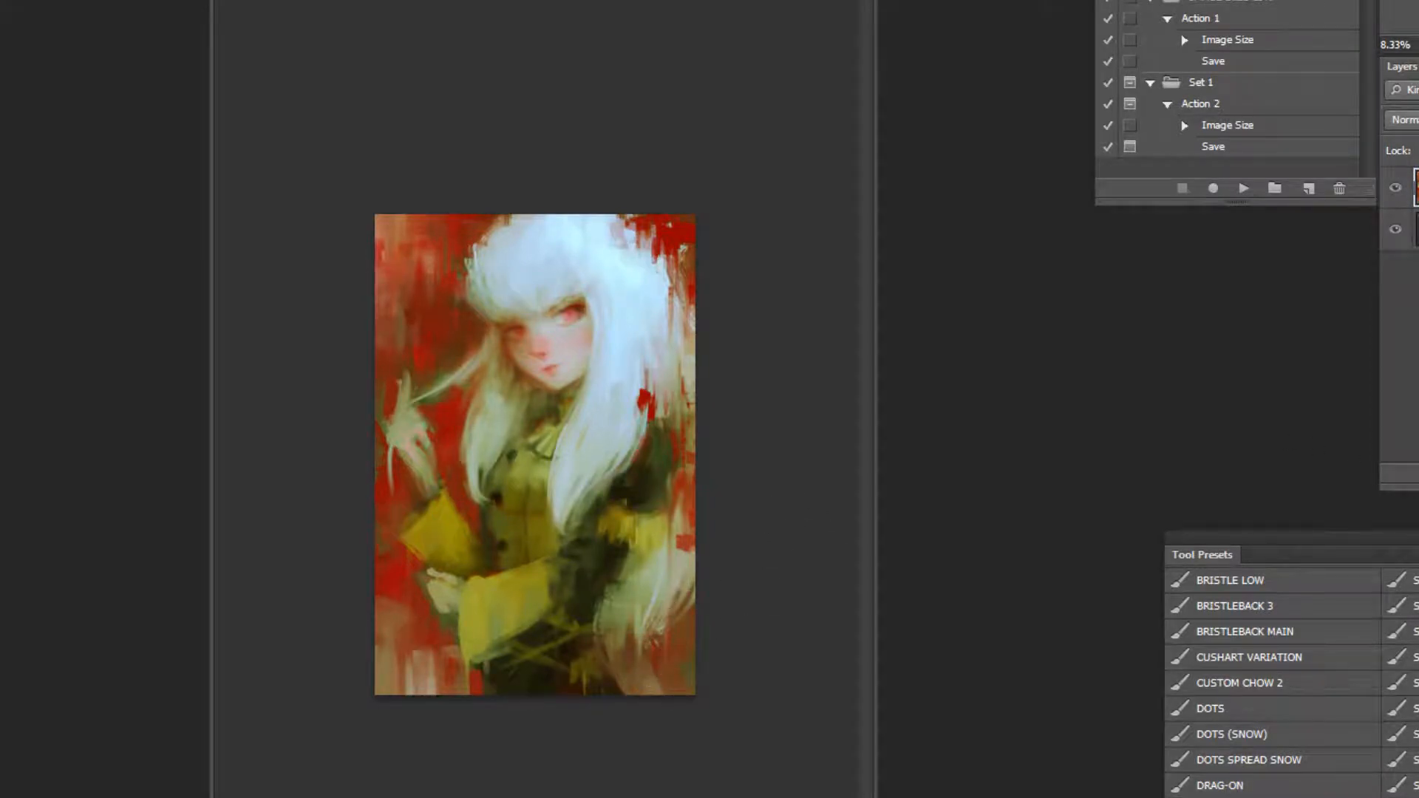
pyautogui.moveTo(679, 506)
pyautogui.mouseDown()
pyautogui.moveTo(681, 693)
pyautogui.moveTo(620, 704)
pyautogui.moveTo(650, 737)
pyautogui.mouseUp()
pyautogui.hotkey('ctrl', 'z')
pyautogui.keyDown('alt'); pyautogui.click(662, 674); pyautogui.keyUp('alt')
pyautogui.moveTo(651, 659); pyautogui.dragTo(652, 746)
# Apply a Hue/Saturation adjustment raising the saturation of the Reds to +17.
pyautogui.hotkey('ctrl', '+')
pyautogui.hotkey('ctrl', 'u')
pyautogui.click(1239, 708)
pyautogui.click(1218, 743)
pyautogui.moveTo(1300, 797); pyautogui.dragTo(1329, 797)
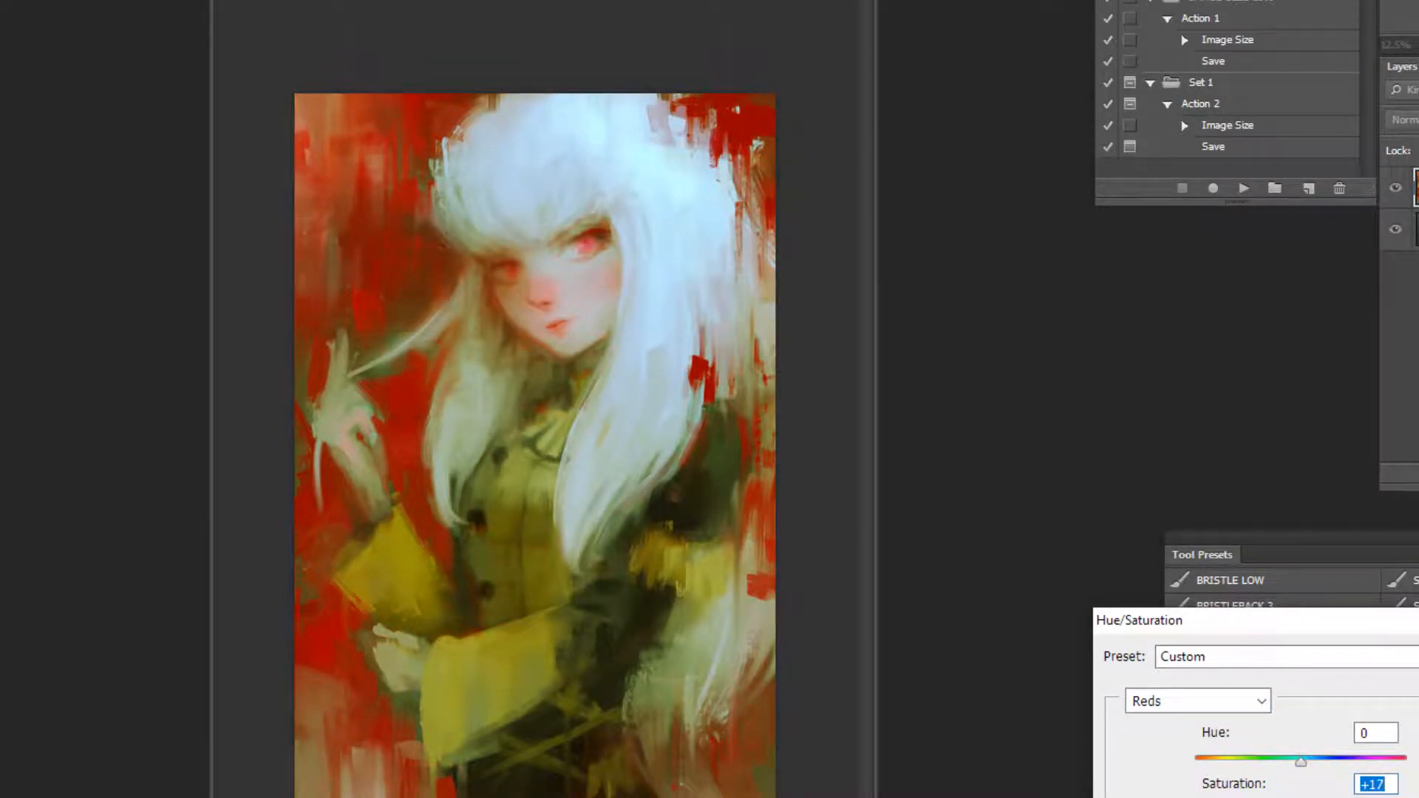
pyautogui.press('Return')
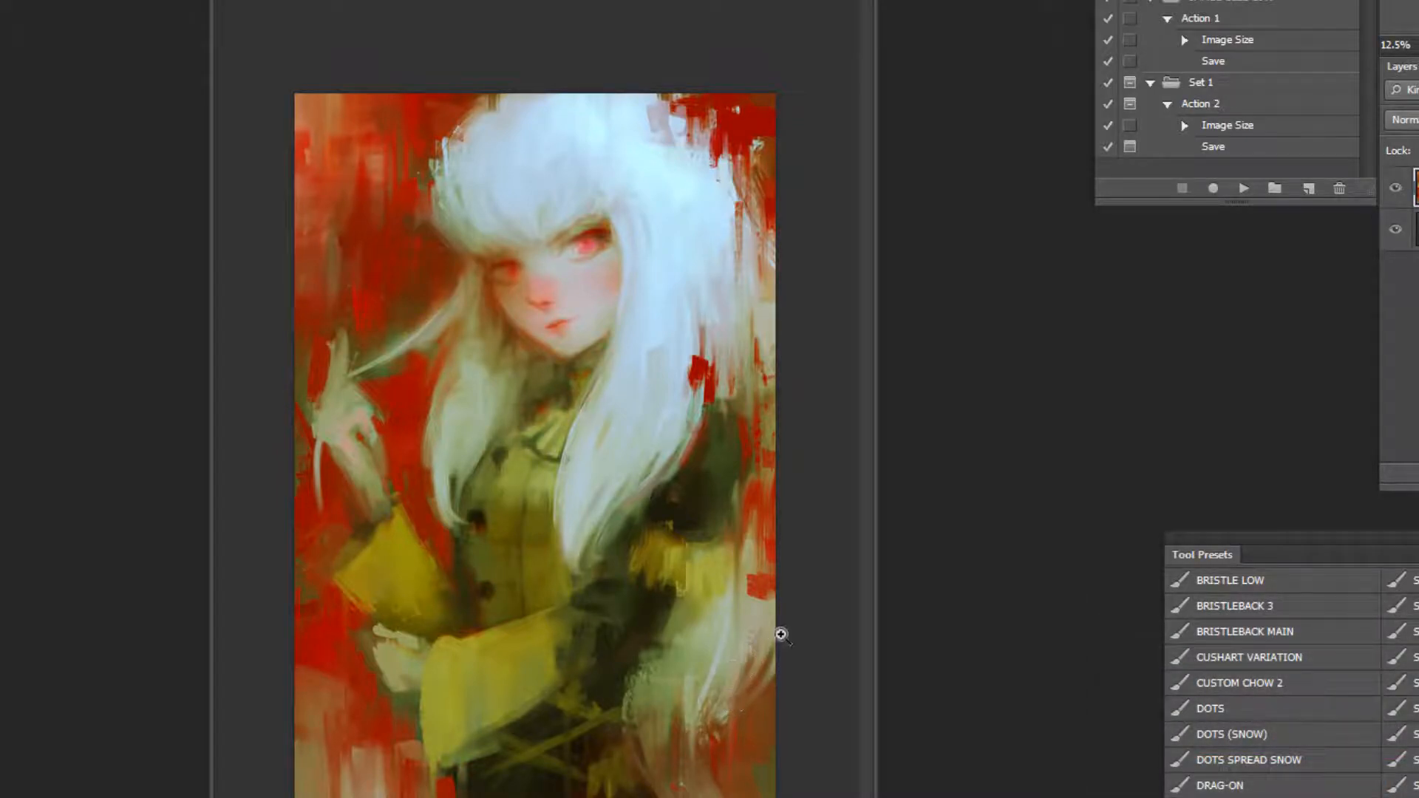
# Try a white surround around the canvas, undo the last two edits and set the surround to a lighter grey.
pyautogui.rightClick(815, 633)
pyautogui.click(925, 719)
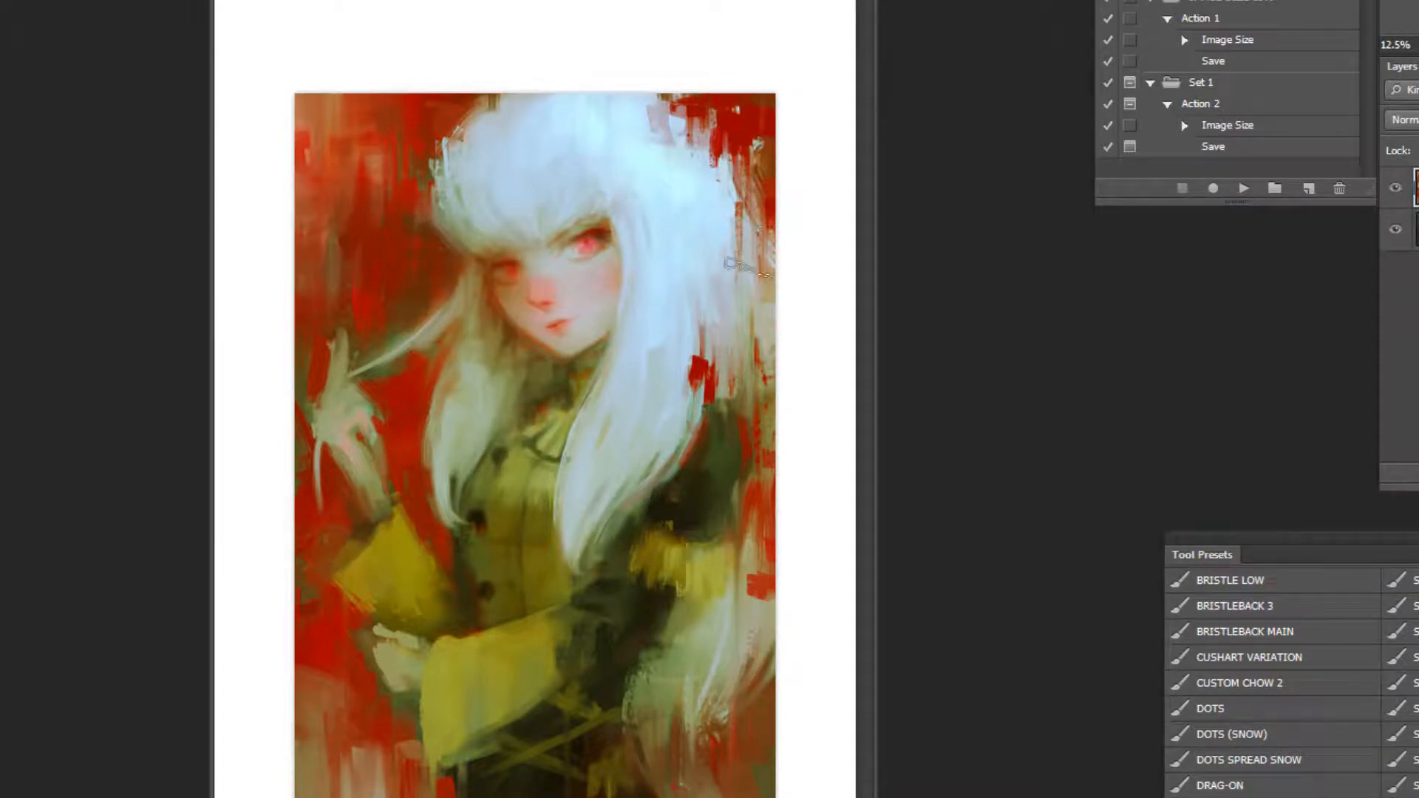
pyautogui.hotkey('ctrl', 'alt', 'z')
pyautogui.hotkey('ctrl', 'alt', 'z')
pyautogui.rightClick(820, 259)
pyautogui.click(969, 346)
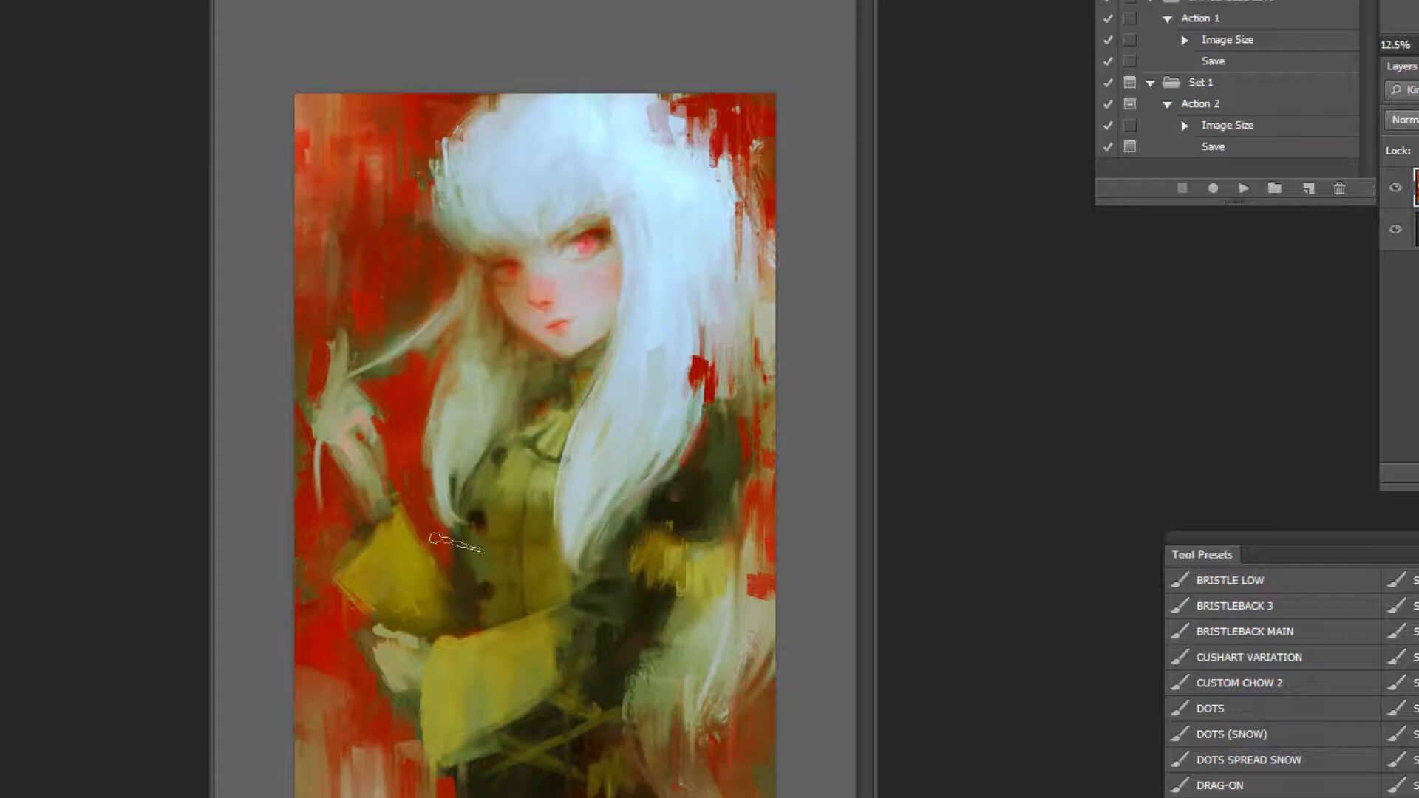
# Mirror the canvas with the recorded action and slightly darken the RGB midtones with Curves.
pyautogui.click(1246, 188)
pyautogui.hotkey('ctrl', 'm')
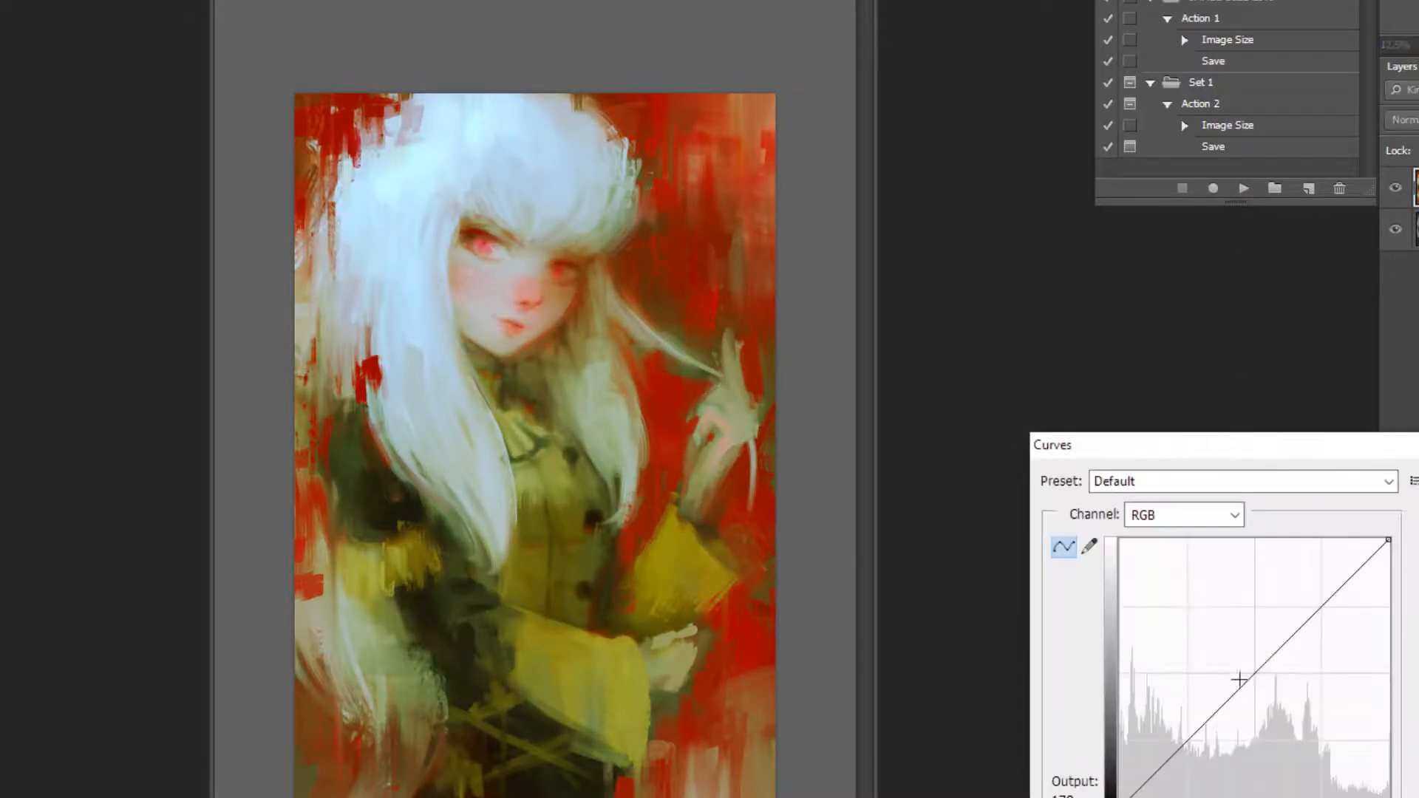
pyautogui.moveTo(1249, 669); pyautogui.dragTo(1250, 679)
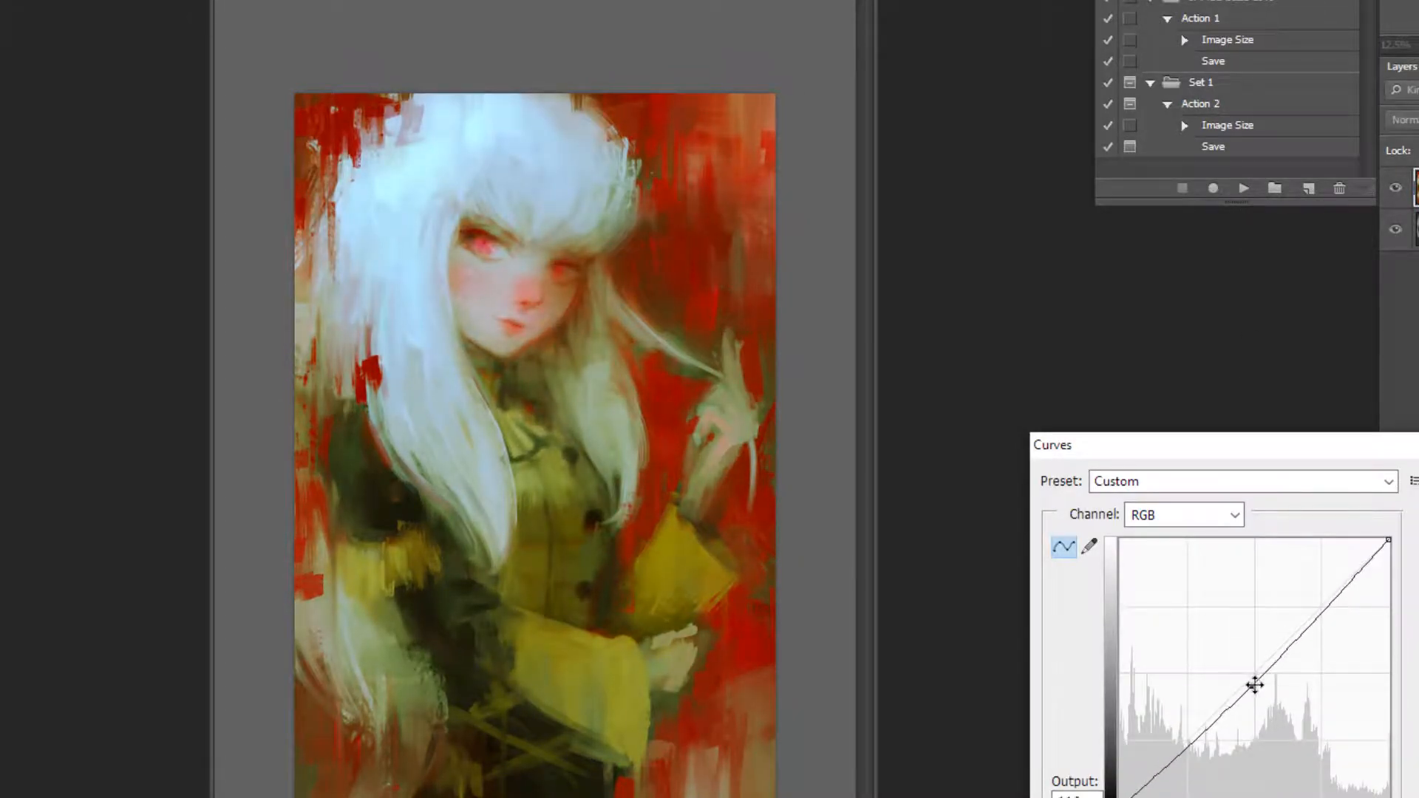
pyautogui.press('Return')
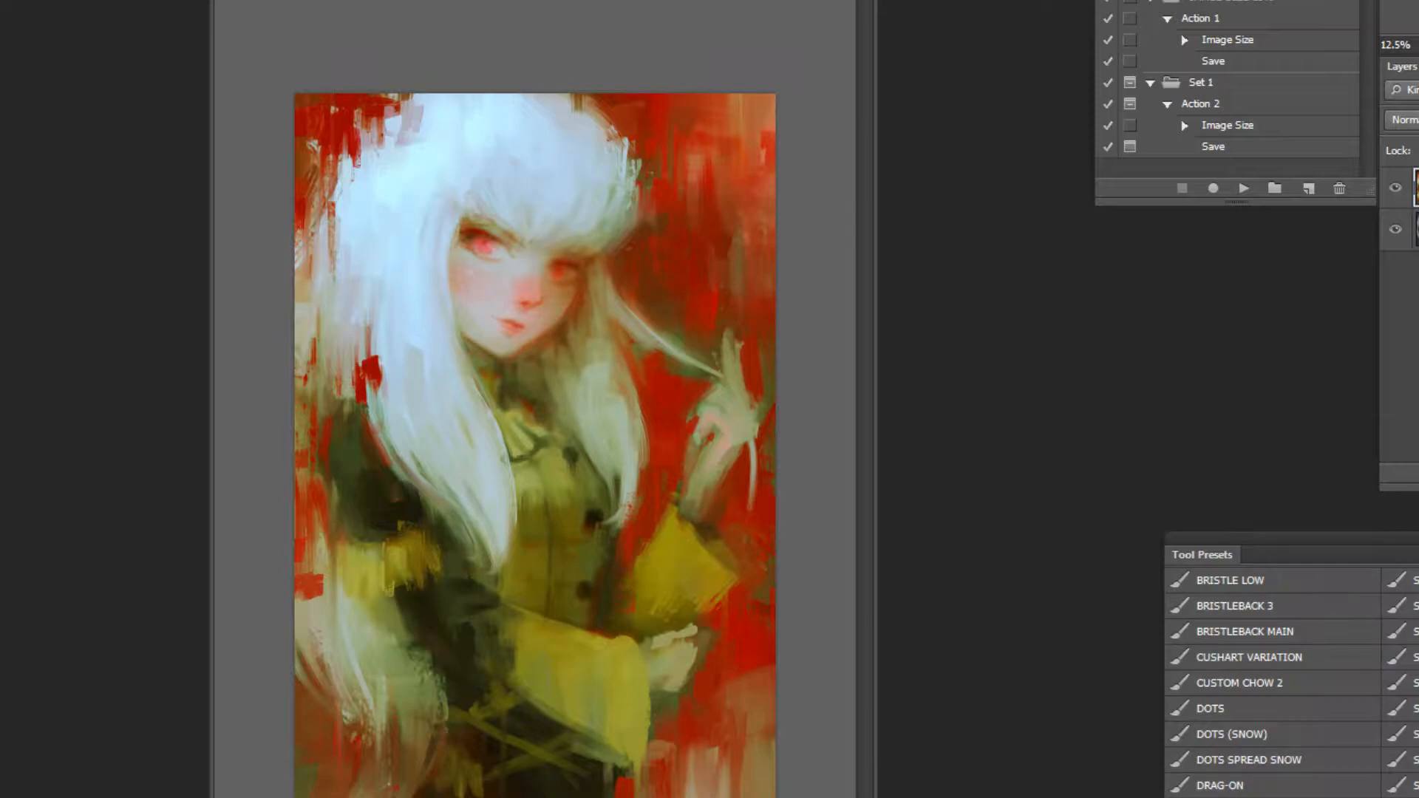
# Apply a Hue/Saturation adjustment with the Master saturation at +7.
pyautogui.hotkey('ctrl', 'u')
pyautogui.moveTo(1300, 797); pyautogui.dragTo(1309, 797)
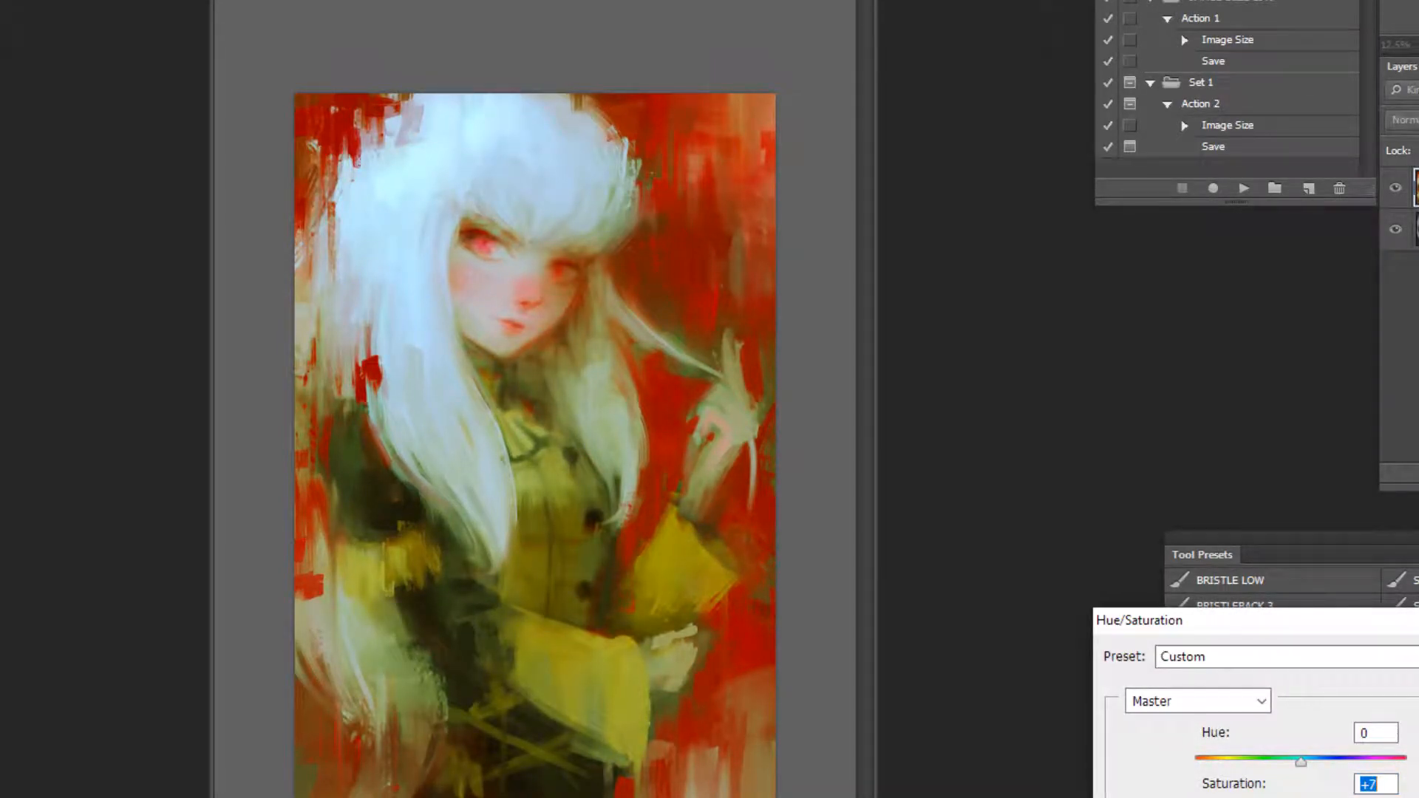
pyautogui.press('Return')
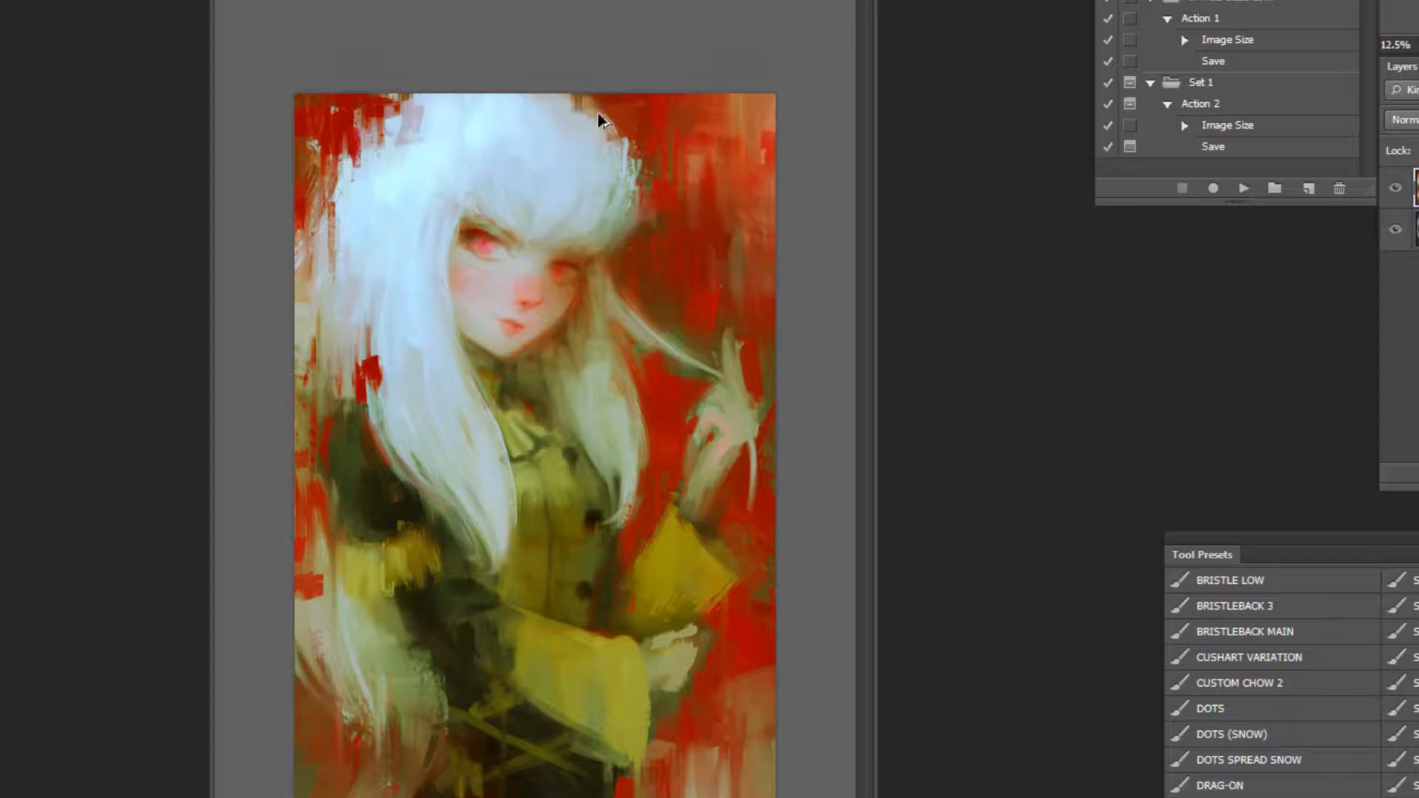
# Paint flat lighter red patches in the upper background beside the hair and dismiss a Curves adjustment without applying it.
pyautogui.keyDown('alt'); pyautogui.click(754, 98); pyautogui.keyUp('alt')
pyautogui.hotkey('ctrl', '-')
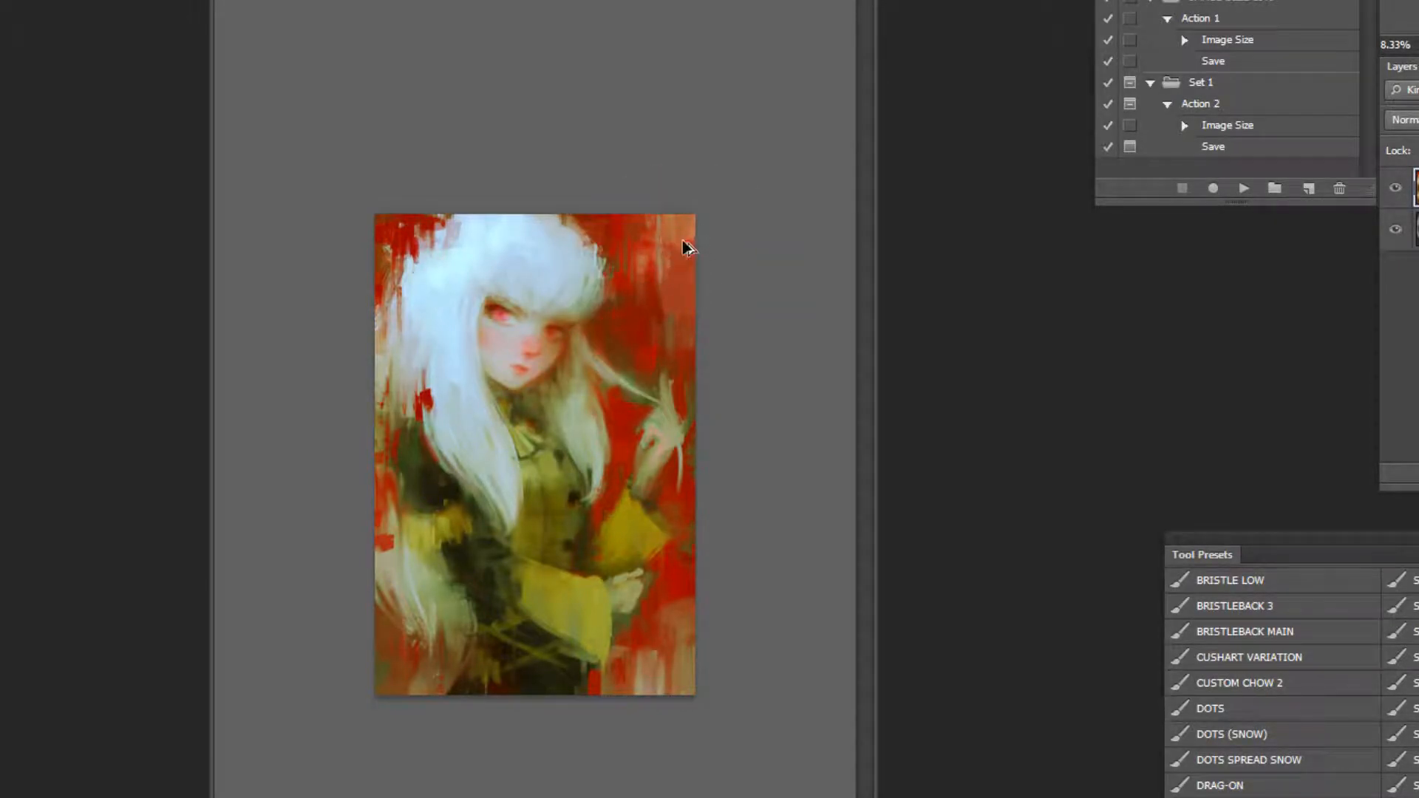
pyautogui.hotkey('ctrl', 'space')
pyautogui.click(684, 339)
pyautogui.hotkey('ctrl', 'm')
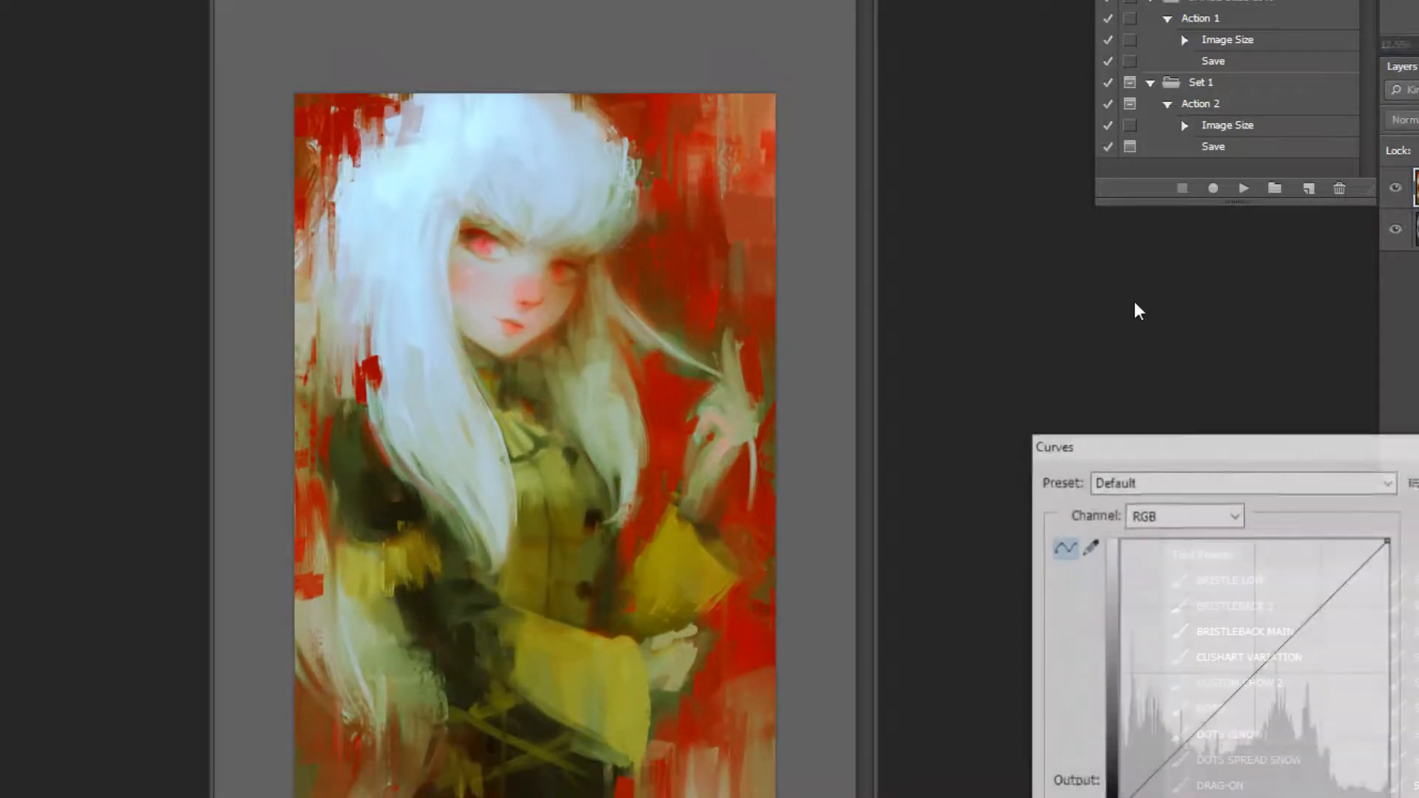
pyautogui.press('Escape')
# Paint textured pale strokes over the shaded hair between the collar and the shorter lock using a sampled colour.
pyautogui.hotkey('ctrl', 'space')
pyautogui.click(574, 243)
pyautogui.click(587, 270)
pyautogui.click(605, 283)
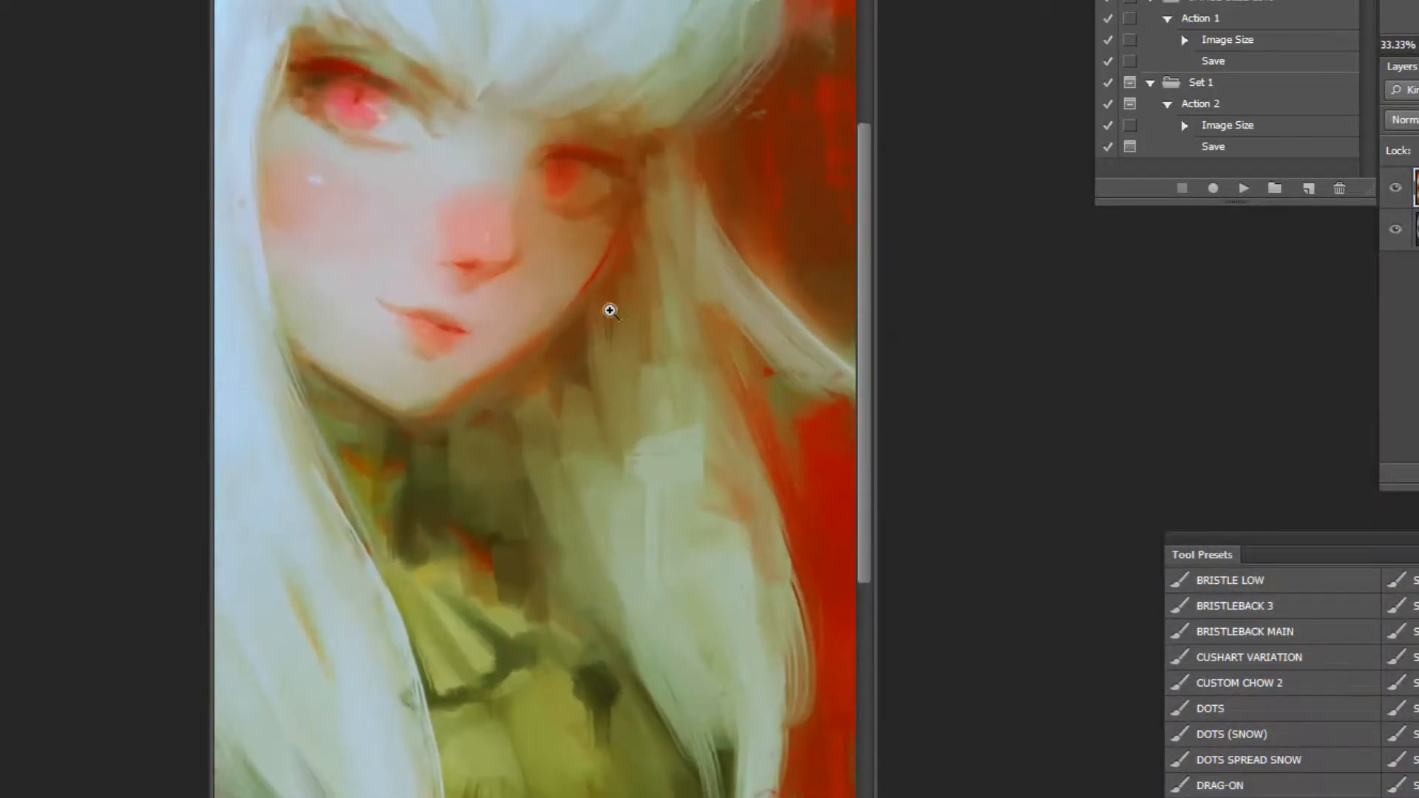
pyautogui.click(605, 283)
pyautogui.keyDown('alt'); pyautogui.click(550, 659); pyautogui.keyUp('alt')
pyautogui.moveTo(569, 598); pyautogui.dragTo(554, 695)
pyautogui.moveTo(552, 559)
pyautogui.mouseDown()
pyautogui.moveTo(502, 553)
pyautogui.moveTo(543, 650)
pyautogui.mouseUp()
# Extend the broken texture toward the neck shadow below the chin with resampled colours, undoing one stray stroke.
pyautogui.keyDown('alt'); pyautogui.click(603, 599); pyautogui.keyUp('alt')
pyautogui.moveTo(543, 591); pyautogui.dragTo(554, 687)
pyautogui.moveTo(547, 514); pyautogui.dragTo(509, 657)
pyautogui.keyDown('alt'); pyautogui.click(552, 585); pyautogui.keyUp('alt')
pyautogui.moveTo(521, 547); pyautogui.dragTo(534, 629)
pyautogui.hotkey('ctrl', 'z')
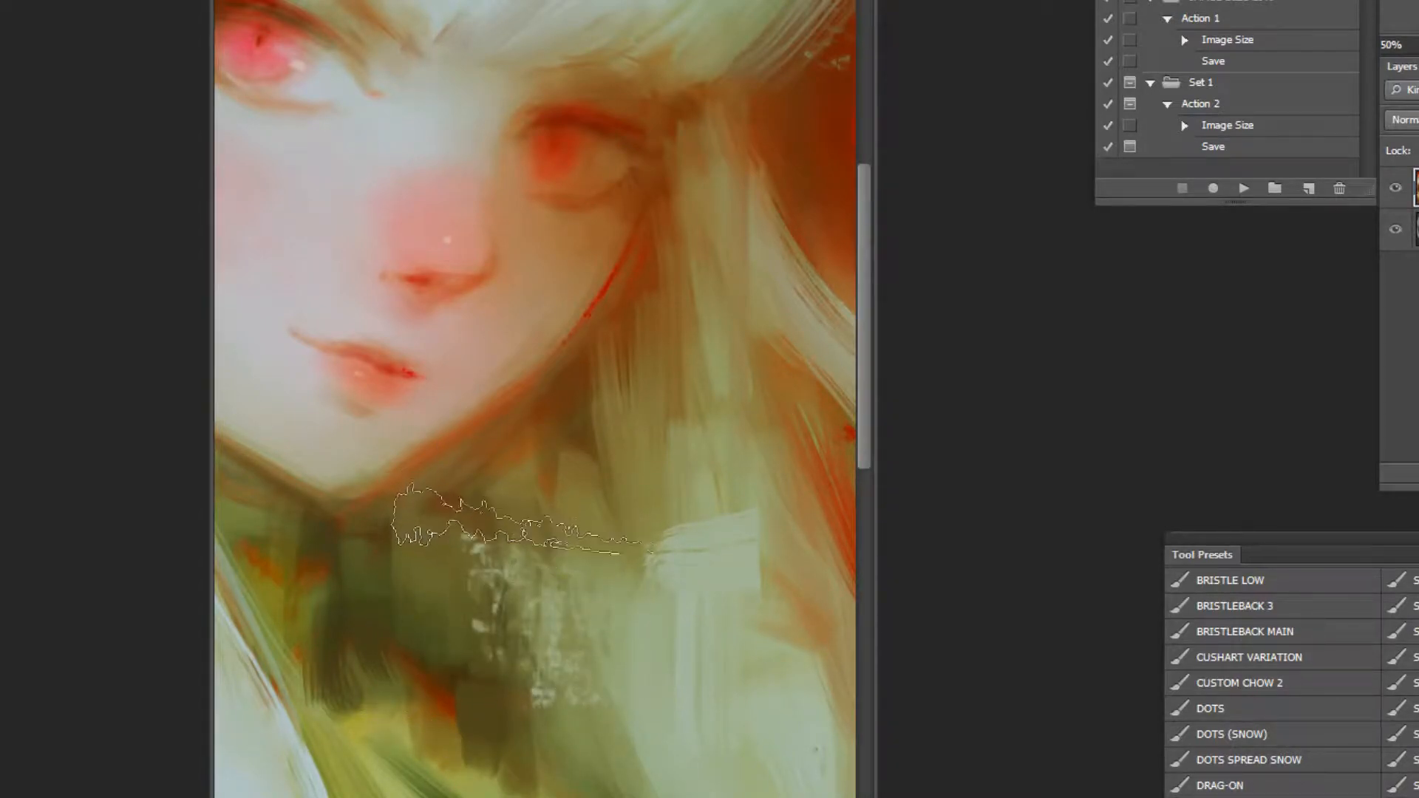
pyautogui.moveTo(493, 528); pyautogui.dragTo(504, 683)
pyautogui.keyDown('alt'); pyautogui.click(415, 605); pyautogui.keyUp('alt')
pyautogui.moveTo(451, 539); pyautogui.dragTo(467, 628)
# Add a short textured stroke to the edge of the long hair beside the bright red patch.
pyautogui.keyDown('ctrl'); pyautogui.keyDown('alt'); pyautogui.click(589, 630); pyautogui.keyUp('alt'); pyautogui.keyUp('ctrl')
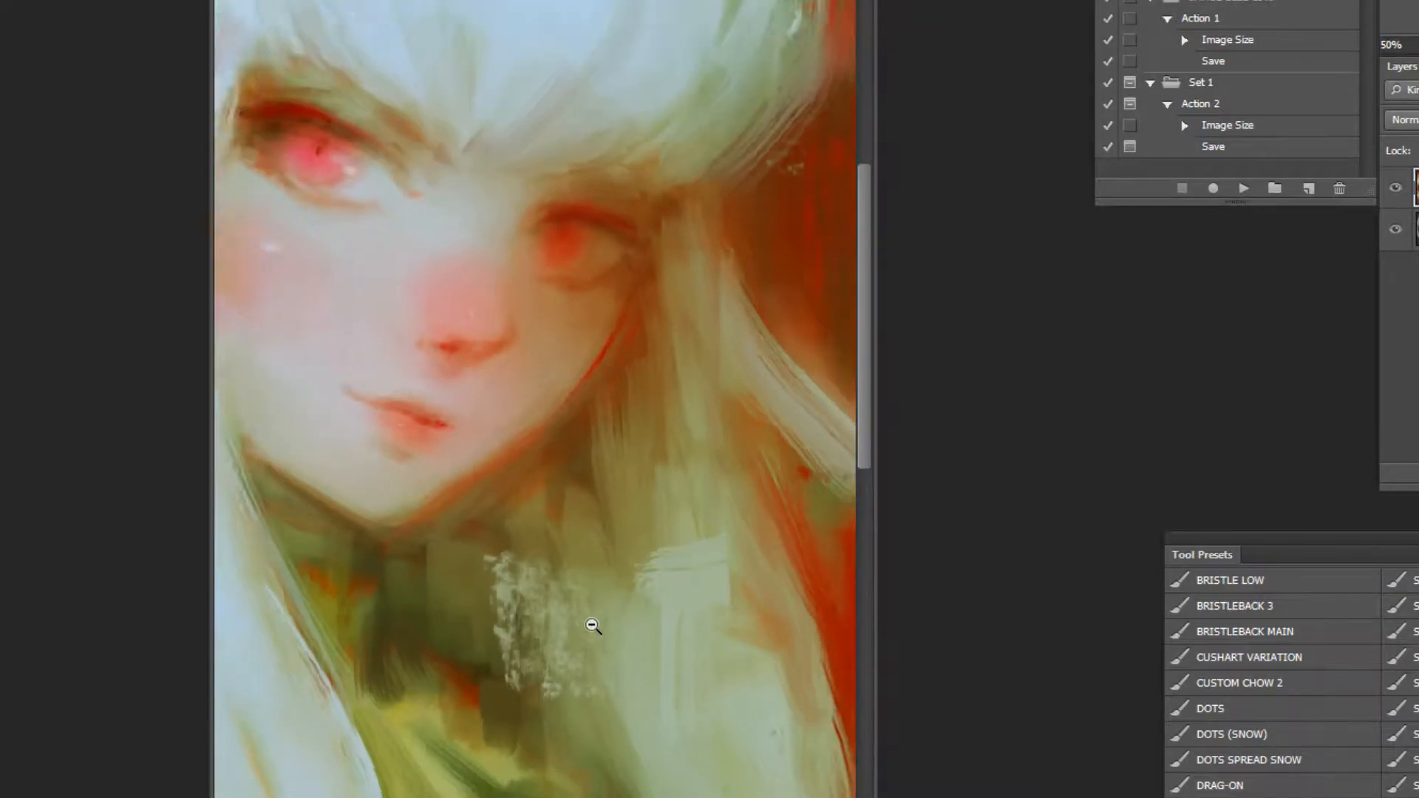
pyautogui.keyDown('ctrl'); pyautogui.keyDown('alt'); pyautogui.click(628, 583); pyautogui.keyUp('alt'); pyautogui.keyUp('ctrl')
pyautogui.keyDown('ctrl'); pyautogui.keyDown('alt'); pyautogui.click(671, 535); pyautogui.keyUp('alt'); pyautogui.keyUp('ctrl')
pyautogui.keyDown('ctrl'); pyautogui.keyDown('alt'); pyautogui.click(671, 535); pyautogui.keyUp('alt'); pyautogui.keyUp('ctrl')
pyautogui.moveTo(385, 373); pyautogui.dragTo(385, 429)
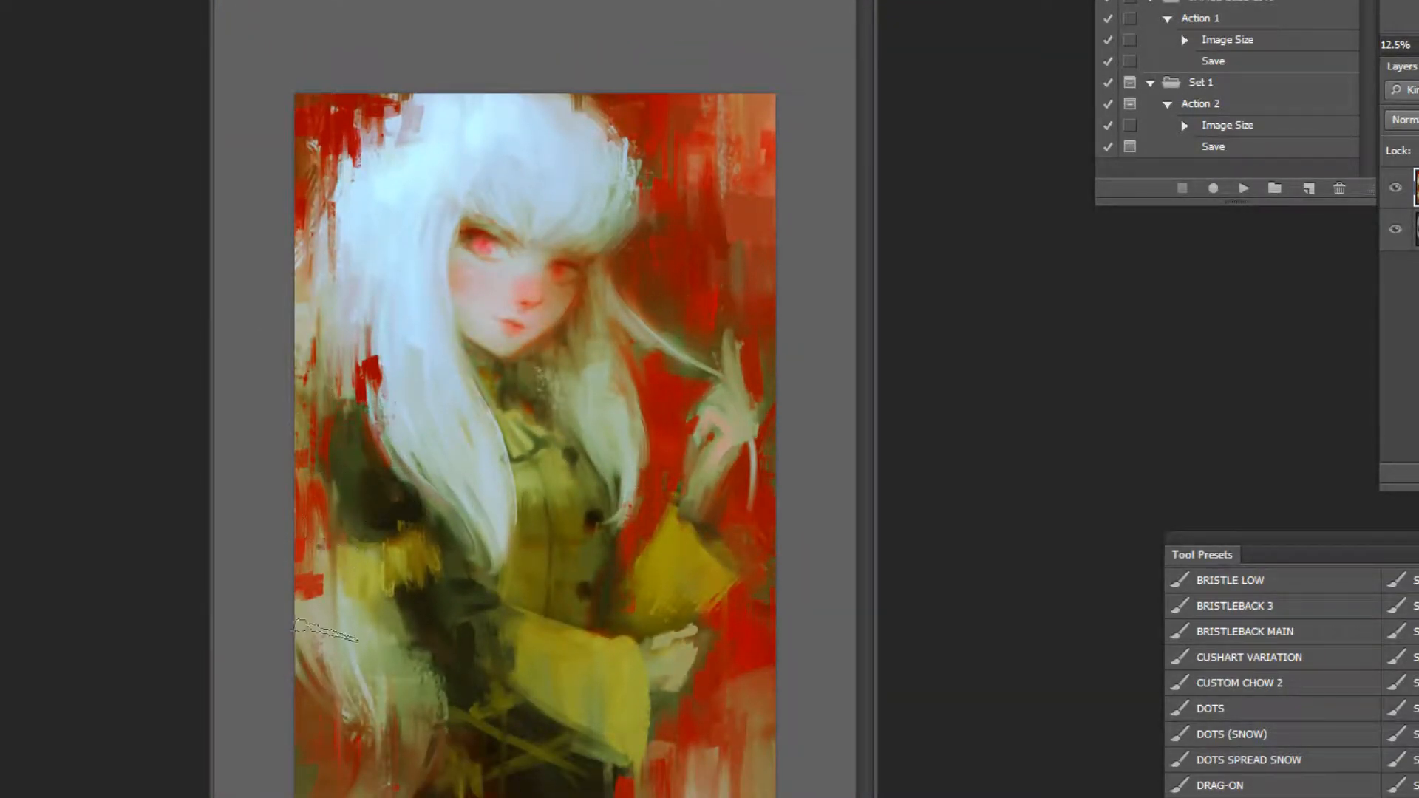
# Paint long vertical strokes in a sampled red down the background edge above the raised hand.
pyautogui.keyDown('ctrl'); pyautogui.keyDown('alt'); pyautogui.click(732, 466); pyautogui.keyUp('alt'); pyautogui.keyUp('ctrl')
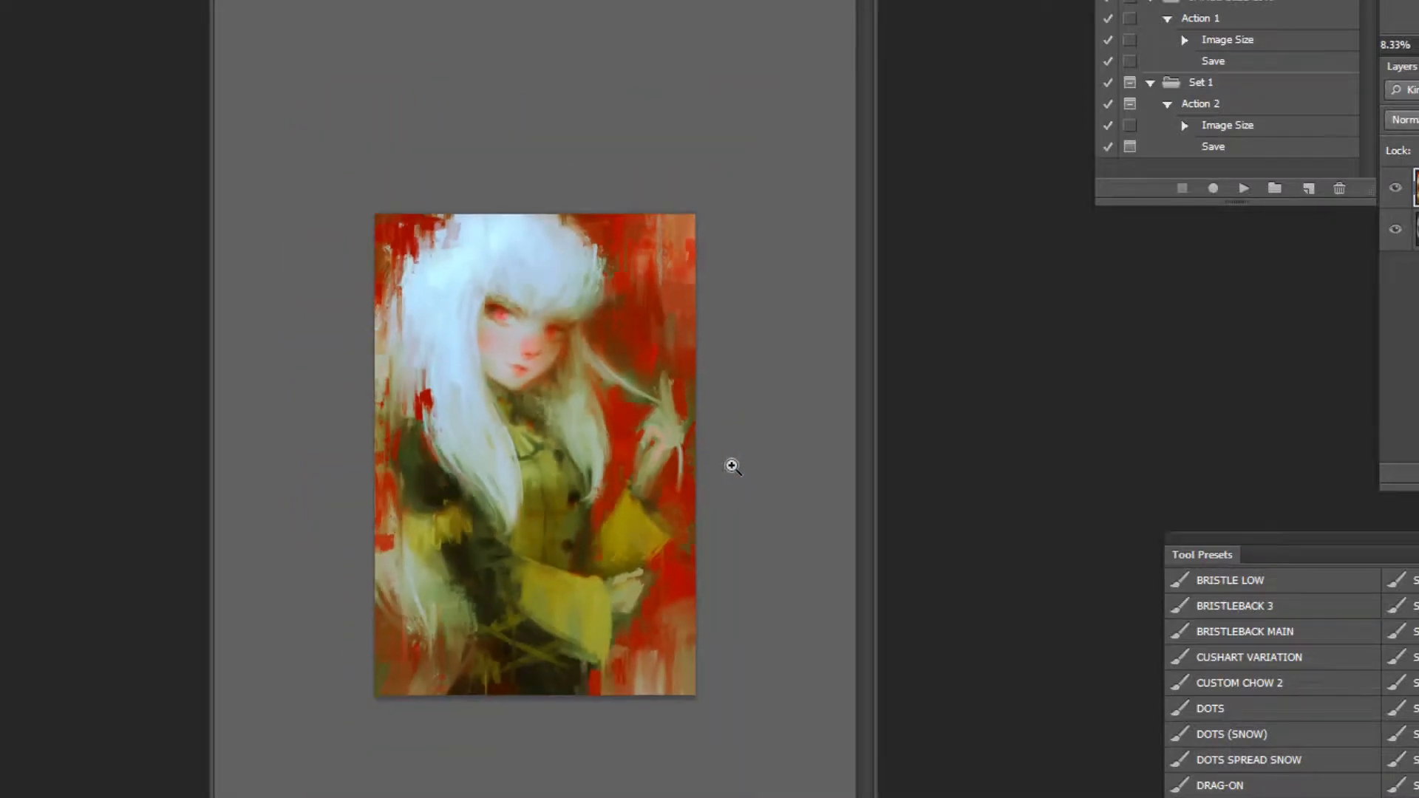
pyautogui.keyDown('alt'); pyautogui.click(694, 427); pyautogui.keyUp('alt')
pyautogui.keyDown('ctrl'); pyautogui.click(747, 389); pyautogui.keyUp('ctrl')
pyautogui.keyDown('alt'); pyautogui.click(675, 112); pyautogui.keyUp('alt')
pyautogui.moveTo(755, 82); pyautogui.dragTo(767, 214)
pyautogui.moveTo(767, 142); pyautogui.dragTo(778, 318)
pyautogui.keyDown('alt'); pyautogui.click(762, 356); pyautogui.keyUp('alt')
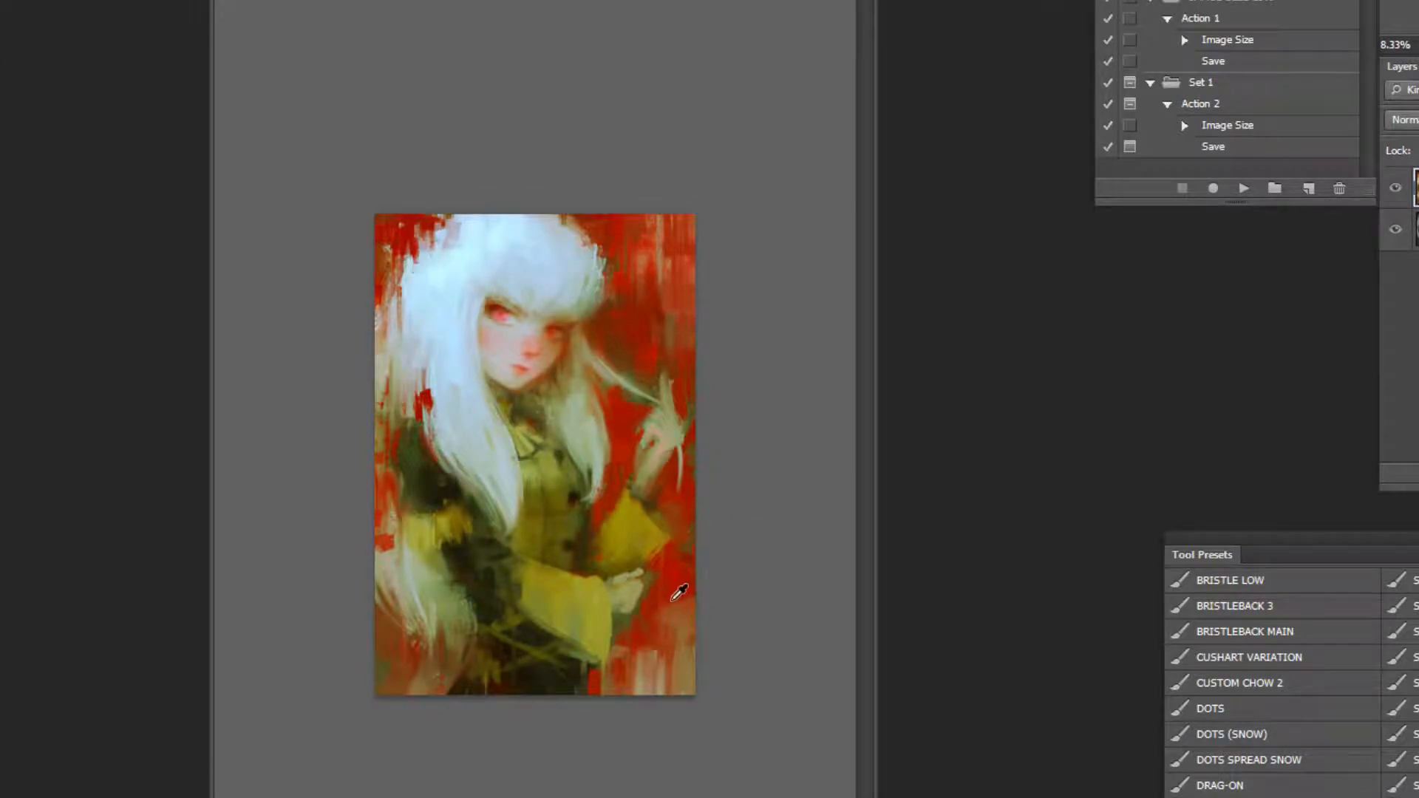
# Paint a stroke in a sampled red across the upper background with the Kyle's Real Oils - Bristly Bob brush.
pyautogui.hotkey('ctrl', '+')
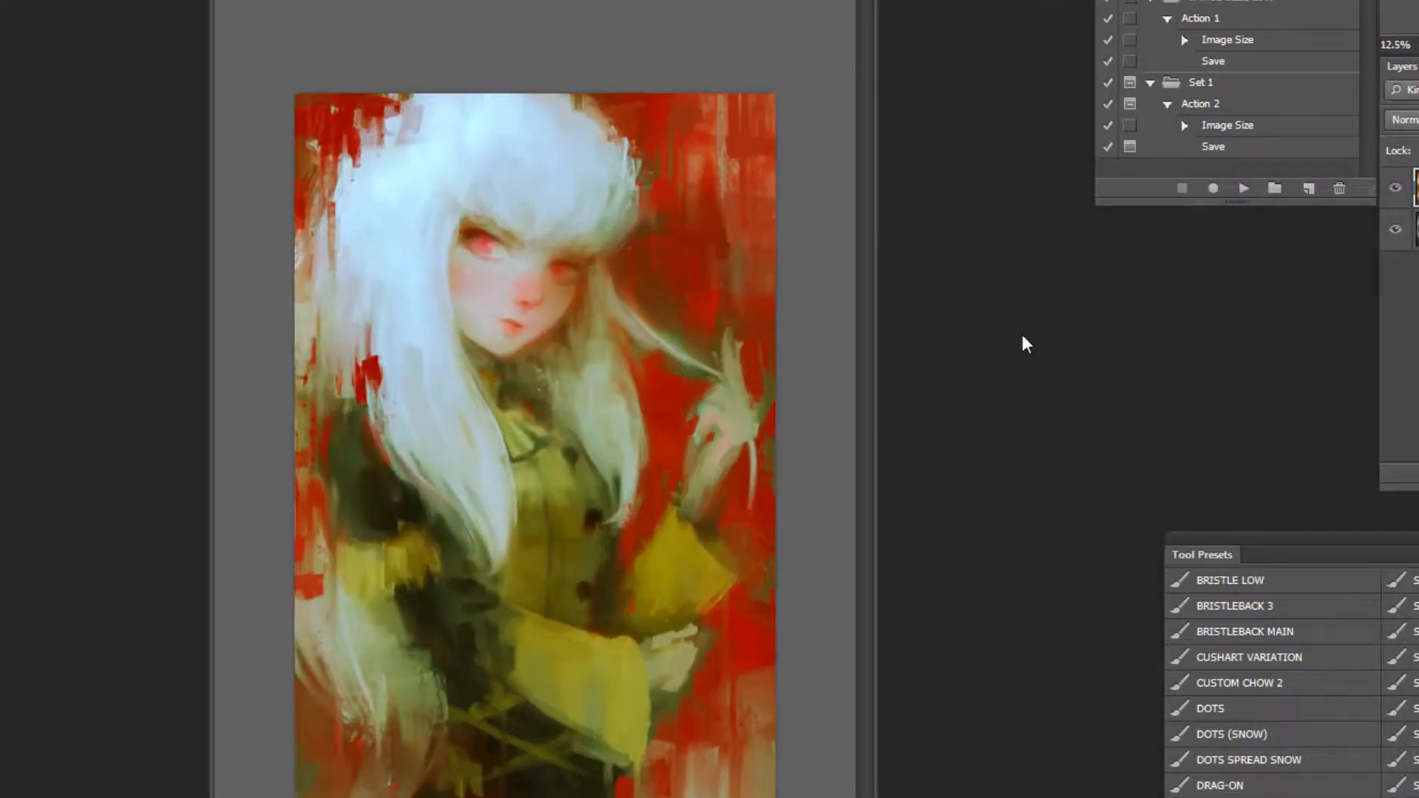
pyautogui.scroll(-10, 1352, 665)
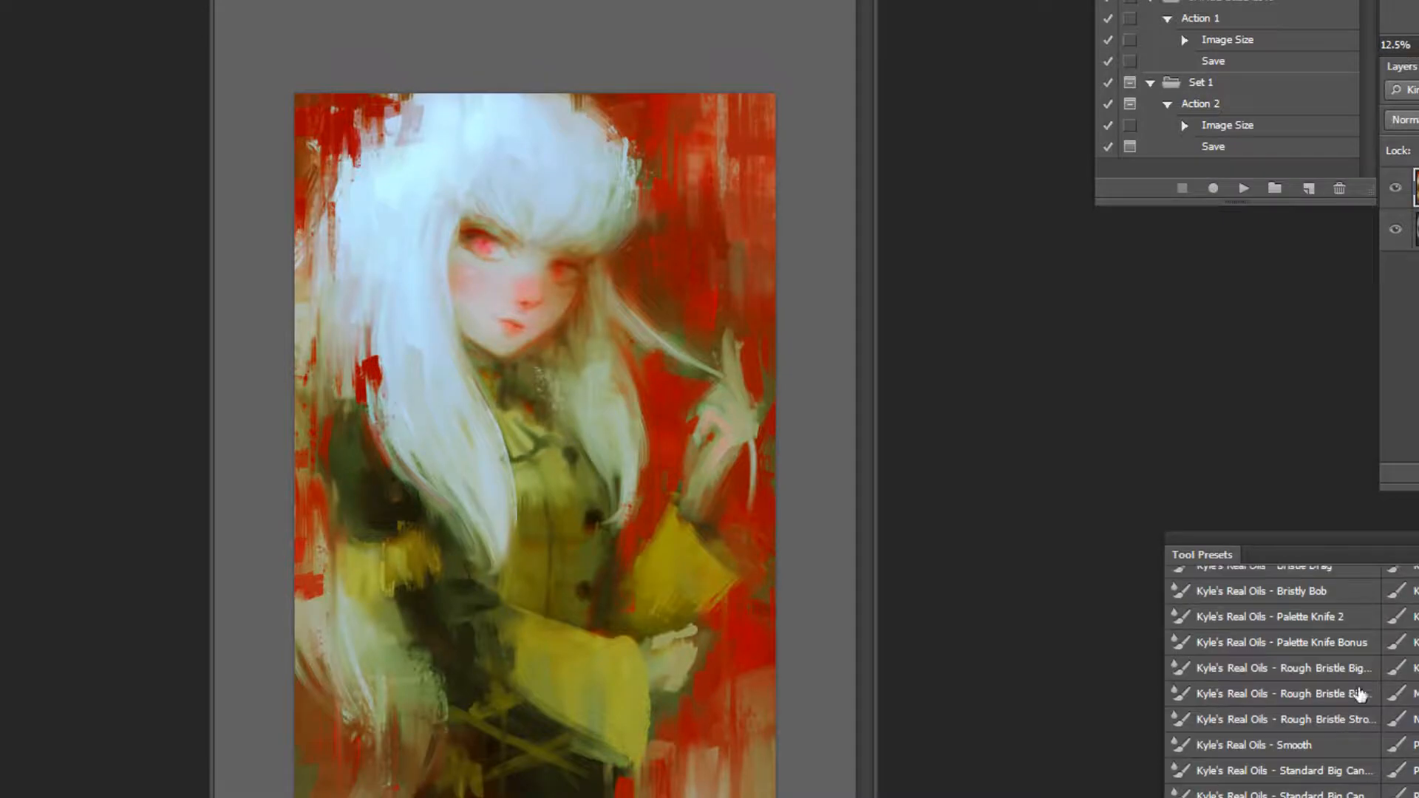
pyautogui.click(1349, 591)
pyautogui.keyDown('alt'); pyautogui.click(707, 229); pyautogui.keyUp('alt')
pyautogui.moveTo(758, 114)
pyautogui.mouseDown()
pyautogui.moveTo(754, 177)
pyautogui.moveTo(734, 169)
pyautogui.moveTo(719, 188)
pyautogui.mouseUp()
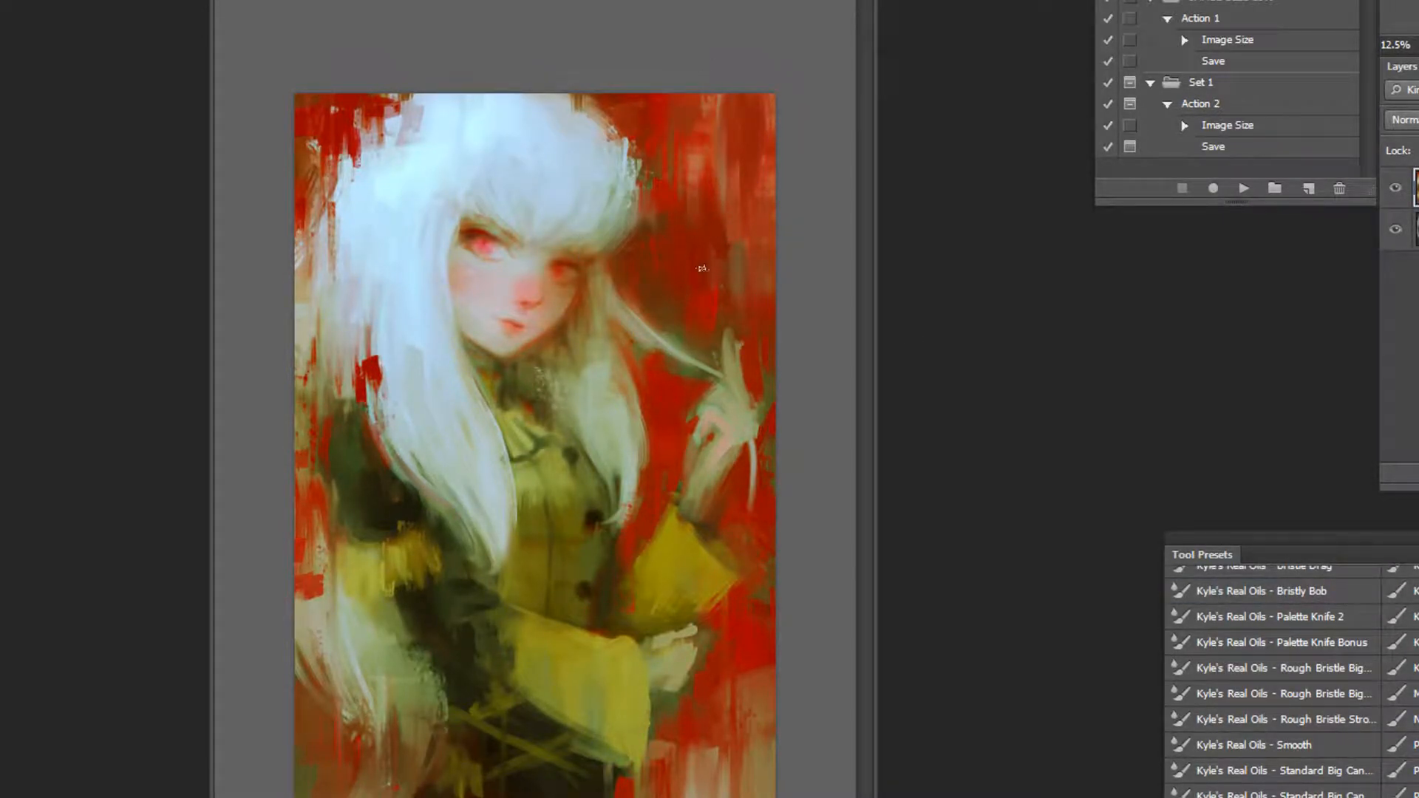
# Touch up the lower hair and the neighbouring background edge with colours sampled around the figure.
pyautogui.scroll(1, 584, 463)
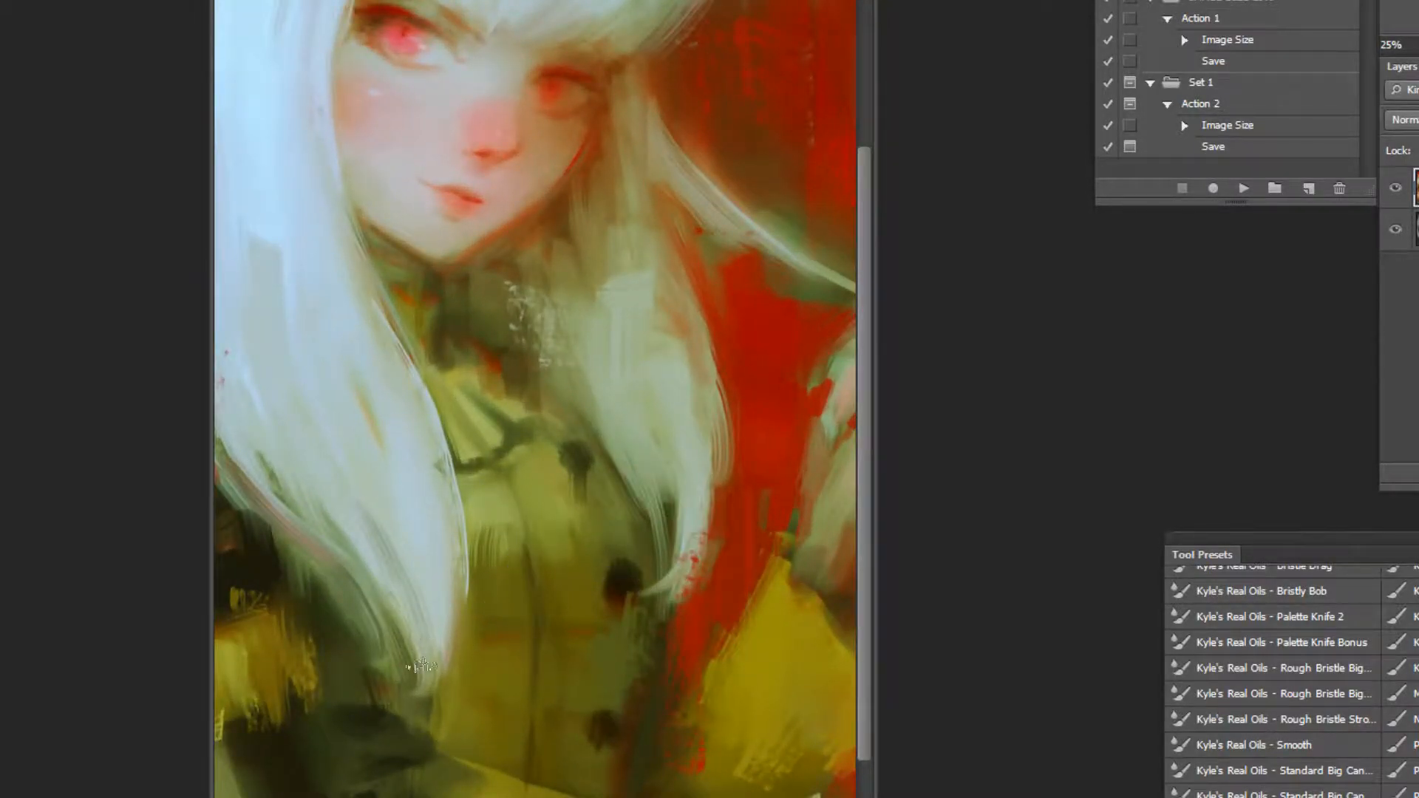
pyautogui.scroll(-3, 453, 612)
pyautogui.keyDown('alt'); pyautogui.click(607, 411); pyautogui.keyUp('alt')
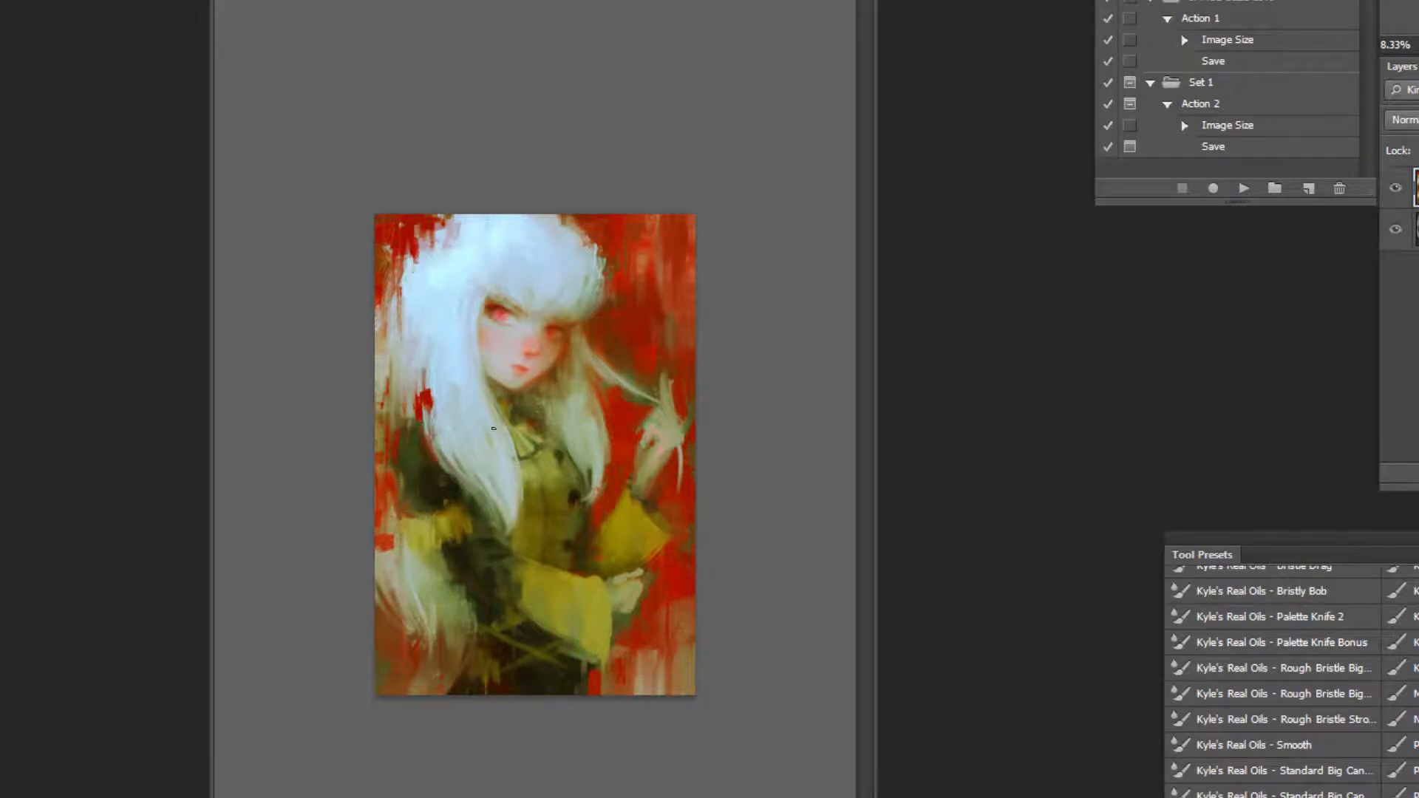
pyautogui.keyDown('alt'); pyautogui.click(426, 547); pyautogui.keyUp('alt')
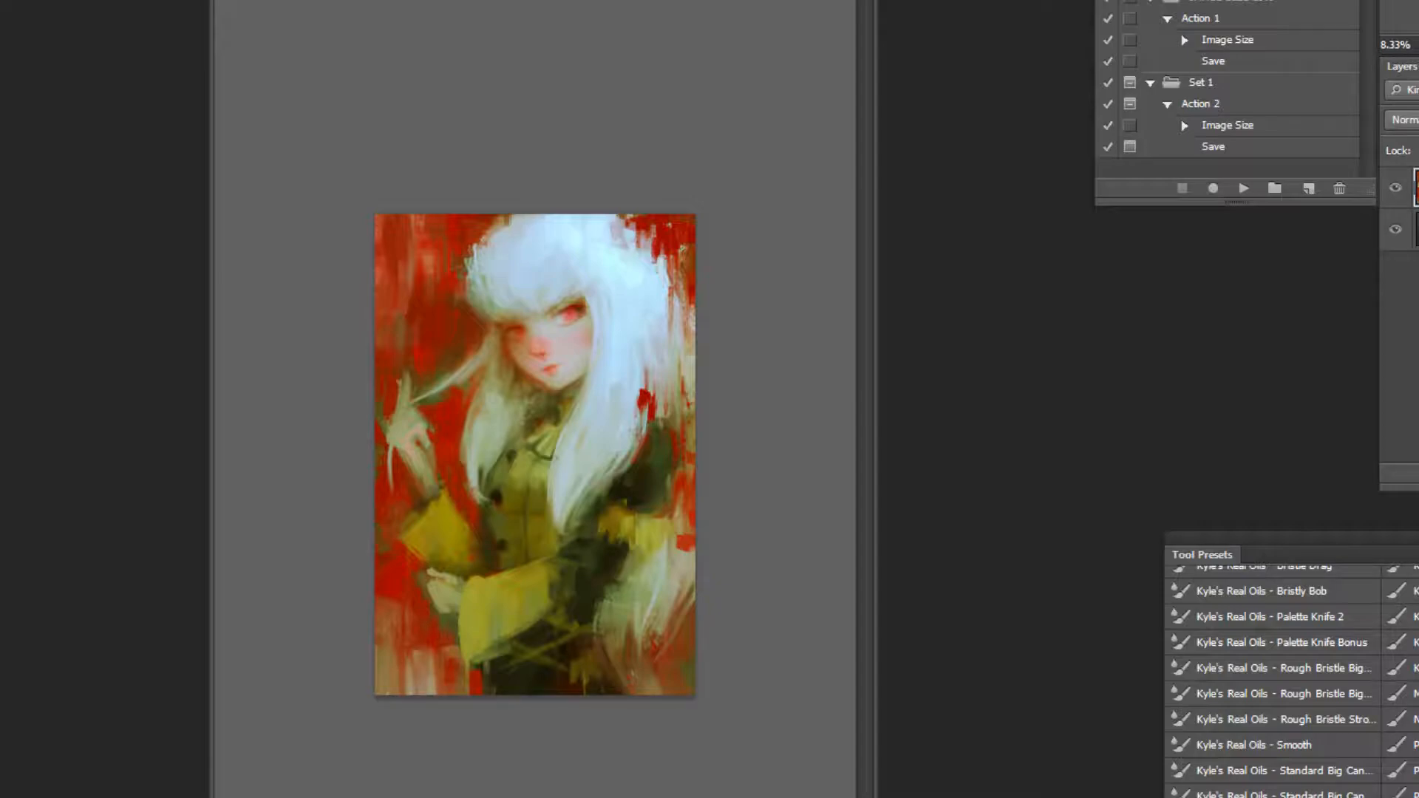
pyautogui.hotkey('ctrl', '+')
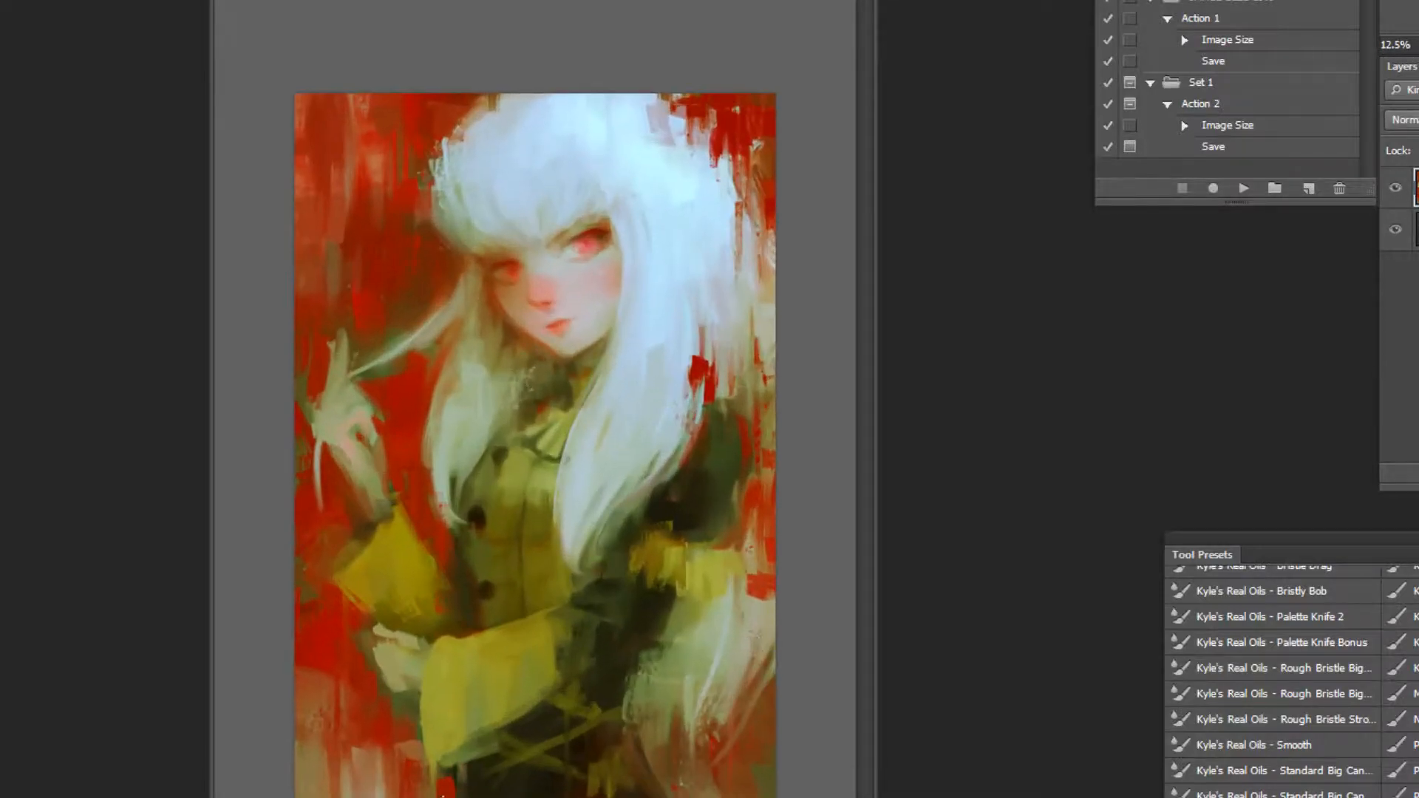
pyautogui.hotkey('ctrl', '-')
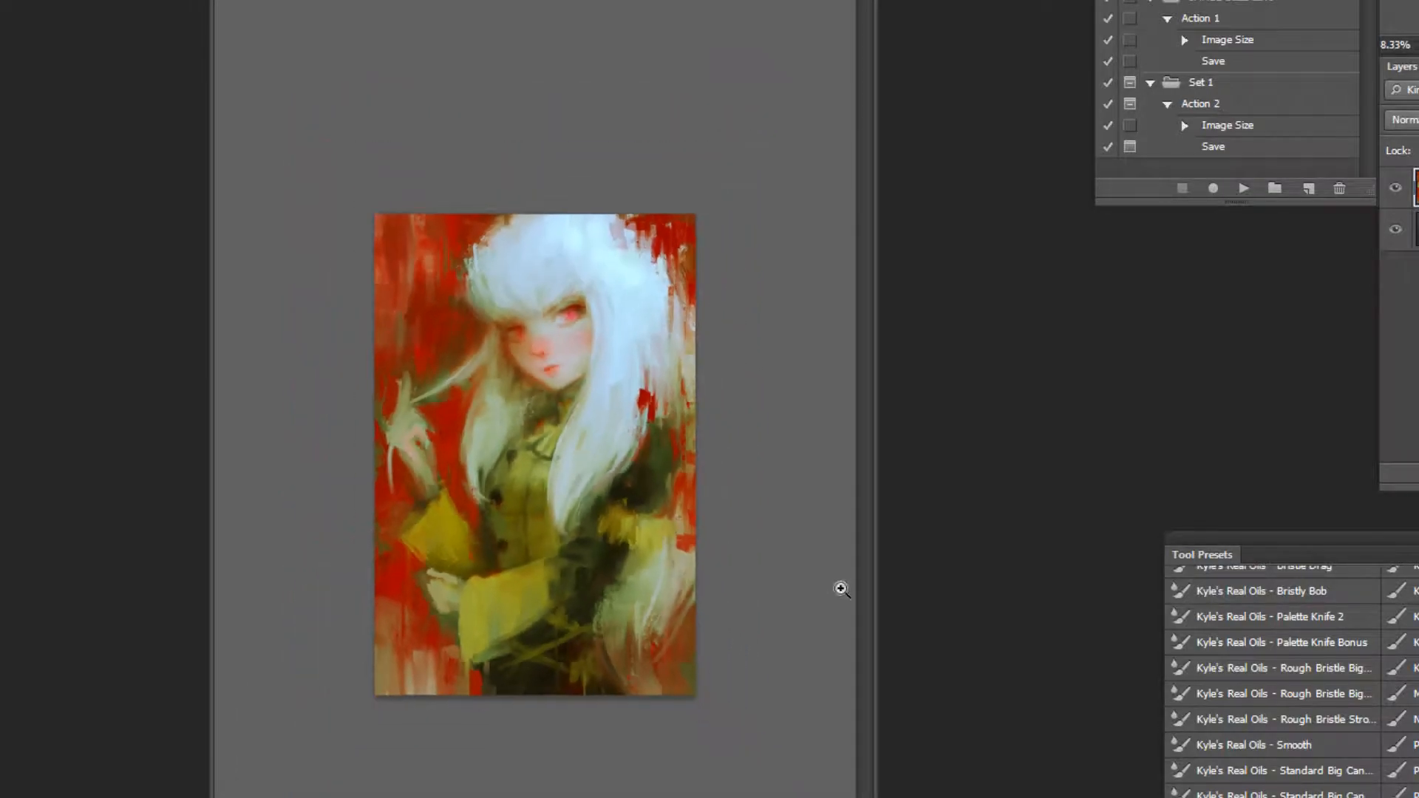
pyautogui.scroll(-10, 1336, 729)
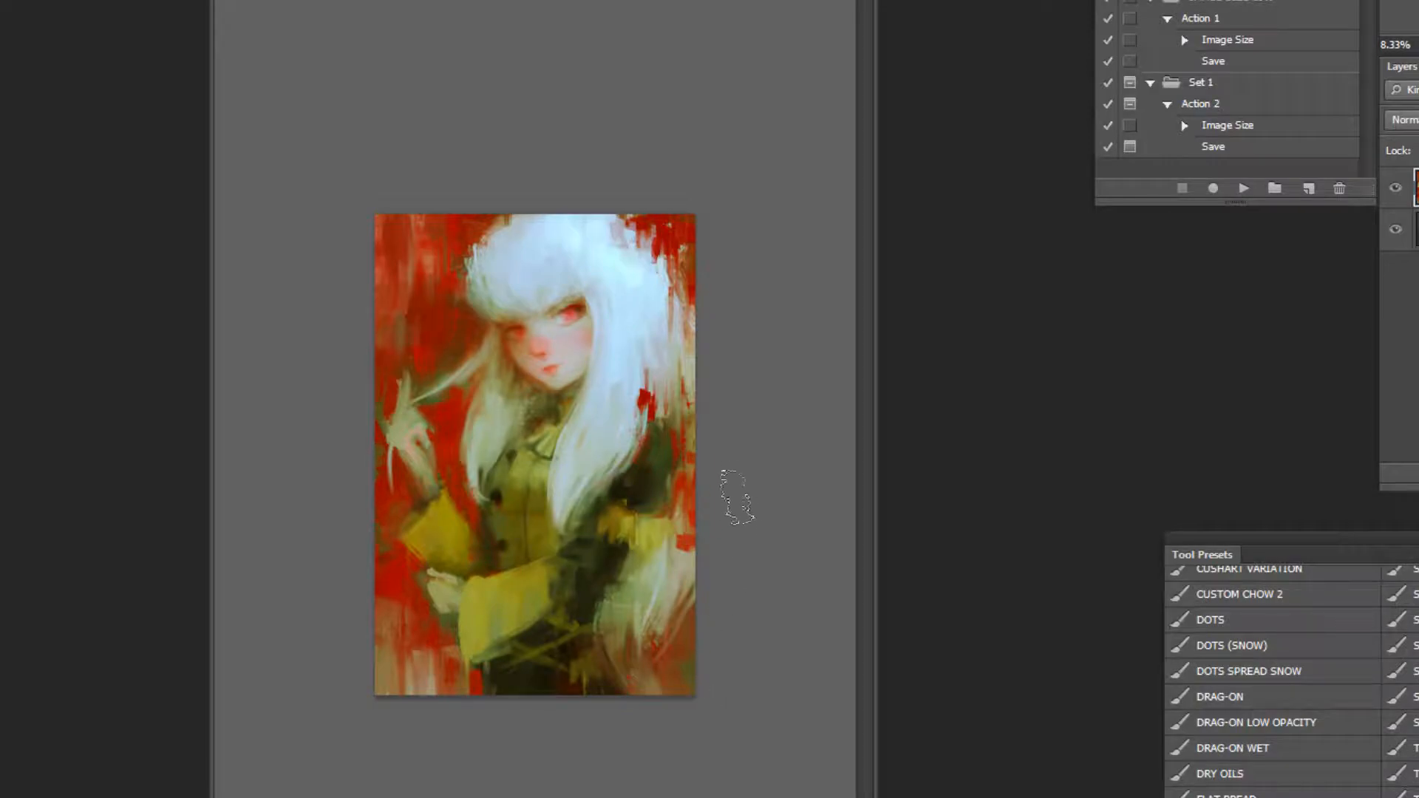
pyautogui.keyDown('alt'); pyautogui.click(682, 495); pyautogui.keyUp('alt')
pyautogui.hotkey('ctrl', '+')
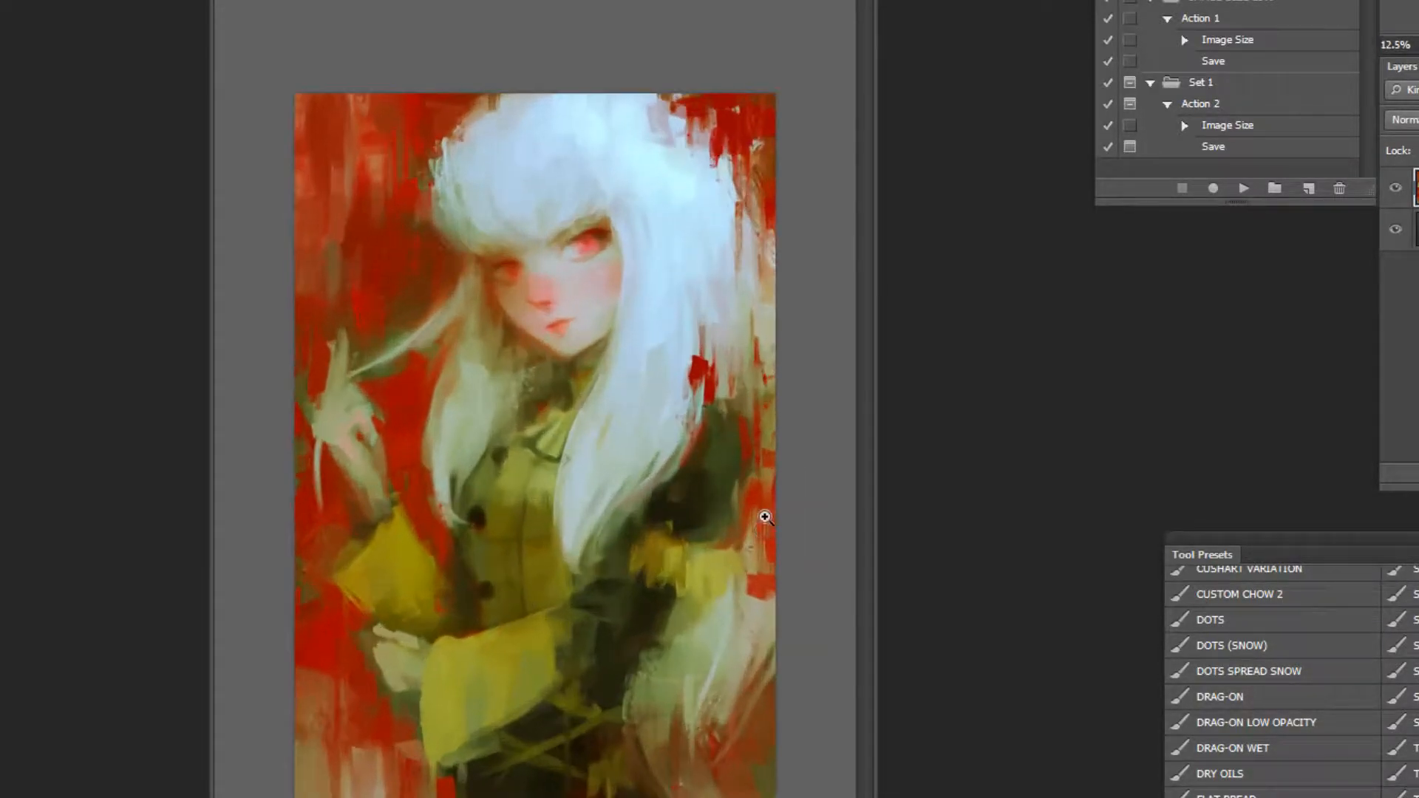
# Adjust the RGB tones in Curves with two points, pulling the lower one slightly down to deepen the shadows.
pyautogui.hotkey('ctrl', 'm')
pyautogui.moveTo(1274, 650)
pyautogui.mouseDown()
pyautogui.moveTo(1274, 671)
pyautogui.moveTo(1273, 648)
pyautogui.mouseUp()
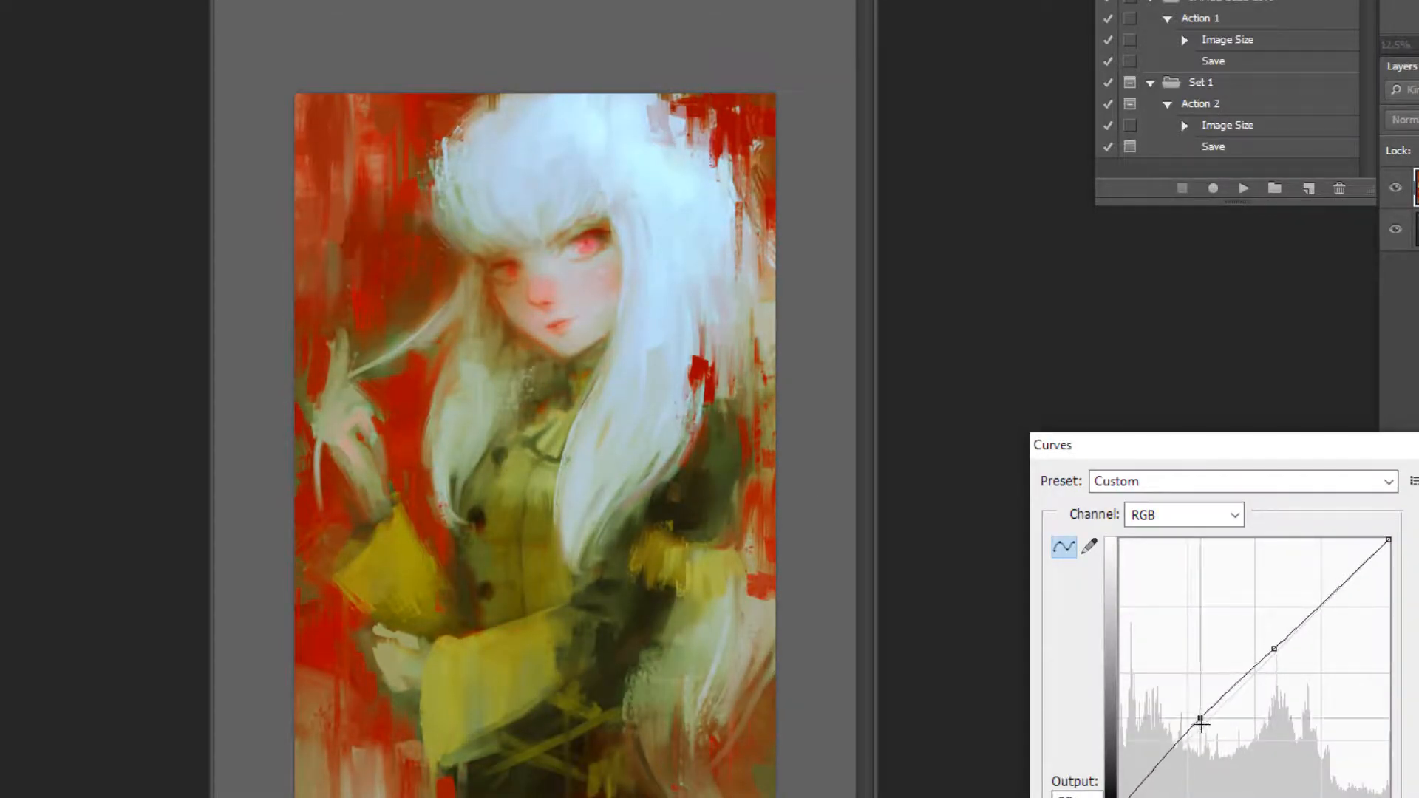
pyautogui.moveTo(1204, 716); pyautogui.dragTo(1201, 724)
pyautogui.press('Return')
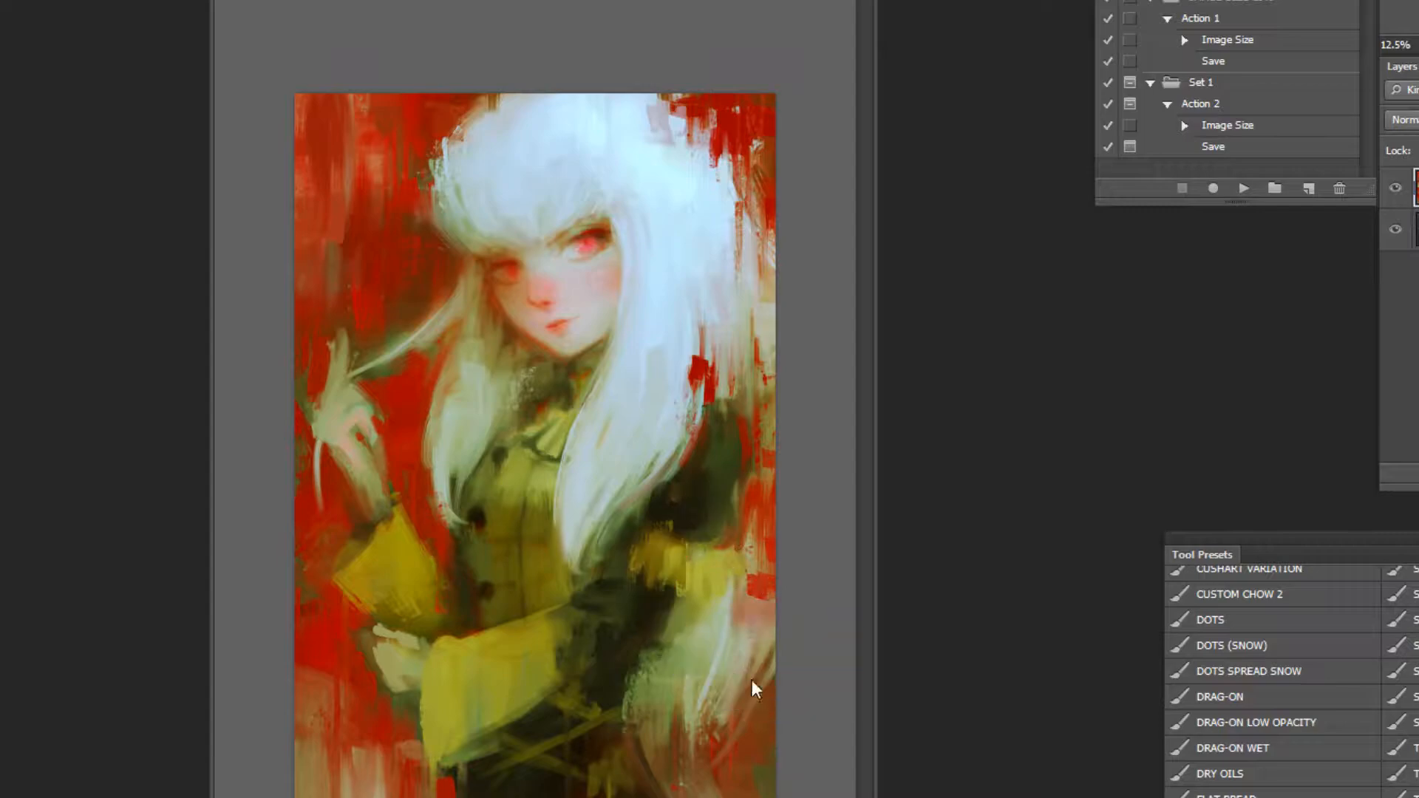
# Flip the canvas horizontally and add a short pale stroke in a sampled colour along the shorter lock's outer edge.
pyautogui.click(1239, 192)
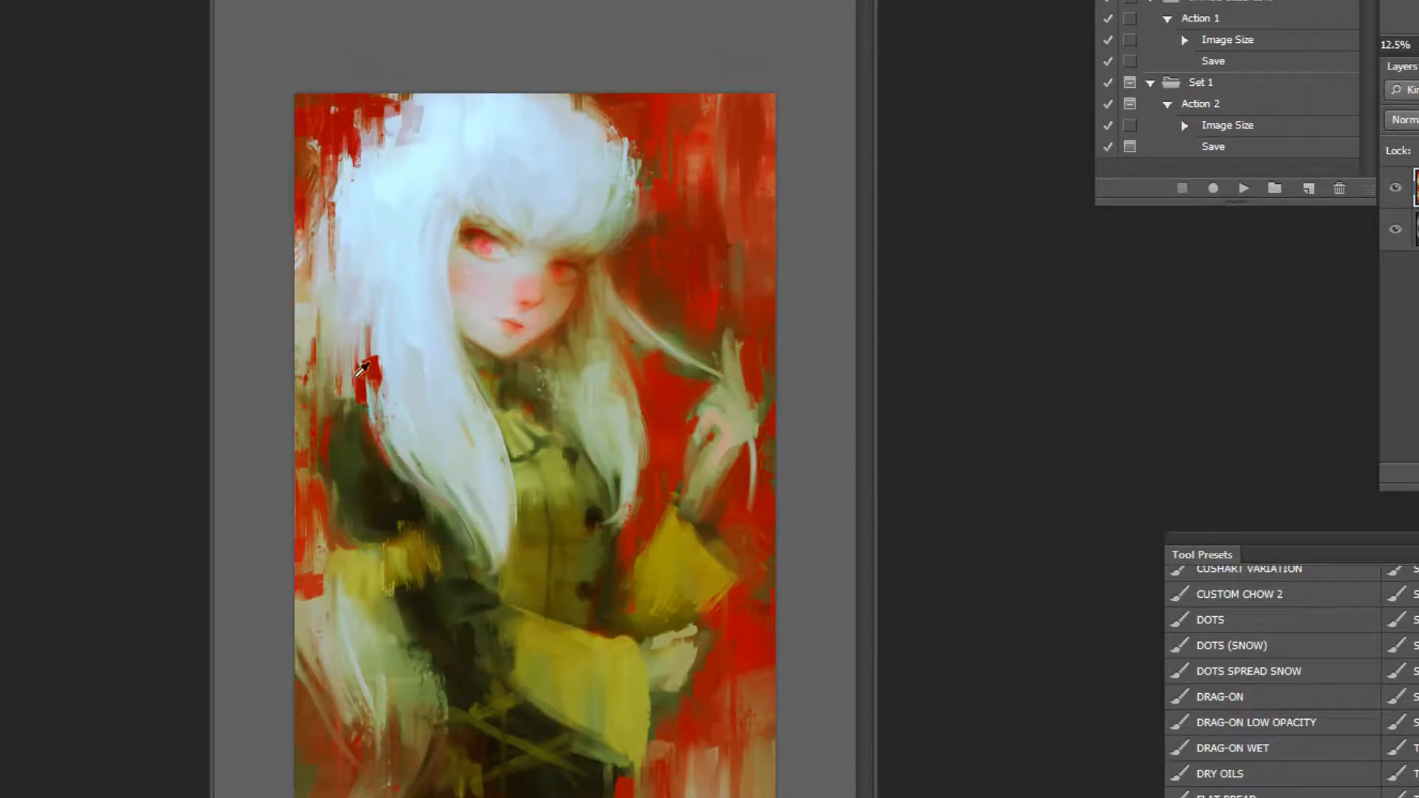
pyautogui.moveTo(333, 320); pyautogui.dragTo(341, 380)
pyautogui.hotkey('ctrl', 'z')
pyautogui.moveTo(837, 402); pyautogui.dragTo(781, 455)
pyautogui.moveTo(680, 719); pyautogui.dragTo(676, 717)
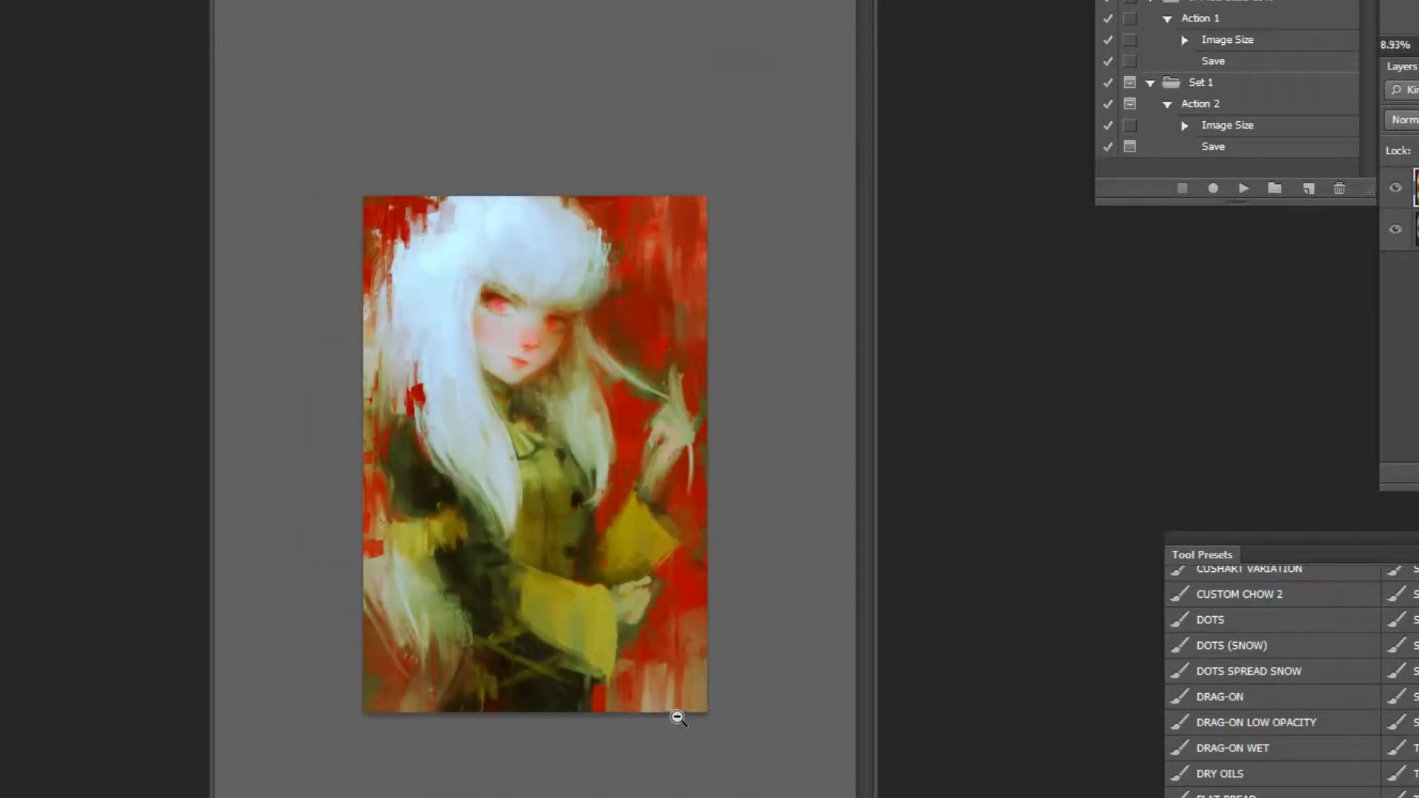
pyautogui.keyDown('alt'); pyautogui.click(592, 428); pyautogui.keyUp('alt')
pyautogui.moveTo(603, 438)
pyautogui.mouseDown()
pyautogui.moveTo(610, 471)
pyautogui.moveTo(606, 454)
pyautogui.mouseUp()
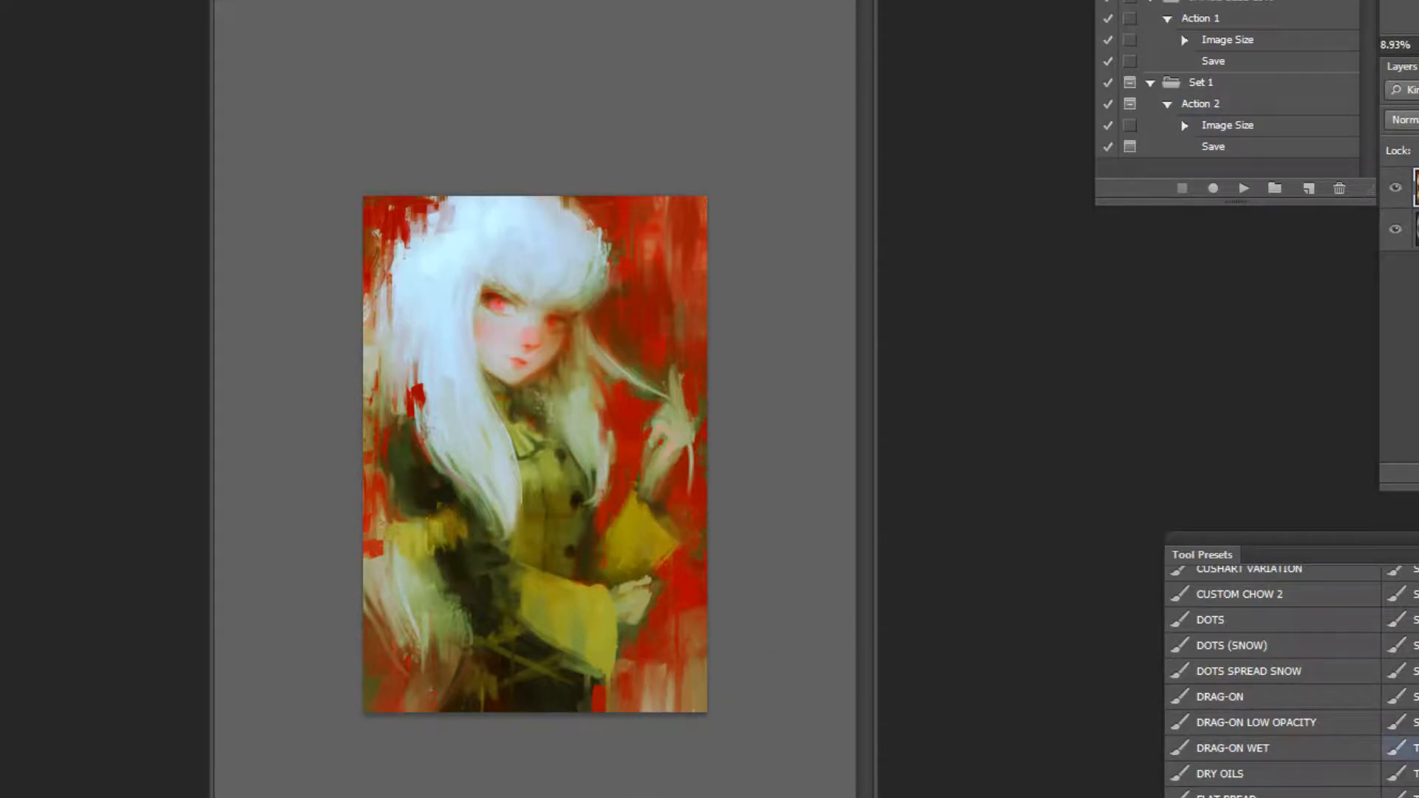
# Paint short textured strokes in a sampled reddish tone over the lower corner beneath the long hair.
pyautogui.click(653, 680)
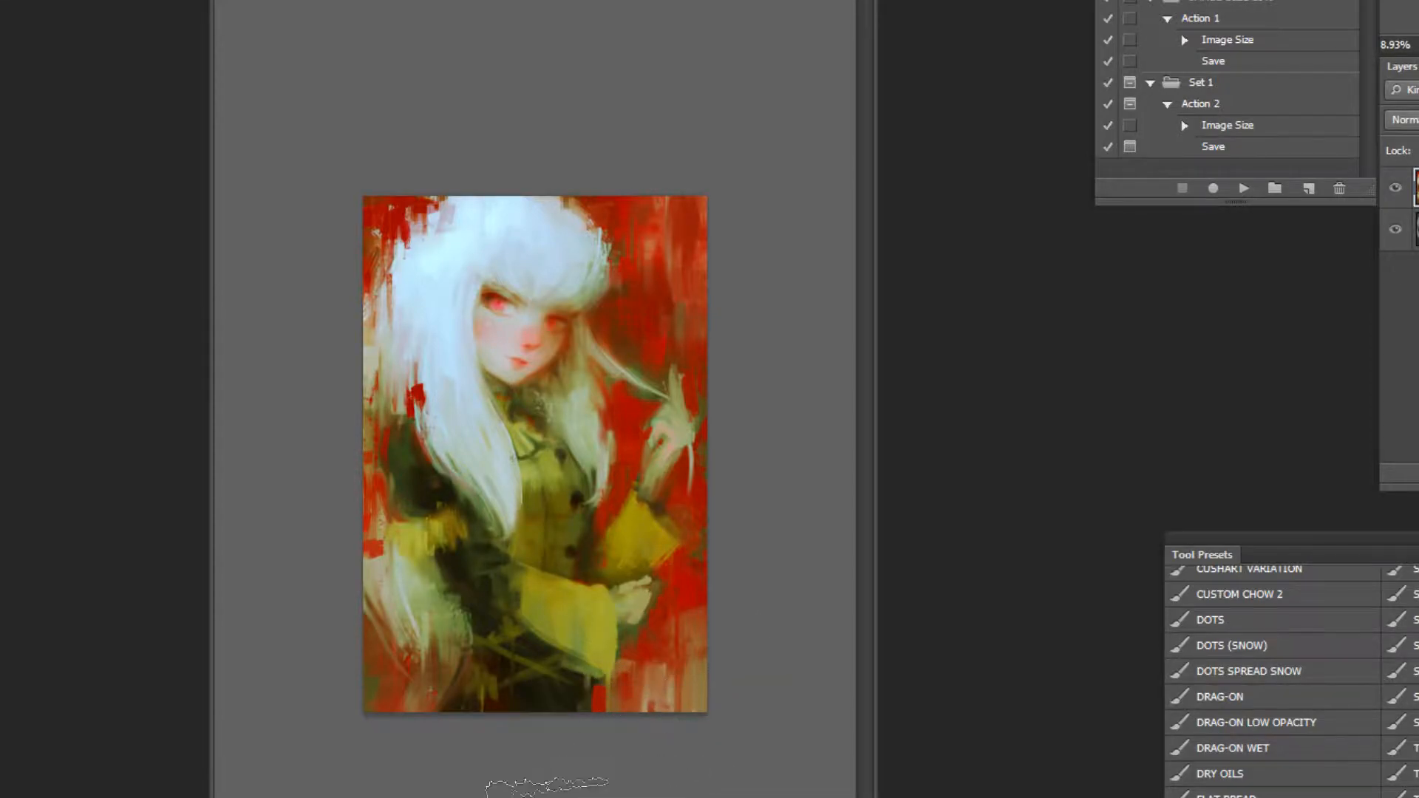
pyautogui.moveTo(396, 650)
pyautogui.mouseDown()
pyautogui.moveTo(376, 688)
pyautogui.moveTo(407, 709)
pyautogui.mouseUp()
pyautogui.keyDown('alt'); pyautogui.click(390, 687); pyautogui.keyUp('alt')
pyautogui.moveTo(394, 654); pyautogui.dragTo(402, 709)
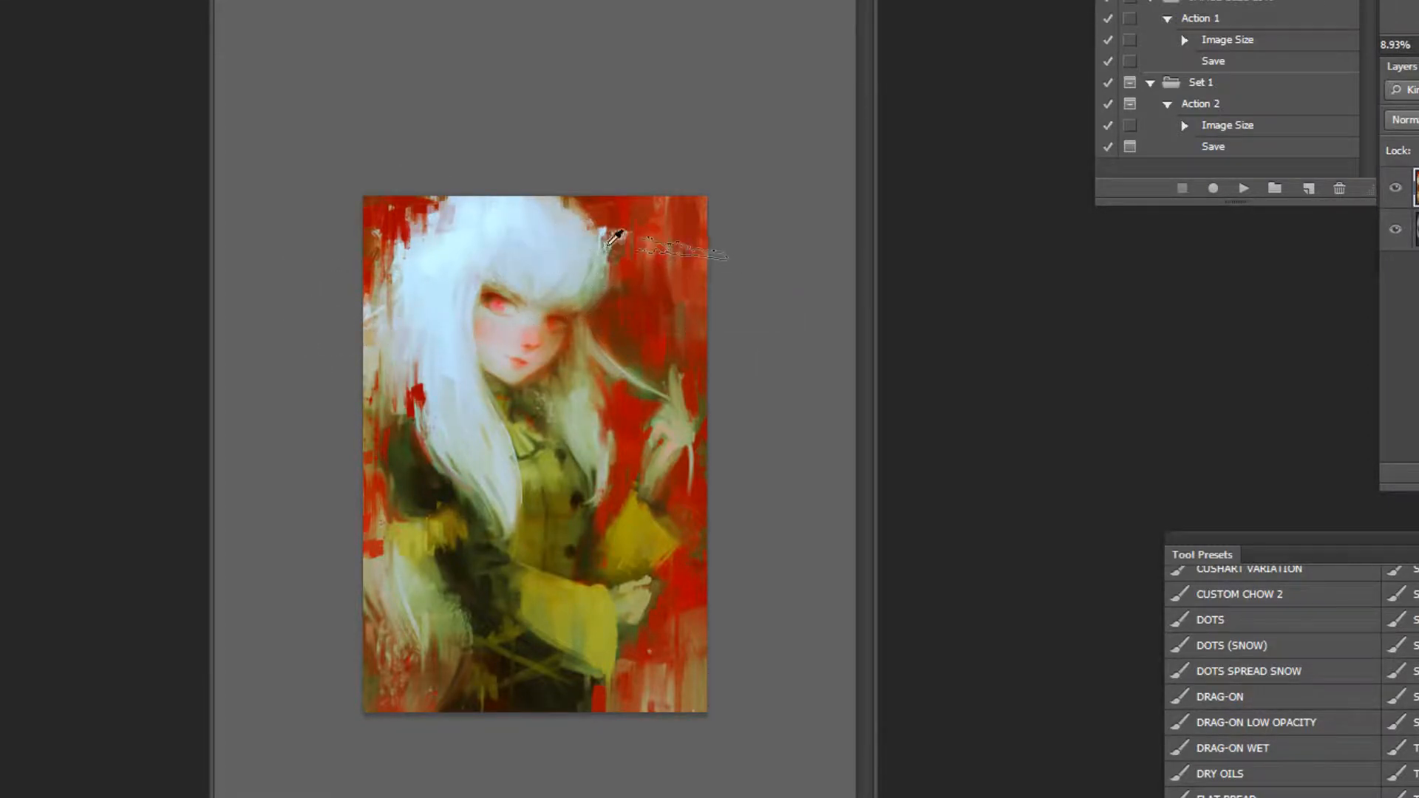
pyautogui.hotkey('ctrl', 'd')
pyautogui.press('alt')
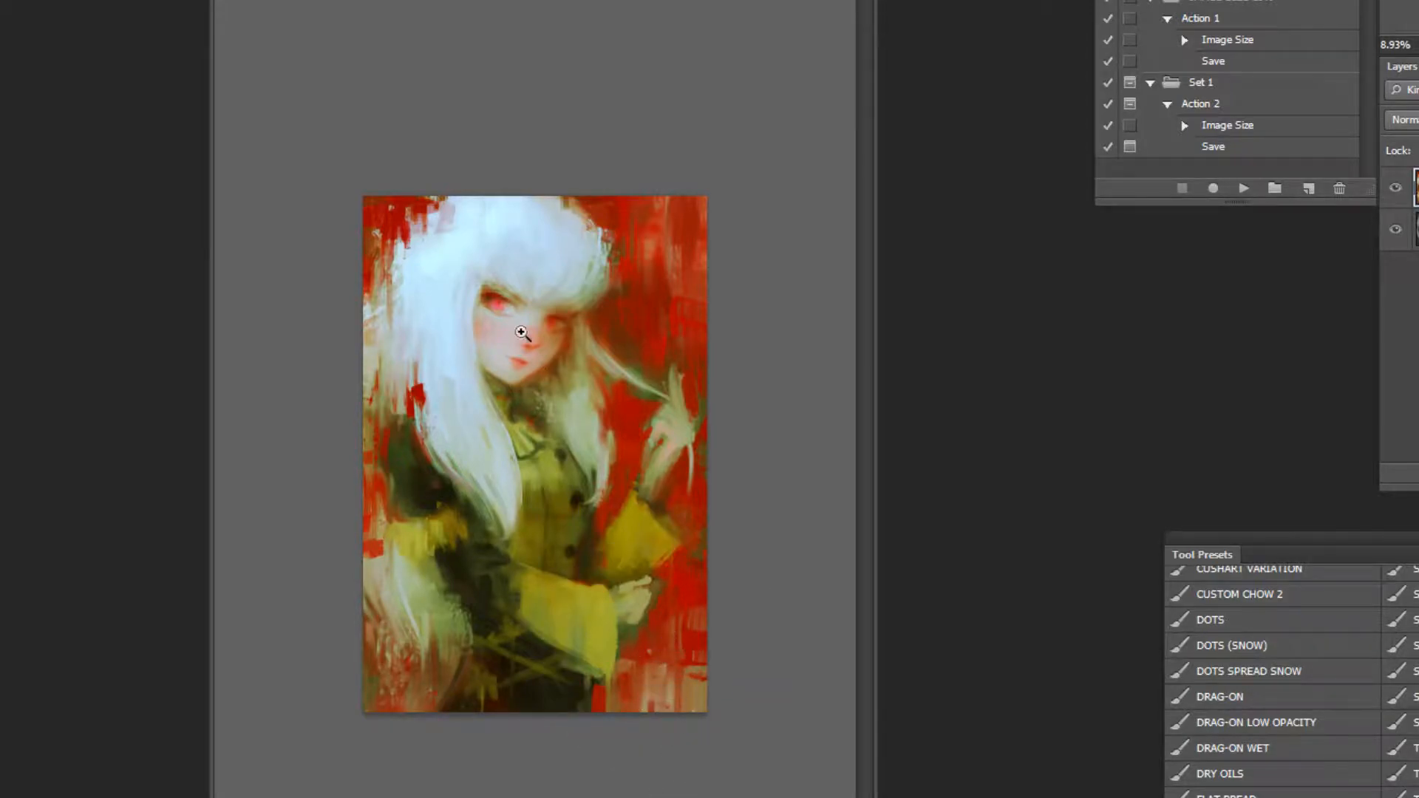
pyautogui.scroll(4, 522, 343)
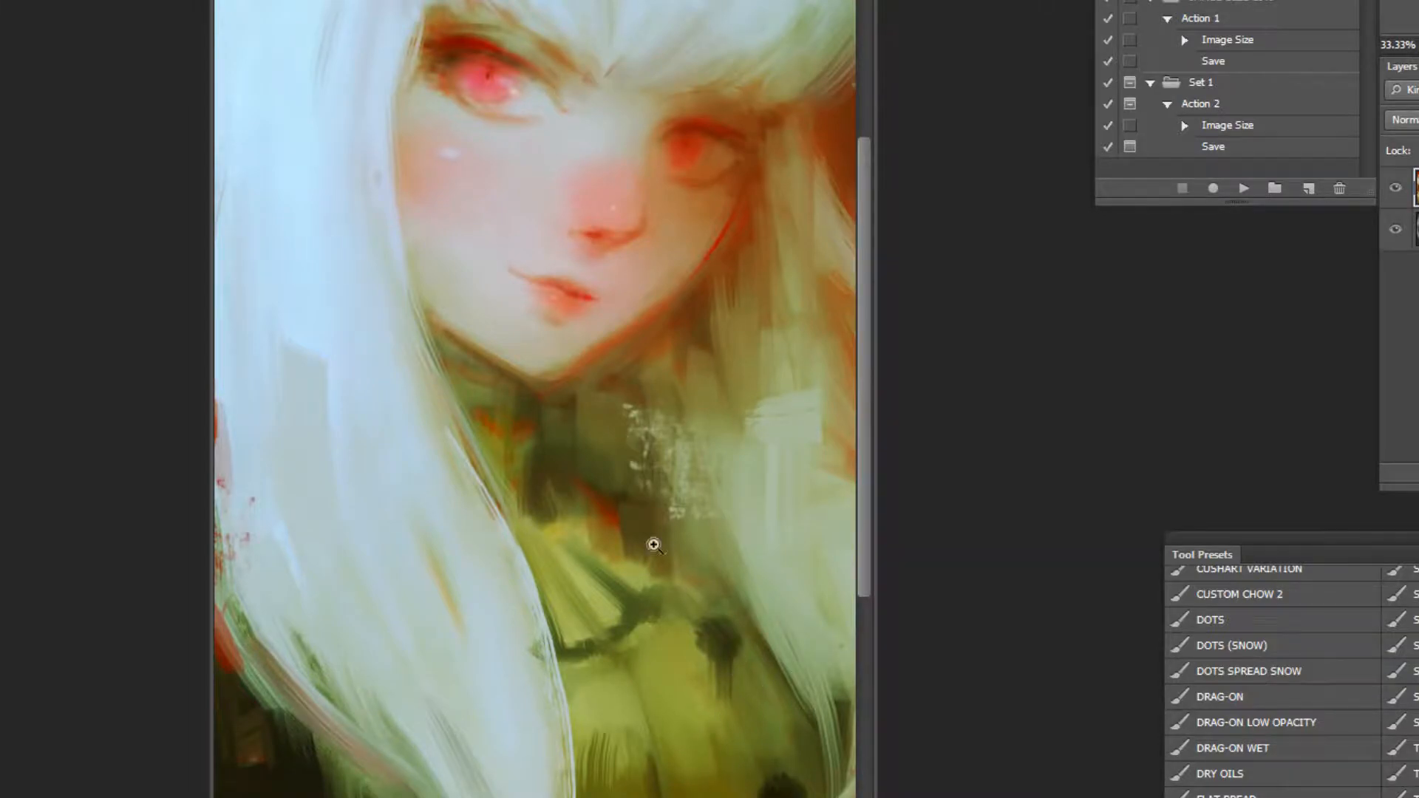
pyautogui.keyDown('ctrl'); pyautogui.click(538, 340); pyautogui.keyUp('ctrl')
pyautogui.moveTo(521, 473); pyautogui.dragTo(448, 379)
pyautogui.hotkey('ctrl', 'z')
pyautogui.keyDown('alt'); pyautogui.click(714, 570); pyautogui.keyUp('alt')
pyautogui.keyDown('alt'); pyautogui.click(720, 627); pyautogui.keyUp('alt')
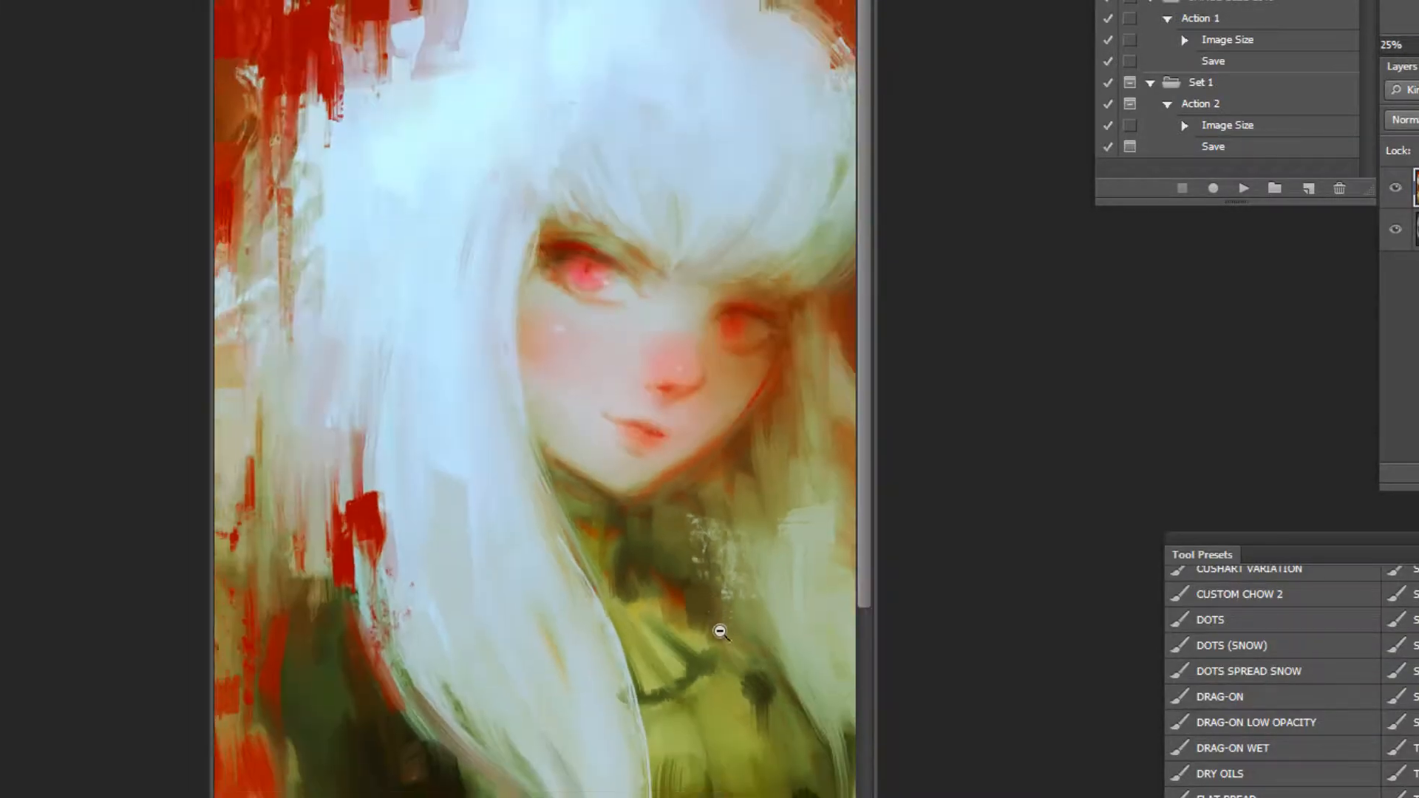
pyautogui.keyDown('alt'); pyautogui.click(720, 628); pyautogui.keyUp('alt')
pyautogui.keyDown('alt'); pyautogui.click(720, 628); pyautogui.keyUp('alt')
# Darken the neck shadow below the chin with an enlarged brush, undoing one misplaced stroke.
pyautogui.keyDown('ctrl'); pyautogui.click(472, 296); pyautogui.keyUp('ctrl')
pyautogui.keyDown('ctrl'); pyautogui.click(465, 259); pyautogui.keyUp('ctrl')
pyautogui.keyDown('ctrl'); pyautogui.click(465, 258); pyautogui.keyUp('ctrl')
pyautogui.keyDown('ctrl'); pyautogui.click(465, 259); pyautogui.keyUp('ctrl')
pyautogui.press(']')
pyautogui.press(']')
pyautogui.moveTo(543, 547); pyautogui.dragTo(446, 440)
pyautogui.hotkey('ctrl', 'z')
pyautogui.moveTo(513, 547)
pyautogui.mouseDown()
pyautogui.moveTo(571, 576)
pyautogui.moveTo(538, 597)
pyautogui.mouseUp()
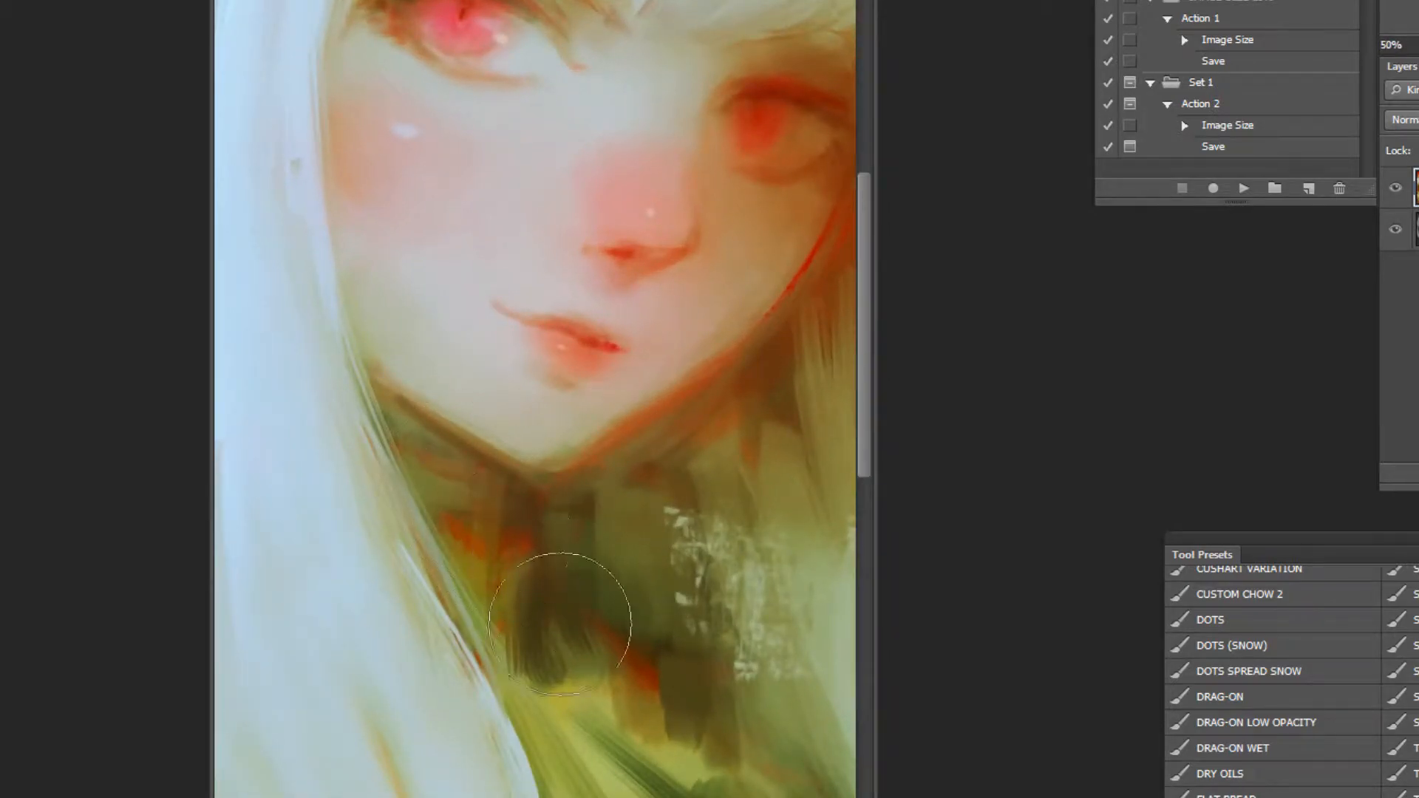
# Flip the canvas horizontally and blend the shaded cheek below the far eye with a smaller brush and sampled skin tones.
pyautogui.click(1243, 189)
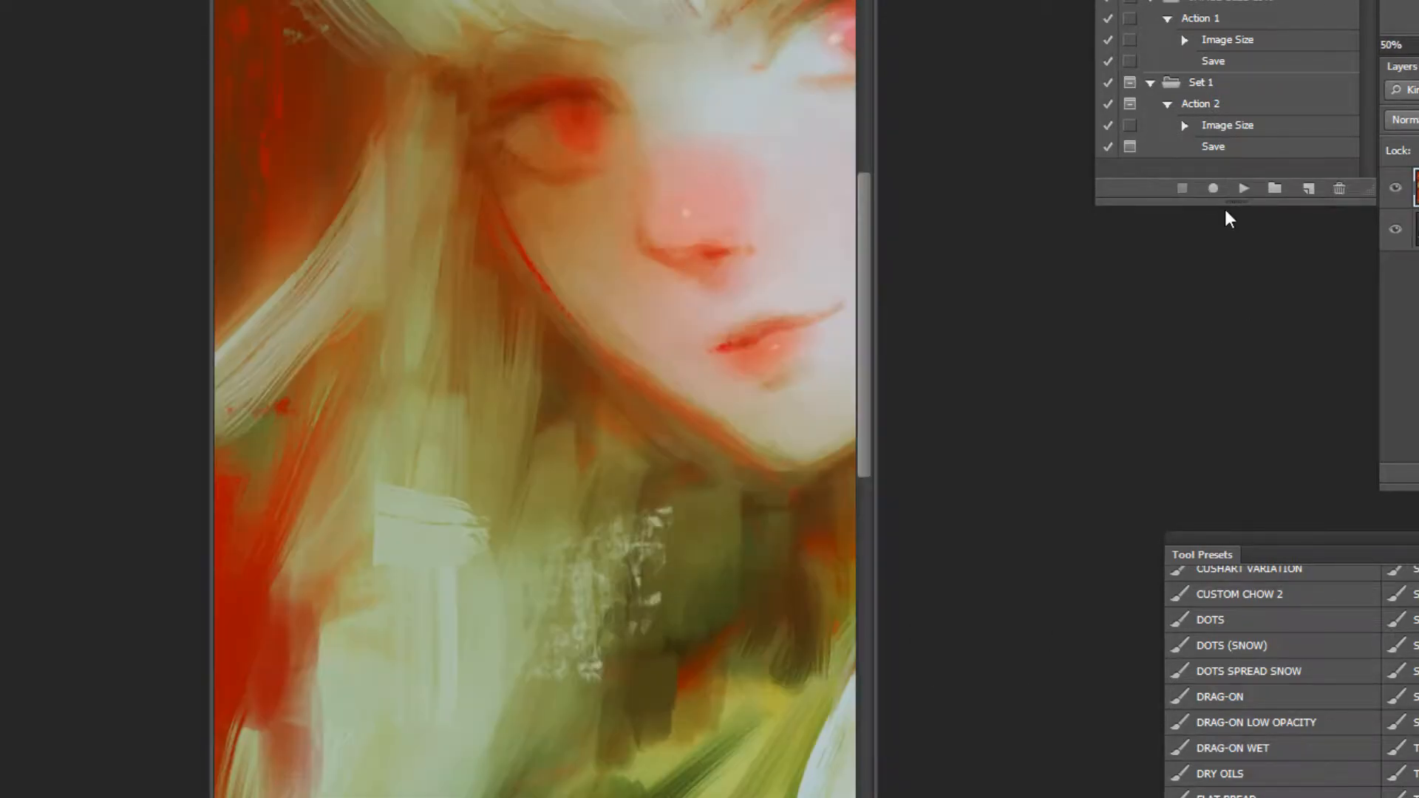
pyautogui.keyDown('alt'); pyautogui.click(650, 656); pyautogui.keyUp('alt')
pyautogui.keyDown('ctrl'); pyautogui.click(752, 367); pyautogui.keyUp('ctrl')
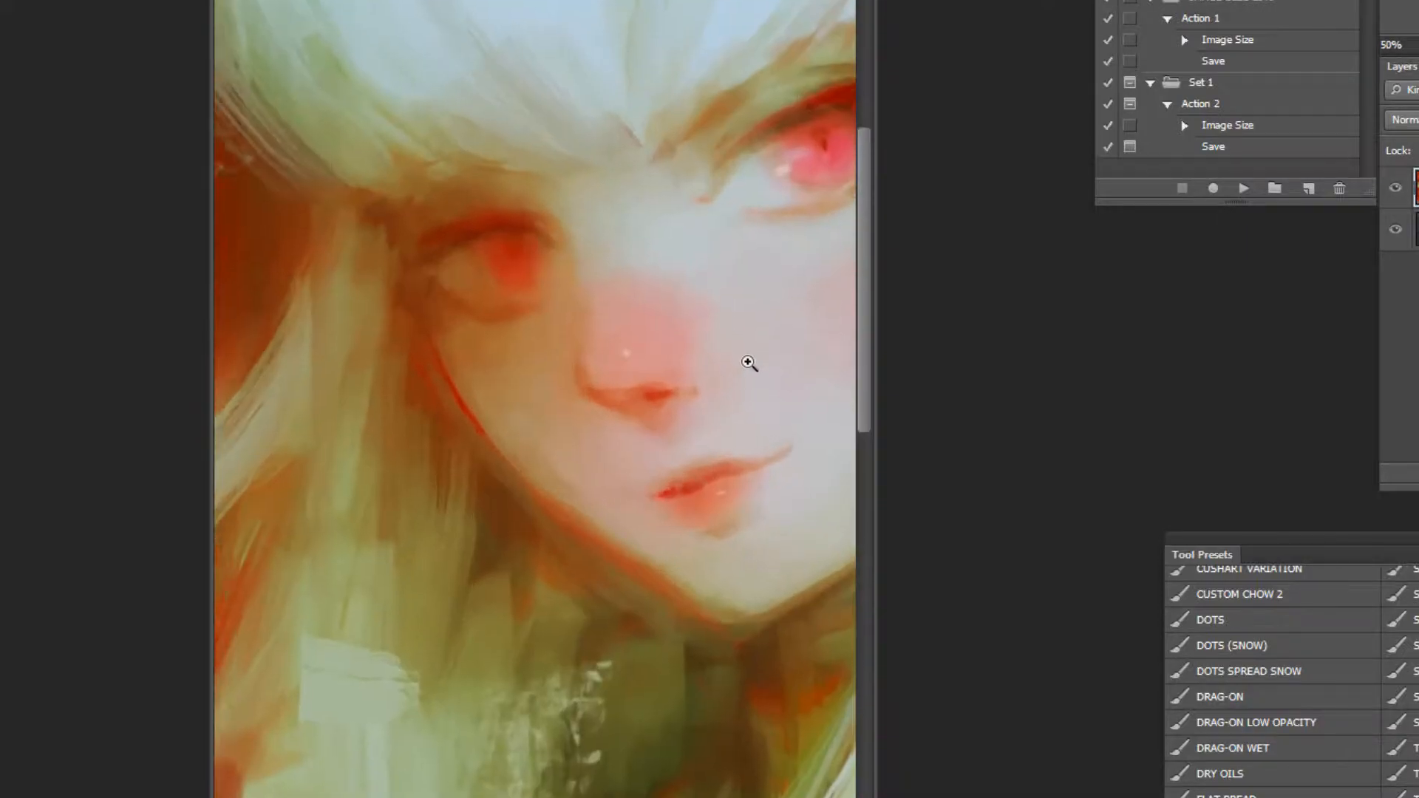
pyautogui.keyDown('ctrl'); pyautogui.click(751, 366); pyautogui.keyUp('ctrl')
pyautogui.press('[')
pyautogui.press('[')
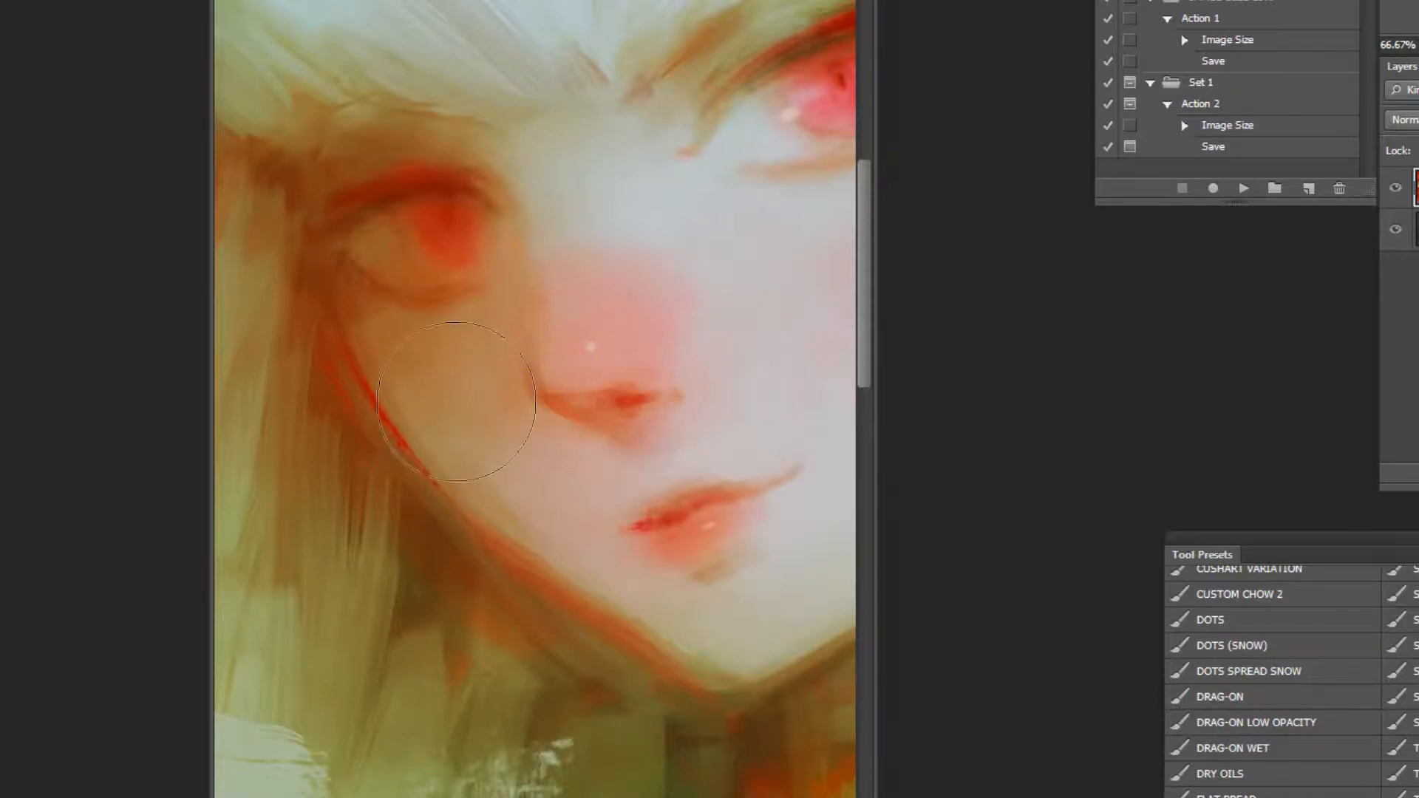
pyautogui.keyDown('alt'); pyautogui.click(525, 461); pyautogui.keyUp('alt')
pyautogui.keyDown('alt'); pyautogui.click(617, 463); pyautogui.keyUp('alt')
pyautogui.keyDown('alt'); pyautogui.click(630, 360); pyautogui.keyUp('alt')
pyautogui.keyDown('alt'); pyautogui.click(708, 346); pyautogui.keyUp('alt')
pyautogui.keyDown('ctrl'); pyautogui.click(611, 205); pyautogui.keyUp('ctrl')
pyautogui.keyDown('ctrl'); pyautogui.click(611, 205); pyautogui.keyUp('ctrl')
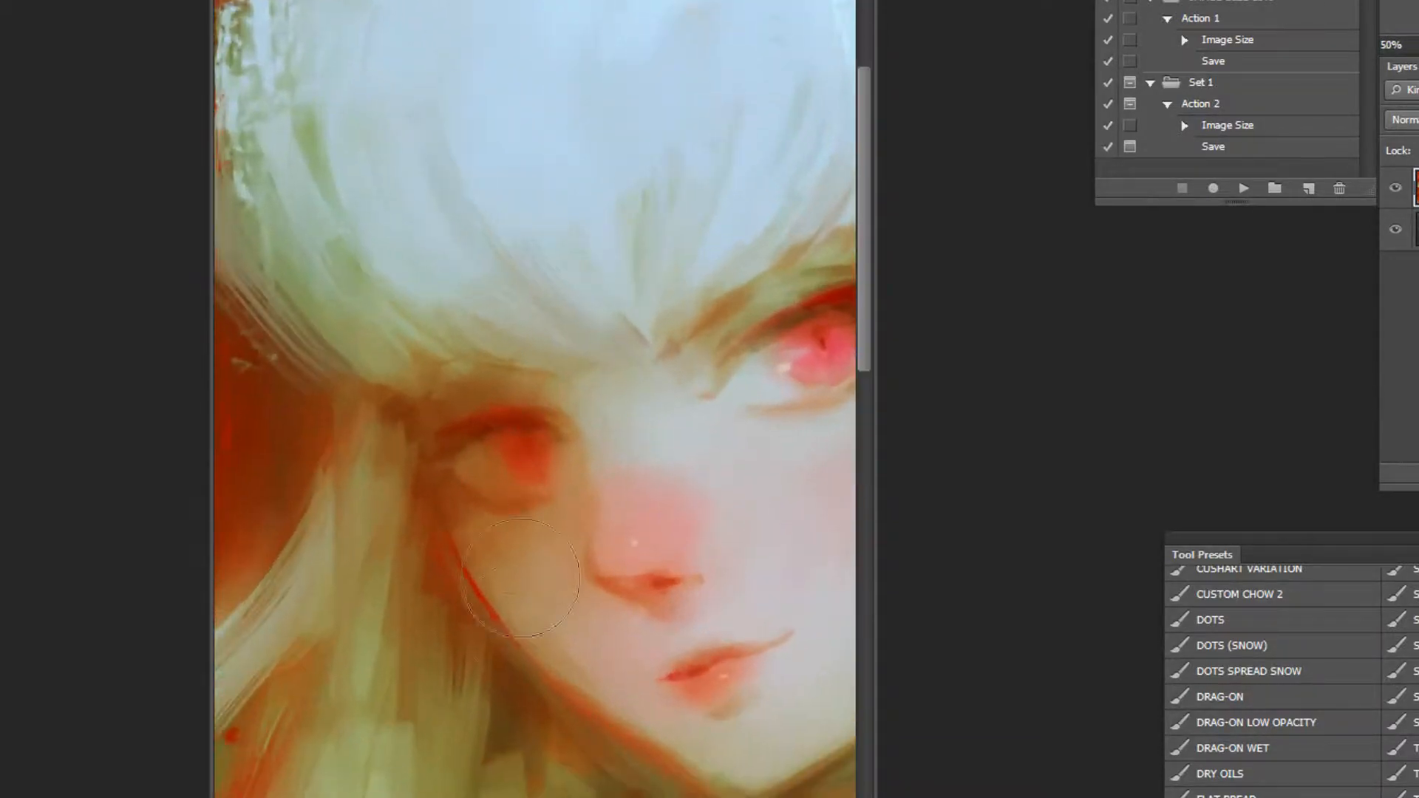
# Retouch the shaded jaw edge with a sampled colour and a smaller brush from another preset.
pyautogui.keyDown('alt'); pyautogui.click(474, 625); pyautogui.keyUp('alt')
pyautogui.press('[')
pyautogui.press('[')
pyautogui.click(1404, 594)
pyautogui.keyDown('alt'); pyautogui.click(510, 392); pyautogui.keyUp('alt')
pyautogui.keyDown('alt'); pyautogui.click(562, 447); pyautogui.keyUp('alt')
pyautogui.keyDown('alt'); pyautogui.click(595, 482); pyautogui.keyUp('alt')
pyautogui.keyDown('alt'); pyautogui.click(594, 481); pyautogui.keyUp('alt')
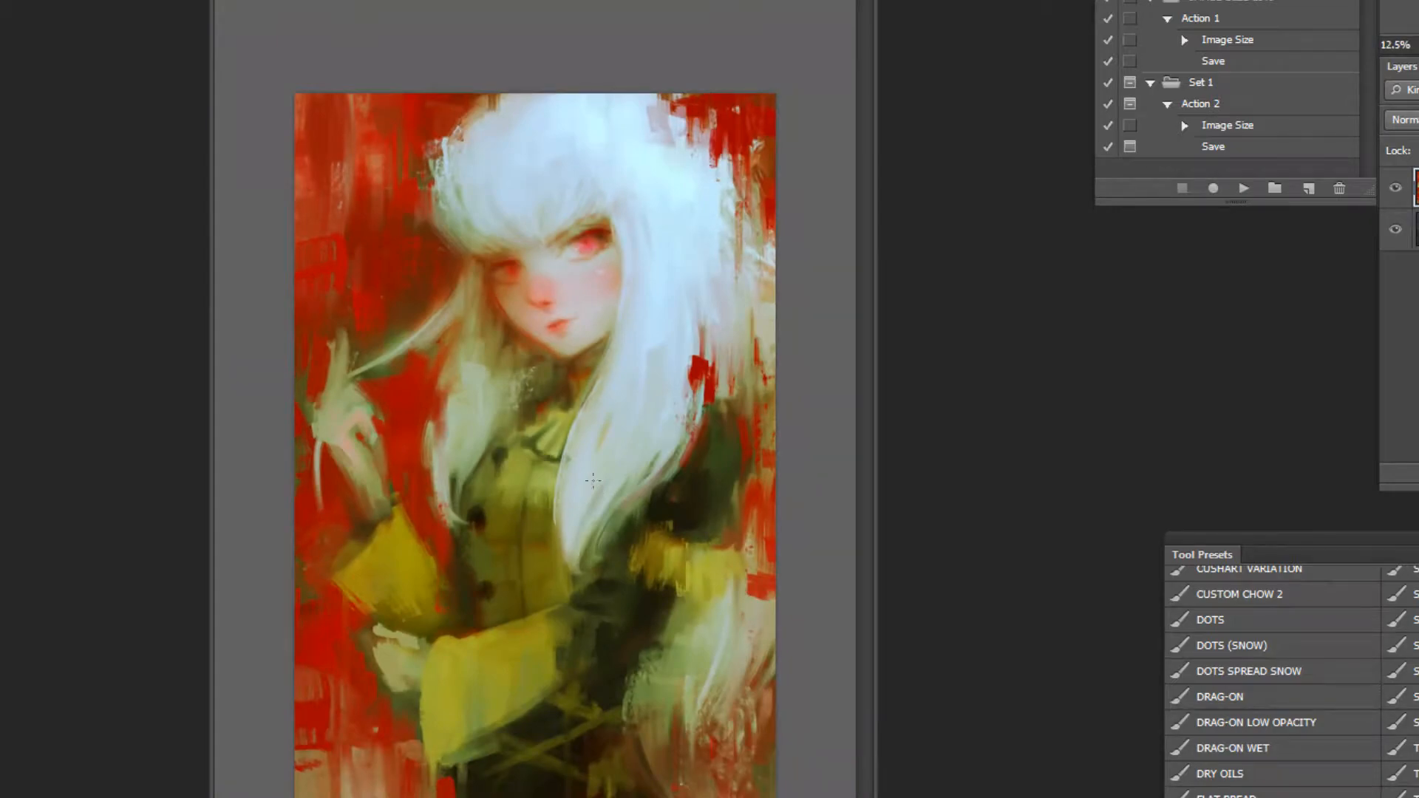
# Strengthen the upturned corner of the mouth with a colour sampled from the lips.
pyautogui.keyDown('ctrl'); pyautogui.click(565, 240); pyautogui.keyUp('ctrl')
pyautogui.keyDown('ctrl'); pyautogui.click(565, 240); pyautogui.keyUp('ctrl')
pyautogui.keyDown('ctrl'); pyautogui.click(567, 229); pyautogui.keyUp('ctrl')
pyautogui.keyDown('ctrl'); pyautogui.click(573, 240); pyautogui.keyUp('ctrl')
pyautogui.keyDown('ctrl'); pyautogui.click(591, 277); pyautogui.keyUp('ctrl')
pyautogui.keyDown('ctrl'); pyautogui.click(628, 333); pyautogui.keyUp('ctrl')
pyautogui.keyDown('alt'); pyautogui.click(512, 496); pyautogui.keyUp('alt')
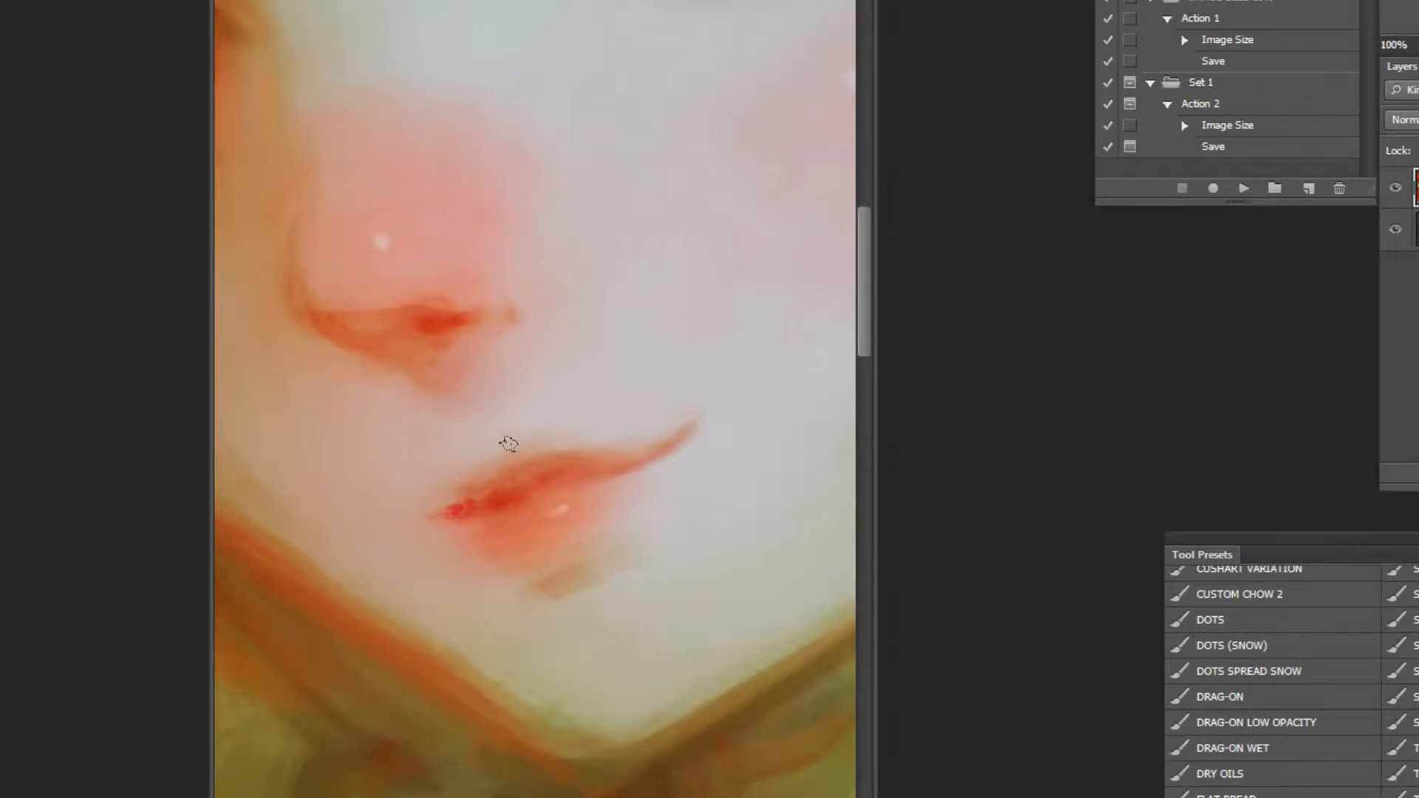
pyautogui.keyDown('alt'); pyautogui.click(604, 484); pyautogui.keyUp('alt')
pyautogui.keyDown('alt'); pyautogui.click(604, 485); pyautogui.keyUp('alt')
pyautogui.keyDown('alt'); pyautogui.click(620, 502); pyautogui.keyUp('alt')
pyautogui.keyDown('alt'); pyautogui.click(649, 535); pyautogui.keyUp('alt')
pyautogui.keyDown('alt'); pyautogui.click(656, 583); pyautogui.keyUp('alt')
pyautogui.keyDown('alt'); pyautogui.click(667, 665); pyautogui.keyUp('alt')
pyautogui.keyDown('alt'); pyautogui.click(668, 681); pyautogui.keyUp('alt')
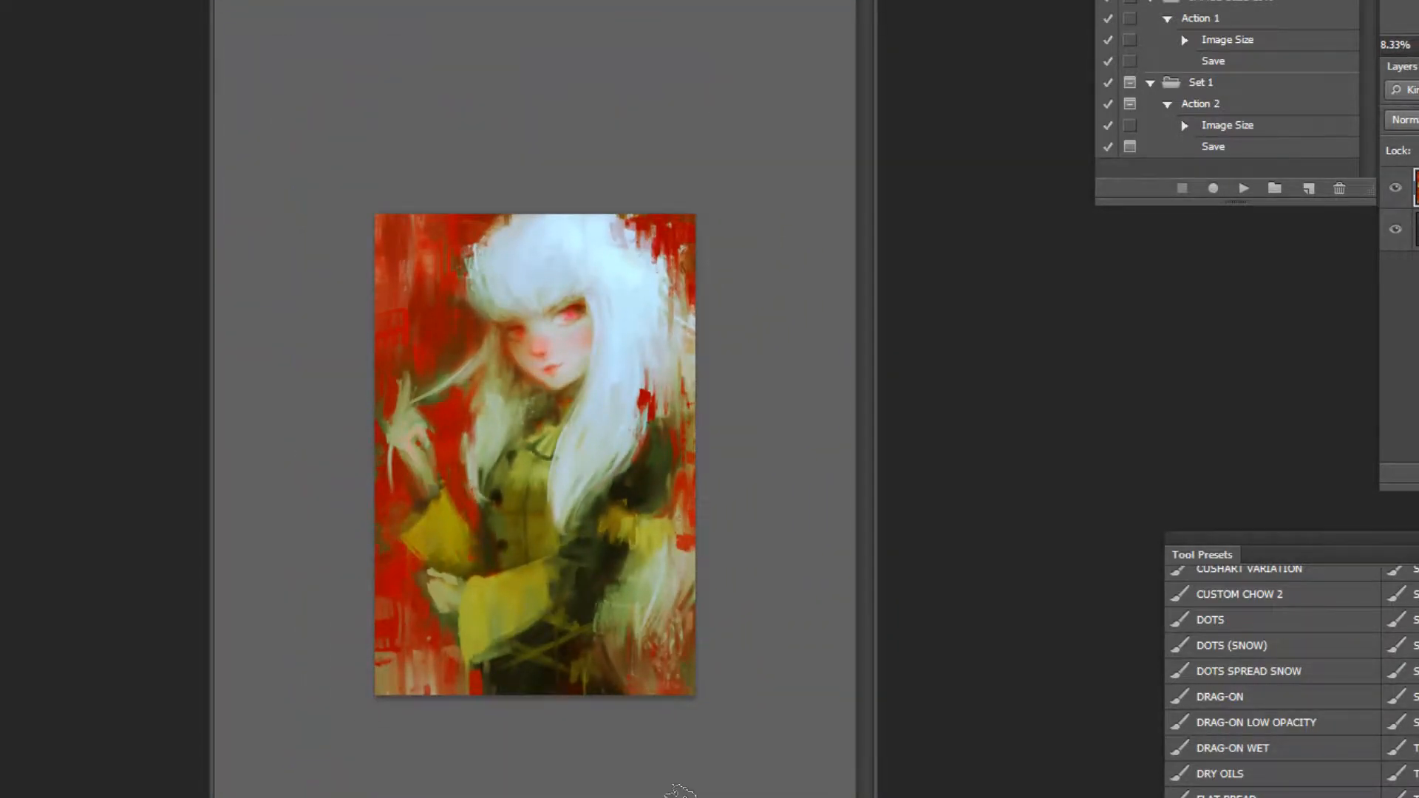
# Lift the highlights of the Blue channel in Curves while holding back its shadows with a second point.
pyautogui.hotkey('ctrl', 'm')
pyautogui.click(1184, 515)
pyautogui.click(1248, 596)
pyautogui.moveTo(1295, 632); pyautogui.dragTo(1295, 601)
pyautogui.moveTo(1215, 688); pyautogui.dragTo(1205, 715)
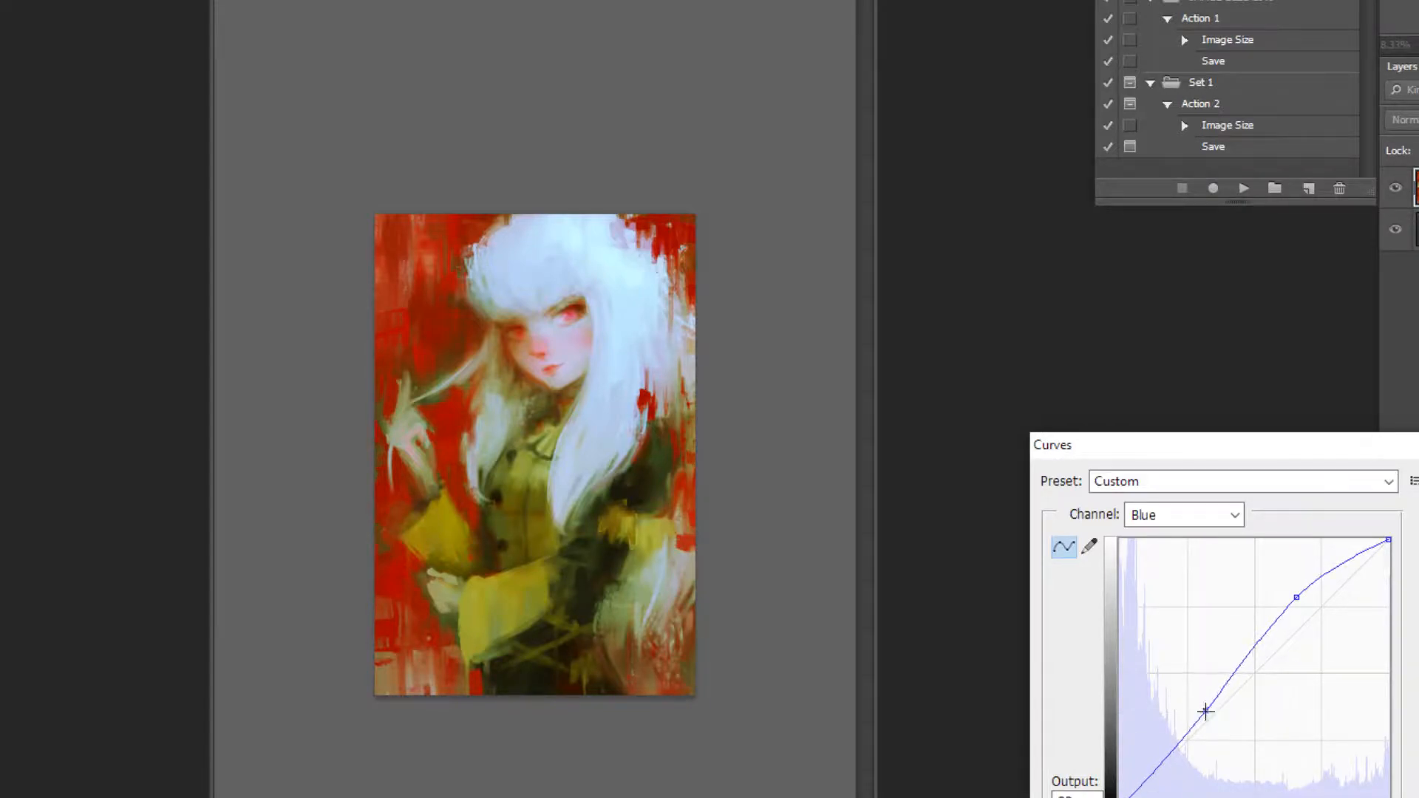
pyautogui.moveTo(1304, 609); pyautogui.dragTo(1300, 614)
pyautogui.press('Return')
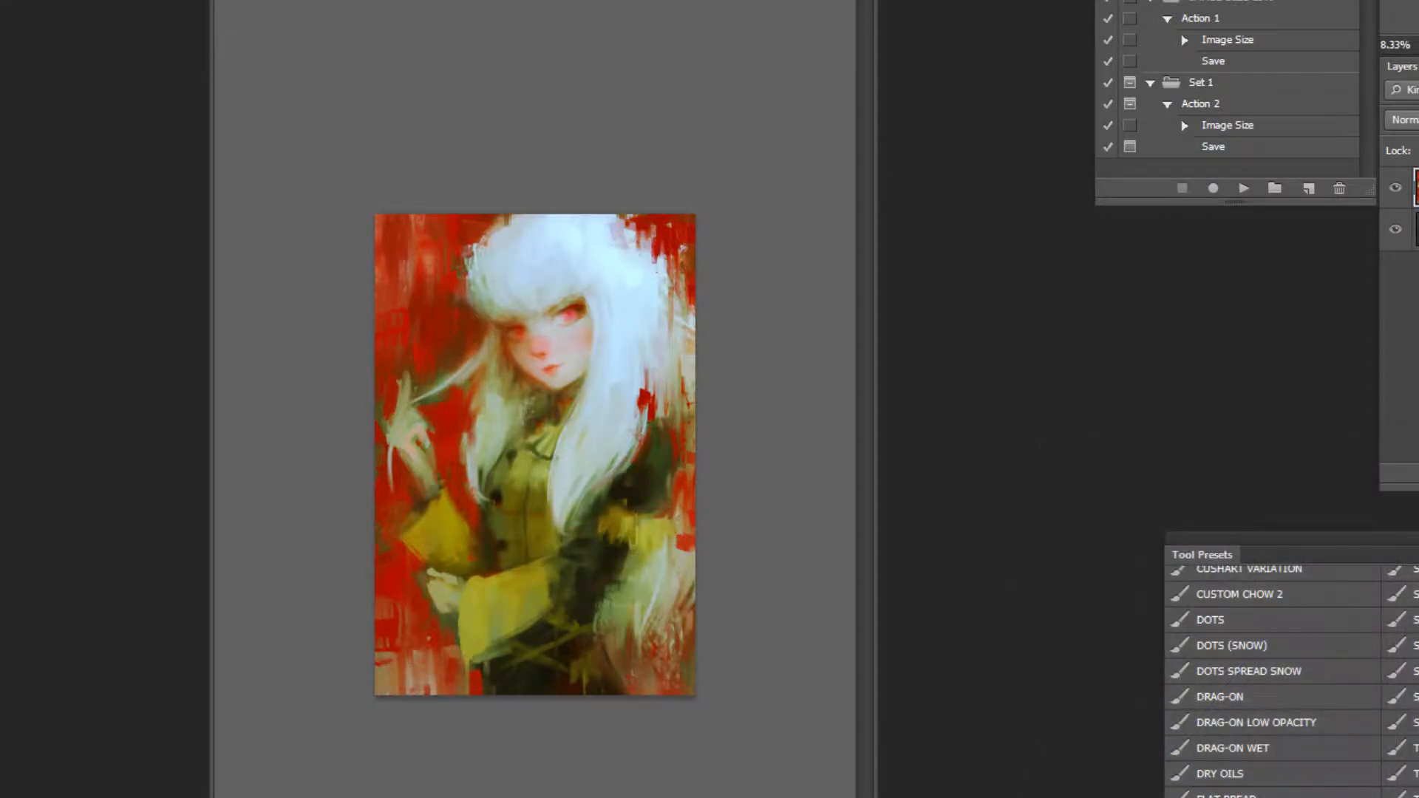
# Flip the canvas horizontally to recheck the whole figure.
pyautogui.click(1244, 188)
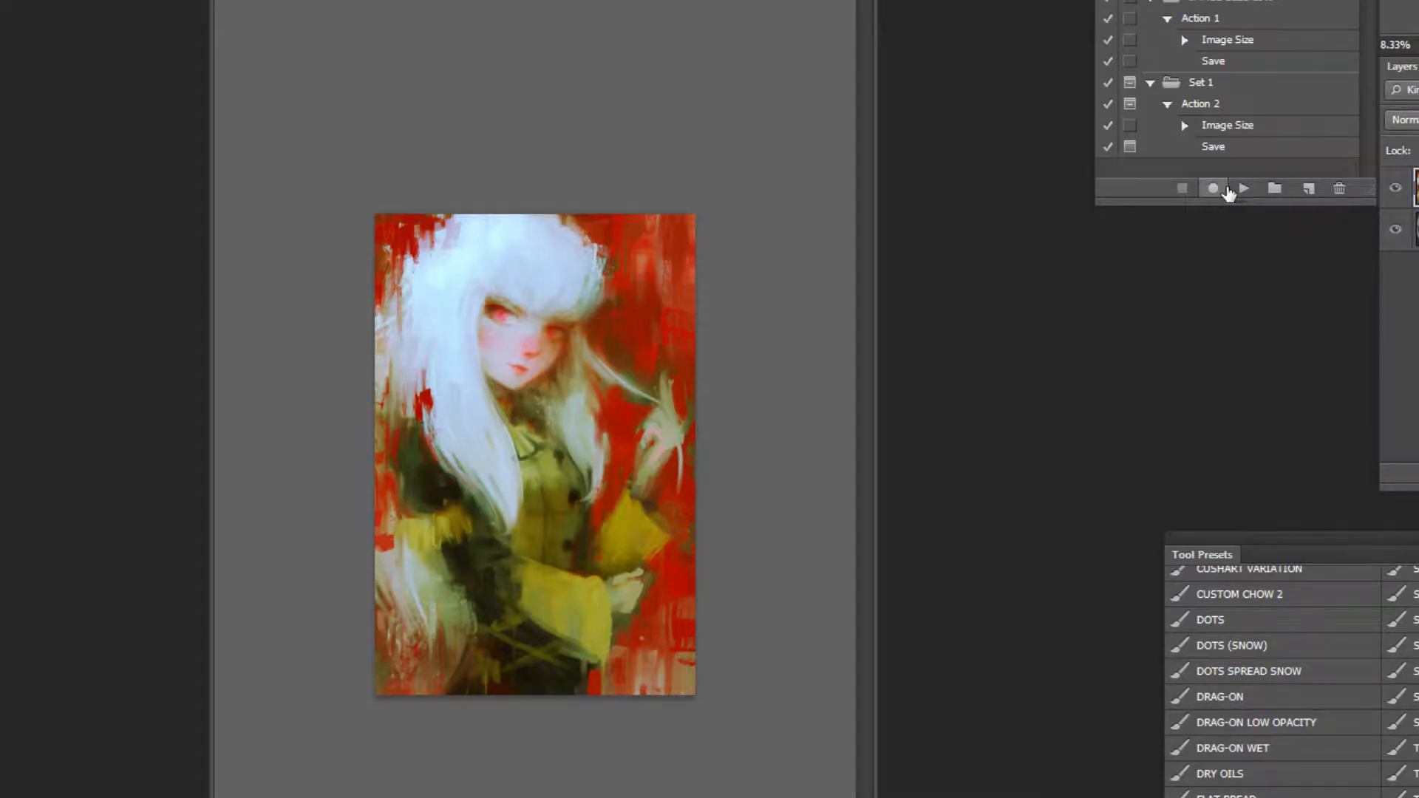
pyautogui.hotkey('ctrl', '+')
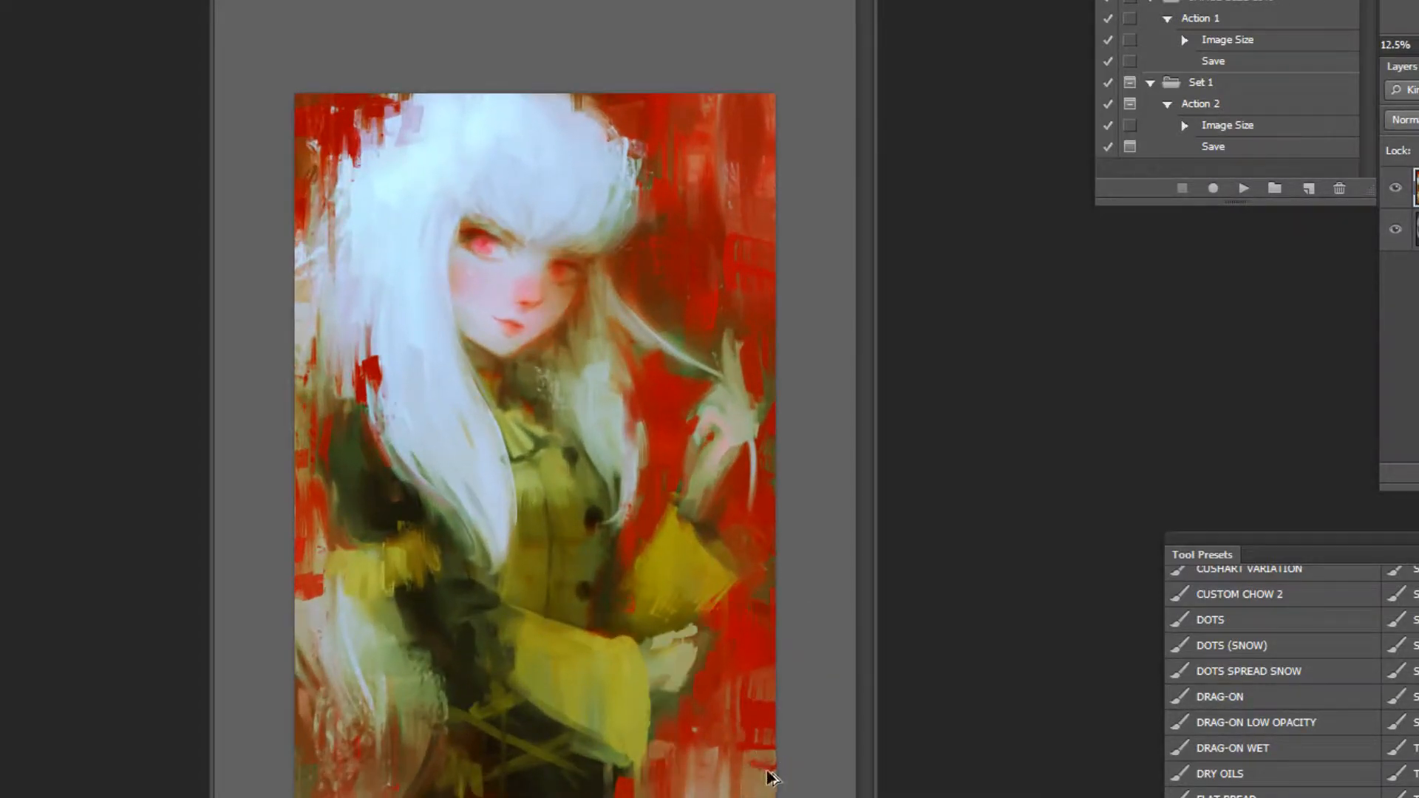
pyautogui.hotkey('ctrl', '+')
pyautogui.scroll(4, 554, 144)
pyautogui.scroll(-4, 601, 345)
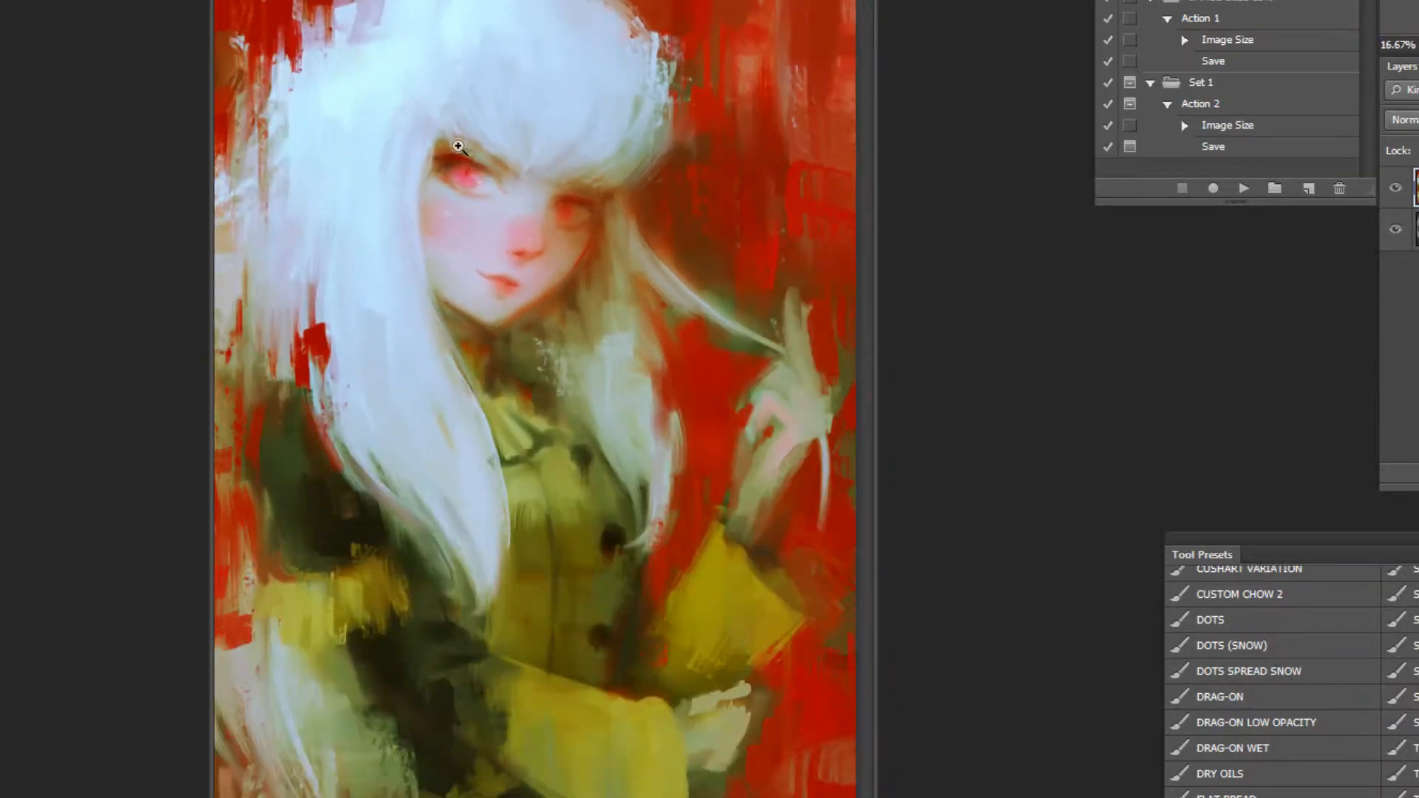
# Resize the brush and paint fine strands into the fringe above the near eye.
pyautogui.scroll(3, 463, 148)
pyautogui.click(529, 211)
pyautogui.press(']')
pyautogui.press(']')
pyautogui.press(']')
pyautogui.press(']')
pyautogui.press(']')
pyautogui.press(']')
pyautogui.press(']')
pyautogui.press(']')
pyautogui.press(']')
pyautogui.press(']')
pyautogui.press(']')
pyautogui.press(']')
pyautogui.press(']')
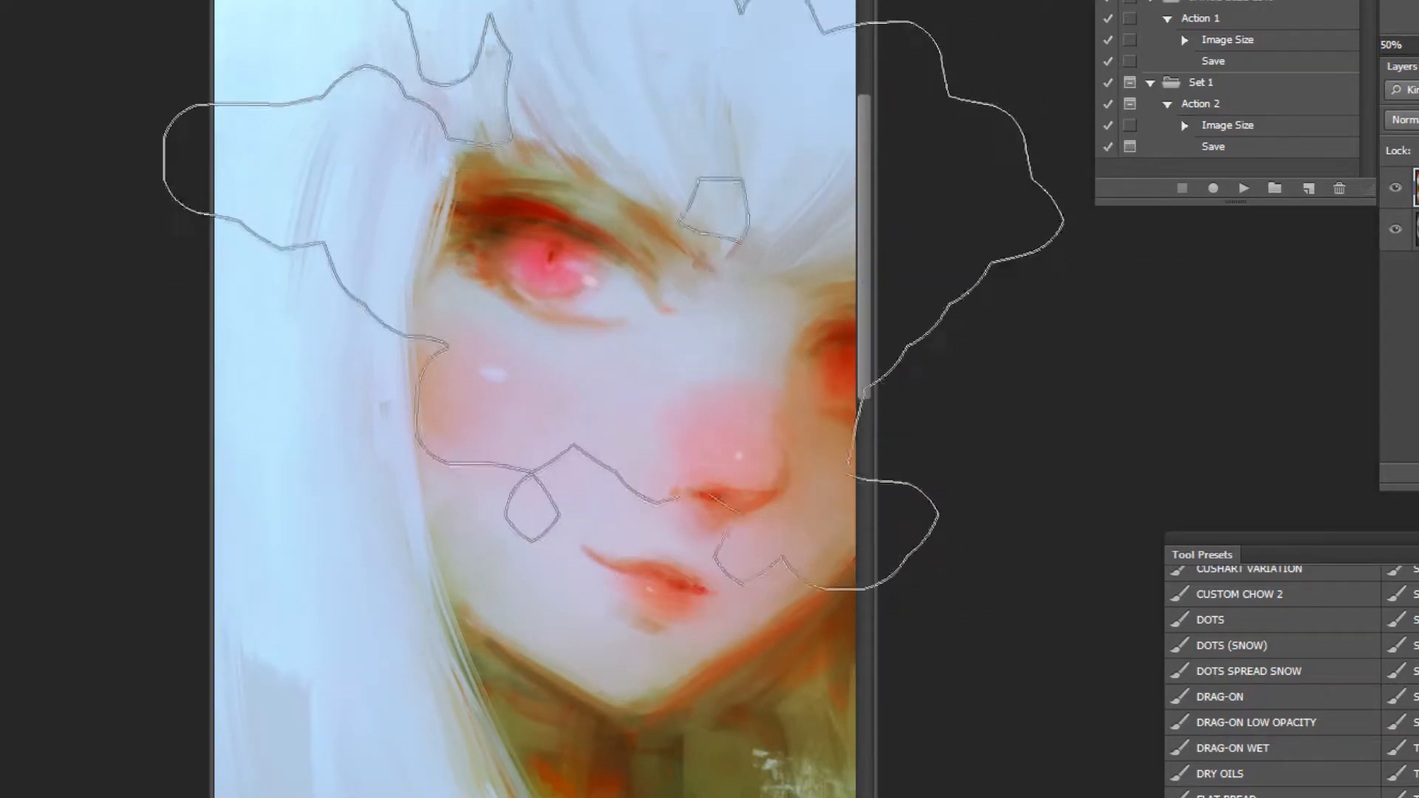
pyautogui.press('[')
pyautogui.press('[')
pyautogui.press('[')
pyautogui.press('[')
pyautogui.press('[')
pyautogui.press('[')
pyautogui.press('[')
pyautogui.press('[')
pyautogui.press('[')
pyautogui.press('[')
pyautogui.press('[')
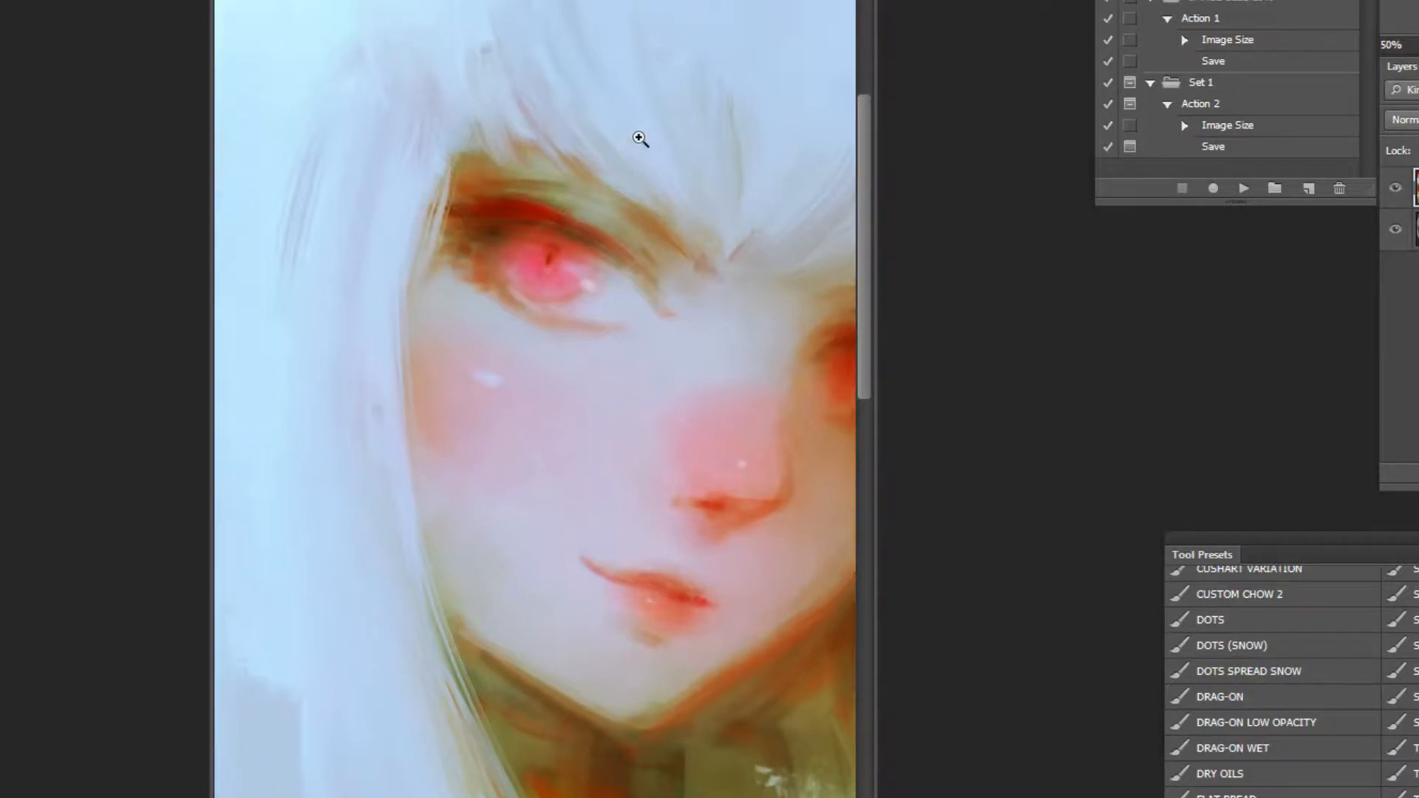
# Refine the inner end of the near eyebrow with short strokes of a much smaller brush.
pyautogui.keyDown('ctrl'); pyautogui.click(651, 159); pyautogui.keyUp('ctrl')
pyautogui.press('[')
pyautogui.press('[')
pyautogui.press('[')
pyautogui.press('[')
pyautogui.press('[')
pyautogui.press('[')
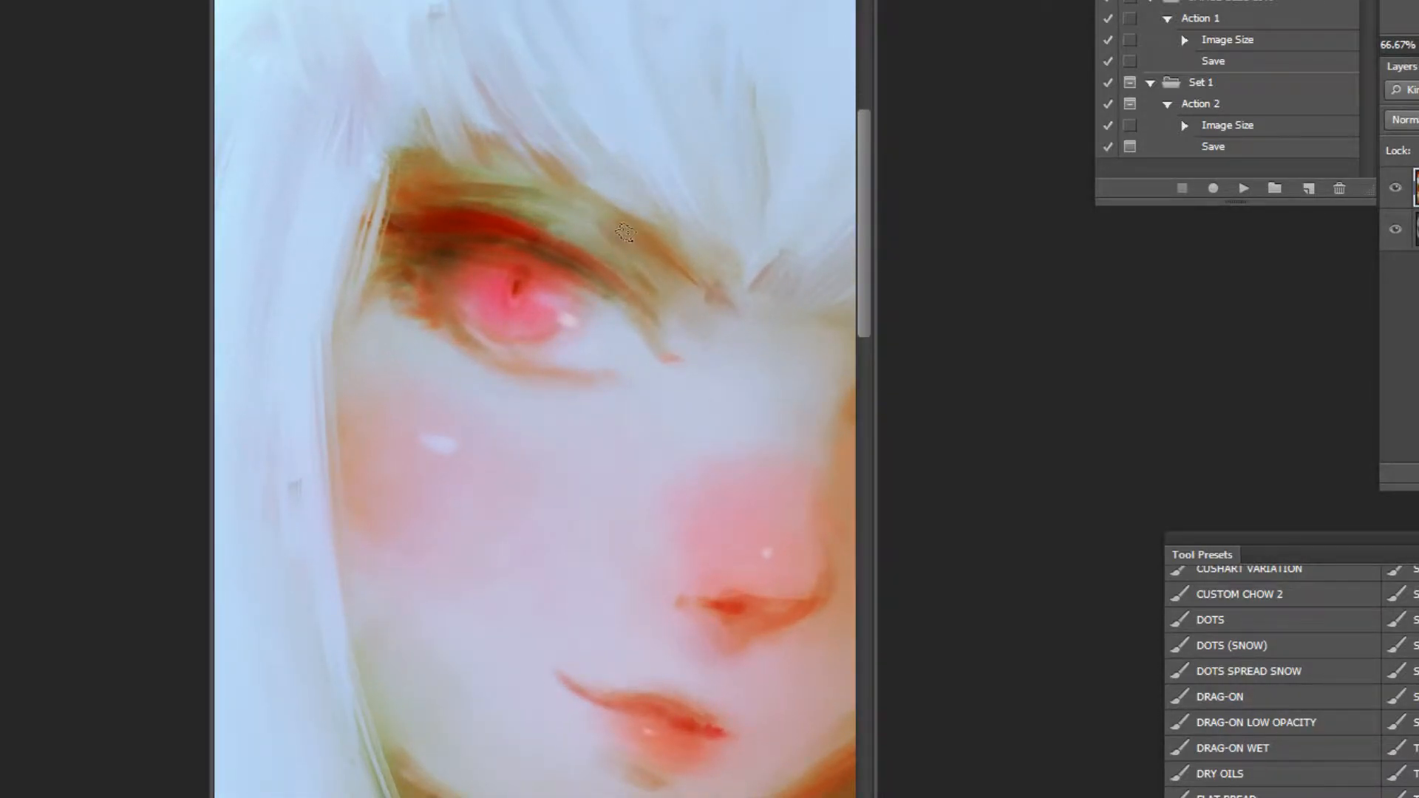
pyautogui.moveTo(638, 260); pyautogui.dragTo(661, 299)
pyautogui.press('r')
pyautogui.moveTo(645, 755); pyautogui.dragTo(716, 599)
pyautogui.moveTo(319, 304); pyautogui.dragTo(390, 260)
pyautogui.hotkey('ctrl', 'z')
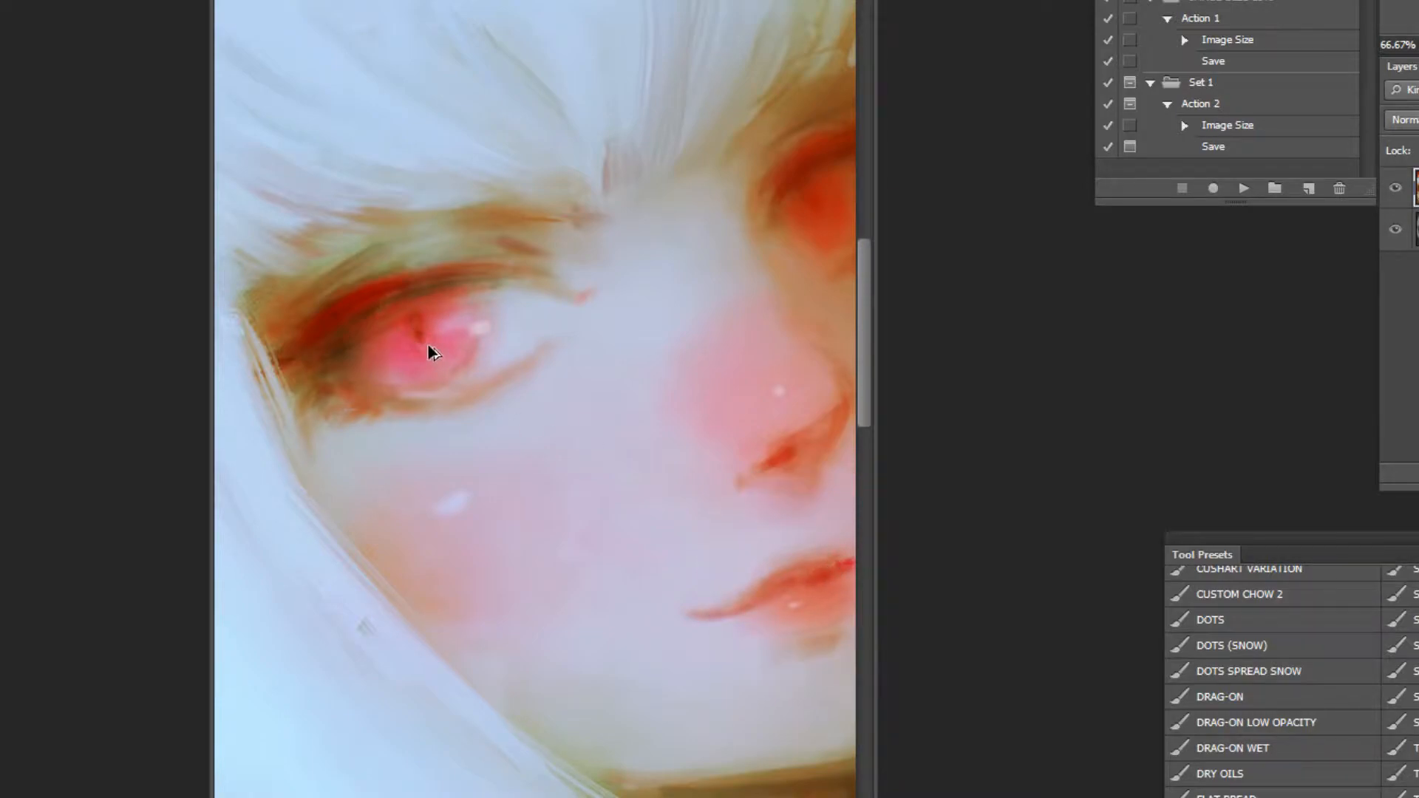
pyautogui.press('Escape')
# Outline the near eye's pupil with a fine dark ring and touch up the lower lid using a colour sampled beside the iris.
pyautogui.keyDown('ctrl'); pyautogui.click(499, 207); pyautogui.keyUp('ctrl')
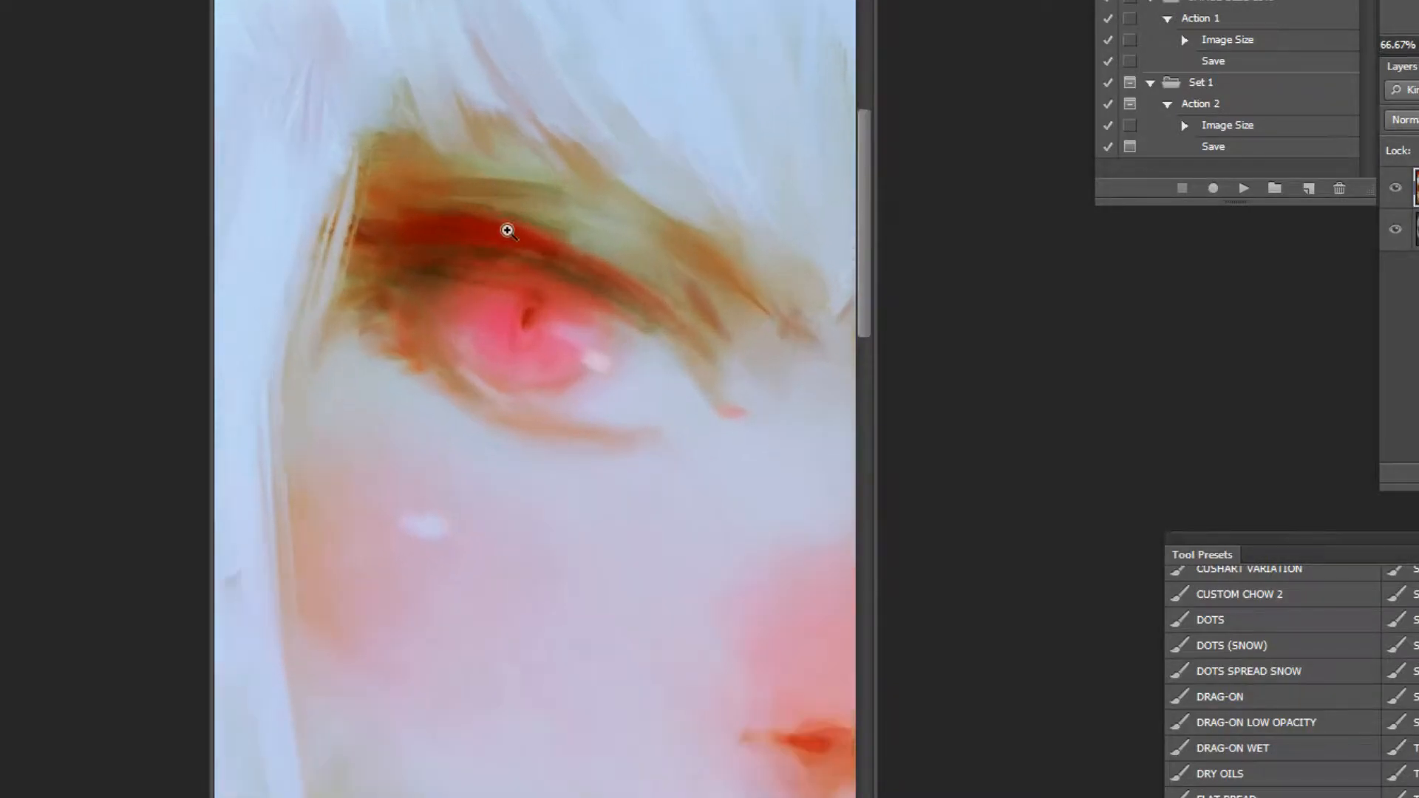
pyautogui.press('[')
pyautogui.press('[')
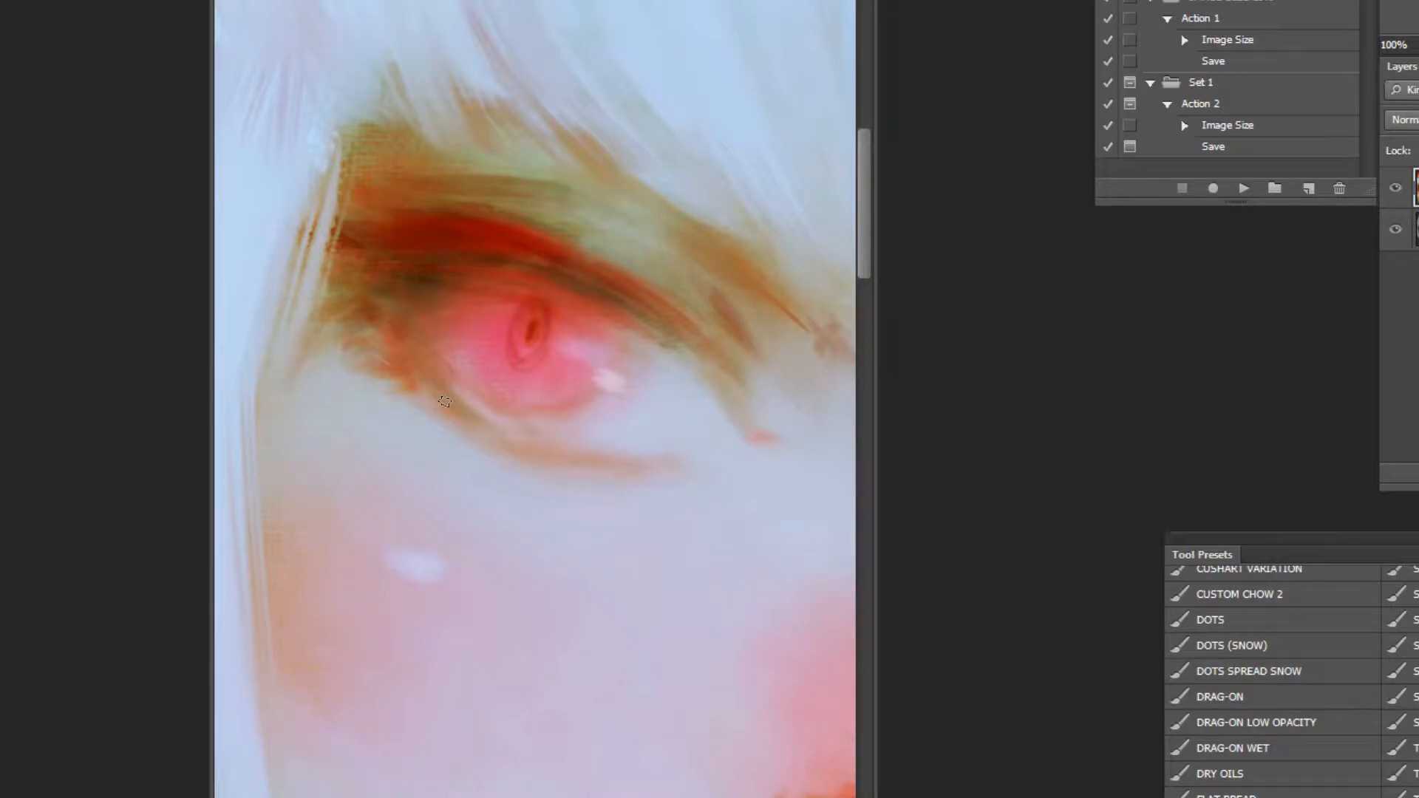
pyautogui.keyDown('alt'); pyautogui.click(404, 358); pyautogui.keyUp('alt')
pyautogui.moveTo(435, 391); pyautogui.dragTo(404, 403)
# Soften the near eye's lower lid and highlight area with colours sampled from the cheek and eye.
pyautogui.keyDown('alt'); pyautogui.click(679, 585); pyautogui.keyUp('alt')
pyautogui.keyDown('ctrl'); pyautogui.click(589, 373); pyautogui.keyUp('ctrl')
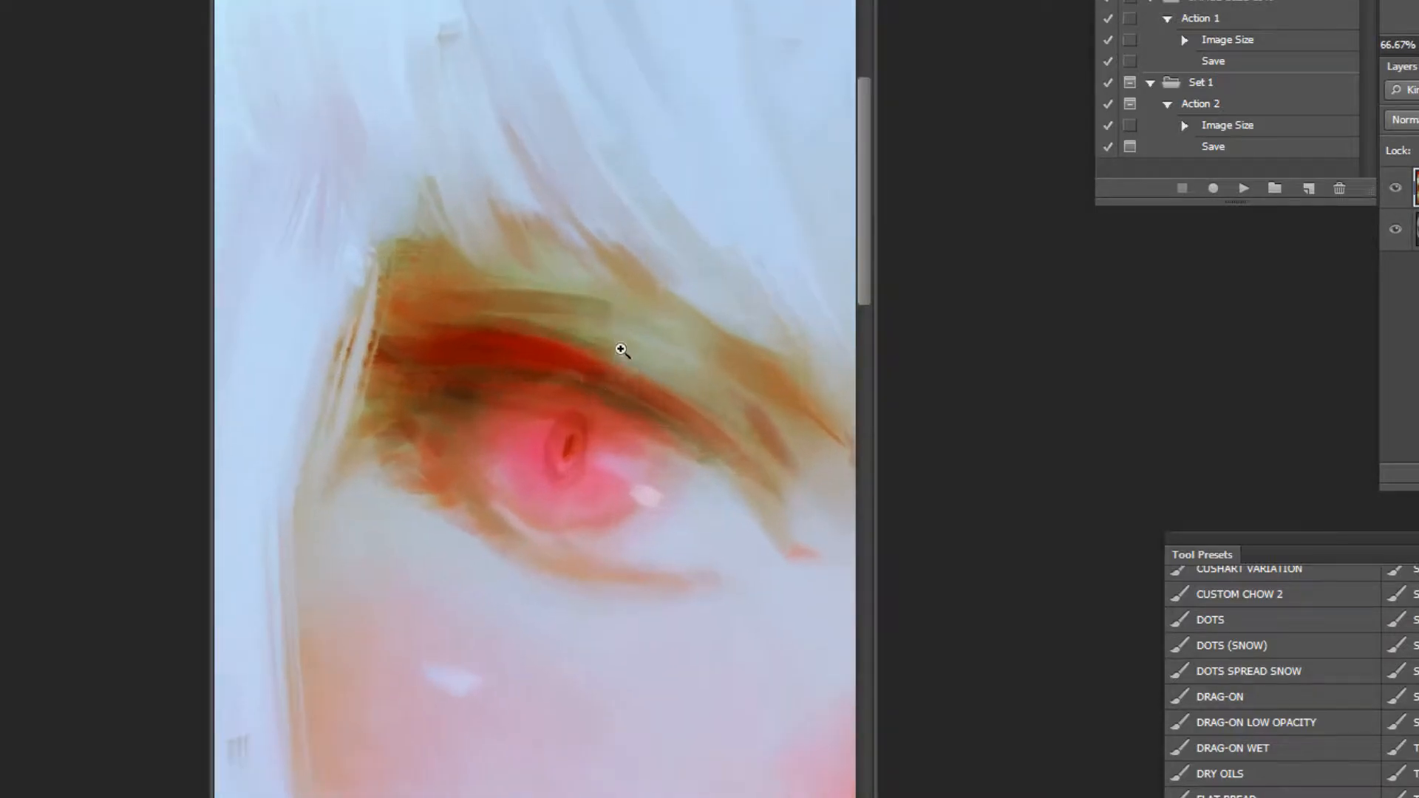
pyautogui.keyDown('alt'); pyautogui.click(643, 526); pyautogui.keyUp('alt')
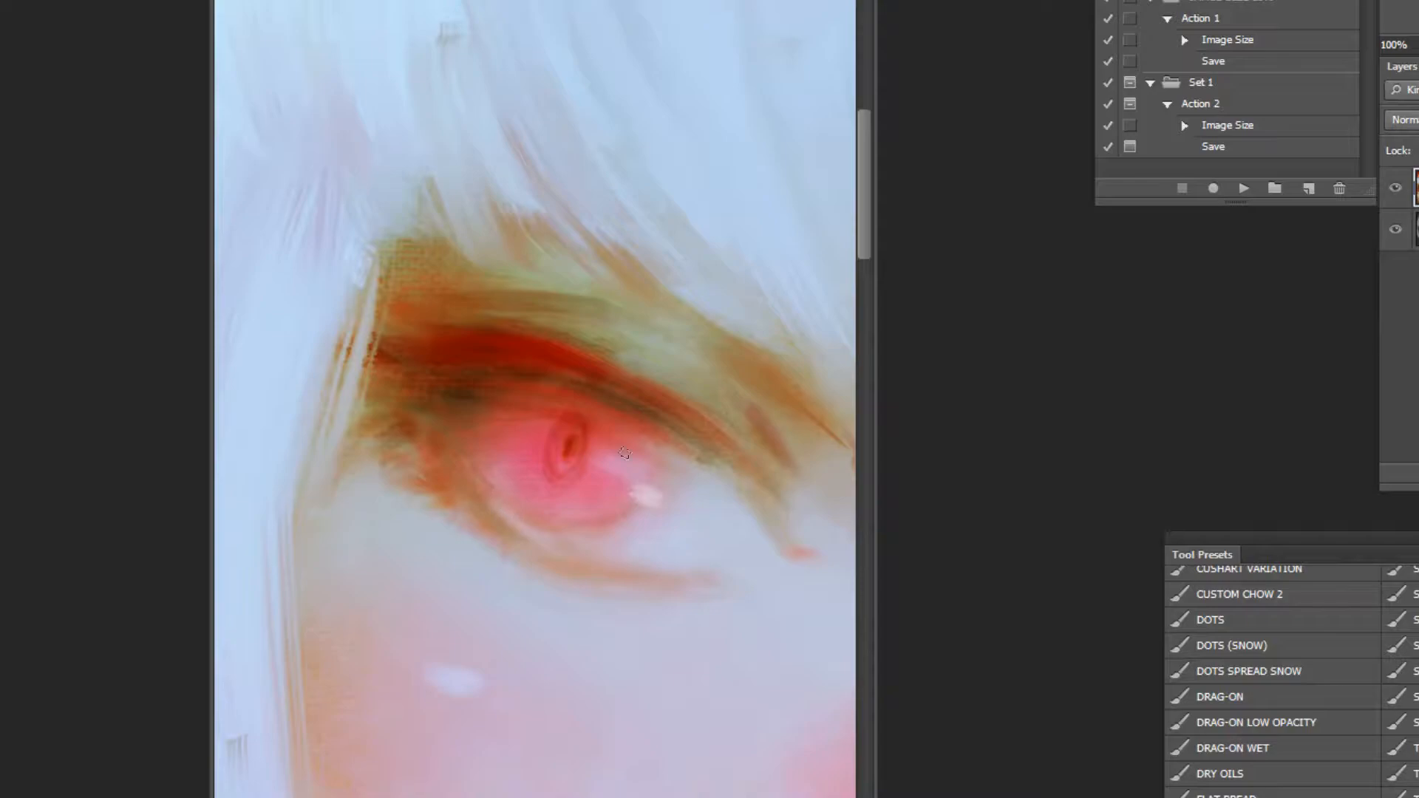
pyautogui.keyDown('alt'); pyautogui.click(654, 494); pyautogui.keyUp('alt')
pyautogui.keyDown('alt'); pyautogui.click(722, 658); pyautogui.keyUp('alt')
pyautogui.scroll(3, 715, 769)
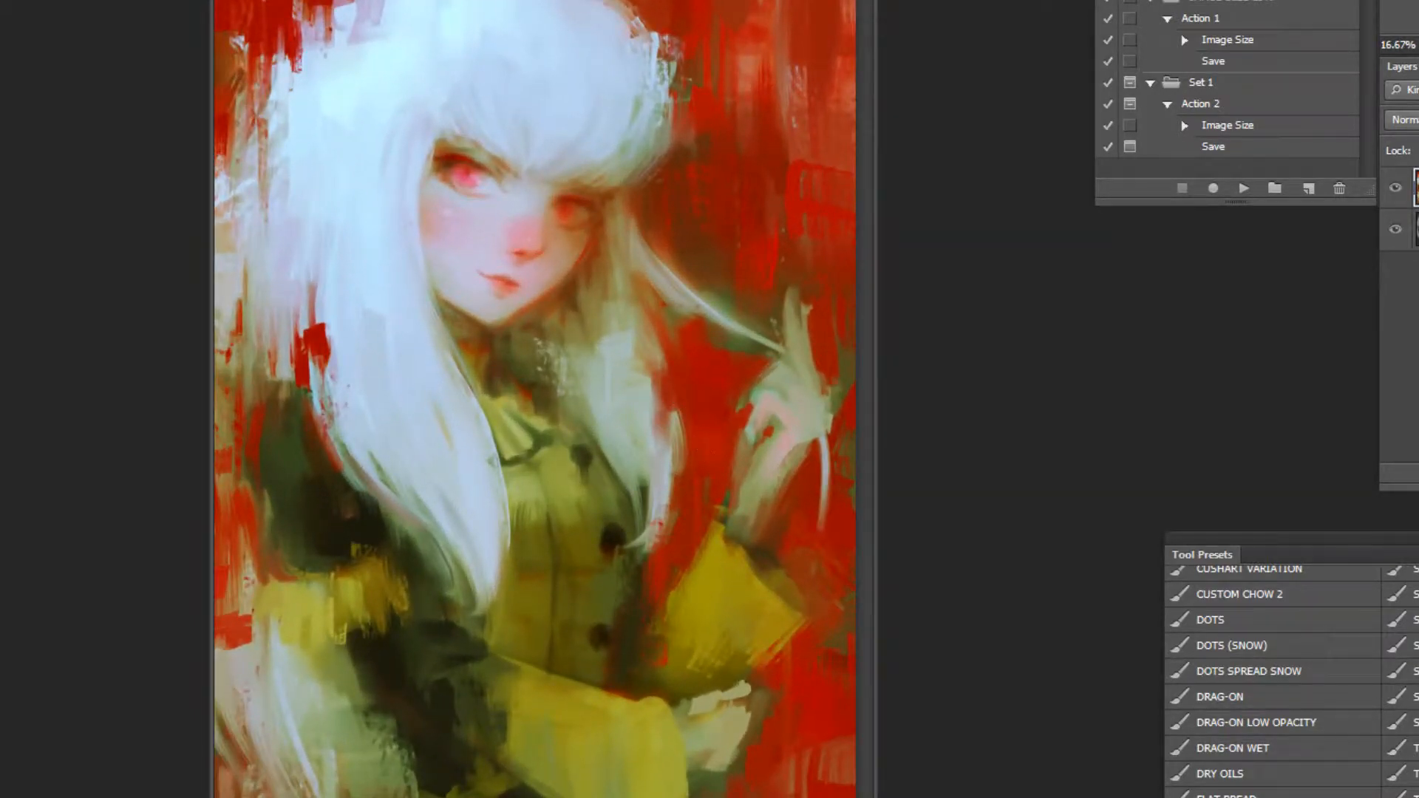
# Slightly lift the midtones and highlights of the RGB channel in Curves while anchoring the shadows with a separate point.
pyautogui.keyDown('alt'); pyautogui.click(608, 478); pyautogui.keyUp('alt')
pyautogui.keyDown('alt'); pyautogui.click(619, 440); pyautogui.keyUp('alt')
pyautogui.hotkey('ctrl', 'm')
pyautogui.moveTo(1305, 608); pyautogui.dragTo(1306, 617)
pyautogui.moveTo(1229, 699); pyautogui.dragTo(1227, 705)
pyautogui.moveTo(1310, 613); pyautogui.dragTo(1314, 605)
pyautogui.moveTo(1226, 706); pyautogui.dragTo(1224, 711)
pyautogui.moveTo(1314, 604); pyautogui.dragTo(1319, 602)
pyautogui.click(1224, 690)
pyautogui.moveTo(1224, 691); pyautogui.dragTo(1268, 665)
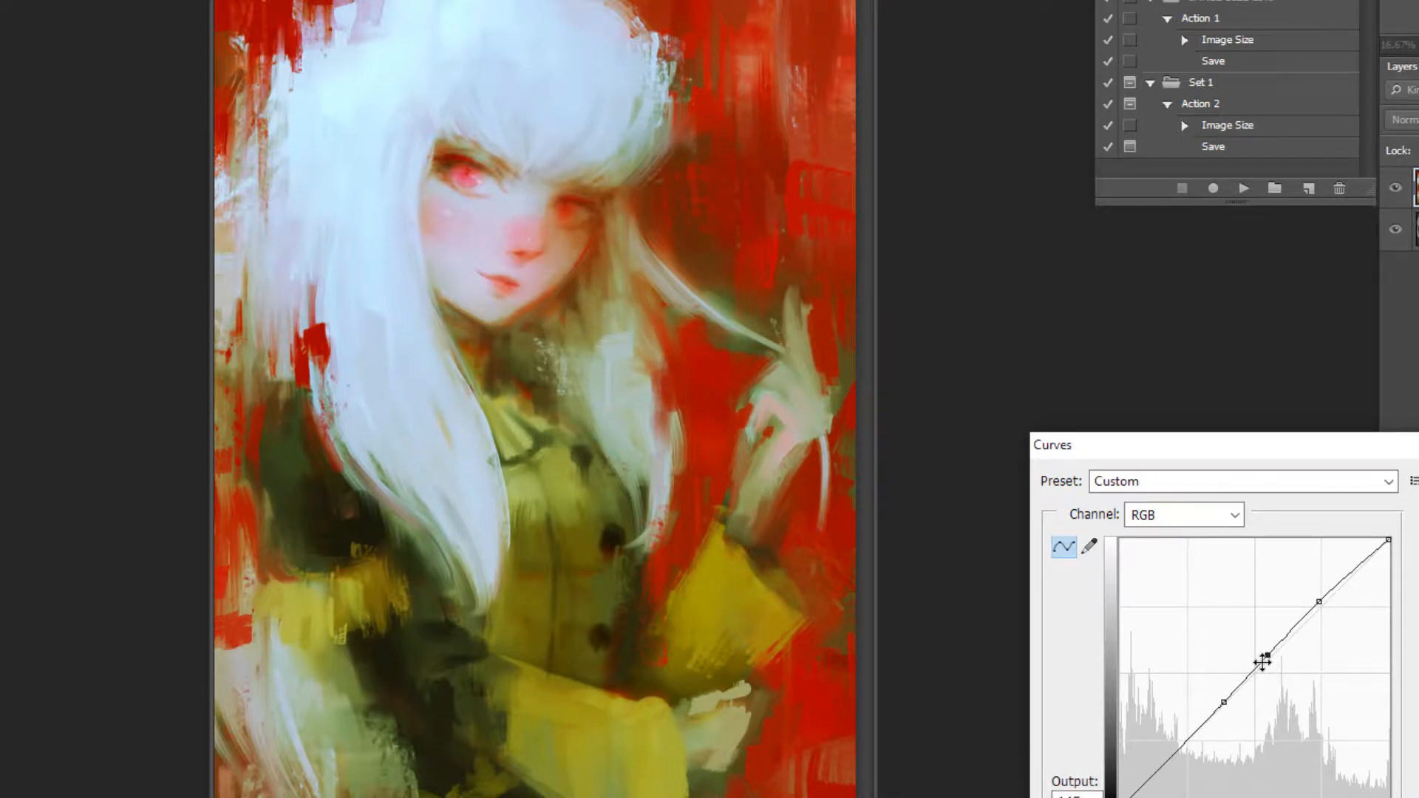
pyautogui.press('Return')
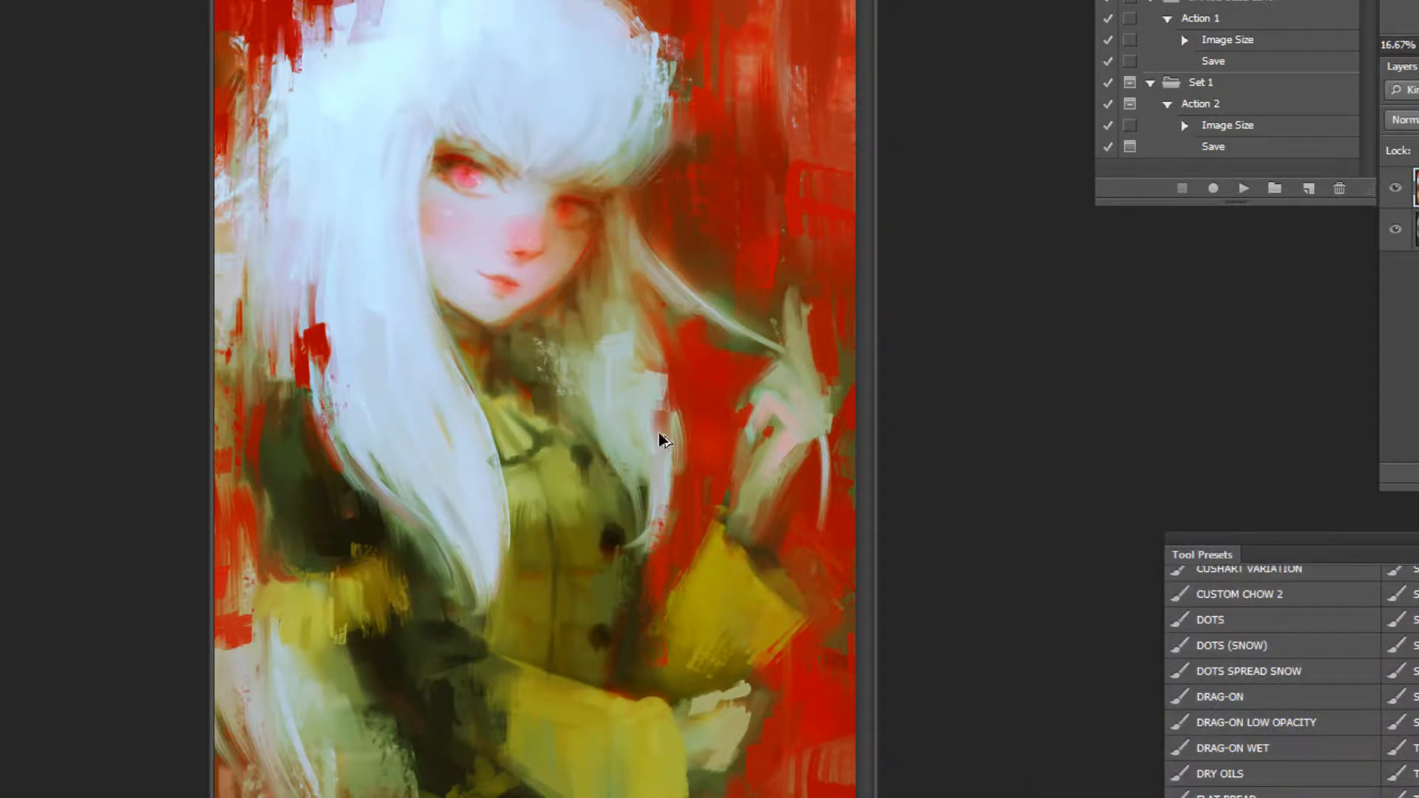
# Paint along the outer edge of the hair lock nearest the raised hand, redoing the stroke once.
pyautogui.moveTo(688, 400); pyautogui.dragTo(681, 536)
pyautogui.hotkey('ctrl', 'z')
pyautogui.moveTo(687, 451); pyautogui.dragTo(680, 535)
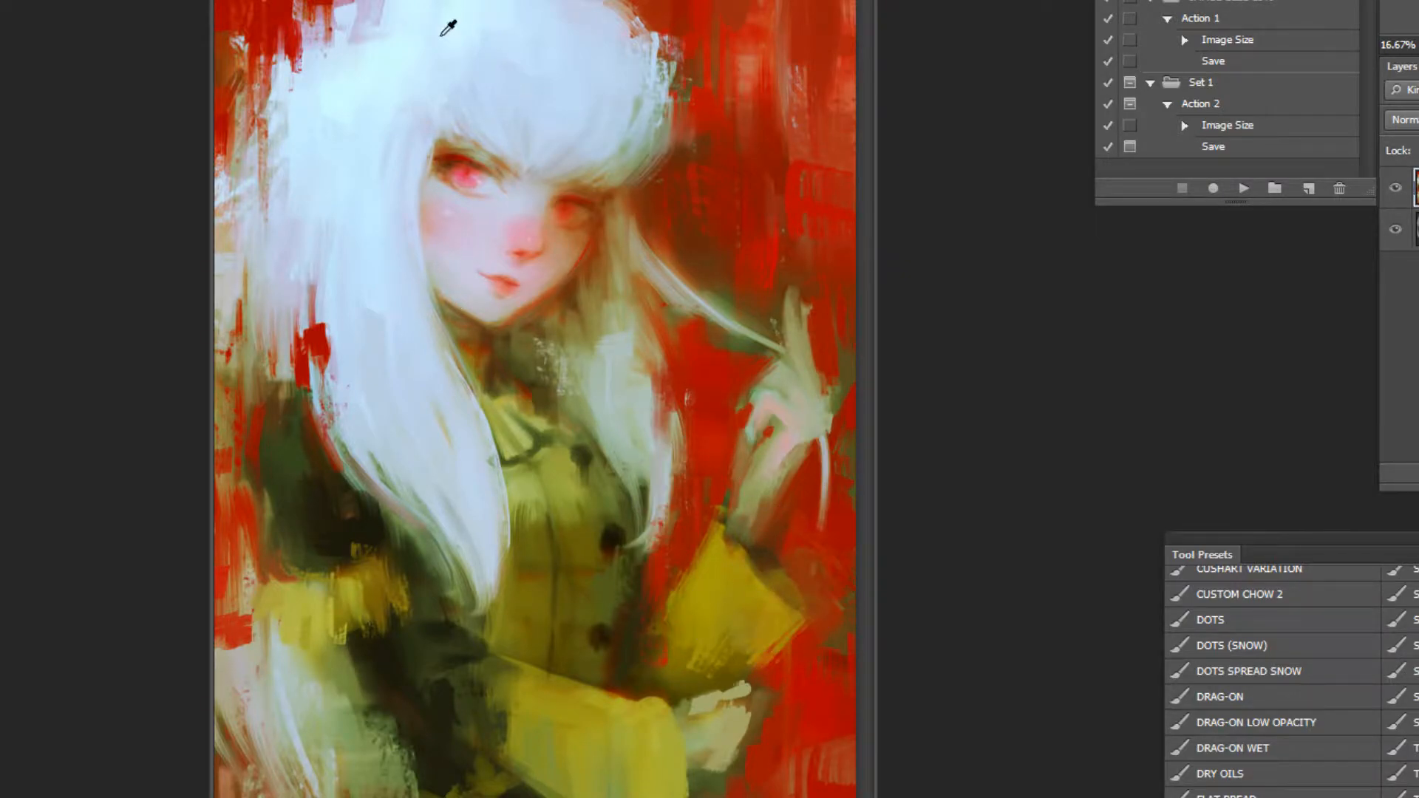
pyautogui.click(207, 2)
pyautogui.click(238, 246)
pyautogui.moveTo(485, 15); pyautogui.dragTo(444, 65)
pyautogui.hotkey('ctrl', 'z')
# Rework the upper edge of the crown with a sampled colour and dab the pale hair below the yellow cuff.
pyautogui.keyDown('alt'); pyautogui.click(582, 94); pyautogui.keyUp('alt')
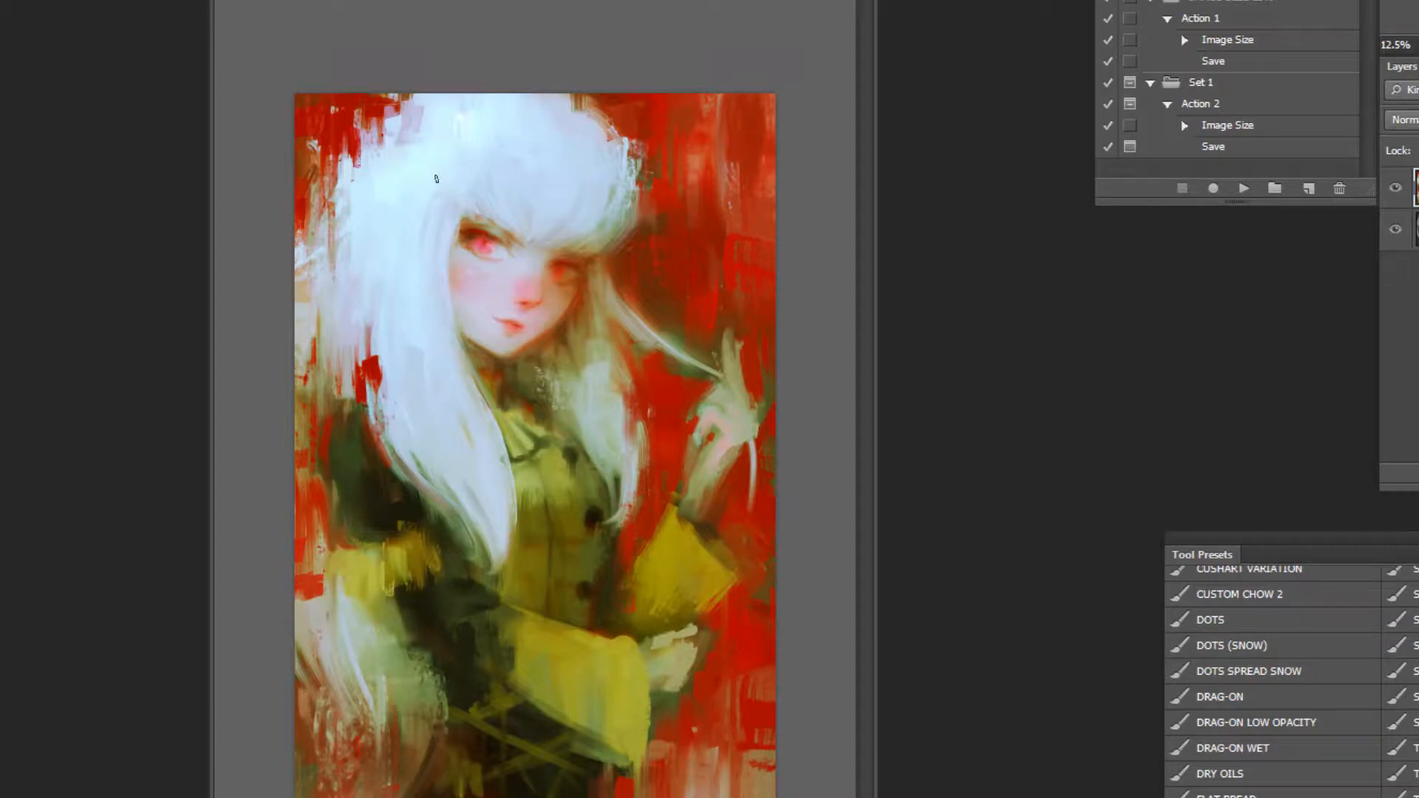
pyautogui.keyDown('alt'); pyautogui.click(382, 108); pyautogui.keyUp('alt')
pyautogui.moveTo(422, 87)
pyautogui.mouseDown()
pyautogui.moveTo(420, 111)
pyautogui.moveTo(433, 106)
pyautogui.mouseUp()
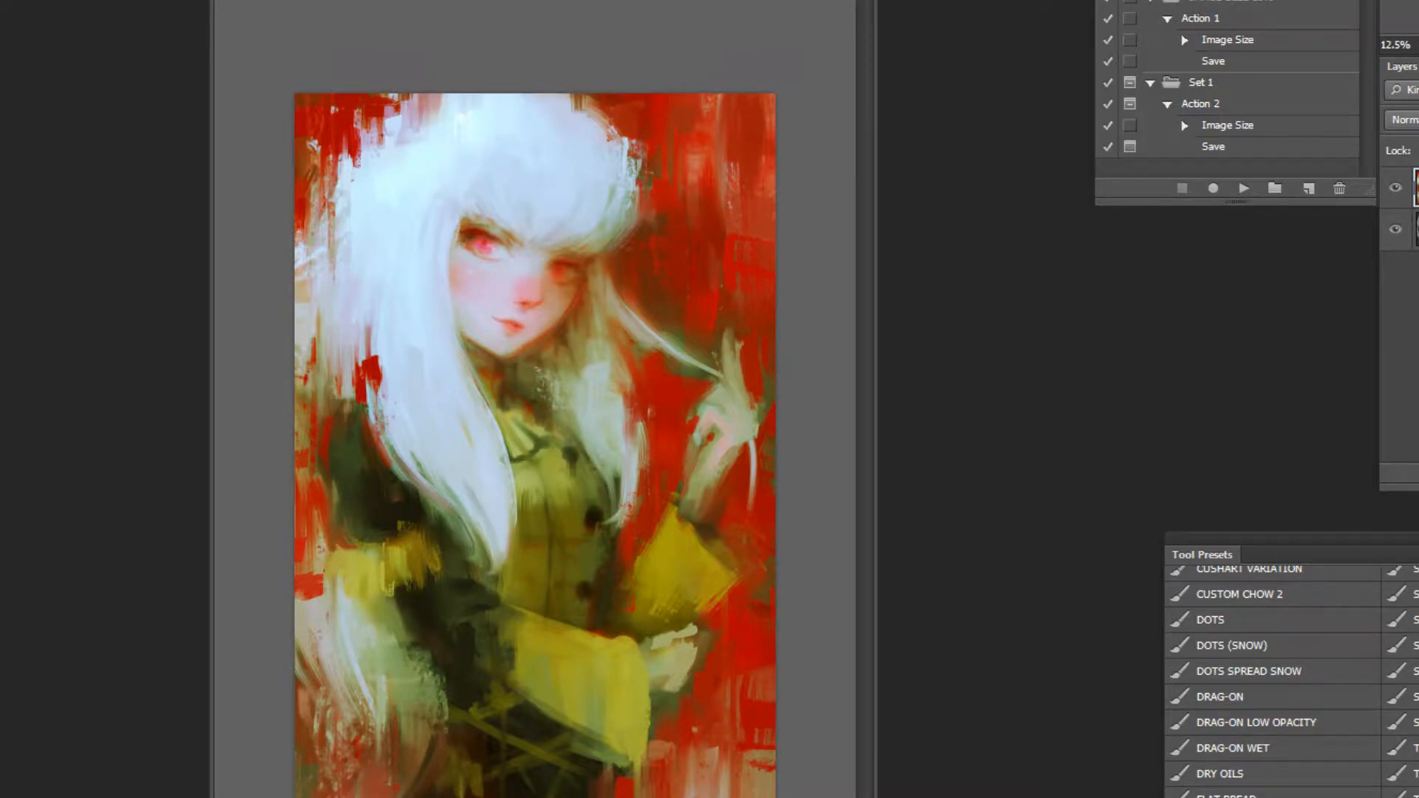
pyautogui.click(419, 620)
pyautogui.click(384, 613)
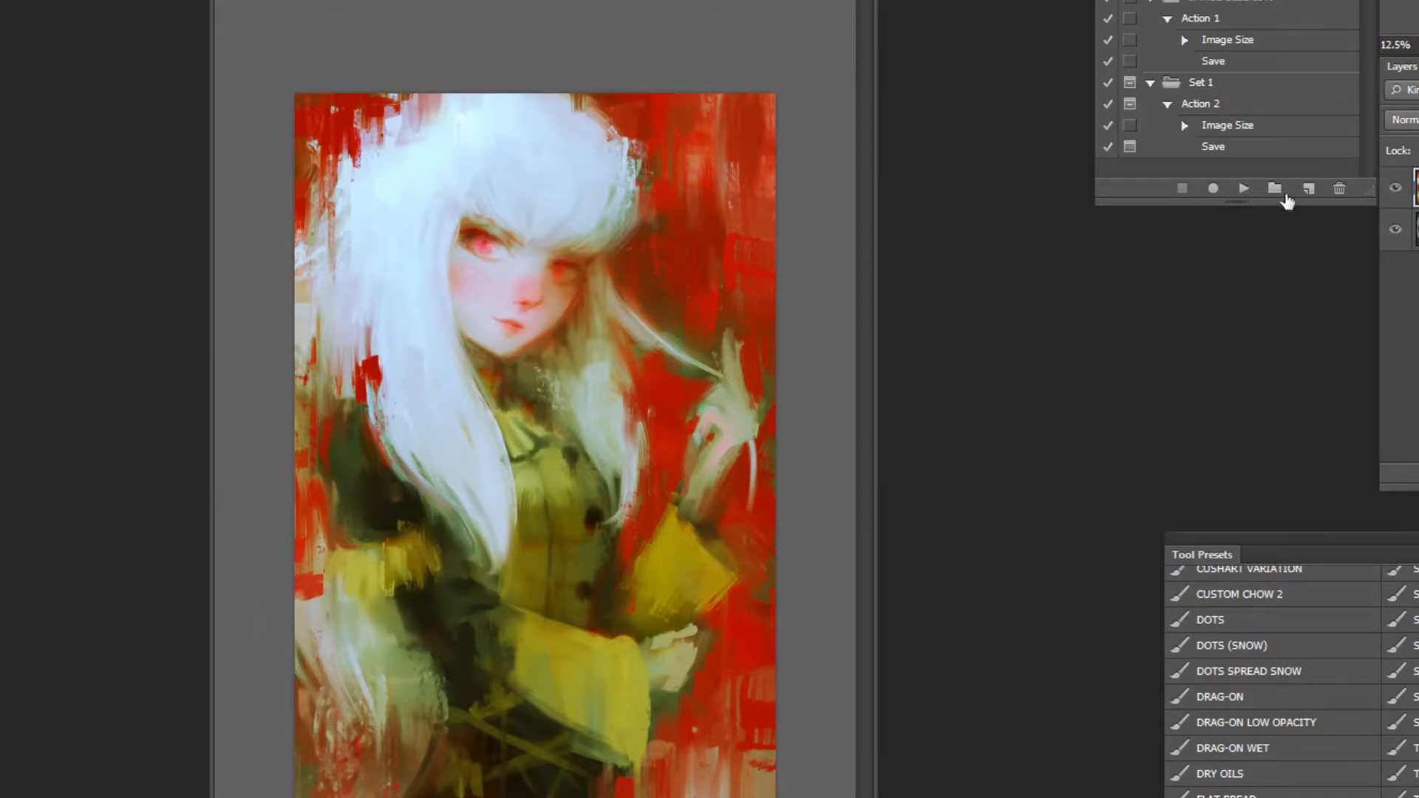
# Run the recorded Image Size and Save action and flip the canvas horizontally.
pyautogui.click(1244, 188)
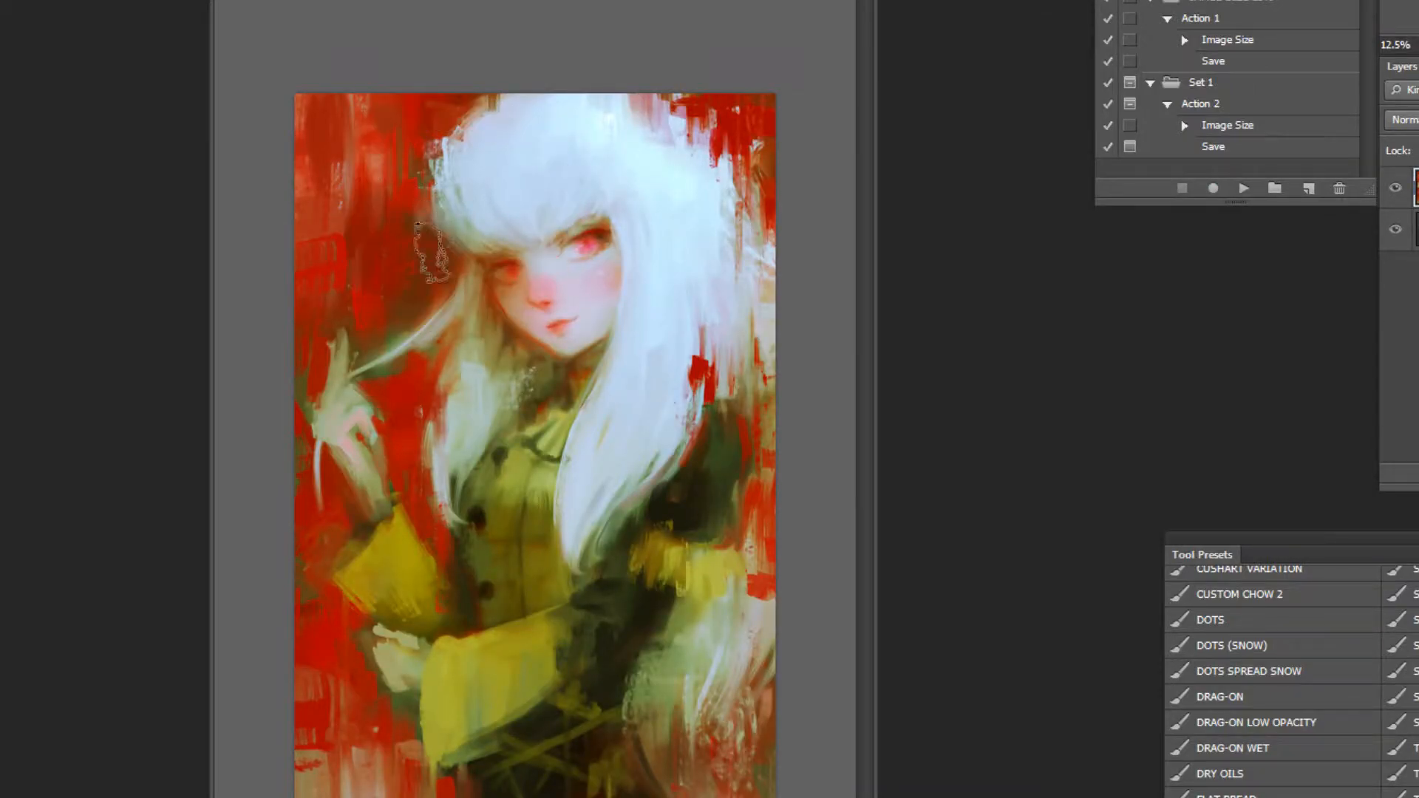
pyautogui.hotkey('ctrl', '-')
pyautogui.hotkey('ctrl', '+')
# Paint vertical streaks down the background edge beside the raised hand, using sampled reds and a different brush preset.
pyautogui.keyDown('alt'); pyautogui.click(303, 184); pyautogui.keyUp('alt')
pyautogui.moveTo(306, 211); pyautogui.dragTo(306, 308)
pyautogui.keyDown('alt'); pyautogui.click(311, 324); pyautogui.keyUp('alt')
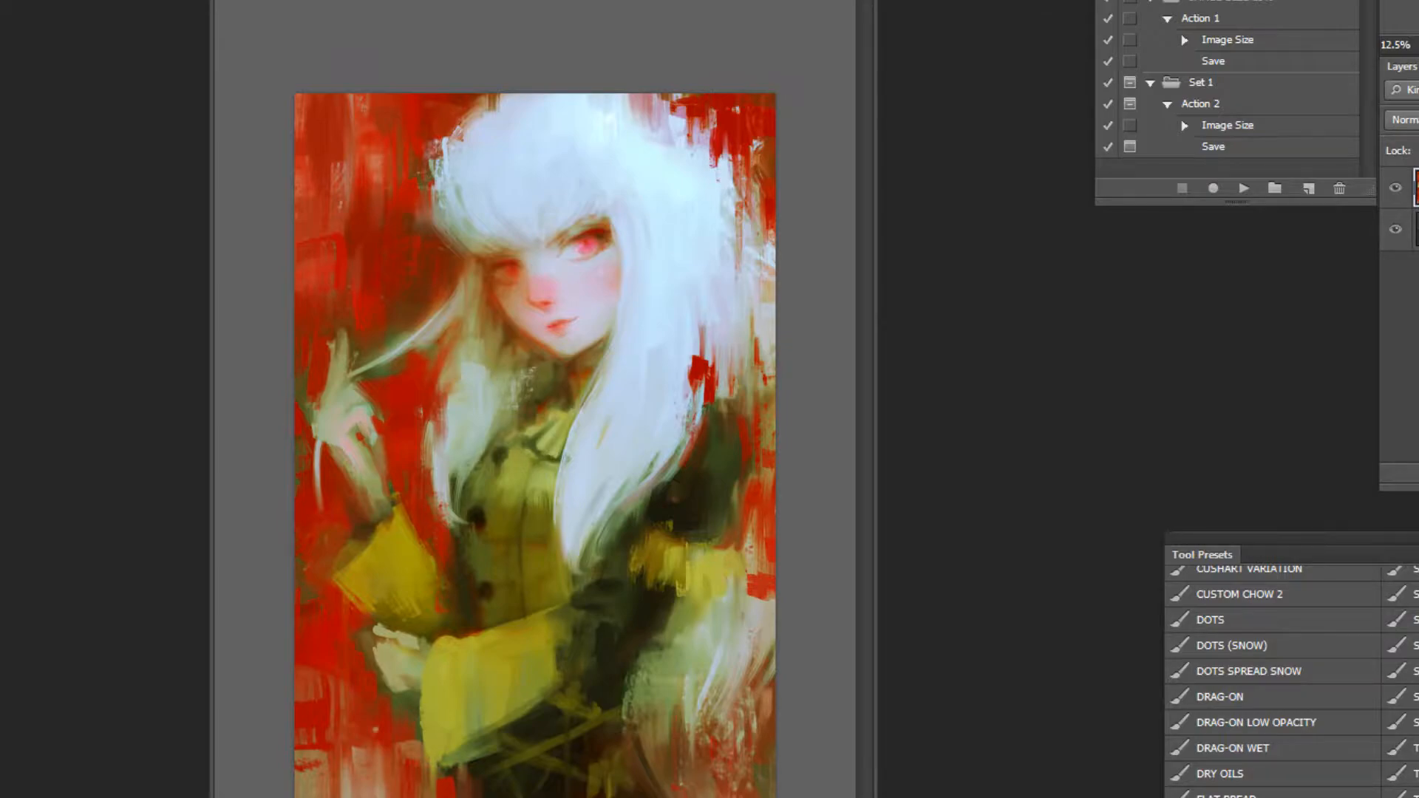
pyautogui.click(1399, 748)
pyautogui.keyDown('alt'); pyautogui.click(330, 785); pyautogui.keyUp('alt')
pyautogui.moveTo(299, 772)
pyautogui.mouseDown()
pyautogui.moveTo(324, 736)
pyautogui.moveTo(300, 669)
pyautogui.mouseUp()
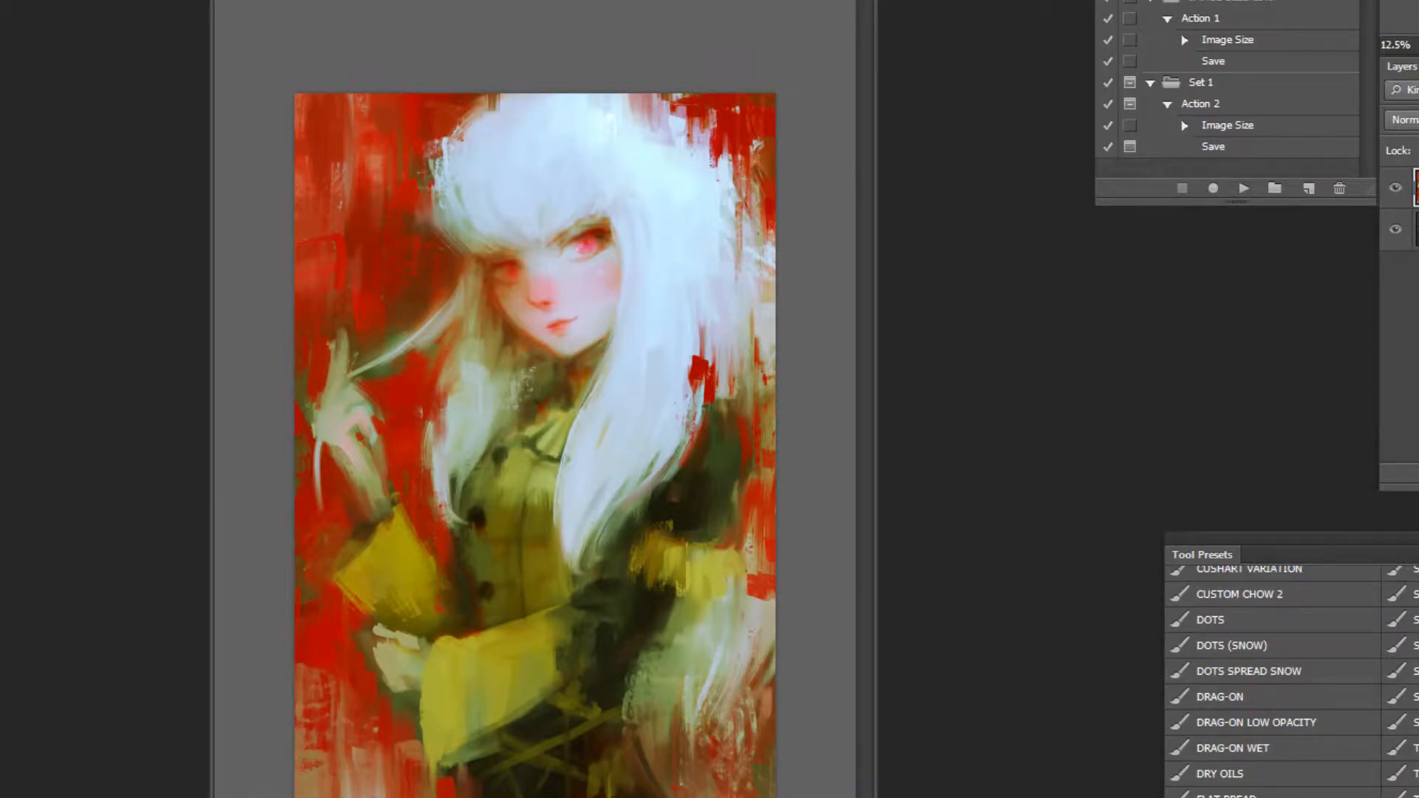
# Examine the whole composition at thumbnail size.
pyautogui.keyDown('alt'); pyautogui.click(616, 792); pyautogui.keyUp('alt')
pyautogui.keyDown('alt'); pyautogui.click(616, 793); pyautogui.keyUp('alt')
pyautogui.keyDown('alt'); pyautogui.click(616, 793); pyautogui.keyUp('alt')
pyautogui.keyDown('alt'); pyautogui.click(616, 793); pyautogui.keyUp('alt')
pyautogui.click(616, 793)
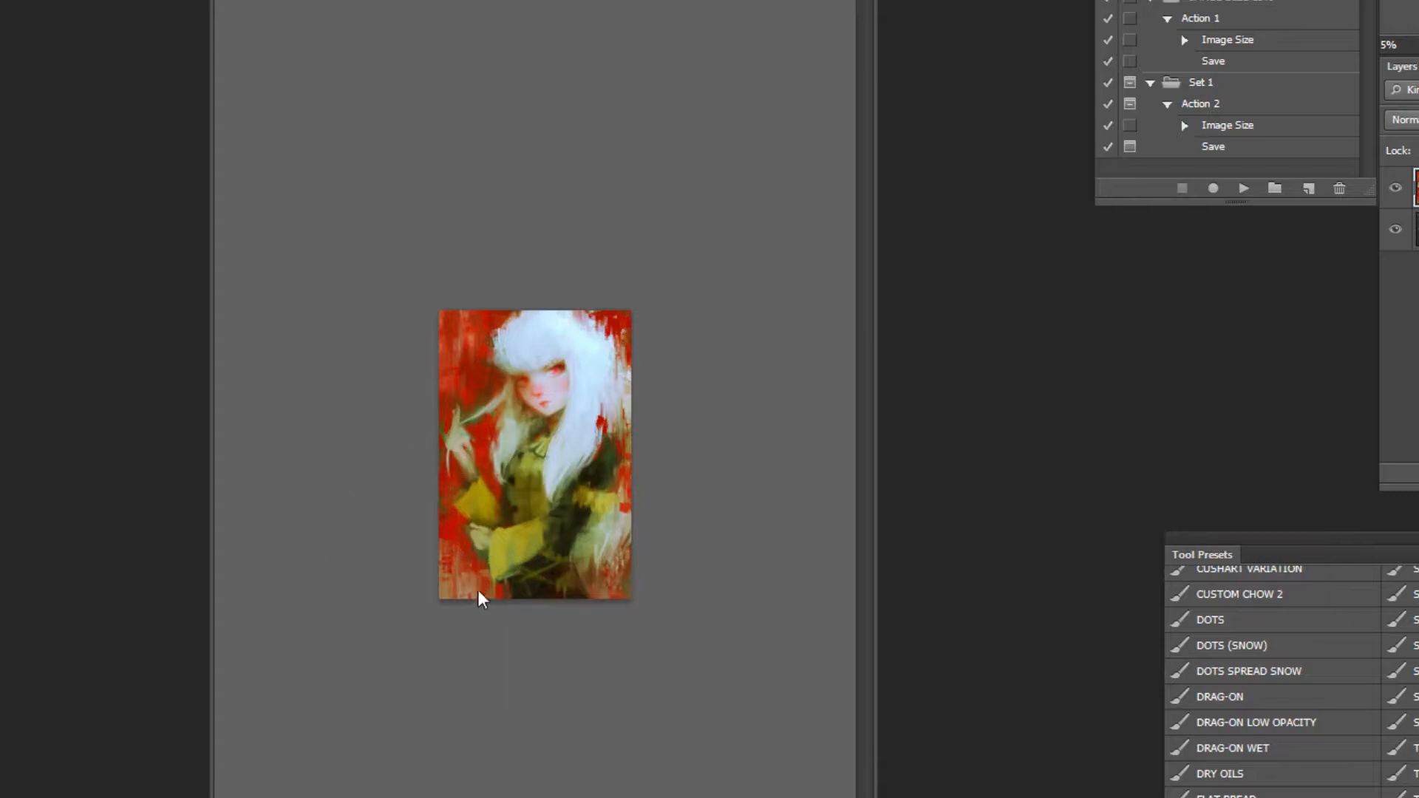
pyautogui.hotkey('ctrl', '+')
pyautogui.hotkey('ctrl', '+')
pyautogui.hotkey('ctrl', '+')
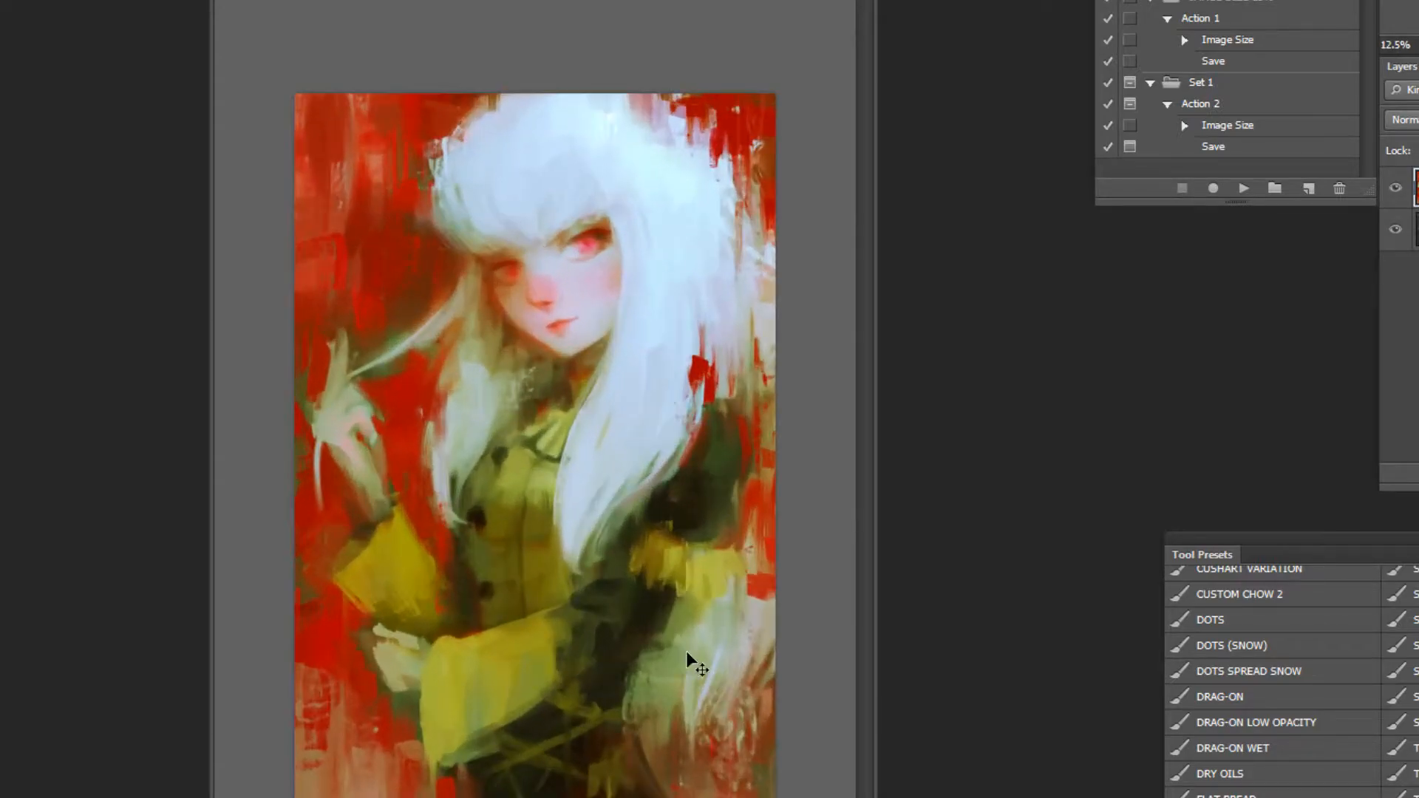
pyautogui.hotkey('ctrl', 'm')
pyautogui.click(1209, 517)
pyautogui.click(1197, 596)
pyautogui.moveTo(1241, 675); pyautogui.dragTo(1241, 638)
pyautogui.press('Escape')
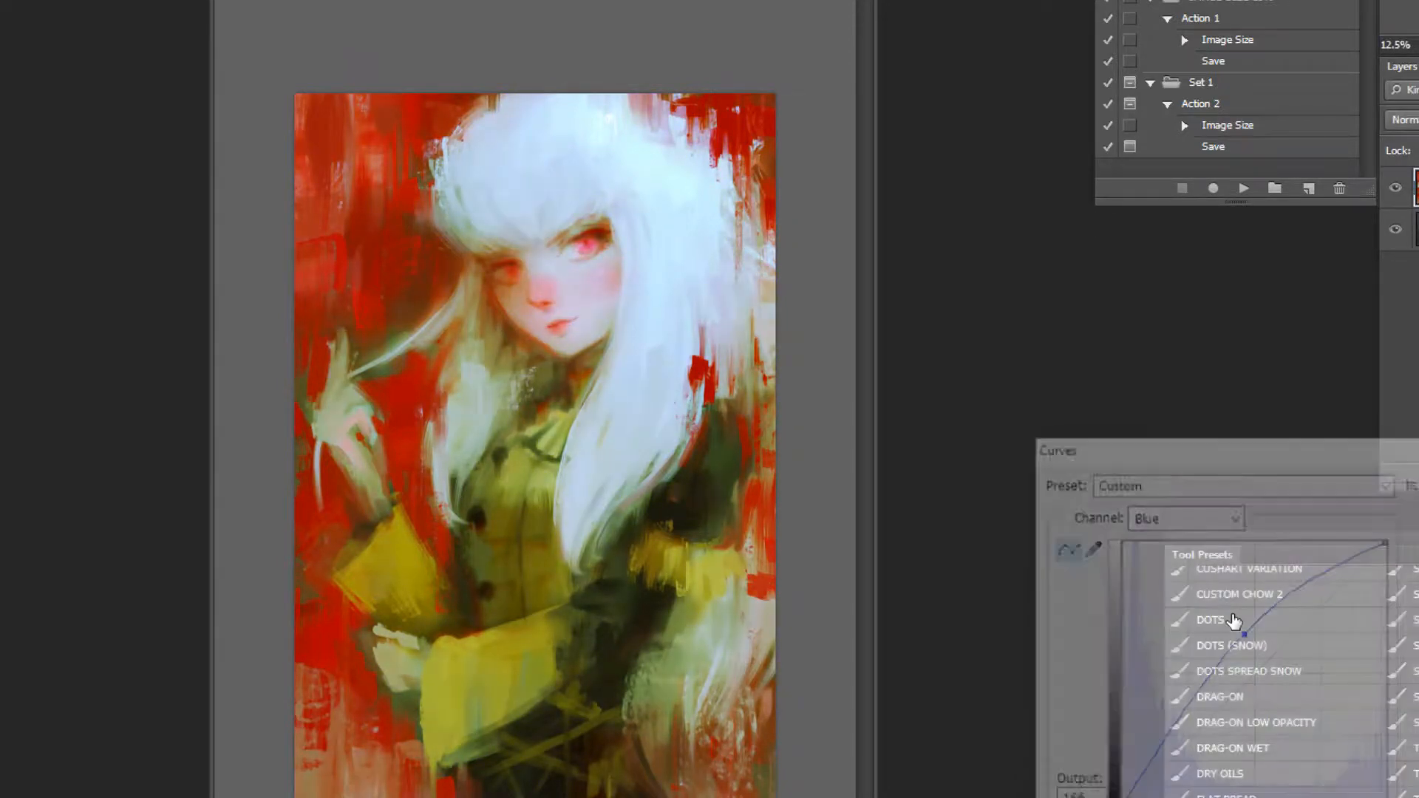
# Try raising the Green channel's upper tones in Curves while holding back its darker tones with a second point.
pyautogui.hotkey('ctrl', 'm')
pyautogui.click(1211, 517)
pyautogui.click(1211, 544)
pyautogui.moveTo(1279, 614)
pyautogui.mouseDown()
pyautogui.moveTo(1279, 684)
pyautogui.moveTo(1279, 628)
pyautogui.mouseUp()
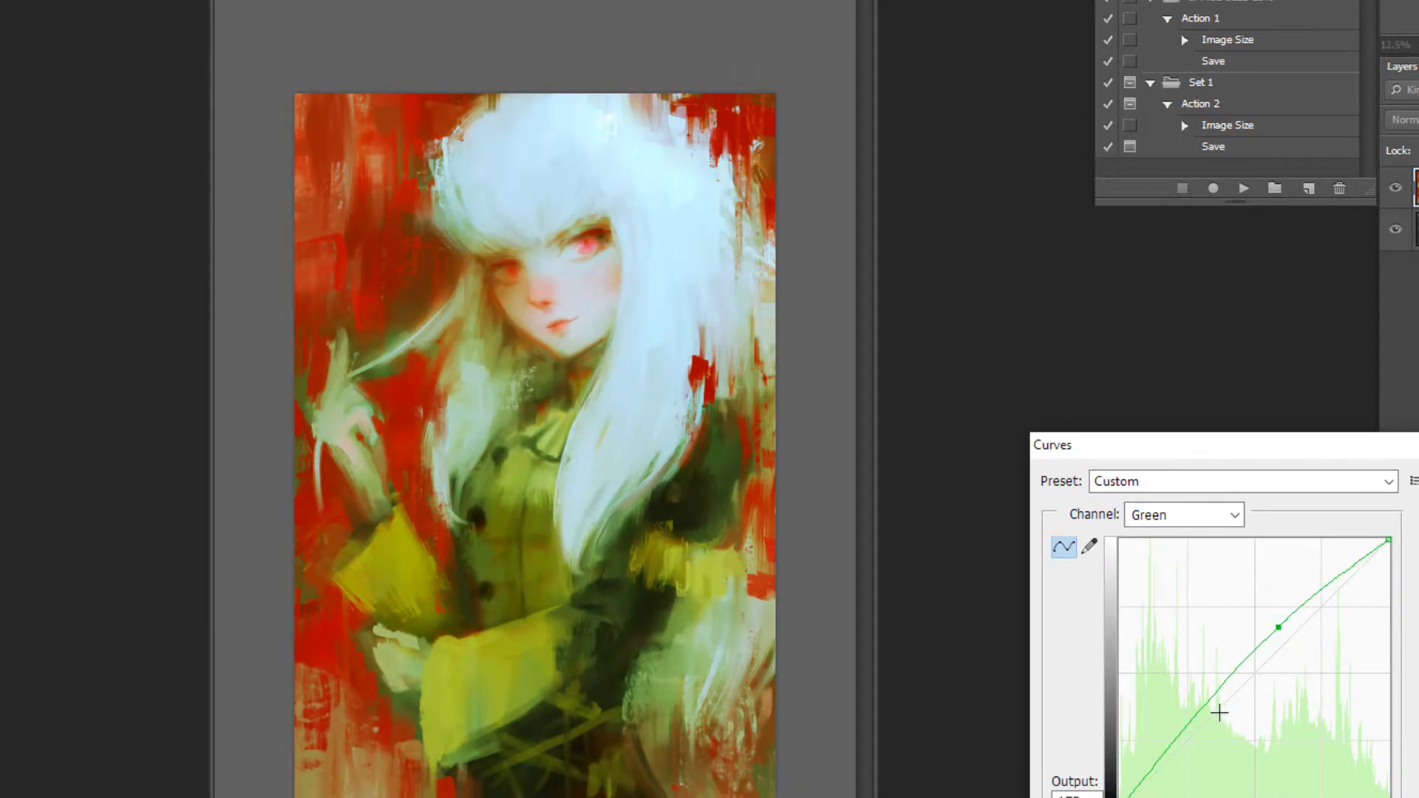
pyautogui.moveTo(1280, 630); pyautogui.dragTo(1280, 636)
pyautogui.moveTo(1206, 715); pyautogui.dragTo(1203, 734)
# Try lifting the Blue channel strongly and the Red channel slightly in the same Curves adjustment.
pyautogui.click(1204, 522)
pyautogui.click(1204, 525)
pyautogui.moveTo(1283, 640); pyautogui.dragTo(1279, 585)
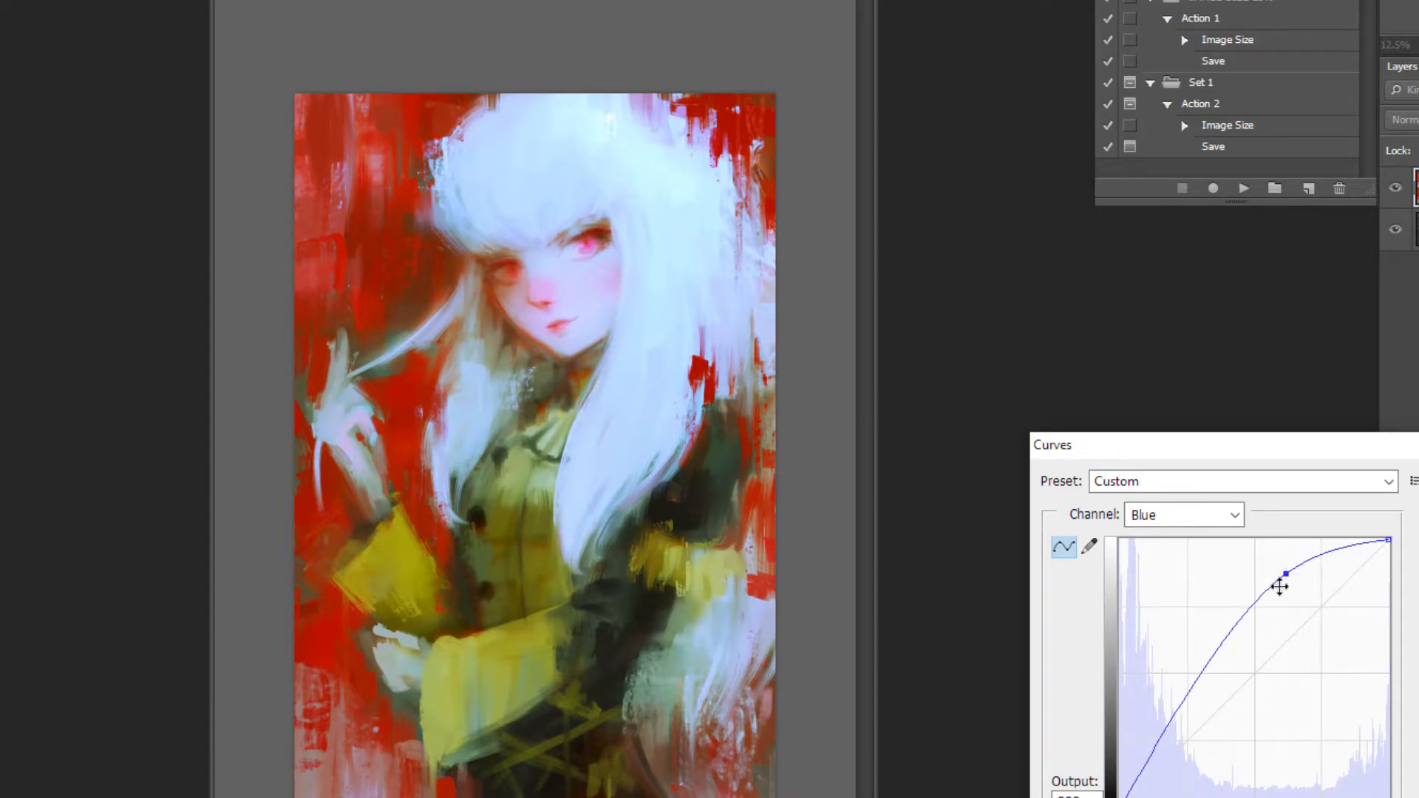
pyautogui.moveTo(1209, 677); pyautogui.dragTo(1206, 663)
pyautogui.click(1197, 522)
pyautogui.click(1186, 557)
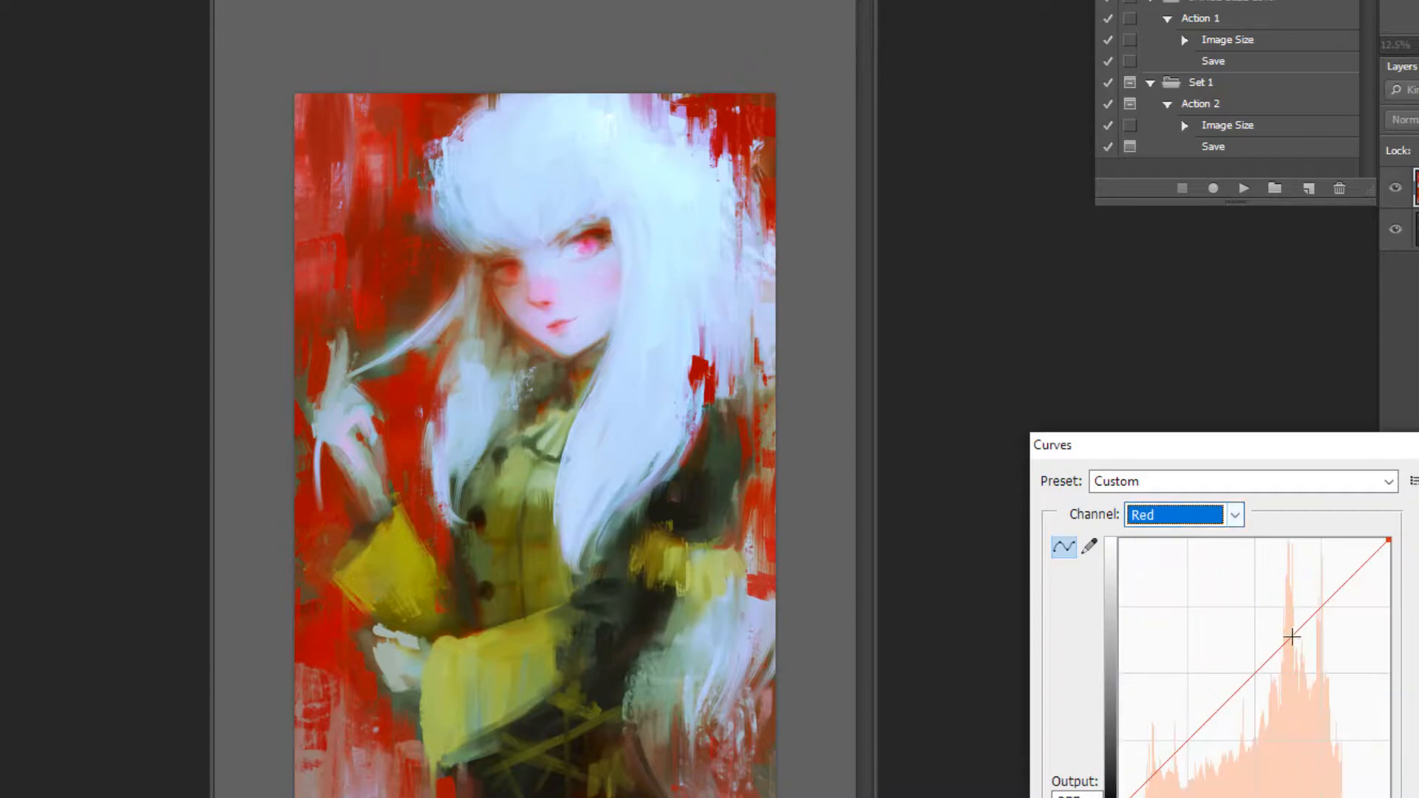
pyautogui.moveTo(1289, 647); pyautogui.dragTo(1288, 637)
pyautogui.press('Return')
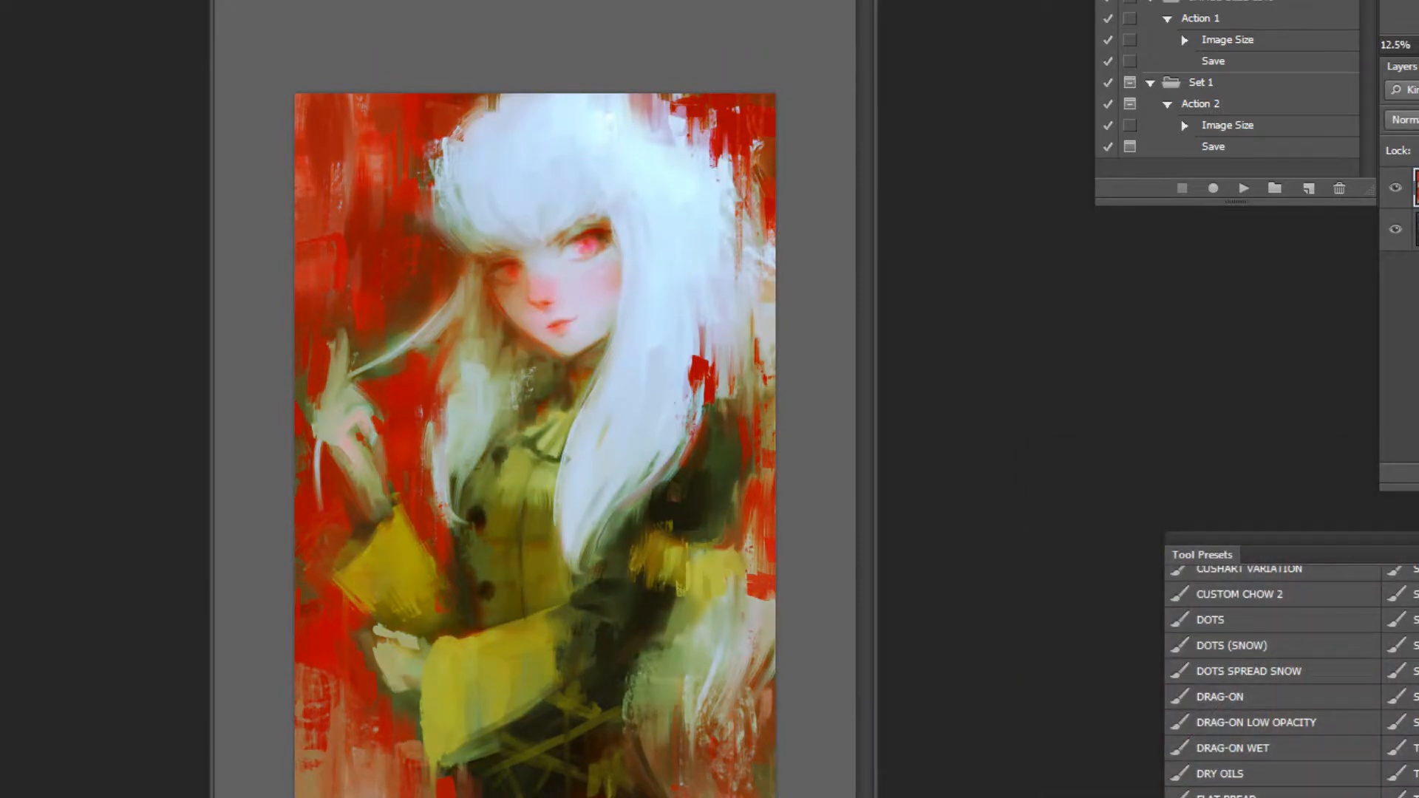
# Undo and reapply the Curves adjustment repeatedly to compare the colours, ending with it undone.
pyautogui.hotkey('ctrl', 'z')
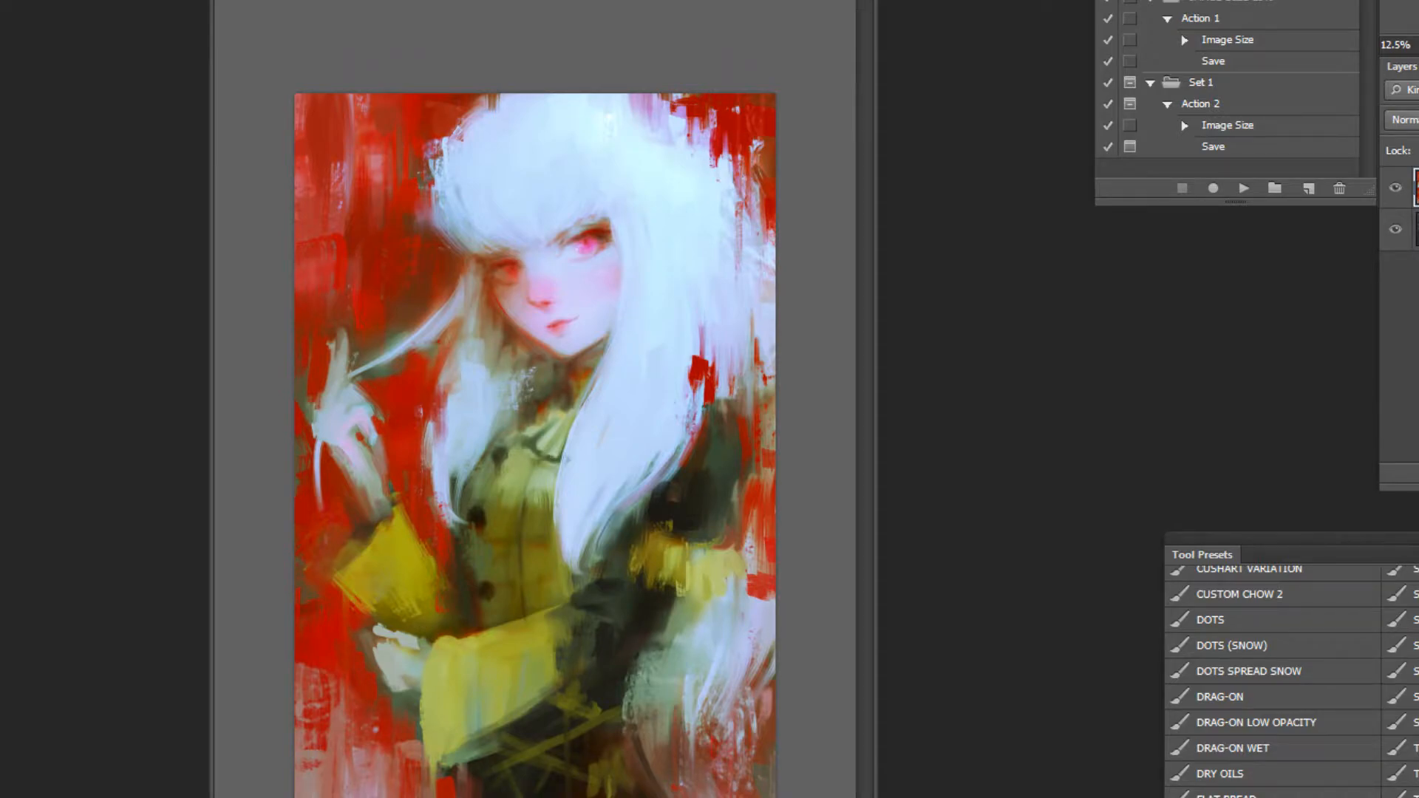
pyautogui.hotkey('ctrl', 'z')
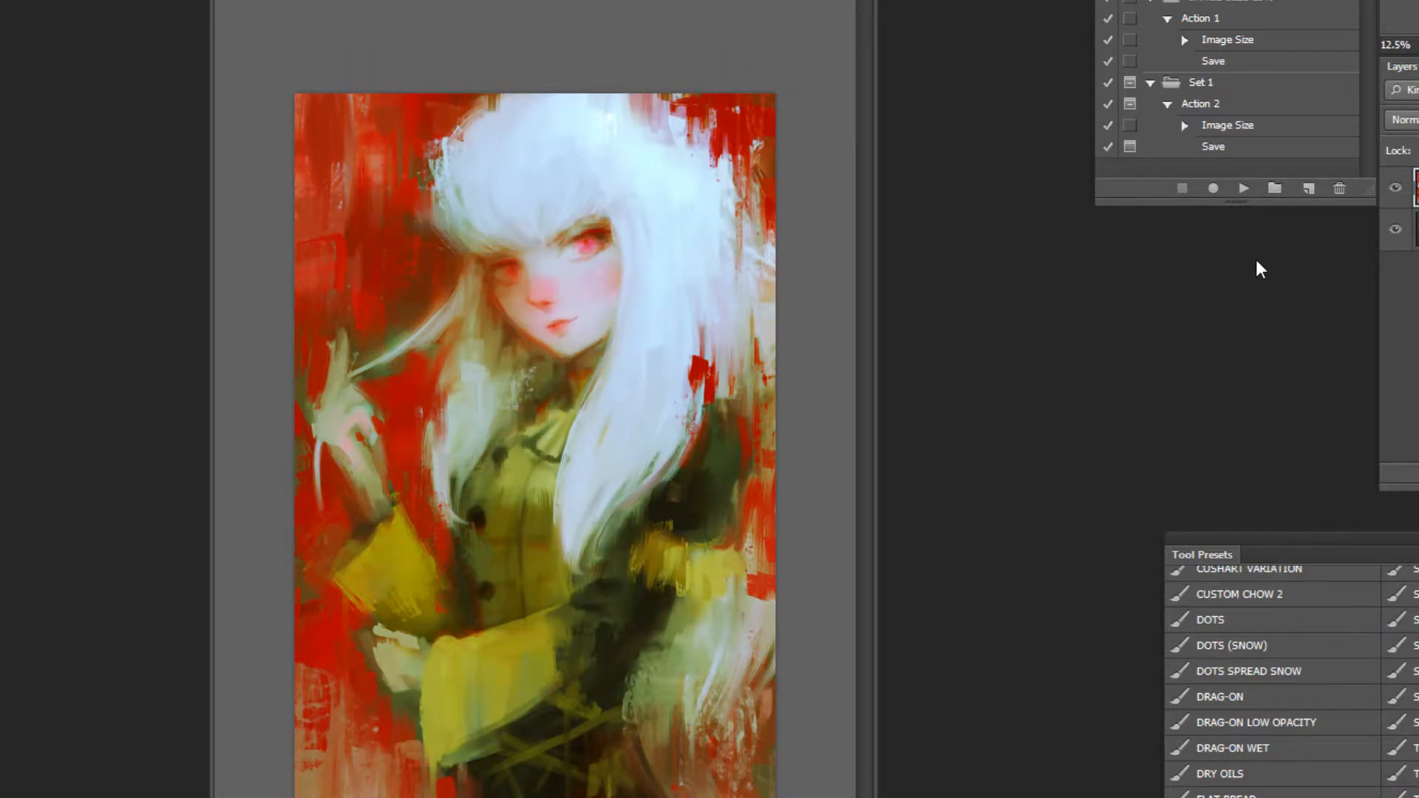
pyautogui.hotkey('ctrl', 'z')
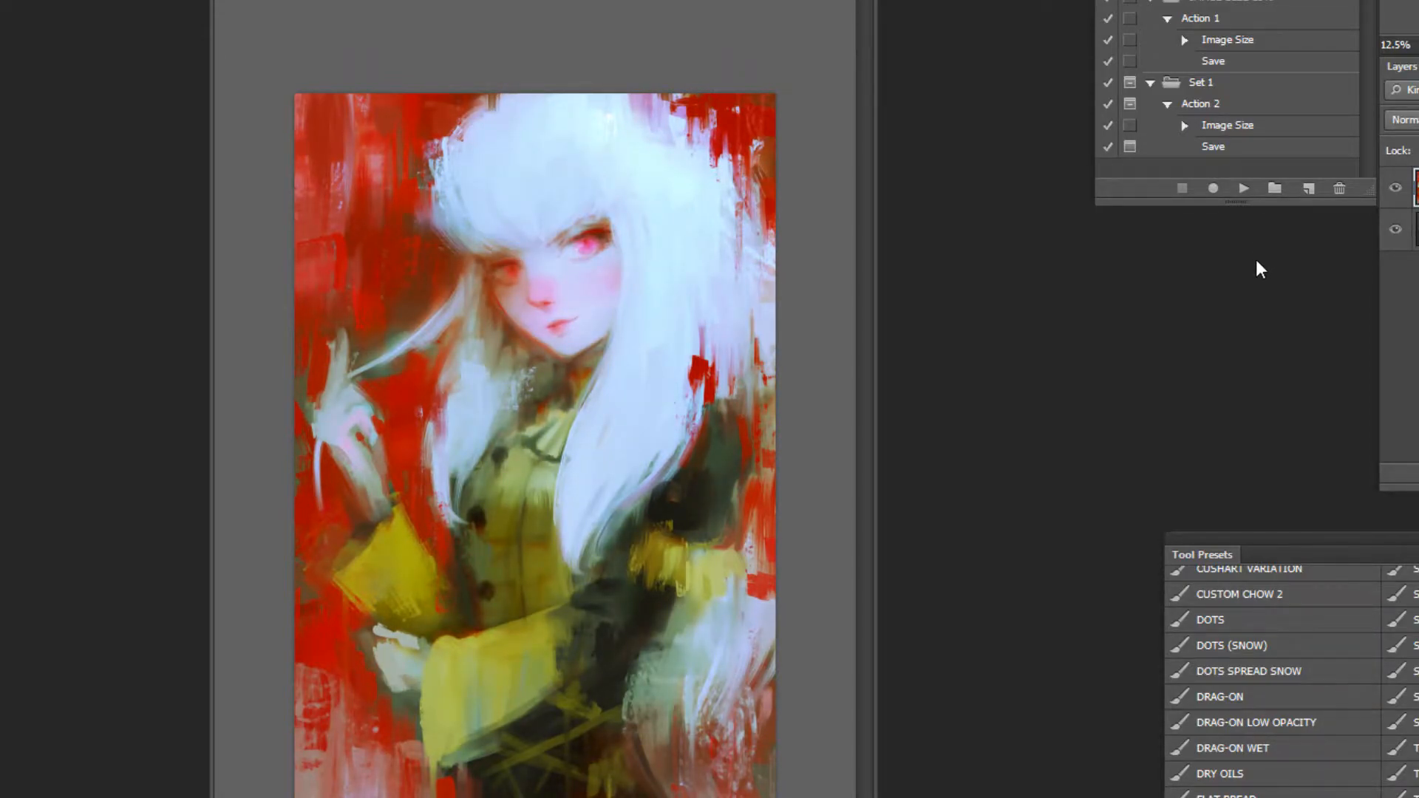
pyautogui.hotkey('ctrl', 'z')
pyautogui.hotkey('ctrl', 'z')
pyautogui.hotkey('ctrl', 'z')
# Copy the entire painting and paste it as a new layer.
pyautogui.hotkey('ctrl', 'a')
pyautogui.hotkey('ctrl', 'c')
pyautogui.hotkey('ctrl', 'v')
pyautogui.hotkey('ctrl', 'z')
pyautogui.hotkey('ctrl', 'z')
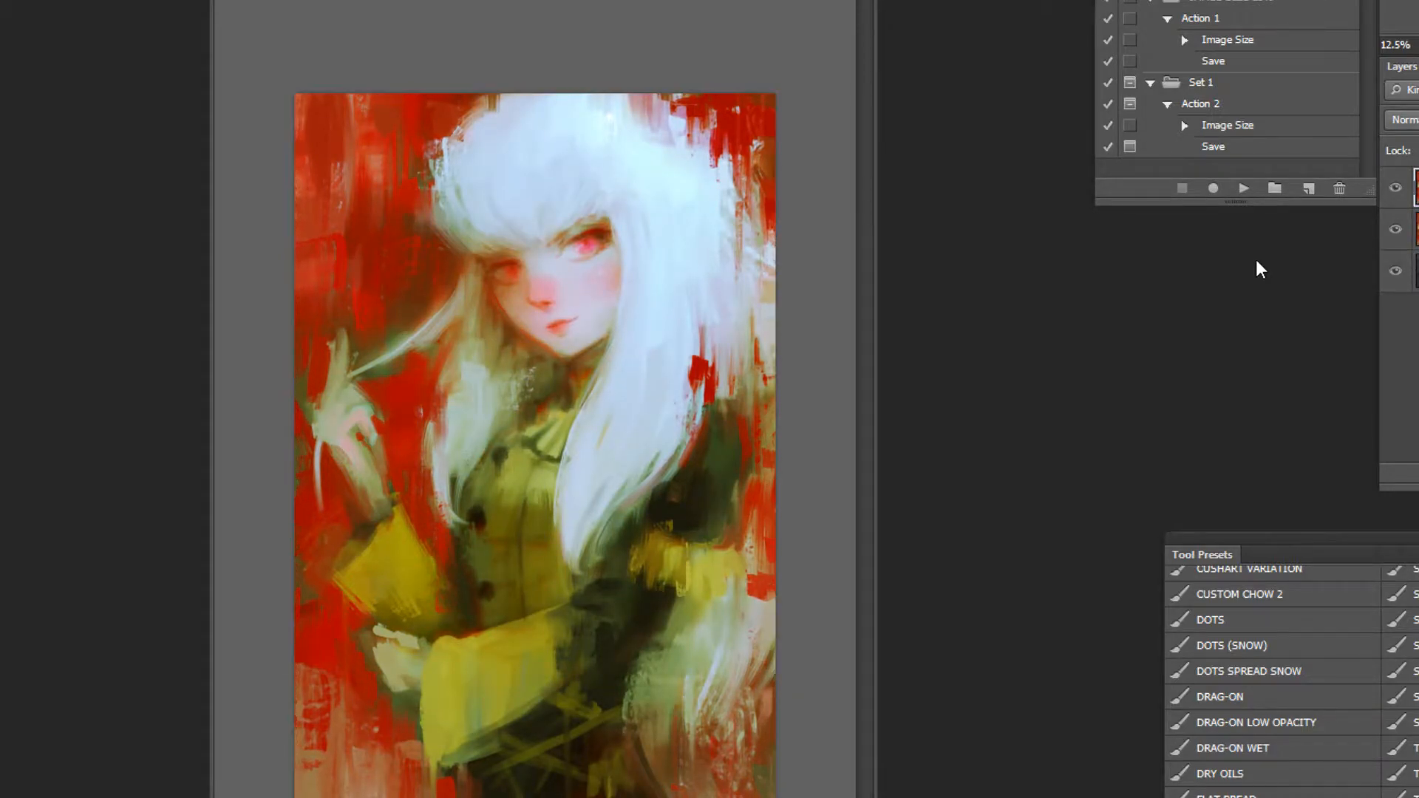
# Lift the Blue channel's highlights with a second control point in the lower tones and adjust the Green channel in Curves.
pyautogui.hotkey('ctrl', 'm')
pyautogui.click(1207, 529)
pyautogui.click(1226, 595)
pyautogui.moveTo(1238, 596); pyautogui.dragTo(1316, 600)
pyautogui.click(1219, 689)
pyautogui.click(1212, 515)
pyautogui.click(1212, 570)
pyautogui.press('Return')
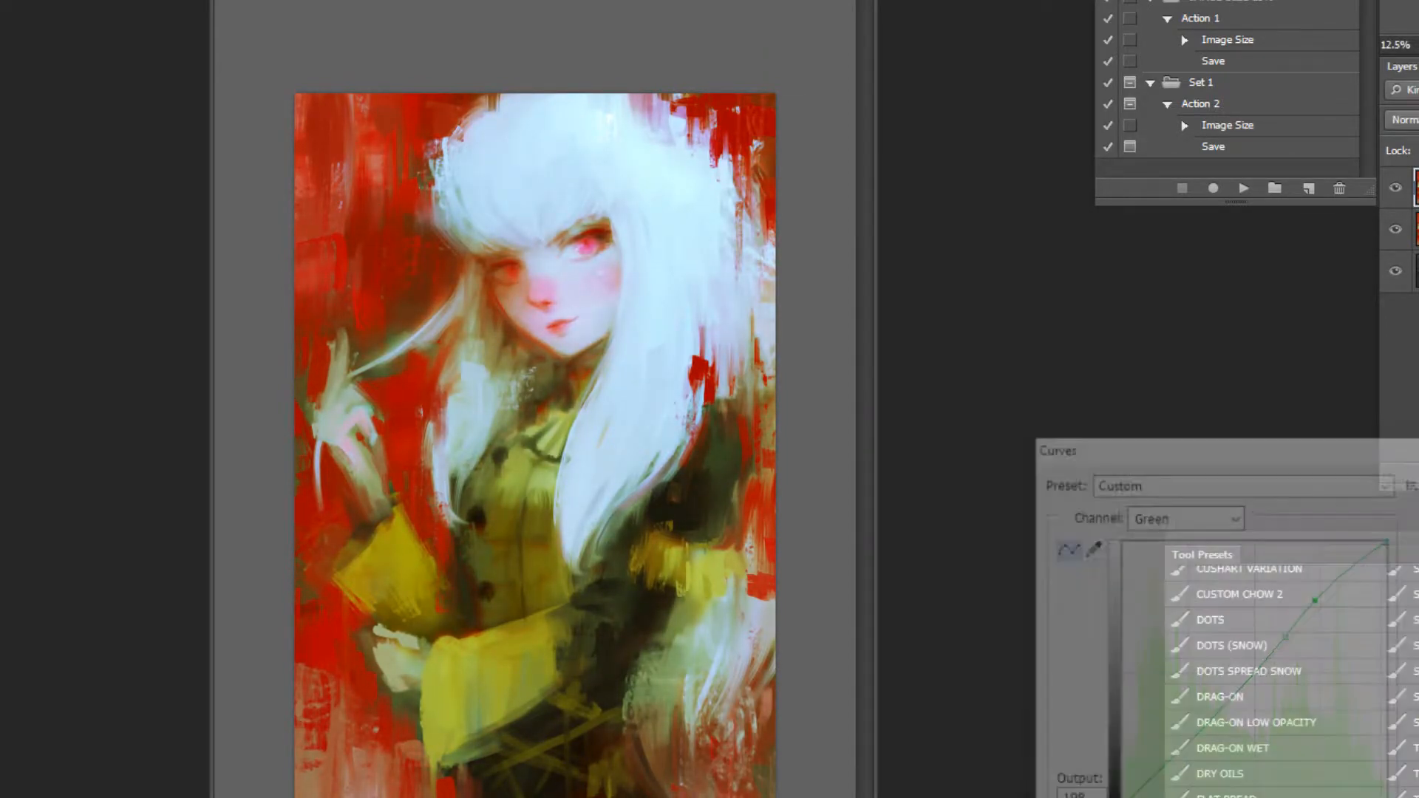
# Raise the Blue channel's highlights and slightly lift the Green channel's upper midtones in a new Curves adjustment.
pyautogui.hotkey('ctrl', 'm')
pyautogui.click(1219, 515)
pyautogui.click(1207, 599)
pyautogui.moveTo(1299, 630); pyautogui.dragTo(1300, 595)
pyautogui.click(1197, 523)
pyautogui.click(1197, 575)
pyautogui.moveTo(1274, 667)
pyautogui.mouseDown()
pyautogui.moveTo(1276, 631)
pyautogui.moveTo(1284, 650)
pyautogui.mouseUp()
# Refine the Blue curve's highlights, shape its lower tones with a second point and apply the adjustment.
pyautogui.click(1194, 519)
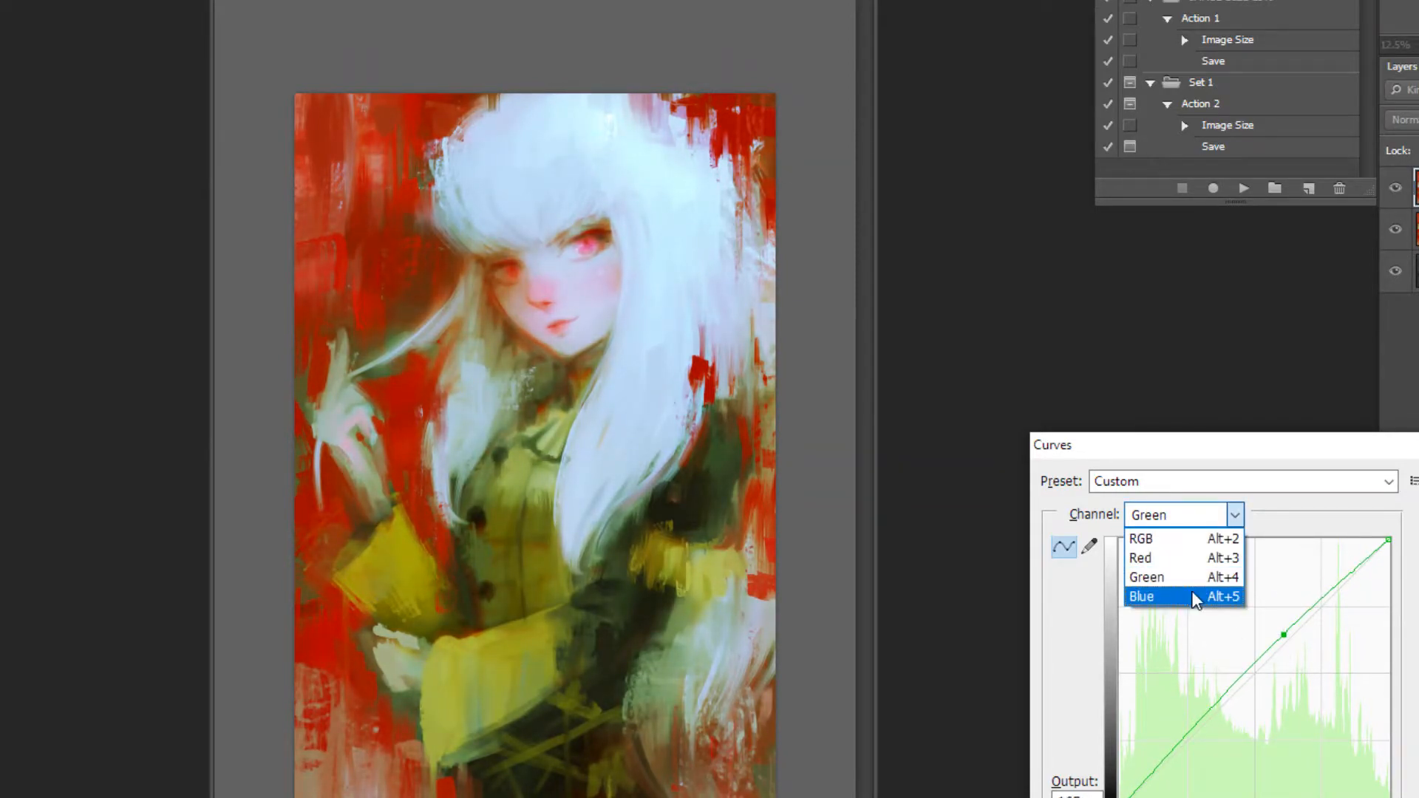
pyautogui.click(1191, 595)
pyautogui.moveTo(1305, 594); pyautogui.dragTo(1301, 596)
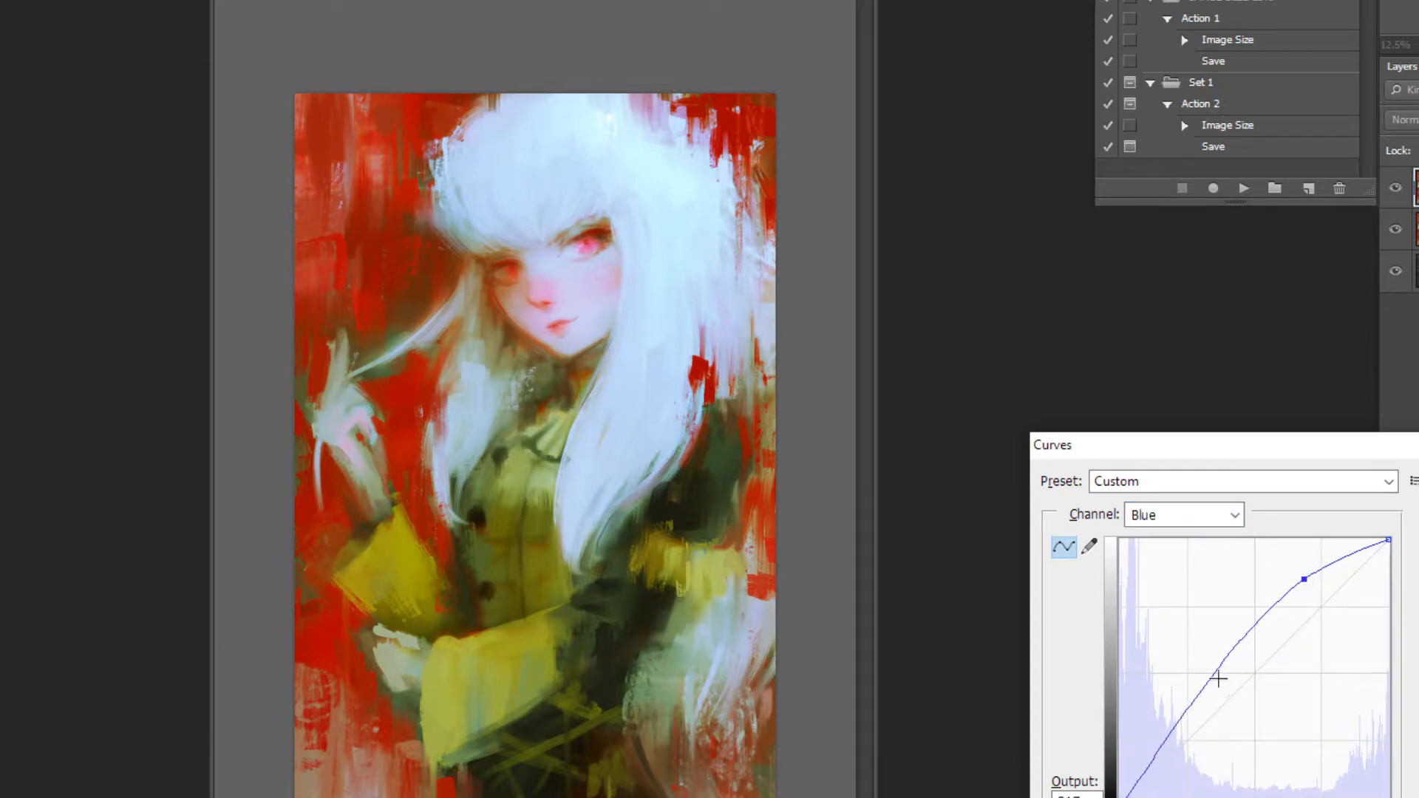
pyautogui.moveTo(1201, 680); pyautogui.dragTo(1205, 688)
pyautogui.press('Return')
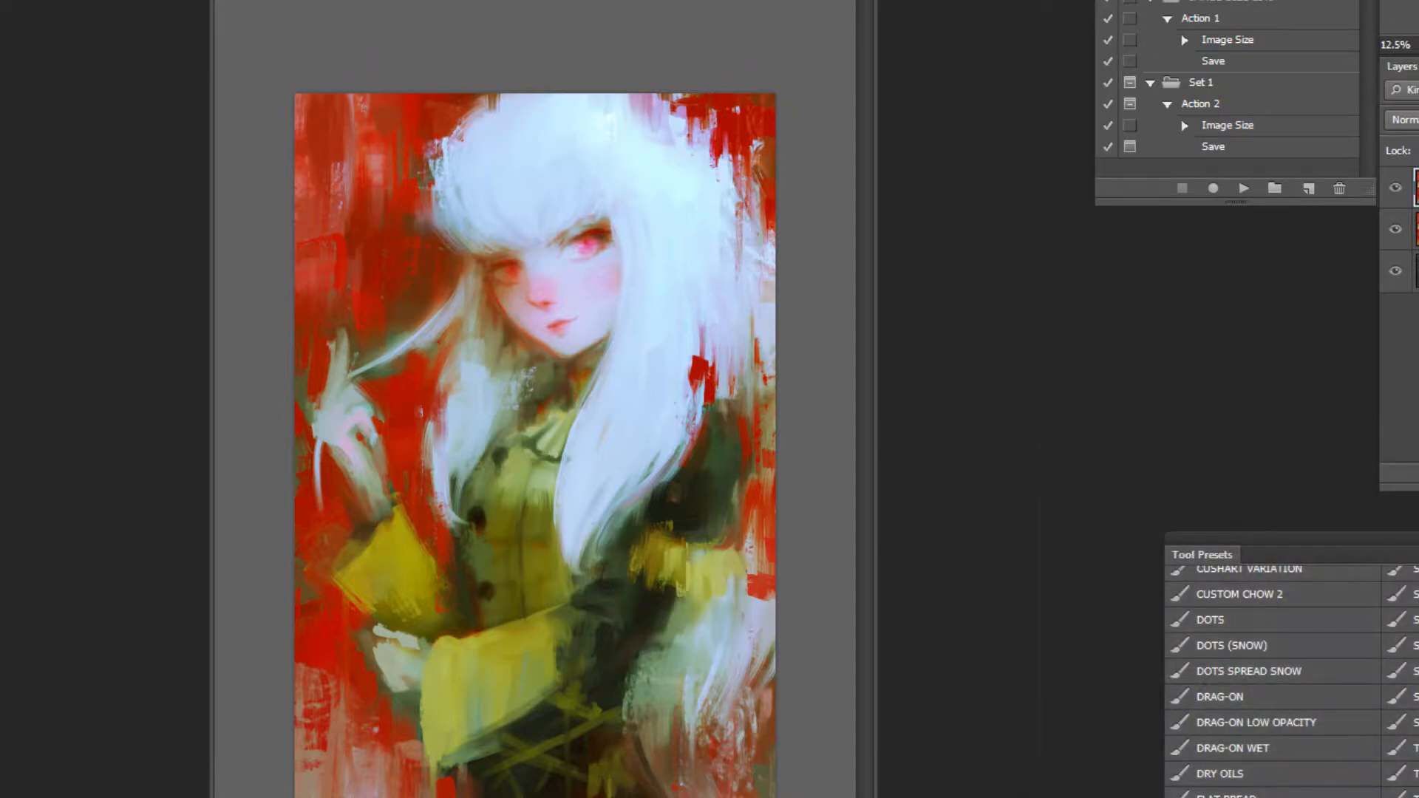
# Run the recorded resize-and-save action on the colour-adjusted painting and flip the canvas horizontally.
pyautogui.click(1243, 189)
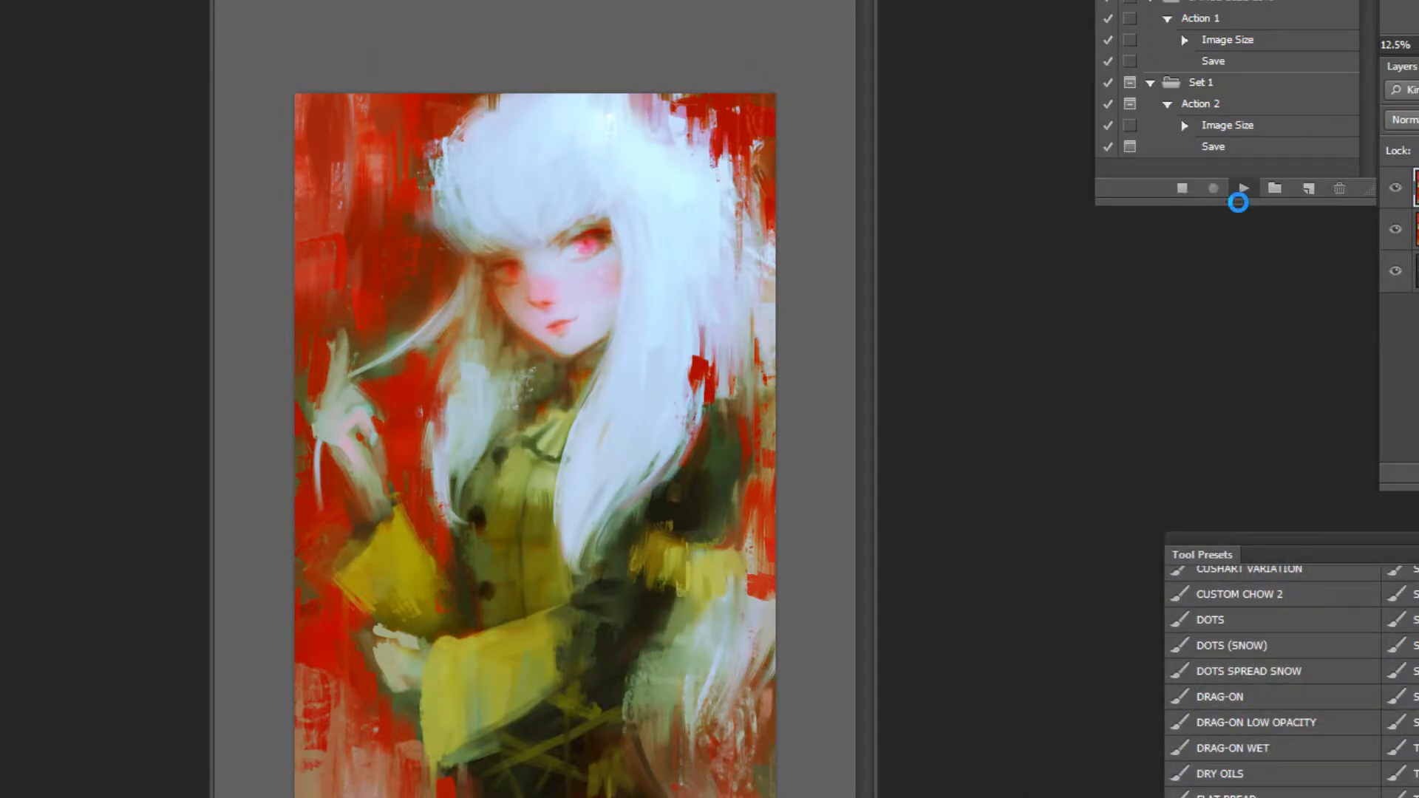
pyautogui.rightClick(845, 748)
pyautogui.press('Escape')
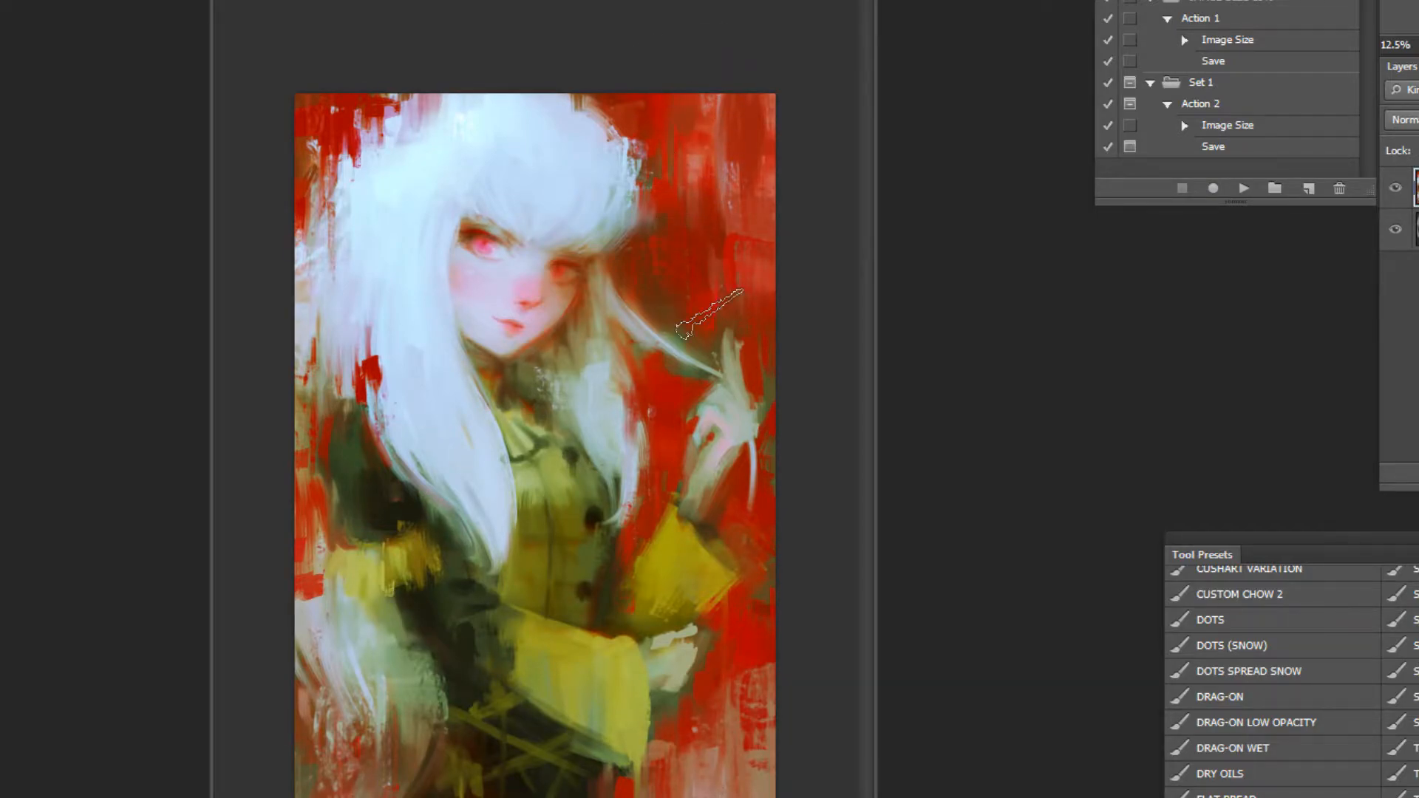
# Try a sampled-colour stroke along the thin hair strand beside the raised hand and undo it.
pyautogui.keyDown('alt'); pyautogui.click(754, 374); pyautogui.keyUp('alt')
pyautogui.keyDown('alt'); pyautogui.click(333, 381); pyautogui.keyUp('alt')
pyautogui.scroll(3, 817, 412)
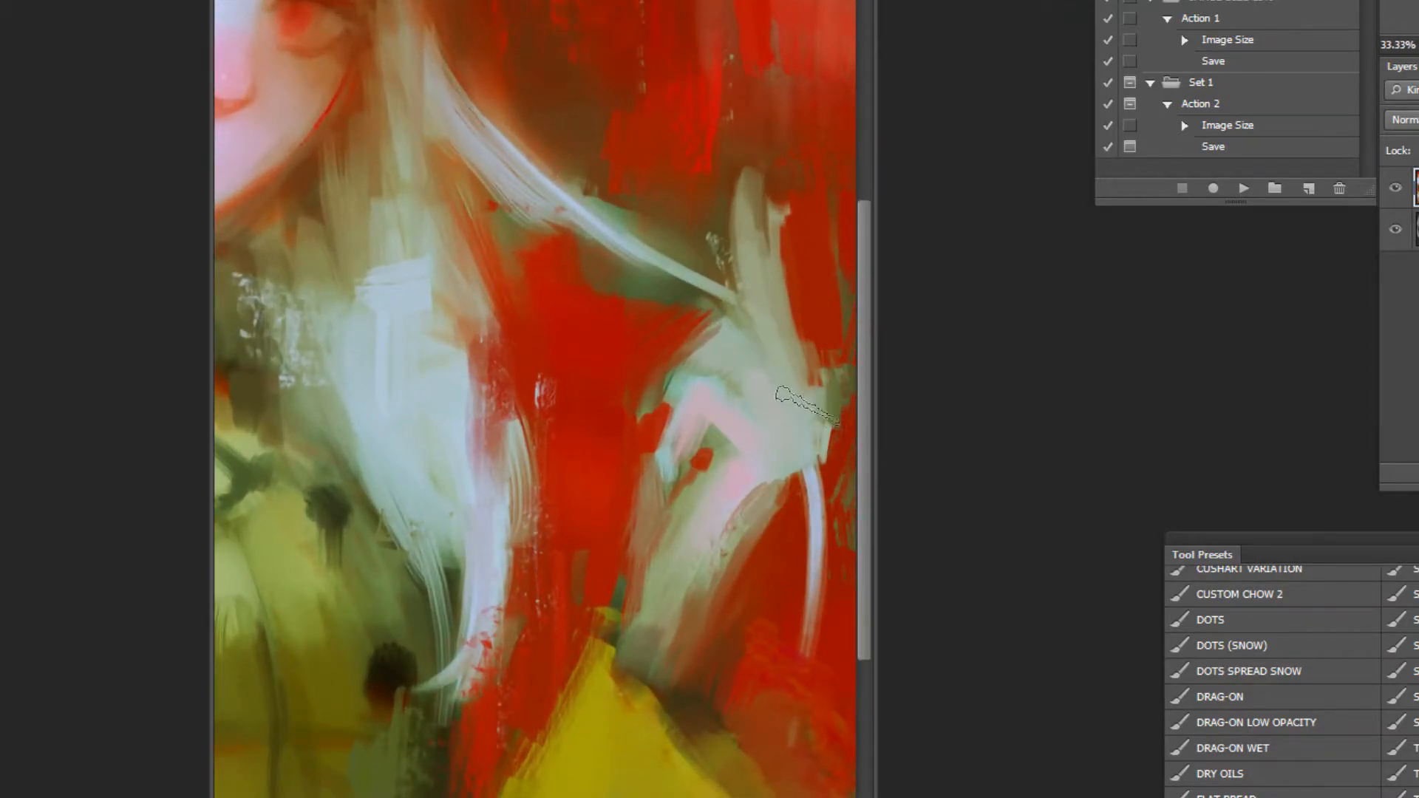
pyautogui.keyDown('alt'); pyautogui.click(614, 281); pyautogui.keyUp('alt')
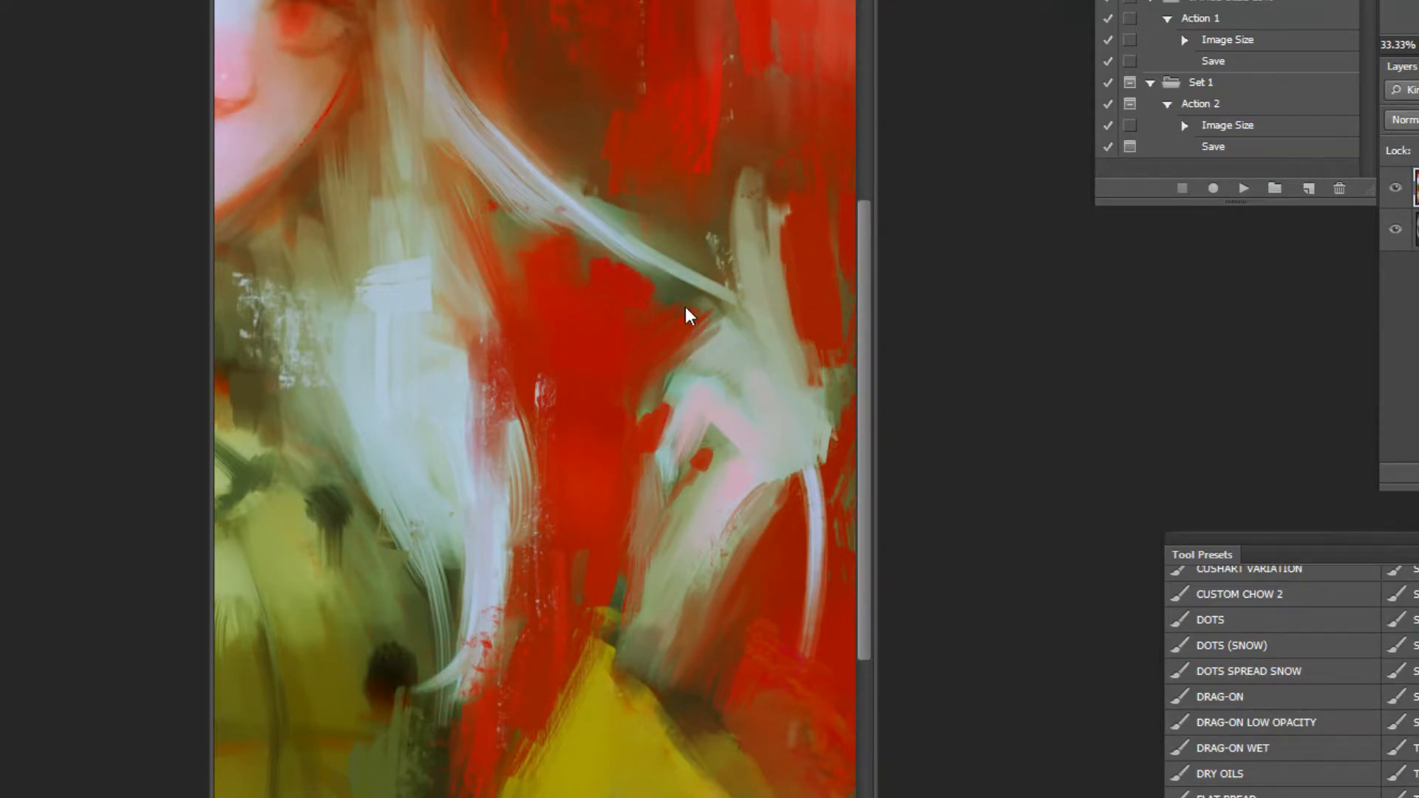
pyautogui.moveTo(575, 239); pyautogui.dragTo(494, 148)
pyautogui.hotkey('ctrl', 'z')
pyautogui.hotkey('ctrl', '-')
pyautogui.hotkey('ctrl', '-')
pyautogui.hotkey('ctrl', '-')
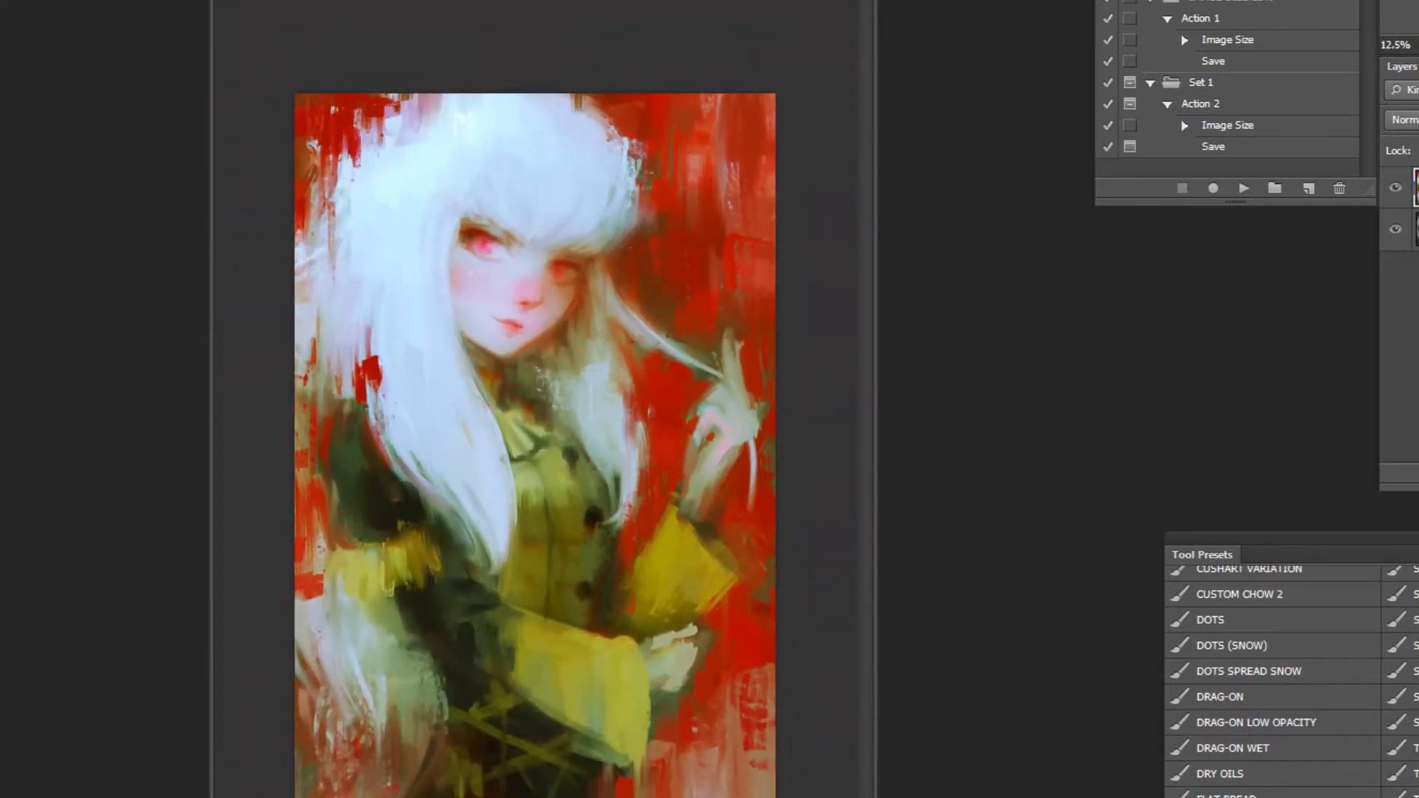
pyautogui.scroll(-5, 1363, 720)
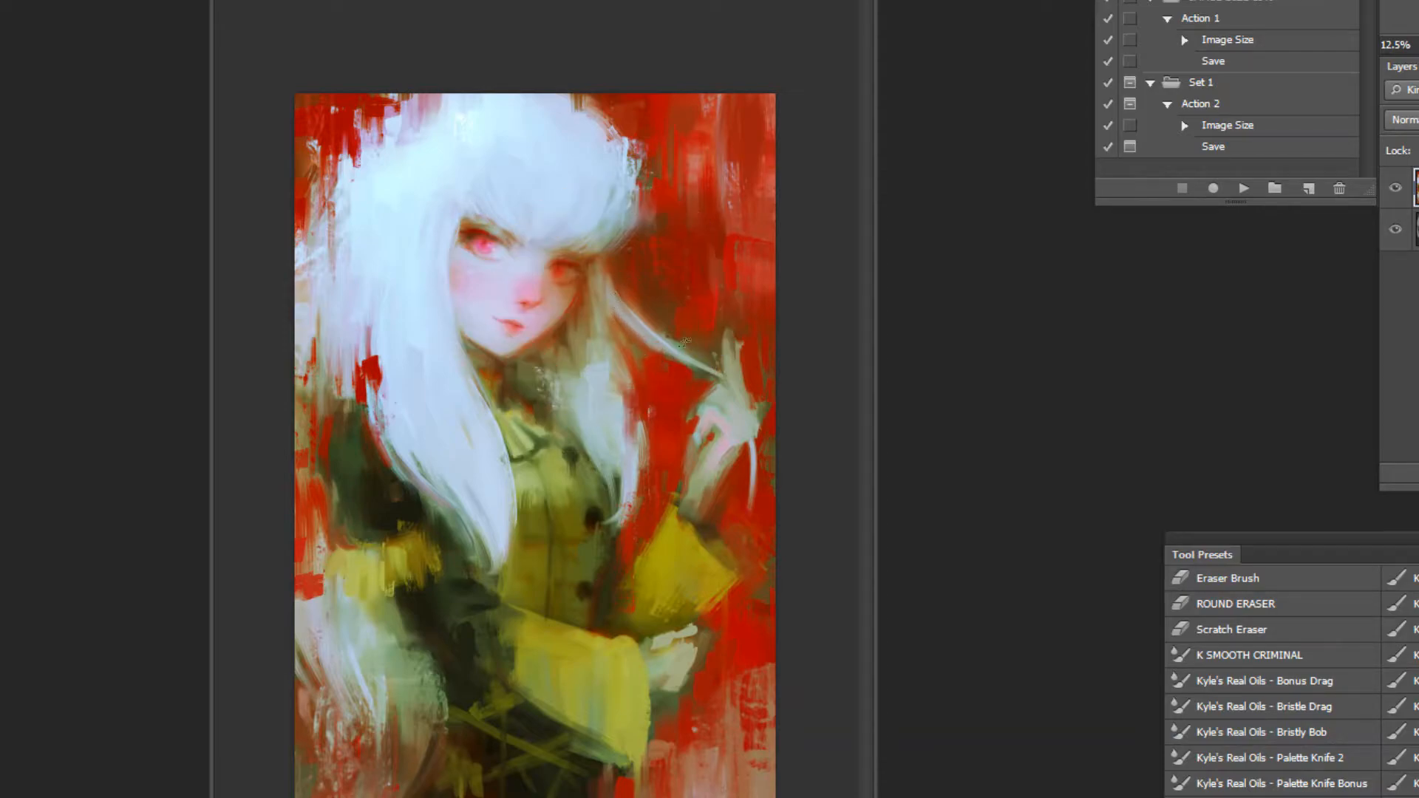
pyautogui.scroll(2, 592, 363)
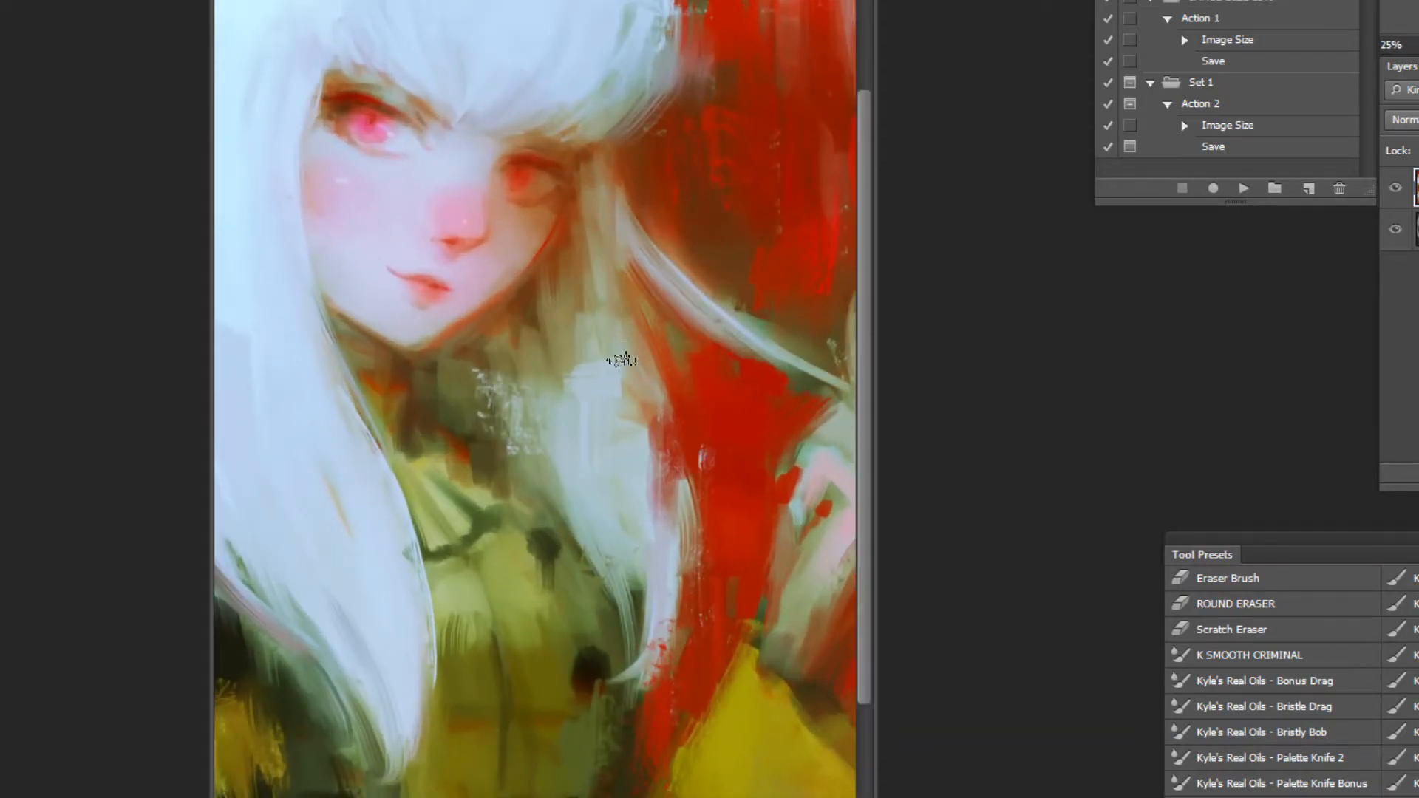
pyautogui.scroll(-3, 727, 470)
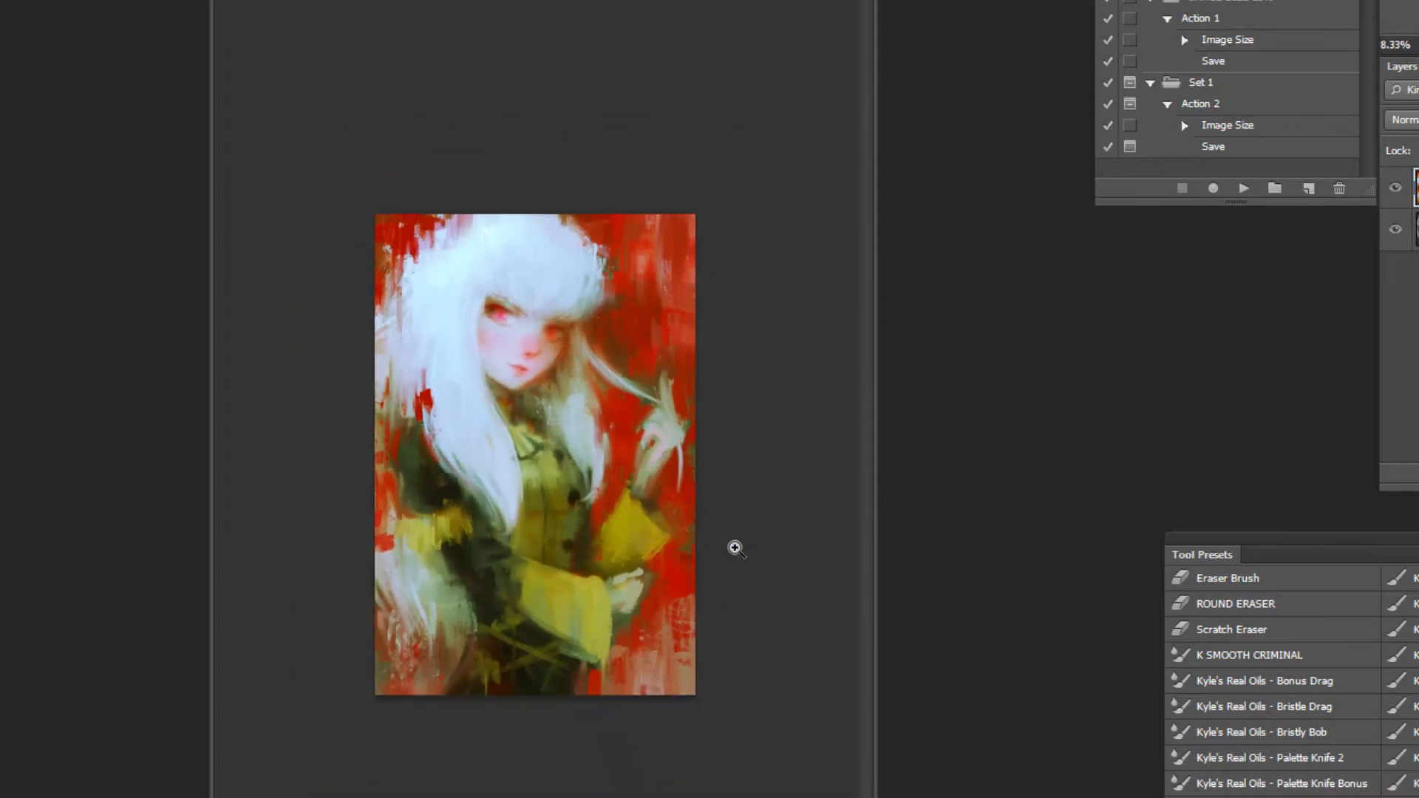
pyautogui.scroll(1, 734, 545)
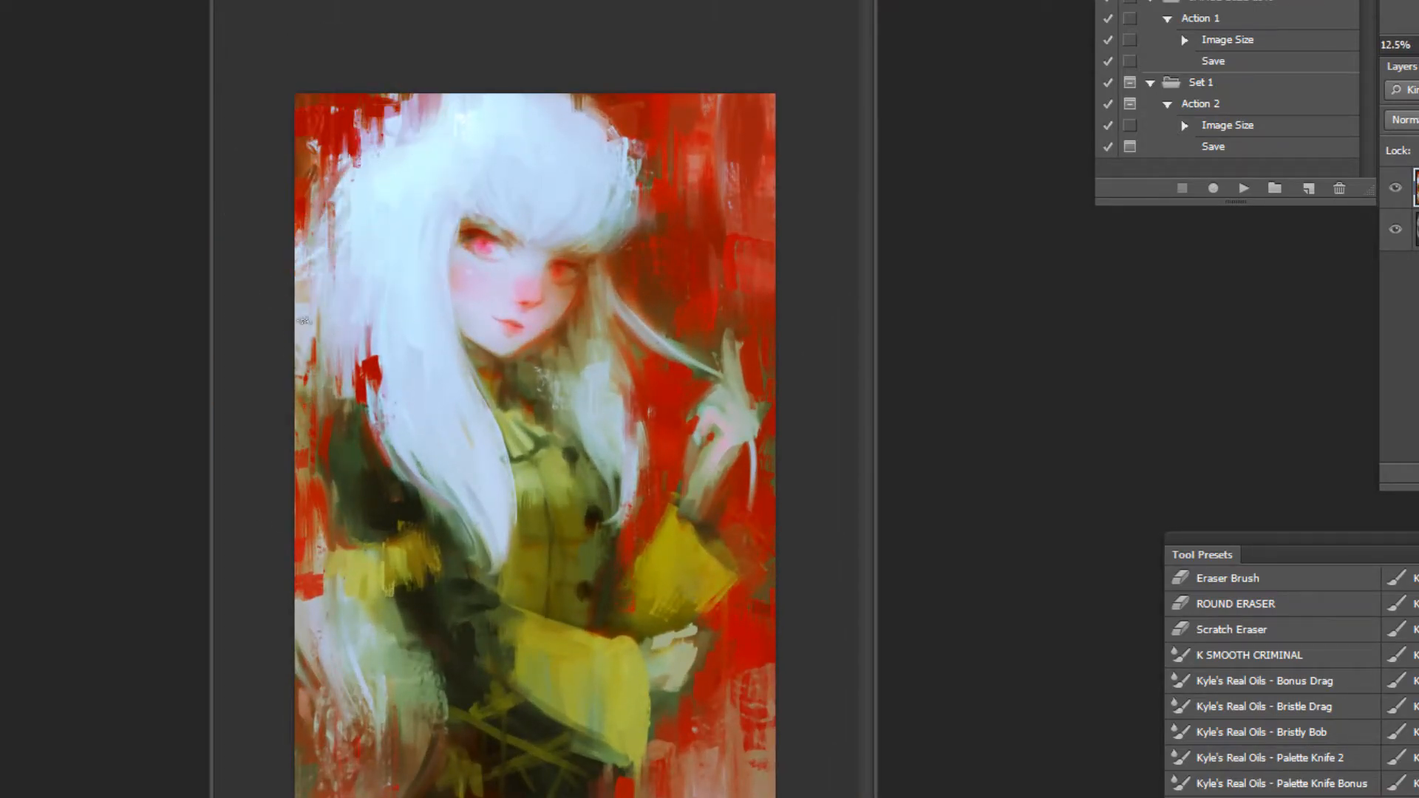
pyautogui.scroll(-1, 761, 613)
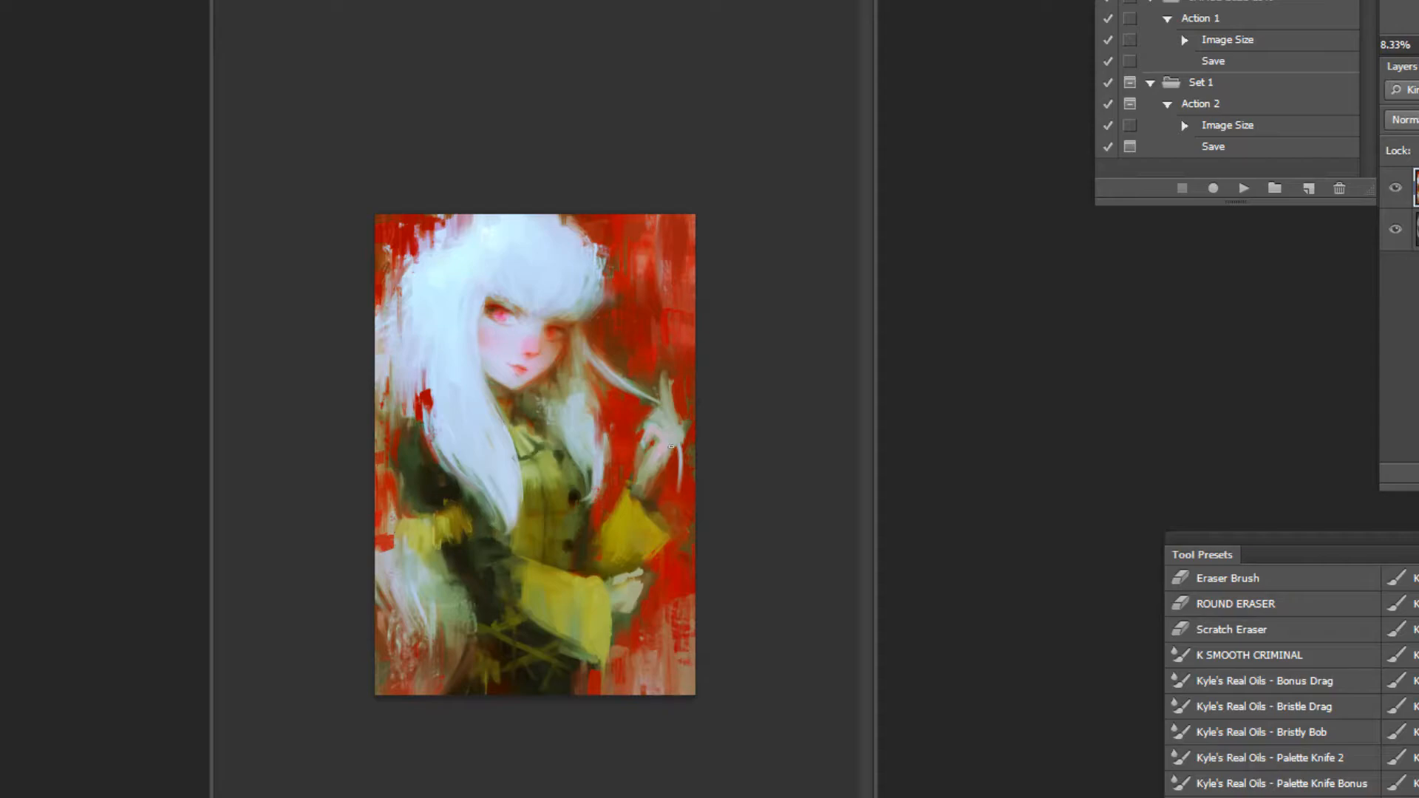
pyautogui.scroll(1, 680, 399)
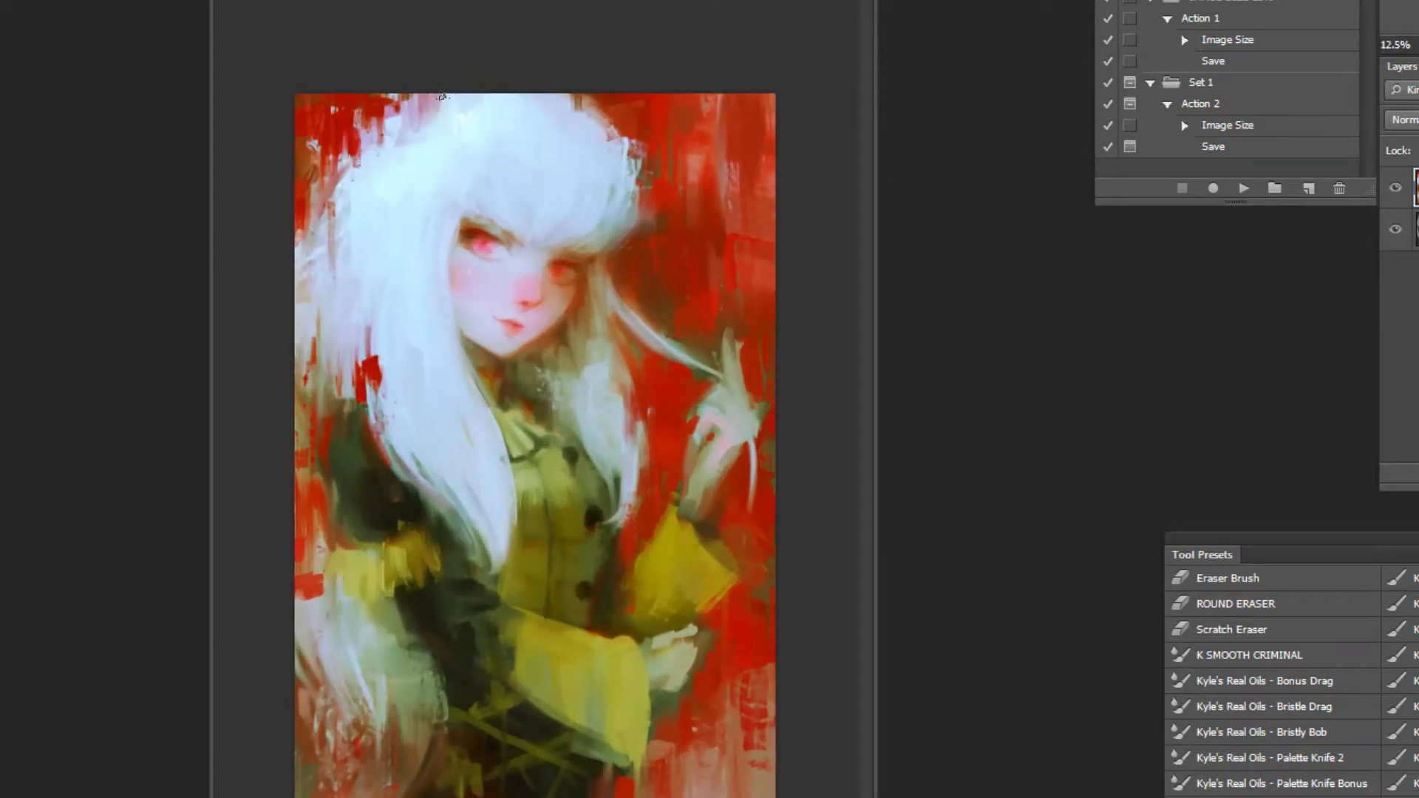
# Run the recorded resize-and-save action and adjust the painted layer with Free Transform on the mirrored canvas.
pyautogui.click(1243, 188)
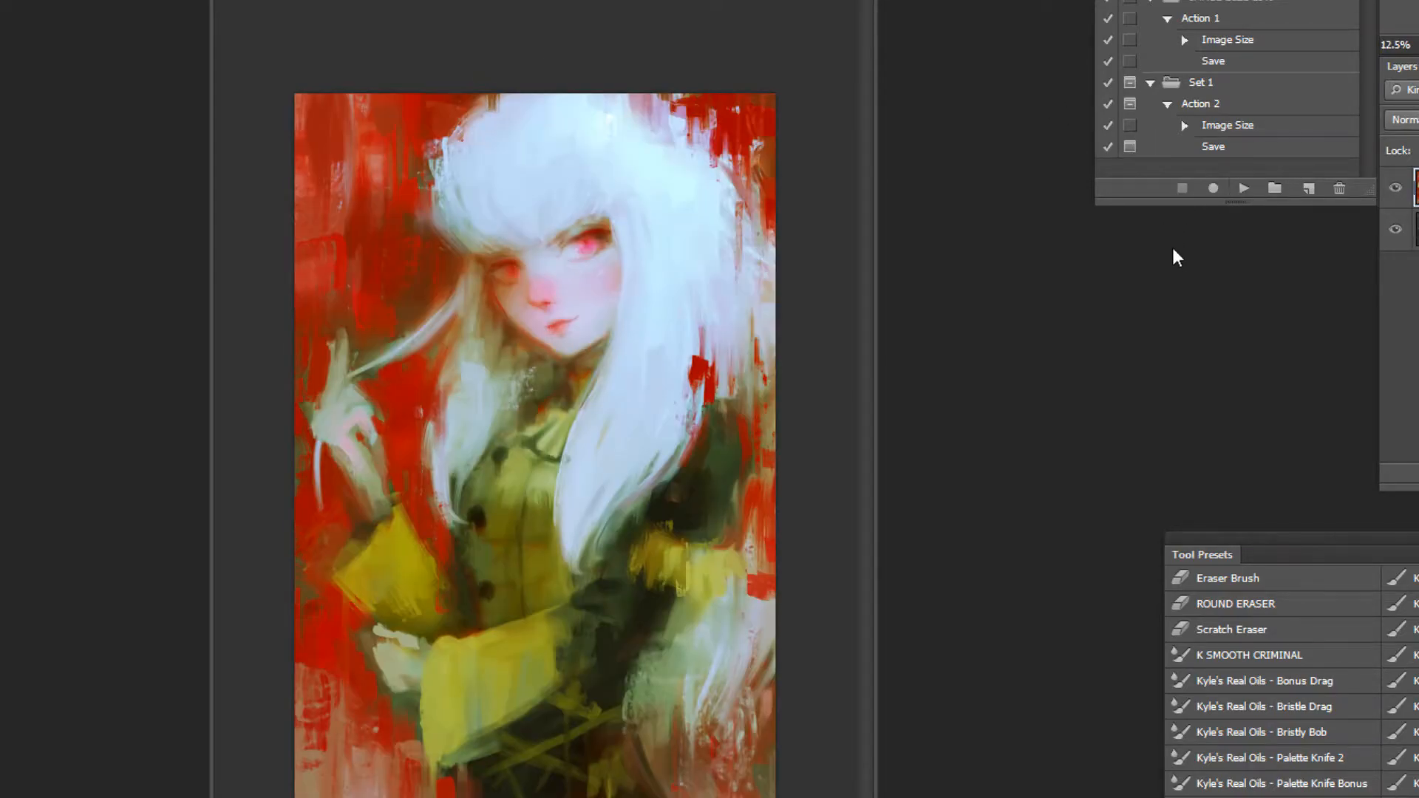
pyautogui.hotkey('ctrl', 't')
pyautogui.moveTo(798, 71)
pyautogui.mouseDown()
pyautogui.moveTo(815, 68)
pyautogui.moveTo(805, 74)
pyautogui.mouseUp()
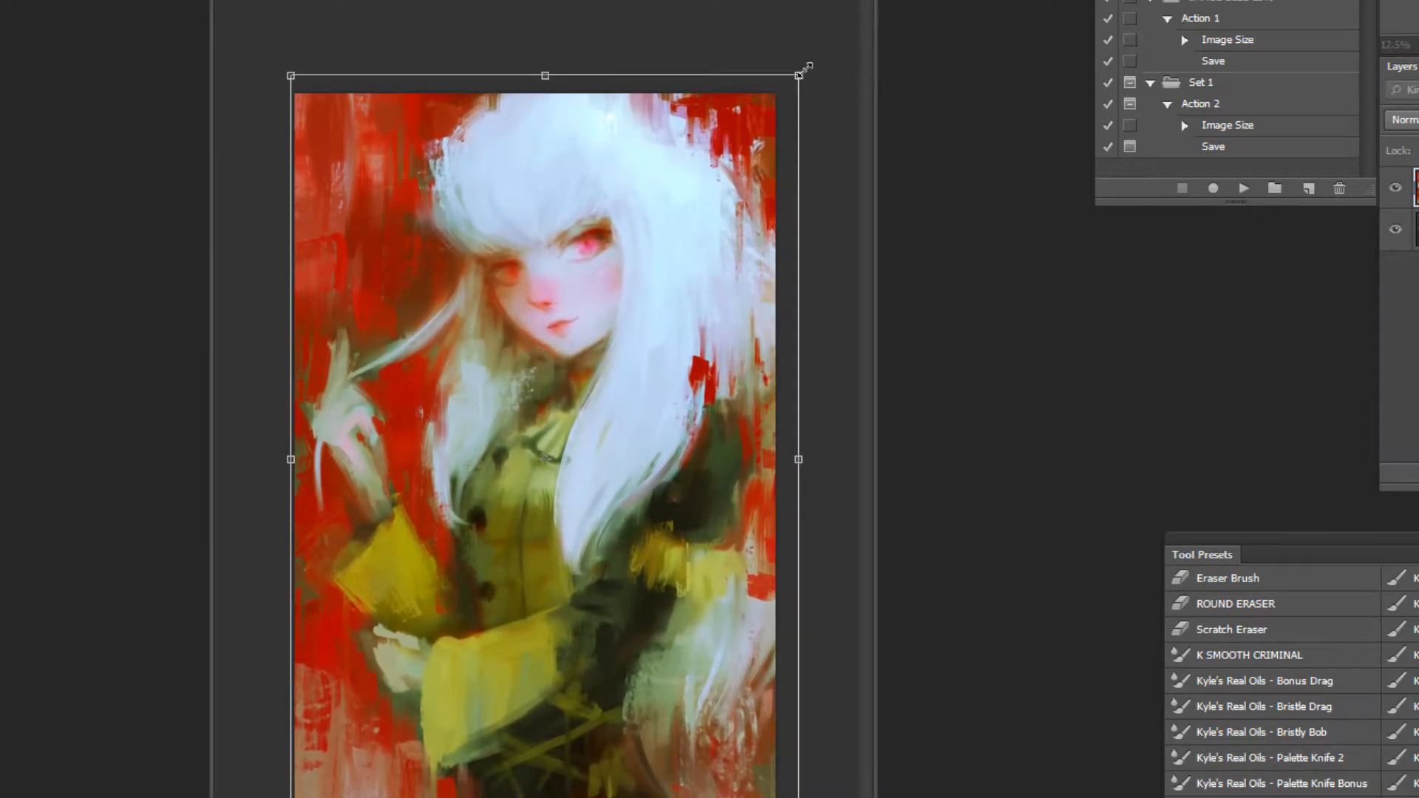
pyautogui.click(1244, 189)
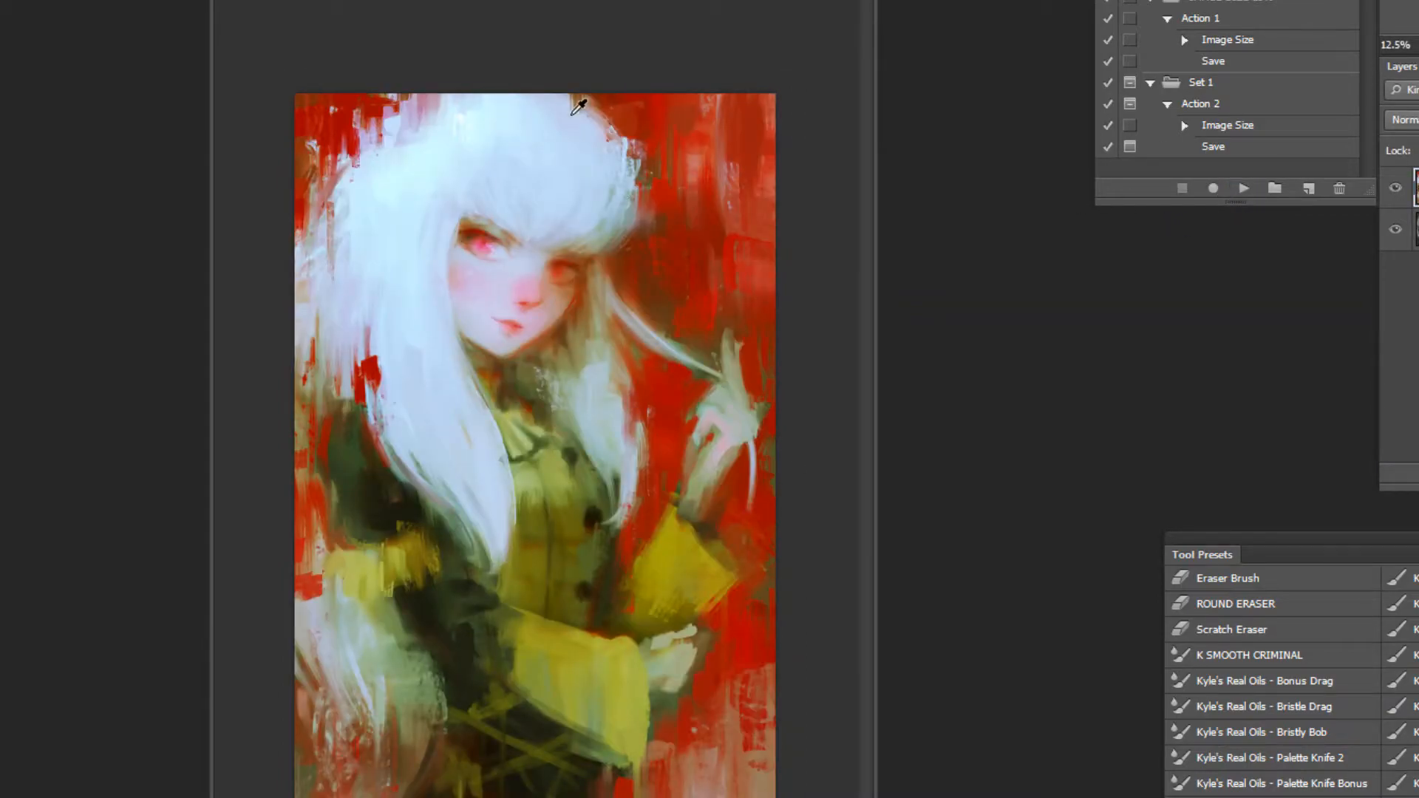
# Paint short textured brush strokes where the outer hair edge and dark shoulder meet the red background.
pyautogui.scroll(-10, 1289, 680)
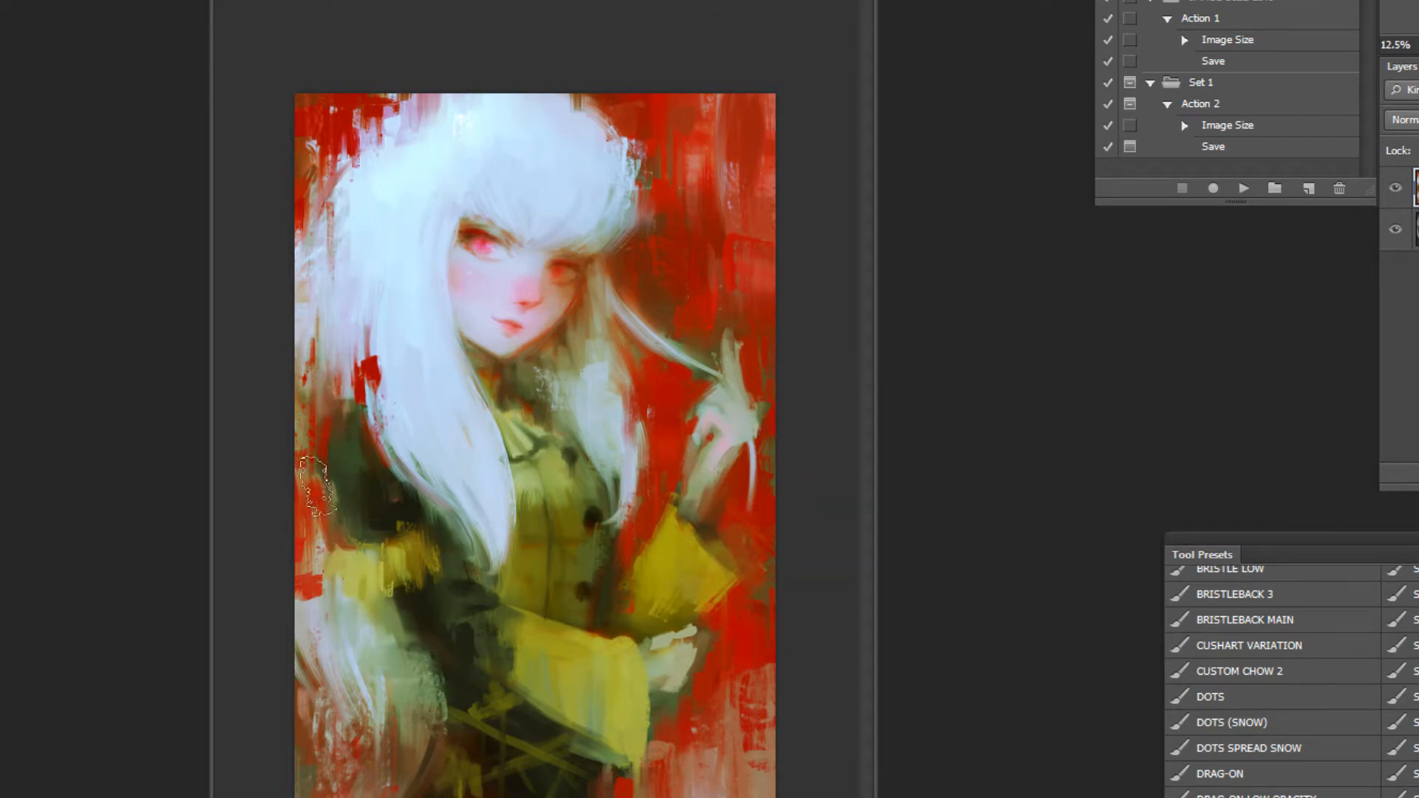
pyautogui.moveTo(321, 388); pyautogui.dragTo(324, 455)
pyautogui.moveTo(335, 335); pyautogui.dragTo(341, 369)
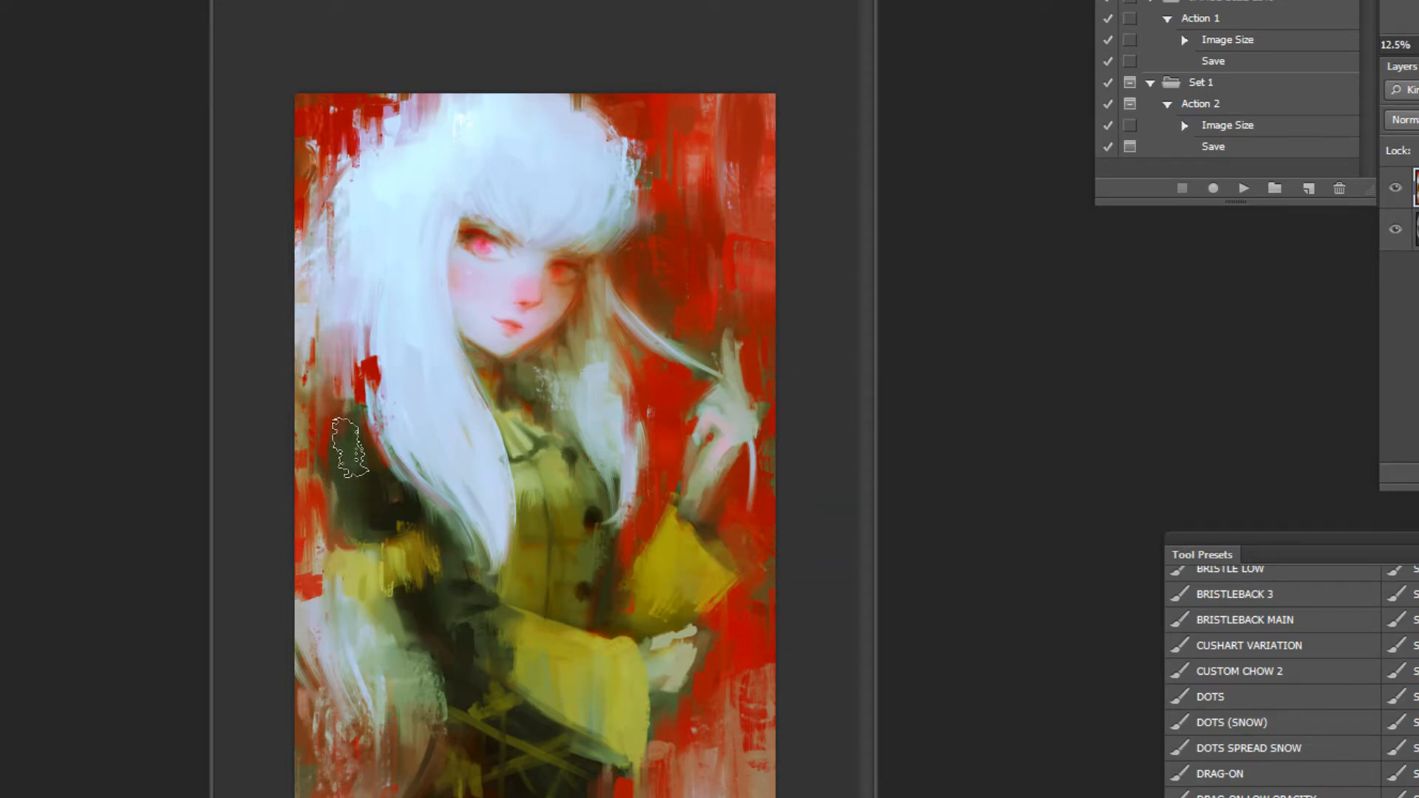
pyautogui.moveTo(319, 306)
pyautogui.mouseDown()
pyautogui.moveTo(305, 325)
pyautogui.moveTo(314, 344)
pyautogui.moveTo(304, 314)
pyautogui.mouseUp()
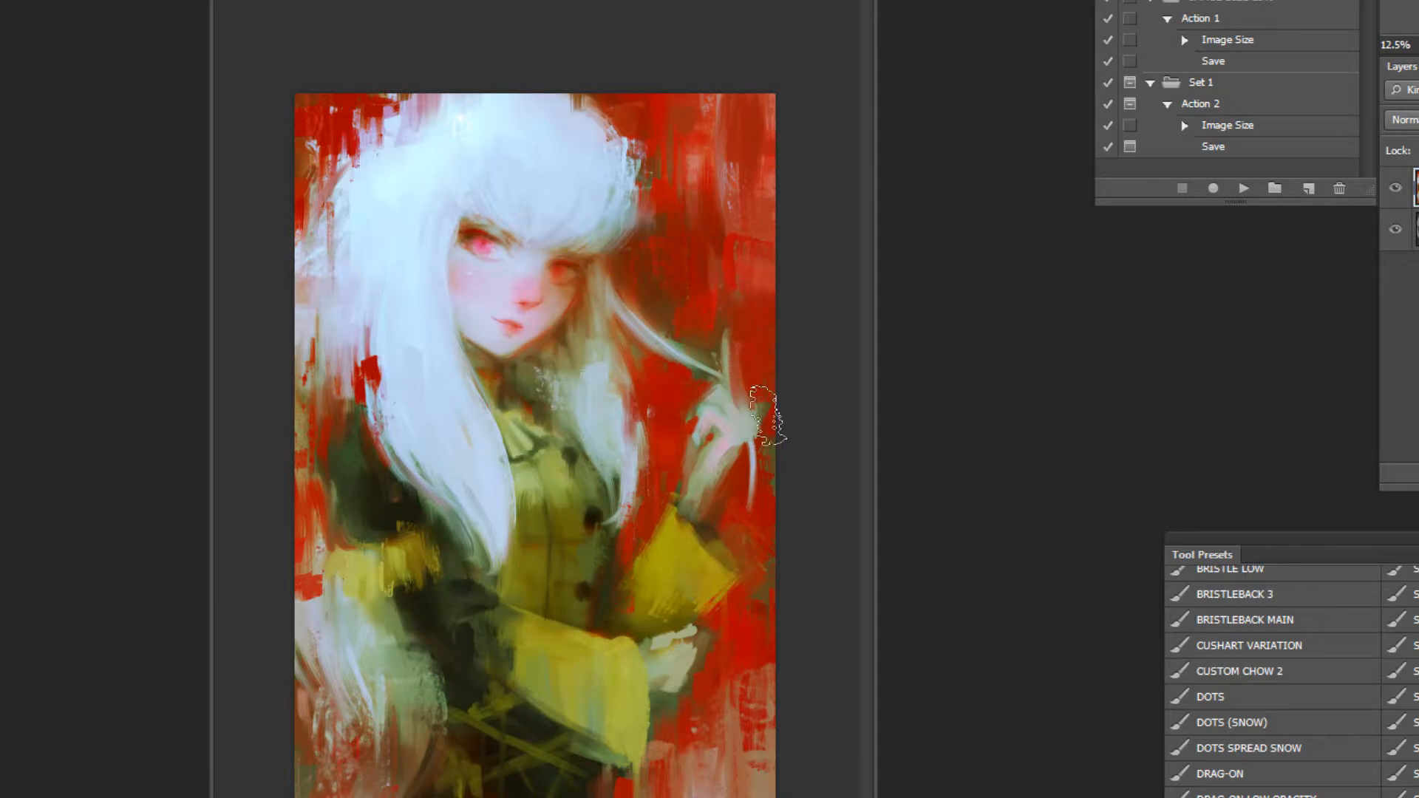
# Examine the eyes and face close up, and compare them with the composition as a whole.
pyautogui.click(515, 130)
pyautogui.click(514, 130)
pyautogui.click(517, 128)
pyautogui.click(526, 127)
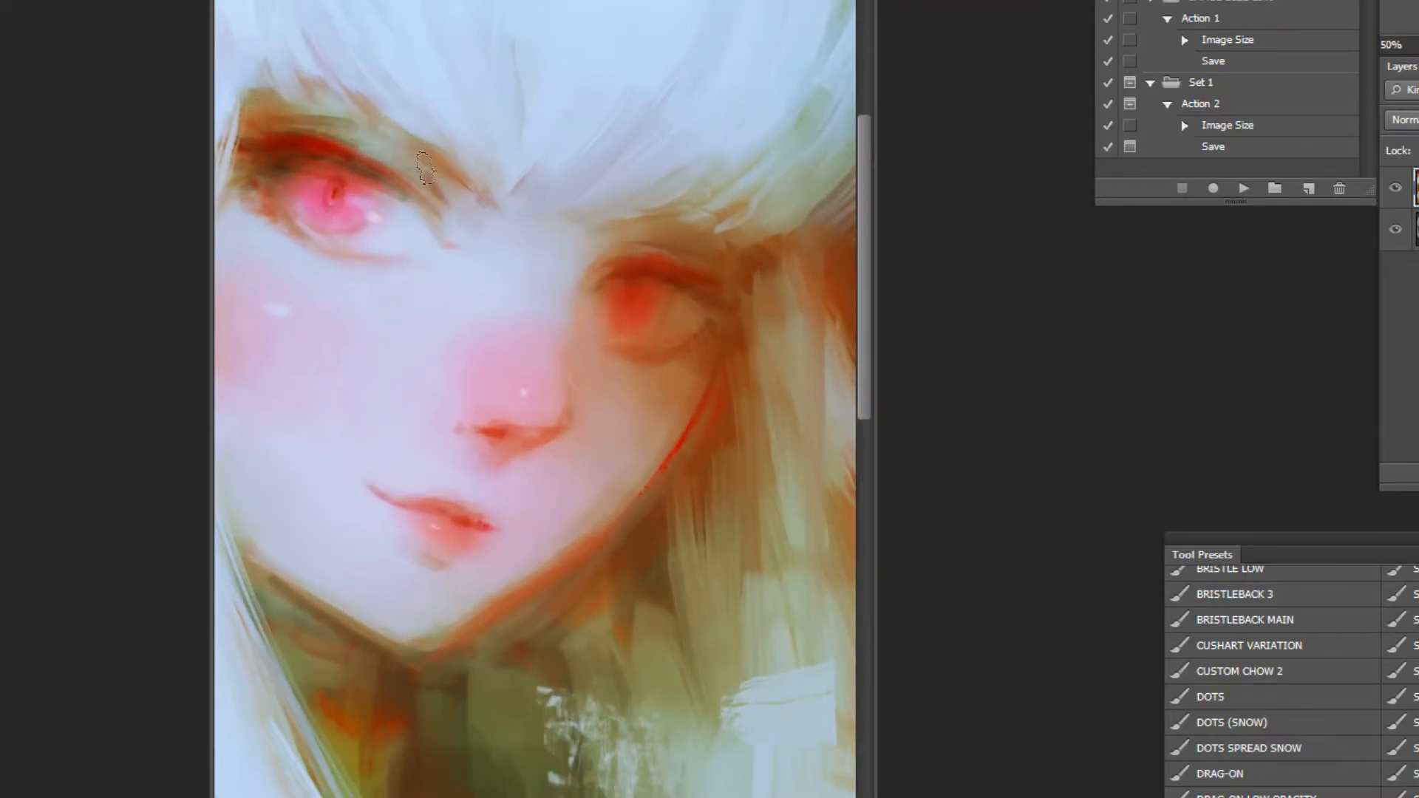
pyautogui.keyDown('alt'); pyautogui.click(525, 418); pyautogui.keyUp('alt')
pyautogui.keyDown('alt'); pyautogui.click(605, 454); pyautogui.keyUp('alt')
pyautogui.keyDown('alt'); pyautogui.click(607, 454); pyautogui.keyUp('alt')
pyautogui.keyDown('alt'); pyautogui.click(753, 453); pyautogui.keyUp('alt')
pyautogui.keyDown('alt'); pyautogui.click(753, 524); pyautogui.keyUp('alt')
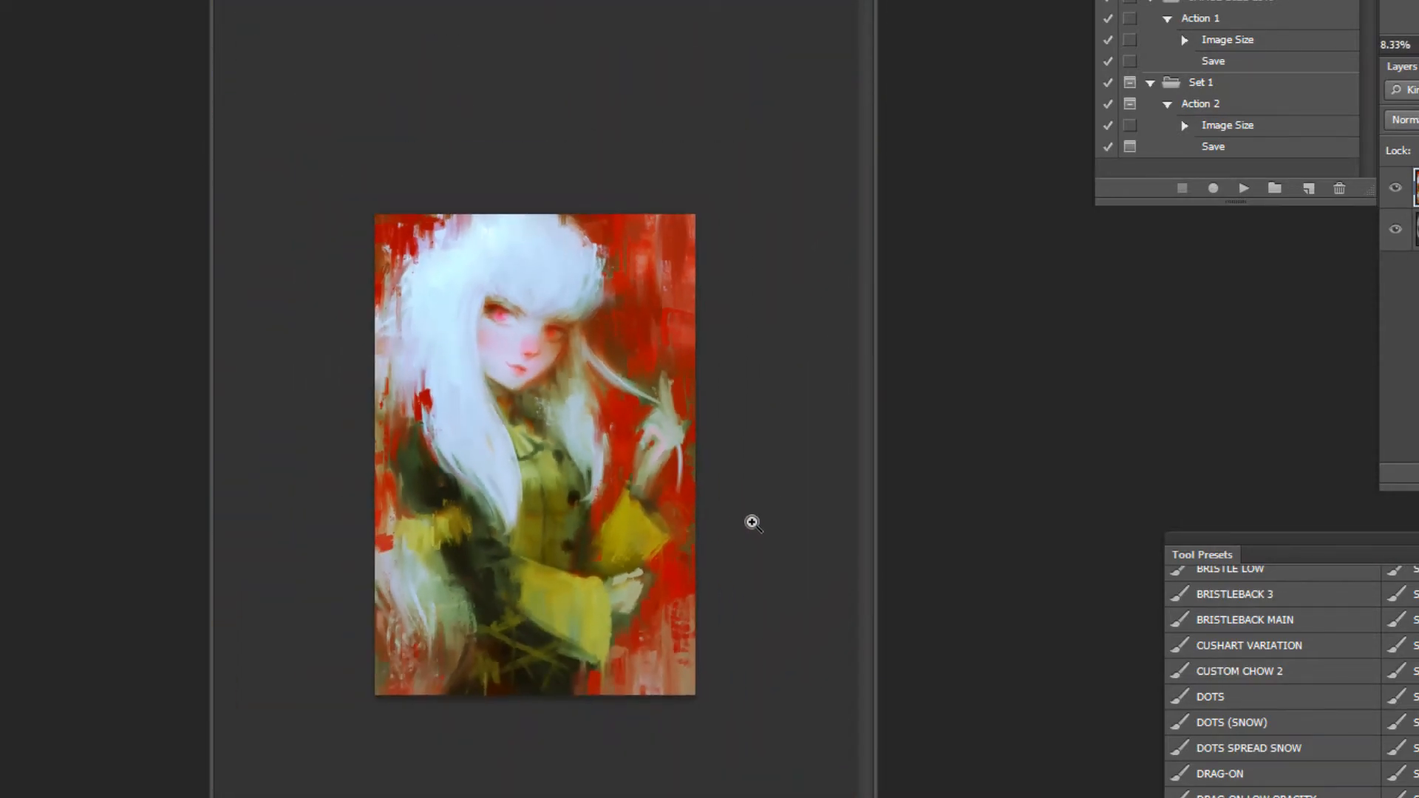
pyautogui.click(754, 526)
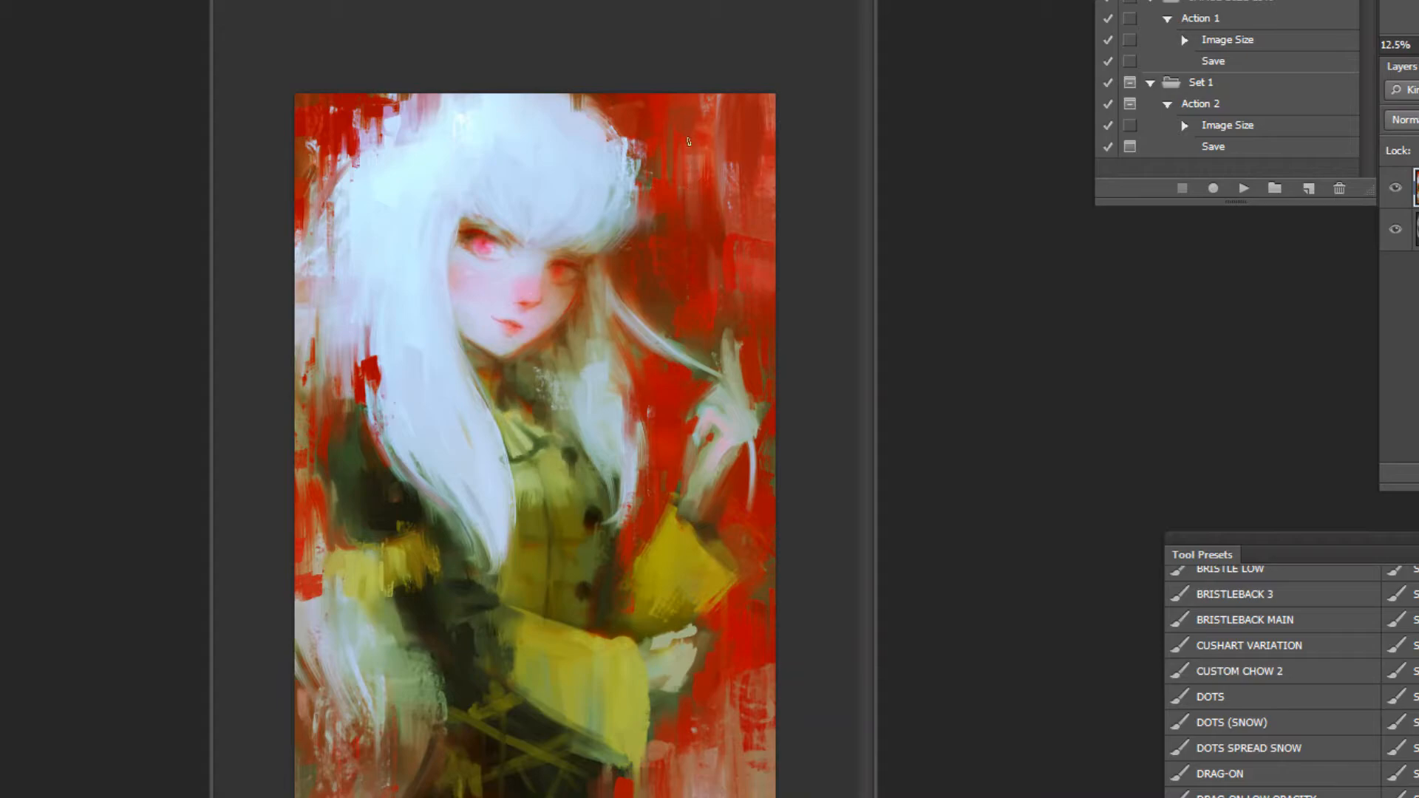
# Sample colours around the dark coat and blend the pale hair below the yellow armband into its shadow.
pyautogui.hotkey('ctrl', '-')
pyautogui.hotkey('ctrl', '+')
pyautogui.moveTo(712, 756); pyautogui.dragTo(715, 797)
pyautogui.hotkey('ctrl', '+')
pyautogui.keyDown('alt'); pyautogui.click(430, 721); pyautogui.keyUp('alt')
pyautogui.moveTo(442, 550)
pyautogui.mouseDown()
pyautogui.moveTo(338, 468)
pyautogui.moveTo(387, 761)
pyautogui.mouseUp()
pyautogui.hotkey('ctrl', 'z')
pyautogui.keyDown('alt'); pyautogui.click(350, 699); pyautogui.keyUp('alt')
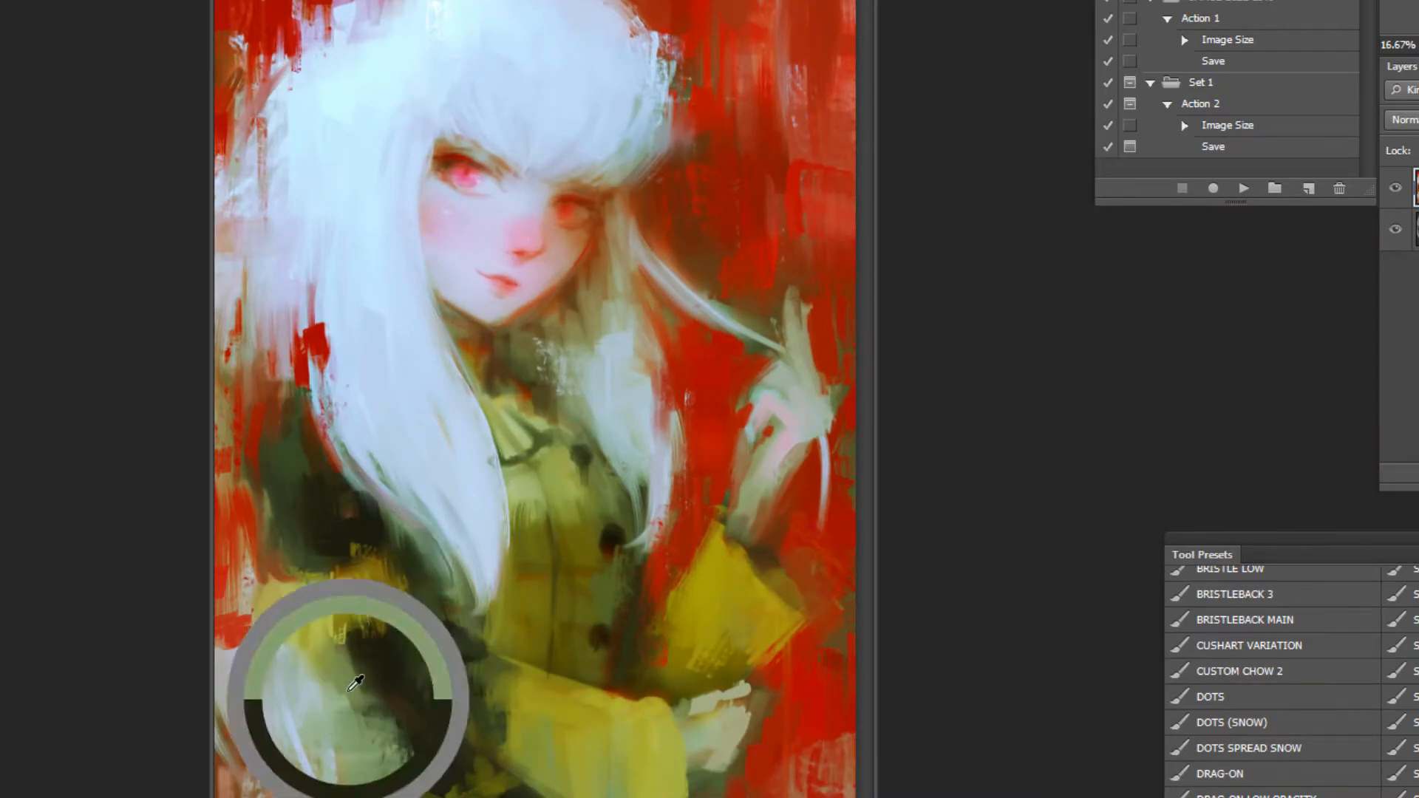
pyautogui.keyDown('alt'); pyautogui.click(365, 660); pyautogui.keyUp('alt')
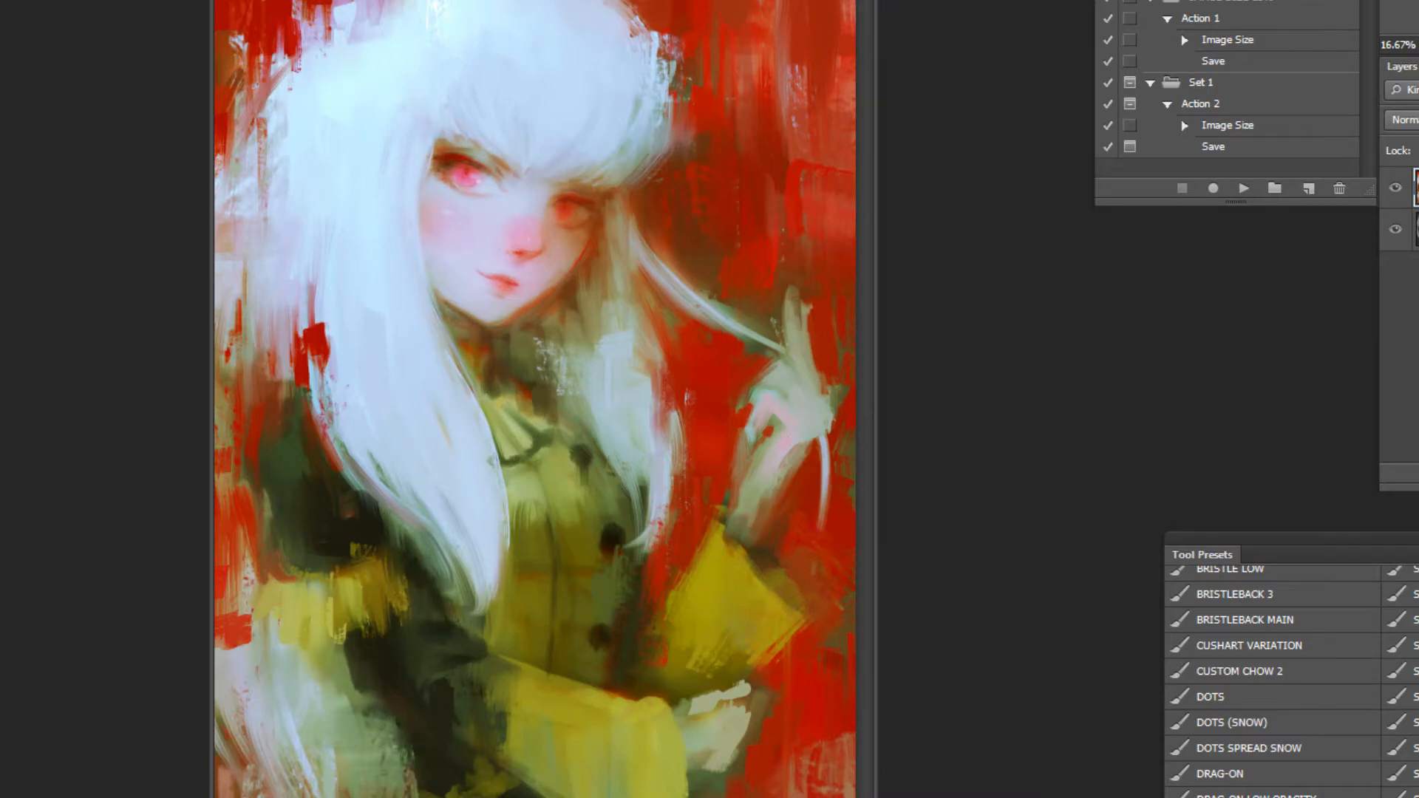
pyautogui.moveTo(384, 744)
pyautogui.mouseDown()
pyautogui.moveTo(395, 791)
pyautogui.moveTo(372, 669)
pyautogui.moveTo(365, 707)
pyautogui.mouseUp()
# Run the recorded resize-and-save action and flip the canvas horizontally.
pyautogui.keyDown('alt'); pyautogui.click(681, 556); pyautogui.keyUp('alt')
pyautogui.keyDown('alt'); pyautogui.click(681, 555); pyautogui.keyUp('alt')
pyautogui.keyDown('ctrl'); pyautogui.click(524, 257); pyautogui.keyUp('ctrl')
pyautogui.keyDown('ctrl'); pyautogui.click(524, 256); pyautogui.keyUp('ctrl')
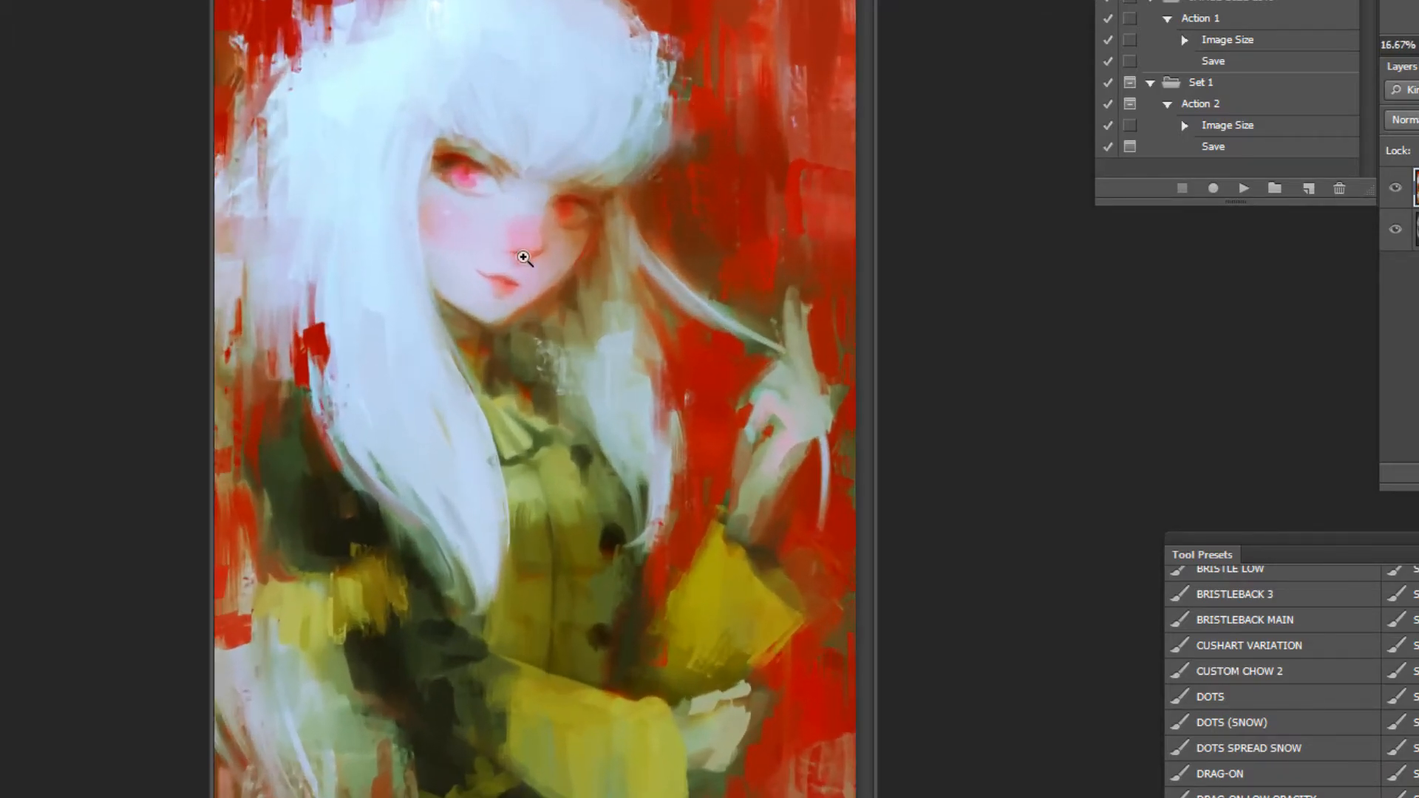
pyautogui.keyDown('ctrl'); pyautogui.click(524, 256); pyautogui.keyUp('ctrl')
pyautogui.keyDown('ctrl'); pyautogui.click(498, 370); pyautogui.keyUp('ctrl')
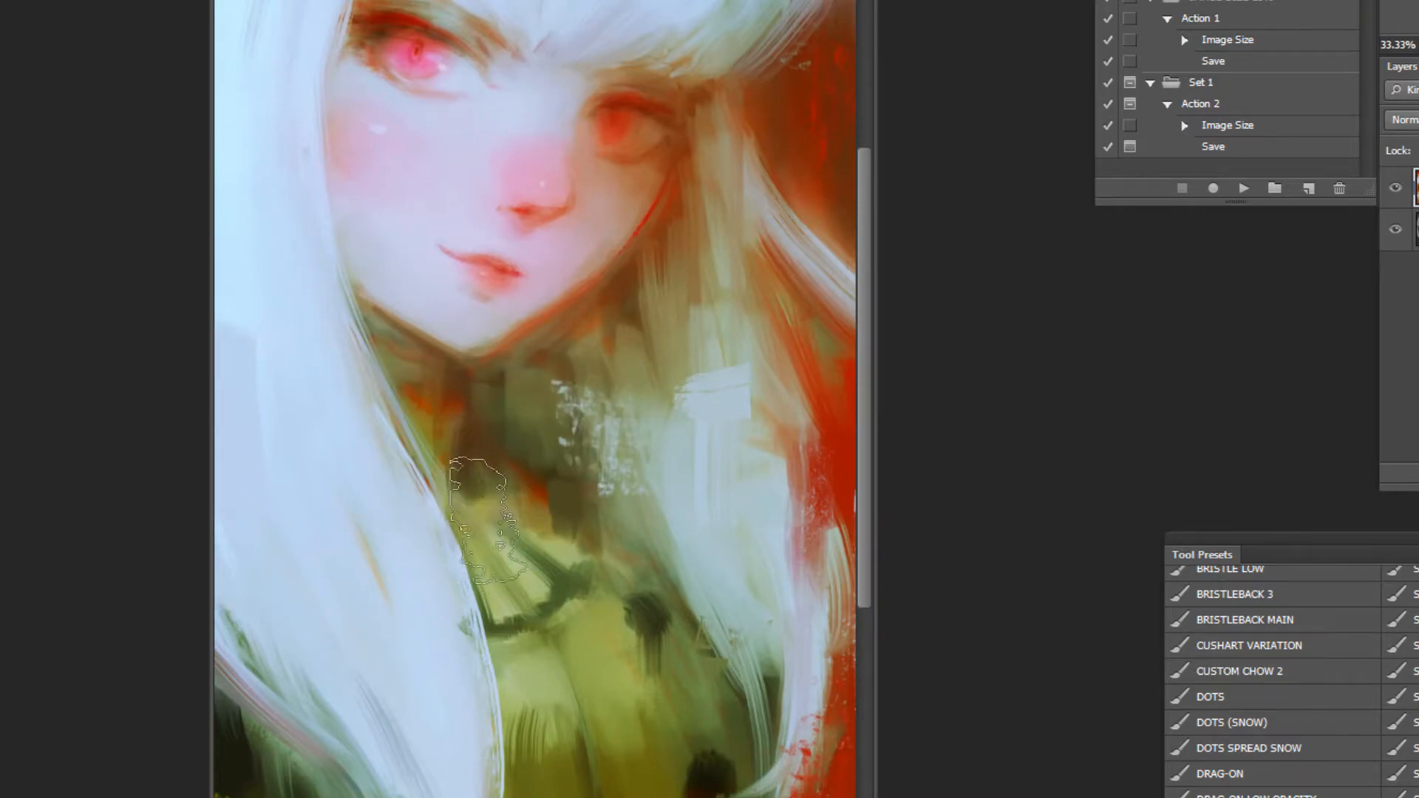
pyautogui.keyDown('alt'); pyautogui.click(672, 683); pyautogui.keyUp('alt')
pyautogui.keyDown('alt'); pyautogui.click(671, 681); pyautogui.keyUp('alt')
pyautogui.click(1244, 189)
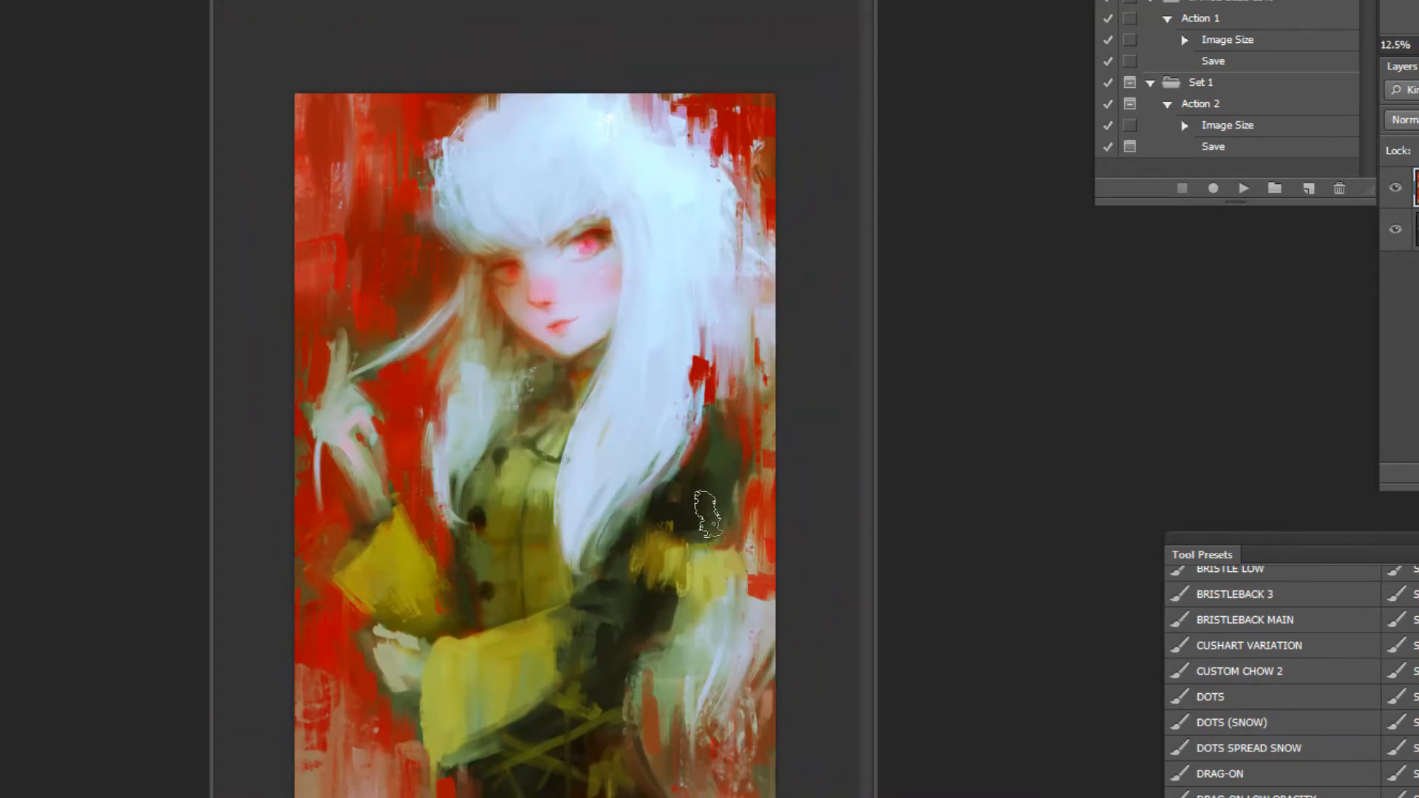
# Try strokes across the yellow sleeve and the lower hand, undoing each one.
pyautogui.moveTo(633, 592); pyautogui.dragTo(436, 687)
pyautogui.hotkey('ctrl', 'z')
pyautogui.moveTo(665, 599); pyautogui.dragTo(399, 685)
pyautogui.hotkey('ctrl', 'z')
pyautogui.moveTo(391, 653)
pyautogui.mouseDown()
pyautogui.moveTo(405, 706)
pyautogui.moveTo(401, 690)
pyautogui.moveTo(425, 689)
pyautogui.mouseUp()
pyautogui.hotkey('ctrl', 'z')
# Repaint the lower hand with colours sampled from it and add a stroke in the shadow above the yellow sleeve.
pyautogui.keyDown('alt'); pyautogui.click(406, 688); pyautogui.keyUp('alt')
pyautogui.keyDown('alt'); pyautogui.click(414, 630); pyautogui.keyUp('alt')
pyautogui.moveTo(406, 635); pyautogui.dragTo(426, 641)
pyautogui.keyDown('alt'); pyautogui.click(447, 579); pyautogui.keyUp('alt')
pyautogui.moveTo(441, 563); pyautogui.dragTo(441, 617)
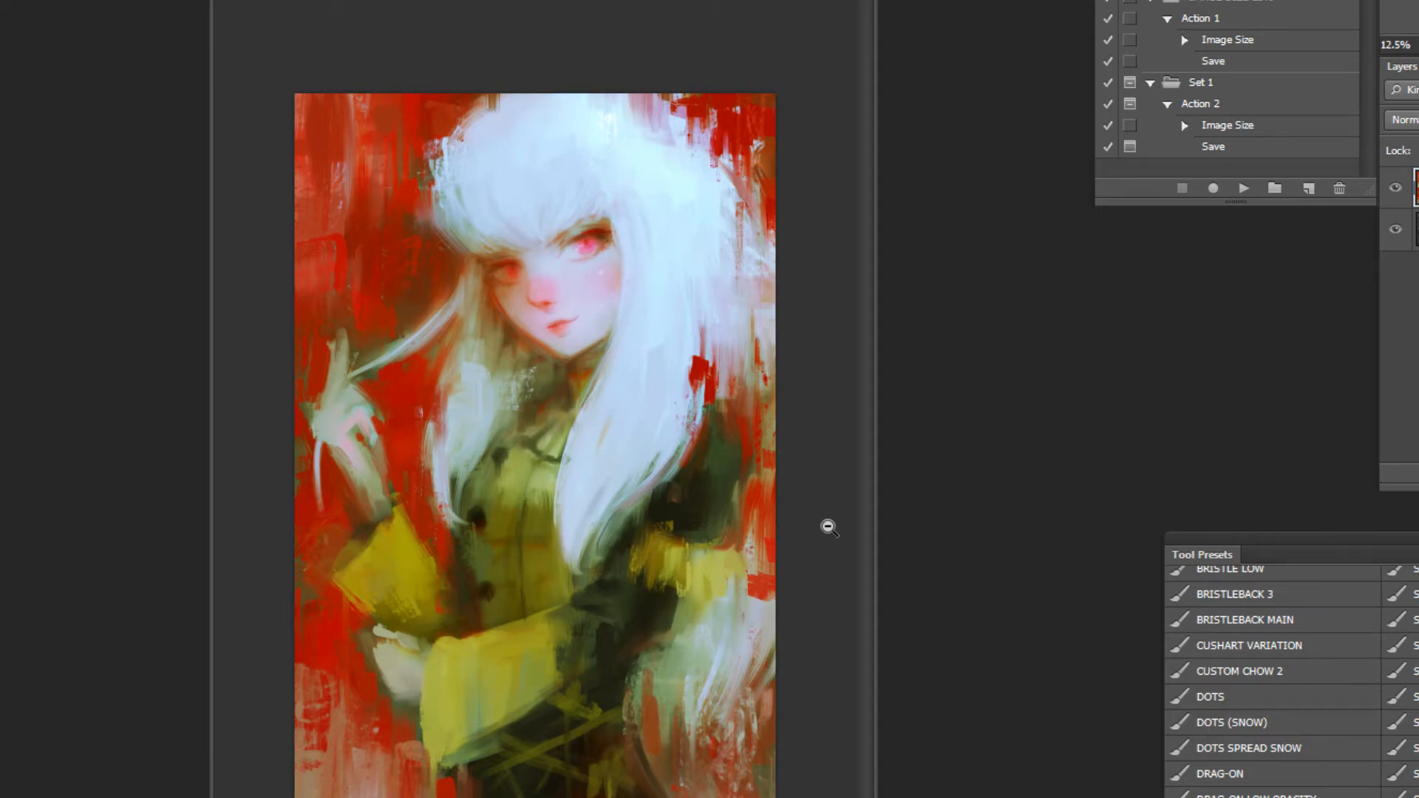
# Examine the collar and face close up and the whole composition, undoing the last stroke.
pyautogui.keyDown('alt'); pyautogui.click(754, 579); pyautogui.keyUp('alt')
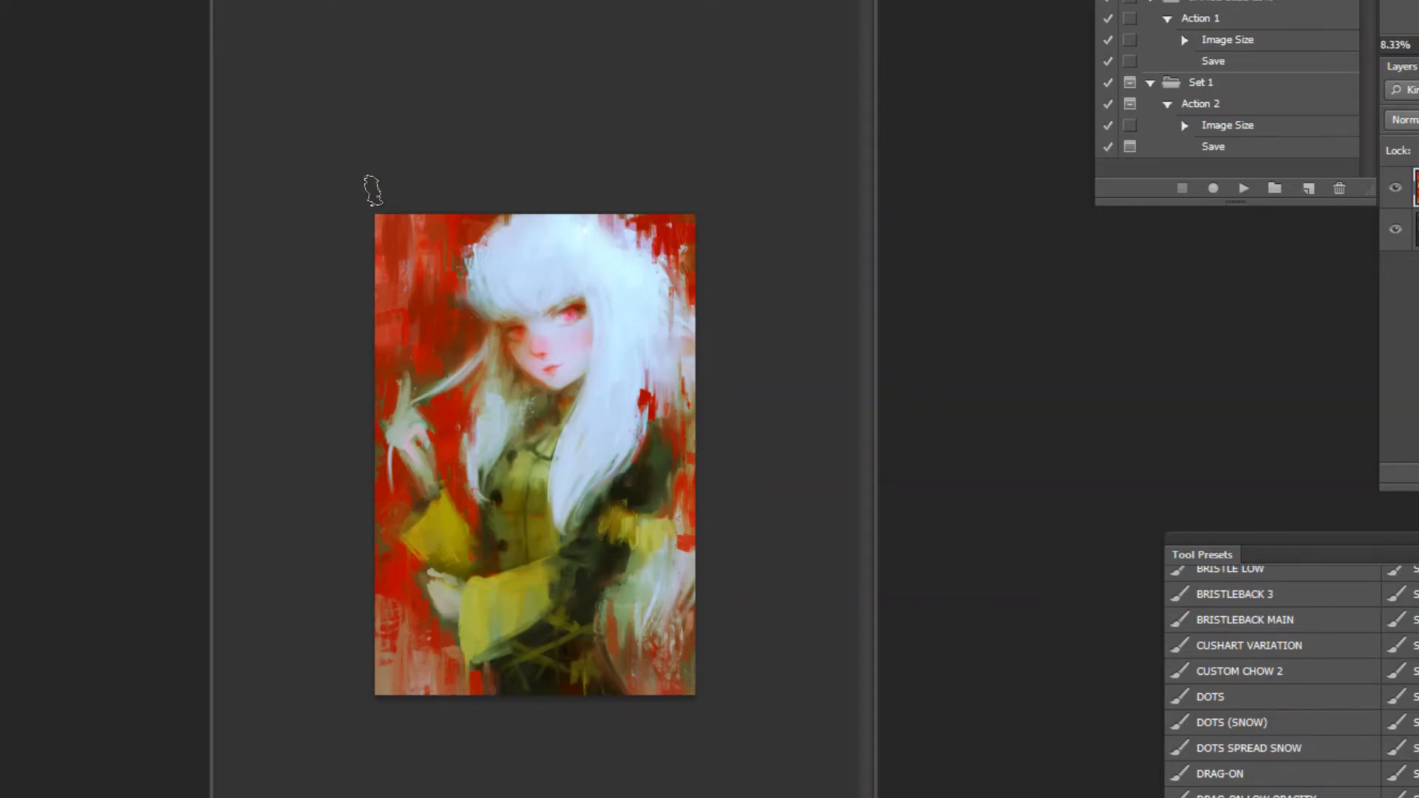
pyautogui.hotkey('ctrl', '+')
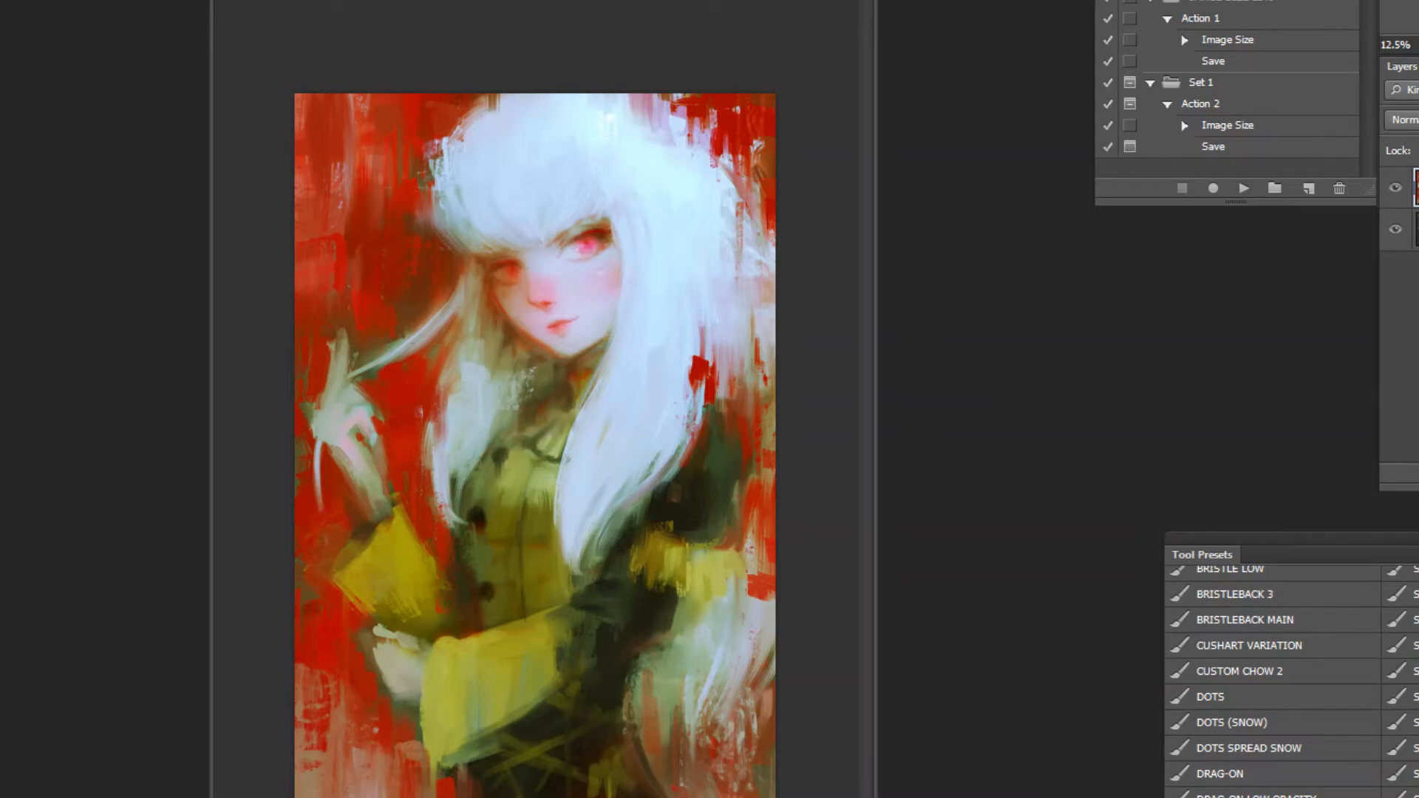
pyautogui.hotkey('ctrl', '+')
pyautogui.hotkey('ctrl', '+')
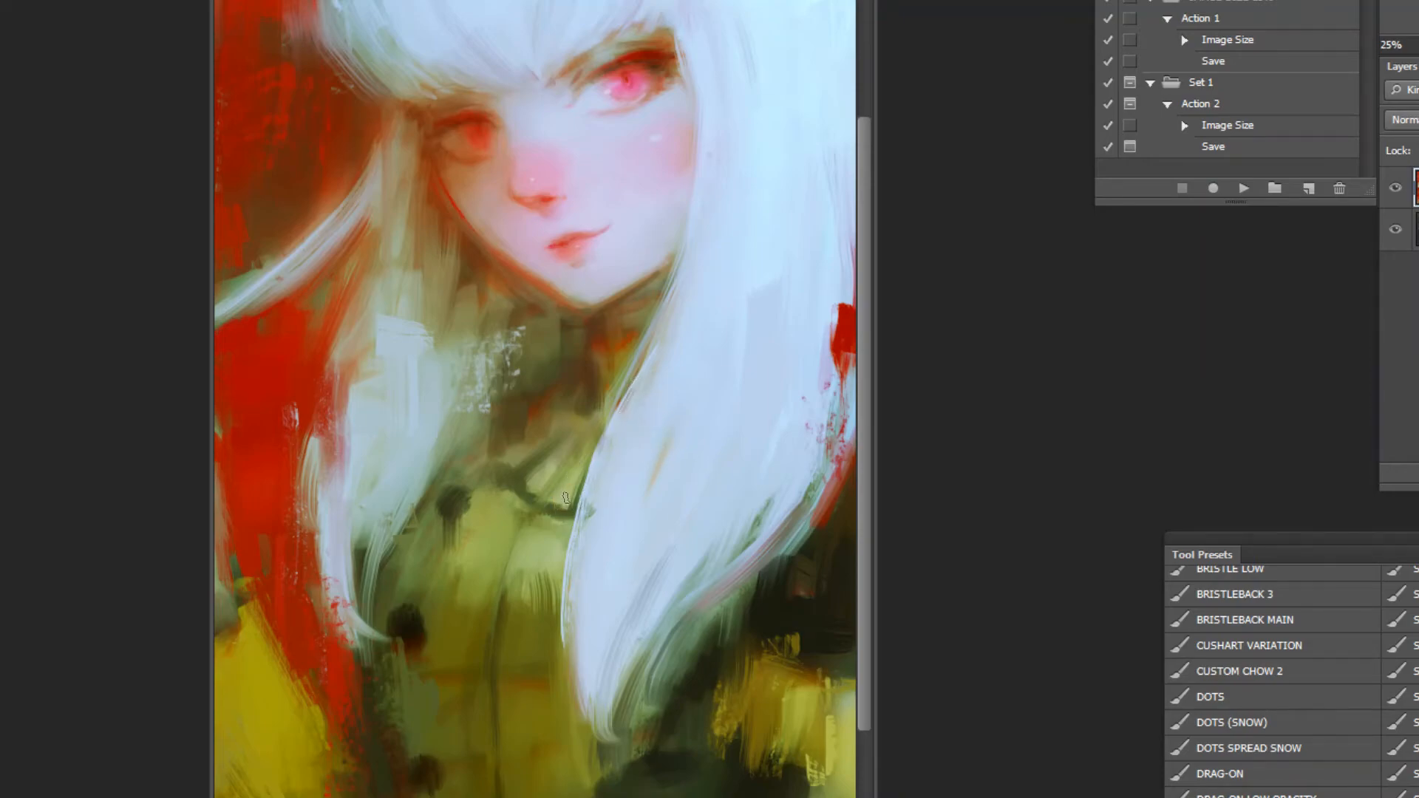
pyautogui.hotkey('ctrl', 'z')
pyautogui.hotkey('ctrl', '-')
pyautogui.hotkey('ctrl', '-')
pyautogui.hotkey('ctrl', '-')
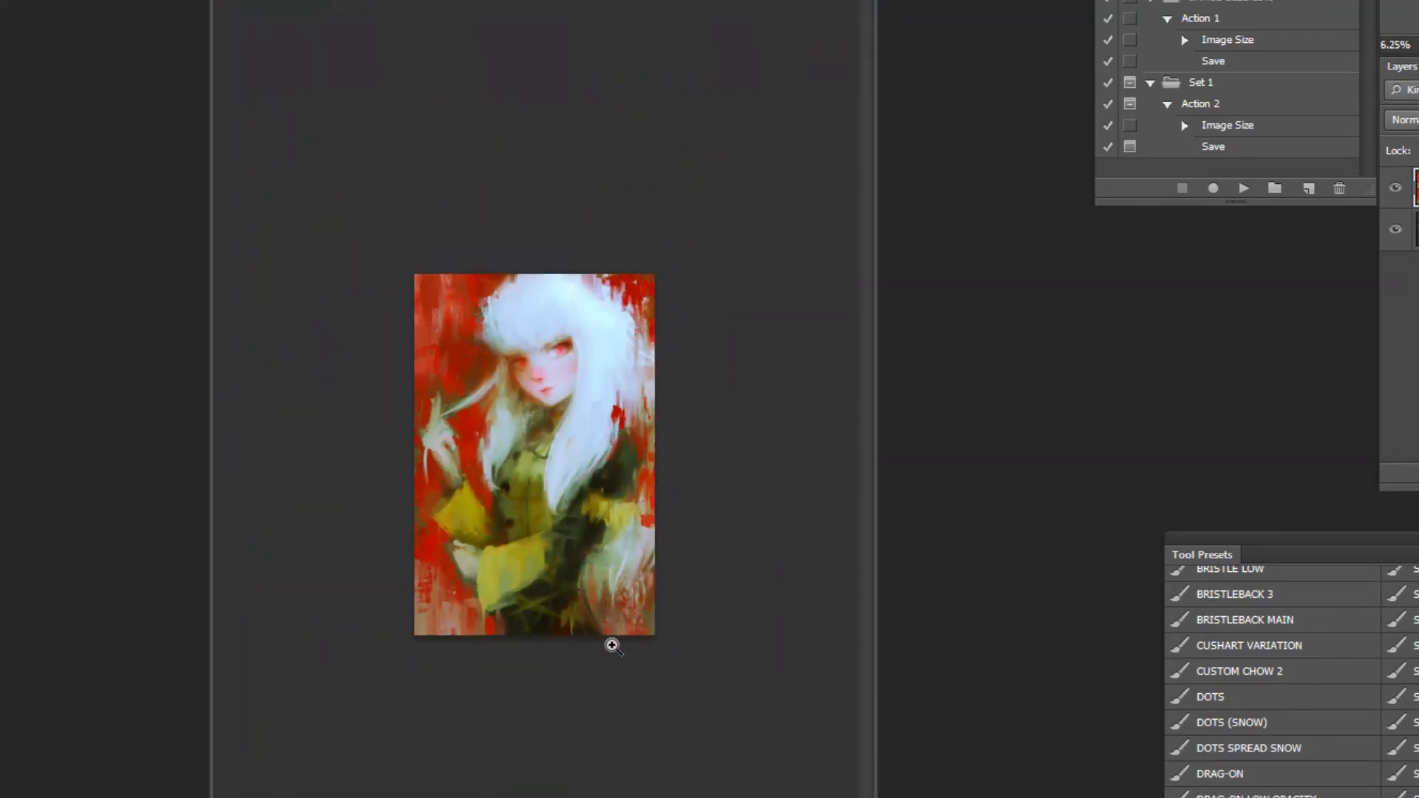
pyautogui.click(653, 723)
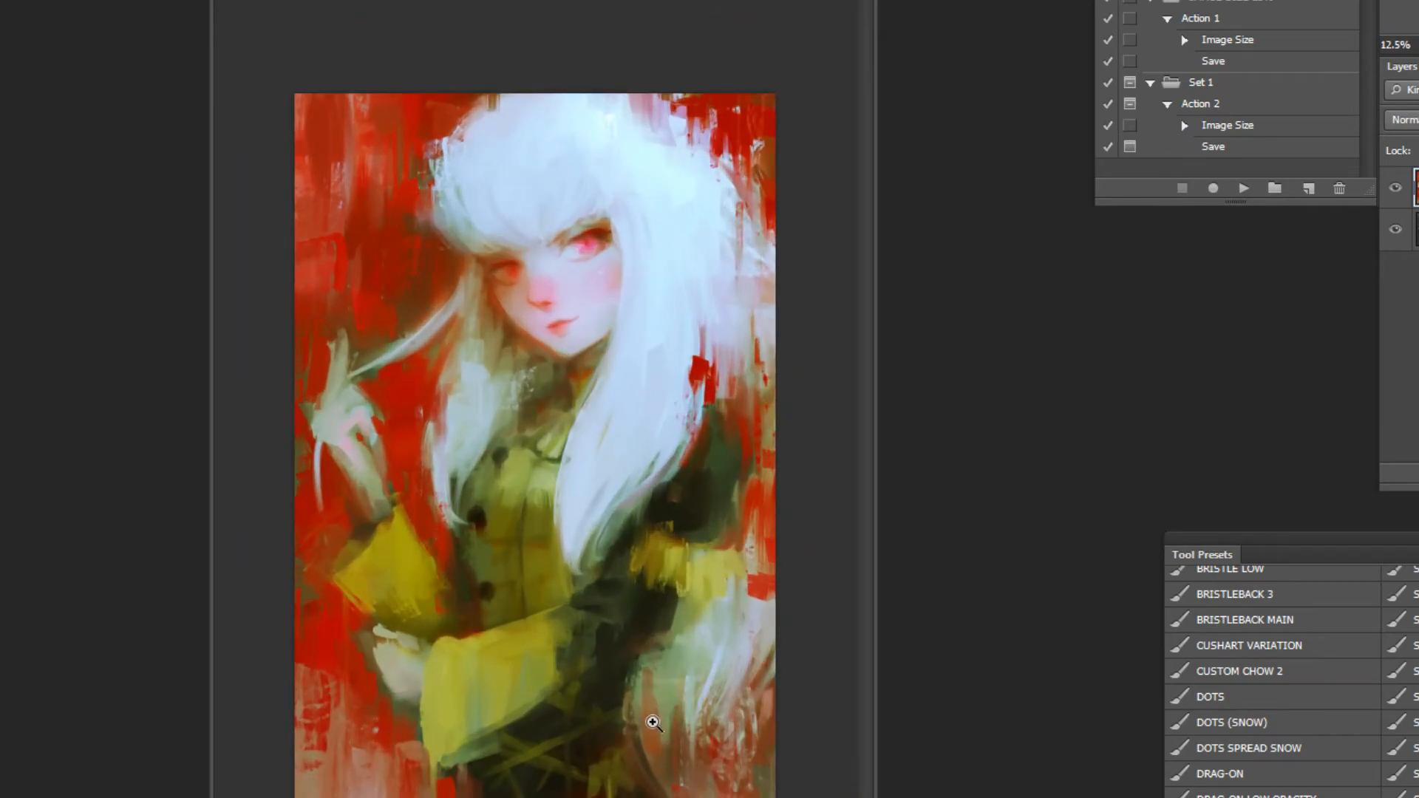